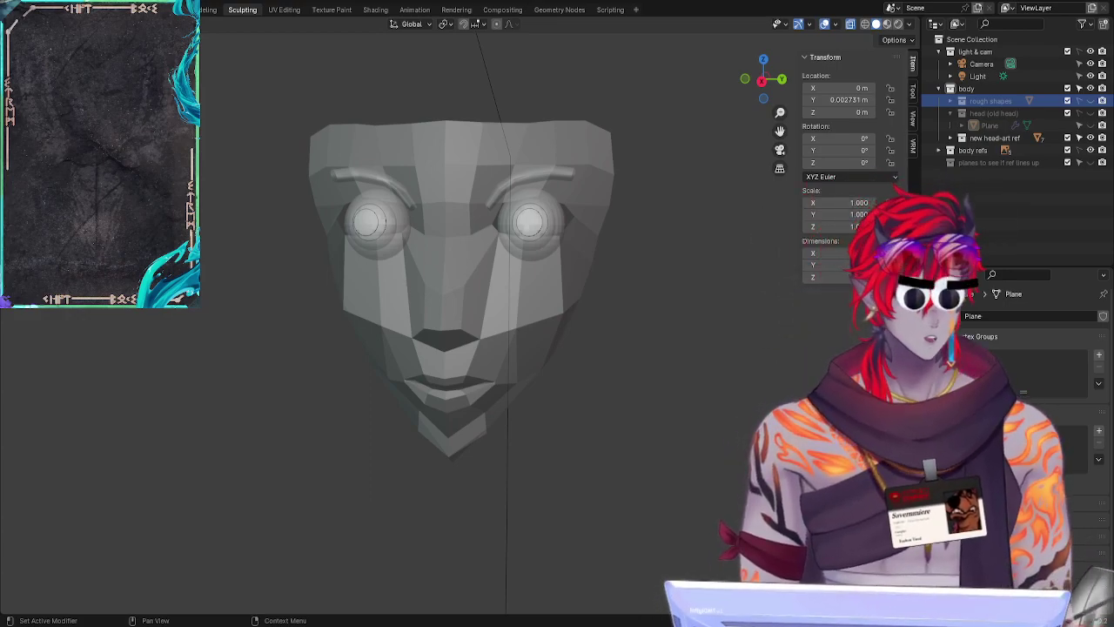
# Step: Orbit around the face from several angles, ending on a front view
pyautogui.moveTo(634, 428); pyautogui.dragTo(691, 468, button='middle')
pyautogui.keyDown('shift'); pyautogui.moveTo(521, 384); pyautogui.dragTo(393, 383, button='middle'); pyautogui.keyUp('shift')
pyautogui.moveTo(393, 384); pyautogui.dragTo(547, 427, button='middle')
pyautogui.moveTo(639, 379); pyautogui.dragTo(628, 400, button='middle')
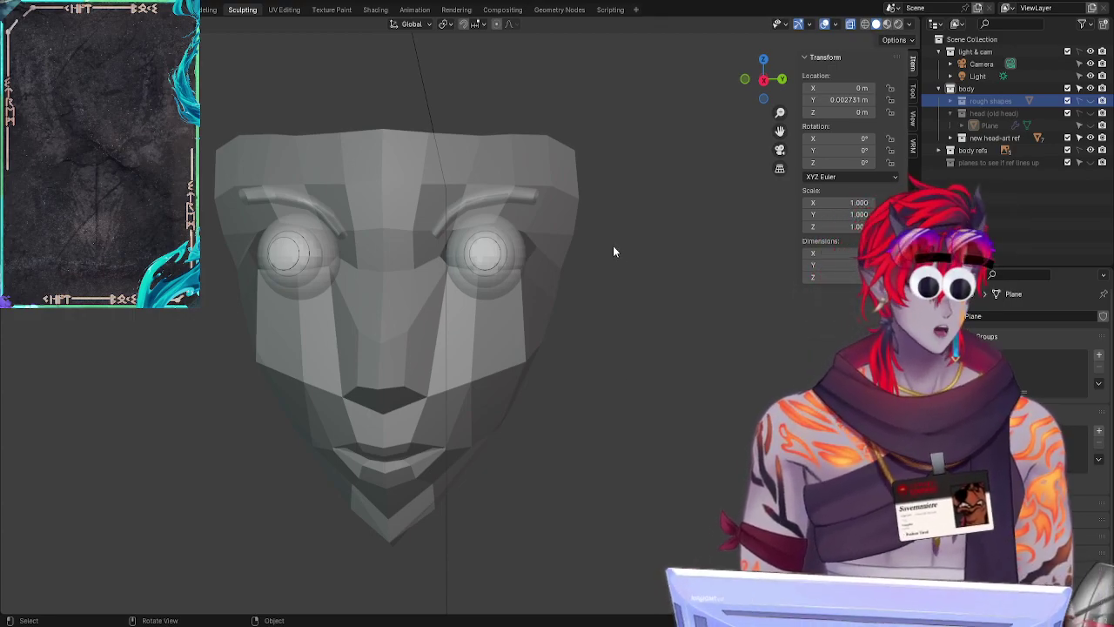
pyautogui.moveTo(649, 404); pyautogui.dragTo(625, 430, button='middle')
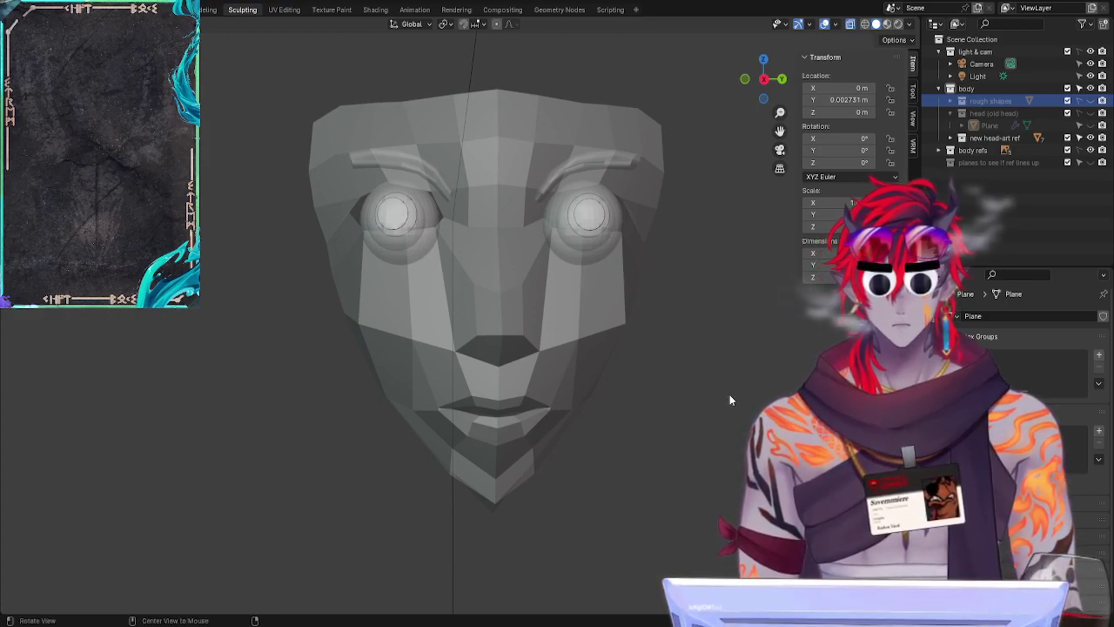
pyautogui.moveTo(729, 396)
pyautogui.mouseDown(button='middle')
pyautogui.moveTo(718, 396)
pyautogui.moveTo(727, 392)
pyautogui.mouseUp(button='middle')
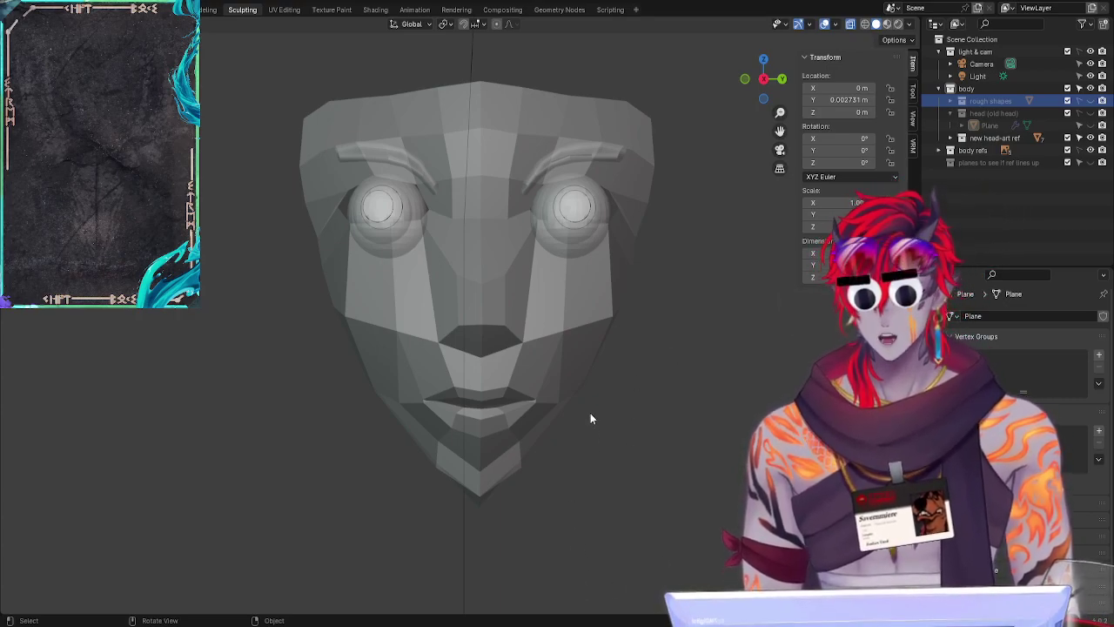
pyautogui.moveTo(656, 461); pyautogui.dragTo(628, 455, button='middle')
pyautogui.keyDown('shift'); pyautogui.moveTo(638, 371); pyautogui.dragTo(631, 413, button='middle'); pyautogui.keyUp('shift')
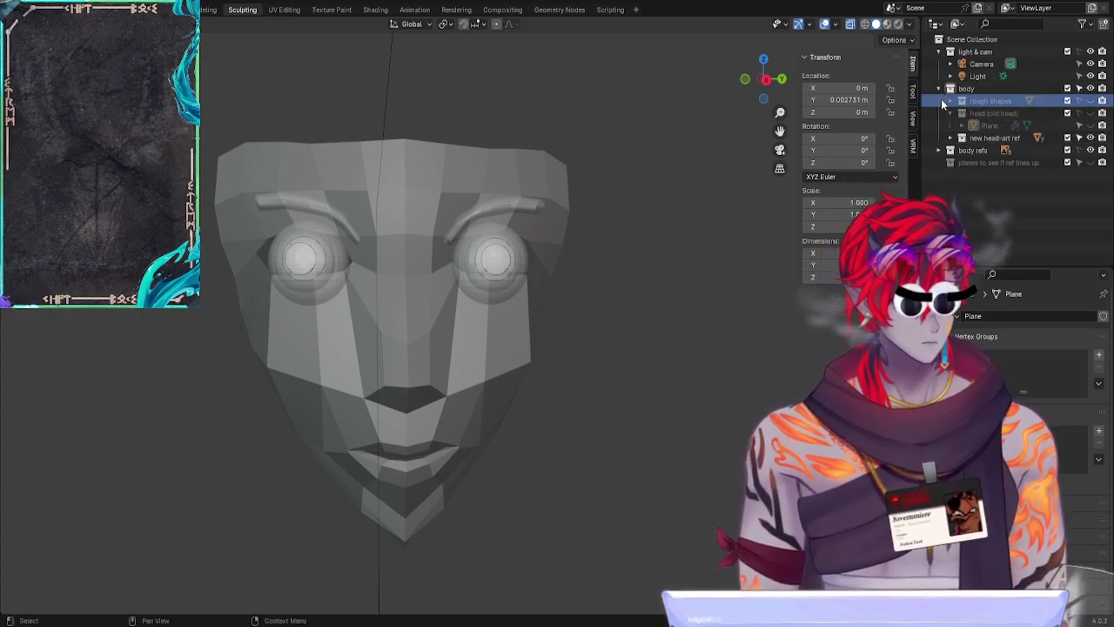
# Step: Hide the eyeballs Sphere to Sphere.003 and the eyebrows Cylinder and Cylinder.001 in head-art ref
pyautogui.click(950, 138)
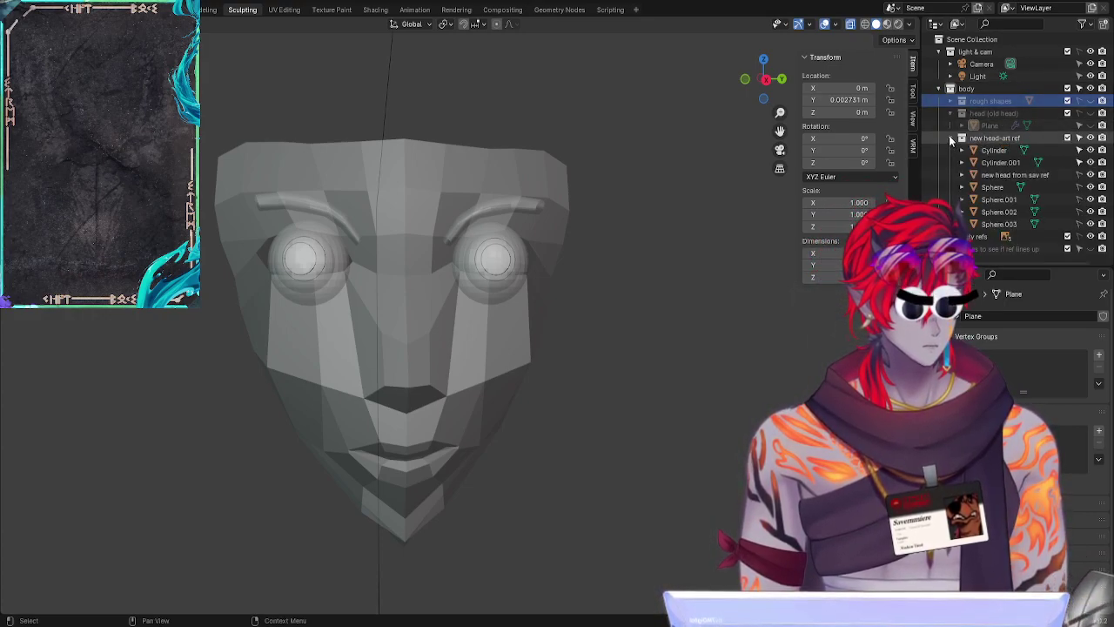
pyautogui.click(992, 150)
pyautogui.keyDown('ctrl'); pyautogui.click(1001, 162); pyautogui.keyUp('ctrl')
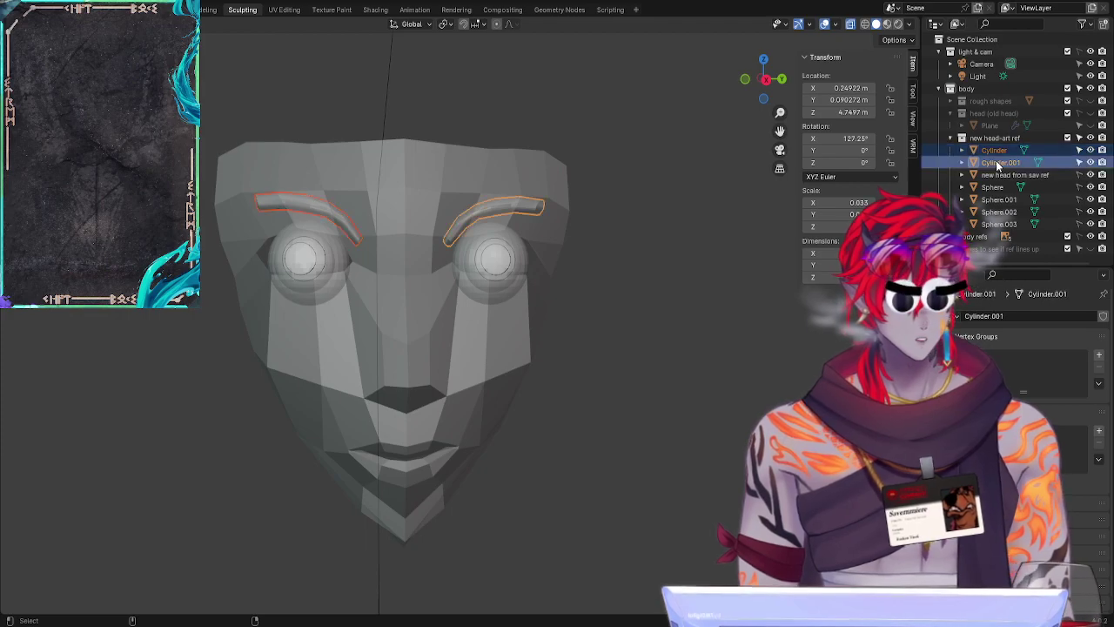
pyautogui.keyDown('shift'); pyautogui.click(999, 211); pyautogui.keyUp('shift')
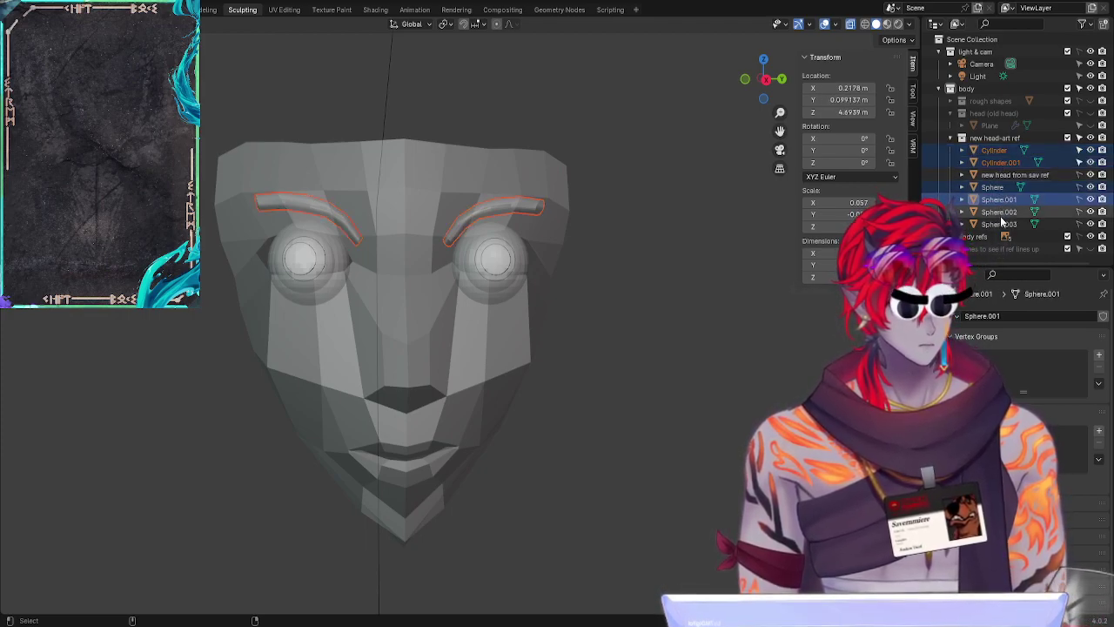
pyautogui.keyDown('shift'); pyautogui.click(999, 225); pyautogui.keyUp('shift')
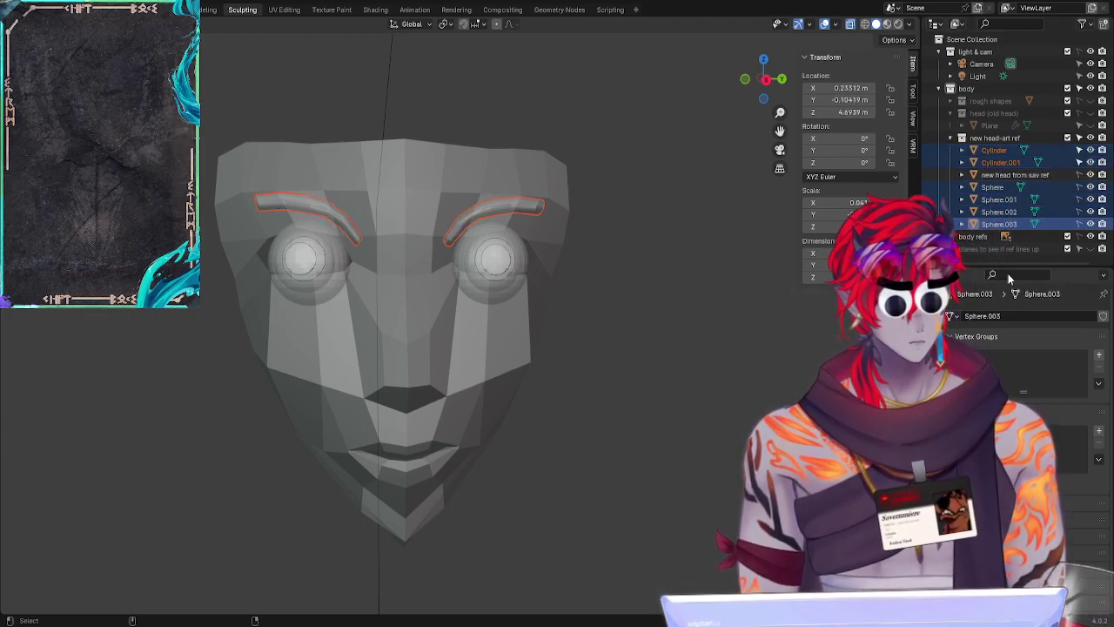
pyautogui.click(1090, 187)
pyautogui.click(1090, 199)
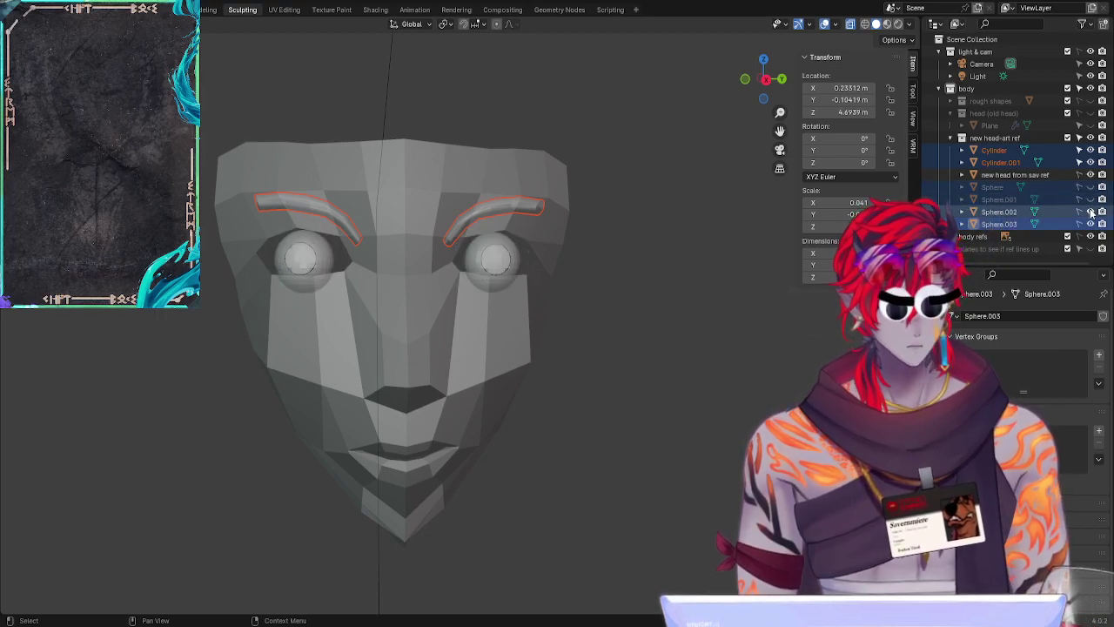
pyautogui.click(1091, 211)
pyautogui.click(1090, 224)
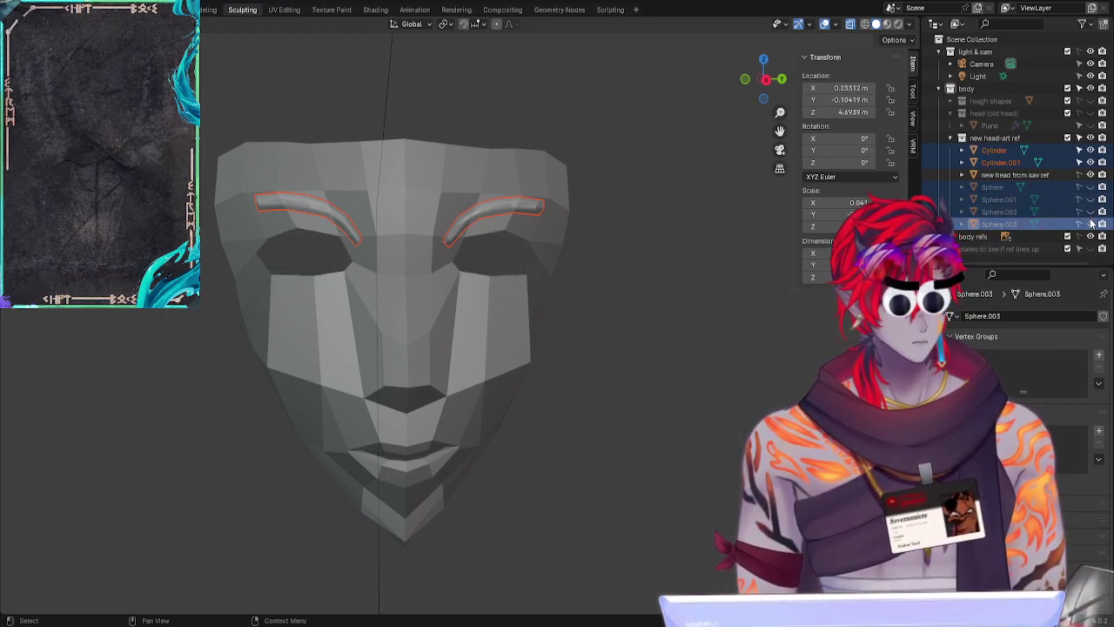
pyautogui.click(1090, 150)
pyautogui.click(1090, 162)
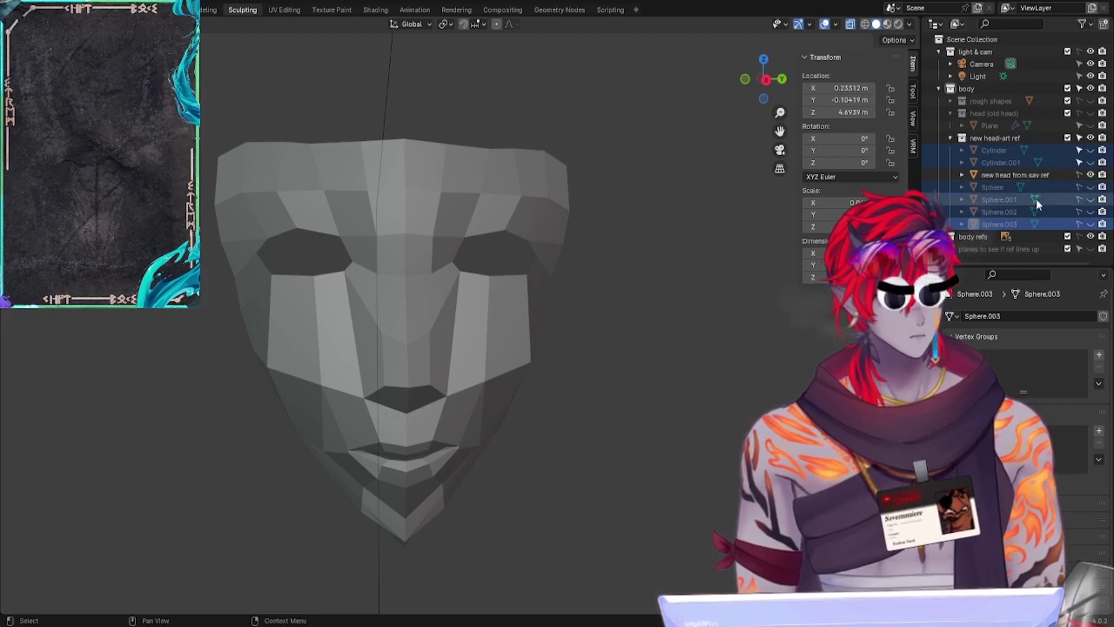
# Step: Create a new collection inside head-art ref named 'eyes & brows temp'
pyautogui.rightClick(996, 138)
pyautogui.click(997, 139)
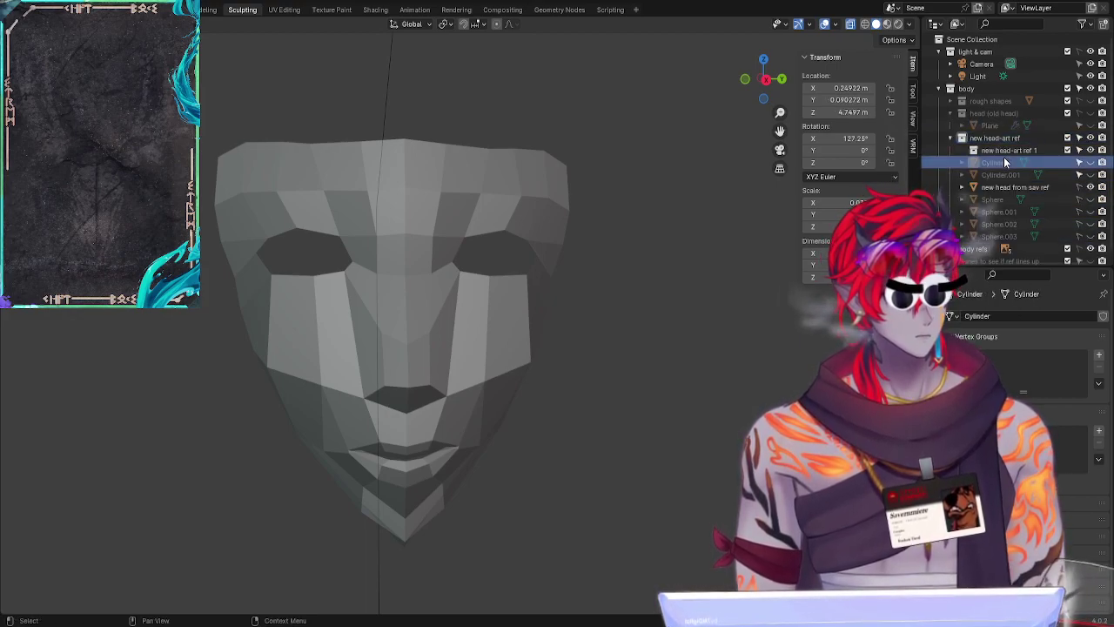
pyautogui.click(1006, 151)
pyautogui.doubleClick(1008, 151)
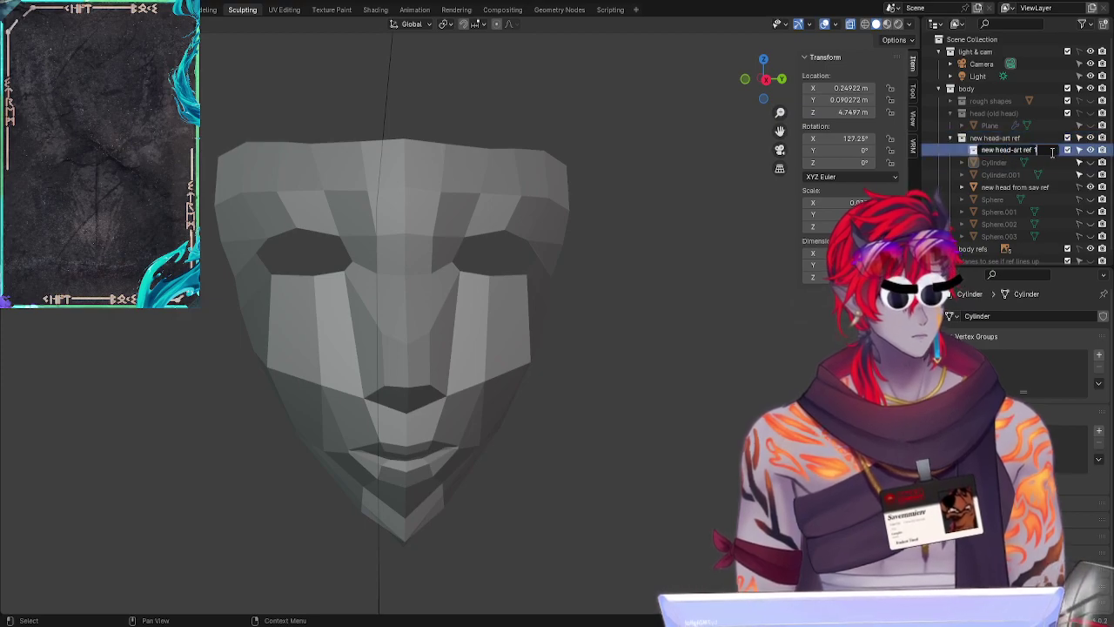
pyautogui.write('eyes')
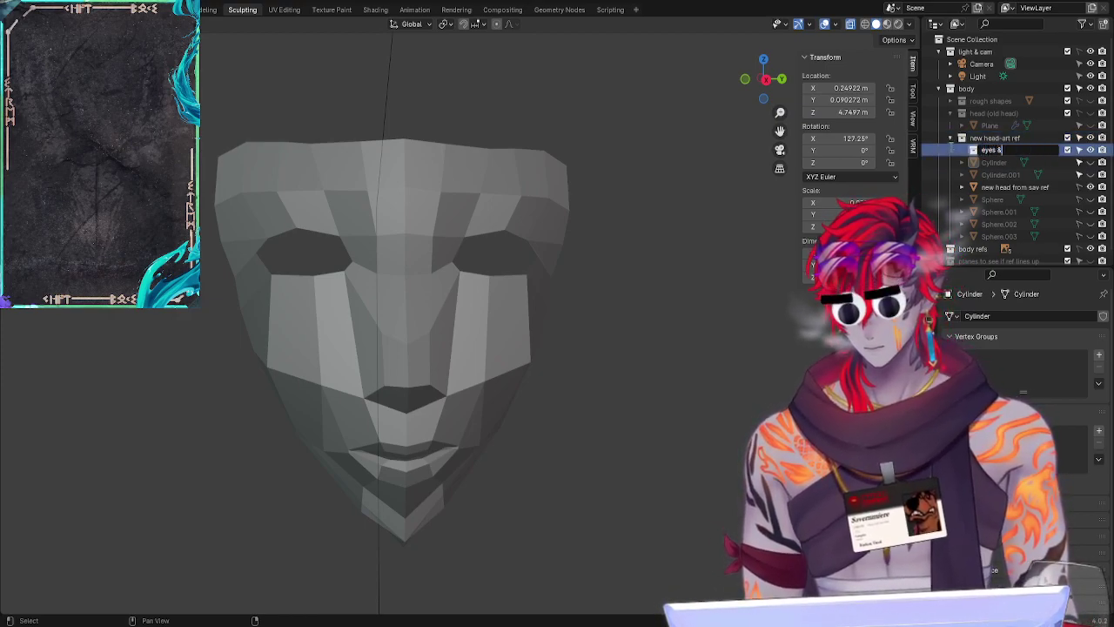
pyautogui.write(' & brows temp')
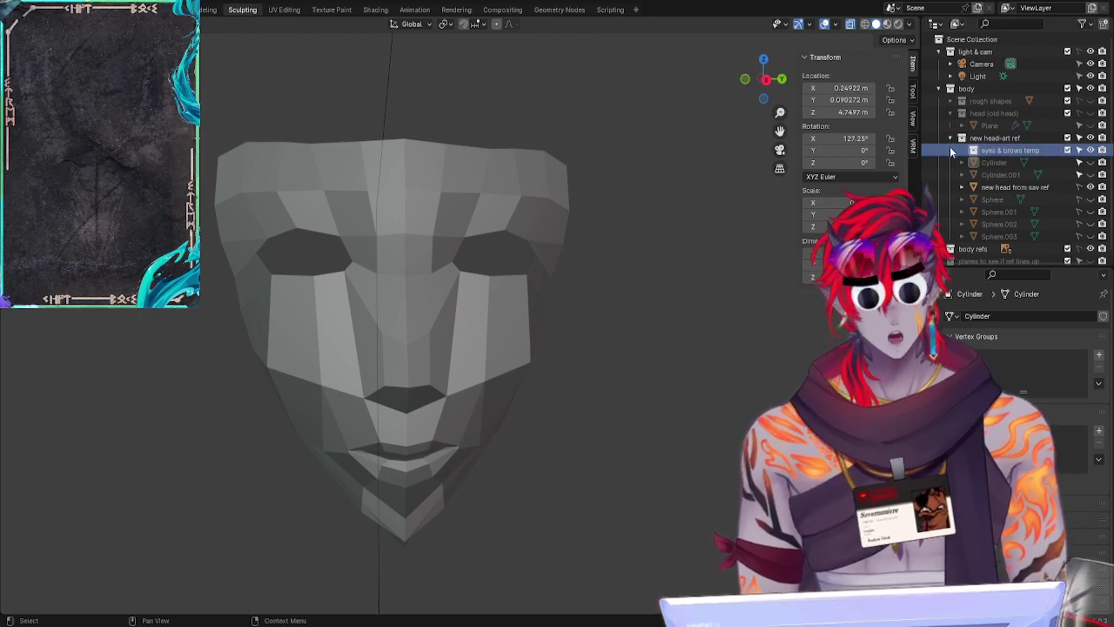
pyautogui.press('Return')
# Step: Move the eyebrow cylinders and eyeball spheres into 'eyes & brows temp', then collapse and hide it
pyautogui.click(1000, 162)
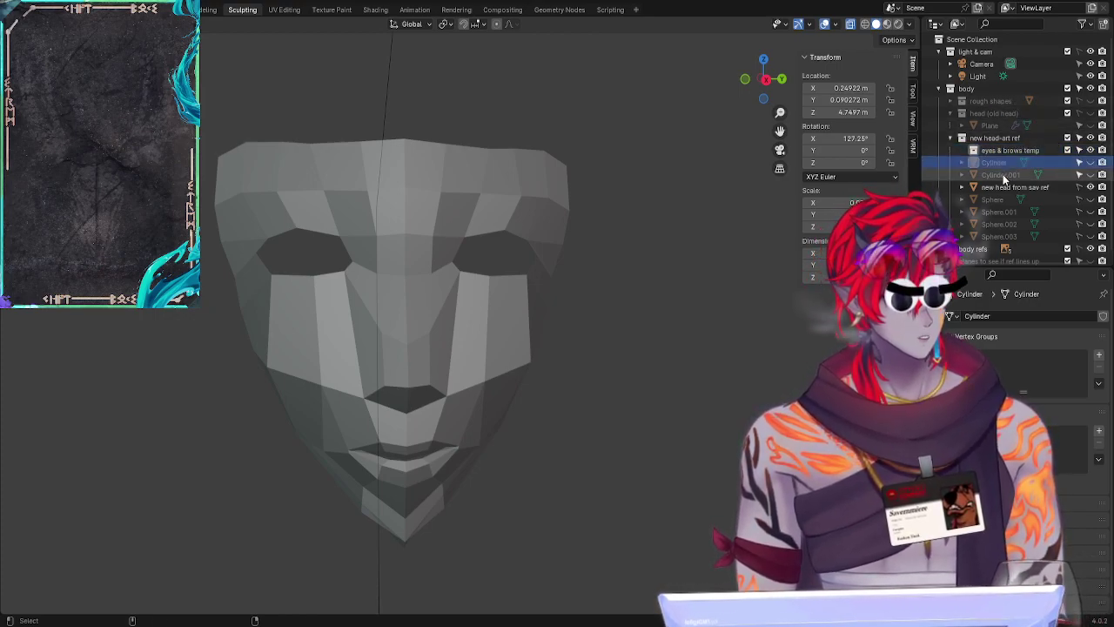
pyautogui.keyDown('ctrl'); pyautogui.click(1001, 175); pyautogui.keyUp('ctrl')
pyautogui.keyDown('ctrl'); pyautogui.click(999, 200); pyautogui.keyUp('ctrl')
pyautogui.keyDown('ctrl'); pyautogui.click(1001, 224); pyautogui.keyUp('ctrl')
pyautogui.keyDown('ctrl'); pyautogui.click(1001, 214); pyautogui.keyUp('ctrl')
pyautogui.keyDown('ctrl'); pyautogui.click(999, 235); pyautogui.keyUp('ctrl')
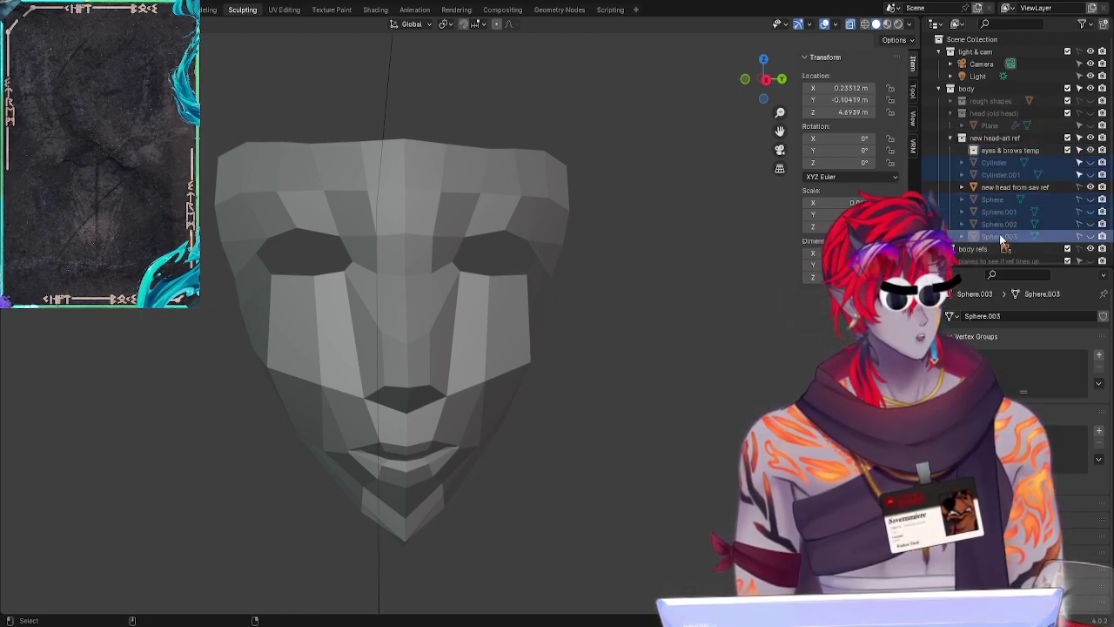
pyautogui.moveTo(991, 164); pyautogui.dragTo(996, 154)
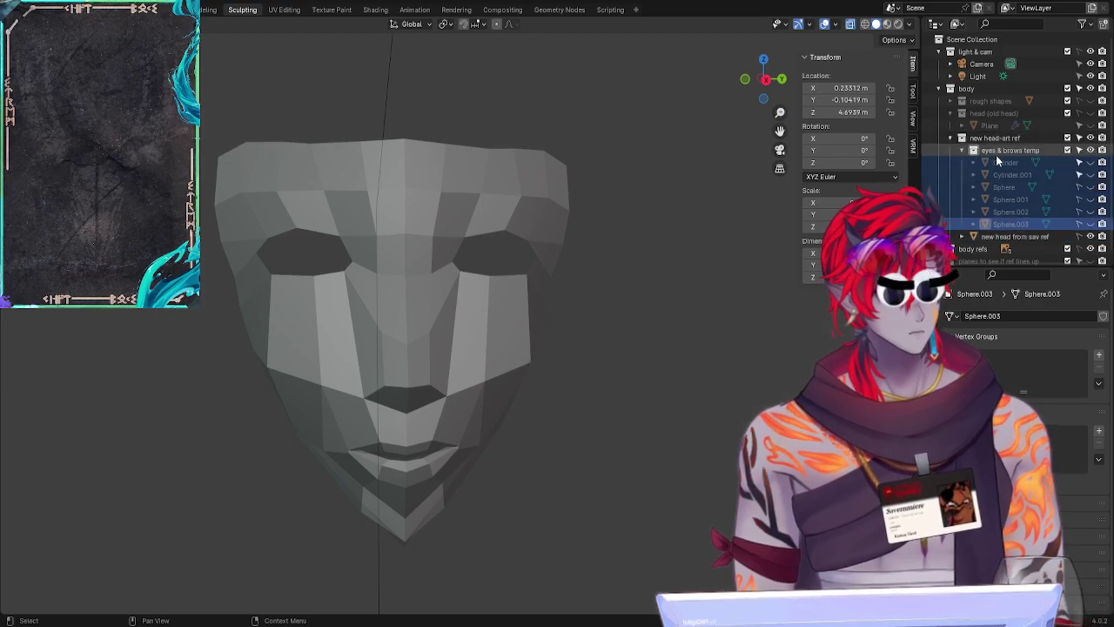
pyautogui.click(962, 149)
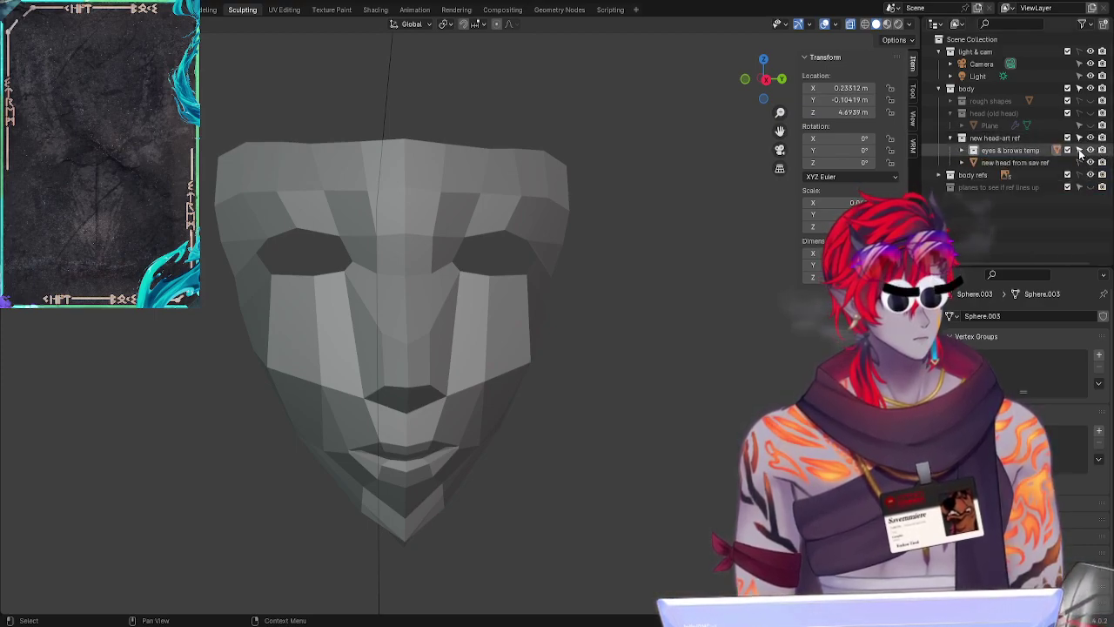
pyautogui.click(1090, 149)
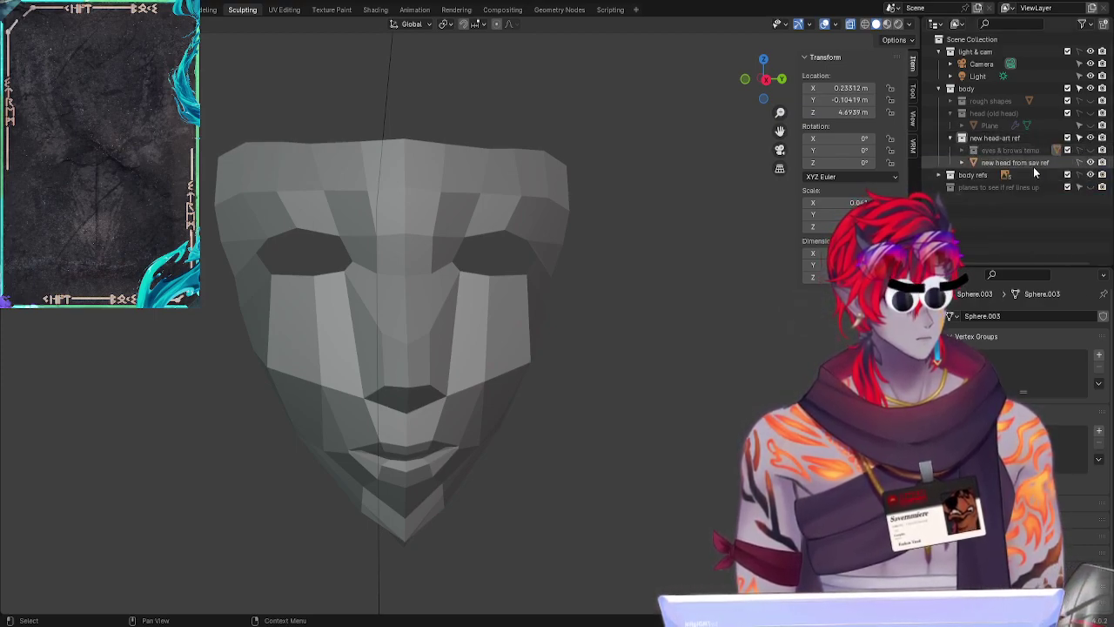
# Step: Select the 'new head from sav ref' mask, return to a front view, and enter Edit Mode
pyautogui.click(983, 162)
pyautogui.press('r')
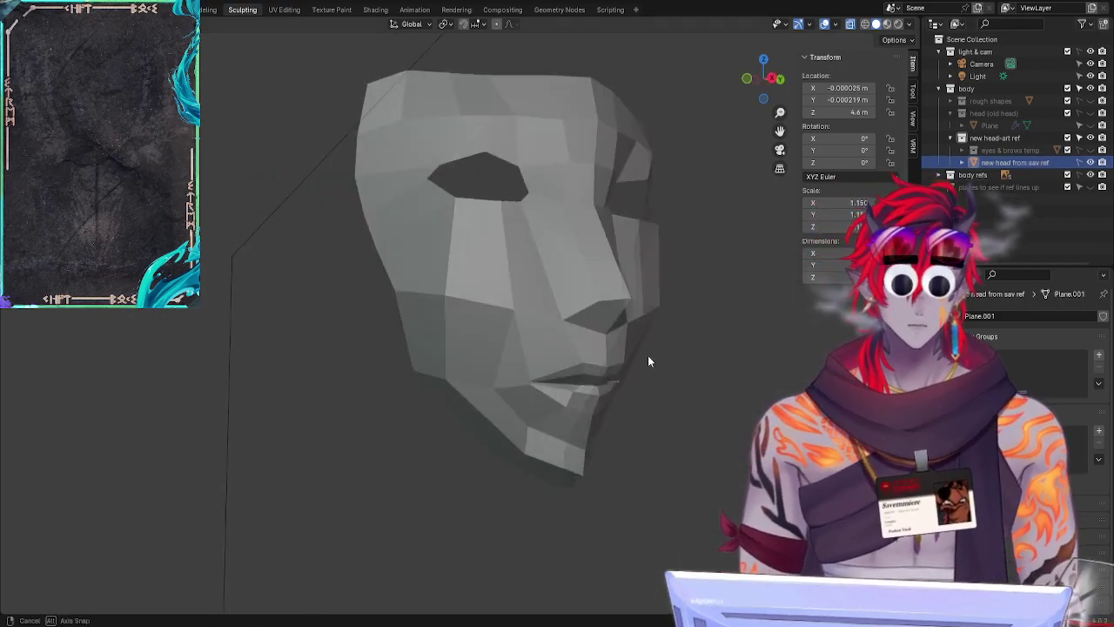
pyautogui.keyDown('shift'); pyautogui.moveTo(616, 356); pyautogui.dragTo(671, 383, button='middle'); pyautogui.keyUp('shift')
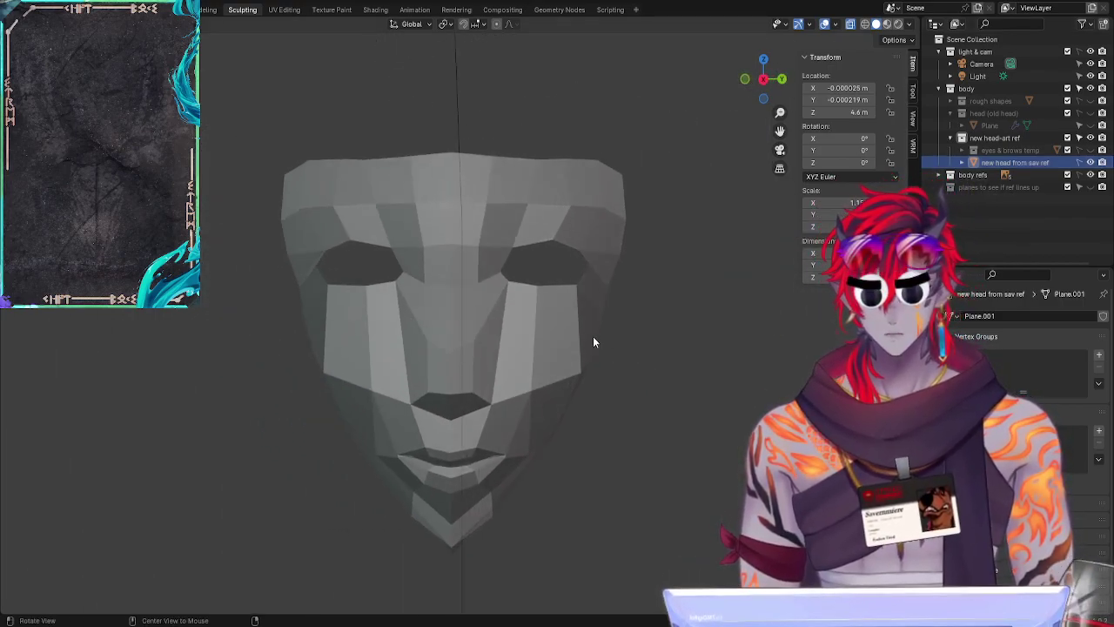
pyautogui.press('Tab')
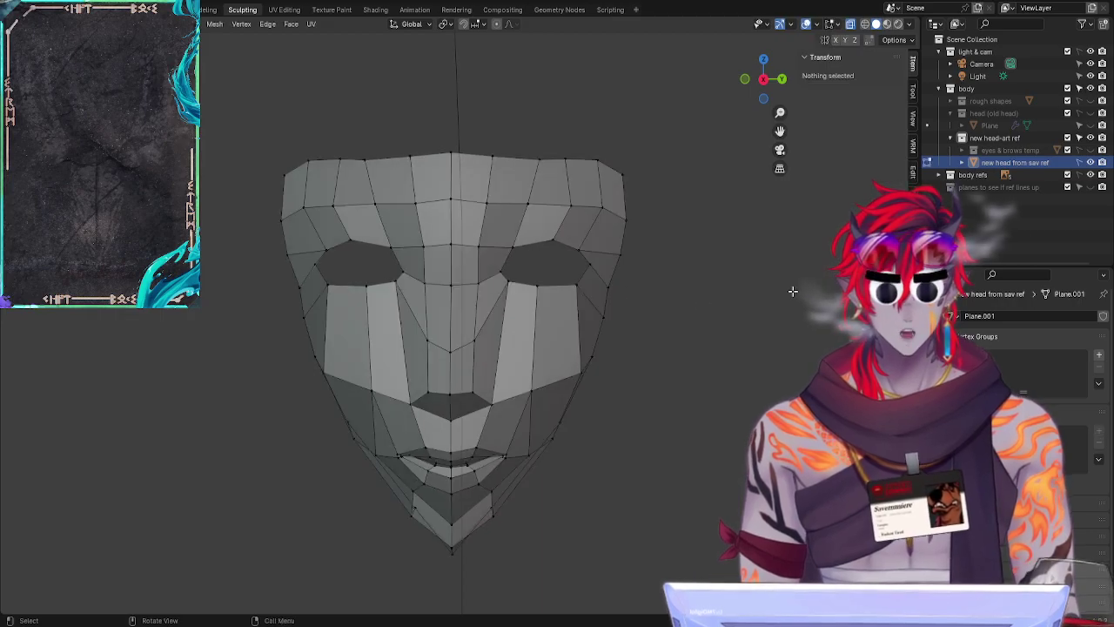
# Step: Raise the vertex at the right eye corner and shift it in depth along Y
pyautogui.click(514, 280)
pyautogui.press('g')
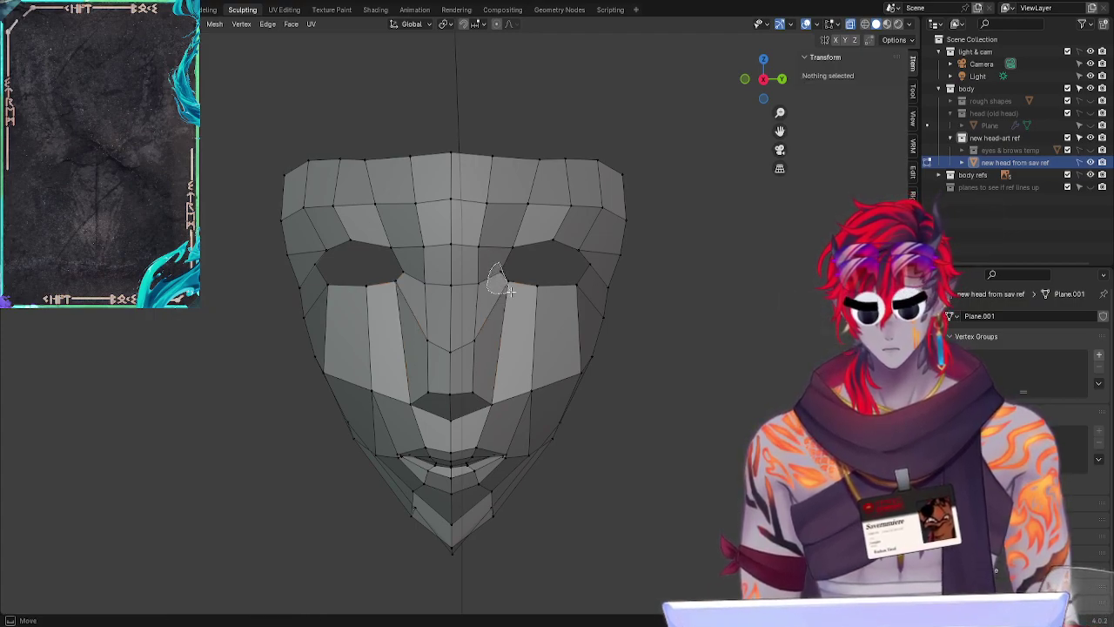
pyautogui.click(515, 264)
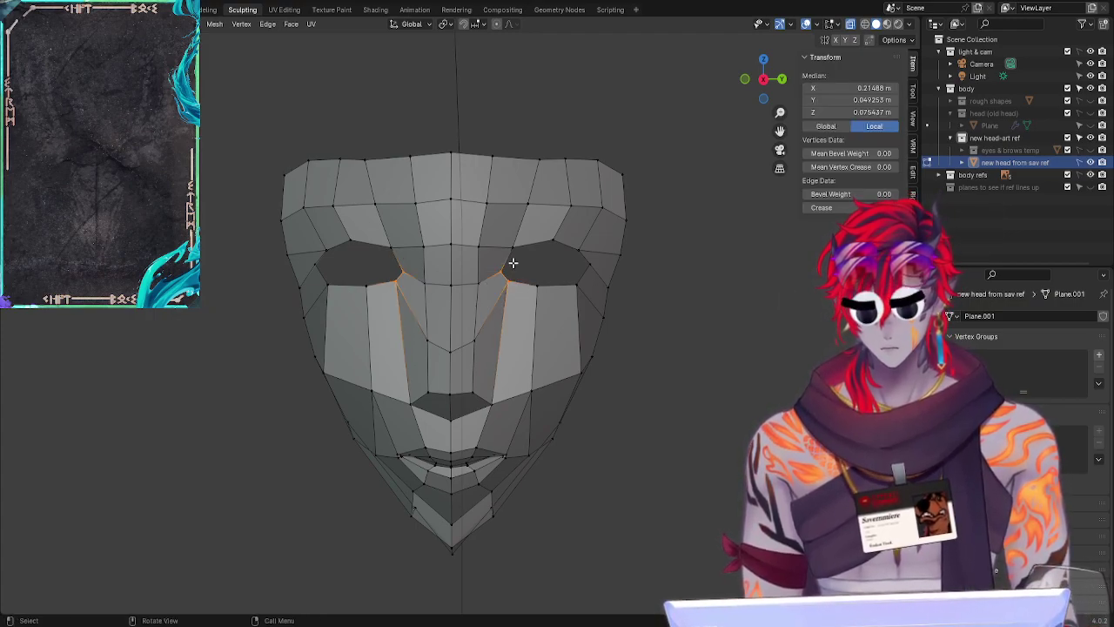
pyautogui.press('g')
pyautogui.press('y')
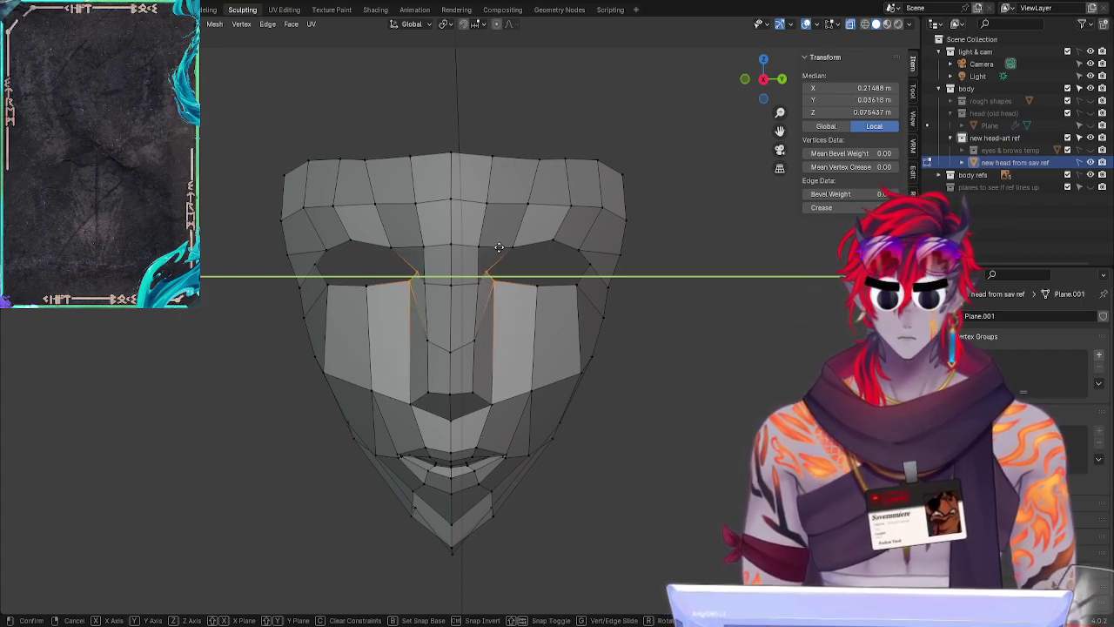
pyautogui.click(499, 247)
pyautogui.click(712, 351)
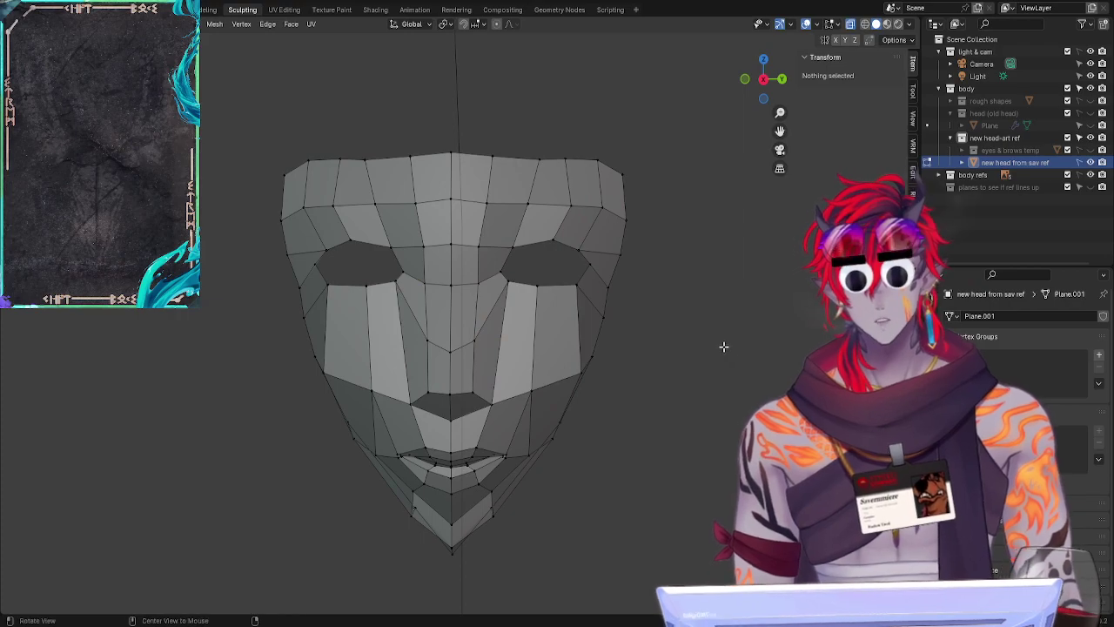
pyautogui.moveTo(723, 346)
pyautogui.mouseDown(button='middle')
pyautogui.moveTo(691, 345)
pyautogui.moveTo(741, 347)
pyautogui.moveTo(722, 353)
pyautogui.mouseUp(button='middle')
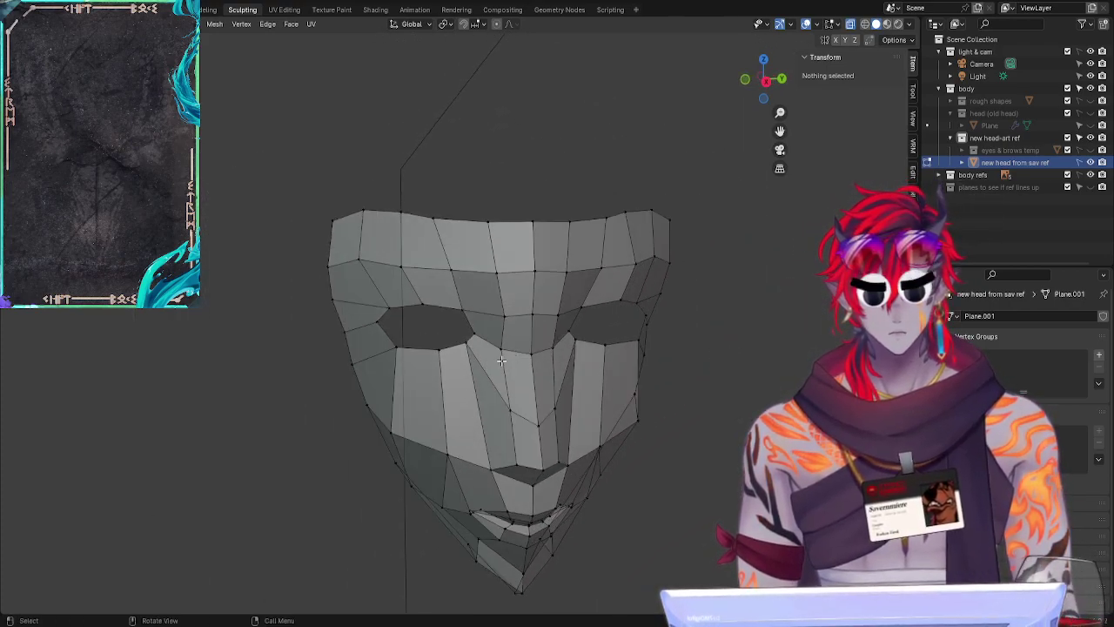
# Step: Move the left eye-corner nose vertex along X, then vertically along Z, and view it at three-quarter angle
pyautogui.click(465, 340)
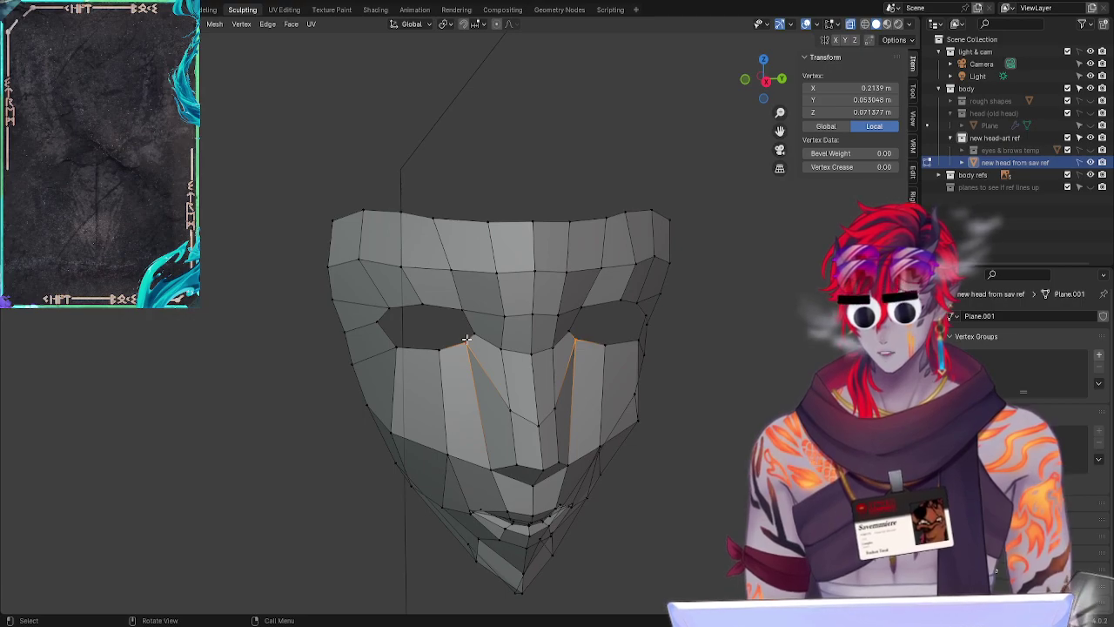
pyautogui.press('g')
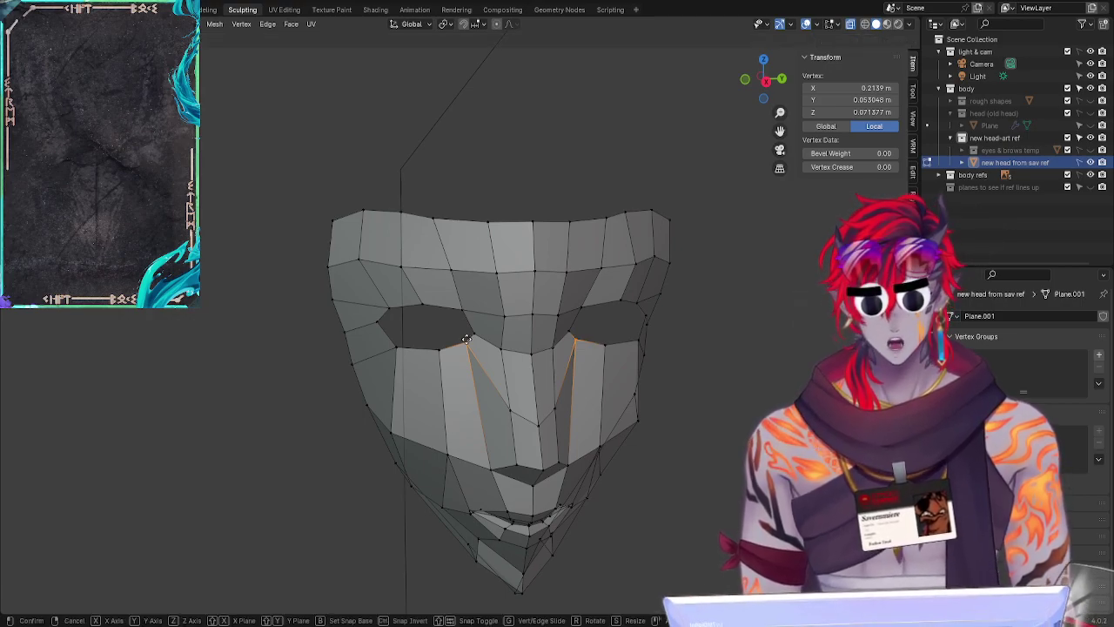
pyautogui.press('x')
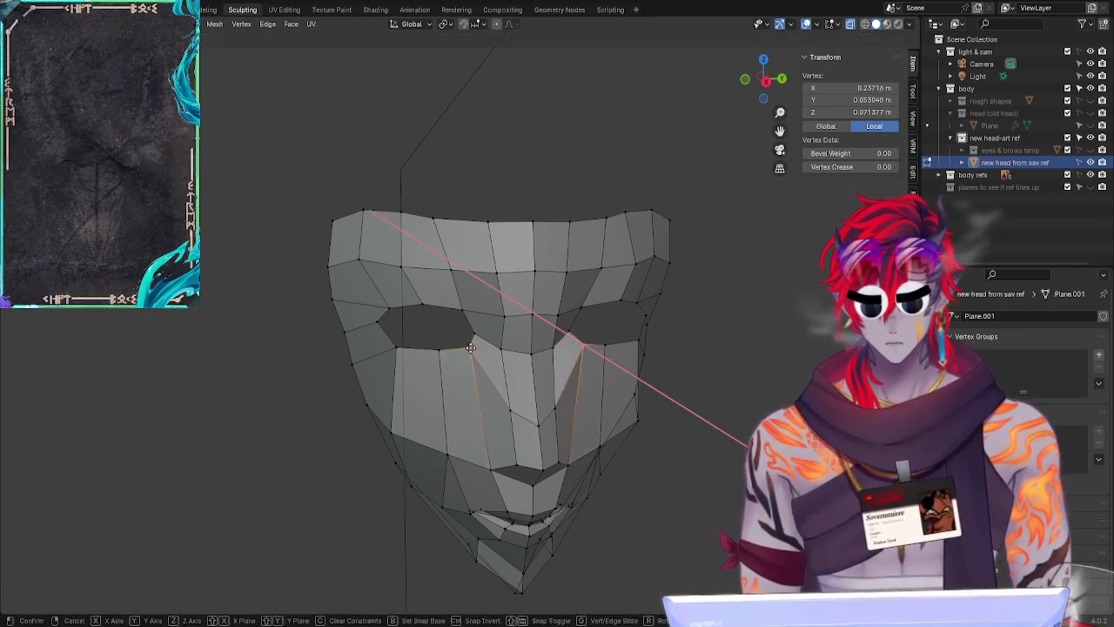
pyautogui.click(469, 347)
pyautogui.press('g')
pyautogui.press('y')
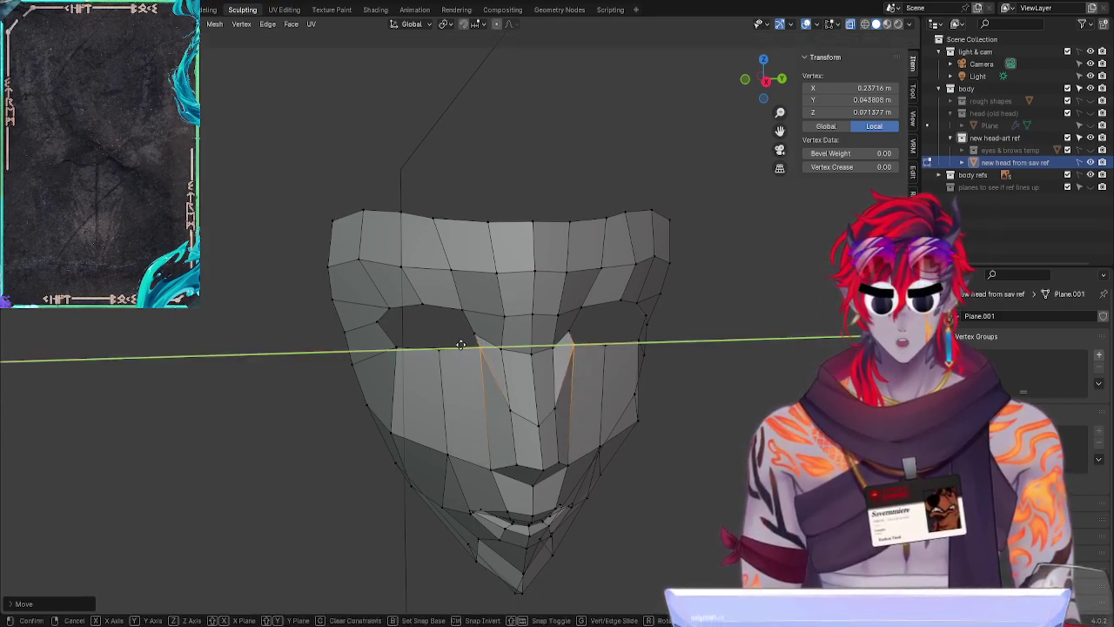
pyautogui.press('y')
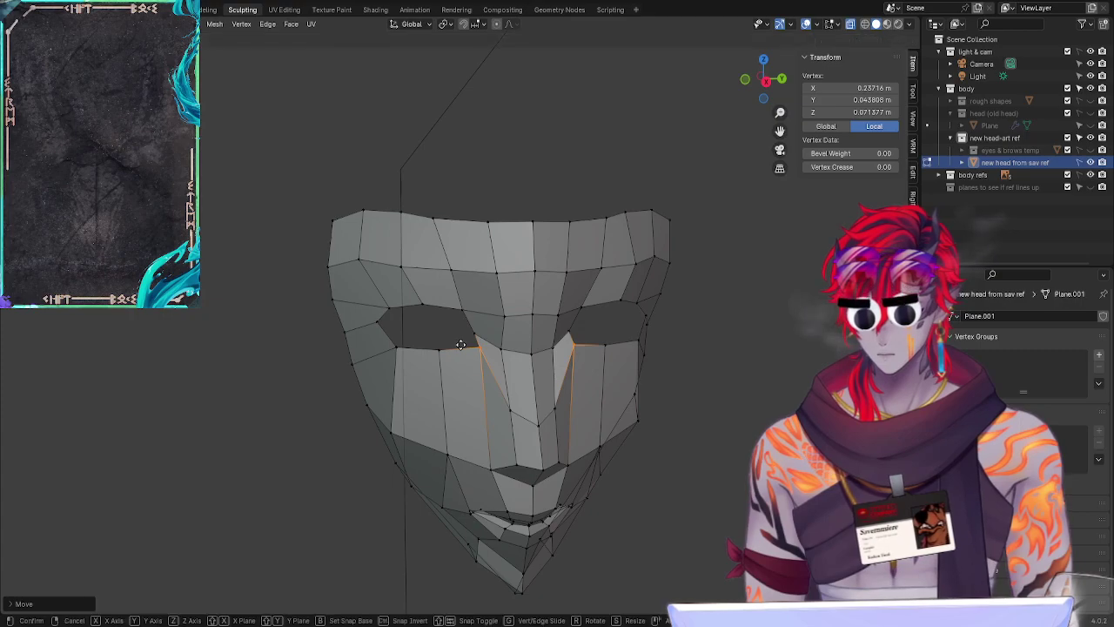
pyautogui.press('z')
pyautogui.click(460, 345)
pyautogui.click(251, 407)
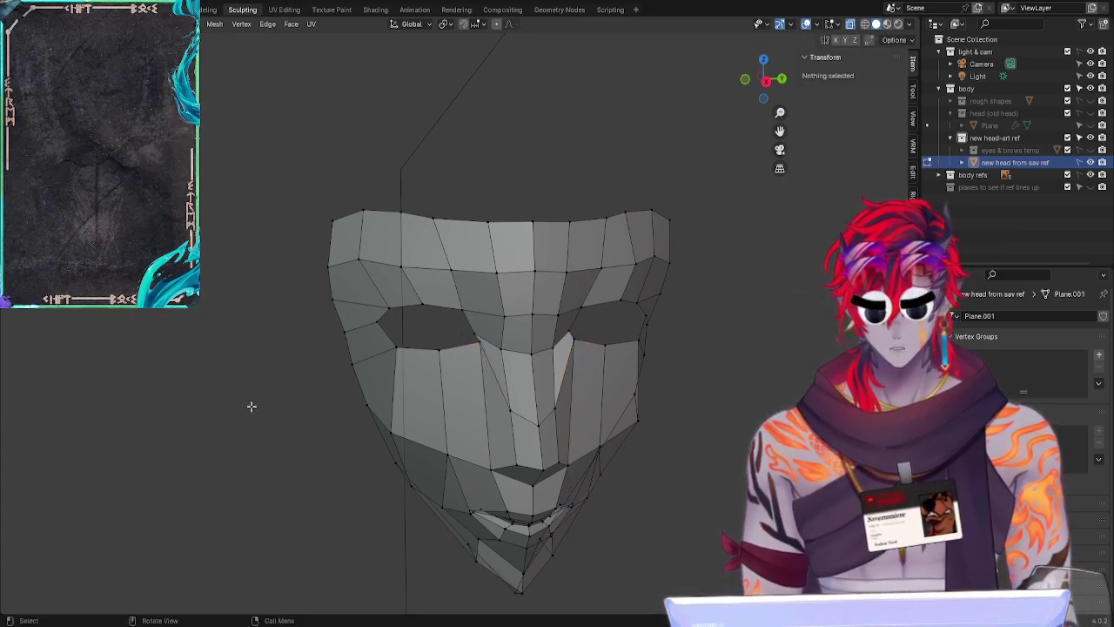
pyautogui.moveTo(250, 467); pyautogui.dragTo(232, 454, button='middle')
pyautogui.hotkey('ctrl', 'z')
pyautogui.hotkey('ctrl', 'z')
pyautogui.hotkey('ctrl', 'z')
pyautogui.hotkey('ctrl', 'z')
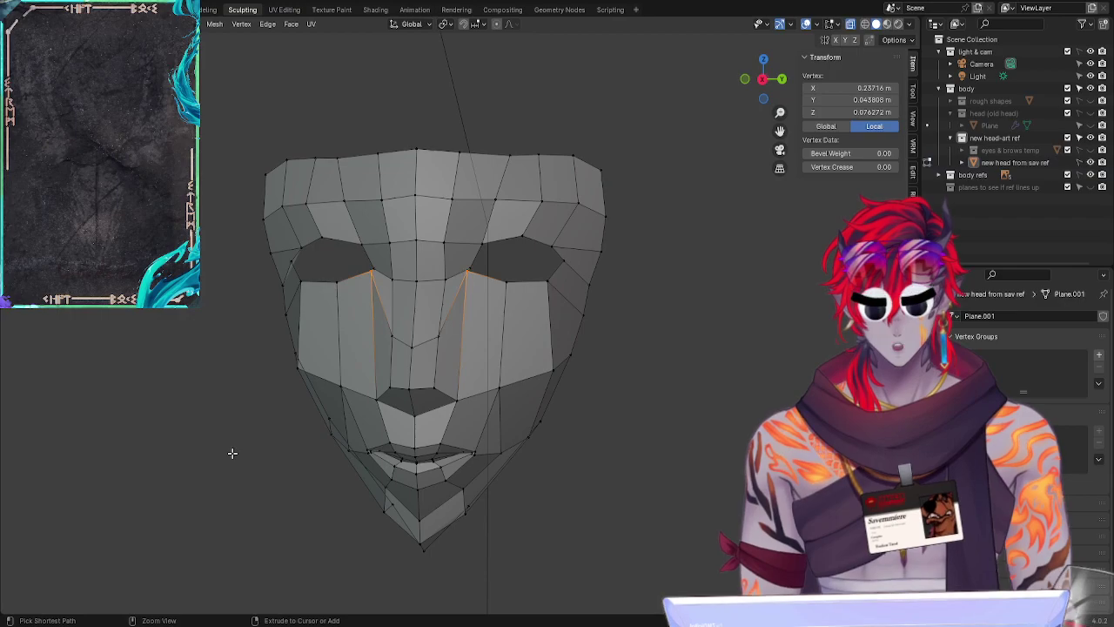
pyautogui.hotkey('ctrl', 'z')
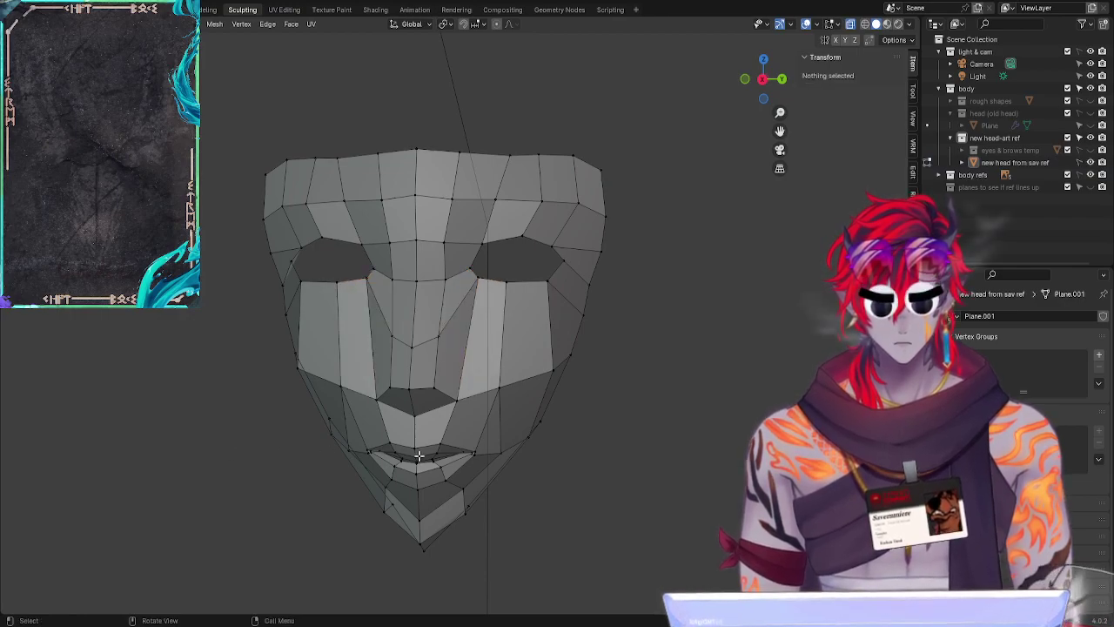
pyautogui.moveTo(611, 458); pyautogui.dragTo(619, 450, button='middle')
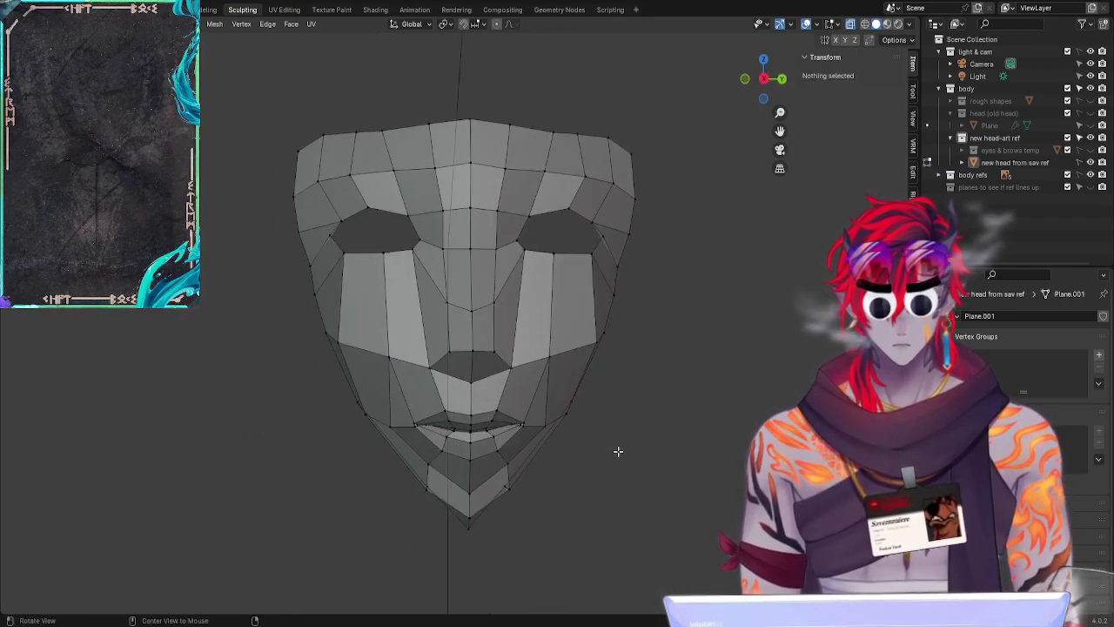
pyautogui.click(767, 82)
pyautogui.moveTo(705, 226); pyautogui.dragTo(704, 217, button='middle')
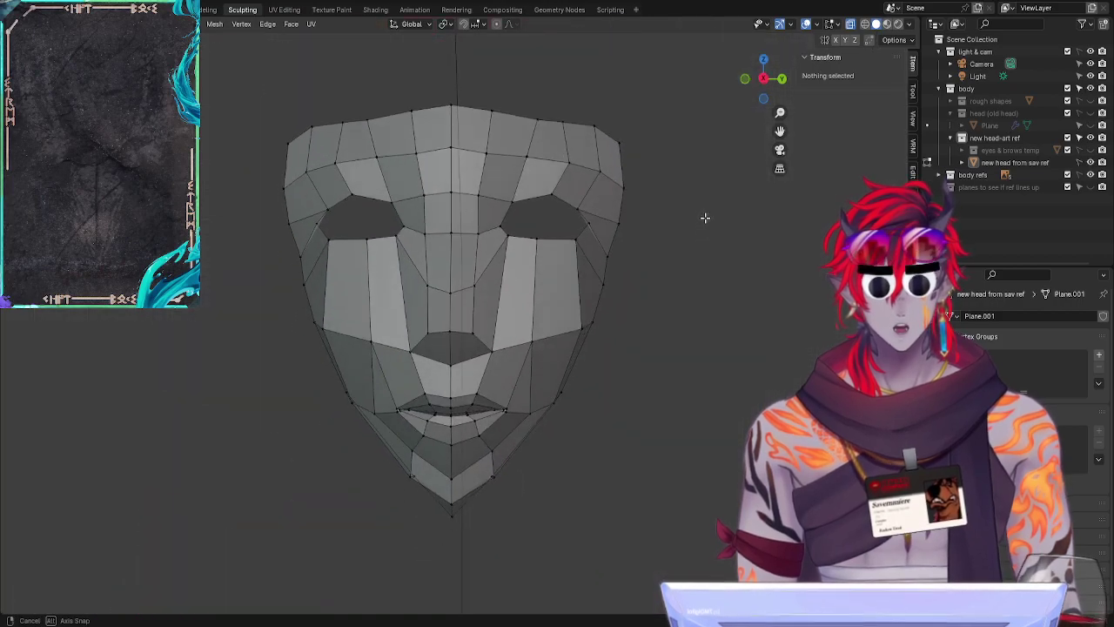
pyautogui.keyDown('shift'); pyautogui.moveTo(719, 378); pyautogui.dragTo(667, 445, button='middle'); pyautogui.keyUp('shift')
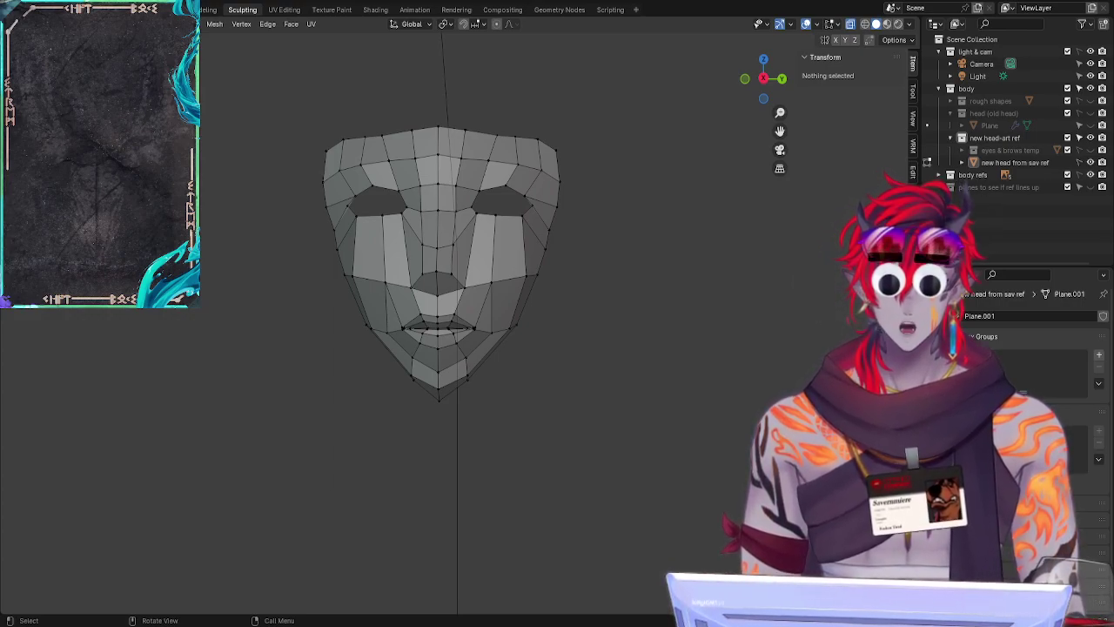
pyautogui.moveTo(682, 211); pyautogui.dragTo(662, 223, button='middle')
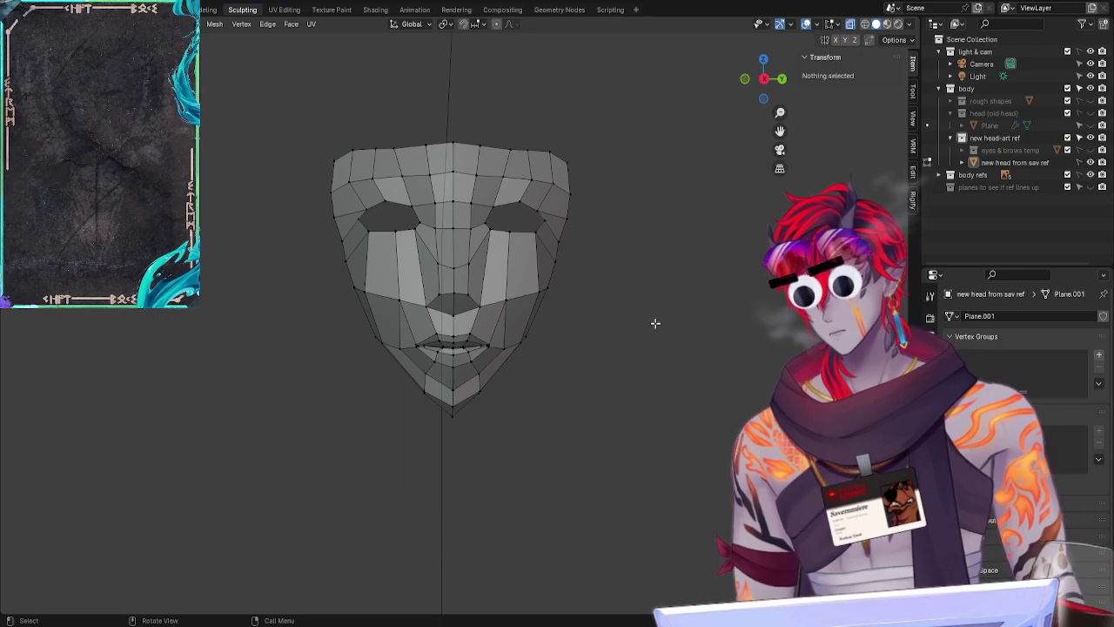
pyautogui.rightClick(650, 321)
pyautogui.click(650, 332)
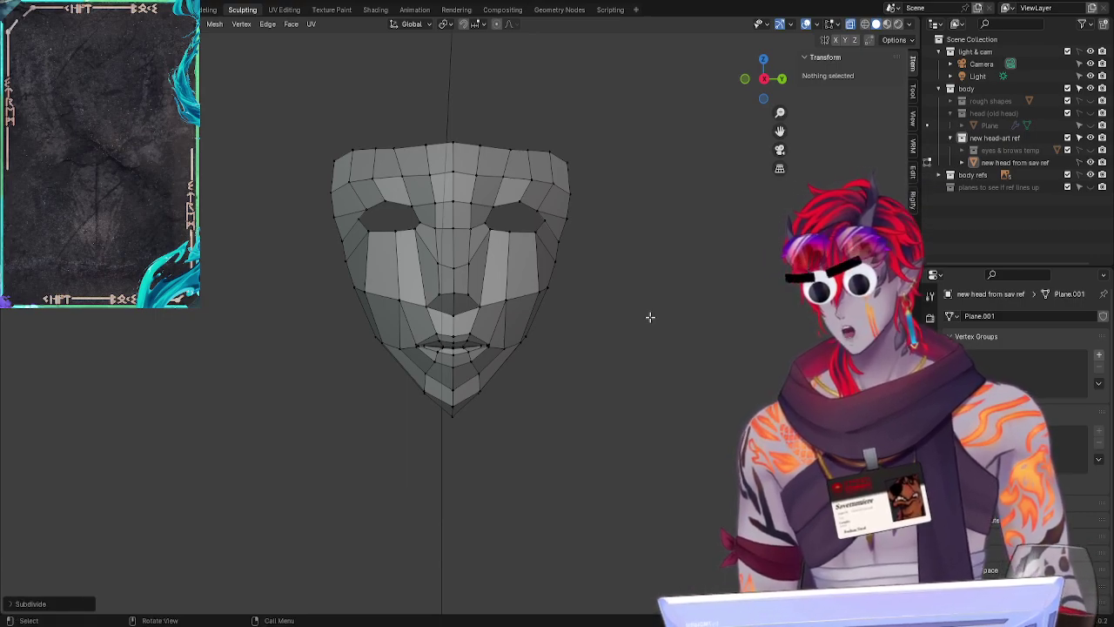
pyautogui.hotkey('ctrl', 'z')
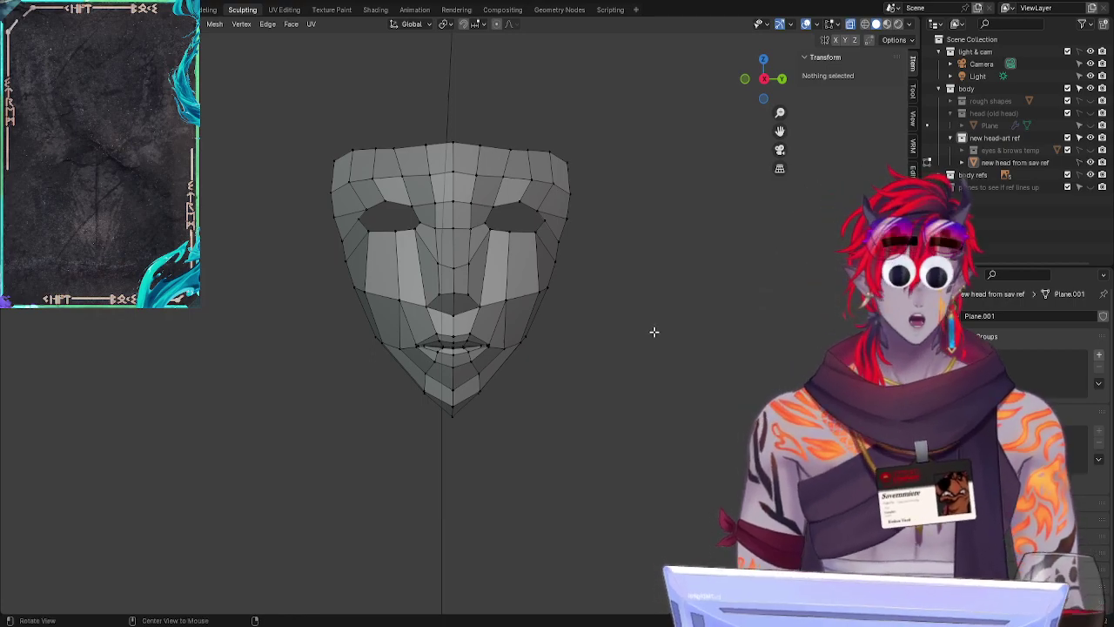
# Step: Unhide the rough shapes collection to show the neck cylinder, then orbit to check head and neck
pyautogui.keyDown('alt'); pyautogui.moveTo(652, 318); pyautogui.dragTo(678, 363); pyautogui.keyUp('alt')
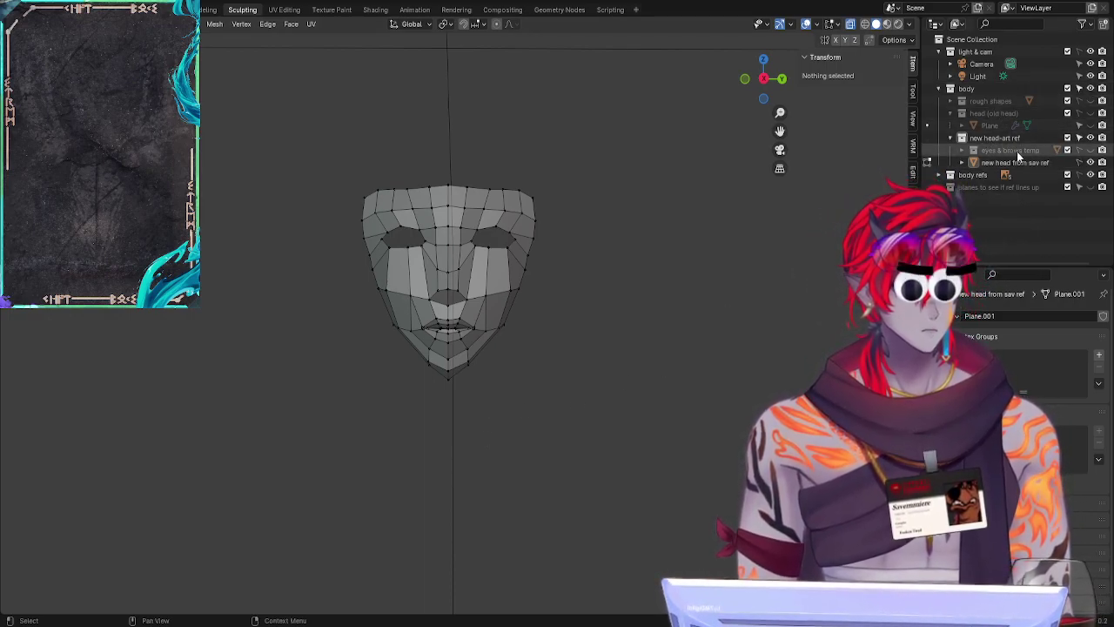
pyautogui.click(1016, 150)
pyautogui.click(1048, 187)
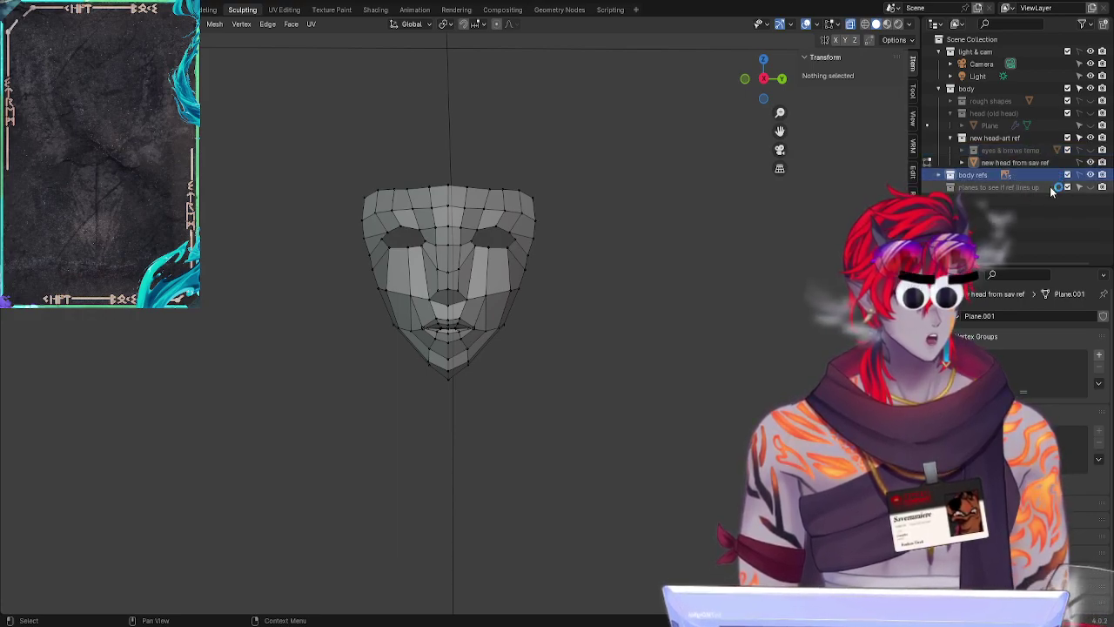
pyautogui.click(1024, 103)
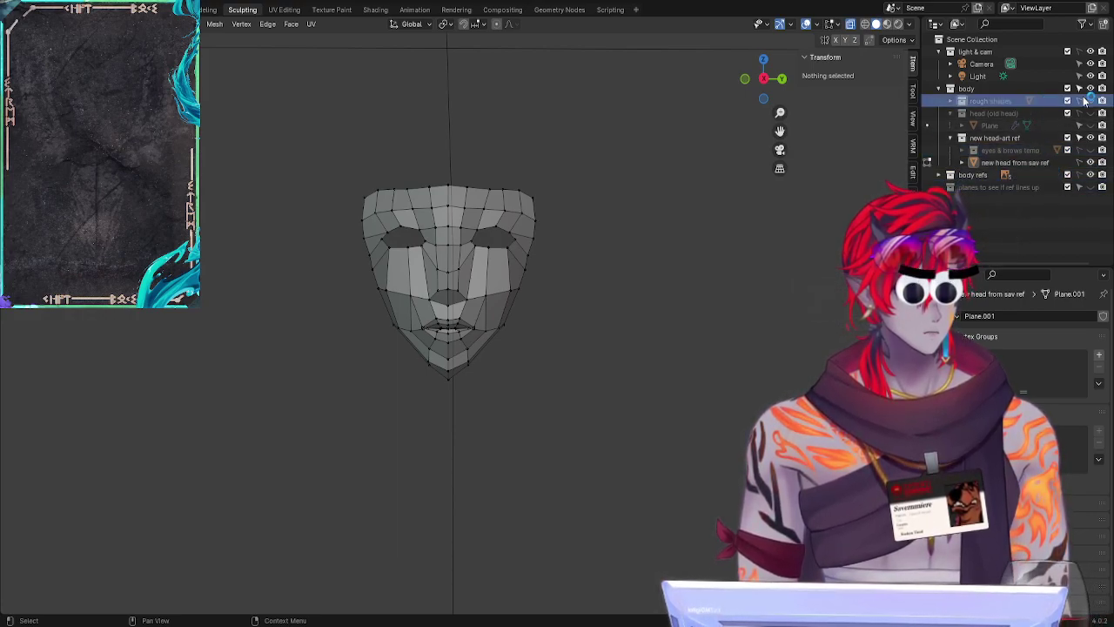
pyautogui.click(1091, 101)
pyautogui.moveTo(696, 375); pyautogui.dragTo(746, 418, button='middle')
pyautogui.moveTo(680, 407); pyautogui.dragTo(650, 383, button='middle')
pyautogui.moveTo(610, 350)
pyautogui.mouseDown(button='middle')
pyautogui.moveTo(649, 371)
pyautogui.moveTo(618, 365)
pyautogui.mouseUp(button='middle')
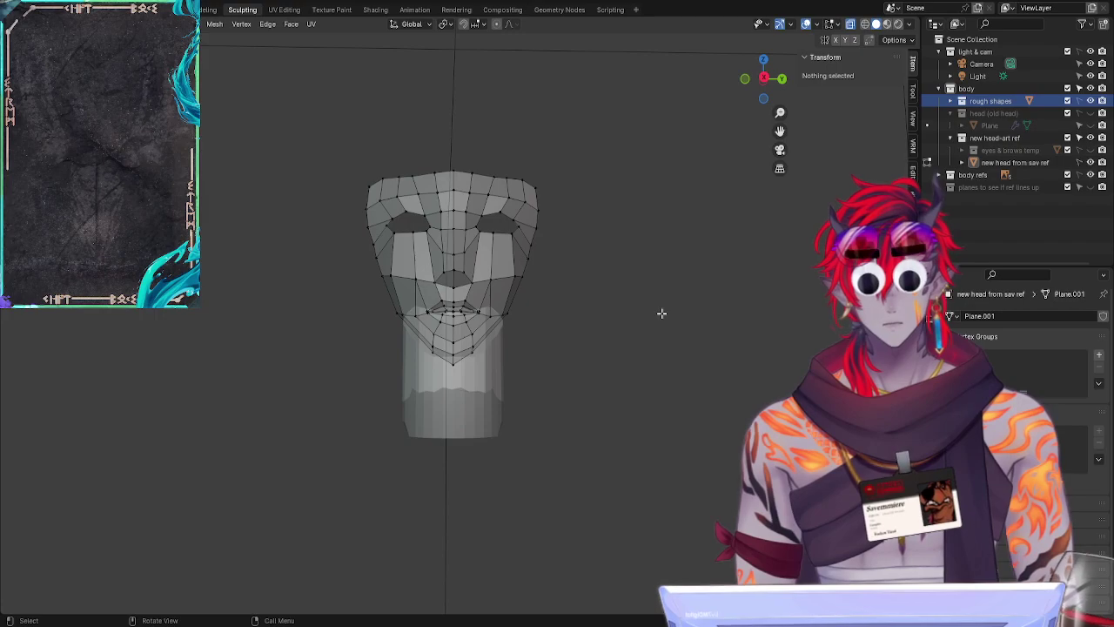
# Step: Snap to the front reference view and switch the face back to Object Mode
pyautogui.click(766, 79)
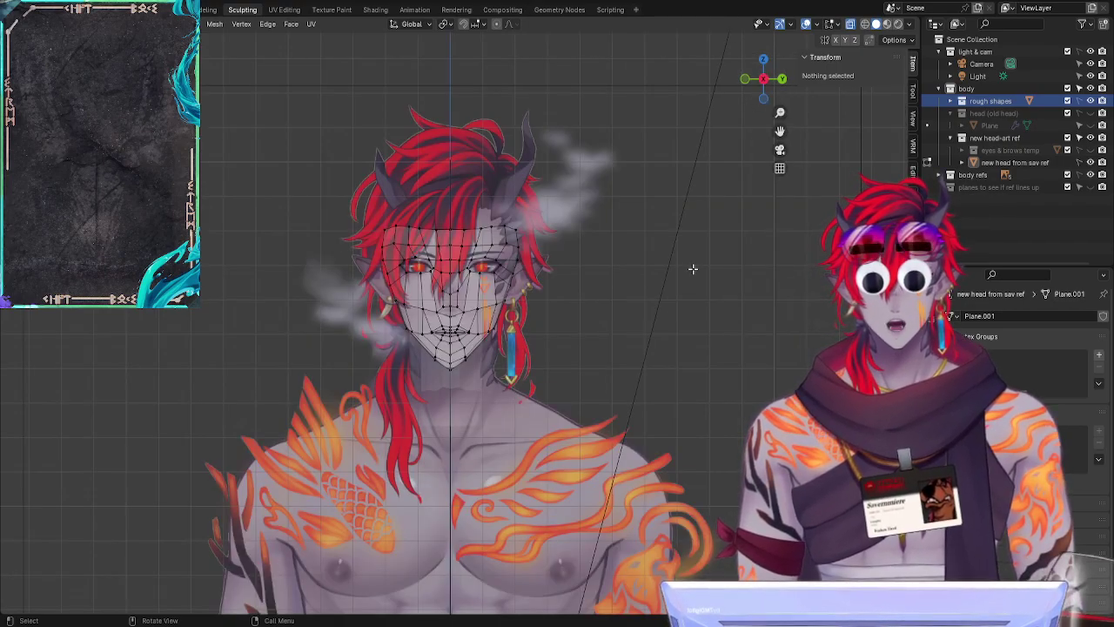
pyautogui.moveTo(654, 253); pyautogui.dragTo(688, 350, button='middle')
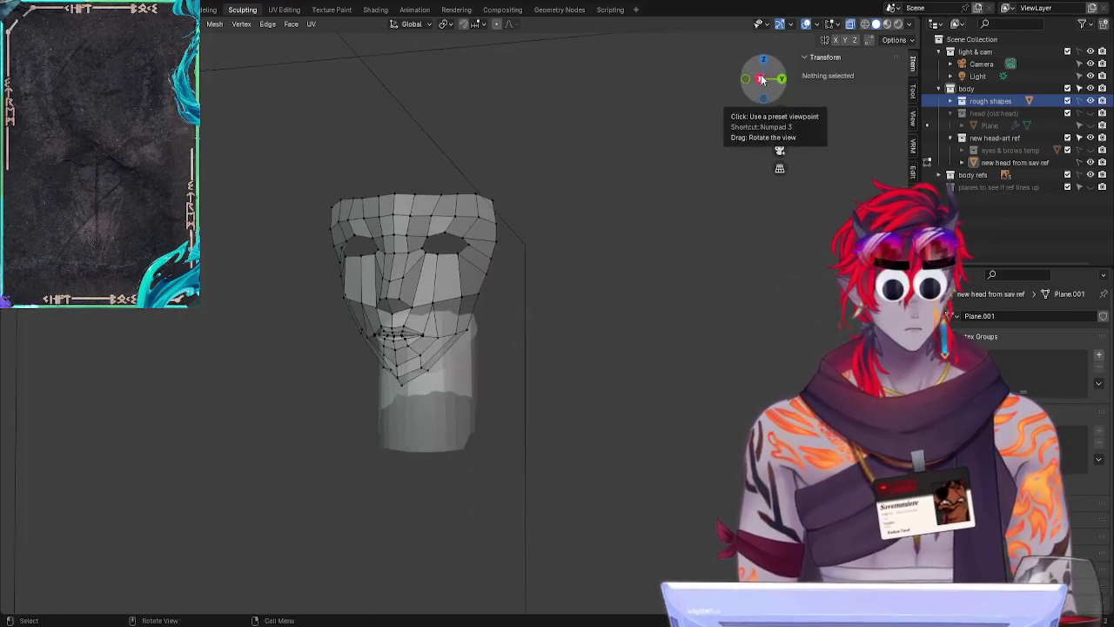
pyautogui.press('Tab')
pyautogui.moveTo(696, 251); pyautogui.dragTo(691, 336, button='middle')
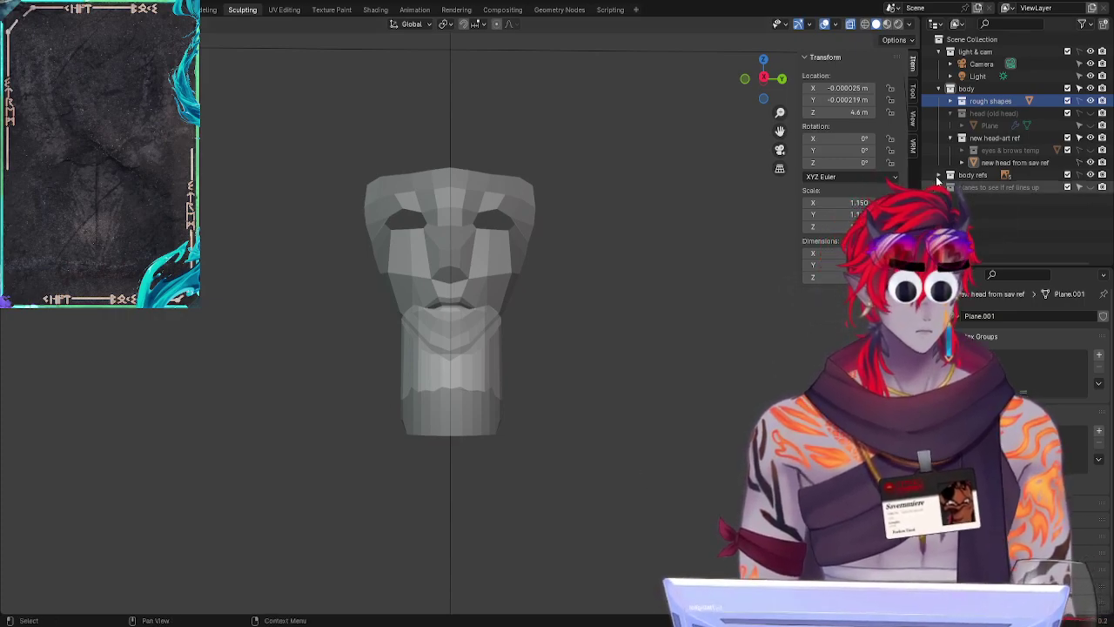
# Step: Expand rough shapes, make it the active collection, and bring up the Add Mesh list
pyautogui.click(951, 101)
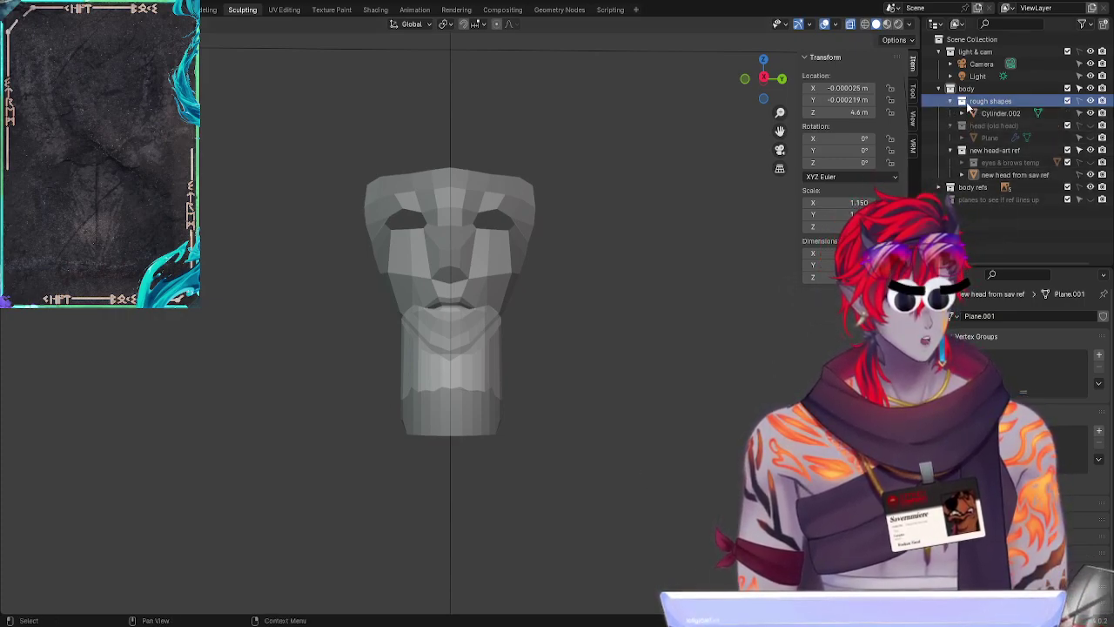
pyautogui.click(1052, 112)
pyautogui.click(991, 101)
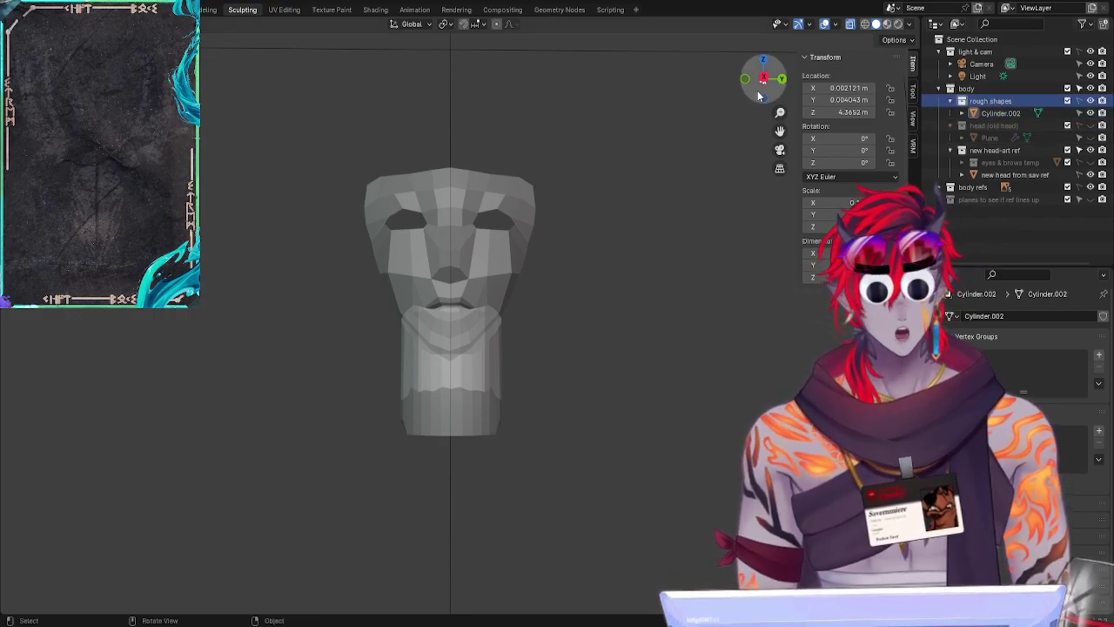
pyautogui.hotkey('shift', 'a')
pyautogui.moveTo(664, 287)
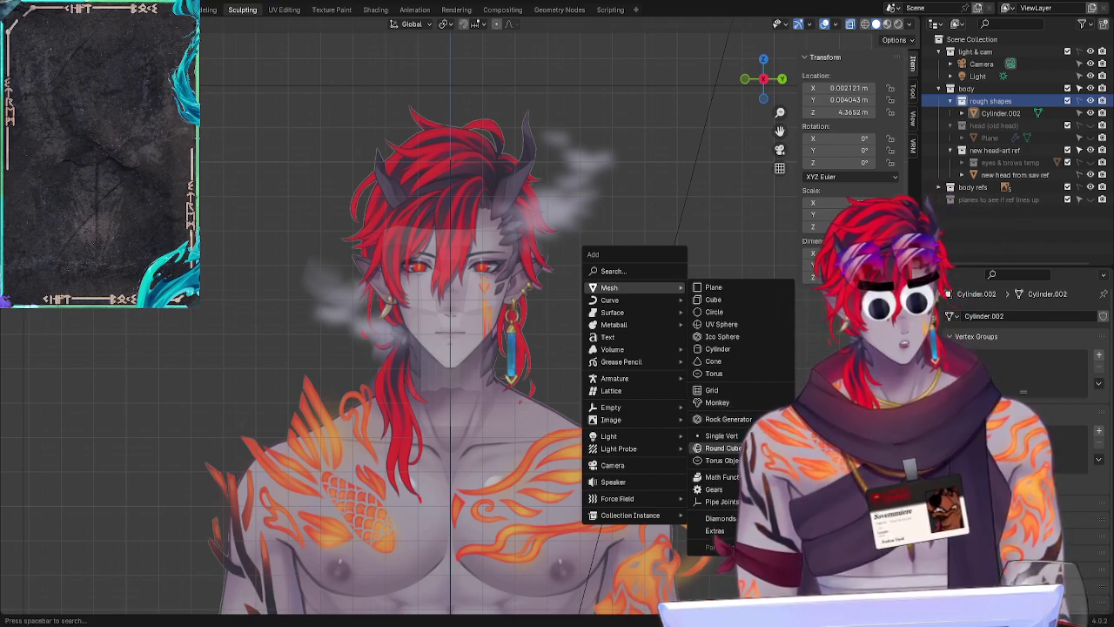
# Step: Add a Round Cube mesh and move it over the character's torso
pyautogui.click(722, 448)
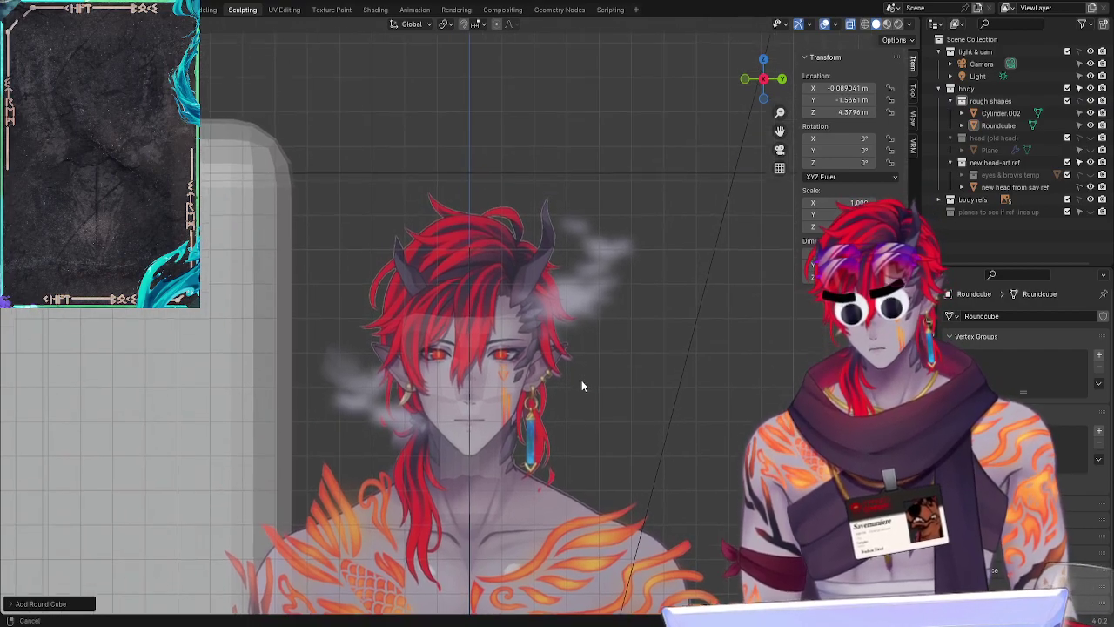
pyautogui.scroll(-5, 581, 386)
pyautogui.scroll(3, 646, 434)
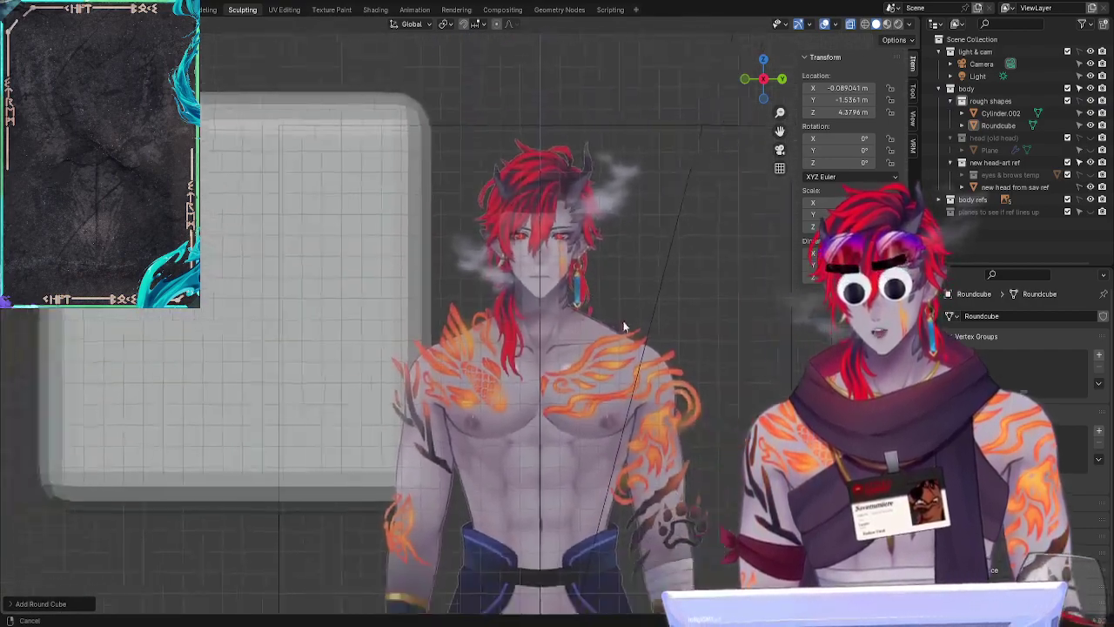
pyautogui.scroll(-2, 510, 576)
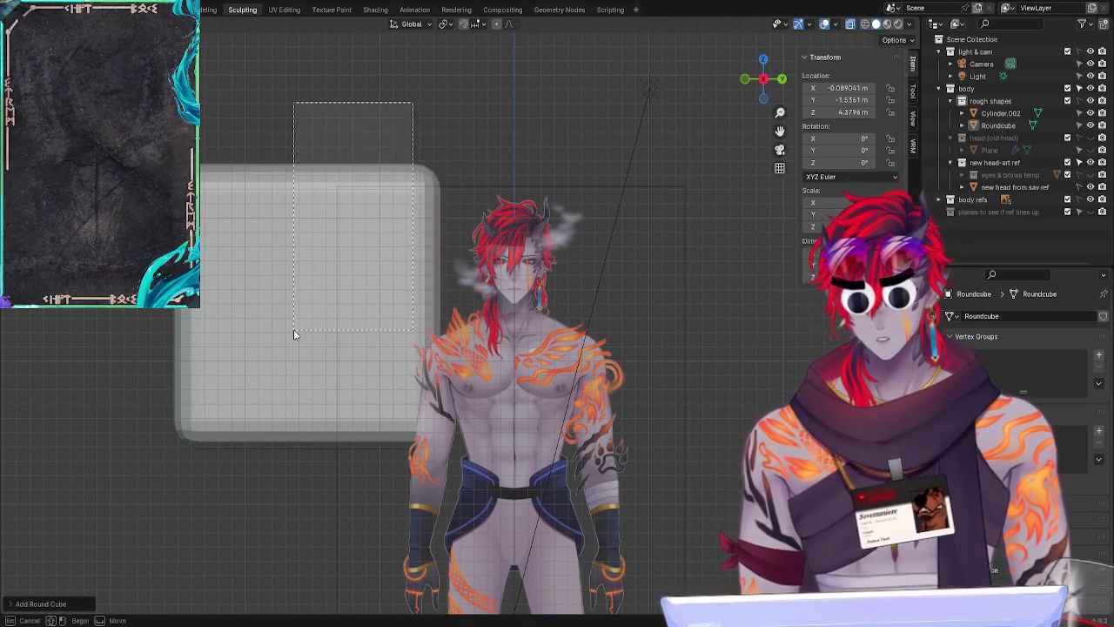
pyautogui.click(999, 126)
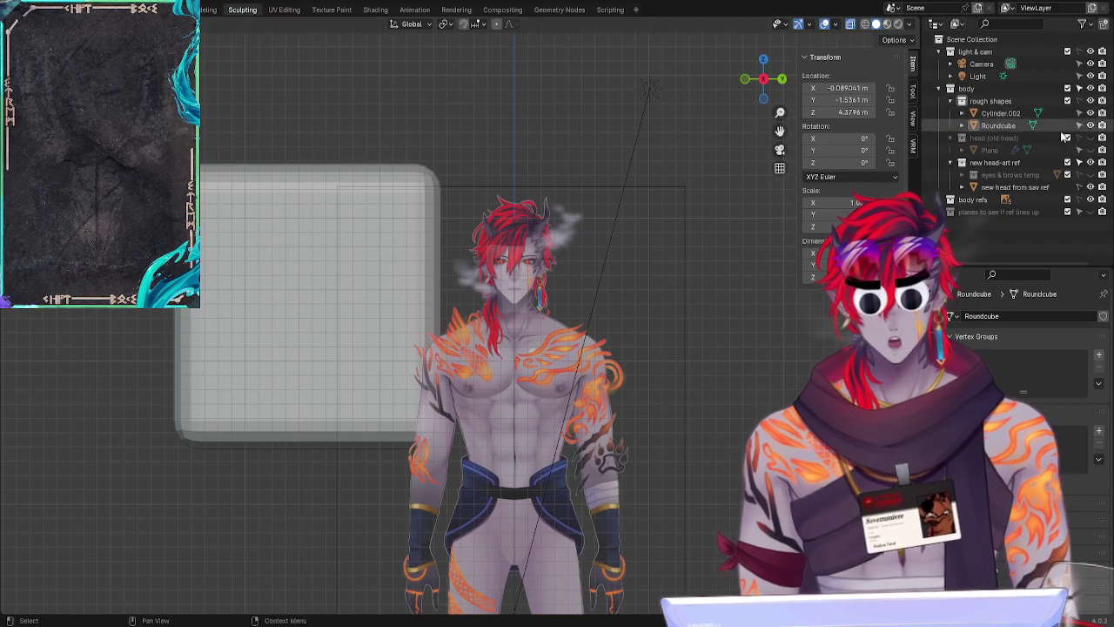
pyautogui.click(999, 125)
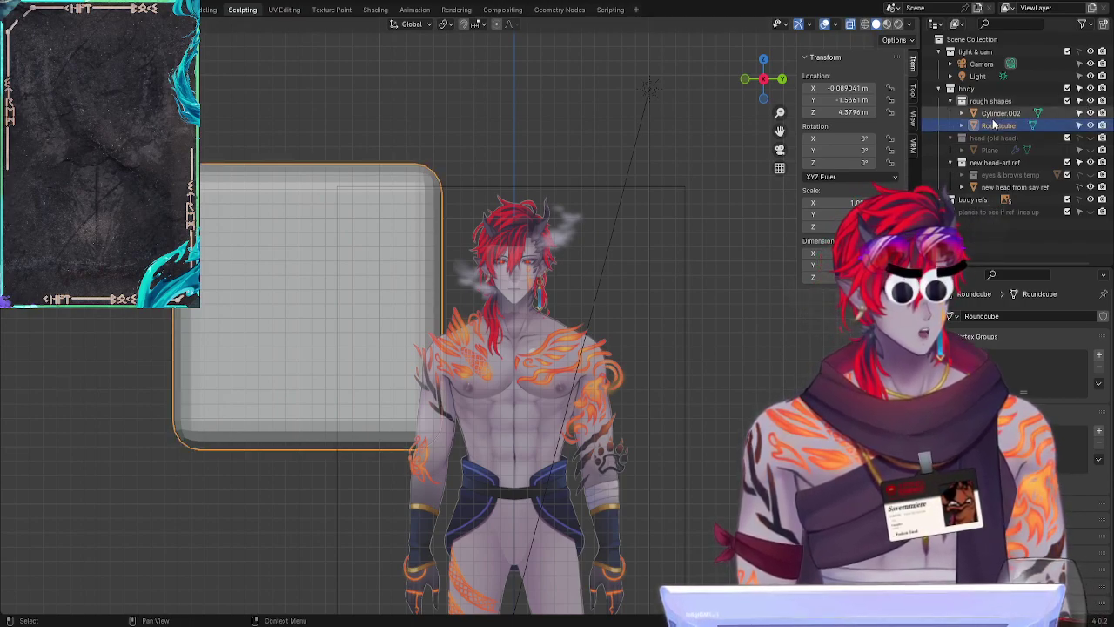
pyautogui.press('g')
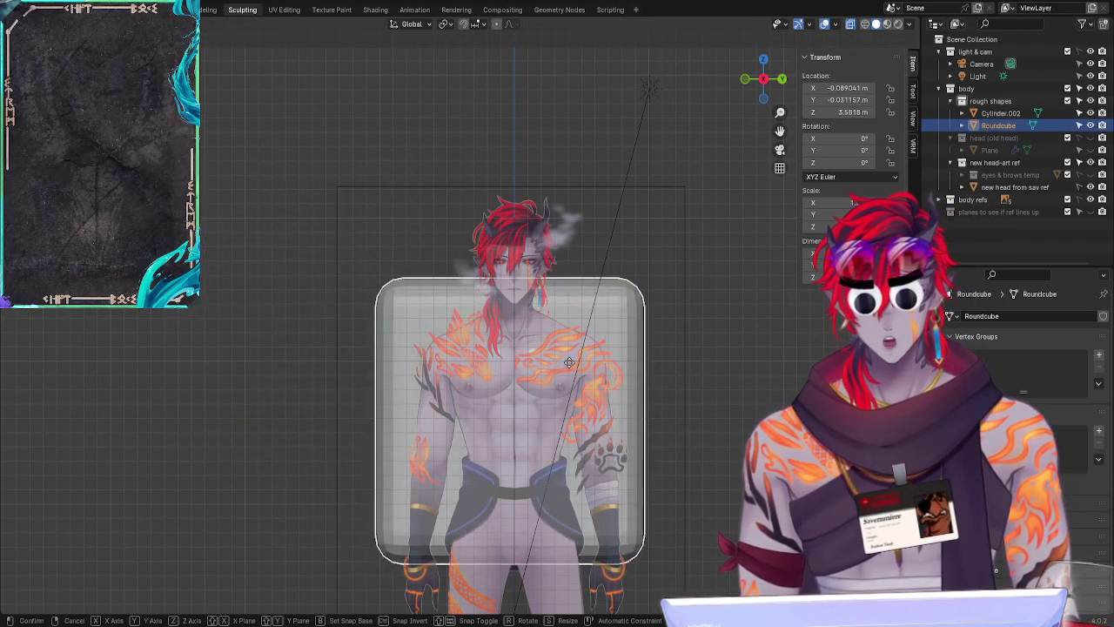
pyautogui.write('y')
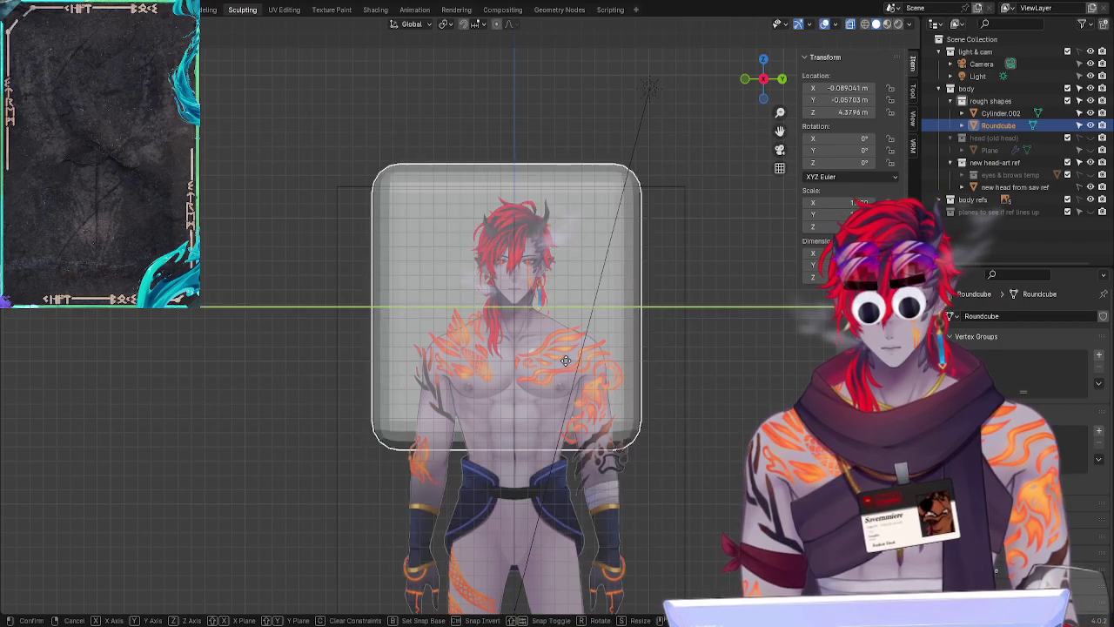
pyautogui.write('0')
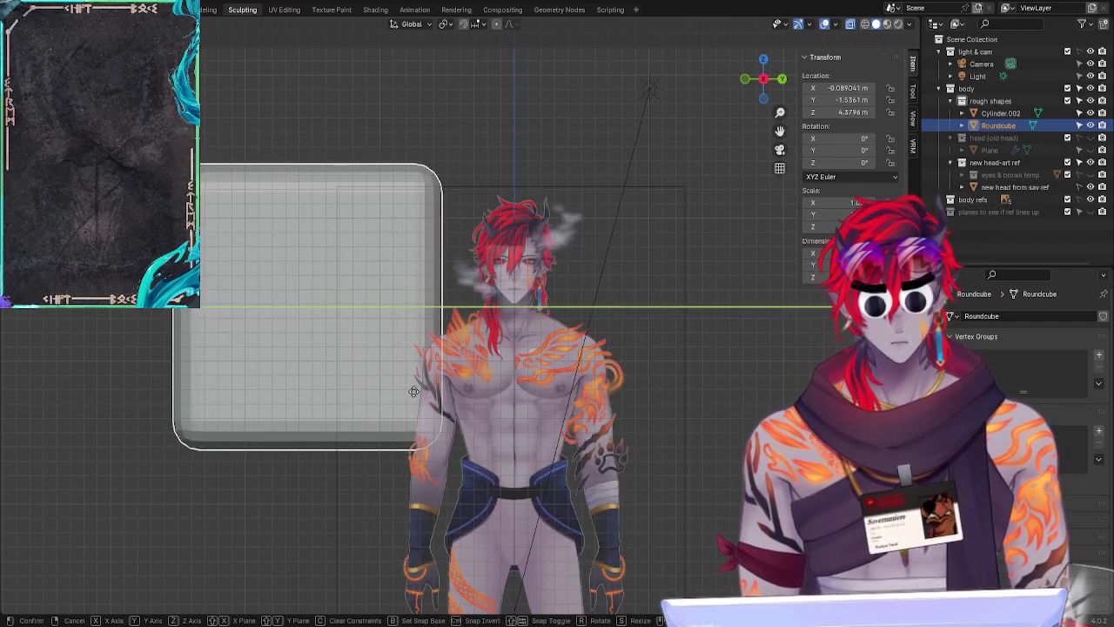
pyautogui.click(413, 392)
pyautogui.press('g')
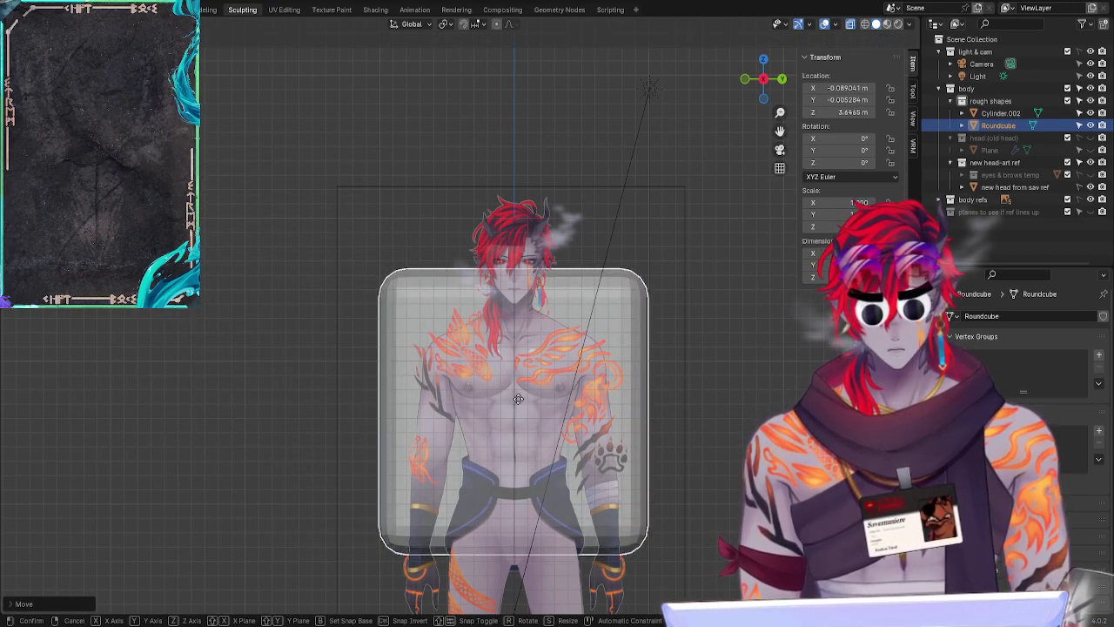
pyautogui.click(517, 399)
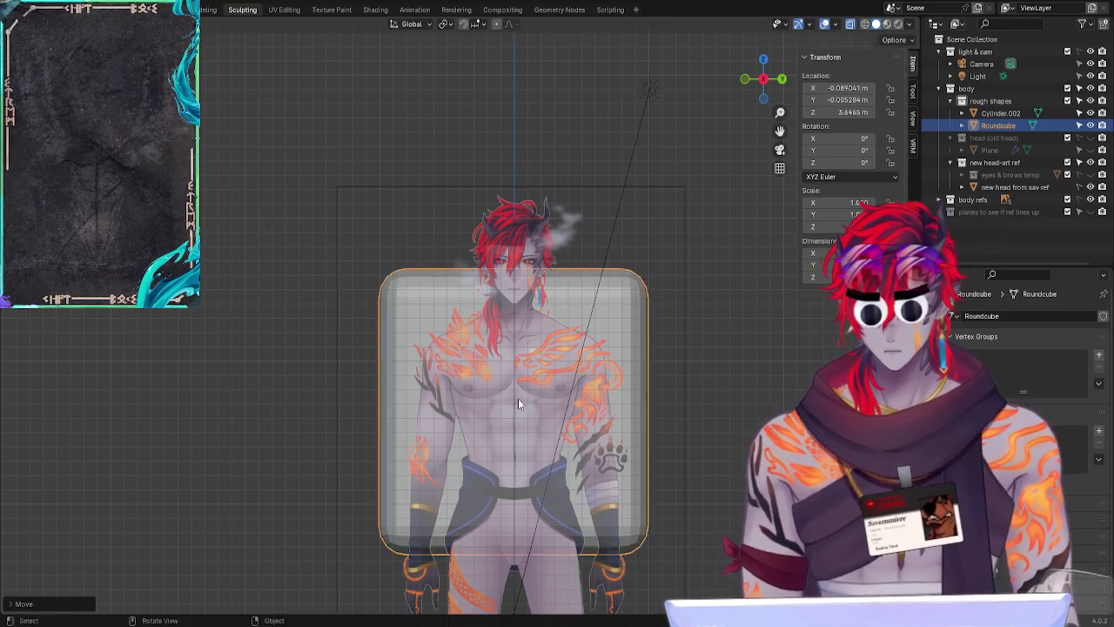
pyautogui.press('g')
pyautogui.click(517, 396)
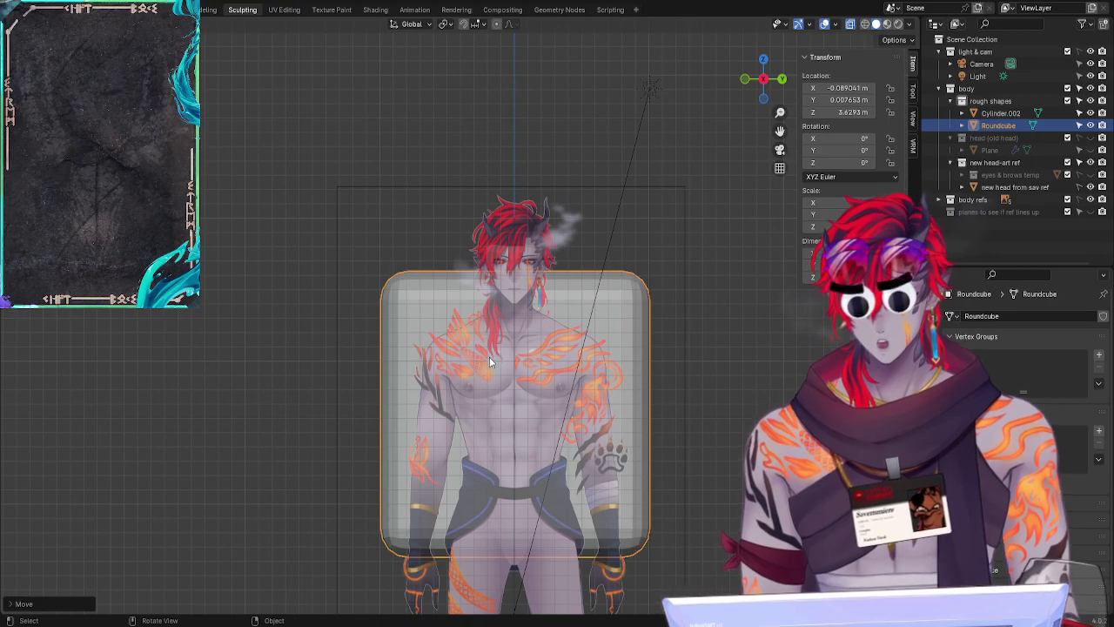
# Step: Scale down and reposition the Roundcube twice to fit the reference chest, then enter Edit Mode
pyautogui.moveTo(343, 227); pyautogui.dragTo(469, 578)
pyautogui.press('s')
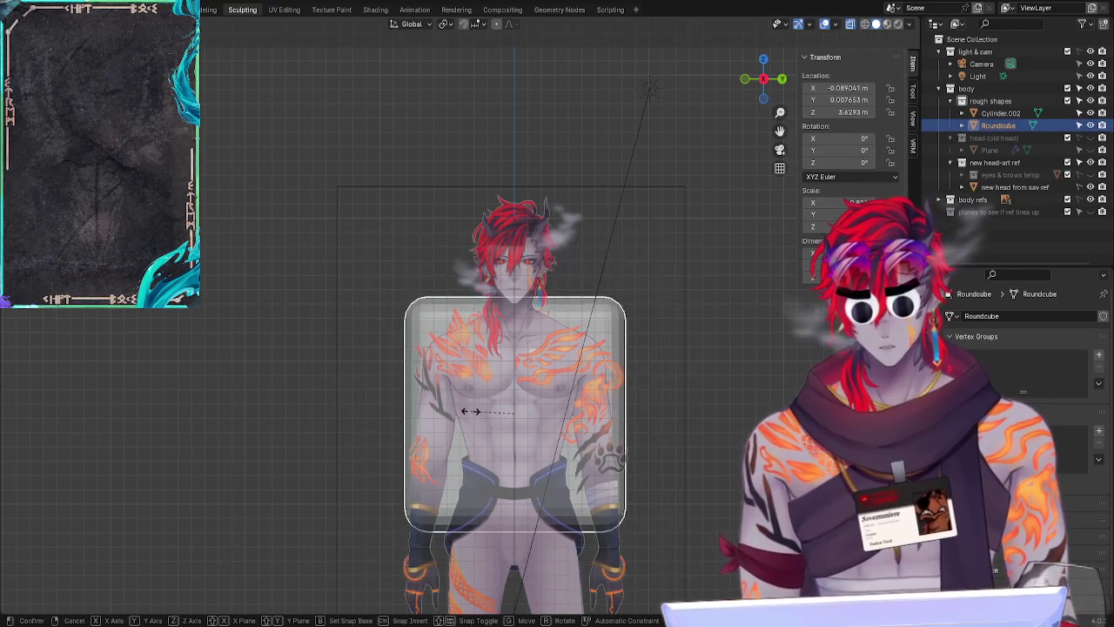
pyautogui.click(483, 402)
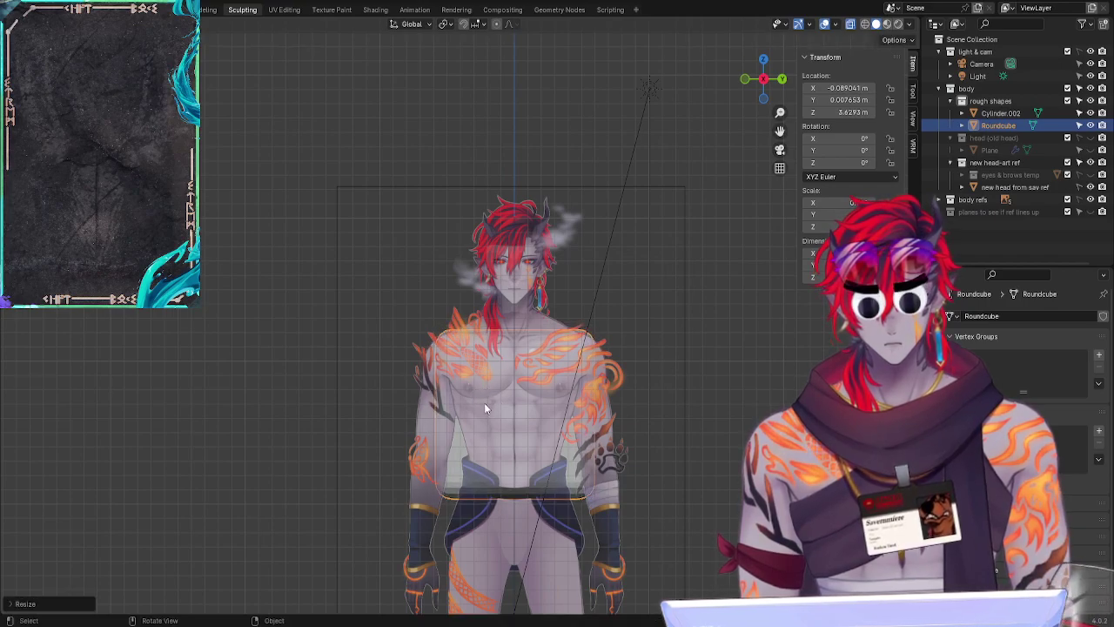
pyautogui.press('g')
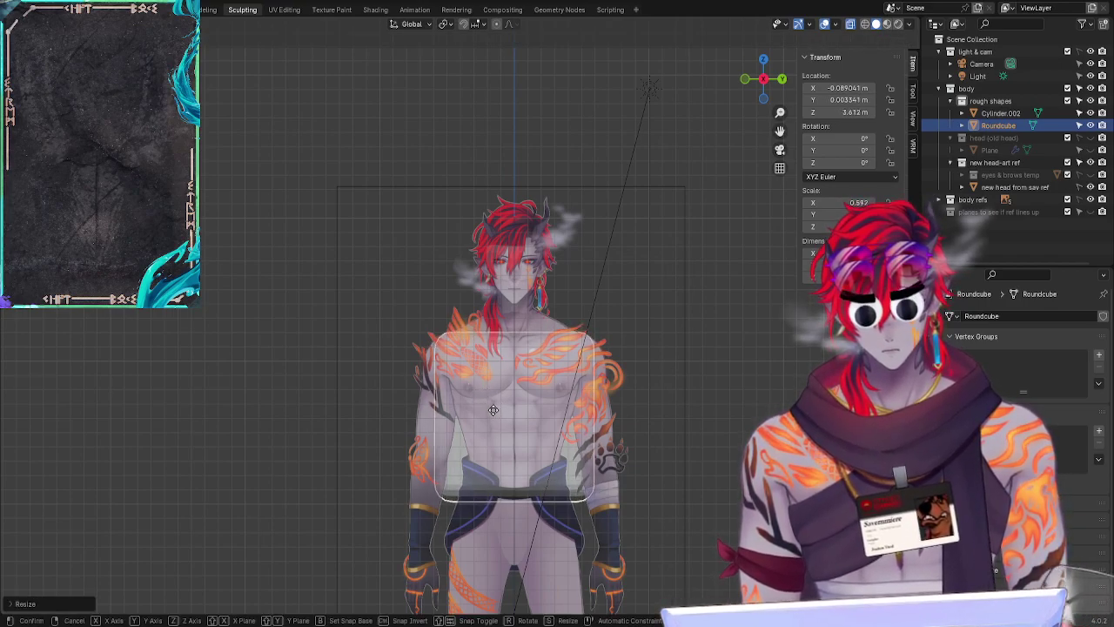
pyautogui.click(493, 411)
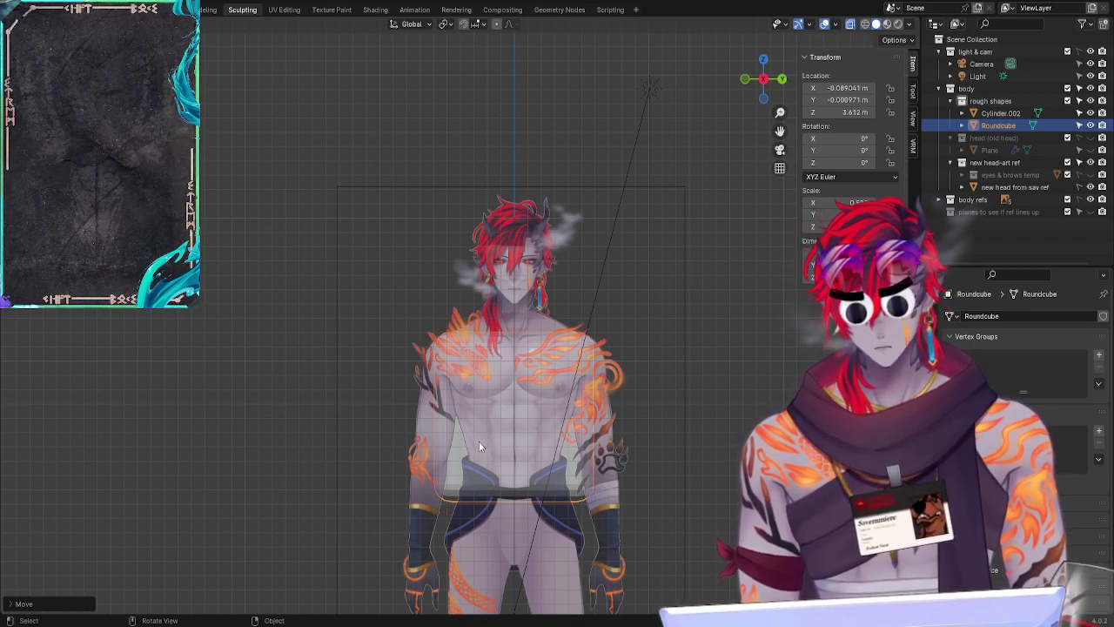
pyautogui.press('s')
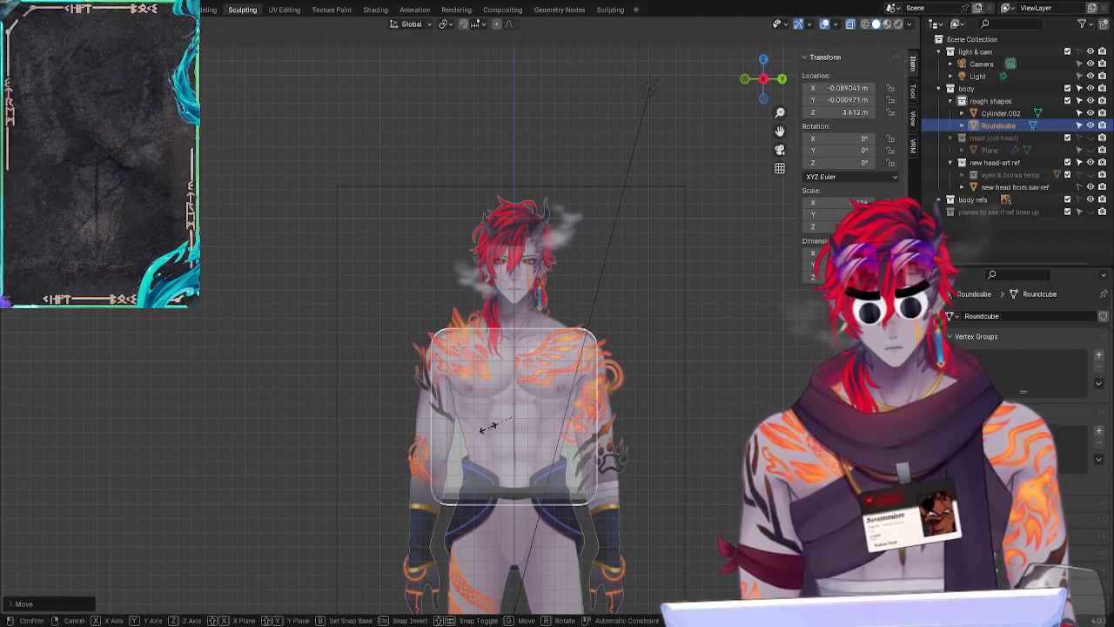
pyautogui.click(500, 422)
pyautogui.press('g')
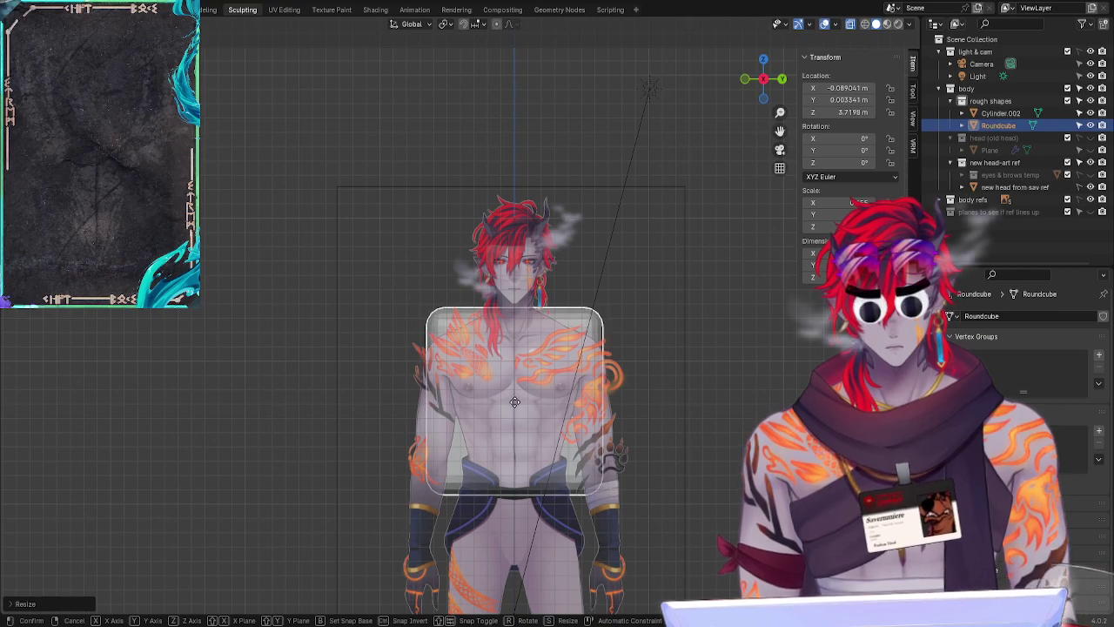
pyautogui.click(513, 411)
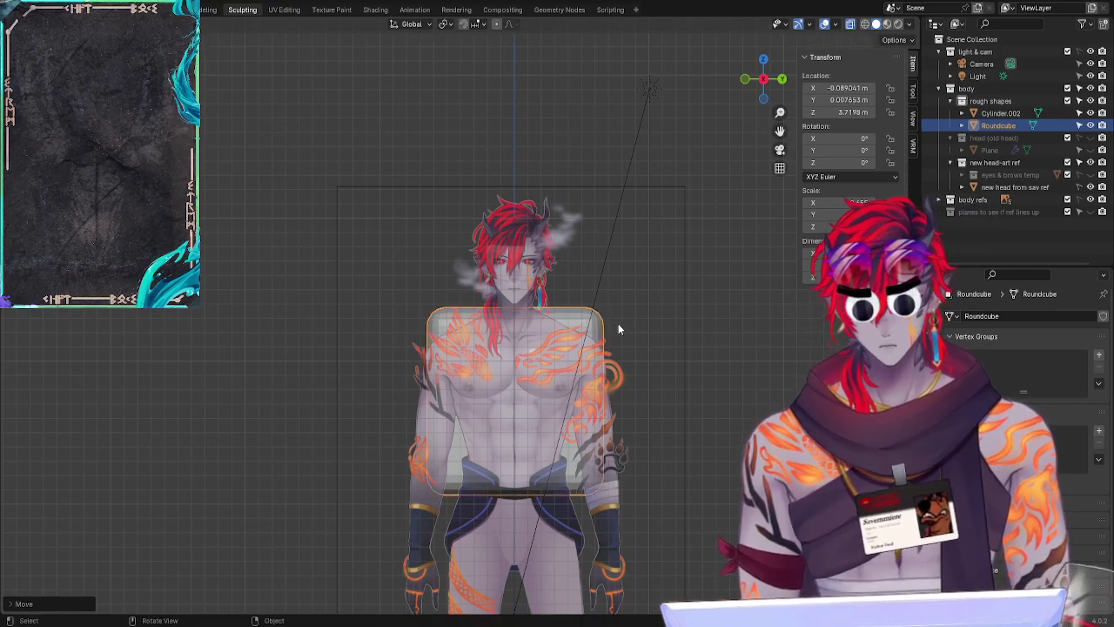
pyautogui.press('Tab')
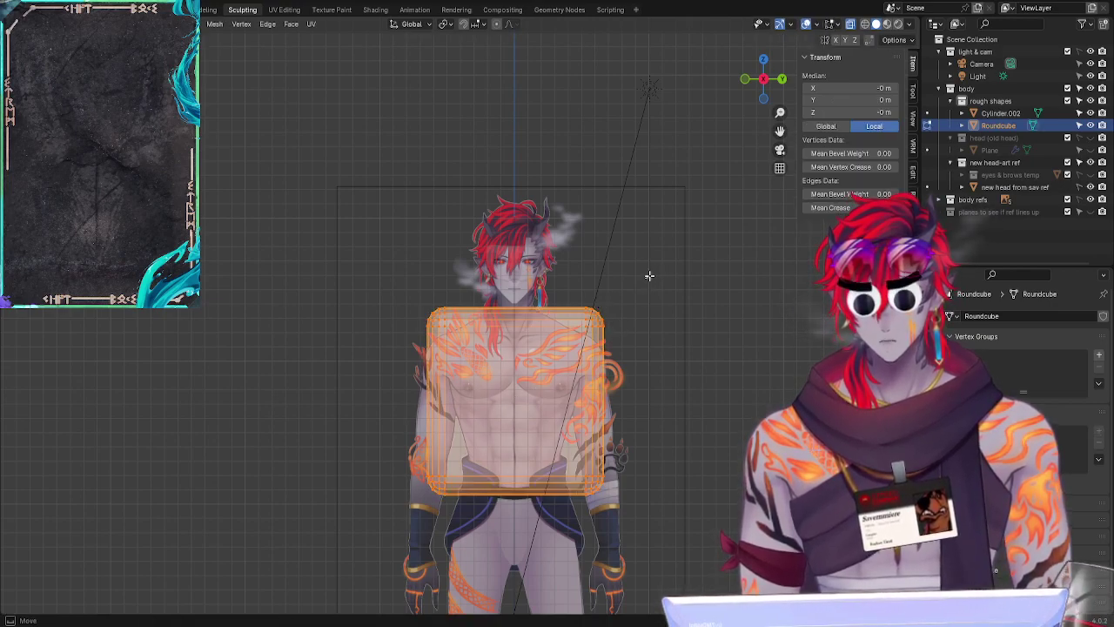
# Step: After some trial selections, add a vertical loop cut down the cube's centre
pyautogui.moveTo(636, 271)
pyautogui.mouseDown()
pyautogui.moveTo(614, 284)
pyautogui.moveTo(597, 406)
pyautogui.moveTo(664, 459)
pyautogui.mouseUp()
pyautogui.moveTo(641, 510)
pyautogui.mouseDown()
pyautogui.moveTo(625, 525)
pyautogui.moveTo(568, 444)
pyautogui.moveTo(599, 268)
pyautogui.moveTo(624, 276)
pyautogui.mouseUp()
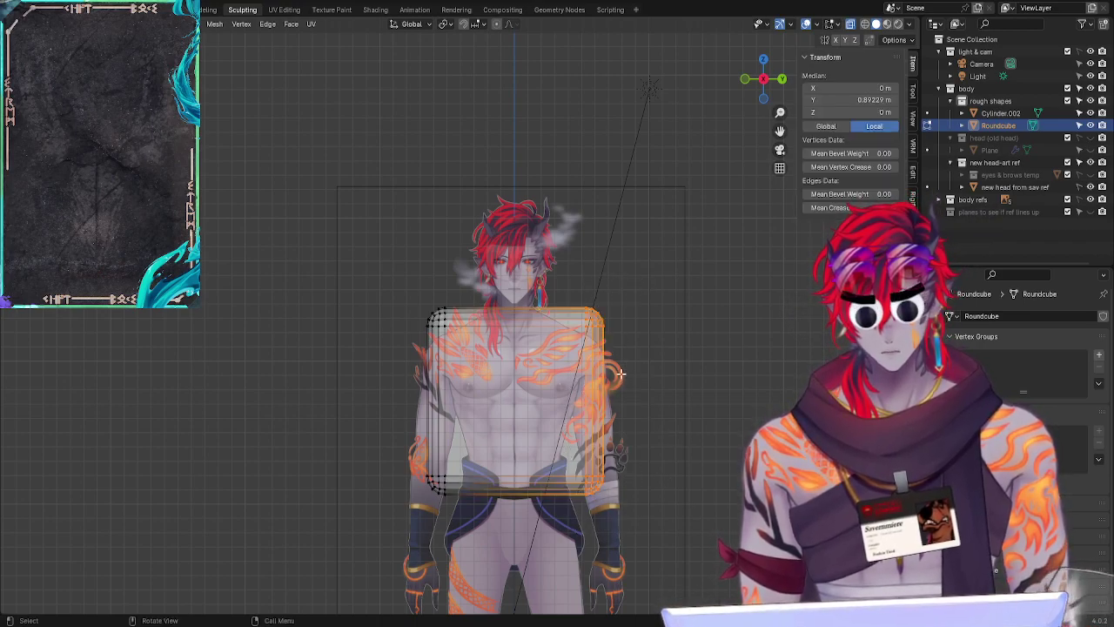
pyautogui.press('g')
pyautogui.press('g')
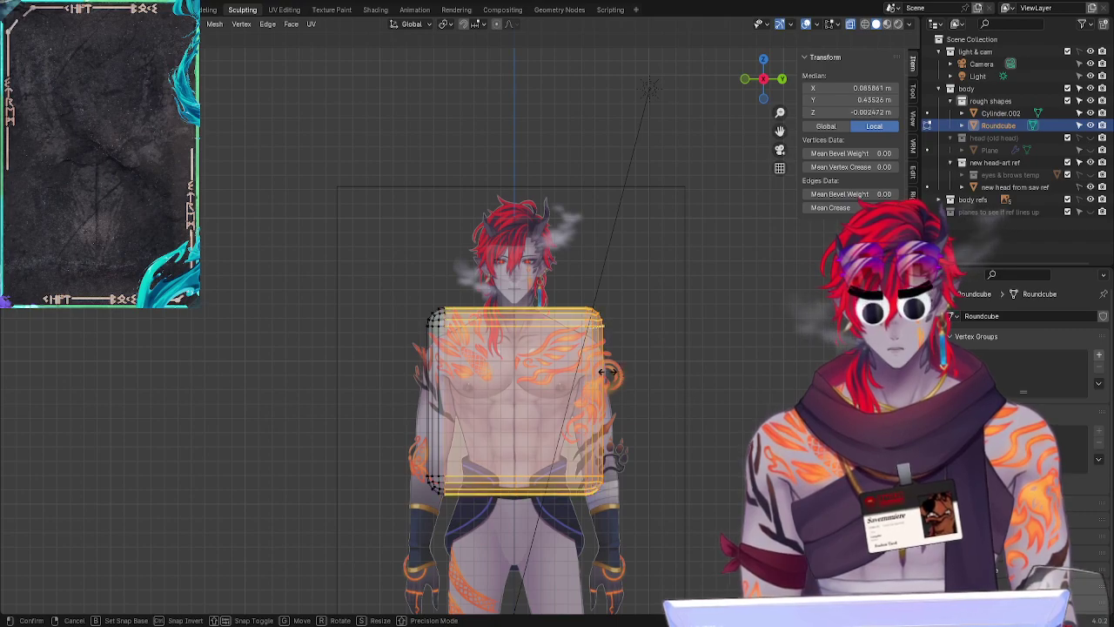
pyautogui.rightClick(708, 361)
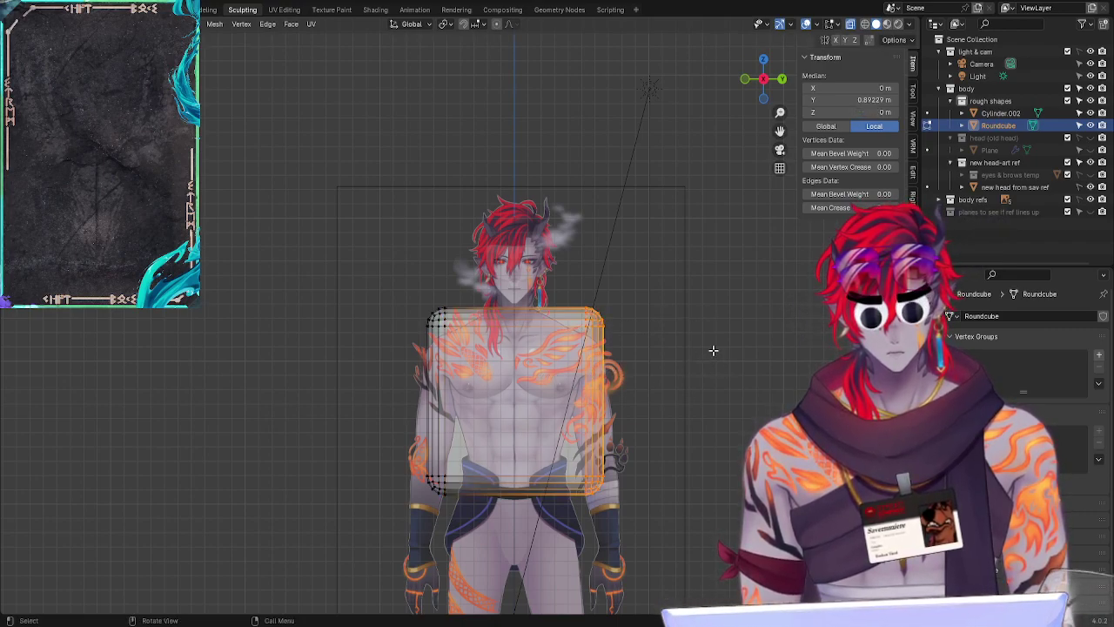
pyautogui.click(694, 355)
pyautogui.moveTo(388, 296)
pyautogui.mouseDown()
pyautogui.moveTo(474, 557)
pyautogui.moveTo(496, 400)
pyautogui.moveTo(474, 292)
pyautogui.moveTo(485, 323)
pyautogui.mouseUp()
pyautogui.click(659, 279)
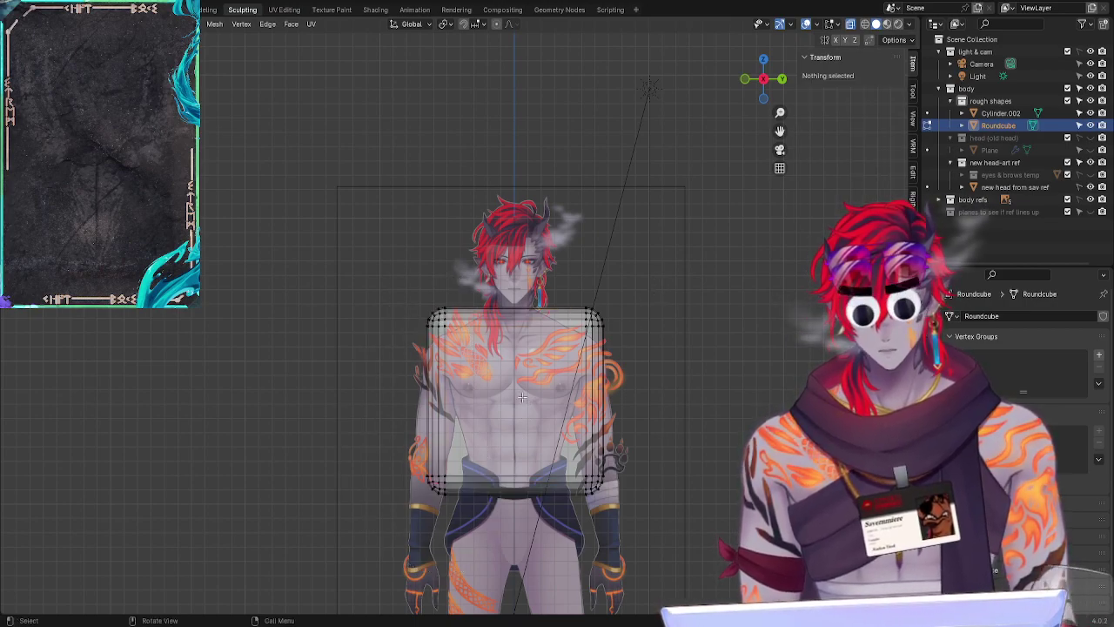
pyautogui.moveTo(611, 280)
pyautogui.mouseDown()
pyautogui.moveTo(392, 398)
pyautogui.moveTo(589, 474)
pyautogui.mouseUp()
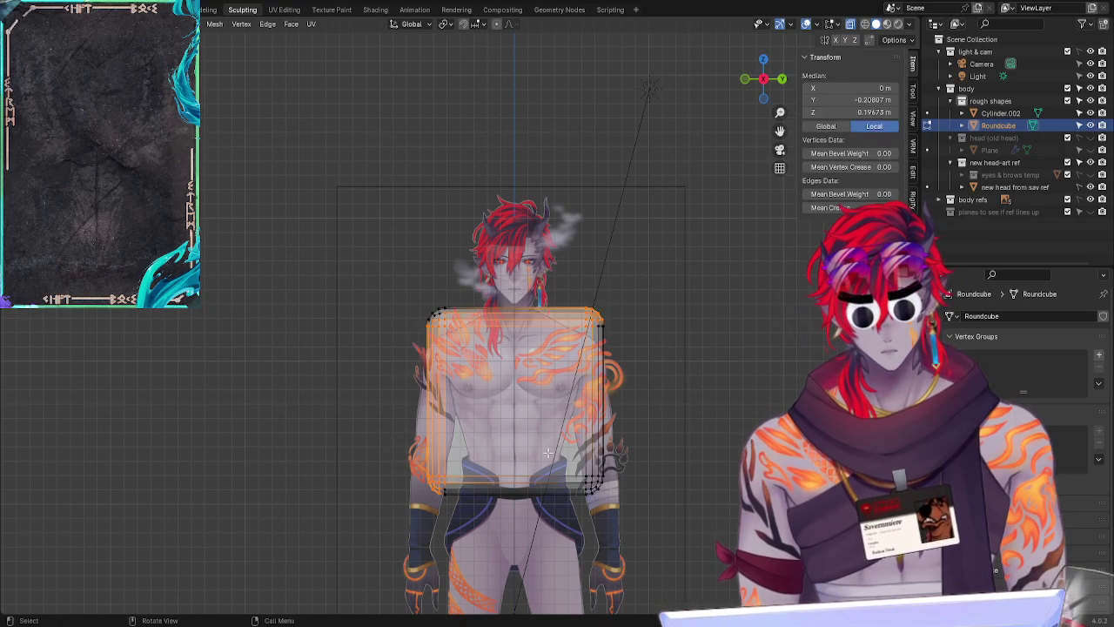
pyautogui.click(671, 406)
pyautogui.press('a')
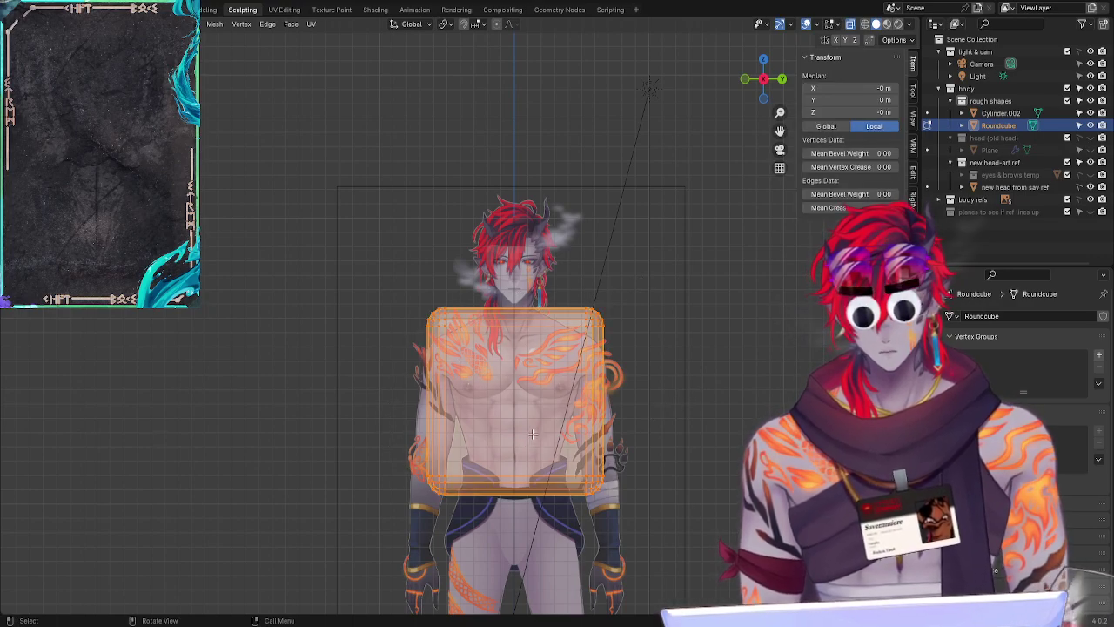
pyautogui.hotkey('ctrl', 'r')
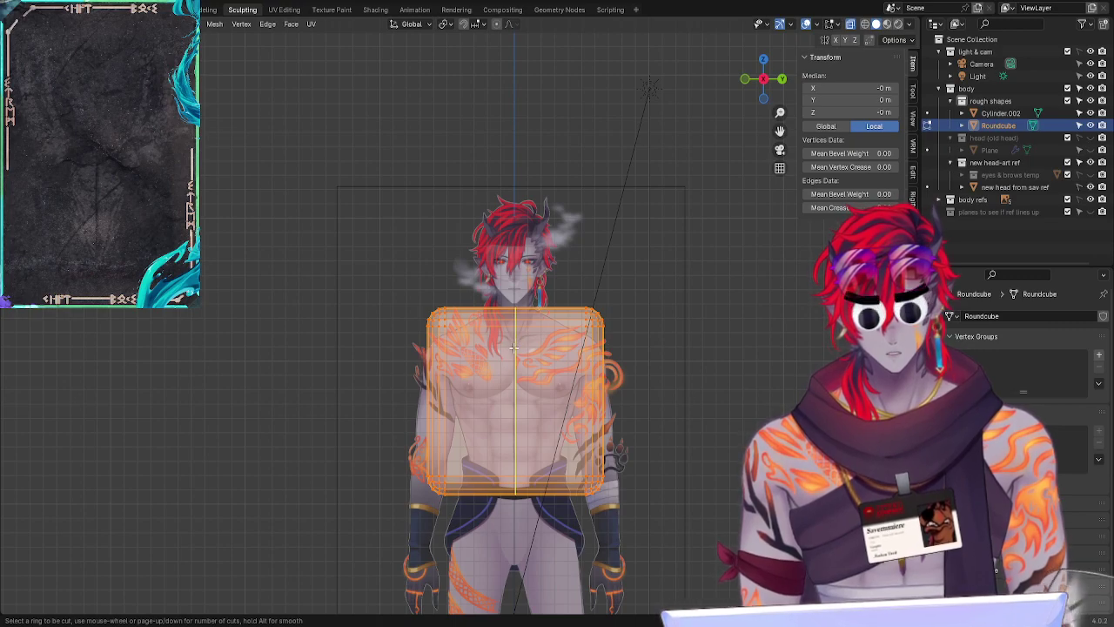
pyautogui.click(515, 351)
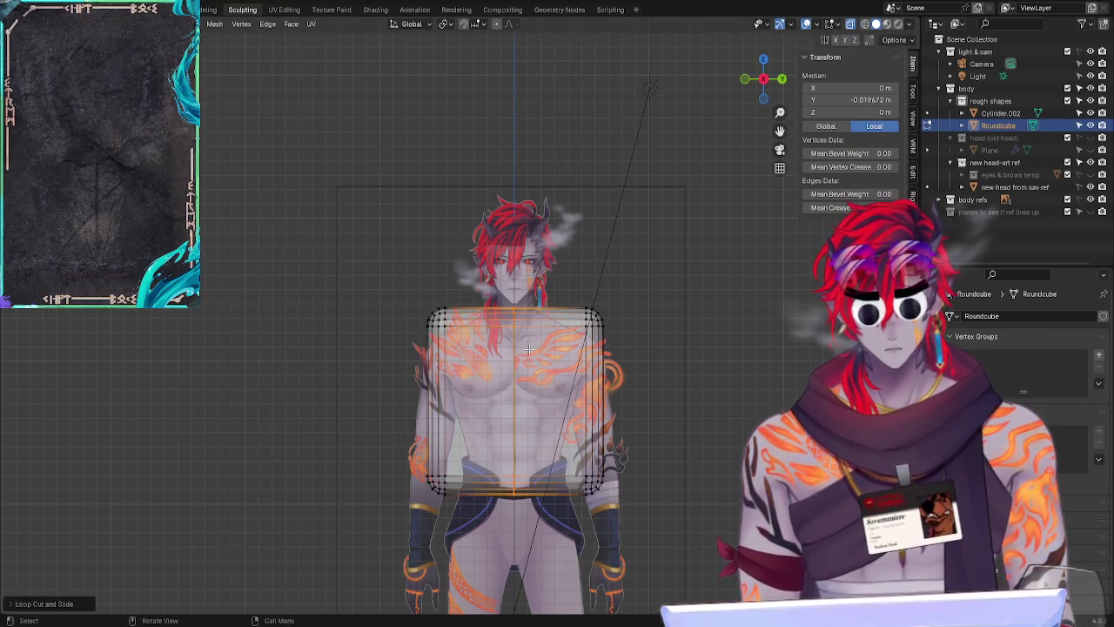
# Step: Delete the vertices of the cube's left half
pyautogui.click(388, 300)
pyautogui.moveTo(382, 352)
pyautogui.mouseDown()
pyautogui.moveTo(462, 522)
pyautogui.moveTo(486, 450)
pyautogui.moveTo(396, 528)
pyautogui.moveTo(415, 279)
pyautogui.moveTo(453, 320)
pyautogui.mouseUp()
pyautogui.press('x')
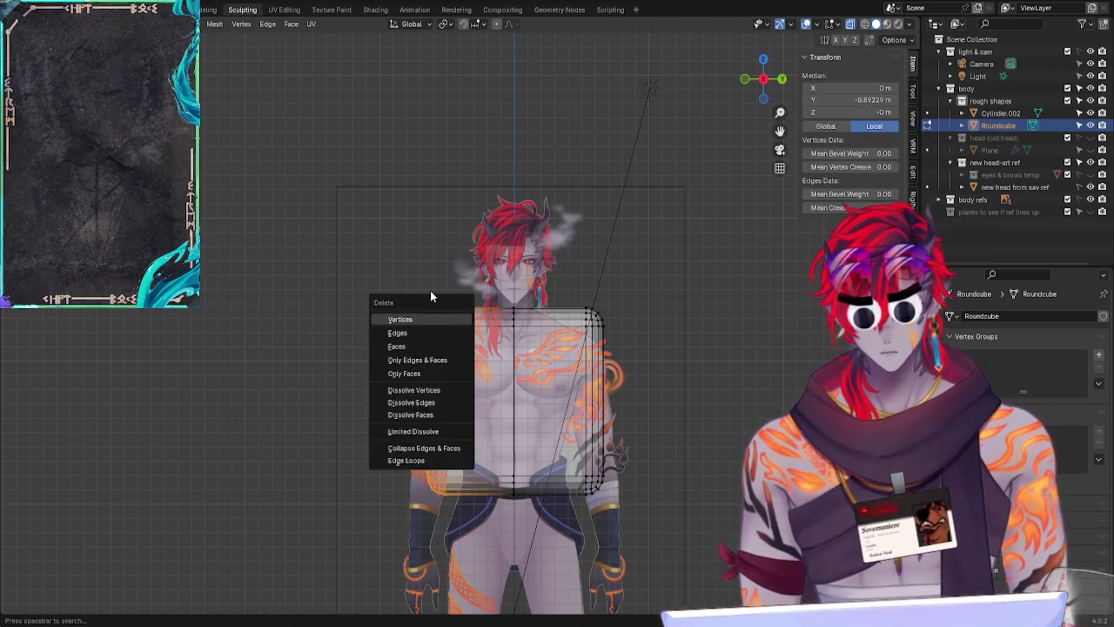
pyautogui.click(428, 318)
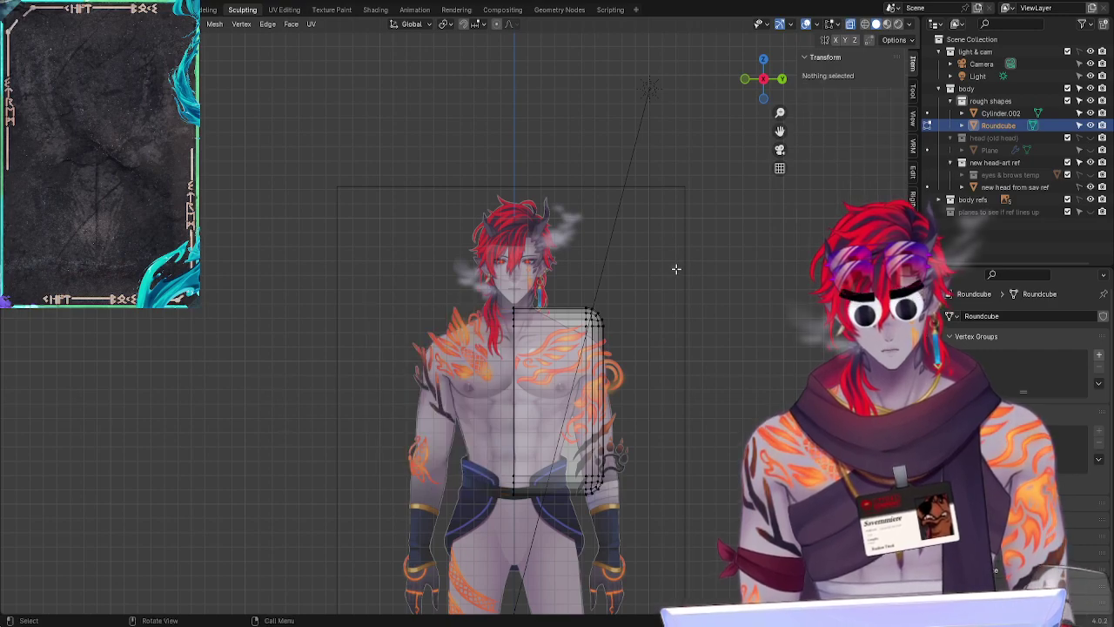
# Step: Add a Mirror modifier that mirrors across Y only, with X turned off
pyautogui.moveTo(674, 267)
pyautogui.mouseDown()
pyautogui.moveTo(448, 382)
pyautogui.moveTo(696, 460)
pyautogui.moveTo(652, 436)
pyautogui.mouseUp()
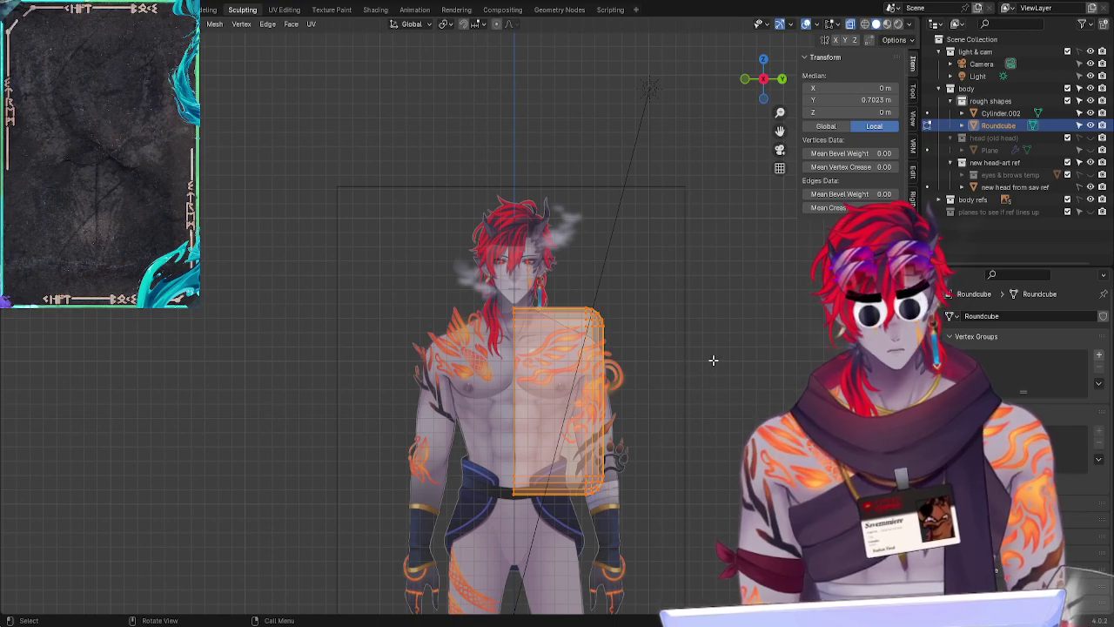
pyautogui.click(930, 428)
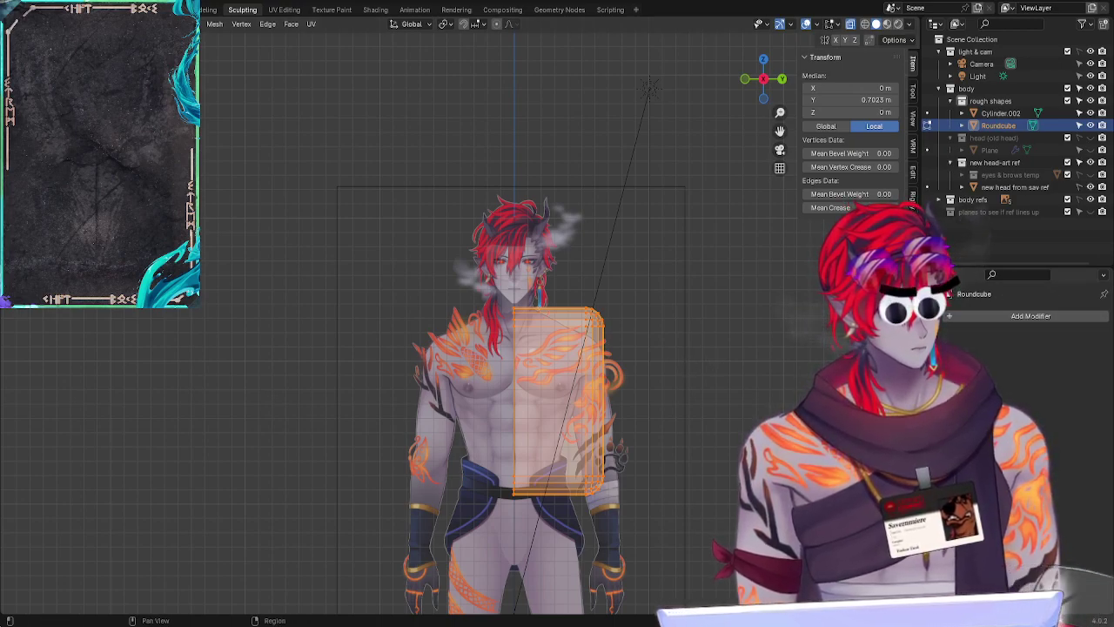
pyautogui.click(929, 442)
pyautogui.click(929, 457)
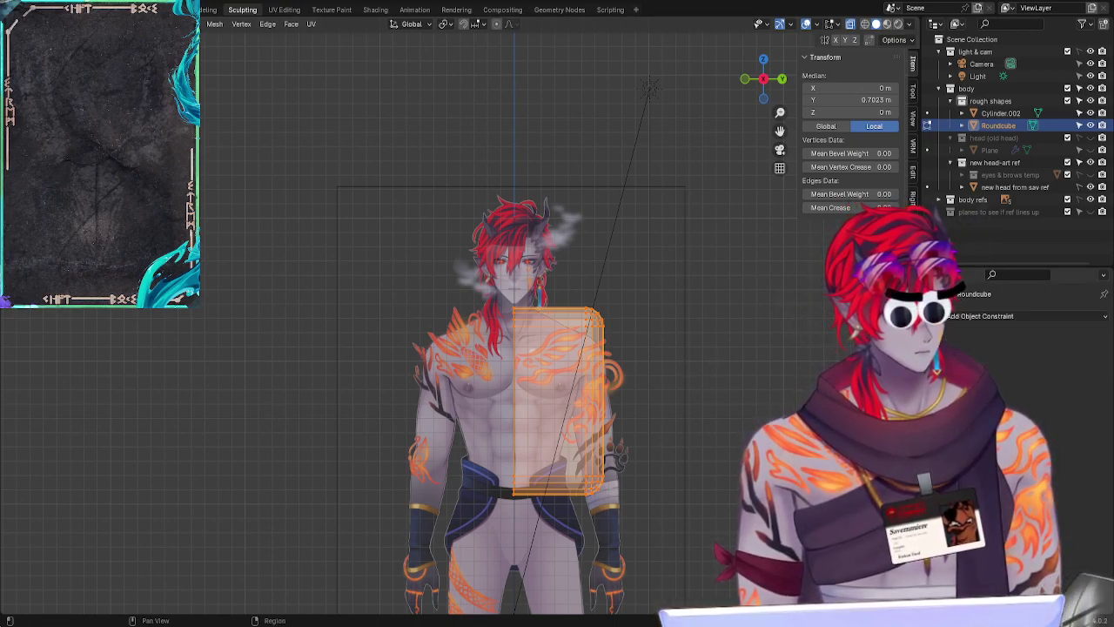
pyautogui.click(927, 409)
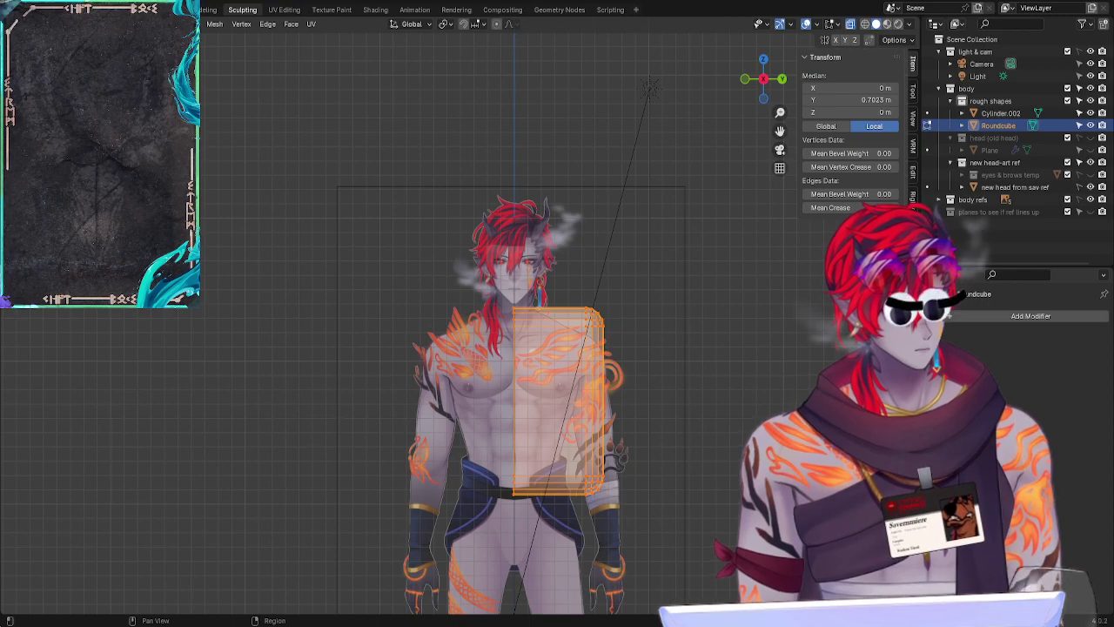
pyautogui.click(993, 315)
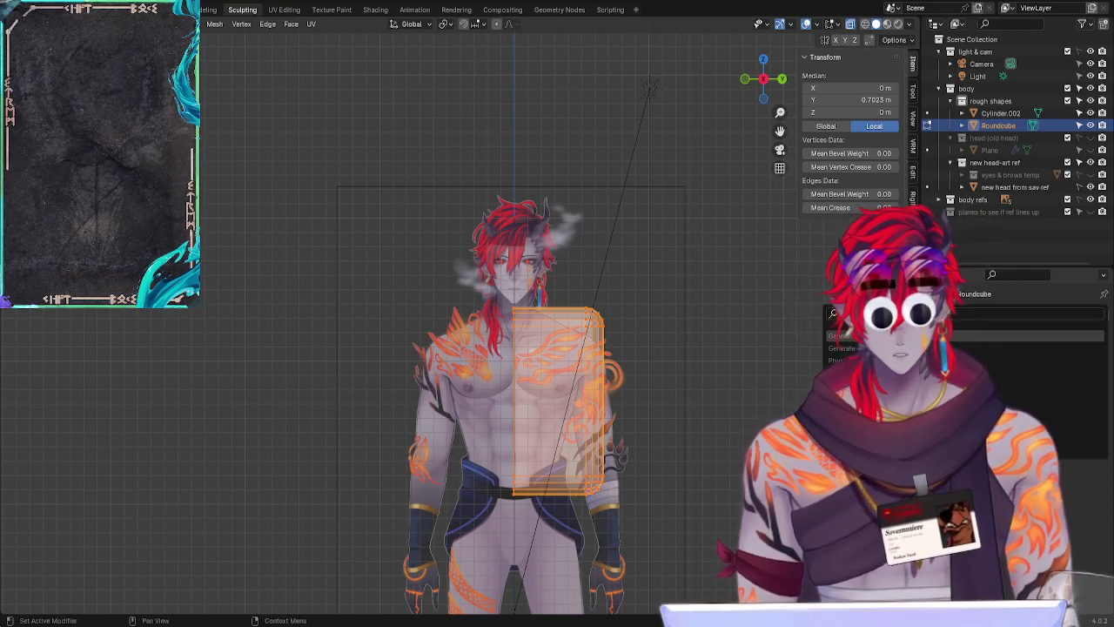
pyautogui.click(942, 336)
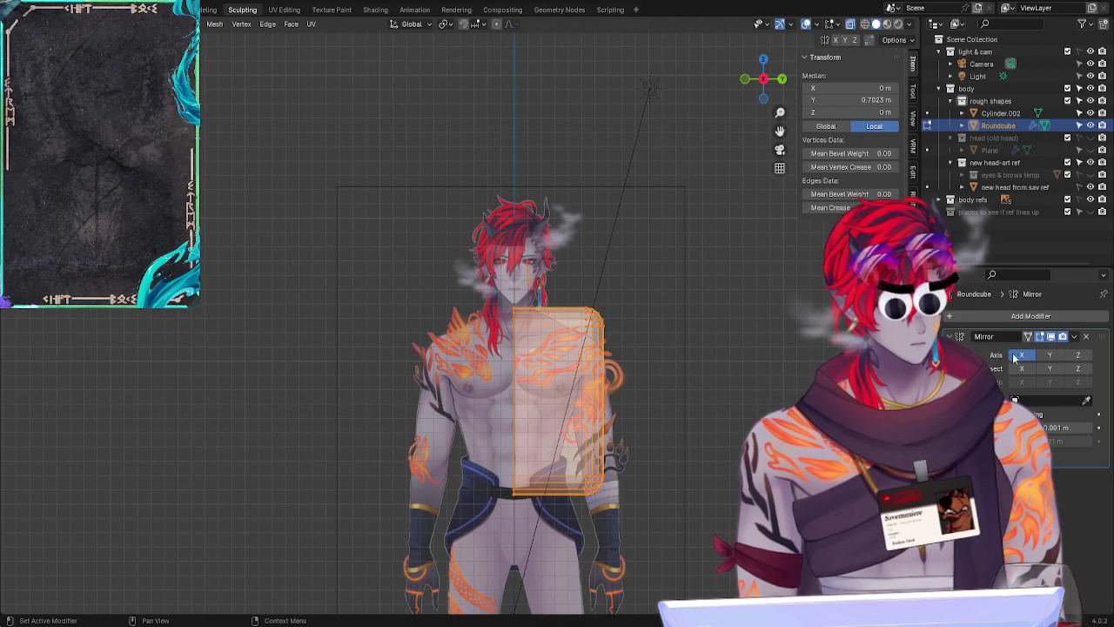
pyautogui.click(1052, 356)
pyautogui.click(1049, 354)
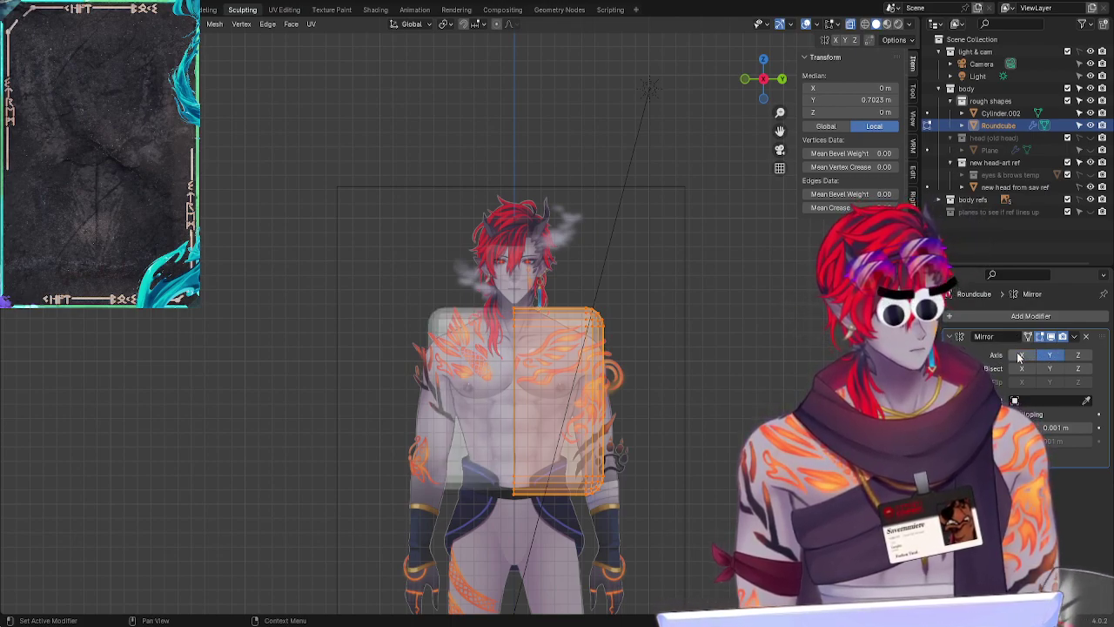
pyautogui.click(1022, 354)
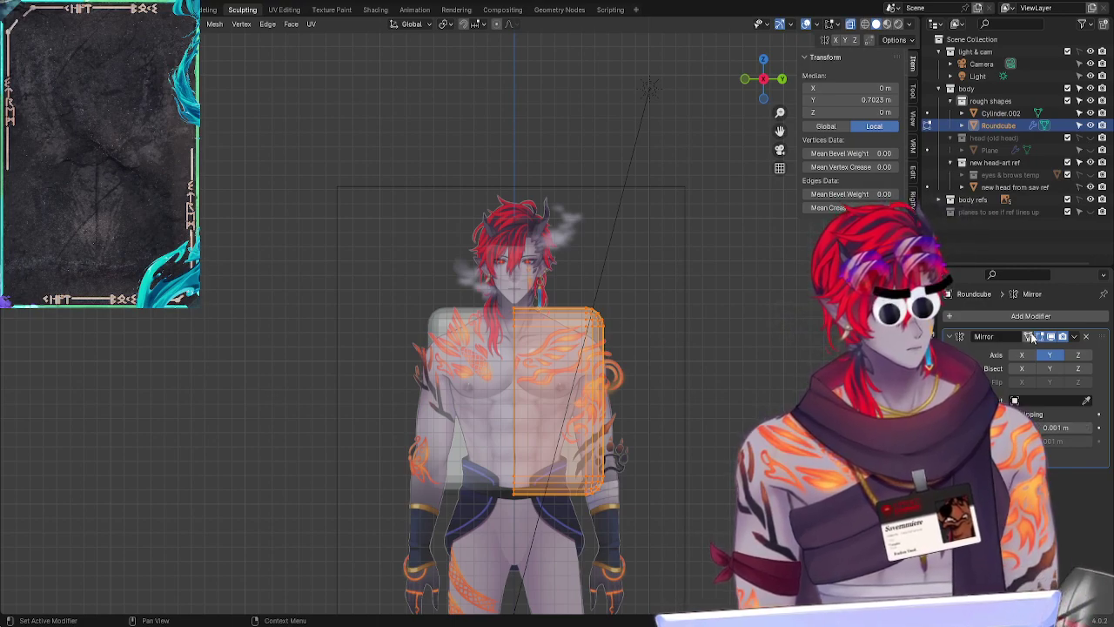
pyautogui.click(737, 389)
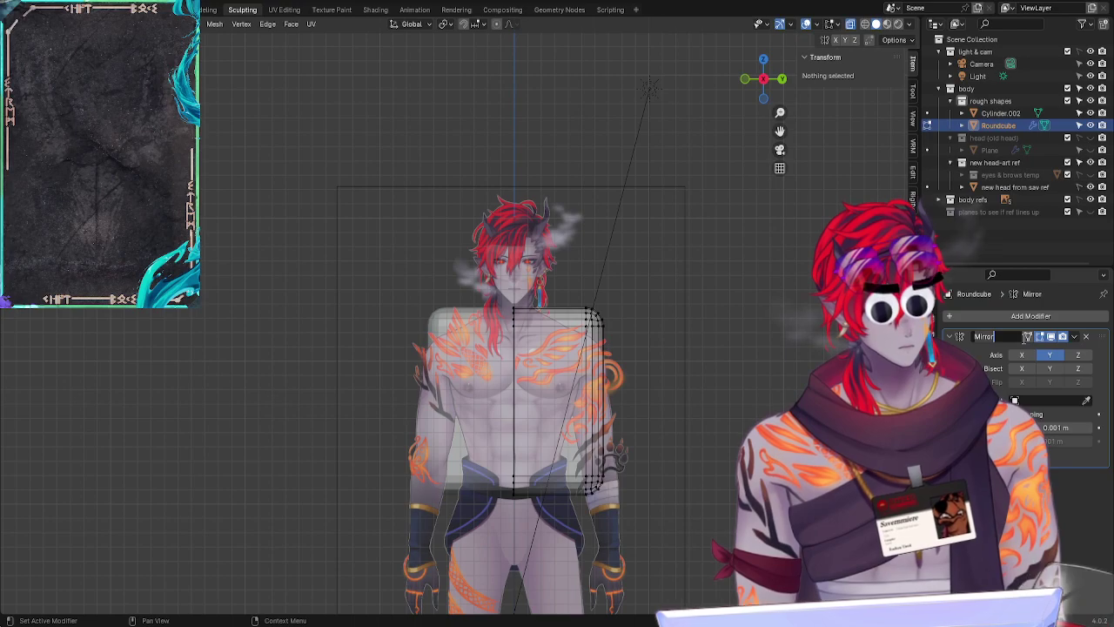
# Step: Turn on the Mirror modifier's on-cage display so the mirrored half shows while editing
pyautogui.doubleClick(985, 336)
pyautogui.click(1028, 336)
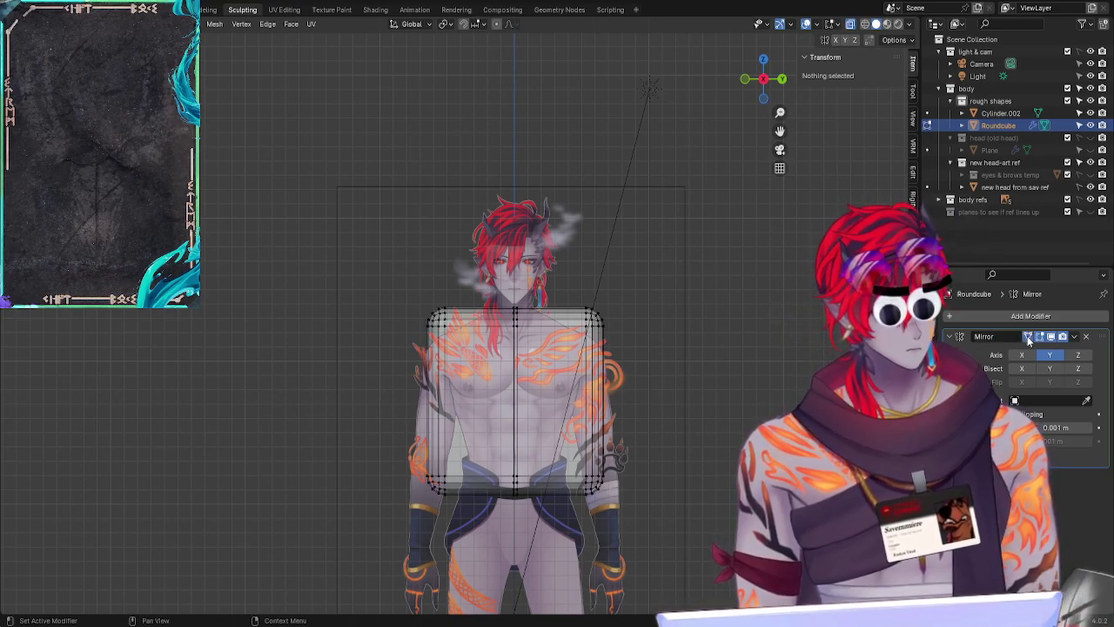
pyautogui.click(1027, 337)
pyautogui.click(1027, 337)
pyautogui.click(1028, 337)
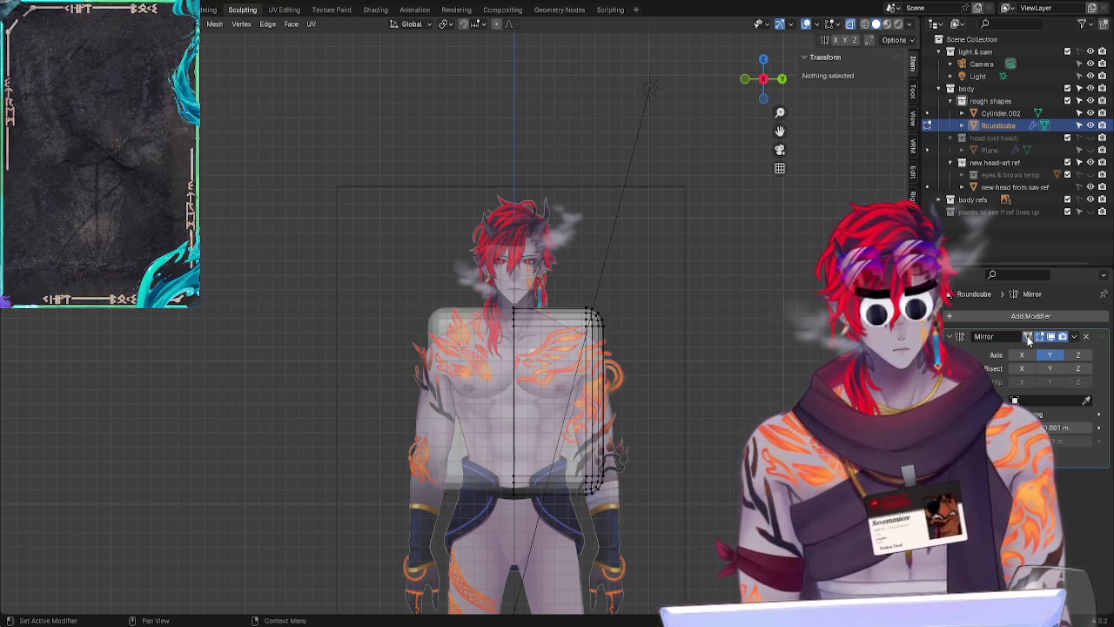
pyautogui.click(1028, 337)
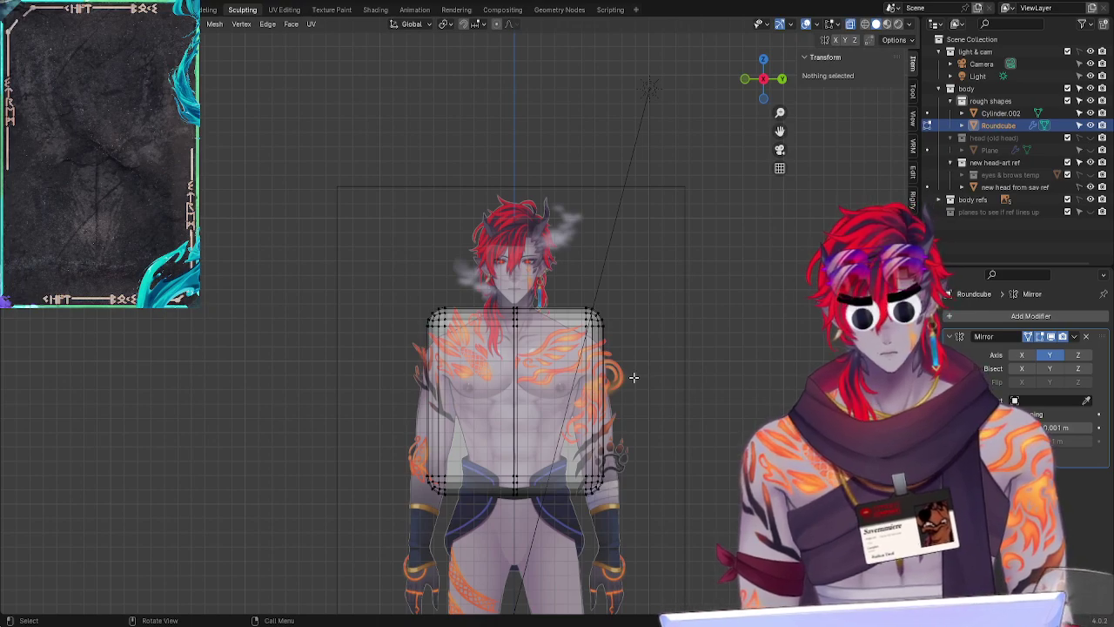
# Step: Scale the whole torso along X, then cancel a second width resize
pyautogui.press('a')
pyautogui.press('s')
pyautogui.press('x')
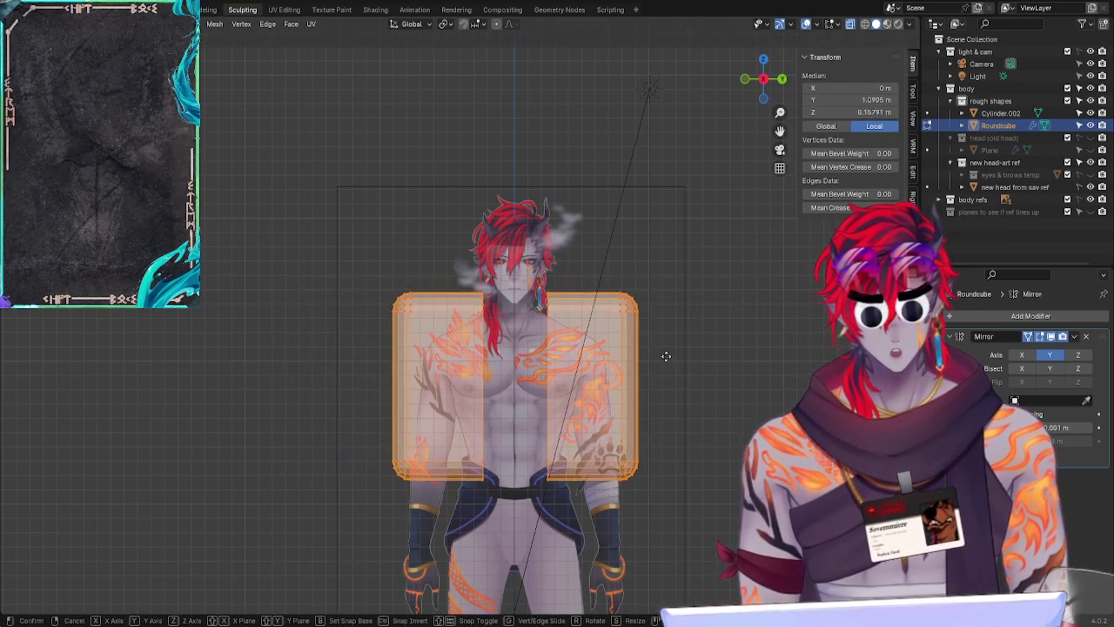
pyautogui.click(664, 355)
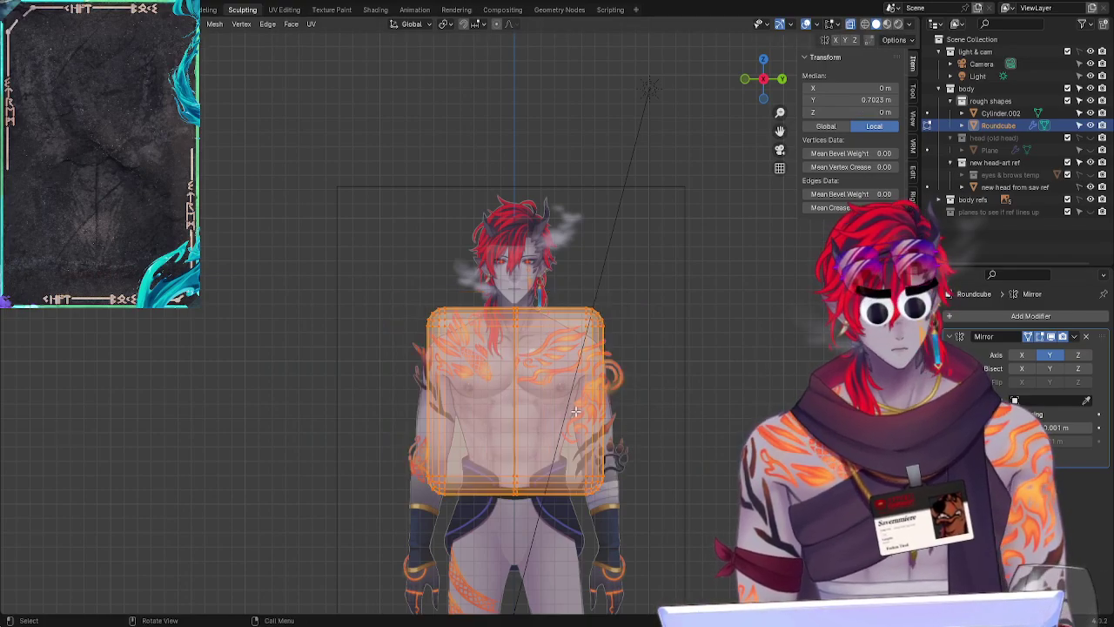
pyautogui.press('s')
pyautogui.press('x')
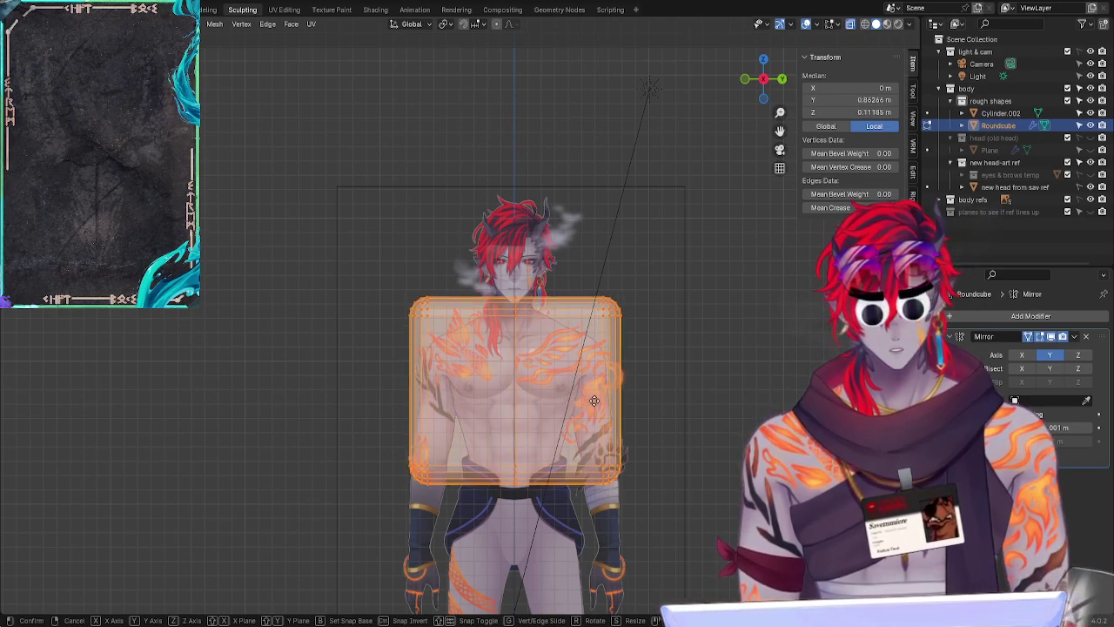
pyautogui.rightClick(567, 407)
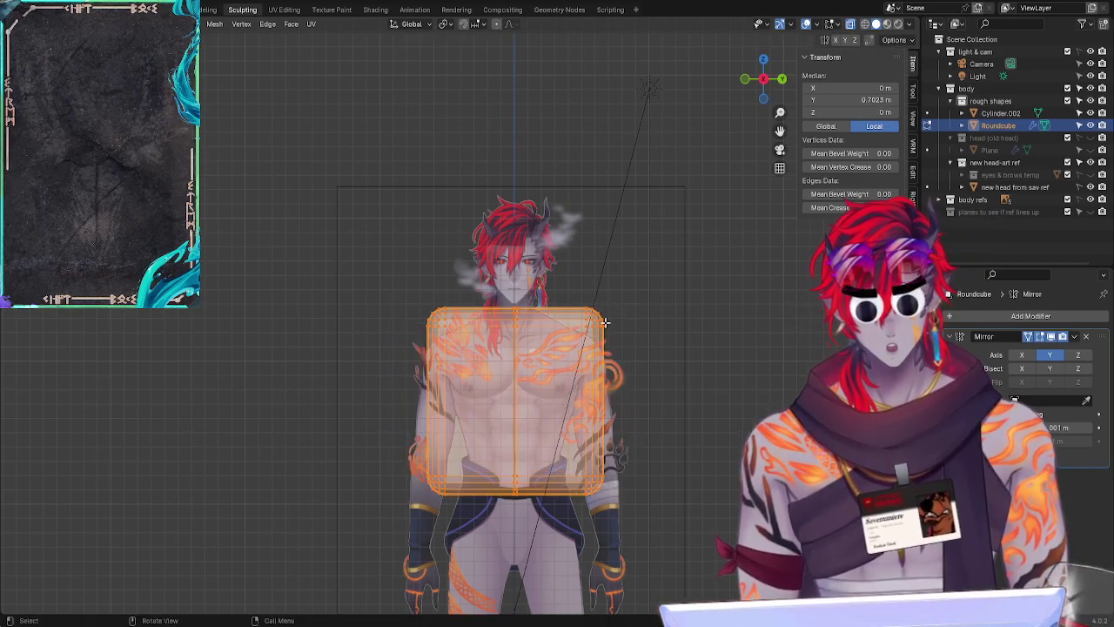
# Step: Pull the torso's right-side outer vertices inward to narrow it
pyautogui.click(639, 314)
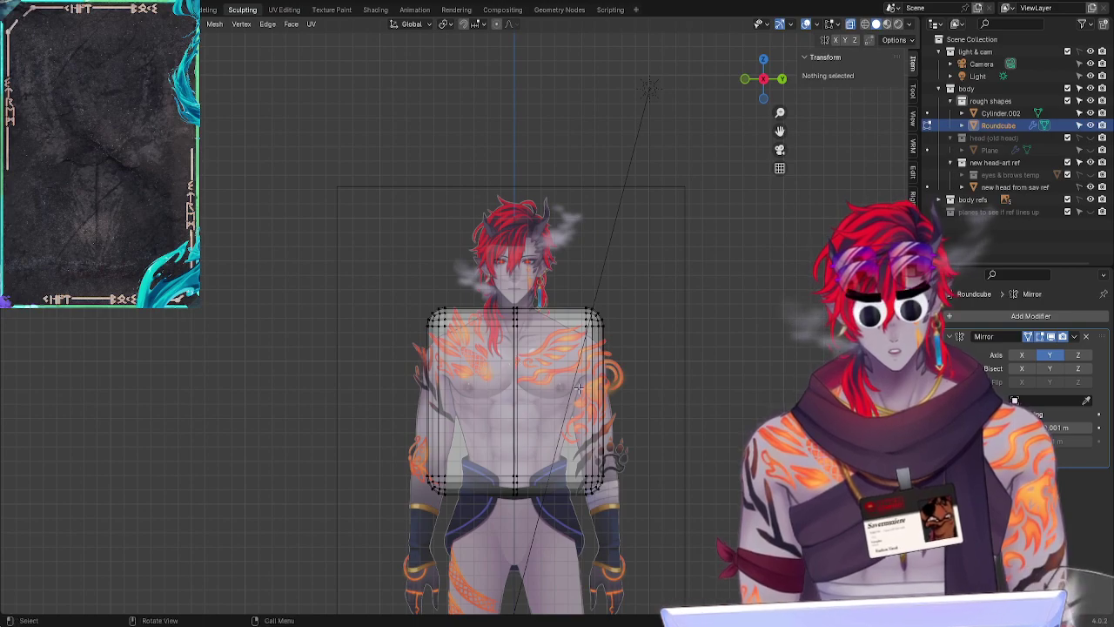
pyautogui.press('a')
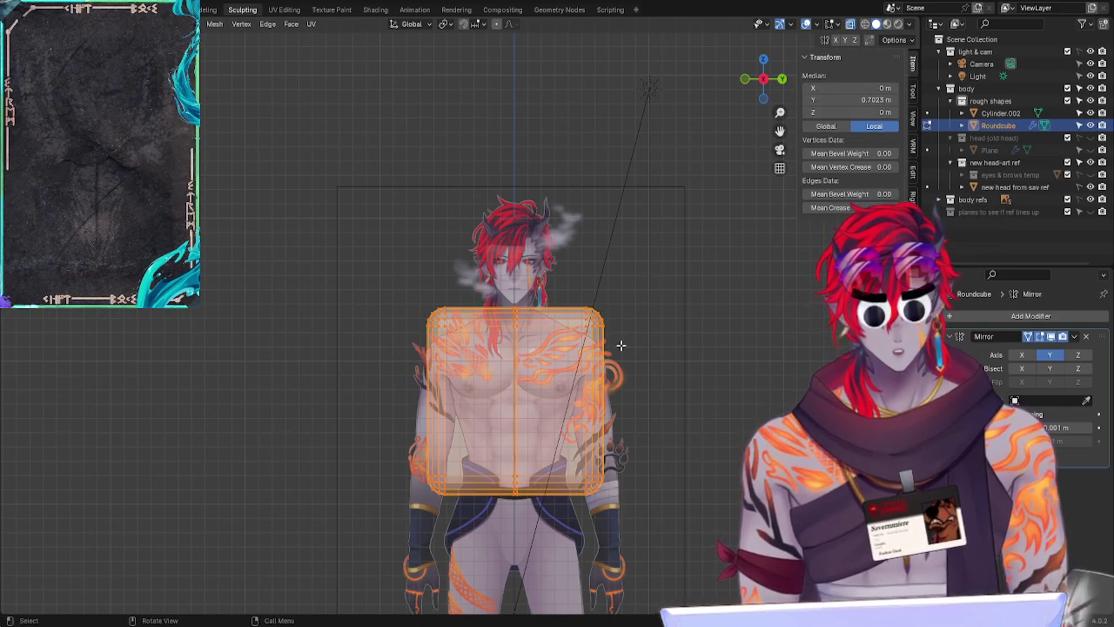
pyautogui.click(693, 332)
pyautogui.moveTo(533, 363)
pyautogui.keyDown('ctrl'); pyautogui.mouseDown(button='right')
pyautogui.moveTo(614, 576)
pyautogui.moveTo(658, 300)
pyautogui.mouseUp(button='right'); pyautogui.keyUp('ctrl')
pyautogui.press('g')
pyautogui.click(617, 338)
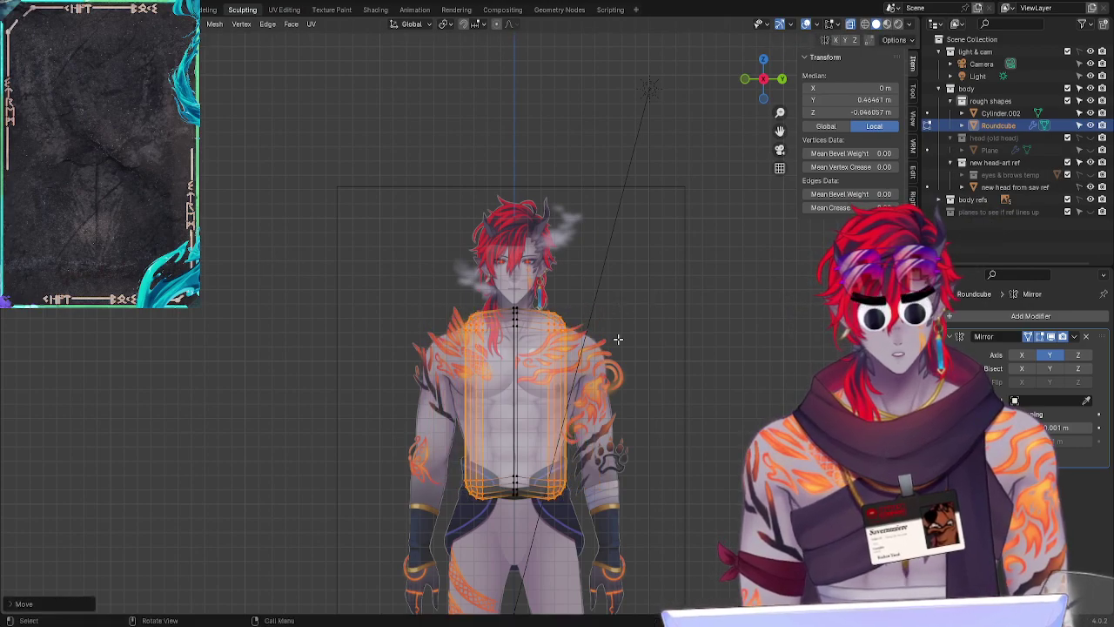
pyautogui.click(671, 298)
pyautogui.moveTo(682, 291); pyautogui.dragTo(678, 338, button='middle')
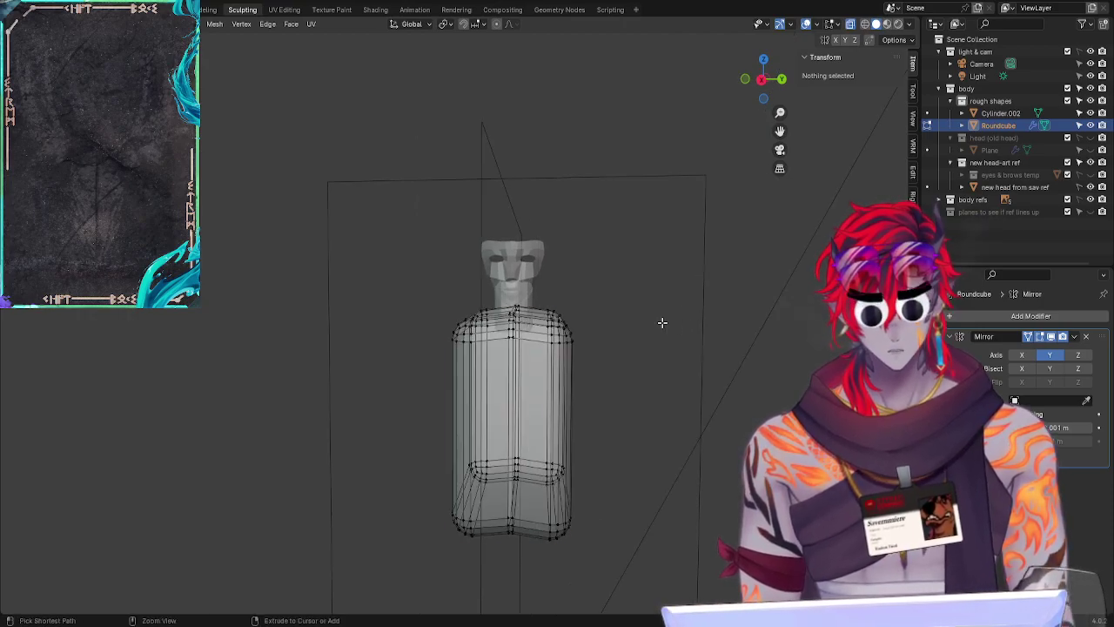
# Step: Undo back to the wide cube without centre loops, turn off X-ray, and return to Object Mode
pyautogui.hotkey('ctrl', 'z')
pyautogui.hotkey('ctrl', 'z')
pyautogui.hotkey('ctrl', 'z')
pyautogui.hotkey('ctrl', 'z')
pyautogui.hotkey('ctrl', 'z')
pyautogui.hotkey('ctrl', 'z')
pyautogui.hotkey('ctrl', 'z')
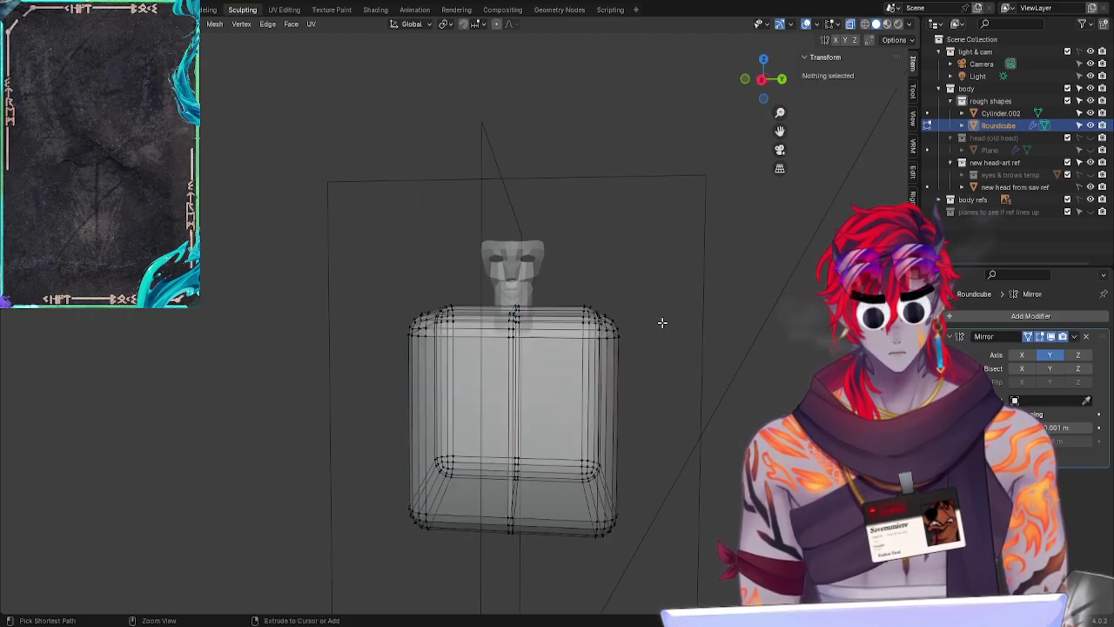
pyautogui.hotkey('ctrl', 'z')
pyautogui.hotkey('ctrl', 'z')
pyautogui.hotkey('ctrl', 'z')
pyautogui.hotkey('ctrl', 'z')
pyautogui.hotkey('ctrl', 'z')
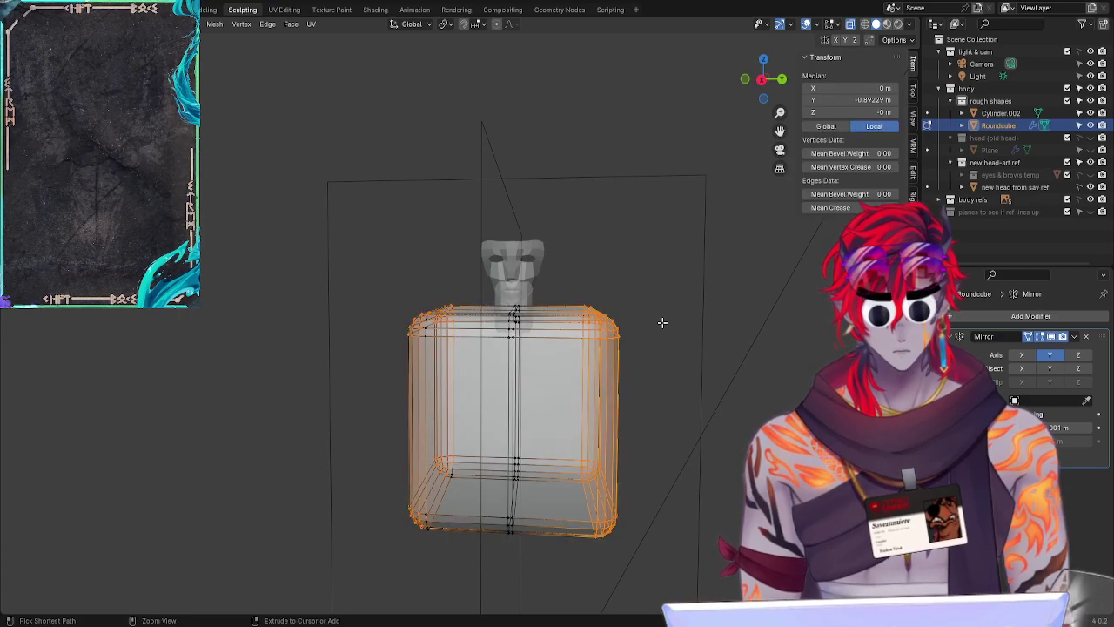
pyautogui.hotkey('ctrl', 'z')
pyautogui.hotkey('ctrl', 'z')
pyautogui.hotkey('ctrl', 'z')
pyautogui.hotkey('ctrl', 'z')
pyautogui.hotkey('ctrl', 'z')
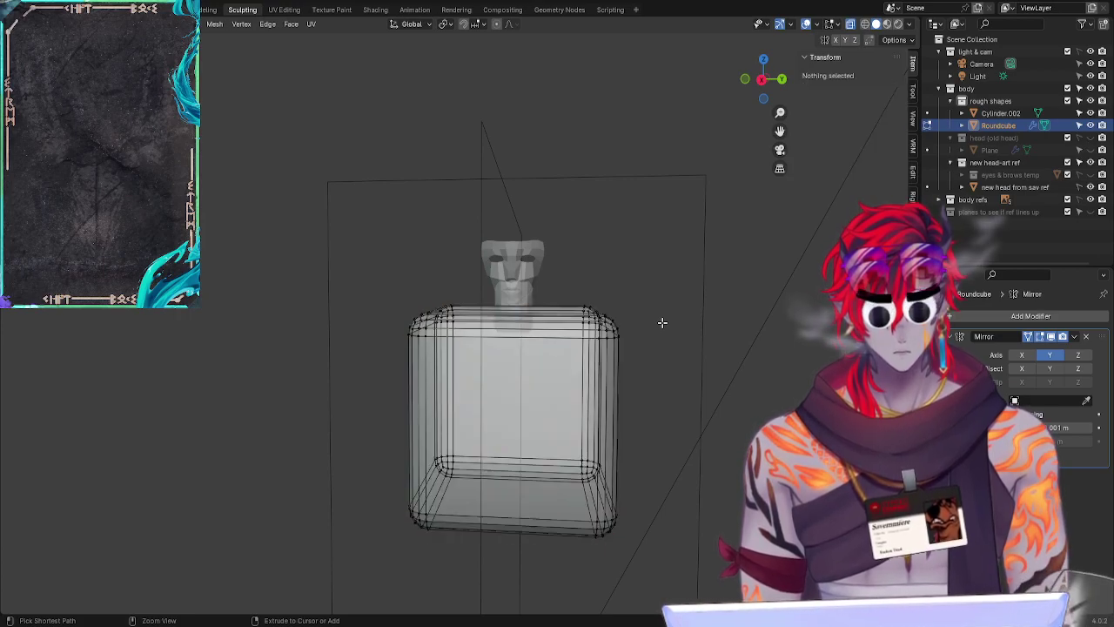
pyautogui.moveTo(661, 336); pyautogui.dragTo(674, 350, button='middle')
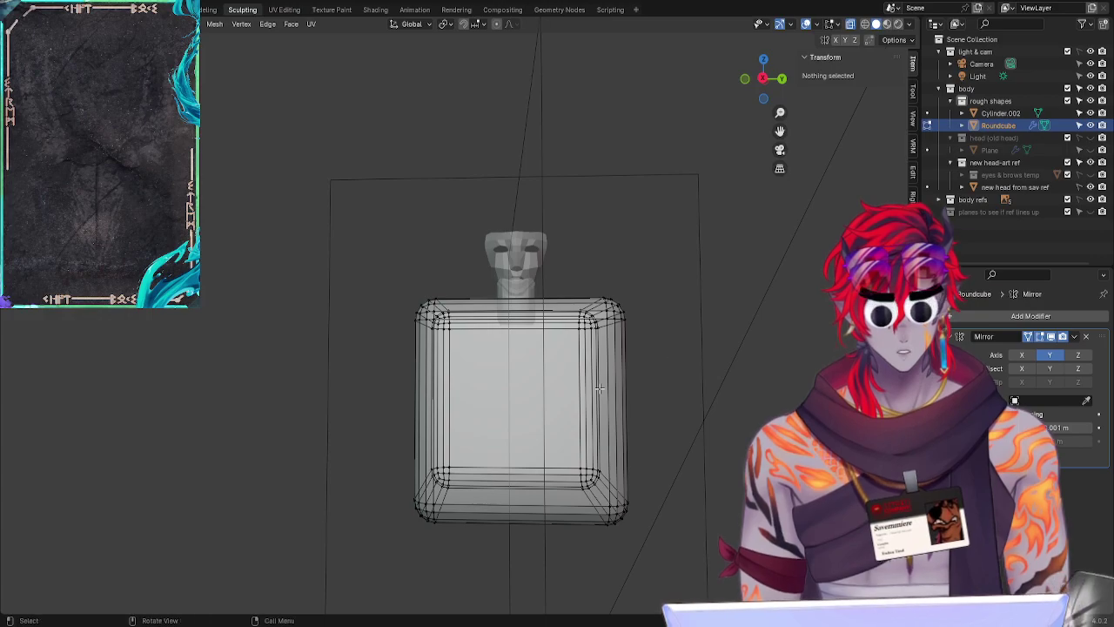
pyautogui.keyDown('alt'); pyautogui.moveTo(689, 350); pyautogui.dragTo(687, 353); pyautogui.keyUp('alt')
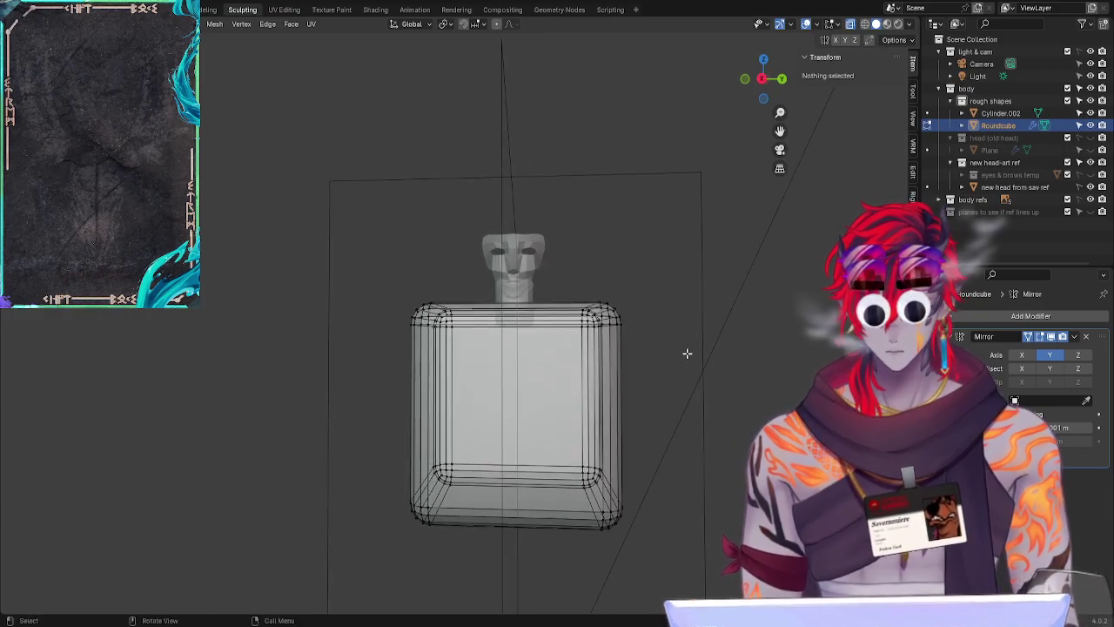
pyautogui.hotkey('alt', 'z')
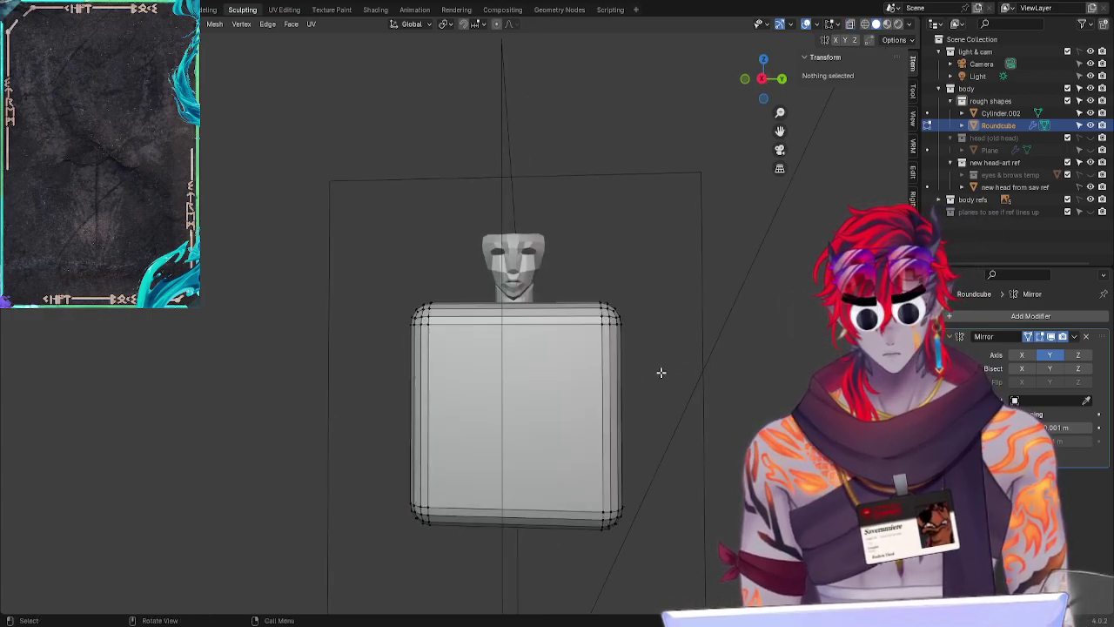
pyautogui.moveTo(661, 372); pyautogui.dragTo(516, 322, button='middle')
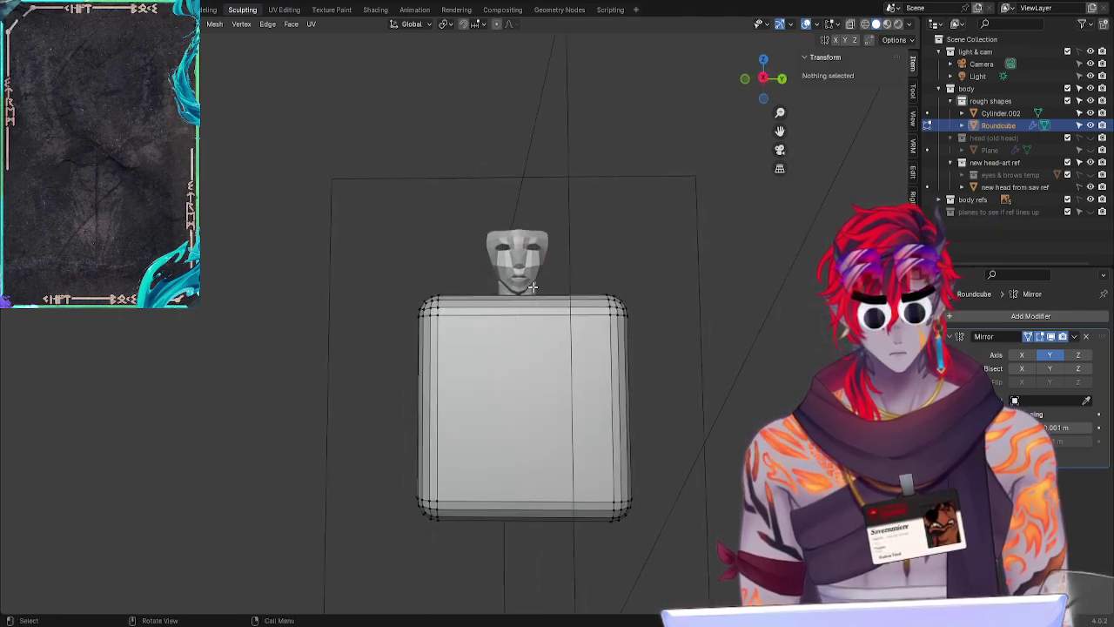
pyautogui.press('Tab')
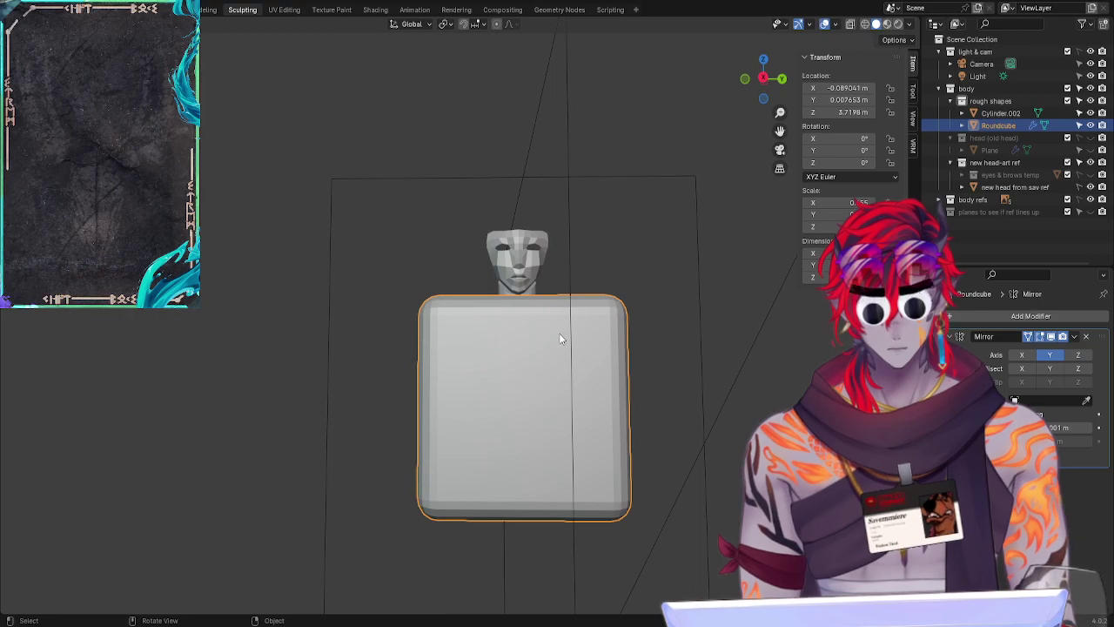
pyautogui.press('ctrl')
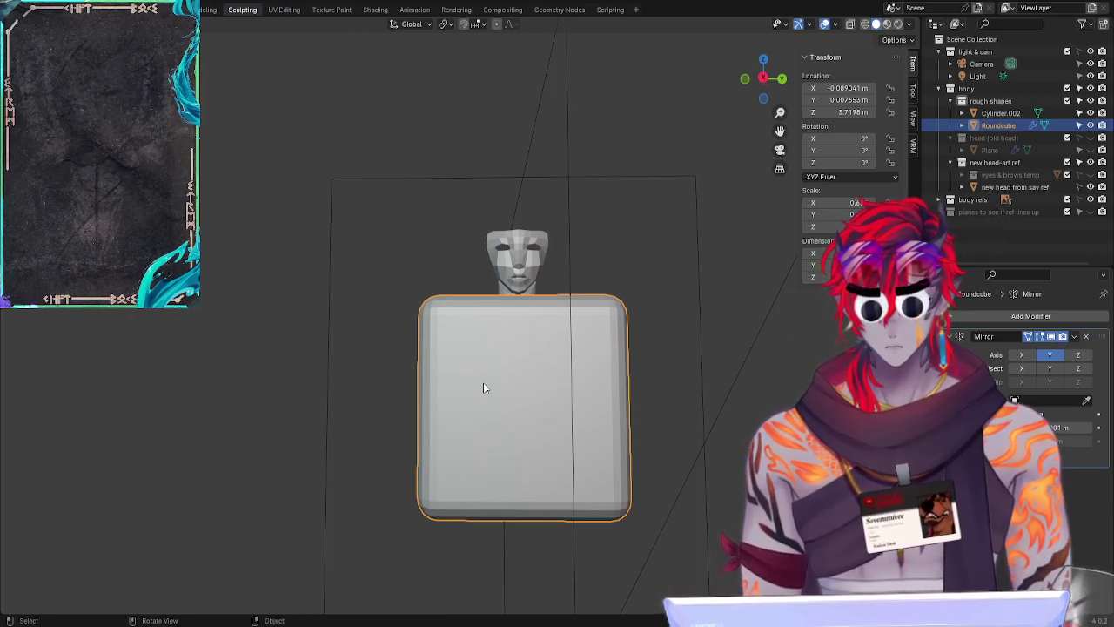
# Step: In Edit Mode, add a horizontal loop cut across the cube
pyautogui.press('Tab')
pyautogui.hotkey('ctrl', 'r')
pyautogui.click(653, 353)
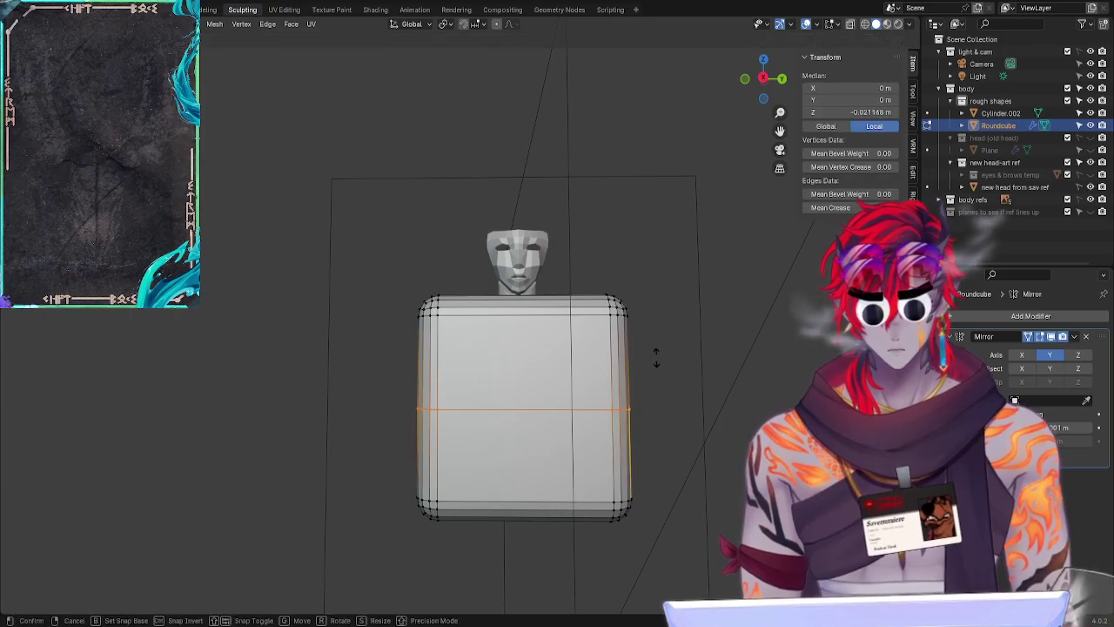
pyautogui.click(532, 374)
pyautogui.press('r')
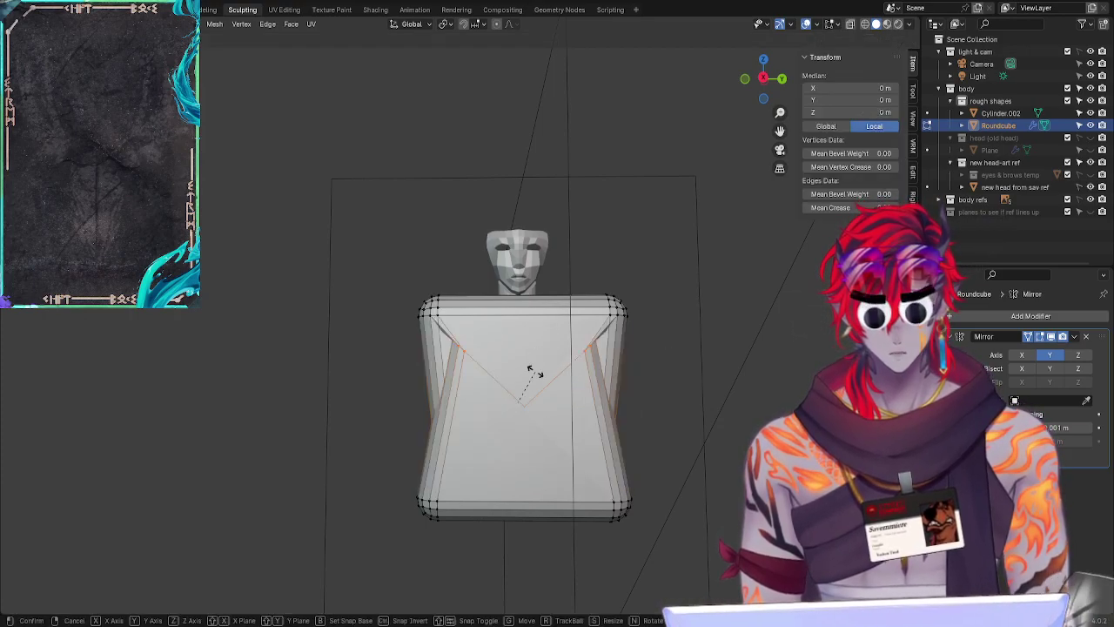
pyautogui.press('Escape')
# Step: Add a vertical edge loop kept centred down the middle of the cube
pyautogui.click(708, 369)
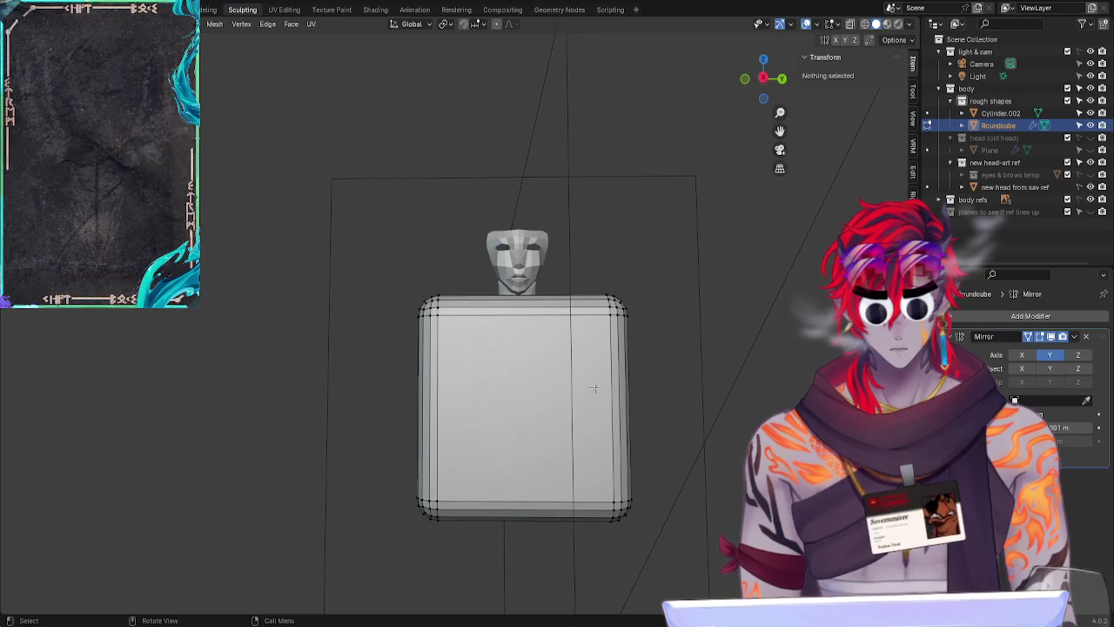
pyautogui.hotkey('ctrl', 'r')
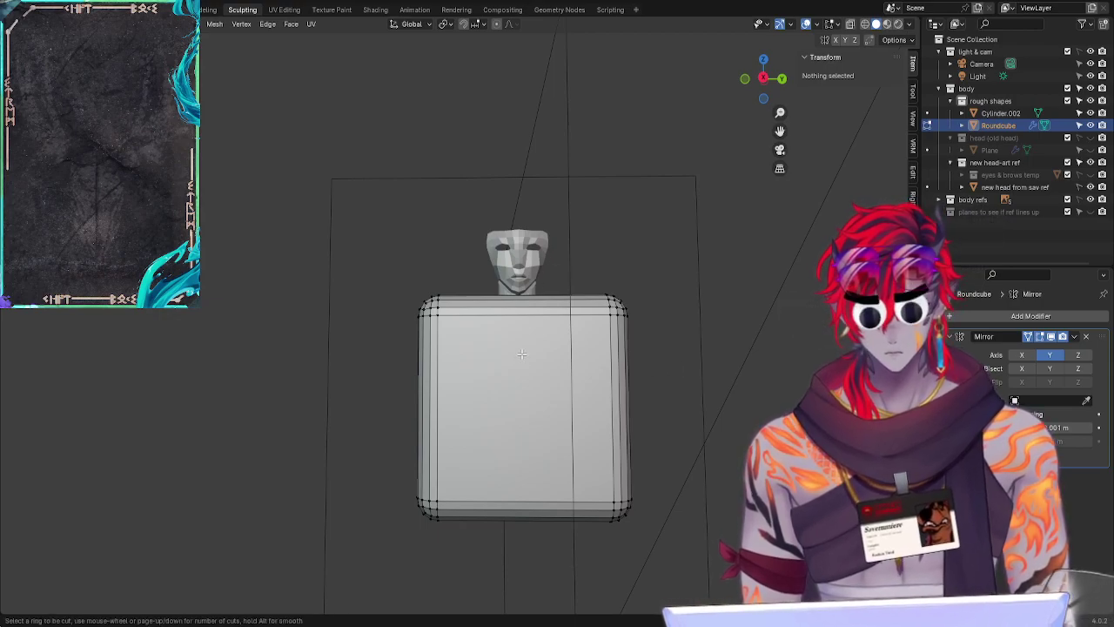
pyautogui.click(542, 520)
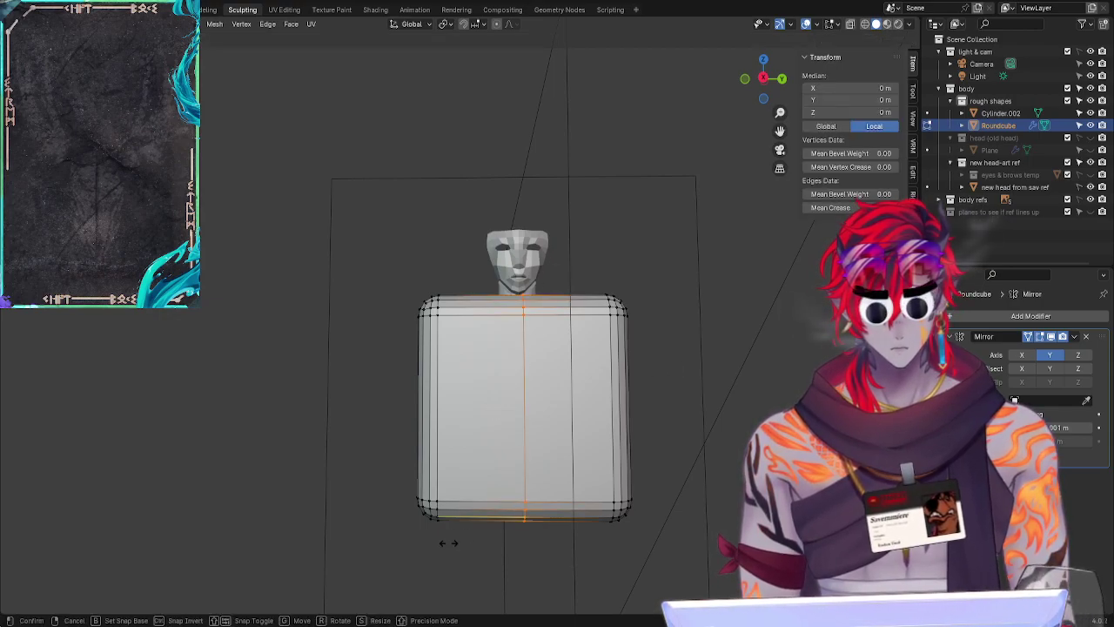
pyautogui.rightClick(801, 340)
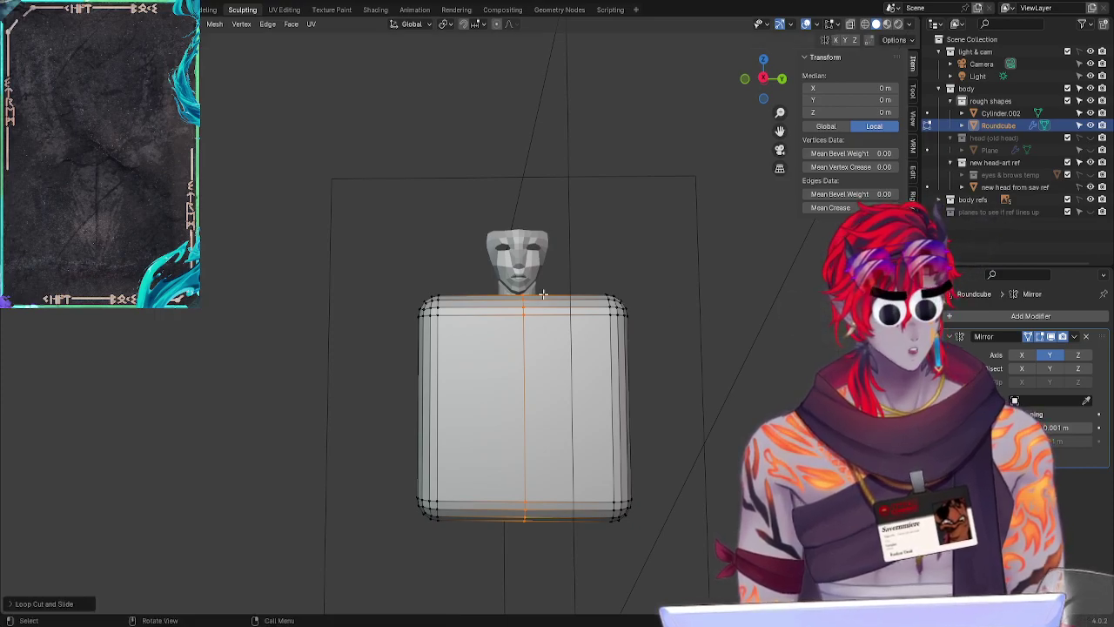
# Step: Remove the old Mirror modifier and delete the cube's left-half vertices
pyautogui.click(1086, 337)
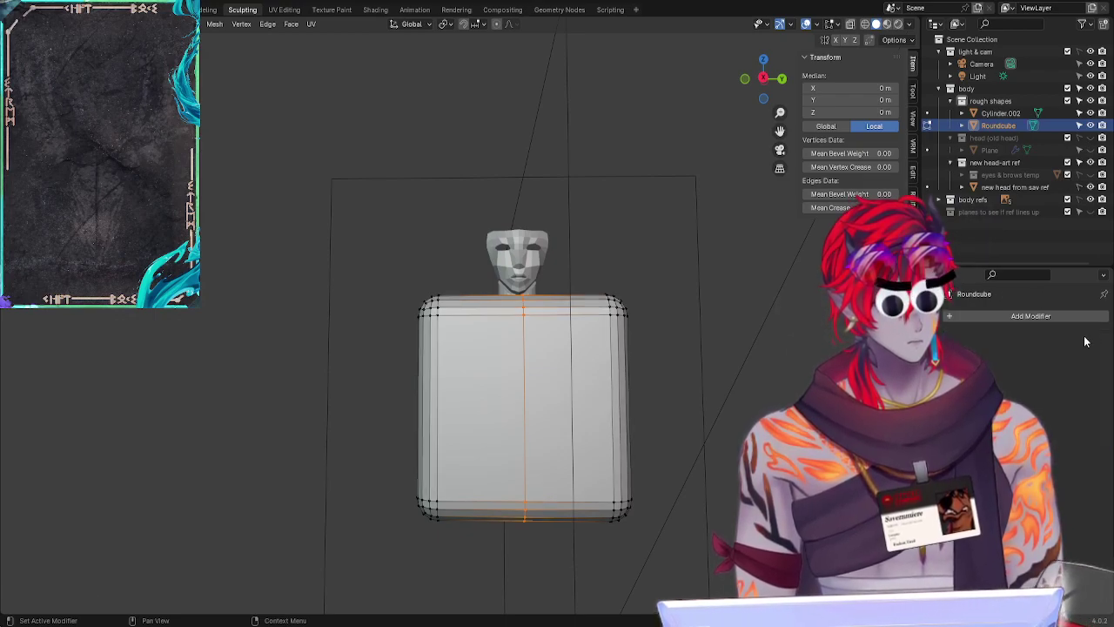
pyautogui.click(342, 221)
pyautogui.moveTo(396, 253)
pyautogui.mouseDown()
pyautogui.moveTo(376, 302)
pyautogui.moveTo(508, 487)
pyautogui.moveTo(465, 255)
pyautogui.mouseUp()
pyautogui.press('x')
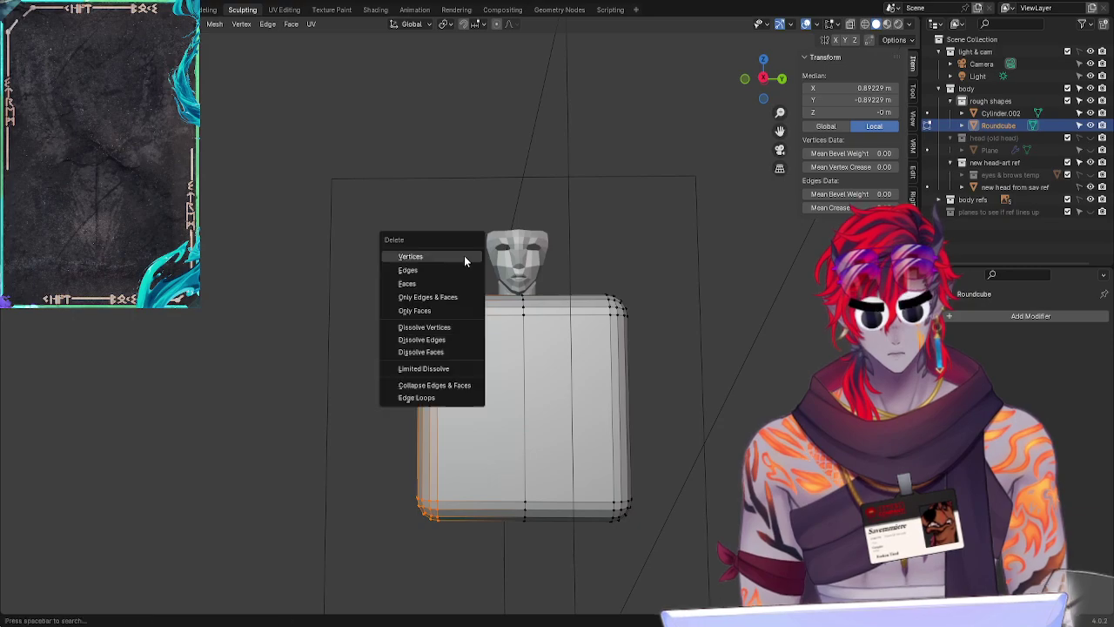
pyautogui.click(416, 256)
# Step: Delete the leftover left-edge vertices and the stray thin edge
pyautogui.moveTo(634, 299)
pyautogui.mouseDown(button='middle')
pyautogui.moveTo(600, 409)
pyautogui.moveTo(565, 405)
pyautogui.mouseUp(button='middle')
pyautogui.moveTo(428, 229)
pyautogui.mouseDown()
pyautogui.moveTo(439, 281)
pyautogui.moveTo(433, 508)
pyautogui.moveTo(384, 206)
pyautogui.mouseUp()
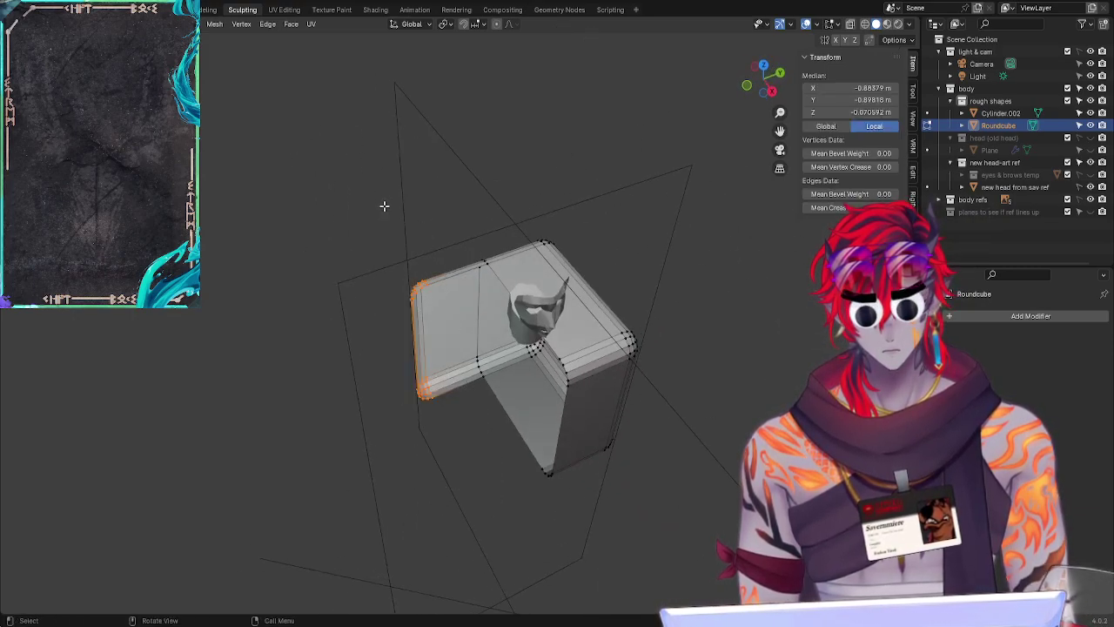
pyautogui.press('x')
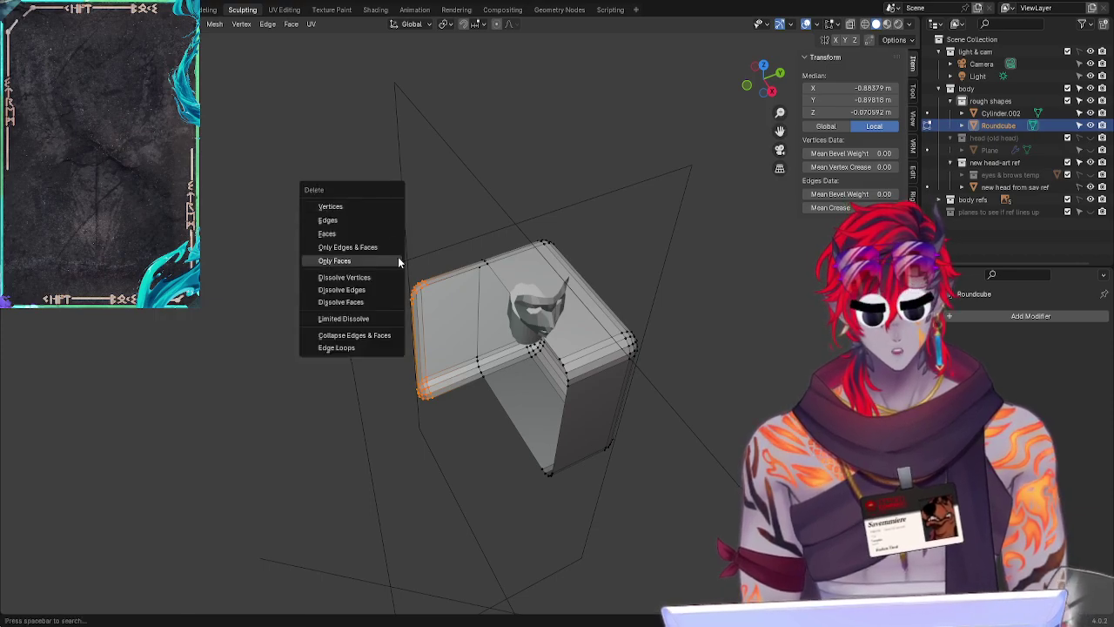
pyautogui.click(344, 203)
pyautogui.moveTo(400, 240)
pyautogui.mouseDown()
pyautogui.moveTo(460, 358)
pyautogui.moveTo(410, 238)
pyautogui.mouseUp()
pyautogui.press('x')
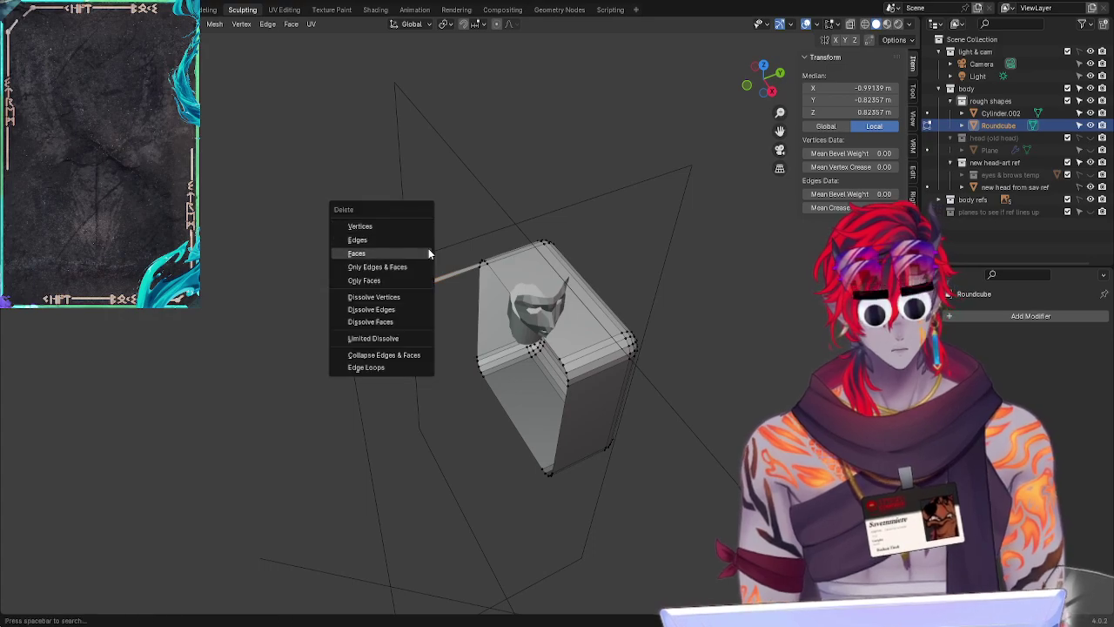
pyautogui.click(388, 228)
pyautogui.moveTo(475, 225); pyautogui.dragTo(702, 182, button='middle')
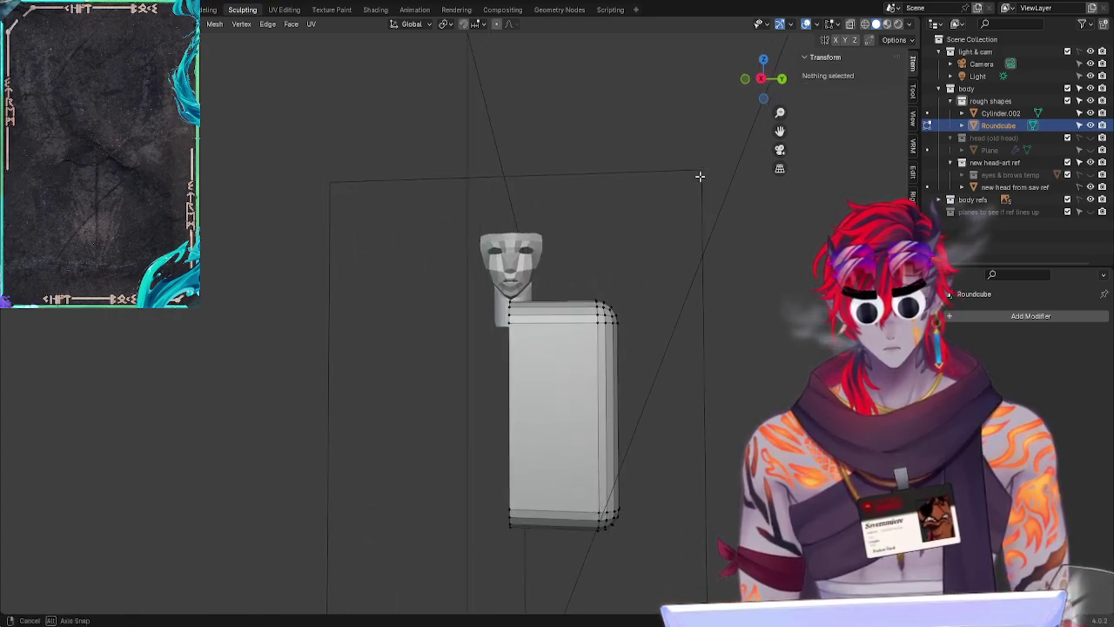
# Step: Add a Mirror modifier mirroring the remaining half across the Y axis
pyautogui.click(966, 316)
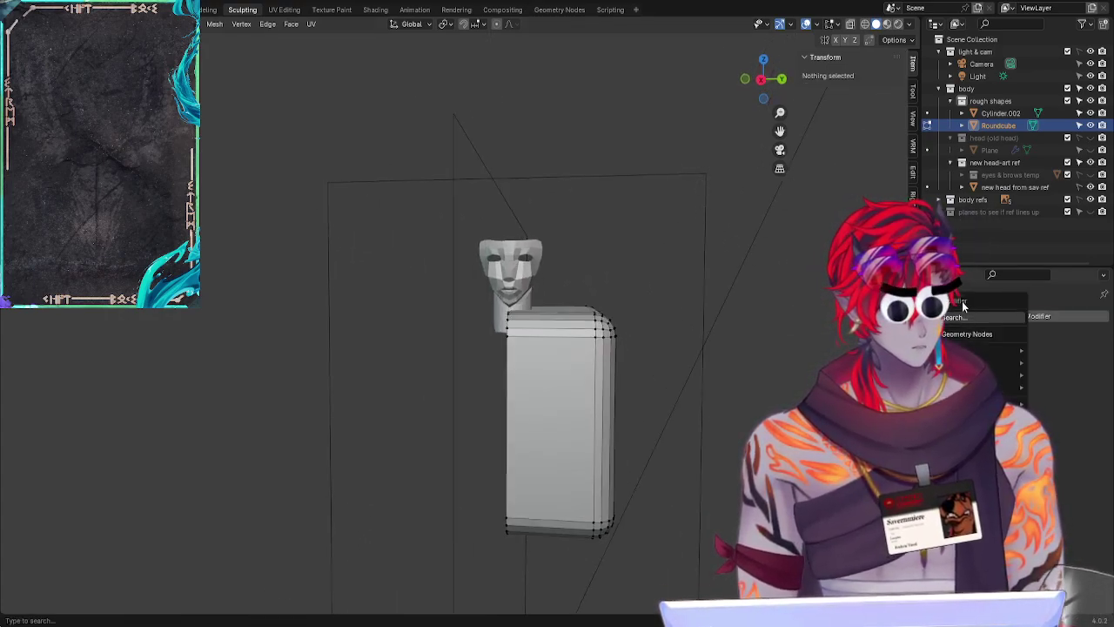
pyautogui.click(957, 317)
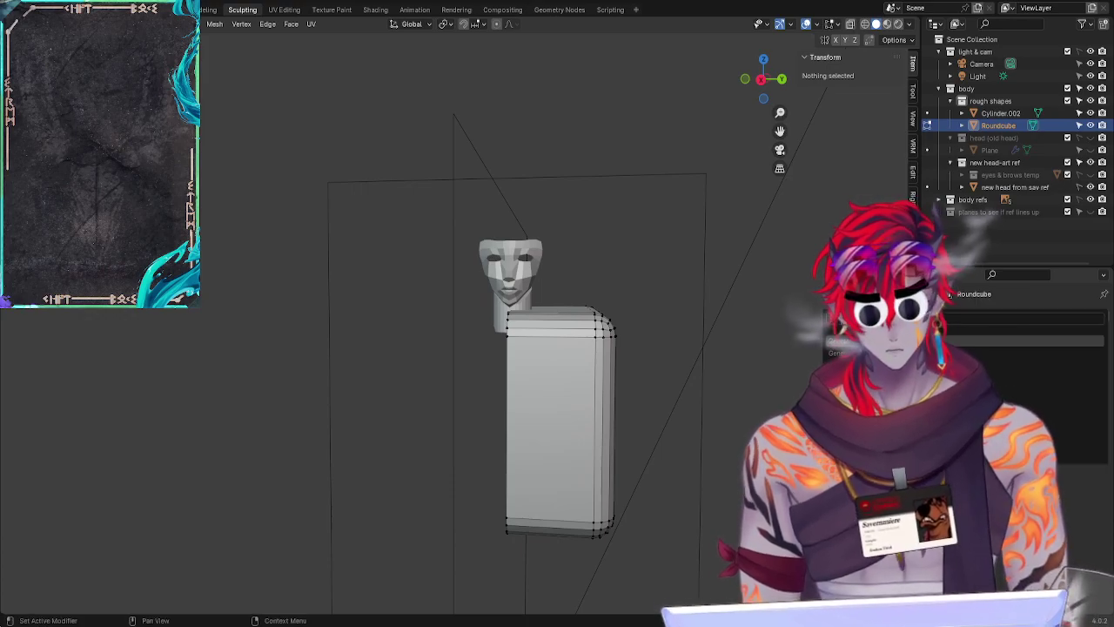
pyautogui.click(1051, 355)
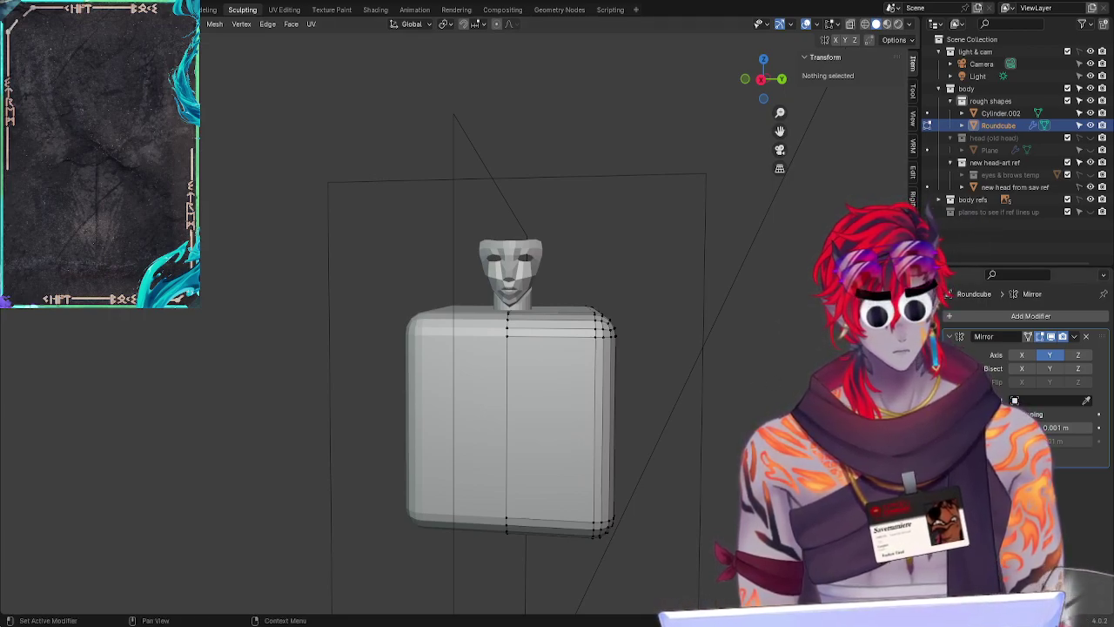
pyautogui.press('a')
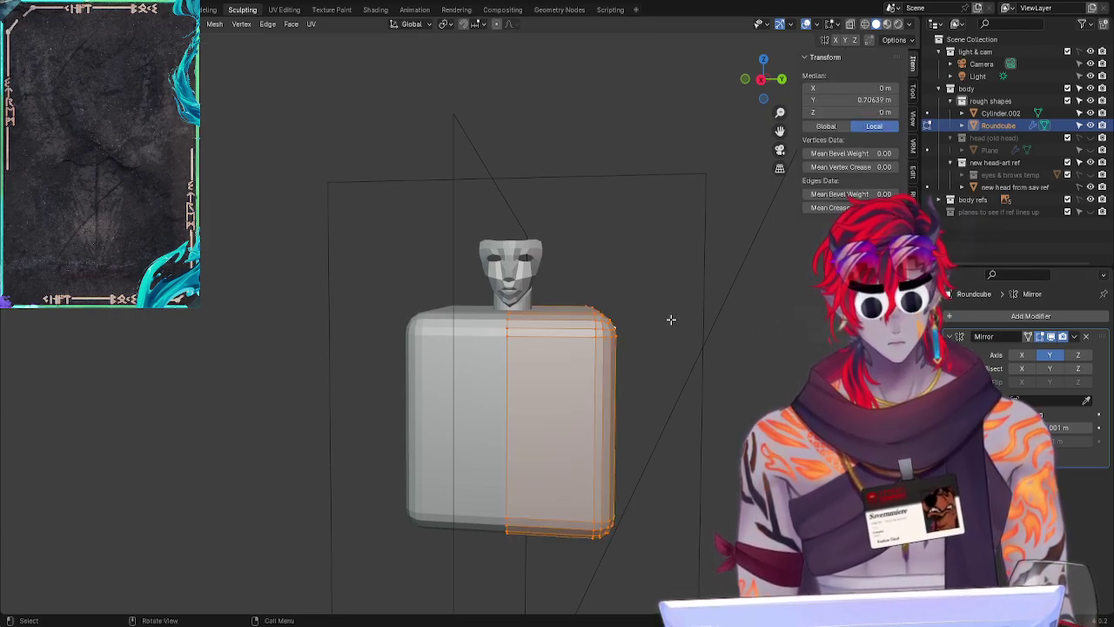
pyautogui.press('s')
pyautogui.press('Escape')
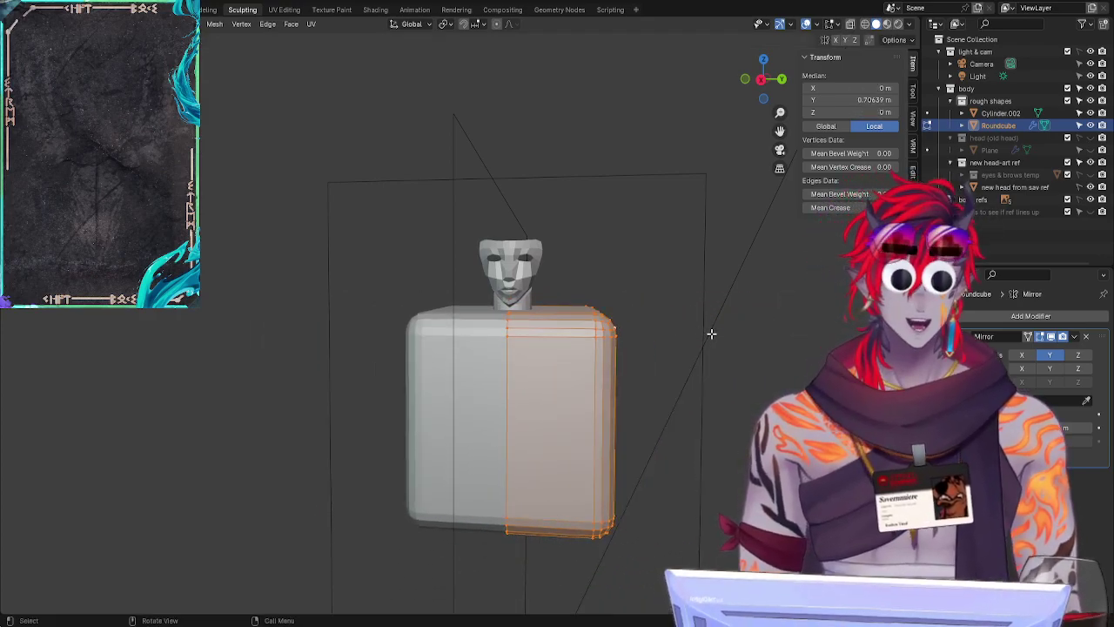
# Step: In front ortho view, pull the box's right half inward to a narrower width
pyautogui.click(760, 82)
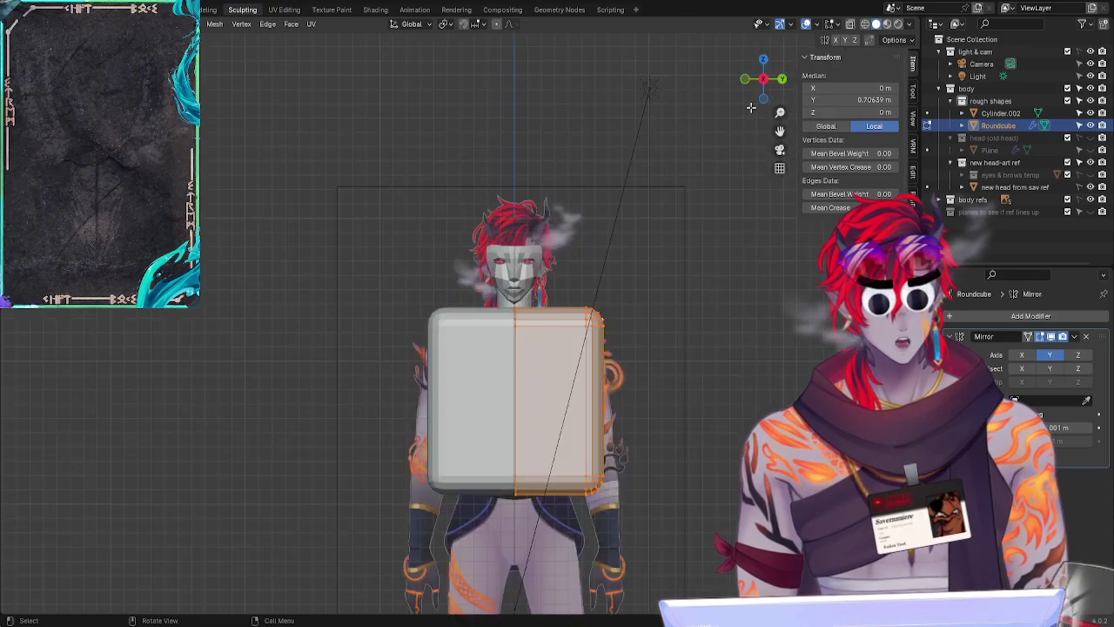
pyautogui.press('g')
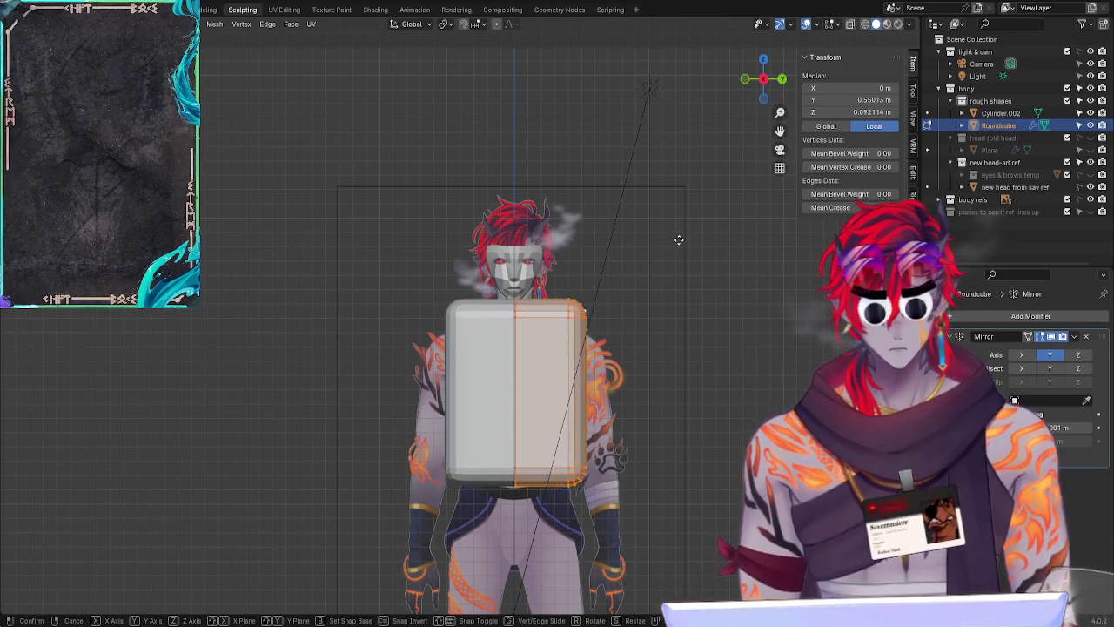
pyautogui.click(678, 239)
pyautogui.press('g')
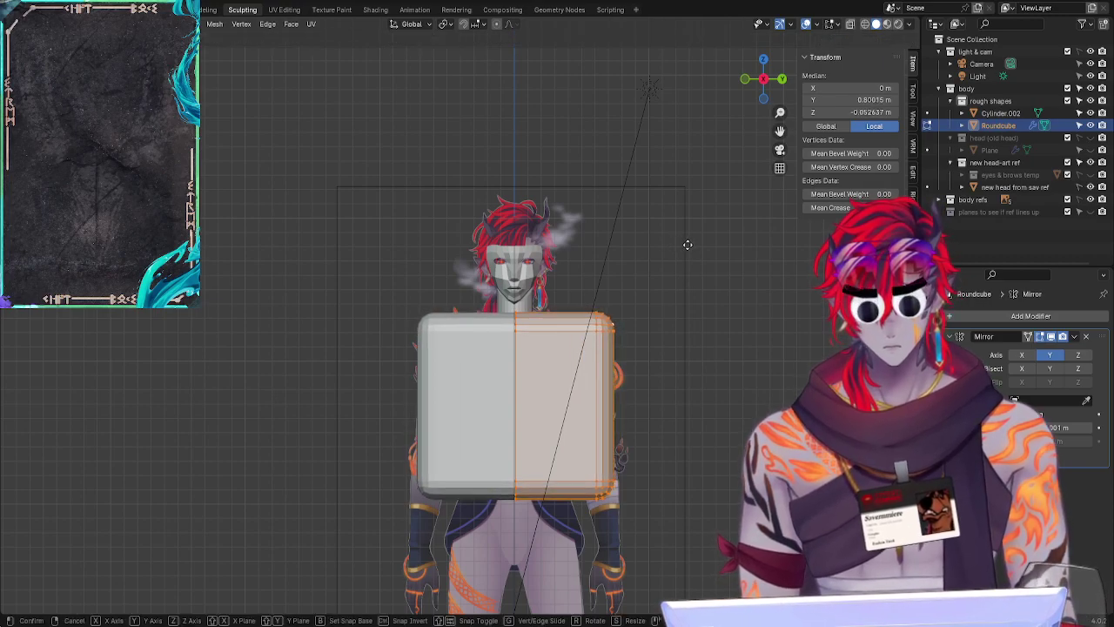
pyautogui.rightClick(686, 243)
pyautogui.click(730, 265)
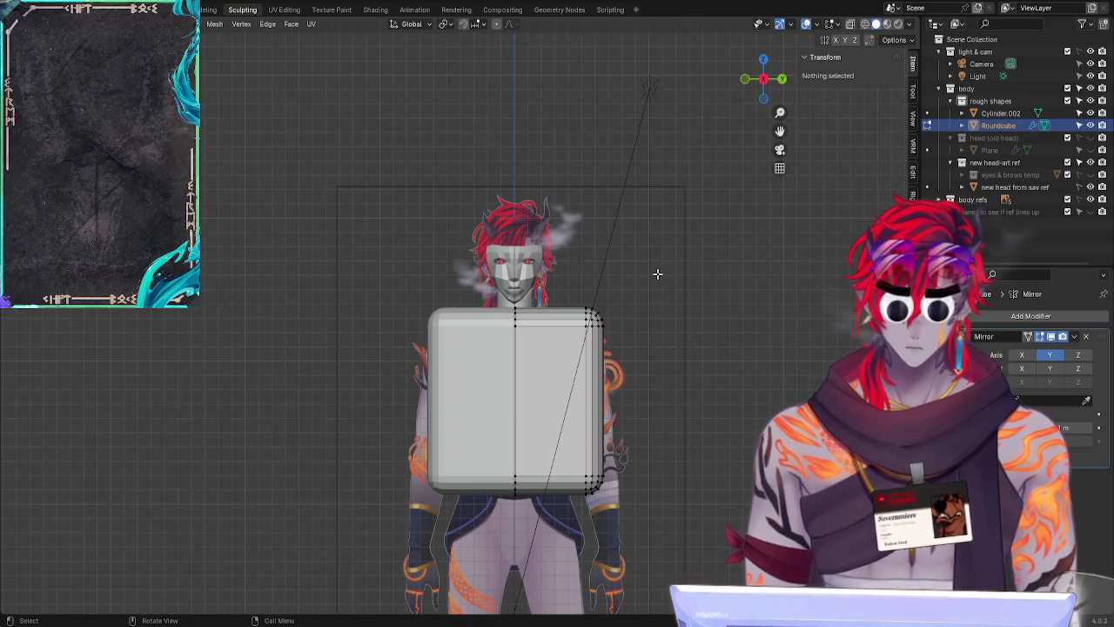
pyautogui.press('a')
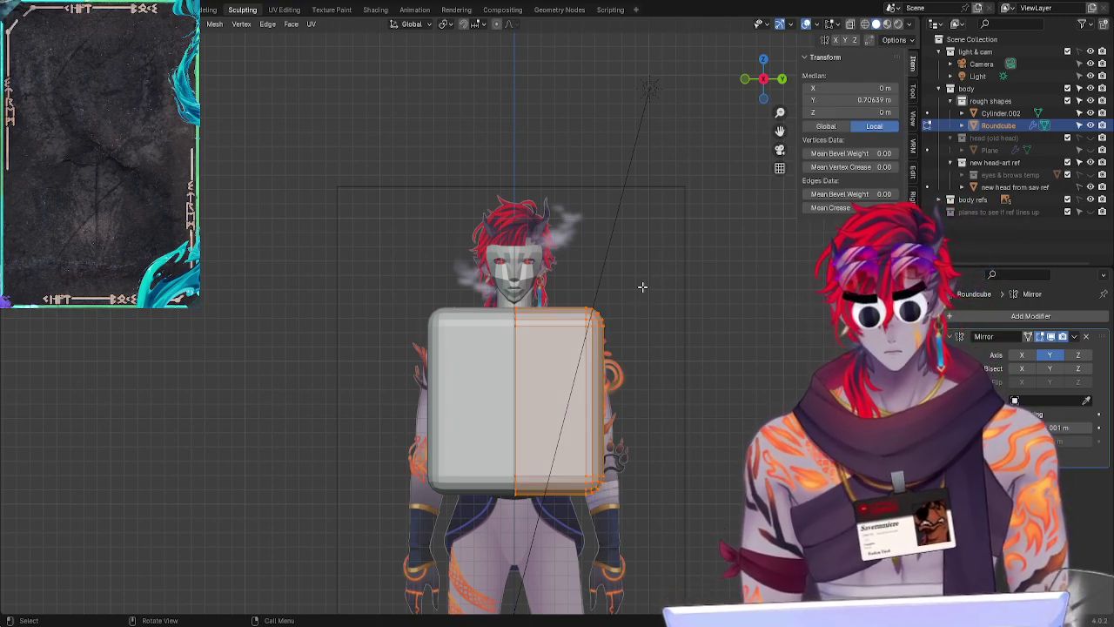
pyautogui.press('g')
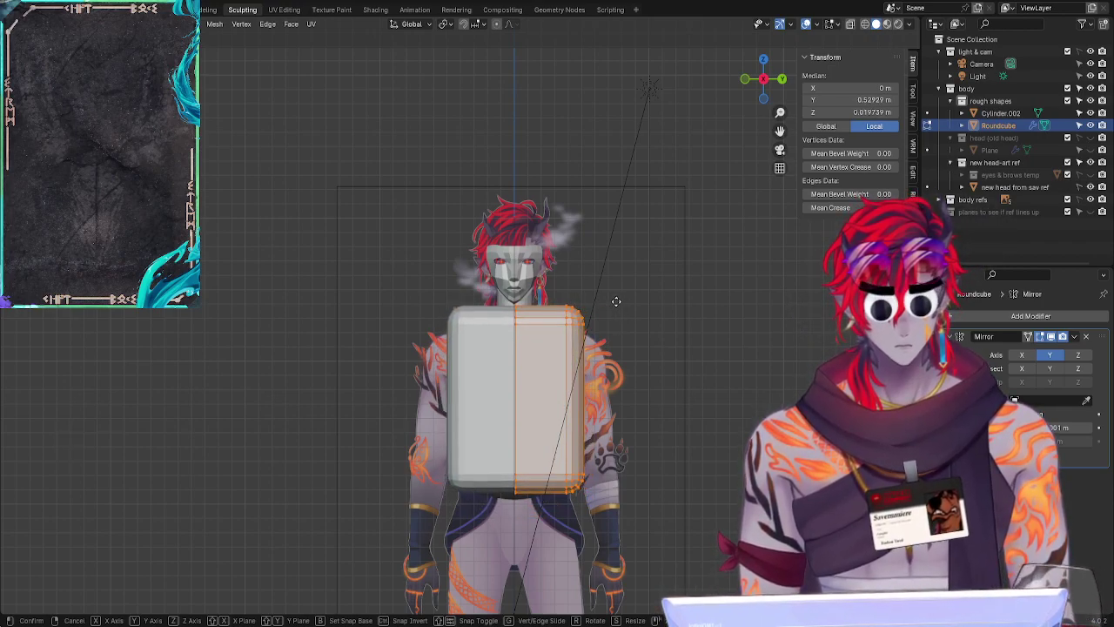
pyautogui.click(617, 301)
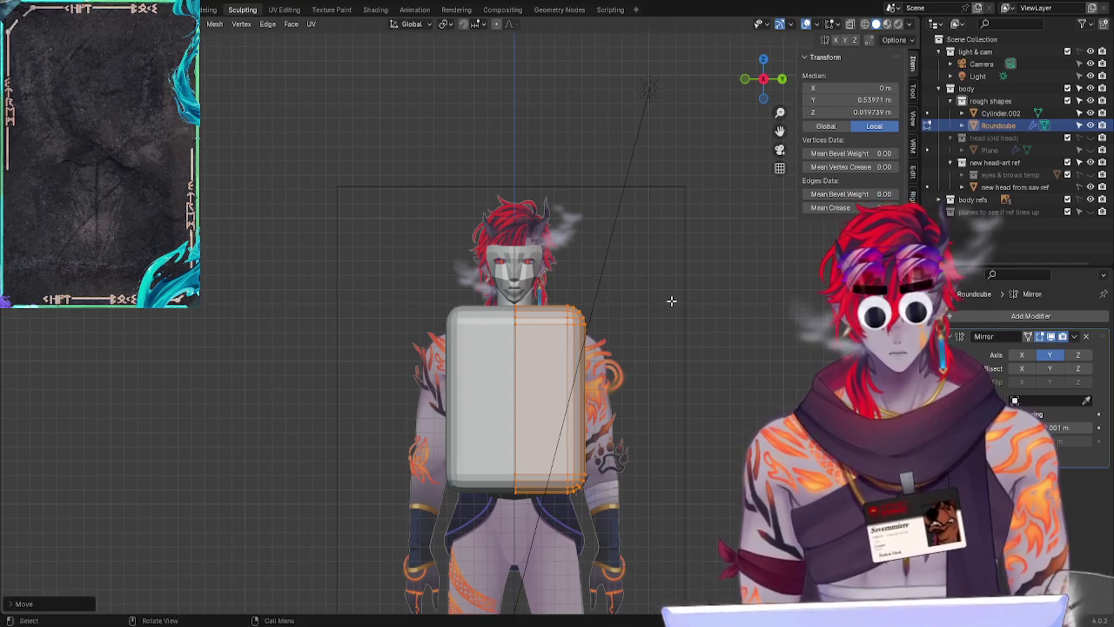
# Step: Try a vest shape on the outer vertex column, undo it, and enable X-ray
pyautogui.hotkey('alt', 'a')
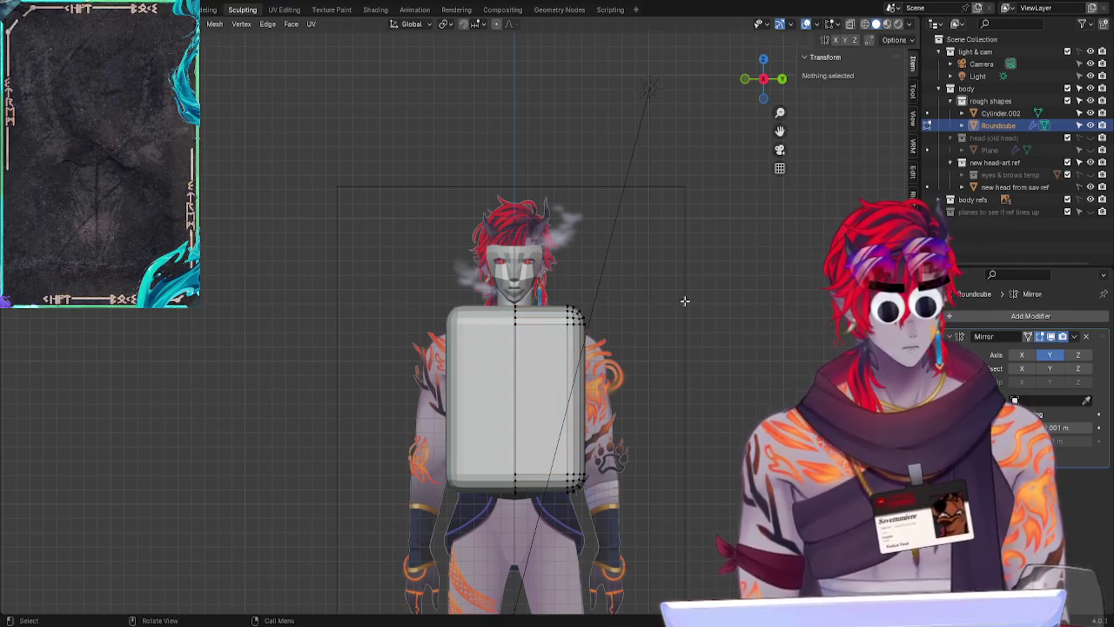
pyautogui.moveTo(619, 291)
pyautogui.keyDown('ctrl'); pyautogui.mouseDown(button='right')
pyautogui.moveTo(548, 542)
pyautogui.moveTo(650, 488)
pyautogui.mouseUp(button='right'); pyautogui.keyUp('ctrl')
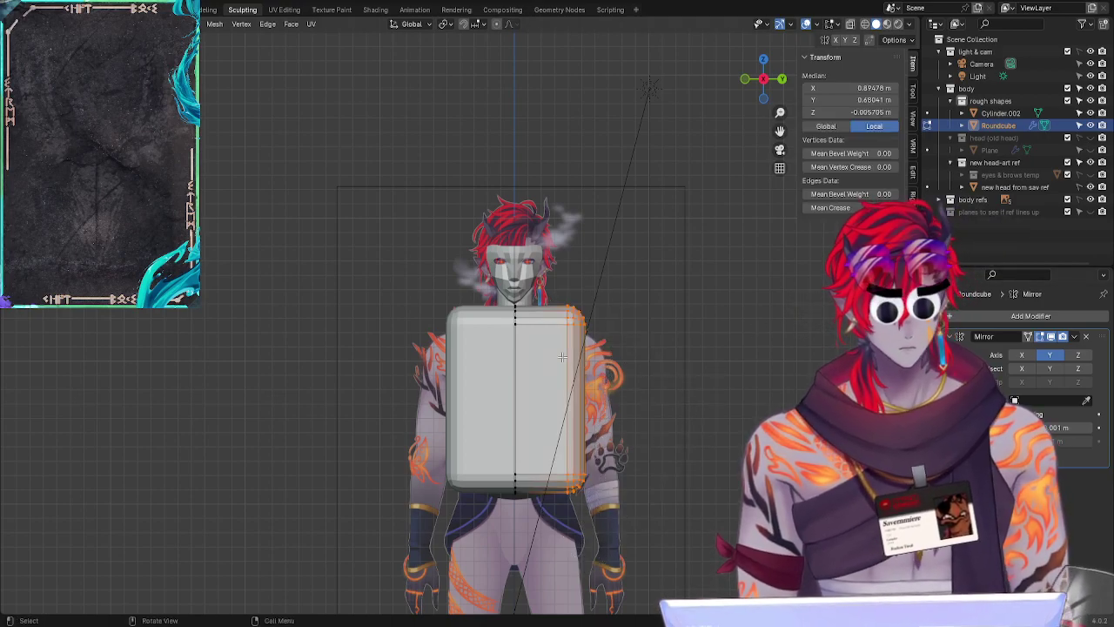
pyautogui.press('g')
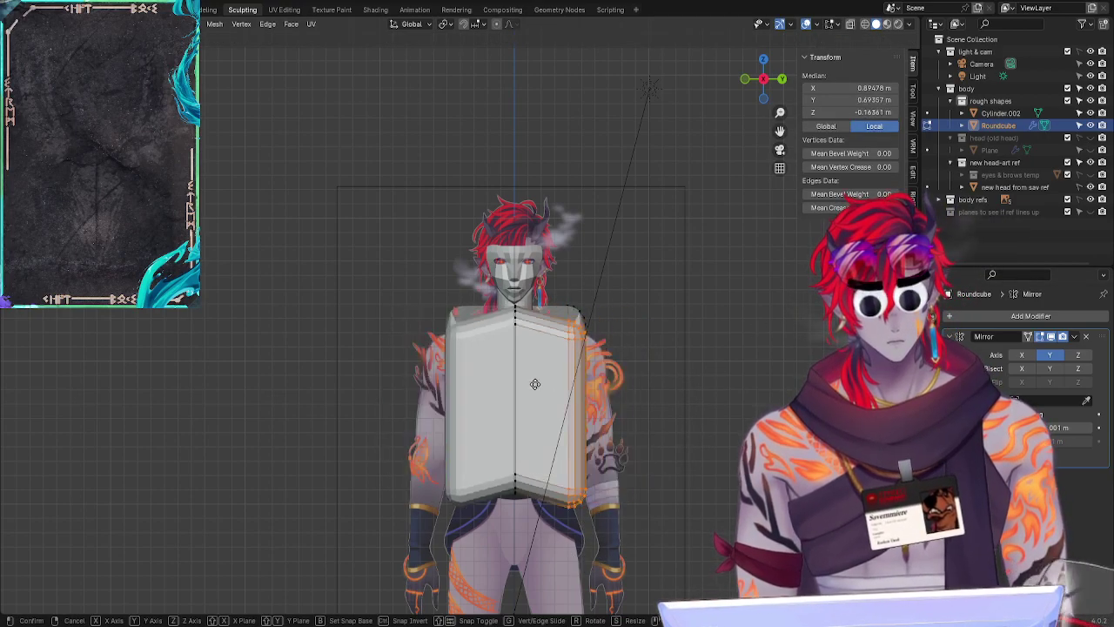
pyautogui.click(591, 419)
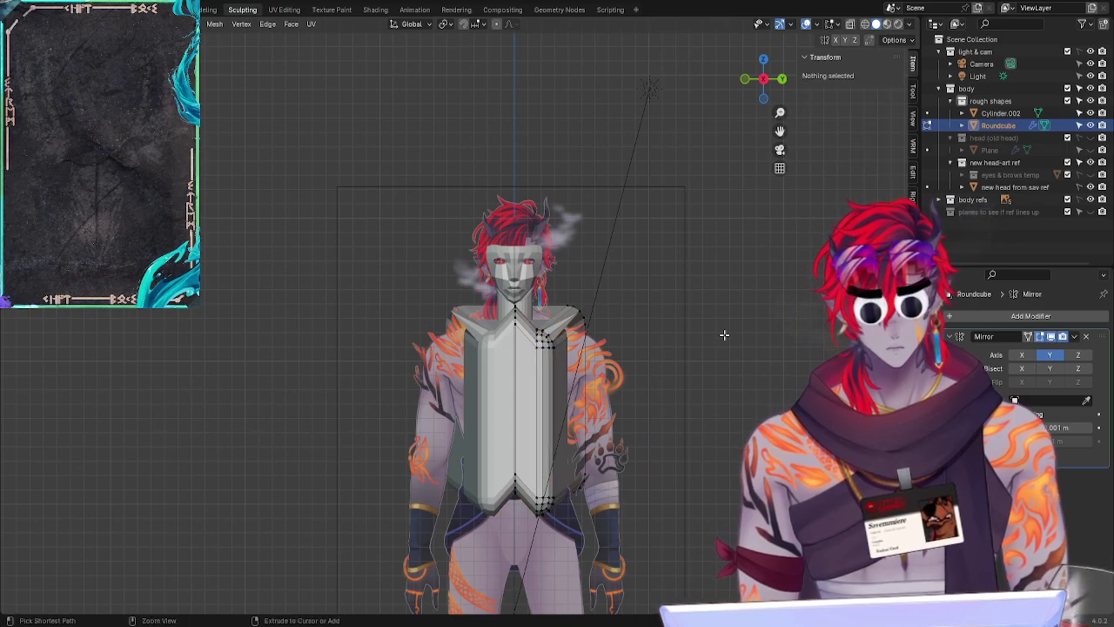
pyautogui.hotkey('ctrl', 'z')
pyautogui.press('a')
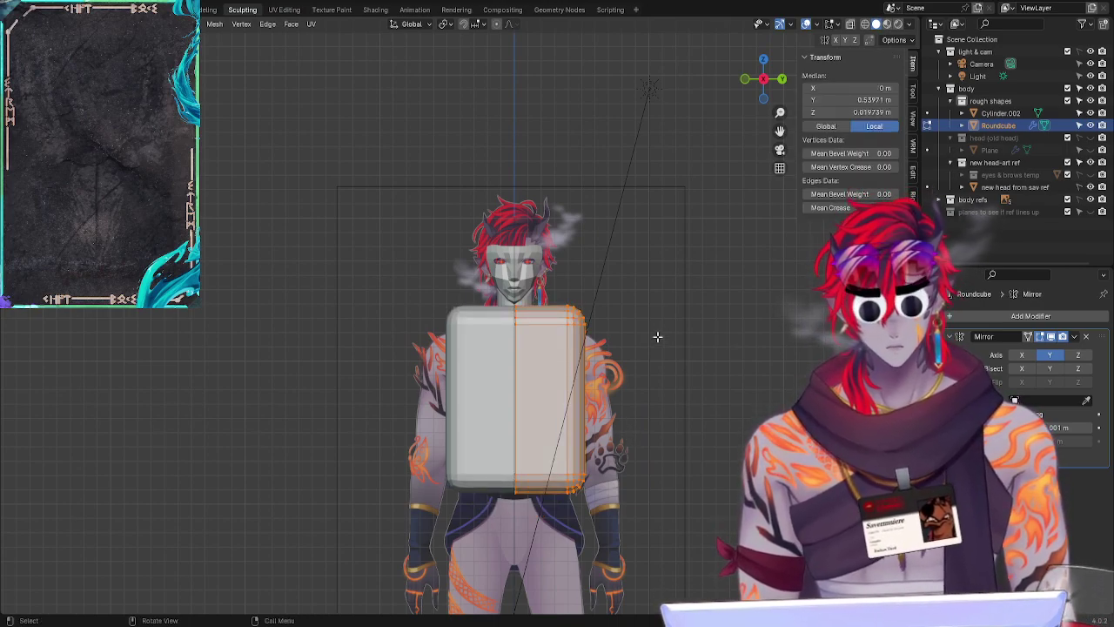
pyautogui.hotkey('alt', 'a')
pyautogui.hotkey('alt', 'z')
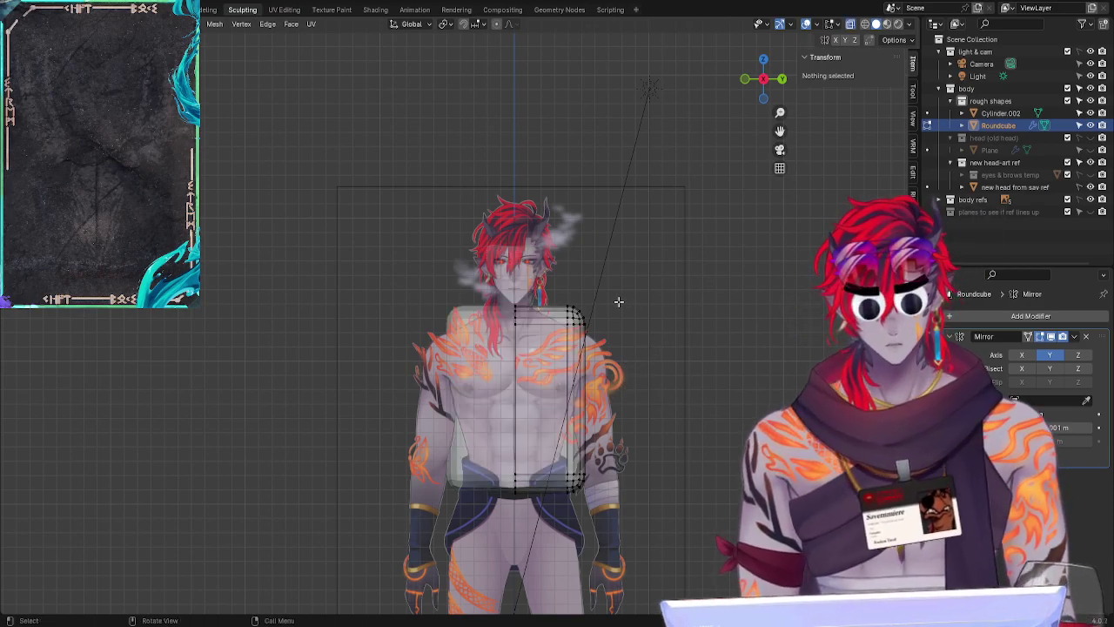
# Step: Lower the torso's top vertices vertically to the shoulder line
pyautogui.moveTo(554, 292); pyautogui.dragTo(610, 349)
pyautogui.press('g')
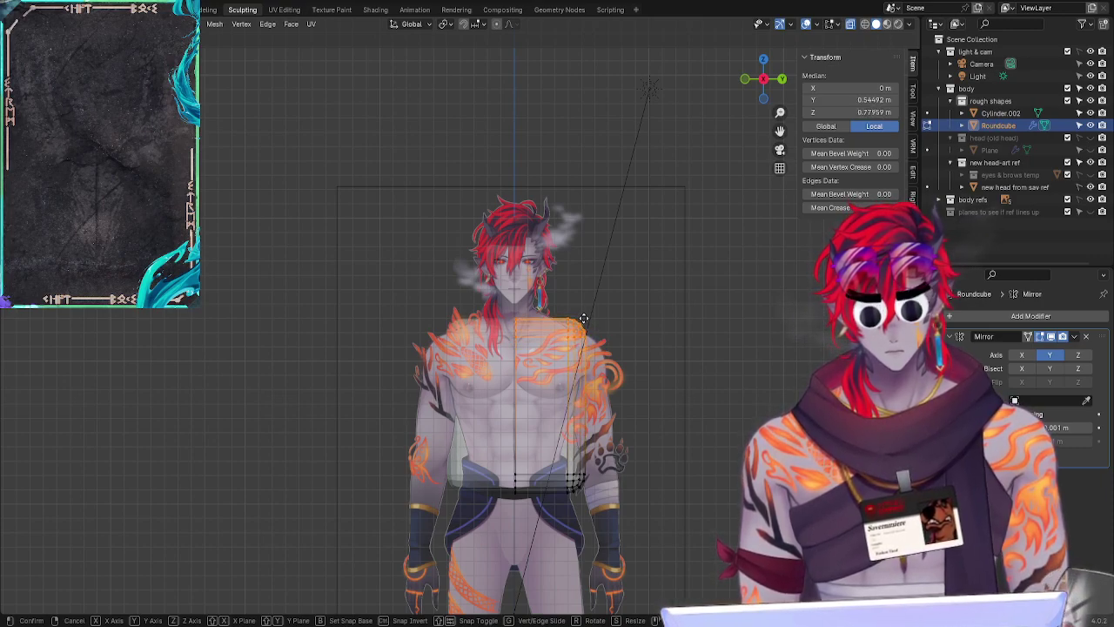
pyautogui.press('z')
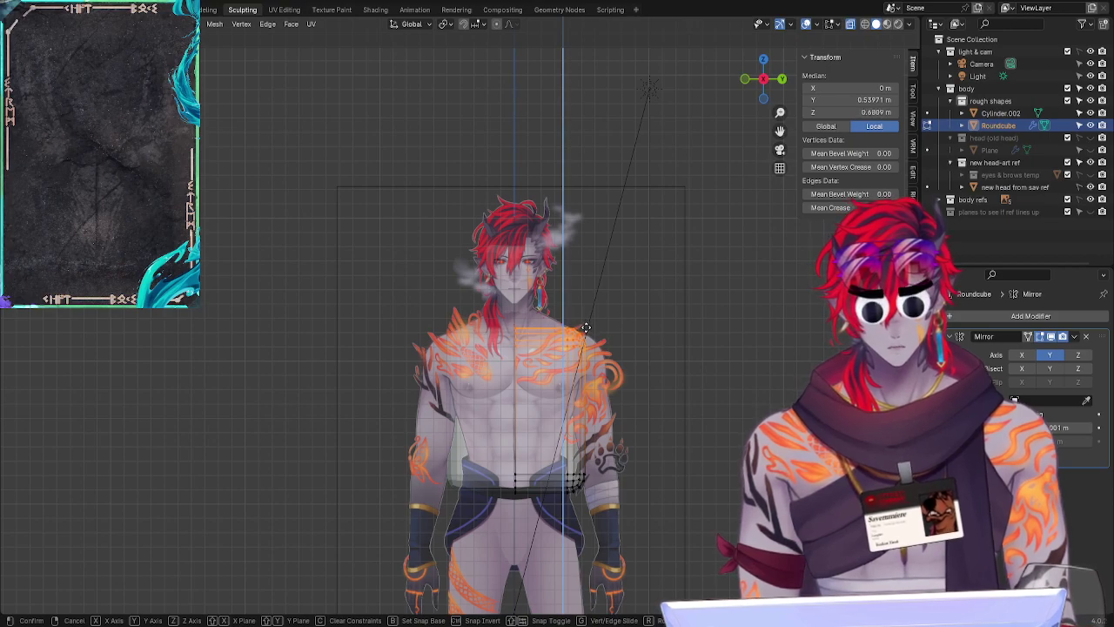
pyautogui.click(588, 322)
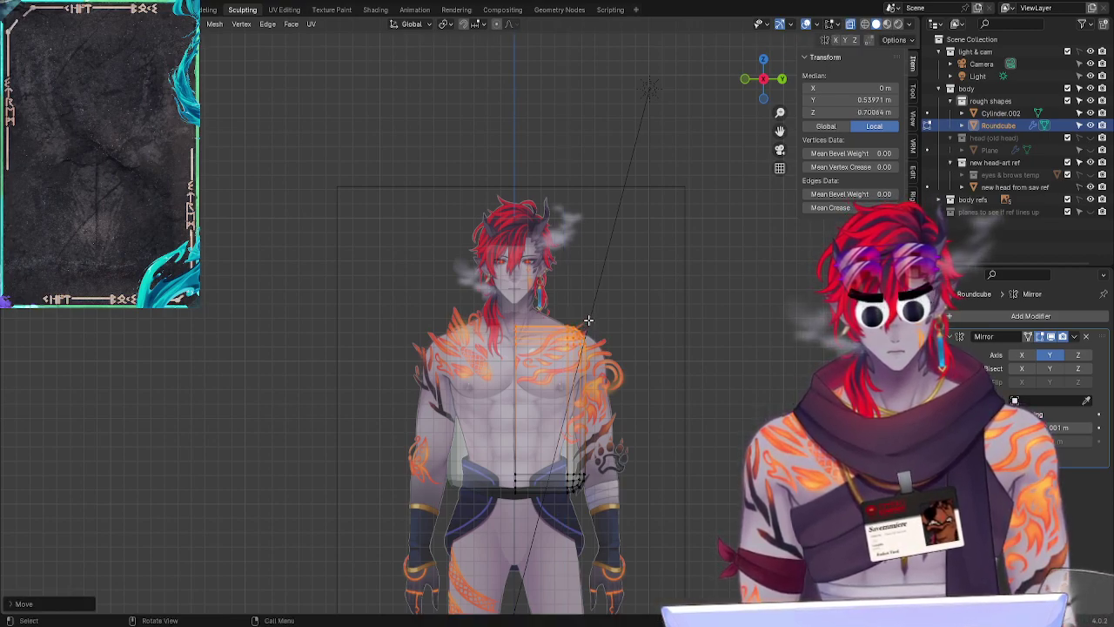
pyautogui.moveTo(501, 322); pyautogui.dragTo(534, 339)
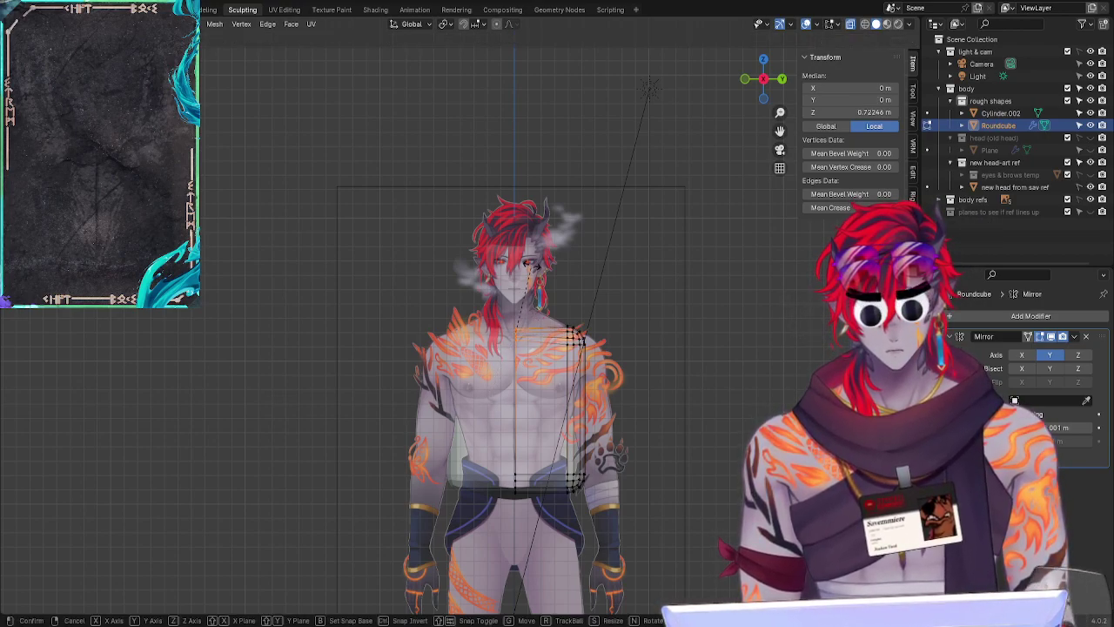
pyautogui.click(466, 314)
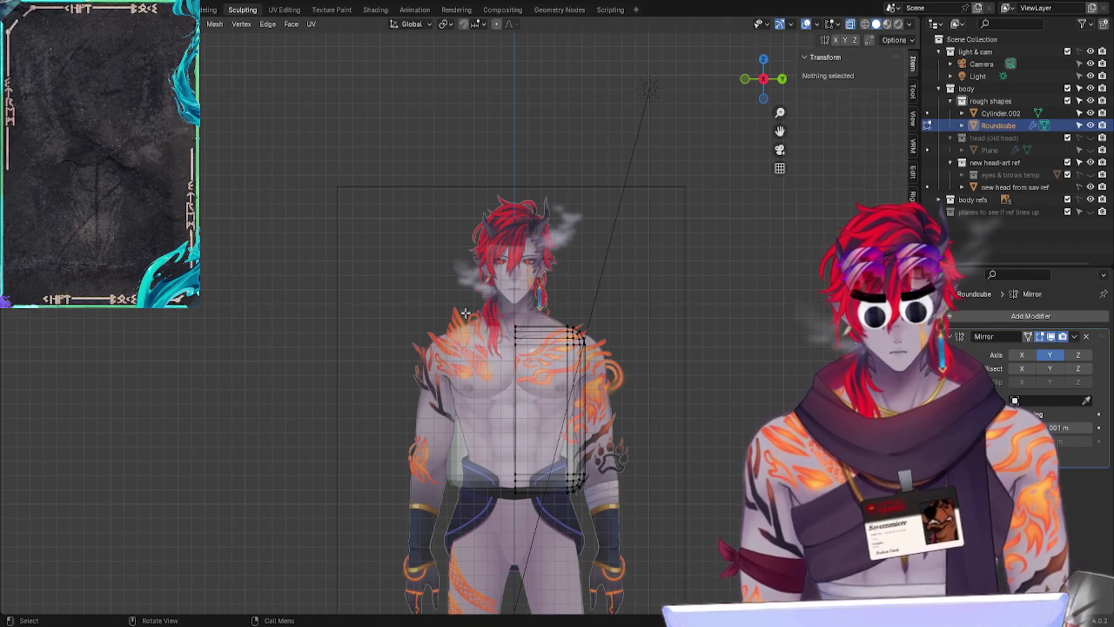
pyautogui.moveTo(506, 315)
pyautogui.keyDown('ctrl'); pyautogui.mouseDown(button='right')
pyautogui.moveTo(547, 351)
pyautogui.moveTo(588, 346)
pyautogui.moveTo(581, 299)
pyautogui.mouseUp(button='right'); pyautogui.keyUp('ctrl')
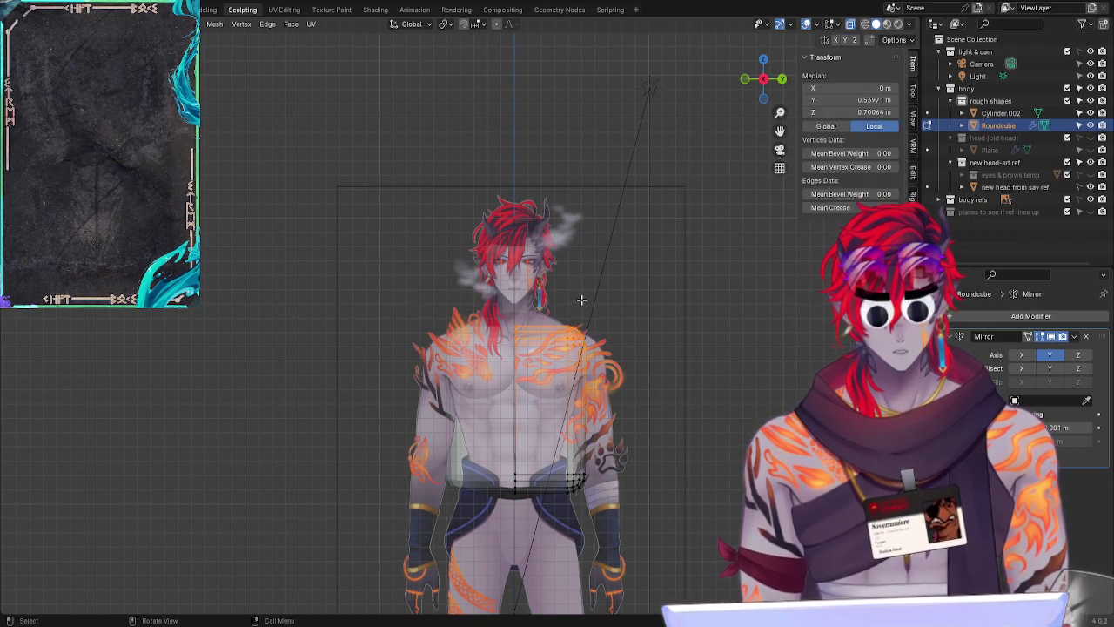
pyautogui.press('g')
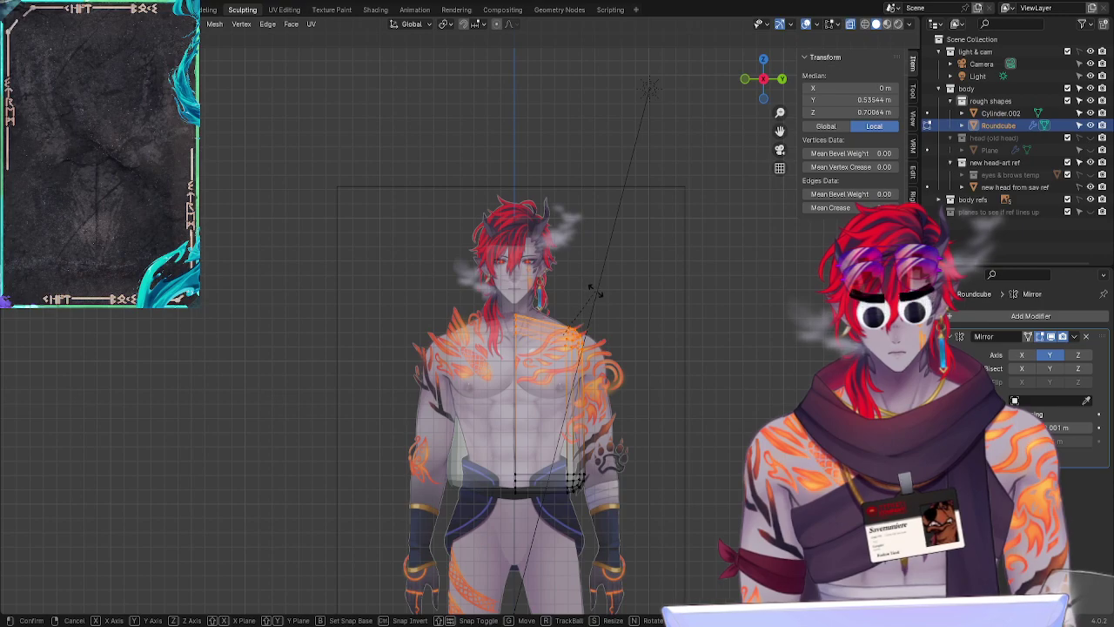
pyautogui.click(594, 287)
pyautogui.click(599, 288)
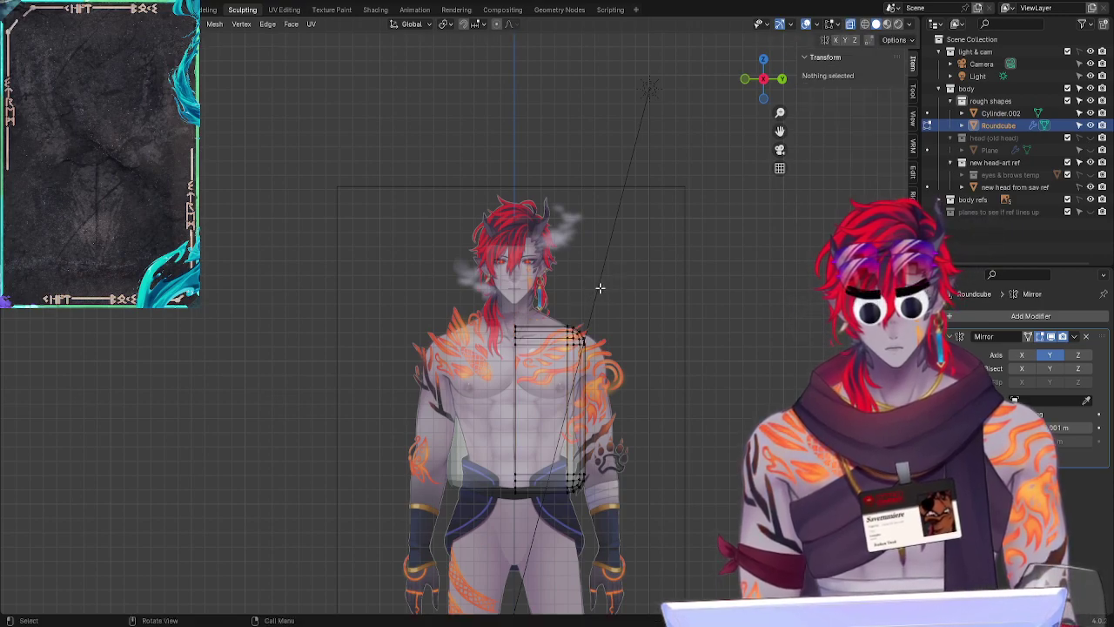
pyautogui.moveTo(497, 374); pyautogui.dragTo(613, 307)
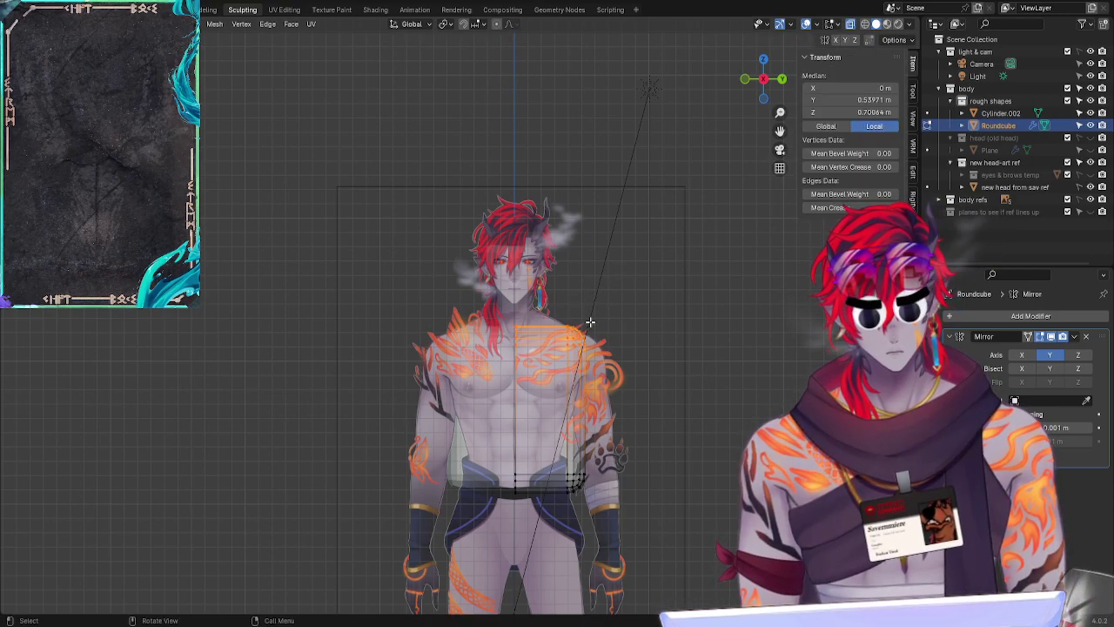
pyautogui.click(625, 289)
# Step: Taper the torso's bottom vertex rows inward toward the waist
pyautogui.moveTo(541, 512); pyautogui.dragTo(599, 452)
pyautogui.click(603, 483)
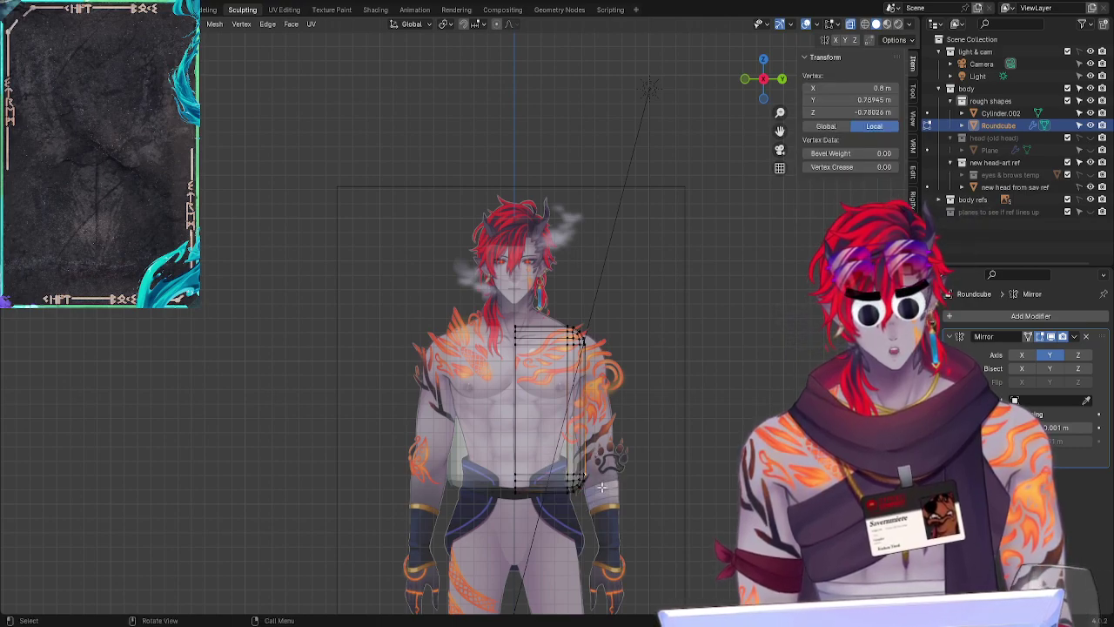
pyautogui.moveTo(568, 520)
pyautogui.keyDown('ctrl'); pyautogui.mouseDown(button='right')
pyautogui.moveTo(487, 485)
pyautogui.moveTo(510, 447)
pyautogui.moveTo(599, 442)
pyautogui.moveTo(597, 503)
pyautogui.mouseUp(button='right'); pyautogui.keyUp('ctrl')
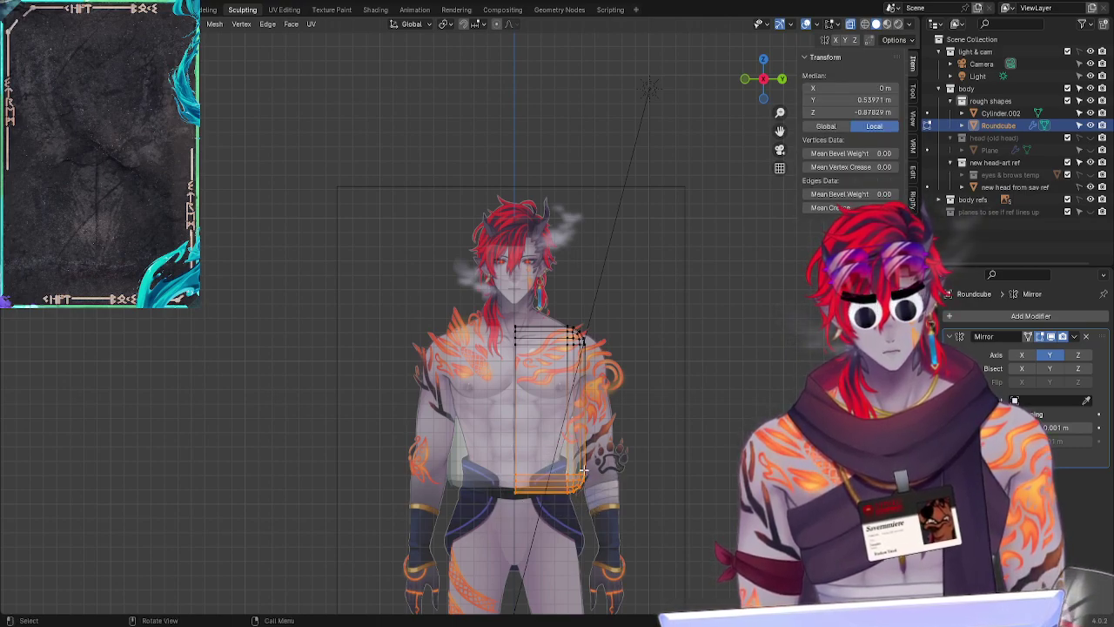
pyautogui.press('g')
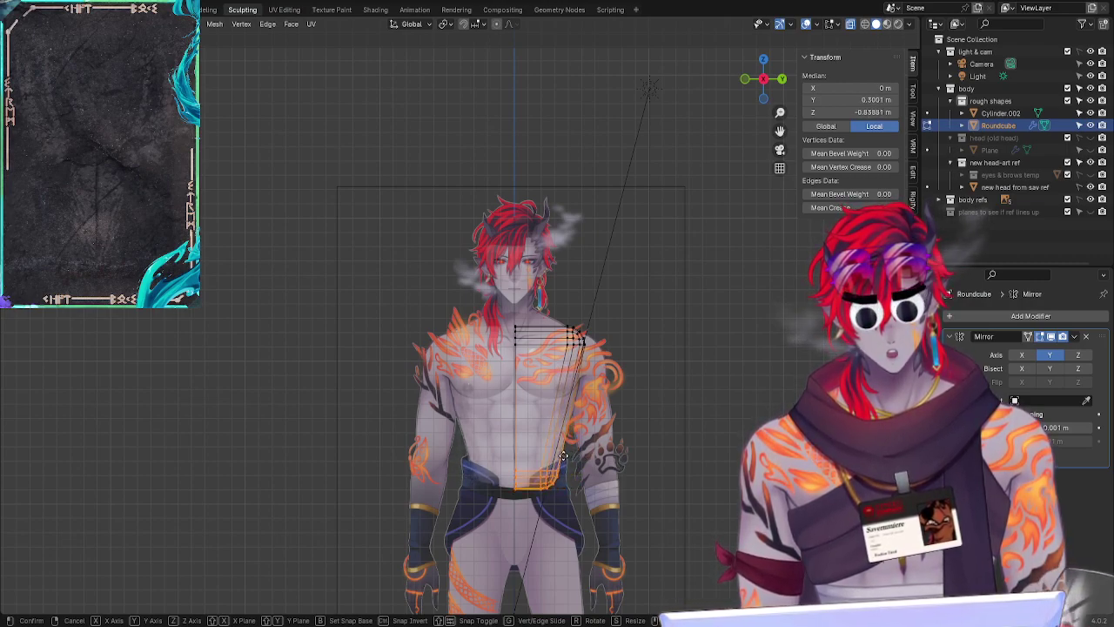
pyautogui.click(564, 455)
pyautogui.click(647, 384)
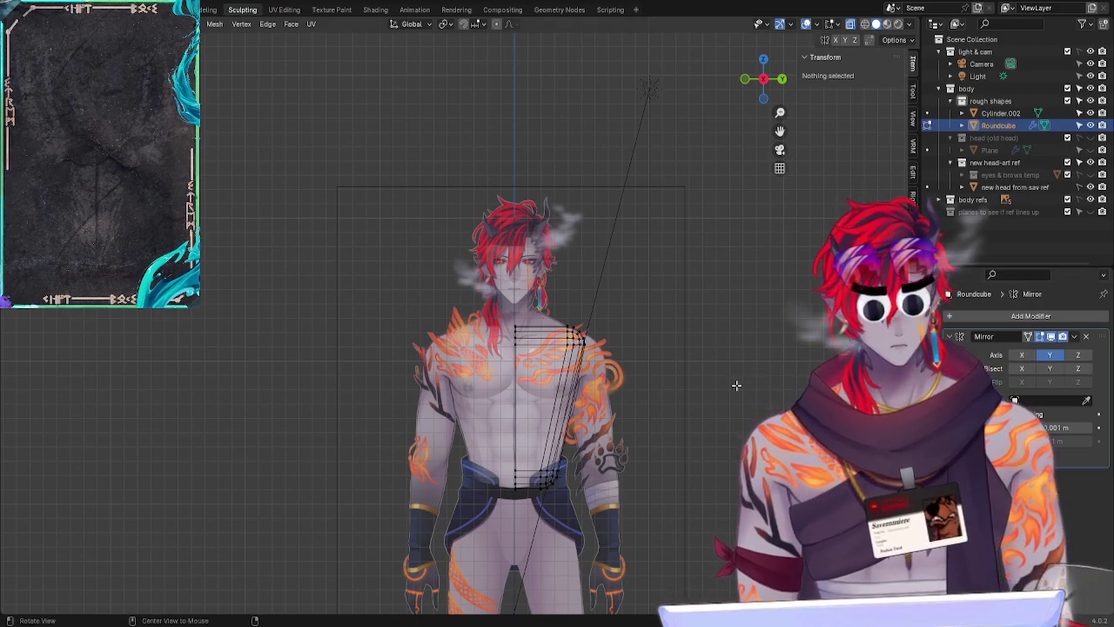
pyautogui.moveTo(736, 385); pyautogui.dragTo(688, 313, button='middle')
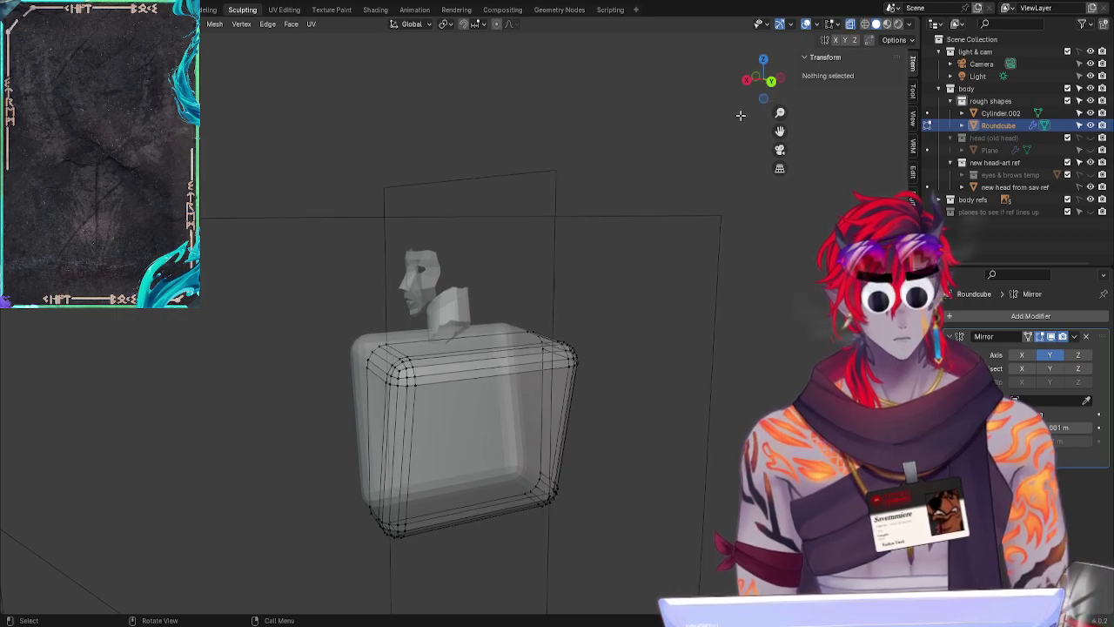
# Step: In side ortho view, pull the chest-side vertices back along X
pyautogui.click(747, 81)
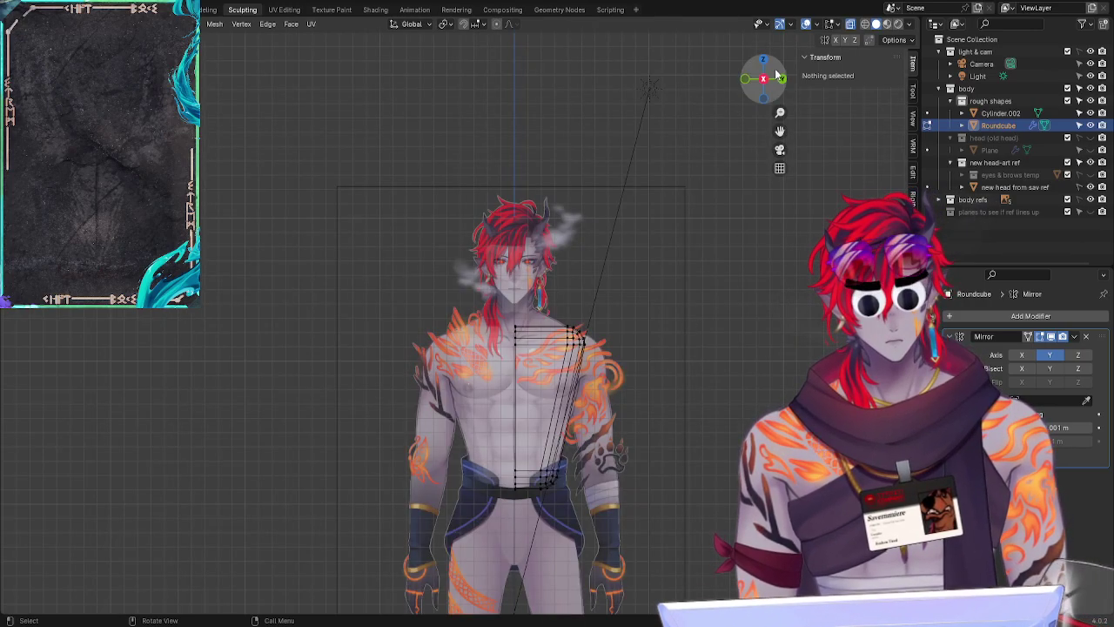
pyautogui.click(744, 81)
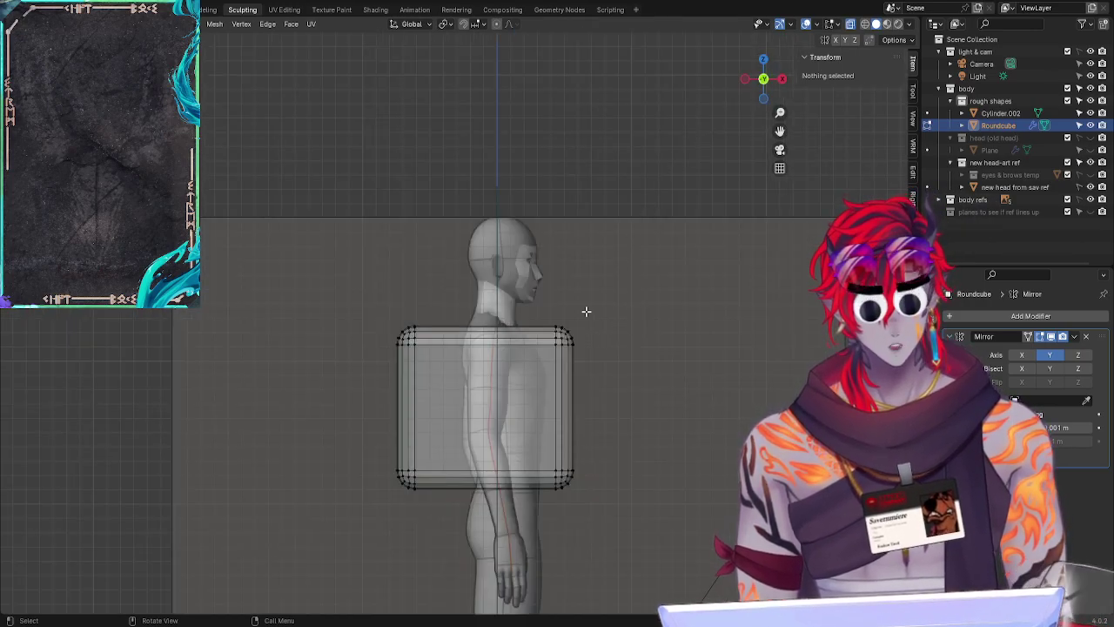
pyautogui.moveTo(546, 311)
pyautogui.keyDown('ctrl'); pyautogui.mouseDown(button='right')
pyautogui.moveTo(545, 334)
pyautogui.moveTo(653, 356)
pyautogui.moveTo(632, 355)
pyautogui.mouseUp(button='right'); pyautogui.keyUp('ctrl')
pyautogui.press('g')
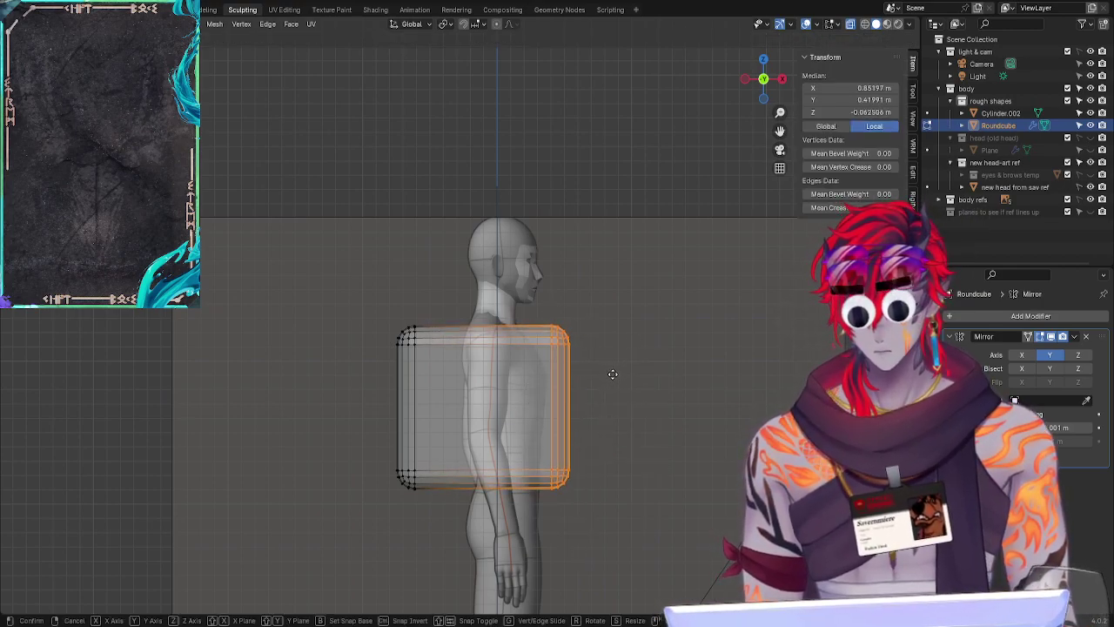
pyautogui.press('x')
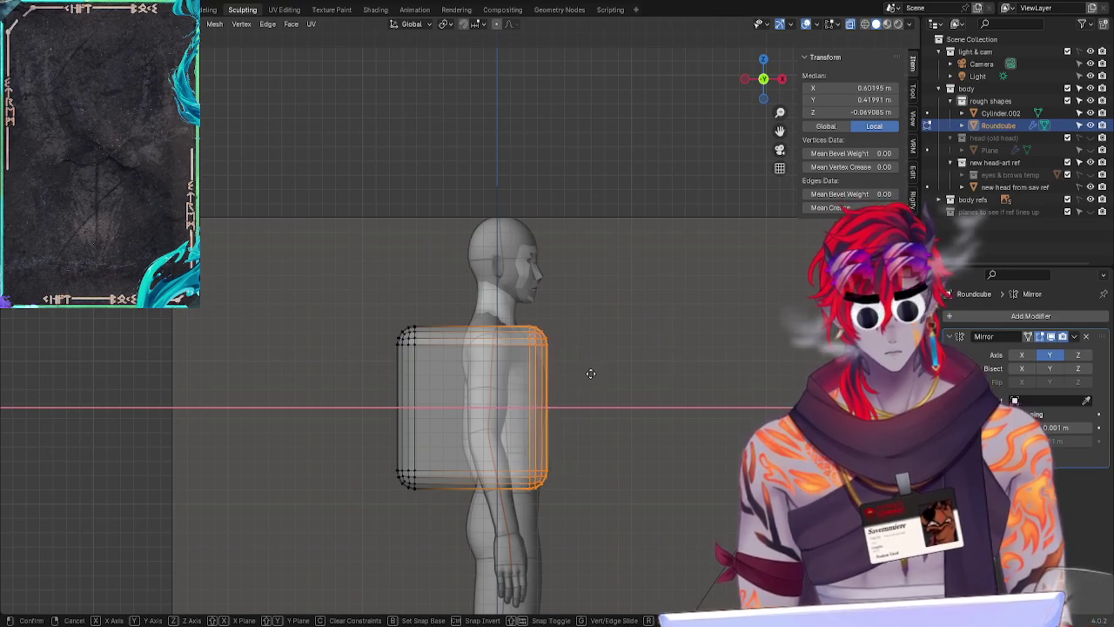
pyautogui.click(592, 374)
pyautogui.click(624, 366)
# Step: Reposition the bottom and top chest-side corner vertices to follow the side profile
pyautogui.moveTo(520, 319)
pyautogui.keyDown('ctrl'); pyautogui.mouseDown(button='right')
pyautogui.moveTo(568, 338)
pyautogui.moveTo(565, 348)
pyautogui.mouseUp(button='right'); pyautogui.keyUp('ctrl')
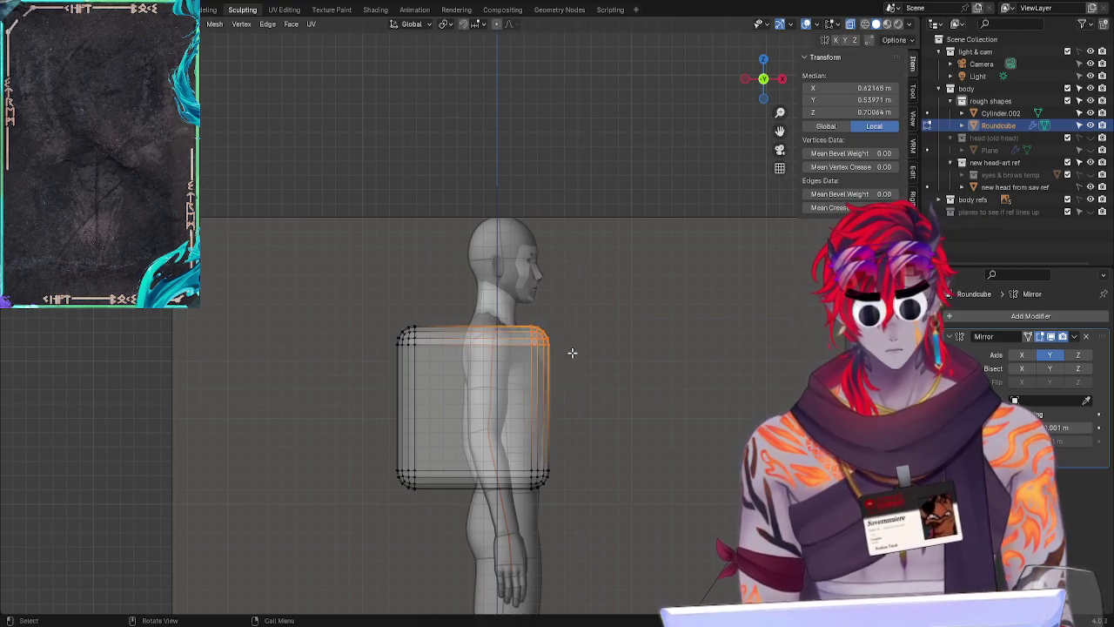
pyautogui.click(591, 340)
pyautogui.keyDown('ctrl'); pyautogui.moveTo(526, 518); pyautogui.dragTo(557, 490, button='right'); pyautogui.keyUp('ctrl')
pyautogui.press('g')
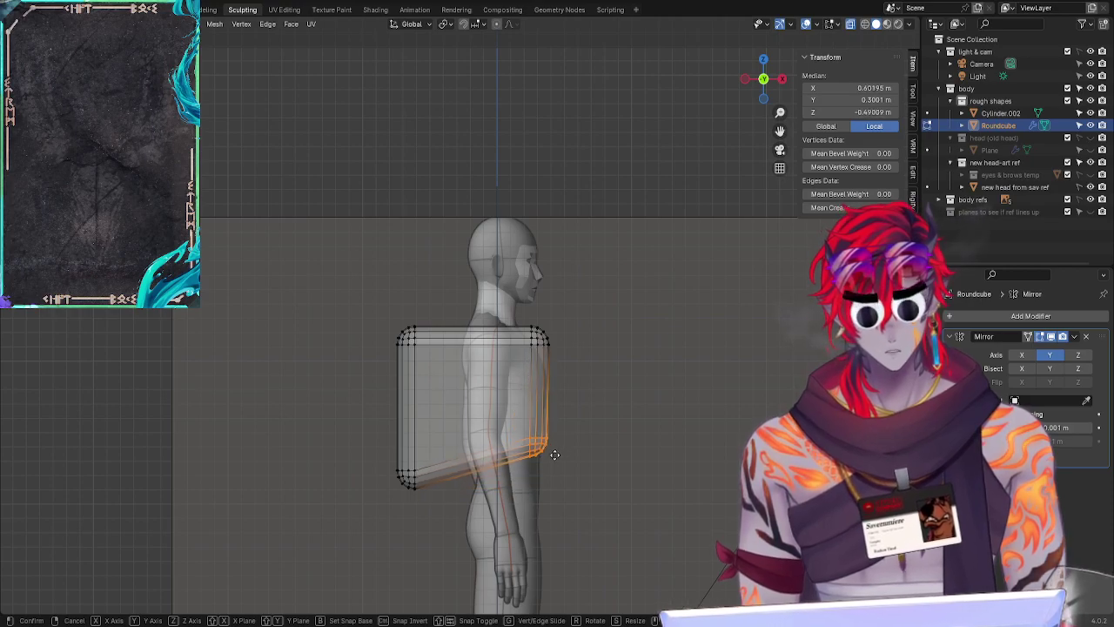
pyautogui.click(546, 482)
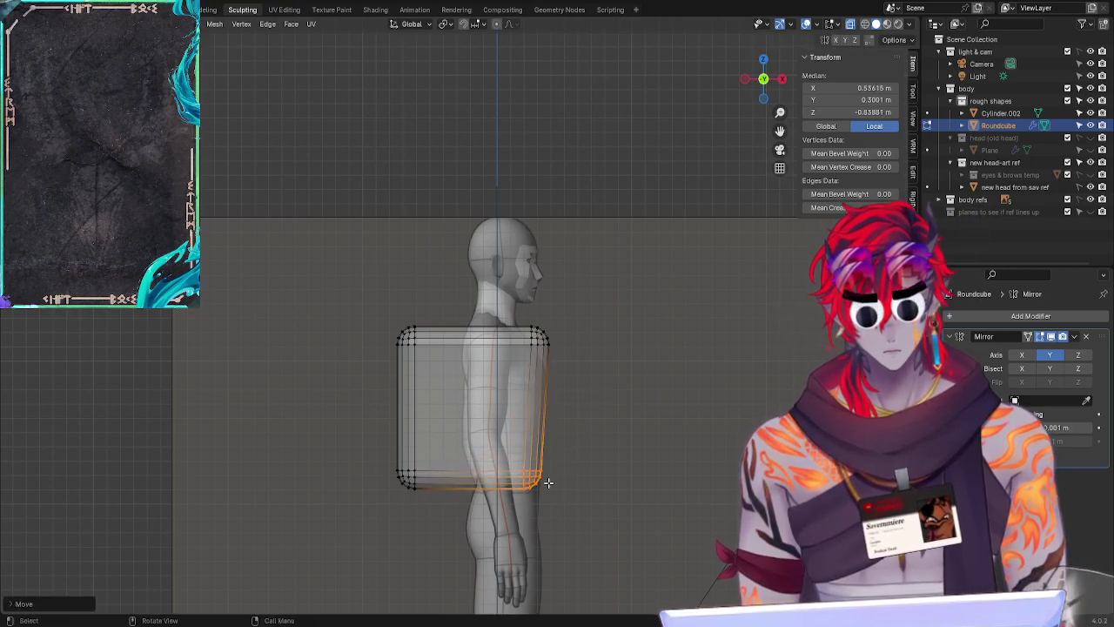
pyautogui.click(589, 409)
pyautogui.moveTo(569, 296)
pyautogui.keyDown('ctrl'); pyautogui.mouseDown(button='right')
pyautogui.moveTo(514, 333)
pyautogui.moveTo(578, 353)
pyautogui.mouseUp(button='right'); pyautogui.keyUp('ctrl')
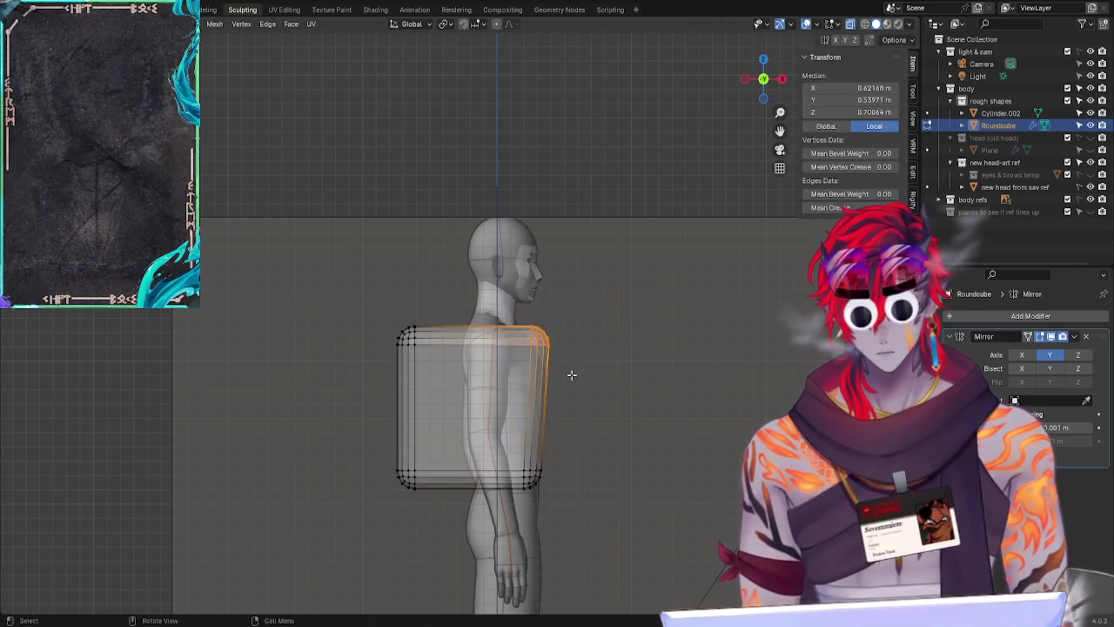
pyautogui.press('g')
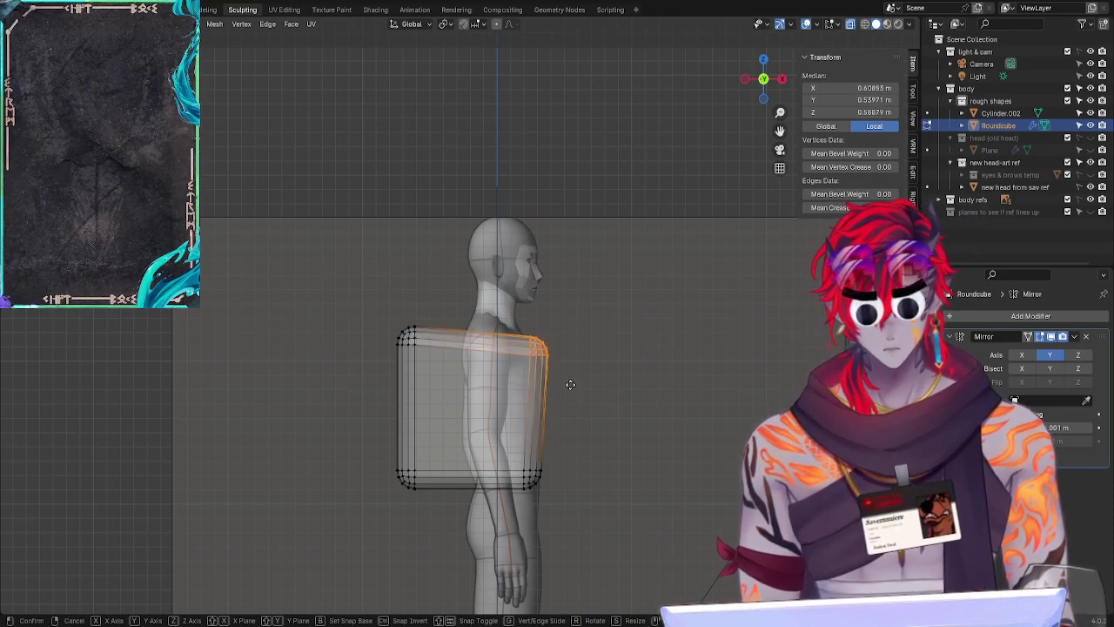
pyautogui.click(573, 378)
pyautogui.hotkey('alt', 'a')
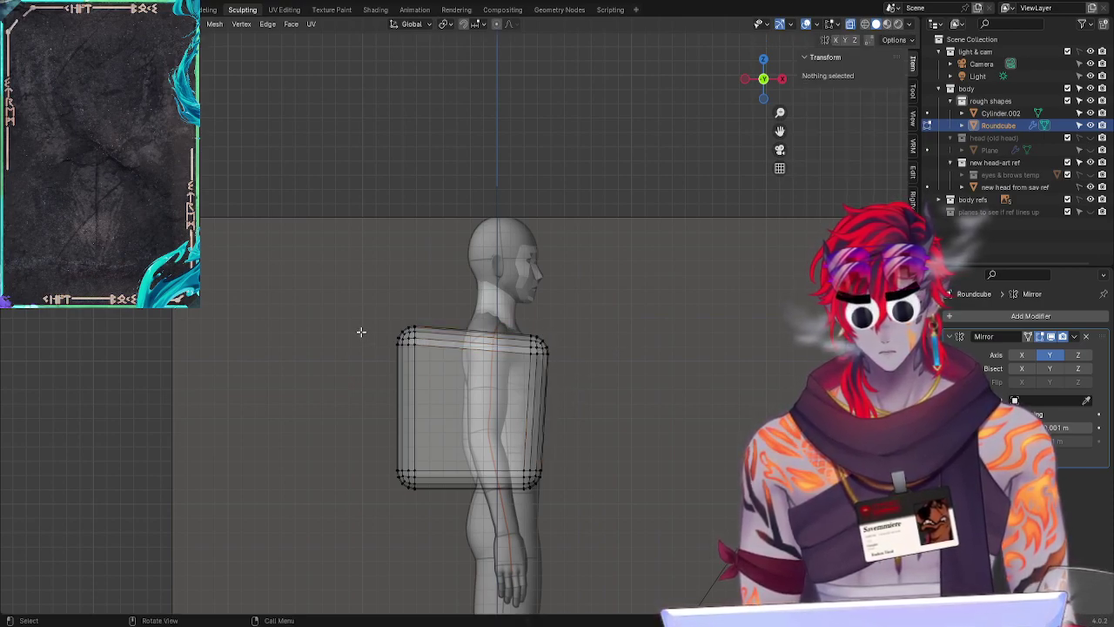
# Step: Pull the torso's back-side vertices inward along X
pyautogui.moveTo(380, 284)
pyautogui.keyDown('ctrl'); pyautogui.mouseDown(button='right')
pyautogui.moveTo(448, 561)
pyautogui.moveTo(433, 317)
pyautogui.mouseUp(button='right'); pyautogui.keyUp('ctrl')
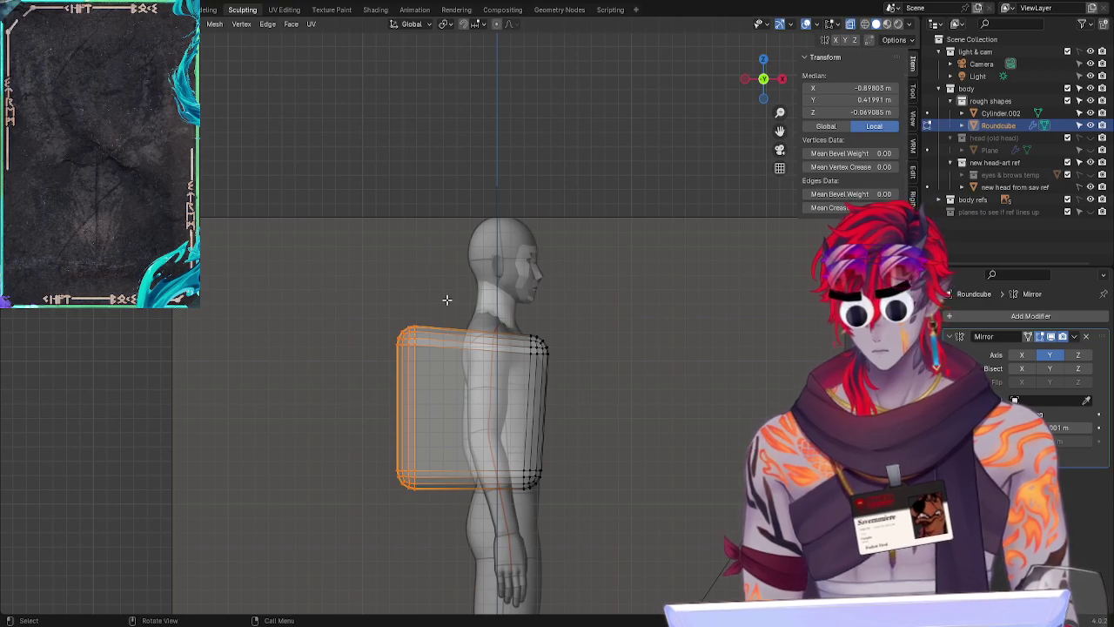
pyautogui.press('g')
pyautogui.press('x')
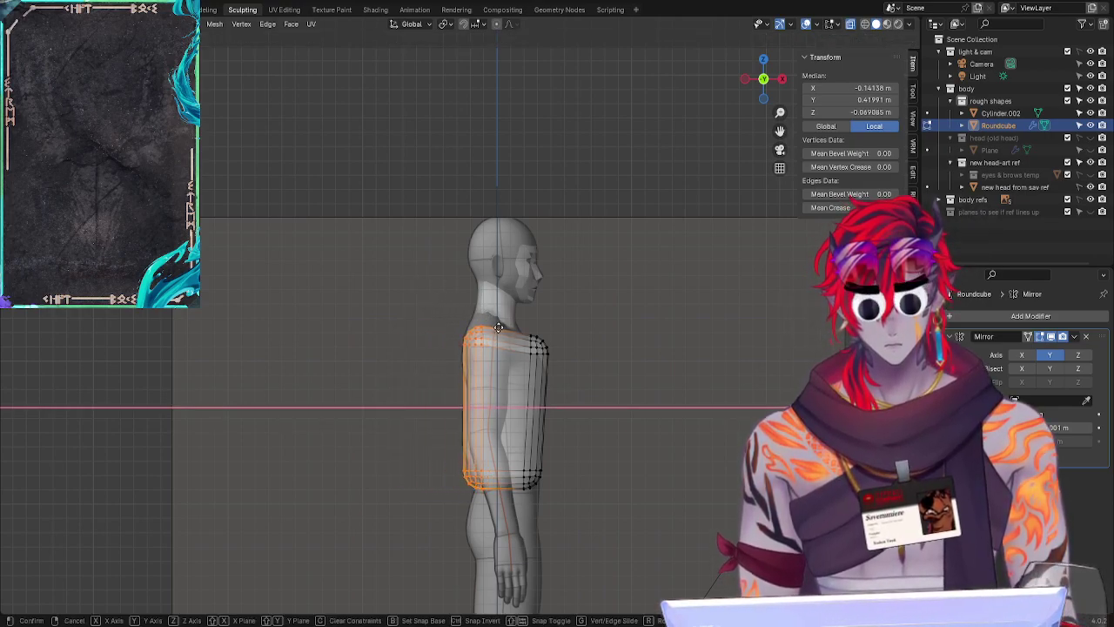
pyautogui.click(498, 328)
pyautogui.hotkey('alt', 'a')
pyautogui.moveTo(592, 313); pyautogui.dragTo(708, 239, button='middle')
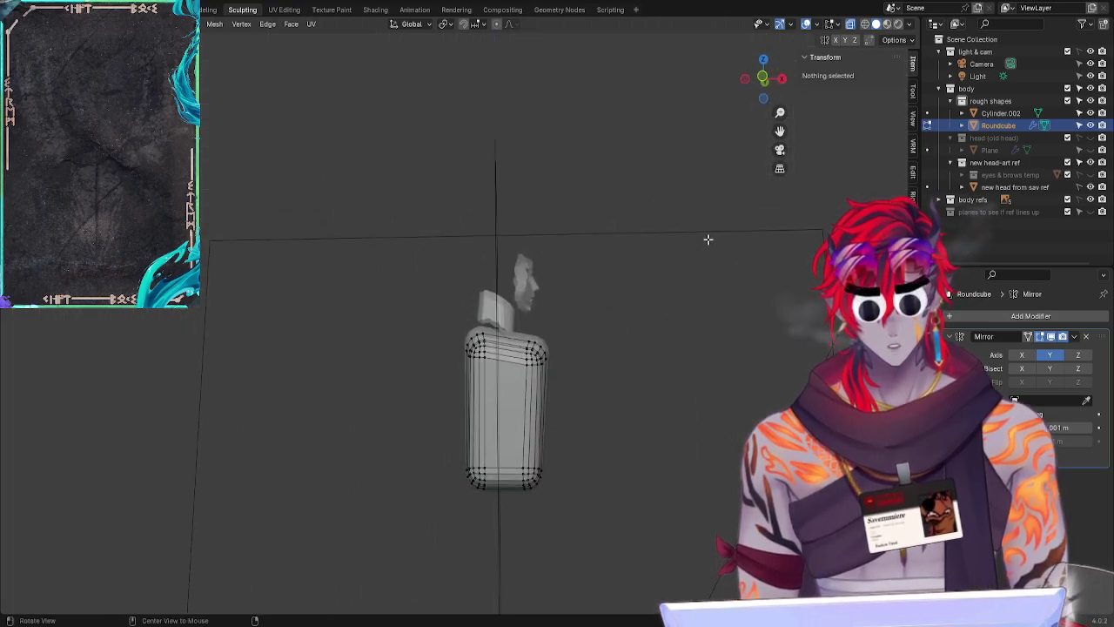
pyautogui.click(761, 77)
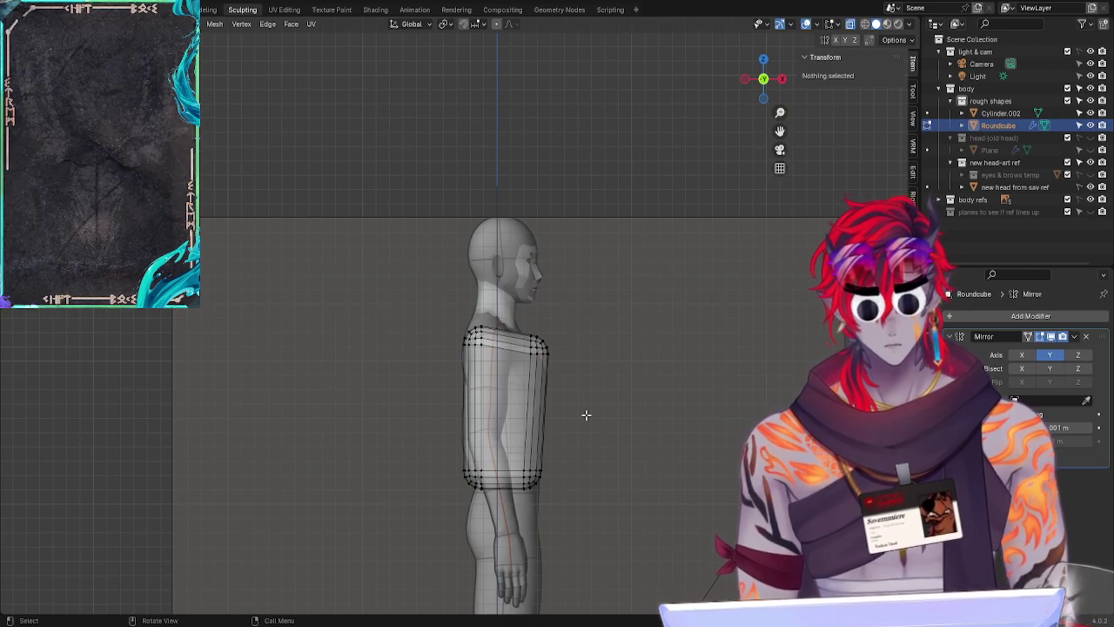
# Step: Shift the lower back corner along X and lift the bottom edge vertically
pyautogui.moveTo(427, 448)
pyautogui.mouseDown()
pyautogui.moveTo(487, 505)
pyautogui.moveTo(477, 441)
pyautogui.moveTo(478, 526)
pyautogui.moveTo(470, 461)
pyautogui.mouseUp()
pyautogui.press('g')
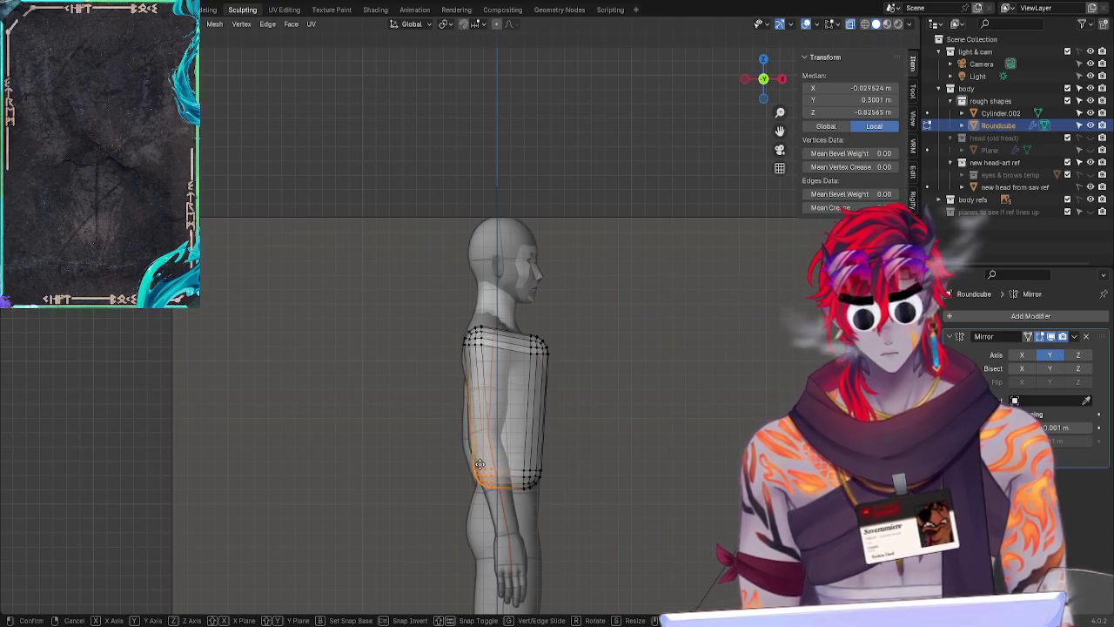
pyautogui.press('x')
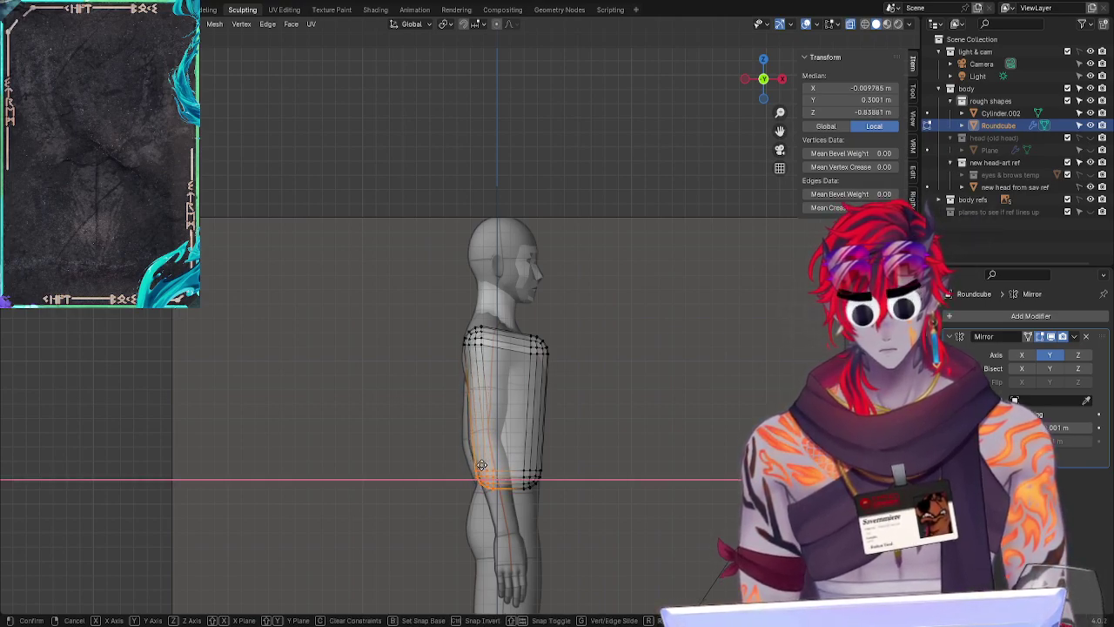
pyautogui.click(483, 465)
pyautogui.moveTo(576, 492)
pyautogui.keyDown('ctrl'); pyautogui.mouseDown(button='right')
pyautogui.moveTo(529, 512)
pyautogui.moveTo(580, 460)
pyautogui.moveTo(552, 462)
pyautogui.mouseUp(button='right'); pyautogui.keyUp('ctrl')
pyautogui.press('g')
pyautogui.press('z')
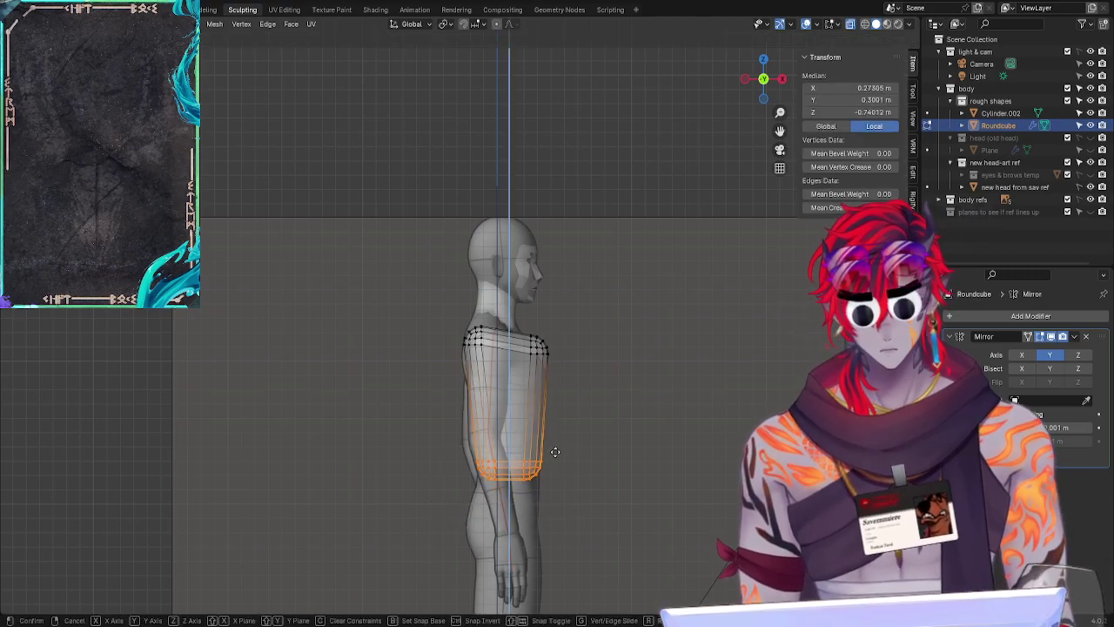
pyautogui.click(555, 445)
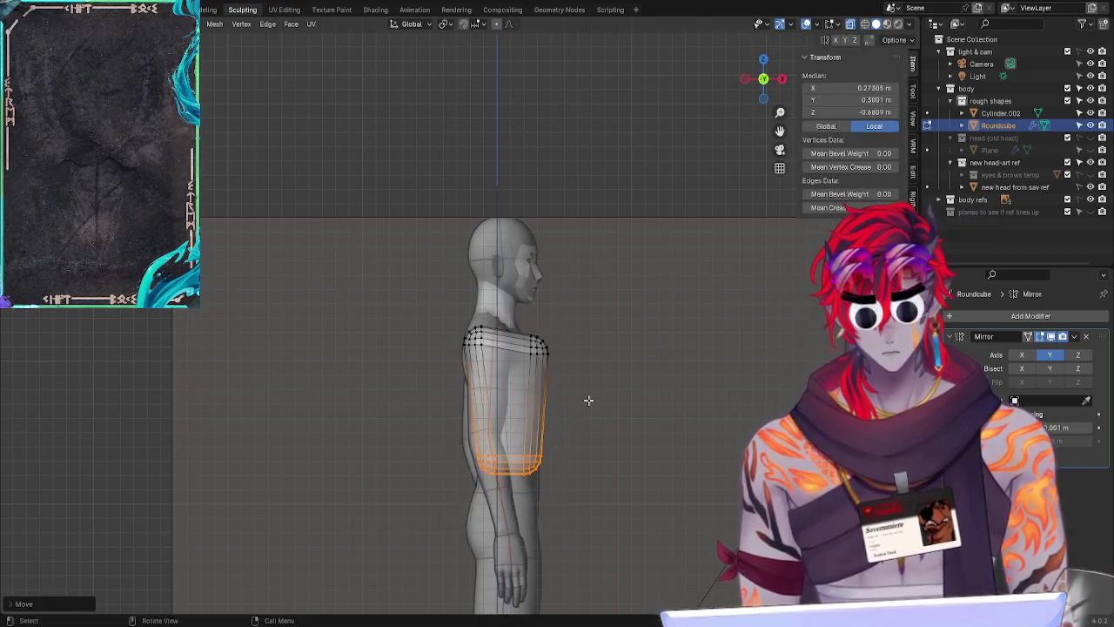
pyautogui.hotkey('alt', 'a')
pyautogui.click(782, 81)
pyautogui.click(779, 80)
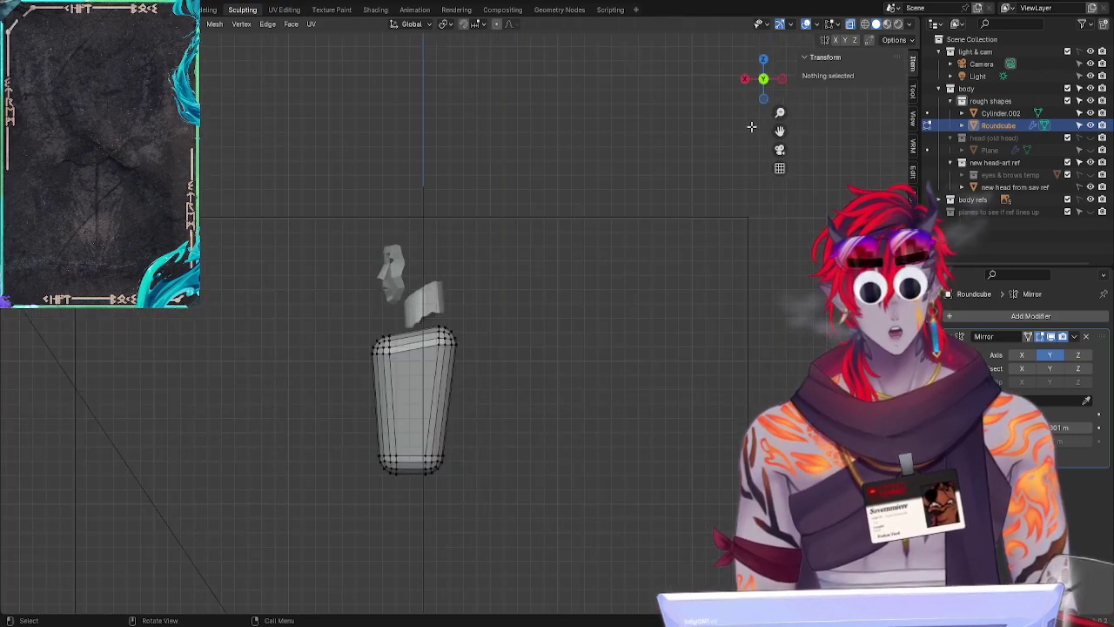
# Step: In front view, move the chest vertices to match the reference
pyautogui.click(745, 82)
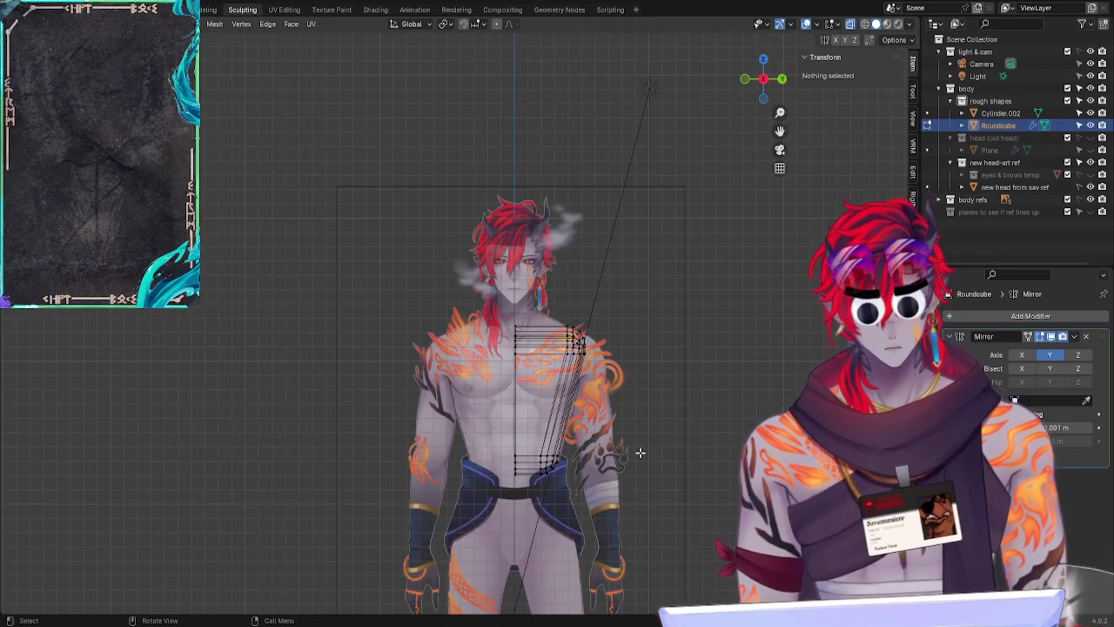
pyautogui.moveTo(514, 435)
pyautogui.mouseDown()
pyautogui.moveTo(515, 514)
pyautogui.moveTo(605, 366)
pyautogui.moveTo(500, 336)
pyautogui.mouseUp()
pyautogui.press('g')
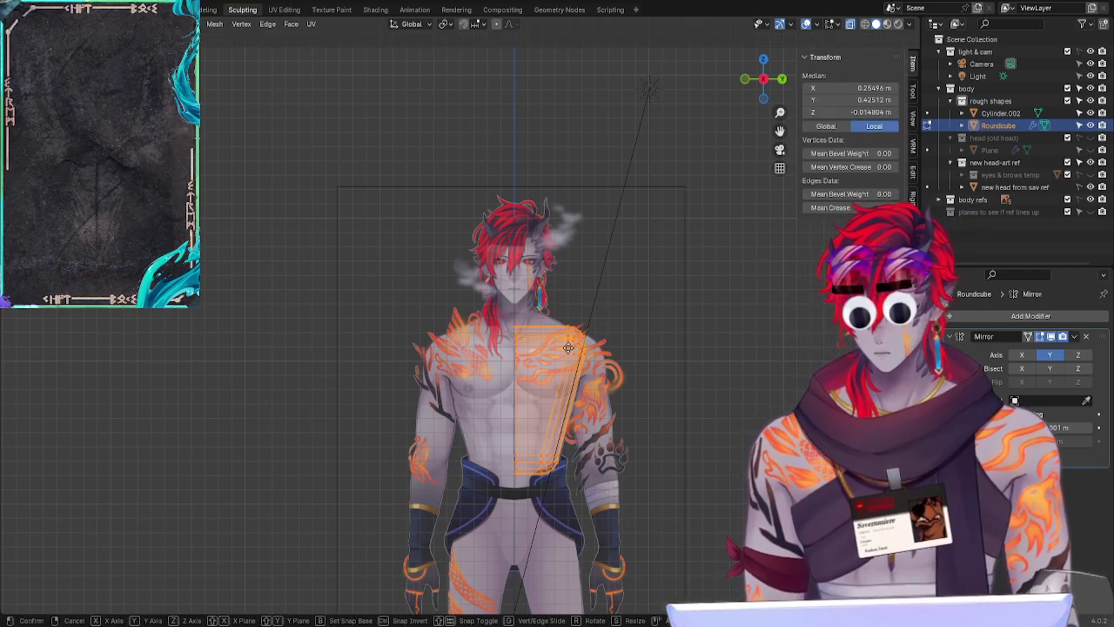
pyautogui.click(569, 348)
pyautogui.click(569, 311)
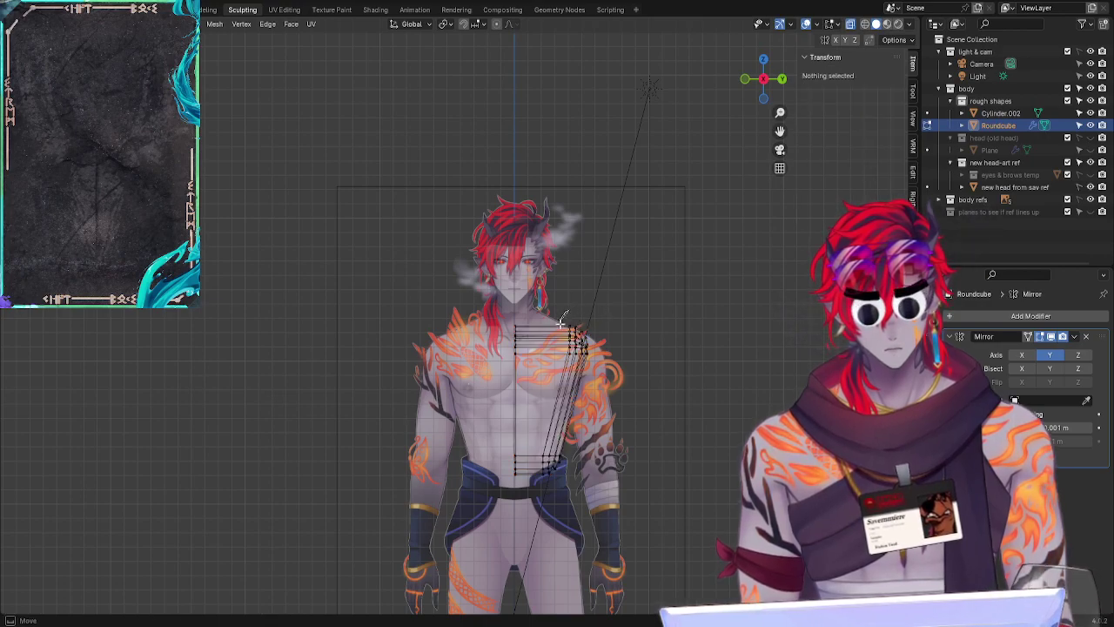
# Step: Adjust the torso's top vertices to sit on the reference shoulder line
pyautogui.keyDown('ctrl'); pyautogui.moveTo(605, 335); pyautogui.dragTo(603, 331, button='right'); pyautogui.keyUp('ctrl')
pyautogui.hotkey('alt', 'a')
pyautogui.moveTo(513, 312)
pyautogui.keyDown('ctrl'); pyautogui.mouseDown(button='right')
pyautogui.moveTo(611, 318)
pyautogui.moveTo(581, 304)
pyautogui.mouseUp(button='right'); pyautogui.keyUp('ctrl')
pyautogui.press('g')
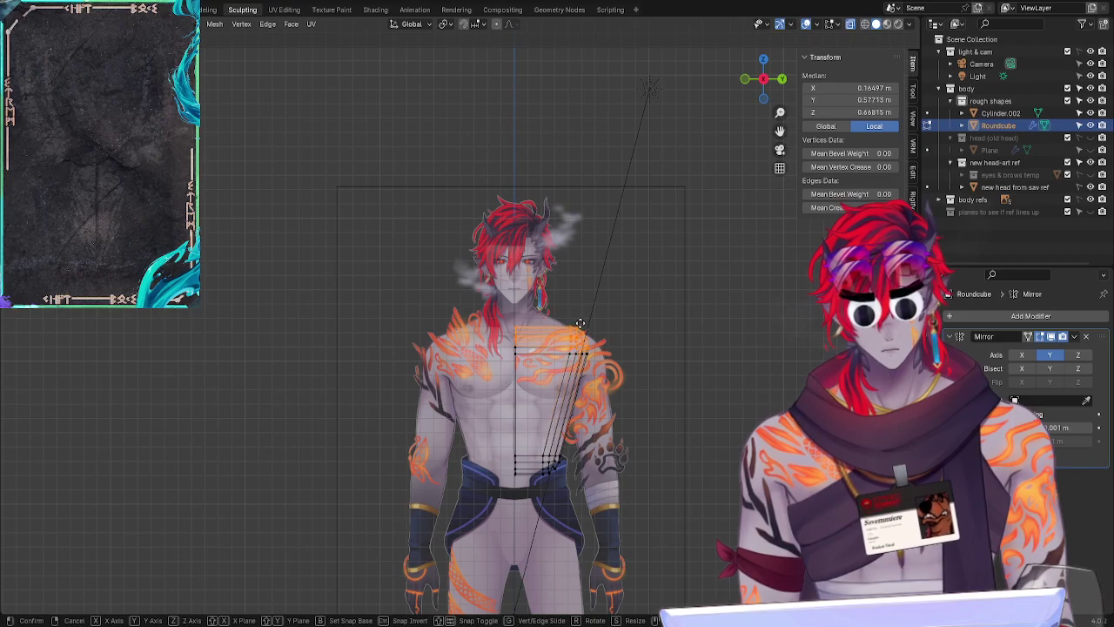
pyautogui.click(582, 323)
pyautogui.click(642, 303)
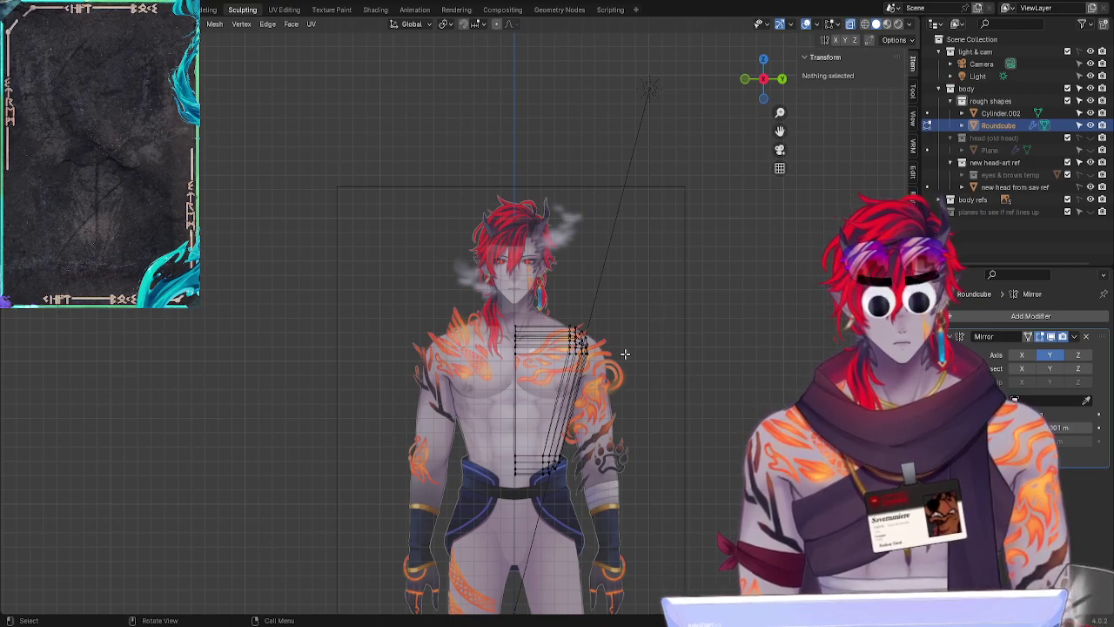
pyautogui.moveTo(694, 296); pyautogui.dragTo(679, 281, button='middle')
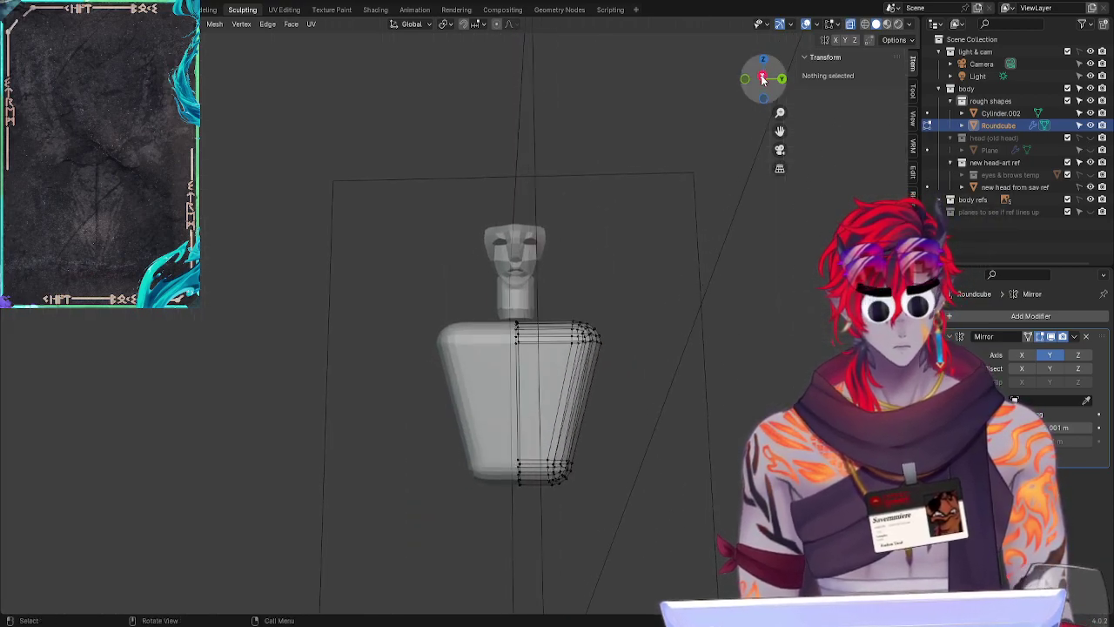
# Step: Return to the front view and toggle X-Ray repeatedly to compare the torso with the reference
pyautogui.click(762, 78)
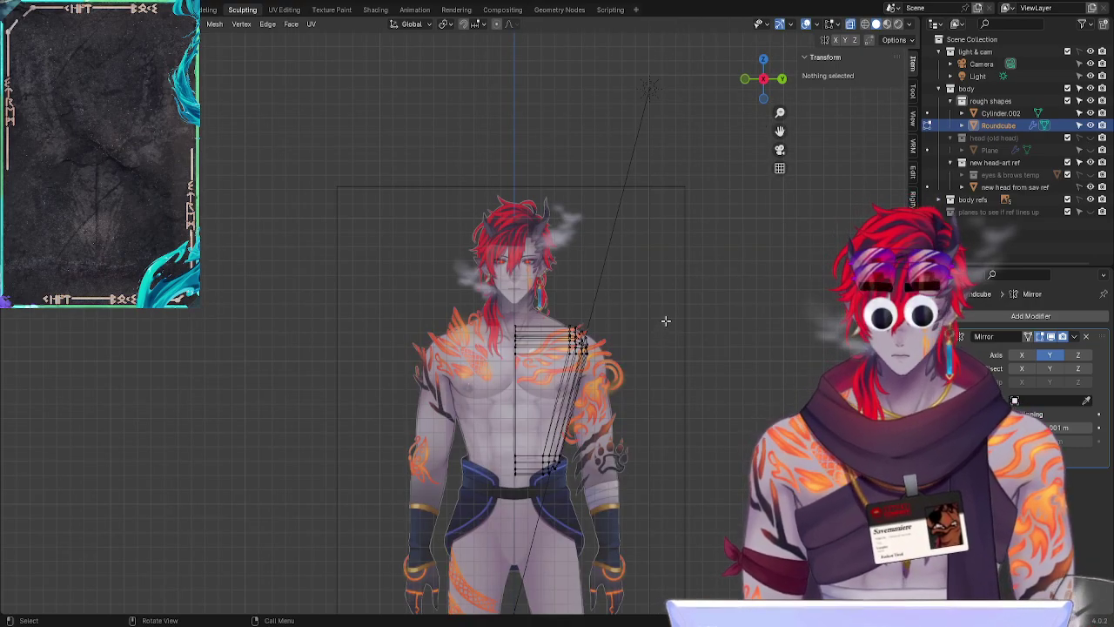
pyautogui.hotkey('alt', 'z')
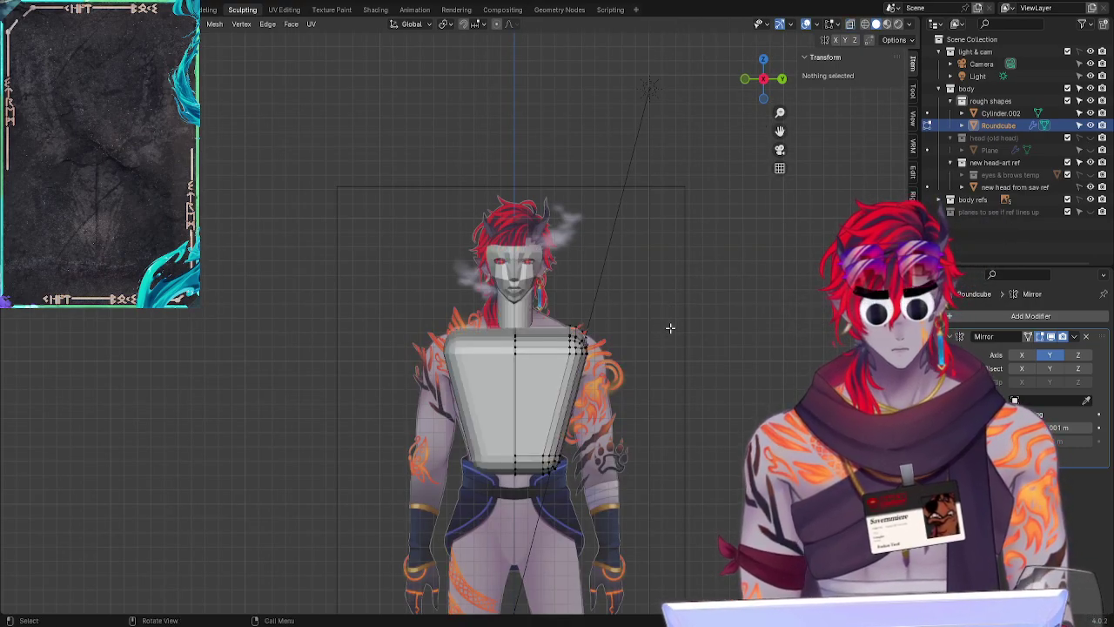
pyautogui.hotkey('alt', 'z')
pyautogui.hotkey('alt', 'z')
pyautogui.hotkey('alt', 'z')
pyautogui.hotkey('alt', 'z')
pyautogui.hotkey('alt', 'z')
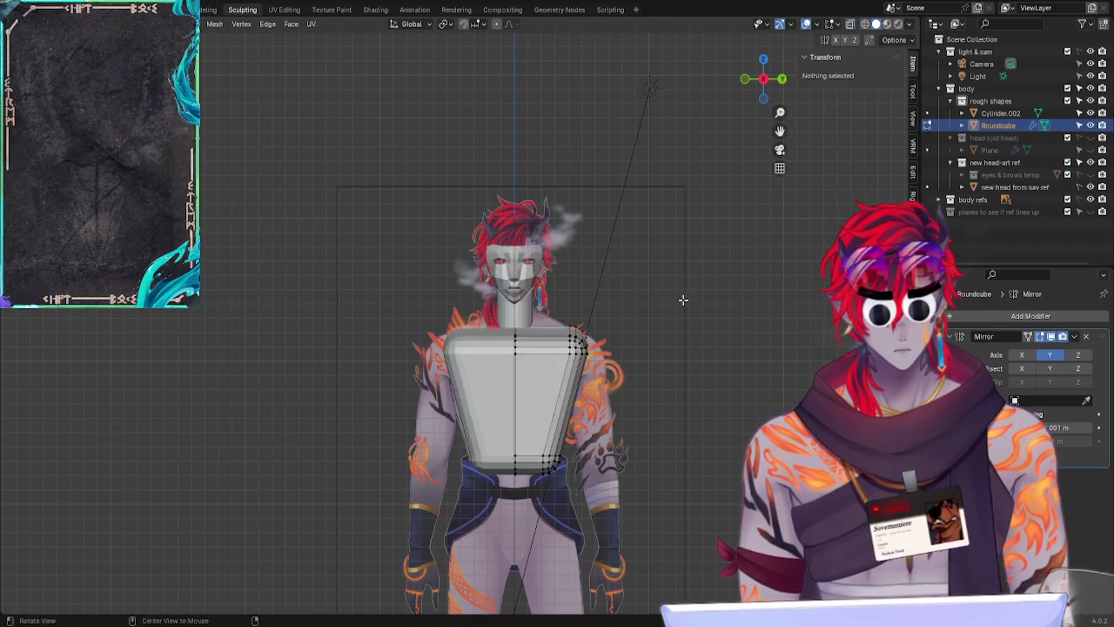
pyautogui.hotkey('alt', 'z')
pyautogui.hotkey('alt', 'z')
pyautogui.hotkey('alt', 'z')
pyautogui.hotkey('alt', 'z')
pyautogui.hotkey('alt', 'z')
pyautogui.hotkey('alt', 'z')
pyautogui.hotkey('alt', 'z')
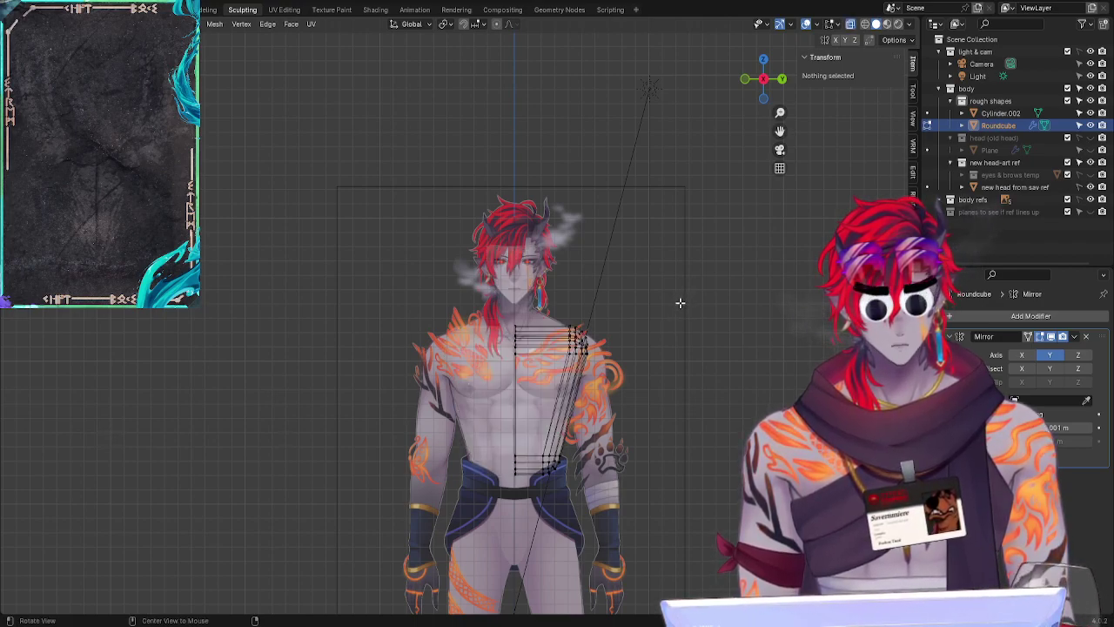
pyautogui.hotkey('alt', 'z')
pyautogui.hotkey('alt', 'z')
pyautogui.hotkey('alt', 'z')
pyautogui.hotkey('alt', 'z')
pyautogui.hotkey('alt', 'z')
pyautogui.hotkey('alt', 'z')
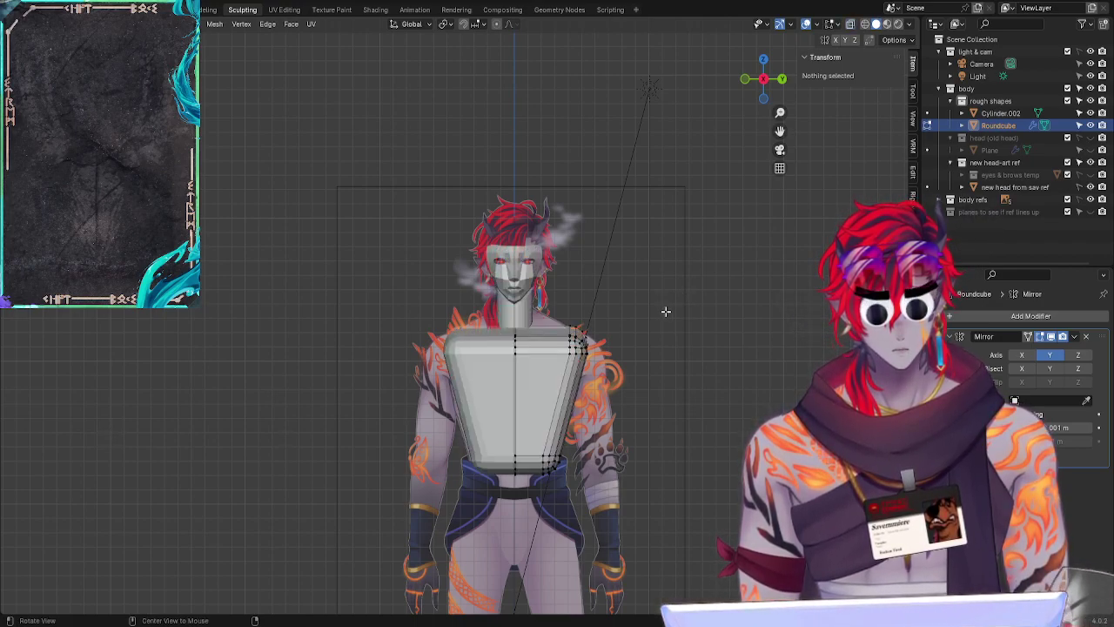
pyautogui.hotkey('alt', 'z')
pyautogui.hotkey('alt', 'z')
pyautogui.hotkey('alt', 'z')
pyautogui.hotkey('alt', 'z')
pyautogui.hotkey('alt', 'z')
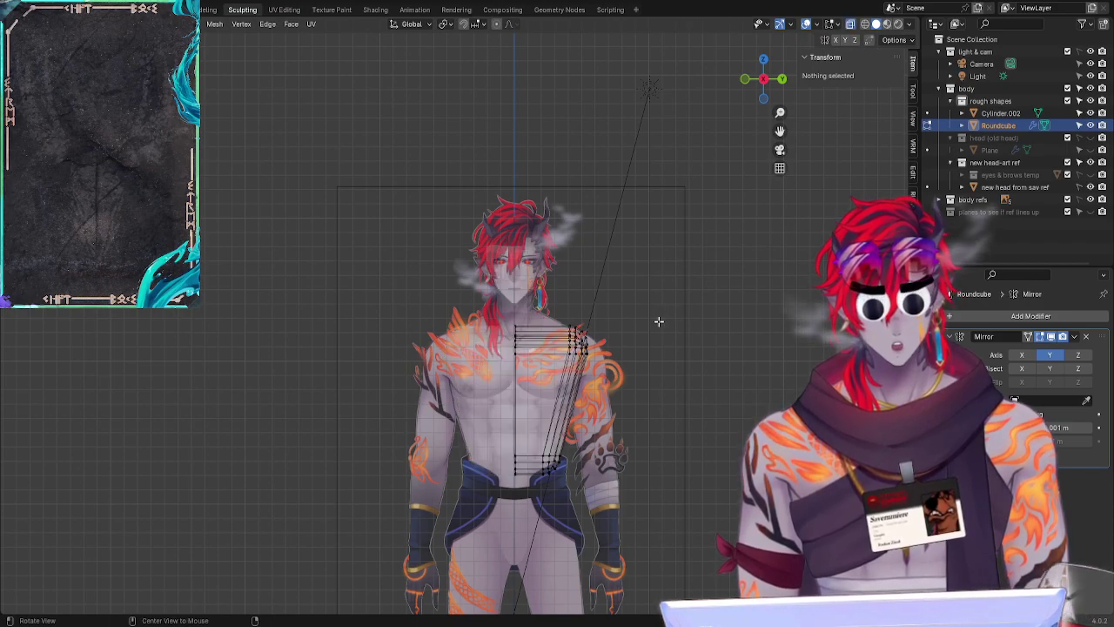
pyautogui.hotkey('alt', 'z')
pyautogui.hotkey('alt', 'z')
pyautogui.hotkey('alt', 'z')
pyautogui.hotkey('alt', 'z')
pyautogui.hotkey('alt', 'z')
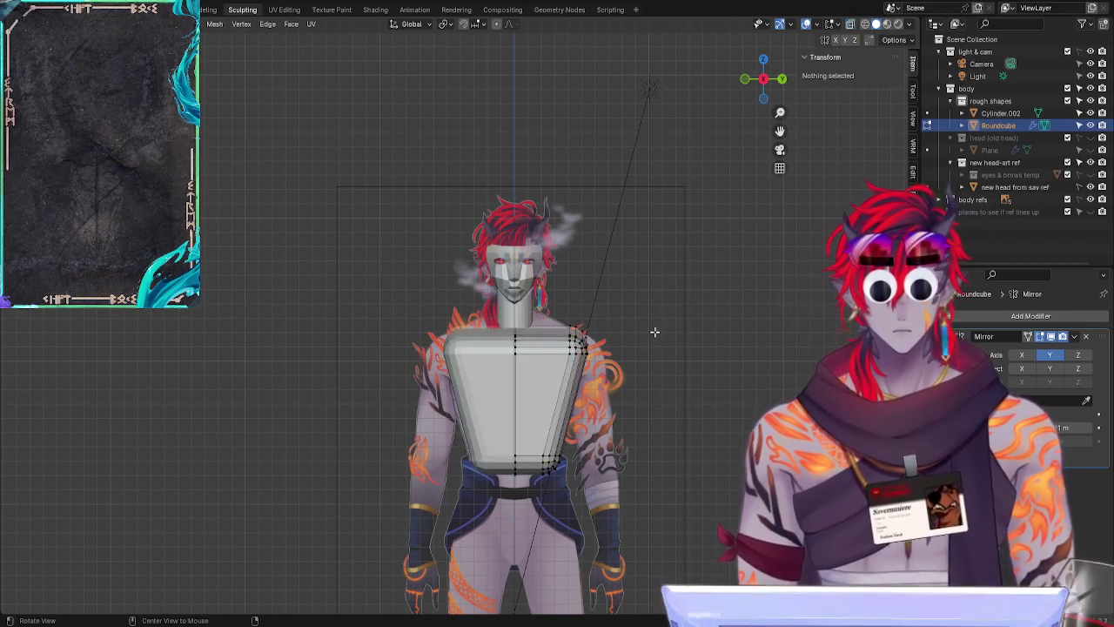
pyautogui.hotkey('alt', 'z')
pyautogui.hotkey('alt', 'z')
pyautogui.hotkey('alt', 'z')
pyautogui.hotkey('alt', 'z')
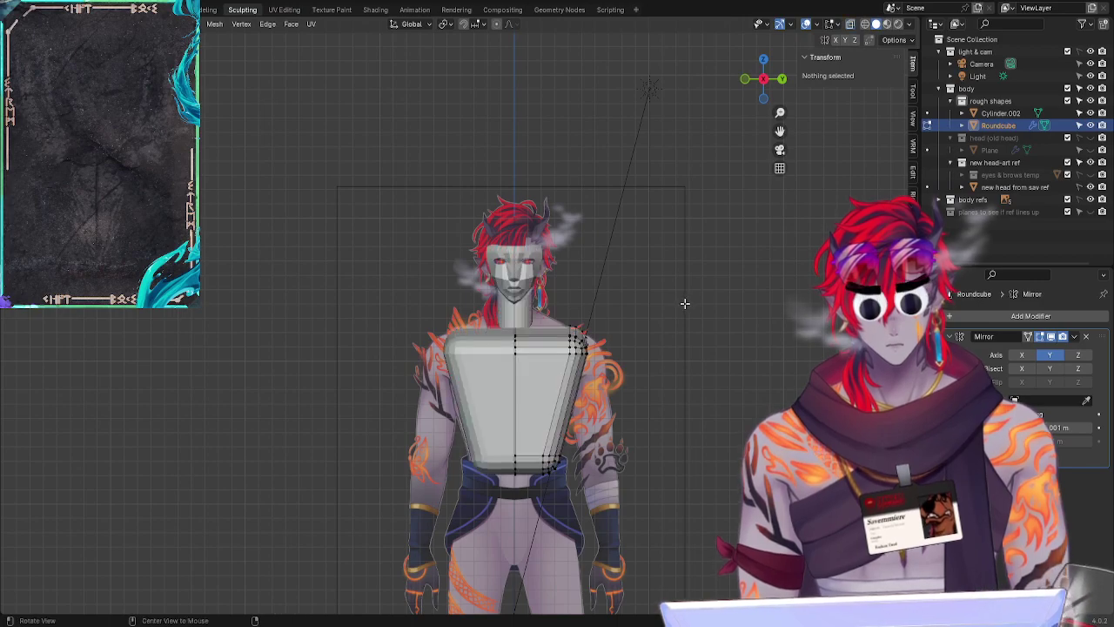
# Step: Orbit to inspect the torso, then restore the solid front view and open the Add Mesh menu
pyautogui.moveTo(688, 300); pyautogui.dragTo(606, 306, button='middle')
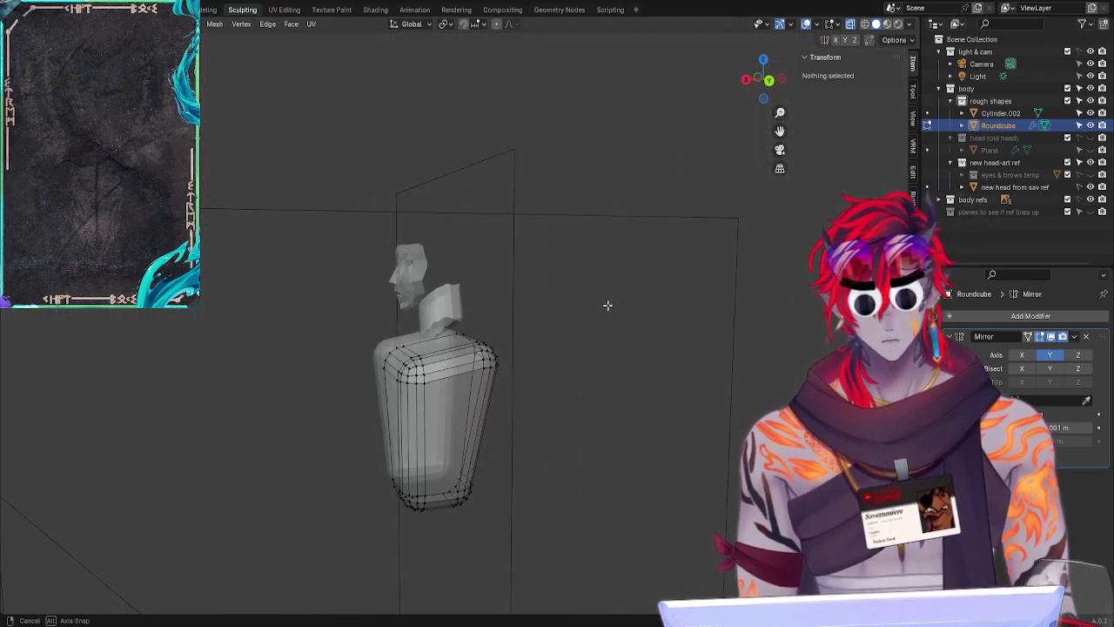
pyautogui.hotkey('alt', 'z')
pyautogui.click(755, 84)
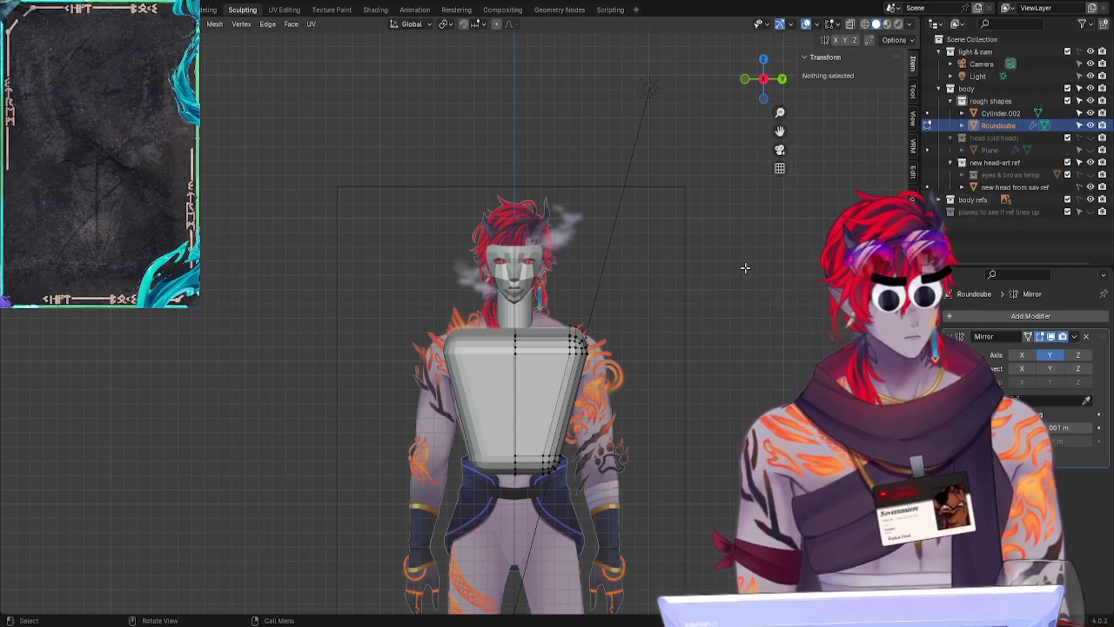
pyautogui.hotkey('shift', 'a')
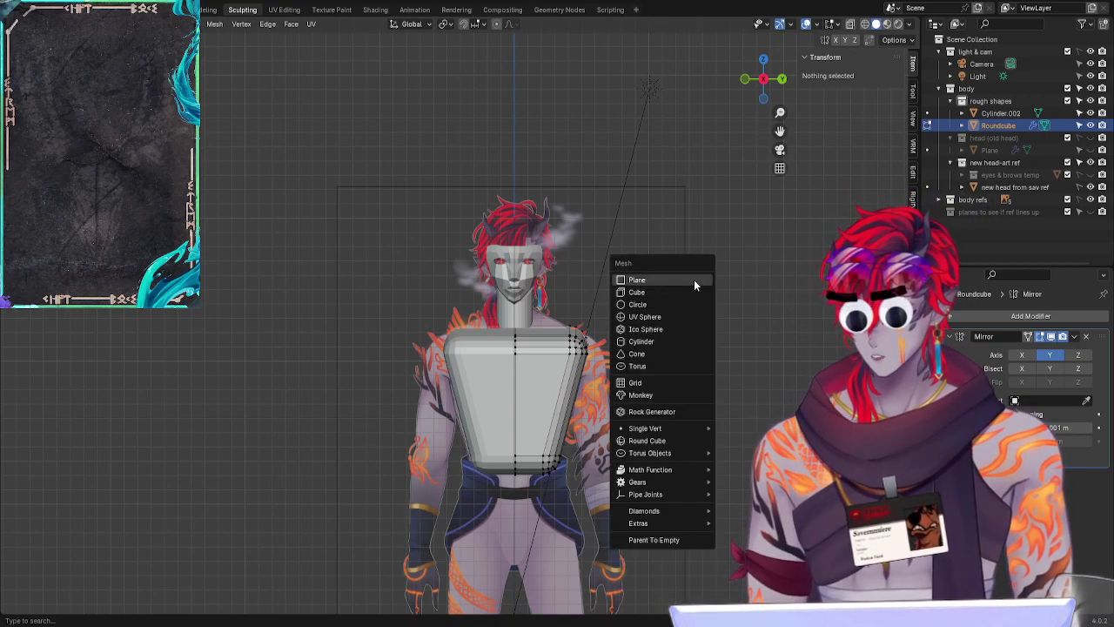
# Step: Undo the stray scaled circle, return the Roundcube to Object Mode, and open the Add menu
pyautogui.click(651, 307)
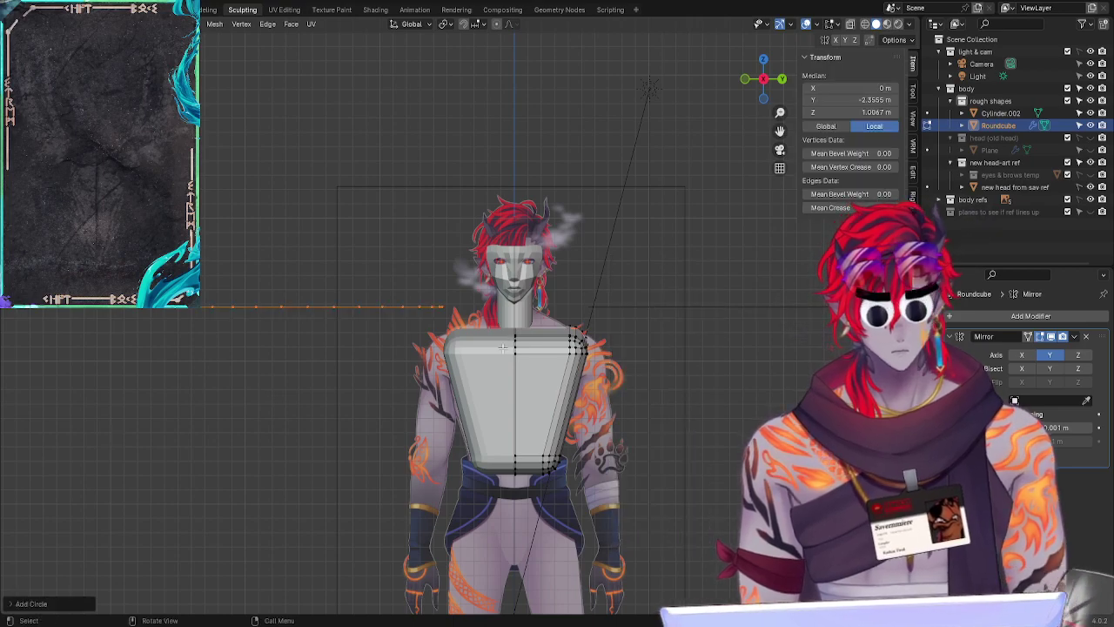
pyautogui.press('s')
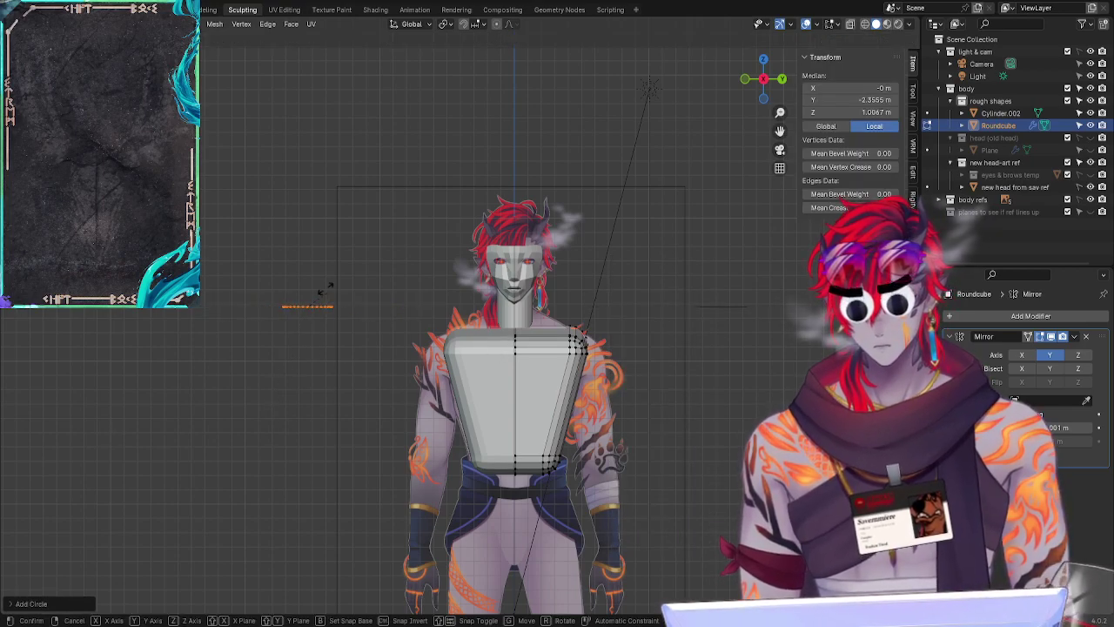
pyautogui.click(325, 349)
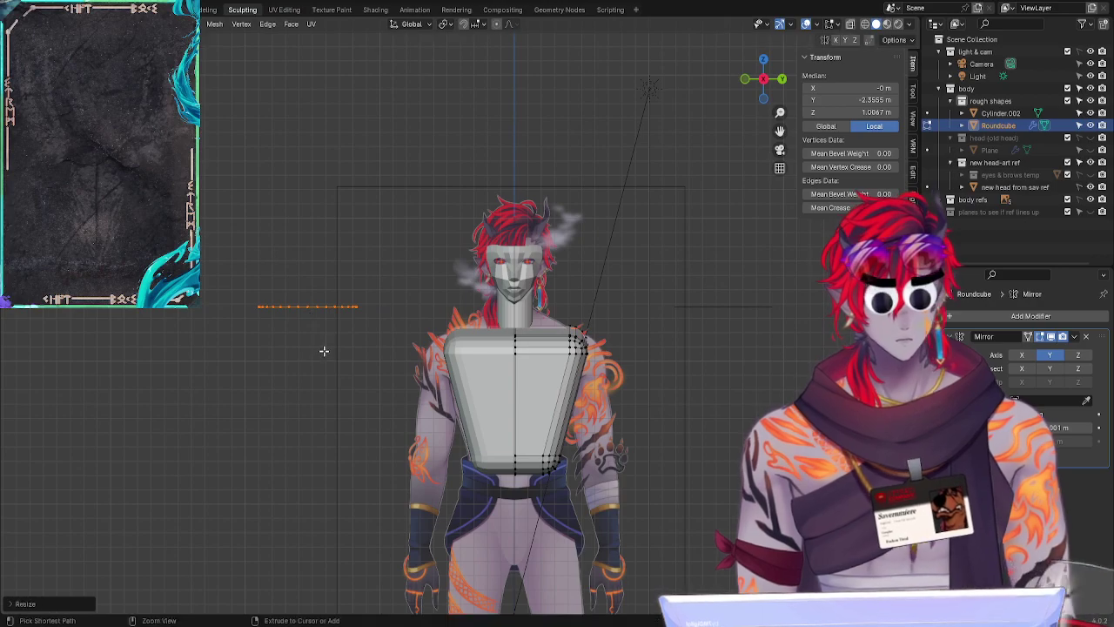
pyautogui.hotkey('ctrl', 'z')
pyautogui.hotkey('ctrl', 'z')
pyautogui.press('Tab')
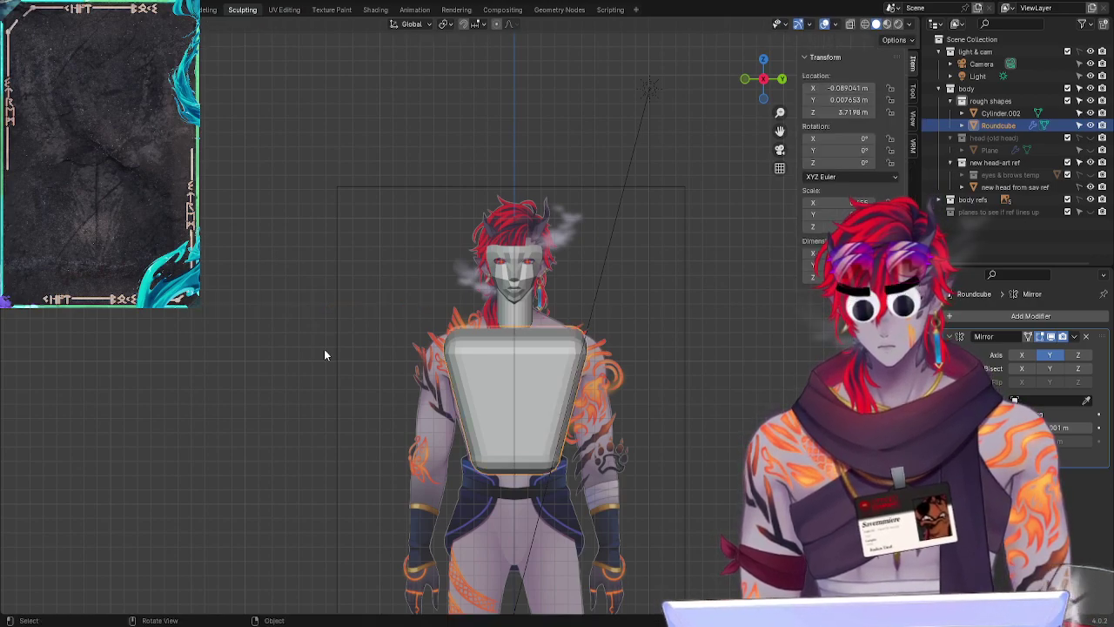
pyautogui.hotkey('shift', 'a')
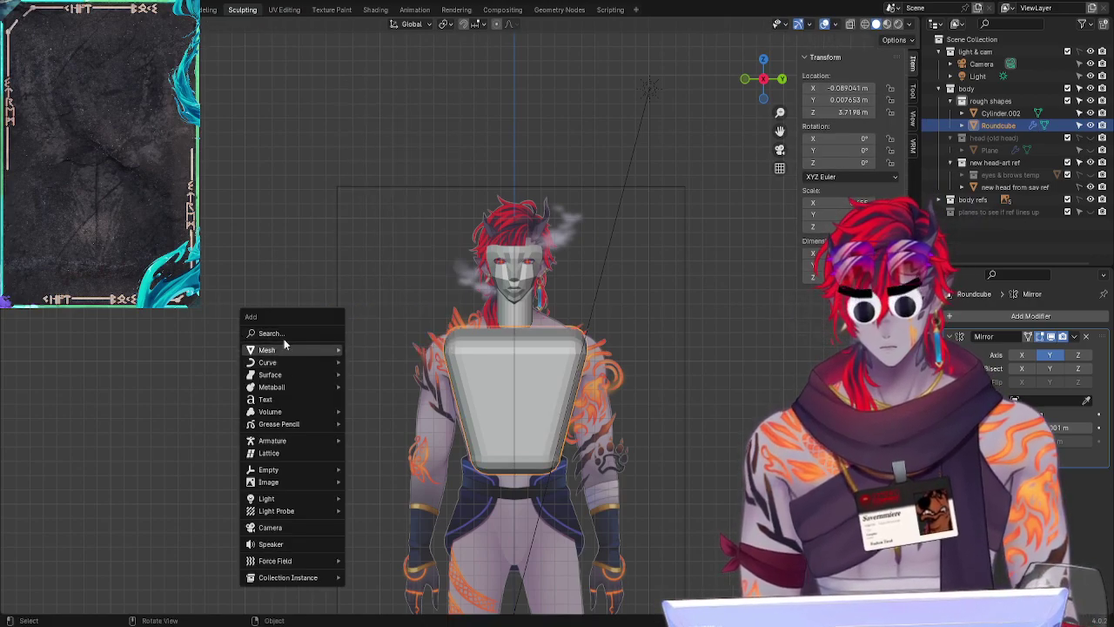
# Step: Add a UV sphere, shrink it, and place it over the character's torso
pyautogui.moveTo(284, 350)
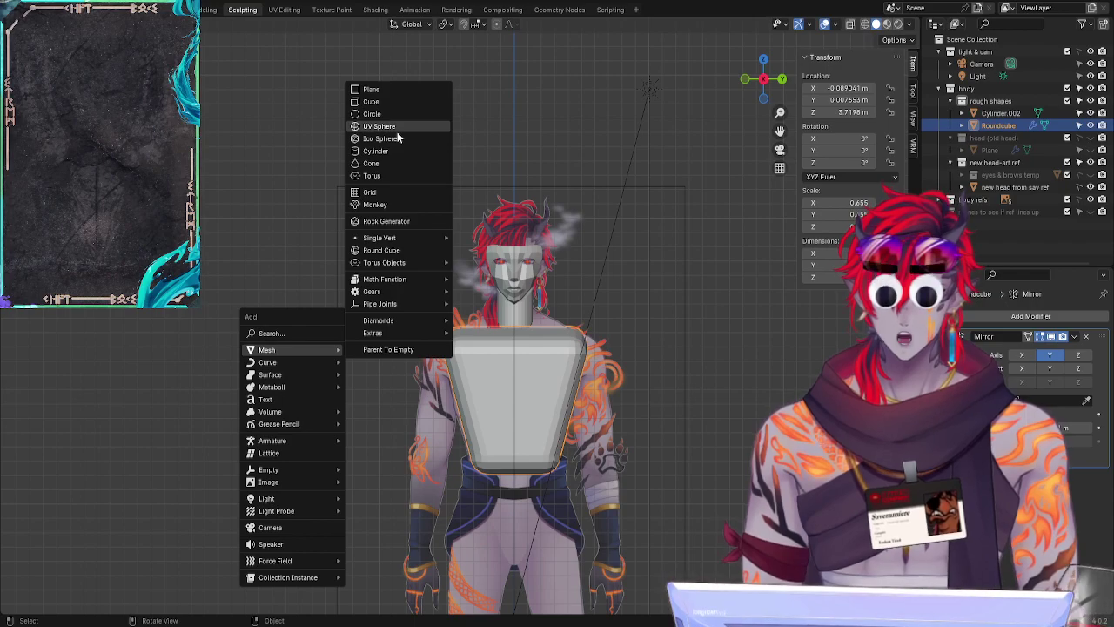
pyautogui.click(397, 129)
pyautogui.press('s')
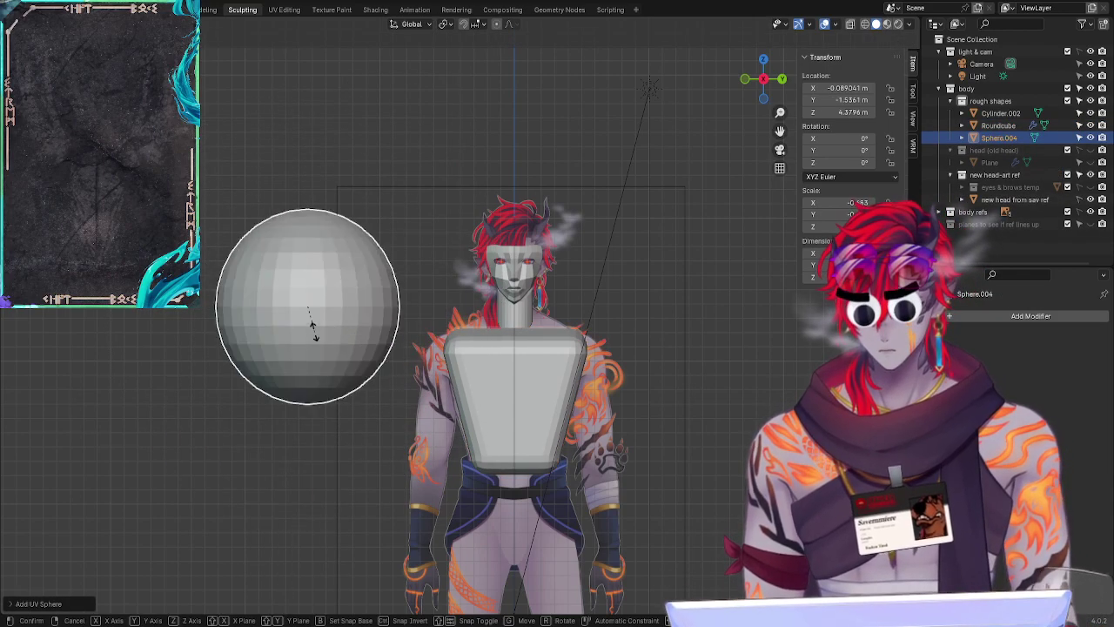
pyautogui.click(323, 289)
pyautogui.press('g')
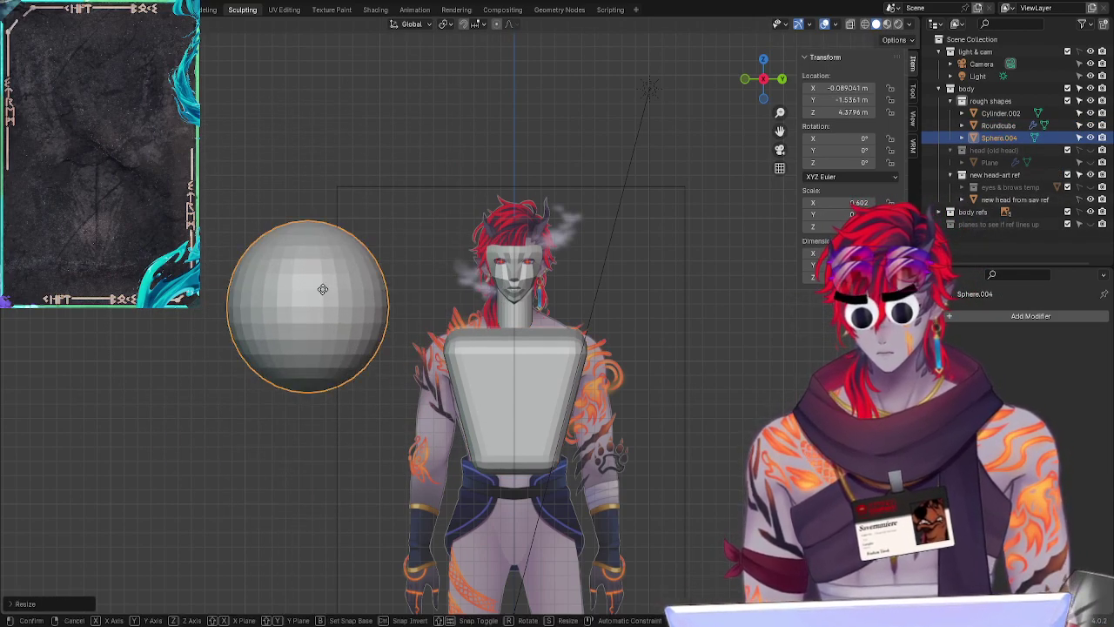
pyautogui.click(322, 288)
pyautogui.press('g')
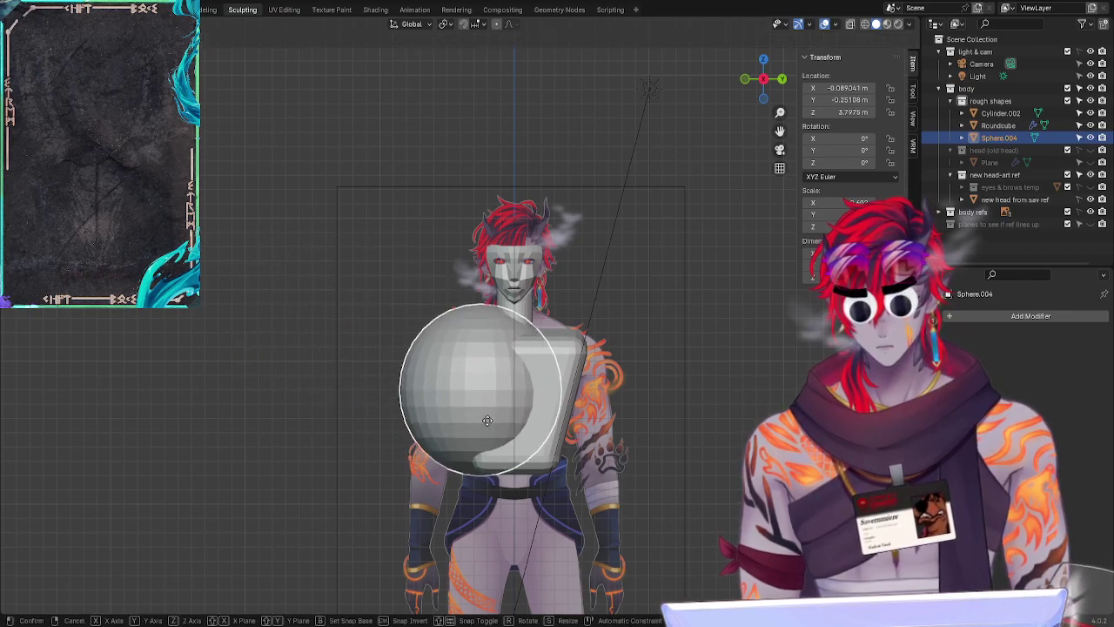
pyautogui.click(520, 424)
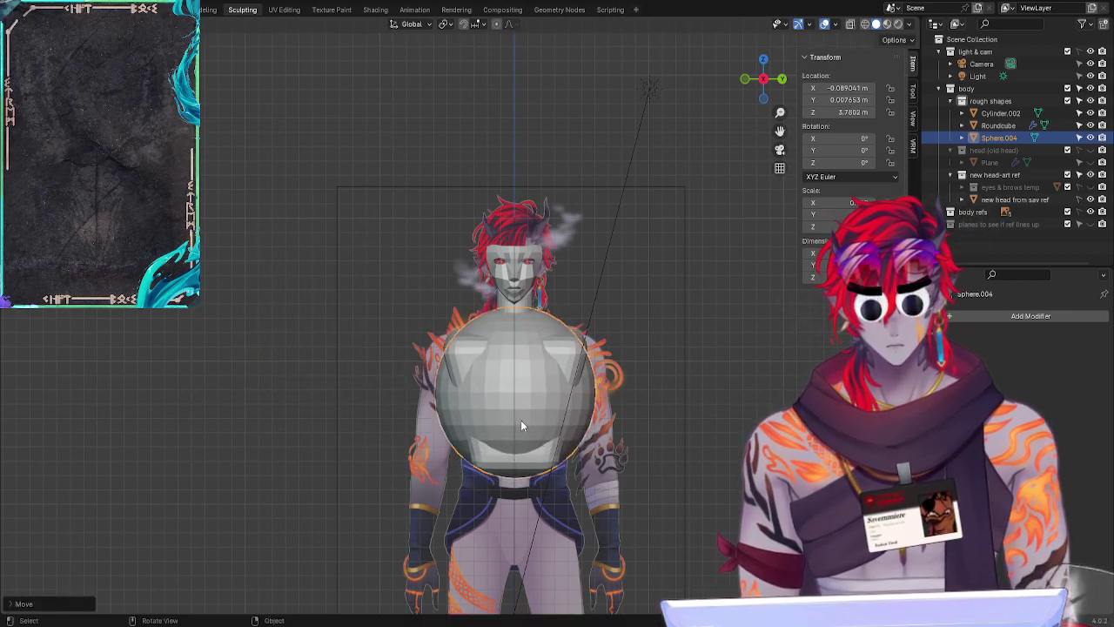
# Step: Flatten the sphere along Z, raise it onto the upper torso, and adjust its Y depth
pyautogui.press('s')
pyautogui.press('z')
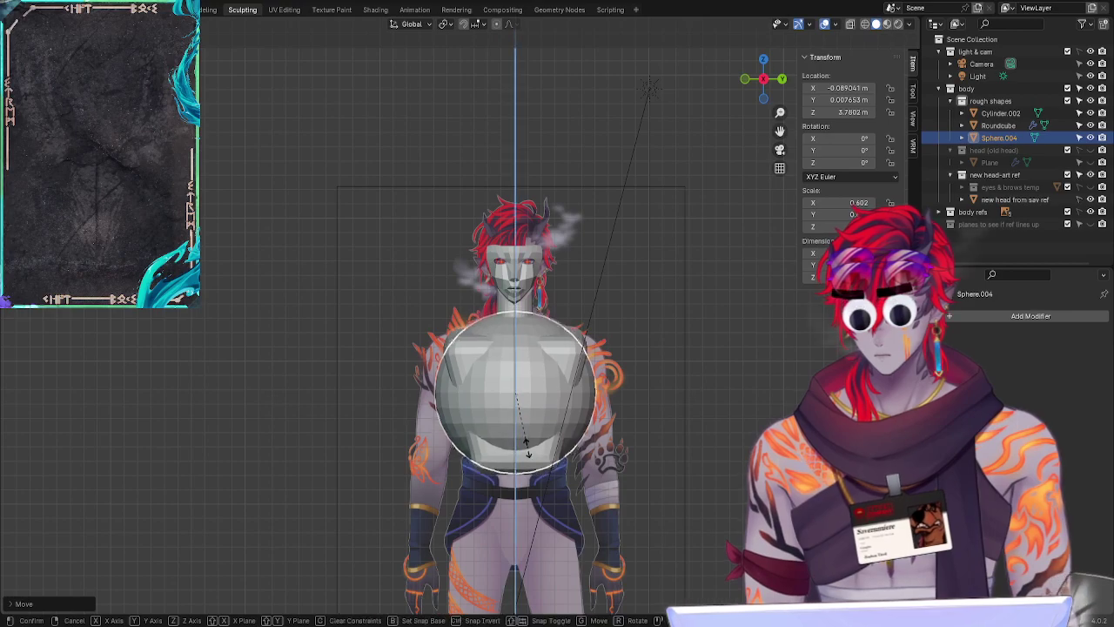
pyautogui.click(527, 409)
pyautogui.press('g')
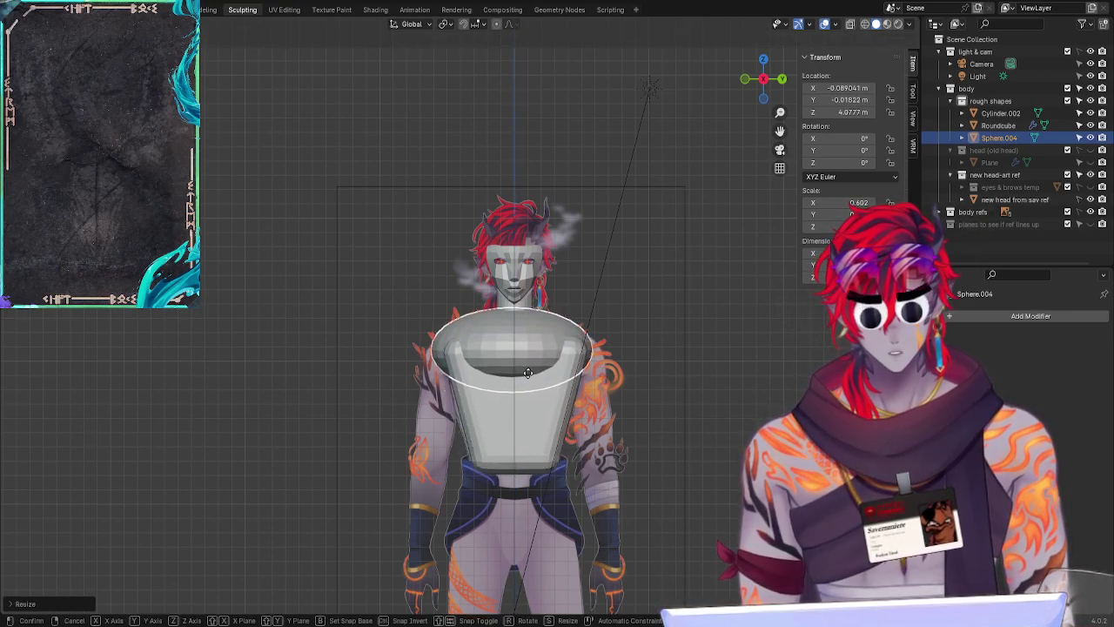
pyautogui.click(526, 374)
pyautogui.press('g')
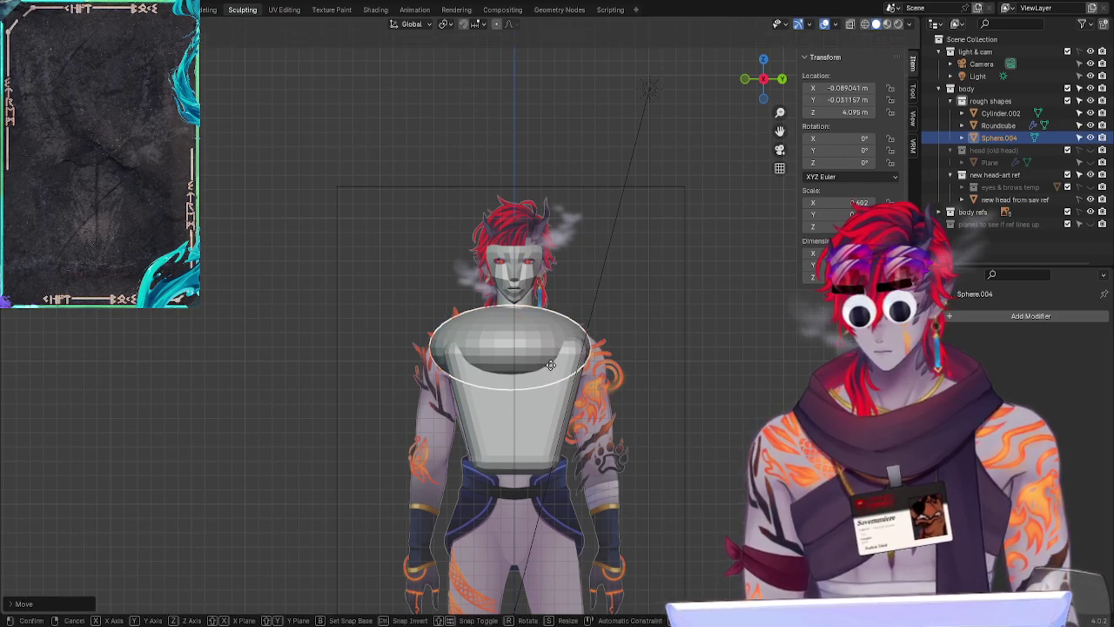
pyautogui.press('y')
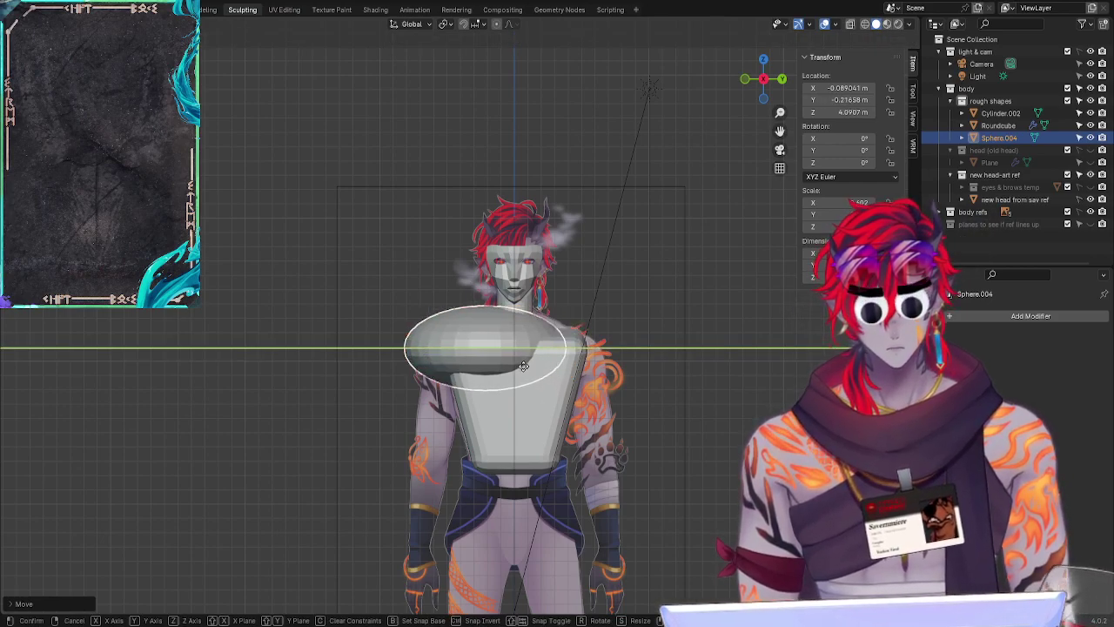
pyautogui.click(549, 368)
pyautogui.press('g')
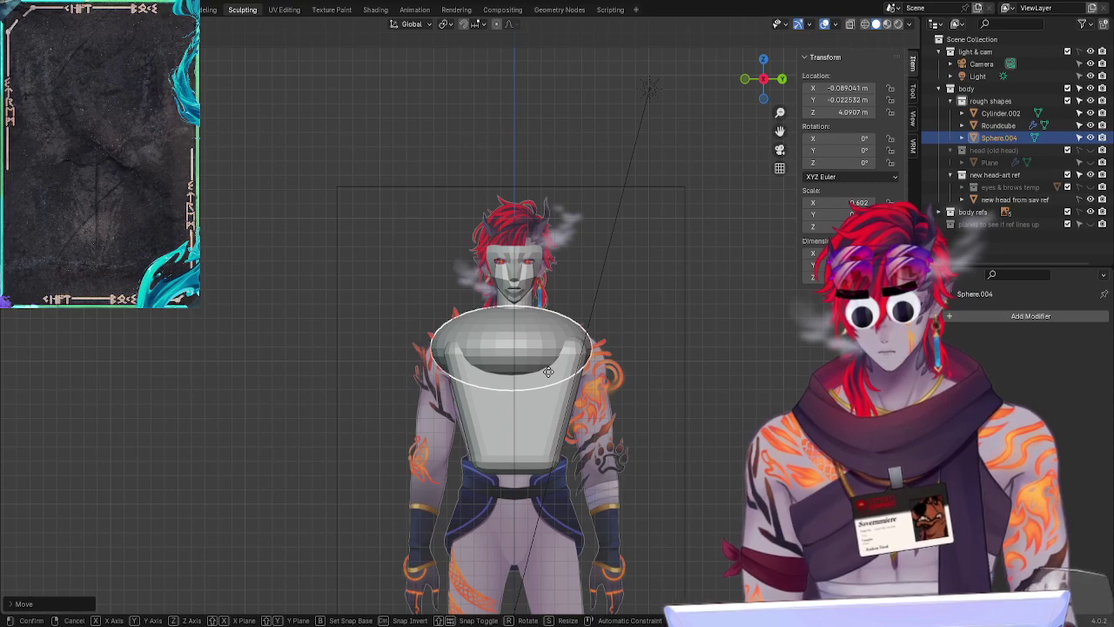
pyautogui.press('y')
pyautogui.rightClick(548, 370)
# Step: Scale the sphere thinner along Y, then check it from an angle and return to front view
pyautogui.press('s')
pyautogui.press('y')
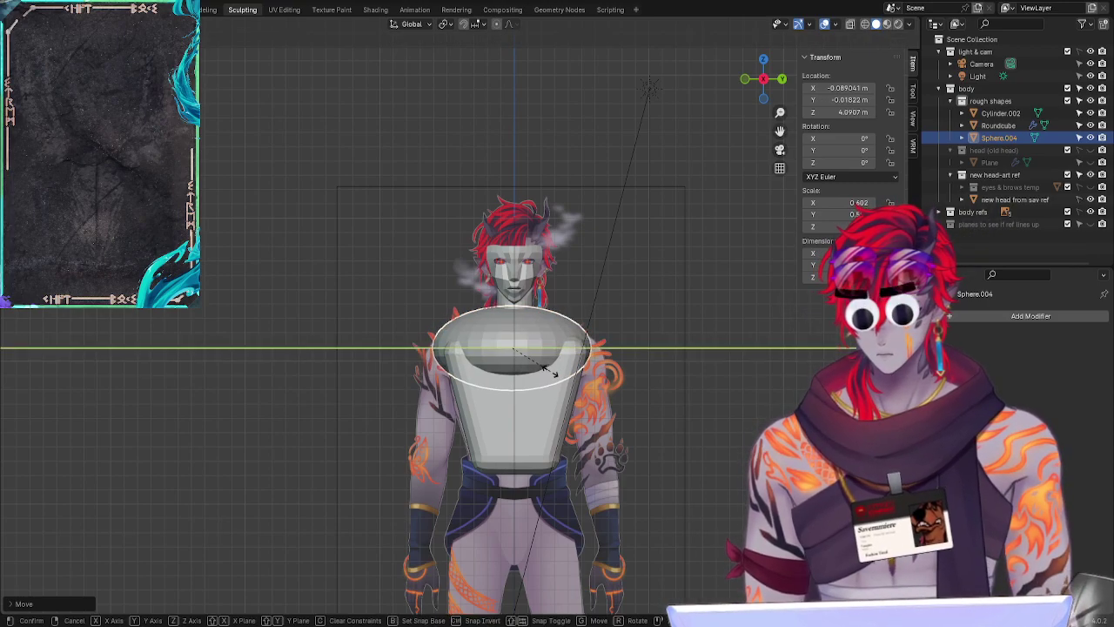
pyautogui.click(622, 346)
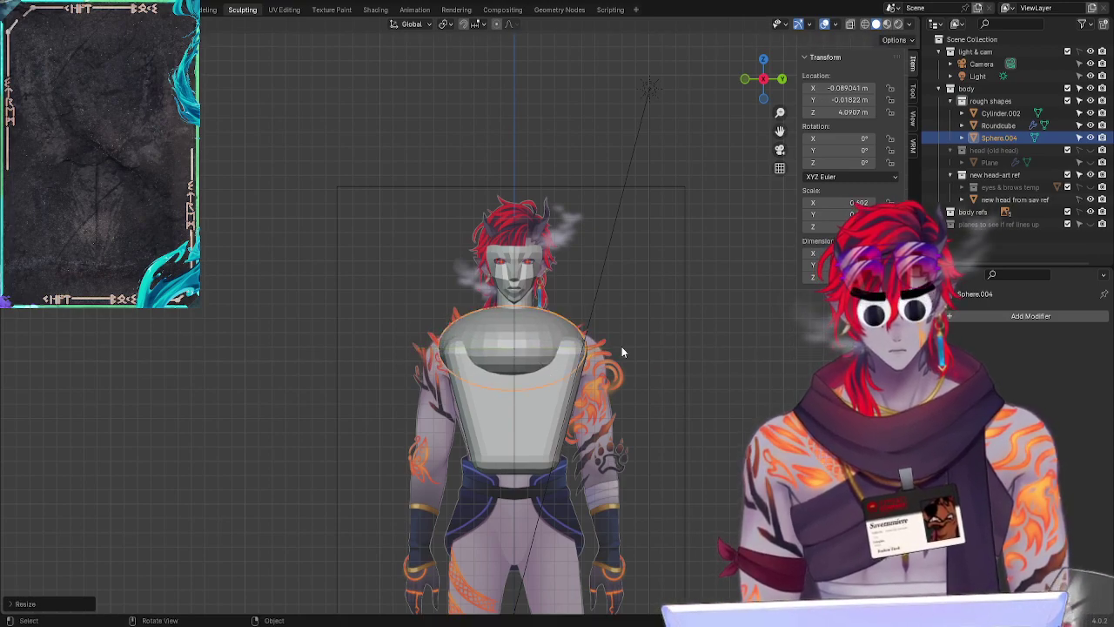
pyautogui.moveTo(622, 346); pyautogui.dragTo(690, 345, button='middle')
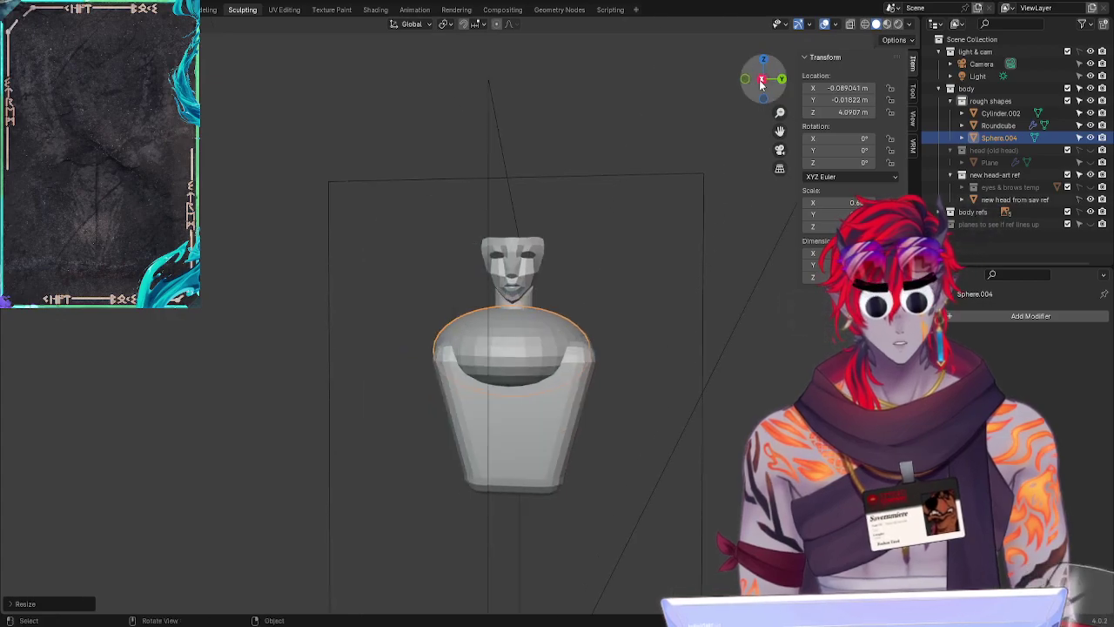
pyautogui.click(761, 80)
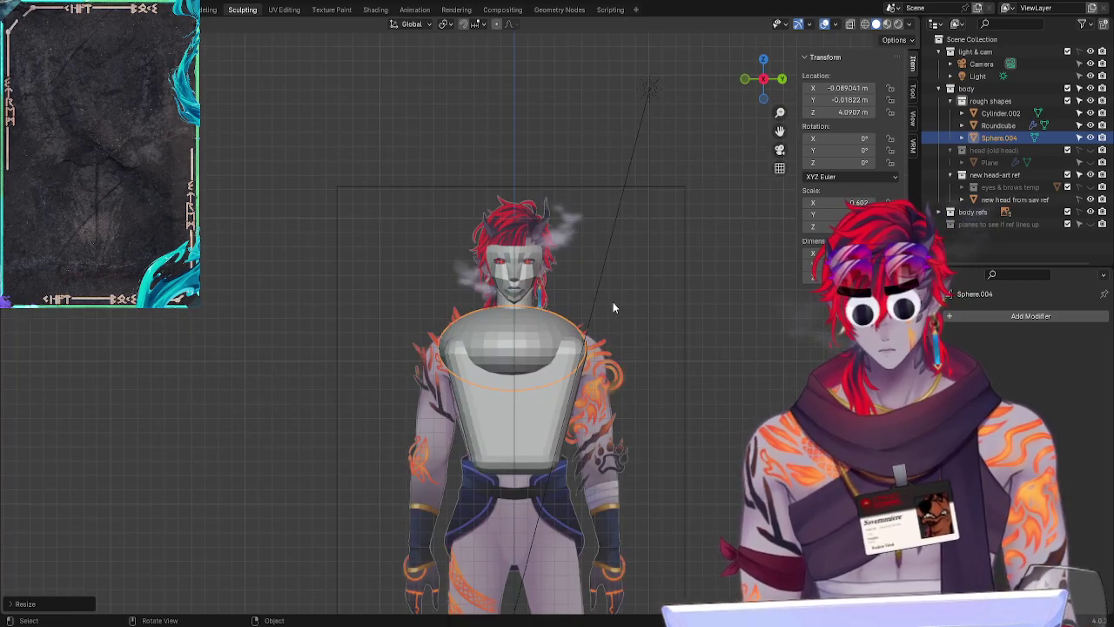
# Step: Reselect the chest sphere, shift it slightly, shrink it narrower, and view the torso at an angle
pyautogui.click(568, 294)
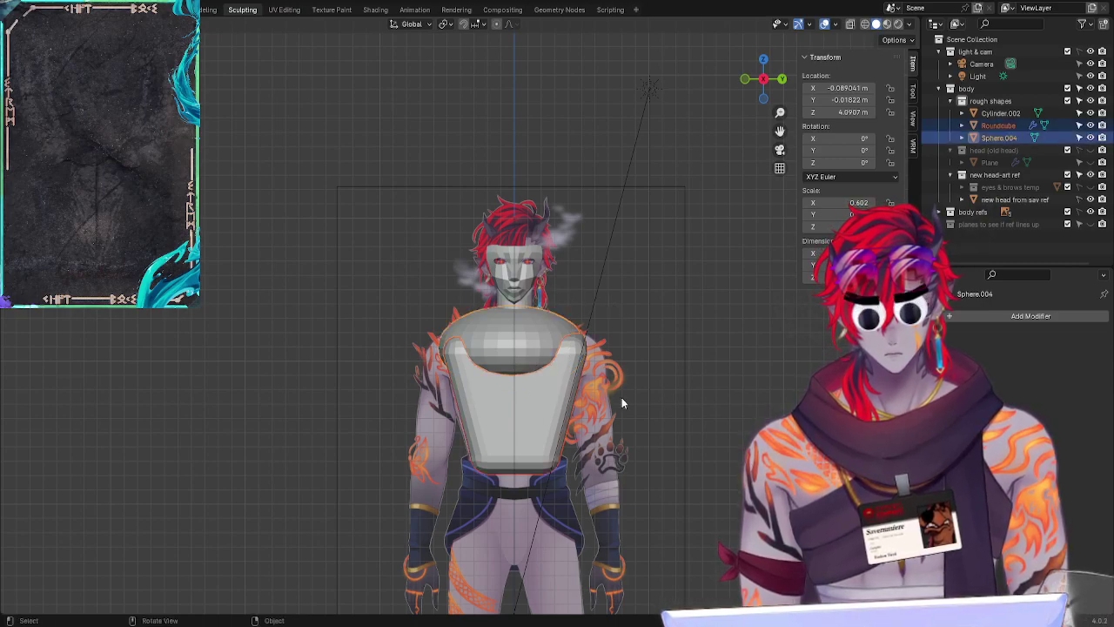
pyautogui.click(999, 137)
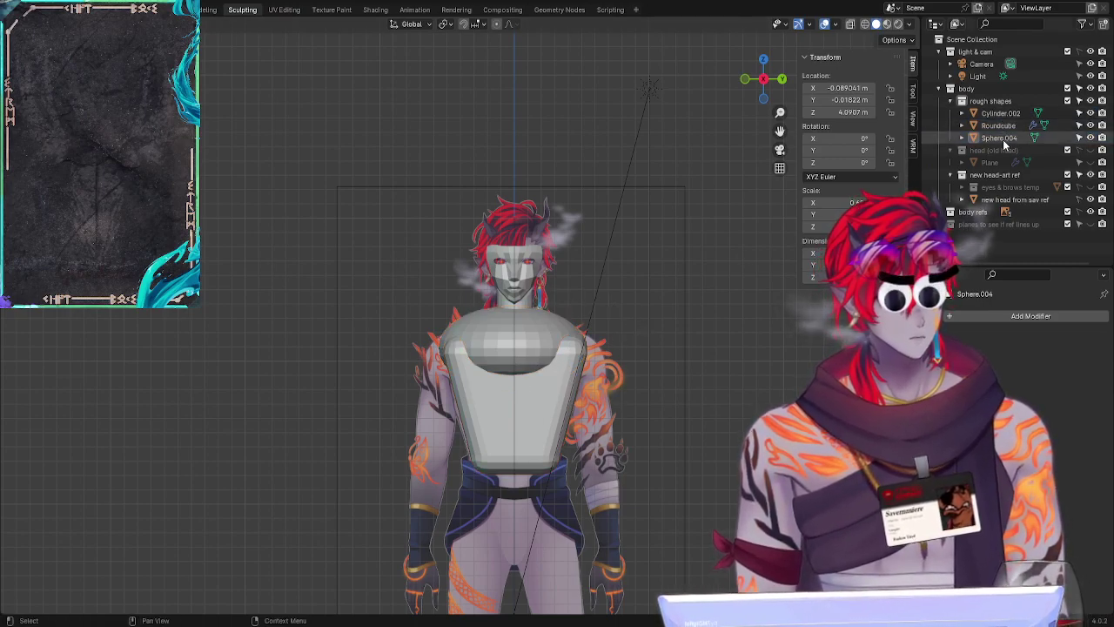
pyautogui.press('g')
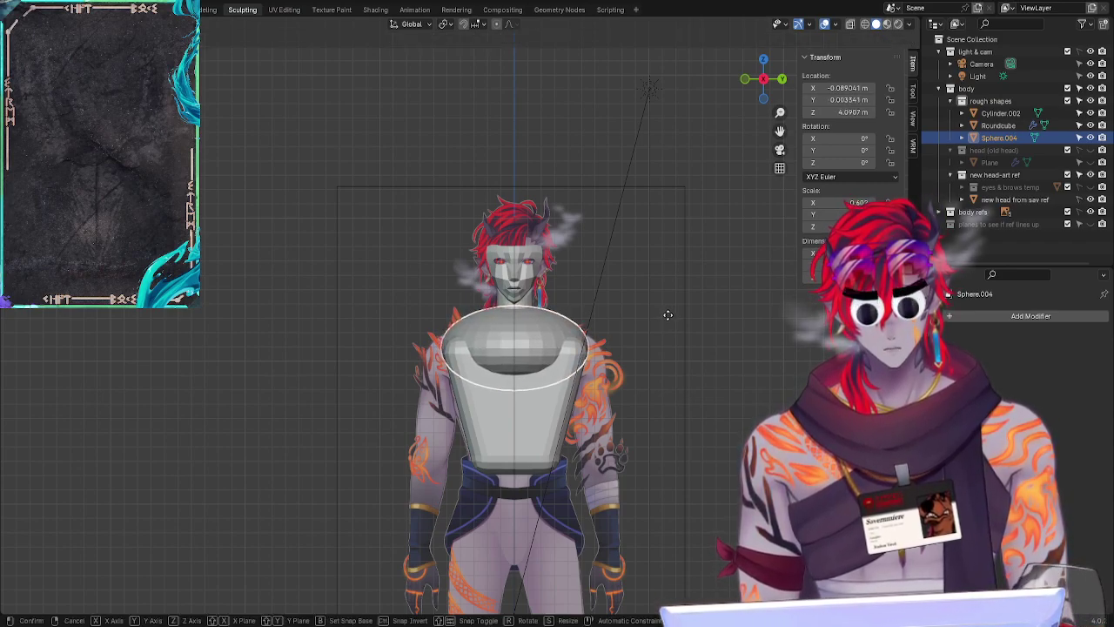
pyautogui.click(673, 319)
pyautogui.press('s')
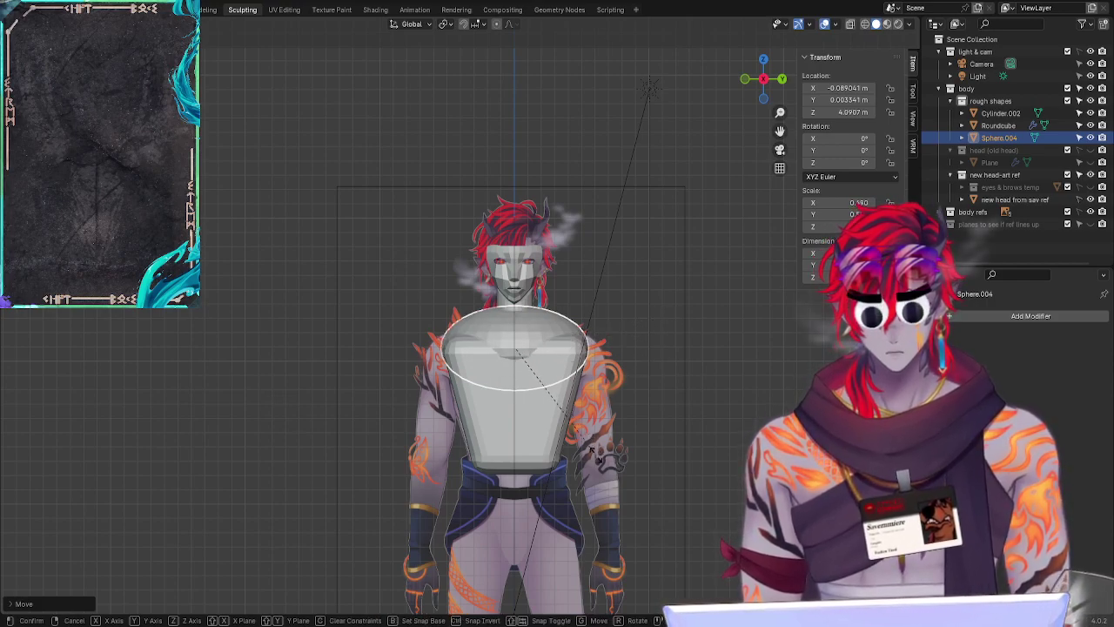
pyautogui.click(534, 423)
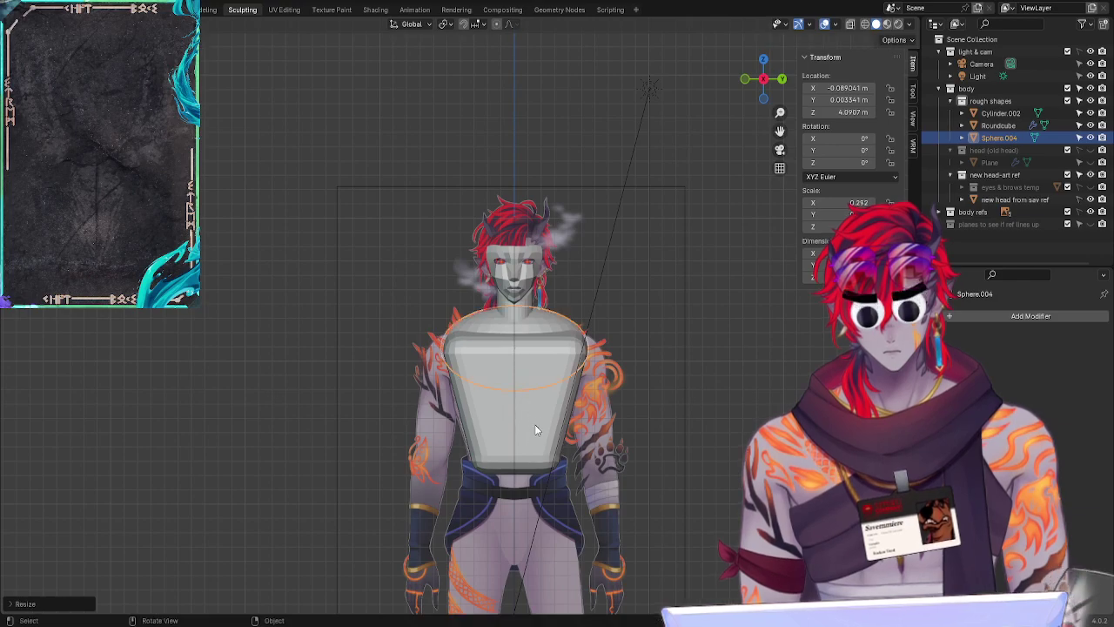
pyautogui.click(699, 314)
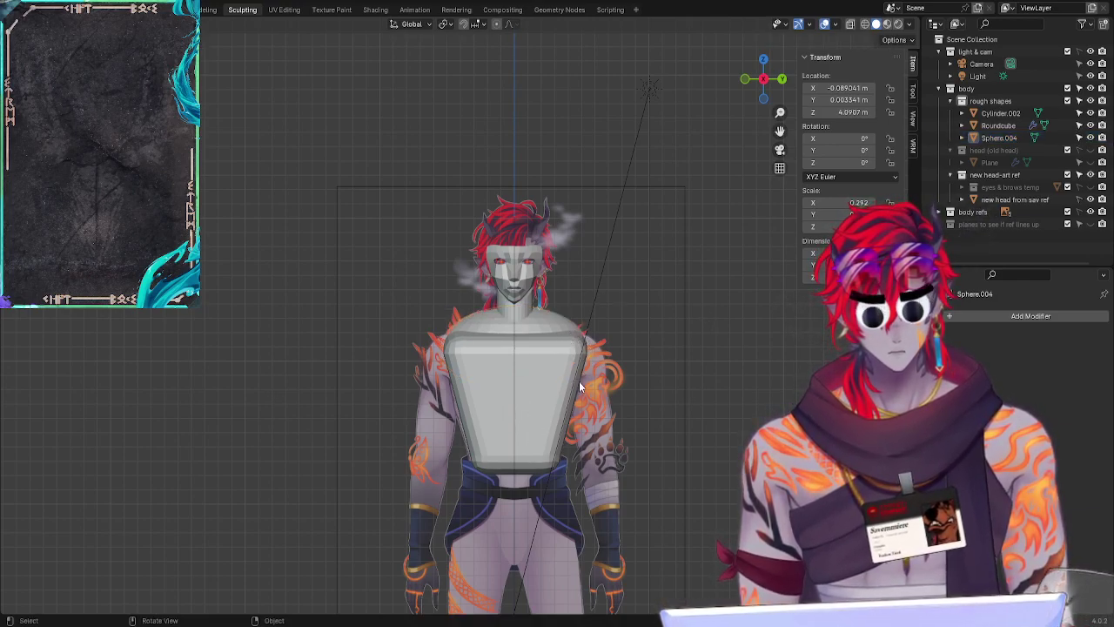
pyautogui.moveTo(672, 301); pyautogui.dragTo(583, 283, button='middle')
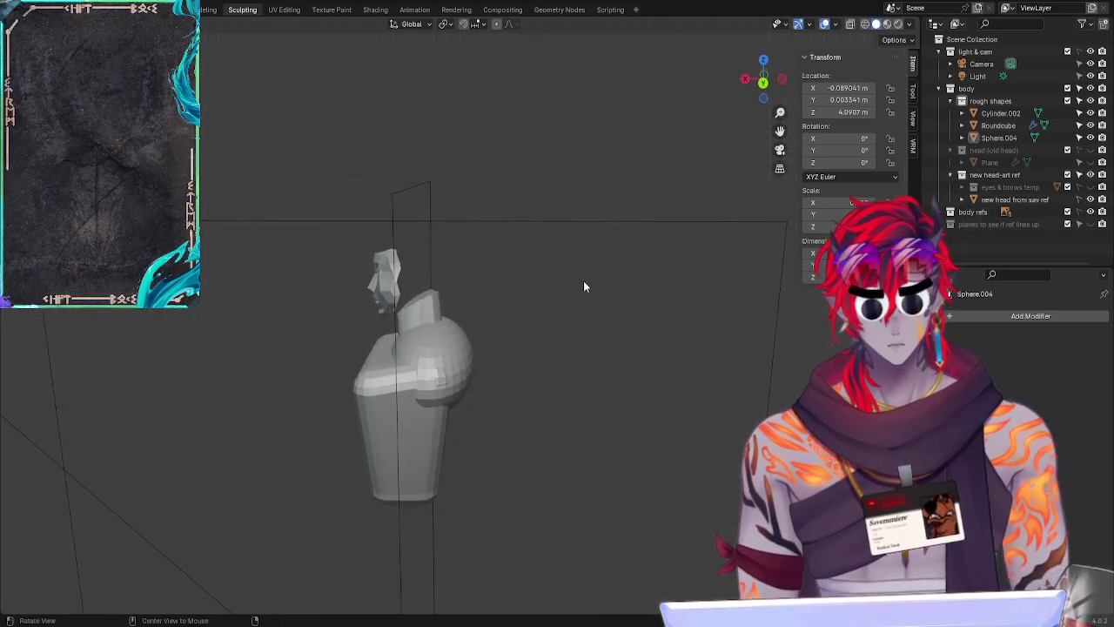
# Step: Switch to the side view facing the reference, select the chest sphere, and enable X-Ray
pyautogui.click(755, 99)
pyautogui.moveTo(754, 91); pyautogui.dragTo(764, 80)
pyautogui.click(762, 81)
pyautogui.click(762, 81)
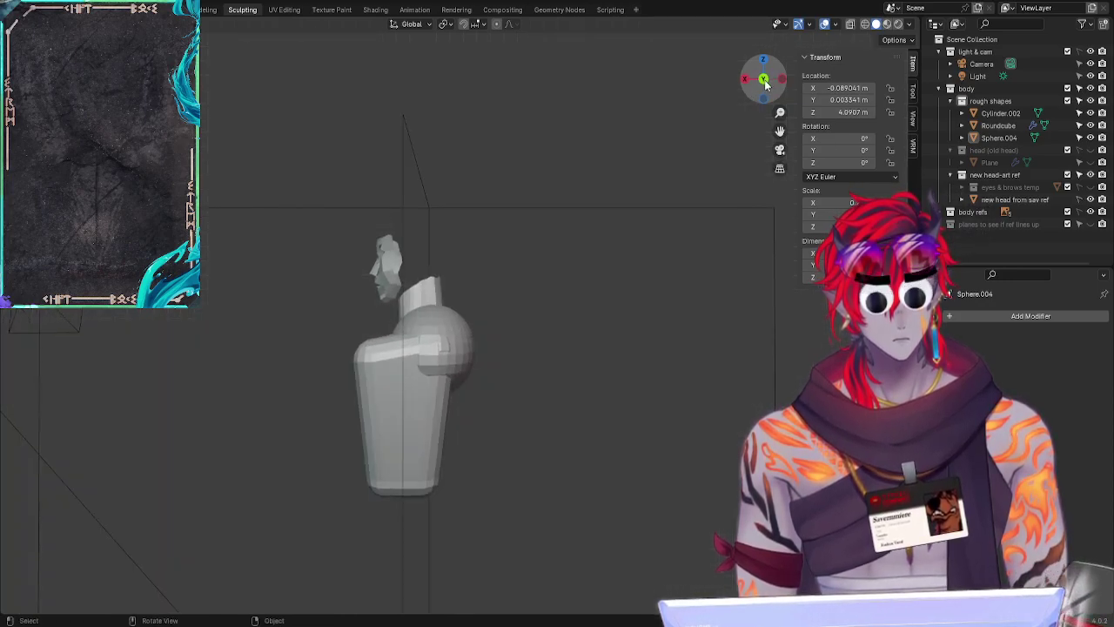
pyautogui.click(762, 78)
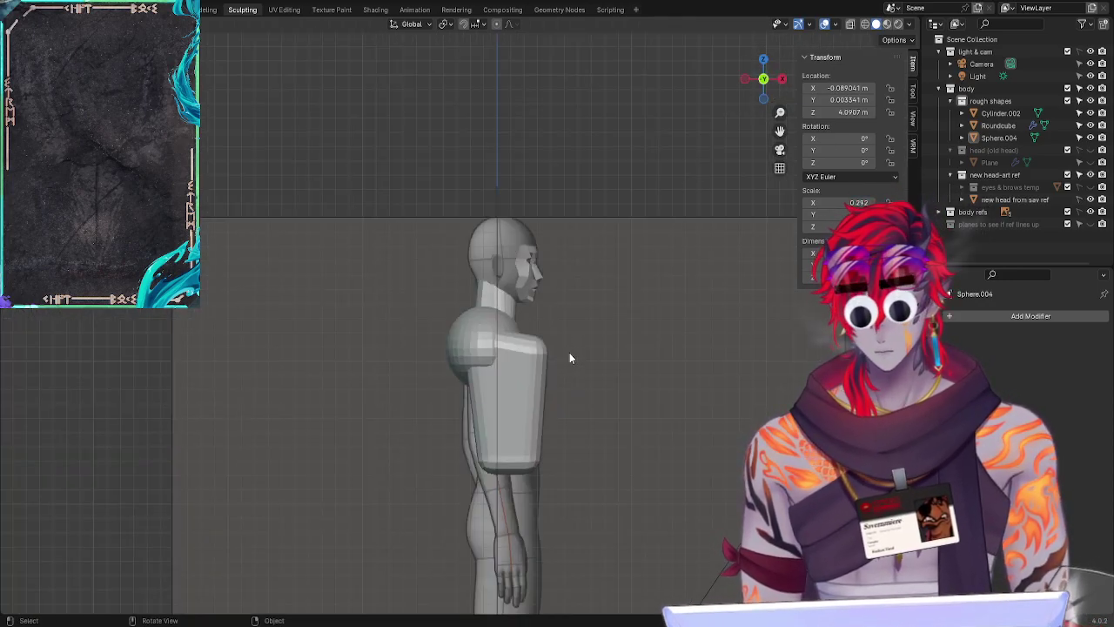
pyautogui.click(484, 341)
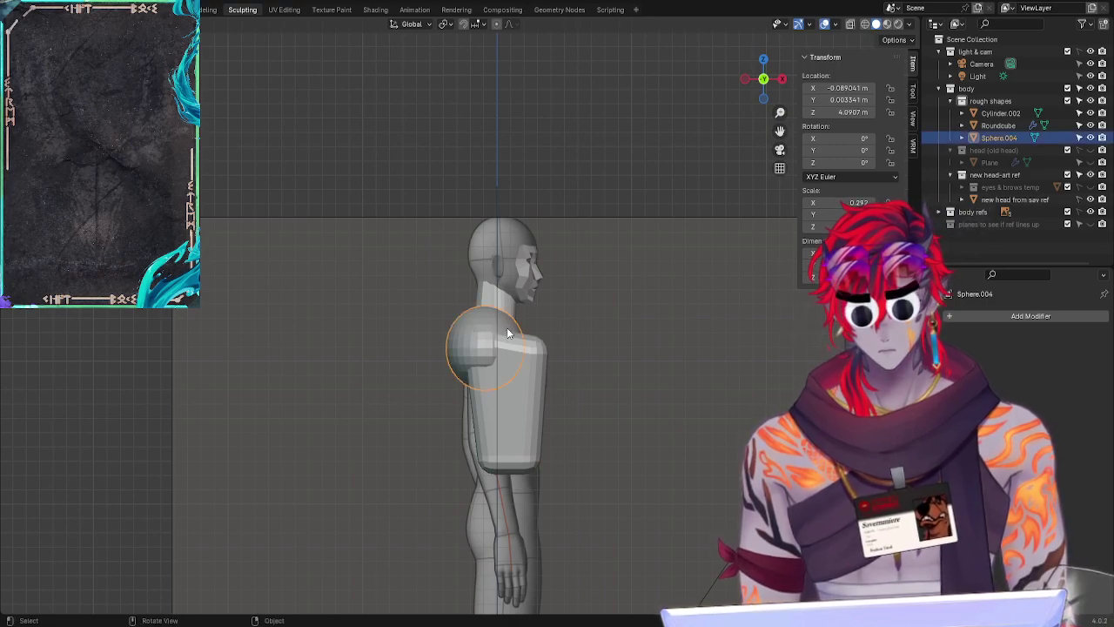
pyautogui.hotkey('alt', 'z')
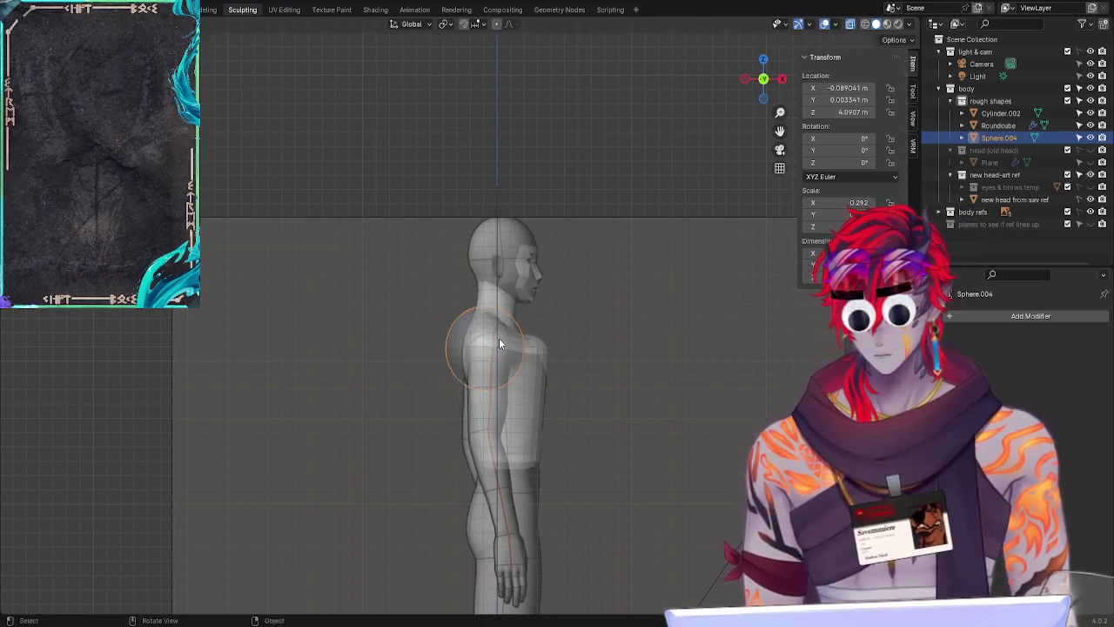
# Step: Slim the chest sphere along X, then resize and reposition it against the side reference
pyautogui.press('s')
pyautogui.press('x')
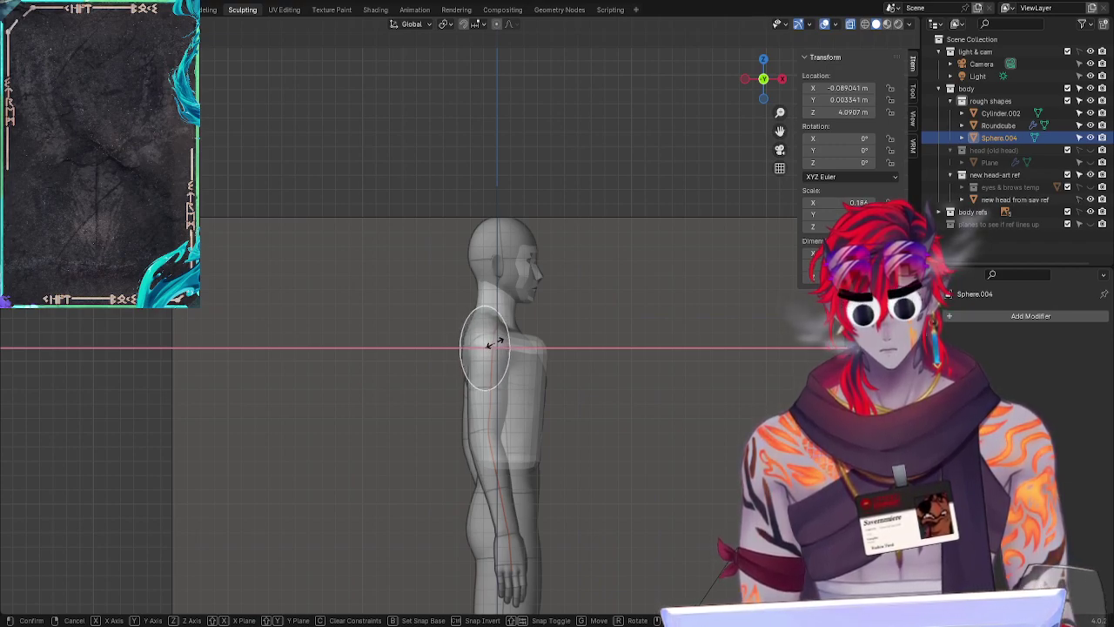
pyautogui.click(495, 343)
pyautogui.press('s')
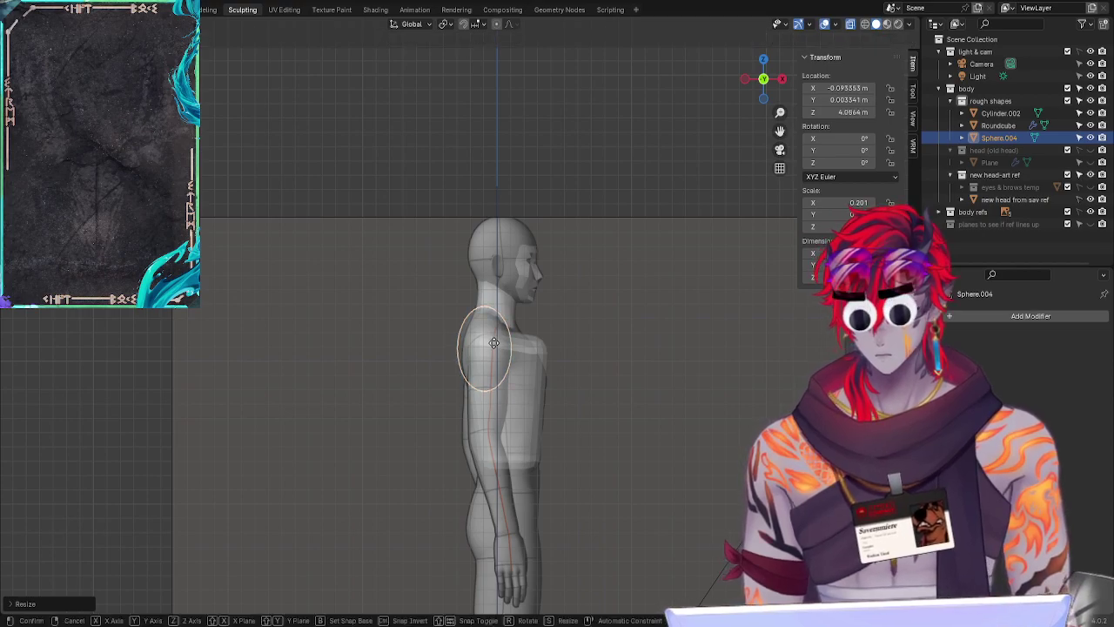
pyautogui.press('x')
pyautogui.click(497, 348)
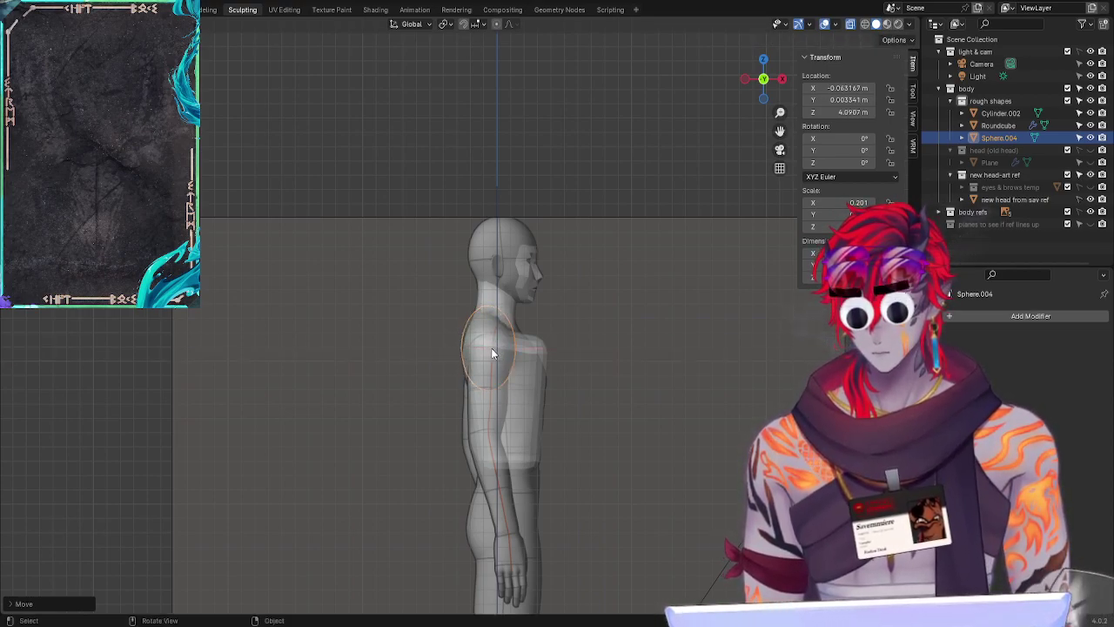
pyautogui.press('s')
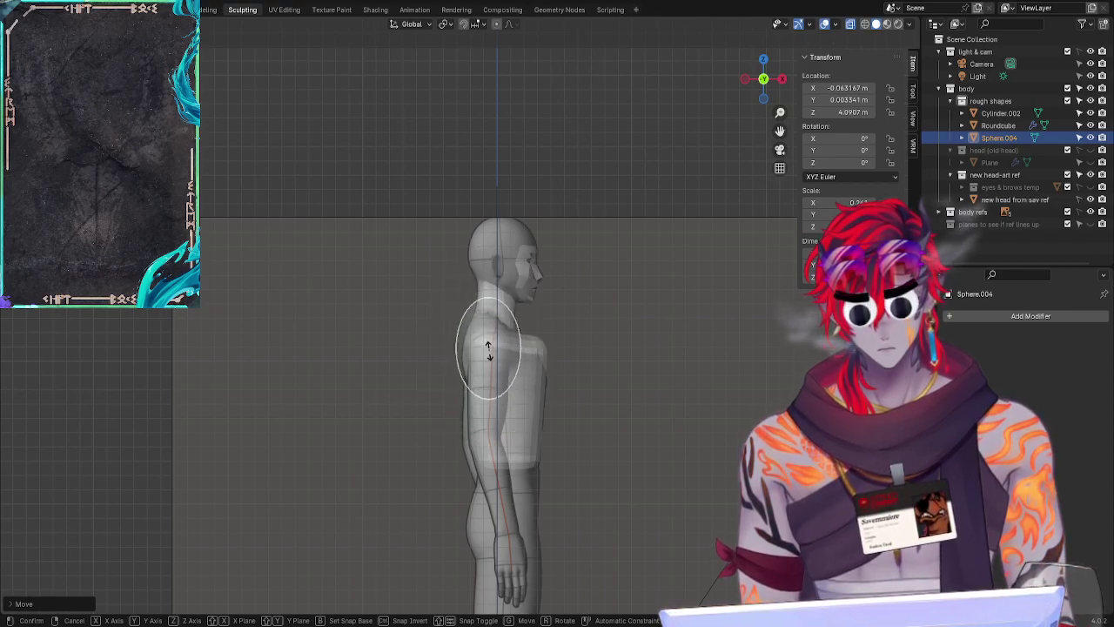
pyautogui.click(491, 354)
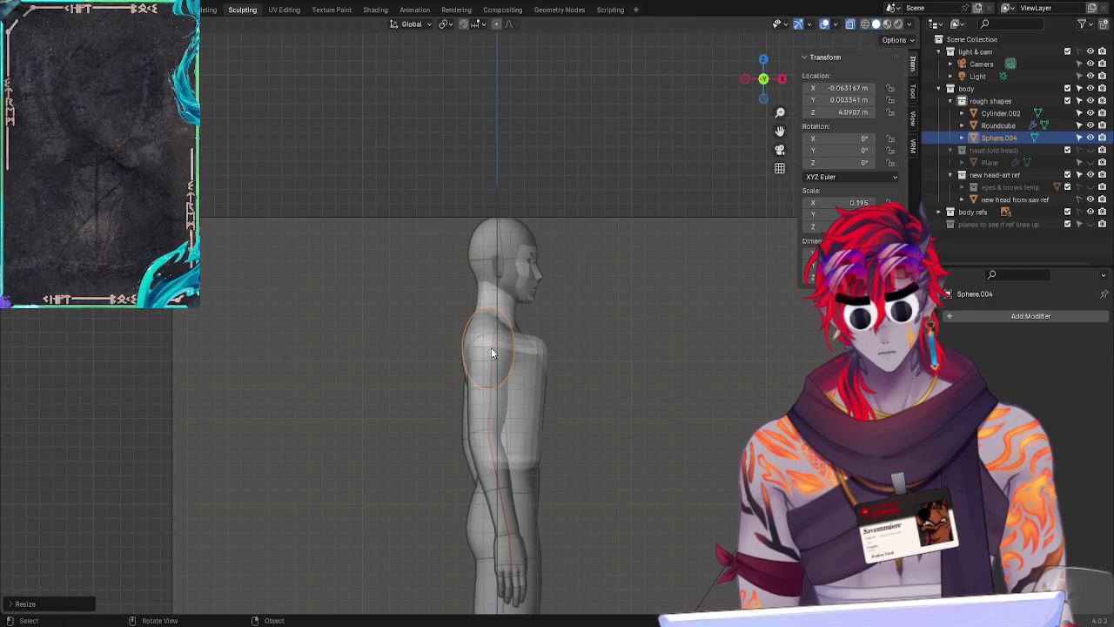
pyautogui.press('g')
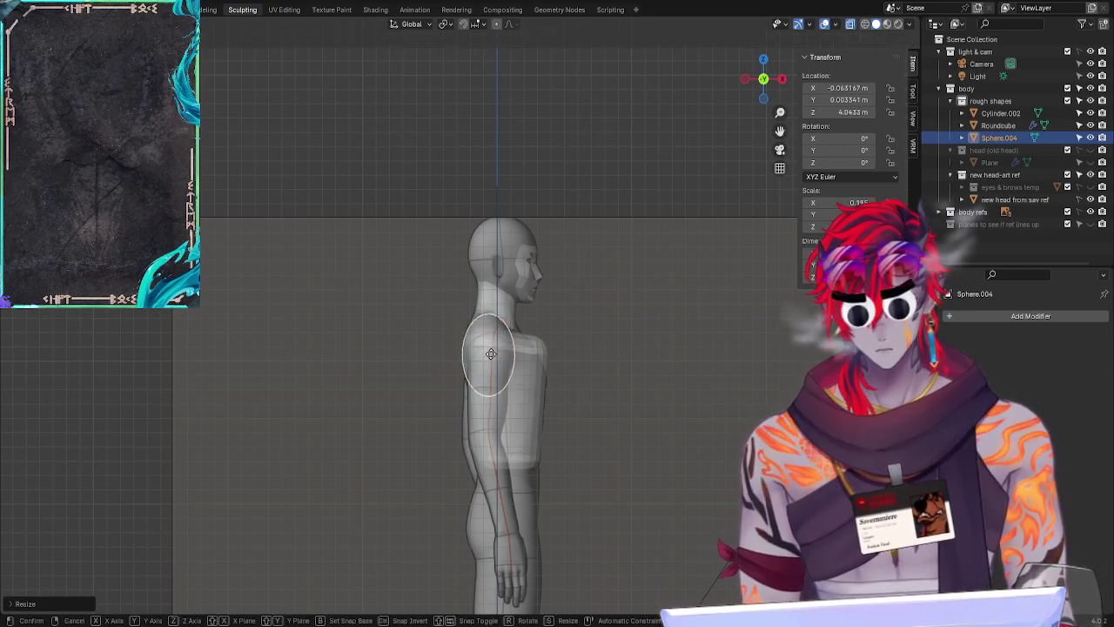
pyautogui.click(490, 350)
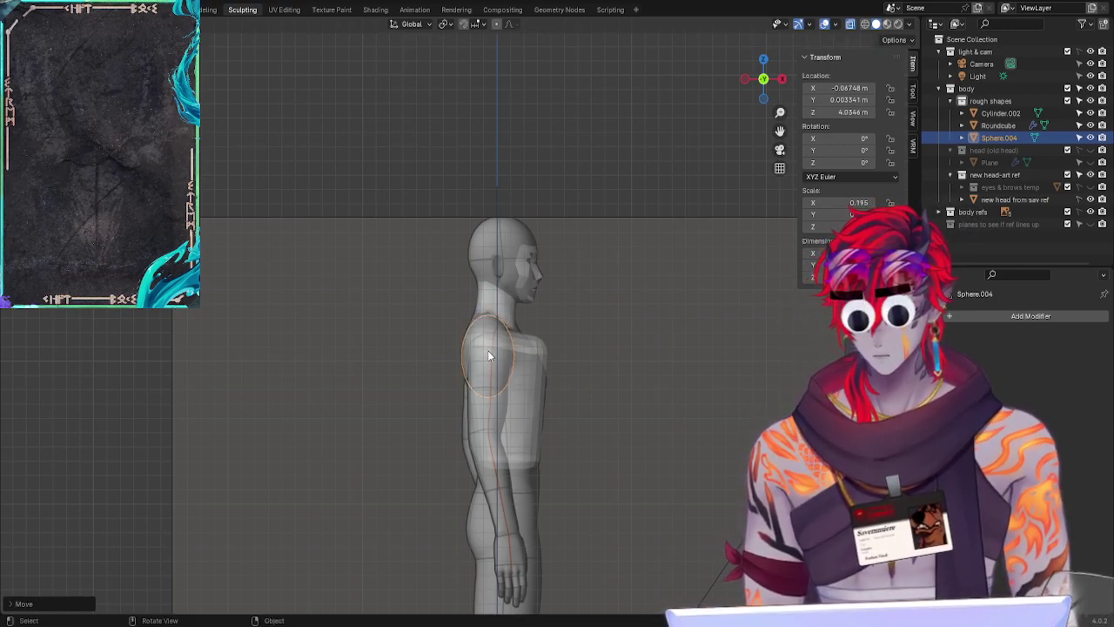
# Step: Resize the sphere again, widen it along X, and shift it along X
pyautogui.press('g')
pyautogui.press('z')
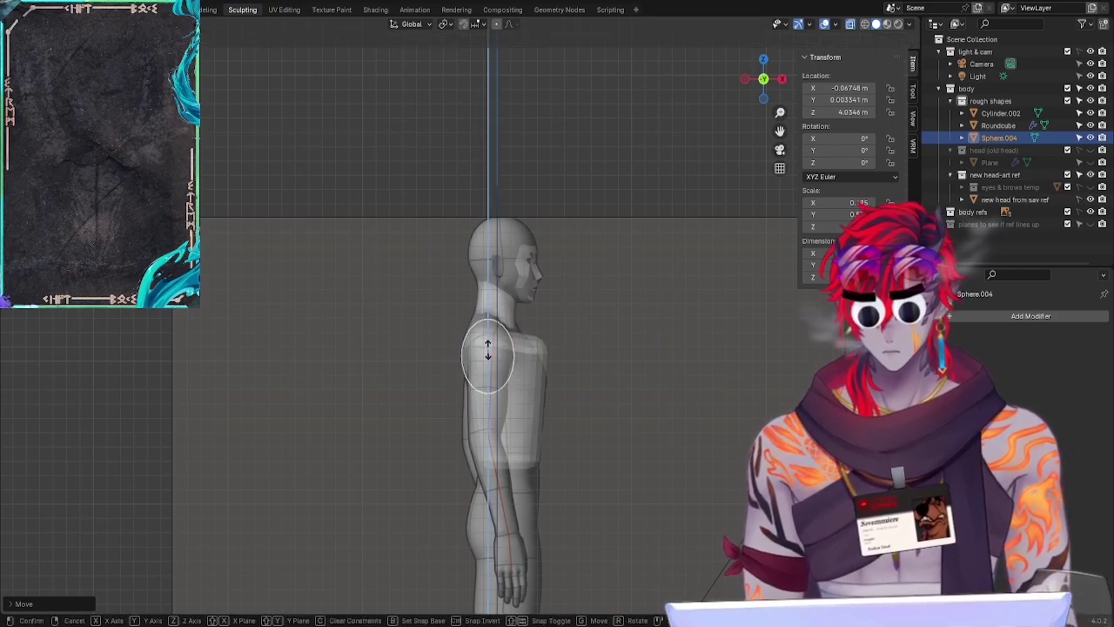
pyautogui.press('s')
pyautogui.click(489, 346)
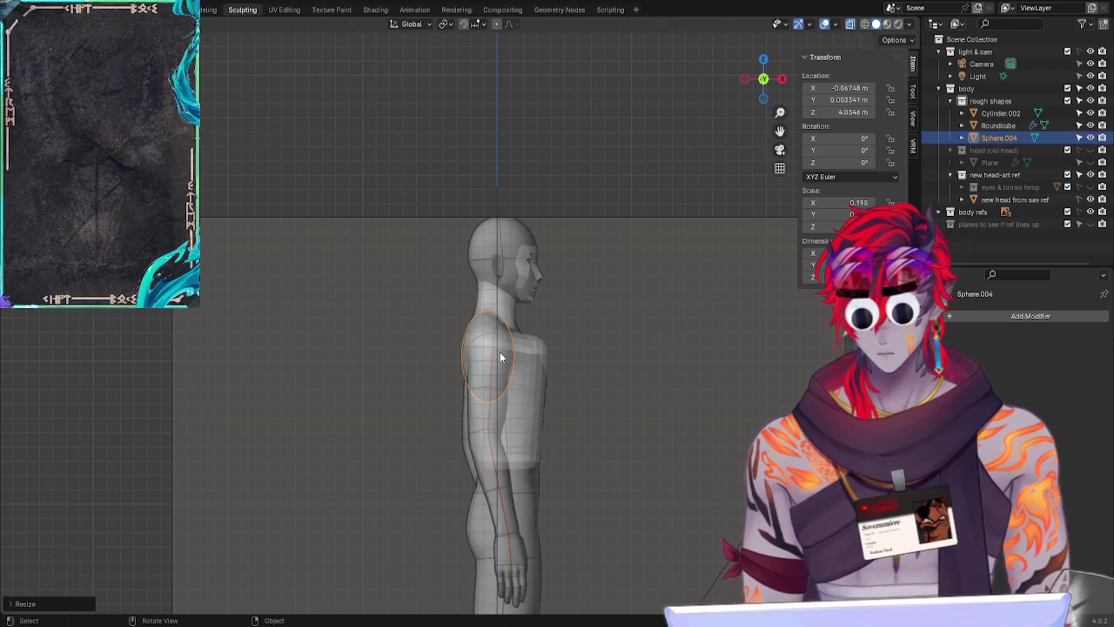
pyautogui.press('s')
pyautogui.press('x')
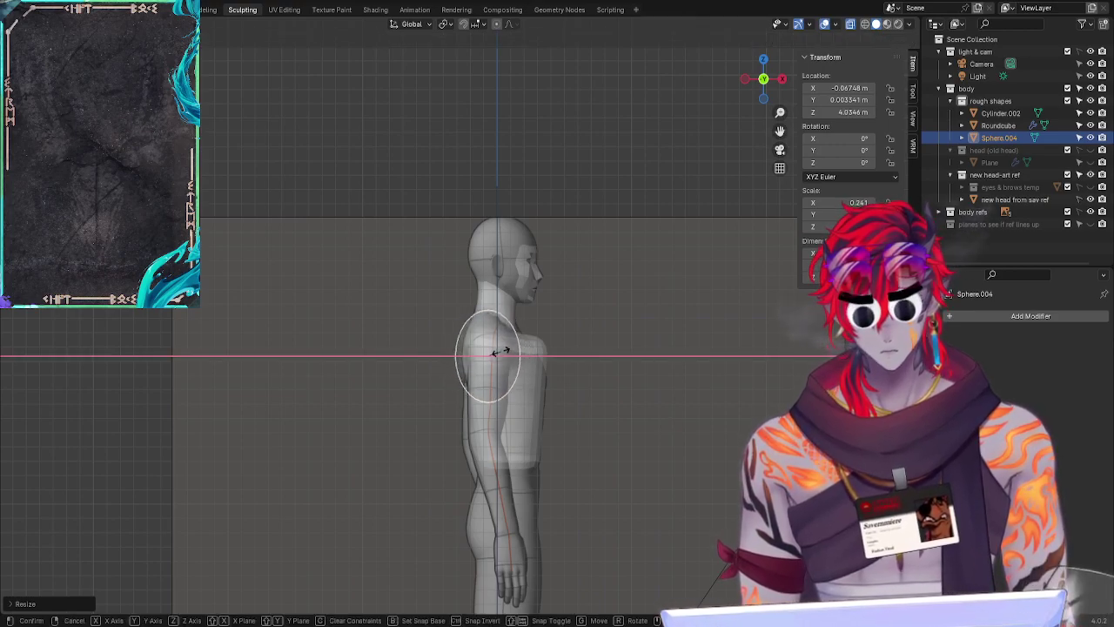
pyautogui.click(501, 351)
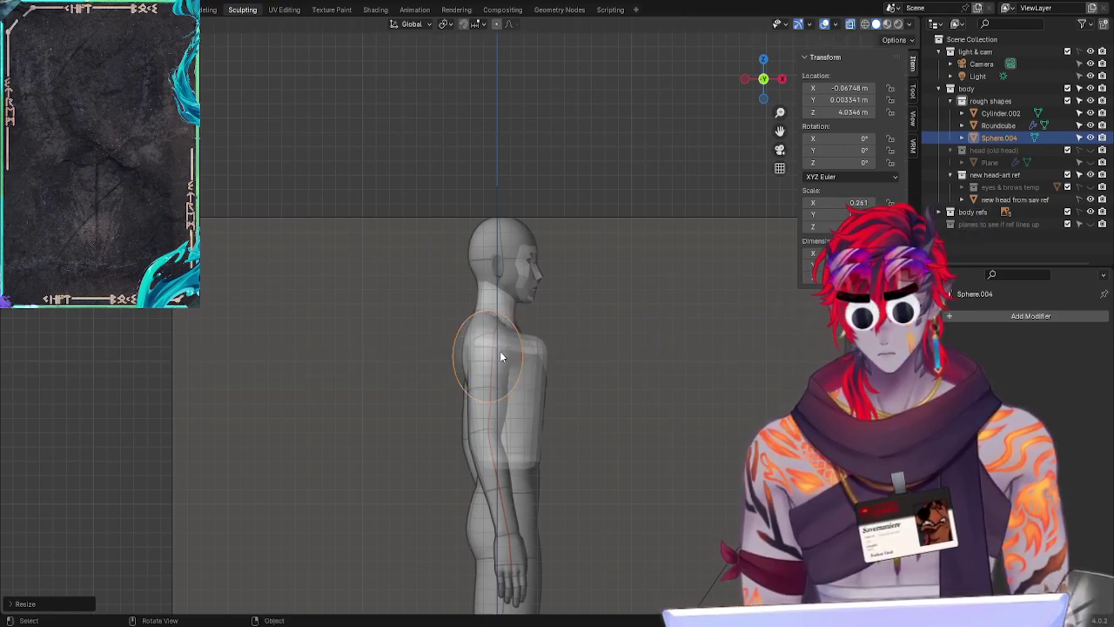
pyautogui.press('g')
pyautogui.press('x')
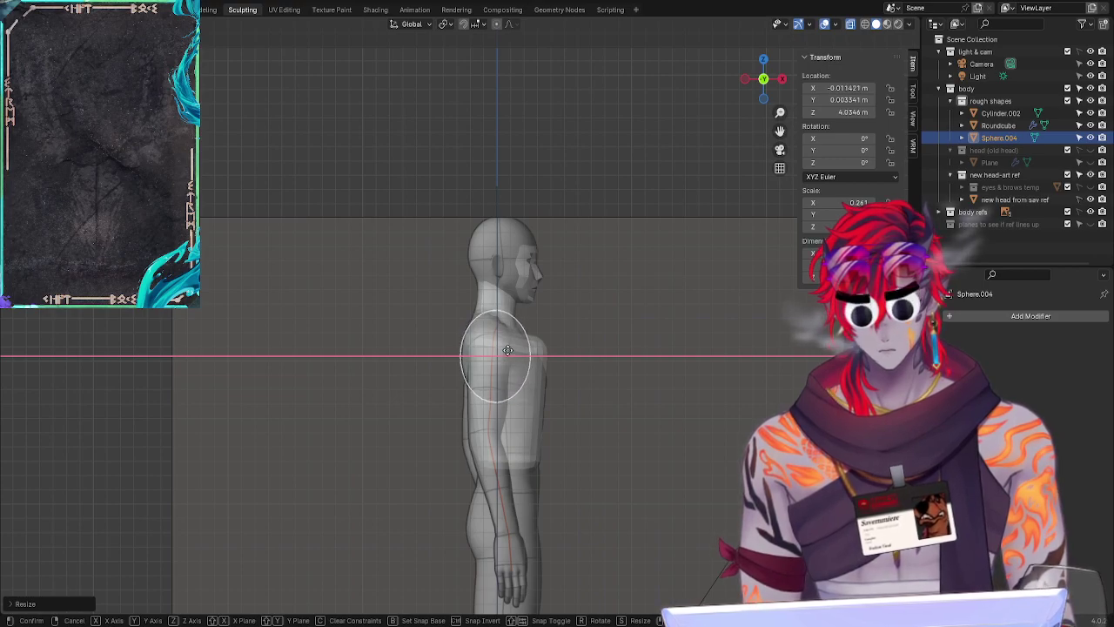
pyautogui.click(516, 350)
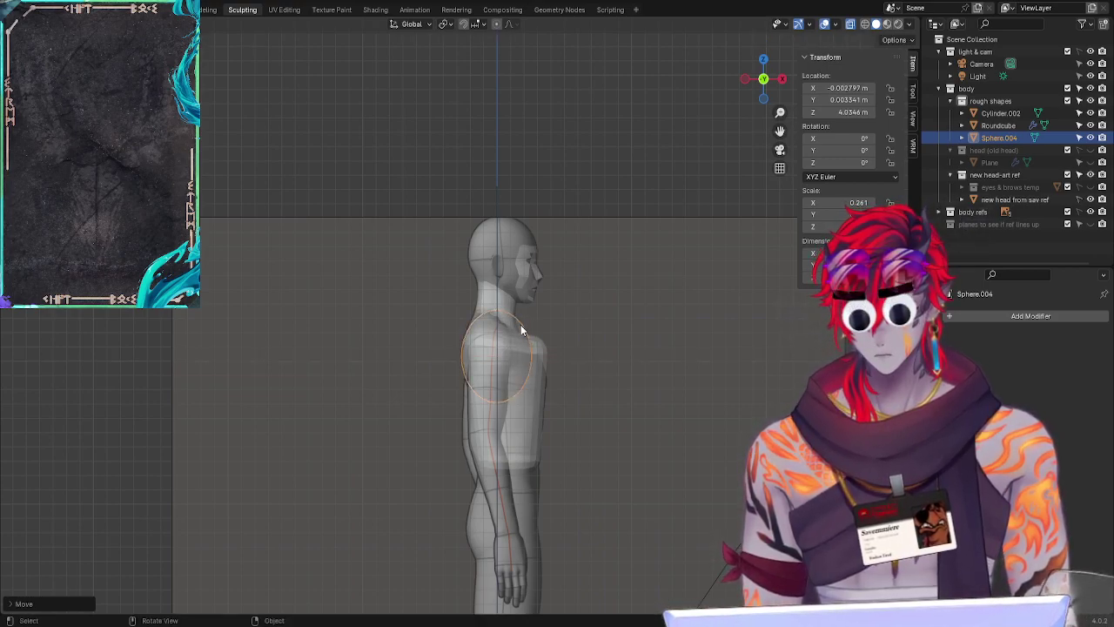
# Step: Narrow the sphere along X and shift it to centre over the shoulder at about 0.227 scale
pyautogui.press('s')
pyautogui.press('x')
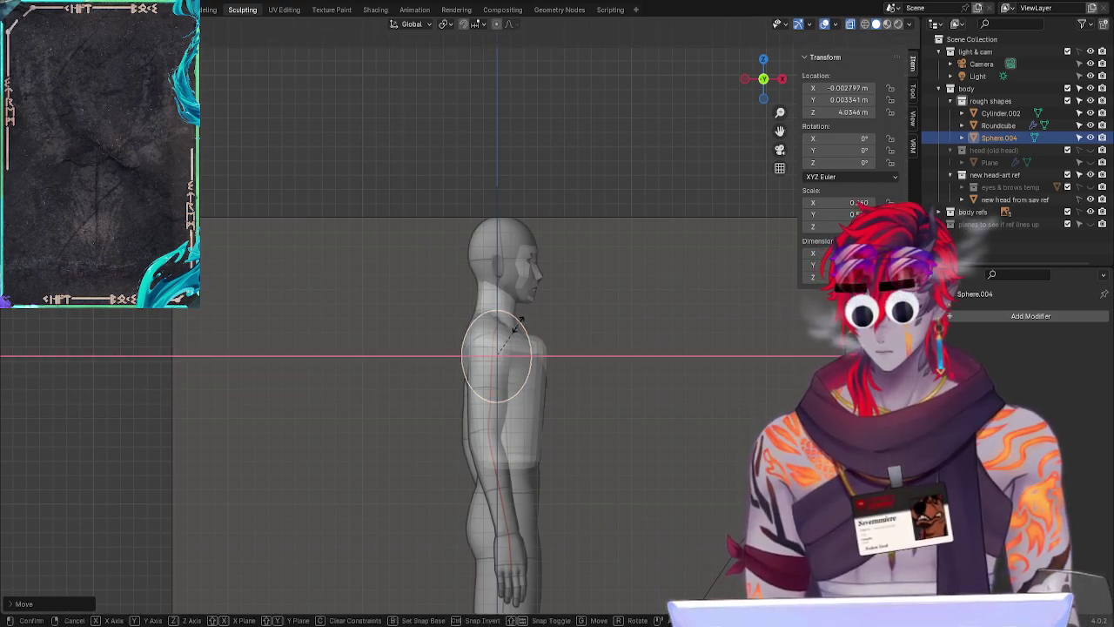
pyautogui.click(517, 330)
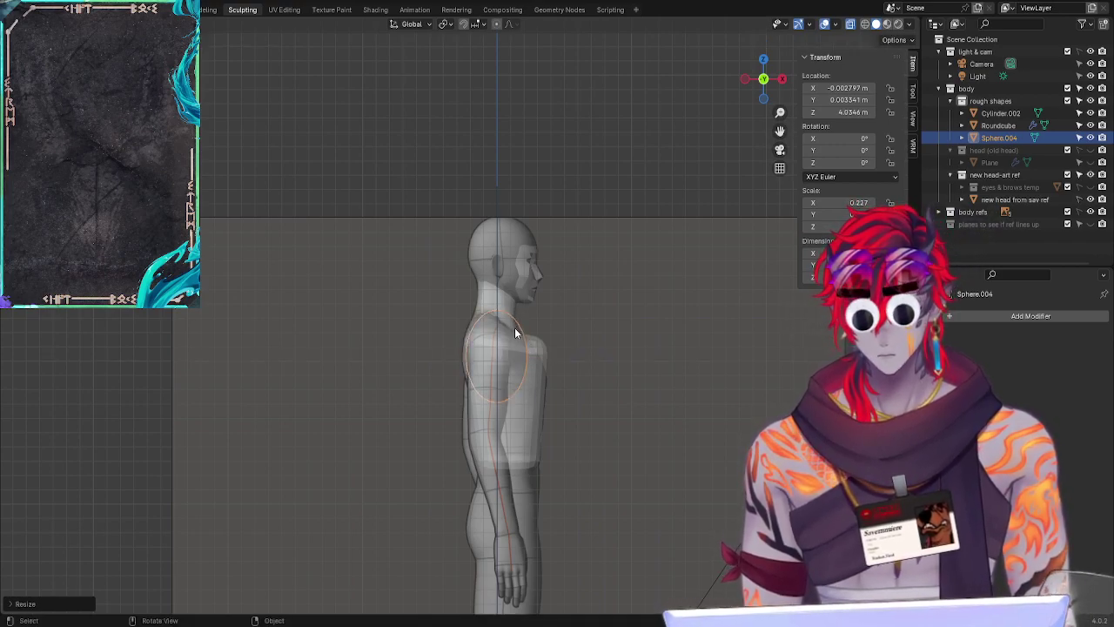
pyautogui.press('g')
pyautogui.press('x')
pyautogui.click(511, 330)
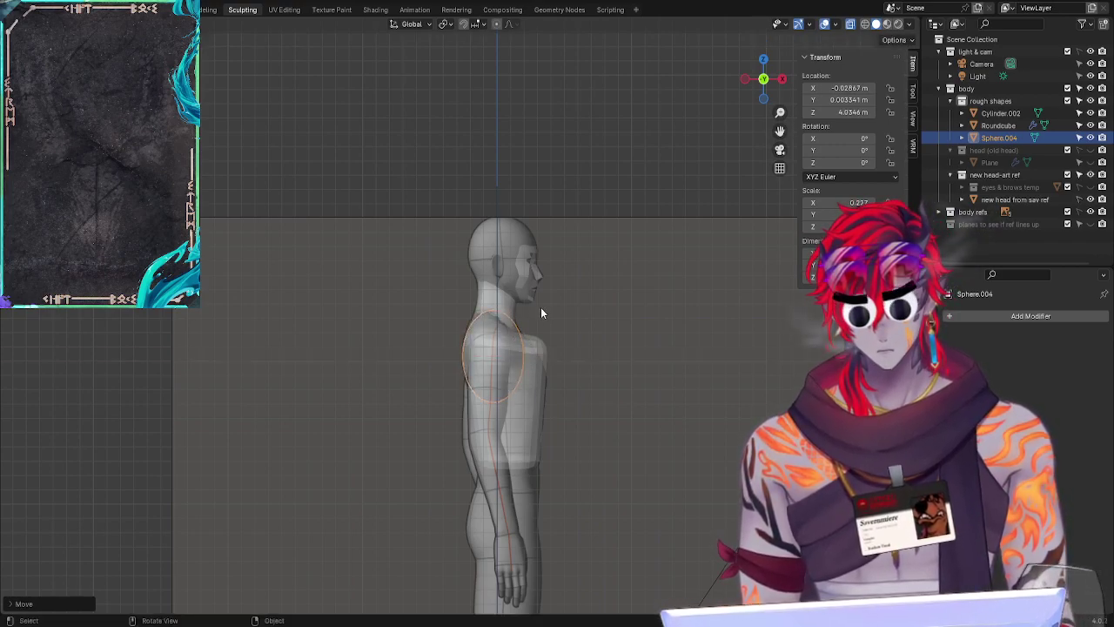
pyautogui.click(550, 303)
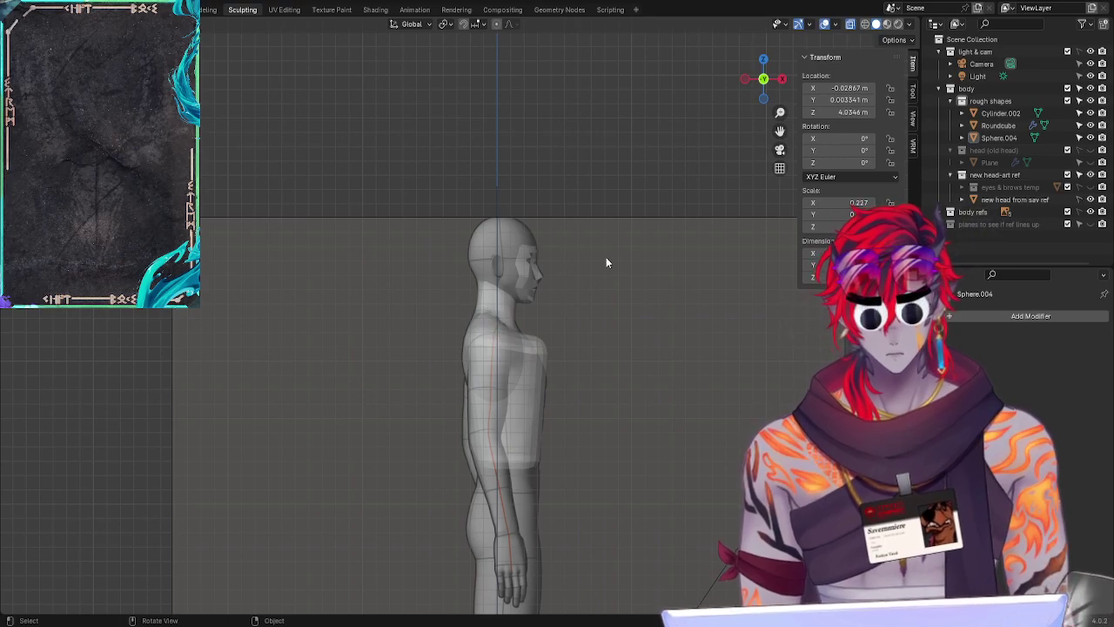
pyautogui.click(745, 79)
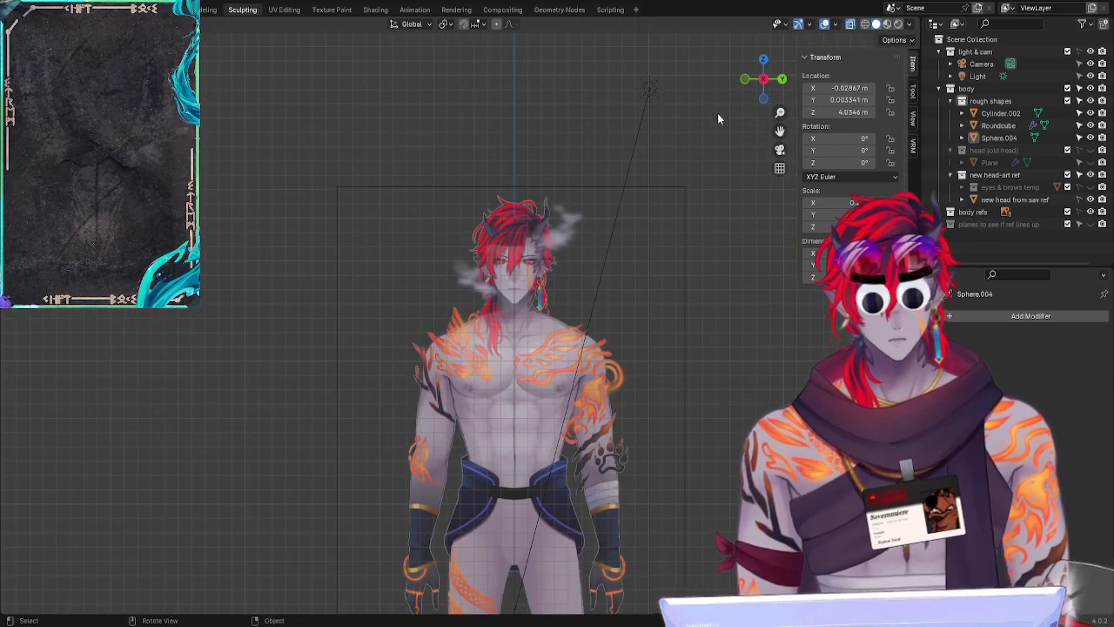
pyautogui.moveTo(717, 113)
pyautogui.mouseDown(button='middle')
pyautogui.moveTo(673, 181)
pyautogui.moveTo(730, 224)
pyautogui.moveTo(771, 215)
pyautogui.moveTo(664, 251)
pyautogui.moveTo(666, 228)
pyautogui.moveTo(671, 301)
pyautogui.moveTo(674, 164)
pyautogui.moveTo(720, 109)
pyautogui.mouseUp(button='middle')
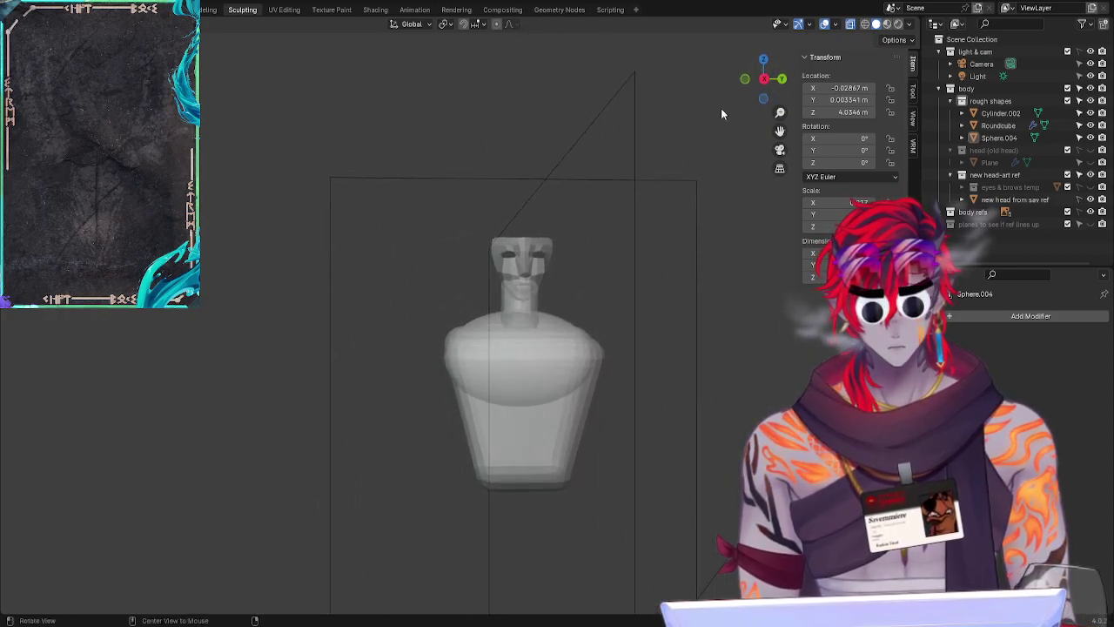
pyautogui.click(764, 77)
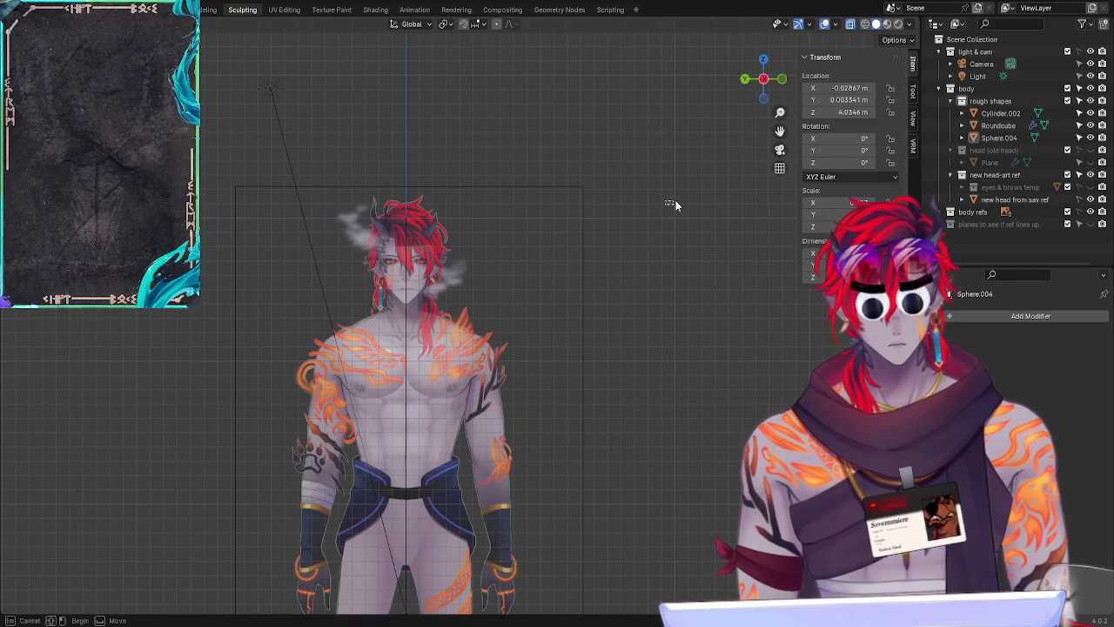
pyautogui.click(745, 78)
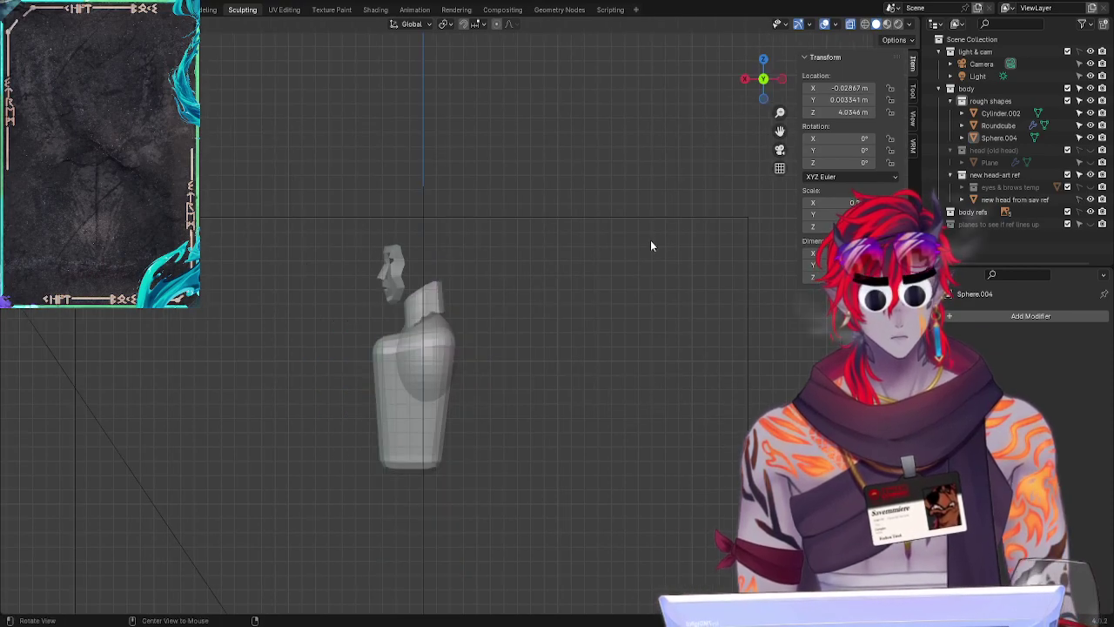
pyautogui.click(744, 79)
pyautogui.click(745, 81)
pyautogui.click(745, 81)
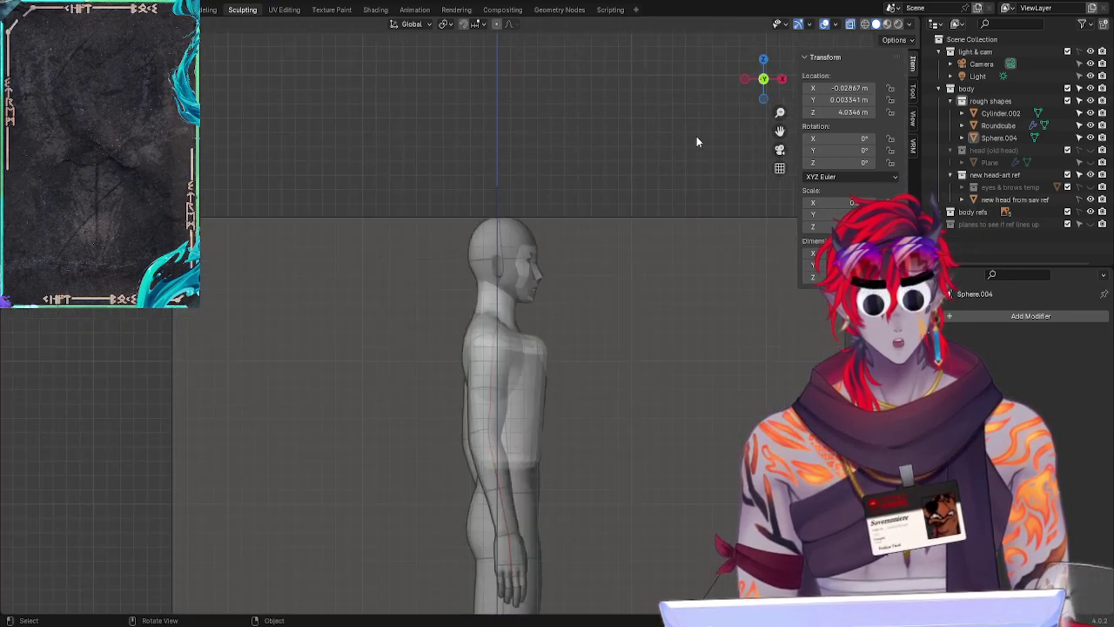
pyautogui.moveTo(696, 141); pyautogui.dragTo(661, 278, button='middle')
pyautogui.click(744, 81)
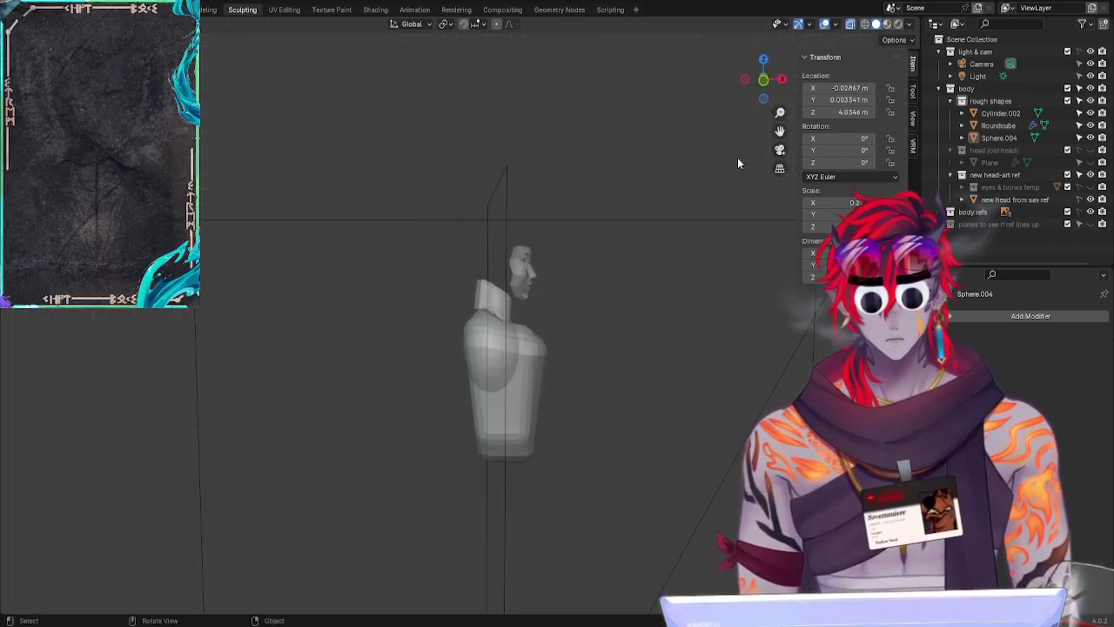
pyautogui.click(744, 79)
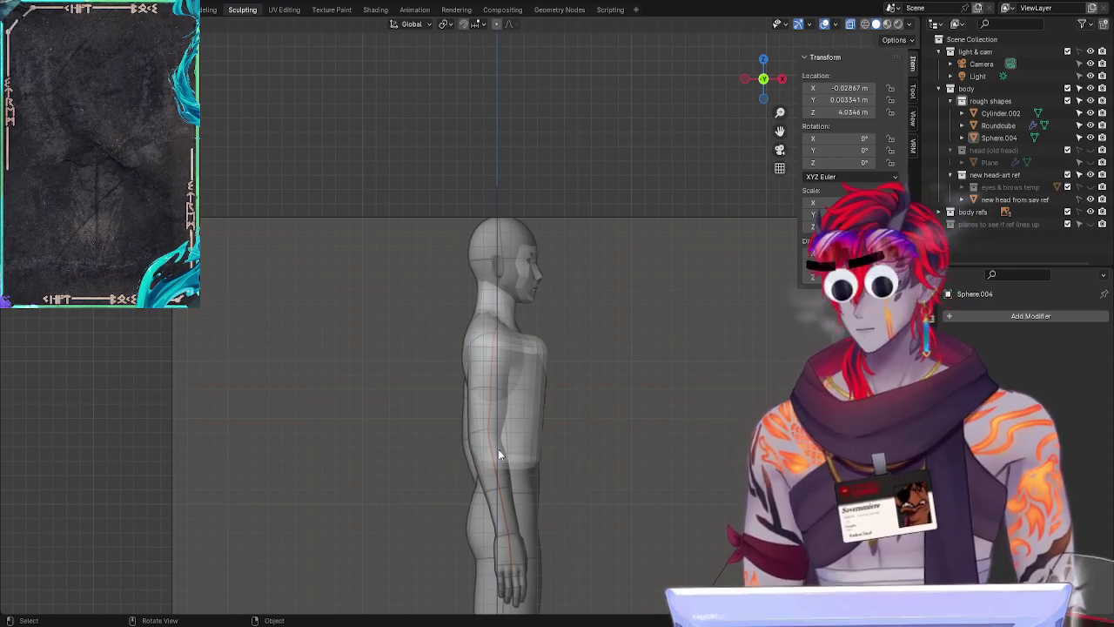
pyautogui.moveTo(539, 374); pyautogui.dragTo(600, 348, button='middle')
pyautogui.moveTo(664, 233); pyautogui.dragTo(661, 339, button='middle')
pyautogui.click(772, 79)
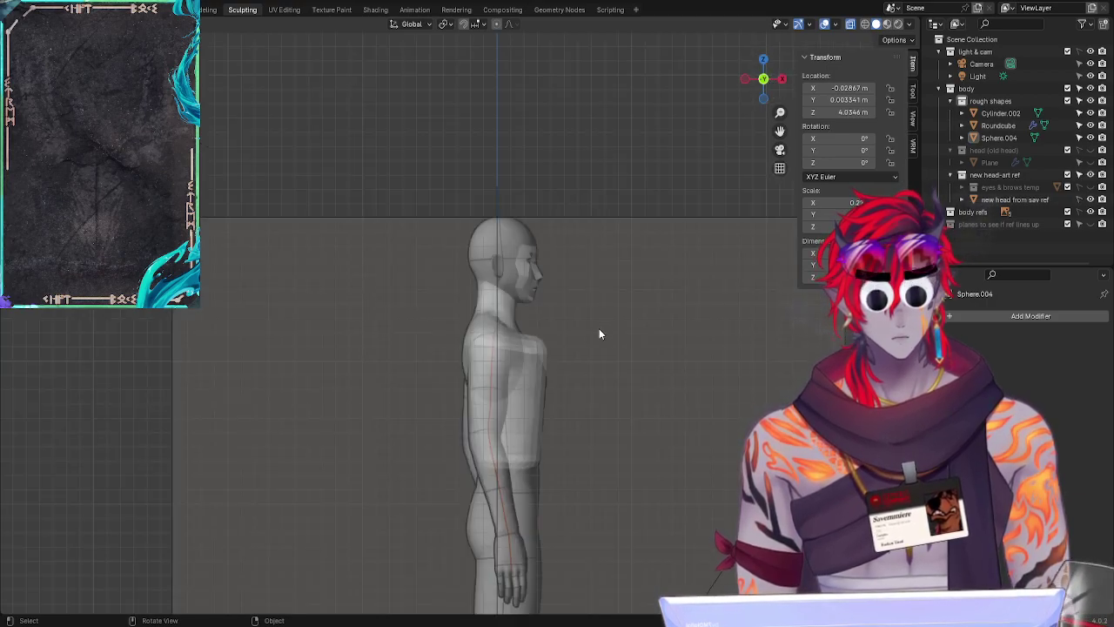
pyautogui.moveTo(606, 314); pyautogui.dragTo(488, 309, button='middle')
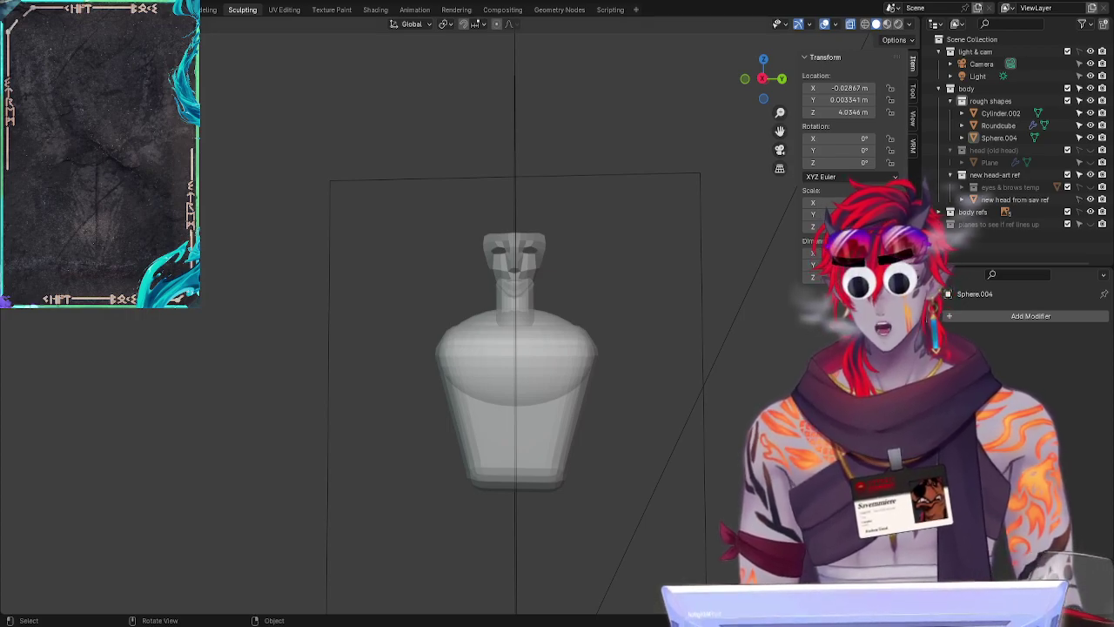
pyautogui.click(1032, 101)
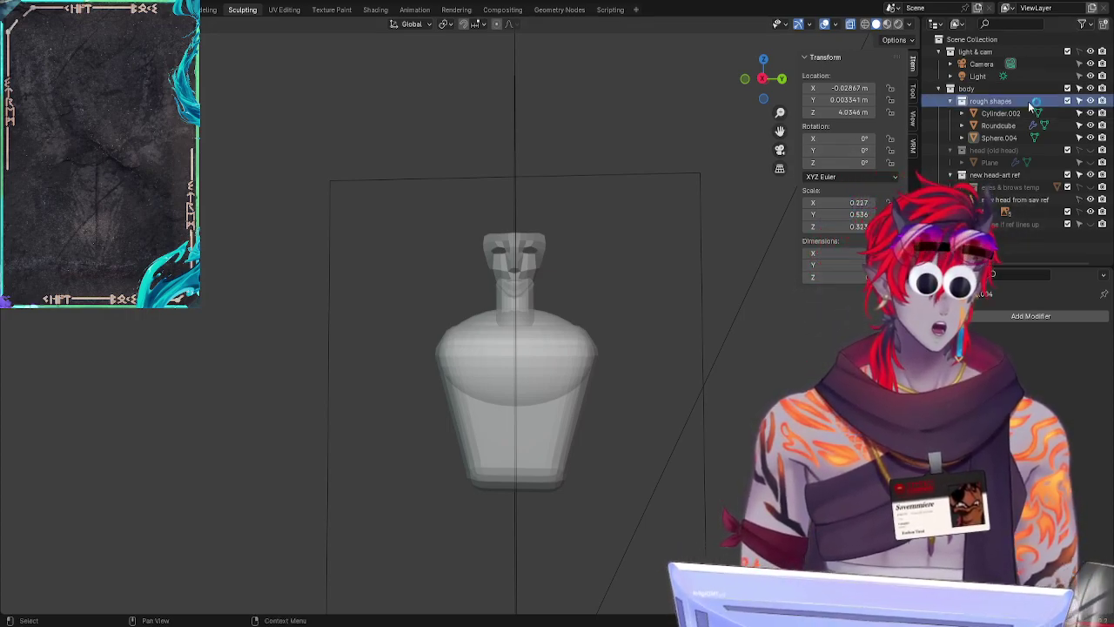
pyautogui.click(1097, 102)
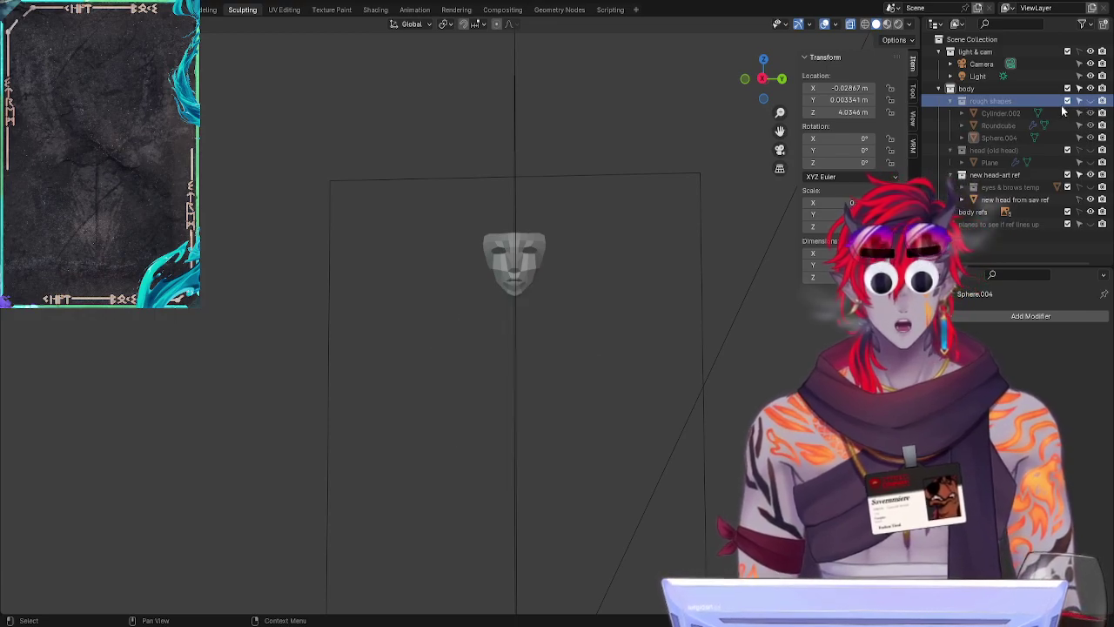
pyautogui.click(1097, 102)
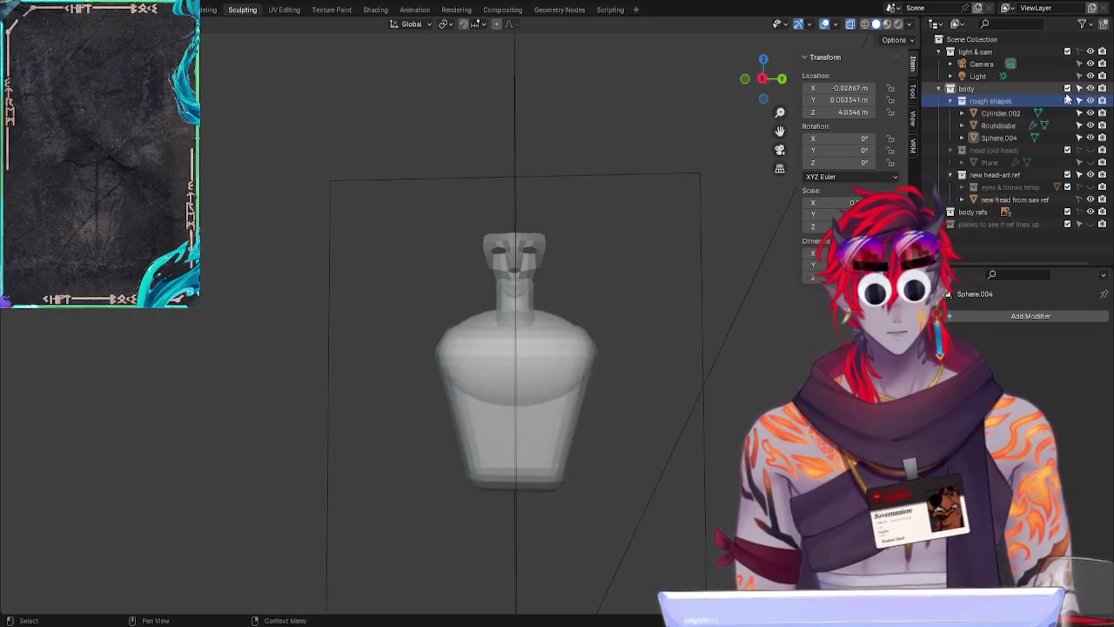
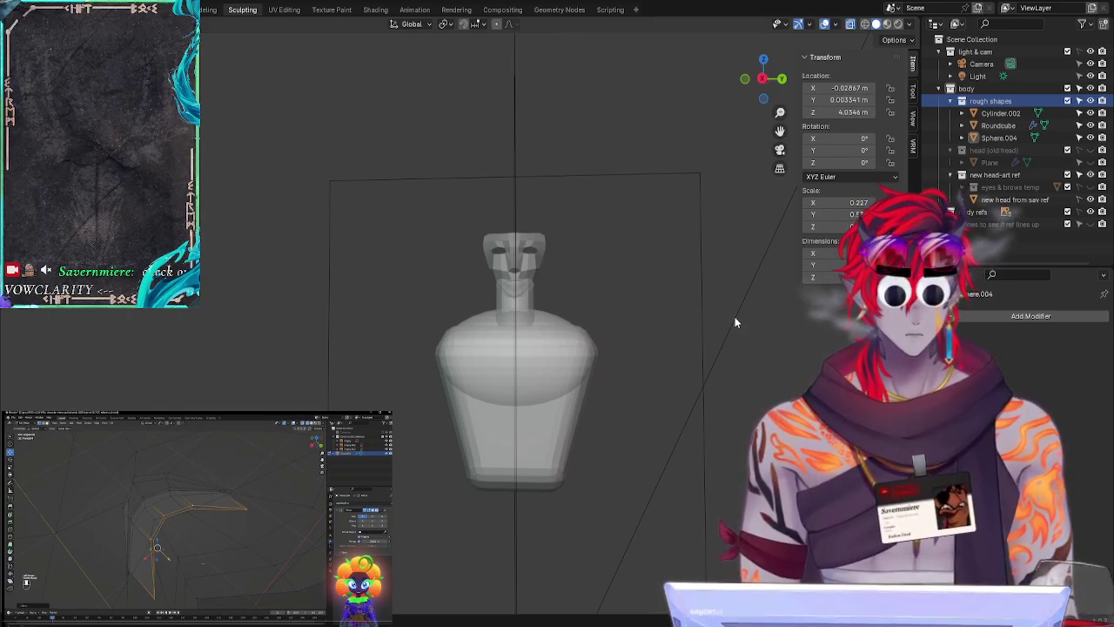
# Step: Hide the rough body shapes collection and bring the face mask into view
pyautogui.click(1090, 101)
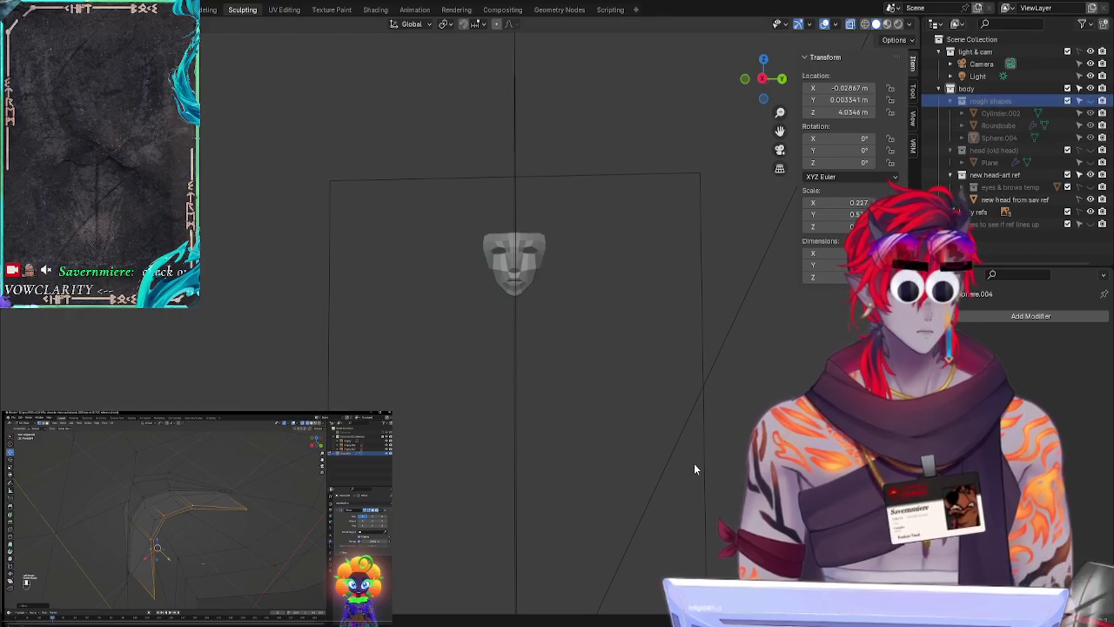
pyautogui.keyDown('ctrl'); pyautogui.moveTo(693, 463); pyautogui.dragTo(689, 368, button='middle'); pyautogui.keyUp('ctrl')
pyautogui.scroll(4, 690, 368)
pyautogui.keyDown('shift'); pyautogui.moveTo(694, 320); pyautogui.dragTo(509, 476, button='middle'); pyautogui.keyUp('shift')
pyautogui.scroll(3, 630, 430)
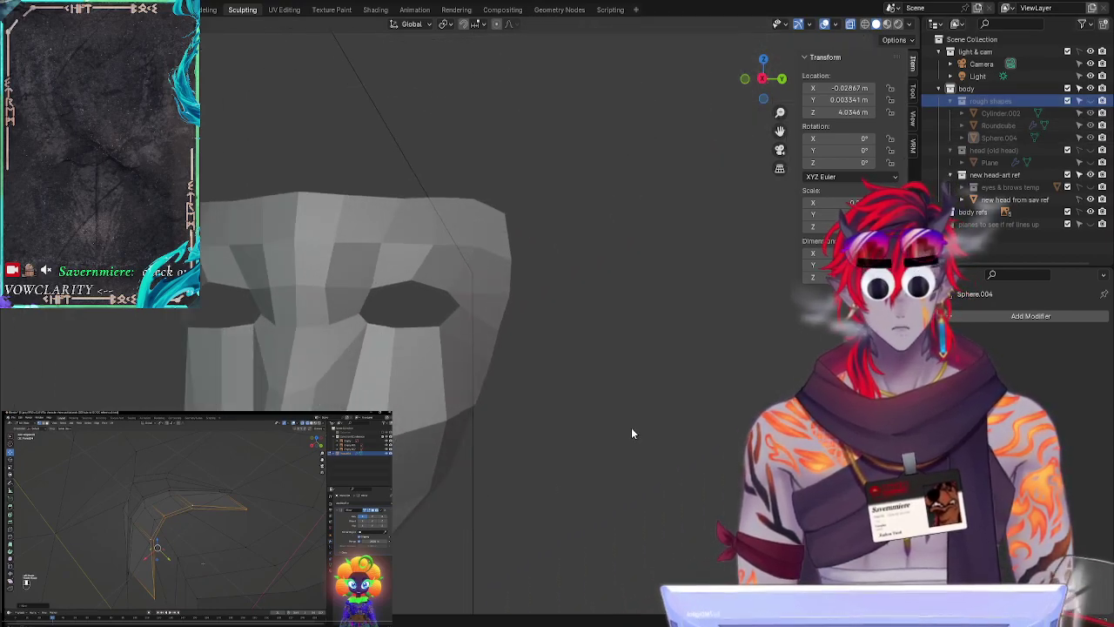
pyautogui.scroll(-4, 640, 393)
pyautogui.scroll(5, 724, 436)
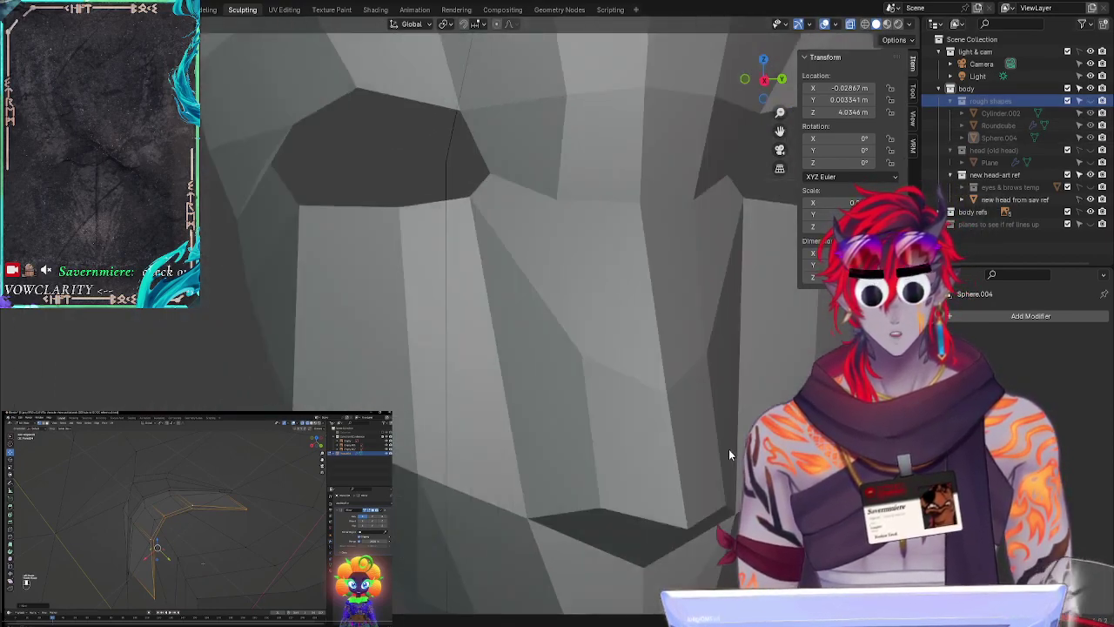
# Step: Switch to front view, turn X-ray off and enter Edit Mode on the head mesh
pyautogui.press('KP_1')
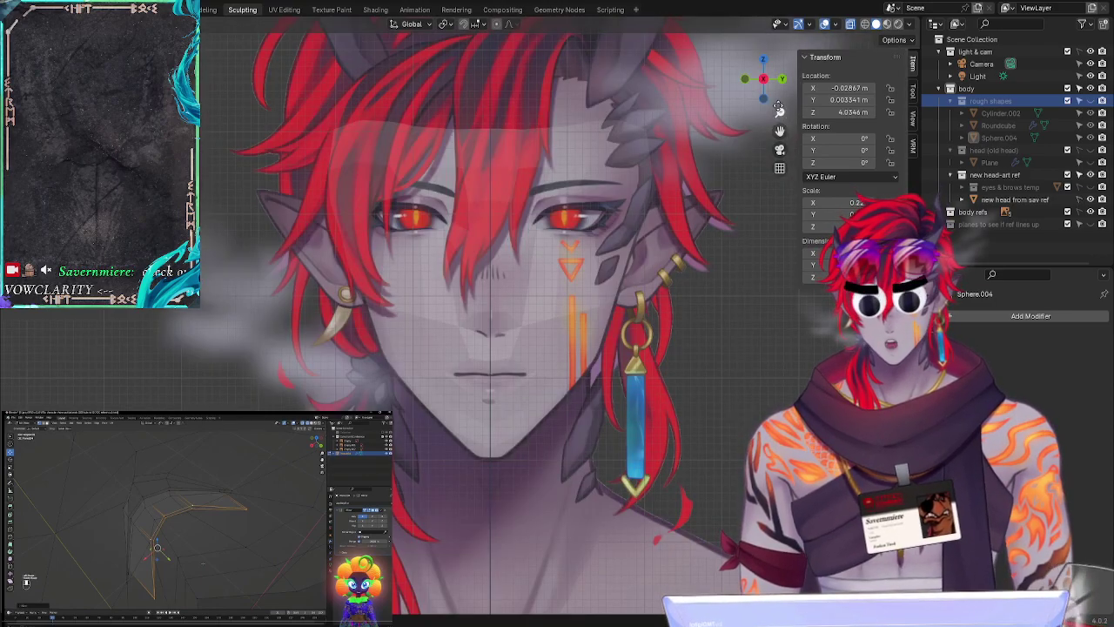
pyautogui.scroll(2, 726, 421)
pyautogui.scroll(4, 732, 362)
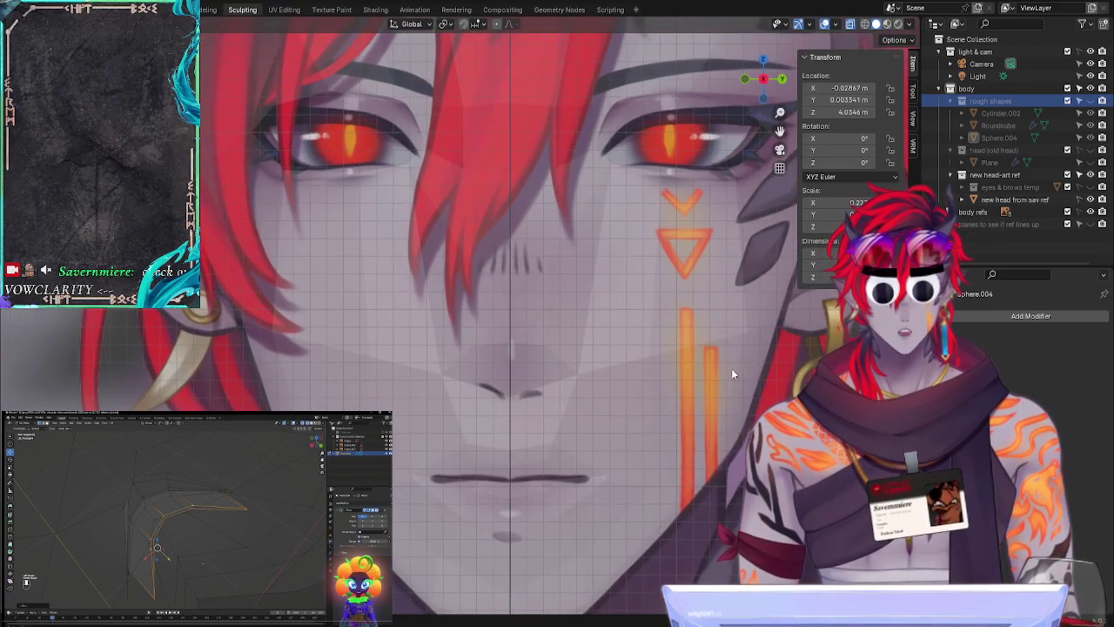
pyautogui.hotkey('alt', 'z')
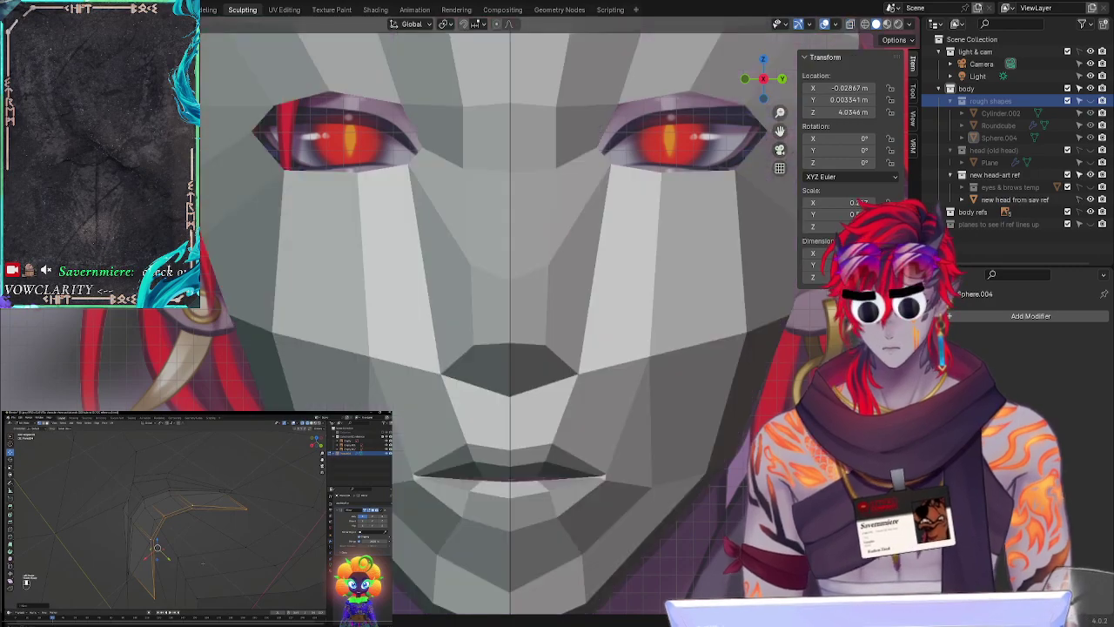
pyautogui.press('Tab')
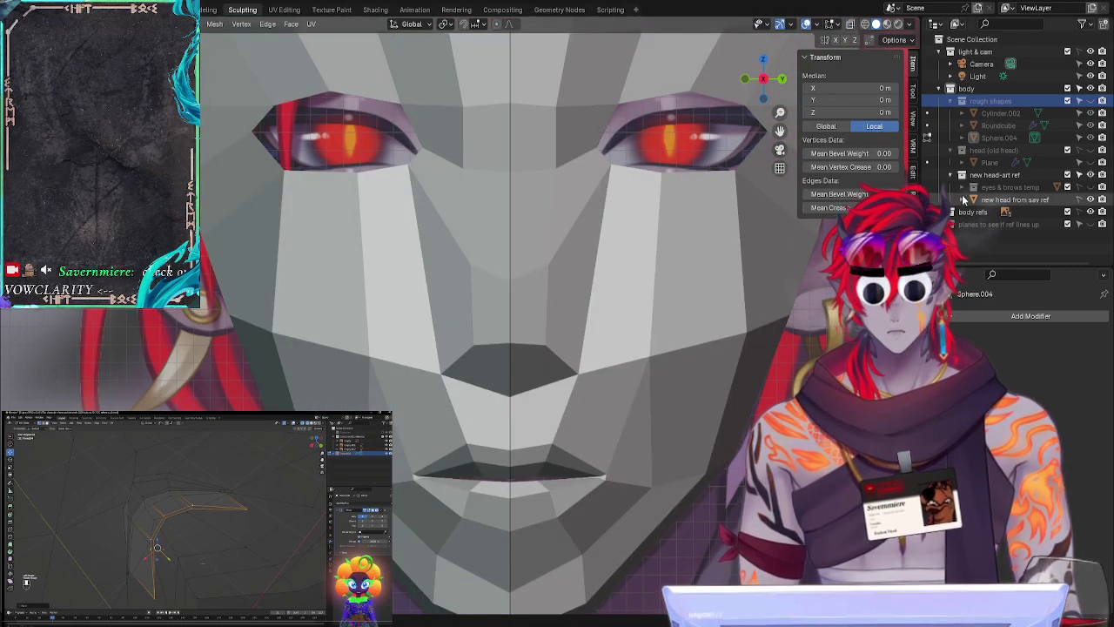
# Step: Select items in the outliner and collapse the rough shapes collection
pyautogui.click(1010, 199)
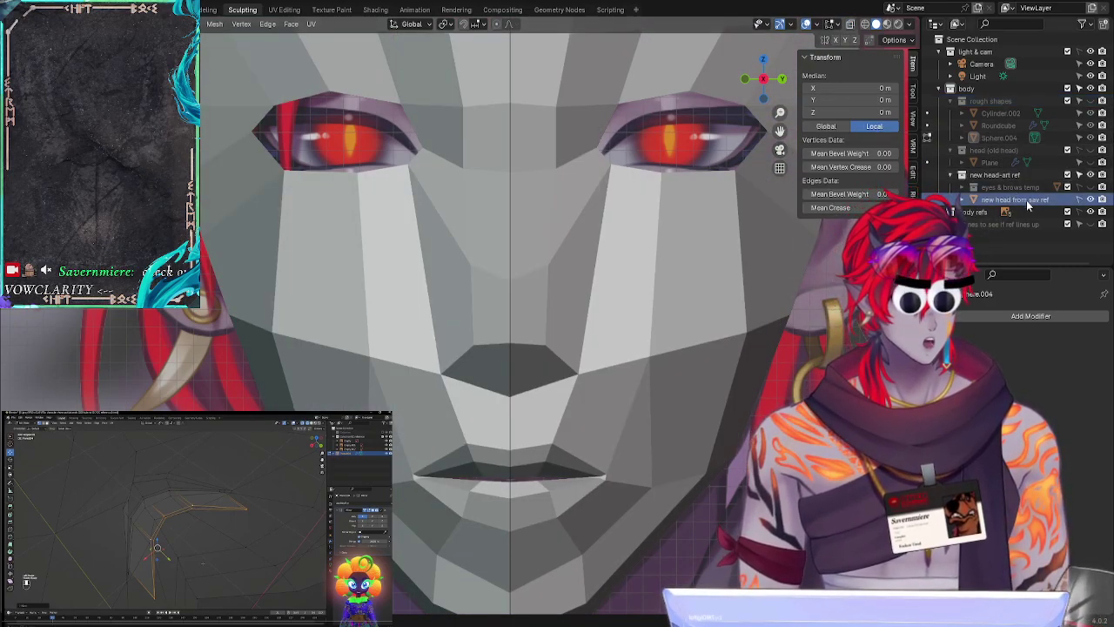
pyautogui.click(1004, 175)
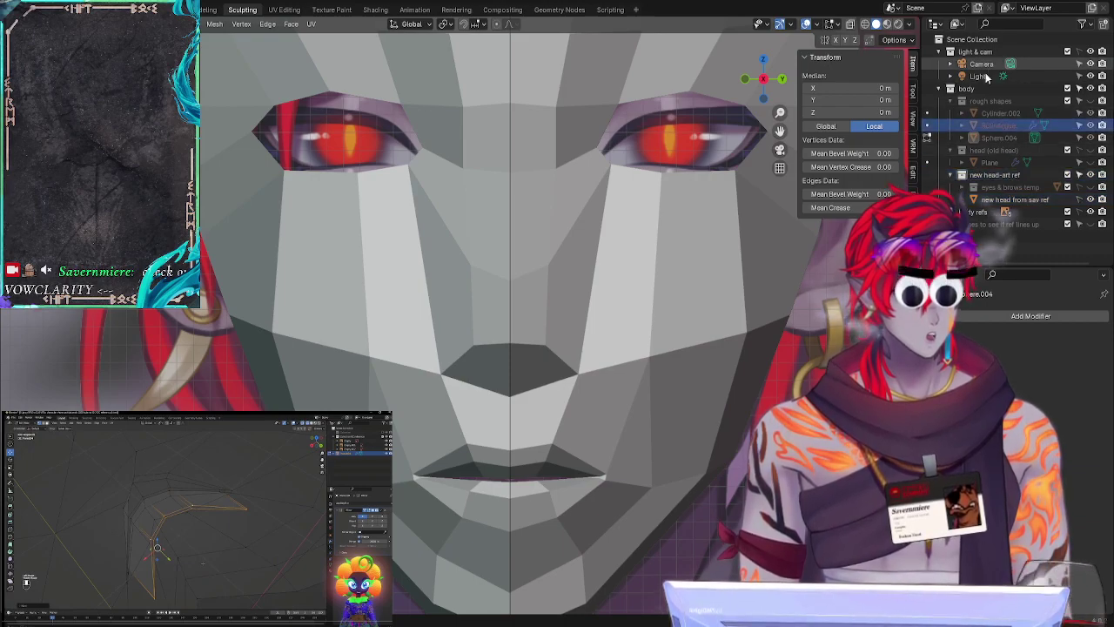
pyautogui.click(997, 113)
pyautogui.click(949, 101)
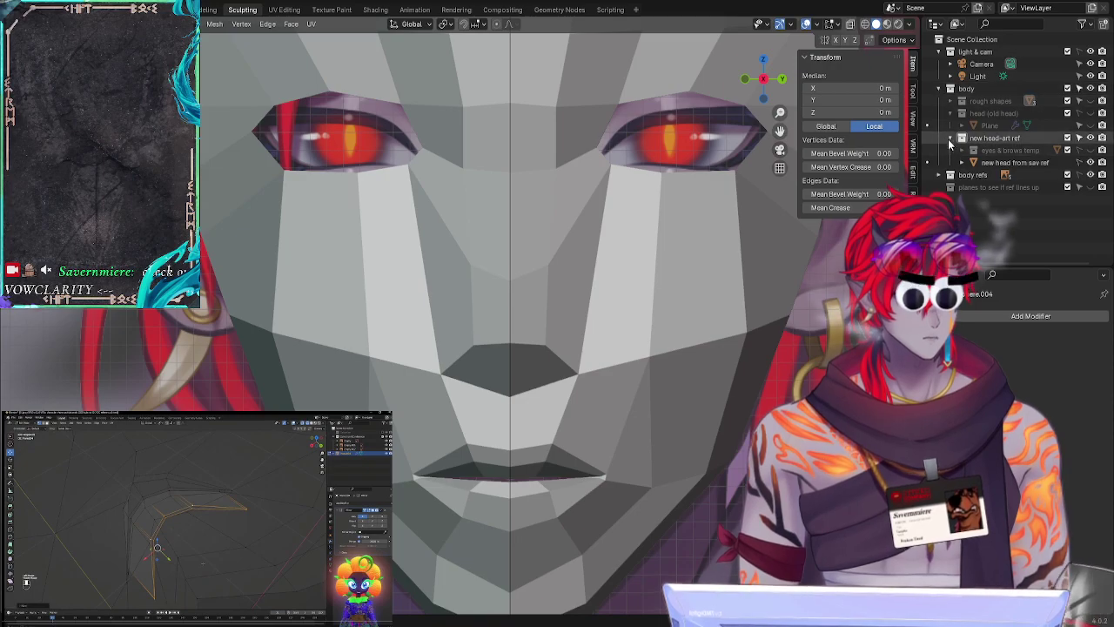
# Step: Select 'new head from sav ref', toggle its visibility, then toggle X-ray to compare with the reference
pyautogui.click(1009, 162)
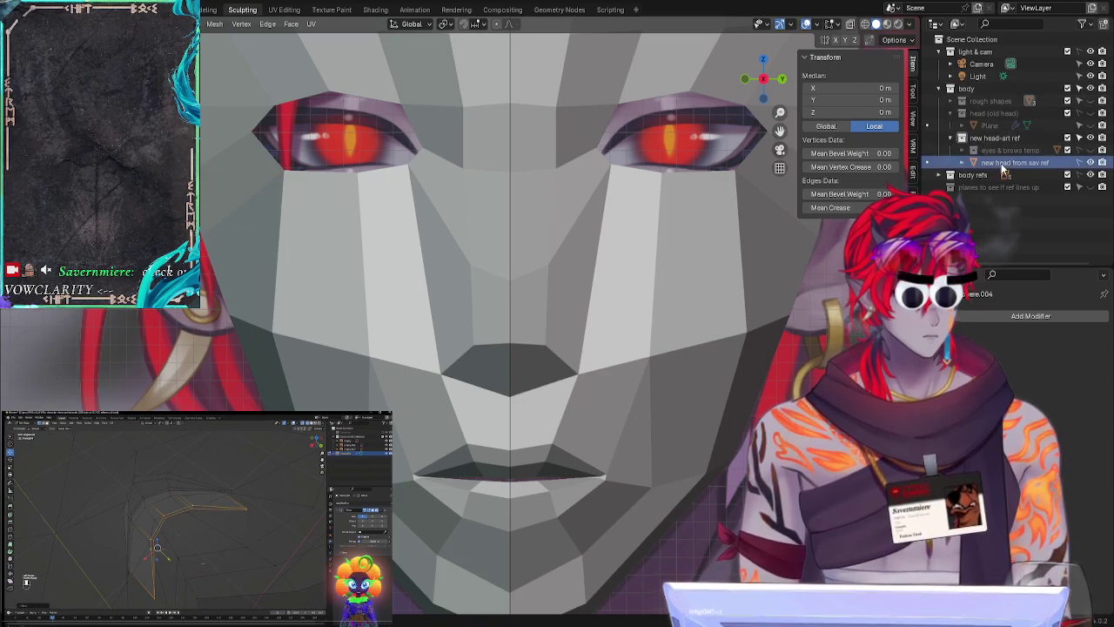
pyautogui.click(1090, 162)
pyautogui.click(1090, 162)
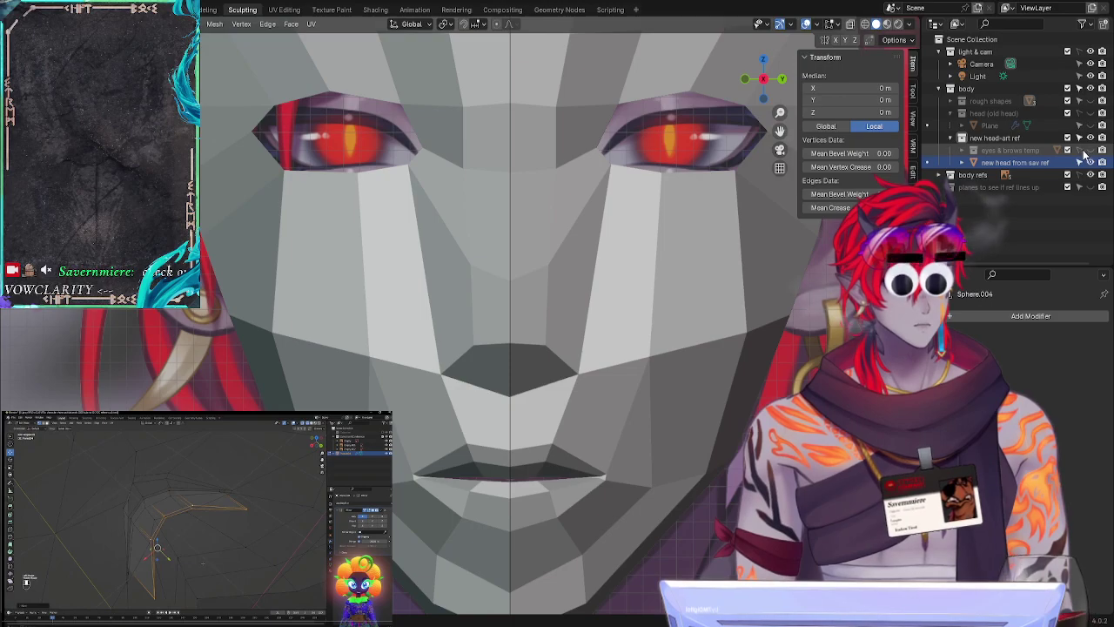
pyautogui.hotkey('alt', 'z')
pyautogui.hotkey('alt', 'z')
pyautogui.hotkey('alt', 'z')
pyautogui.hotkey('alt', 'z')
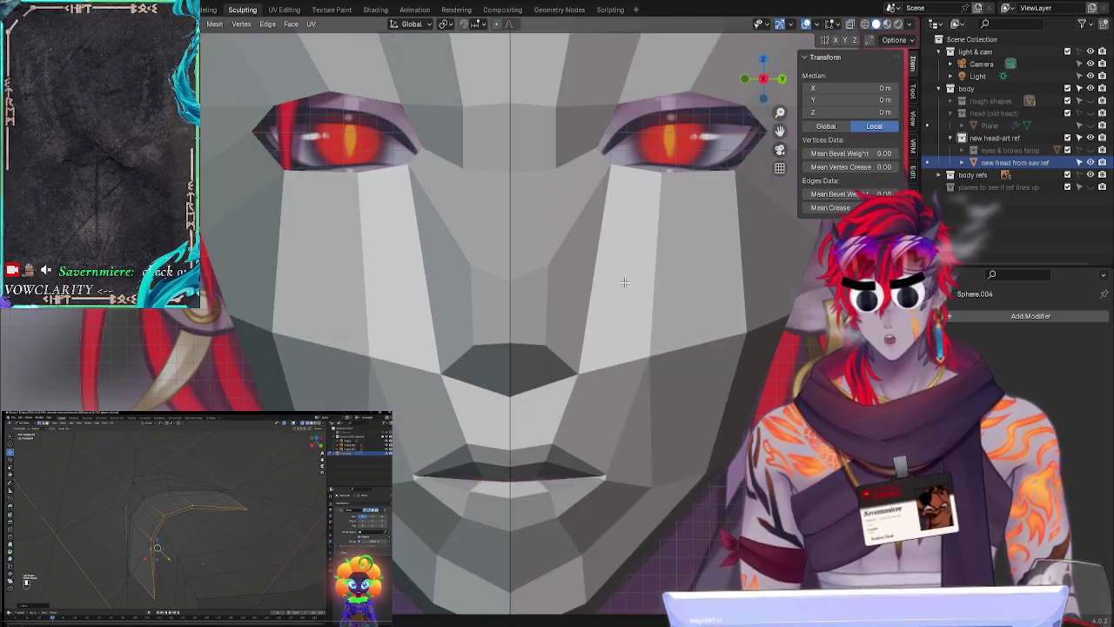
# Step: Switch the viewport to Wireframe shading and toggle the reference image's visibility to compare
pyautogui.press('z')
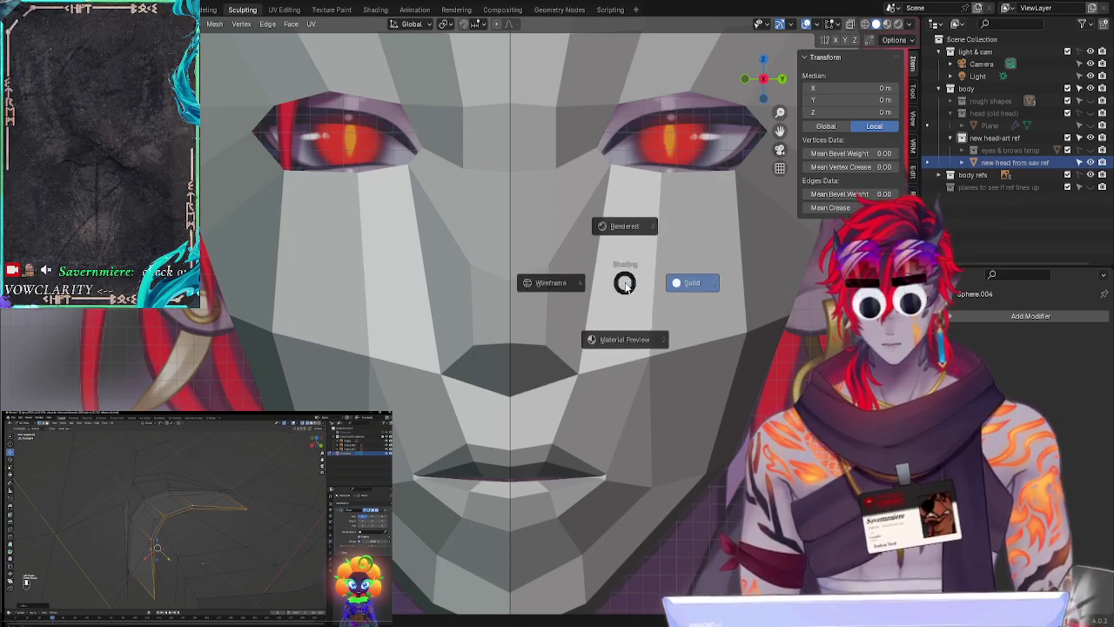
pyautogui.click(532, 300)
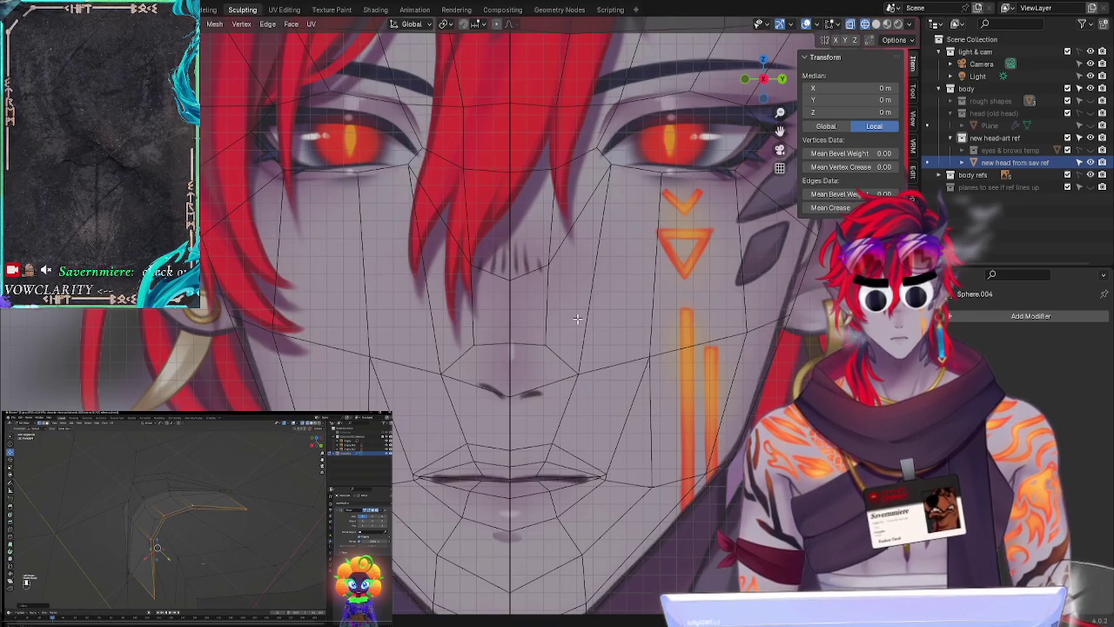
pyautogui.press('h')
pyautogui.hotkey('alt', 'h')
pyautogui.press('h')
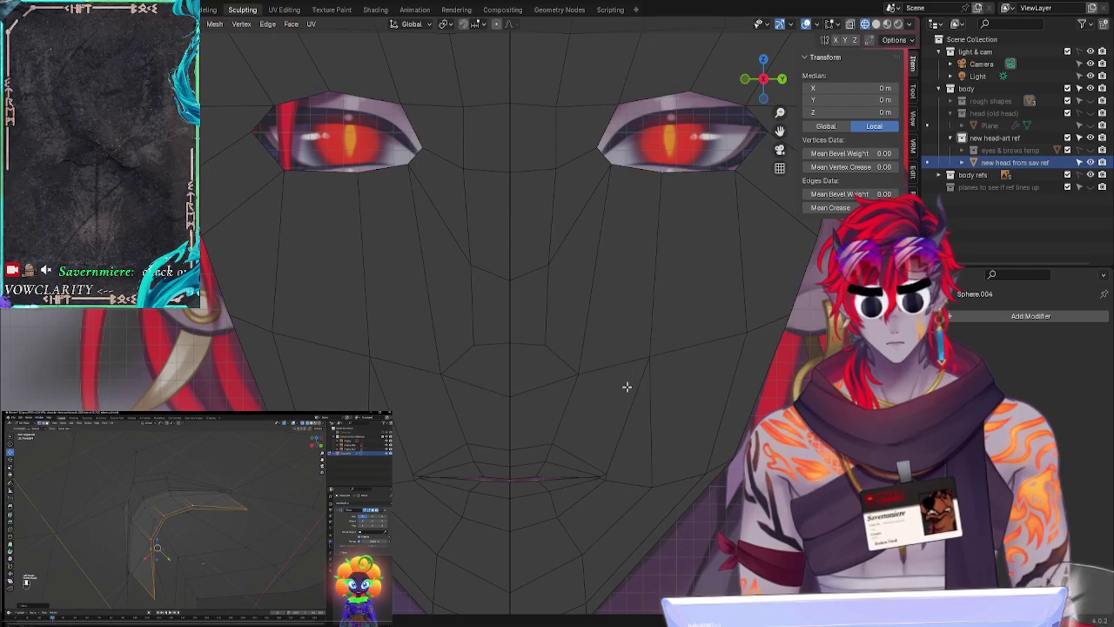
pyautogui.hotkey('alt', 'h')
pyautogui.press('h')
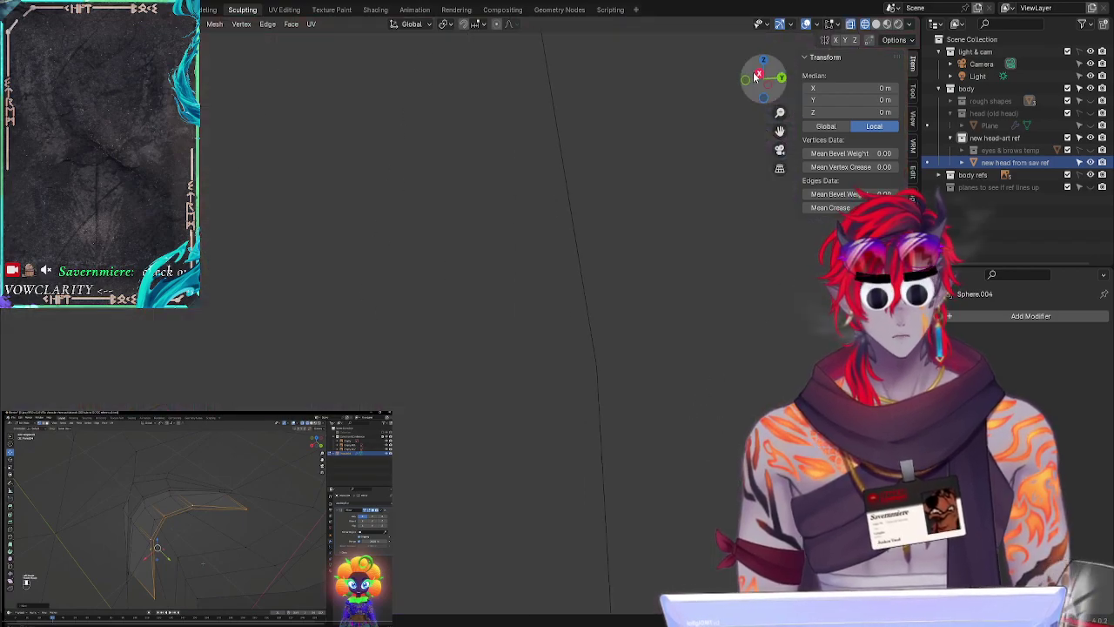
pyautogui.hotkey('alt', 'h')
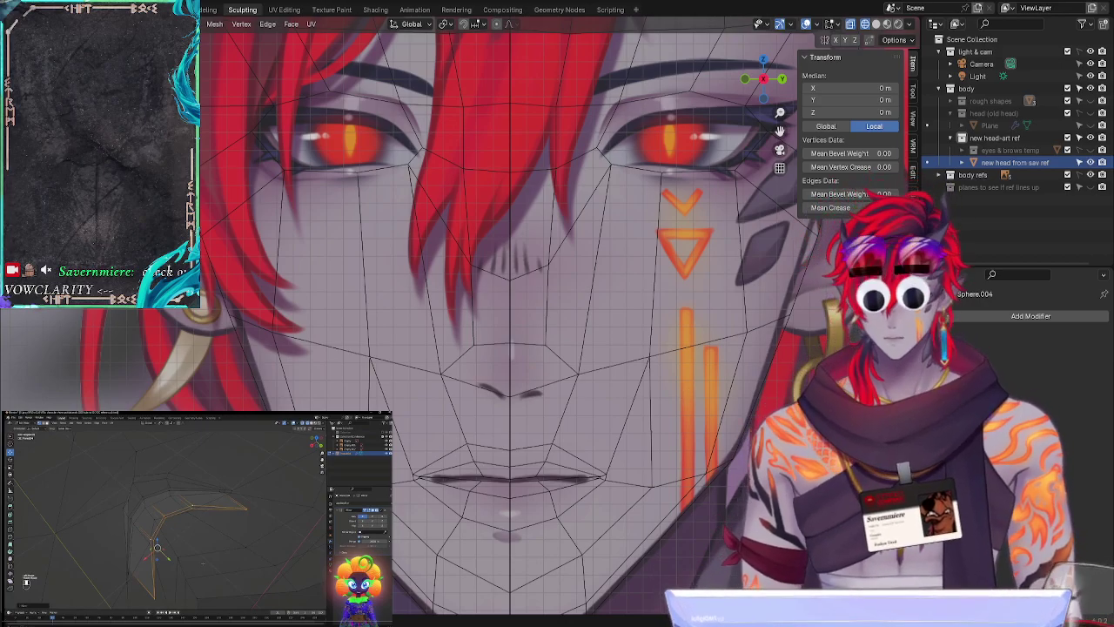
# Step: Zoom in on the mouth and toggle the head wireframe off and on against the reference
pyautogui.scroll(6, 697, 312)
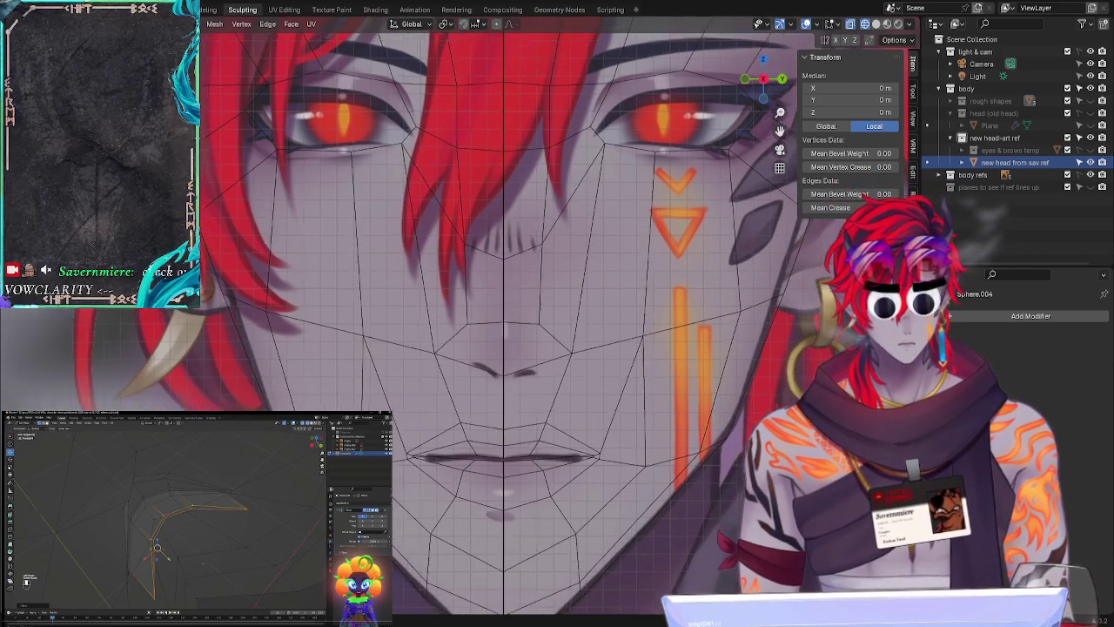
pyautogui.keyDown('ctrl'); pyautogui.moveTo(697, 313); pyautogui.dragTo(680, 294, button='middle'); pyautogui.keyUp('ctrl')
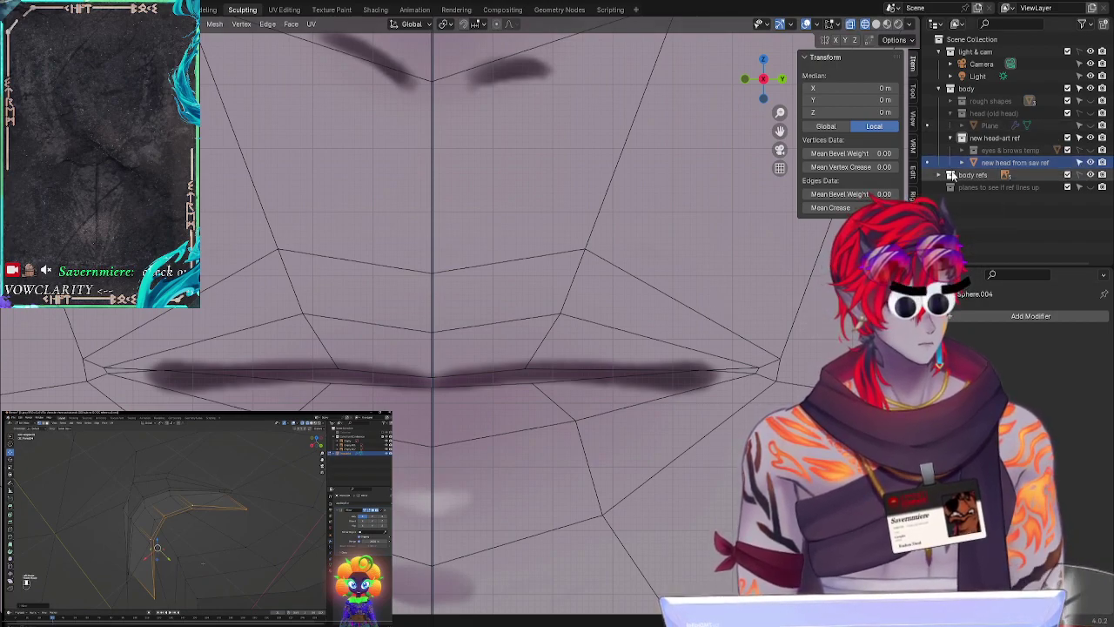
pyautogui.click(1091, 163)
pyautogui.click(1091, 162)
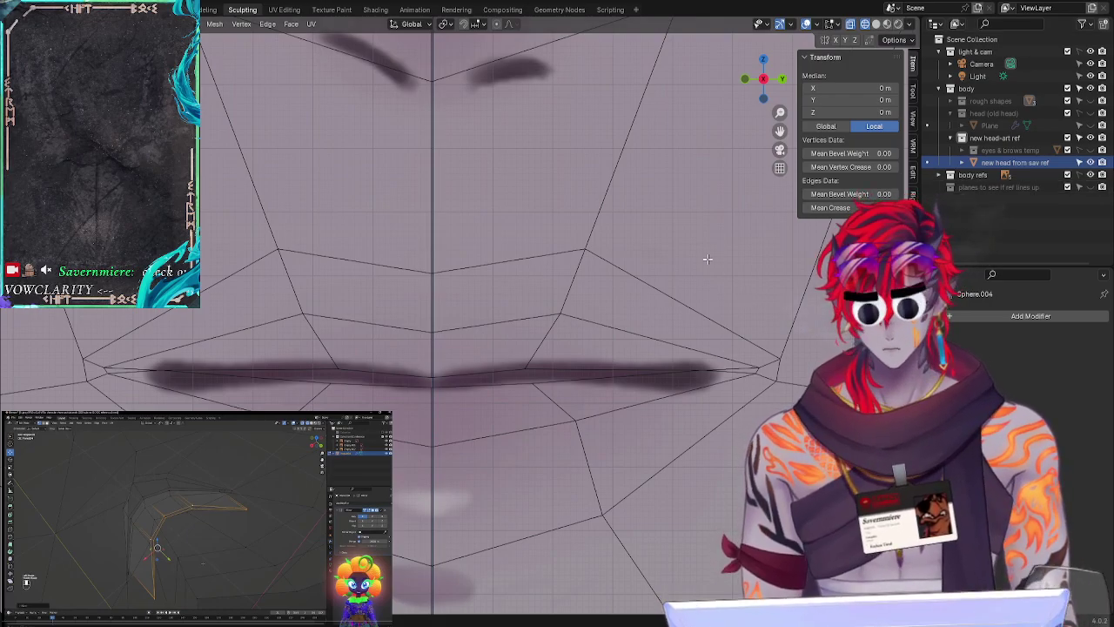
pyautogui.scroll(-11, 707, 259)
# Step: Lasso-select vertices on the face's left side, then return to Object Mode
pyautogui.keyDown('ctrl'); pyautogui.moveTo(561, 67); pyautogui.dragTo(365, 454, button='right'); pyautogui.keyUp('ctrl')
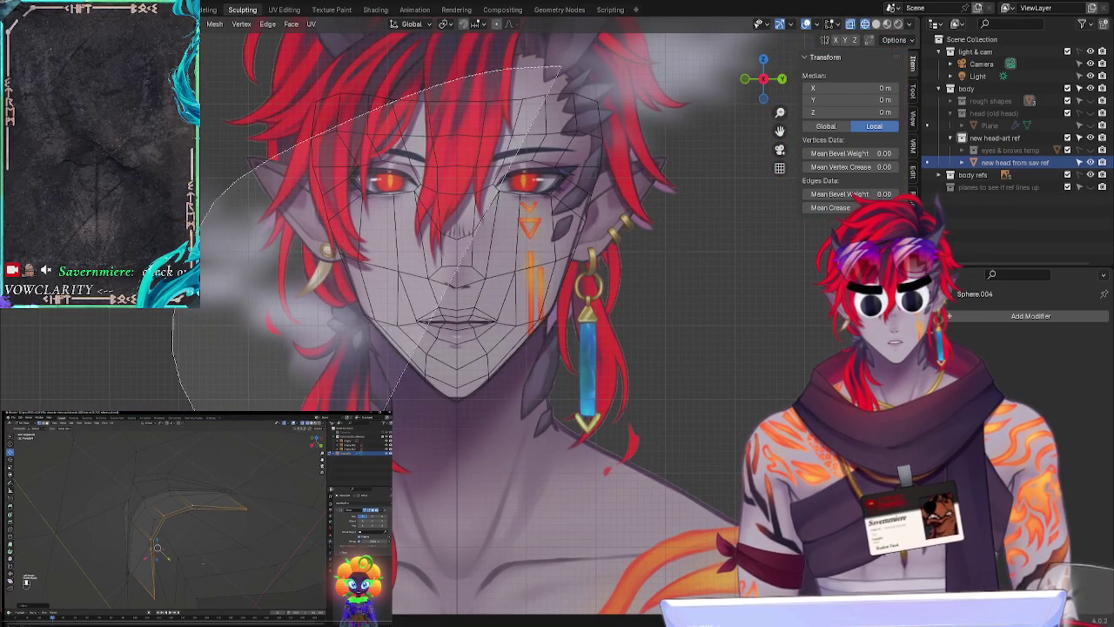
pyautogui.moveTo(396, 396); pyautogui.dragTo(398, 396)
pyautogui.press('Tab')
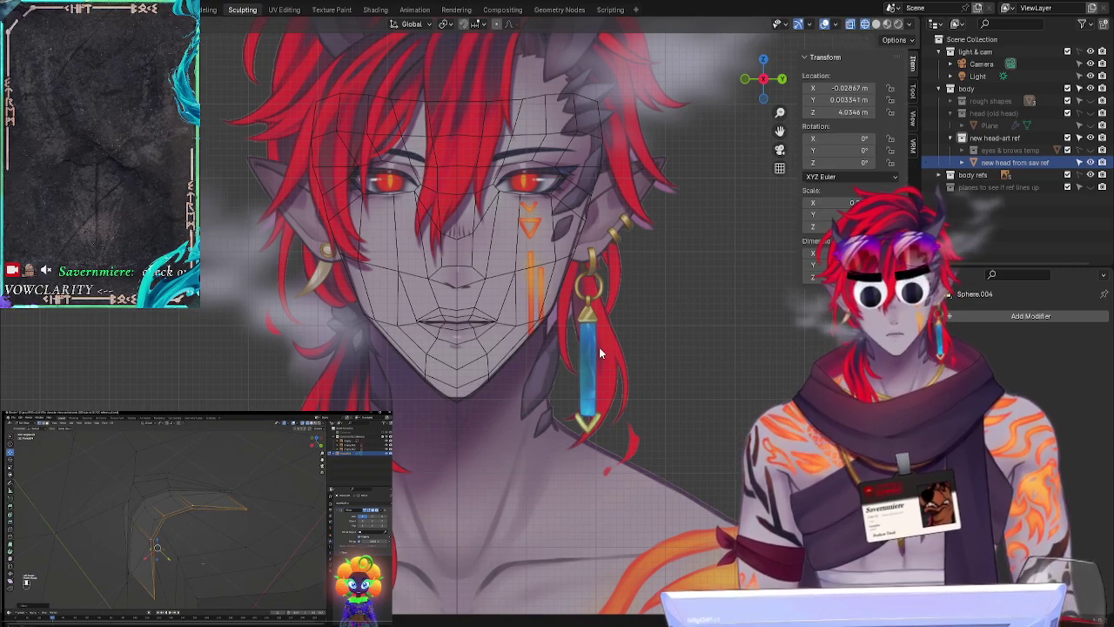
# Step: Reselect the 'new head from sav ref' object, re-enter Edit Mode and zoom to the lips
pyautogui.press('a')
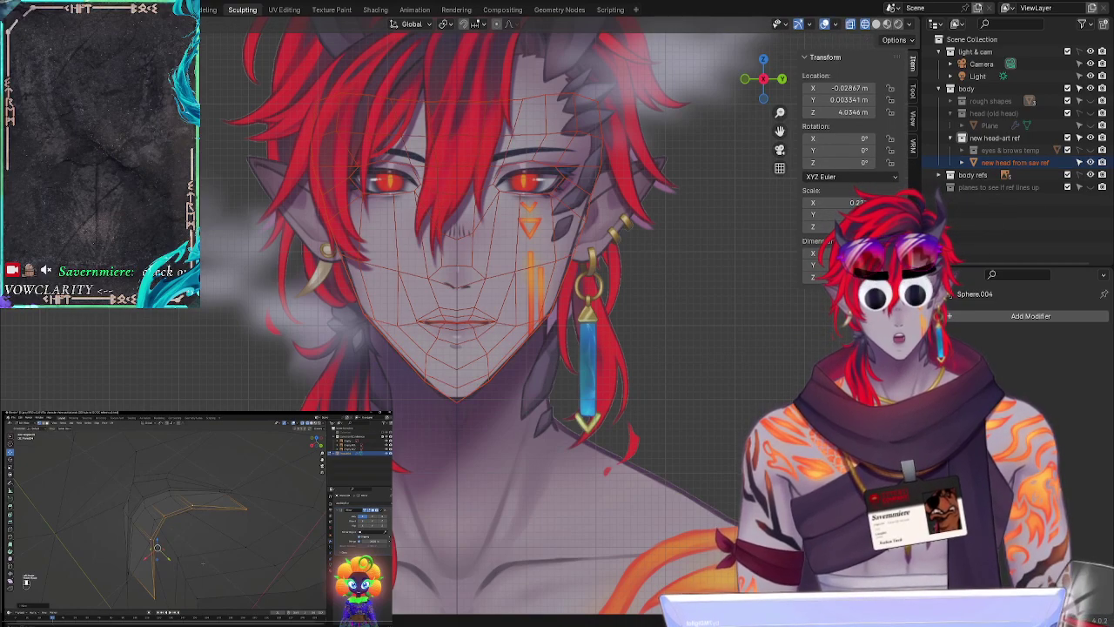
pyautogui.click(1016, 163)
pyautogui.press('Tab')
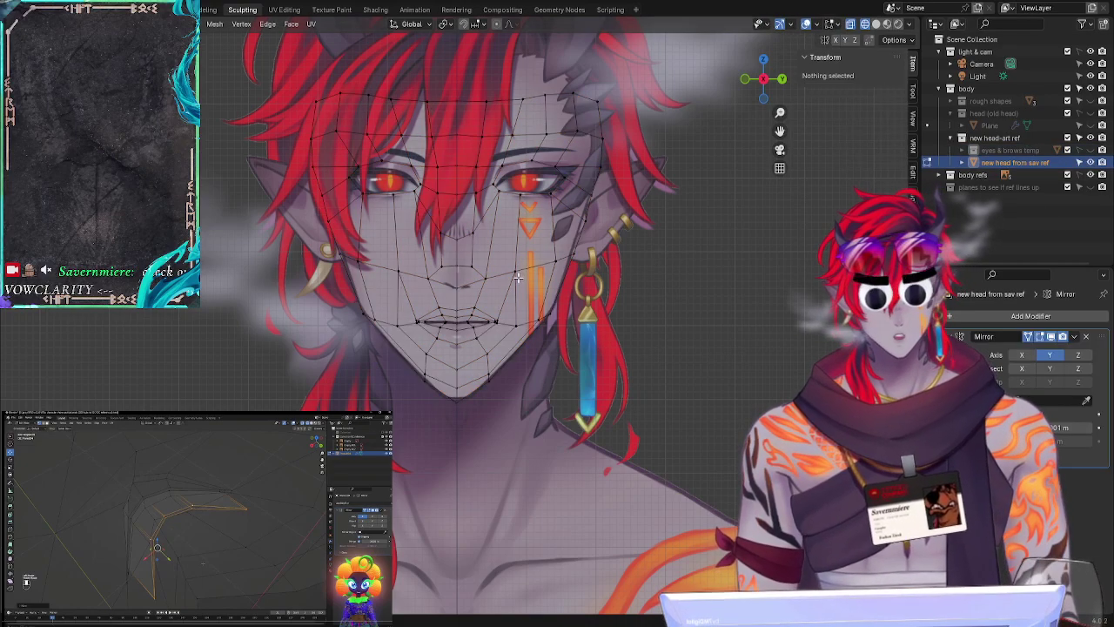
pyautogui.scroll(8, 585, 229)
pyautogui.scroll(-5, 586, 229)
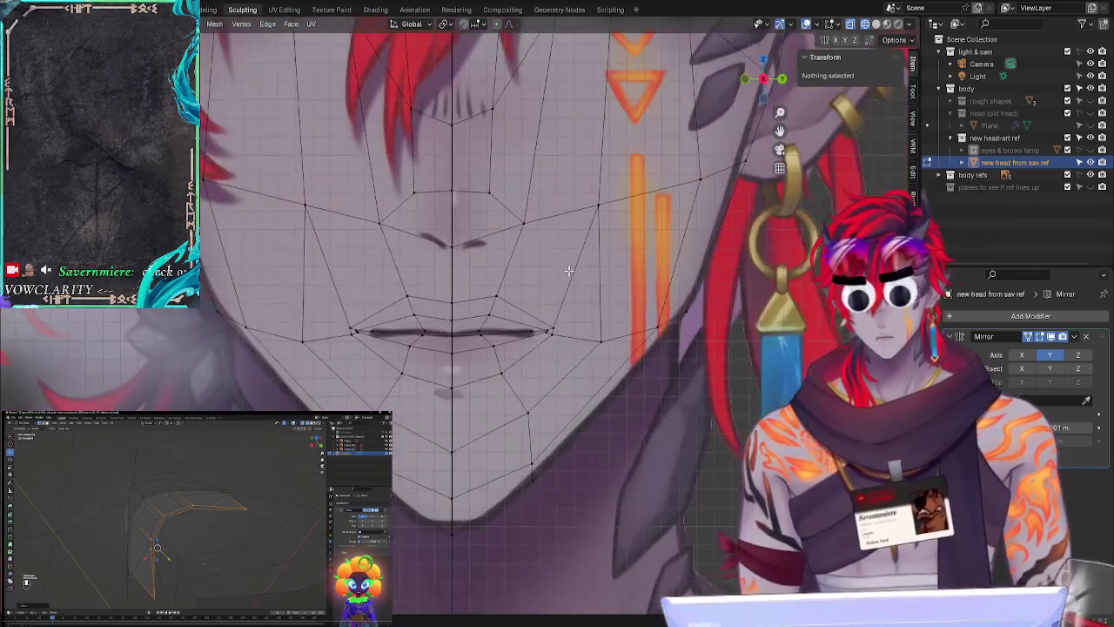
pyautogui.scroll(7, 565, 226)
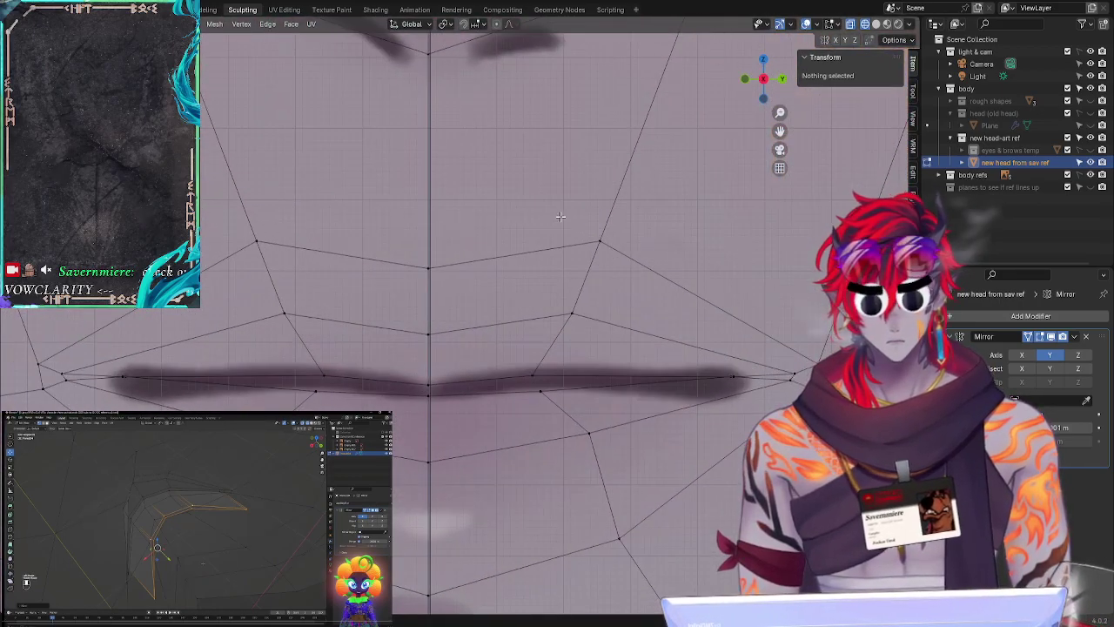
pyautogui.scroll(2, 557, 214)
pyautogui.scroll(-2, 557, 214)
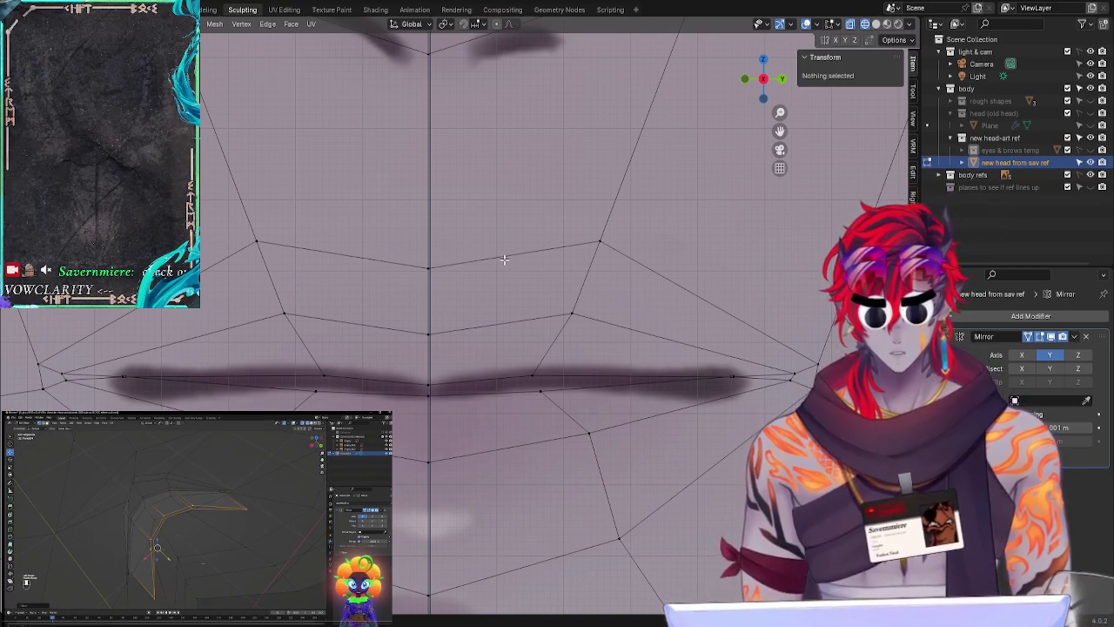
# Step: Select a vertex on the mesh's mouth line to fit it to the reference lip line
pyautogui.click(534, 376)
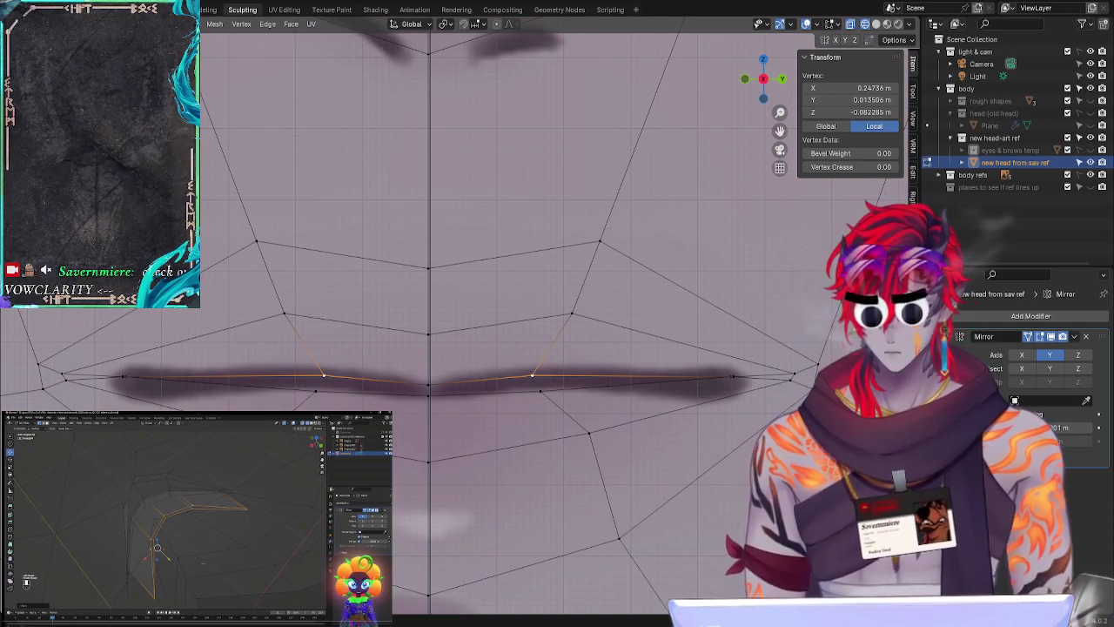
# Step: Deselect the mouth vertex and try picking a vertex above the mouth corner
pyautogui.click(224, 306)
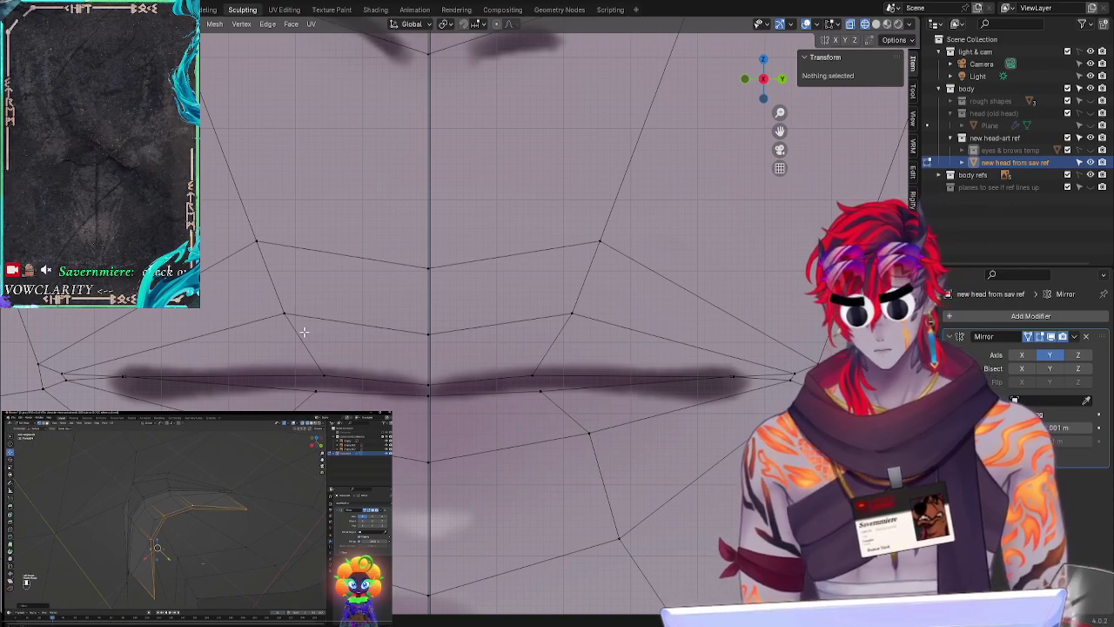
pyautogui.scroll(-3, 502, 238)
pyautogui.scroll(-2, 503, 261)
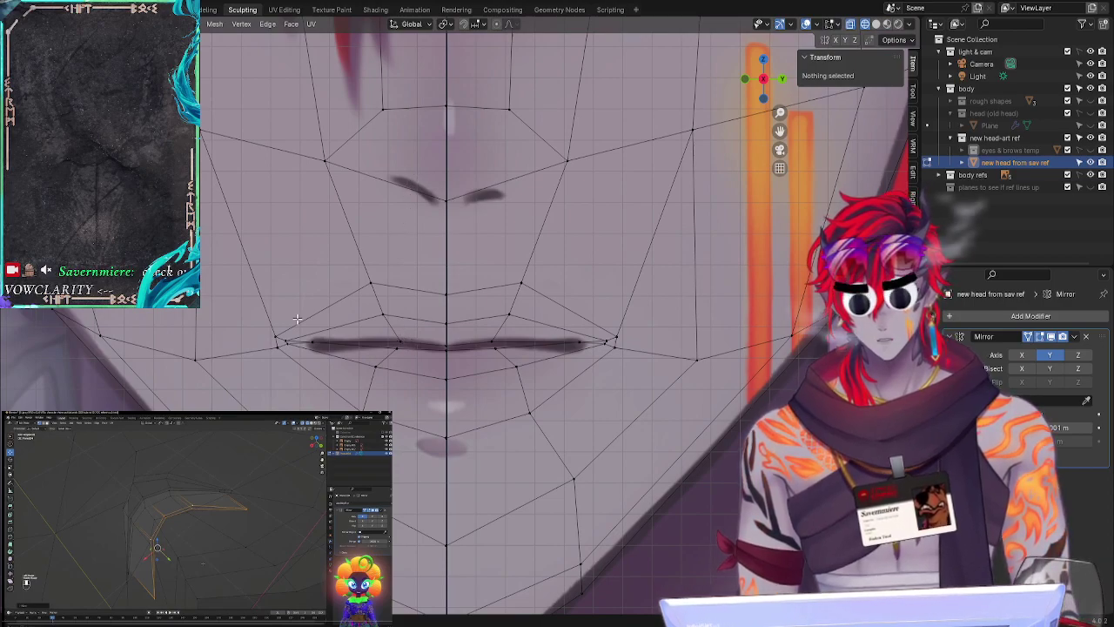
pyautogui.scroll(4, 453, 373)
pyautogui.scroll(-3, 409, 255)
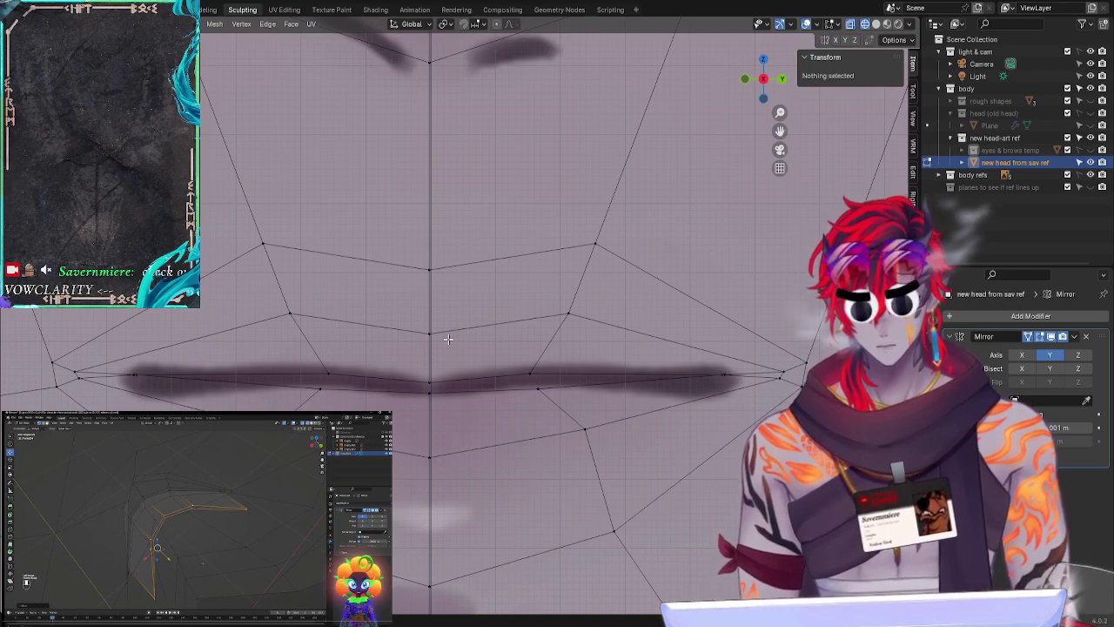
pyautogui.click(331, 306)
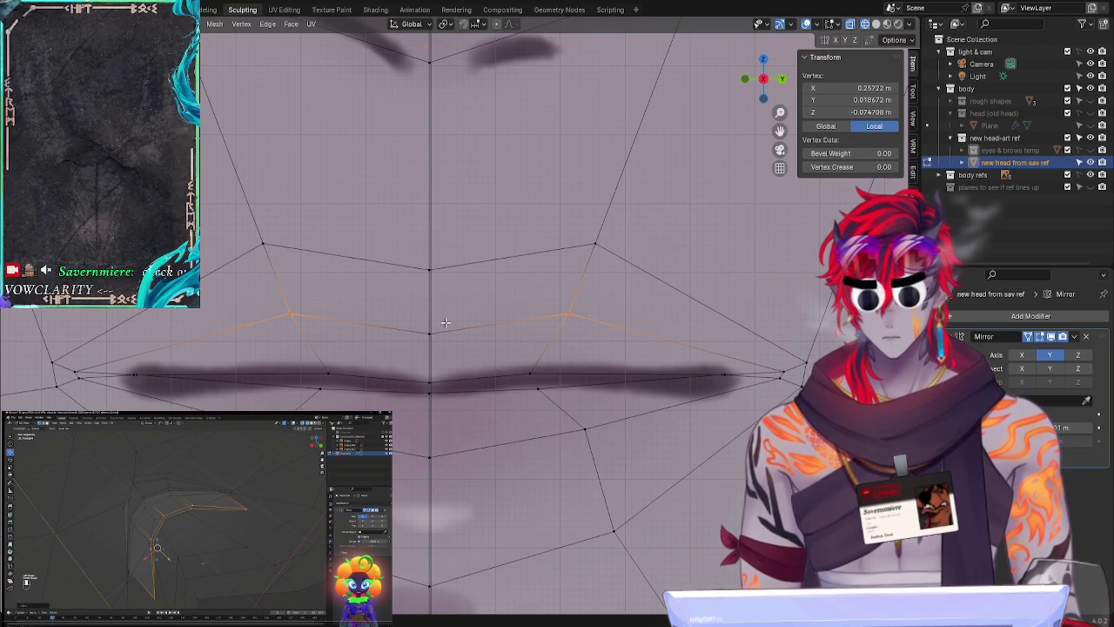
pyautogui.click(488, 301)
# Step: Select the vertex row above the upper lip and raise it to the reference lip line
pyautogui.moveTo(336, 274)
pyautogui.mouseDown()
pyautogui.moveTo(258, 300)
pyautogui.moveTo(495, 375)
pyautogui.moveTo(570, 339)
pyautogui.mouseUp()
pyautogui.click(605, 298)
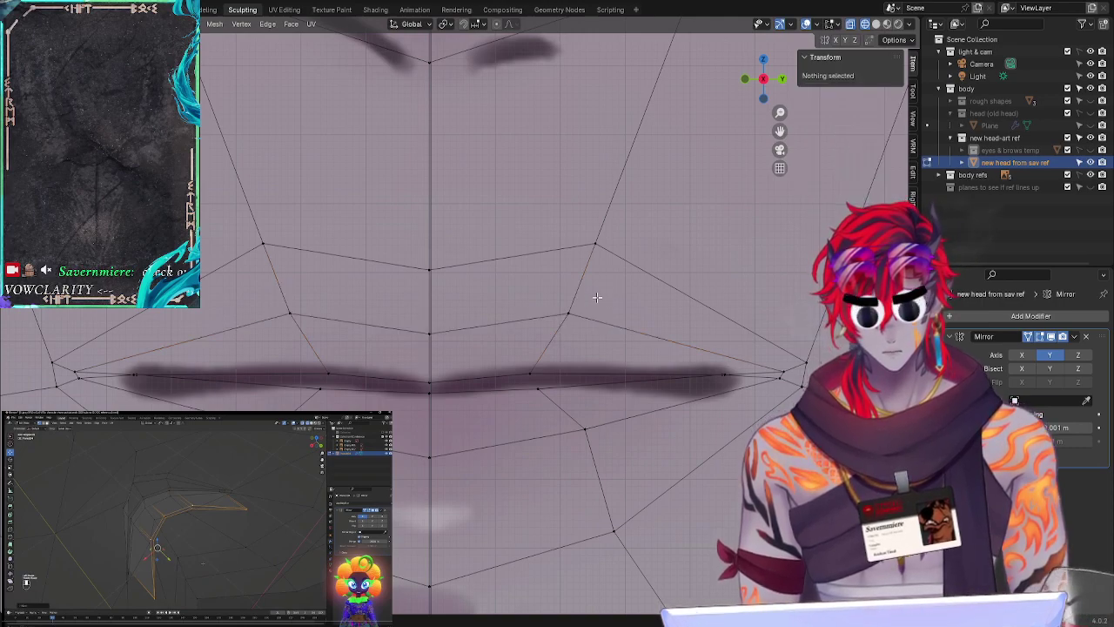
pyautogui.moveTo(597, 298)
pyautogui.mouseDown()
pyautogui.moveTo(448, 256)
pyautogui.moveTo(304, 266)
pyautogui.moveTo(296, 289)
pyautogui.moveTo(534, 343)
pyautogui.moveTo(591, 304)
pyautogui.moveTo(529, 311)
pyautogui.mouseUp()
pyautogui.click(282, 289)
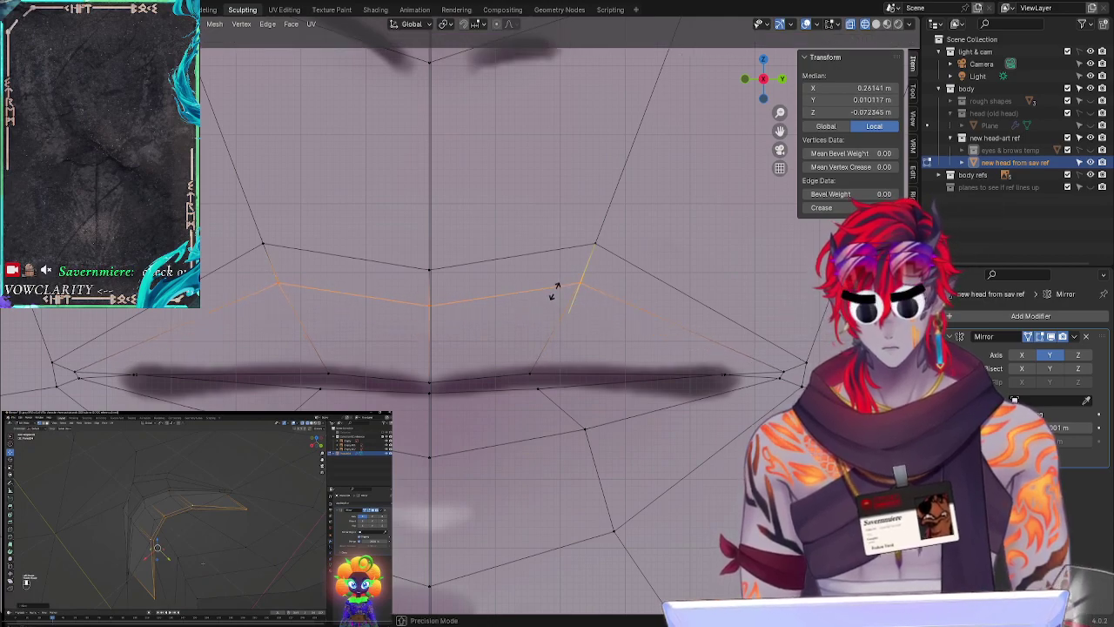
pyautogui.click(557, 290)
pyautogui.click(493, 334)
pyautogui.keyDown('shift'); pyautogui.moveTo(599, 176); pyautogui.dragTo(587, 231, button='middle'); pyautogui.keyUp('shift')
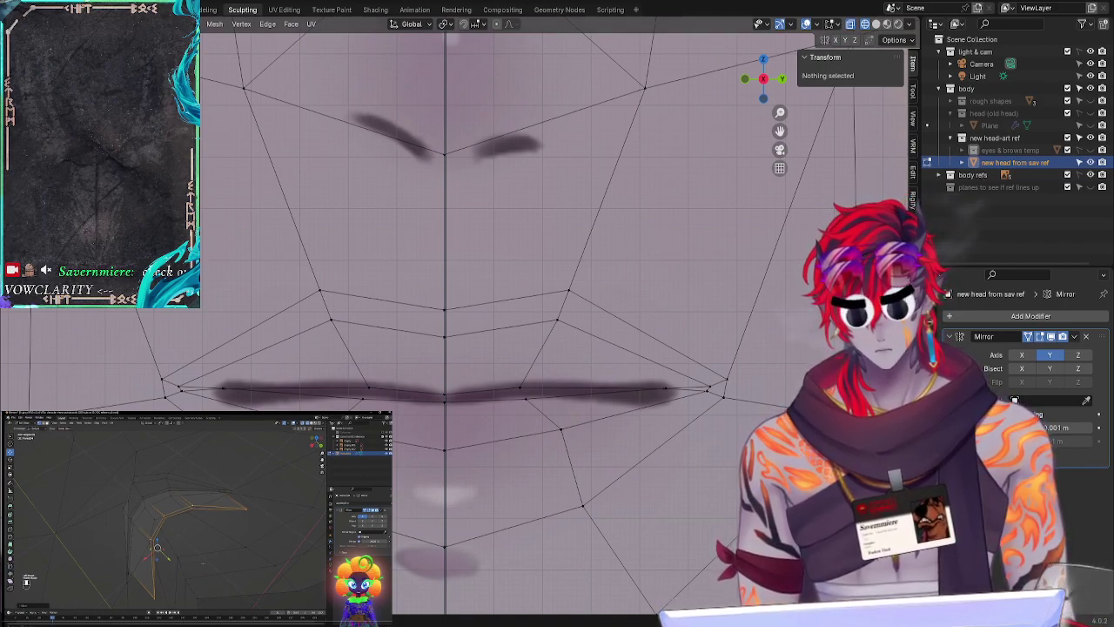
# Step: Move the two vertices above the mouth corner onto the reference upper lip
pyautogui.click(339, 297)
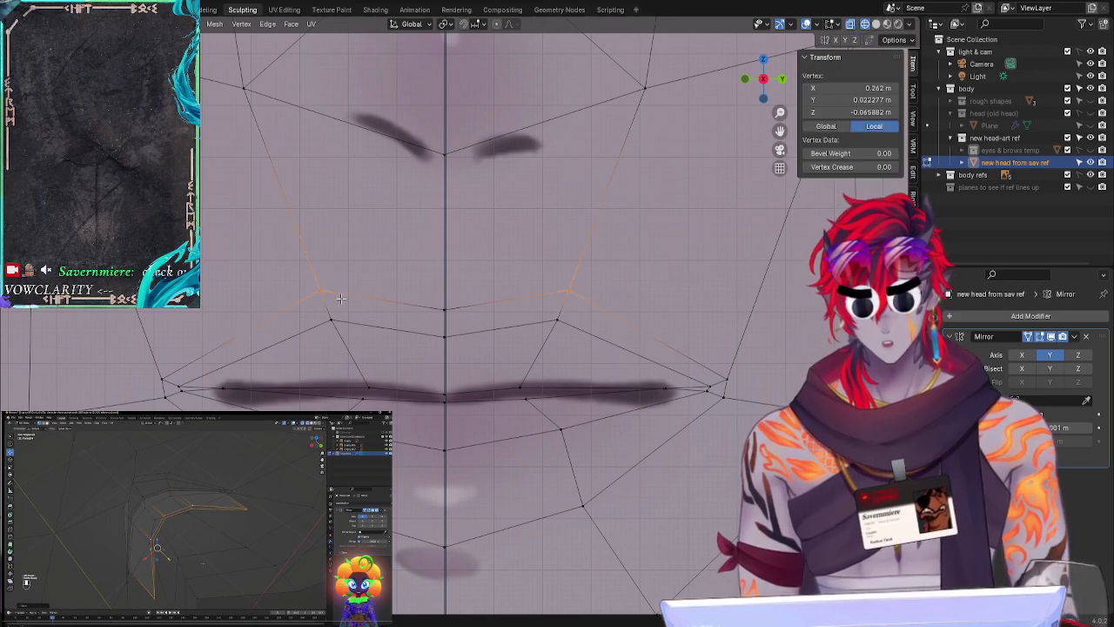
pyautogui.click(331, 320)
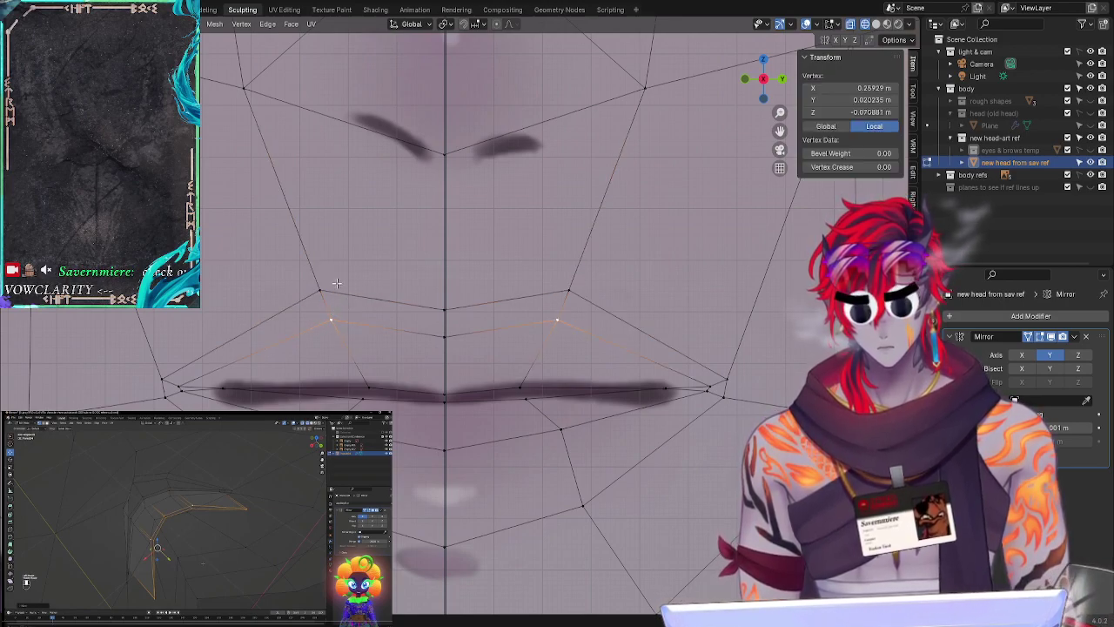
pyautogui.click(321, 288)
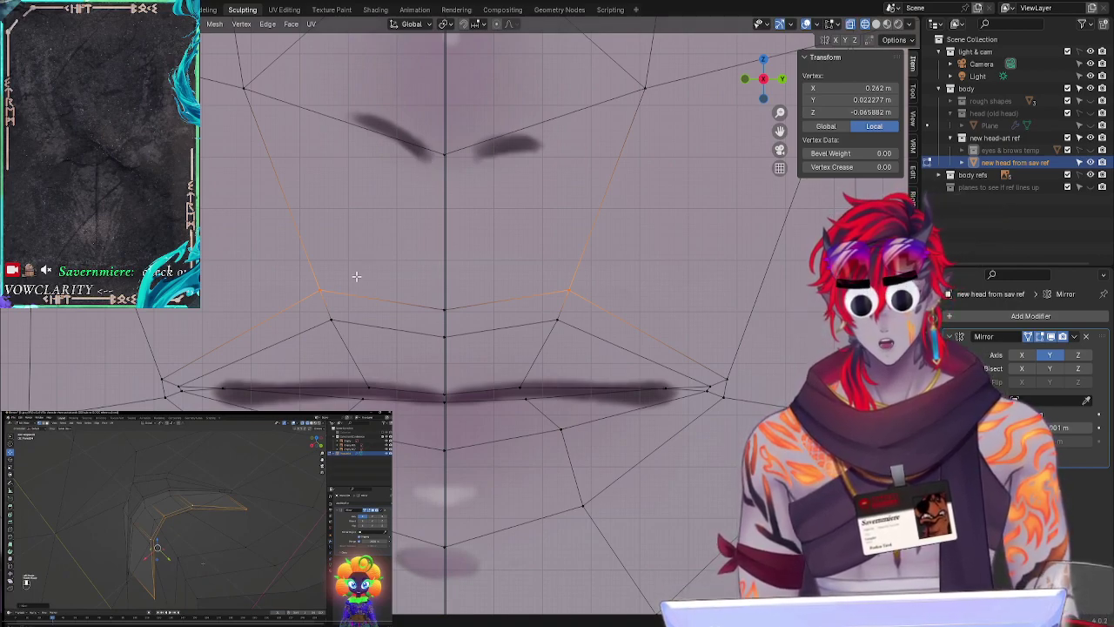
pyautogui.press('g')
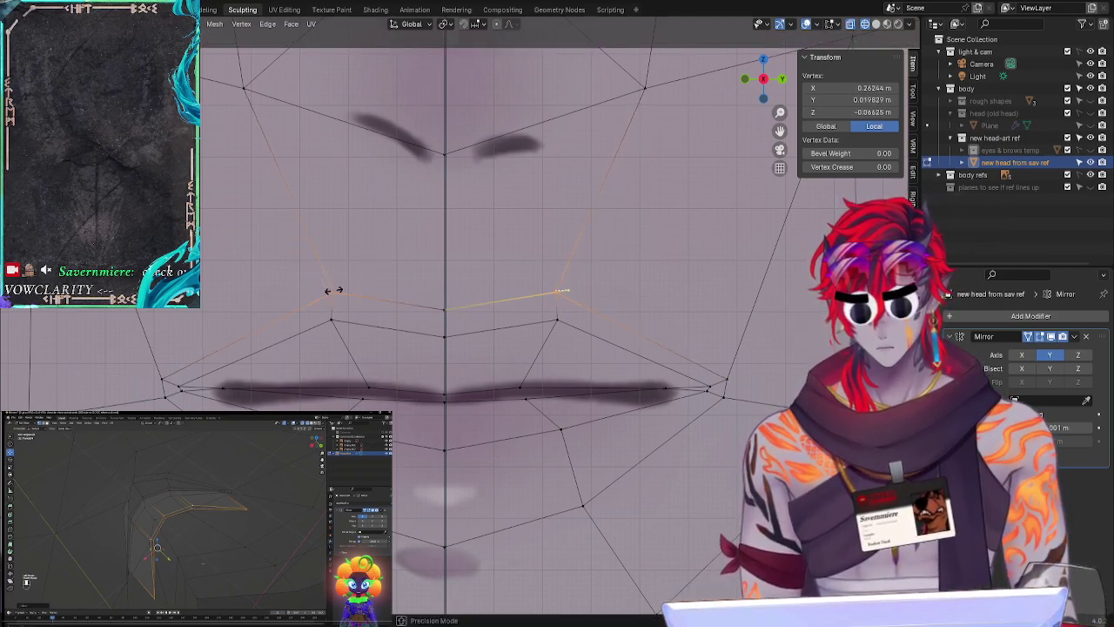
pyautogui.click(286, 287)
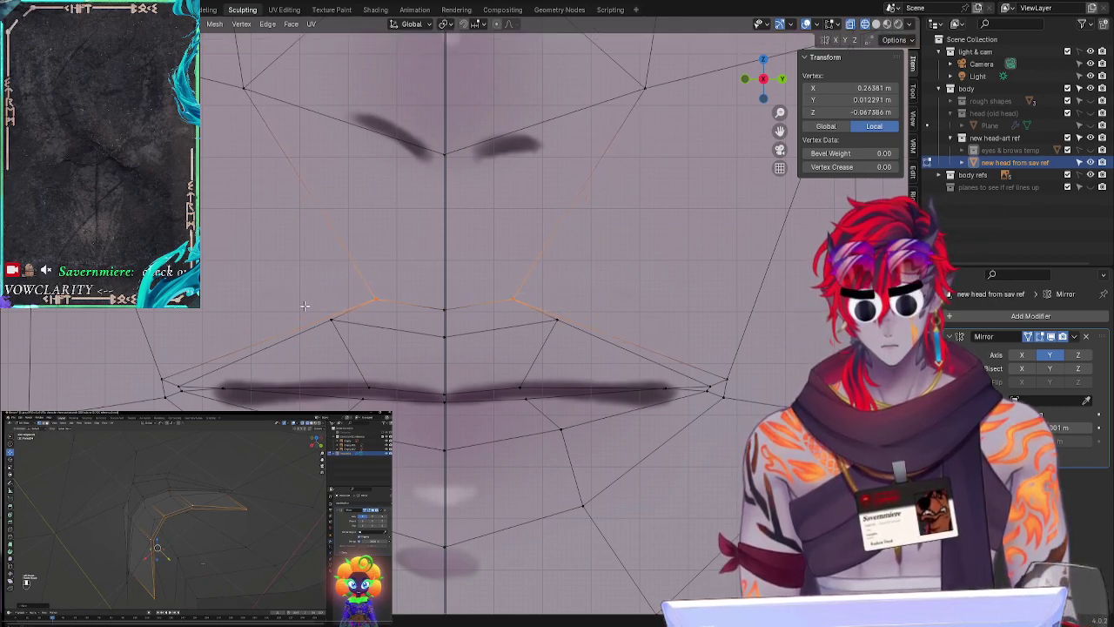
pyautogui.click(331, 316)
pyautogui.press('g')
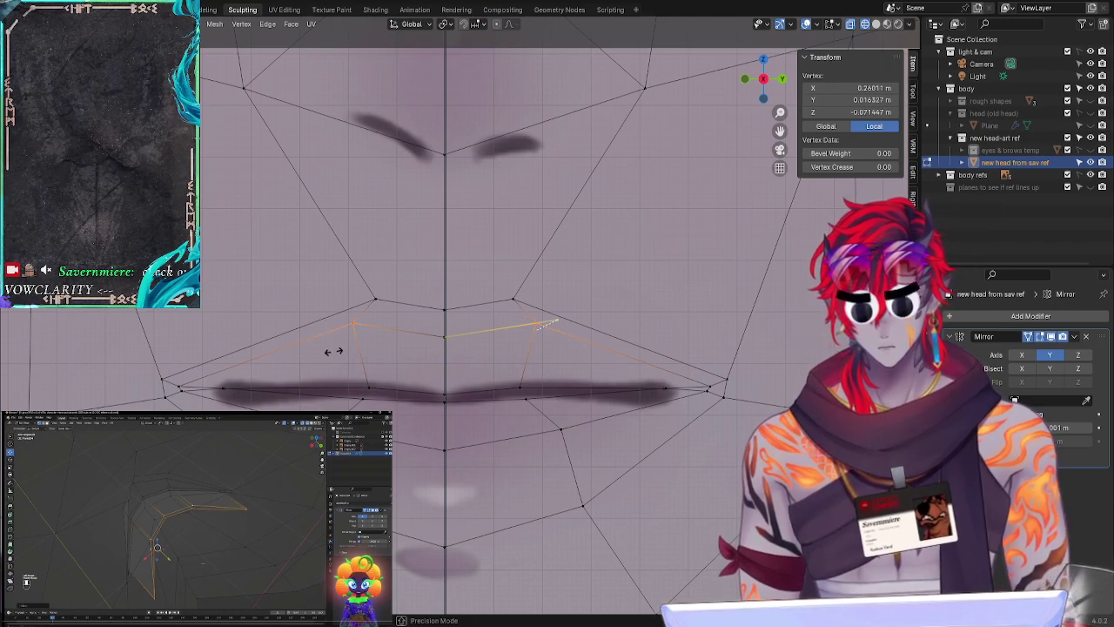
pyautogui.click(321, 346)
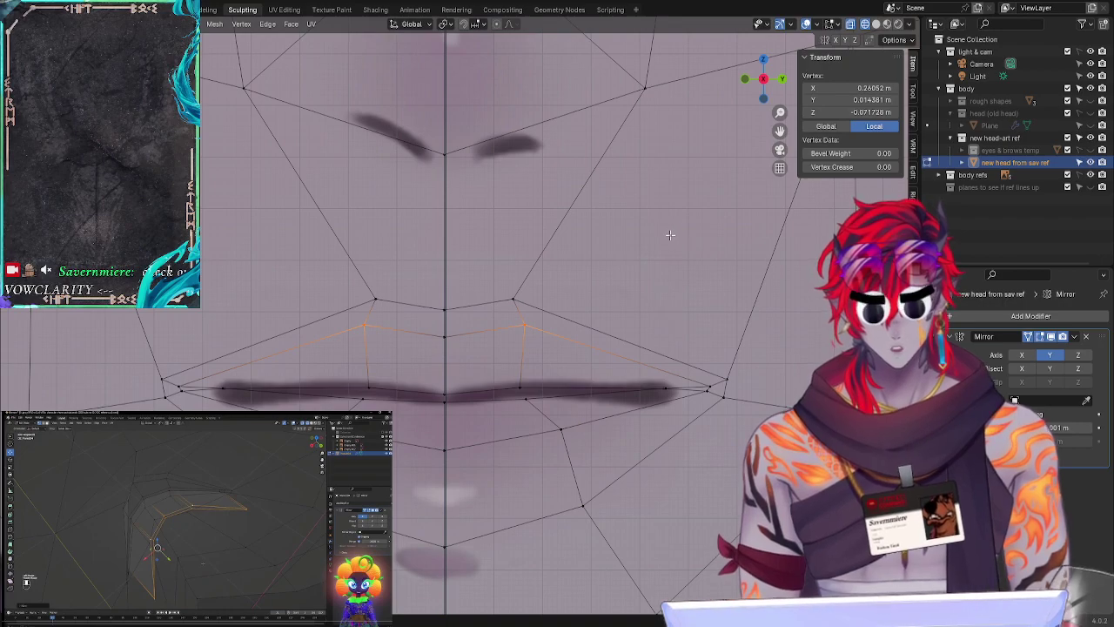
# Step: Reposition the centre vertex under the nose, the cheek vertex and the nostril-side vertex
pyautogui.scroll(-4, 669, 235)
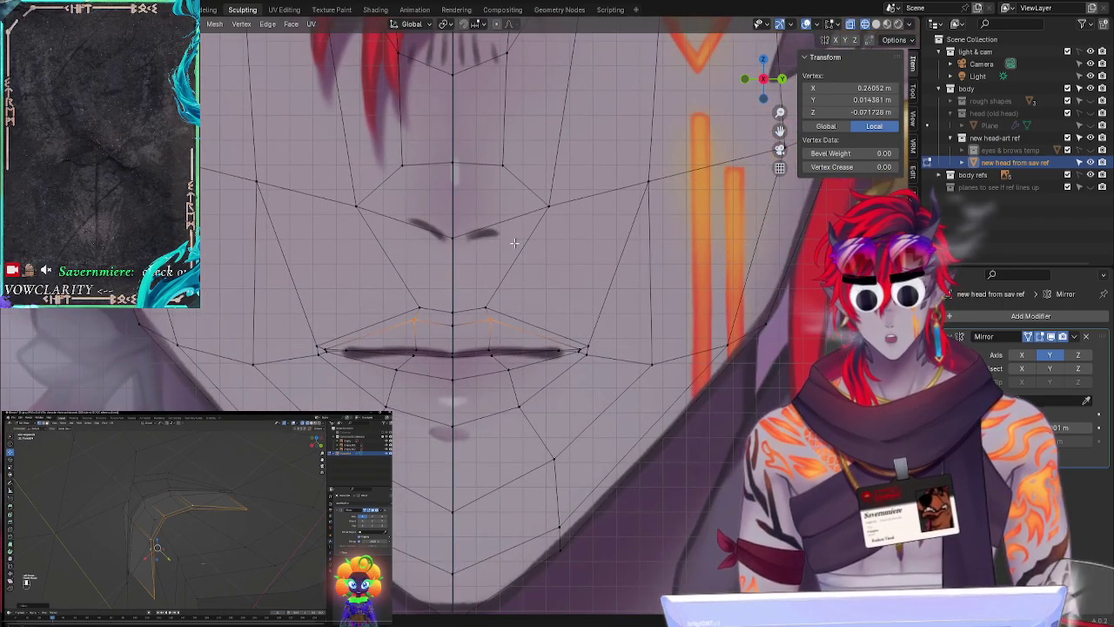
pyautogui.keyDown('shift'); pyautogui.moveTo(555, 230); pyautogui.dragTo(570, 295, button='middle'); pyautogui.keyUp('shift')
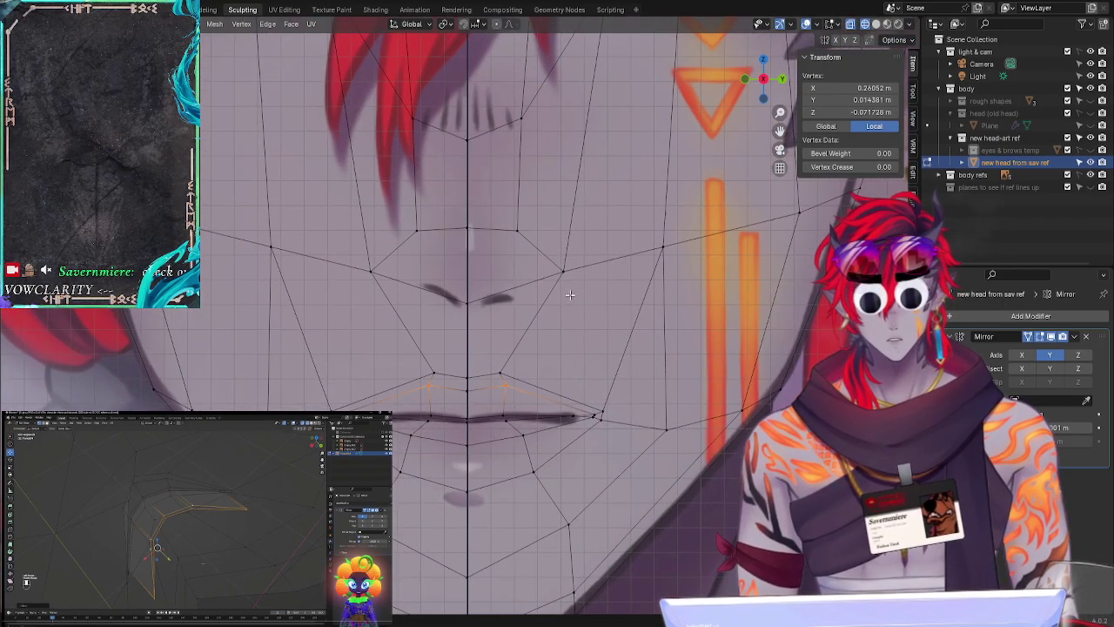
pyautogui.click(467, 300)
pyautogui.press('g')
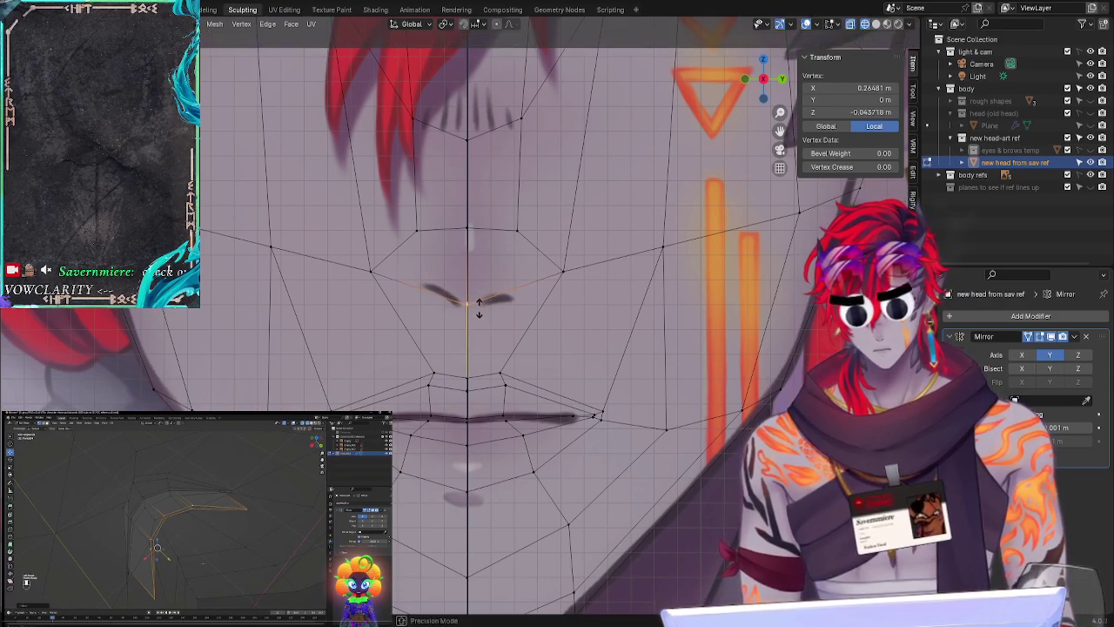
pyautogui.click(480, 312)
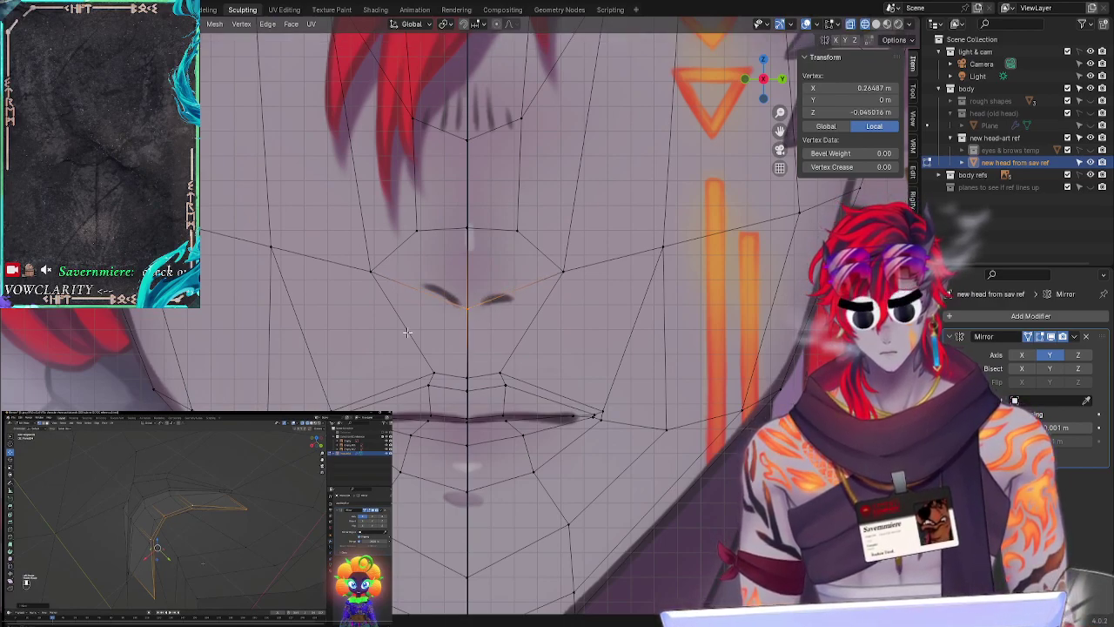
pyautogui.click(371, 270)
pyautogui.press('g')
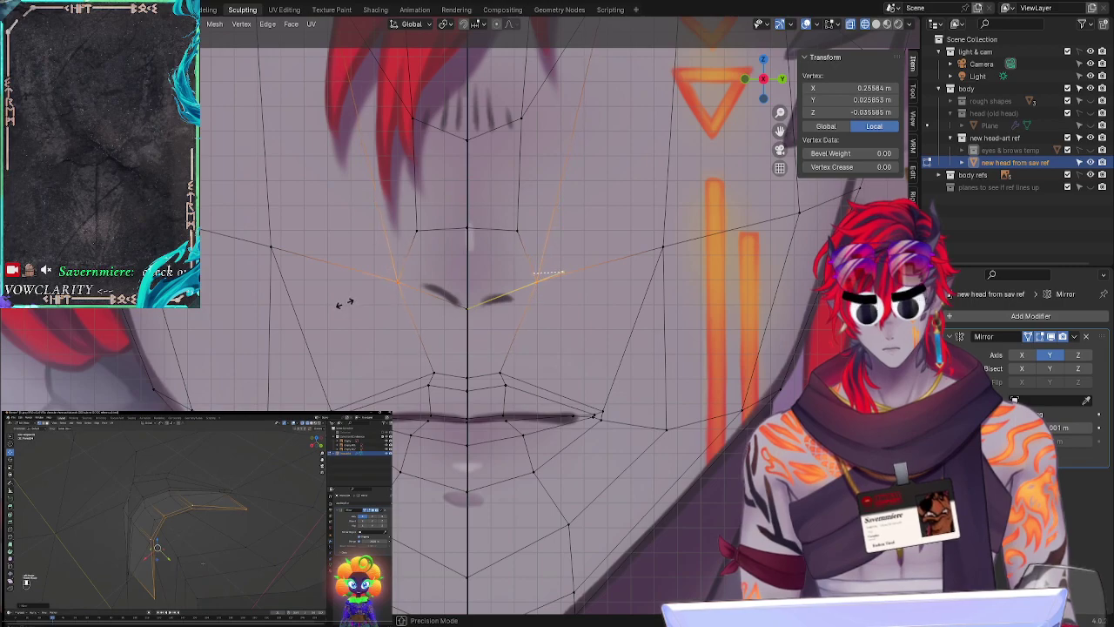
pyautogui.click(349, 301)
pyautogui.click(417, 230)
pyautogui.press('g')
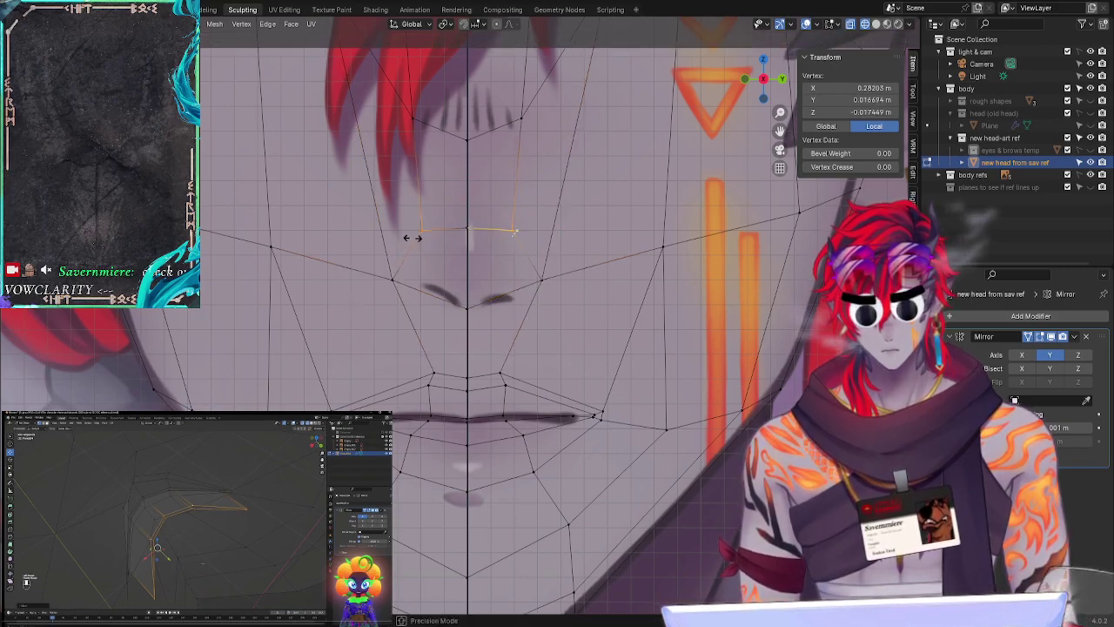
pyautogui.click(403, 235)
# Step: Fine-tune two nose-side vertices with precision moves to follow the drawn nose
pyautogui.click(386, 275)
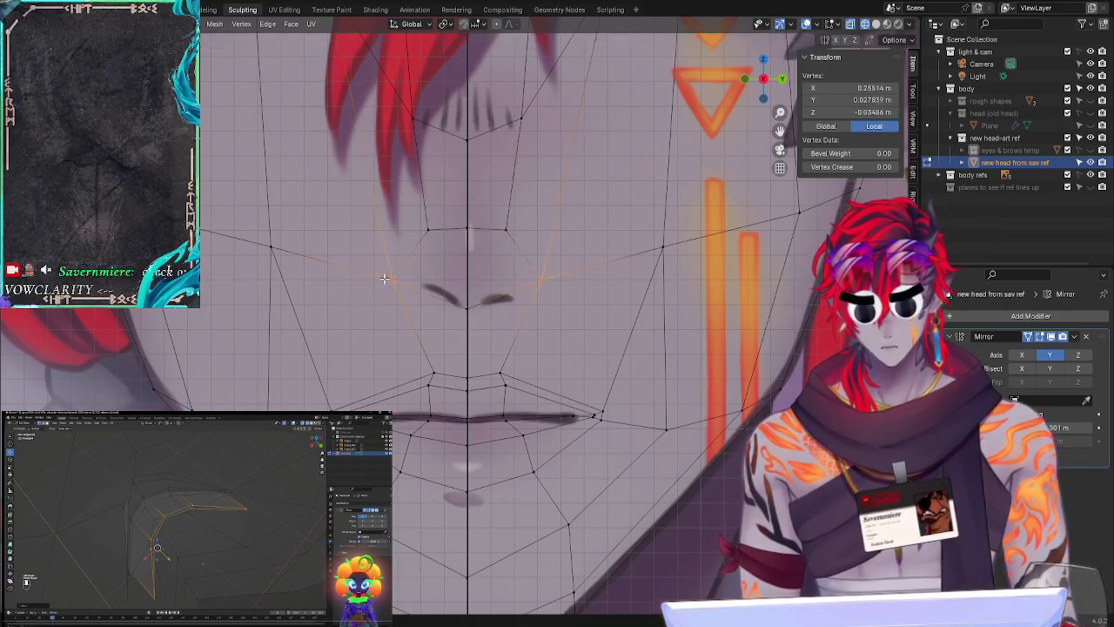
pyautogui.press('g')
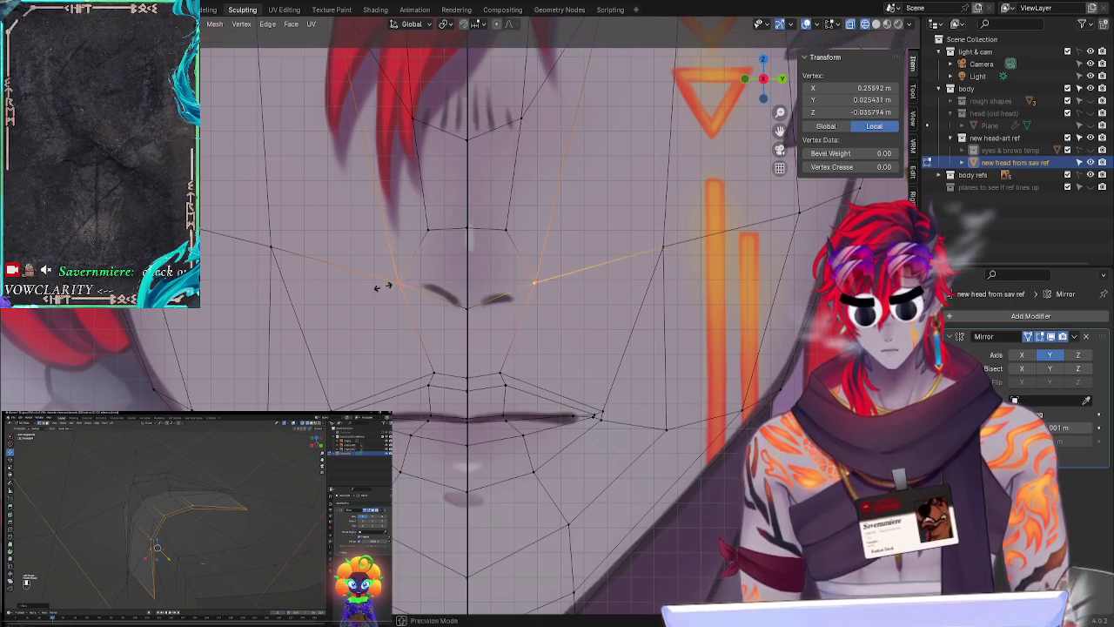
pyautogui.press('shift')
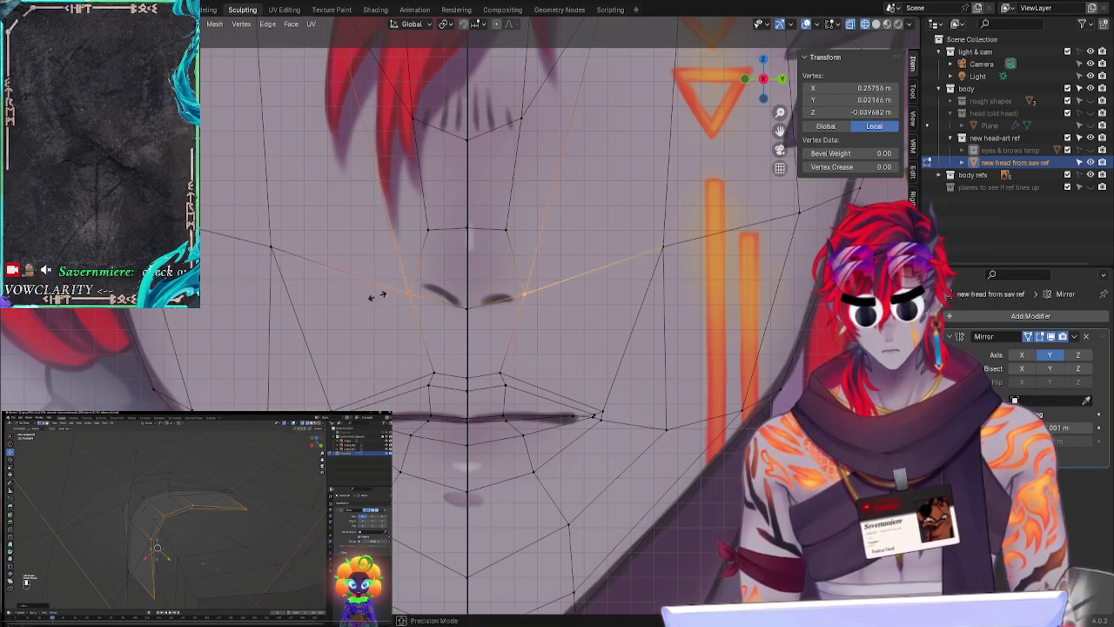
pyautogui.click(375, 293)
pyautogui.moveTo(490, 238); pyautogui.dragTo(501, 221)
pyautogui.press('g')
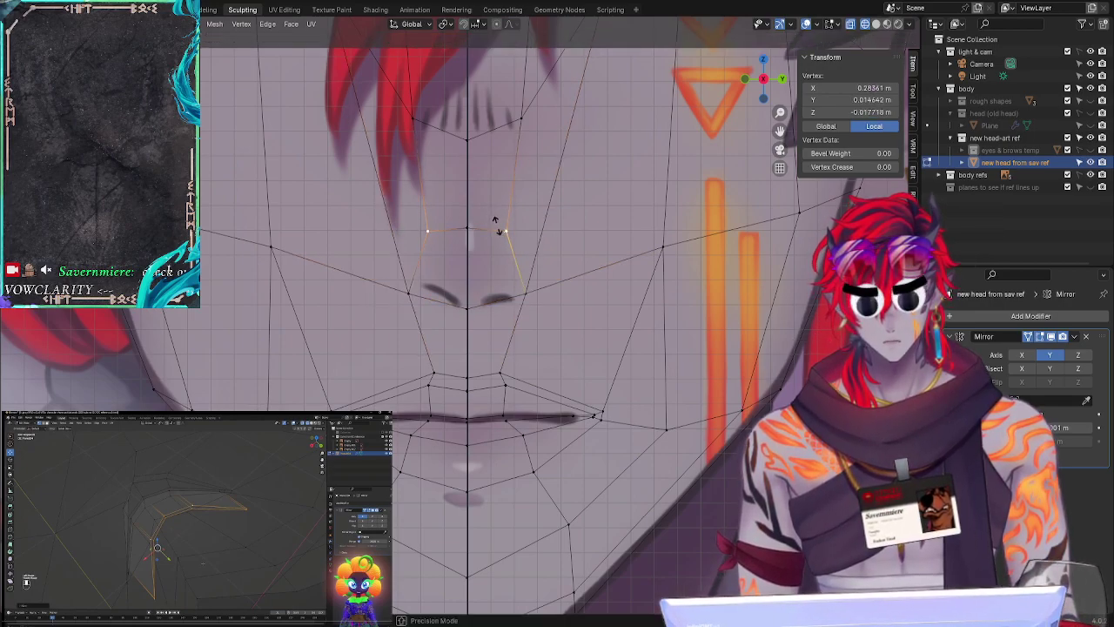
pyautogui.click(496, 224)
# Step: Move the nose-bridge vertex and slide the centre-line vertex between the brows along its edge
pyautogui.click(523, 115)
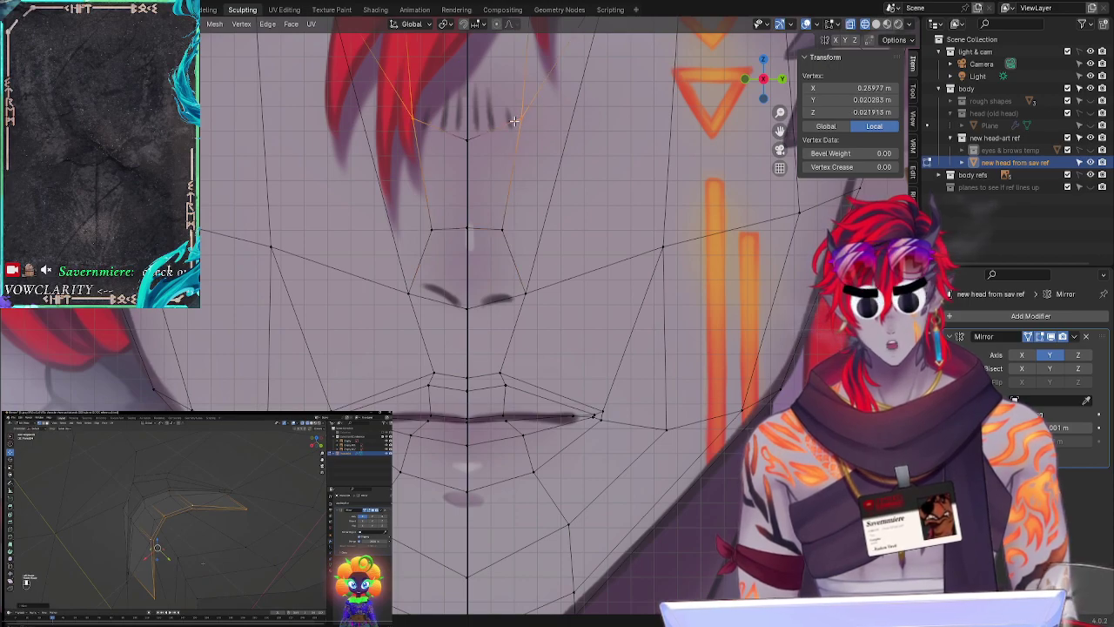
pyautogui.press('g')
pyautogui.click(503, 128)
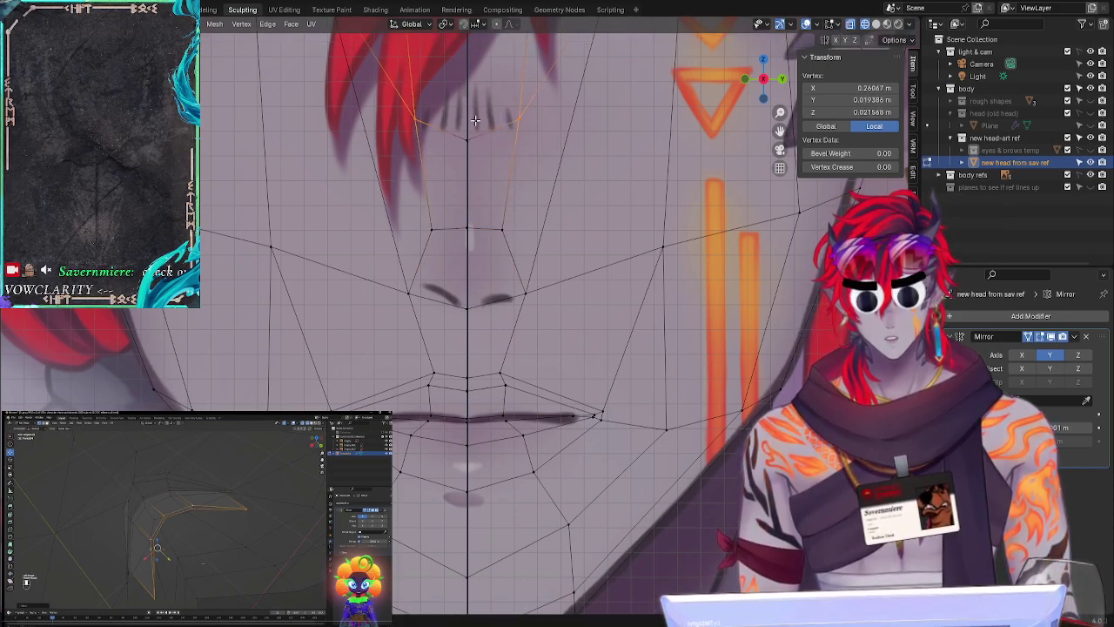
pyautogui.moveTo(476, 123); pyautogui.dragTo(474, 130)
pyautogui.press('g')
pyautogui.press('g')
pyautogui.press('g')
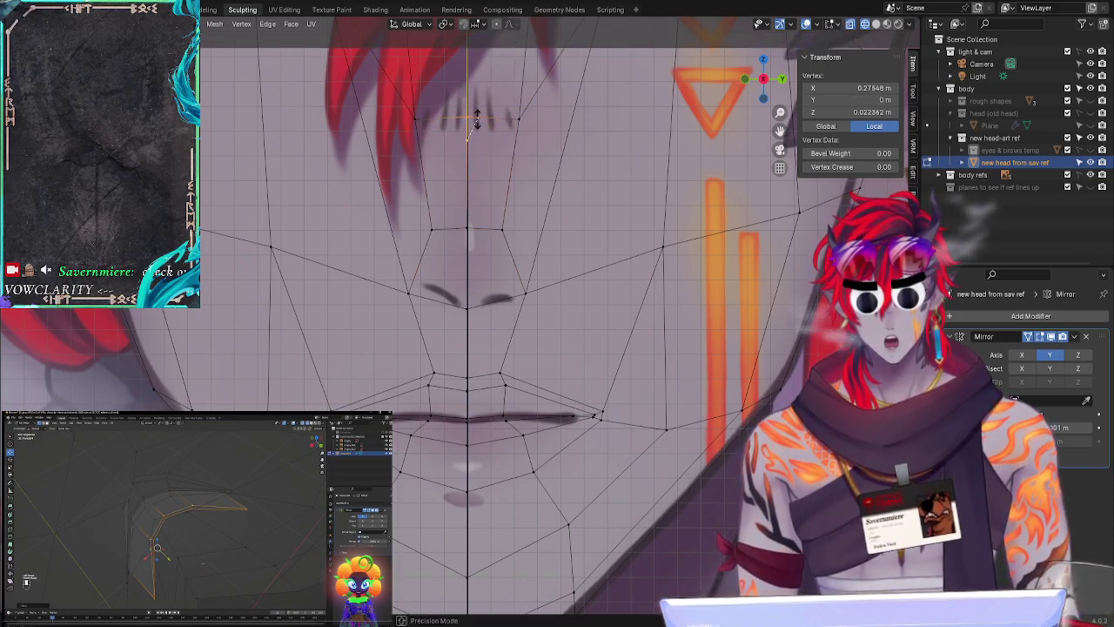
pyautogui.click(477, 120)
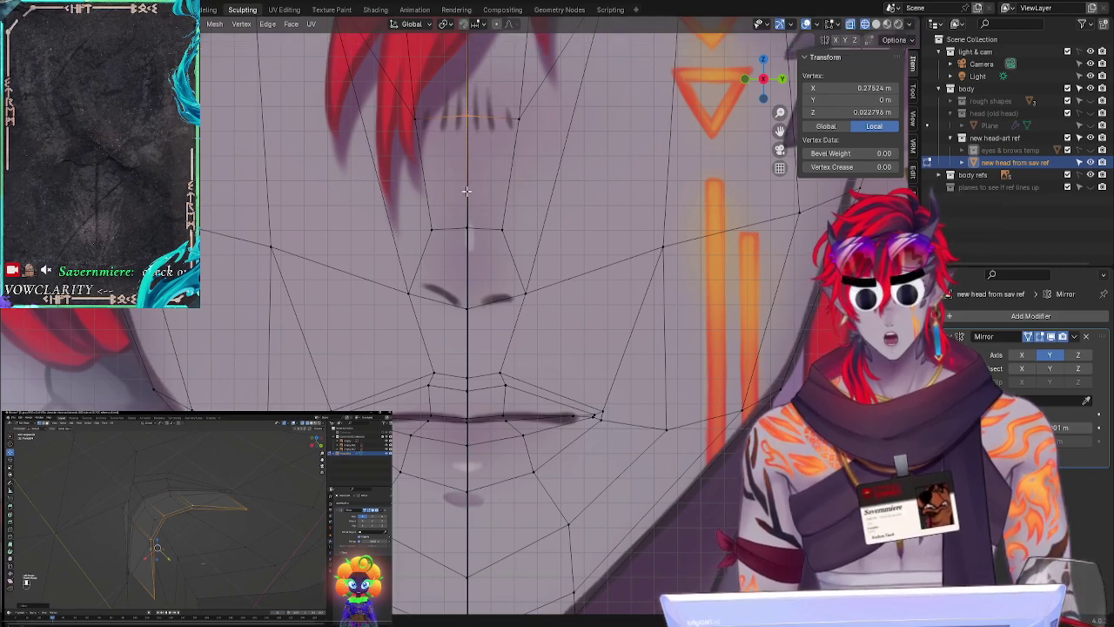
pyautogui.click(467, 229)
pyautogui.click(490, 210)
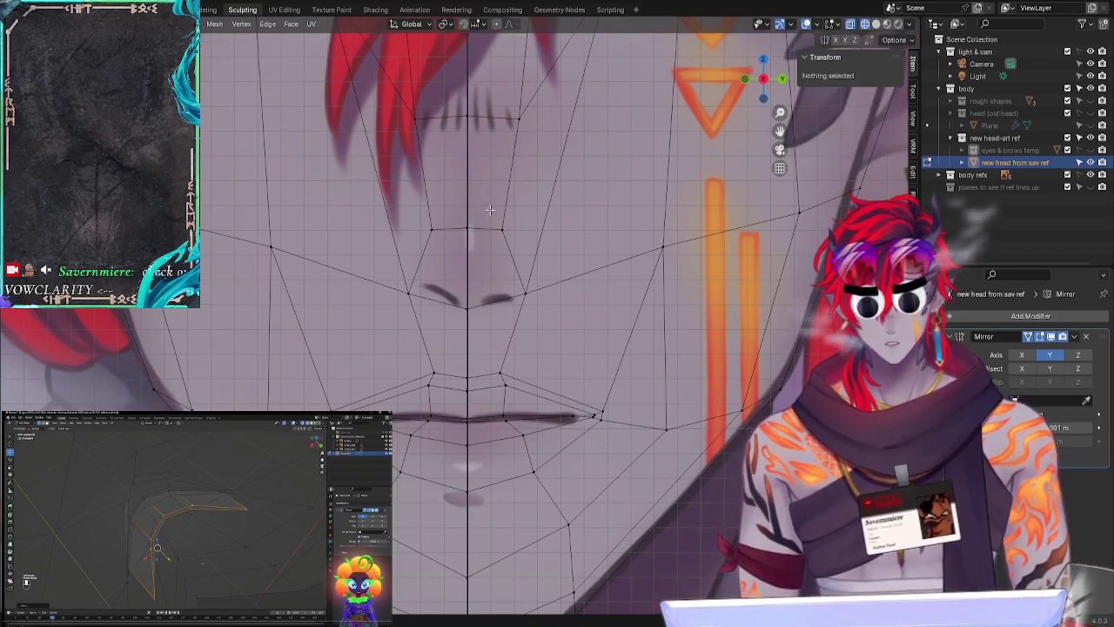
# Step: Return to front view and pan to centre the face wireframe
pyautogui.moveTo(603, 258)
pyautogui.mouseDown(button='middle')
pyautogui.moveTo(595, 254)
pyautogui.moveTo(614, 261)
pyautogui.mouseUp(button='middle')
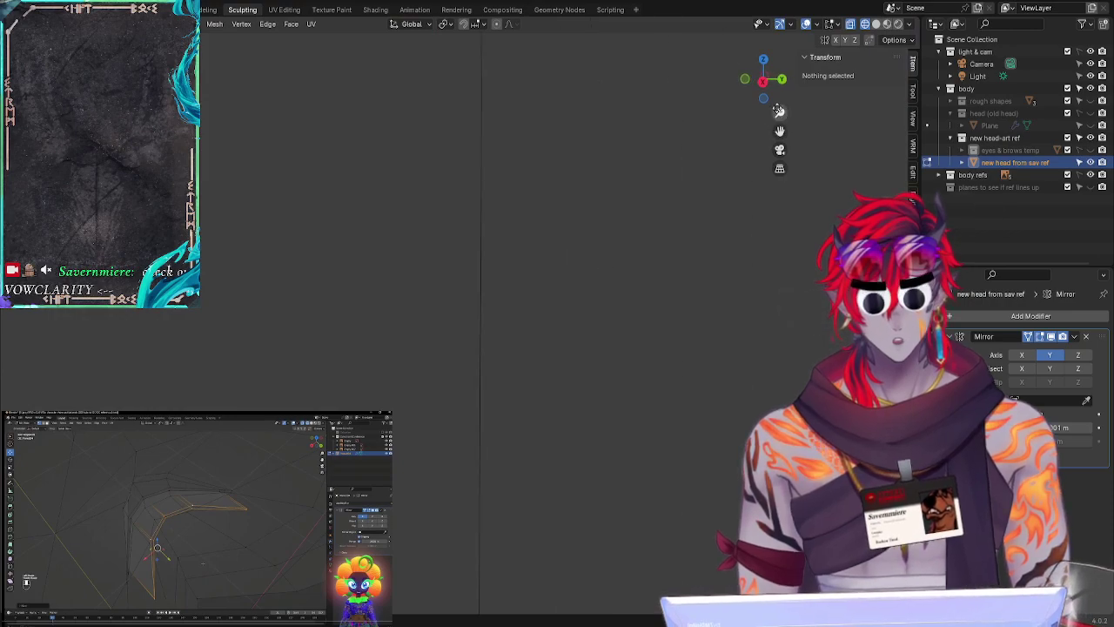
pyautogui.click(764, 80)
pyautogui.moveTo(497, 273); pyautogui.dragTo(525, 292, button='middle')
pyautogui.scroll(-5, 514, 405)
pyautogui.scroll(4, 540, 303)
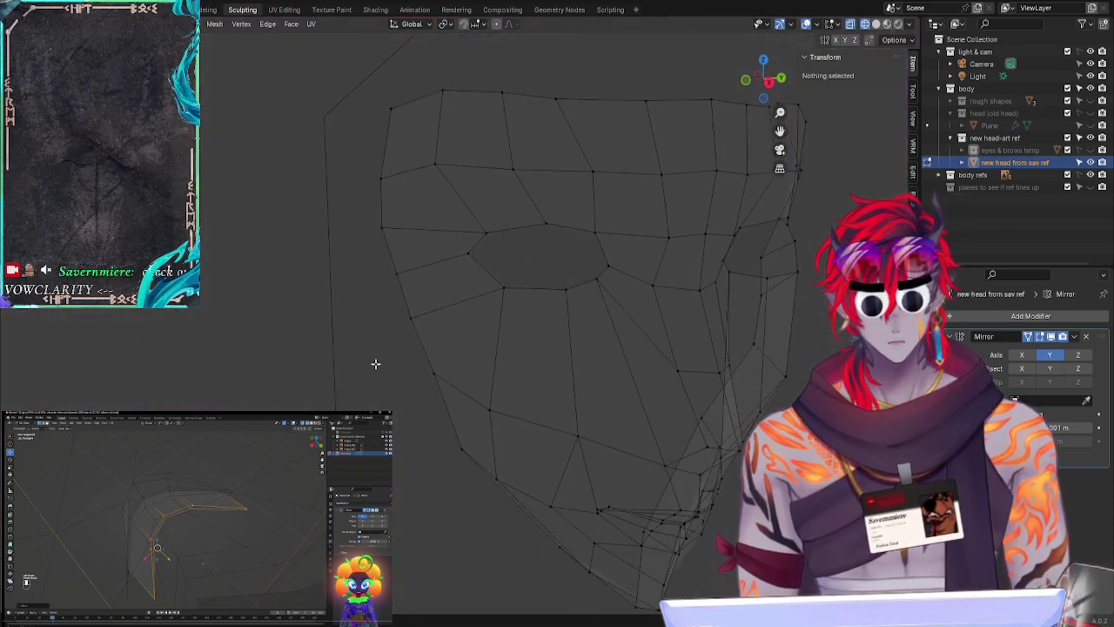
pyautogui.keyDown('shift'); pyautogui.moveTo(376, 364); pyautogui.dragTo(456, 267, button='middle'); pyautogui.keyUp('shift')
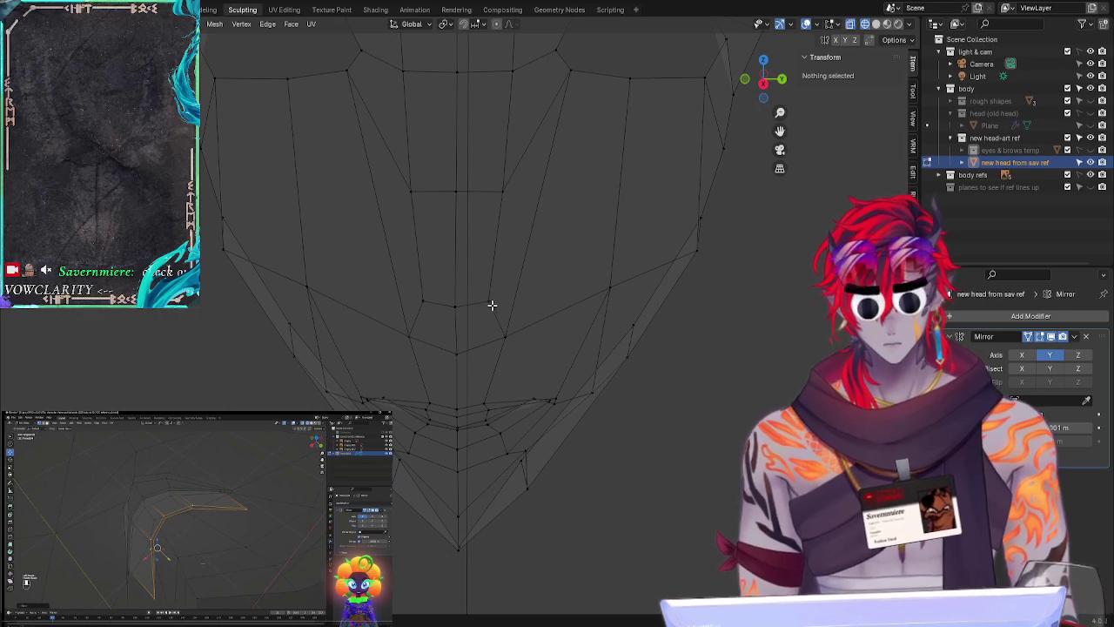
# Step: Snap to front orthographic view, zoom on the lower face and box-select the two nose-bridge vertices
pyautogui.moveTo(766, 85); pyautogui.dragTo(777, 85)
pyautogui.click(766, 85)
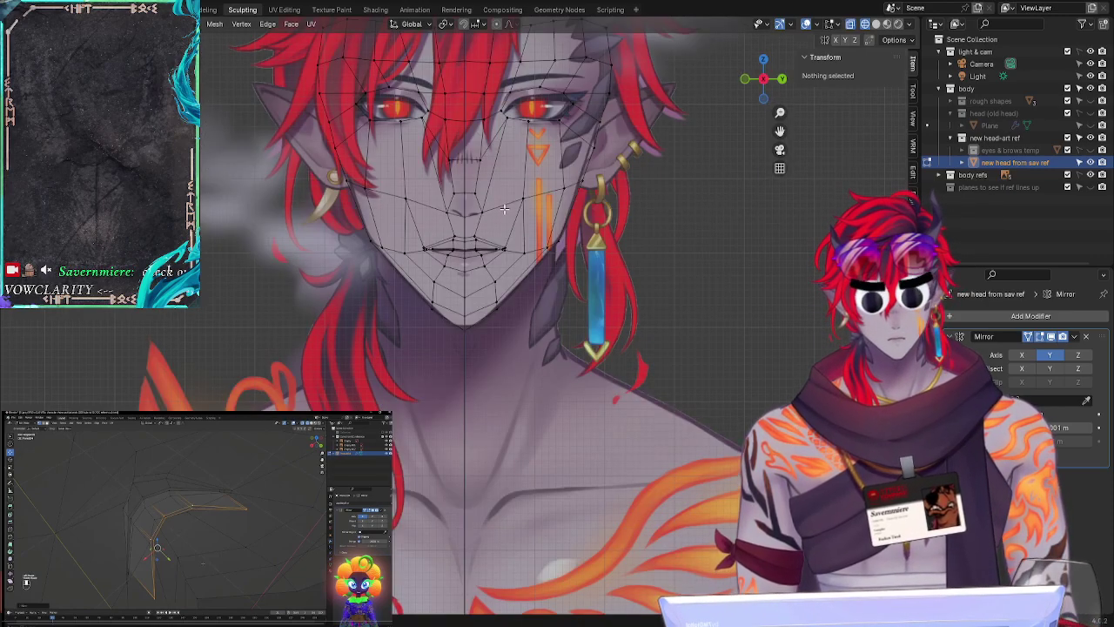
pyautogui.keyDown('ctrl'); pyautogui.moveTo(550, 305); pyautogui.dragTo(550, 241, button='middle'); pyautogui.keyUp('ctrl')
pyautogui.keyDown('shift'); pyautogui.moveTo(572, 147); pyautogui.dragTo(552, 266, button='middle'); pyautogui.keyUp('shift')
pyautogui.scroll(5, 586, 217)
pyautogui.scroll(-2, 586, 213)
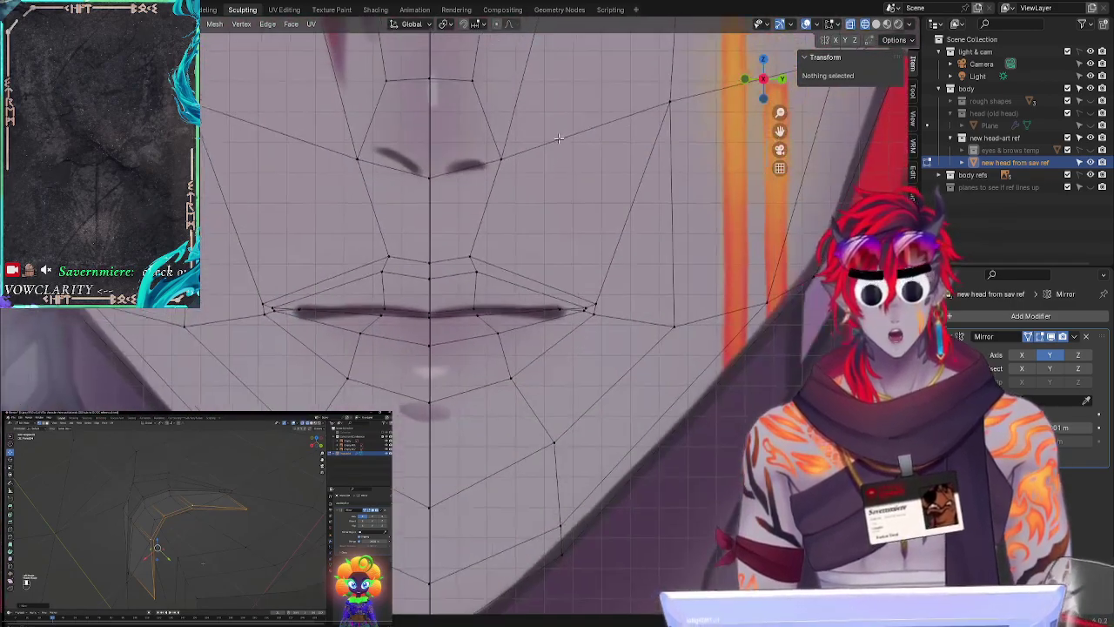
pyautogui.moveTo(424, 142); pyautogui.dragTo(543, 225)
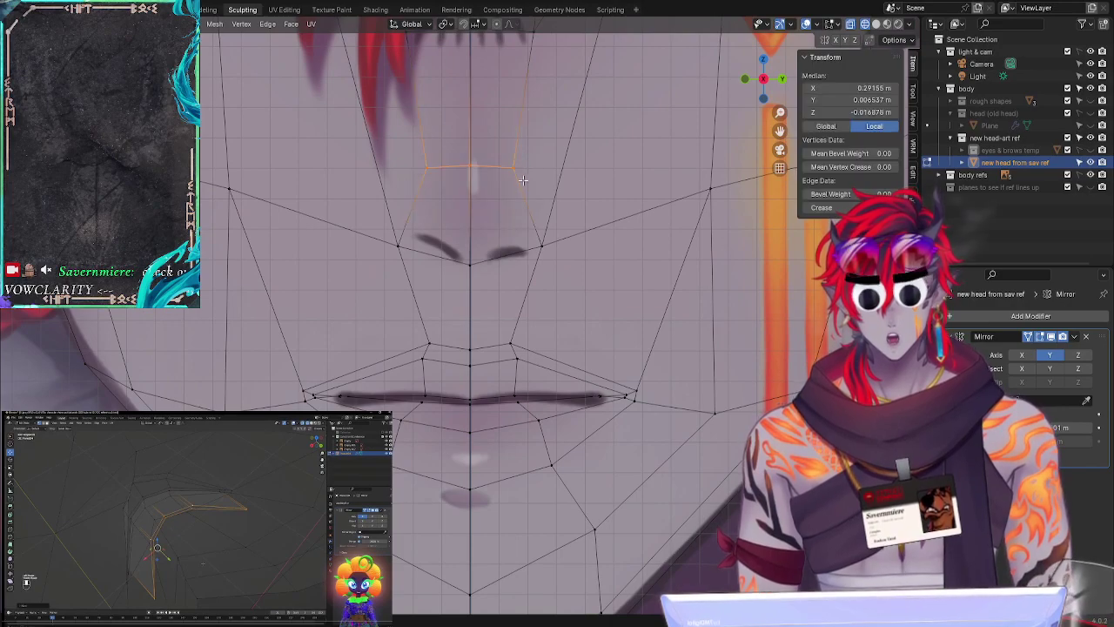
# Step: Pull the nose-bridge vertices down and reposition the centre nose vertex
pyautogui.press('g')
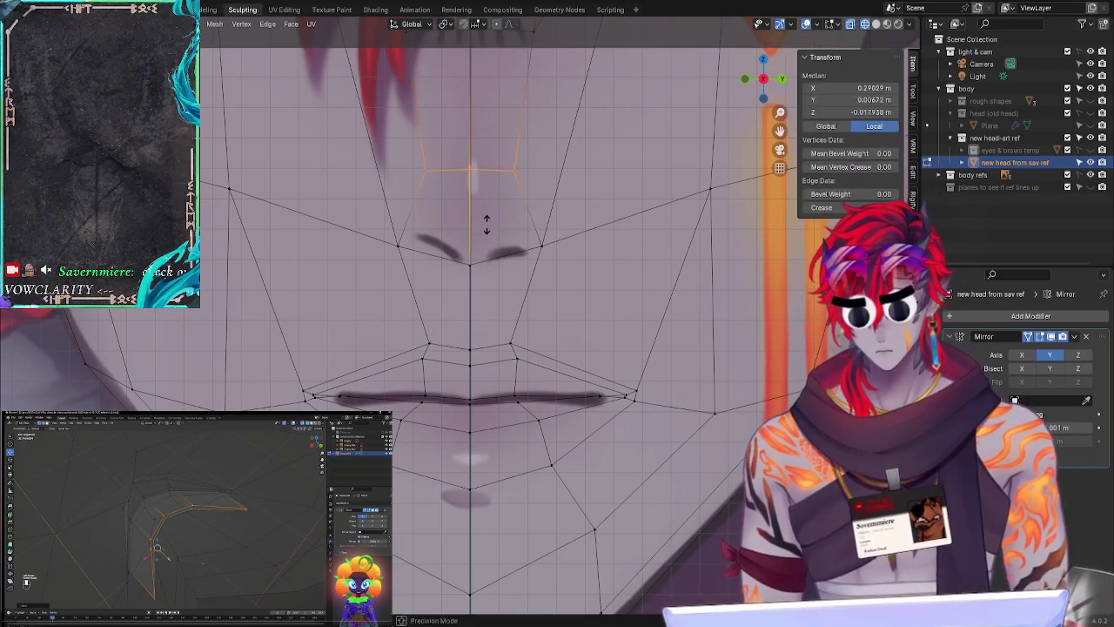
pyautogui.click(475, 288)
pyautogui.click(411, 222)
pyautogui.press('g')
pyautogui.press('g')
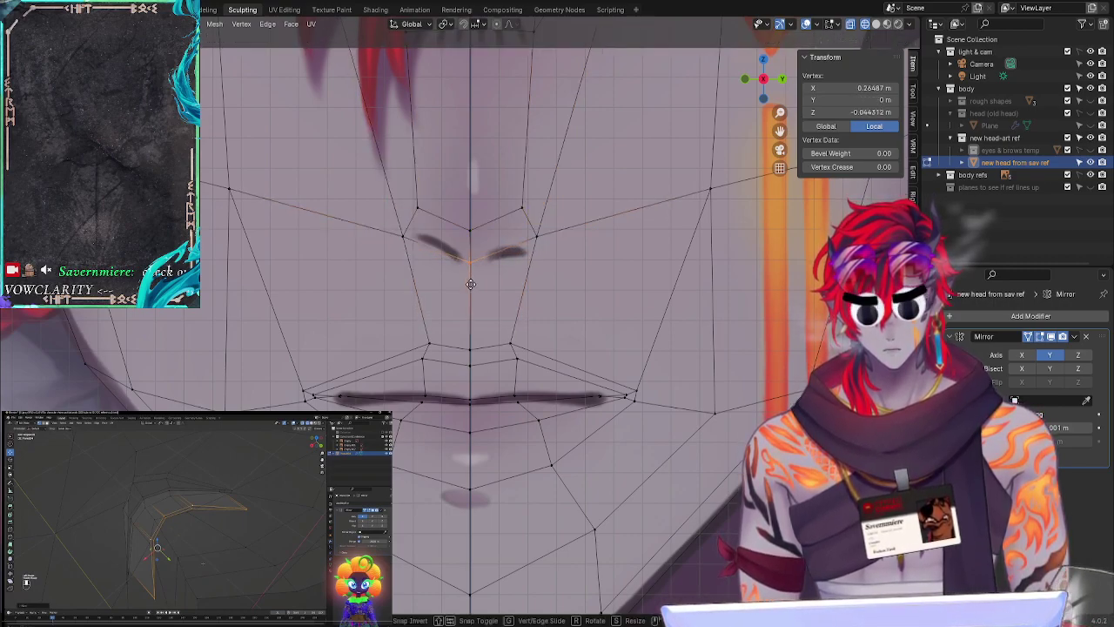
pyautogui.click(472, 299)
# Step: Slide the nostril-side vertex along its edge and nudge the centre nose vertex upward
pyautogui.click(400, 239)
pyautogui.hotkey('shift', 'v')
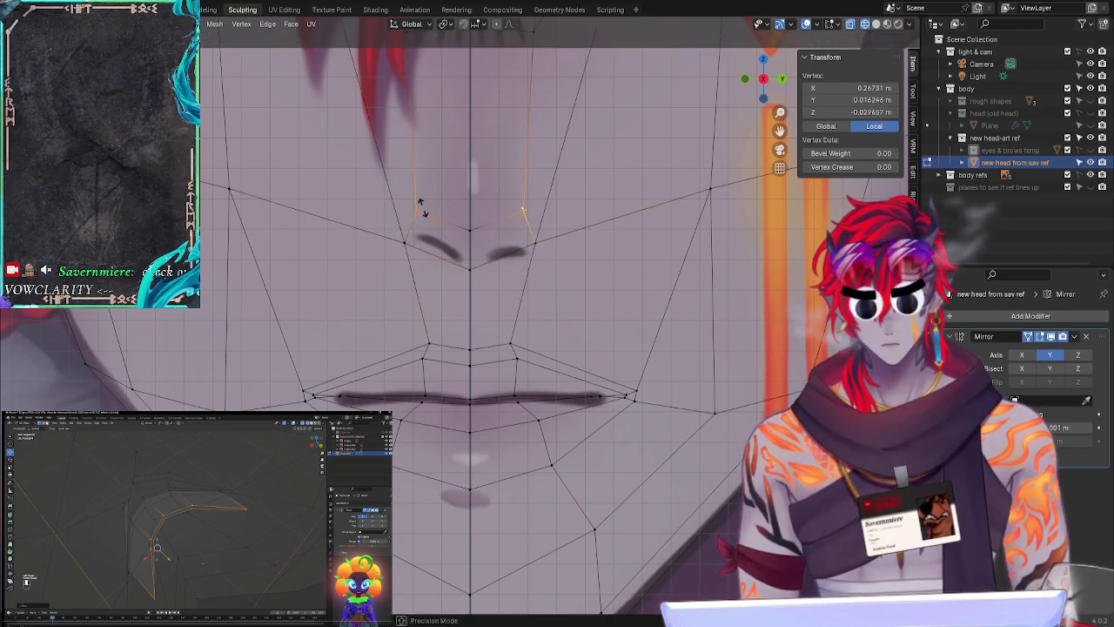
pyautogui.click(422, 206)
pyautogui.click(470, 232)
pyautogui.press('g')
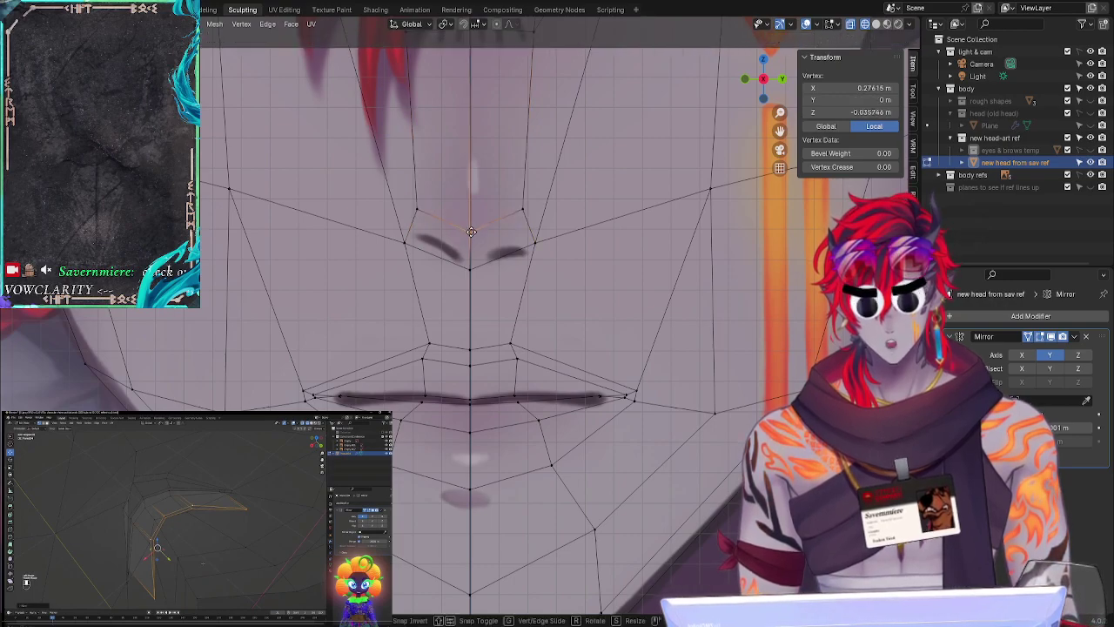
pyautogui.press('g')
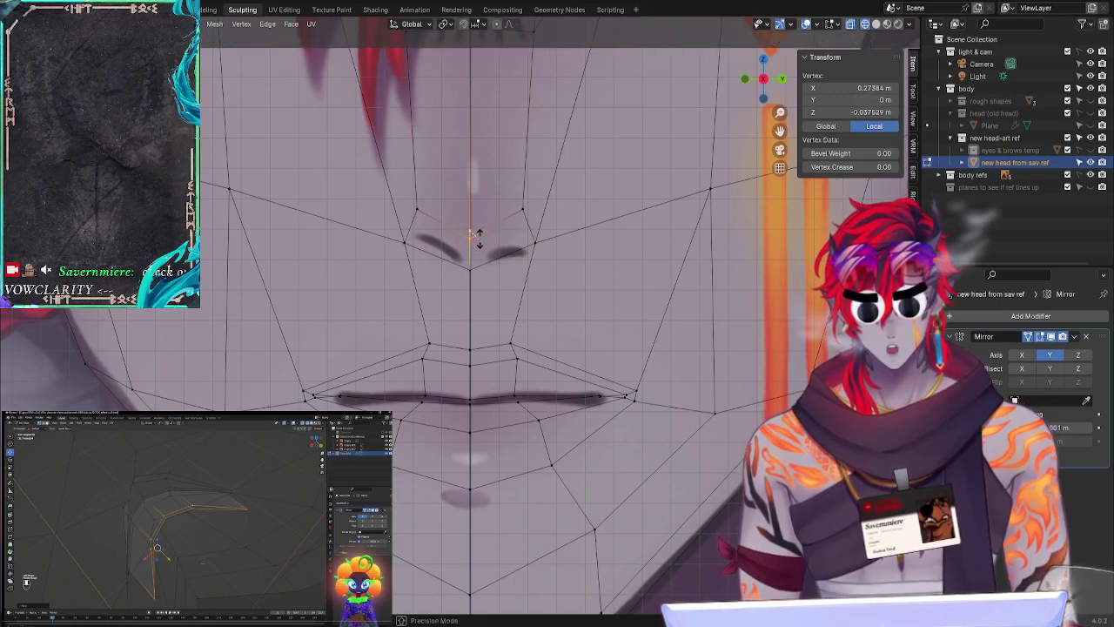
pyautogui.click(483, 229)
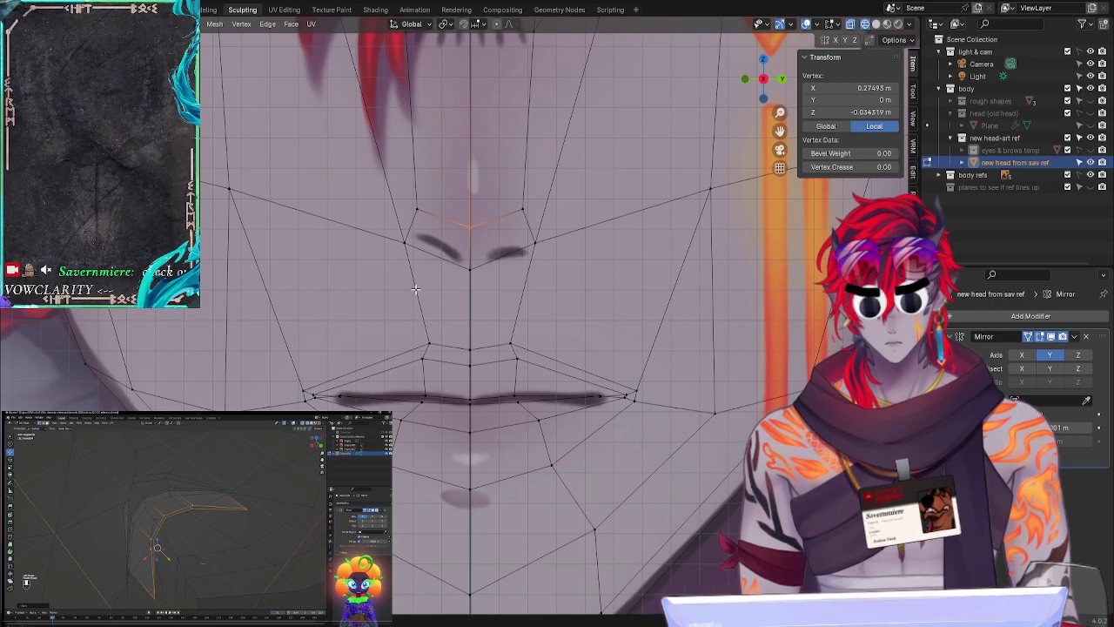
pyautogui.click(415, 288)
pyautogui.moveTo(402, 287); pyautogui.dragTo(421, 293, button='middle')
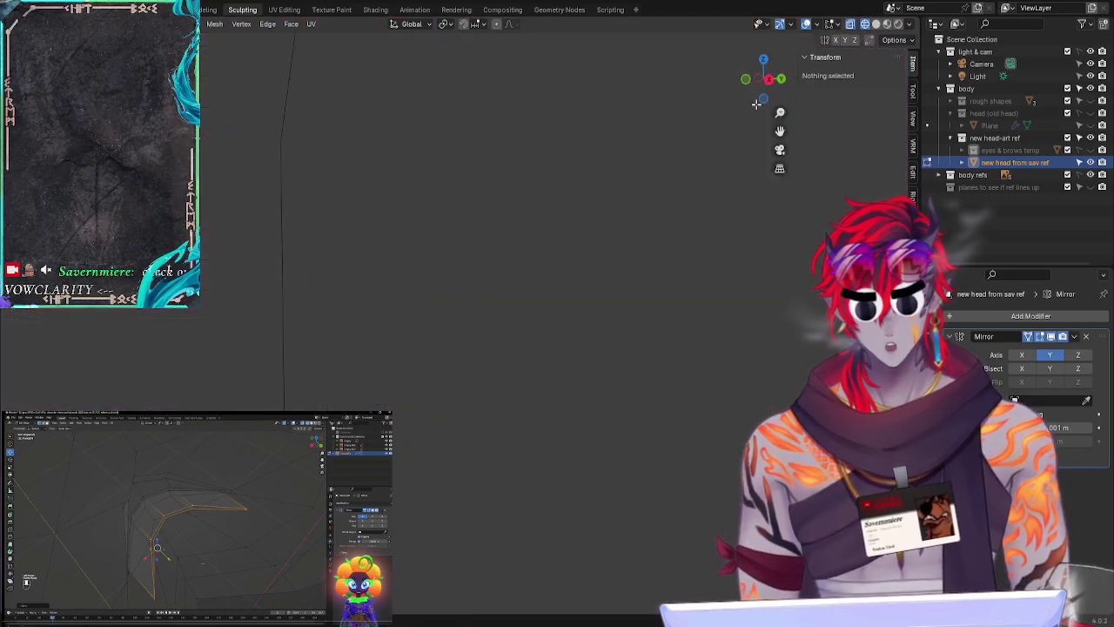
# Step: Snap to front ortho view, then orbit into a perspective view of the lower head
pyautogui.click(745, 78)
pyautogui.scroll(-4, 638, 212)
pyautogui.keyDown('shift'); pyautogui.moveTo(608, 315); pyautogui.dragTo(532, 363, button='middle'); pyautogui.keyUp('shift')
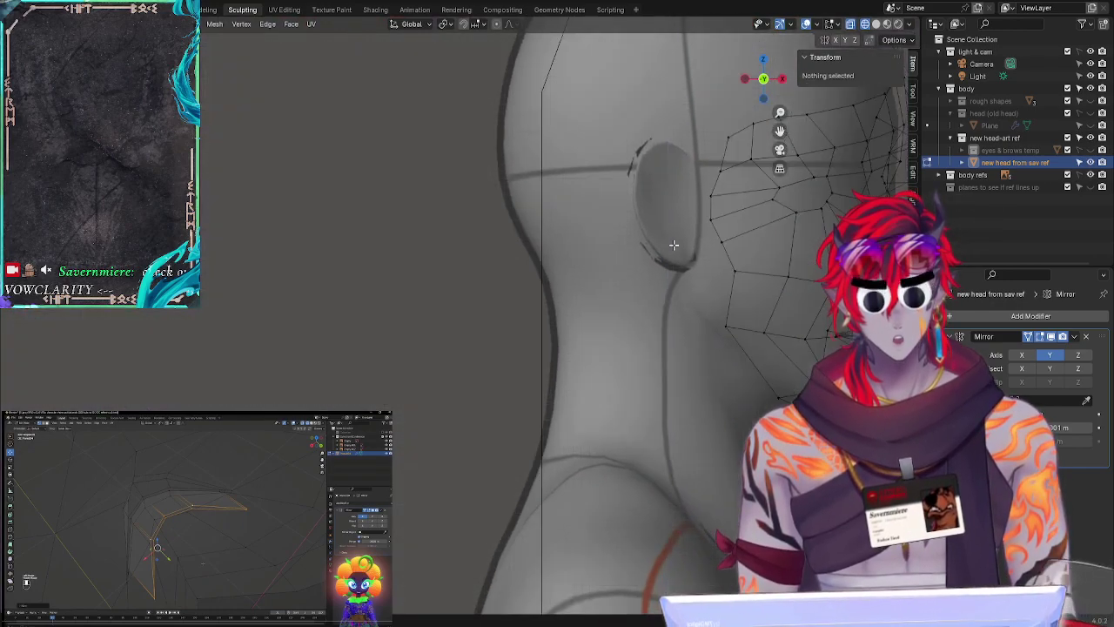
pyautogui.moveTo(674, 244); pyautogui.dragTo(457, 292, button='middle')
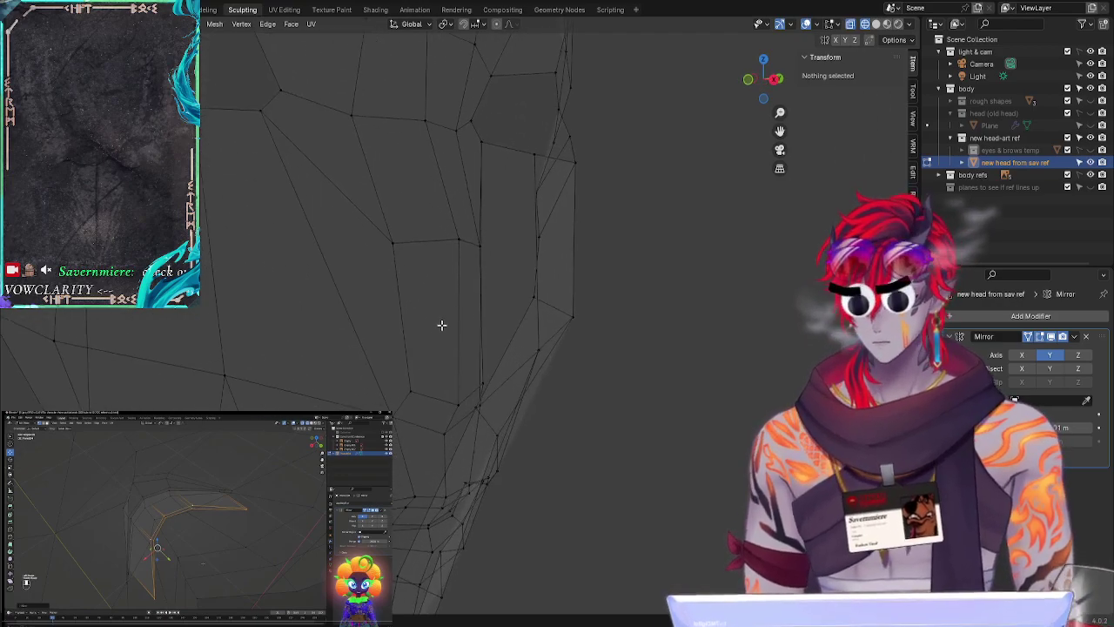
pyautogui.moveTo(410, 376)
pyautogui.keyDown('ctrl'); pyautogui.mouseDown(button='right')
pyautogui.moveTo(445, 412)
pyautogui.moveTo(485, 391)
pyautogui.moveTo(470, 398)
pyautogui.mouseUp(button='right'); pyautogui.keyUp('ctrl')
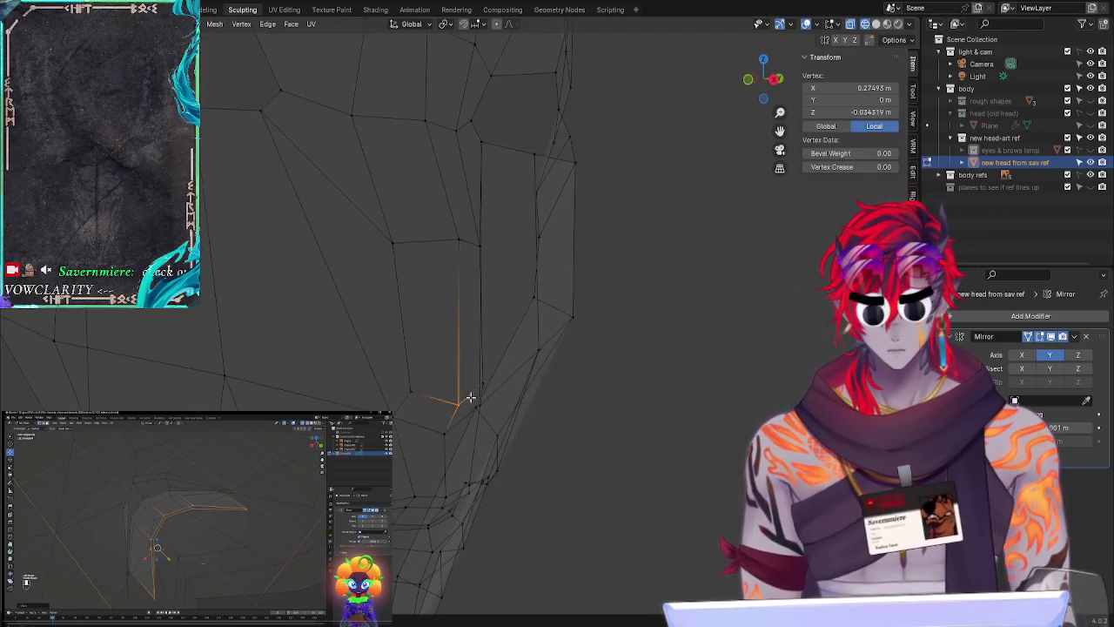
pyautogui.click(605, 420)
pyautogui.moveTo(605, 419); pyautogui.dragTo(562, 406, button='middle')
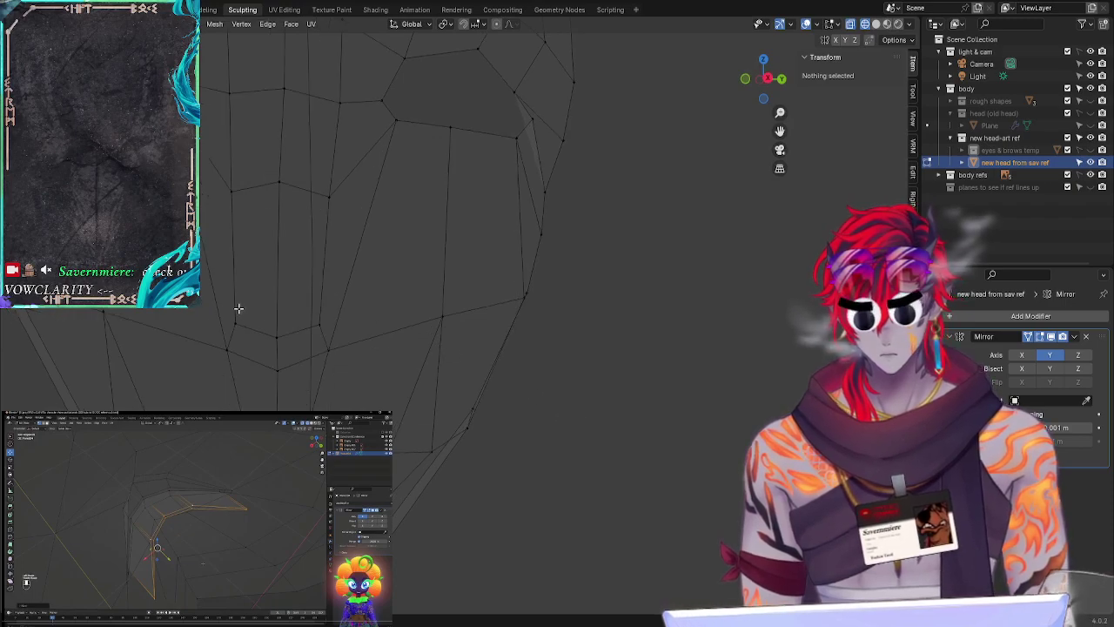
# Step: Move a strip of lower nose vertices along X from about 0.271 m to 0.303 m
pyautogui.moveTo(261, 341); pyautogui.dragTo(342, 305)
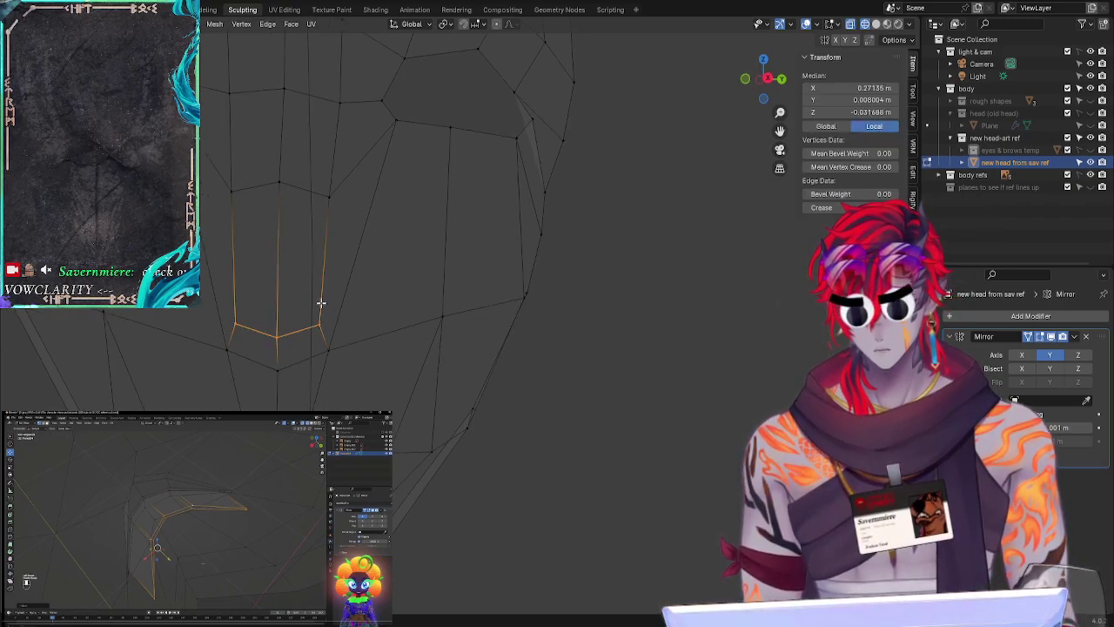
pyautogui.press('g')
pyautogui.press('x')
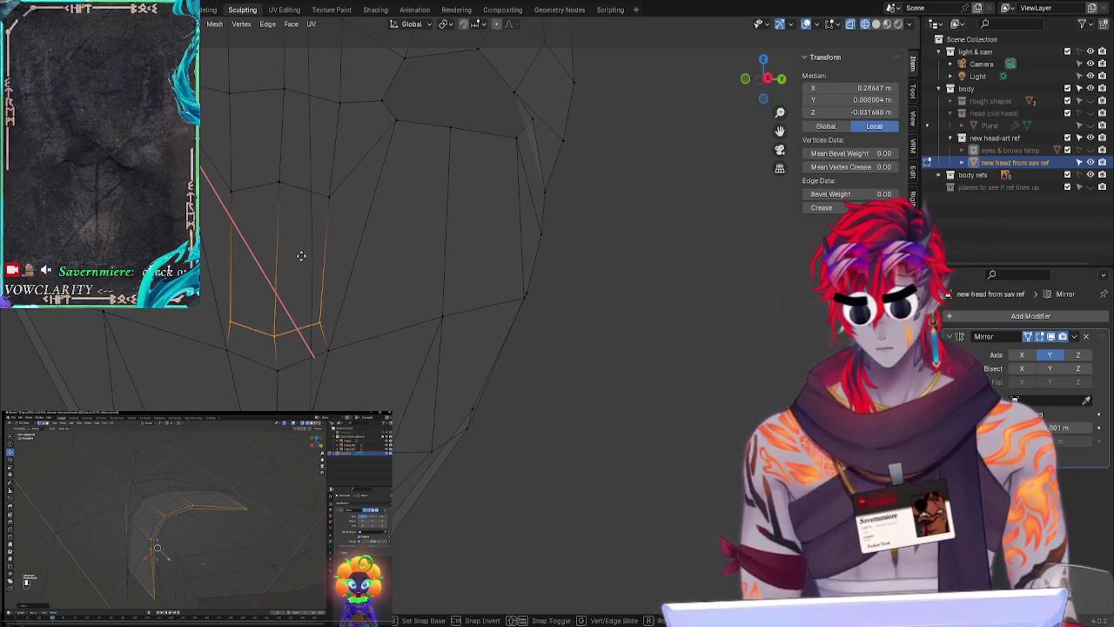
pyautogui.click(423, 498)
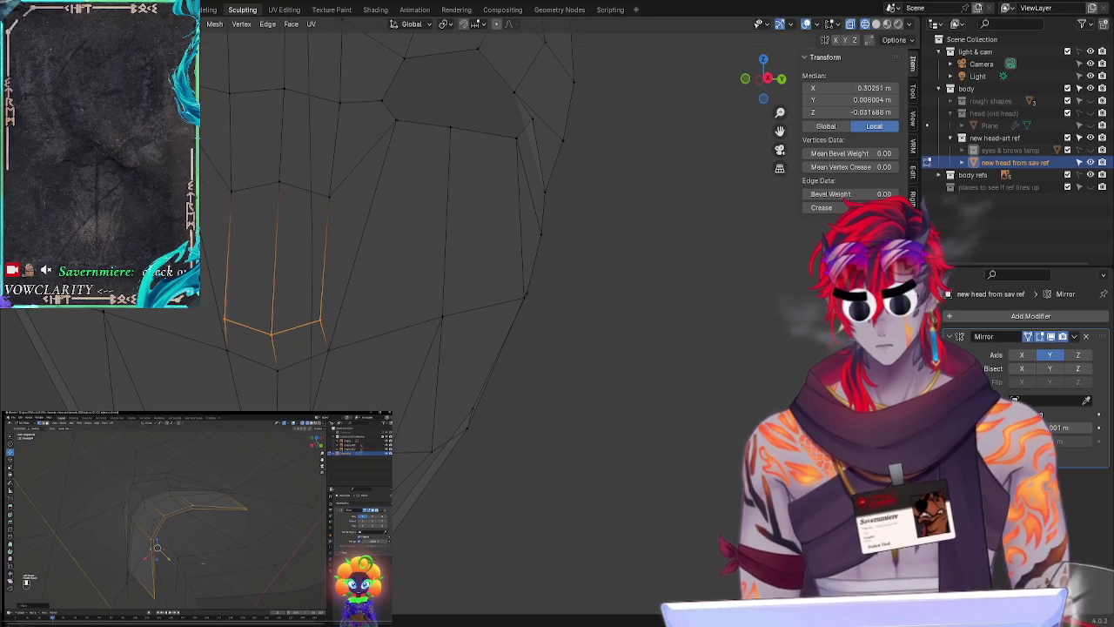
pyautogui.click(537, 469)
pyautogui.moveTo(537, 470); pyautogui.dragTo(813, 206, button='middle')
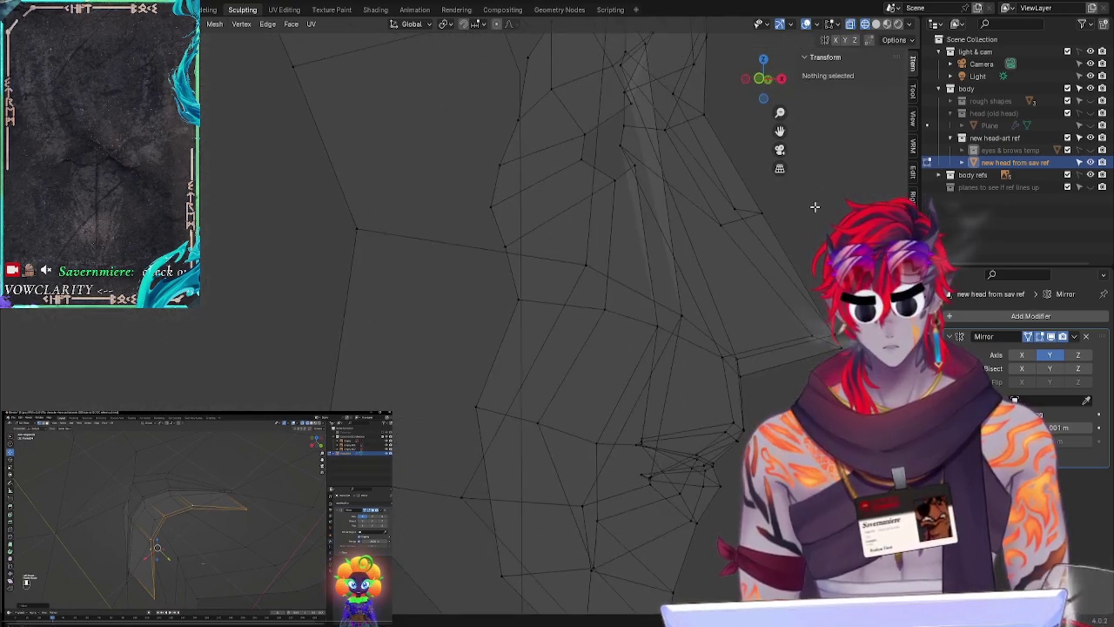
# Step: In an aligned side view, move the nose-tip vertex along X to match the reference
pyautogui.click(761, 78)
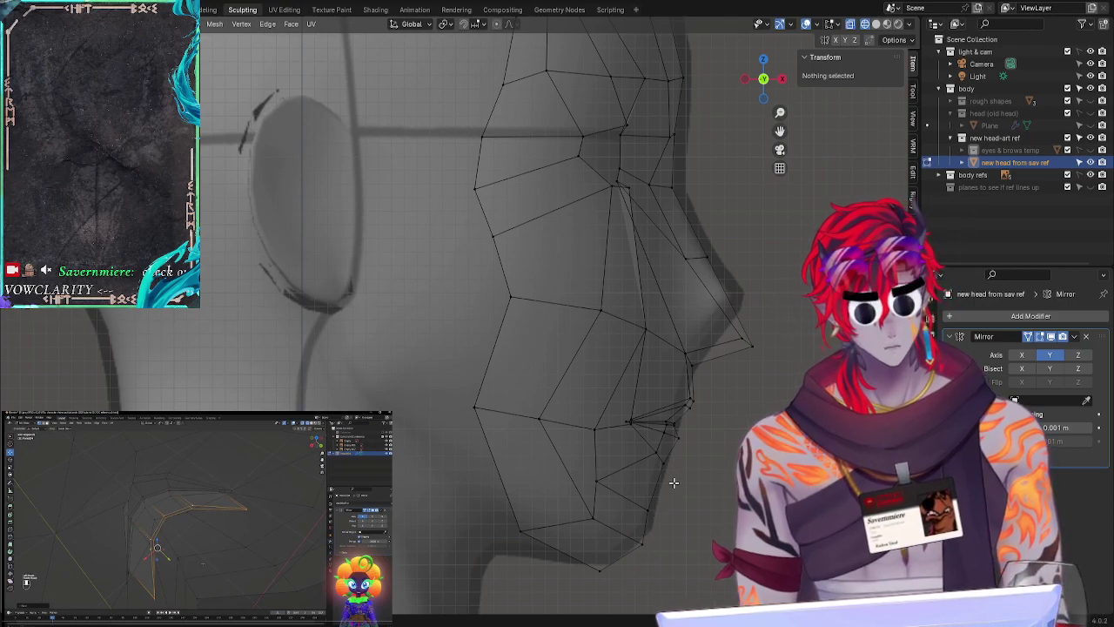
pyautogui.click(782, 336)
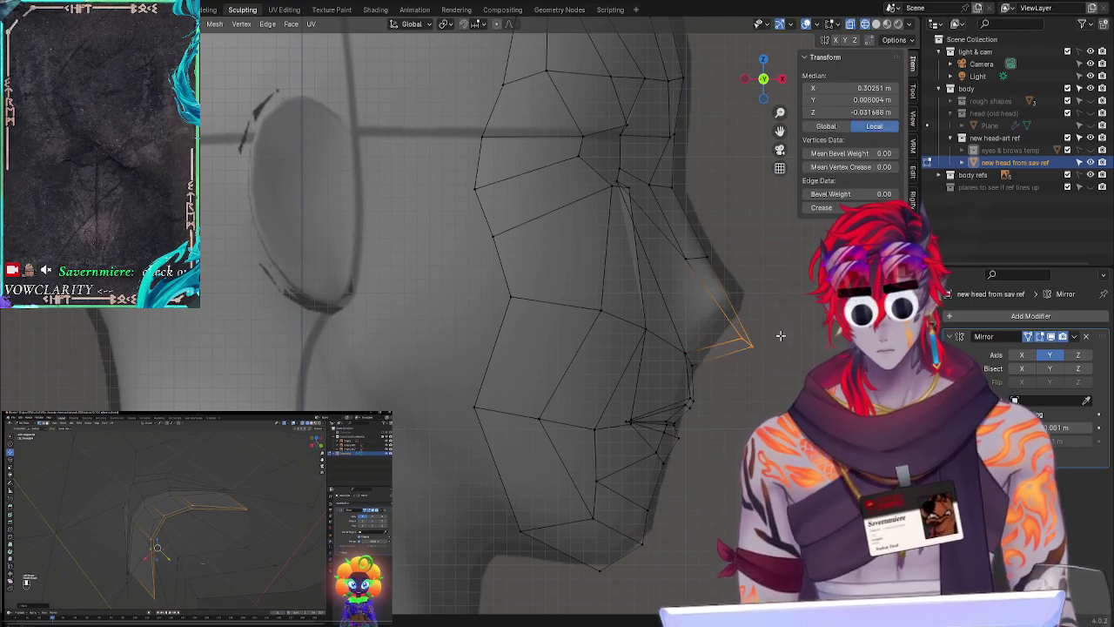
pyautogui.press('g')
pyautogui.press('x')
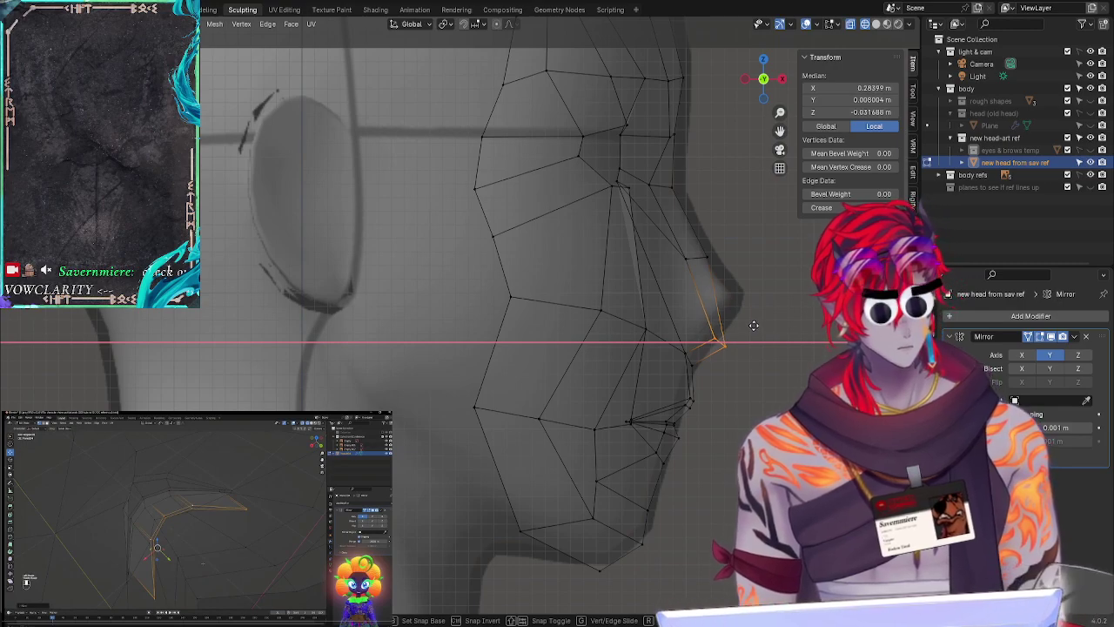
pyautogui.click(754, 325)
# Step: Slide the two nose-bridge vertices along their edges, then pull them back along X
pyautogui.hotkey('alt', 'a')
pyautogui.moveTo(702, 237)
pyautogui.mouseDown()
pyautogui.moveTo(719, 240)
pyautogui.moveTo(719, 256)
pyautogui.mouseUp()
pyautogui.press('g')
pyautogui.press('g')
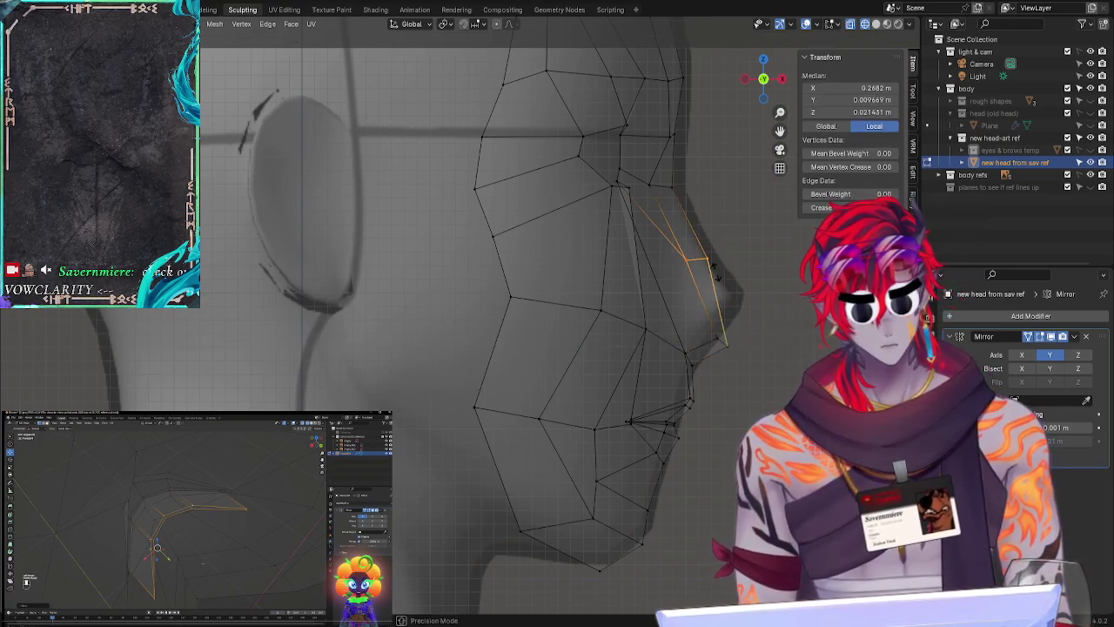
pyautogui.click(688, 283)
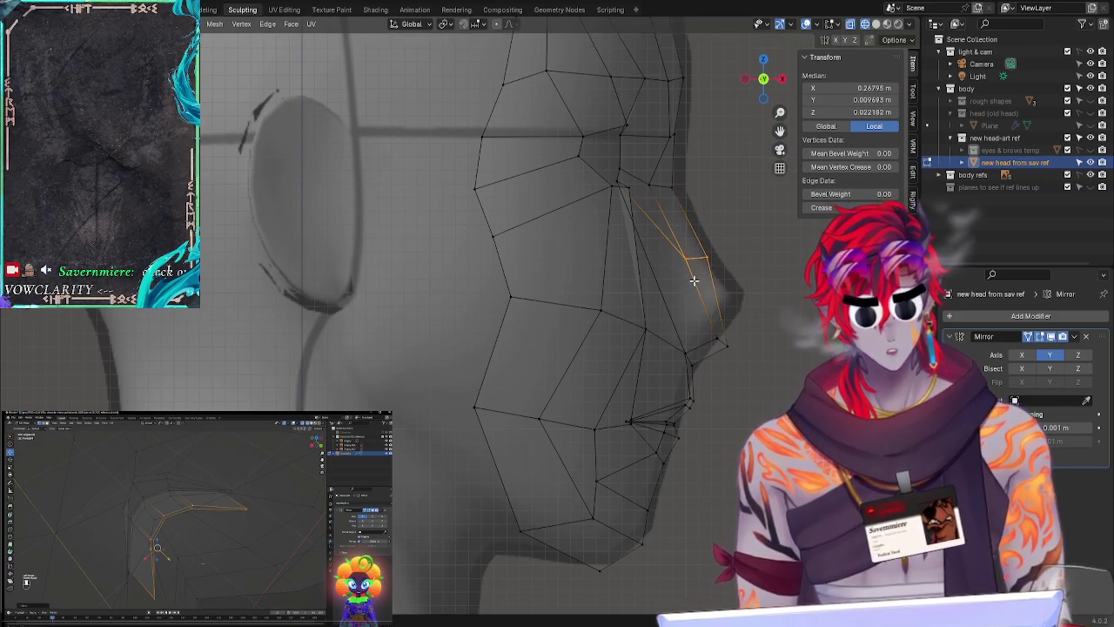
pyautogui.press('g')
pyautogui.press('x')
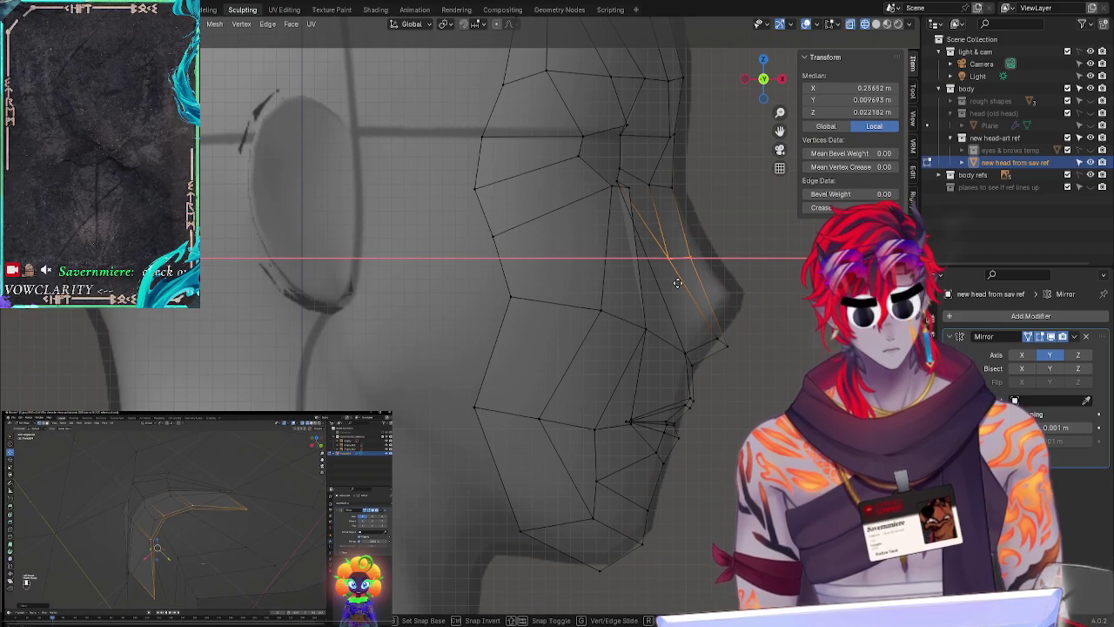
pyautogui.click(677, 283)
pyautogui.click(752, 269)
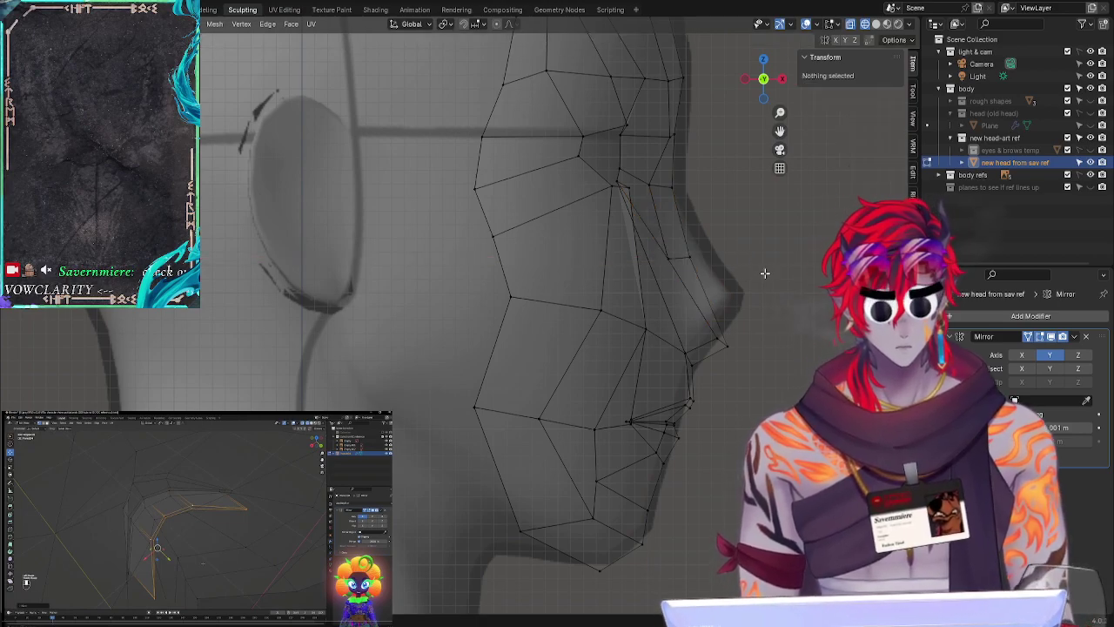
# Step: Select the vertices along the nose and nudge them slightly into place
pyautogui.moveTo(664, 268)
pyautogui.keyDown('ctrl'); pyautogui.mouseDown(button='right')
pyautogui.moveTo(721, 351)
pyautogui.moveTo(677, 242)
pyautogui.moveTo(696, 257)
pyautogui.mouseUp(button='right'); pyautogui.keyUp('ctrl')
pyautogui.hotkey('alt', 's')
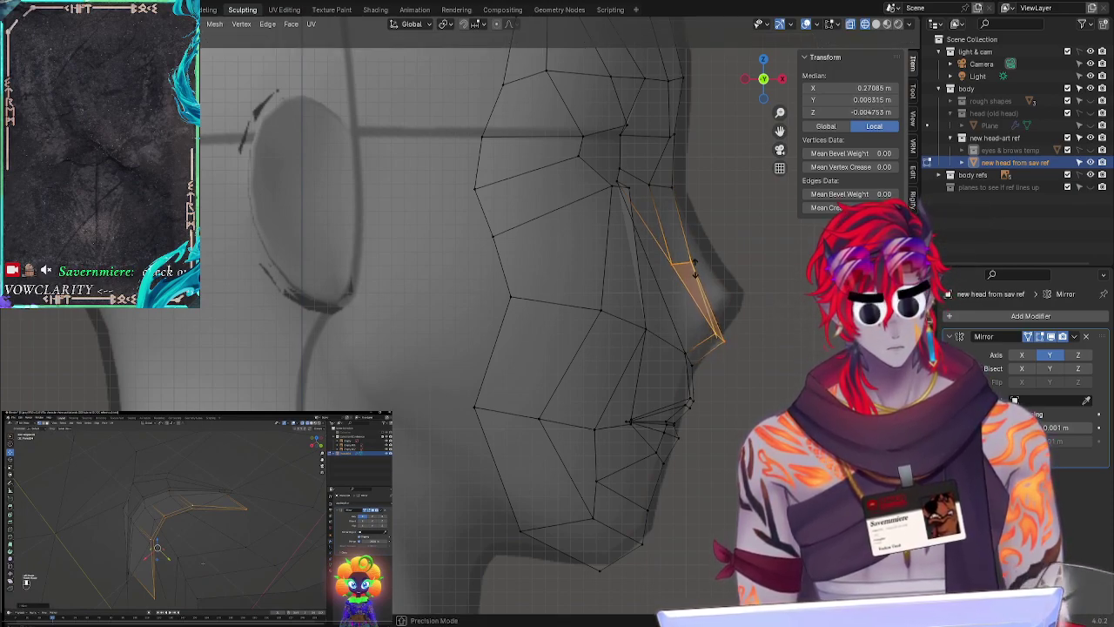
pyautogui.rightClick(759, 275)
pyautogui.press('g')
pyautogui.click(756, 273)
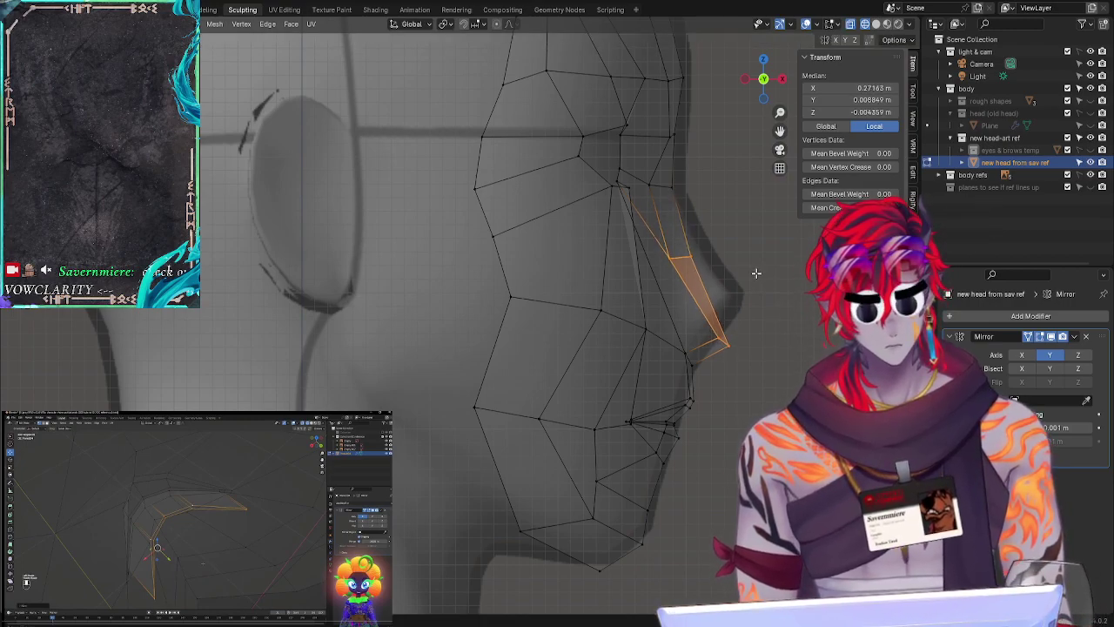
pyautogui.click(771, 259)
# Step: Move the cheek vertex beside the nose in small steps, then deselect and orbit the head
pyautogui.click(670, 181)
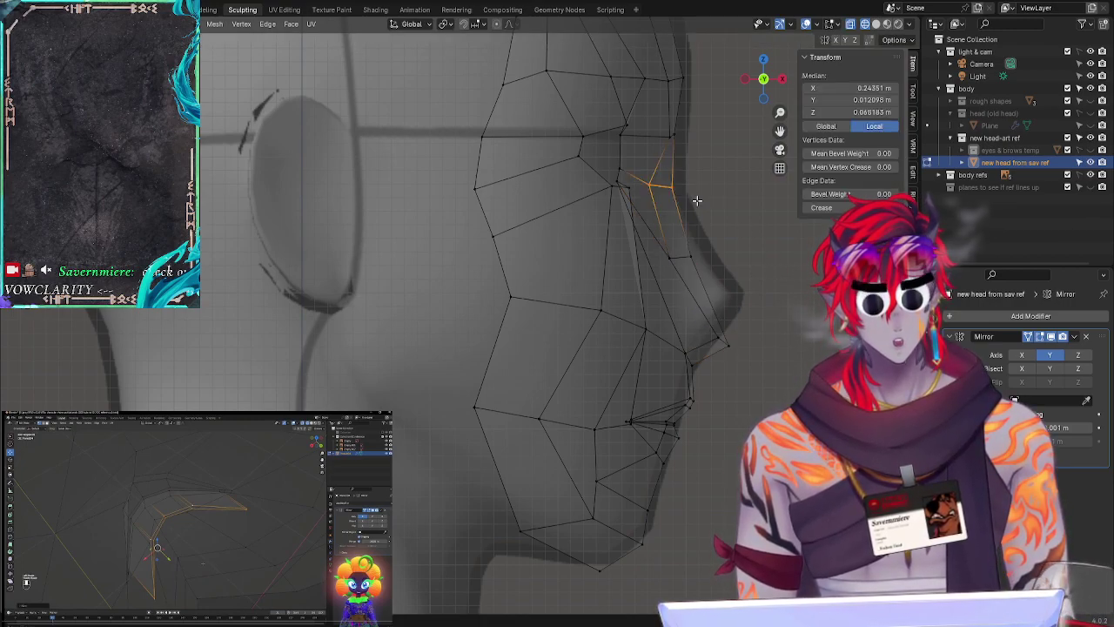
pyautogui.press('g')
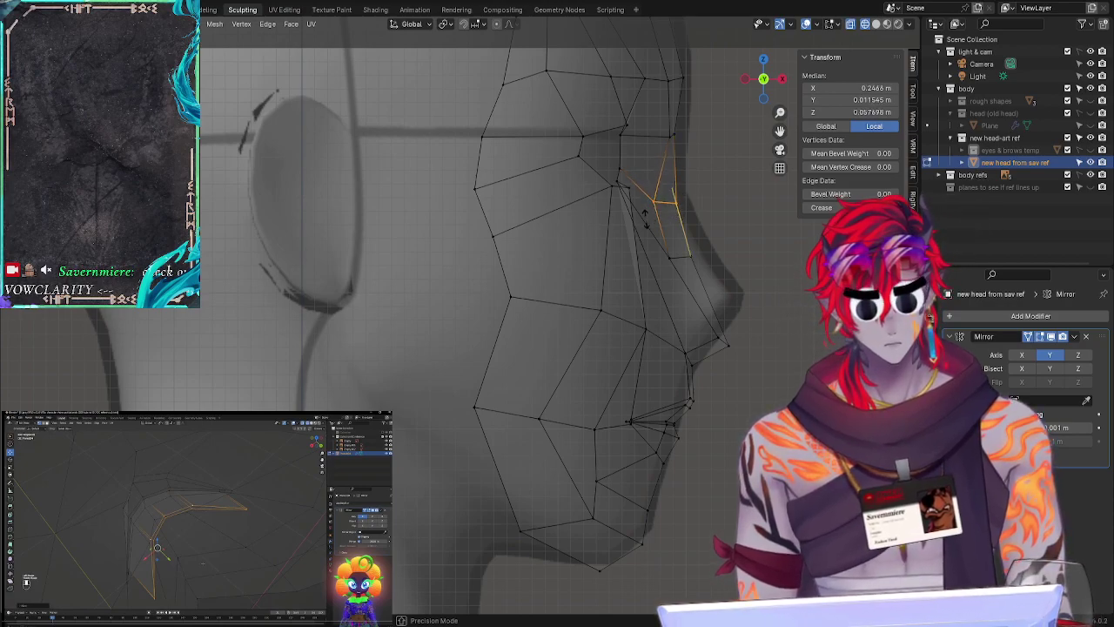
pyautogui.click(657, 211)
pyautogui.press('g')
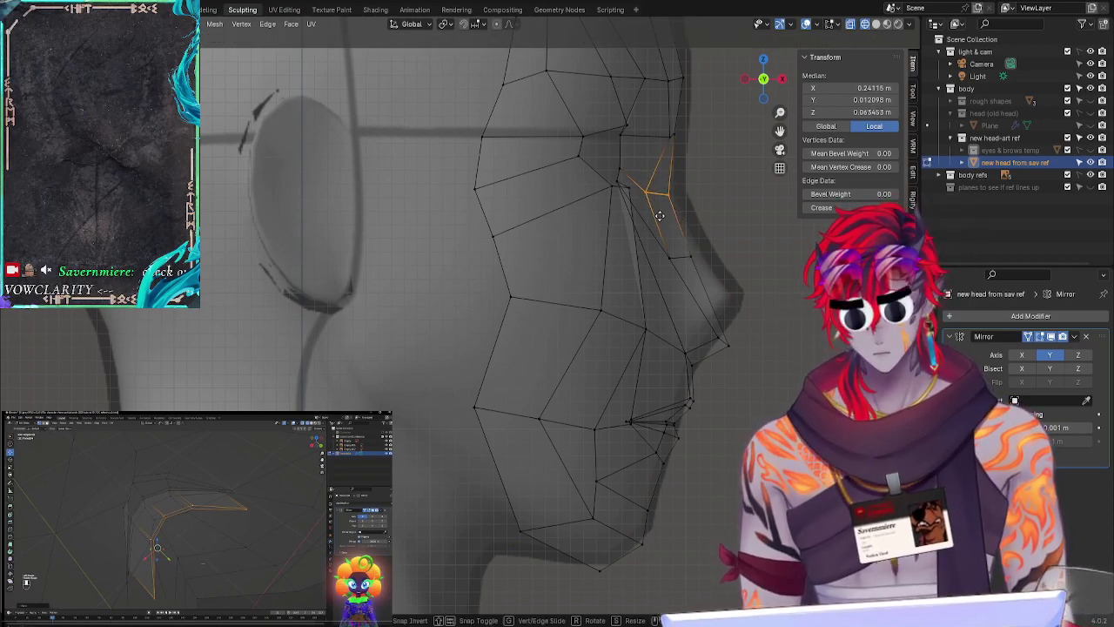
pyautogui.click(661, 211)
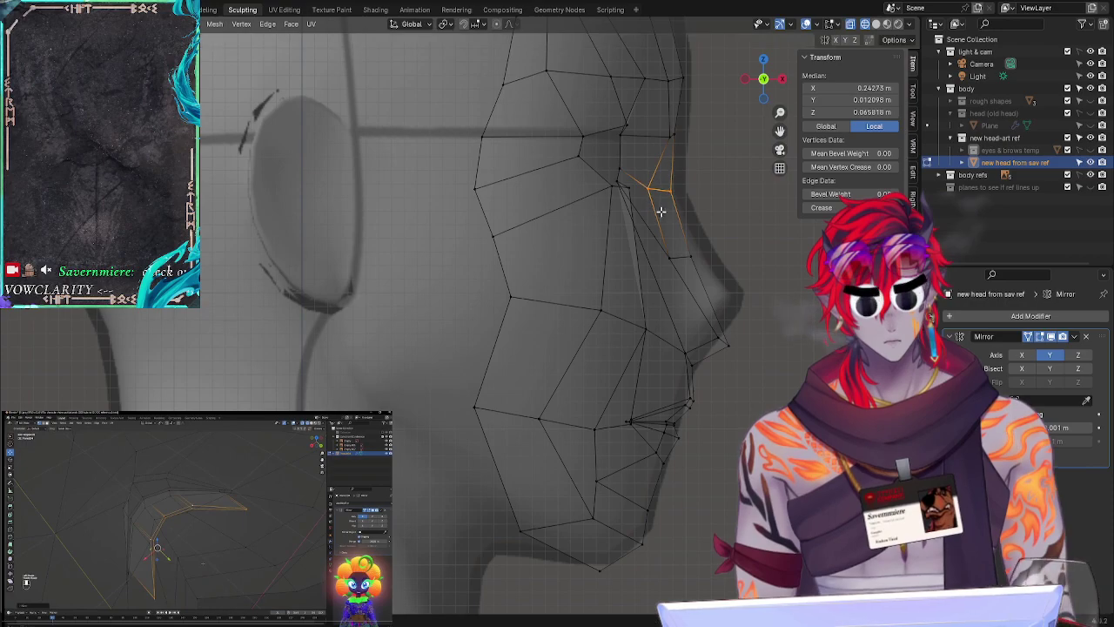
pyautogui.press('g')
pyautogui.click(661, 214)
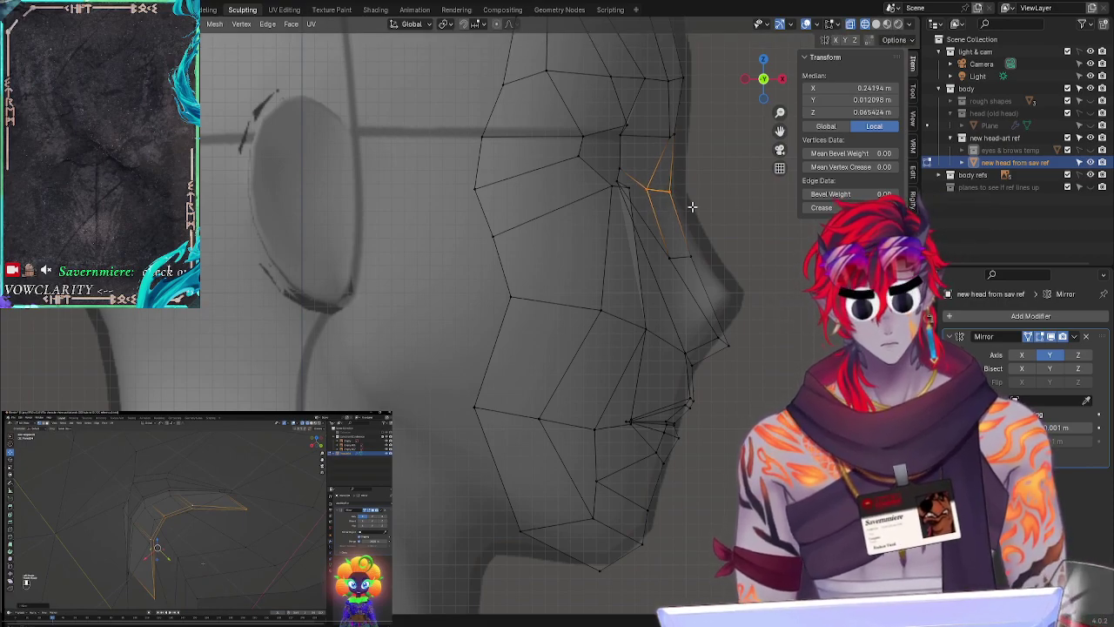
pyautogui.click(732, 207)
pyautogui.moveTo(734, 212); pyautogui.dragTo(639, 228, button='middle')
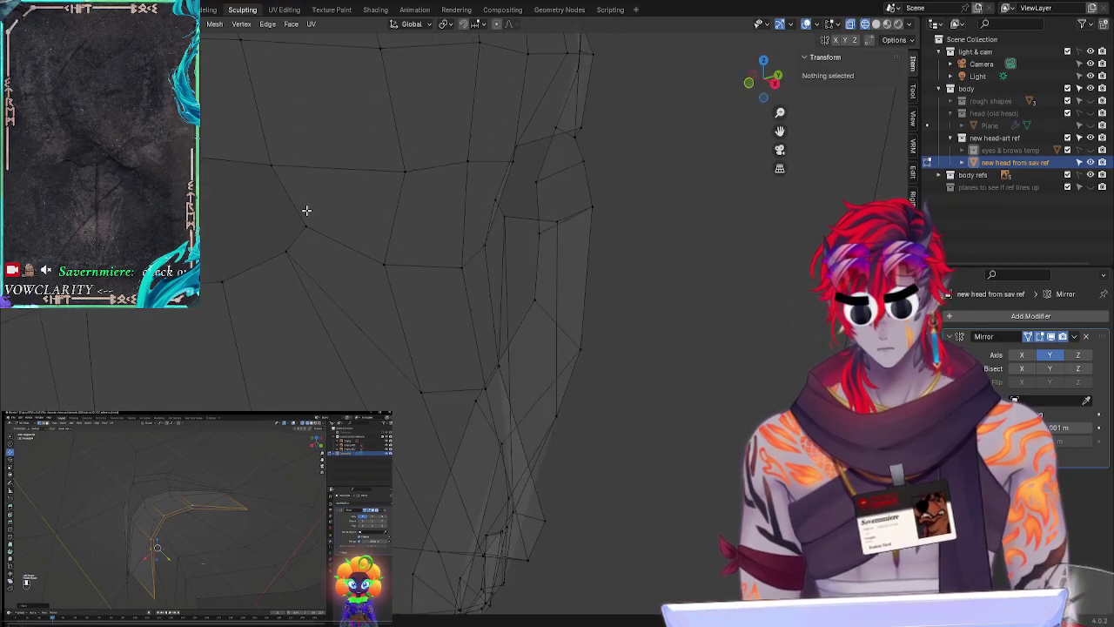
# Step: Move the two cheek vertices slightly, then deselect and orbit around the head
pyautogui.moveTo(281, 209); pyautogui.dragTo(330, 273)
pyautogui.press('g')
pyautogui.press('g')
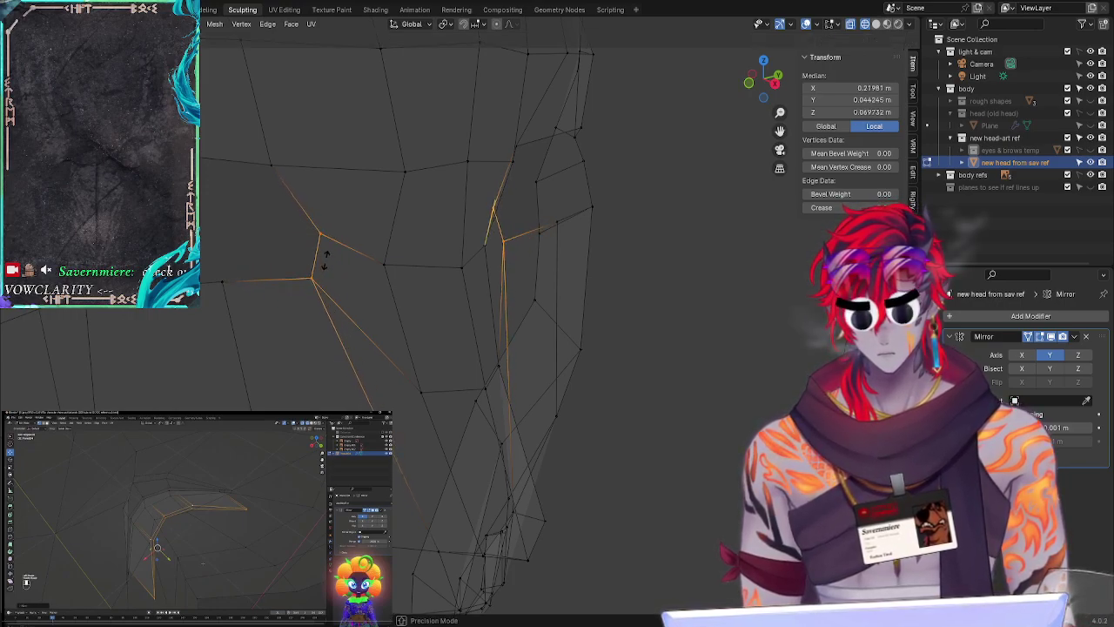
pyautogui.rightClick(326, 258)
pyautogui.press('g')
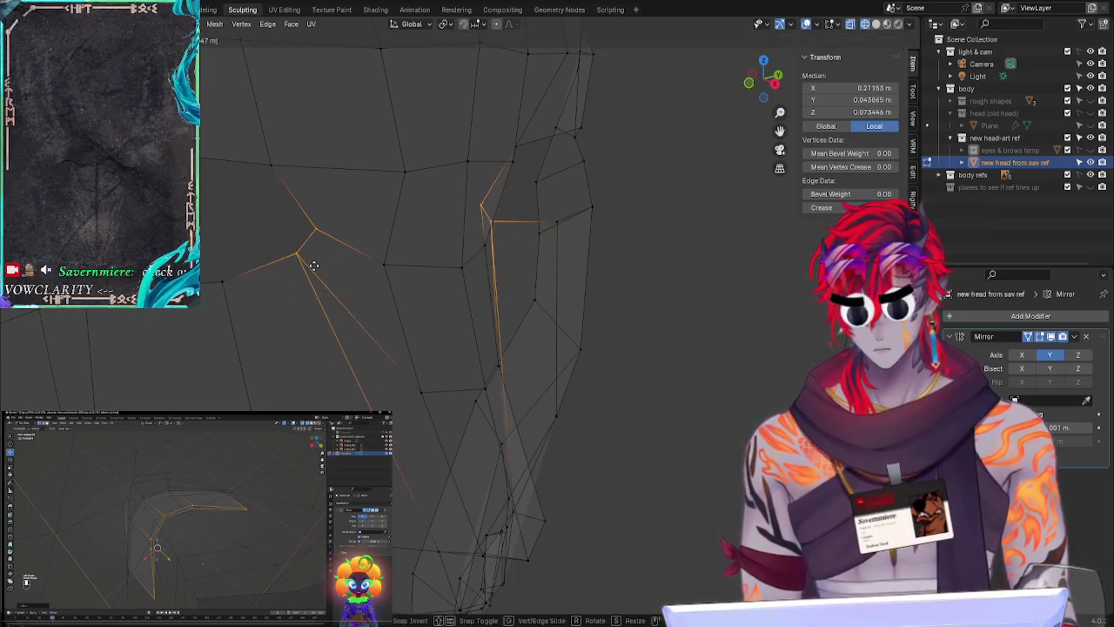
pyautogui.click(330, 260)
pyautogui.click(608, 344)
pyautogui.moveTo(667, 368); pyautogui.dragTo(576, 365, button='middle')
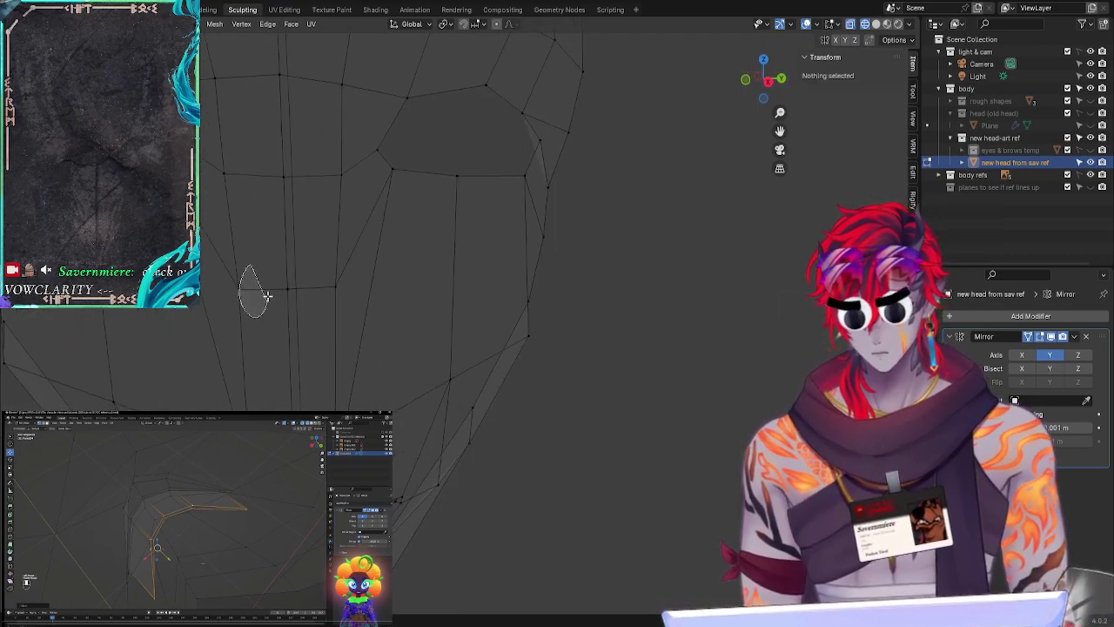
pyautogui.moveTo(551, 472)
pyautogui.mouseDown(button='middle')
pyautogui.moveTo(562, 447)
pyautogui.moveTo(562, 478)
pyautogui.moveTo(546, 467)
pyautogui.mouseUp(button='middle')
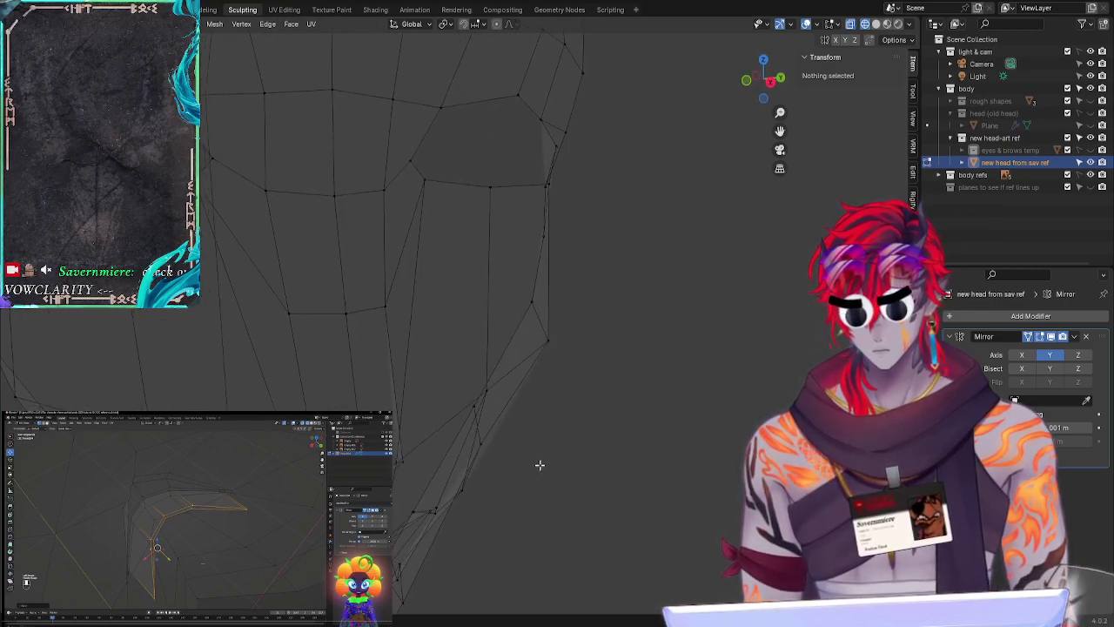
# Step: Slide the vertex below the eye and another vertex near the eye along their edges
pyautogui.click(292, 312)
pyautogui.press('g')
pyautogui.press('g')
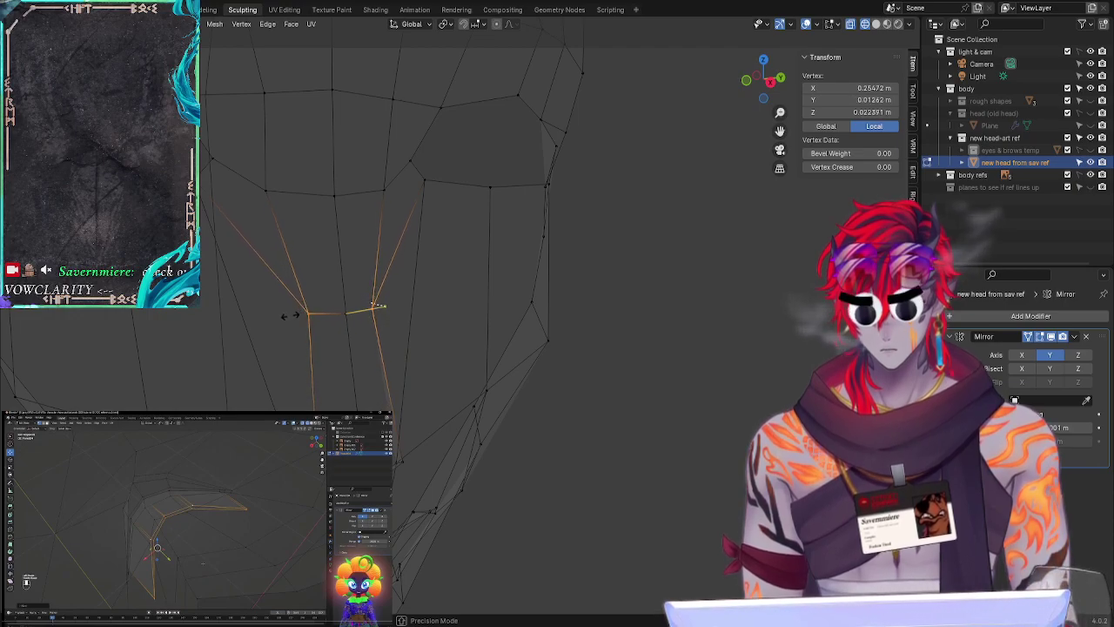
pyautogui.click(287, 317)
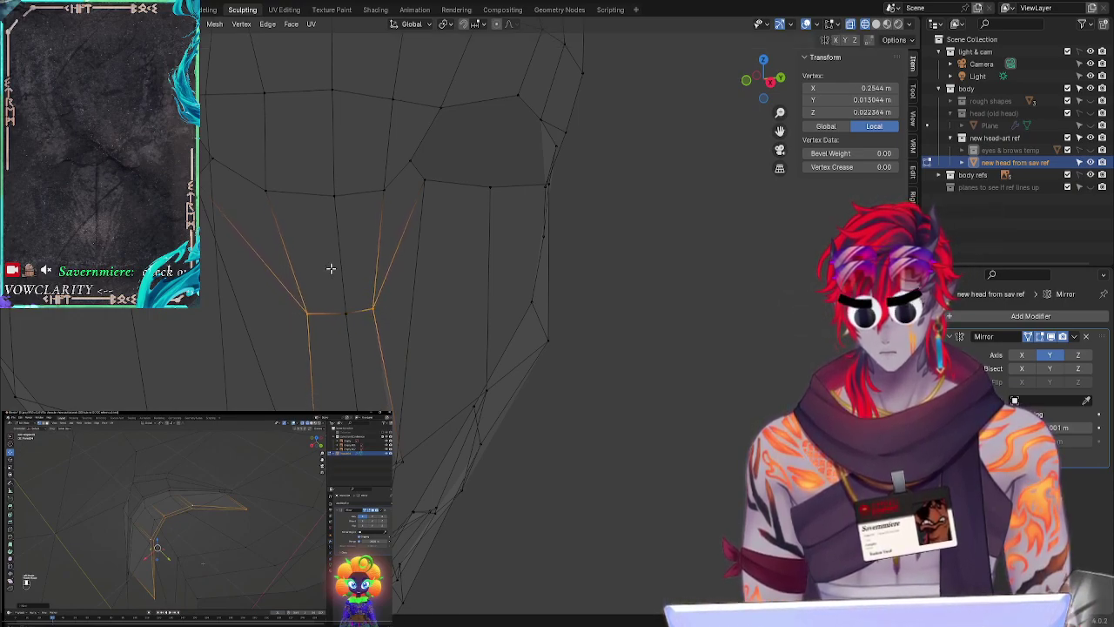
pyautogui.click(385, 178)
pyautogui.press('g')
pyautogui.press('g')
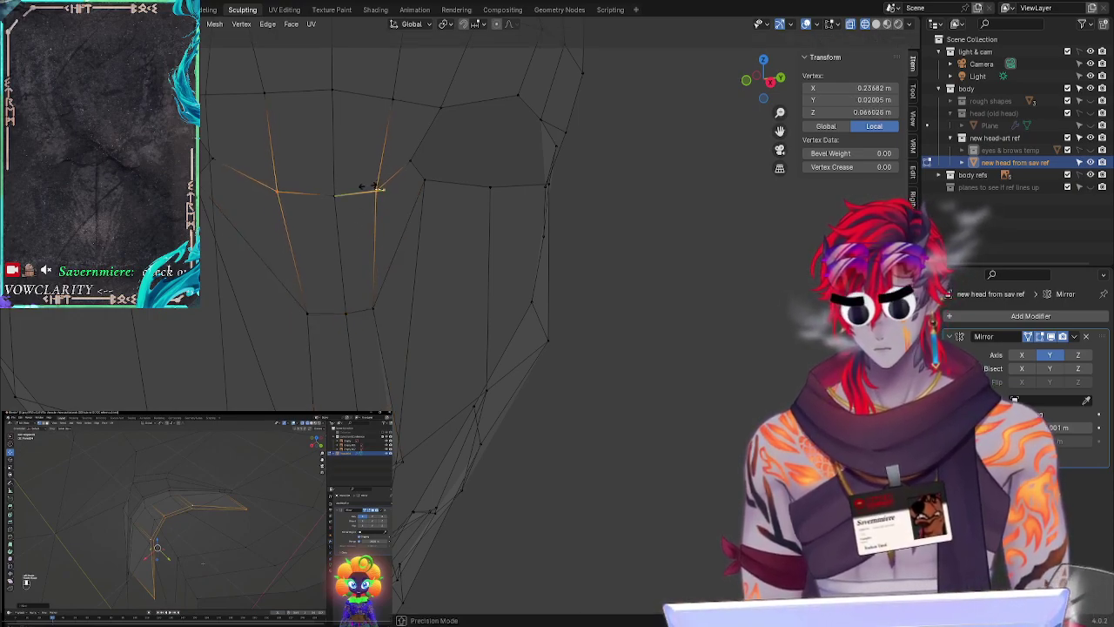
pyautogui.click(383, 191)
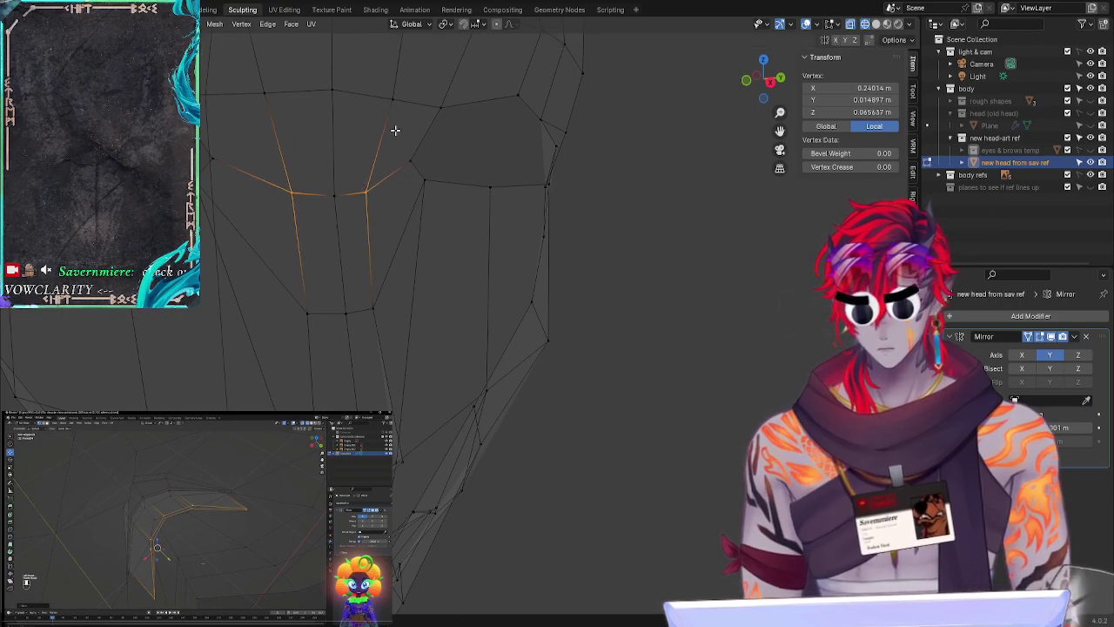
pyautogui.hotkey('alt', 'a')
# Step: Edge-slide the two eye-corner vertices, then deselect and return to the front view
pyautogui.moveTo(425, 147); pyautogui.dragTo(405, 190)
pyautogui.press('g')
pyautogui.press('g')
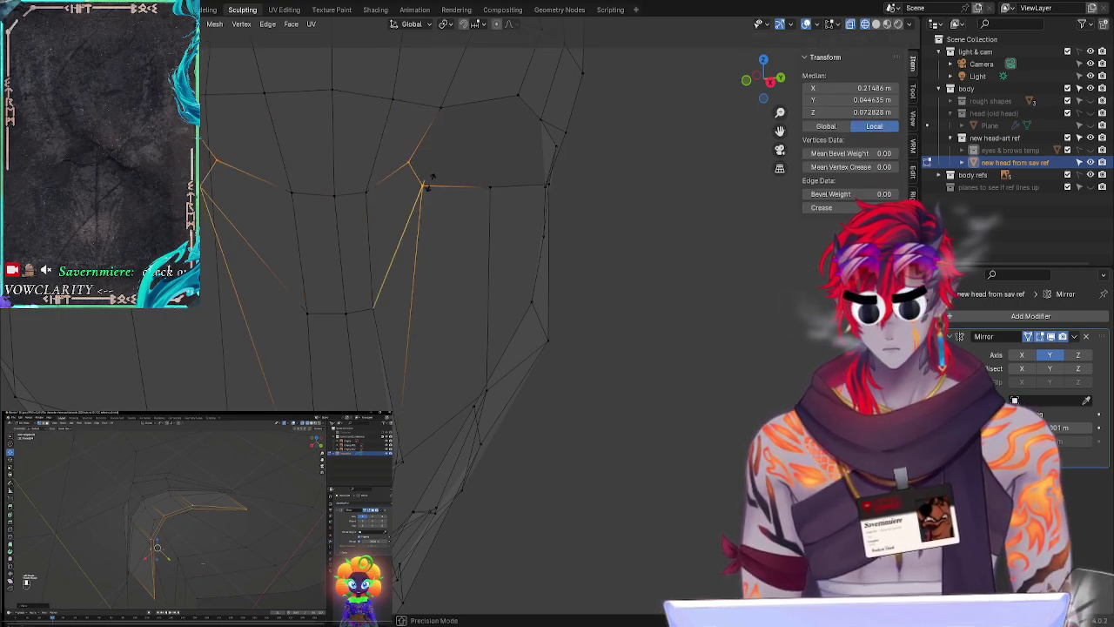
pyautogui.click(437, 188)
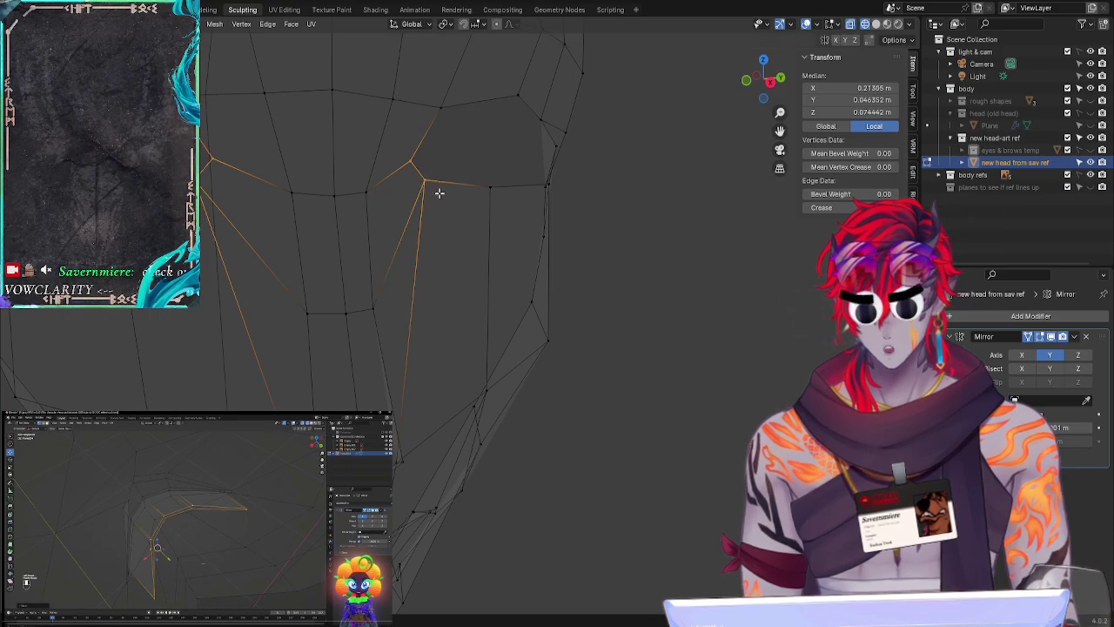
pyautogui.hotkey('alt', 'a')
pyautogui.moveTo(652, 355); pyautogui.dragTo(675, 323, button='middle')
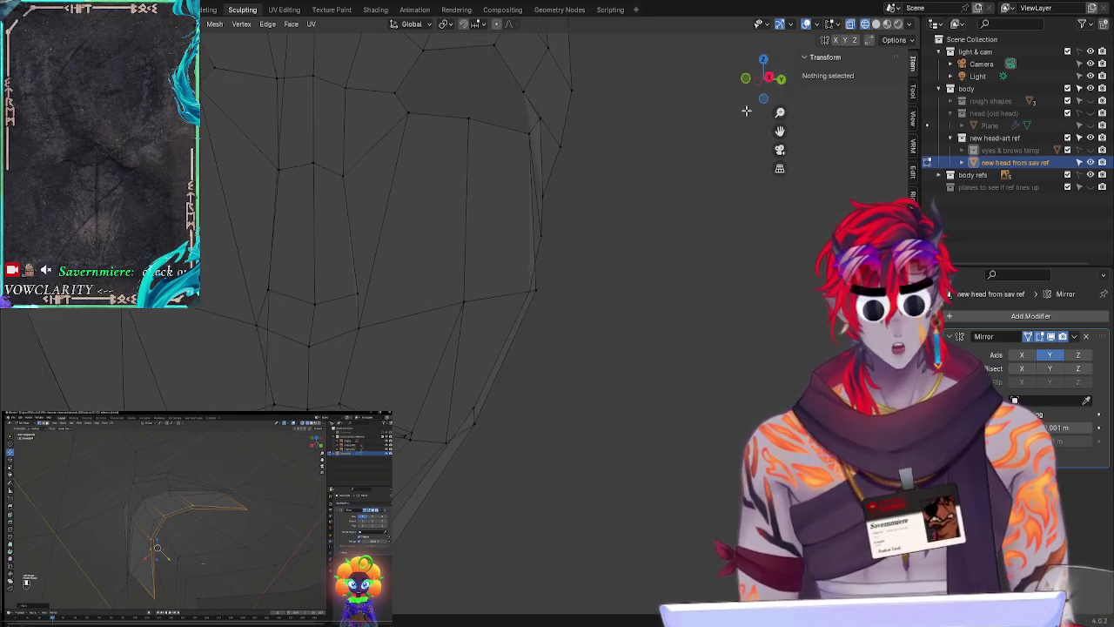
pyautogui.click(771, 80)
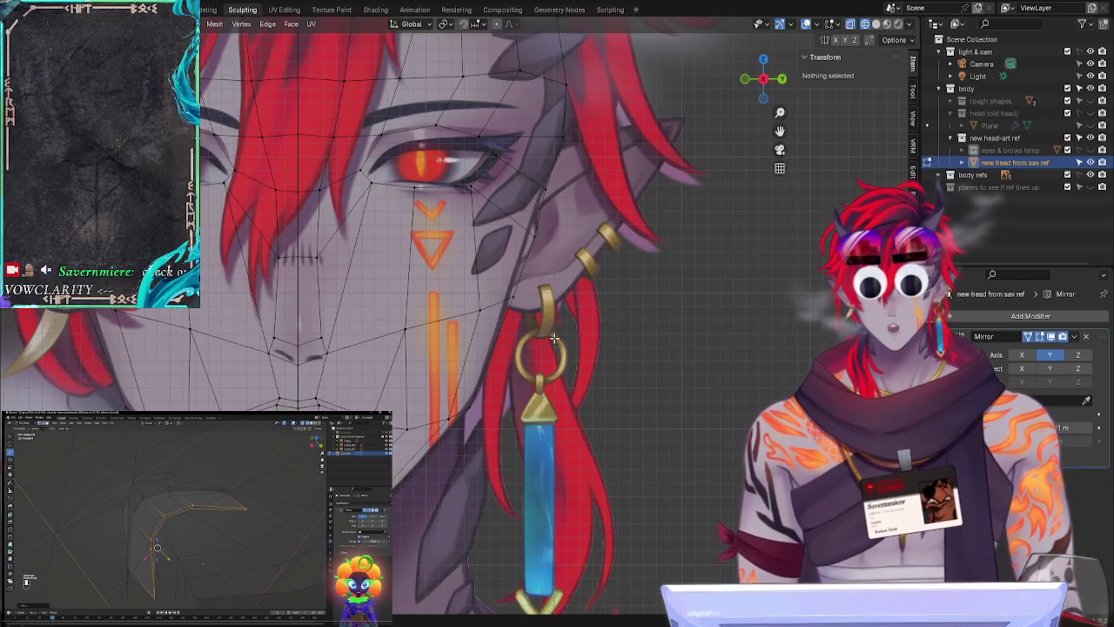
# Step: Zoom to the nose and move the nose-side and nostril vertices onto the nostril edge
pyautogui.keyDown('shift'); pyautogui.moveTo(556, 336); pyautogui.dragTo(684, 335, button='middle'); pyautogui.keyUp('shift')
pyautogui.scroll(4, 684, 335)
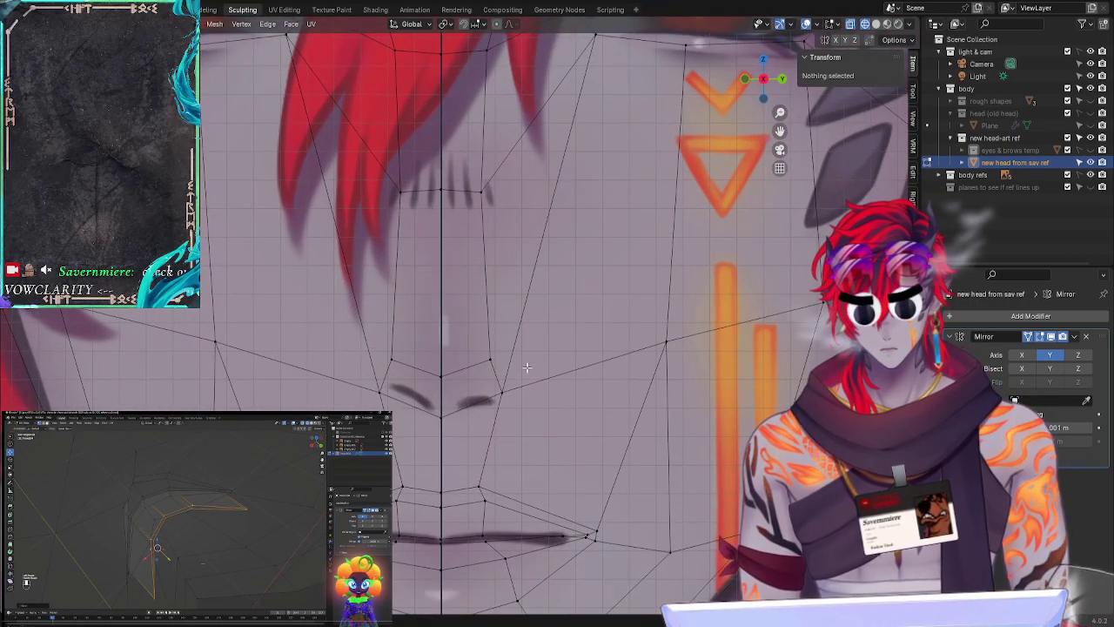
pyautogui.keyDown('shift'); pyautogui.moveTo(569, 240); pyautogui.dragTo(568, 289, button='middle'); pyautogui.keyUp('shift')
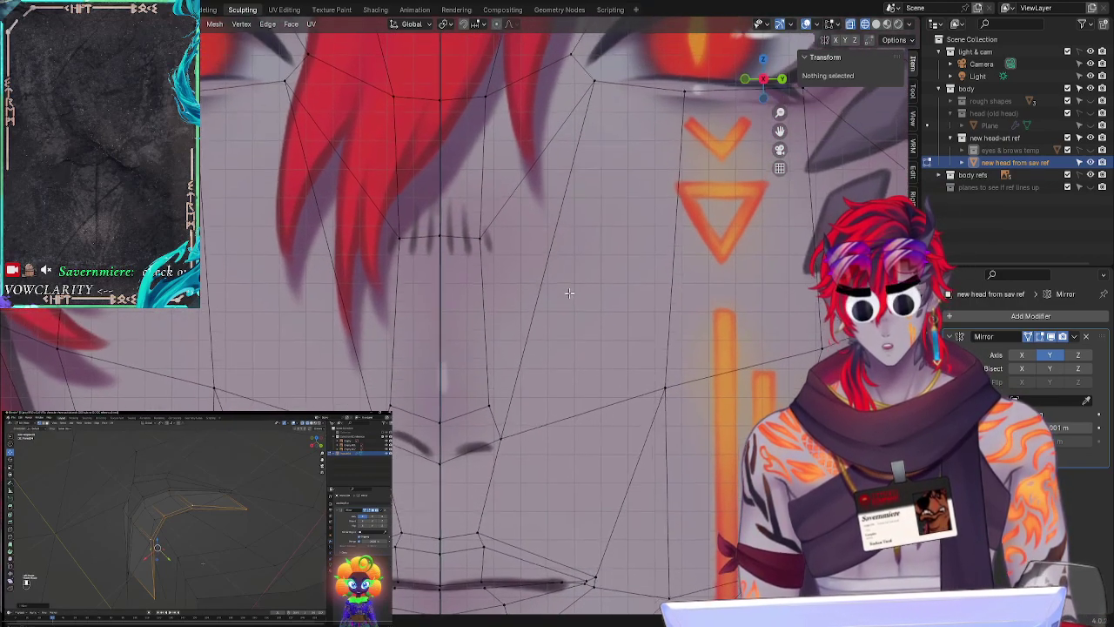
pyautogui.click(488, 405)
pyautogui.press('g')
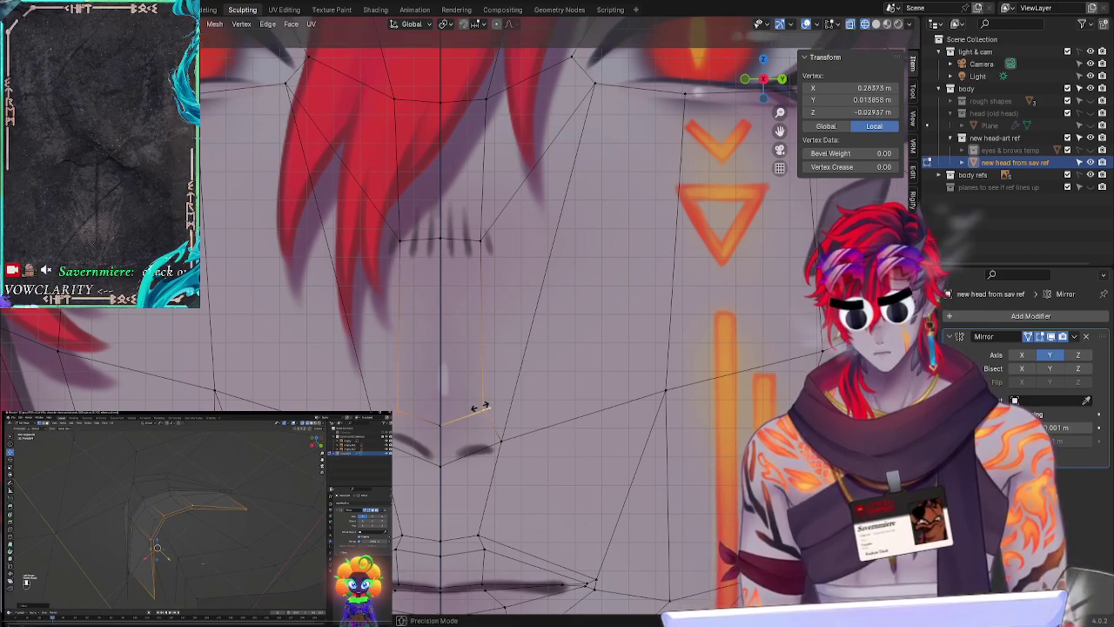
pyautogui.click(477, 405)
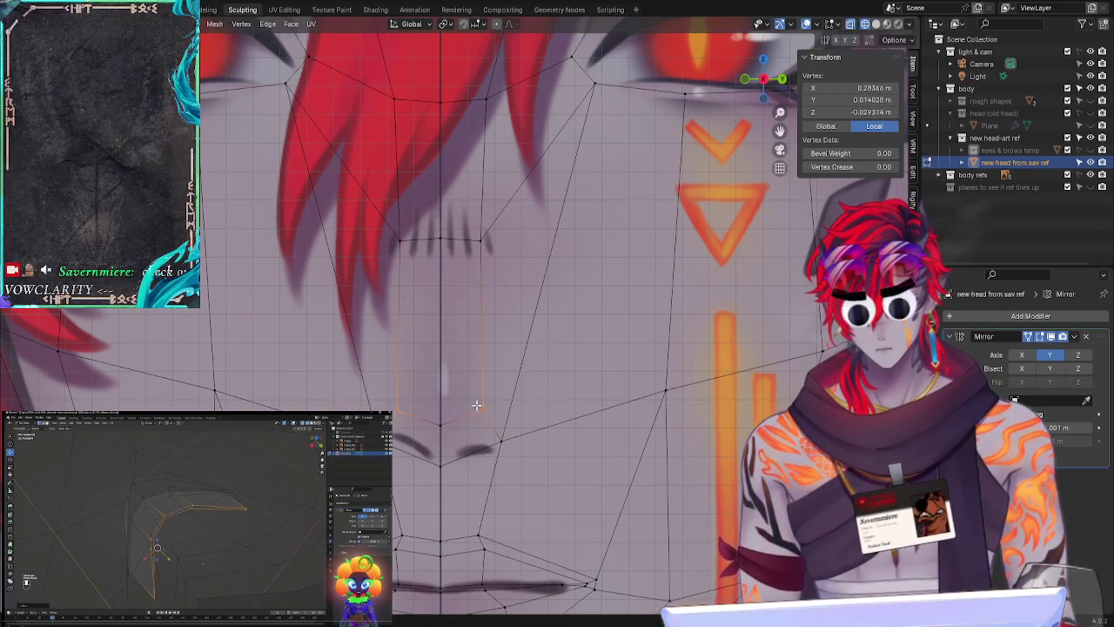
pyautogui.click(501, 444)
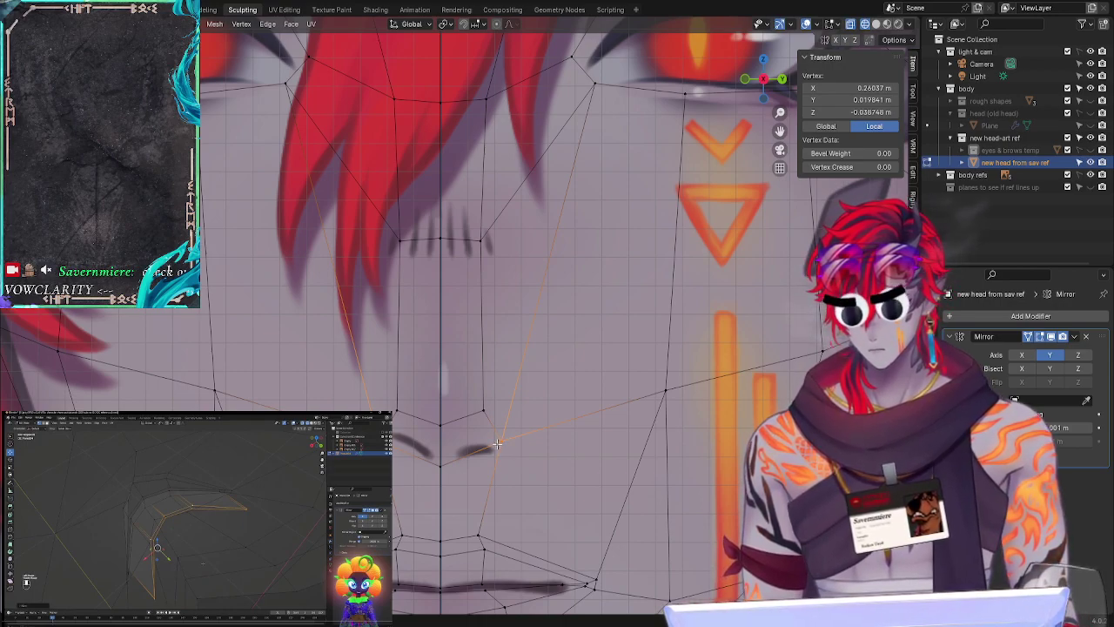
pyautogui.press('g')
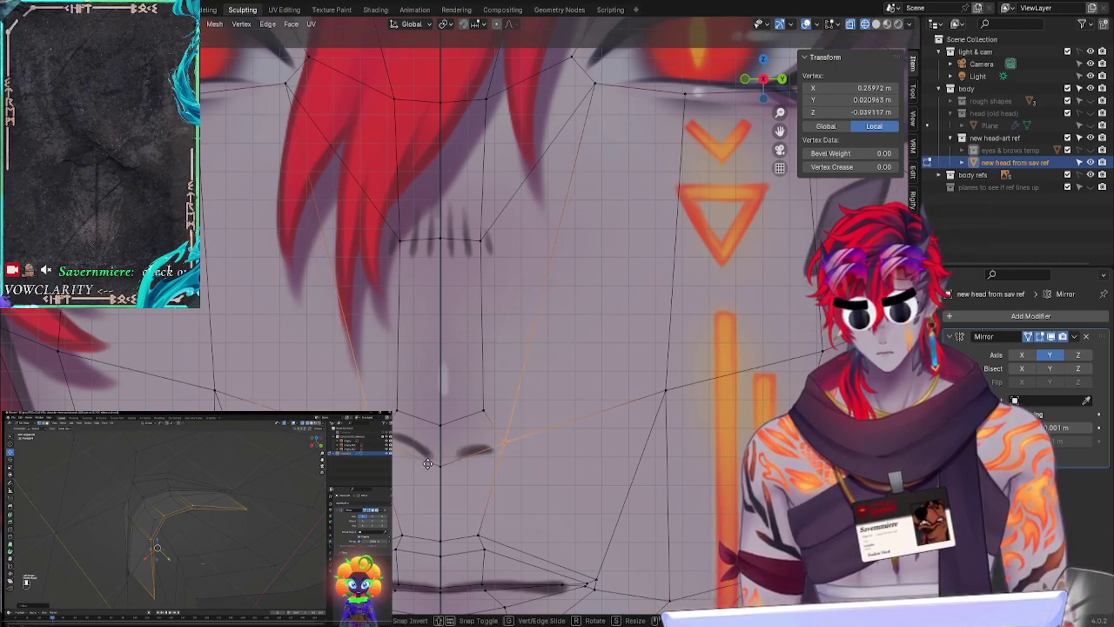
pyautogui.click(424, 464)
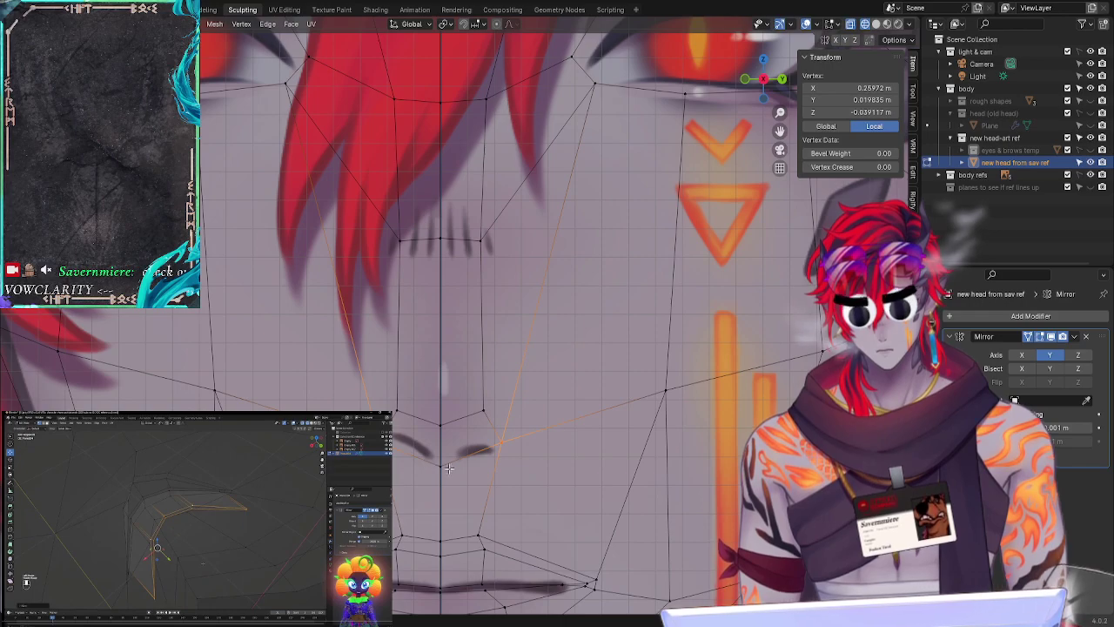
pyautogui.hotkey('alt', 'a')
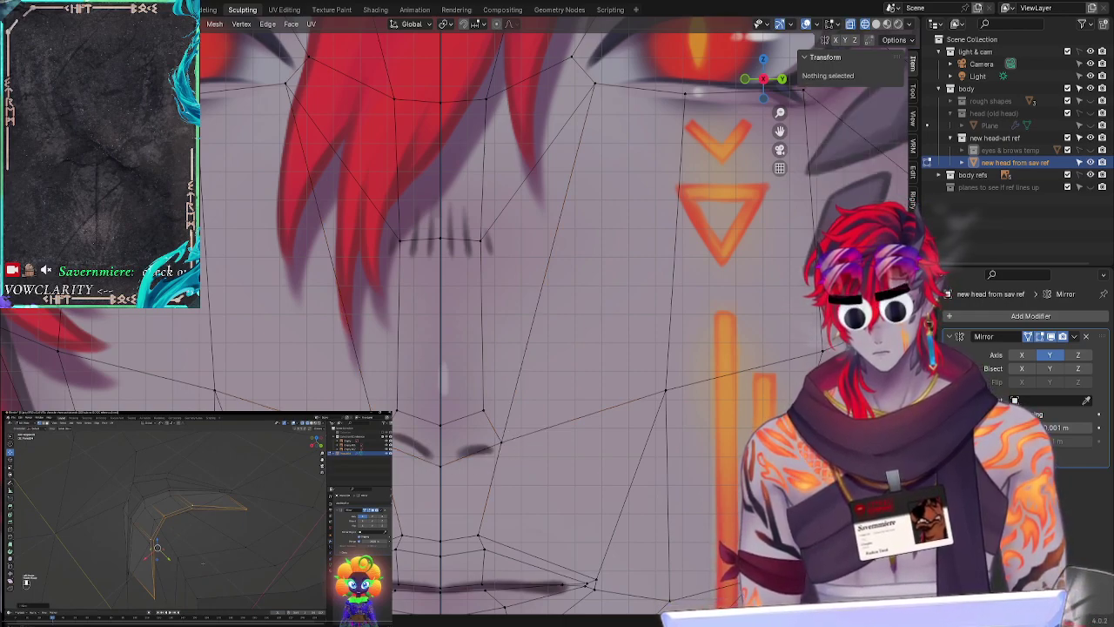
# Step: Move the upper-lip vertices, then edge-slide one lip edge toward the mouth corner
pyautogui.moveTo(398, 510)
pyautogui.keyDown('ctrl'); pyautogui.mouseDown(button='right')
pyautogui.moveTo(410, 555)
pyautogui.moveTo(402, 529)
pyautogui.moveTo(456, 552)
pyautogui.mouseUp(button='right'); pyautogui.keyUp('ctrl')
pyautogui.hotkey('alt', 'a')
pyautogui.moveTo(454, 550)
pyautogui.mouseDown()
pyautogui.moveTo(422, 532)
pyautogui.moveTo(430, 526)
pyautogui.mouseUp()
pyautogui.press('g')
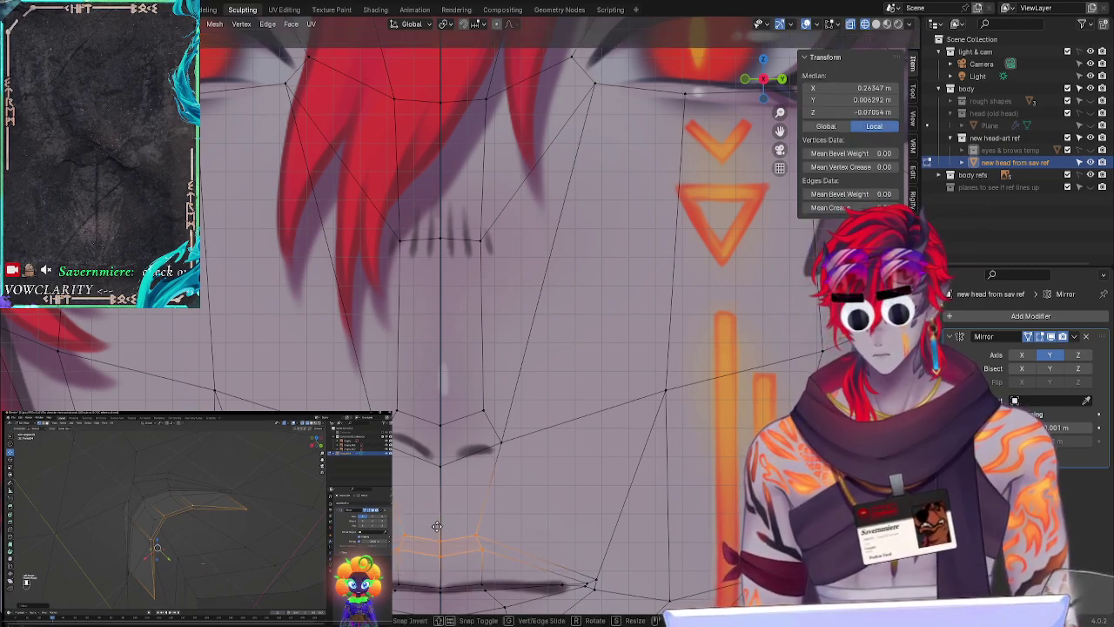
pyautogui.click(438, 540)
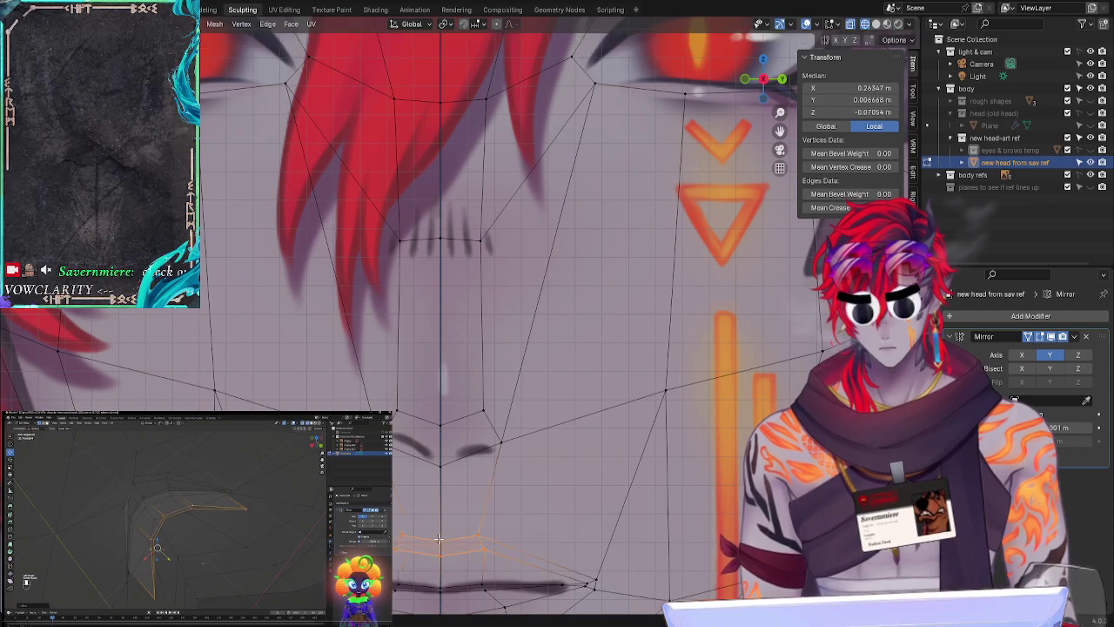
pyautogui.hotkey('alt', 'a')
pyautogui.moveTo(472, 520)
pyautogui.keyDown('ctrl'); pyautogui.mouseDown(button='right')
pyautogui.moveTo(483, 560)
pyautogui.moveTo(479, 549)
pyautogui.mouseUp(button='right'); pyautogui.keyUp('ctrl')
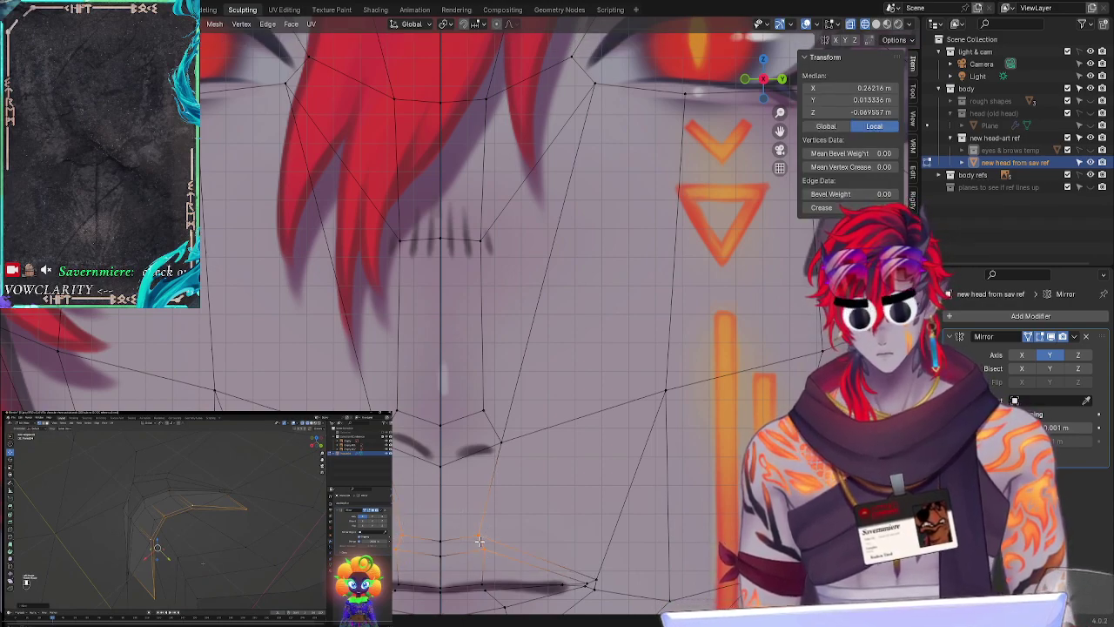
pyautogui.press('g')
pyautogui.press('g')
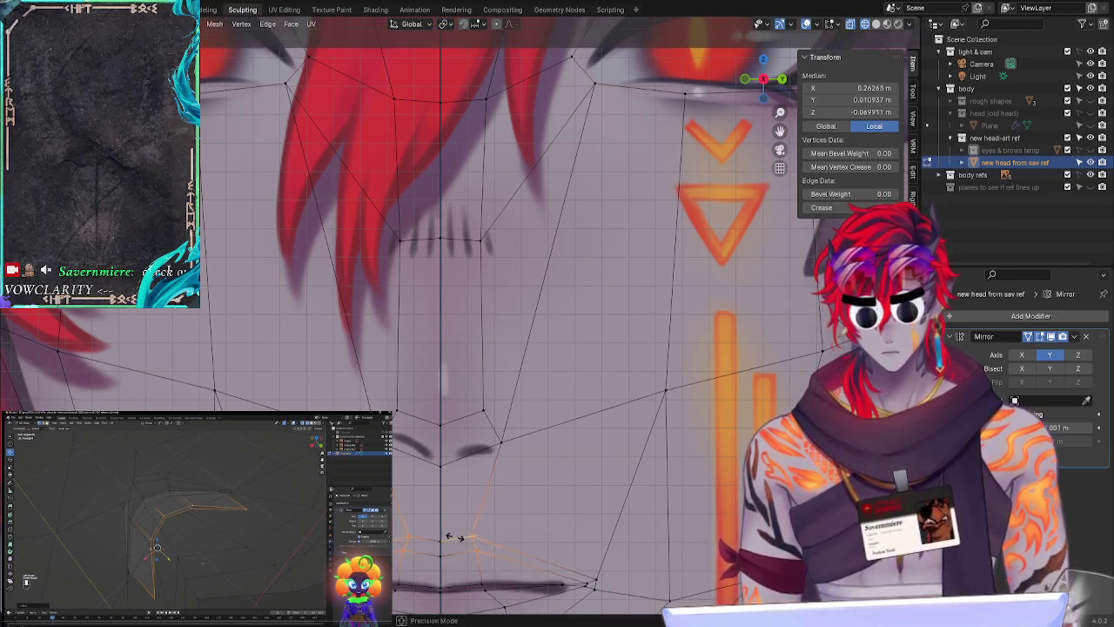
pyautogui.click(452, 537)
pyautogui.hotkey('alt', 'a')
# Step: Return to the front axis view and frame the mouth and nose of the reference
pyautogui.press('KP_5')
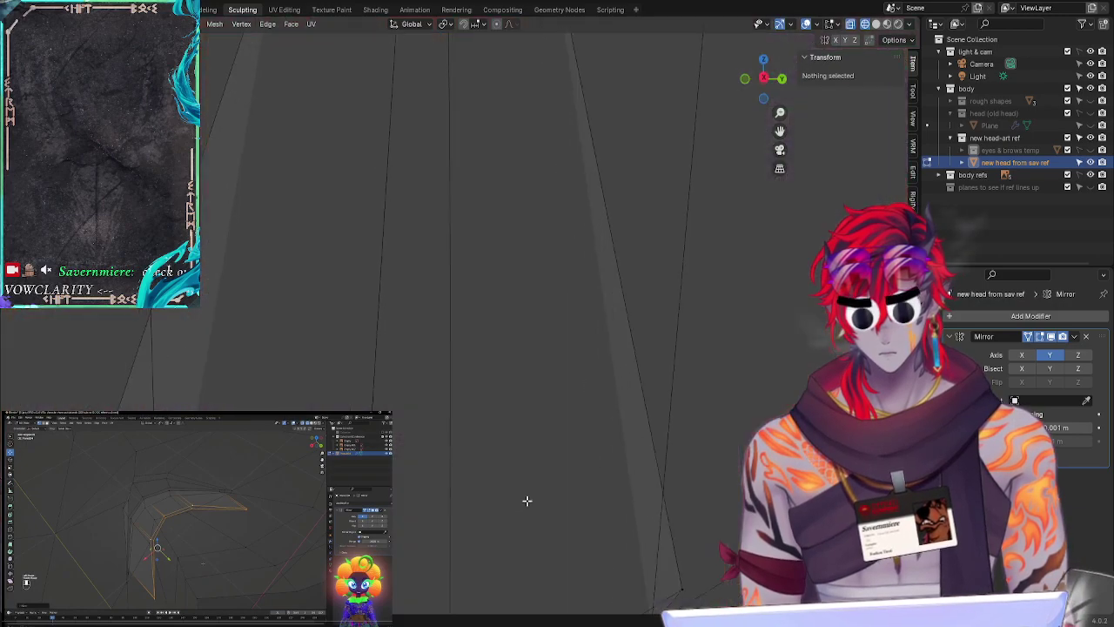
pyautogui.scroll(-2, 527, 509)
pyautogui.scroll(2, 526, 512)
pyautogui.click(764, 79)
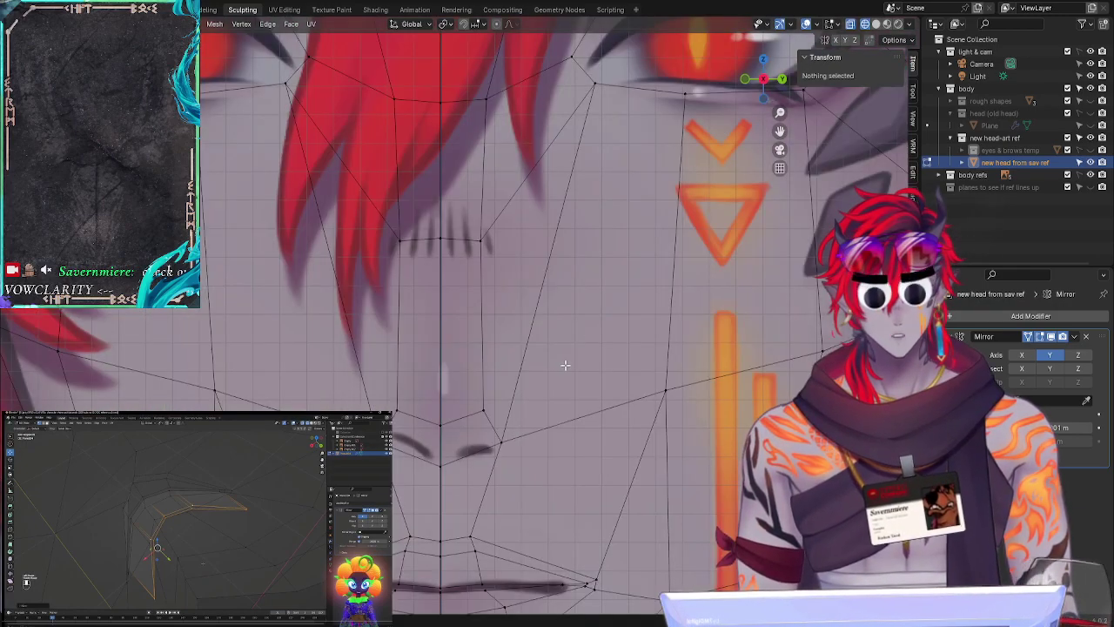
pyautogui.keyDown('shift'); pyautogui.moveTo(552, 463); pyautogui.dragTo(533, 360, button='middle'); pyautogui.keyUp('shift')
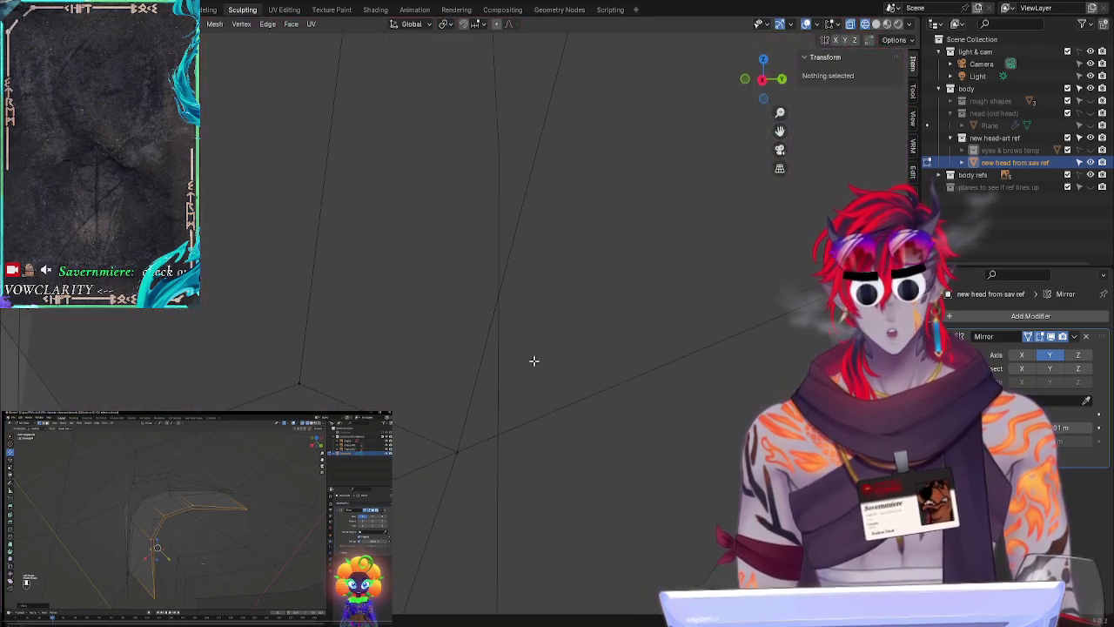
pyautogui.click(762, 81)
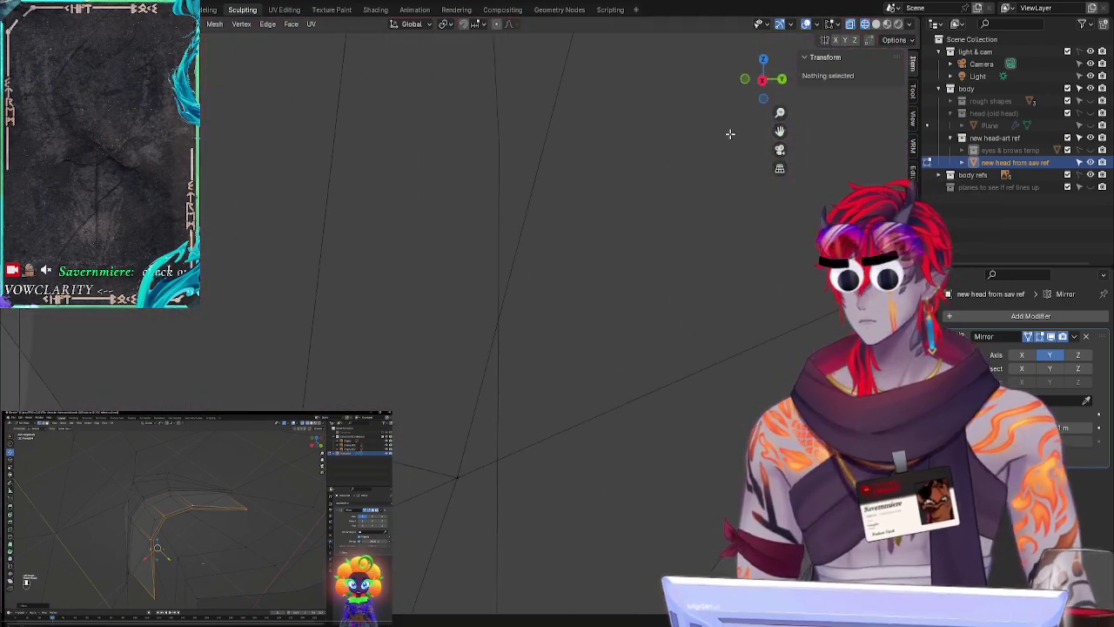
pyautogui.moveTo(764, 85); pyautogui.dragTo(762, 83)
pyautogui.click(762, 80)
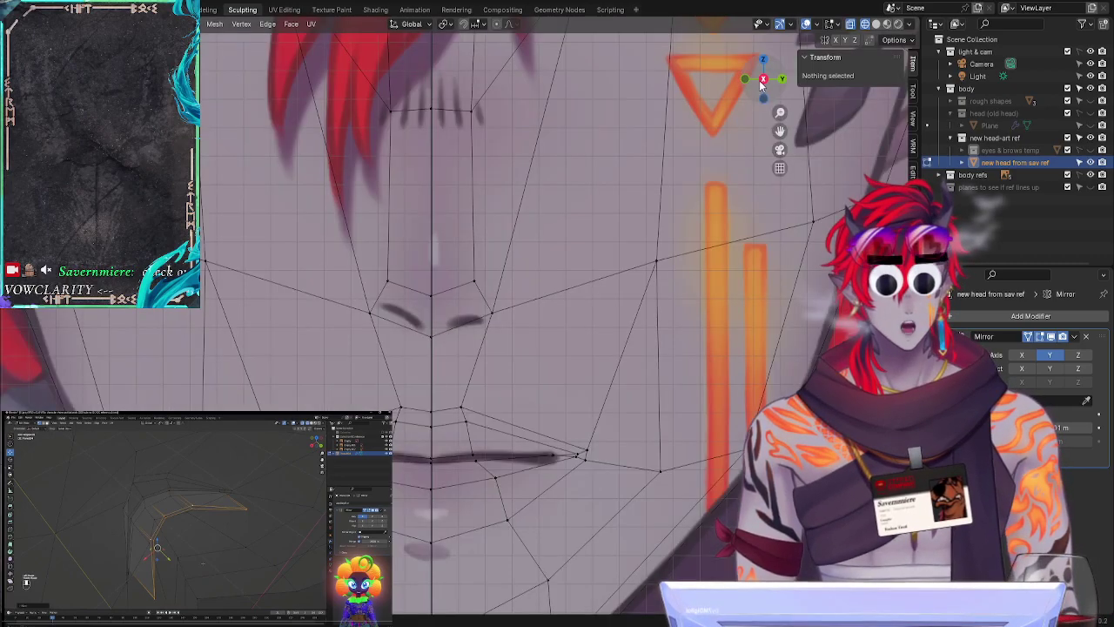
pyautogui.keyDown('shift'); pyautogui.moveTo(524, 422); pyautogui.dragTo(603, 352, button='middle'); pyautogui.keyUp('shift')
pyautogui.scroll(1, 573, 396)
pyautogui.keyDown('ctrl'); pyautogui.moveTo(619, 401); pyautogui.dragTo(592, 315, button='middle'); pyautogui.keyUp('ctrl')
pyautogui.scroll(2, 615, 350)
# Step: Select the vertices between nose and mouth and lower them along Z toward the mouth line
pyautogui.keyDown('ctrl'); pyautogui.moveTo(538, 385); pyautogui.dragTo(557, 382, button='right'); pyautogui.keyUp('ctrl')
pyautogui.click(543, 328)
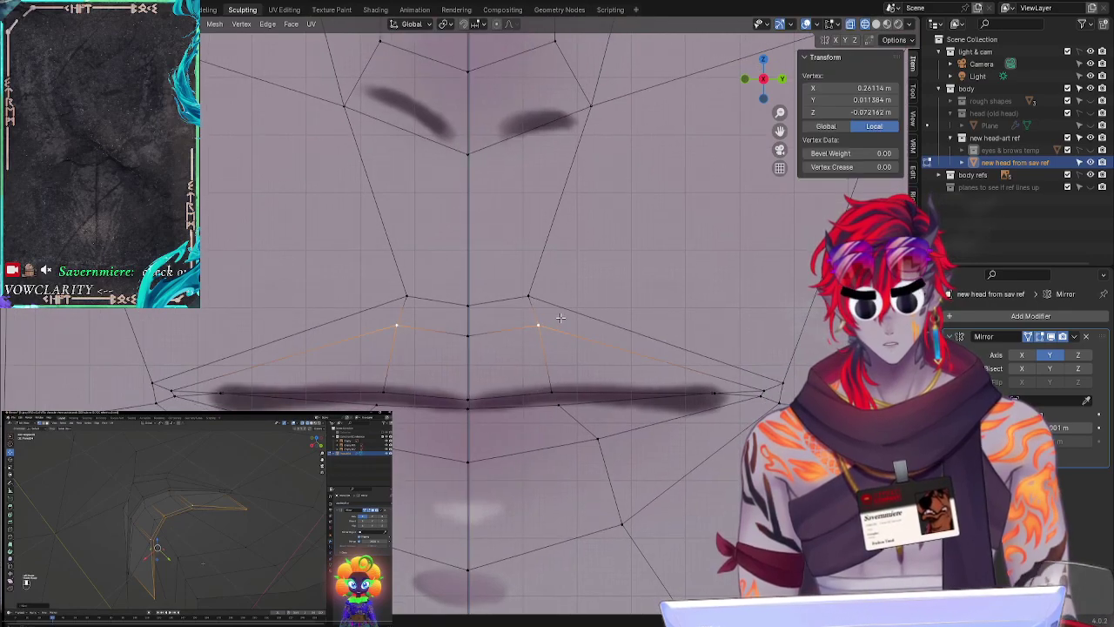
pyautogui.click(609, 285)
pyautogui.keyDown('ctrl'); pyautogui.moveTo(536, 272); pyautogui.dragTo(510, 331, button='right'); pyautogui.keyUp('ctrl')
pyautogui.moveTo(510, 330); pyautogui.dragTo(530, 298)
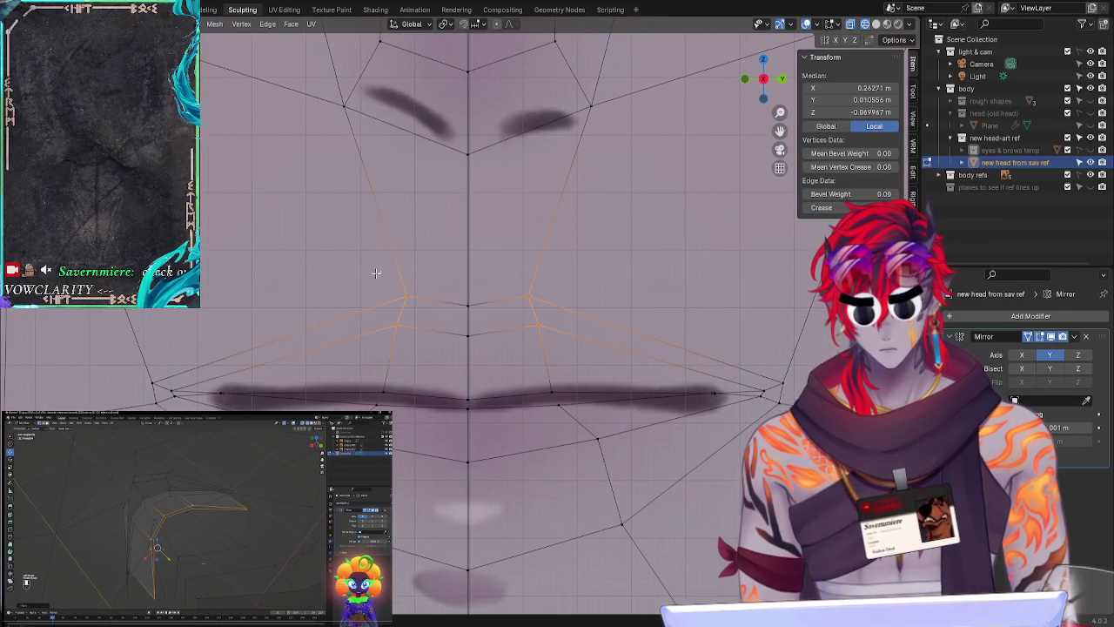
pyautogui.moveTo(376, 273)
pyautogui.keyDown('shift'); pyautogui.mouseDown()
pyautogui.moveTo(395, 327)
pyautogui.moveTo(567, 297)
pyautogui.mouseUp(); pyautogui.keyUp('shift')
pyautogui.press('g')
pyautogui.press('z')
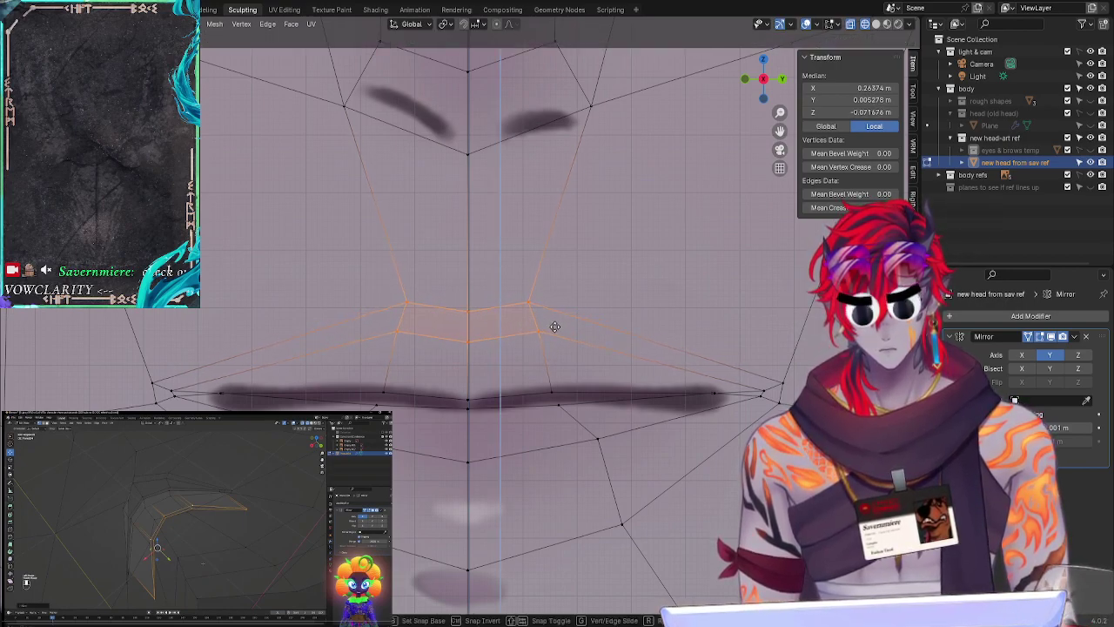
pyautogui.click(557, 325)
pyautogui.hotkey('alt', 'a')
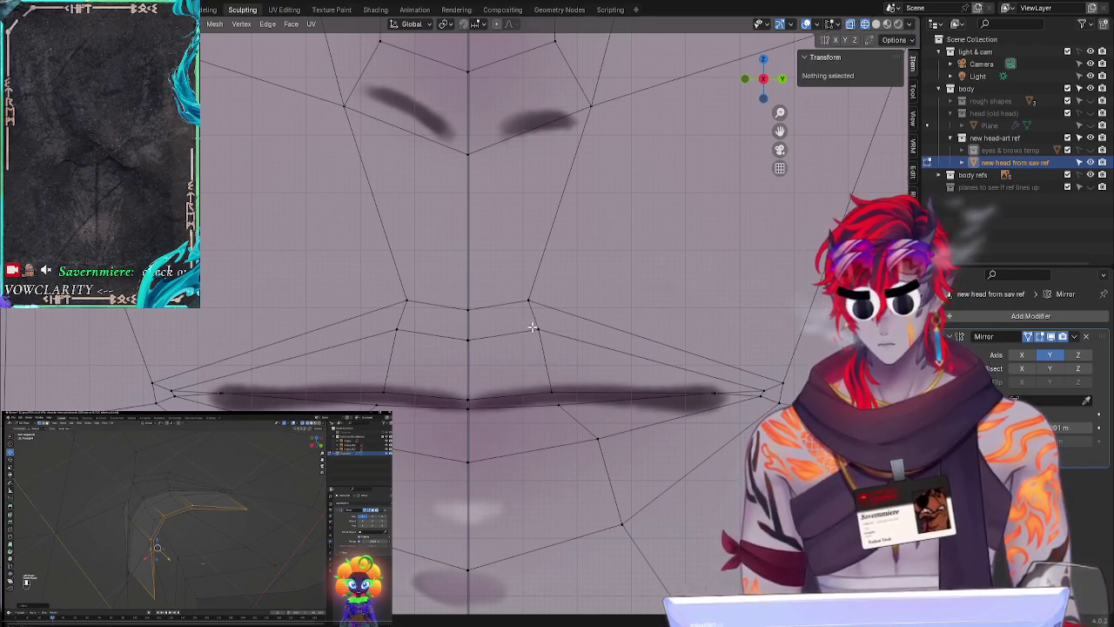
# Step: Nudge a mouth-line vertex and copy the 0.009729 m Y coordinate of the vertex above the mouth corner
pyautogui.click(542, 389)
pyautogui.press('g')
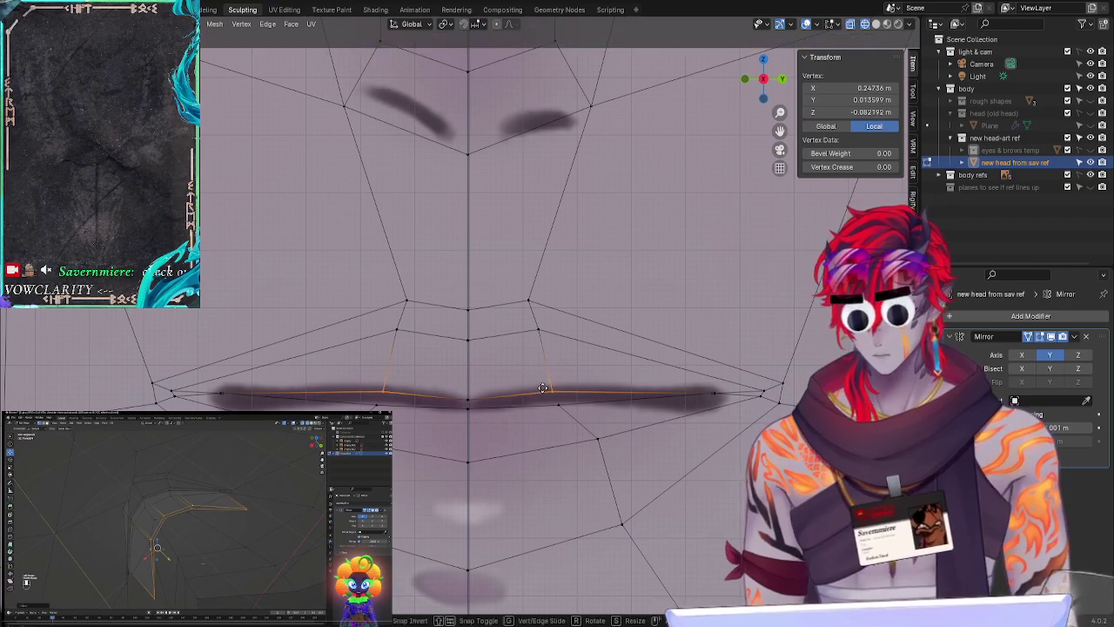
pyautogui.click(548, 391)
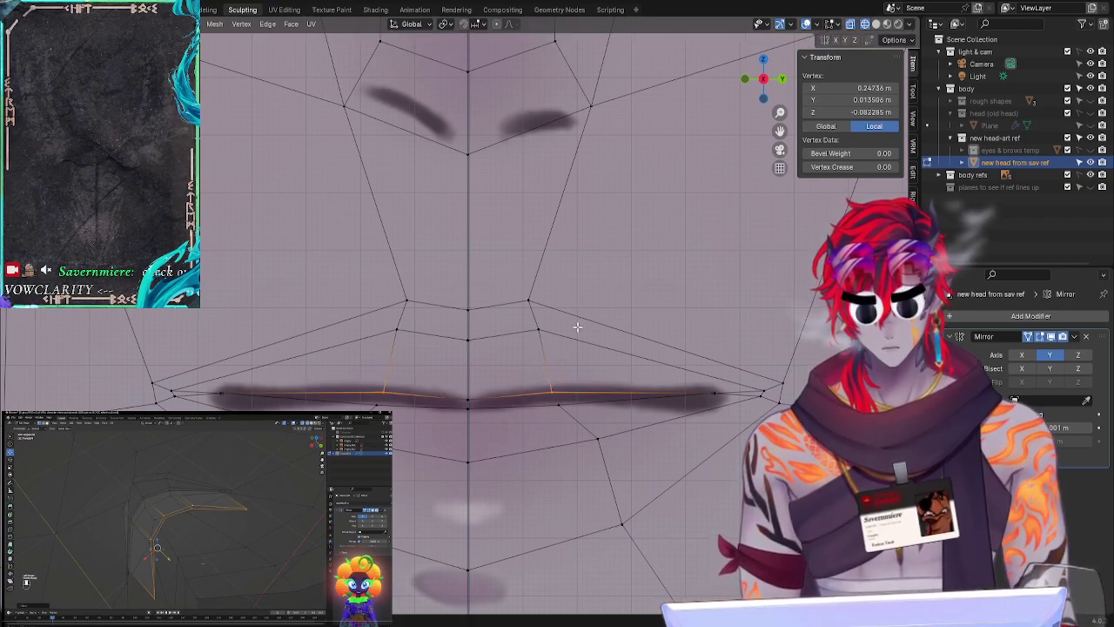
pyautogui.click(559, 275)
pyautogui.click(531, 293)
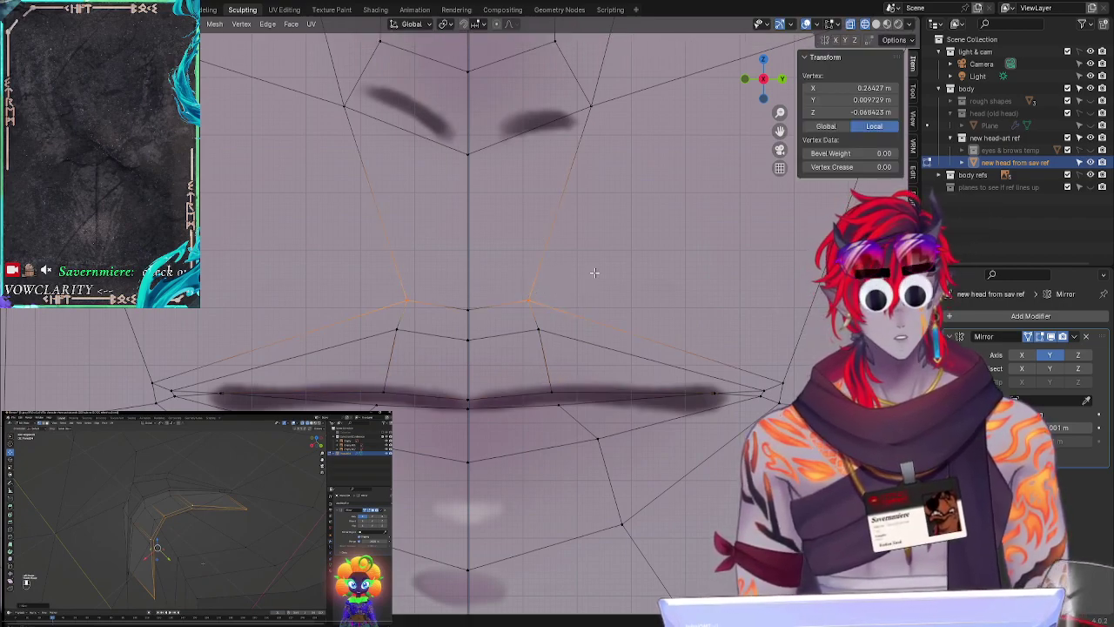
pyautogui.click(866, 100)
pyautogui.hotkey('ctrl', 'c')
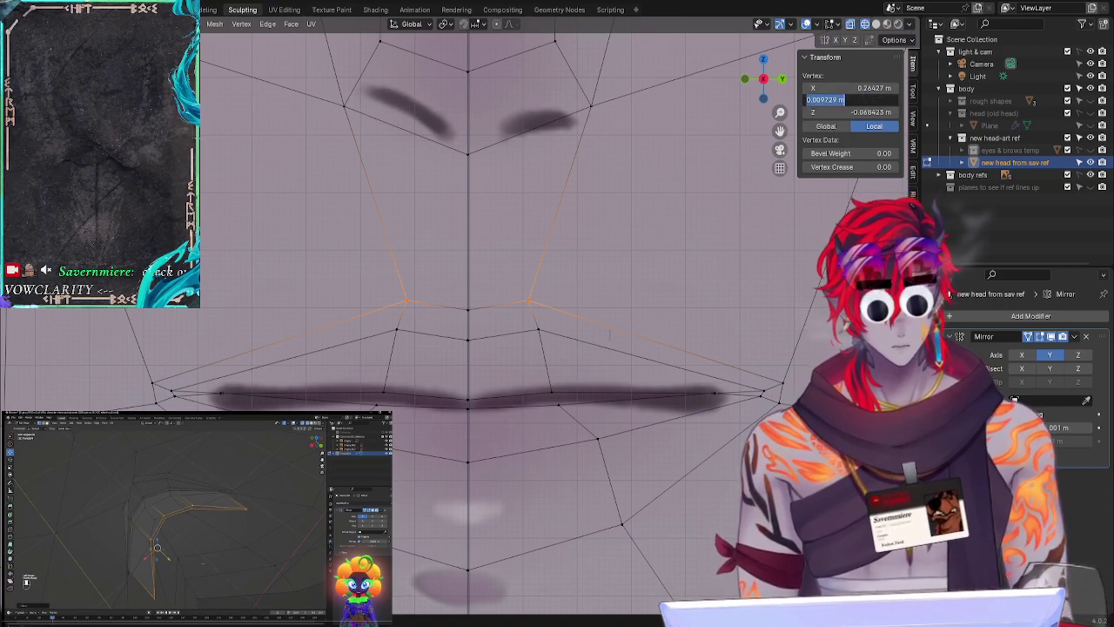
pyautogui.click(545, 387)
pyautogui.hotkey('alt', 'a')
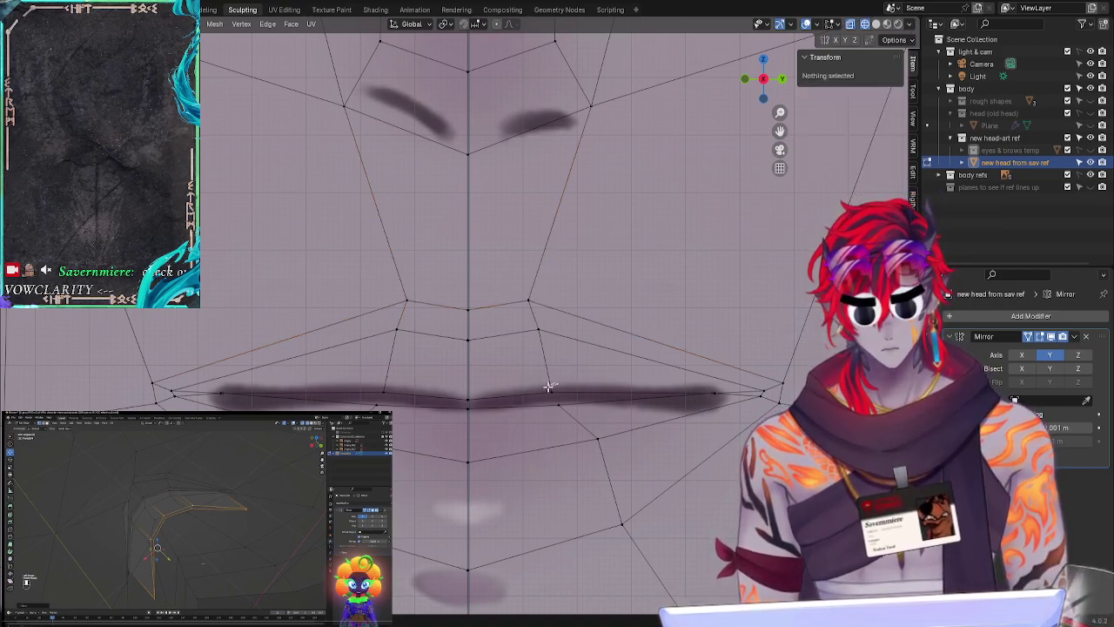
# Step: Set the mouth-corner vertex's Y coordinate to 0.009729 m
pyautogui.click(548, 388)
pyautogui.click(874, 100)
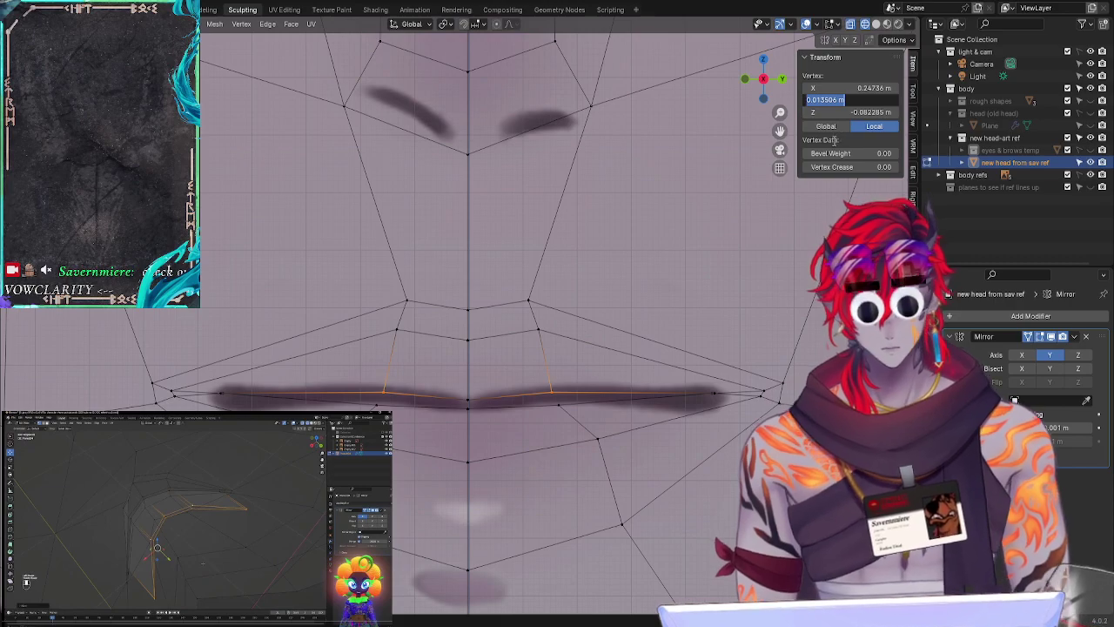
pyautogui.hotkey('ctrl', 'v')
pyautogui.press('Return')
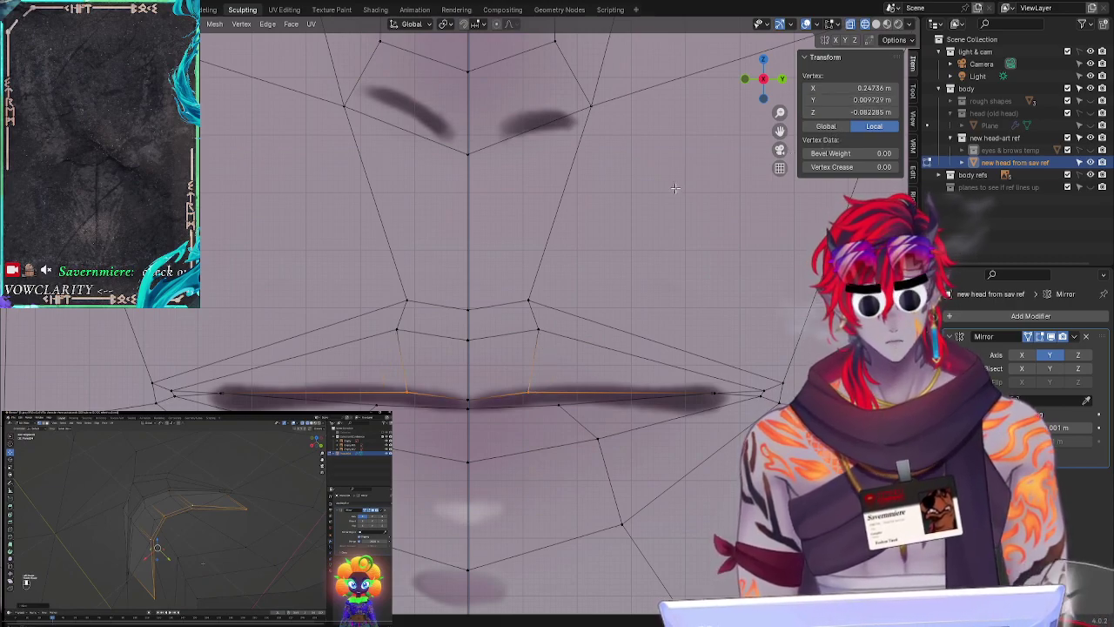
pyautogui.click(648, 192)
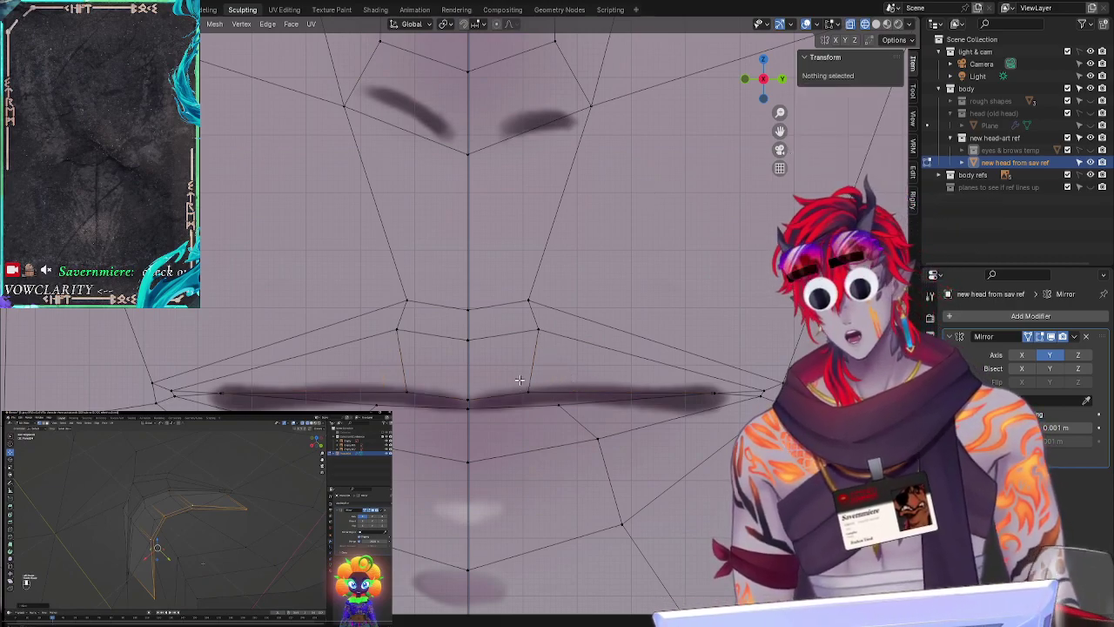
# Step: Move the centre mouth vertex into place in two small moves
pyautogui.click(466, 400)
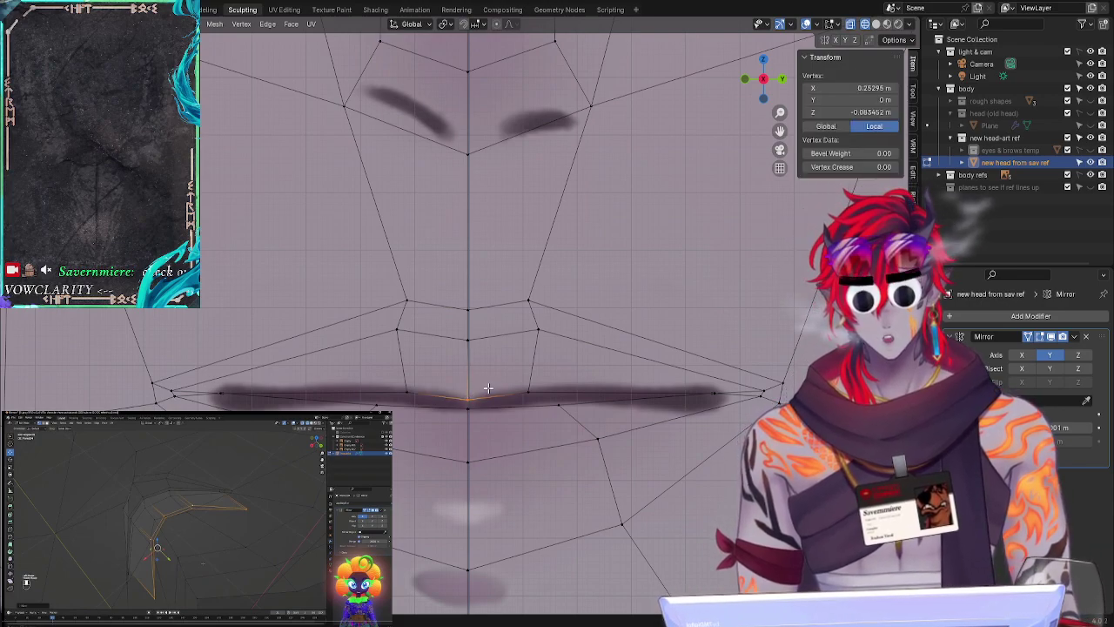
pyautogui.press('g')
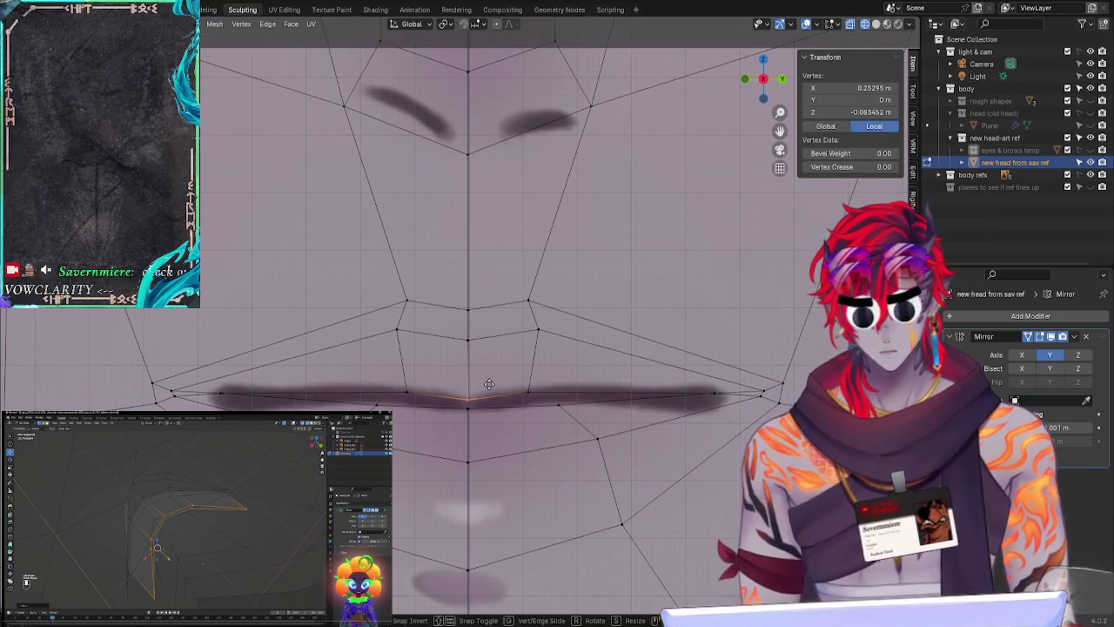
pyautogui.click(491, 386)
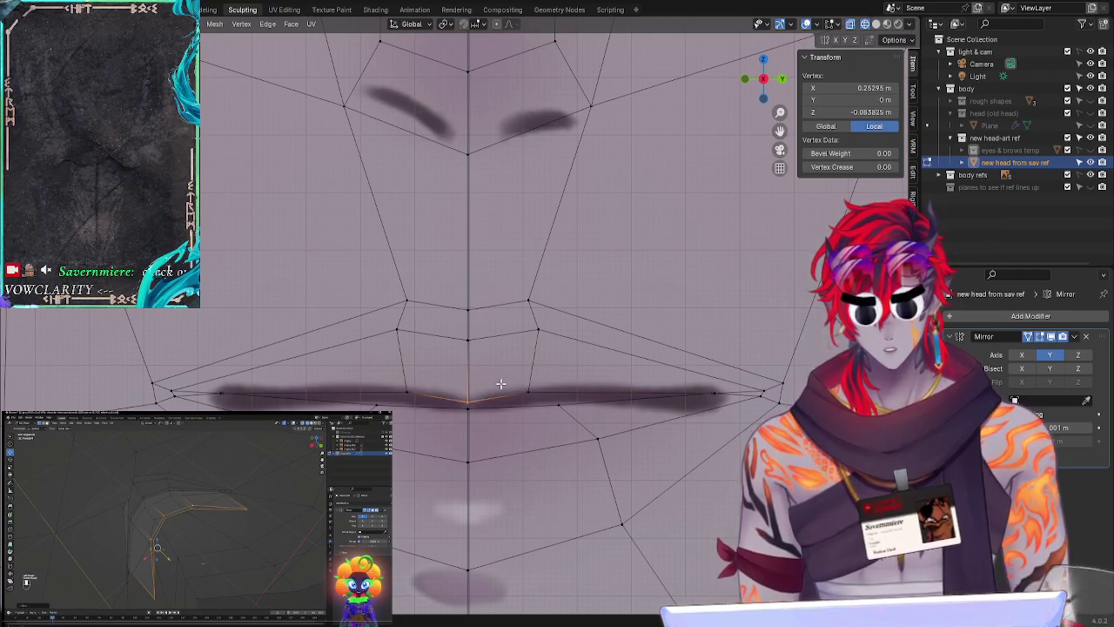
pyautogui.press('g')
pyautogui.click(500, 386)
# Step: Slide the vertices around the mouth along their edges
pyautogui.moveTo(546, 380)
pyautogui.mouseDown()
pyautogui.moveTo(458, 398)
pyautogui.moveTo(528, 397)
pyautogui.moveTo(547, 380)
pyautogui.mouseUp()
pyautogui.press('g')
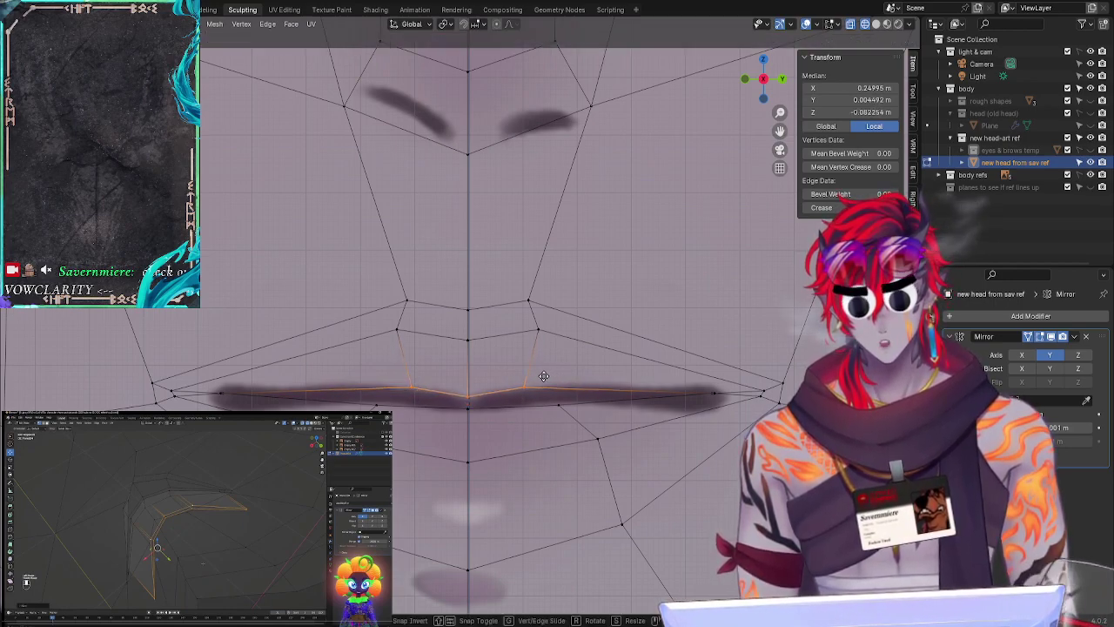
pyautogui.press('g')
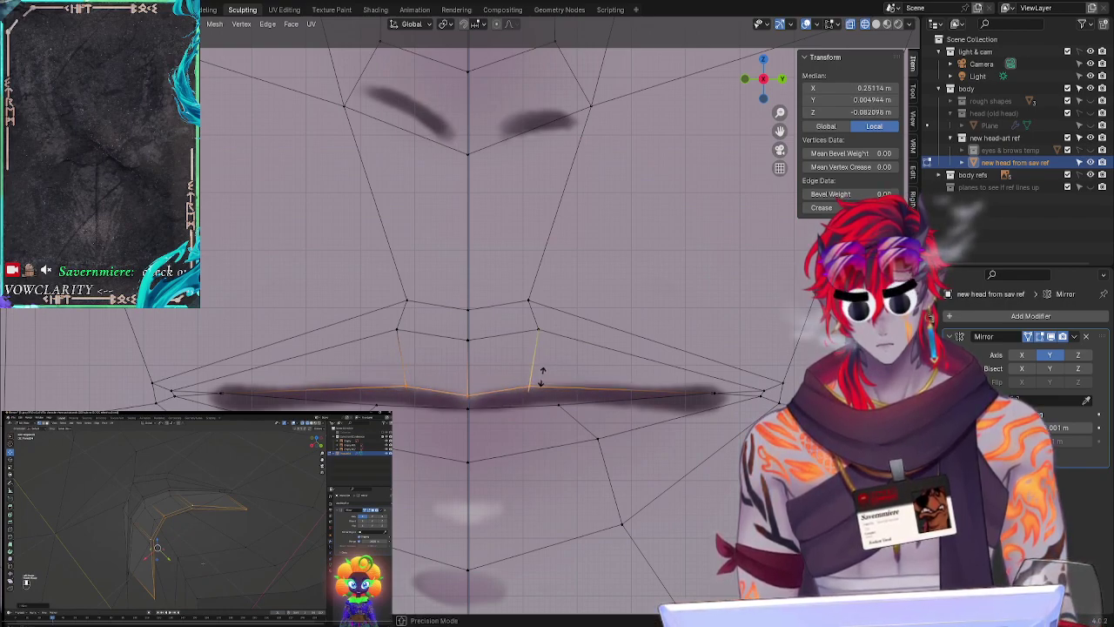
pyautogui.click(556, 368)
pyautogui.click(557, 368)
pyautogui.click(681, 274)
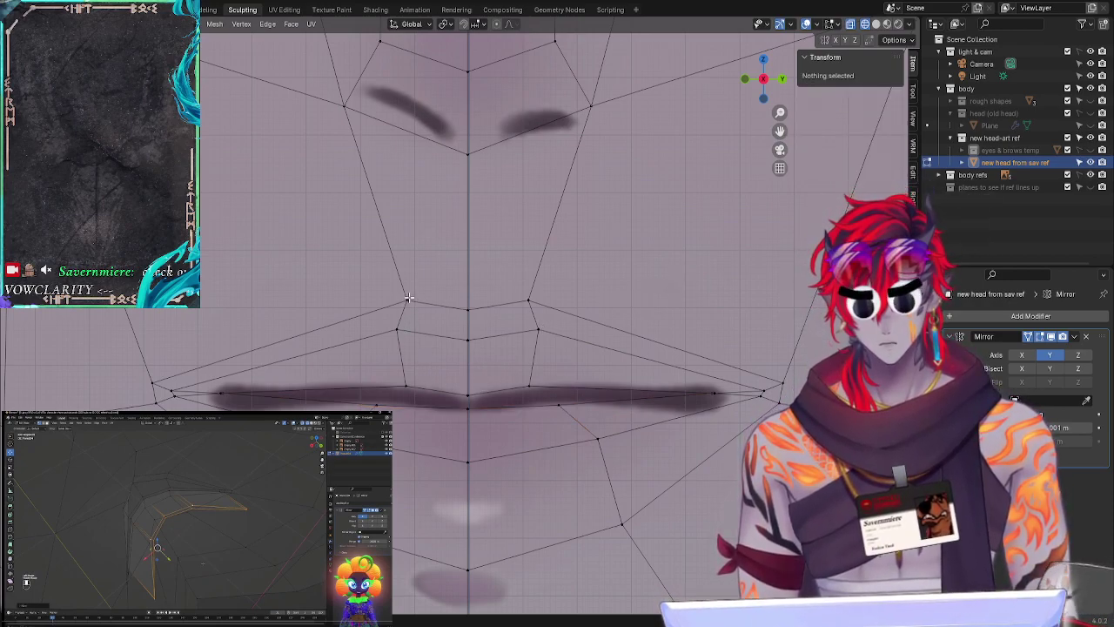
# Step: Scale the whole mouth region to fit the reference mouth
pyautogui.moveTo(376, 289); pyautogui.dragTo(557, 401)
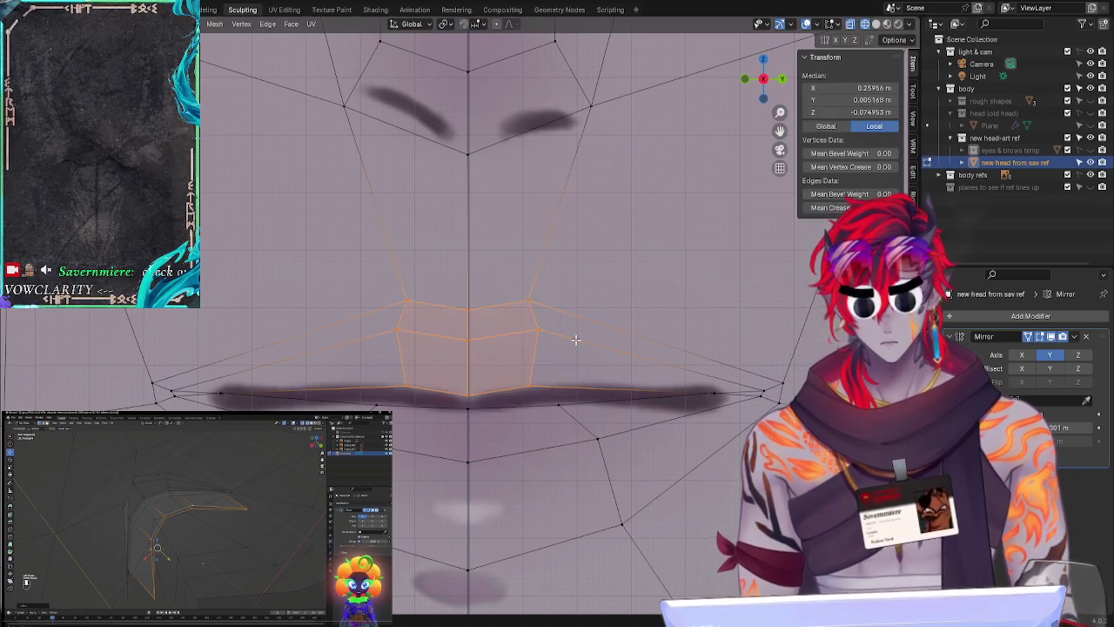
pyautogui.press('s')
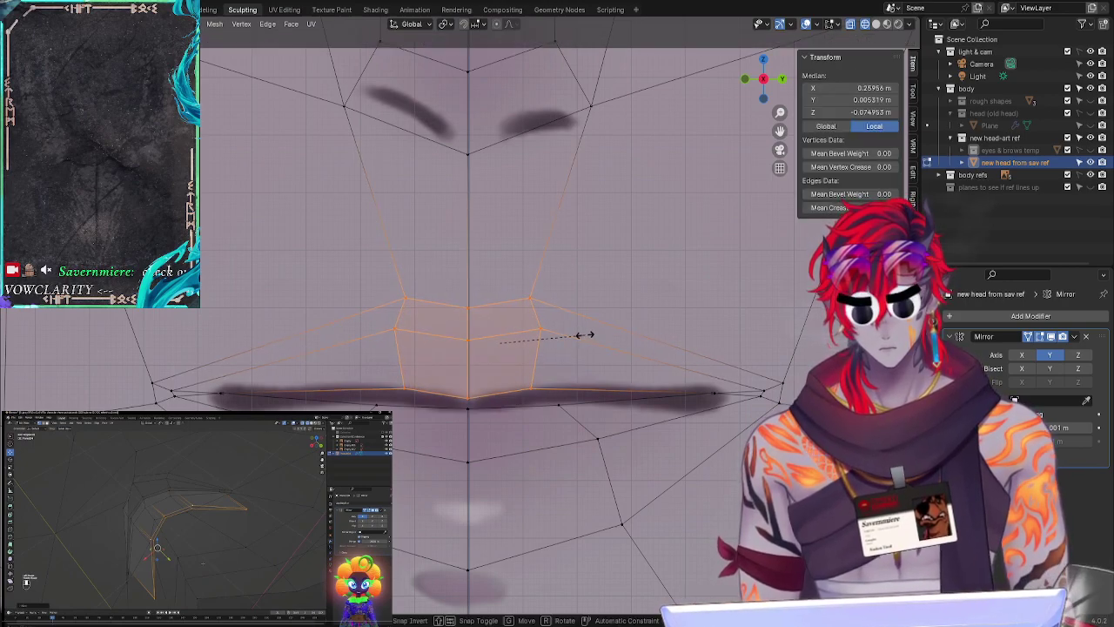
pyautogui.click(581, 336)
pyautogui.click(568, 248)
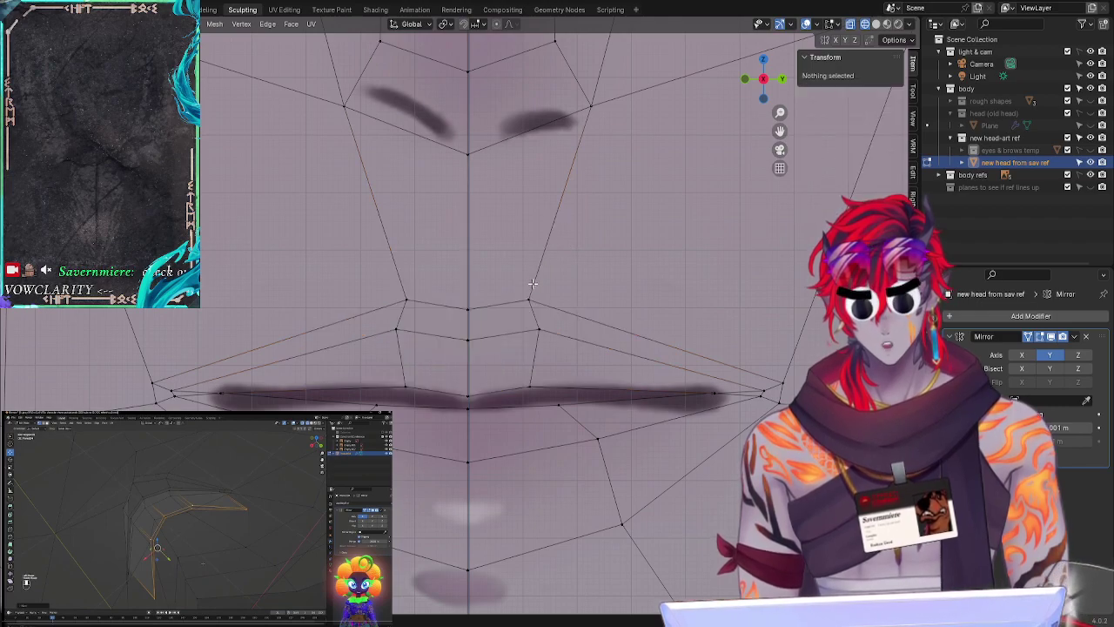
# Step: Slide the vertex above the mouth corner, the mouth edge loop and the middle lip vertex
pyautogui.moveTo(513, 280); pyautogui.dragTo(537, 301)
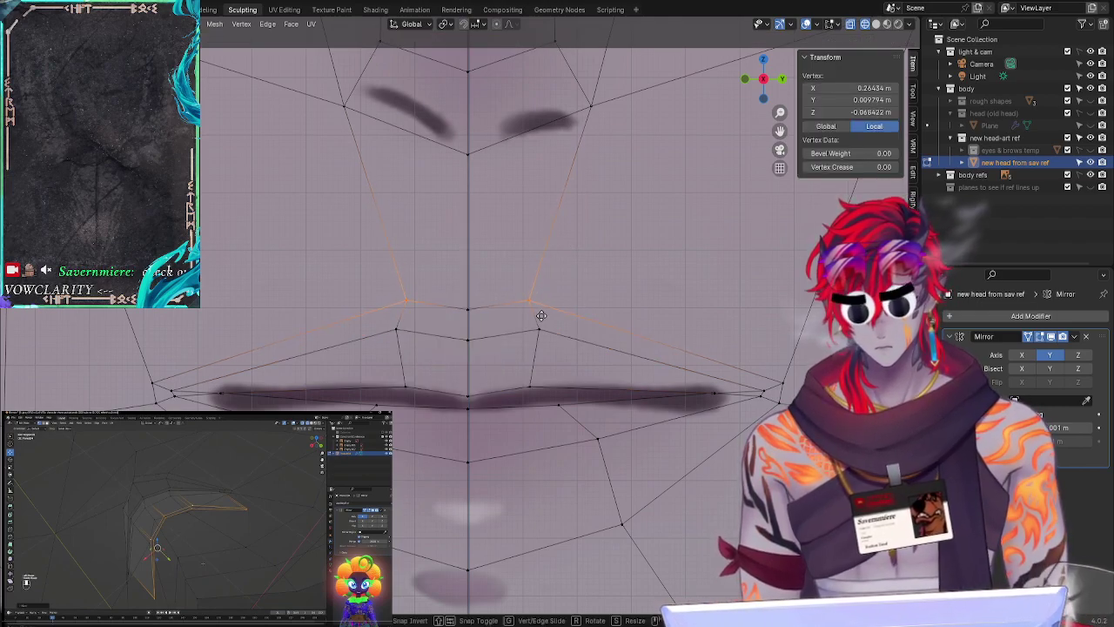
pyautogui.keyDown('alt'); pyautogui.keyDown('shift'); pyautogui.click(436, 388); pyautogui.keyUp('shift'); pyautogui.keyUp('alt')
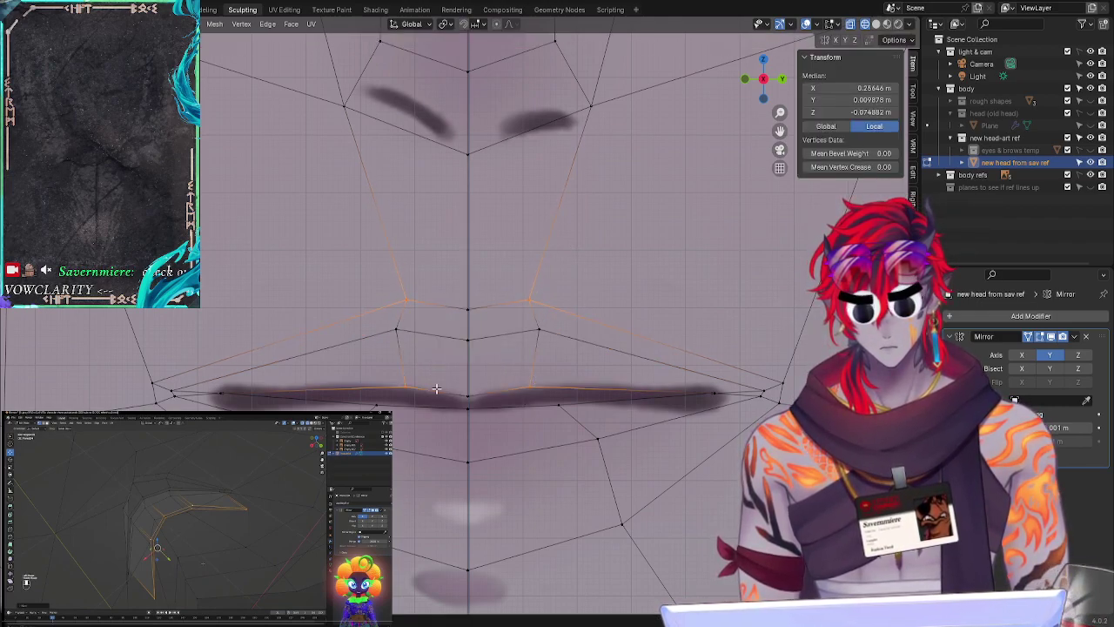
pyautogui.press('g')
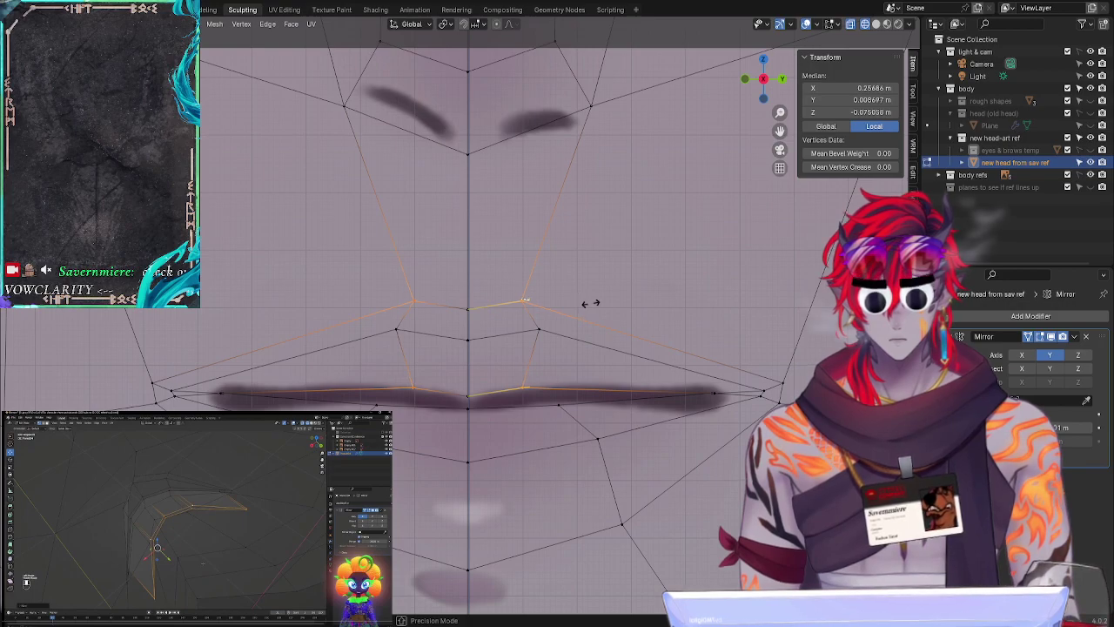
pyautogui.click(590, 303)
pyautogui.click(538, 329)
pyautogui.press('g')
pyautogui.press('g')
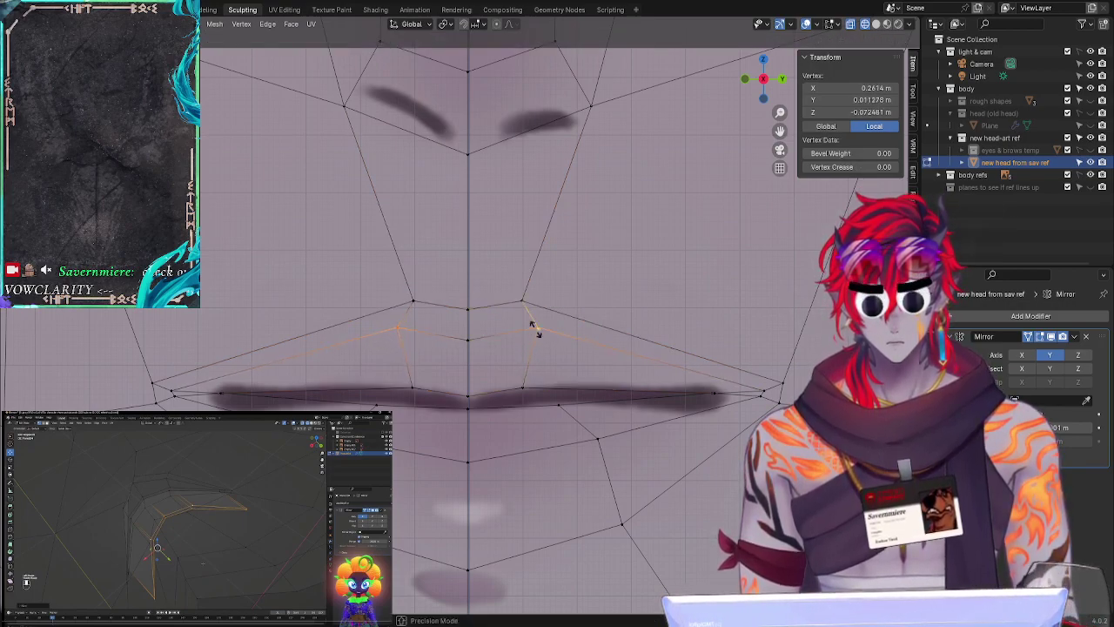
pyautogui.click(535, 328)
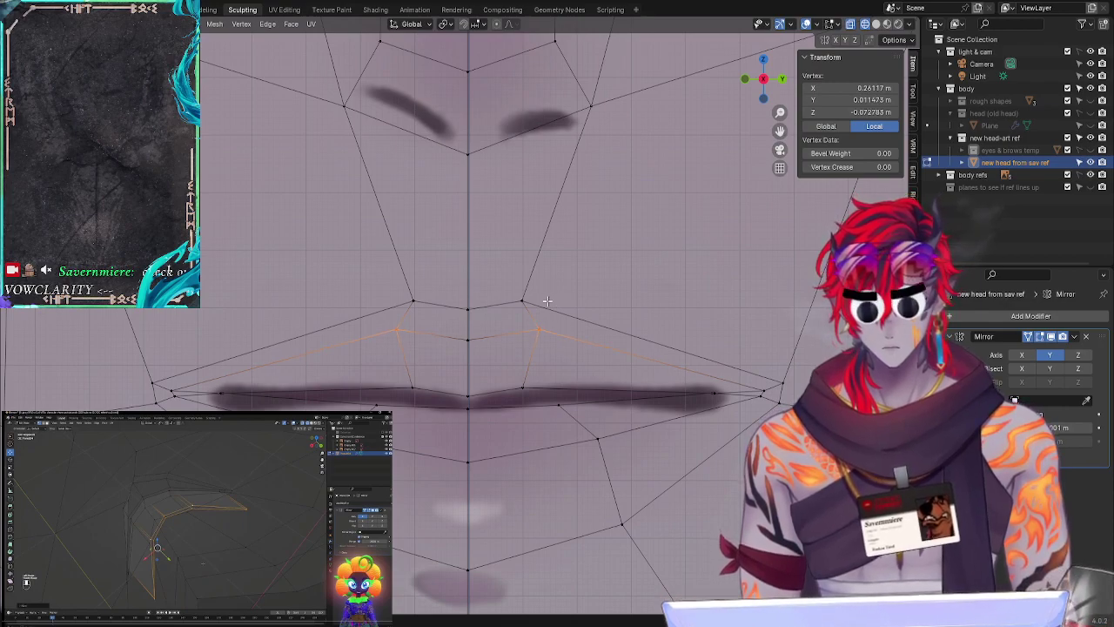
# Step: Reposition the vertex above the mouth corner together with a lip-line vertex
pyautogui.click(521, 300)
pyautogui.press('g')
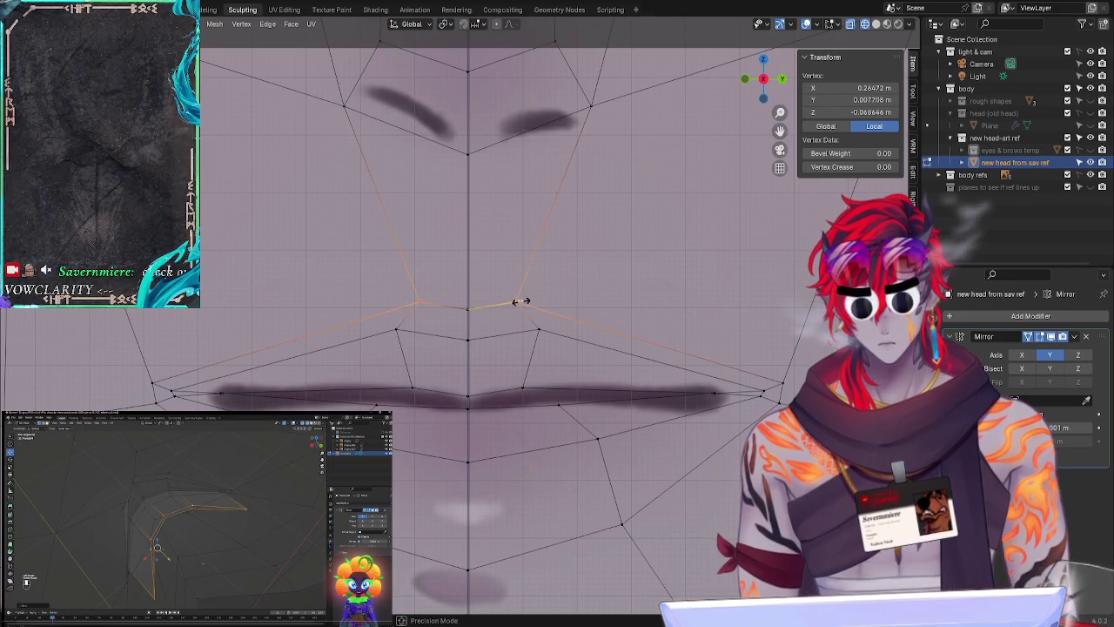
pyautogui.click(521, 300)
pyautogui.click(528, 376)
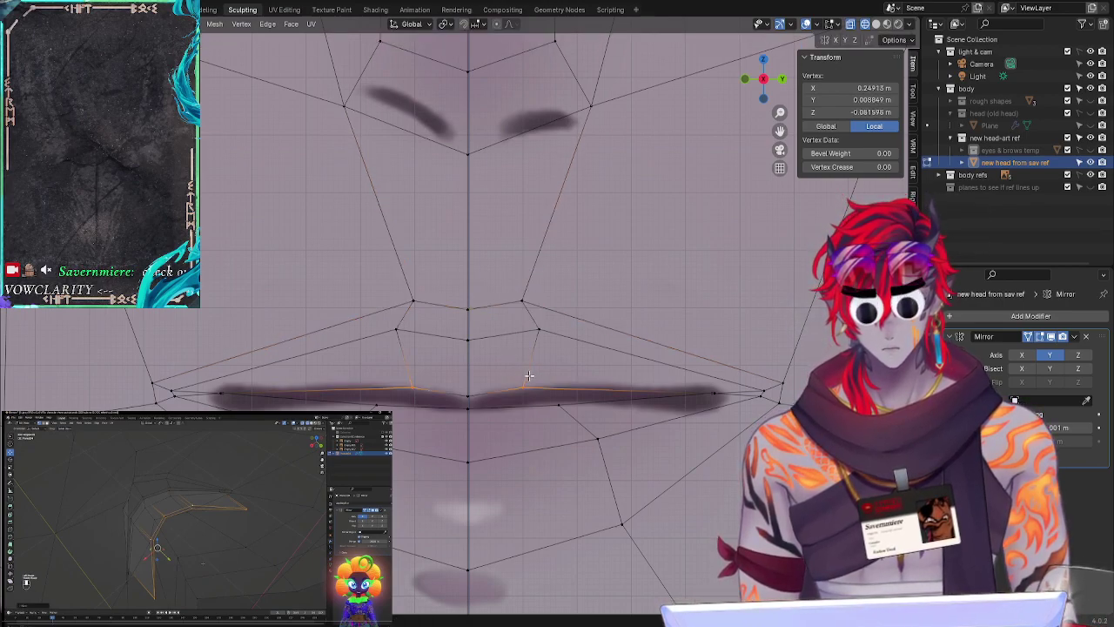
pyautogui.keyDown('shift'); pyautogui.click(522, 301); pyautogui.keyUp('shift')
pyautogui.press('g')
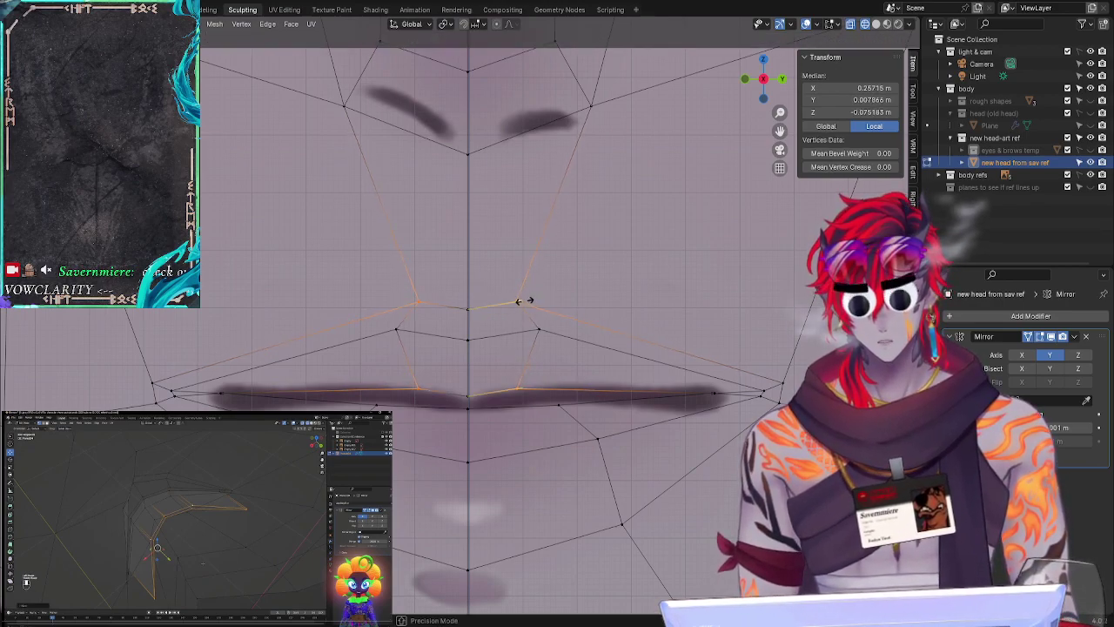
pyautogui.click(522, 301)
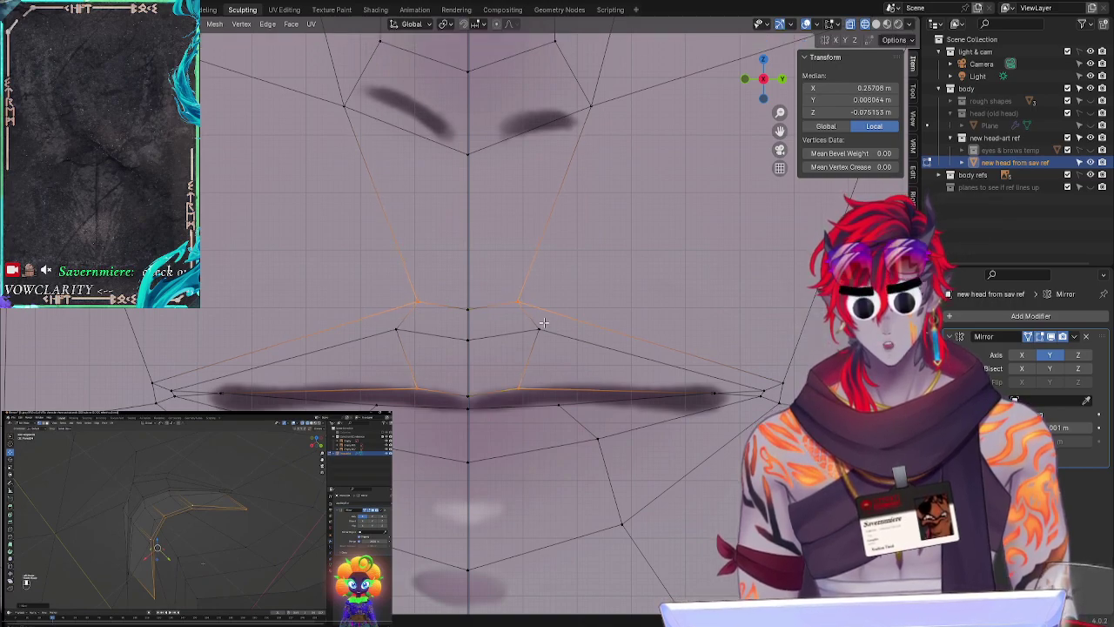
# Step: Move the vertex below the nose into place, then deselect and orbit the head
pyautogui.click(539, 329)
pyautogui.press('g')
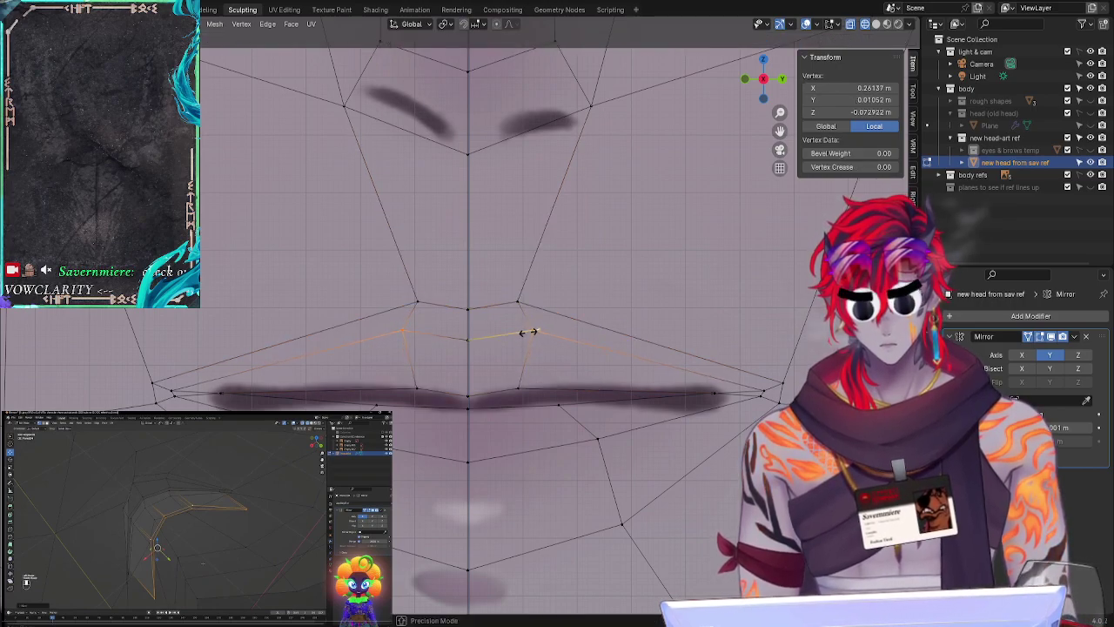
pyautogui.click(530, 331)
pyautogui.click(610, 279)
pyautogui.moveTo(611, 280)
pyautogui.mouseDown(button='middle')
pyautogui.moveTo(624, 281)
pyautogui.moveTo(613, 284)
pyautogui.mouseUp(button='middle')
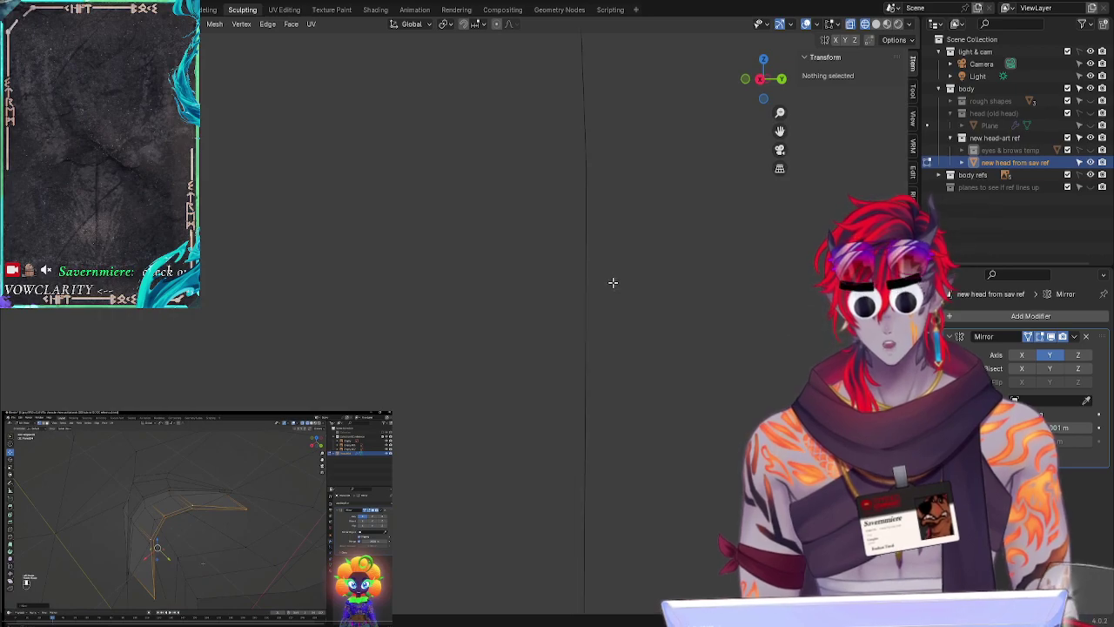
# Step: Orbit around the head mesh, then snap back to the straight-on front axis view
pyautogui.keyDown('shift'); pyautogui.moveTo(734, 158); pyautogui.dragTo(483, 278, button='middle'); pyautogui.keyUp('shift')
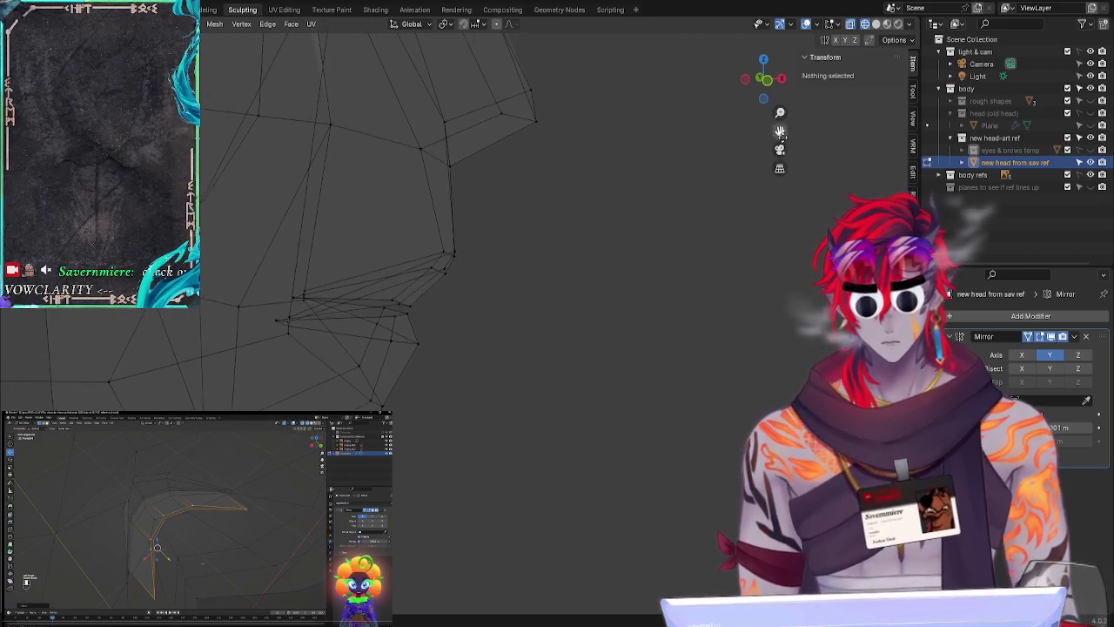
pyautogui.click(786, 79)
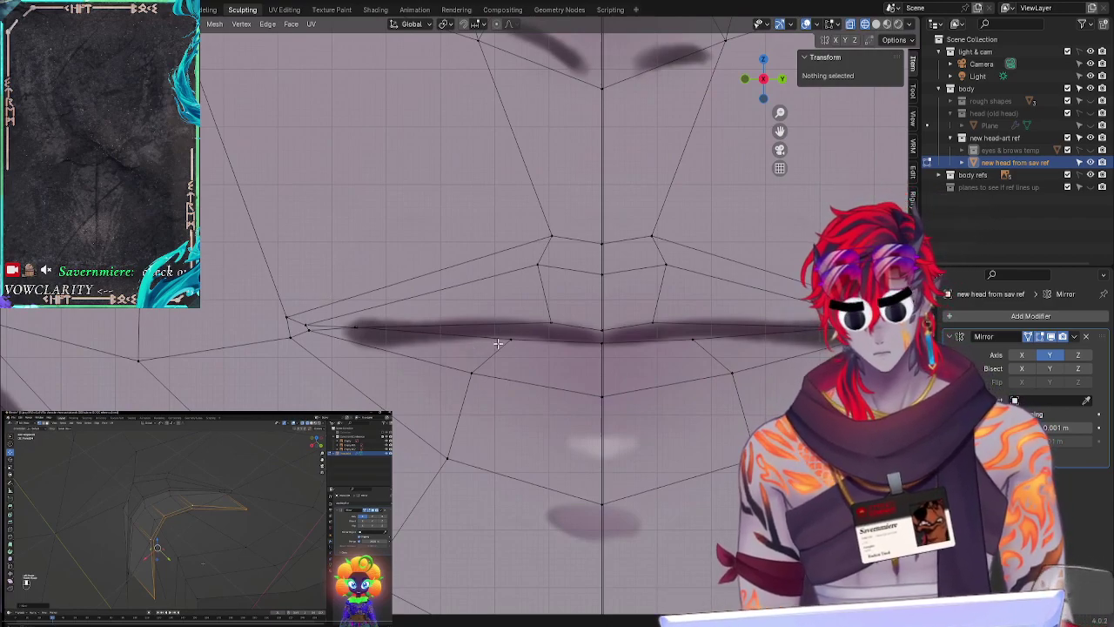
# Step: Move the mouth-corner vertex onto the lip-line end, near X 0.2235 m, Z −0.0824 m
pyautogui.keyDown('ctrl'); pyautogui.moveTo(553, 230); pyautogui.dragTo(546, 245, button='right'); pyautogui.keyUp('ctrl')
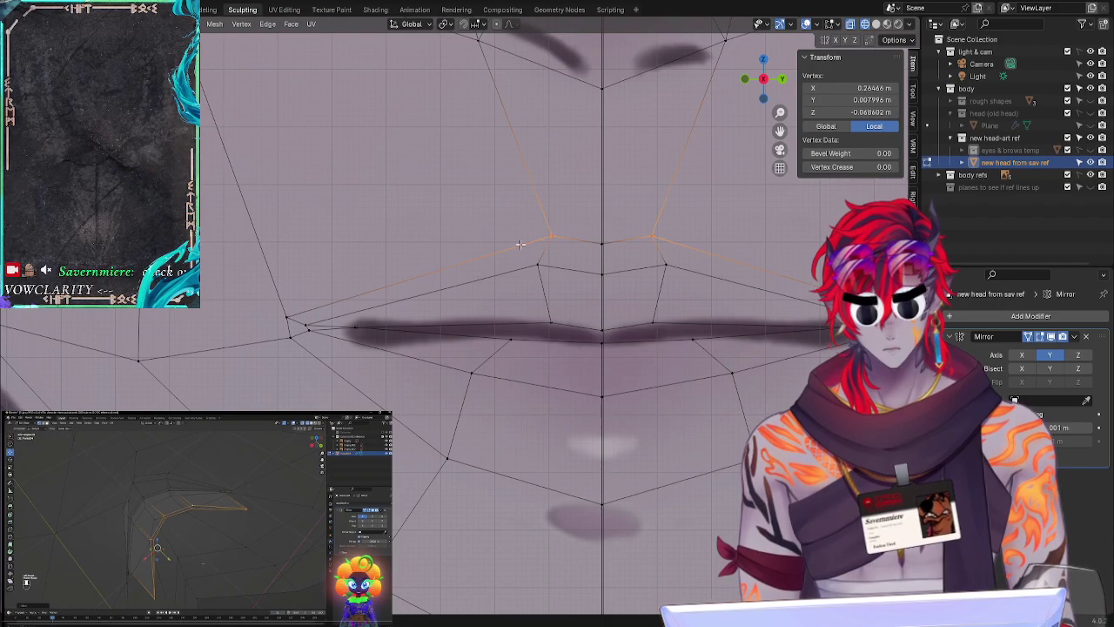
pyautogui.hotkey('alt', 'a')
pyautogui.moveTo(290, 307)
pyautogui.keyDown('ctrl'); pyautogui.mouseDown(button='right')
pyautogui.moveTo(303, 317)
pyautogui.moveTo(298, 334)
pyautogui.mouseUp(button='right'); pyautogui.keyUp('ctrl')
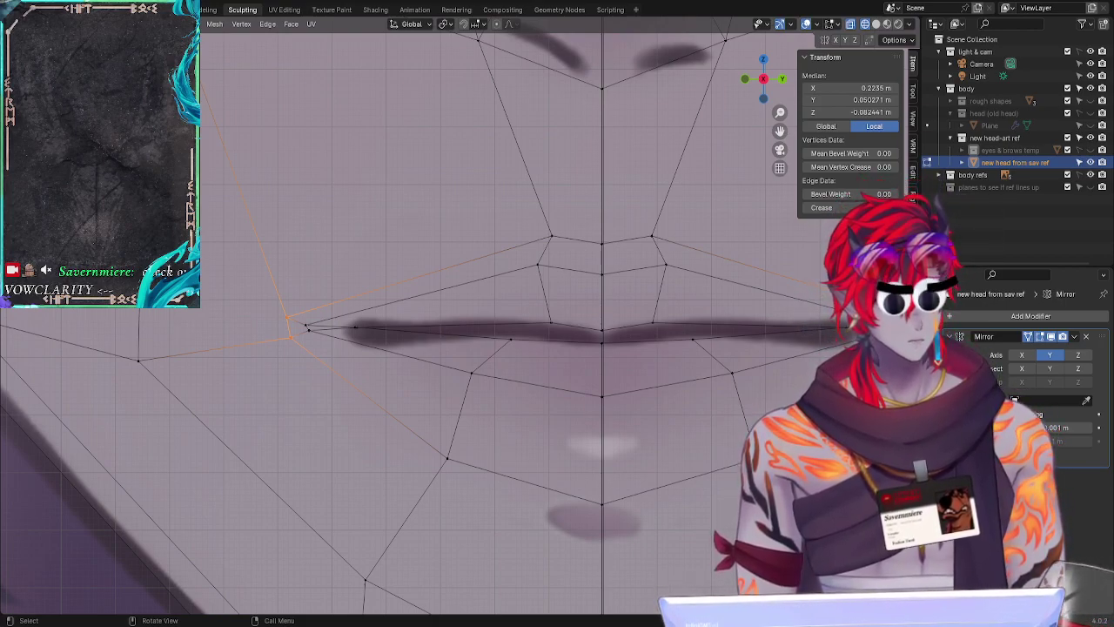
pyautogui.rightClick(955, 26)
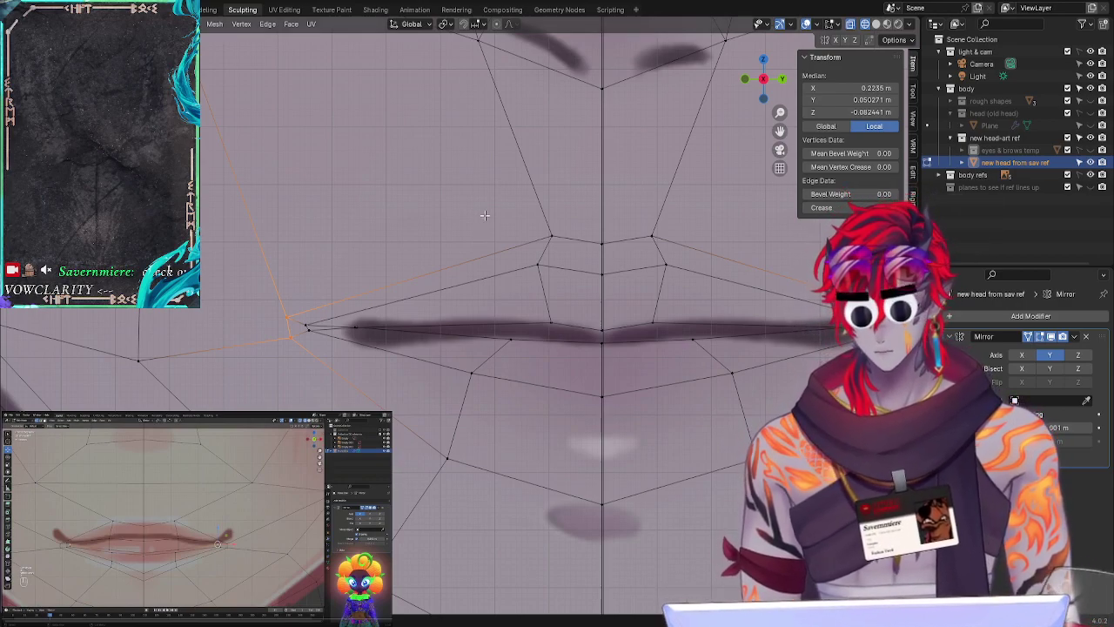
# Step: Deselect all and return to a front view framed on the reference's eyes and cheeks
pyautogui.click(481, 156)
pyautogui.moveTo(475, 150)
pyautogui.mouseDown()
pyautogui.moveTo(451, 247)
pyautogui.moveTo(444, 175)
pyautogui.mouseUp()
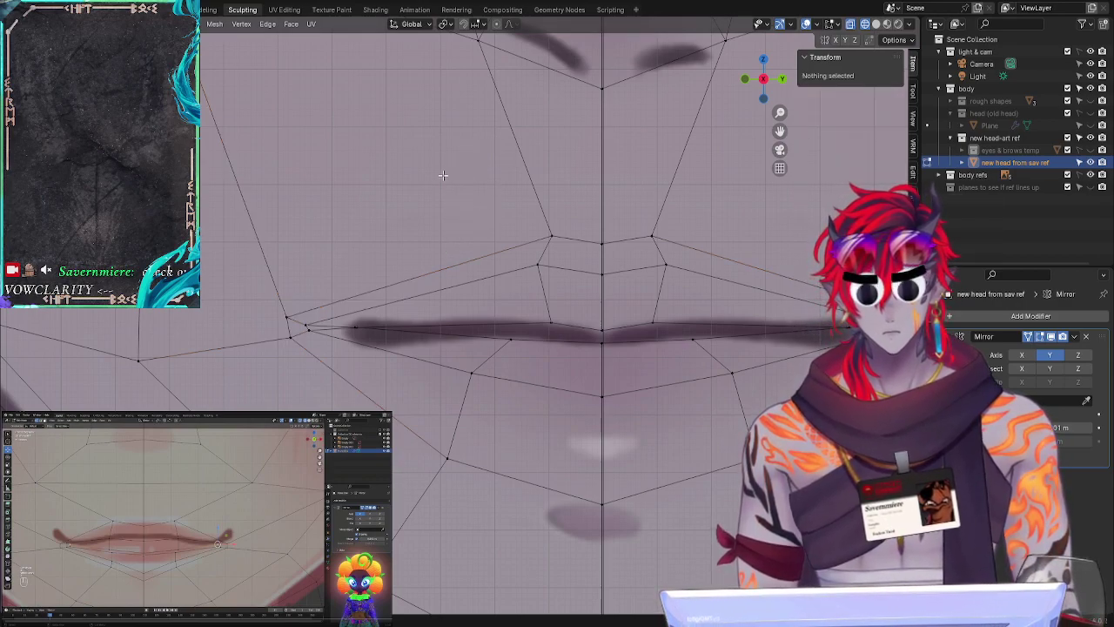
pyautogui.moveTo(428, 143)
pyautogui.mouseDown(button='middle')
pyautogui.moveTo(422, 186)
pyautogui.moveTo(442, 127)
pyautogui.mouseUp(button='middle')
pyautogui.scroll(-4, 442, 126)
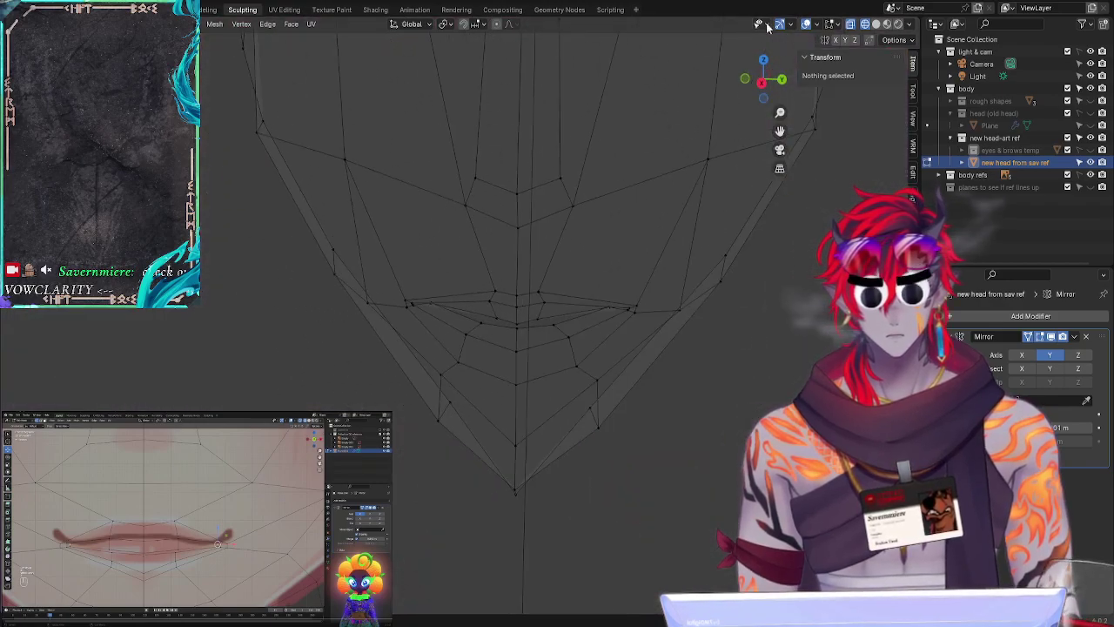
pyautogui.click(763, 84)
pyautogui.keyDown('ctrl'); pyautogui.moveTo(594, 156); pyautogui.dragTo(374, 260, button='middle'); pyautogui.keyUp('ctrl')
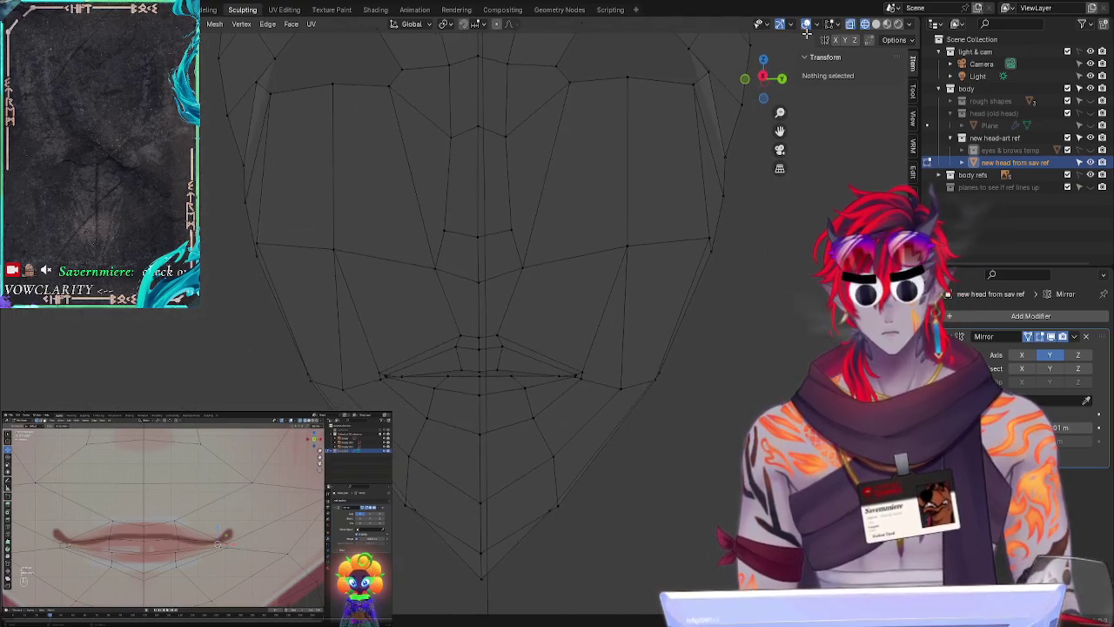
pyautogui.click(767, 77)
pyautogui.scroll(2, 536, 253)
pyautogui.keyDown('shift'); pyautogui.moveTo(536, 253); pyautogui.dragTo(538, 239, button='middle'); pyautogui.keyUp('shift')
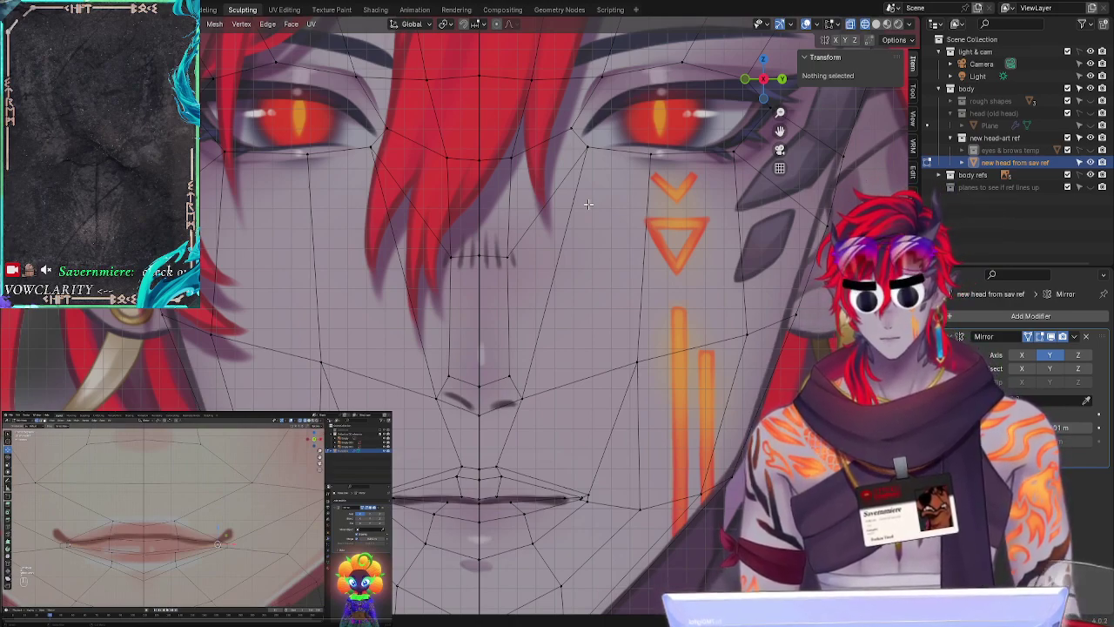
# Step: Nudge the lower-eyelid vertex slightly down onto the drawn eye outline
pyautogui.click(589, 155)
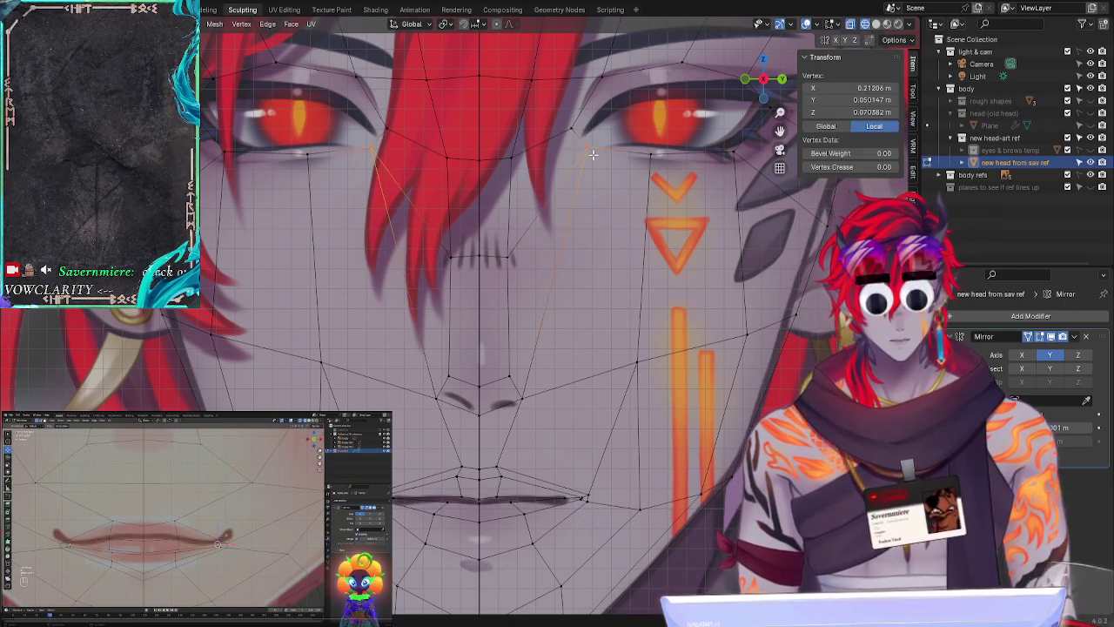
pyautogui.click(578, 428)
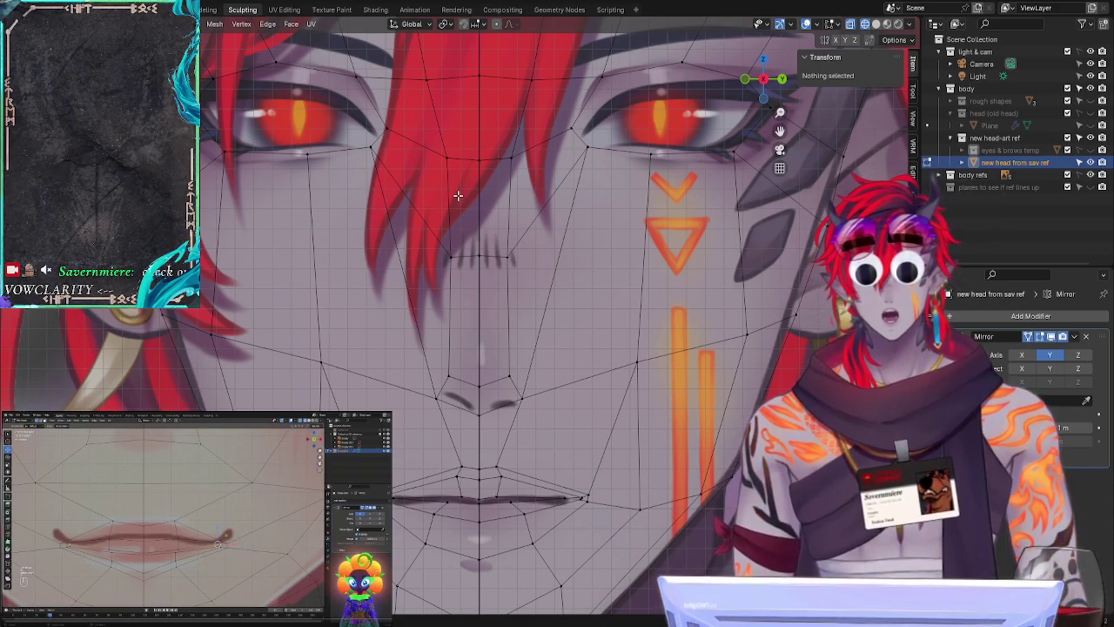
pyautogui.click(591, 146)
pyautogui.click(616, 189)
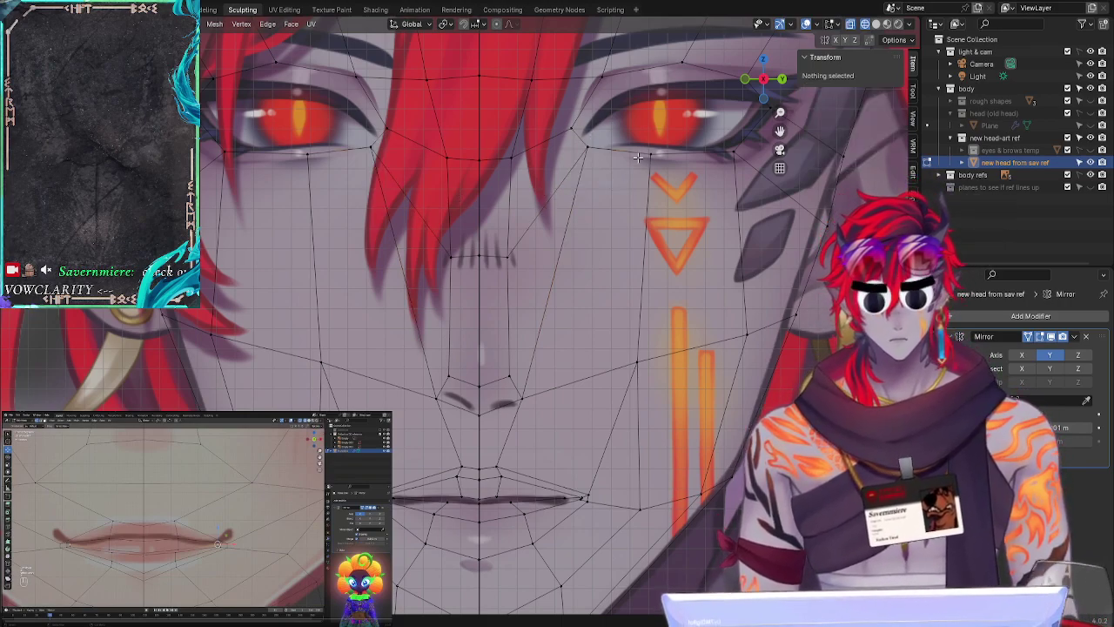
pyautogui.click(660, 155)
pyautogui.press('g')
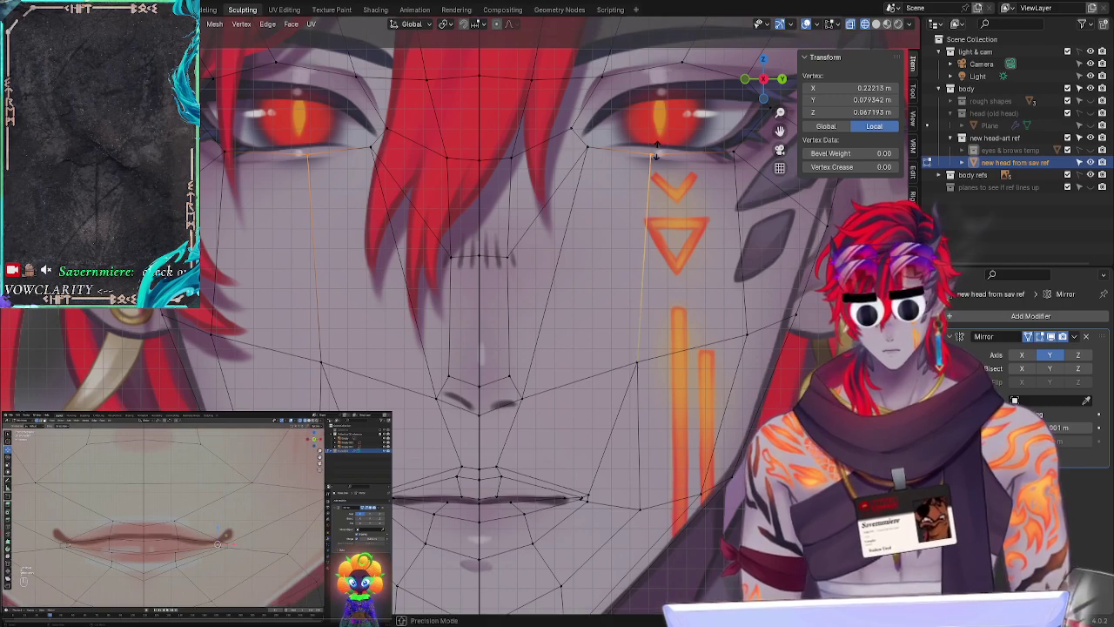
pyautogui.click(657, 155)
# Step: Lower the outer eye-corner vertex and slide the inner eye-corner vertex along its edge
pyautogui.moveTo(721, 144); pyautogui.dragTo(744, 141)
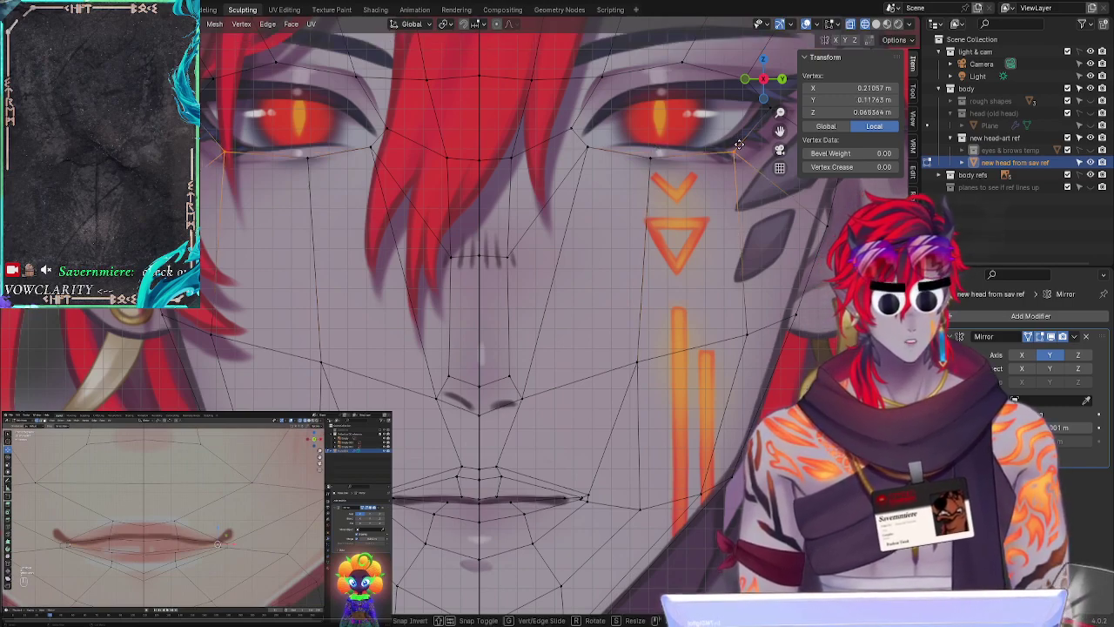
pyautogui.press('g')
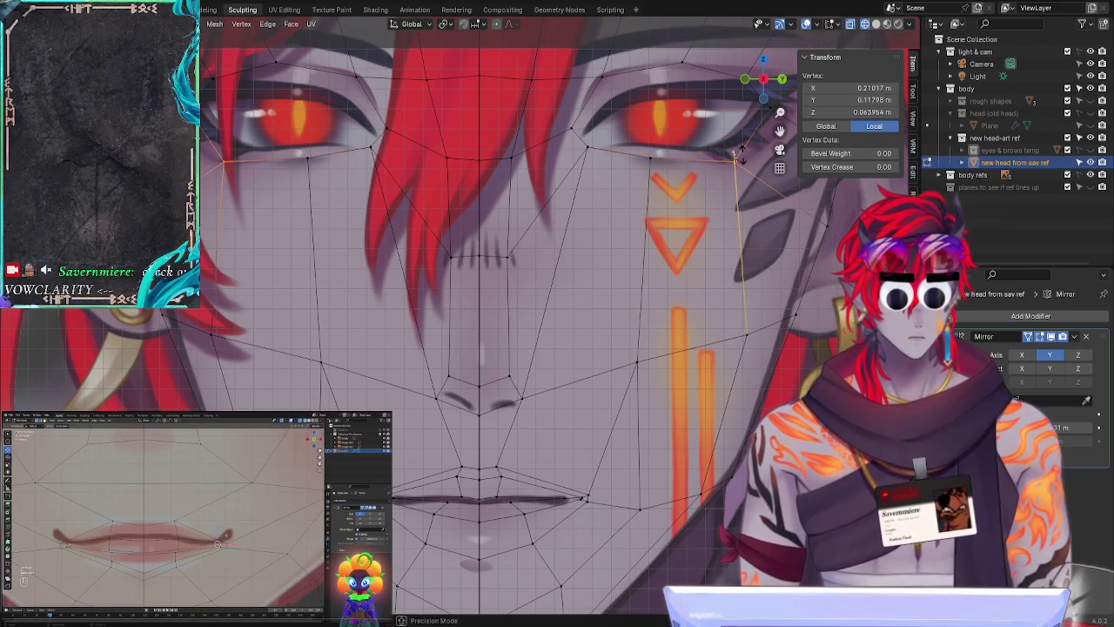
pyautogui.click(738, 158)
pyautogui.hotkey('alt', 'a')
pyautogui.moveTo(580, 120)
pyautogui.mouseDown()
pyautogui.moveTo(572, 136)
pyautogui.moveTo(590, 124)
pyautogui.moveTo(574, 124)
pyautogui.mouseUp()
pyautogui.press('g')
pyautogui.press('g')
# Step: Raise the inner eye-corner vertex slightly
pyautogui.moveTo(603, 77); pyautogui.dragTo(608, 77)
pyautogui.moveTo(576, 131)
pyautogui.mouseDown()
pyautogui.moveTo(582, 105)
pyautogui.moveTo(587, 113)
pyautogui.mouseUp()
pyautogui.click(586, 113)
pyautogui.click(642, 97)
# Step: Shift the upper-eyelid vertices and a vertex above the eye onto the drawn lid
pyautogui.moveTo(597, 71); pyautogui.dragTo(602, 87)
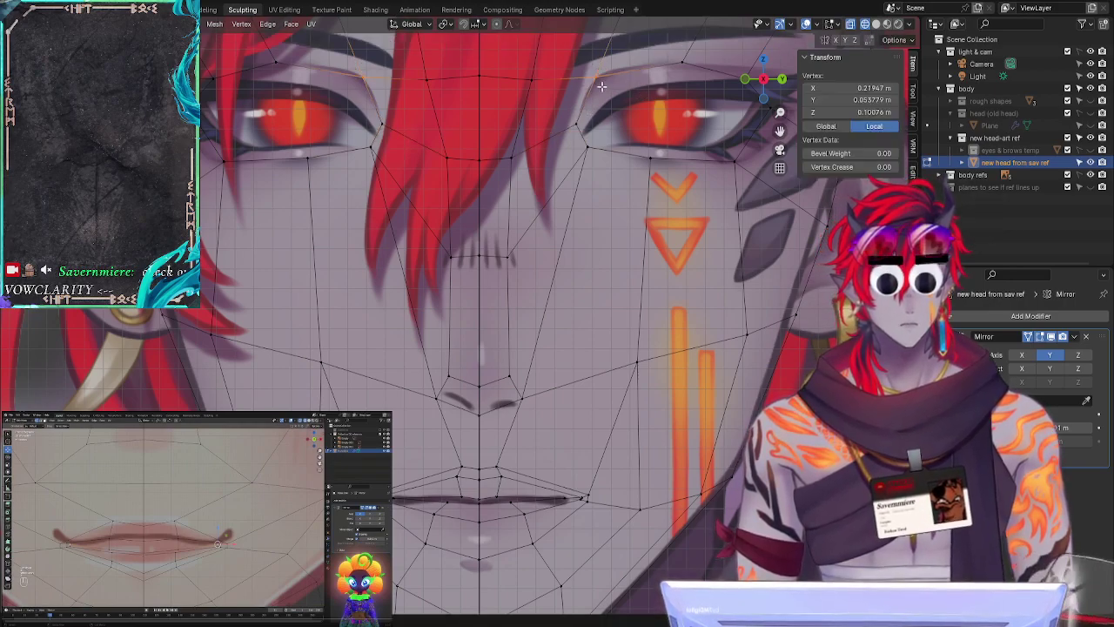
pyautogui.moveTo(700, 49)
pyautogui.mouseDown()
pyautogui.moveTo(660, 73)
pyautogui.moveTo(682, 64)
pyautogui.mouseUp()
pyautogui.press('g')
pyautogui.click(682, 63)
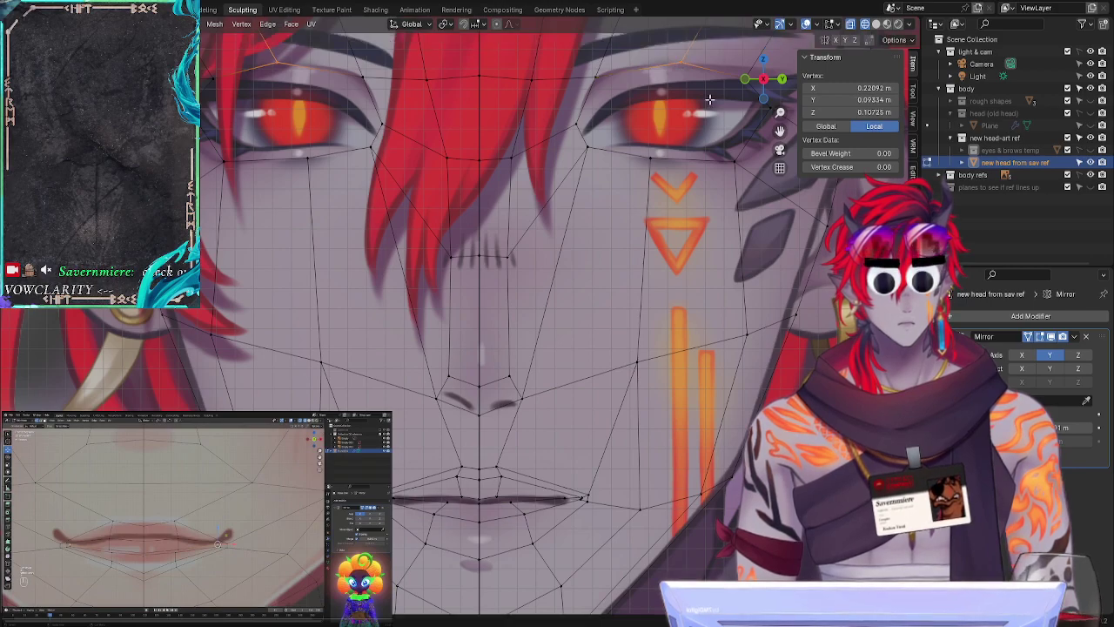
pyautogui.click(715, 93)
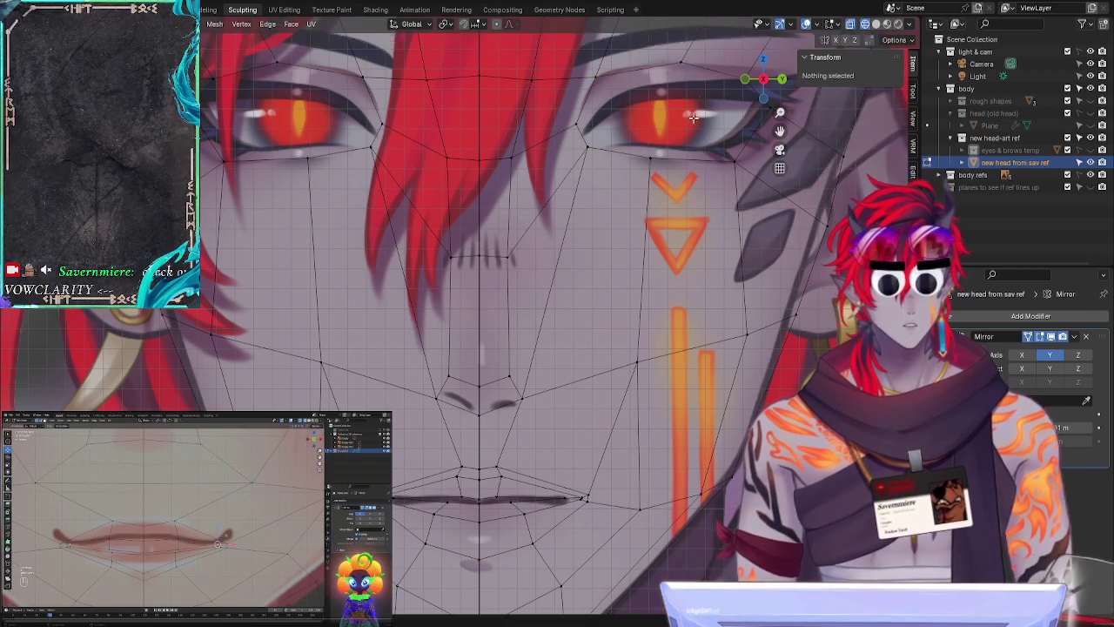
pyautogui.click(743, 73)
pyautogui.press('g')
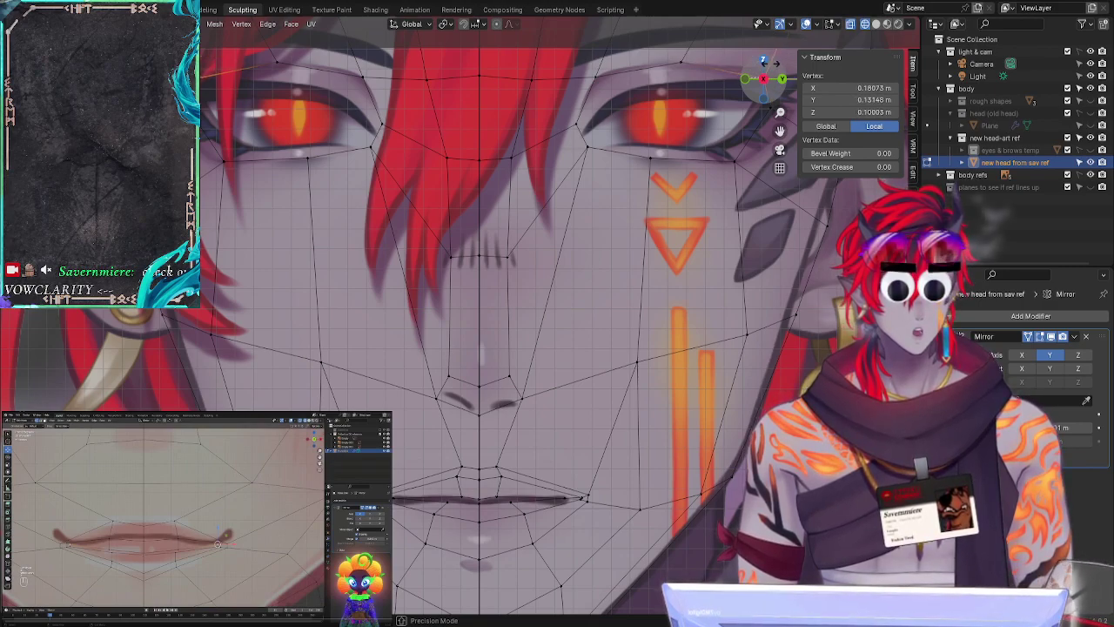
pyautogui.click(772, 62)
pyautogui.click(684, 257)
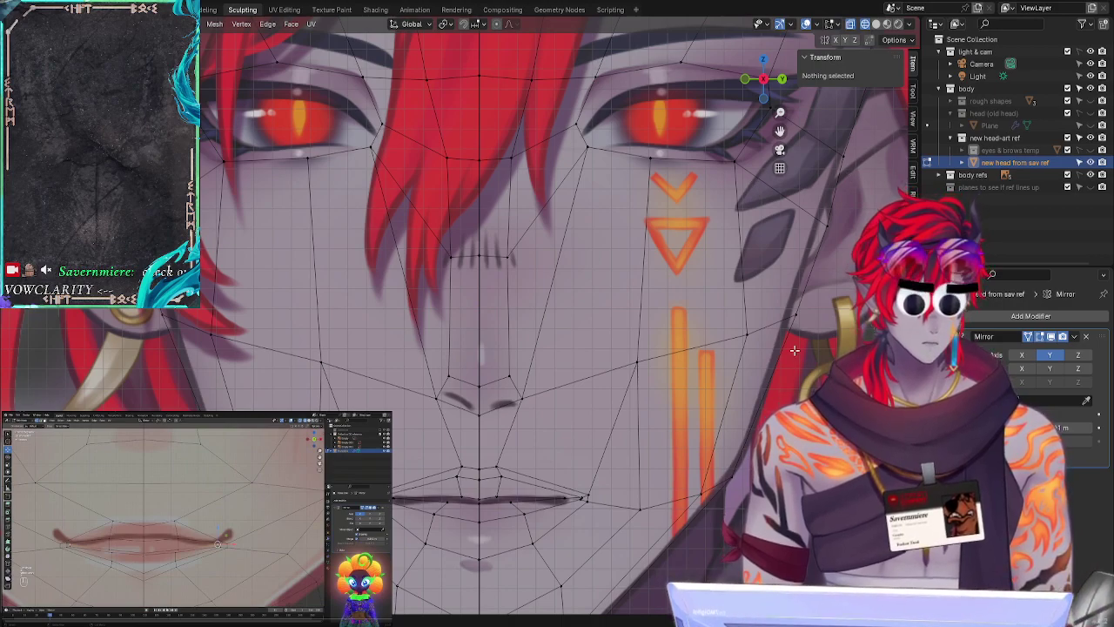
# Step: Slide a group of cheek-edge vertices along their diagonal edge toward the face outline
pyautogui.moveTo(847, 194); pyautogui.dragTo(844, 150)
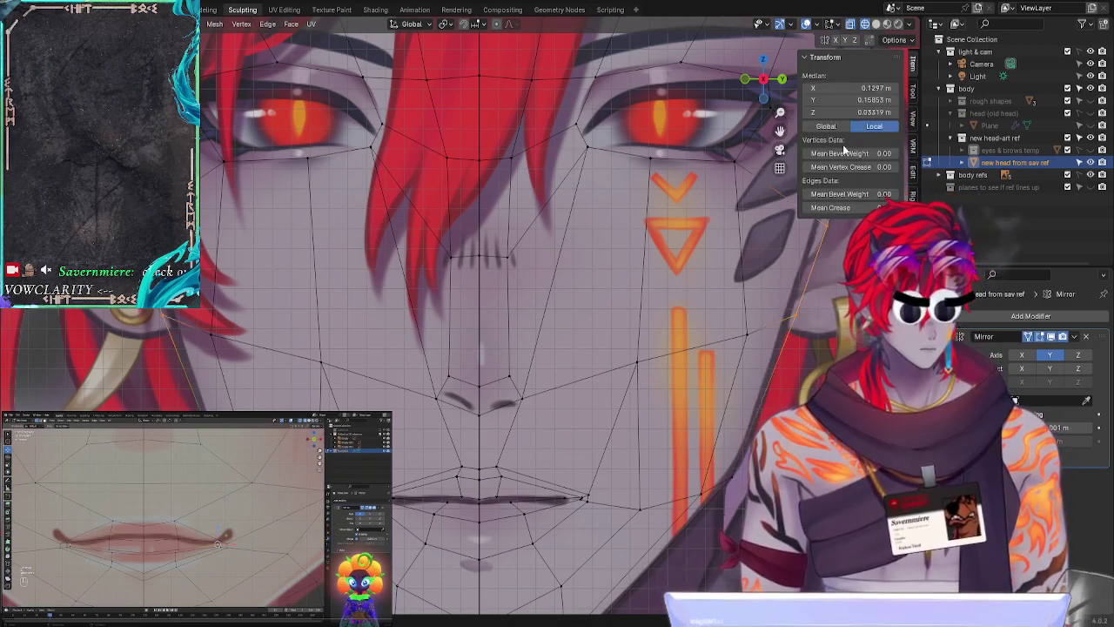
pyautogui.press('g')
pyautogui.rightClick(827, 269)
pyautogui.press('g')
pyautogui.press('g')
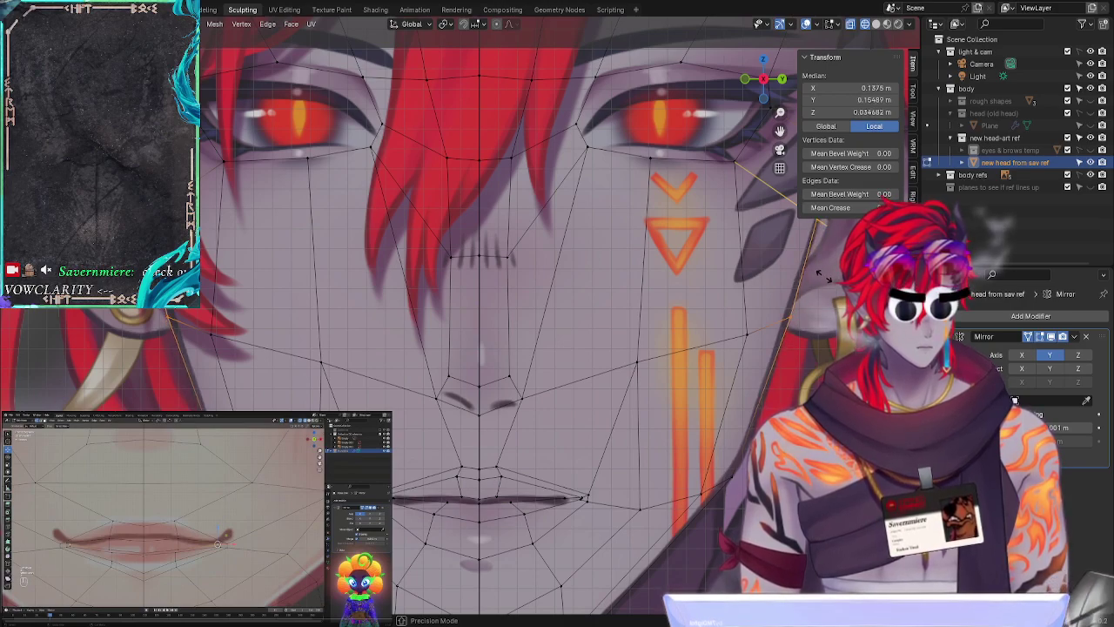
pyautogui.click(823, 277)
pyautogui.hotkey('alt', 'a')
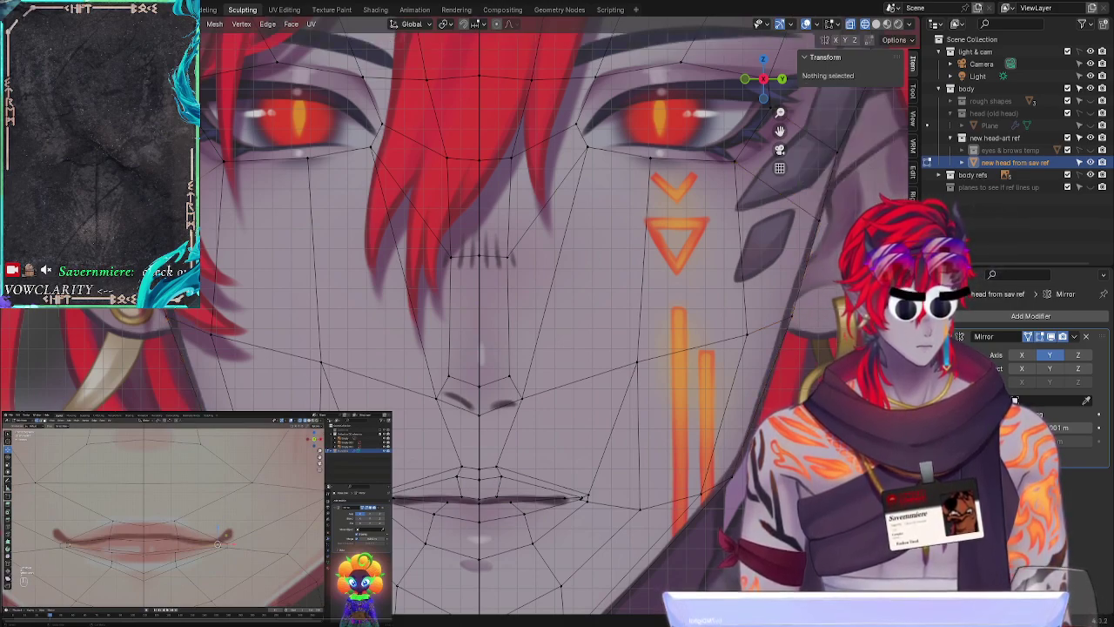
# Step: Pull the jaw-edge vertices onto the reference's lower face outline
pyautogui.click(729, 483)
pyautogui.press('g')
pyautogui.click(730, 482)
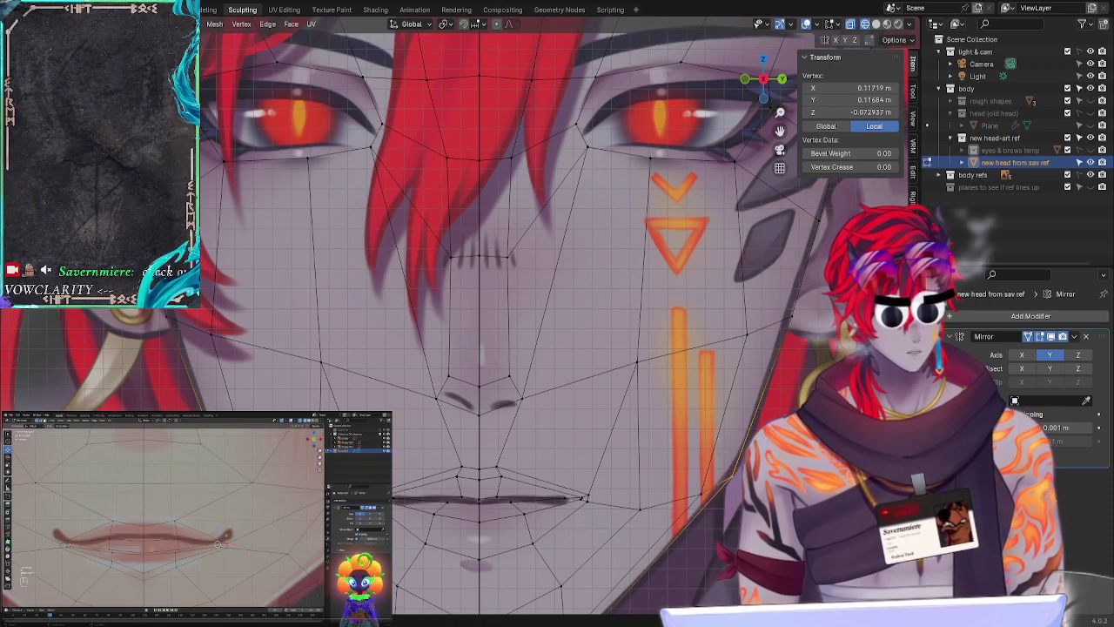
pyautogui.press('g')
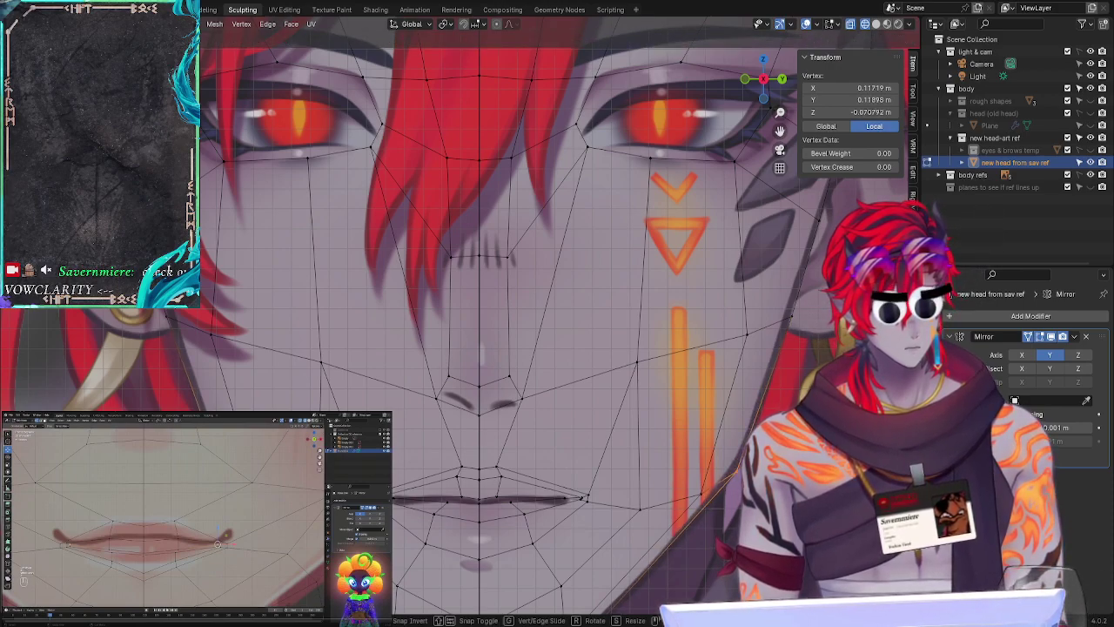
pyautogui.click(736, 471)
pyautogui.click(699, 469)
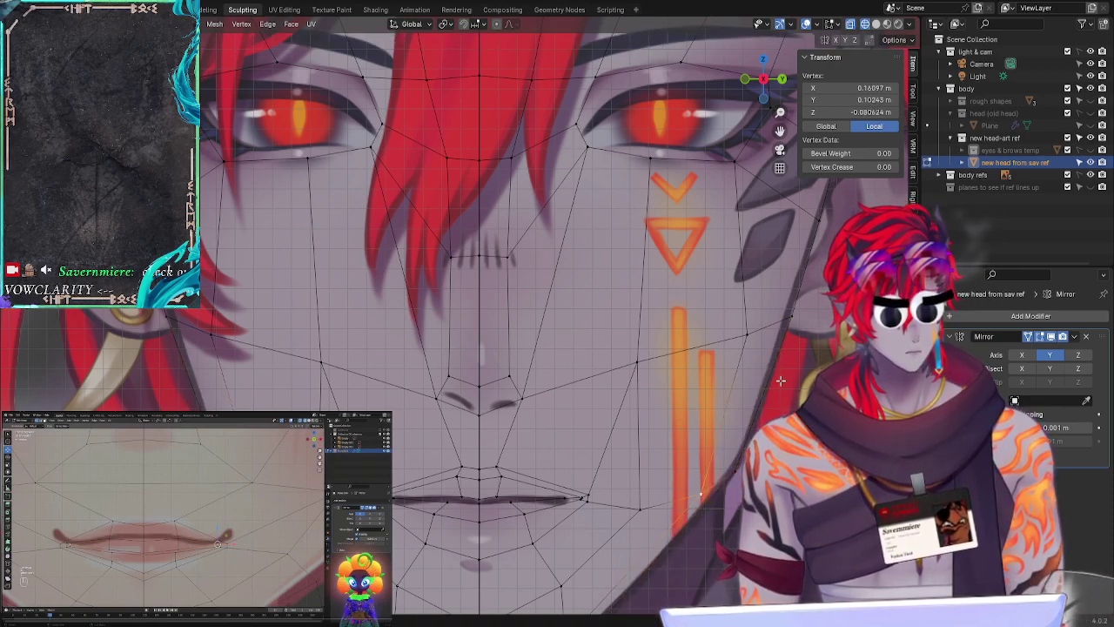
pyautogui.press('g')
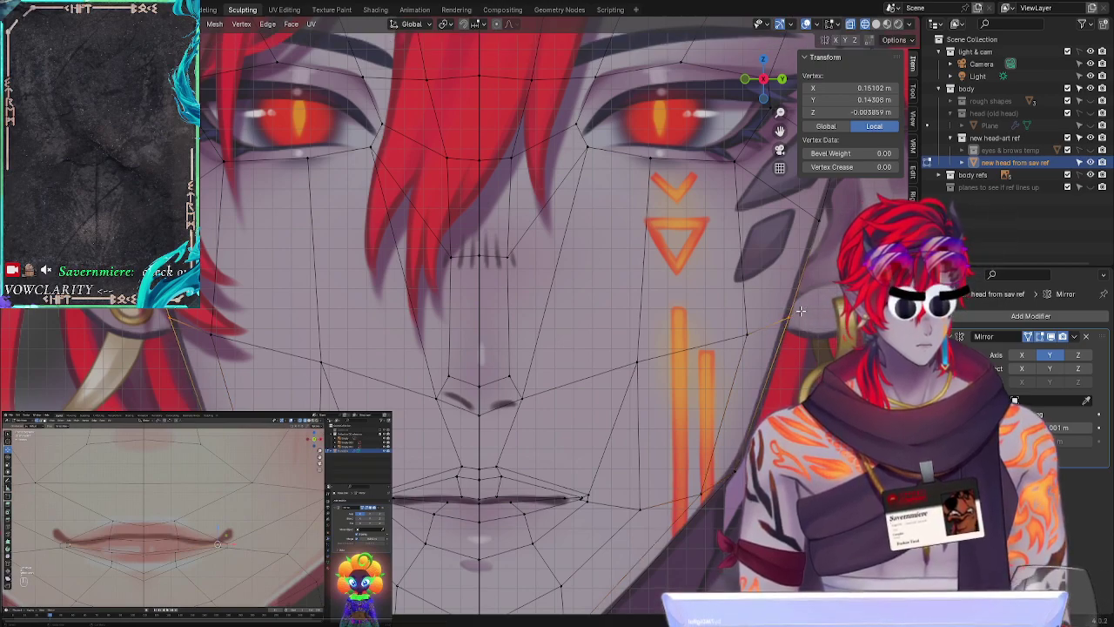
pyautogui.click(807, 309)
pyautogui.hotkey('alt', 'a')
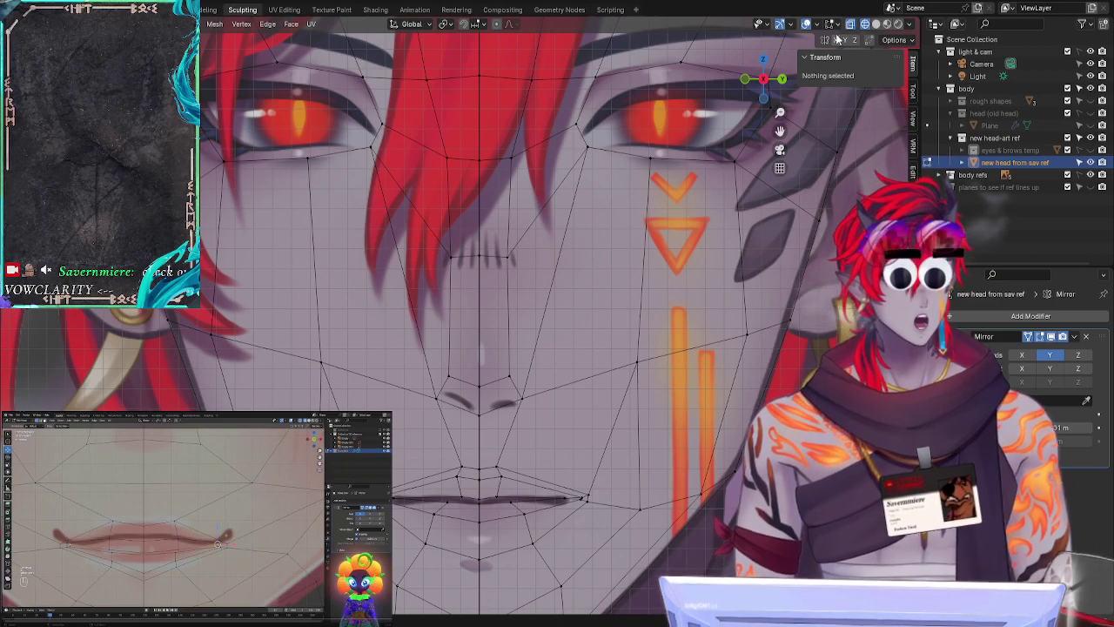
# Step: In front view, slide the top vertex of the head's side outline against the reference
pyautogui.click(912, 92)
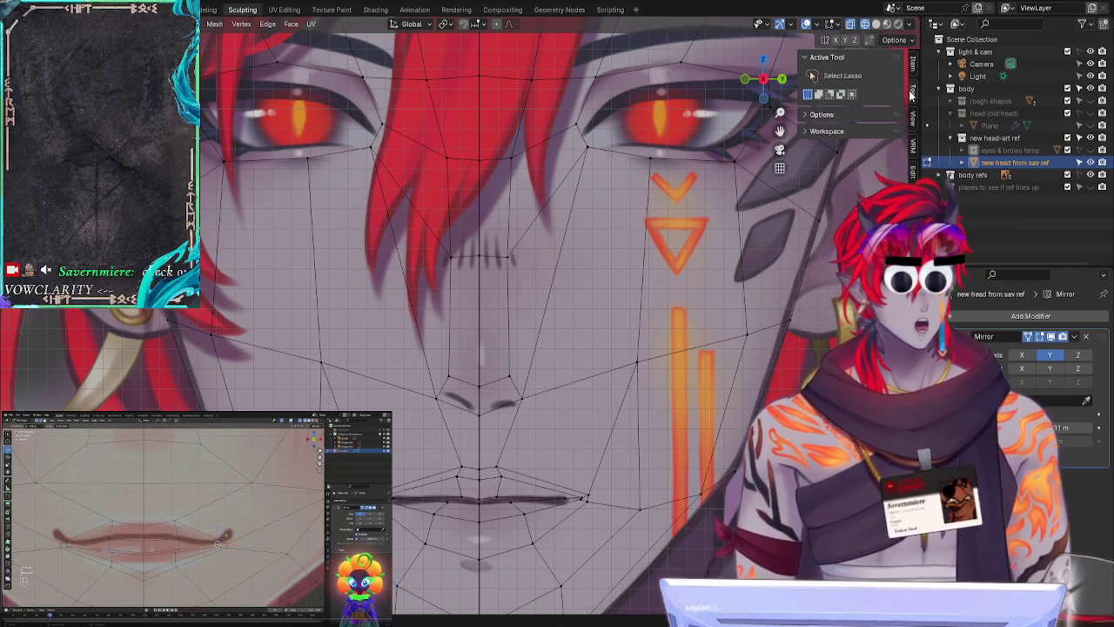
pyautogui.moveTo(713, 218); pyautogui.dragTo(670, 248, button='middle')
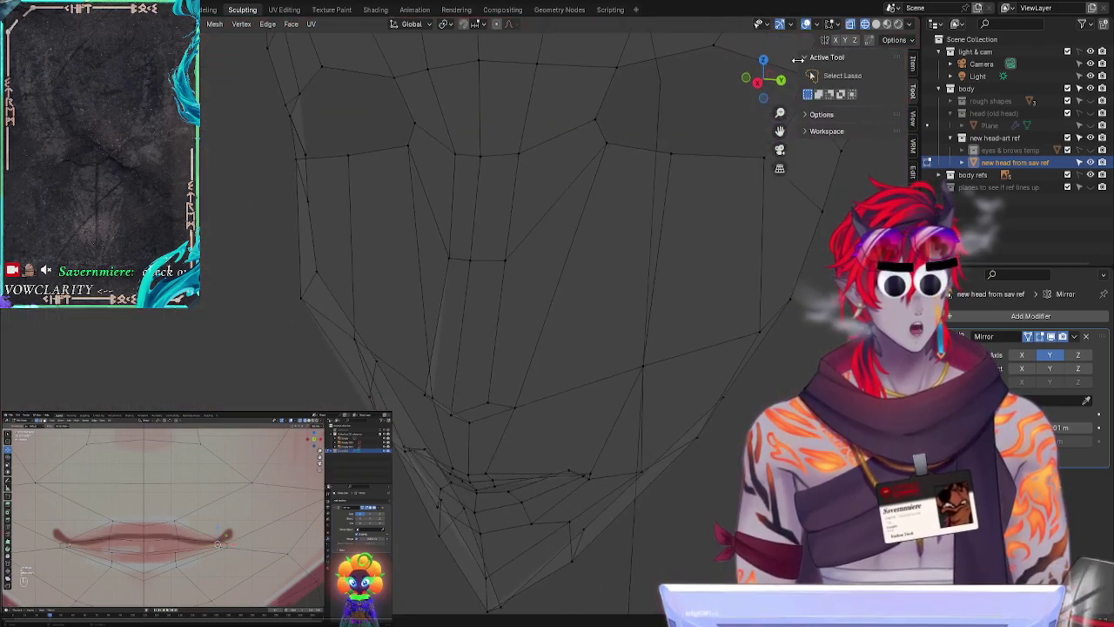
pyautogui.click(806, 59)
pyautogui.scroll(4, 716, 378)
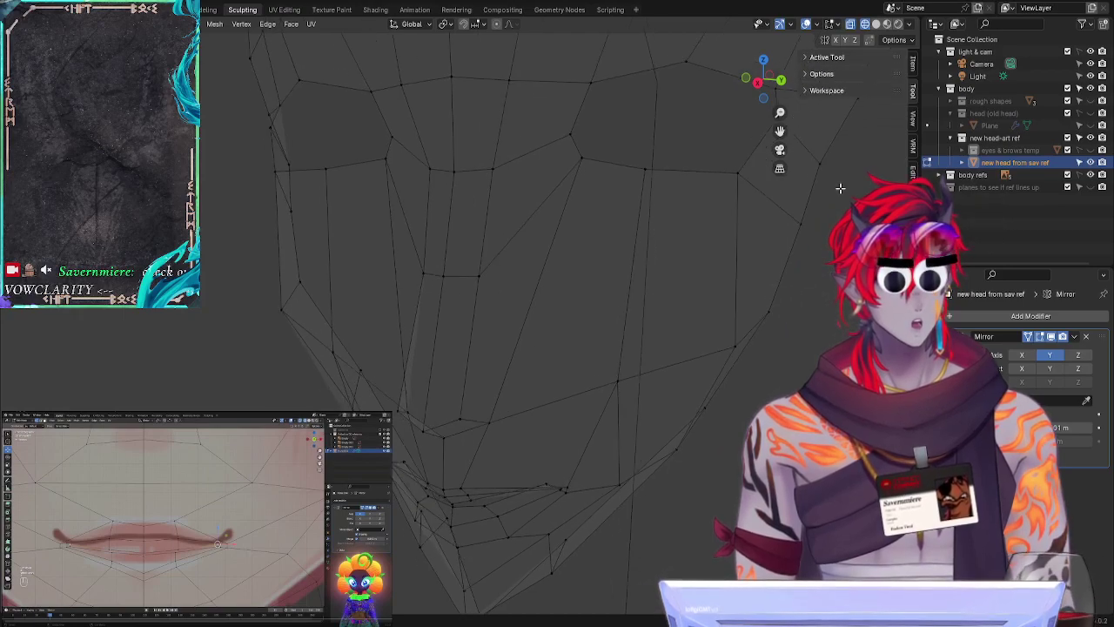
pyautogui.click(758, 81)
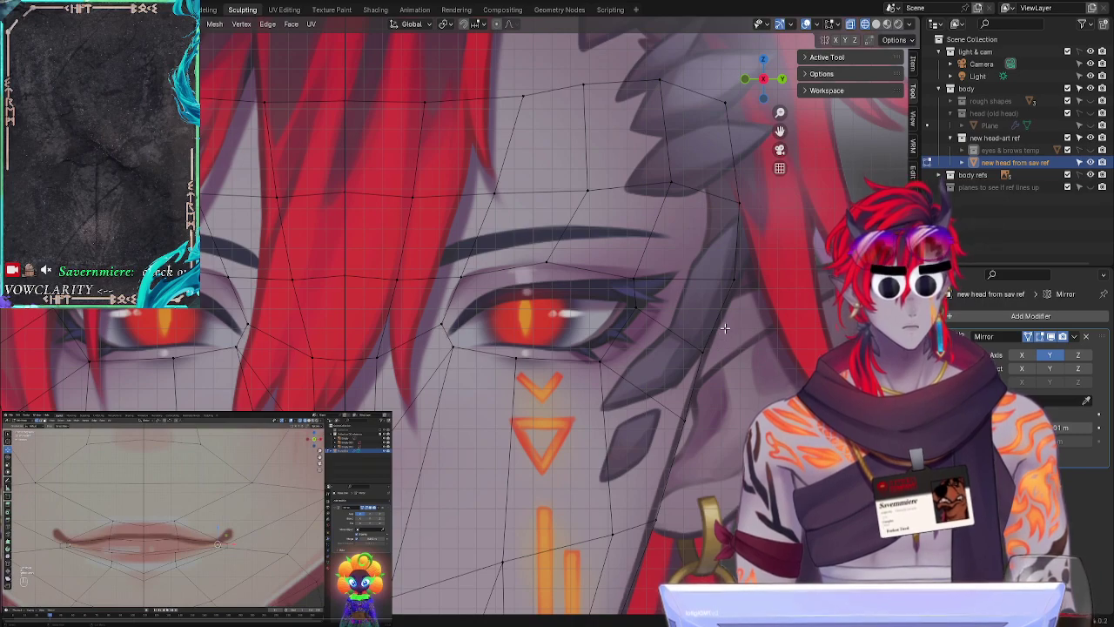
pyautogui.moveTo(743, 288); pyautogui.dragTo(779, 357)
pyautogui.press('g')
pyautogui.press('g')
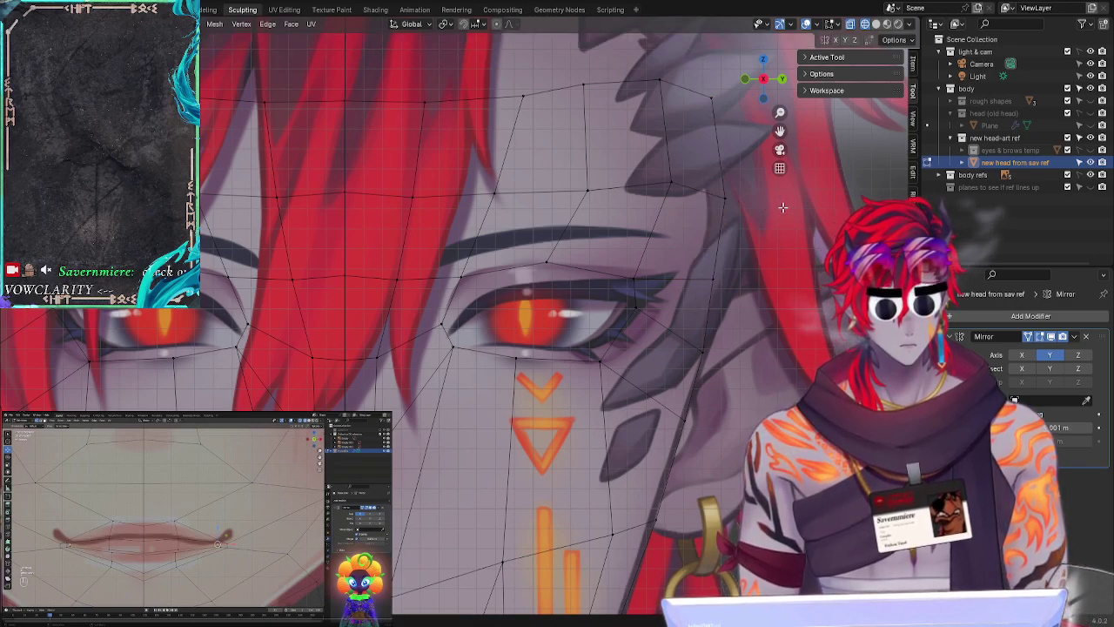
pyautogui.click(701, 92)
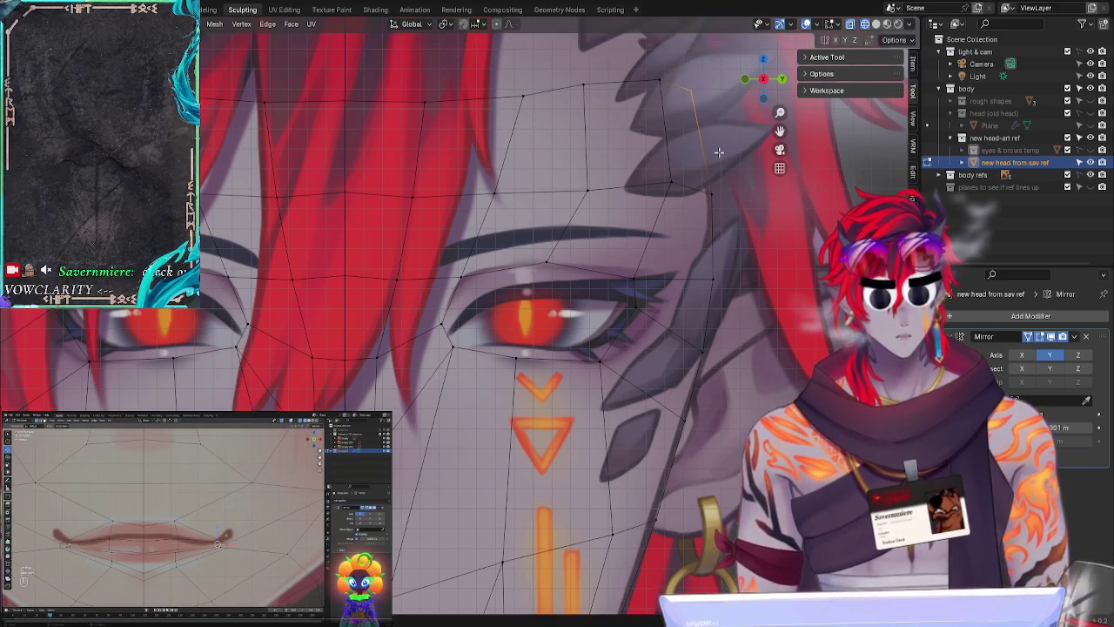
# Step: Slide the next outline vertices, down to beside the eye, onto the reference outline
pyautogui.click(713, 188)
pyautogui.press('g')
pyautogui.press('g')
pyautogui.click(737, 208)
pyautogui.click(722, 282)
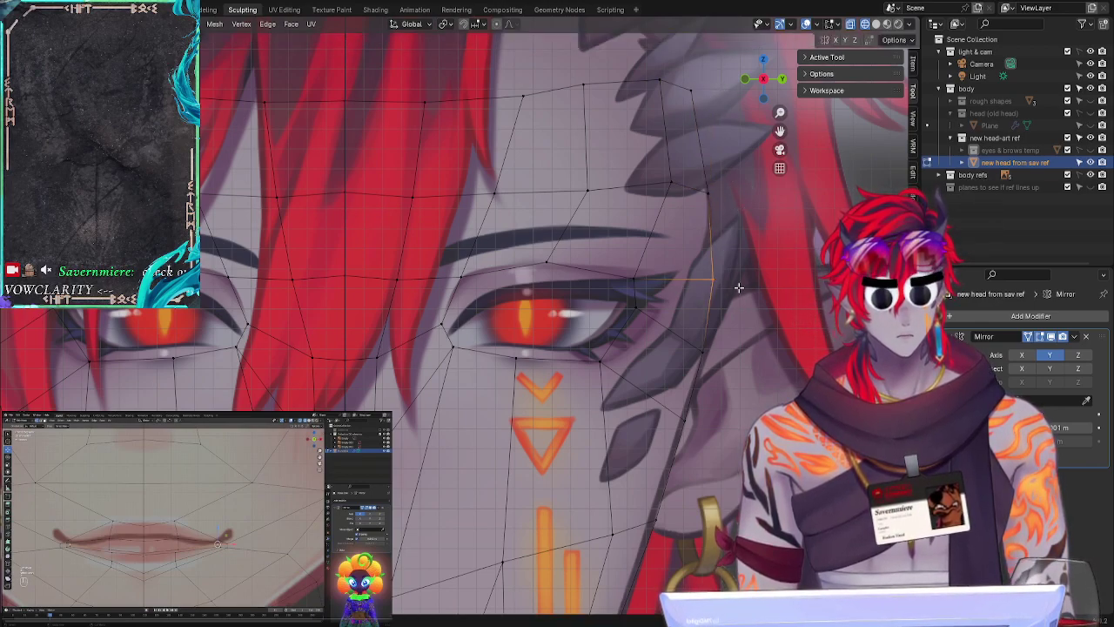
pyautogui.press('g')
pyautogui.press('g')
pyautogui.click(737, 278)
pyautogui.click(761, 368)
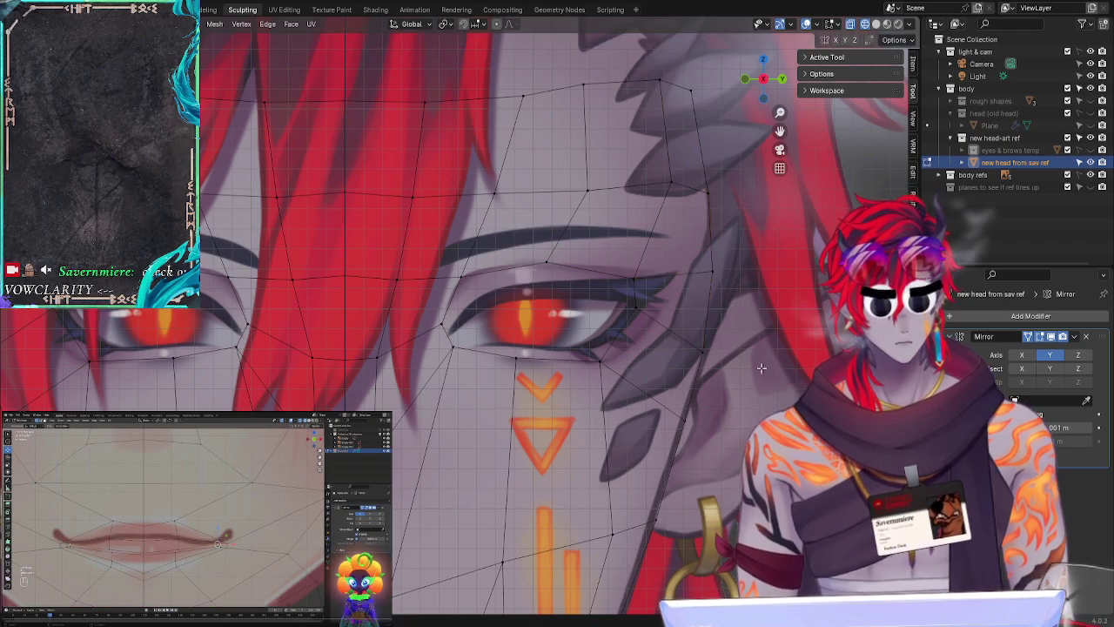
# Step: Move the outer eye-corner vertex and the vertex below it onto the drawn eye corner
pyautogui.hotkey('alt', 'z')
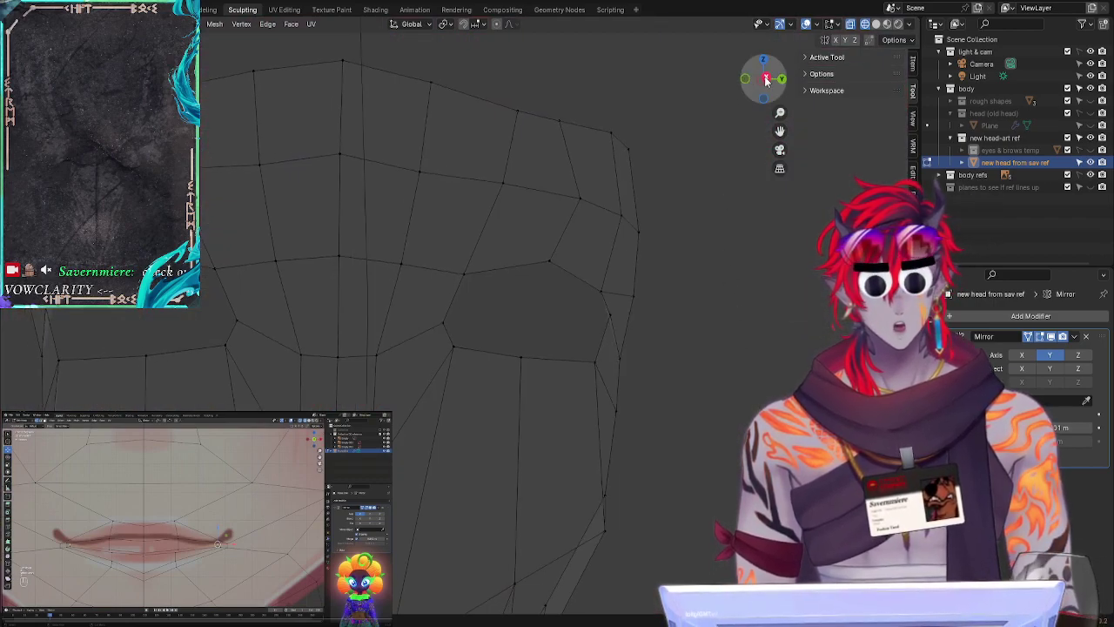
pyautogui.hotkey('alt', 'z')
pyautogui.keyDown('shift'); pyautogui.moveTo(723, 437); pyautogui.dragTo(771, 344, button='middle'); pyautogui.keyUp('shift')
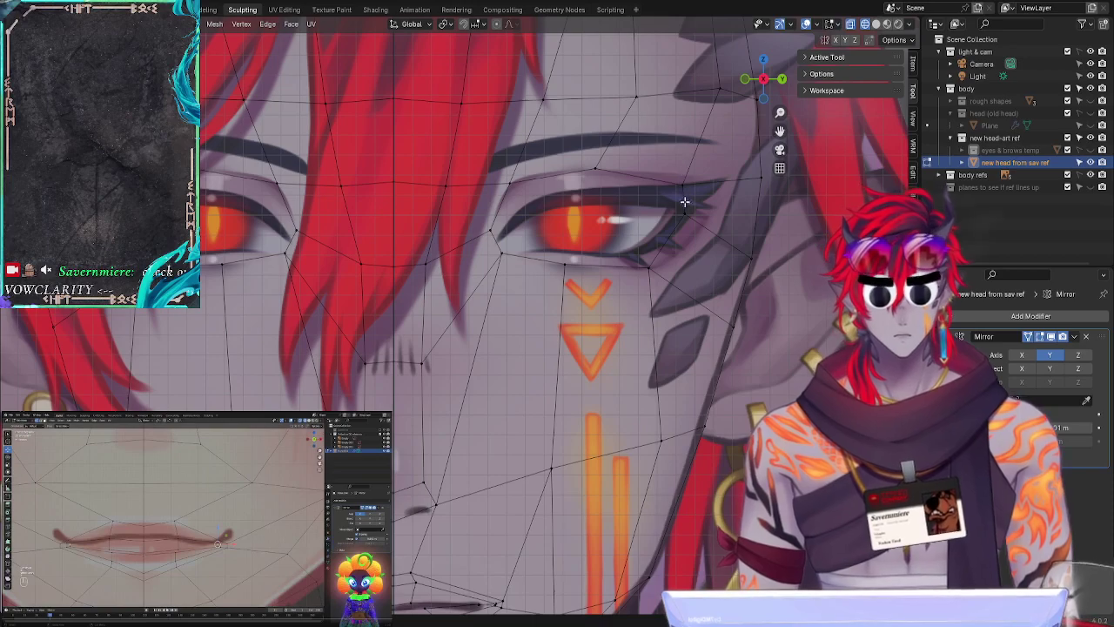
pyautogui.click(643, 254)
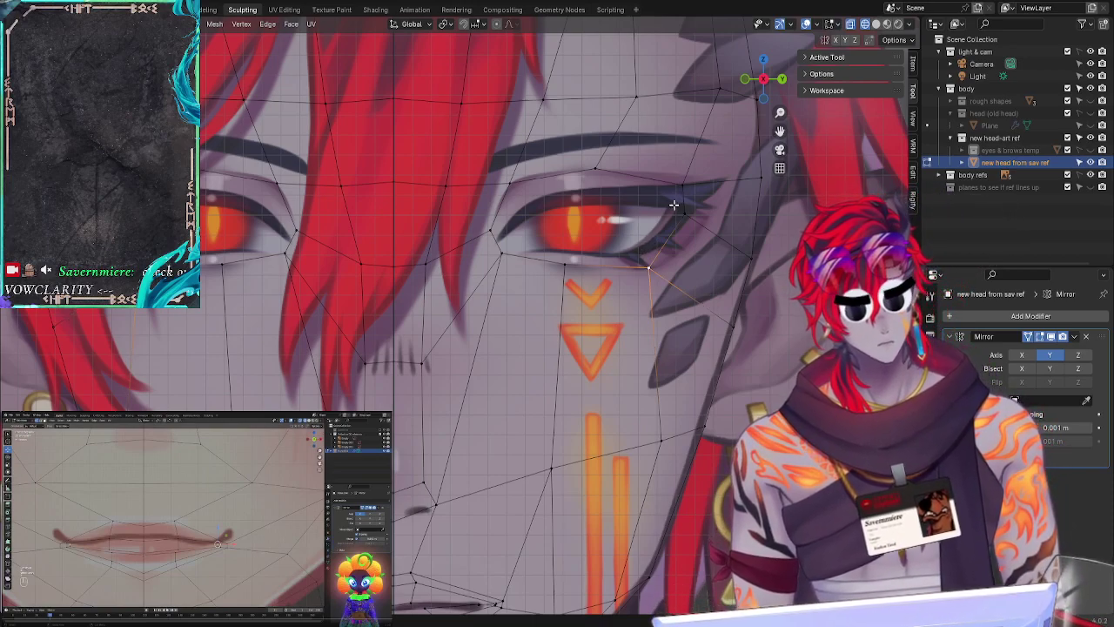
pyautogui.click(675, 205)
pyautogui.press('g')
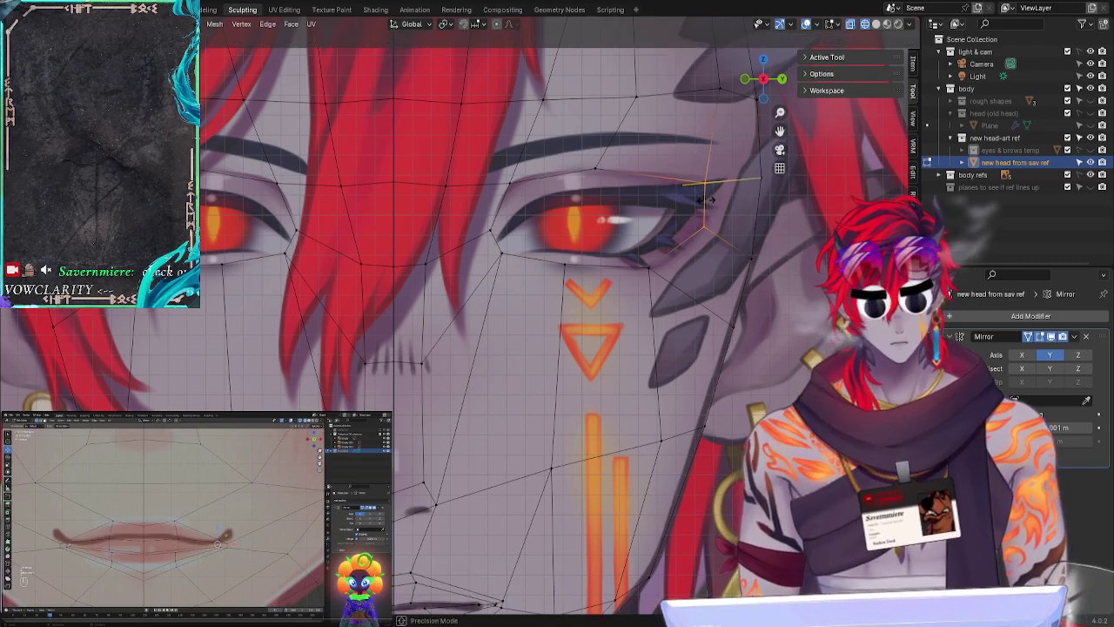
pyautogui.click(707, 201)
pyautogui.click(708, 230)
pyautogui.press('g')
pyautogui.press('g')
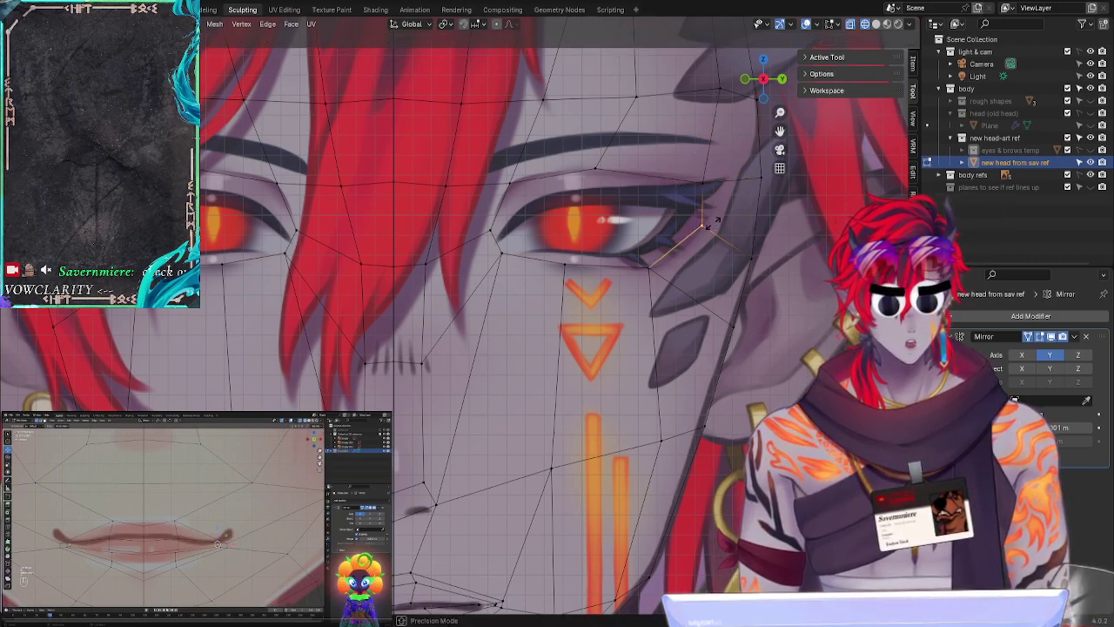
pyautogui.click(718, 218)
# Step: Slide the lower-lid vertices along their edges to trace the drawn lower lash line
pyautogui.click(642, 263)
pyautogui.press('g')
pyautogui.press('g')
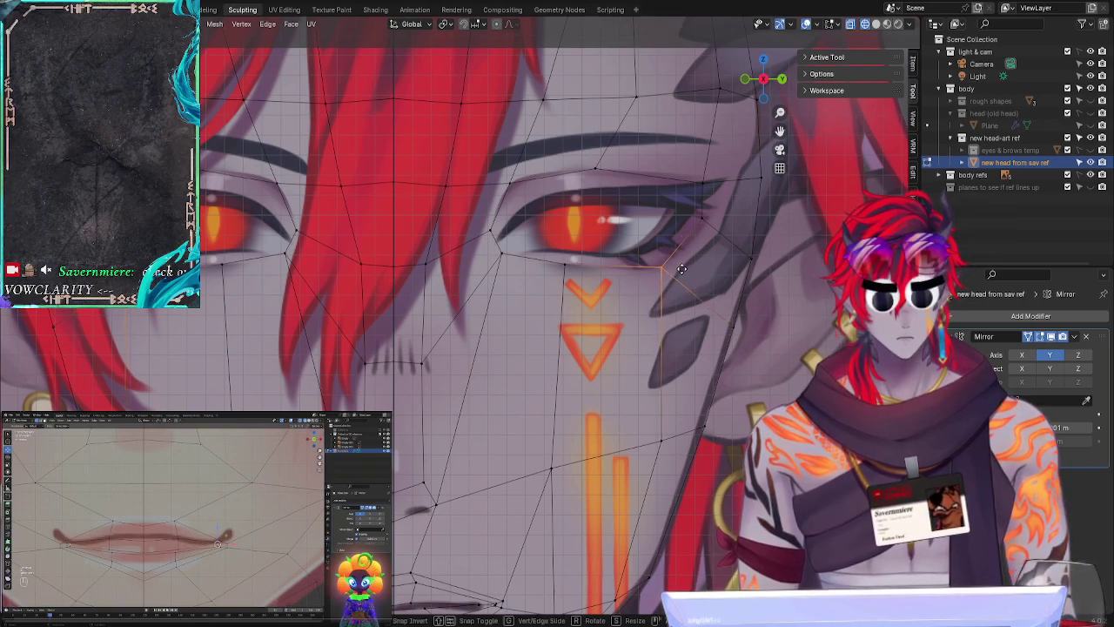
pyautogui.click(654, 263)
pyautogui.click(590, 286)
pyautogui.press('g')
pyautogui.press('g')
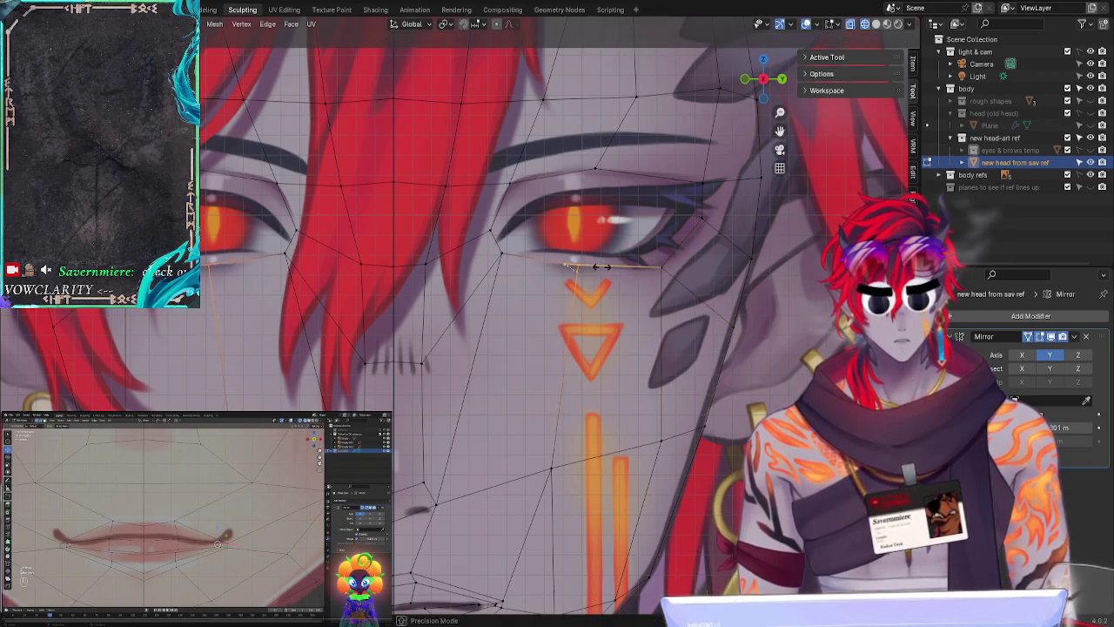
pyautogui.click(602, 267)
pyautogui.click(602, 335)
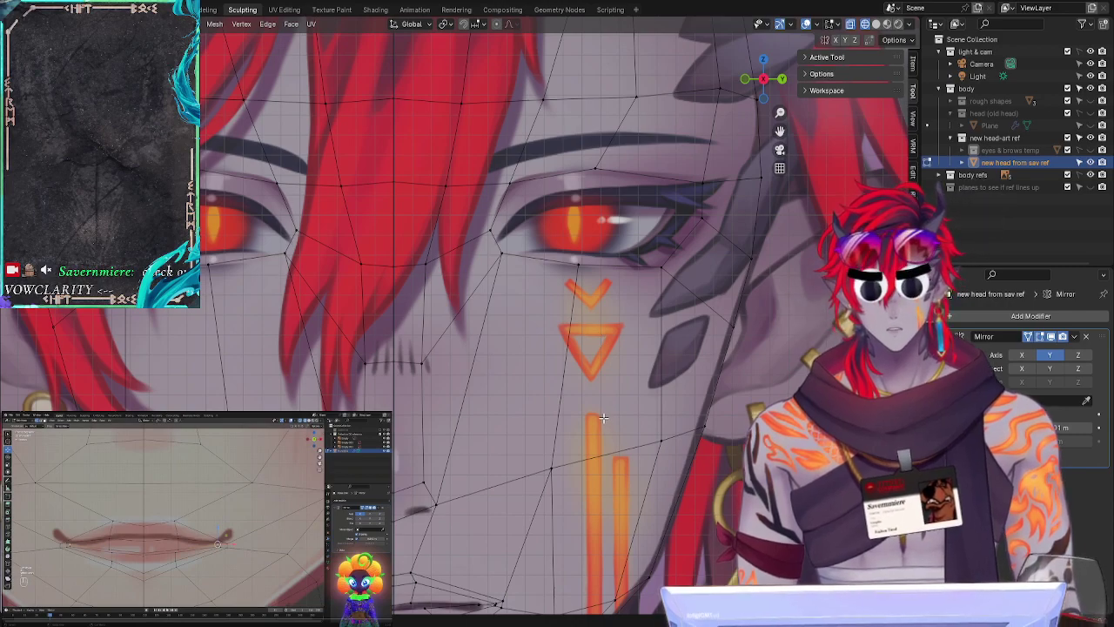
# Step: Slide the outer cheek vertex along its edge, then cancel a further move
pyautogui.scroll(-2, 603, 418)
pyautogui.keyDown('shift'); pyautogui.moveTo(603, 417); pyautogui.dragTo(712, 331, button='middle'); pyautogui.keyUp('shift')
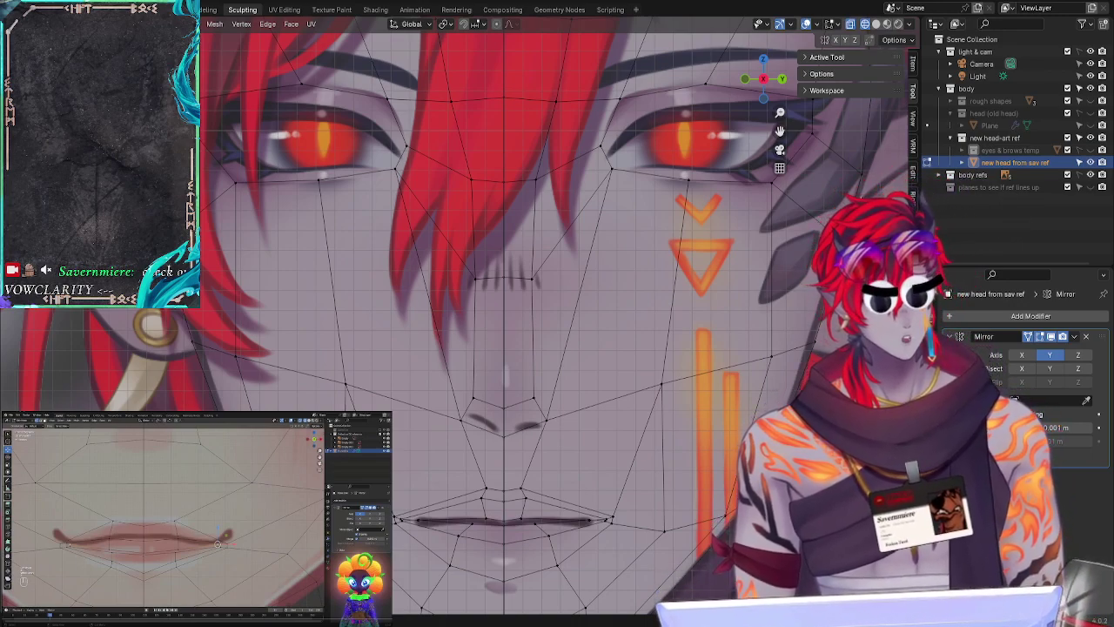
pyautogui.moveTo(806, 353); pyautogui.dragTo(819, 353)
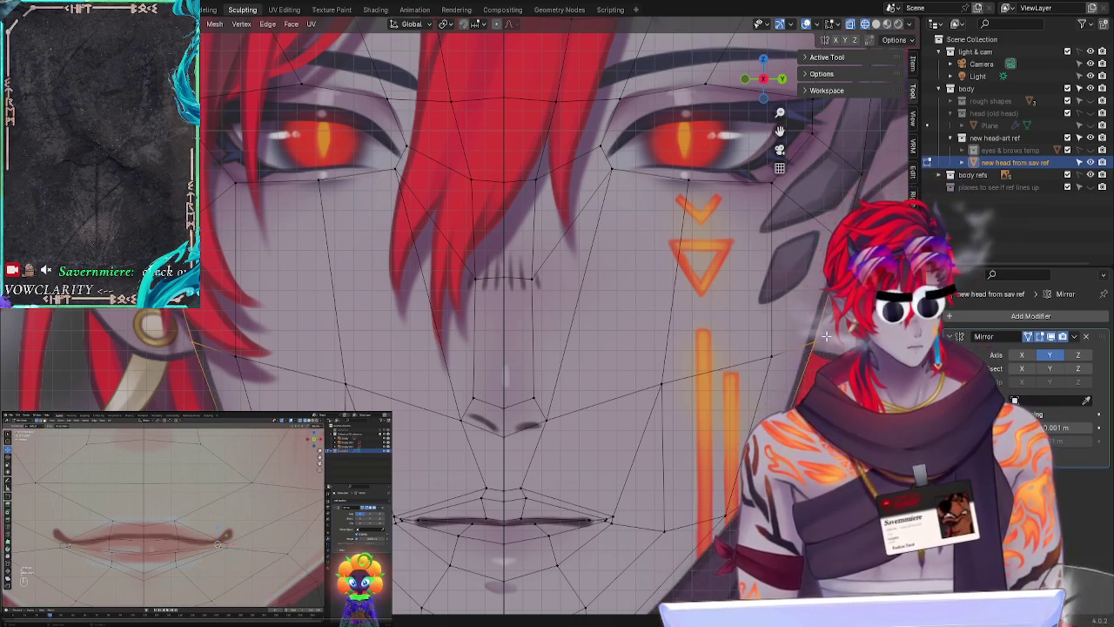
pyautogui.hotkey('shift', 'v')
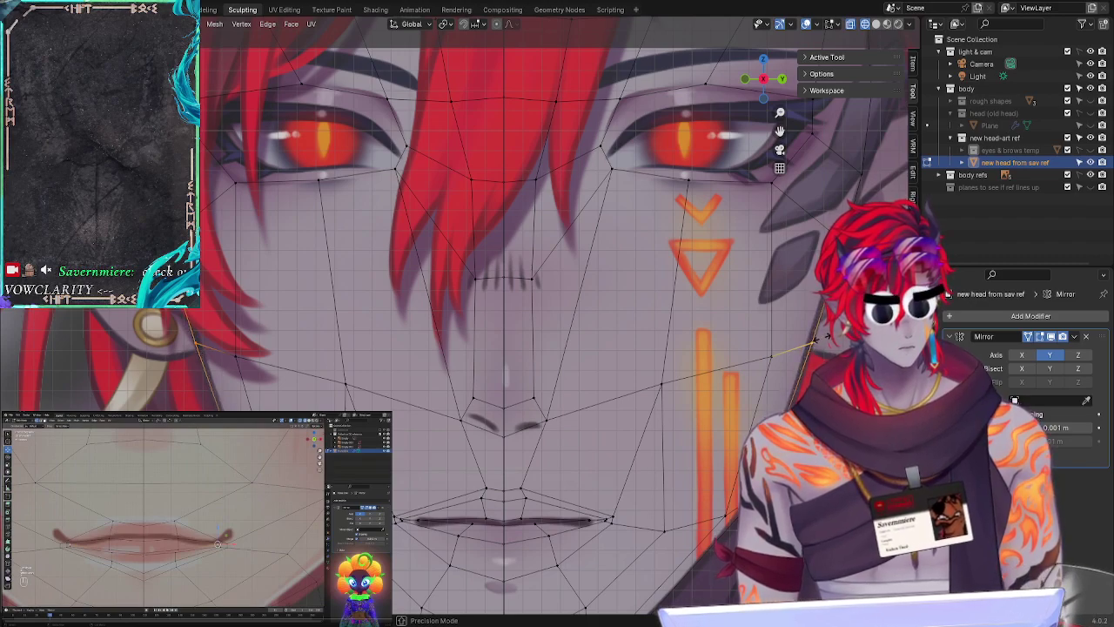
pyautogui.click(822, 337)
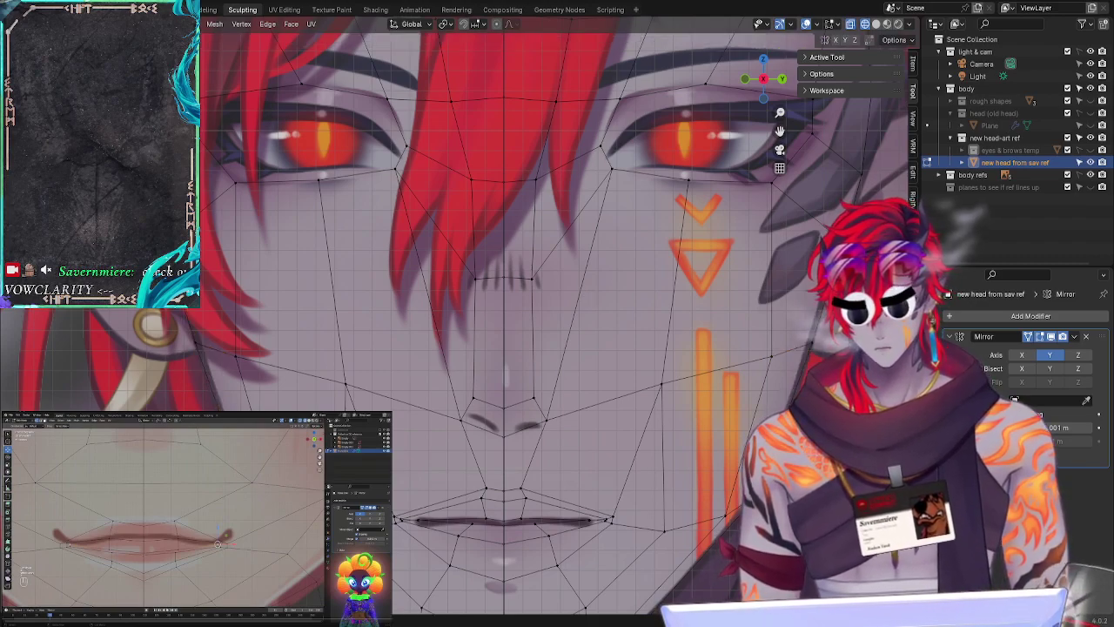
pyautogui.press('g')
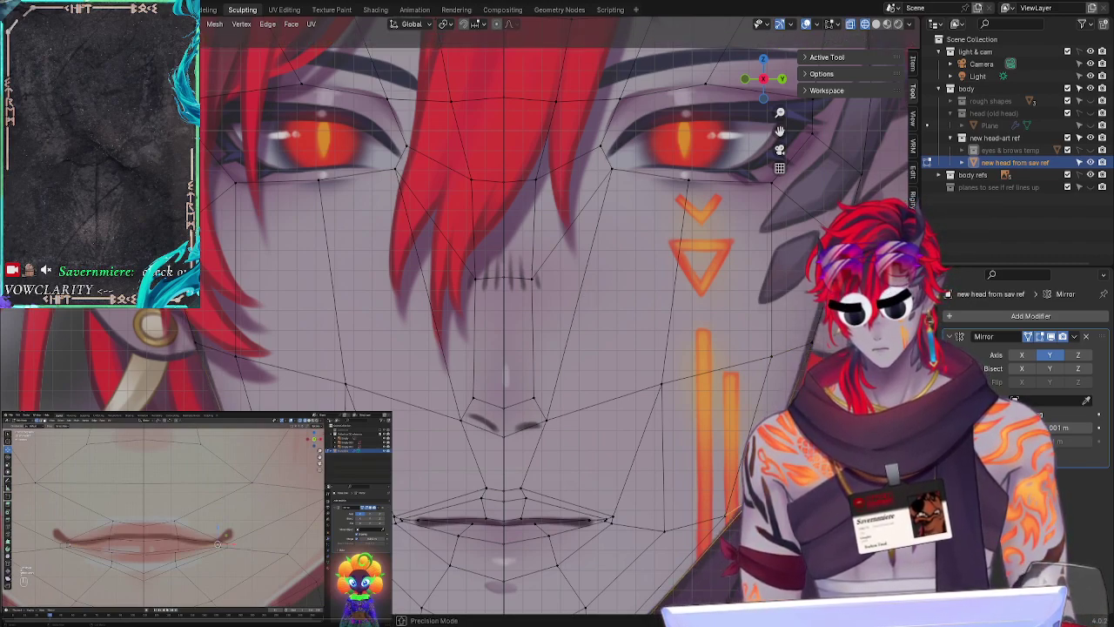
pyautogui.press('g')
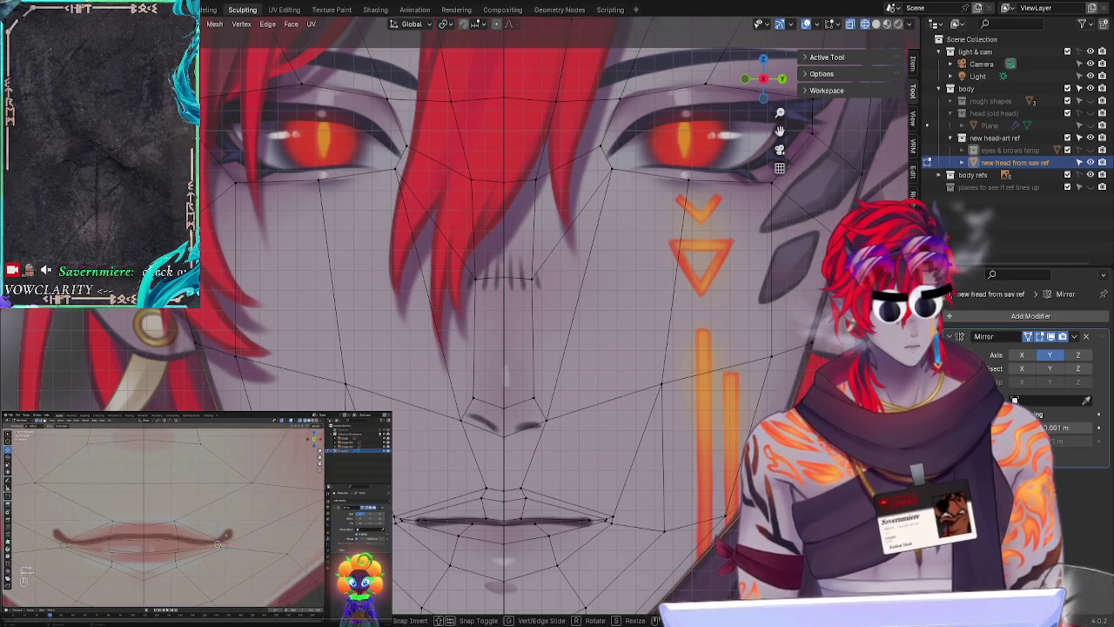
pyautogui.press('Return')
# Step: Select the inner eye-corner vertex and expand the active tool settings
pyautogui.click(663, 532)
pyautogui.hotkey('alt', 'a')
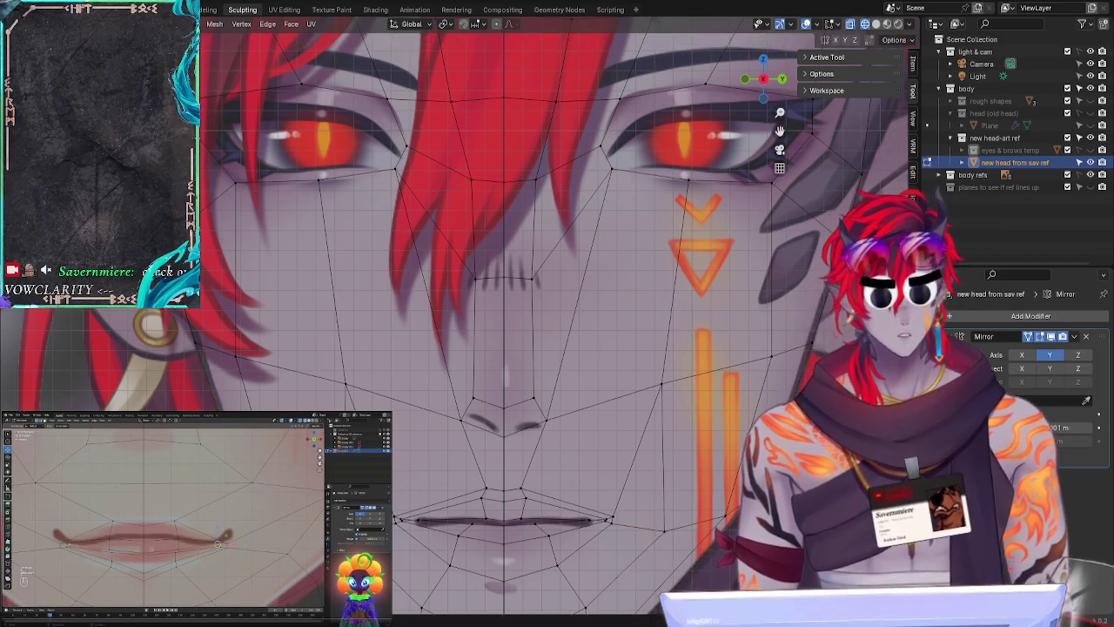
pyautogui.keyDown('shift'); pyautogui.moveTo(663, 532); pyautogui.dragTo(665, 459, button='middle'); pyautogui.keyUp('shift')
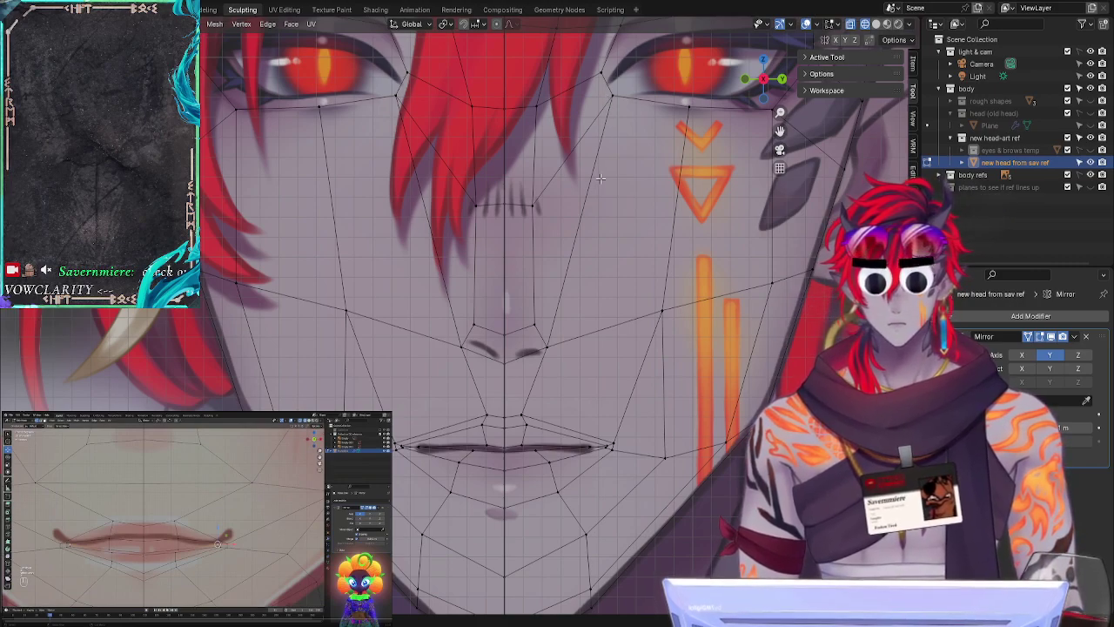
pyautogui.click(612, 84)
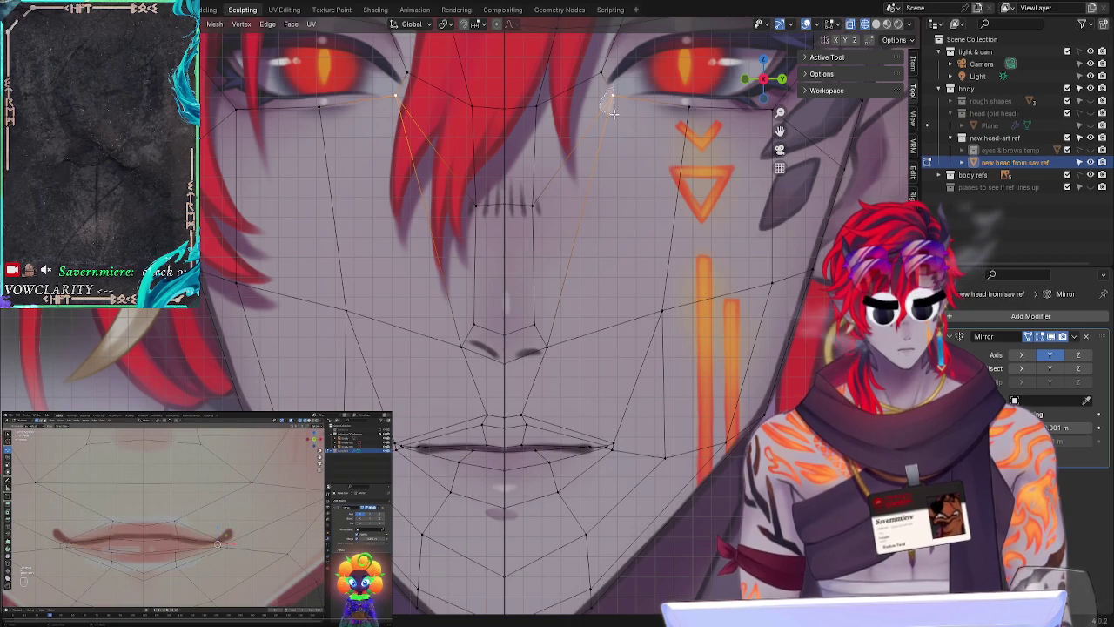
pyautogui.click(807, 59)
# Step: Bring up the Item panel showing the selected vertex's coordinates
pyautogui.click(820, 58)
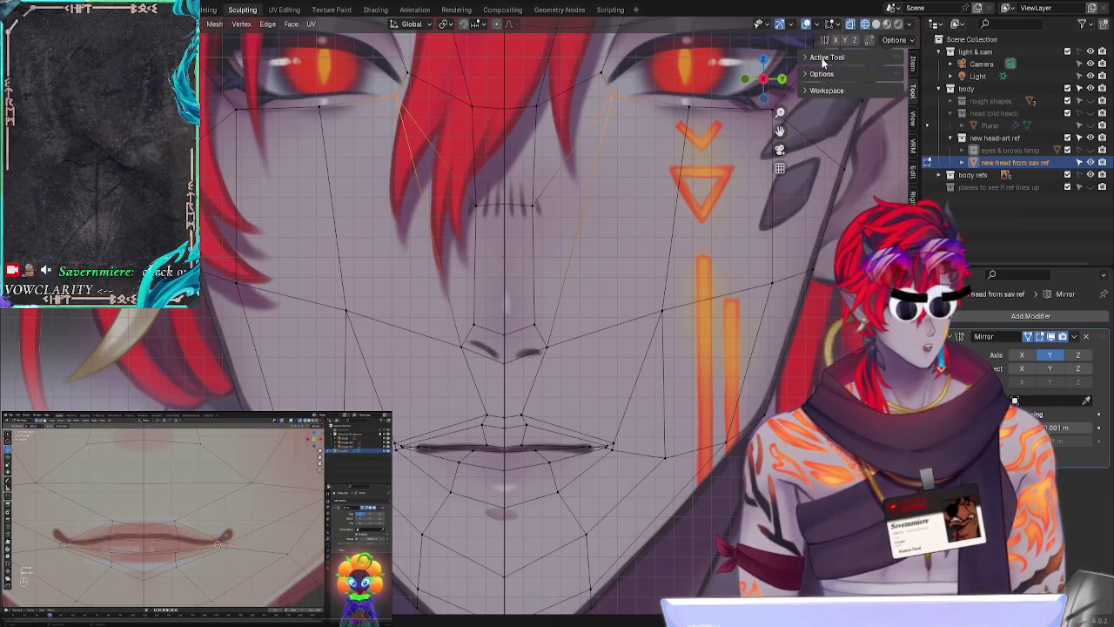
pyautogui.click(806, 75)
pyautogui.click(807, 77)
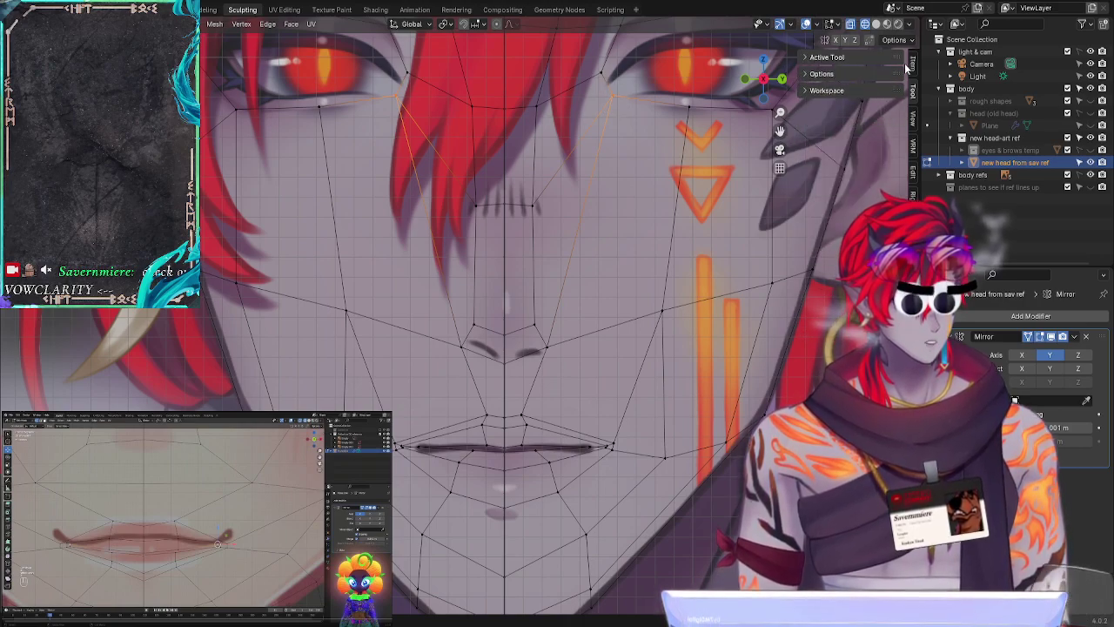
pyautogui.click(912, 66)
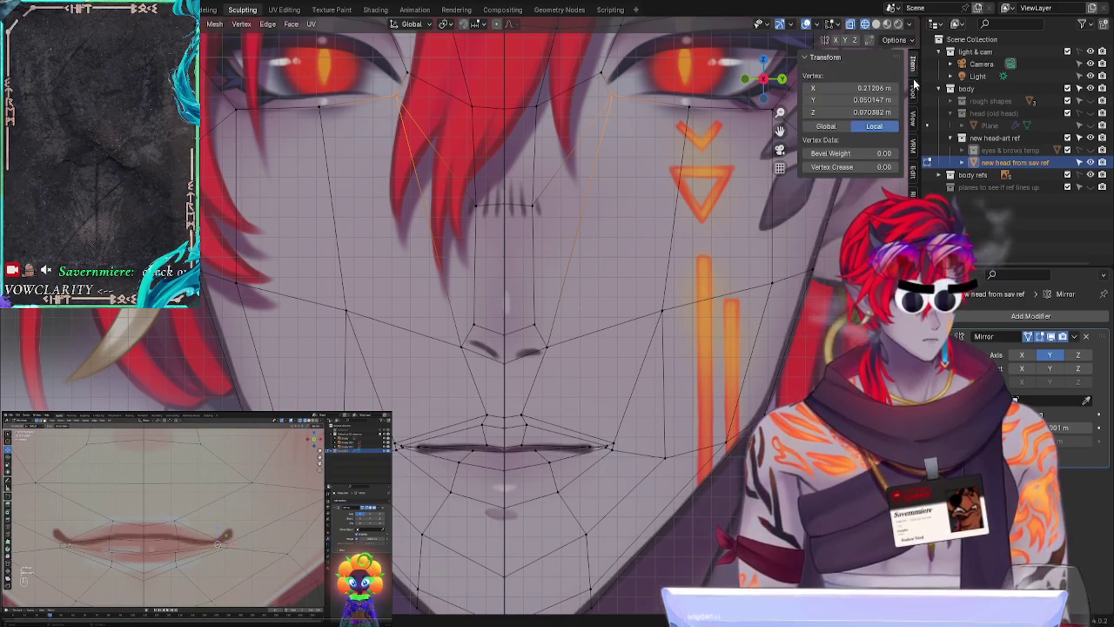
pyautogui.click(860, 100)
pyautogui.hotkey('ctrl', 'c')
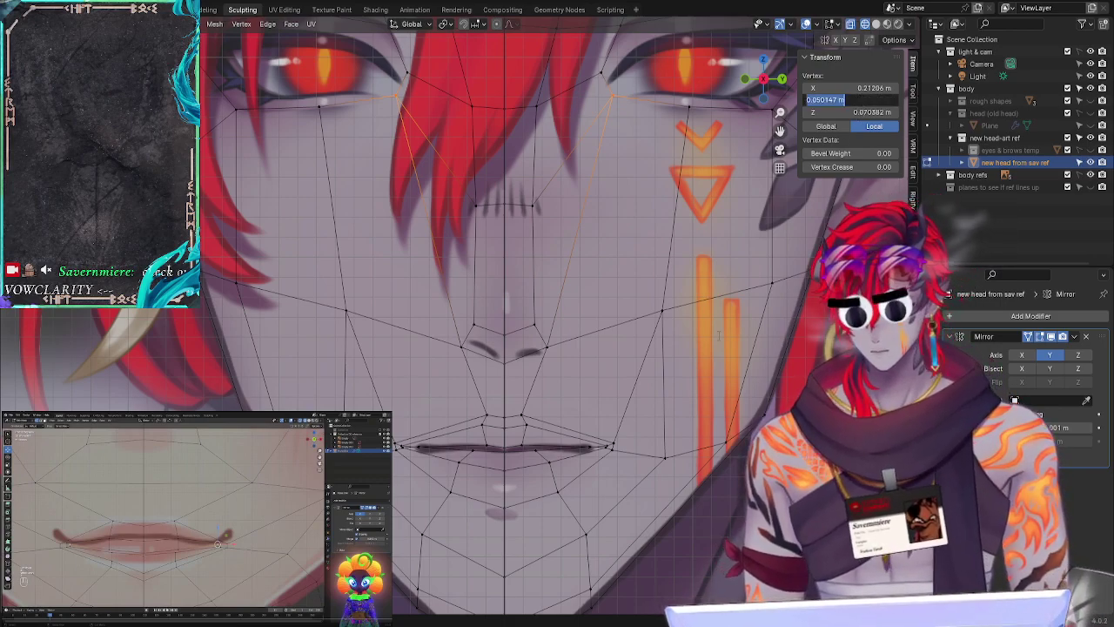
# Step: Scale and move the mouth edge loop to fit the reference lips
pyautogui.click(583, 415)
pyautogui.moveTo(585, 420); pyautogui.dragTo(617, 476)
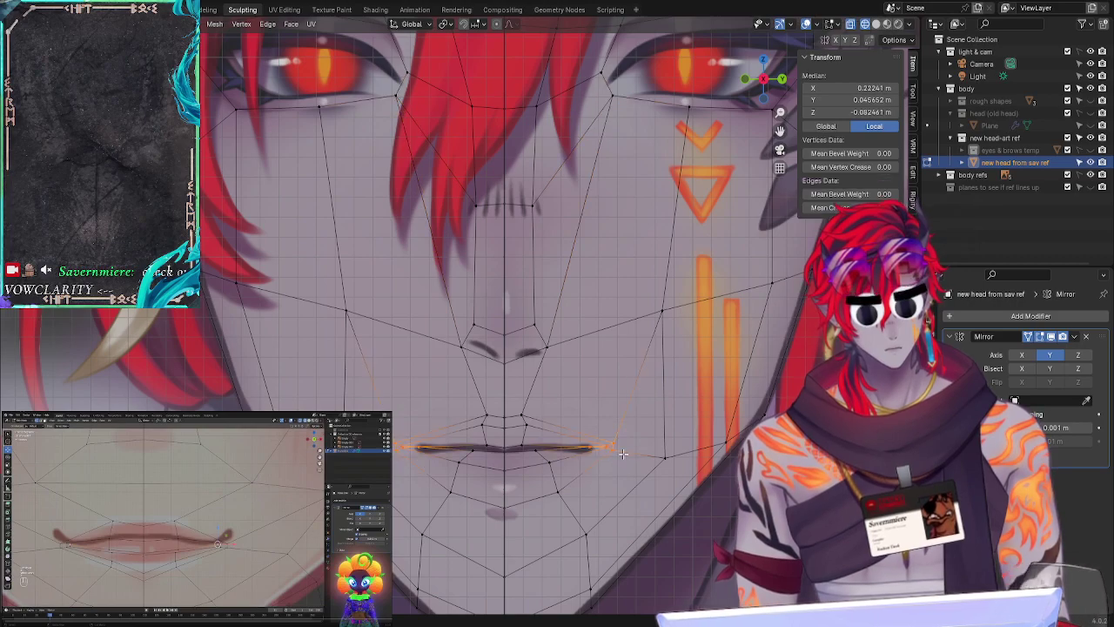
pyautogui.press('s')
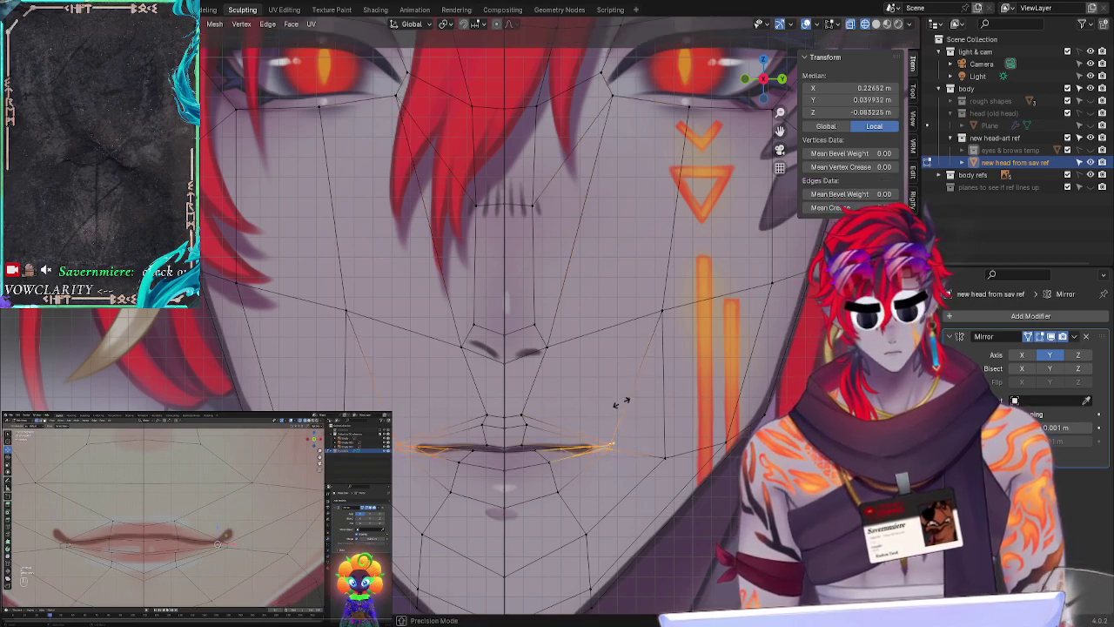
pyautogui.click(626, 402)
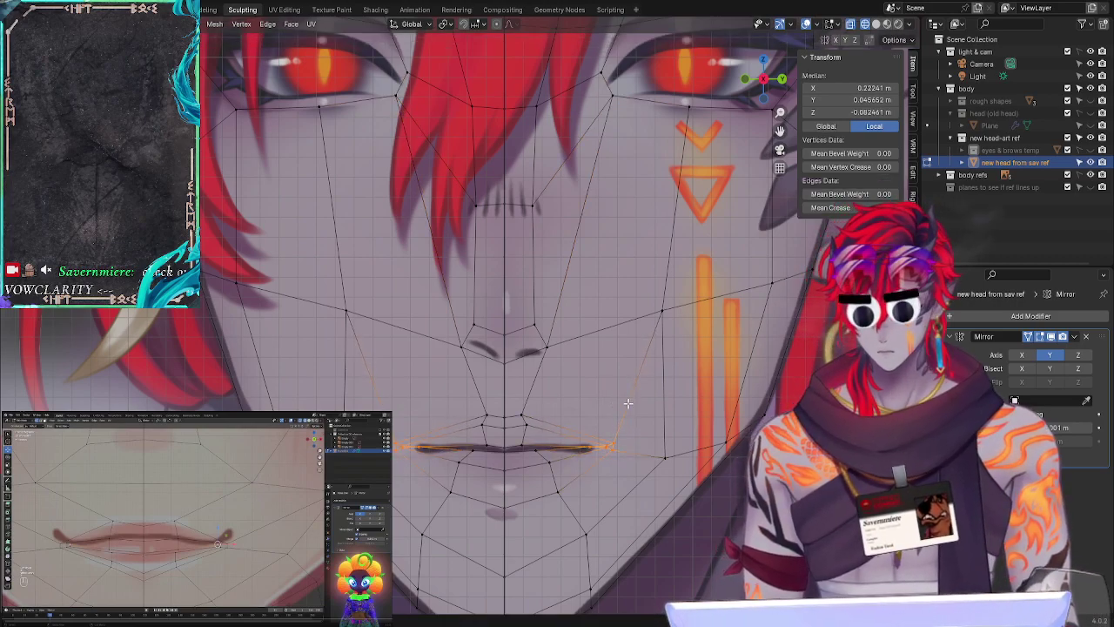
pyautogui.press('s')
pyautogui.click(626, 402)
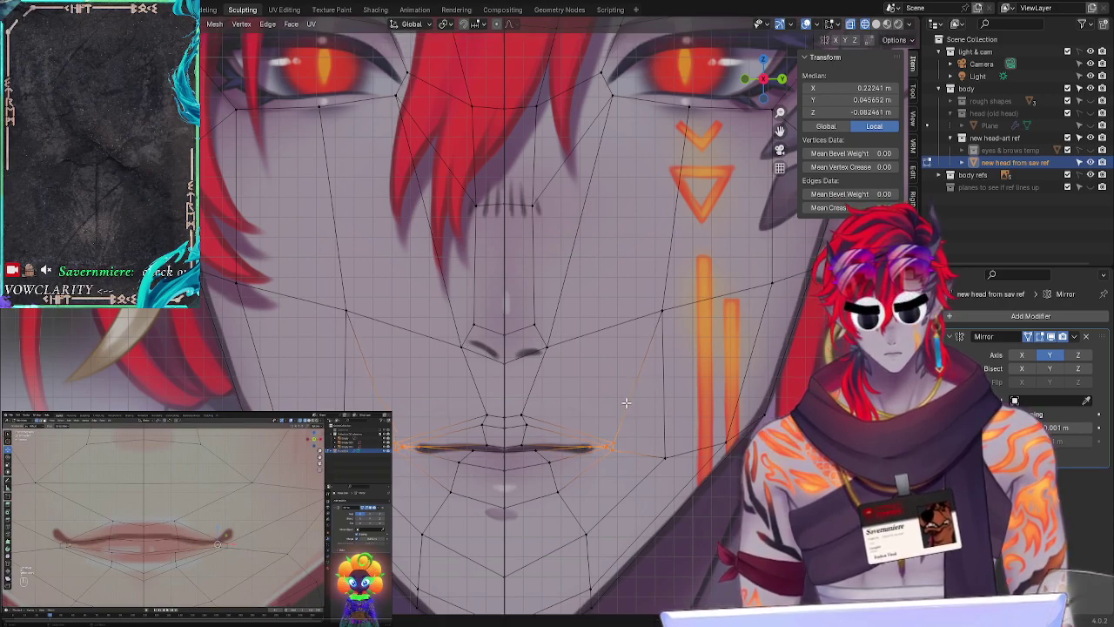
pyautogui.press('s')
pyautogui.click(627, 402)
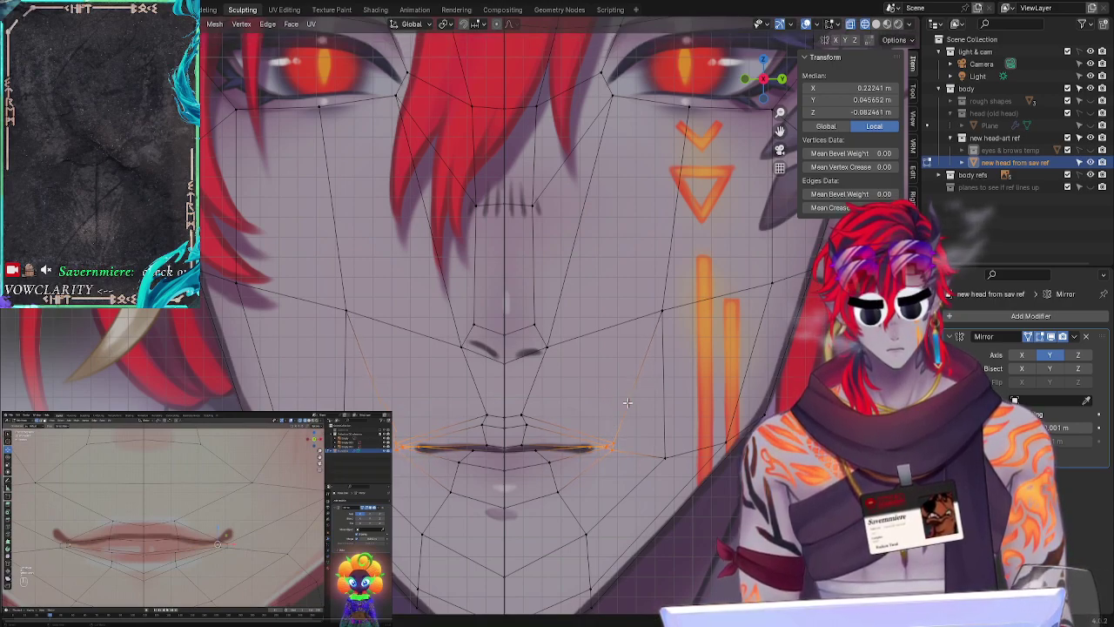
pyautogui.press('g')
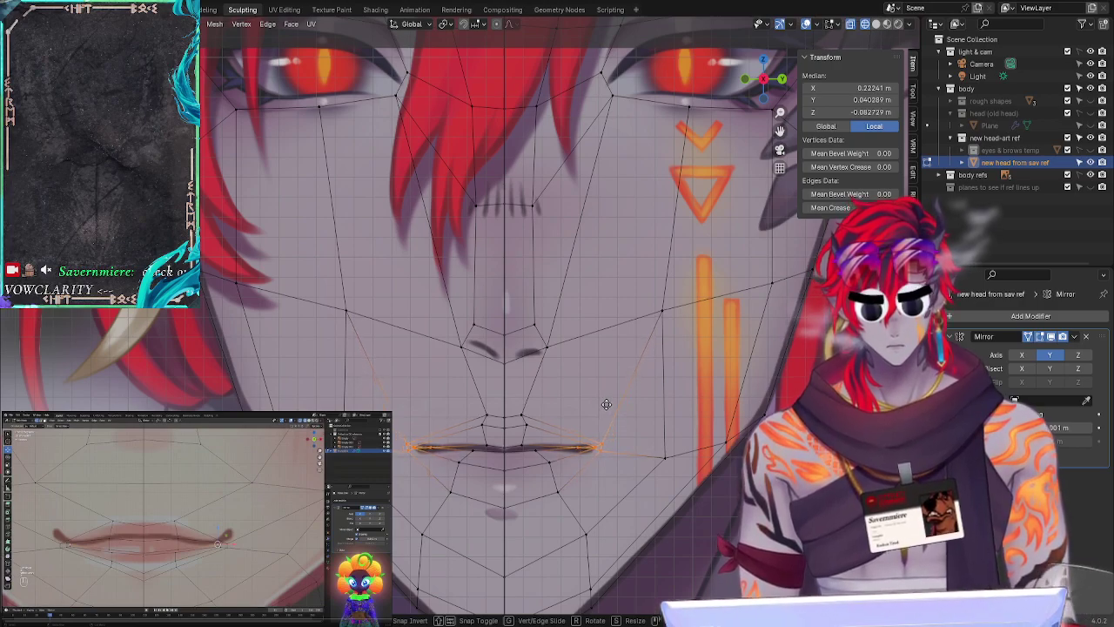
pyautogui.click(606, 404)
pyautogui.click(604, 389)
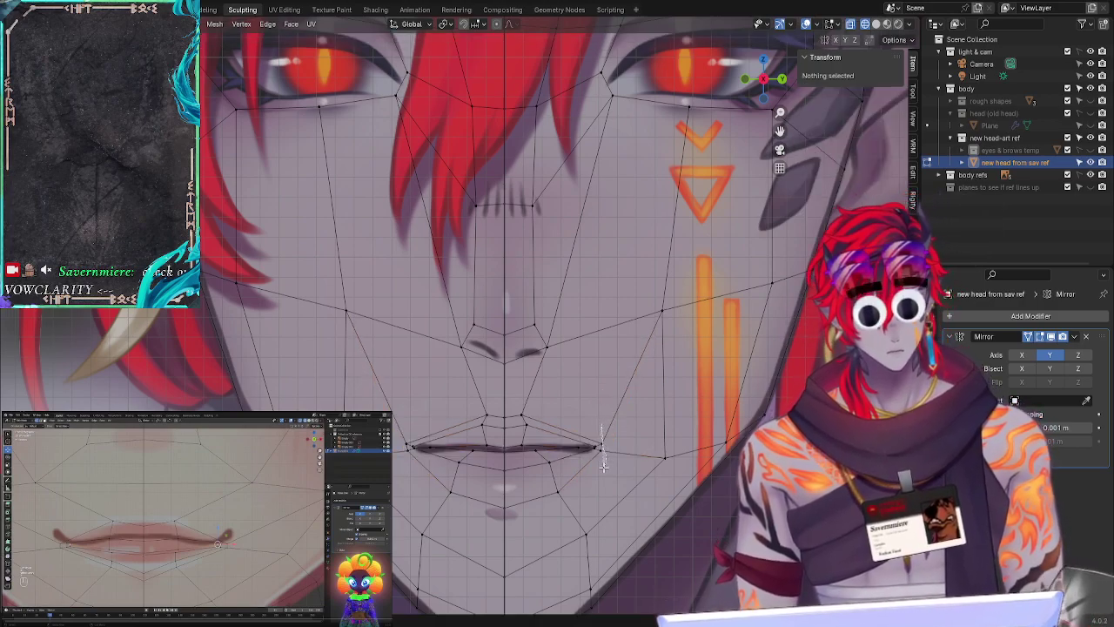
# Step: Set the lip edge loop's Y depth to 0.050147 m
pyautogui.keyDown('alt'); pyautogui.click(599, 452); pyautogui.keyUp('alt')
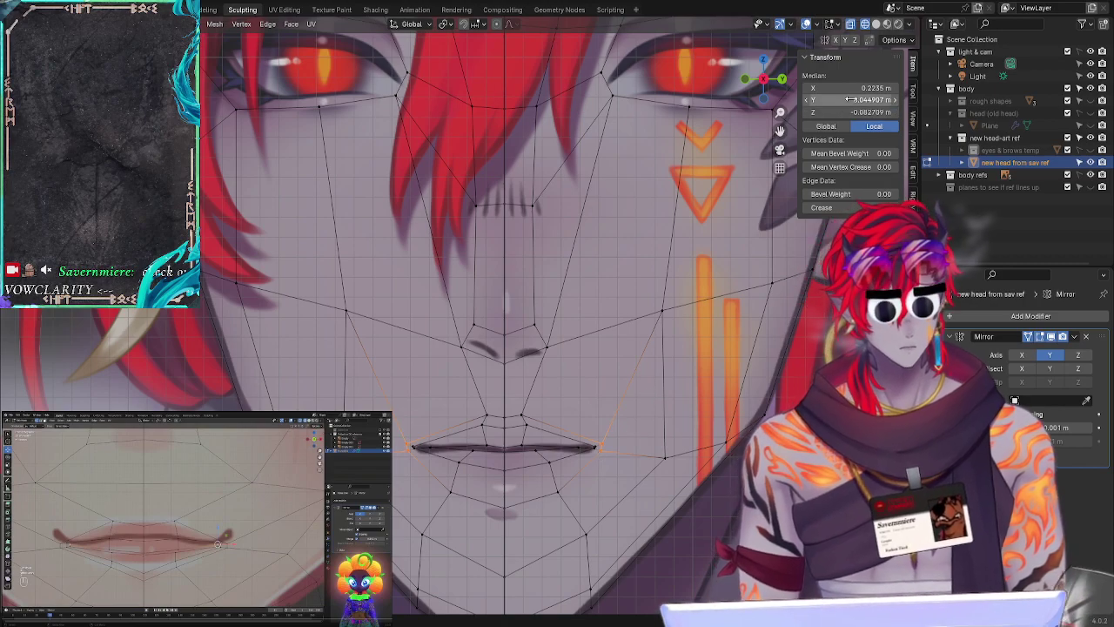
pyautogui.click(849, 100)
pyautogui.hotkey('ctrl', 'v')
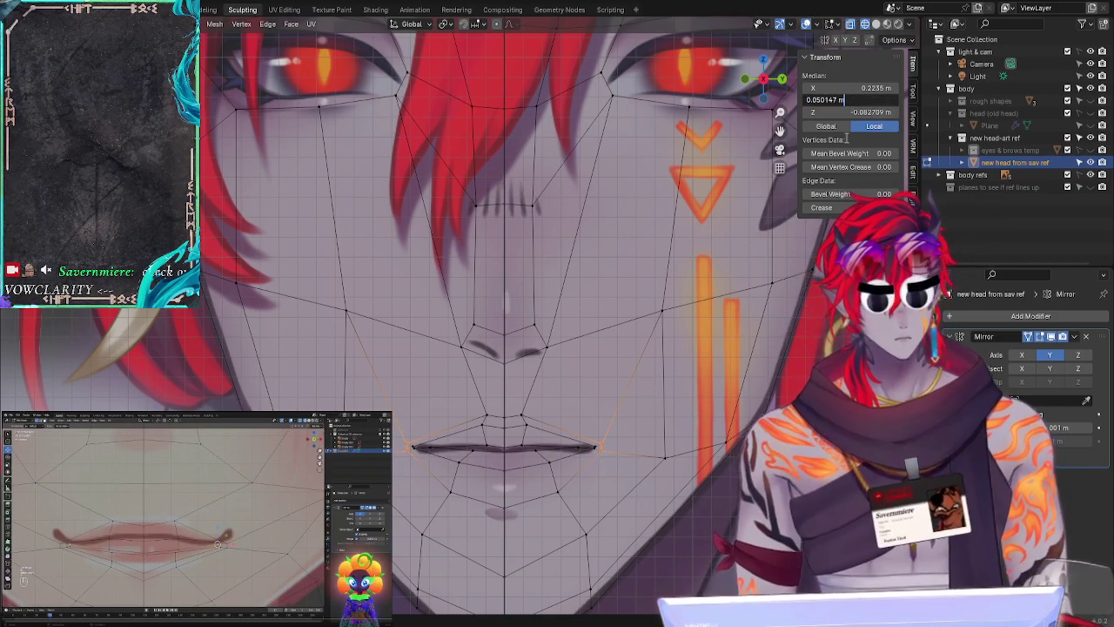
pyautogui.press('Return')
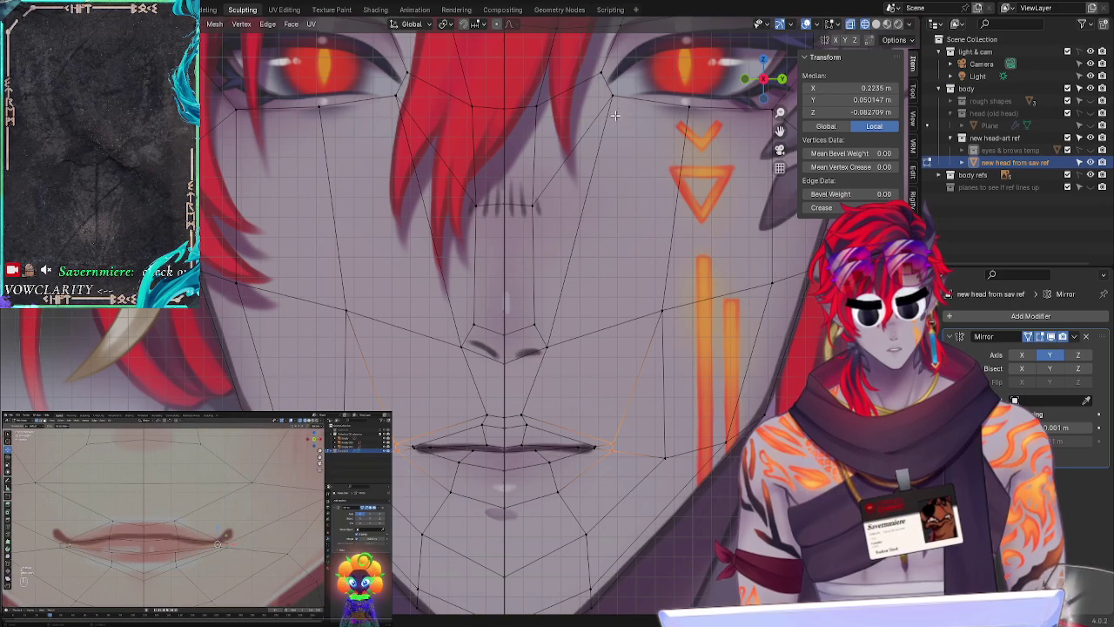
pyautogui.click(605, 371)
# Step: Paste the 0.050147 m Y depth into the lip-corner vertex
pyautogui.click(613, 446)
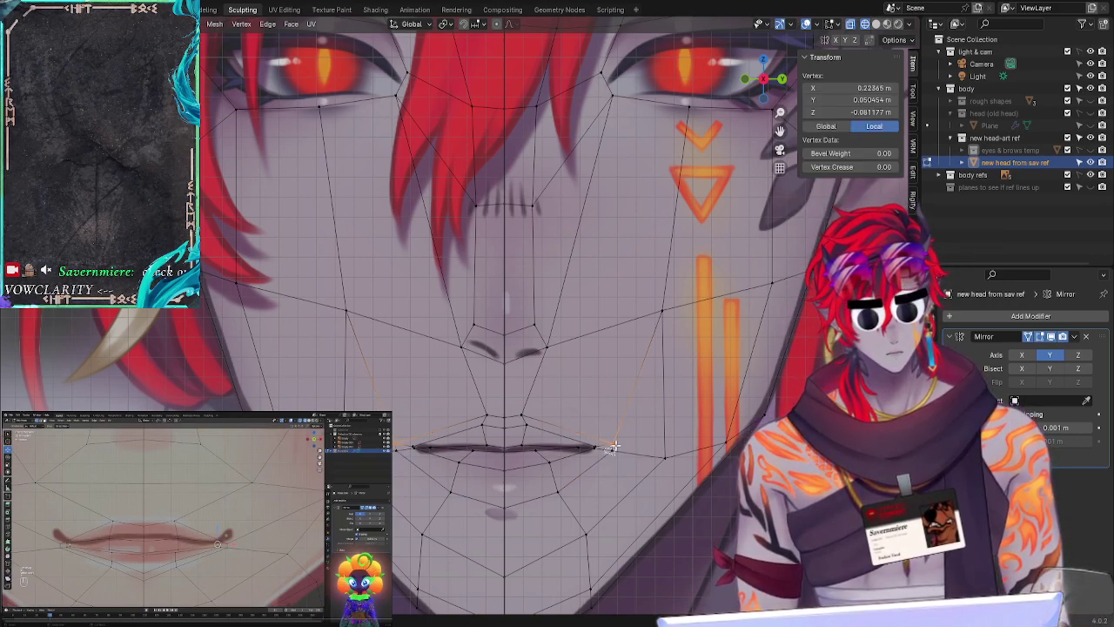
pyautogui.hotkey('ctrl', 'z')
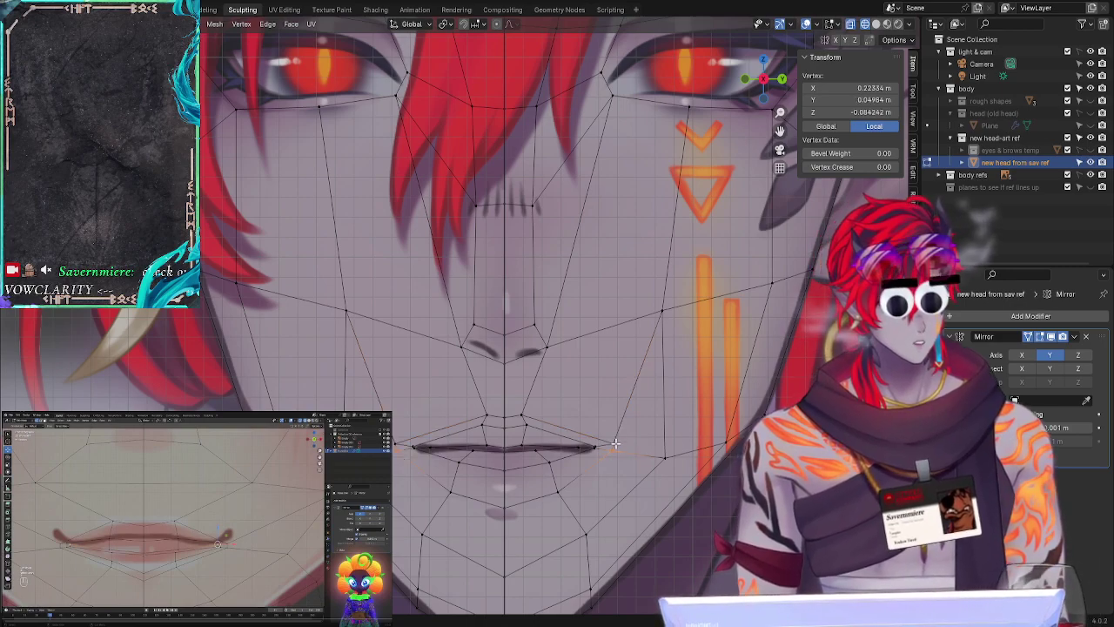
pyautogui.click(866, 103)
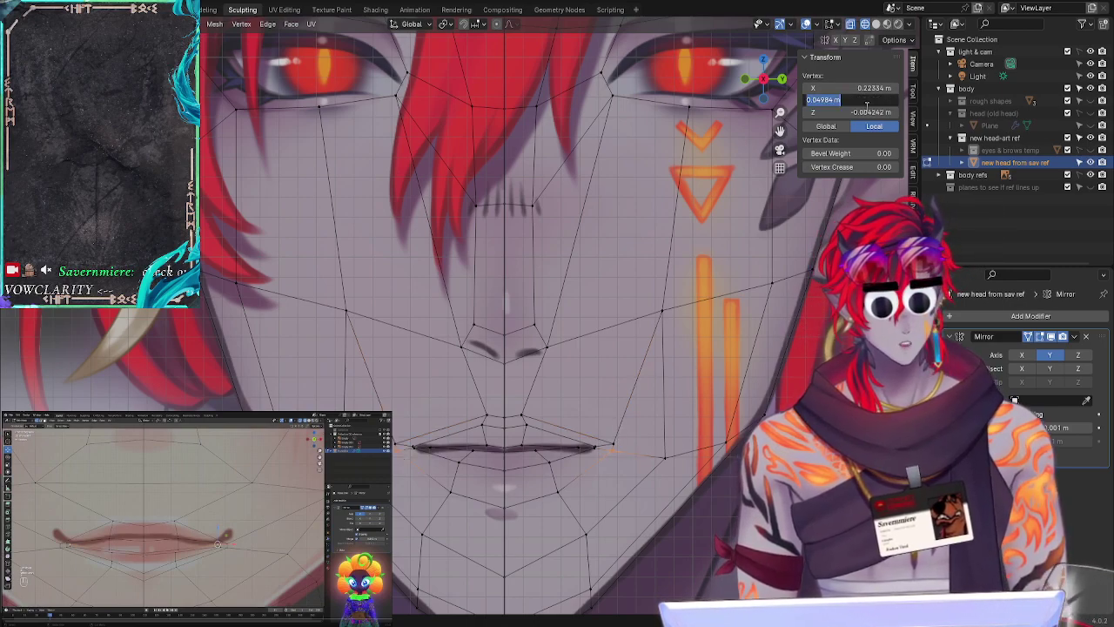
pyautogui.hotkey('ctrl', 'v')
pyautogui.press('Return')
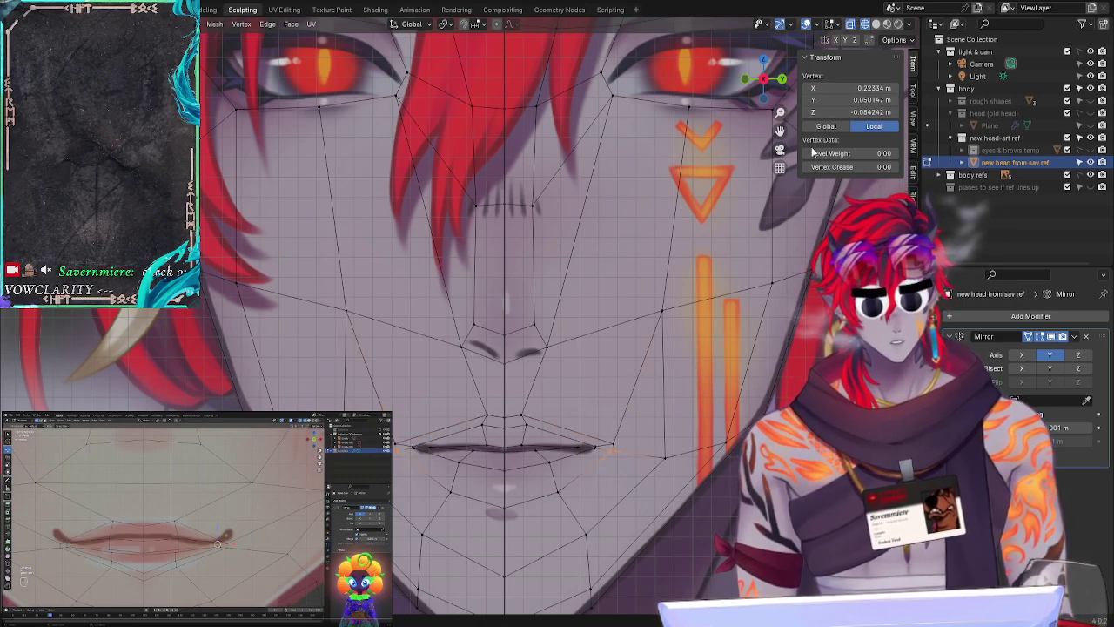
# Step: Type 0.050147 m as the upper lip-corner vertex's Y depth
pyautogui.click(615, 439)
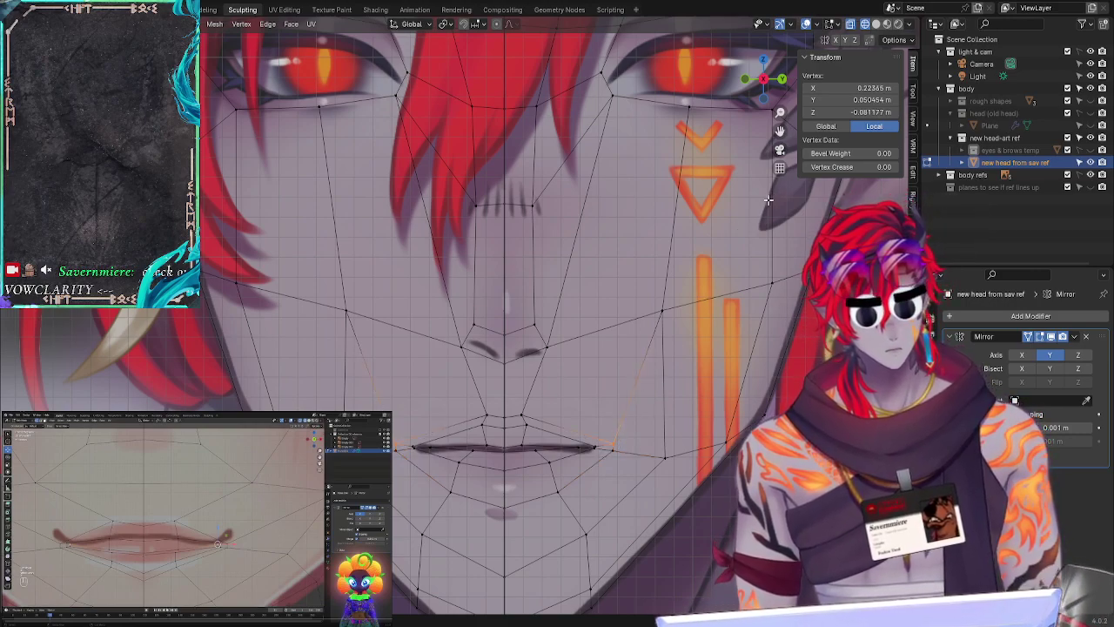
pyautogui.hotkey('ctrl', 'z')
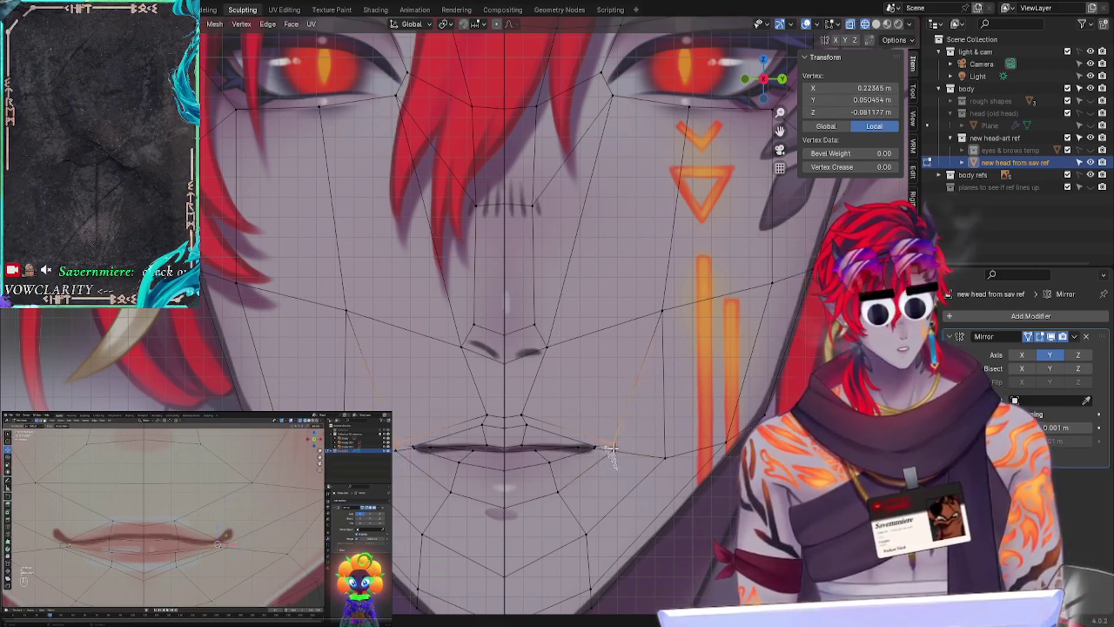
pyautogui.click(606, 373)
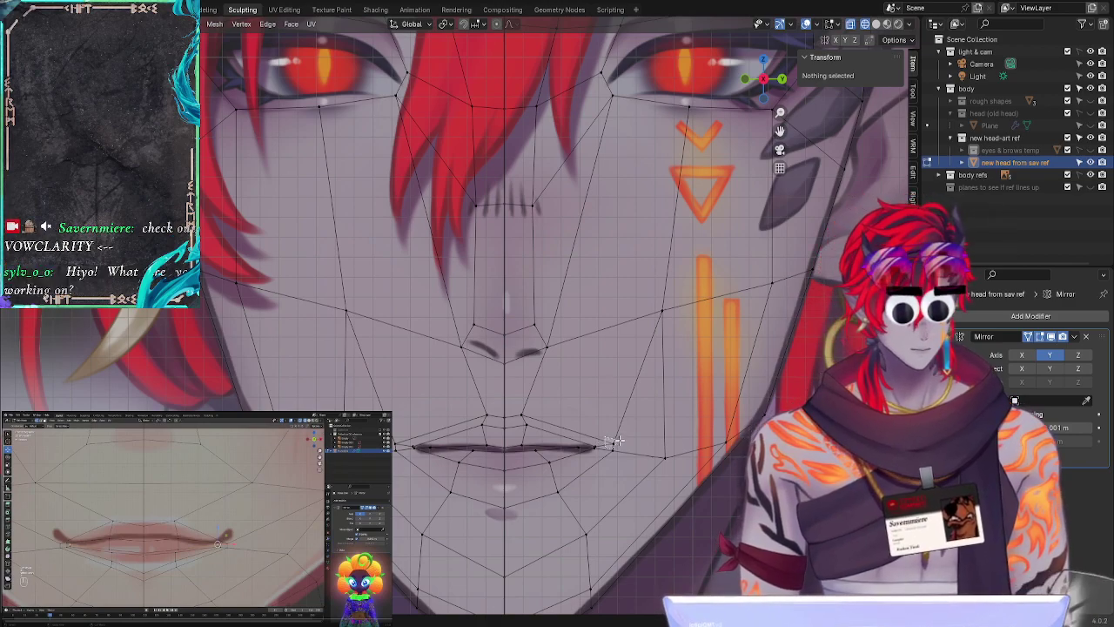
pyautogui.click(616, 441)
pyautogui.click(865, 99)
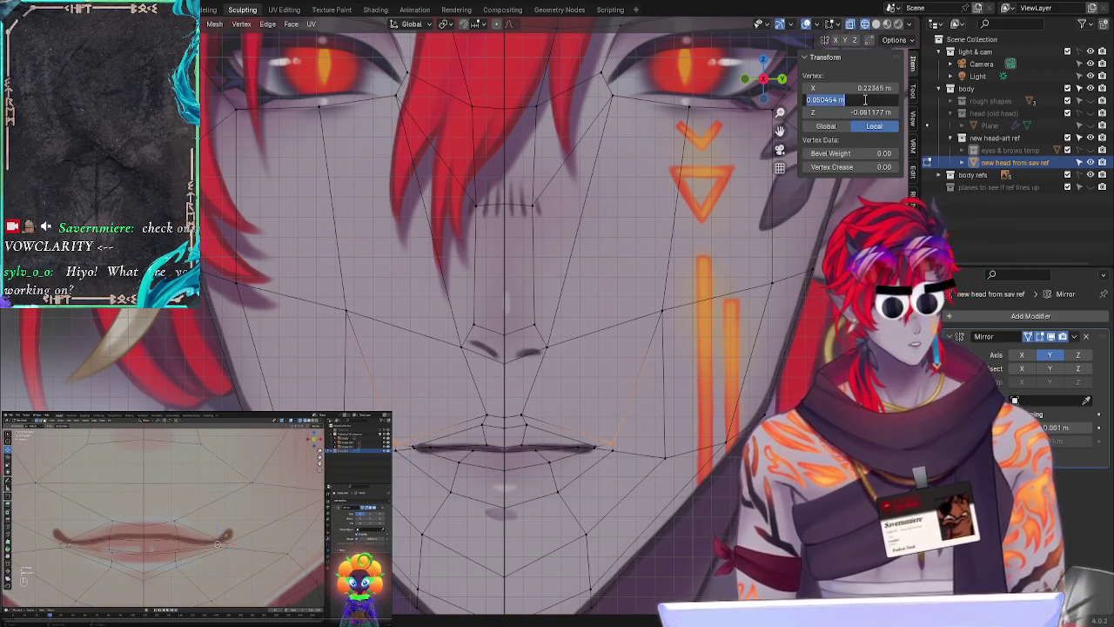
pyautogui.write('0.050147')
pyautogui.press('Return')
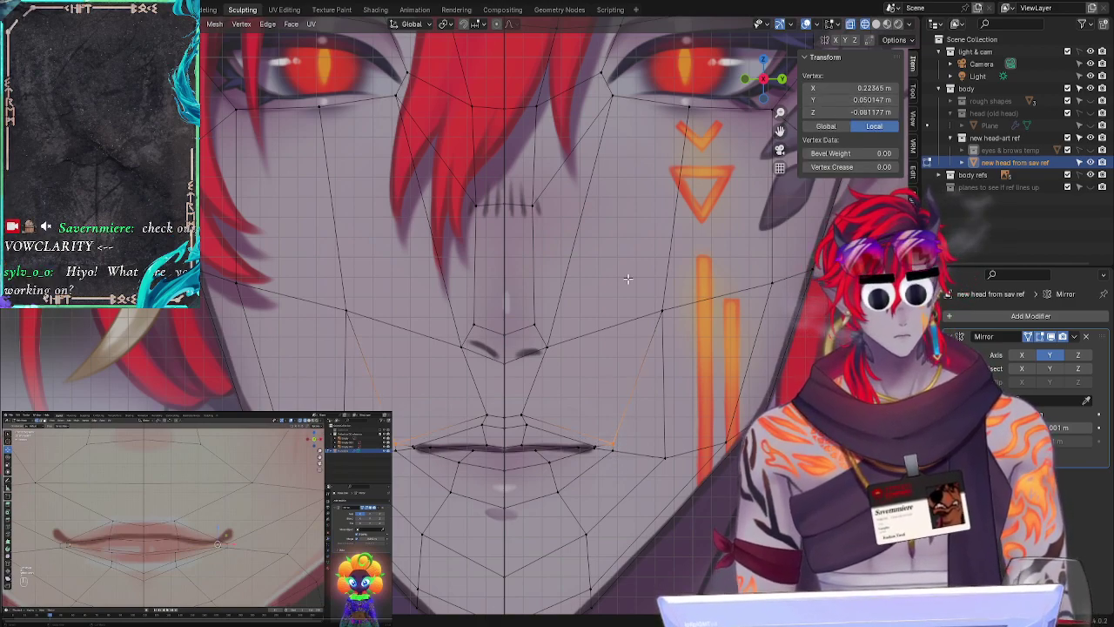
pyautogui.hotkey('alt', 'a')
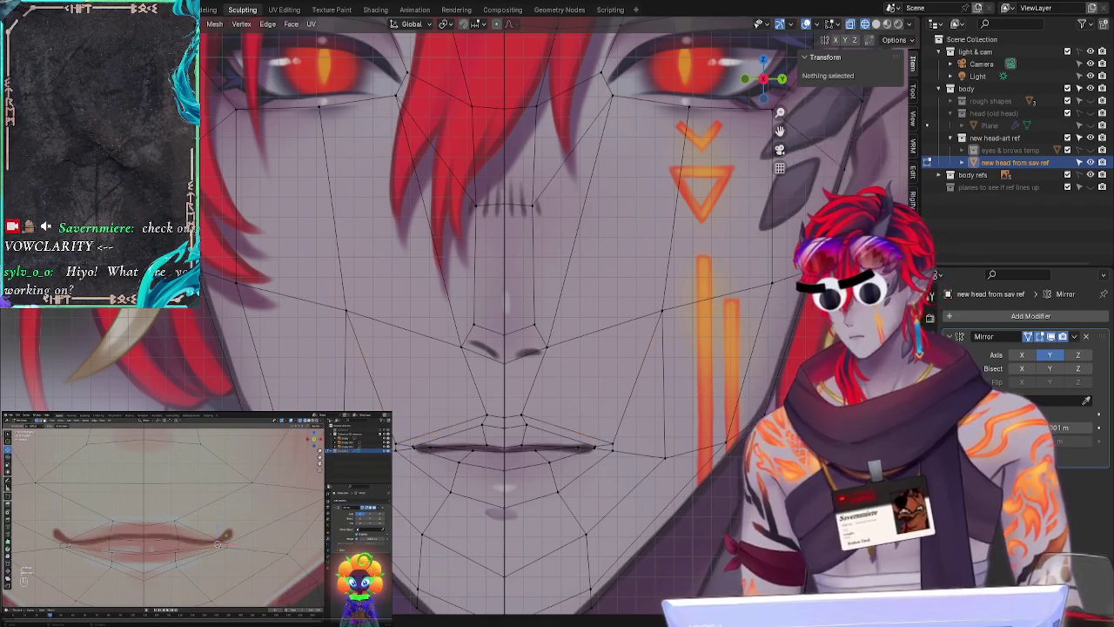
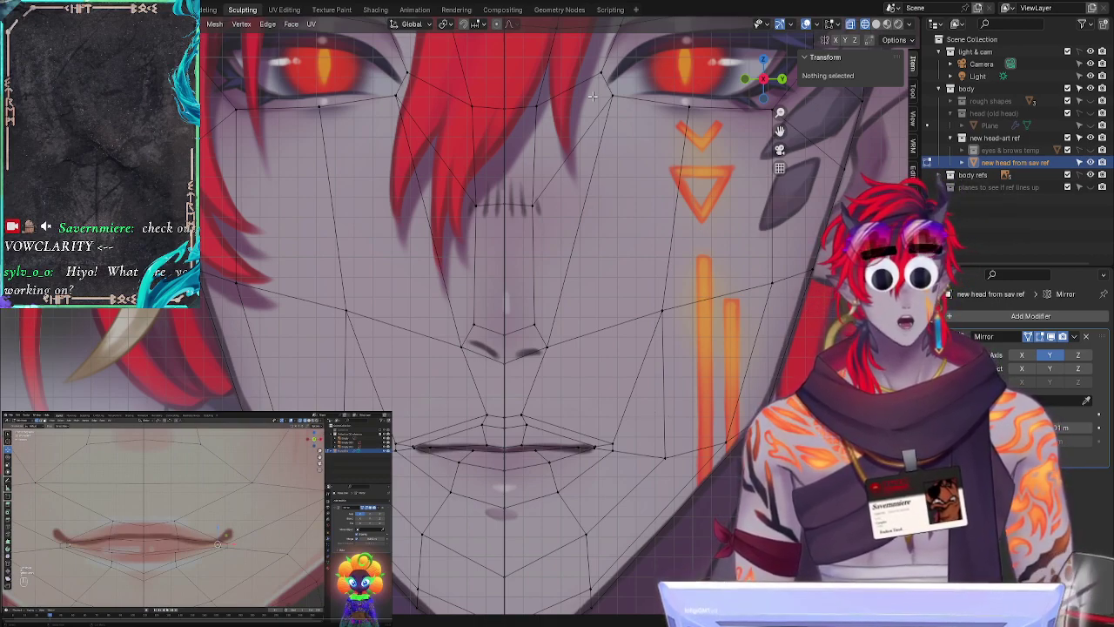
# Step: Zoom in and select the lip-corner vertex, then a vertex beside the eye
pyautogui.scroll(5, 670, 432)
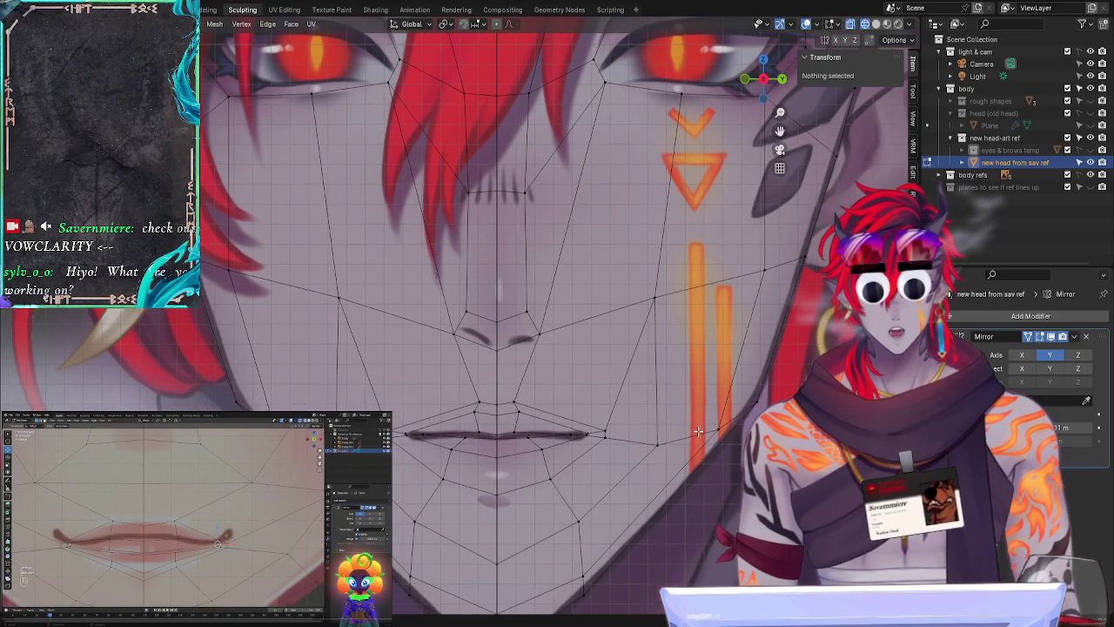
pyautogui.scroll(3, 648, 390)
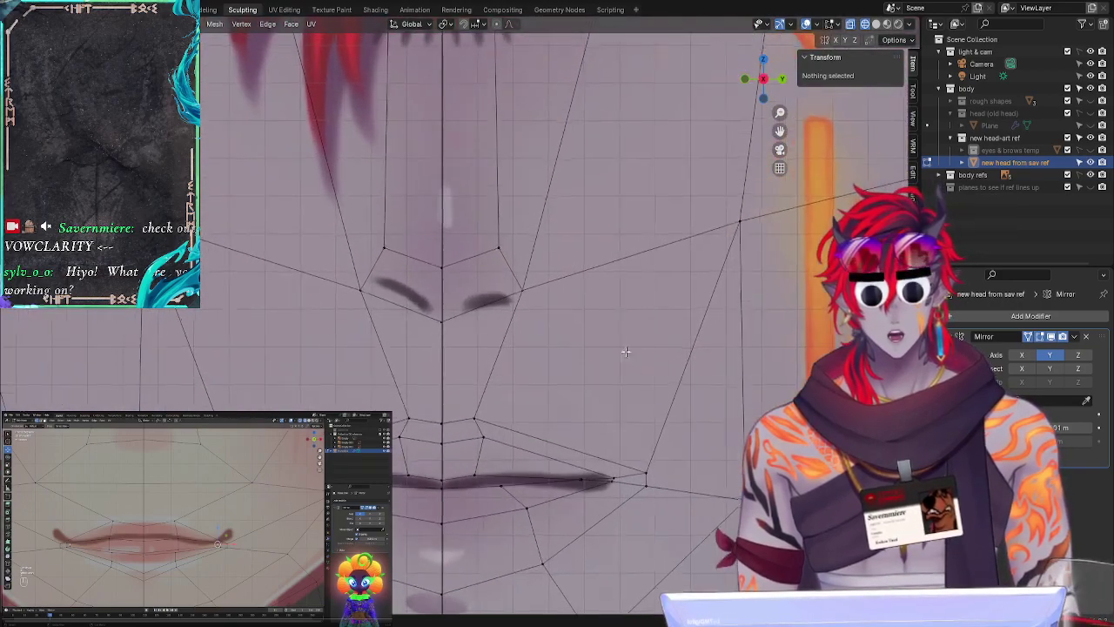
pyautogui.scroll(2, 653, 357)
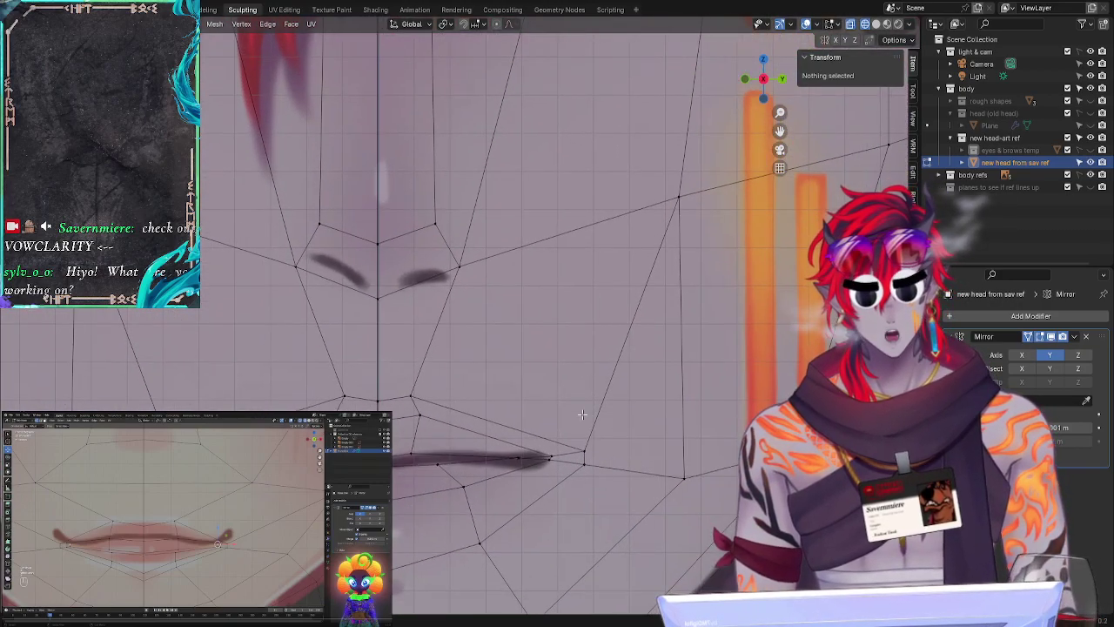
pyautogui.click(583, 452)
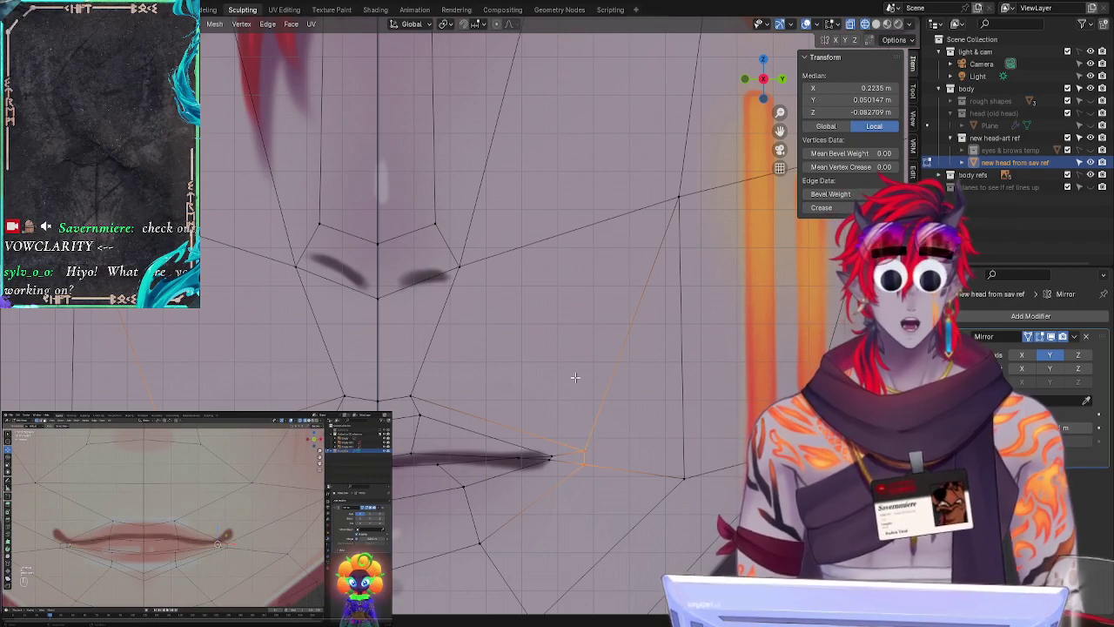
pyautogui.keyDown('shift'); pyautogui.moveTo(562, 285); pyautogui.dragTo(540, 555, button='middle'); pyautogui.keyUp('shift')
pyautogui.keyDown('shift'); pyautogui.scroll(4, 560, 259); pyautogui.keyUp('shift')
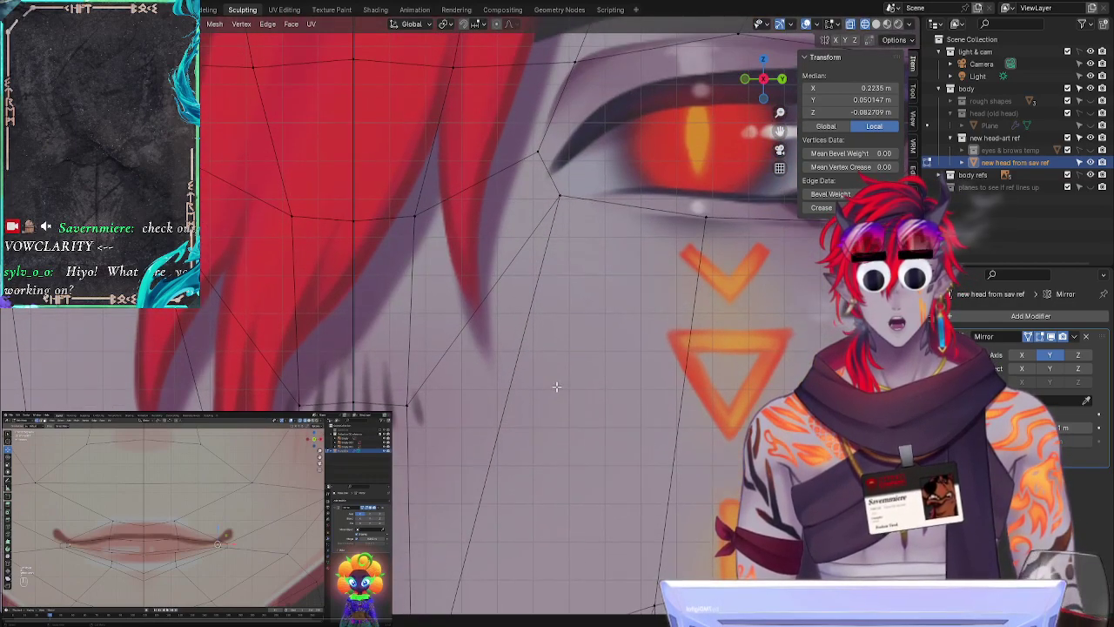
pyautogui.click(559, 196)
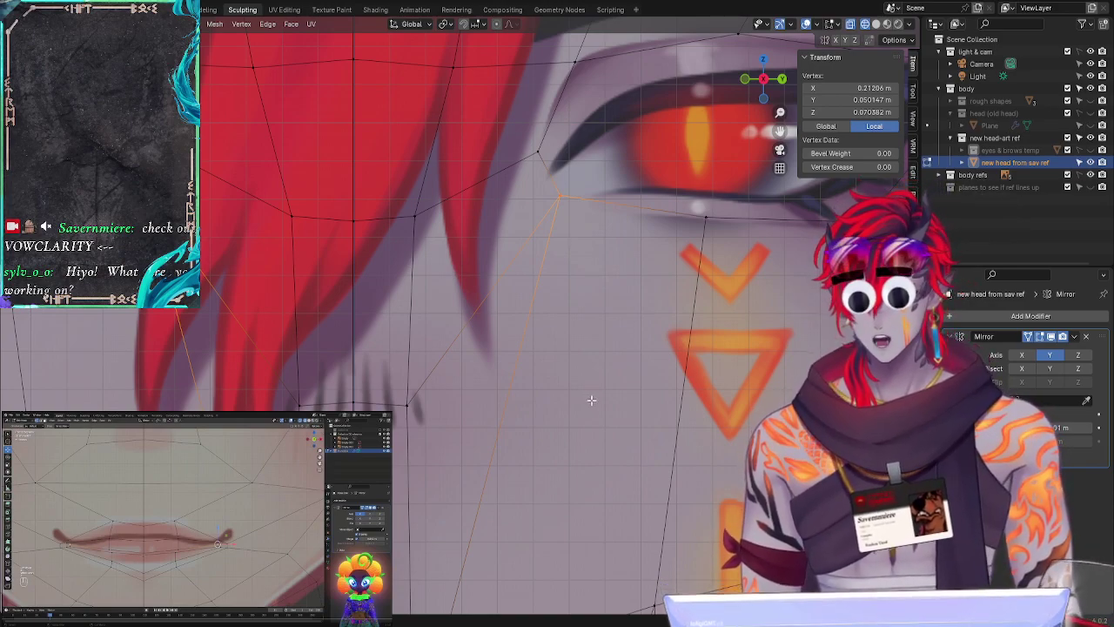
# Step: Bring the mouth back into view and select the vertex at the lip's outer corner
pyautogui.keyDown('shift'); pyautogui.moveTo(583, 422); pyautogui.dragTo(549, 73, button='middle'); pyautogui.keyUp('shift')
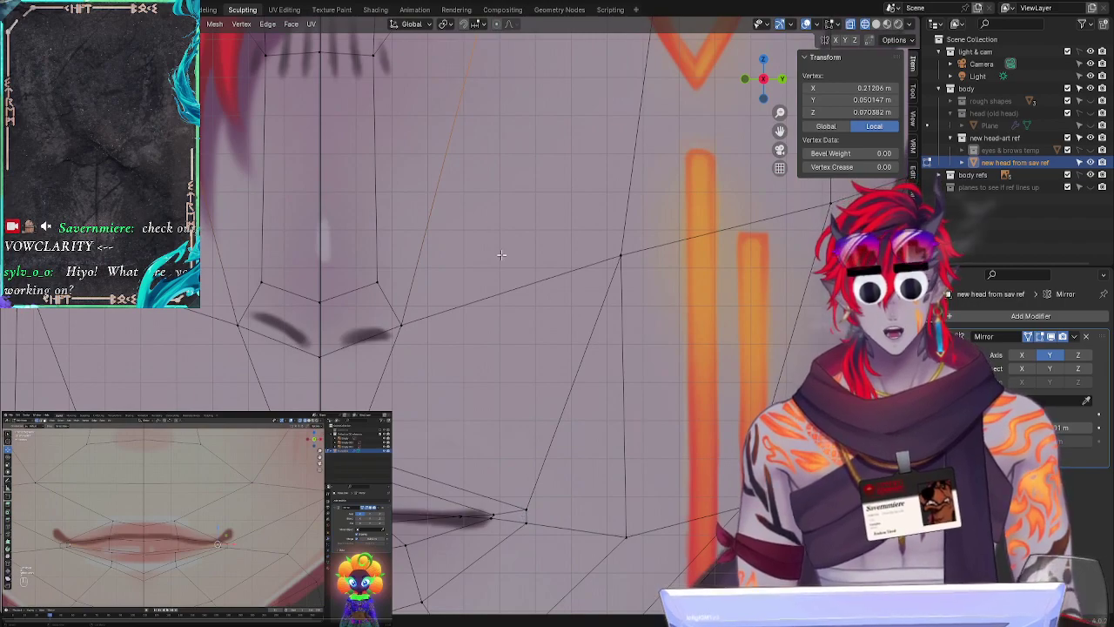
pyautogui.keyDown('shift'); pyautogui.moveTo(501, 255); pyautogui.dragTo(519, 121, button='middle'); pyautogui.keyUp('shift')
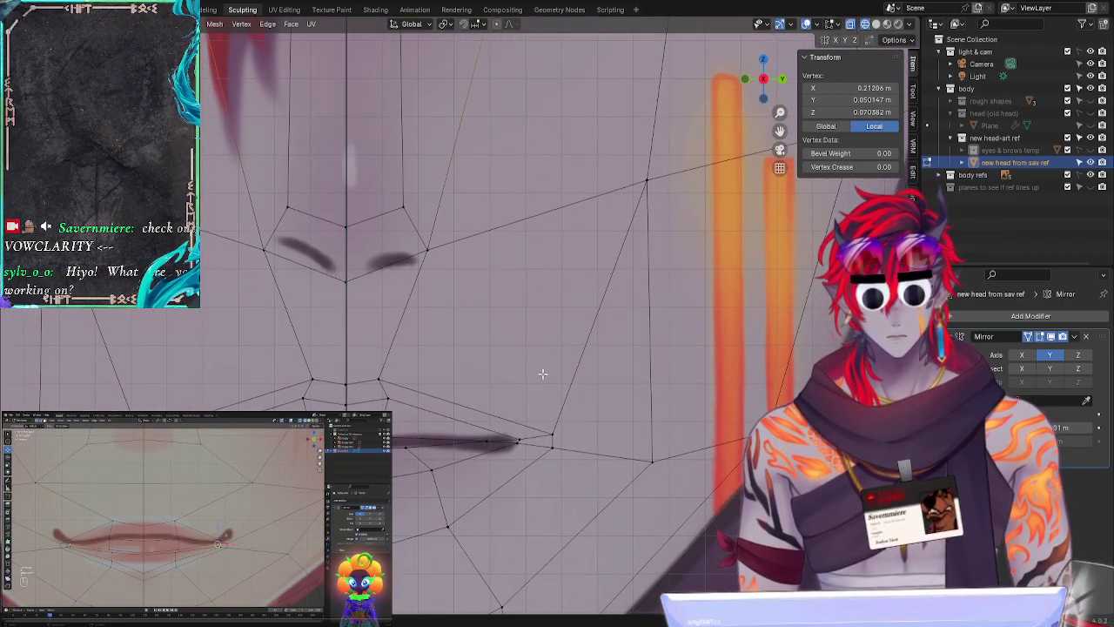
pyautogui.click(522, 431)
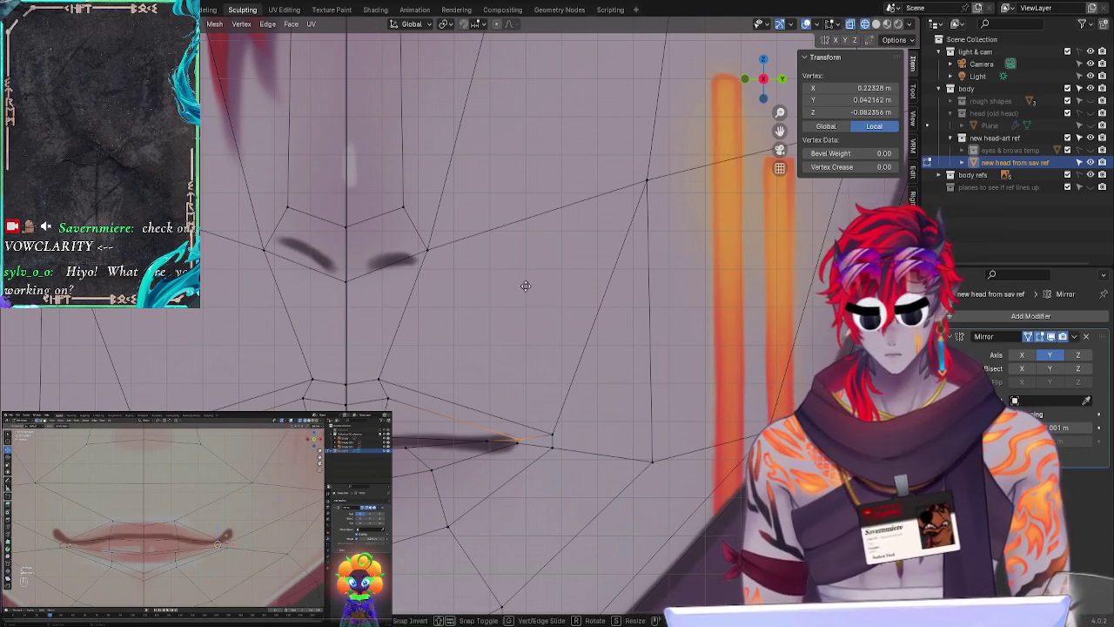
# Step: Zoom into the mouth corner and nudge its vertex onto the reference lip-line tip
pyautogui.click(557, 328)
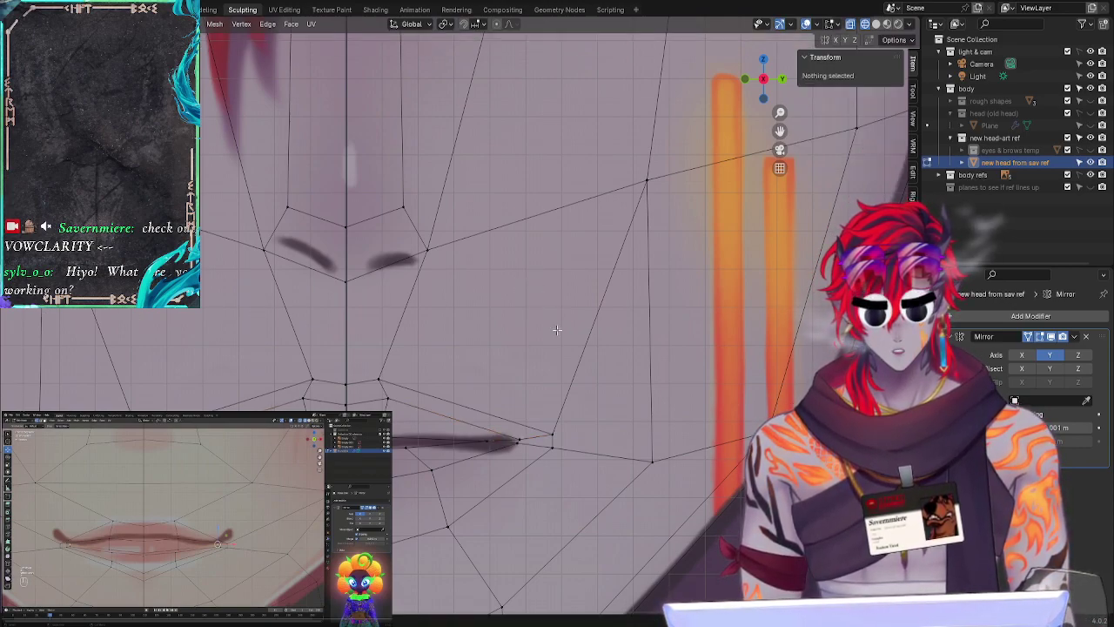
pyautogui.keyDown('shift'); pyautogui.moveTo(660, 492); pyautogui.dragTo(607, 348, button='middle'); pyautogui.keyUp('shift')
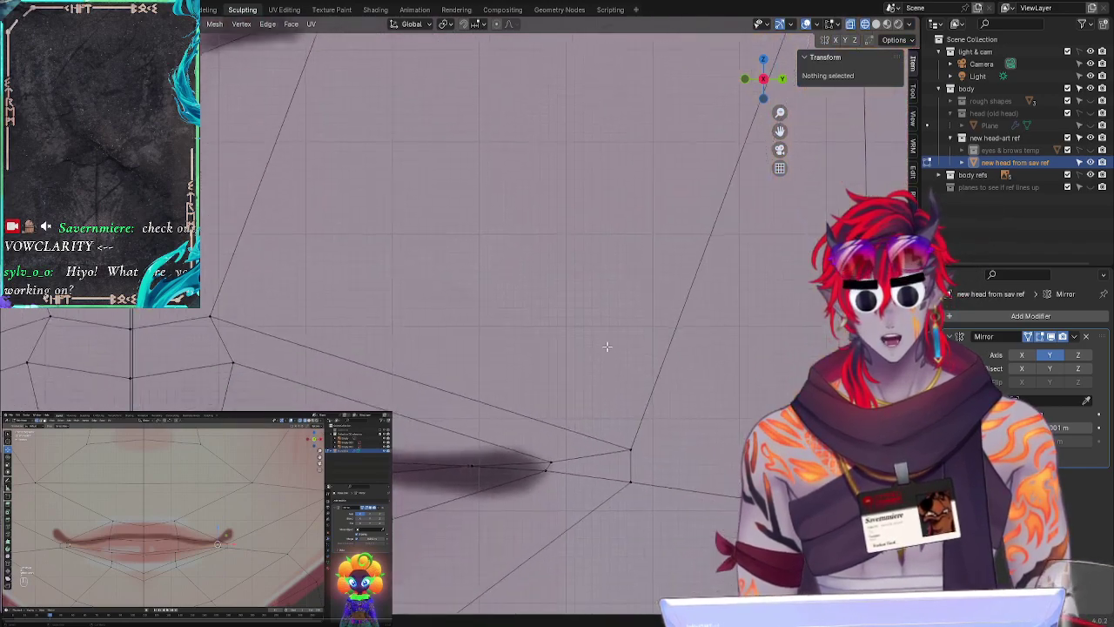
pyautogui.keyDown('shift'); pyautogui.moveTo(545, 470); pyautogui.dragTo(547, 346, button='middle'); pyautogui.keyUp('shift')
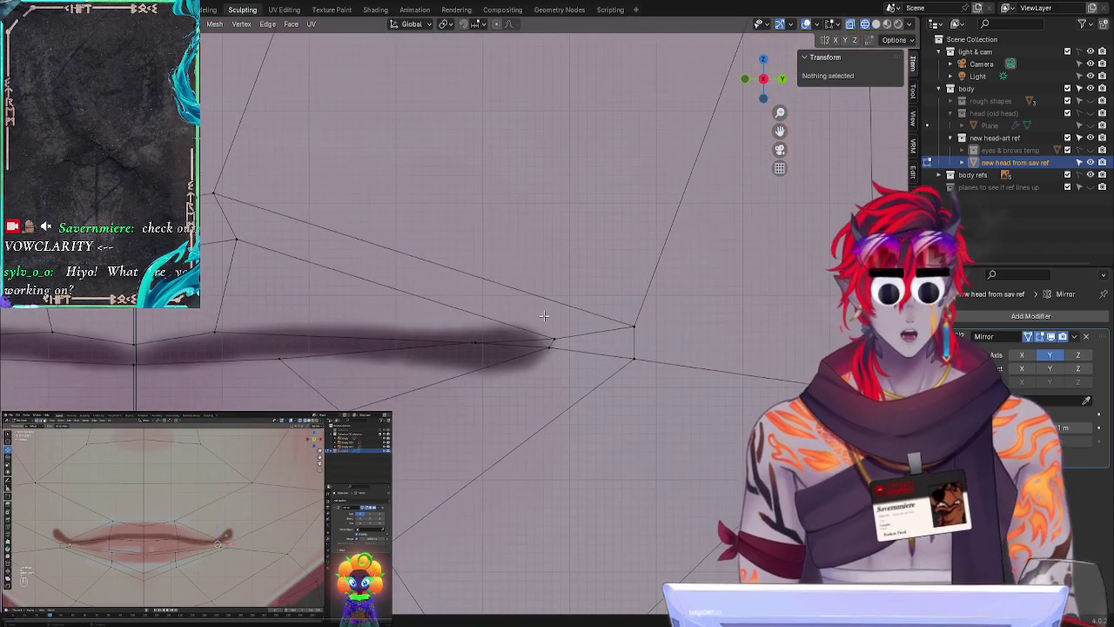
pyautogui.click(560, 334)
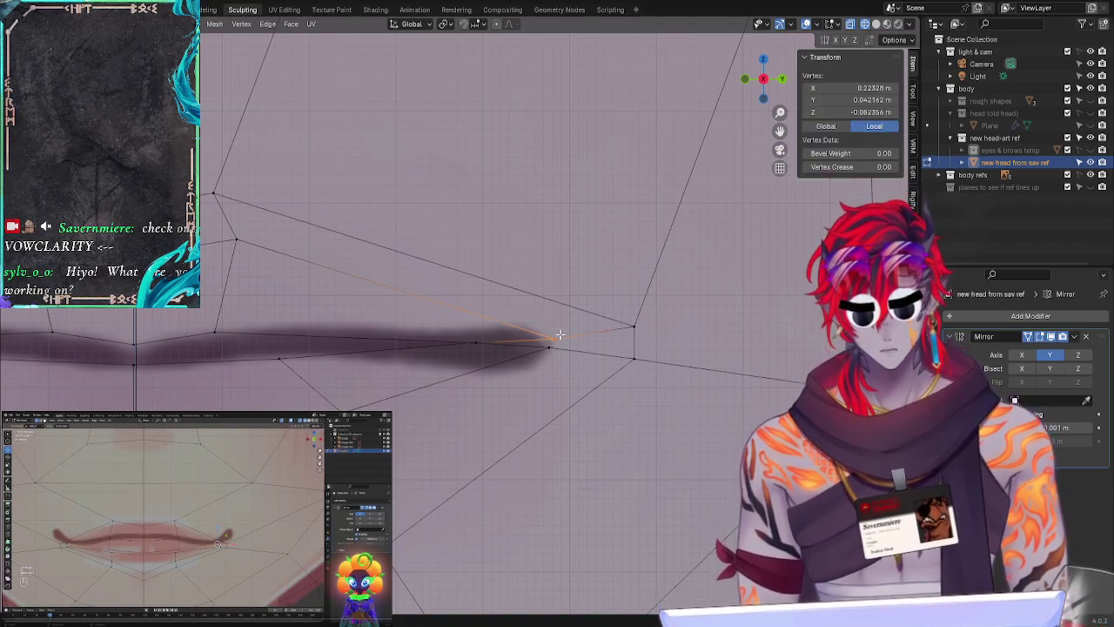
pyautogui.hotkey('alt', 'a')
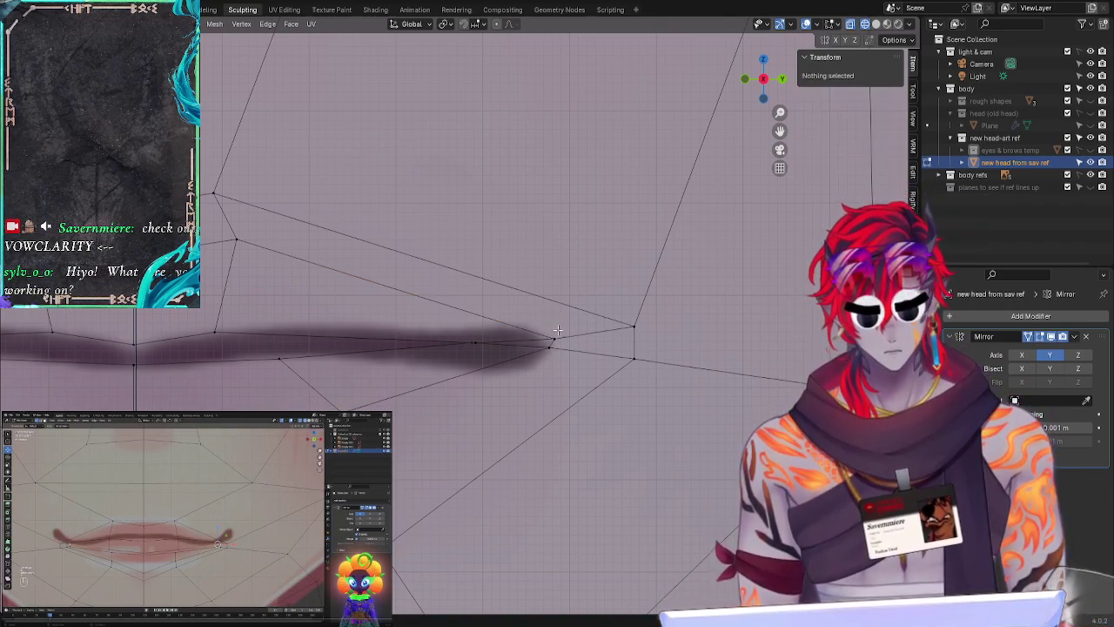
pyautogui.click(561, 335)
pyautogui.press('g')
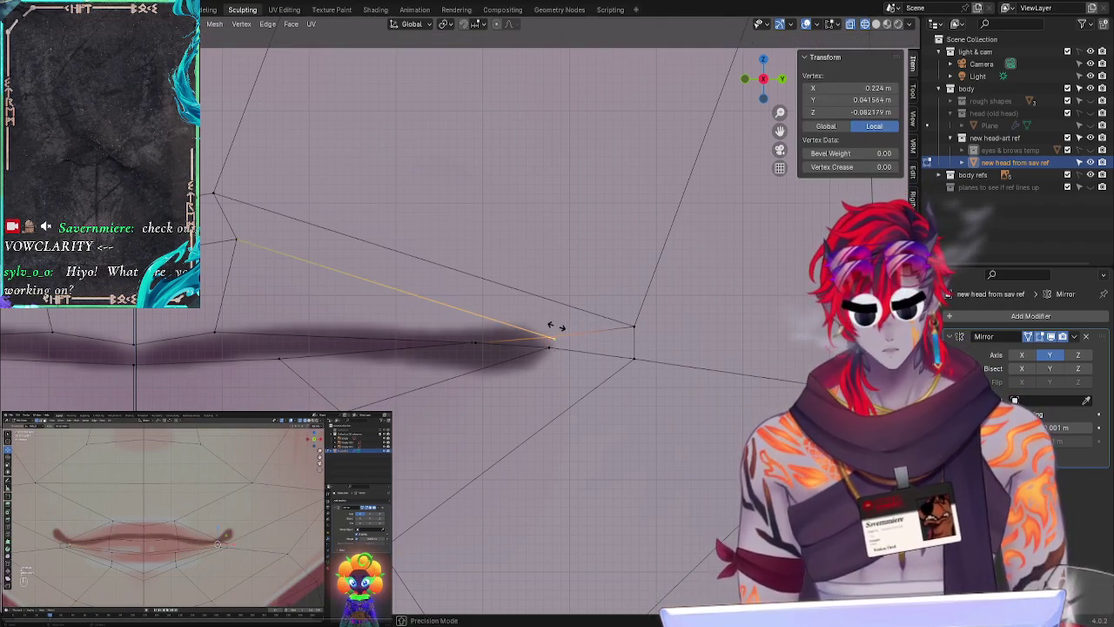
pyautogui.click(555, 328)
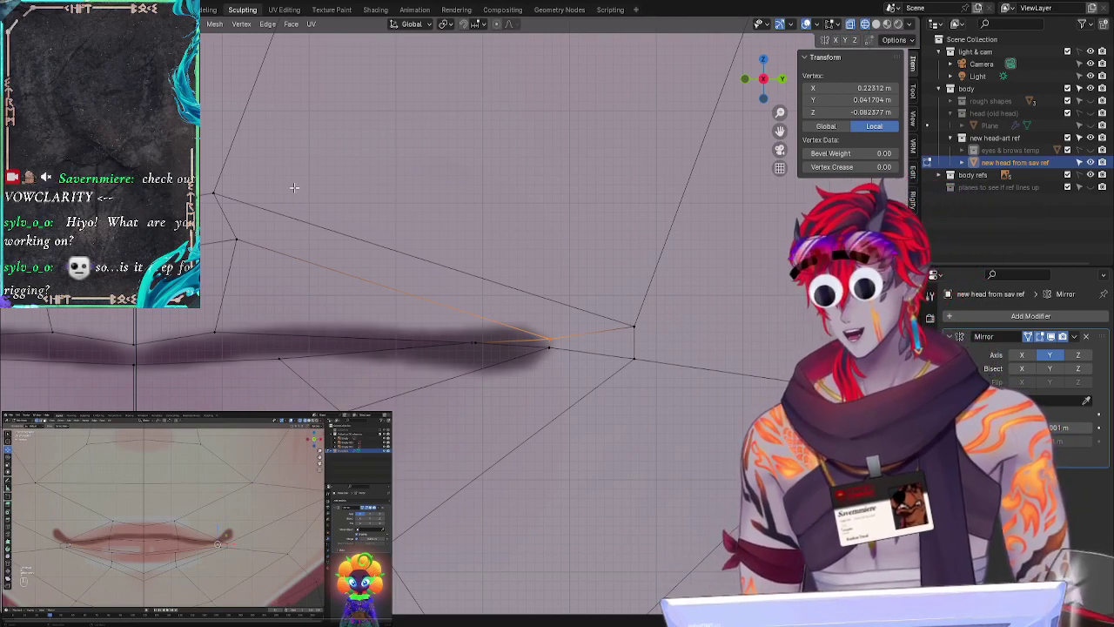
pyautogui.scroll(-5, 760, 310)
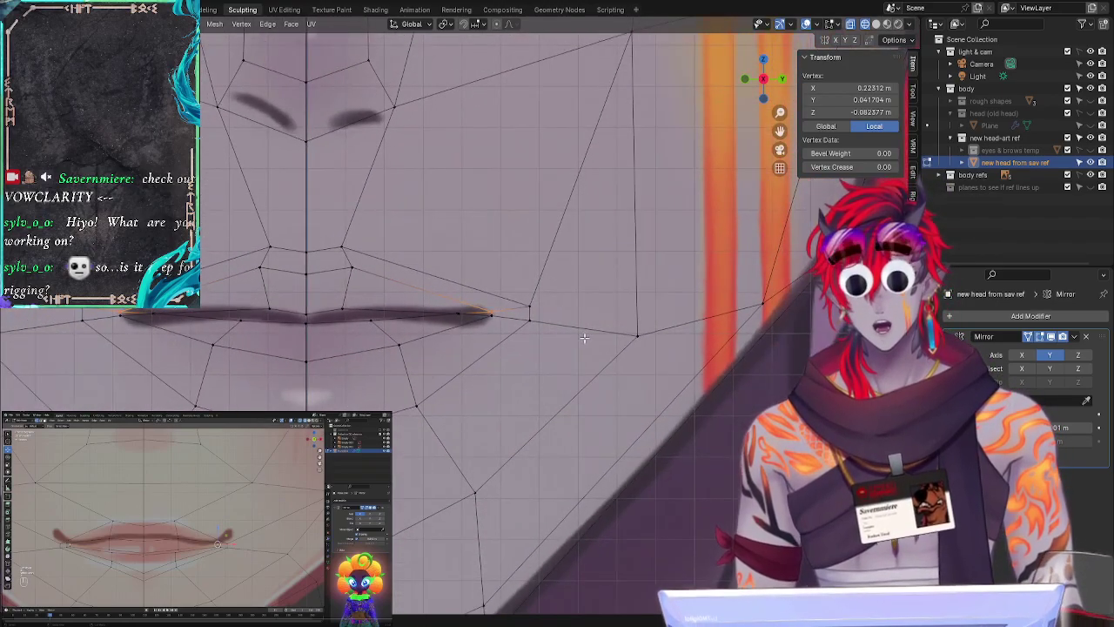
pyautogui.keyDown('ctrl'); pyautogui.moveTo(597, 254); pyautogui.dragTo(584, 325, button='middle'); pyautogui.keyUp('ctrl')
pyautogui.keyDown('shift'); pyautogui.moveTo(723, 273); pyautogui.dragTo(646, 294, button='middle'); pyautogui.keyUp('shift')
pyautogui.scroll(-2, 646, 294)
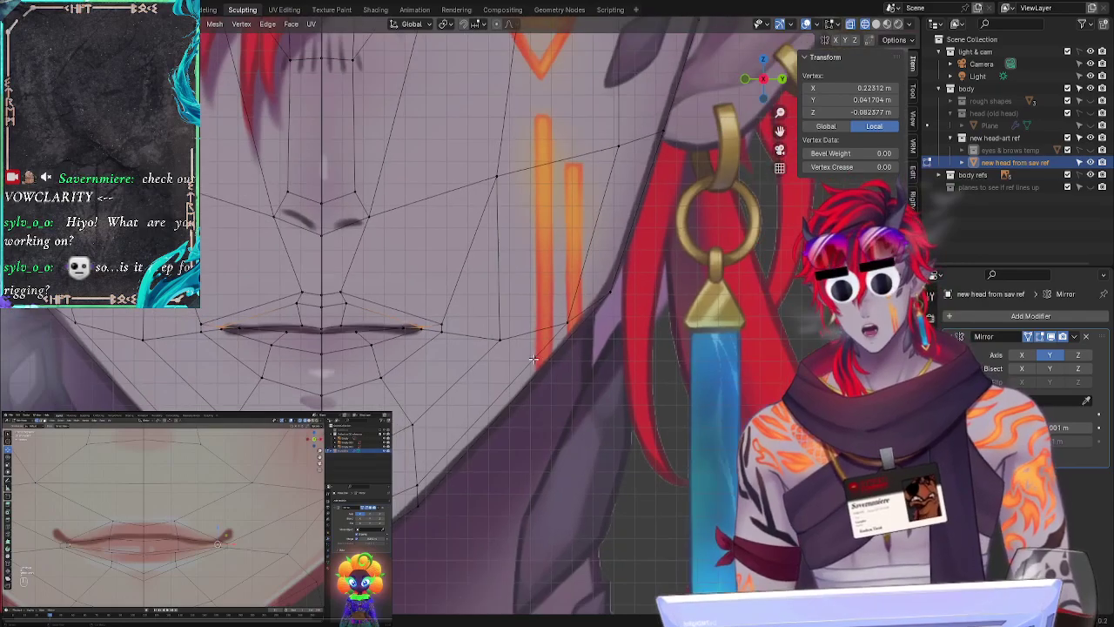
pyautogui.moveTo(584, 368); pyautogui.dragTo(566, 388, button='middle')
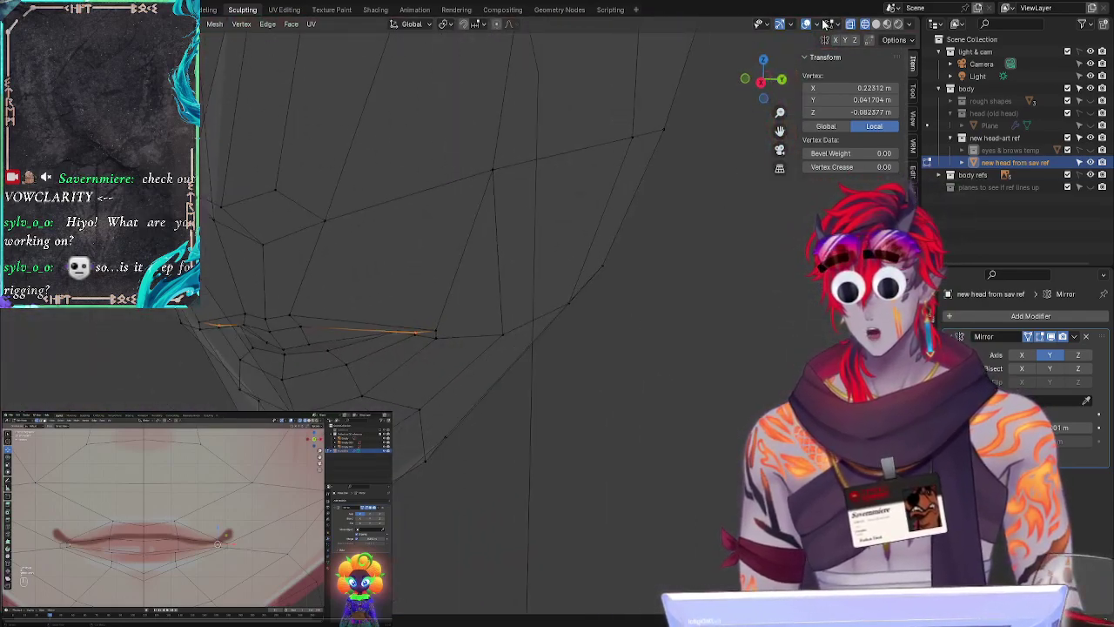
pyautogui.click(760, 85)
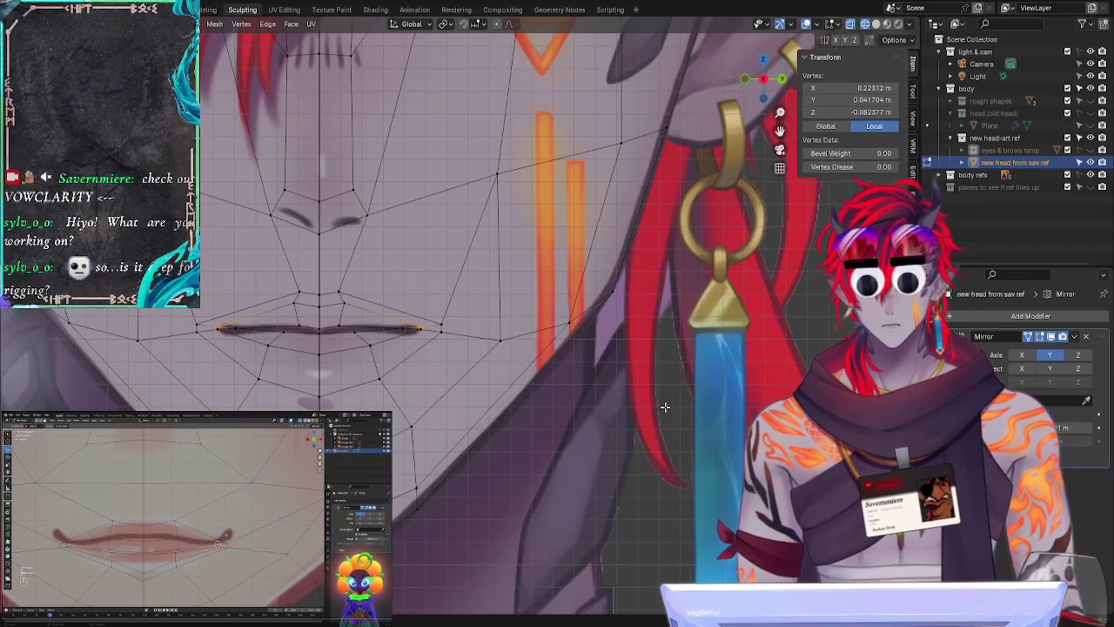
pyautogui.keyDown('shift'); pyautogui.moveTo(664, 405); pyautogui.dragTo(716, 370, button='middle'); pyautogui.keyUp('shift')
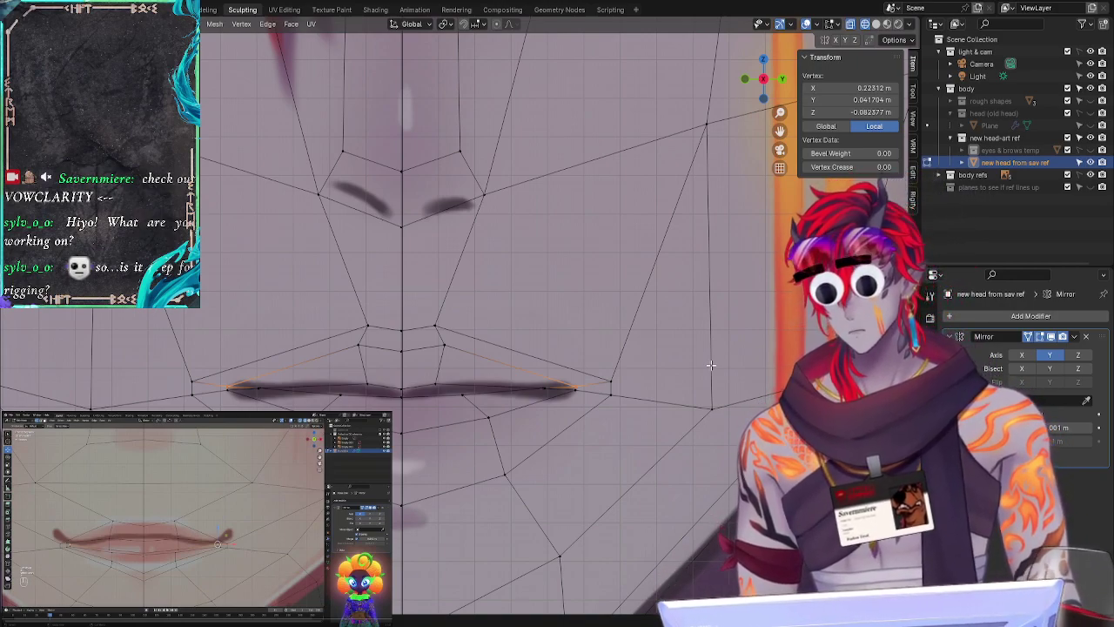
pyautogui.keyDown('shift'); pyautogui.moveTo(641, 177); pyautogui.dragTo(595, 296, button='middle'); pyautogui.keyUp('shift')
pyautogui.scroll(4, 595, 296)
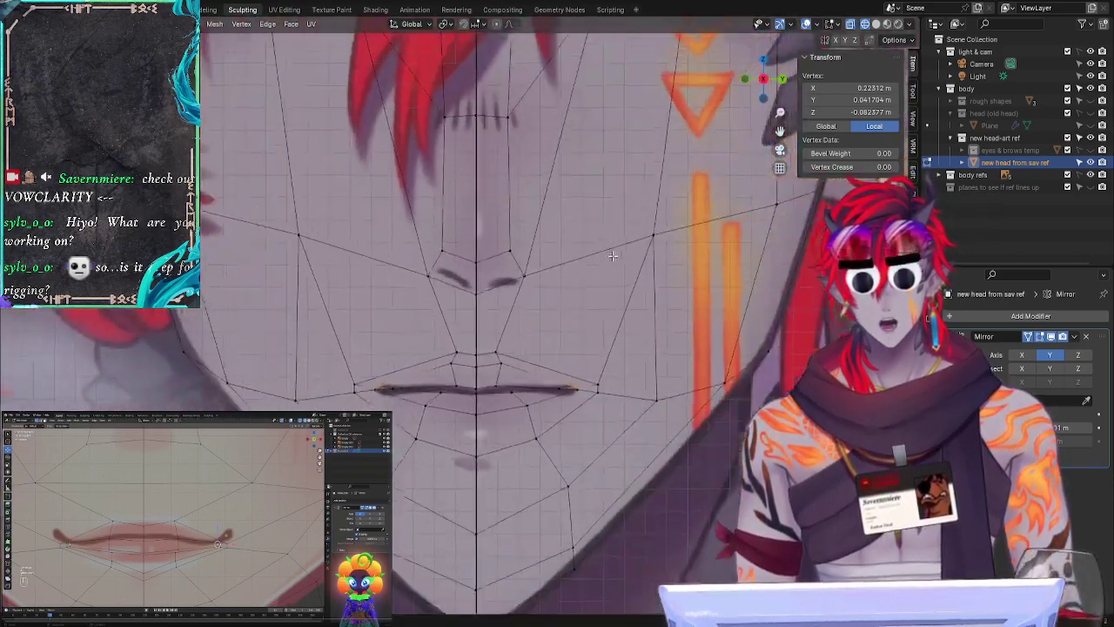
pyautogui.moveTo(620, 252); pyautogui.dragTo(649, 276, button='middle')
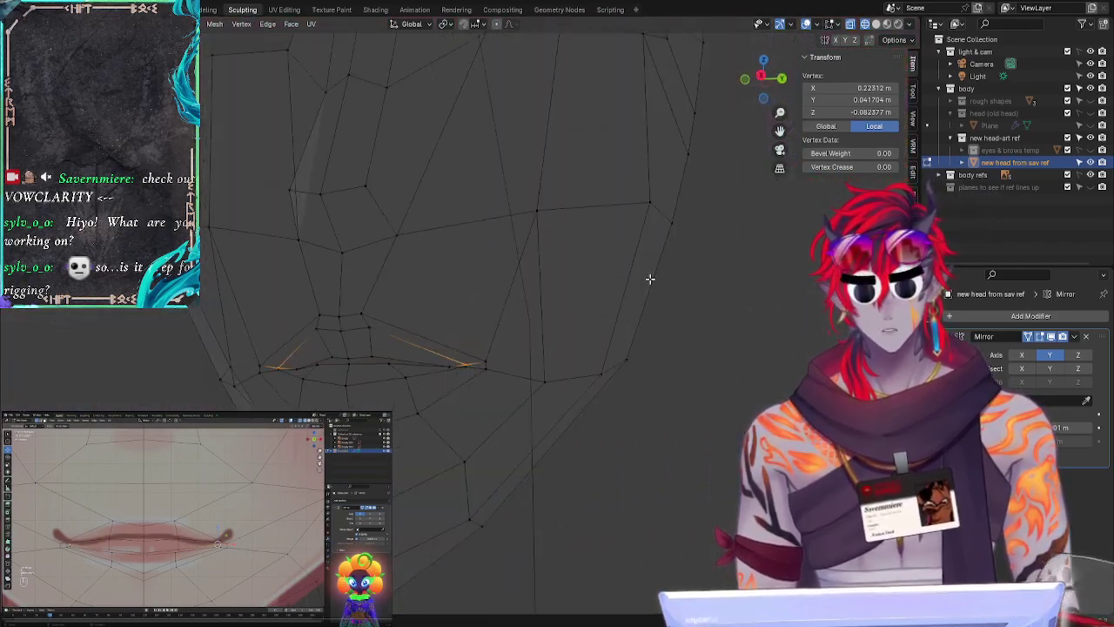
pyautogui.moveTo(444, 302); pyautogui.dragTo(544, 304, button='middle')
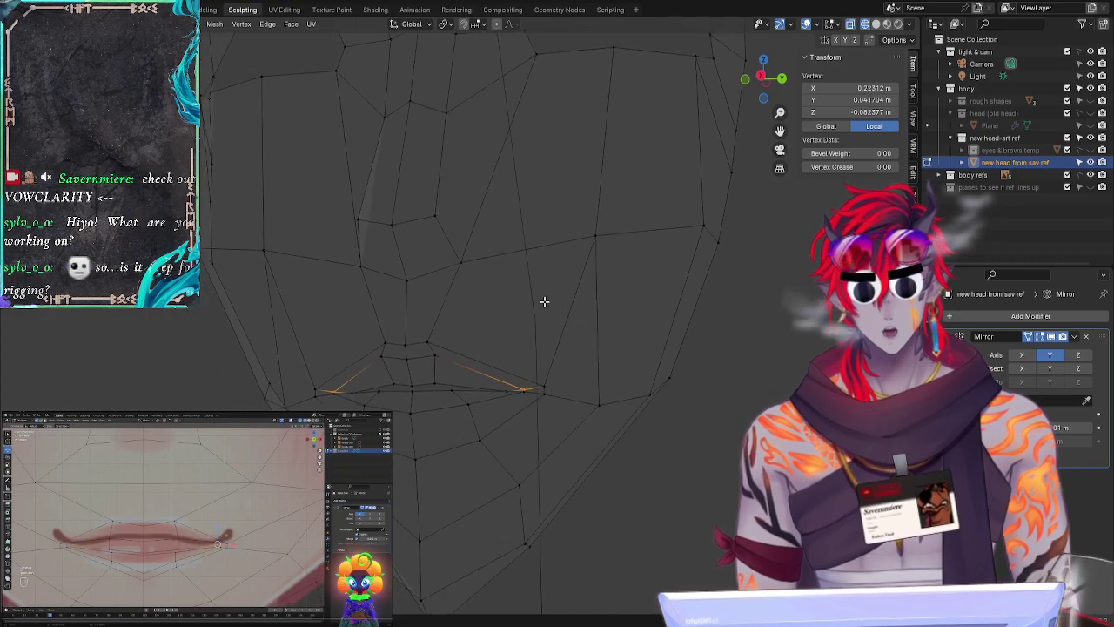
pyautogui.click(763, 79)
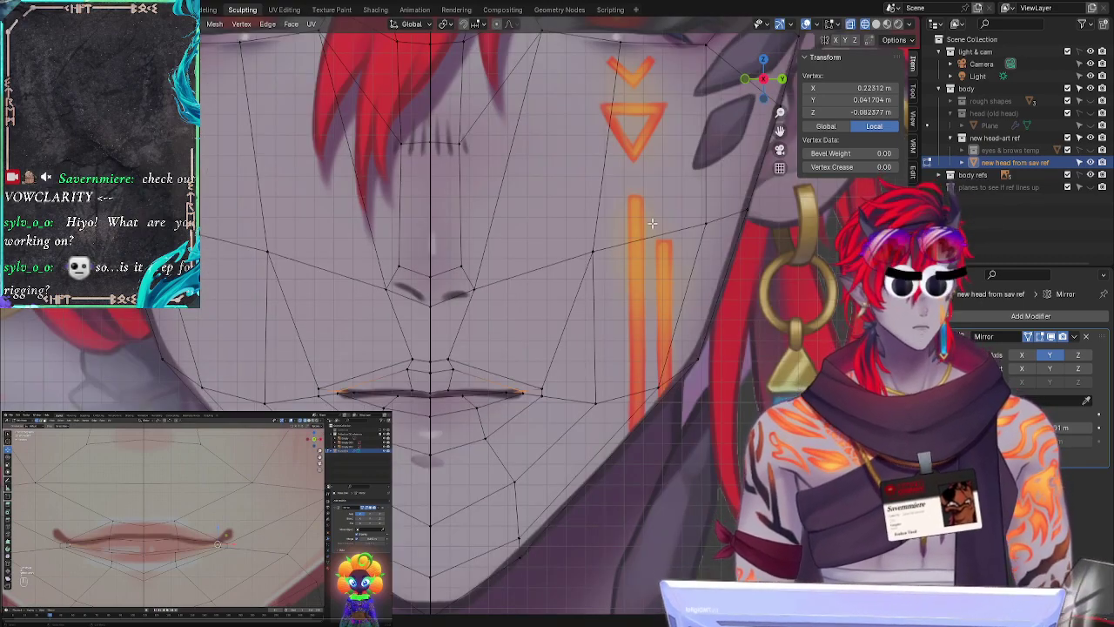
pyautogui.keyDown('shift'); pyautogui.moveTo(623, 274); pyautogui.dragTo(440, 382, button='middle'); pyautogui.keyUp('shift')
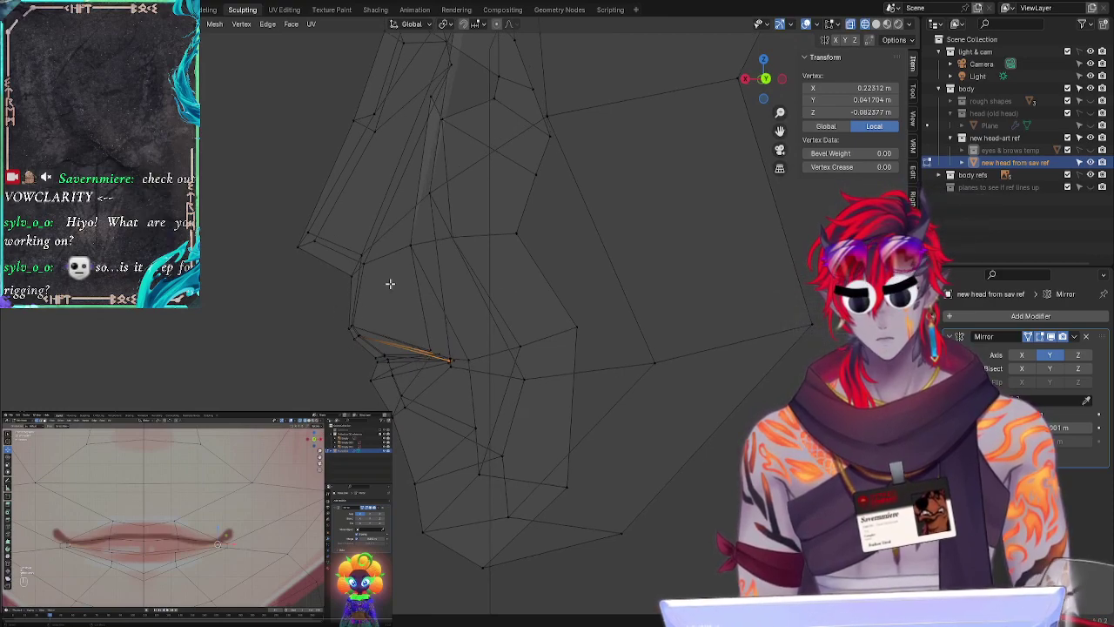
pyautogui.click(747, 90)
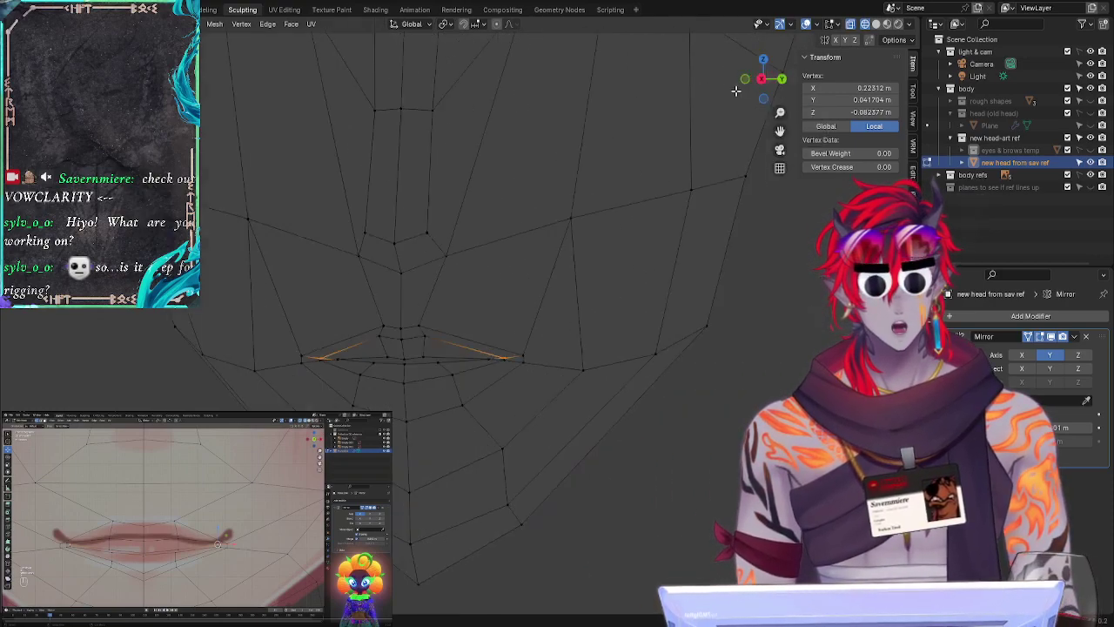
pyautogui.click(512, 294)
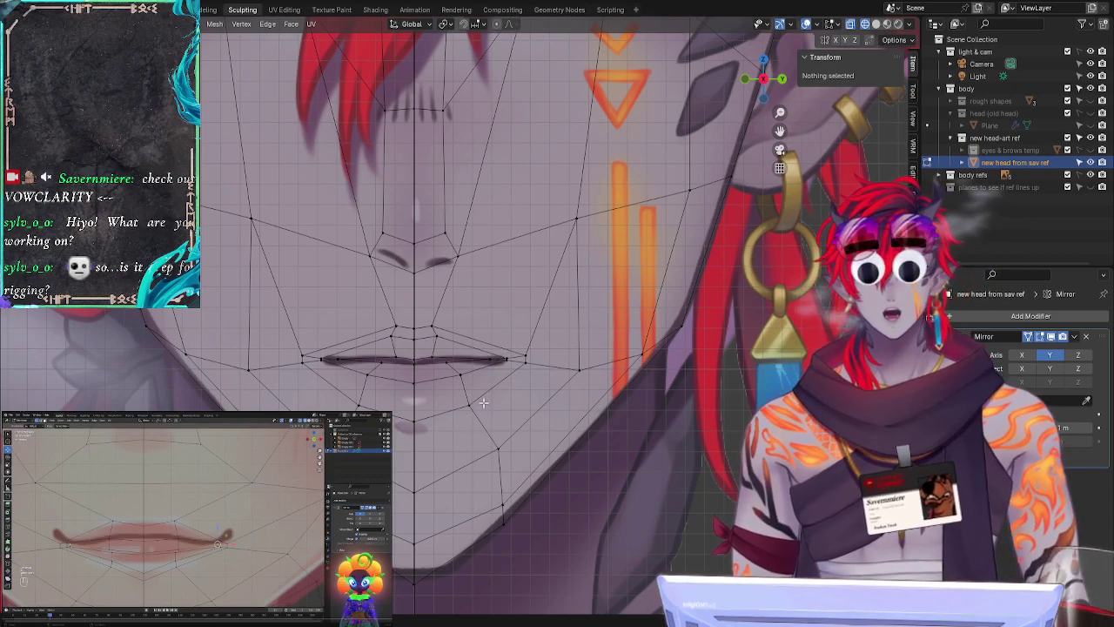
# Step: Move a vertex near the chin line slightly to fit the reference
pyautogui.click(416, 575)
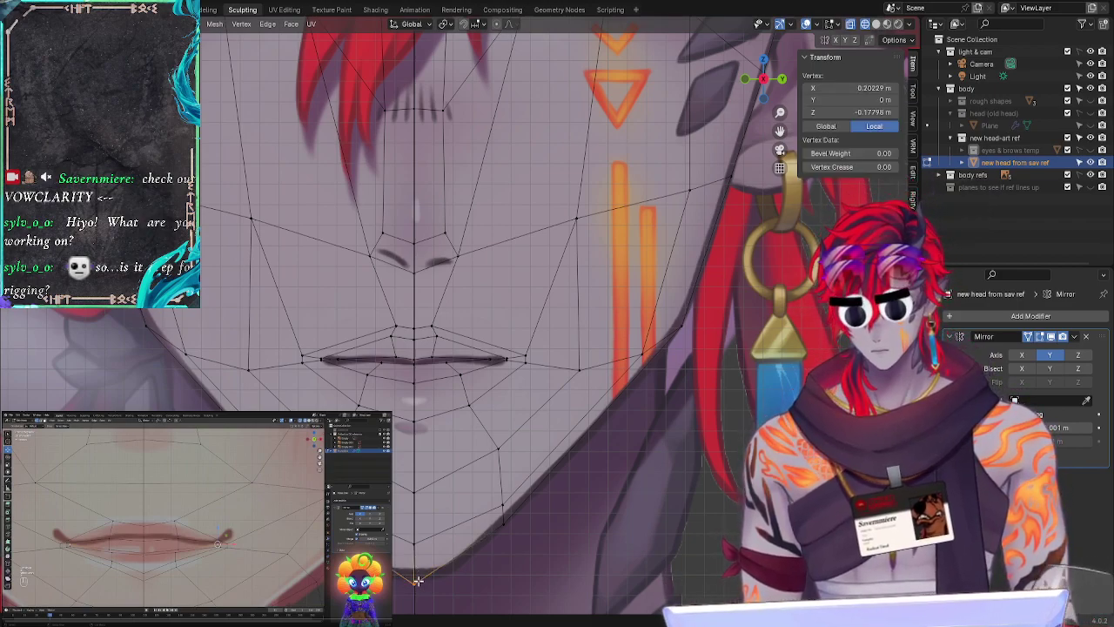
pyautogui.press('g')
pyautogui.click(421, 573)
pyautogui.hotkey('alt', 'a')
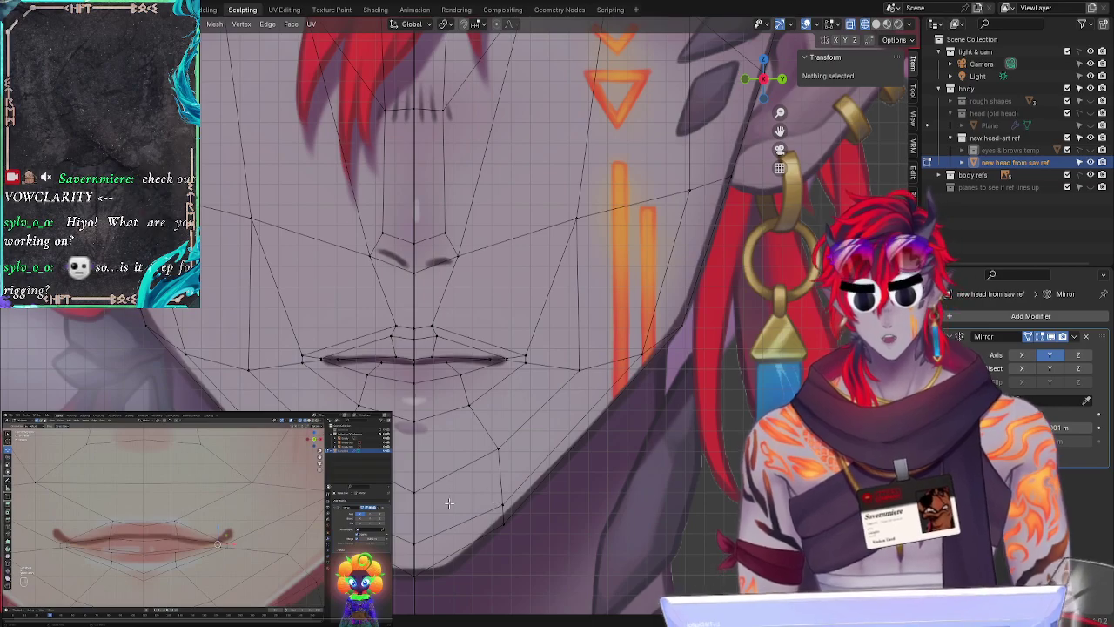
# Step: Zoom onto the mouth and reposition the upper-lip centre vertices
pyautogui.keyDown('shift'); pyautogui.moveTo(496, 322); pyautogui.dragTo(535, 297, button='middle'); pyautogui.keyUp('shift')
pyautogui.scroll(1, 583, 365)
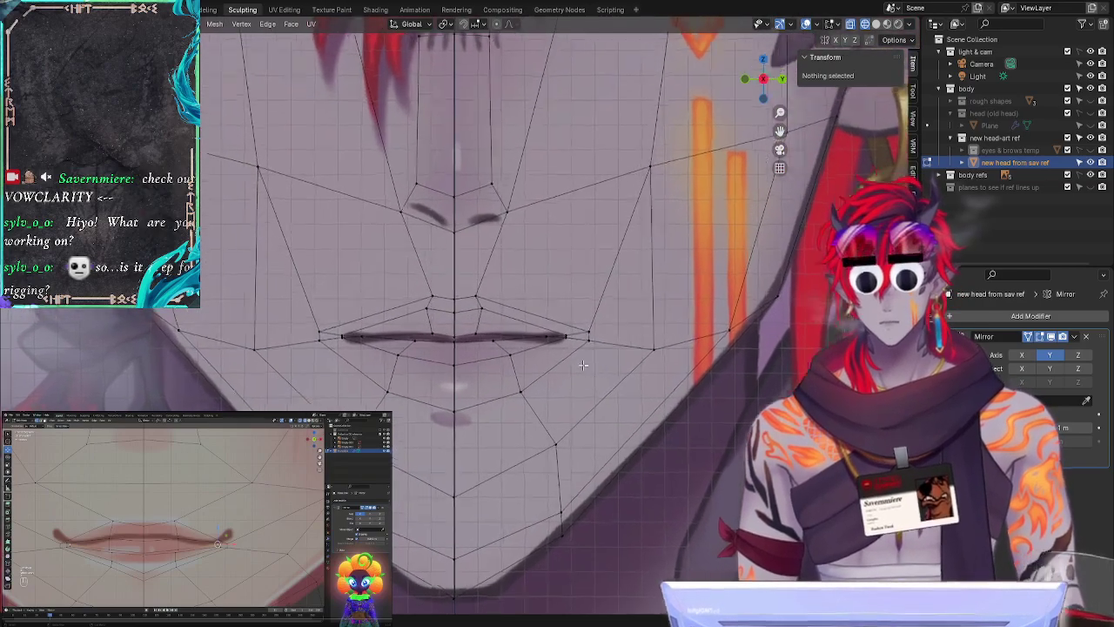
pyautogui.scroll(3, 583, 364)
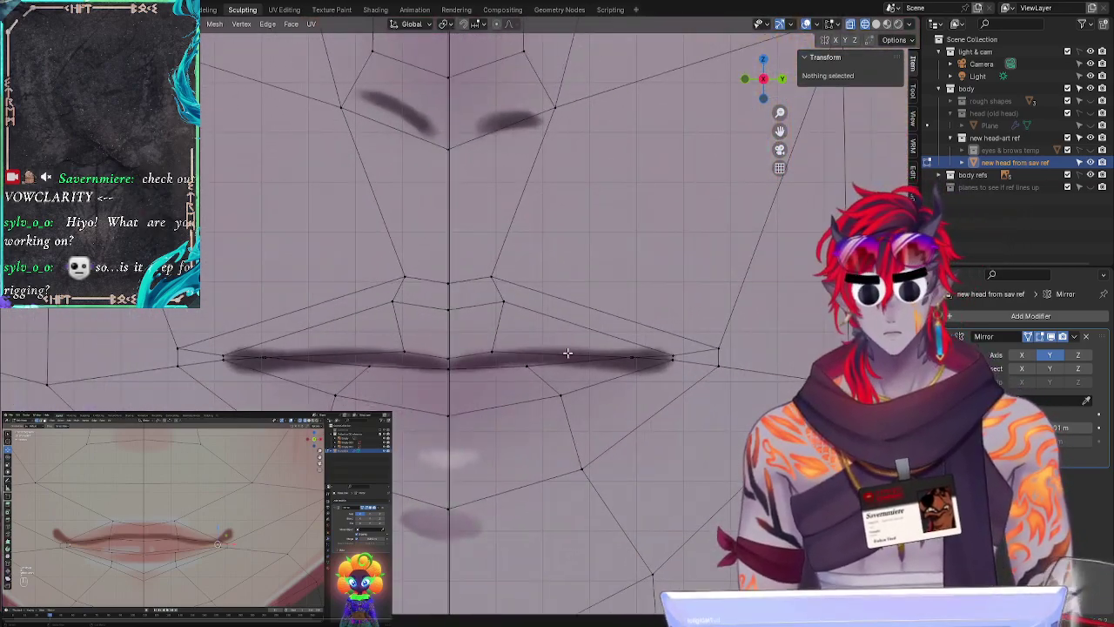
pyautogui.keyDown('shift'); pyautogui.moveTo(508, 396); pyautogui.dragTo(487, 386, button='middle'); pyautogui.keyUp('shift')
pyautogui.keyDown('ctrl'); pyautogui.moveTo(377, 328); pyautogui.dragTo(415, 354, button='right'); pyautogui.keyUp('ctrl')
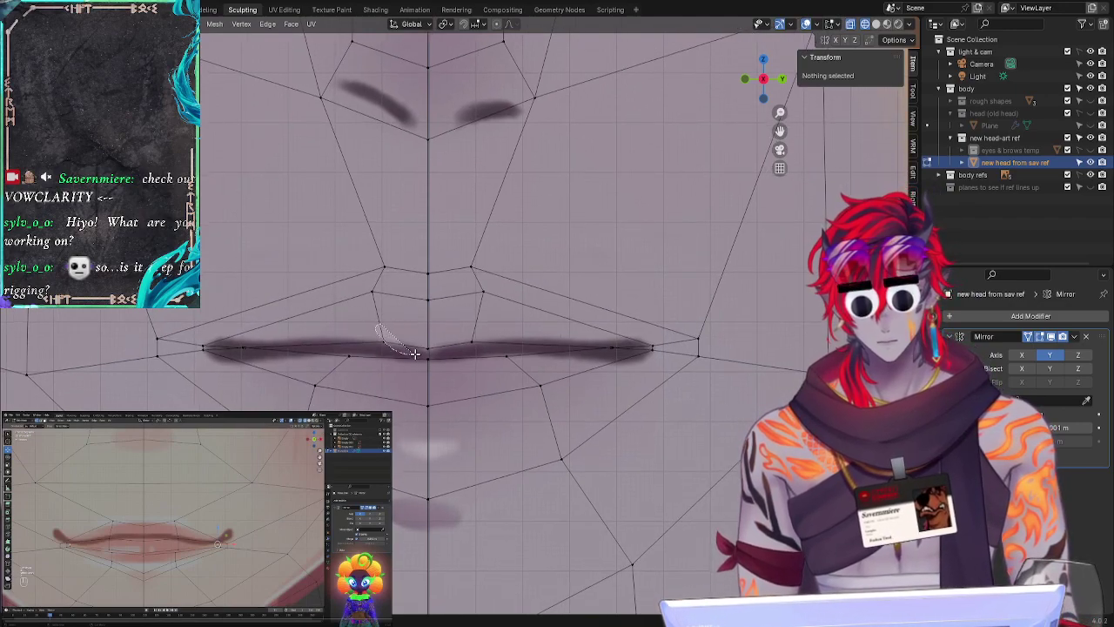
pyautogui.moveTo(414, 353); pyautogui.dragTo(473, 334)
pyautogui.press('g')
pyautogui.press('z')
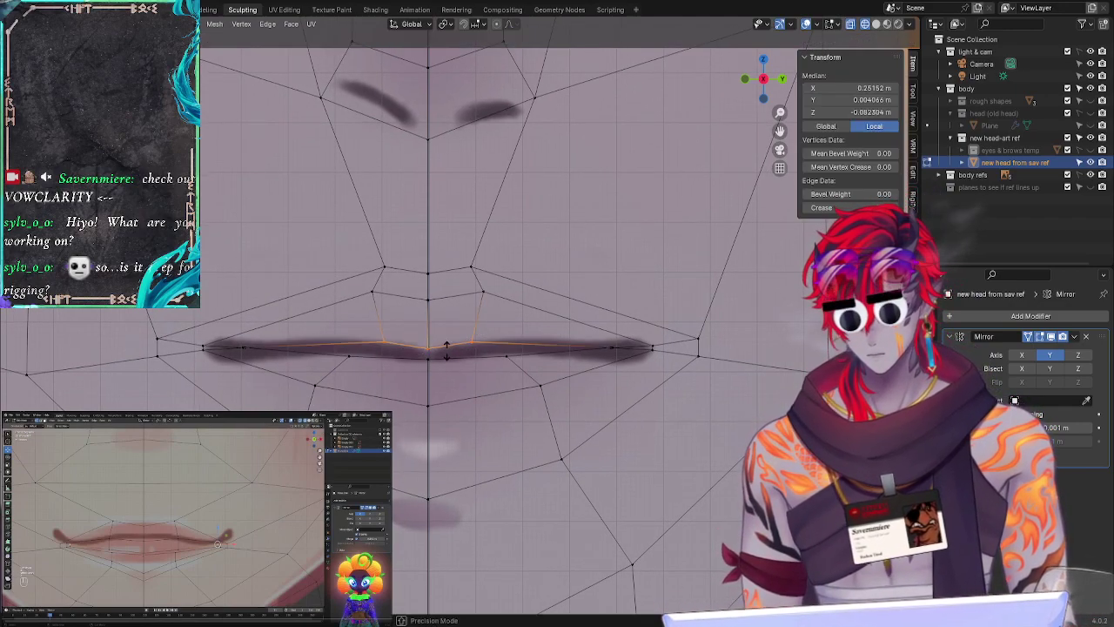
pyautogui.rightClick(441, 362)
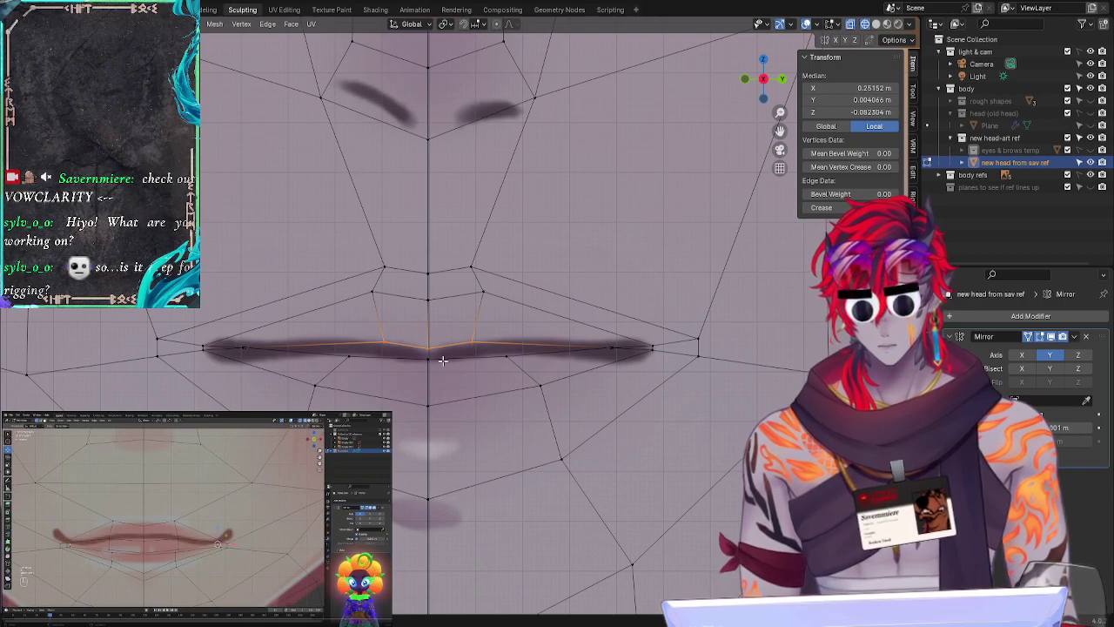
pyautogui.press('g')
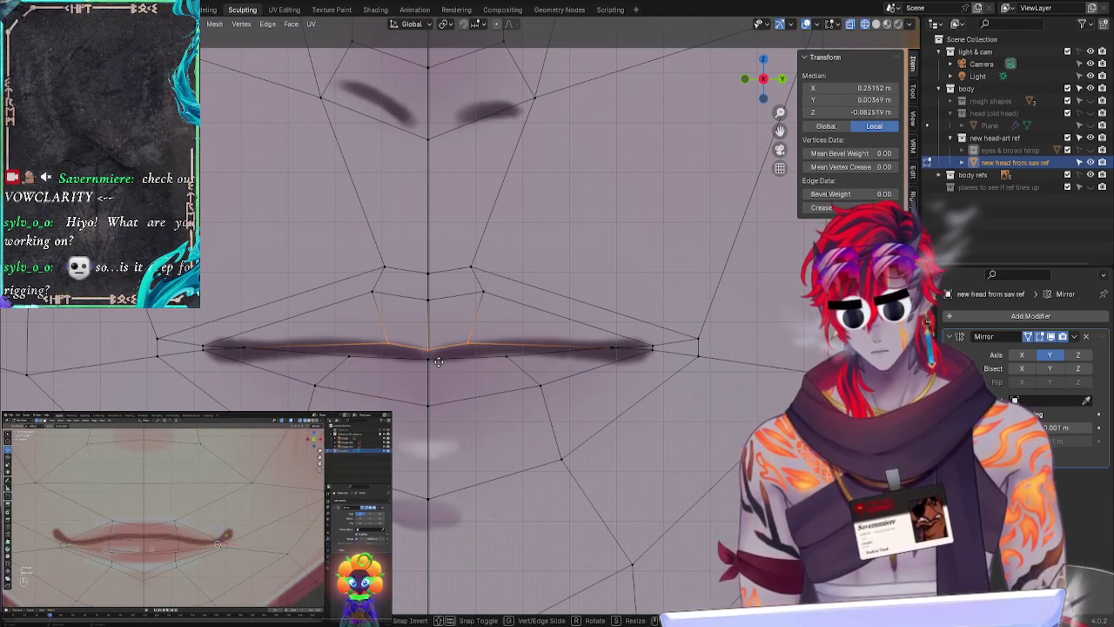
pyautogui.click(439, 361)
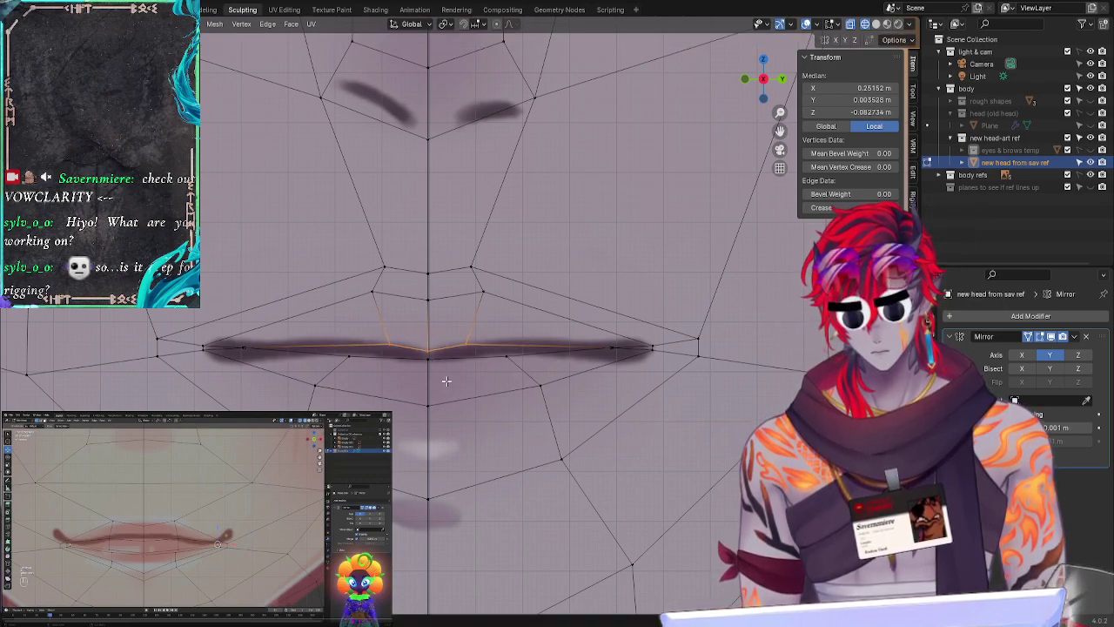
pyautogui.click(439, 391)
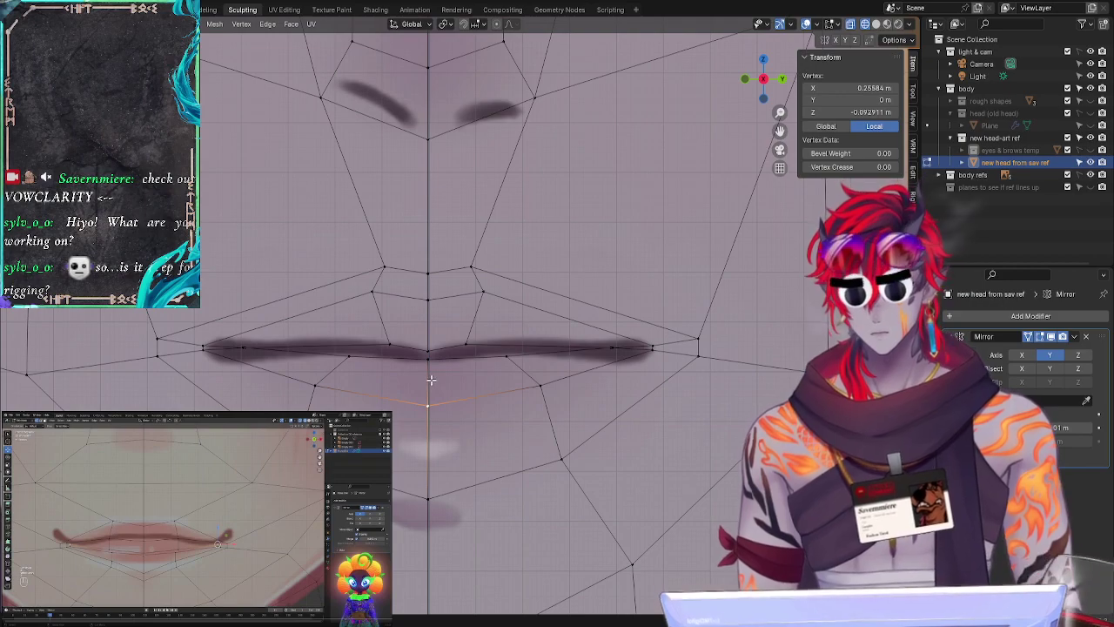
pyautogui.click(390, 393)
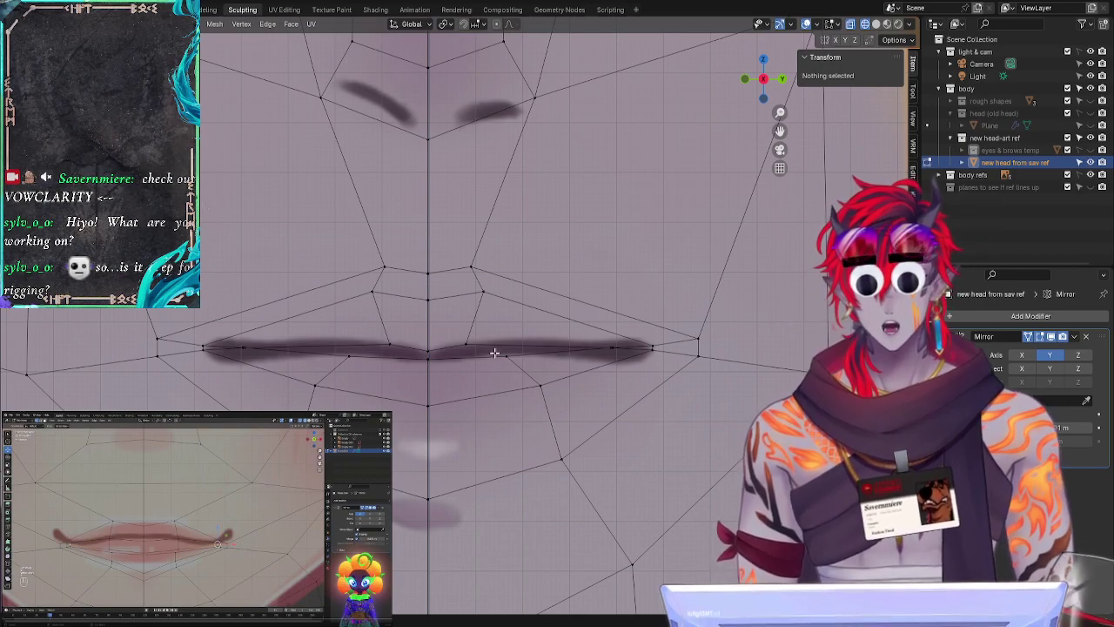
# Step: Move three lower-lip and chin vertices toward the centre, then select a nose-base vertex
pyautogui.click(322, 401)
pyautogui.moveTo(323, 383)
pyautogui.mouseDown()
pyautogui.moveTo(318, 372)
pyautogui.moveTo(301, 409)
pyautogui.moveTo(323, 409)
pyautogui.mouseUp()
pyautogui.press('g')
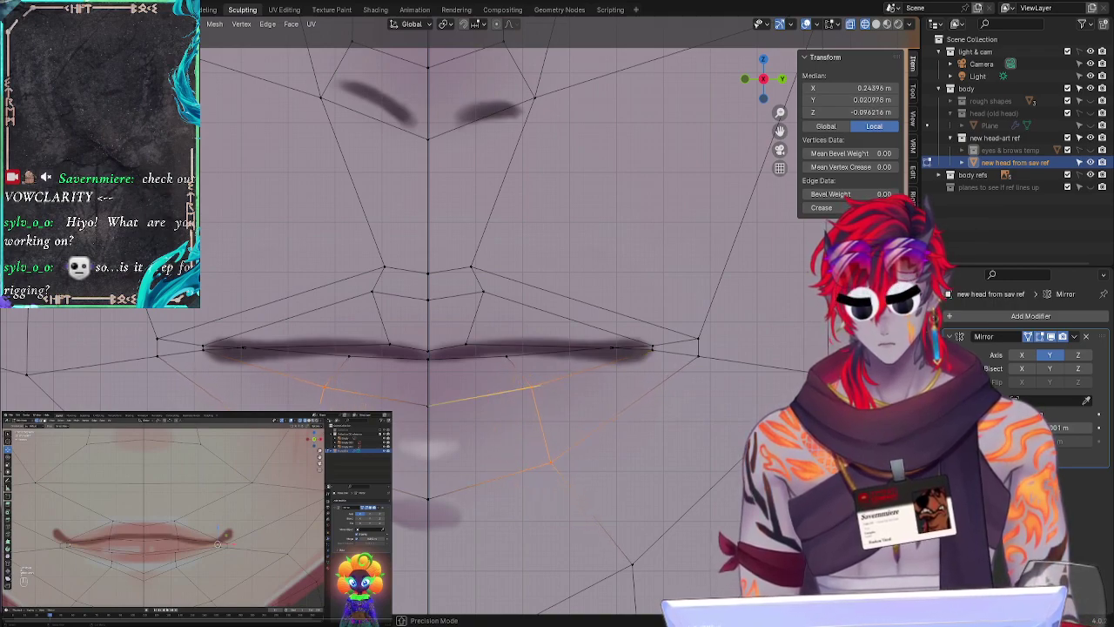
pyautogui.rightClick(368, 379)
pyautogui.click(366, 367)
pyautogui.hotkey('alt', 'a')
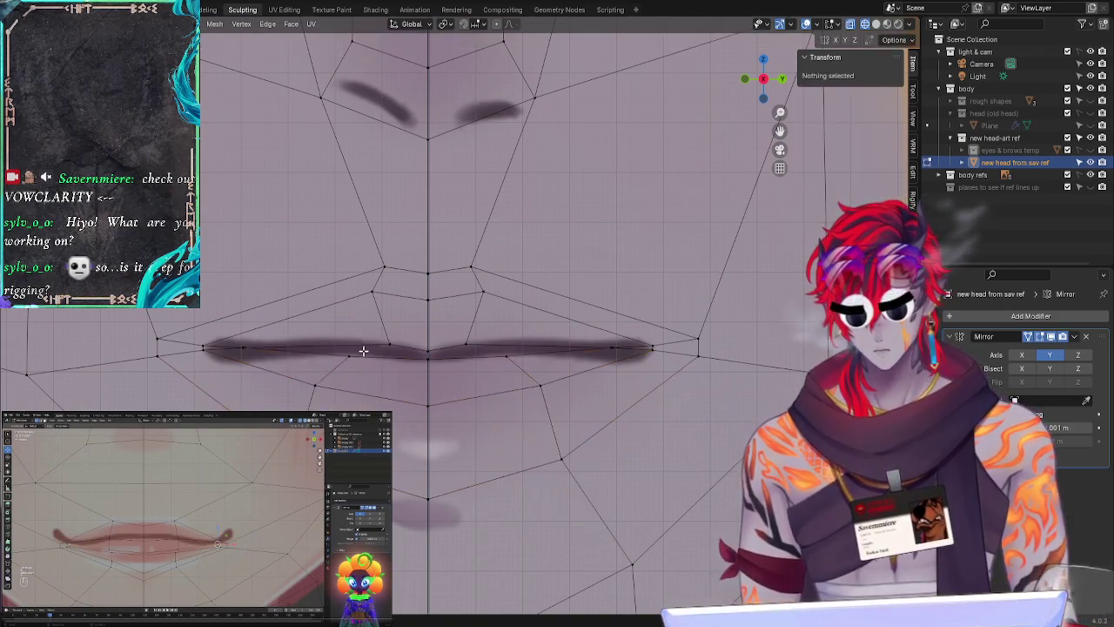
pyautogui.moveTo(364, 350)
pyautogui.keyDown('ctrl'); pyautogui.mouseDown(button='right')
pyautogui.moveTo(331, 355)
pyautogui.moveTo(288, 465)
pyautogui.moveTo(335, 469)
pyautogui.mouseUp(button='right'); pyautogui.keyUp('ctrl')
pyautogui.press('g')
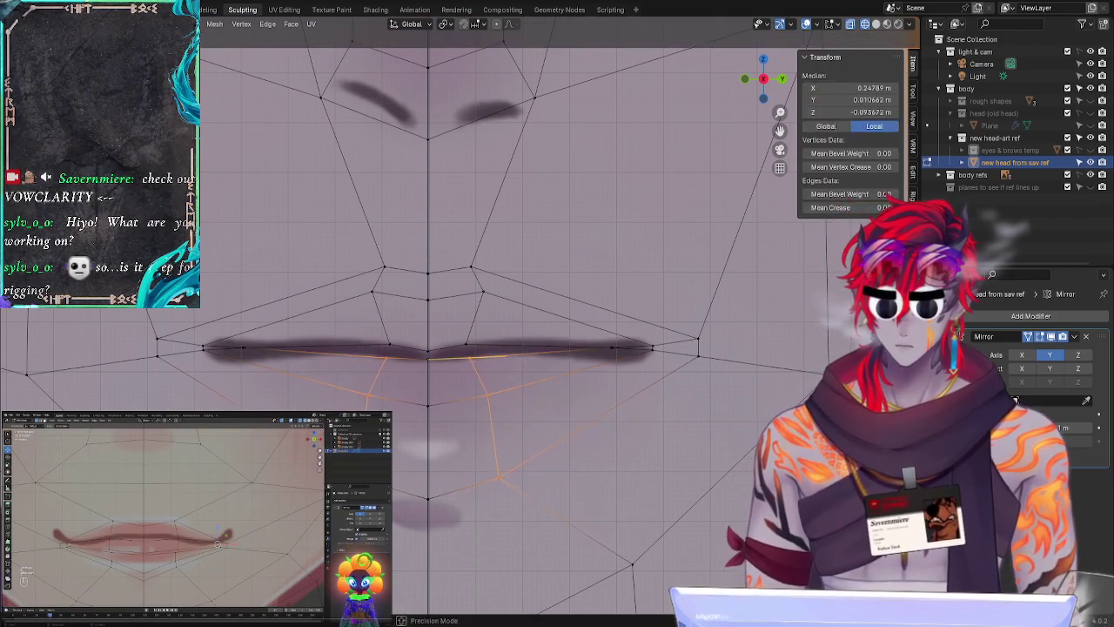
pyautogui.click(355, 354)
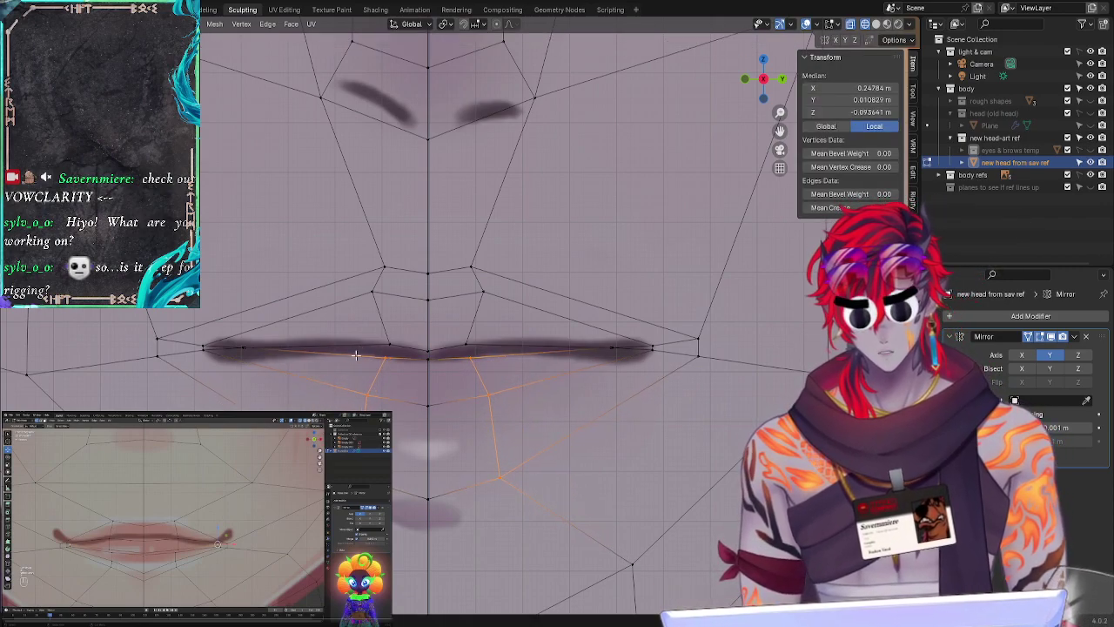
pyautogui.click(498, 239)
pyautogui.click(470, 265)
# Step: Copy the 0.007996 m Y value and paste it into a lip vertex
pyautogui.click(855, 99)
pyautogui.hotkey('ctrl', 'c')
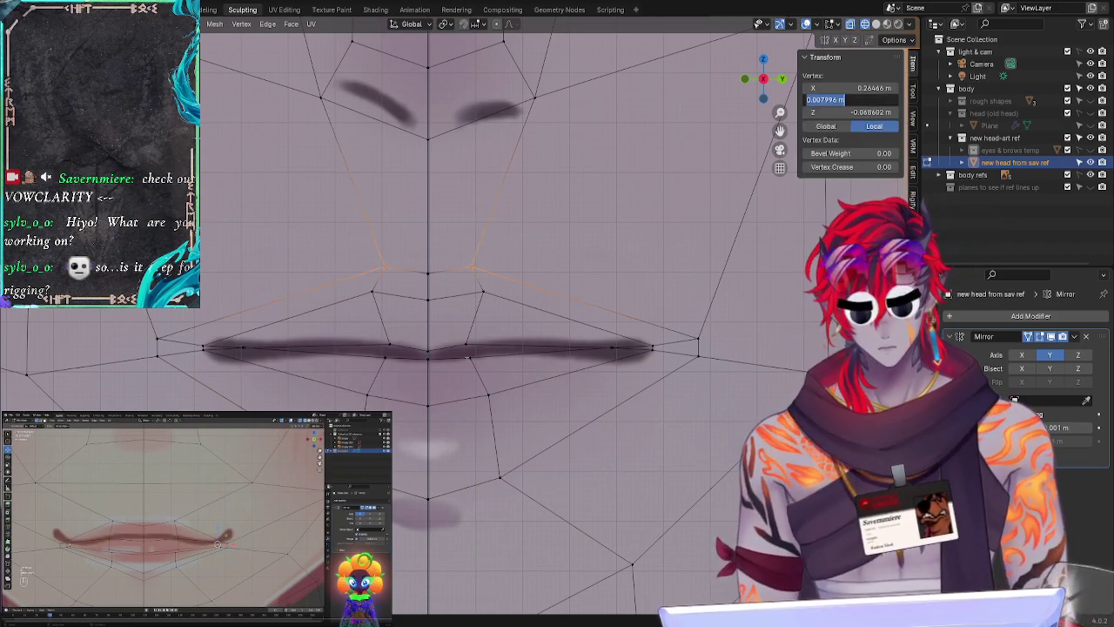
pyautogui.press('Return')
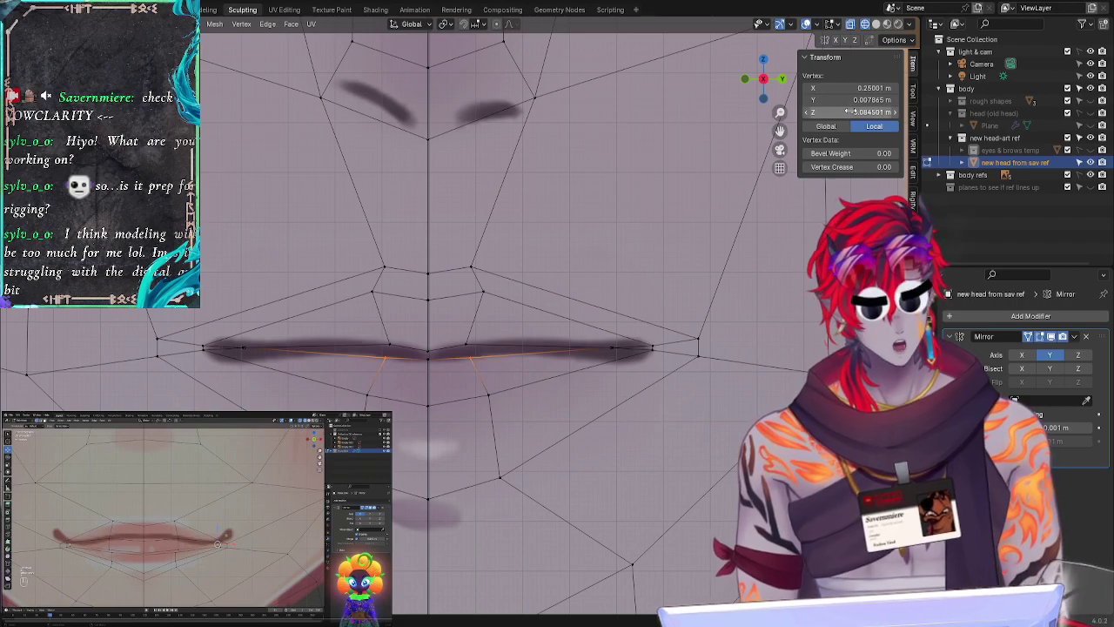
pyautogui.click(870, 99)
pyautogui.hotkey('ctrl', 'v')
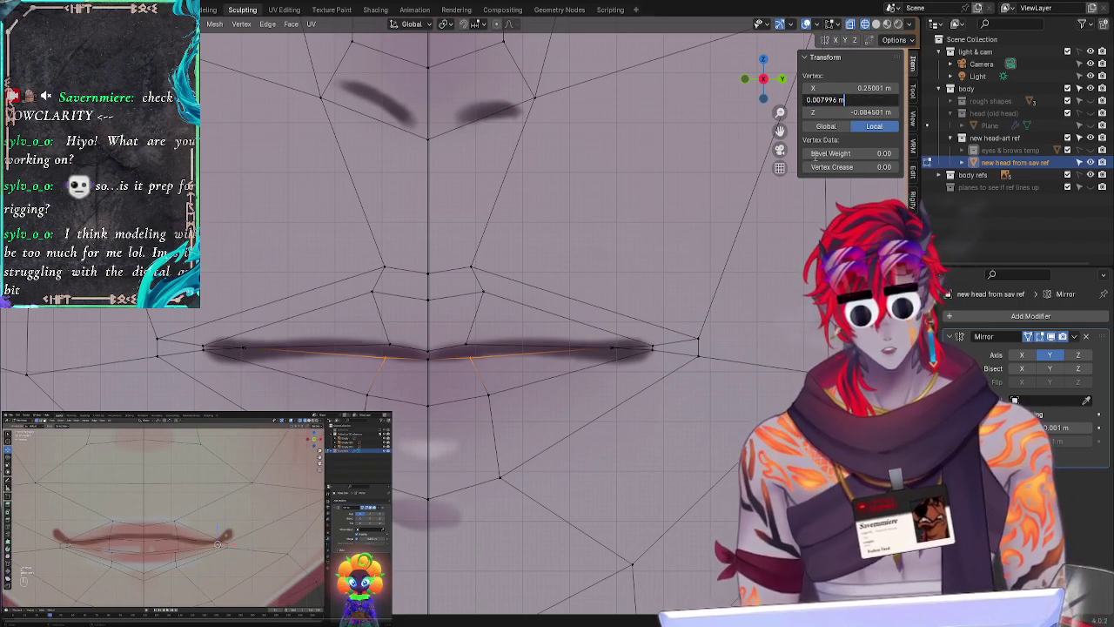
pyautogui.press('Return')
# Step: Paste Y 0.007996 m into the vertex below the mouth and the chin vertex
pyautogui.click(488, 394)
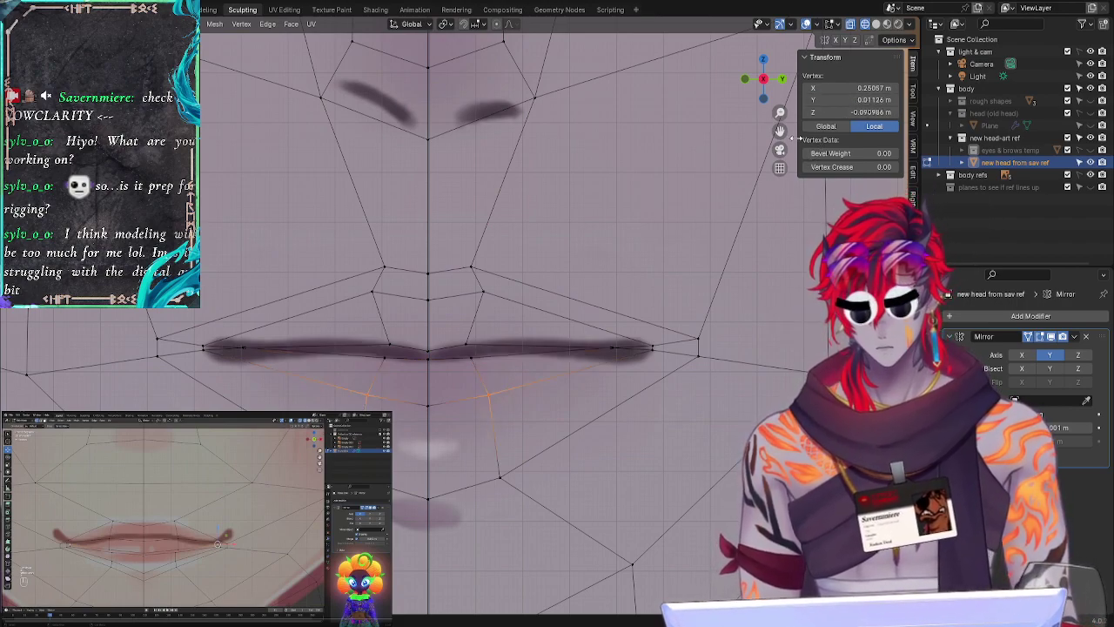
pyautogui.click(822, 99)
pyautogui.hotkey('ctrl', 'v')
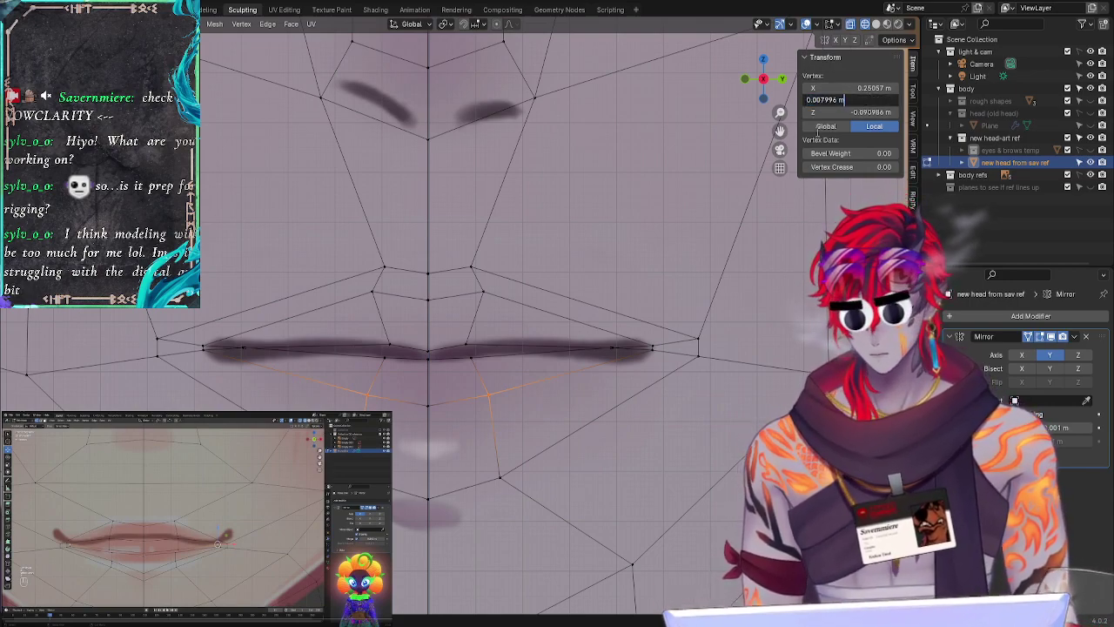
pyautogui.press('Return')
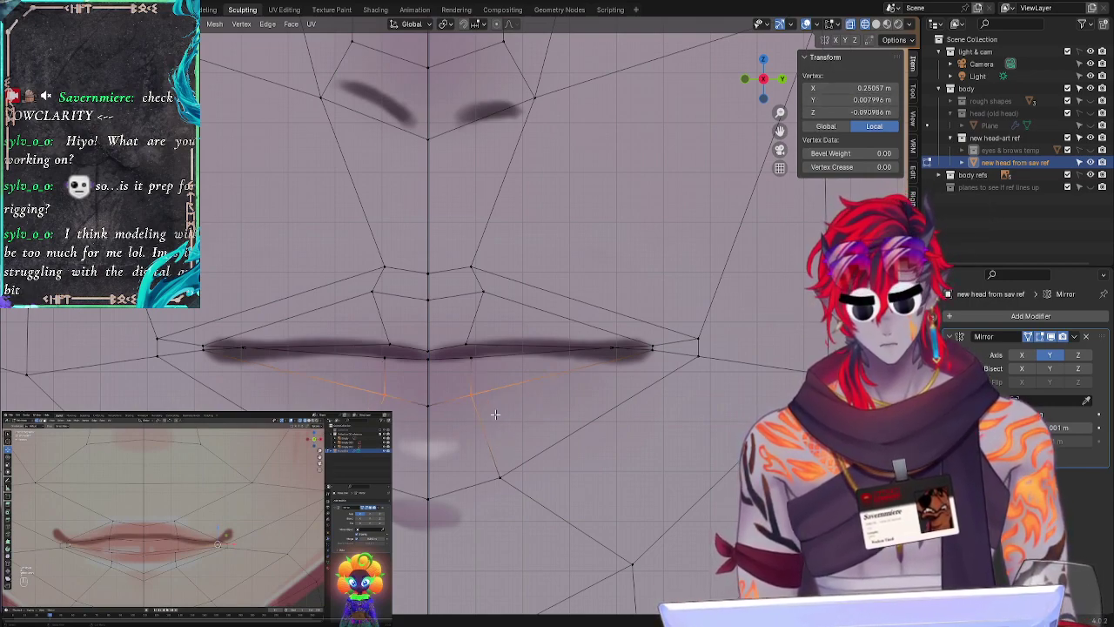
pyautogui.click(499, 477)
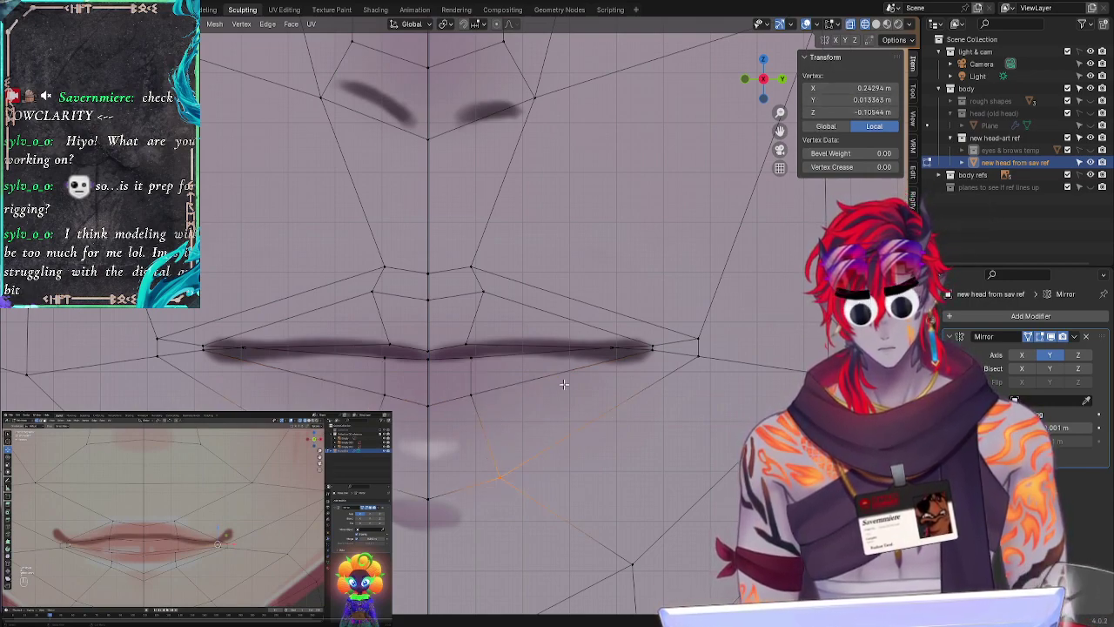
pyautogui.click(823, 99)
pyautogui.hotkey('ctrl', 'v')
pyautogui.press('Return')
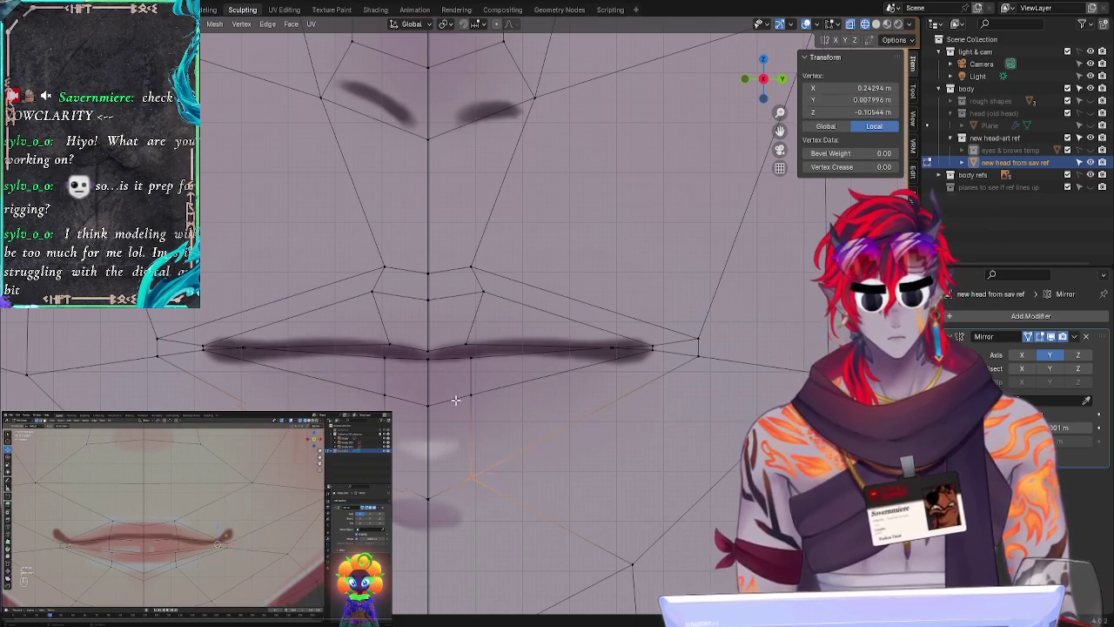
pyautogui.click(493, 368)
pyautogui.click(614, 446)
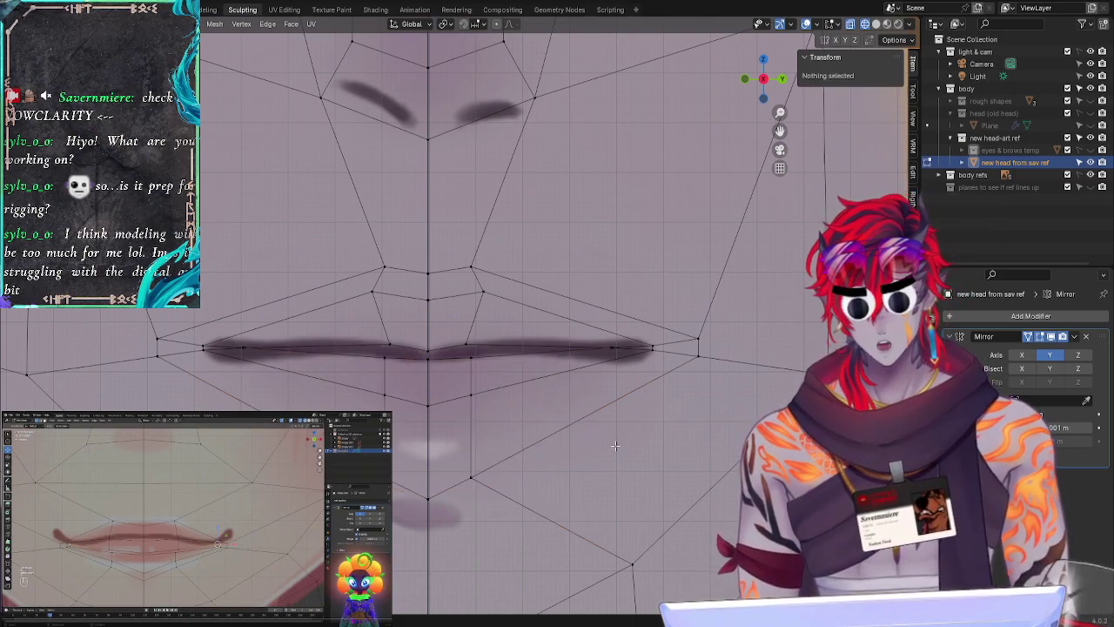
# Step: Move a lower-lip vertex toward the mouth corner along the reference lip curve
pyautogui.click(471, 405)
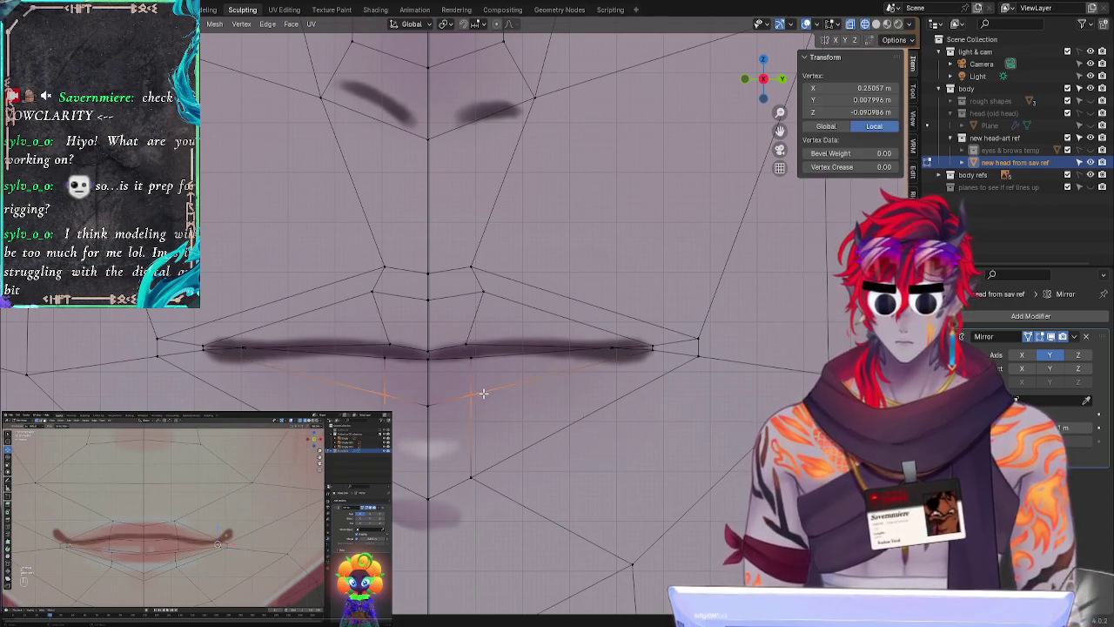
pyautogui.press('g')
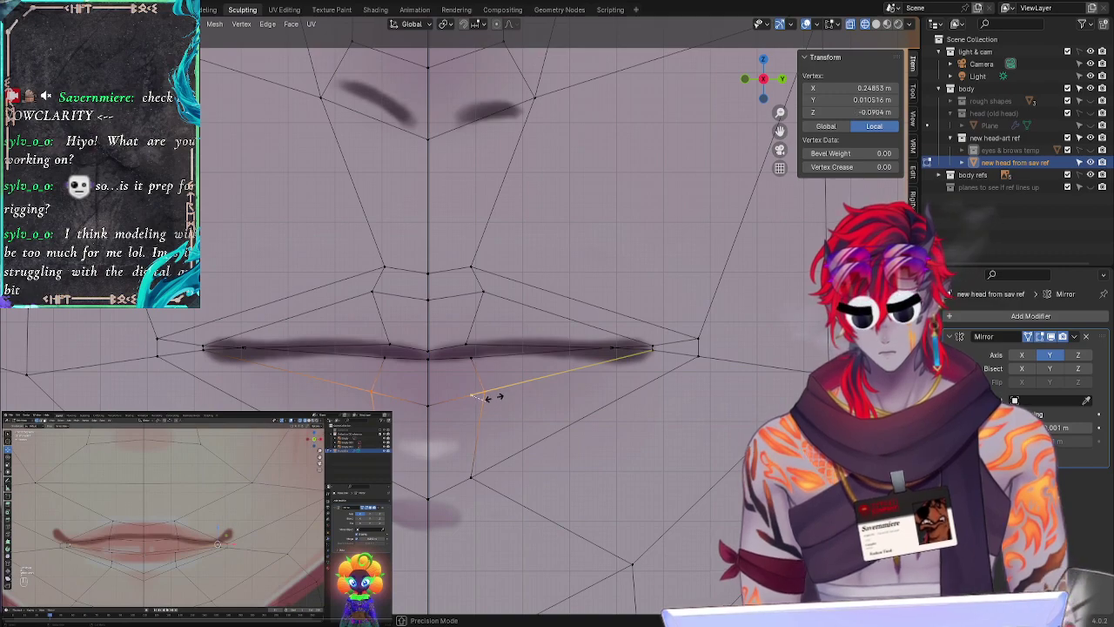
pyautogui.click(485, 394)
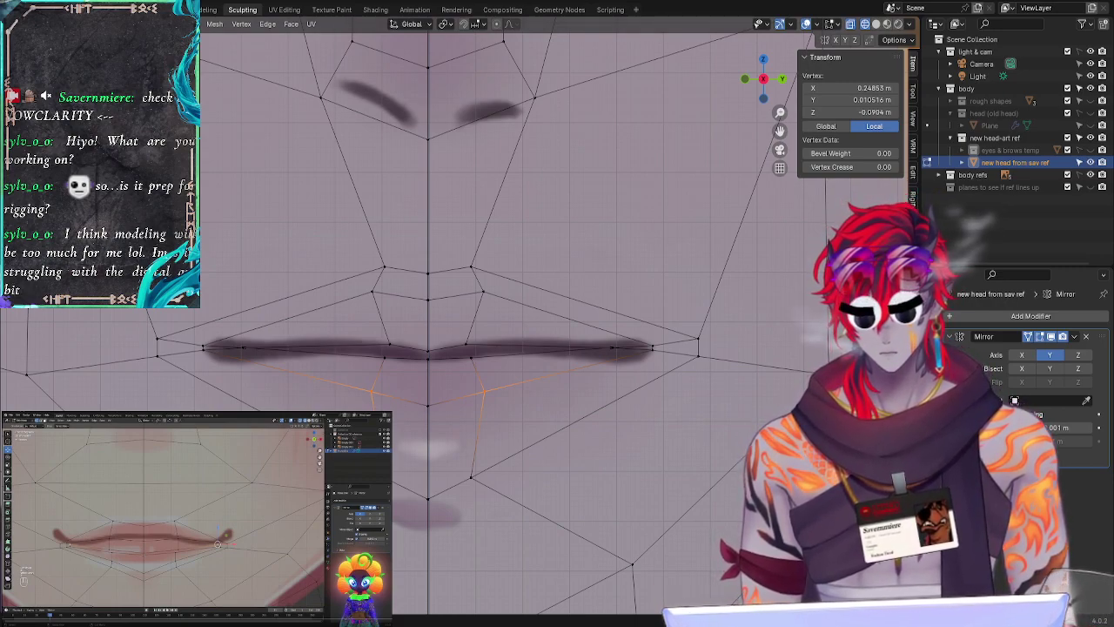
pyautogui.hotkey('alt', 'a')
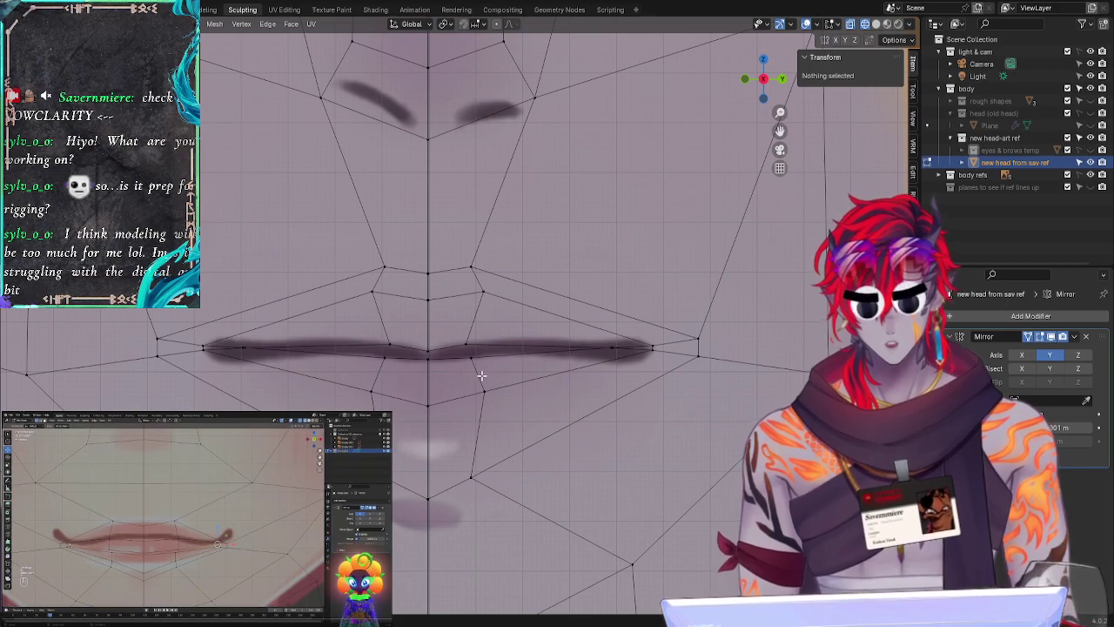
pyautogui.moveTo(474, 374); pyautogui.dragTo(500, 411)
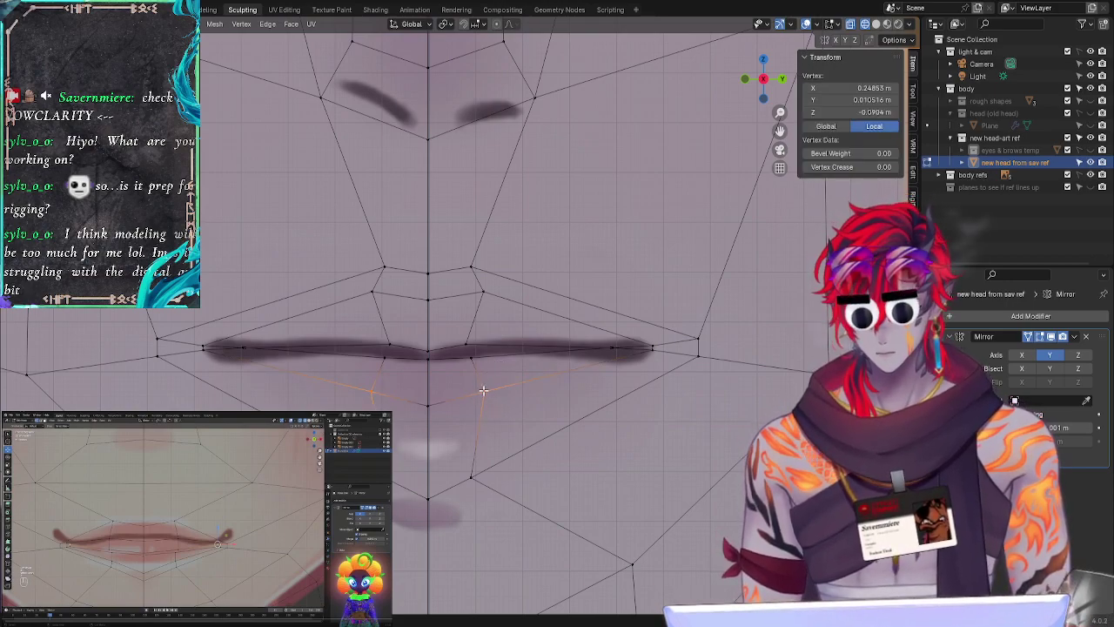
pyautogui.press('g')
pyautogui.press('g')
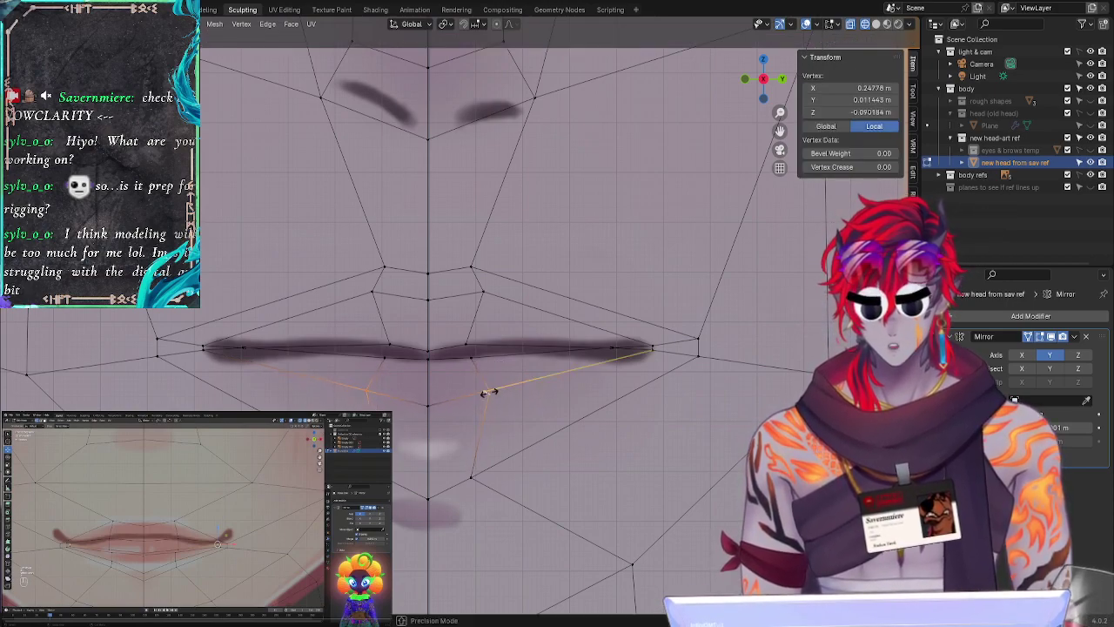
pyautogui.press('g')
pyautogui.press('g')
pyautogui.press('g')
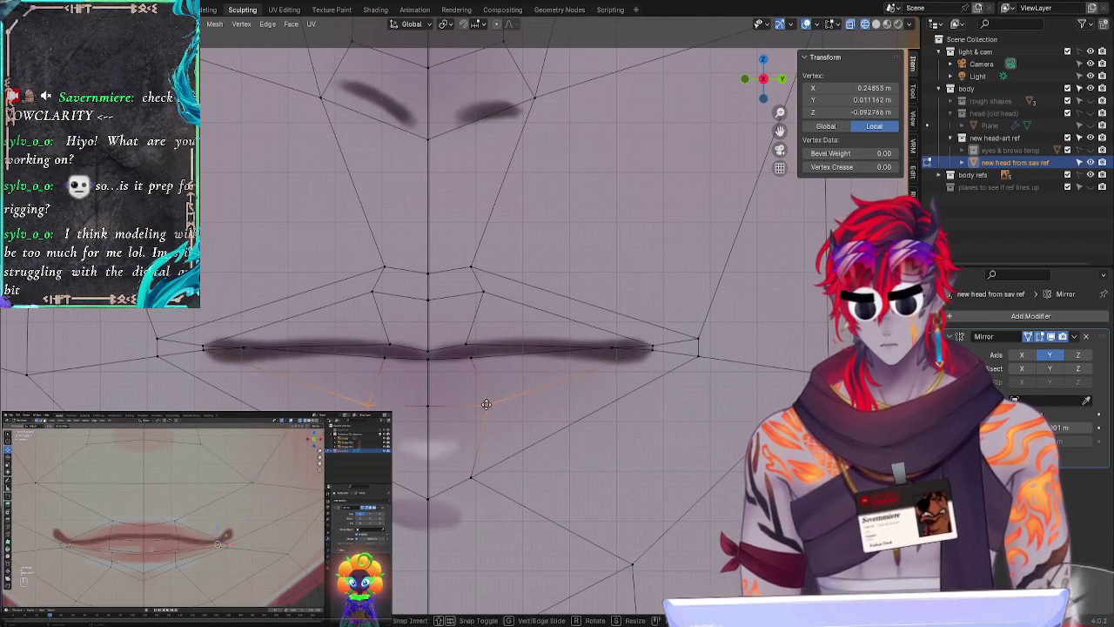
pyautogui.click(513, 430)
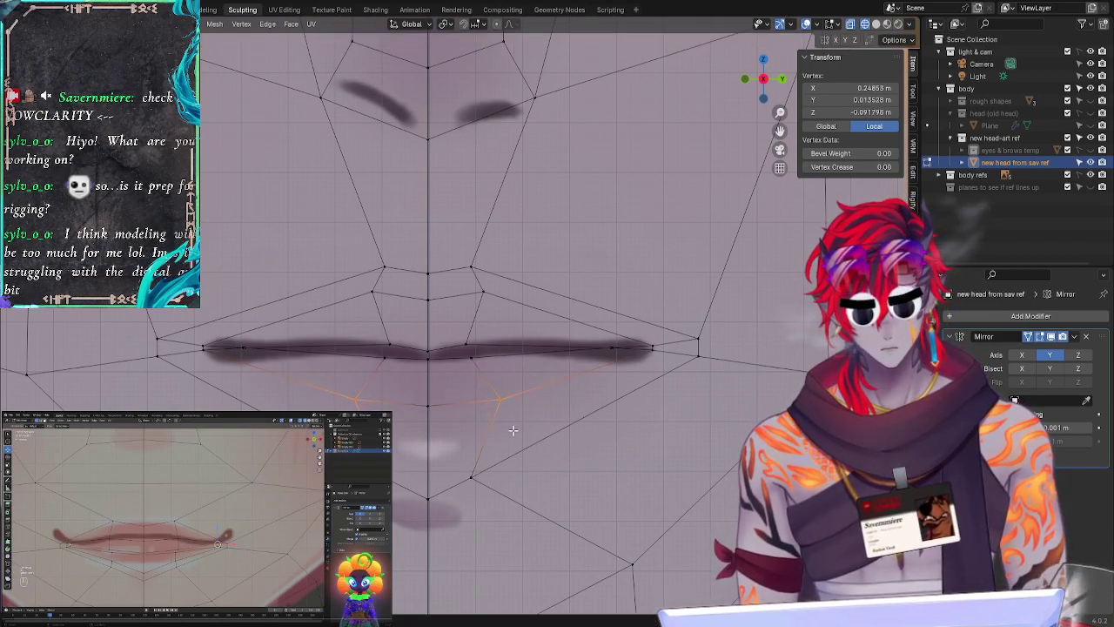
pyautogui.hotkey('alt', 'a')
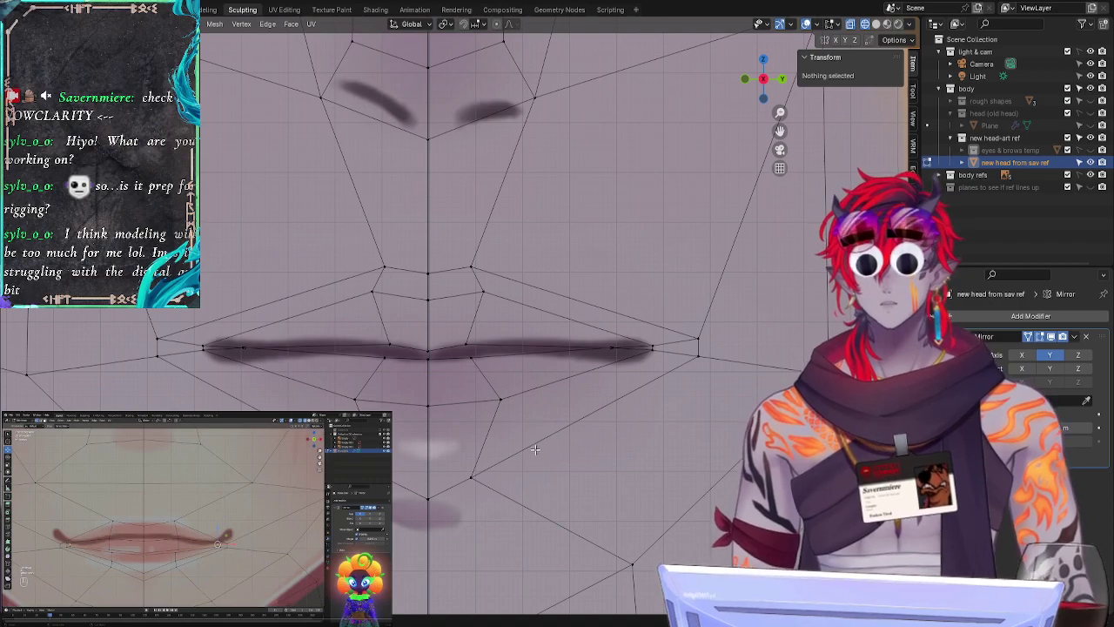
# Step: Move the vertex below the mouth to Y 0.012345 m, Z -0.09126 m, then orbit to check
pyautogui.click(512, 389)
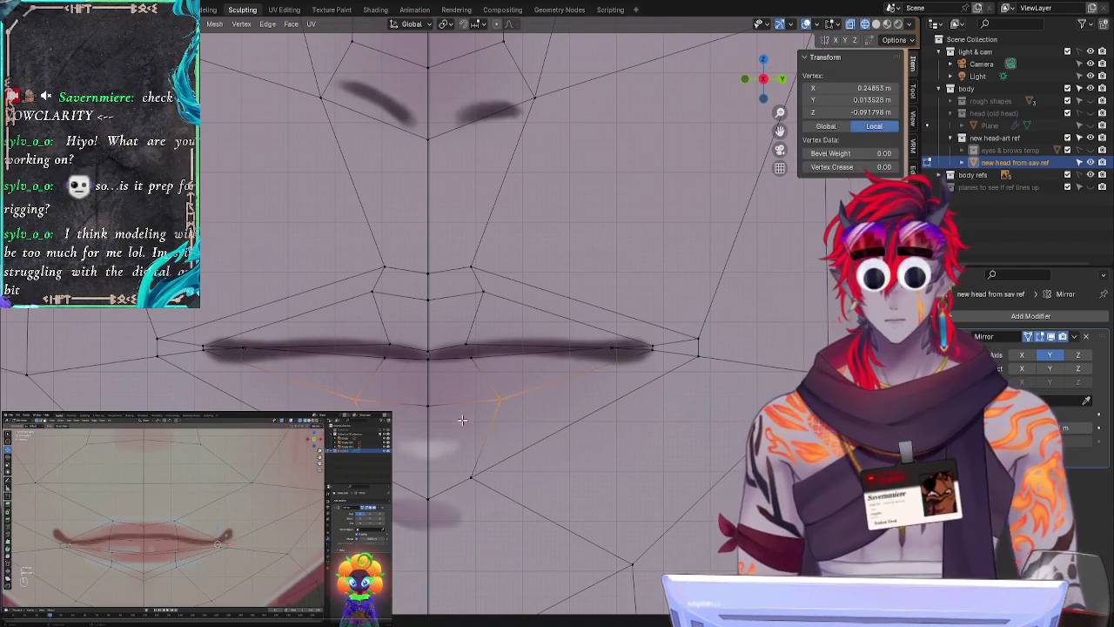
pyautogui.press('g')
pyautogui.press('g')
pyautogui.click(393, 376)
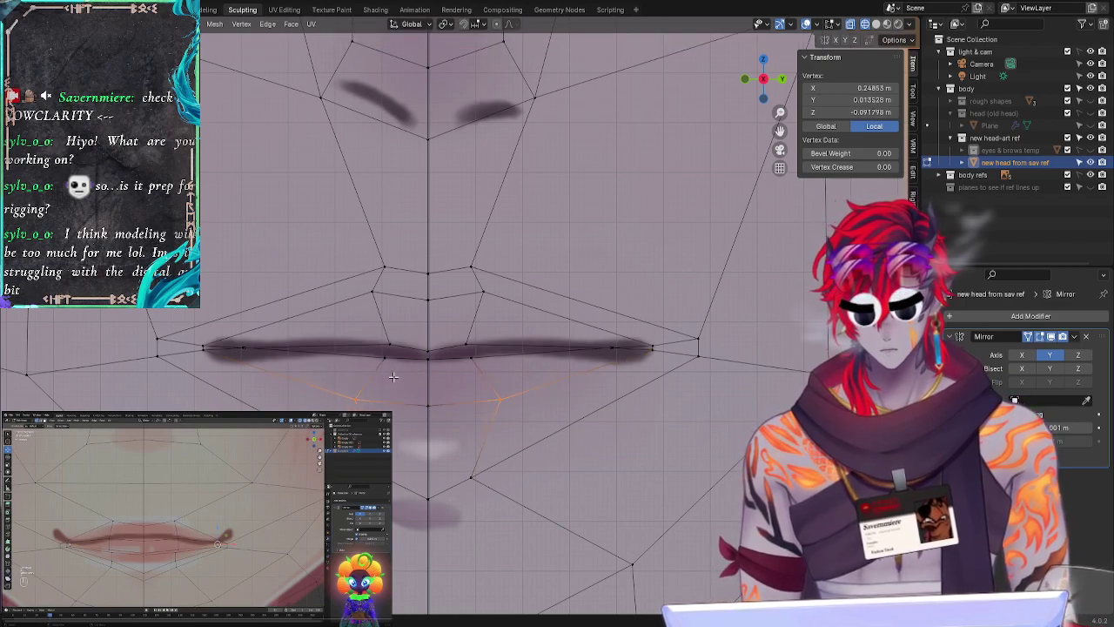
pyautogui.press('g')
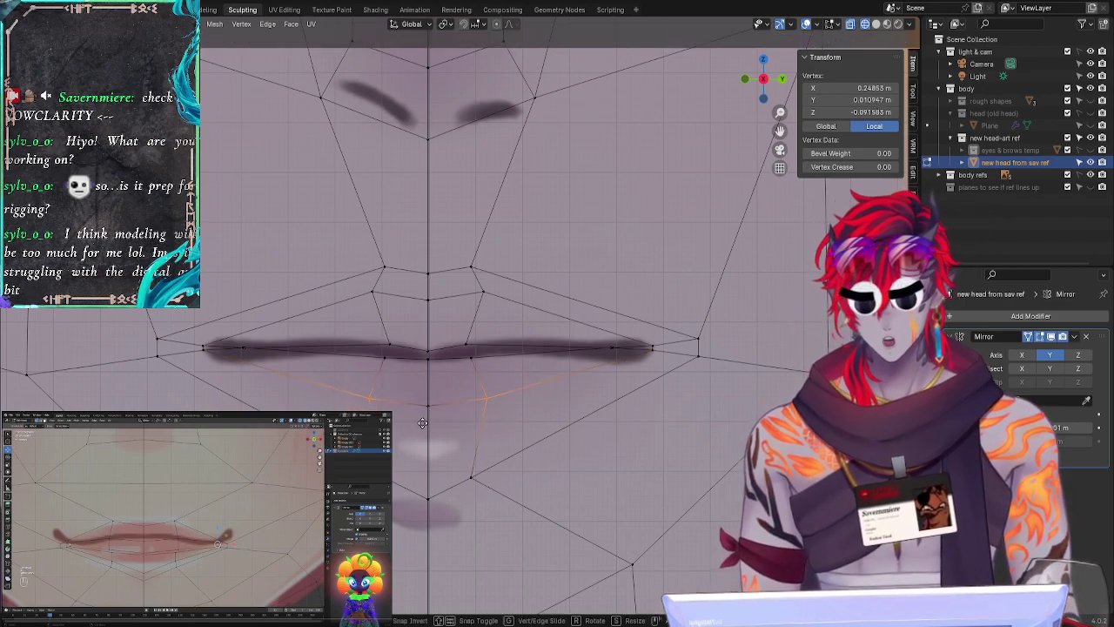
pyautogui.click(430, 421)
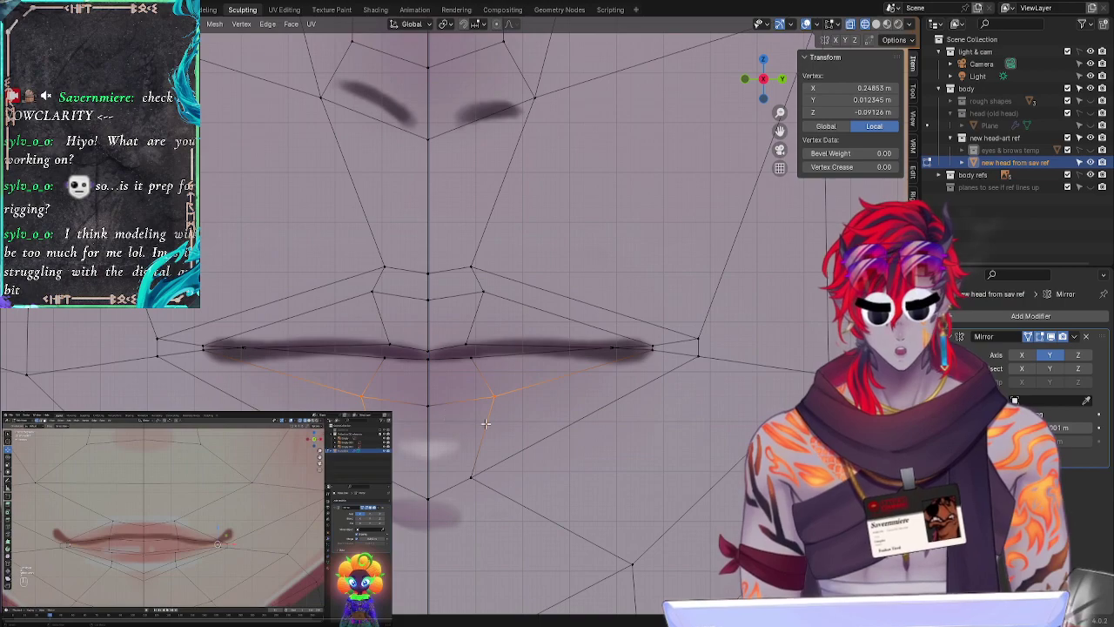
pyautogui.click(543, 443)
pyautogui.moveTo(616, 450); pyautogui.dragTo(645, 348, button='middle')
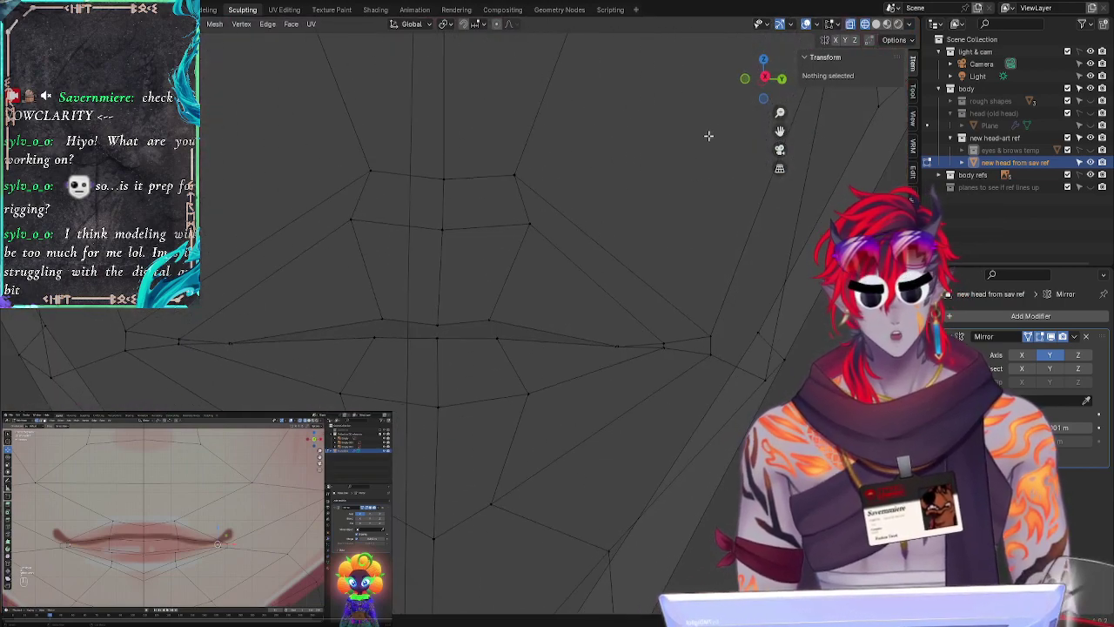
# Step: Snap to front orthographic view using the navigation gizmo's front axis
pyautogui.click(764, 81)
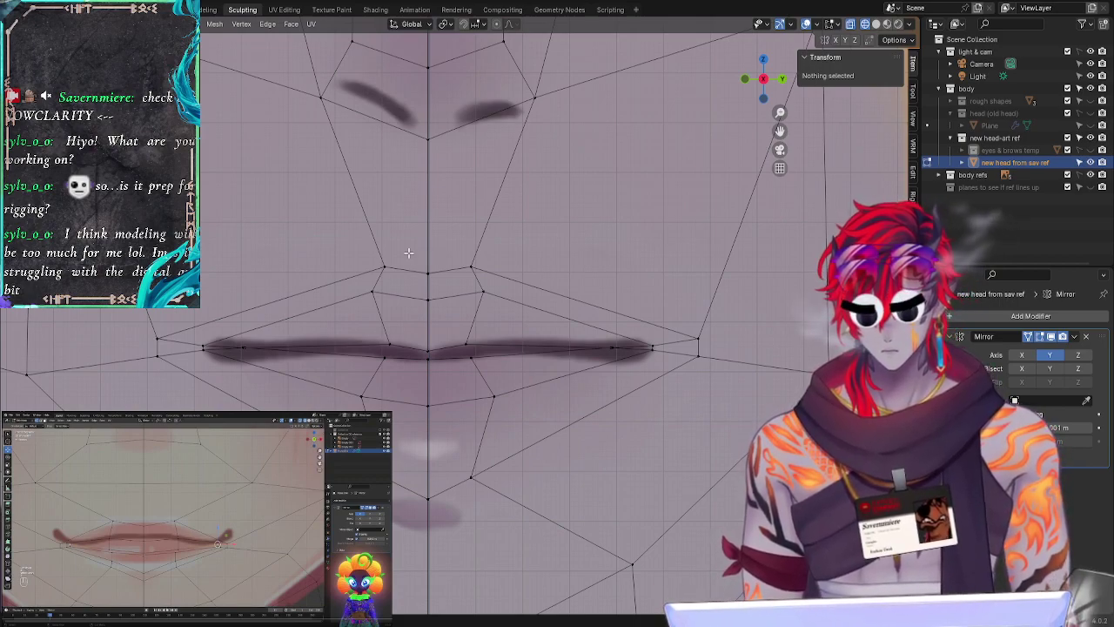
# Step: Move the vertex above the lip corner, then select the left upper-lip and philtrum vertices
pyautogui.click(374, 293)
pyautogui.press('g')
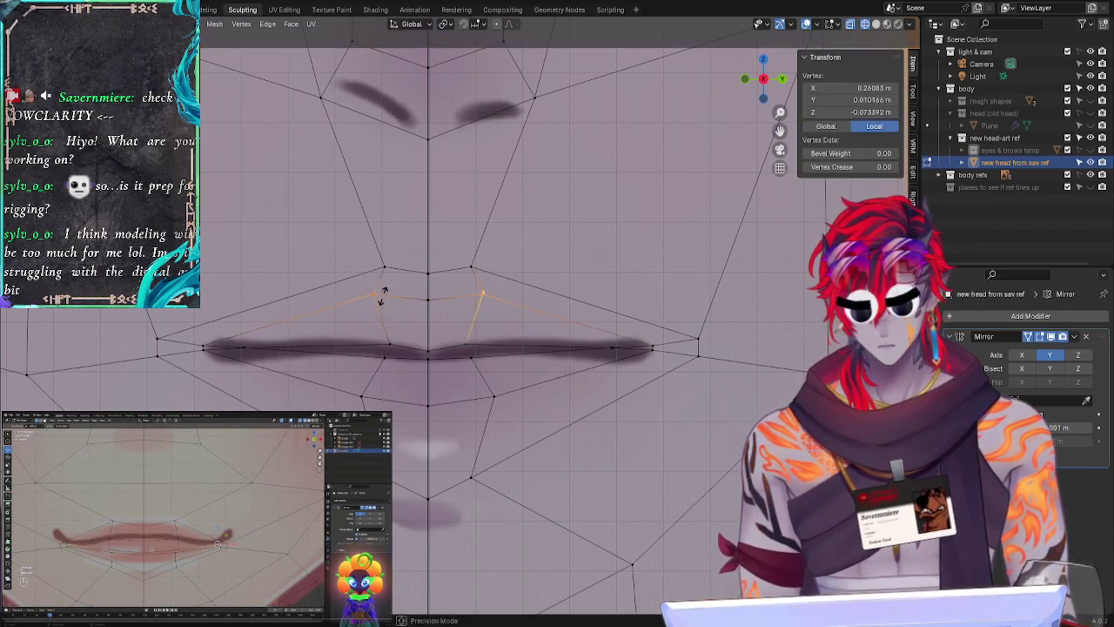
pyautogui.click(384, 295)
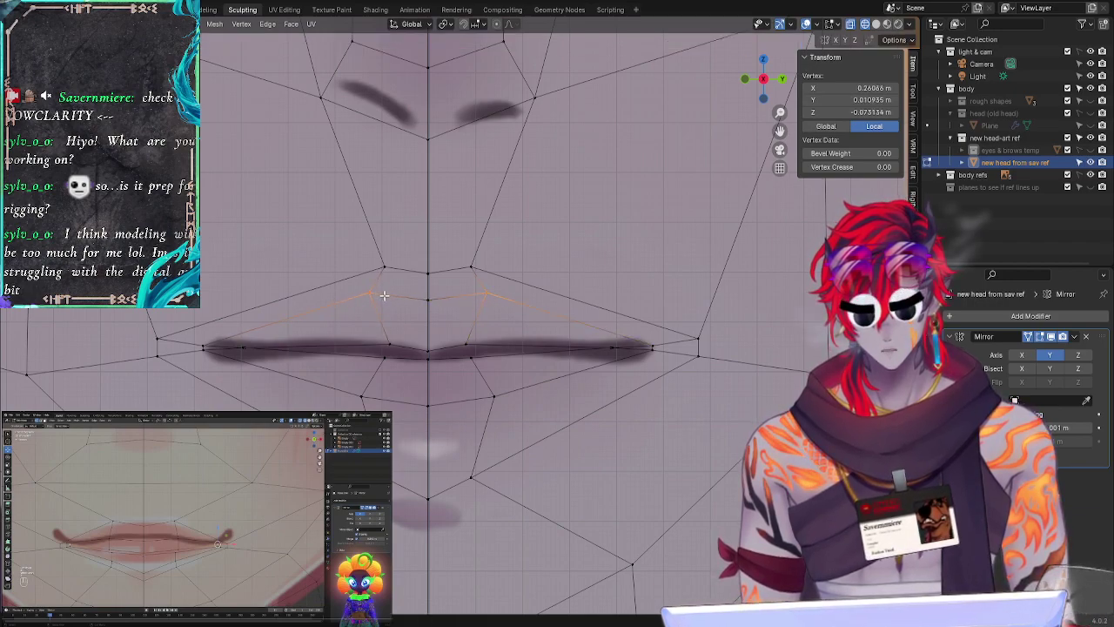
pyautogui.click(353, 258)
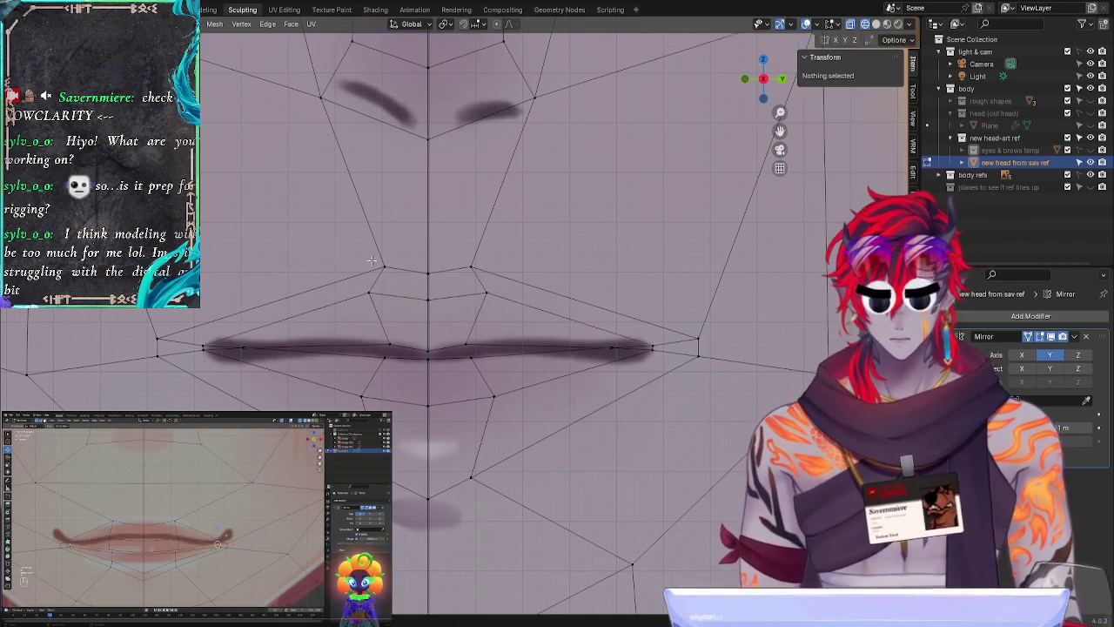
pyautogui.press('k')
pyautogui.moveTo(362, 269)
pyautogui.keyDown('ctrl'); pyautogui.mouseDown(button='right')
pyautogui.moveTo(430, 246)
pyautogui.moveTo(396, 259)
pyautogui.moveTo(397, 283)
pyautogui.mouseUp(button='right'); pyautogui.keyUp('ctrl')
pyautogui.click(503, 223)
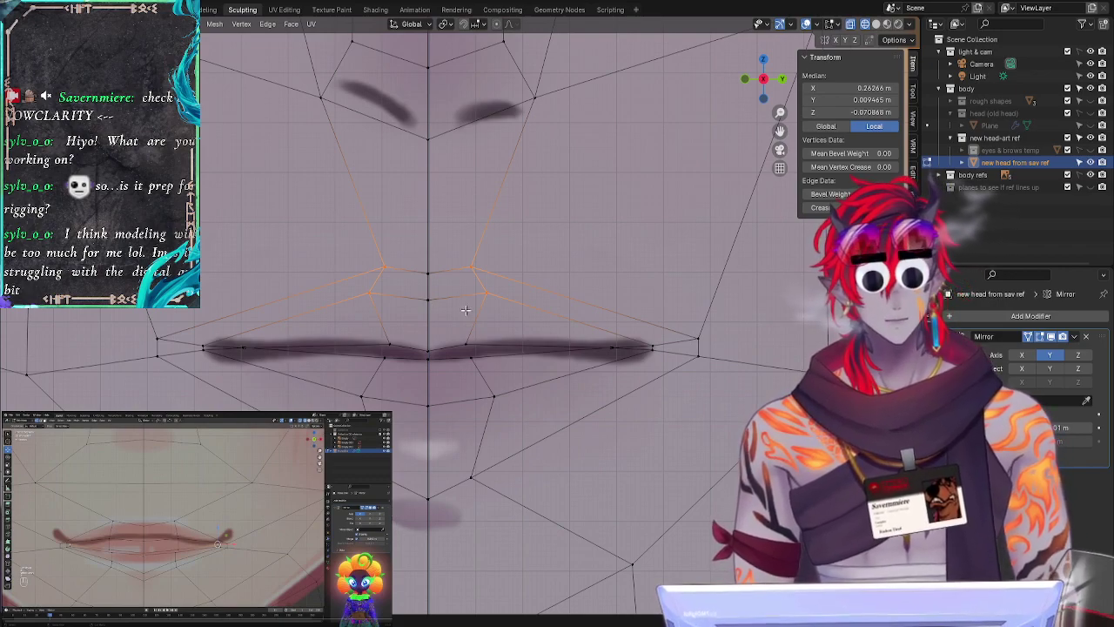
pyautogui.hotkey('alt', 'a')
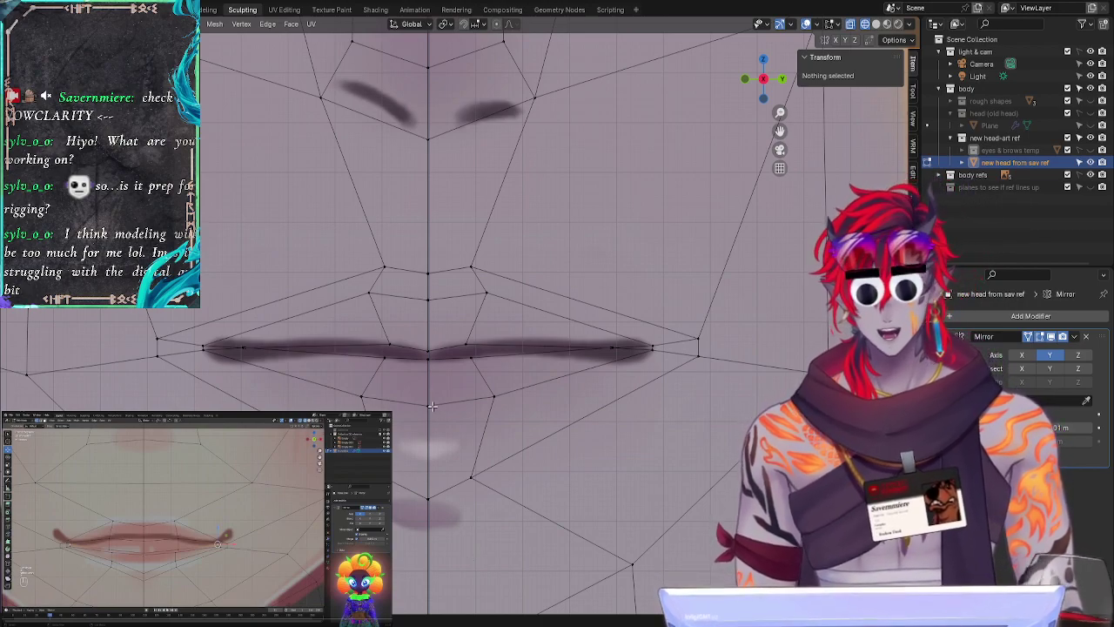
# Step: Adjust the mouth-line edge loop and check it from an angle before returning to front view
pyautogui.keyDown('alt'); pyautogui.click(616, 347); pyautogui.keyUp('alt')
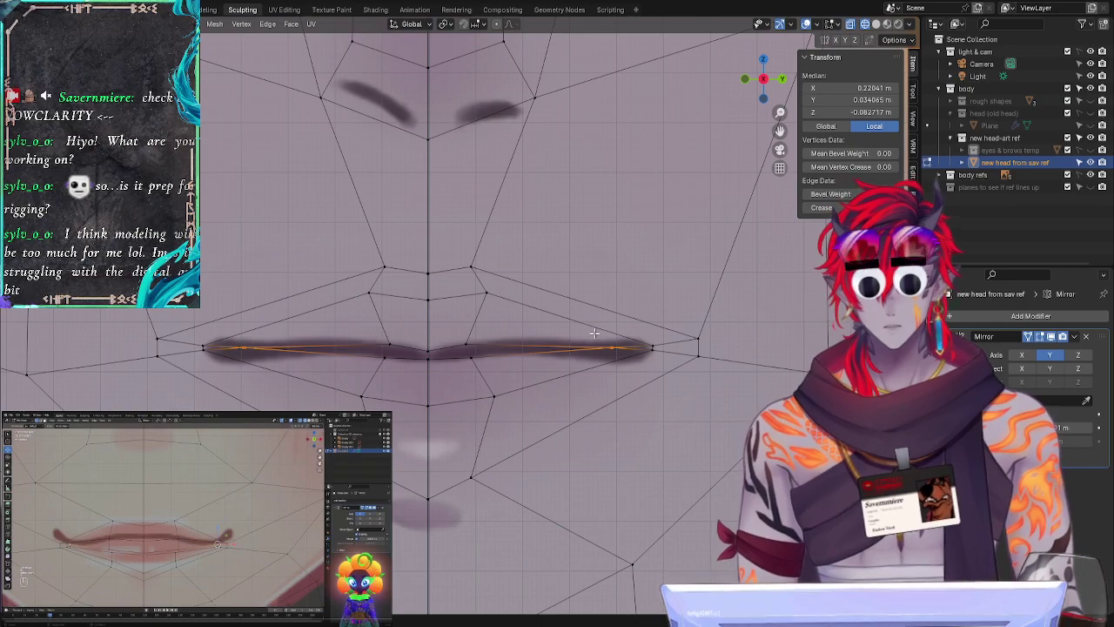
pyautogui.press('g')
pyautogui.press('g')
pyautogui.click(592, 333)
pyautogui.hotkey('alt', 'a')
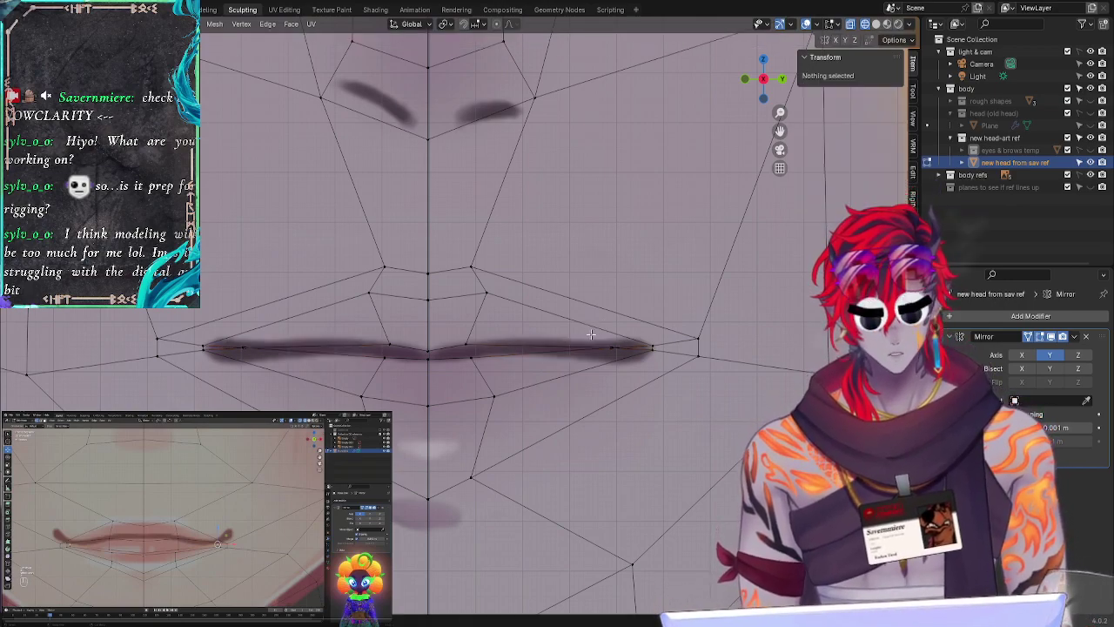
pyautogui.moveTo(695, 425); pyautogui.dragTo(427, 418, button='middle')
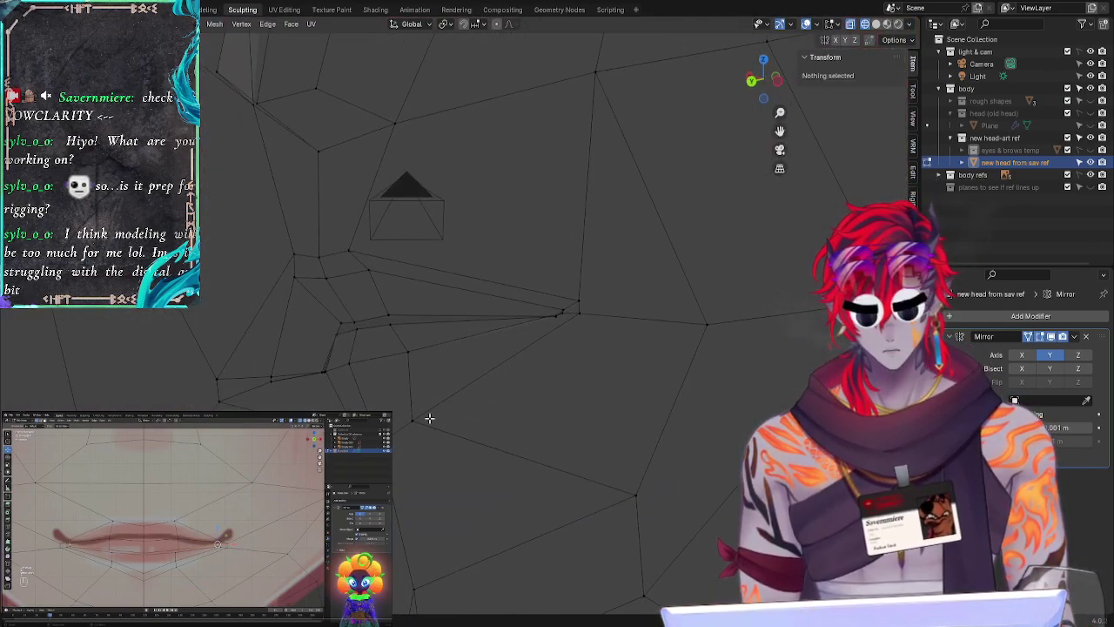
pyautogui.press('KP_1')
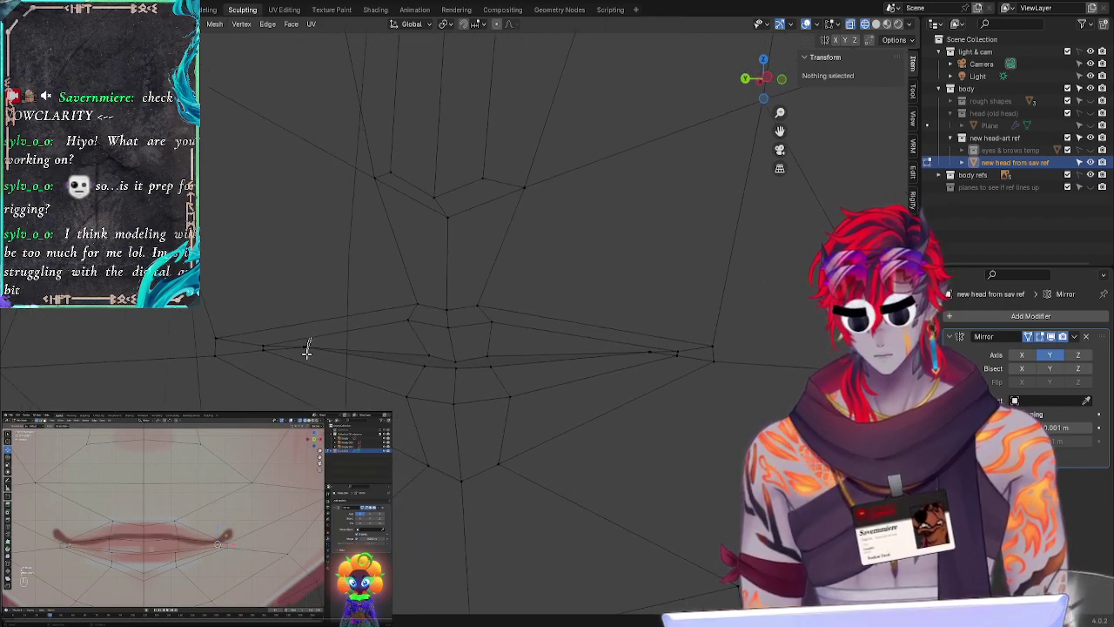
# Step: Move the mouth-corner vertex to X 0.22046 m, Y 0.03425 m on the lip-line tip
pyautogui.click(309, 343)
pyautogui.press('g')
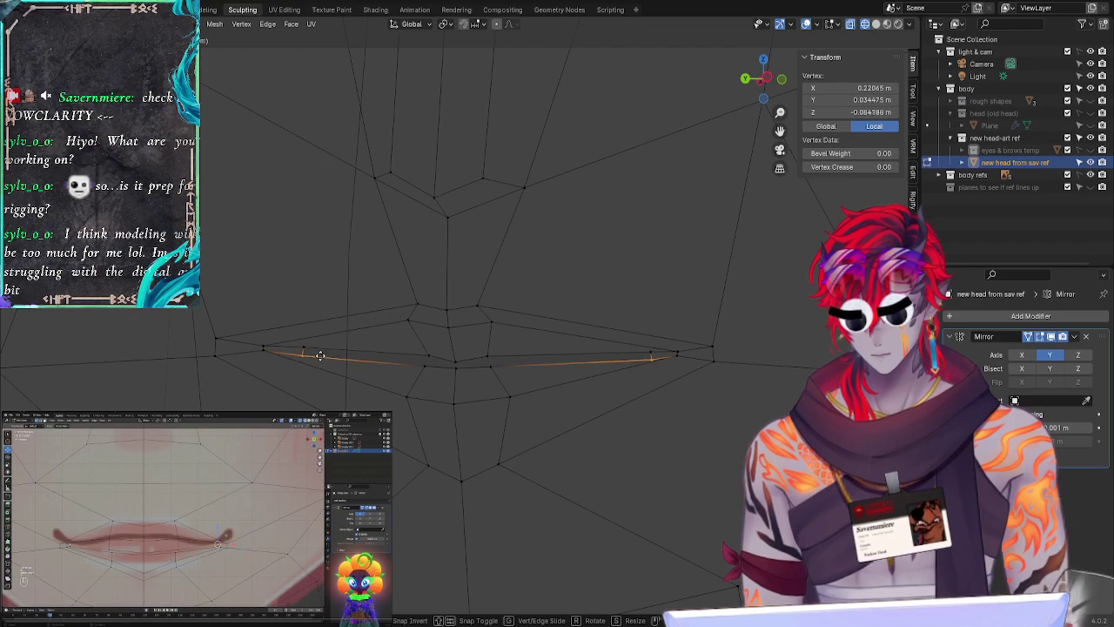
pyautogui.click(322, 353)
pyautogui.click(307, 343)
pyautogui.press('g')
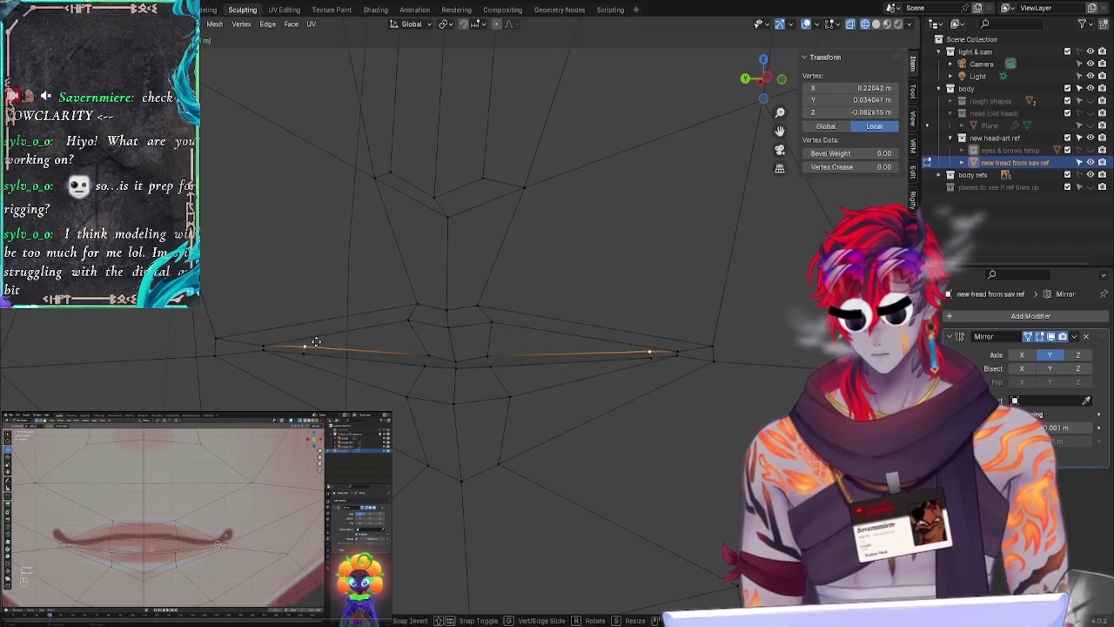
pyautogui.click(315, 338)
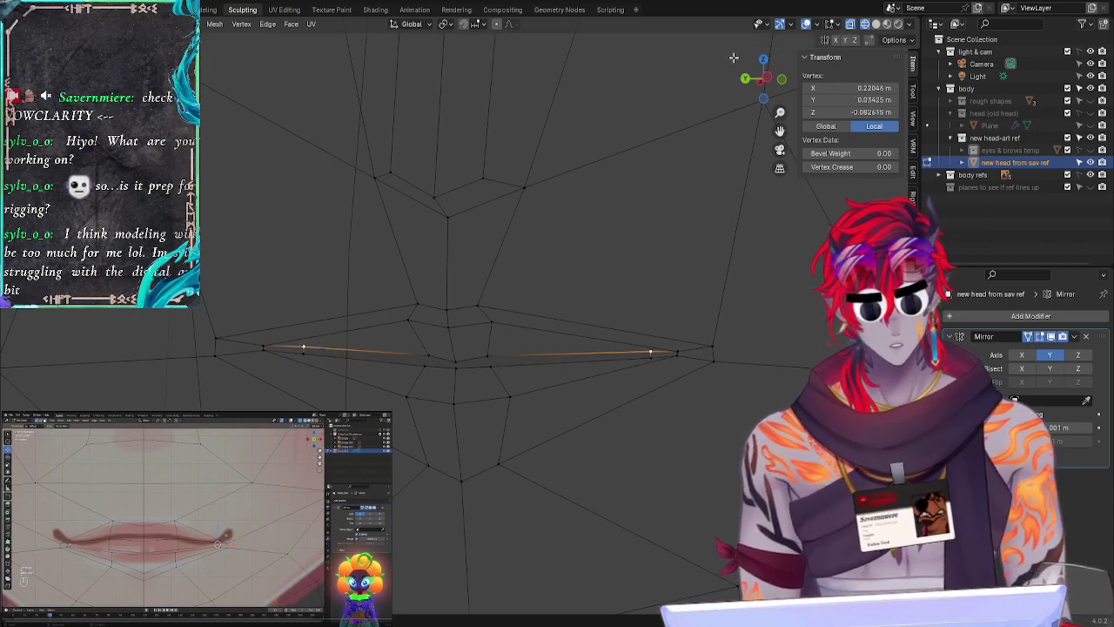
# Step: Check the mouth fit by orbiting slightly and snapping back to front view
pyautogui.click(765, 79)
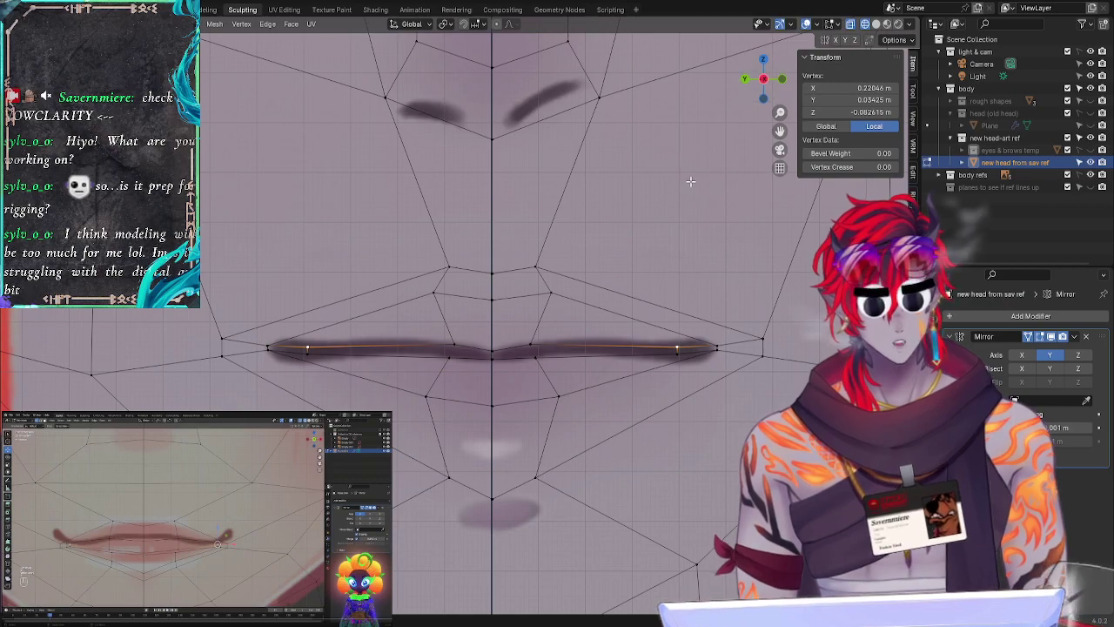
pyautogui.moveTo(690, 181); pyautogui.dragTo(684, 188, button='middle')
pyautogui.click(764, 80)
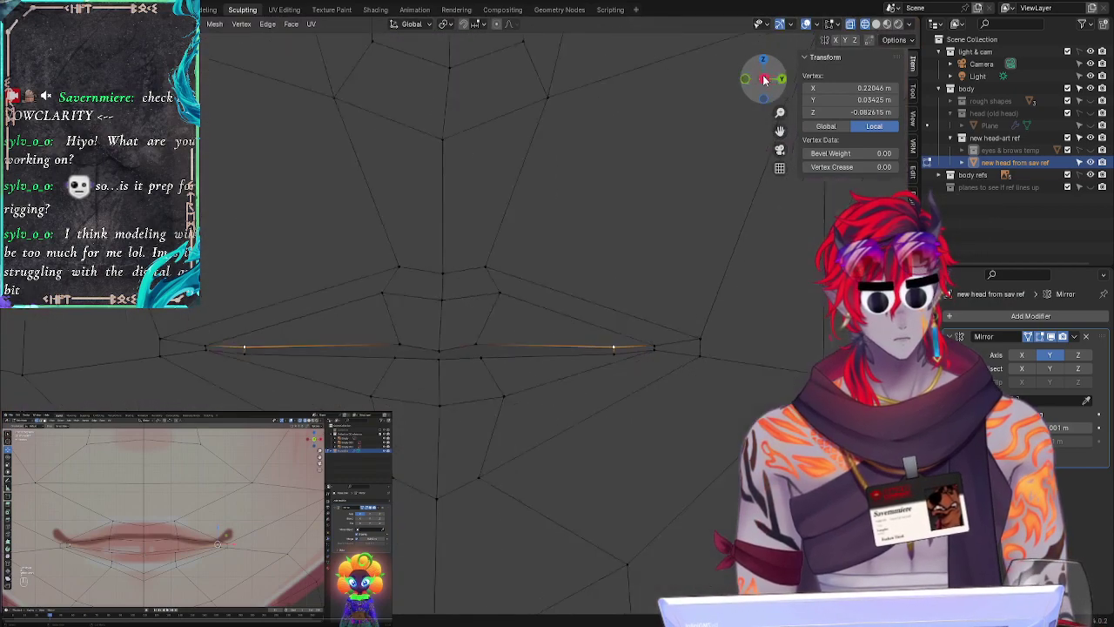
pyautogui.click(764, 79)
pyautogui.moveTo(684, 120); pyautogui.dragTo(664, 197, button='middle')
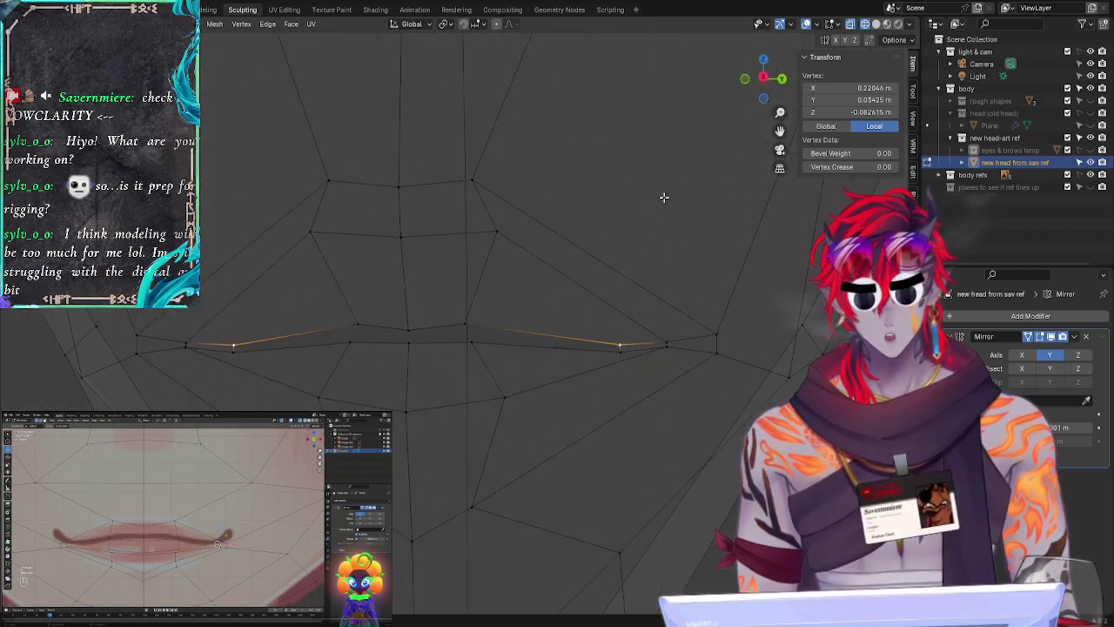
pyautogui.moveTo(610, 155); pyautogui.dragTo(606, 172, button='middle')
pyautogui.click(747, 79)
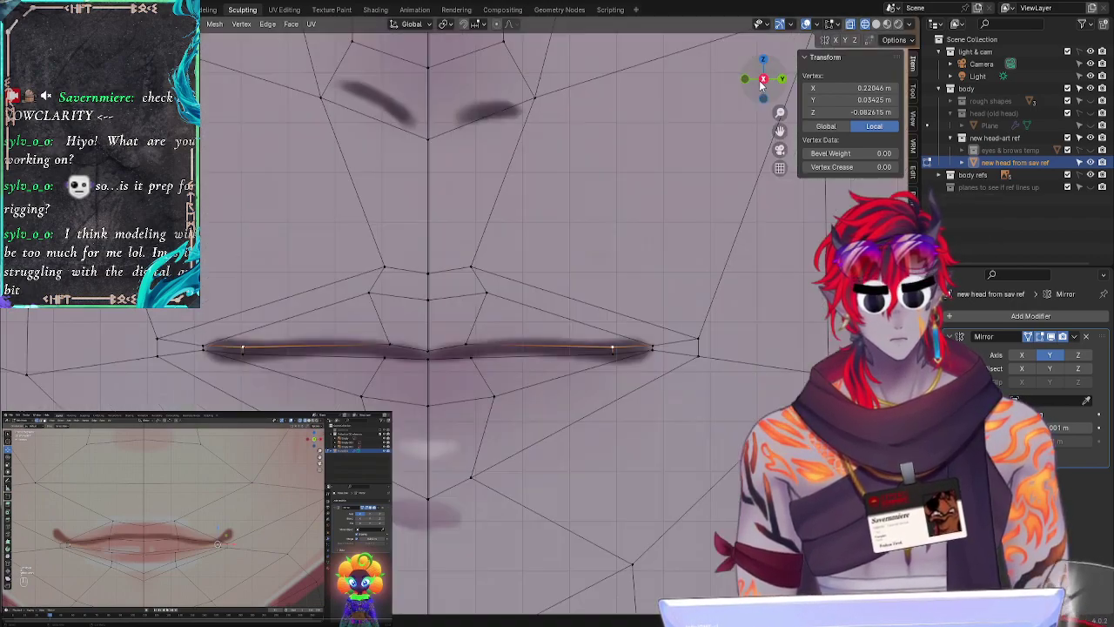
pyautogui.hotkey('alt', 'a')
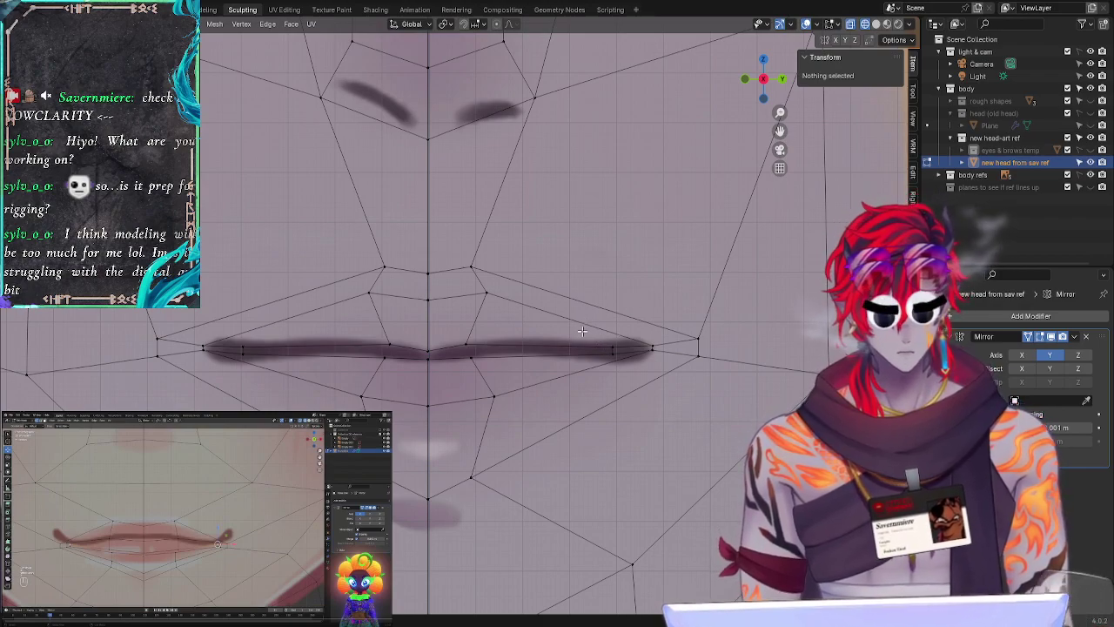
# Step: Zoom in and move an upper-lip edge vertex to fit the reference
pyautogui.scroll(3, 536, 366)
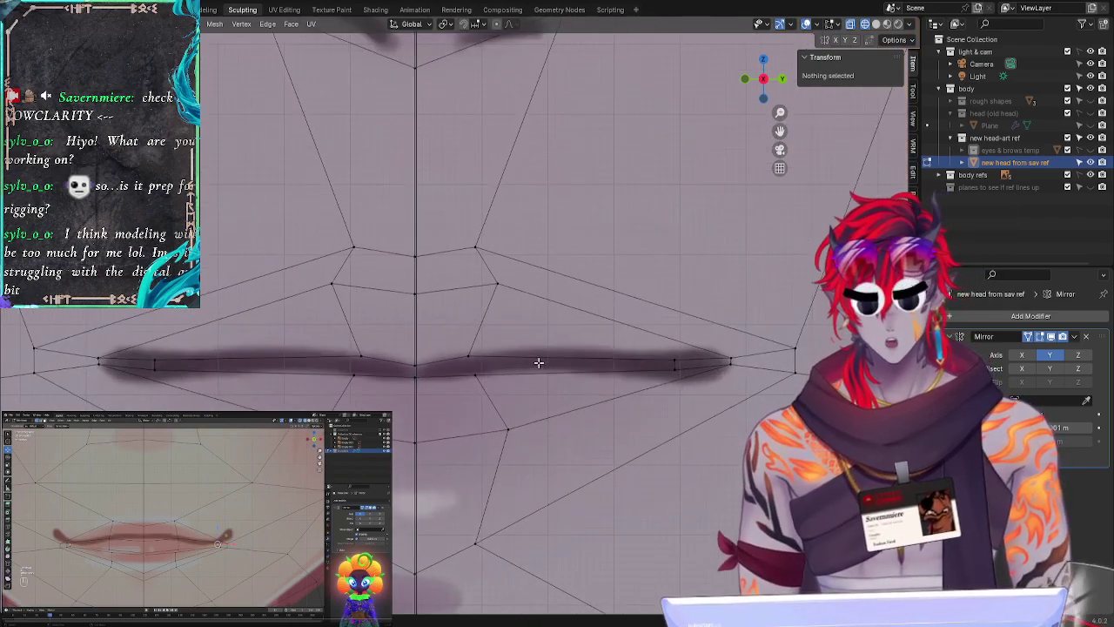
pyautogui.click(358, 358)
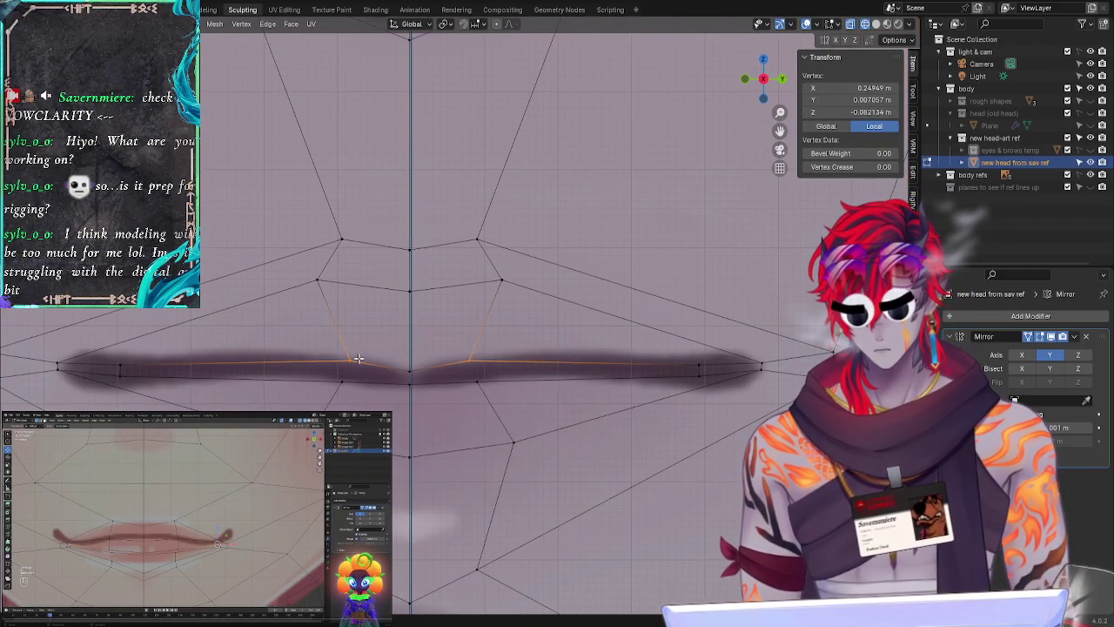
pyautogui.press('g')
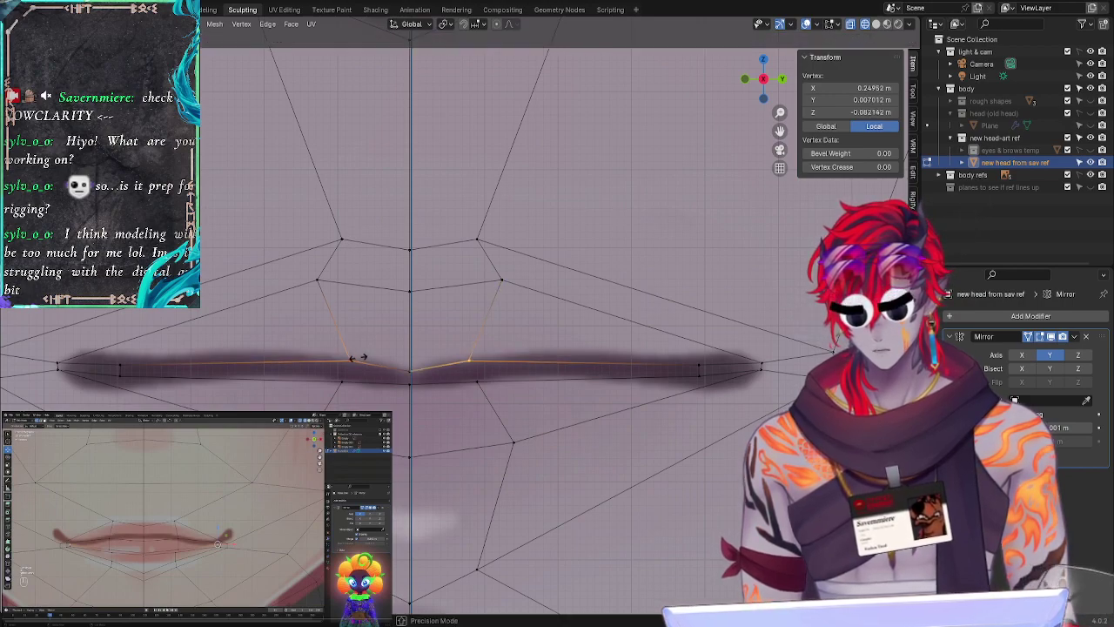
pyautogui.click(355, 352)
pyautogui.click(388, 321)
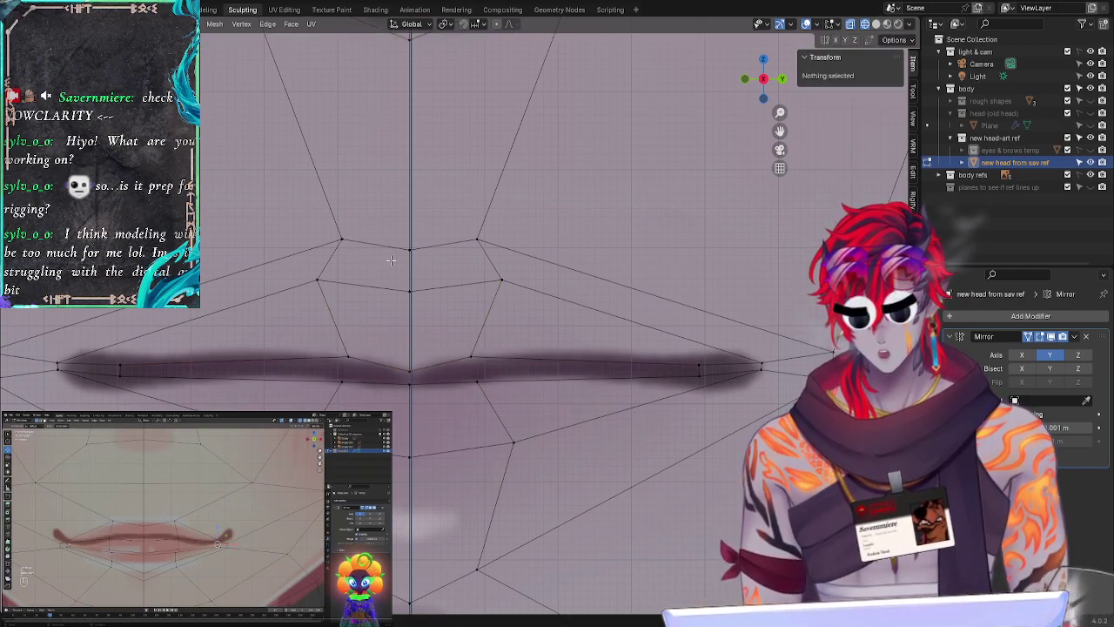
pyautogui.keyDown('alt'); pyautogui.click(127, 350); pyautogui.keyUp('alt')
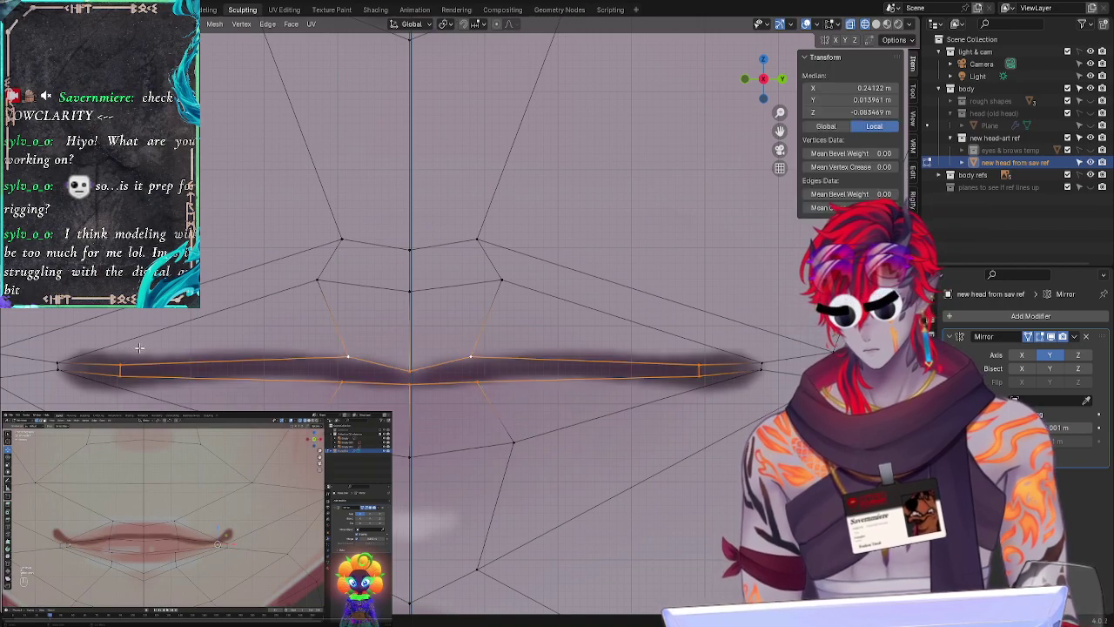
pyautogui.click(142, 346)
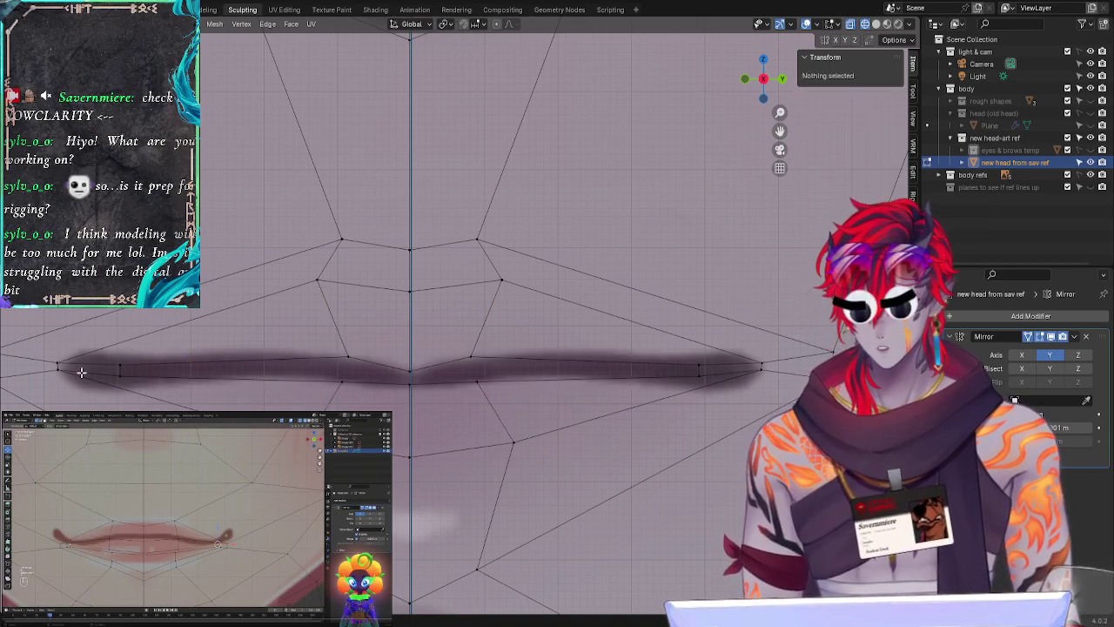
# Step: Move the mirrored outer lip-corner vertex to Y 0.035716 m
pyautogui.click(763, 370)
pyautogui.press('x')
pyautogui.click(763, 371)
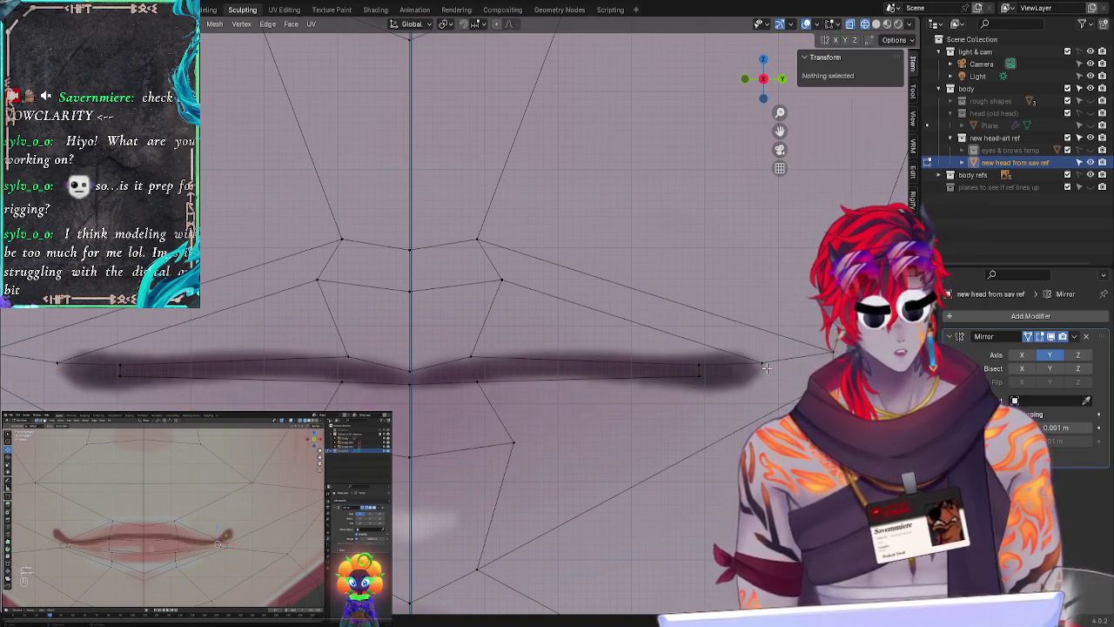
pyautogui.click(762, 370)
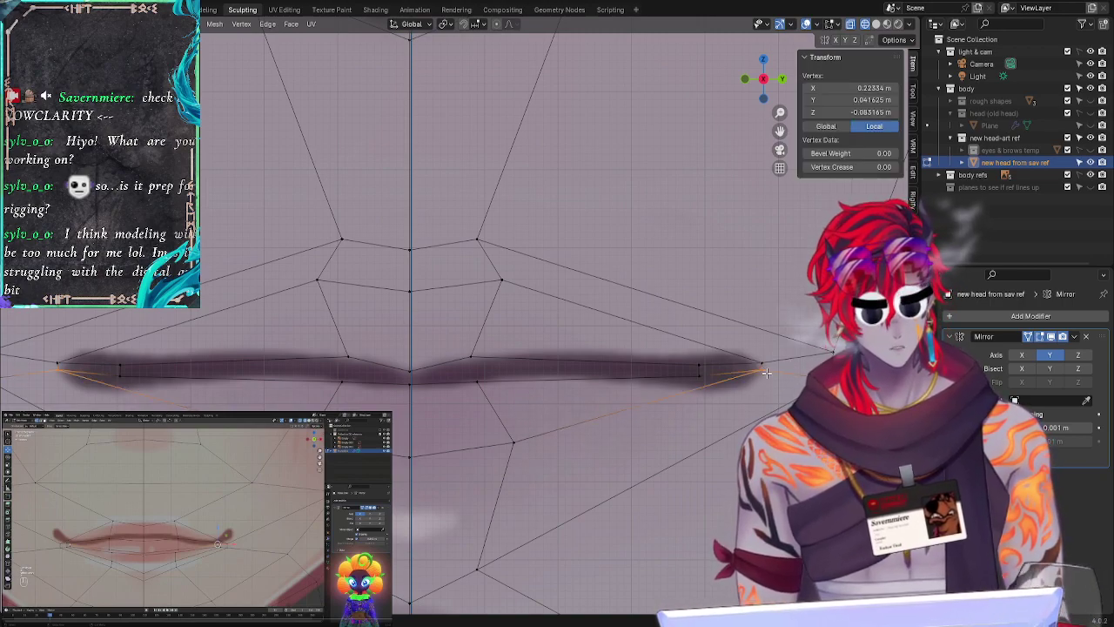
pyautogui.press('g')
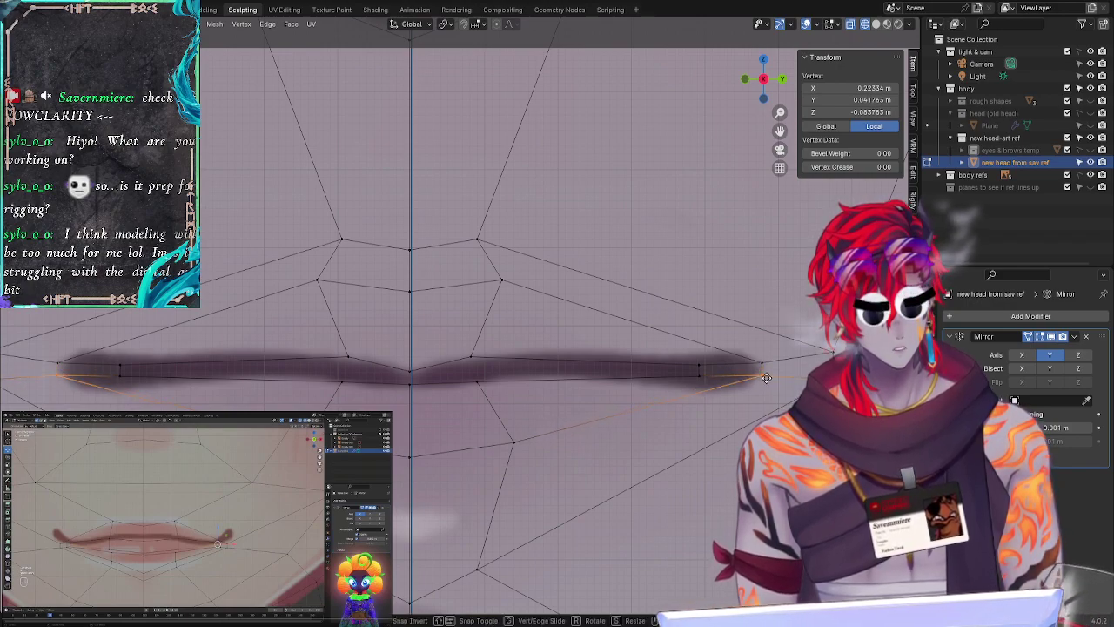
pyautogui.click(766, 375)
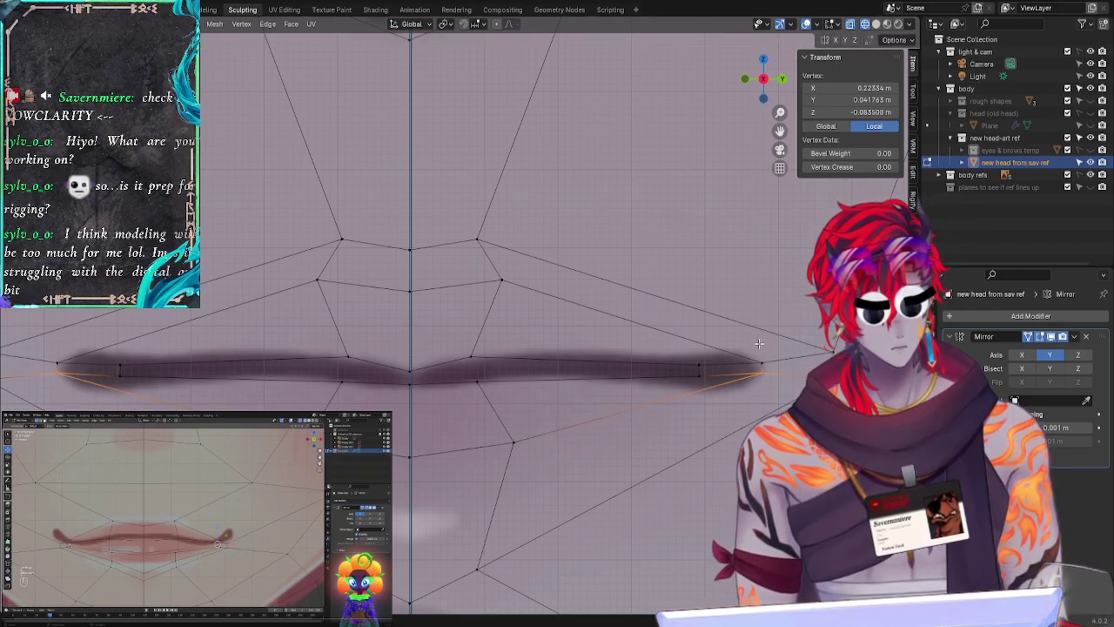
# Step: Shift the lip edge loop slightly down, then select an upper-lip vertex near centre
pyautogui.click(759, 350)
pyautogui.keyDown('ctrl'); pyautogui.moveTo(694, 366); pyautogui.dragTo(701, 364, button='right'); pyautogui.keyUp('ctrl')
pyautogui.hotkey('alt', 'a')
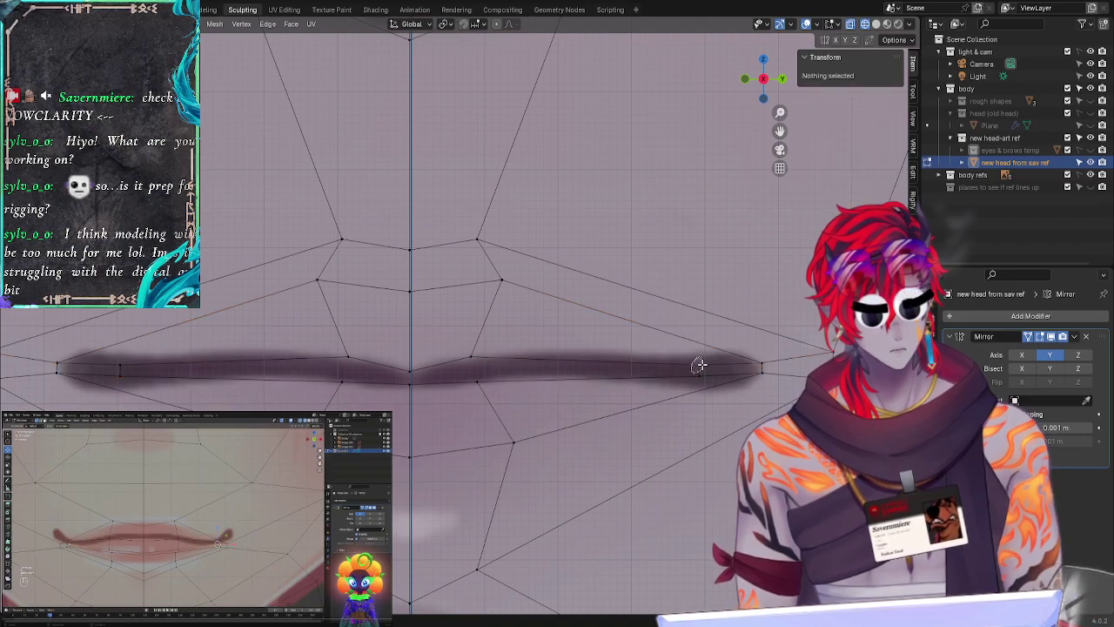
pyautogui.keyDown('alt'); pyautogui.click(699, 365); pyautogui.keyUp('alt')
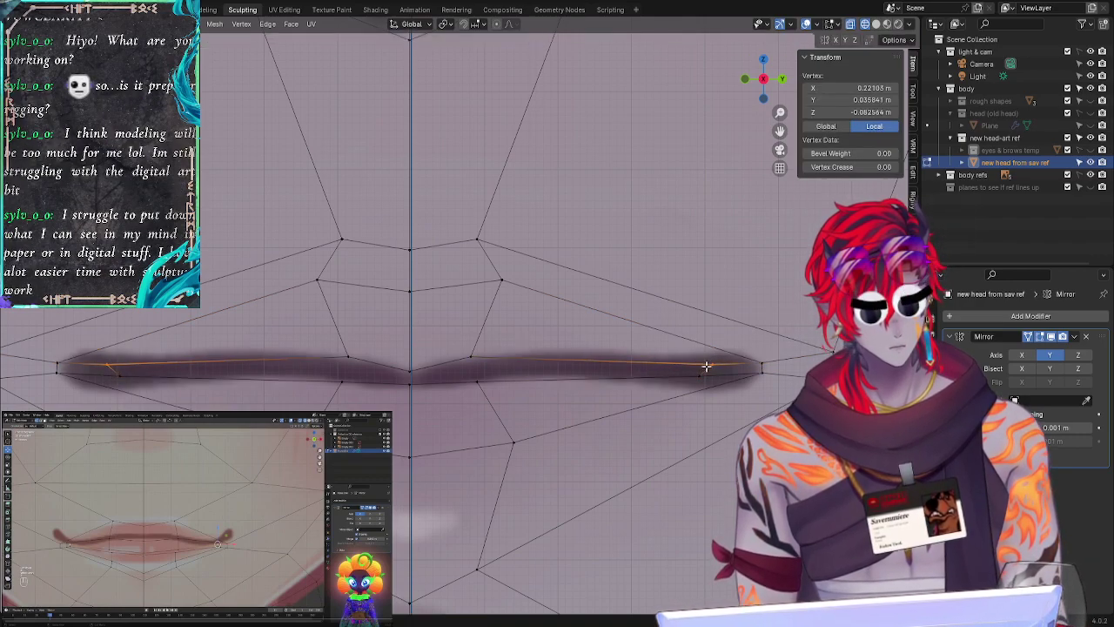
pyautogui.press('g')
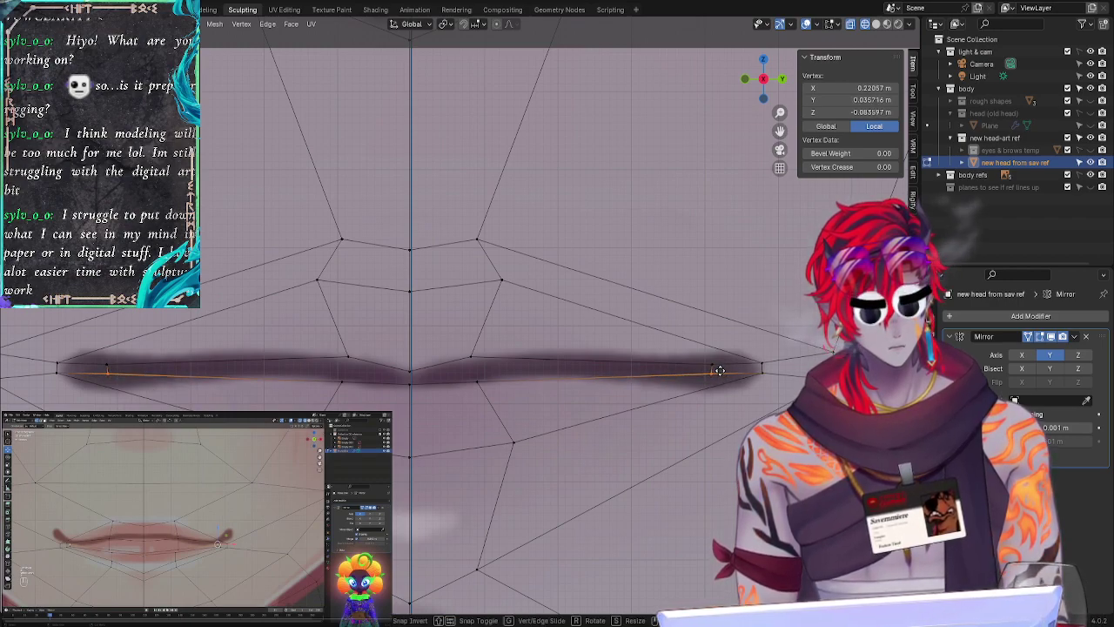
pyautogui.click(718, 370)
pyautogui.click(534, 300)
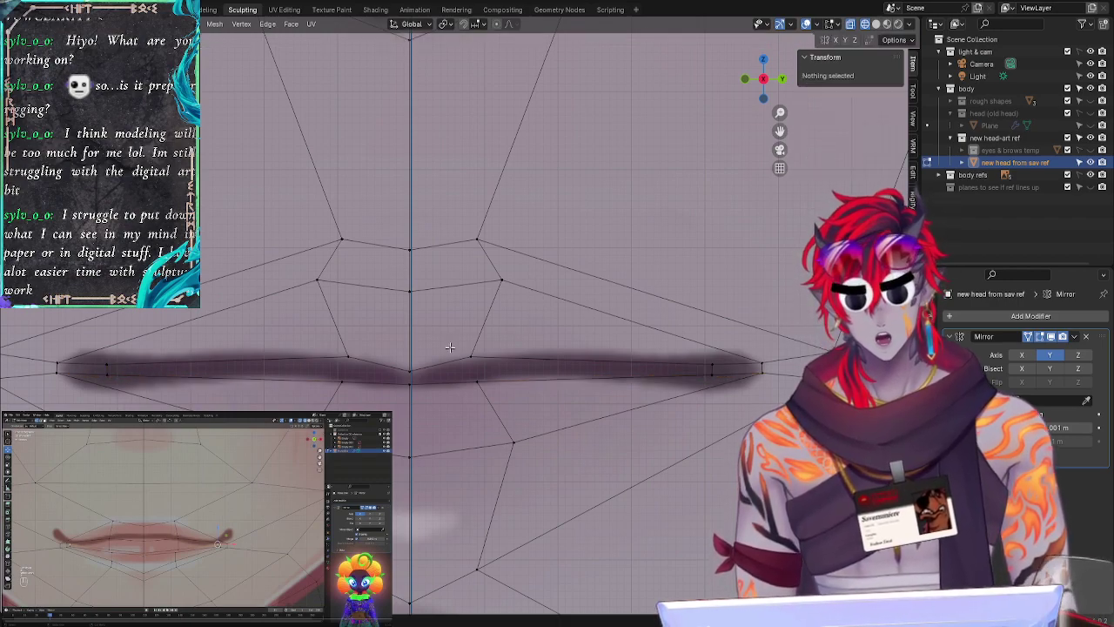
pyautogui.click(470, 361)
# Step: Move the upper-lip vertex and nudge it slightly left onto the front reference mouth
pyautogui.press('g')
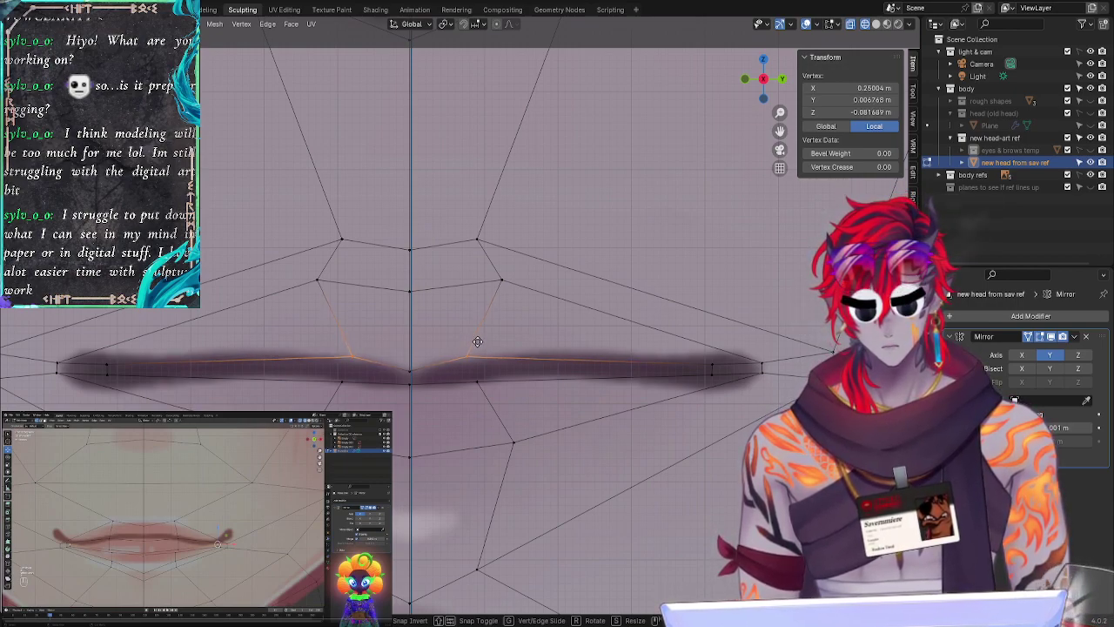
pyautogui.click(478, 340)
pyautogui.press('g')
pyautogui.click(476, 340)
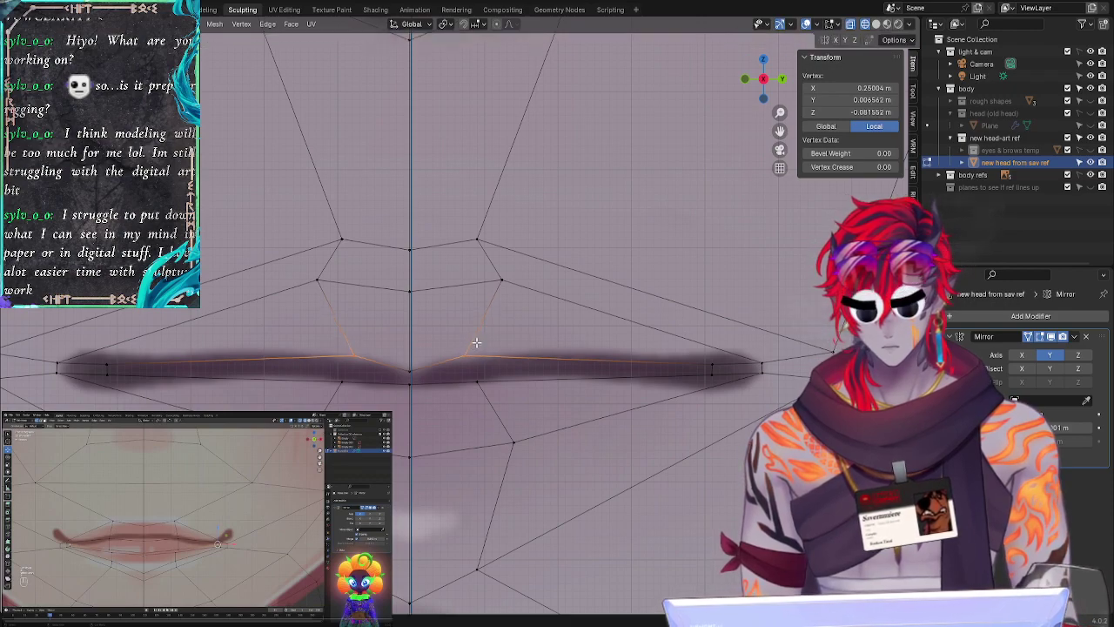
pyautogui.click(514, 339)
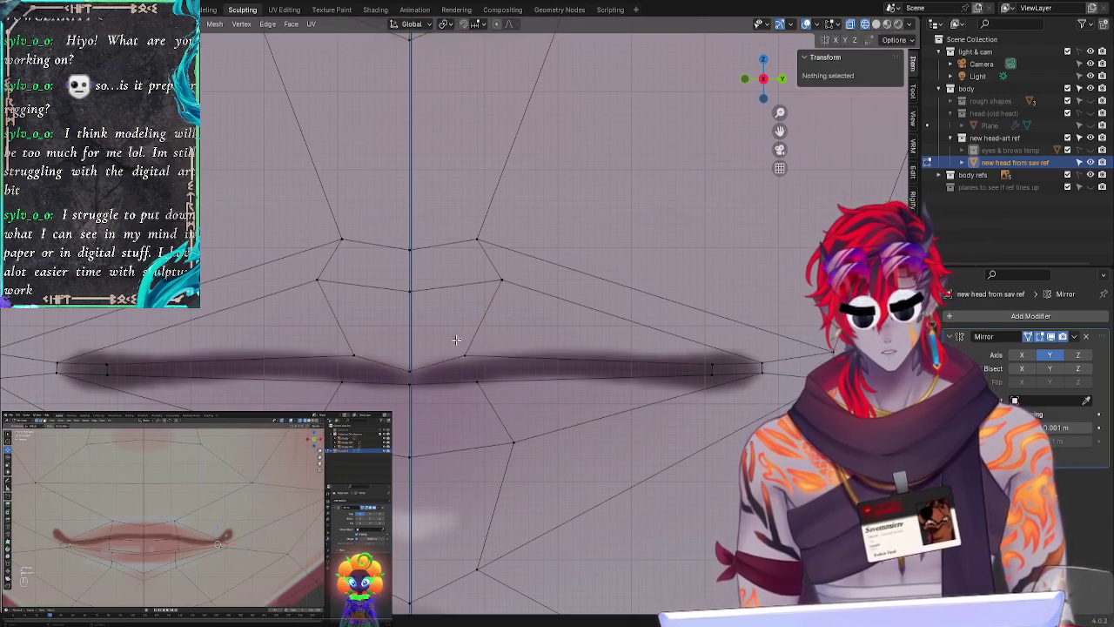
# Step: Nudge a second upper-lip vertex right, then check the centre lip vertex on the mirror line
pyautogui.click(470, 350)
pyautogui.press('g')
pyautogui.click(475, 352)
pyautogui.click(502, 328)
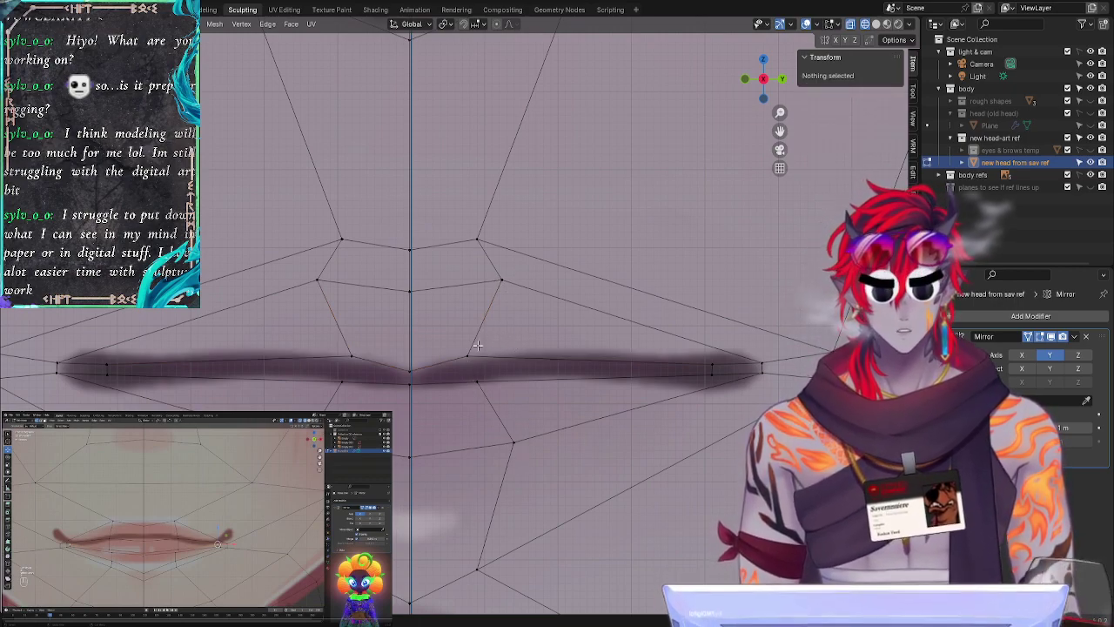
pyautogui.click(475, 375)
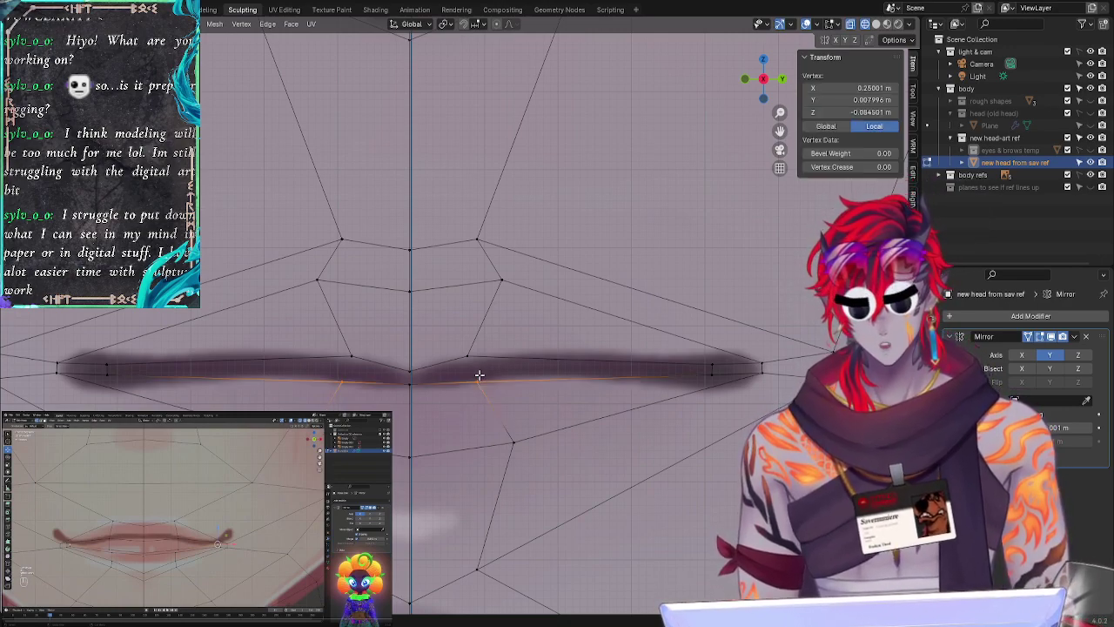
pyautogui.hotkey('alt', 'a')
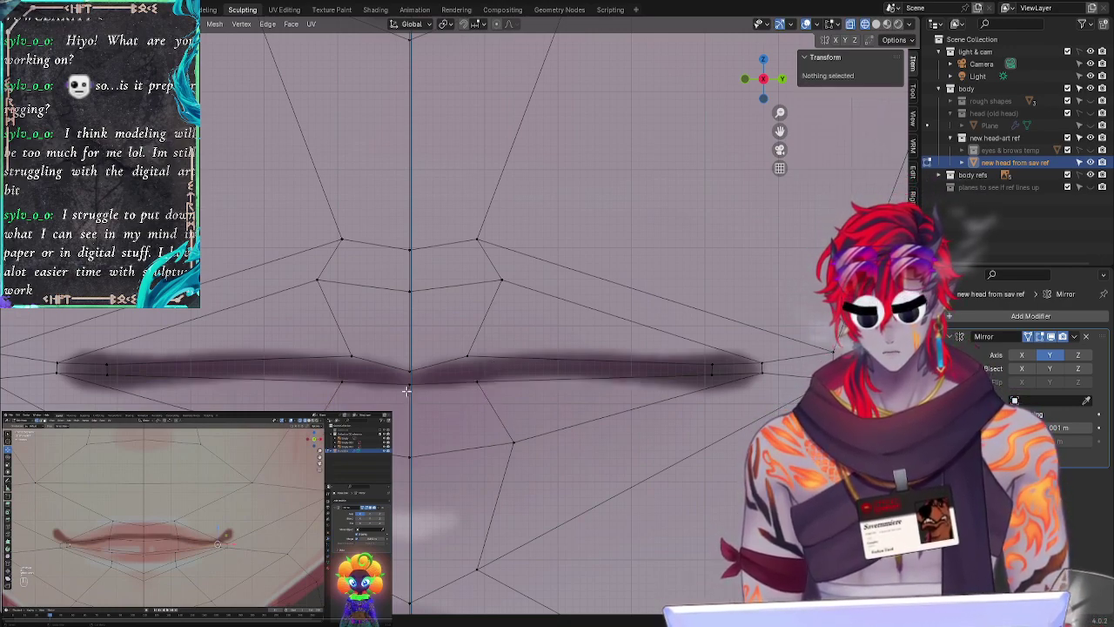
pyautogui.click(410, 381)
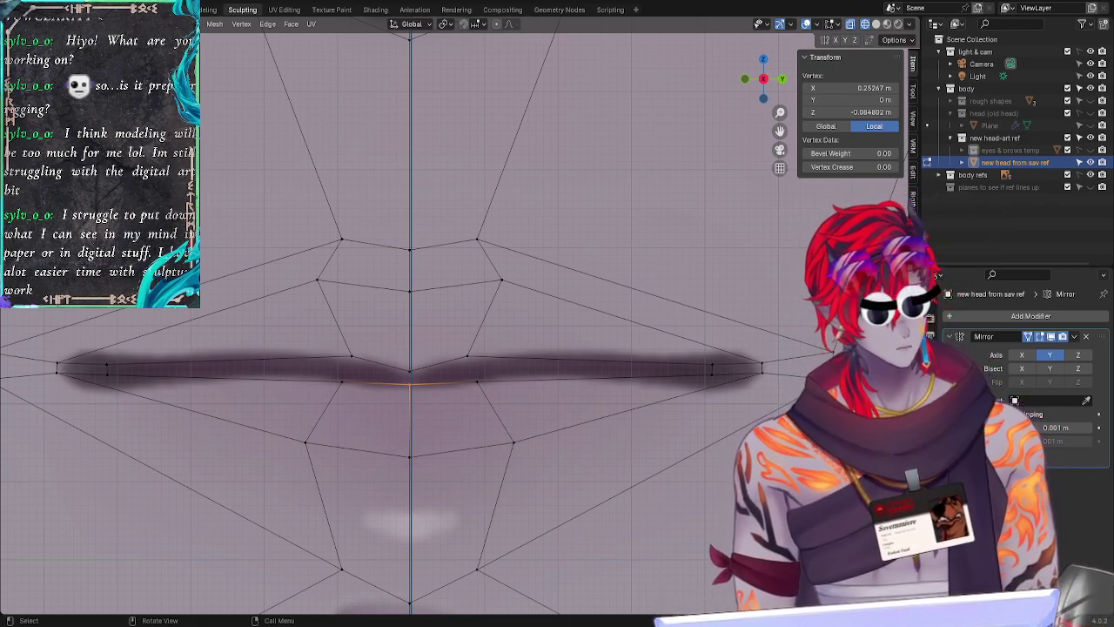
pyautogui.hotkey('alt', 'a')
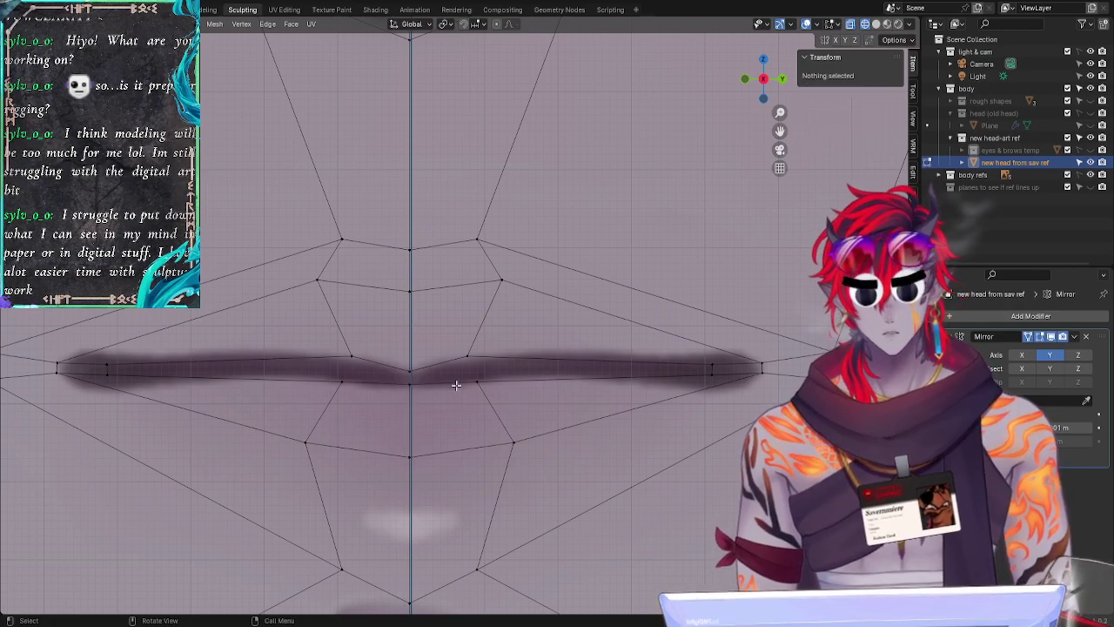
# Step: Snap to the side view and frame the mouth profile against the side reference
pyautogui.click(781, 80)
pyautogui.moveTo(770, 75); pyautogui.dragTo(764, 80)
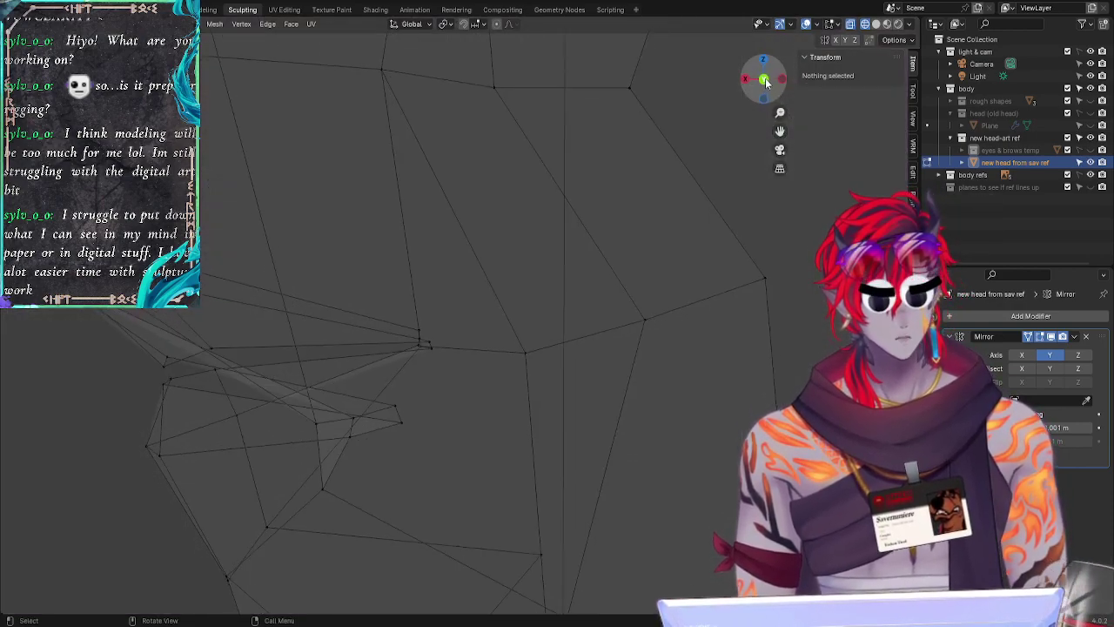
pyautogui.click(764, 80)
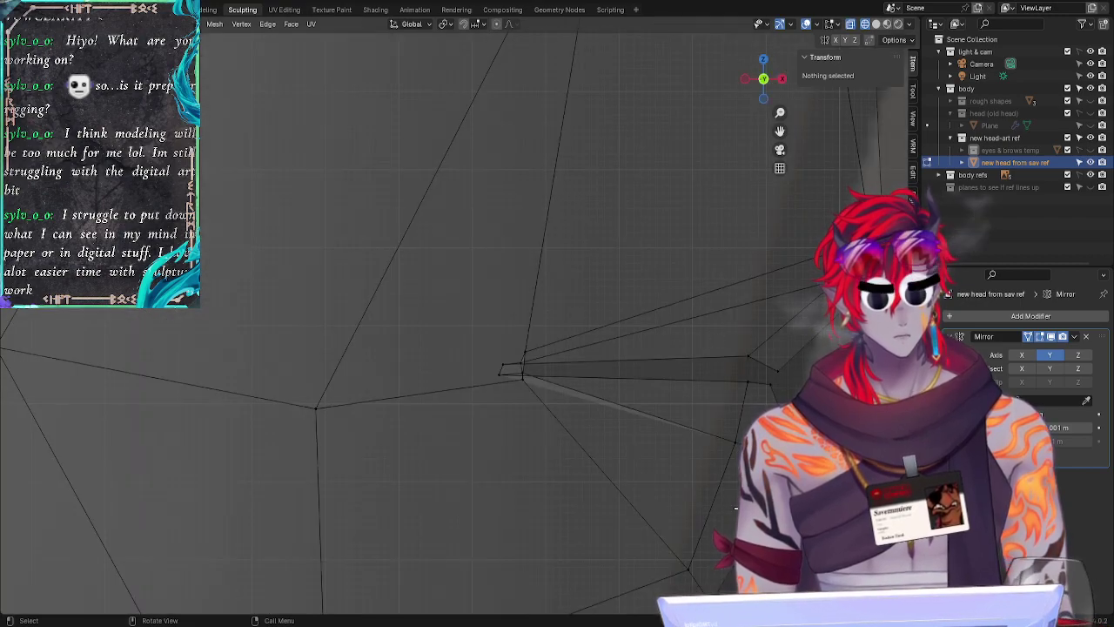
pyautogui.keyDown('shift'); pyautogui.moveTo(827, 375); pyautogui.dragTo(670, 444, button='middle'); pyautogui.keyUp('shift')
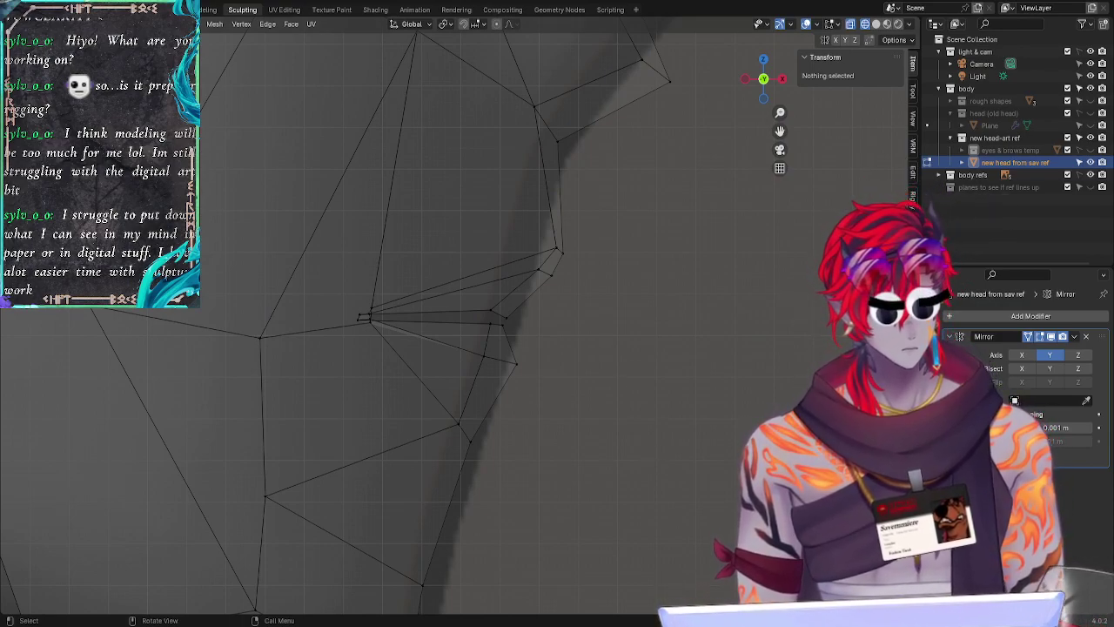
pyautogui.moveTo(644, 304)
pyautogui.mouseDown(button='middle')
pyautogui.moveTo(611, 308)
pyautogui.moveTo(589, 371)
pyautogui.moveTo(633, 435)
pyautogui.moveTo(621, 467)
pyautogui.mouseUp(button='middle')
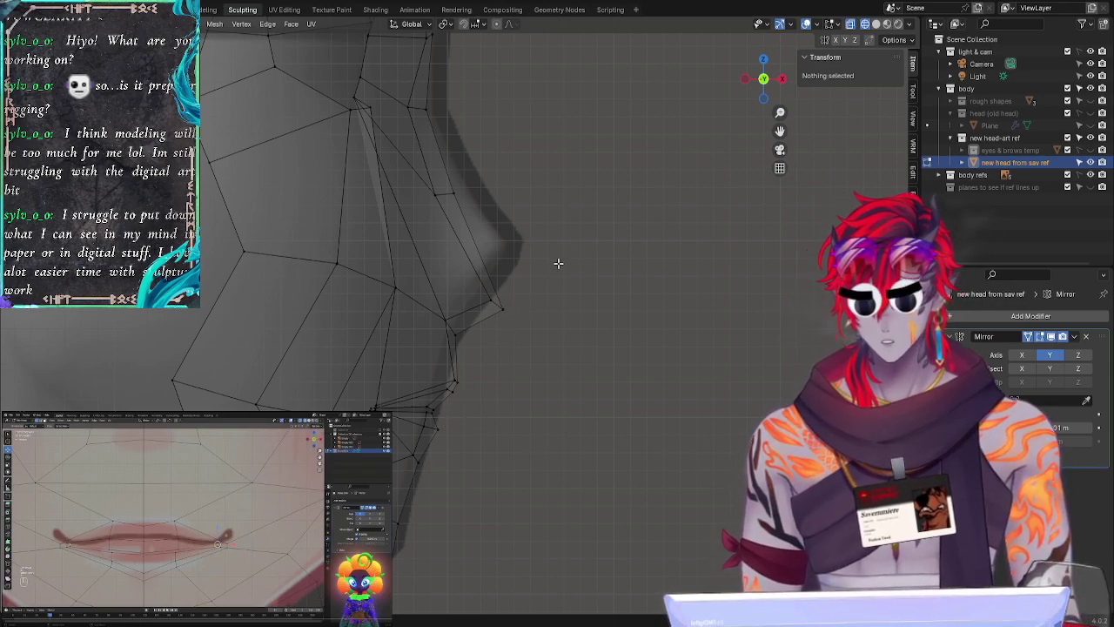
# Step: Return to Object Mode with nothing selected and browse the sidebar's Tool and View tabs
pyautogui.press('a')
pyautogui.hotkey('alt', 'a')
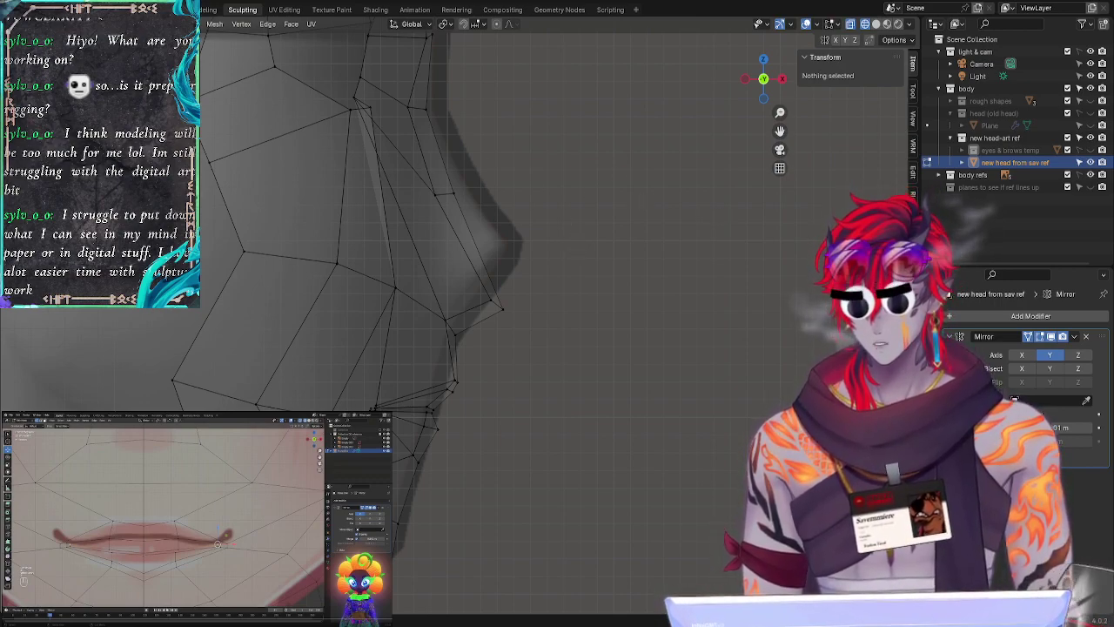
pyautogui.click(18, 24)
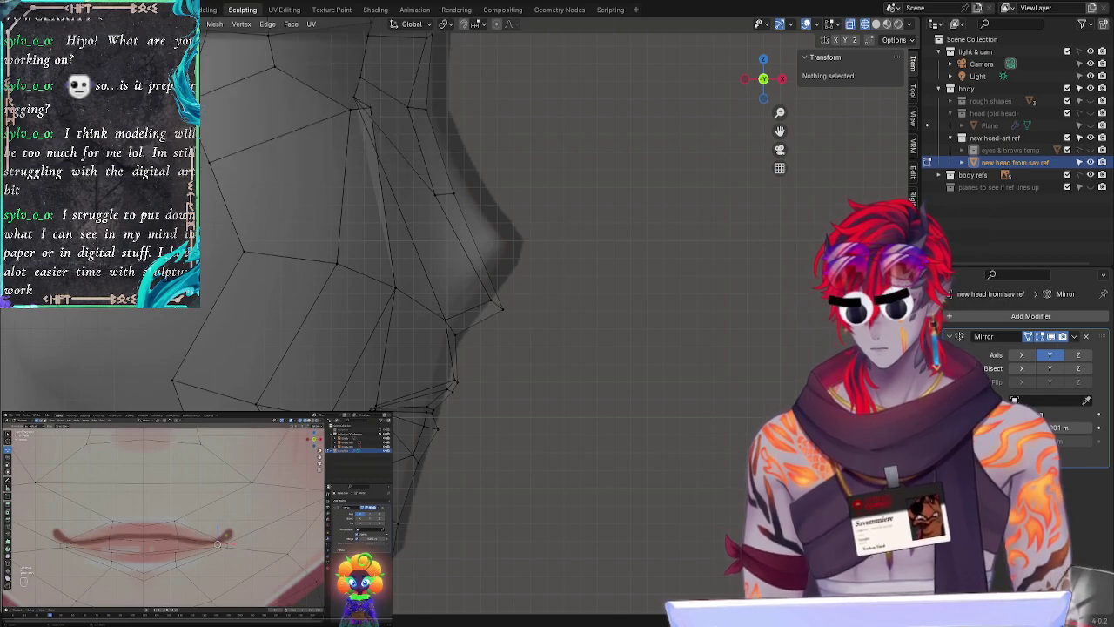
pyautogui.click(912, 94)
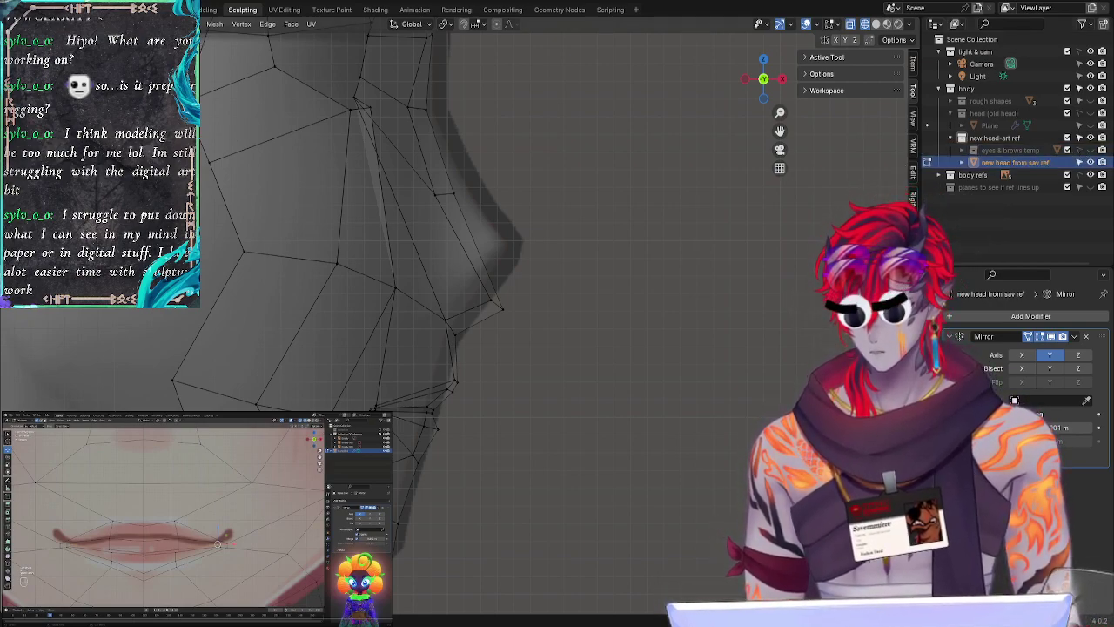
pyautogui.press('Tab')
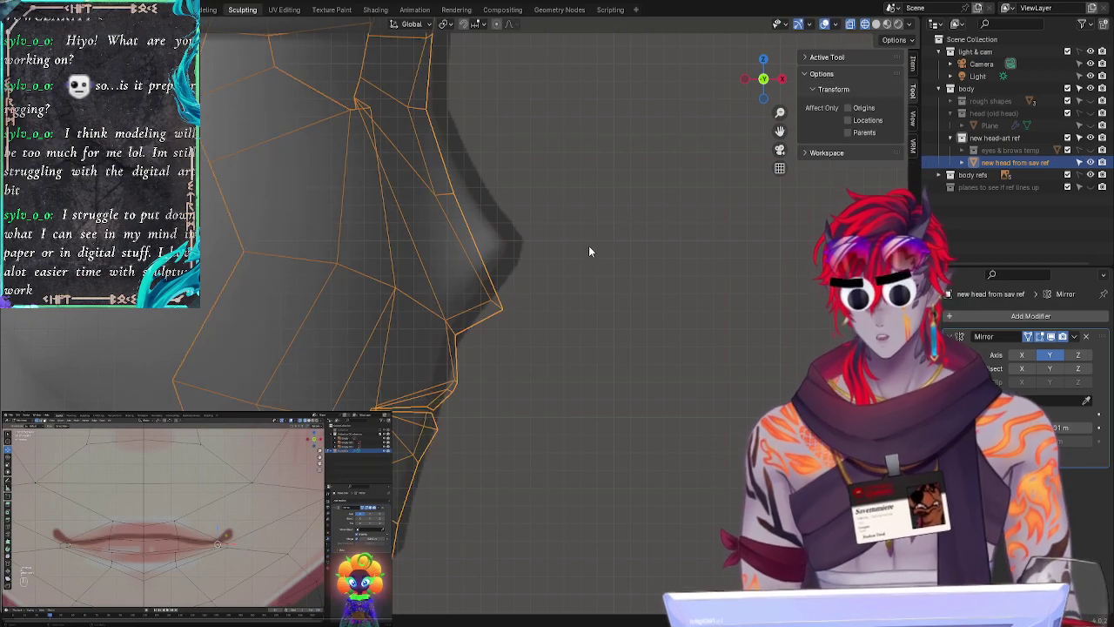
pyautogui.hotkey('alt', 'a')
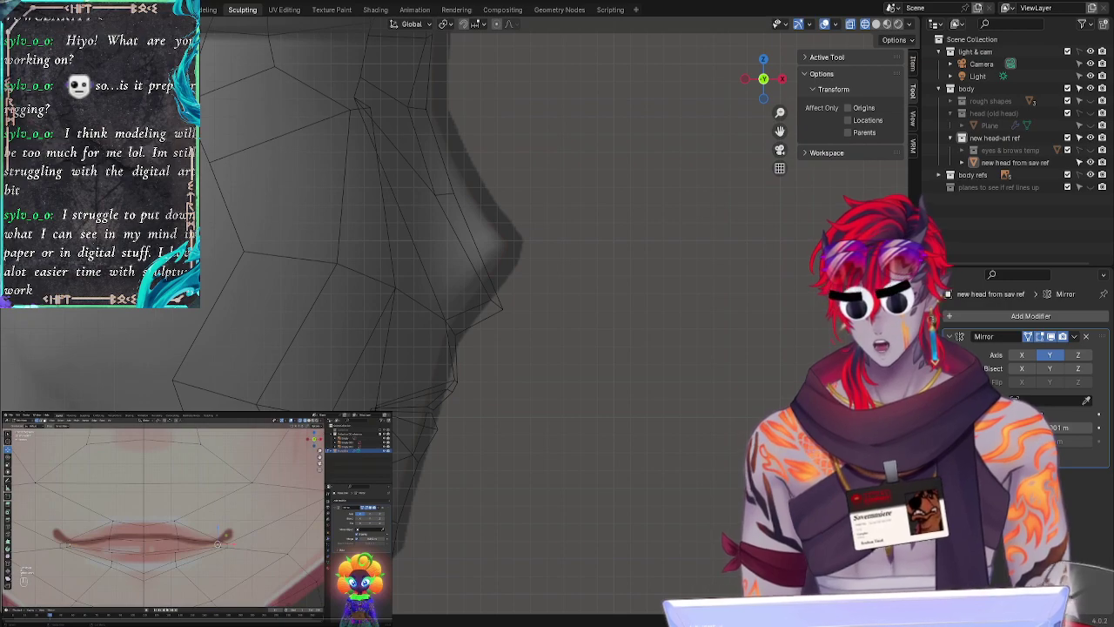
pyautogui.click(14, 24)
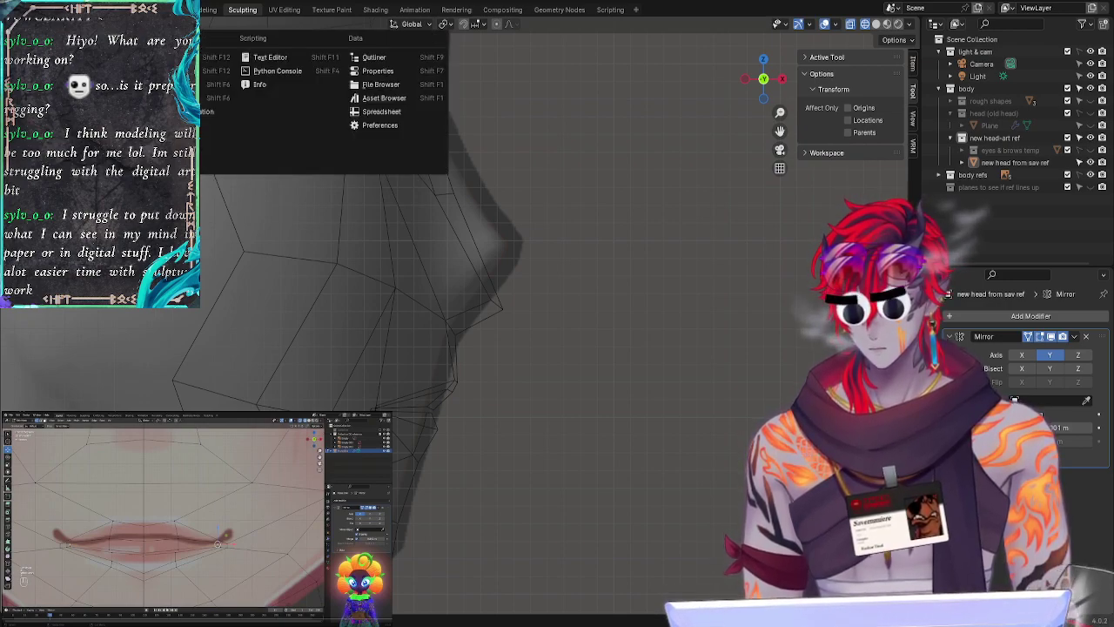
pyautogui.click(911, 118)
# Step: Show the sidebar Item tab, toggle eyes & brows temp visibility off again, and make Plane active
pyautogui.click(911, 146)
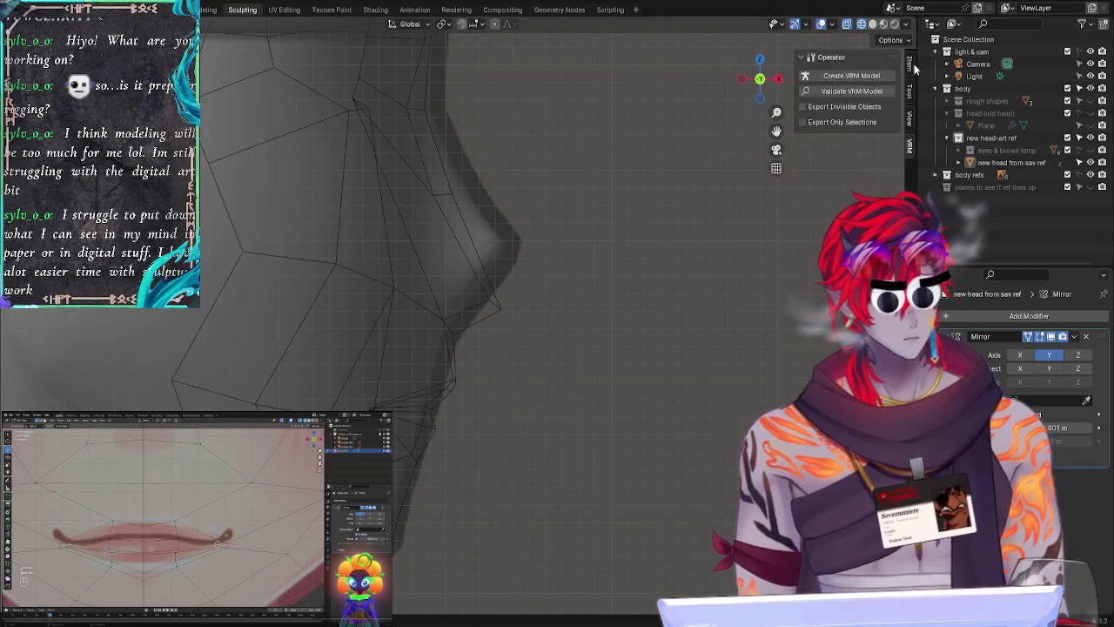
pyautogui.click(911, 68)
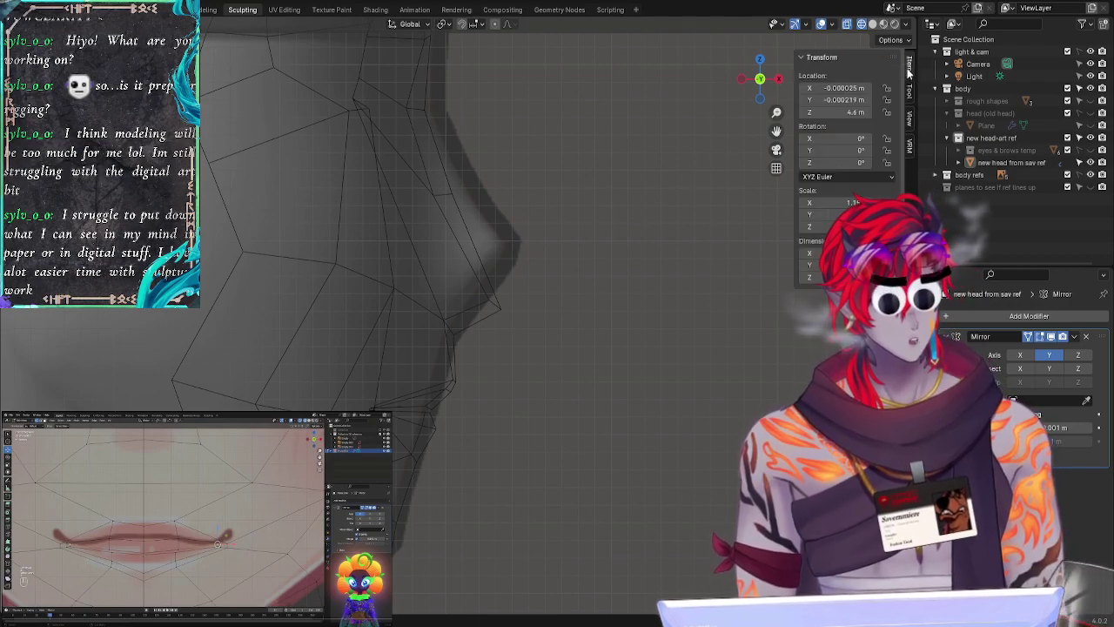
pyautogui.click(994, 162)
pyautogui.click(999, 140)
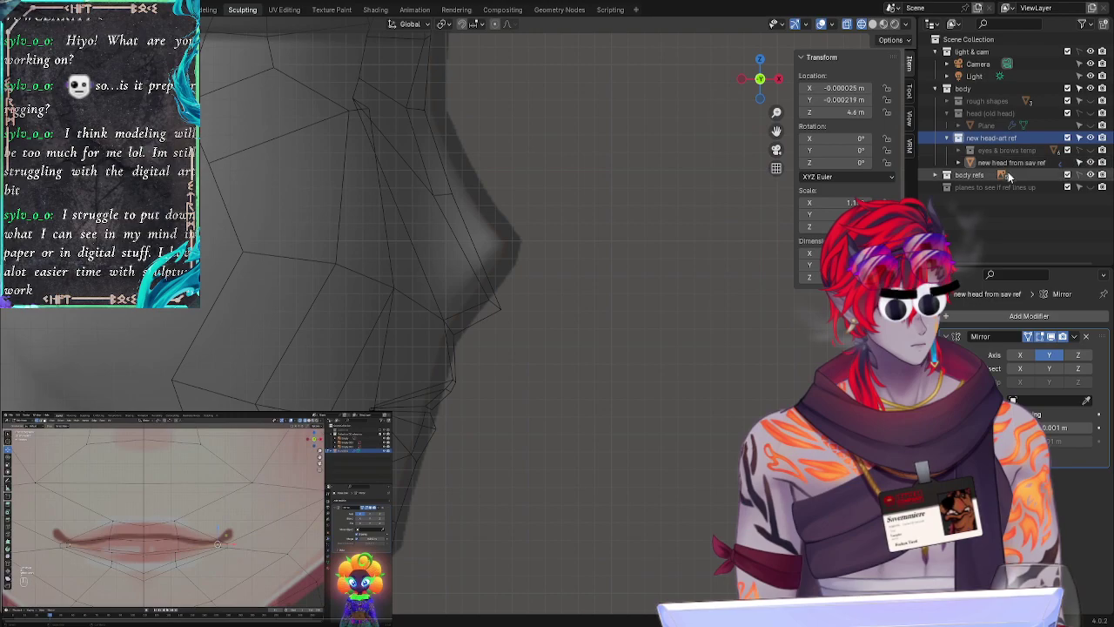
pyautogui.click(1090, 151)
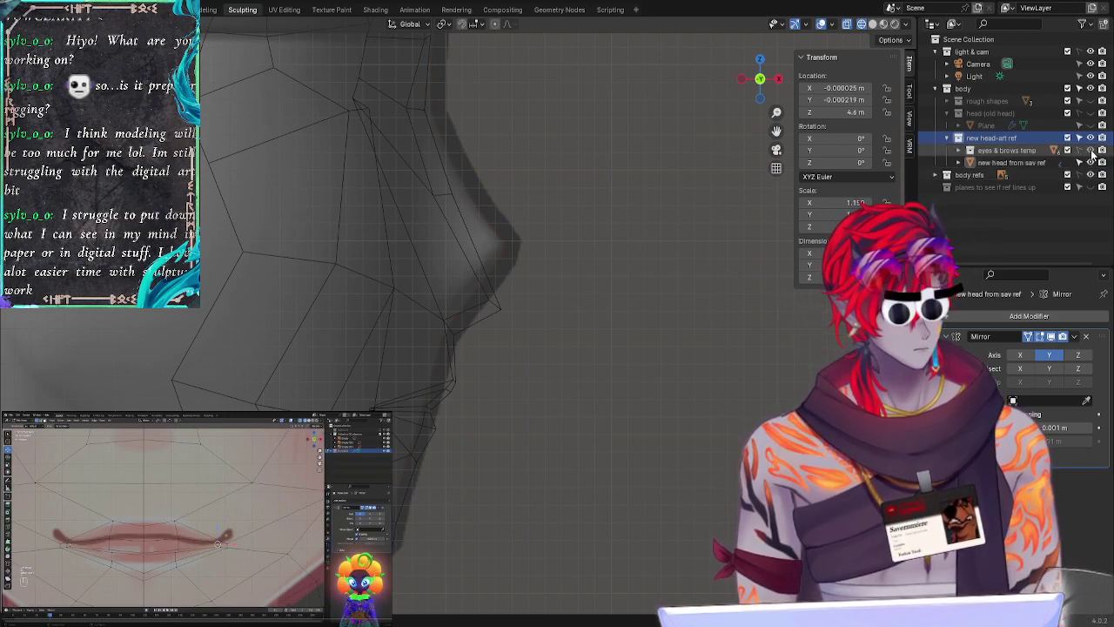
pyautogui.click(1090, 151)
pyautogui.click(988, 126)
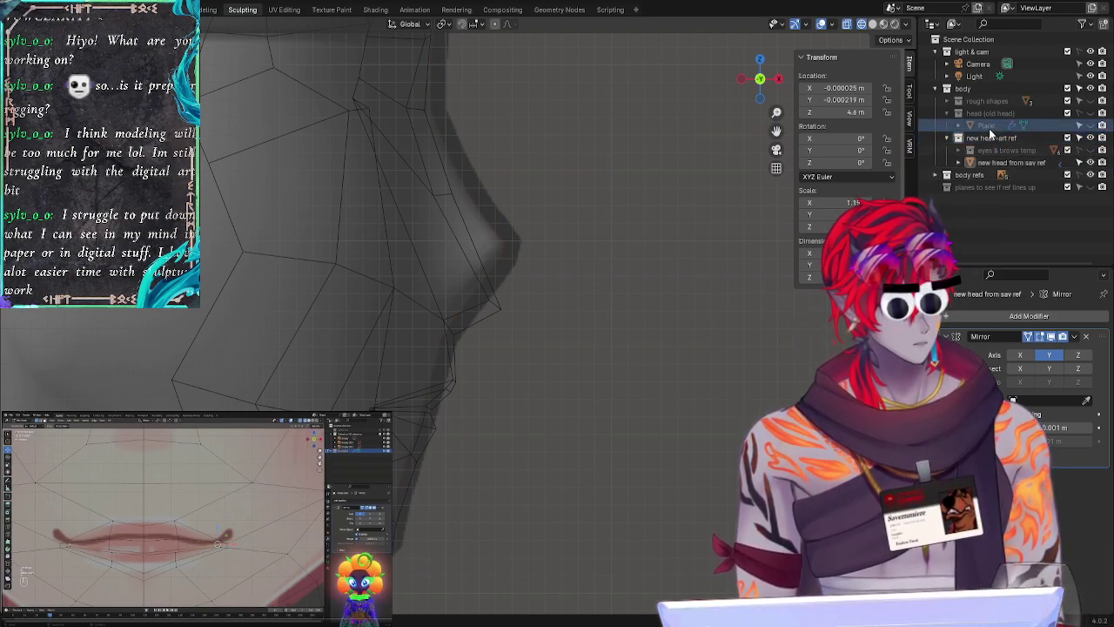
pyautogui.click(984, 139)
pyautogui.click(980, 127)
pyautogui.click(976, 149)
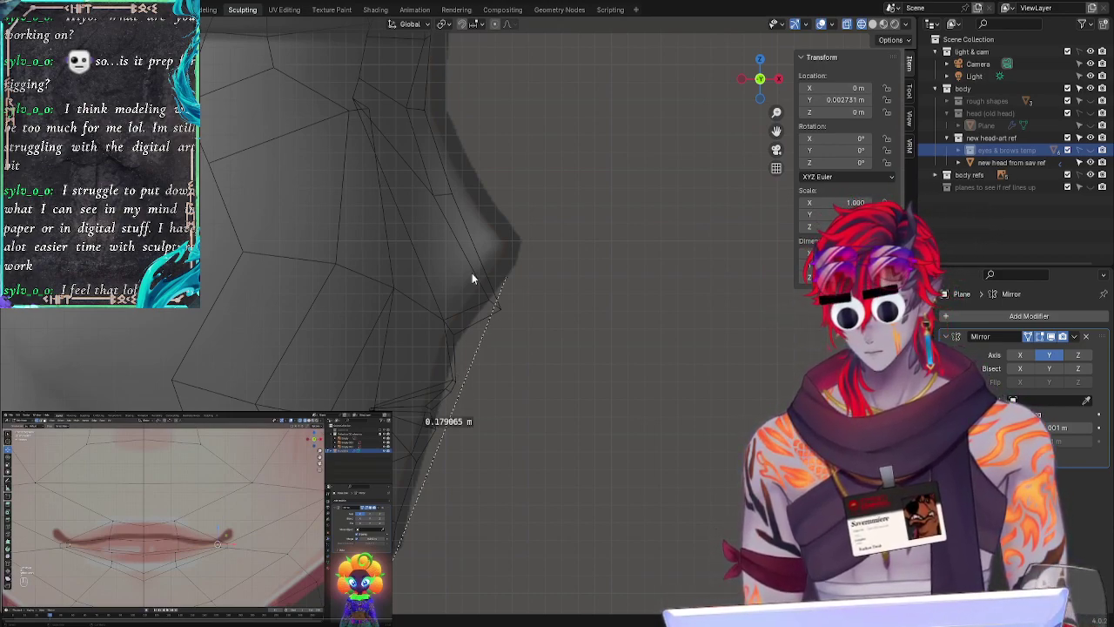
# Step: Fit the existing ruler ends to the chin and start a new measurement from the lip
pyautogui.moveTo(496, 291)
pyautogui.mouseDown()
pyautogui.moveTo(510, 279)
pyautogui.moveTo(501, 309)
pyautogui.mouseUp()
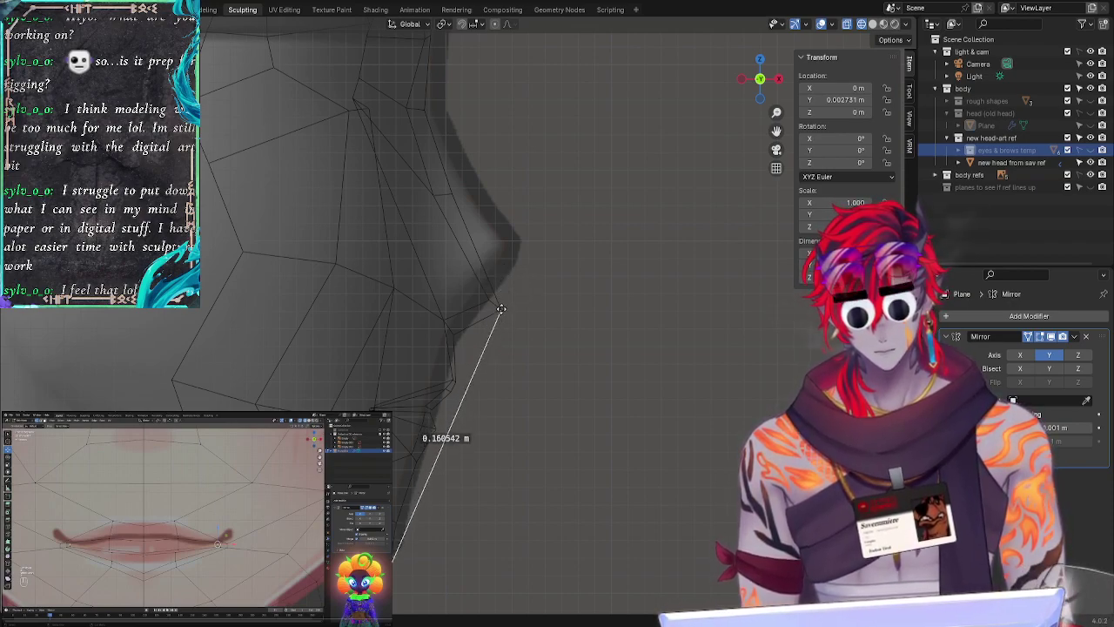
pyautogui.moveTo(394, 567); pyautogui.dragTo(388, 569)
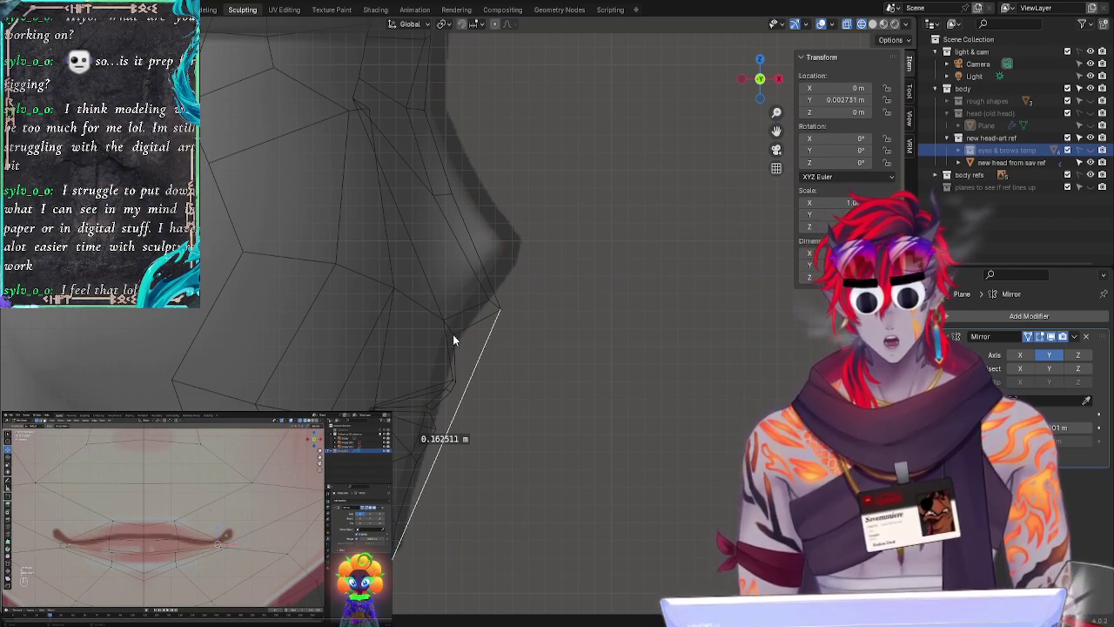
pyautogui.moveTo(454, 335); pyautogui.dragTo(449, 569)
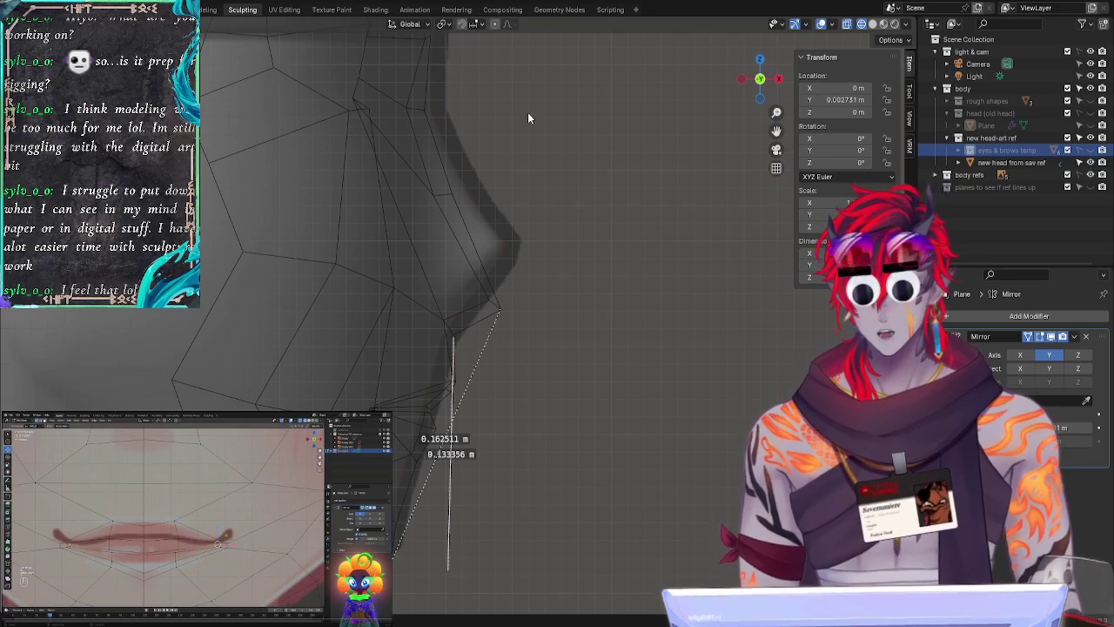
pyautogui.keyDown('shift'); pyautogui.moveTo(561, 381); pyautogui.dragTo(616, 290, button='middle'); pyautogui.keyUp('shift')
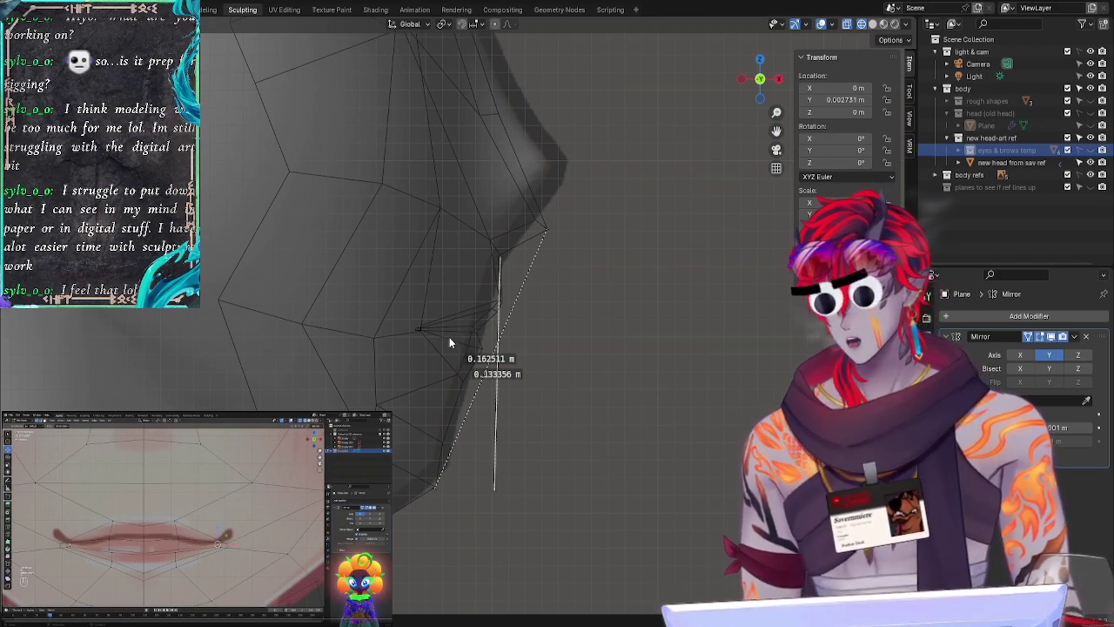
# Step: Refine the chin rulers to 0.162511 m diagonal and 0.133356 m vertical, removing stray ones
pyautogui.moveTo(480, 488); pyautogui.dragTo(479, 485)
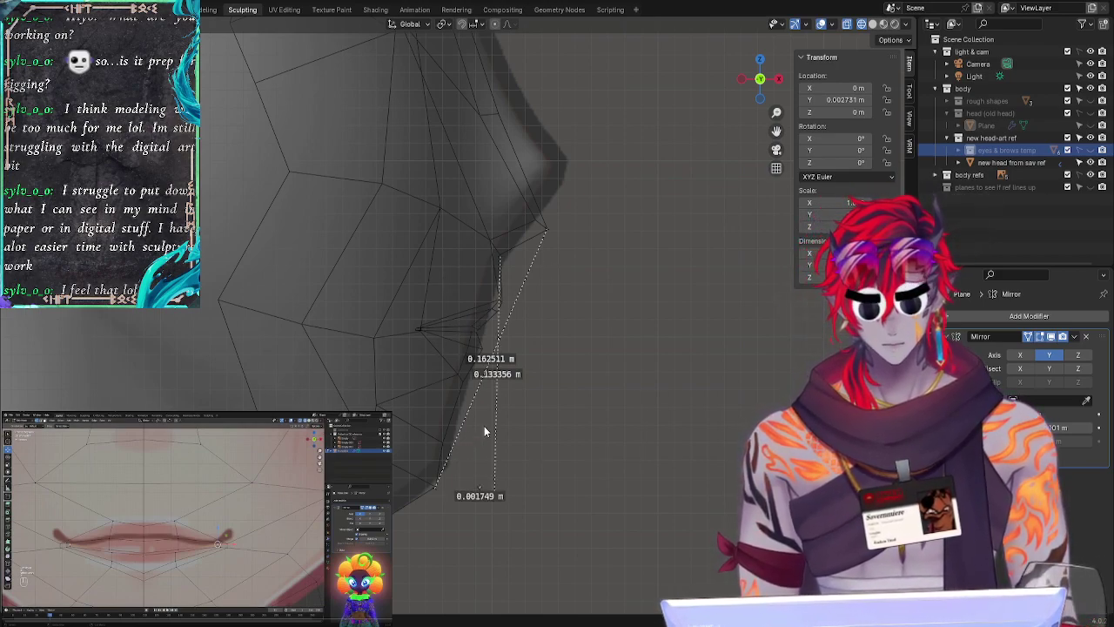
pyautogui.press('x')
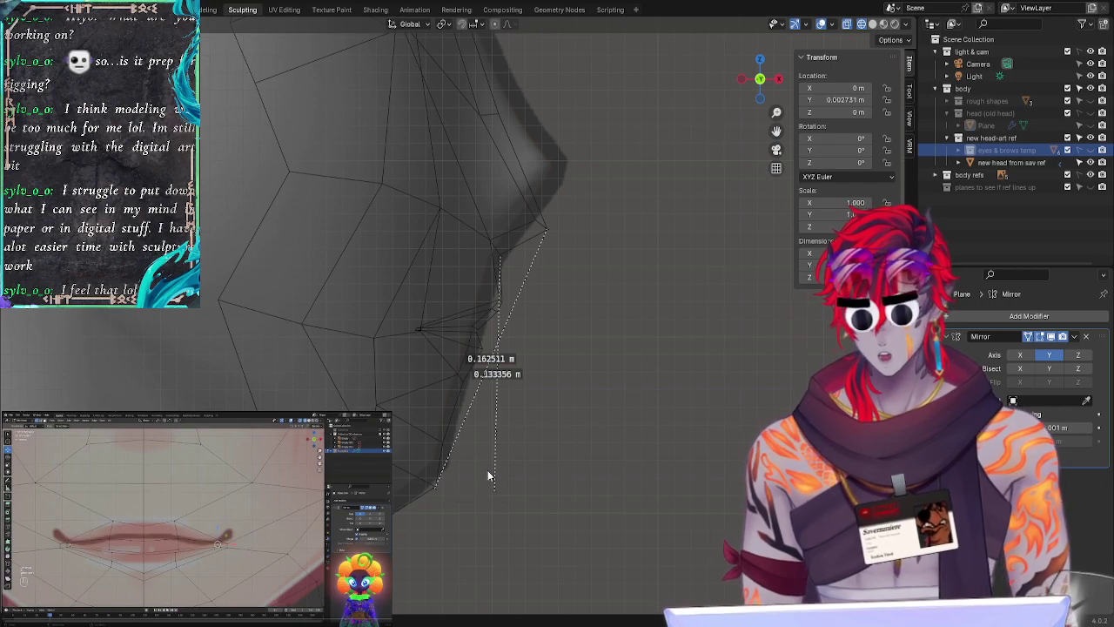
pyautogui.moveTo(497, 490)
pyautogui.mouseDown()
pyautogui.moveTo(480, 480)
pyautogui.moveTo(490, 485)
pyautogui.mouseUp()
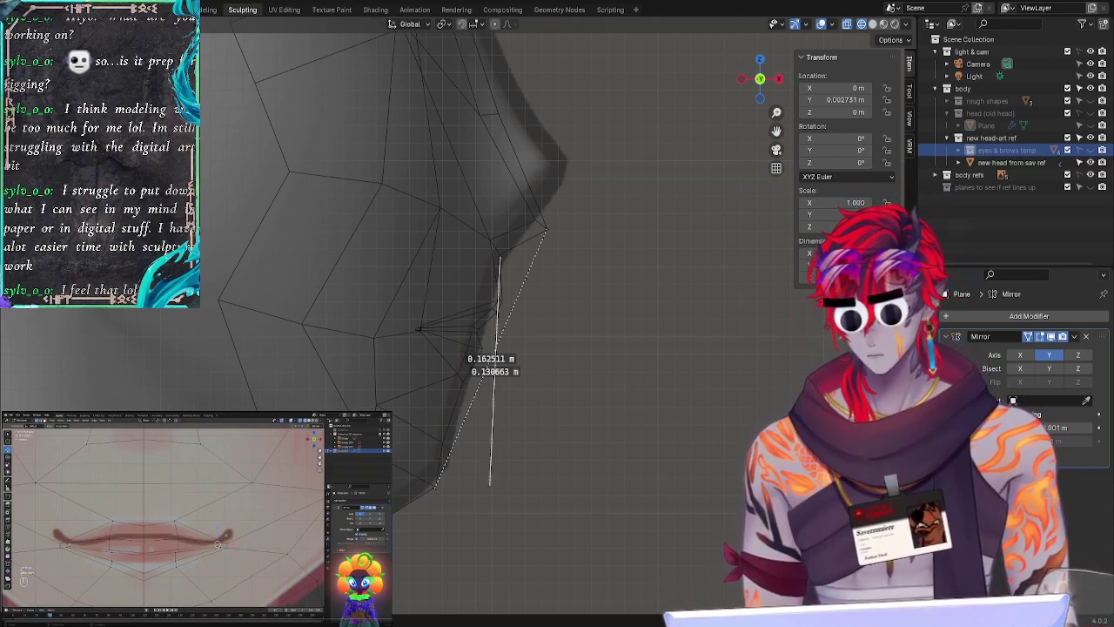
pyautogui.moveTo(435, 486); pyautogui.dragTo(437, 487)
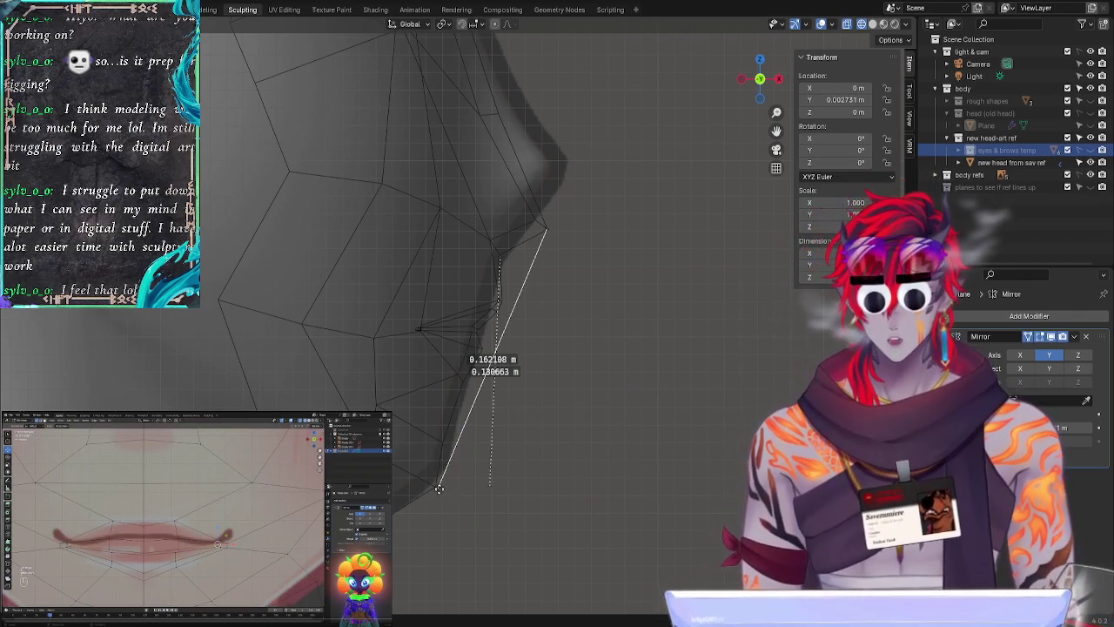
pyautogui.press('x')
pyautogui.hotkey('ctrl', 'z')
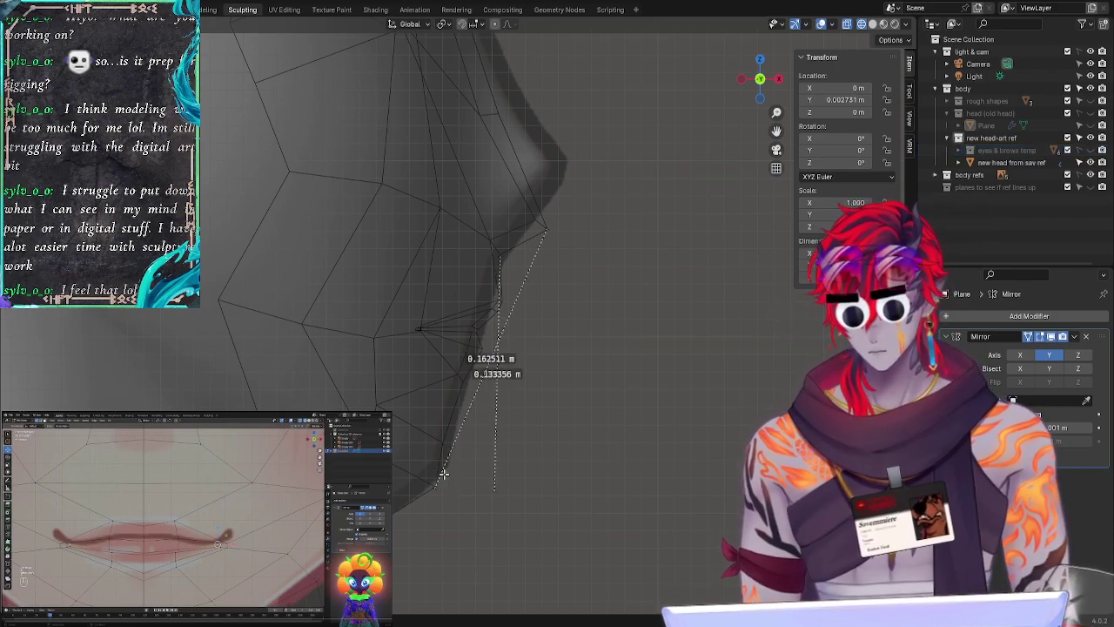
pyautogui.moveTo(440, 485); pyautogui.dragTo(444, 483)
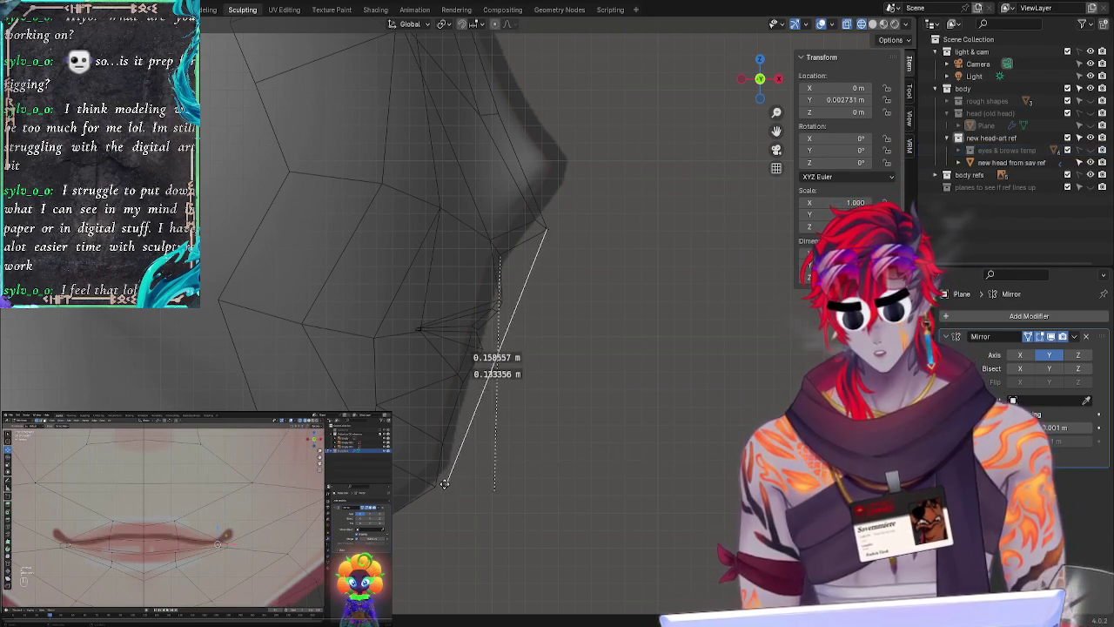
pyautogui.moveTo(442, 428); pyautogui.dragTo(416, 439)
pyautogui.hotkey('ctrl', 'z')
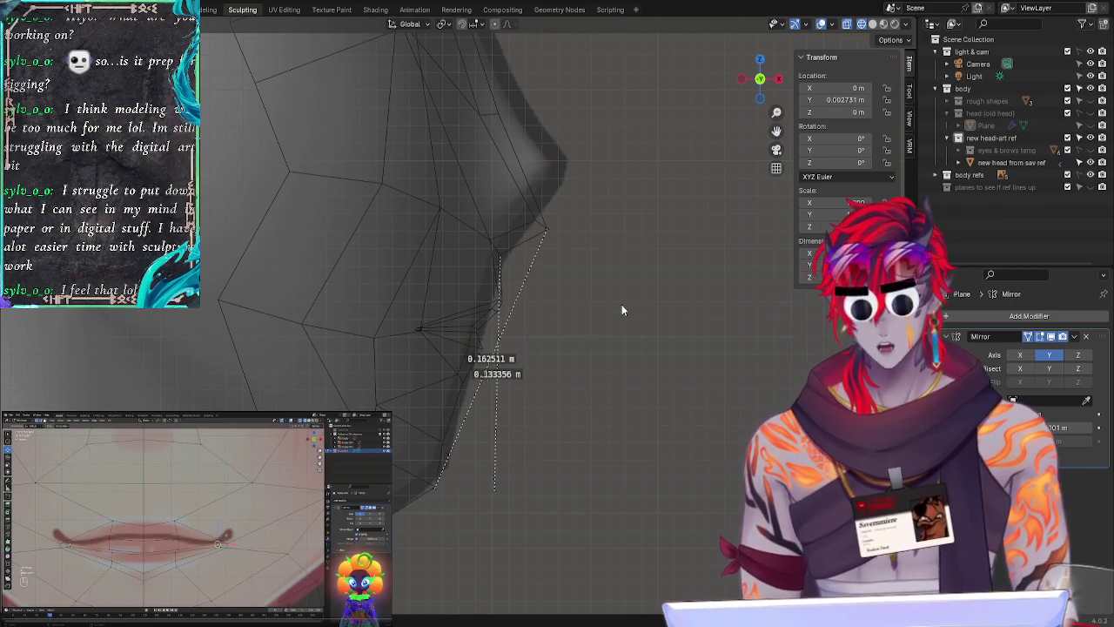
# Step: Enter Edit Mode on the head mesh and move the lower jaw vertices onto the reference
pyautogui.click(1000, 163)
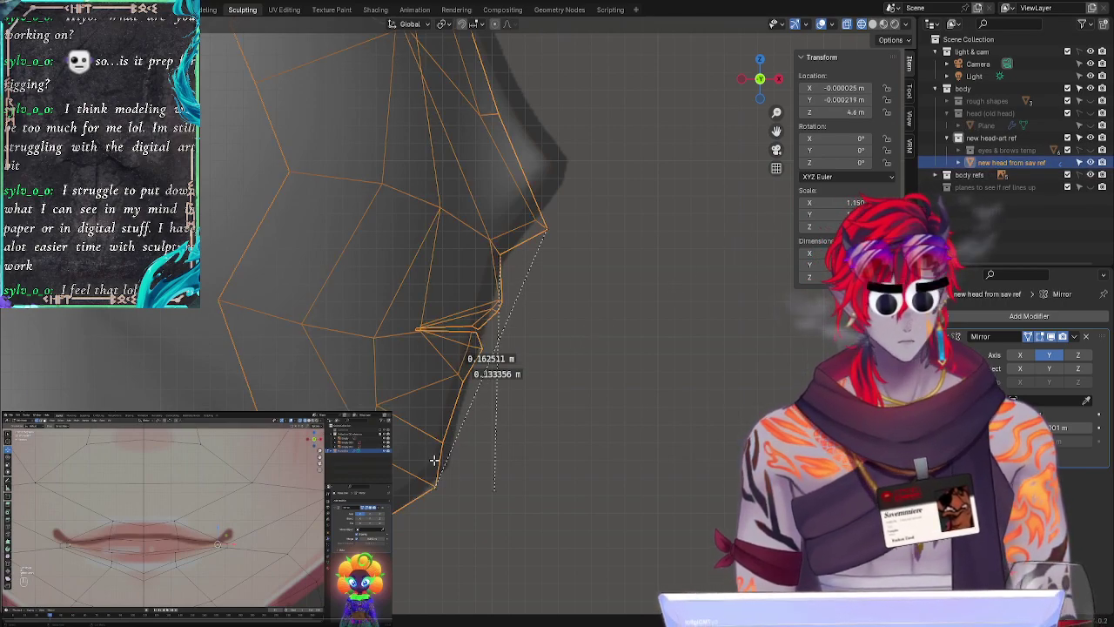
pyautogui.press('Tab')
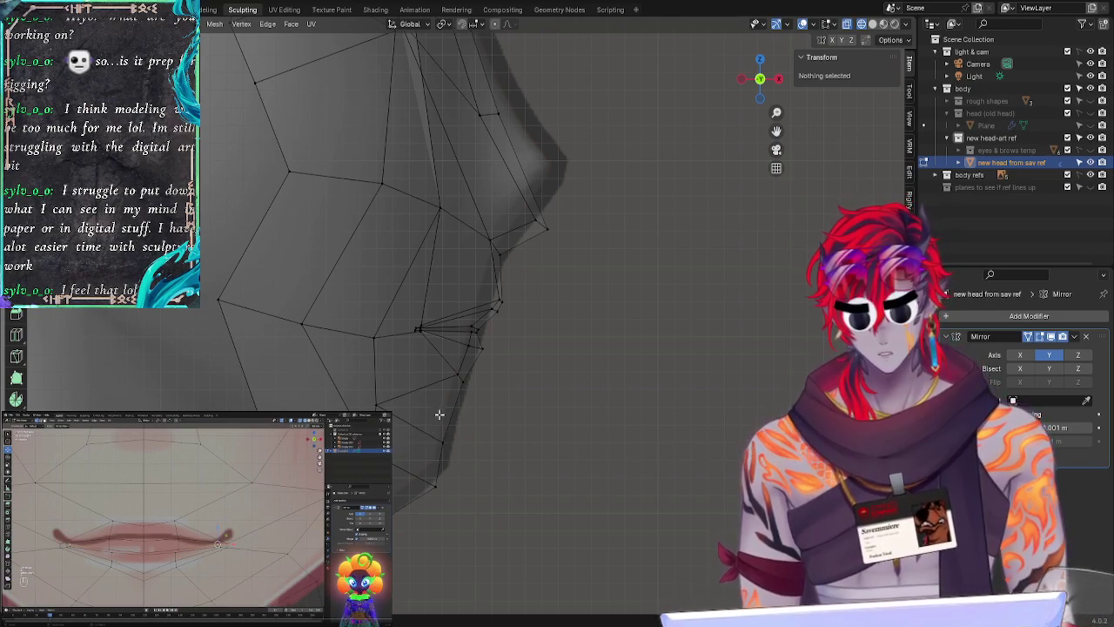
pyautogui.moveTo(448, 418); pyautogui.dragTo(390, 543)
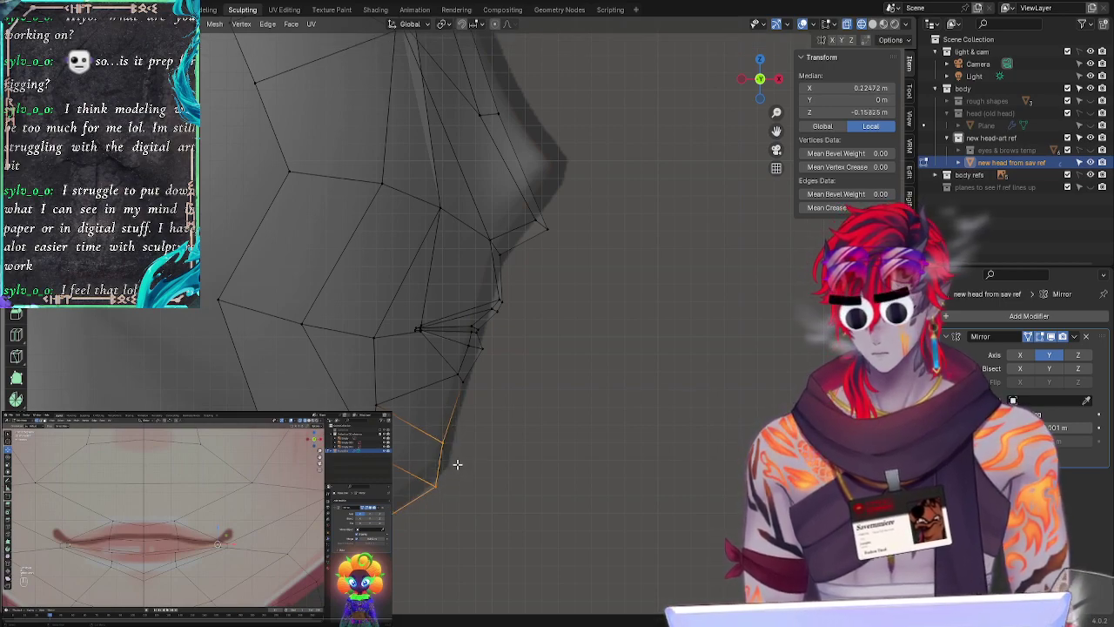
pyautogui.press('g')
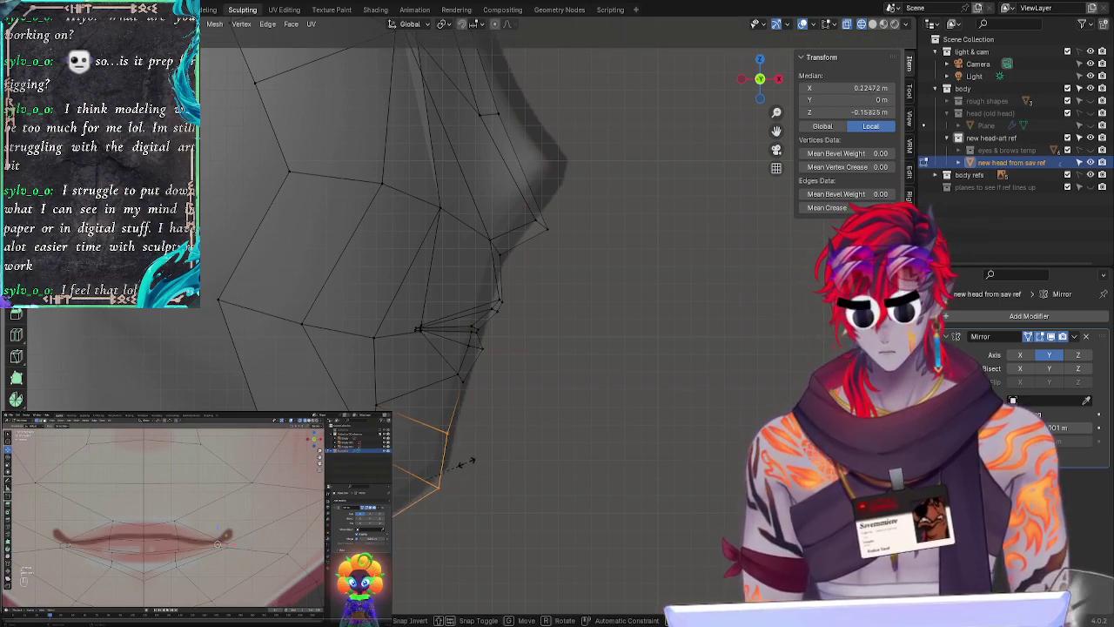
pyautogui.click(461, 462)
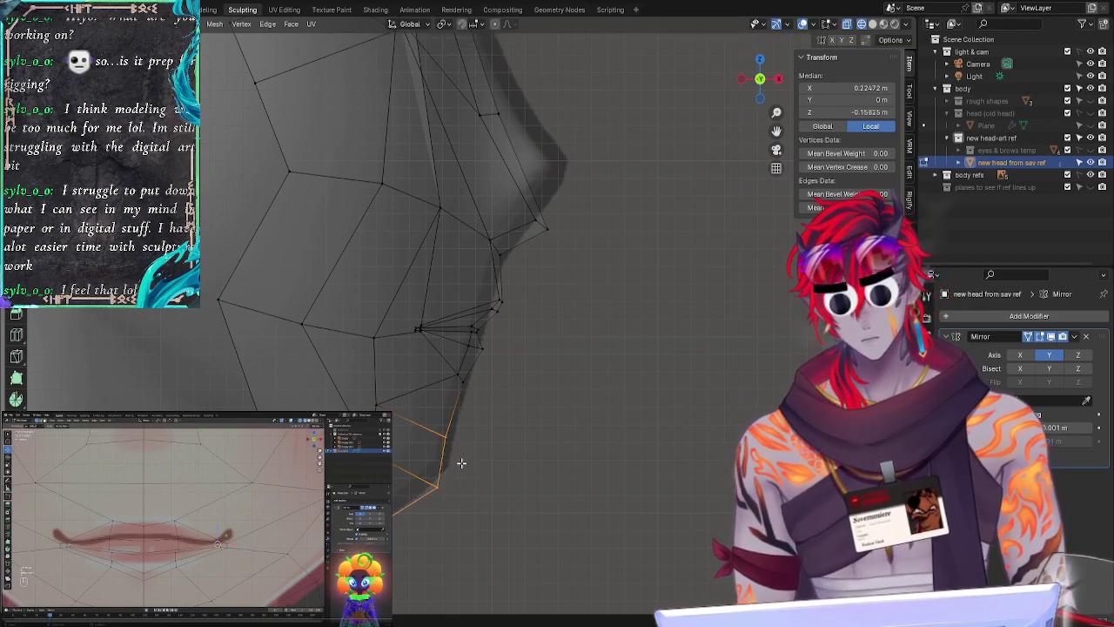
pyautogui.press('g')
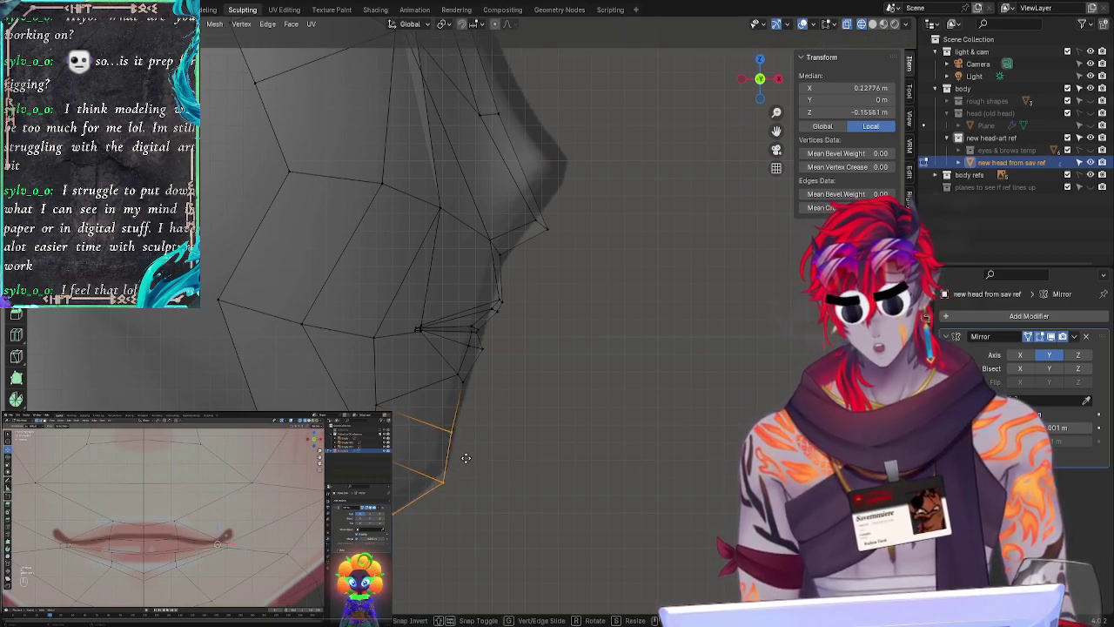
pyautogui.click(458, 419)
# Step: Refit a single chin vertex and the lower chin edge vertices to the side profile
pyautogui.click(454, 423)
pyautogui.press('g')
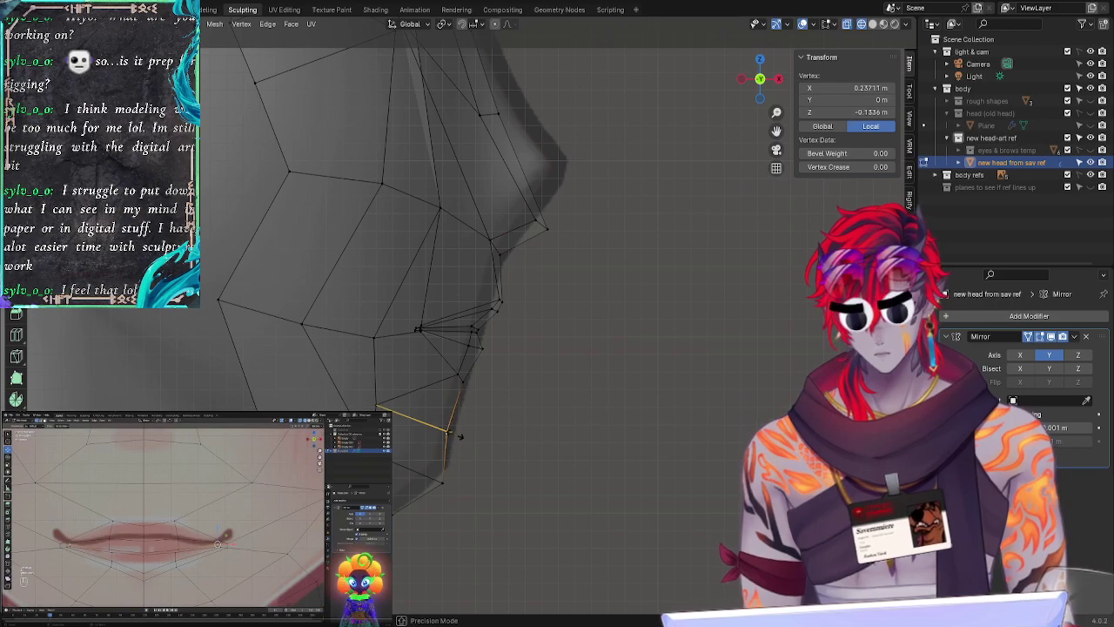
pyautogui.click(454, 435)
pyautogui.click(508, 403)
pyautogui.moveTo(449, 421)
pyautogui.keyDown('ctrl'); pyautogui.mouseDown(button='right')
pyautogui.moveTo(418, 446)
pyautogui.moveTo(425, 533)
pyautogui.mouseUp(button='right'); pyautogui.keyUp('ctrl')
pyautogui.moveTo(425, 532); pyautogui.dragTo(423, 535)
pyautogui.press('g')
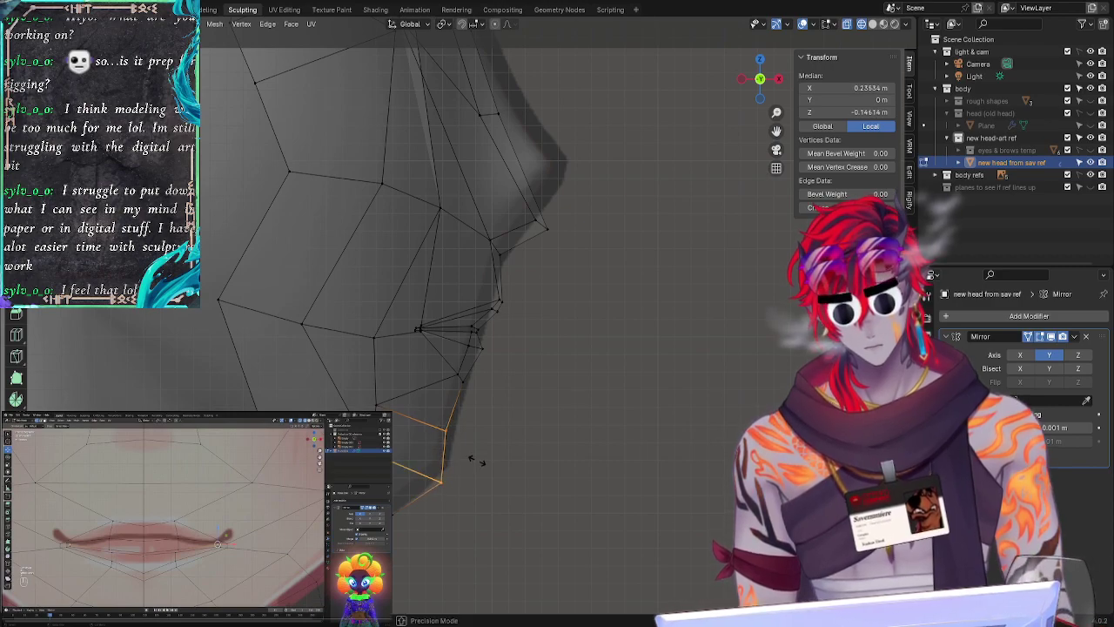
pyautogui.click(477, 460)
pyautogui.click(476, 461)
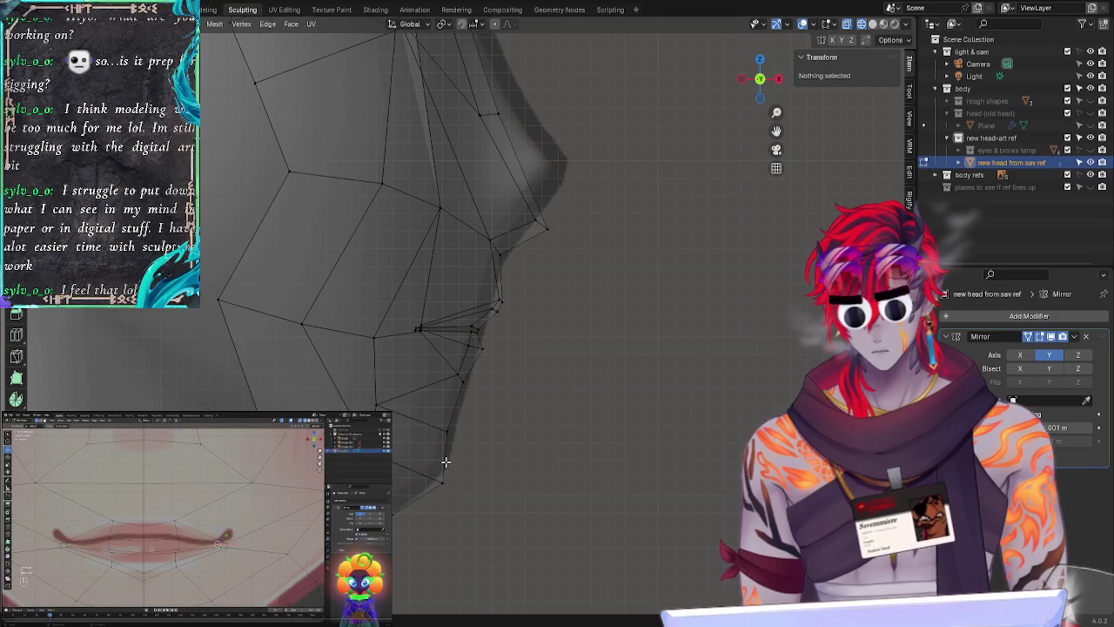
# Step: Slide the lower jaw vertices along their edges, then rotate and move the chin loop
pyautogui.moveTo(451, 406)
pyautogui.mouseDown()
pyautogui.moveTo(412, 436)
pyautogui.moveTo(433, 421)
pyautogui.moveTo(387, 409)
pyautogui.moveTo(461, 487)
pyautogui.mouseUp()
pyautogui.press('g')
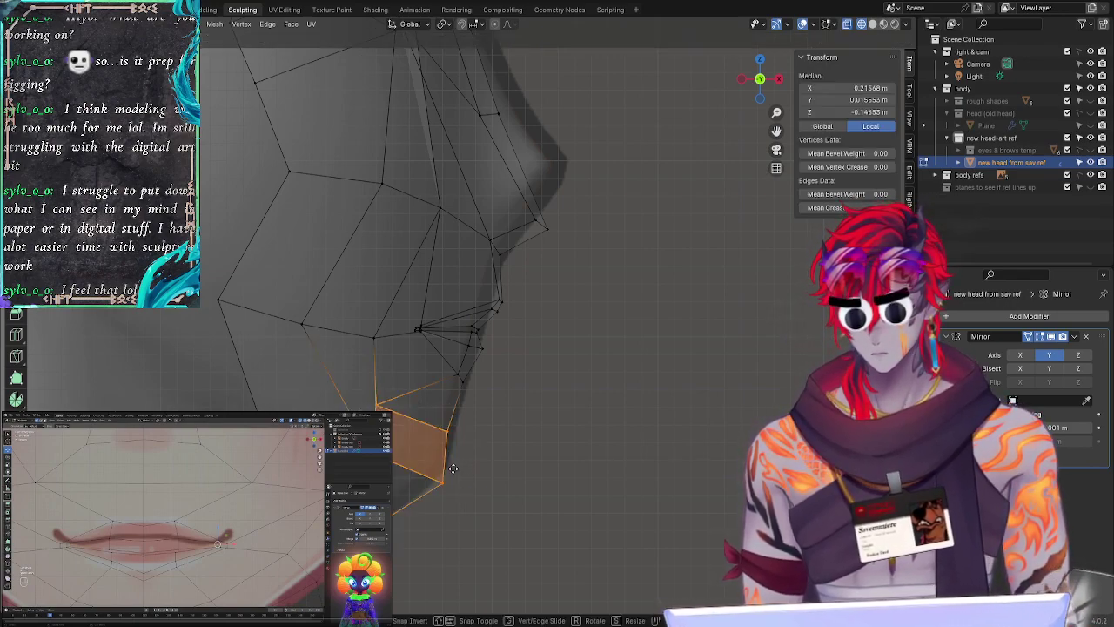
pyautogui.press('g')
pyautogui.press('g')
pyautogui.press('g')
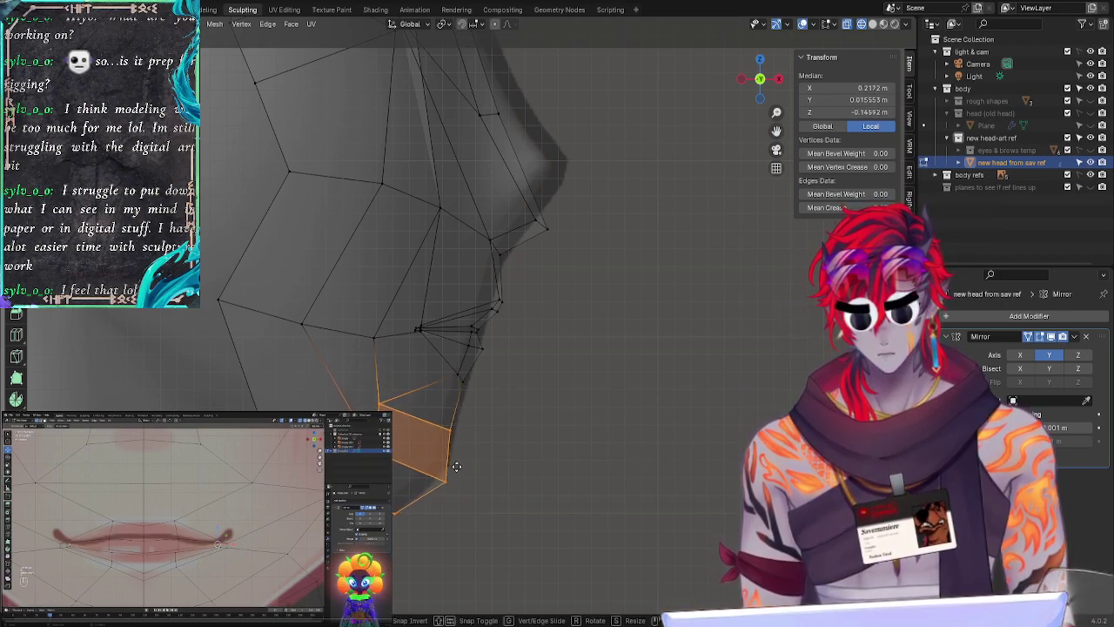
pyautogui.click(463, 494)
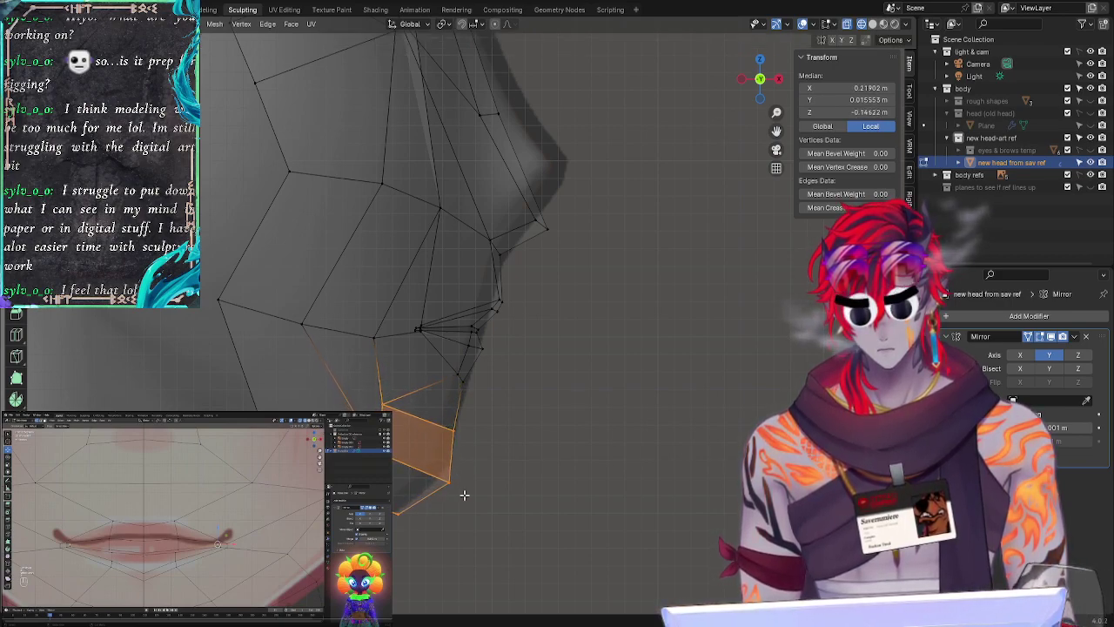
pyautogui.hotkey('alt', 'a')
pyautogui.moveTo(383, 461)
pyautogui.keyDown('ctrl'); pyautogui.mouseDown(button='right')
pyautogui.moveTo(458, 522)
pyautogui.moveTo(444, 515)
pyautogui.mouseUp(button='right'); pyautogui.keyUp('ctrl')
pyautogui.press('r')
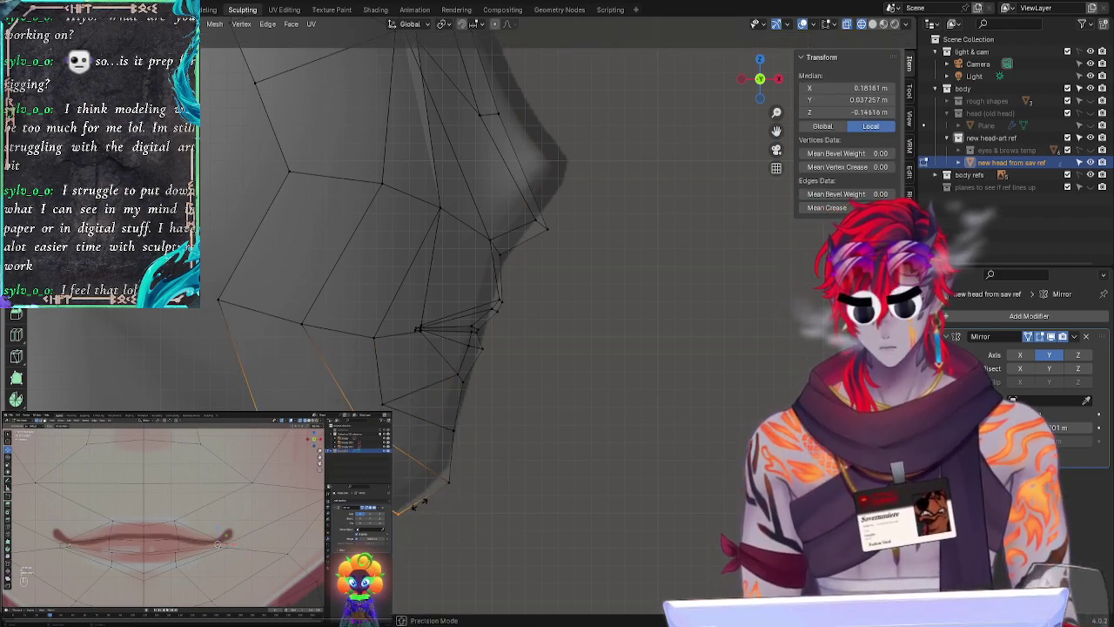
pyautogui.click(419, 503)
pyautogui.press('g')
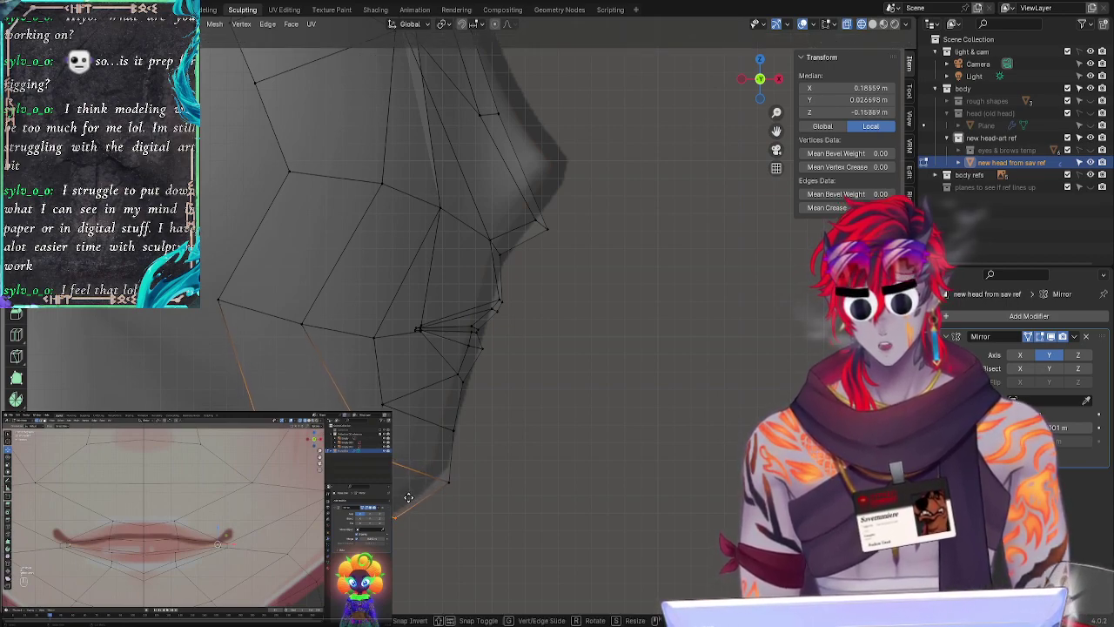
pyautogui.click(405, 497)
pyautogui.hotkey('alt', 'a')
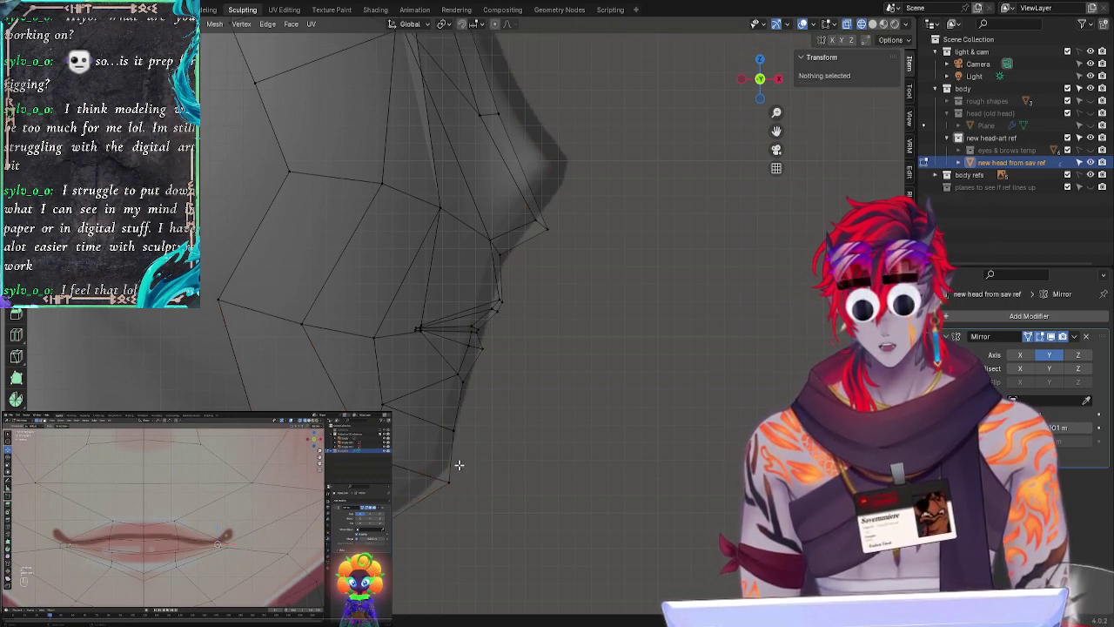
# Step: Reposition the chin edge loop again and shift a single chin vertex slightly
pyautogui.moveTo(457, 467)
pyautogui.keyDown('ctrl'); pyautogui.mouseDown(button='right')
pyautogui.moveTo(395, 450)
pyautogui.moveTo(393, 489)
pyautogui.mouseUp(button='right'); pyautogui.keyUp('ctrl')
pyautogui.keyDown('alt'); pyautogui.click(435, 527); pyautogui.keyUp('alt')
pyautogui.press('g')
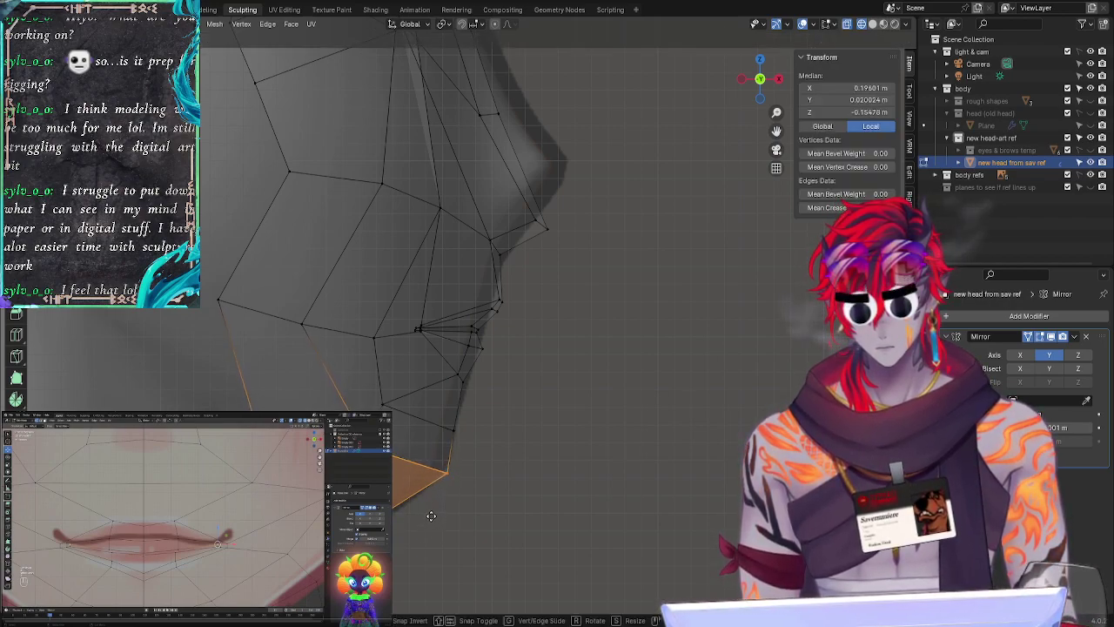
pyautogui.click(433, 513)
pyautogui.hotkey('alt', 'a')
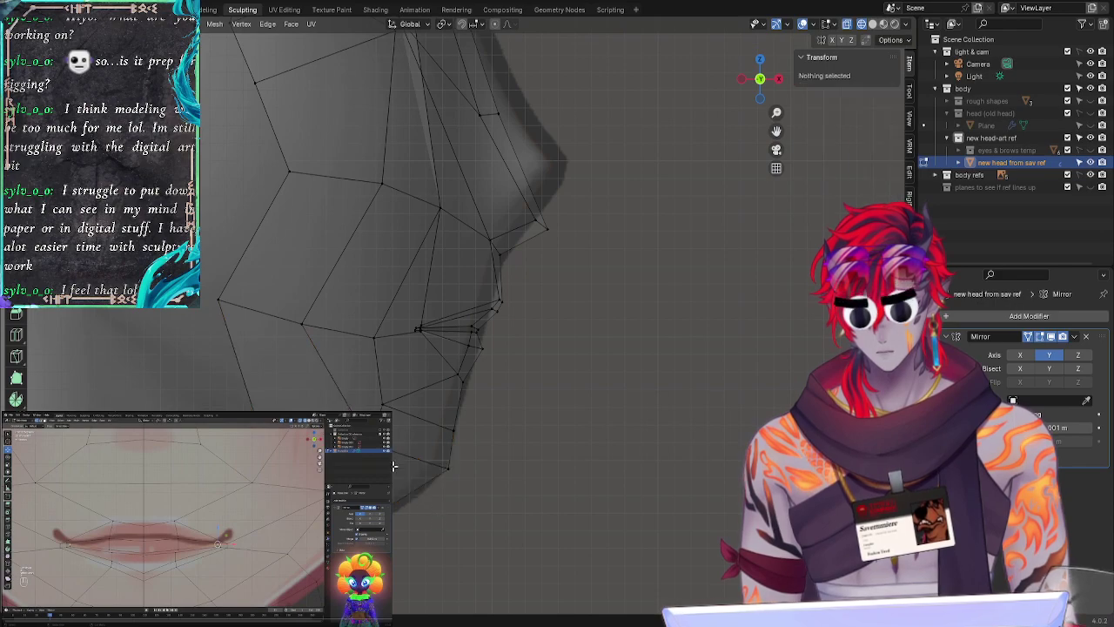
pyautogui.click(447, 458)
pyautogui.press('g')
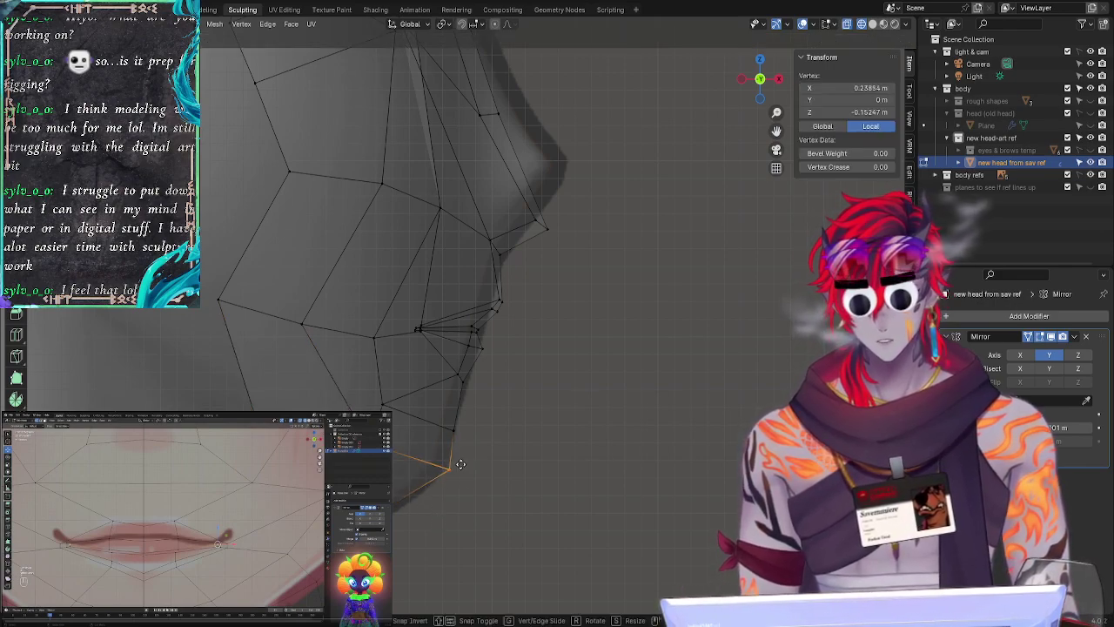
pyautogui.click(459, 457)
# Step: Move the chin vertex lower, then up along the jaw toward the cheek
pyautogui.press('g')
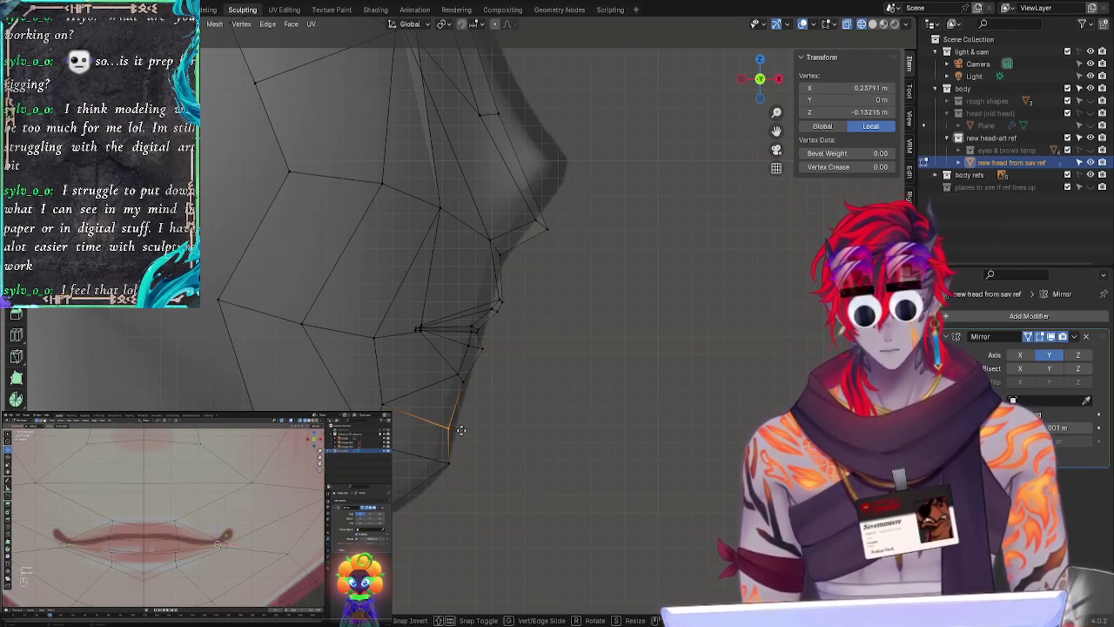
pyautogui.press('Escape')
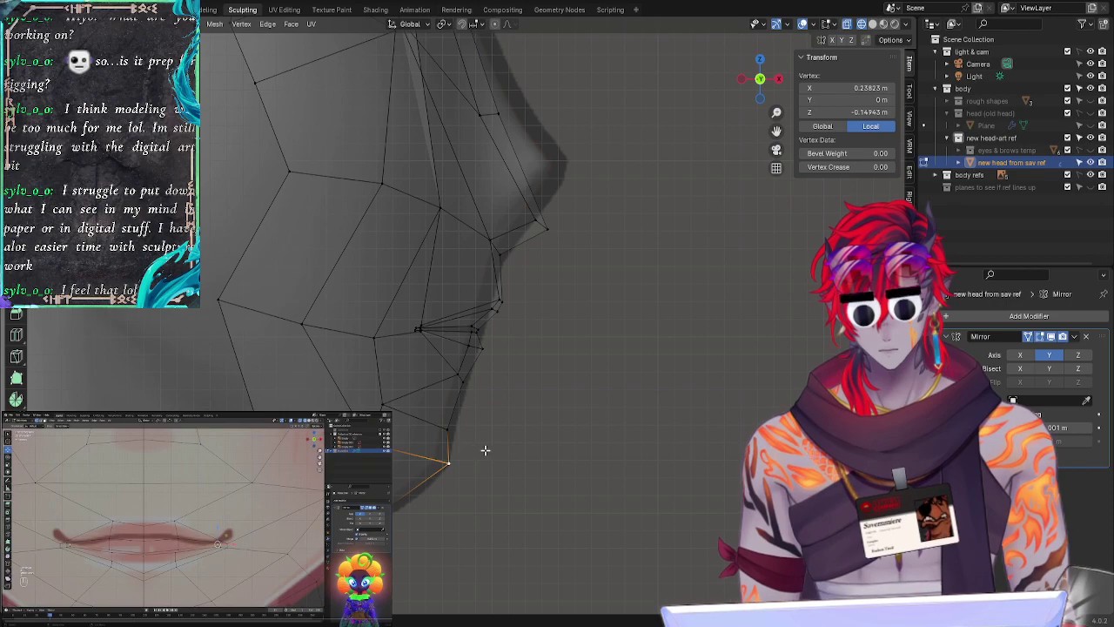
pyautogui.press('g')
pyautogui.click(446, 486)
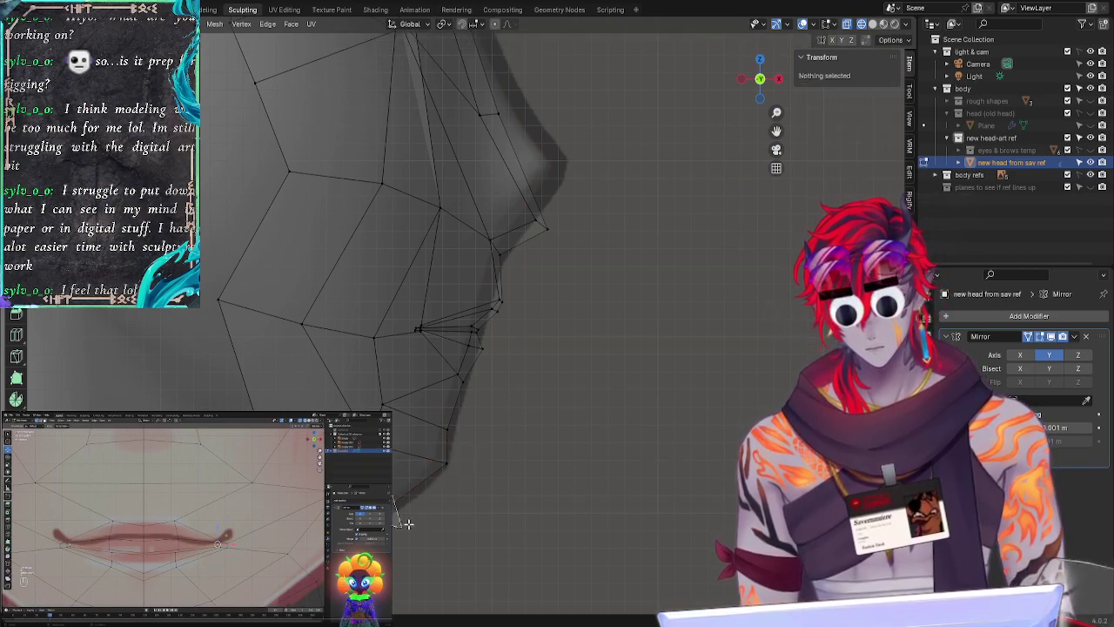
pyautogui.press('g')
pyautogui.click(422, 505)
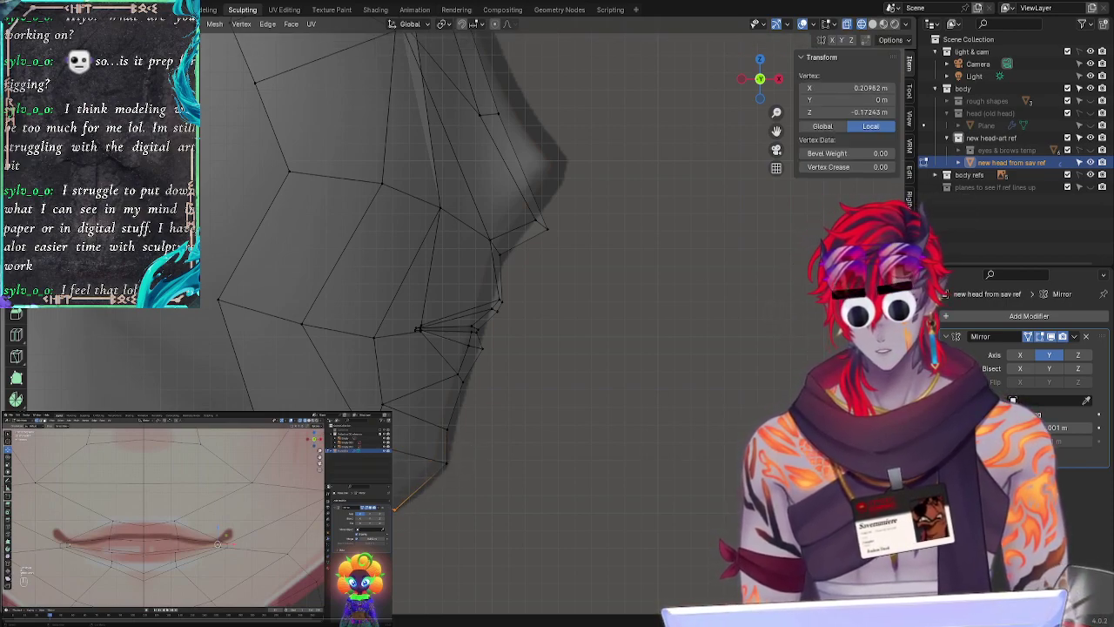
pyautogui.press('g')
pyautogui.press('Return')
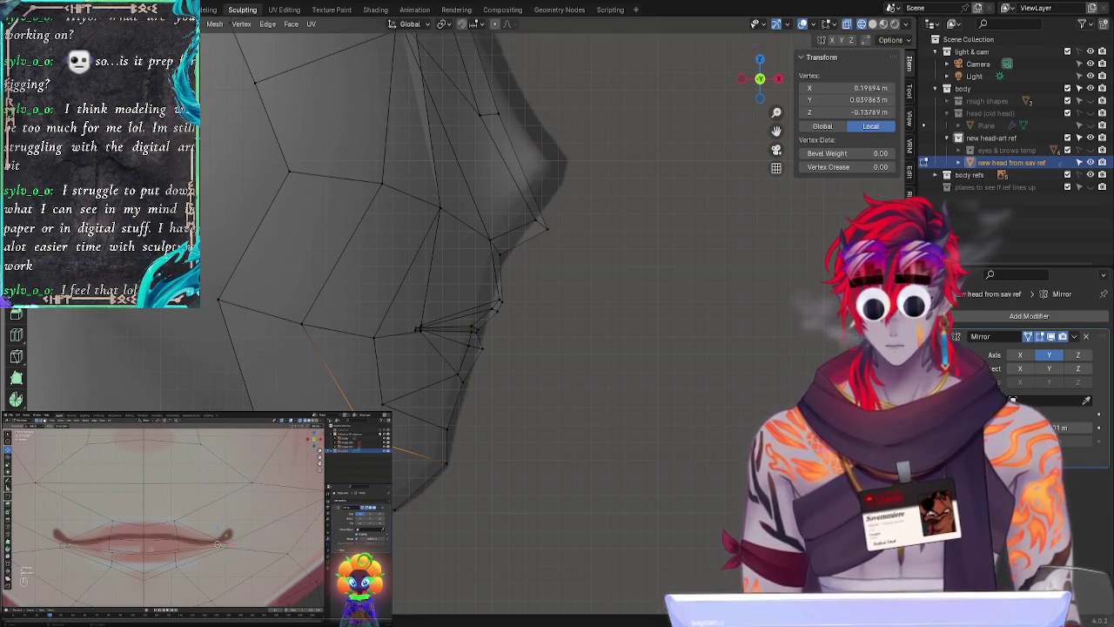
pyautogui.press('g')
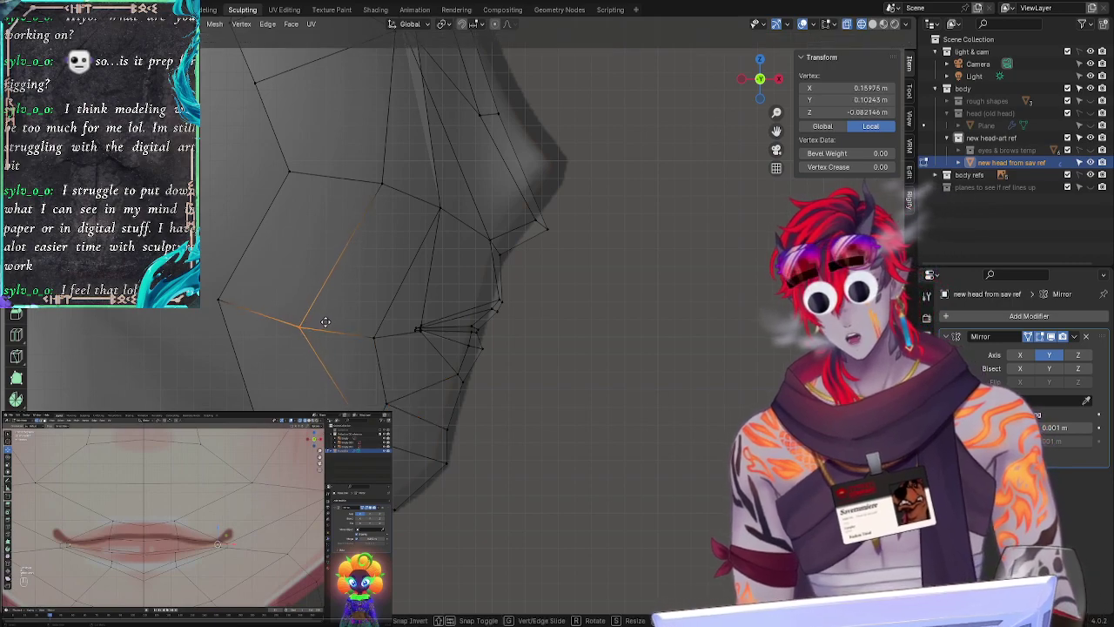
pyautogui.press('Return')
pyautogui.press('g')
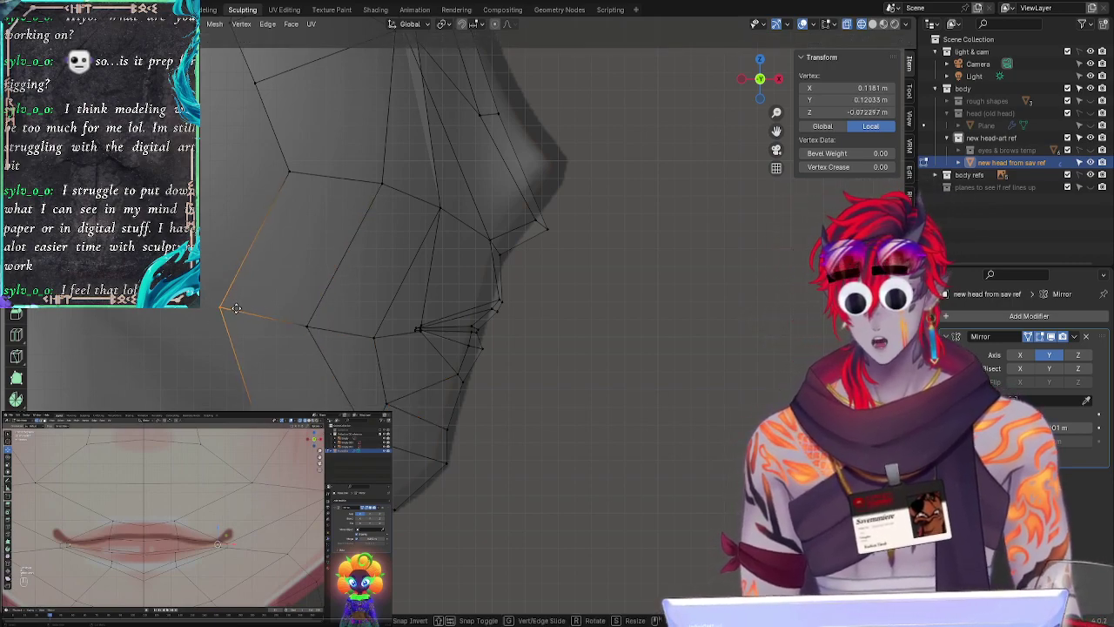
pyautogui.click(238, 304)
# Step: Fine-tune individual lower jaw, chin and cheek vertices against the side reference
pyautogui.click(263, 438)
pyautogui.press('g')
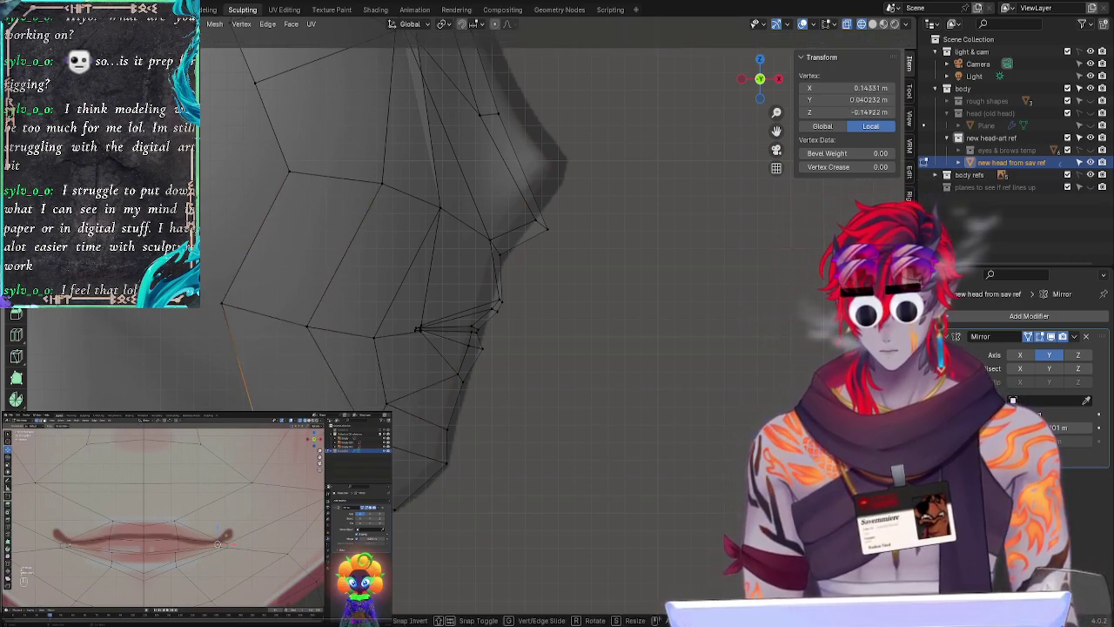
pyautogui.click(280, 427)
pyautogui.click(309, 390)
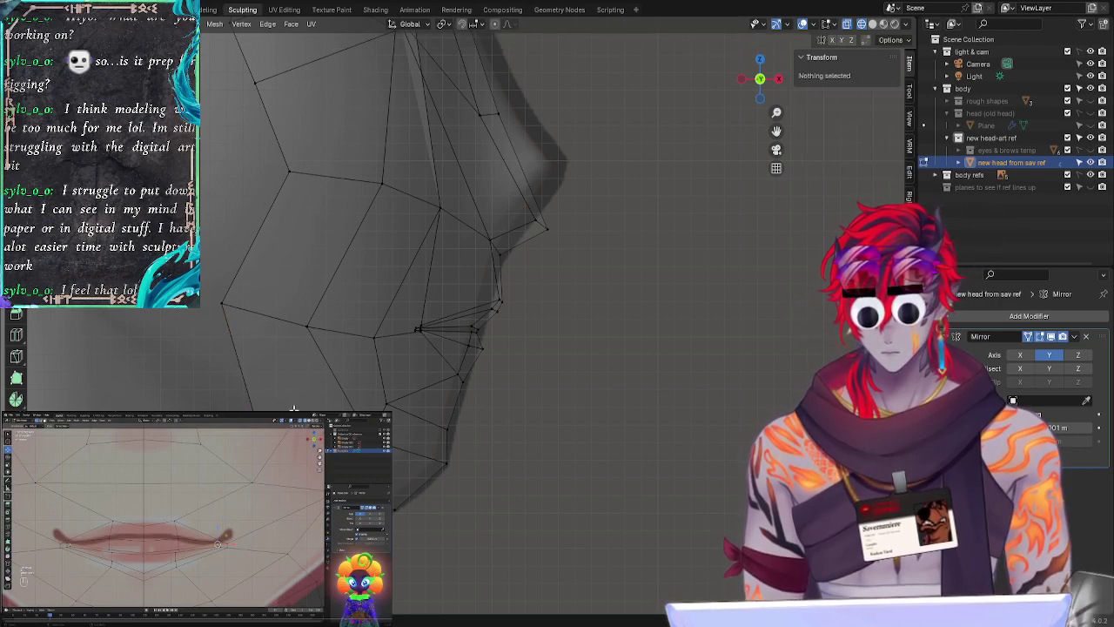
pyautogui.click(348, 408)
pyautogui.press('g')
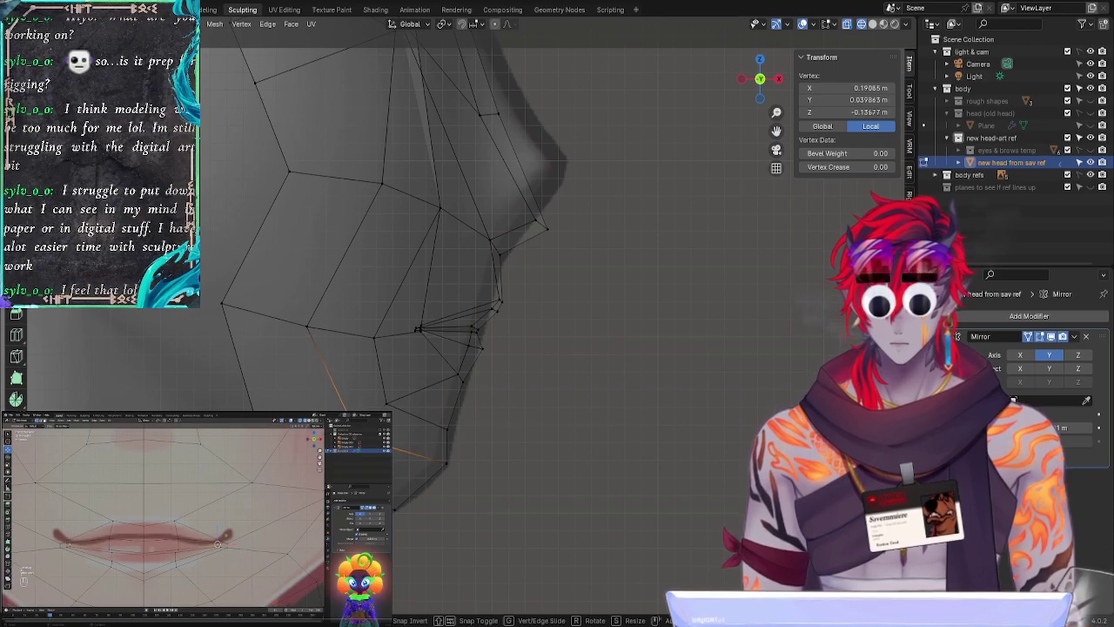
pyautogui.click(395, 451)
pyautogui.click(308, 325)
pyautogui.press('g')
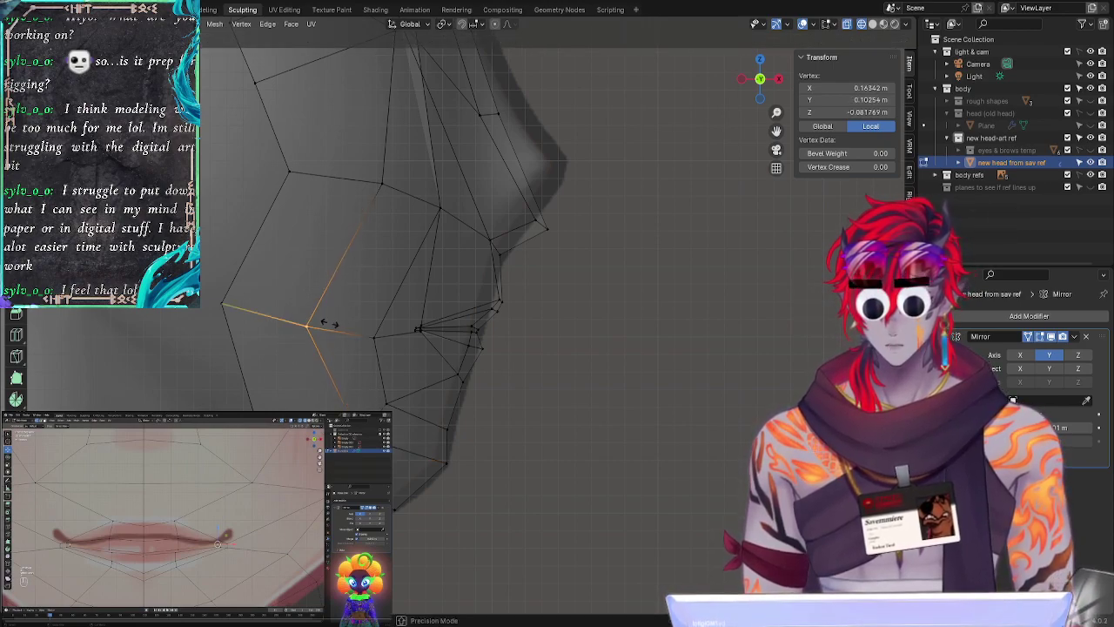
pyautogui.click(351, 332)
pyautogui.click(616, 392)
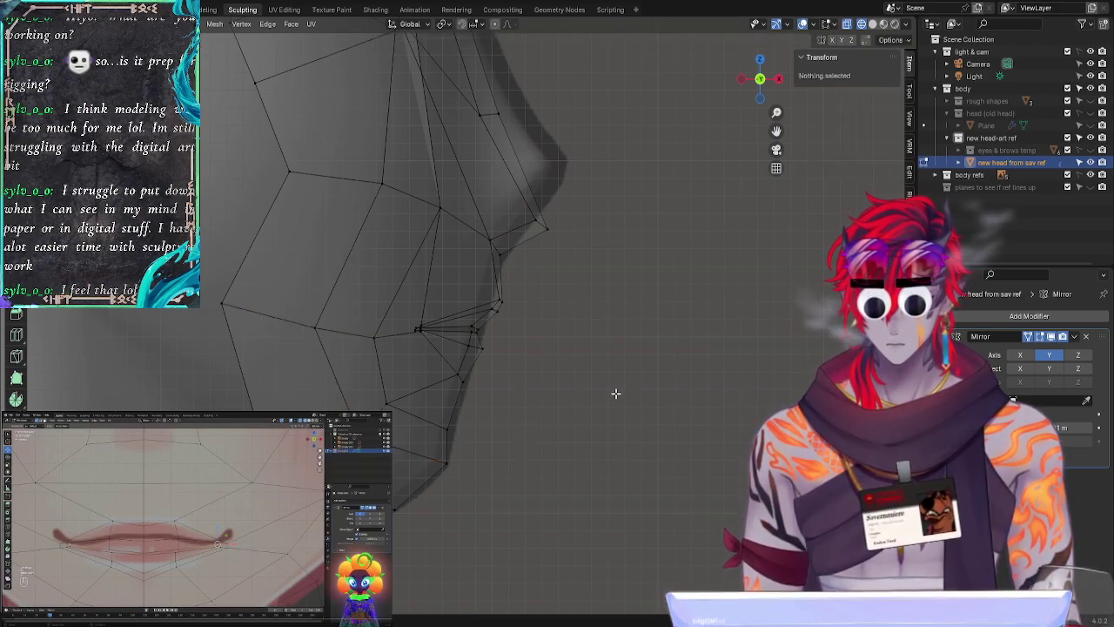
pyautogui.keyDown('shift'); pyautogui.moveTo(645, 270); pyautogui.dragTo(579, 311, button='middle'); pyautogui.keyUp('shift')
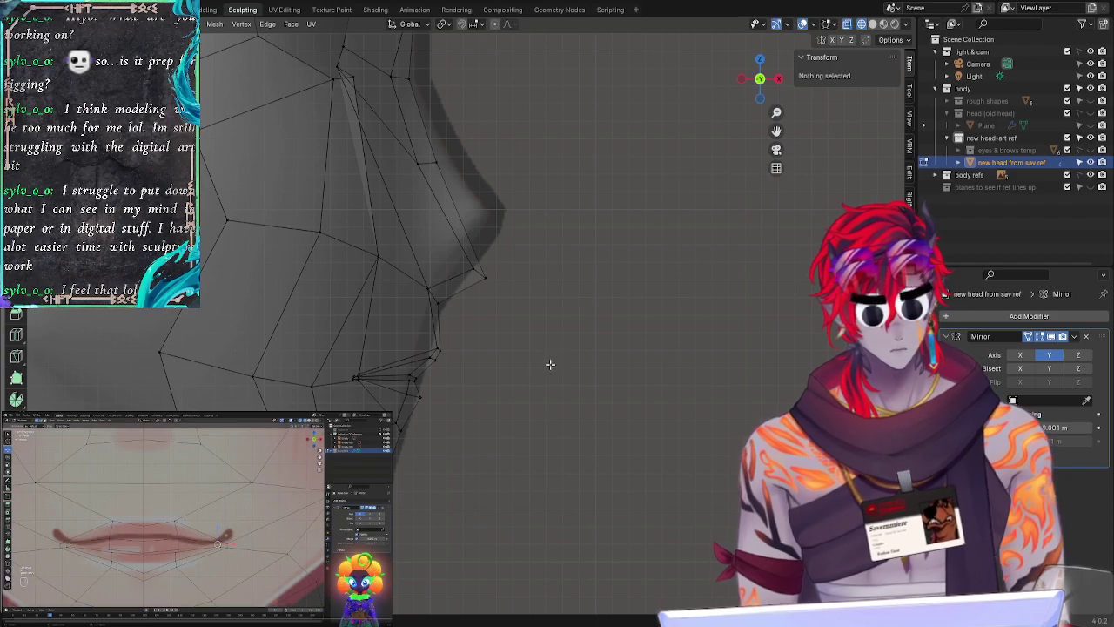
# Step: Zoom in on the lips and shift the lip vertex a little along X onto the reference profile
pyautogui.scroll(2, 549, 371)
pyautogui.scroll(1, 498, 425)
pyautogui.keyDown('shift'); pyautogui.moveTo(499, 424); pyautogui.dragTo(551, 355, button='middle'); pyautogui.keyUp('shift')
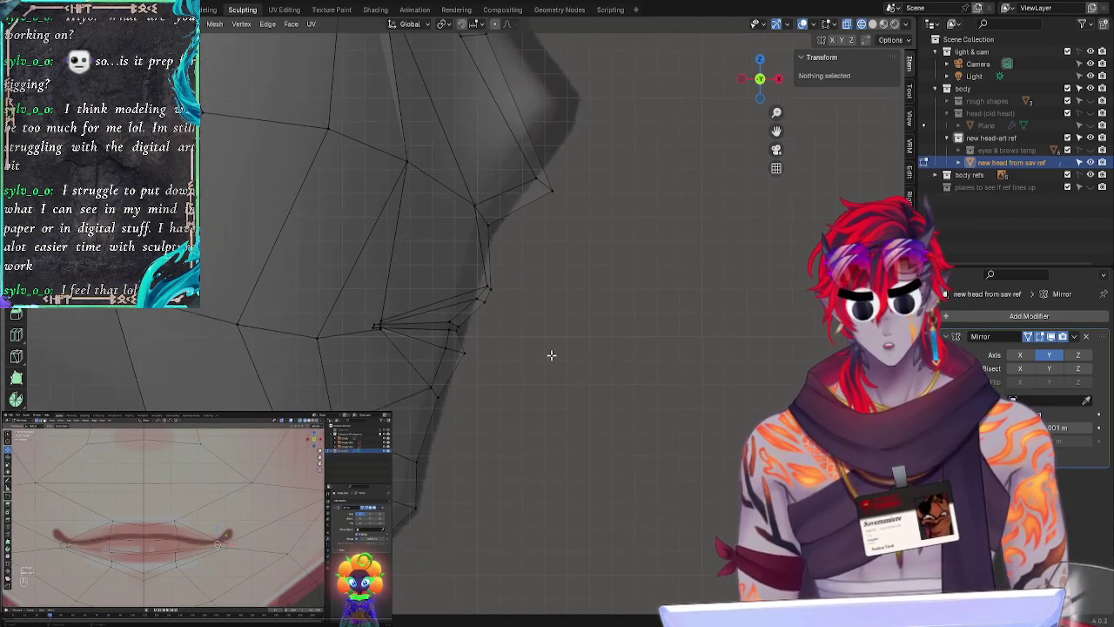
pyautogui.scroll(3, 542, 304)
pyautogui.scroll(-1, 552, 316)
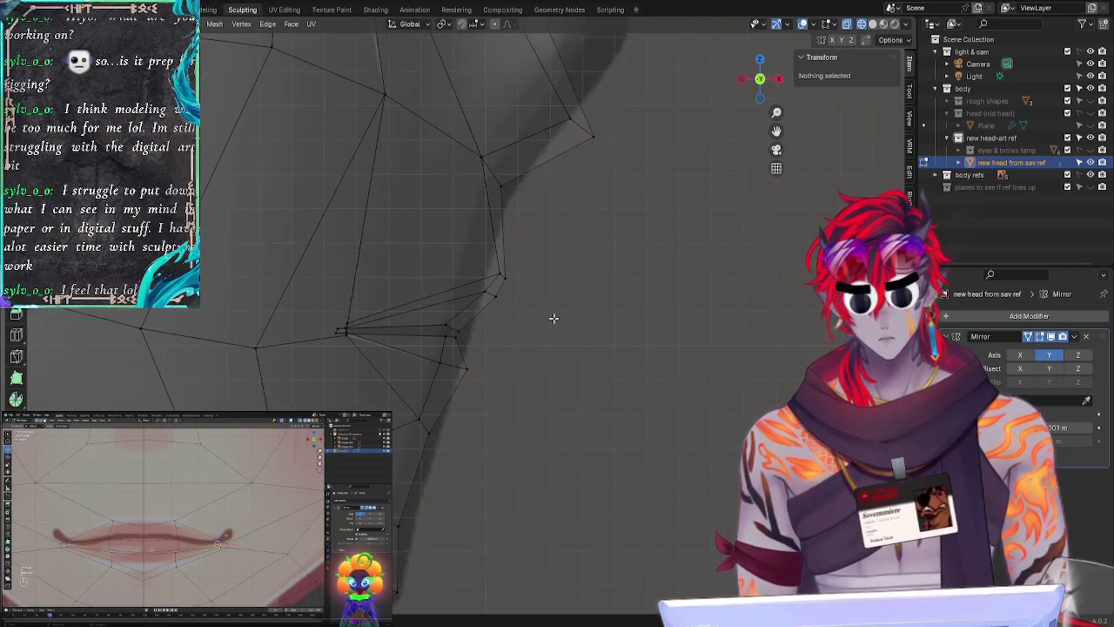
pyautogui.scroll(-1, 570, 332)
pyautogui.scroll(-1, 547, 297)
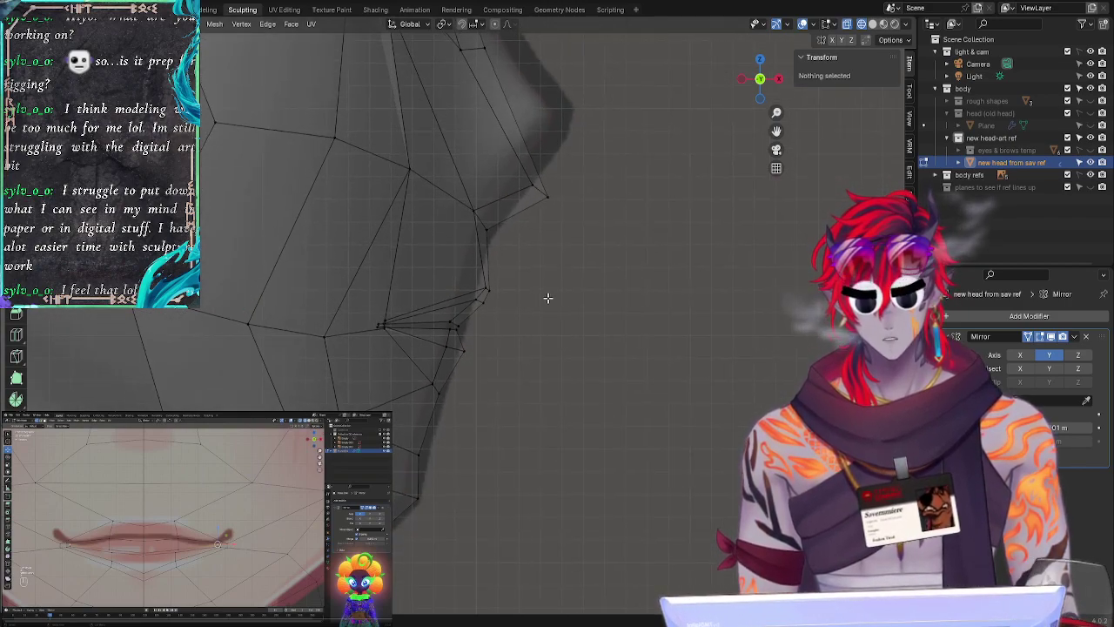
pyautogui.click(485, 283)
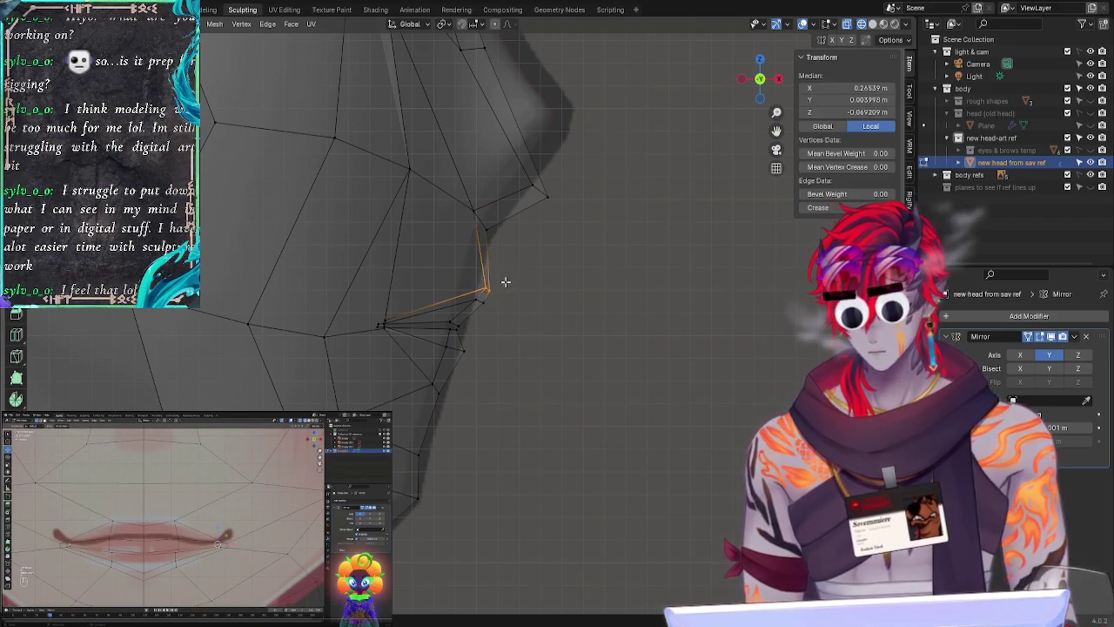
pyautogui.press('g')
pyautogui.press('x')
pyautogui.rightClick(510, 281)
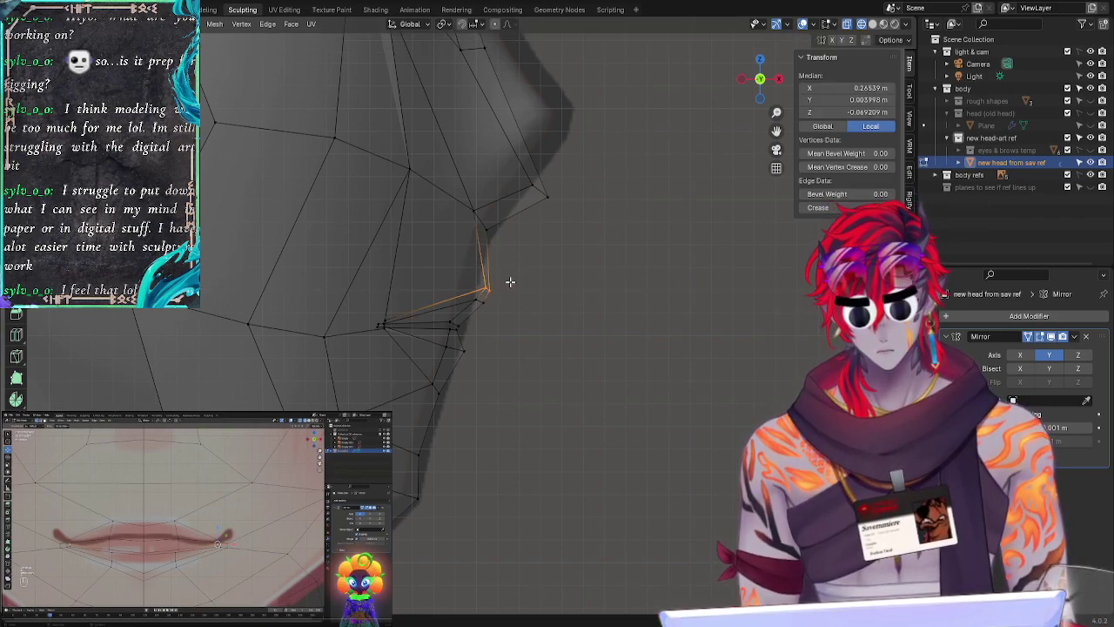
pyautogui.press('g')
pyautogui.press('x')
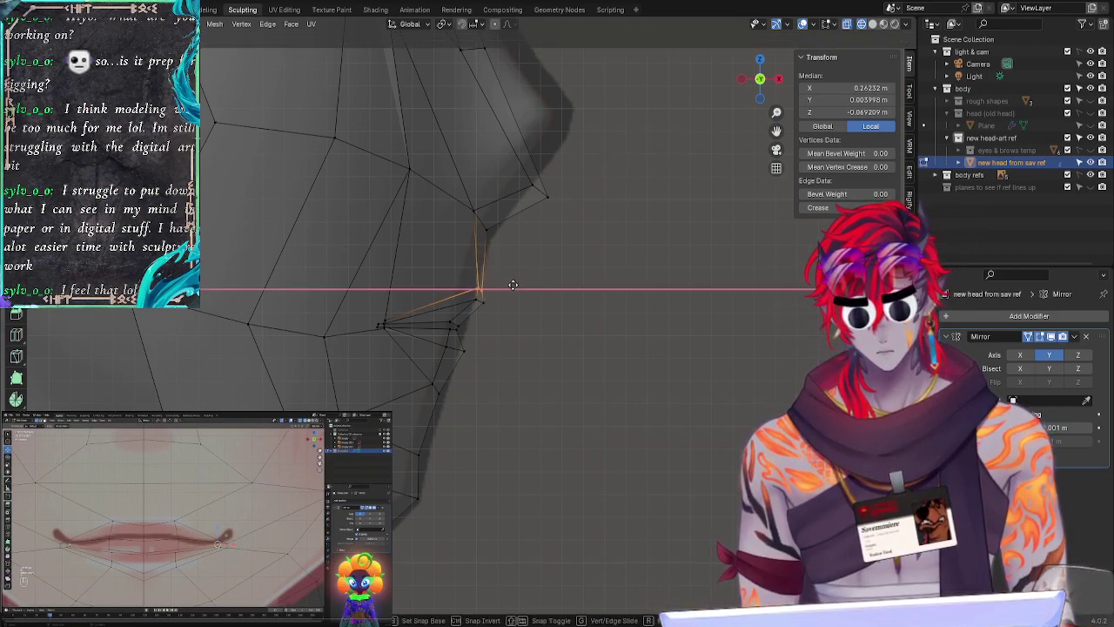
pyautogui.click(513, 283)
pyautogui.click(517, 316)
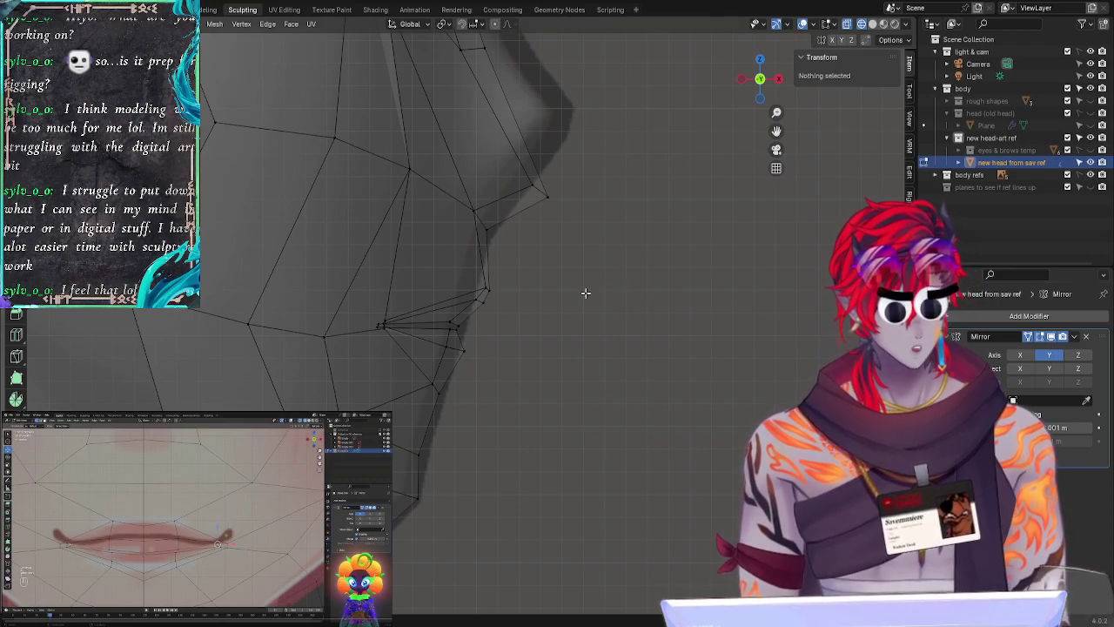
# Step: Reposition the lip vertex twice to match the side reference
pyautogui.click(486, 279)
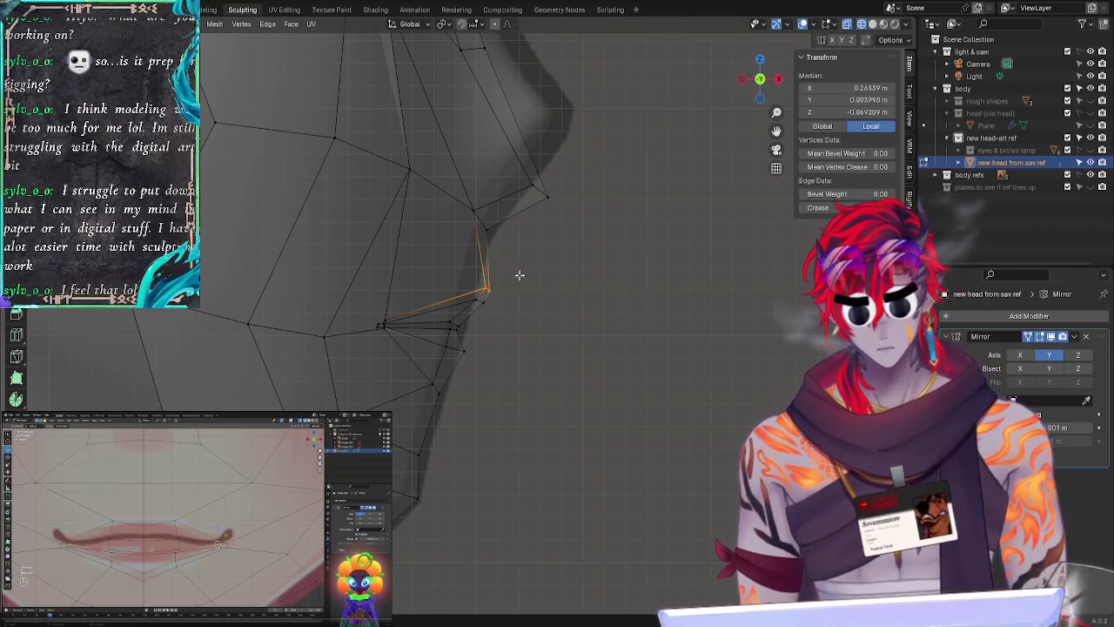
pyautogui.press('g')
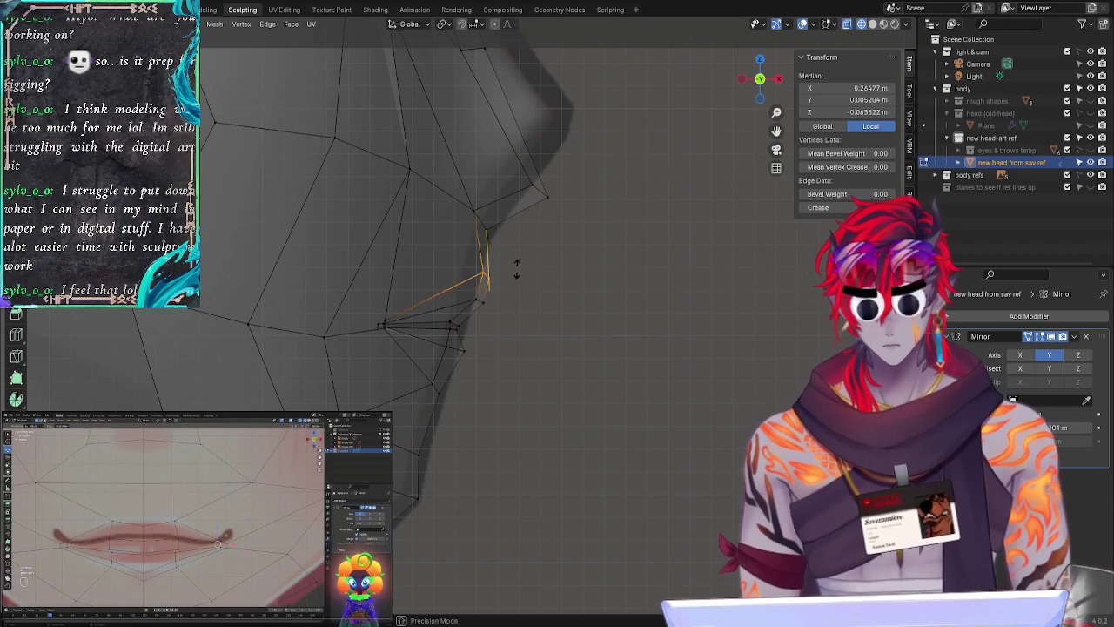
pyautogui.click(514, 276)
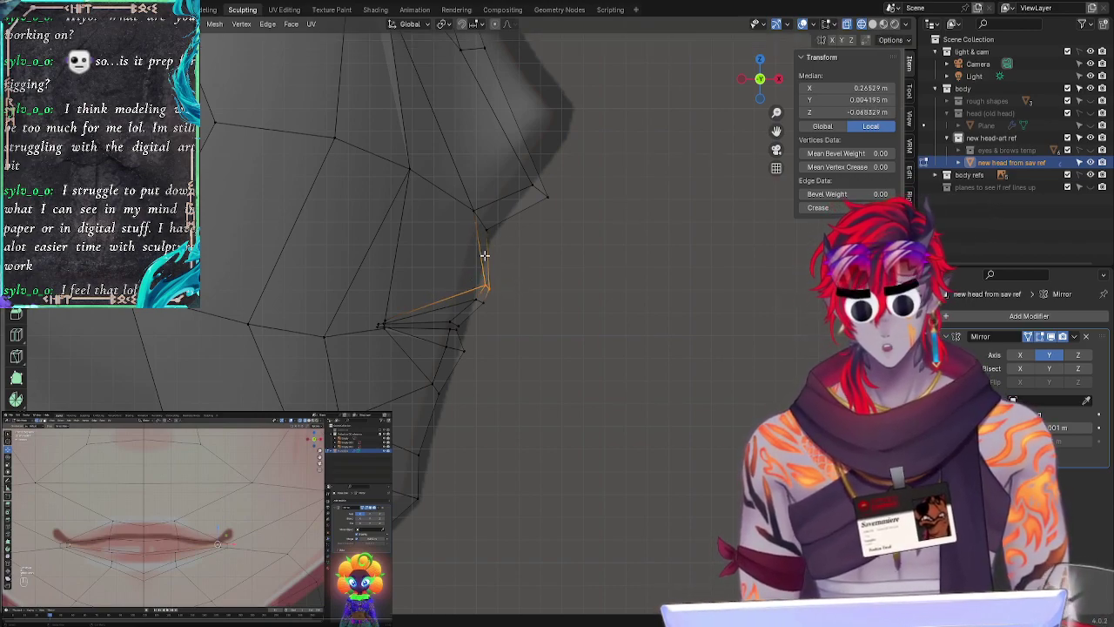
pyautogui.press('g')
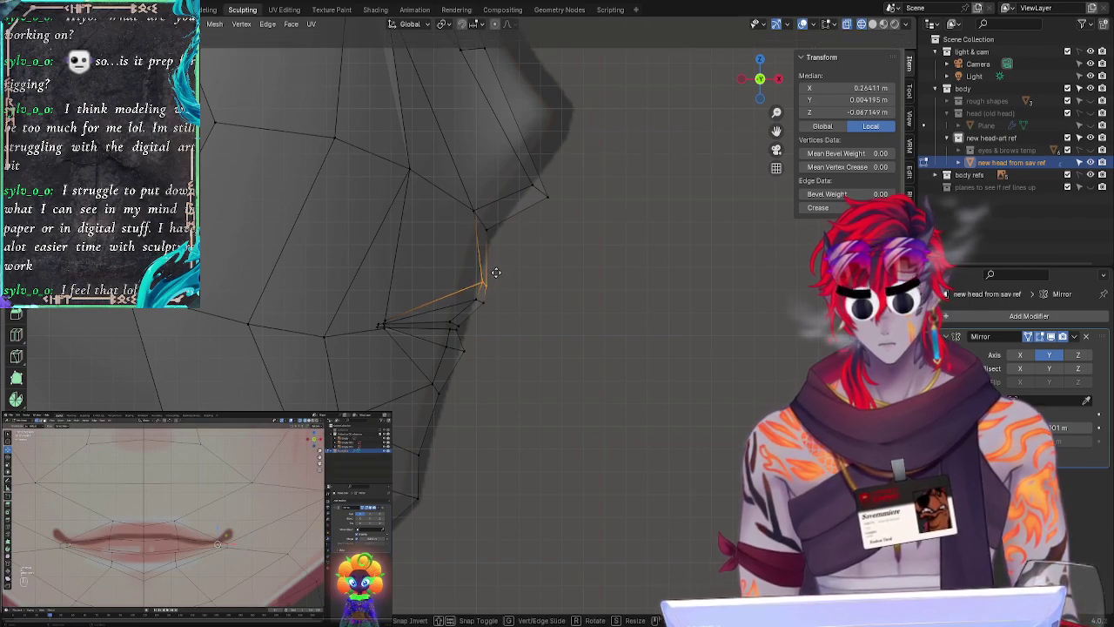
pyautogui.click(496, 270)
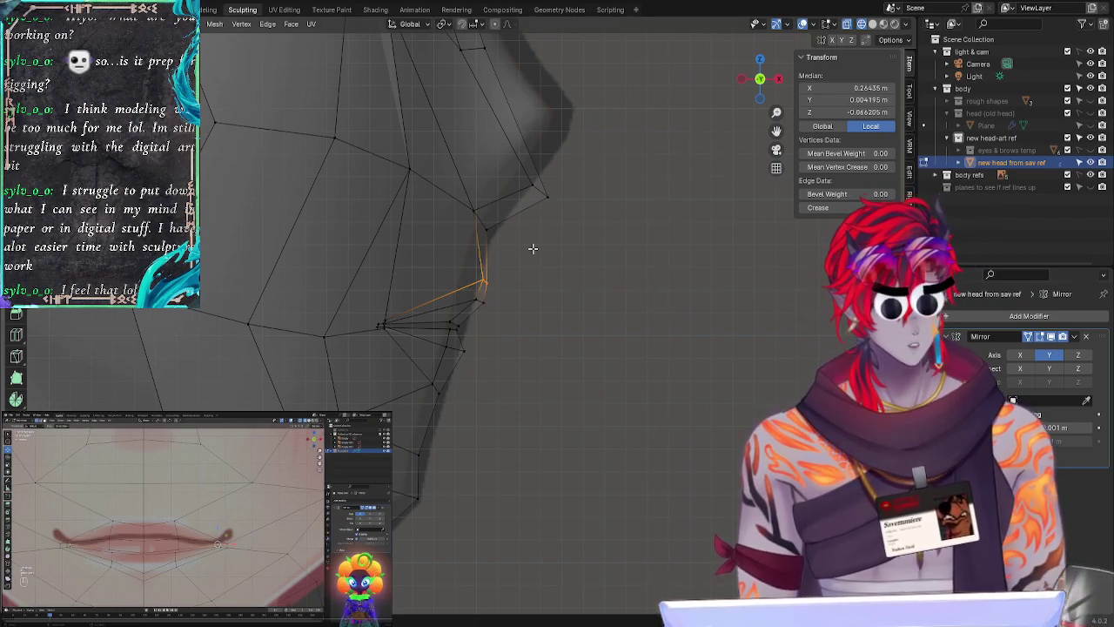
pyautogui.hotkey('alt', 'a')
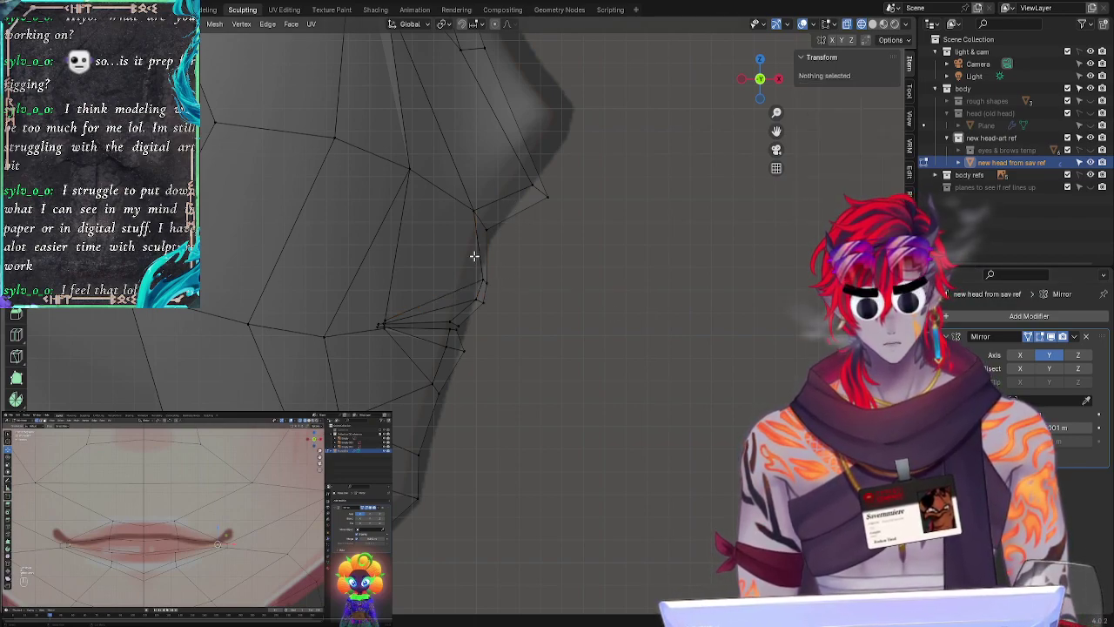
# Step: Select the upper-lip vertices and slide them along X to fit the lip profile
pyautogui.moveTo(475, 256)
pyautogui.keyDown('ctrl'); pyautogui.mouseDown(button='right')
pyautogui.moveTo(510, 316)
pyautogui.moveTo(509, 306)
pyautogui.mouseUp(button='right'); pyautogui.keyUp('ctrl')
pyautogui.press('r')
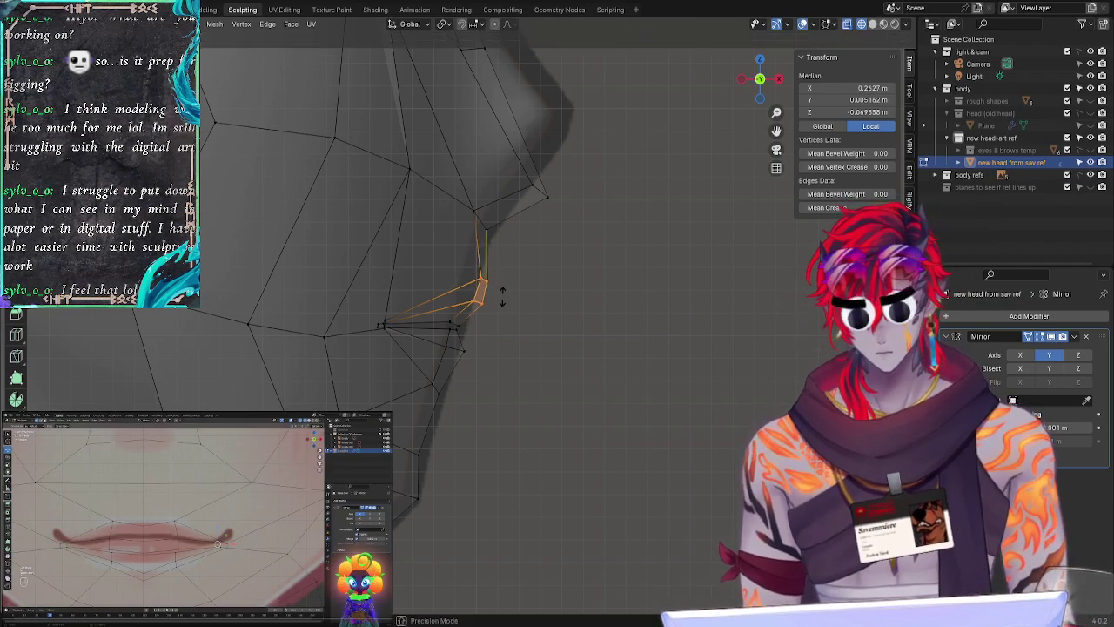
pyautogui.click(501, 297)
pyautogui.rightClick(501, 297)
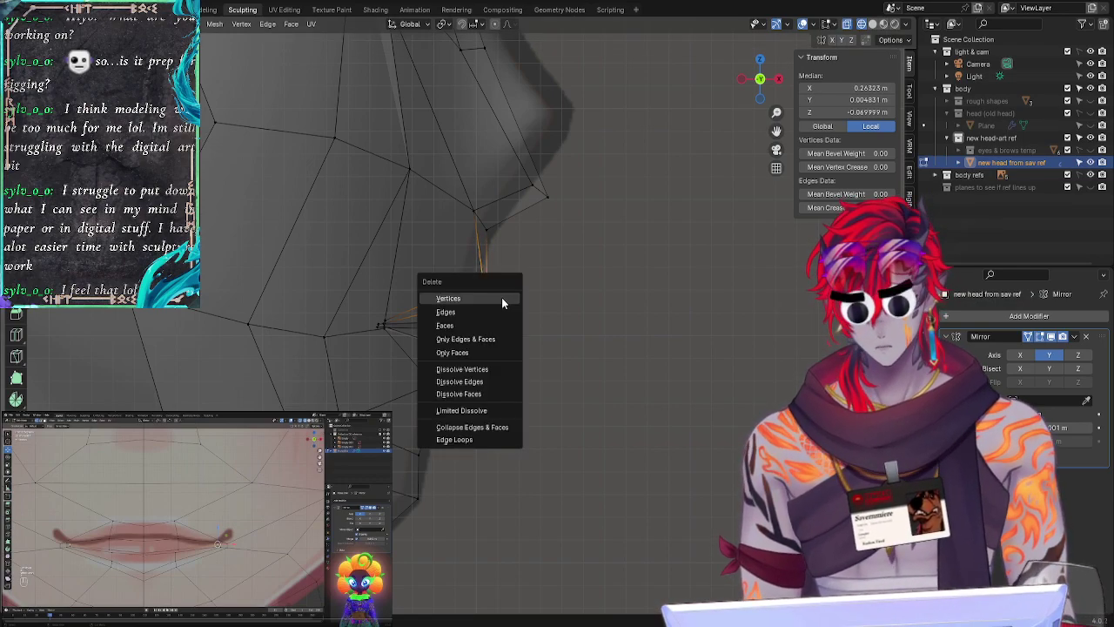
pyautogui.press('Escape')
pyautogui.press('g')
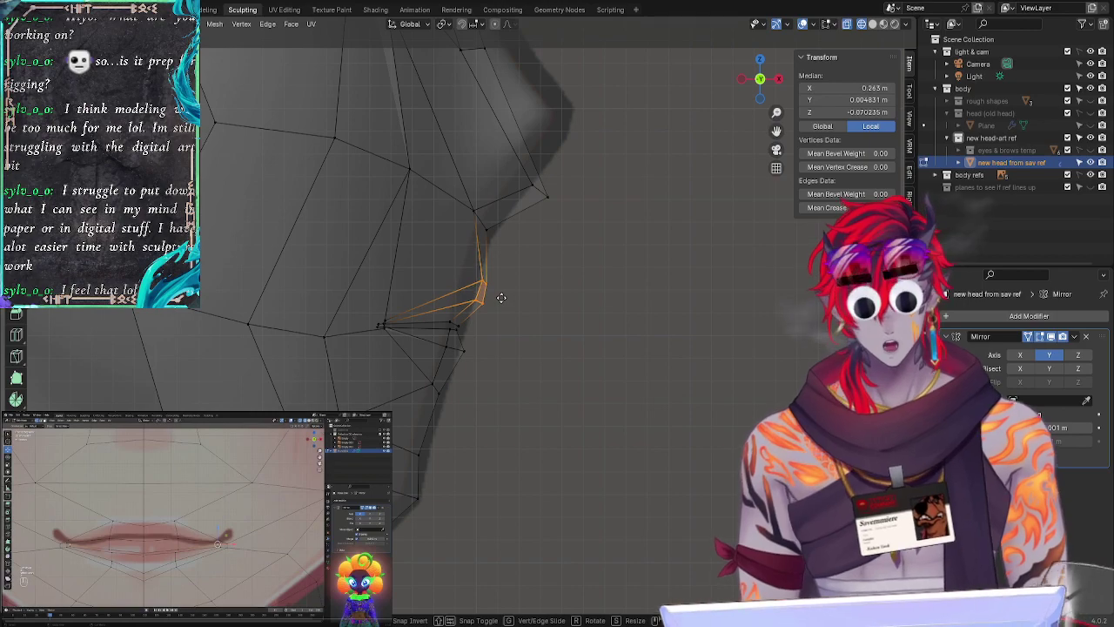
pyautogui.press('x')
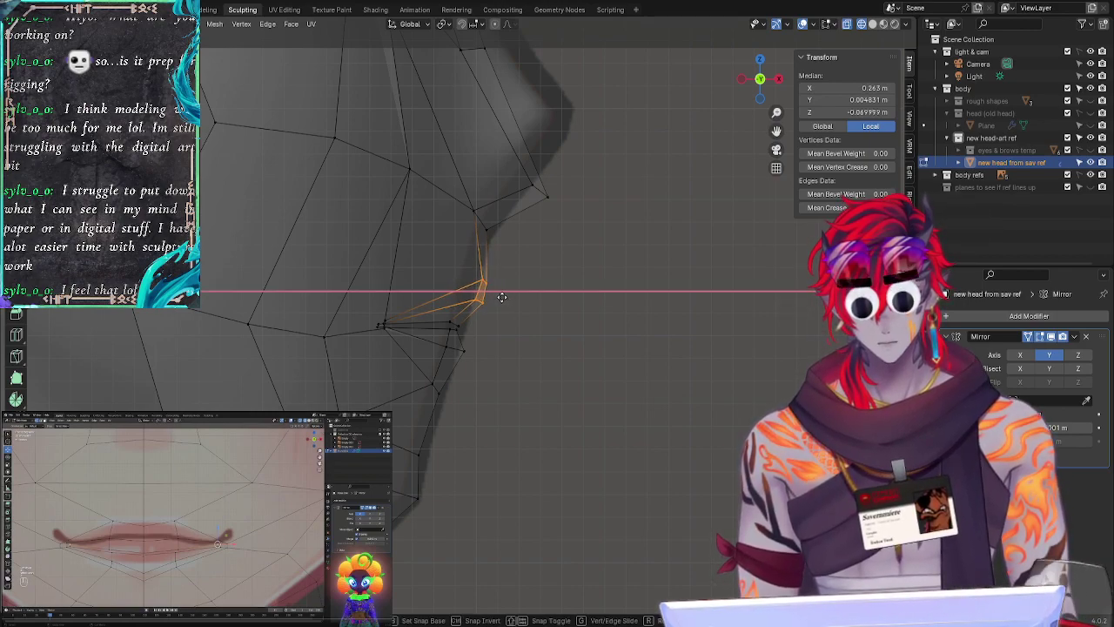
pyautogui.click(501, 296)
pyautogui.click(547, 241)
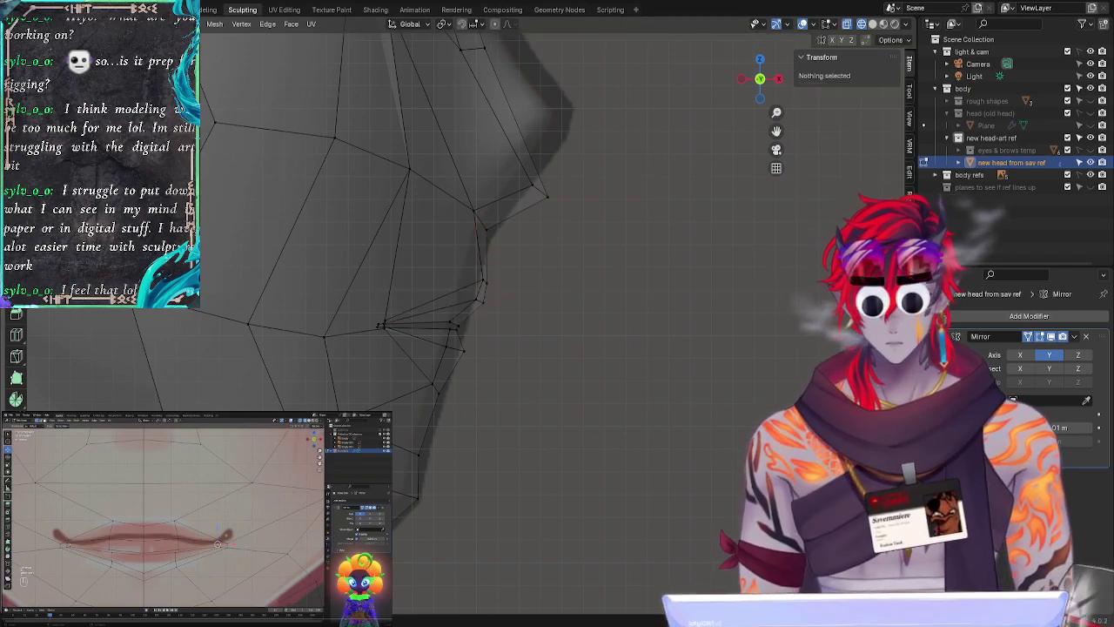
pyautogui.click(16, 214)
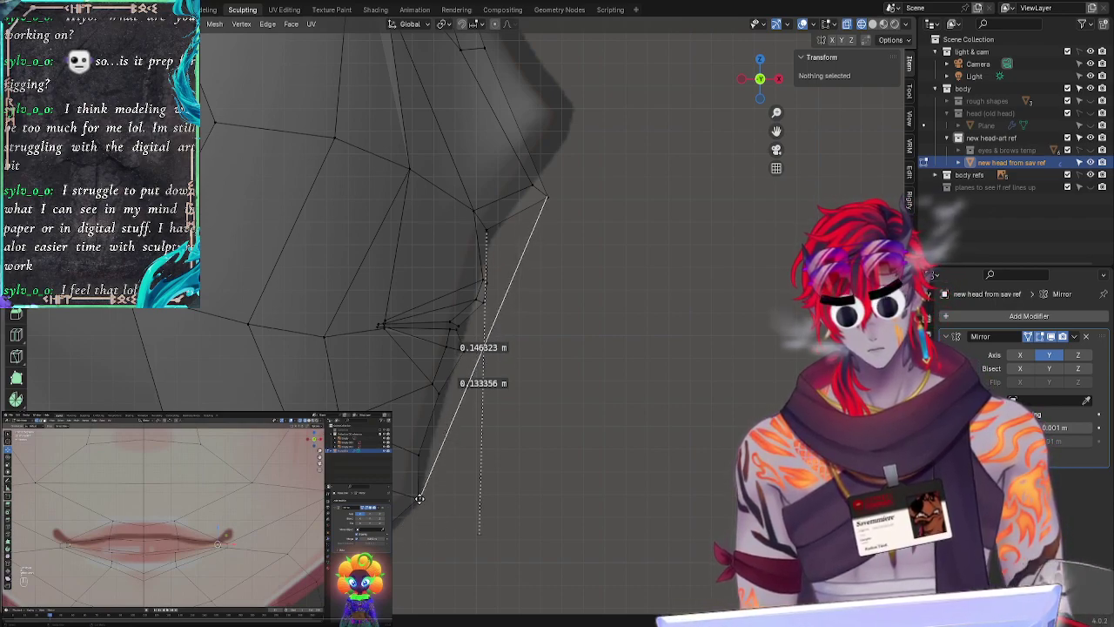
pyautogui.moveTo(409, 472); pyautogui.dragTo(423, 497)
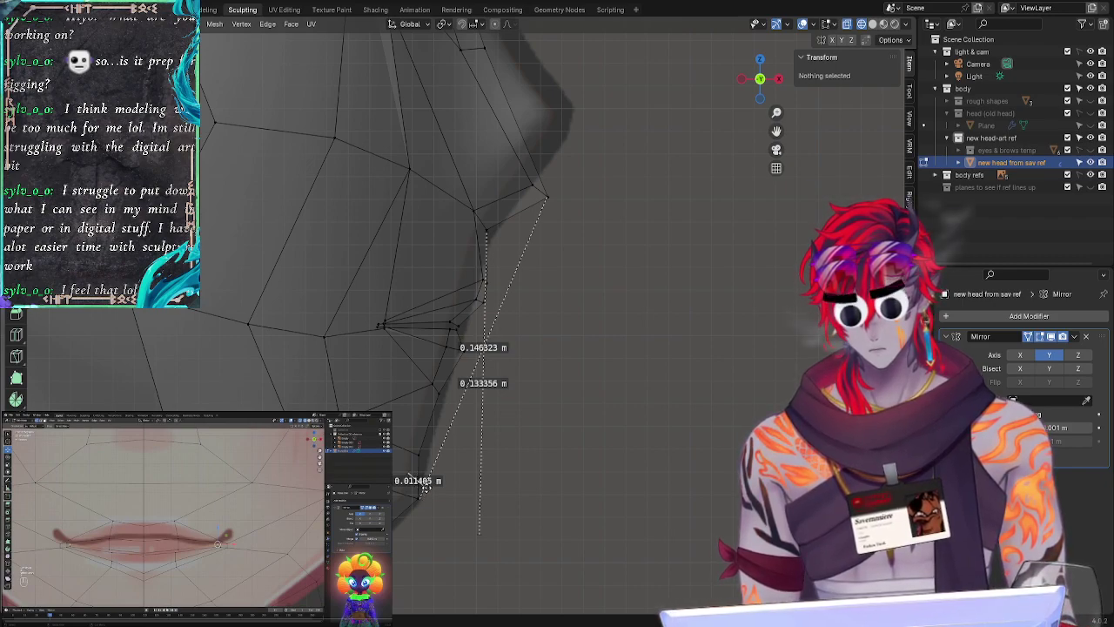
pyautogui.press('x')
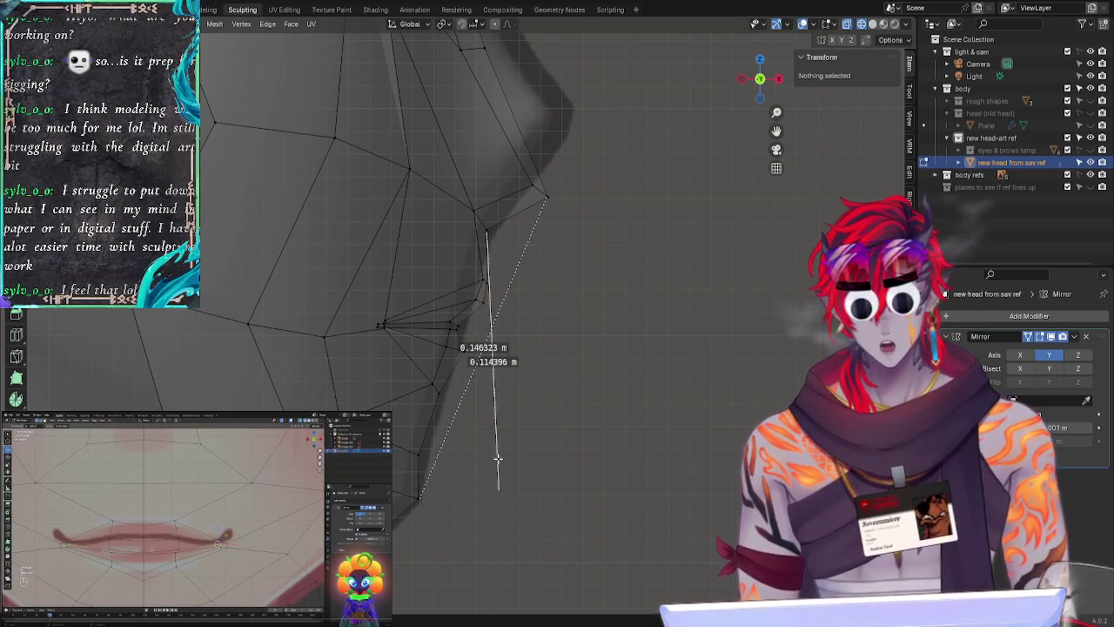
pyautogui.press('x')
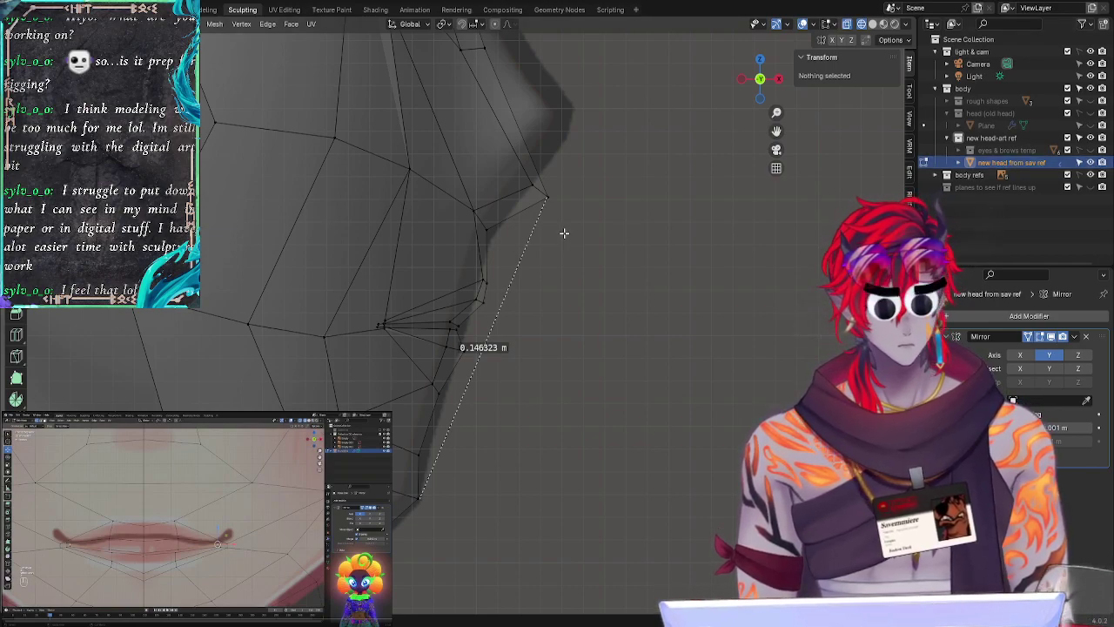
pyautogui.press('Return')
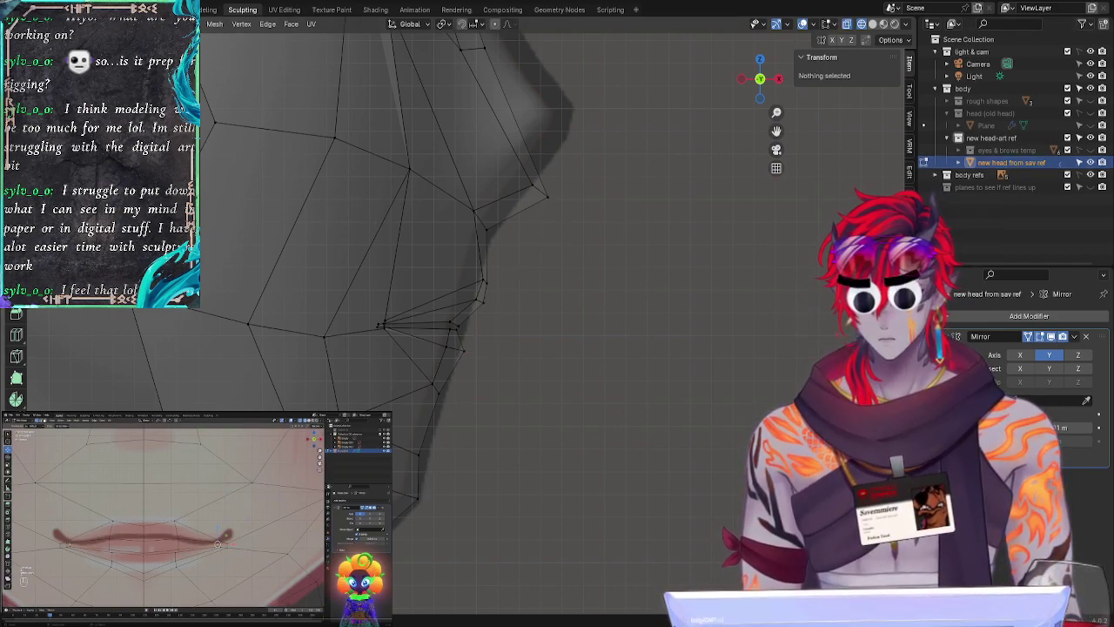
pyautogui.click(487, 222)
# Step: Fit the upper-lip vertex below the nose and the next vertex up onto the side reference outline
pyautogui.press('g')
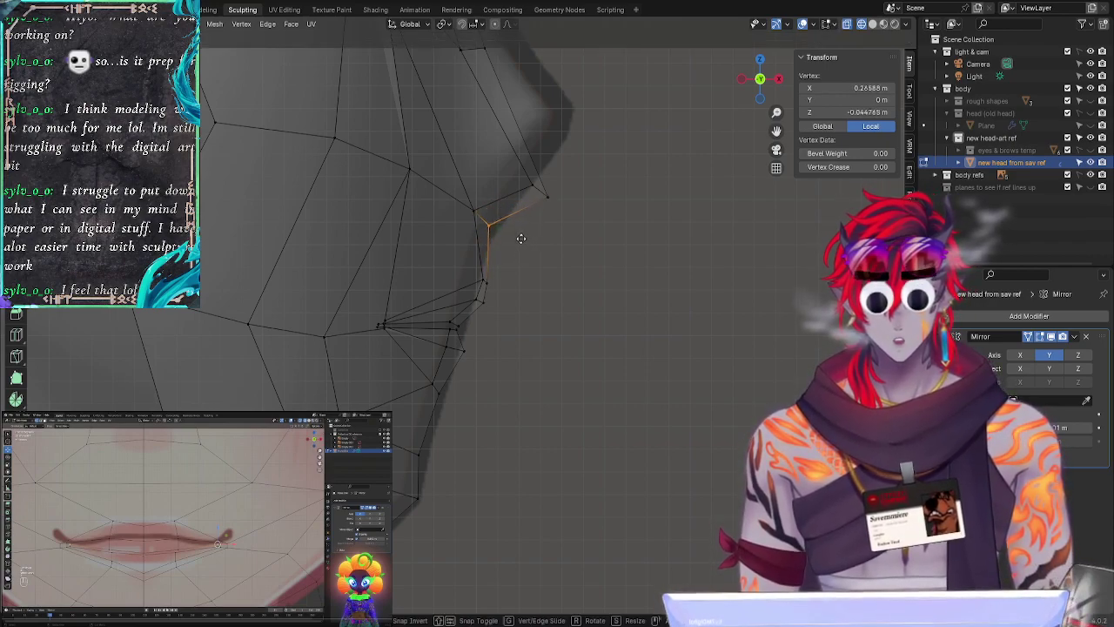
pyautogui.click(525, 238)
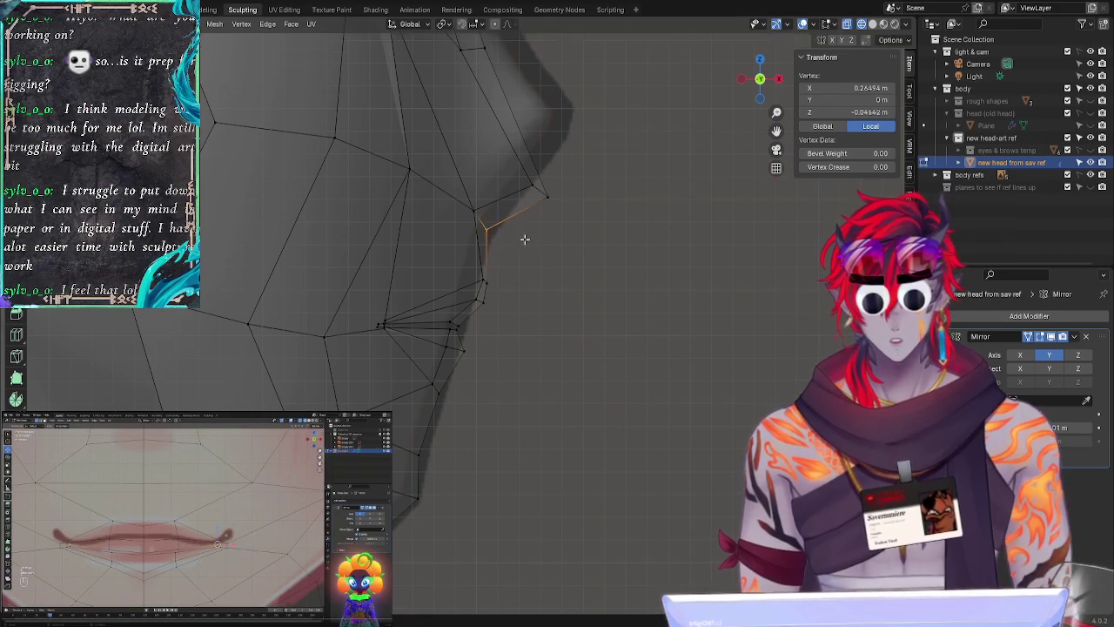
pyautogui.click(481, 205)
pyautogui.press('g')
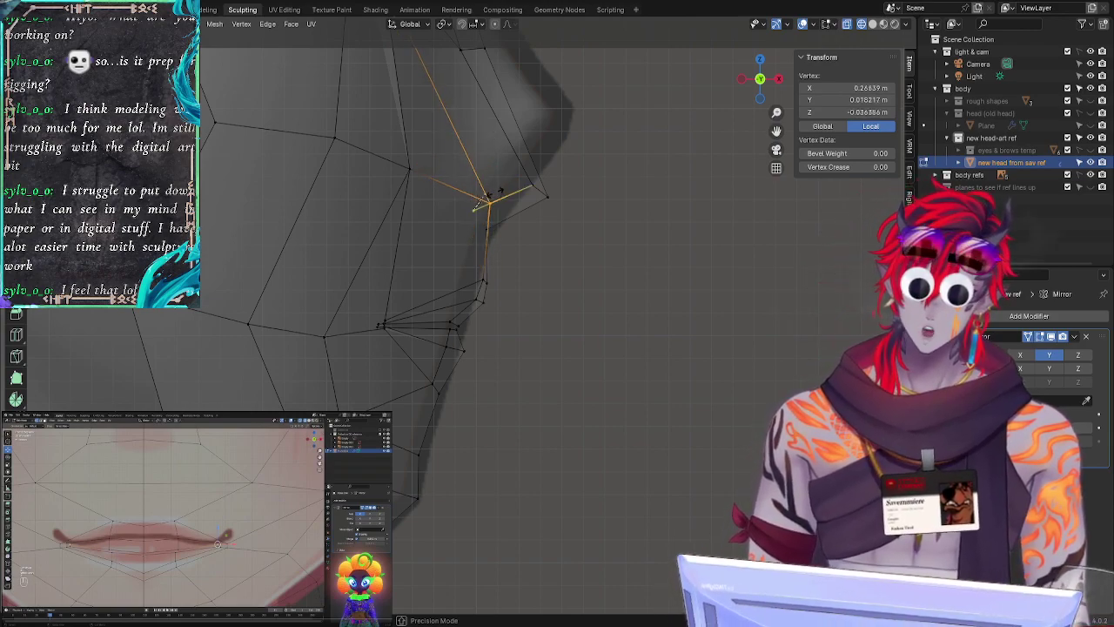
pyautogui.click(494, 208)
pyautogui.click(538, 284)
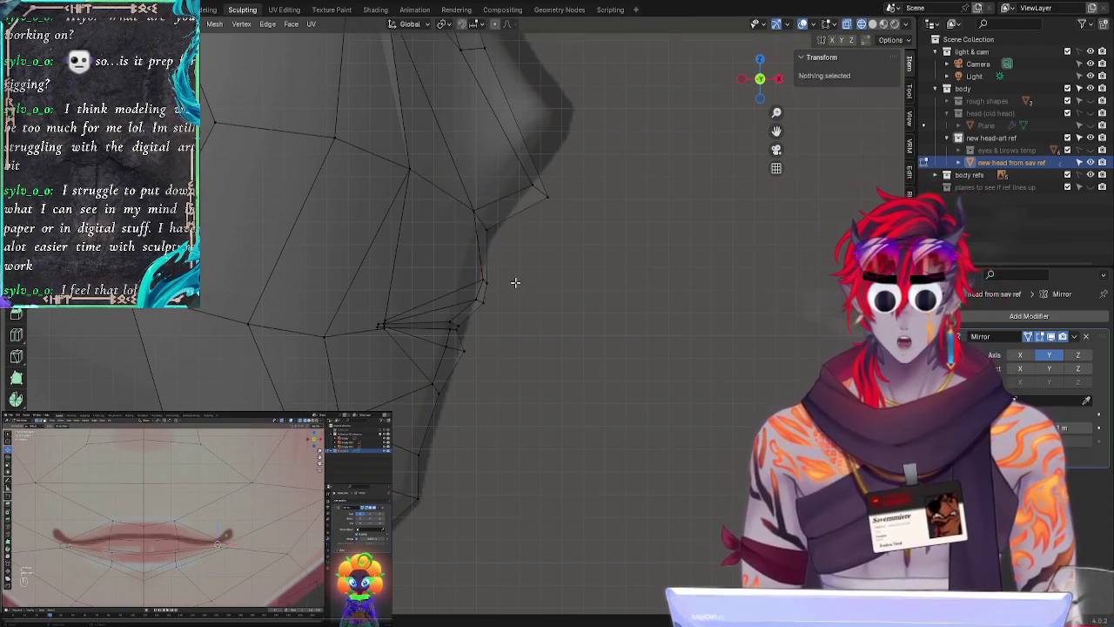
# Step: Shift the cheek vertex beside the nose along X to match the outline
pyautogui.click(408, 168)
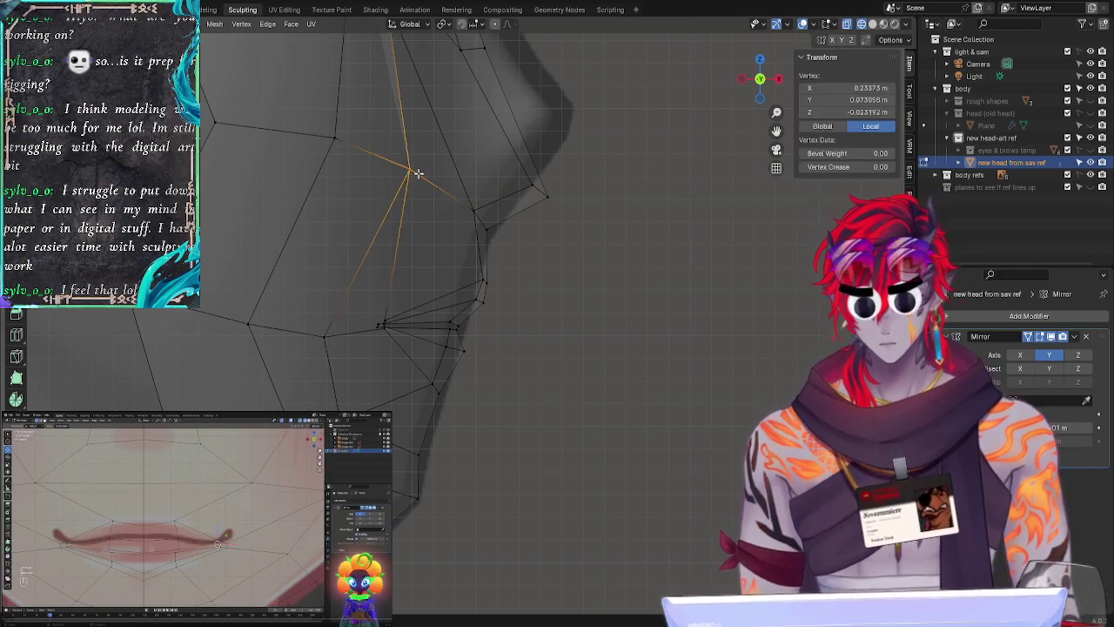
pyautogui.press('g')
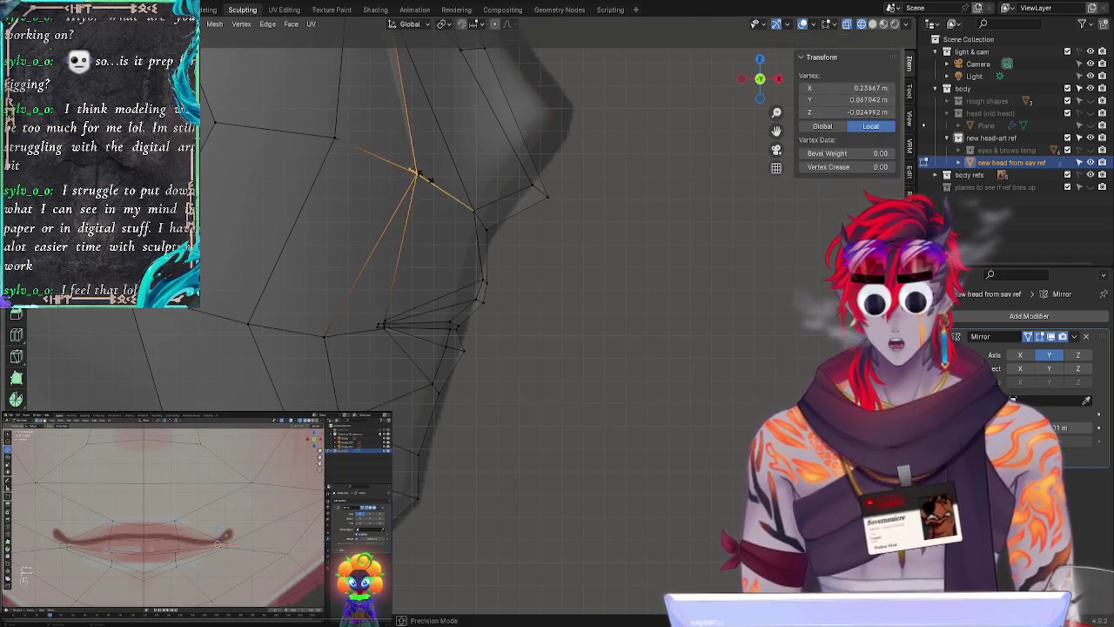
pyautogui.press('x')
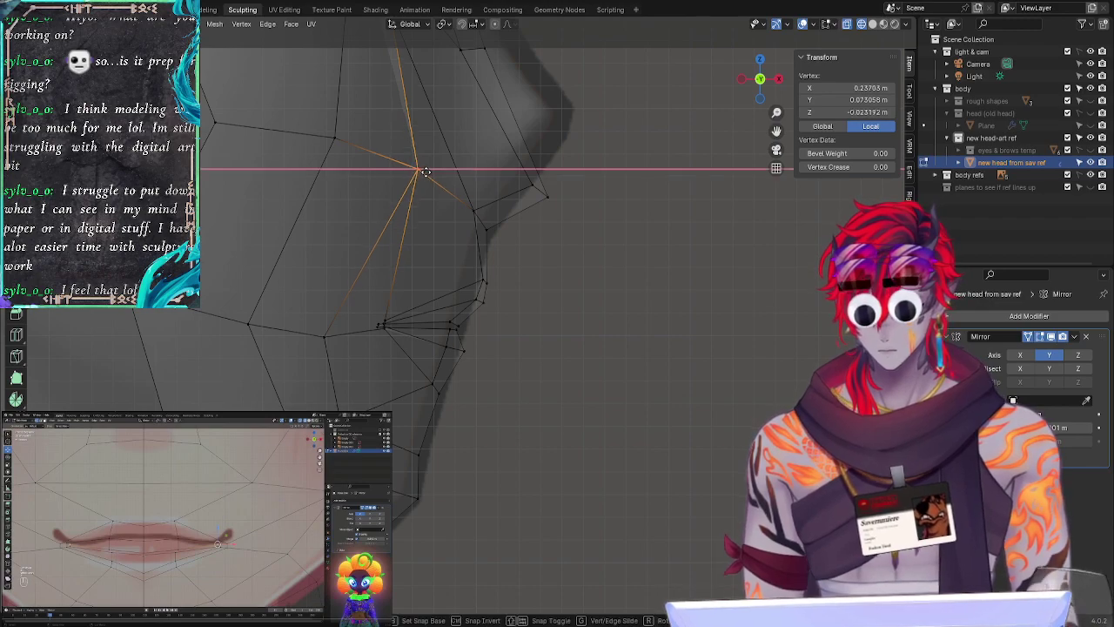
pyautogui.click(425, 171)
pyautogui.click(603, 336)
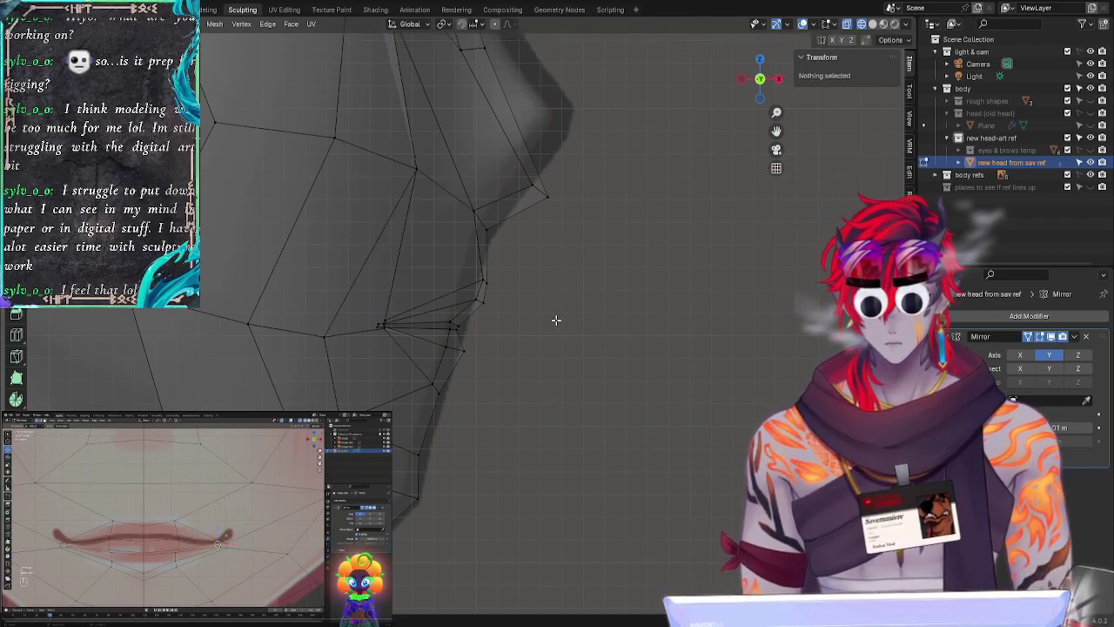
# Step: Nudge the nose-base vertex into place, then turn the head front-on and pick a vertex beside the nose
pyautogui.click(475, 207)
pyautogui.press('g')
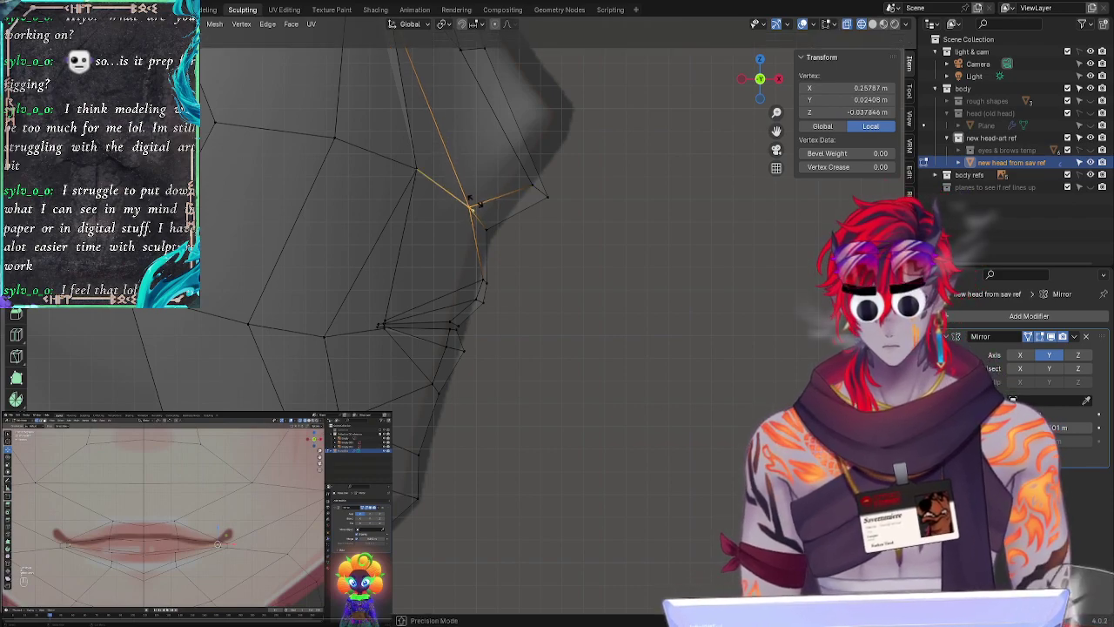
pyautogui.click(470, 205)
pyautogui.click(520, 266)
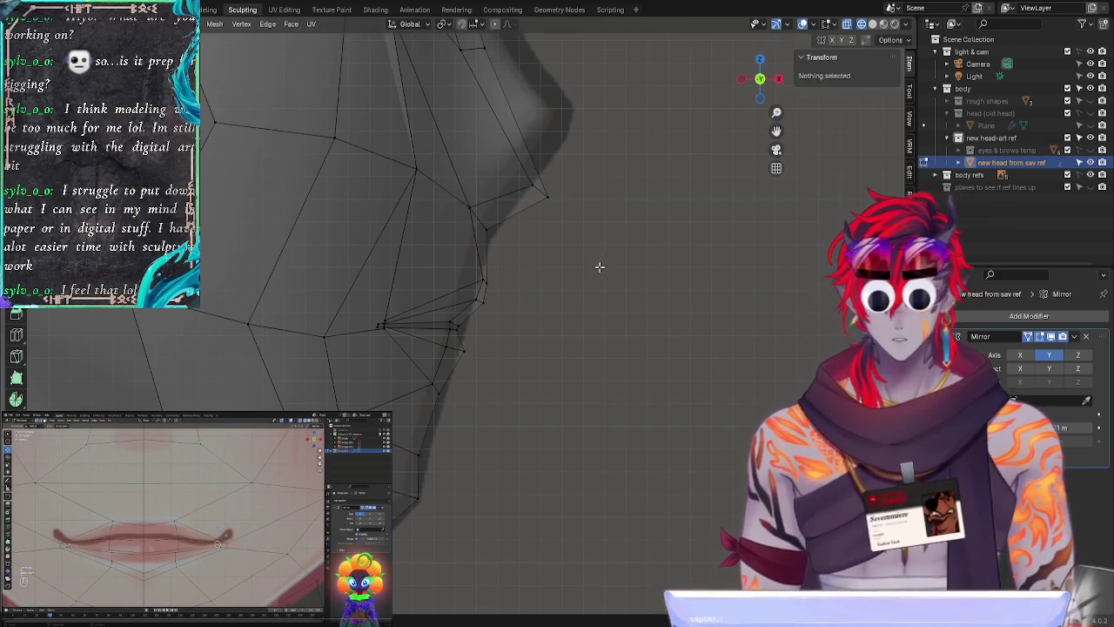
pyautogui.moveTo(588, 280); pyautogui.dragTo(510, 240, button='middle')
pyautogui.click(510, 238)
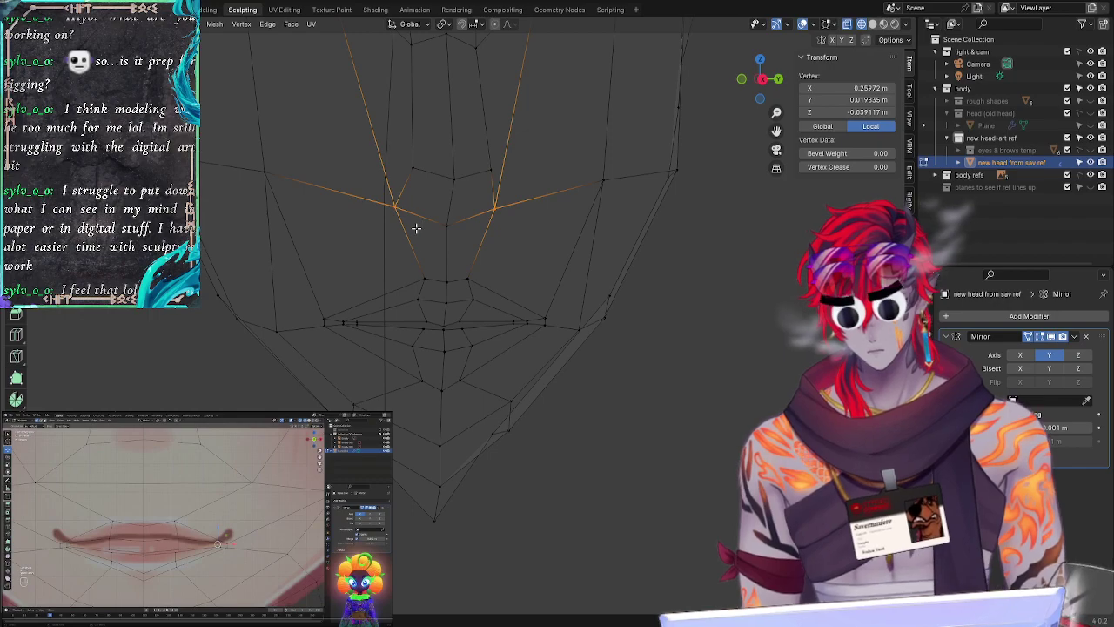
# Step: Slide the upper-lip and lip-line vertices together along Y to follow the reference
pyautogui.click(425, 278)
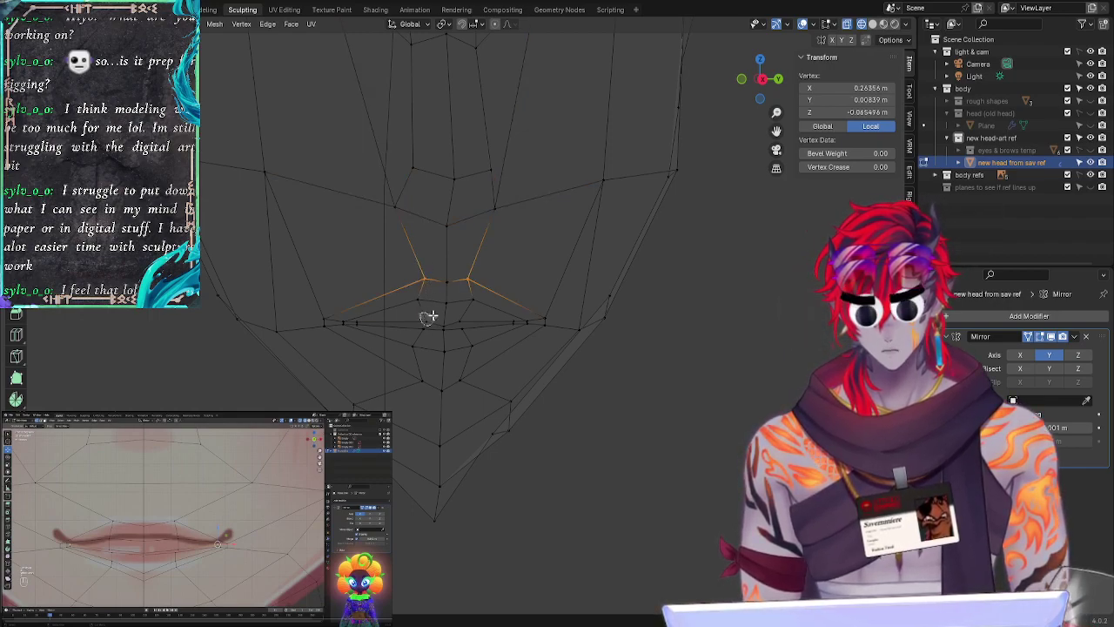
pyautogui.keyDown('shift'); pyautogui.click(427, 319); pyautogui.keyUp('shift')
pyautogui.press('g')
pyautogui.press('y')
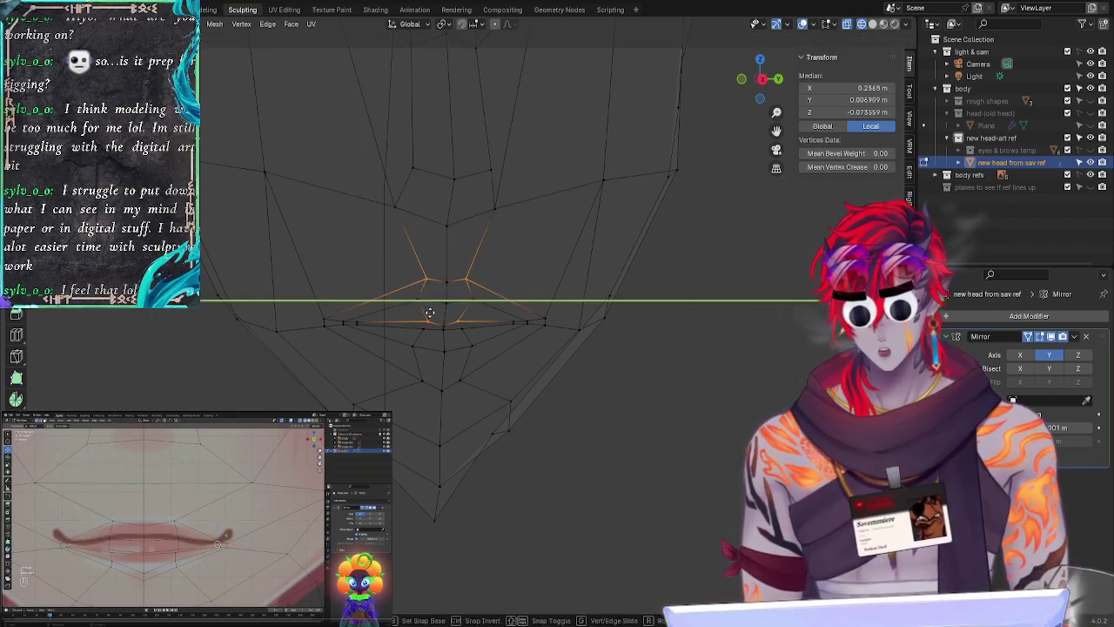
pyautogui.click(429, 311)
pyautogui.press('g')
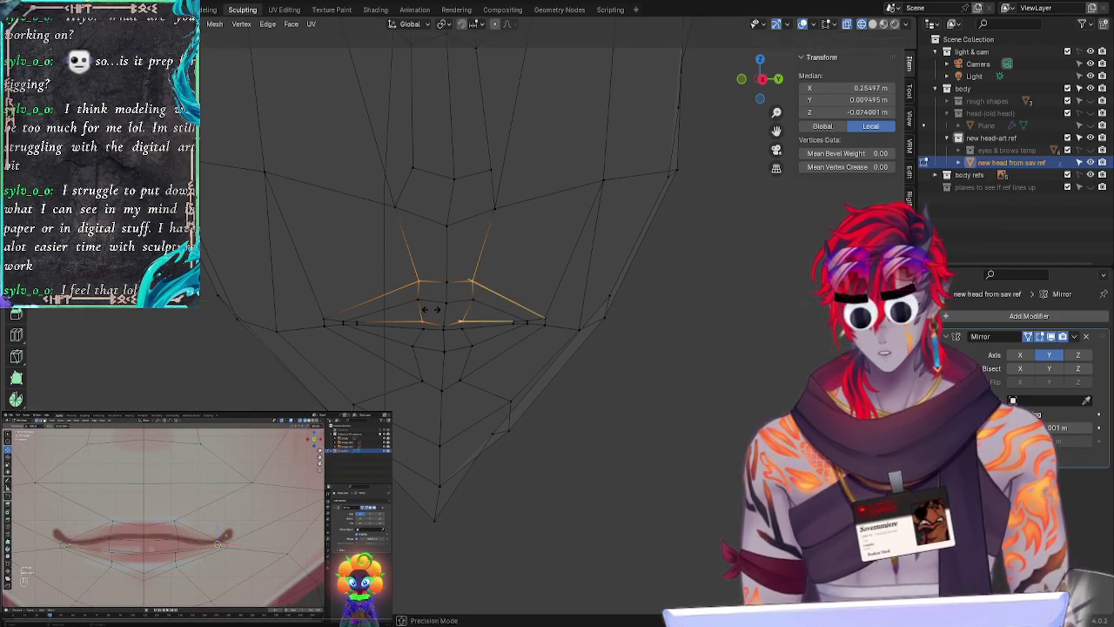
pyautogui.rightClick(429, 311)
pyautogui.press('g')
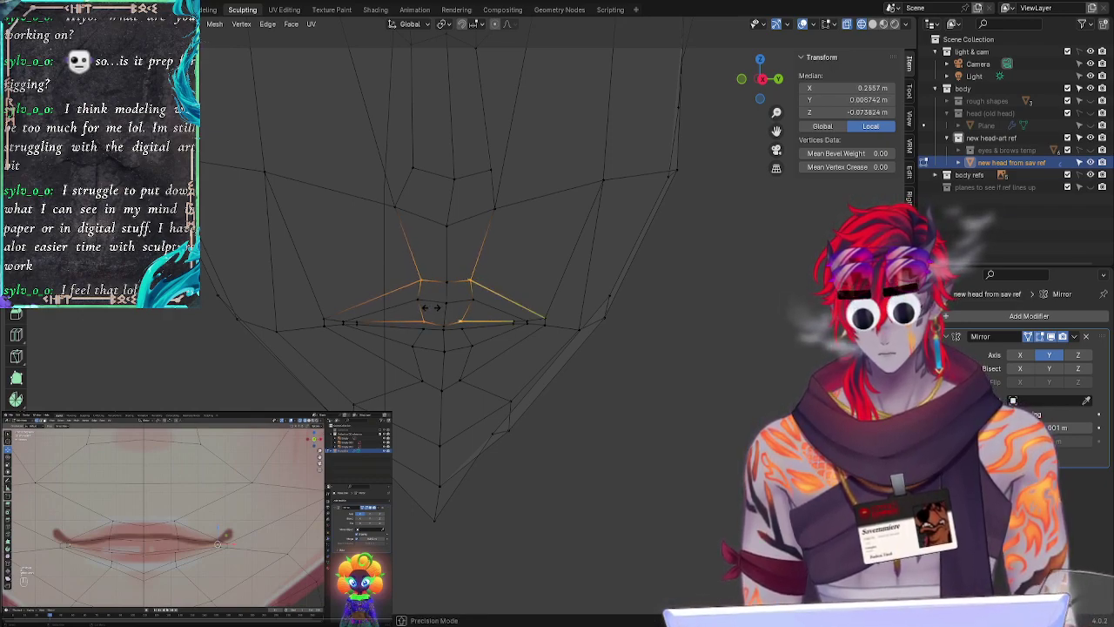
pyautogui.press('y')
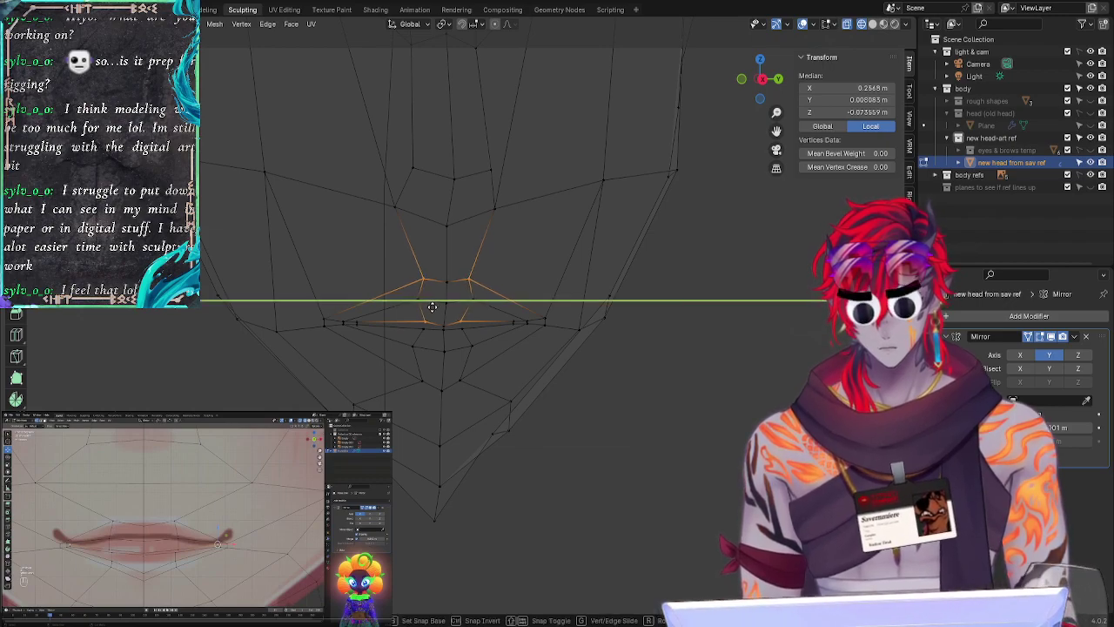
pyautogui.click(431, 306)
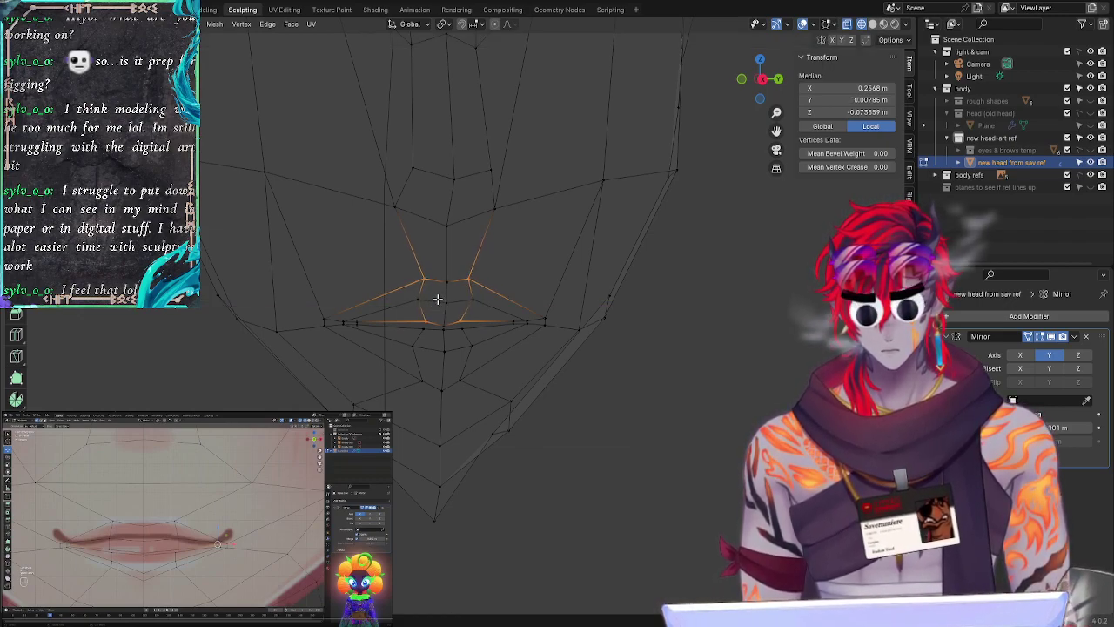
# Step: Fine-tune the position of a single mouth vertex
pyautogui.click(431, 241)
pyautogui.hotkey('alt', 'a')
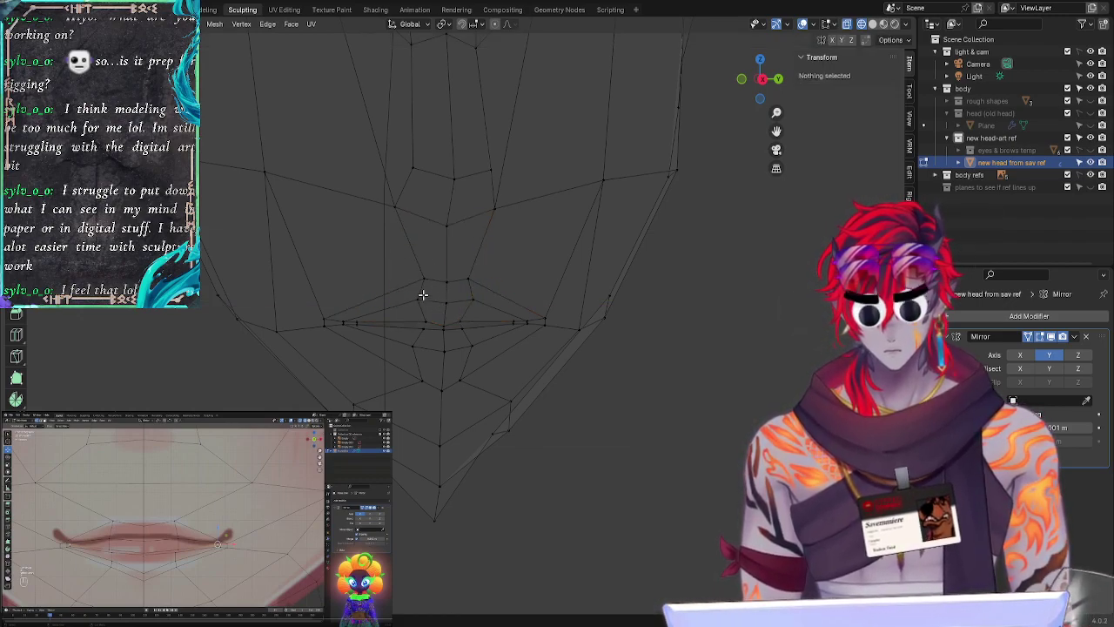
pyautogui.click(426, 300)
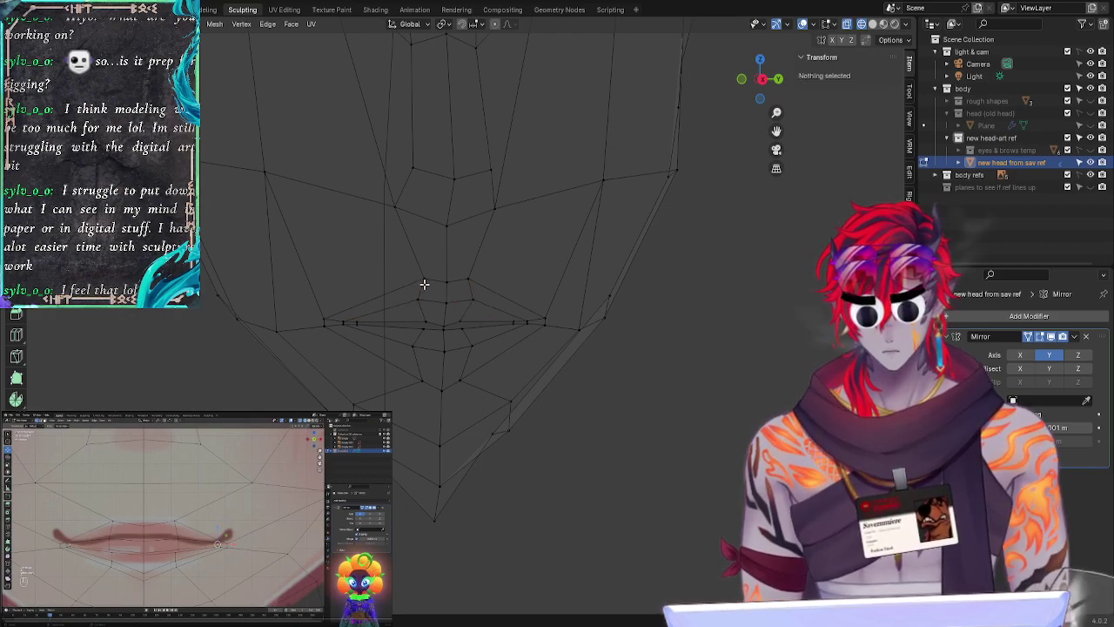
pyautogui.press('g')
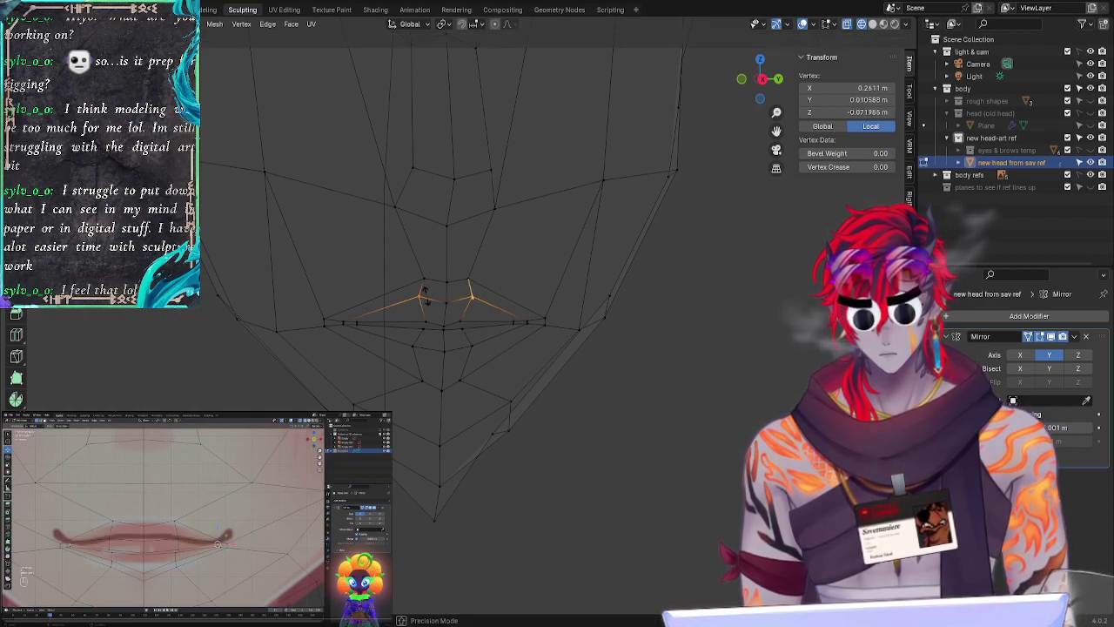
pyautogui.click(427, 295)
pyautogui.click(476, 266)
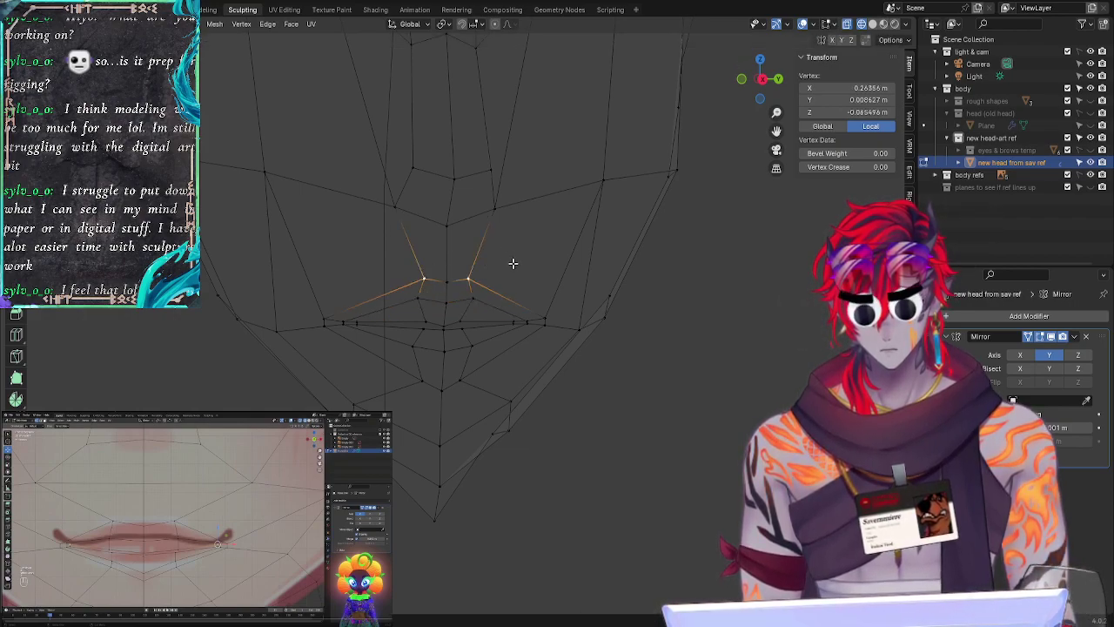
pyautogui.click(512, 263)
# Step: From the front, shift the two mouth-centre vertices along X to X 0.25831 m, Z -0.082477 m
pyautogui.moveTo(512, 264); pyautogui.dragTo(420, 313, button='middle')
pyautogui.click(443, 325)
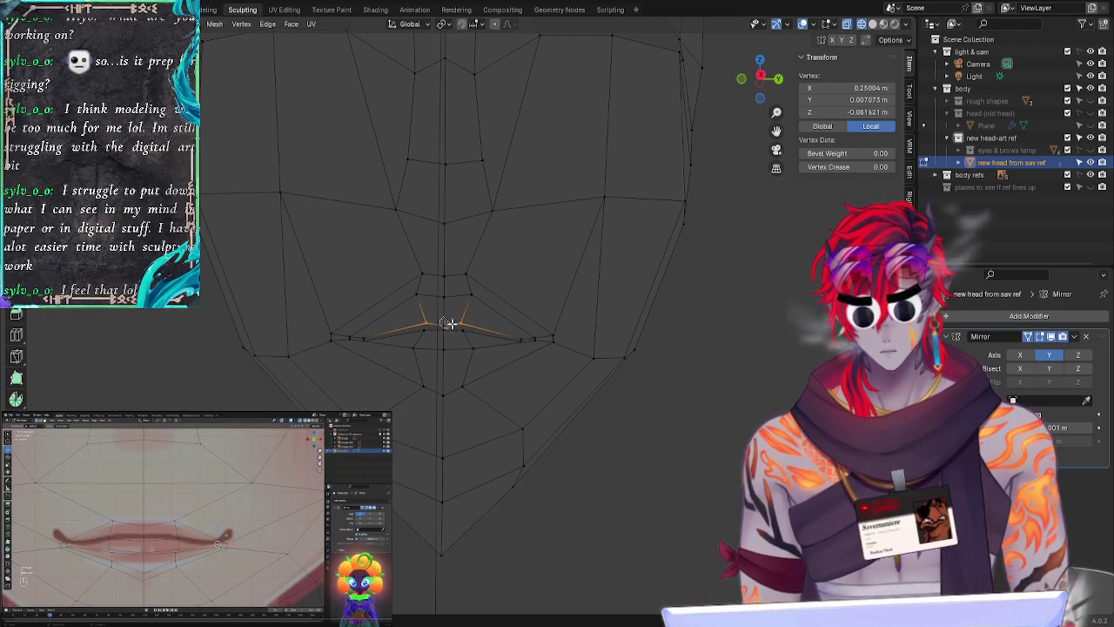
pyautogui.keyDown('shift'); pyautogui.click(452, 320); pyautogui.keyUp('shift')
pyautogui.press('g')
pyautogui.press('x')
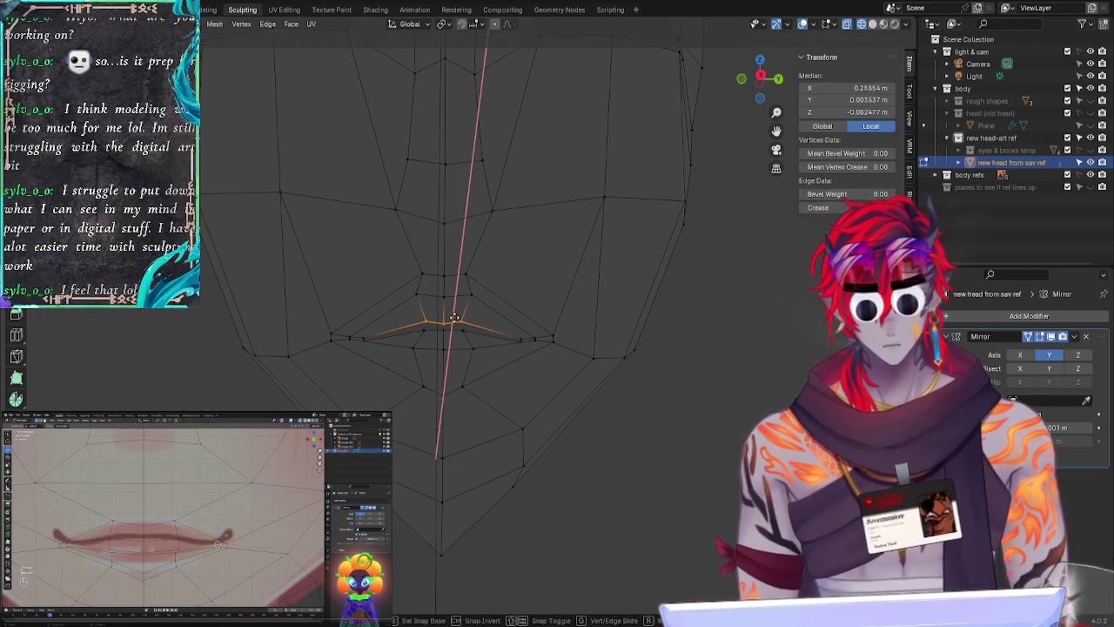
pyautogui.click(479, 326)
pyautogui.moveTo(576, 302); pyautogui.dragTo(702, 313, button='middle')
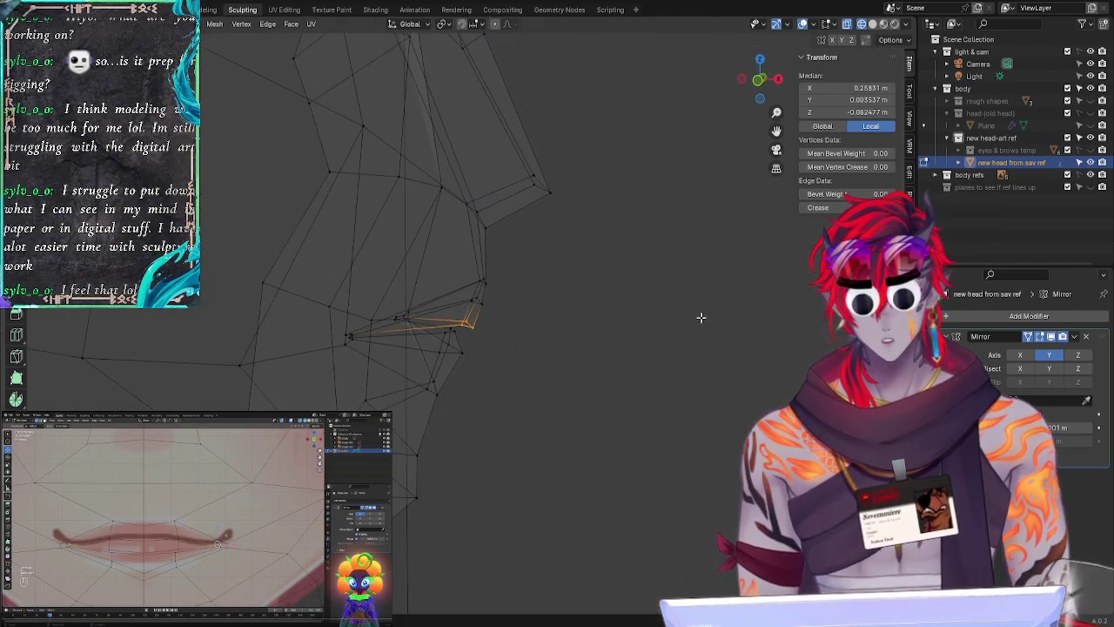
# Step: Move the selected mouth vertices along X to set their depth
pyautogui.rightClick(534, 345)
pyautogui.press('Escape')
pyautogui.press('g')
pyautogui.press('x')
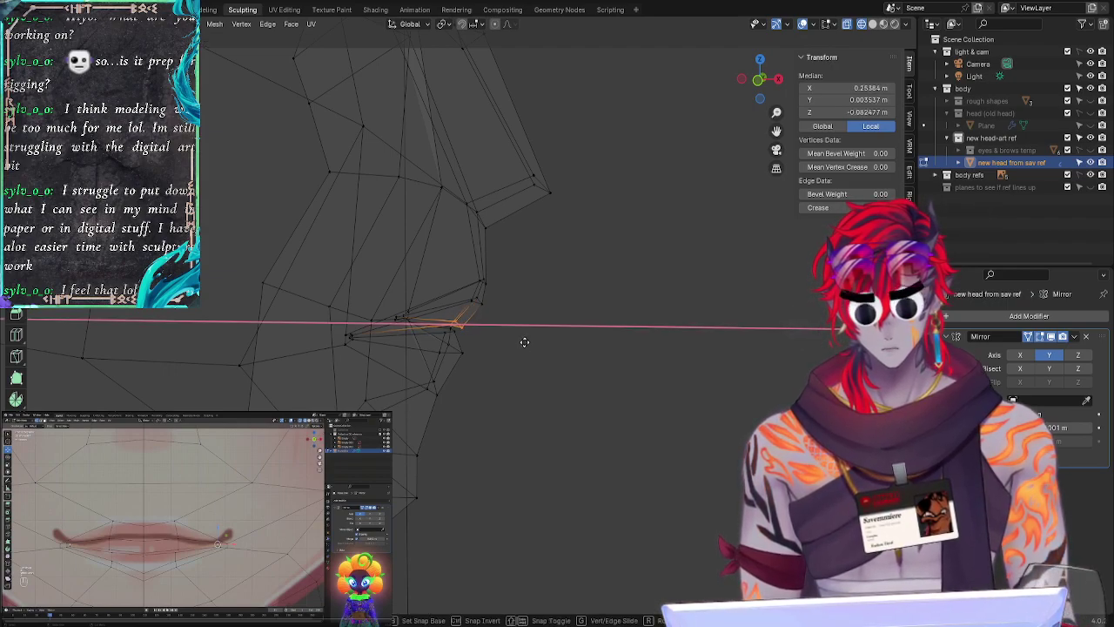
pyautogui.click(522, 339)
pyautogui.click(537, 358)
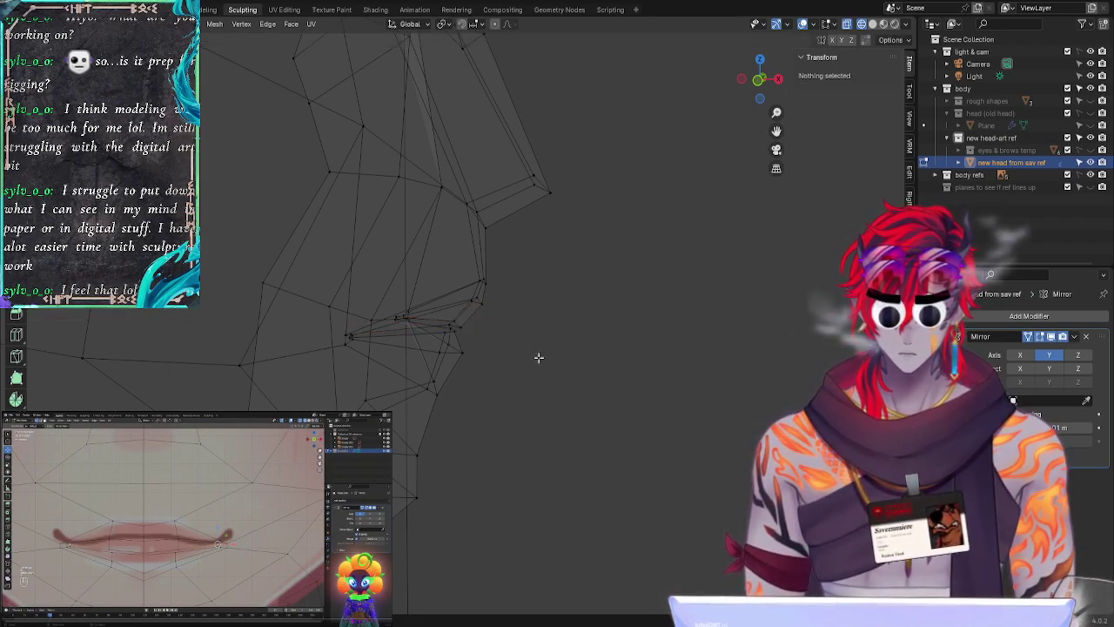
pyautogui.moveTo(545, 352); pyautogui.dragTo(509, 340, button='middle')
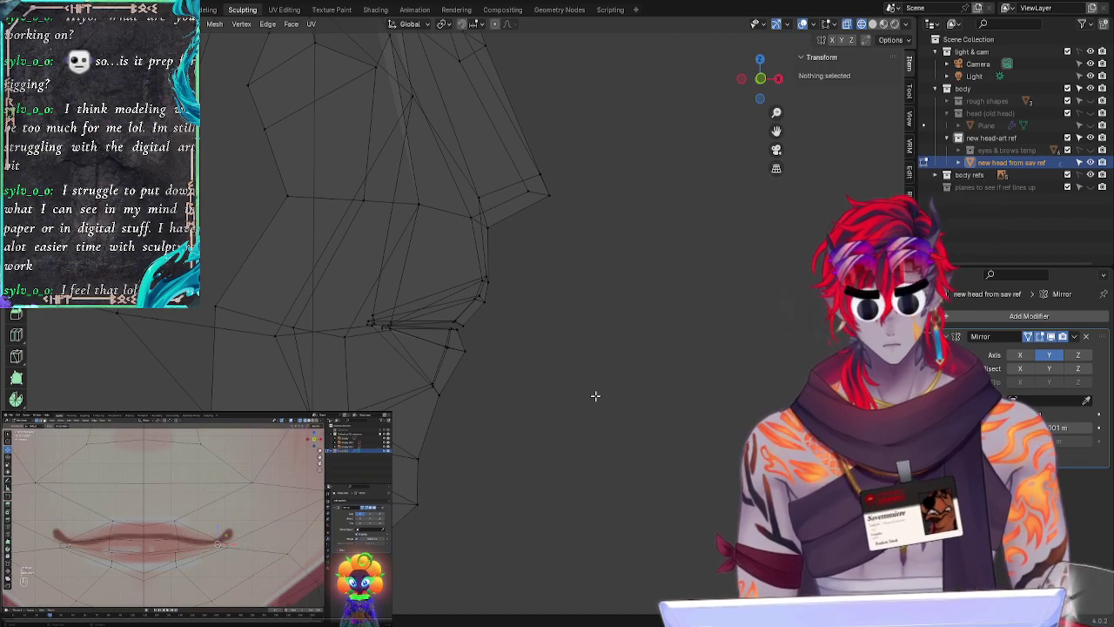
pyautogui.moveTo(596, 347); pyautogui.dragTo(460, 328, button='middle')
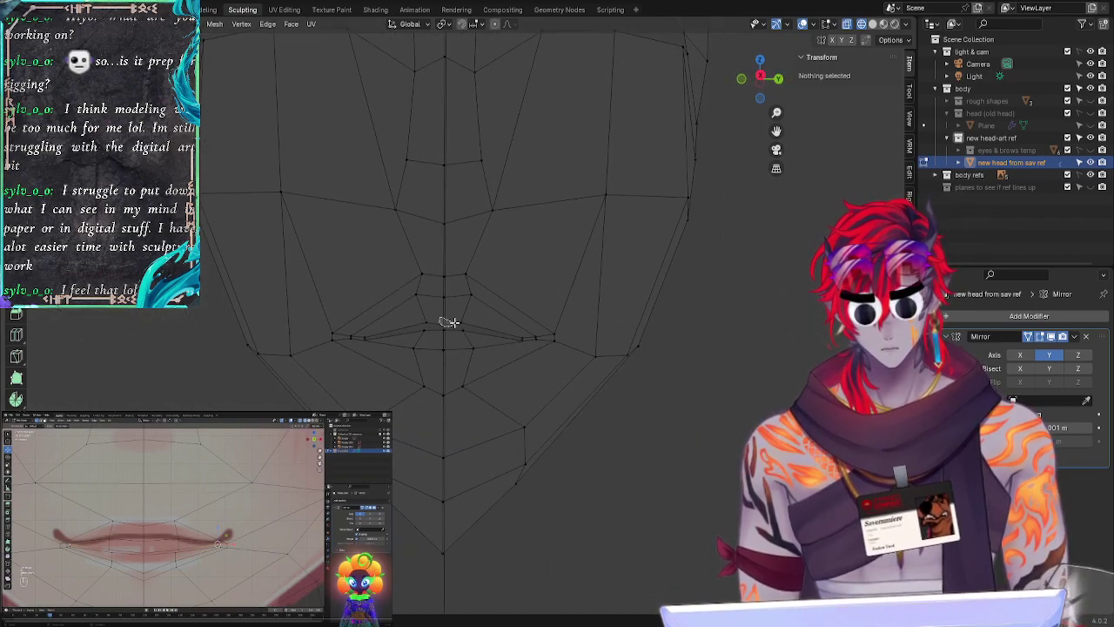
# Step: Pull the upper-lip centre vertex along X toward the midline
pyautogui.click(447, 319)
pyautogui.press('g')
pyautogui.press('x')
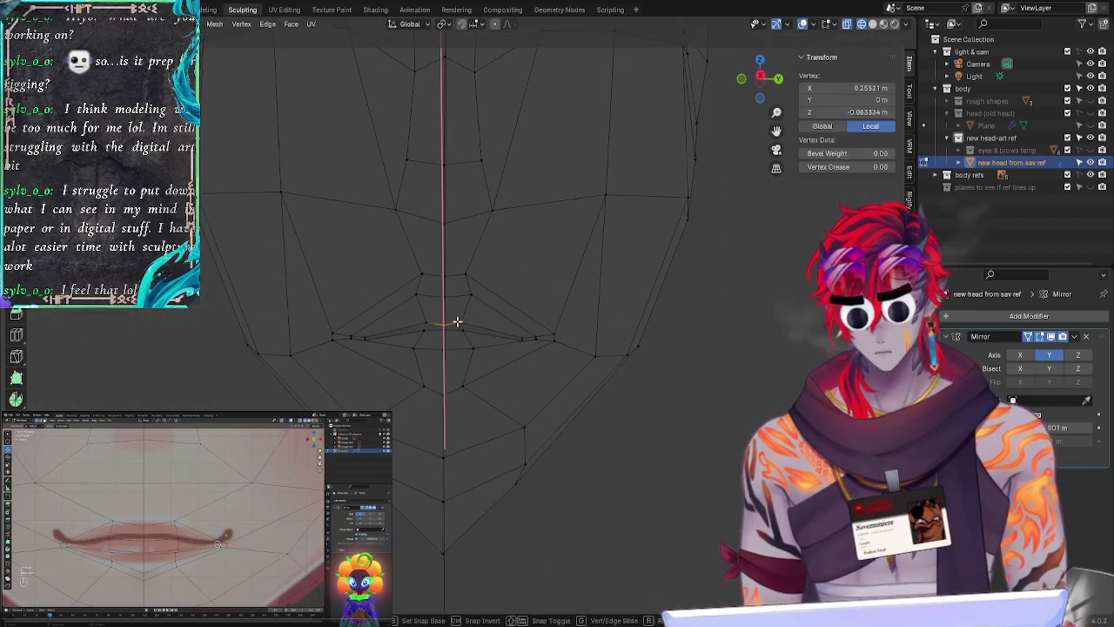
pyautogui.click(456, 322)
pyautogui.click(641, 359)
pyautogui.moveTo(678, 328); pyautogui.dragTo(686, 340, button='middle')
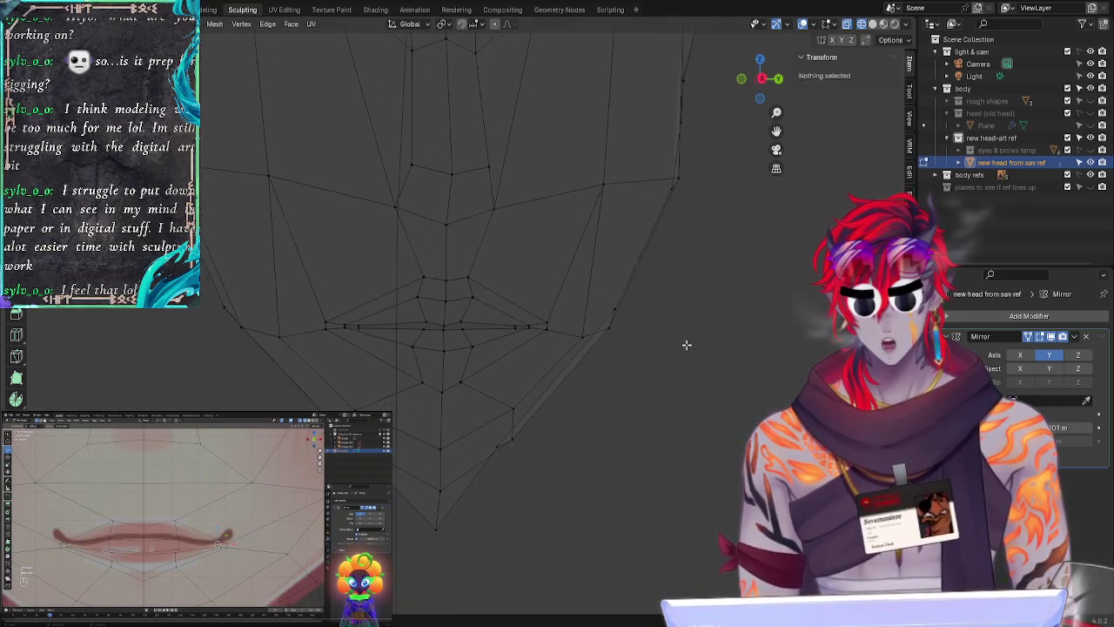
# Step: Fine-adjust another upper-lip vertex with precision movement
pyautogui.click(471, 299)
pyautogui.press('g')
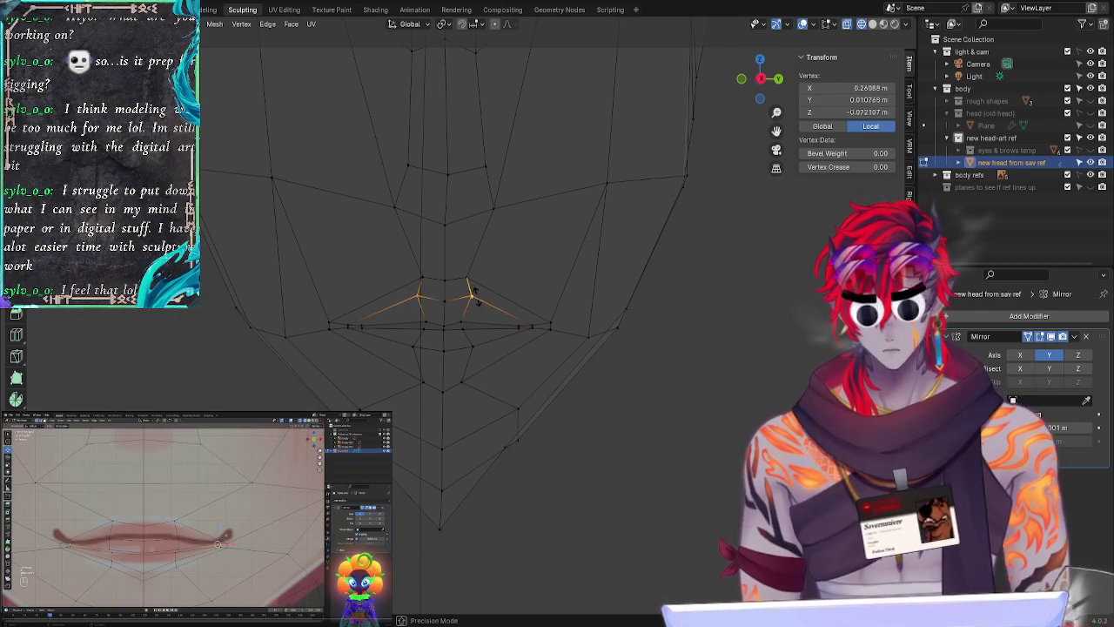
pyautogui.click(475, 297)
pyautogui.click(654, 396)
pyautogui.moveTo(654, 396); pyautogui.dragTo(509, 329, button='middle')
# Step: Raise a lip vertex along Z to correct the lip height
pyautogui.click(435, 313)
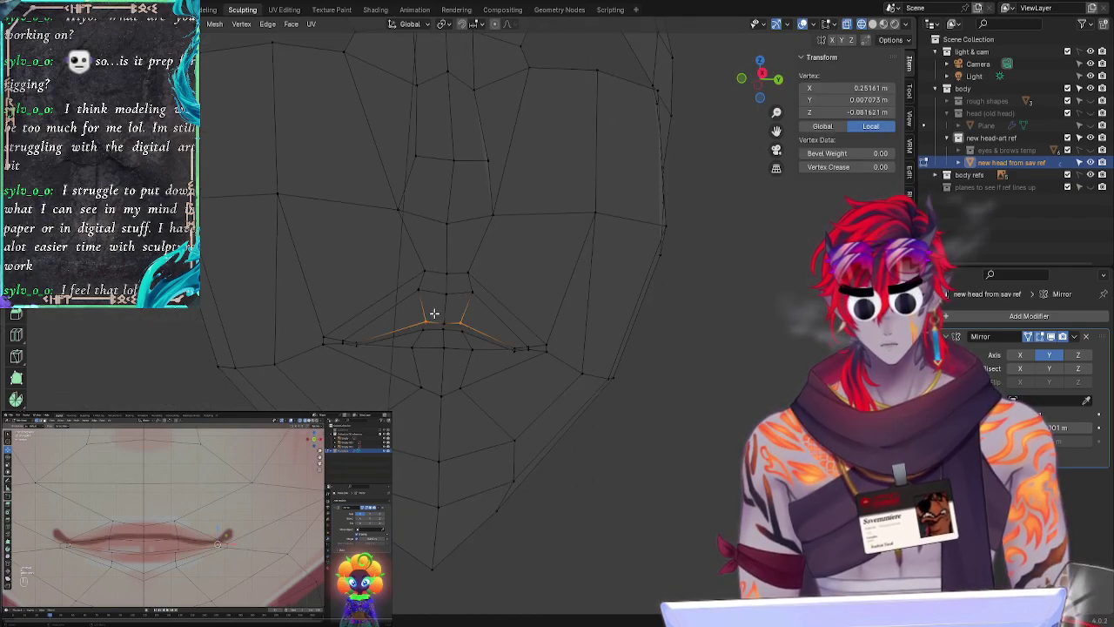
pyautogui.press('g')
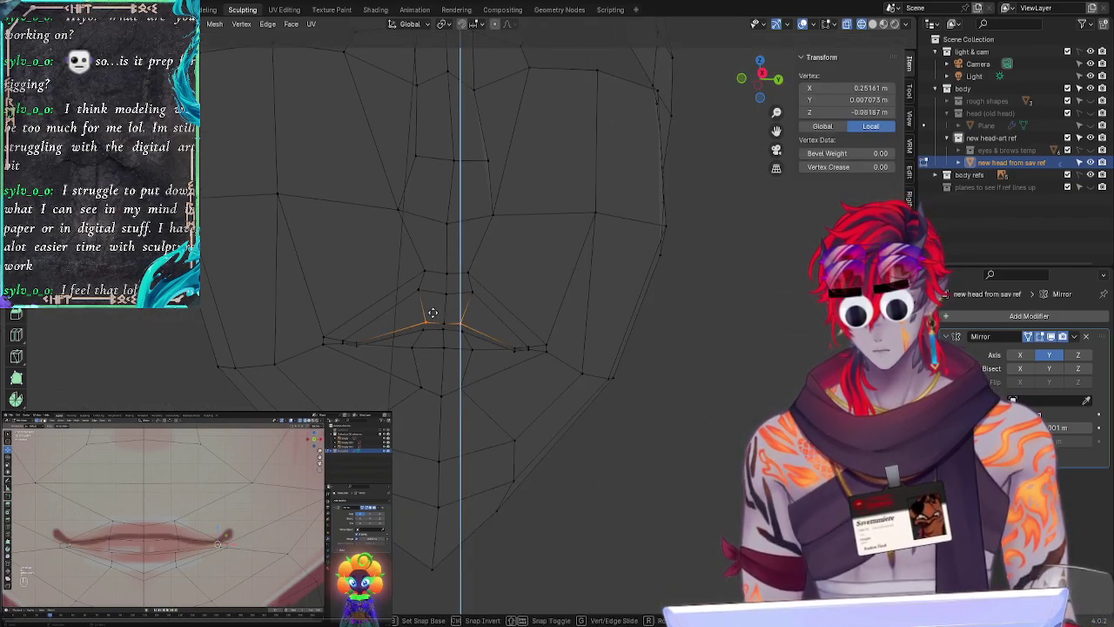
pyautogui.press('z')
pyautogui.click(435, 308)
pyautogui.click(635, 429)
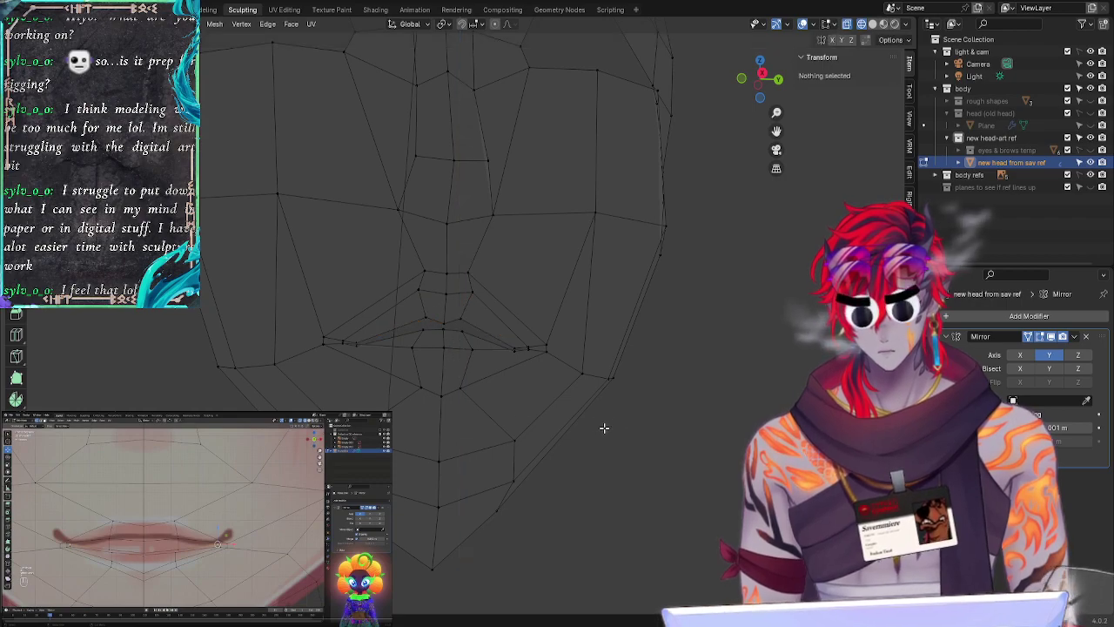
pyautogui.moveTo(604, 427); pyautogui.dragTo(624, 438, button='middle')
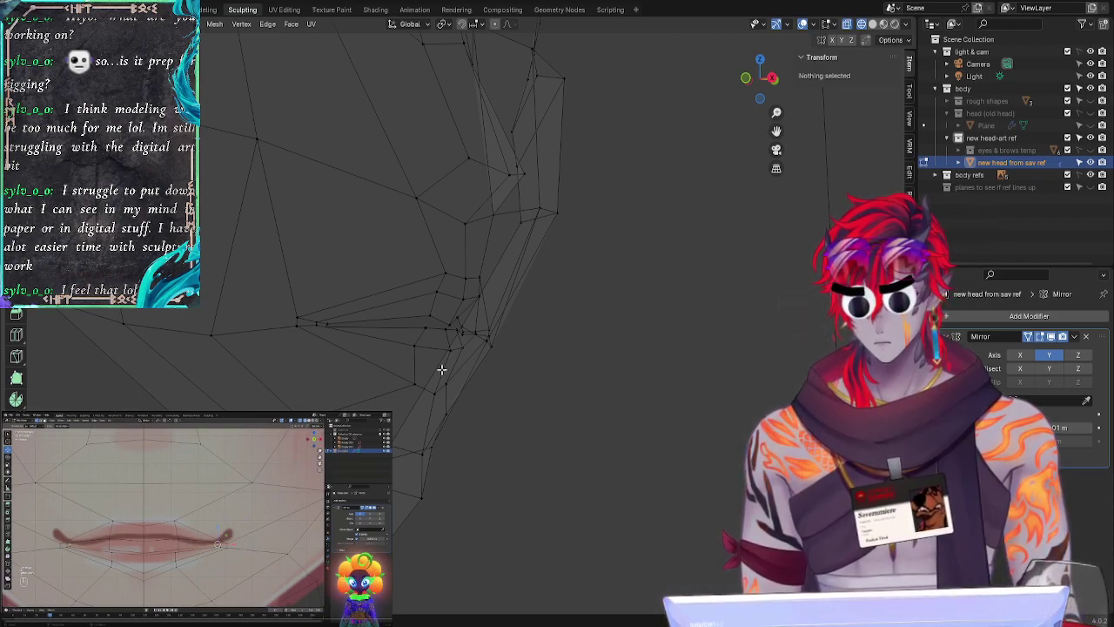
# Step: Lower a lip vertex slightly along Z in side view
pyautogui.click(433, 310)
pyautogui.press('g')
pyautogui.press('z')
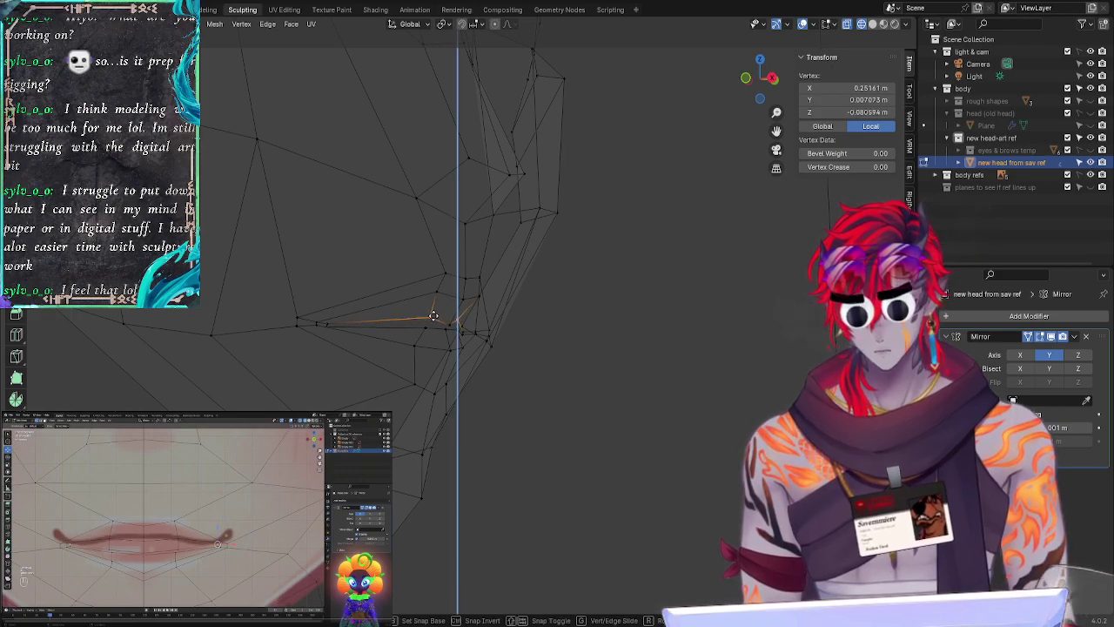
pyautogui.click(434, 315)
pyautogui.click(537, 395)
pyautogui.moveTo(597, 428)
pyautogui.mouseDown(button='middle')
pyautogui.moveTo(545, 427)
pyautogui.moveTo(600, 425)
pyautogui.mouseUp(button='middle')
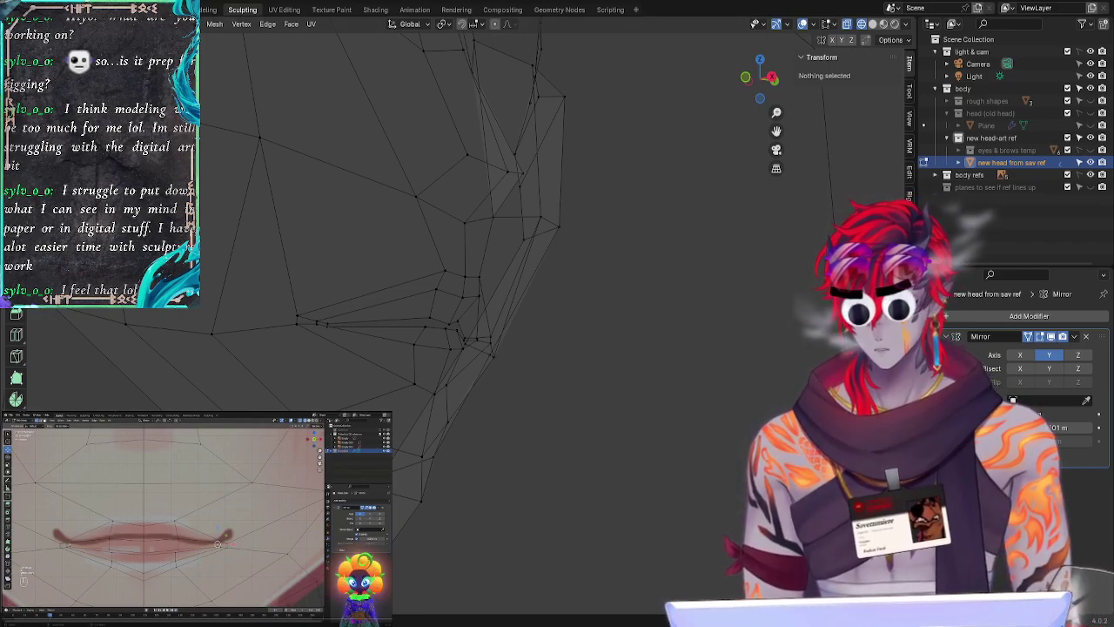
# Step: Lower the centre lip vertex along Z from a near-front view
pyautogui.moveTo(566, 398); pyautogui.dragTo(434, 334, button='middle')
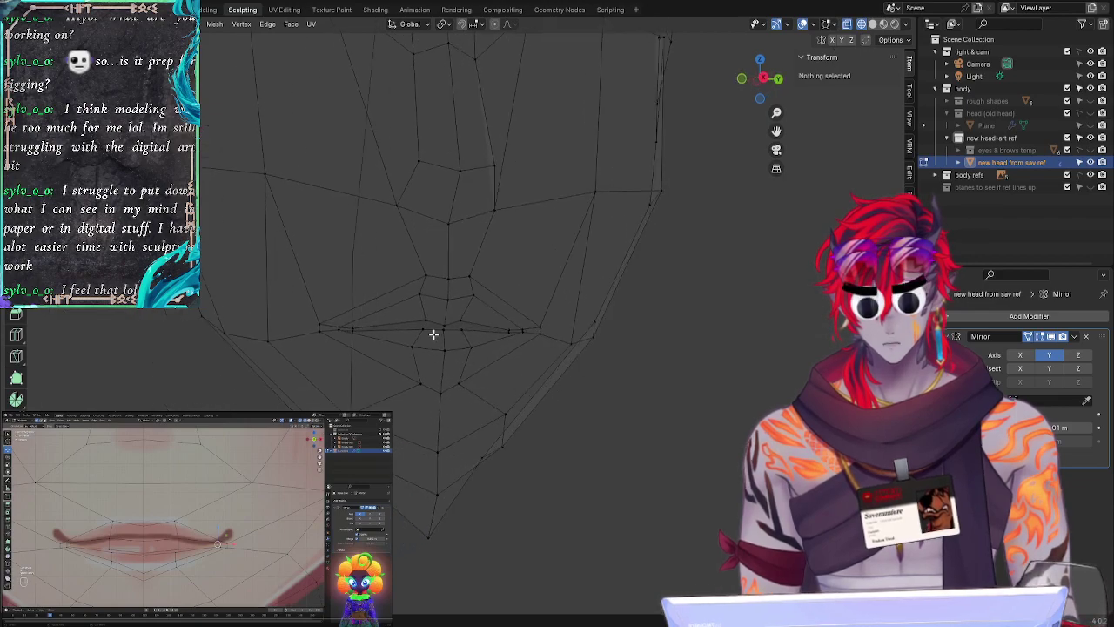
pyautogui.moveTo(445, 328); pyautogui.dragTo(456, 331)
pyautogui.hotkey('alt', 'a')
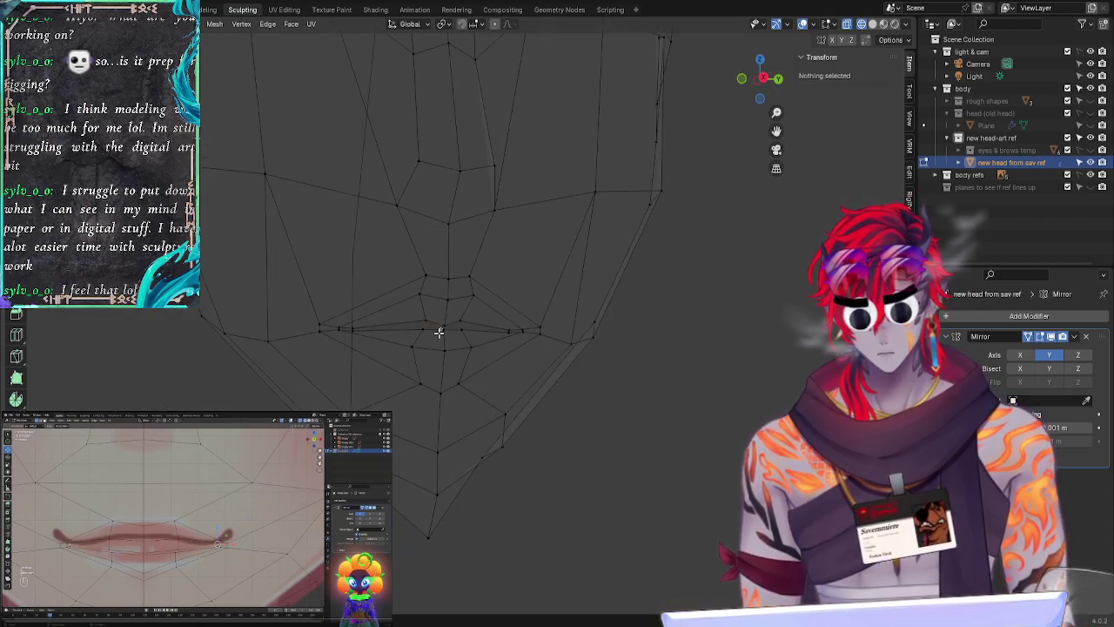
pyautogui.click(442, 331)
pyautogui.press('g')
pyautogui.press('z')
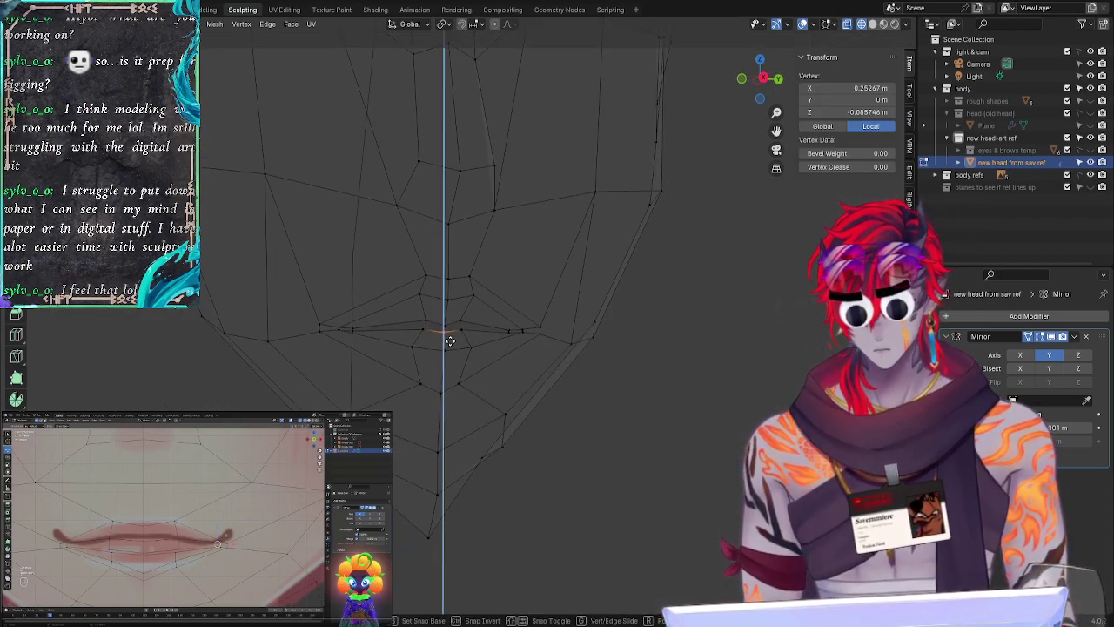
pyautogui.click(450, 339)
# Step: Nudge the lip vertex beside the centre to X 0.2501 m, Z -0.084555 m
pyautogui.press('g')
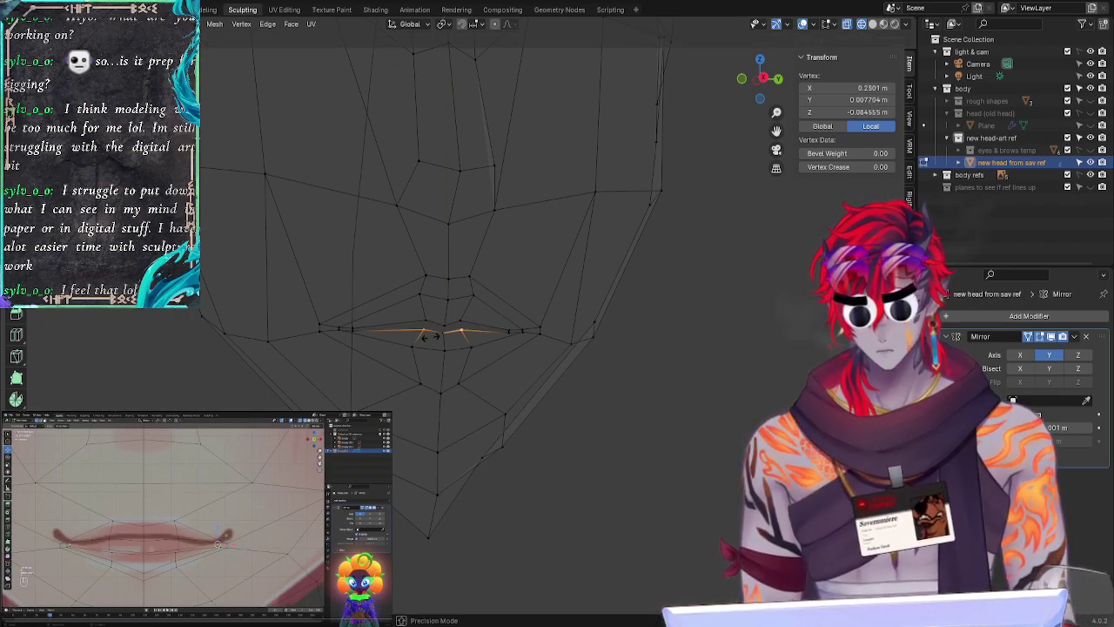
pyautogui.click(435, 340)
pyautogui.click(470, 409)
pyautogui.moveTo(629, 449); pyautogui.dragTo(681, 417, button='middle')
pyautogui.click(667, 446)
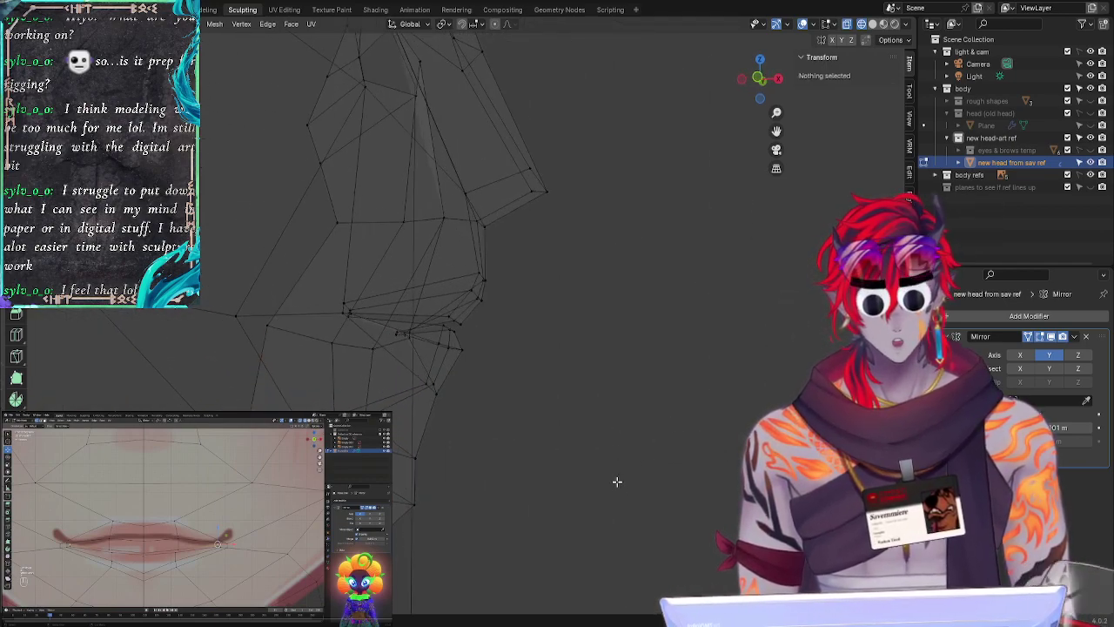
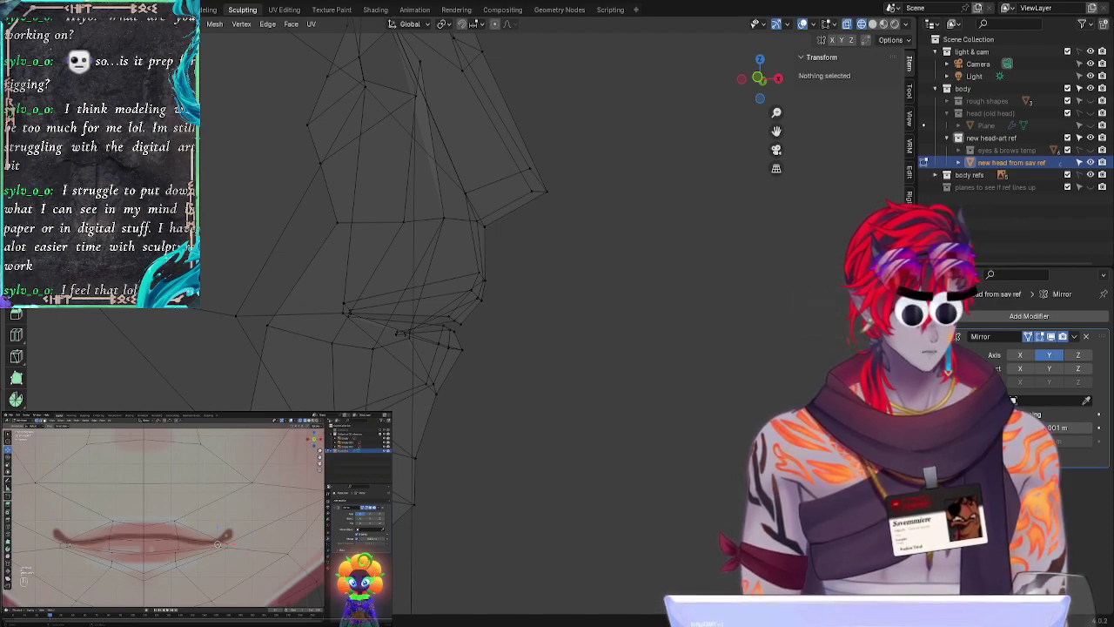
# Step: Clear the selection and orbit the wireframe head from its side to a near-front view of the mouth
pyautogui.click(250, 410)
pyautogui.click(533, 391)
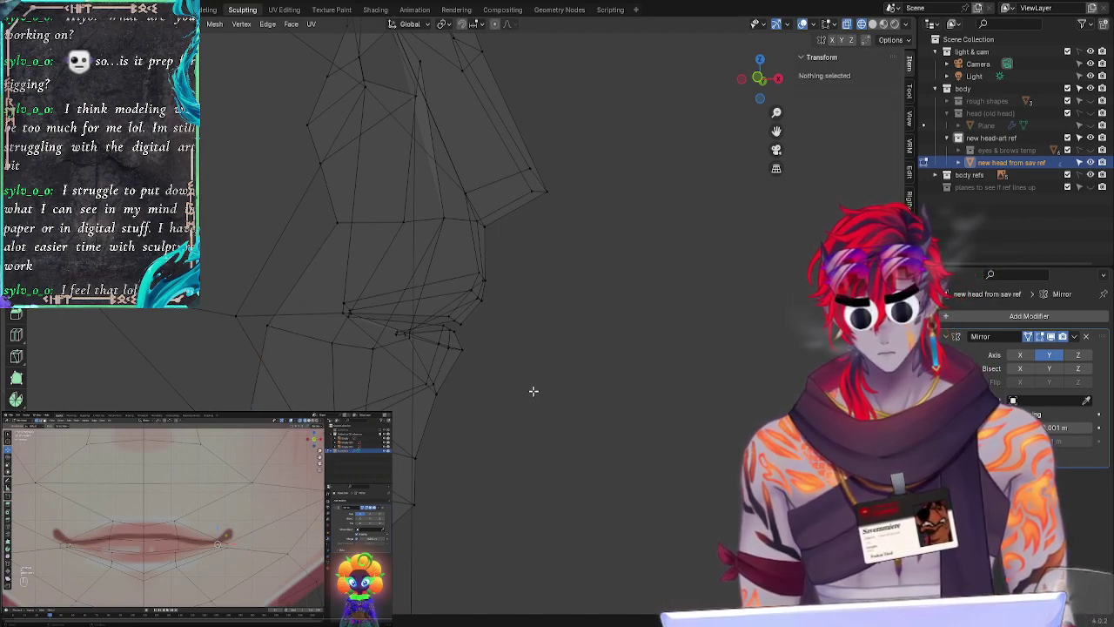
pyautogui.moveTo(465, 331)
pyautogui.mouseDown(button='middle')
pyautogui.moveTo(507, 351)
pyautogui.moveTo(440, 363)
pyautogui.moveTo(415, 354)
pyautogui.moveTo(445, 346)
pyautogui.moveTo(545, 368)
pyautogui.moveTo(478, 345)
pyautogui.mouseUp(button='middle')
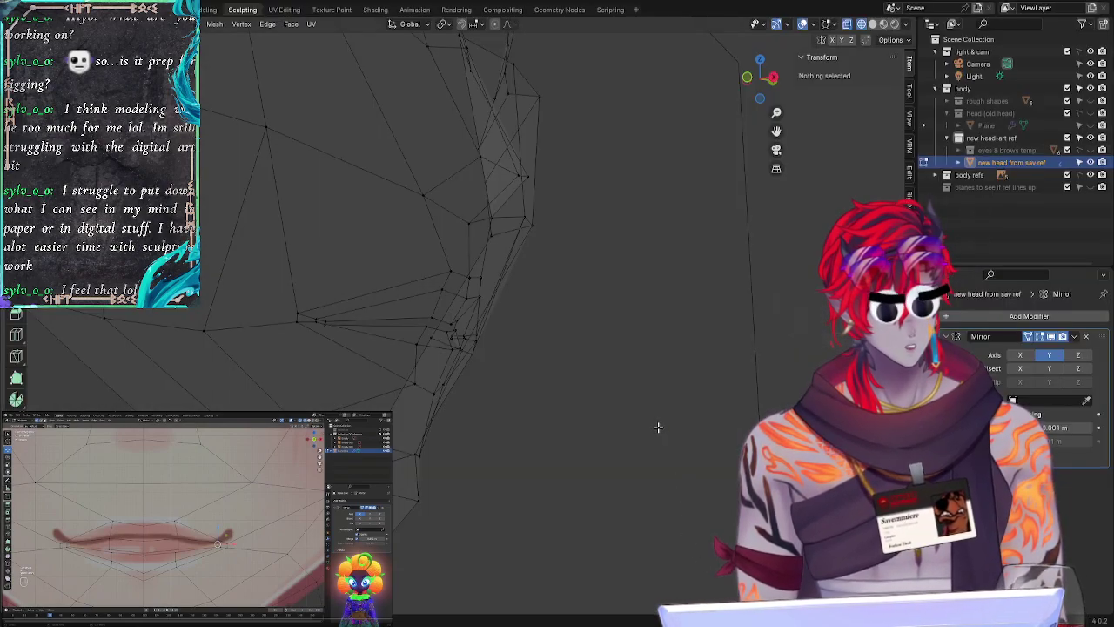
pyautogui.moveTo(658, 427); pyautogui.dragTo(546, 360, button='middle')
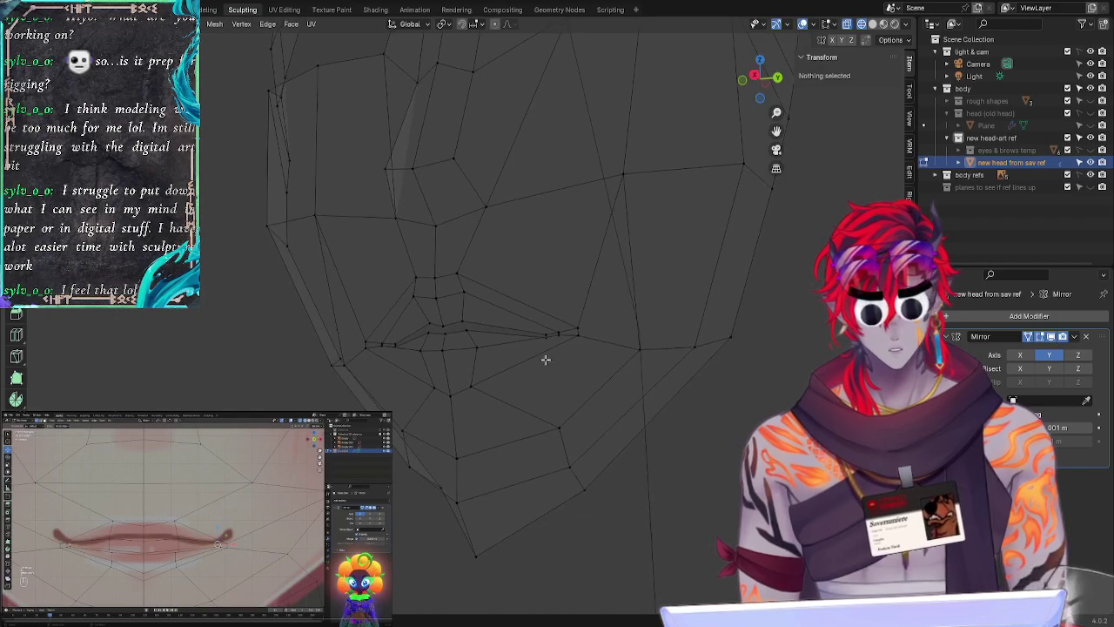
# Step: Move the edges along the mouth line to a new position
pyautogui.moveTo(432, 341); pyautogui.dragTo(409, 362)
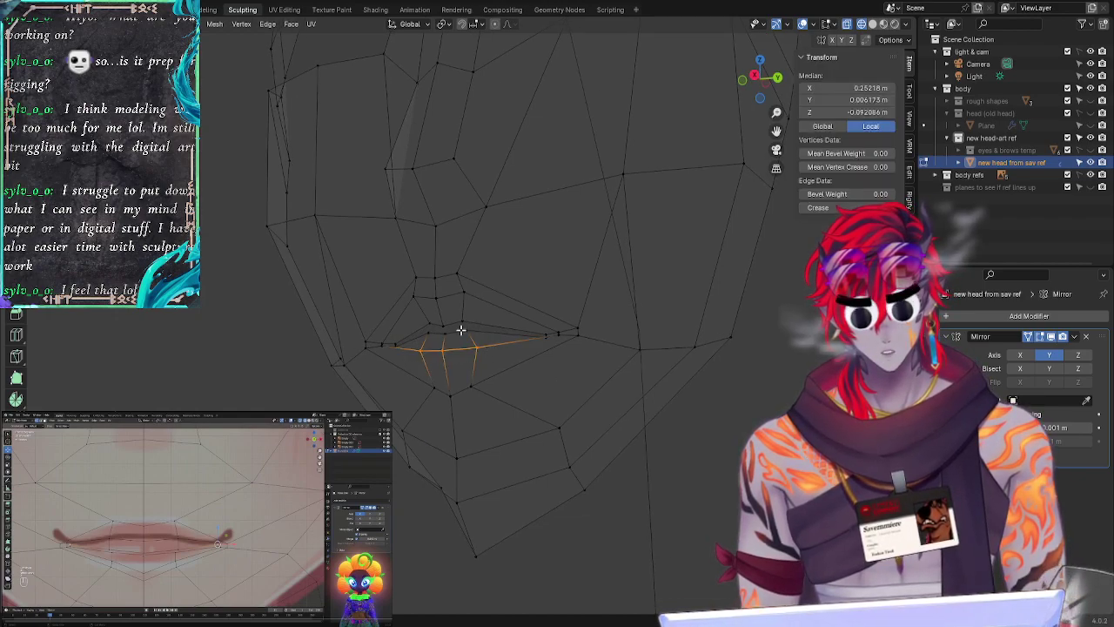
pyautogui.press('g')
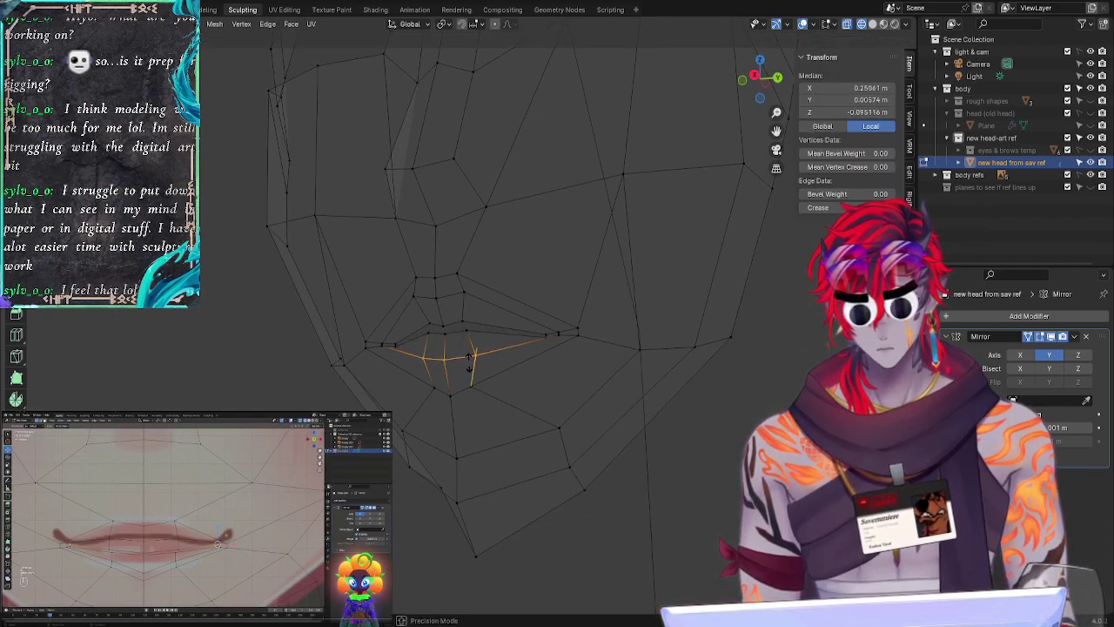
pyautogui.click(471, 370)
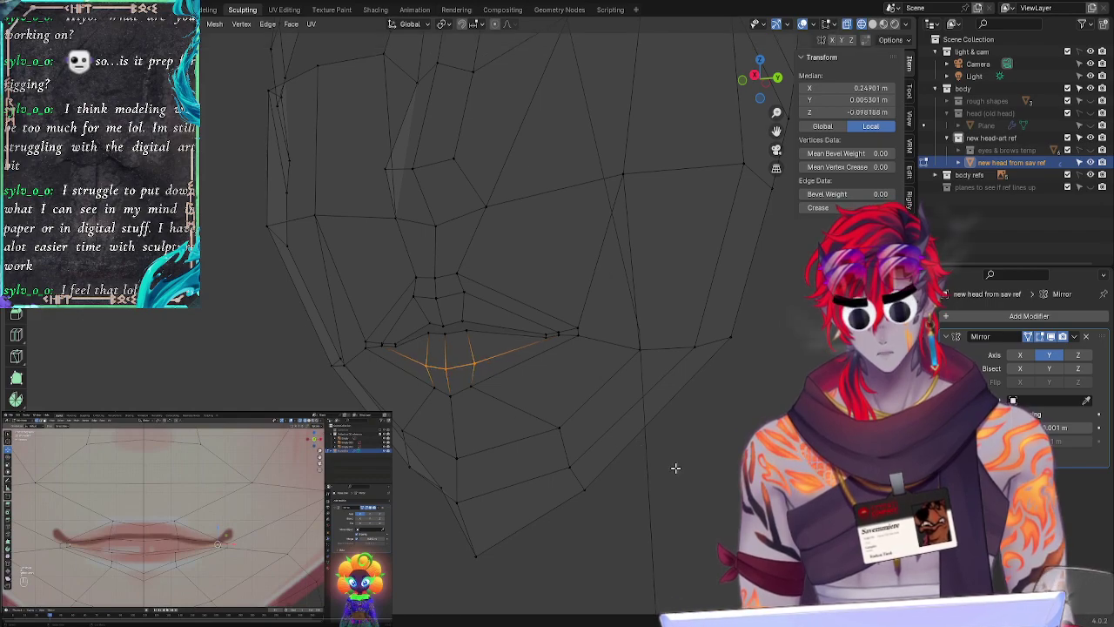
pyautogui.click(647, 472)
# Step: Select the centre lip vertices together with the edges below the mouth
pyautogui.moveTo(646, 474); pyautogui.dragTo(543, 428, button='middle')
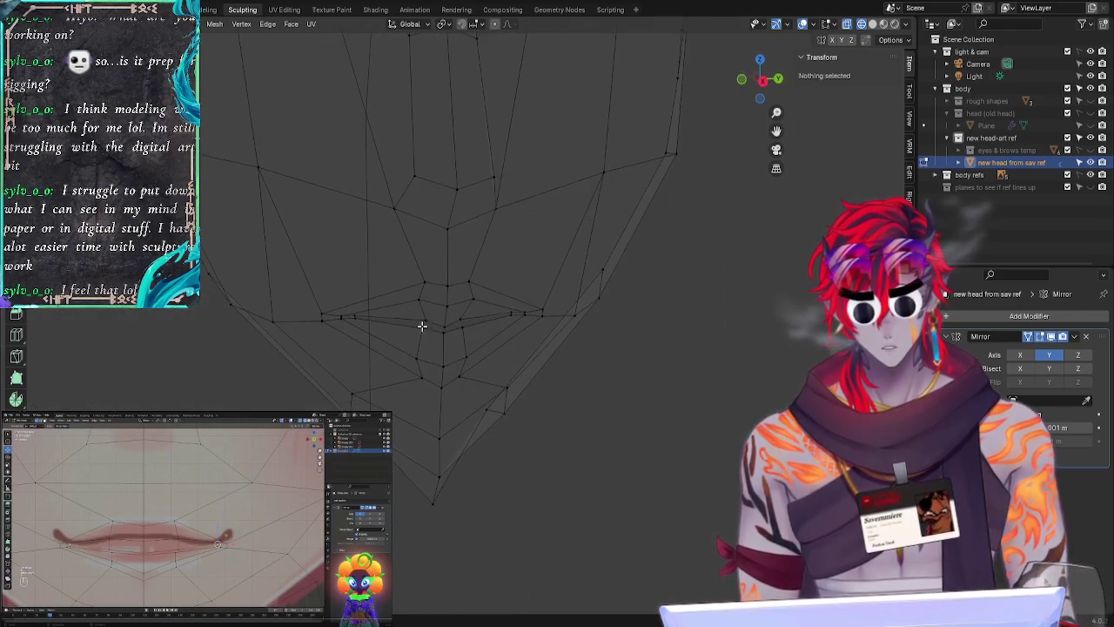
pyautogui.moveTo(415, 326)
pyautogui.mouseDown()
pyautogui.moveTo(418, 356)
pyautogui.moveTo(461, 363)
pyautogui.moveTo(471, 329)
pyautogui.mouseUp()
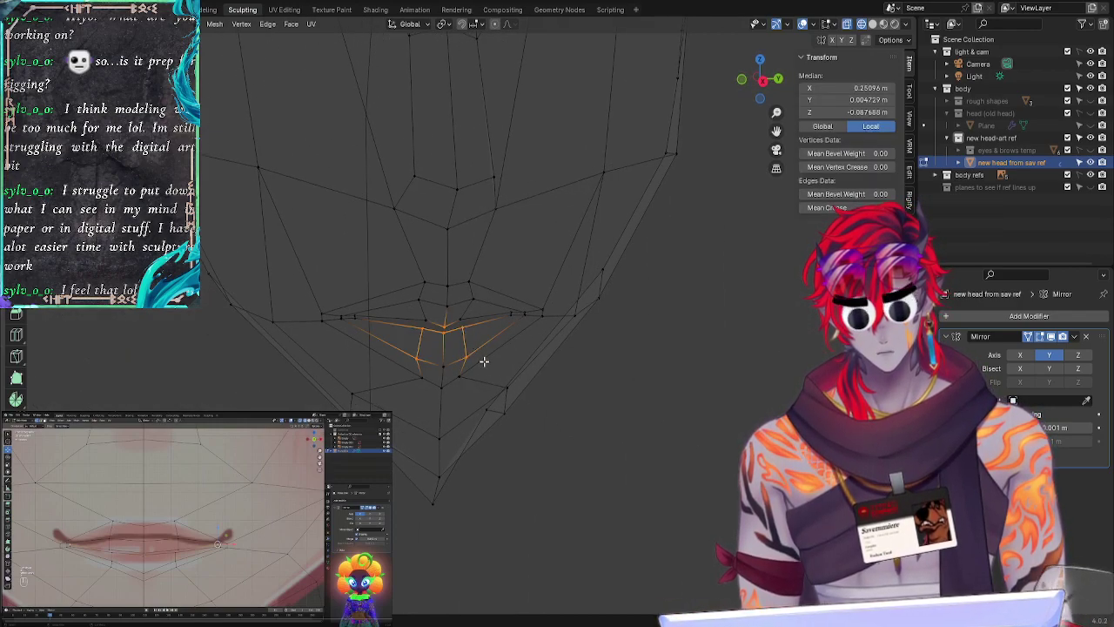
pyautogui.click(455, 325)
pyautogui.click(463, 325)
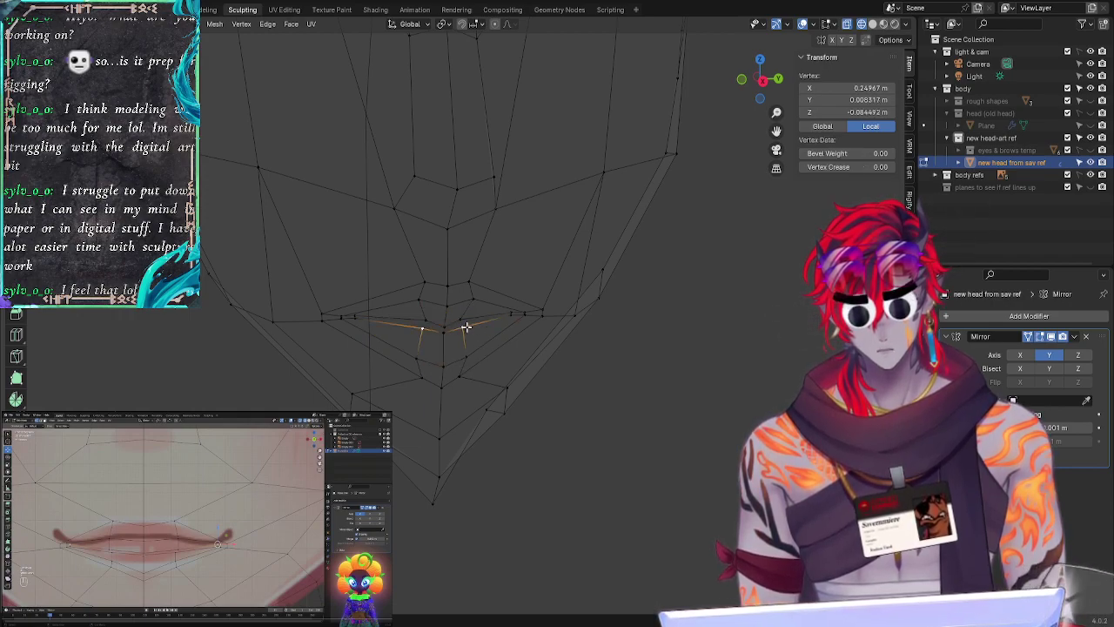
pyautogui.keyDown('shift'); pyautogui.click(443, 334); pyautogui.keyUp('shift')
pyautogui.moveTo(442, 367)
pyautogui.keyDown('shift'); pyautogui.mouseDown()
pyautogui.moveTo(412, 355)
pyautogui.moveTo(457, 364)
pyautogui.mouseUp(); pyautogui.keyUp('shift')
pyautogui.keyDown('shift'); pyautogui.click(443, 365); pyautogui.keyUp('shift')
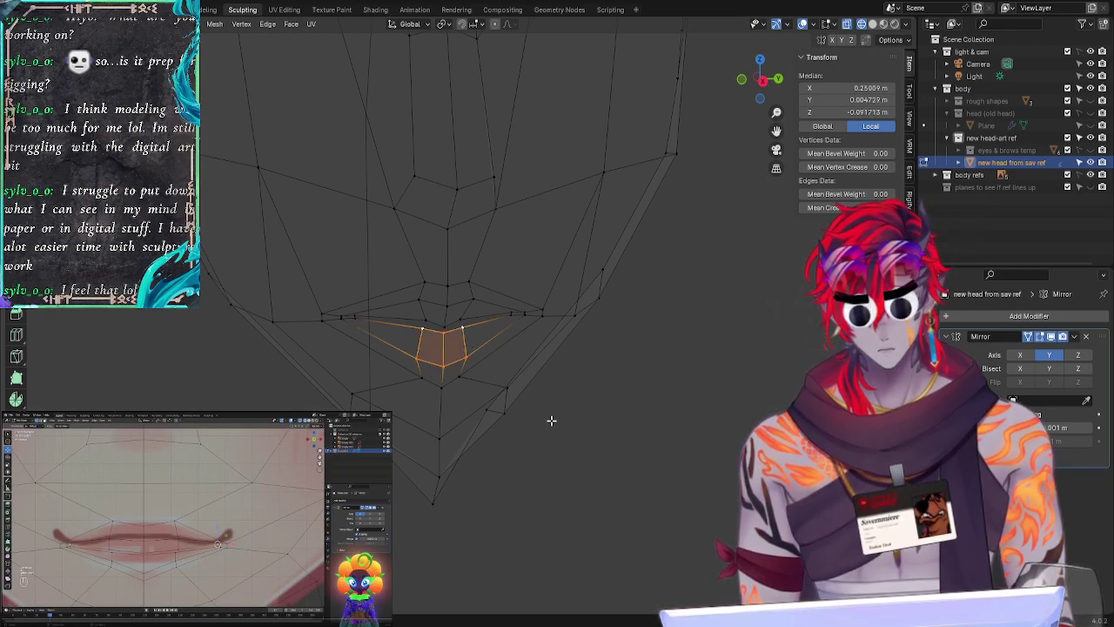
# Step: In side profile, move the selected lower-lip faces into place in two nudges
pyautogui.moveTo(536, 450); pyautogui.dragTo(648, 438, button='middle')
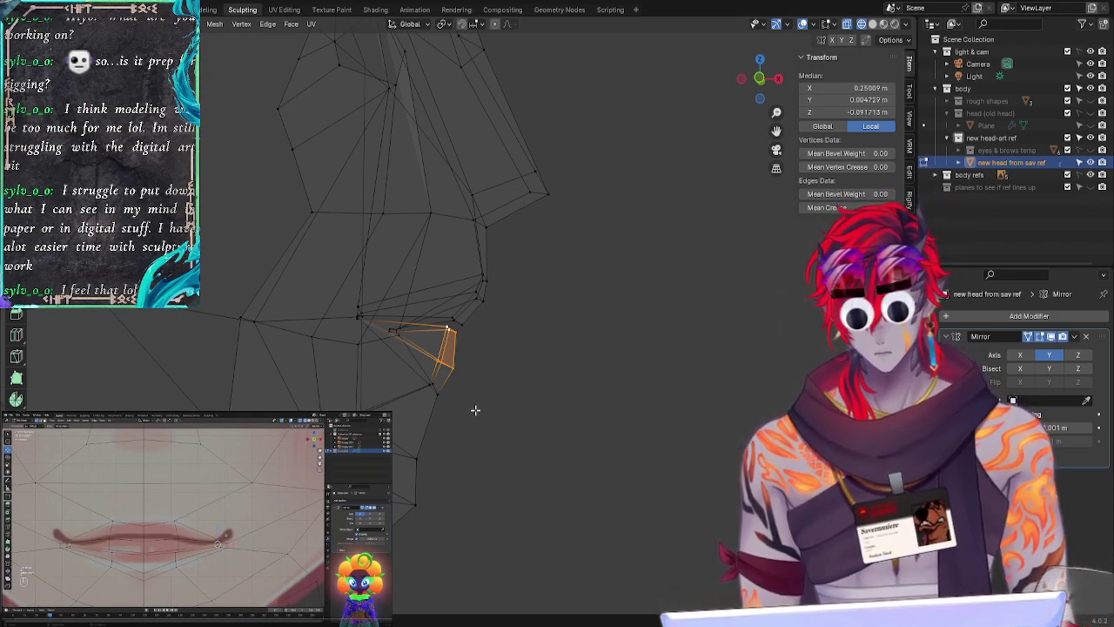
pyautogui.press('g')
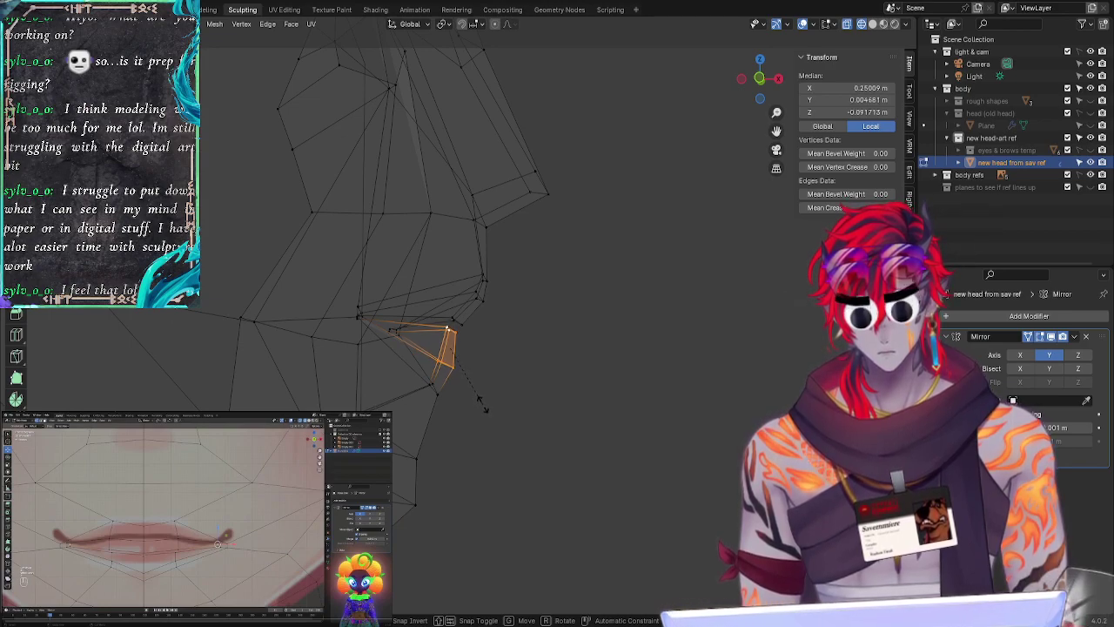
pyautogui.click(487, 402)
pyautogui.press('g')
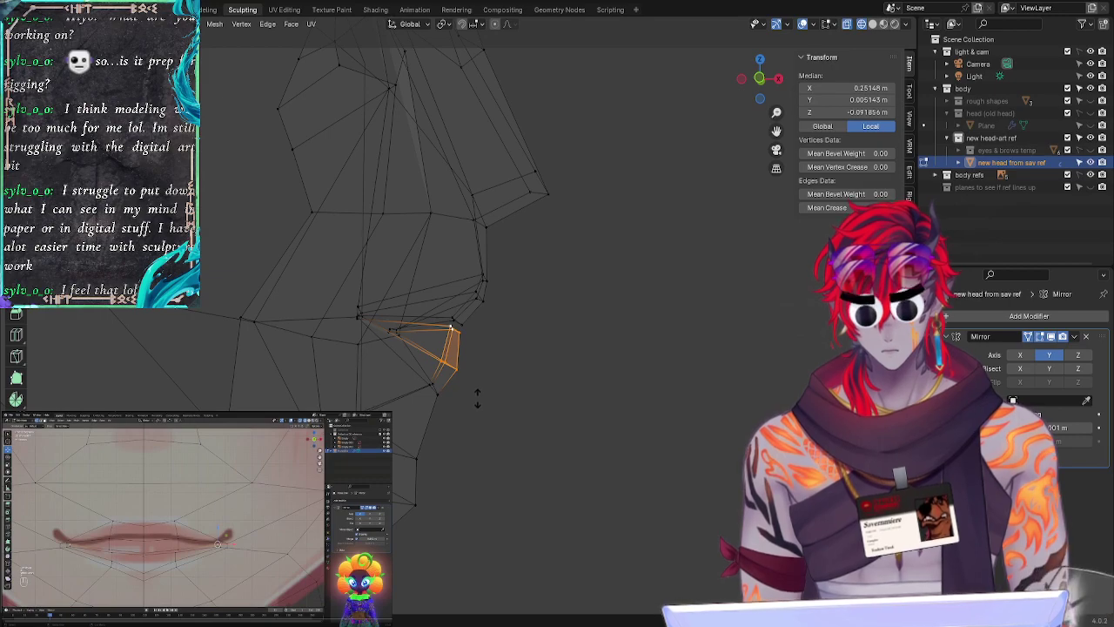
pyautogui.click(476, 400)
pyautogui.click(502, 412)
# Step: Nudge a mouth-line vertex sideways along X, then vertically along Z
pyautogui.moveTo(501, 412); pyautogui.dragTo(419, 323, button='middle')
pyautogui.click(421, 330)
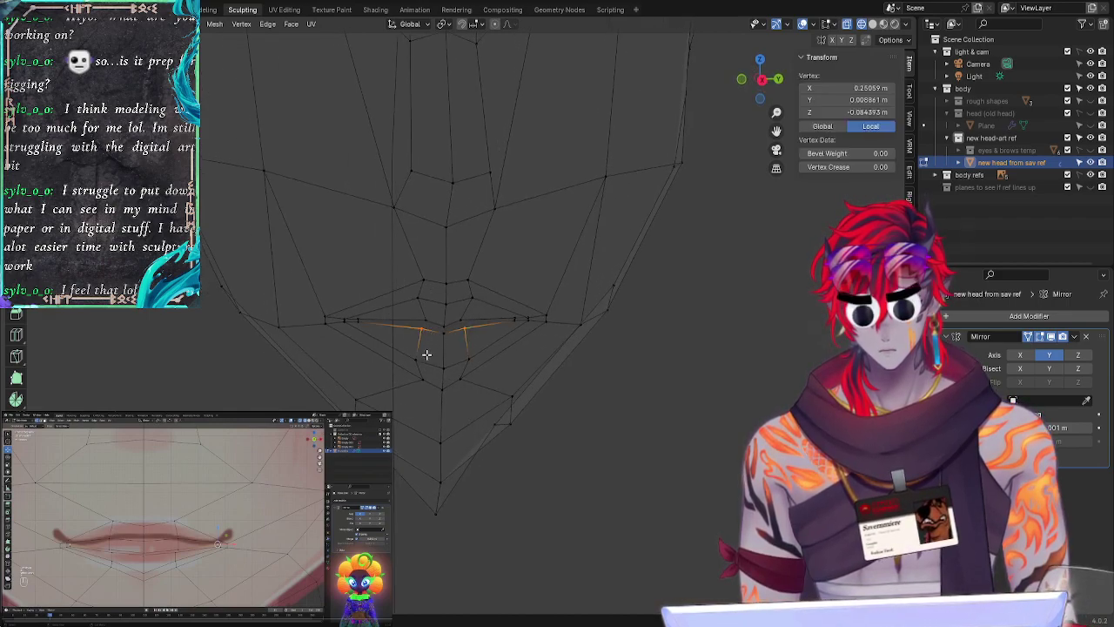
pyautogui.press('g')
pyautogui.press('x')
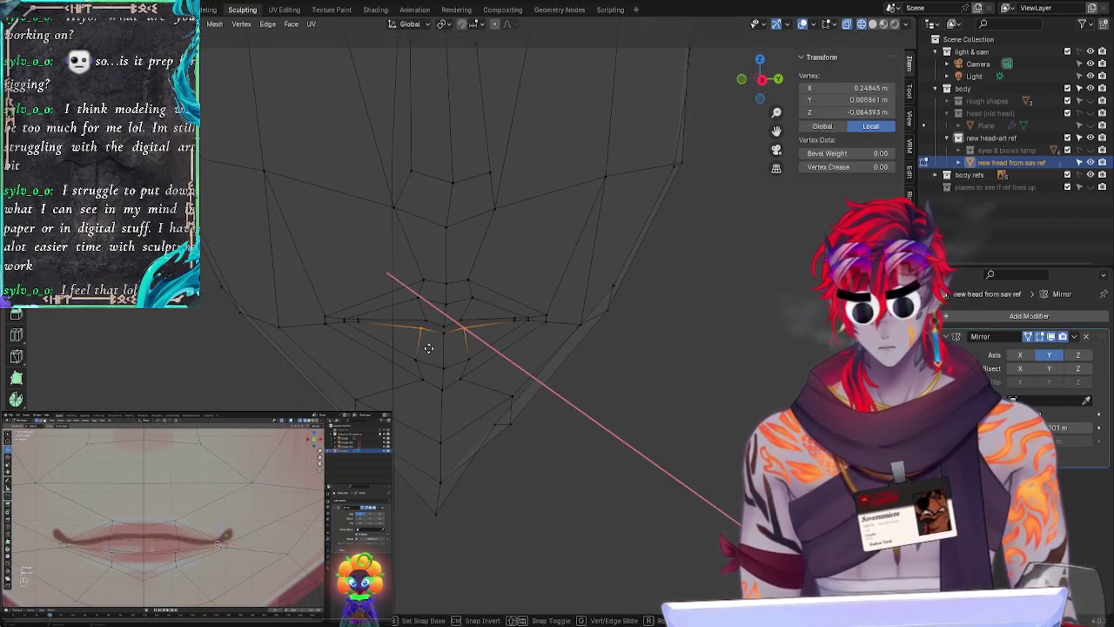
pyautogui.click(429, 349)
pyautogui.press('g')
pyautogui.press('z')
pyautogui.click(430, 352)
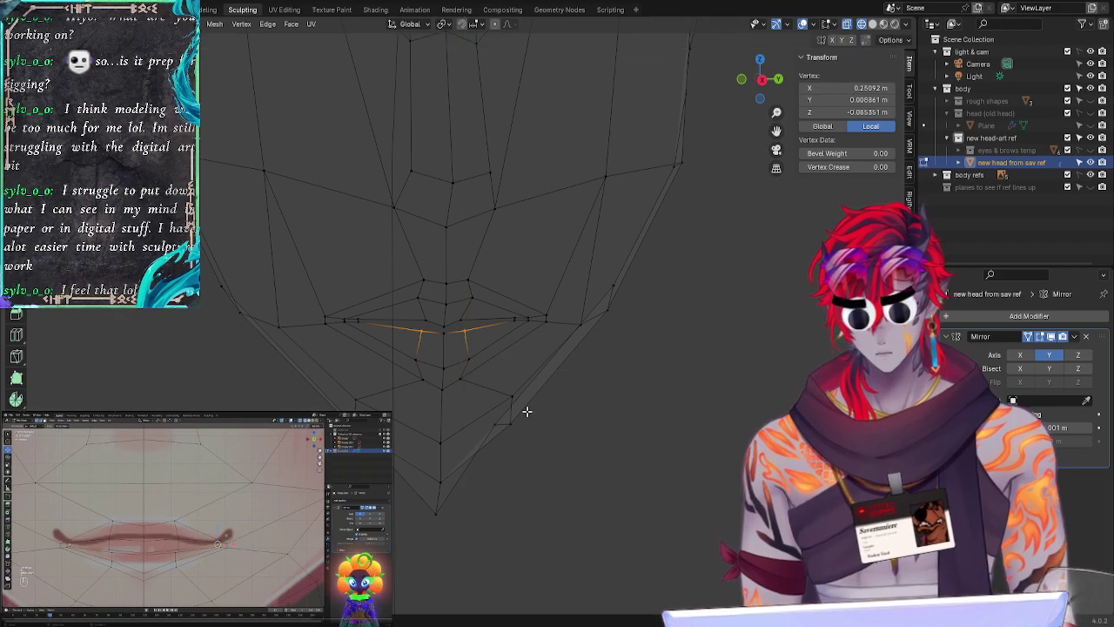
pyautogui.hotkey('alt', 'a')
# Step: Snap to a straight-on orthographic front view over the reference art
pyautogui.moveTo(566, 453); pyautogui.dragTo(418, 351, button='middle')
pyautogui.click(427, 338)
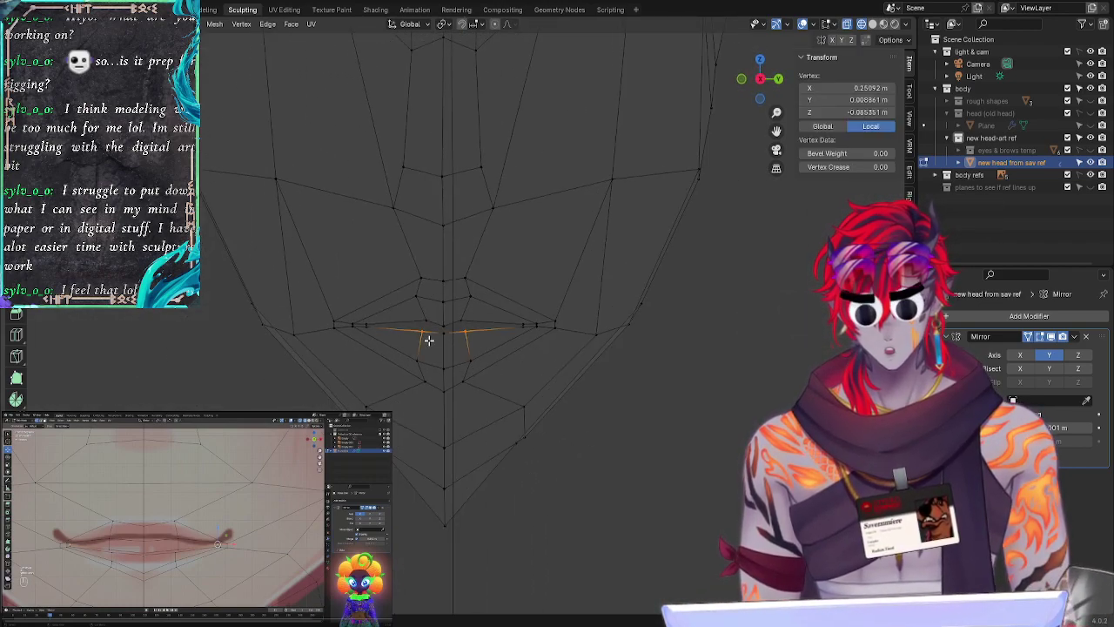
pyautogui.click(760, 78)
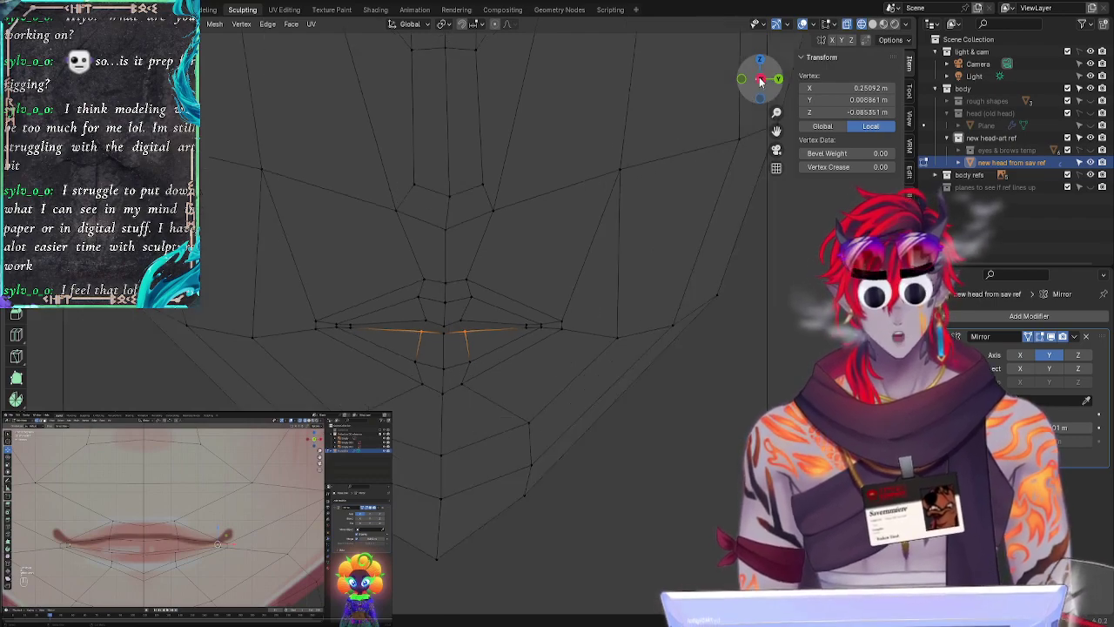
pyautogui.click(760, 78)
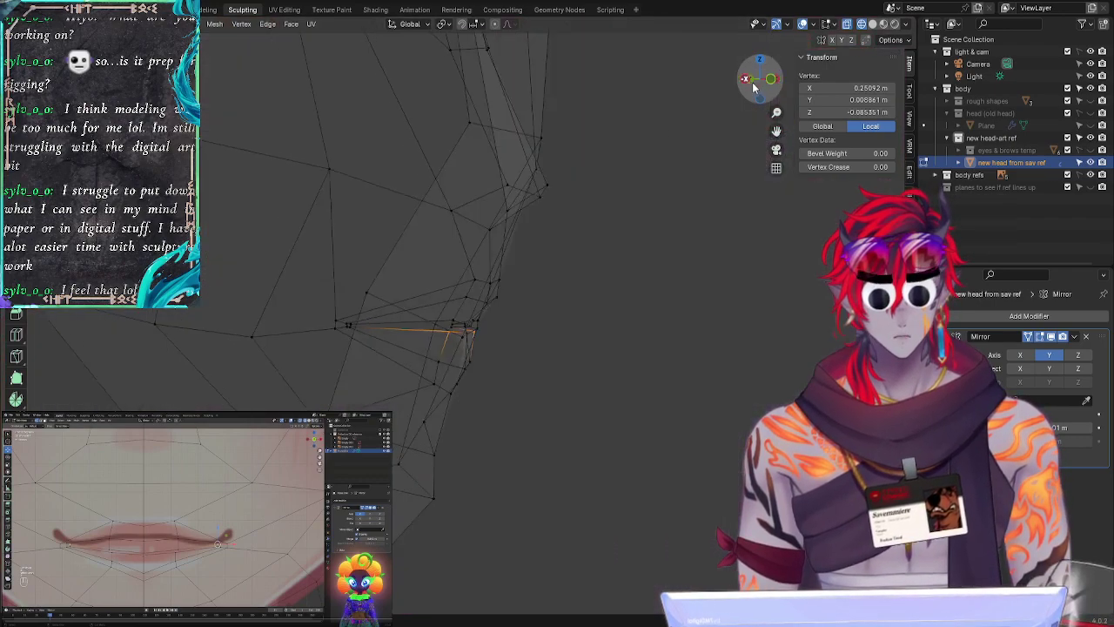
pyautogui.click(501, 355)
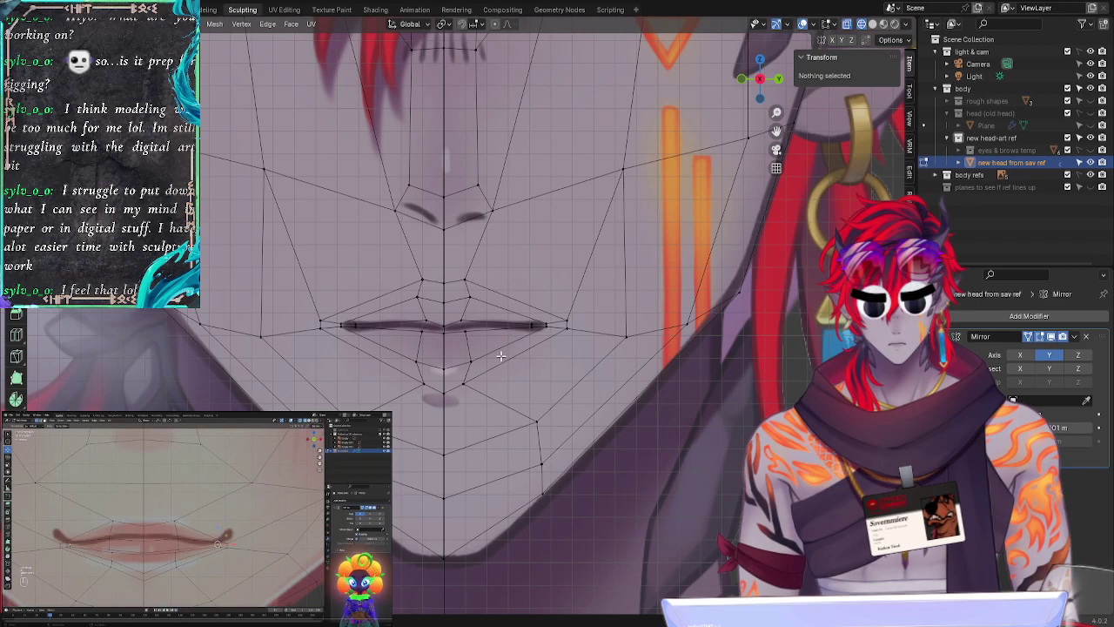
# Step: Nudge a lip-line vertex and the centre mouth vertex onto the reference lips
pyautogui.click(419, 335)
pyautogui.press('g')
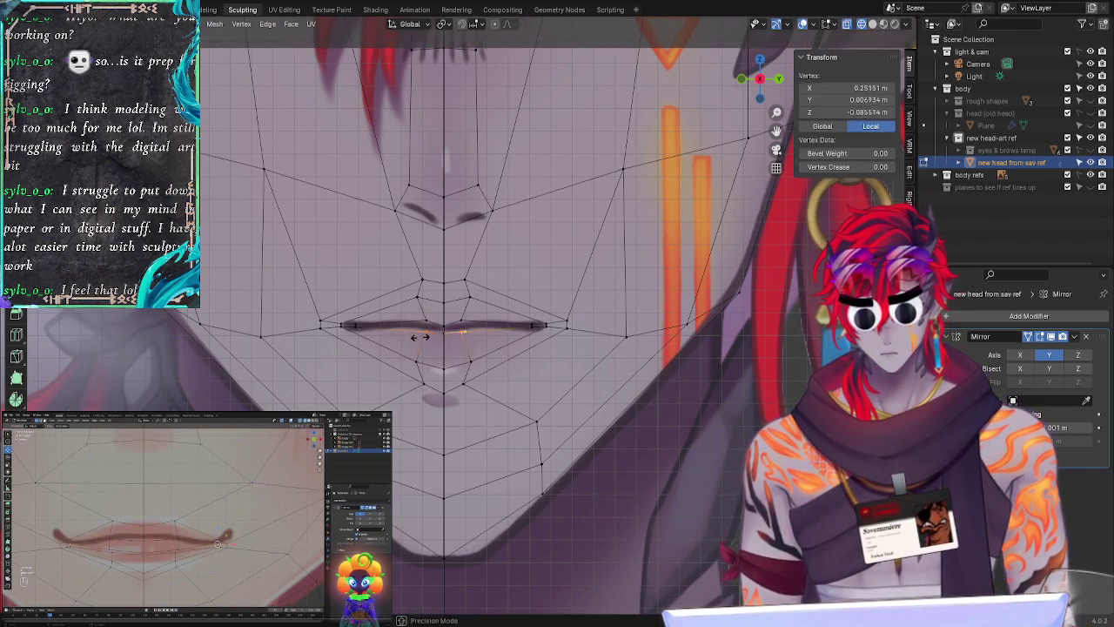
pyautogui.click(419, 338)
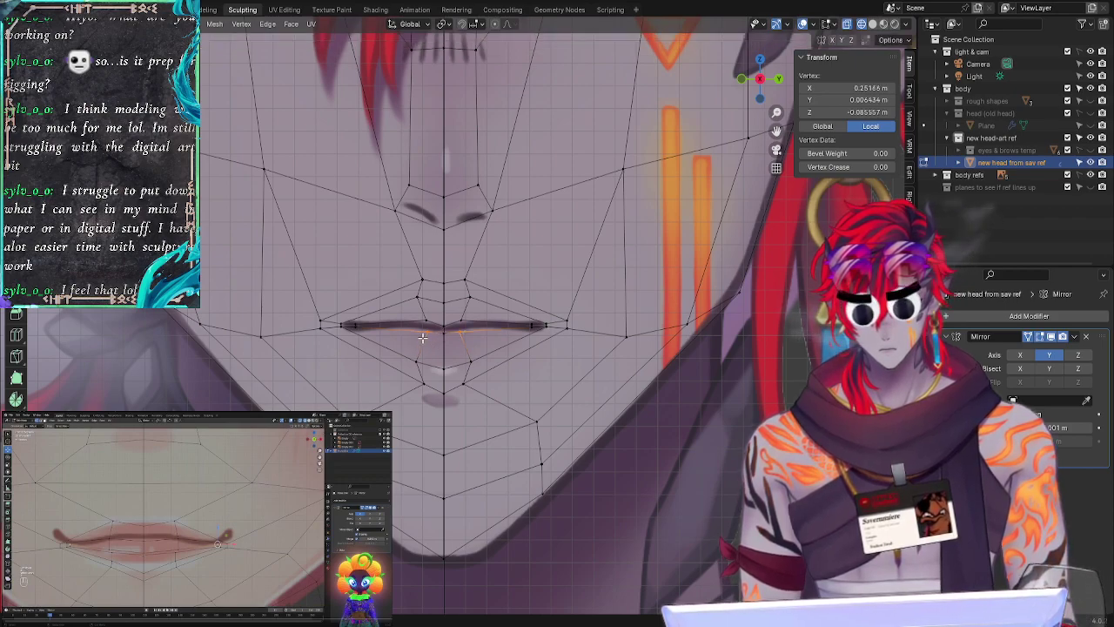
pyautogui.press('g')
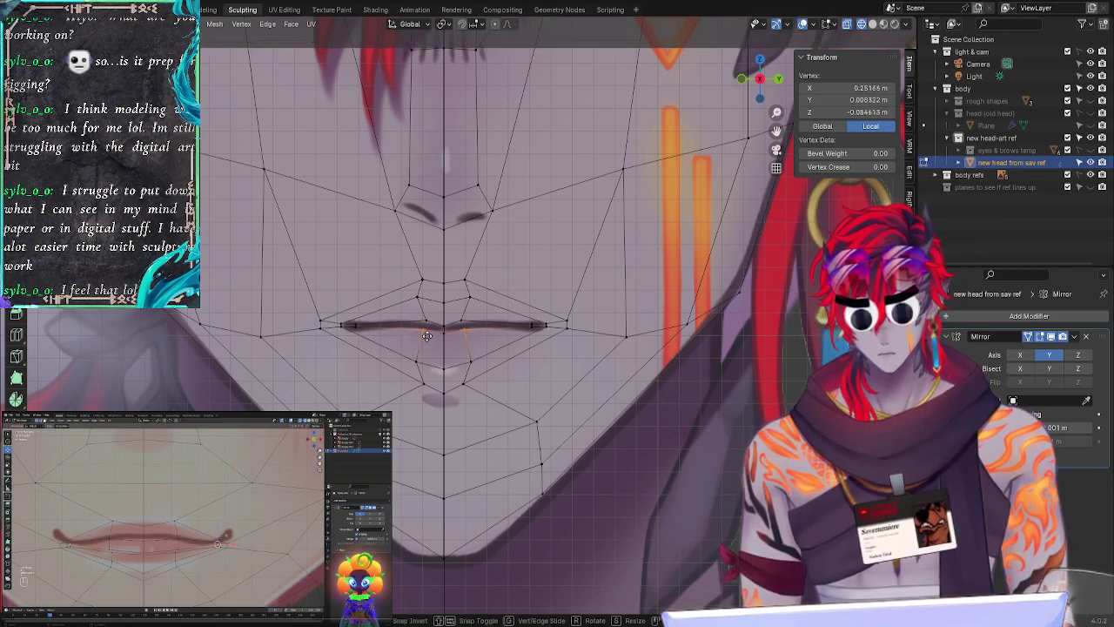
pyautogui.click(427, 336)
pyautogui.click(439, 333)
pyautogui.press('g')
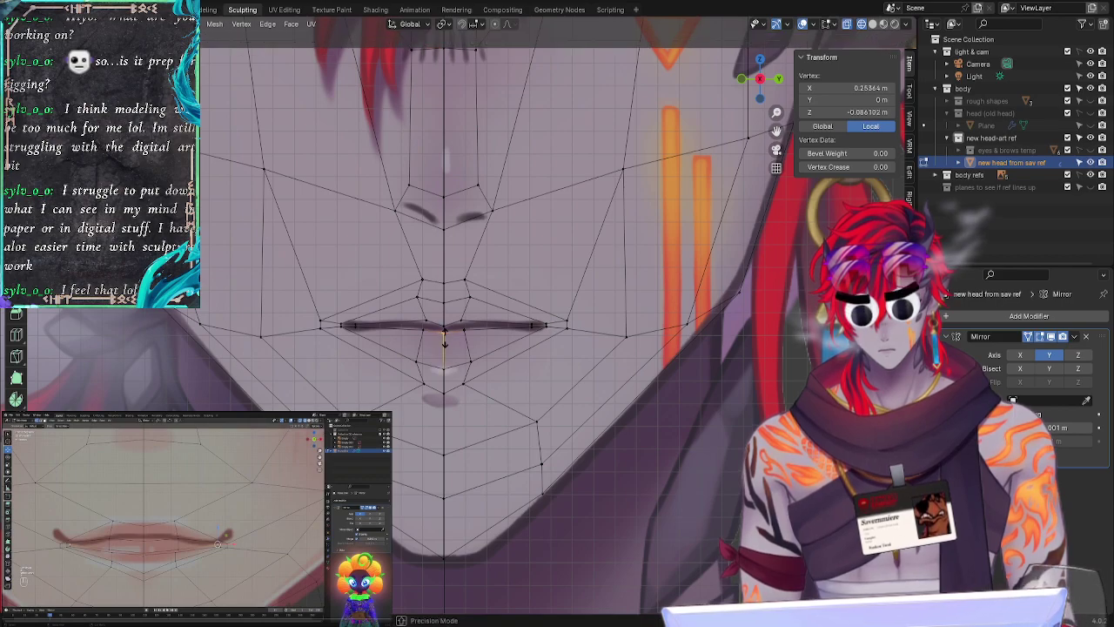
pyautogui.click(444, 346)
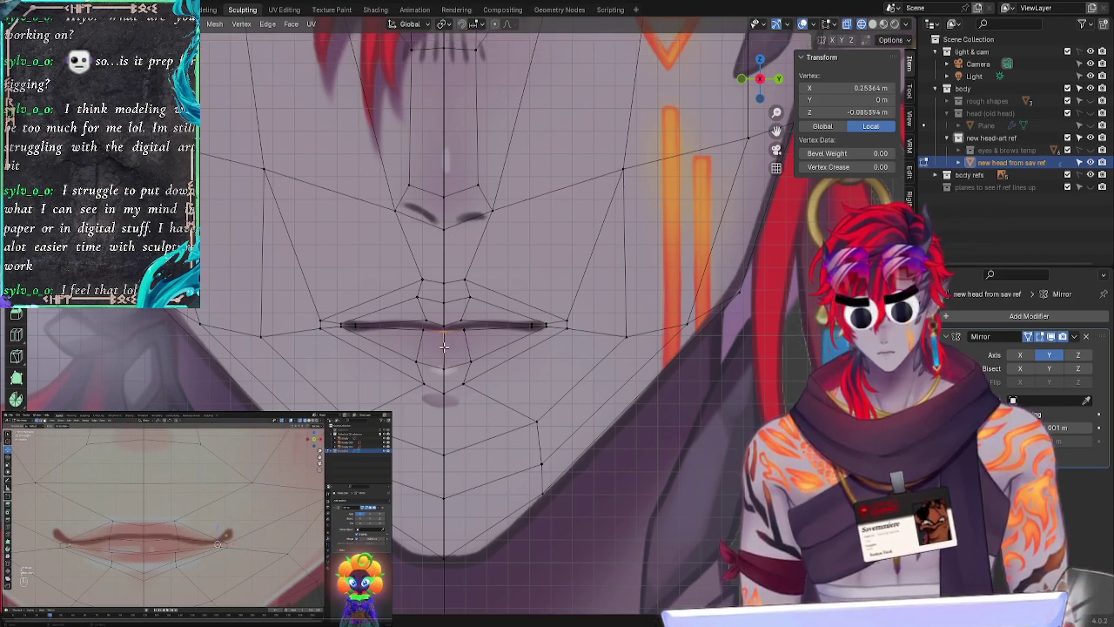
# Step: Move two lower-lip vertices onto the reference drawing's lower lip
pyautogui.click(444, 351)
pyautogui.click(429, 356)
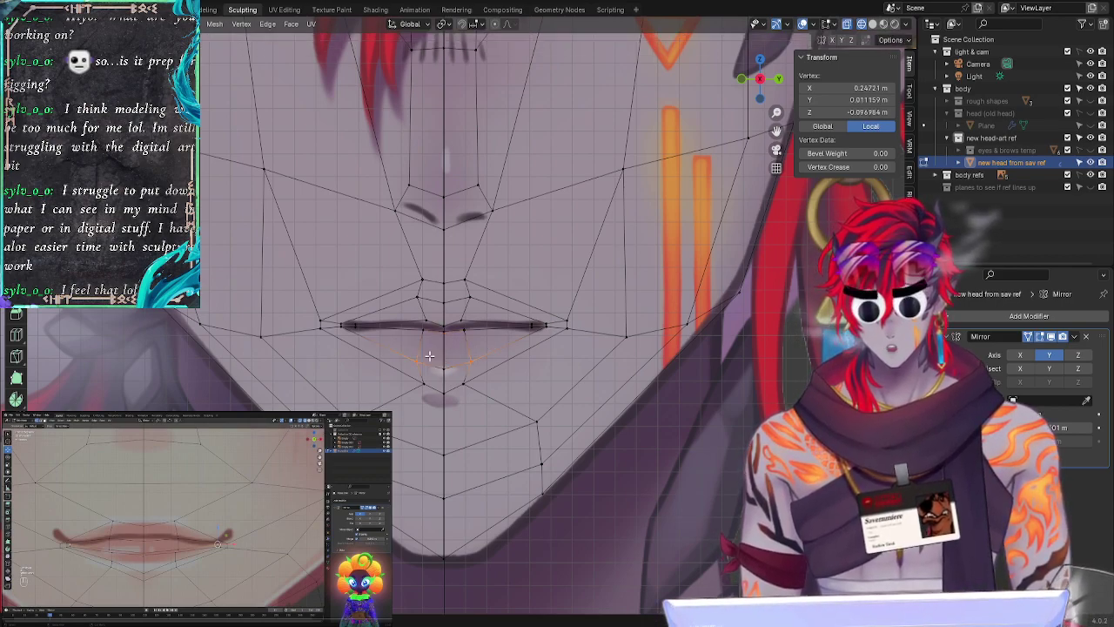
pyautogui.keyDown('shift'); pyautogui.click(440, 356); pyautogui.keyUp('shift')
pyautogui.press('g')
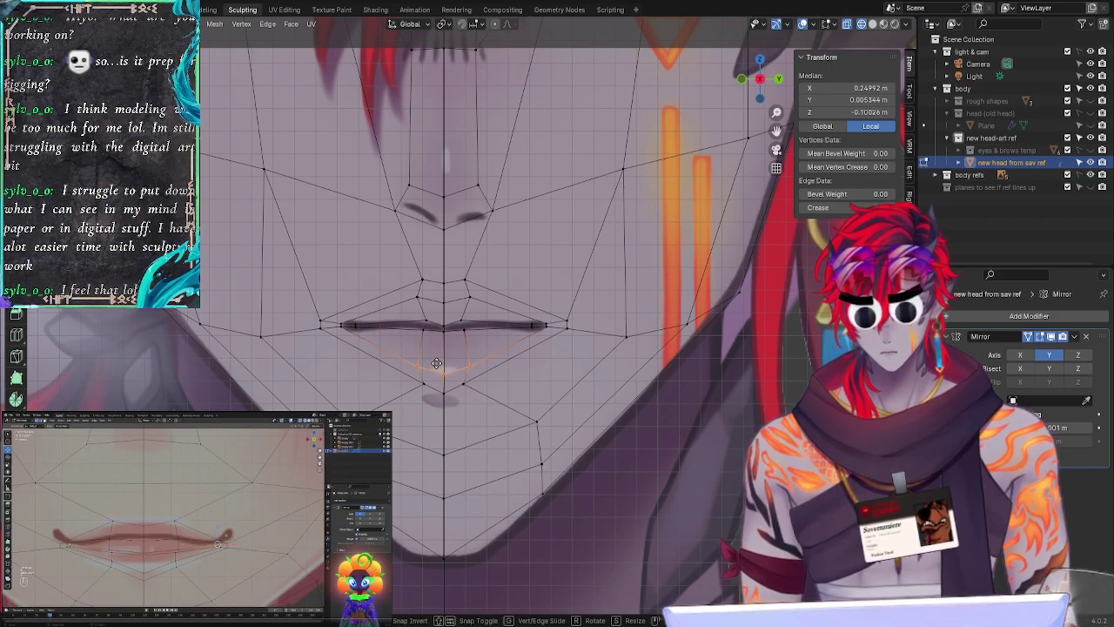
pyautogui.click(437, 362)
pyautogui.hotkey('alt', 'a')
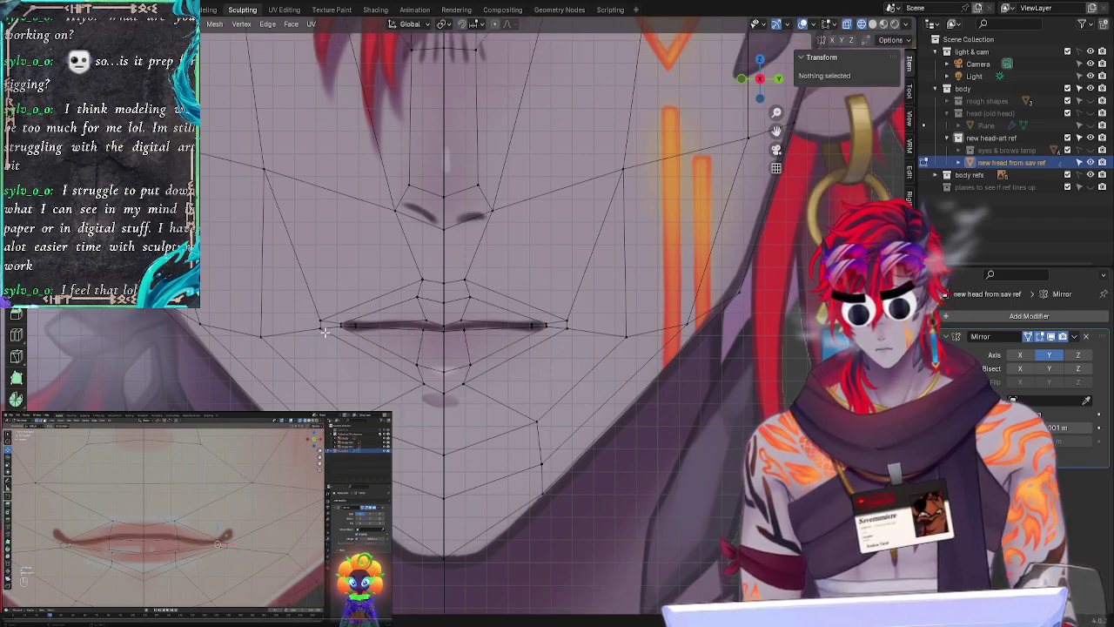
# Step: Slide the chin vertex onto the mirror centre line at Y 0, then switch to side view
pyautogui.click(445, 385)
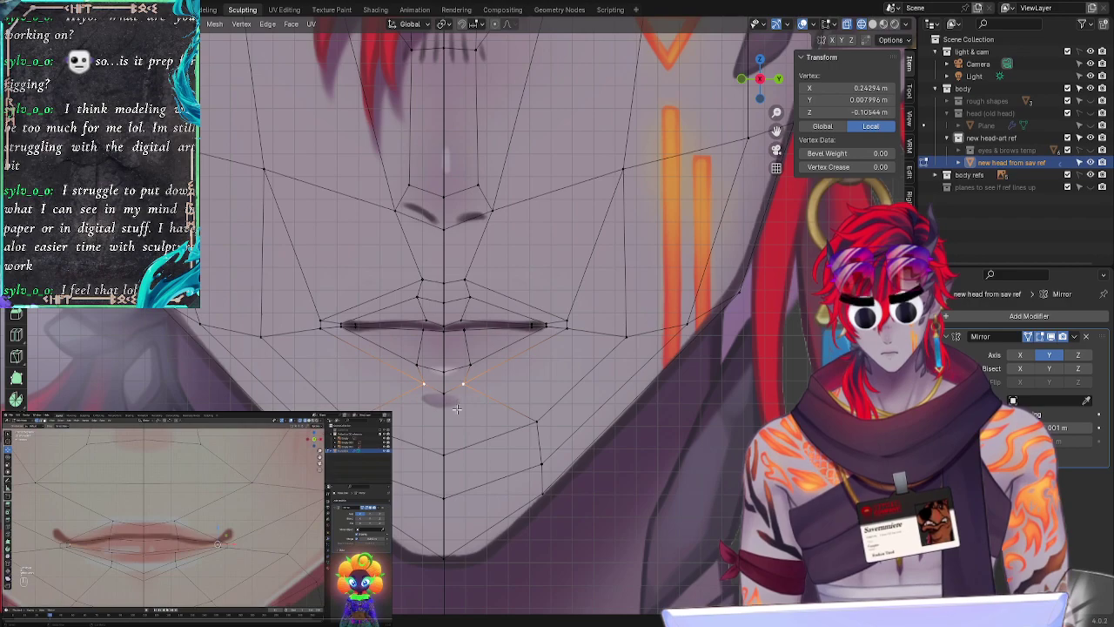
pyautogui.press('g')
pyautogui.press('g')
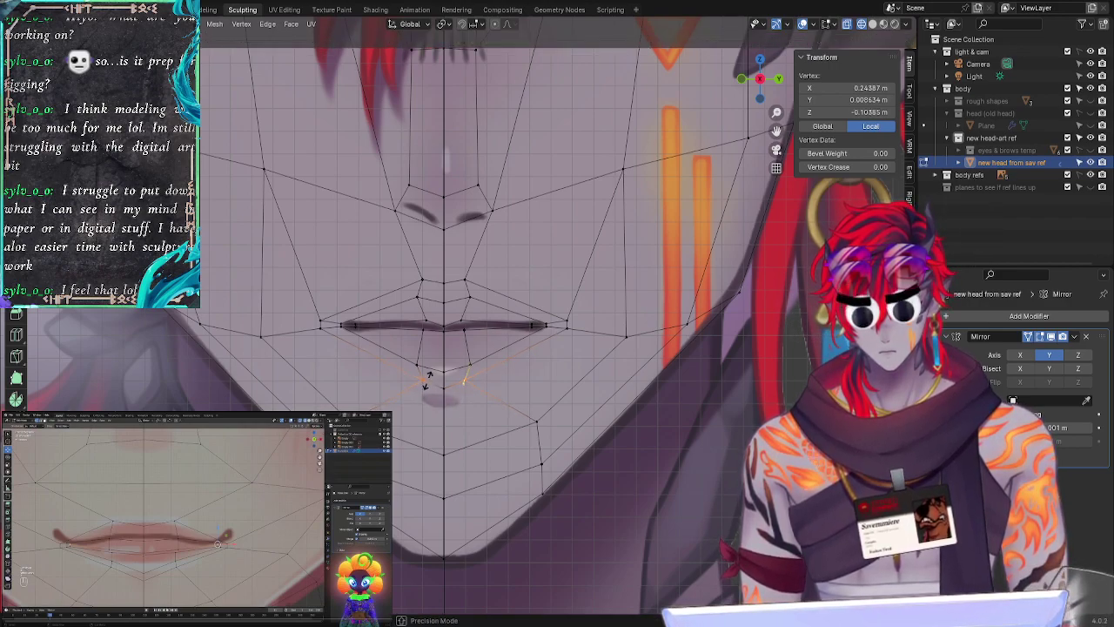
pyautogui.click(435, 398)
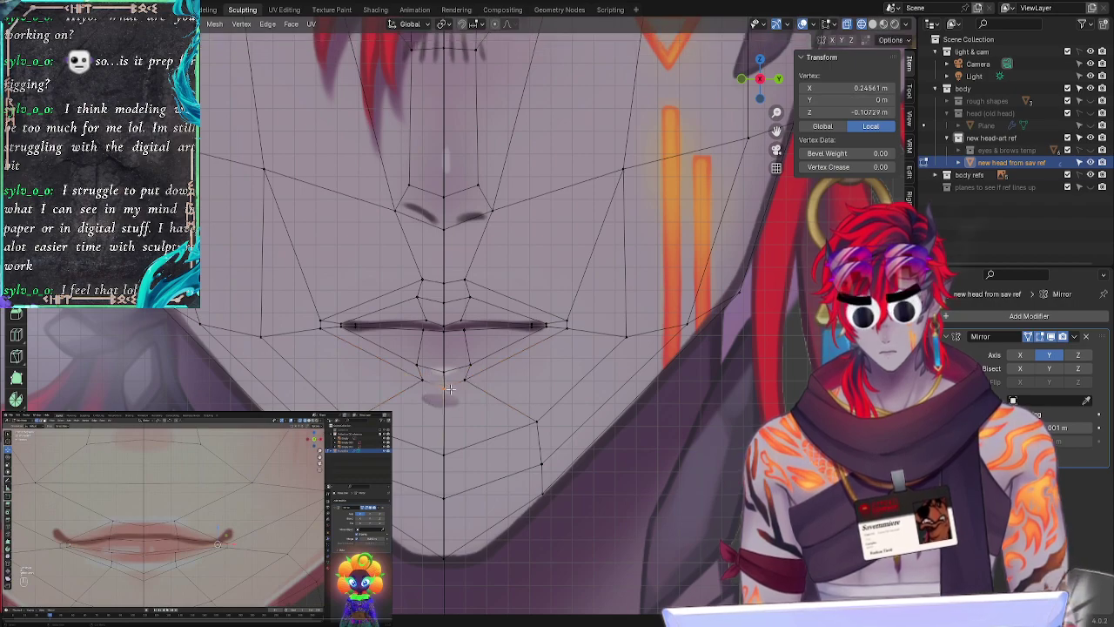
pyautogui.press('g')
pyautogui.click(449, 392)
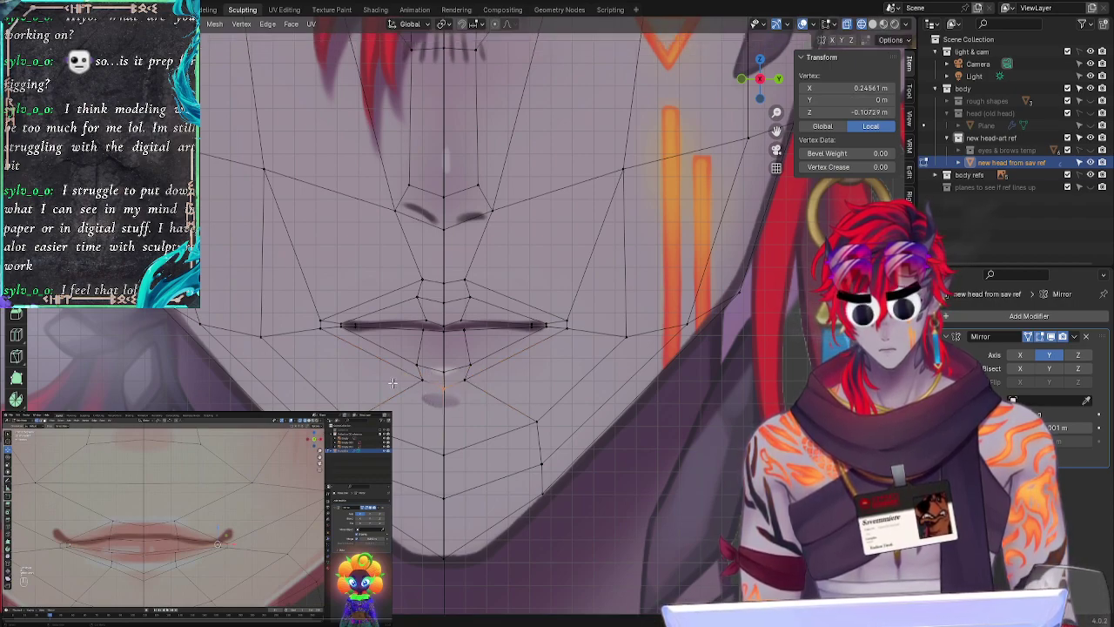
pyautogui.click(394, 382)
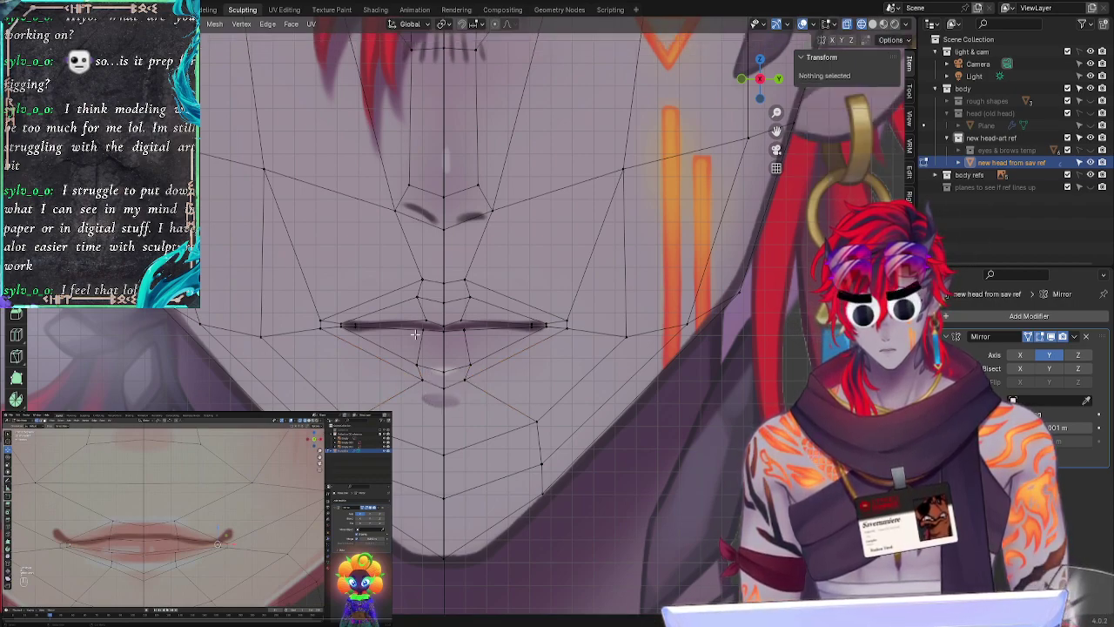
pyautogui.click(759, 79)
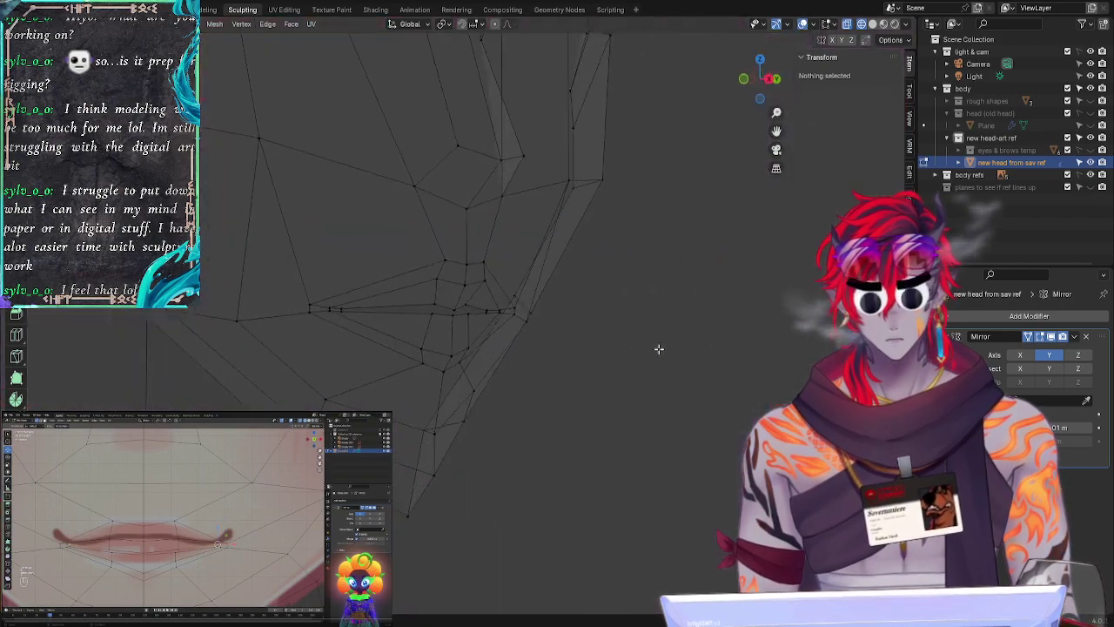
# Step: In straight side view, pull the upper-lip profile vertex back along X
pyautogui.moveTo(729, 354); pyautogui.dragTo(706, 341, button='middle')
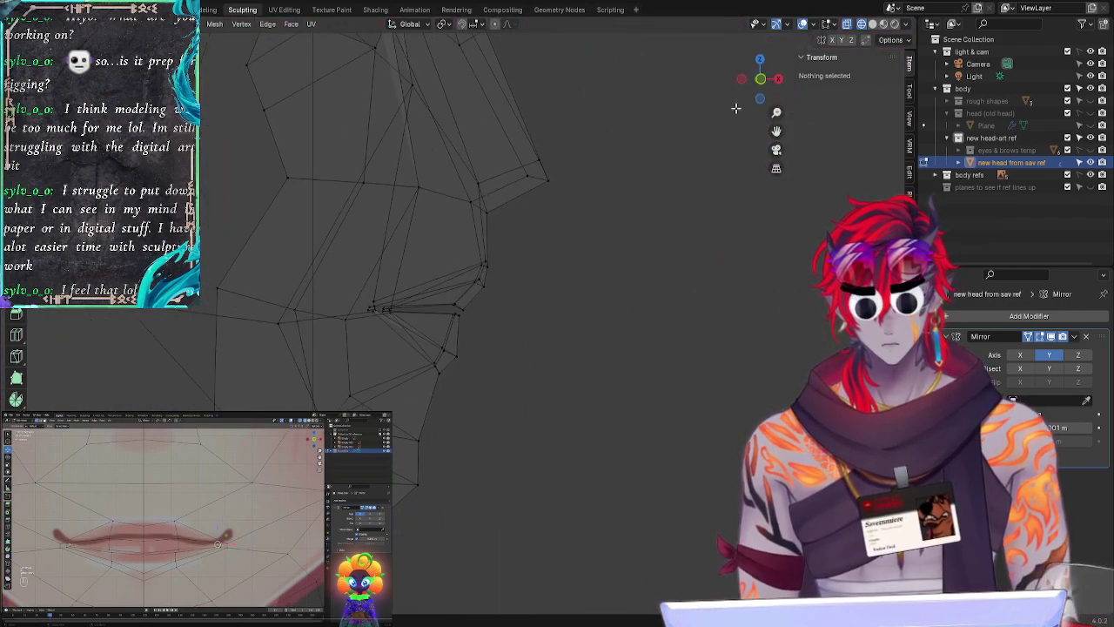
pyautogui.click(761, 79)
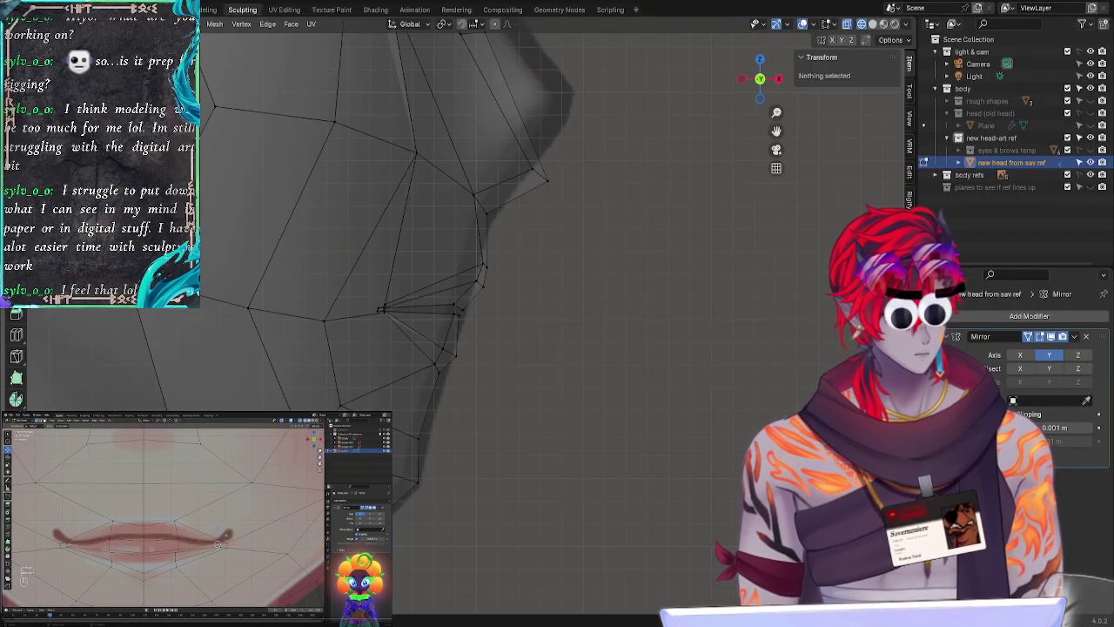
pyautogui.click(485, 265)
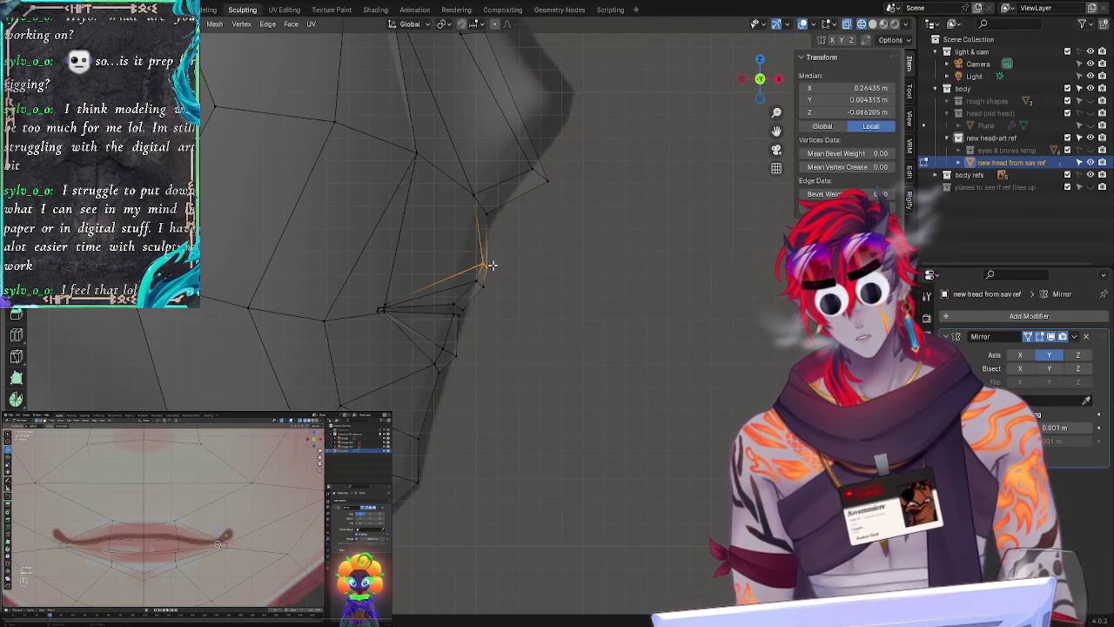
pyautogui.click(509, 299)
pyautogui.hotkey('alt', 'a')
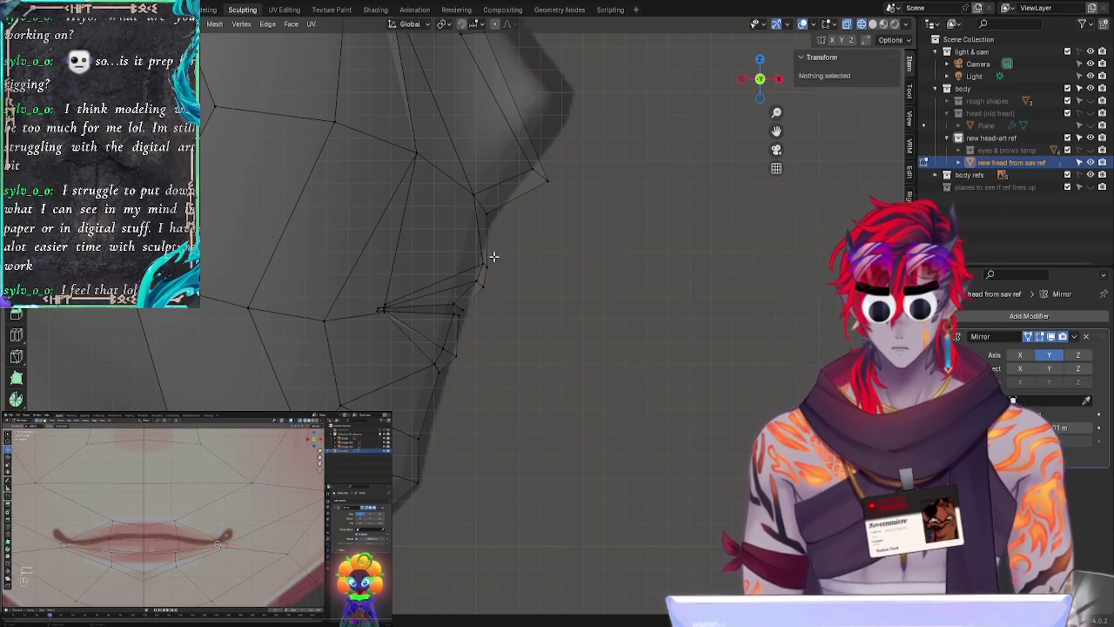
pyautogui.moveTo(478, 257); pyautogui.dragTo(494, 270)
pyautogui.click(496, 261)
pyautogui.click(478, 261)
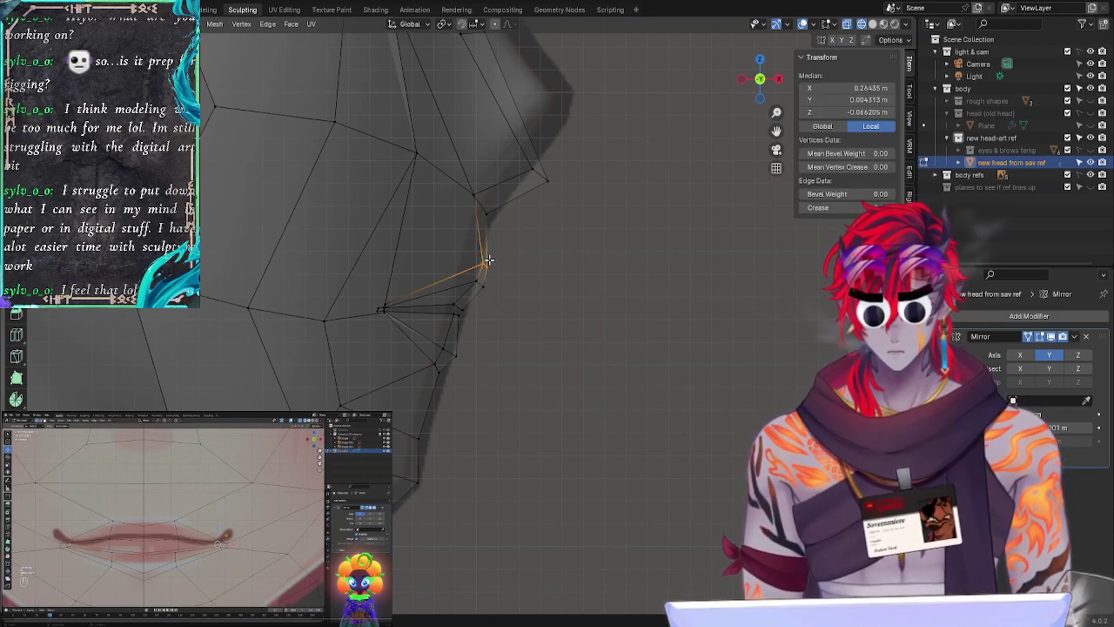
pyautogui.click(496, 259)
pyautogui.click(483, 261)
pyautogui.click(485, 260)
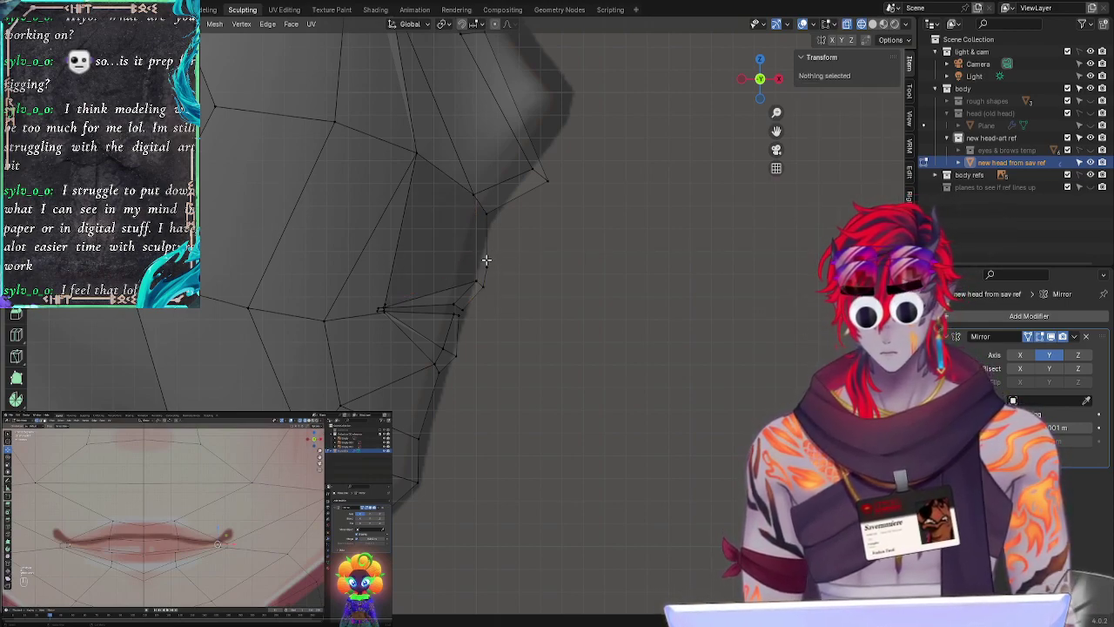
pyautogui.click(512, 262)
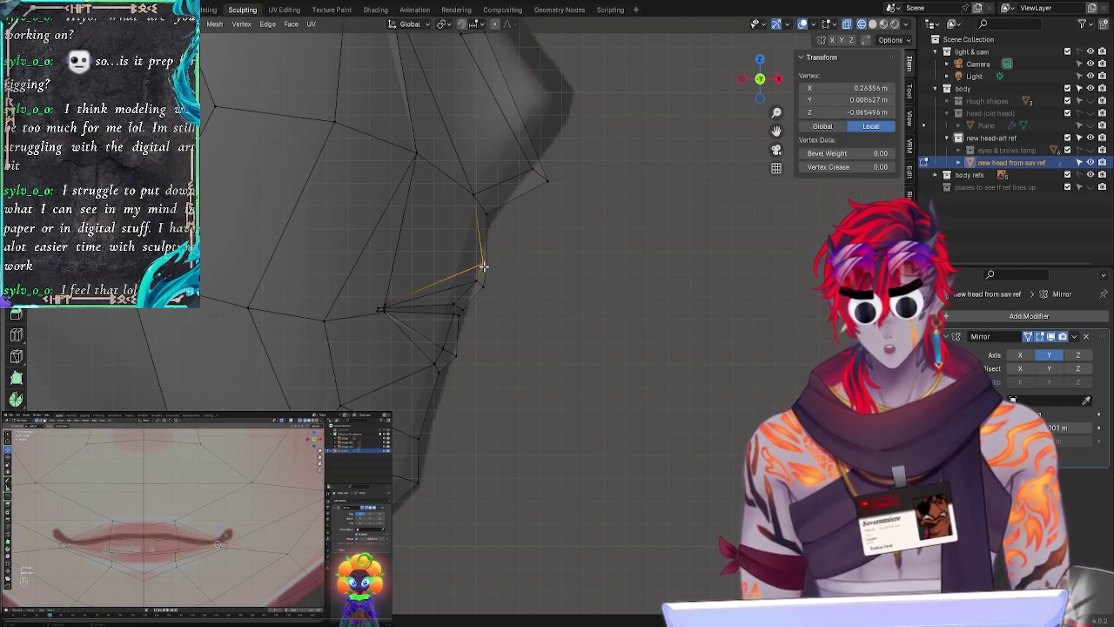
pyautogui.press('g')
pyautogui.press('x')
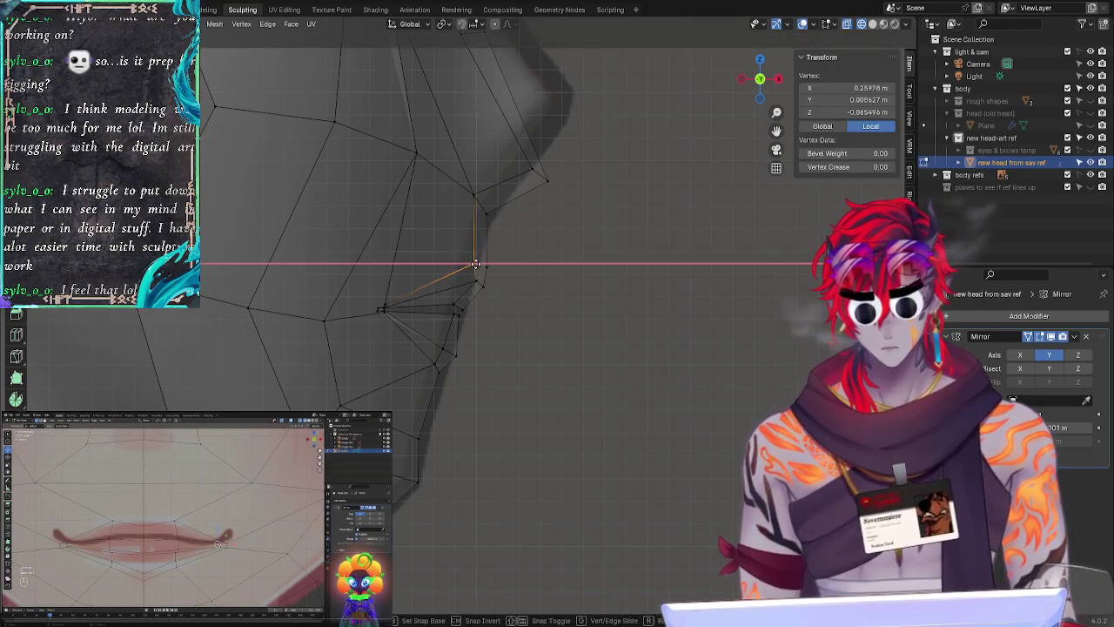
pyautogui.click(476, 263)
# Step: Adjust the depth of the centre lip vertex along X
pyautogui.click(525, 272)
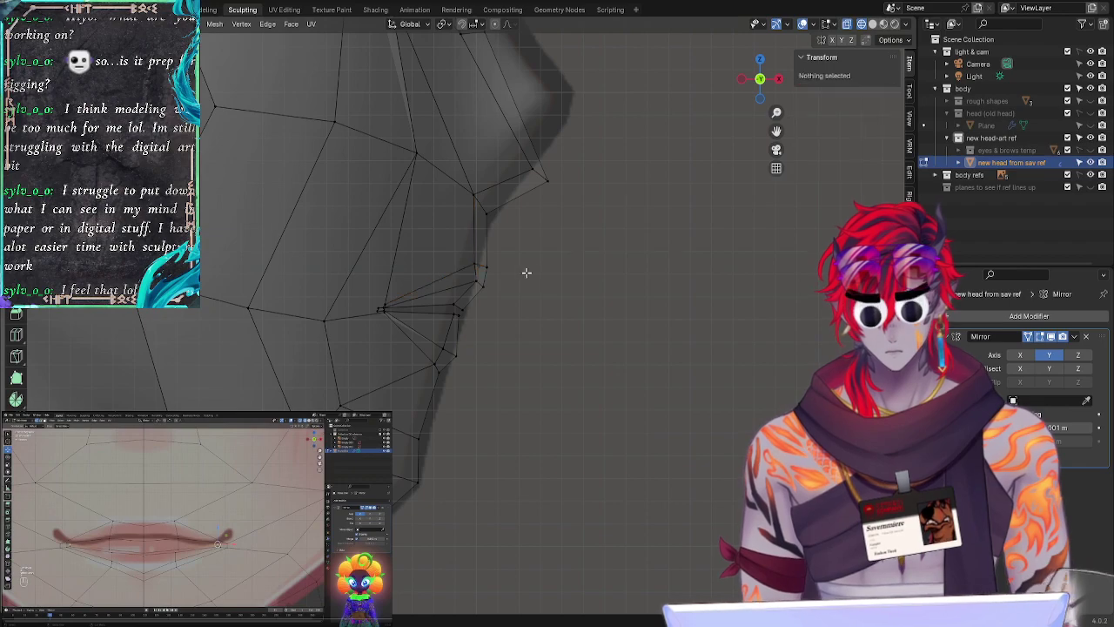
pyautogui.moveTo(524, 273); pyautogui.dragTo(459, 261, button='middle')
pyautogui.click(459, 261)
pyautogui.press('g')
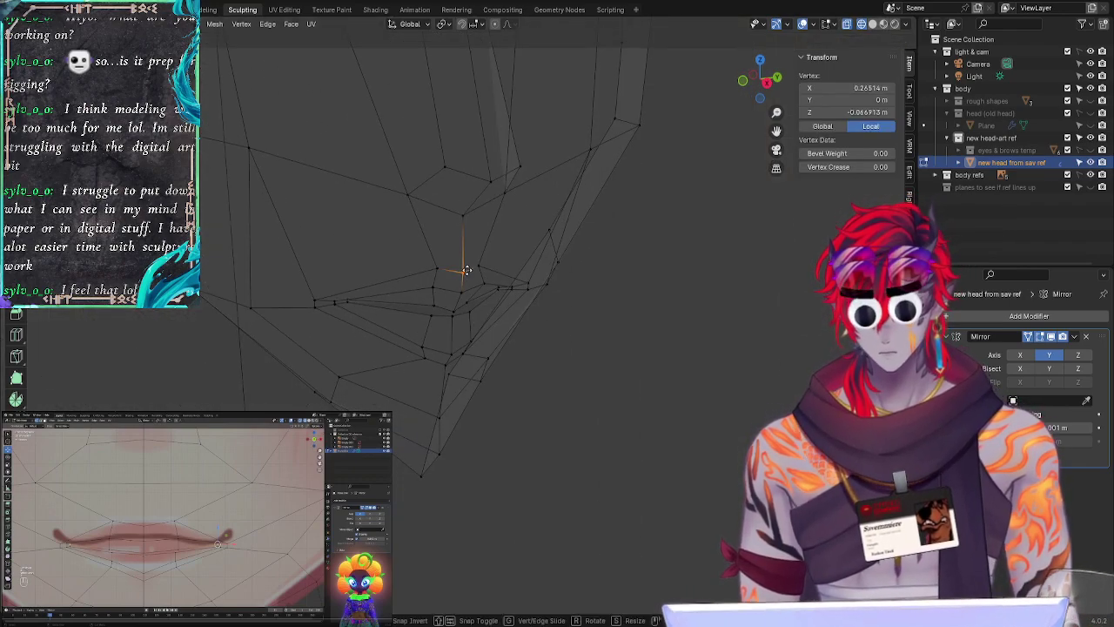
pyautogui.press('x')
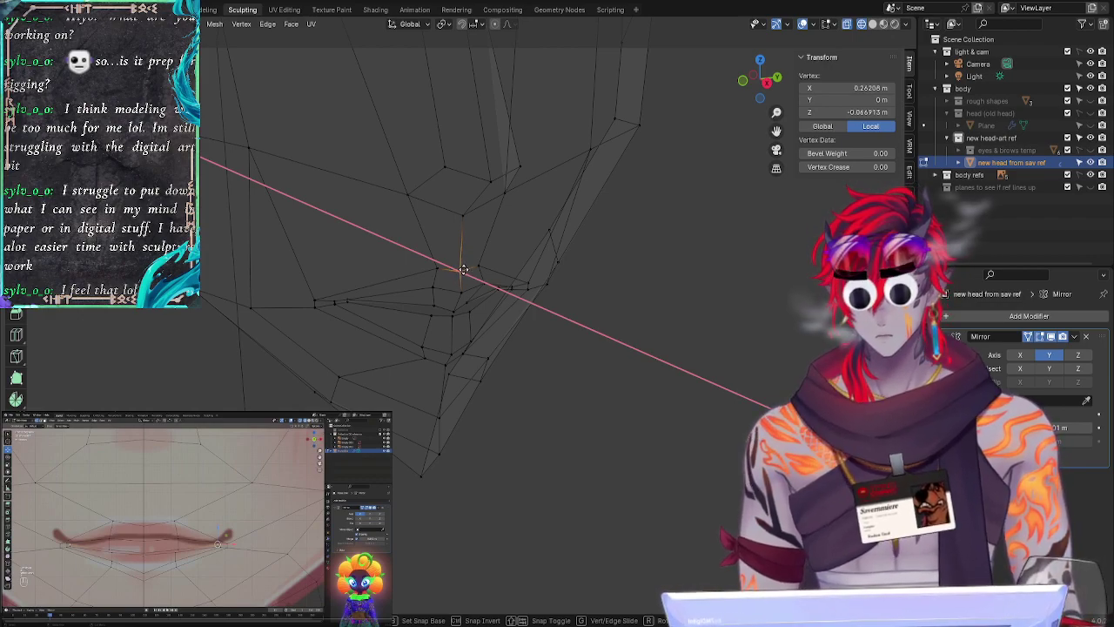
pyautogui.click(464, 272)
pyautogui.moveTo(512, 336); pyautogui.dragTo(685, 253, button='middle')
pyautogui.click(761, 85)
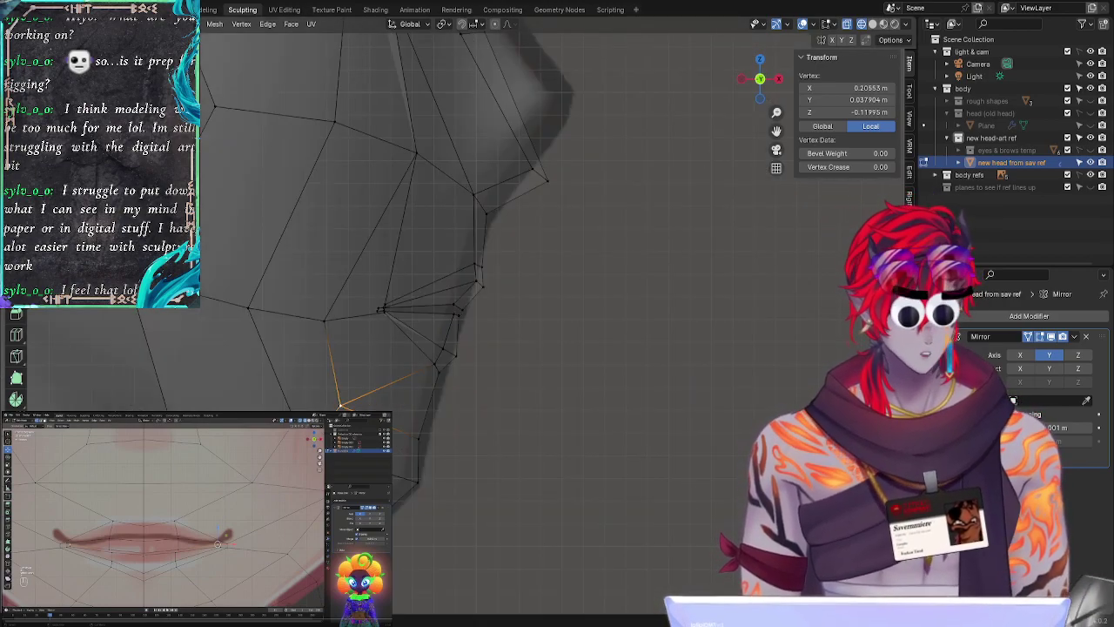
# Step: Reposition the upper-lip profile vertex and shift the inner lip vertex along X
pyautogui.click(530, 359)
pyautogui.click(482, 266)
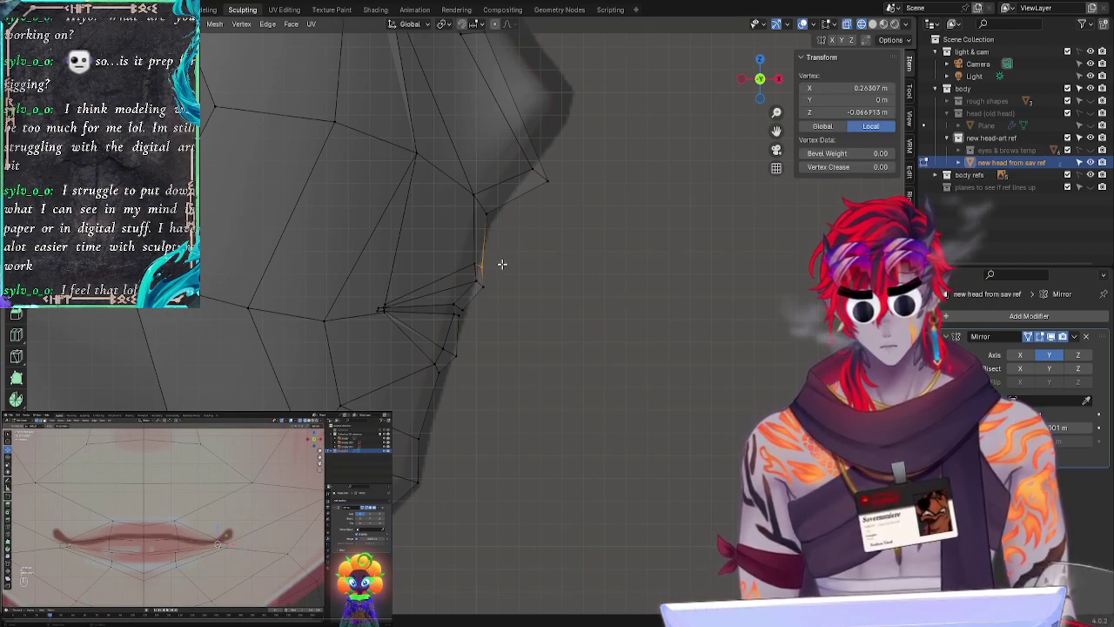
pyautogui.press('g')
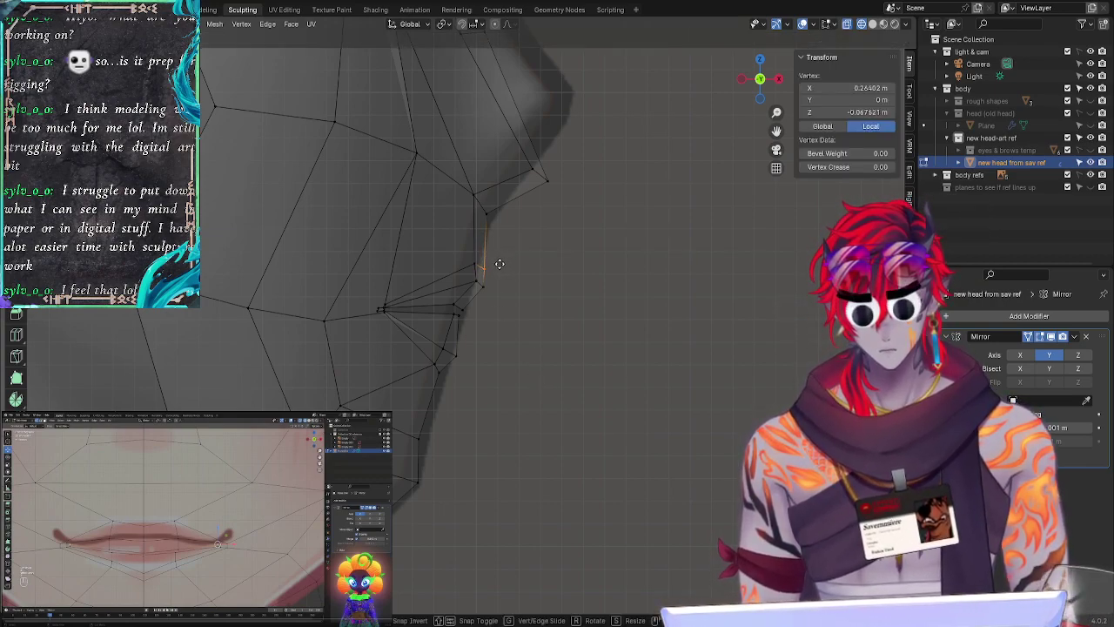
pyautogui.click(497, 263)
pyautogui.hotkey('alt', 'a')
pyautogui.click(474, 265)
pyautogui.press('g')
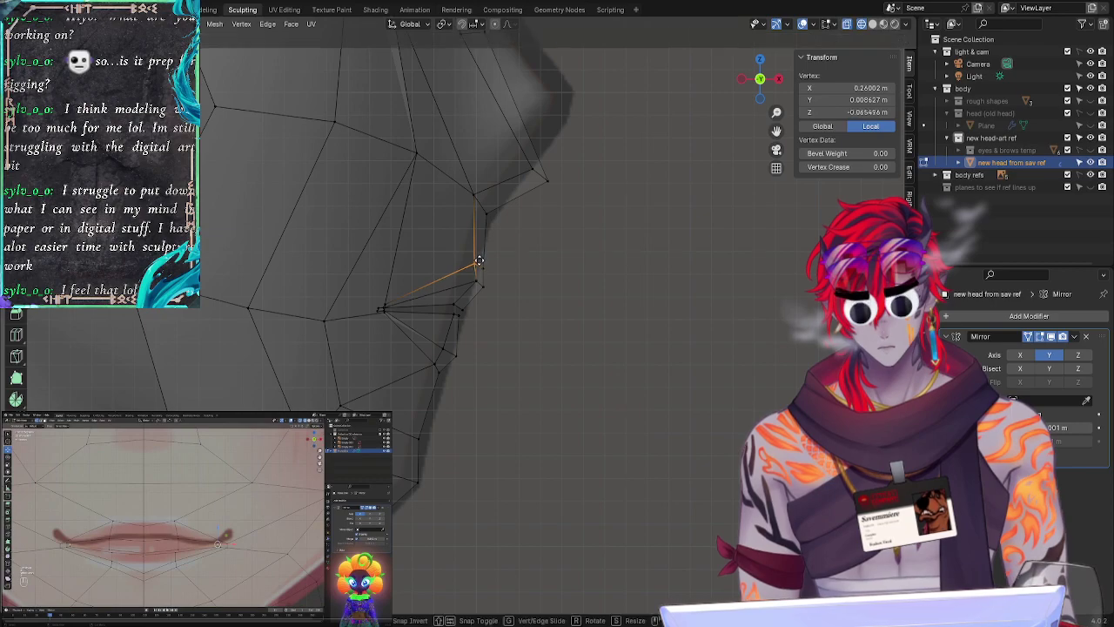
pyautogui.press('x')
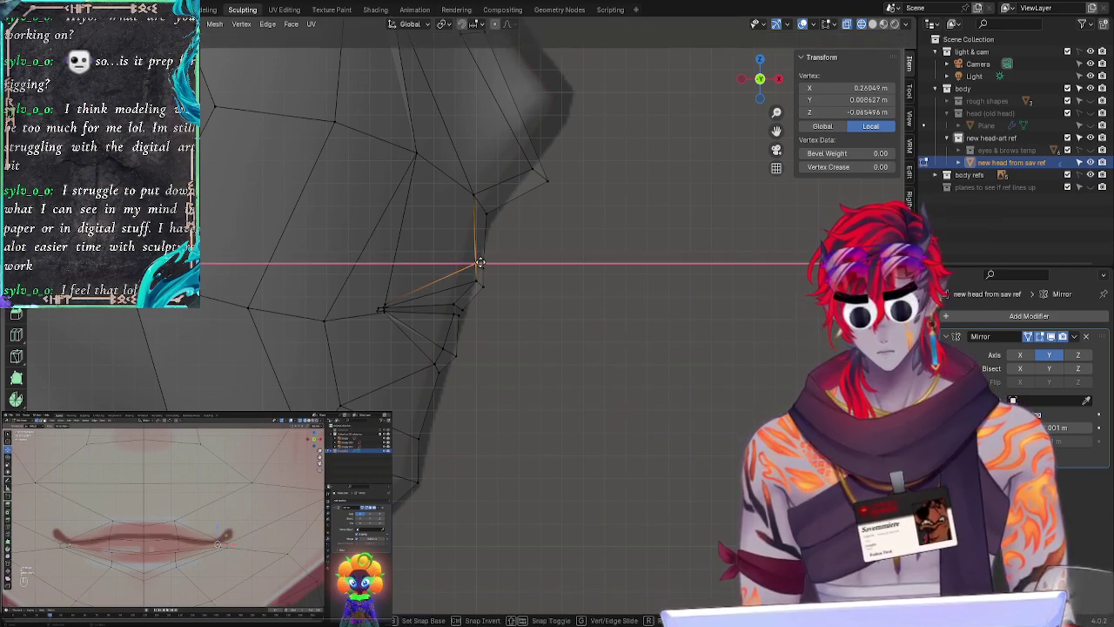
pyautogui.click(478, 261)
pyautogui.click(485, 219)
# Step: Lower the vertex just below the nose and check the mirrored pair from the front
pyautogui.click(497, 214)
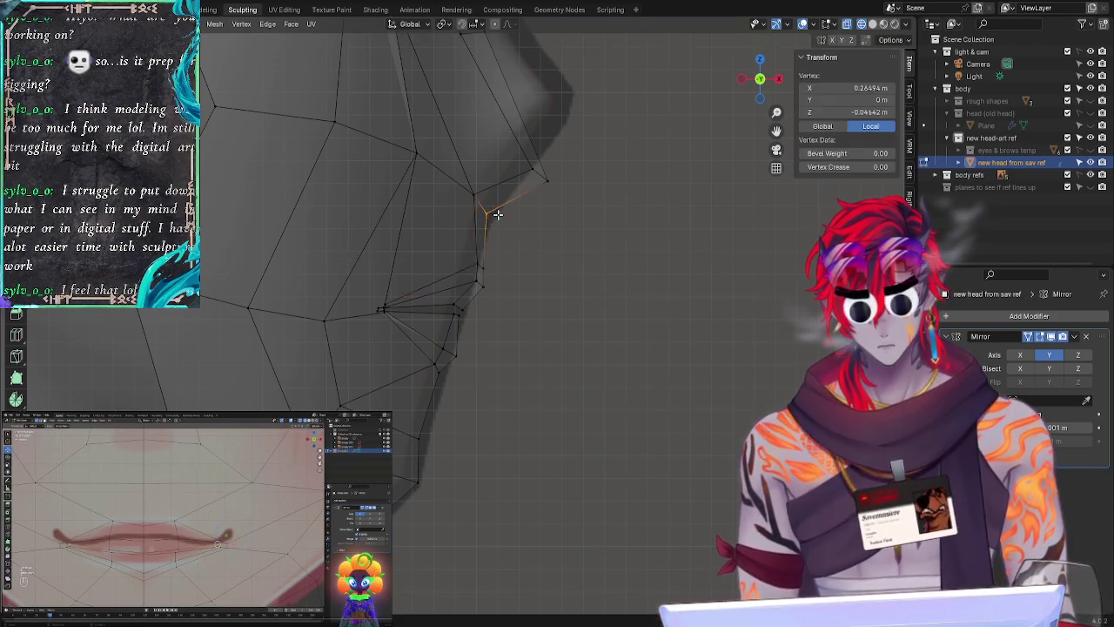
pyautogui.press('g')
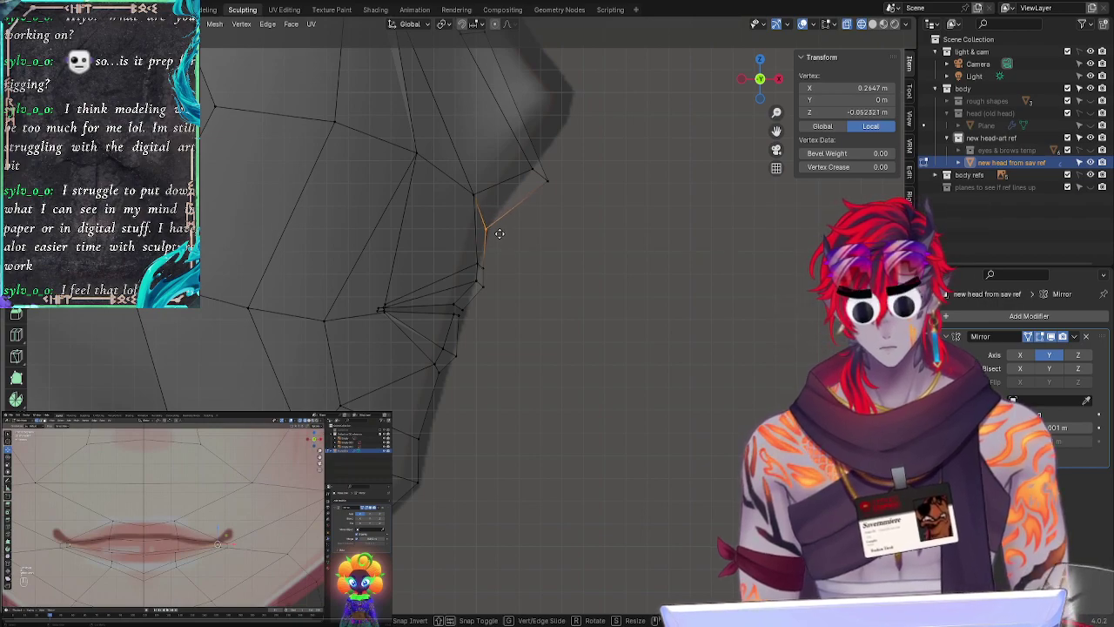
pyautogui.click(498, 229)
pyautogui.click(529, 230)
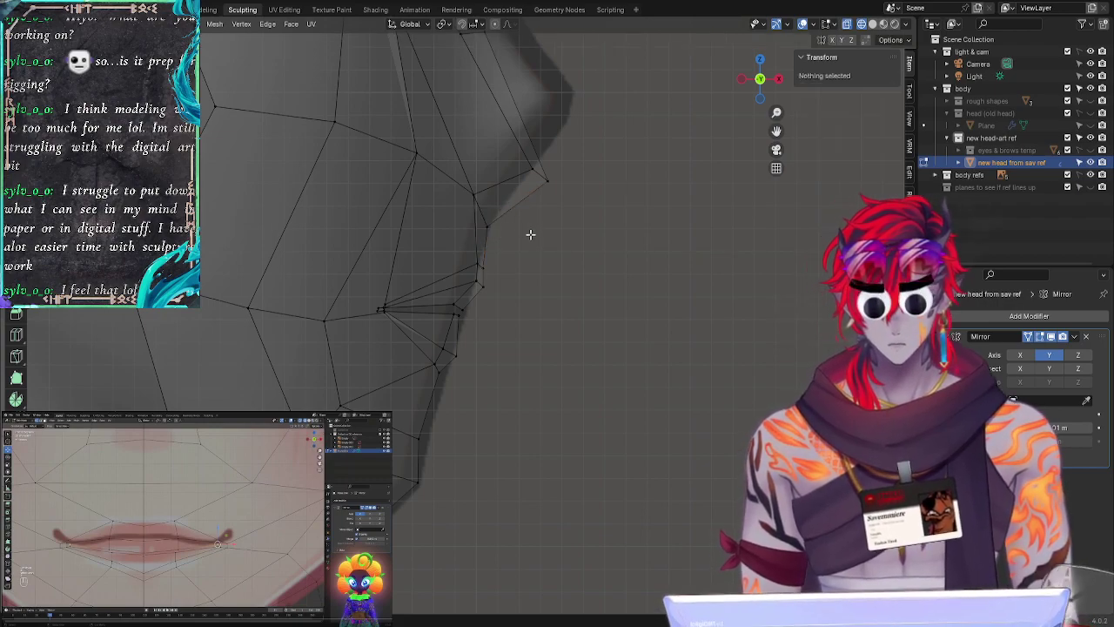
pyautogui.moveTo(597, 255); pyautogui.dragTo(447, 225, button='middle')
pyautogui.click(410, 193)
pyautogui.press('g')
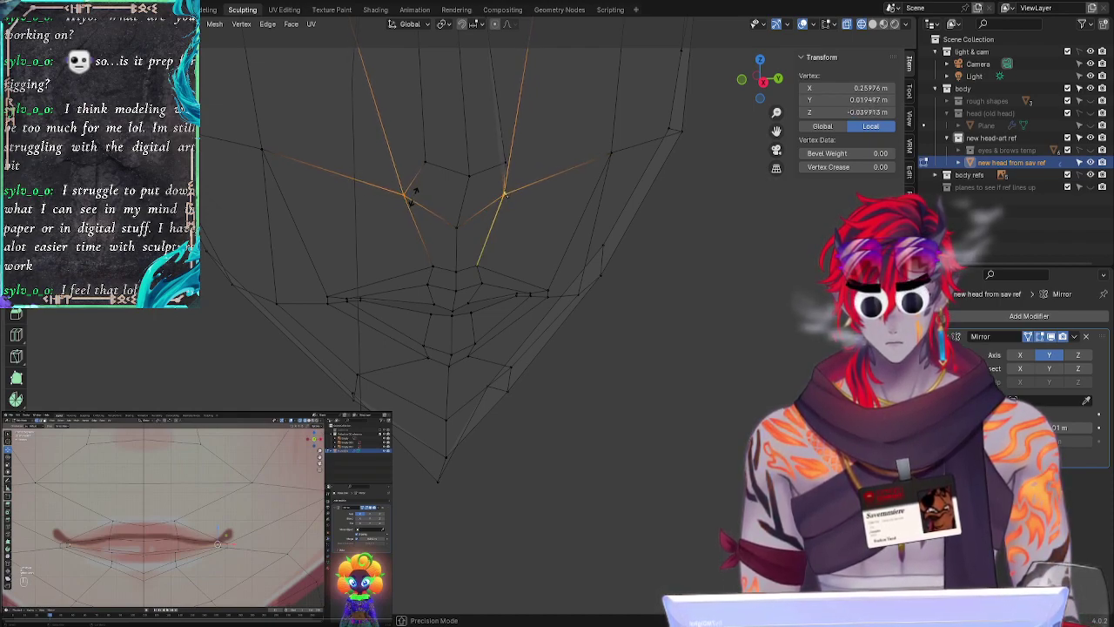
pyautogui.hotkey('alt', 'a')
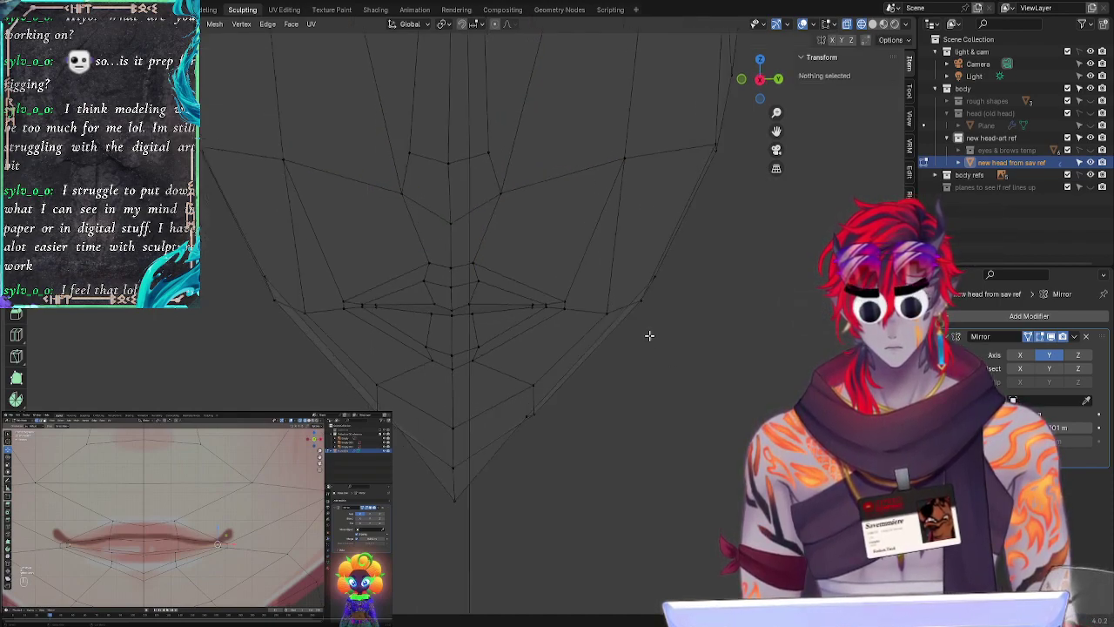
pyautogui.moveTo(650, 331); pyautogui.dragTo(753, 338, button='middle')
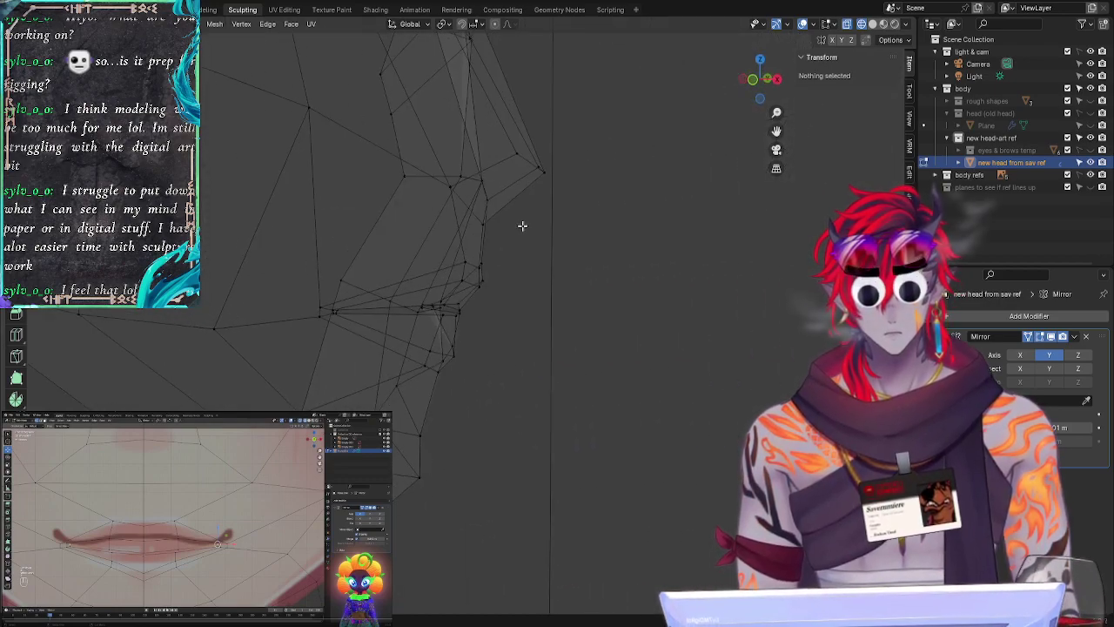
pyautogui.click(753, 78)
# Step: Shift the under-nose vertex again to follow the side reference silhouette
pyautogui.click(490, 227)
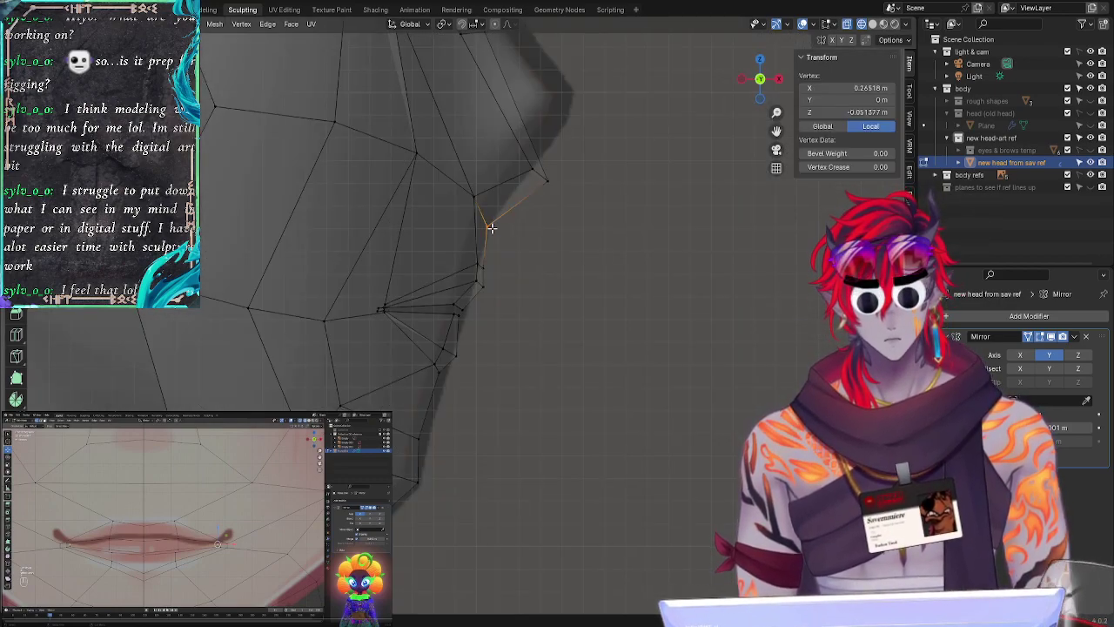
pyautogui.press('g')
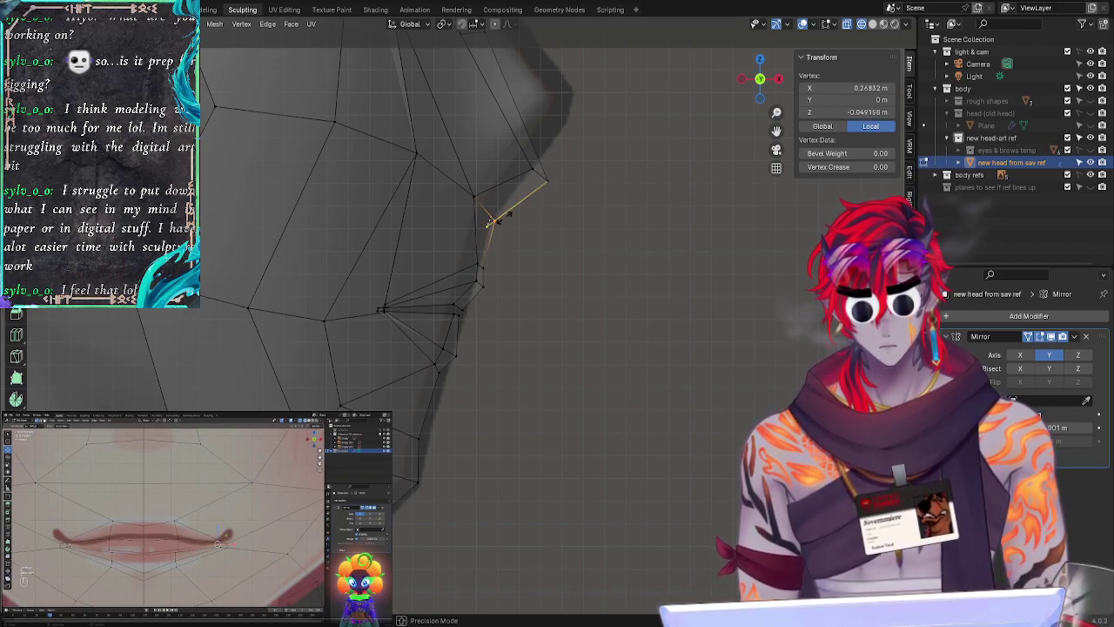
pyautogui.click(507, 226)
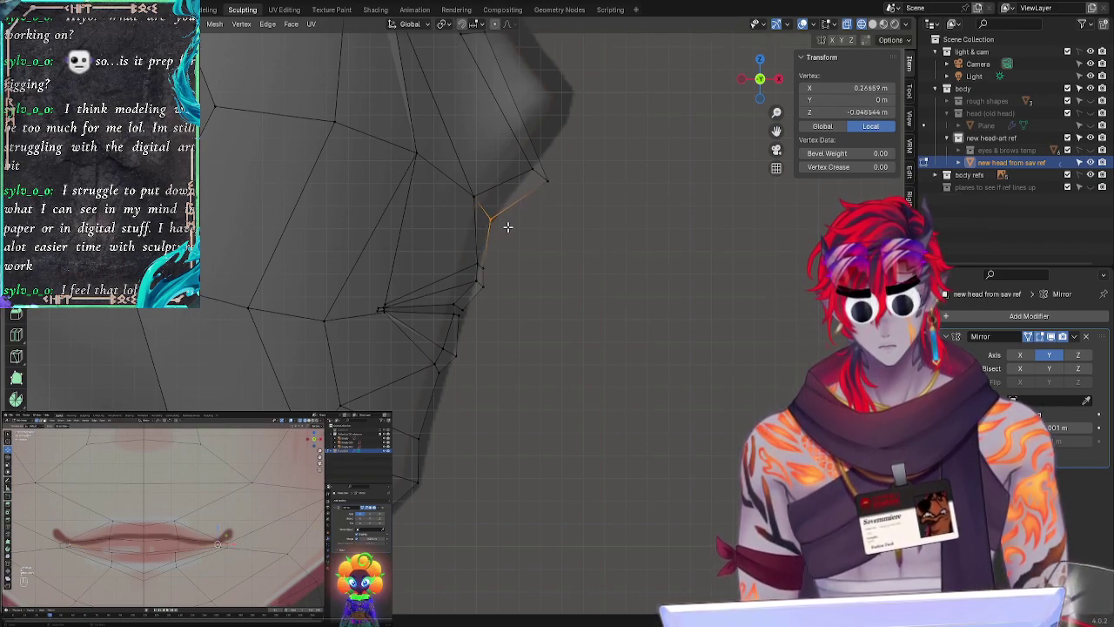
pyautogui.hotkey('alt', 'a')
pyautogui.moveTo(547, 276); pyautogui.dragTo(421, 252, button='middle')
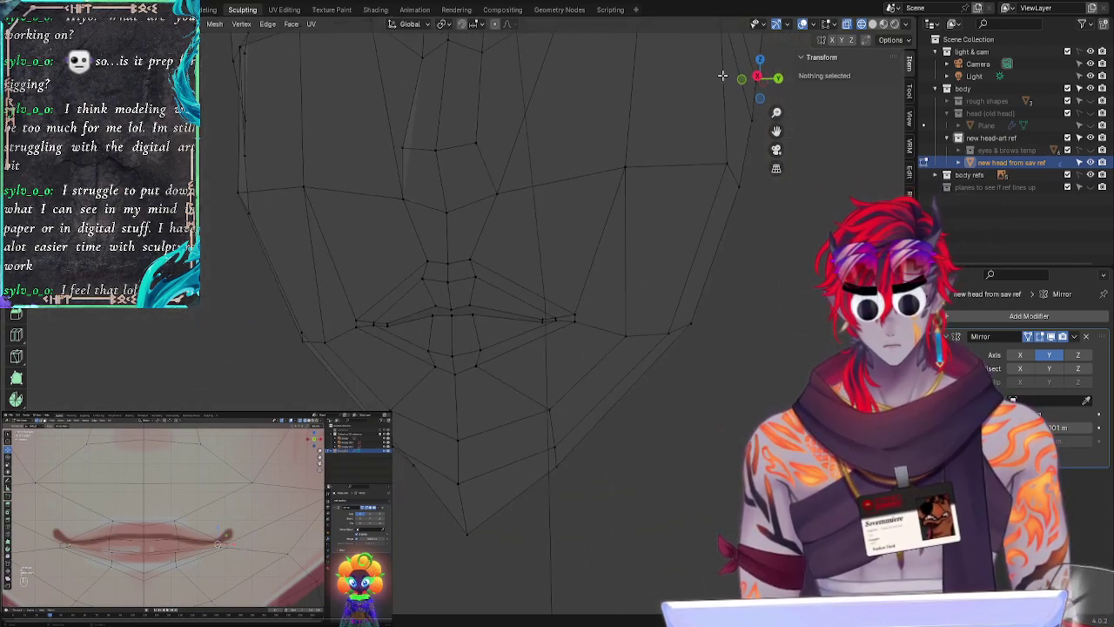
# Step: In front view, move a mouth vertex and the centre upper-lip pair onto the reference lip line
pyautogui.click(757, 77)
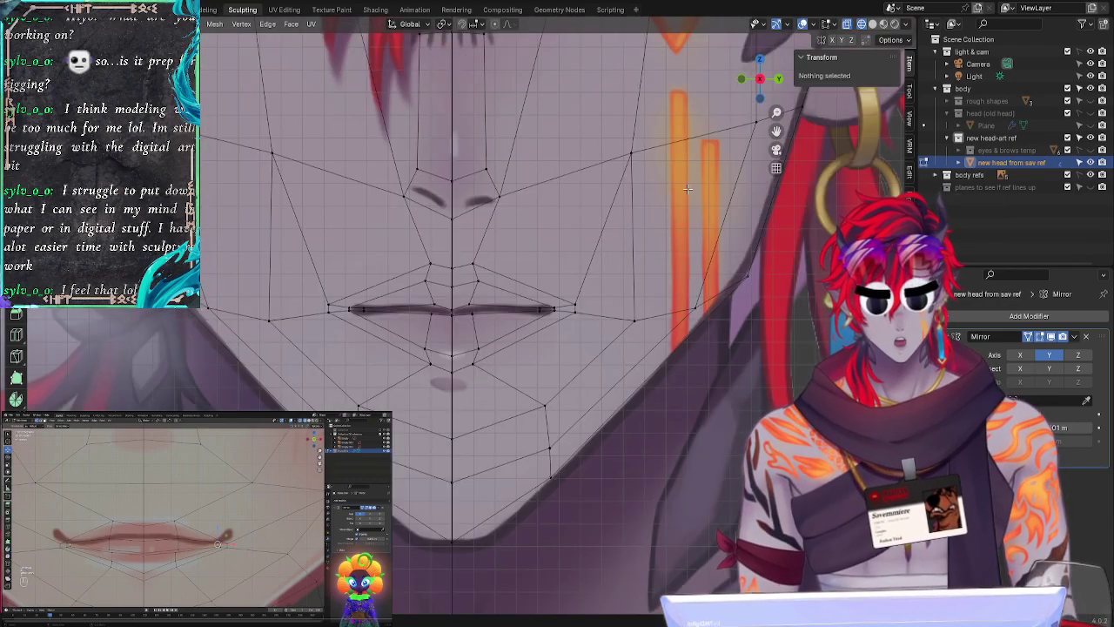
pyautogui.click(431, 315)
pyautogui.press('g')
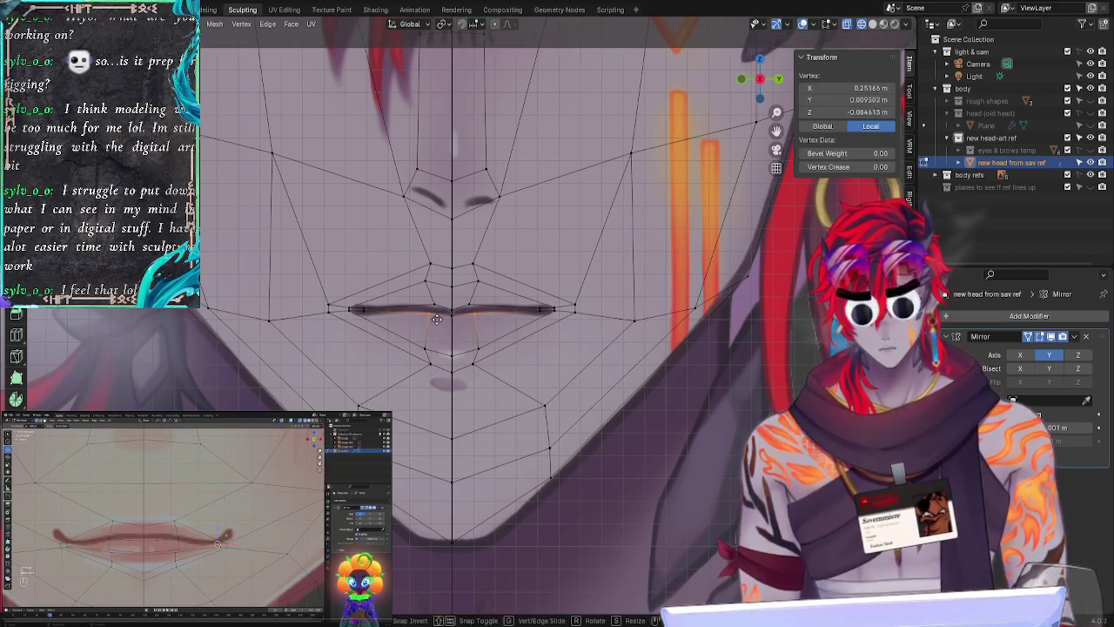
pyautogui.click(437, 318)
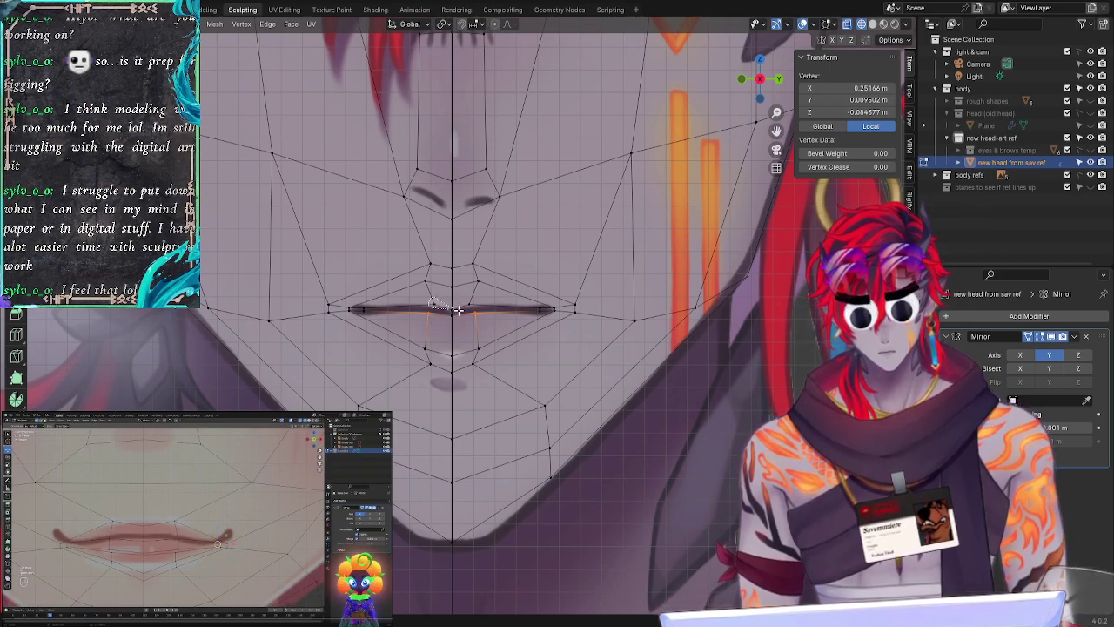
pyautogui.click(472, 299)
pyautogui.keyDown('shift'); pyautogui.click(450, 304); pyautogui.keyUp('shift')
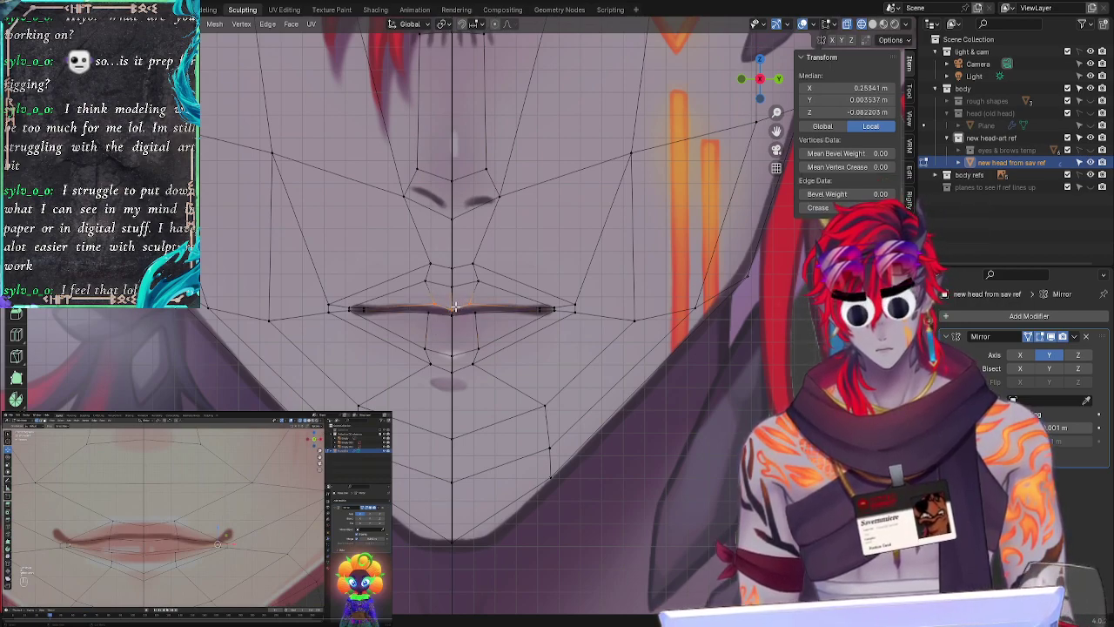
pyautogui.press('g')
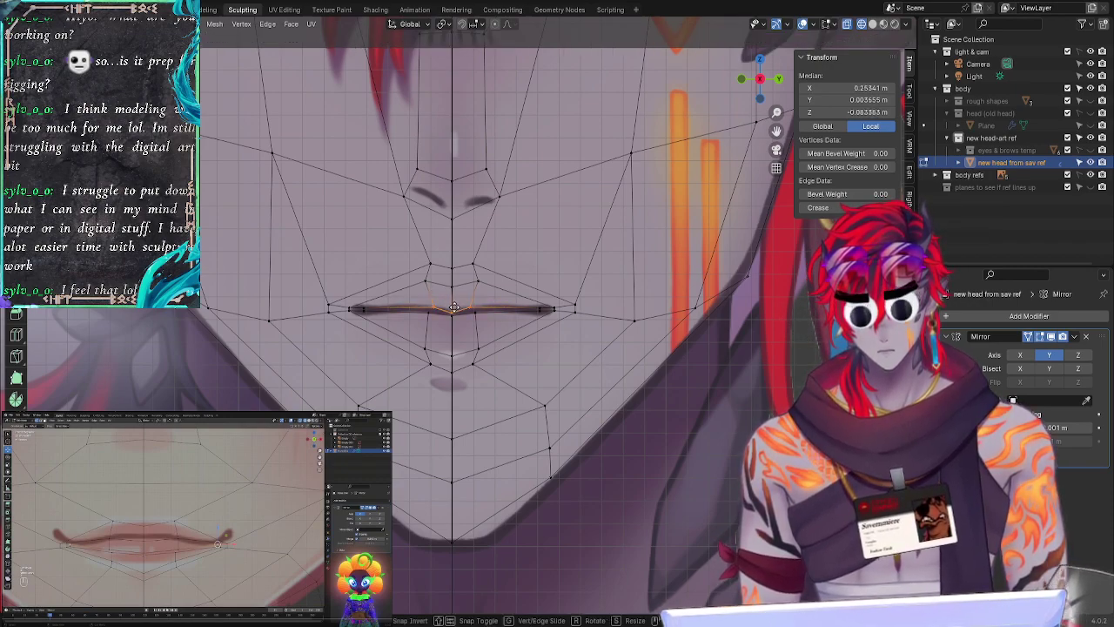
pyautogui.click(455, 308)
# Step: Reposition the centre lip pair and a lower-lip vertex along the reference mouth, then deselect all
pyautogui.click(468, 315)
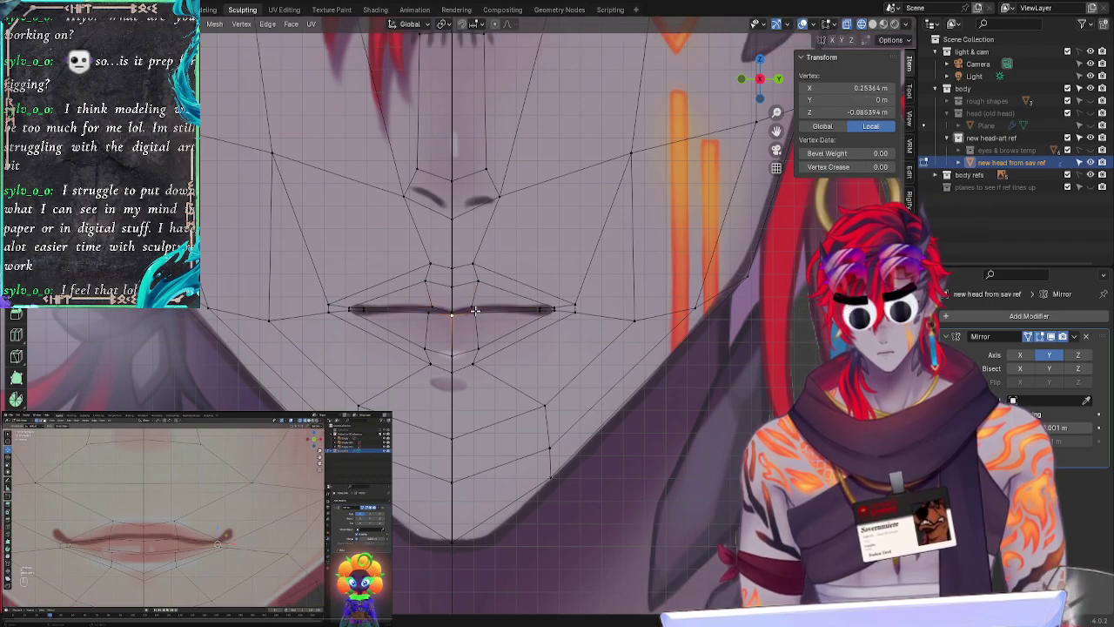
pyautogui.keyDown('shift'); pyautogui.click(477, 314); pyautogui.keyUp('shift')
pyautogui.press('g')
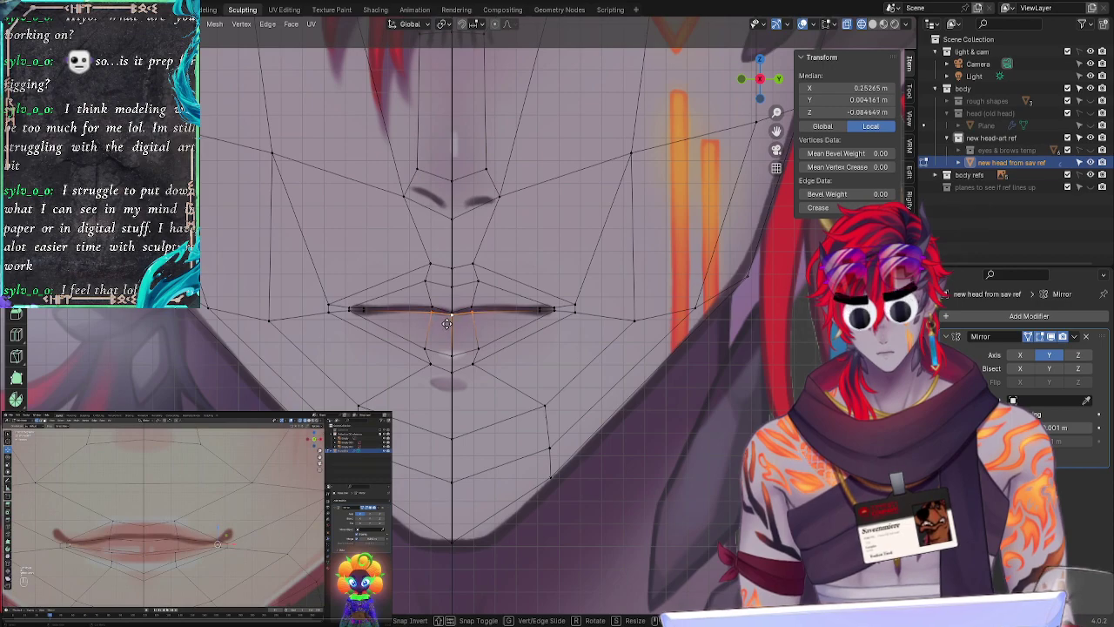
pyautogui.click(447, 323)
pyautogui.click(447, 332)
pyautogui.click(424, 348)
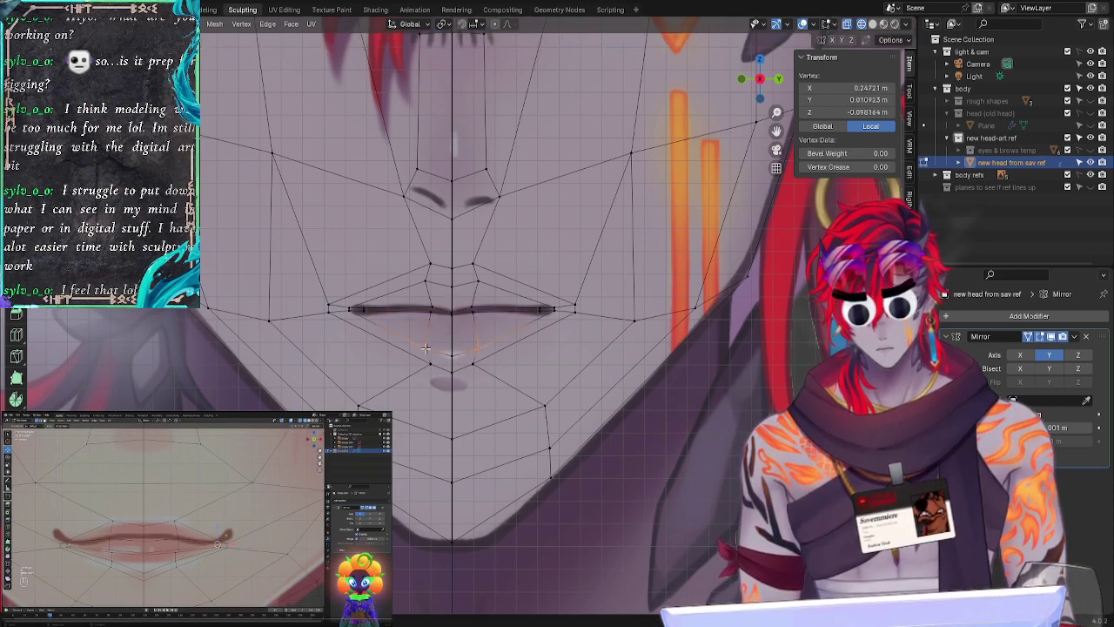
pyautogui.press('g')
pyautogui.click(504, 313)
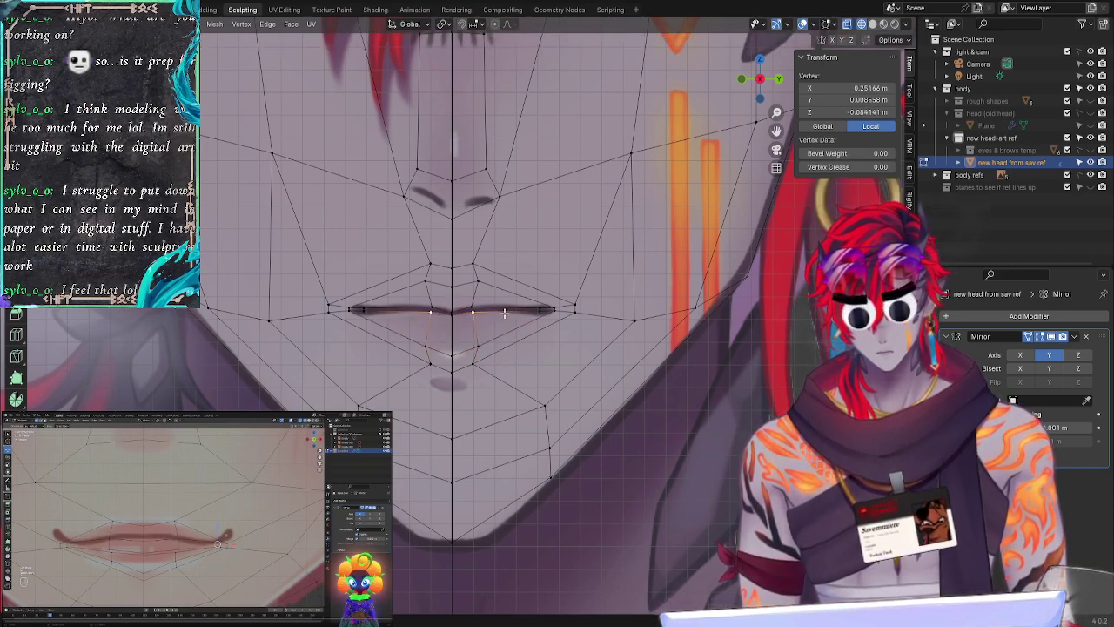
pyautogui.press('g')
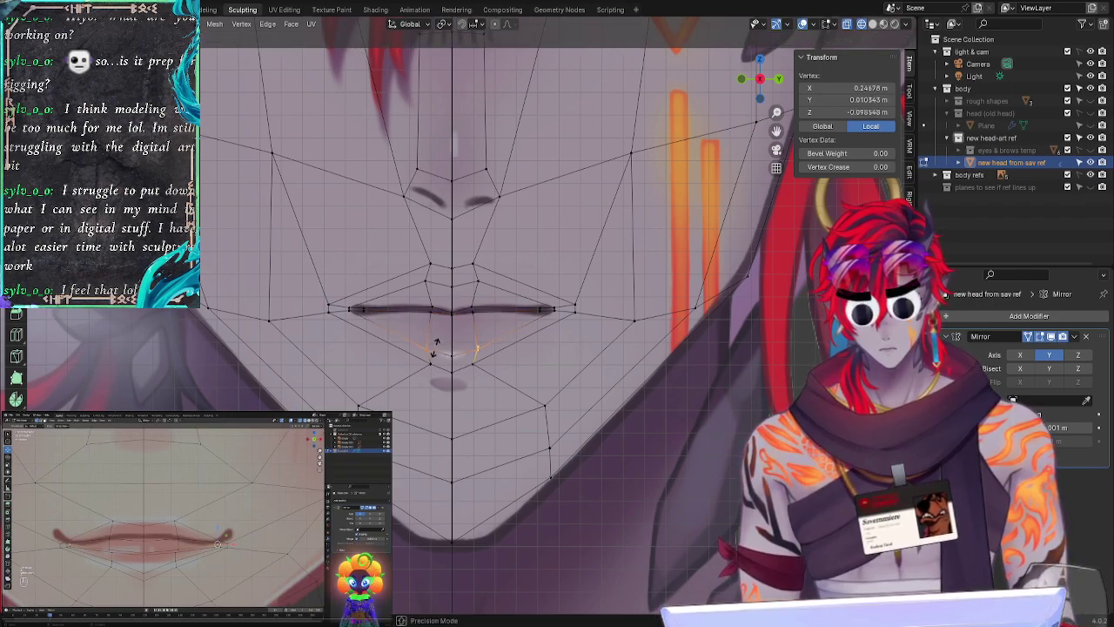
pyautogui.click(436, 347)
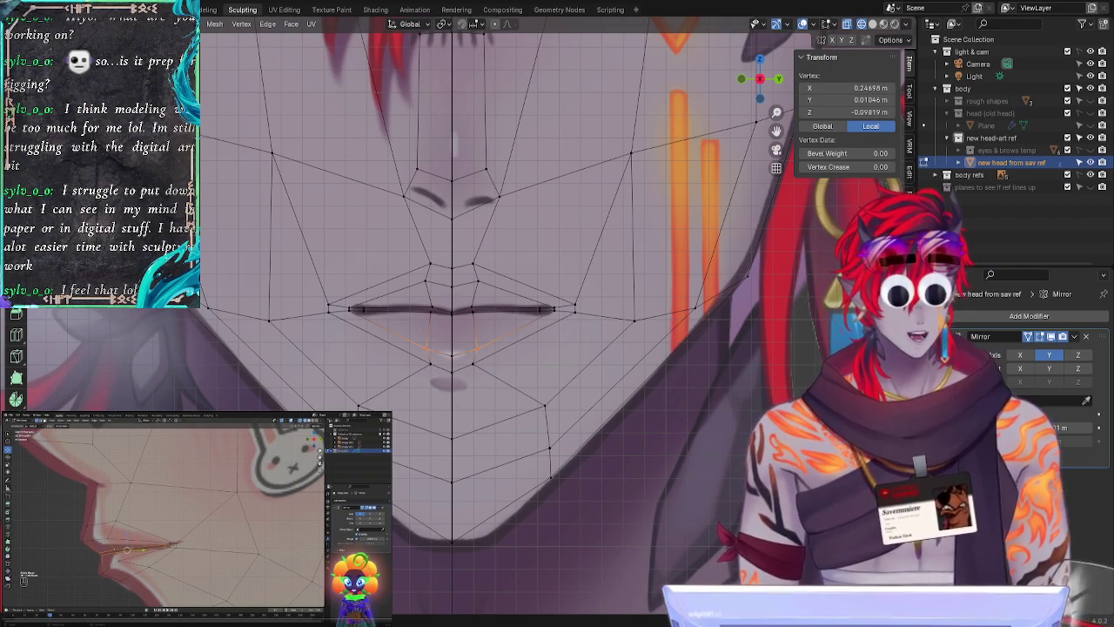
pyautogui.click(632, 460)
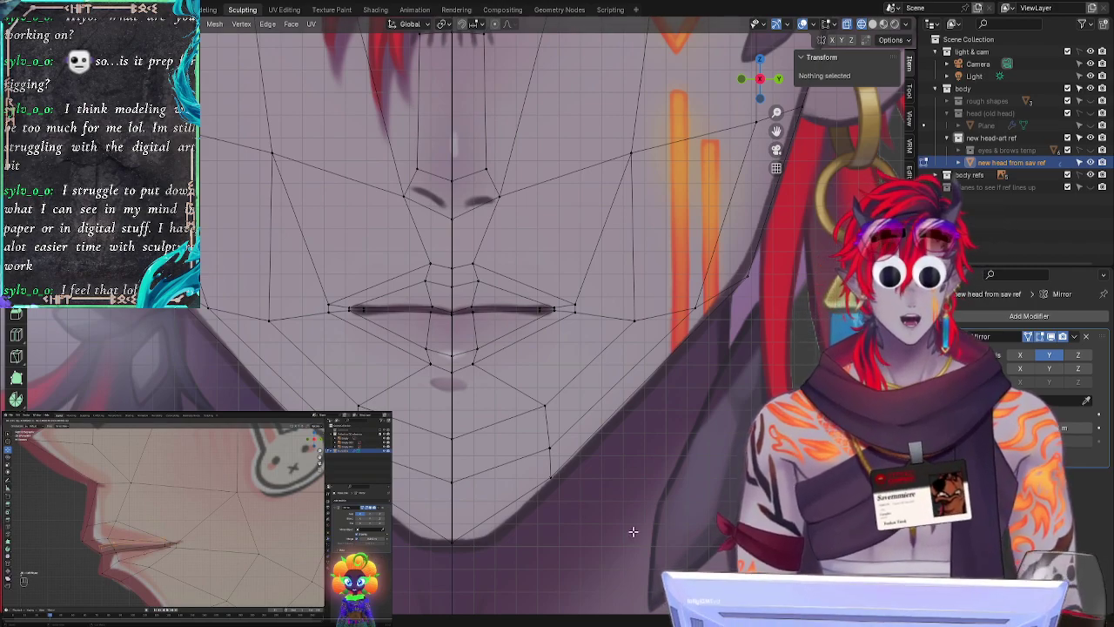
# Step: In side view, shift the upper-lip vertices along X to refine the lip profile
pyautogui.click(778, 78)
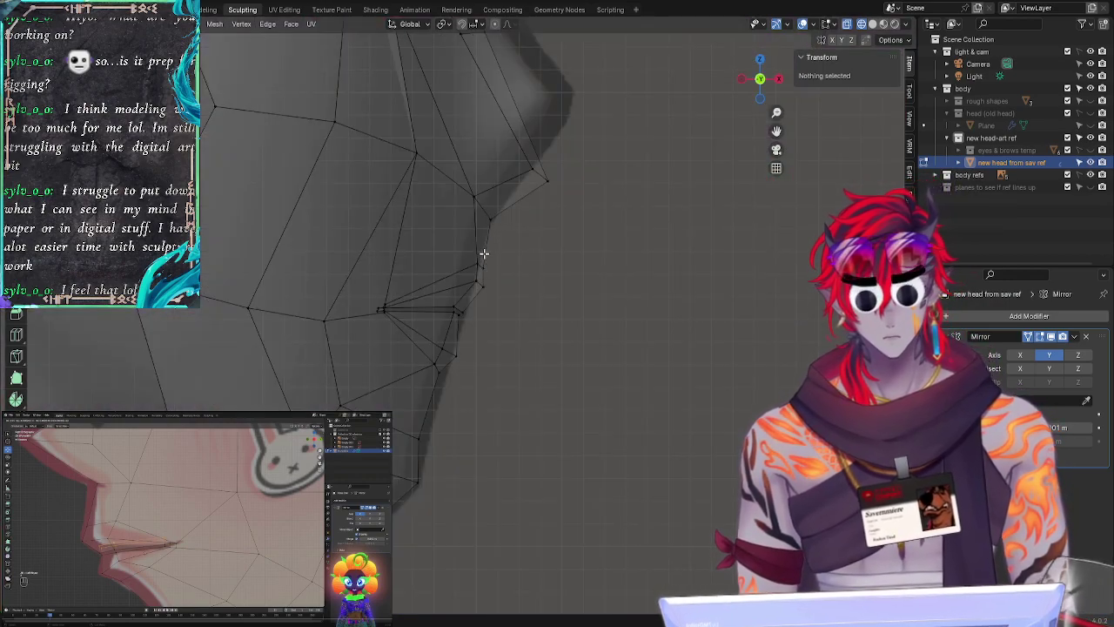
pyautogui.moveTo(477, 258)
pyautogui.keyDown('ctrl'); pyautogui.mouseDown(button='right')
pyautogui.moveTo(497, 311)
pyautogui.moveTo(514, 283)
pyautogui.mouseUp(button='right'); pyautogui.keyUp('ctrl')
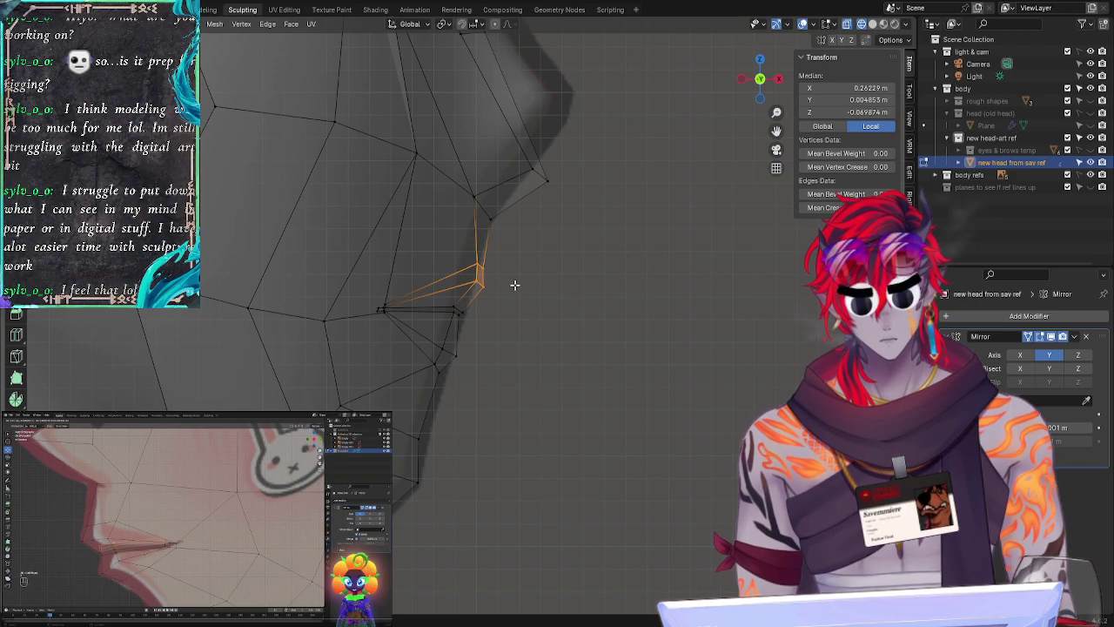
pyautogui.click(681, 273)
pyautogui.hotkey('shift', 'space')
pyautogui.press('m')
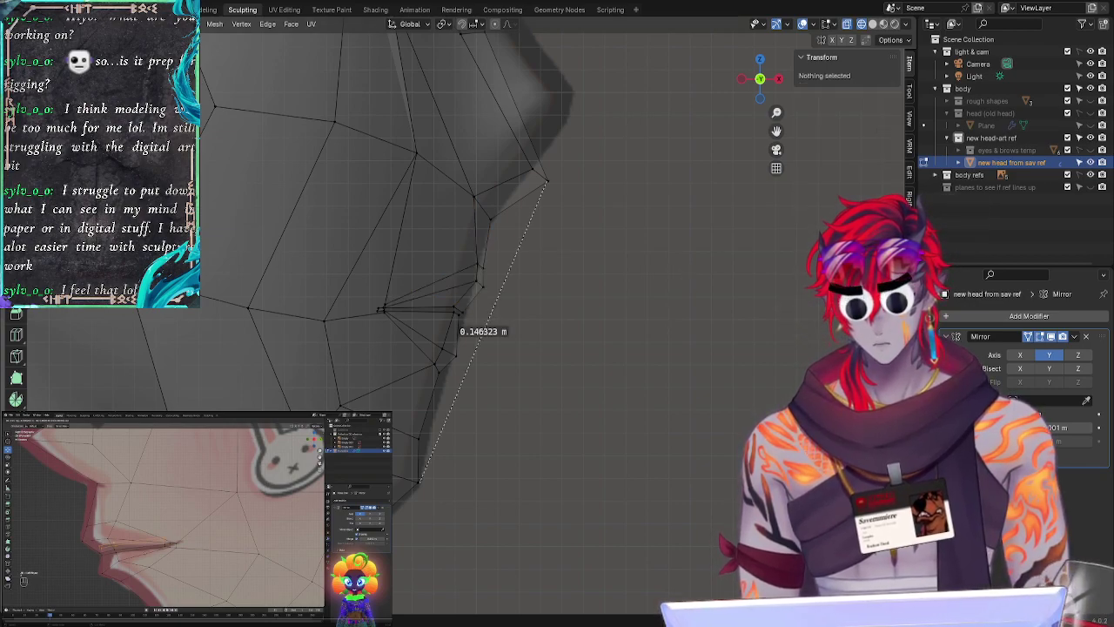
pyautogui.press('w')
pyautogui.keyDown('ctrl'); pyautogui.moveTo(497, 256); pyautogui.dragTo(509, 292, button='right'); pyautogui.keyUp('ctrl')
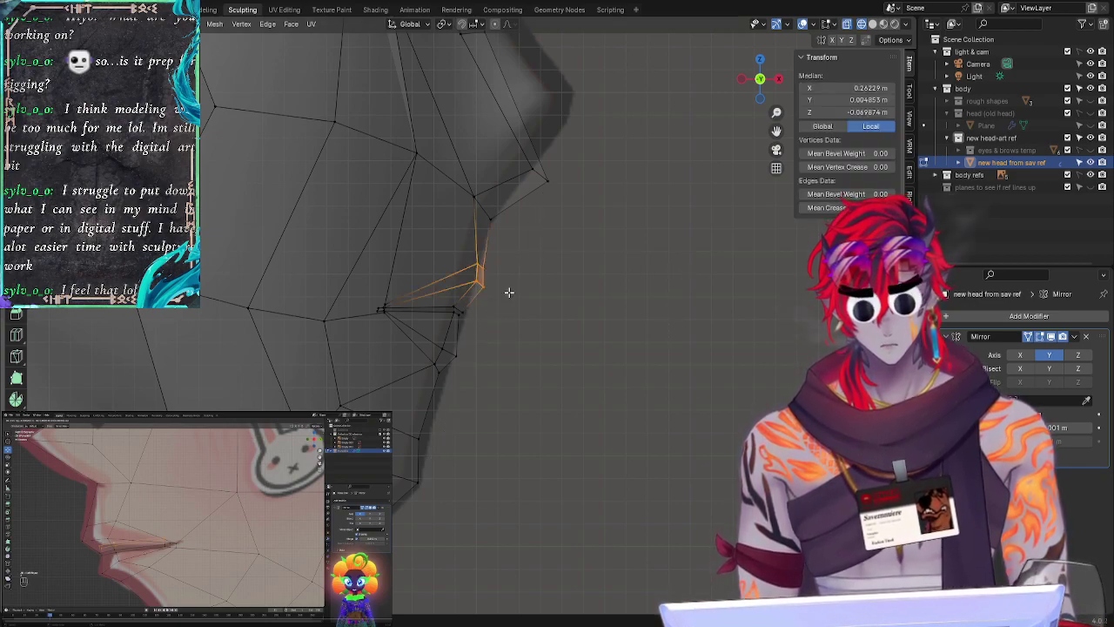
pyautogui.press('g')
pyautogui.press('x')
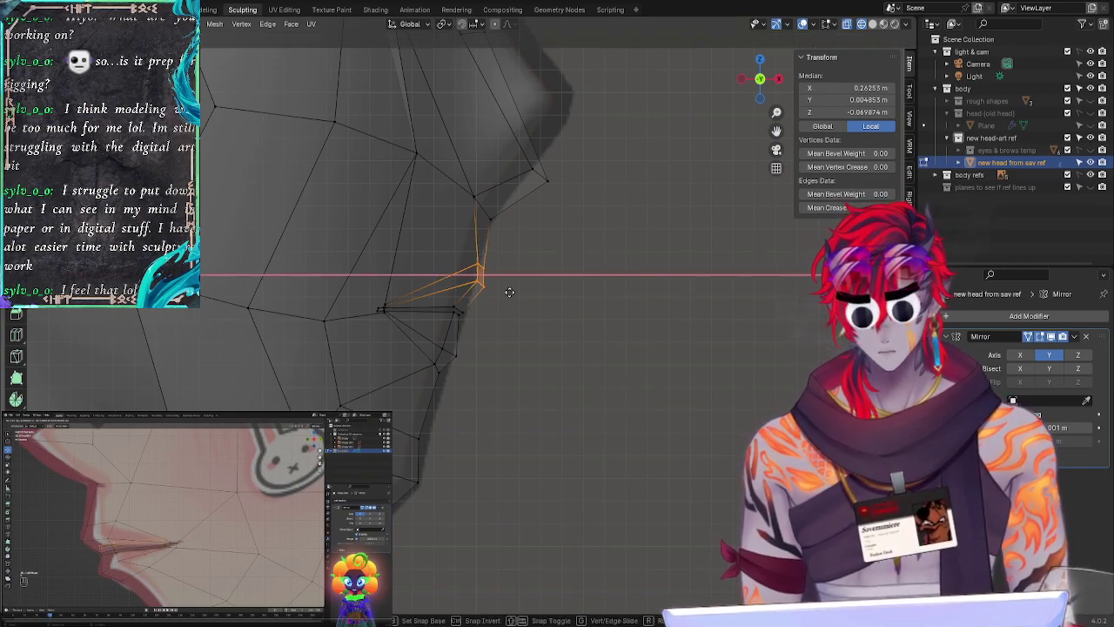
pyautogui.click(511, 291)
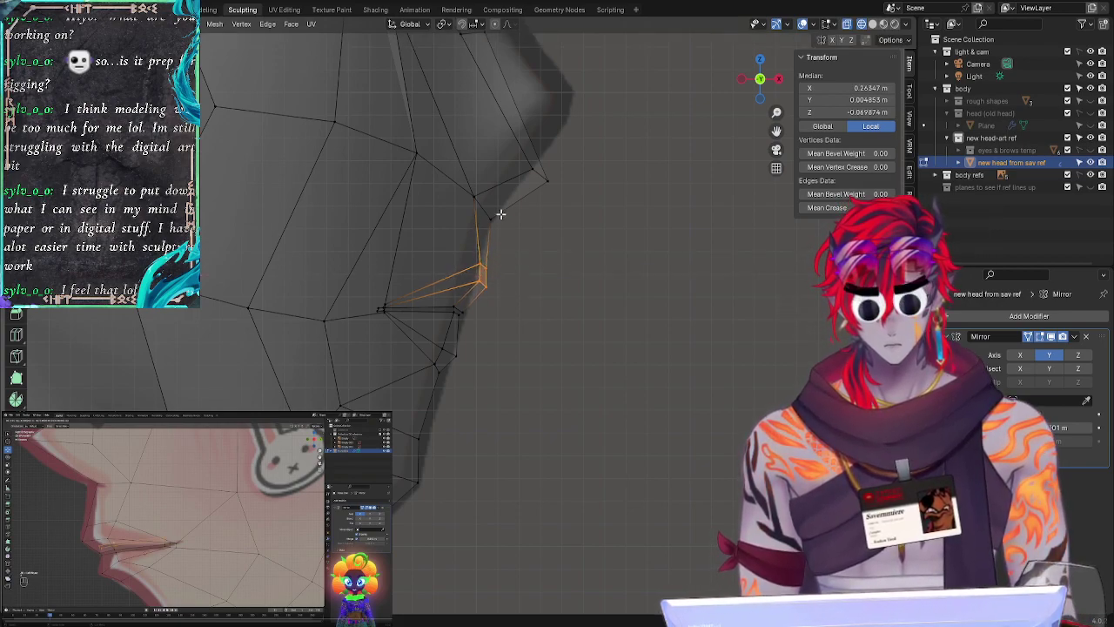
# Step: Nudge the two lower-lip vertices slightly forward in the side profile
pyautogui.click(492, 220)
pyautogui.click(490, 213)
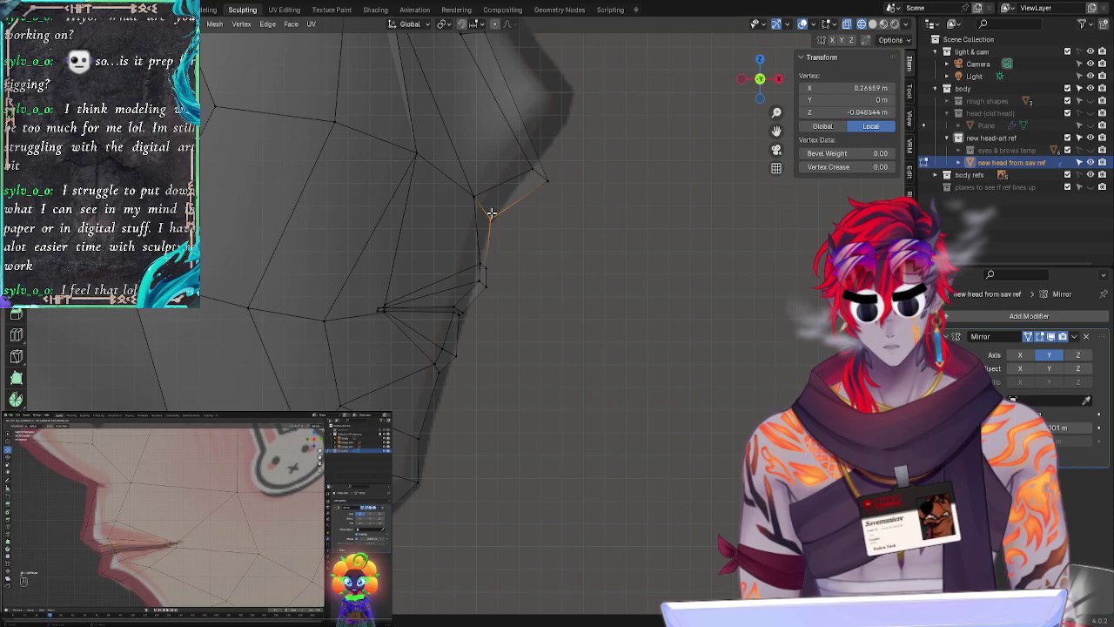
pyautogui.click(528, 280)
pyautogui.moveTo(472, 271); pyautogui.dragTo(501, 298)
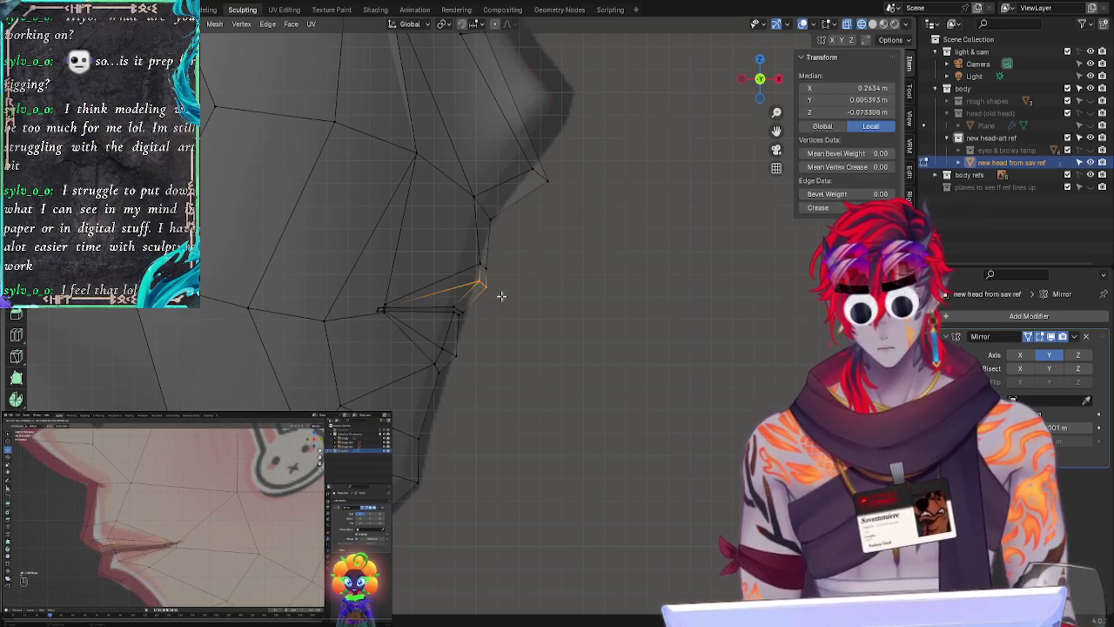
pyautogui.press('g')
pyautogui.press('x')
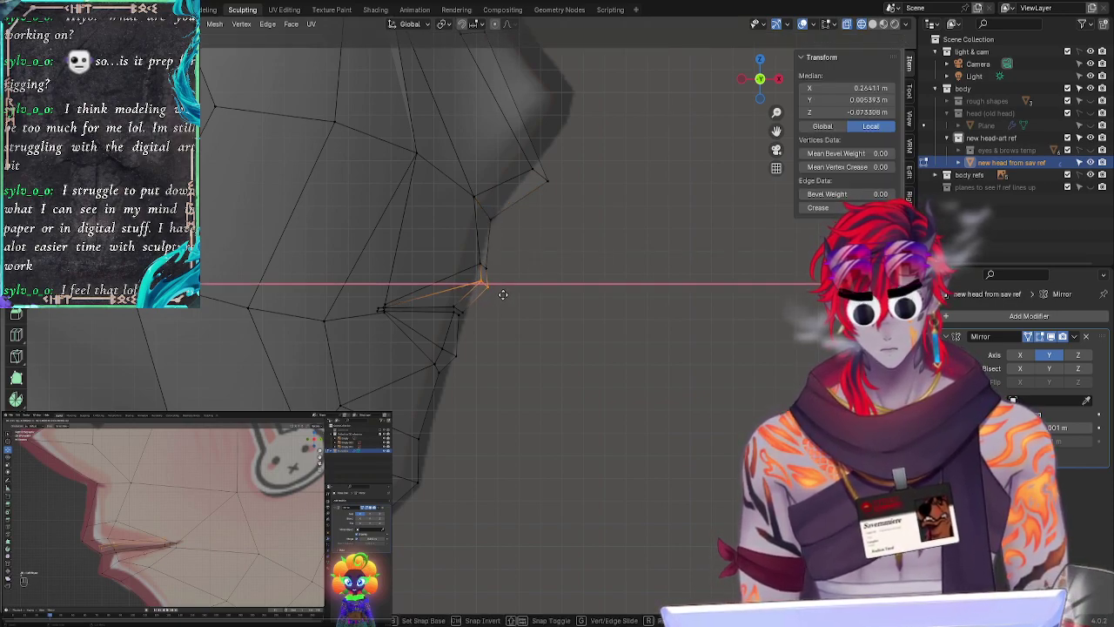
pyautogui.press('Escape')
pyautogui.press('g')
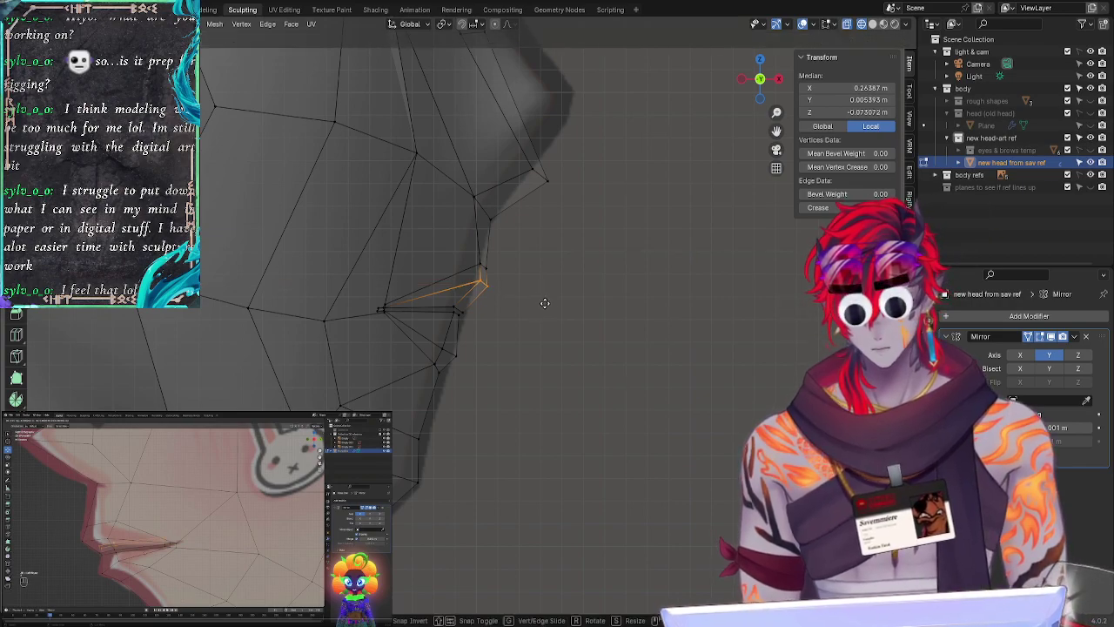
pyautogui.click(546, 304)
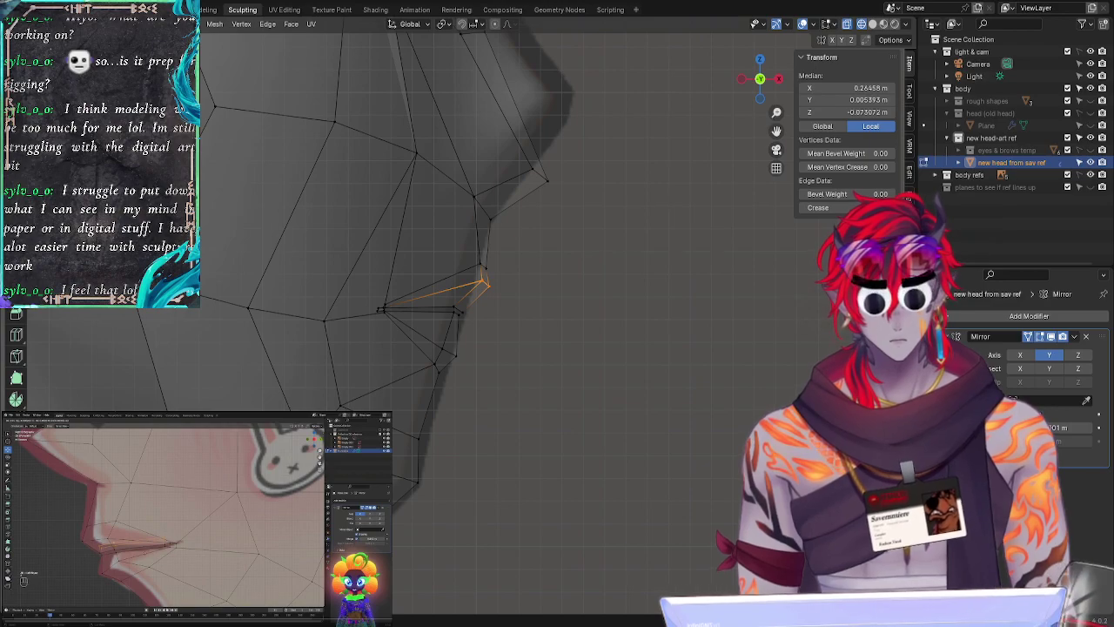
pyautogui.click(530, 406)
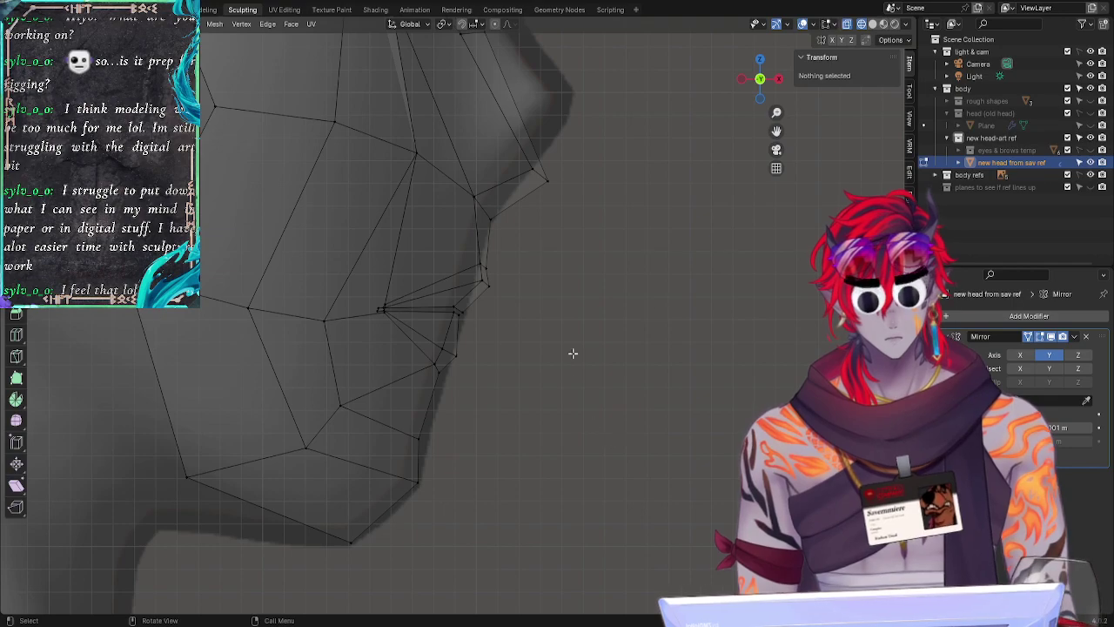
# Step: From the opposite side view, reposition the mouth-corner vertex along Z and then X
pyautogui.click(759, 78)
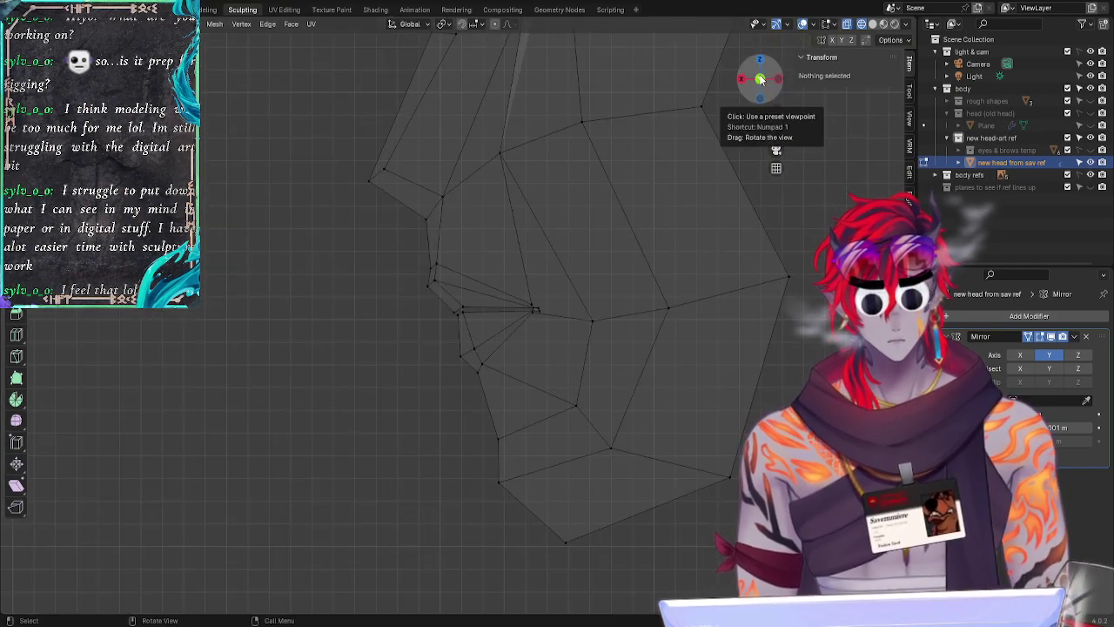
pyautogui.click(455, 310)
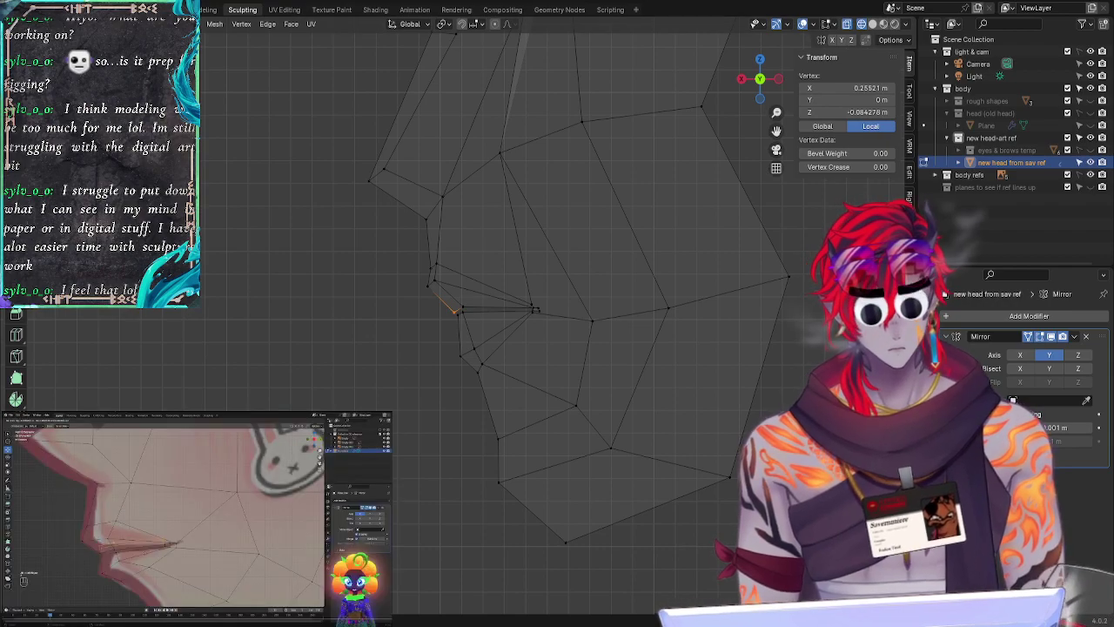
pyautogui.press('g')
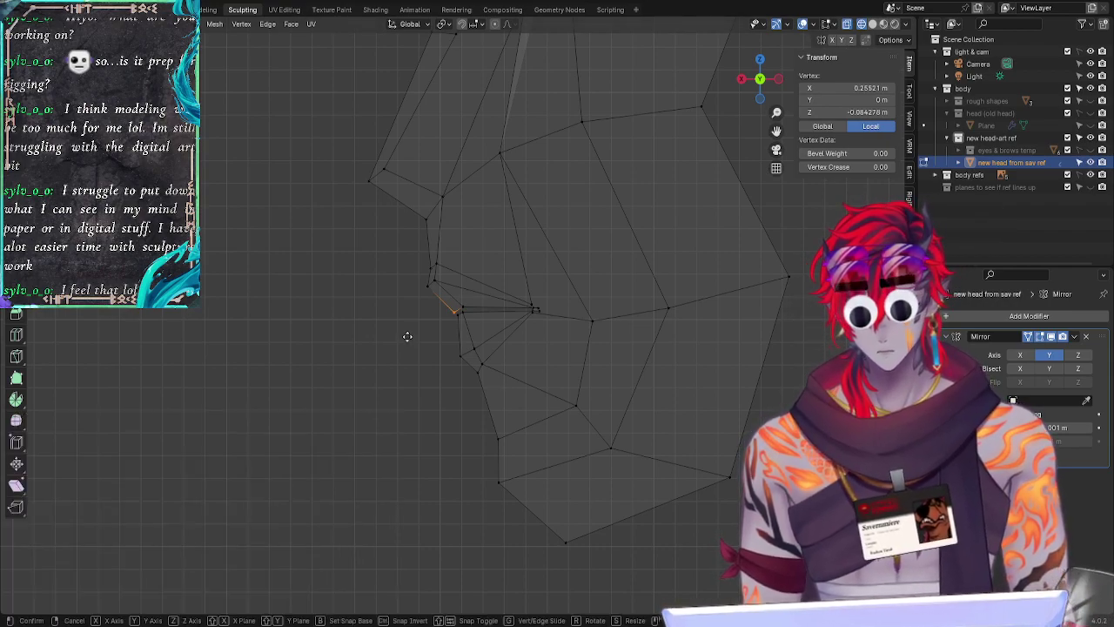
pyautogui.press('z')
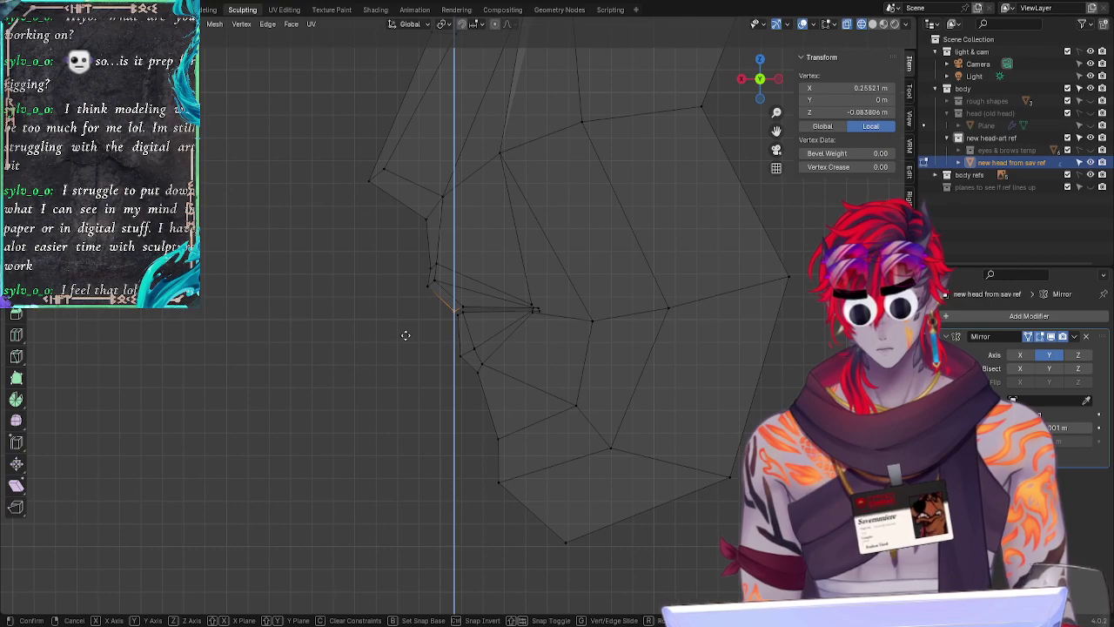
pyautogui.click(405, 334)
pyautogui.press('g')
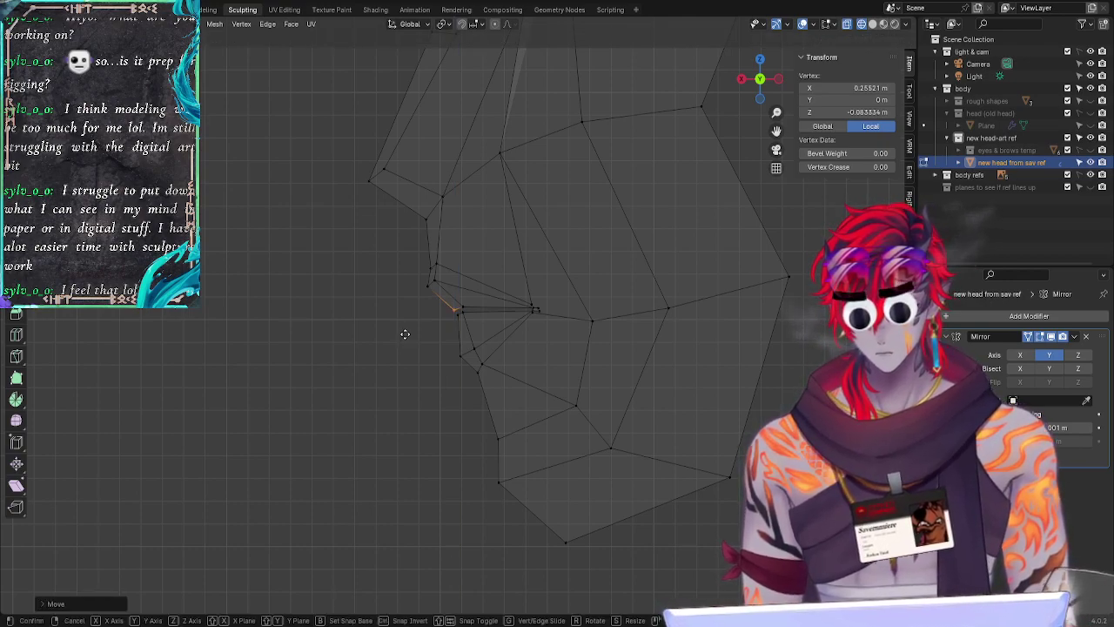
pyautogui.press('x')
pyautogui.press('x')
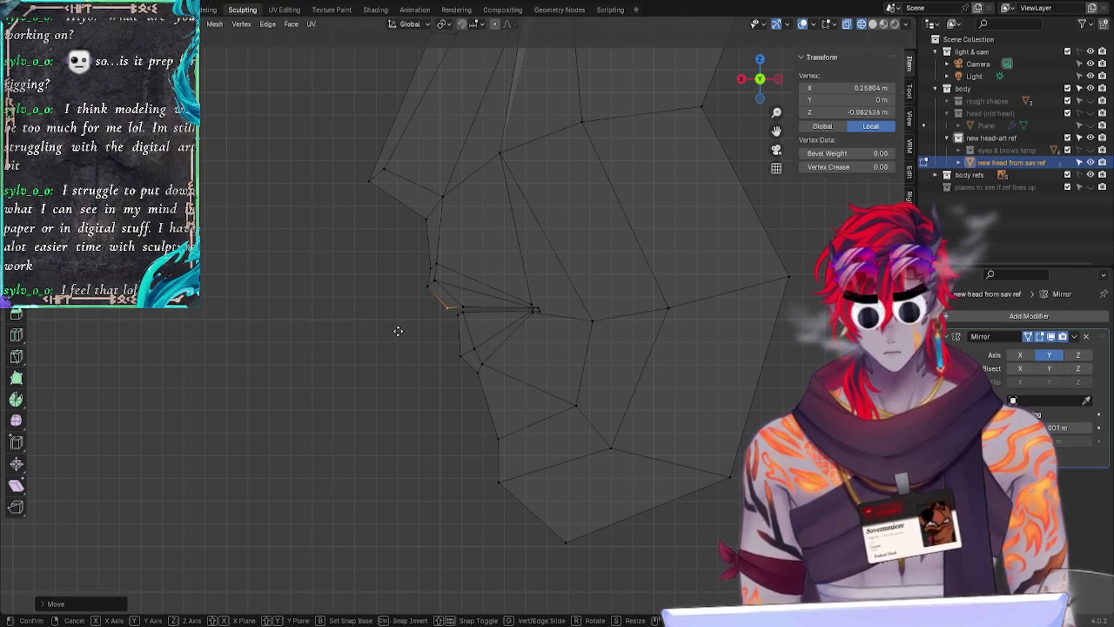
pyautogui.click(397, 331)
pyautogui.click(393, 340)
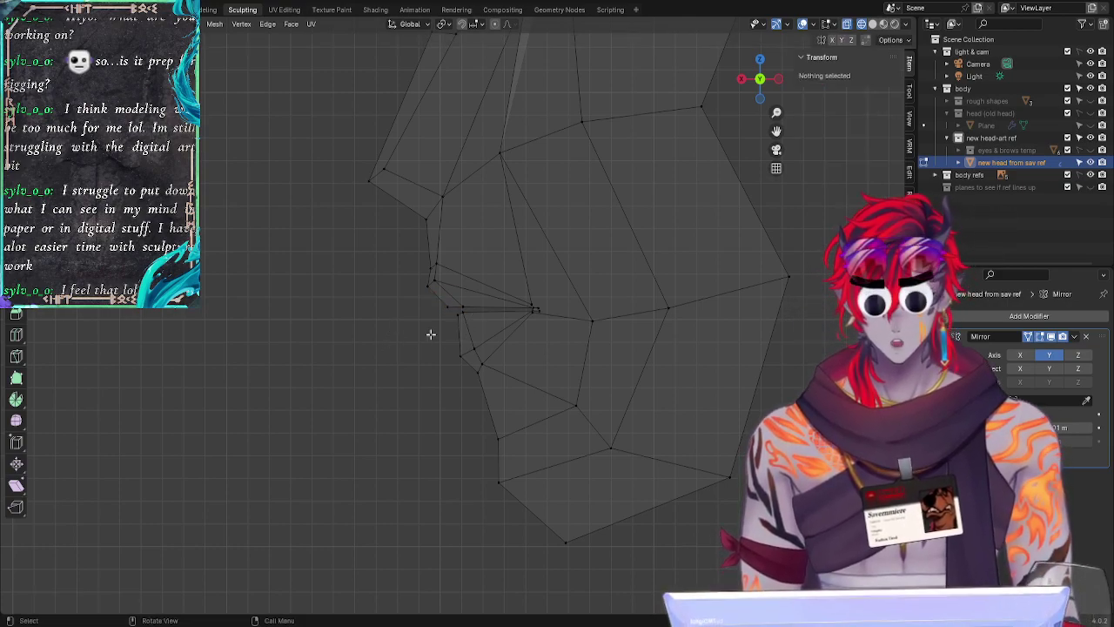
# Step: Move the vertex just below the nose slightly down along Z
pyautogui.click(463, 309)
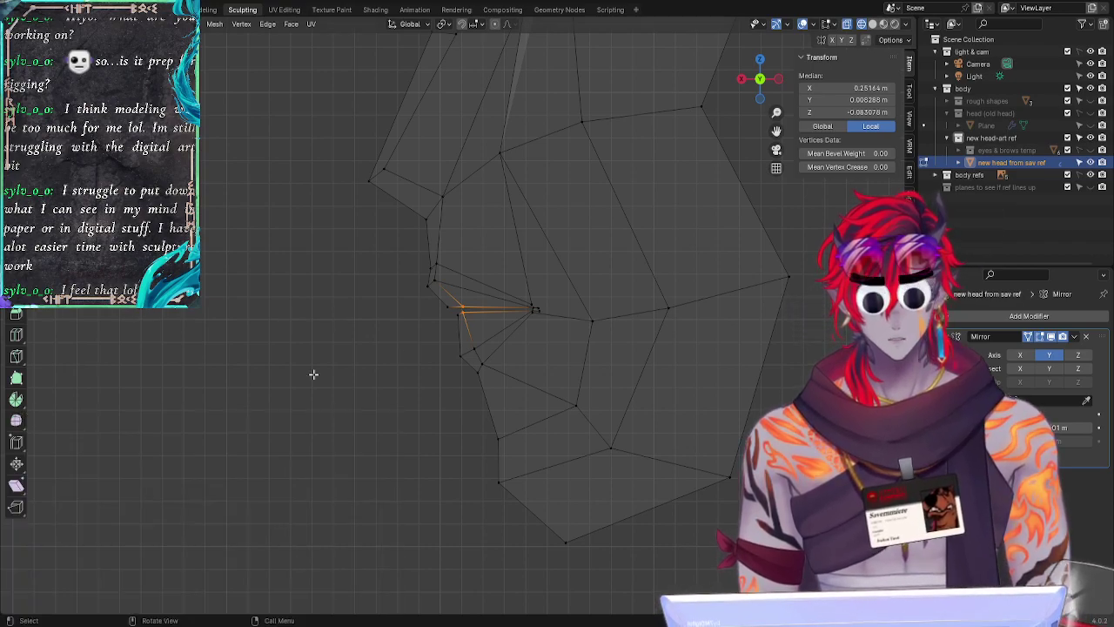
pyautogui.click(433, 281)
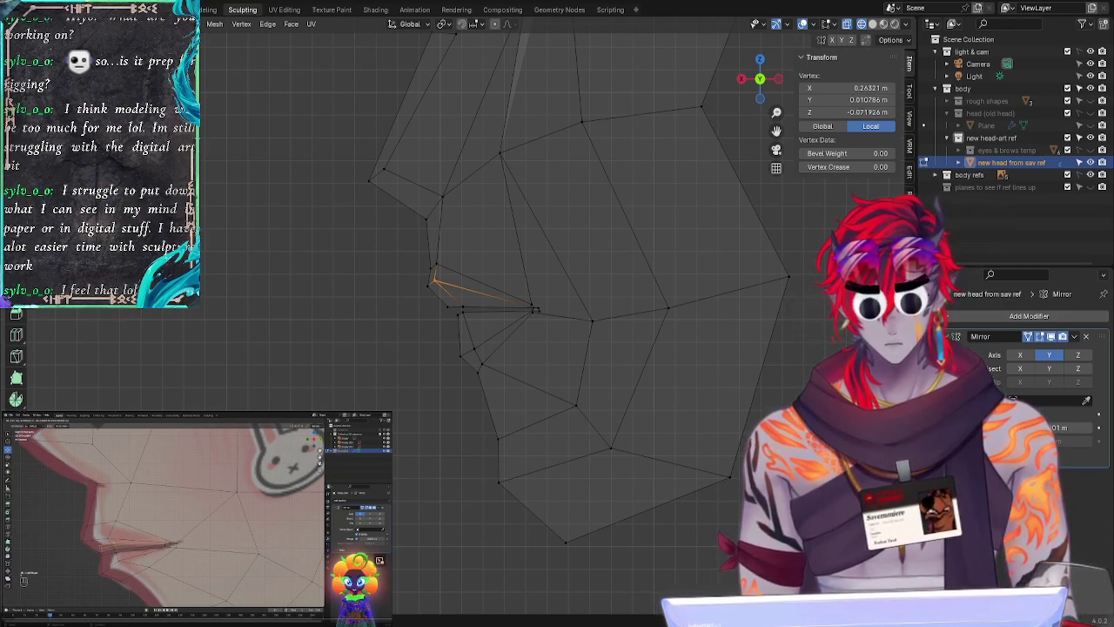
pyautogui.click(445, 194)
pyautogui.press('g')
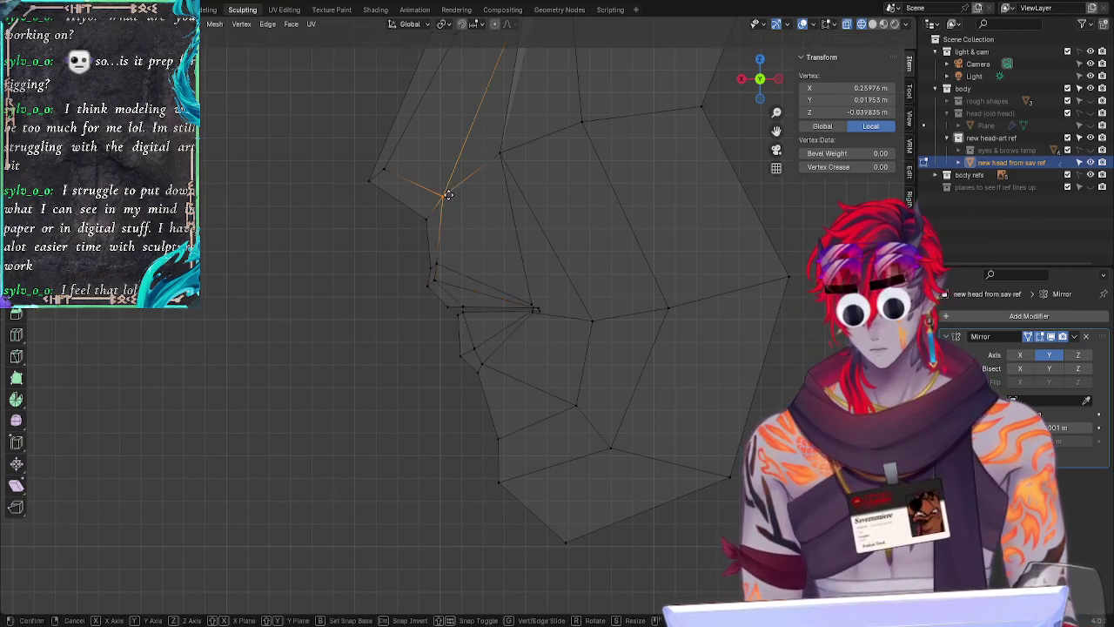
pyautogui.press('z')
pyautogui.click(446, 198)
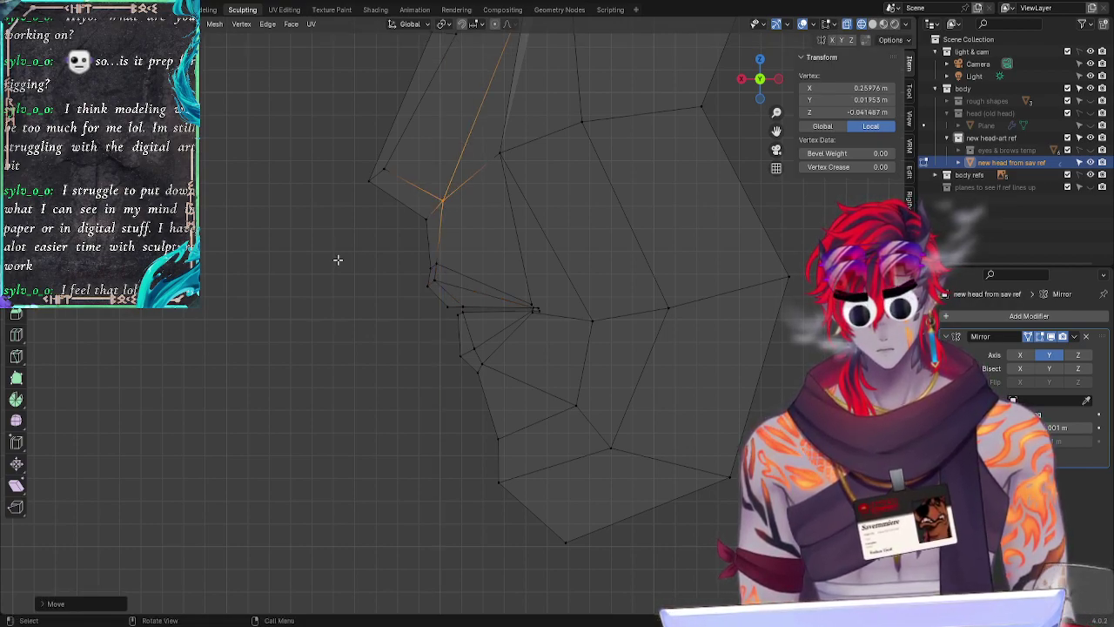
pyautogui.press('g')
pyautogui.press('z')
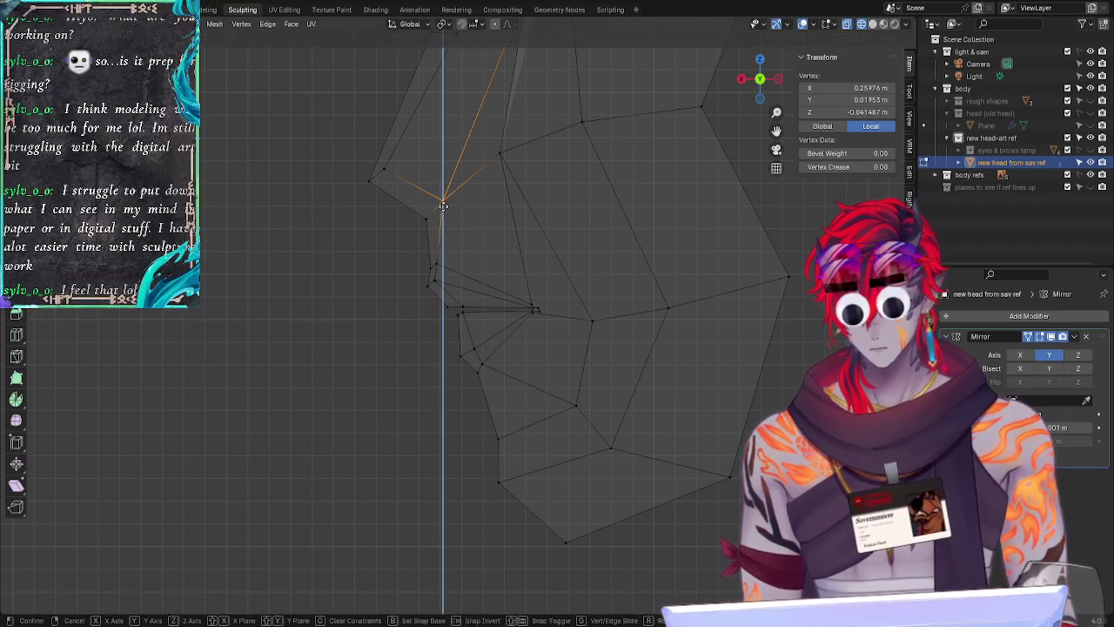
pyautogui.click(444, 210)
pyautogui.click(353, 269)
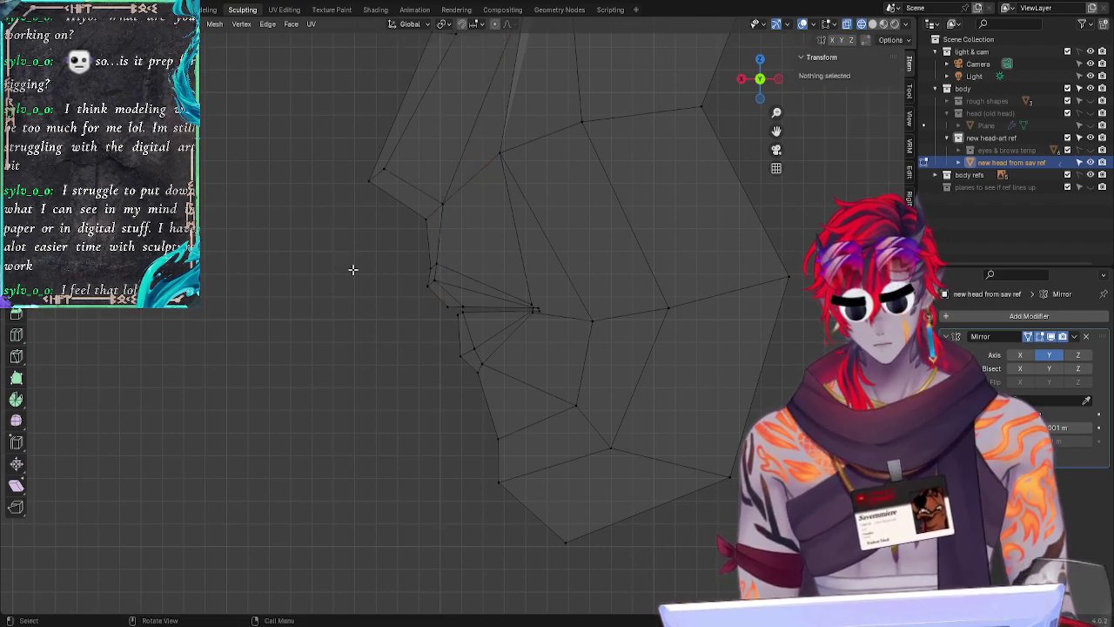
# Step: Reselect the vertex below the nose and orbit toward the front of the face
pyautogui.click(438, 265)
pyautogui.moveTo(452, 183)
pyautogui.mouseDown()
pyautogui.moveTo(439, 207)
pyautogui.moveTo(453, 212)
pyautogui.mouseUp()
pyautogui.click(443, 204)
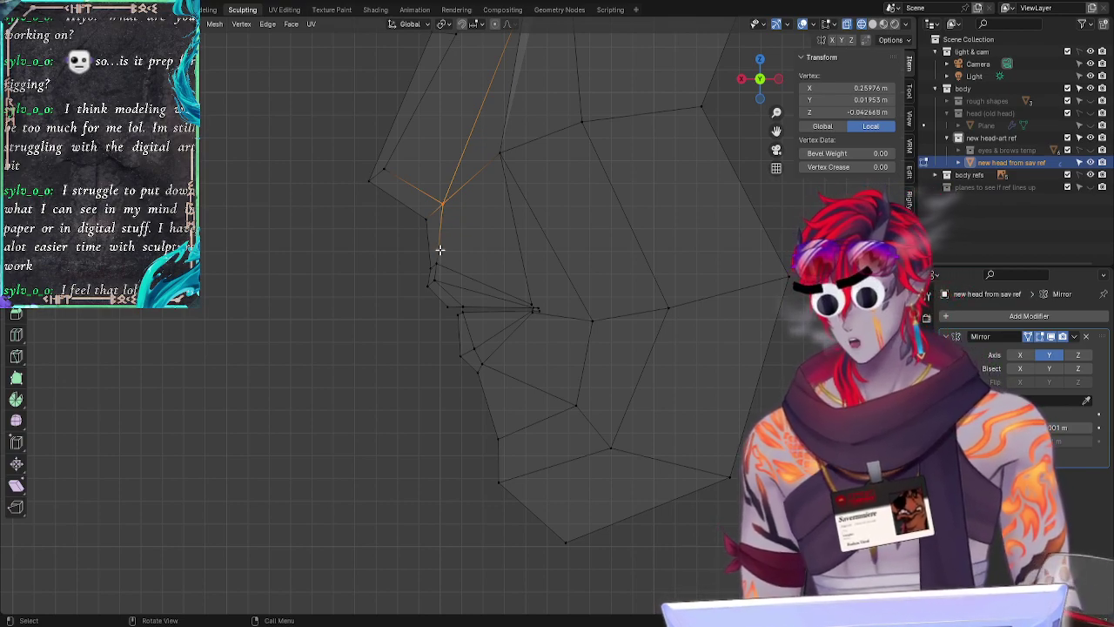
pyautogui.moveTo(440, 250); pyautogui.dragTo(417, 330, button='middle')
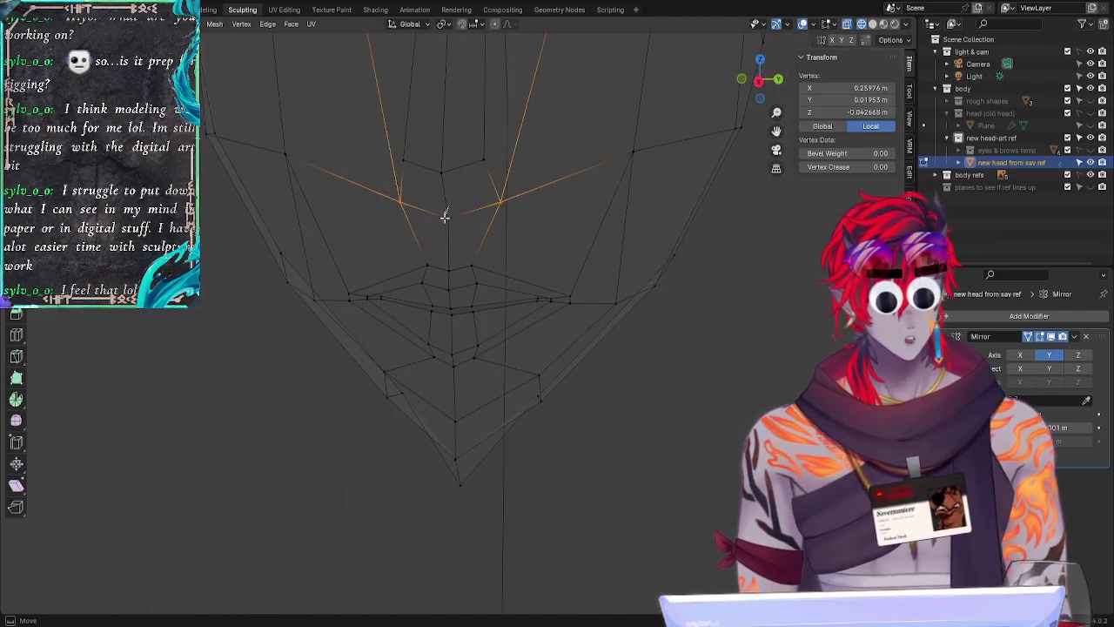
# Step: Select the vertex below the nose and the mirrored pair above the upper lip, checking their depth
pyautogui.click(451, 215)
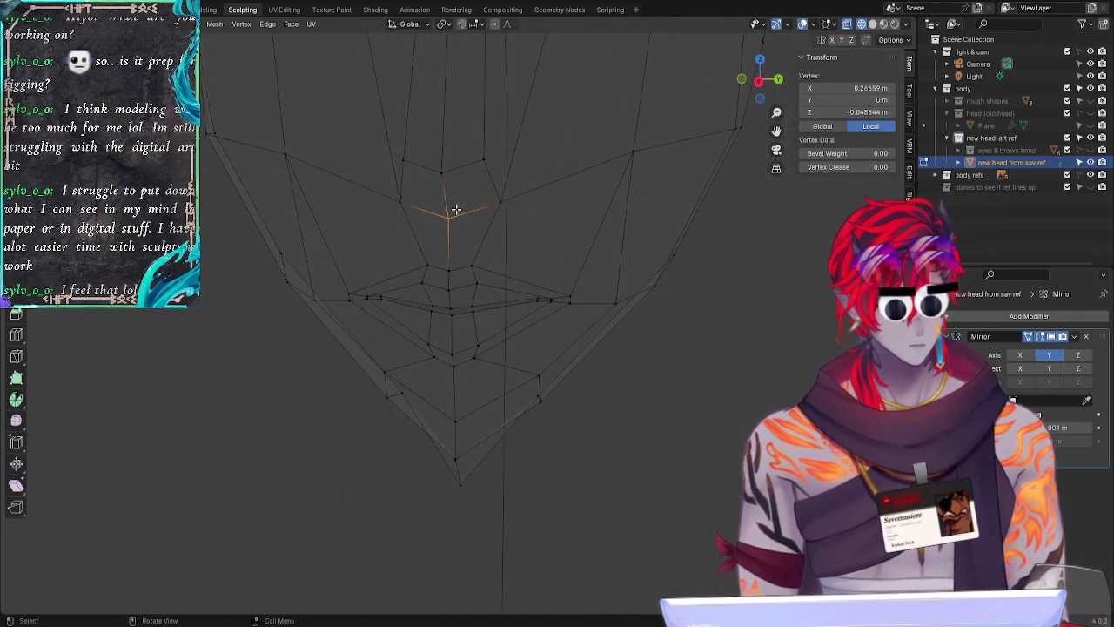
pyautogui.click(399, 200)
pyautogui.keyDown('shift'); pyautogui.click(500, 201); pyautogui.keyUp('shift')
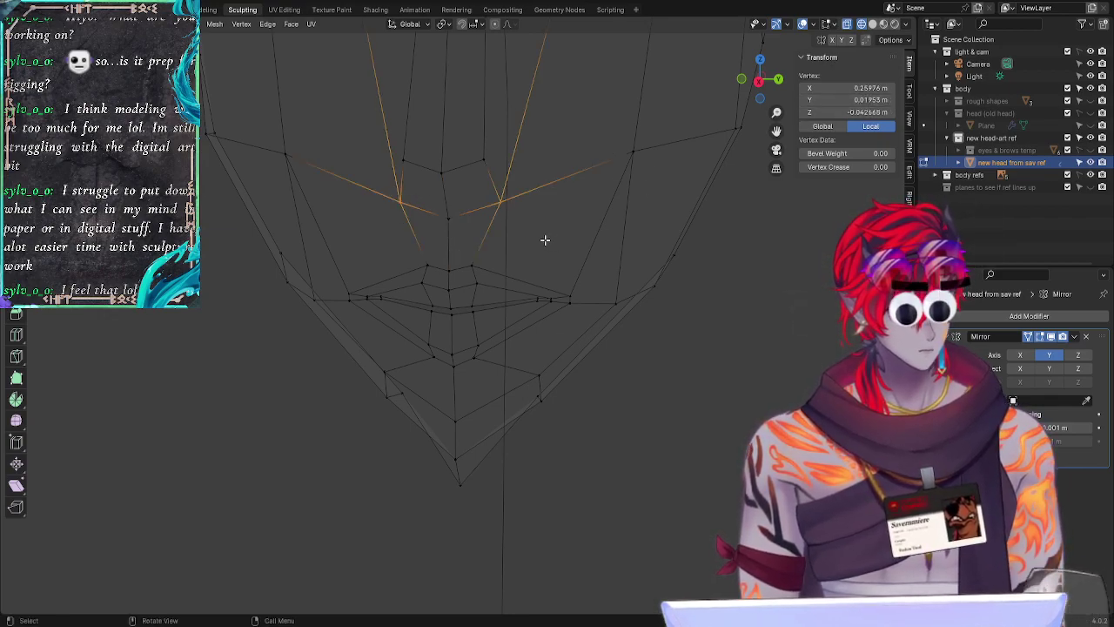
pyautogui.click(864, 100)
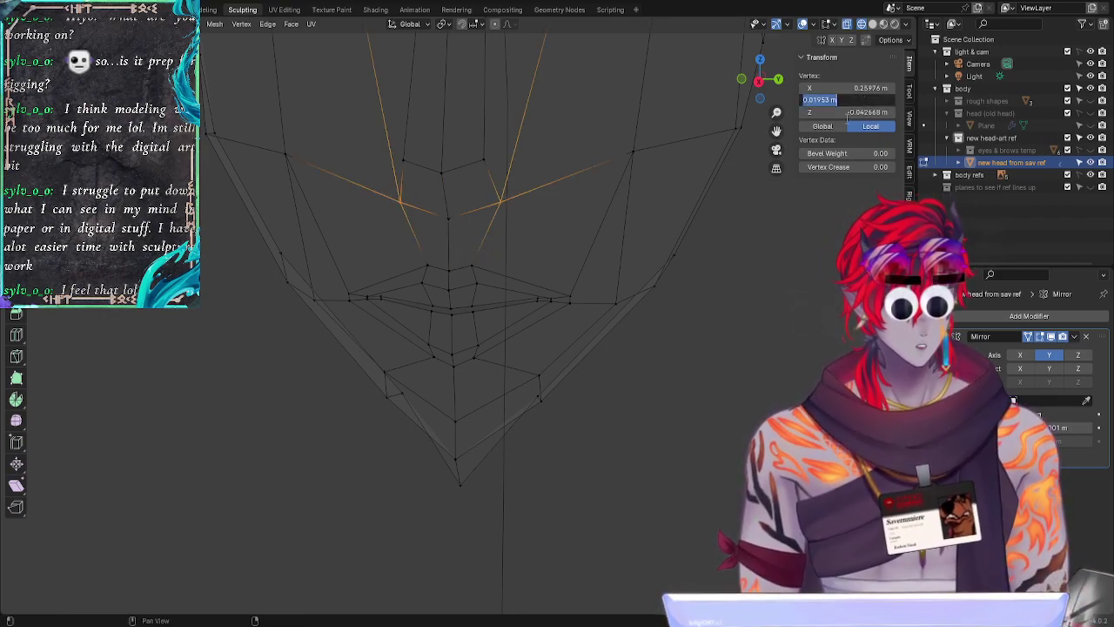
pyautogui.click(460, 263)
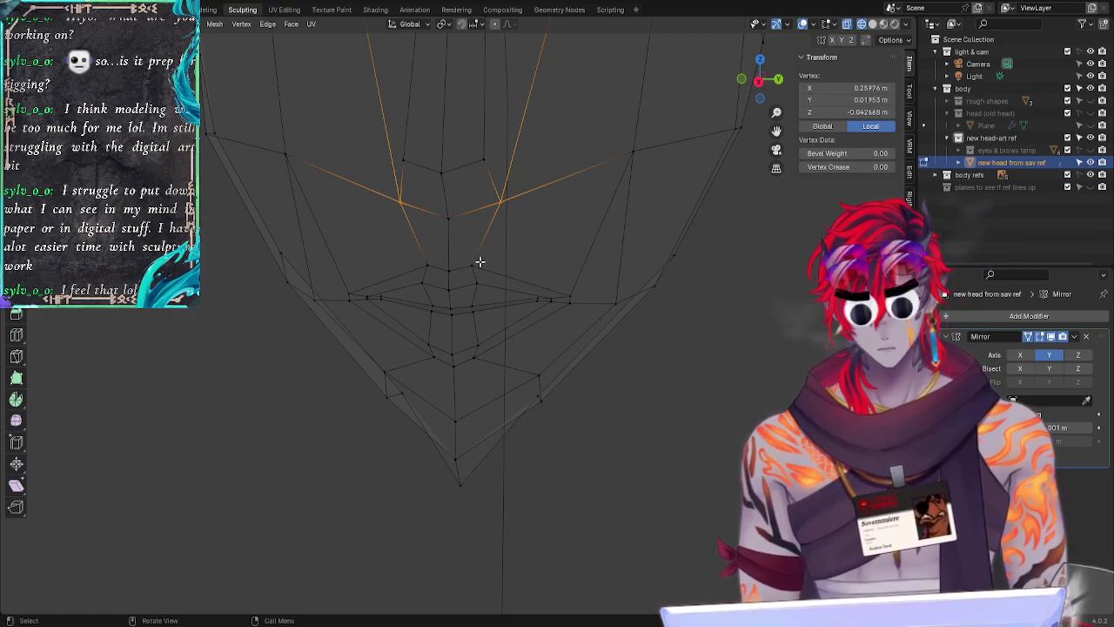
# Step: Select the mouth-corner, upper-lip and lip-line vertices and set their Median Y to 0.009765 m
pyautogui.click(482, 260)
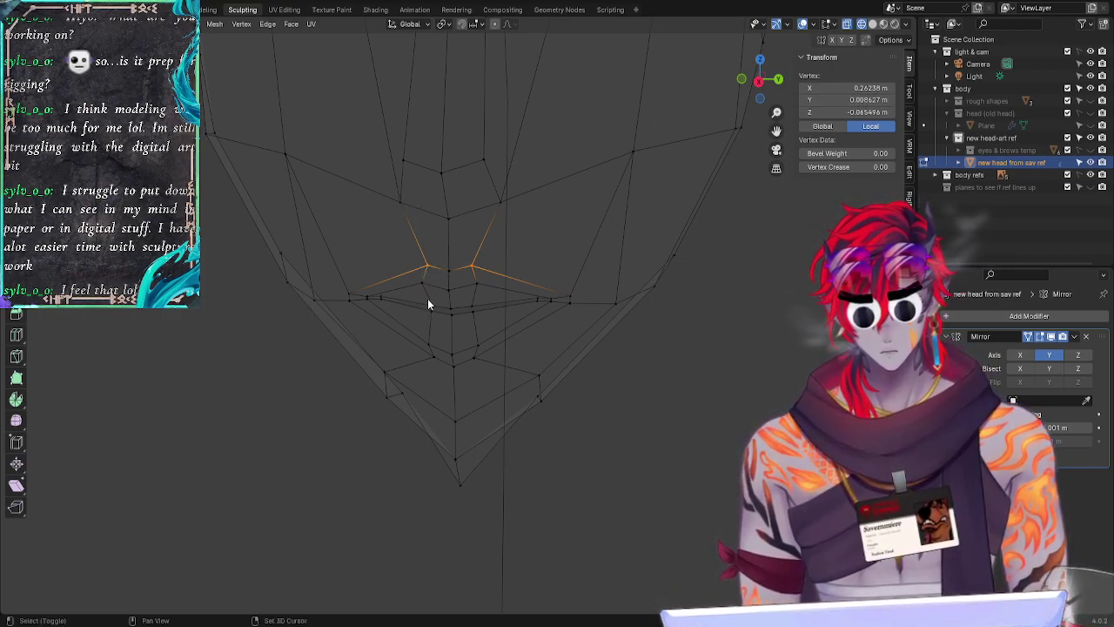
pyautogui.click(540, 286)
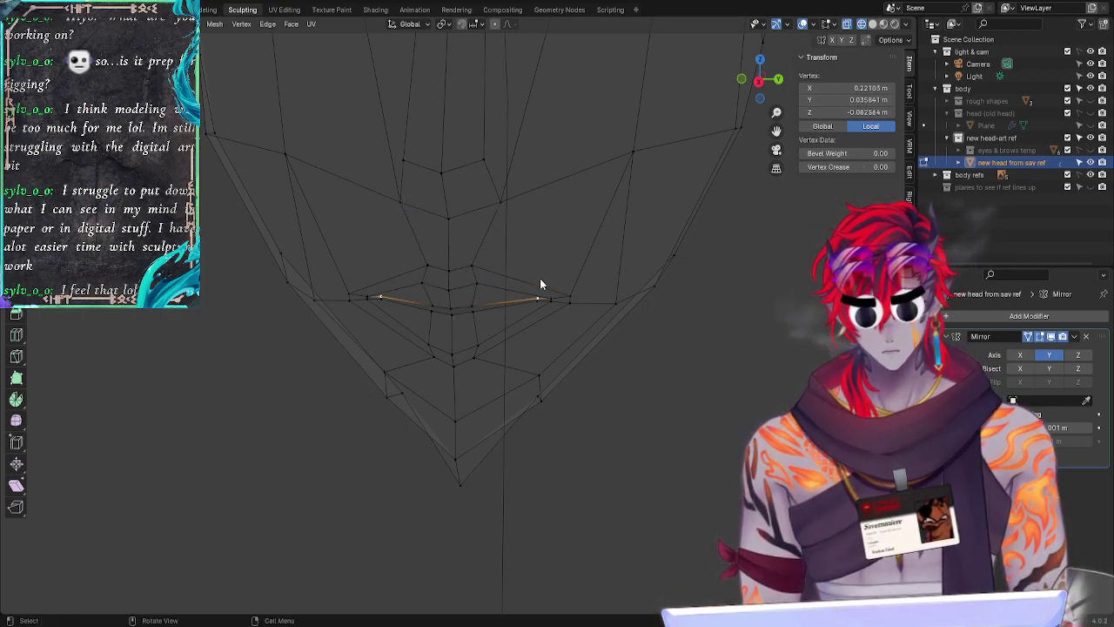
pyautogui.keyDown('shift'); pyautogui.click(470, 264); pyautogui.keyUp('shift')
pyautogui.keyDown('shift'); pyautogui.click(474, 306); pyautogui.keyUp('shift')
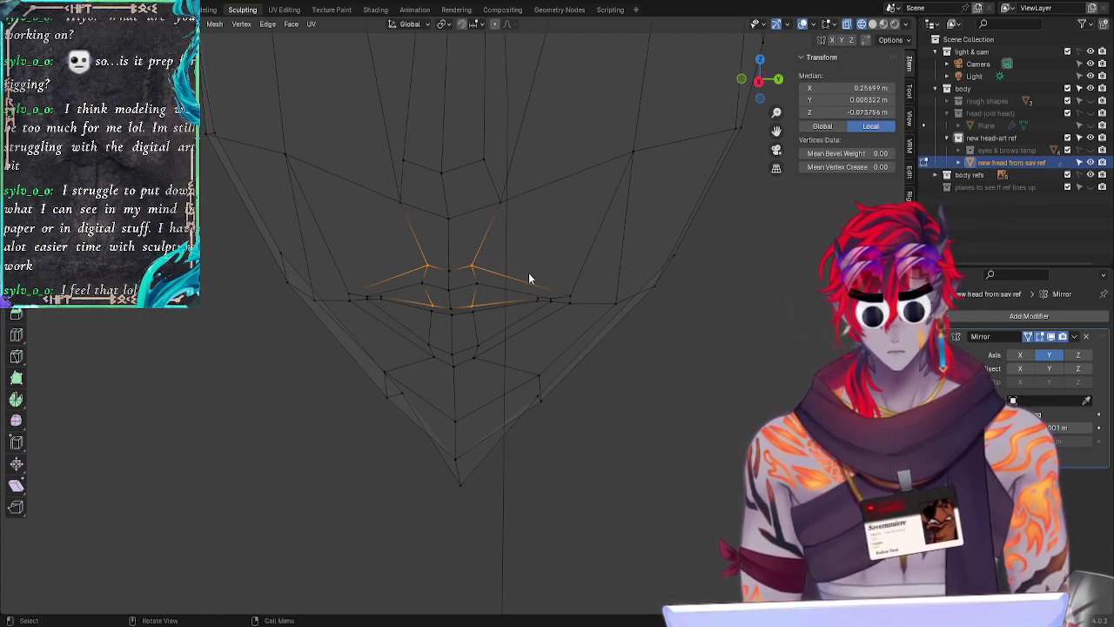
pyautogui.click(861, 100)
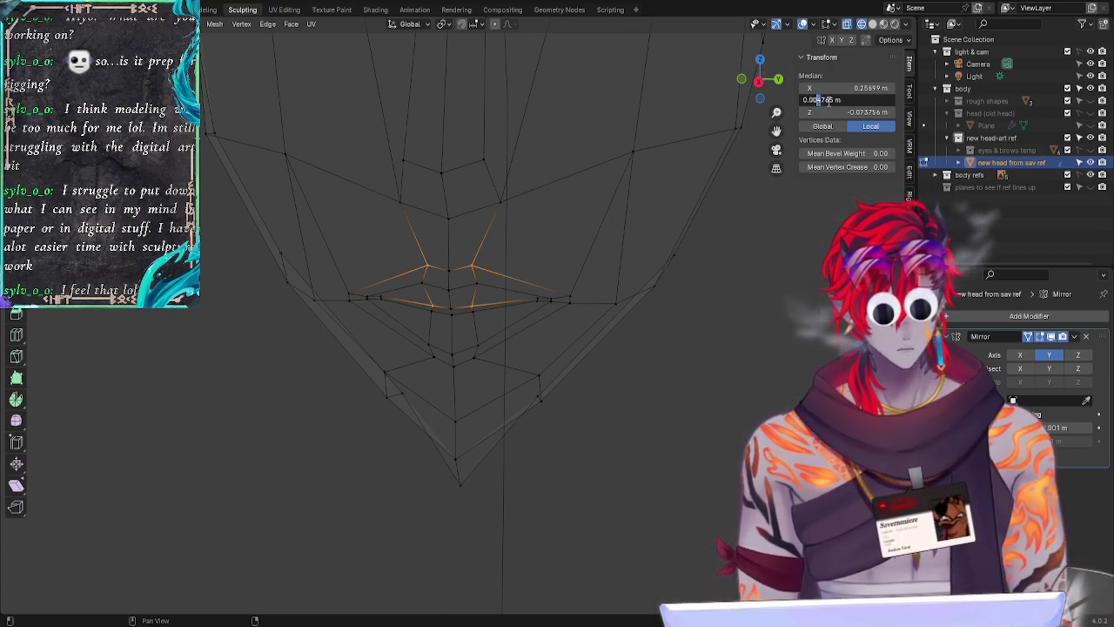
pyautogui.write('9')
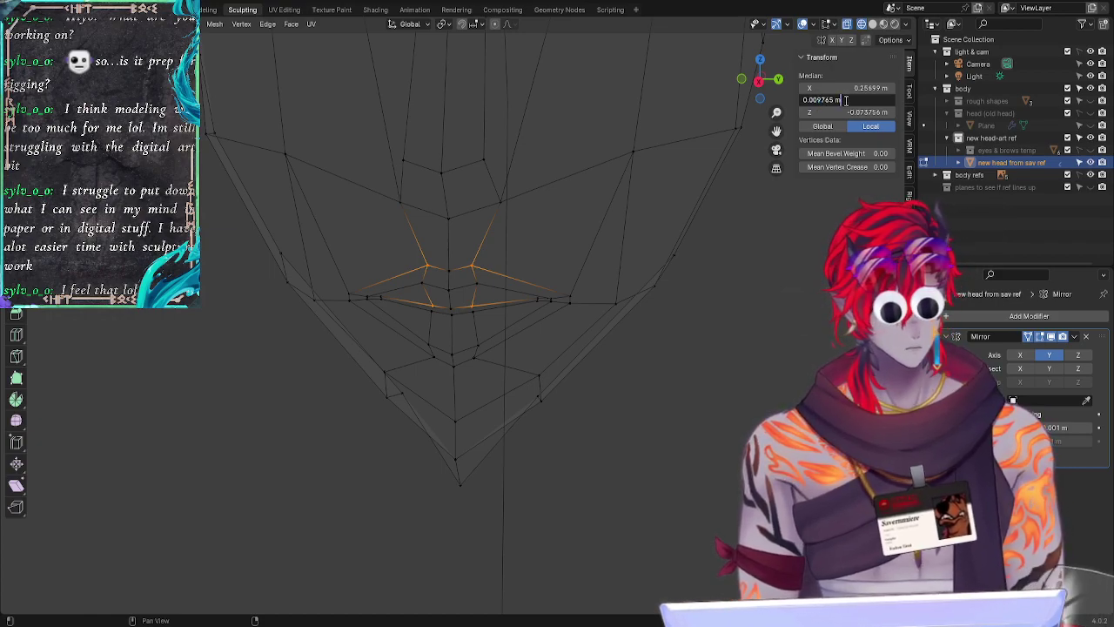
pyautogui.press('Return')
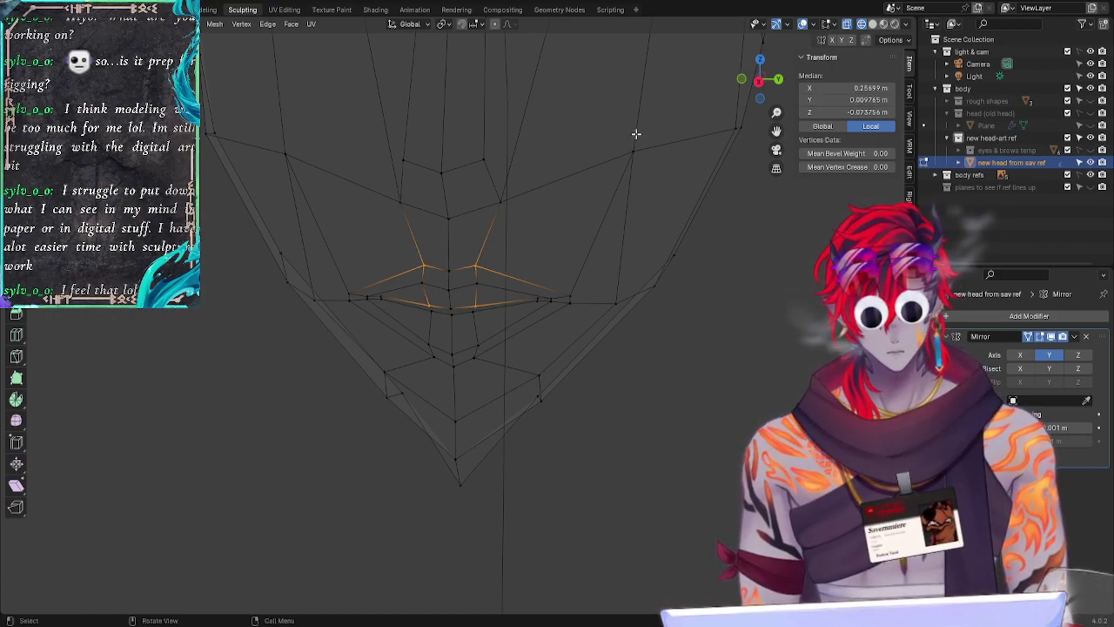
# Step: Orbit to a front view of the face and select the vertex above the mouth corner
pyautogui.click(727, 314)
pyautogui.moveTo(654, 378)
pyautogui.mouseDown(button='middle')
pyautogui.moveTo(669, 357)
pyautogui.moveTo(664, 371)
pyautogui.mouseUp(button='middle')
pyautogui.moveTo(473, 279); pyautogui.dragTo(471, 252, button='middle')
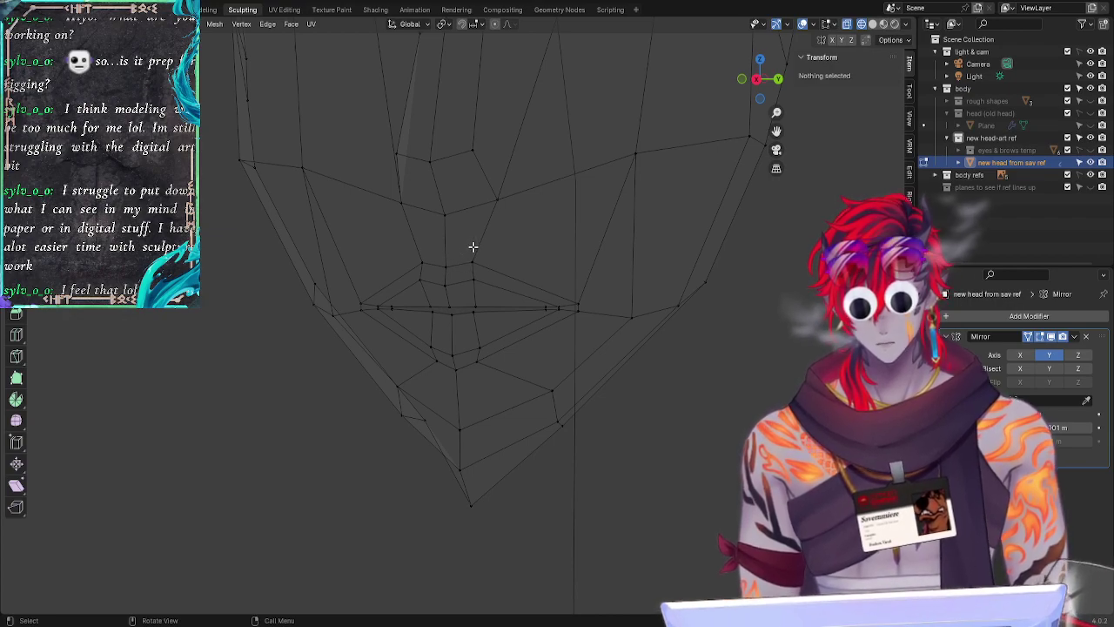
pyautogui.click(471, 261)
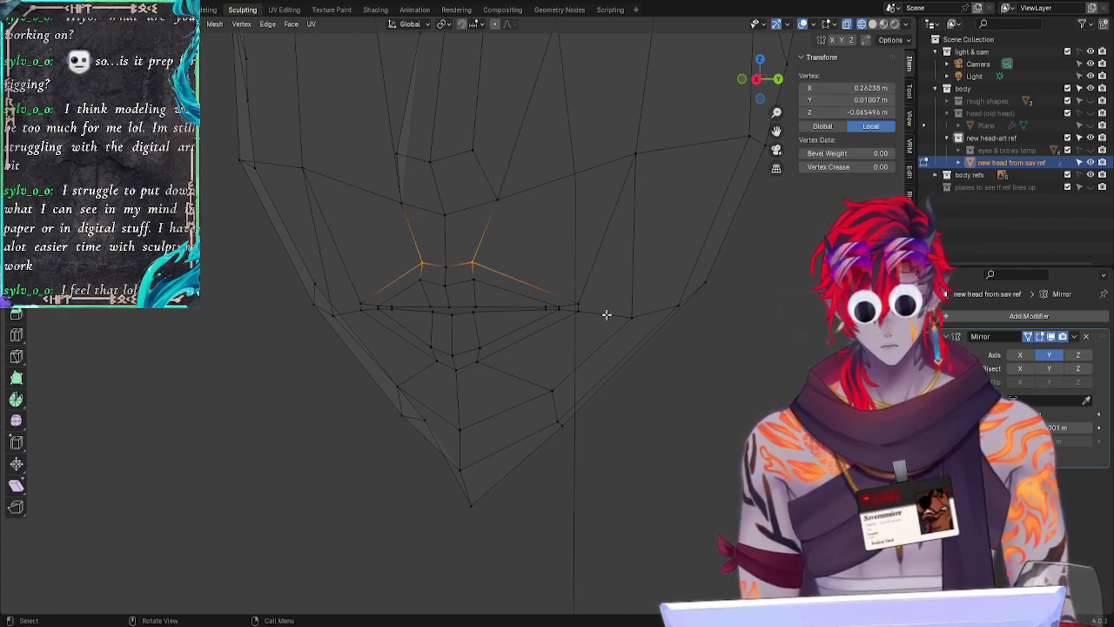
# Step: In front ortho view, place the slid lip vertex and the upper-lip vertex beside the centre onto the reference lips
pyautogui.click(757, 81)
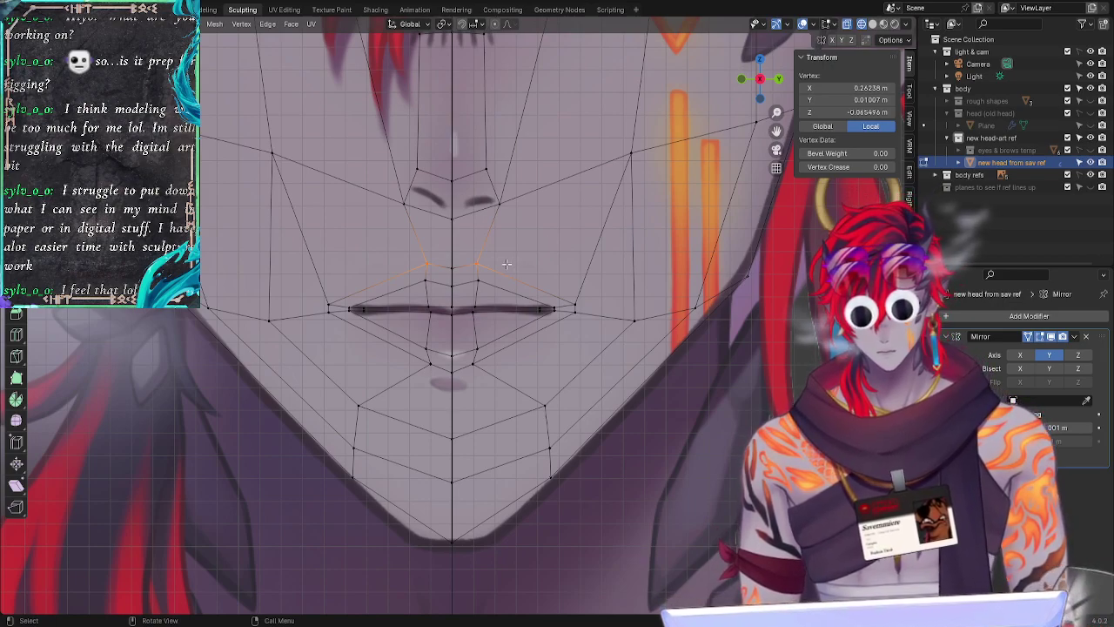
pyautogui.press('g')
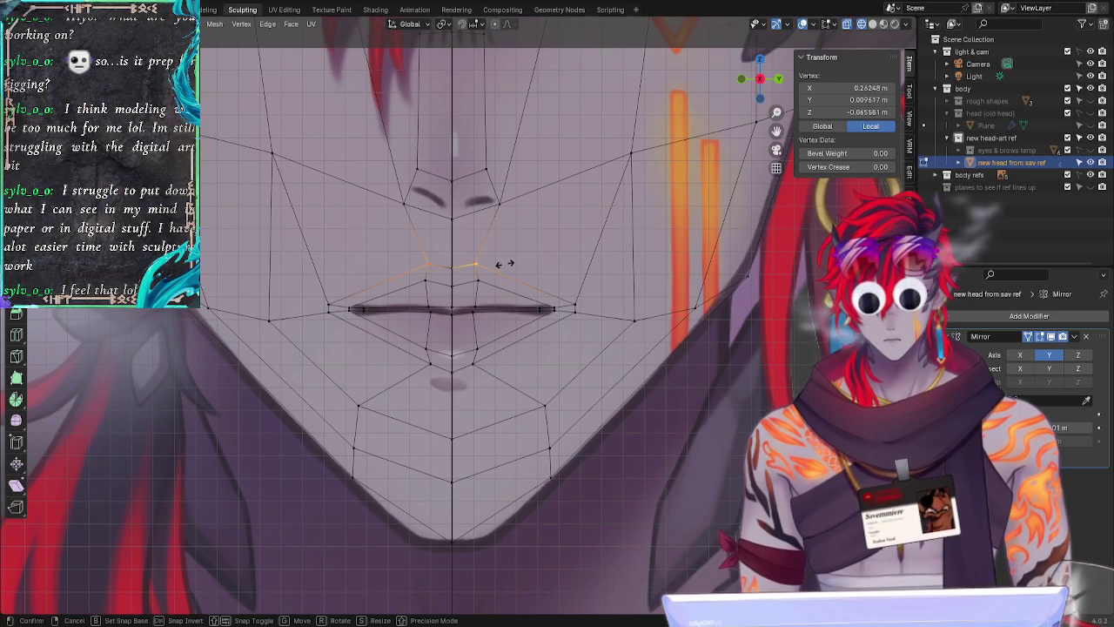
pyautogui.click(504, 263)
pyautogui.click(516, 244)
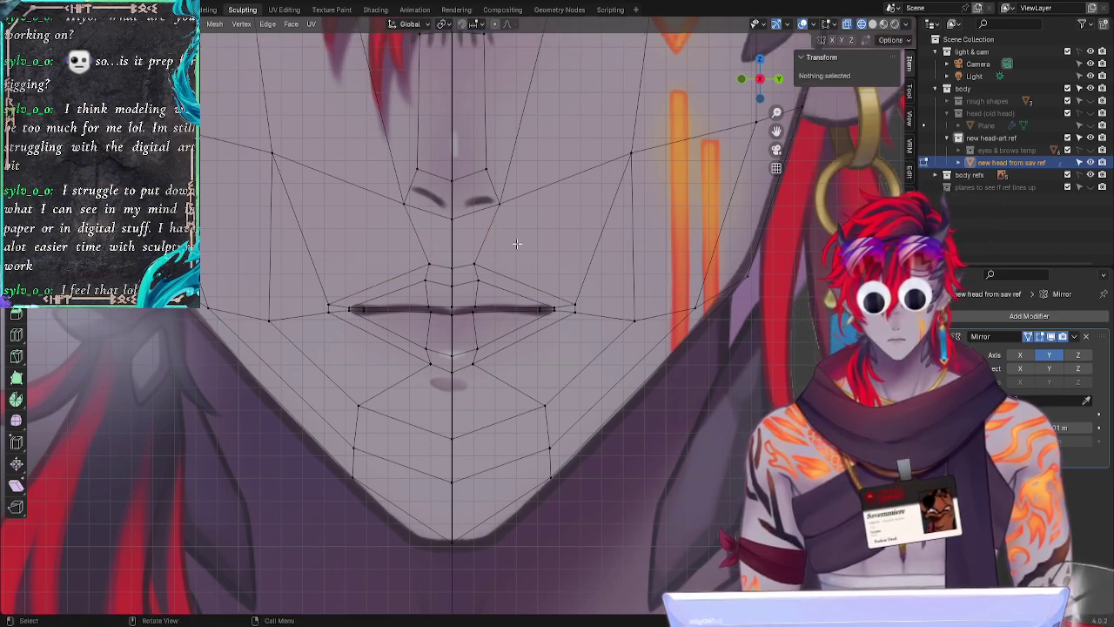
pyautogui.click(429, 276)
pyautogui.press('g')
pyautogui.click(439, 286)
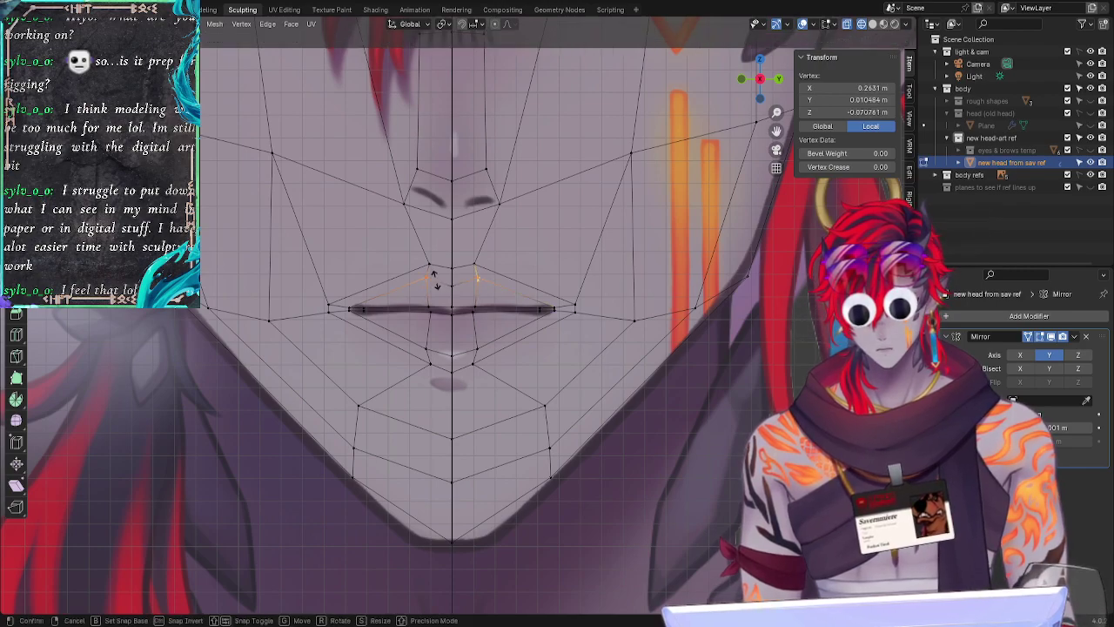
pyautogui.click(532, 249)
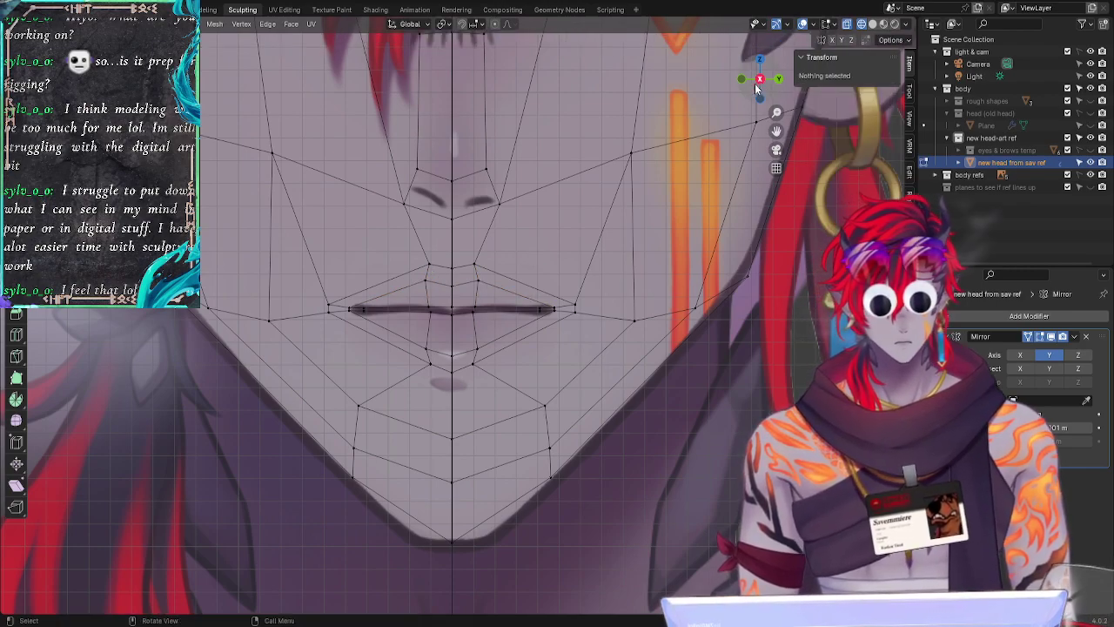
# Step: Select the mirrored upper-lip vertices and set their depth to 0.009164 m
pyautogui.moveTo(755, 87); pyautogui.dragTo(438, 267)
pyautogui.click(476, 280)
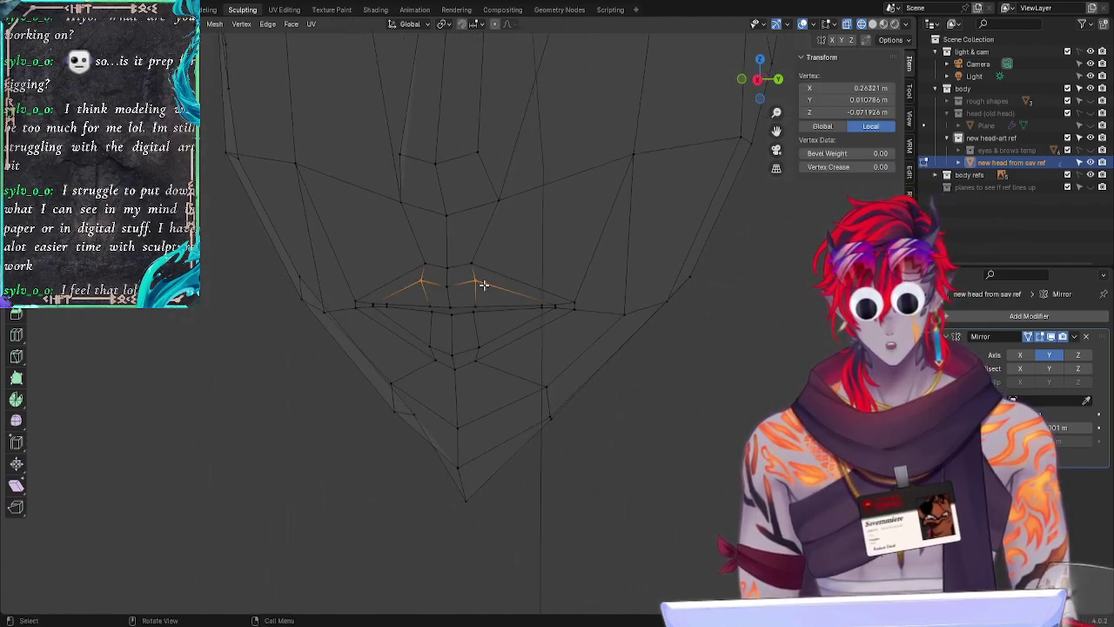
pyautogui.click(470, 263)
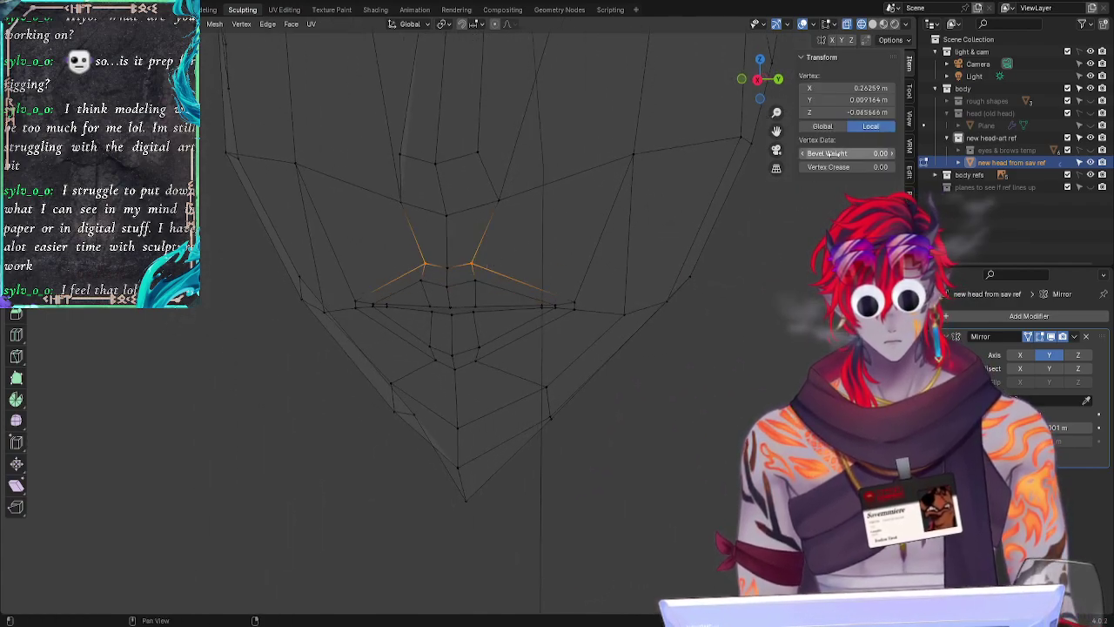
pyautogui.click(862, 100)
pyautogui.hotkey('ctrl', 'c')
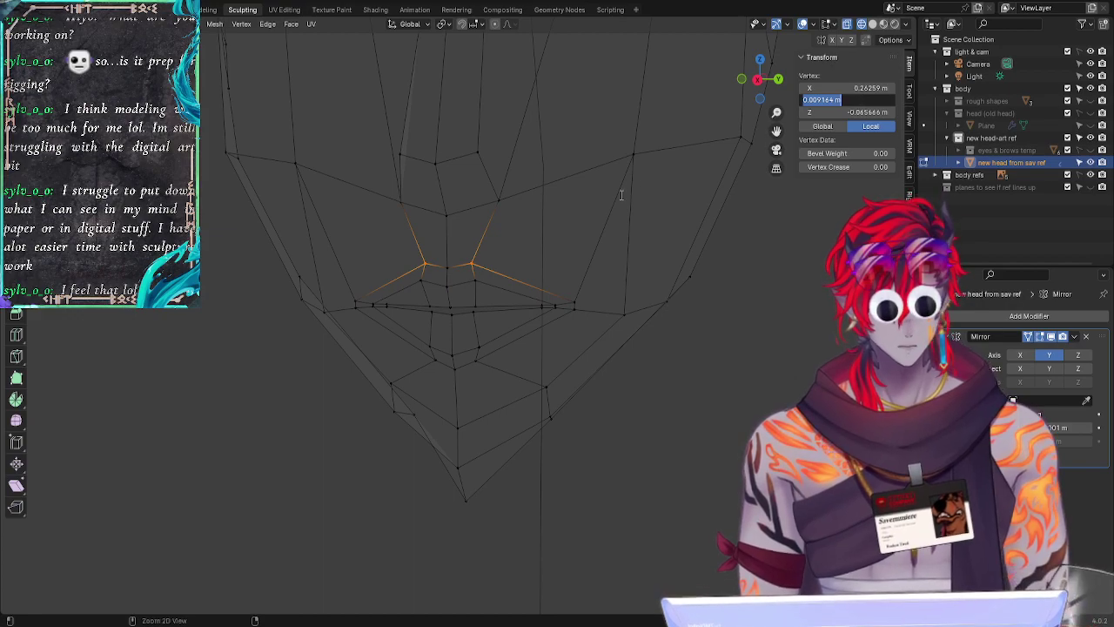
pyautogui.click(487, 268)
pyautogui.press('g')
pyautogui.click(484, 279)
pyautogui.doubleClick(848, 99)
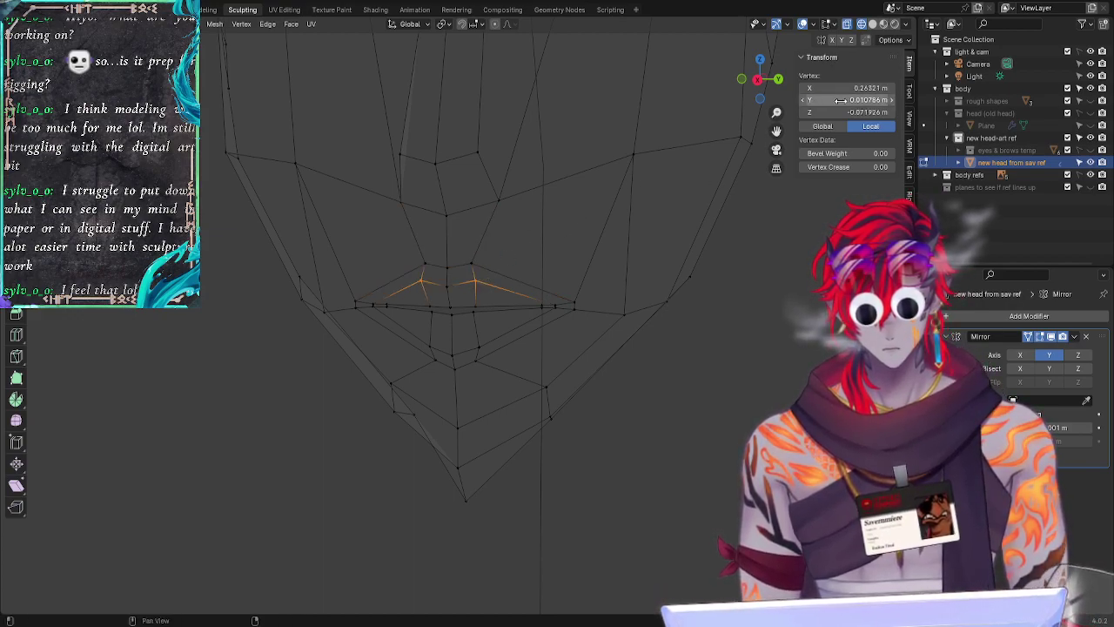
pyautogui.hotkey('ctrl', 'v')
pyautogui.press('Return')
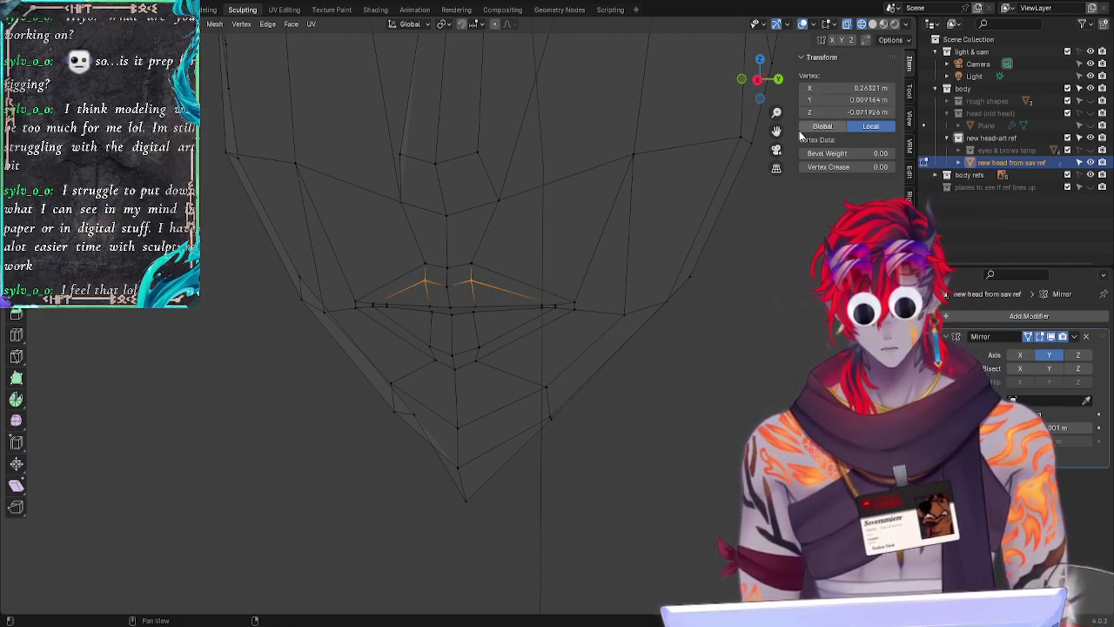
# Step: Move the selected lip vertices slightly further out along X
pyautogui.press('g')
pyautogui.rightClick(548, 231)
pyautogui.moveTo(547, 230)
pyautogui.mouseDown(button='middle')
pyautogui.moveTo(450, 238)
pyautogui.moveTo(554, 229)
pyautogui.moveTo(549, 218)
pyautogui.moveTo(547, 228)
pyautogui.mouseUp(button='middle')
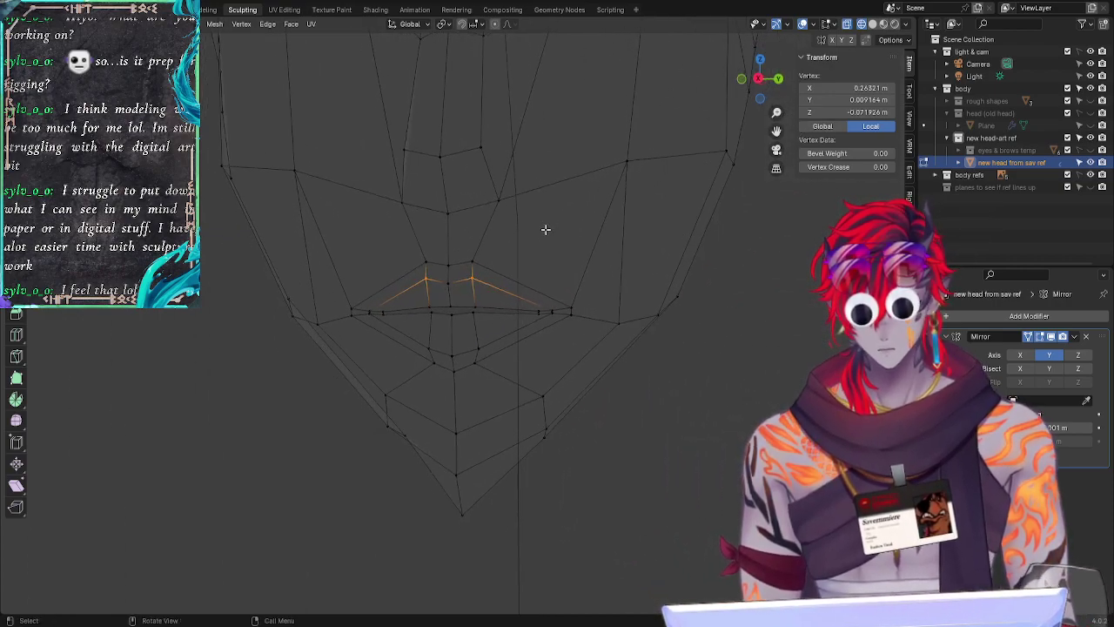
pyautogui.press('g')
pyautogui.press('x')
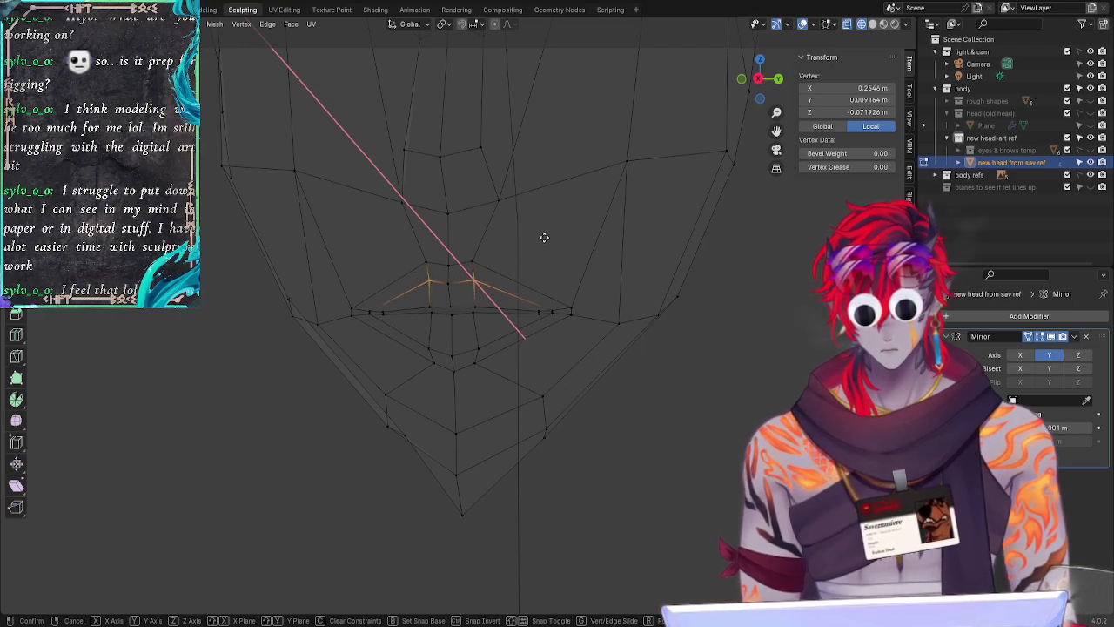
pyautogui.click(541, 236)
# Step: In side profile, push a lip vertex back slightly in depth
pyautogui.moveTo(540, 237); pyautogui.dragTo(423, 244, button='middle')
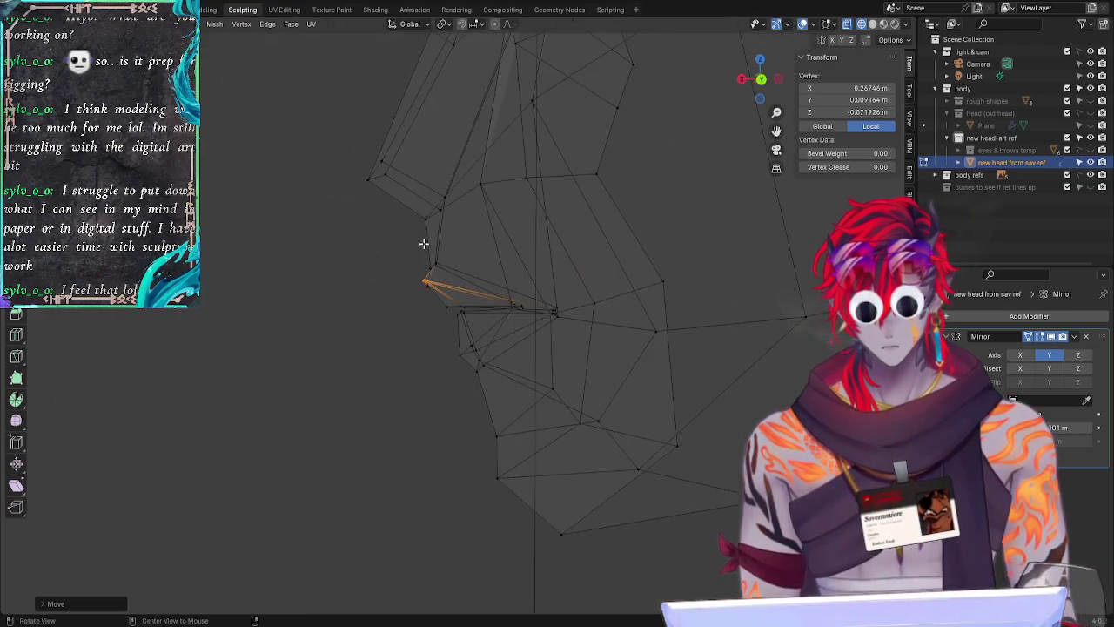
pyautogui.press('g')
pyautogui.press('x')
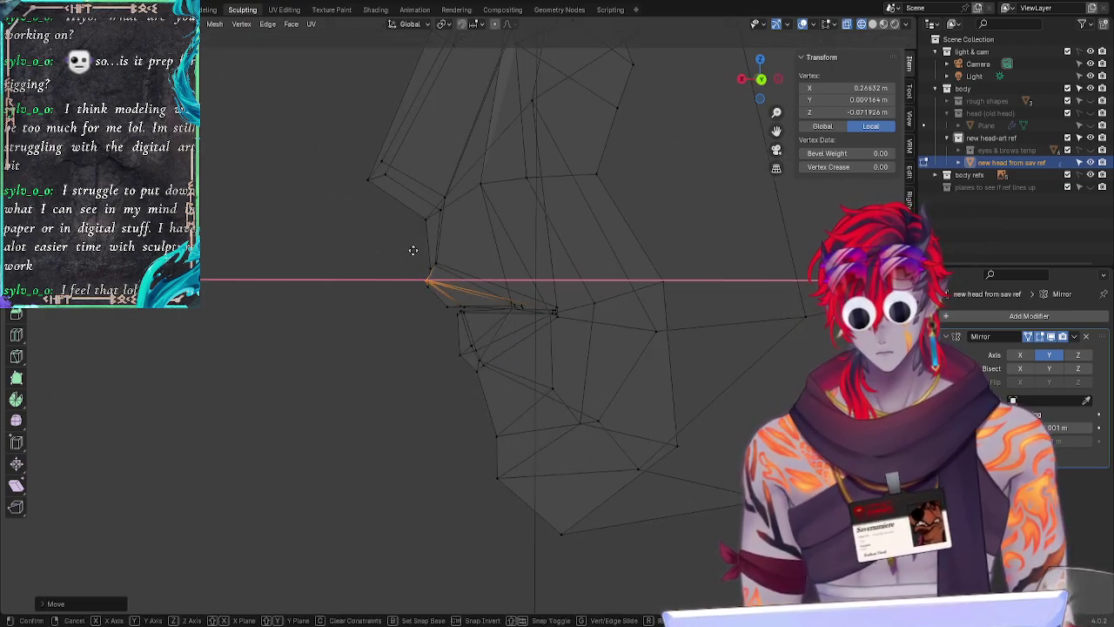
pyautogui.click(417, 250)
pyautogui.click(311, 287)
# Step: From the front, reposition another upper-lip vertex higher on the lip
pyautogui.moveTo(310, 286); pyautogui.dragTo(517, 275, button='middle')
pyautogui.click(522, 275)
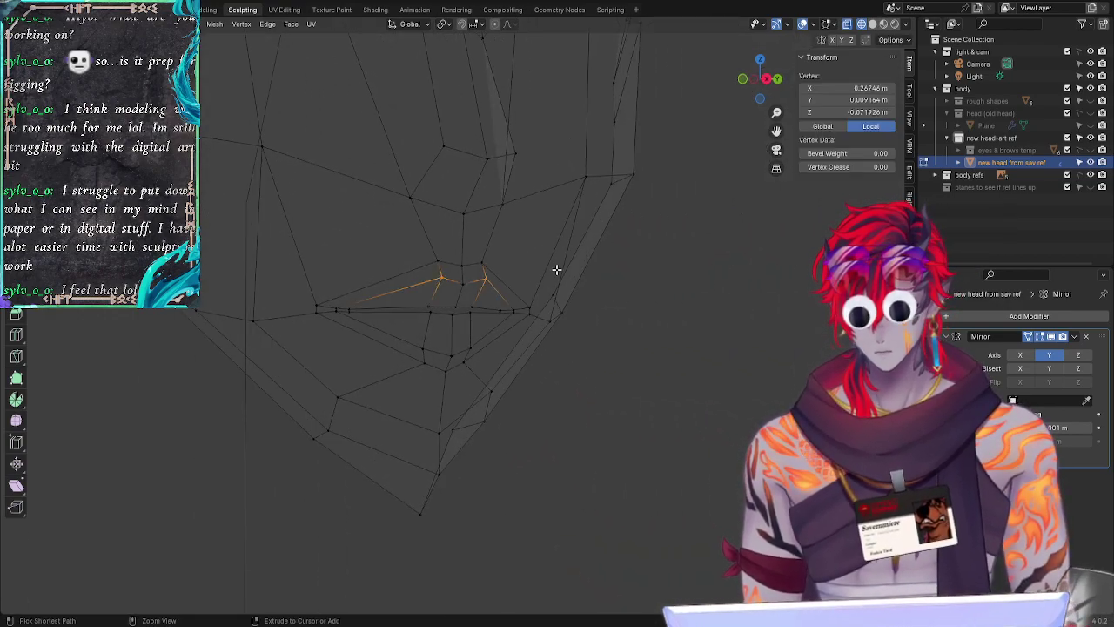
pyautogui.press('g')
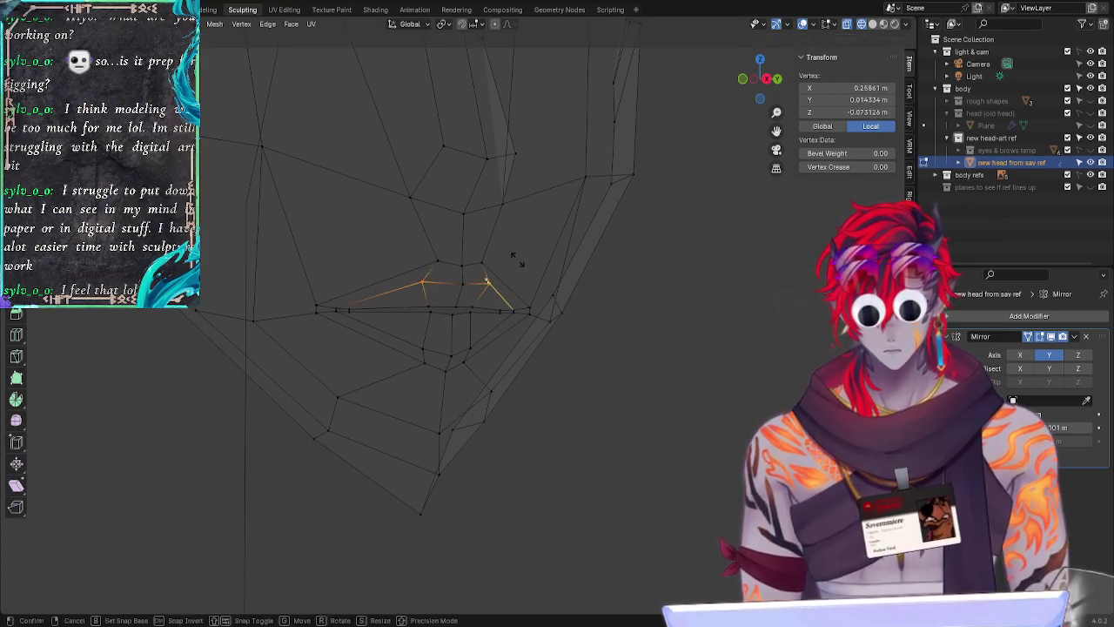
pyautogui.click(517, 258)
pyautogui.click(644, 278)
pyautogui.moveTo(661, 296); pyautogui.dragTo(641, 297, button='middle')
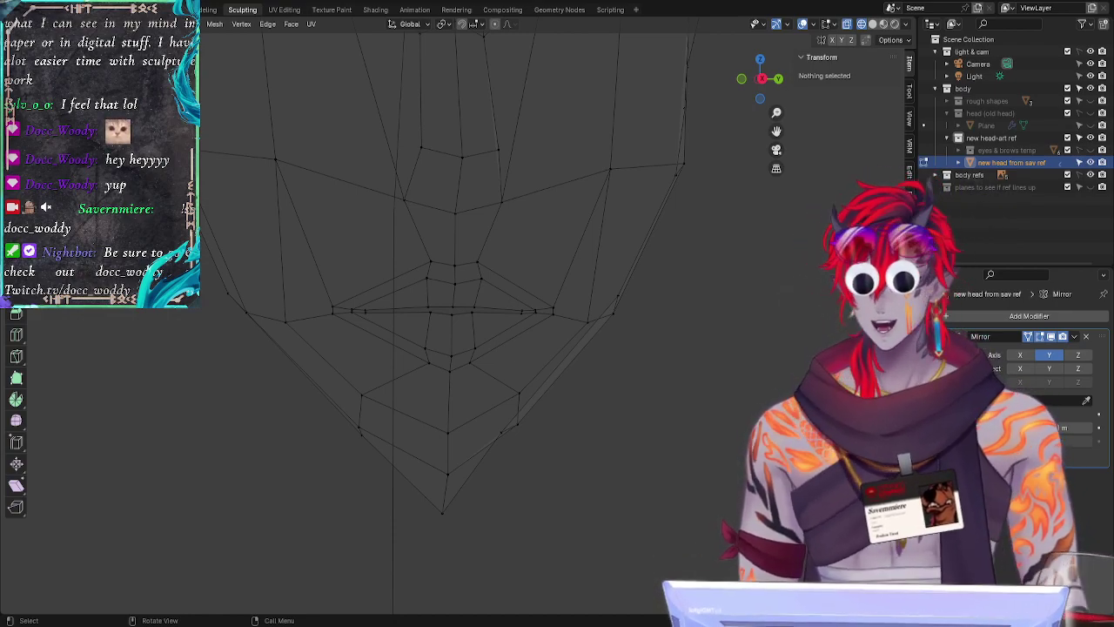
pyautogui.rightClick(607, 535)
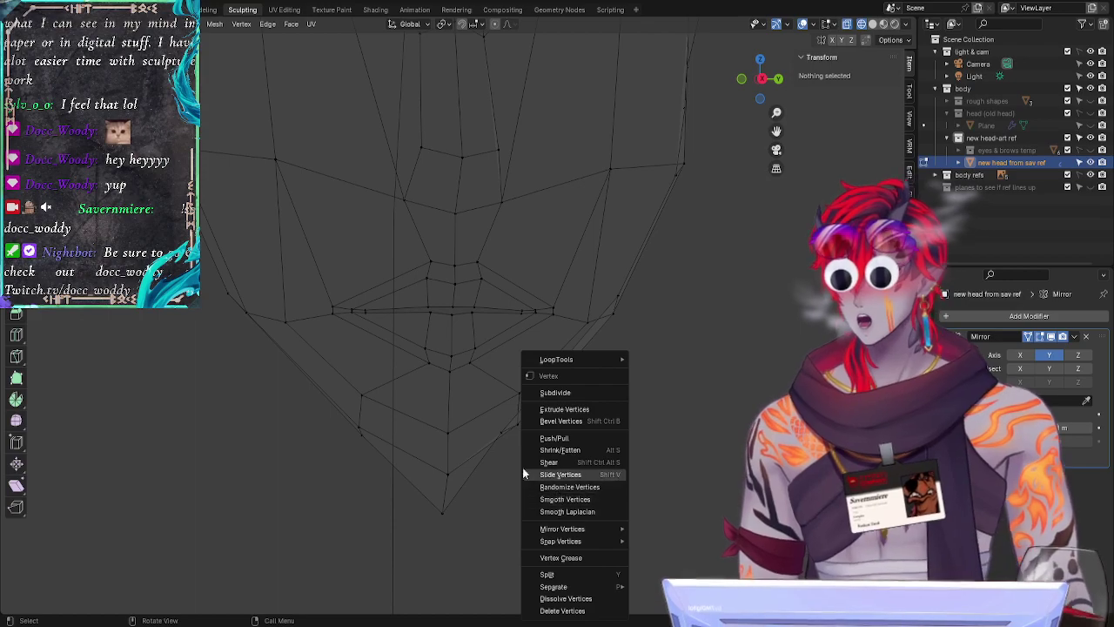
pyautogui.rightClick(667, 462)
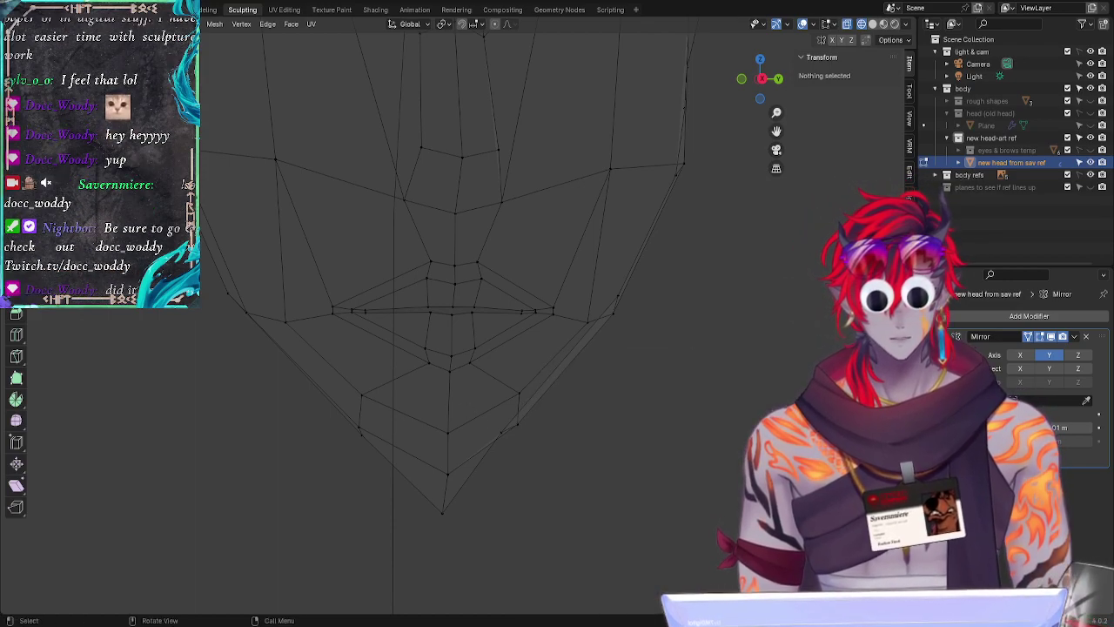
pyautogui.rightClick(760, 366)
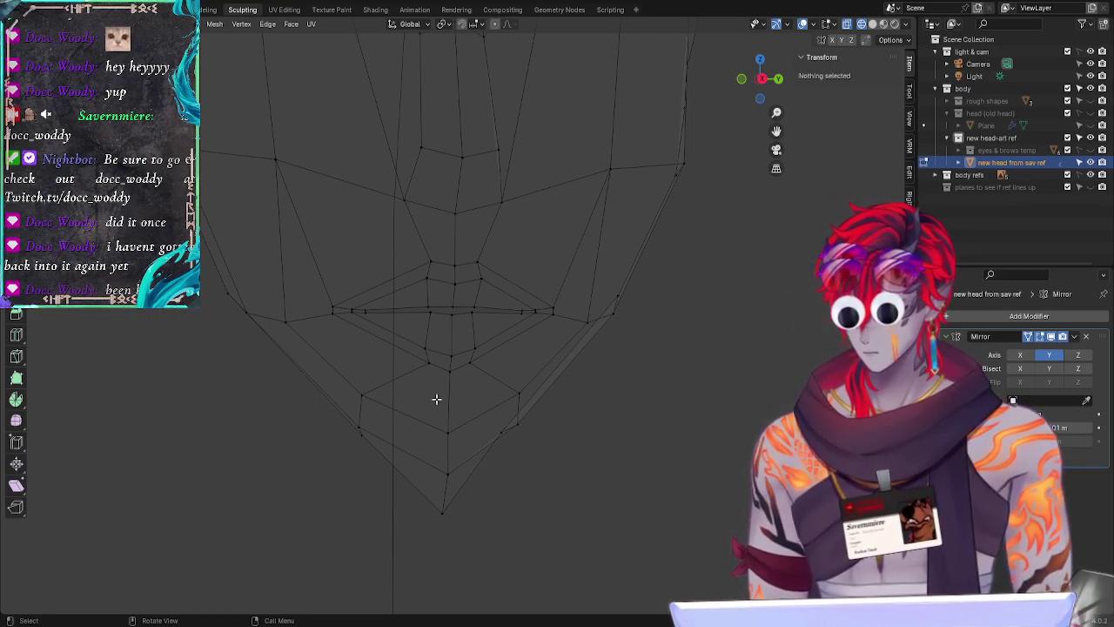
pyautogui.moveTo(758, 383); pyautogui.dragTo(587, 398, button='middle')
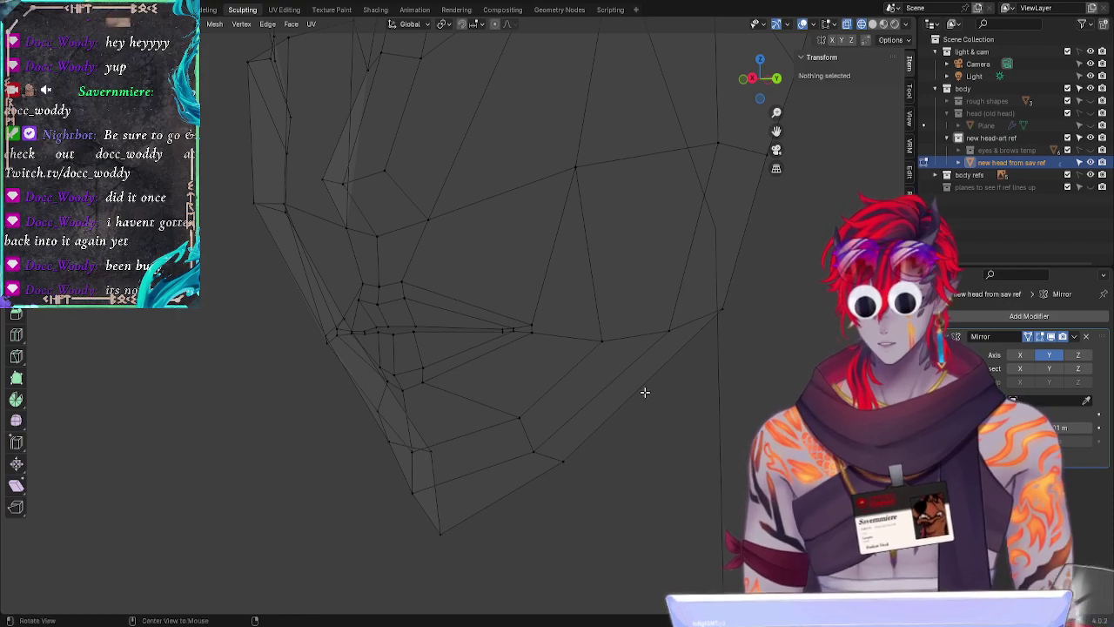
pyautogui.moveTo(644, 390); pyautogui.dragTo(691, 461, button='middle')
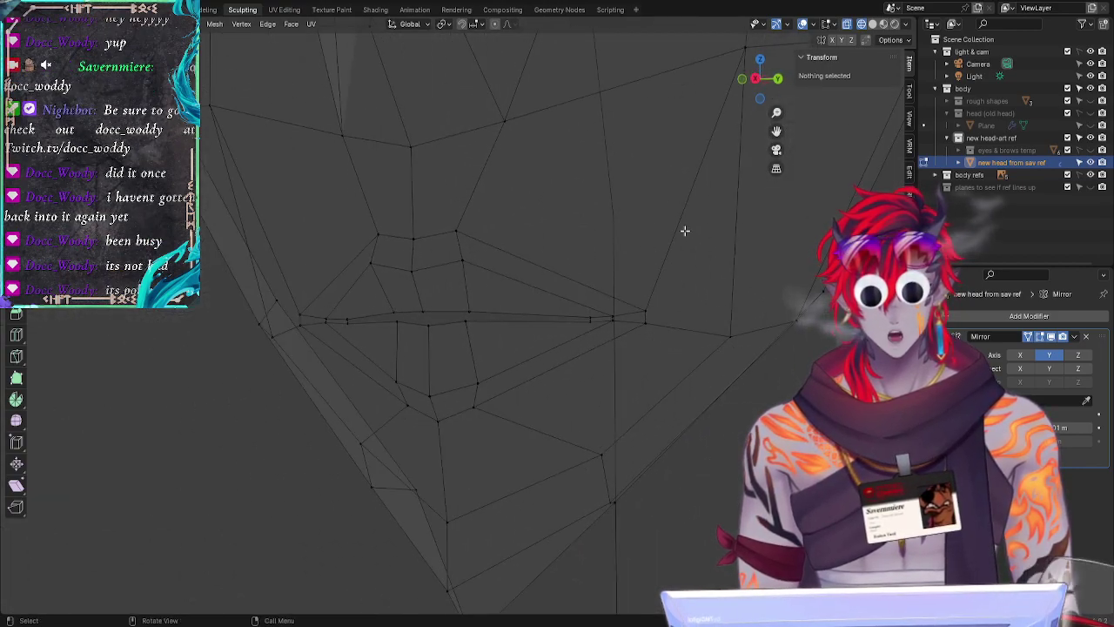
pyautogui.moveTo(684, 228); pyautogui.dragTo(585, 332, button='middle')
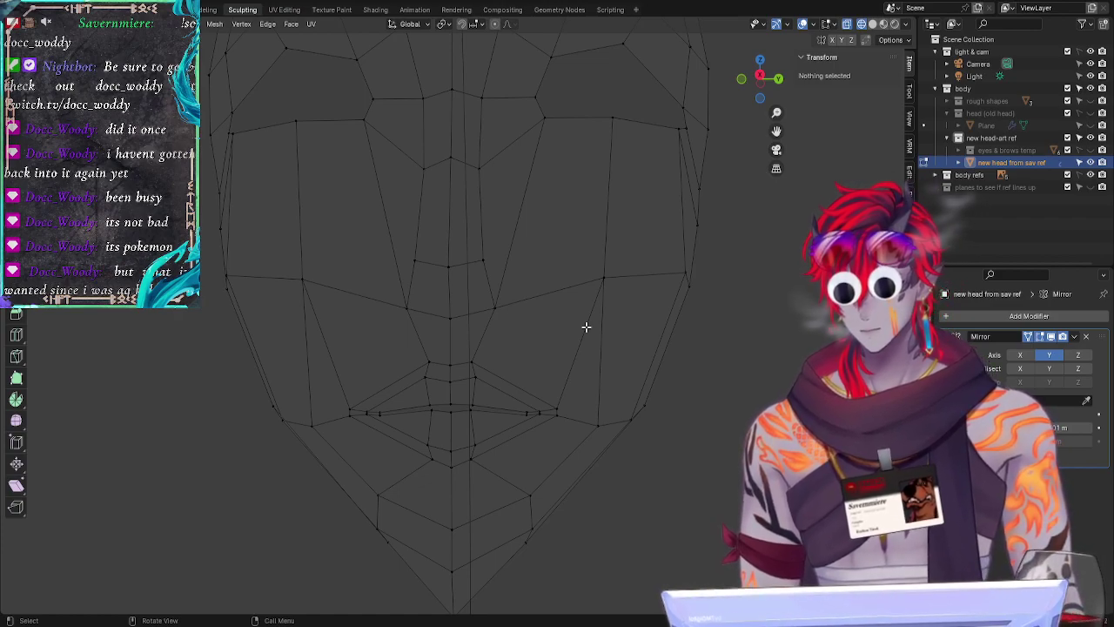
pyautogui.moveTo(586, 326); pyautogui.dragTo(674, 269, button='middle')
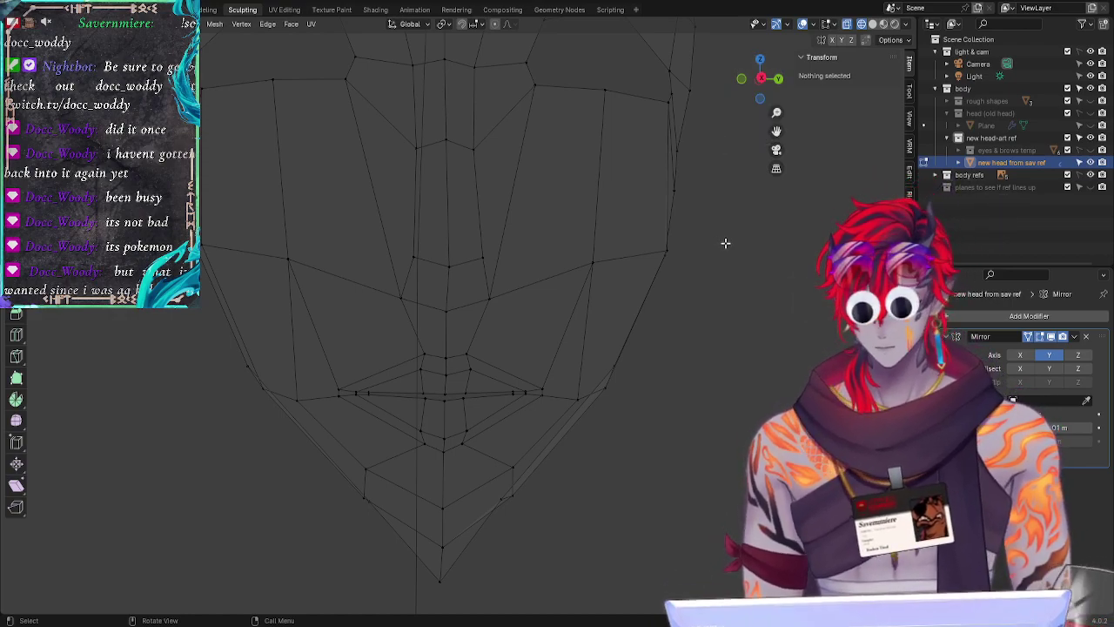
pyautogui.moveTo(737, 240)
pyautogui.keyDown('alt'); pyautogui.mouseDown()
pyautogui.moveTo(768, 233)
pyautogui.moveTo(726, 250)
pyautogui.mouseUp(); pyautogui.keyUp('alt')
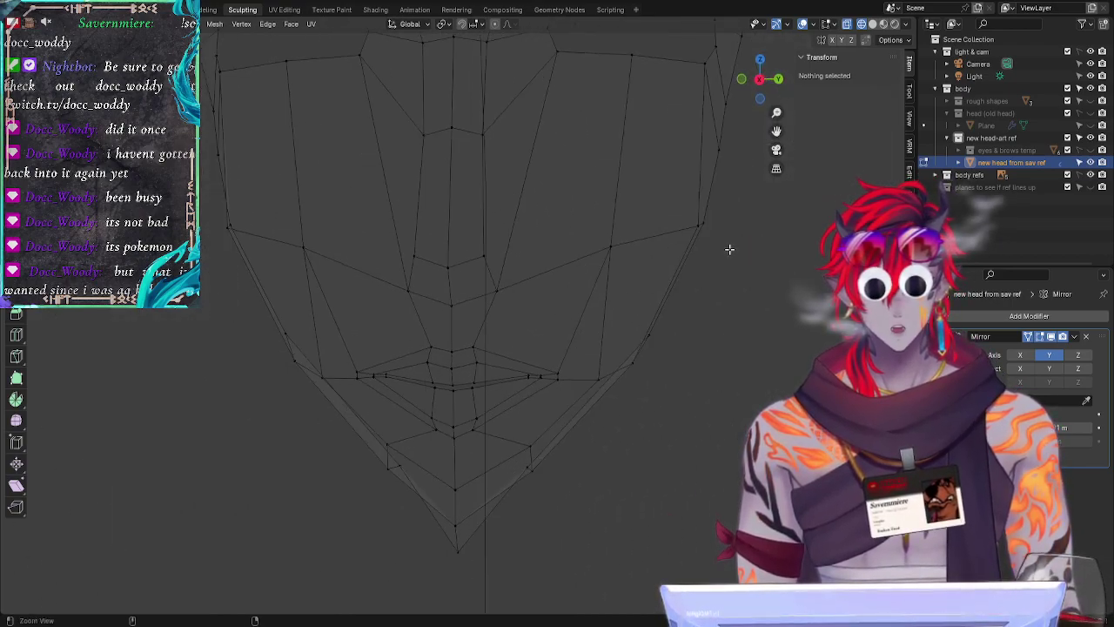
pyautogui.moveTo(730, 249); pyautogui.dragTo(706, 403, button='middle')
# Step: Slide two upper-lip vertices along their edges toward the mouth line
pyautogui.click(473, 333)
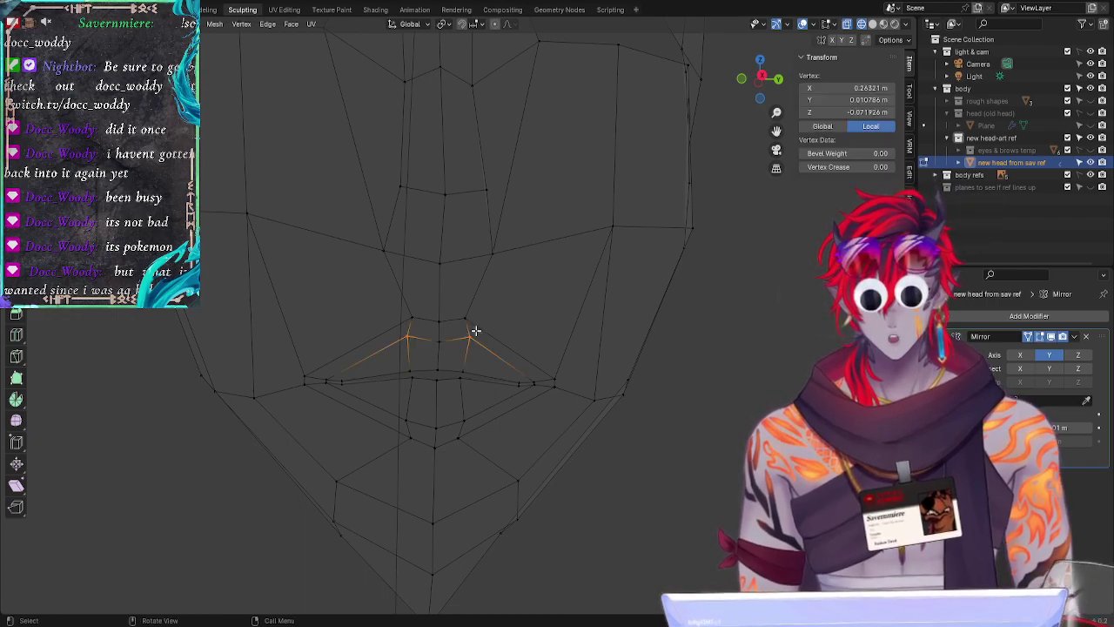
pyautogui.press('g')
pyautogui.press('g')
pyautogui.click(487, 349)
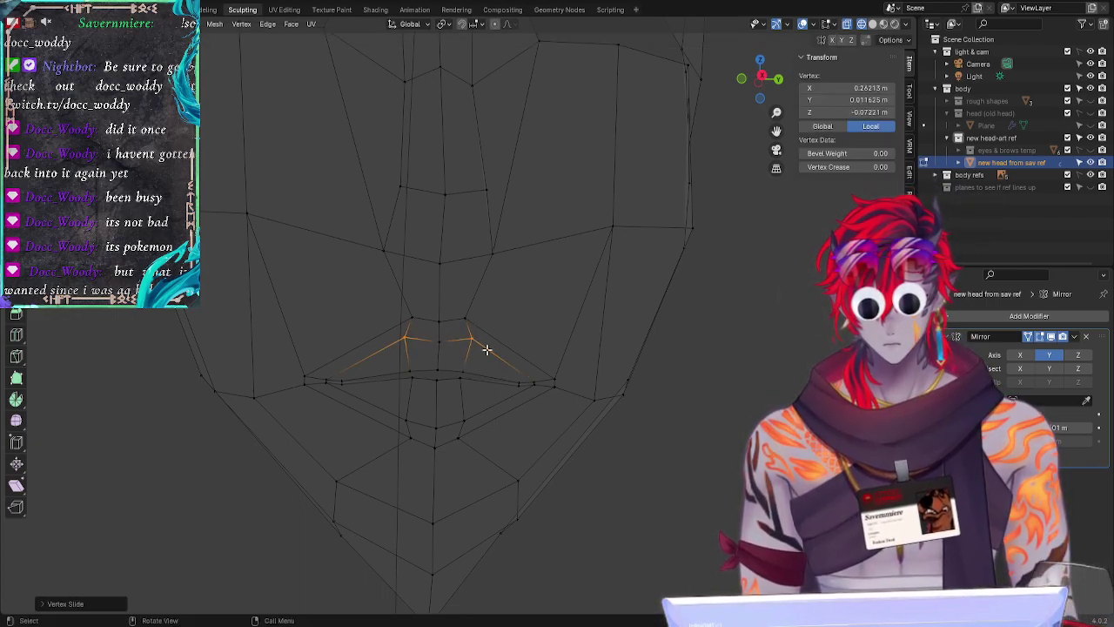
pyautogui.hotkey('alt', 'a')
pyautogui.click(460, 371)
pyautogui.press('g')
pyautogui.press('g')
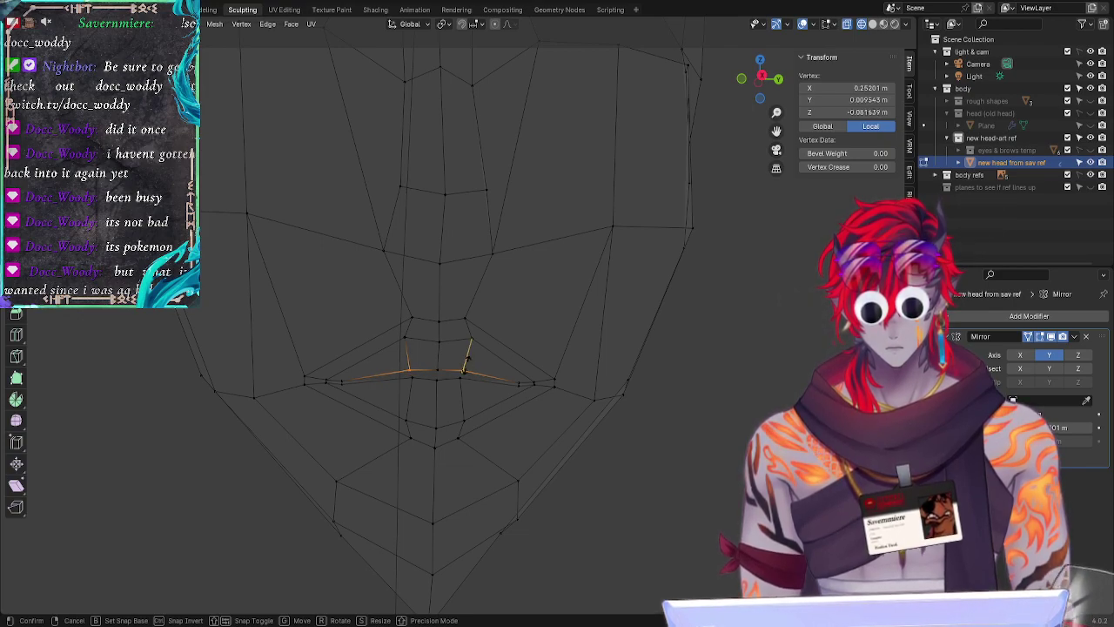
pyautogui.click(463, 364)
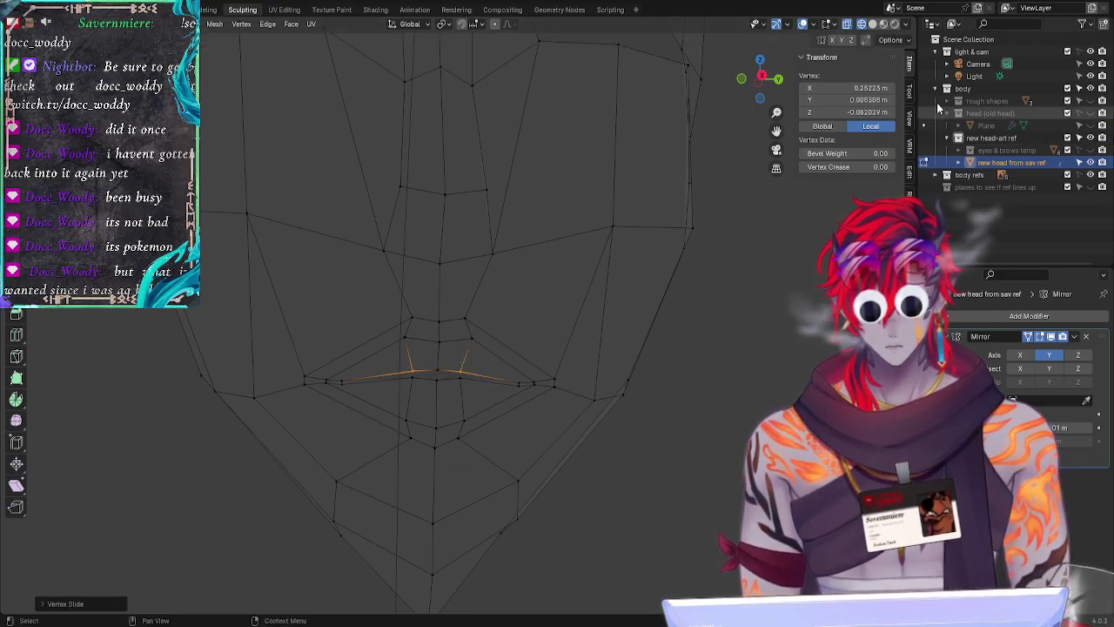
pyautogui.hotkey('alt', 'a')
# Step: From a new angle, slide another lip vertex slightly along its edge
pyautogui.moveTo(813, 331); pyautogui.dragTo(781, 377, button='middle')
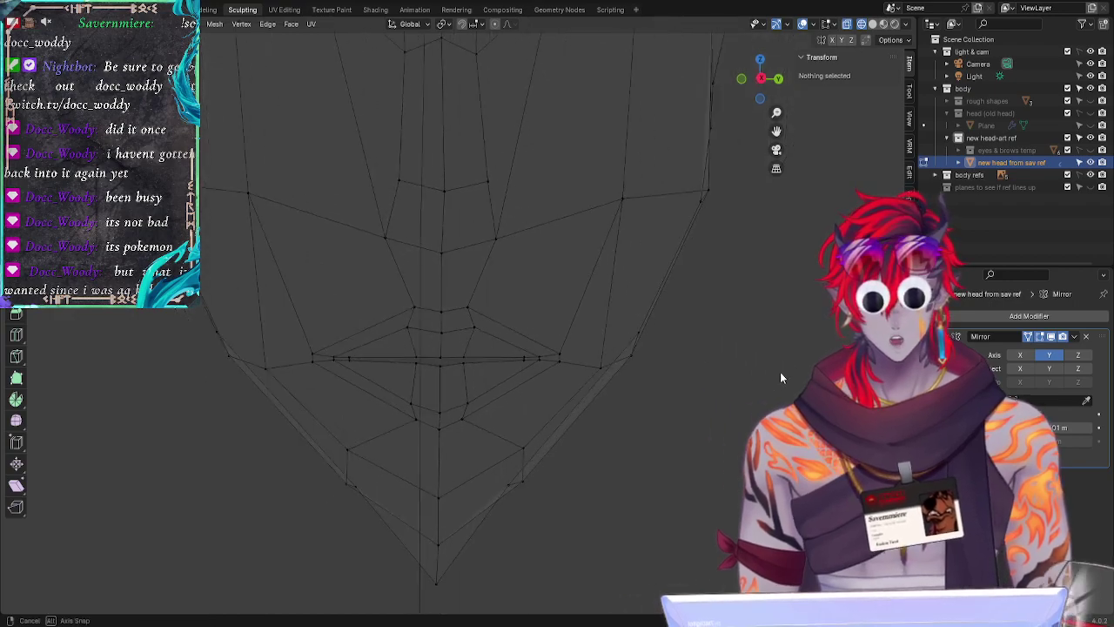
pyautogui.click(464, 352)
pyautogui.press('g')
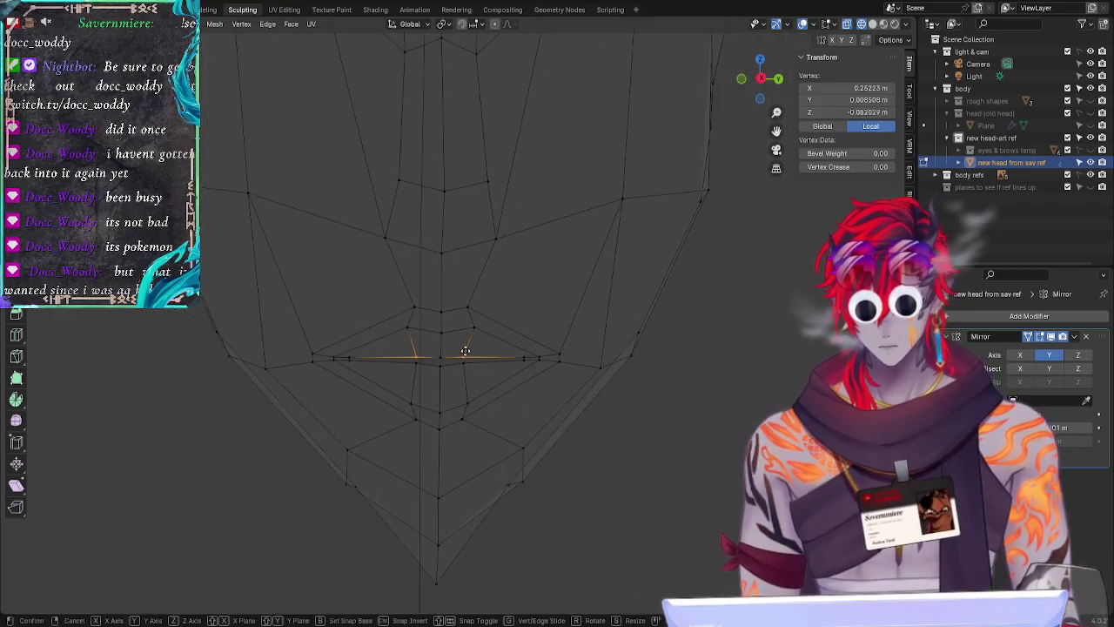
pyautogui.press('g')
pyautogui.click(466, 347)
pyautogui.hotkey('alt', 'a')
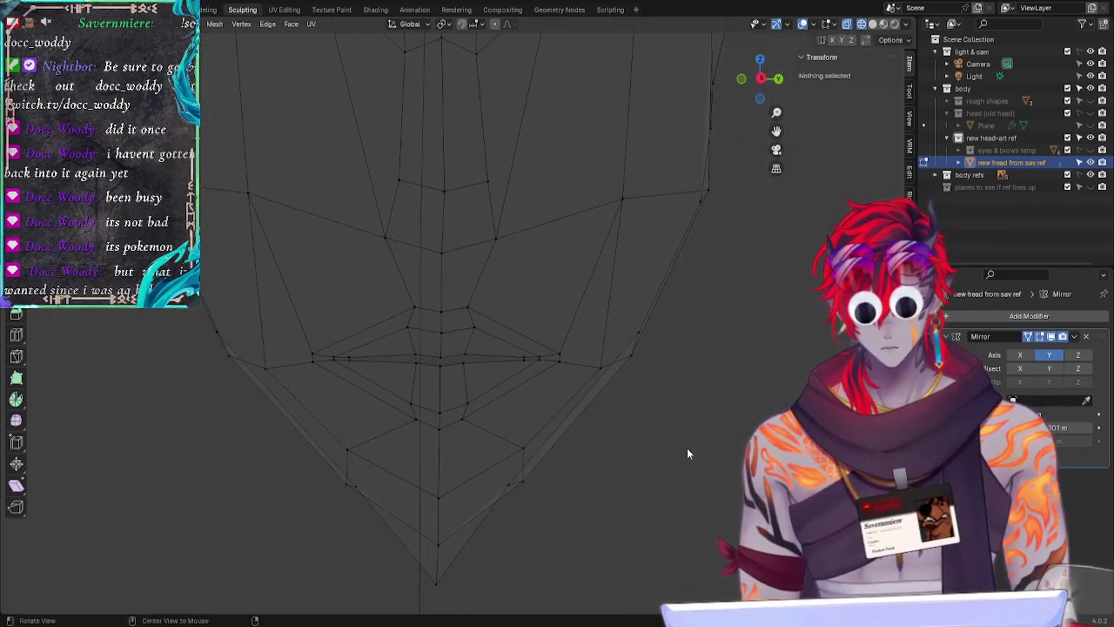
pyautogui.moveTo(687, 452); pyautogui.dragTo(534, 452, button='middle')
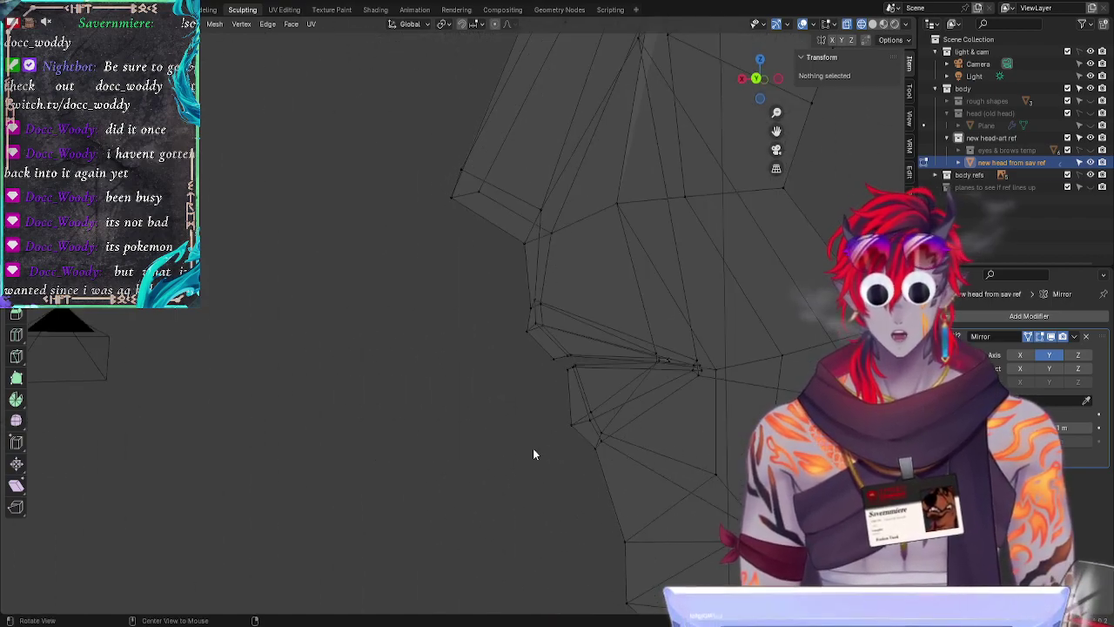
# Step: Snap to front ortho view over the reference art and zoom out to frame the face and upper body
pyautogui.click(756, 79)
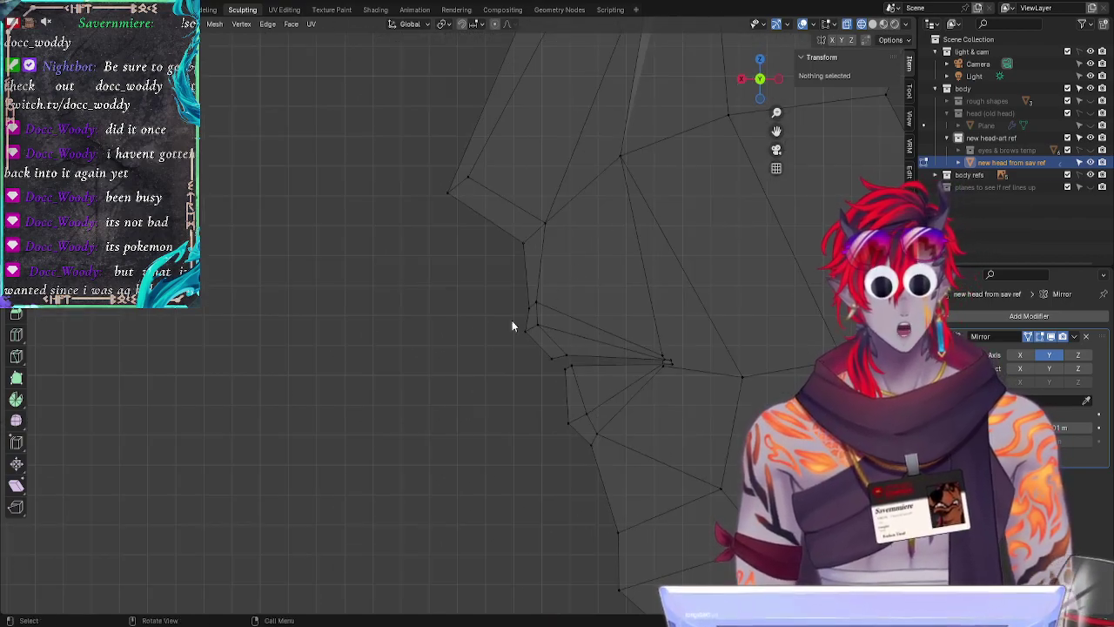
pyautogui.click(567, 369)
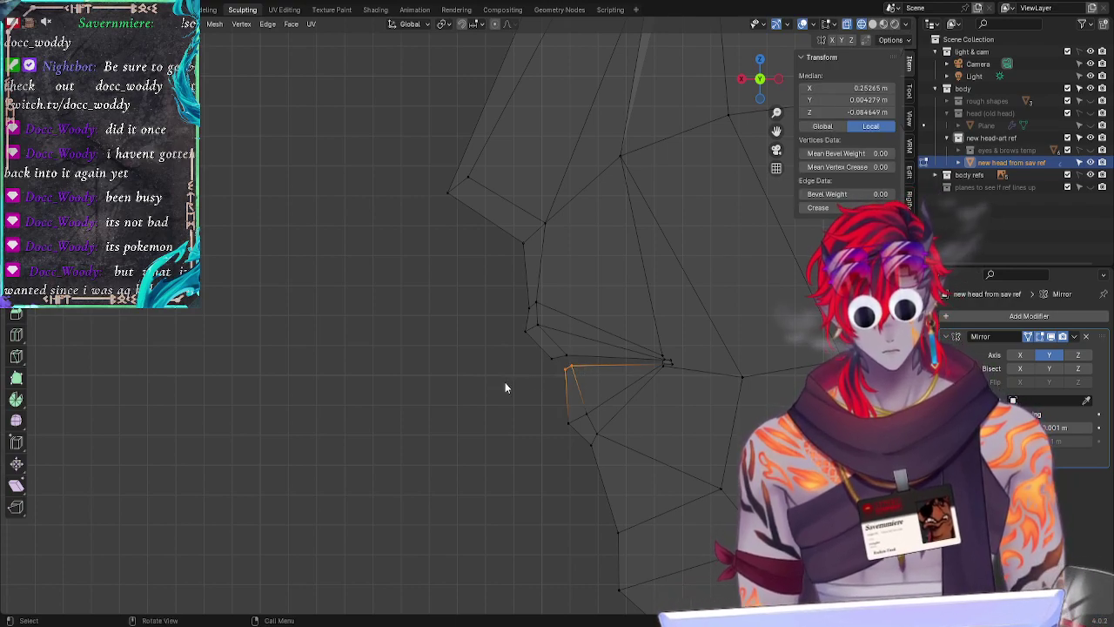
pyautogui.click(505, 389)
pyautogui.moveTo(537, 375); pyautogui.dragTo(637, 303, button='middle')
pyautogui.click(762, 81)
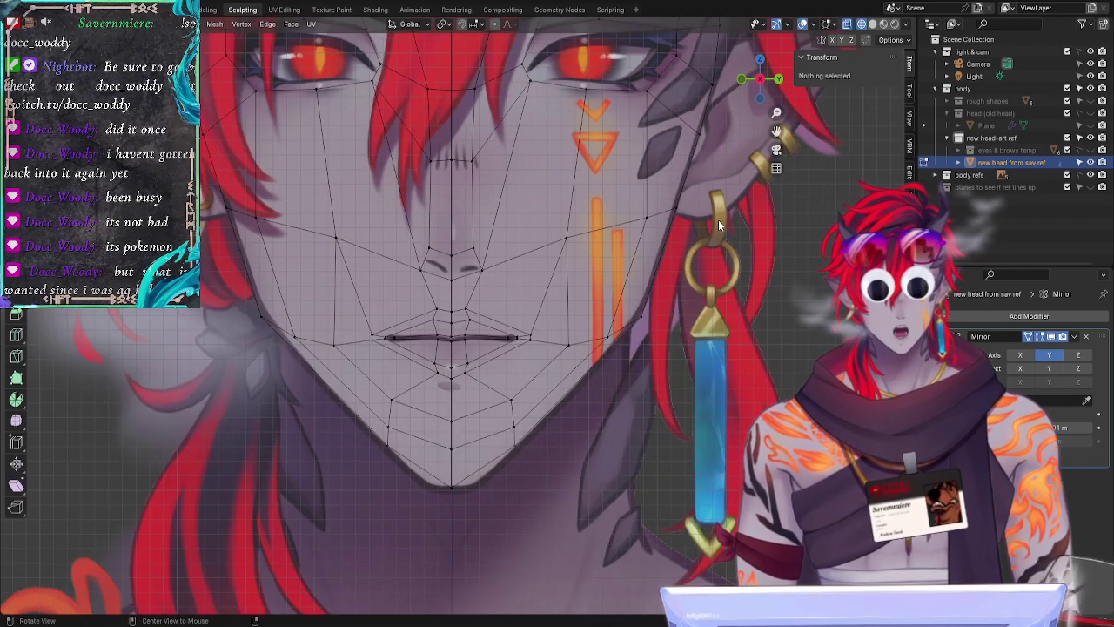
pyautogui.moveTo(718, 221)
pyautogui.mouseDown(button='middle')
pyautogui.moveTo(716, 239)
pyautogui.moveTo(721, 218)
pyautogui.mouseUp(button='middle')
pyautogui.click(759, 80)
pyautogui.keyDown('ctrl'); pyautogui.moveTo(735, 157); pyautogui.dragTo(688, 256, button='middle'); pyautogui.keyUp('ctrl')
pyautogui.keyDown('shift'); pyautogui.moveTo(724, 378); pyautogui.dragTo(726, 325, button='middle'); pyautogui.keyUp('shift')
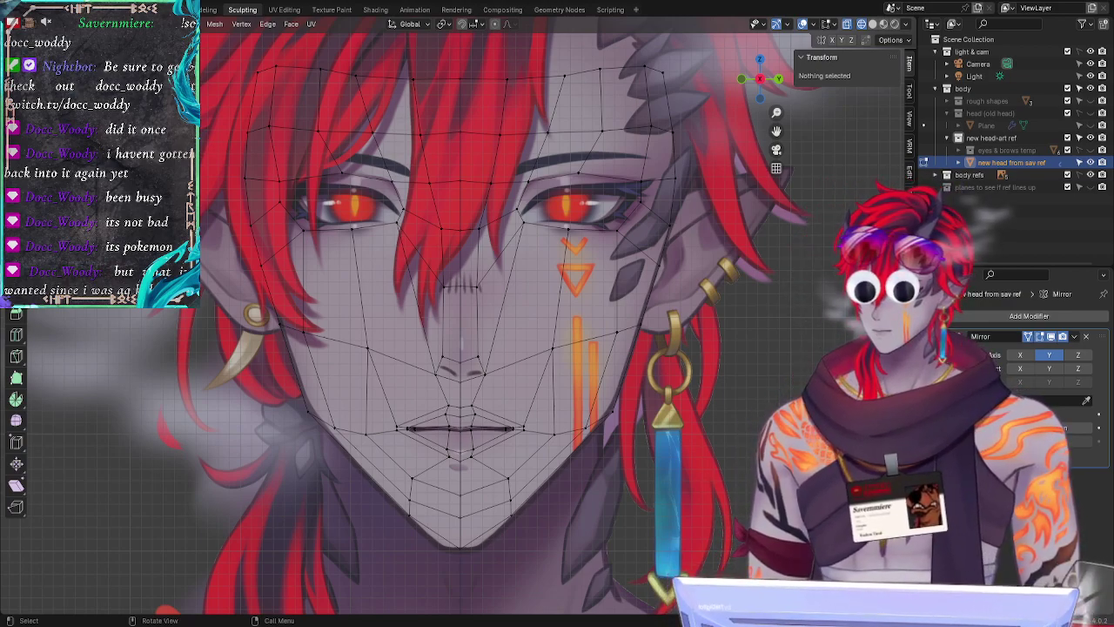
# Step: Select a mid-face vertex near the nose and move it to a new position
pyautogui.moveTo(749, 214); pyautogui.dragTo(426, 334, button='middle')
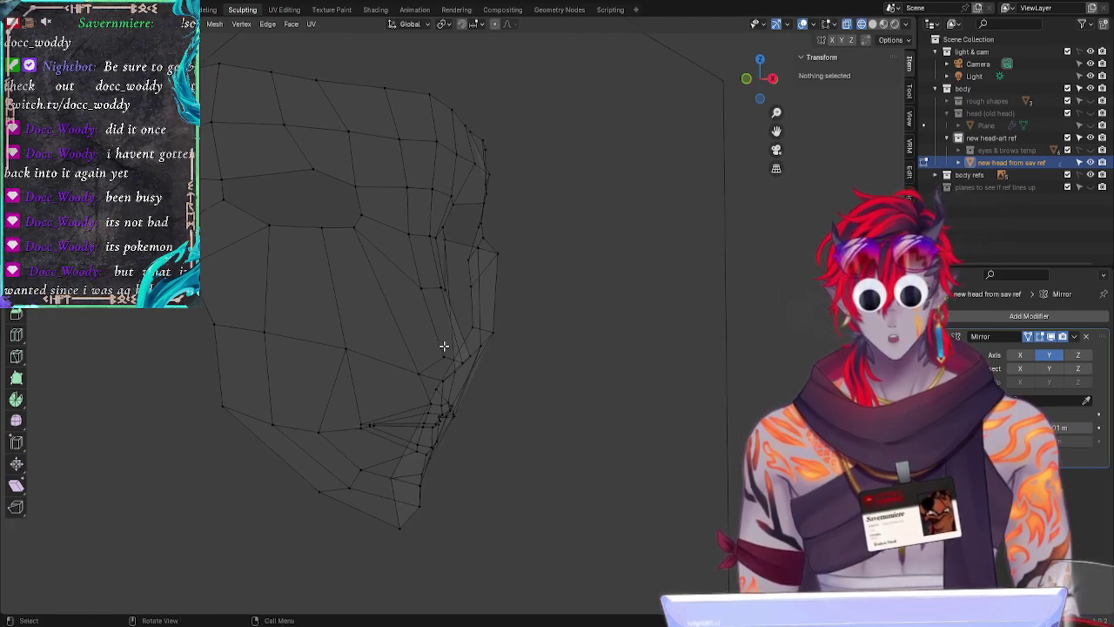
pyautogui.click(444, 357)
pyautogui.moveTo(636, 388); pyautogui.dragTo(577, 348, button='middle')
pyautogui.press('g')
pyautogui.press('g')
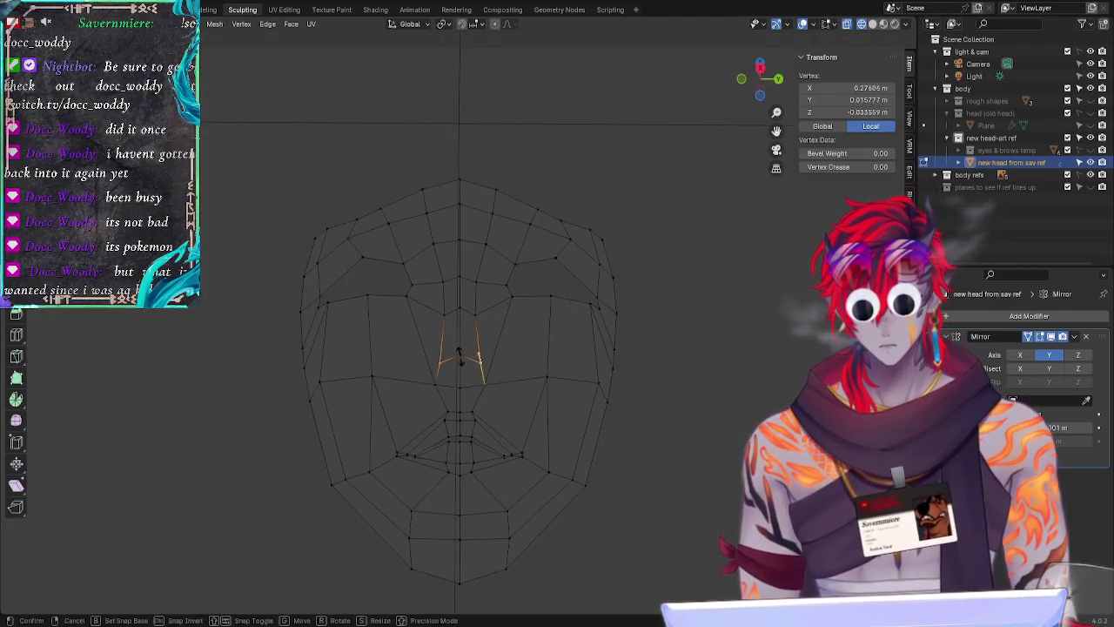
pyautogui.click(459, 356)
pyautogui.click(684, 410)
# Step: Snap to a straight side ortho view and frame the mouth area
pyautogui.moveTo(766, 410); pyautogui.dragTo(783, 448, button='middle')
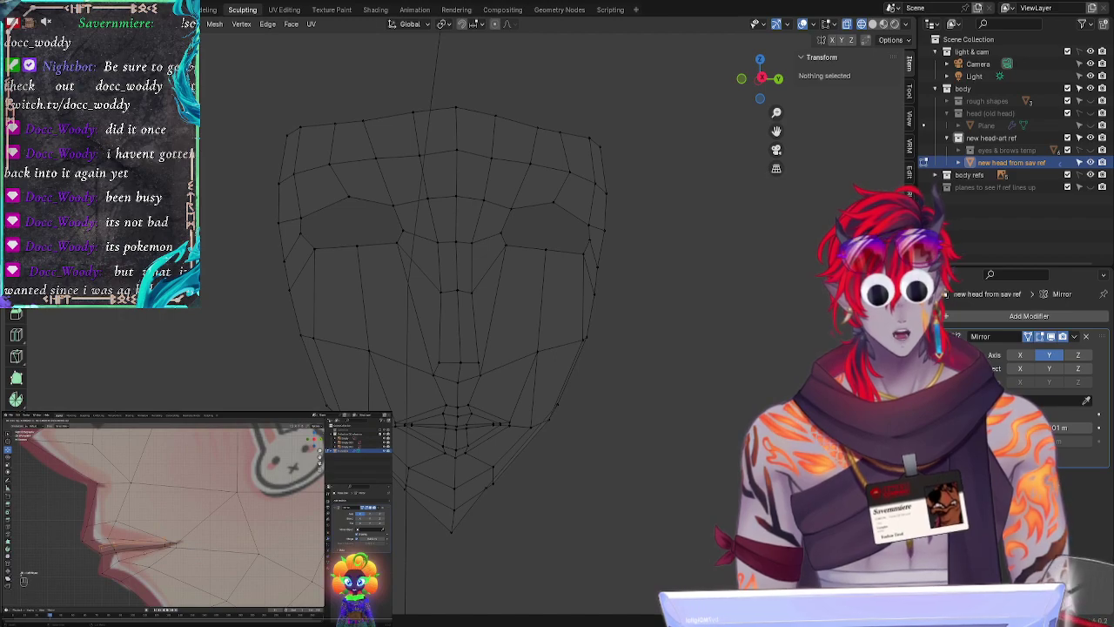
pyautogui.scroll(6, 621, 450)
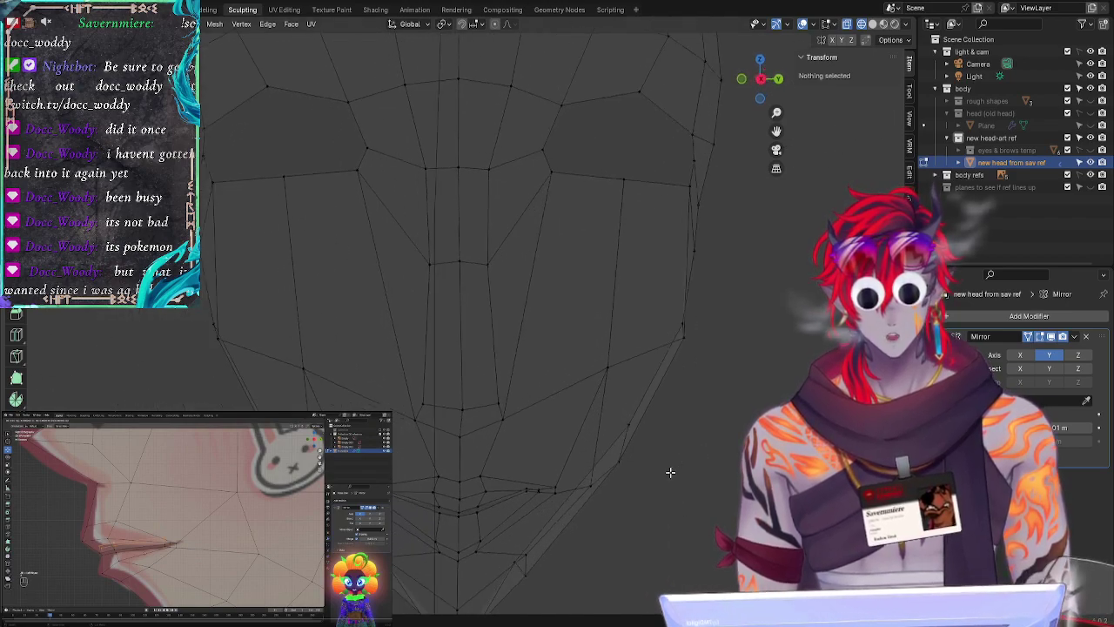
pyautogui.moveTo(670, 472); pyautogui.dragTo(687, 409, button='middle')
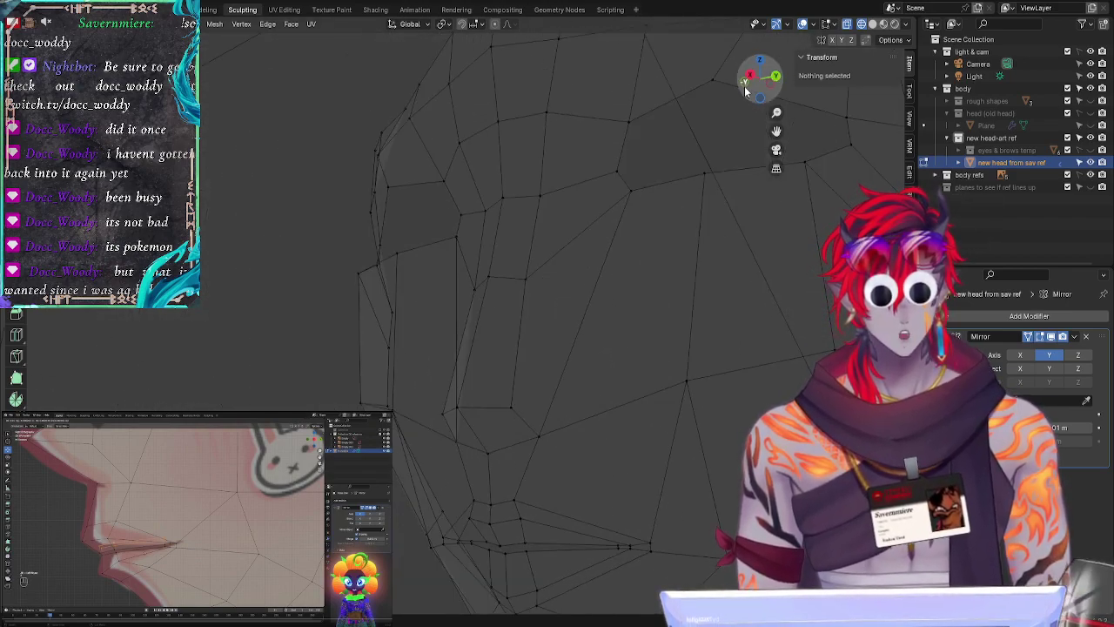
pyautogui.click(748, 77)
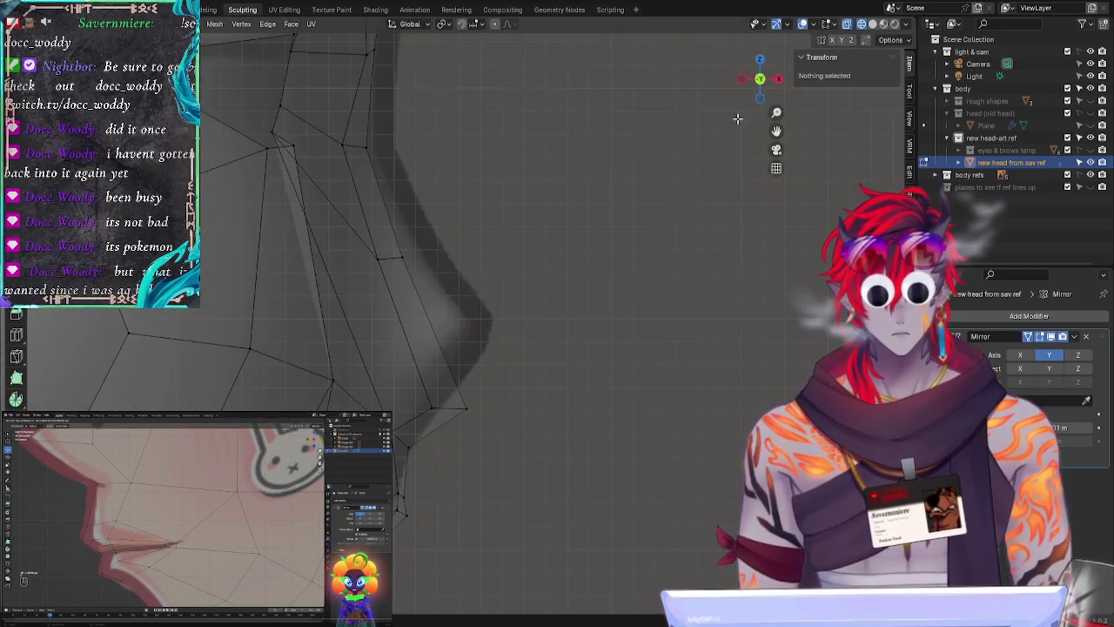
pyautogui.keyDown('shift'); pyautogui.moveTo(653, 428); pyautogui.dragTo(701, 258, button='middle'); pyautogui.keyUp('shift')
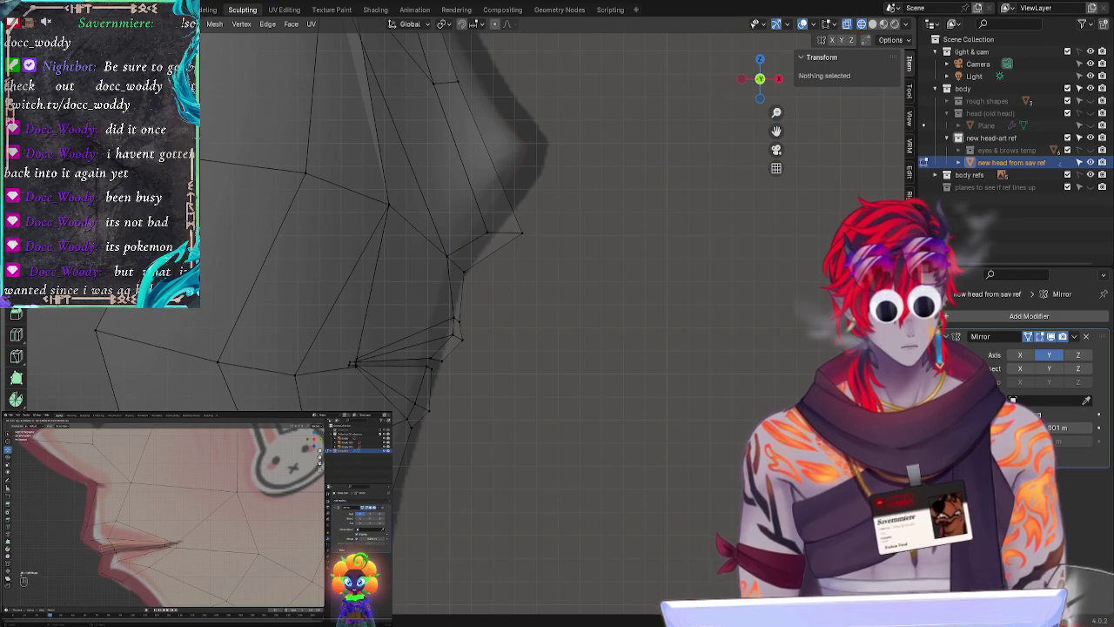
# Step: Move a lip-corner vertex vertically along Z to adjust its height
pyautogui.click(438, 355)
pyautogui.press('g')
pyautogui.press('g')
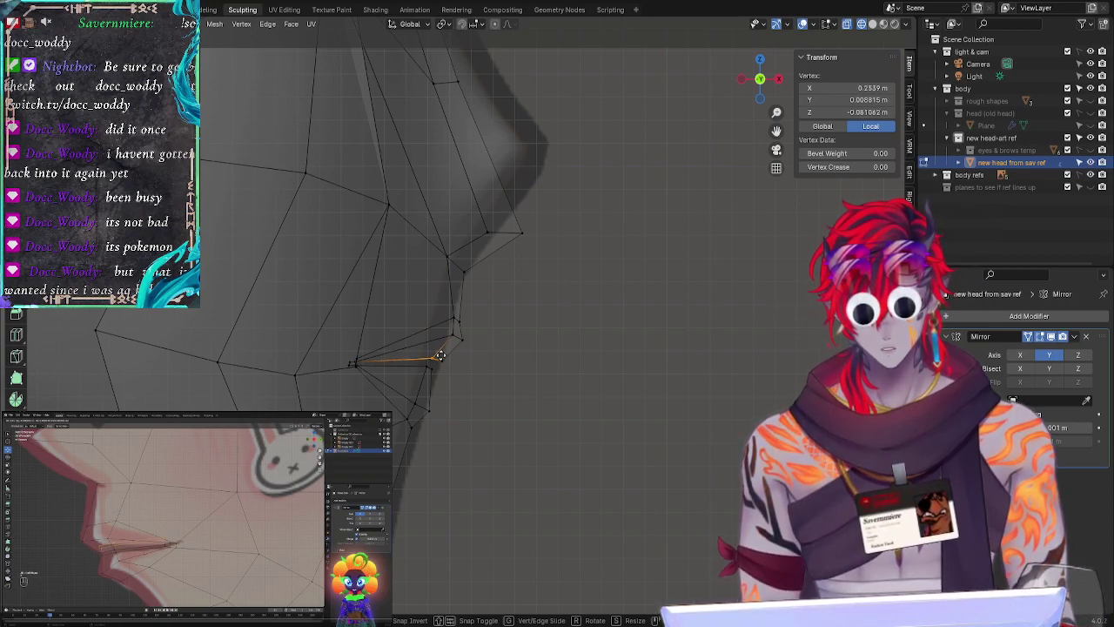
pyautogui.press('z')
pyautogui.click(443, 357)
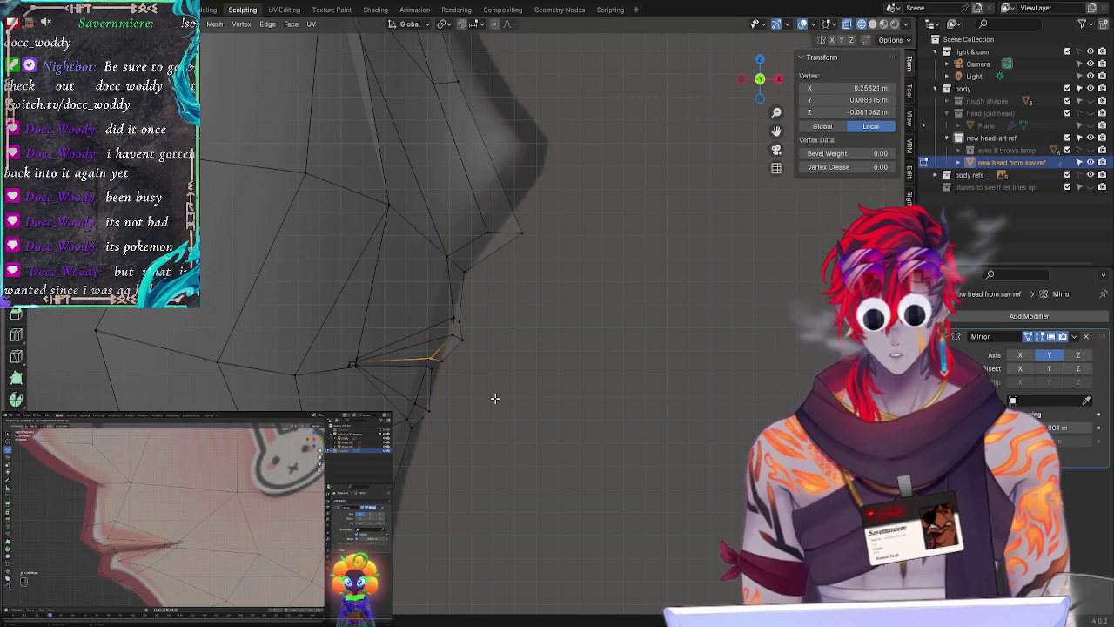
pyautogui.click(541, 441)
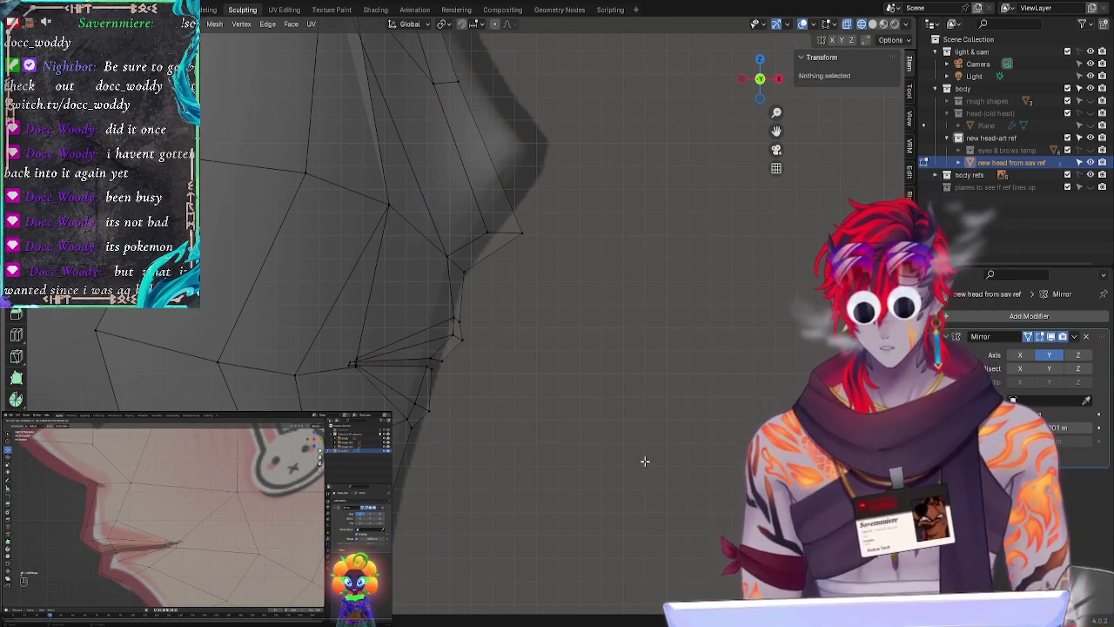
# Step: Orbit to the front of the face, zoom on the mouth, and select the mouth-corner vertices
pyautogui.moveTo(645, 460); pyautogui.dragTo(570, 465, button='middle')
pyautogui.moveTo(567, 458); pyautogui.dragTo(595, 305, button='middle')
pyautogui.keyDown('ctrl'); pyautogui.moveTo(585, 463); pyautogui.dragTo(577, 385, button='middle'); pyautogui.keyUp('ctrl')
pyautogui.scroll(-1, 597, 506)
pyautogui.moveTo(553, 360); pyautogui.dragTo(571, 385)
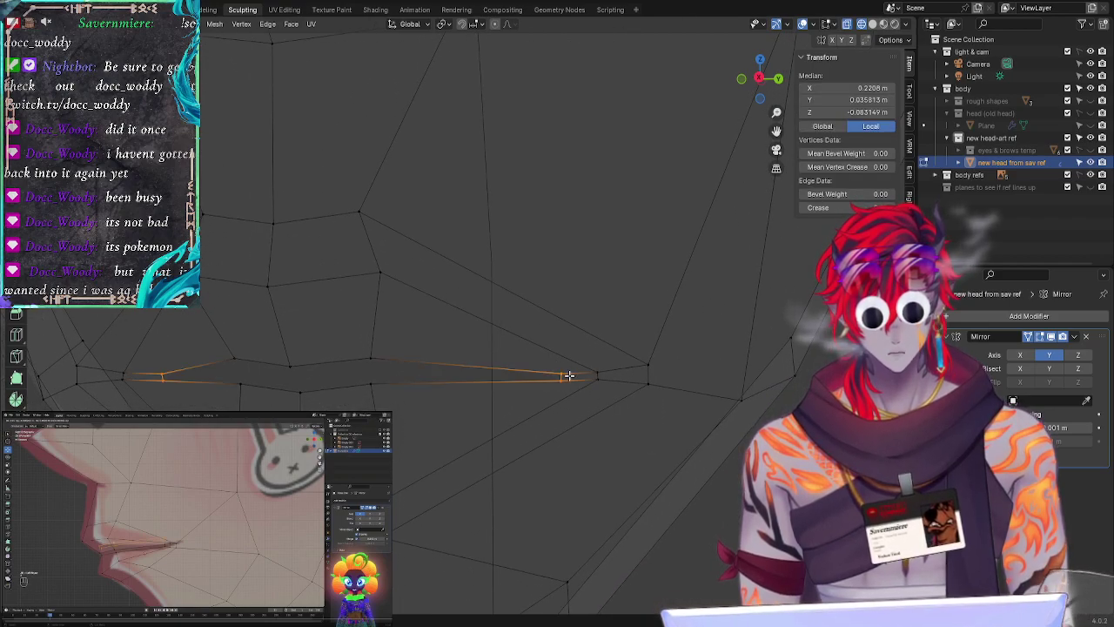
pyautogui.click(565, 373)
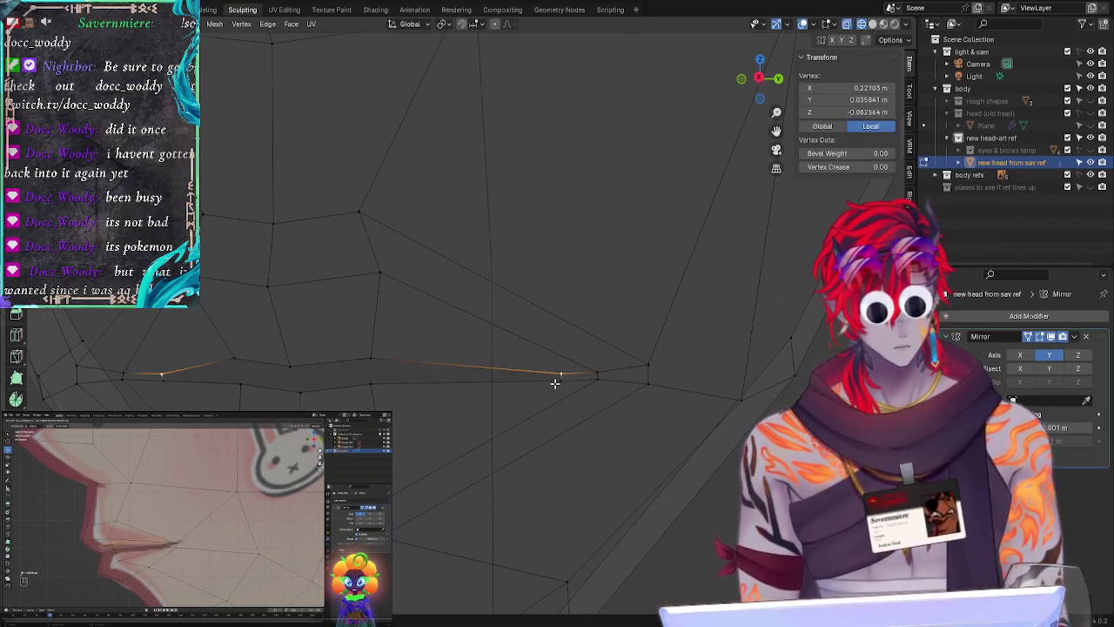
pyautogui.click(558, 384)
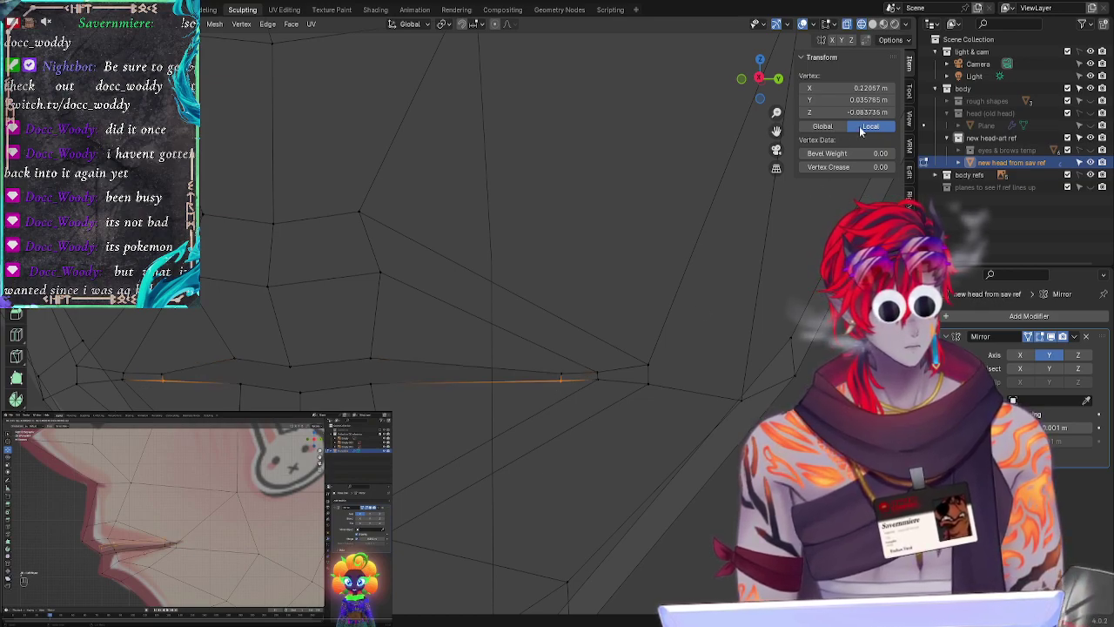
# Step: Set the first mouth-corner vertex's Y coordinate to 0.0358 m in the Transform panel
pyautogui.click(868, 100)
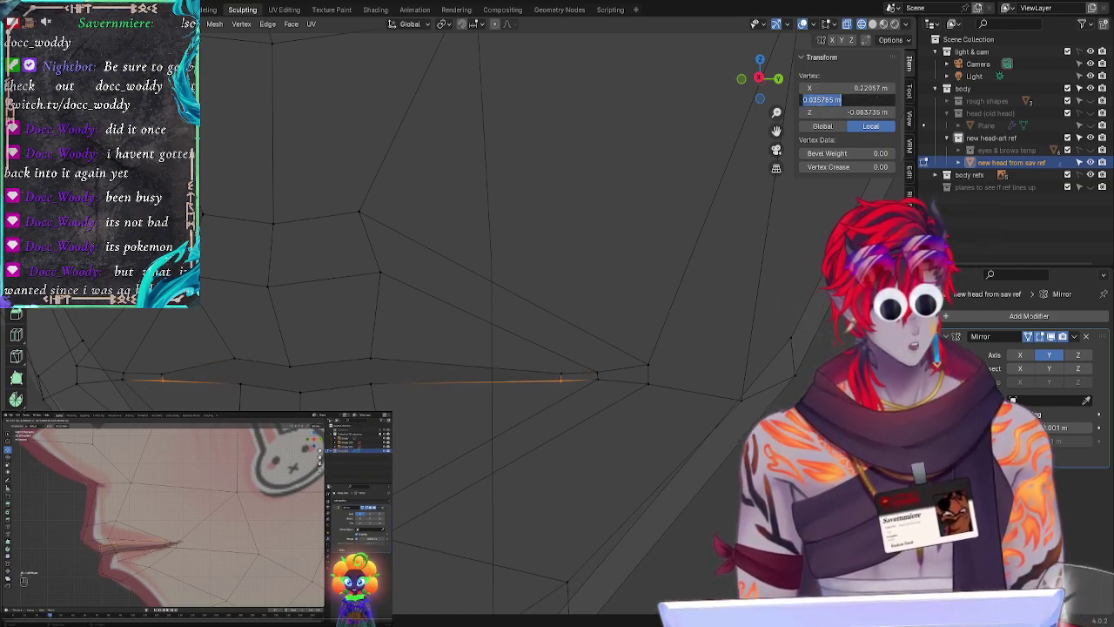
pyautogui.click(824, 100)
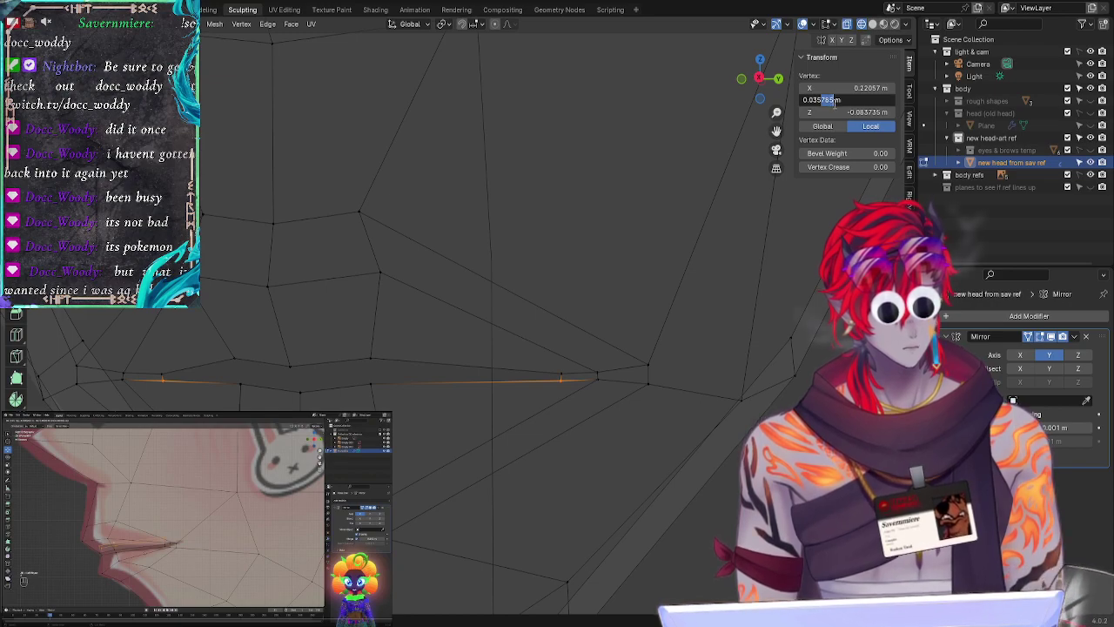
pyautogui.write('g')
pyautogui.click(720, 291)
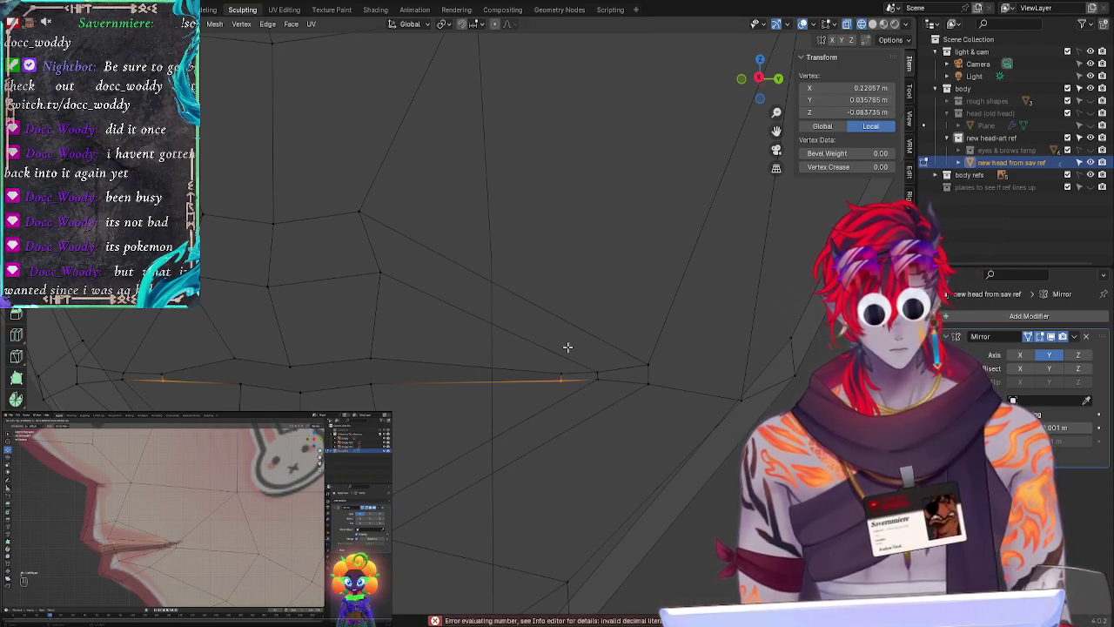
pyautogui.click(840, 100)
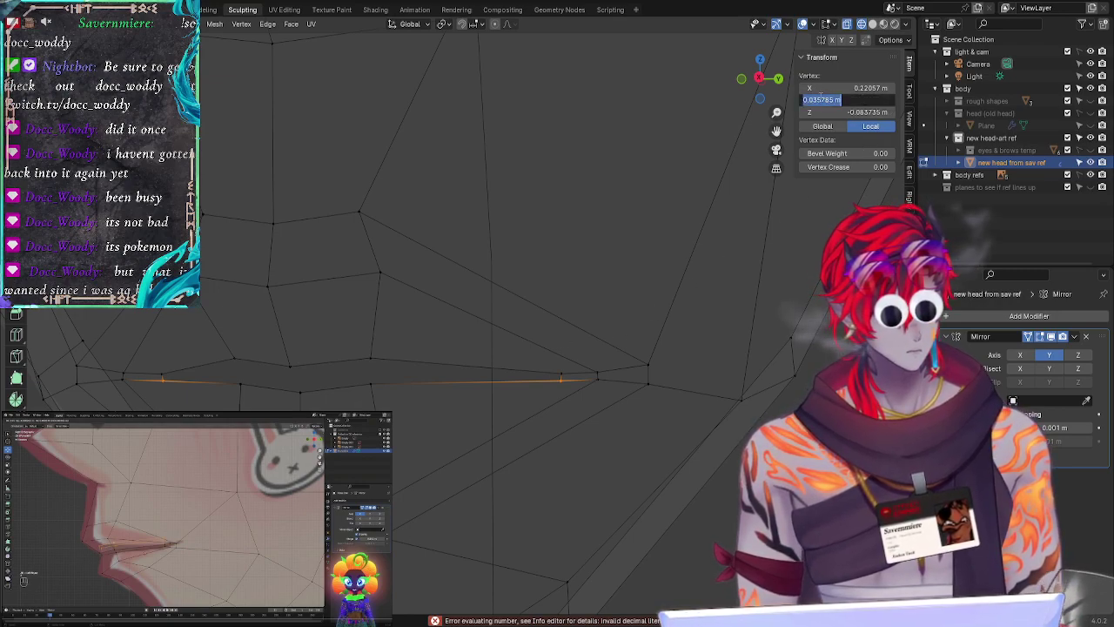
pyautogui.click(821, 102)
pyautogui.hotkey('shift', 'Right')
pyautogui.hotkey('shift', 'Right')
pyautogui.hotkey('shift', 'Right')
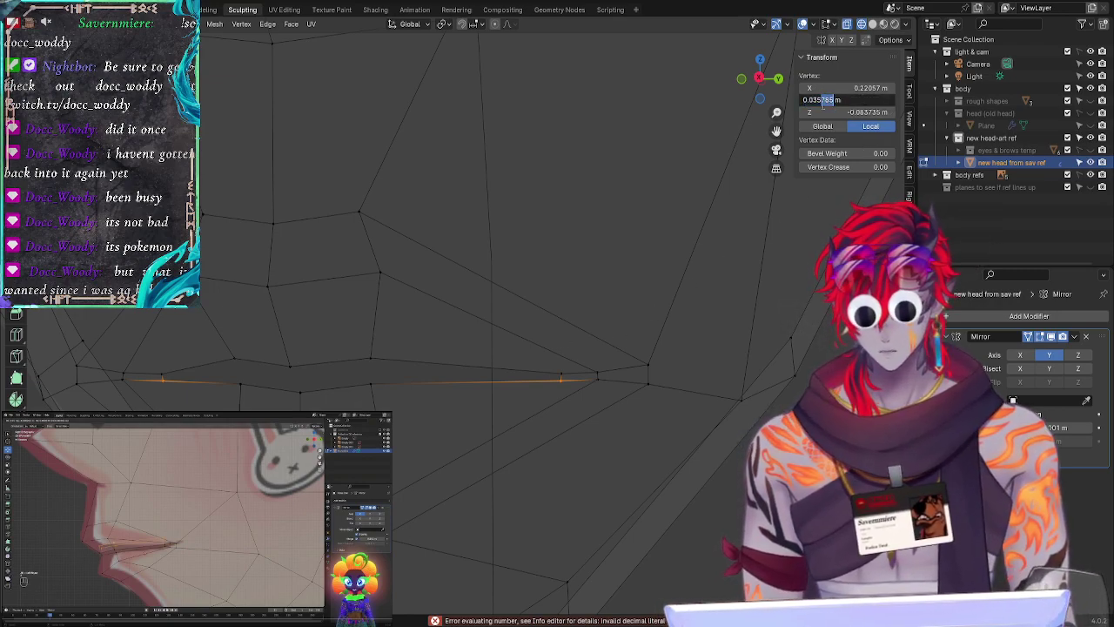
pyautogui.write('aaa')
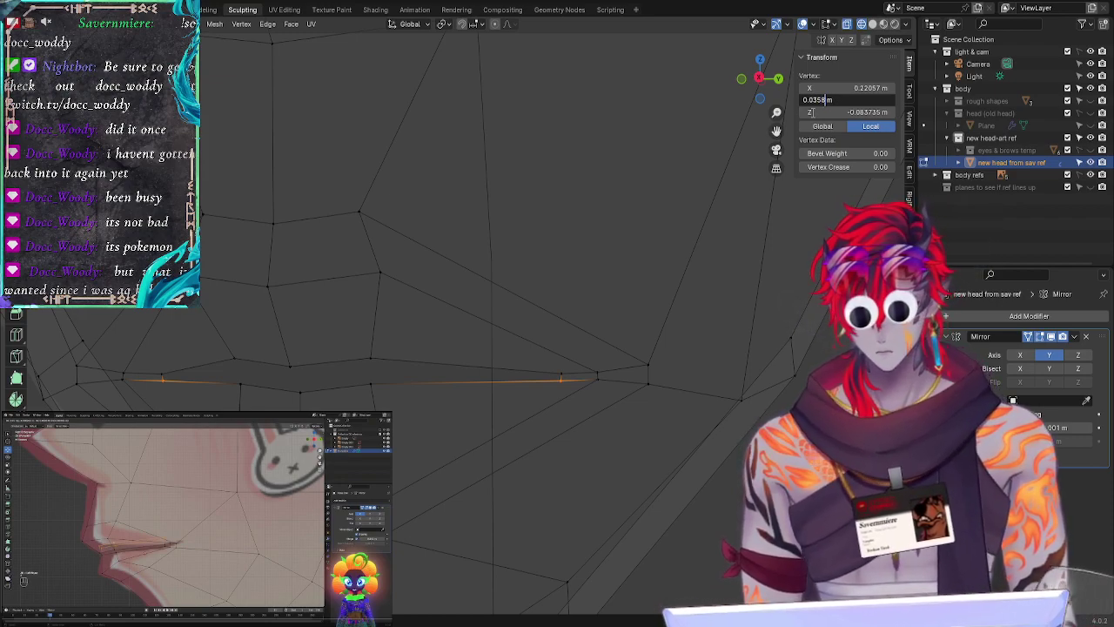
pyautogui.press('Return')
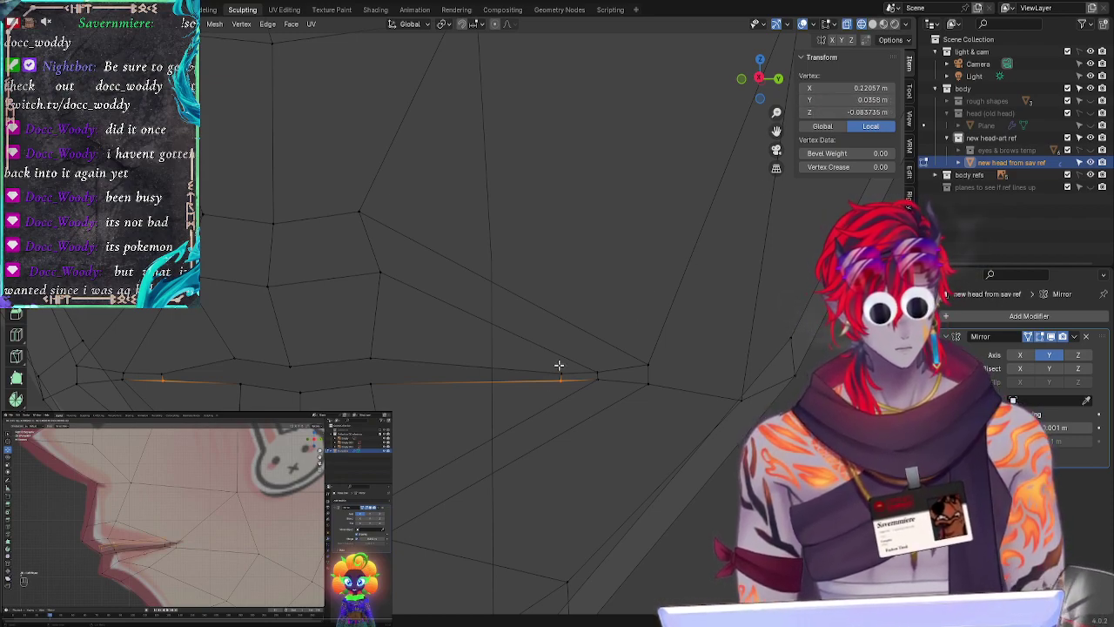
# Step: Give the other mouth-corner vertex the same 0.0358 m Y coordinate
pyautogui.hotkey('ctrl', 'z')
pyautogui.doubleClick(862, 101)
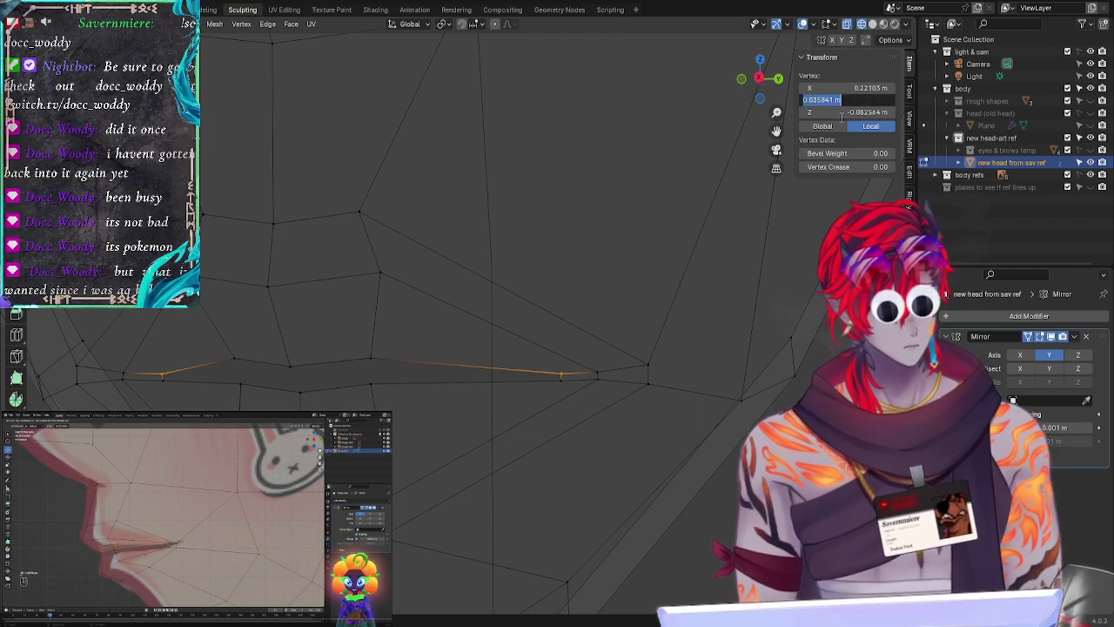
pyautogui.moveTo(826, 101); pyautogui.dragTo(834, 101)
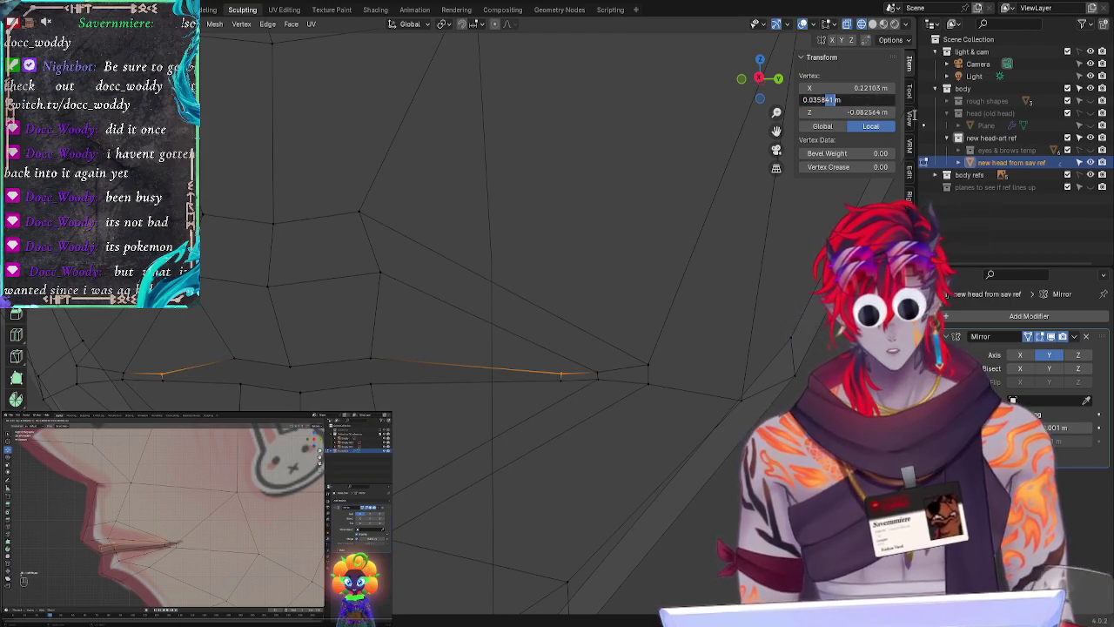
pyautogui.write('00')
pyautogui.press('Return')
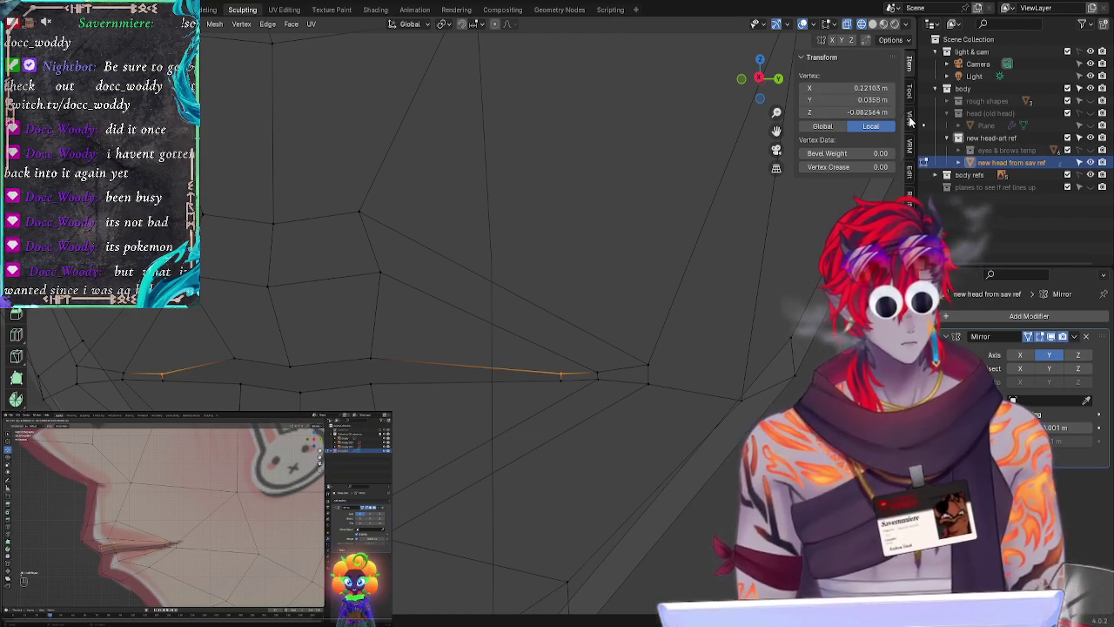
# Step: Box-select both lip-corner vertices, nudge them slightly, and deselect
pyautogui.click(421, 342)
pyautogui.moveTo(556, 365); pyautogui.dragTo(567, 386)
pyautogui.press('g')
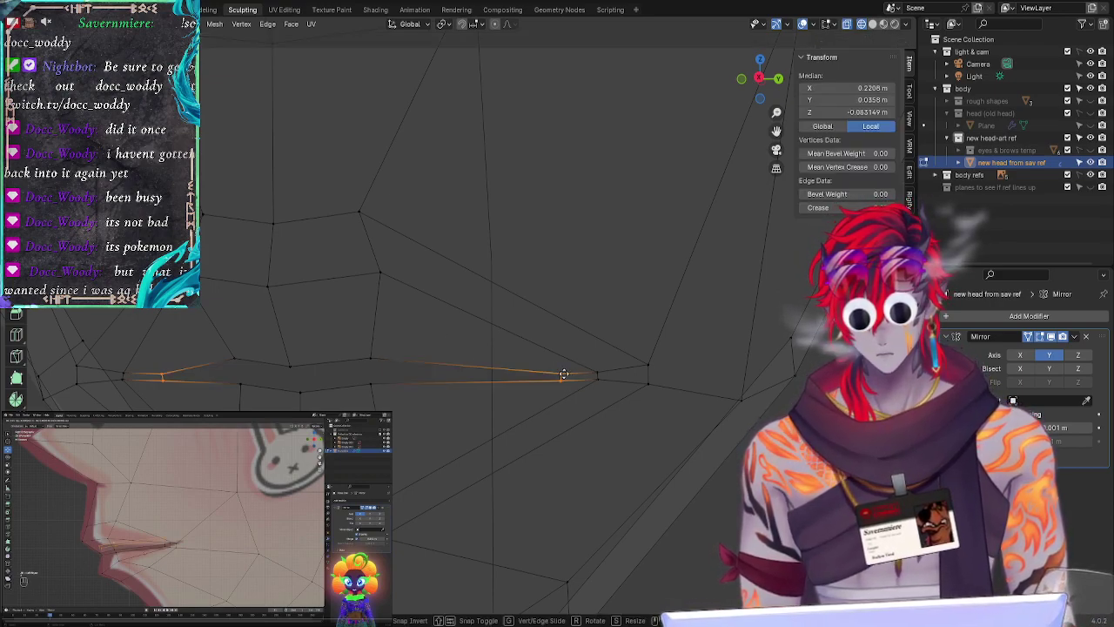
pyautogui.click(567, 374)
pyautogui.moveTo(654, 406); pyautogui.dragTo(479, 379, button='middle')
pyautogui.hotkey('alt', 'a')
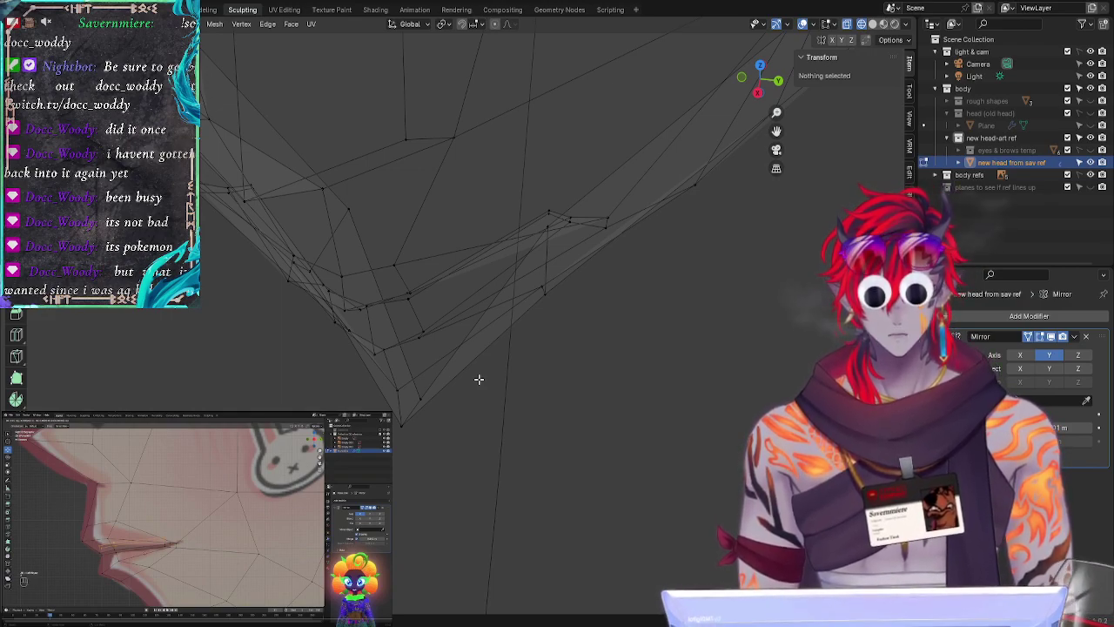
pyautogui.click(760, 94)
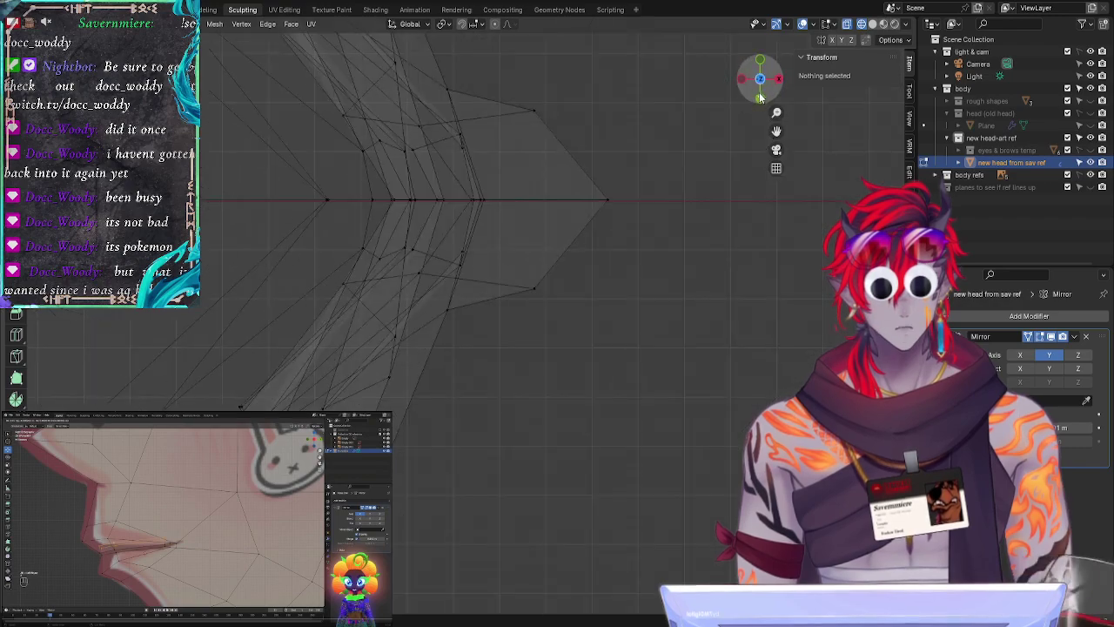
pyautogui.click(781, 81)
pyautogui.click(780, 80)
pyautogui.keyDown('shift'); pyautogui.moveTo(616, 124); pyautogui.dragTo(623, 614, button='middle'); pyautogui.keyUp('shift')
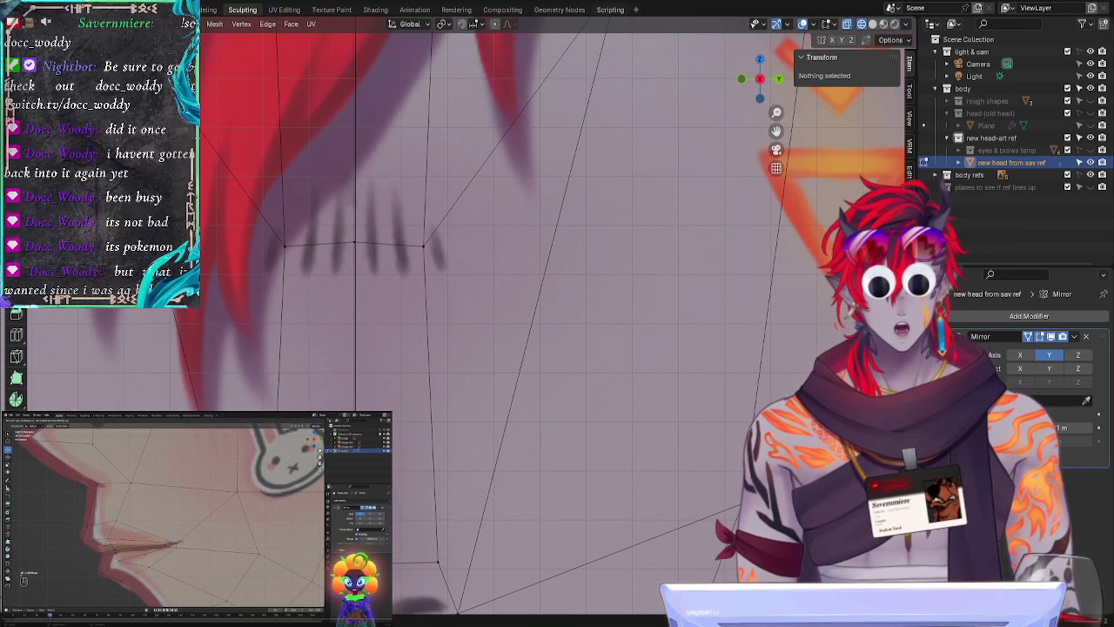
pyautogui.keyDown('shift'); pyautogui.moveTo(664, 125); pyautogui.dragTo(585, 393, button='middle'); pyautogui.keyUp('shift')
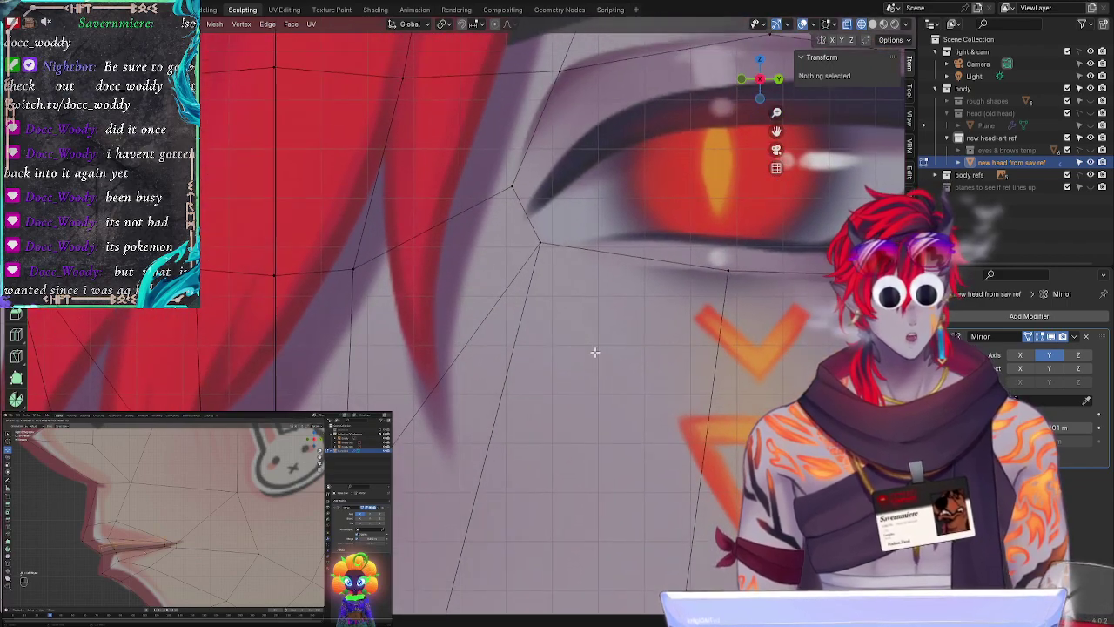
pyautogui.keyDown('ctrl'); pyautogui.moveTo(680, 377); pyautogui.dragTo(610, 483, button='middle'); pyautogui.keyUp('ctrl')
pyautogui.keyDown('shift'); pyautogui.moveTo(610, 483); pyautogui.dragTo(661, 311, button='middle'); pyautogui.keyUp('shift')
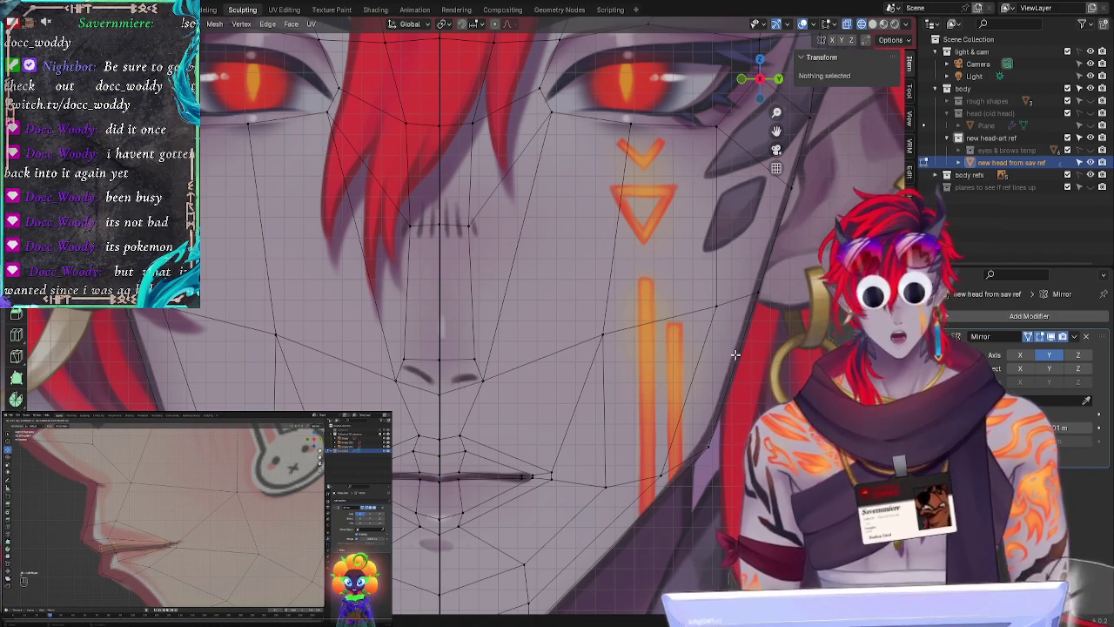
pyautogui.keyDown('shift'); pyautogui.moveTo(657, 412); pyautogui.dragTo(668, 308, button='middle'); pyautogui.keyUp('shift')
pyautogui.scroll(7, 669, 308)
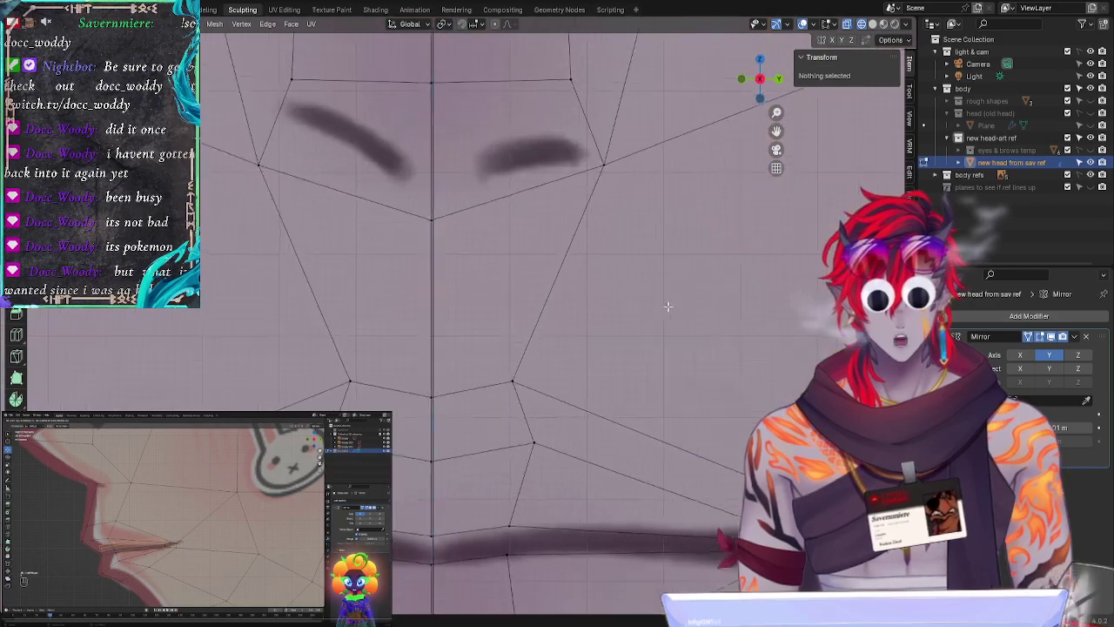
pyautogui.scroll(-2, 668, 308)
pyautogui.keyDown('shift'); pyautogui.moveTo(730, 392); pyautogui.dragTo(631, 284, button='middle'); pyautogui.keyUp('shift')
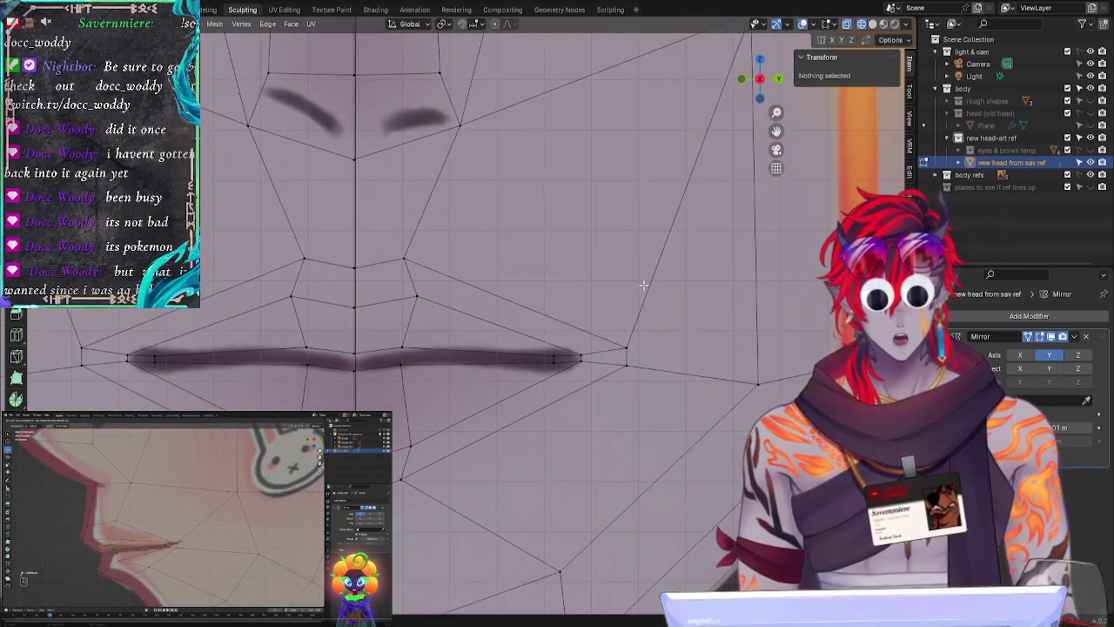
pyautogui.click(759, 81)
pyautogui.click(759, 78)
pyautogui.moveTo(713, 405)
pyautogui.keyDown('shift'); pyautogui.mouseDown(button='middle')
pyautogui.moveTo(709, 286)
pyautogui.moveTo(583, 241)
pyautogui.moveTo(609, 304)
pyautogui.moveTo(632, 272)
pyautogui.moveTo(740, 231)
pyautogui.moveTo(559, 278)
pyautogui.moveTo(530, 298)
pyautogui.moveTo(495, 204)
pyautogui.moveTo(472, 252)
pyautogui.moveTo(432, 278)
pyautogui.moveTo(370, 251)
pyautogui.moveTo(593, 269)
pyautogui.moveTo(507, 390)
pyautogui.moveTo(549, 380)
pyautogui.moveTo(461, 400)
pyautogui.moveTo(562, 381)
pyautogui.moveTo(580, 403)
pyautogui.moveTo(582, 388)
pyautogui.moveTo(557, 392)
pyautogui.moveTo(540, 351)
pyautogui.mouseUp(button='middle'); pyautogui.keyUp('shift')
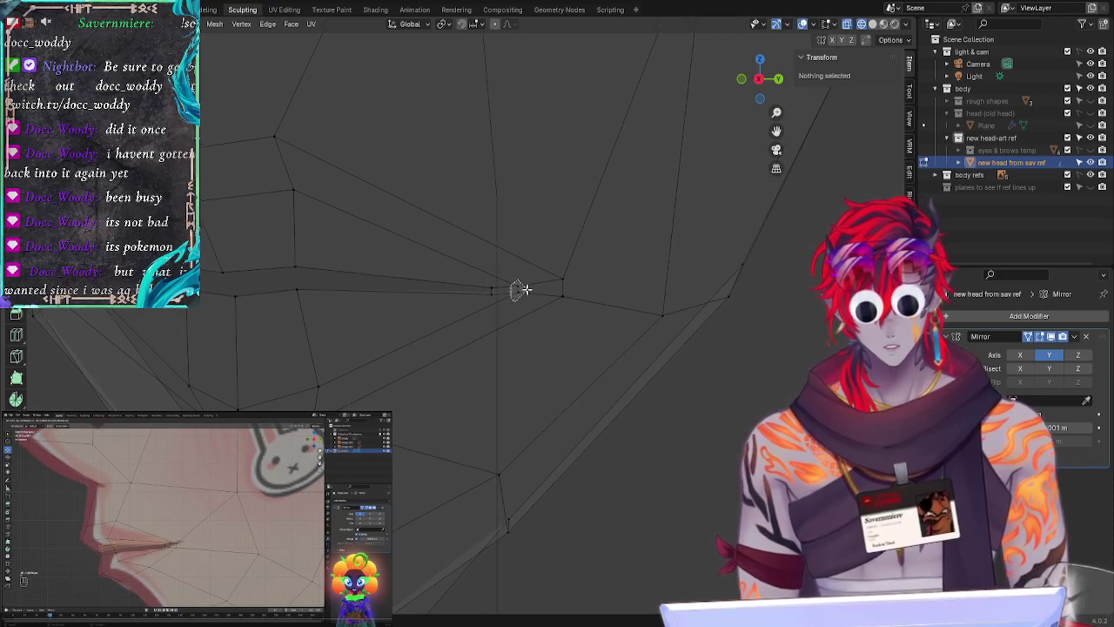
# Step: Nudge the mouth-corner vertex and the vertex pair beside it, then reframe the mesh
pyautogui.click(523, 289)
pyautogui.press('g')
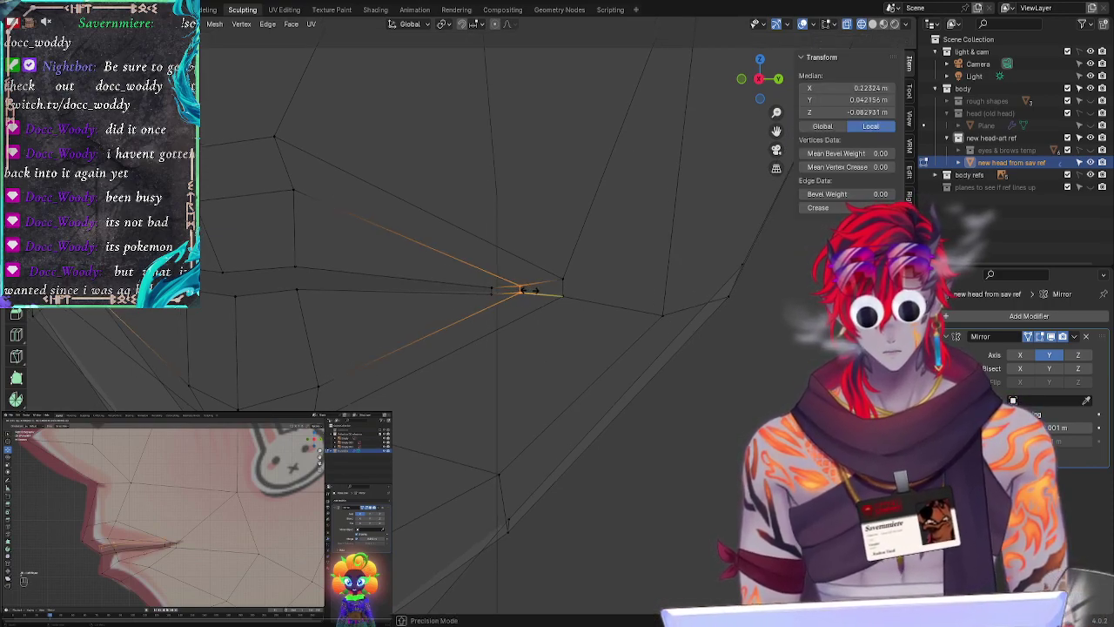
pyautogui.click(534, 292)
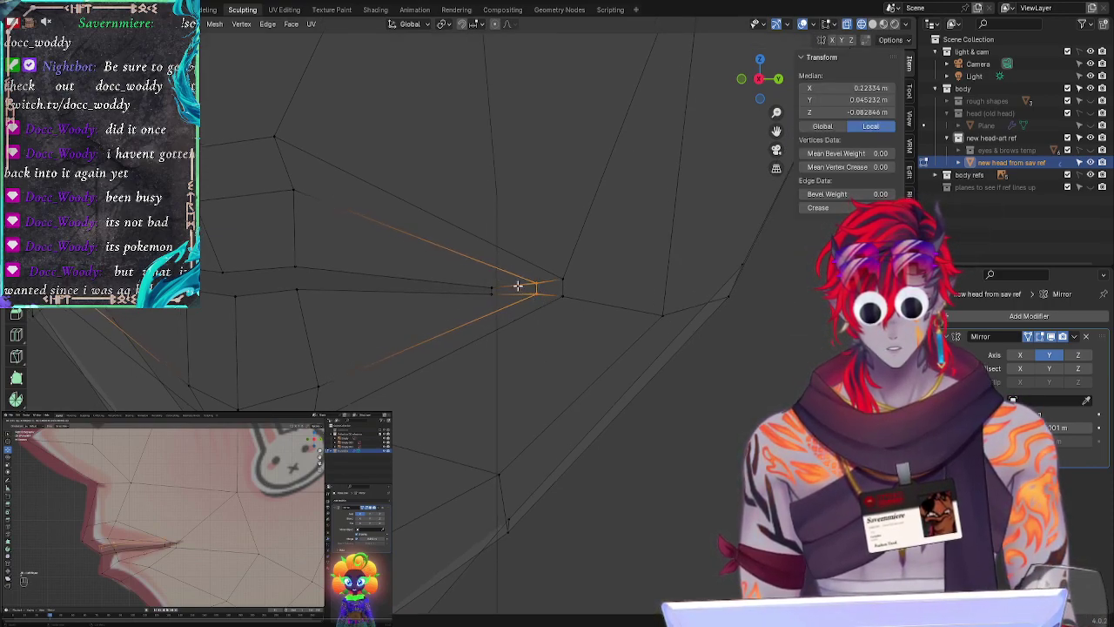
pyautogui.keyDown('ctrl'); pyautogui.moveTo(500, 280); pyautogui.dragTo(503, 287, button='right'); pyautogui.keyUp('ctrl')
pyautogui.press('g')
pyautogui.click(524, 288)
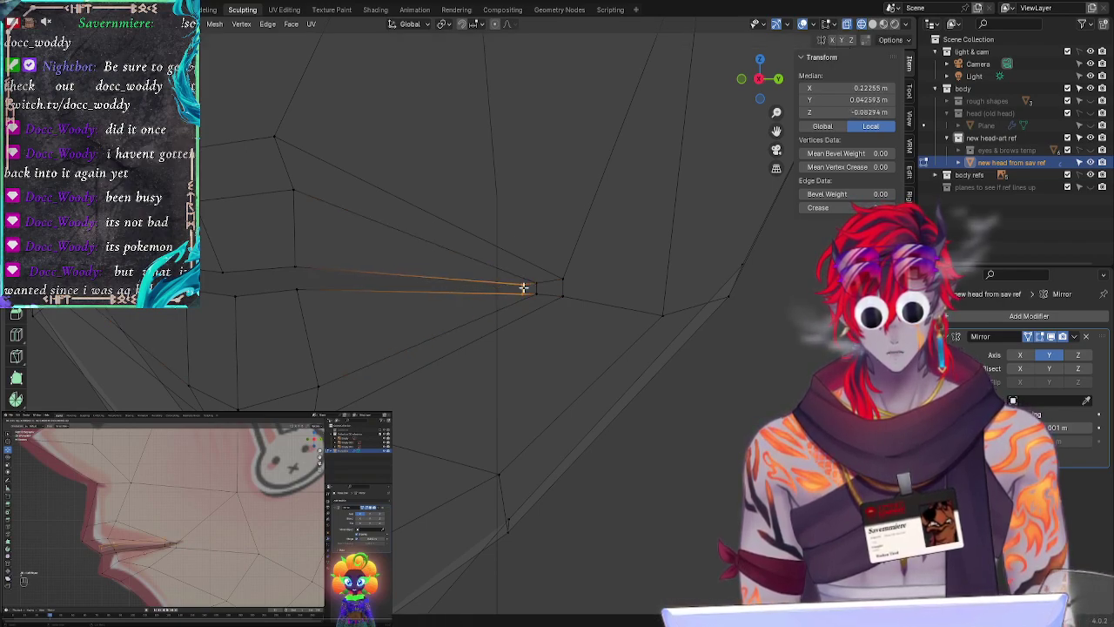
pyautogui.click(539, 411)
pyautogui.moveTo(475, 396); pyautogui.dragTo(479, 459, button='middle')
pyautogui.keyDown('shift'); pyautogui.moveTo(442, 186); pyautogui.dragTo(593, 280, button='middle'); pyautogui.keyUp('shift')
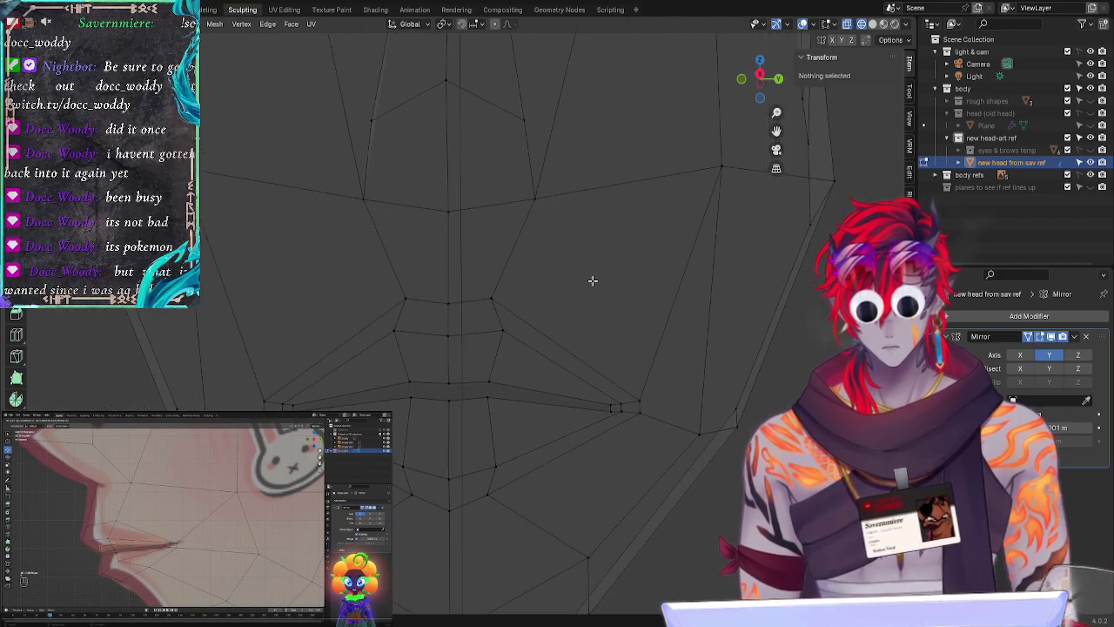
# Step: Move the lip-line edge along the Y axis
pyautogui.click(615, 405)
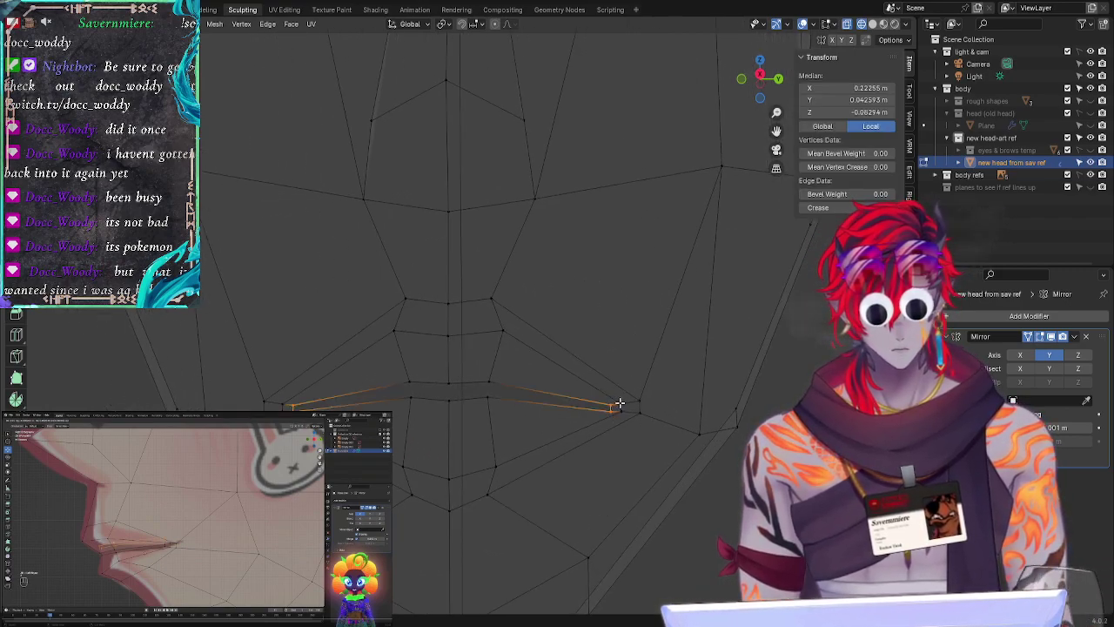
pyautogui.press('g')
pyautogui.press('g')
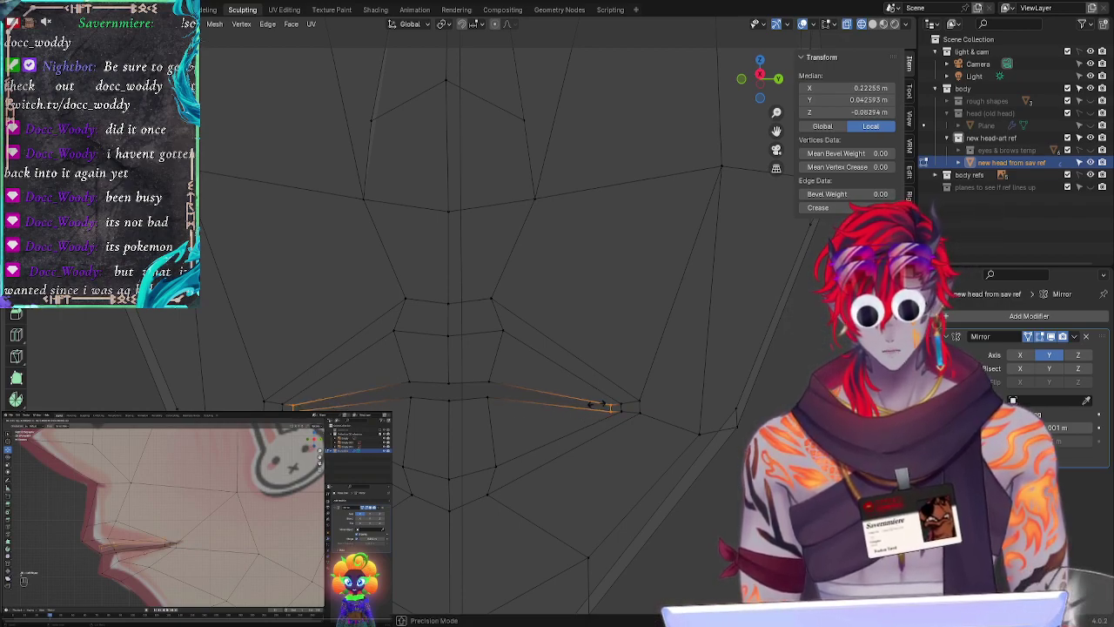
pyautogui.press('y')
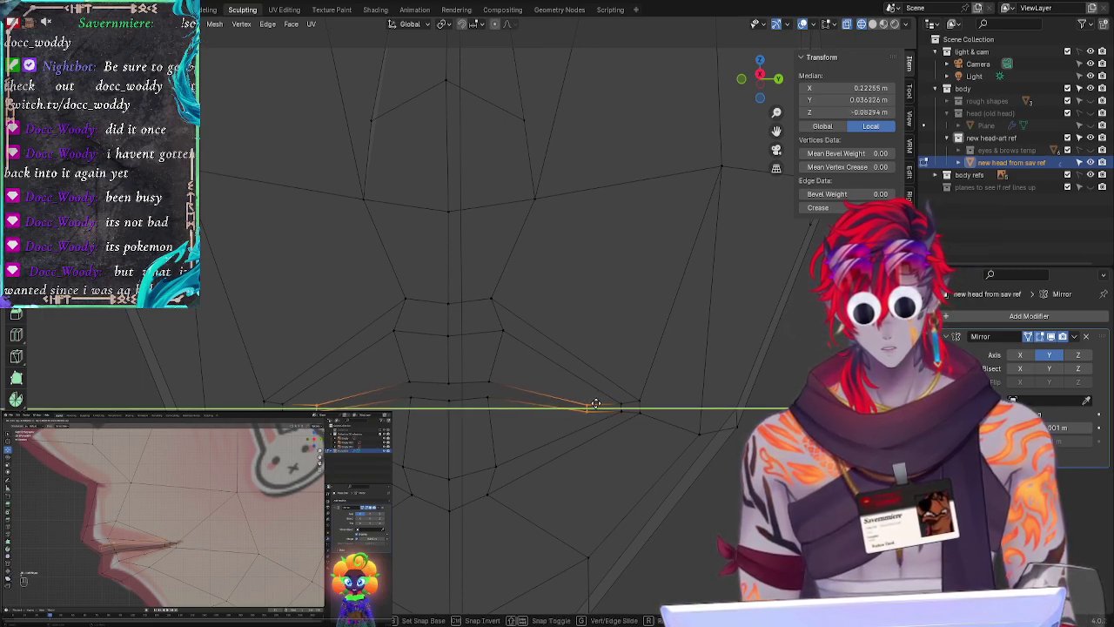
pyautogui.click(600, 403)
pyautogui.click(689, 460)
pyautogui.moveTo(670, 456)
pyautogui.mouseDown(button='middle')
pyautogui.moveTo(661, 483)
pyautogui.moveTo(670, 465)
pyautogui.mouseUp(button='middle')
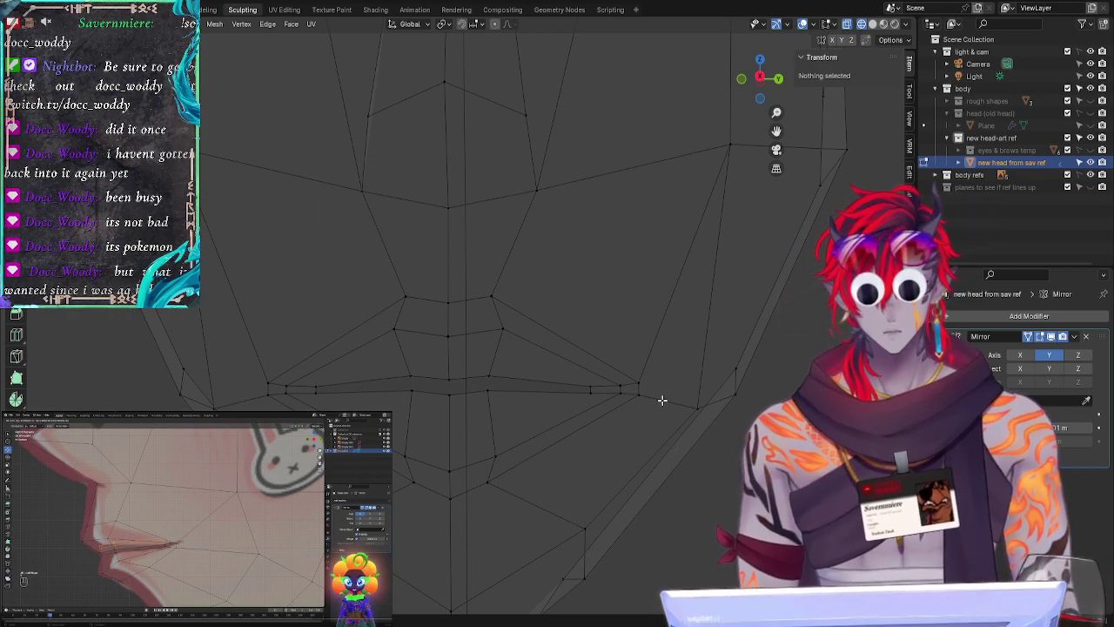
# Step: Select the lip loop, lower lip edges and mouth-corner vertices, and move them together
pyautogui.keyDown('alt'); pyautogui.click(597, 386); pyautogui.keyUp('alt')
pyautogui.moveTo(596, 386); pyautogui.dragTo(577, 487, button='middle')
pyautogui.moveTo(546, 445); pyautogui.dragTo(538, 523, button='middle')
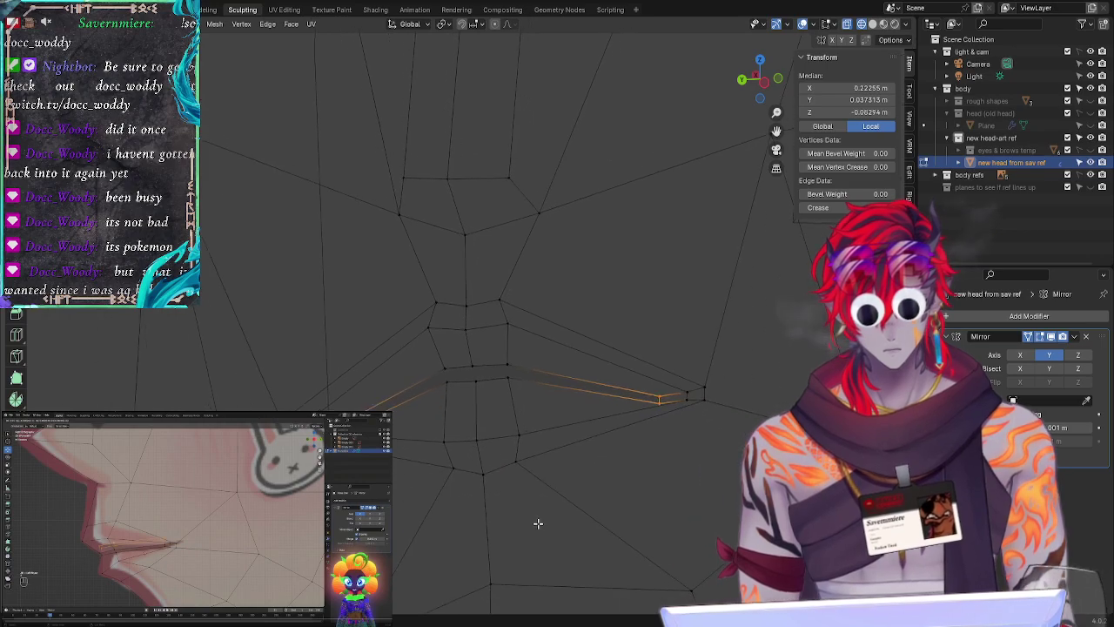
pyautogui.keyDown('alt'); pyautogui.keyDown('shift'); pyautogui.click(515, 363); pyautogui.keyUp('shift'); pyautogui.keyUp('alt')
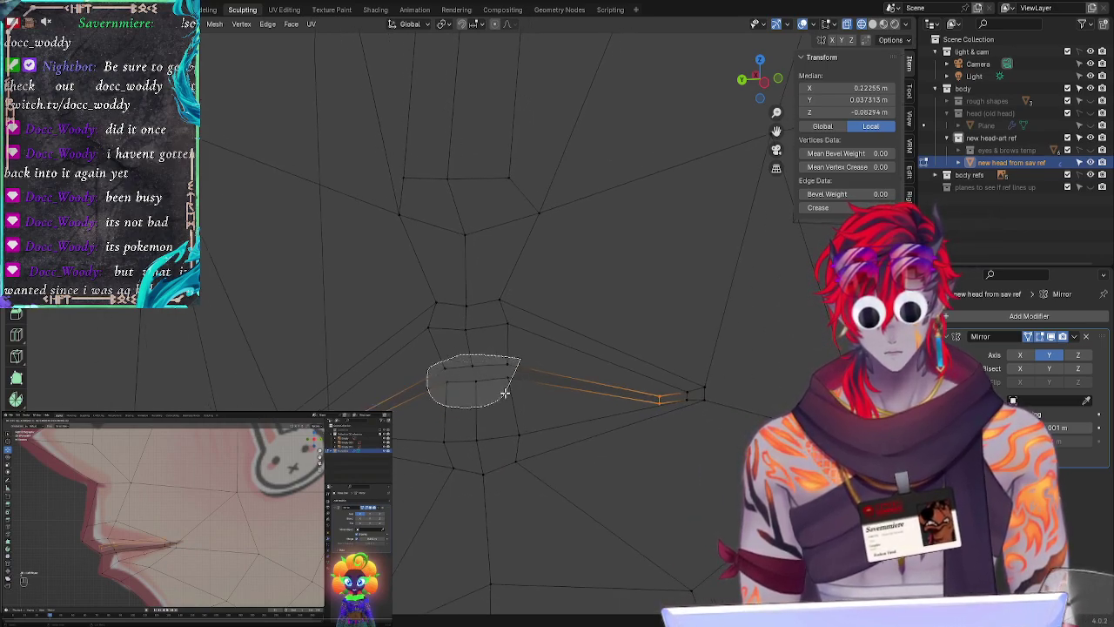
pyautogui.keyDown('alt'); pyautogui.keyDown('shift'); pyautogui.click(658, 399); pyautogui.keyUp('shift'); pyautogui.keyUp('alt')
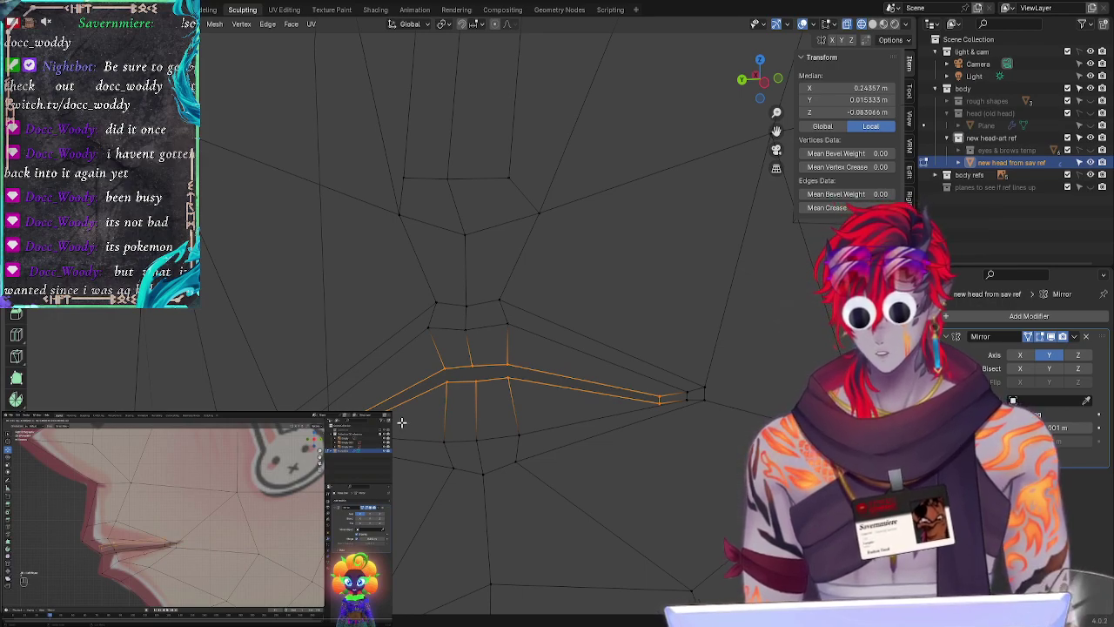
pyautogui.press('g')
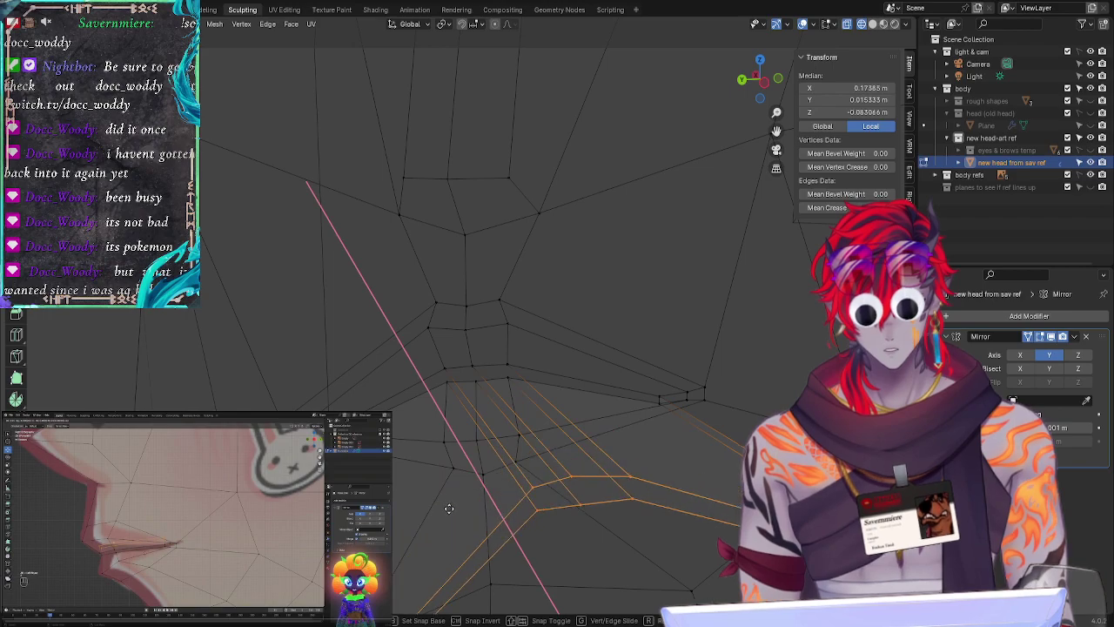
pyautogui.click(567, 454)
pyautogui.moveTo(757, 326); pyautogui.dragTo(540, 306, button='middle')
pyautogui.hotkey('alt', 'a')
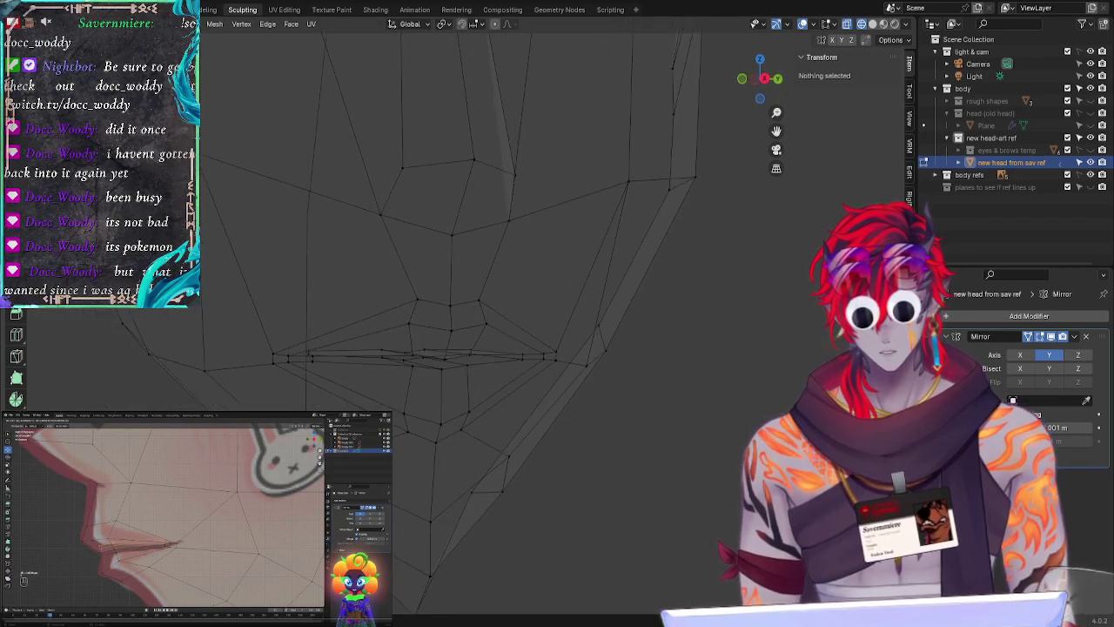
pyautogui.moveTo(522, 472); pyautogui.dragTo(461, 435, button='middle')
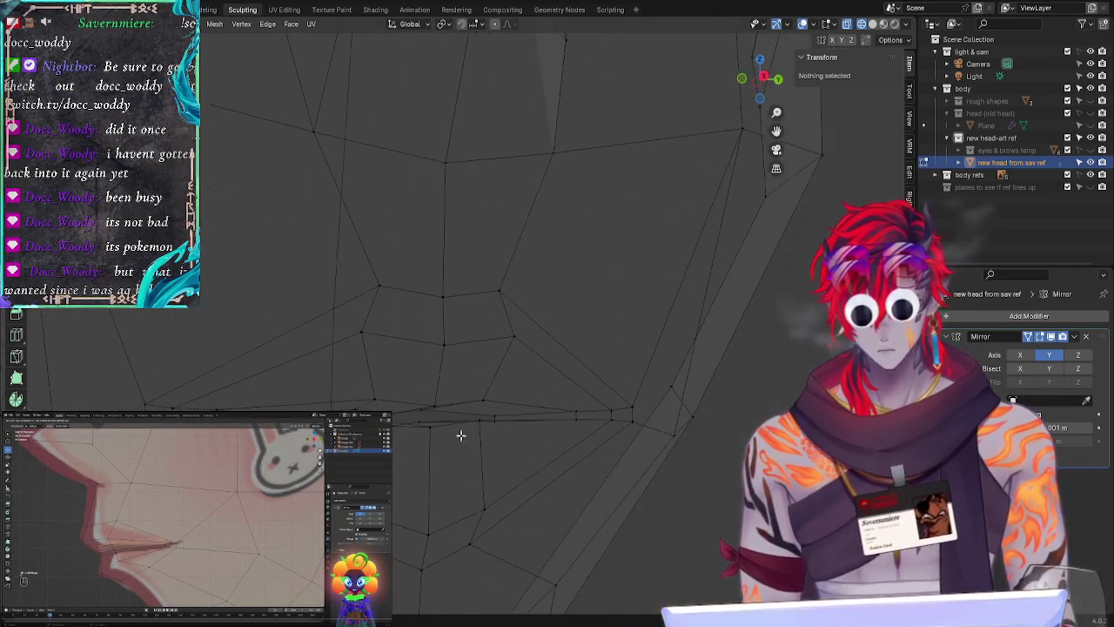
# Step: In front view, nudge the lip loop and scale the mouth-corner vertices apart vertically
pyautogui.click(758, 77)
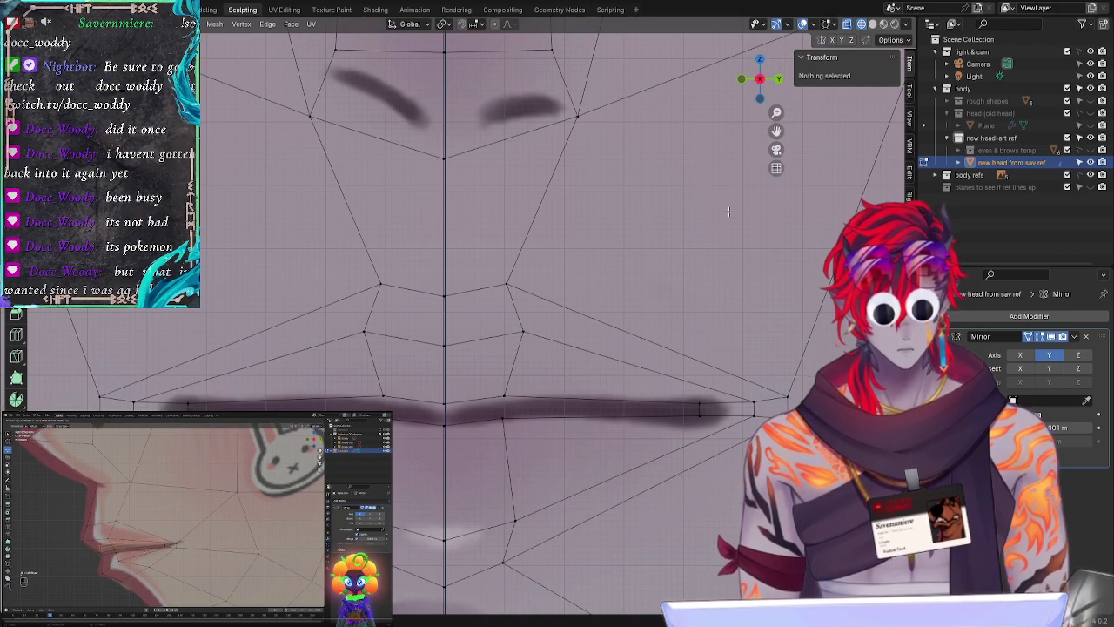
pyautogui.keyDown('alt'); pyautogui.click(754, 406); pyautogui.keyUp('alt')
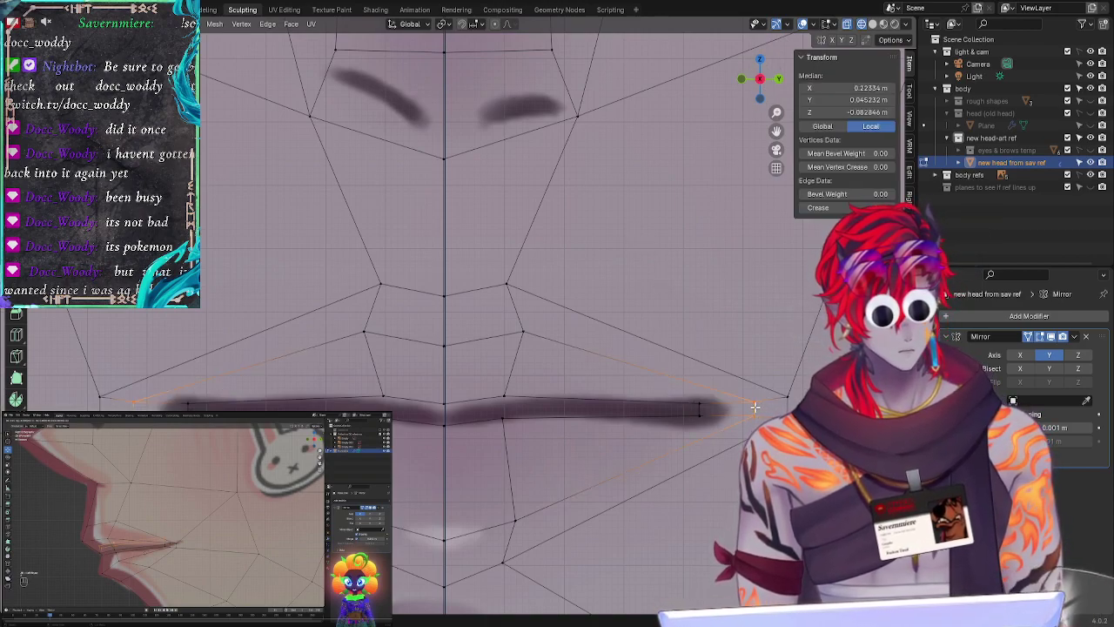
pyautogui.press('g')
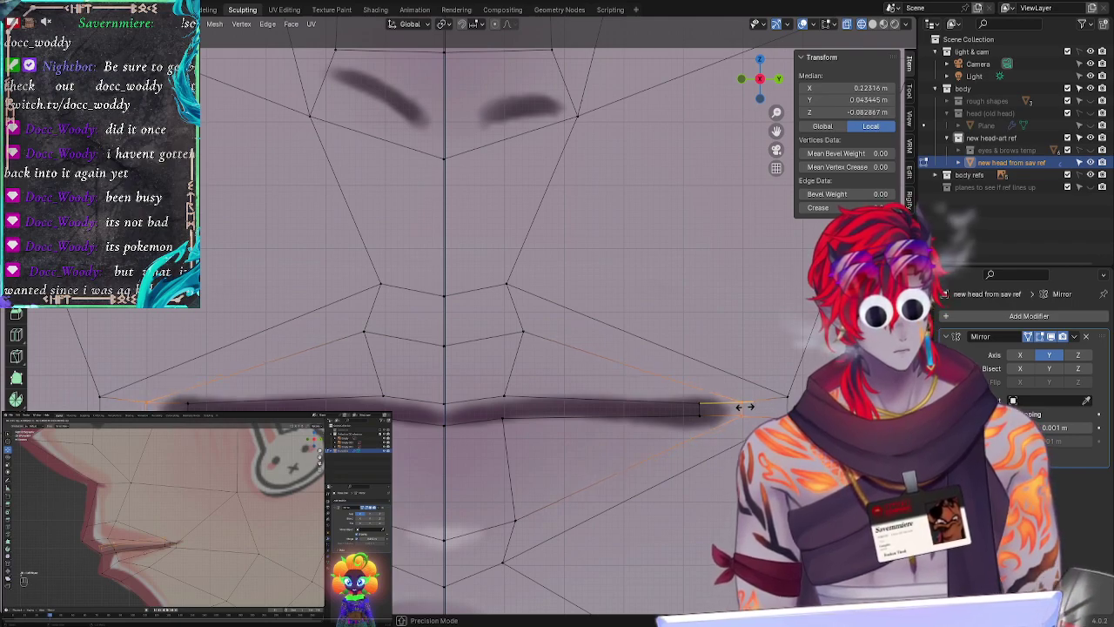
pyautogui.click(745, 406)
pyautogui.press('g')
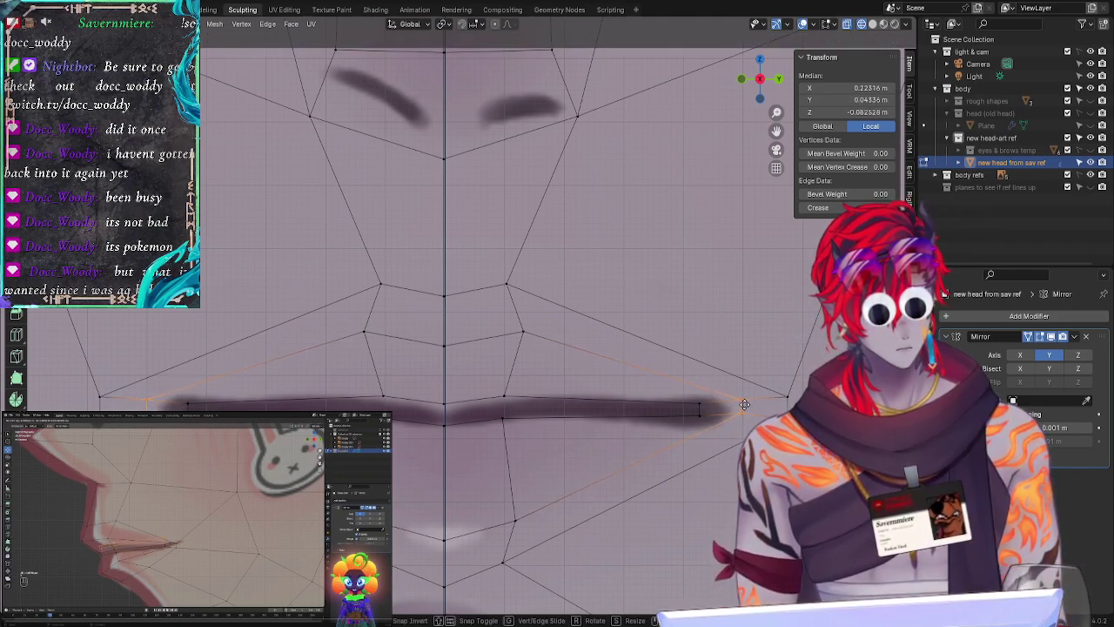
pyautogui.press('s')
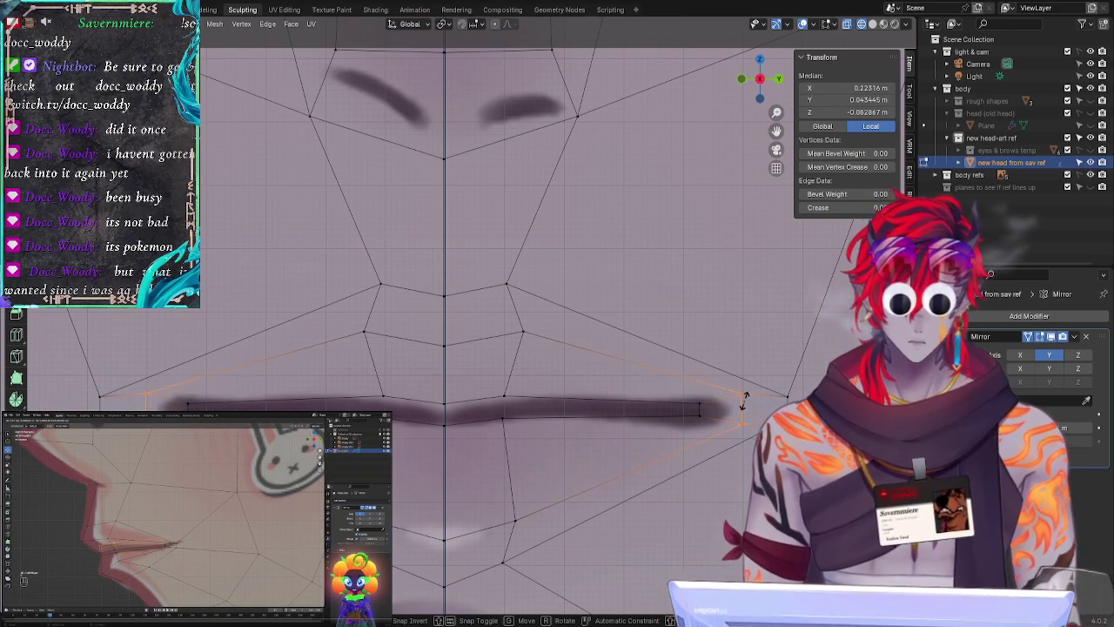
pyautogui.click(742, 399)
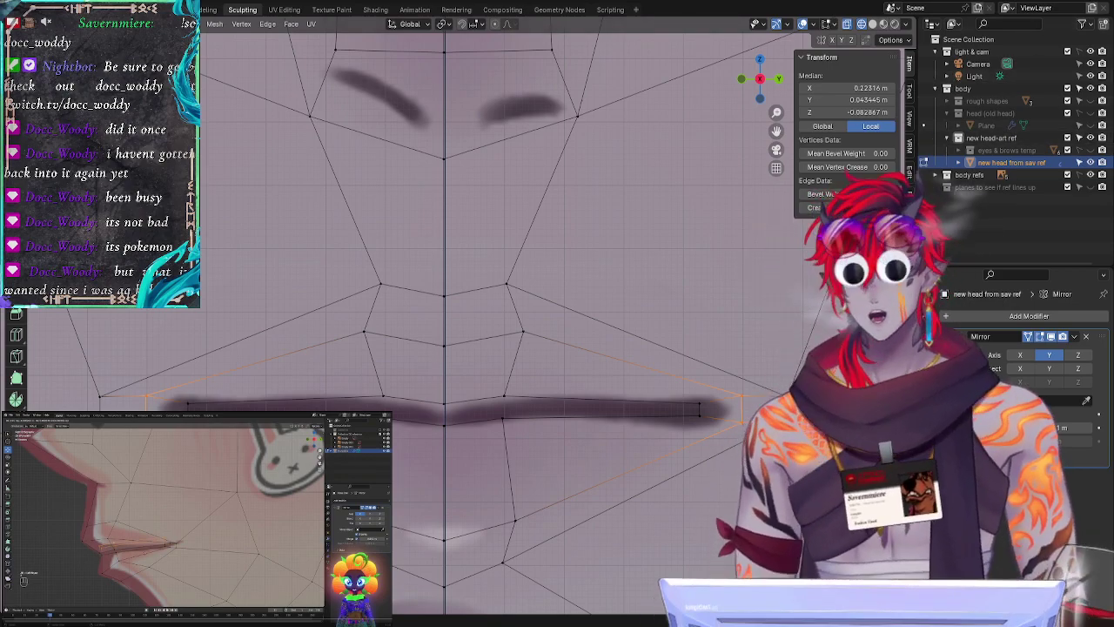
# Step: From an angled view, move two mouth-corner vertices along the X axis
pyautogui.moveTo(722, 412); pyautogui.dragTo(788, 470, button='middle')
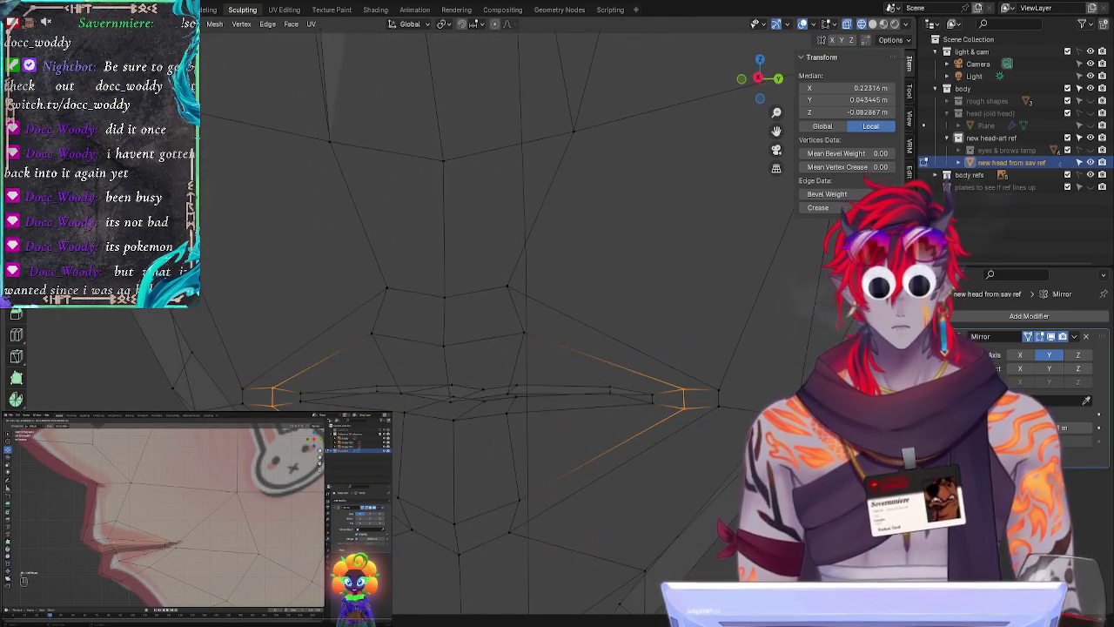
pyautogui.hotkey('alt', 'a')
pyautogui.moveTo(714, 482)
pyautogui.mouseDown(button='middle')
pyautogui.moveTo(682, 487)
pyautogui.moveTo(693, 510)
pyautogui.moveTo(725, 467)
pyautogui.mouseUp(button='middle')
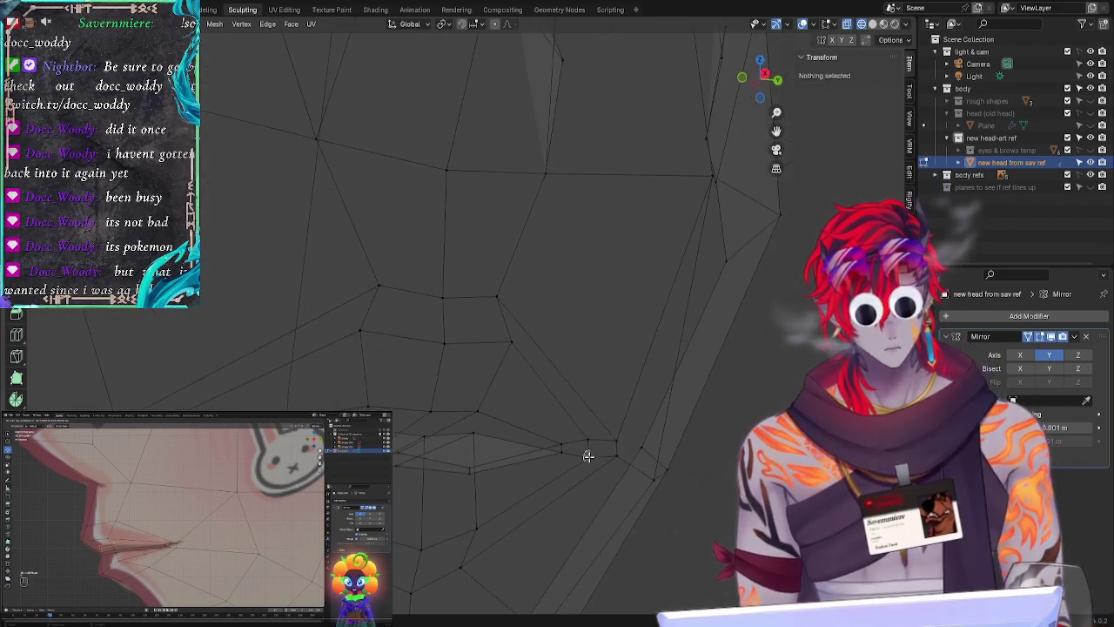
pyautogui.moveTo(590, 514); pyautogui.dragTo(586, 423, button='middle')
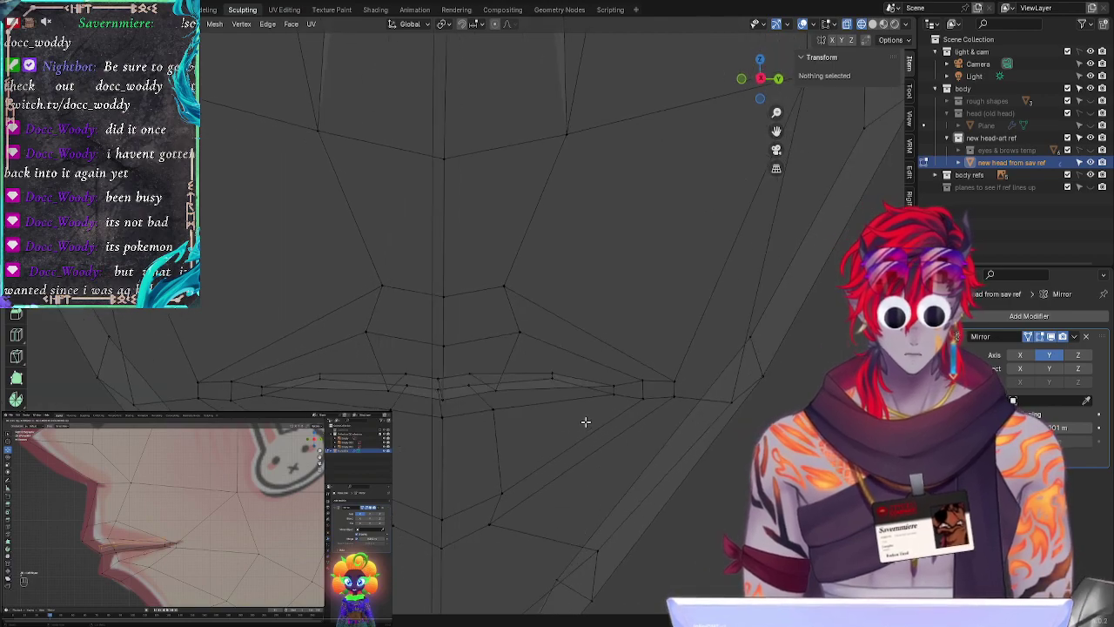
pyautogui.moveTo(646, 487); pyautogui.dragTo(613, 428, button='middle')
pyautogui.click(613, 434)
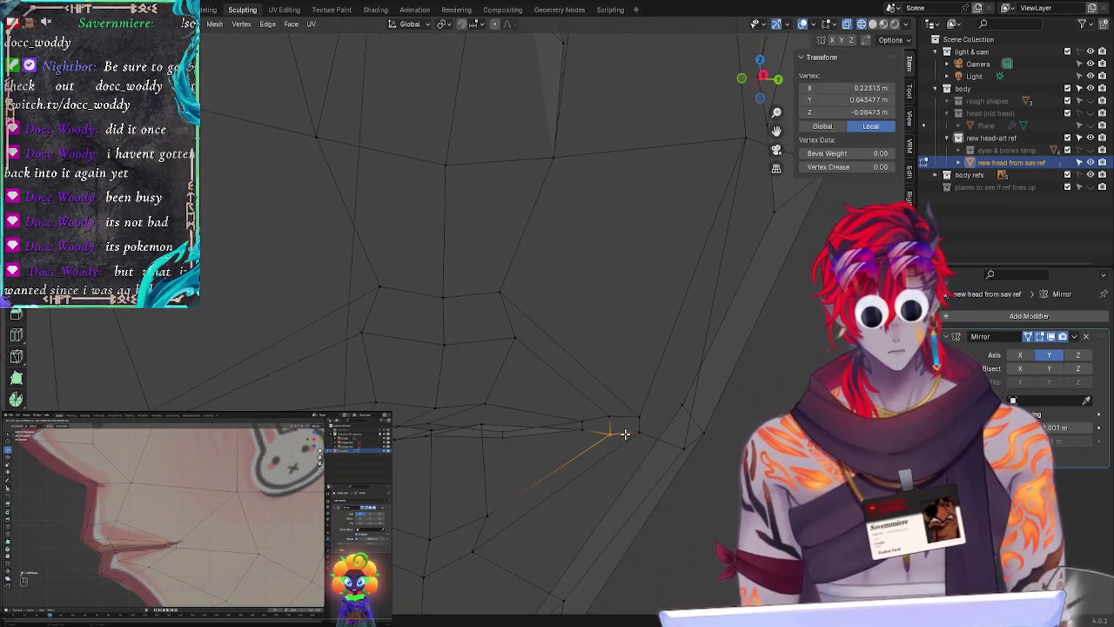
pyautogui.click(613, 411)
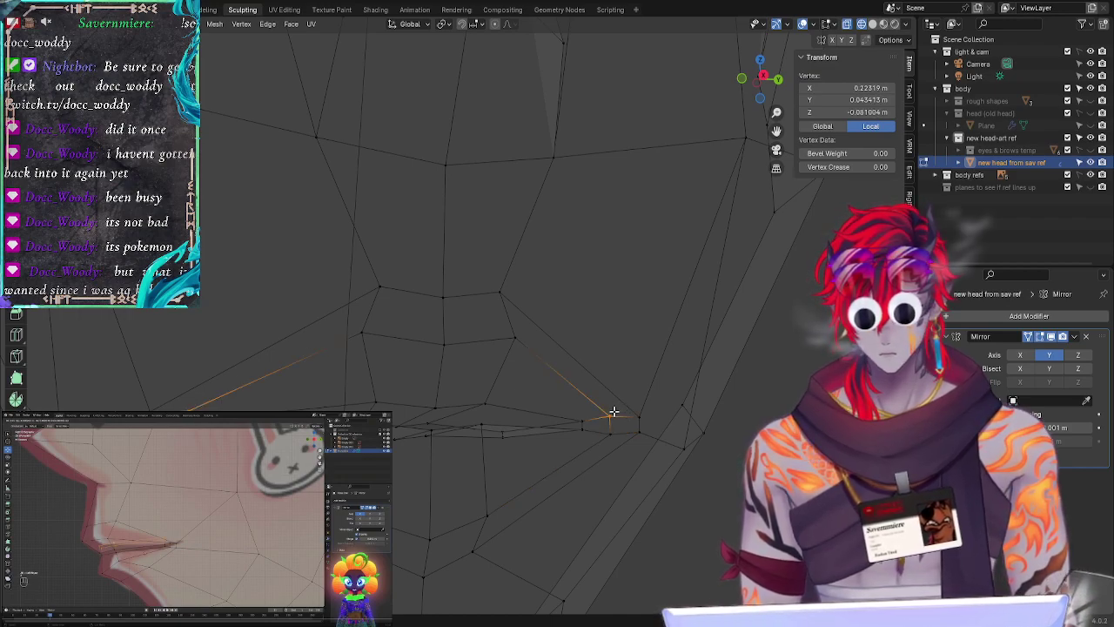
pyautogui.press('g')
pyautogui.press('x')
pyautogui.click(623, 419)
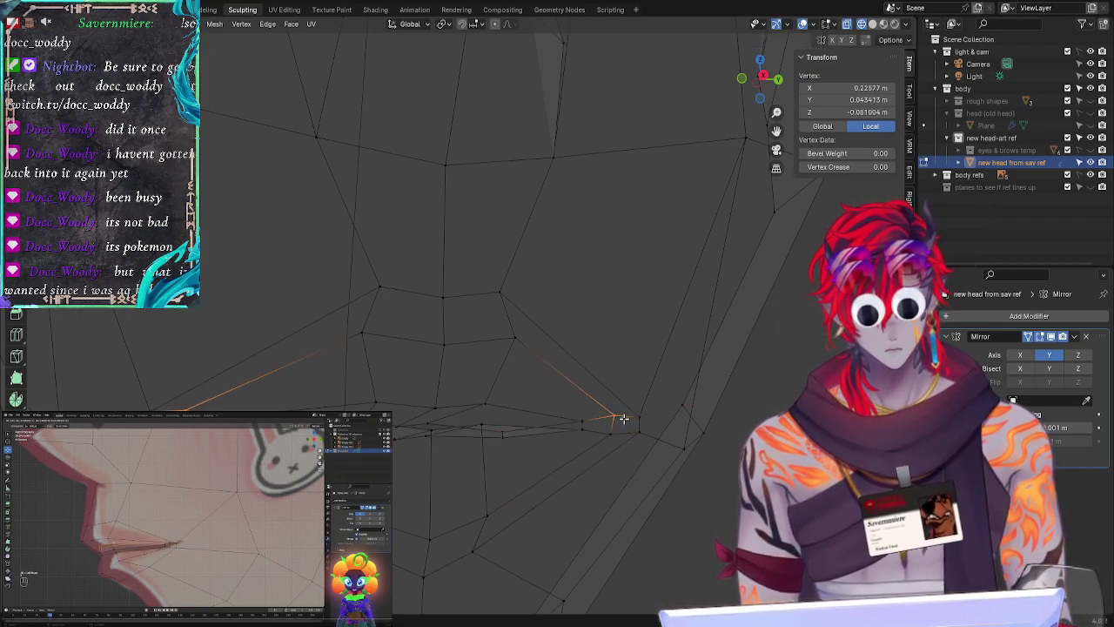
# Step: Move another mouth-corner vertex along X, then along Z
pyautogui.click(611, 429)
pyautogui.press('g')
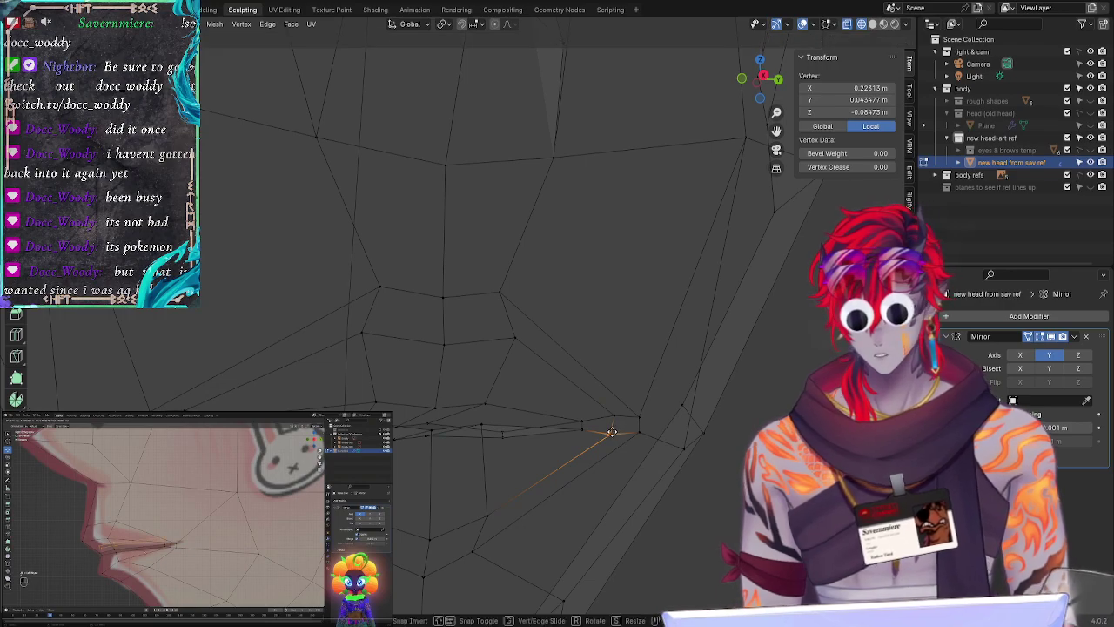
pyautogui.press('x')
pyautogui.click(610, 430)
pyautogui.press('g')
pyautogui.press('z')
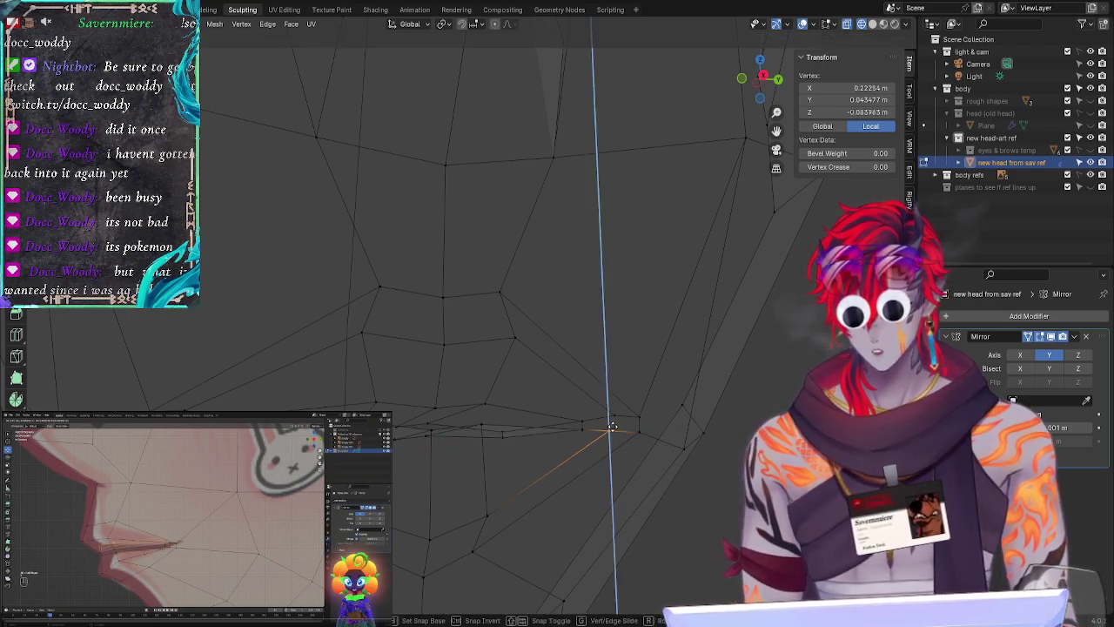
pyautogui.click(612, 427)
pyautogui.click(708, 520)
pyautogui.moveTo(770, 521)
pyautogui.mouseDown(button='middle')
pyautogui.moveTo(711, 525)
pyautogui.moveTo(804, 525)
pyautogui.moveTo(711, 520)
pyautogui.moveTo(707, 502)
pyautogui.moveTo(779, 523)
pyautogui.mouseUp(button='middle')
# Step: Cancel a Z move on a mouth-corner vertex, then slide it slightly instead
pyautogui.click(652, 405)
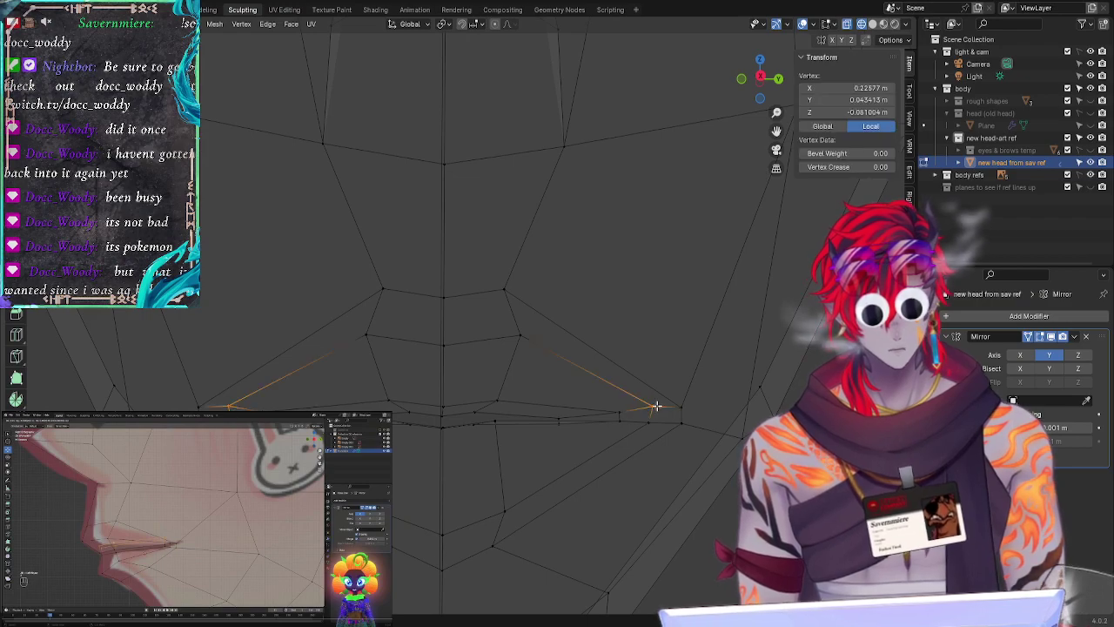
pyautogui.press('g')
pyautogui.press('z')
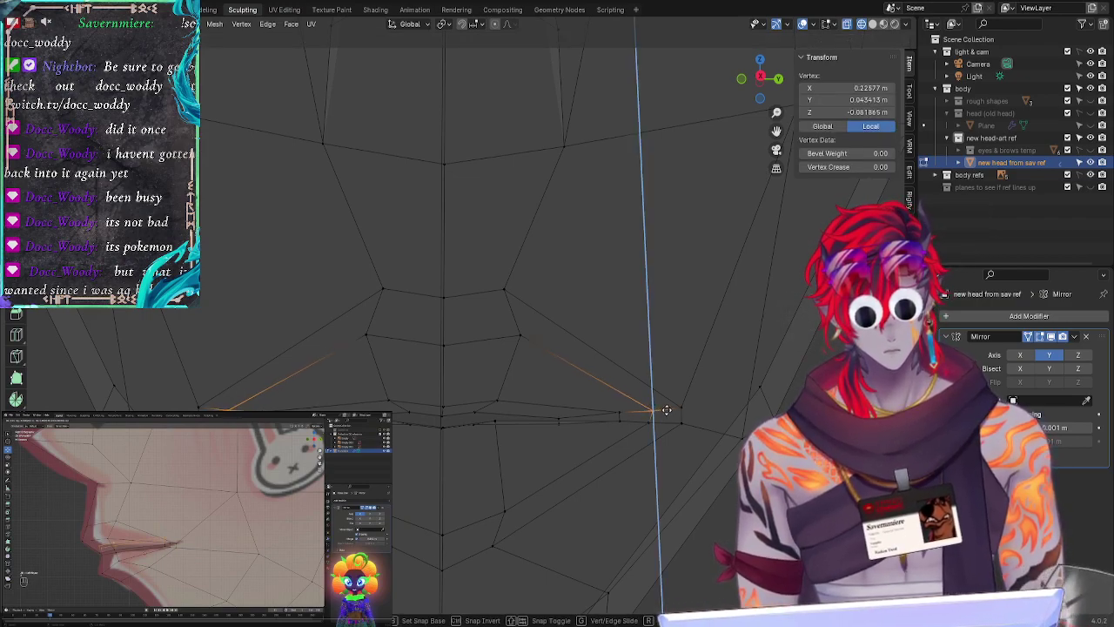
pyautogui.click(665, 409)
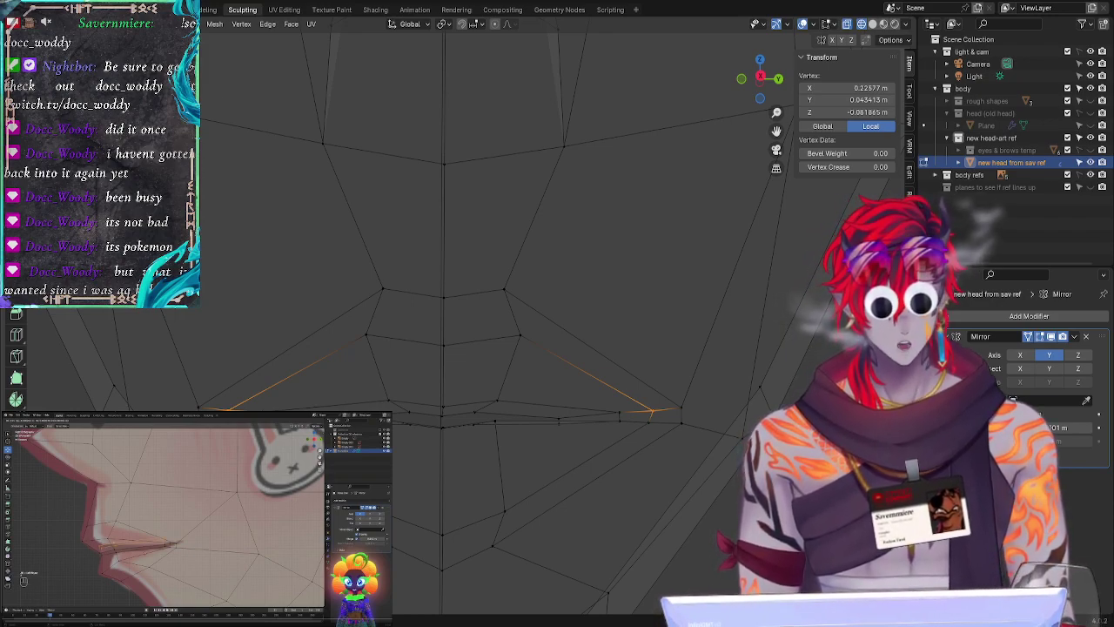
pyautogui.hotkey('alt', 'a')
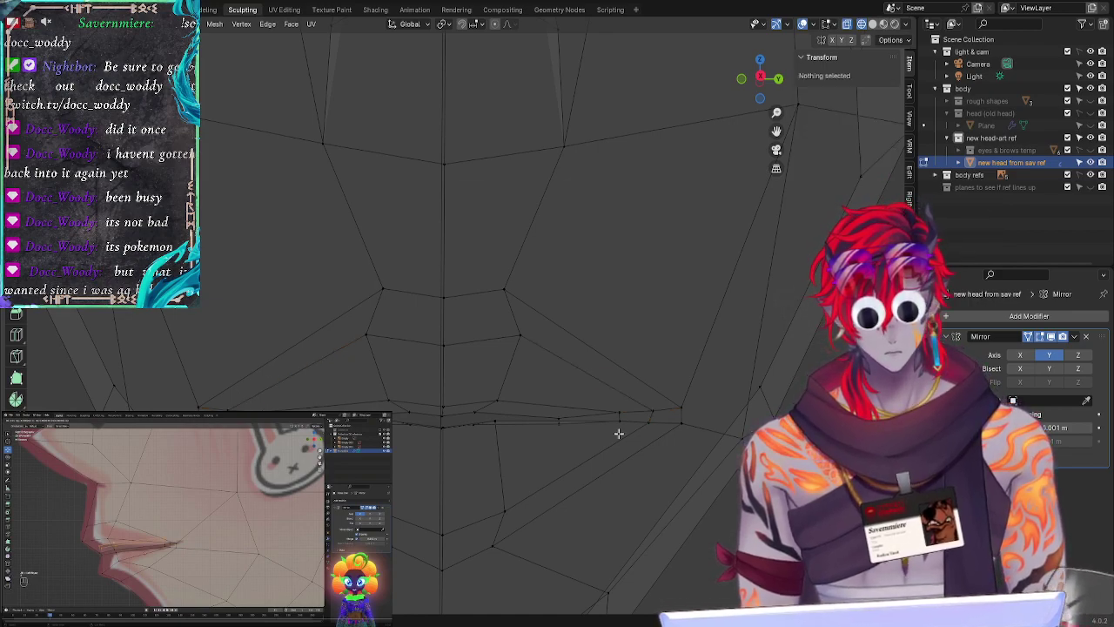
pyautogui.click(651, 408)
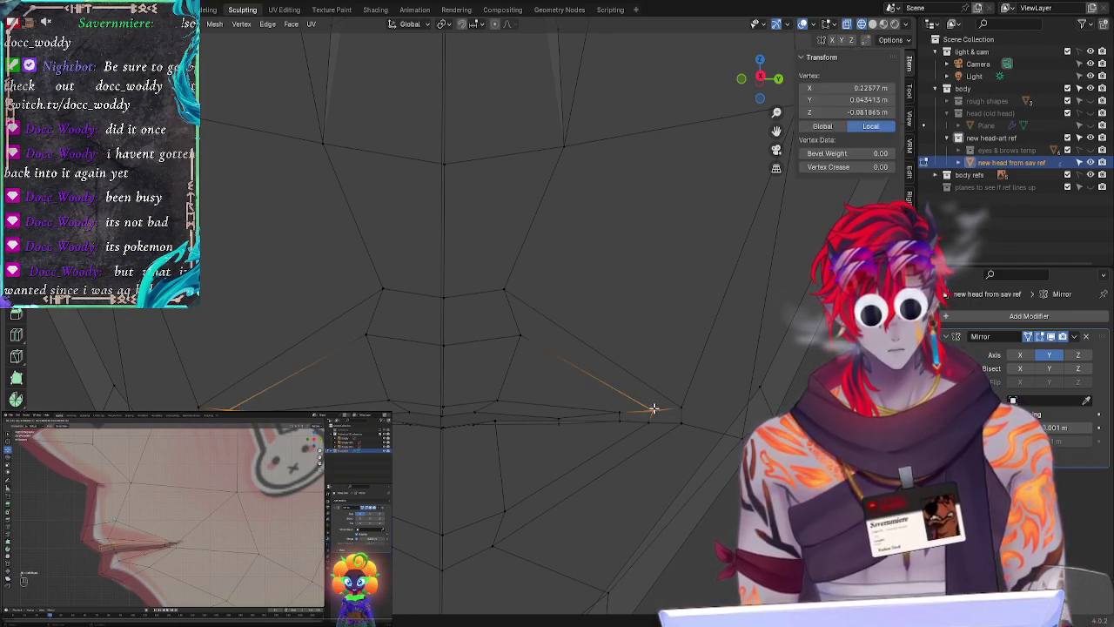
pyautogui.press('g')
# Step: Slide the neighbouring mouth-corner vertex along its edge
pyautogui.press('g')
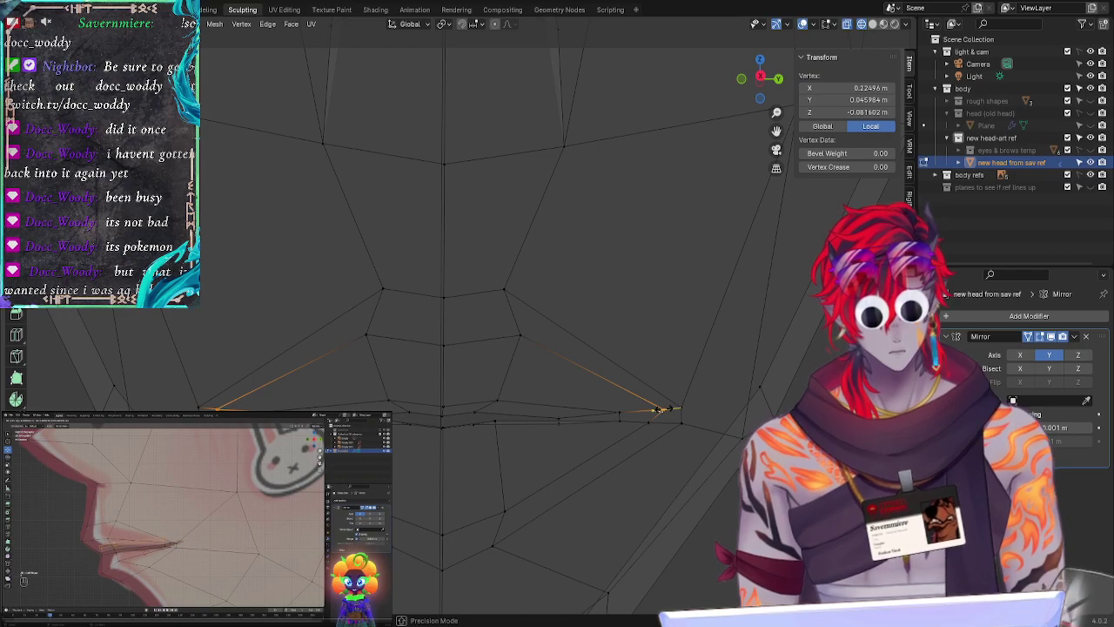
pyautogui.click(663, 409)
pyautogui.click(600, 447)
pyautogui.click(650, 422)
pyautogui.press('g')
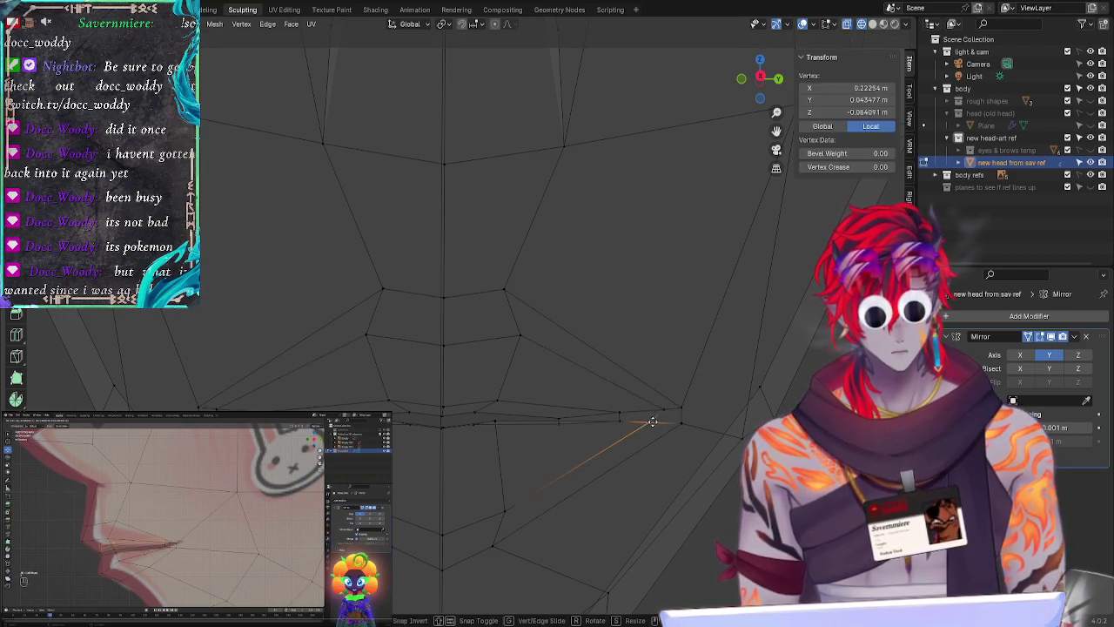
pyautogui.press('shift')
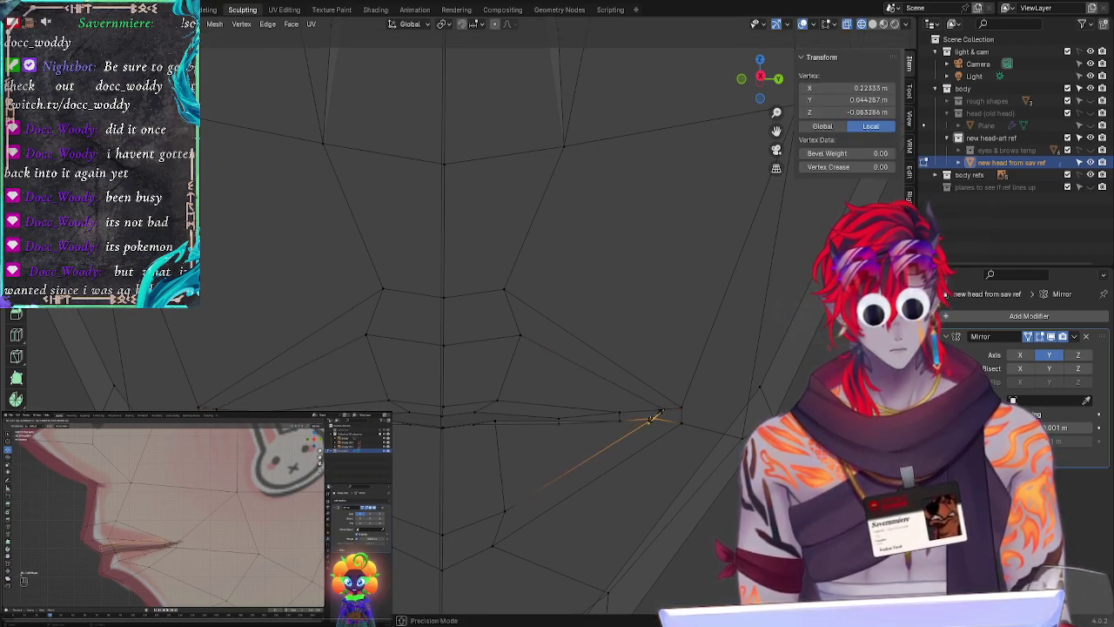
pyautogui.click(650, 420)
pyautogui.hotkey('alt', 'a')
pyautogui.moveTo(703, 504); pyautogui.dragTo(363, 393, button='middle')
# Step: Turn off X-ray with Alt+Z, zoom on the mouth, and bring up the shading pie
pyautogui.hotkey('alt', 'z')
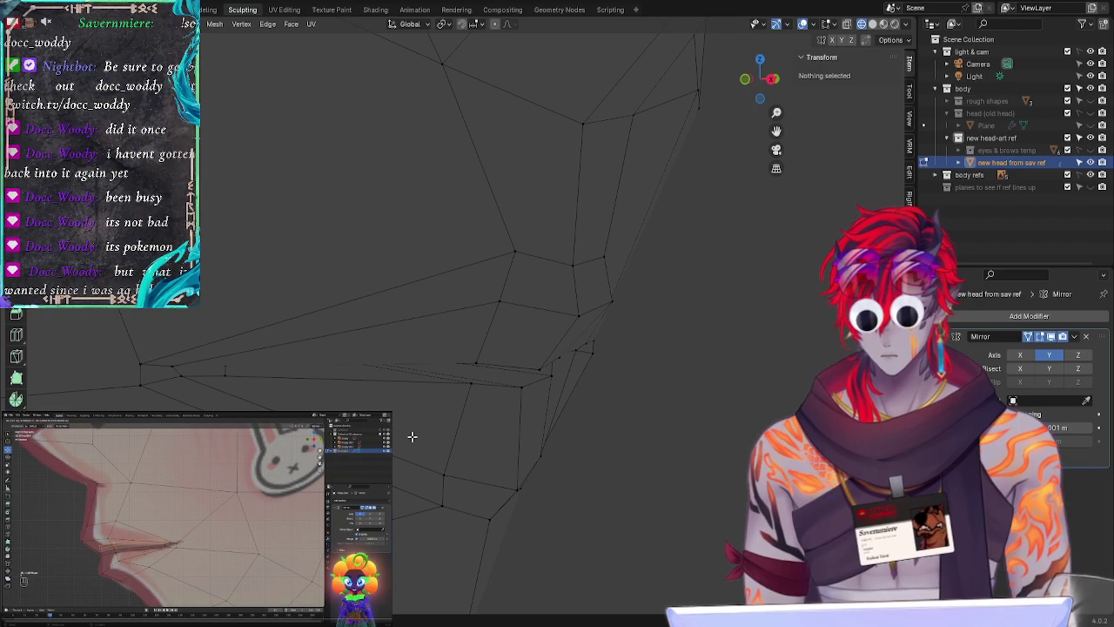
pyautogui.keyDown('shift'); pyautogui.moveTo(407, 431); pyautogui.dragTo(453, 372, button='middle'); pyautogui.keyUp('shift')
pyautogui.press('z')
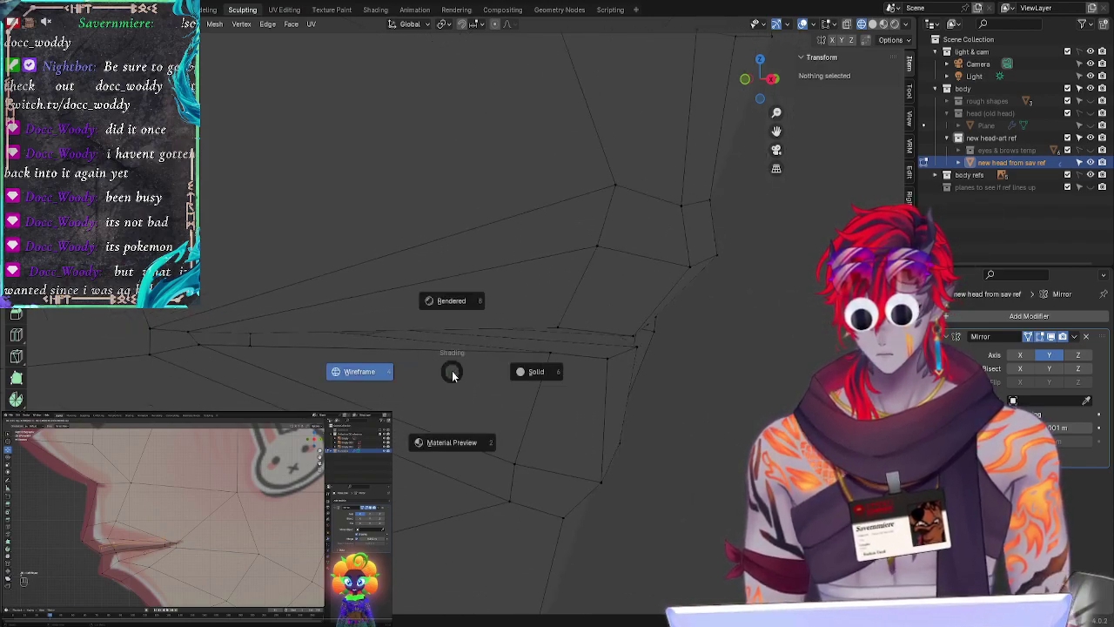
# Step: Switch to Solid shading, check the mouth in front view, then orbit to three-quarter view
pyautogui.click(549, 373)
pyautogui.moveTo(633, 421); pyautogui.dragTo(762, 112, button='middle')
pyautogui.click(762, 91)
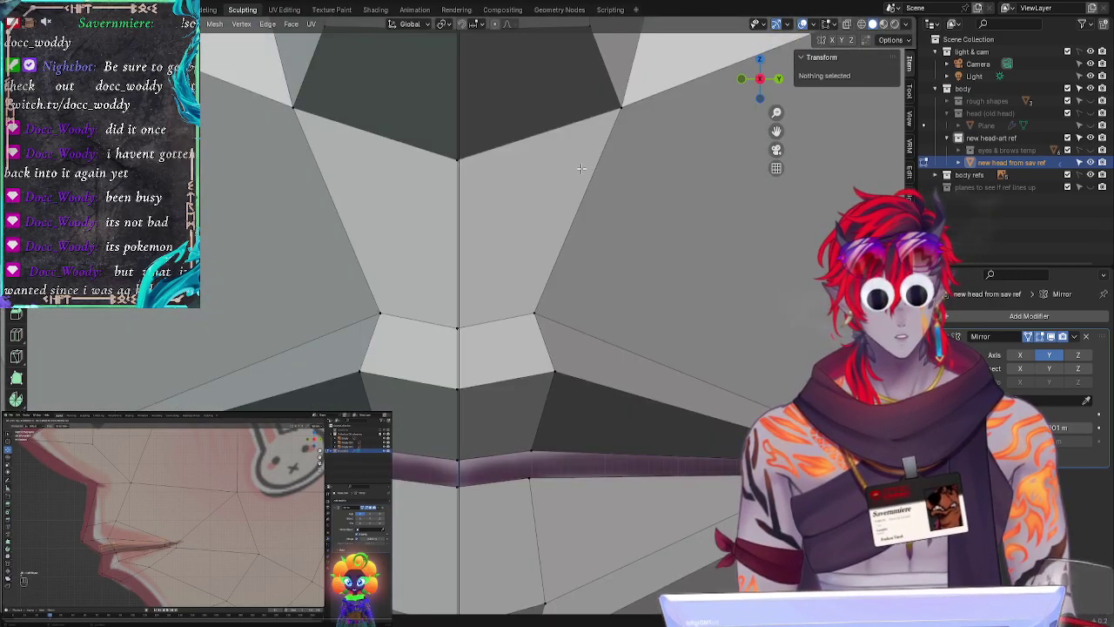
pyautogui.keyDown('ctrl'); pyautogui.moveTo(582, 169); pyautogui.dragTo(569, 408, button='middle'); pyautogui.keyUp('ctrl')
pyautogui.scroll(-3, 562, 201)
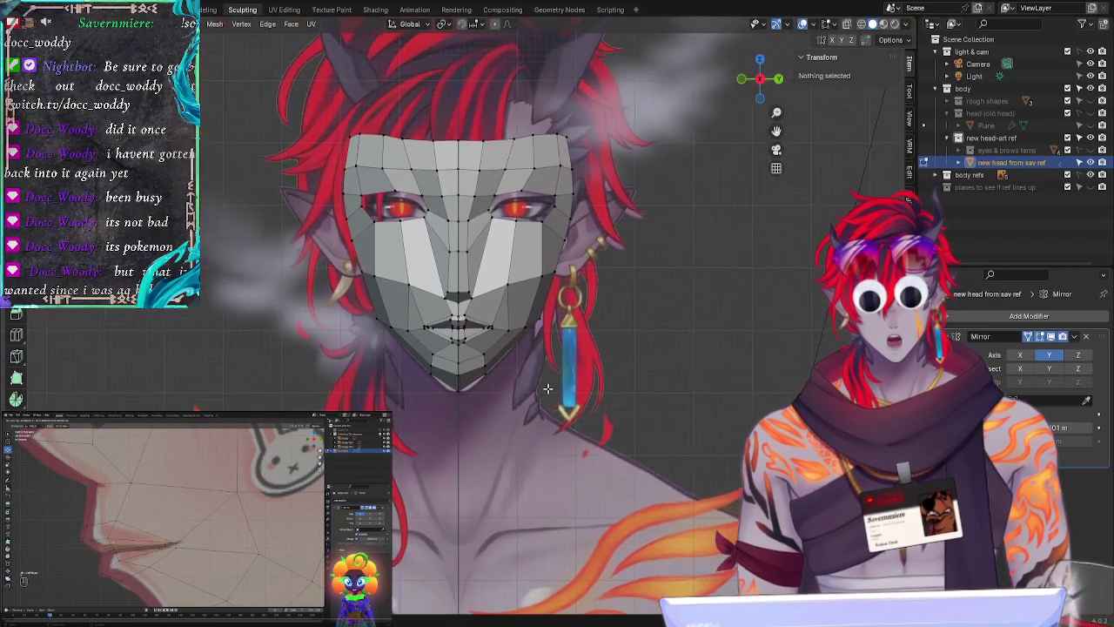
pyautogui.scroll(8, 539, 235)
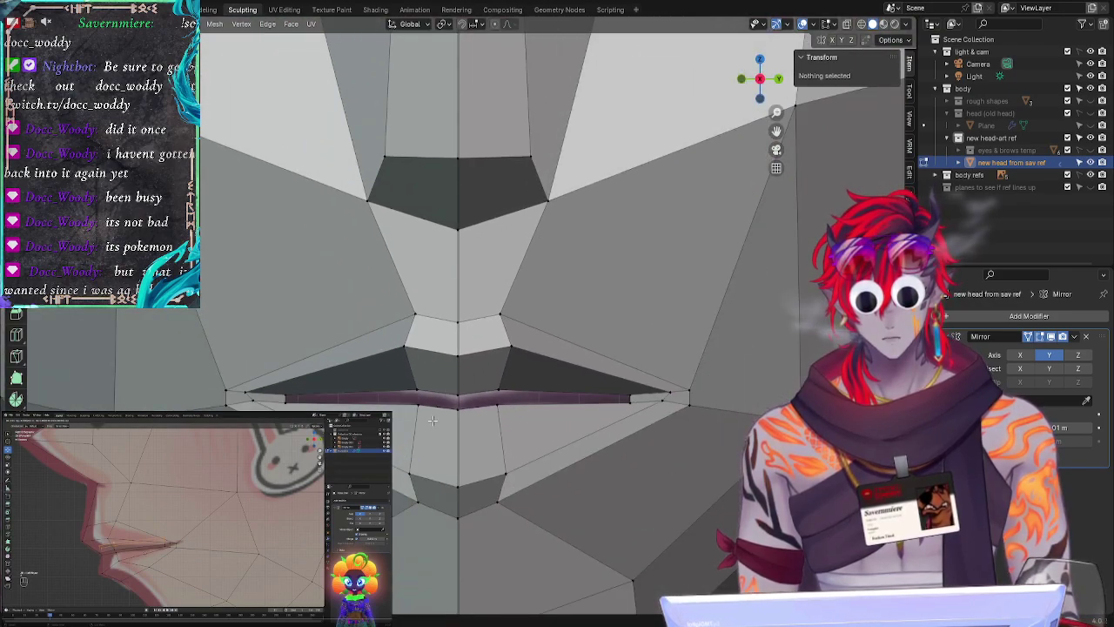
pyautogui.keyDown('shift'); pyautogui.moveTo(433, 421); pyautogui.dragTo(539, 404, button='middle'); pyautogui.keyUp('shift')
pyautogui.moveTo(419, 444); pyautogui.dragTo(359, 389, button='middle')
# Step: Slide a mouth-corner vertex, then the corner vertex pair, along the lip edges
pyautogui.click(335, 374)
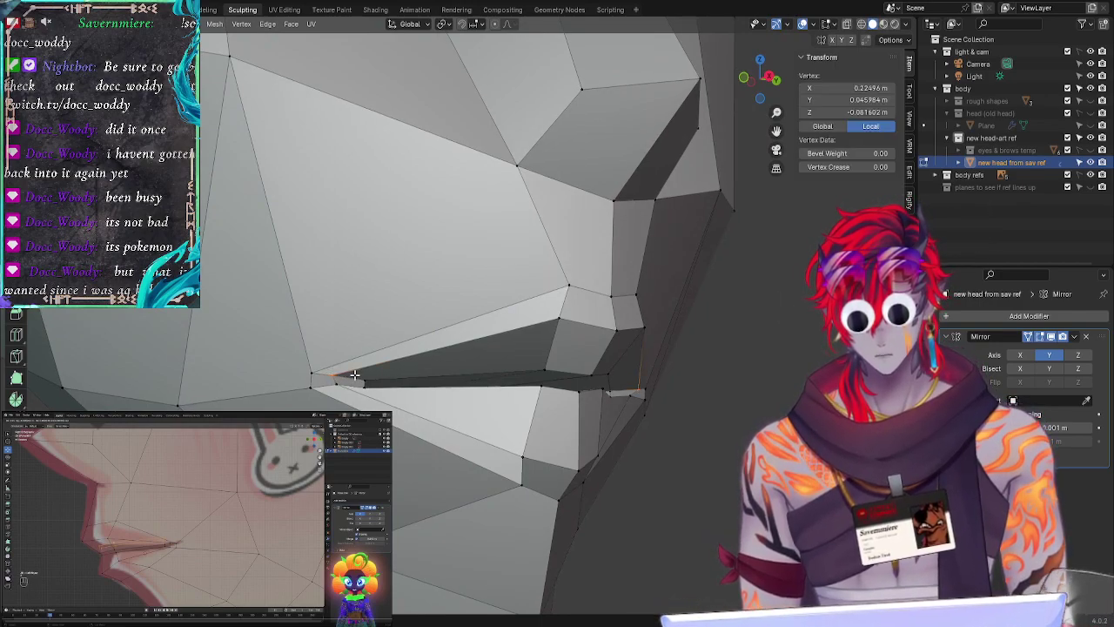
pyautogui.press('g')
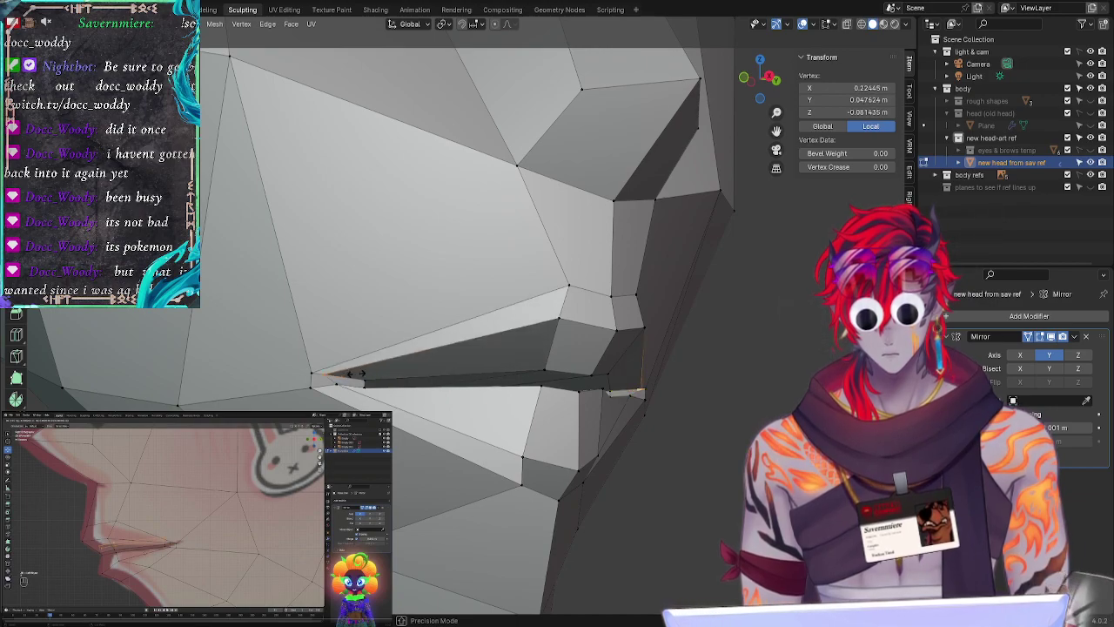
pyautogui.click(352, 375)
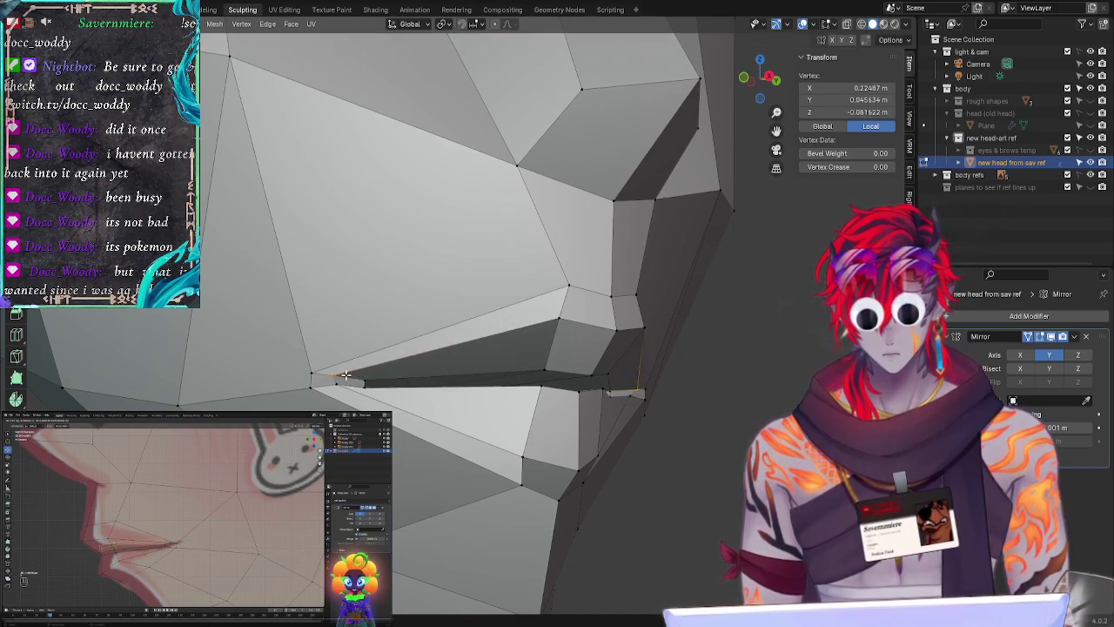
pyautogui.moveTo(305, 362); pyautogui.dragTo(316, 394)
pyautogui.hotkey('shift', 'v')
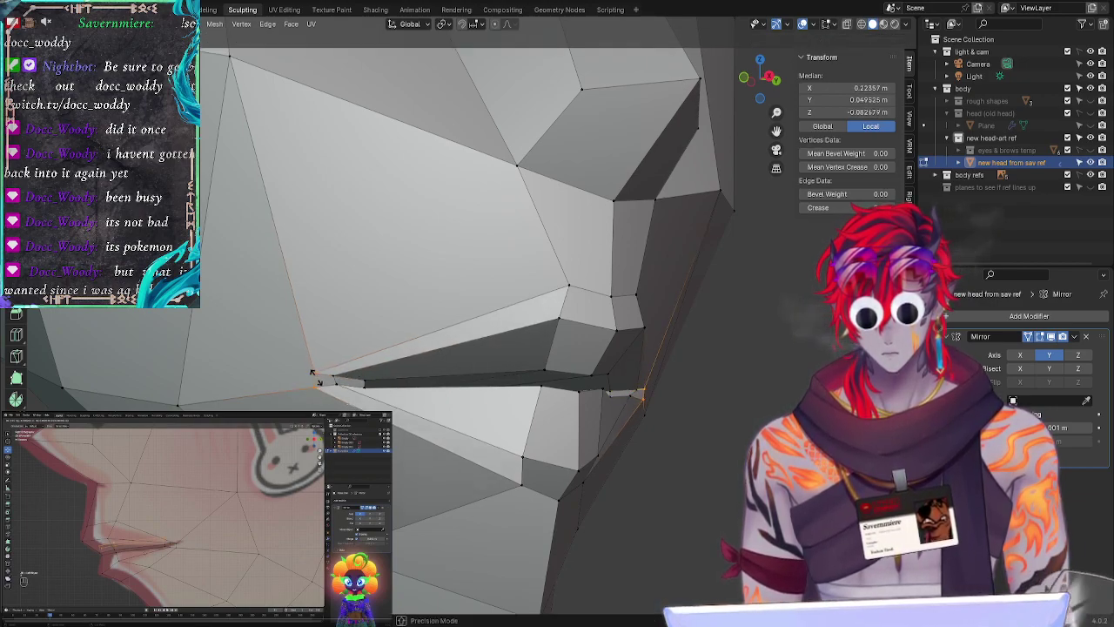
pyautogui.click(317, 378)
pyautogui.click(313, 387)
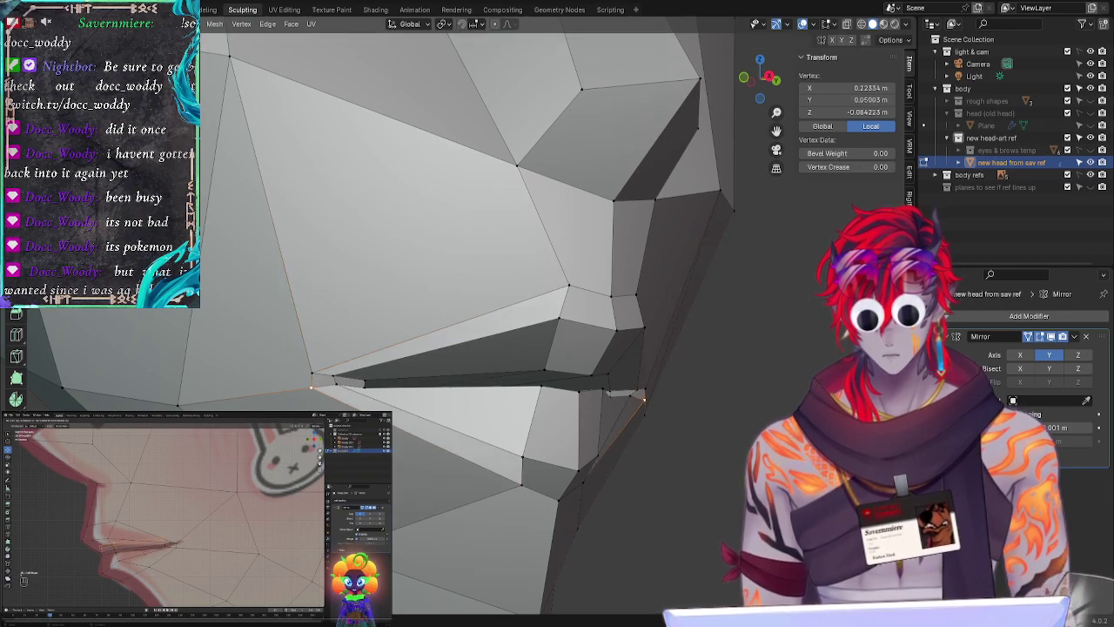
pyautogui.hotkey('alt', 'a')
pyautogui.moveTo(366, 366); pyautogui.dragTo(311, 360, button='middle')
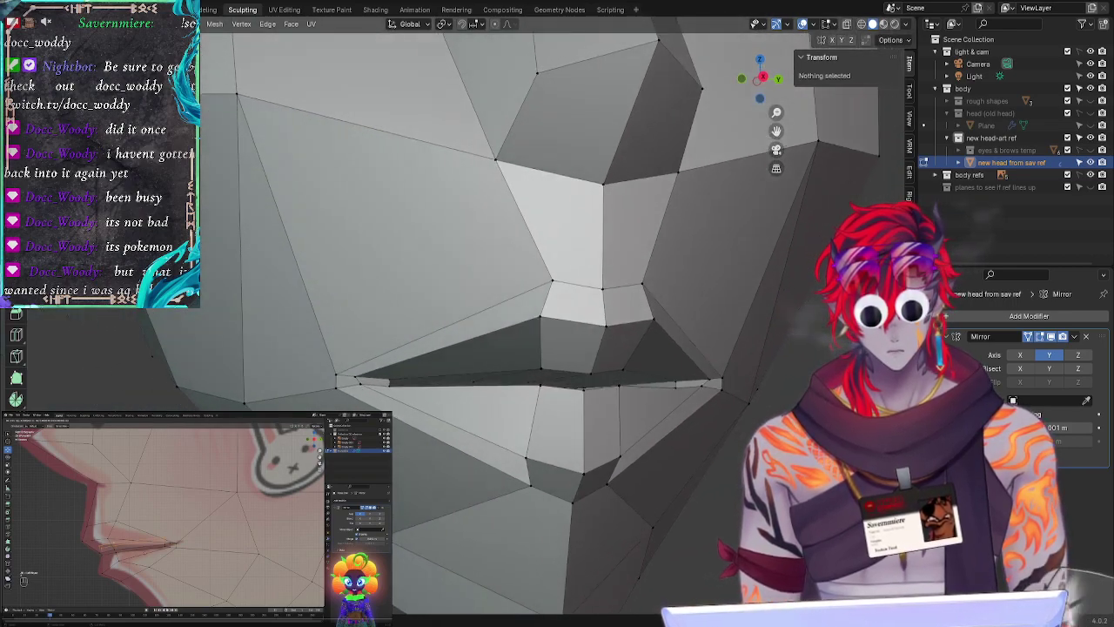
pyautogui.click(365, 385)
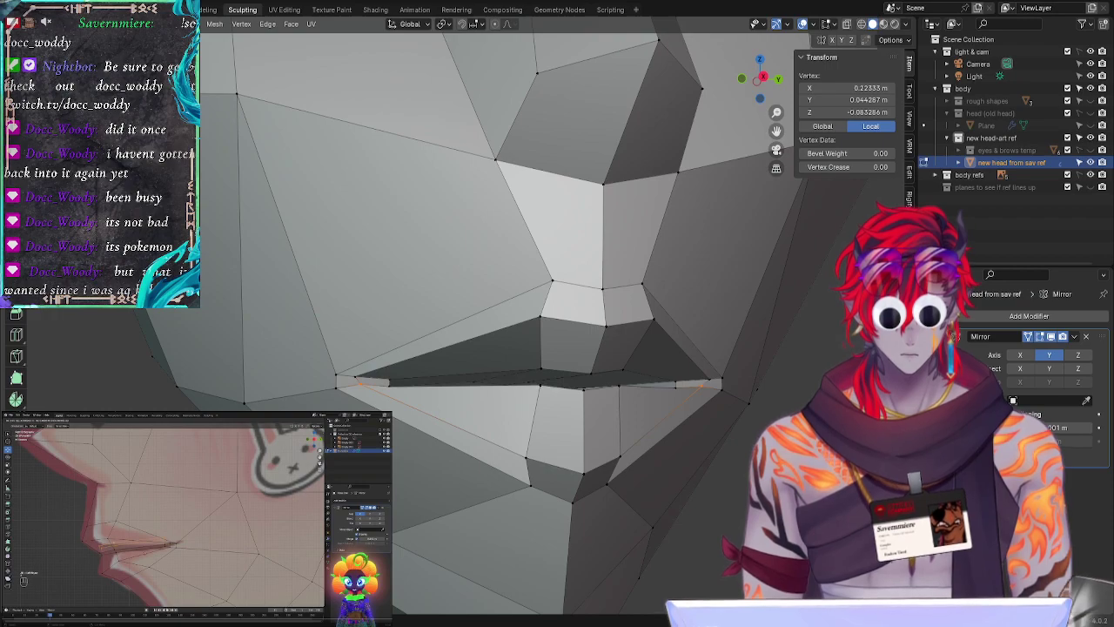
pyautogui.click(310, 463)
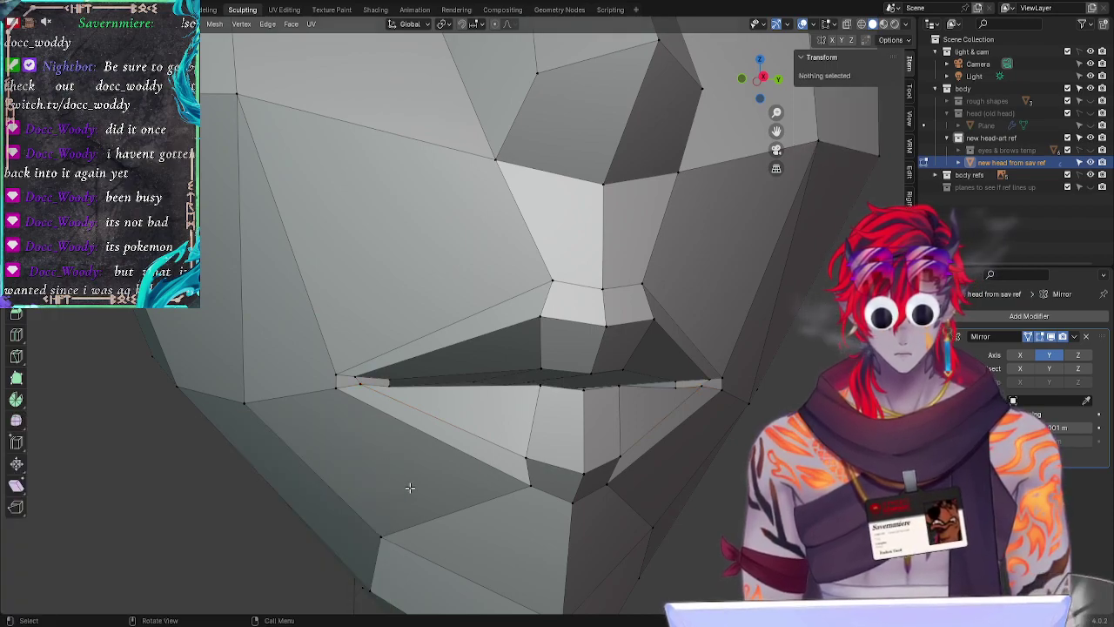
# Step: From a side view, push the lip-corner vertex back along the Y axis
pyautogui.moveTo(408, 489); pyautogui.dragTo(333, 384, button='middle')
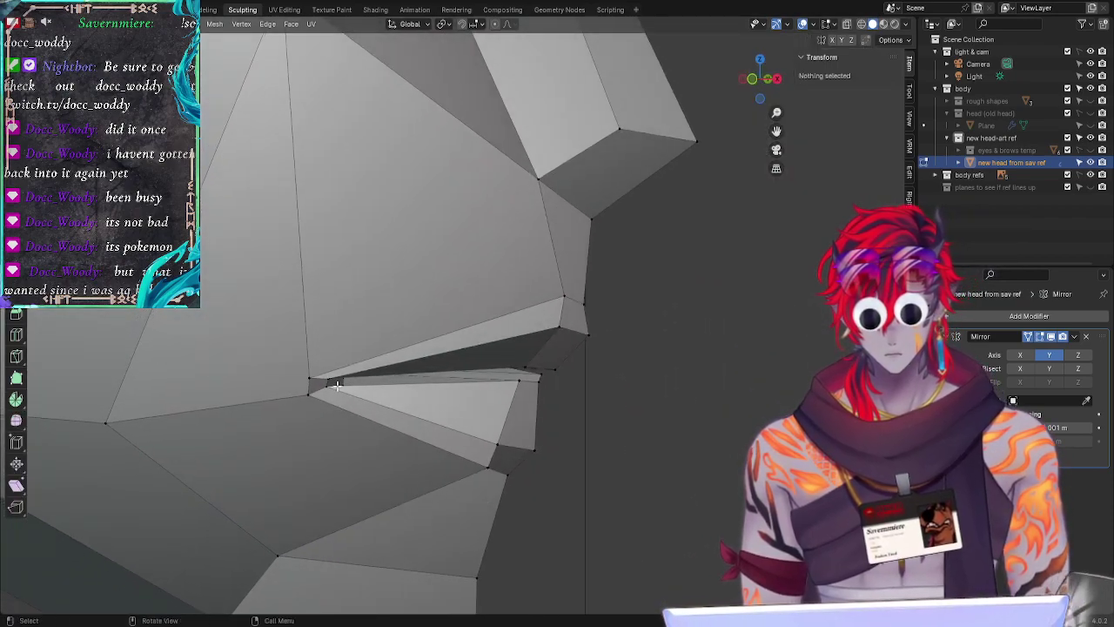
pyautogui.click(355, 395)
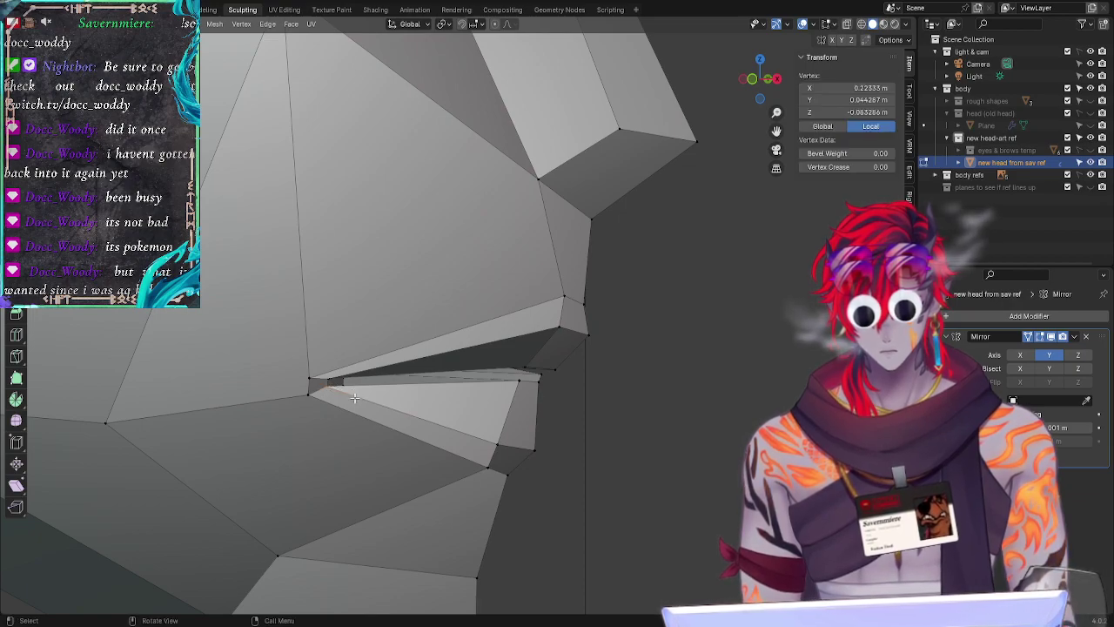
pyautogui.press('g')
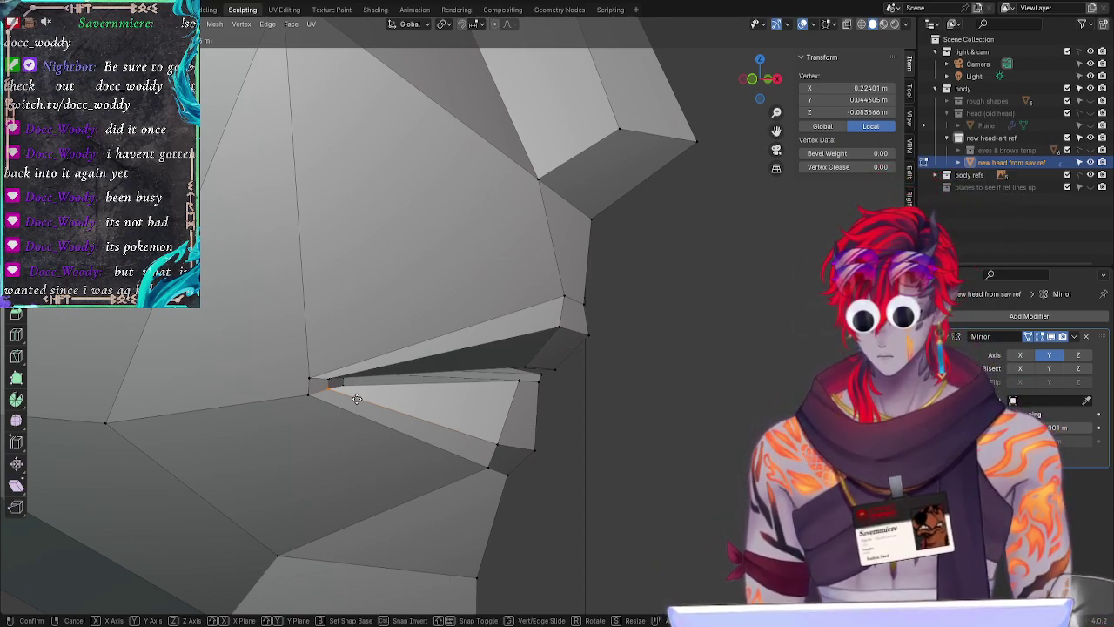
pyautogui.press('y')
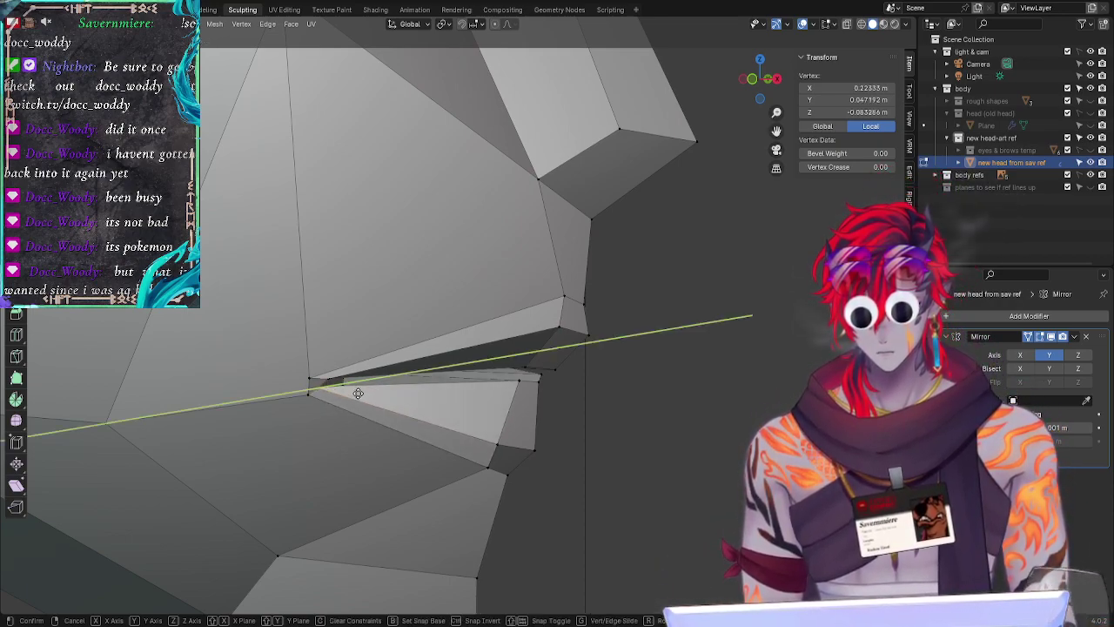
pyautogui.click(358, 394)
pyautogui.hotkey('alt', 'a')
pyautogui.moveTo(340, 460); pyautogui.dragTo(263, 442, button='middle')
# Step: Make several small moves of a mouth-corner vertex to taper the lip line
pyautogui.click(352, 377)
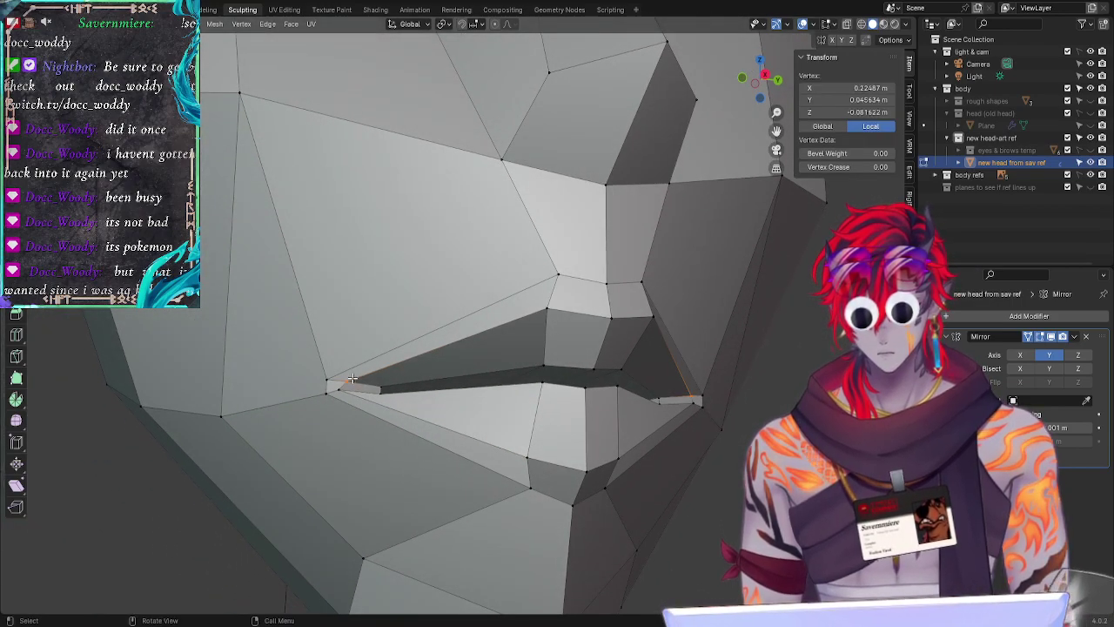
pyautogui.press('g')
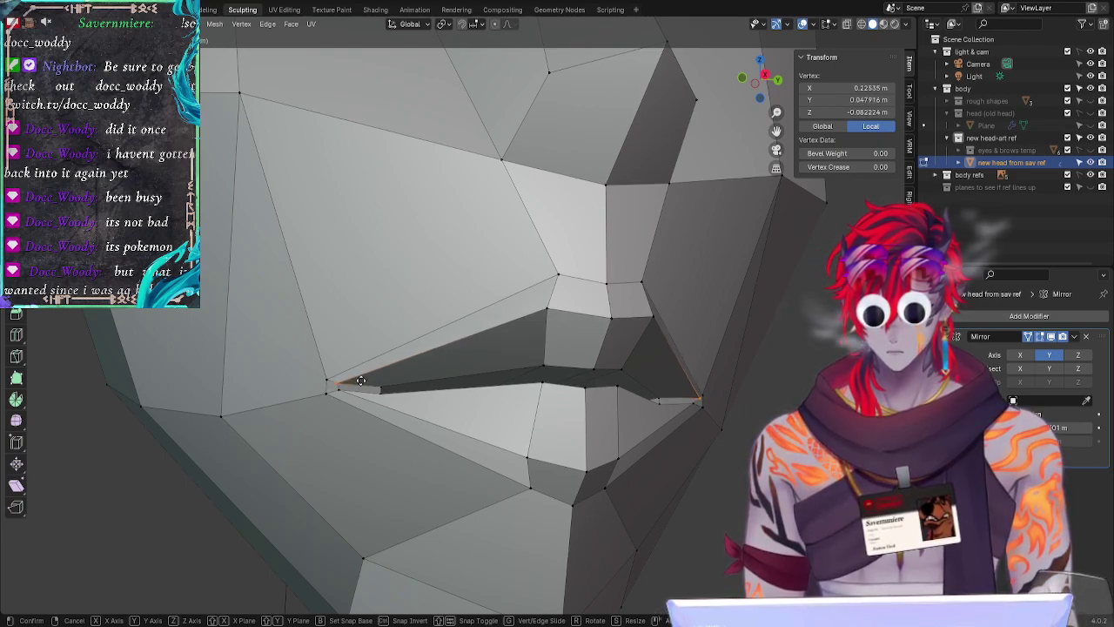
pyautogui.click(361, 381)
pyautogui.press('g')
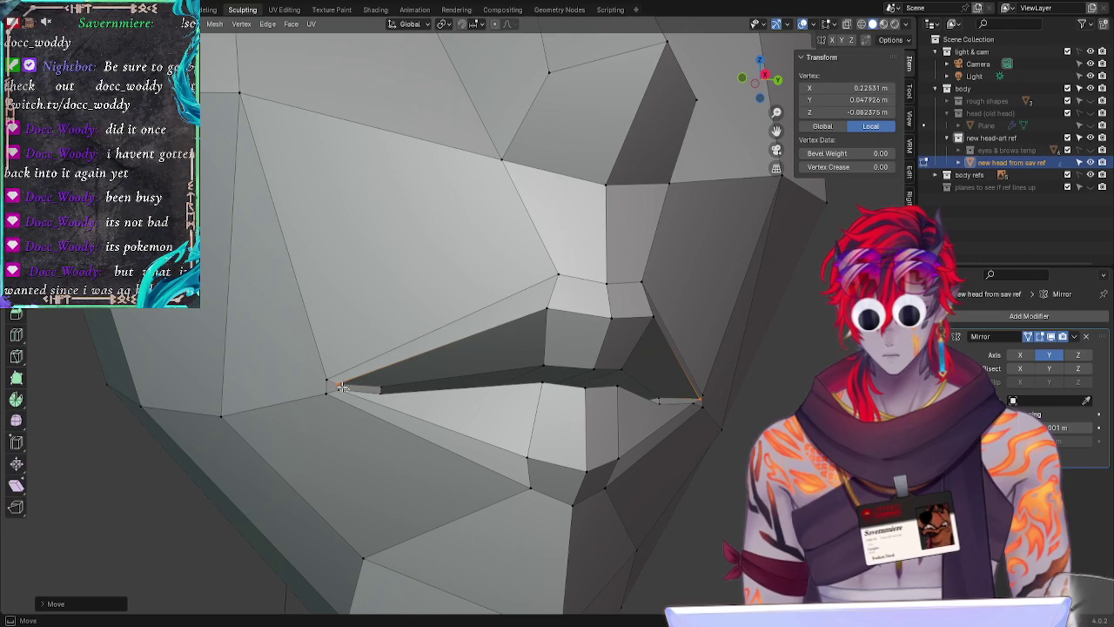
pyautogui.click(342, 393)
pyautogui.press('g')
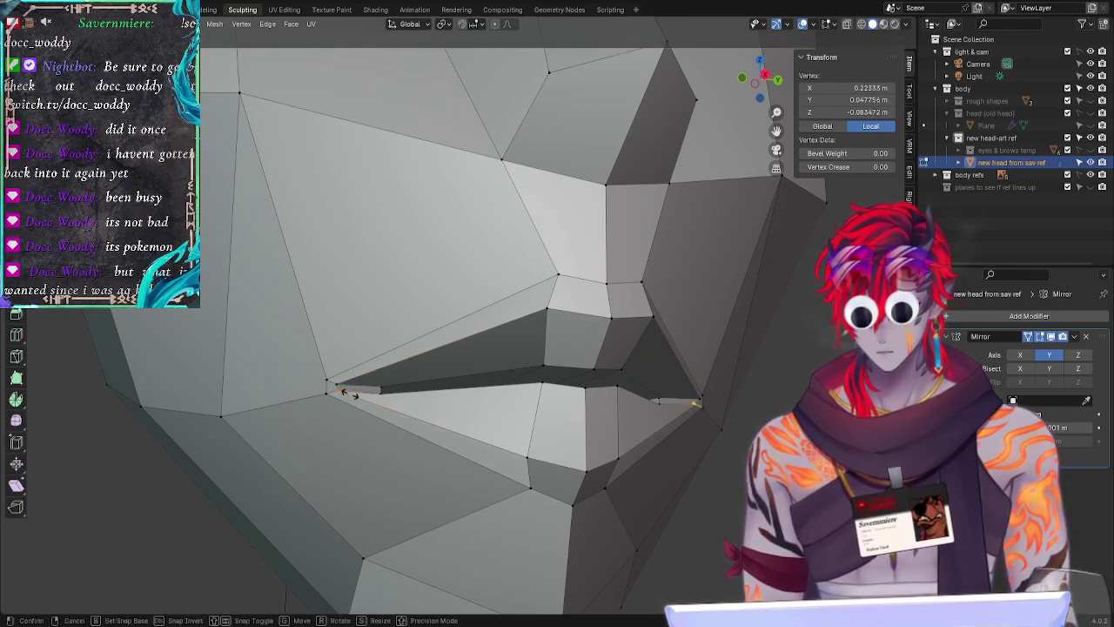
pyautogui.click(343, 394)
pyautogui.press('g')
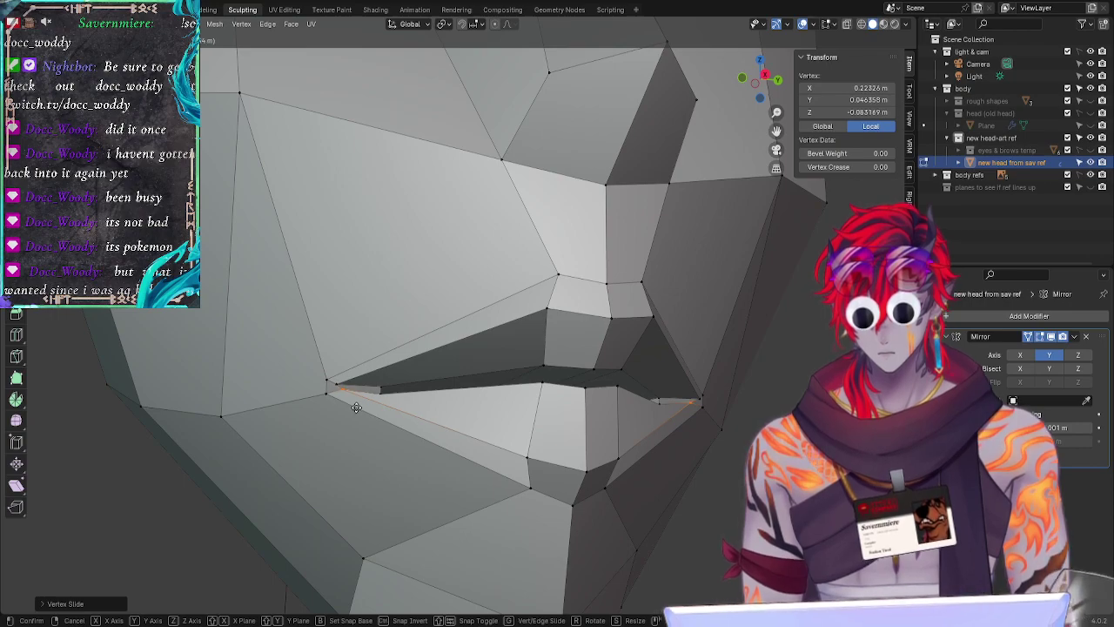
pyautogui.click(356, 407)
pyautogui.hotkey('alt', 'a')
pyautogui.moveTo(386, 457); pyautogui.dragTo(379, 459, button='middle')
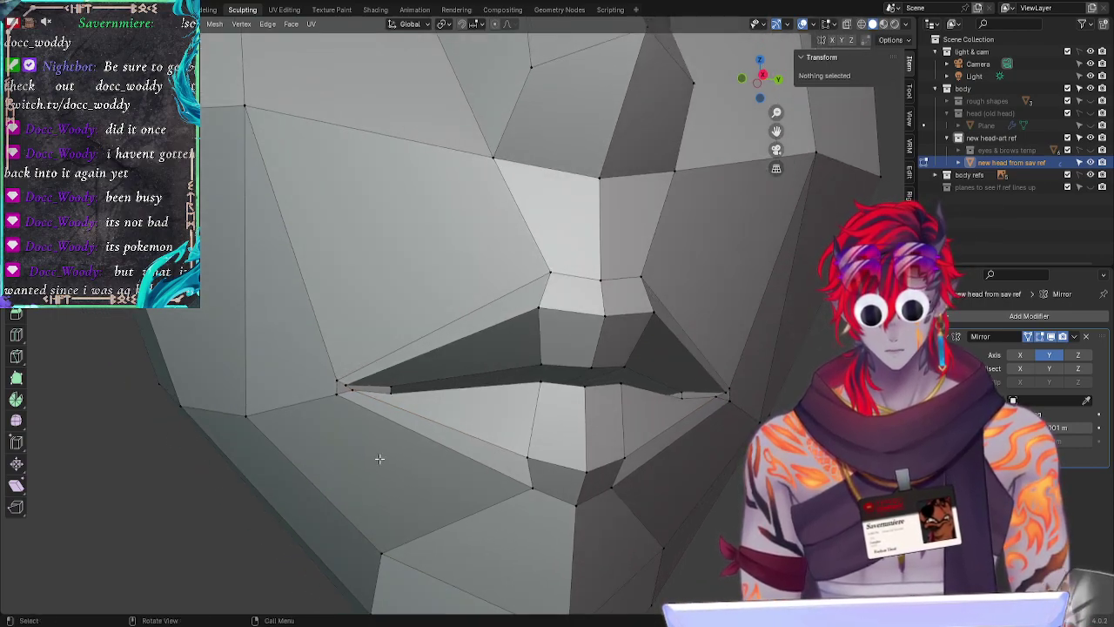
# Step: Move the upper lip-line vertex beside the mouth corner freely to about Y 0.042 m, narrowing the mouth slit
pyautogui.click(344, 400)
pyautogui.hotkey('alt', 'a')
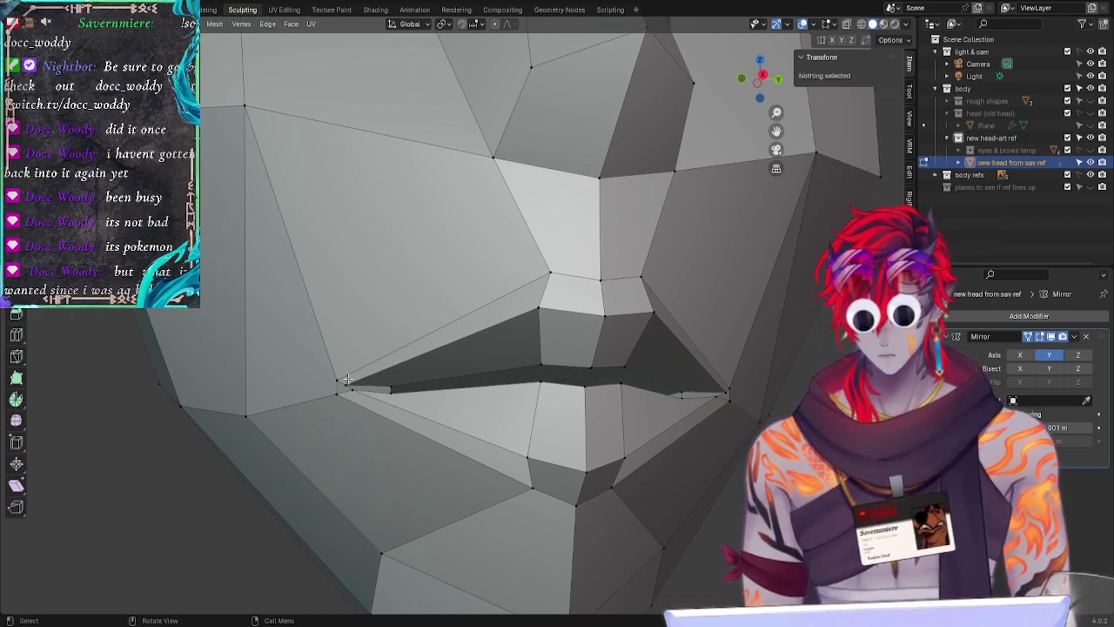
pyautogui.click(393, 389)
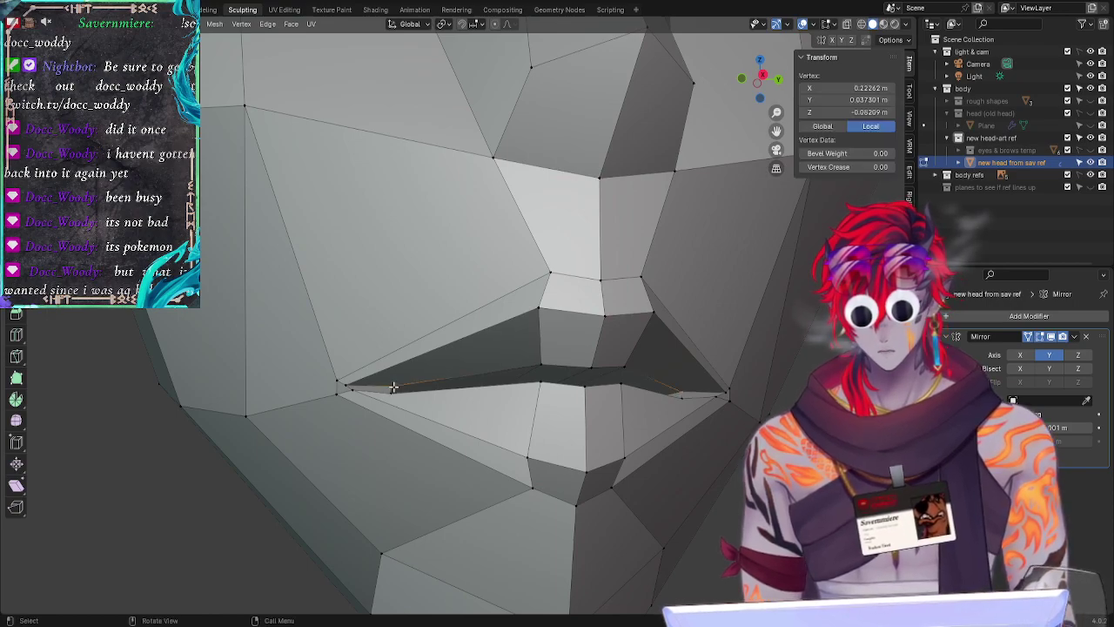
pyautogui.press('g')
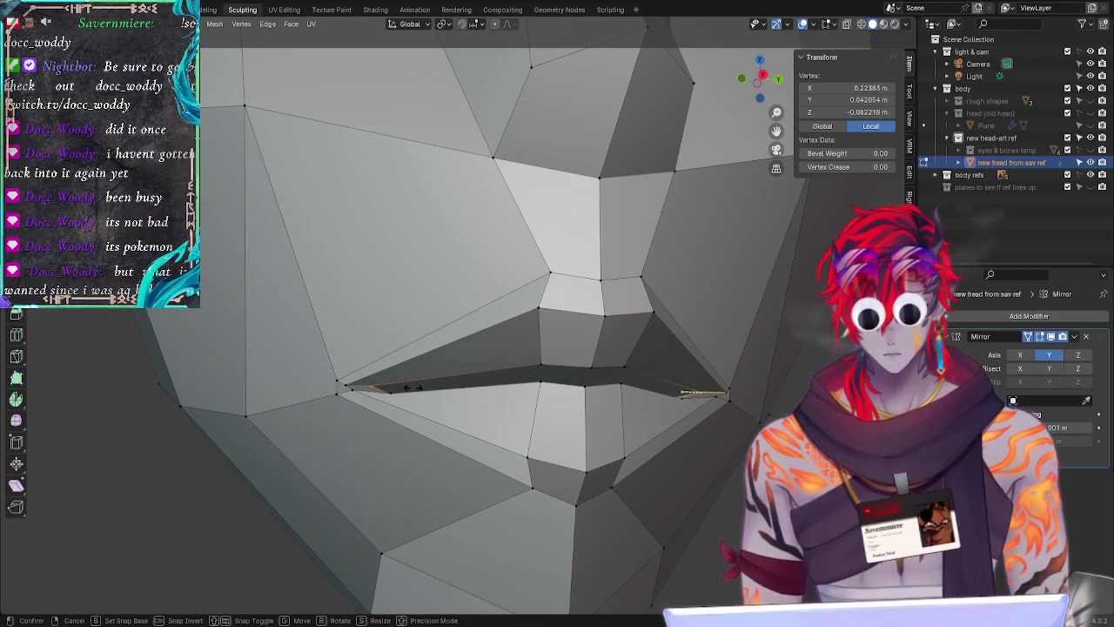
pyautogui.press('g')
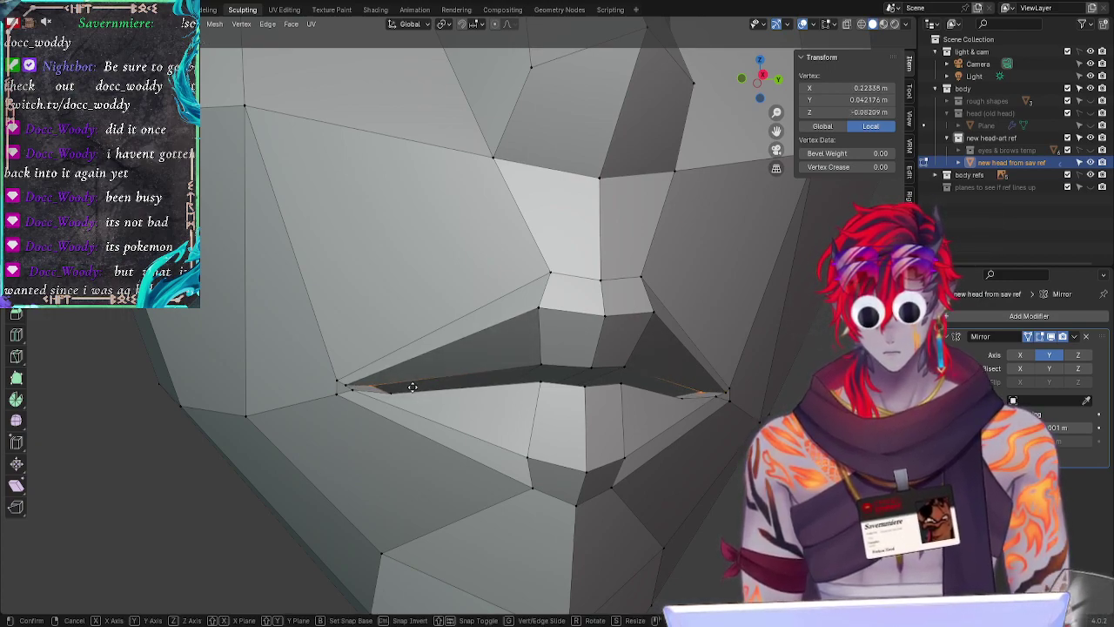
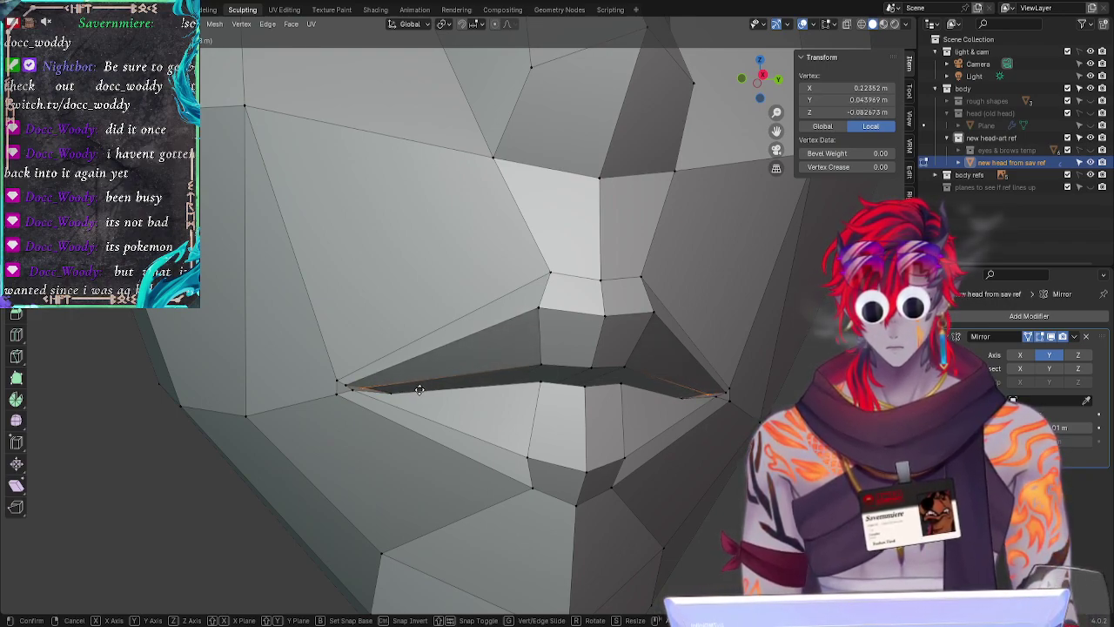
# Step: Push the mouth-corner vertex back along the Y axis
pyautogui.click(419, 389)
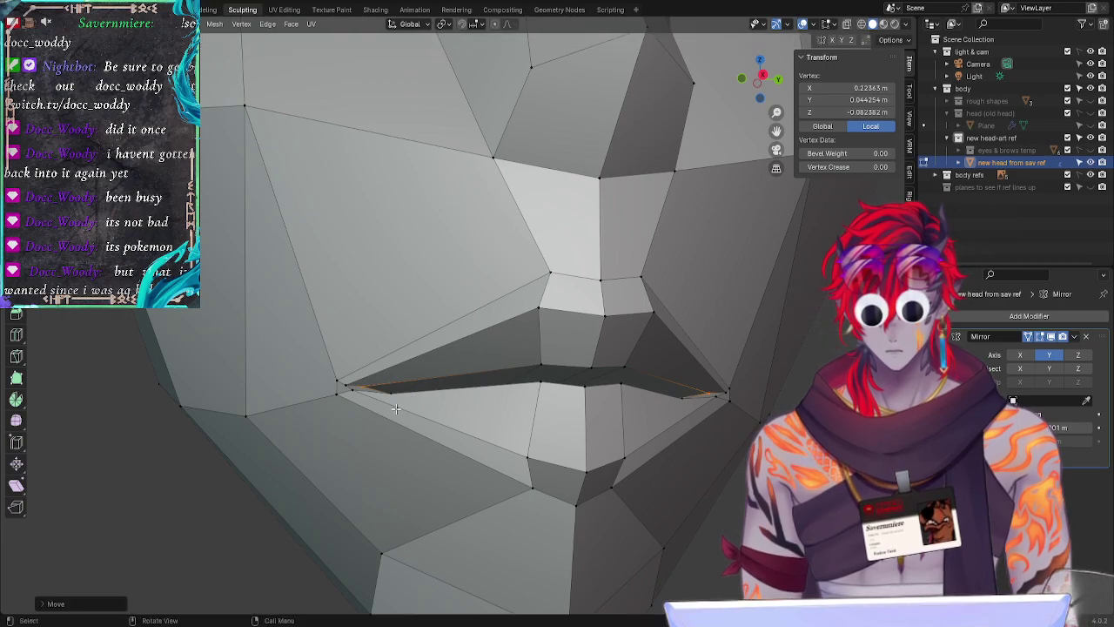
pyautogui.press('g')
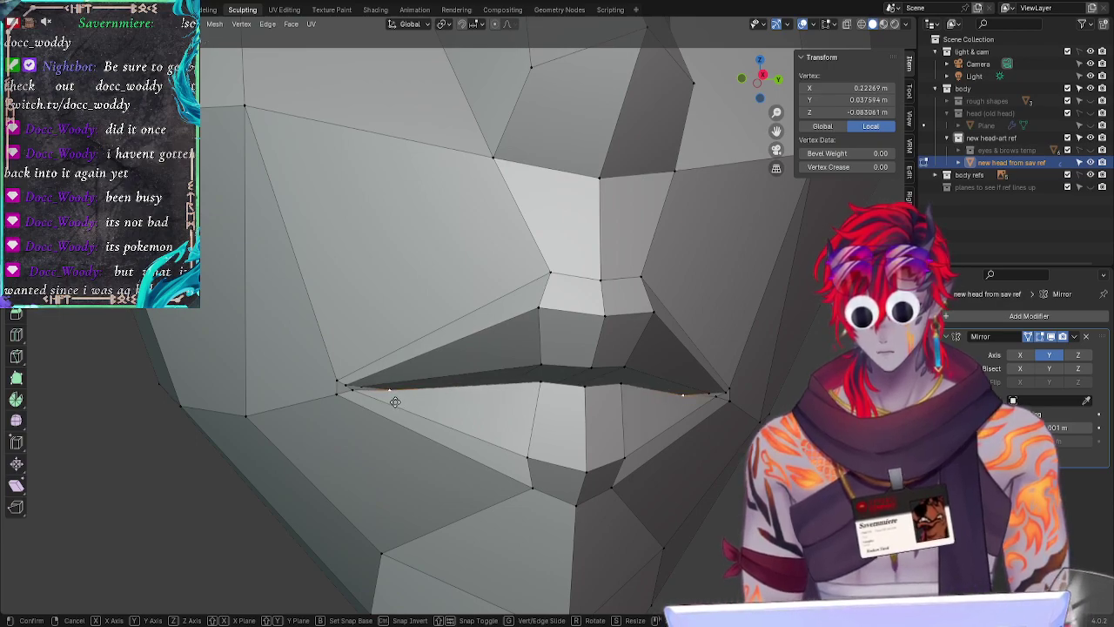
pyautogui.press('y')
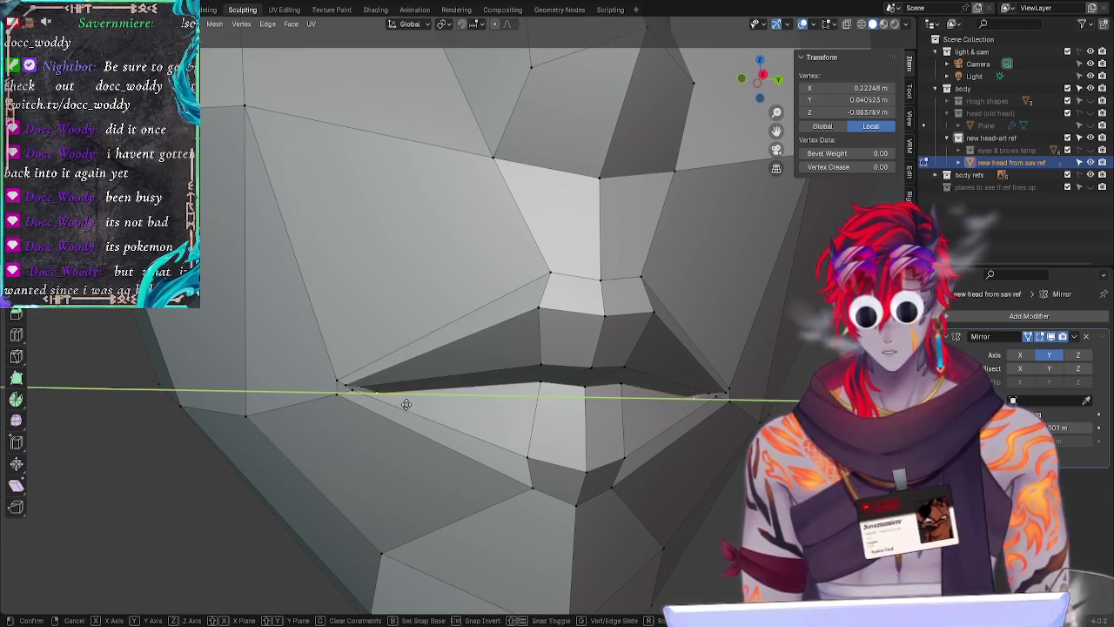
pyautogui.click(405, 404)
pyautogui.click(368, 473)
# Step: Slide a lower-lip vertex slightly along the lip edge in two small moves
pyautogui.moveTo(397, 488); pyautogui.dragTo(464, 409, button='middle')
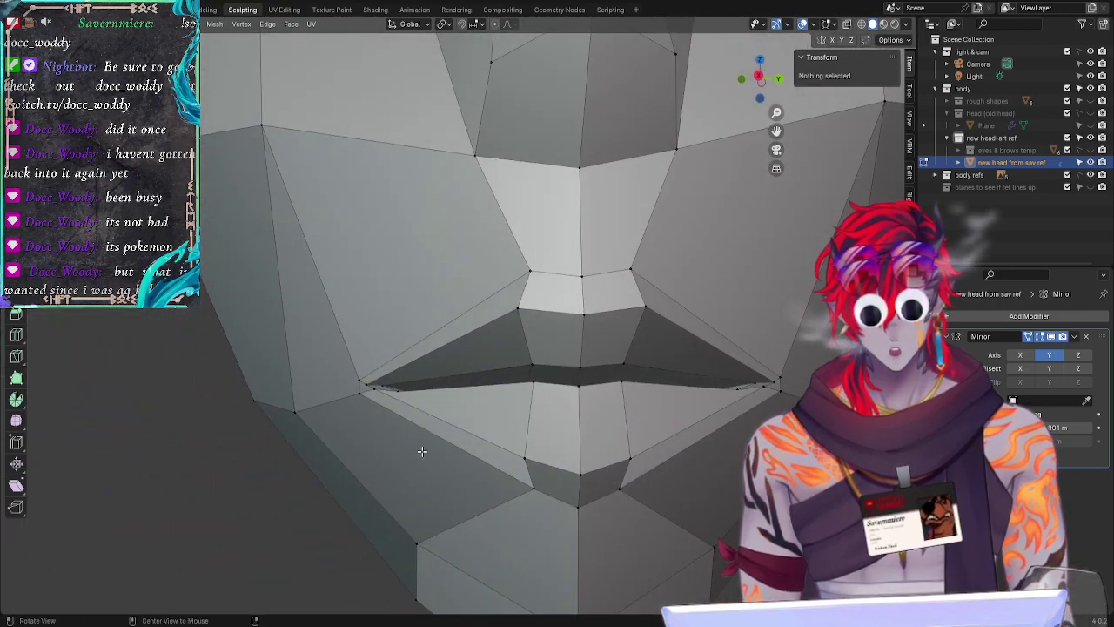
pyautogui.moveTo(397, 484); pyautogui.dragTo(522, 409, button='middle')
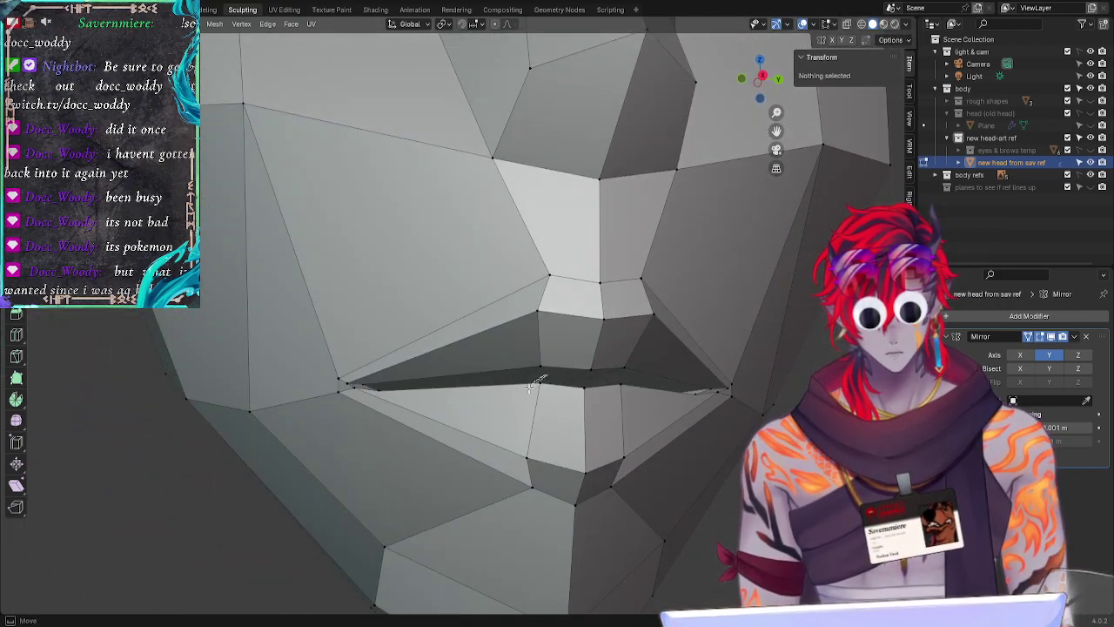
pyautogui.click(540, 388)
pyautogui.press('g')
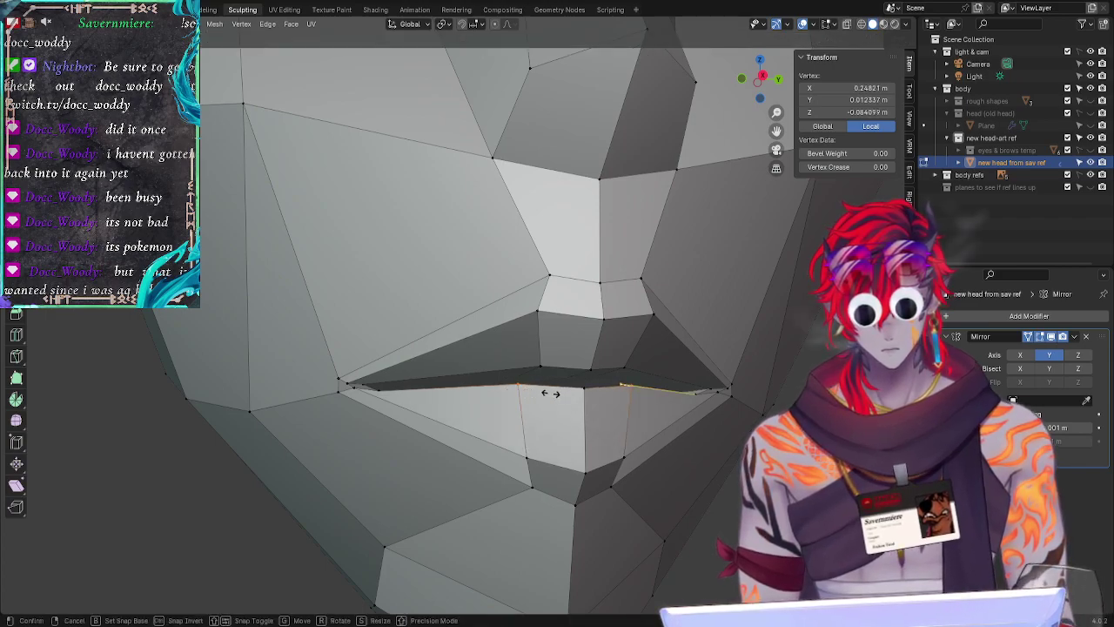
pyautogui.click(545, 392)
pyautogui.press('g')
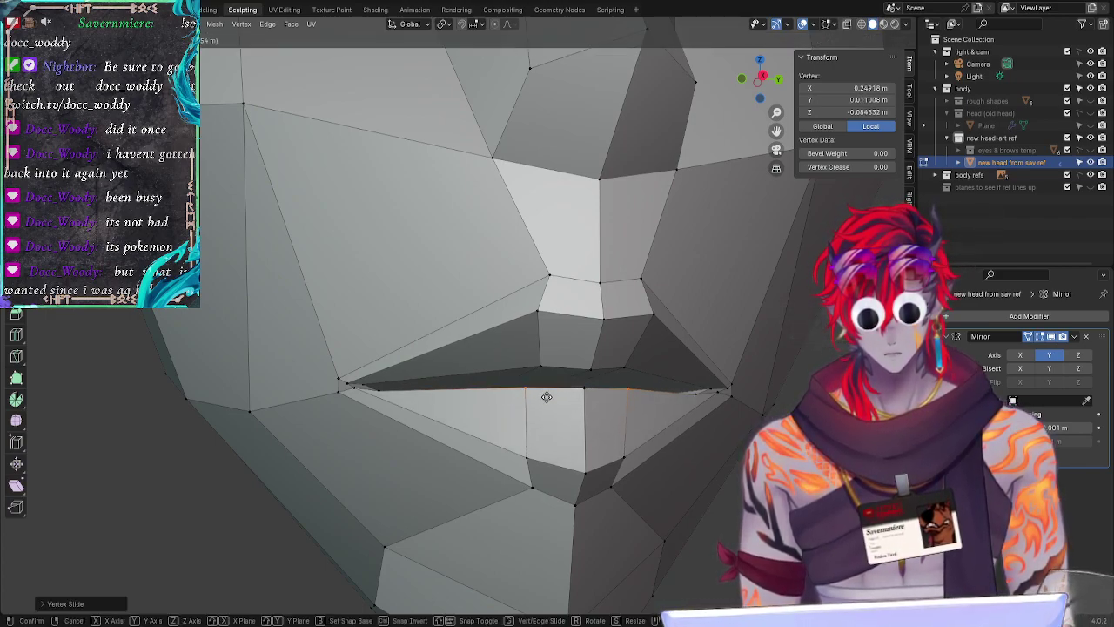
pyautogui.click(546, 393)
pyautogui.click(410, 477)
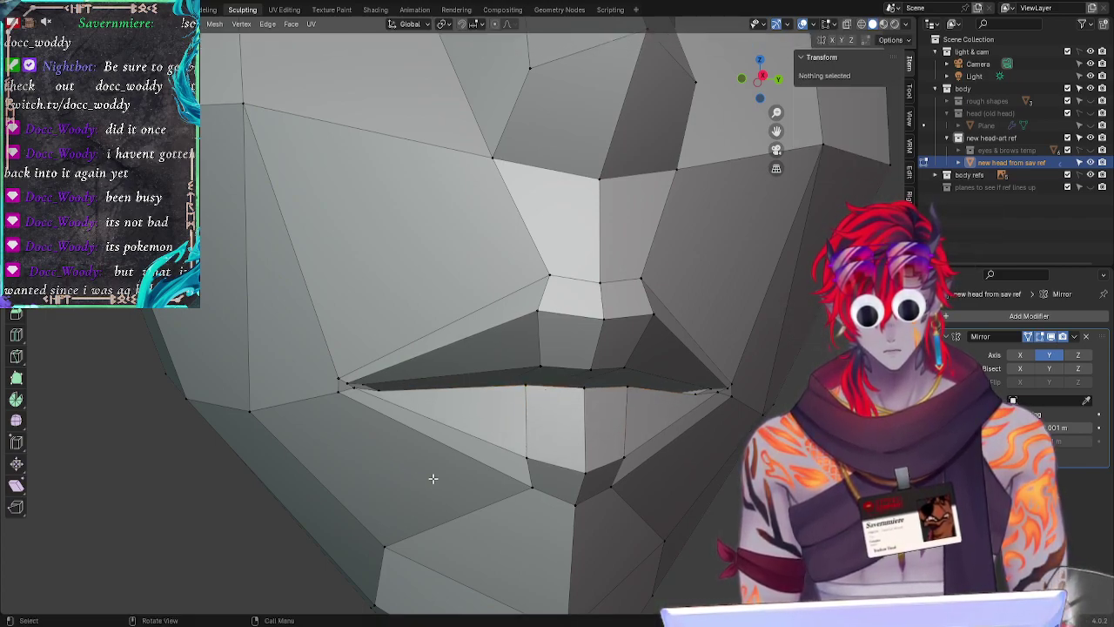
# Step: Try sliding a second lower-lip vertex, then cancel so it returns to place
pyautogui.click(585, 384)
pyautogui.press('g')
pyautogui.press('g')
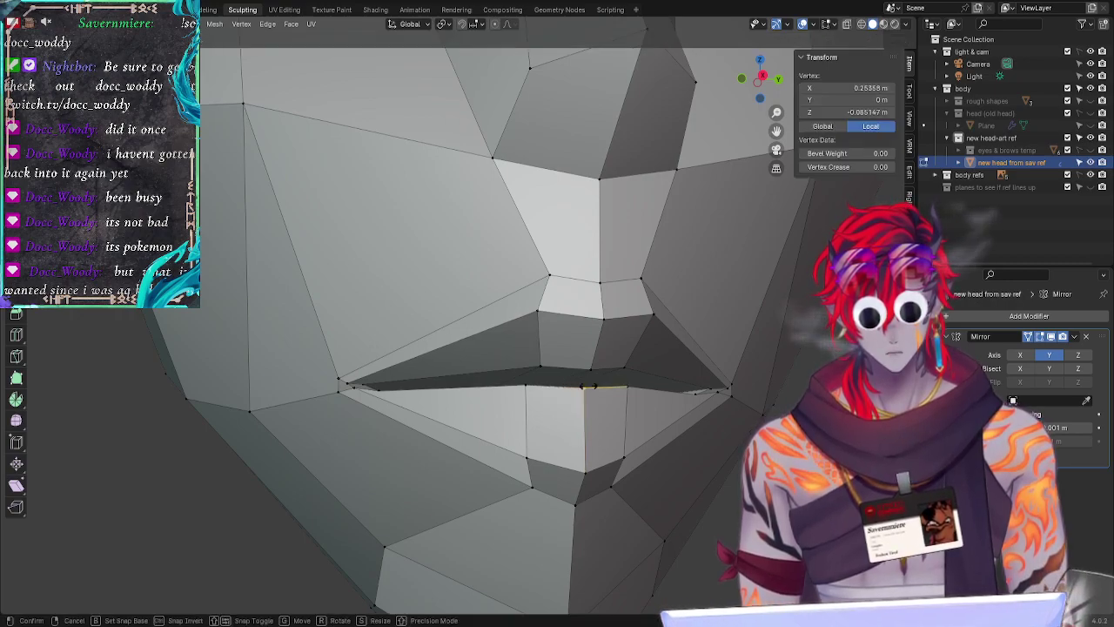
pyautogui.click(588, 388)
pyautogui.press('g')
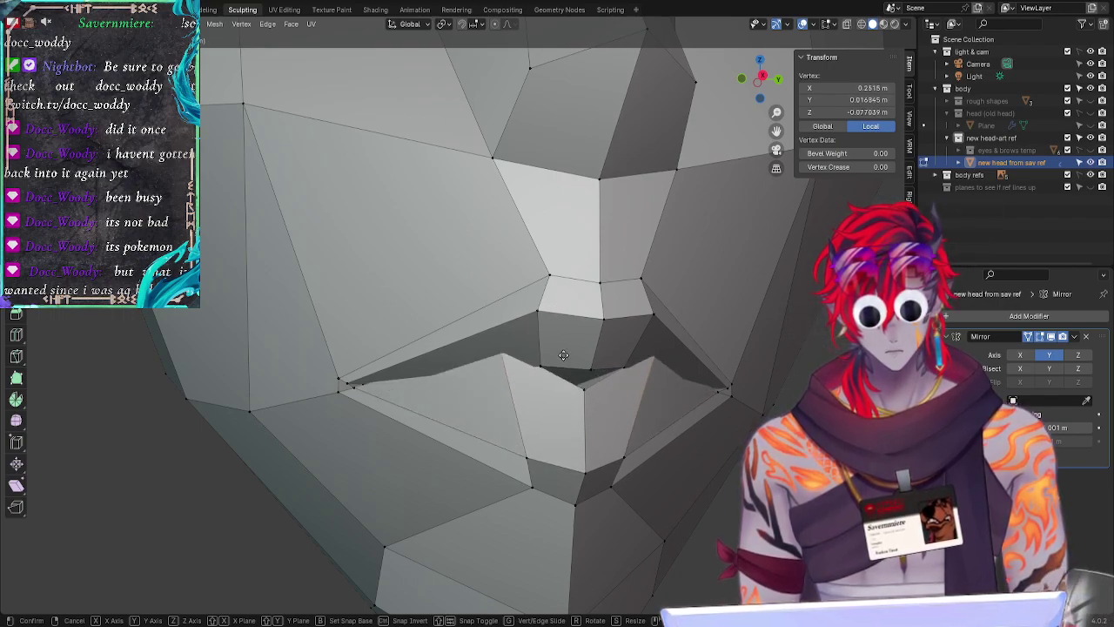
pyautogui.press('g')
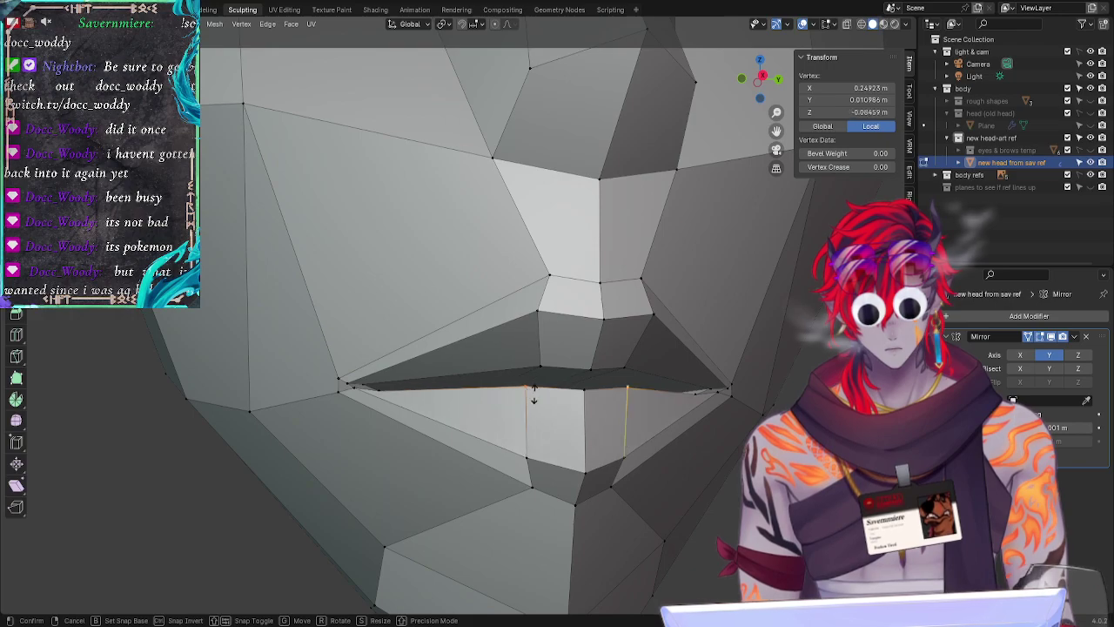
pyautogui.press('g')
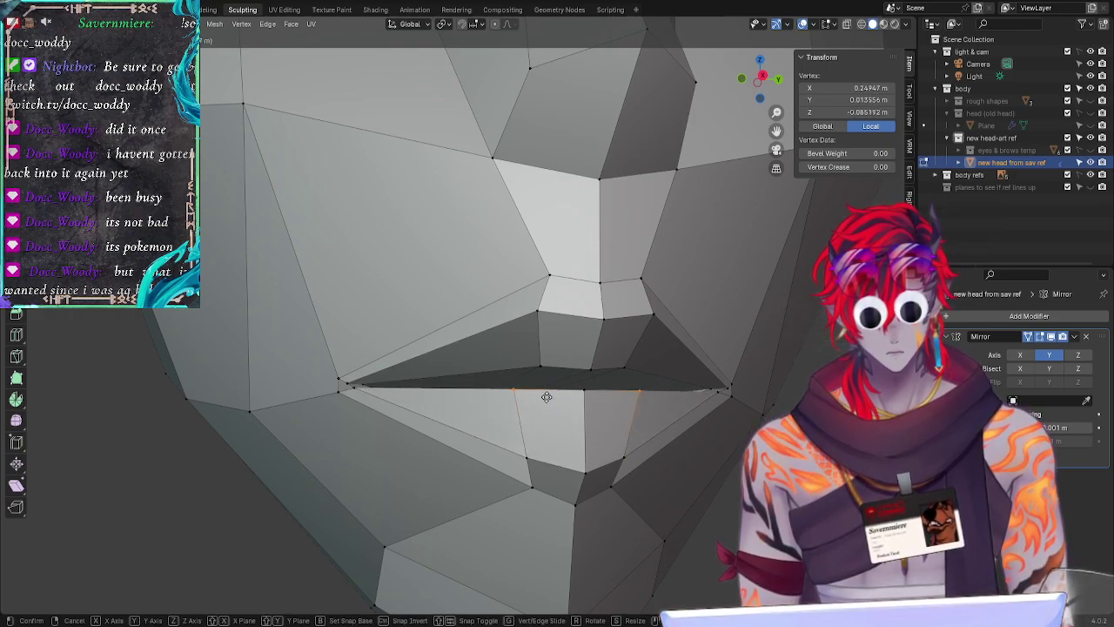
pyautogui.rightClick(547, 397)
pyautogui.click(470, 469)
# Step: Lasso-select the lower-lip loop and raise it to sit beneath the upper lip
pyautogui.moveTo(639, 384)
pyautogui.mouseDown()
pyautogui.moveTo(549, 379)
pyautogui.moveTo(513, 404)
pyautogui.moveTo(594, 419)
pyautogui.mouseUp()
pyautogui.press('g')
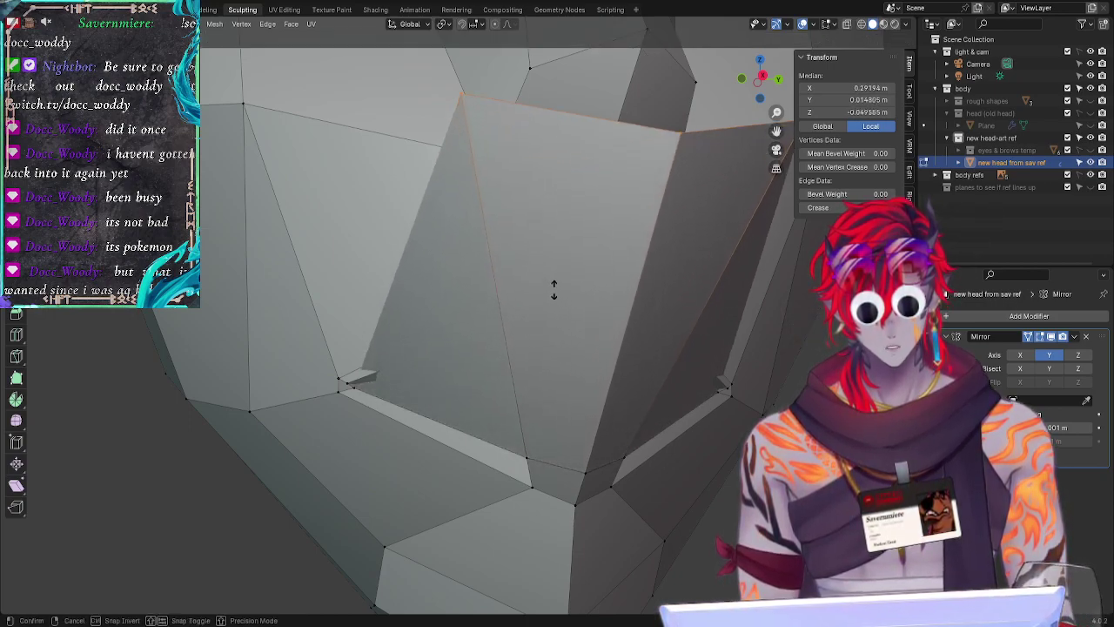
pyautogui.click(563, 402)
pyautogui.press('g')
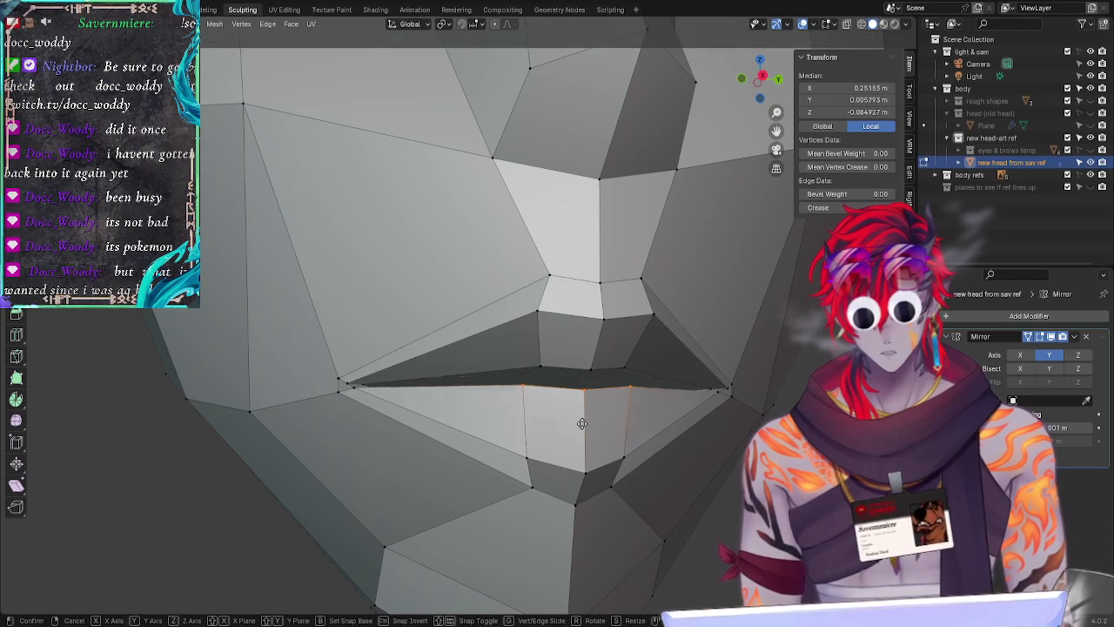
pyautogui.click(578, 425)
pyautogui.click(447, 469)
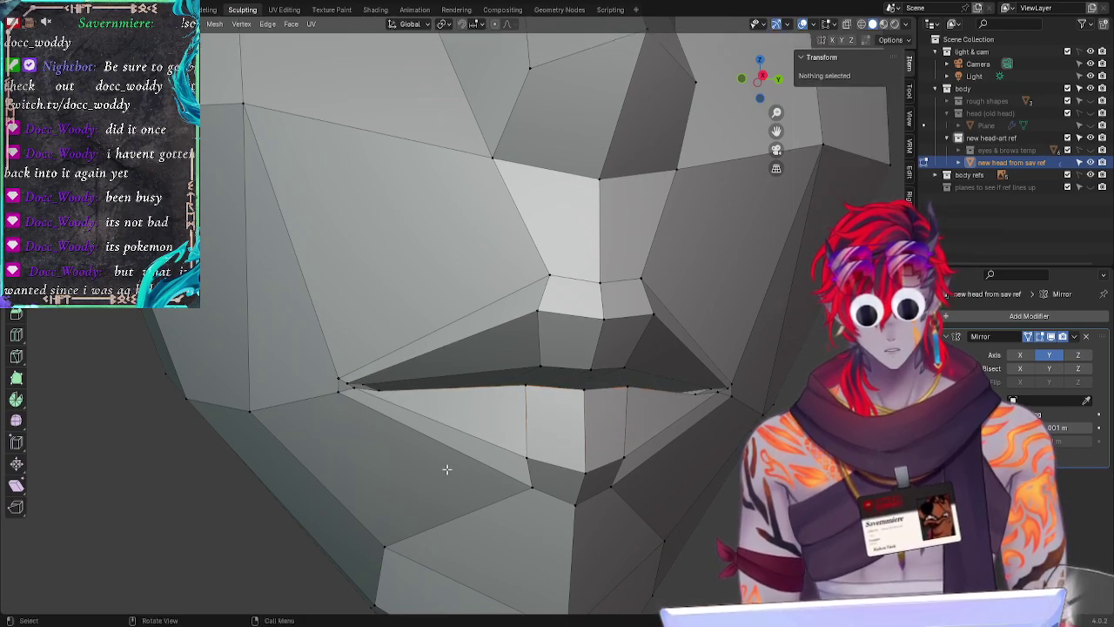
pyautogui.moveTo(546, 417); pyautogui.dragTo(530, 319, button='middle')
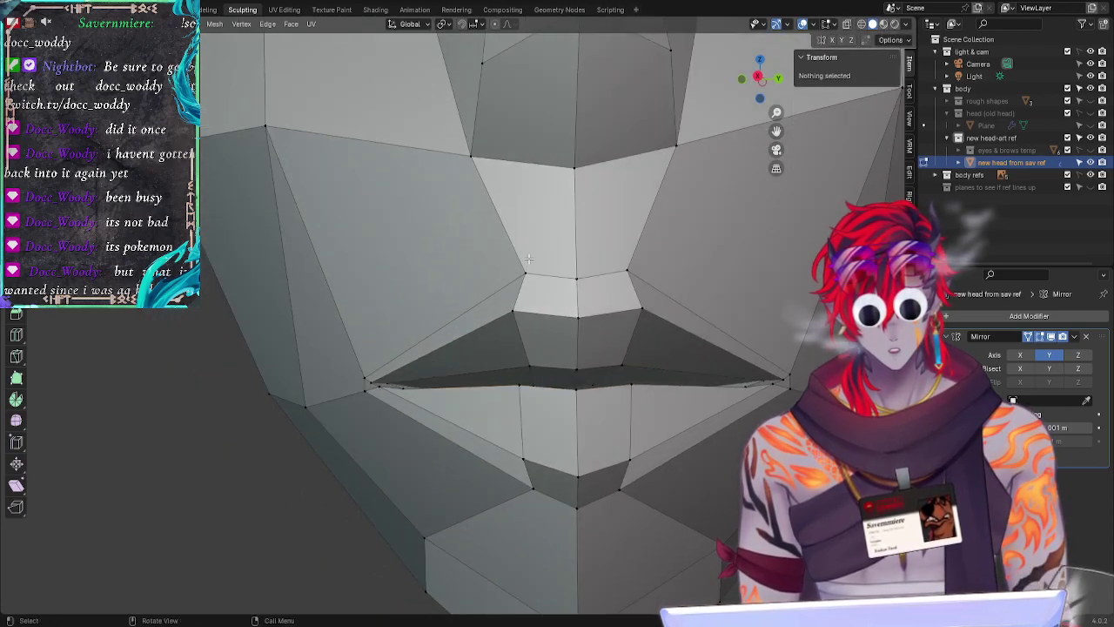
# Step: Copy the 0.011625 m Y value from a mouth vertex into a lower-lip vertex's Y
pyautogui.click(514, 311)
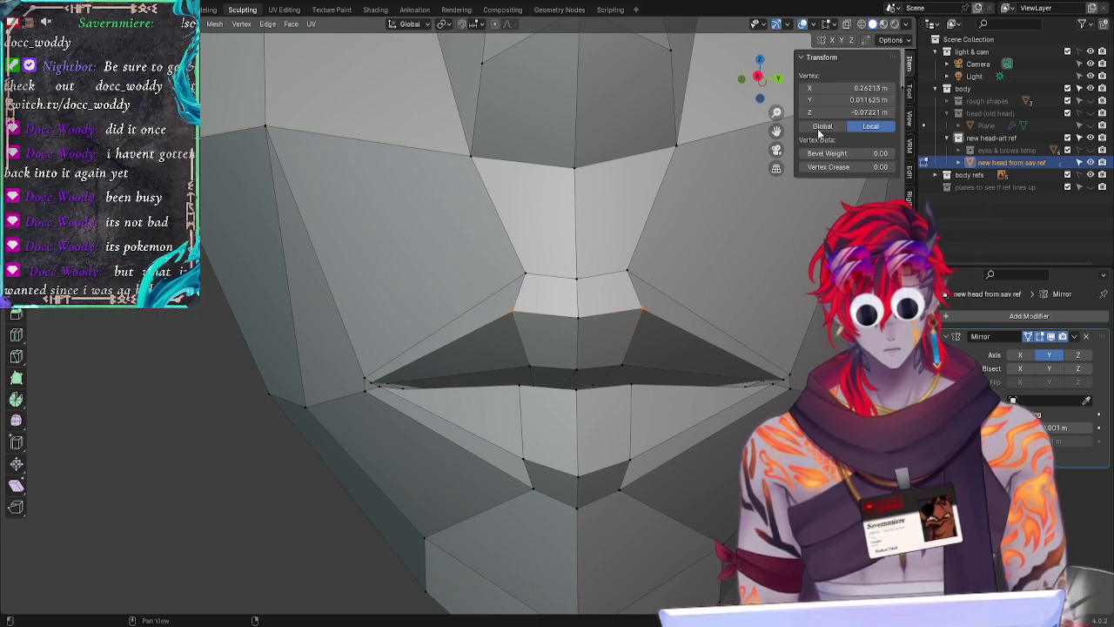
pyautogui.click(848, 100)
pyautogui.hotkey('ctrl', 'c')
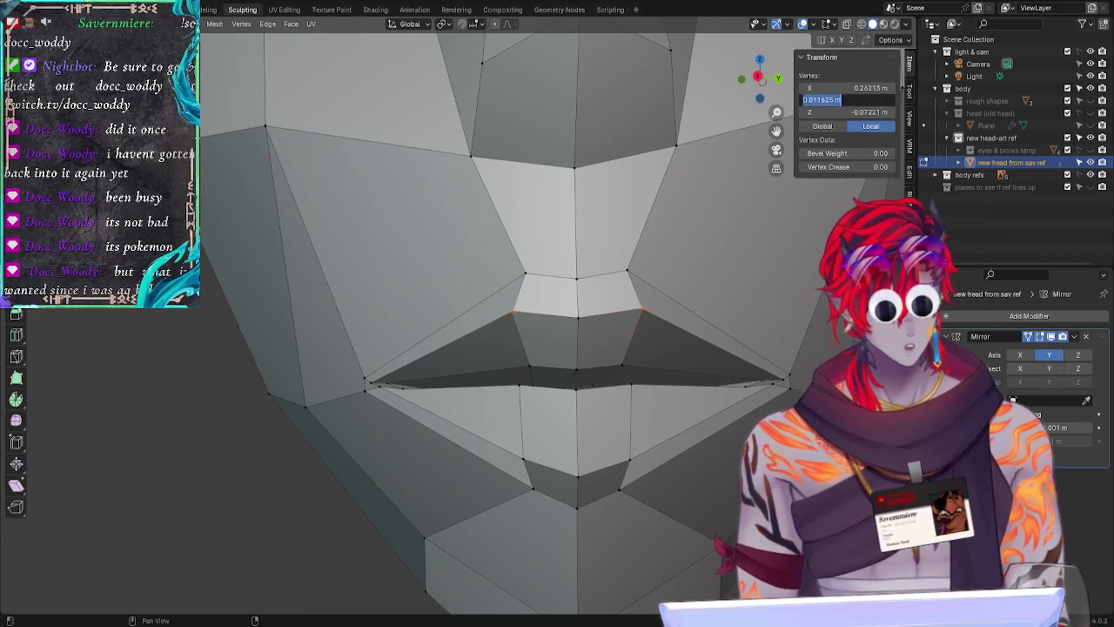
pyautogui.click(511, 459)
pyautogui.click(530, 453)
pyautogui.click(851, 100)
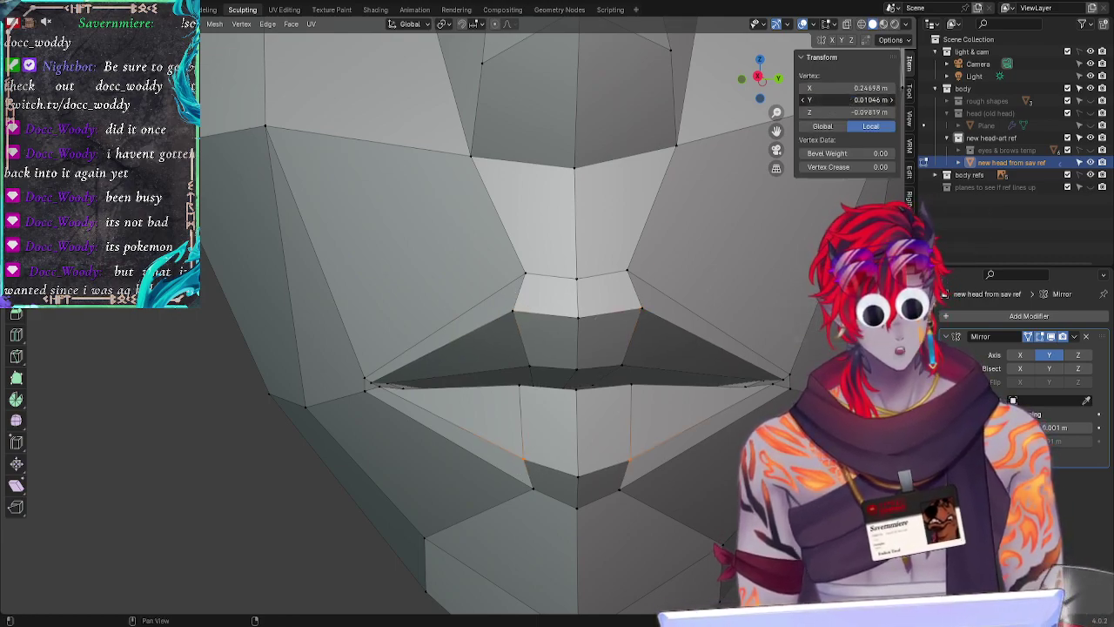
pyautogui.click(849, 100)
pyautogui.hotkey('ctrl', 'v')
pyautogui.press('Return')
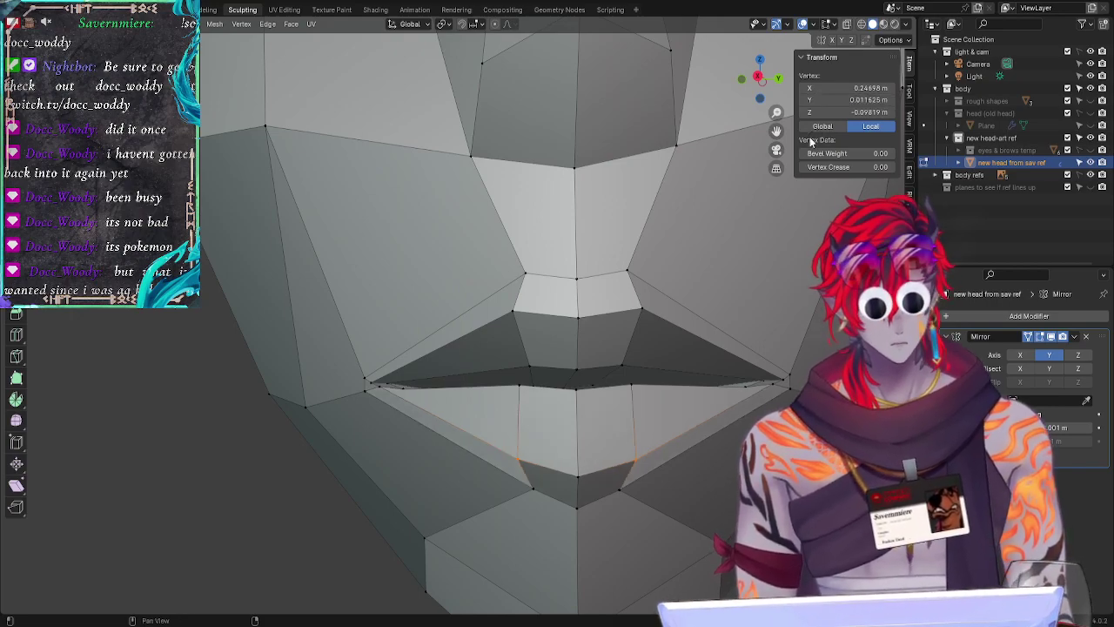
pyautogui.click(348, 499)
# Step: Shift two vertices below the lower lip along the X axis
pyautogui.moveTo(443, 505); pyautogui.dragTo(513, 454, button='middle')
pyautogui.click(513, 454)
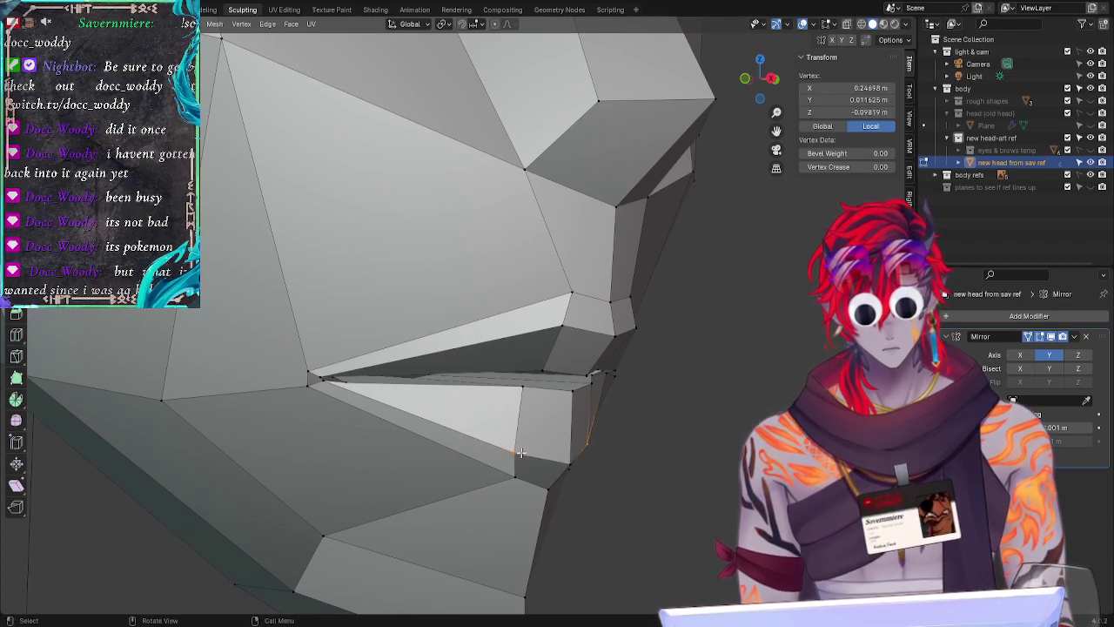
pyautogui.press('g')
pyautogui.press('x')
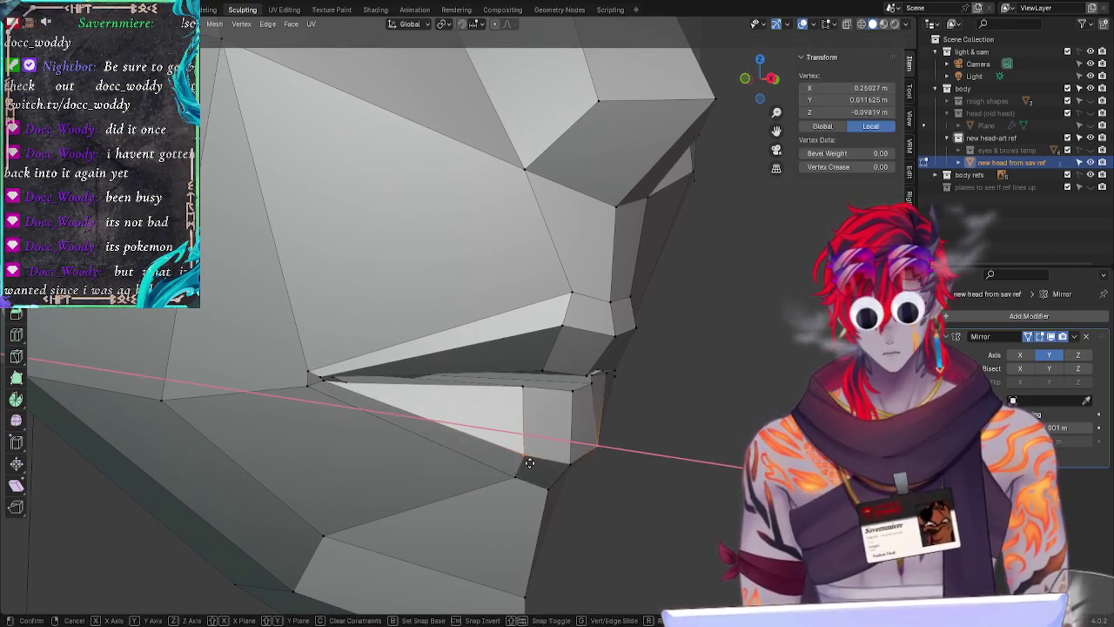
pyautogui.click(528, 461)
pyautogui.click(426, 473)
pyautogui.moveTo(426, 472)
pyautogui.mouseDown(button='middle')
pyautogui.moveTo(485, 464)
pyautogui.moveTo(432, 463)
pyautogui.mouseUp(button='middle')
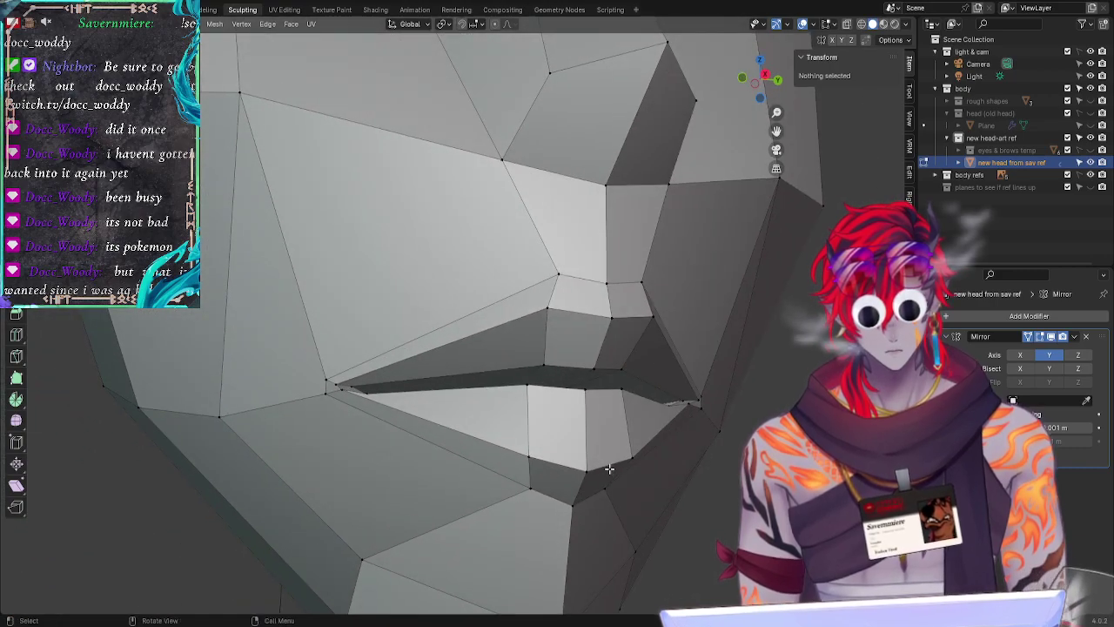
pyautogui.click(595, 468)
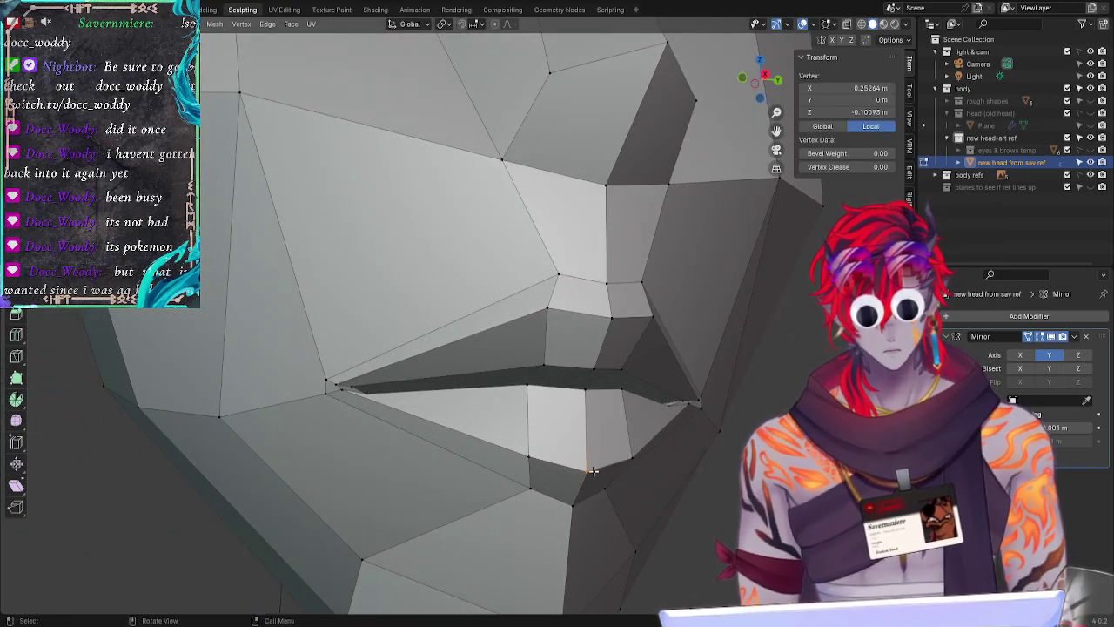
pyautogui.press('g')
pyautogui.press('x')
pyautogui.click(601, 472)
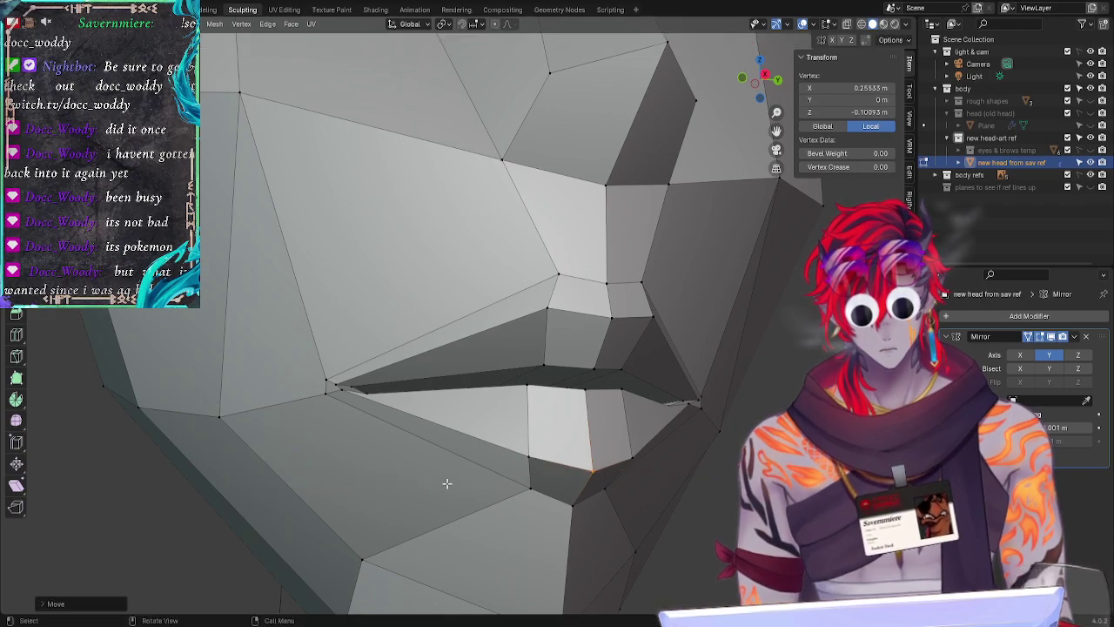
pyautogui.click(448, 483)
# Step: Nudge a lower-lip vertex along X to about 0.24927 m, then fine-tune its position
pyautogui.click(590, 405)
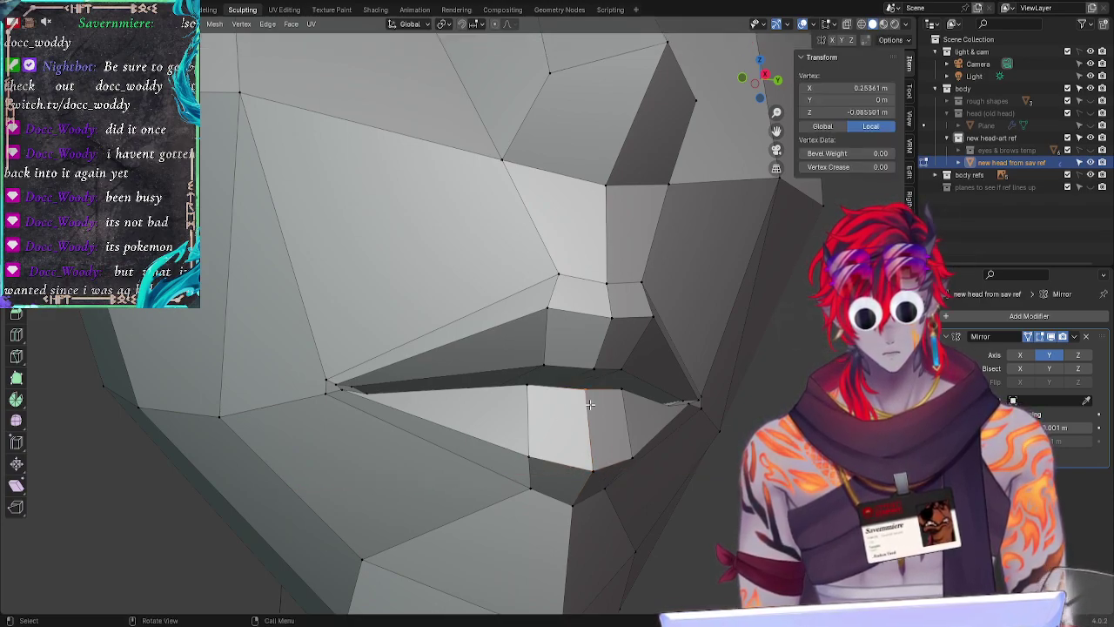
pyautogui.press('g')
pyautogui.press('x')
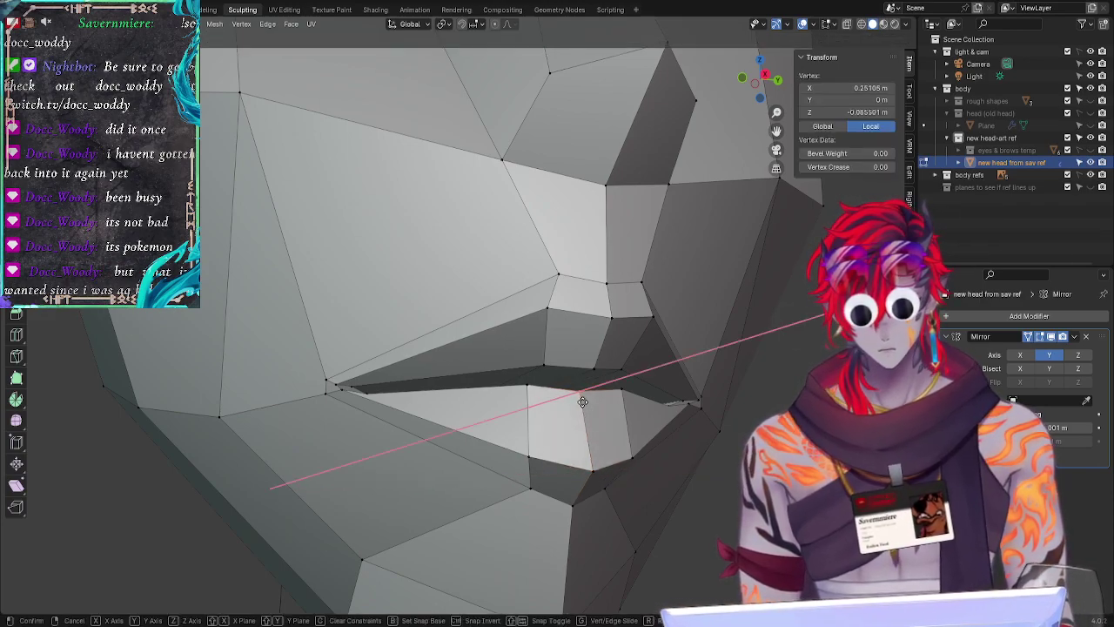
pyautogui.click(541, 392)
pyautogui.press('g')
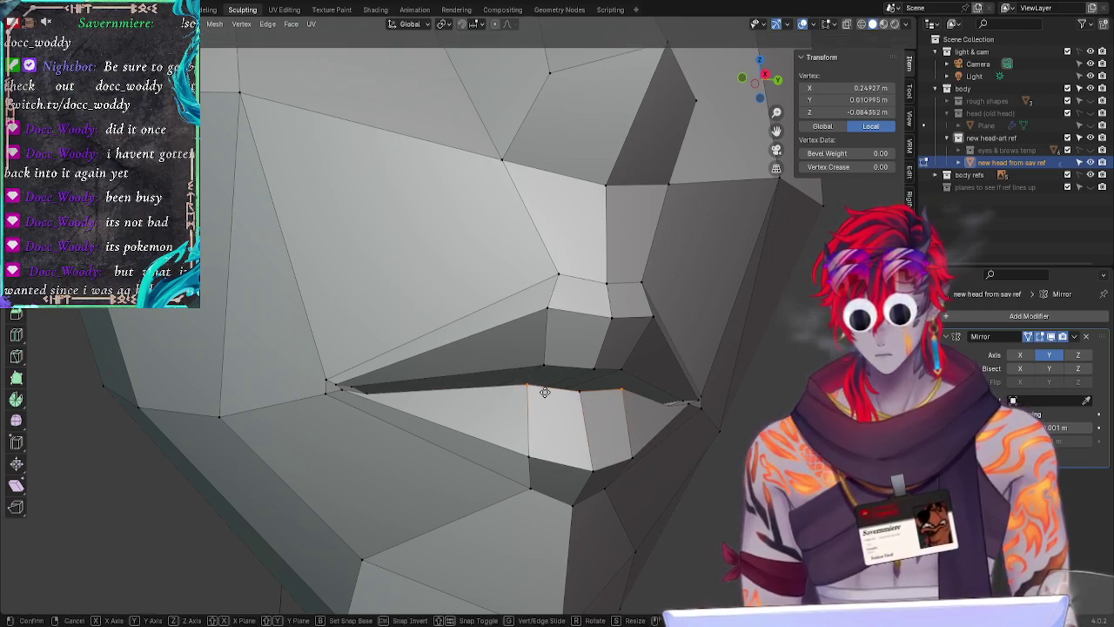
pyautogui.press('x')
pyautogui.click(541, 393)
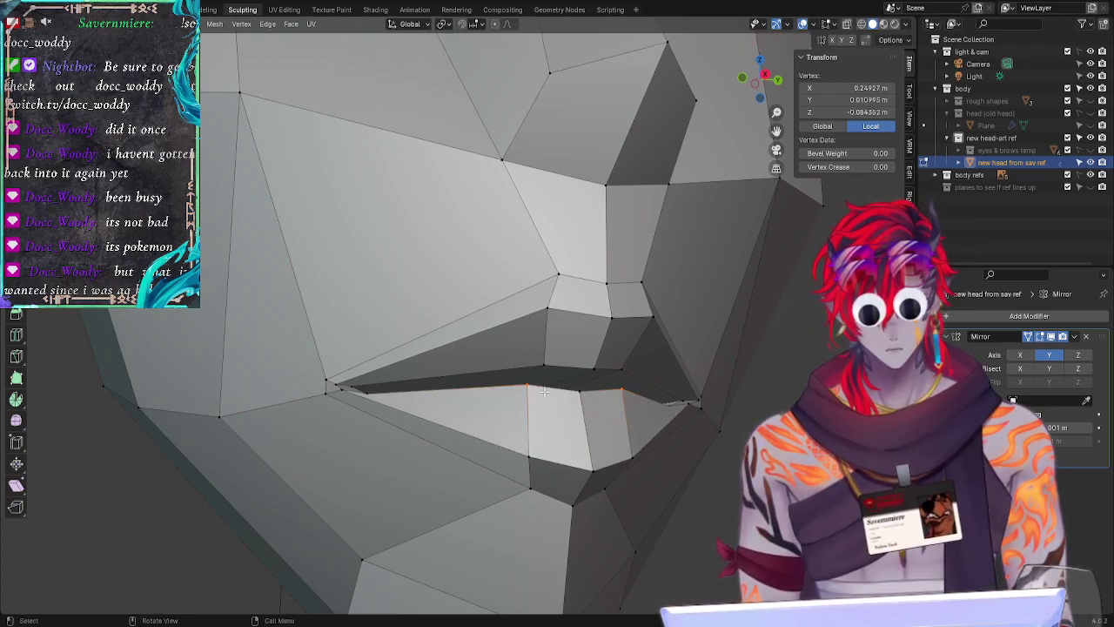
pyautogui.press('g')
pyautogui.press('x')
pyautogui.click(547, 391)
pyautogui.press('g')
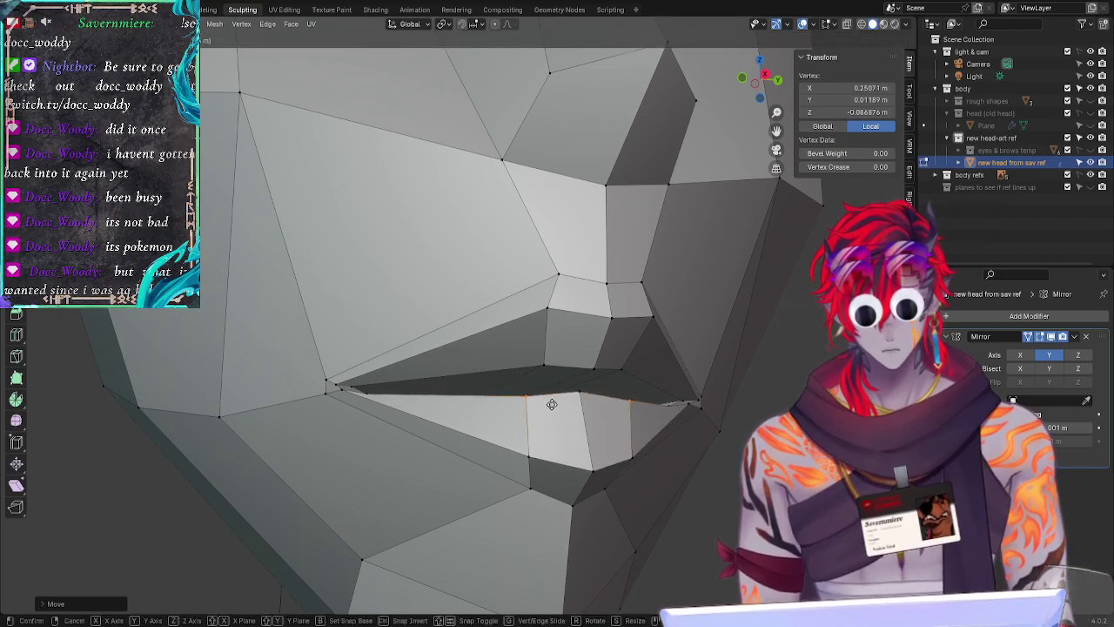
pyautogui.click(552, 406)
pyautogui.hotkey('alt', 'a')
pyautogui.moveTo(533, 505); pyautogui.dragTo(406, 505, button='middle')
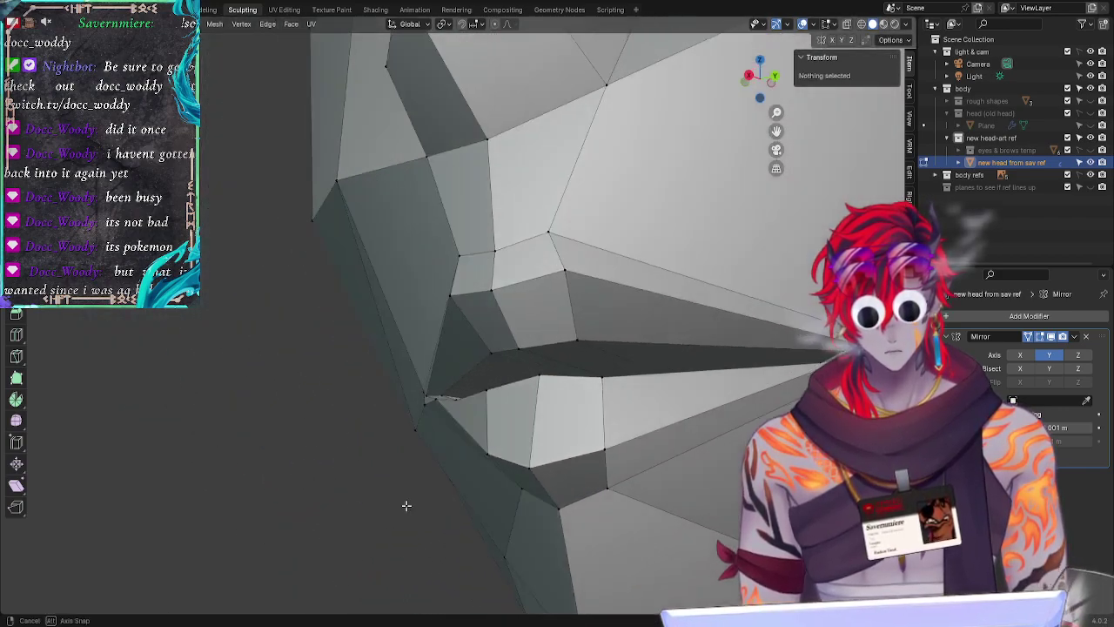
# Step: Adjust the centre chin vertex's height along the Z axis
pyautogui.keyDown('alt'); pyautogui.moveTo(406, 505); pyautogui.dragTo(465, 507); pyautogui.keyUp('alt')
pyautogui.keyDown('alt'); pyautogui.moveTo(595, 396); pyautogui.dragTo(579, 426); pyautogui.keyUp('alt')
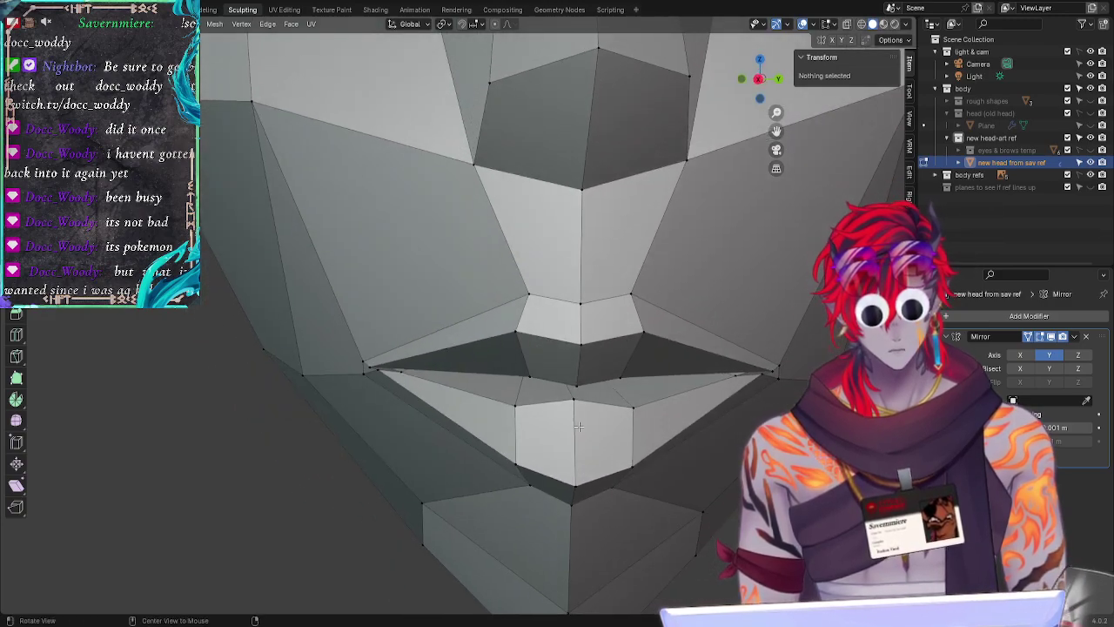
pyautogui.click(578, 410)
pyautogui.press('g')
pyautogui.press('z')
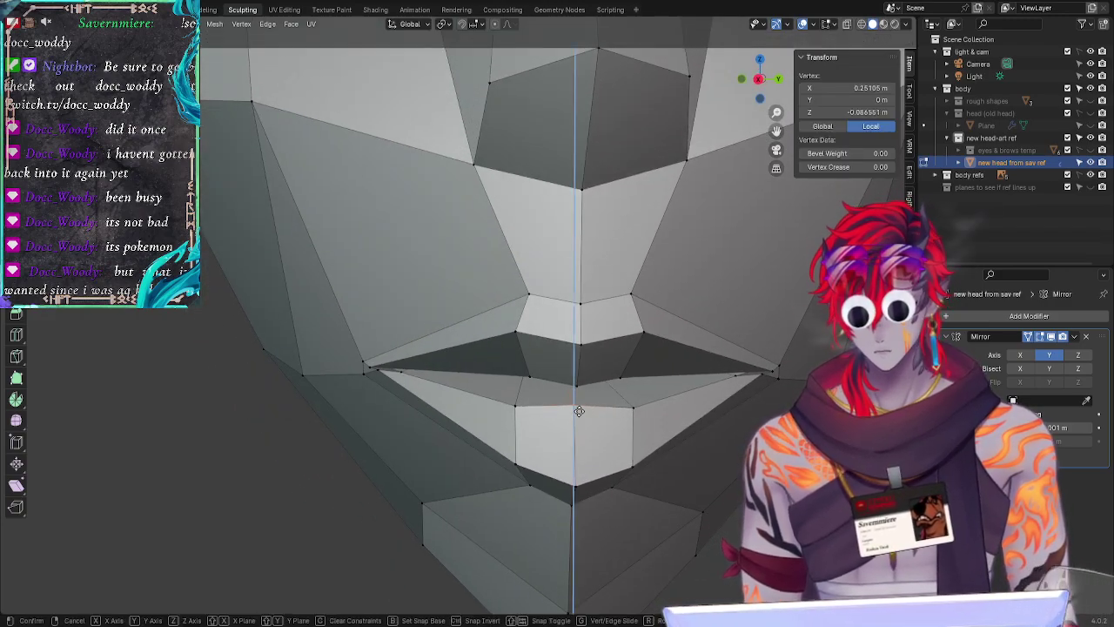
pyautogui.click(579, 410)
pyautogui.hotkey('alt', 'a')
# Step: Slide a lower-lip vertex along its edge
pyautogui.moveTo(430, 466); pyautogui.dragTo(440, 457, button='middle')
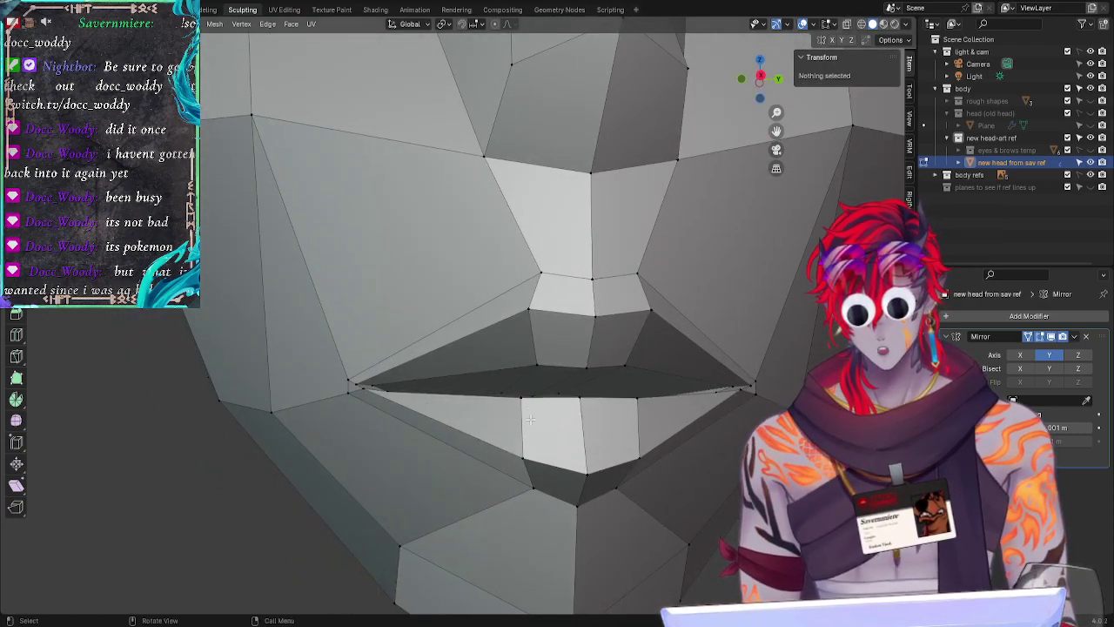
pyautogui.click(534, 407)
pyautogui.press('g')
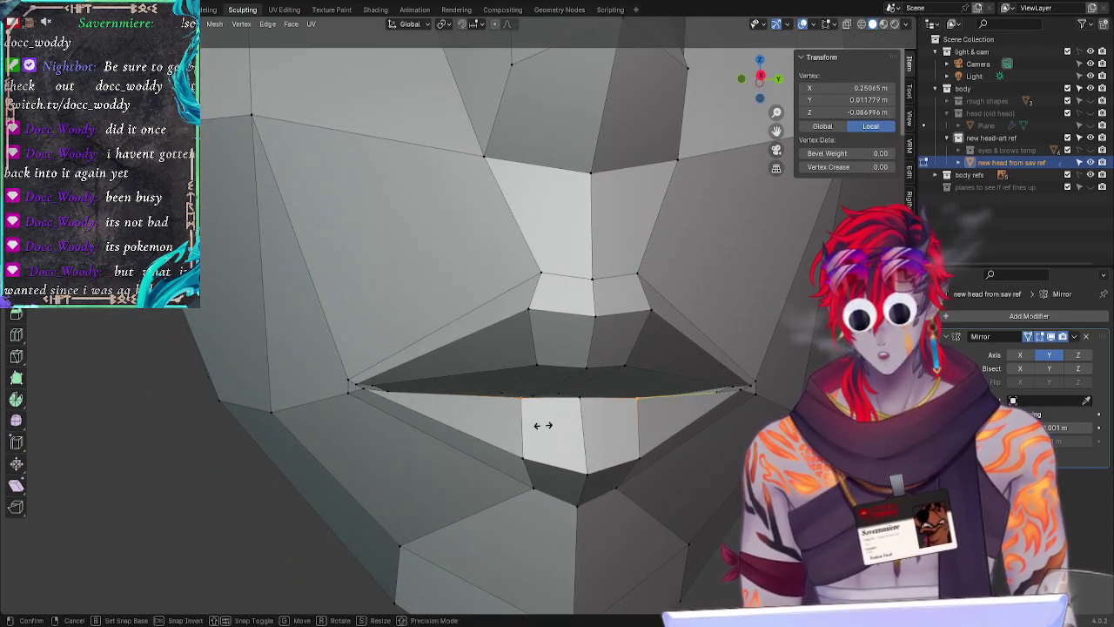
pyautogui.click(538, 416)
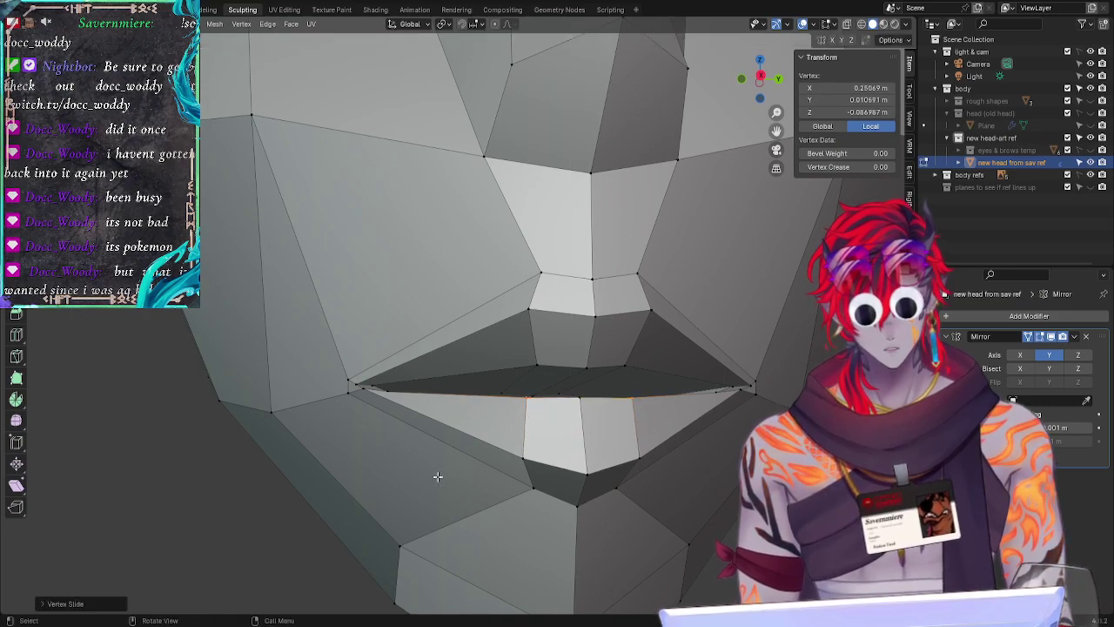
pyautogui.click(439, 481)
# Step: Box-select the bottom edge loop of the lower lip and move it
pyautogui.moveTo(455, 505); pyautogui.dragTo(440, 487, button='middle')
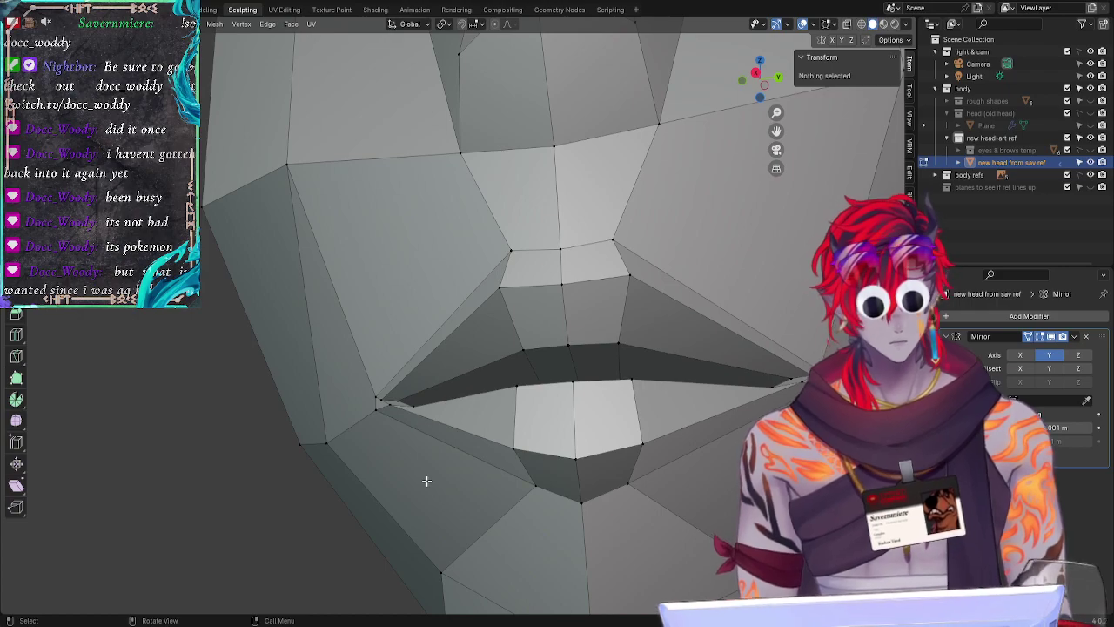
pyautogui.moveTo(503, 432); pyautogui.dragTo(657, 470)
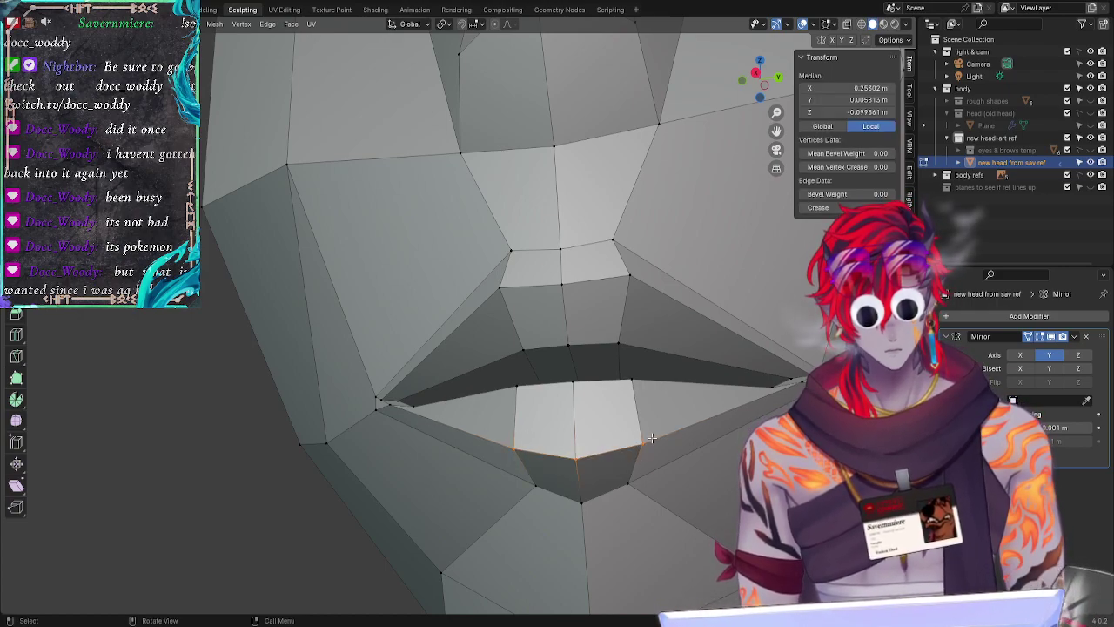
pyautogui.press('g')
pyautogui.click(654, 432)
pyautogui.click(421, 538)
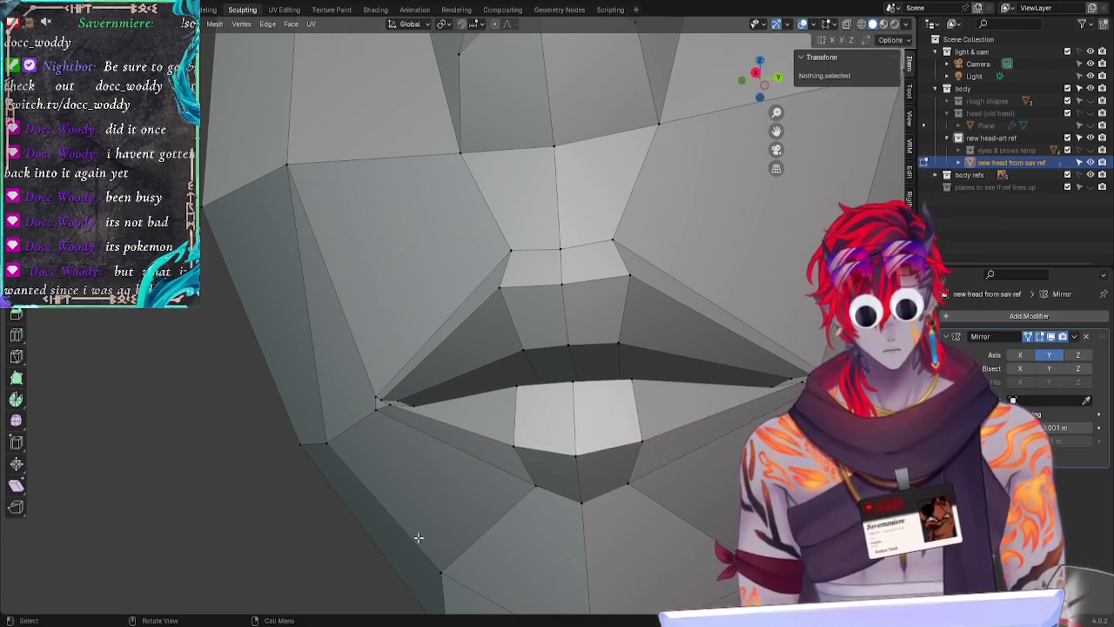
# Step: From a side view, slide and then reposition a vertex near the lip corner
pyautogui.moveTo(421, 538); pyautogui.dragTo(387, 381, button='middle')
pyautogui.click(394, 385)
pyautogui.press('g')
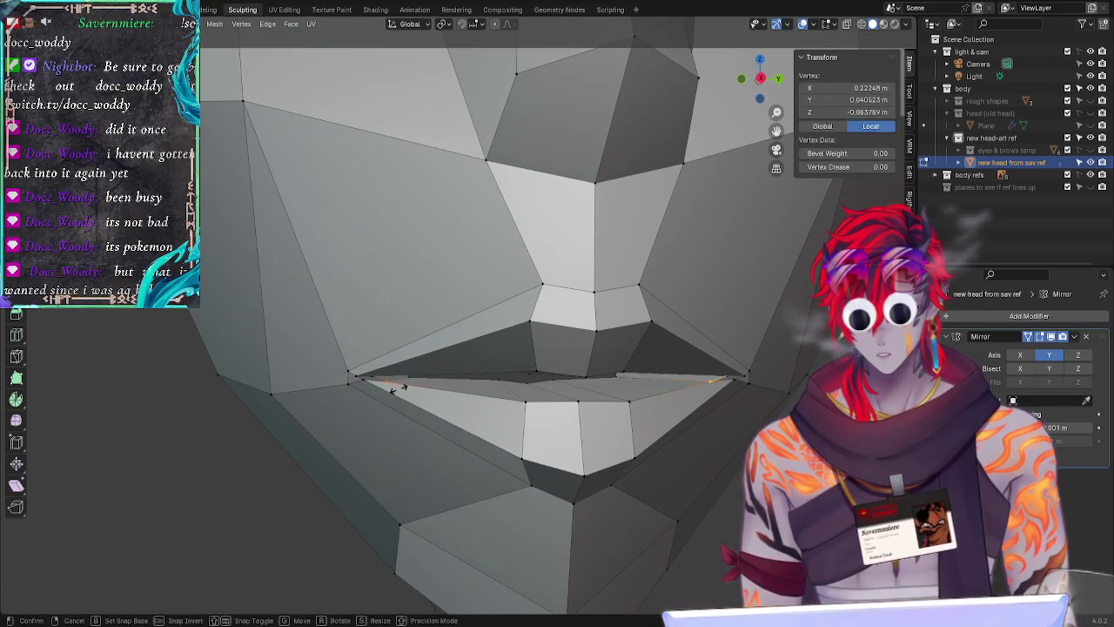
pyautogui.click(405, 388)
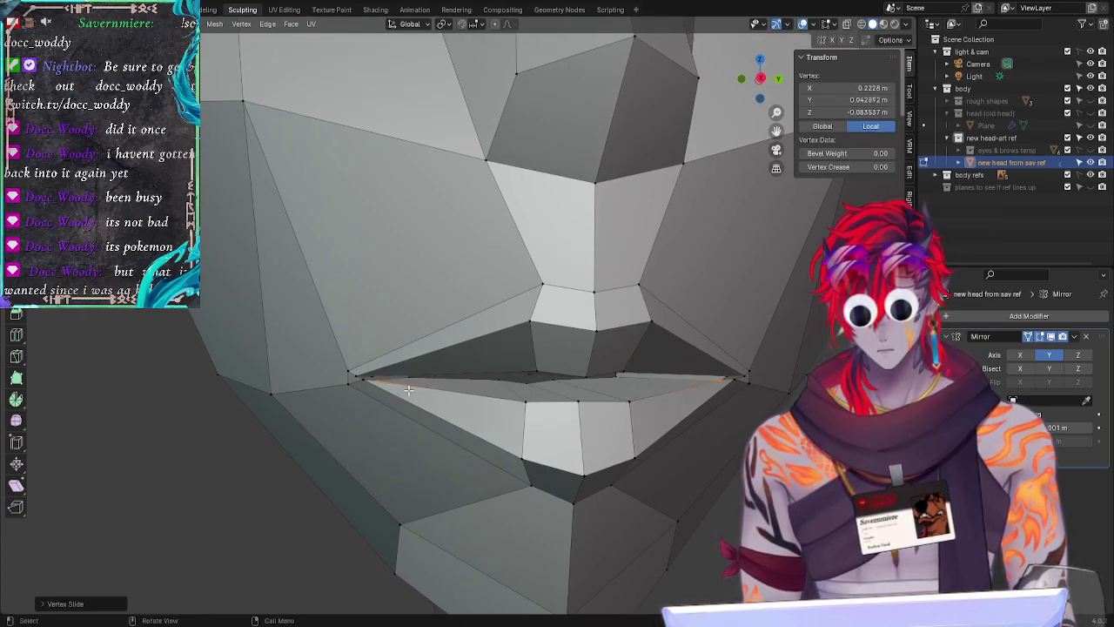
pyautogui.press('g')
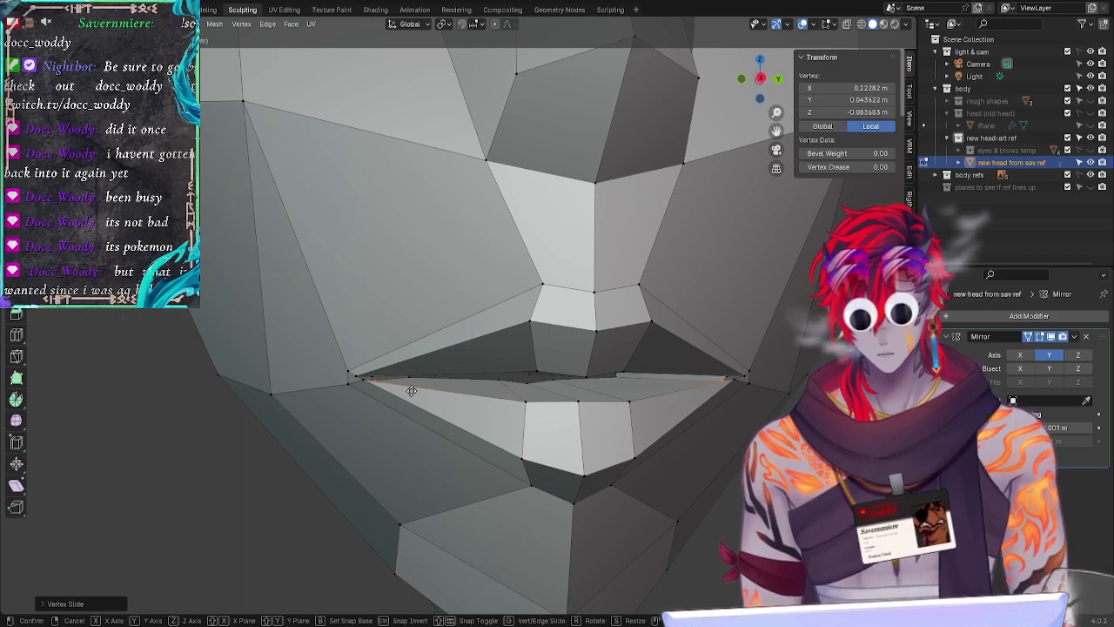
pyautogui.click(391, 420)
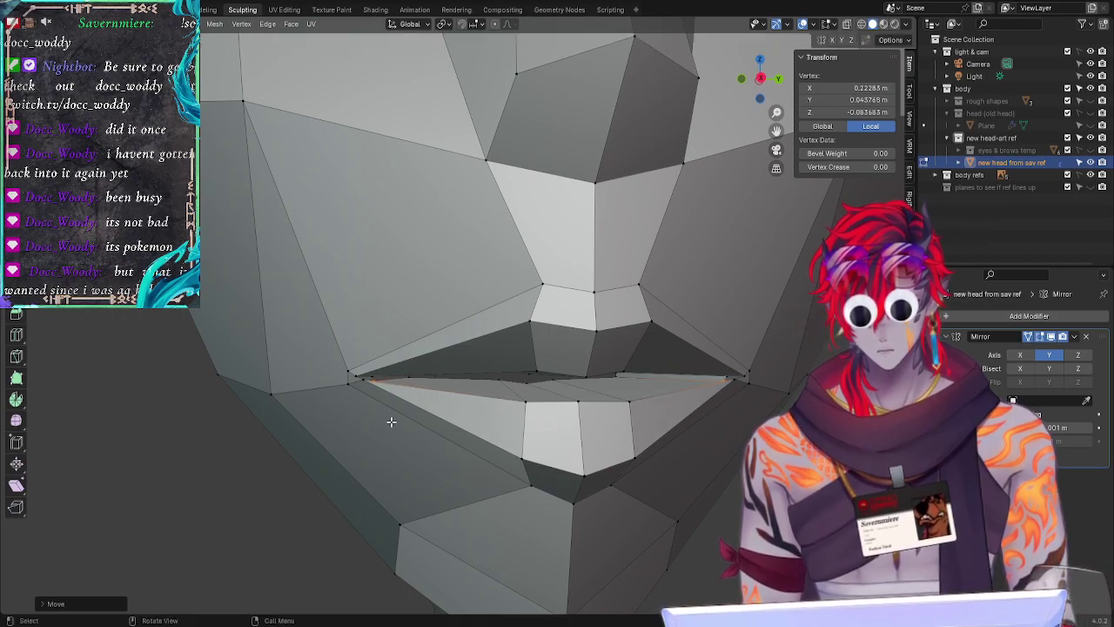
pyautogui.hotkey('alt', 'a')
# Step: Move the lip-corner vertex along Y to about 0.048 m
pyautogui.moveTo(393, 480)
pyautogui.mouseDown(button='middle')
pyautogui.moveTo(391, 452)
pyautogui.moveTo(394, 472)
pyautogui.mouseUp(button='middle')
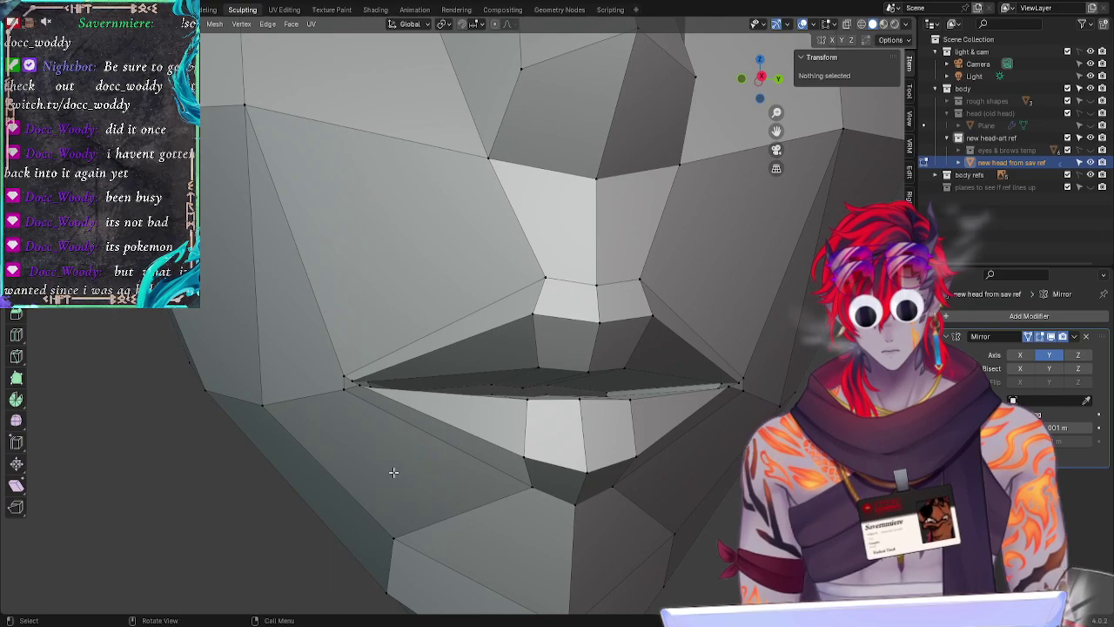
pyautogui.click(375, 427)
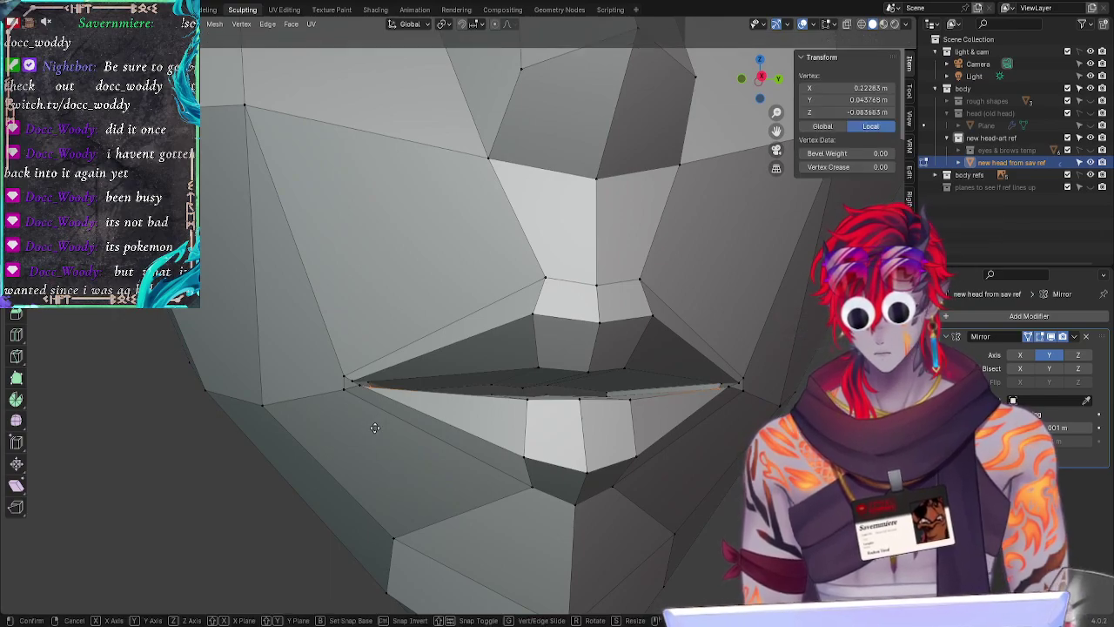
pyautogui.click(392, 466)
pyautogui.moveTo(392, 467); pyautogui.dragTo(376, 399, button='middle')
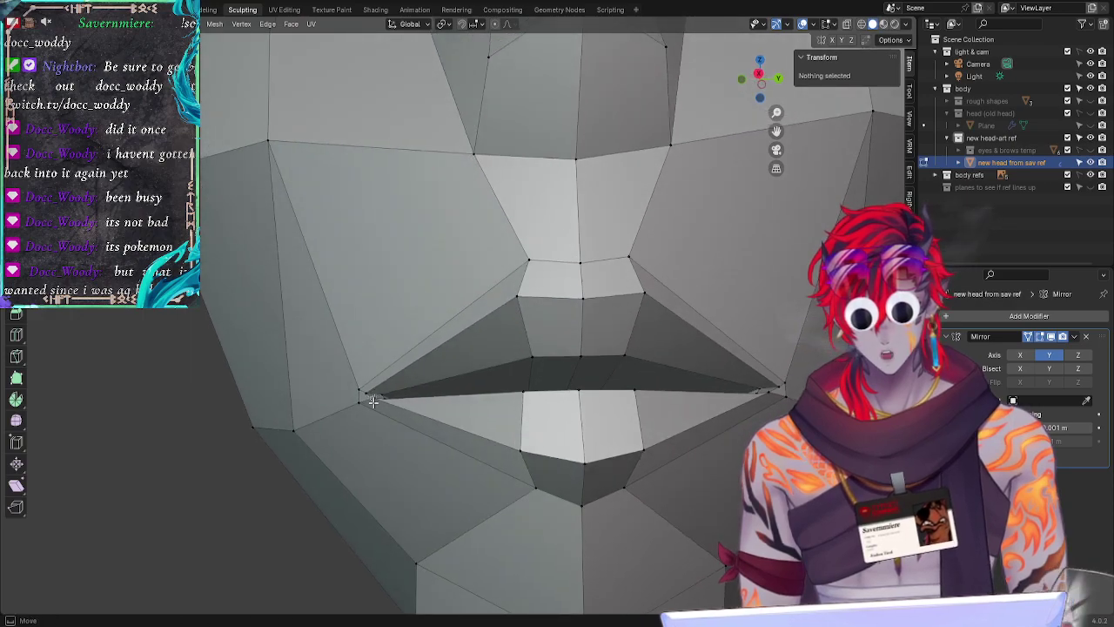
pyautogui.click(376, 403)
pyautogui.press('g')
pyautogui.press('y')
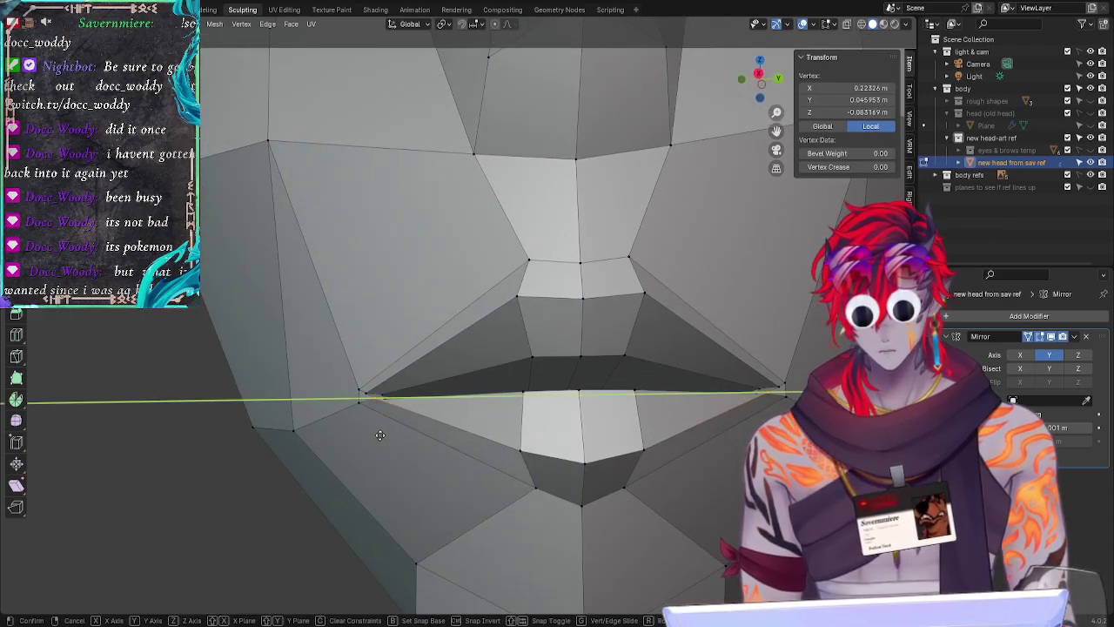
pyautogui.click(387, 438)
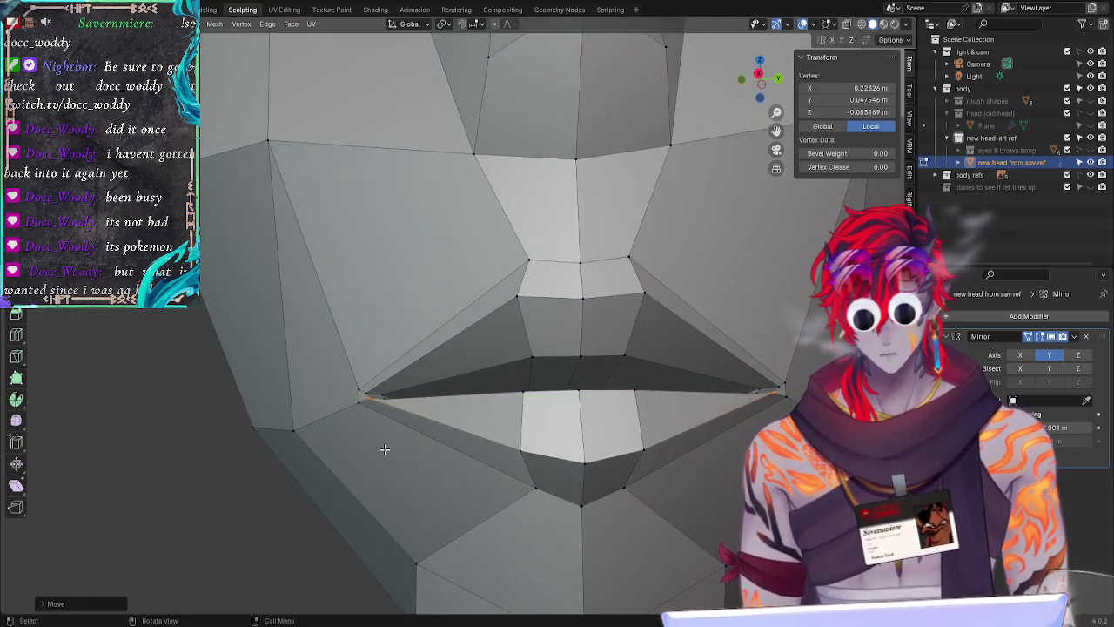
pyautogui.press('g')
pyautogui.press('y')
pyautogui.click(387, 450)
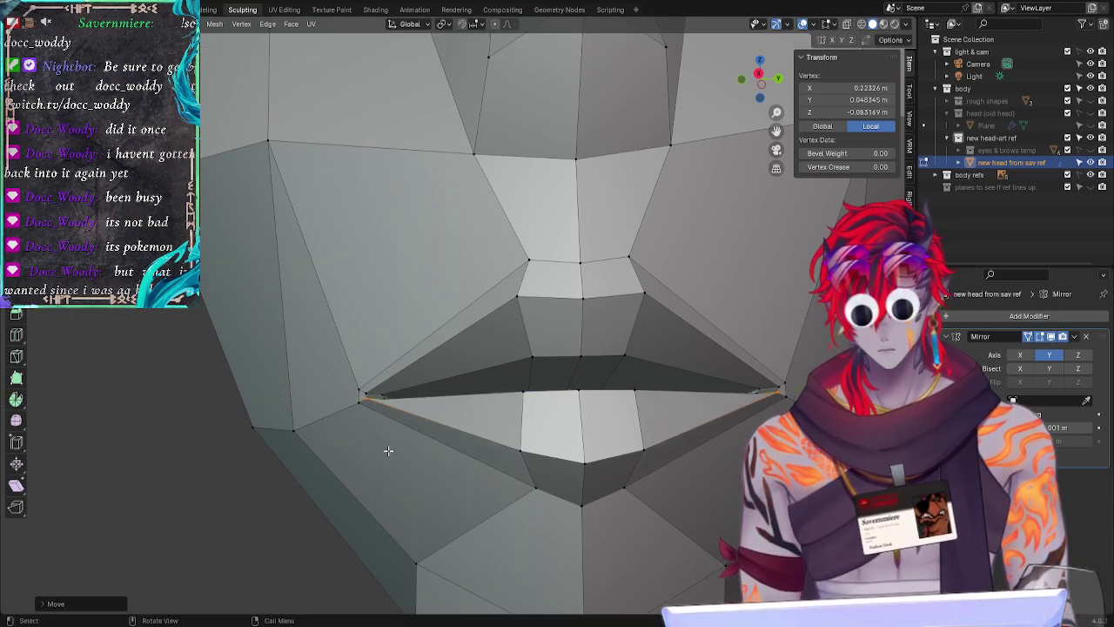
pyautogui.hotkey('alt', 'a')
pyautogui.moveTo(383, 476); pyautogui.dragTo(481, 516, button='middle')
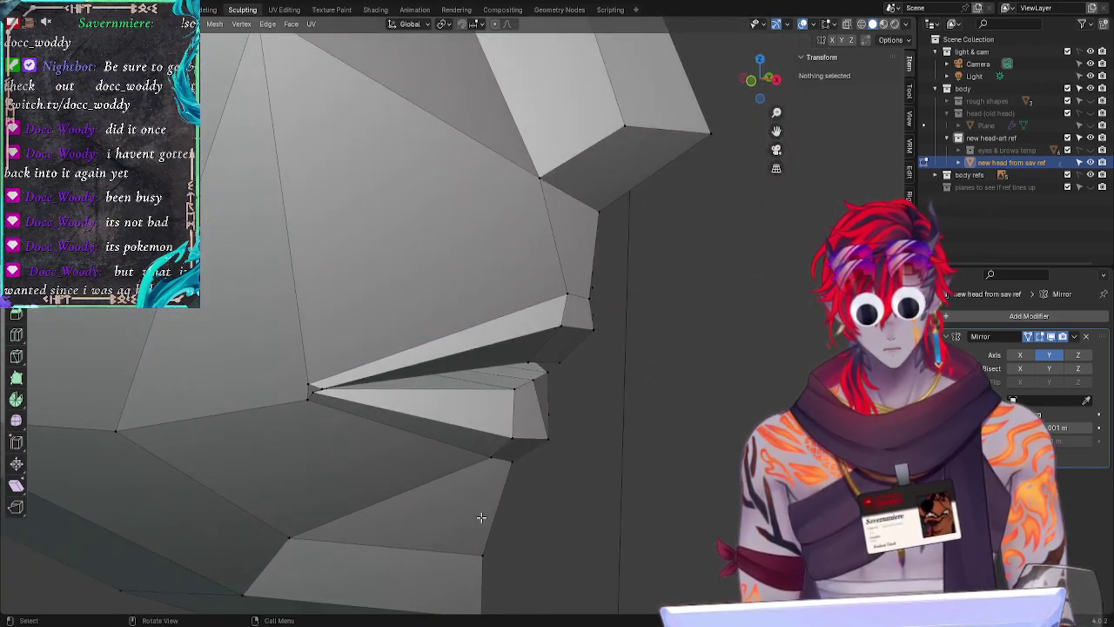
# Step: Slide the lower lip-corner vertex along its edge and adjust its height along Z
pyautogui.moveTo(527, 385); pyautogui.dragTo(537, 382)
pyautogui.hotkey('alt', 'a')
pyautogui.moveTo(545, 433); pyautogui.dragTo(557, 432)
pyautogui.click(550, 435)
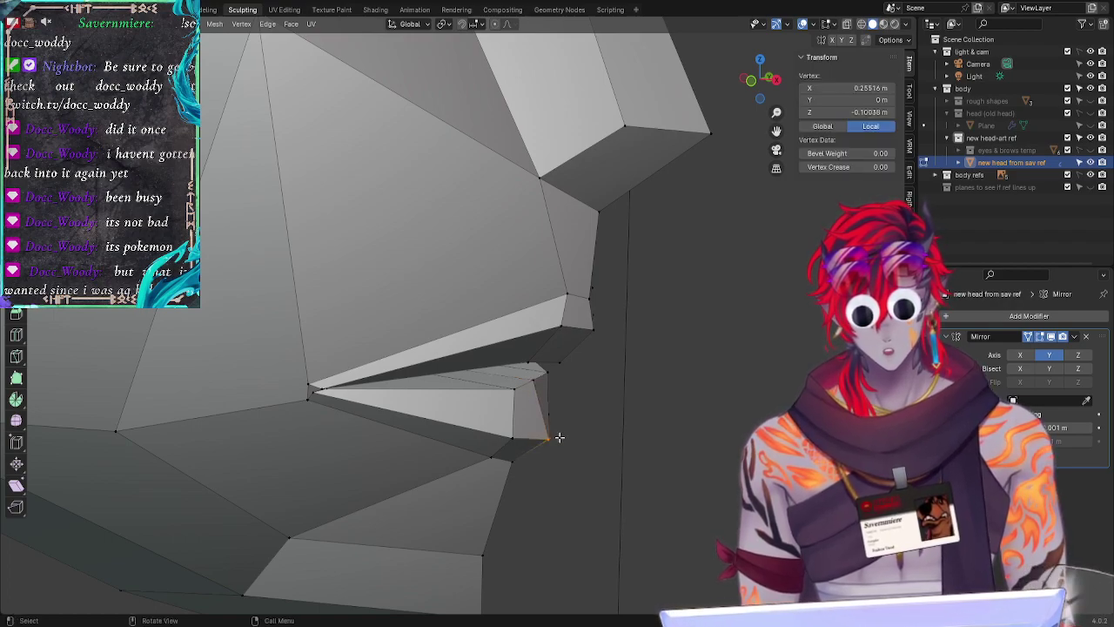
pyautogui.press('g')
pyautogui.press('g')
pyautogui.press('g')
pyautogui.press('g')
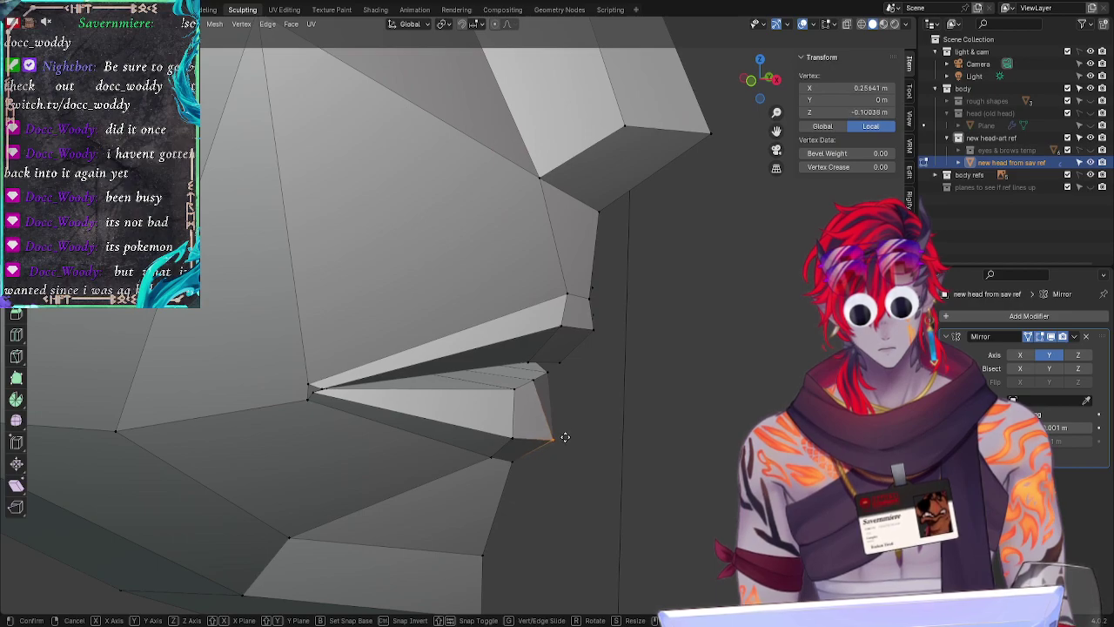
pyautogui.press('g')
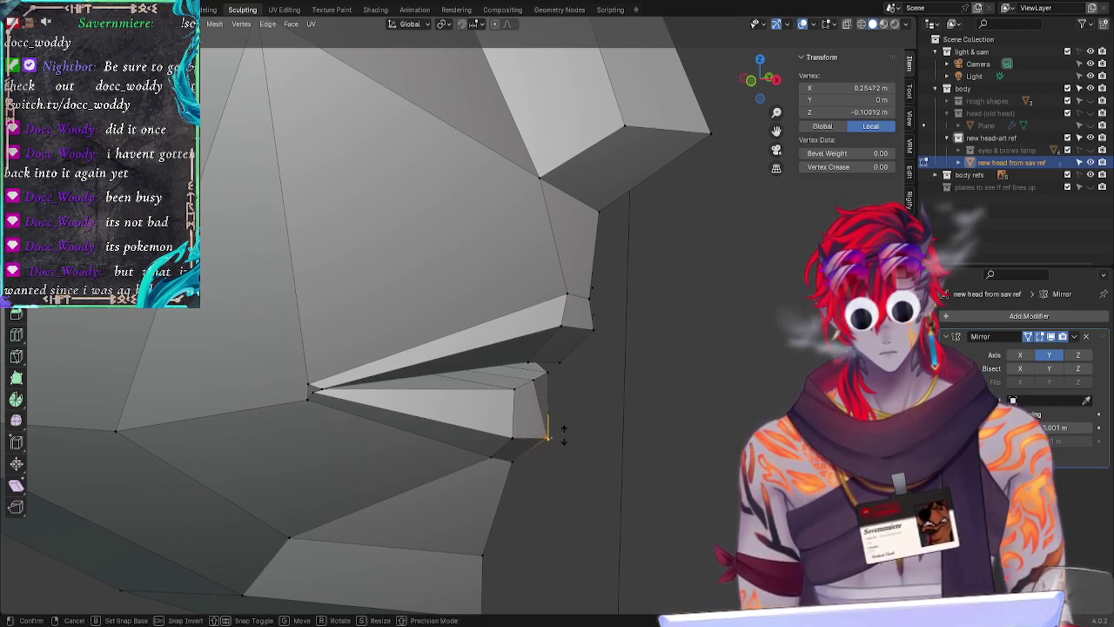
pyautogui.press('z')
pyautogui.click(572, 437)
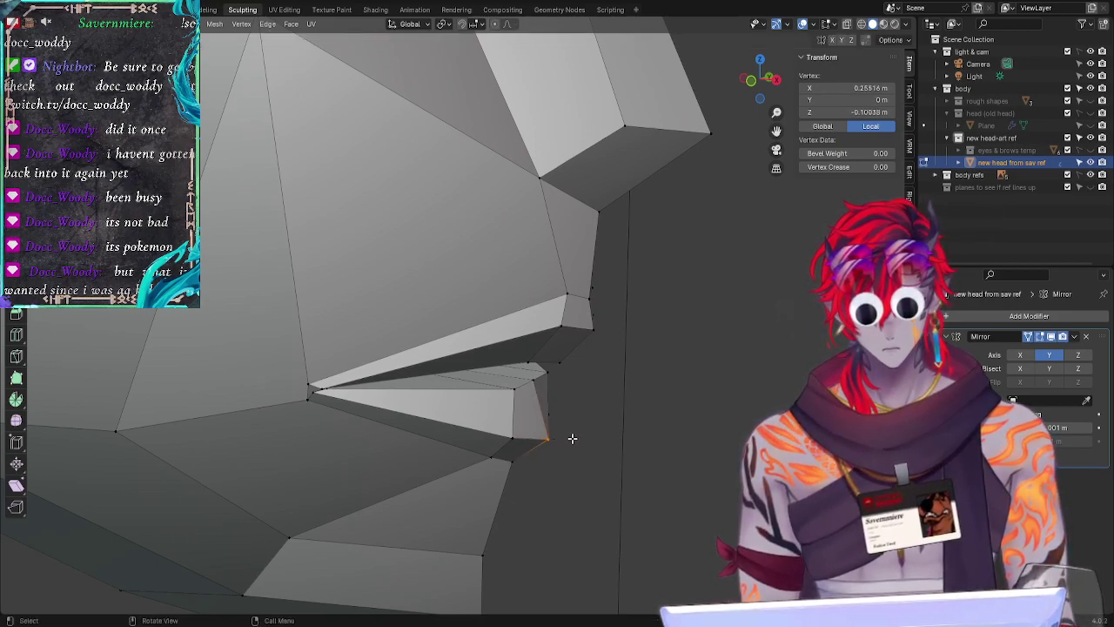
pyautogui.press('g')
pyautogui.press('z')
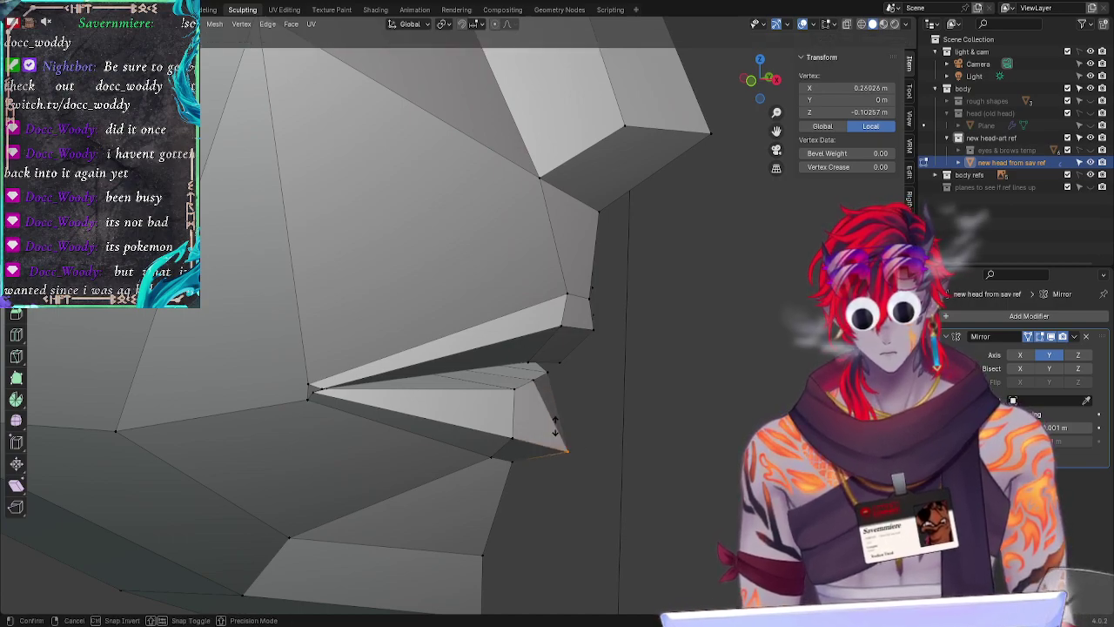
pyautogui.click(574, 437)
pyautogui.click(566, 451)
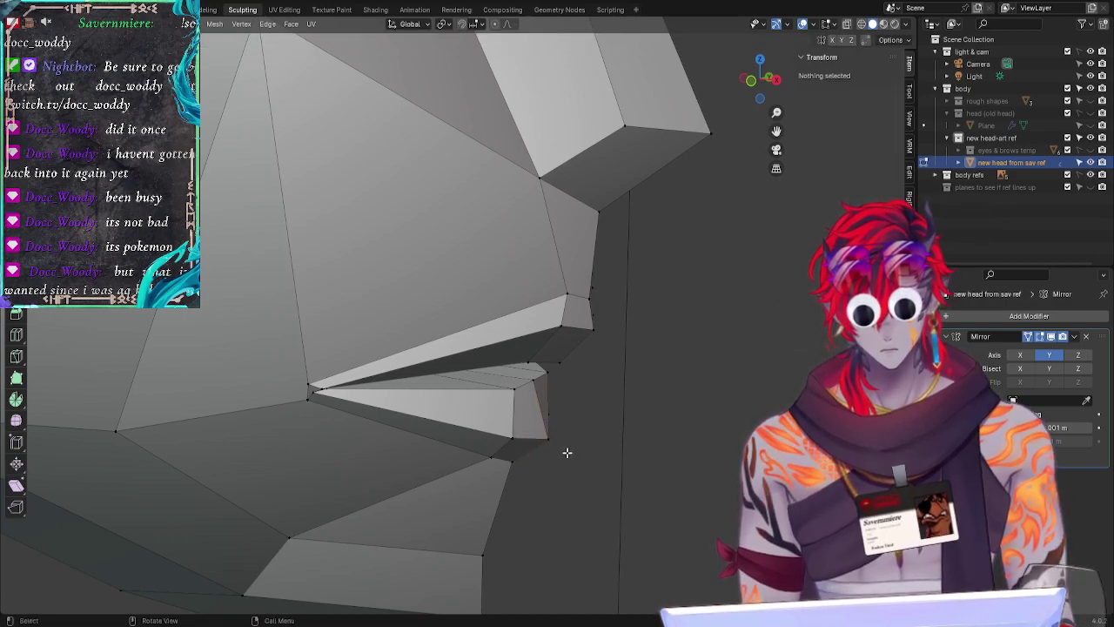
# Step: Select the lower-lip vertices and edge-slide the loop along the face
pyautogui.moveTo(600, 451); pyautogui.dragTo(661, 465, button='middle')
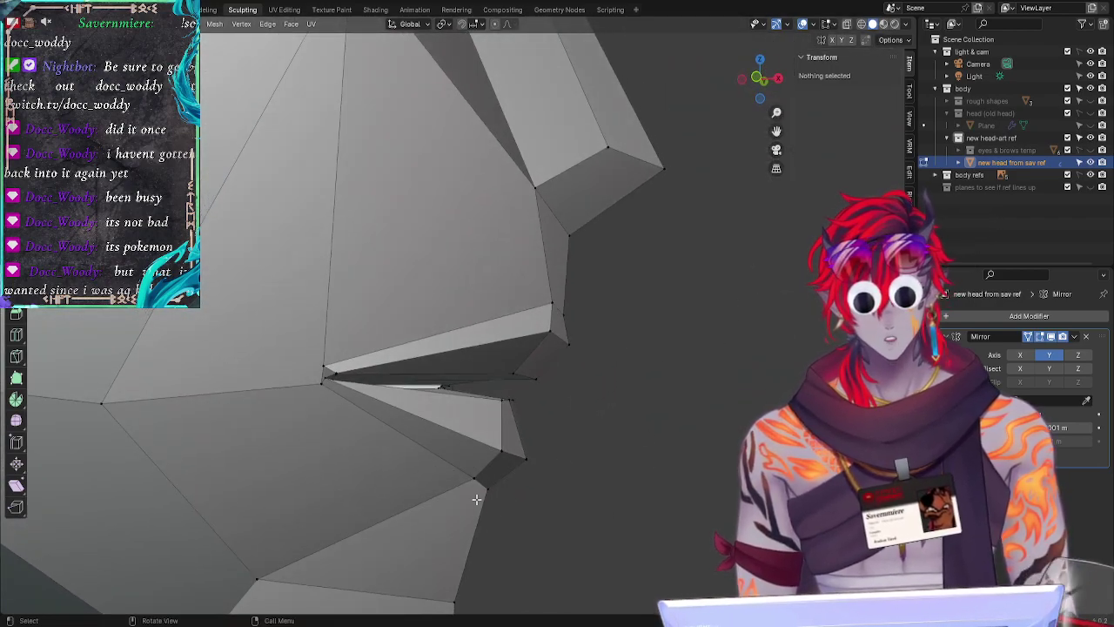
pyautogui.moveTo(469, 460)
pyautogui.mouseDown()
pyautogui.moveTo(489, 500)
pyautogui.moveTo(510, 472)
pyautogui.mouseUp()
pyautogui.moveTo(609, 528); pyautogui.dragTo(476, 515, button='middle')
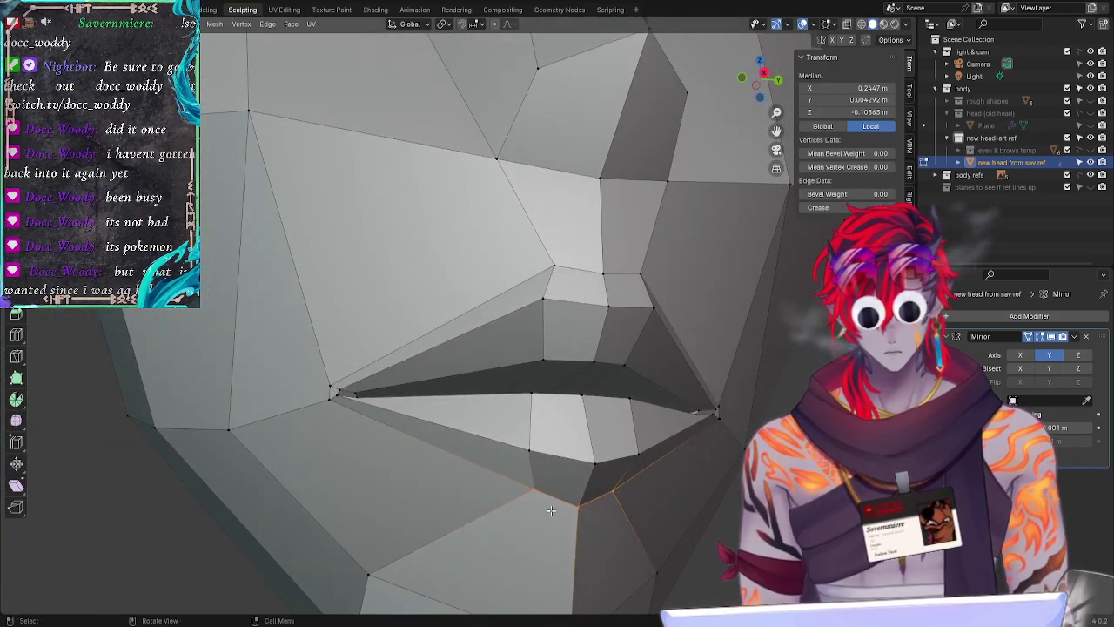
pyautogui.press('g')
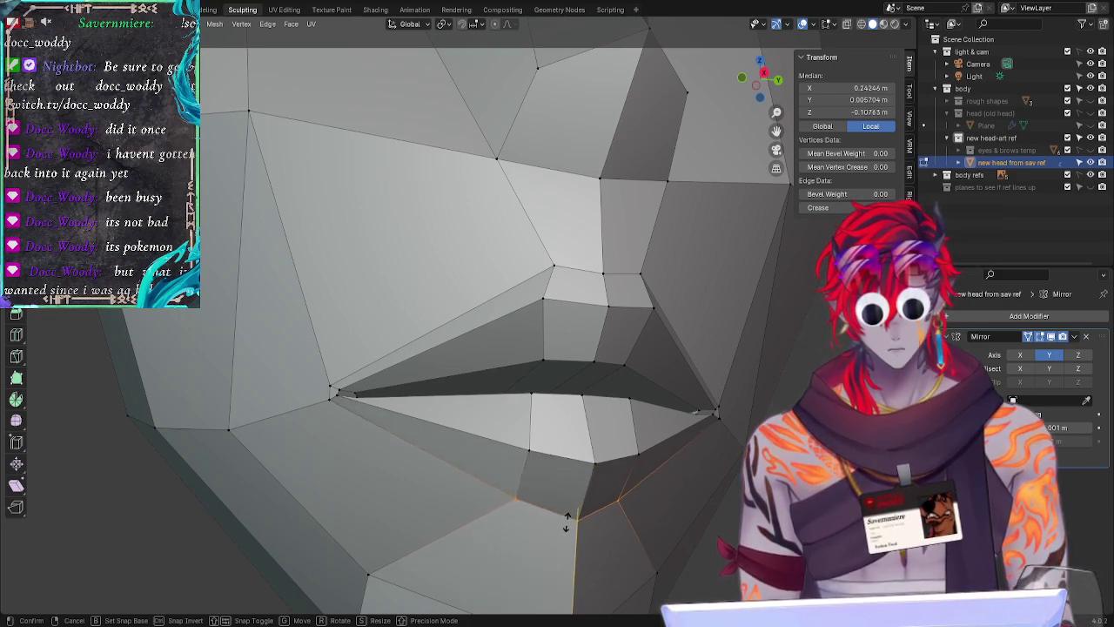
pyautogui.click(527, 451)
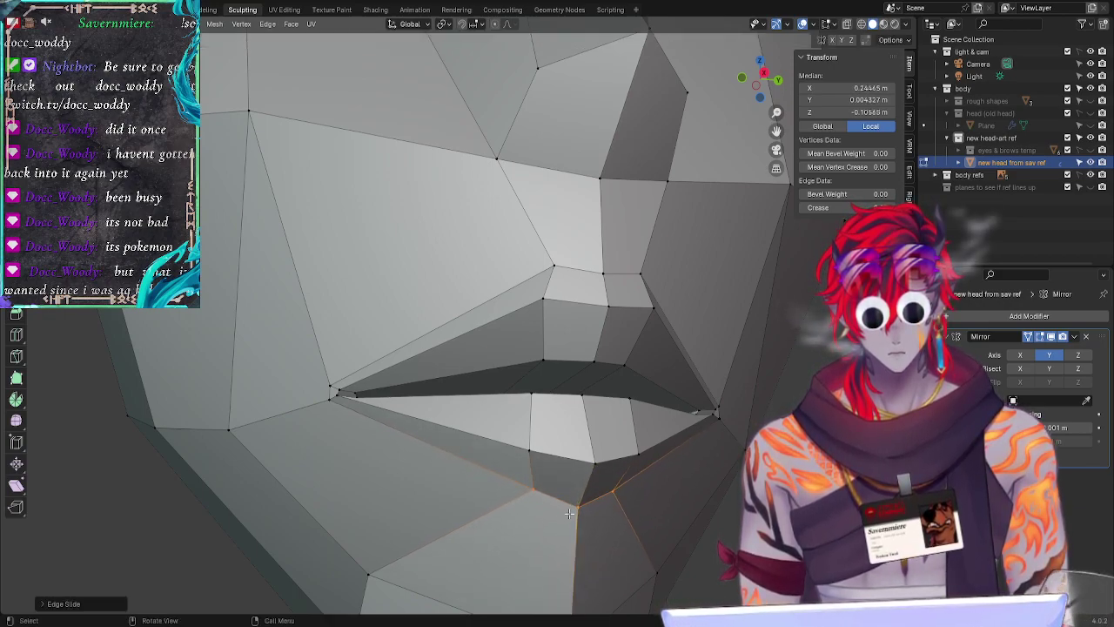
# Step: Slide three lower-lip vertices upward and scale the lower-lip loop into a fuller shape
pyautogui.keyDown('ctrl'); pyautogui.moveTo(527, 452); pyautogui.dragTo(649, 442, button='right'); pyautogui.keyUp('ctrl')
pyautogui.press('g')
pyautogui.press('g')
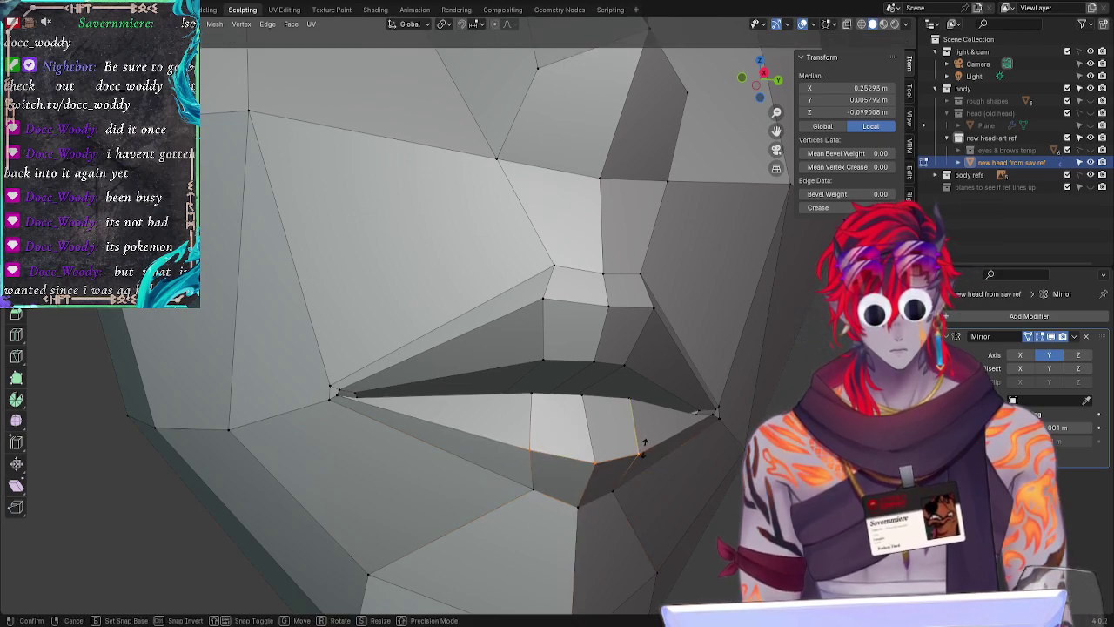
pyautogui.click(654, 451)
pyautogui.press('g')
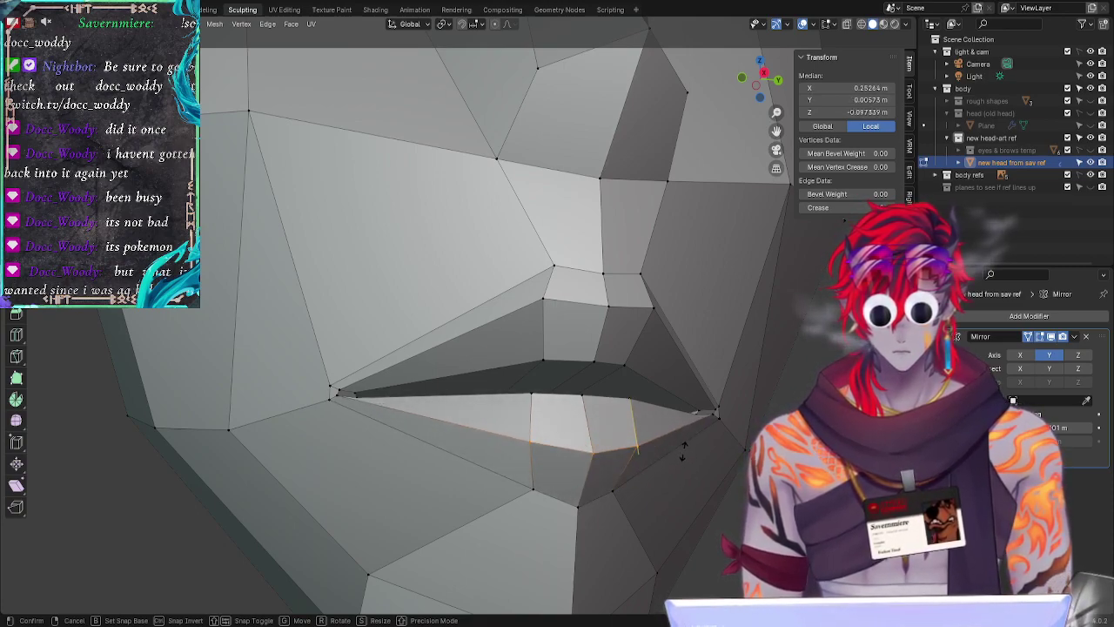
pyautogui.click(683, 450)
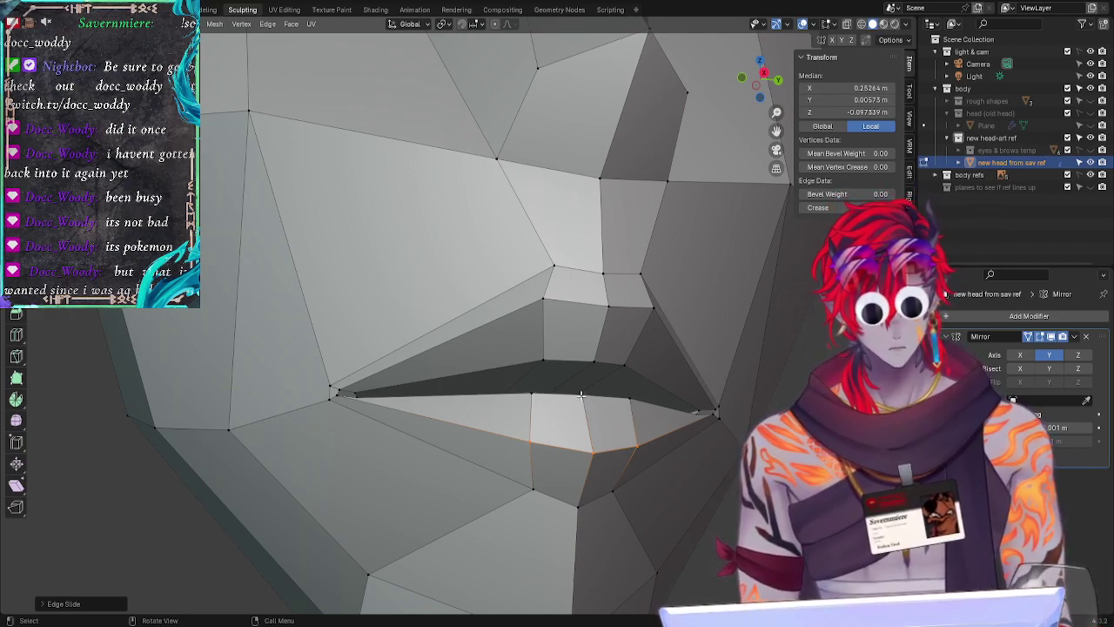
pyautogui.press('s')
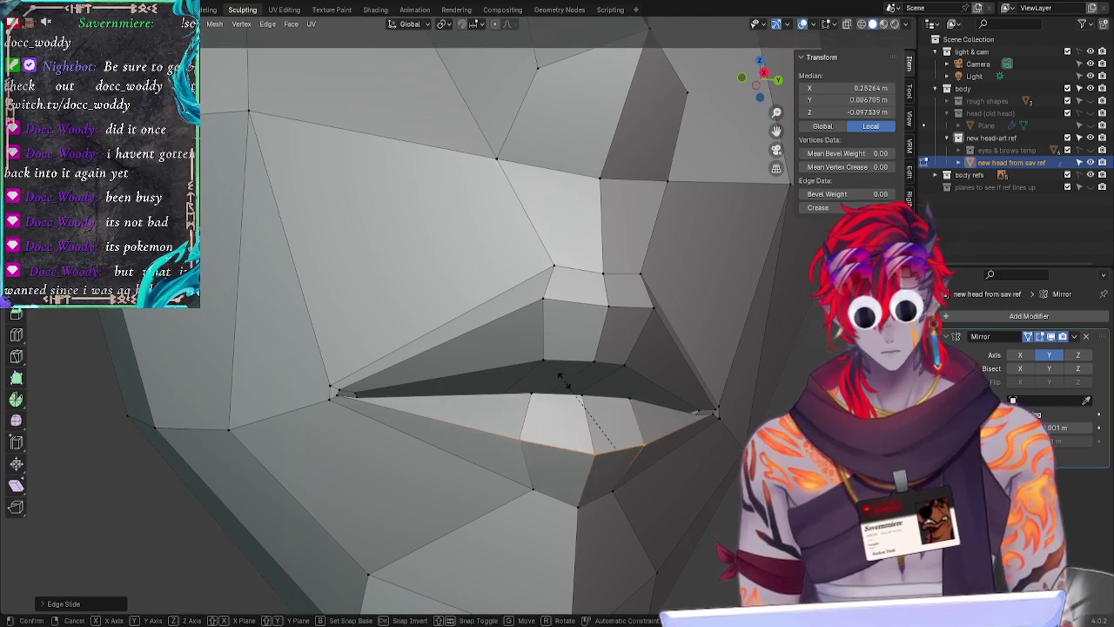
pyautogui.click(565, 381)
pyautogui.hotkey('alt', 'a')
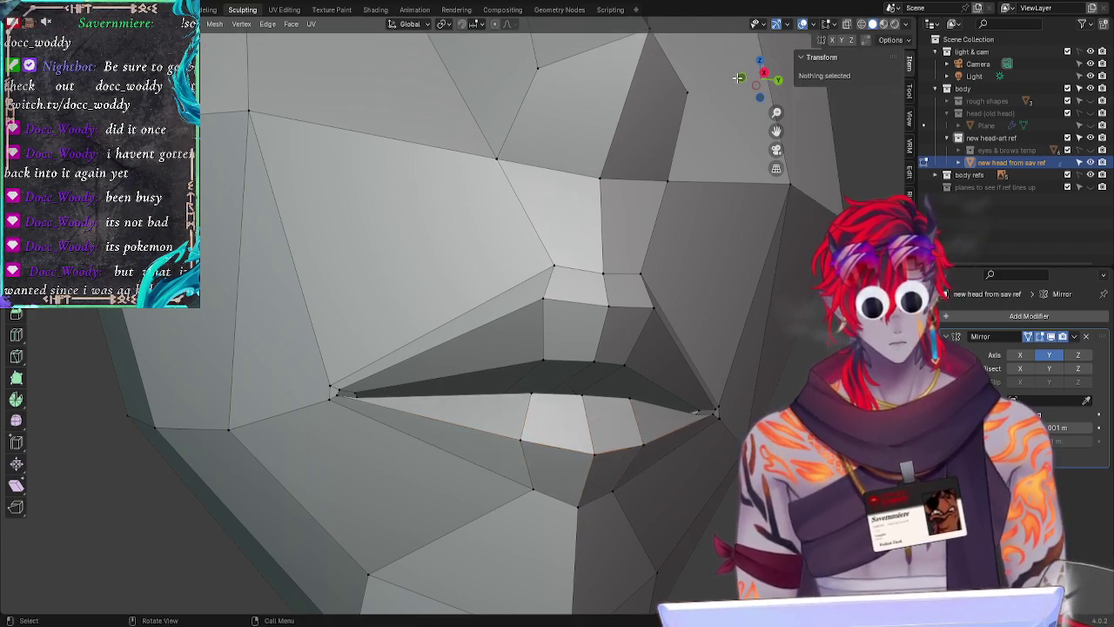
pyautogui.moveTo(741, 77); pyautogui.dragTo(739, 82)
pyautogui.click(740, 79)
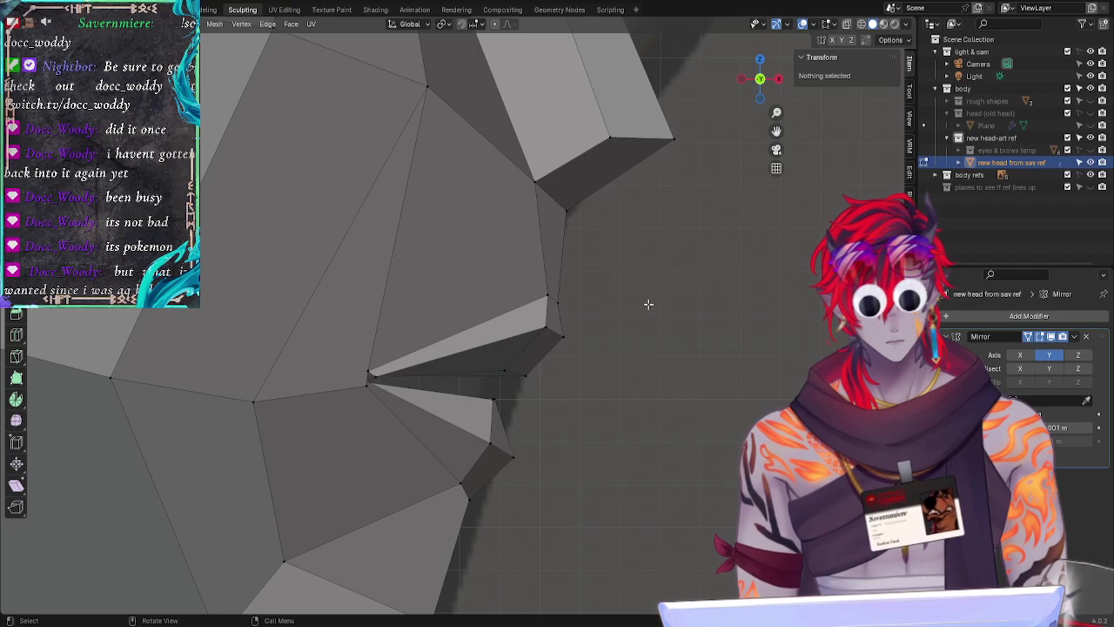
# Step: In side profile, slide the lower lip's front vertex slightly along its edges
pyautogui.click(514, 459)
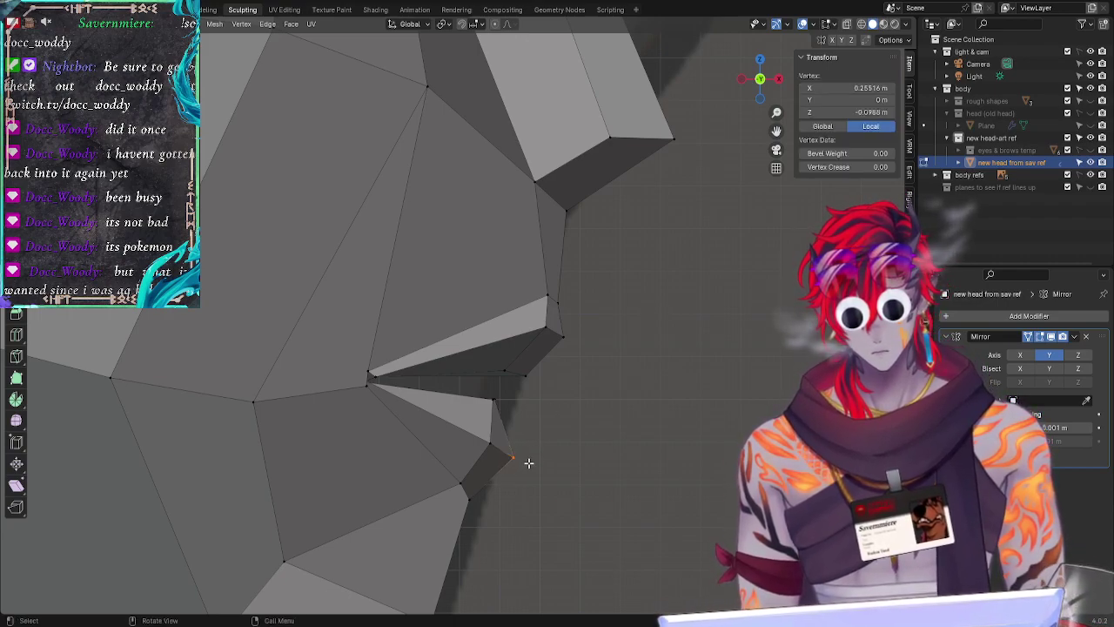
pyautogui.press('g')
pyautogui.click(519, 456)
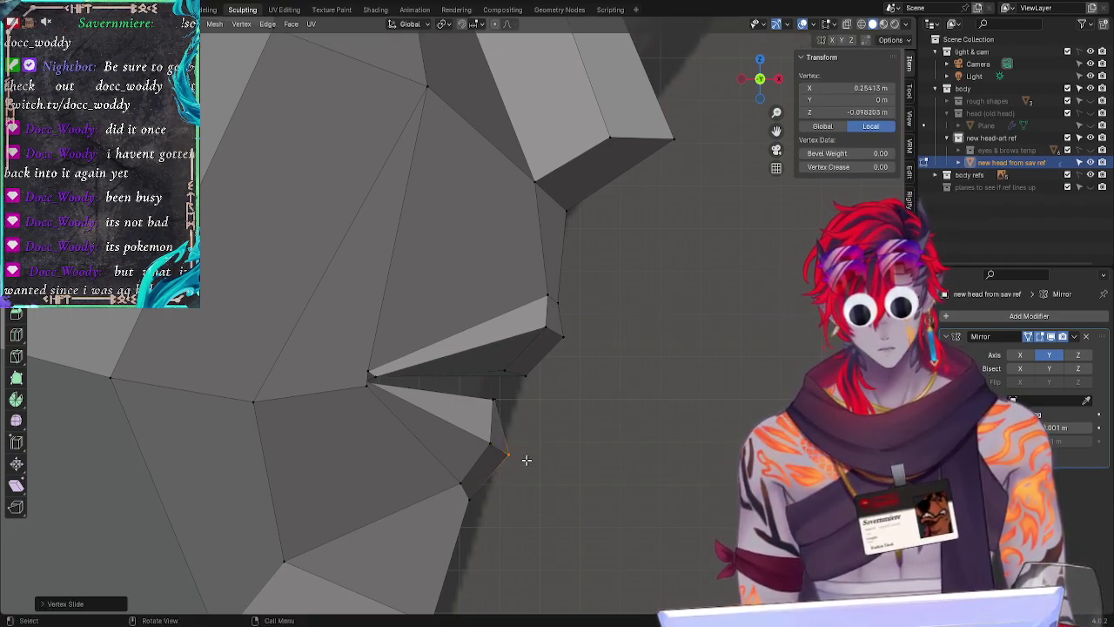
pyautogui.hotkey('alt', 'a')
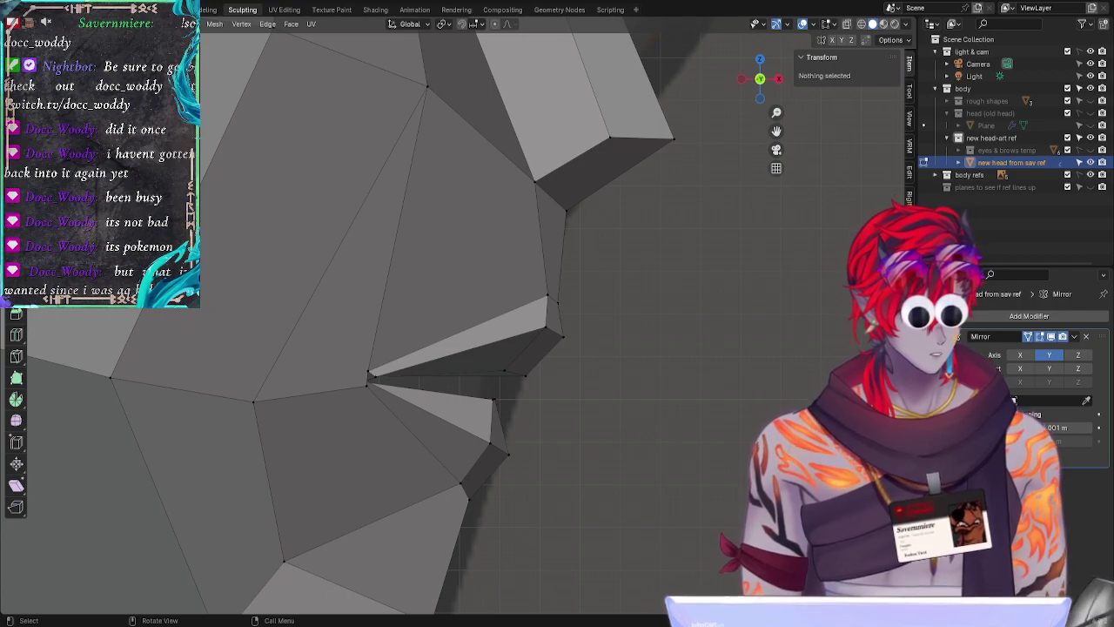
pyautogui.moveTo(668, 427); pyautogui.dragTo(320, 384, button='middle')
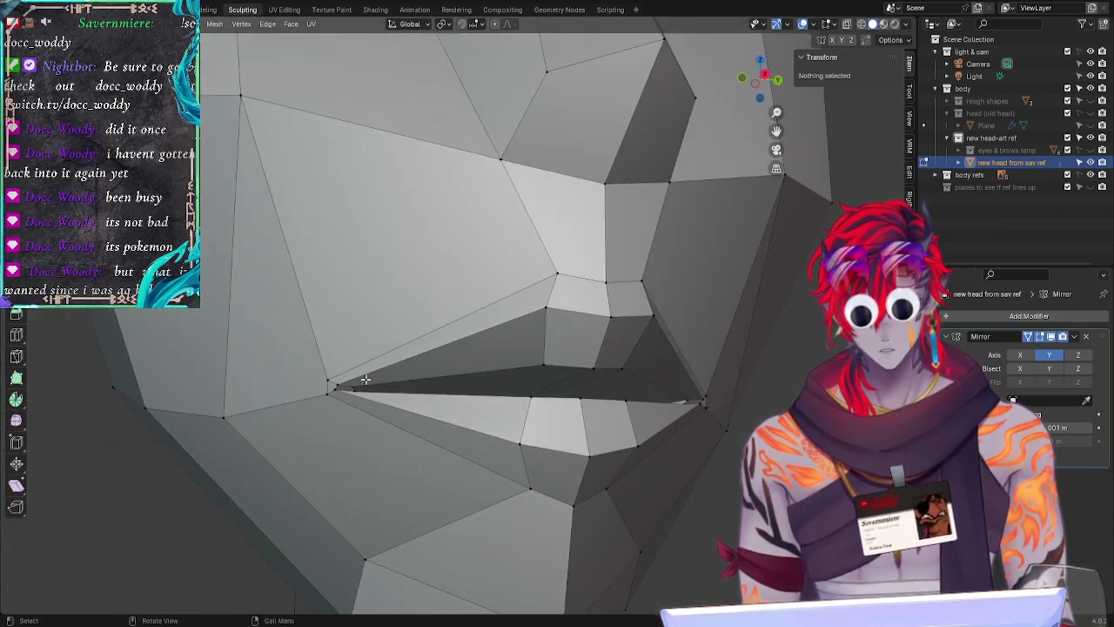
# Step: Move the upper lip edges, out to the mouth corners, vertically to a new height
pyautogui.moveTo(365, 379)
pyautogui.mouseDown()
pyautogui.moveTo(321, 378)
pyautogui.moveTo(376, 402)
pyautogui.mouseUp()
pyautogui.press('g')
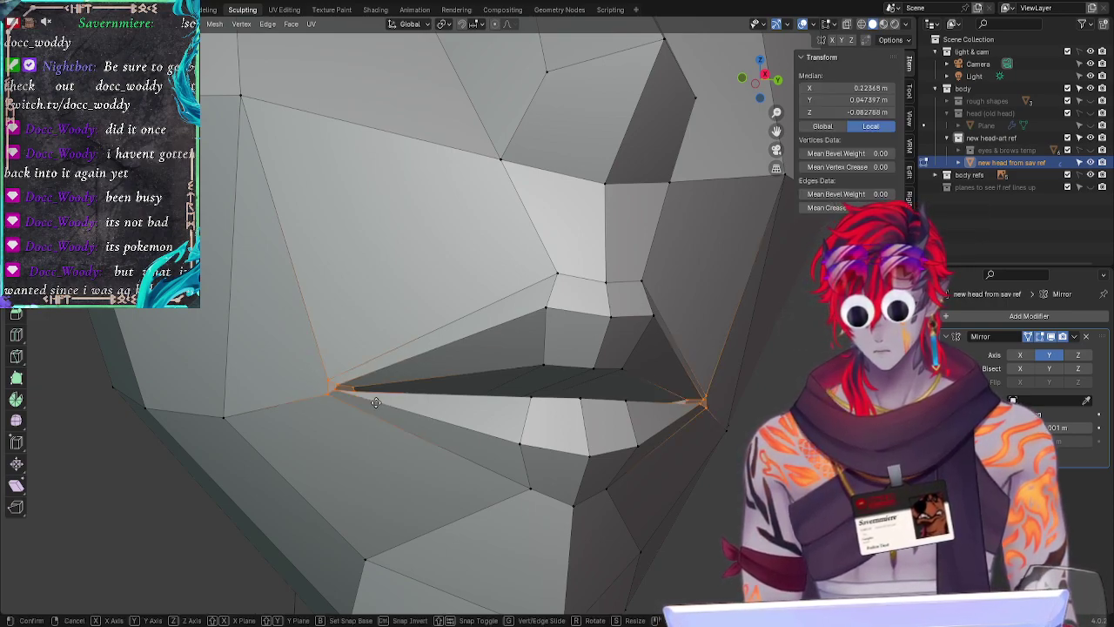
pyautogui.press('z')
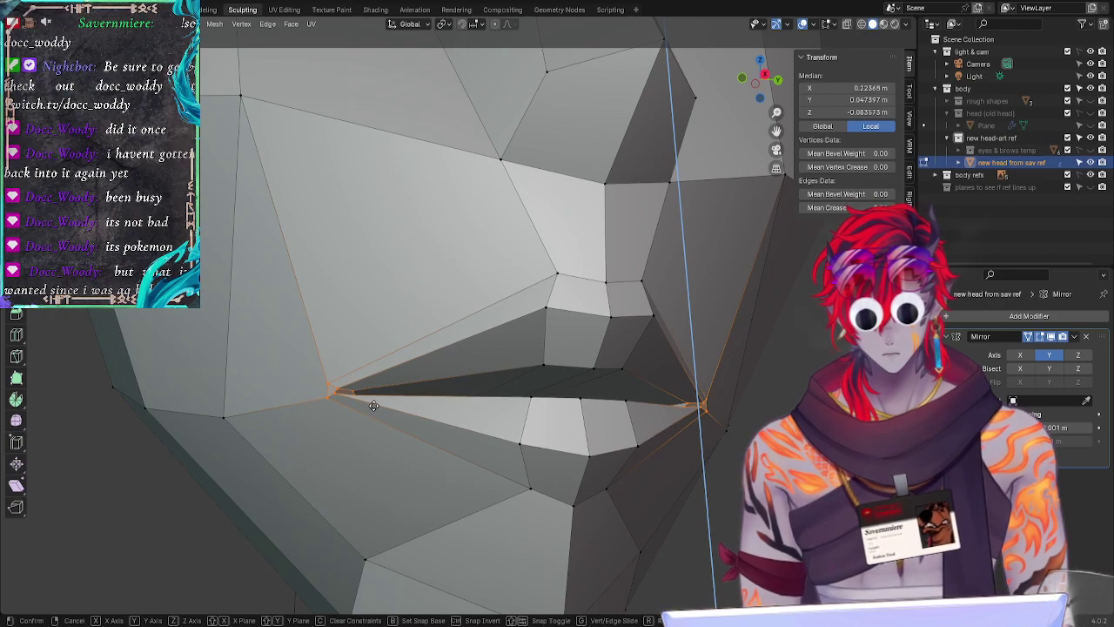
pyautogui.click(359, 400)
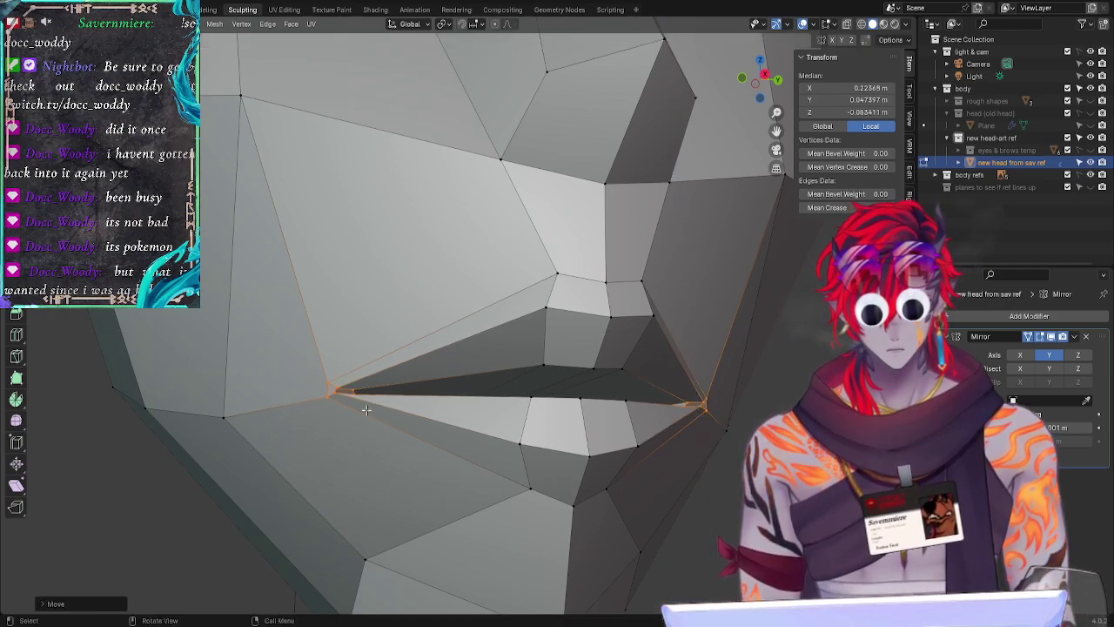
pyautogui.hotkey('alt', 'a')
# Step: Shift the left mouth-corner vertices vertically, then view the mouth in profile
pyautogui.moveTo(335, 382); pyautogui.dragTo(364, 386)
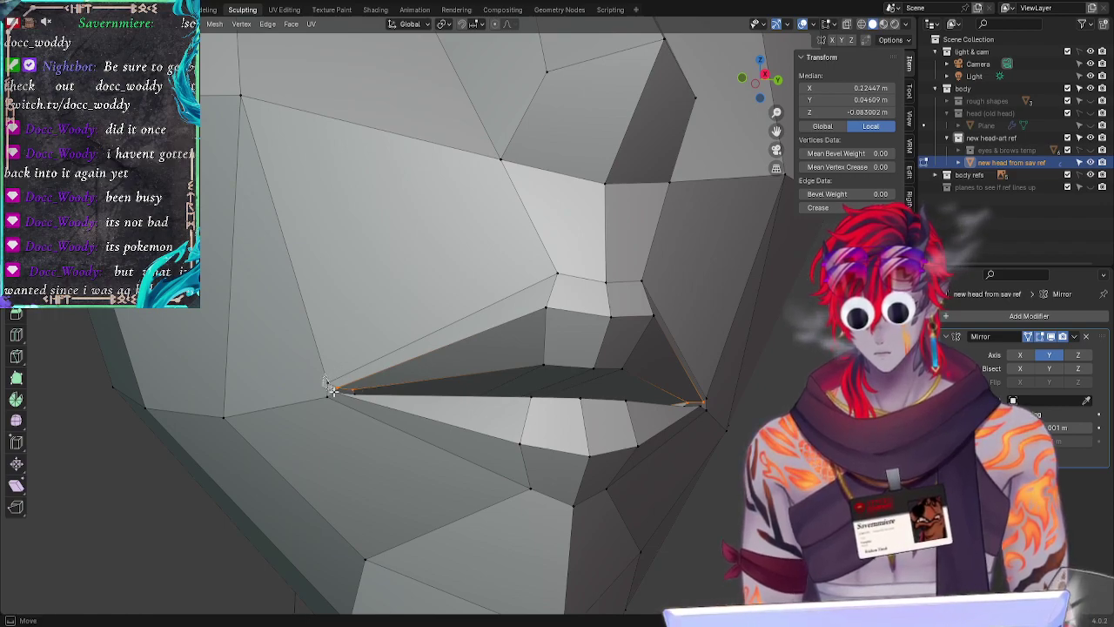
pyautogui.keyDown('shift'); pyautogui.click(338, 381); pyautogui.keyUp('shift')
pyautogui.press('g')
pyautogui.press('z')
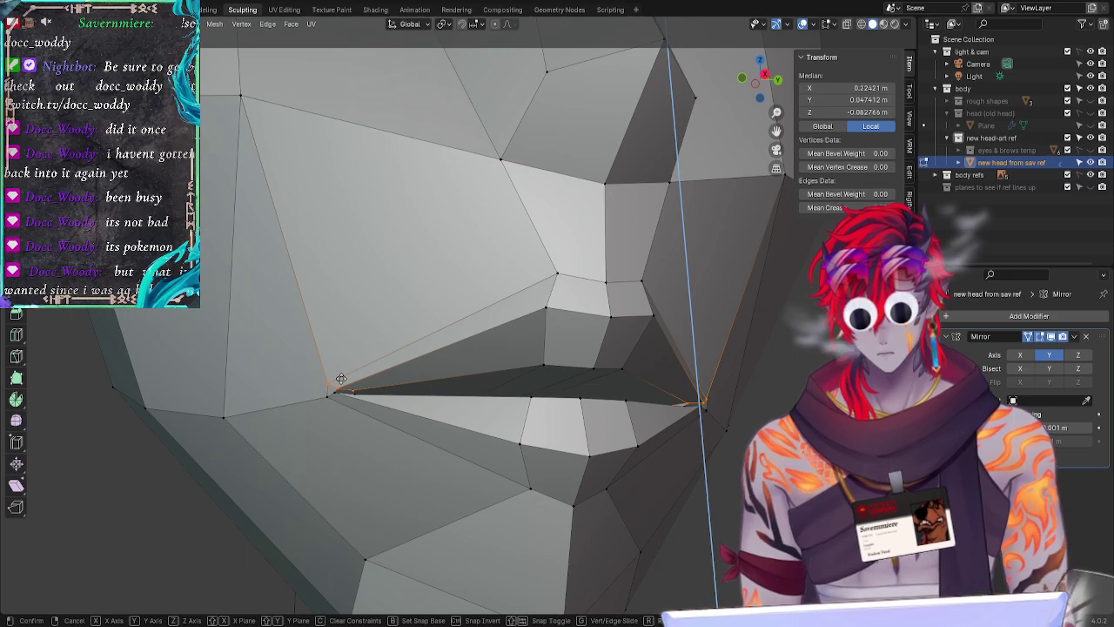
pyautogui.click(340, 379)
pyautogui.click(341, 432)
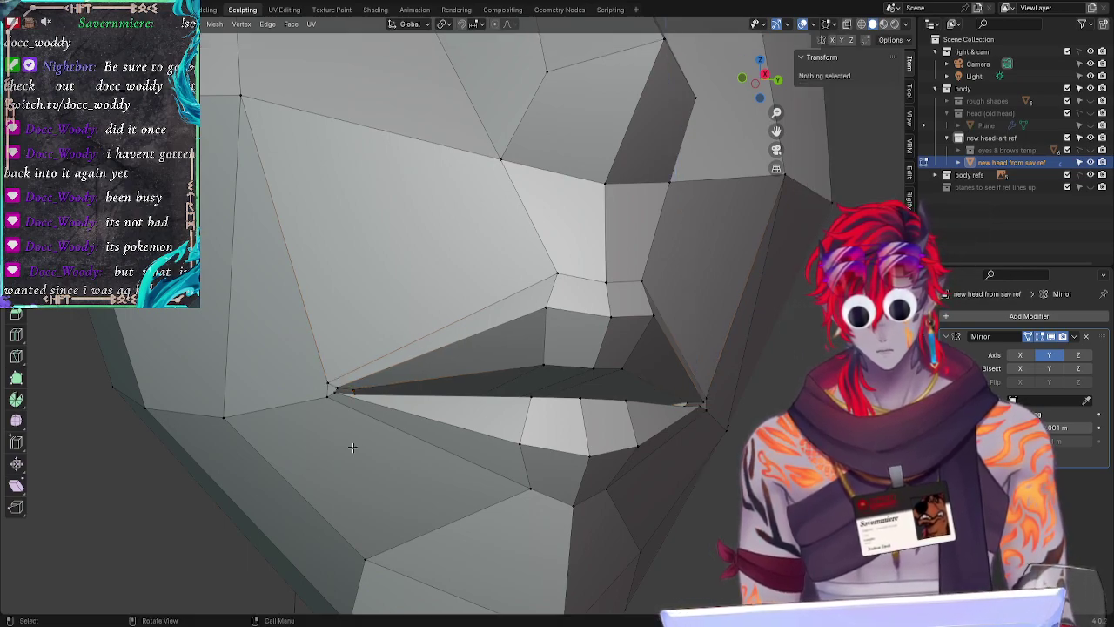
pyautogui.moveTo(364, 457); pyautogui.dragTo(443, 447, button='middle')
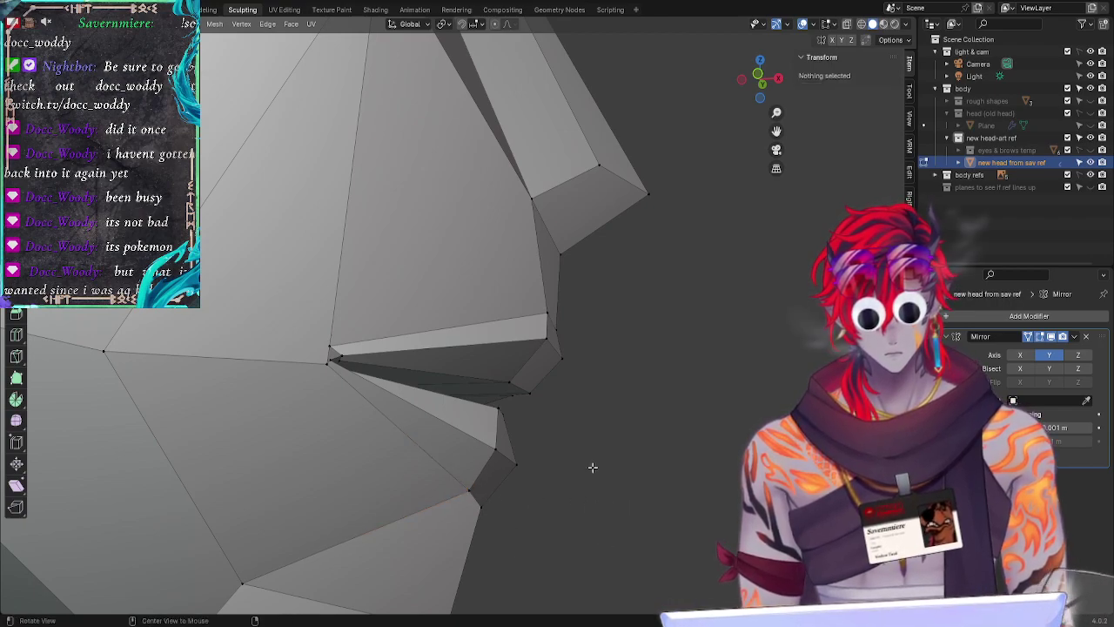
# Step: In side profile, move the vertex below the lower lip along X, then Z, then freely
pyautogui.moveTo(592, 465); pyautogui.dragTo(590, 496, button='middle')
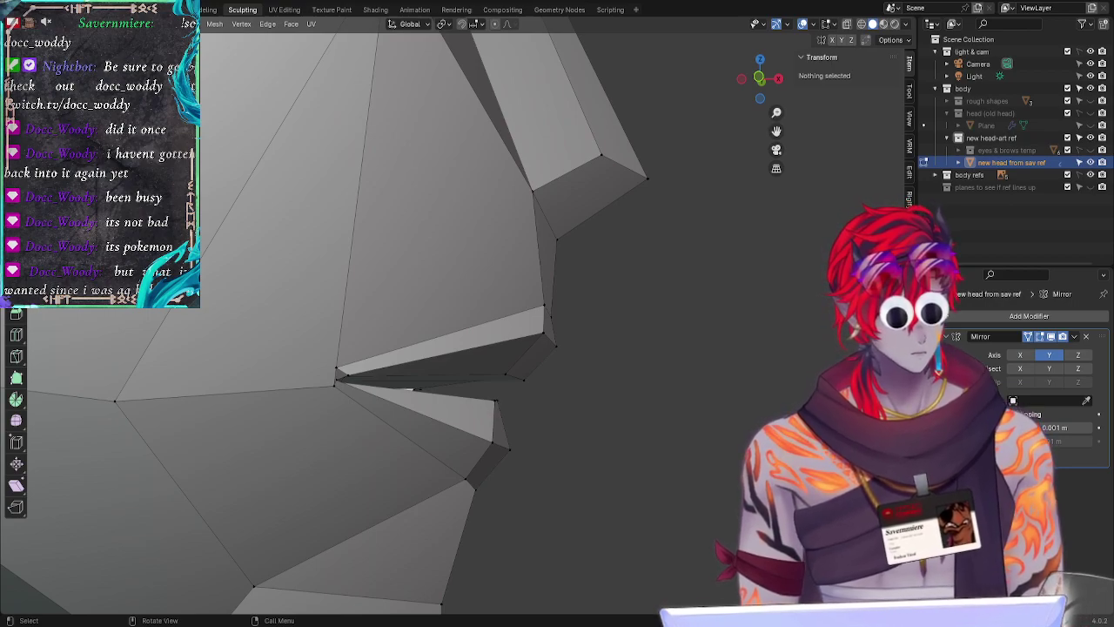
pyautogui.click(473, 484)
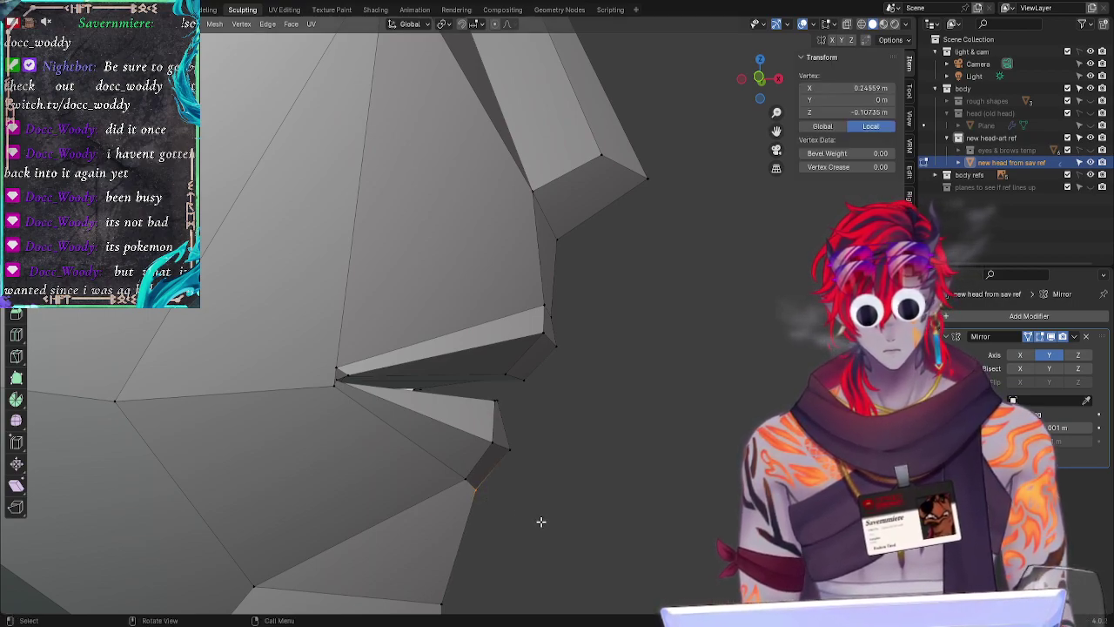
pyautogui.press('g')
pyautogui.press('x')
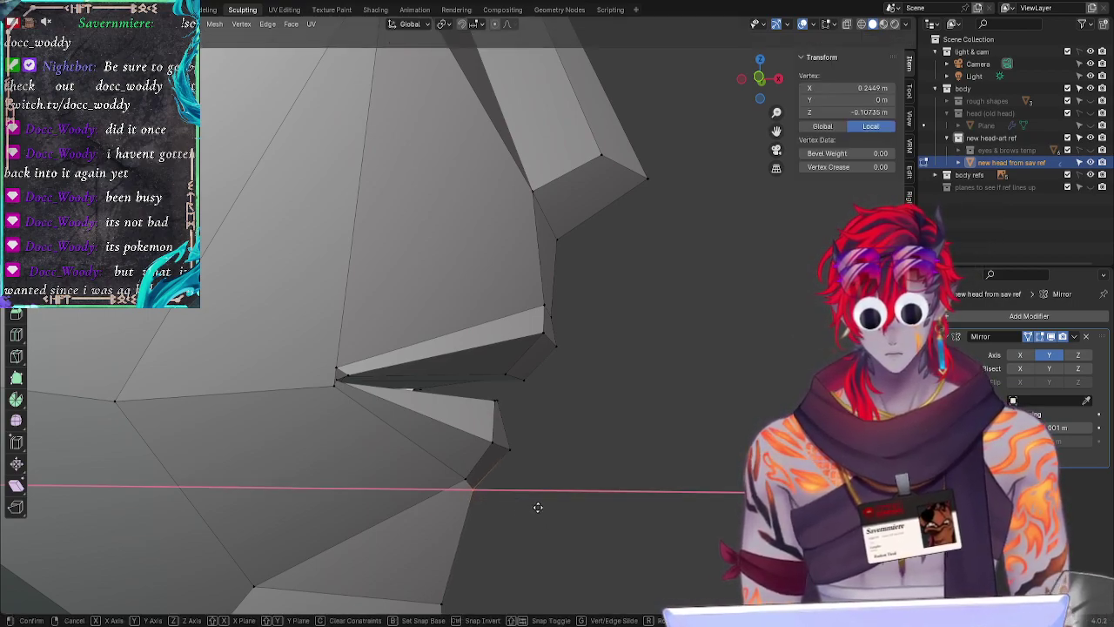
pyautogui.click(538, 510)
pyautogui.press('g')
pyautogui.press('z')
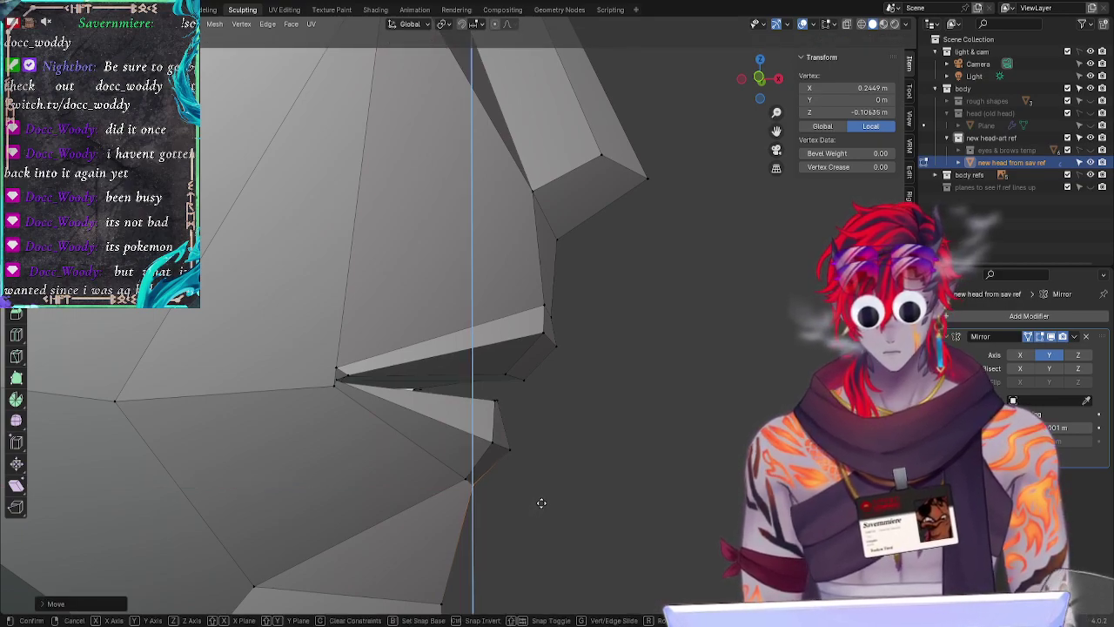
pyautogui.click(542, 502)
pyautogui.press('g')
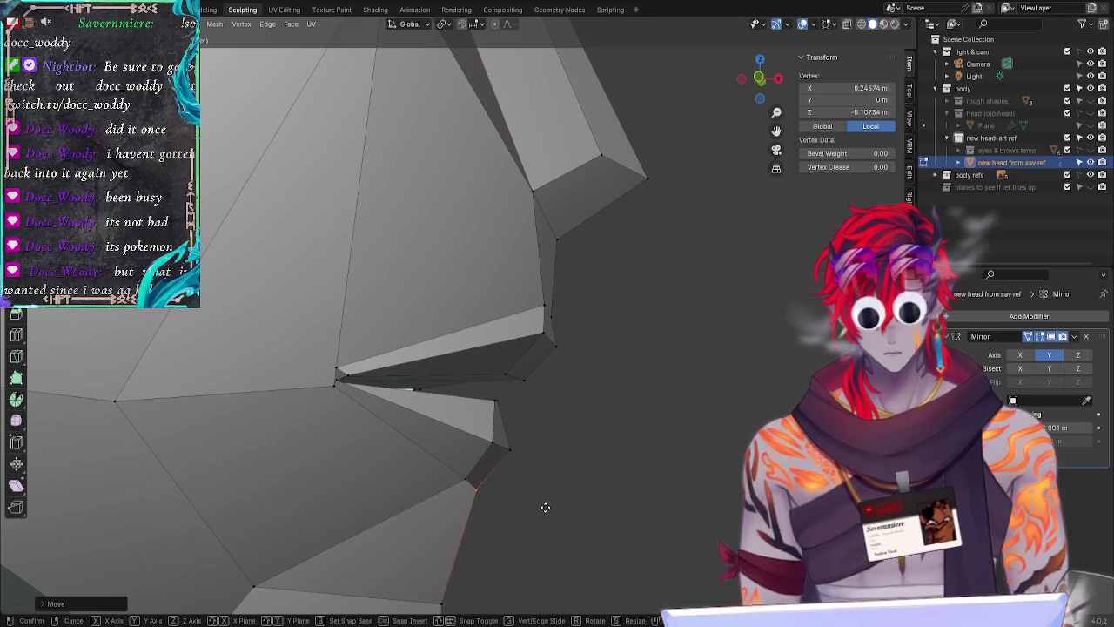
pyautogui.click(460, 464)
pyautogui.click(651, 493)
# Step: From the front, nudge the vertex beneath the lower lip into place
pyautogui.moveTo(652, 493); pyautogui.dragTo(535, 478, button='middle')
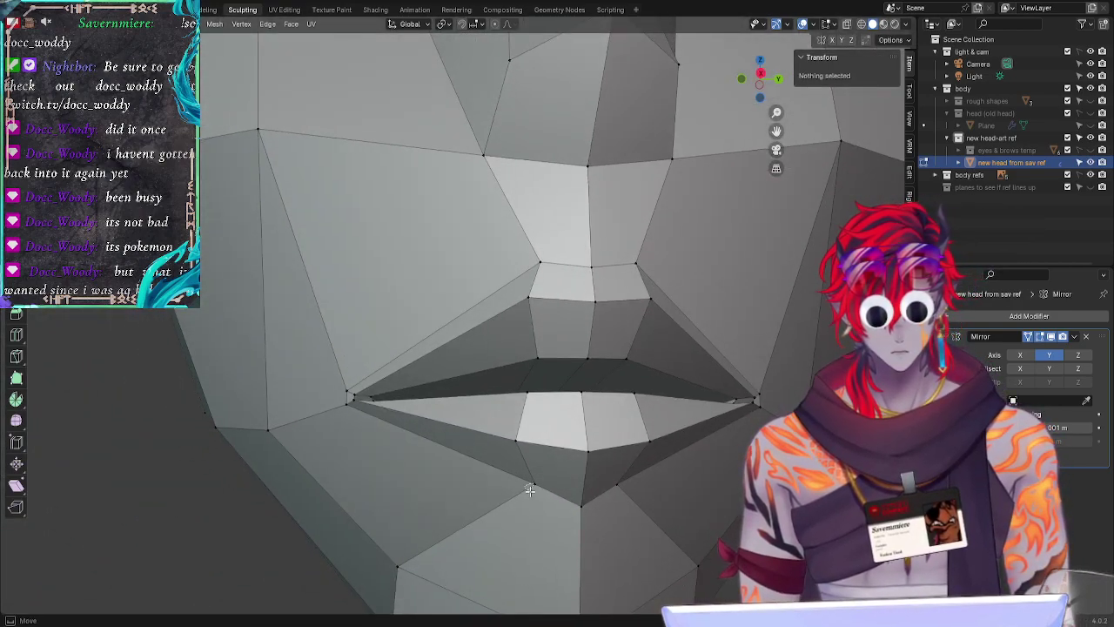
pyautogui.click(538, 478)
pyautogui.press('g')
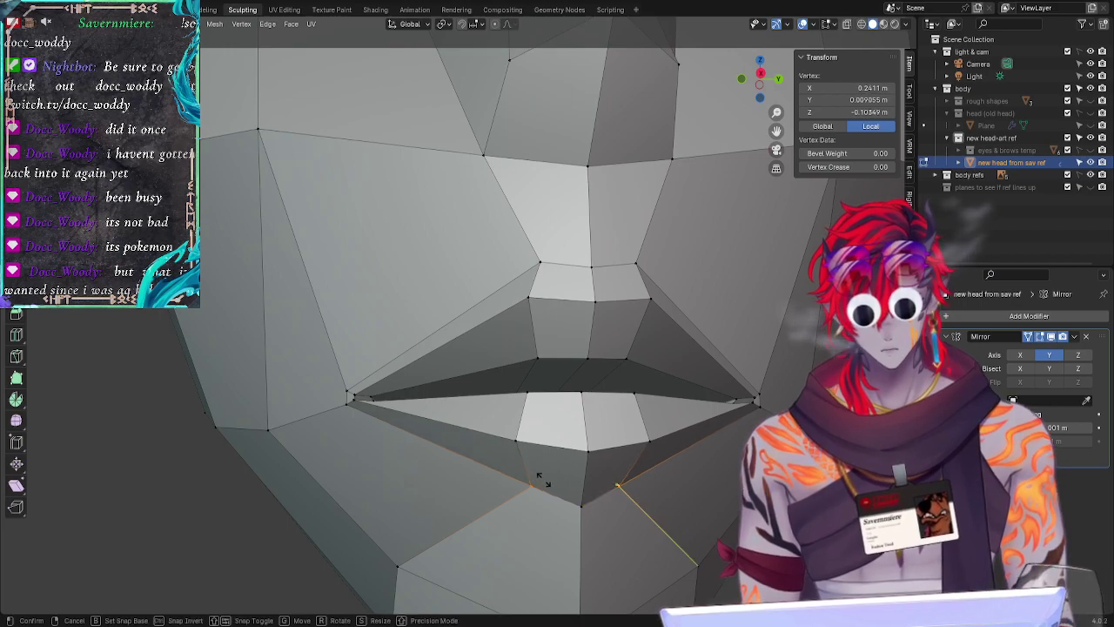
pyautogui.click(543, 480)
pyautogui.click(438, 525)
# Step: Back in profile, adjust the vertex at the lip-chin crease
pyautogui.moveTo(438, 525); pyautogui.dragTo(507, 499, button='middle')
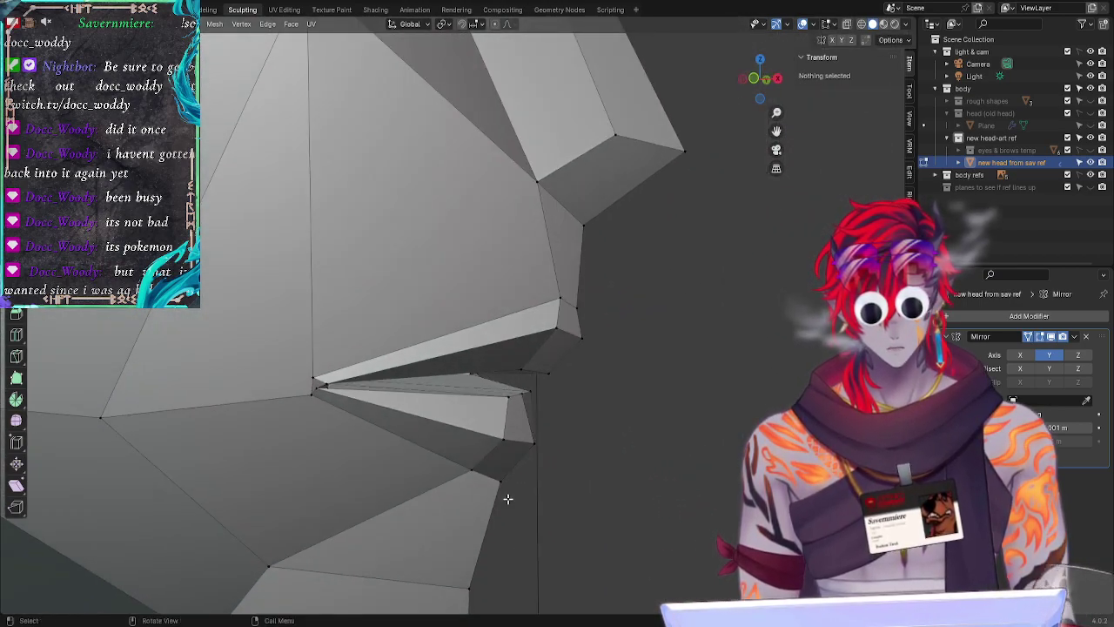
pyautogui.click(502, 482)
pyautogui.press('g')
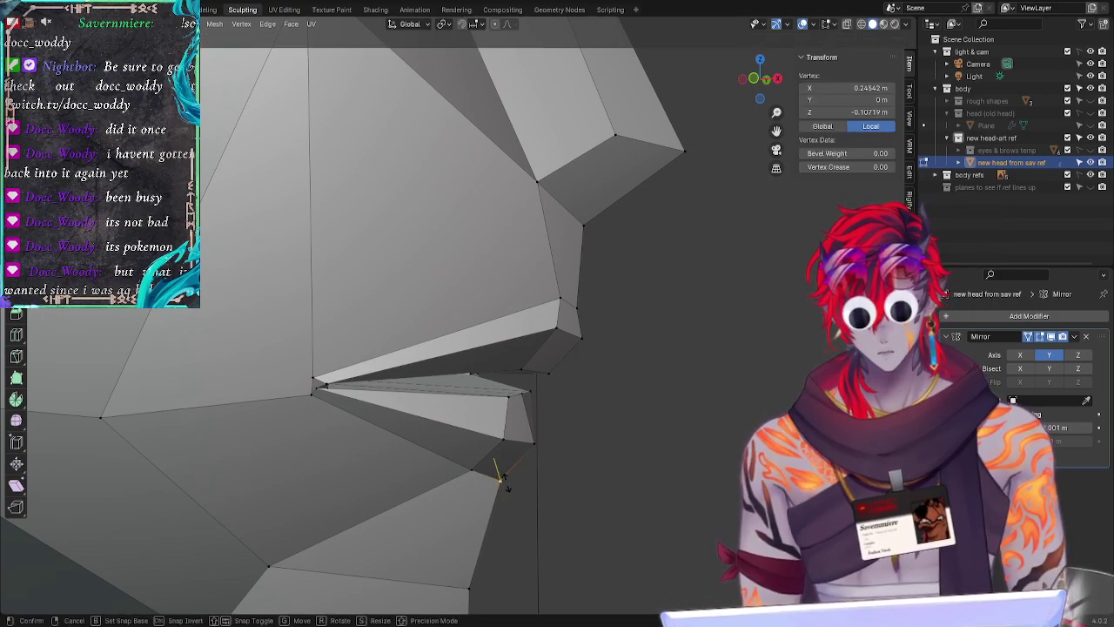
pyautogui.click(504, 482)
pyautogui.click(632, 522)
pyautogui.moveTo(632, 522); pyautogui.dragTo(534, 530, button='middle')
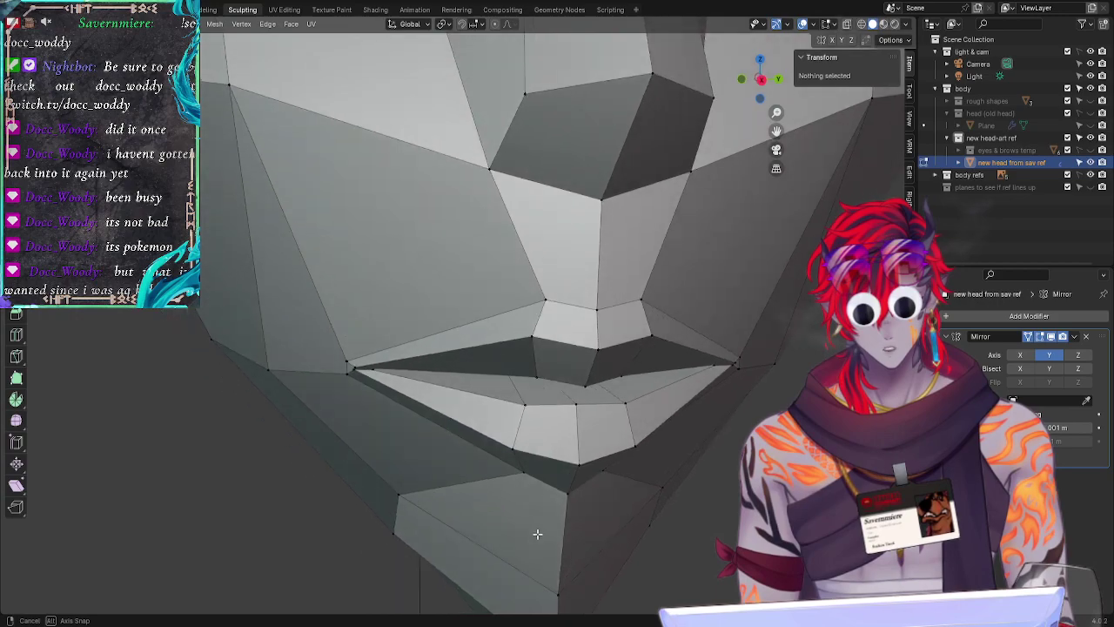
pyautogui.click(661, 485)
pyautogui.press('g')
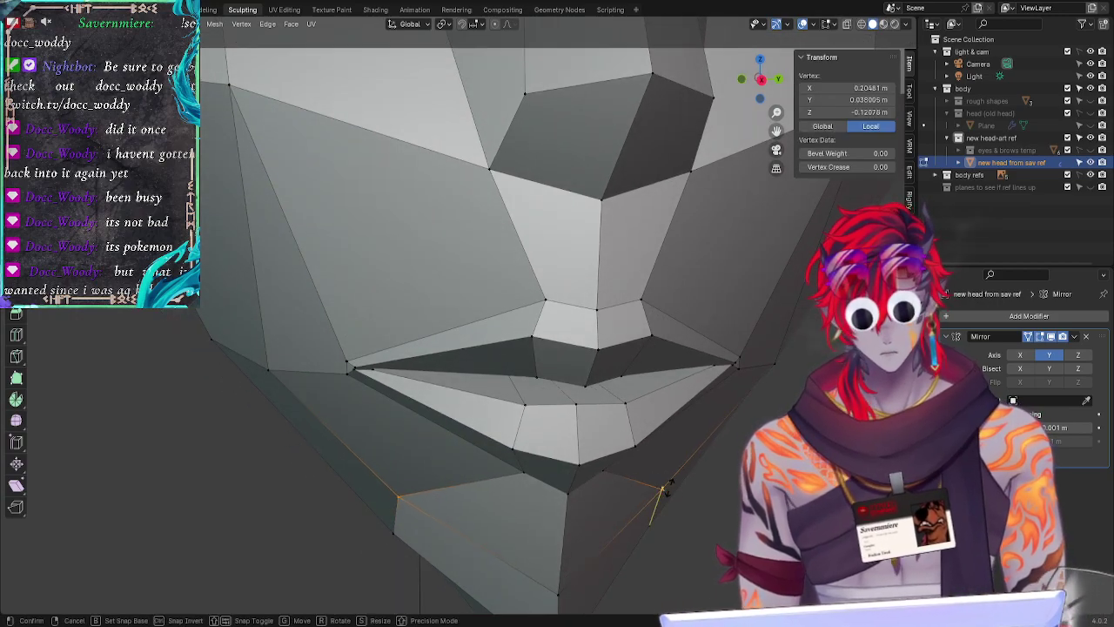
pyautogui.click(665, 491)
pyautogui.click(688, 513)
pyautogui.moveTo(688, 513)
pyautogui.mouseDown(button='middle')
pyautogui.moveTo(627, 504)
pyautogui.moveTo(696, 513)
pyautogui.mouseUp(button='middle')
pyautogui.moveTo(626, 500); pyautogui.dragTo(429, 509, button='middle')
pyautogui.click(428, 492)
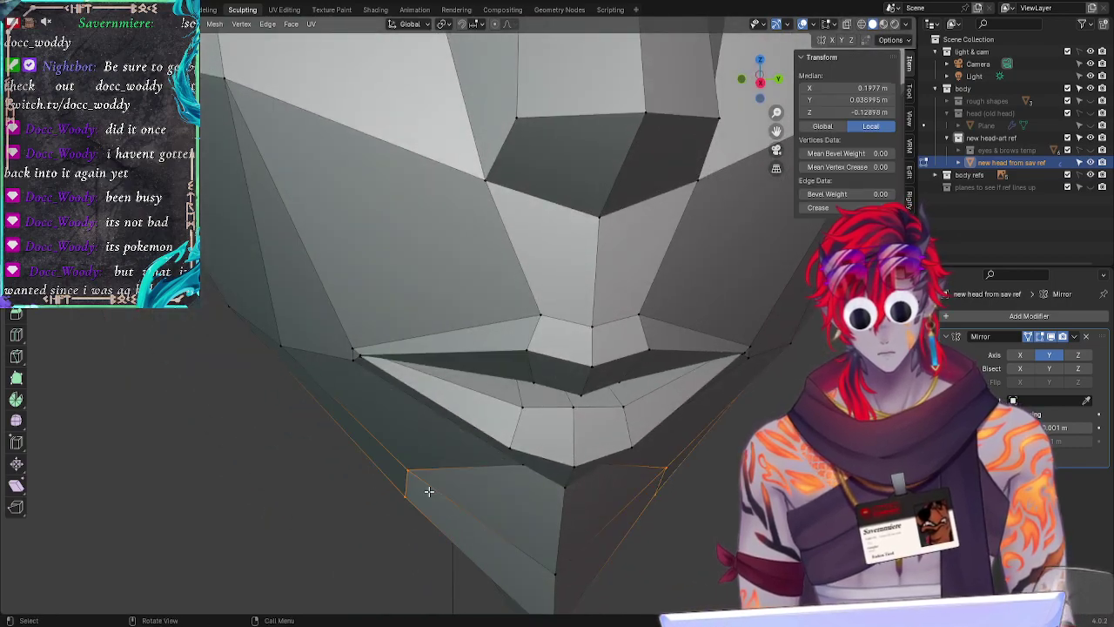
pyautogui.press('g')
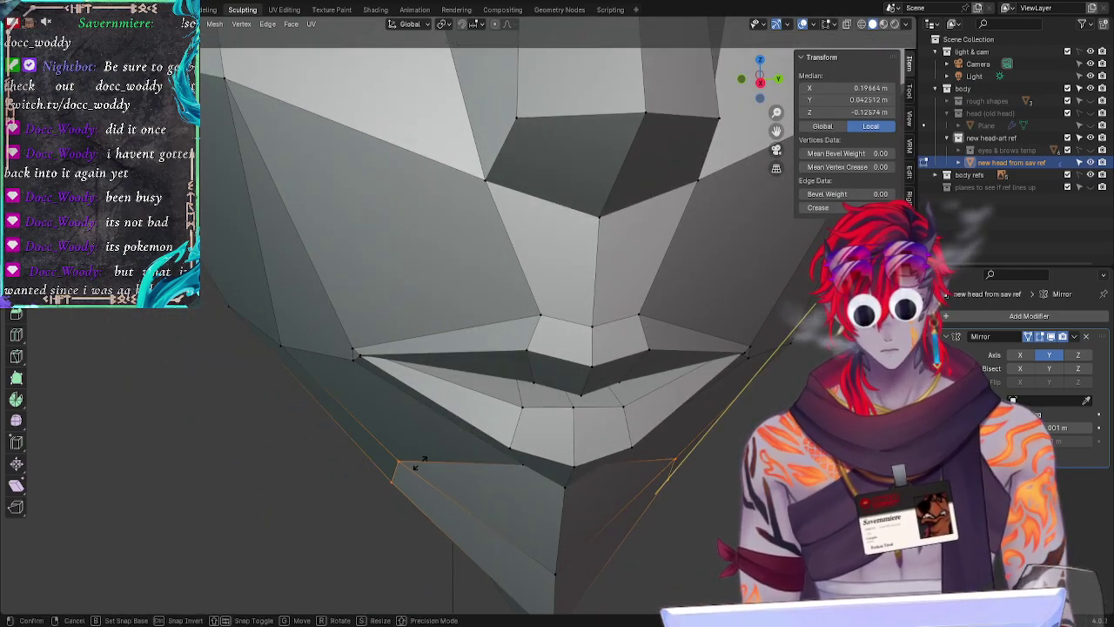
pyautogui.press('g')
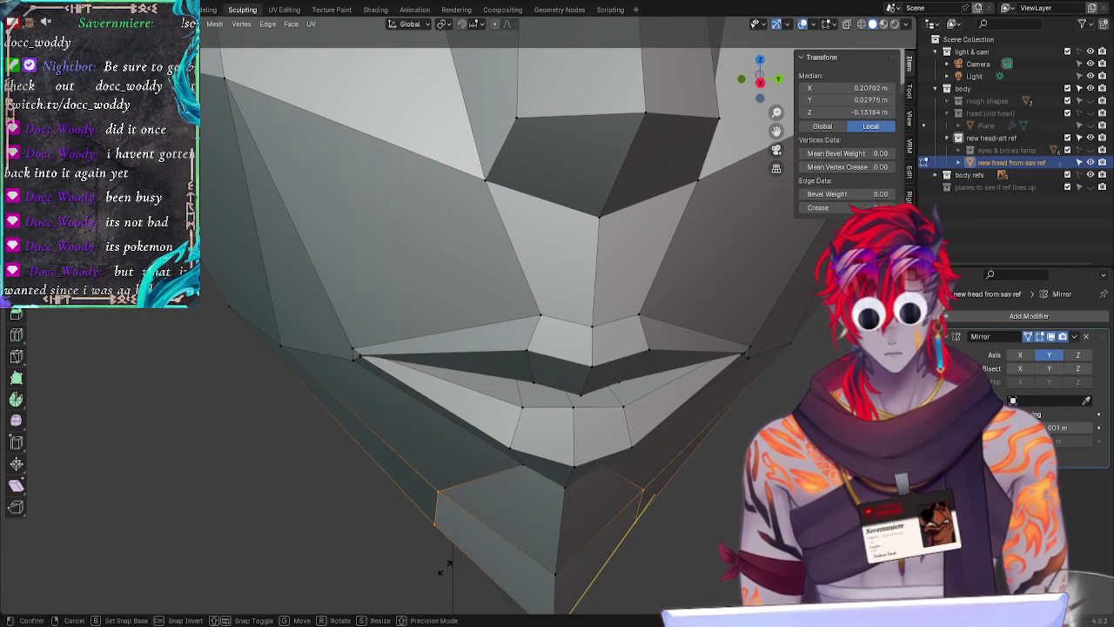
pyautogui.click(440, 573)
pyautogui.hotkey('alt', 'a')
pyautogui.moveTo(440, 487); pyautogui.dragTo(439, 570, button='middle')
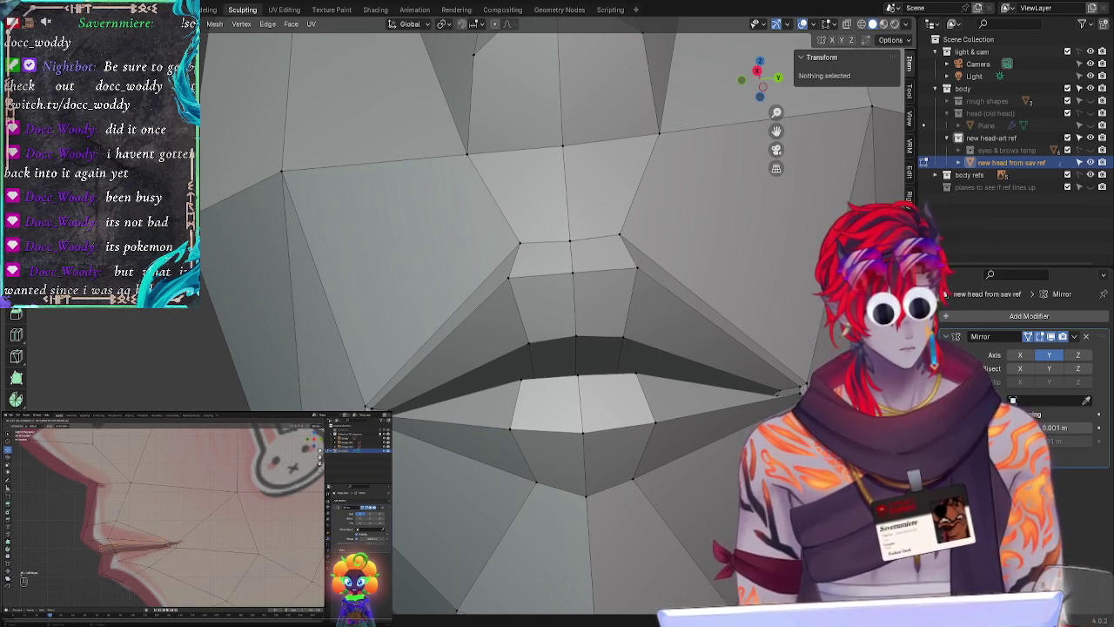
pyautogui.scroll(-6, 565, 372)
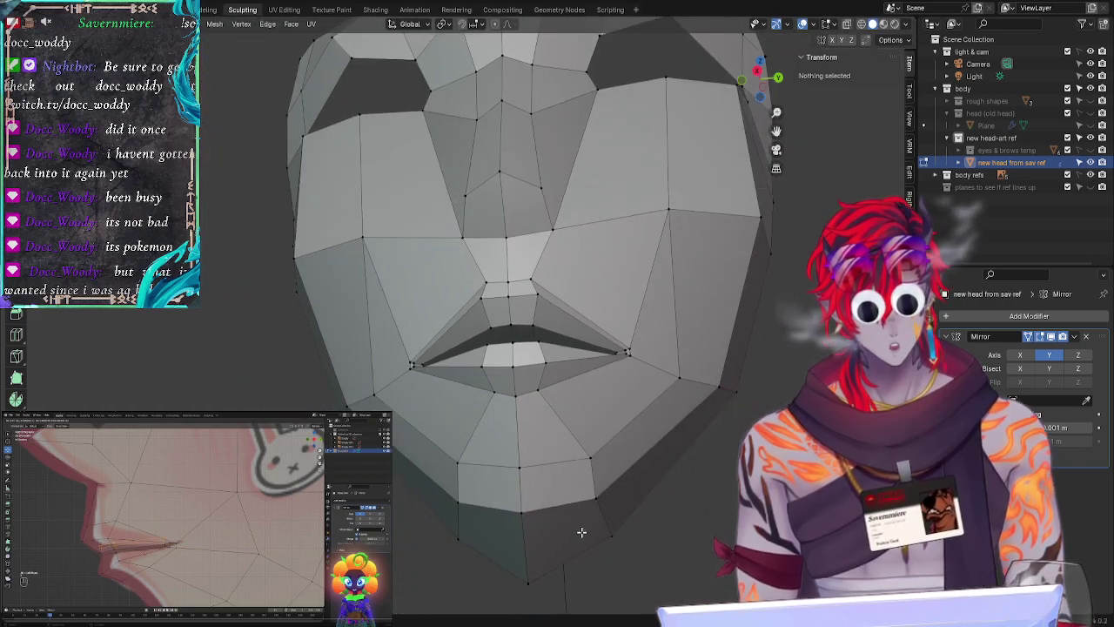
pyautogui.moveTo(565, 372); pyautogui.dragTo(669, 456, button='middle')
pyautogui.scroll(2, 651, 432)
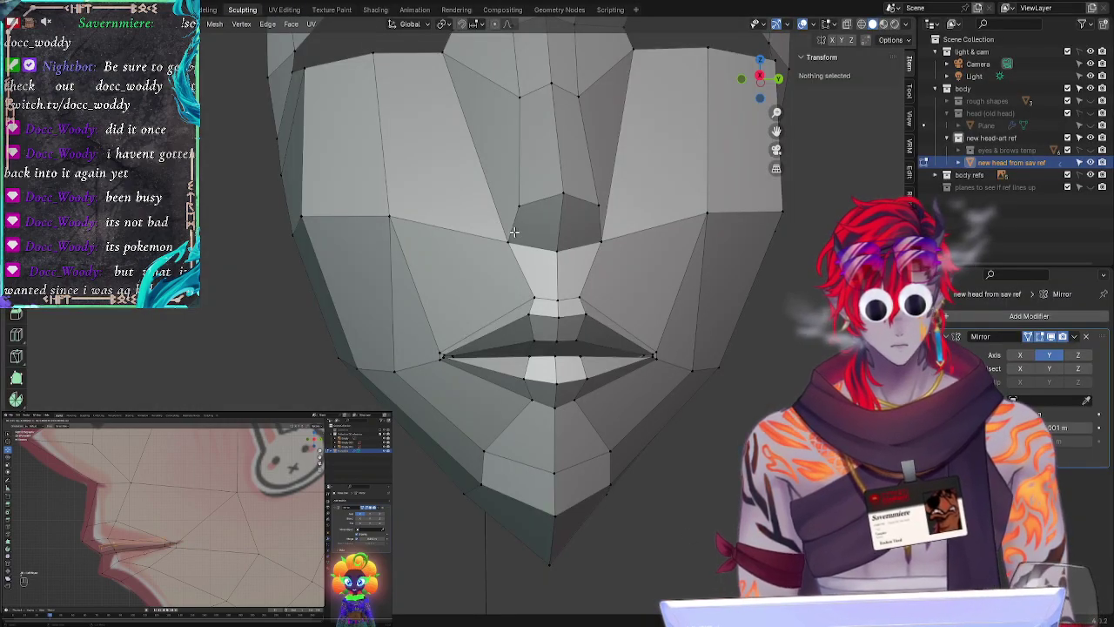
# Step: Set a lower-lip vertex's Y to 0.01953 m in the Transform panel, matching the vertex beside the nose
pyautogui.click(505, 241)
pyautogui.click(872, 99)
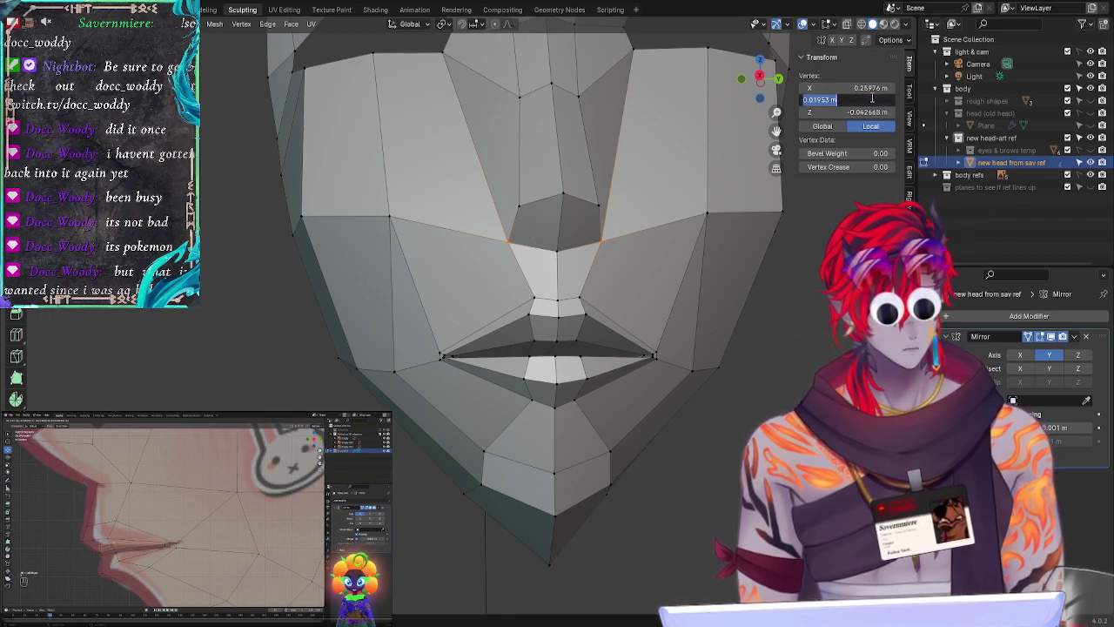
pyautogui.click(530, 396)
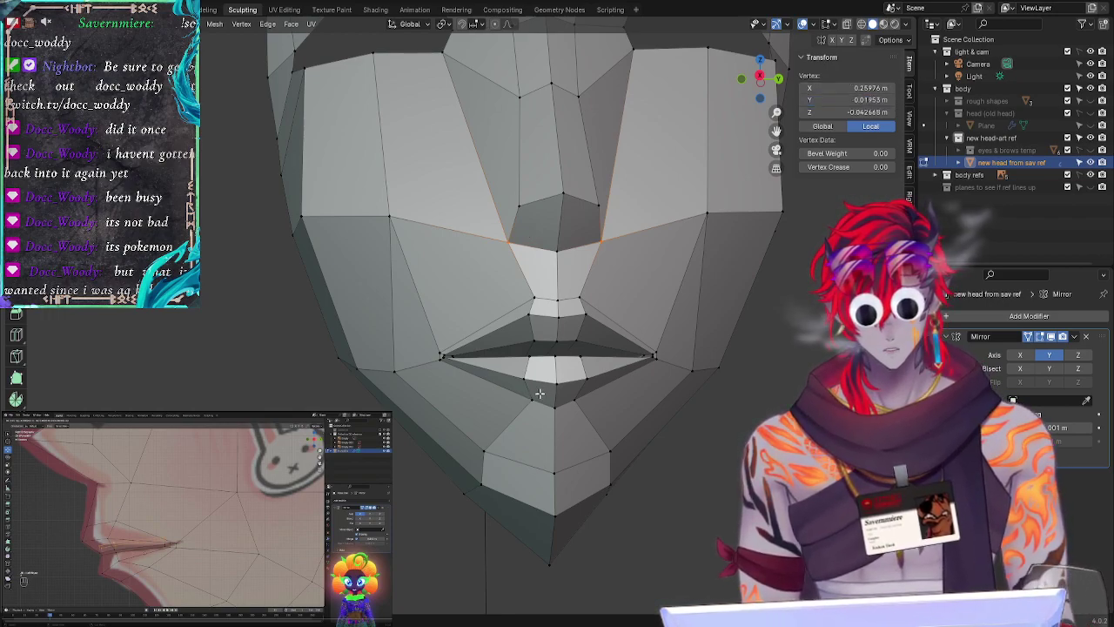
pyautogui.click(531, 398)
pyautogui.click(851, 101)
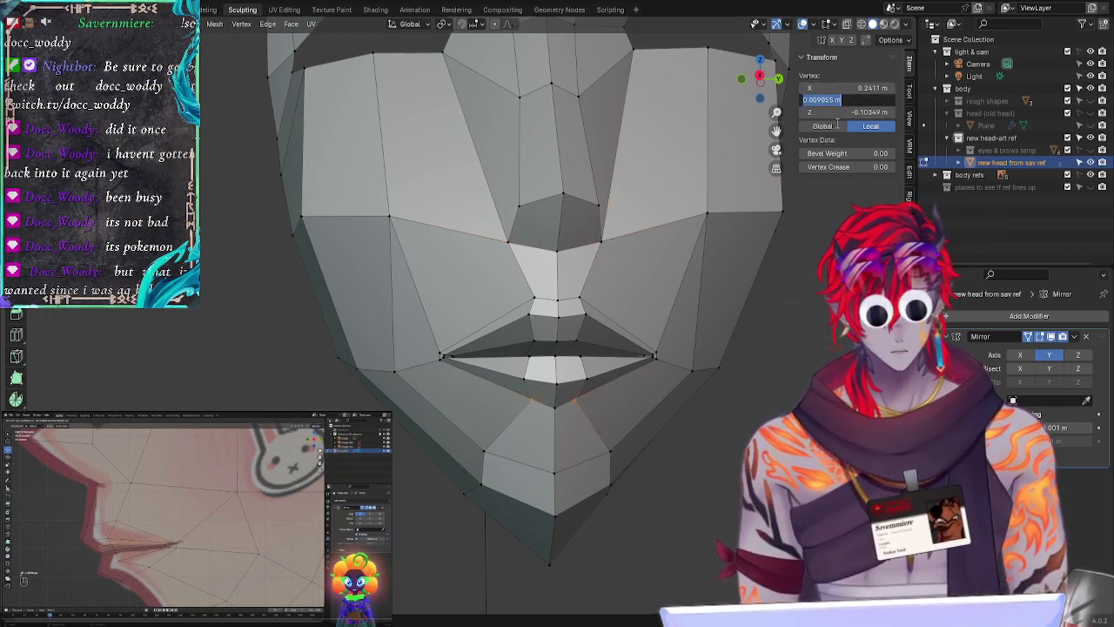
pyautogui.write('-0.01953 m')
pyautogui.press('Return')
# Step: Move the lower-lip vertices along X twice to fit the reference
pyautogui.moveTo(739, 505)
pyautogui.mouseDown(button='middle')
pyautogui.moveTo(870, 501)
pyautogui.moveTo(727, 496)
pyautogui.moveTo(738, 507)
pyautogui.mouseUp(button='middle')
pyautogui.press('g')
pyautogui.press('x')
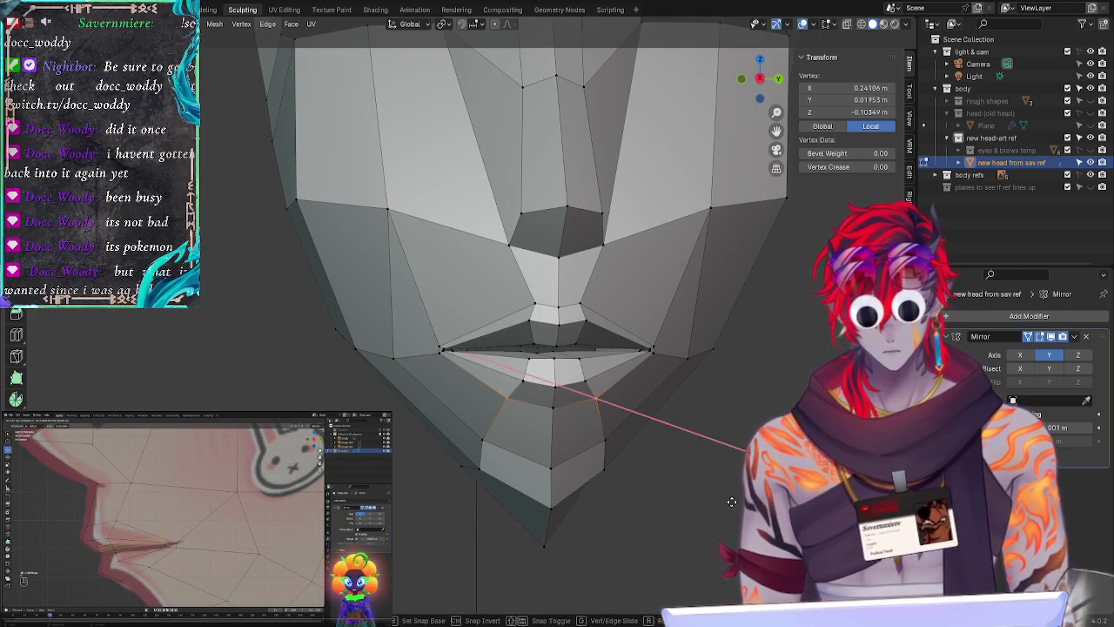
pyautogui.click(718, 492)
pyautogui.press('g')
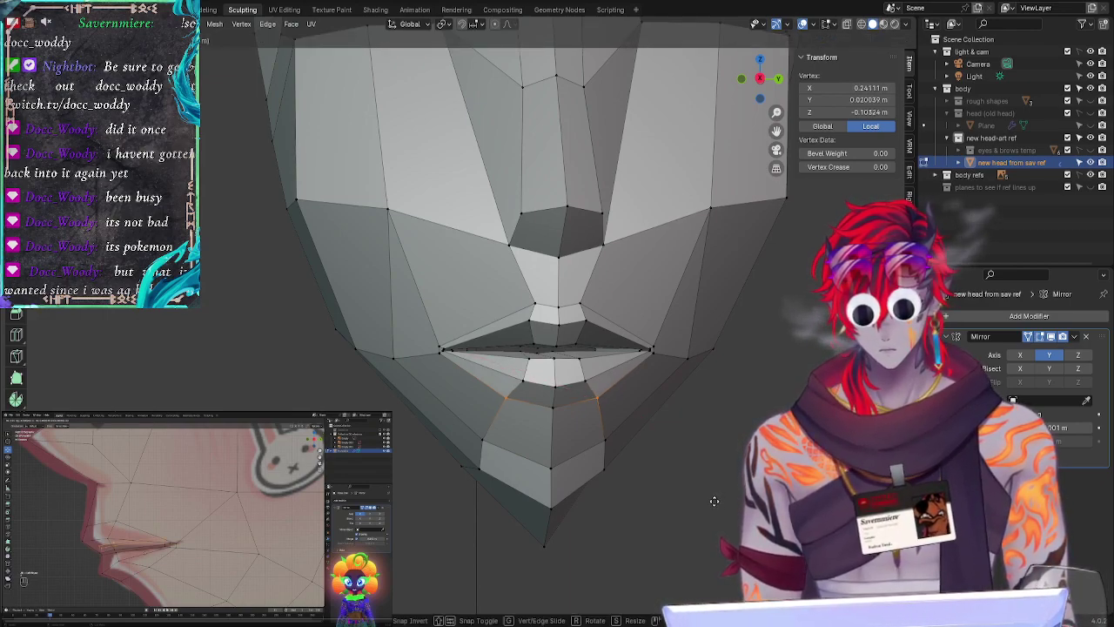
pyautogui.press('x')
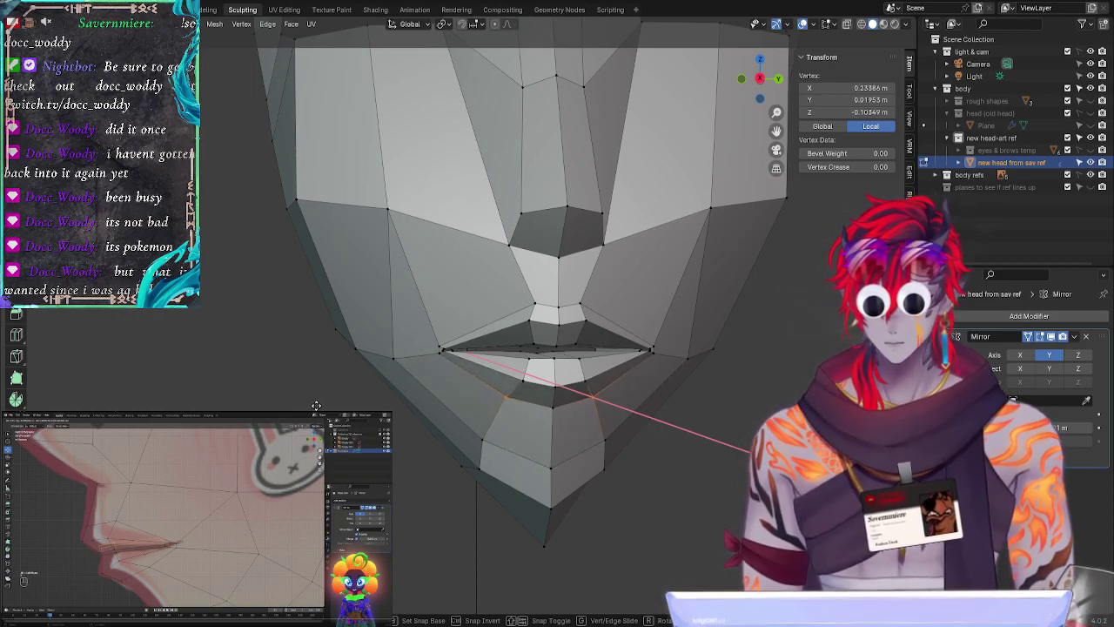
pyautogui.click(307, 396)
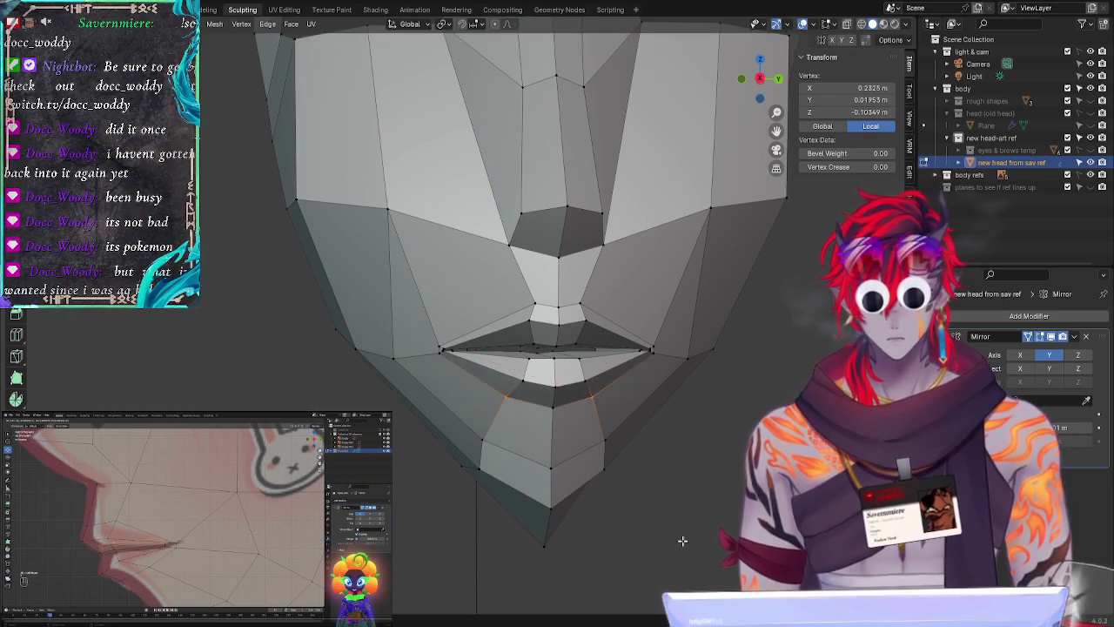
pyautogui.click(681, 540)
pyautogui.moveTo(691, 467); pyautogui.dragTo(525, 358, button='middle')
# Step: Nudge a vertex on the lip edge, checking from three-quarter and front views
pyautogui.click(532, 360)
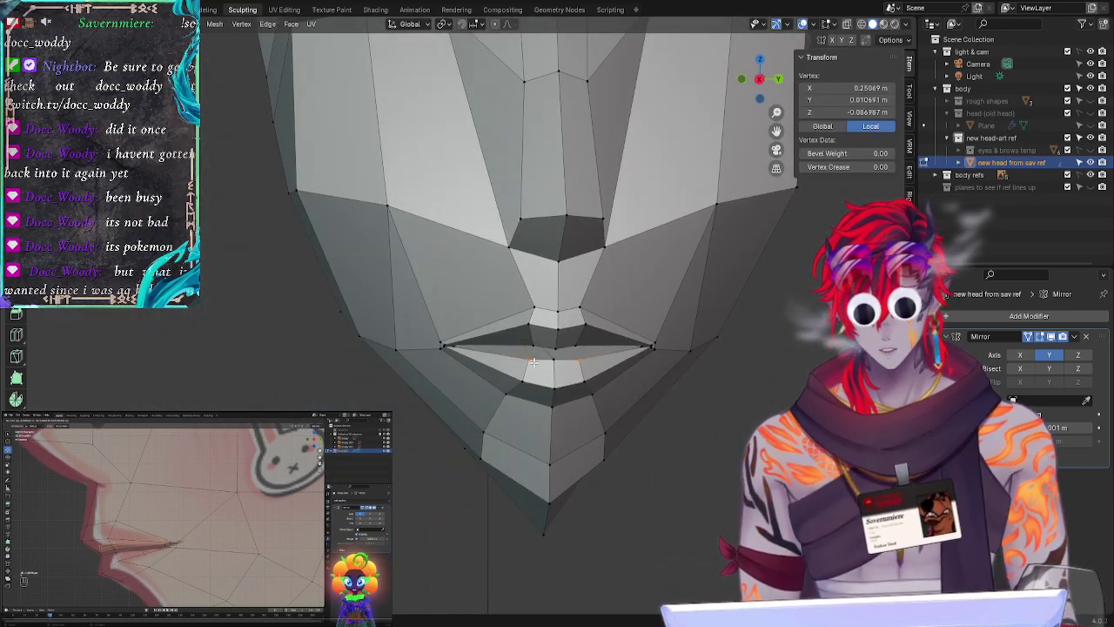
pyautogui.press('g')
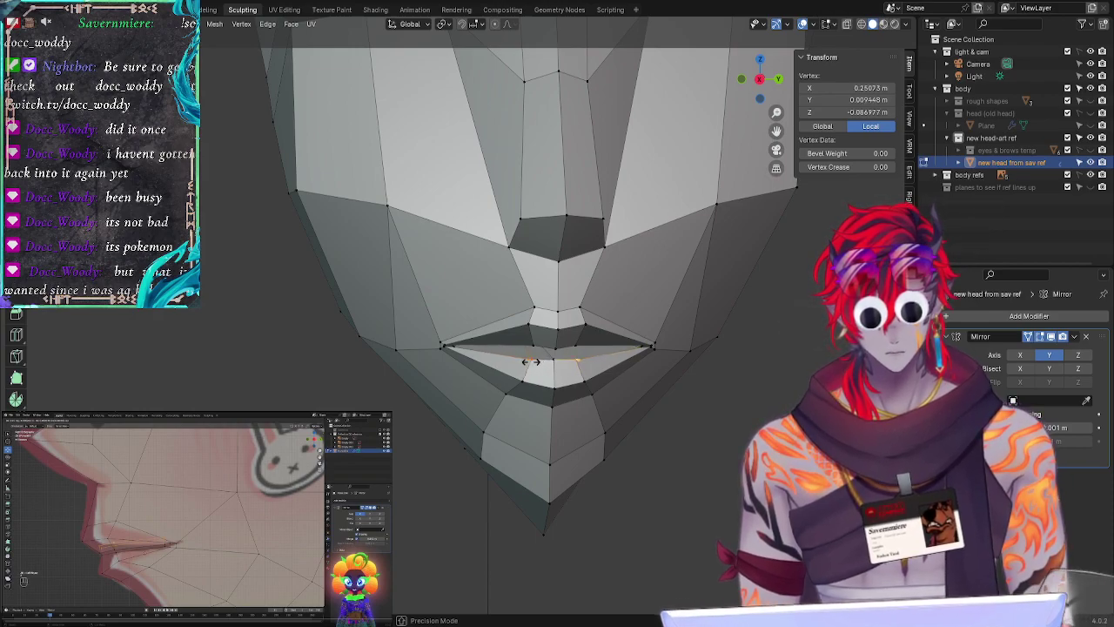
pyautogui.click(531, 361)
pyautogui.hotkey('alt', 'a')
pyautogui.moveTo(531, 361); pyautogui.dragTo(609, 335, button='middle')
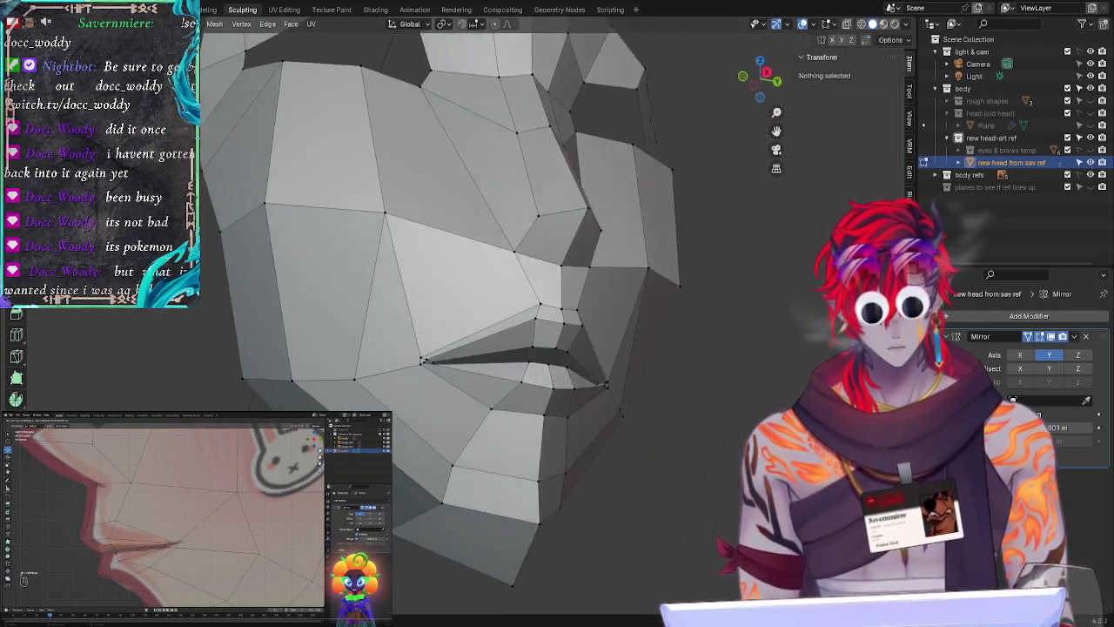
pyautogui.moveTo(423, 360); pyautogui.dragTo(493, 397, button='middle')
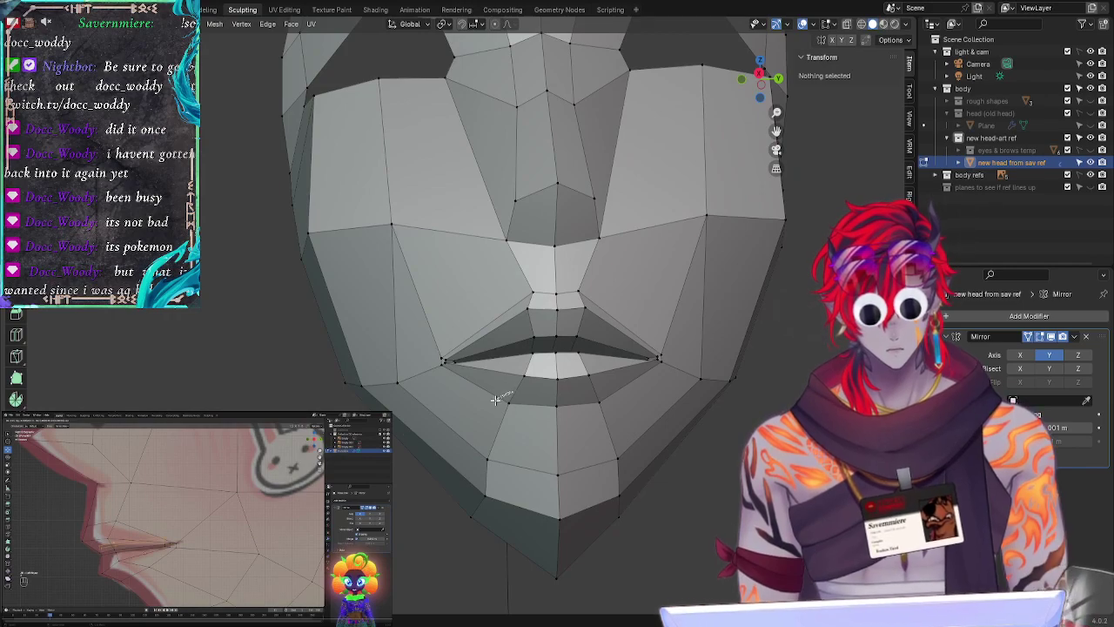
# Step: Move a lower-lip vertex and check it in side profile
pyautogui.click(528, 358)
pyautogui.press('g')
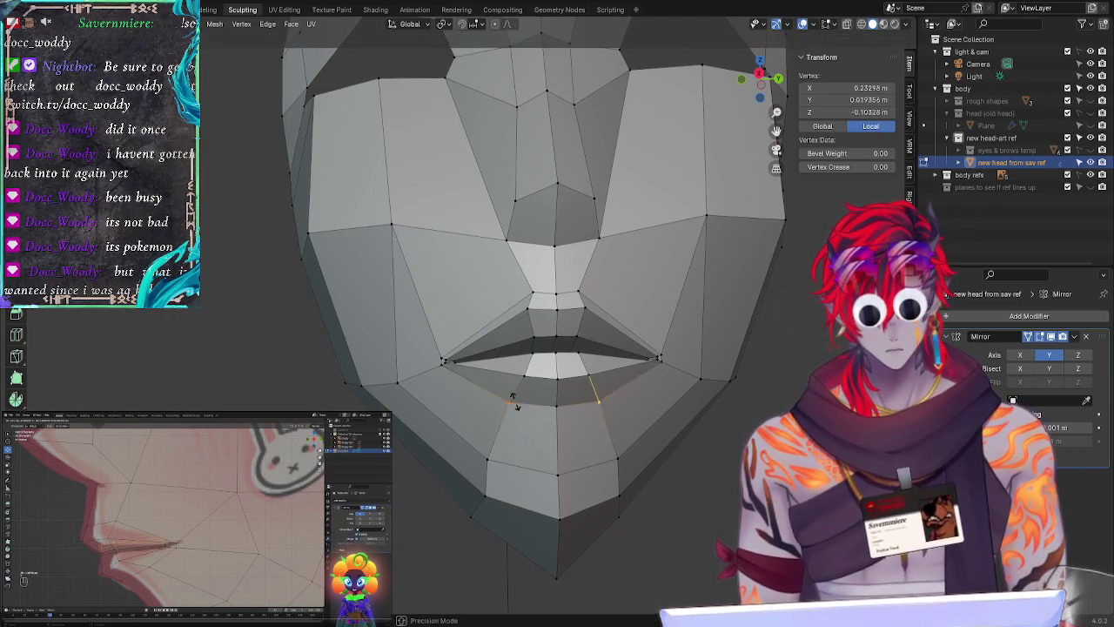
pyautogui.click(503, 399)
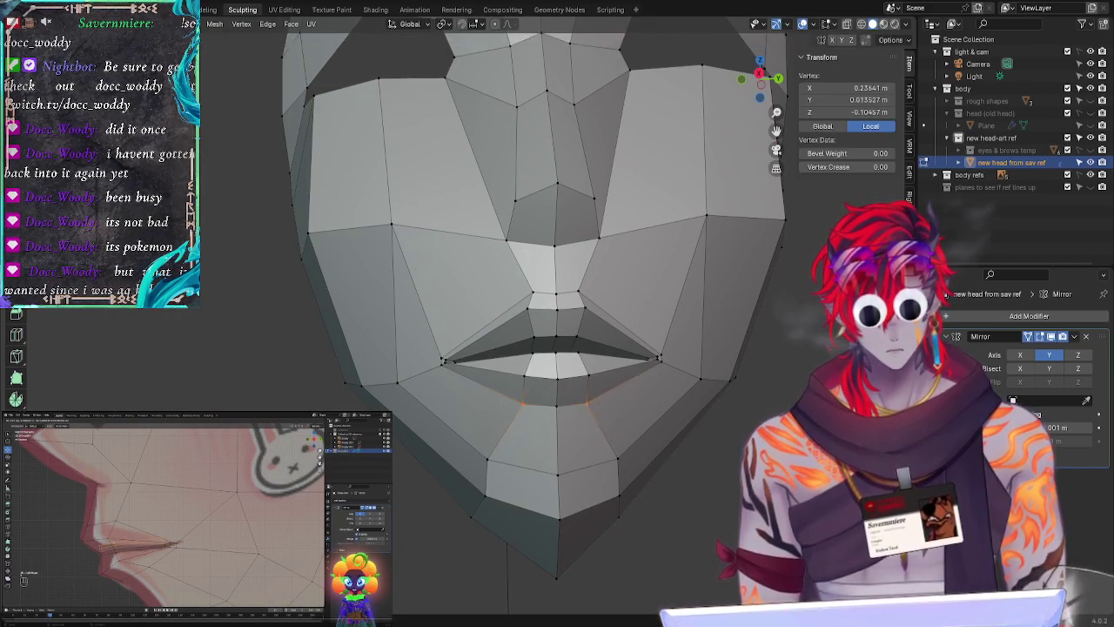
pyautogui.click(425, 510)
pyautogui.press('KP_1')
pyautogui.moveTo(425, 511); pyautogui.dragTo(301, 488, button='middle')
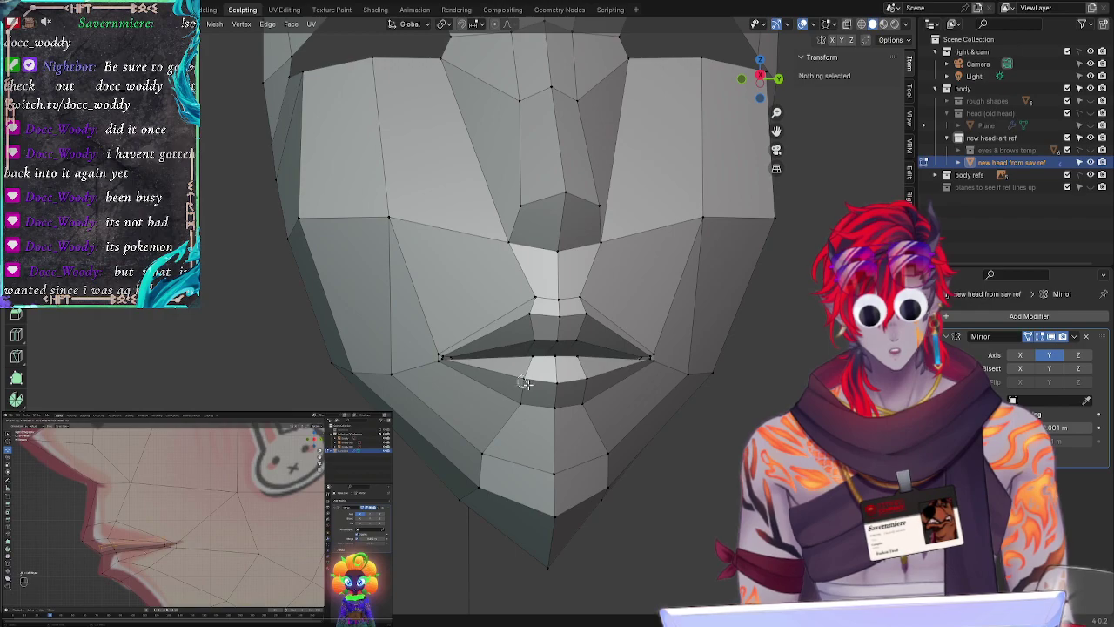
# Step: Vertex-slide the inner lower-lip vertex inward along its edge
pyautogui.click(525, 383)
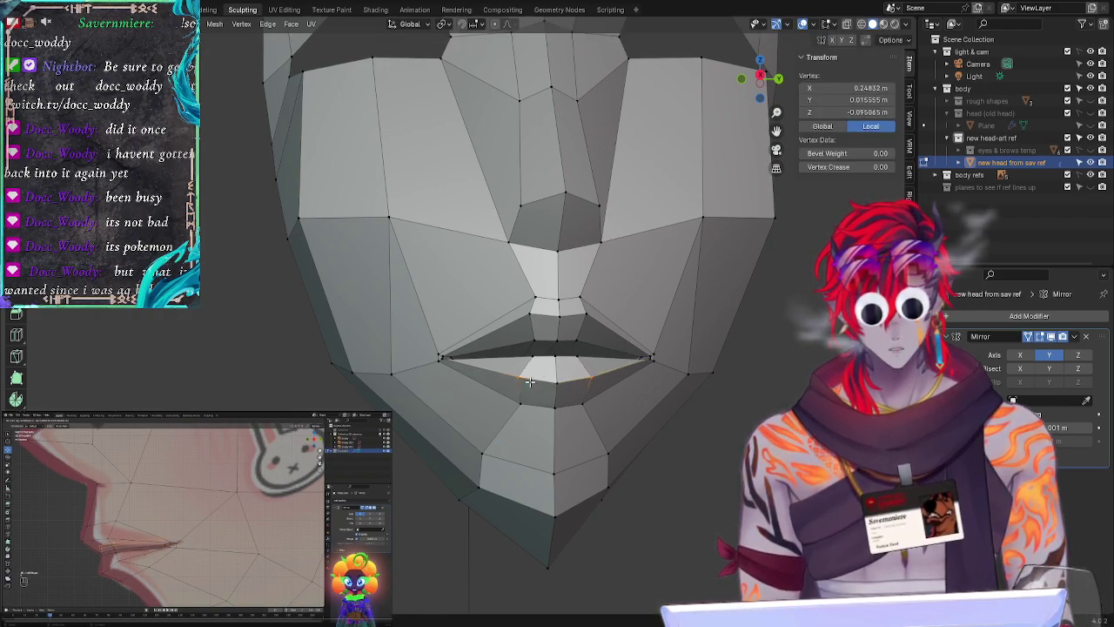
pyautogui.click(416, 446)
pyautogui.click(526, 358)
pyautogui.press('g')
pyautogui.press('g')
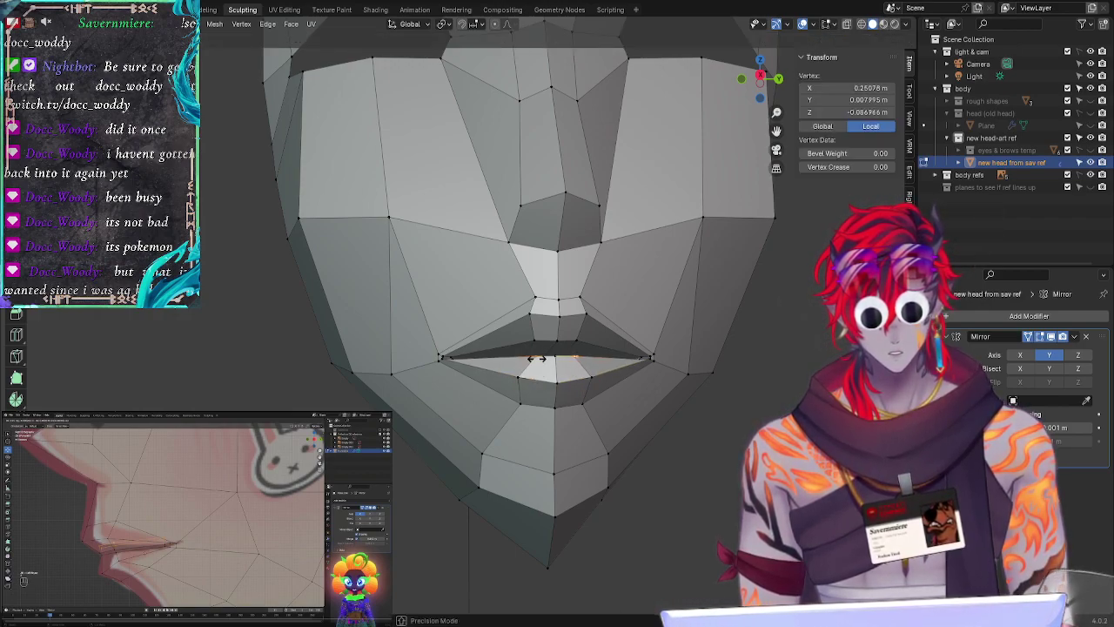
pyautogui.click(542, 361)
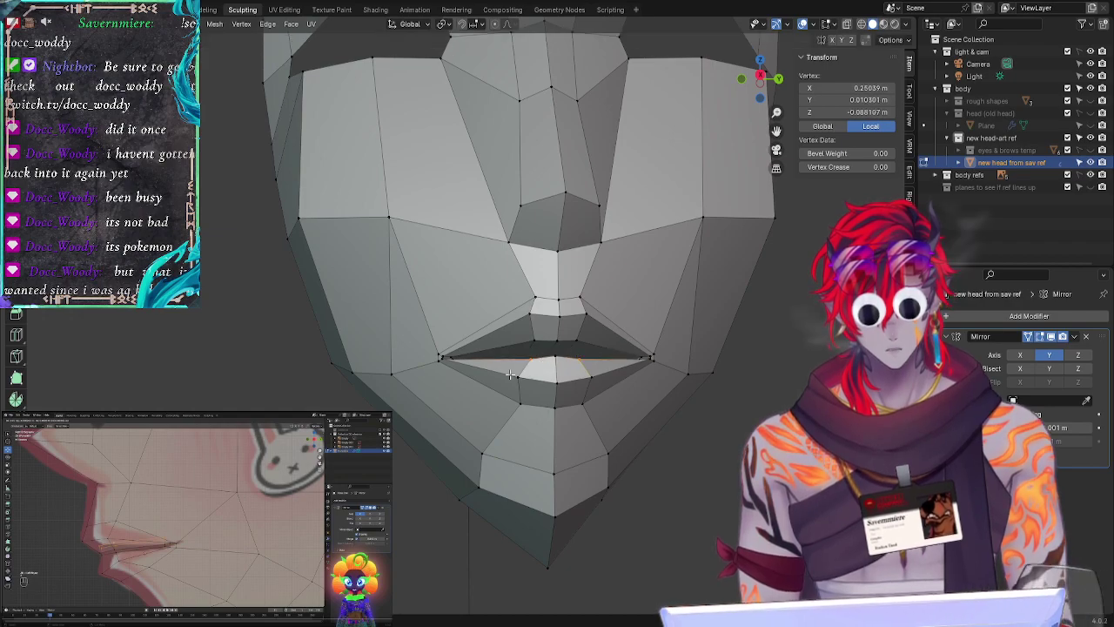
pyautogui.hotkey('alt', 'a')
pyautogui.moveTo(244, 513); pyautogui.dragTo(305, 504, button='middle')
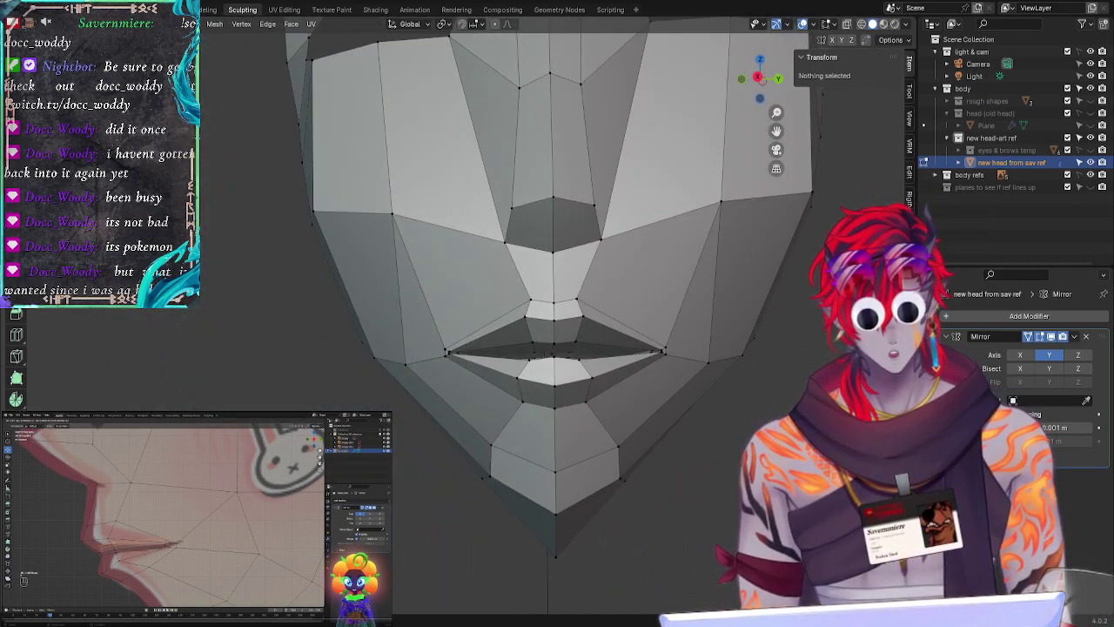
# Step: Reposition a lip vertex and box-select the chin vertices
pyautogui.click(550, 358)
pyautogui.press('g')
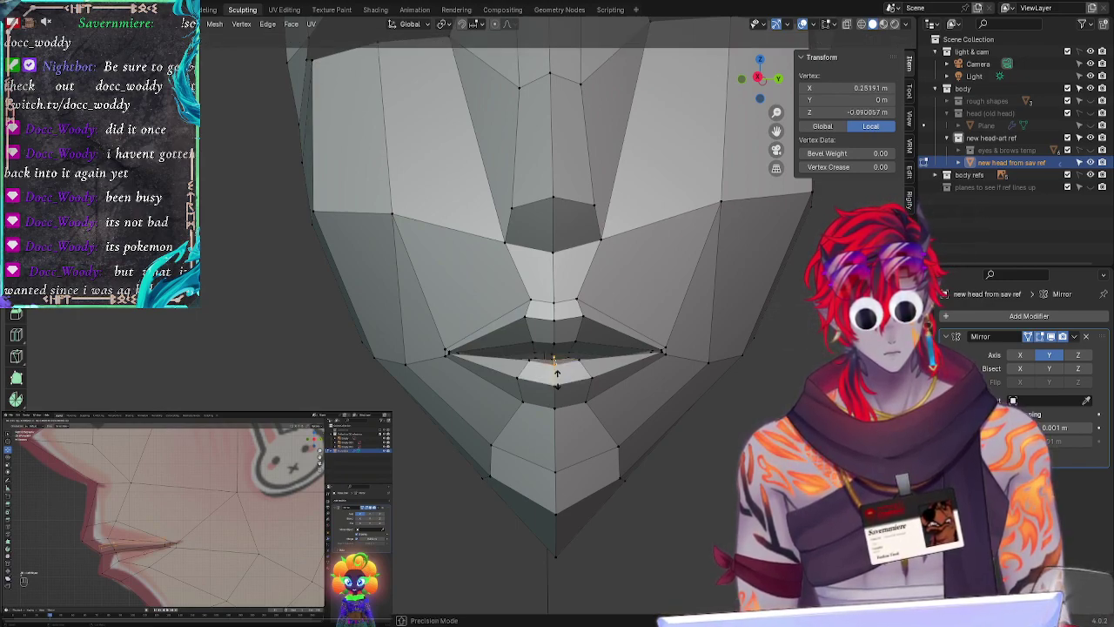
pyautogui.click(556, 379)
pyautogui.moveTo(423, 454); pyautogui.dragTo(548, 391)
pyautogui.moveTo(491, 457)
pyautogui.mouseDown(button='middle')
pyautogui.moveTo(466, 443)
pyautogui.moveTo(596, 443)
pyautogui.moveTo(470, 444)
pyautogui.moveTo(496, 448)
pyautogui.moveTo(483, 470)
pyautogui.mouseUp(button='middle')
pyautogui.hotkey('alt', 'a')
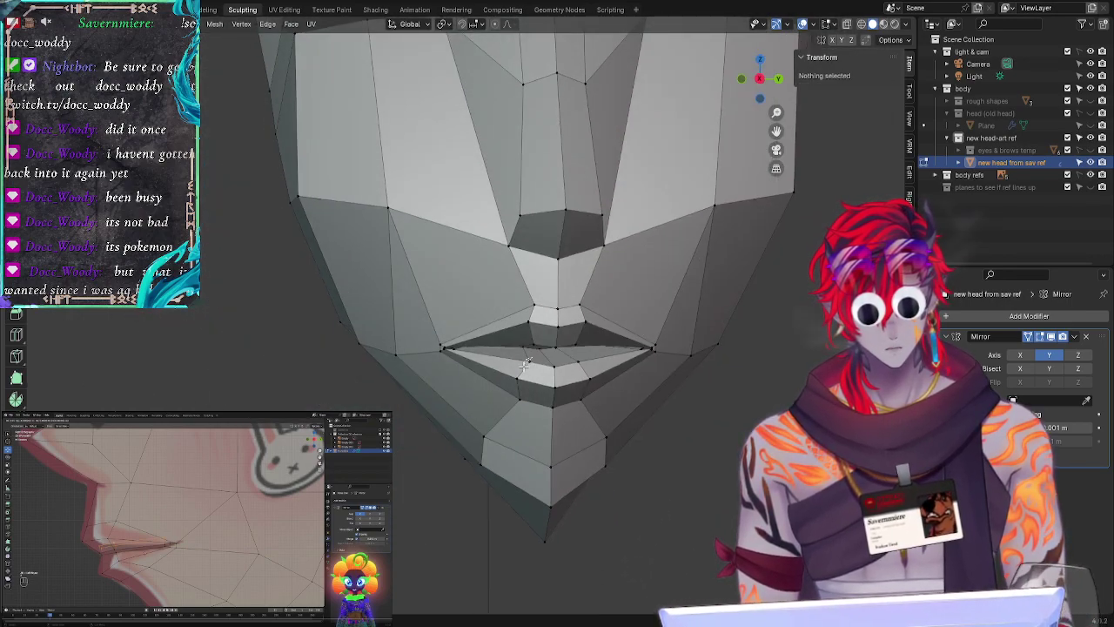
# Step: Move a mouth vertex sideways, then view the face in side profile
pyautogui.click(525, 362)
pyautogui.press('g')
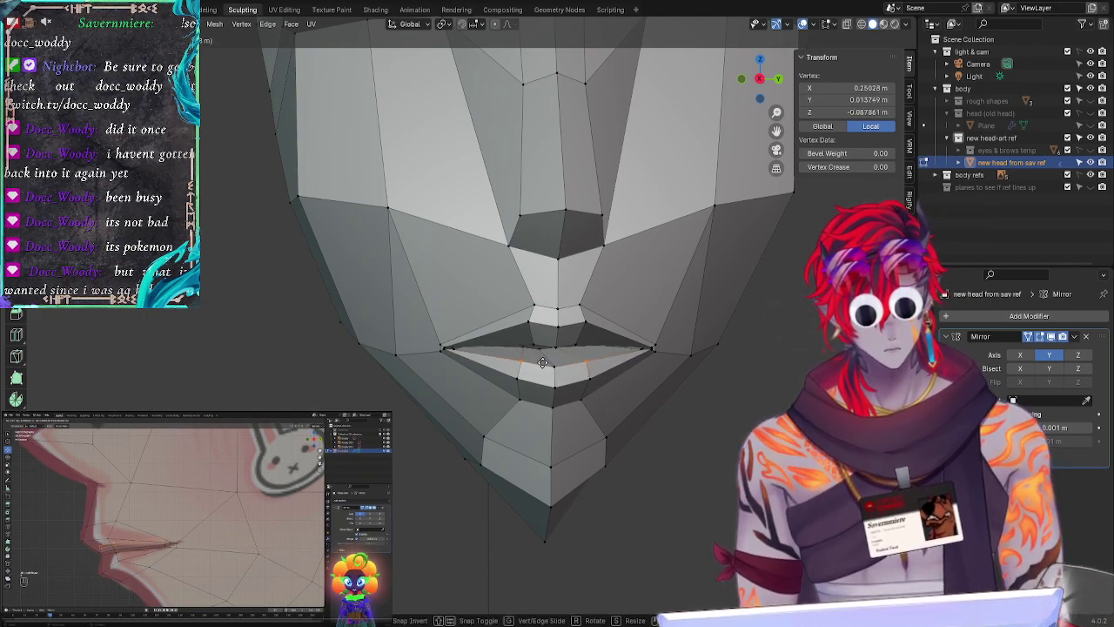
pyautogui.click(542, 362)
pyautogui.hotkey('alt', 'a')
pyautogui.moveTo(305, 457); pyautogui.dragTo(544, 388, button='middle')
# Step: Adjust a lower-lip vertex's depth and height in two moves
pyautogui.click(525, 368)
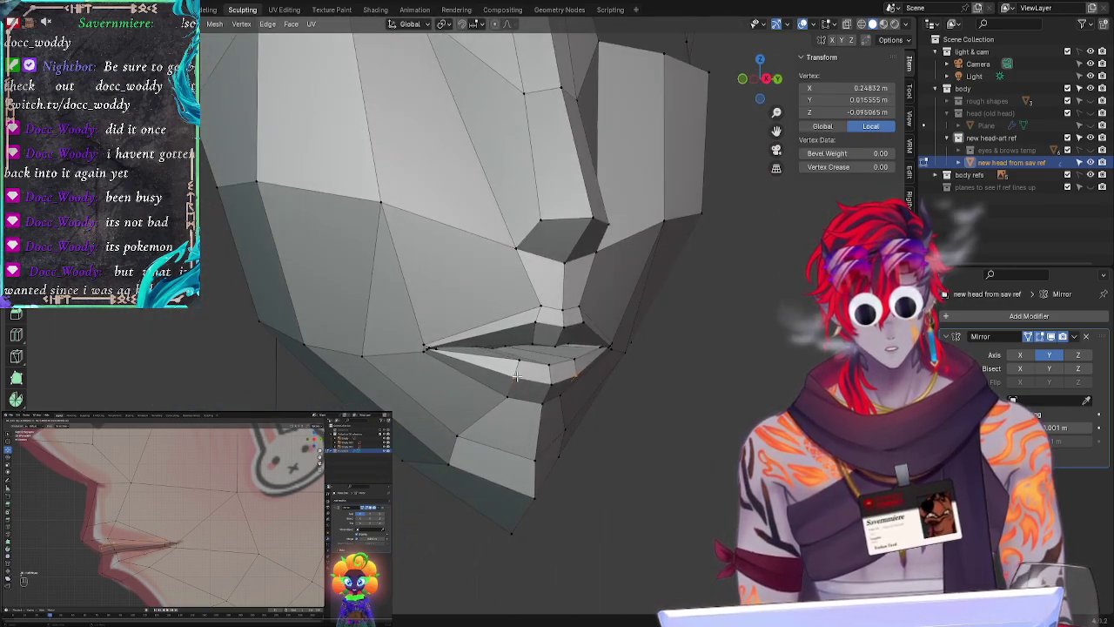
pyautogui.press('g')
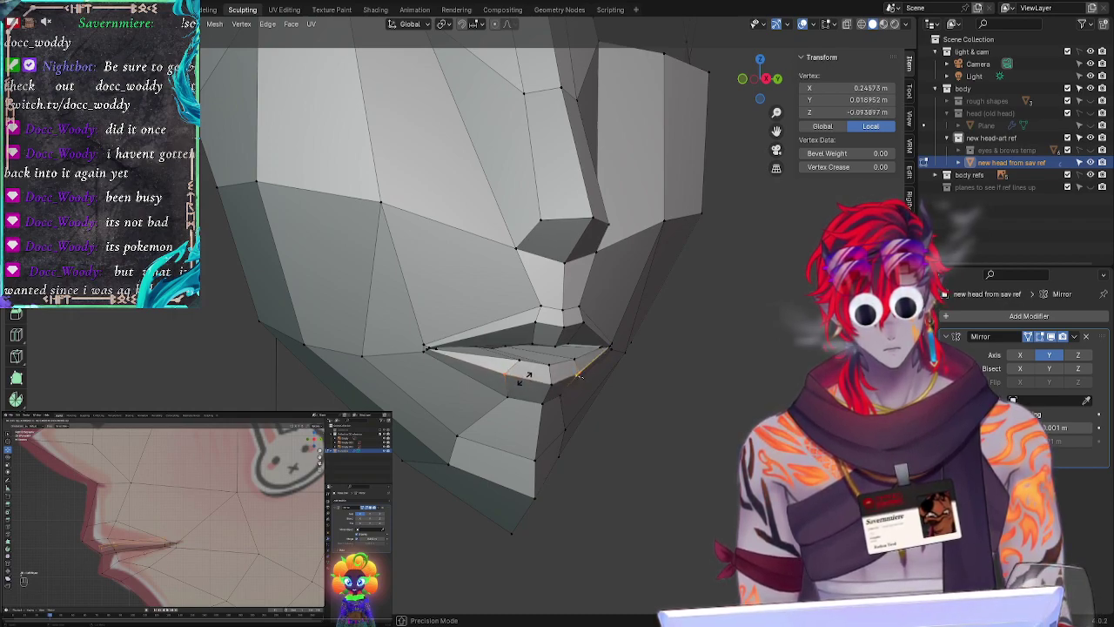
pyautogui.click(521, 387)
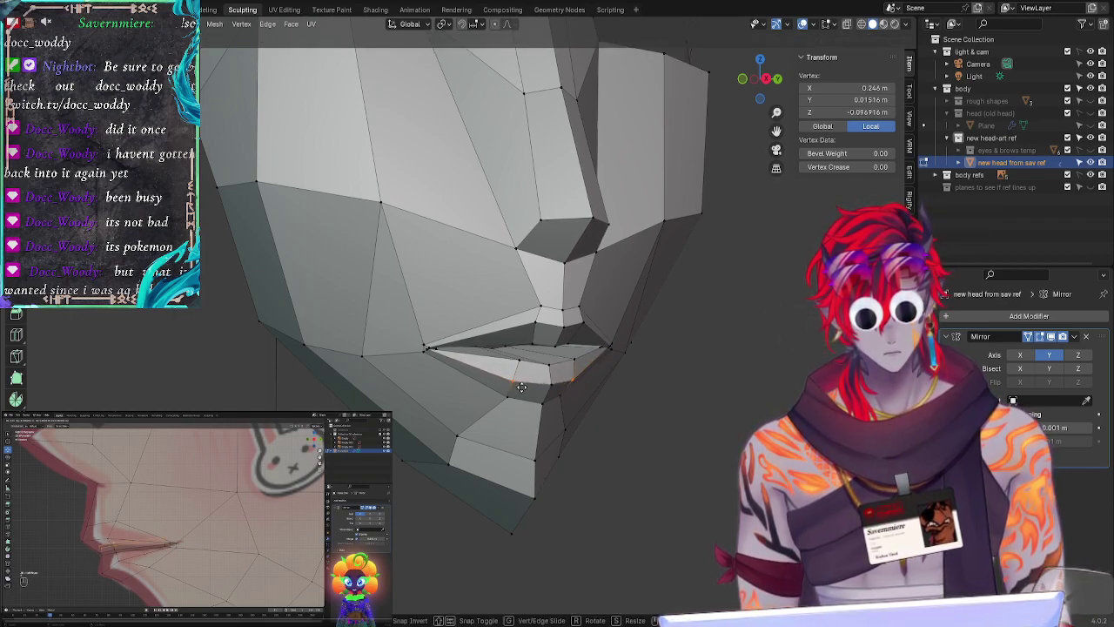
pyautogui.press('g')
pyautogui.click(517, 385)
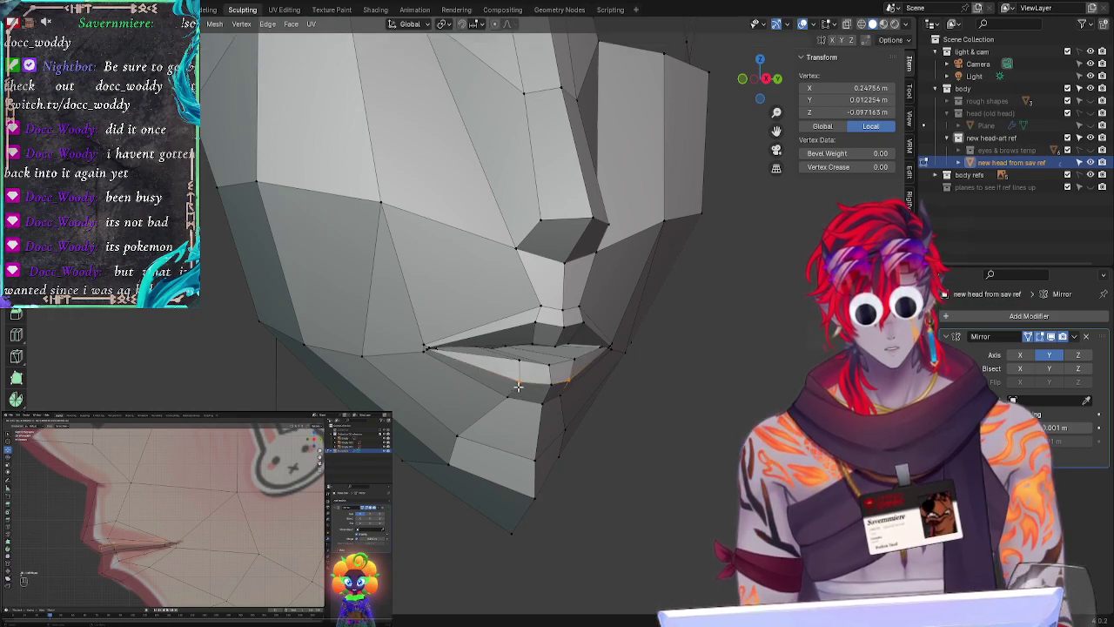
pyautogui.click(679, 462)
pyautogui.moveTo(678, 462); pyautogui.dragTo(551, 407, button='middle')
# Step: Raise the lower-lip centre vertex vertically to about Z −0.0967 m, undoing the last adjustment
pyautogui.click(520, 383)
pyautogui.press('g')
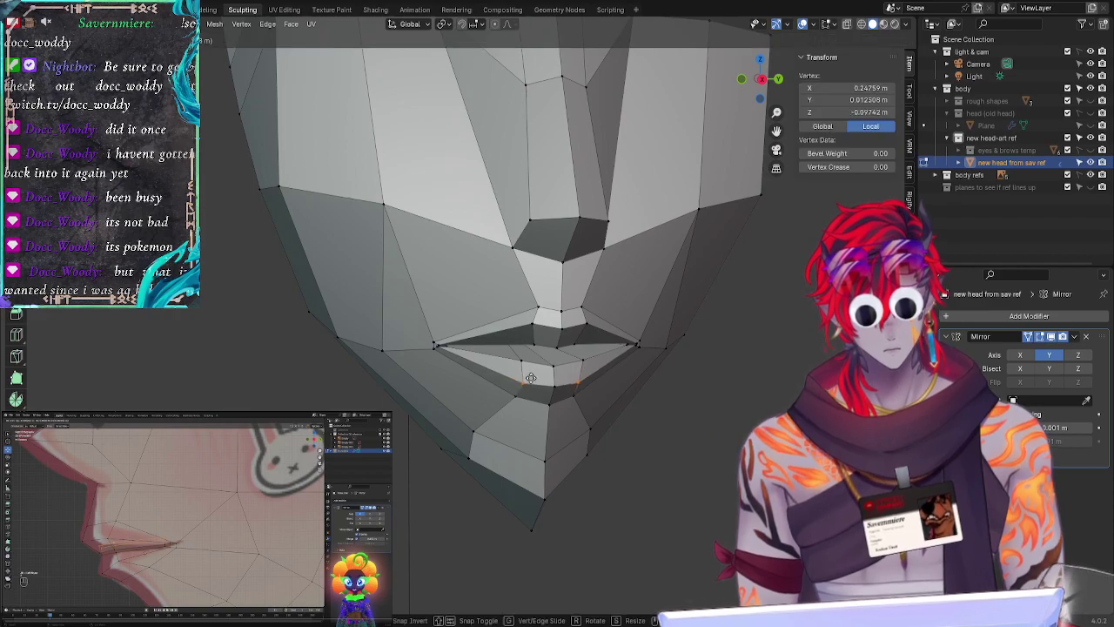
pyautogui.click(536, 383)
pyautogui.moveTo(536, 383); pyautogui.dragTo(468, 419, button='middle')
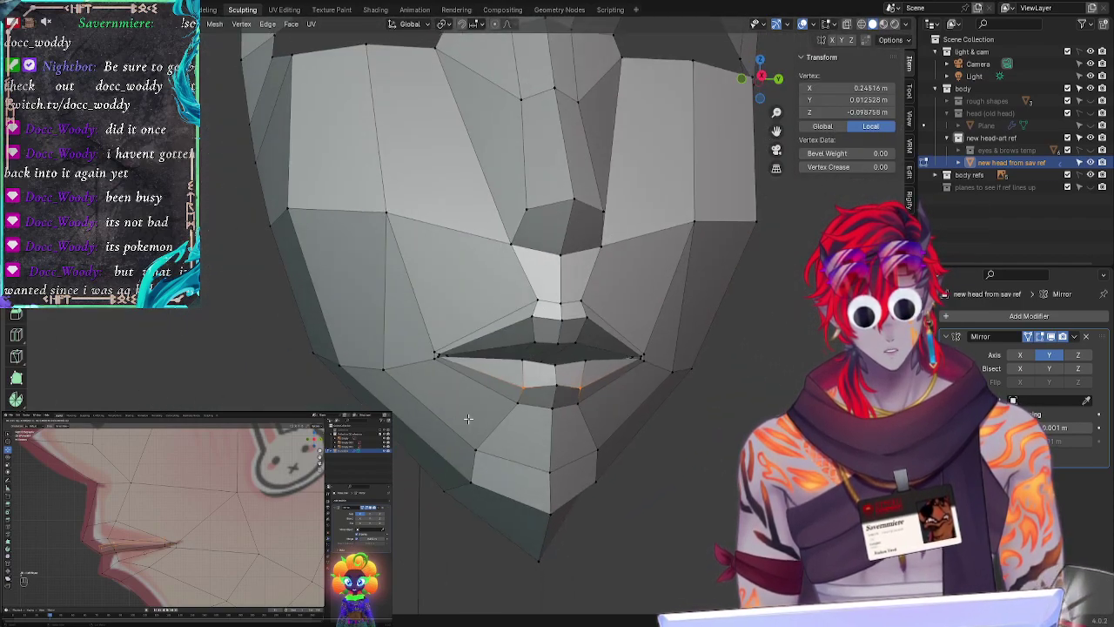
pyautogui.press('g')
pyautogui.press('z')
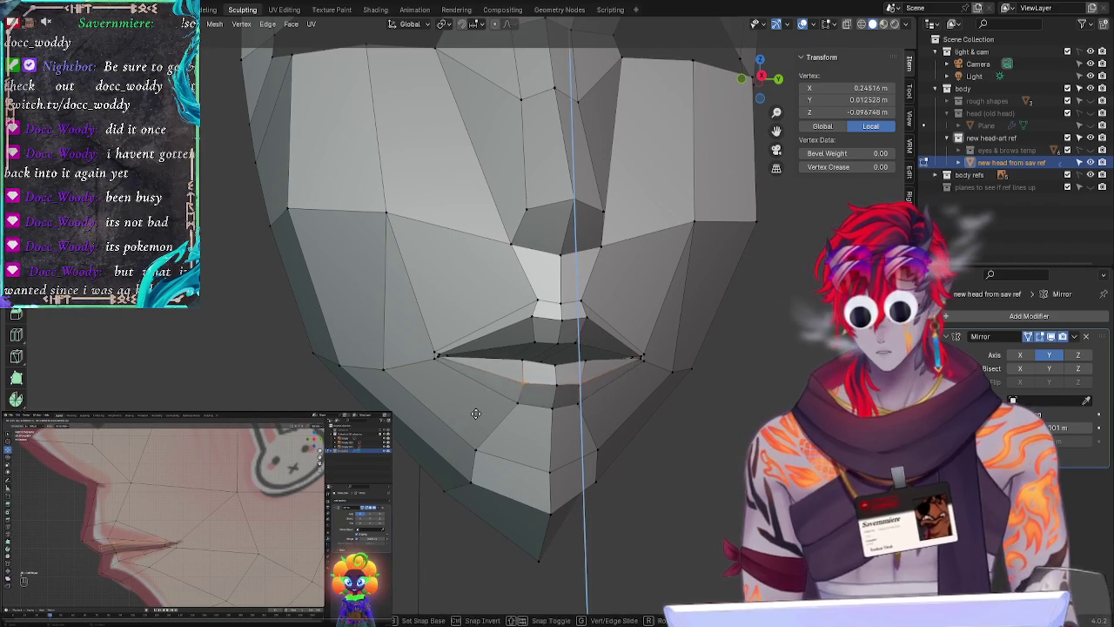
pyautogui.click(479, 417)
pyautogui.hotkey('alt', 'a')
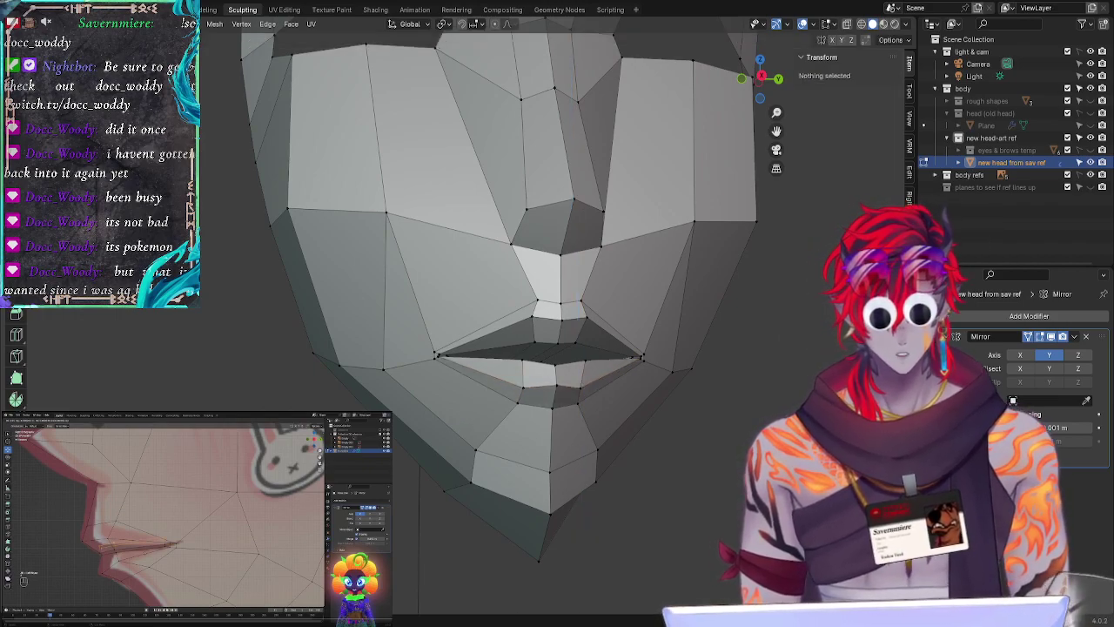
pyautogui.moveTo(478, 417); pyautogui.dragTo(514, 387, button='middle')
pyautogui.hotkey('ctrl', 'z')
pyautogui.hotkey('ctrl', 'z')
pyautogui.hotkey('ctrl', 'z')
pyautogui.hotkey('ctrl', 'z')
pyautogui.hotkey('ctrl', 'z')
pyautogui.hotkey('ctrl', 'z')
pyautogui.hotkey('ctrl', 'z')
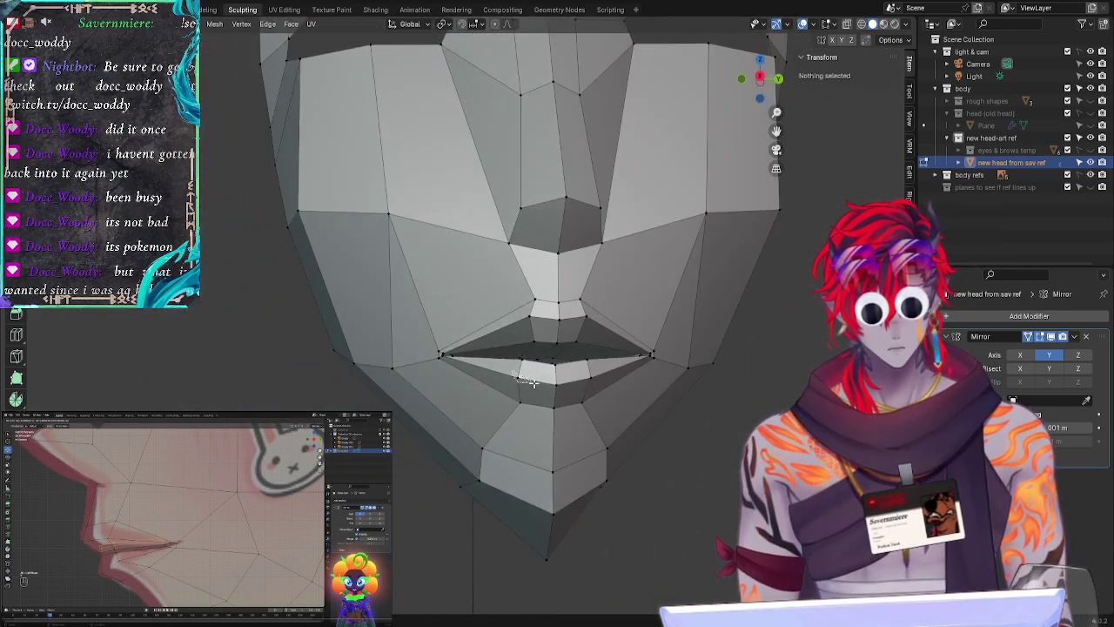
# Step: Slide the centre lower-lip edge forward along X, to about Z −0.0989 m, then view the profile
pyautogui.moveTo(594, 377); pyautogui.dragTo(552, 387)
pyautogui.keyDown('shift'); pyautogui.click(564, 384); pyautogui.keyUp('shift')
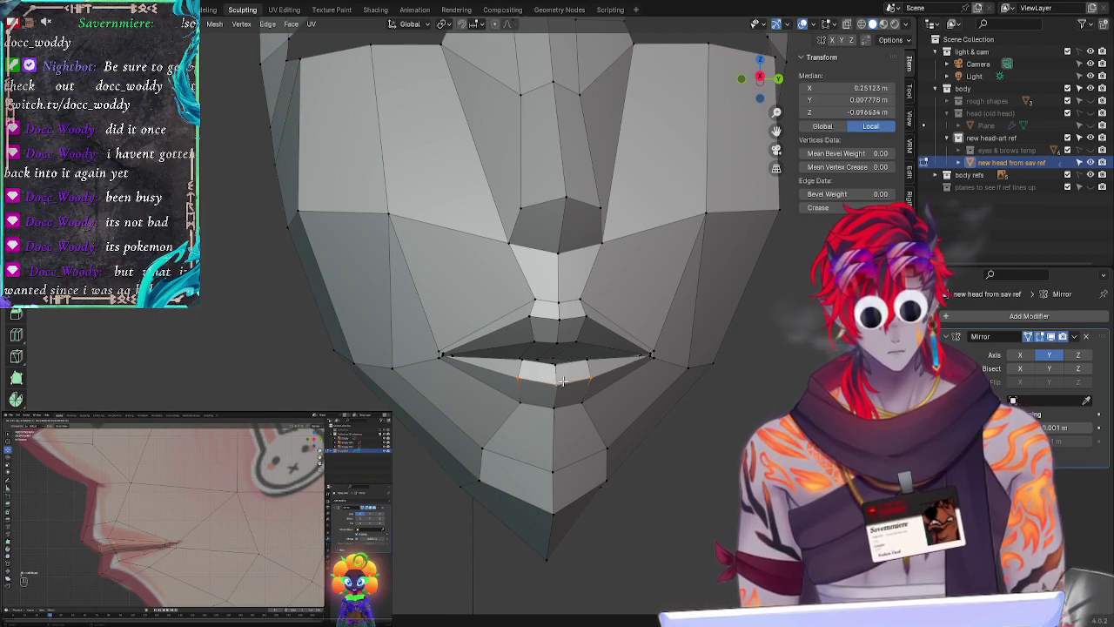
pyautogui.press('g')
pyautogui.press('g')
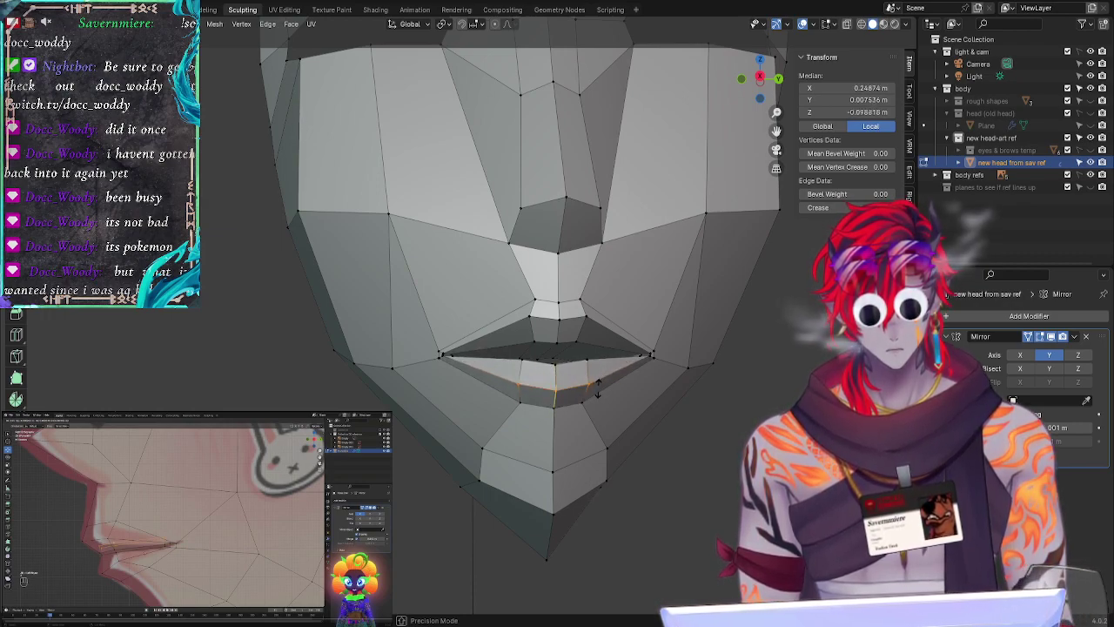
pyautogui.press('x')
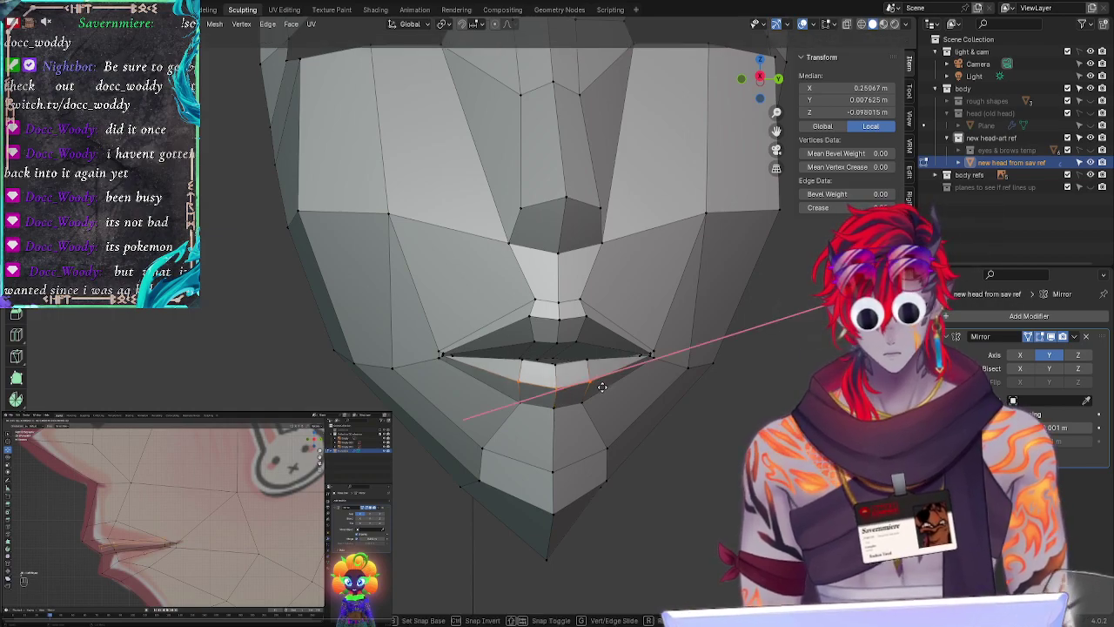
pyautogui.click(601, 386)
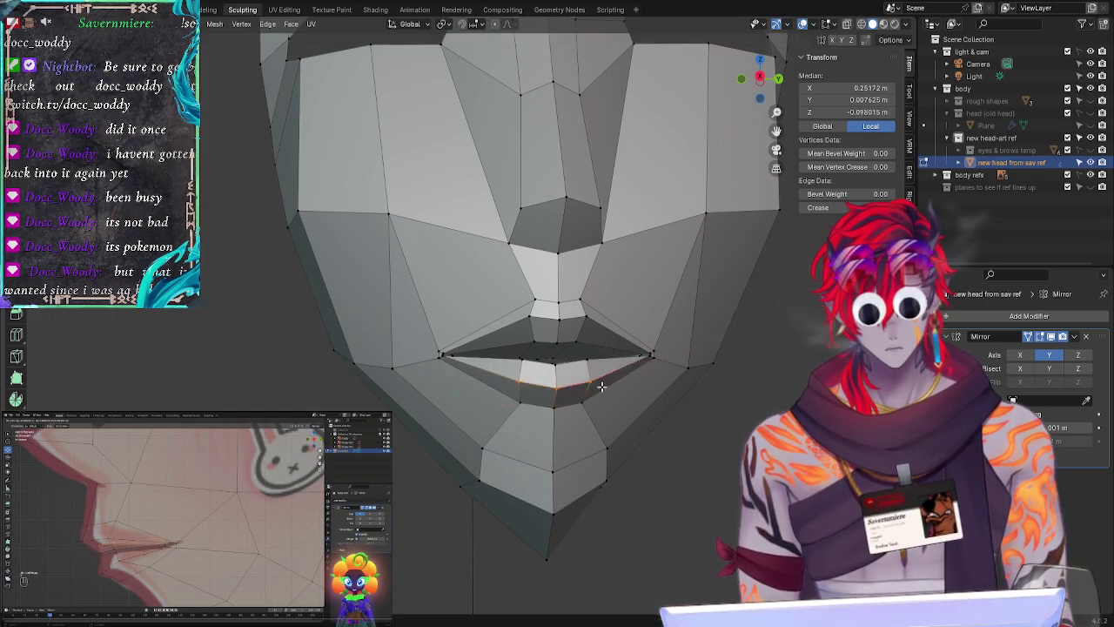
pyautogui.click(635, 478)
pyautogui.moveTo(634, 477)
pyautogui.mouseDown(button='middle')
pyautogui.moveTo(766, 480)
pyautogui.moveTo(630, 470)
pyautogui.moveTo(722, 463)
pyautogui.moveTo(637, 478)
pyautogui.mouseUp(button='middle')
# Step: Move a chin vertex and the neighbouring jaw vertex along X
pyautogui.click(563, 464)
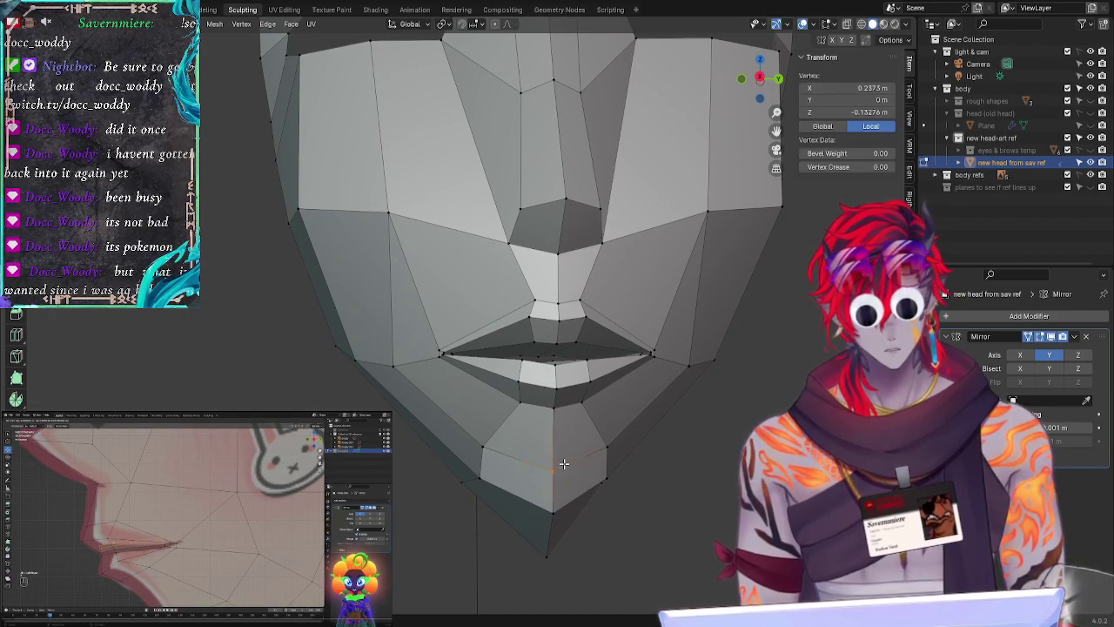
pyautogui.press('g')
pyautogui.press('x')
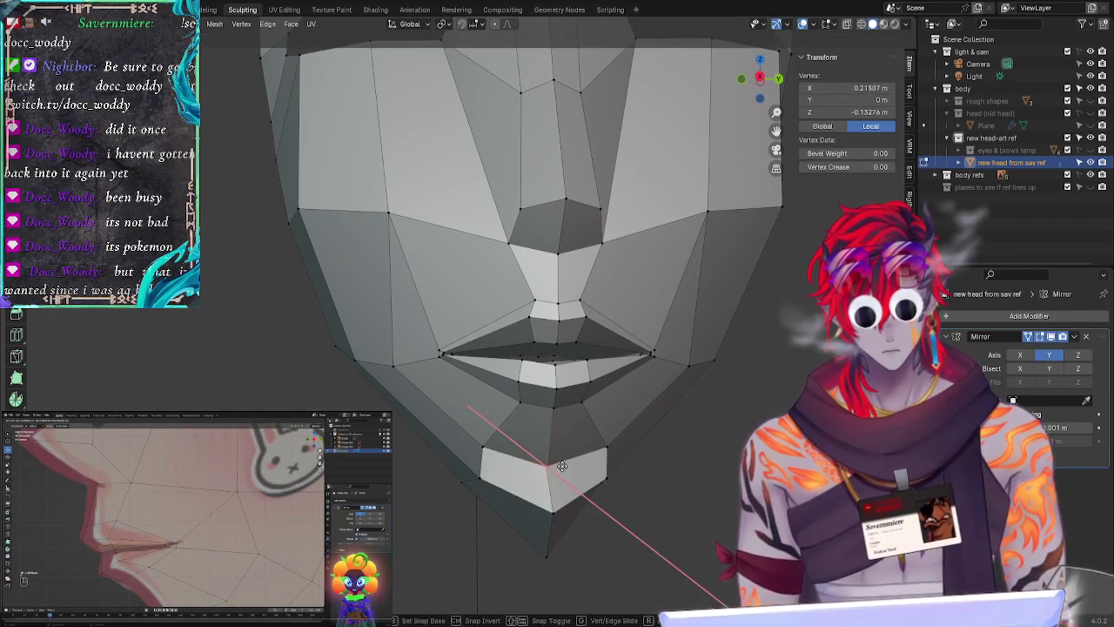
pyautogui.click(563, 464)
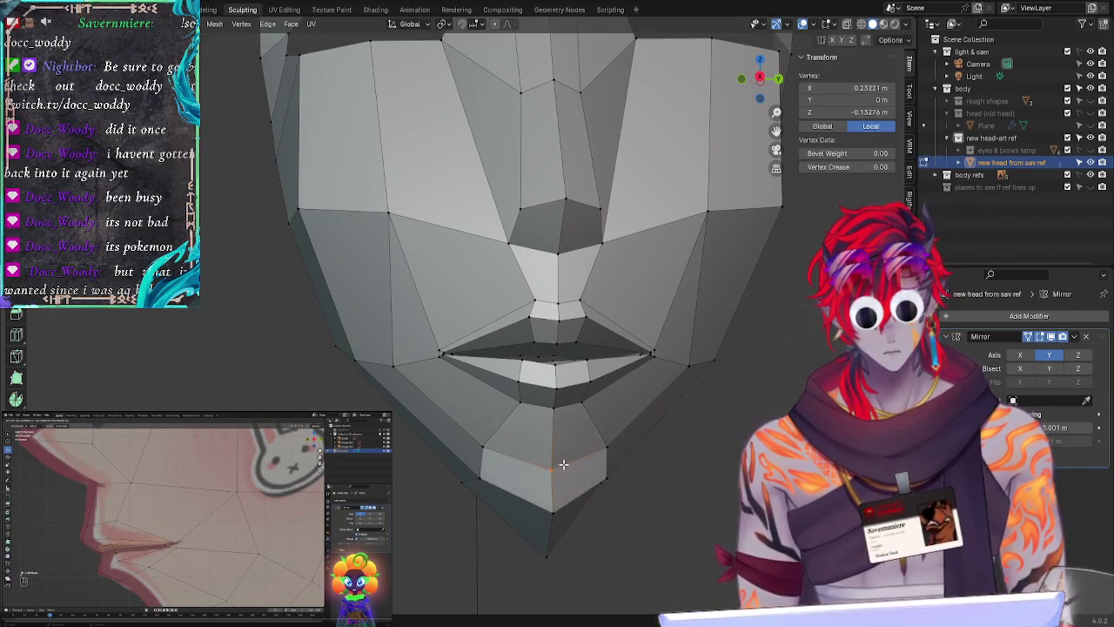
pyautogui.click(484, 440)
pyautogui.press('g')
pyautogui.press('x')
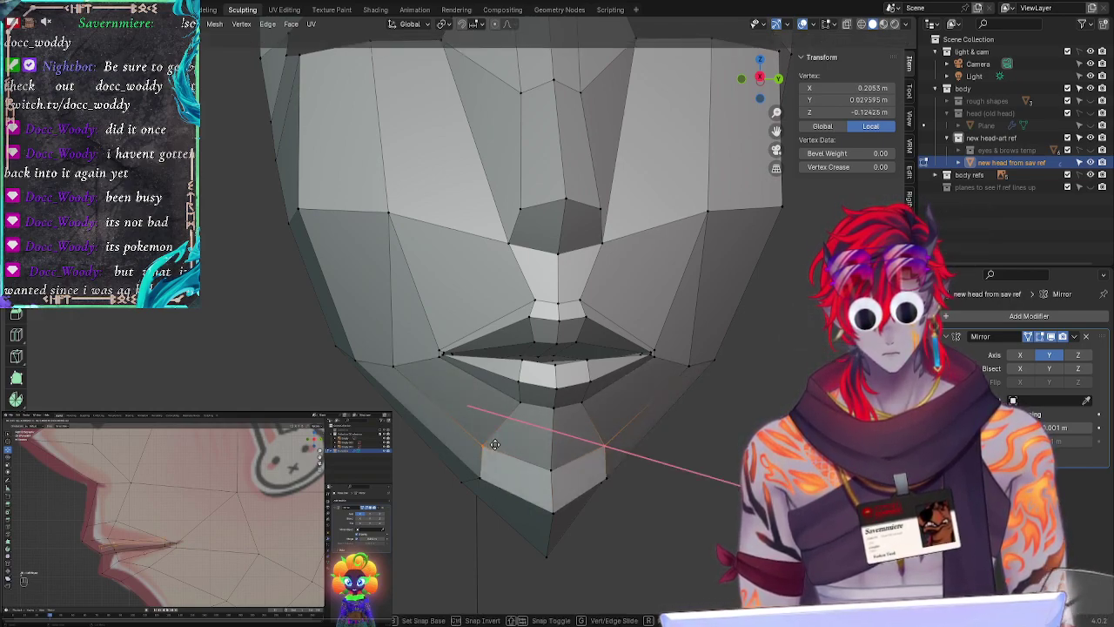
pyautogui.click(495, 443)
# Step: Shift another jaw vertex along Y, then view the chin from below
pyautogui.click(493, 469)
pyautogui.press('g')
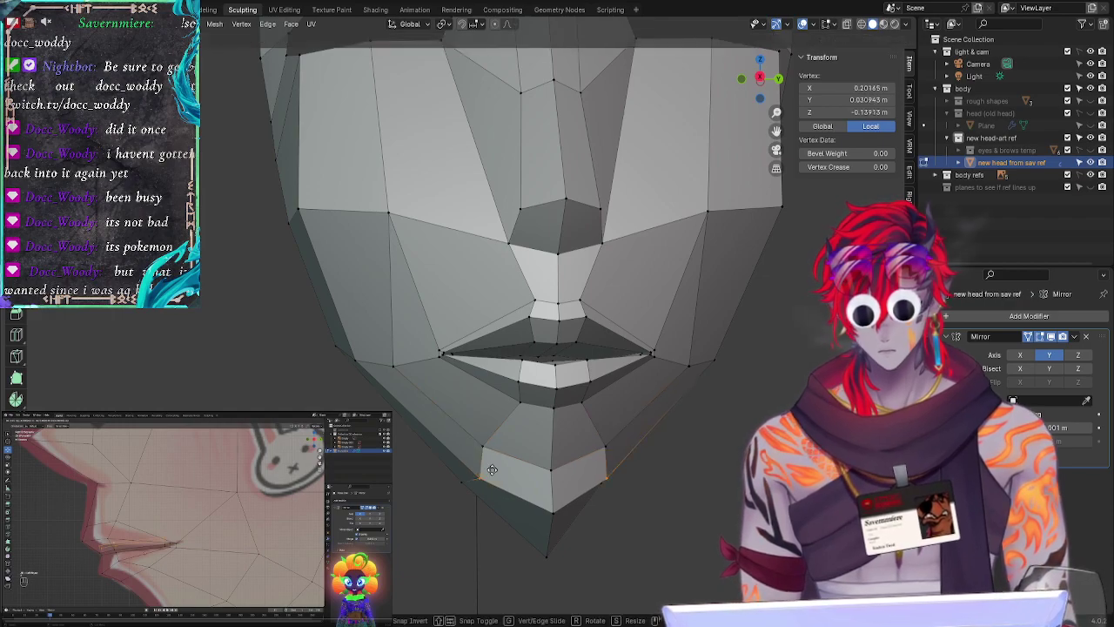
pyautogui.press('y')
pyautogui.click(494, 471)
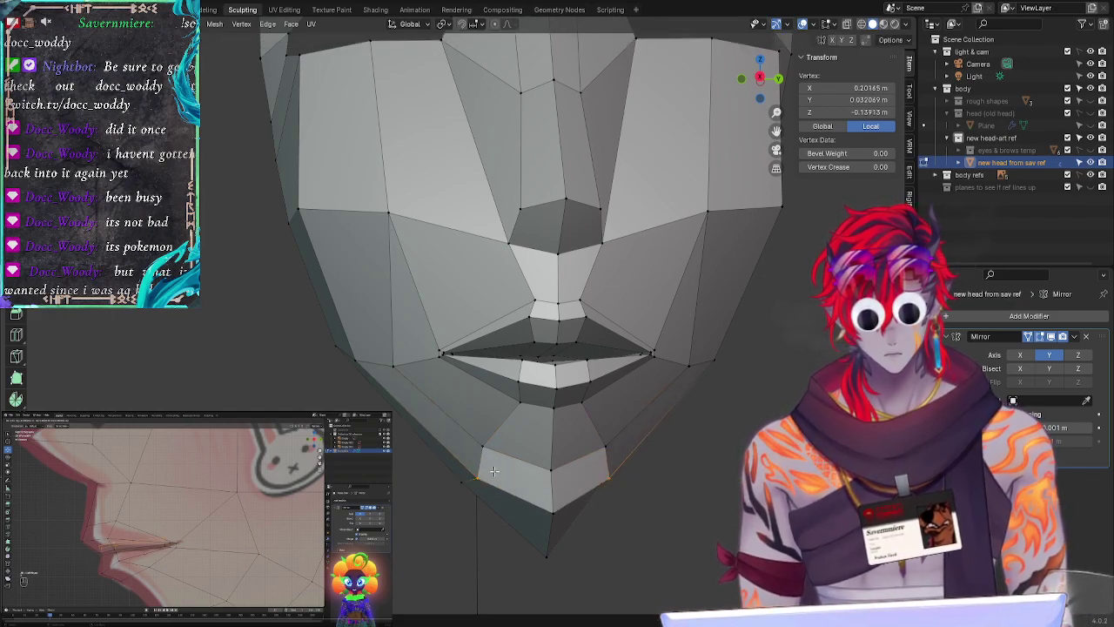
pyautogui.click(396, 533)
pyautogui.moveTo(396, 533); pyautogui.dragTo(462, 524, button='middle')
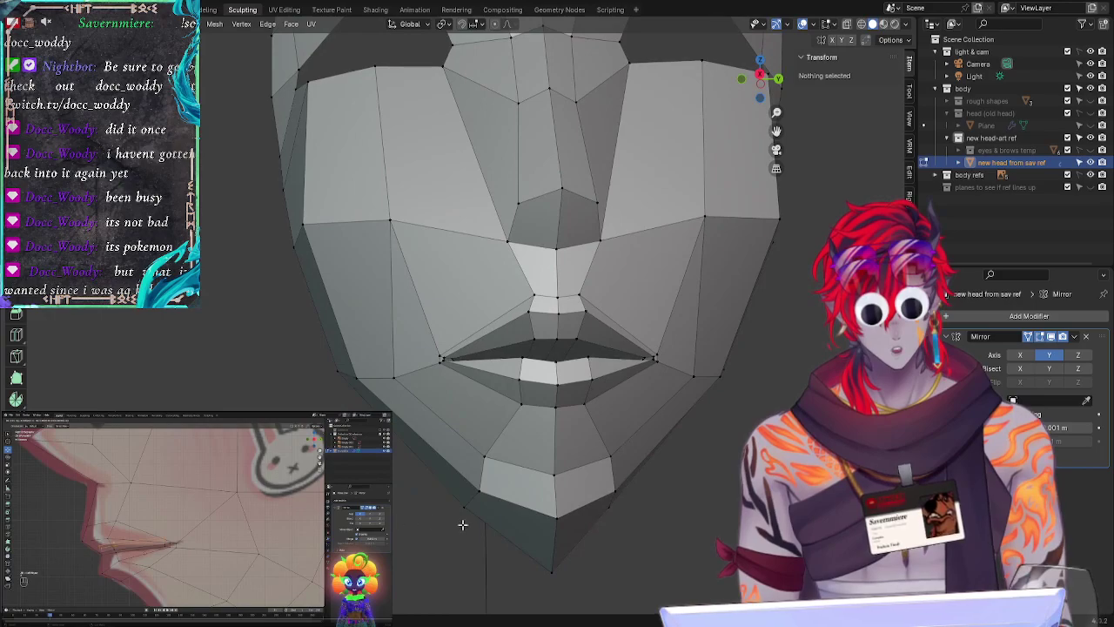
# Step: Raise the vertex under the chin tip slightly and switch to front view
pyautogui.click(545, 510)
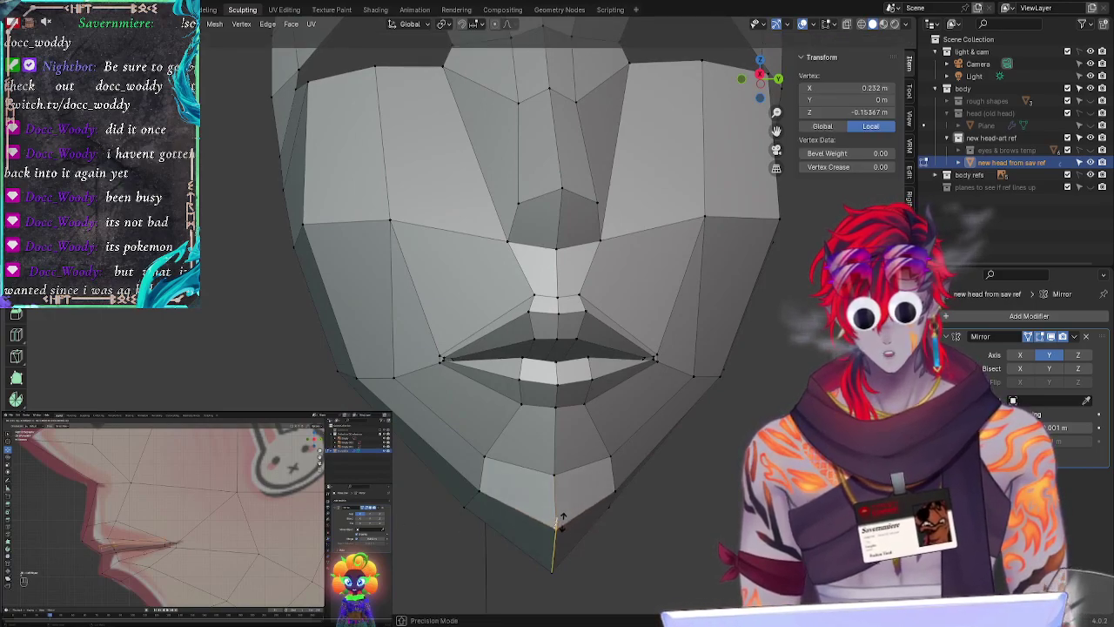
pyautogui.click(401, 523)
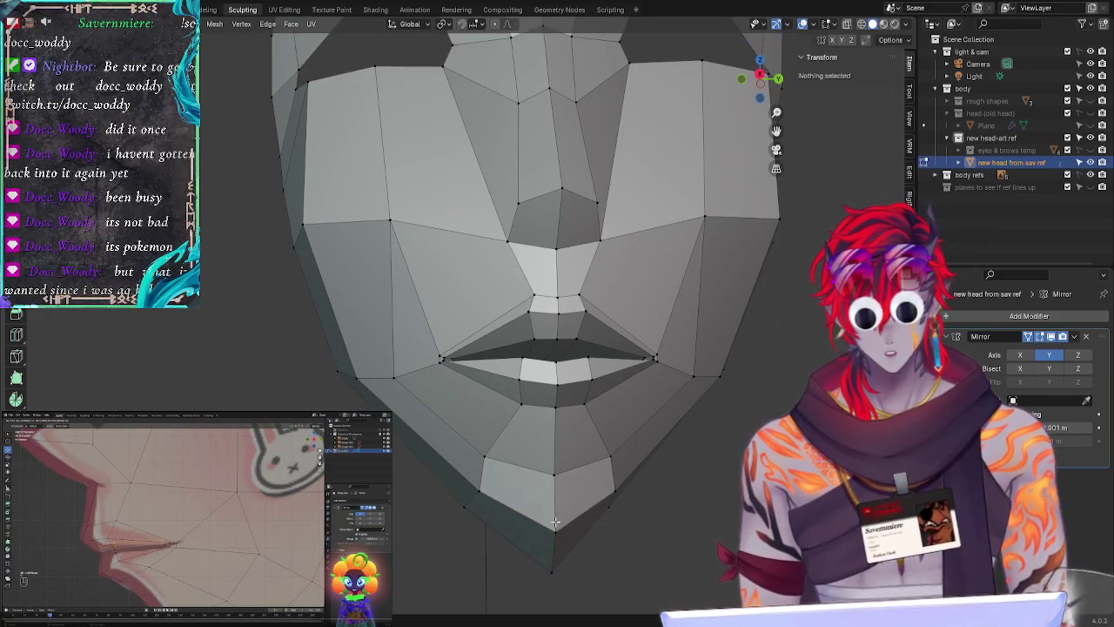
pyautogui.click(554, 566)
pyautogui.press('g')
pyautogui.click(564, 554)
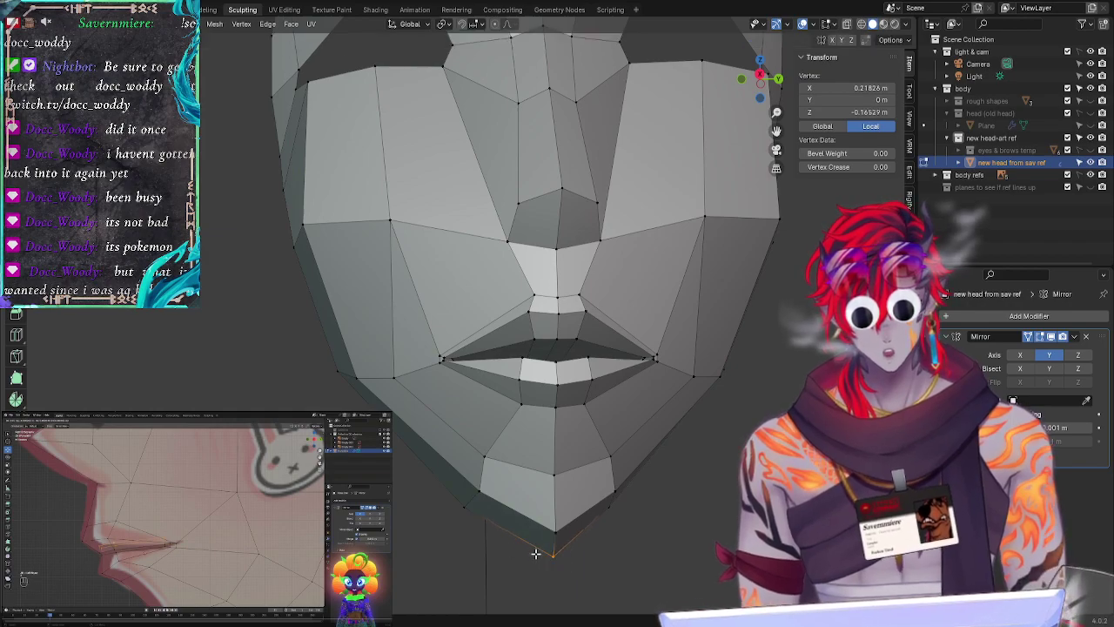
pyautogui.click(465, 507)
pyautogui.click(759, 76)
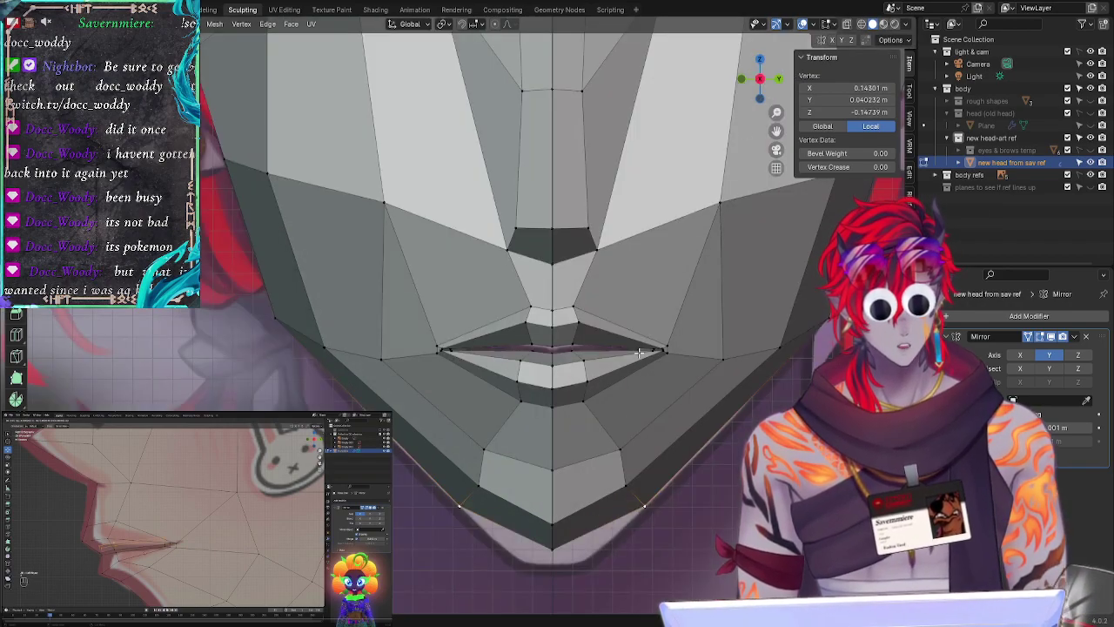
pyautogui.click(704, 462)
# Step: Try moving a chin outline vertex, then undo the chin vertex moves
pyautogui.click(465, 481)
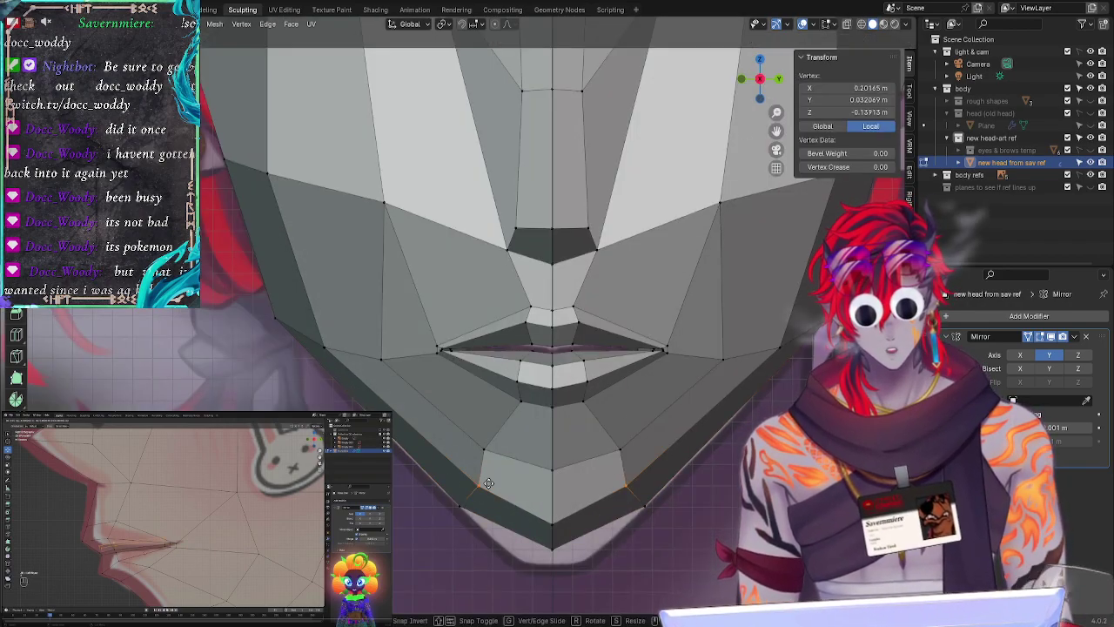
pyautogui.press('g')
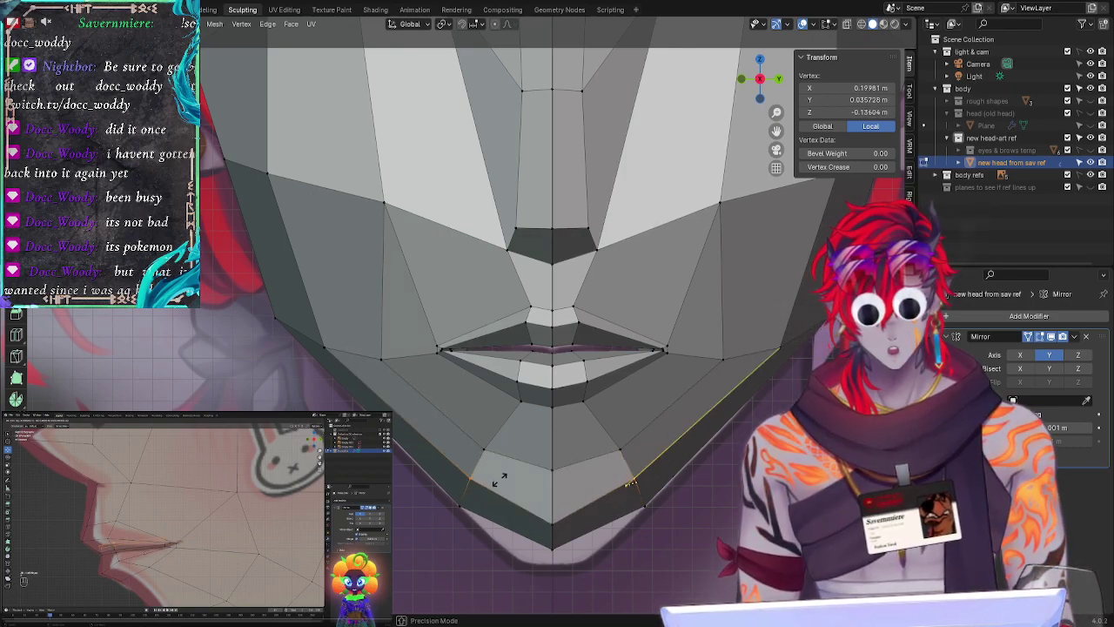
pyautogui.click(525, 486)
pyautogui.click(429, 498)
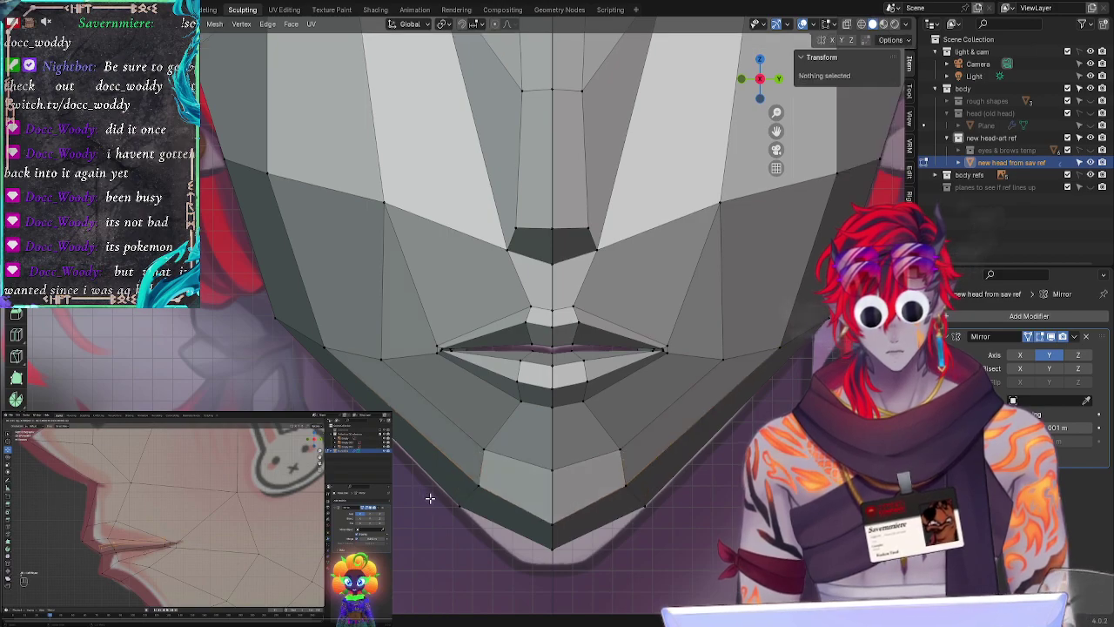
pyautogui.hotkey('ctrl', 'z')
pyautogui.hotkey('ctrl', 'z')
pyautogui.hotkey('ctrl', 'z')
pyautogui.hotkey('ctrl', 'z')
pyautogui.hotkey('ctrl', 'z')
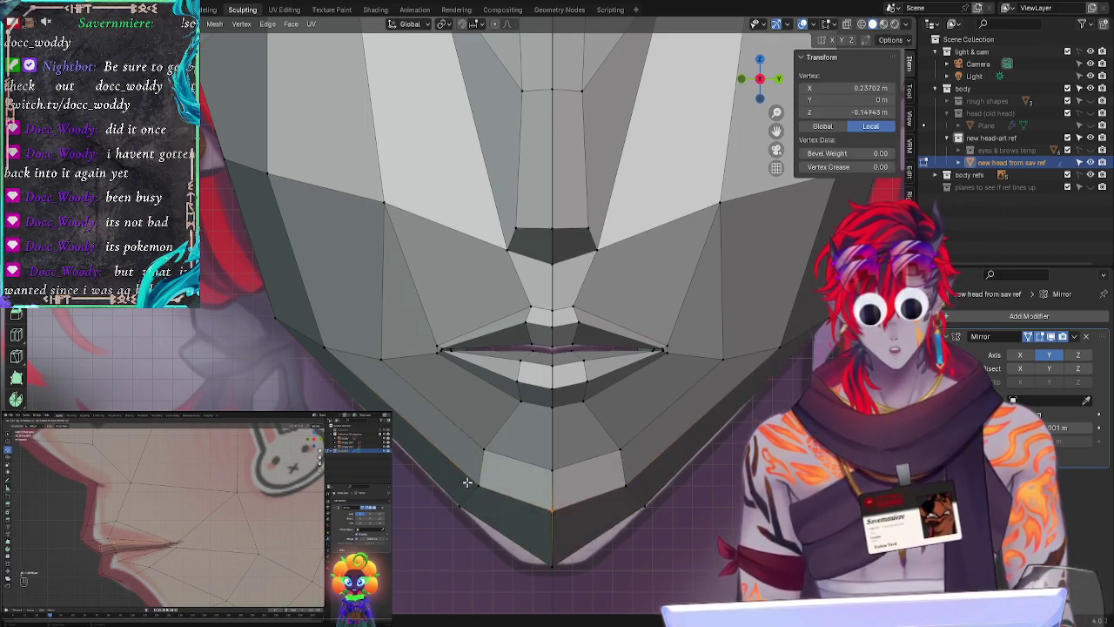
pyautogui.click(468, 480)
pyautogui.click(475, 483)
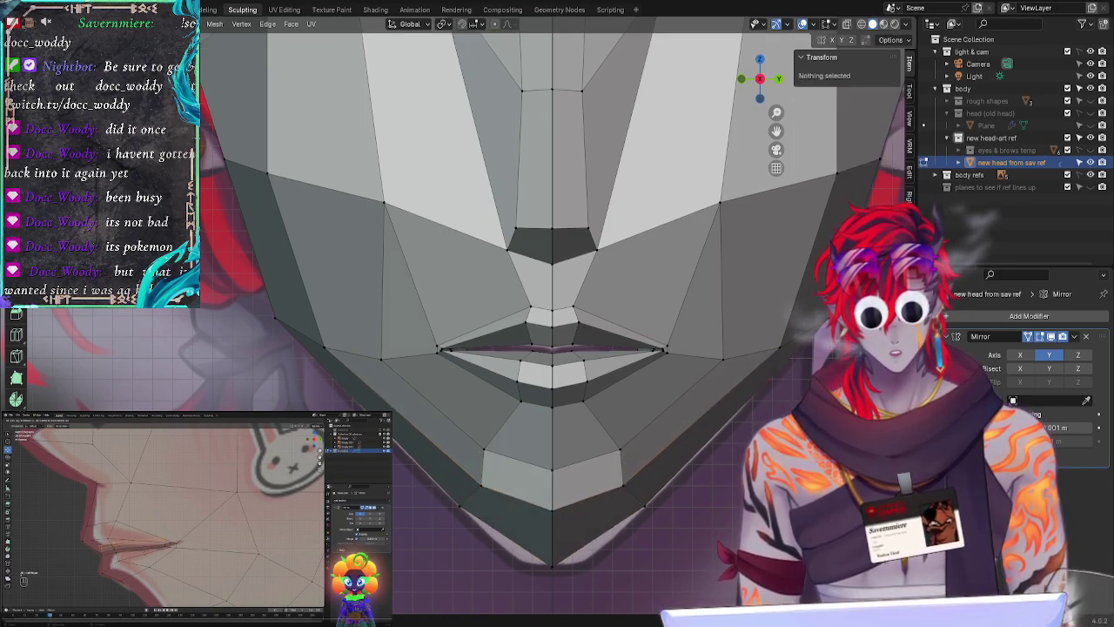
pyautogui.scroll(-4, 461, 435)
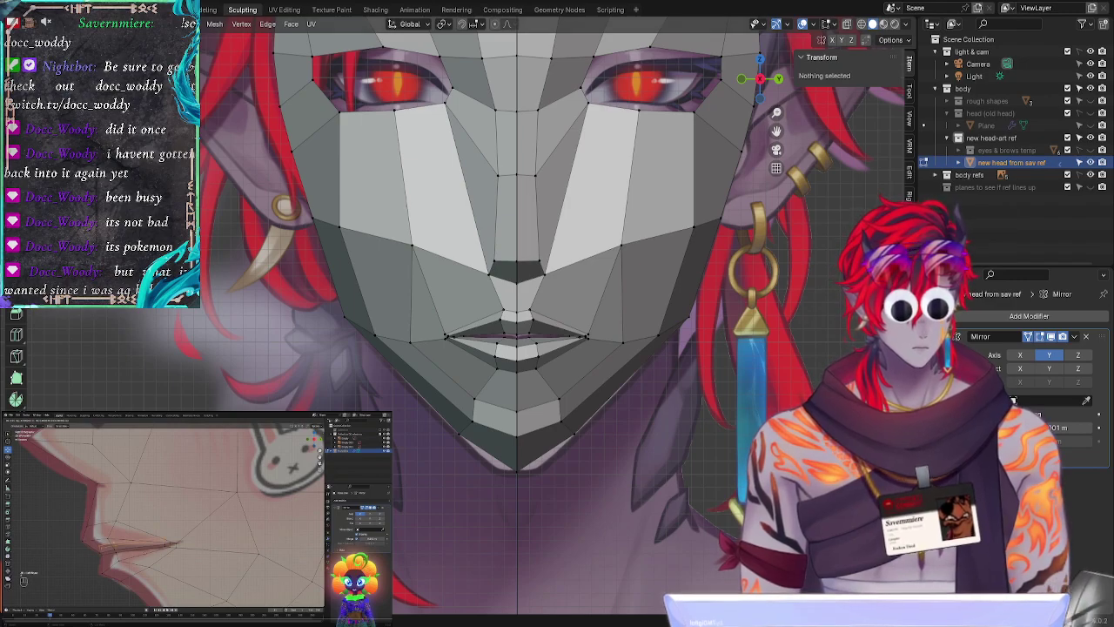
# Step: Shift the vertex just below the lower lip along the Y axis, then clear the selection
pyautogui.click(504, 366)
pyautogui.press('g')
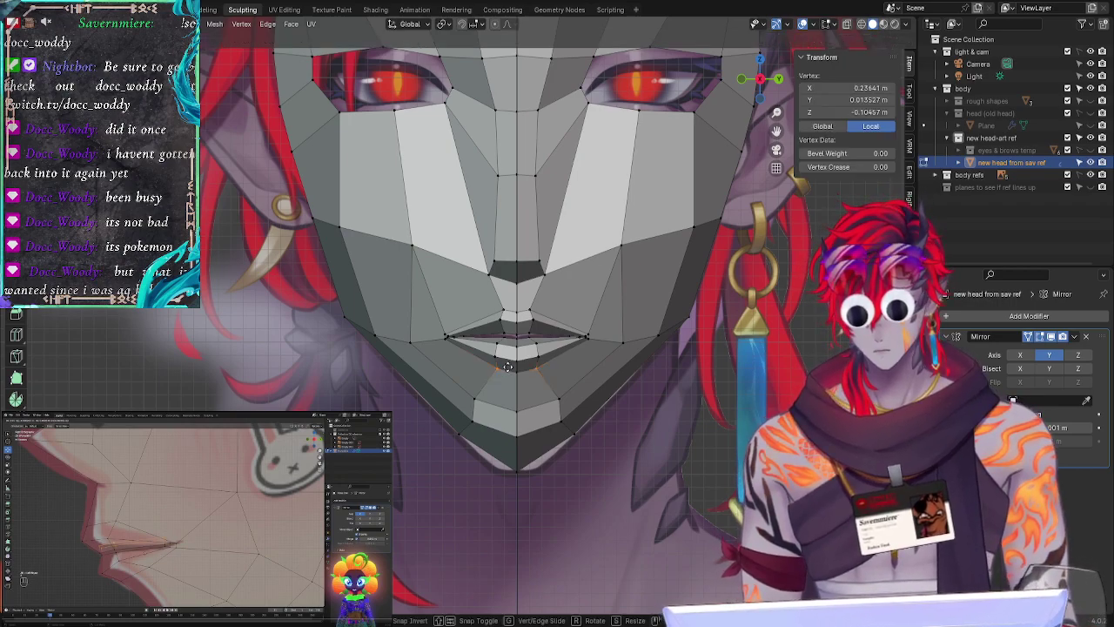
pyautogui.press('y')
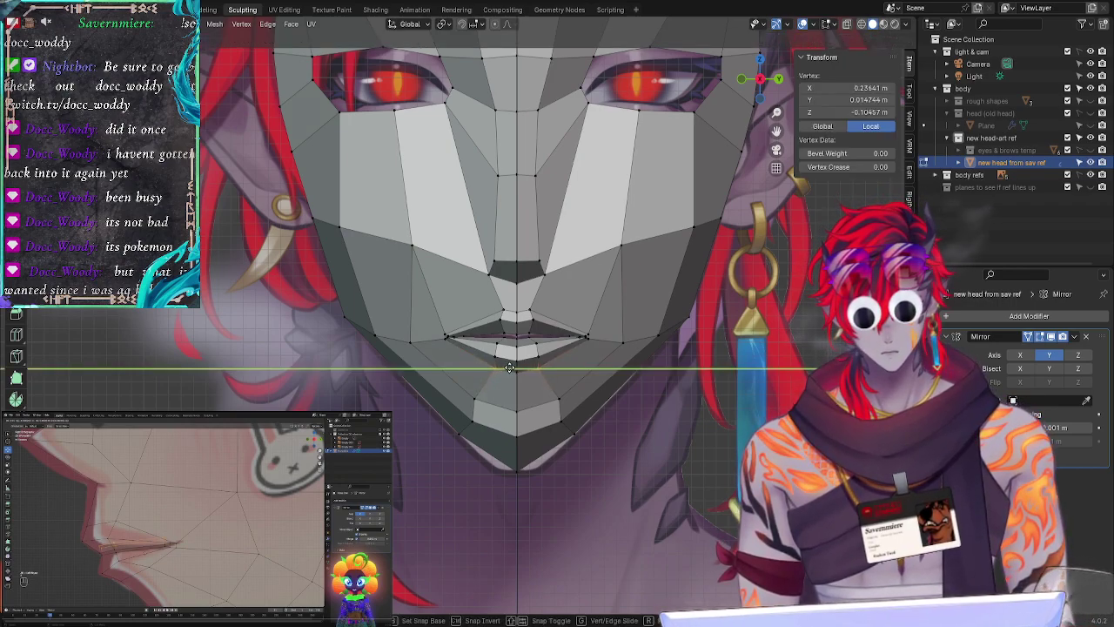
pyautogui.click(510, 369)
pyautogui.rightClick(510, 371)
pyautogui.hotkey('alt', 'a')
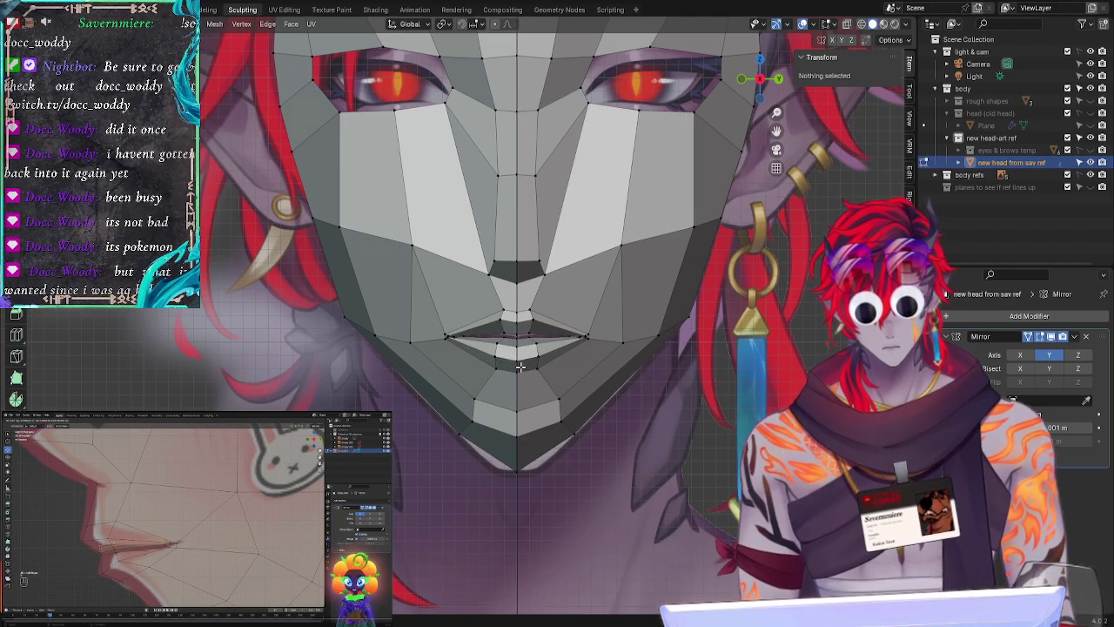
pyautogui.click(521, 370)
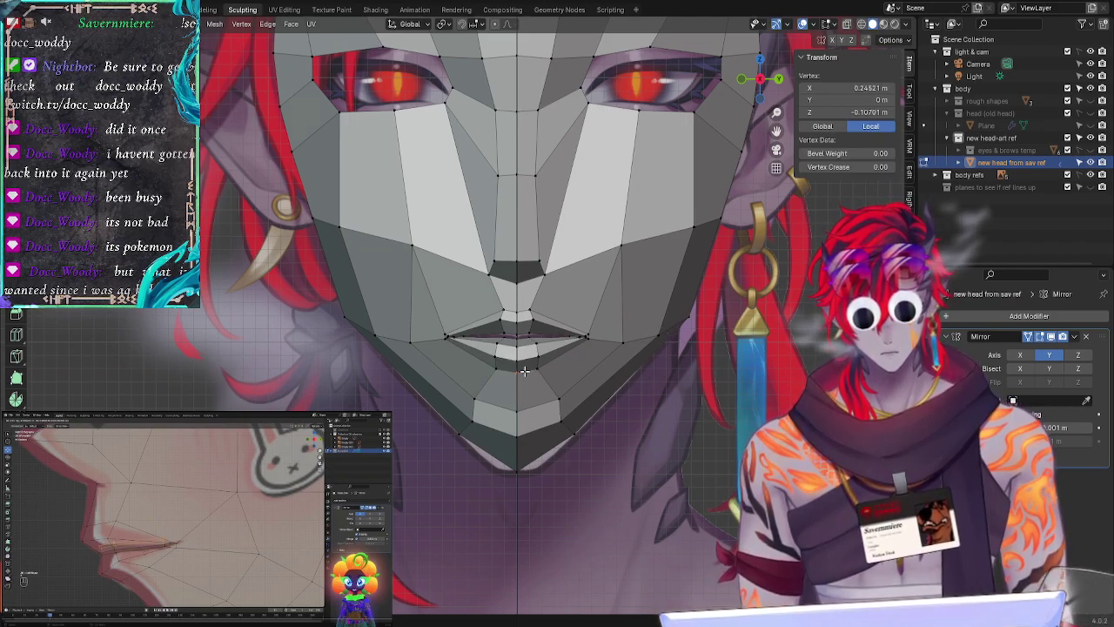
pyautogui.hotkey('alt', 'a')
pyautogui.hotkey('ctrl', 'z')
pyautogui.hotkey('ctrl', 'z')
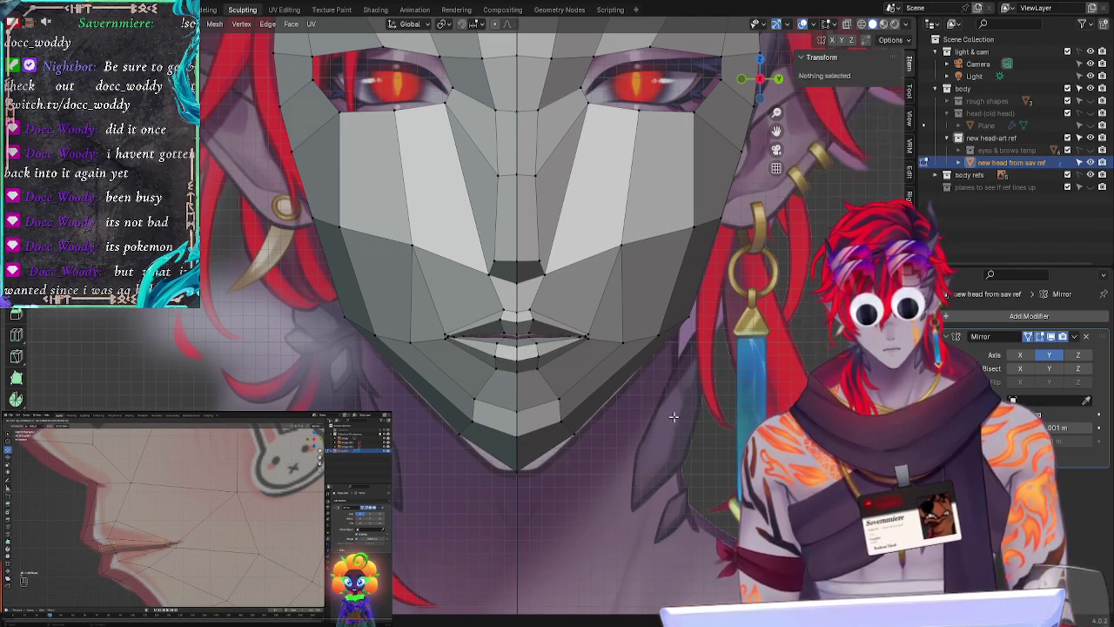
# Step: Move the vertex below the lower lip lower on the face to match the reference
pyautogui.click(522, 370)
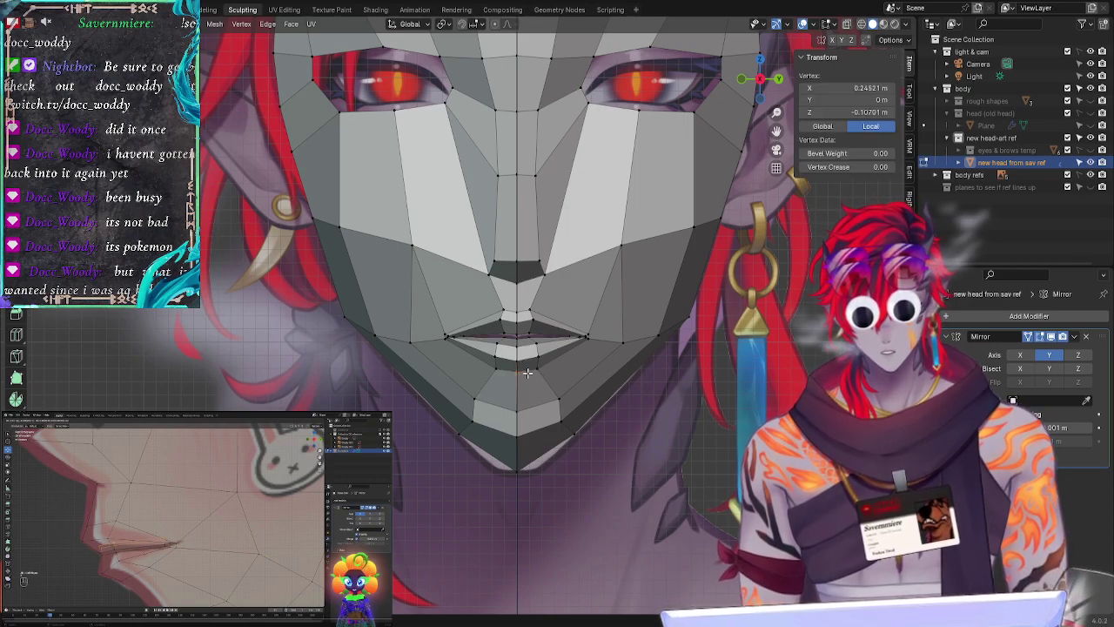
pyautogui.press('g')
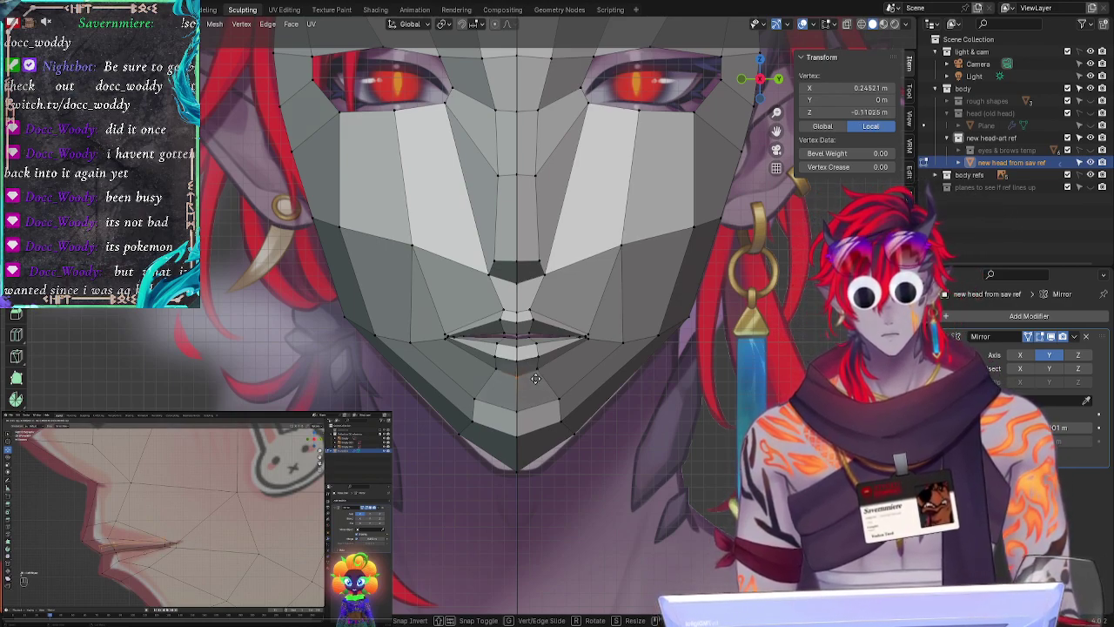
pyautogui.click(538, 372)
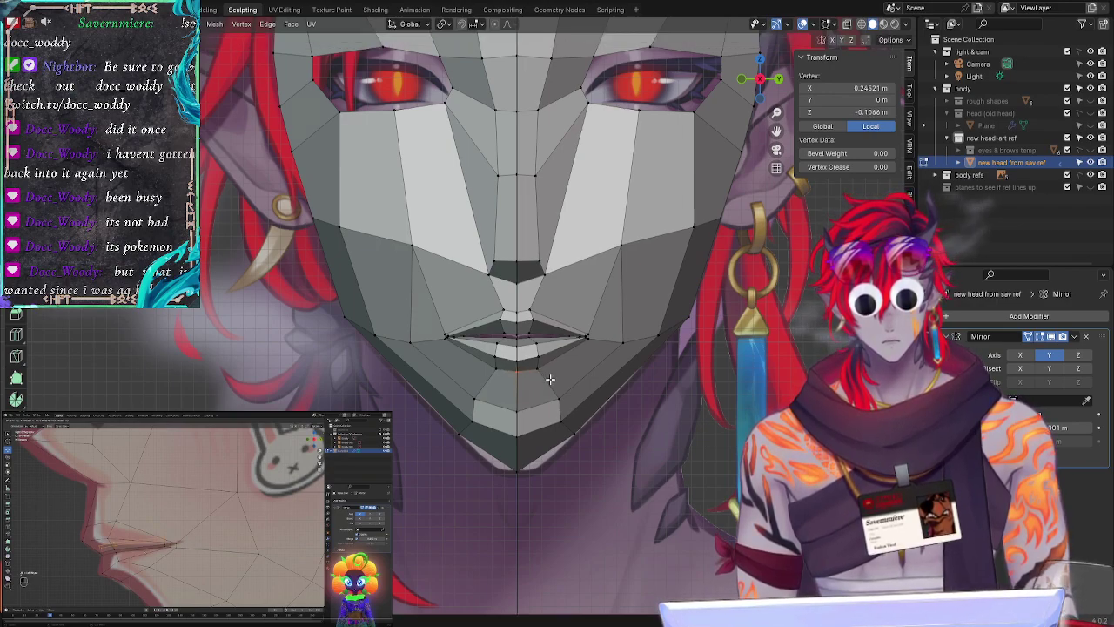
pyautogui.press('g')
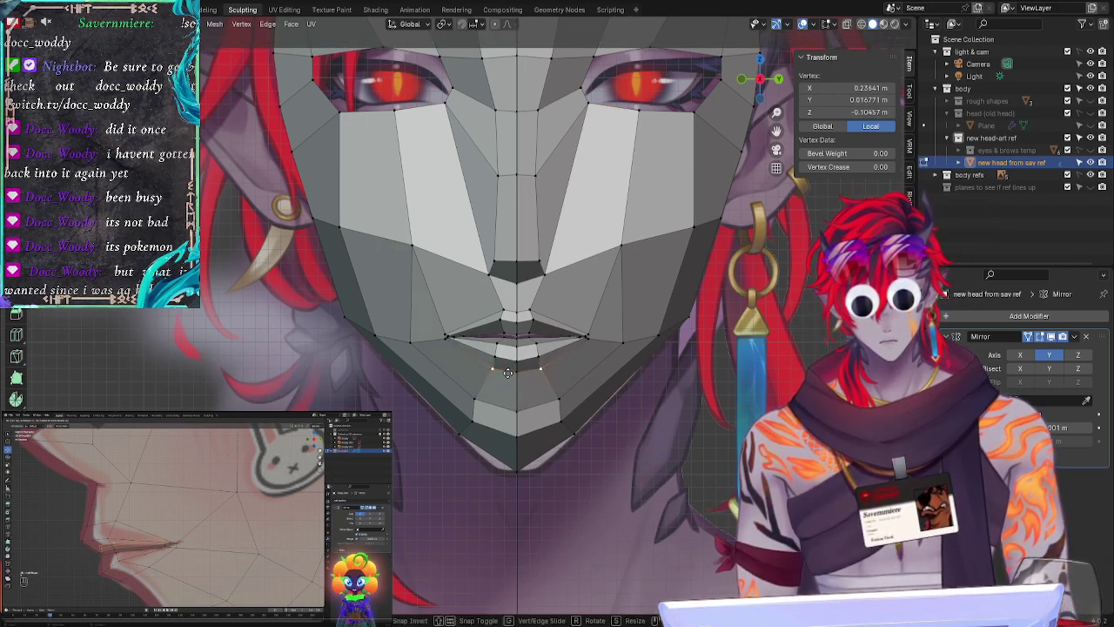
pyautogui.click(506, 373)
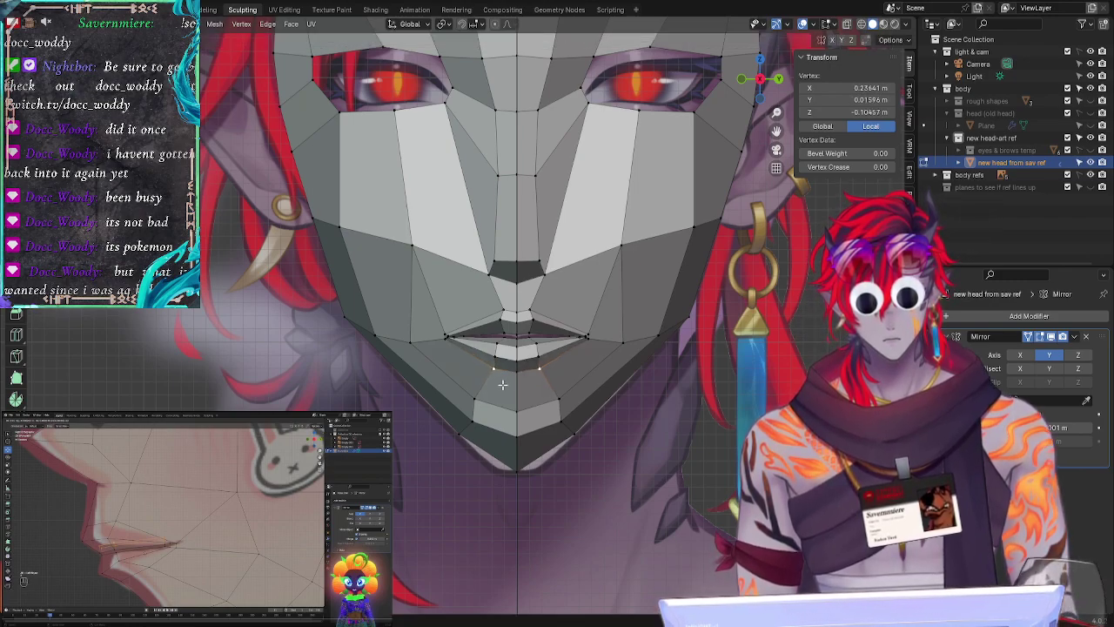
# Step: Vertex-slide the centre lower-lip vertex along its edge, then begin moving the centre chin vertex
pyautogui.click(506, 375)
pyautogui.press('g')
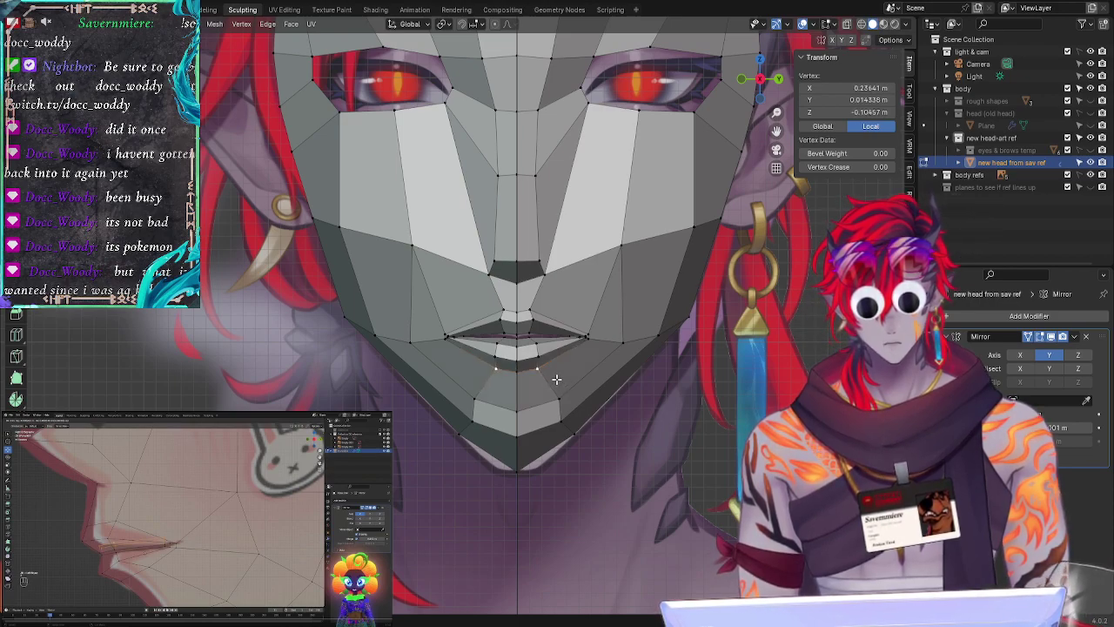
pyautogui.press('g')
pyautogui.press('g')
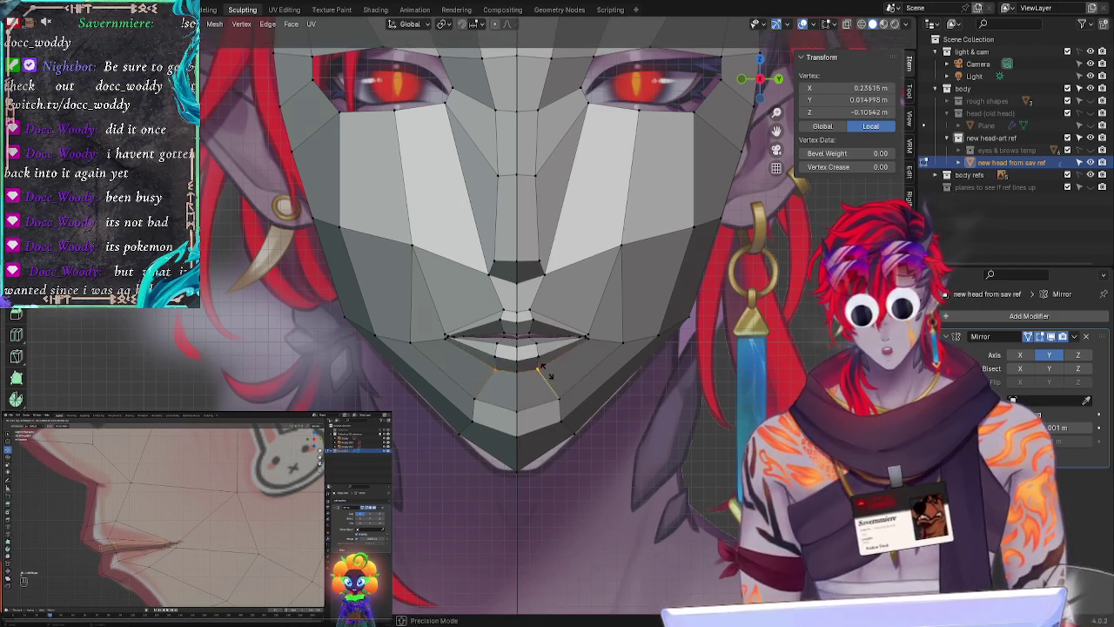
pyautogui.press('g')
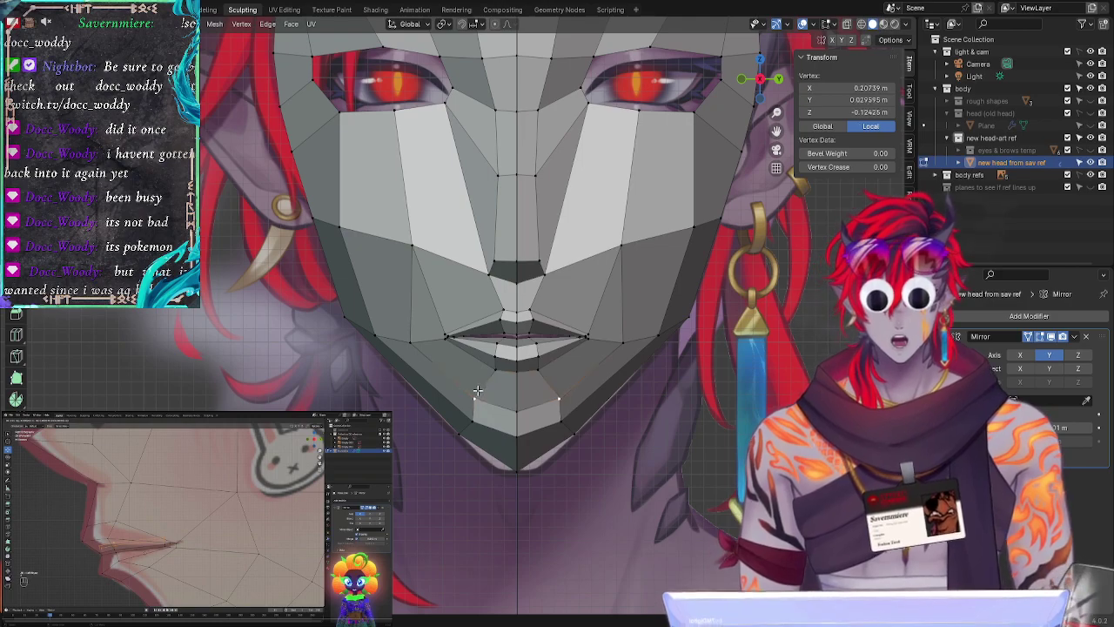
pyautogui.press('g')
pyautogui.press('g')
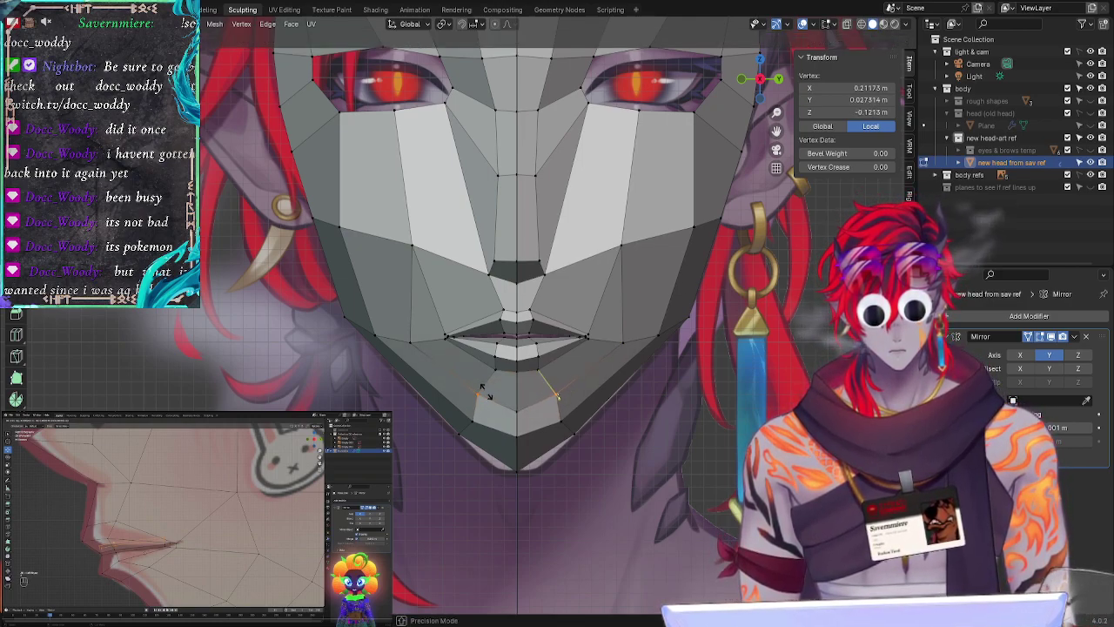
pyautogui.click(485, 393)
pyautogui.click(513, 409)
pyautogui.press('g')
pyautogui.press('g')
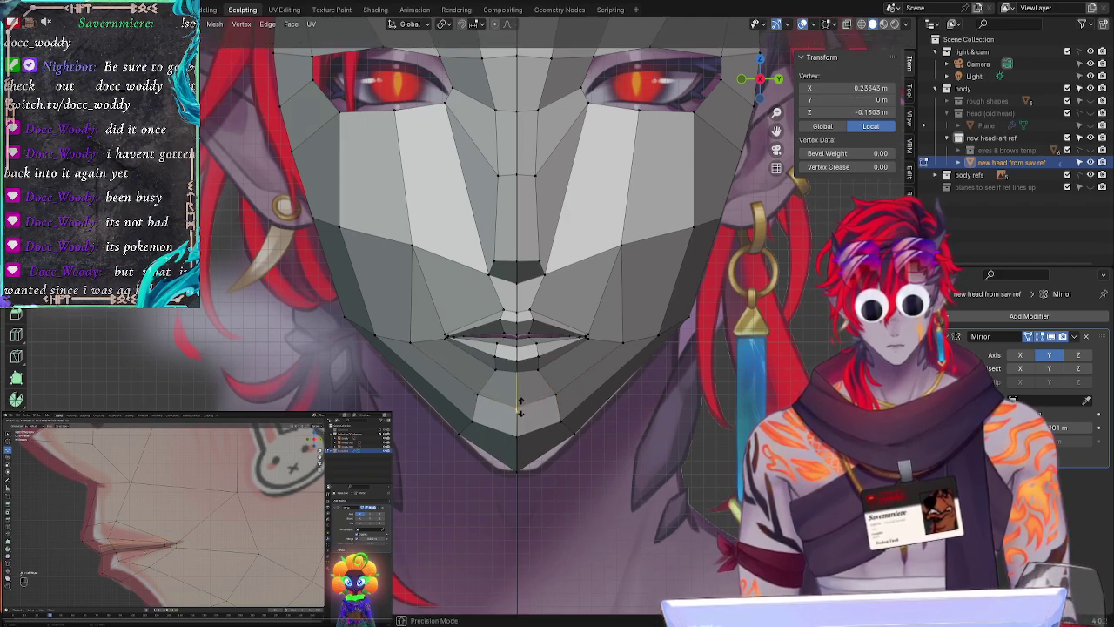
pyautogui.rightClick(521, 405)
pyautogui.press('g')
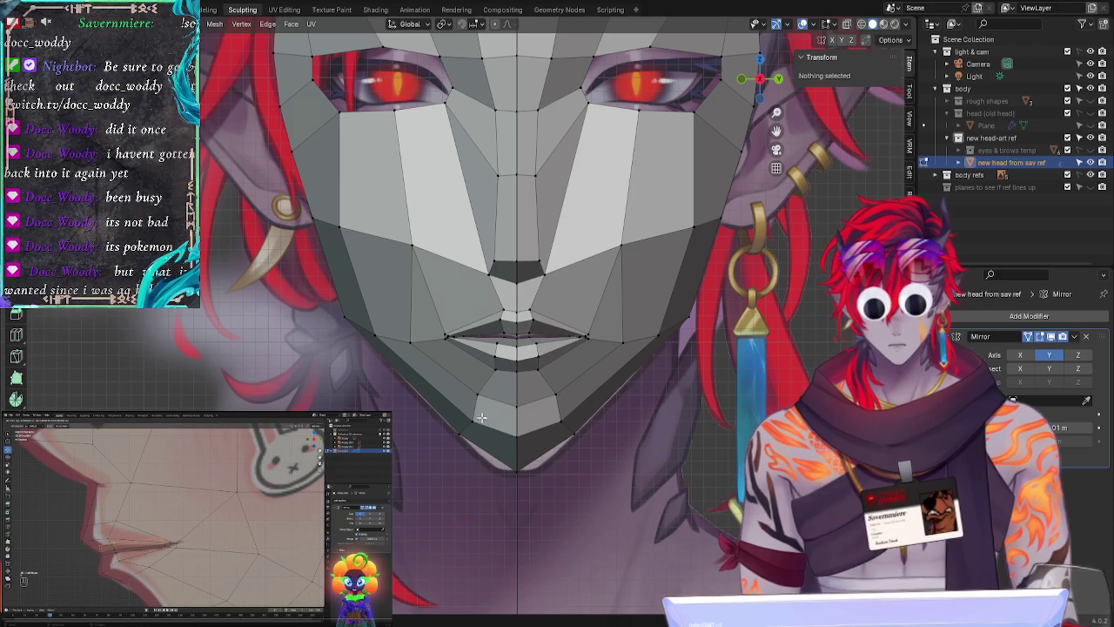
pyautogui.press('g')
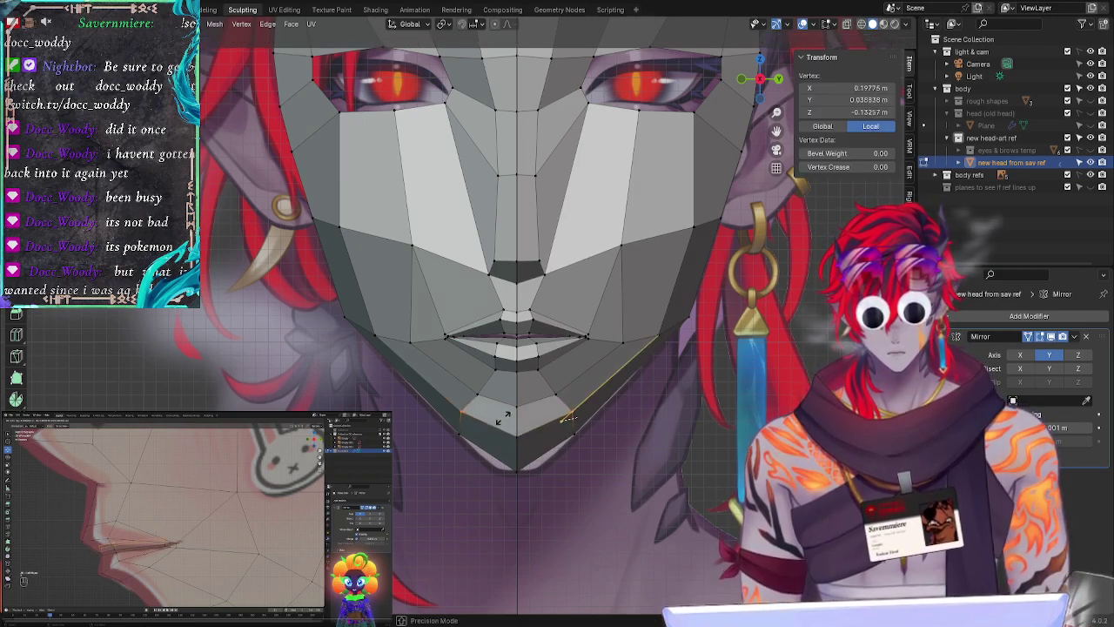
pyautogui.click(497, 422)
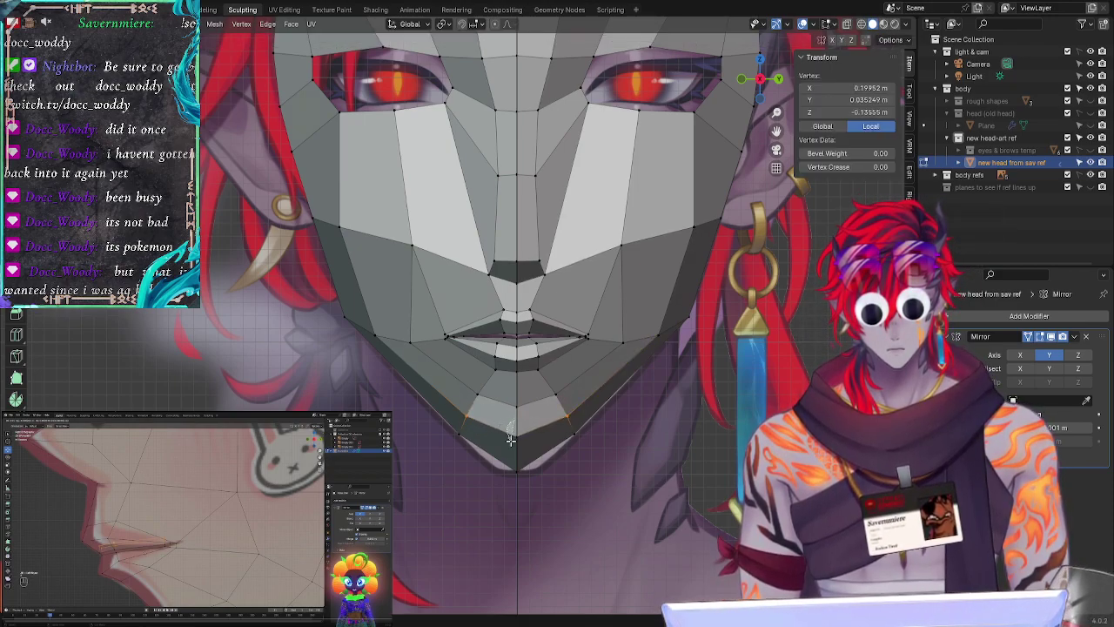
pyautogui.press('g')
pyautogui.click(503, 430)
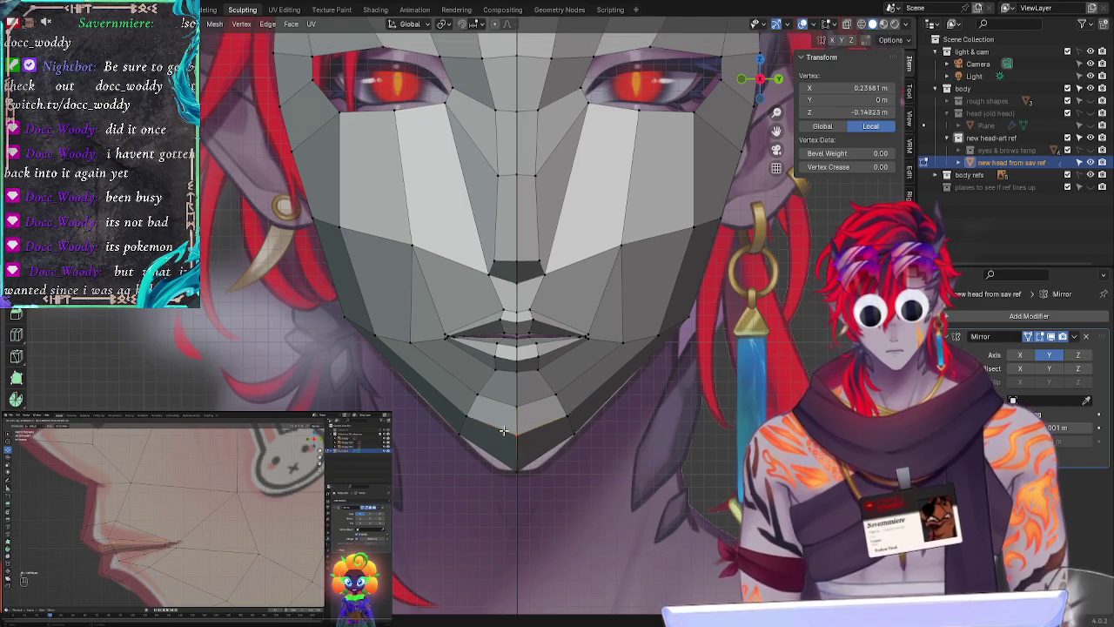
pyautogui.press('g')
pyautogui.press('g')
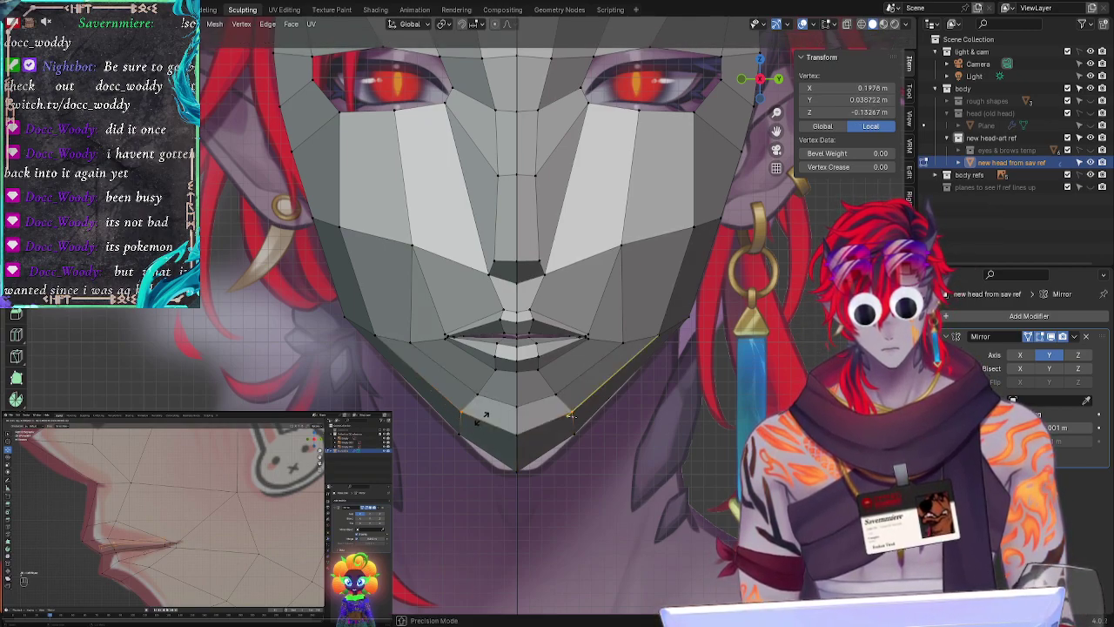
pyautogui.click(475, 427)
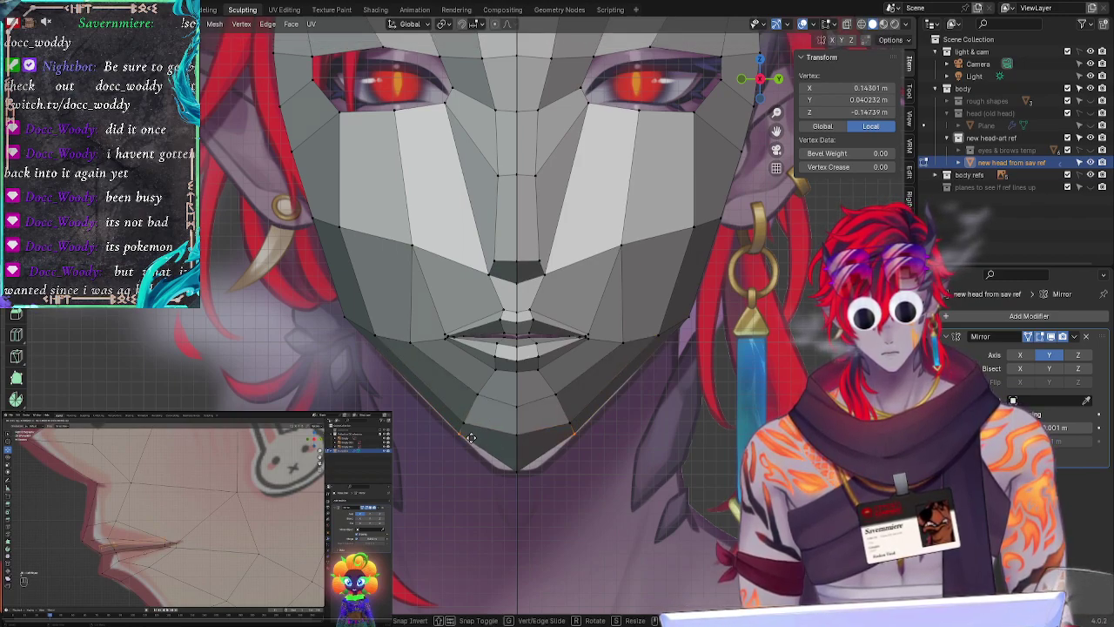
pyautogui.press('g')
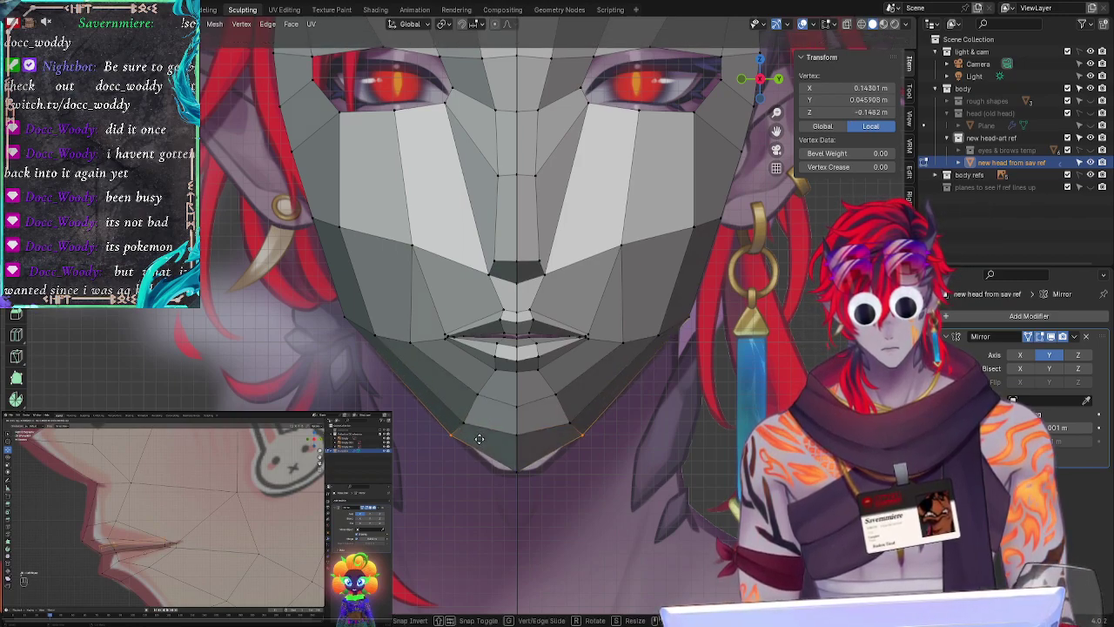
pyautogui.click(476, 438)
pyautogui.press('g')
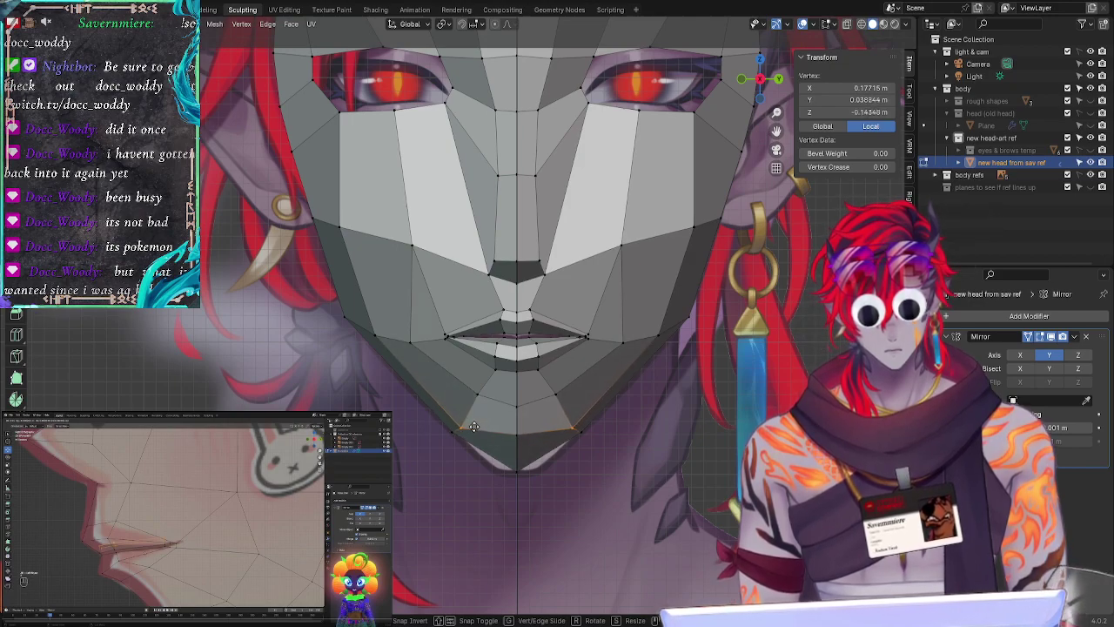
pyautogui.press('g')
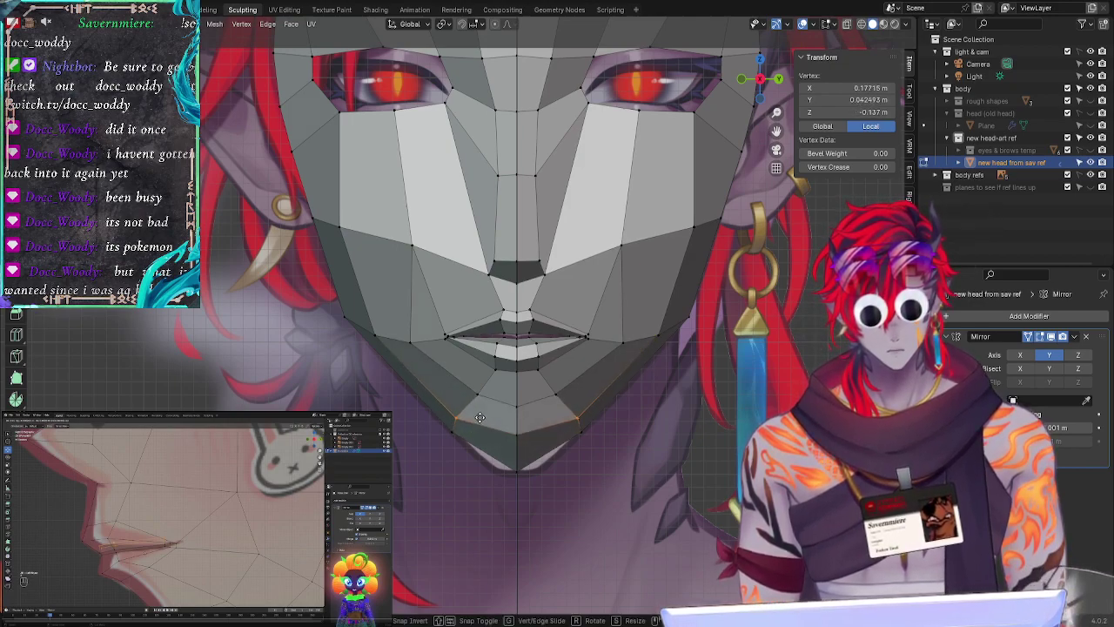
pyautogui.click(483, 412)
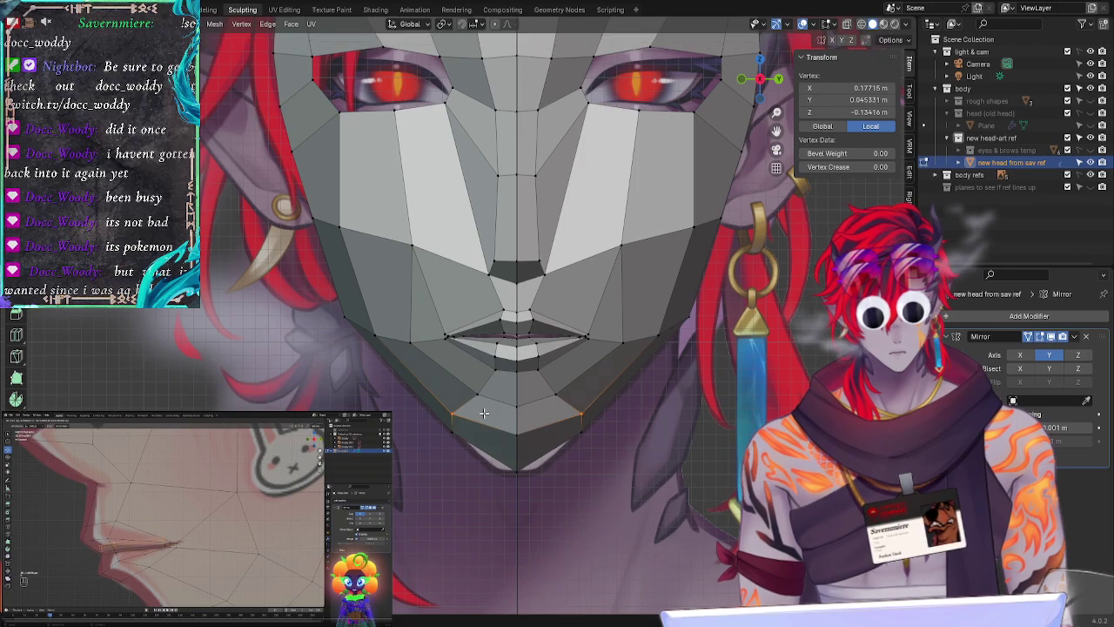
pyautogui.click(526, 429)
pyautogui.press('g')
pyautogui.click(529, 436)
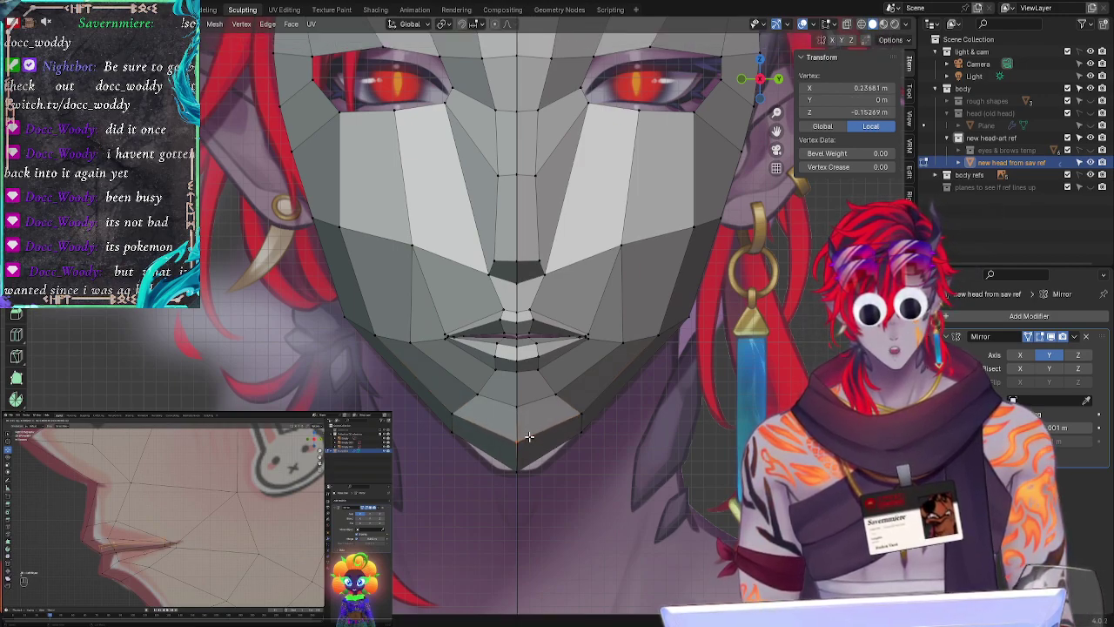
pyautogui.press('g')
pyautogui.click(528, 421)
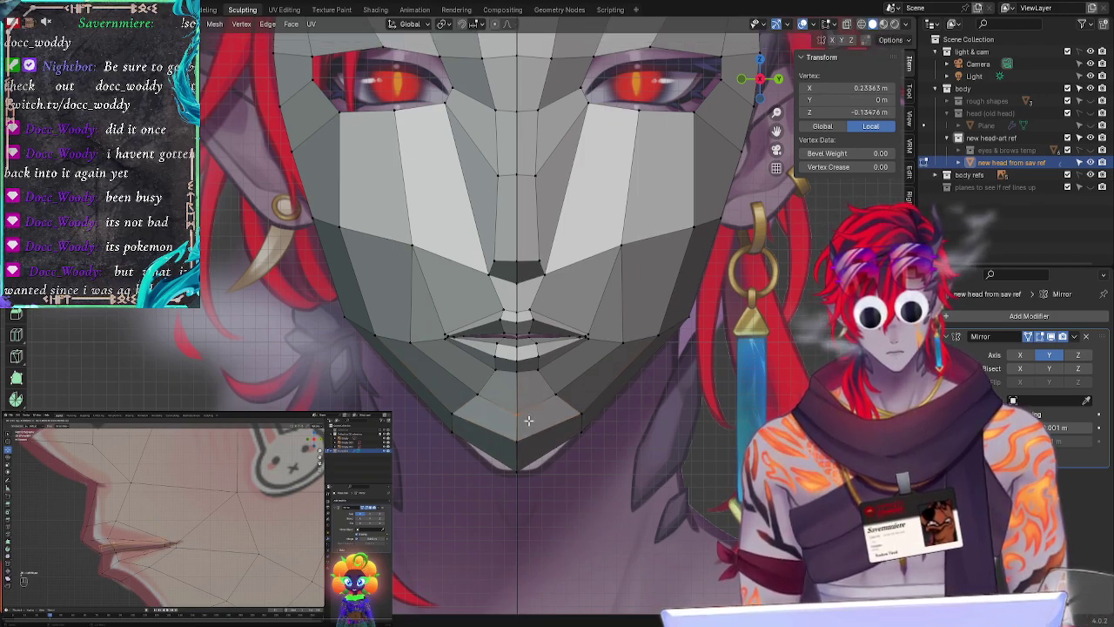
pyautogui.click(477, 395)
pyautogui.press('g')
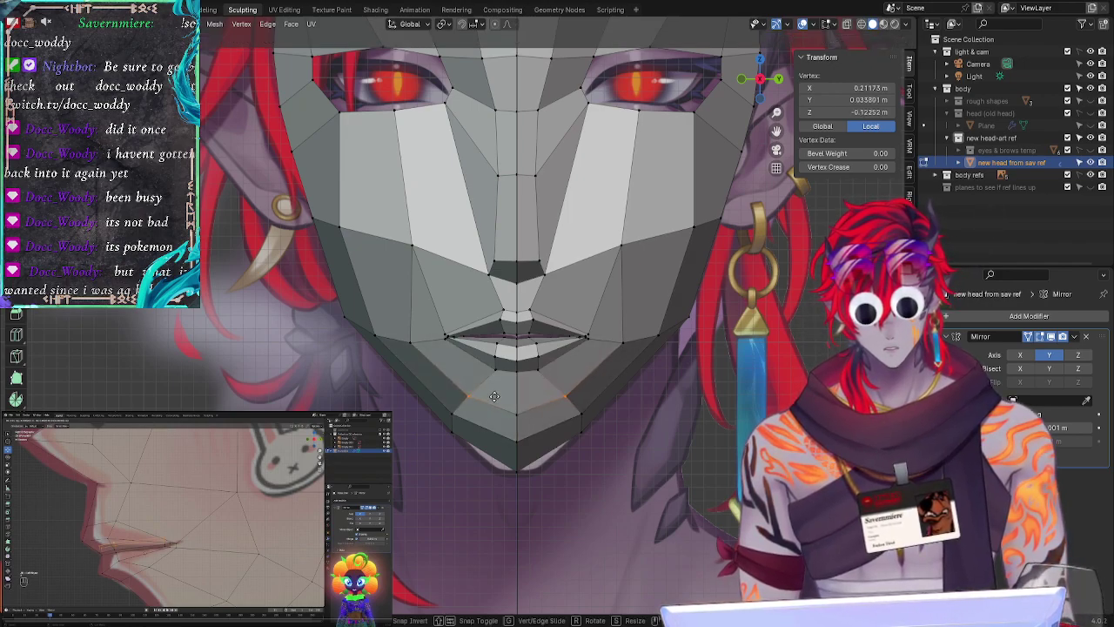
pyautogui.click(494, 396)
pyautogui.click(518, 468)
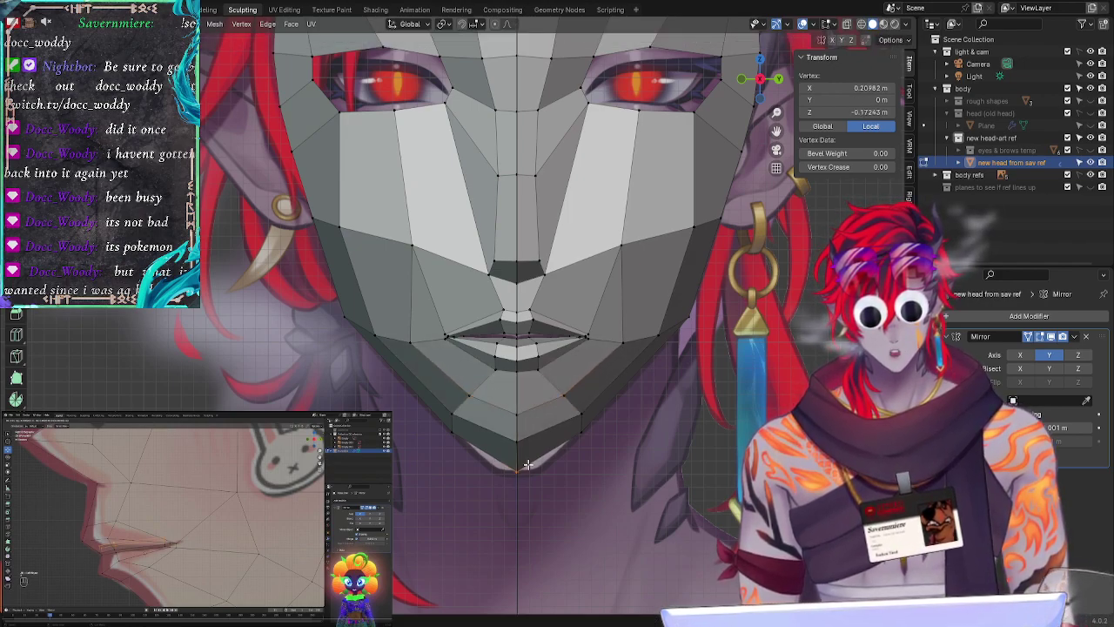
pyautogui.press('g')
pyautogui.click(525, 472)
pyautogui.click(513, 437)
pyautogui.press('g')
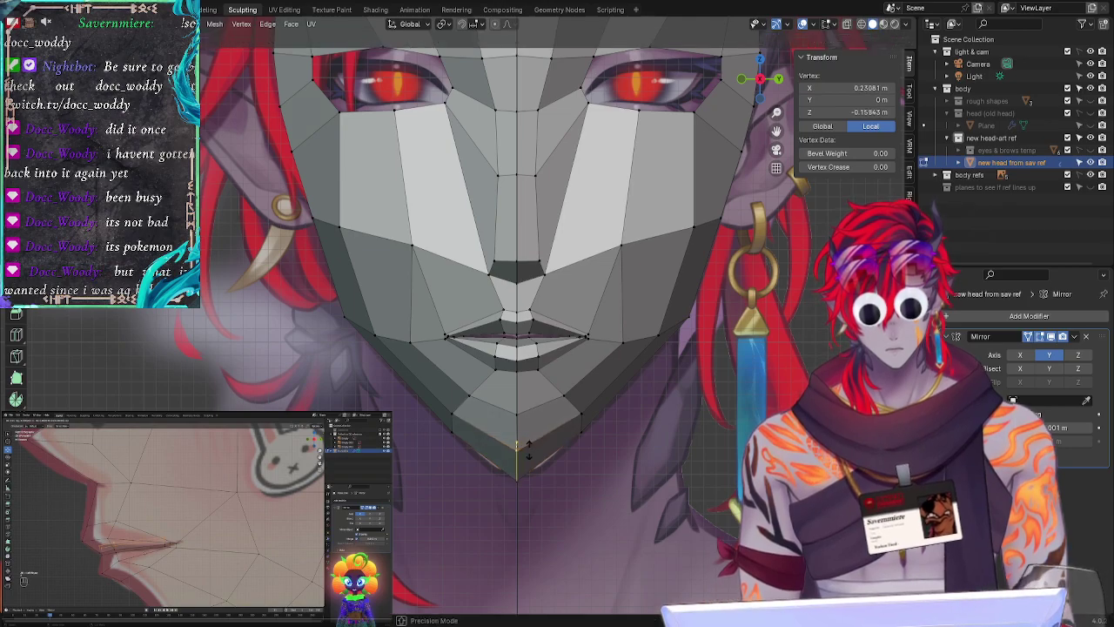
pyautogui.click(529, 451)
pyautogui.click(602, 484)
pyautogui.hotkey('ctrl', 'z')
pyautogui.hotkey('ctrl', 'z')
pyautogui.hotkey('ctrl', 'z')
pyautogui.hotkey('ctrl', 'z')
pyautogui.hotkey('ctrl', 'z')
pyautogui.hotkey('ctrl', 'z')
pyautogui.hotkey('ctrl', 'z')
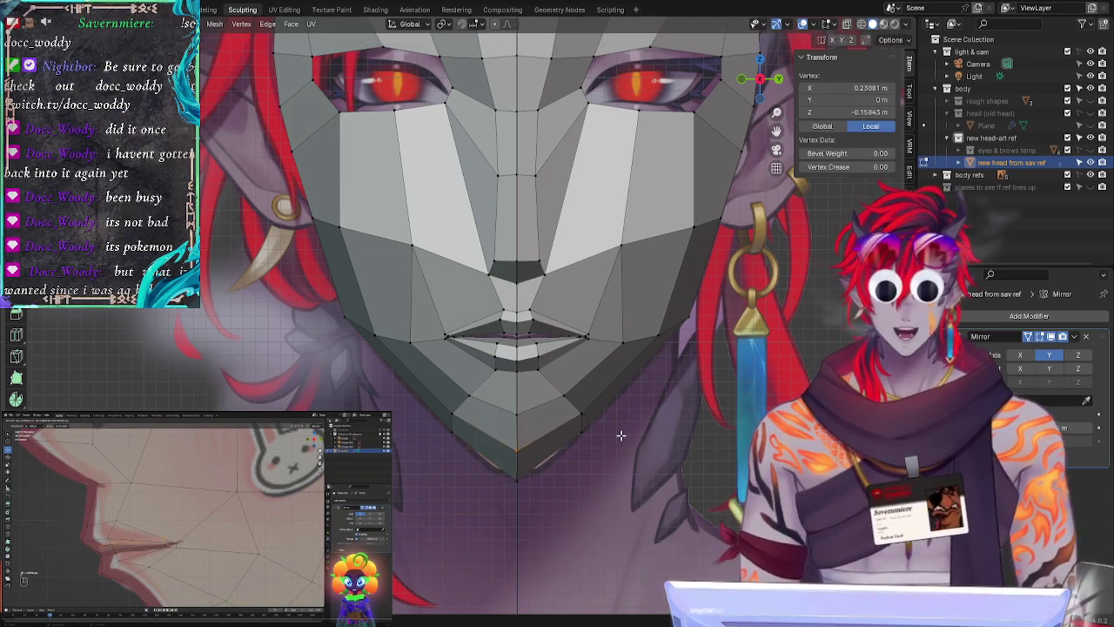
pyautogui.hotkey('ctrl', 'z')
pyautogui.hotkey('ctrl', 'z')
pyautogui.hotkey('ctrl', 'z')
pyautogui.hotkey('ctrl', 'z')
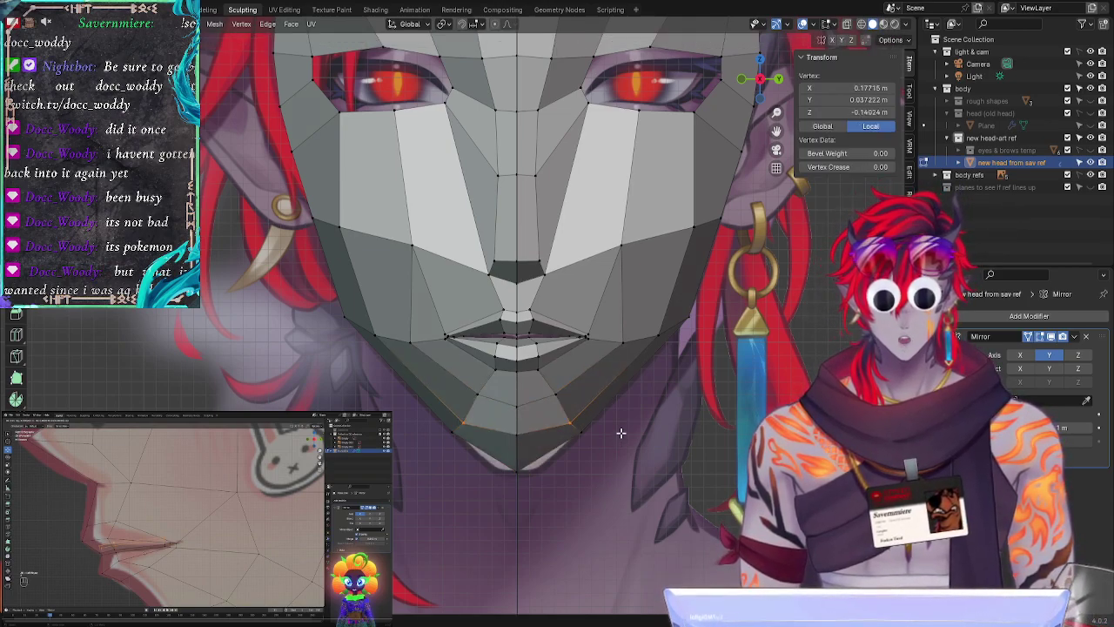
pyautogui.hotkey('ctrl', 'z')
pyautogui.hotkey('ctrl', 'z')
pyautogui.hotkey('ctrl', 'z')
pyautogui.hotkey('ctrl', 'z')
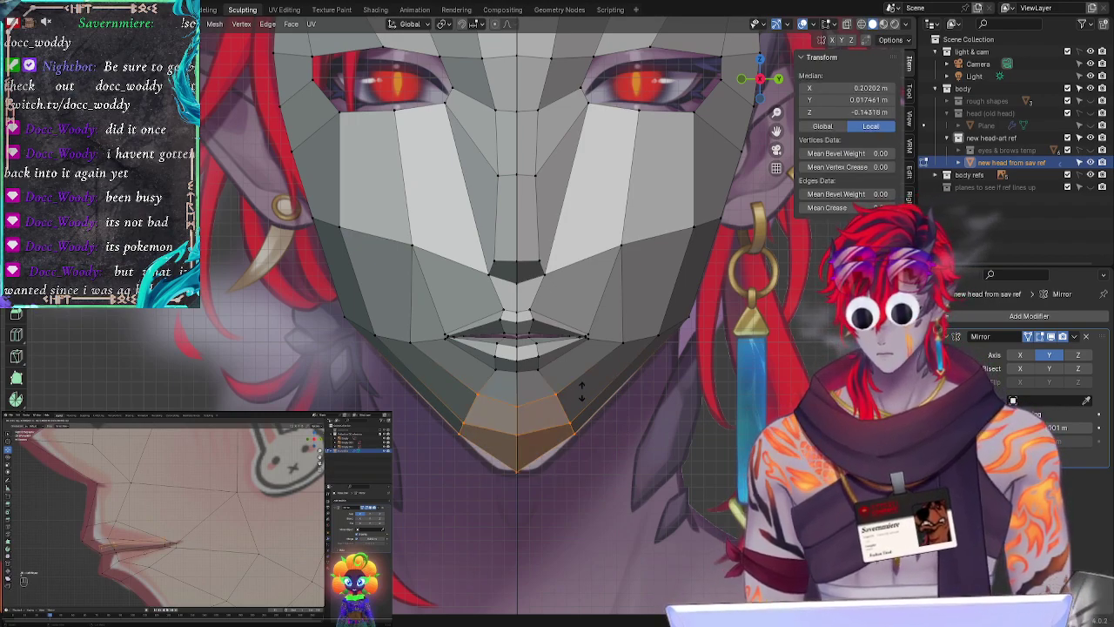
# Step: Revert to an earlier chin version, then select and rotate the chin faces
pyautogui.hotkey('ctrl', 'z')
pyautogui.hotkey('ctrl', 'z')
pyautogui.hotkey('ctrl', 'z')
pyautogui.hotkey('ctrl', 'z')
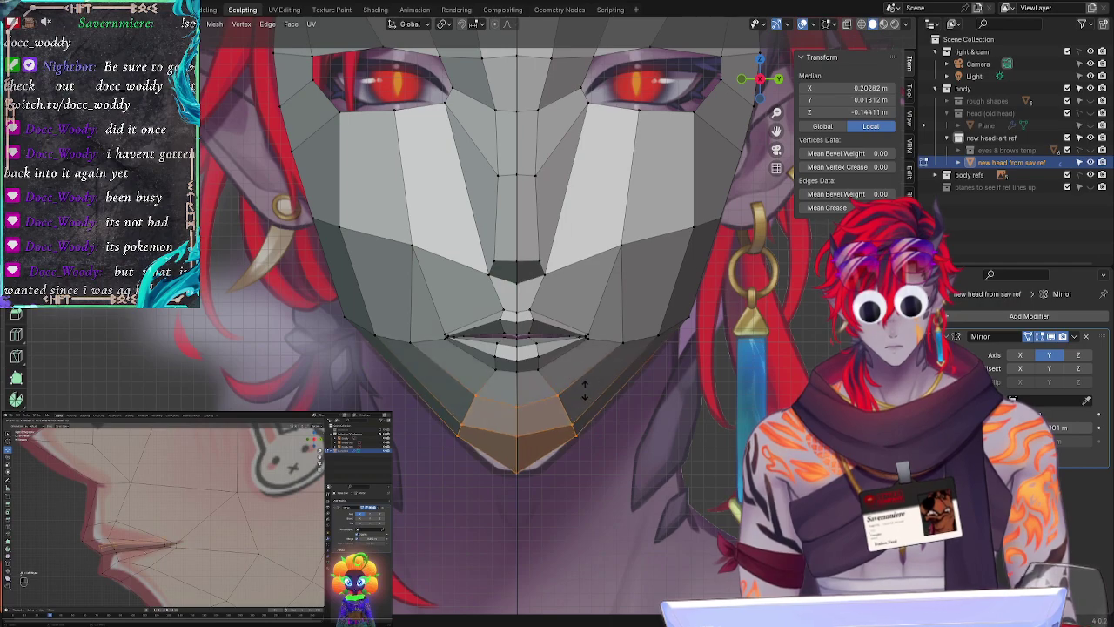
pyautogui.click(585, 389)
pyautogui.hotkey('alt', 'a')
pyautogui.moveTo(576, 414)
pyautogui.keyDown('ctrl'); pyautogui.mouseDown(button='right')
pyautogui.moveTo(466, 414)
pyautogui.moveTo(624, 456)
pyautogui.mouseUp(button='right'); pyautogui.keyUp('ctrl')
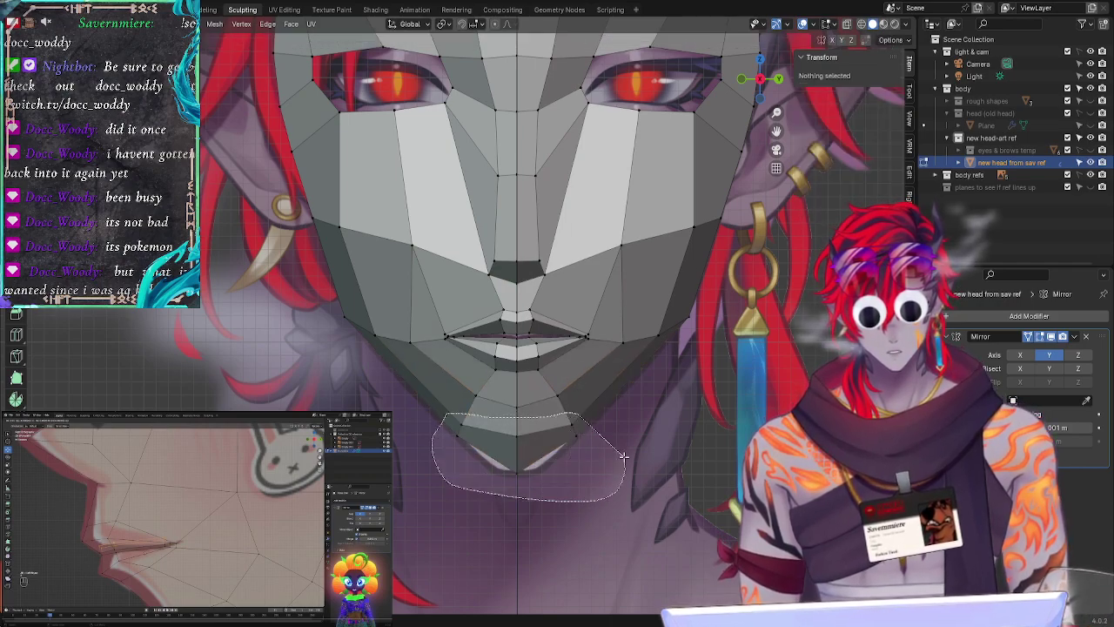
pyautogui.moveTo(623, 456); pyautogui.dragTo(621, 453)
pyautogui.press('s')
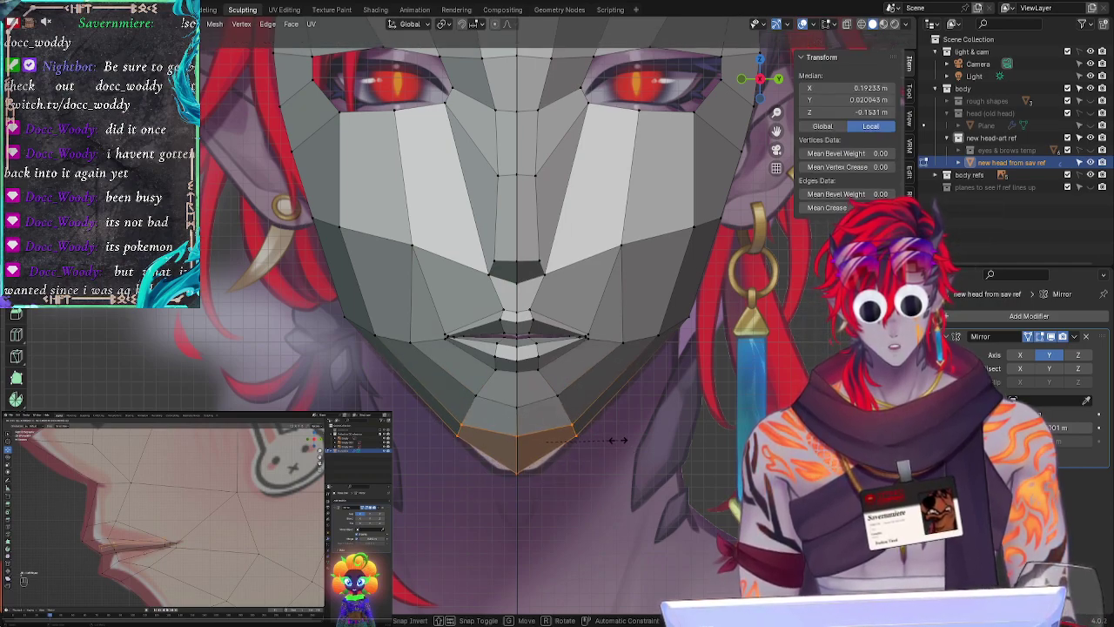
pyautogui.press('r')
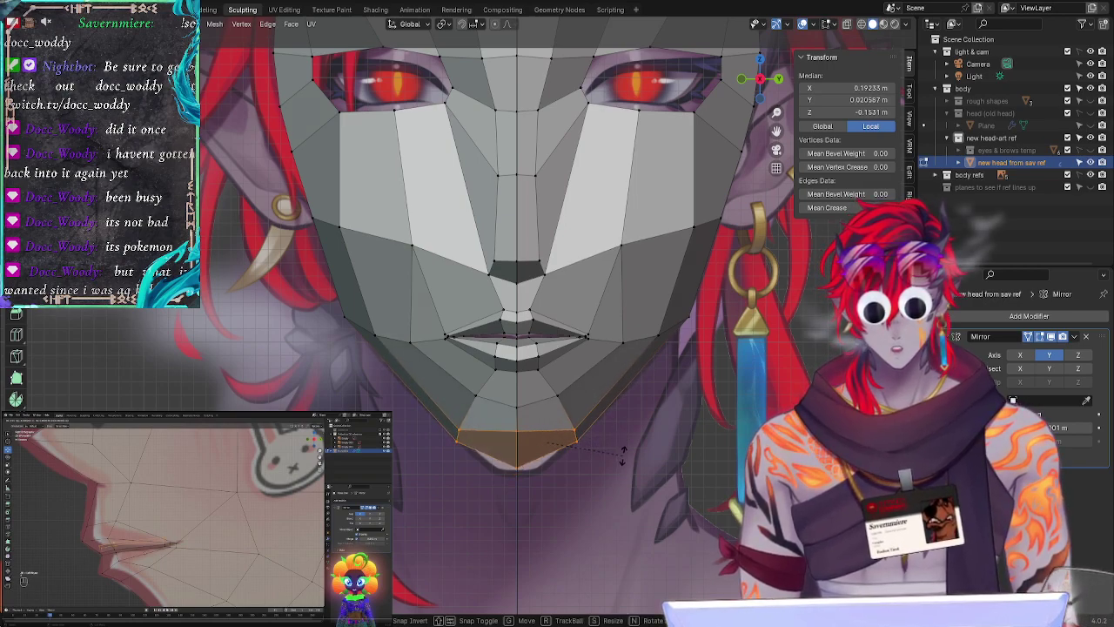
pyautogui.click(618, 443)
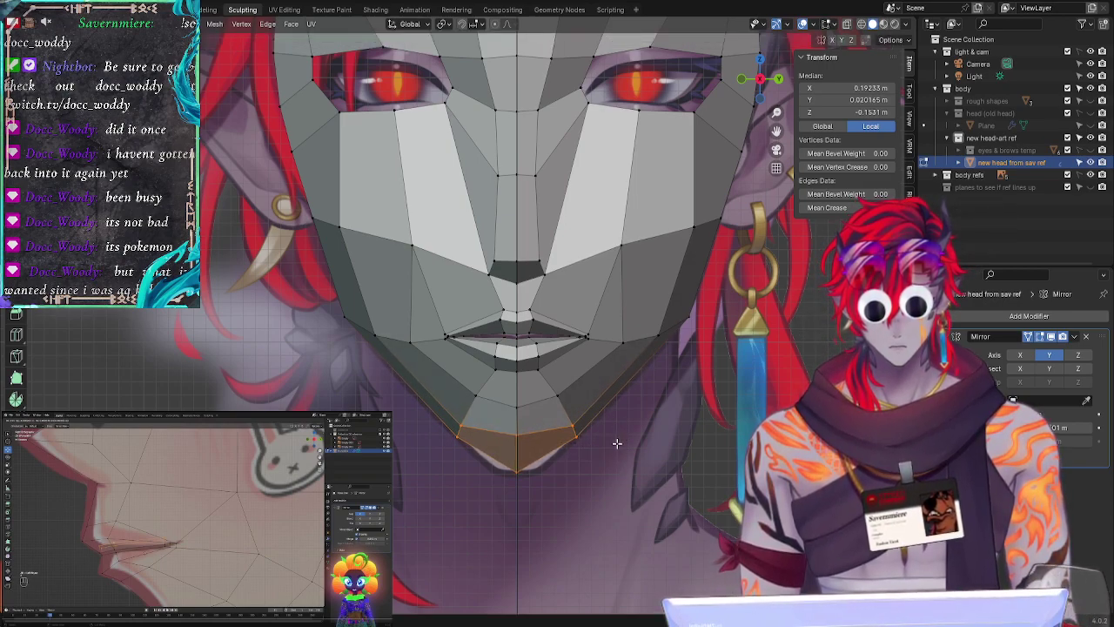
# Step: Move the selected chin faces, constrained first to Z and then to Y
pyautogui.press('g')
pyautogui.press('z')
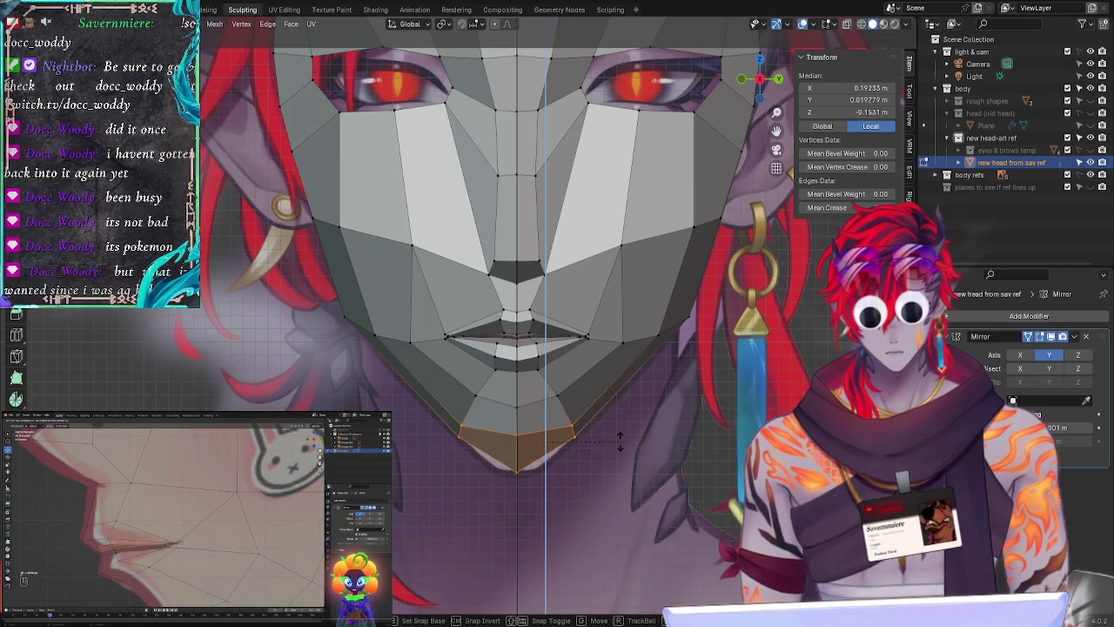
pyautogui.press('y')
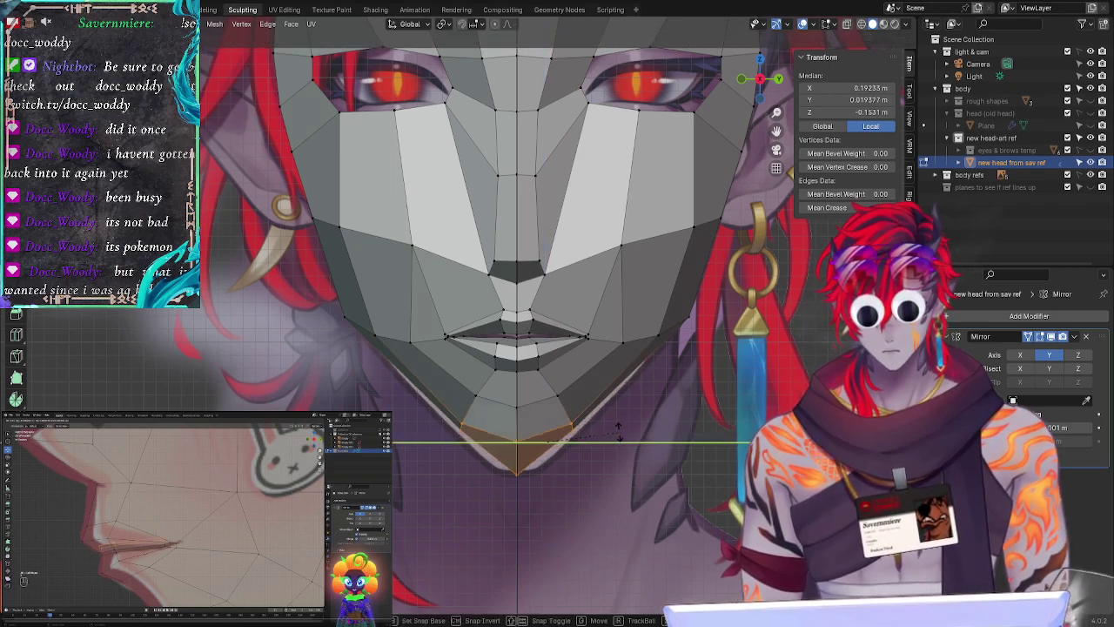
pyautogui.click(623, 440)
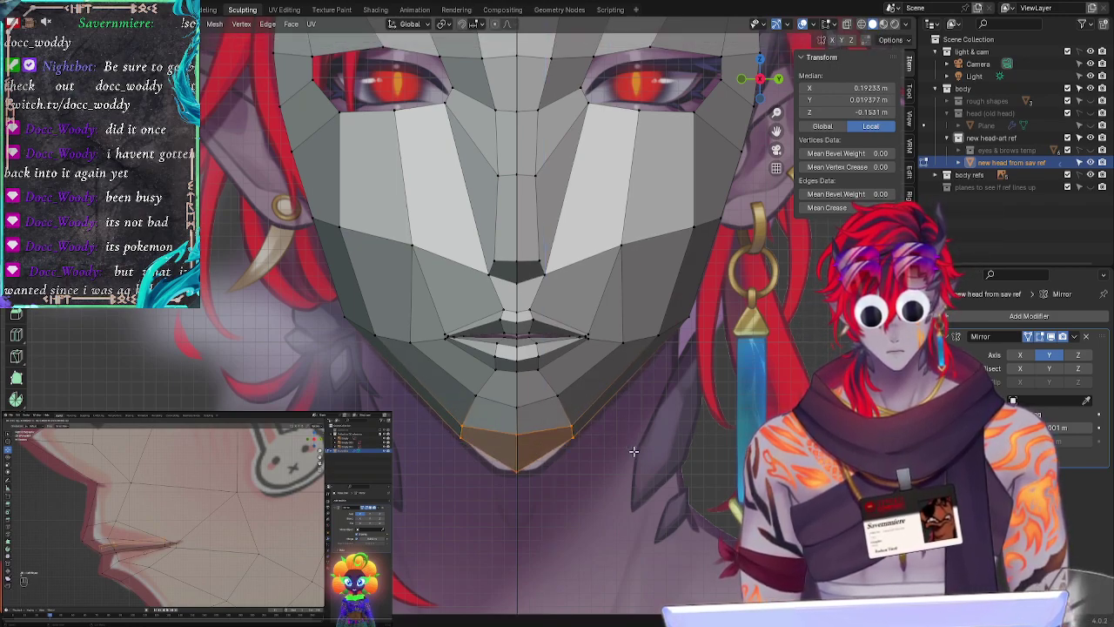
# Step: Rotate the chin selection about the Z axis and lower the chin
pyautogui.press('r')
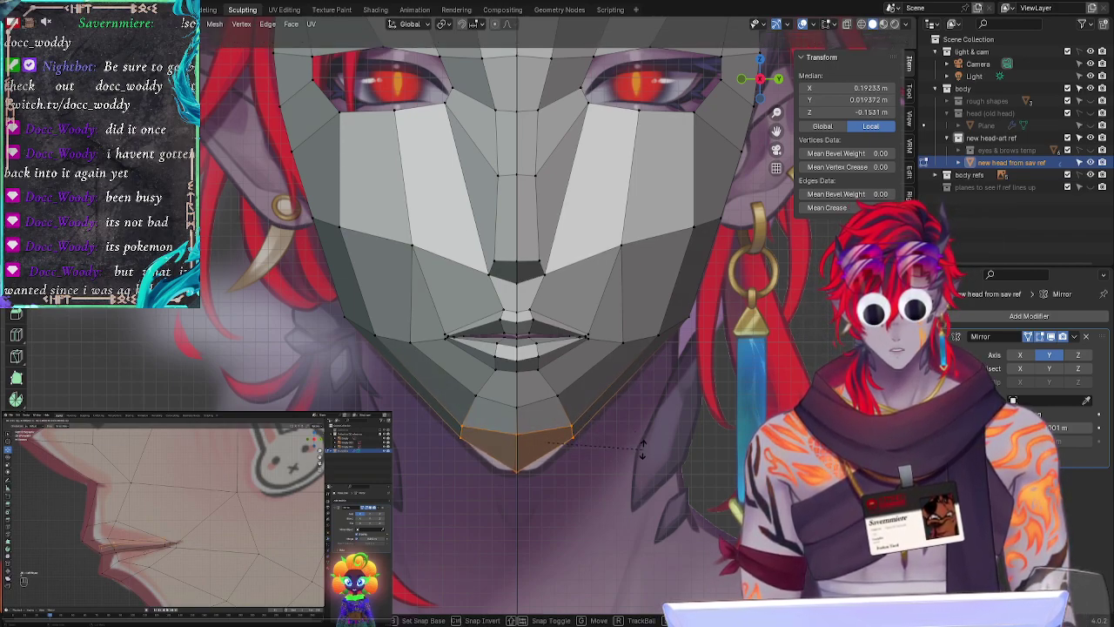
pyautogui.press('z')
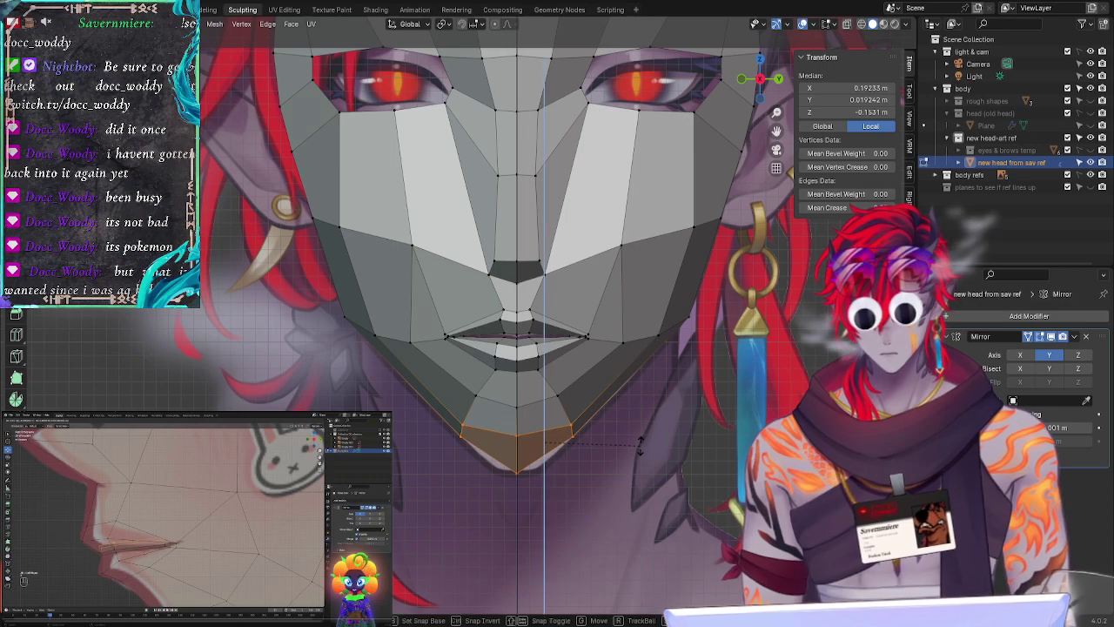
pyautogui.click(644, 446)
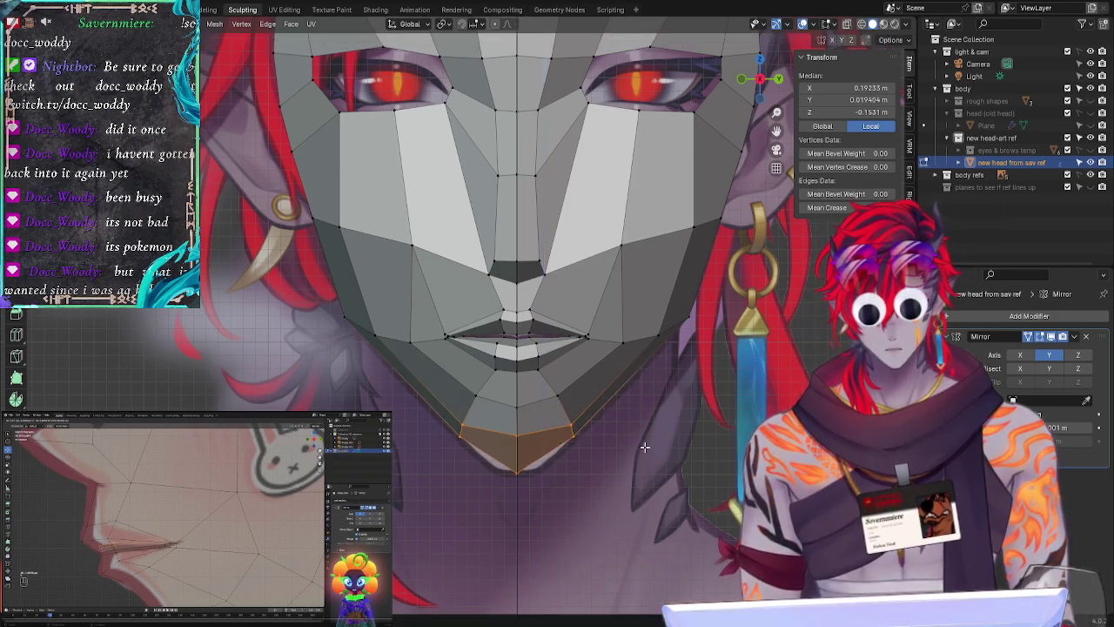
pyautogui.press('r')
pyautogui.press('y')
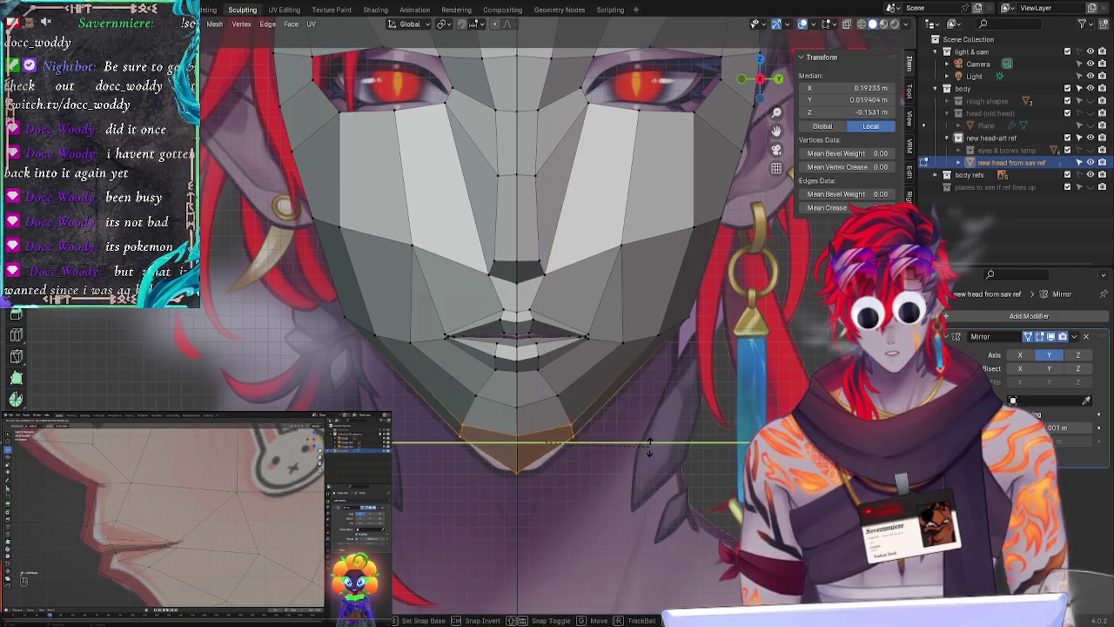
pyautogui.click(649, 446)
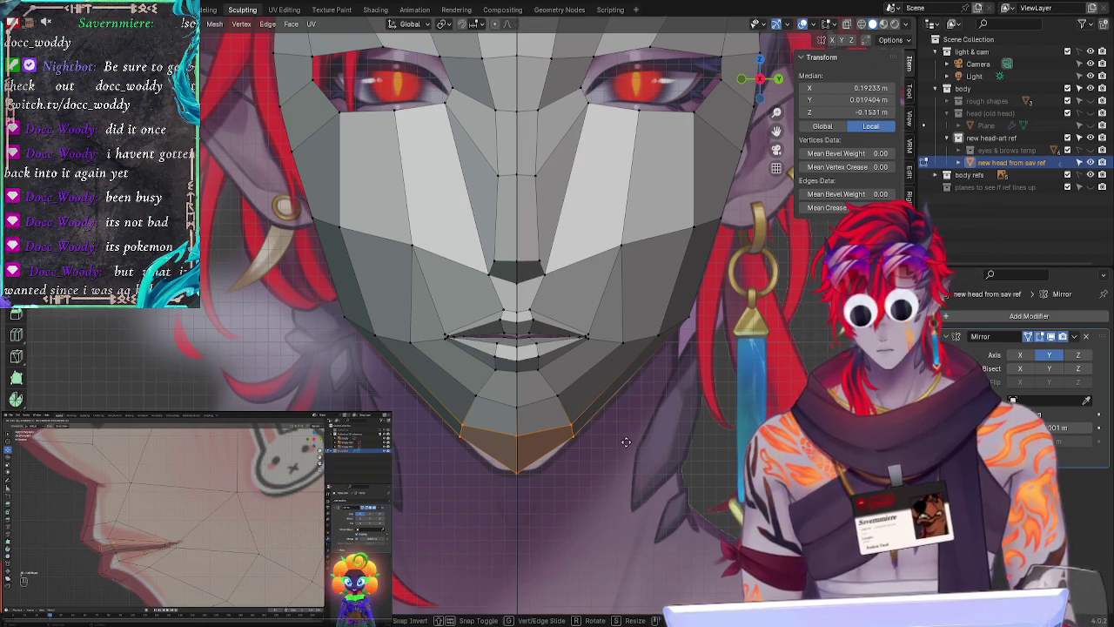
pyautogui.press('g')
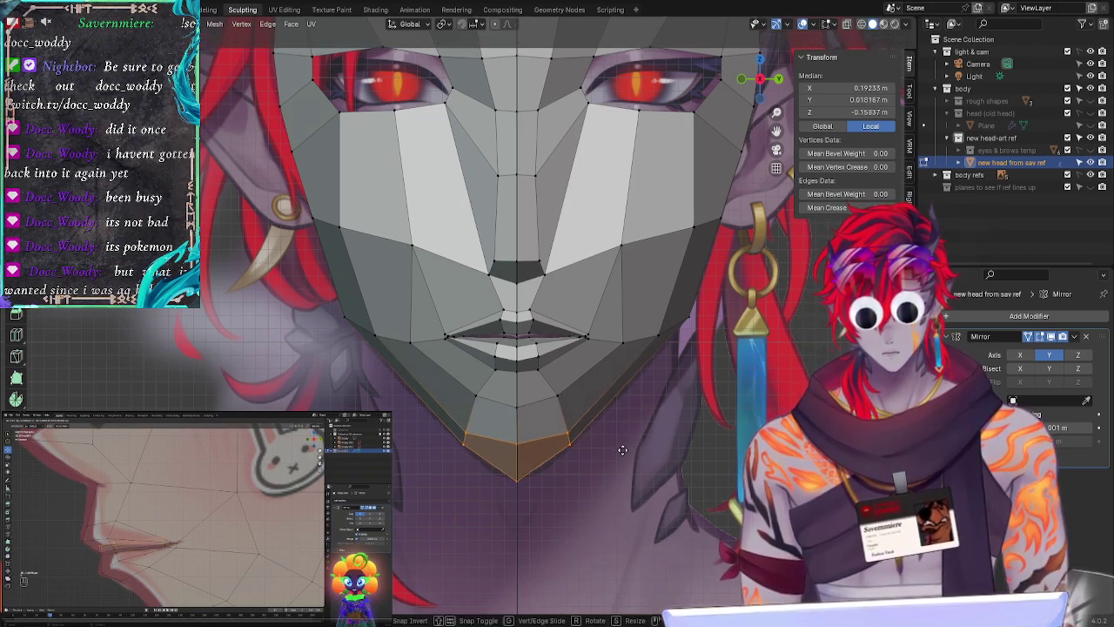
pyautogui.click(623, 450)
# Step: Move the bottom chin vertex to match the reference face
pyautogui.click(616, 473)
pyautogui.keyDown('ctrl'); pyautogui.moveTo(507, 465); pyautogui.dragTo(537, 486, button='right'); pyautogui.keyUp('ctrl')
pyautogui.moveTo(535, 487); pyautogui.dragTo(532, 484)
pyautogui.press('g')
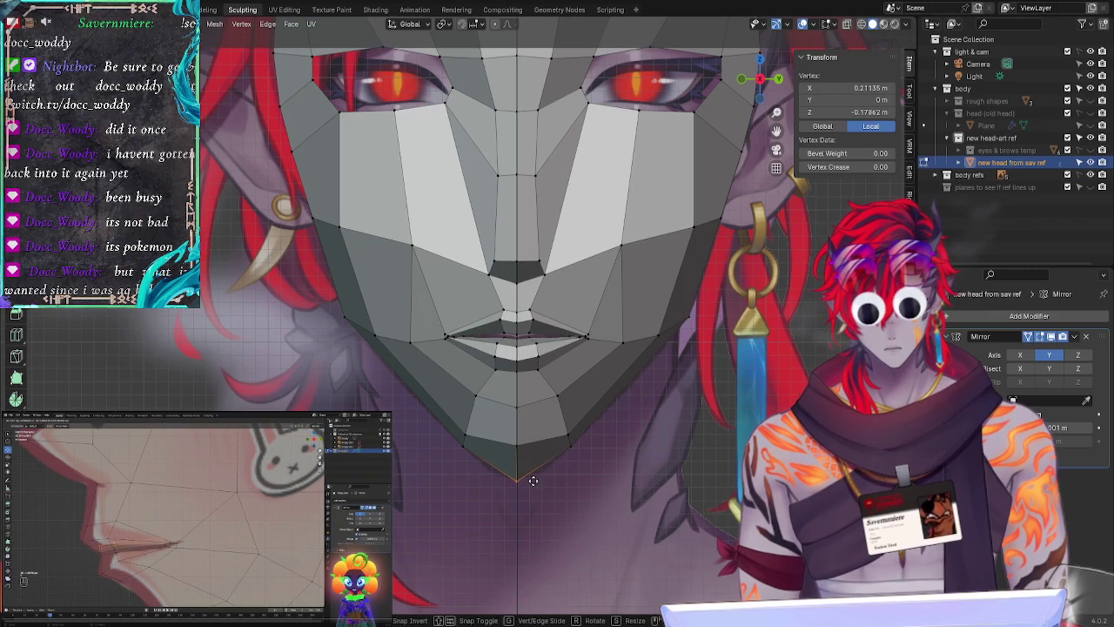
pyautogui.click(536, 471)
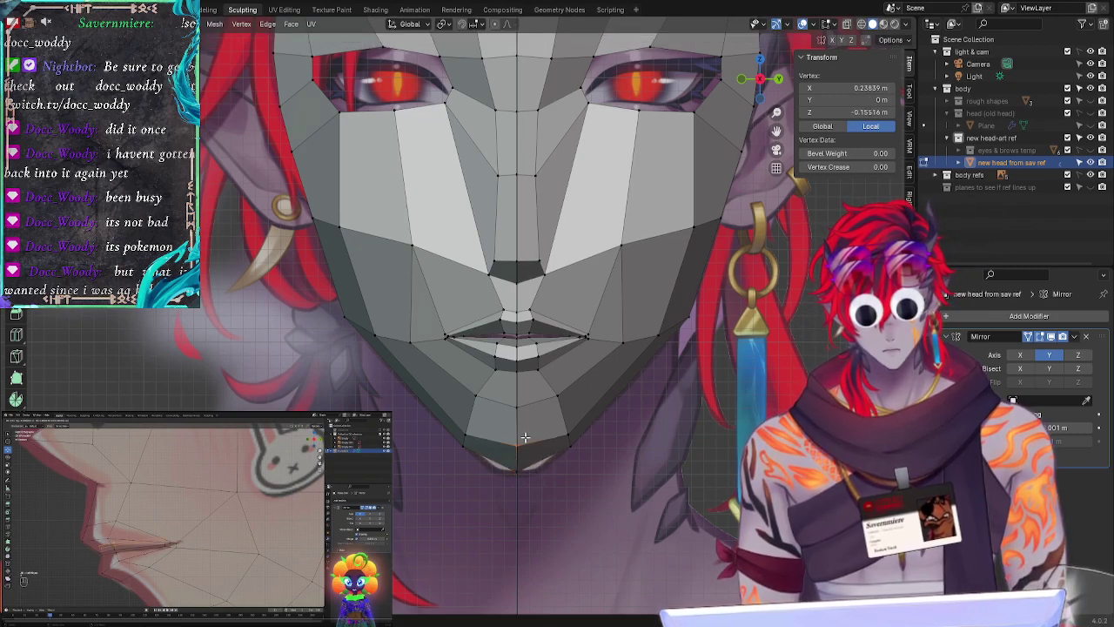
pyautogui.press('g')
pyautogui.click(526, 440)
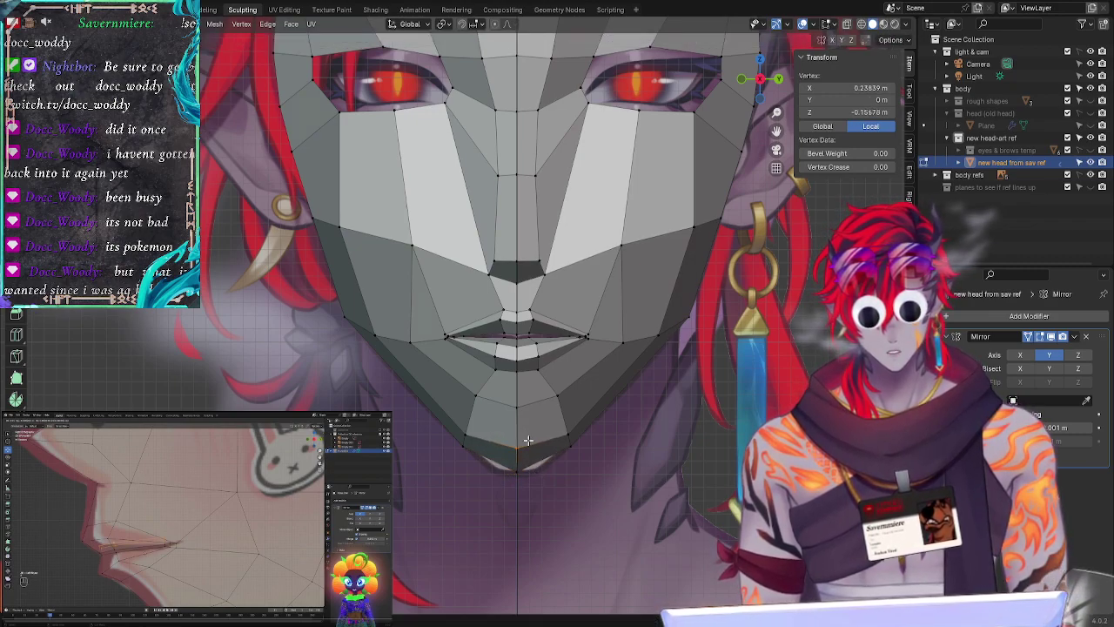
# Step: Reposition the neighbouring jaw vertex and lower the lower chin vertices
pyautogui.click(557, 395)
pyautogui.press('g')
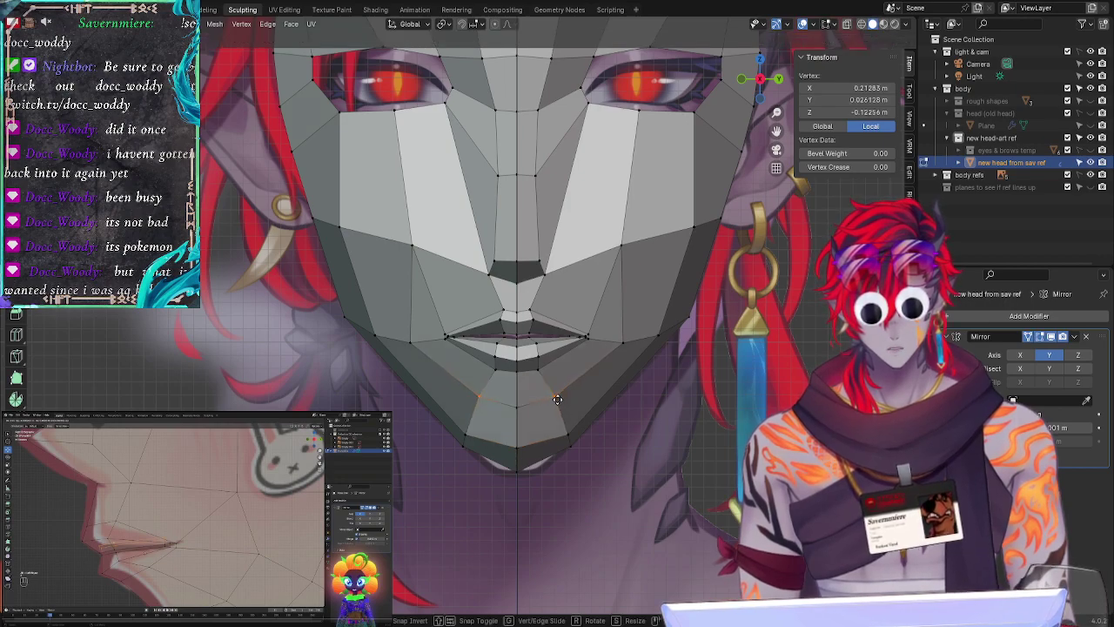
pyautogui.click(558, 400)
pyautogui.click(477, 441)
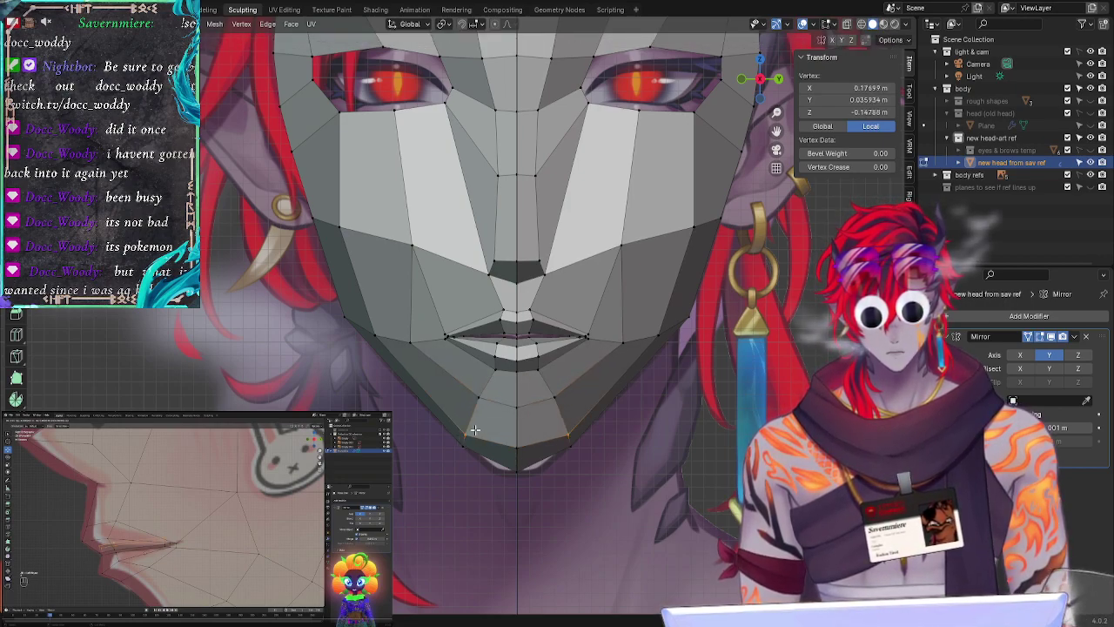
pyautogui.press('g')
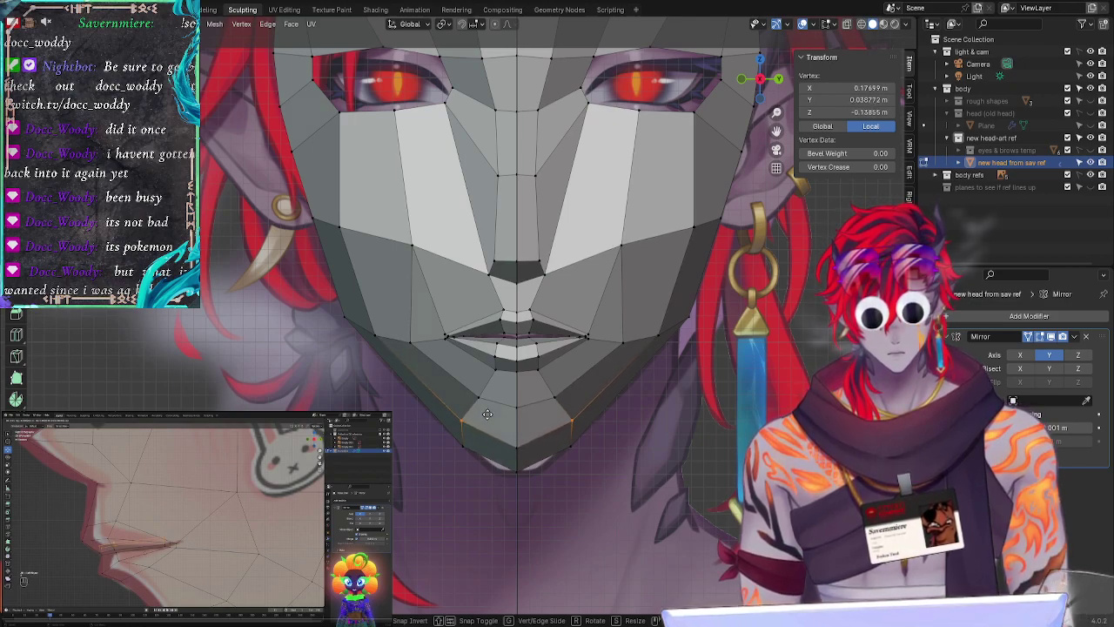
pyautogui.click(486, 414)
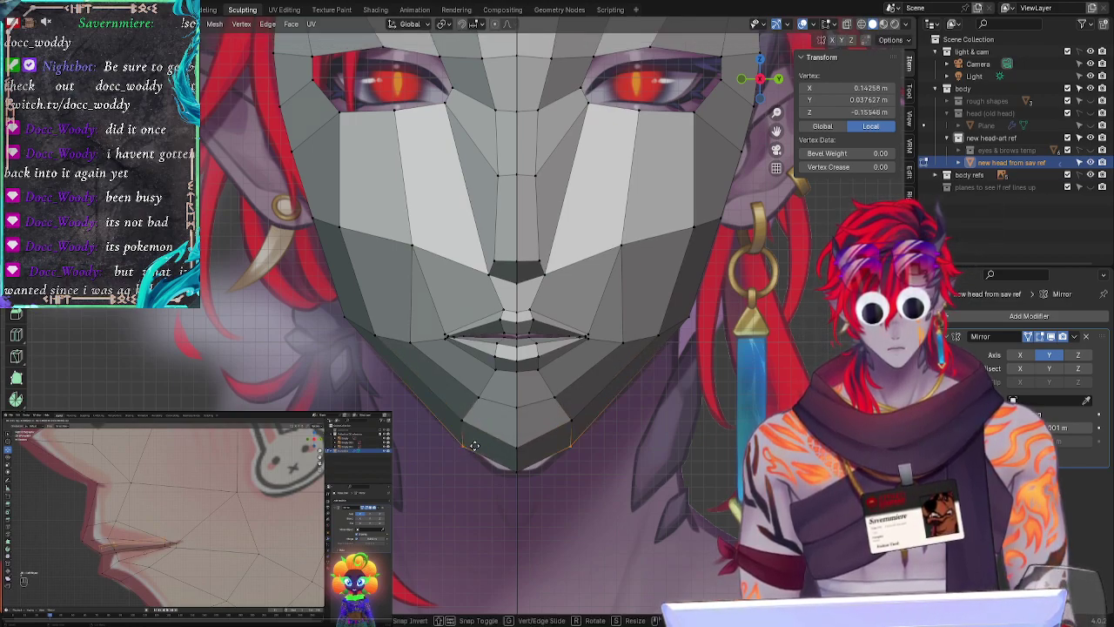
pyautogui.press('g')
pyautogui.click(461, 471)
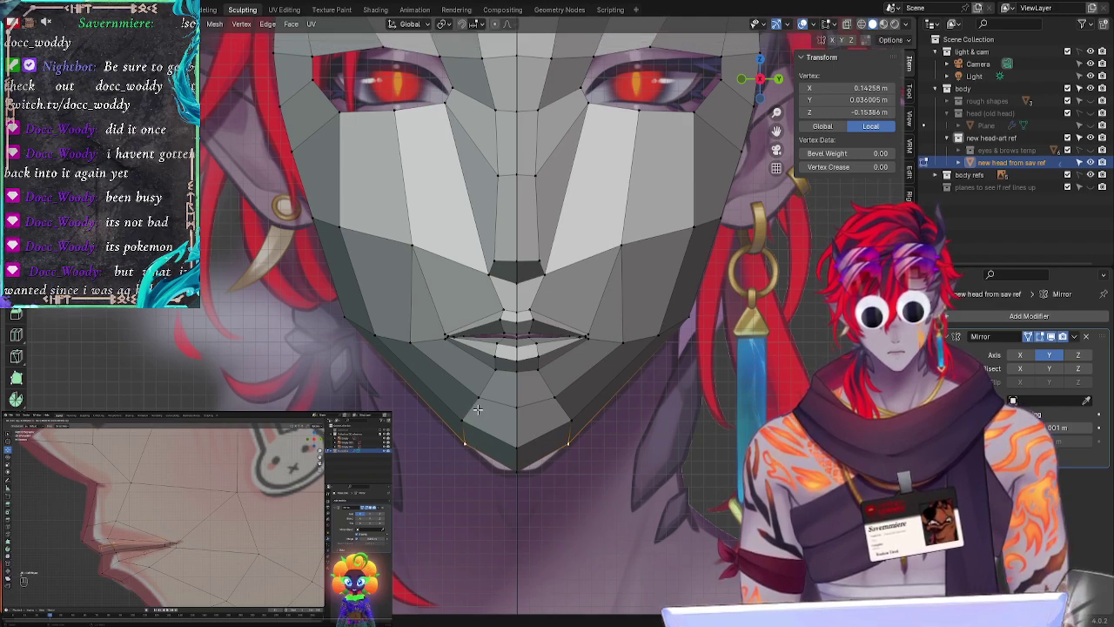
# Step: Move the chin section downward and adjust the right chin-corner edge
pyautogui.moveTo(486, 393)
pyautogui.keyDown('ctrl'); pyautogui.mouseDown(button='right')
pyautogui.moveTo(439, 415)
pyautogui.moveTo(594, 447)
pyautogui.moveTo(584, 403)
pyautogui.mouseUp(button='right'); pyautogui.keyUp('ctrl')
pyautogui.press('g')
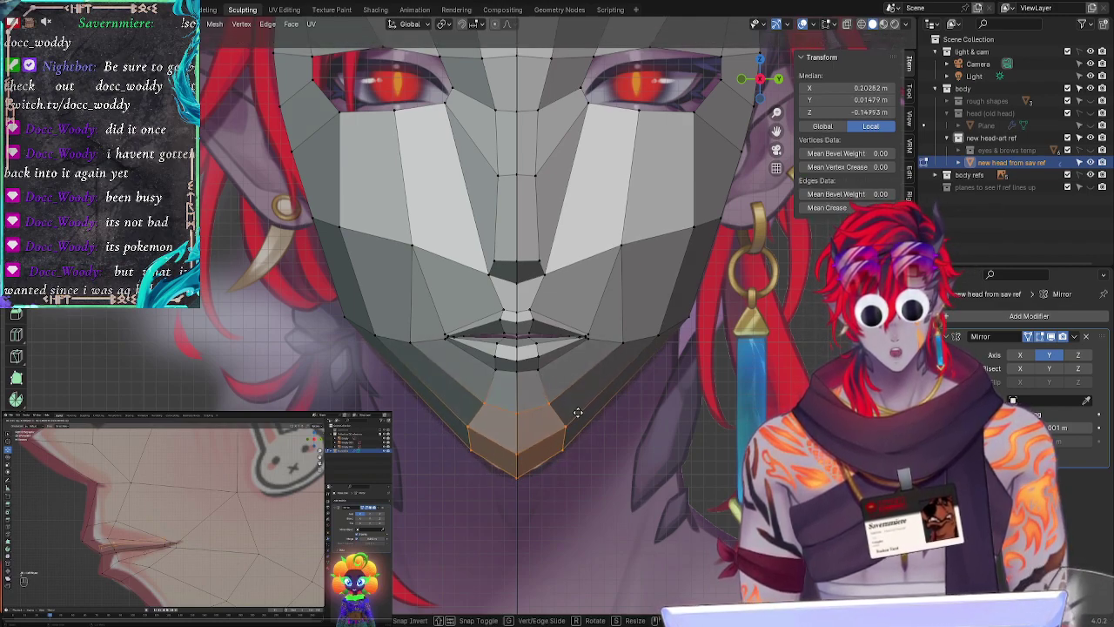
pyautogui.click(579, 413)
pyautogui.hotkey('alt', 'a')
pyautogui.keyDown('ctrl'); pyautogui.moveTo(565, 423); pyautogui.dragTo(568, 431, button='right'); pyautogui.keyUp('ctrl')
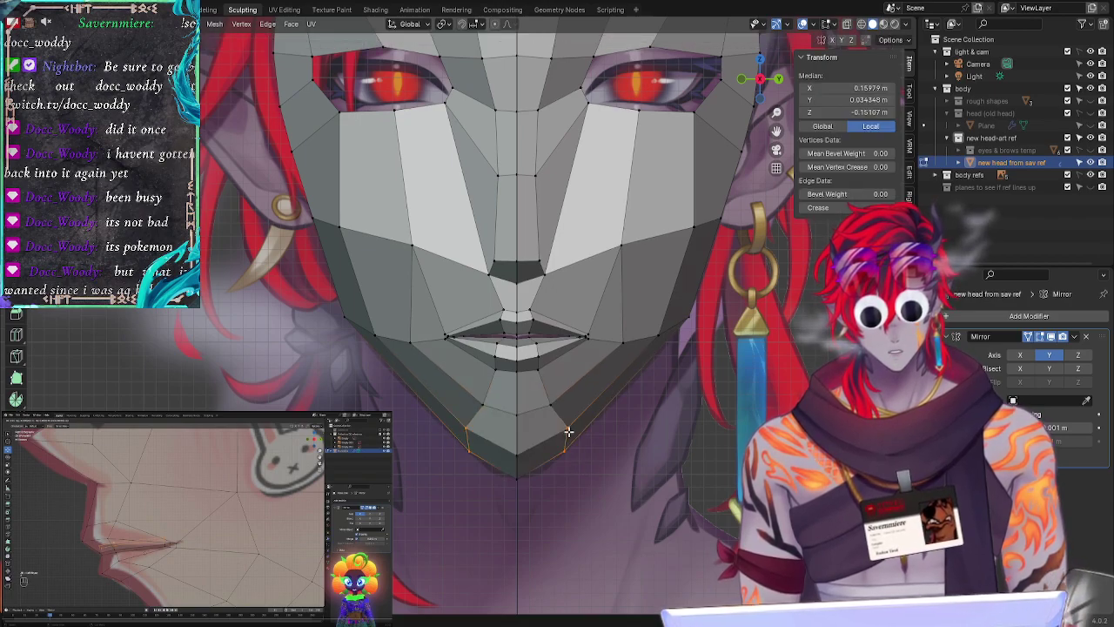
pyautogui.press('g')
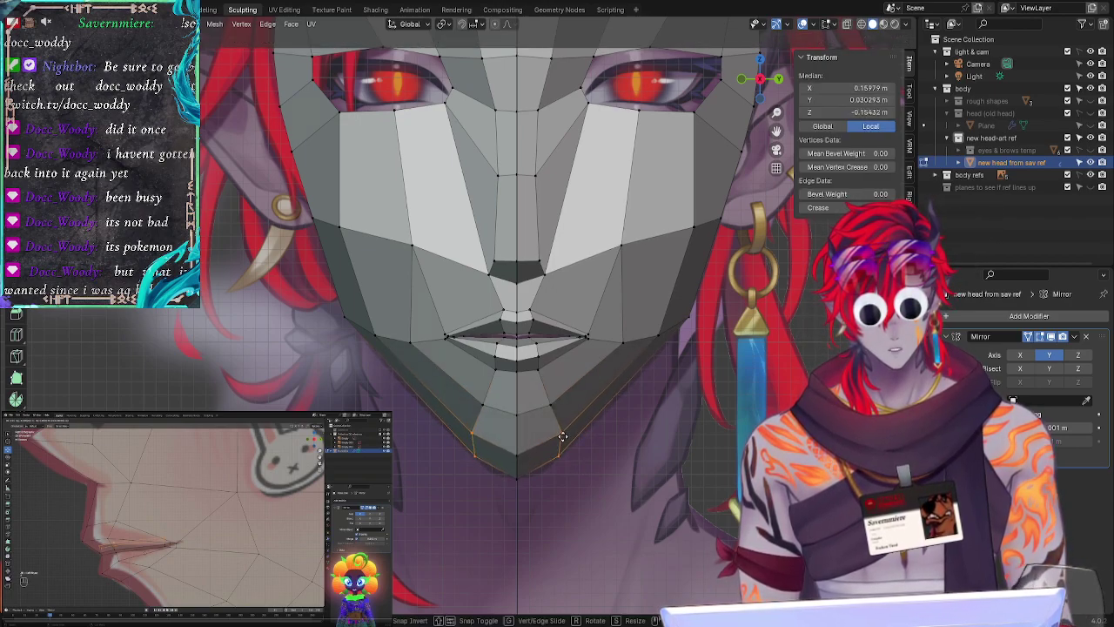
pyautogui.click(561, 435)
# Step: Nudge the bottom centre and upper chin vertices, and move a chin vertex along the jawline
pyautogui.click(526, 471)
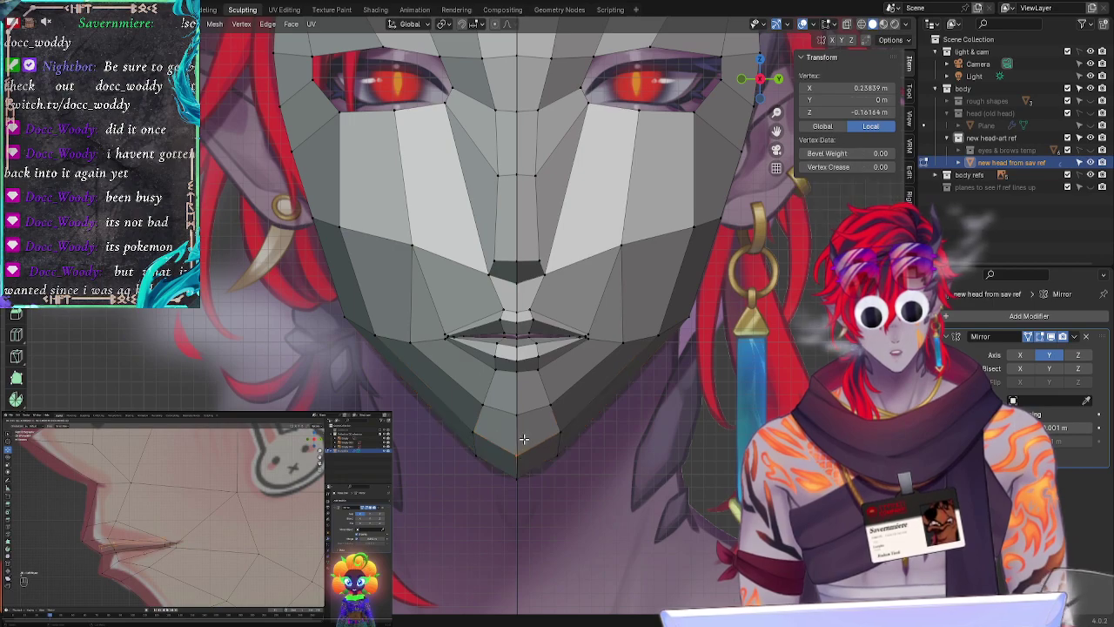
pyautogui.press('g')
pyautogui.click(531, 468)
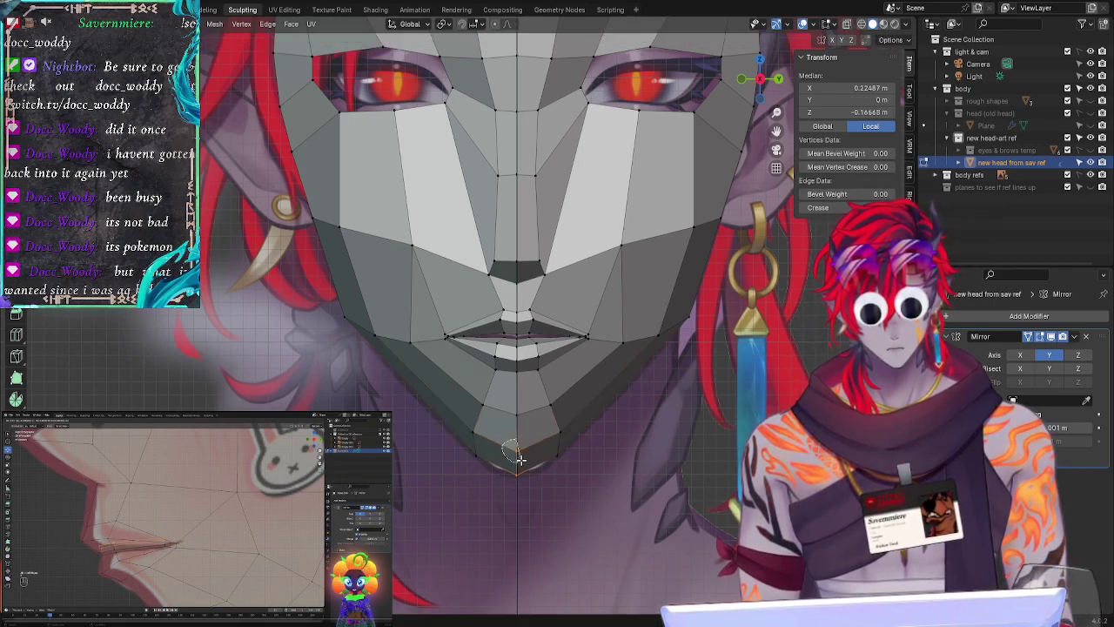
pyautogui.moveTo(520, 460); pyautogui.dragTo(522, 455)
pyautogui.press('g')
pyautogui.click(527, 456)
pyautogui.click(467, 447)
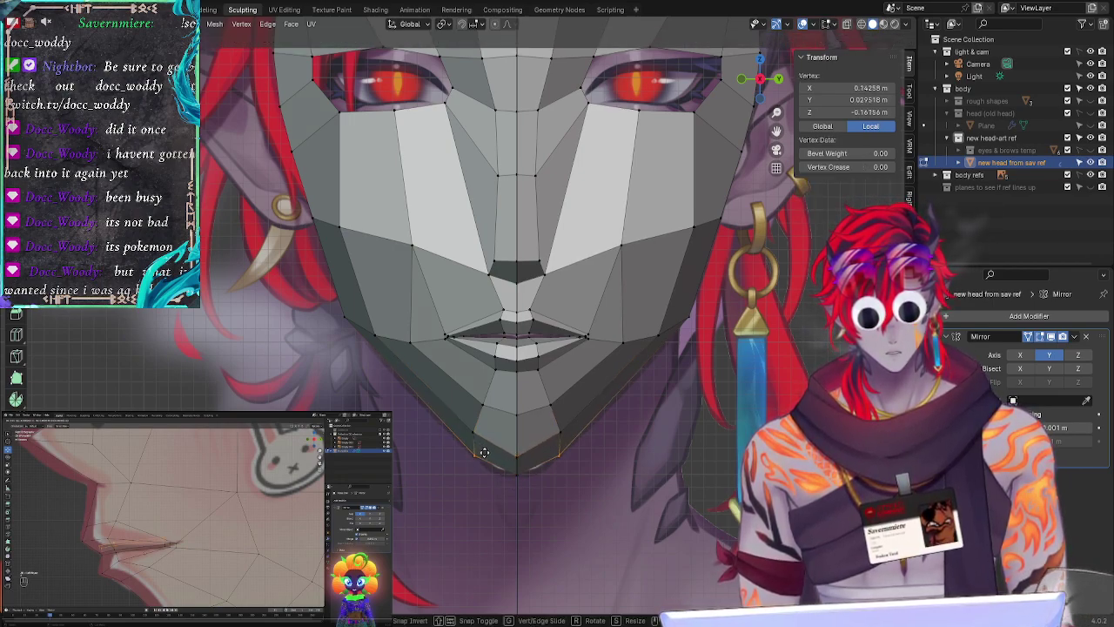
pyautogui.press('g')
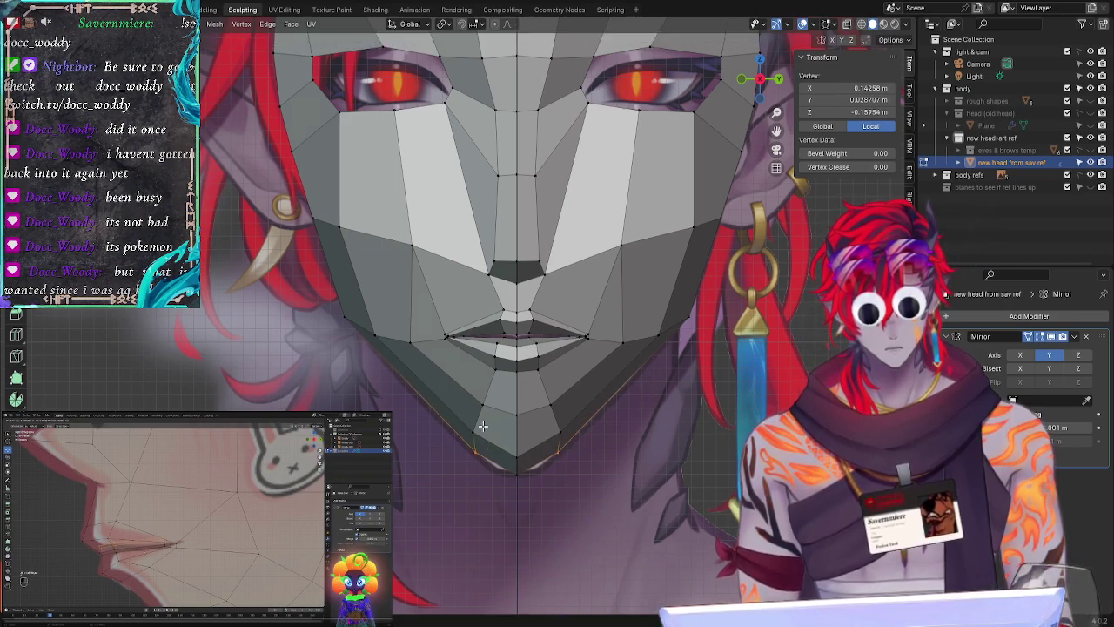
pyautogui.click(486, 439)
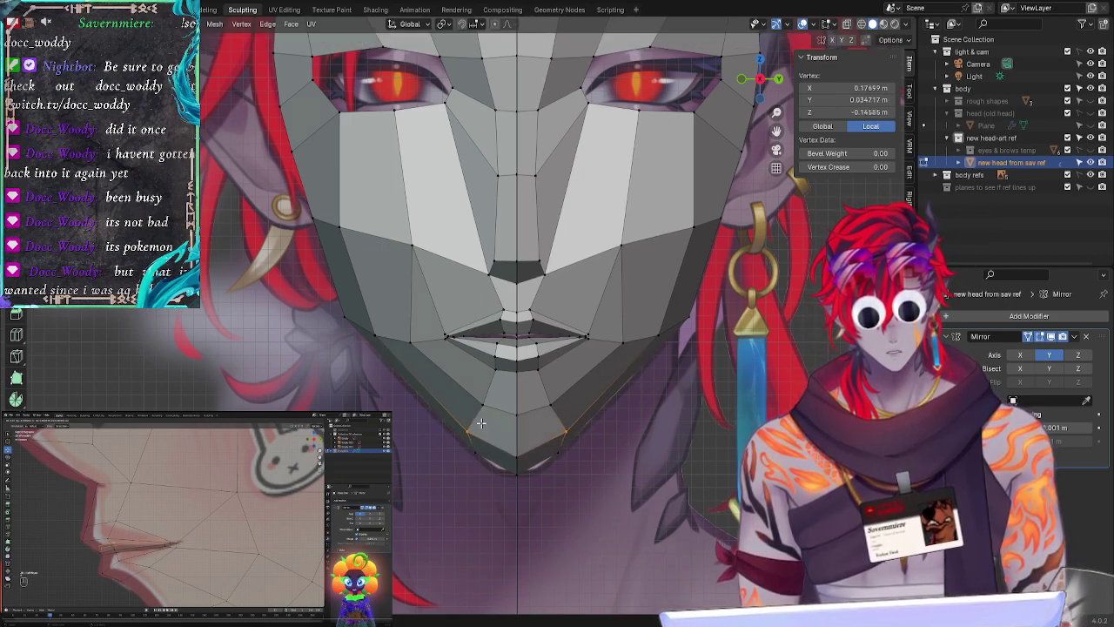
# Step: Try moving the bottom chin face down, undo it, and leave the bottom centre vertex in place
pyautogui.moveTo(478, 423)
pyautogui.mouseDown()
pyautogui.moveTo(465, 463)
pyautogui.moveTo(536, 464)
pyautogui.mouseUp()
pyautogui.press('g')
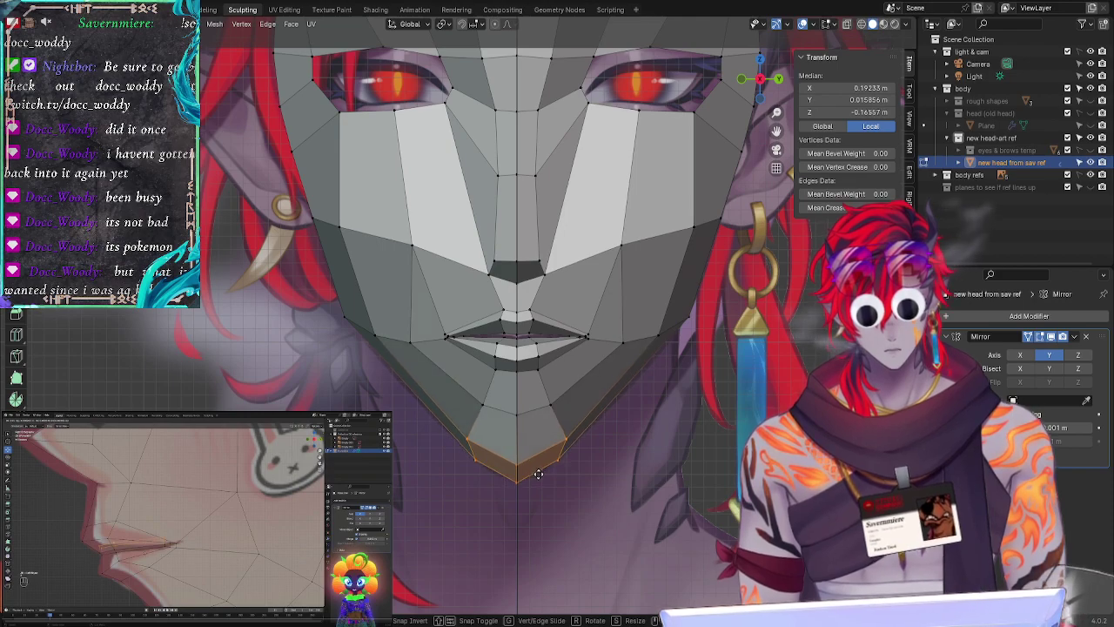
pyautogui.click(539, 473)
pyautogui.hotkey('ctrl', 'z')
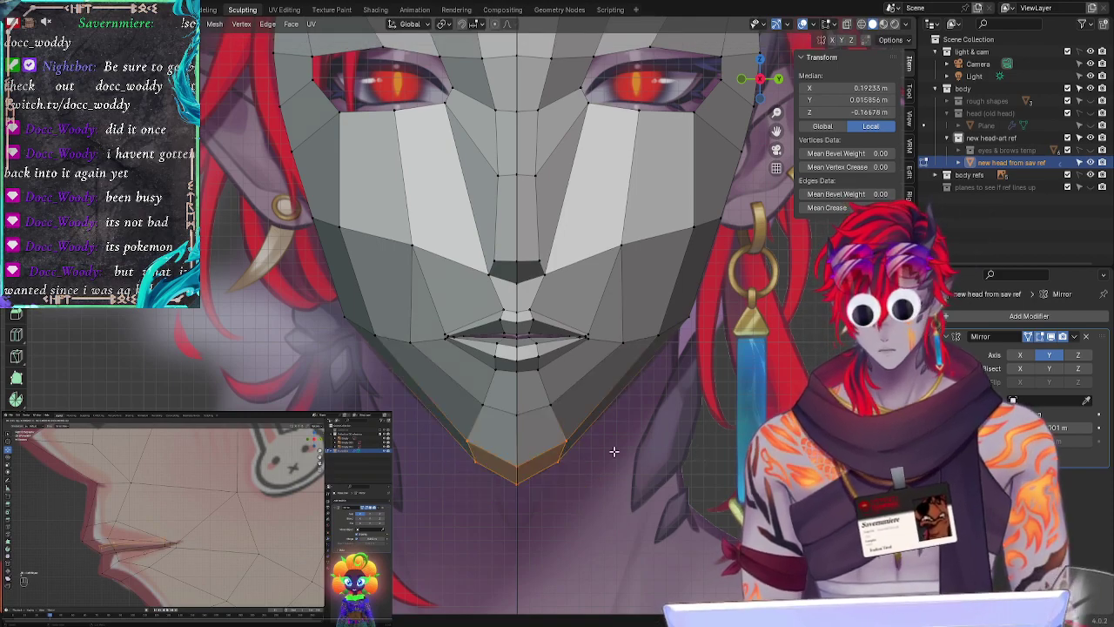
pyautogui.hotkey('alt', 'a')
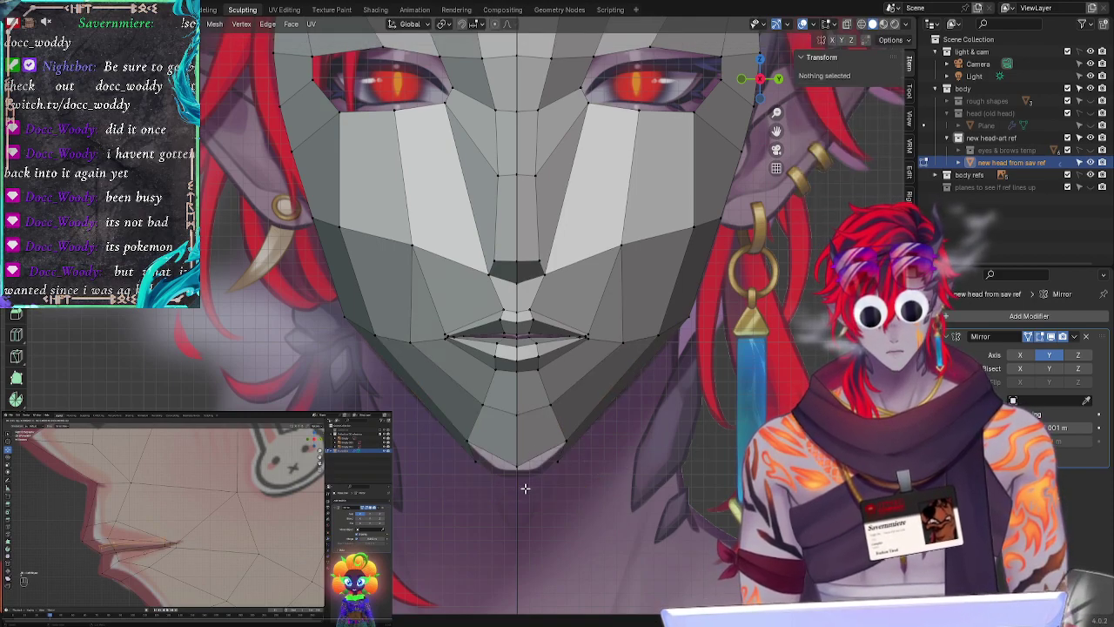
pyautogui.click(519, 475)
pyautogui.press('g')
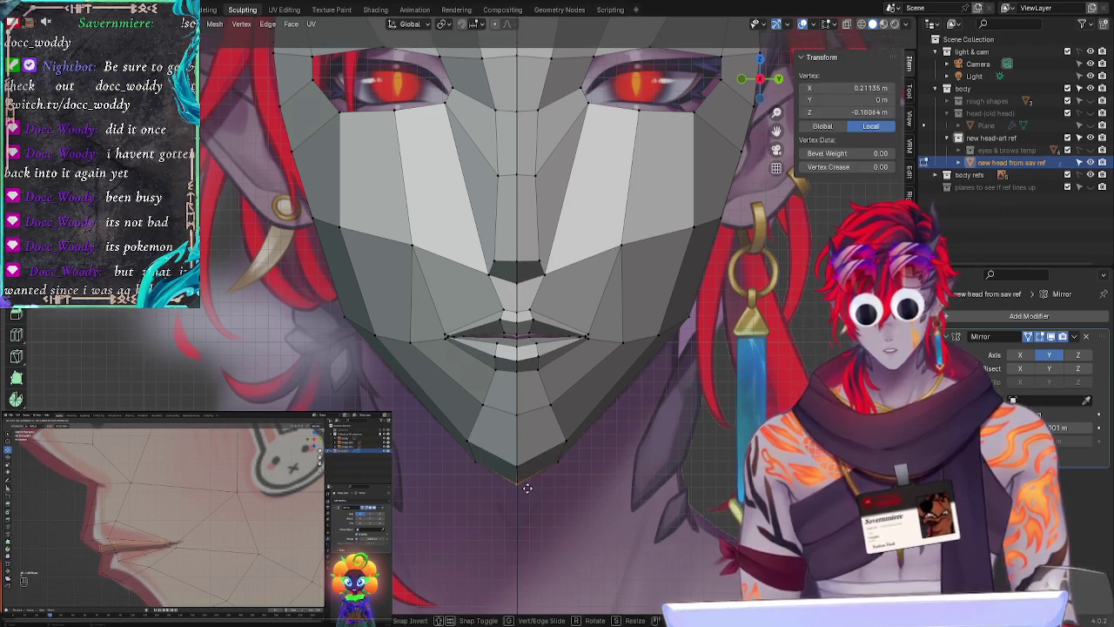
pyautogui.click(529, 482)
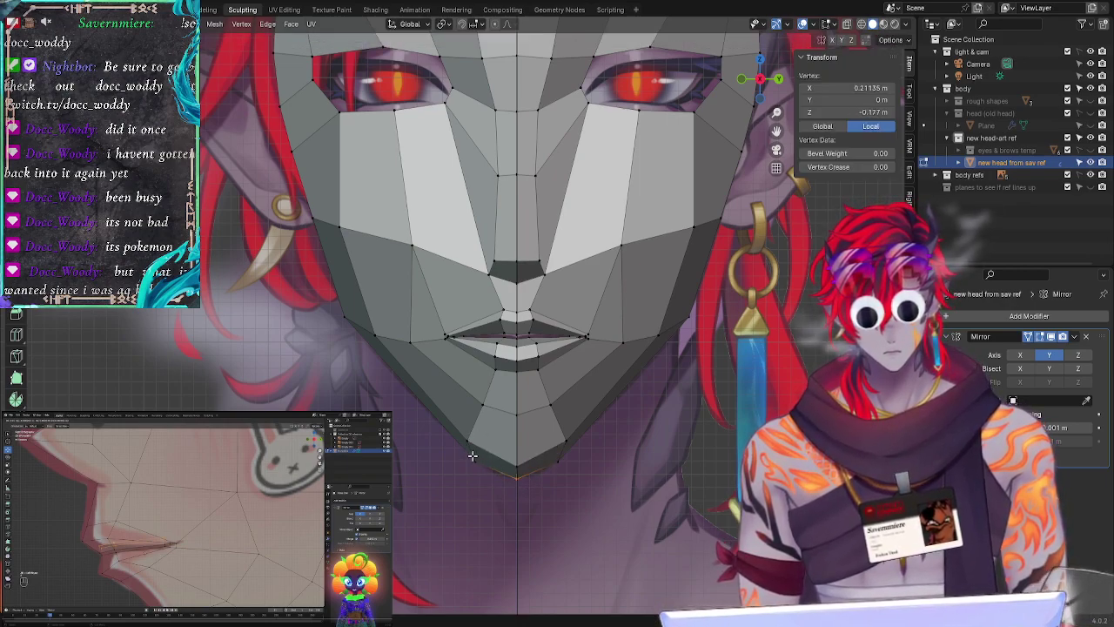
# Step: Reposition a side chin vertex, raise the centre chin vertex, and select the left chin vertex
pyautogui.click(474, 456)
pyautogui.press('g')
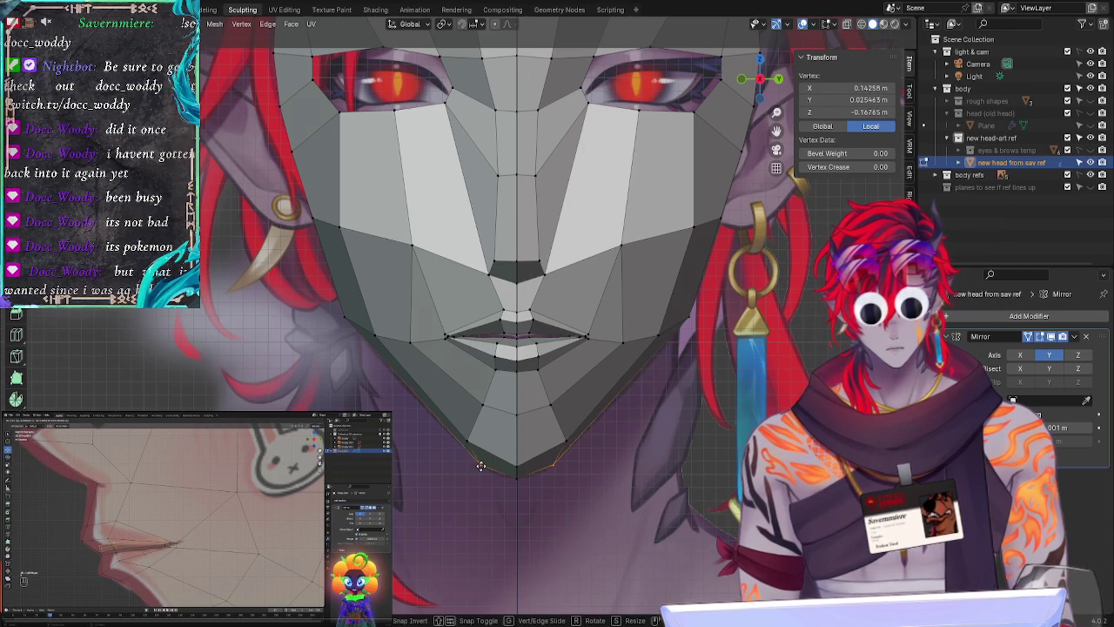
pyautogui.rightClick(480, 458)
pyautogui.click(480, 447)
pyautogui.press('g')
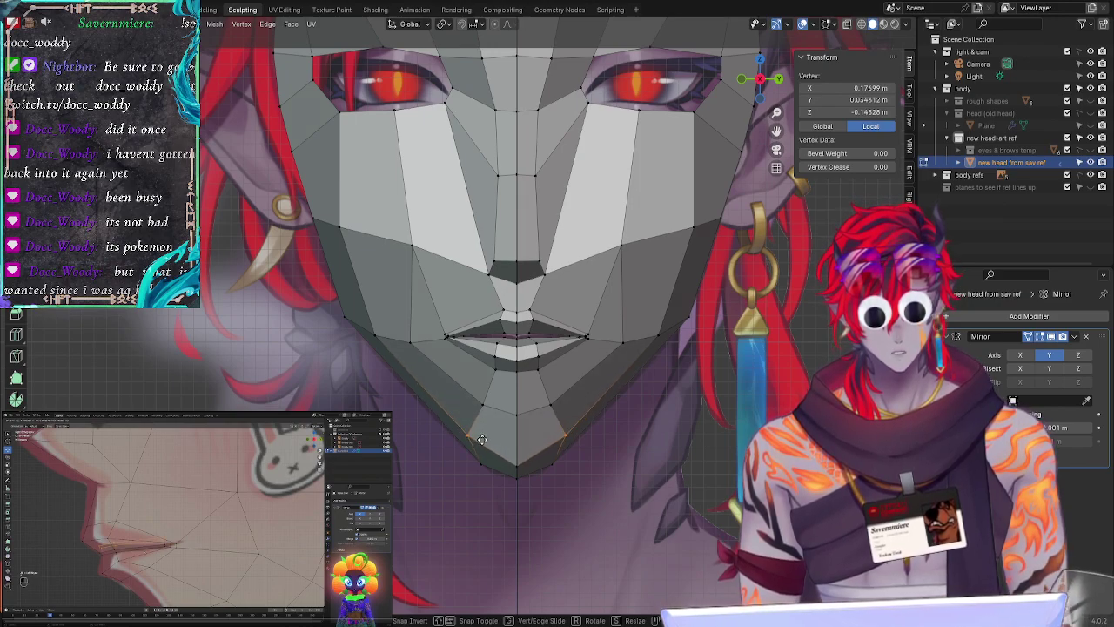
pyautogui.click(481, 439)
pyautogui.click(475, 470)
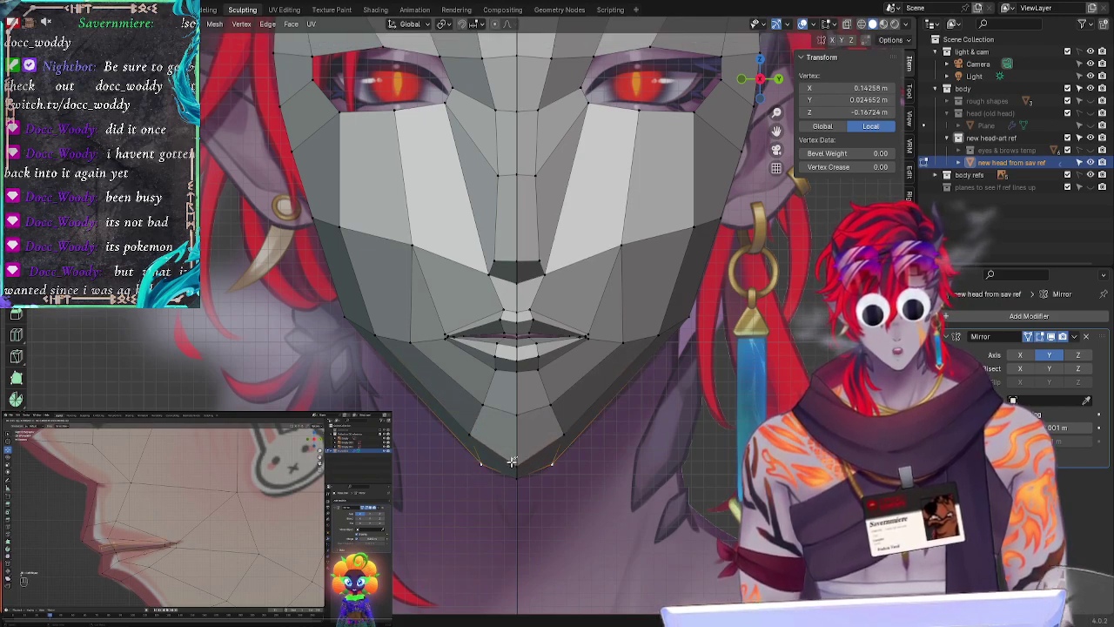
pyautogui.click(516, 461)
pyautogui.press('g')
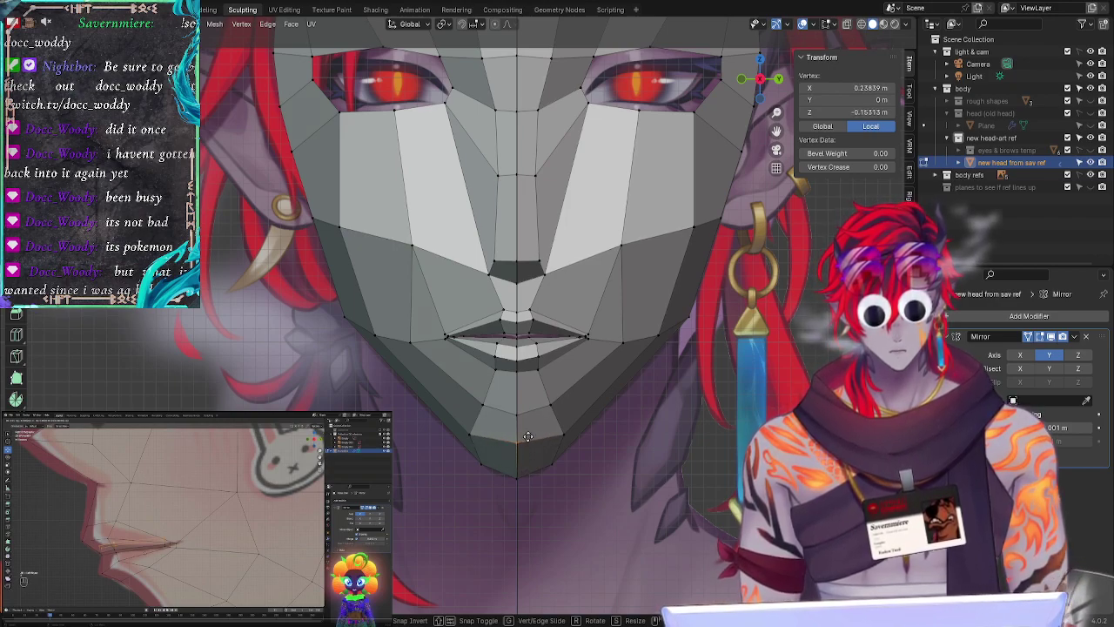
pyautogui.click(525, 445)
pyautogui.click(482, 436)
# Step: Finish placing the chin vertex, then move a jaw-edge vertex to its new spot
pyautogui.press('g')
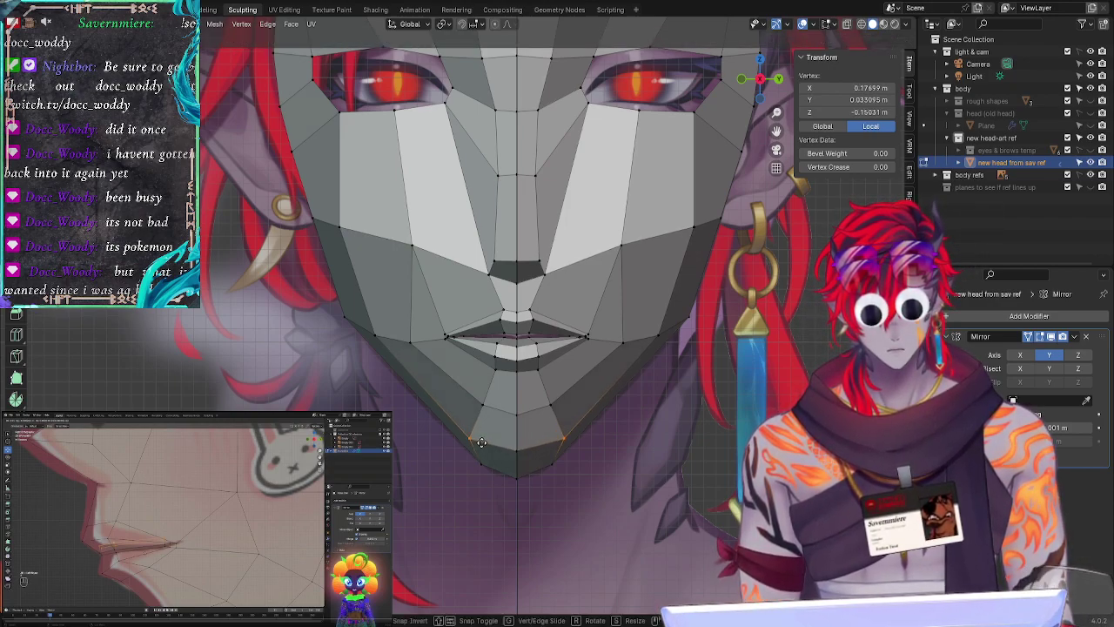
pyautogui.click(482, 442)
pyautogui.click(396, 438)
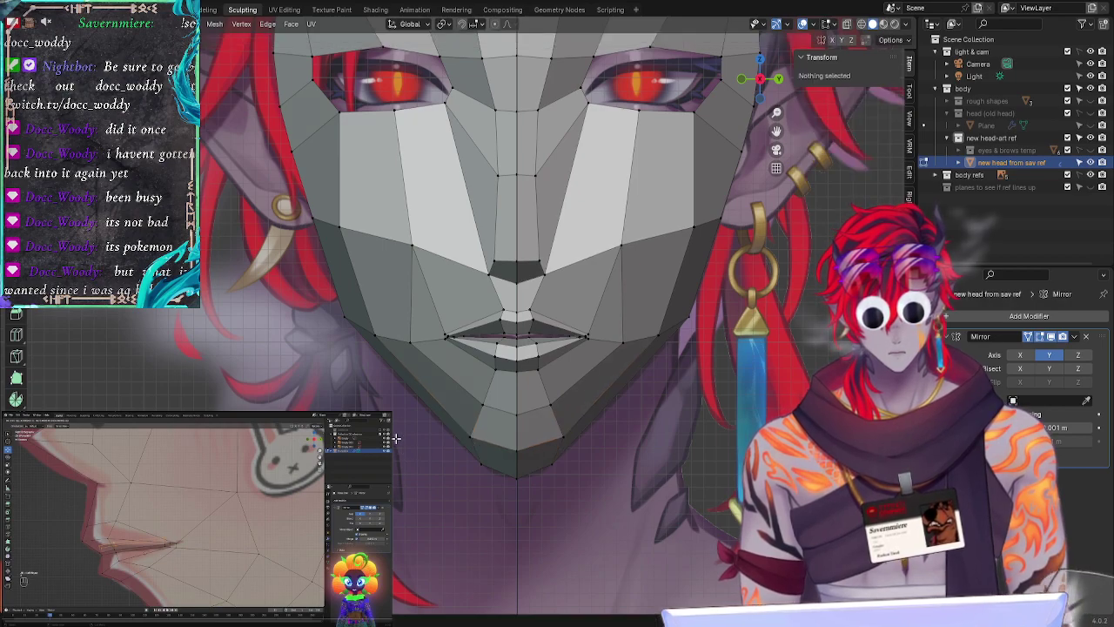
pyautogui.click(350, 322)
pyautogui.press('g')
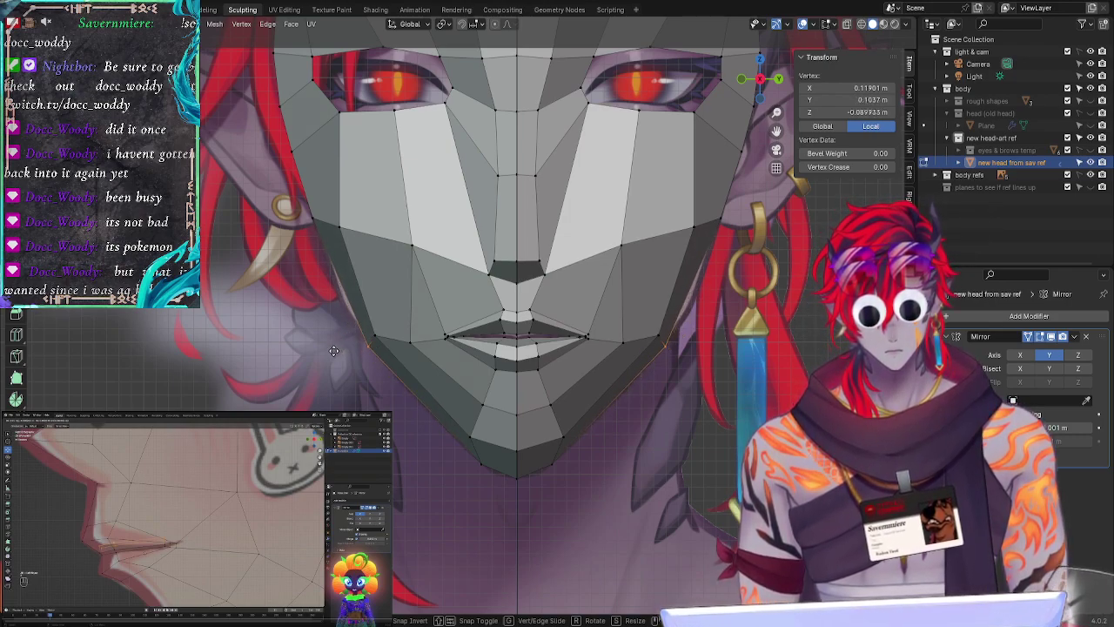
pyautogui.click(337, 348)
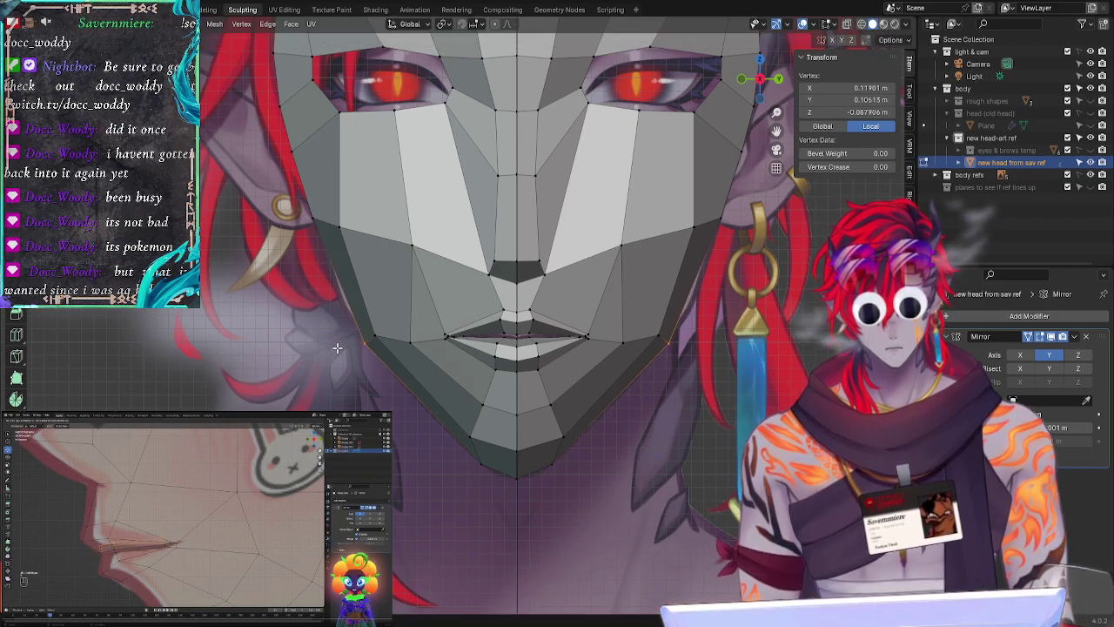
# Step: Reposition the next jaw vertex and move the inner cheek vertex up and left
pyautogui.click(306, 202)
pyautogui.press('g')
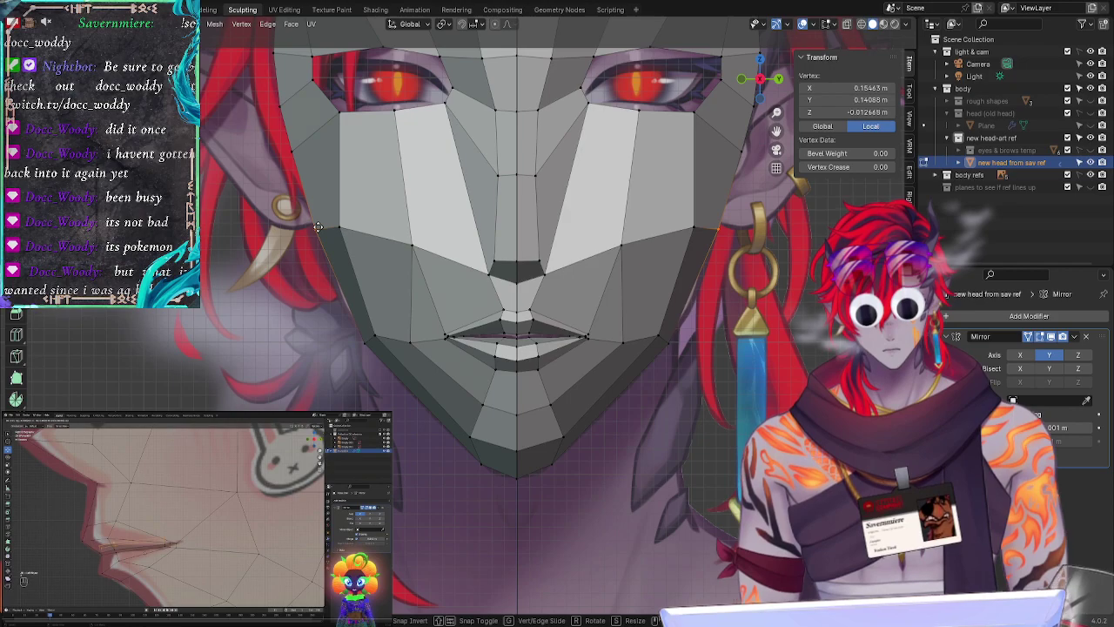
pyautogui.click(318, 227)
pyautogui.click(344, 228)
pyautogui.press('g')
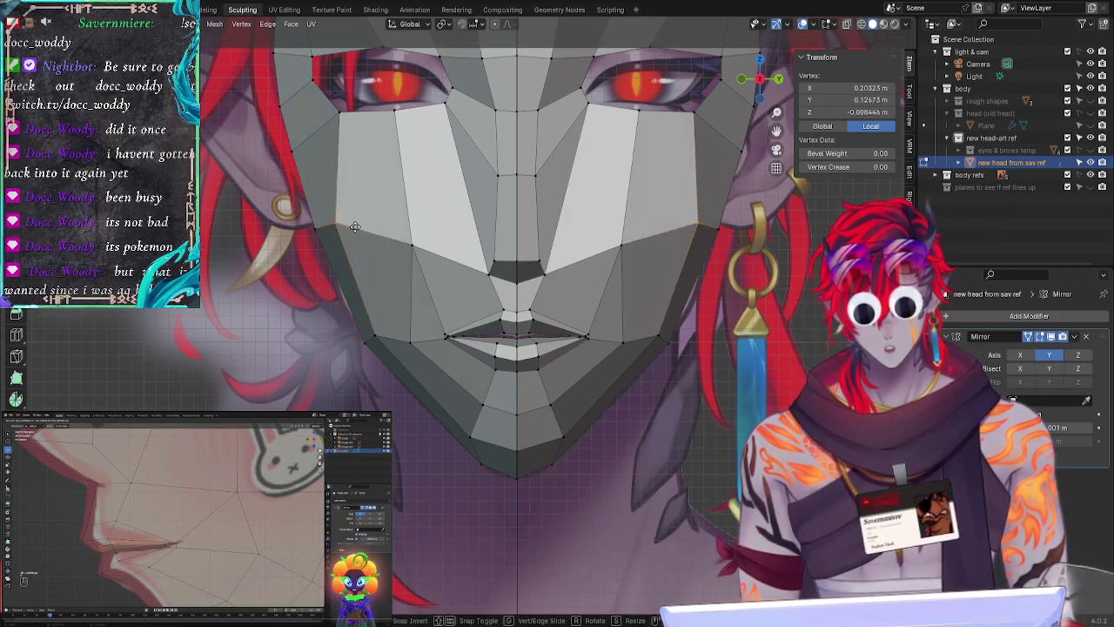
pyautogui.click(352, 248)
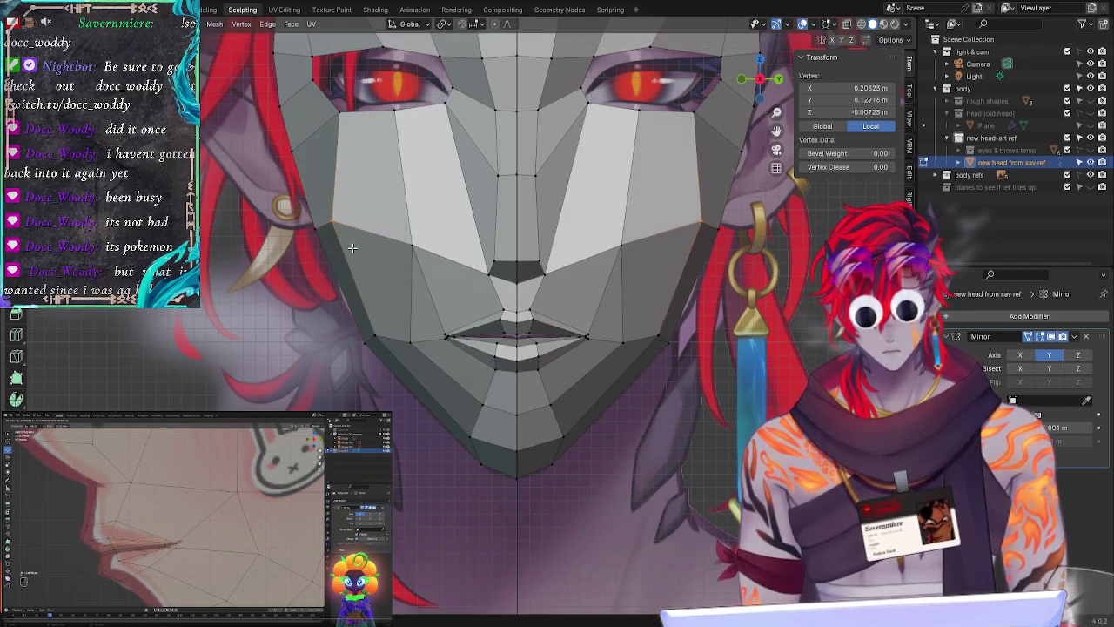
# Step: Pull the jaw vertices beside the mouth slightly outward with fine adjustments
pyautogui.click(372, 339)
pyautogui.press('g')
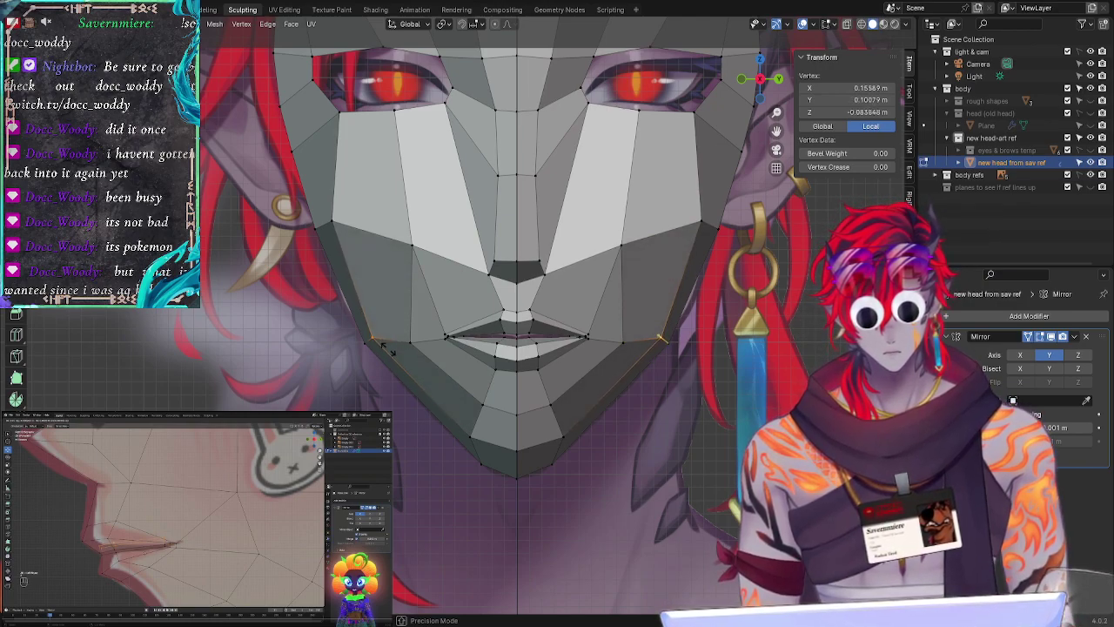
pyautogui.click(387, 348)
pyautogui.click(340, 343)
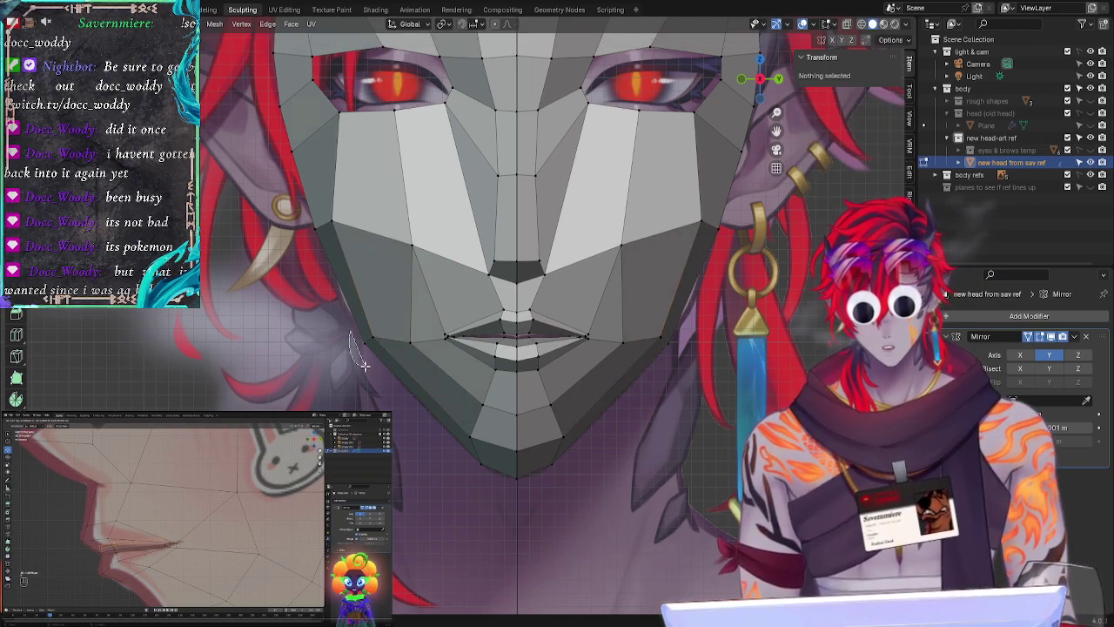
pyautogui.click(370, 342)
pyautogui.press('g')
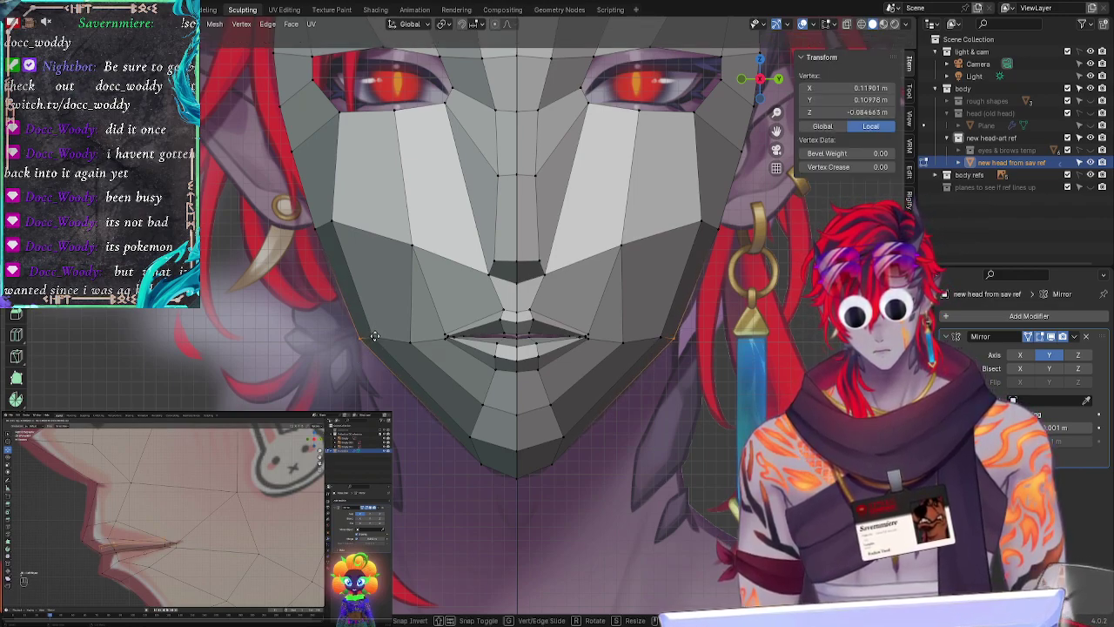
pyautogui.click(374, 336)
pyautogui.press('g')
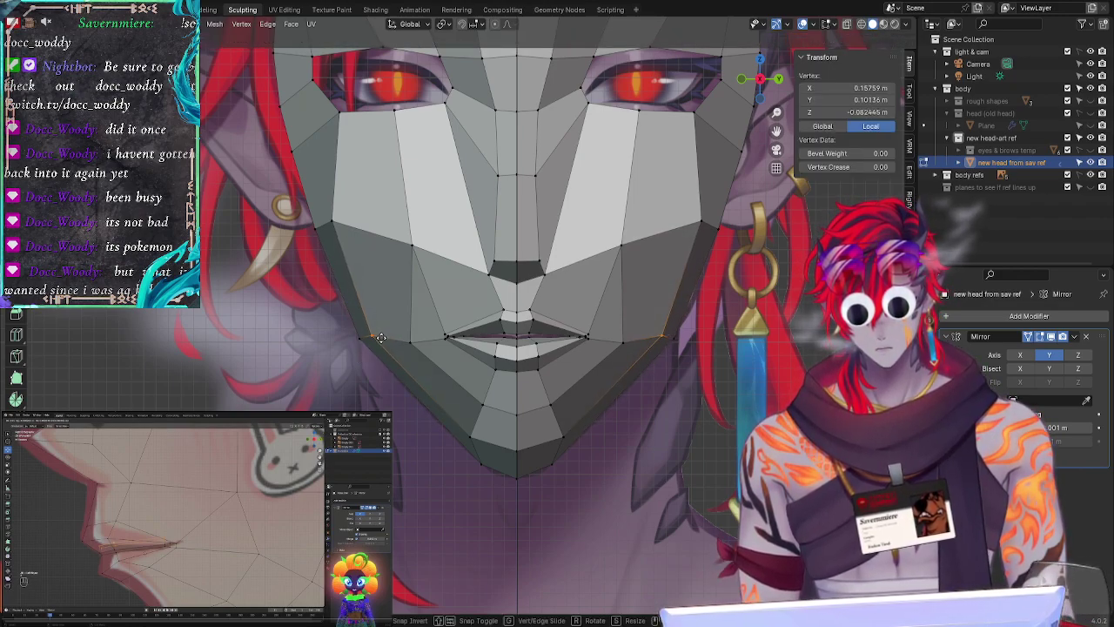
pyautogui.click(379, 337)
# Step: Move the outer cheek vertex and its mirror, then start sliding the inner cheek vertex
pyautogui.press('g')
pyautogui.moveTo(308, 249)
pyautogui.keyDown('ctrl'); pyautogui.mouseDown(button='right')
pyautogui.moveTo(325, 230)
pyautogui.moveTo(335, 237)
pyautogui.mouseUp(button='right'); pyautogui.keyUp('ctrl')
pyautogui.click(323, 238)
pyautogui.press('g')
pyautogui.press('g')
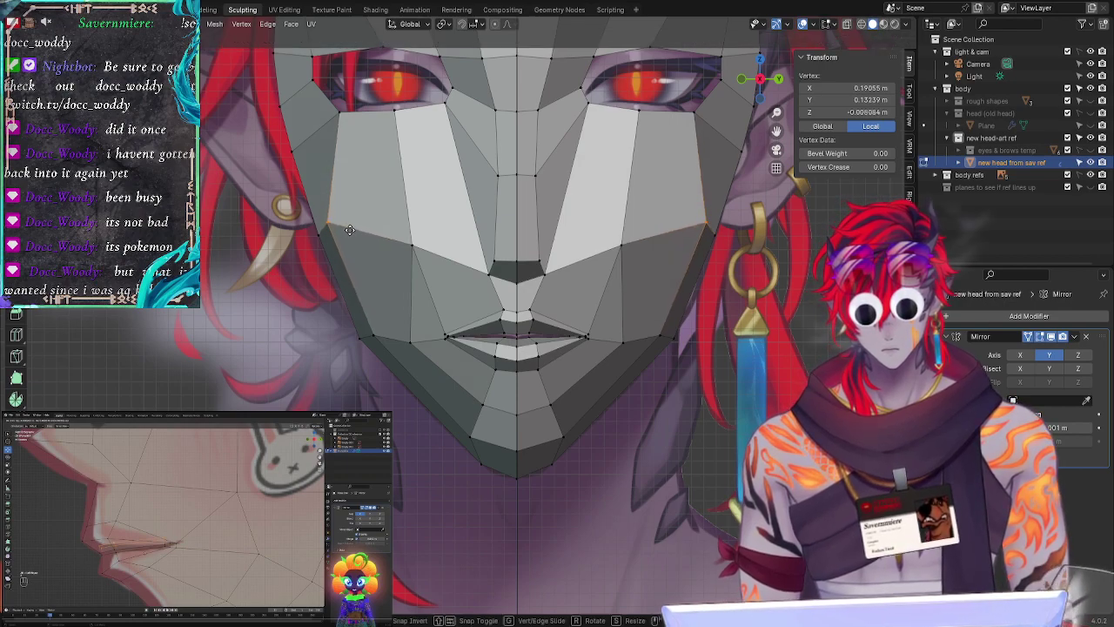
# Step: Set the jaw vertex wider and move a cheek vertex outward to match the reference
pyautogui.click(367, 228)
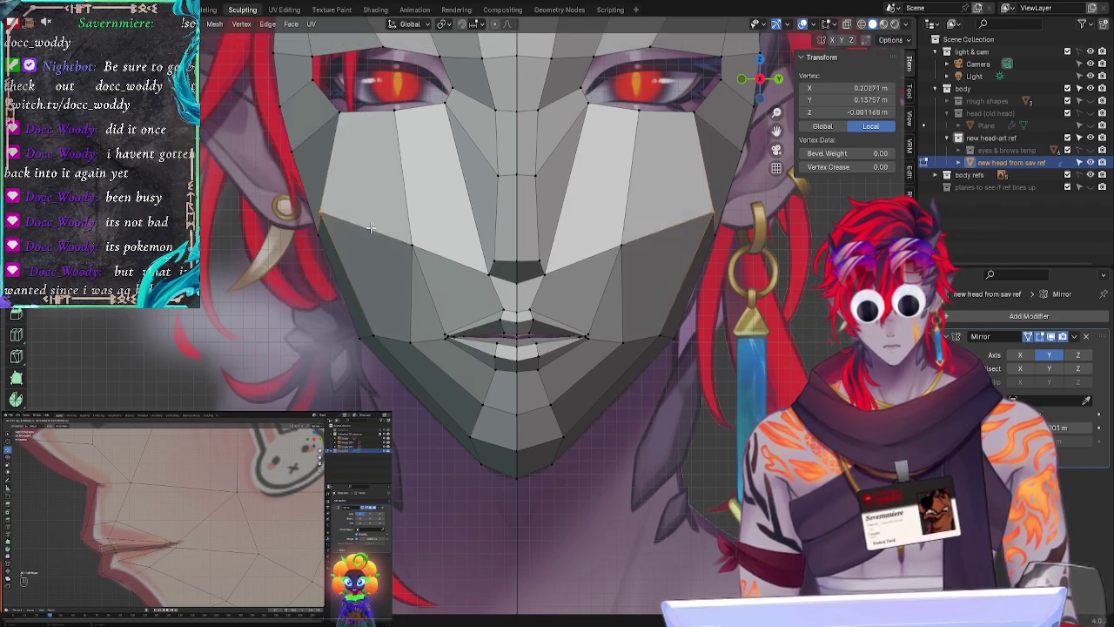
pyautogui.click(406, 244)
pyautogui.press('g')
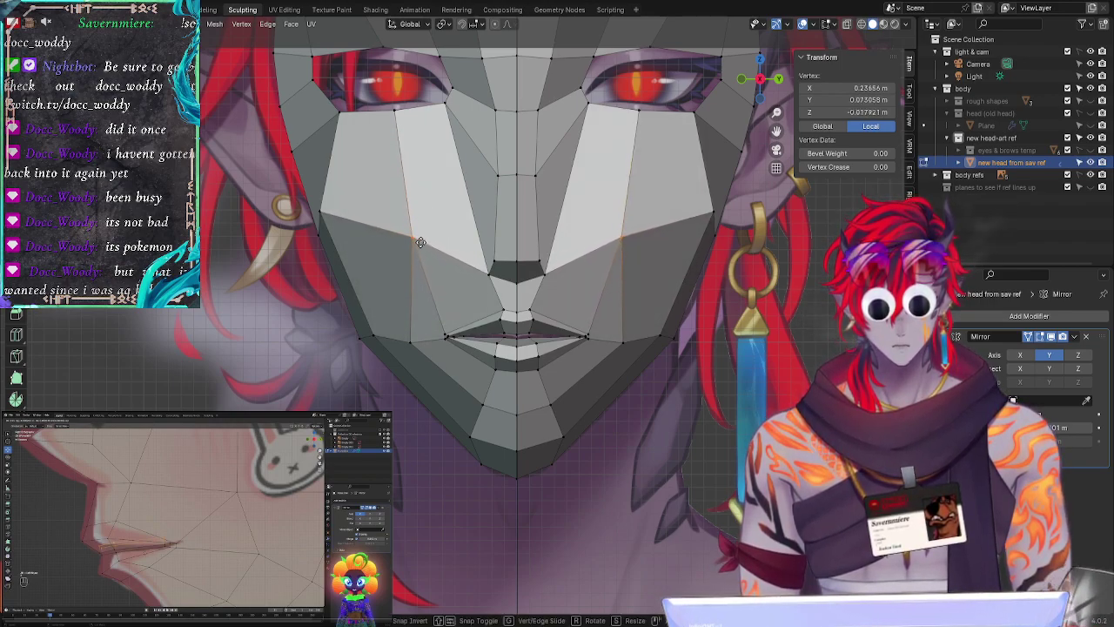
pyautogui.click(419, 240)
# Step: Box-select the jaw-side edges on both sides and scale them outward to widen the jaw
pyautogui.click(318, 396)
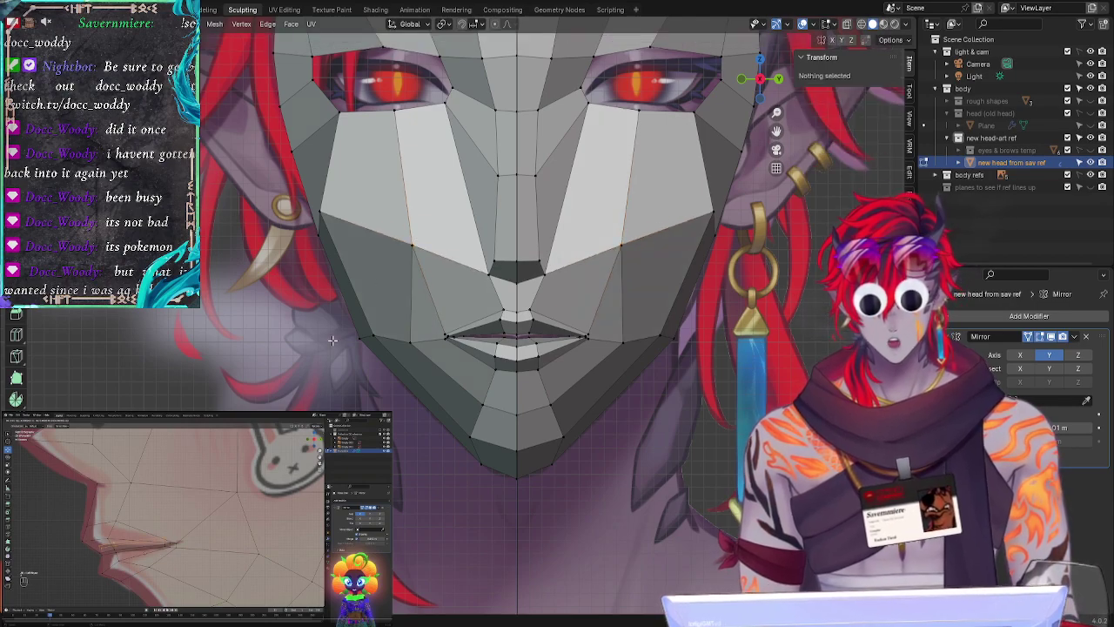
pyautogui.moveTo(332, 201)
pyautogui.mouseDown()
pyautogui.moveTo(300, 364)
pyautogui.moveTo(392, 338)
pyautogui.moveTo(379, 326)
pyautogui.mouseUp()
pyautogui.press('s')
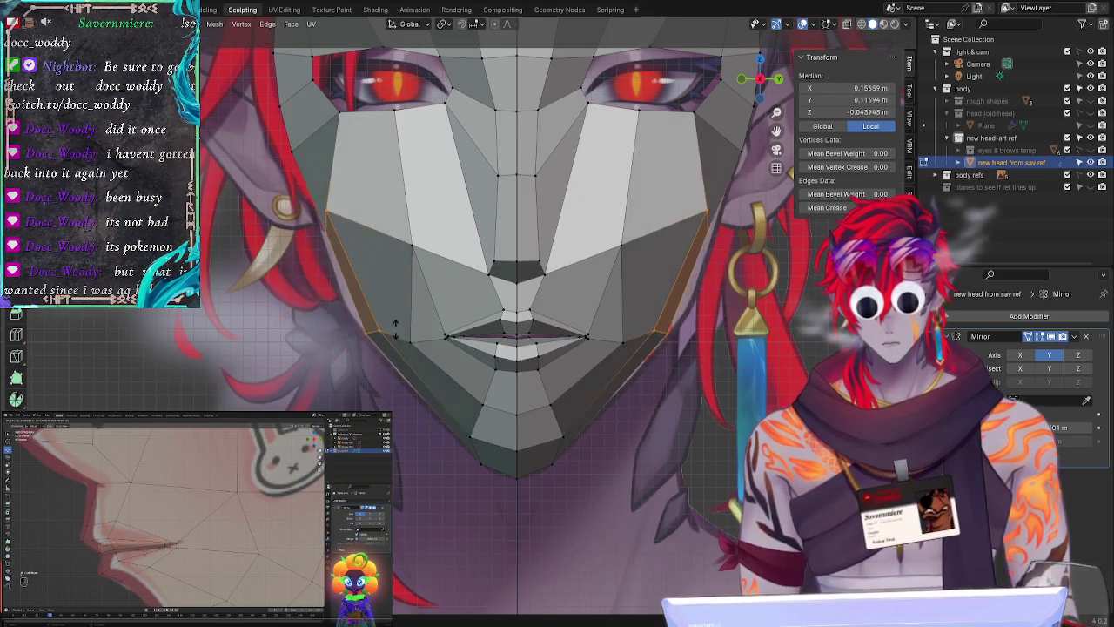
pyautogui.click(400, 323)
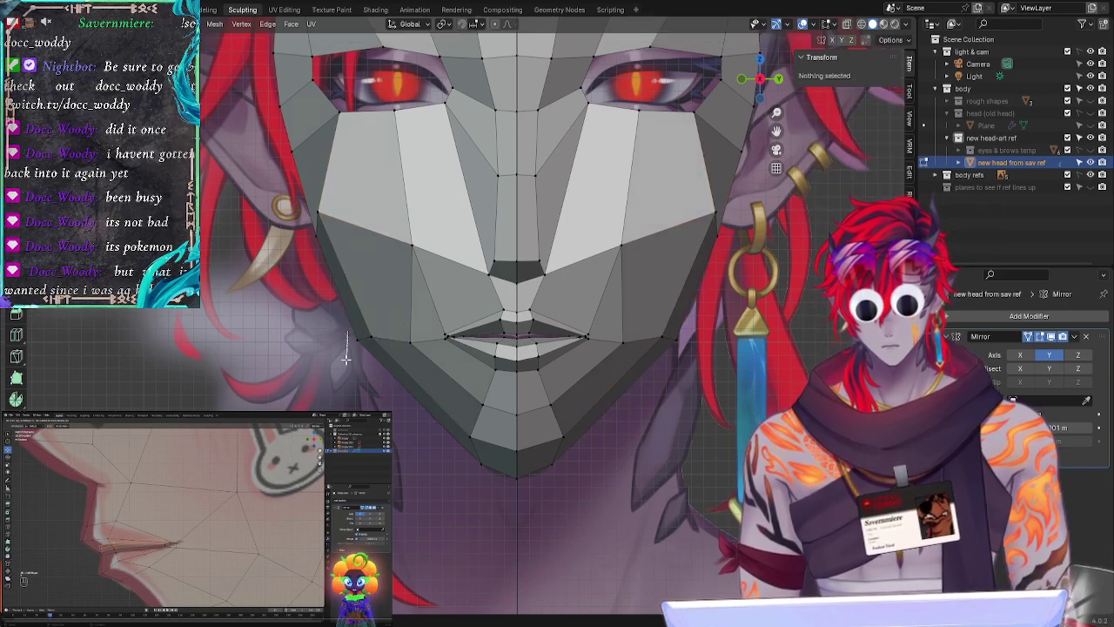
# Step: Reposition a single jaw vertex slightly lower along the jawline
pyautogui.click(362, 336)
pyautogui.press('g')
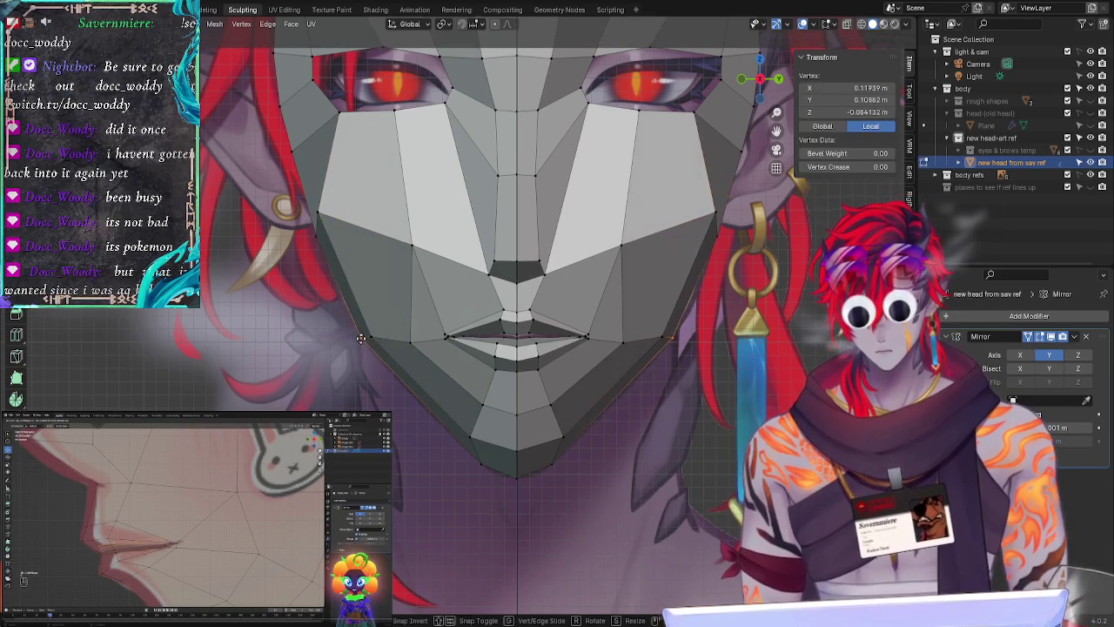
pyautogui.click(359, 338)
pyautogui.press('g')
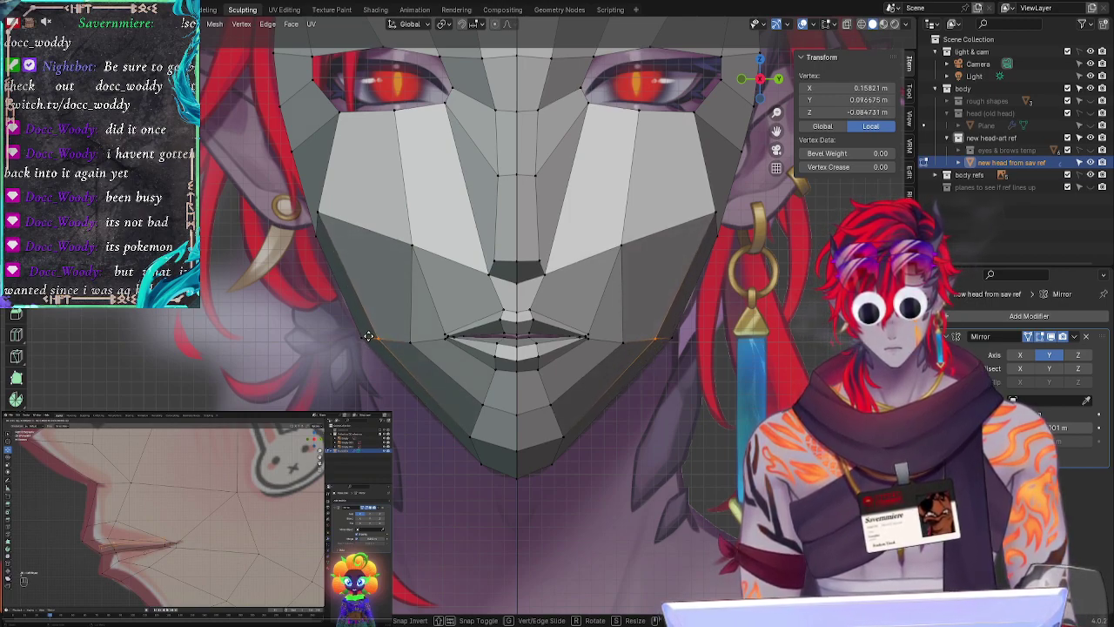
pyautogui.click(366, 332)
# Step: Move a cheek vertex outward and shift the ear-side jaw vertex up and inward
pyautogui.click(411, 250)
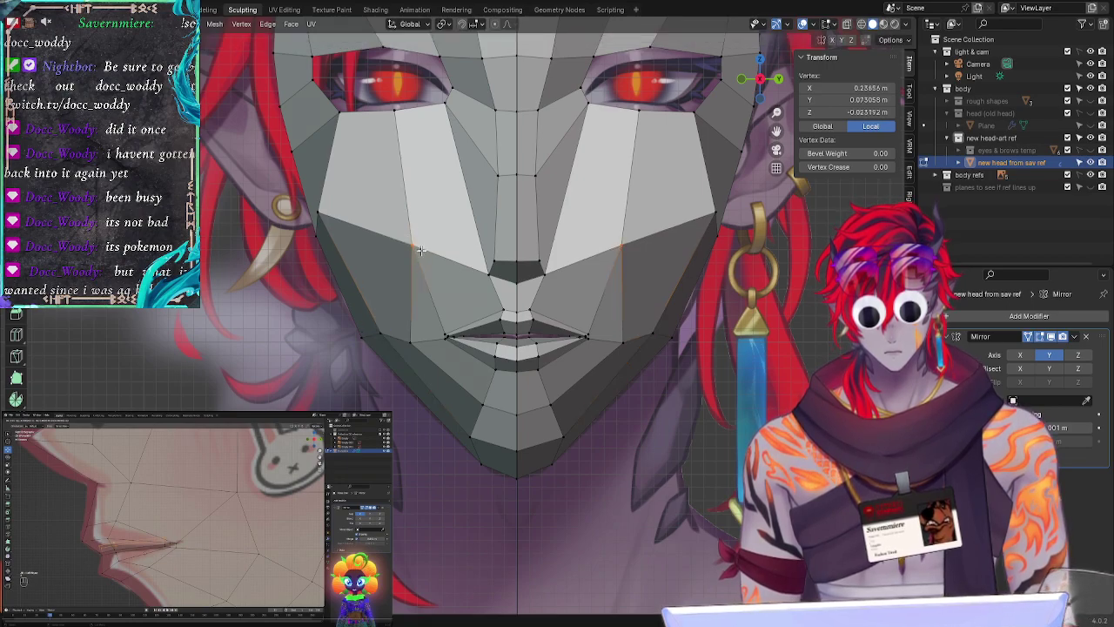
pyautogui.press('g')
pyautogui.click(423, 250)
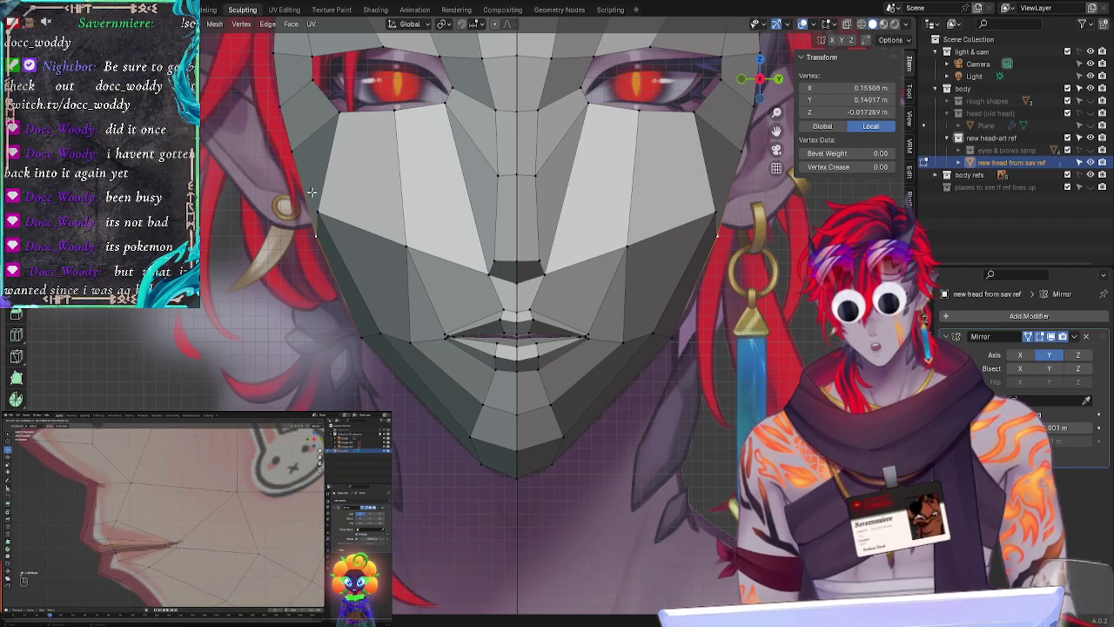
pyautogui.press('g')
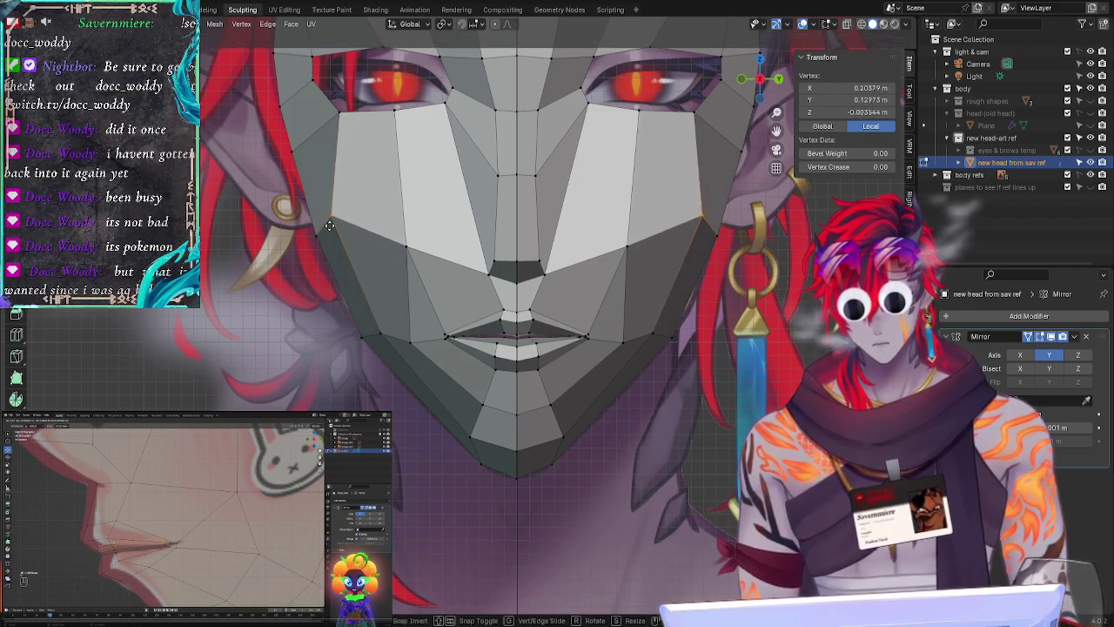
pyautogui.click(325, 215)
pyautogui.press('g')
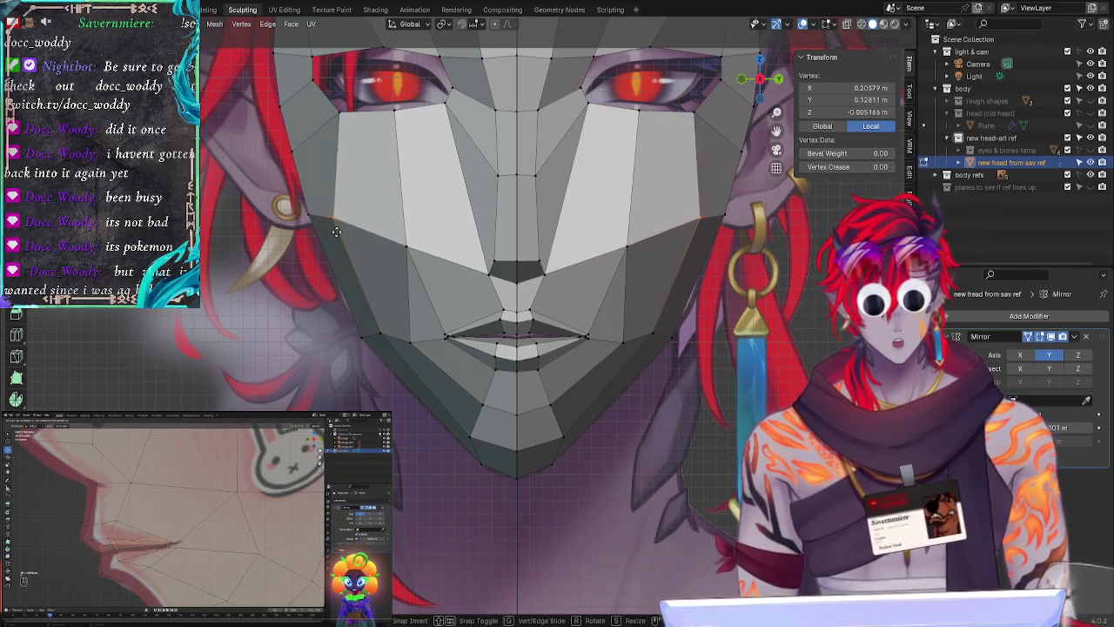
pyautogui.click(337, 227)
# Step: Slide the upper face-outline vertex along its edge, then orbit toward a side view
pyautogui.click(292, 151)
pyautogui.press('g')
pyautogui.press('g')
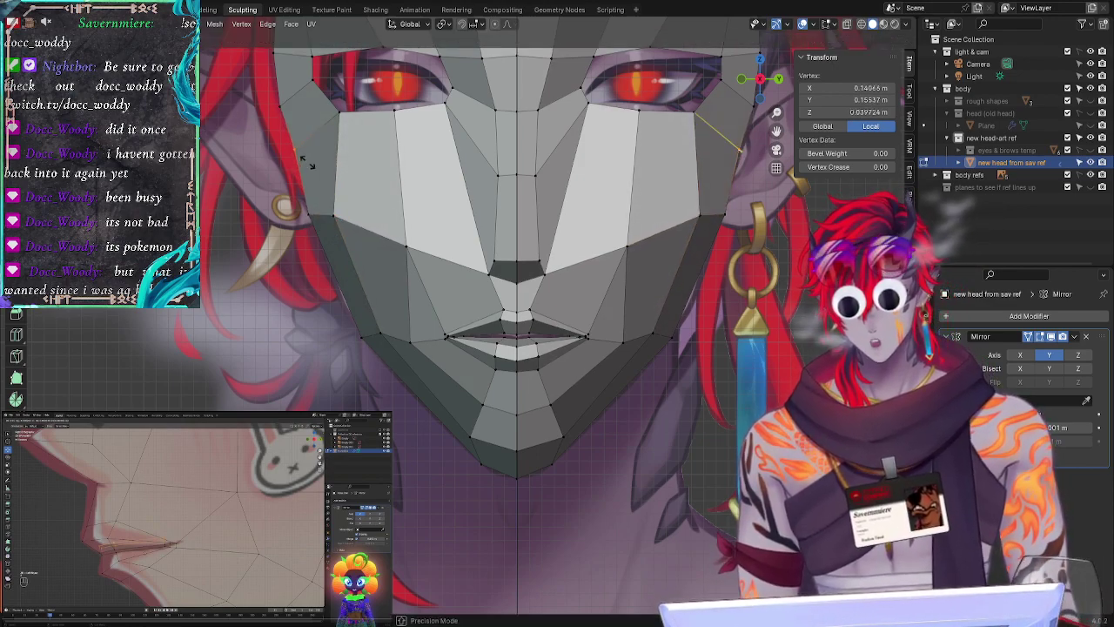
pyautogui.click(318, 165)
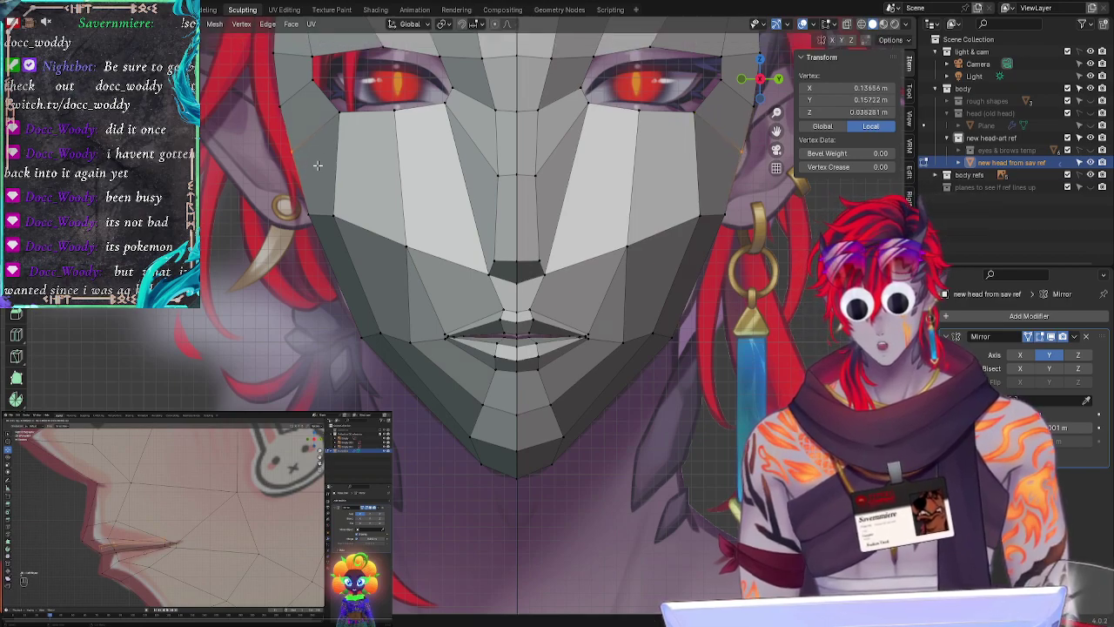
pyautogui.click(244, 199)
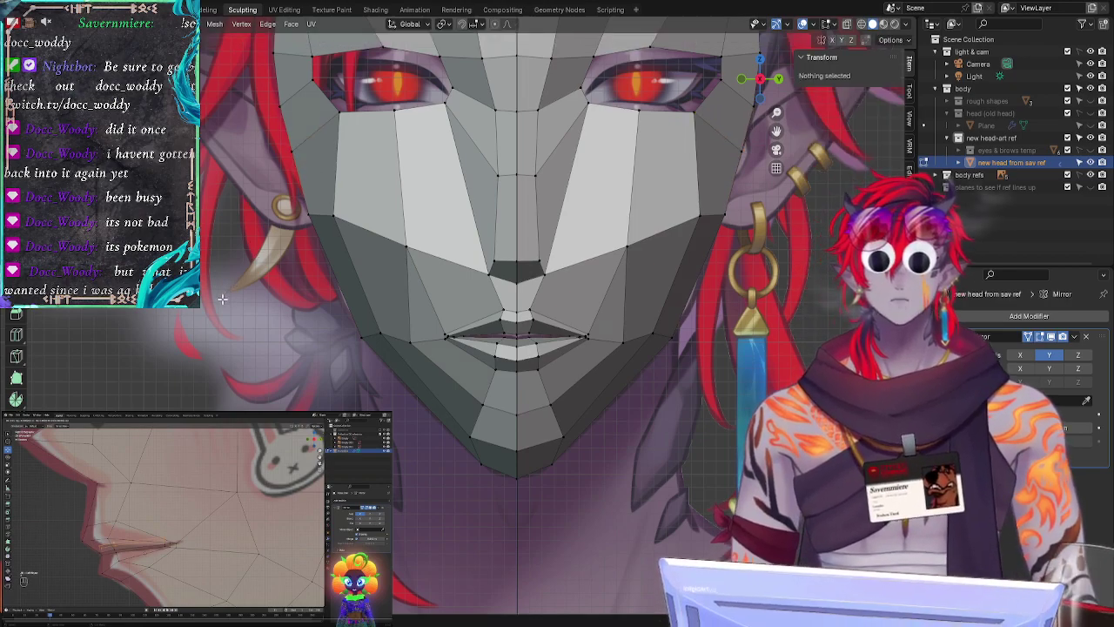
pyautogui.moveTo(222, 299); pyautogui.dragTo(378, 285, button='middle')
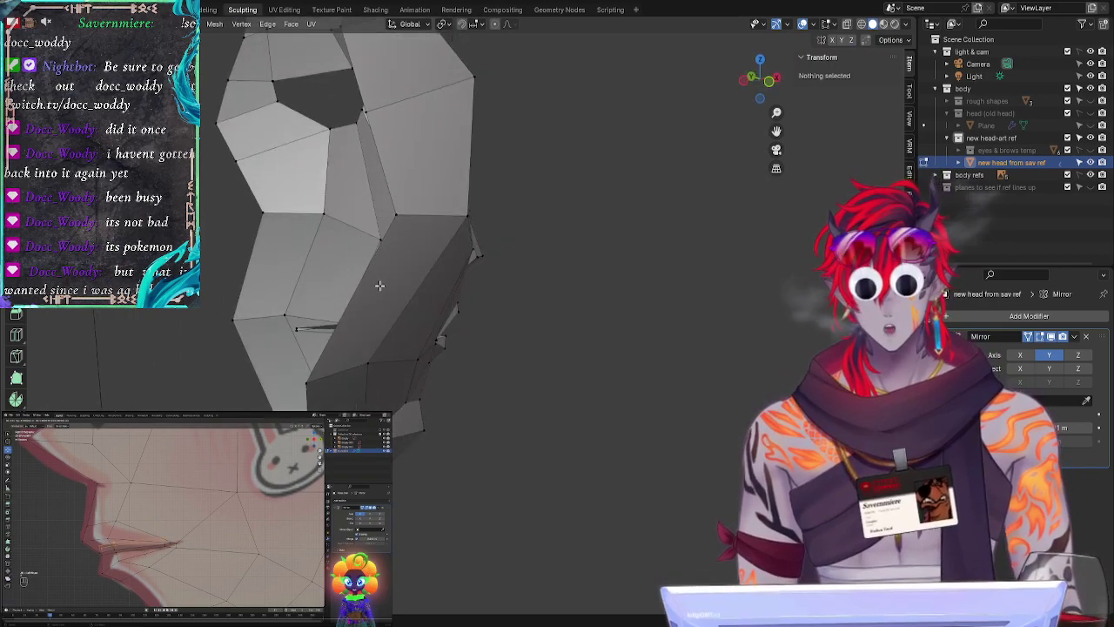
# Step: Switch to an orthographic side view and select vertices along the head's profile
pyautogui.click(769, 80)
pyautogui.click(331, 215)
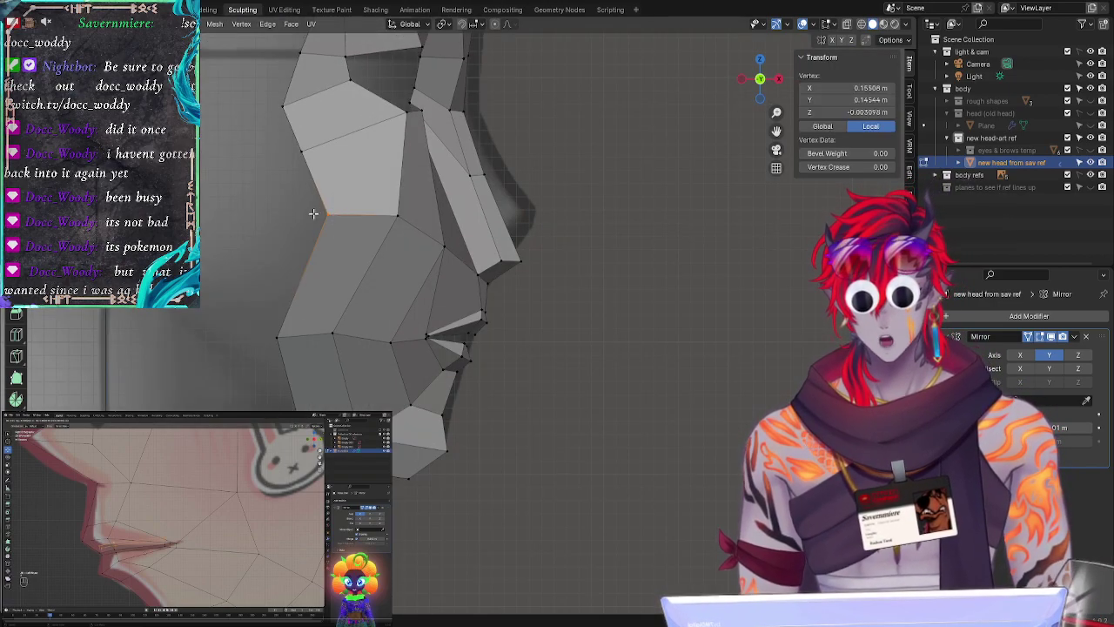
pyautogui.click(252, 151)
pyautogui.moveTo(279, 87)
pyautogui.mouseDown()
pyautogui.moveTo(245, 392)
pyautogui.moveTo(244, 348)
pyautogui.mouseUp()
pyautogui.click(294, 242)
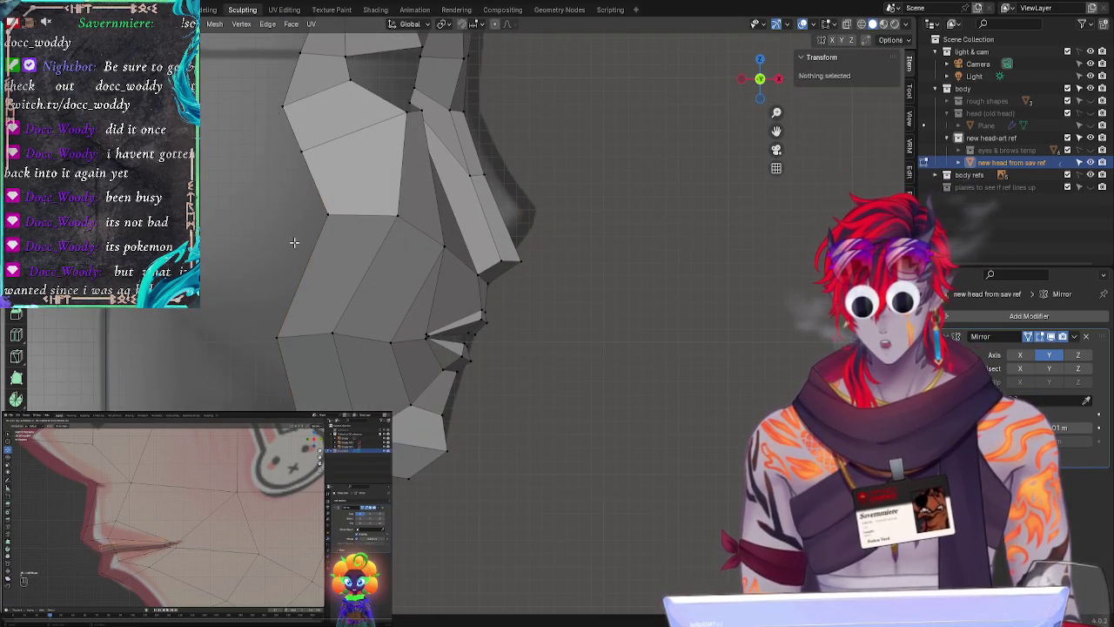
pyautogui.moveTo(290, 261)
pyautogui.mouseDown()
pyautogui.moveTo(339, 178)
pyautogui.moveTo(274, 96)
pyautogui.mouseUp()
pyautogui.press('g')
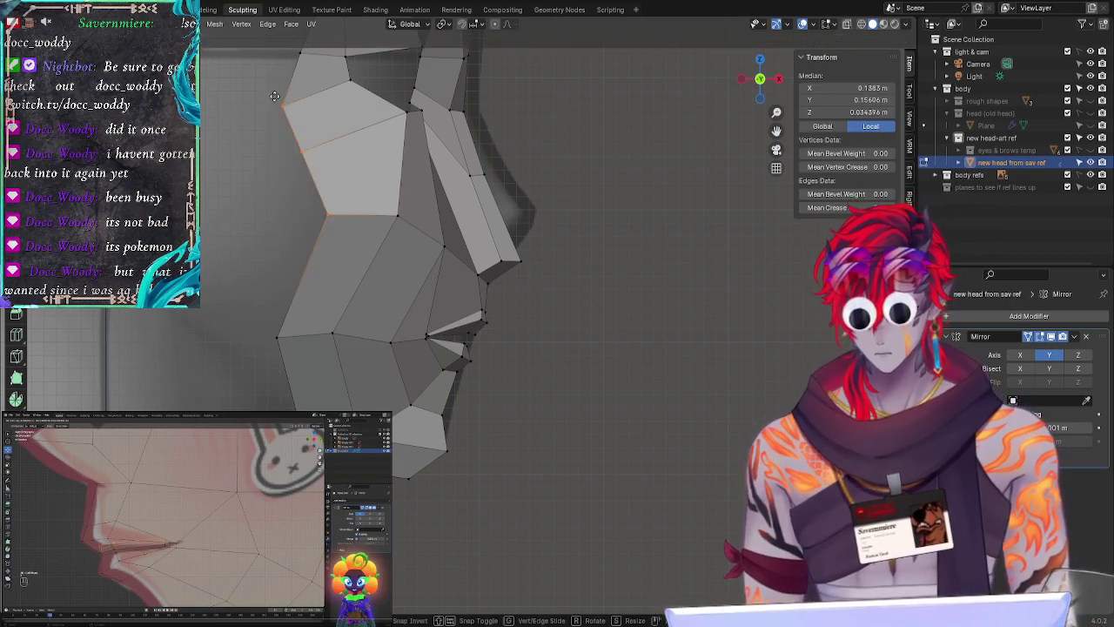
pyautogui.rightClick(274, 96)
# Step: Push the left-edge vertices further left along the X axis
pyautogui.click(261, 176)
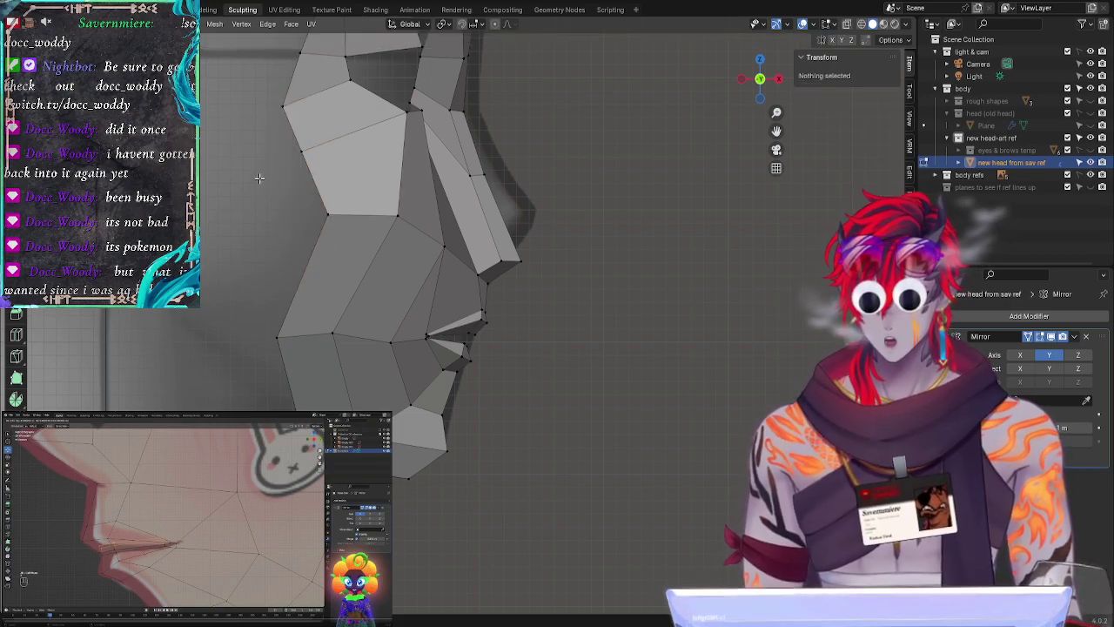
pyautogui.moveTo(301, 139)
pyautogui.mouseDown()
pyautogui.moveTo(304, 247)
pyautogui.moveTo(346, 219)
pyautogui.mouseUp()
pyautogui.press('g')
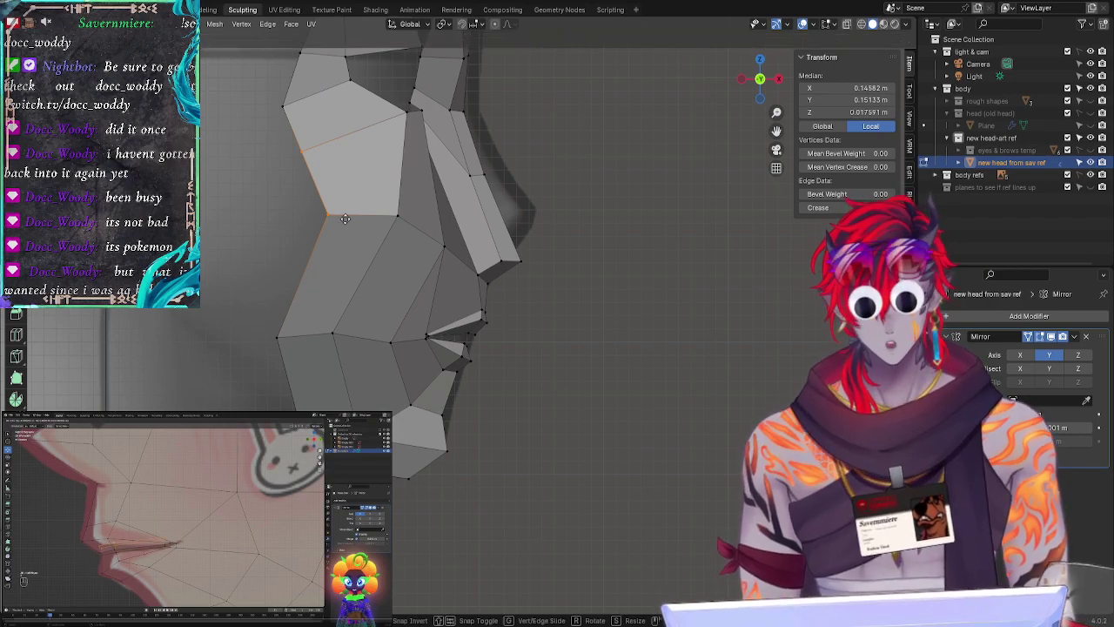
pyautogui.press('x')
pyautogui.click(330, 225)
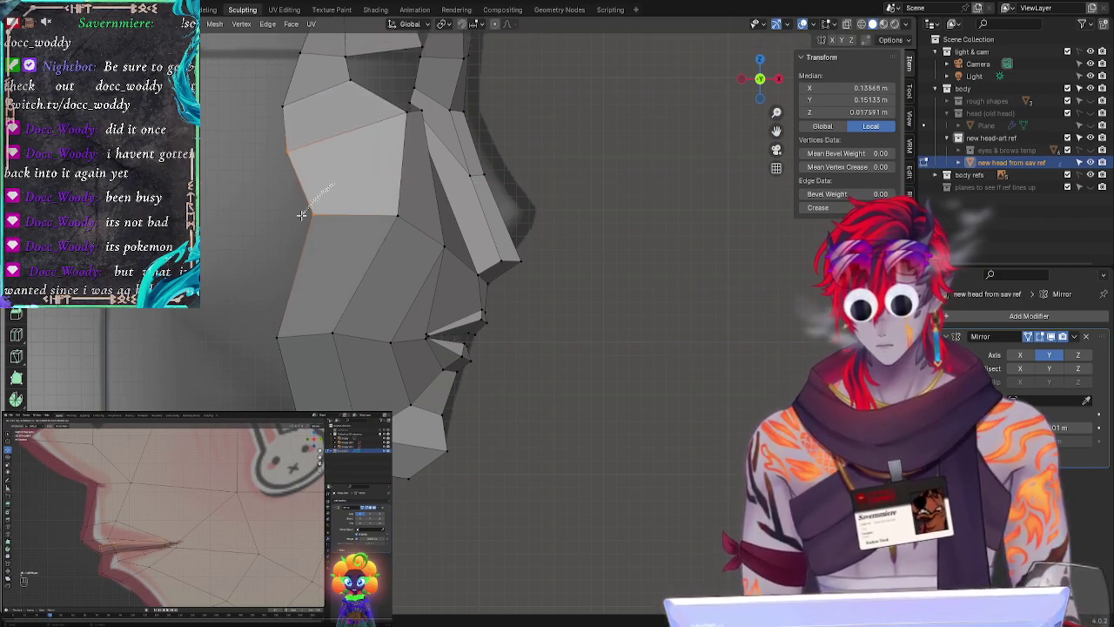
pyautogui.click(307, 214)
pyautogui.press('g')
pyautogui.press('x')
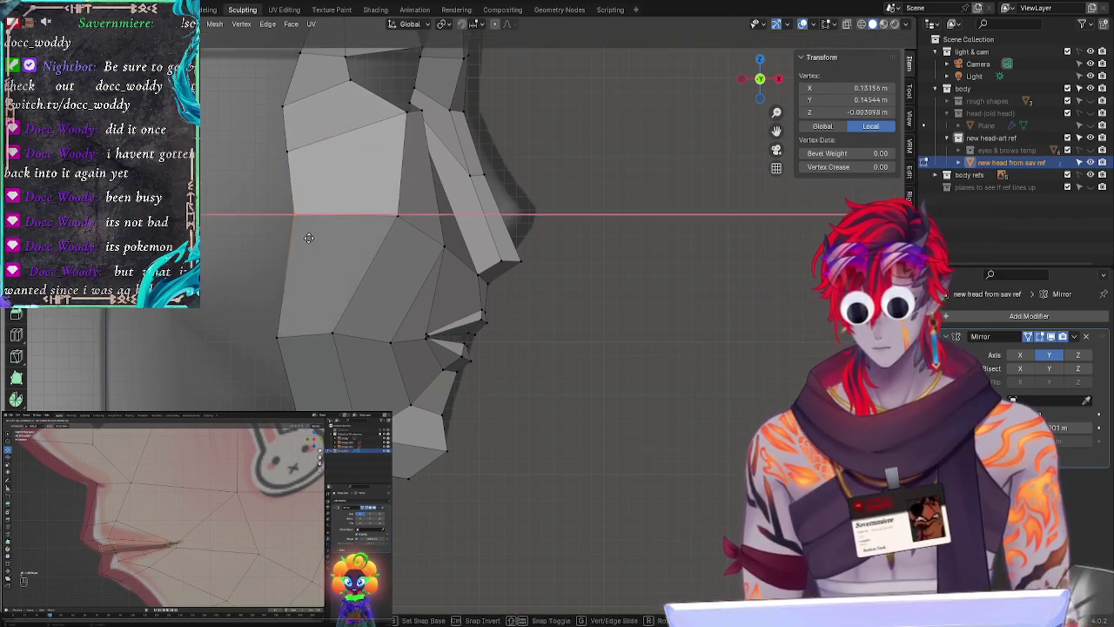
pyautogui.click(309, 238)
# Step: Shift the top-left edge vertex slightly left along X
pyautogui.click(255, 172)
pyautogui.moveTo(306, 45)
pyautogui.mouseDown()
pyautogui.moveTo(292, 82)
pyautogui.moveTo(308, 68)
pyautogui.mouseUp()
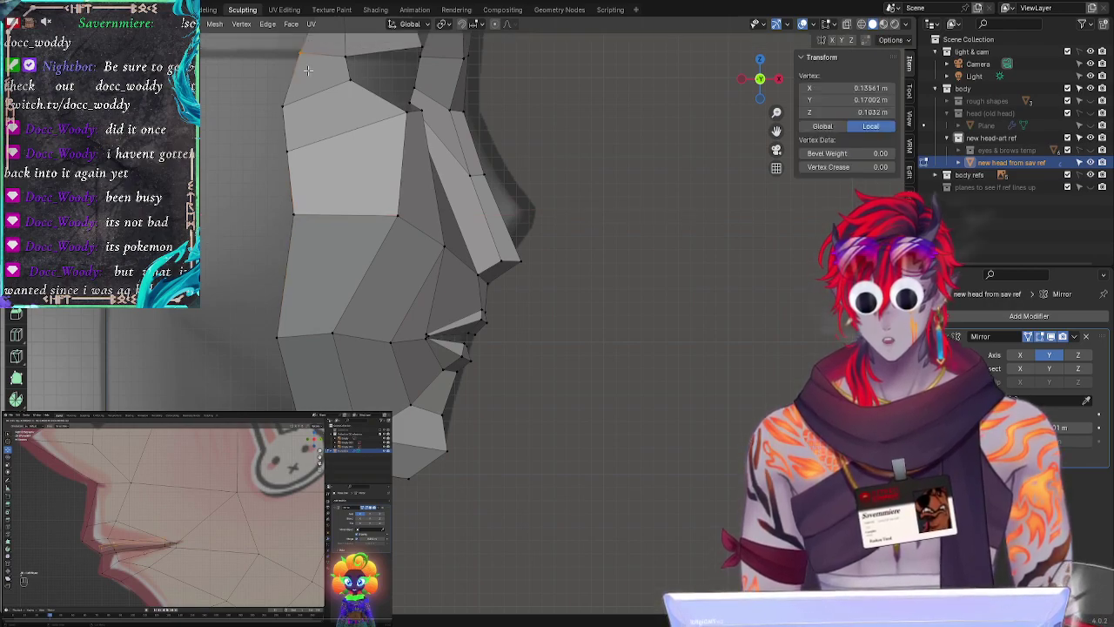
pyautogui.press('g')
pyautogui.press('x')
pyautogui.click(299, 66)
# Step: Move the hidden lower-left jaw vertex vertically along Z
pyautogui.click(584, 267)
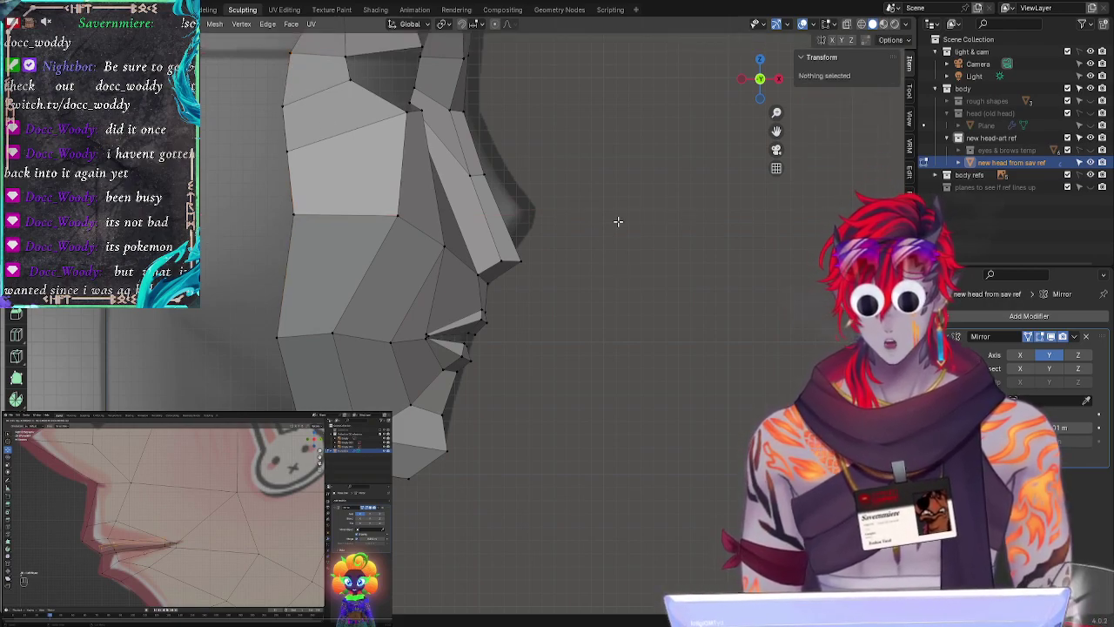
pyautogui.click(310, 484)
pyautogui.press('g')
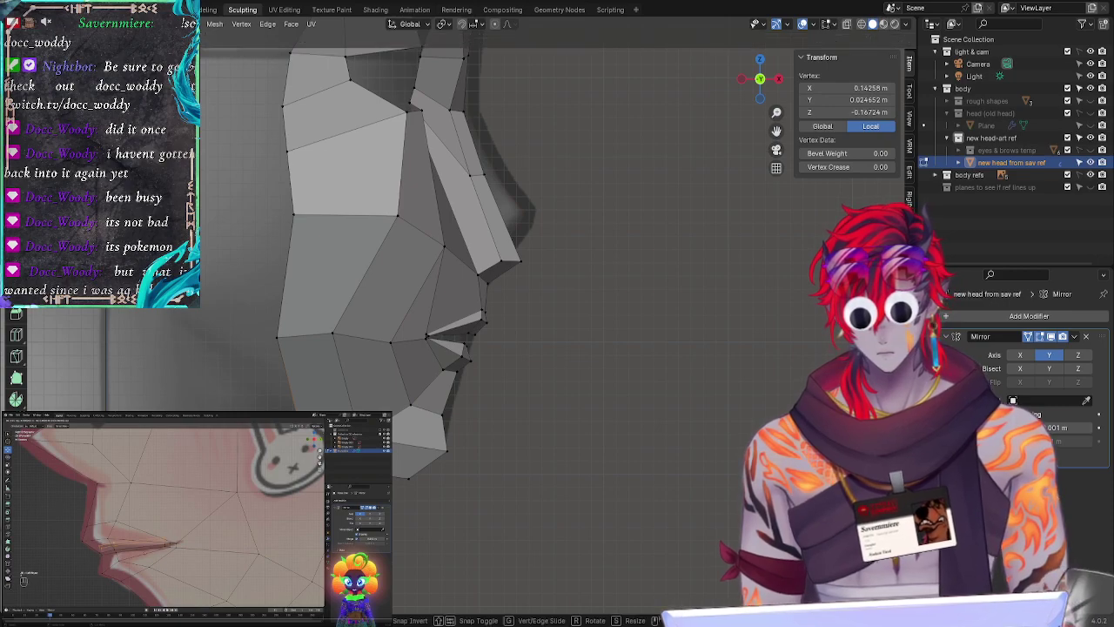
pyautogui.press('z')
pyautogui.click(431, 480)
# Step: Adjust the bottom chin vertex's height along Z
pyautogui.hotkey('alt', 'a')
pyautogui.moveTo(397, 468); pyautogui.dragTo(419, 482)
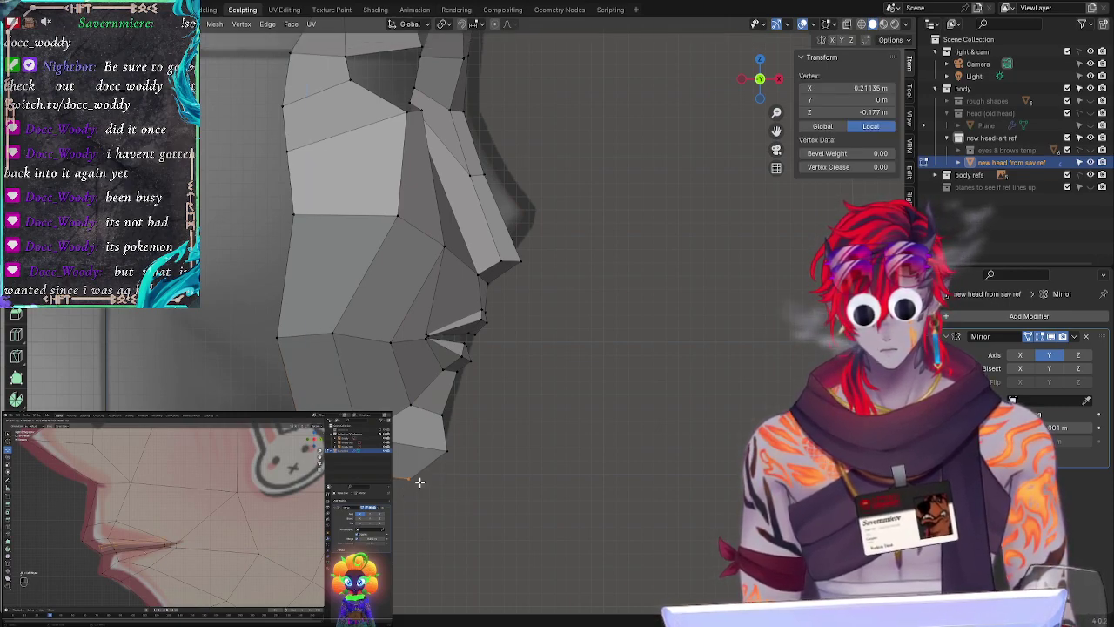
pyautogui.press('g')
pyautogui.press('z')
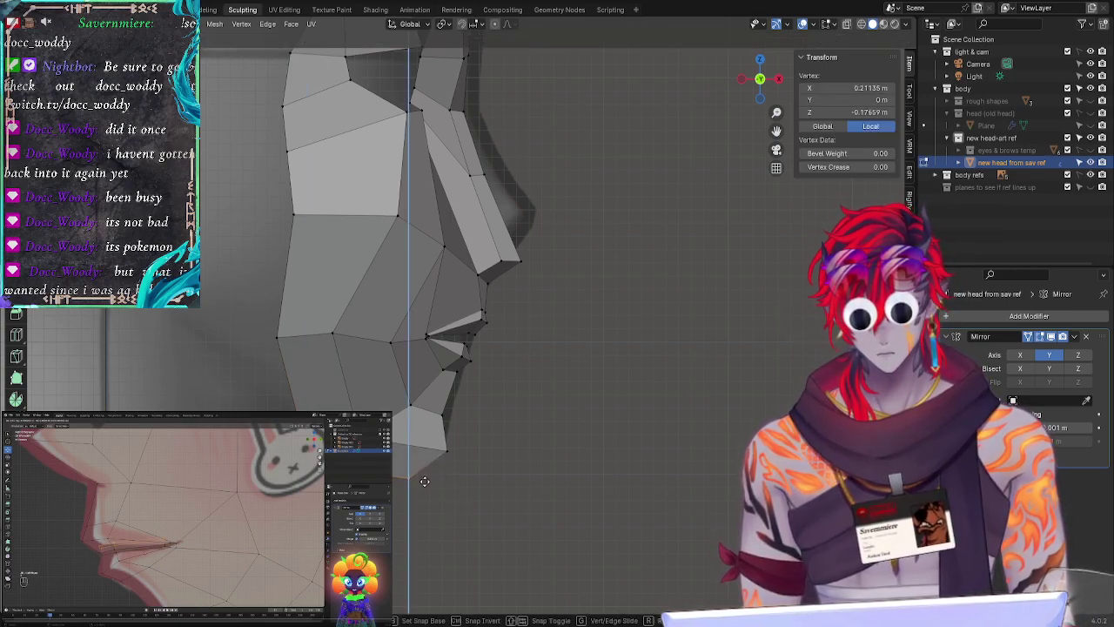
pyautogui.click(423, 479)
pyautogui.click(484, 418)
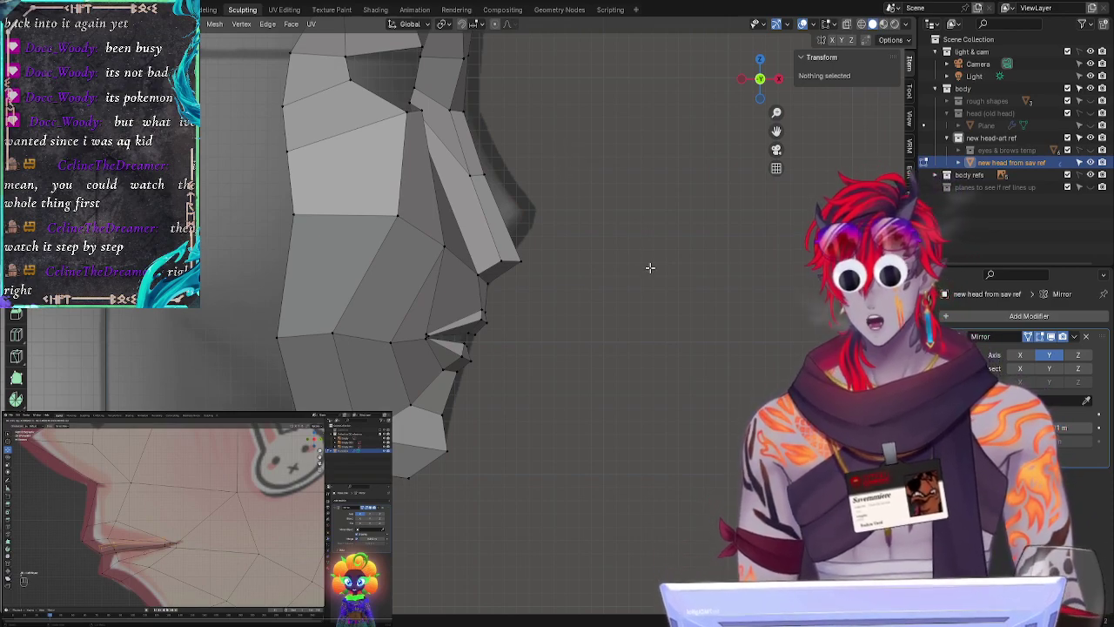
# Step: Slide the nose-edge vertex sideways along the X axis
pyautogui.moveTo(650, 267); pyautogui.dragTo(647, 289, button='middle')
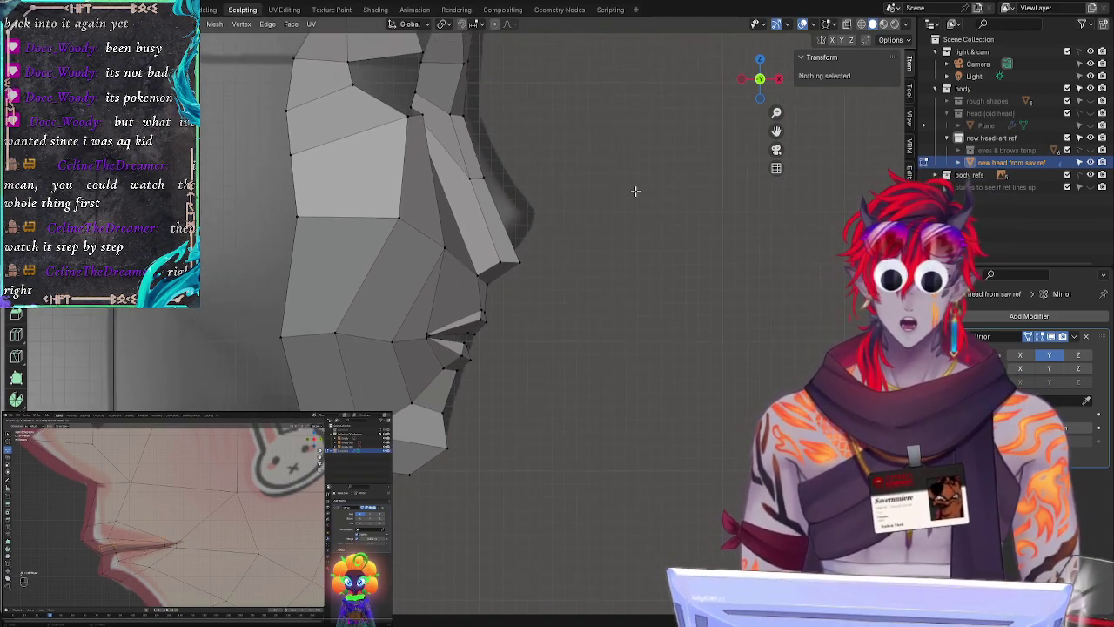
pyautogui.click(423, 112)
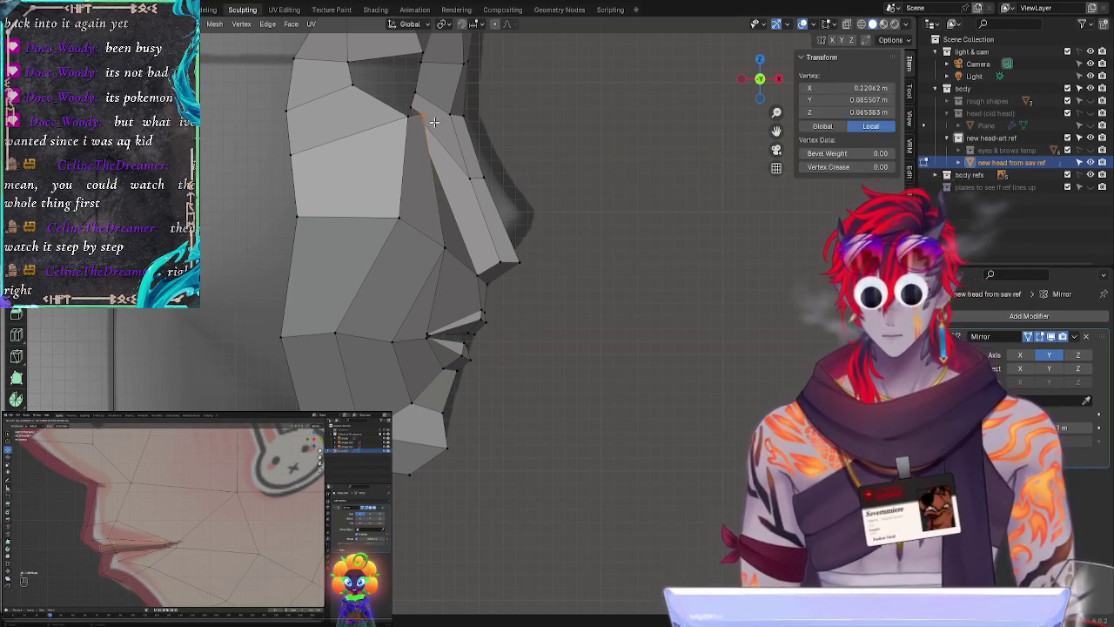
pyautogui.press('g')
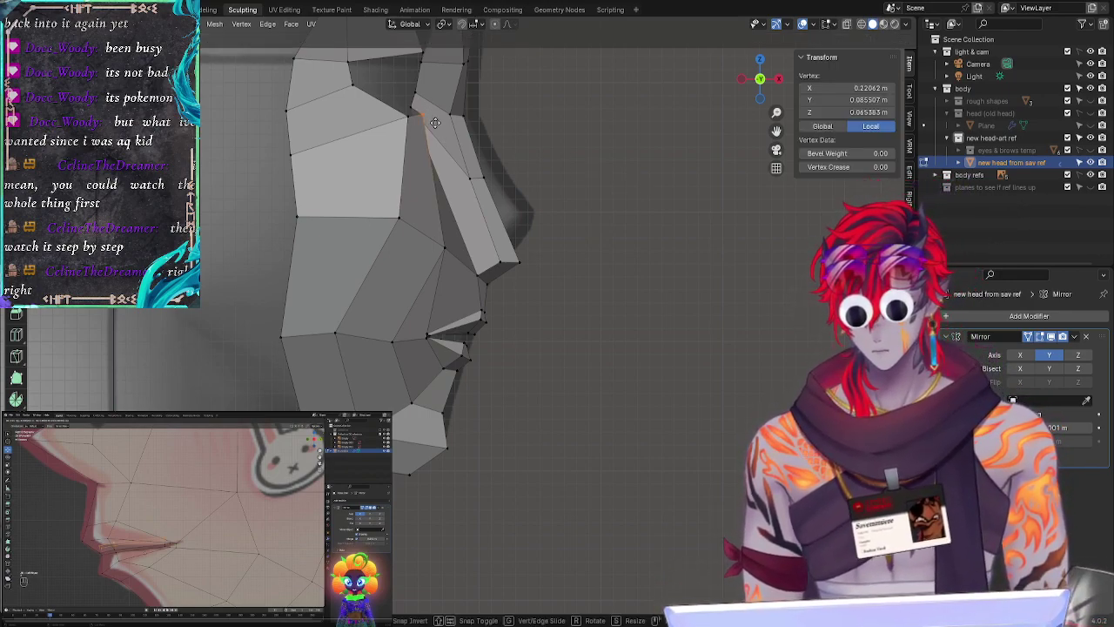
pyautogui.press('x')
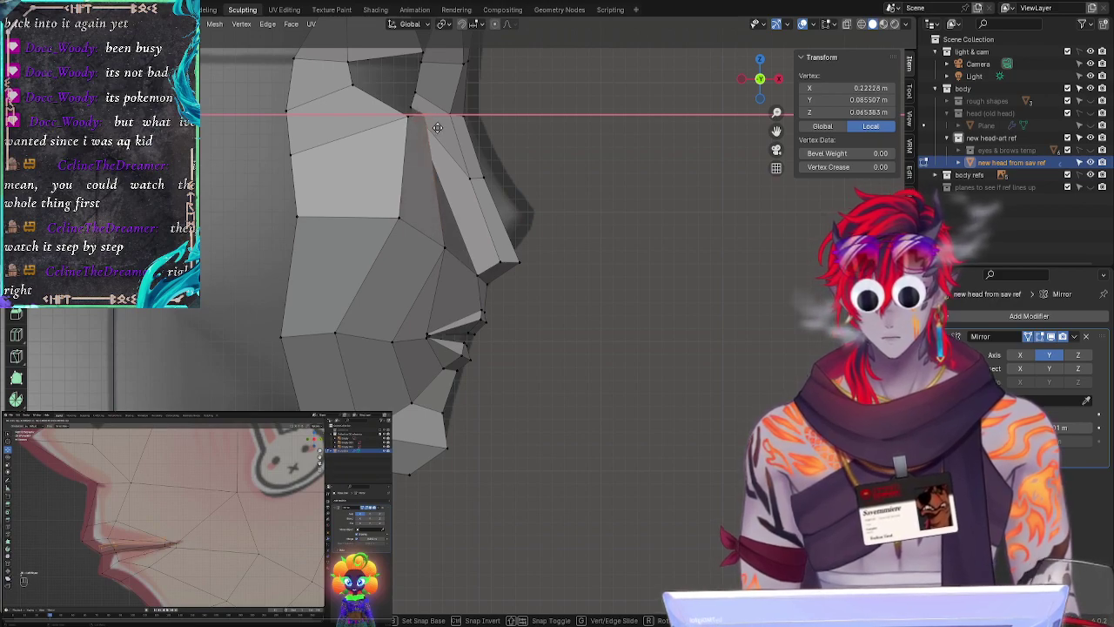
pyautogui.click(428, 125)
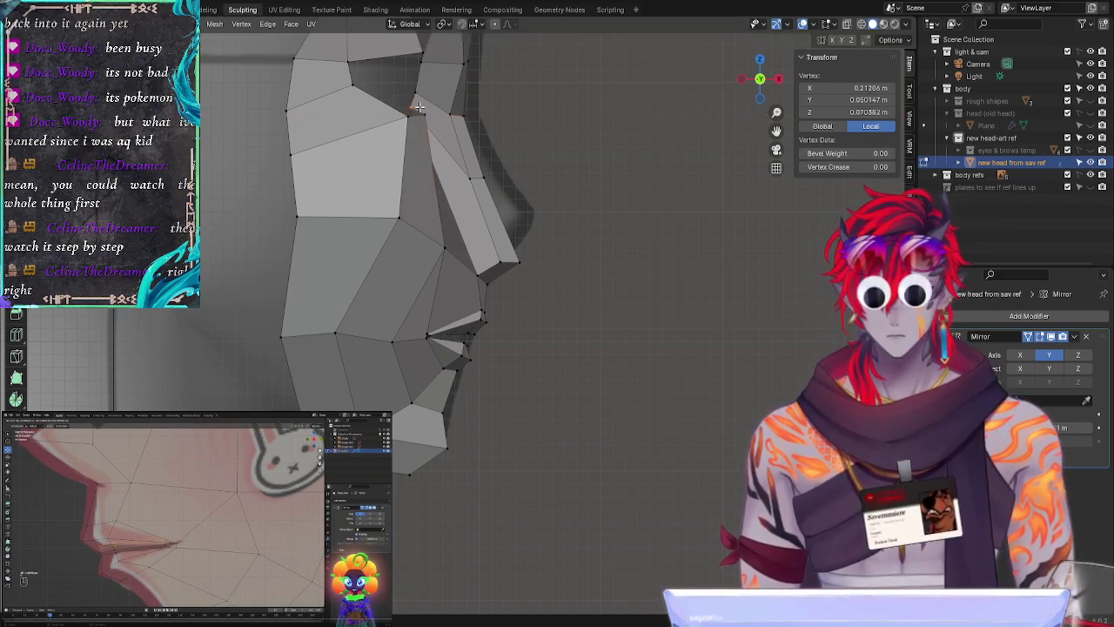
# Step: Nudge the nose vertex again along X and fine-tune its neighbouring vertex, then orbit to three-quarter view
pyautogui.press('g')
pyautogui.press('x')
pyautogui.moveTo(424, 106)
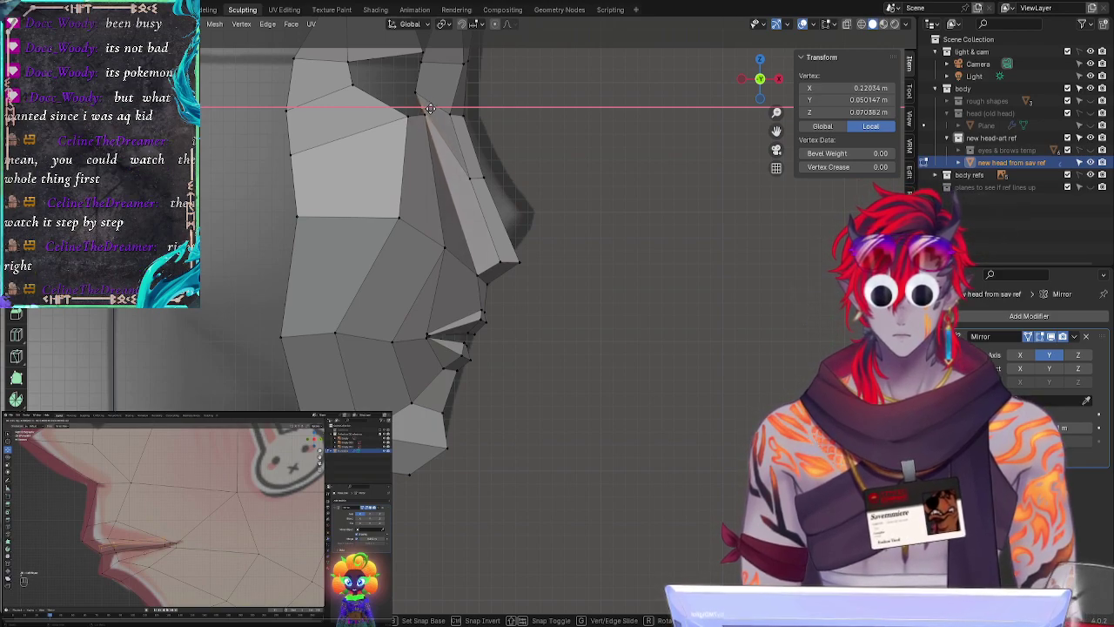
pyautogui.click(430, 108)
pyautogui.click(425, 120)
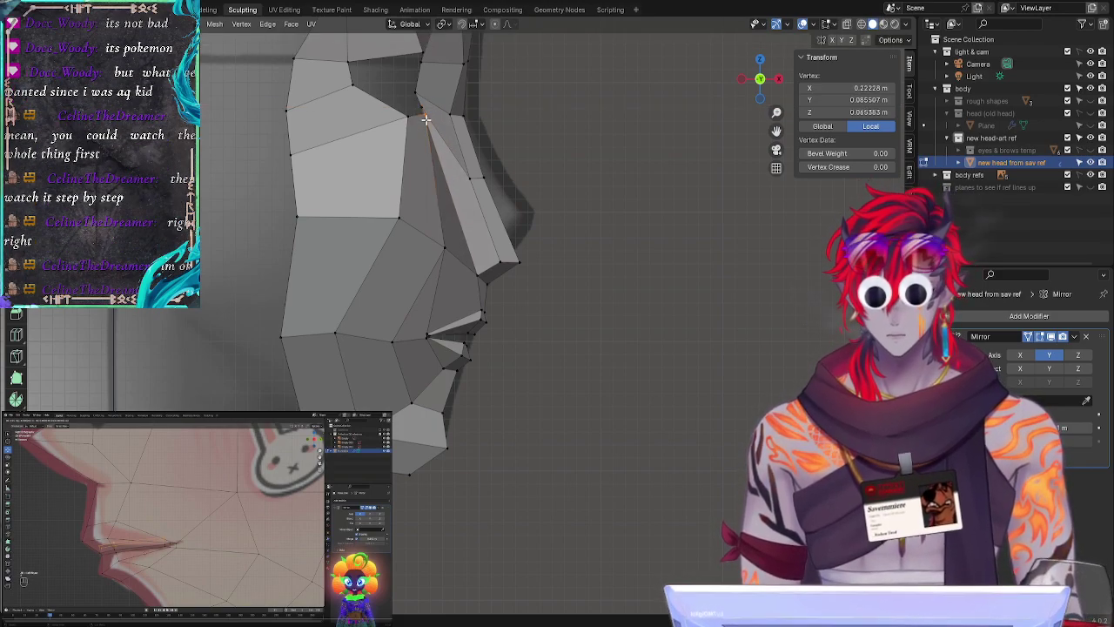
pyautogui.press('g')
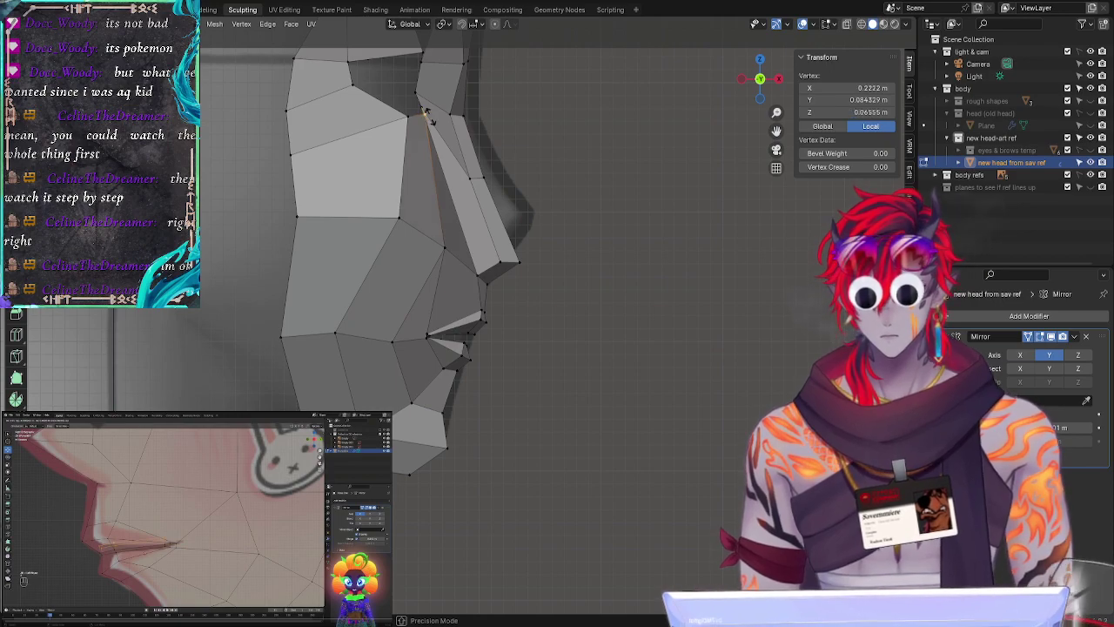
pyautogui.click(426, 113)
pyautogui.click(595, 156)
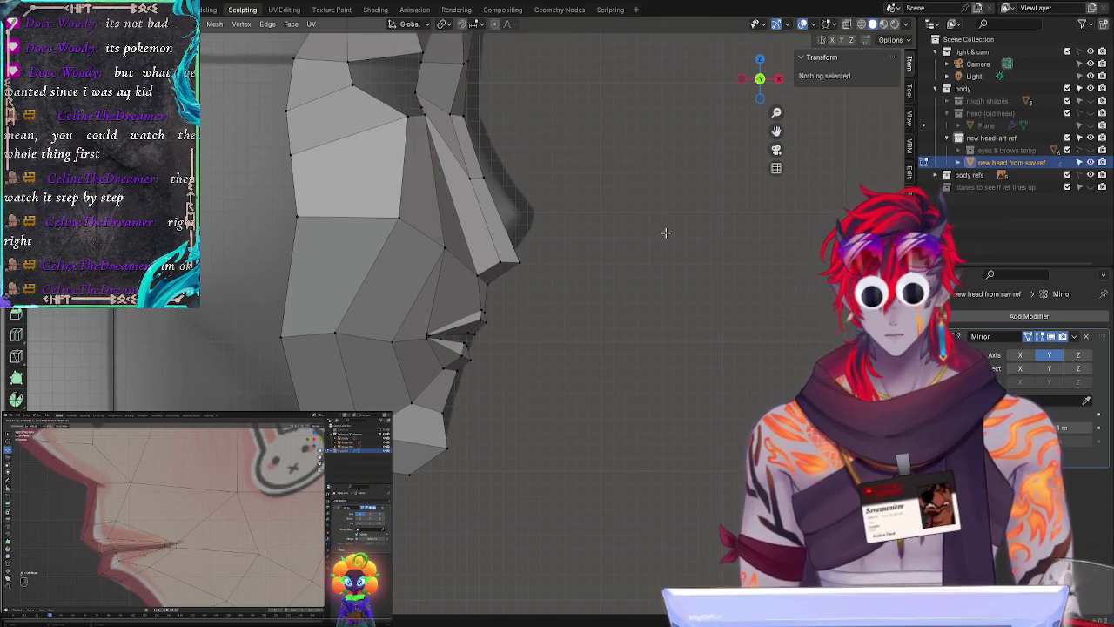
pyautogui.moveTo(665, 233); pyautogui.dragTo(661, 113, button='middle')
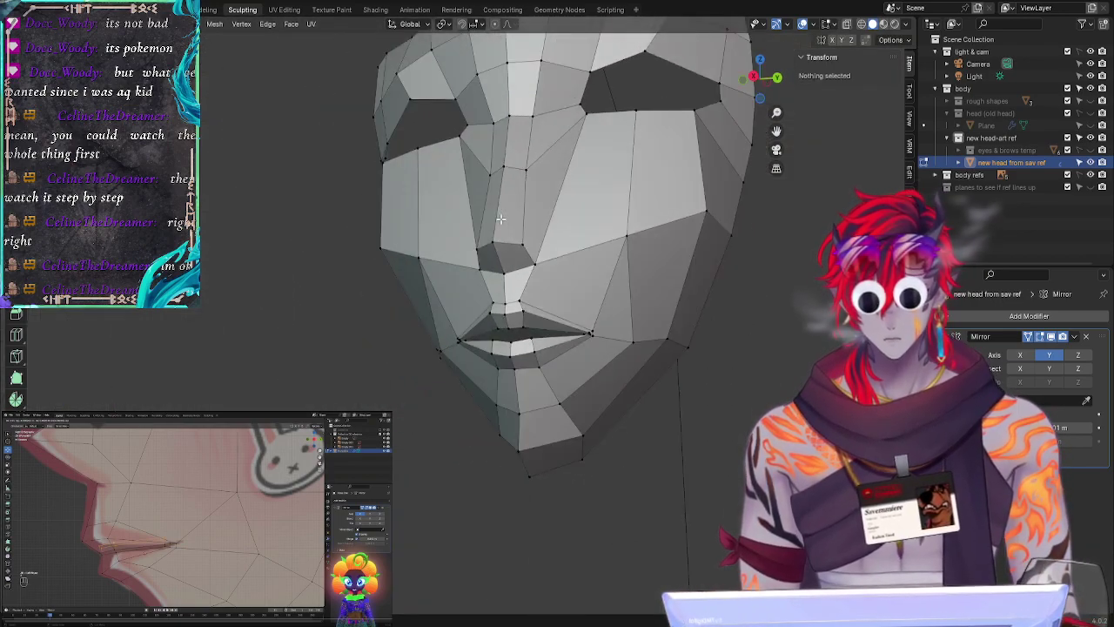
# Step: Align the view straight-on to the front of the head
pyautogui.click(754, 77)
pyautogui.scroll(5, 749, 395)
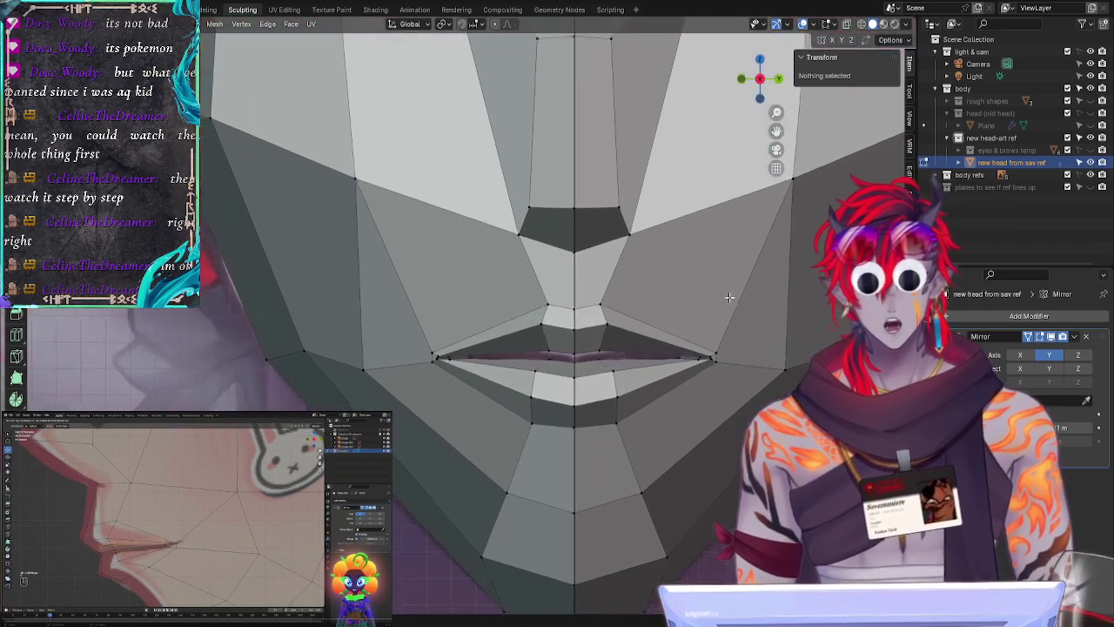
pyautogui.moveTo(798, 350)
pyautogui.mouseDown(button='middle')
pyautogui.moveTo(857, 348)
pyautogui.moveTo(787, 344)
pyautogui.moveTo(794, 335)
pyautogui.mouseUp(button='middle')
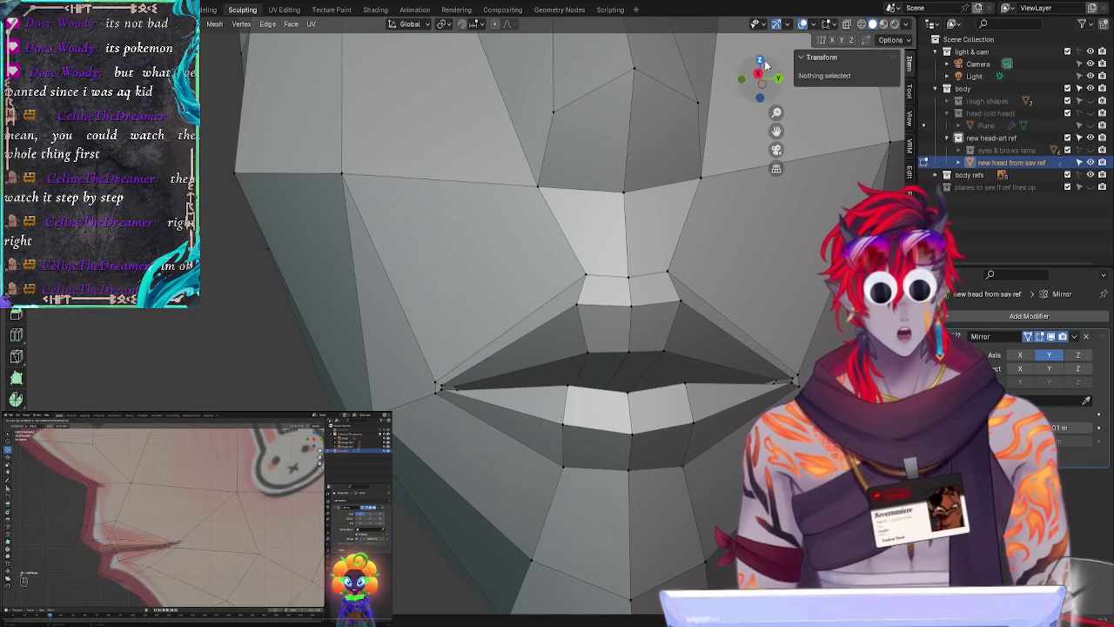
pyautogui.click(759, 76)
pyautogui.moveTo(751, 298)
pyautogui.mouseDown(button='middle')
pyautogui.moveTo(809, 297)
pyautogui.moveTo(782, 247)
pyautogui.moveTo(802, 387)
pyautogui.mouseUp(button='middle')
# Step: Display the mesh as an X-ray wireframe in front view so the reference shows through
pyautogui.hotkey('alt', 'z')
pyautogui.press('z')
pyautogui.click(708, 390)
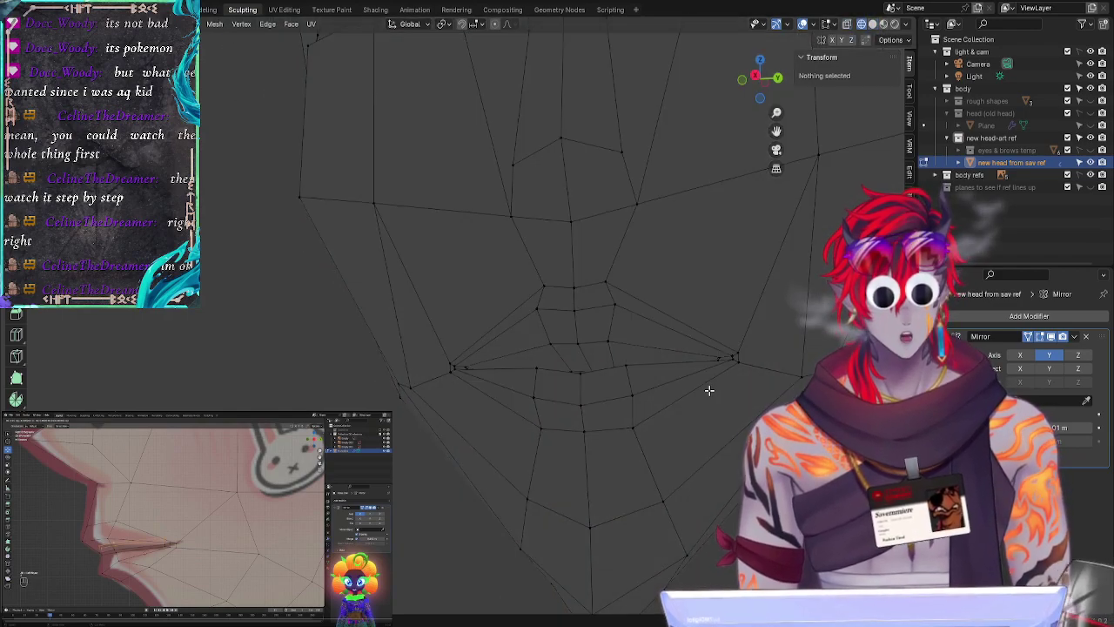
pyautogui.click(755, 78)
pyautogui.hotkey('alt', 'z')
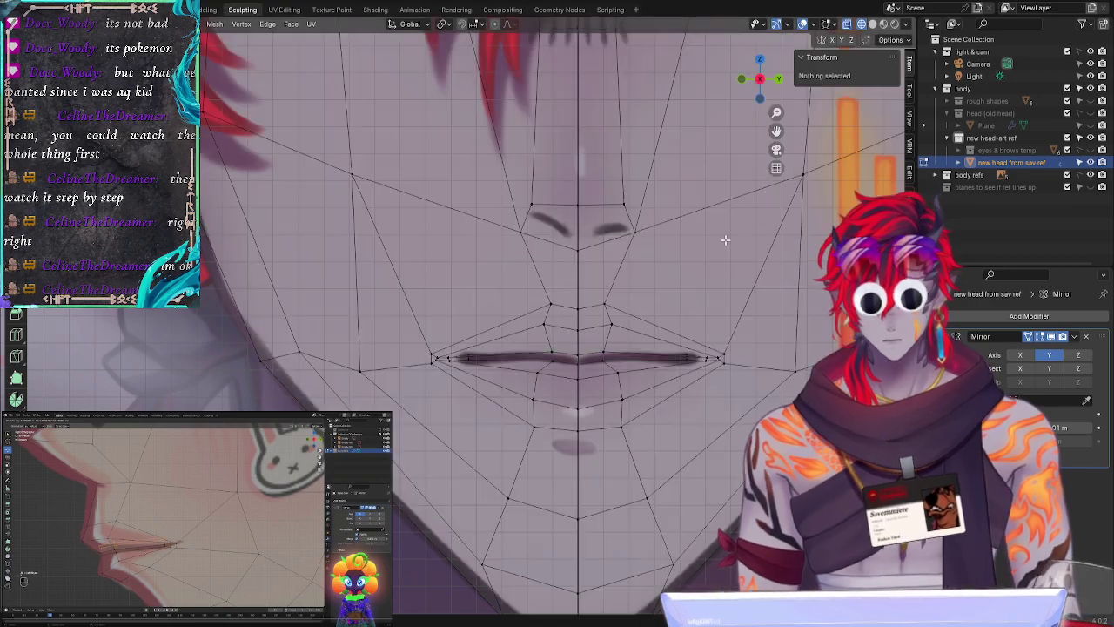
pyautogui.moveTo(717, 238); pyautogui.dragTo(708, 231, button='middle')
pyautogui.scroll(-2, 696, 244)
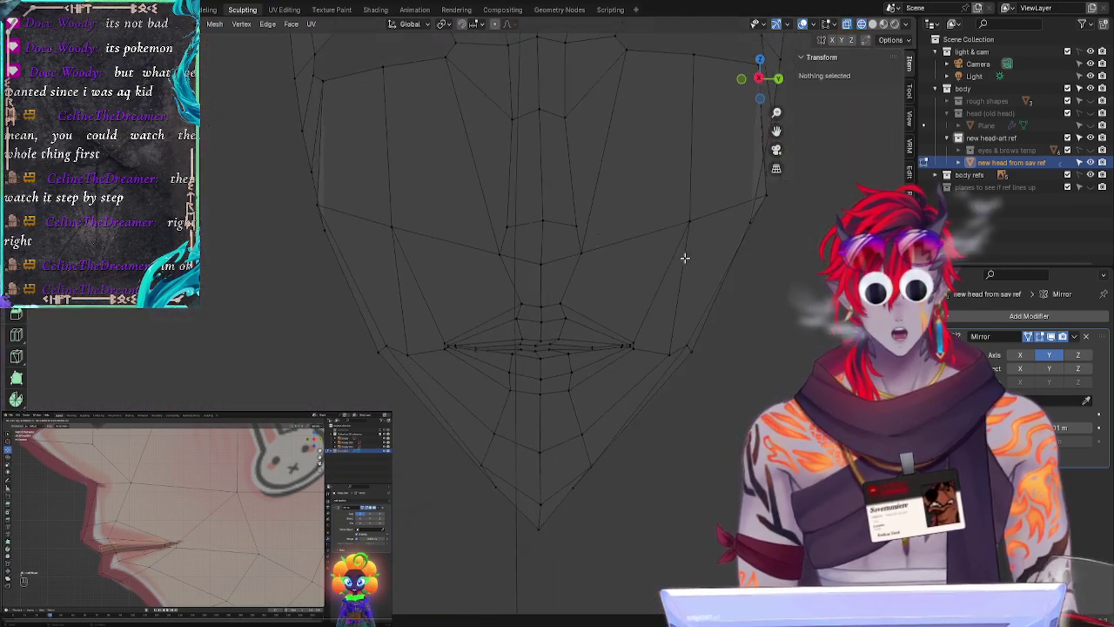
pyautogui.click(760, 78)
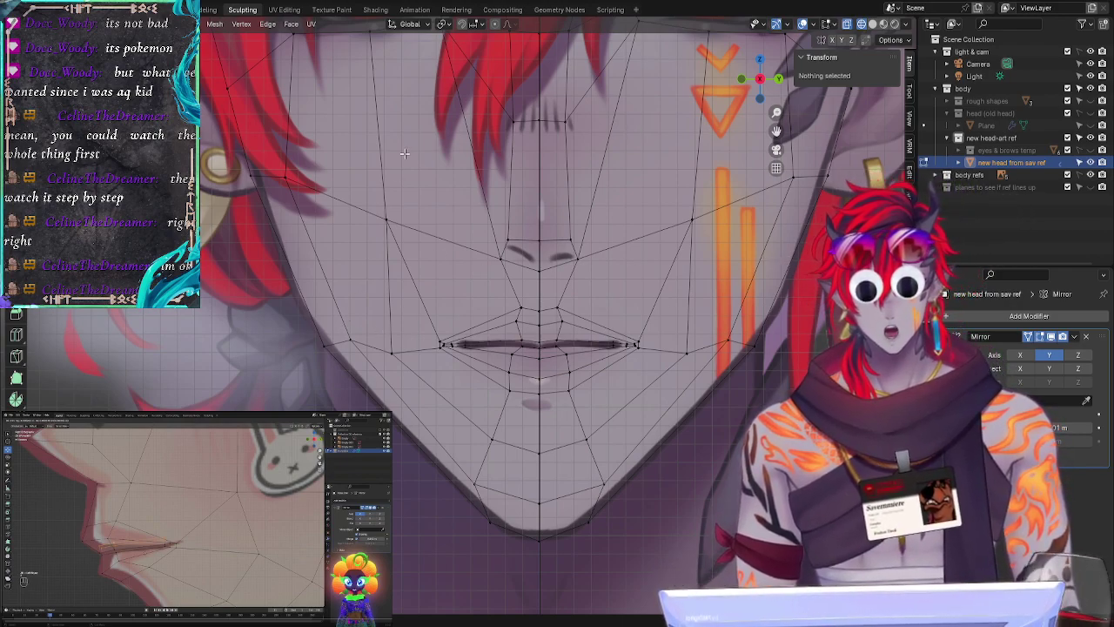
# Step: Compare the face mesh against the reference from both axis sides and zoom out to frame it
pyautogui.click(759, 79)
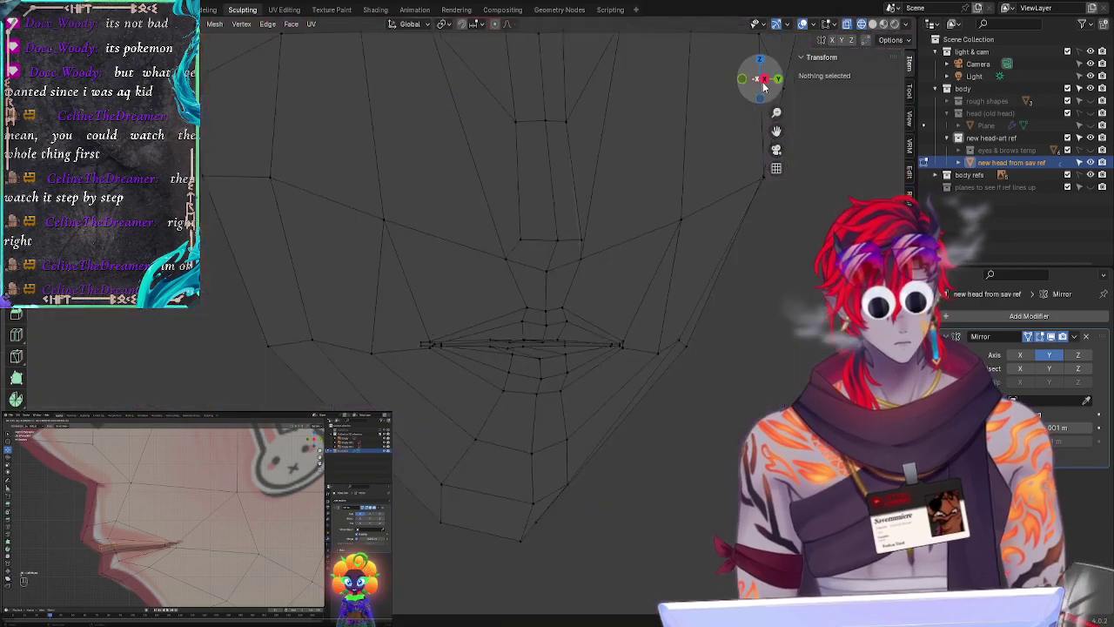
pyautogui.click(760, 81)
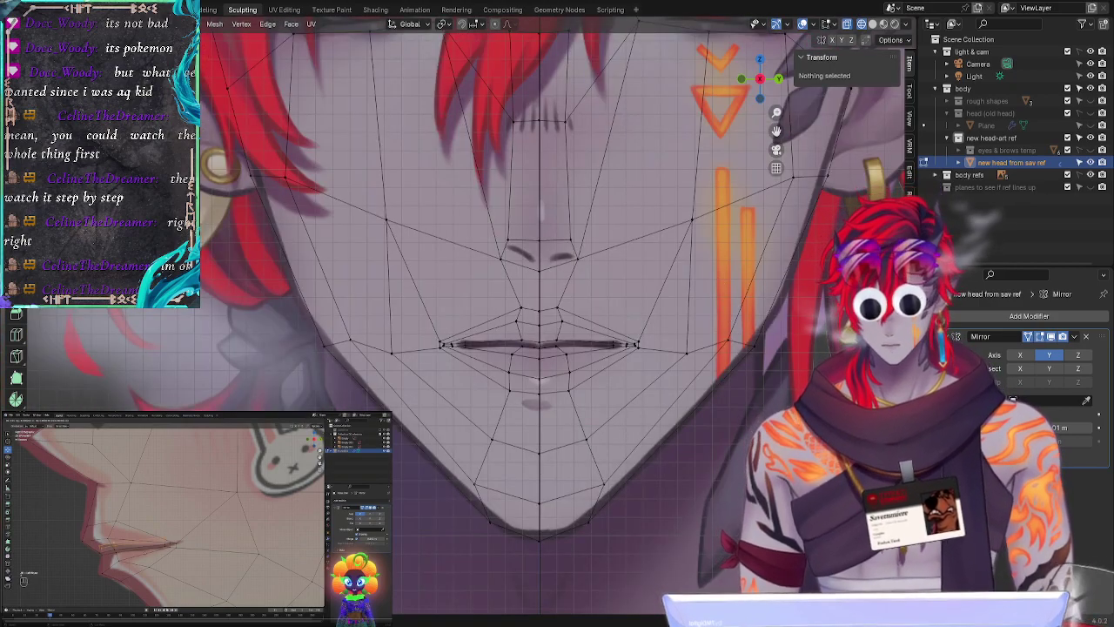
pyautogui.moveTo(548, 409); pyautogui.dragTo(748, 391, button='middle')
pyautogui.click(758, 80)
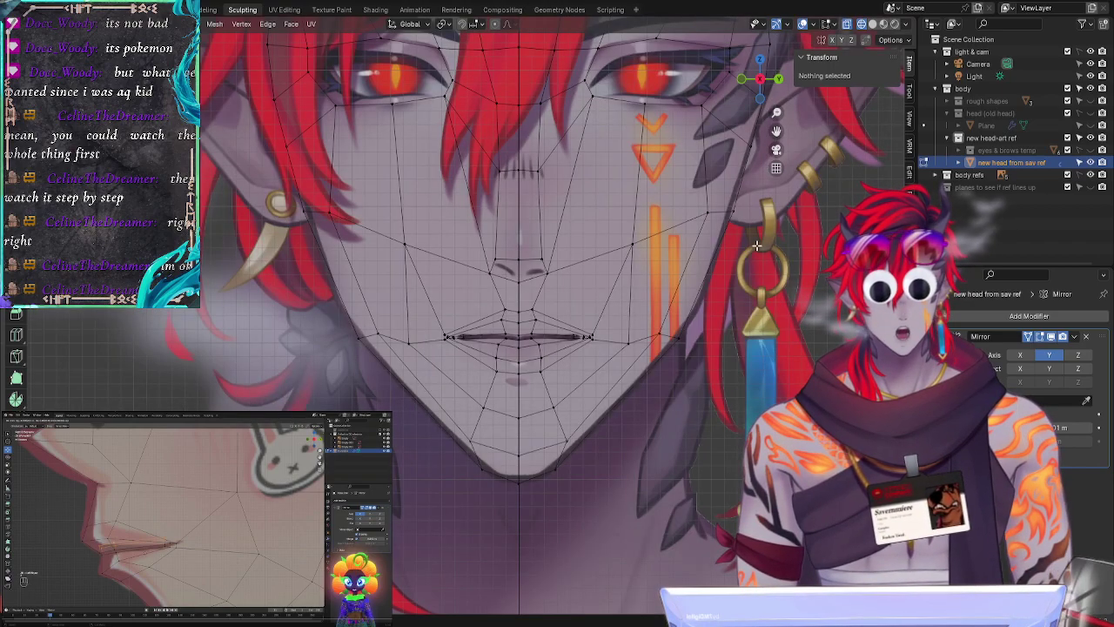
pyautogui.keyDown('ctrl'); pyautogui.moveTo(757, 246); pyautogui.dragTo(793, 288, button='middle'); pyautogui.keyUp('ctrl')
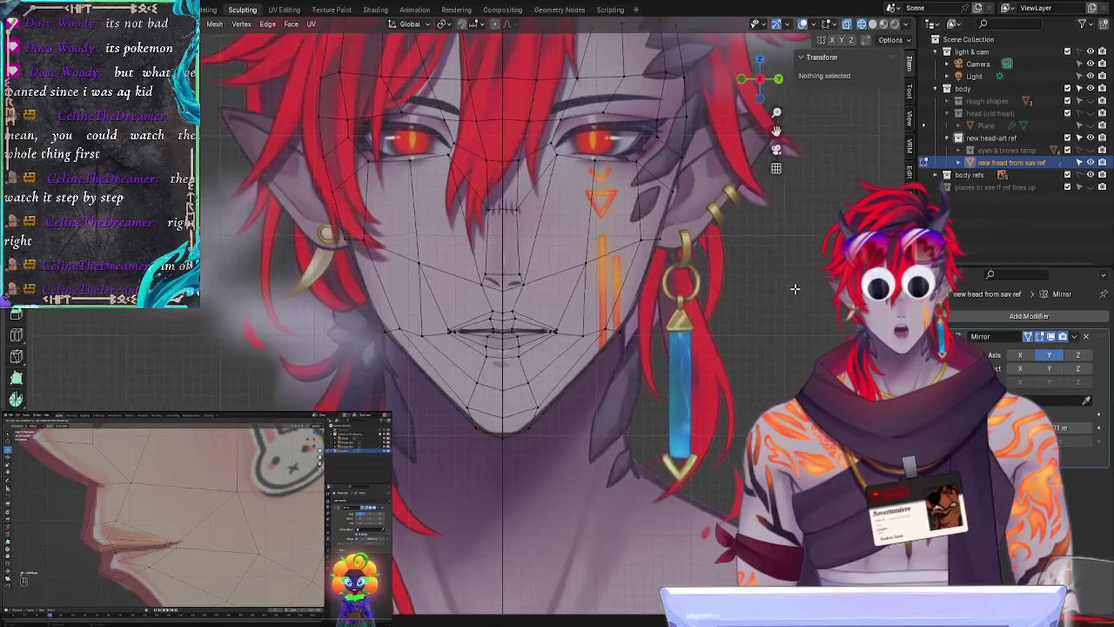
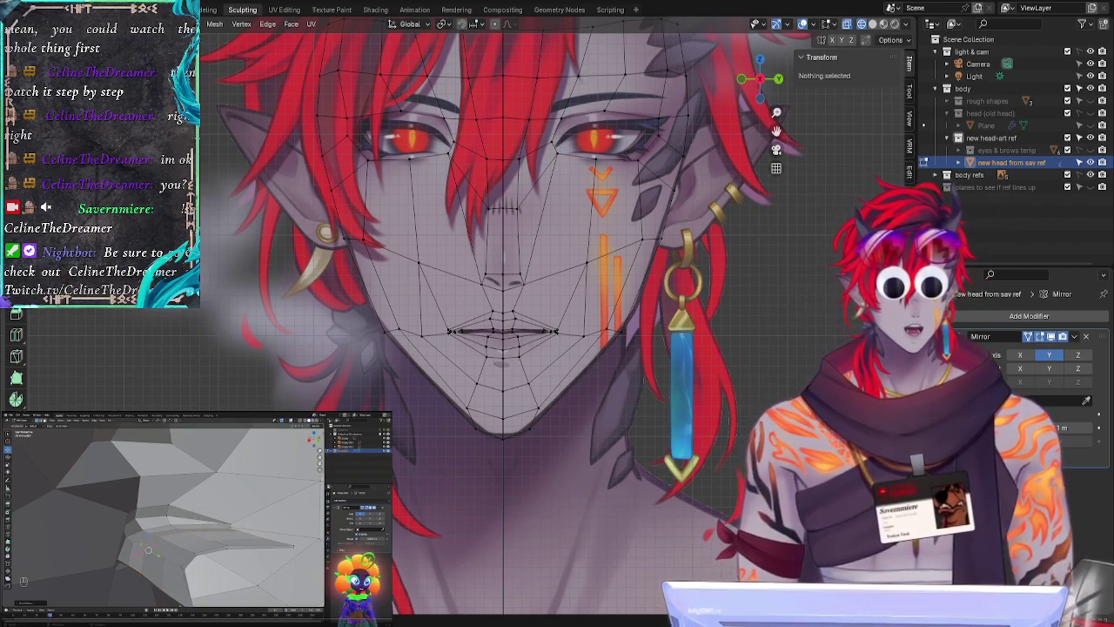
# Step: Extrude the selected lip edges along the X axis to start the inner lip
pyautogui.moveTo(773, 382); pyautogui.dragTo(500, 448, button='middle')
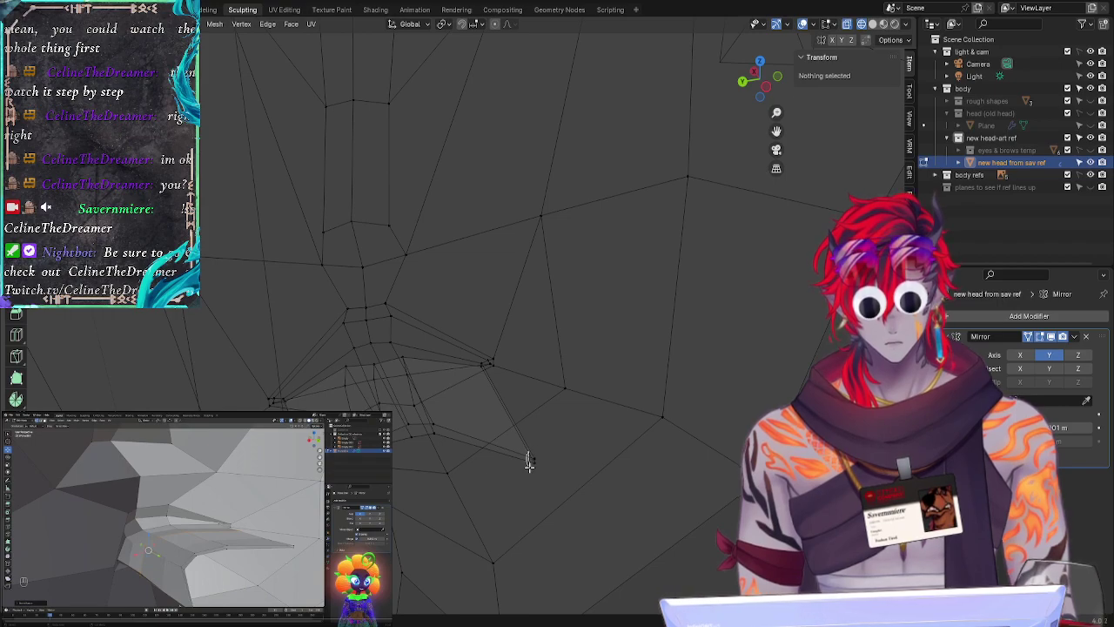
pyautogui.click(531, 459)
pyautogui.moveTo(436, 417)
pyautogui.keyDown('shift'); pyautogui.mouseDown()
pyautogui.moveTo(431, 440)
pyautogui.moveTo(401, 437)
pyautogui.moveTo(422, 455)
pyautogui.mouseUp(); pyautogui.keyUp('shift')
pyautogui.press('e')
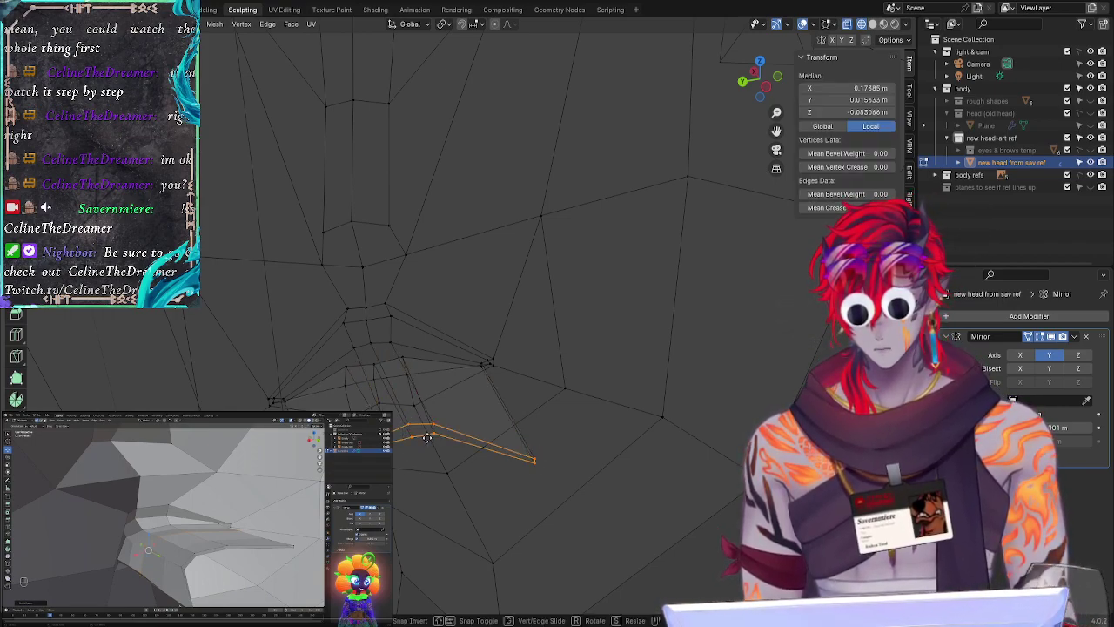
pyautogui.press('x')
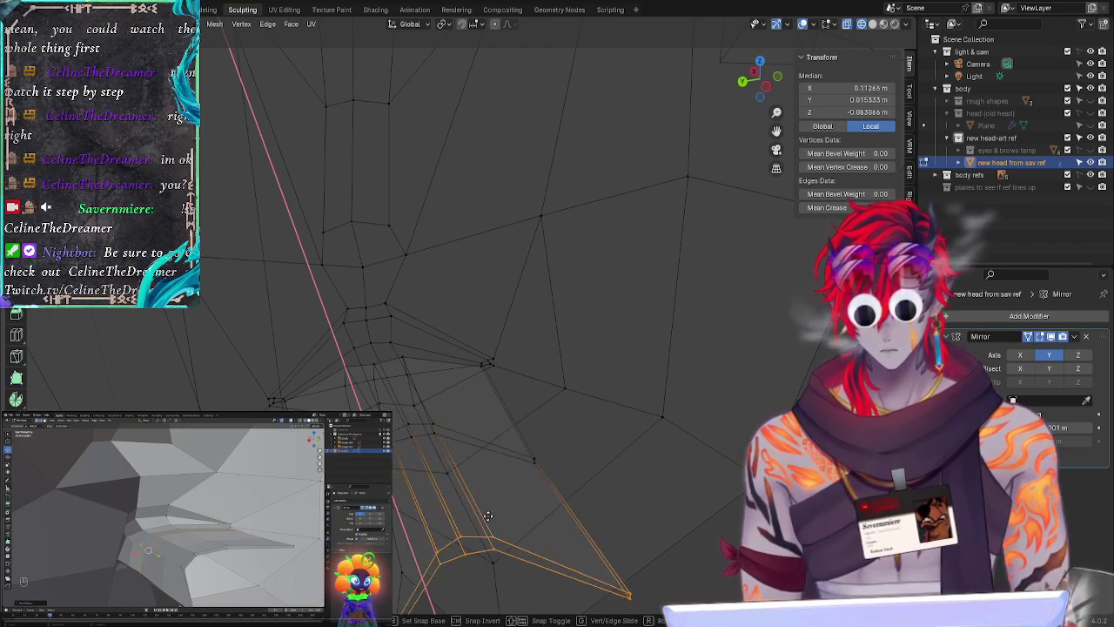
pyautogui.click(496, 470)
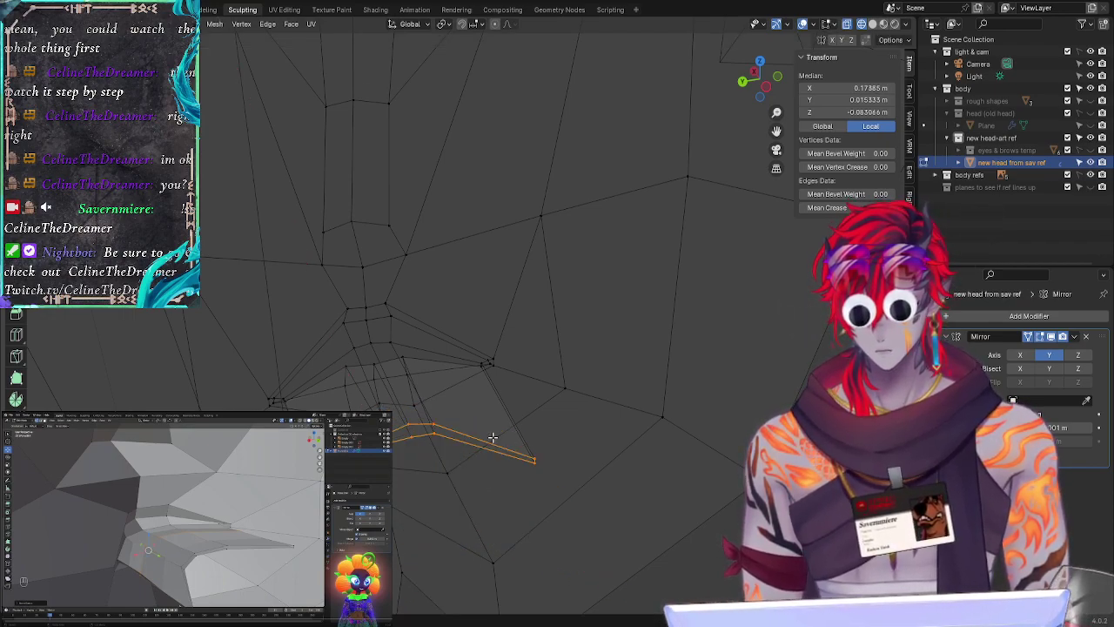
# Step: Try another X-axis move of the lip edges, then cancel it and clear the selection
pyautogui.rightClick(490, 431)
pyautogui.press('Escape')
pyautogui.press('g')
pyautogui.press('x')
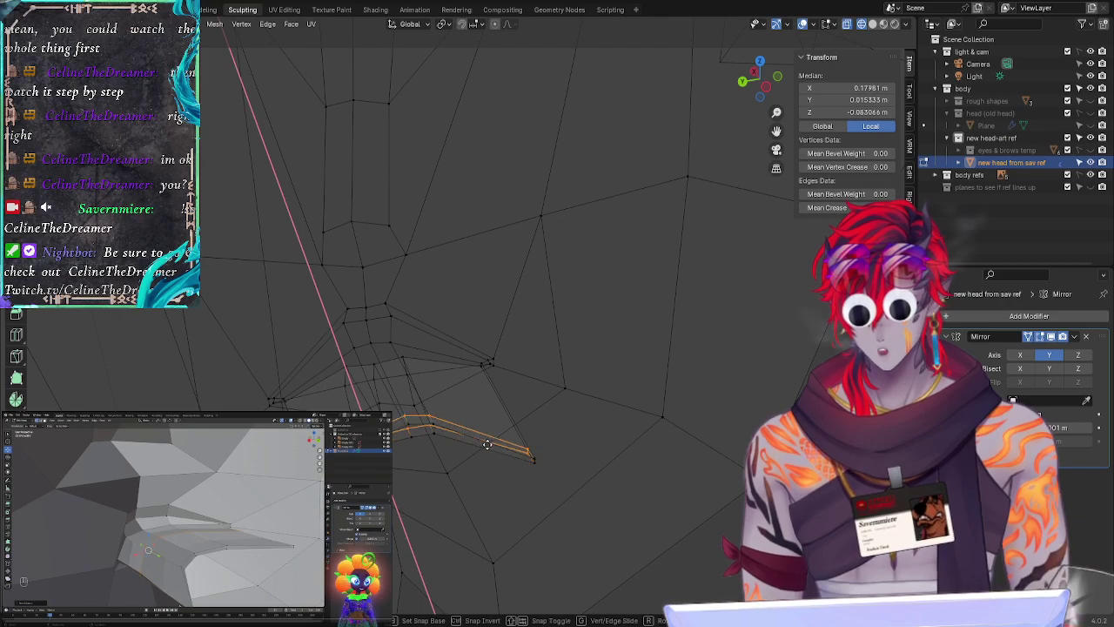
pyautogui.rightClick(495, 454)
pyautogui.click(569, 428)
pyautogui.click(583, 472)
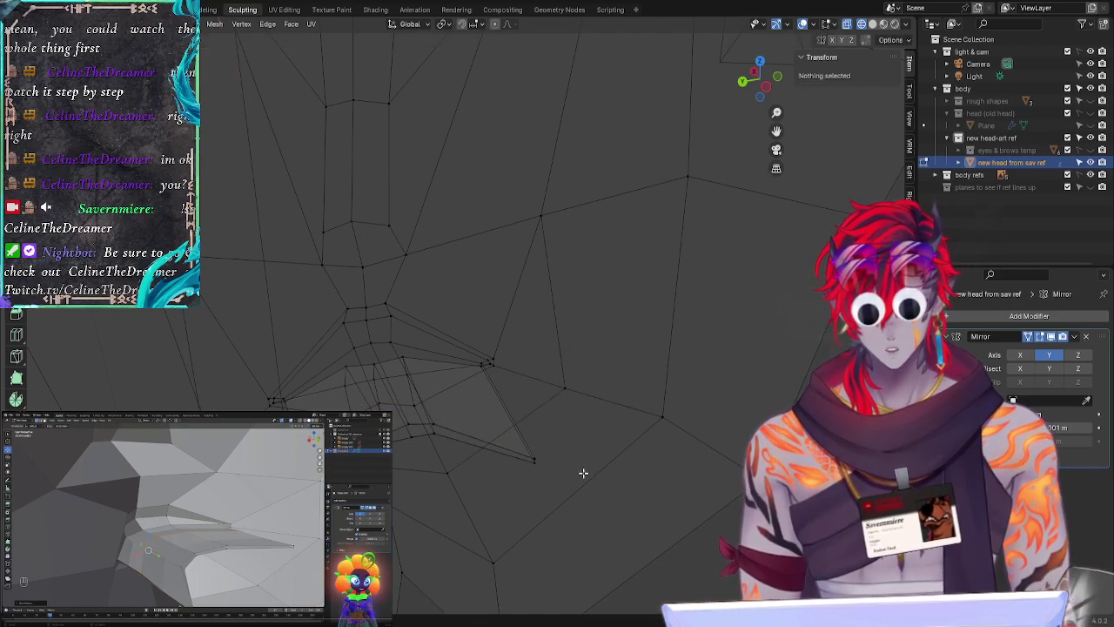
# Step: Select the extruded lip vertices and slide them along the X axis
pyautogui.moveTo(583, 473); pyautogui.dragTo(733, 507, button='middle')
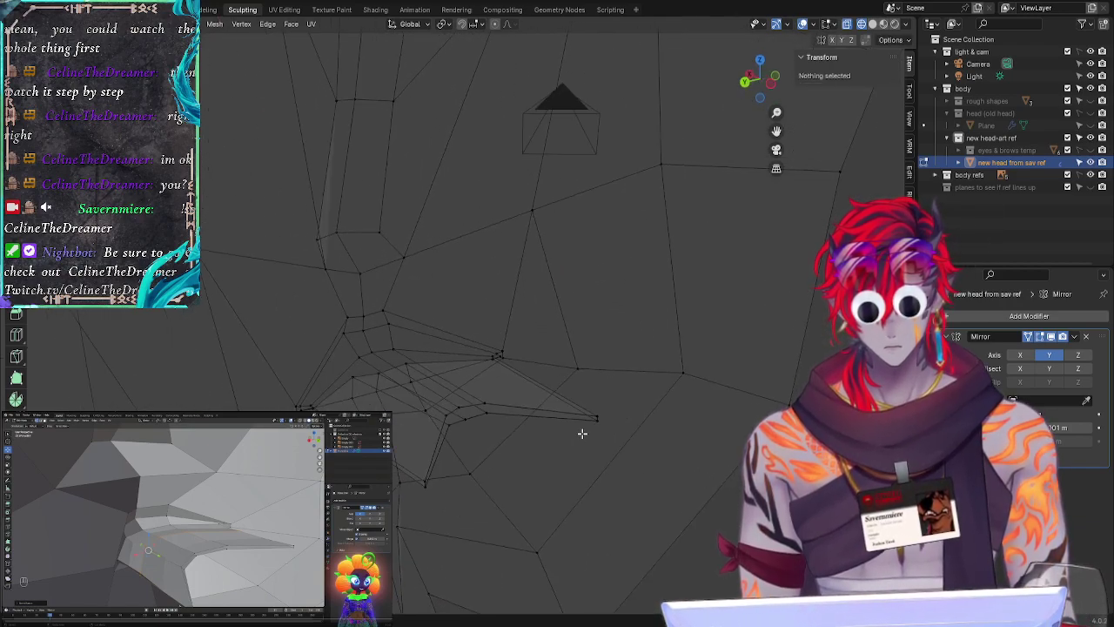
pyautogui.moveTo(582, 433)
pyautogui.keyDown('ctrl'); pyautogui.mouseDown(button='right')
pyautogui.moveTo(599, 430)
pyautogui.moveTo(588, 431)
pyautogui.mouseUp(button='right'); pyautogui.keyUp('ctrl')
pyautogui.moveTo(485, 391)
pyautogui.keyDown('ctrl'); pyautogui.mouseDown(button='right')
pyautogui.moveTo(447, 435)
pyautogui.moveTo(496, 412)
pyautogui.mouseUp(button='right'); pyautogui.keyUp('ctrl')
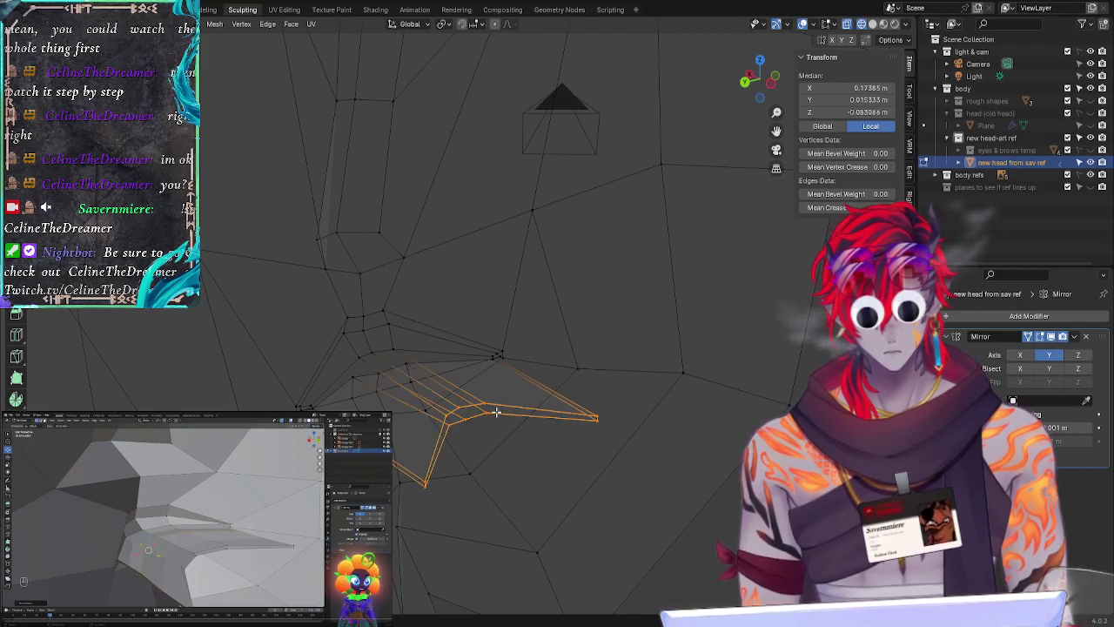
pyautogui.press('g')
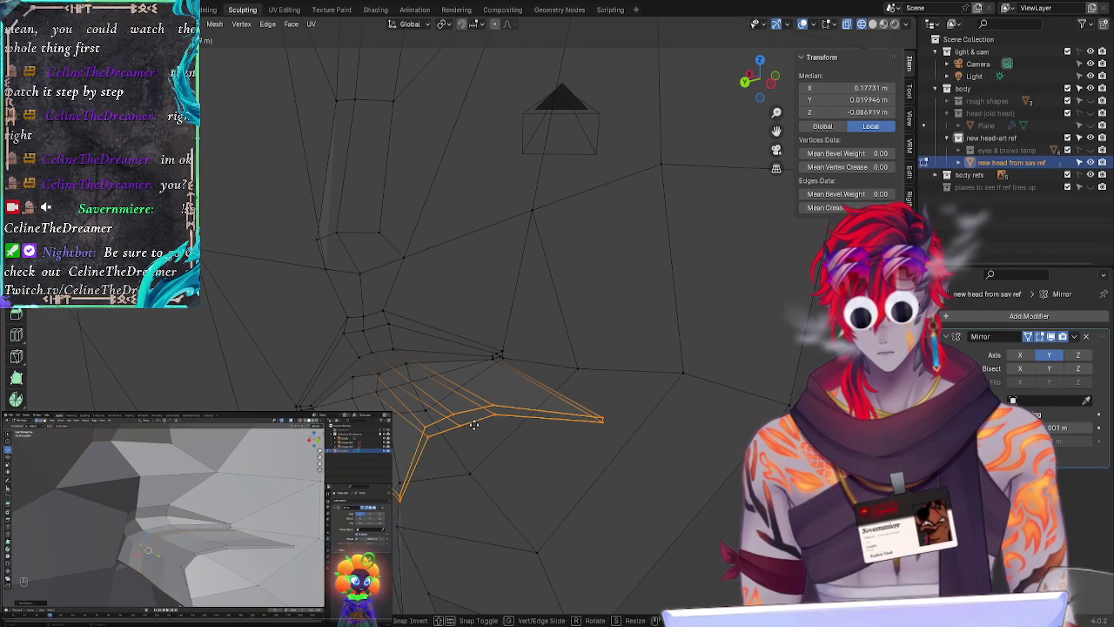
pyautogui.press('x')
pyautogui.click(451, 411)
# Step: Select the stray edges and vertices at the mouth corner
pyautogui.moveTo(577, 450); pyautogui.dragTo(557, 463, button='middle')
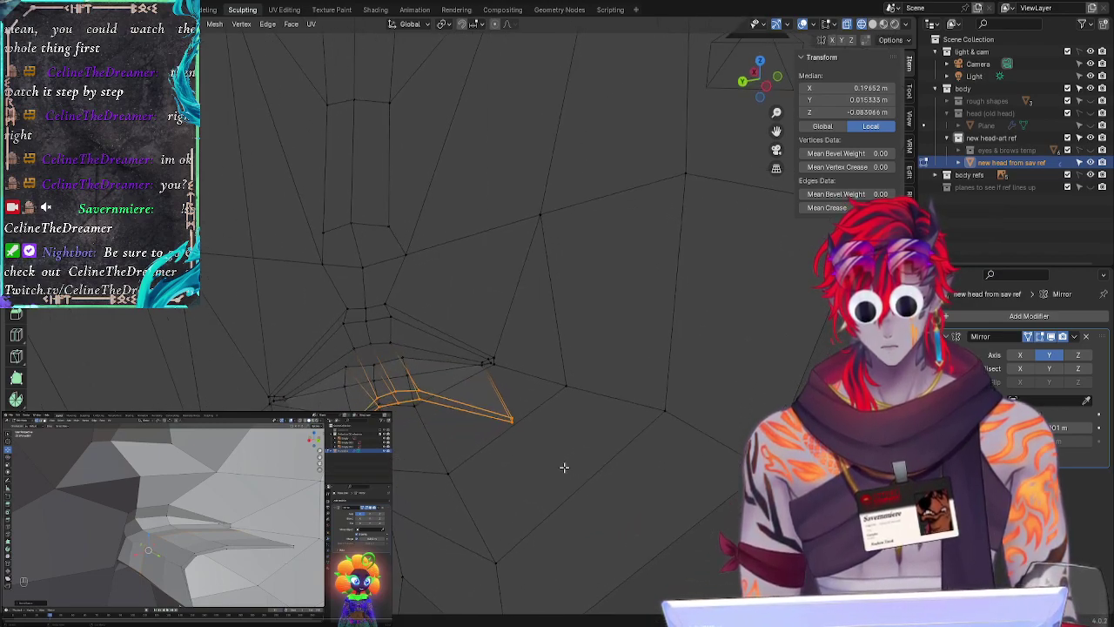
pyautogui.click(514, 420)
pyautogui.moveTo(442, 458); pyautogui.dragTo(507, 465, button='middle')
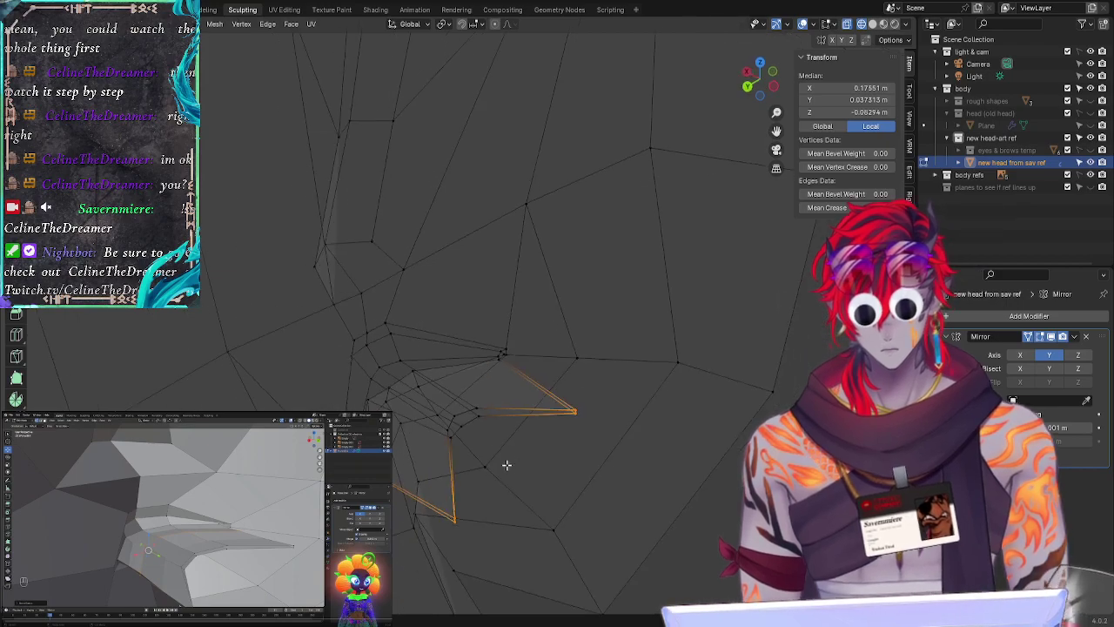
pyautogui.click(485, 419)
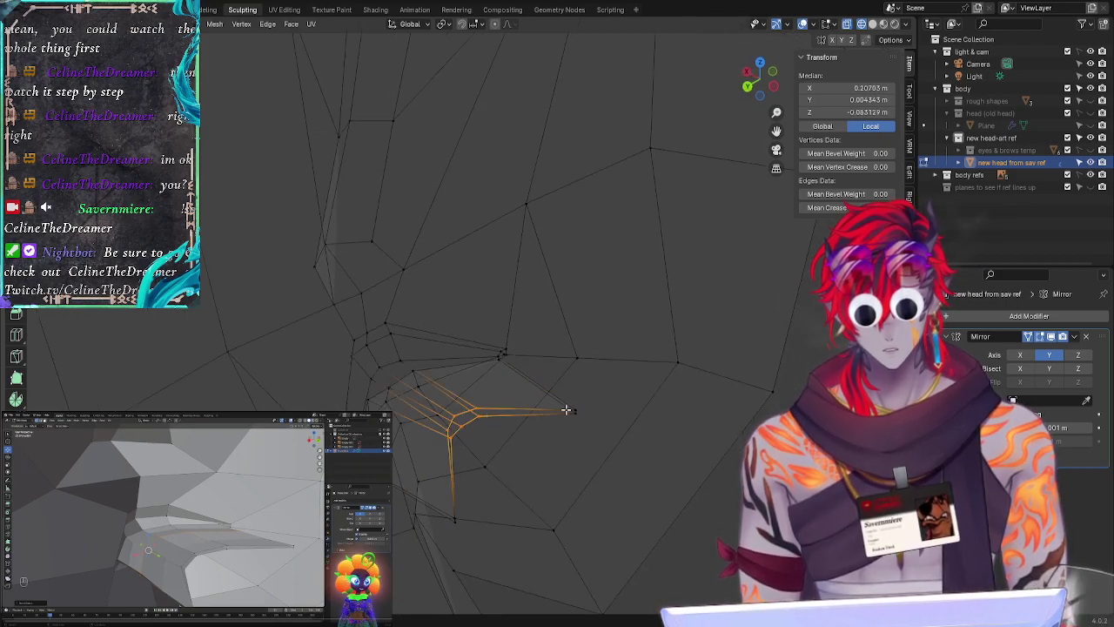
pyautogui.moveTo(567, 405)
pyautogui.keyDown('ctrl'); pyautogui.mouseDown(button='right')
pyautogui.moveTo(572, 426)
pyautogui.moveTo(584, 411)
pyautogui.mouseUp(button='right'); pyautogui.keyUp('ctrl')
# Step: Delete the selected stray vertices
pyautogui.press('x')
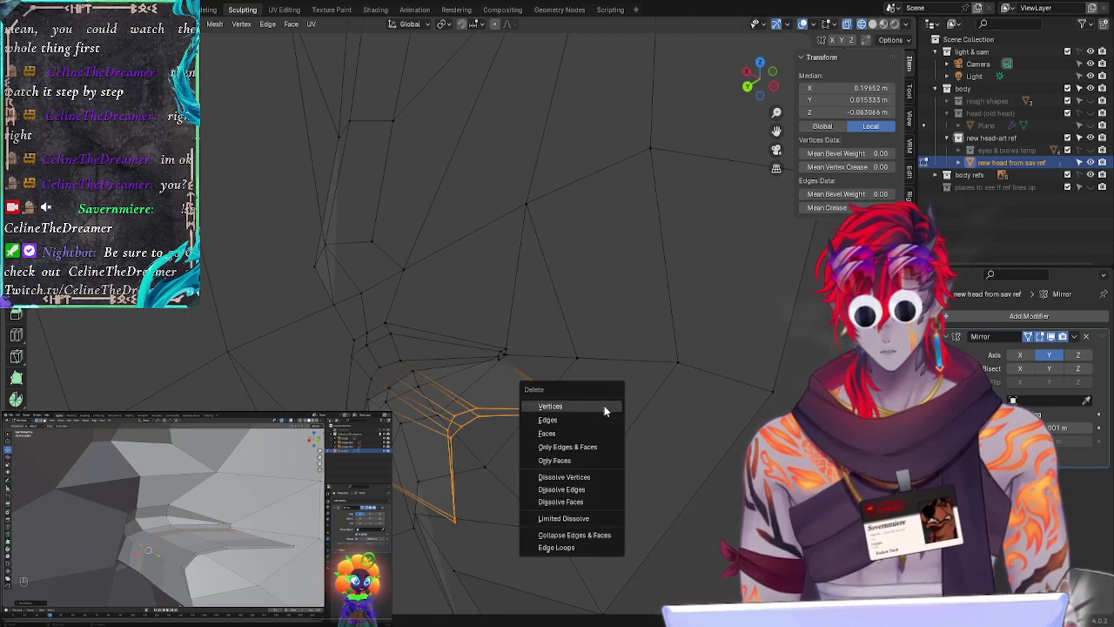
pyautogui.click(552, 407)
pyautogui.moveTo(530, 406); pyautogui.dragTo(503, 371, button='middle')
# Step: Select the lip-opening corner and middle vertices and start grabbing them
pyautogui.press('c')
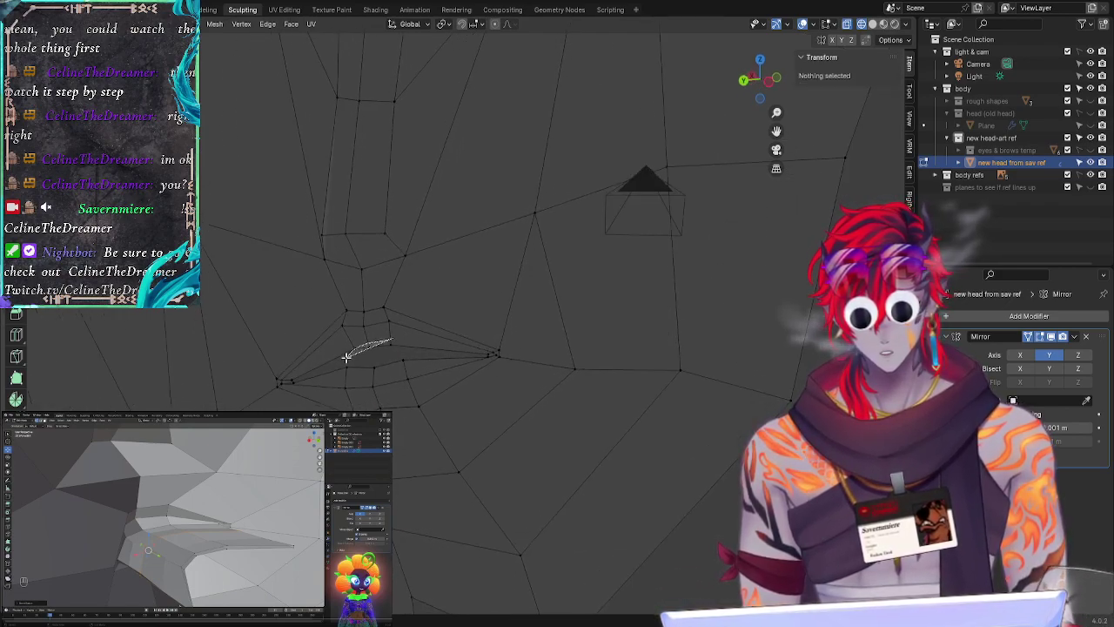
pyautogui.keyDown('ctrl'); pyautogui.moveTo(410, 363); pyautogui.dragTo(409, 356, button='right'); pyautogui.keyUp('ctrl')
pyautogui.moveTo(417, 420); pyautogui.dragTo(295, 366, button='middle')
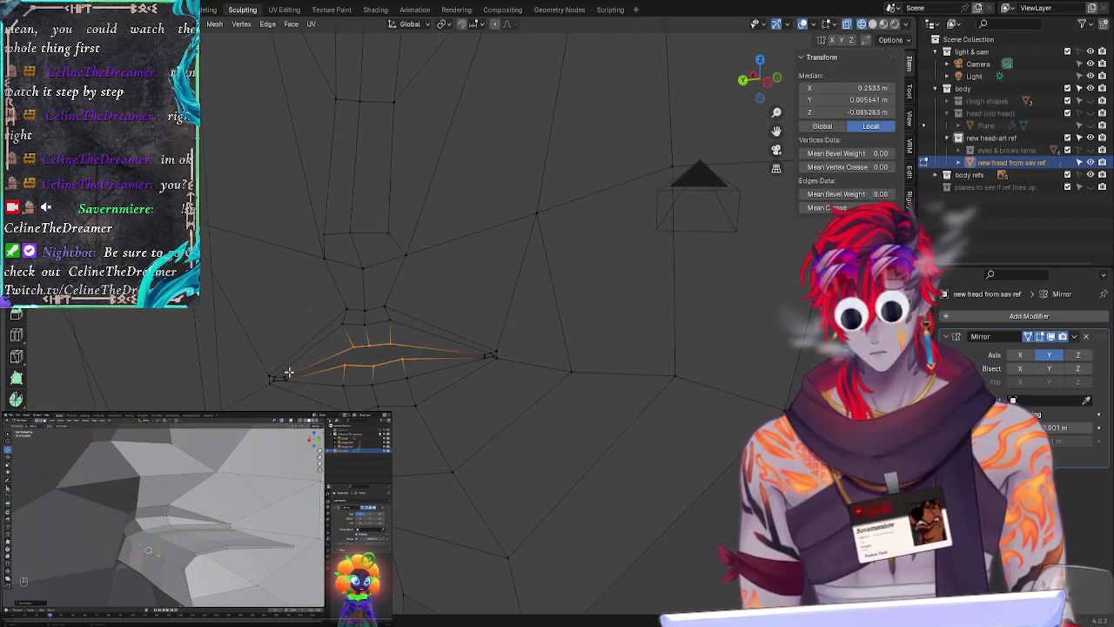
pyautogui.click(294, 382)
pyautogui.click(302, 377)
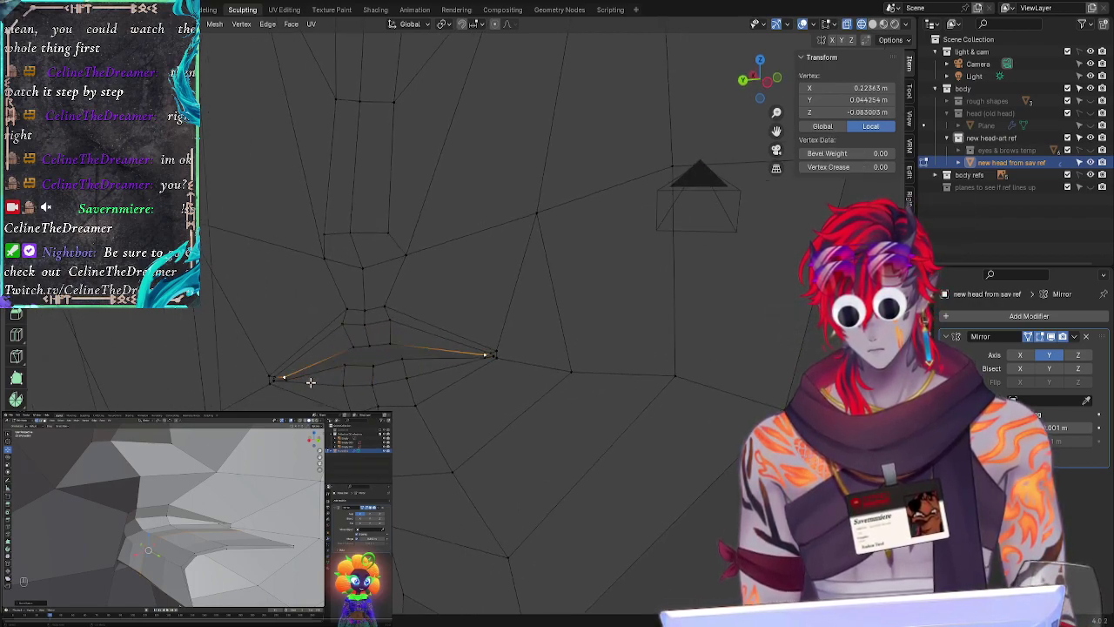
pyautogui.click(300, 381)
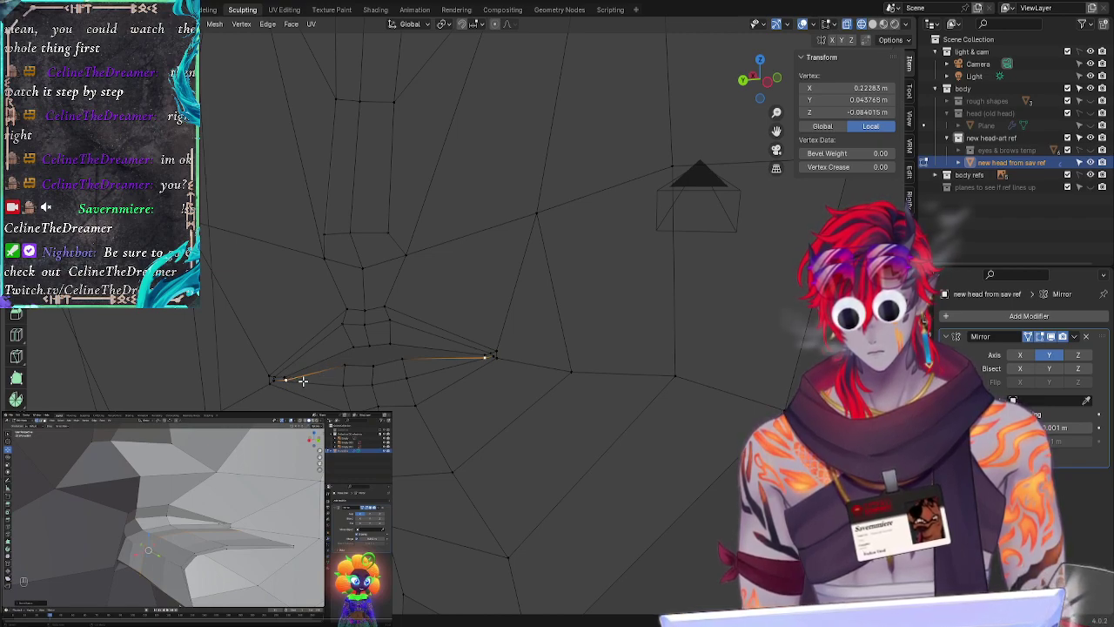
pyautogui.keyDown('shift'); pyautogui.click(284, 379); pyautogui.keyUp('shift')
pyautogui.moveTo(345, 370)
pyautogui.keyDown('ctrl'); pyautogui.mouseDown(button='right')
pyautogui.moveTo(419, 353)
pyautogui.moveTo(344, 342)
pyautogui.moveTo(356, 357)
pyautogui.mouseUp(button='right'); pyautogui.keyUp('ctrl')
pyautogui.press('g')
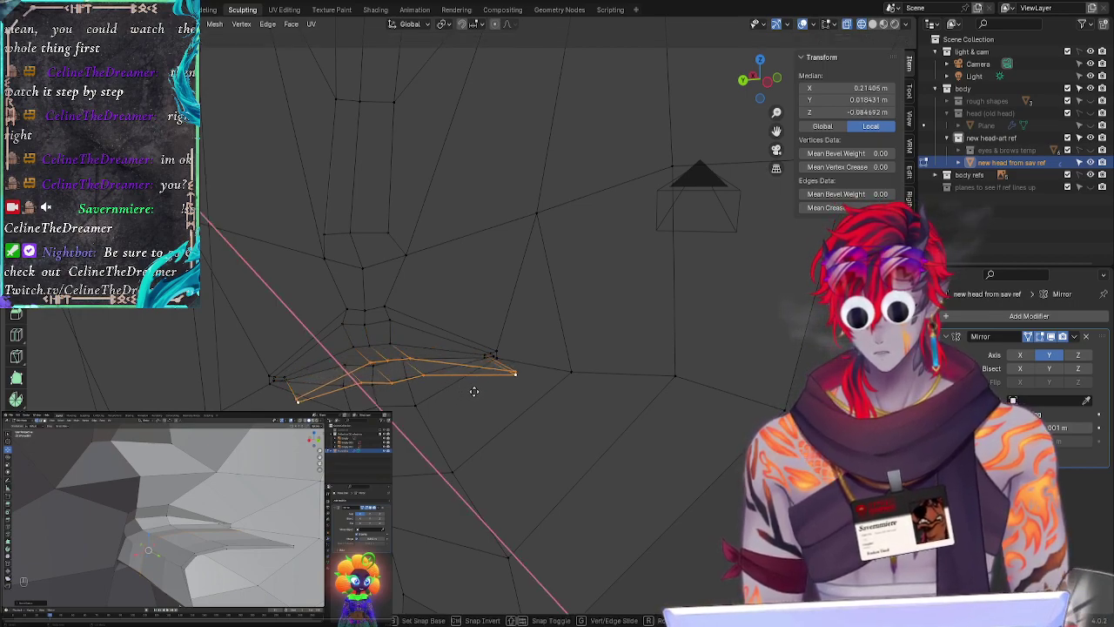
# Step: Push the inner lip edges further back along the X axis to deepen the mouth
pyautogui.click(481, 405)
pyautogui.moveTo(522, 448); pyautogui.dragTo(557, 461, button='middle')
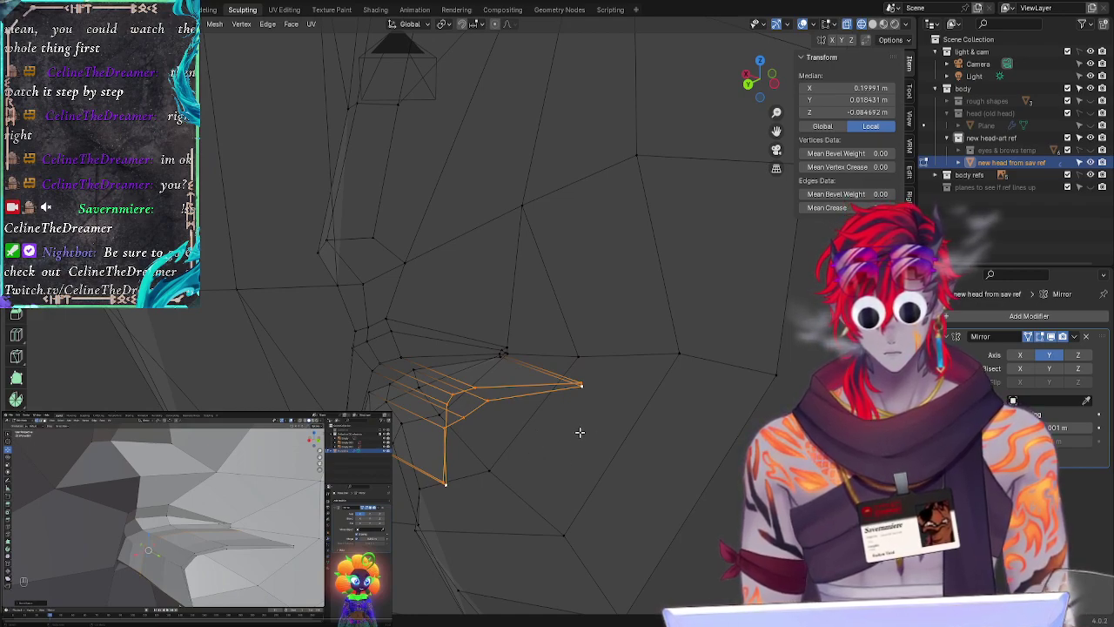
pyautogui.press('g')
pyautogui.press('x')
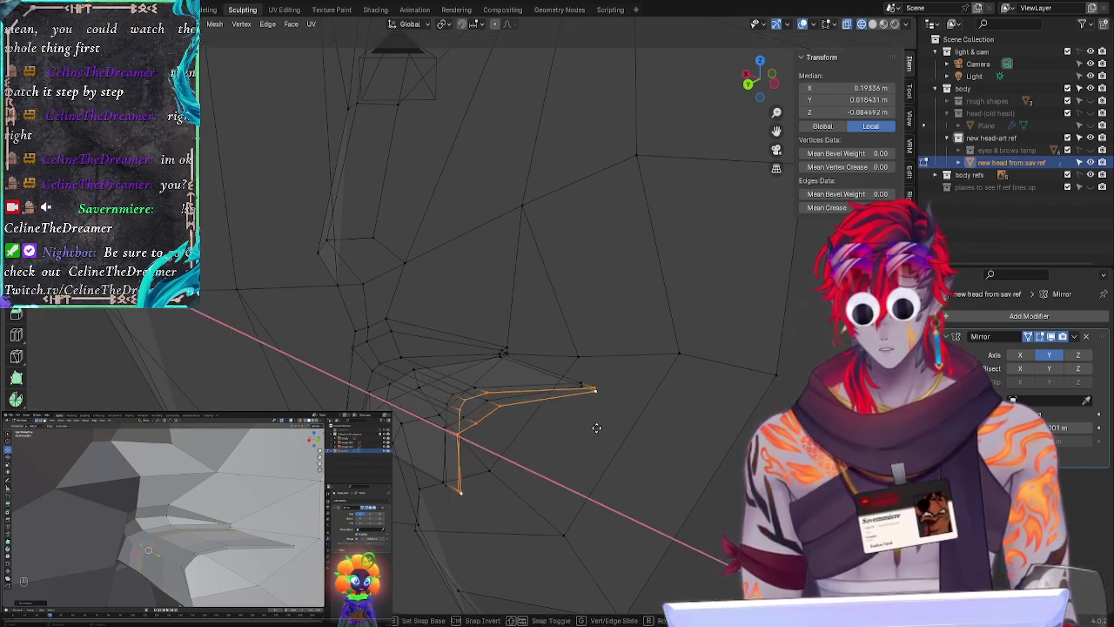
pyautogui.click(638, 430)
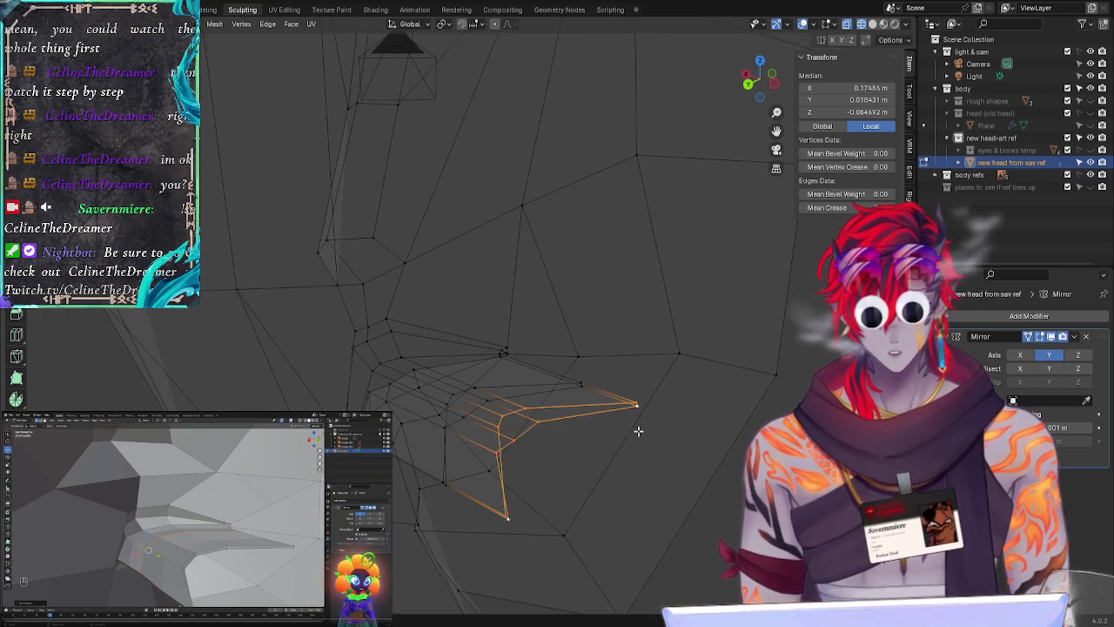
# Step: Select lip vertices along the edge ring, undoing the stray mouth-corner pick
pyautogui.click(456, 411)
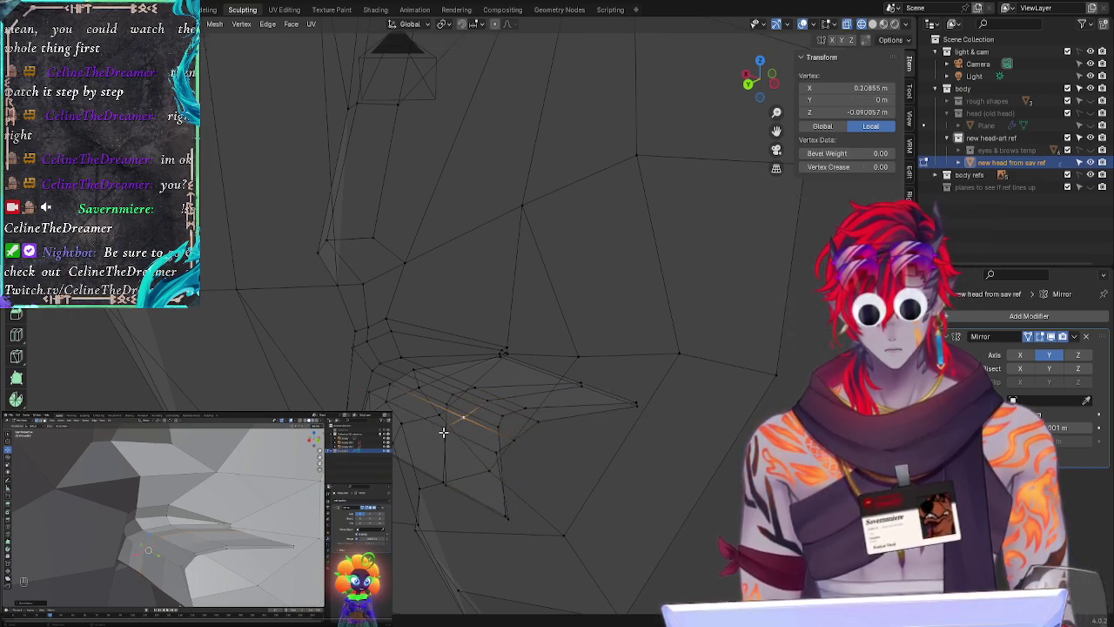
pyautogui.click(447, 430)
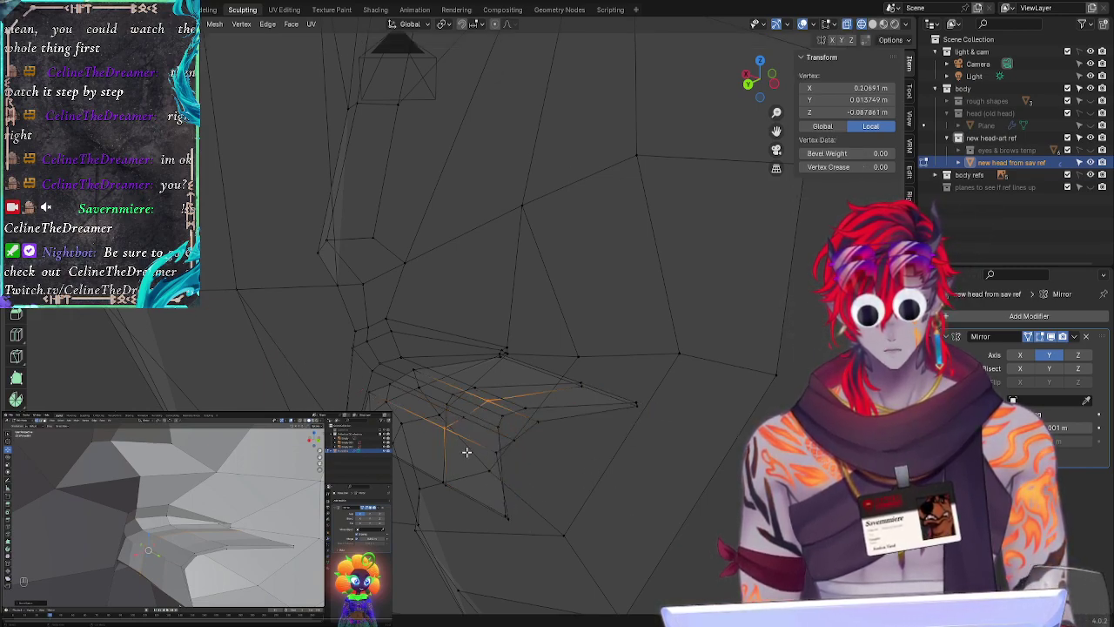
pyautogui.keyDown('shift'); pyautogui.click(454, 393); pyautogui.keyUp('shift')
pyautogui.keyDown('shift'); pyautogui.click(470, 416); pyautogui.keyUp('shift')
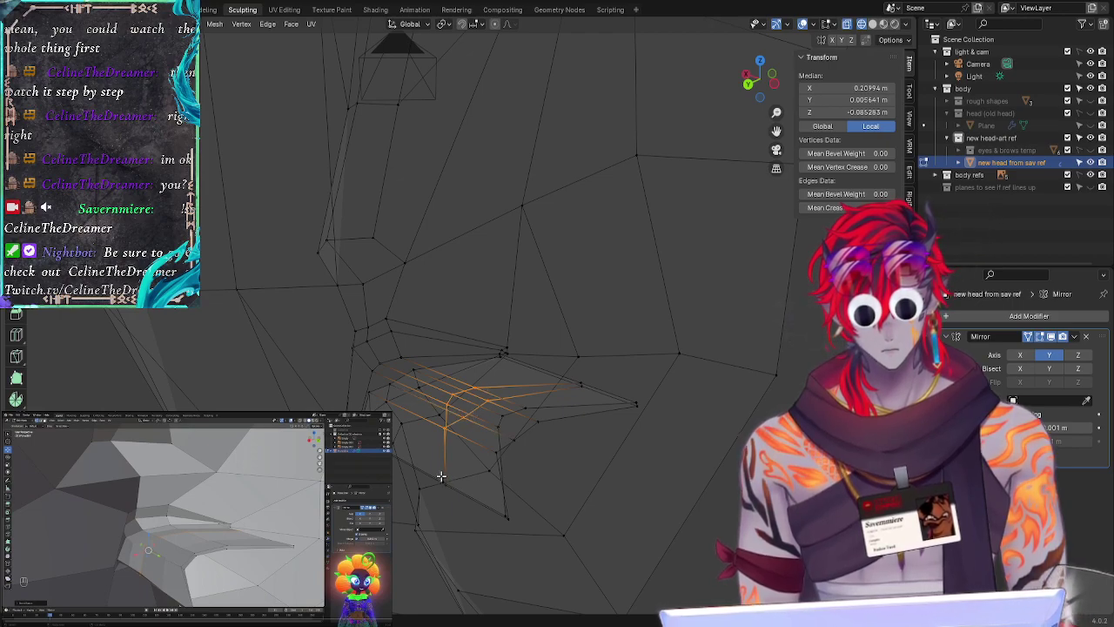
pyautogui.moveTo(554, 490); pyautogui.dragTo(463, 427, button='middle')
pyautogui.keyDown('shift'); pyautogui.click(558, 378); pyautogui.keyUp('shift')
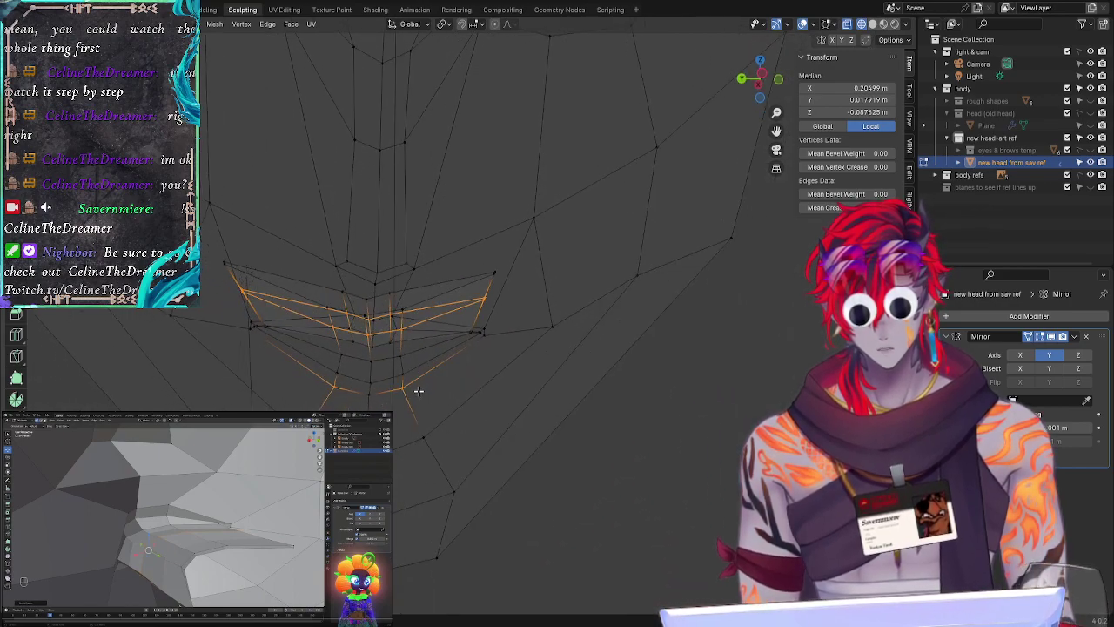
pyautogui.hotkey('ctrl', 'z')
# Step: Reselect a different lip edge loop from an angled view
pyautogui.moveTo(375, 416); pyautogui.dragTo(443, 435, button='middle')
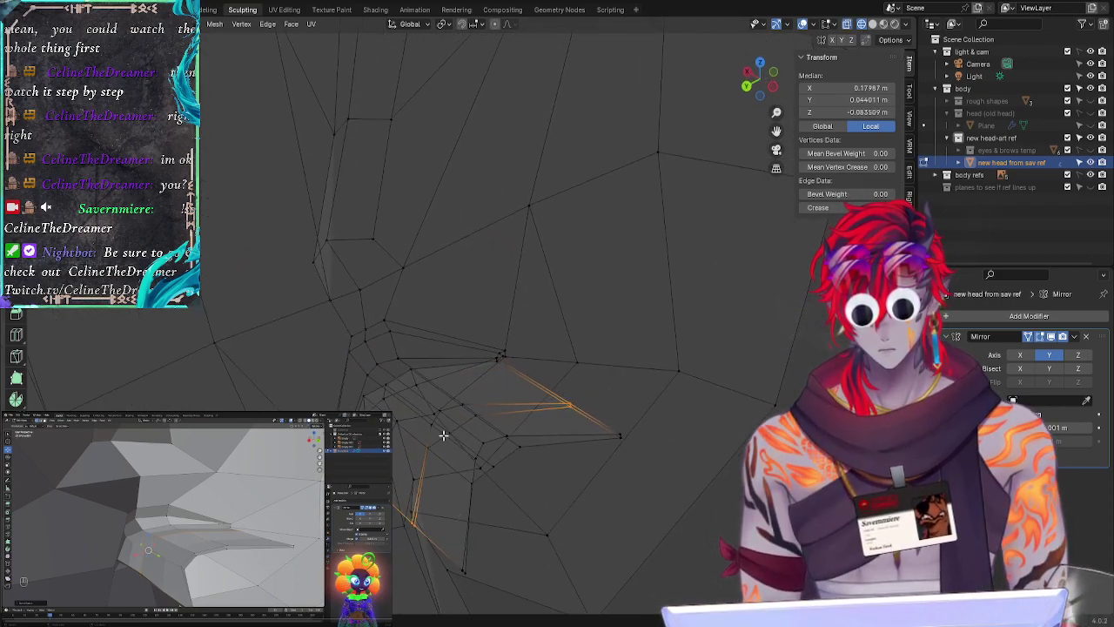
pyautogui.moveTo(464, 400); pyautogui.dragTo(430, 442)
pyautogui.moveTo(445, 544); pyautogui.dragTo(475, 496, button='middle')
pyautogui.hotkey('ctrl', 'z')
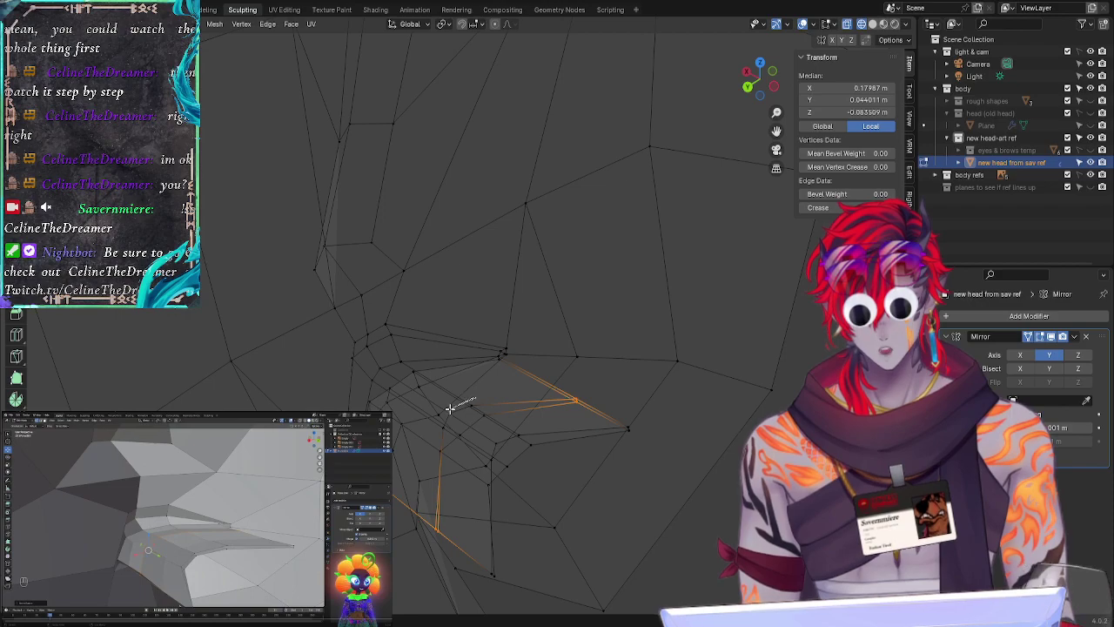
pyautogui.keyDown('alt'); pyautogui.click(458, 443); pyautogui.keyUp('alt')
pyautogui.moveTo(540, 522); pyautogui.dragTo(486, 595, button='middle')
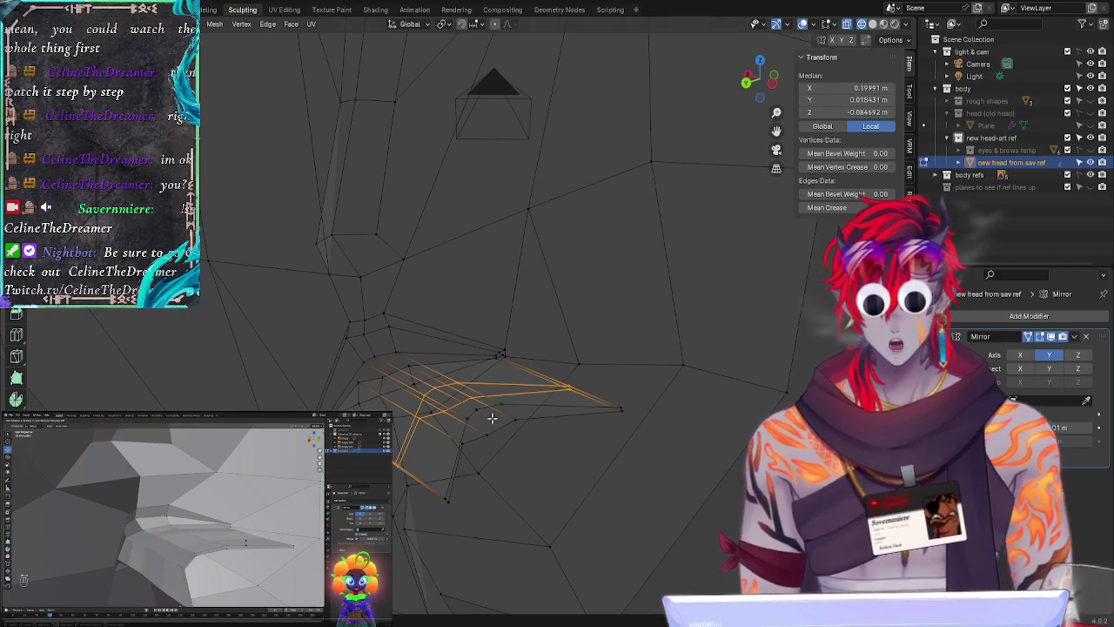
pyautogui.moveTo(535, 559); pyautogui.dragTo(522, 590, button='middle')
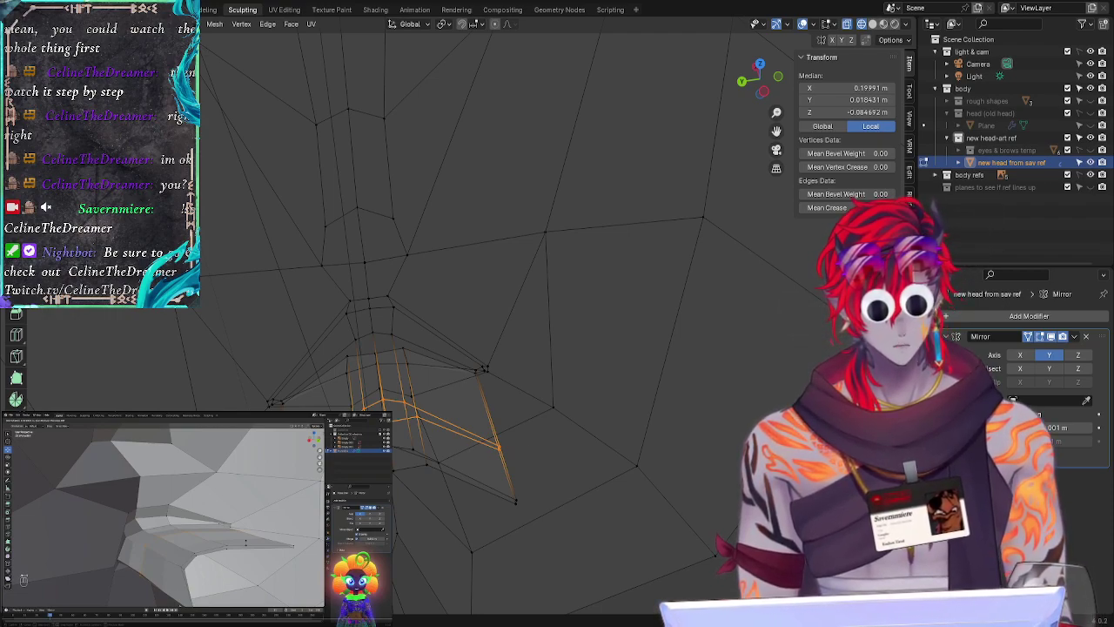
pyautogui.moveTo(562, 509); pyautogui.dragTo(476, 438, button='middle')
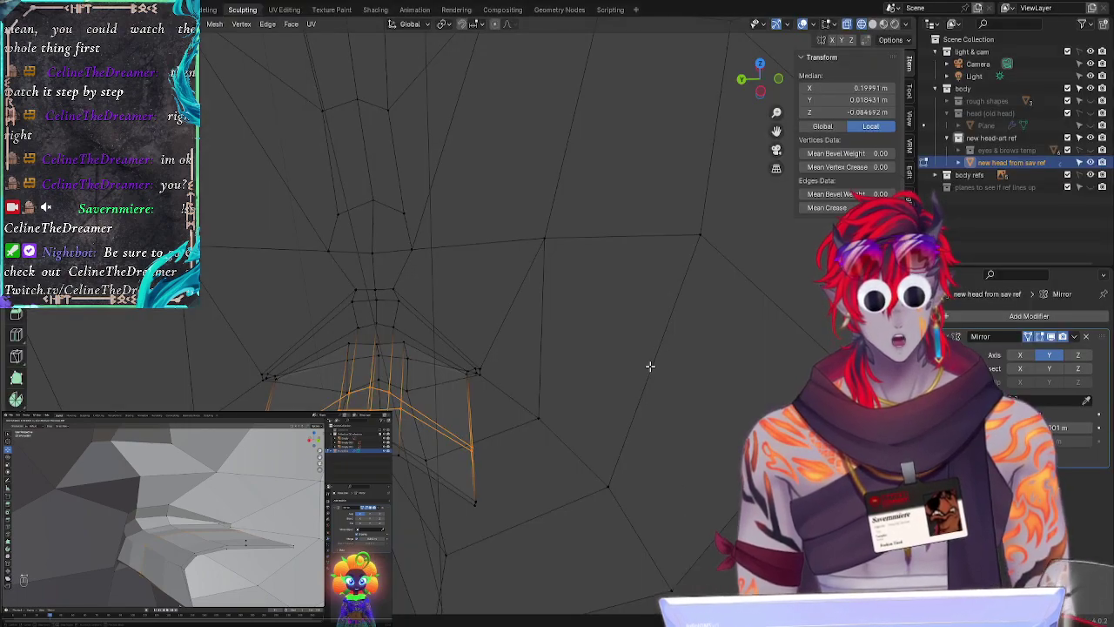
# Step: In front view, select the vertices around the mouth and move them
pyautogui.moveTo(687, 422); pyautogui.dragTo(558, 396, button='middle')
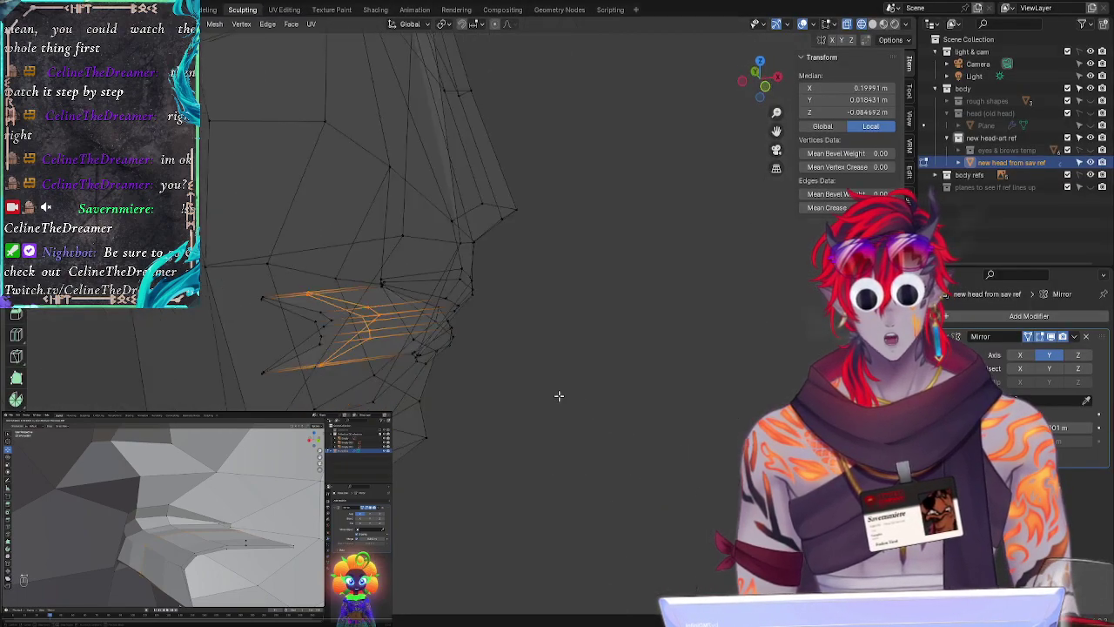
pyautogui.press('KP_1')
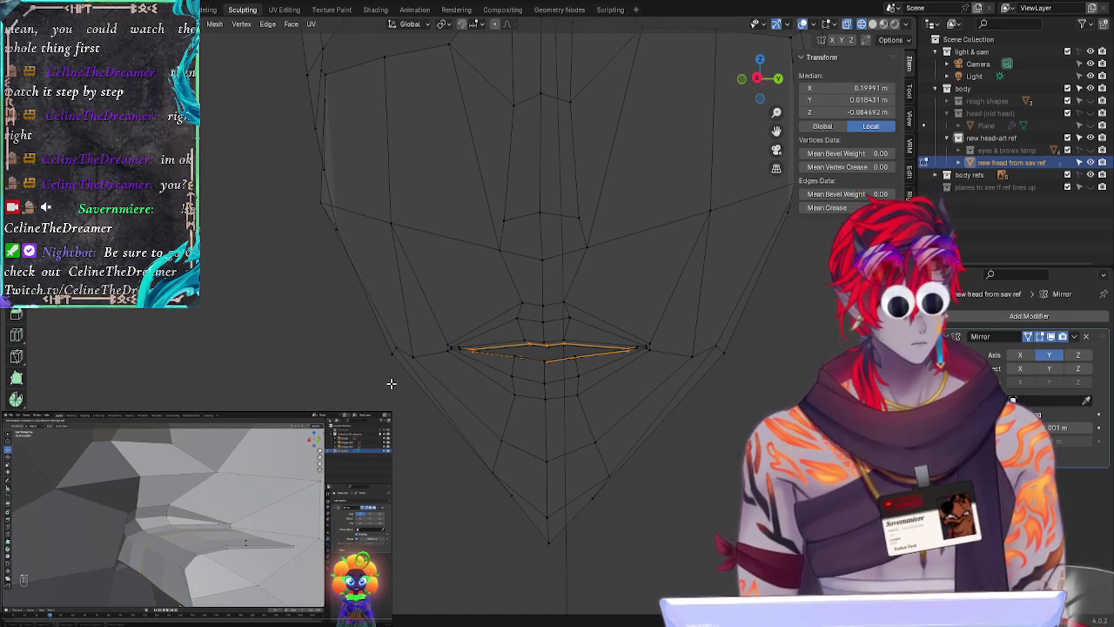
pyautogui.hotkey('alt', 'a')
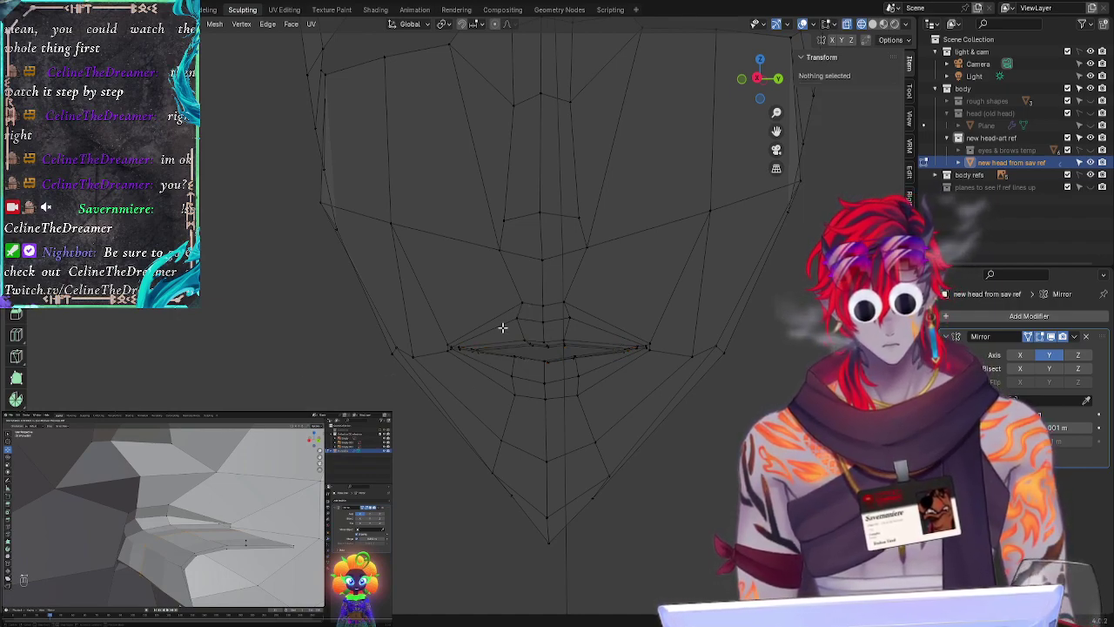
pyautogui.moveTo(559, 360); pyautogui.dragTo(529, 331, button='middle')
pyautogui.moveTo(526, 306); pyautogui.dragTo(539, 294)
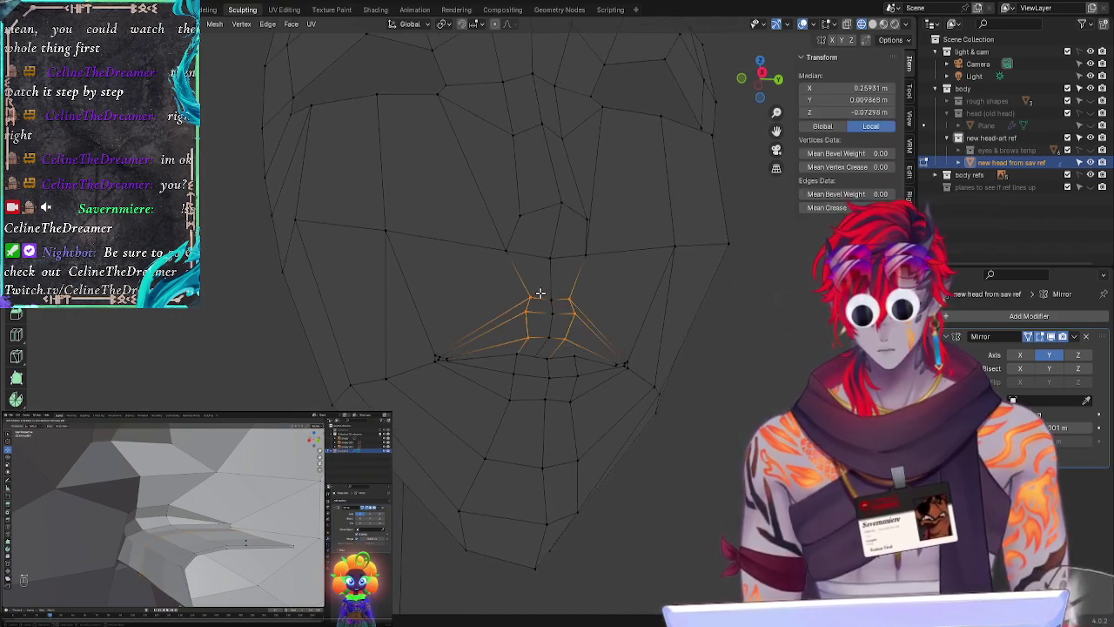
pyautogui.press('g')
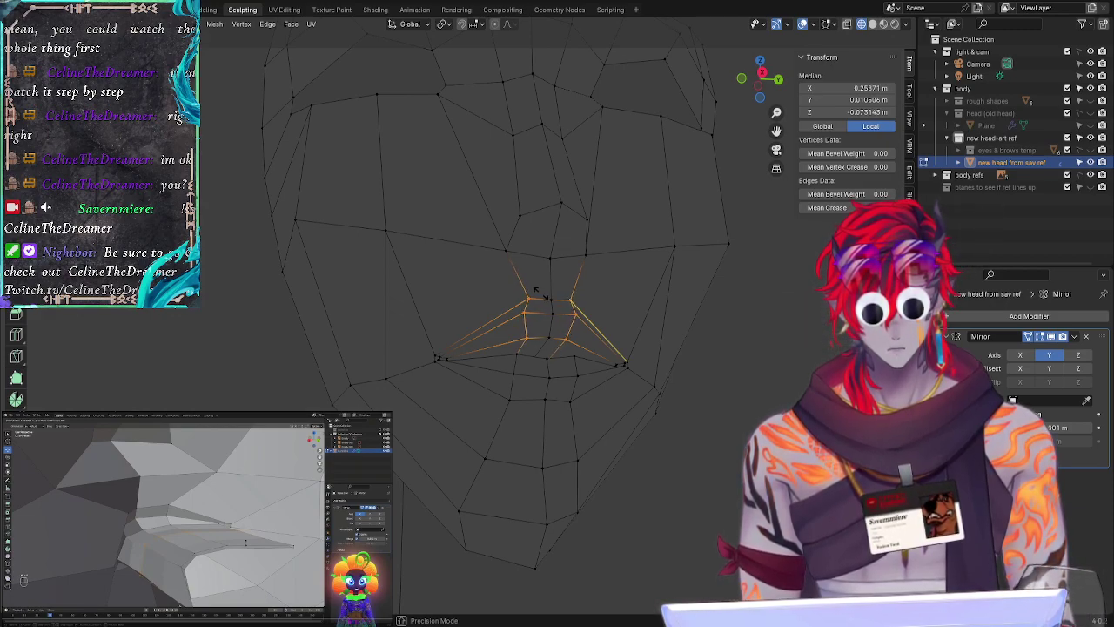
pyautogui.click(548, 296)
# Step: Nudge the mouth vertices again, cancelling a further X-axis move
pyautogui.moveTo(634, 295); pyautogui.dragTo(607, 324, button='middle')
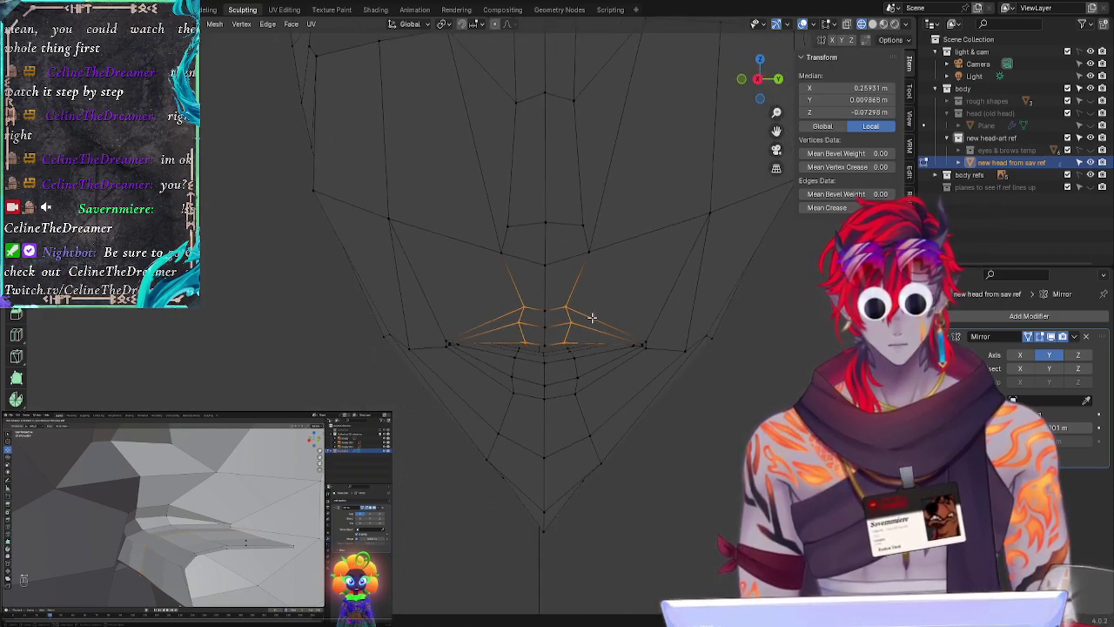
pyautogui.press('g')
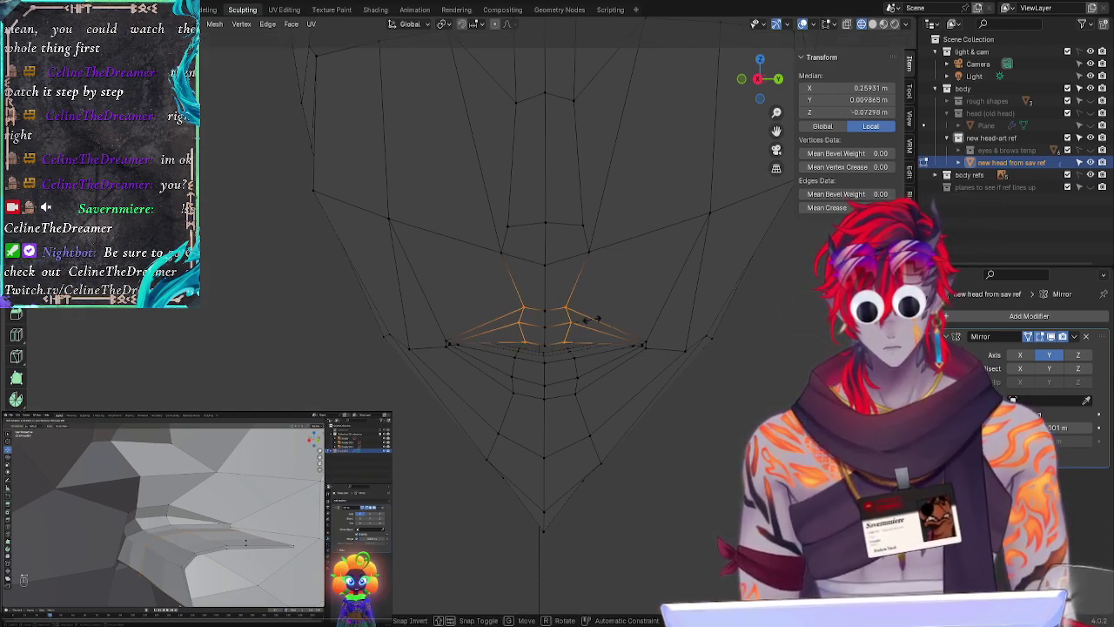
pyautogui.click(594, 321)
pyautogui.press('g')
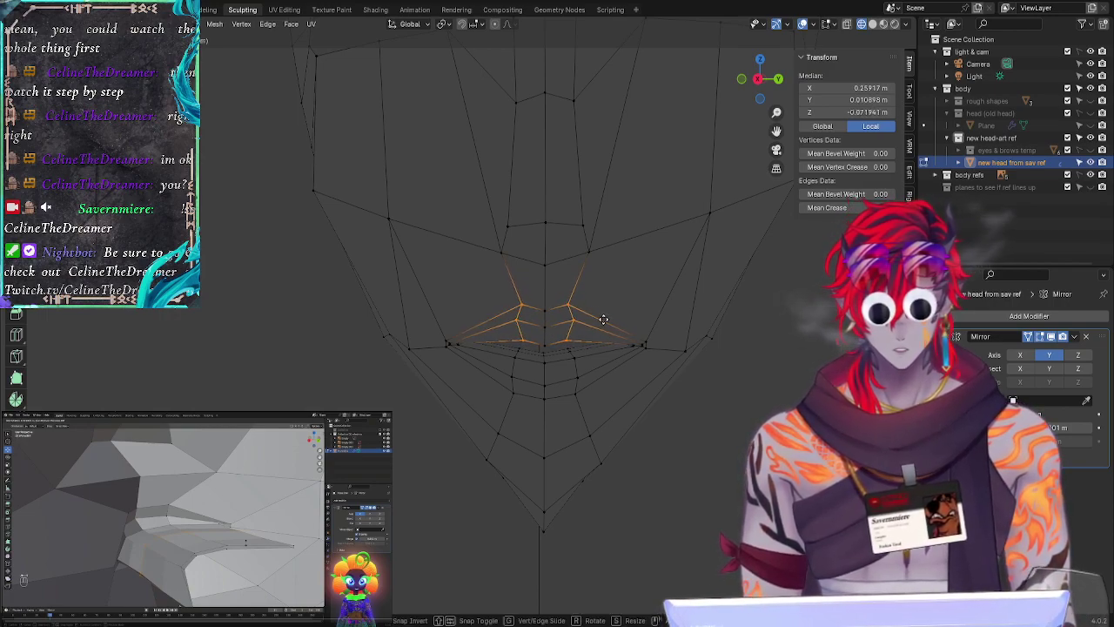
pyautogui.press('x')
pyautogui.rightClick(604, 319)
# Step: Switch to edge select and reselect the upper-lip vertices
pyautogui.press('2')
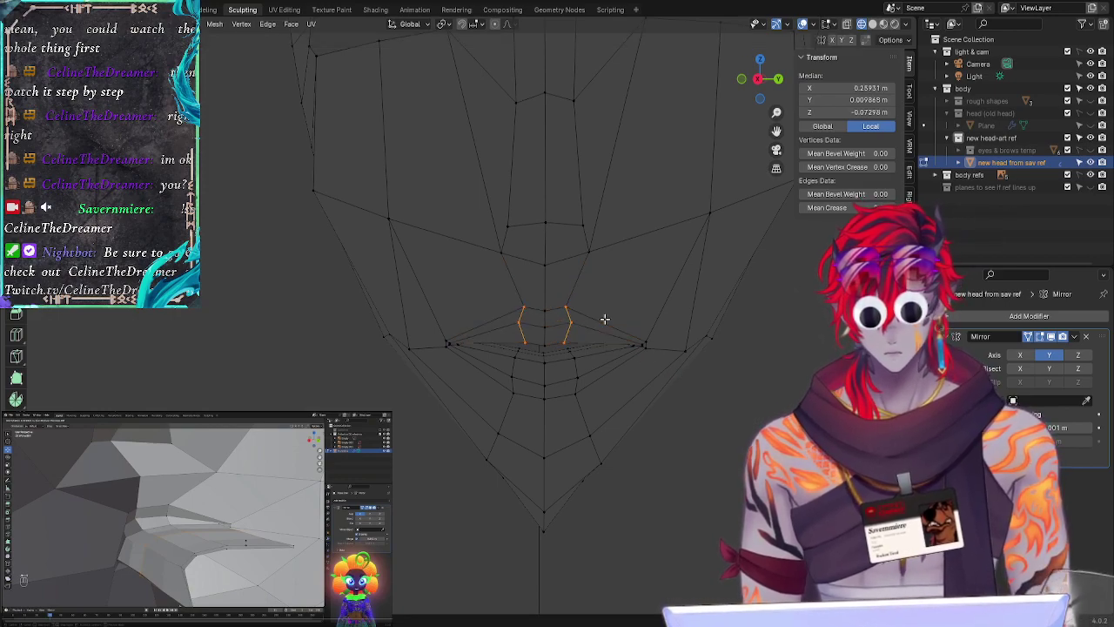
pyautogui.click(601, 317)
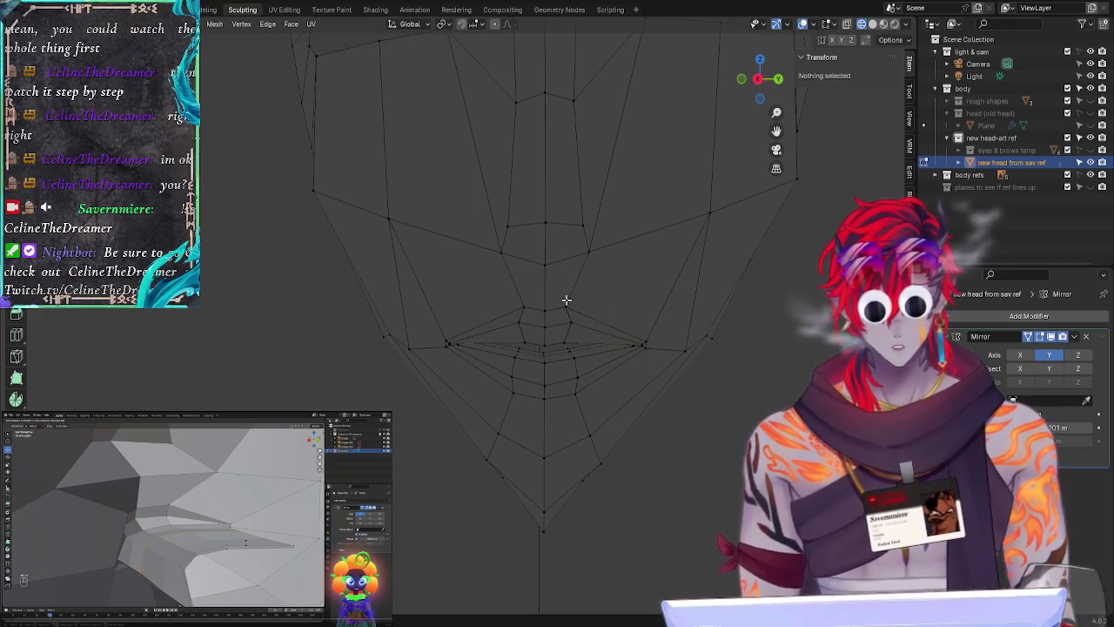
pyautogui.hotkey('ctrl', 'z')
pyautogui.hotkey('ctrl', 'z')
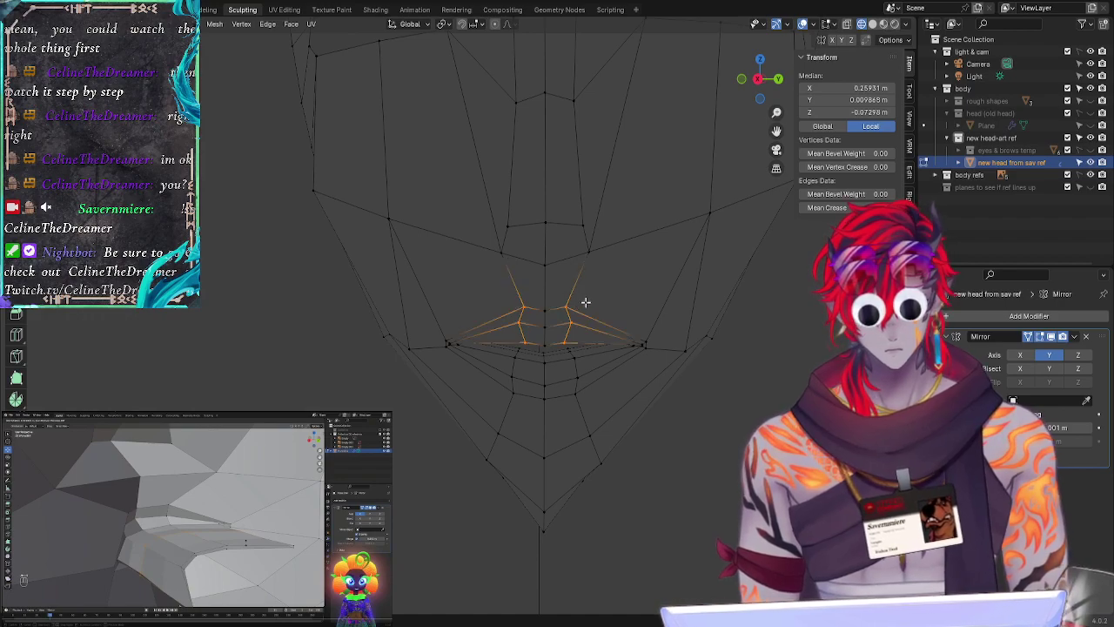
pyautogui.click(590, 301)
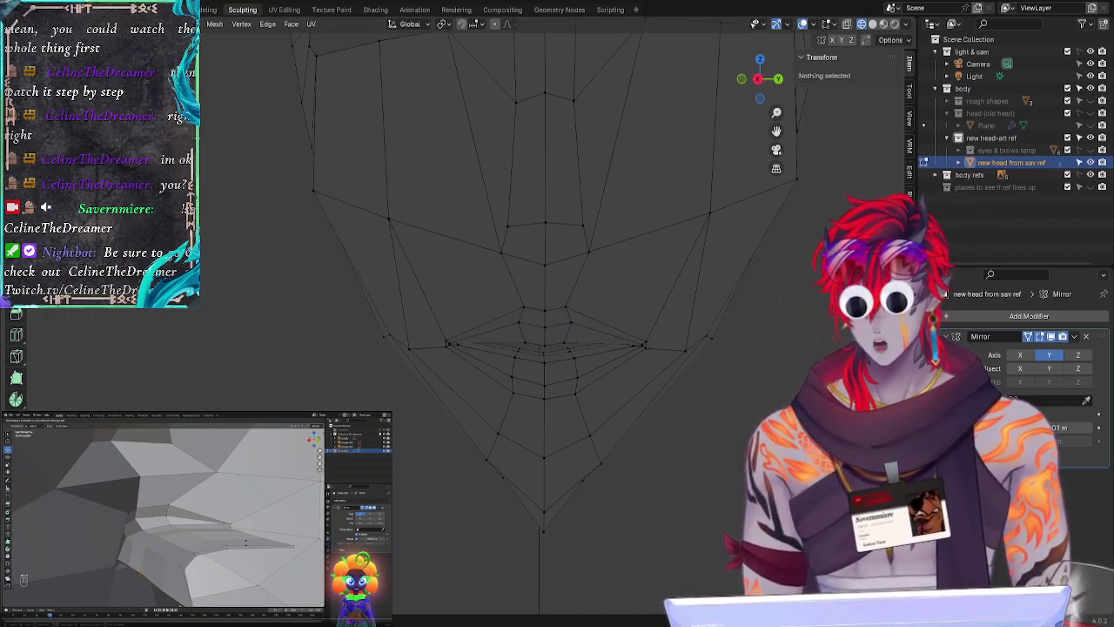
pyautogui.moveTo(549, 296)
pyautogui.mouseDown()
pyautogui.moveTo(560, 342)
pyautogui.moveTo(574, 303)
pyautogui.moveTo(543, 353)
pyautogui.moveTo(552, 333)
pyautogui.moveTo(507, 347)
pyautogui.moveTo(542, 341)
pyautogui.moveTo(572, 300)
pyautogui.moveTo(518, 341)
pyautogui.moveTo(553, 345)
pyautogui.mouseUp()
pyautogui.click(565, 316)
pyautogui.click(550, 342)
# Step: Move the centre upper-lip vertices after abandoning two scale attempts
pyautogui.moveTo(607, 283)
pyautogui.mouseDown()
pyautogui.moveTo(599, 259)
pyautogui.moveTo(605, 284)
pyautogui.mouseUp()
pyautogui.moveTo(604, 301); pyautogui.dragTo(585, 270, button='middle')
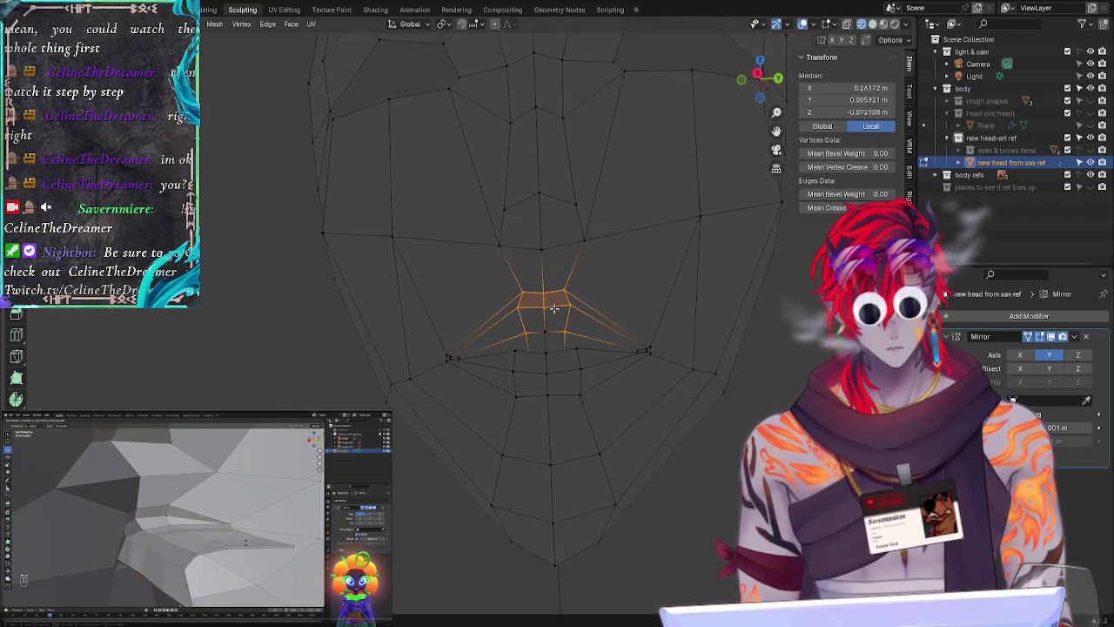
pyautogui.moveTo(550, 323)
pyautogui.mouseDown()
pyautogui.moveTo(556, 335)
pyautogui.moveTo(522, 335)
pyautogui.moveTo(544, 278)
pyautogui.moveTo(588, 295)
pyautogui.moveTo(575, 294)
pyautogui.mouseUp()
pyautogui.click(550, 334)
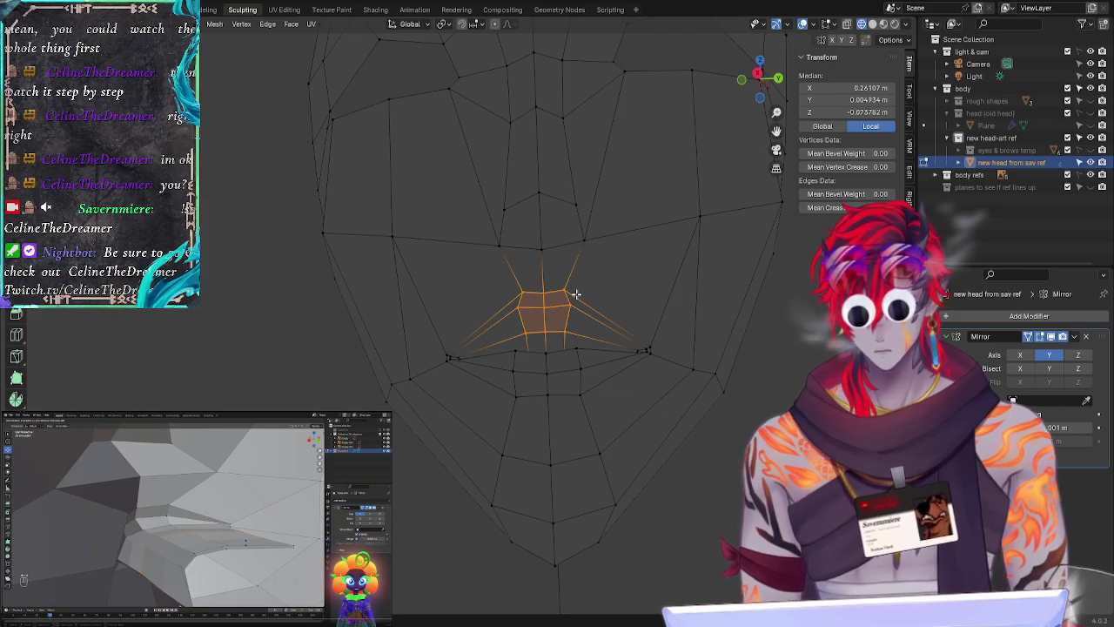
pyautogui.press('s')
pyautogui.rightClick(578, 292)
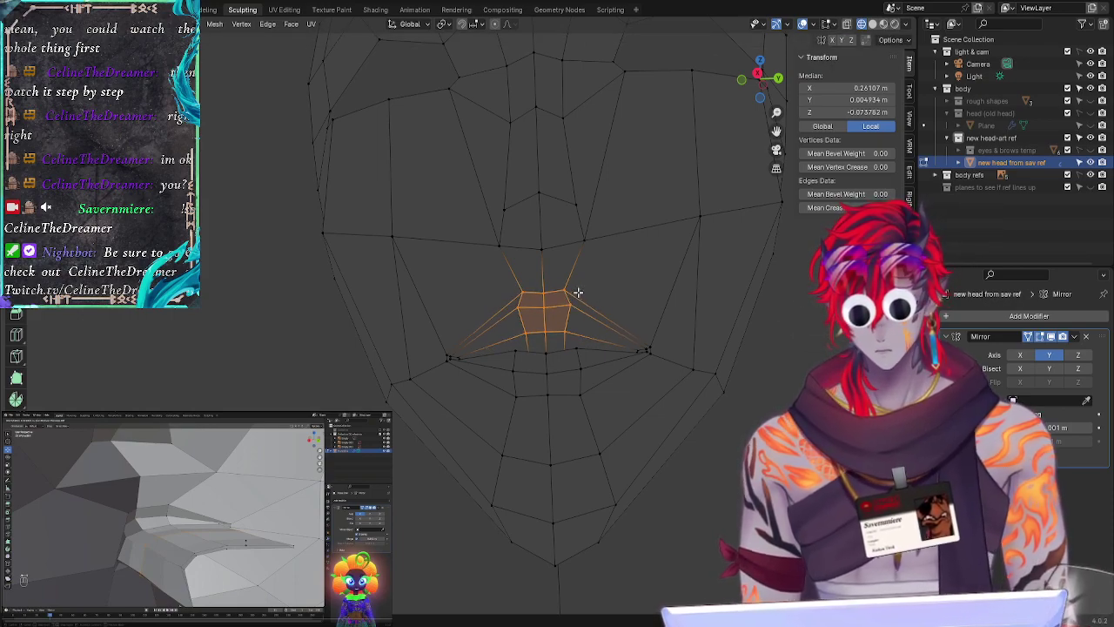
pyautogui.press('s')
pyautogui.rightClick(580, 293)
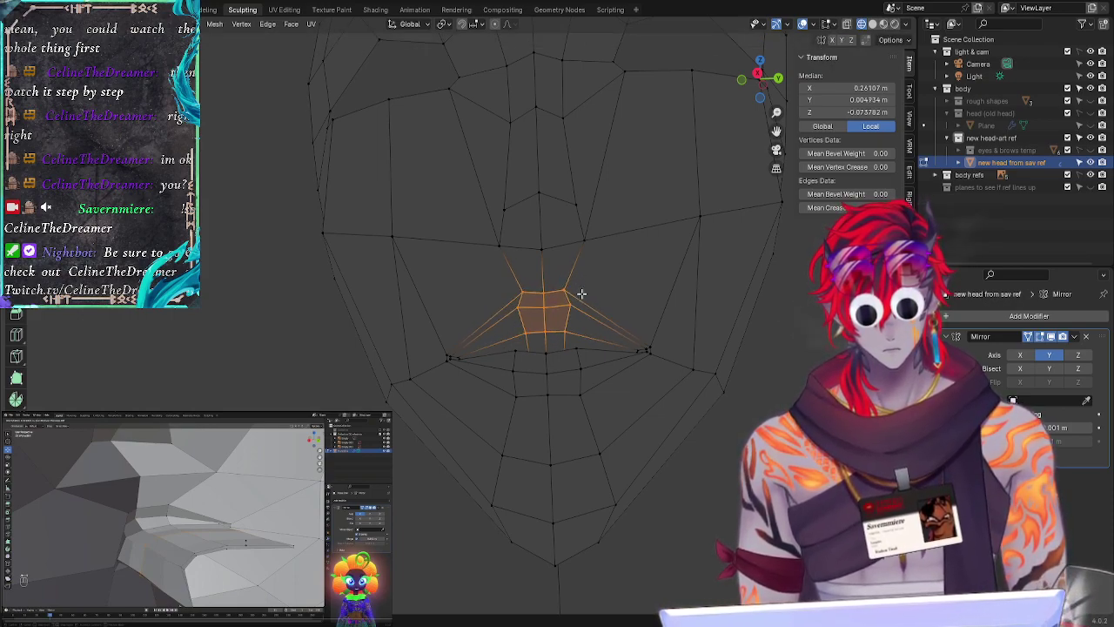
pyautogui.press('g')
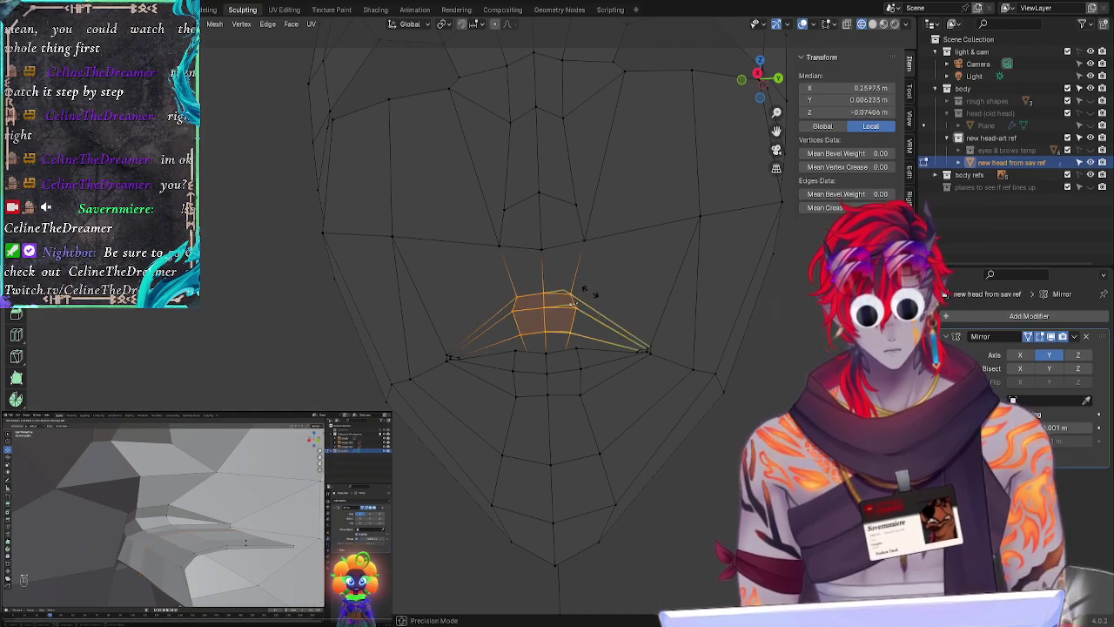
pyautogui.click(591, 290)
# Step: Reselect the upper-lip vertices from a straight-on view and begin moving them
pyautogui.hotkey('alt', 'a')
pyautogui.moveTo(595, 283); pyautogui.dragTo(538, 313, button='middle')
pyautogui.moveTo(524, 312)
pyautogui.keyDown('ctrl'); pyautogui.mouseDown(button='right')
pyautogui.moveTo(516, 332)
pyautogui.moveTo(540, 341)
pyautogui.mouseUp(button='right'); pyautogui.keyUp('ctrl')
pyautogui.press('g')
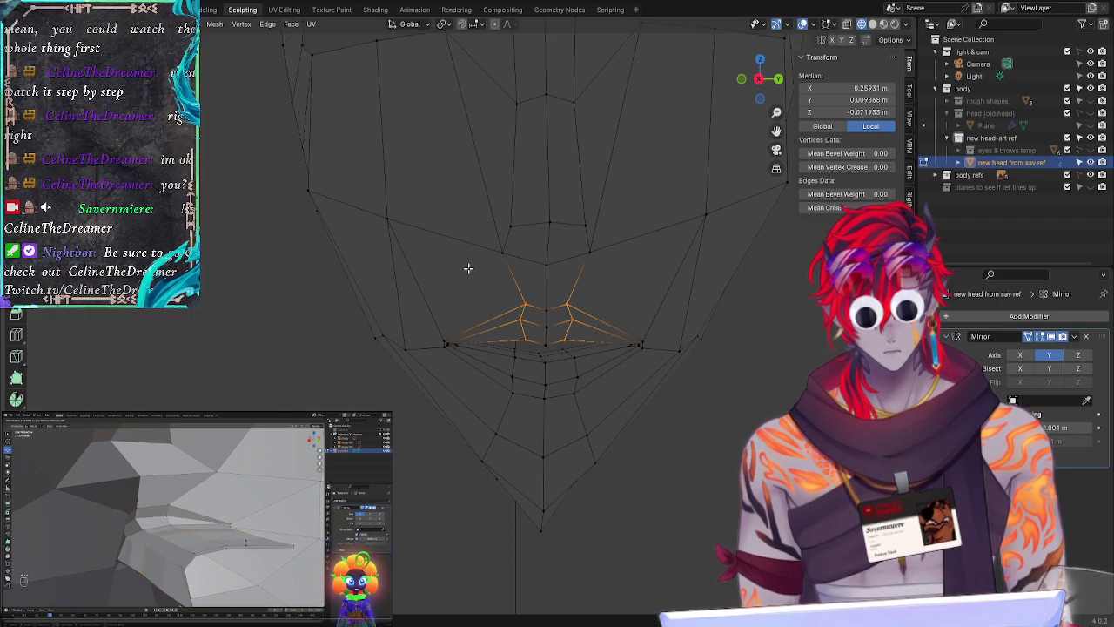
# Step: Slide the centre philtrum vertex and settle it slightly lower
pyautogui.hotkey('alt', 'a')
pyautogui.click(532, 303)
pyautogui.click(546, 313)
pyautogui.press('g')
pyautogui.press('g')
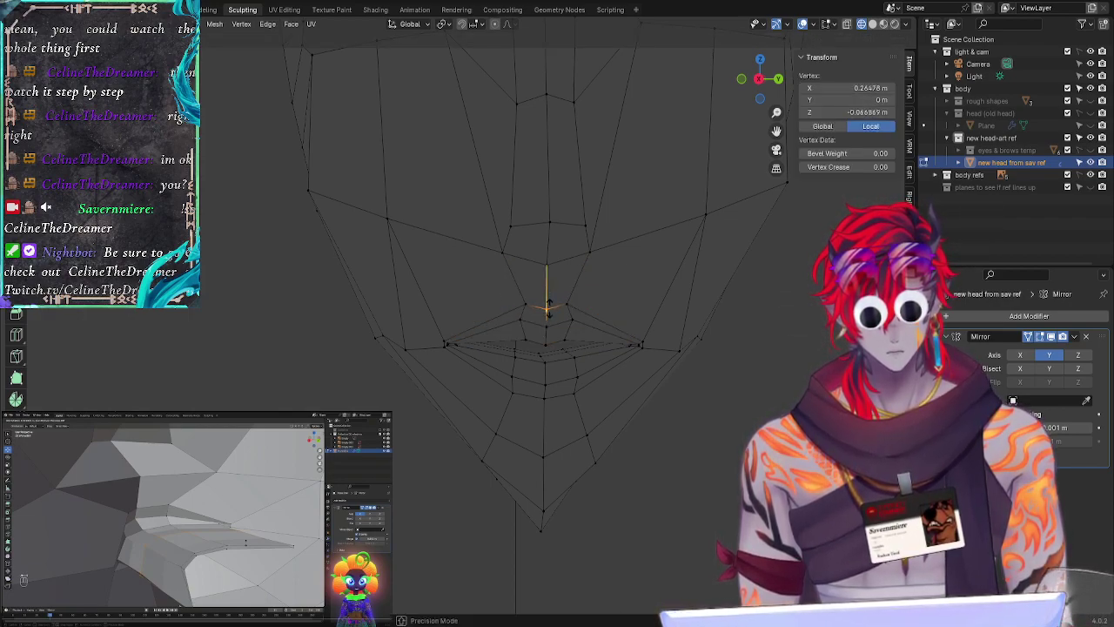
pyautogui.click(548, 306)
pyautogui.press('g')
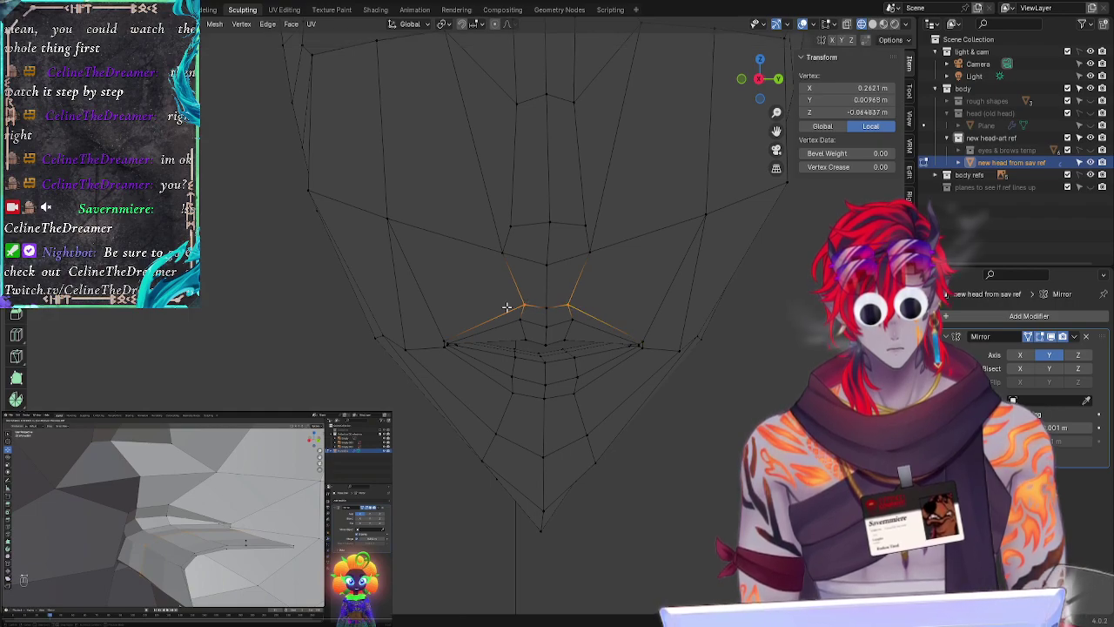
pyautogui.click(500, 321)
pyautogui.press('g')
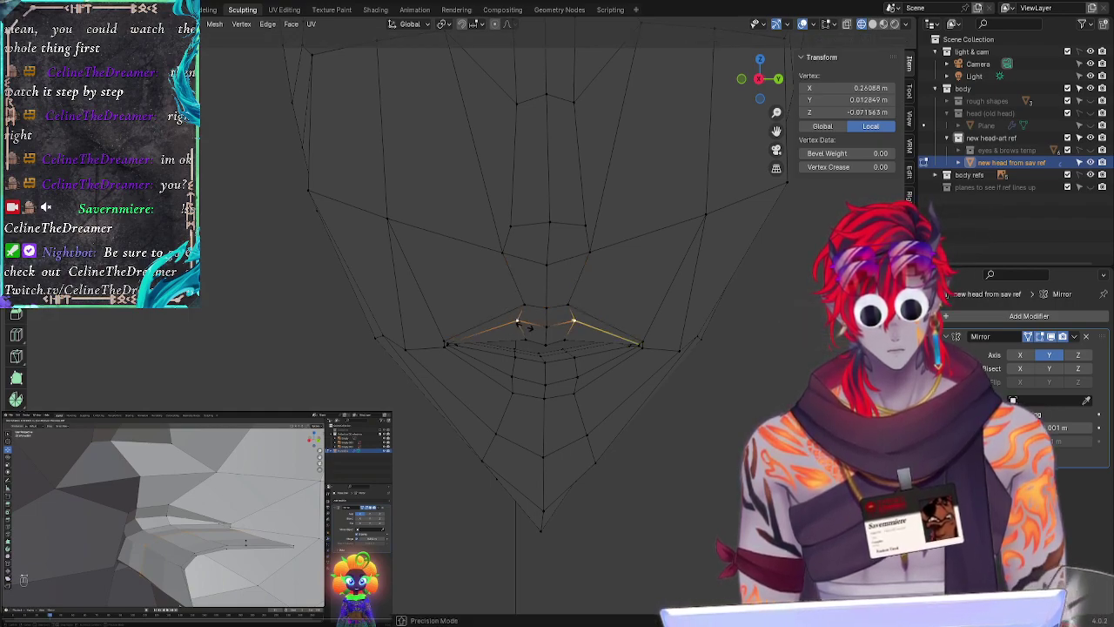
pyautogui.click(524, 325)
pyautogui.click(478, 307)
# Step: Move two neighbouring upper-lip vertices precisely with fine movement
pyautogui.moveTo(479, 301); pyautogui.dragTo(529, 327, button='middle')
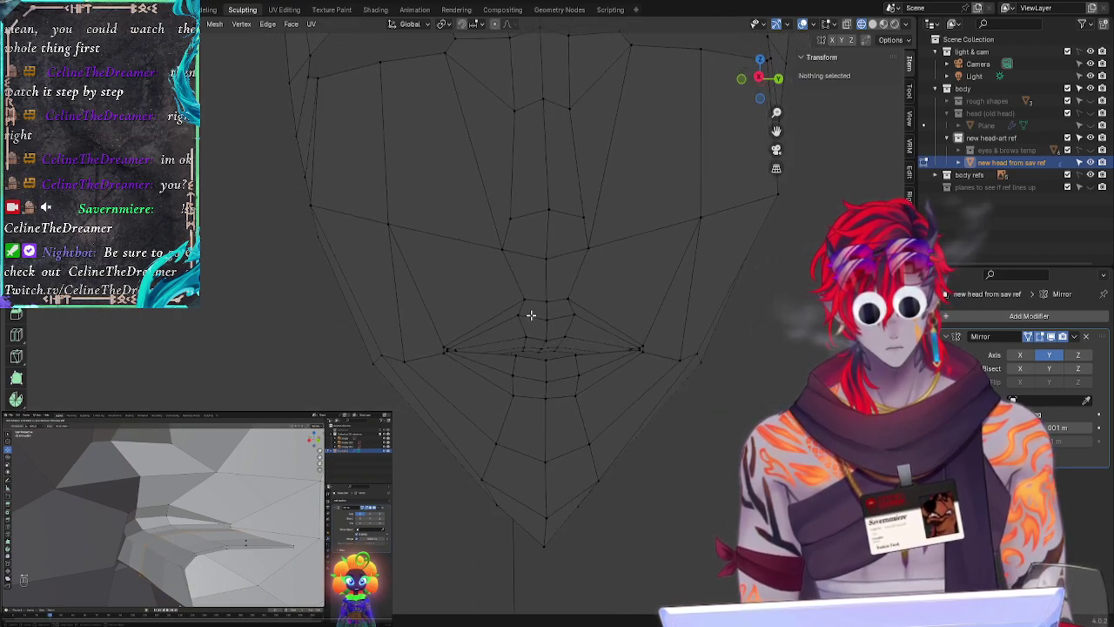
pyautogui.click(523, 300)
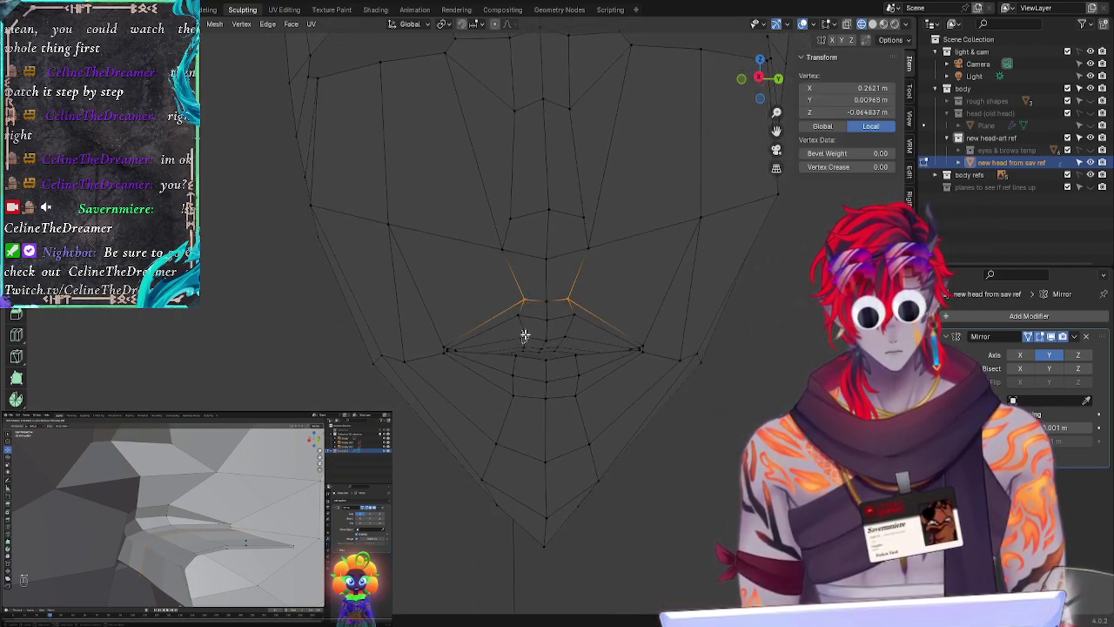
pyautogui.keyDown('shift'); pyautogui.click(535, 333); pyautogui.keyUp('shift')
pyautogui.press('g')
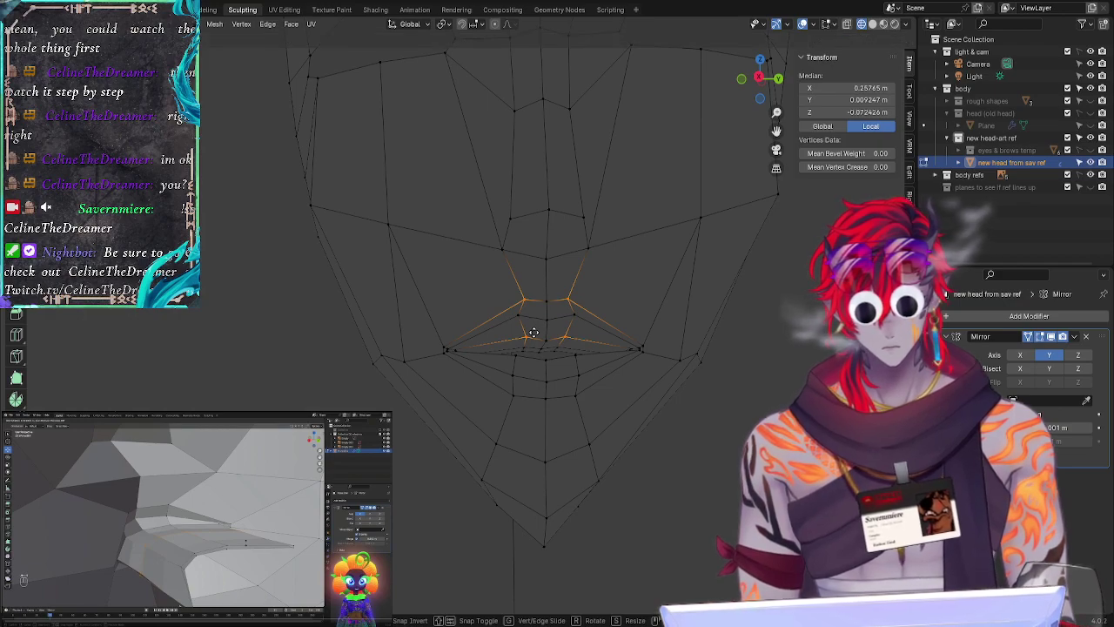
pyautogui.press('shift')
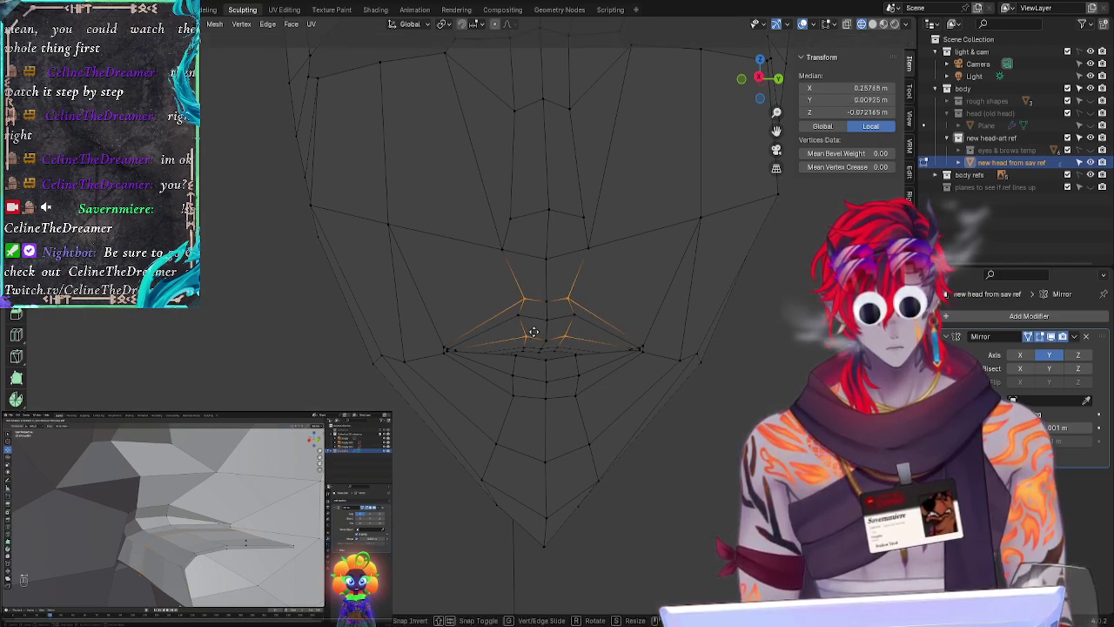
pyautogui.click(530, 334)
pyautogui.click(446, 284)
pyautogui.moveTo(490, 290)
pyautogui.mouseDown(button='middle')
pyautogui.moveTo(477, 303)
pyautogui.moveTo(490, 274)
pyautogui.moveTo(475, 304)
pyautogui.moveTo(479, 291)
pyautogui.moveTo(494, 293)
pyautogui.mouseUp(button='middle')
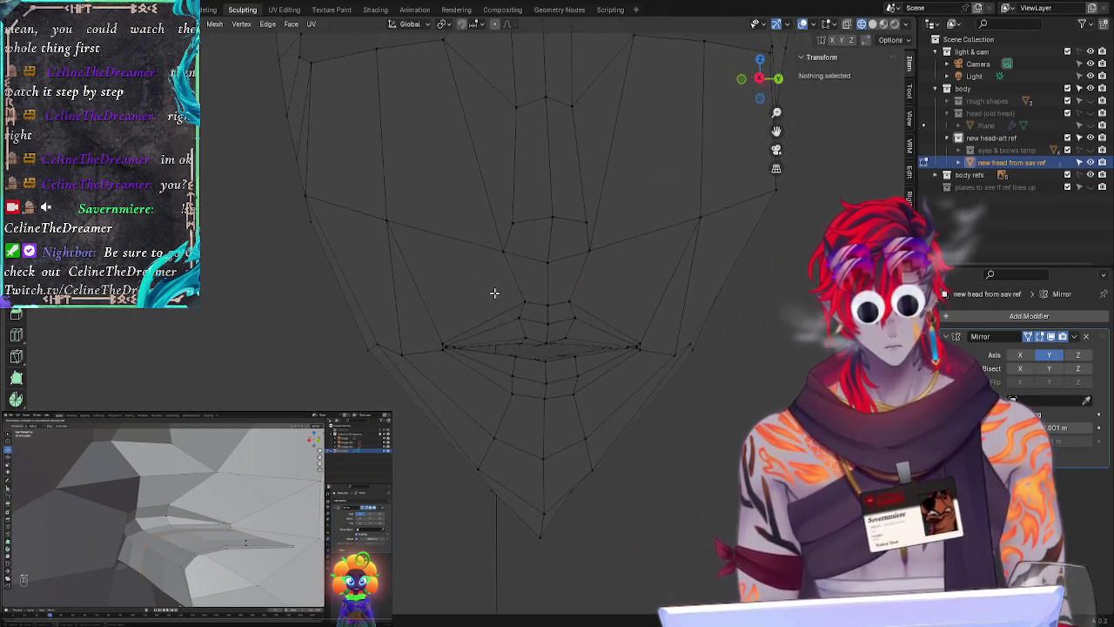
# Step: Reposition the lower-lip edge vertex, redoing the move after an undo
pyautogui.click(574, 361)
pyautogui.moveTo(695, 442); pyautogui.dragTo(615, 394, button='middle')
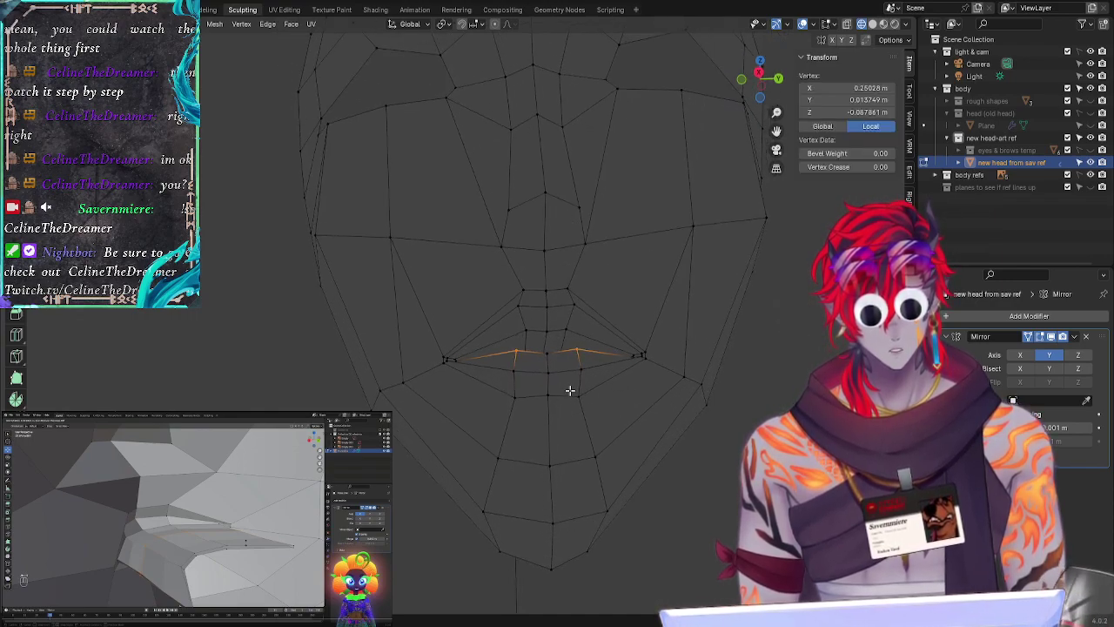
pyautogui.press('g')
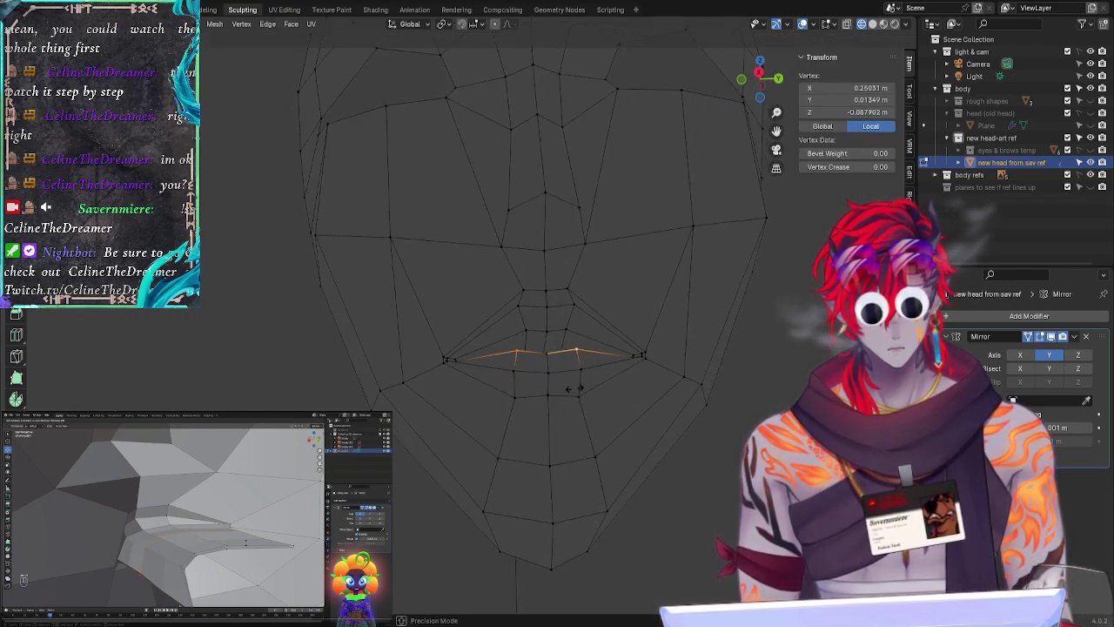
pyautogui.rightClick(572, 389)
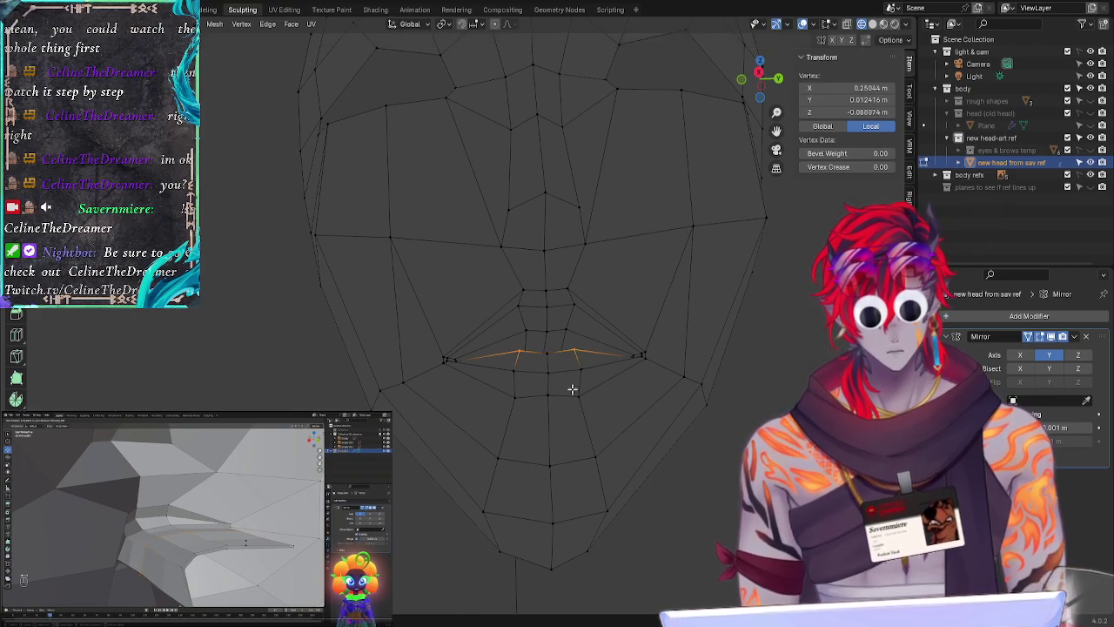
pyautogui.press('g')
pyautogui.click(579, 392)
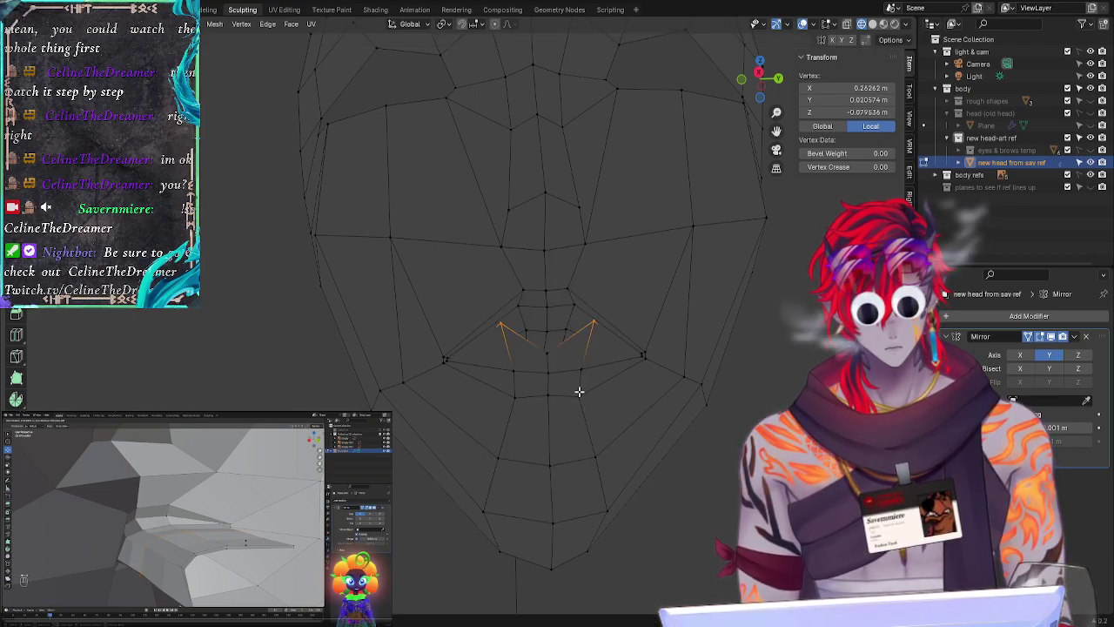
pyautogui.hotkey('ctrl', 'z')
pyautogui.press('g')
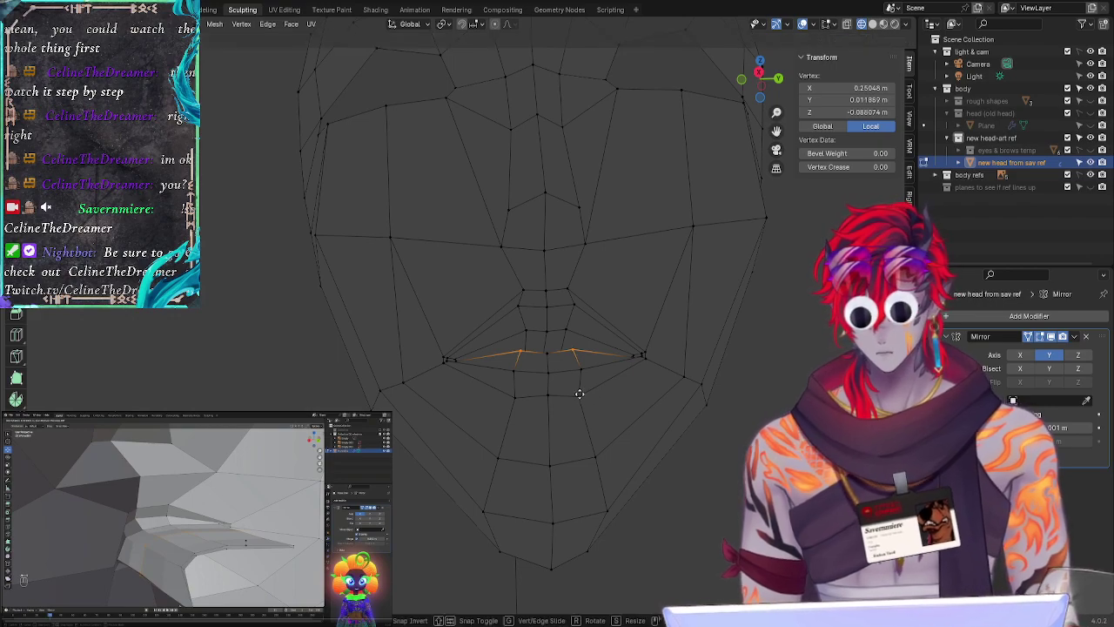
pyautogui.click(579, 393)
pyautogui.click(684, 447)
# Step: Adjust the vertex above the mouth corner to tighten the upper lip
pyautogui.moveTo(714, 452); pyautogui.dragTo(728, 477, button='middle')
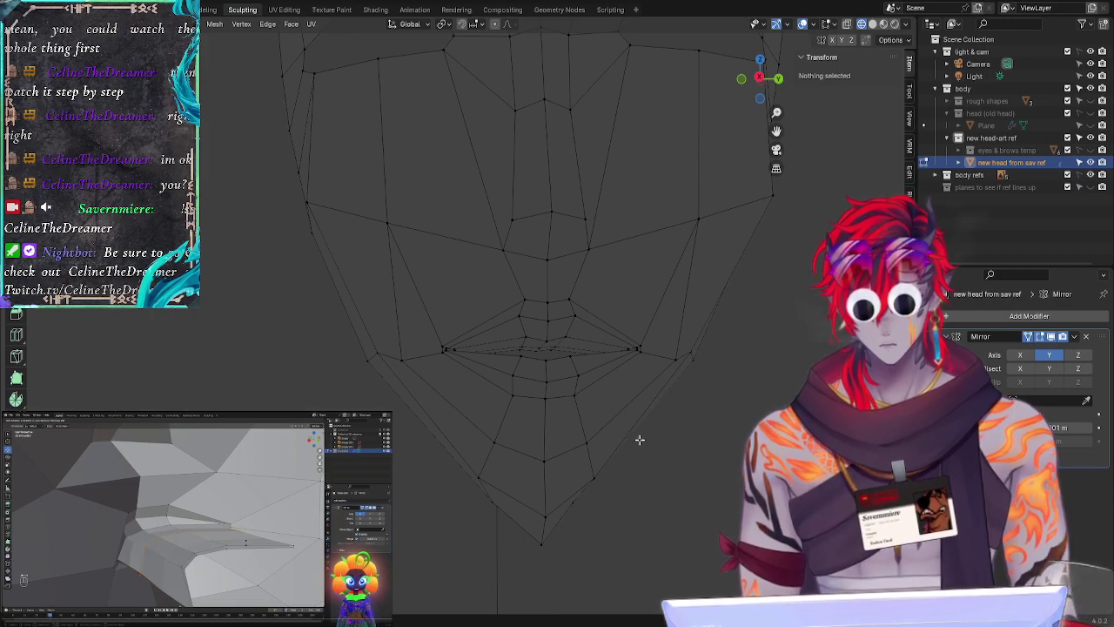
pyautogui.click(523, 301)
pyautogui.press('g')
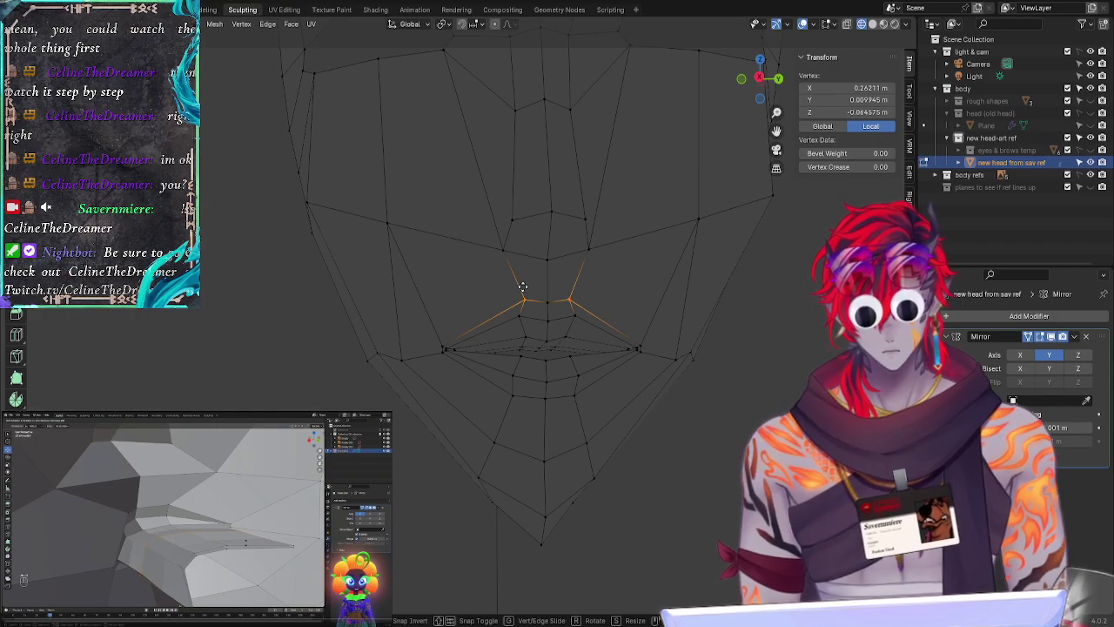
pyautogui.click(523, 287)
pyautogui.hotkey('alt', 'a')
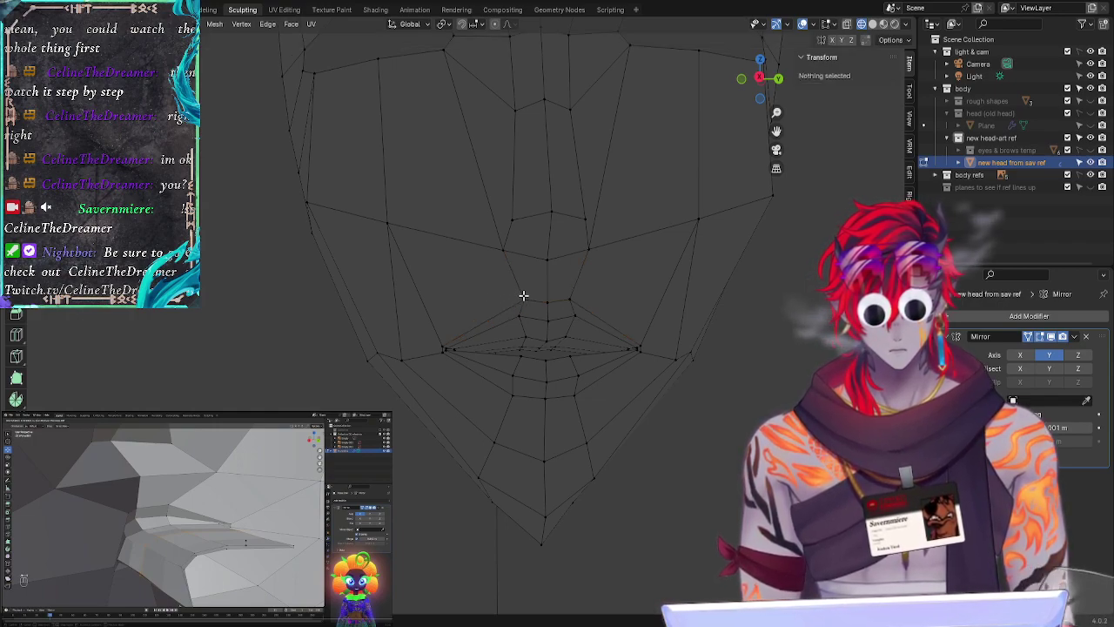
pyautogui.click(524, 300)
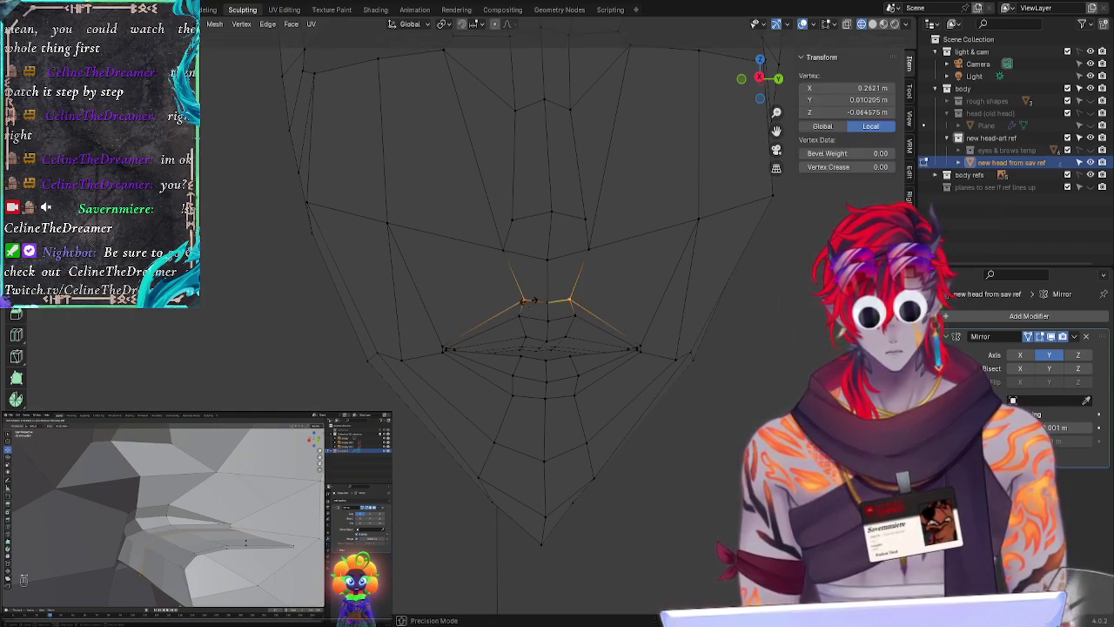
pyautogui.press('g')
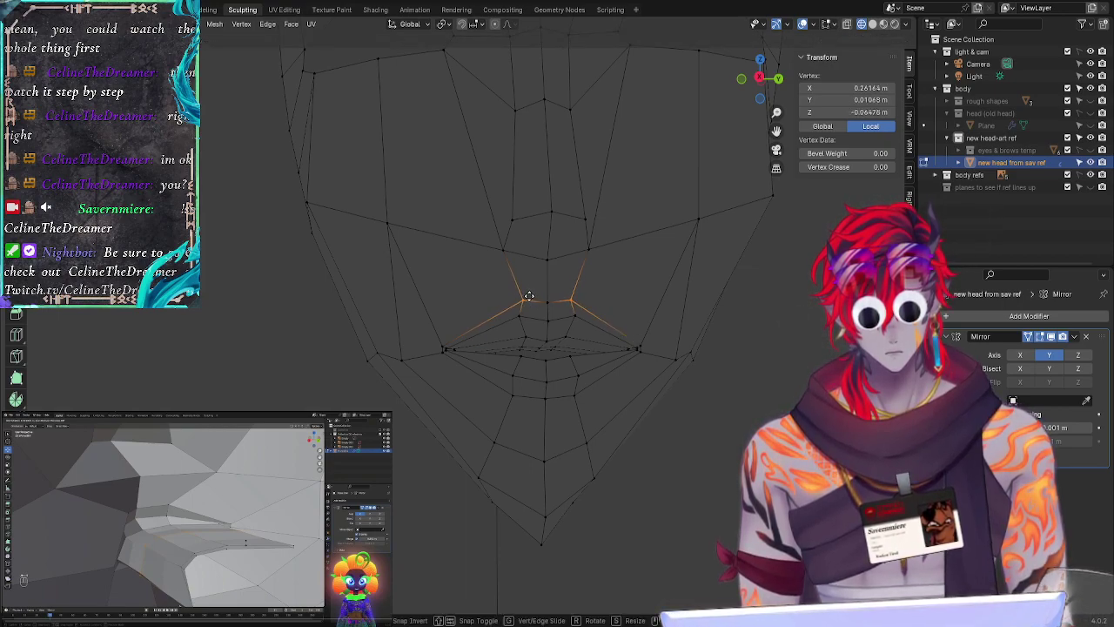
pyautogui.click(529, 295)
# Step: Slide the lower lip-corner vertex along its edge and pull it down
pyautogui.click(519, 317)
pyautogui.press('g')
pyautogui.press('g')
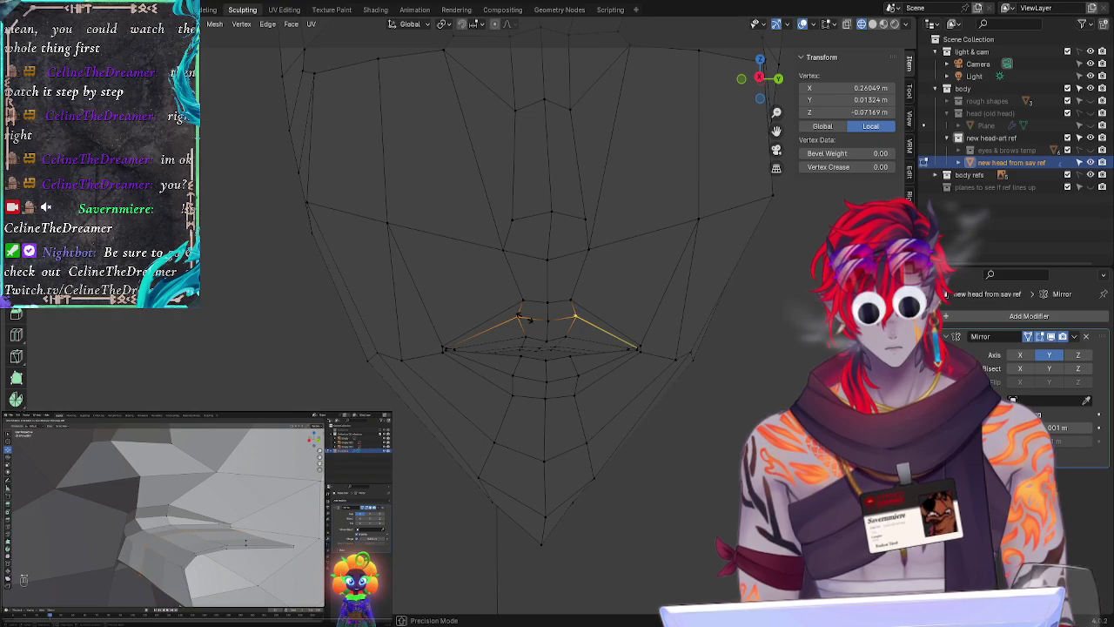
pyautogui.click(522, 319)
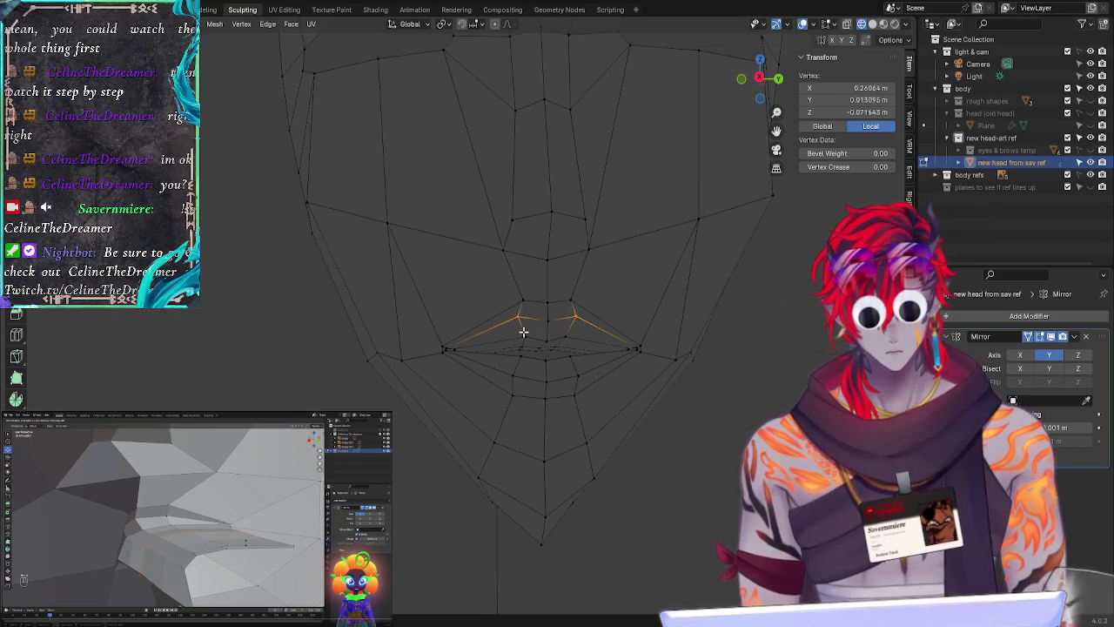
pyautogui.press('g')
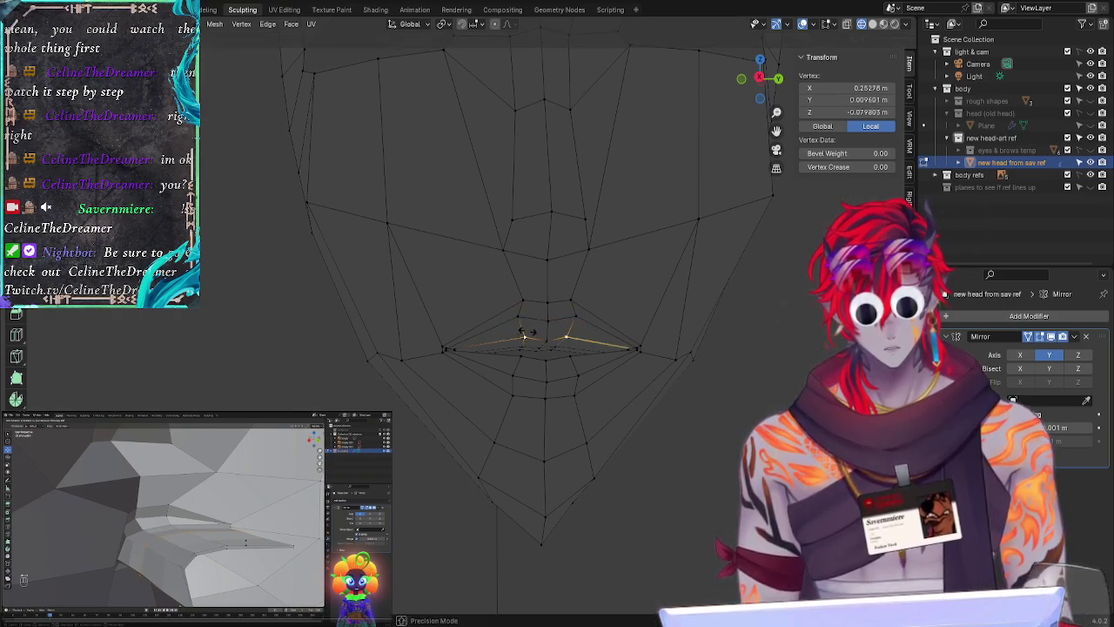
pyautogui.click(525, 332)
# Step: Slide the inner-lip vertices along their edges toward the mouth line
pyautogui.click(690, 352)
pyautogui.moveTo(690, 353)
pyautogui.mouseDown(button='middle')
pyautogui.moveTo(662, 346)
pyautogui.moveTo(684, 345)
pyautogui.mouseUp(button='middle')
pyautogui.click(568, 351)
pyautogui.rightClick(609, 392)
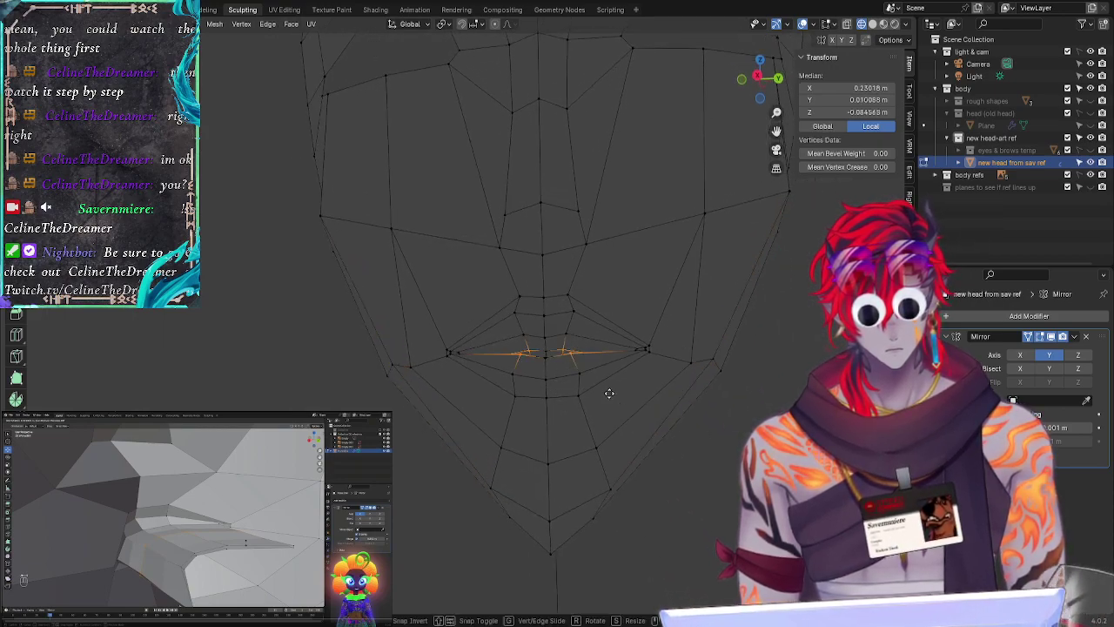
pyautogui.press('g')
pyautogui.press('g')
pyautogui.click(572, 395)
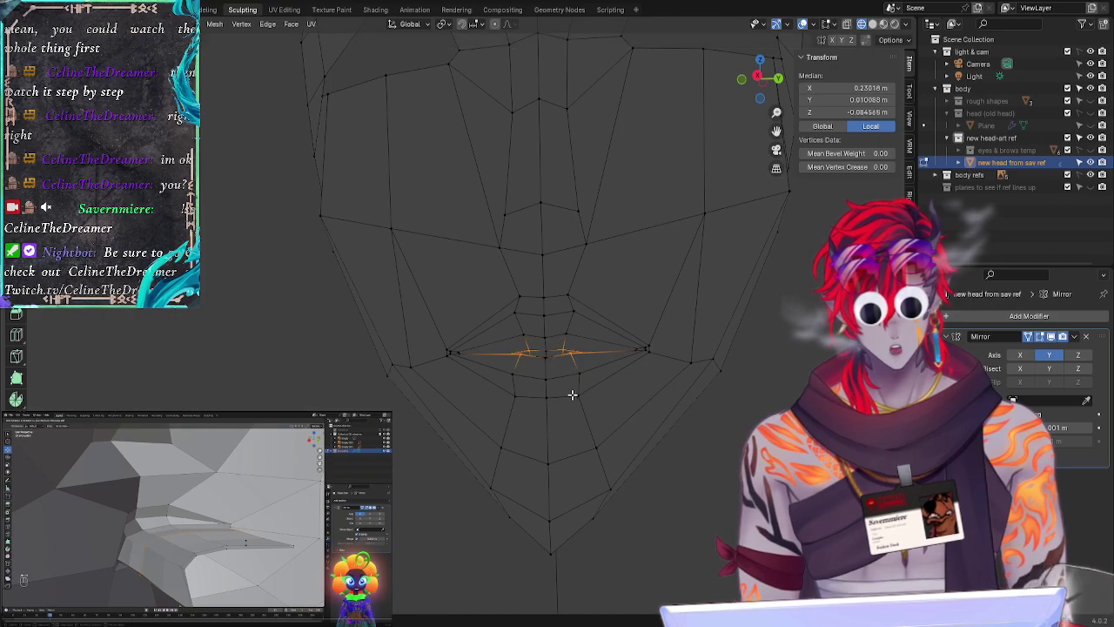
pyautogui.hotkey('alt', 'a')
pyautogui.moveTo(644, 383); pyautogui.dragTo(679, 404, button='middle')
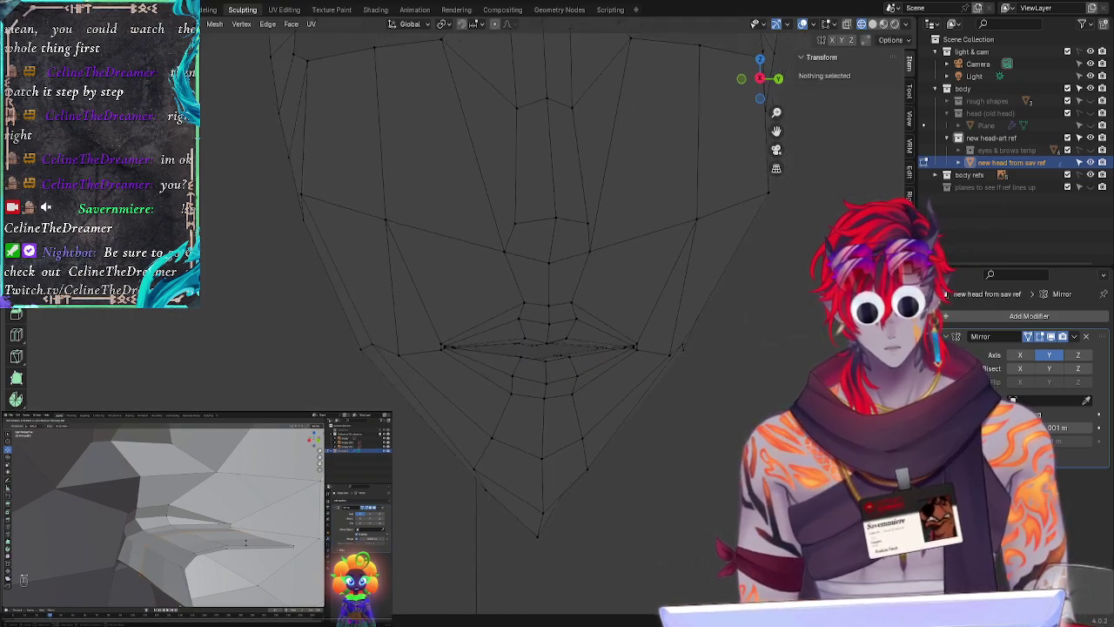
# Step: Nudge two lower-lip vertices slightly, moving the second one in depth along Y
pyautogui.click(578, 365)
pyautogui.press('g')
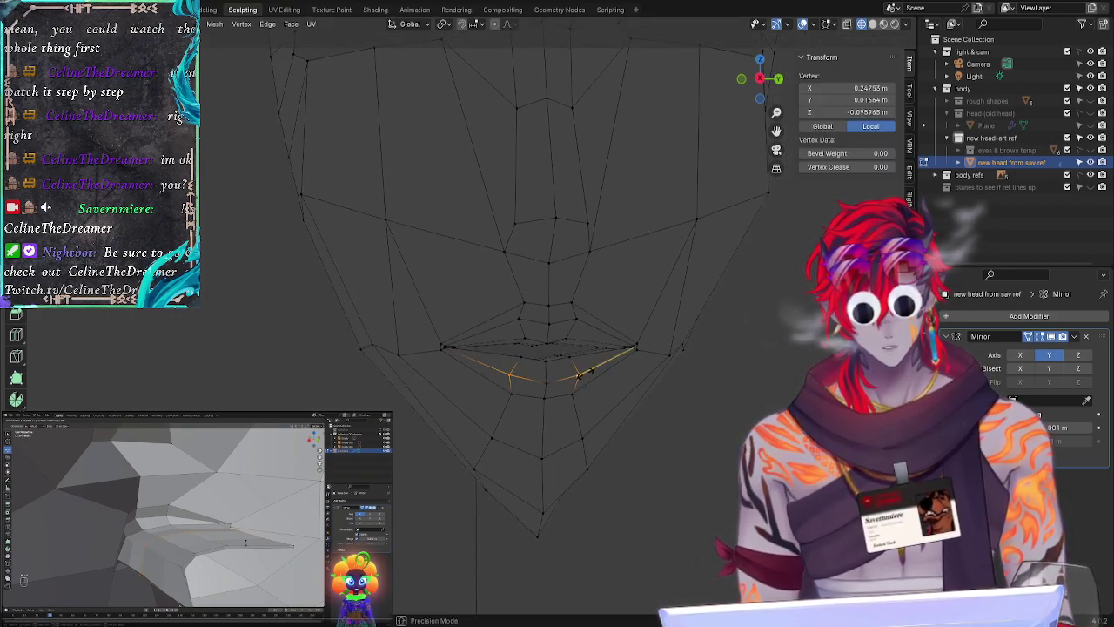
pyautogui.click(578, 373)
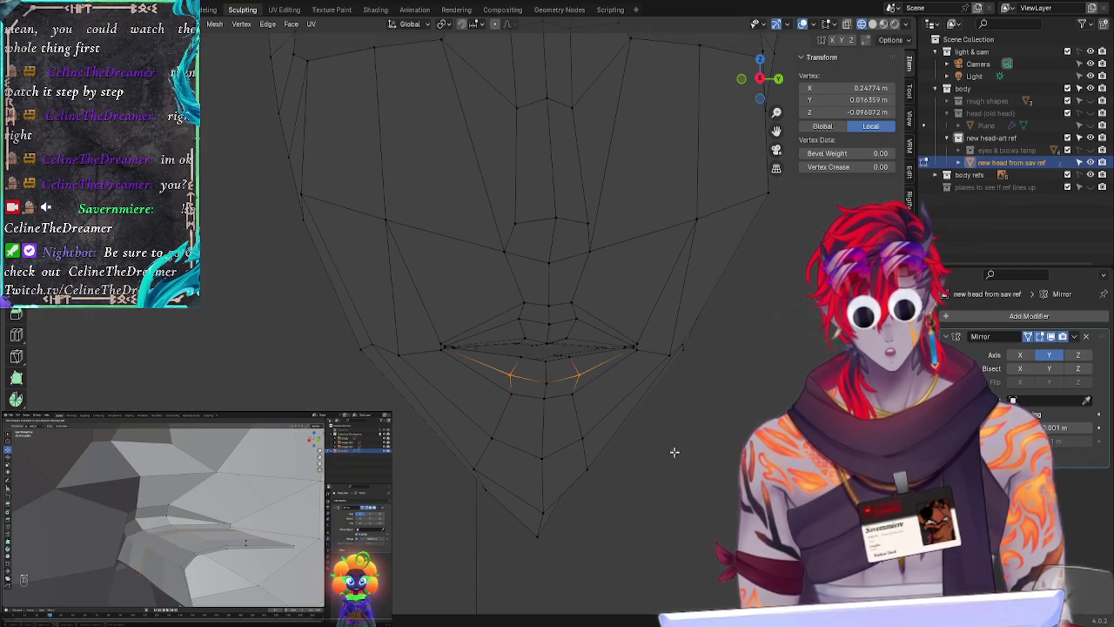
pyautogui.hotkey('alt', 'a')
pyautogui.click(581, 376)
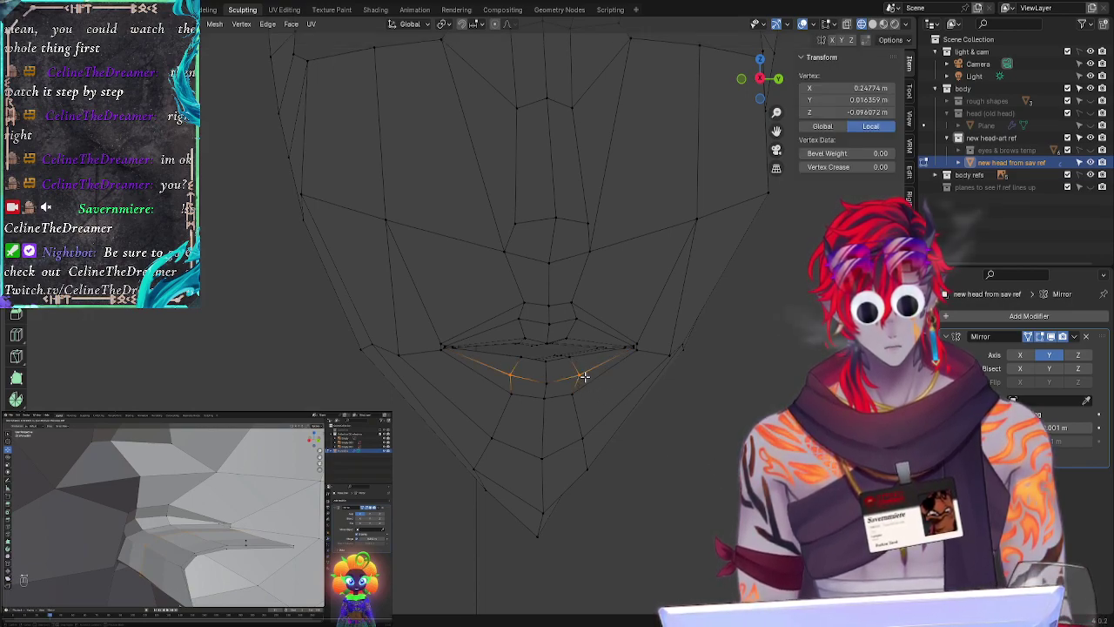
pyautogui.press('g')
pyautogui.press('y')
pyautogui.click(582, 377)
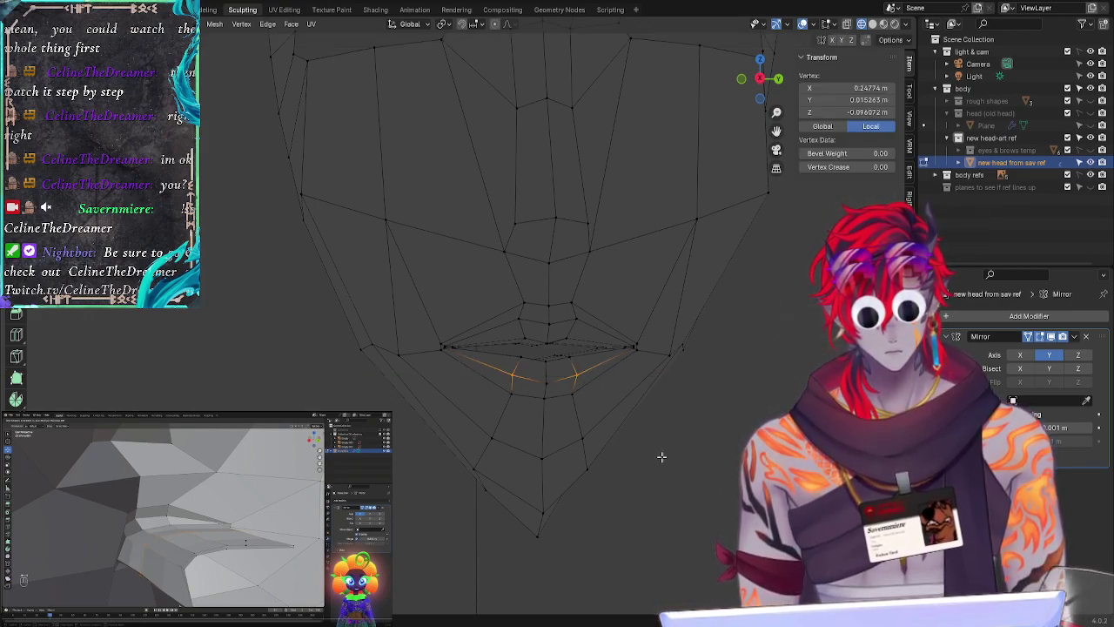
pyautogui.click(675, 461)
# Step: Shift another lower-lip vertex slightly sideways along X
pyautogui.moveTo(728, 485); pyautogui.dragTo(513, 374, button='middle')
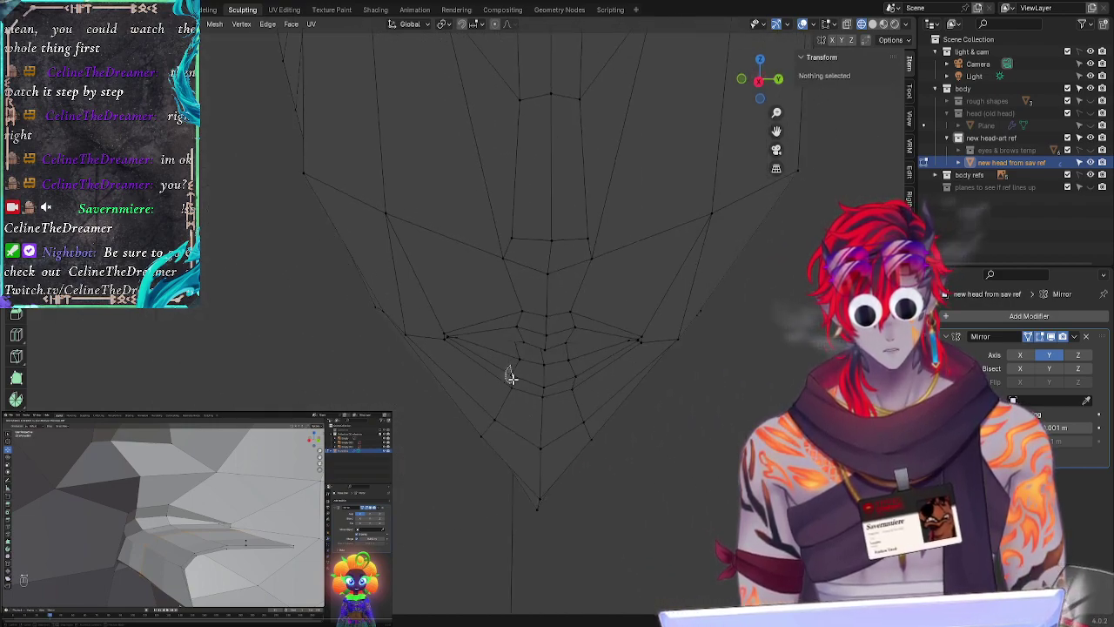
pyautogui.click(510, 376)
pyautogui.press('g')
pyautogui.press('x')
pyautogui.click(515, 377)
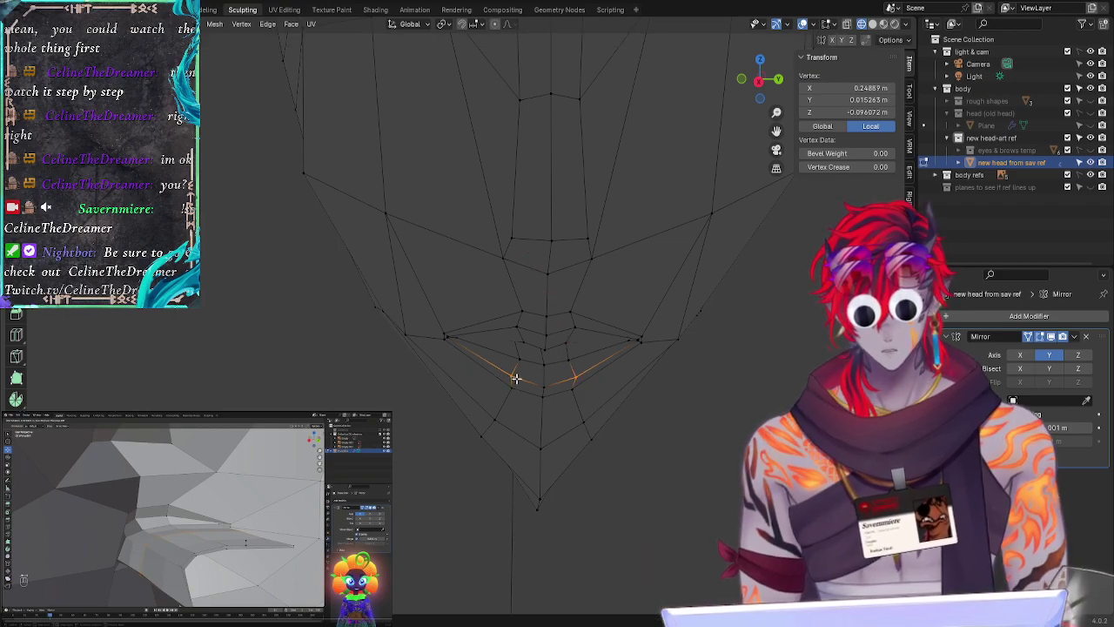
pyautogui.hotkey('alt', 'a')
pyautogui.moveTo(696, 473)
pyautogui.mouseDown(button='middle')
pyautogui.moveTo(687, 469)
pyautogui.moveTo(695, 480)
pyautogui.mouseUp(button='middle')
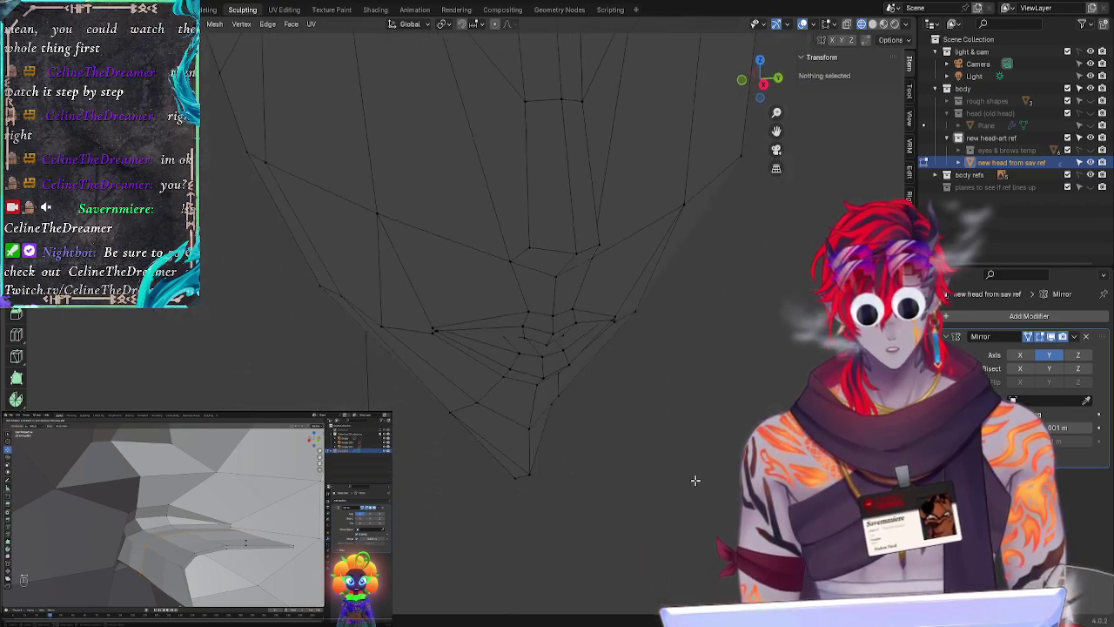
# Step: Move the vertex near the mouth corner along Y, then along X
pyautogui.click(523, 350)
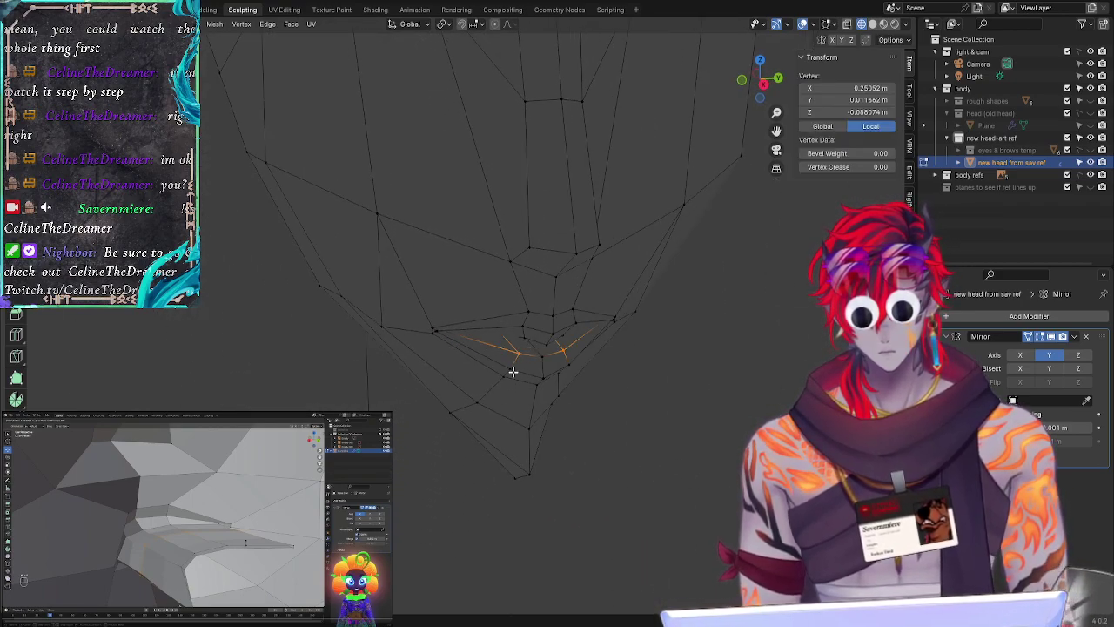
pyautogui.press('g')
pyautogui.press('y')
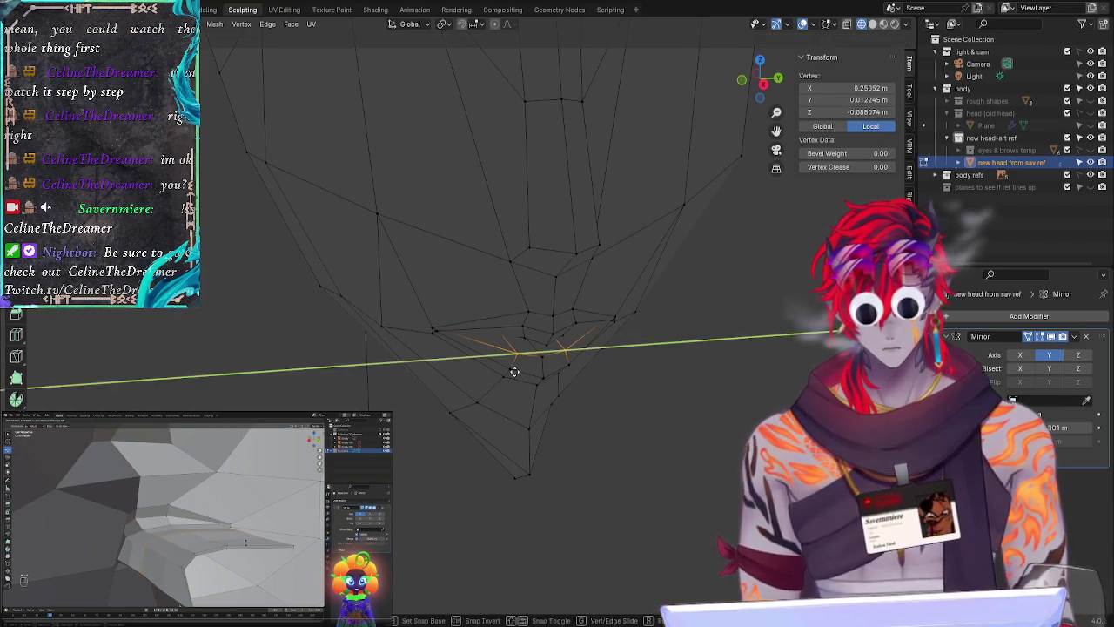
pyautogui.click(514, 372)
pyautogui.press('g')
pyautogui.press('x')
pyautogui.click(514, 371)
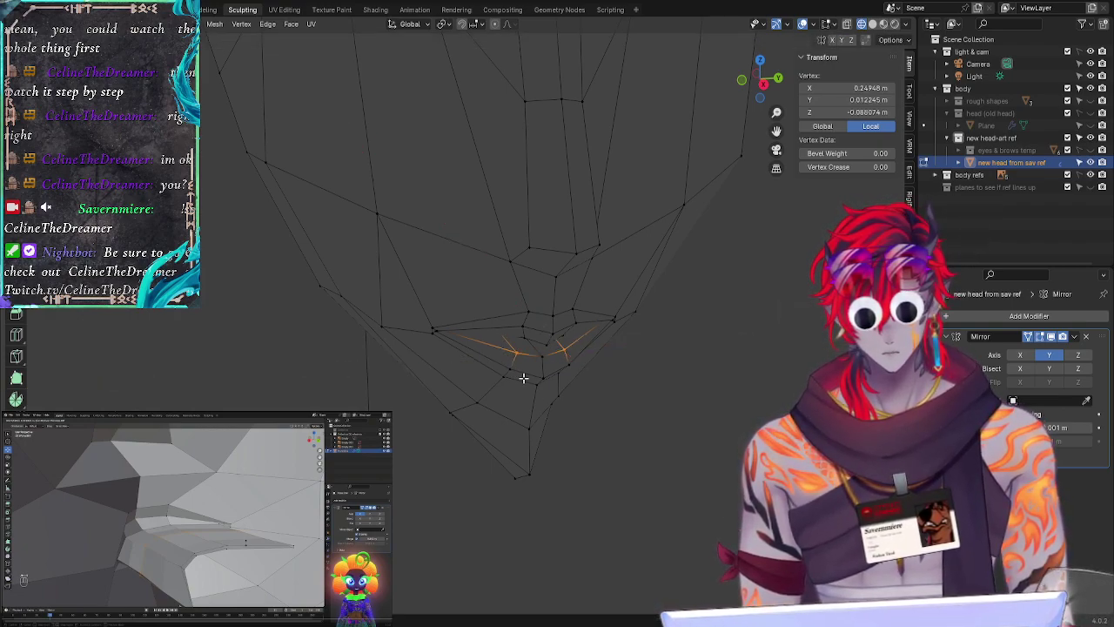
pyautogui.click(682, 457)
# Step: From below, copy the upper-lip vertex's Y value of 0.01068 m and undo the previous vertex move
pyautogui.moveTo(682, 457); pyautogui.dragTo(569, 261, button='middle')
pyautogui.click(573, 297)
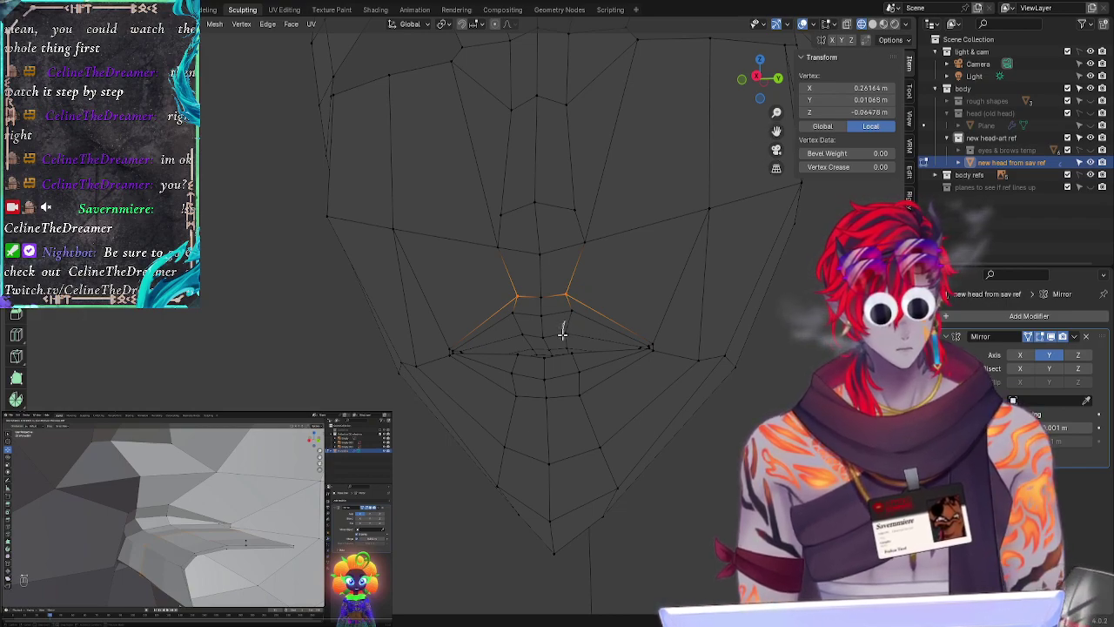
pyautogui.click(568, 334)
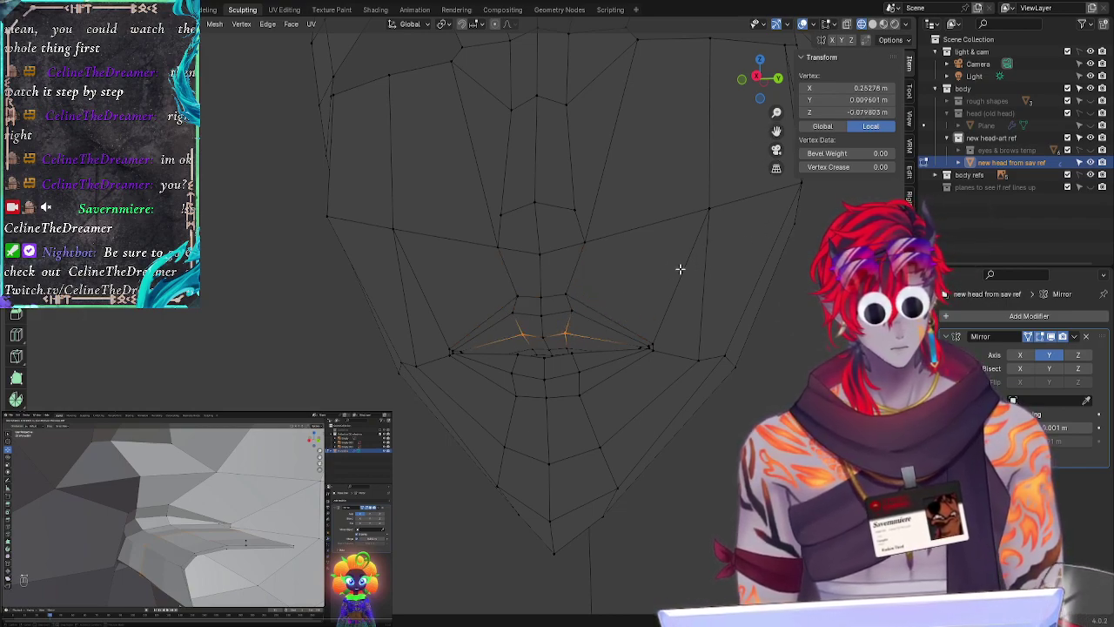
pyautogui.click(860, 98)
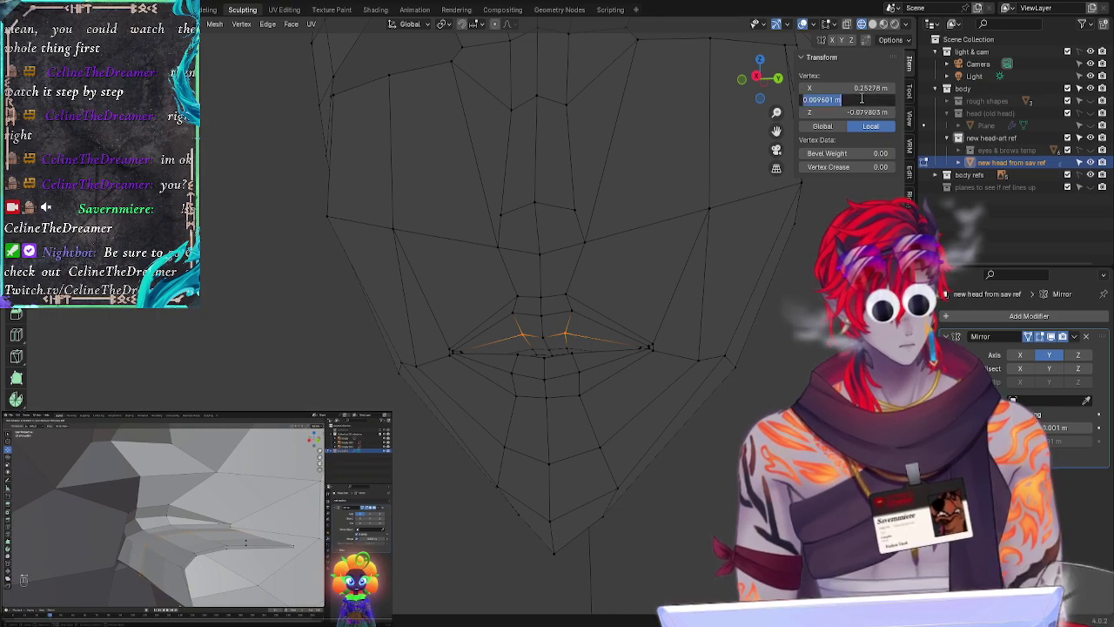
pyautogui.click(565, 281)
pyautogui.click(579, 284)
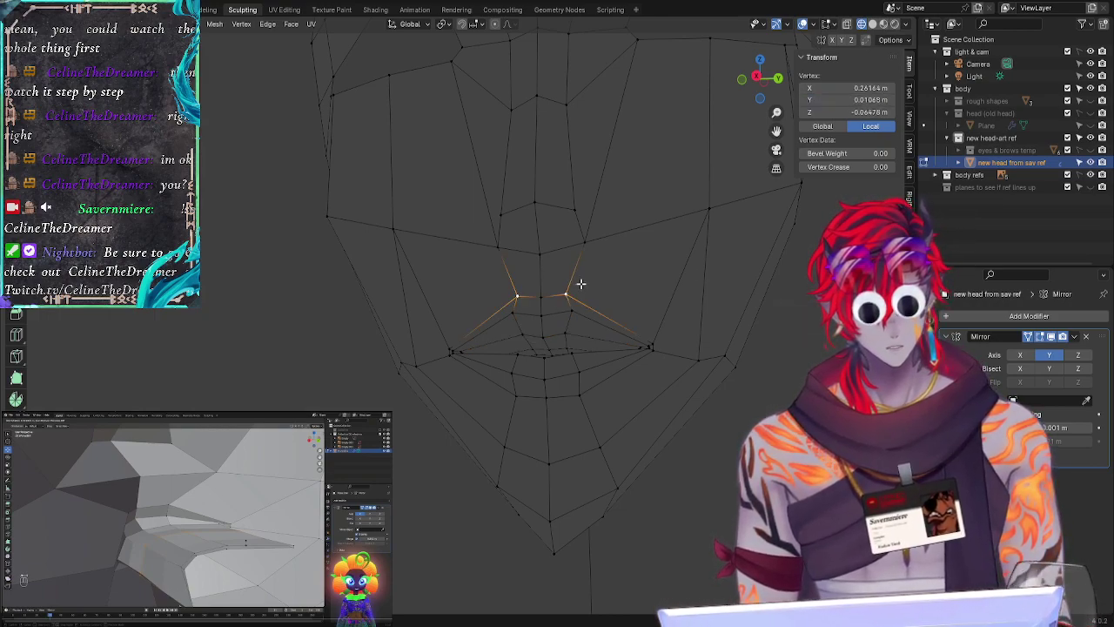
pyautogui.click(861, 99)
pyautogui.hotkey('ctrl', 'c')
pyautogui.press('Escape')
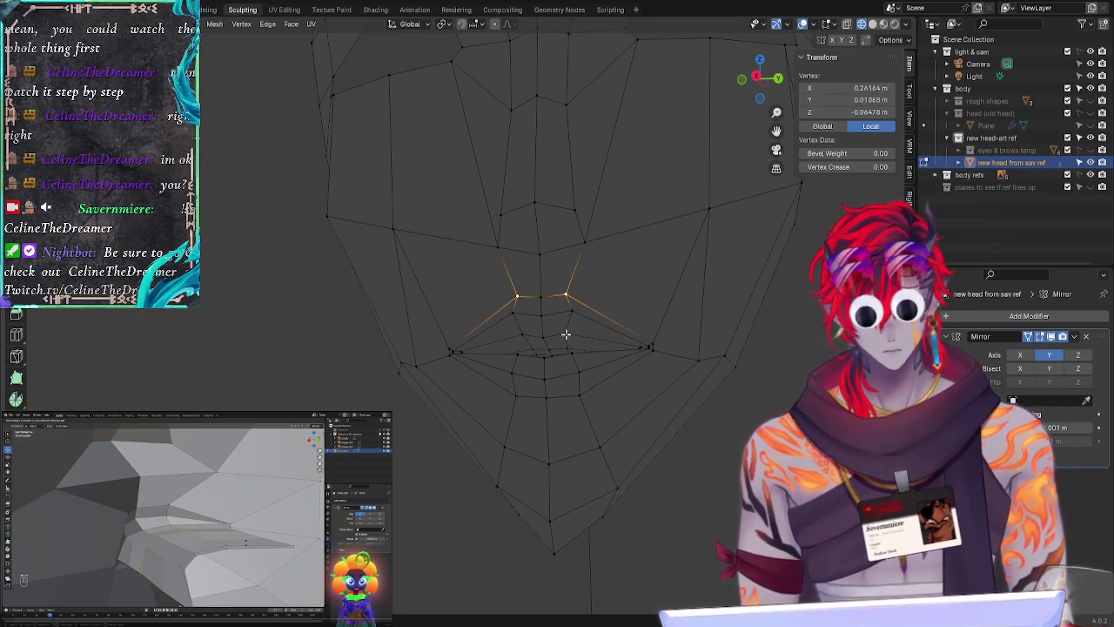
pyautogui.hotkey('ctrl', 'z')
# Step: Set the lower-lip vertex's Y coordinate to 0.01068 m
pyautogui.click(862, 99)
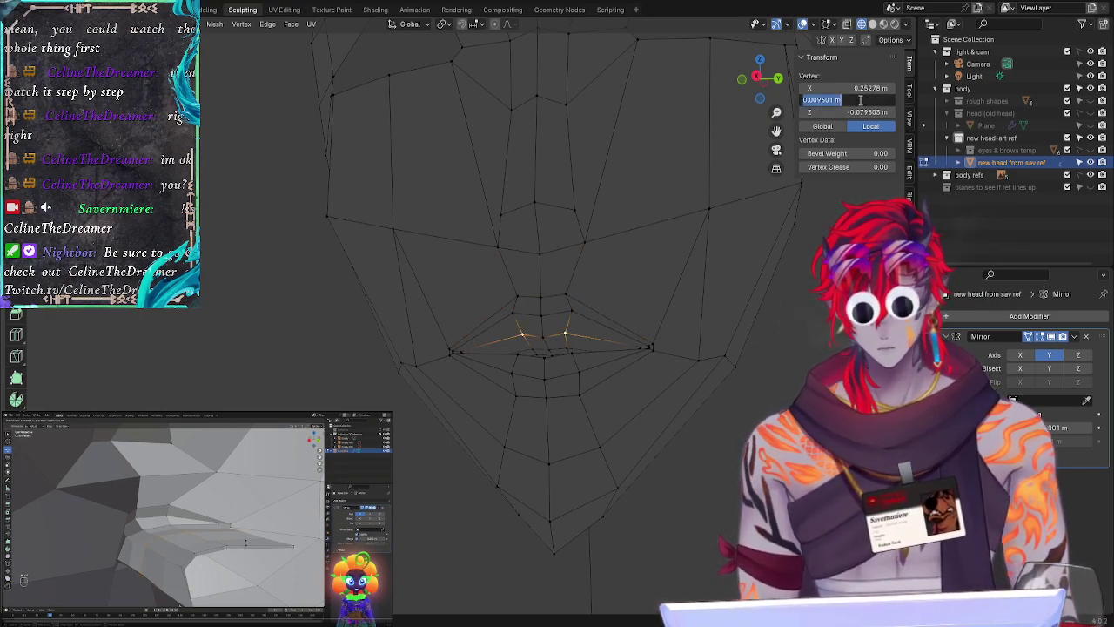
pyautogui.hotkey('ctrl', 'v')
pyautogui.press('Return')
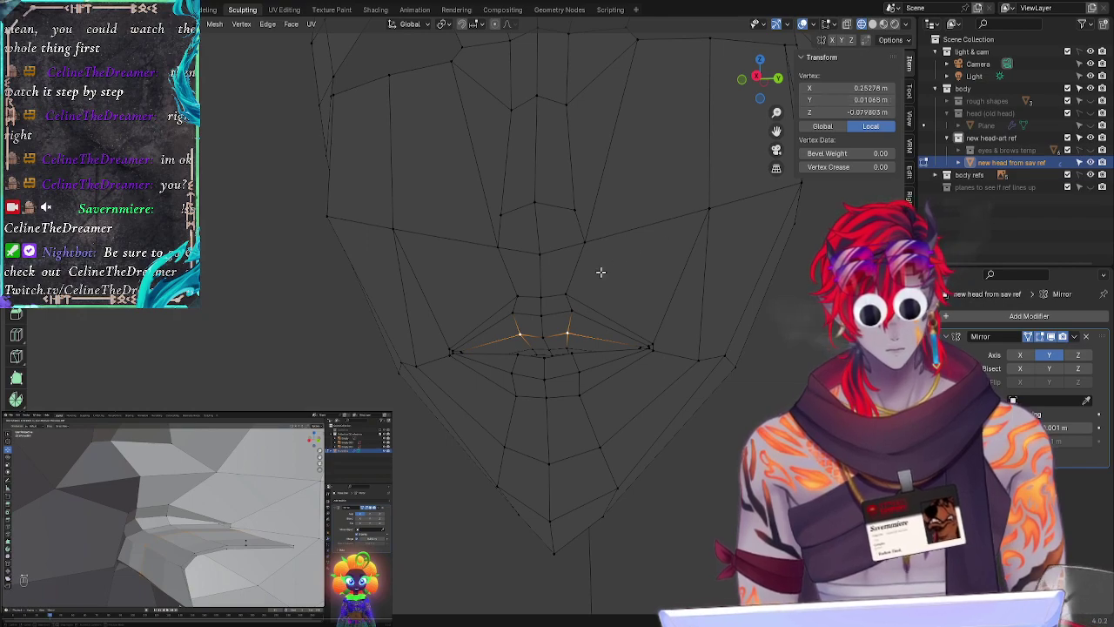
pyautogui.click(622, 291)
pyautogui.moveTo(621, 290)
pyautogui.mouseDown(button='middle')
pyautogui.moveTo(649, 308)
pyautogui.moveTo(639, 281)
pyautogui.mouseUp(button='middle')
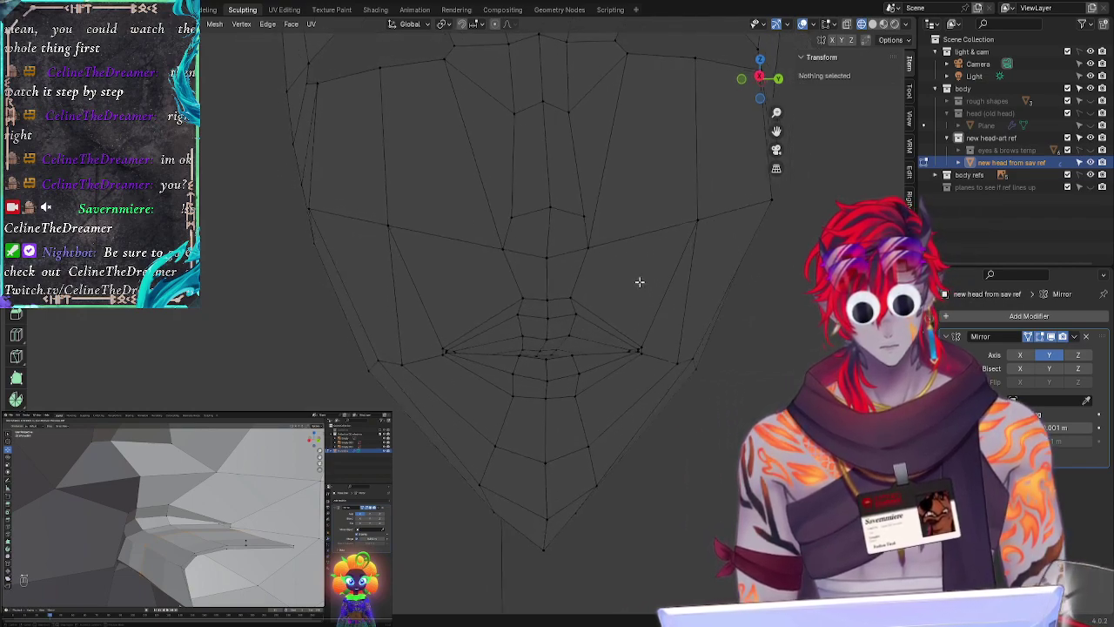
# Step: Paste 0.01068 m into the mouth edge loop's Transform Y field and clear the selection
pyautogui.keyDown('alt'); pyautogui.click(566, 352); pyautogui.keyUp('alt')
pyautogui.click(848, 101)
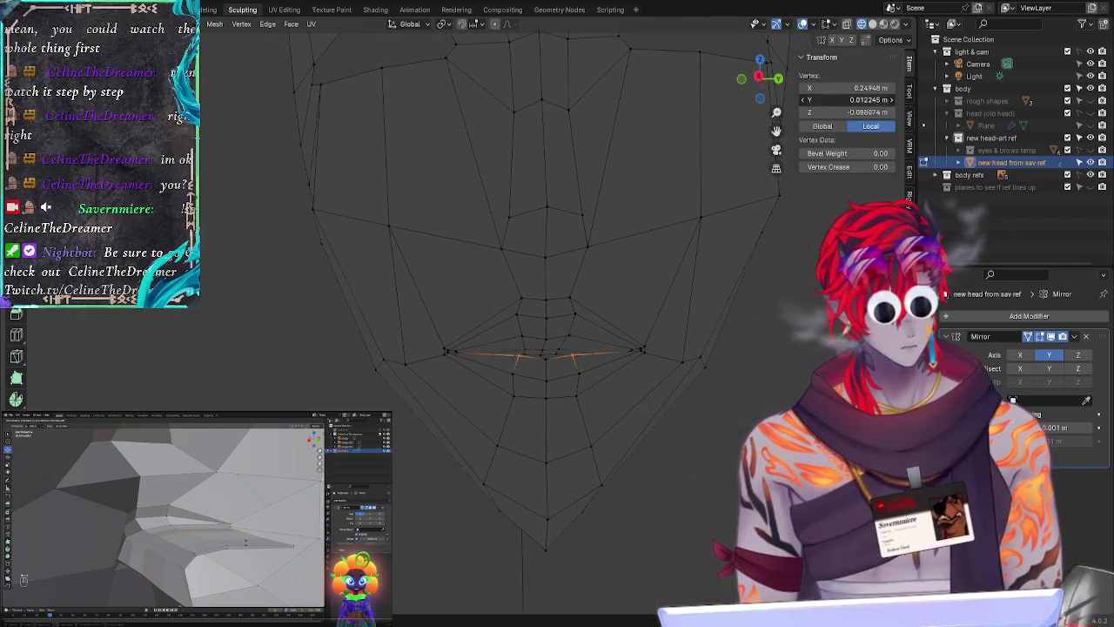
pyautogui.hotkey('ctrl', 'v')
pyautogui.press('Return')
pyautogui.click(719, 356)
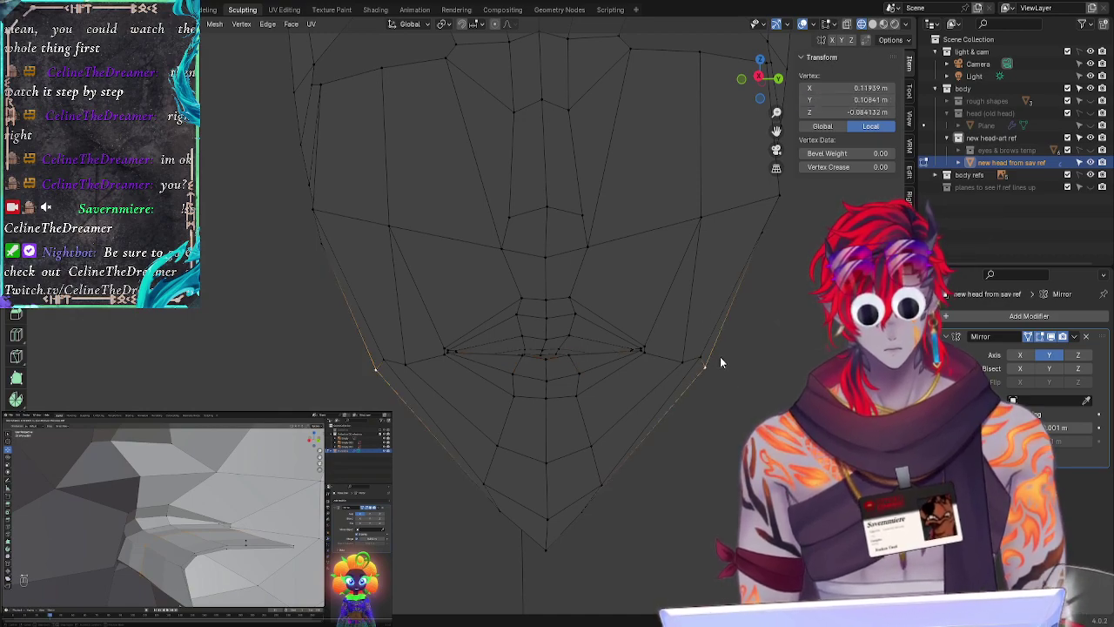
pyautogui.moveTo(720, 356); pyautogui.dragTo(747, 348, button='middle')
pyautogui.hotkey('alt', 'a')
# Step: Viewed from below, shift a lower-lip vertex and the centre lower-lip vertex along X
pyautogui.moveTo(591, 435); pyautogui.dragTo(561, 407, button='middle')
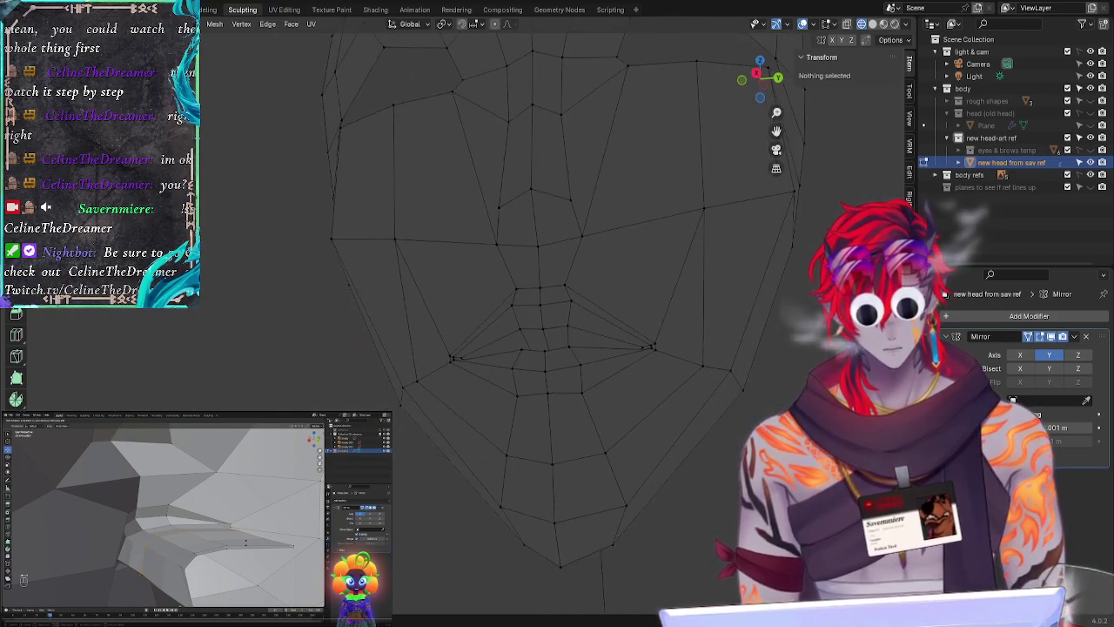
pyautogui.moveTo(572, 379)
pyautogui.keyDown('ctrl'); pyautogui.mouseDown(button='right')
pyautogui.moveTo(576, 406)
pyautogui.moveTo(590, 392)
pyautogui.mouseUp(button='right'); pyautogui.keyUp('ctrl')
pyautogui.moveTo(590, 391); pyautogui.dragTo(594, 314, button='middle')
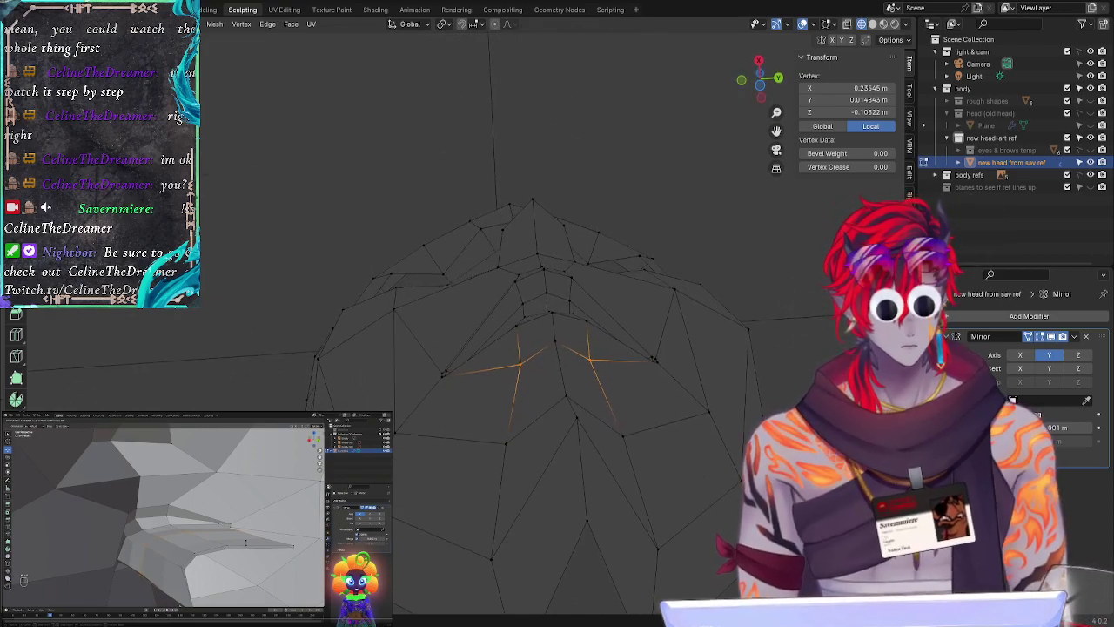
pyautogui.press('g')
pyautogui.press('x')
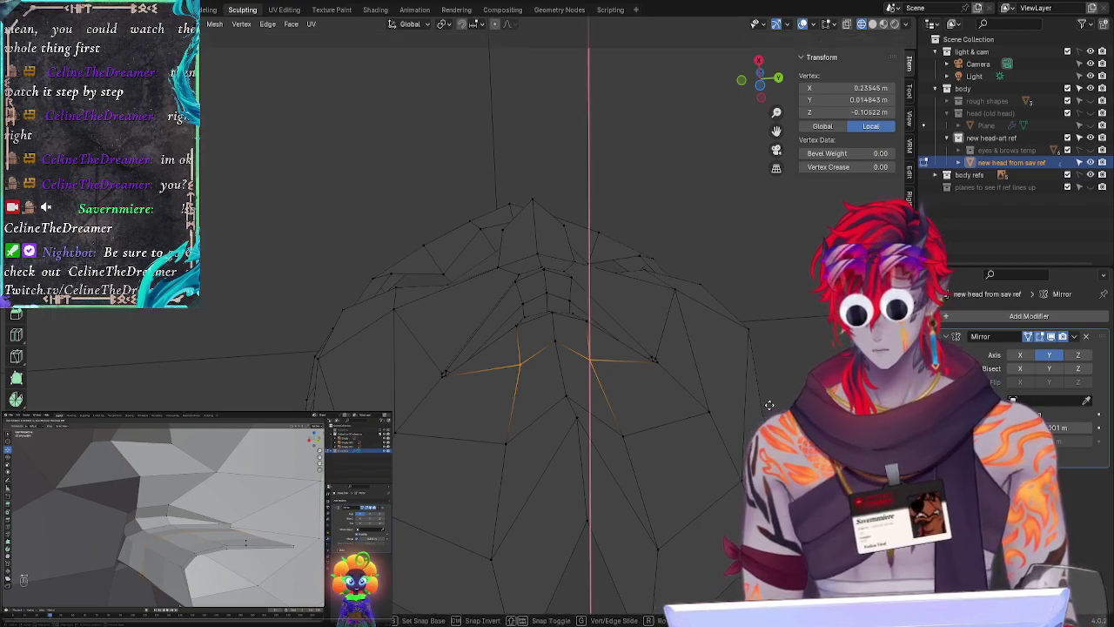
pyautogui.click(774, 400)
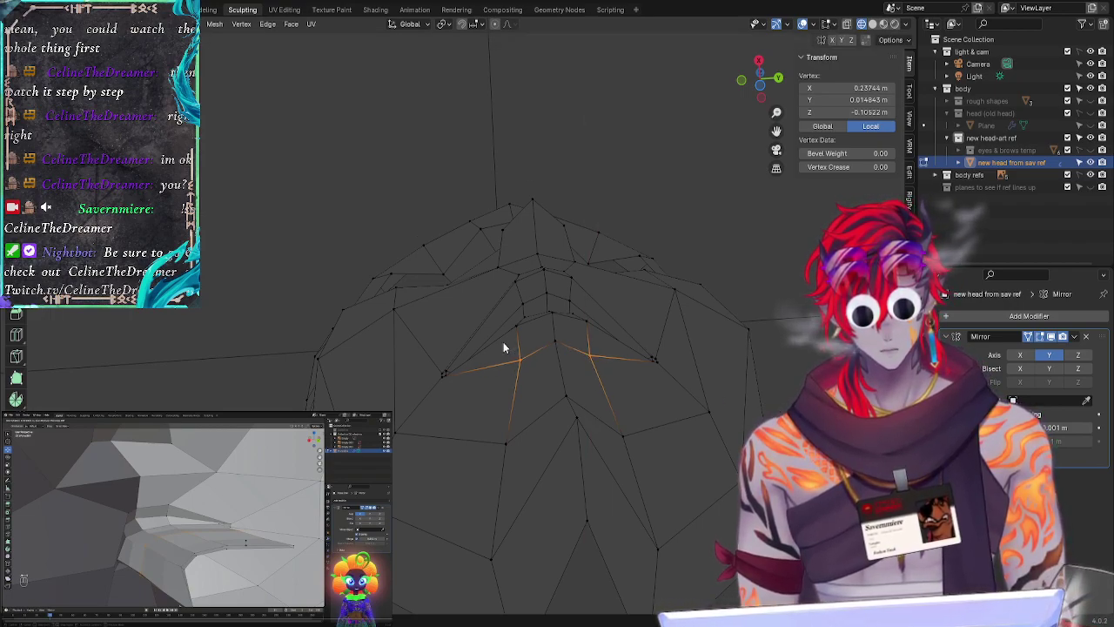
pyautogui.click(557, 342)
pyautogui.press('g')
pyautogui.press('x')
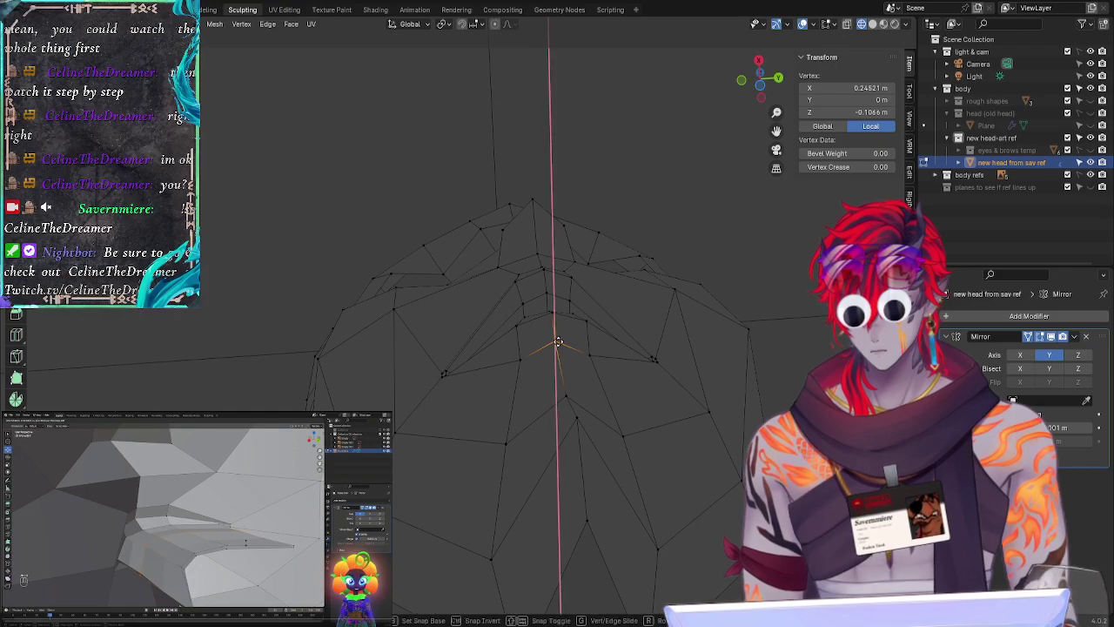
pyautogui.click(559, 345)
# Step: Slide the mirrored lower-lip vertex pair along their edges to reshape the lip
pyautogui.click(521, 355)
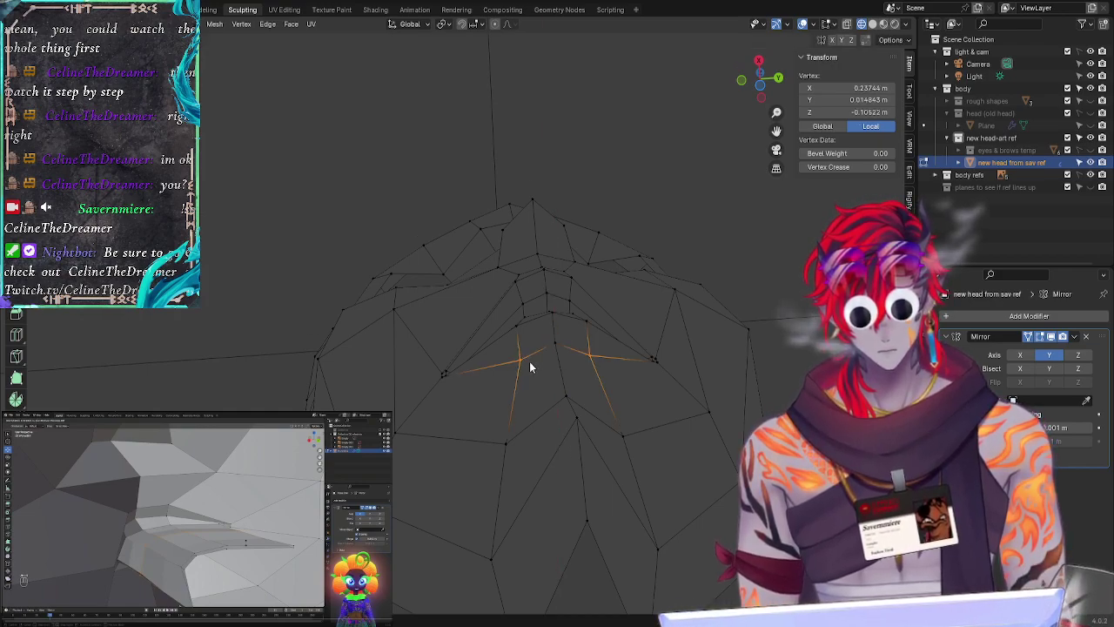
pyautogui.press('g')
pyautogui.press('g')
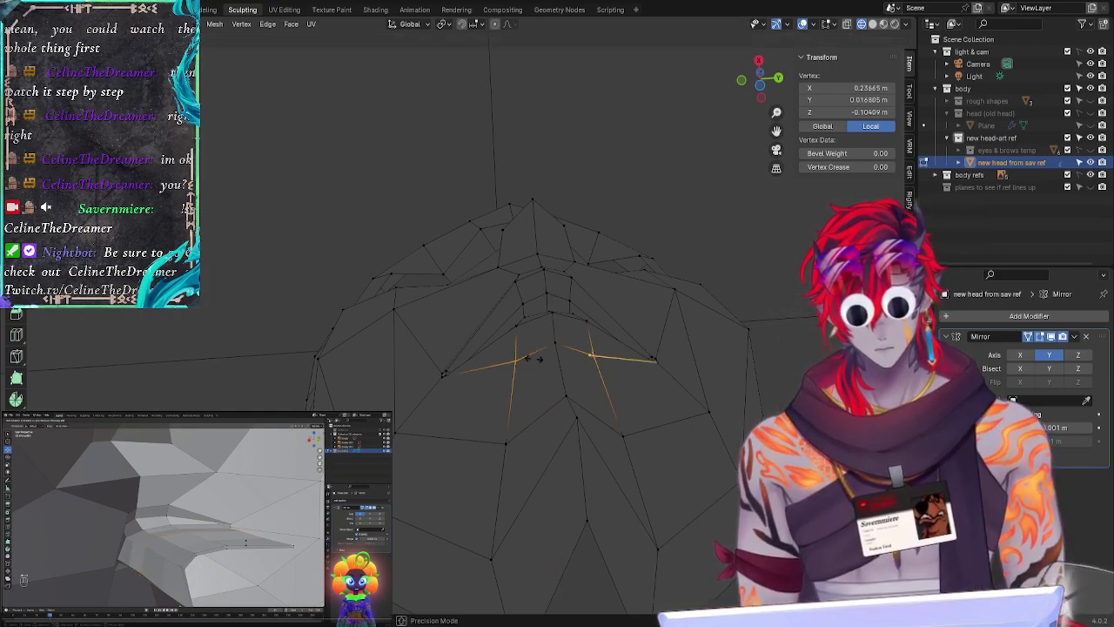
pyautogui.click(533, 364)
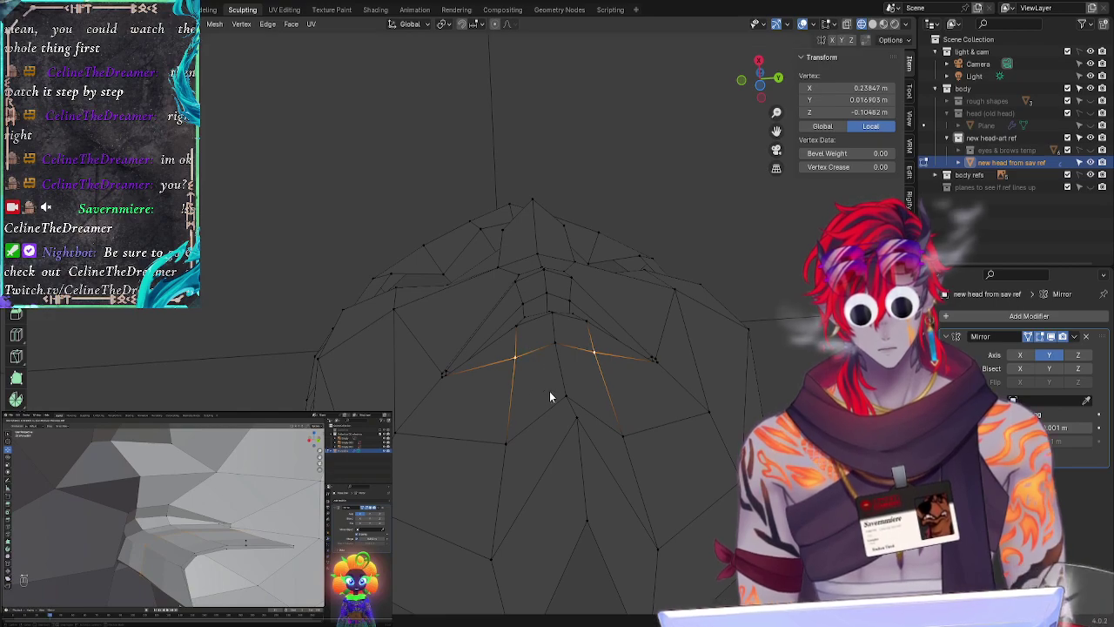
pyautogui.click(576, 397)
pyautogui.click(750, 409)
pyautogui.moveTo(750, 409); pyautogui.dragTo(750, 453, button='middle')
# Step: Move the two chin vertices slightly in depth along Y
pyautogui.click(589, 390)
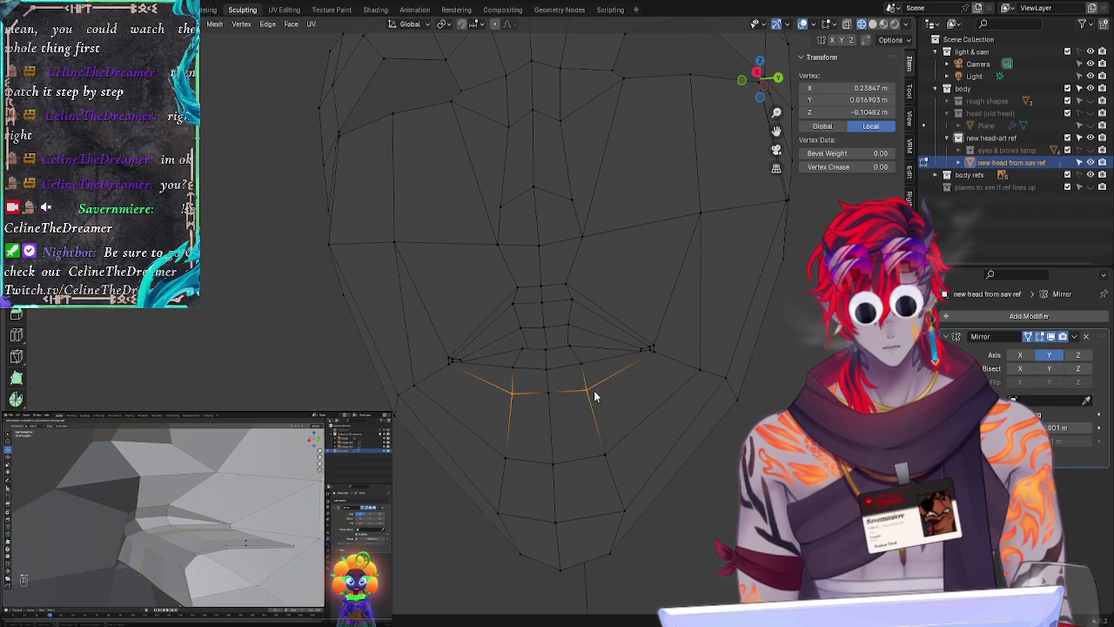
pyautogui.press('g')
pyautogui.press('y')
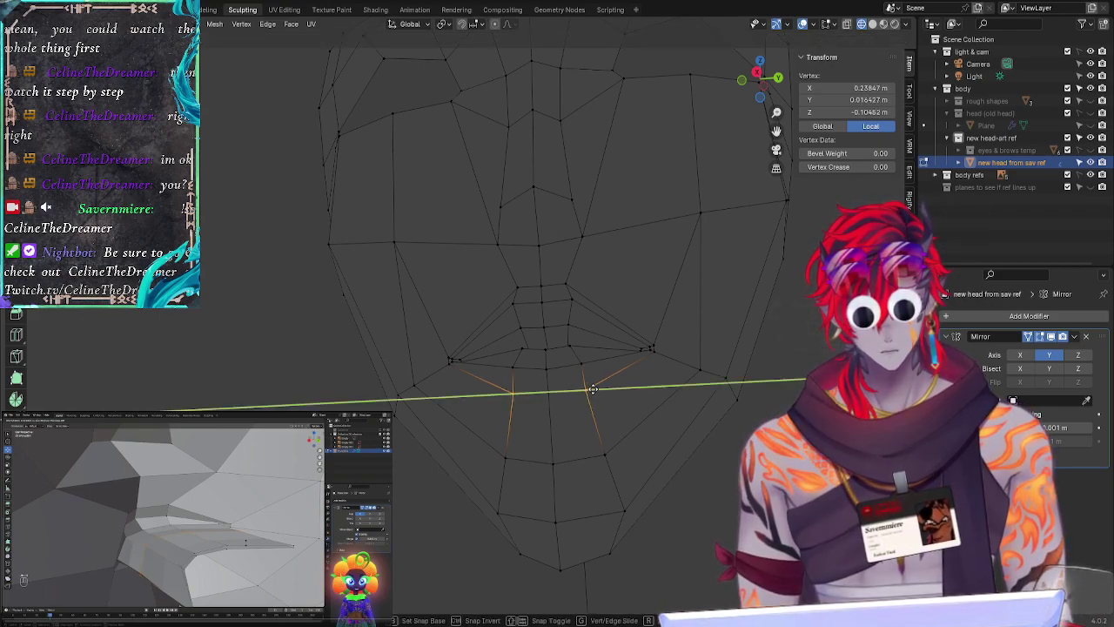
pyautogui.click(593, 390)
pyautogui.click(747, 407)
pyautogui.hotkey('alt', 'a')
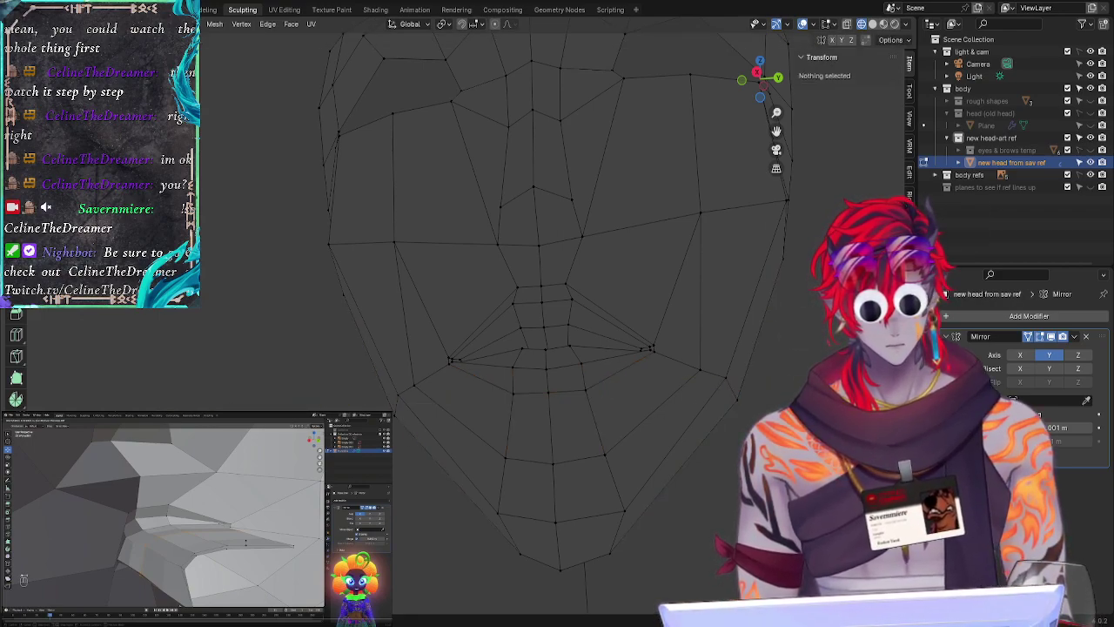
pyautogui.click(598, 391)
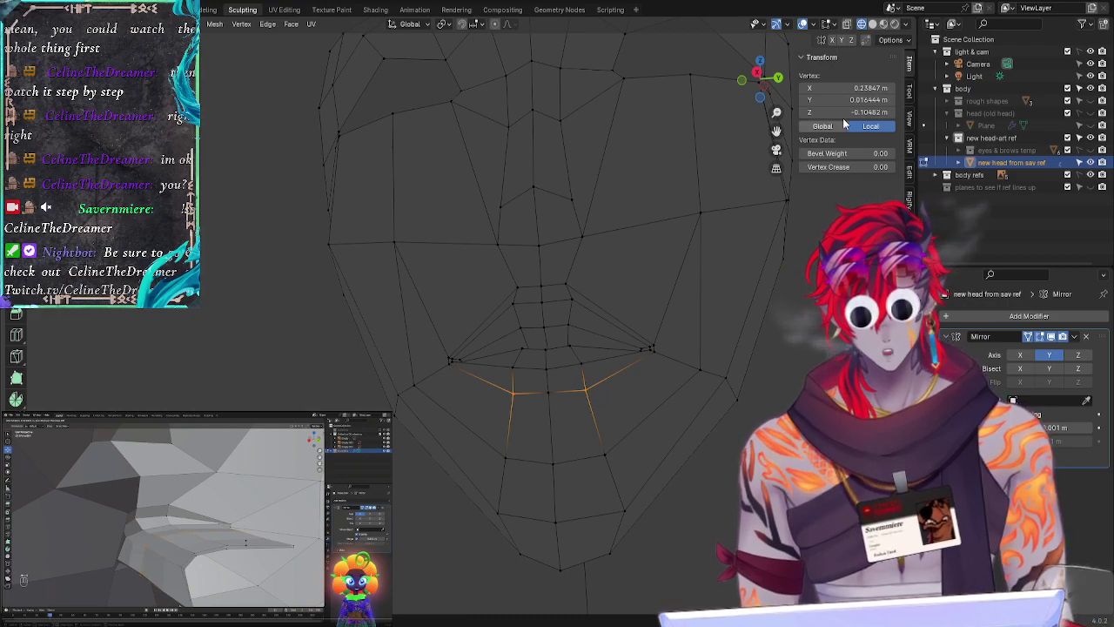
pyautogui.hotkey('alt', 'a')
# Step: From the front, push the chin-edge vertices along X to 0.18054 m
pyautogui.moveTo(818, 261); pyautogui.dragTo(849, 296, button='middle')
pyautogui.moveTo(740, 414); pyautogui.dragTo(729, 470, button='middle')
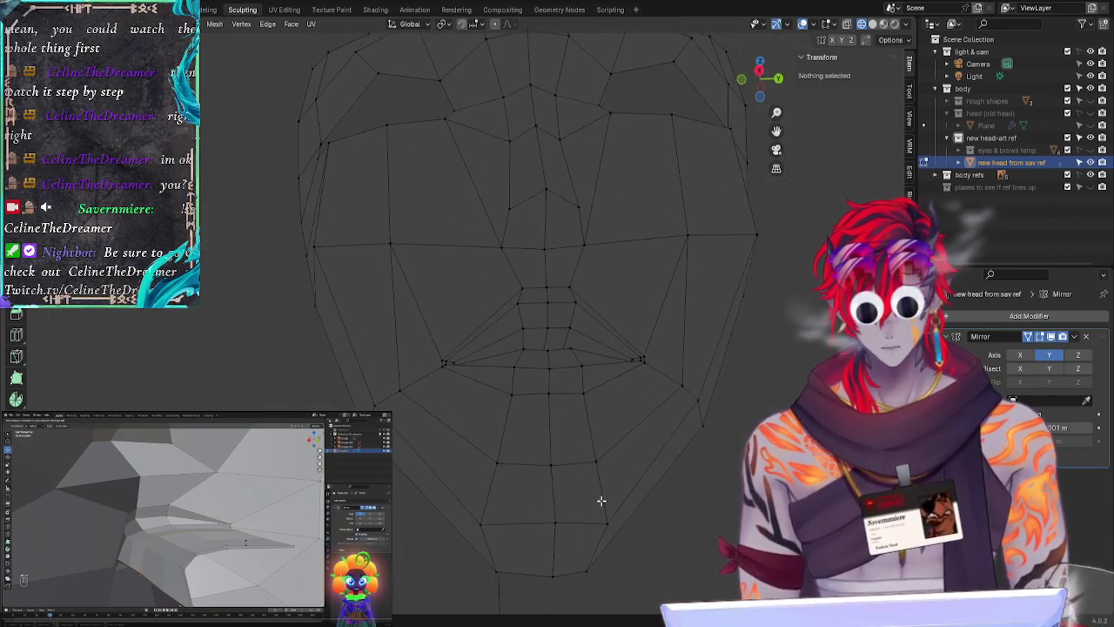
pyautogui.moveTo(551, 533)
pyautogui.mouseDown()
pyautogui.moveTo(561, 520)
pyautogui.moveTo(613, 521)
pyautogui.mouseUp()
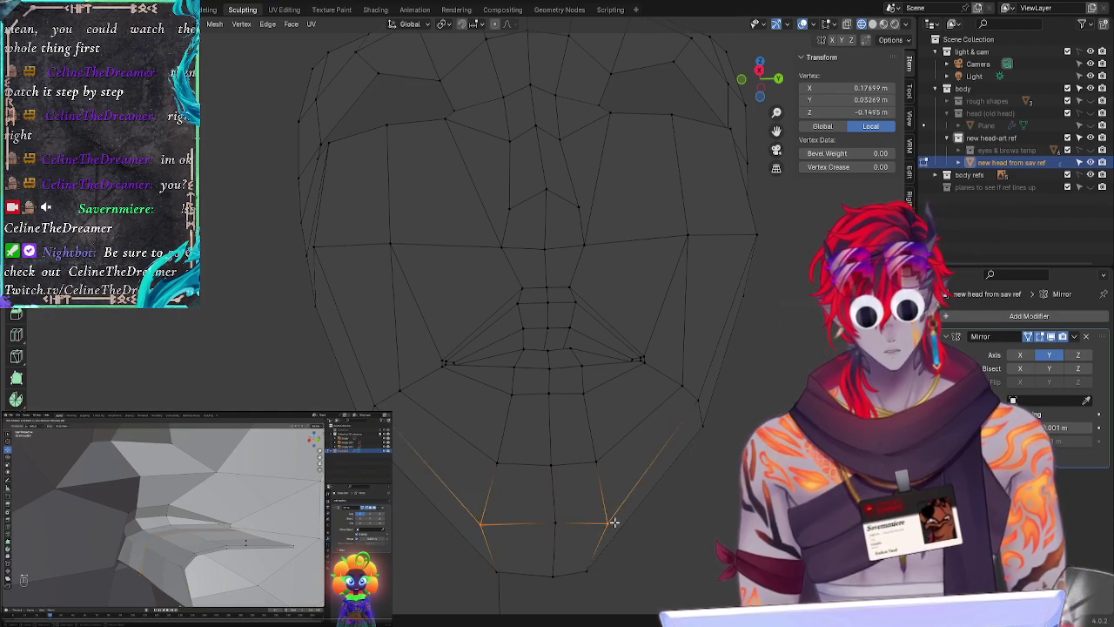
pyautogui.press('g')
pyautogui.press('x')
pyautogui.click(615, 520)
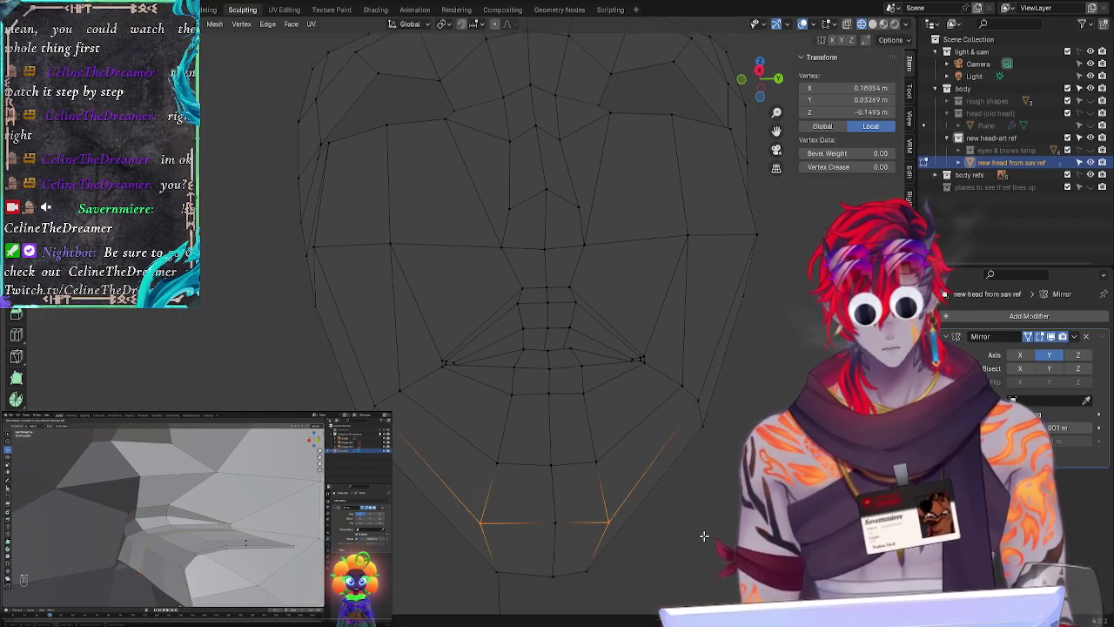
pyautogui.click(703, 534)
pyautogui.moveTo(704, 535); pyautogui.dragTo(736, 435, button='middle')
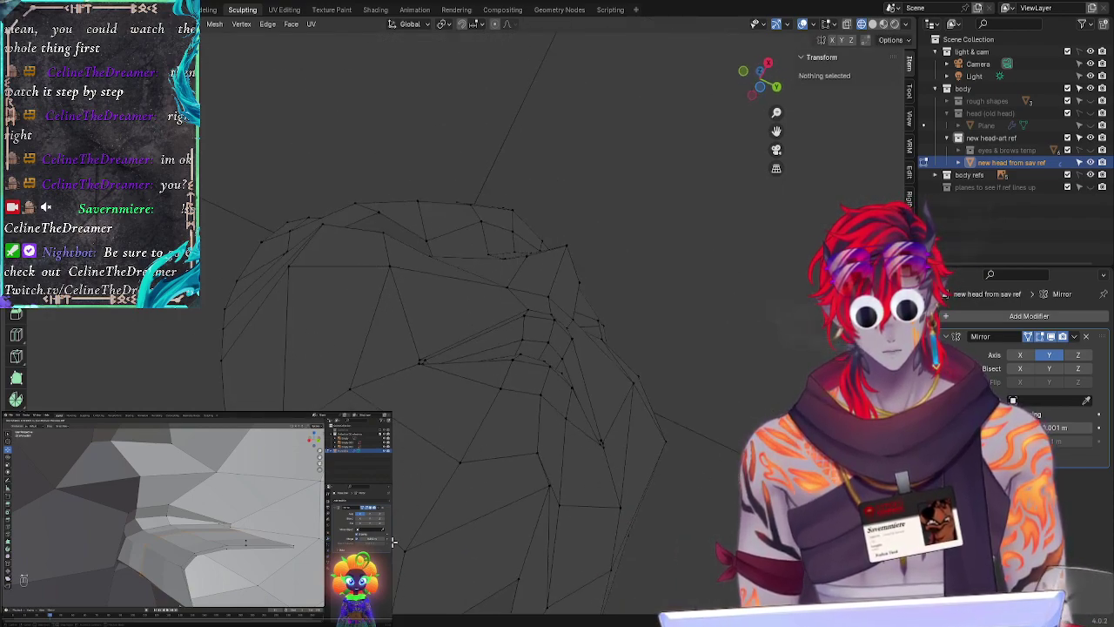
# Step: Push a lower jaw vertex forward along X
pyautogui.click(424, 516)
pyautogui.press('g')
pyautogui.press('x')
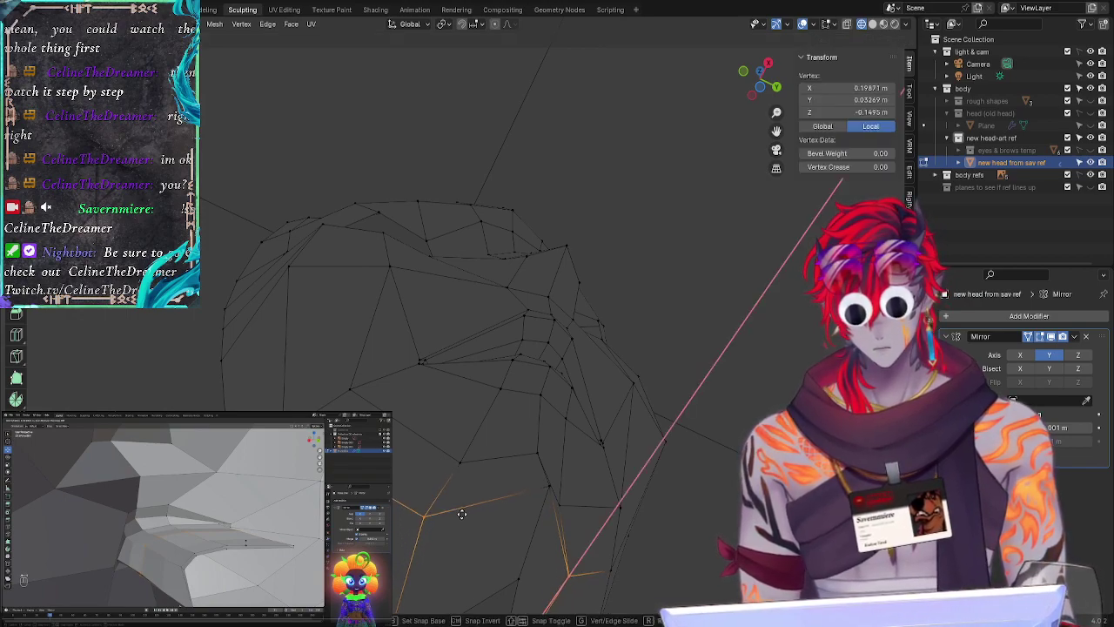
pyautogui.click(482, 514)
pyautogui.click(719, 350)
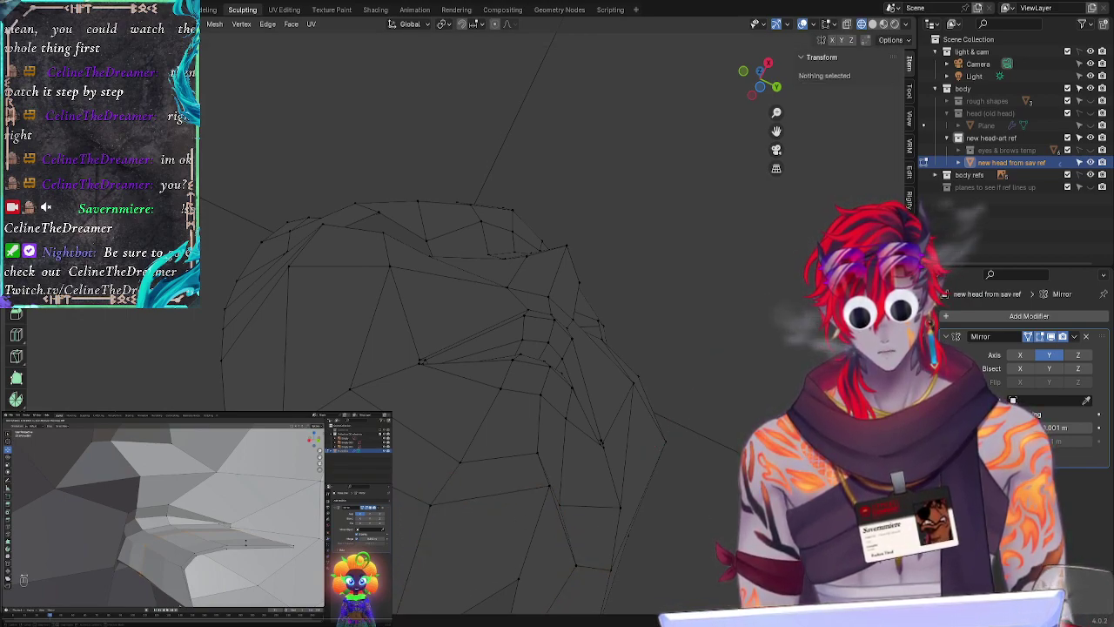
pyautogui.moveTo(609, 522); pyautogui.dragTo(637, 492, button='middle')
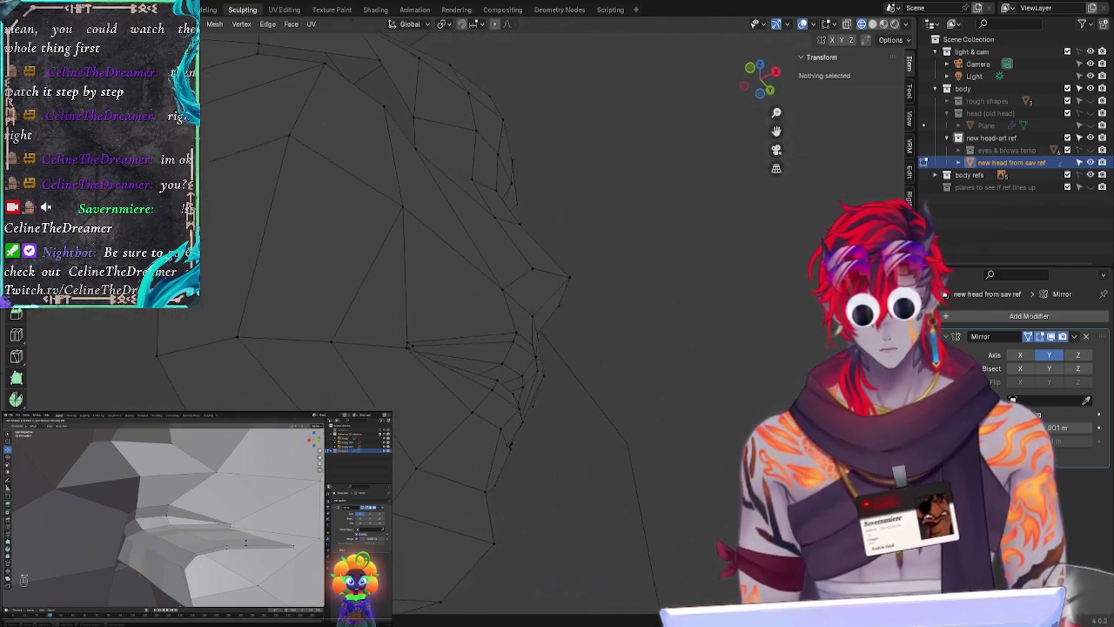
# Step: In side profile, slide the bottom chin vertex along its edge to X 0.14709, Z -0.16779 m
pyautogui.click(387, 611)
pyautogui.press('g')
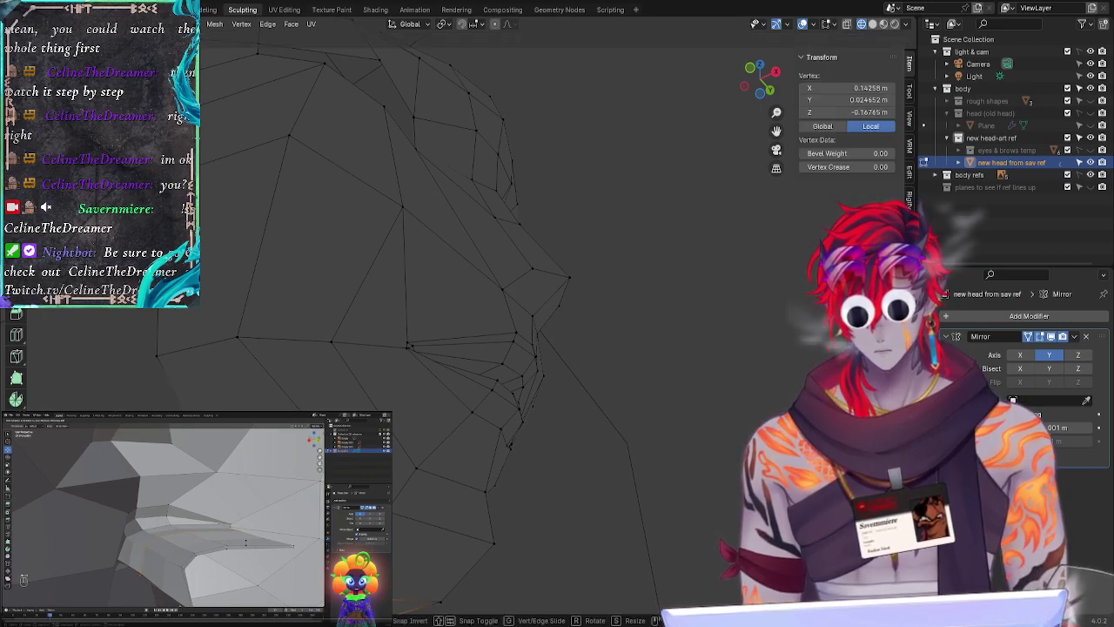
pyautogui.press('x')
pyautogui.press('Return')
pyautogui.press('g')
pyautogui.press('g')
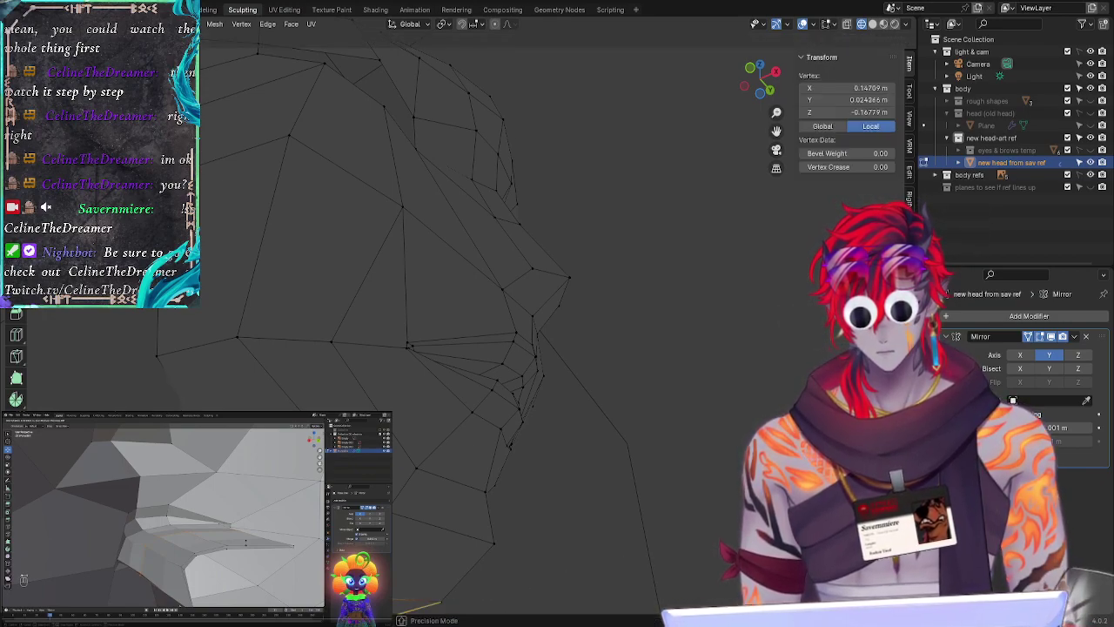
pyautogui.click(623, 530)
pyautogui.click(667, 509)
pyautogui.moveTo(667, 510); pyautogui.dragTo(499, 473, button='middle')
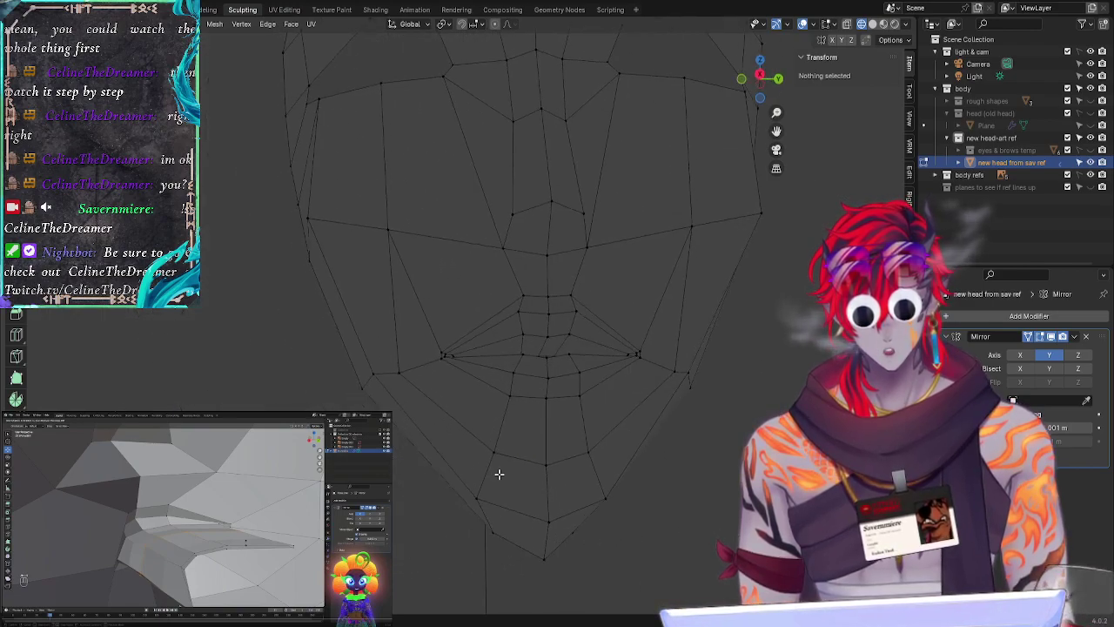
# Step: Lower the centre chin vertex to Z -0.13671 m, then select the jaw vertices in side view
pyautogui.click(496, 444)
pyautogui.press('g')
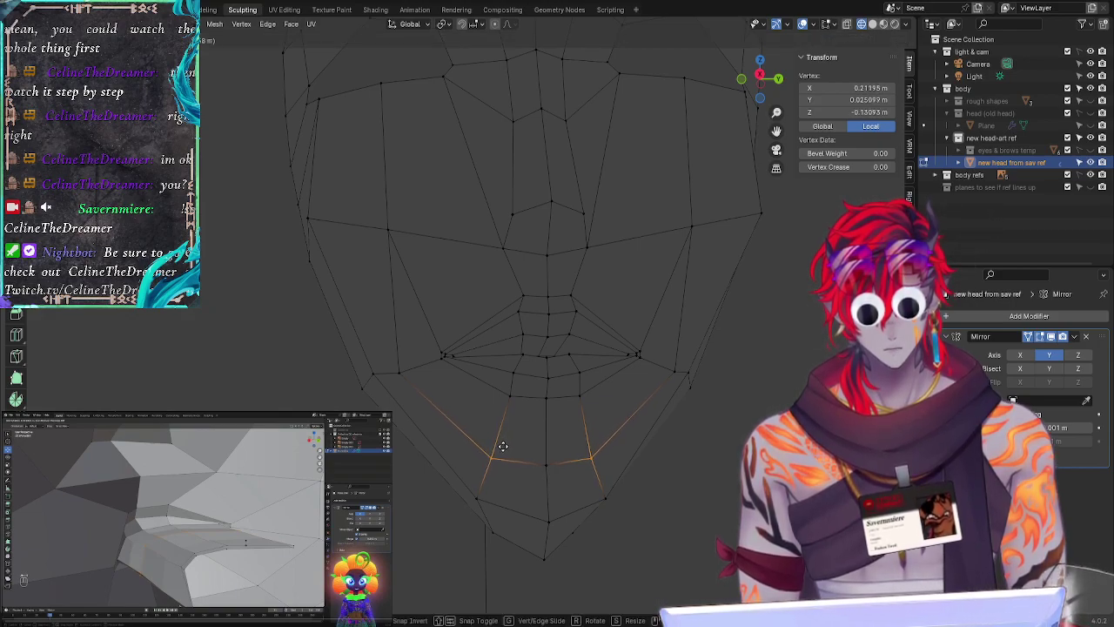
pyautogui.click(504, 444)
pyautogui.click(548, 462)
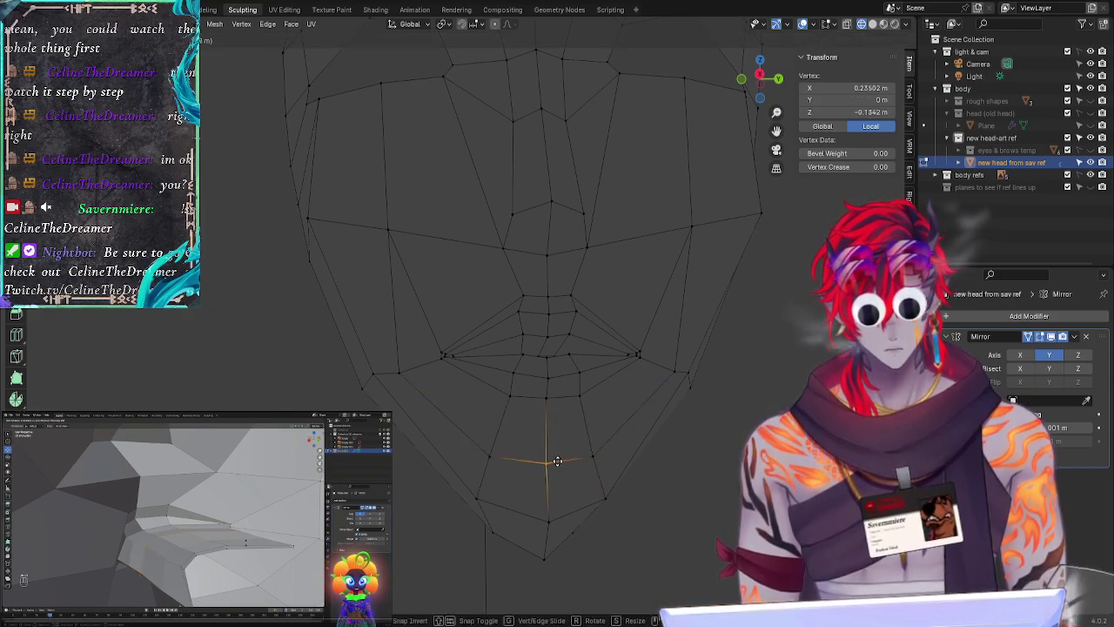
pyautogui.press('g')
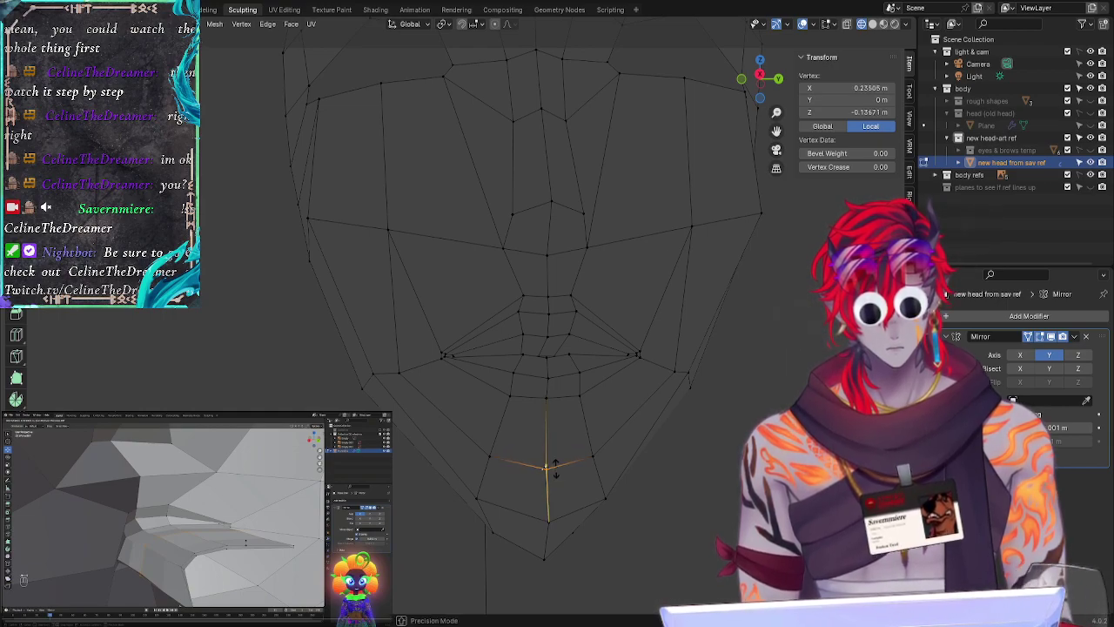
pyautogui.click(555, 467)
pyautogui.click(658, 505)
pyautogui.moveTo(658, 505)
pyautogui.mouseDown(button='middle')
pyautogui.moveTo(639, 498)
pyautogui.moveTo(522, 516)
pyautogui.moveTo(539, 517)
pyautogui.moveTo(530, 530)
pyautogui.moveTo(522, 523)
pyautogui.mouseUp(button='middle')
pyautogui.moveTo(520, 495); pyautogui.dragTo(532, 557)
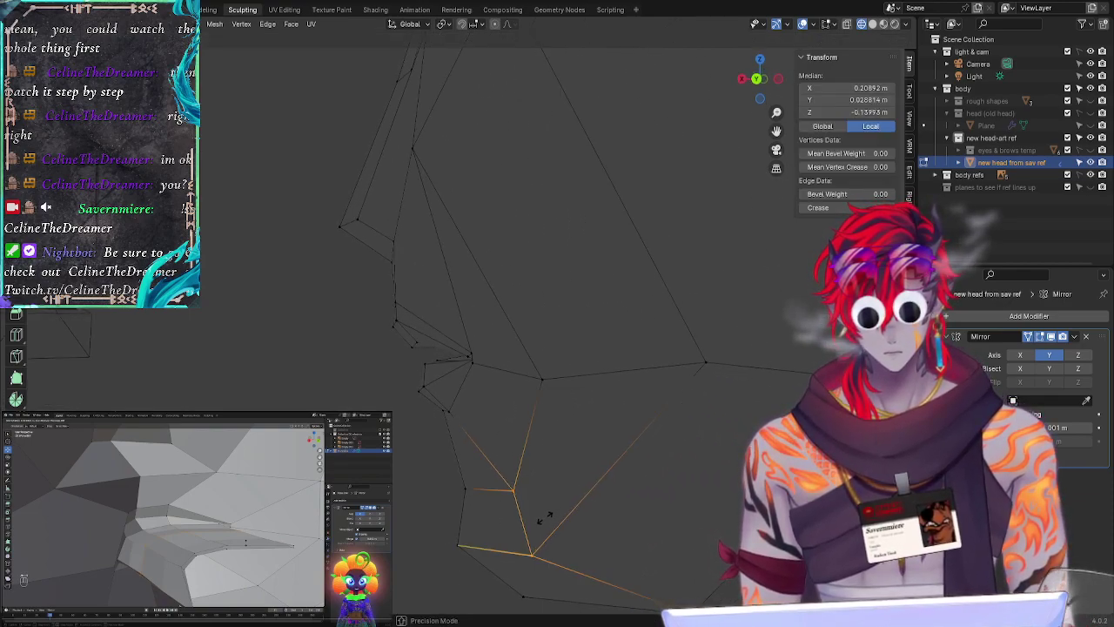
# Step: Make a small shift to the selected jaw vertices and one more jaw vertex
pyautogui.click(542, 518)
pyautogui.moveTo(519, 497); pyautogui.dragTo(519, 496)
pyautogui.press('g')
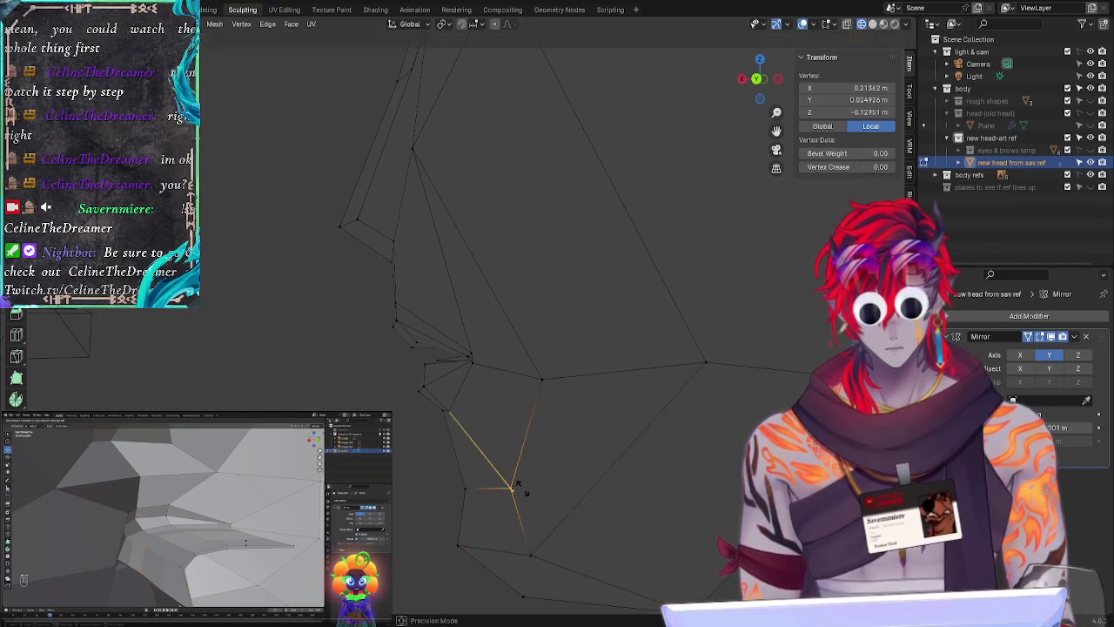
pyautogui.click(522, 488)
# Step: Move the mouth-corner vertex to X 0.19972, Y 0.073551, Z -0.087197 m and check the front view
pyautogui.moveTo(538, 418)
pyautogui.mouseDown()
pyautogui.moveTo(528, 415)
pyautogui.moveTo(540, 402)
pyautogui.mouseUp()
pyautogui.press('g')
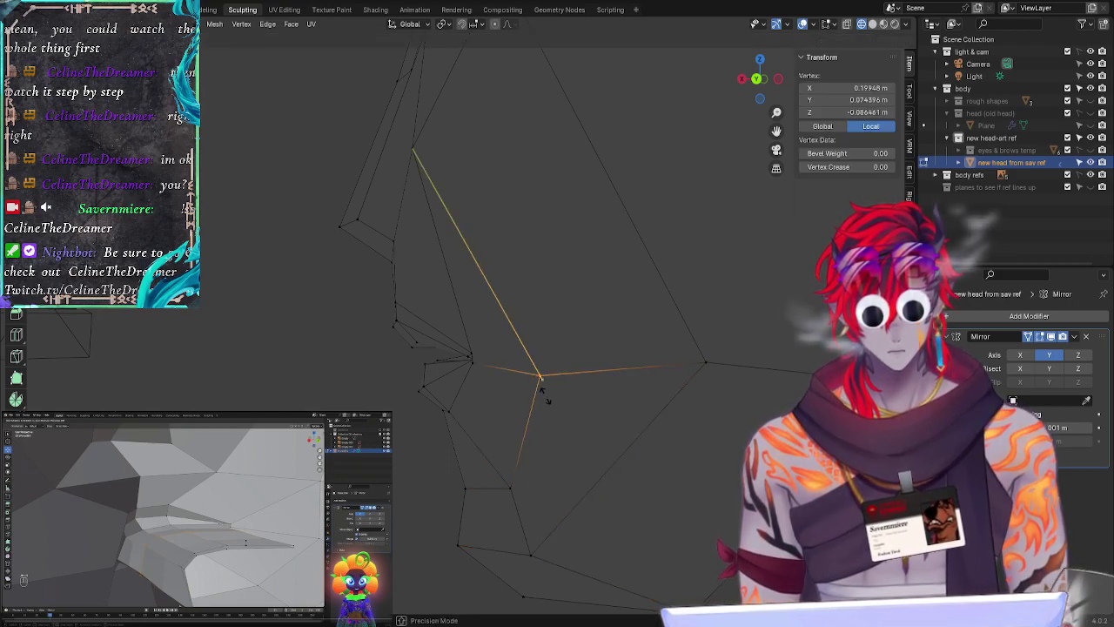
pyautogui.click(545, 399)
pyautogui.press('g')
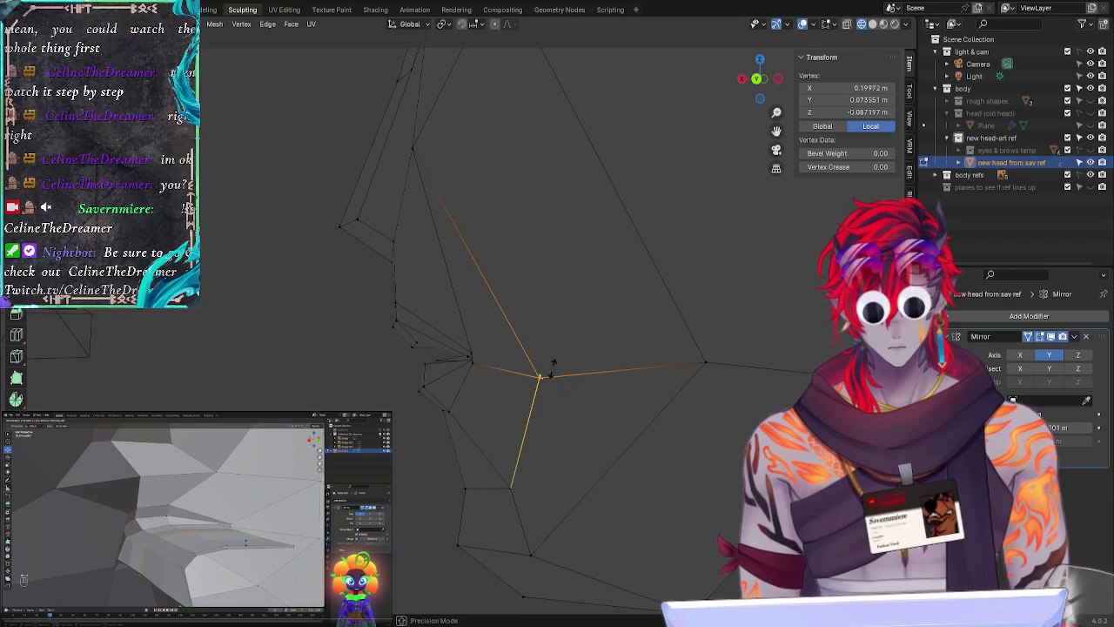
pyautogui.click(552, 369)
pyautogui.click(410, 423)
pyautogui.moveTo(557, 167); pyautogui.dragTo(671, 163, button='middle')
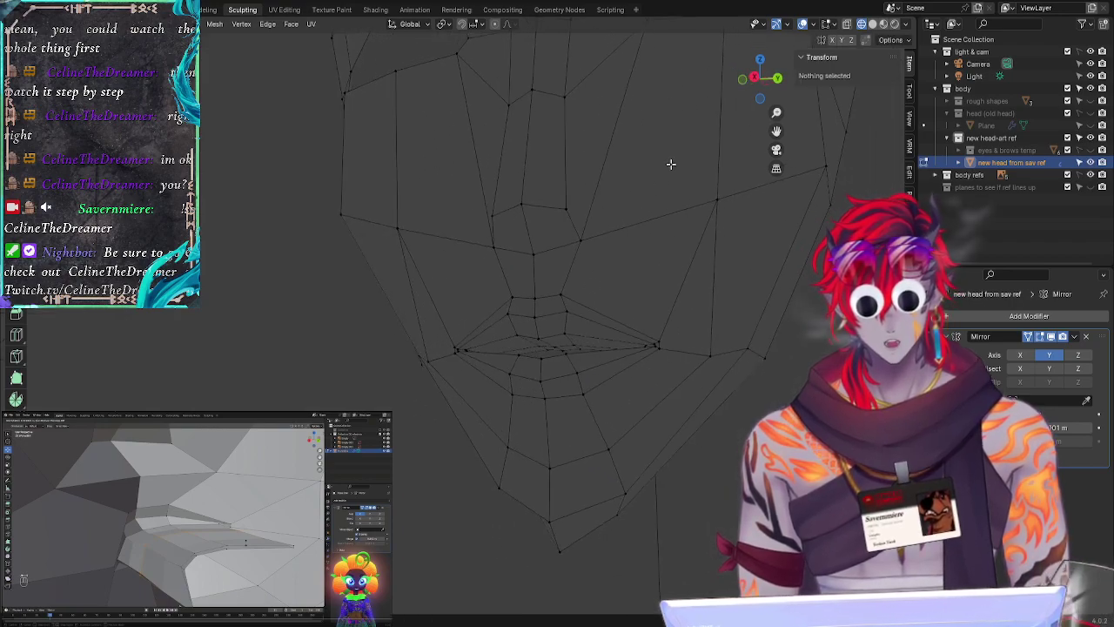
pyautogui.click(763, 82)
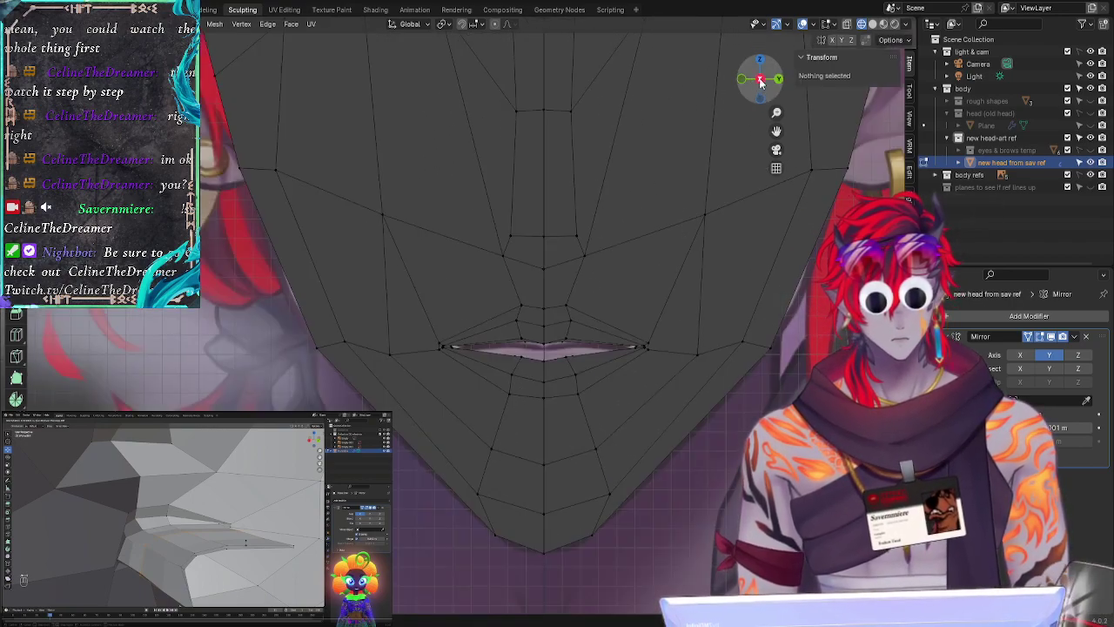
pyautogui.click(759, 82)
pyautogui.moveTo(670, 311); pyautogui.dragTo(608, 398, button='middle')
# Step: Select the lip edge loops with X-ray off, adding the middle row of lip vertices
pyautogui.click(521, 445)
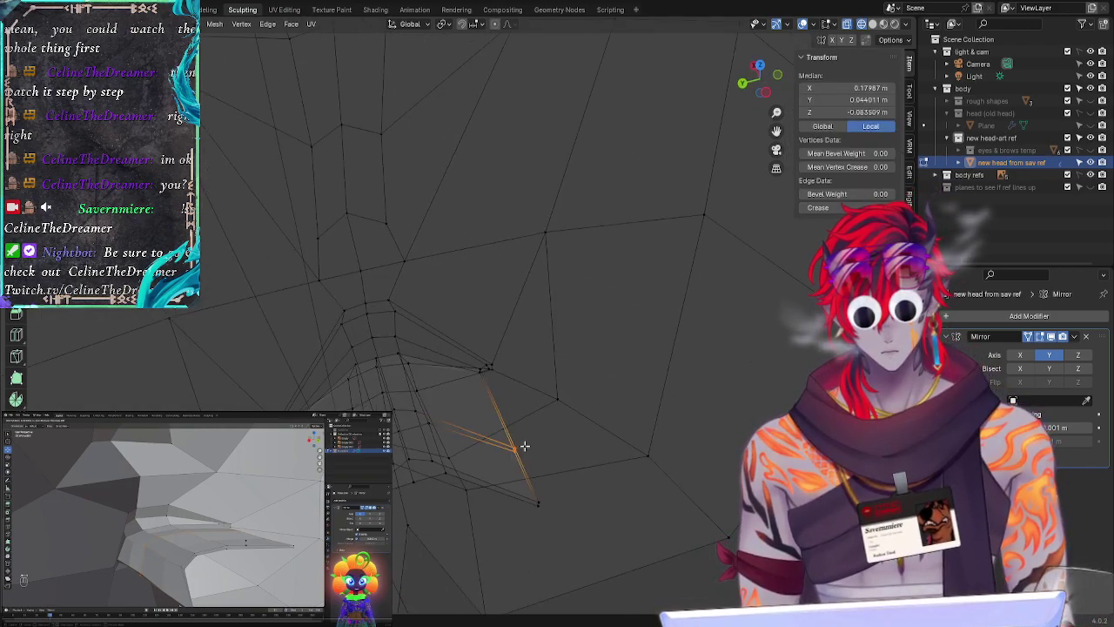
pyautogui.hotkey('alt', 'z')
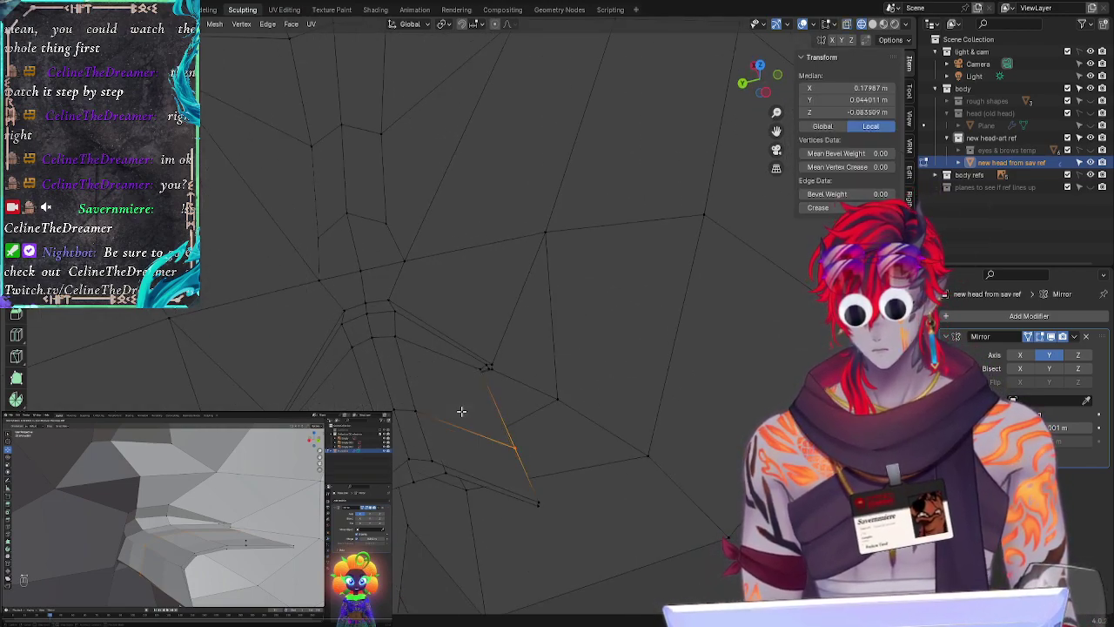
pyautogui.keyDown('ctrl'); pyautogui.moveTo(421, 401); pyautogui.dragTo(421, 415, button='right'); pyautogui.keyUp('ctrl')
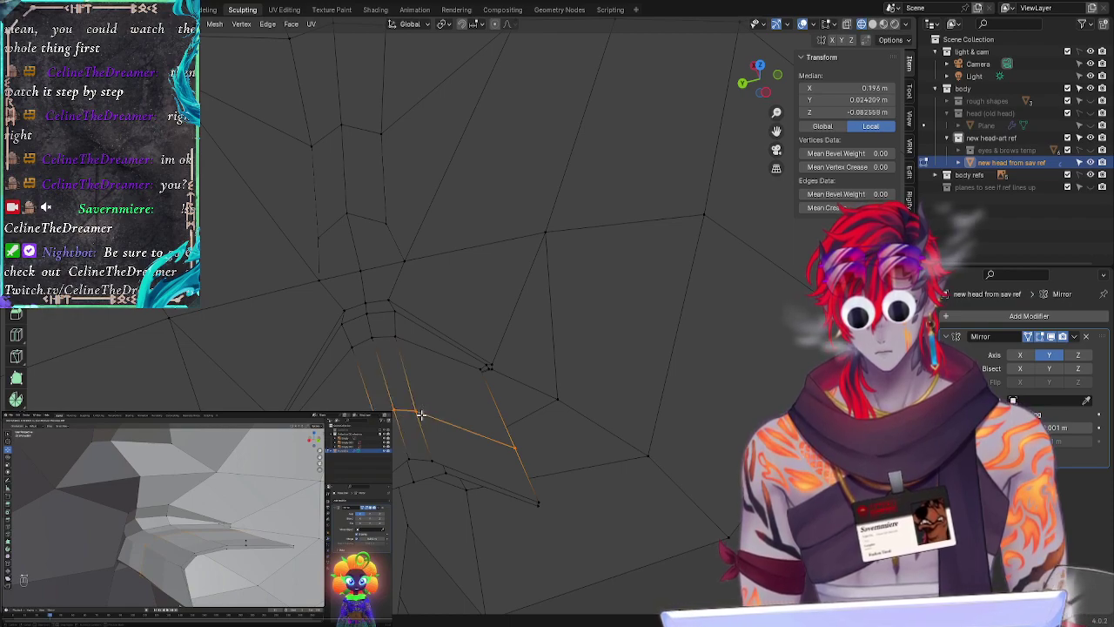
pyautogui.moveTo(594, 461)
pyautogui.mouseDown(button='middle')
pyautogui.moveTo(624, 427)
pyautogui.moveTo(632, 339)
pyautogui.mouseUp(button='middle')
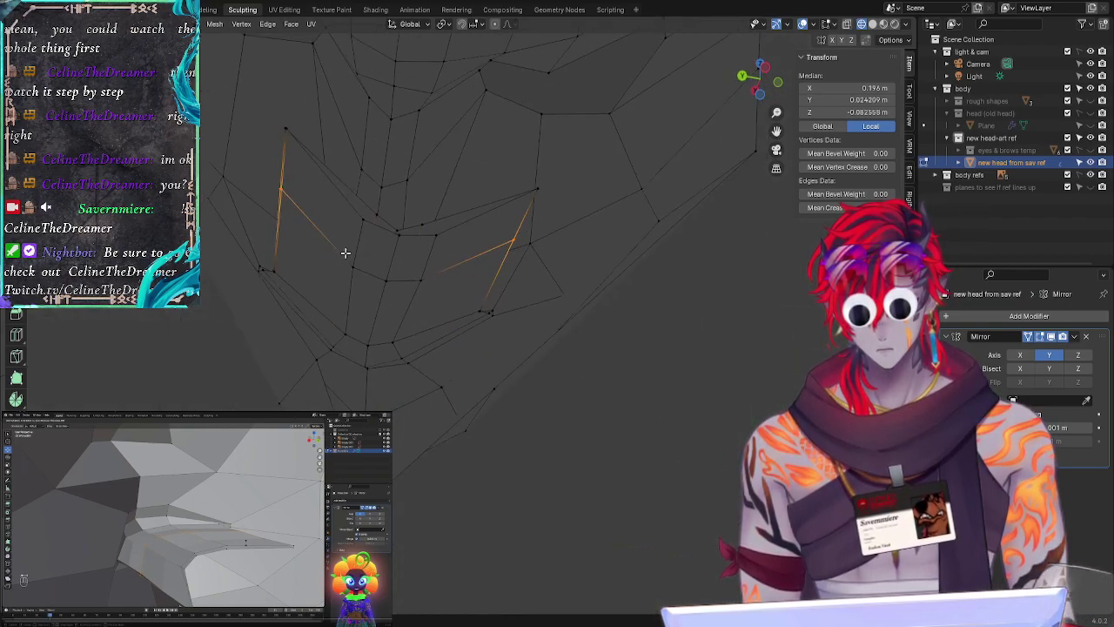
pyautogui.keyDown('ctrl'); pyautogui.moveTo(346, 253); pyautogui.dragTo(431, 280, button='right'); pyautogui.keyUp('ctrl')
pyautogui.moveTo(440, 293); pyautogui.dragTo(456, 410, button='middle')
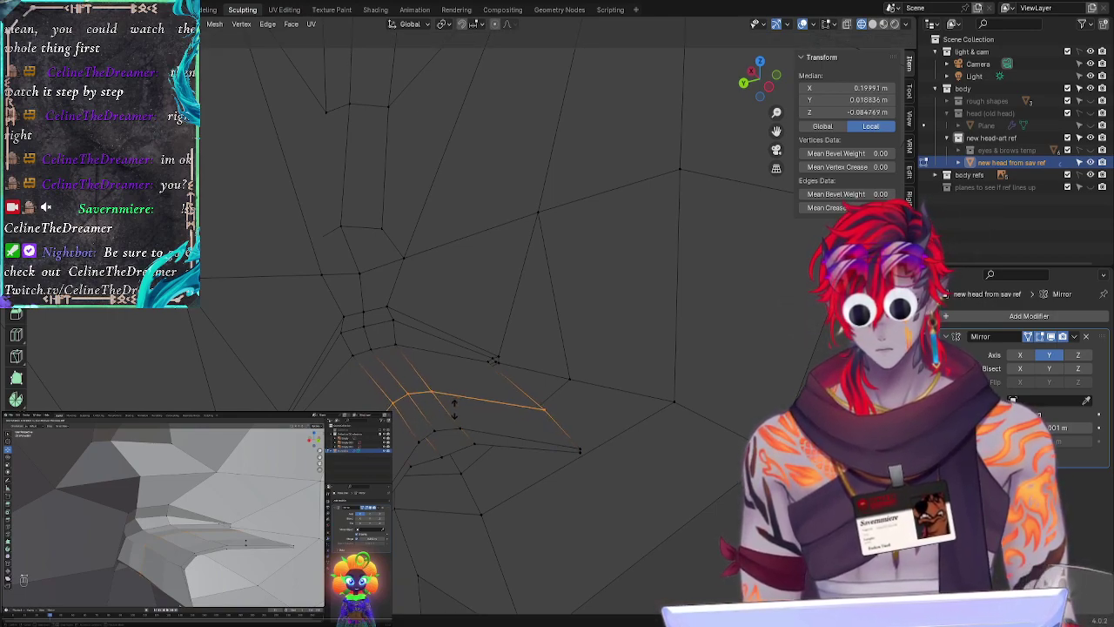
# Step: Move the selected lip edges, try Shrink/Fatten and cancel it, then deselect
pyautogui.press('g')
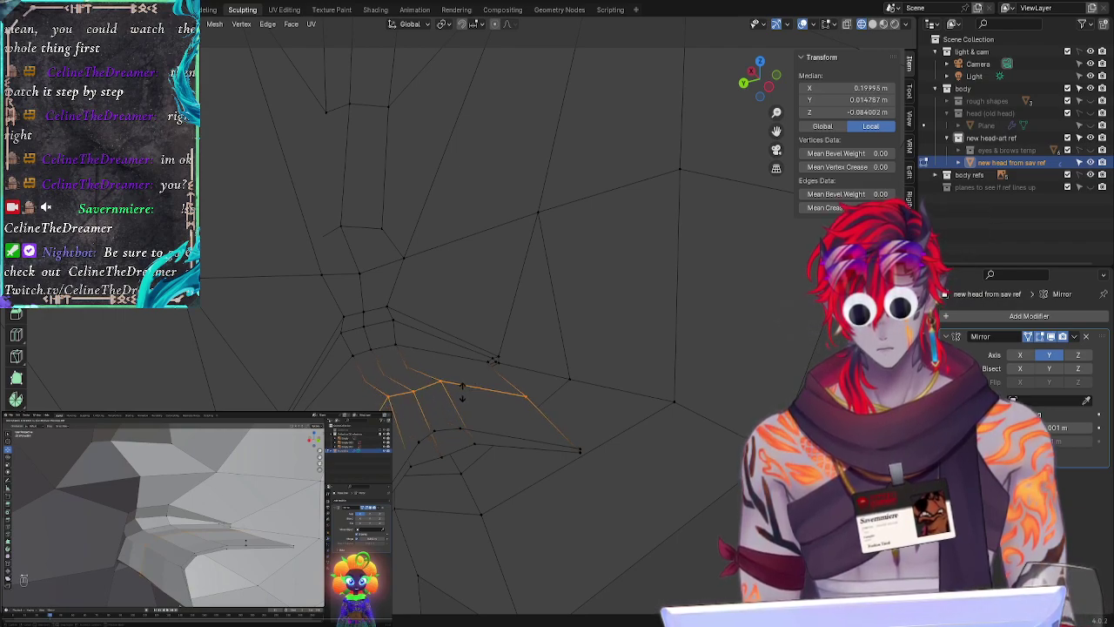
pyautogui.click(596, 436)
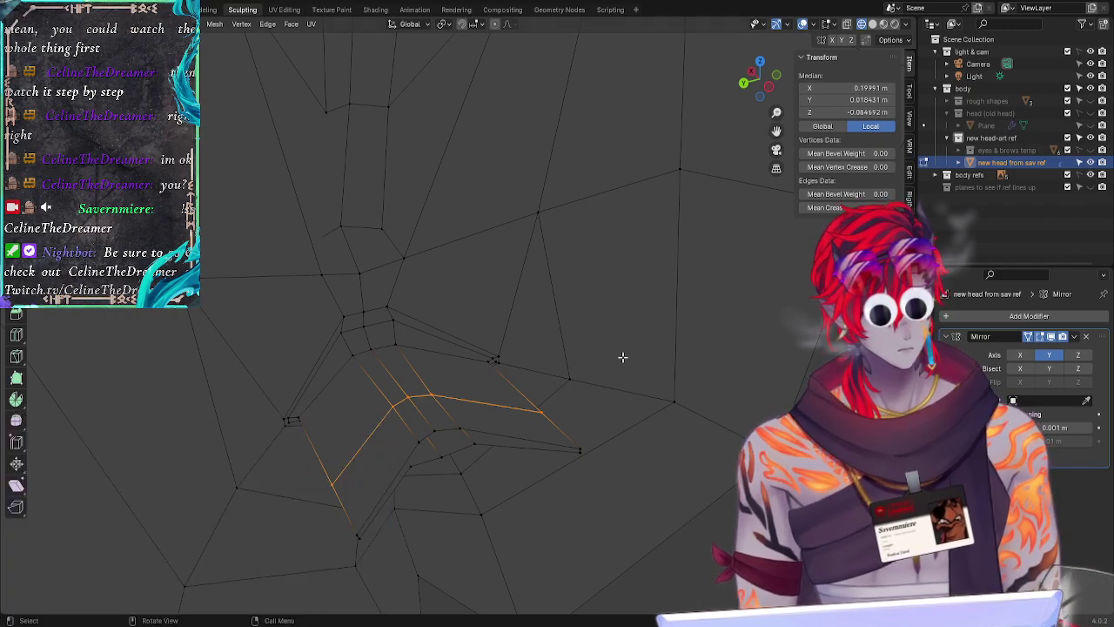
pyautogui.moveTo(621, 355); pyautogui.dragTo(712, 475, button='middle')
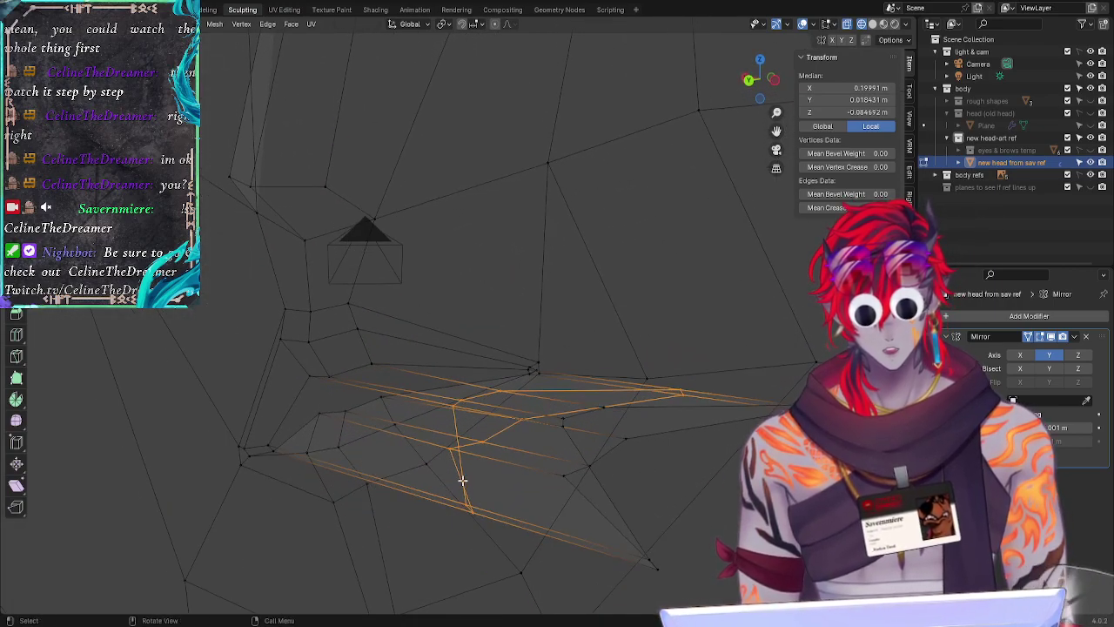
pyautogui.hotkey('alt', 's')
pyautogui.rightClick(619, 464)
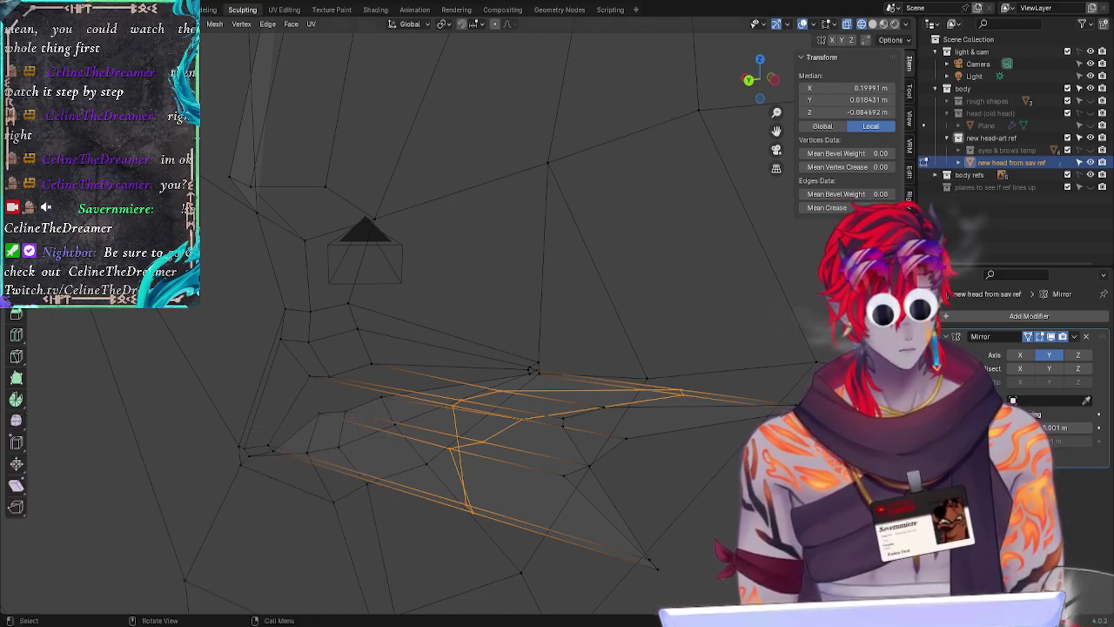
pyautogui.click(736, 604)
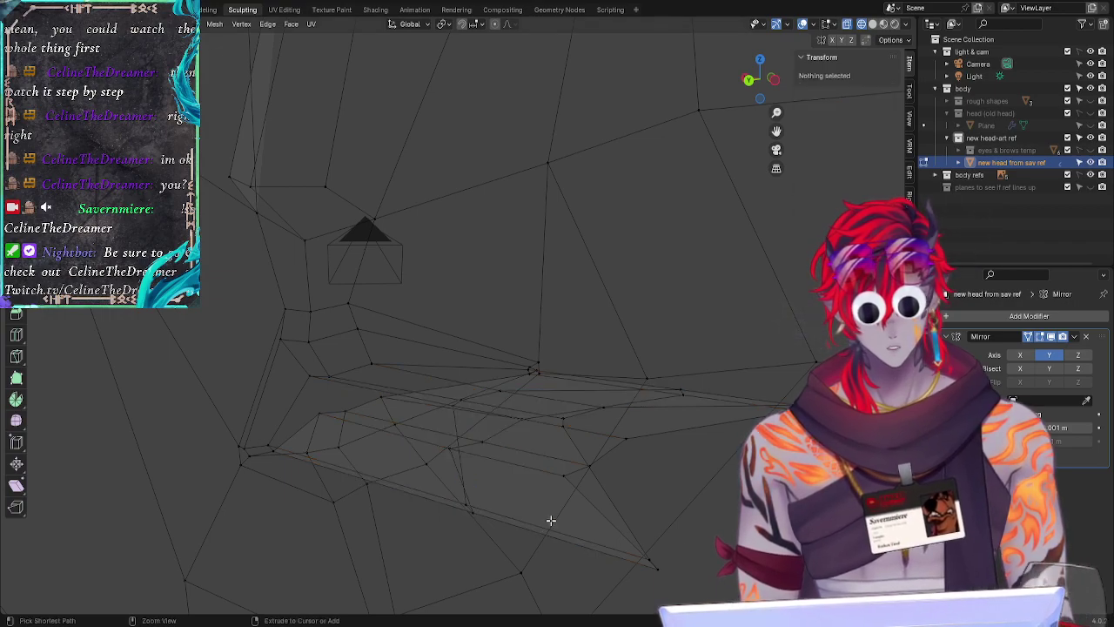
# Step: Restore the lip loop selection and push it outward twice, median at X 0.19993, Y 0.01627, Z -0.084283 m
pyautogui.hotkey('ctrl', 'z')
pyautogui.press('g')
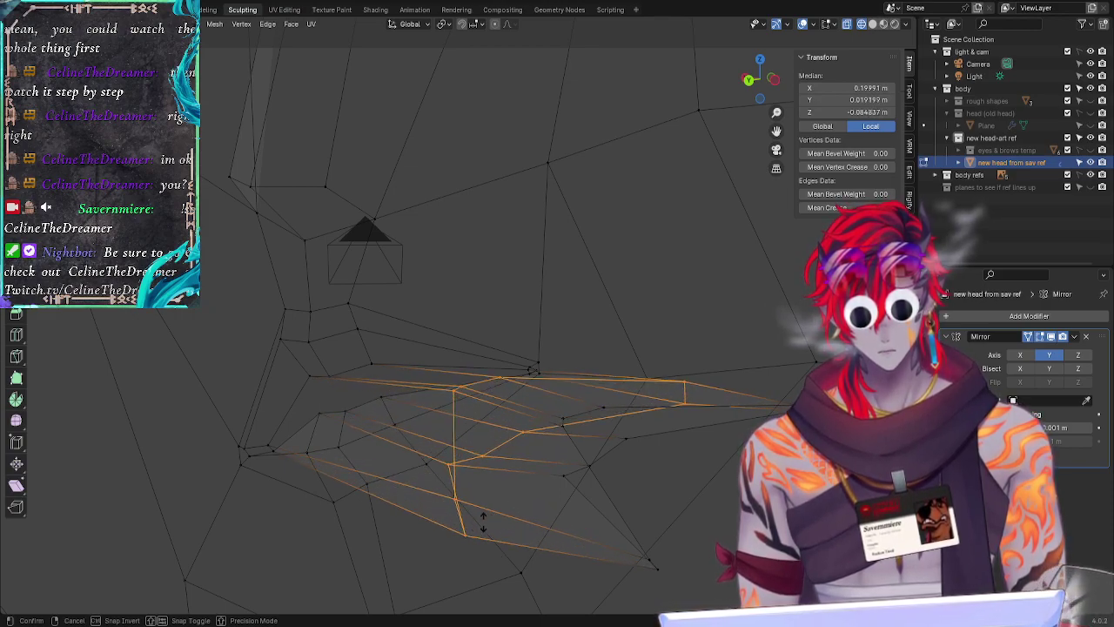
pyautogui.keyDown('alt'); pyautogui.moveTo(470, 507); pyautogui.dragTo(450, 511, button='middle'); pyautogui.keyUp('alt')
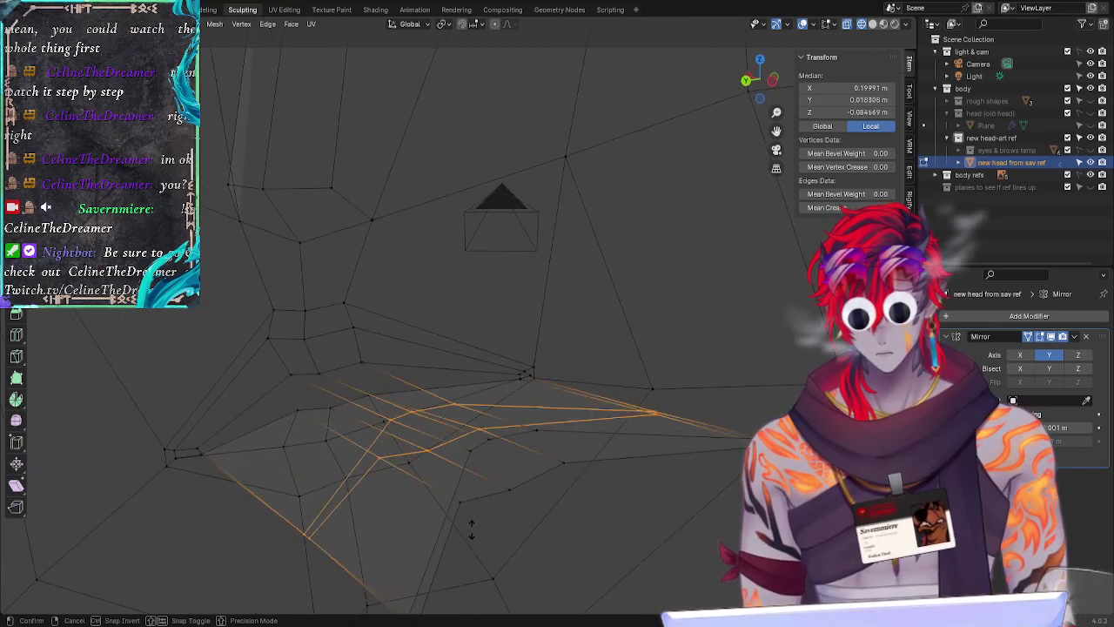
pyautogui.click(472, 530)
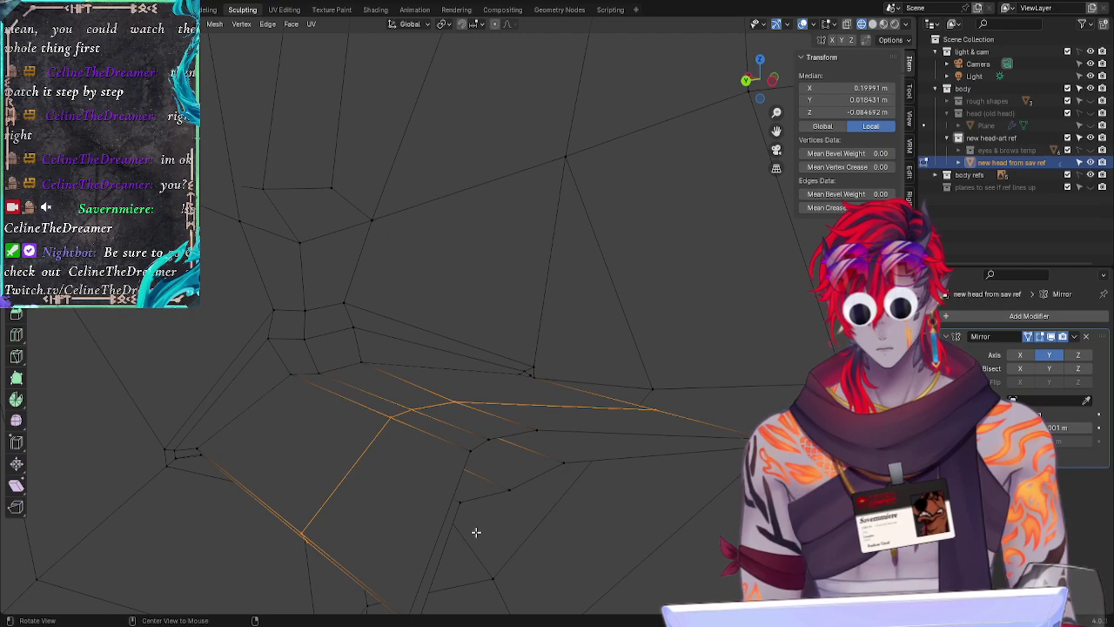
pyautogui.press('g')
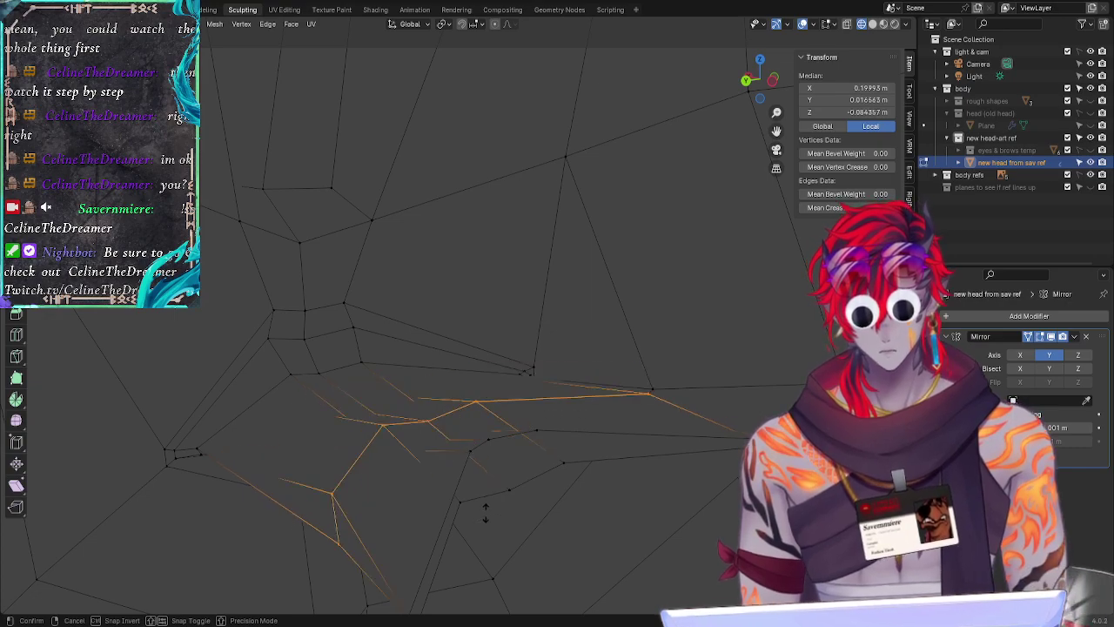
pyautogui.click(517, 527)
pyautogui.moveTo(517, 527)
pyautogui.mouseDown(button='middle')
pyautogui.moveTo(505, 510)
pyautogui.moveTo(546, 530)
pyautogui.moveTo(723, 510)
pyautogui.moveTo(725, 522)
pyautogui.moveTo(532, 531)
pyautogui.moveTo(535, 514)
pyautogui.moveTo(522, 547)
pyautogui.mouseUp(button='middle')
pyautogui.keyDown('shift'); pyautogui.moveTo(516, 490); pyautogui.dragTo(518, 440, button='middle'); pyautogui.keyUp('shift')
pyautogui.keyDown('ctrl'); pyautogui.moveTo(518, 441); pyautogui.dragTo(524, 479, button='middle'); pyautogui.keyUp('ctrl')
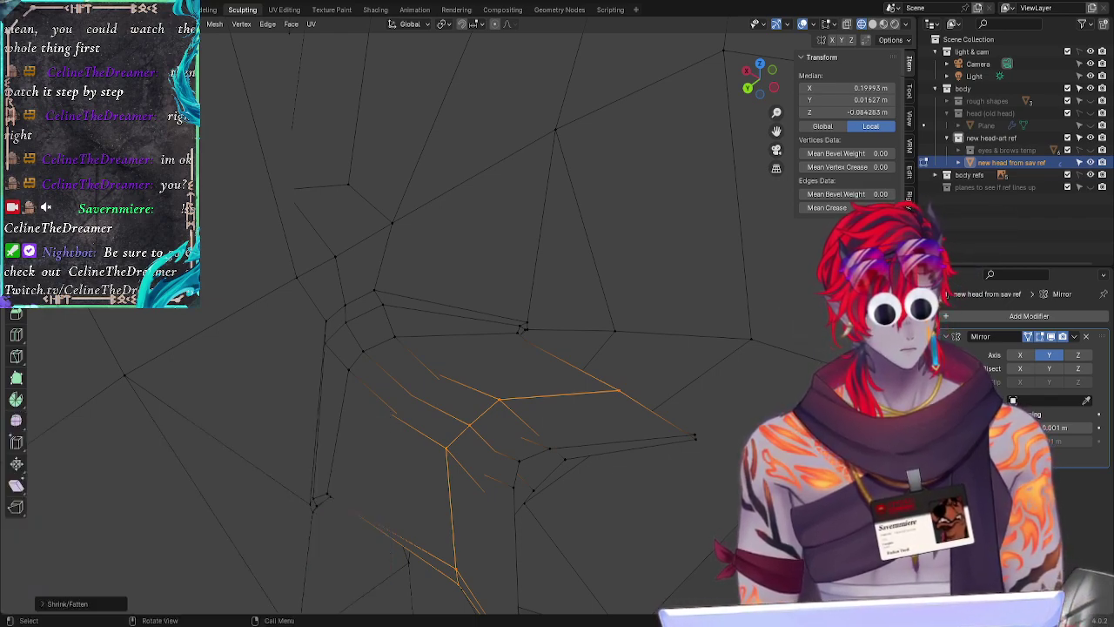
pyautogui.moveTo(637, 505)
pyautogui.mouseDown(button='middle')
pyautogui.moveTo(617, 441)
pyautogui.moveTo(627, 480)
pyautogui.moveTo(642, 464)
pyautogui.moveTo(634, 484)
pyautogui.mouseUp(button='middle')
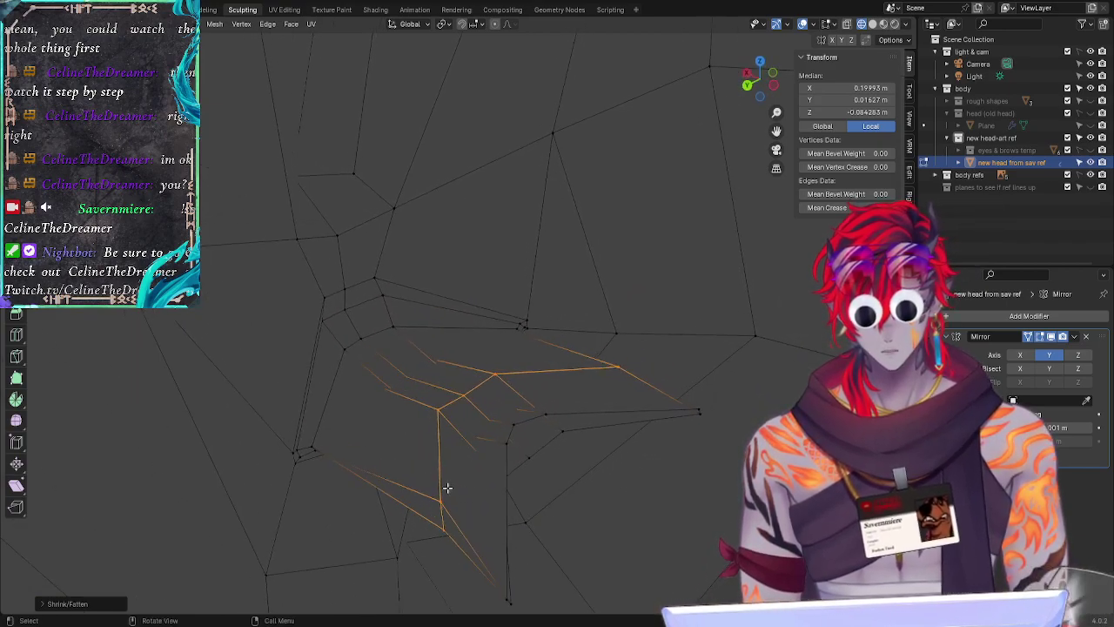
# Step: Slide and push the inner lip edges outward to thicken the lips
pyautogui.press('g')
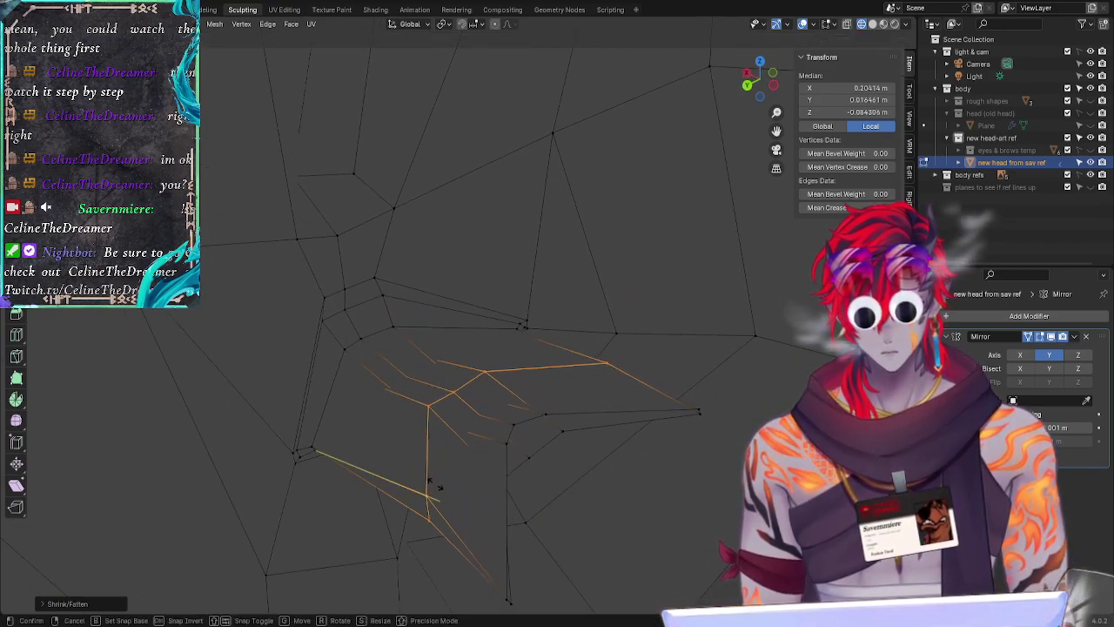
pyautogui.click(428, 471)
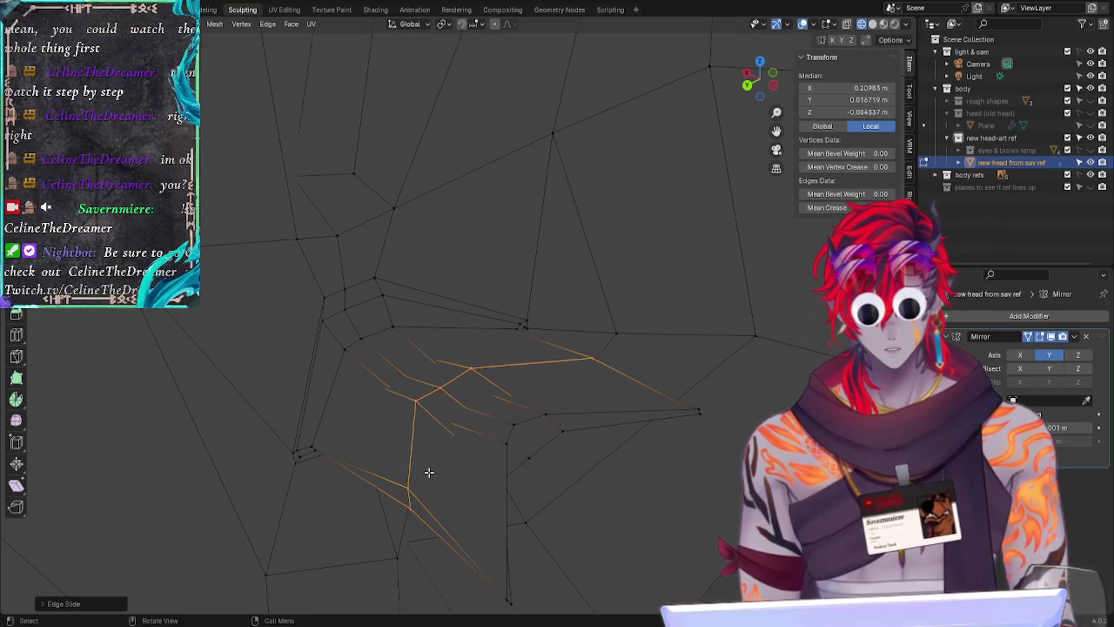
pyautogui.press('g')
pyautogui.press('g')
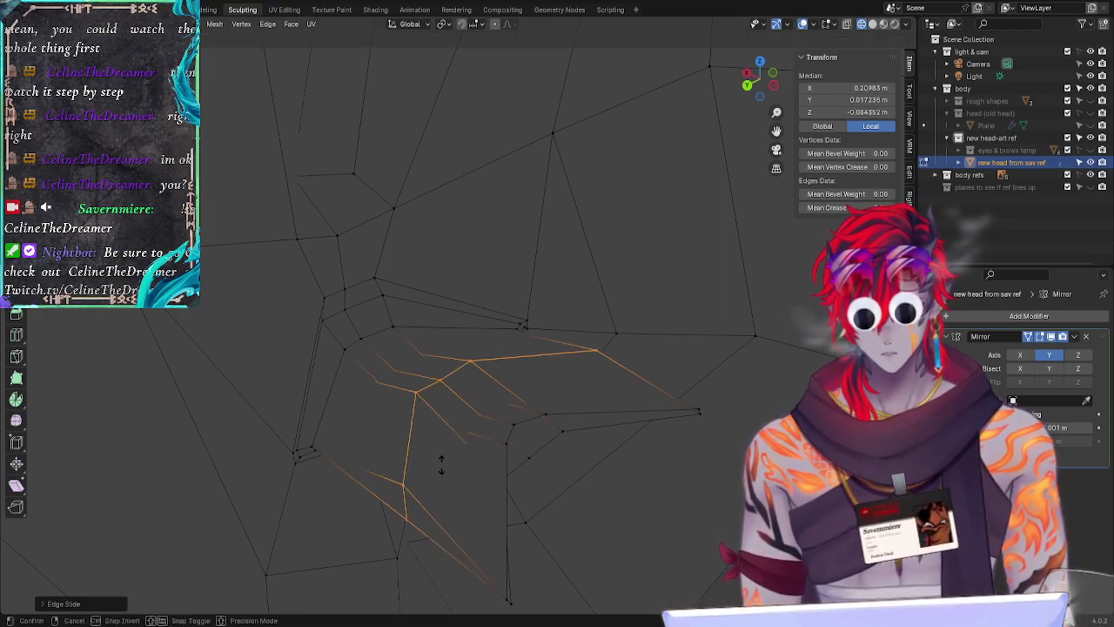
pyautogui.click(441, 464)
pyautogui.press('g')
pyautogui.press('g')
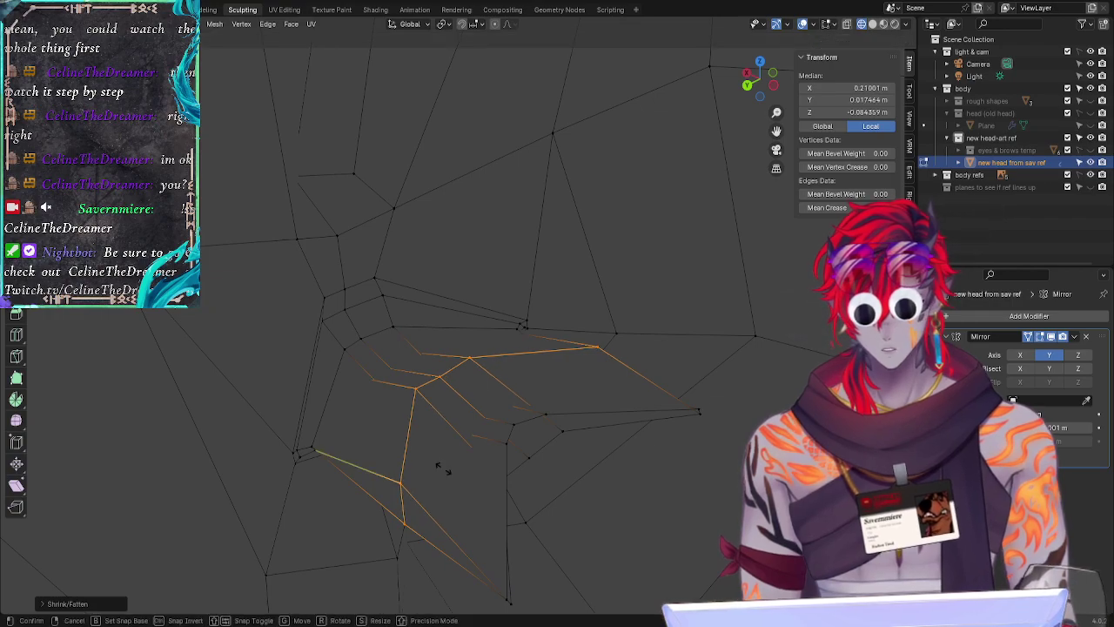
pyautogui.click(503, 458)
# Step: Slide the lip edges once more to median X 0.21147, Y 0.017107, Z -0.084365 m, checking several angles
pyautogui.moveTo(647, 480); pyautogui.dragTo(540, 479, button='middle')
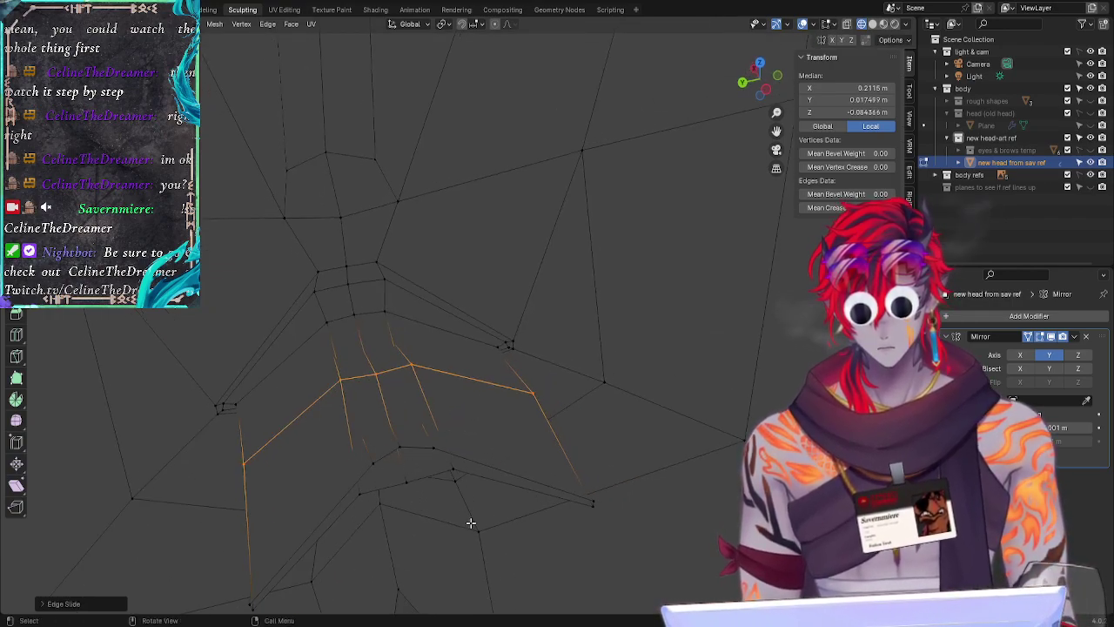
pyautogui.moveTo(470, 522); pyautogui.dragTo(671, 488, button='middle')
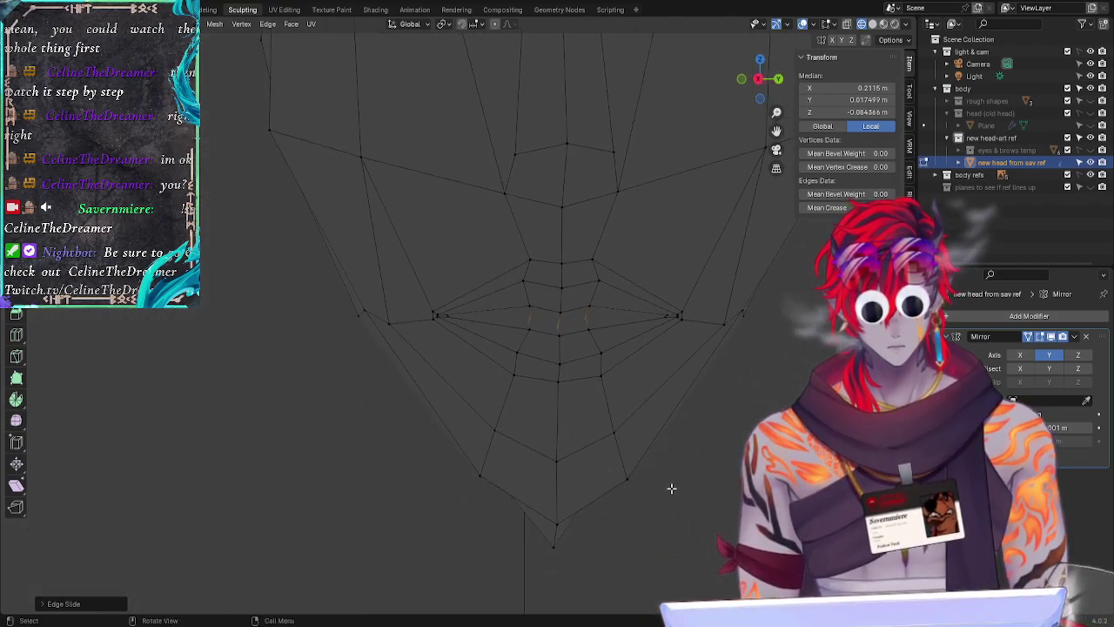
pyautogui.moveTo(678, 419); pyautogui.dragTo(469, 478, button='middle')
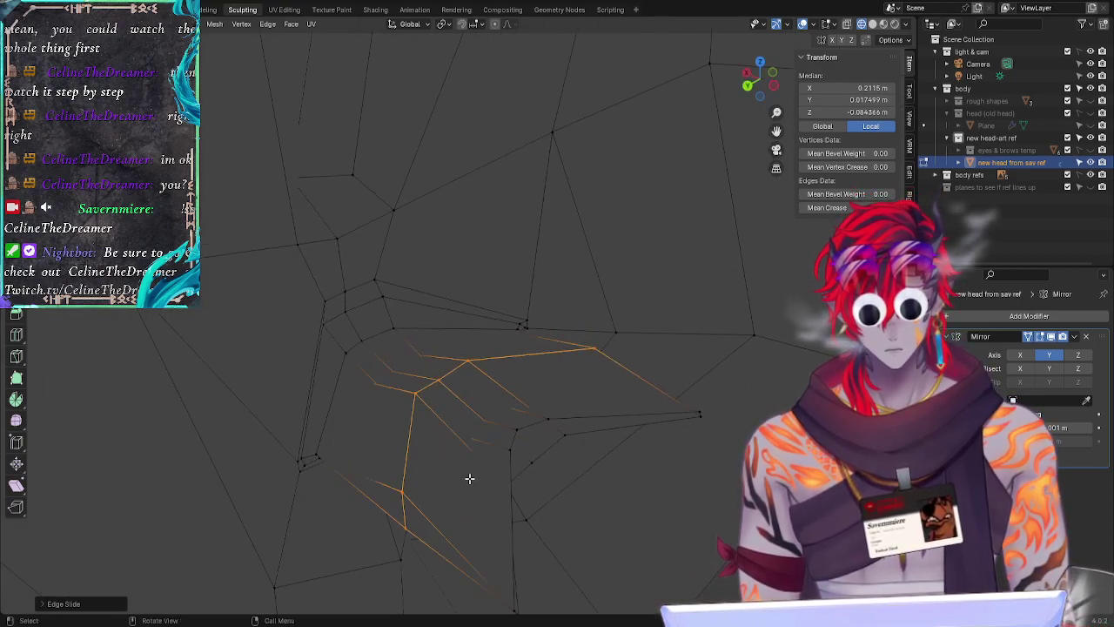
pyautogui.press('g')
pyautogui.press('g')
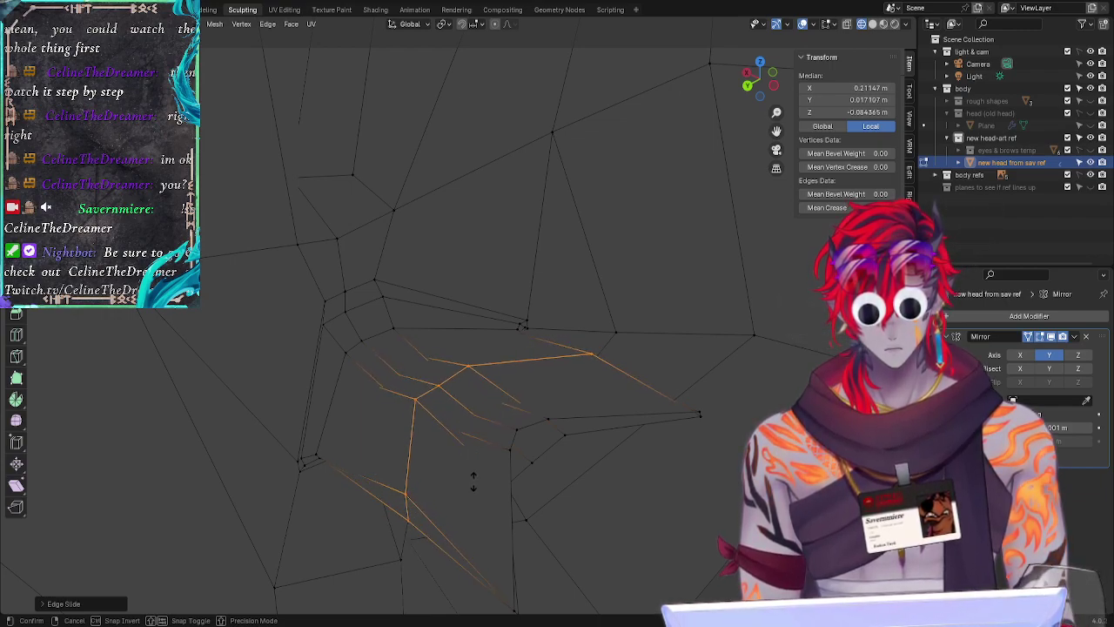
pyautogui.click(473, 481)
pyautogui.moveTo(667, 514); pyautogui.dragTo(692, 470, button='middle')
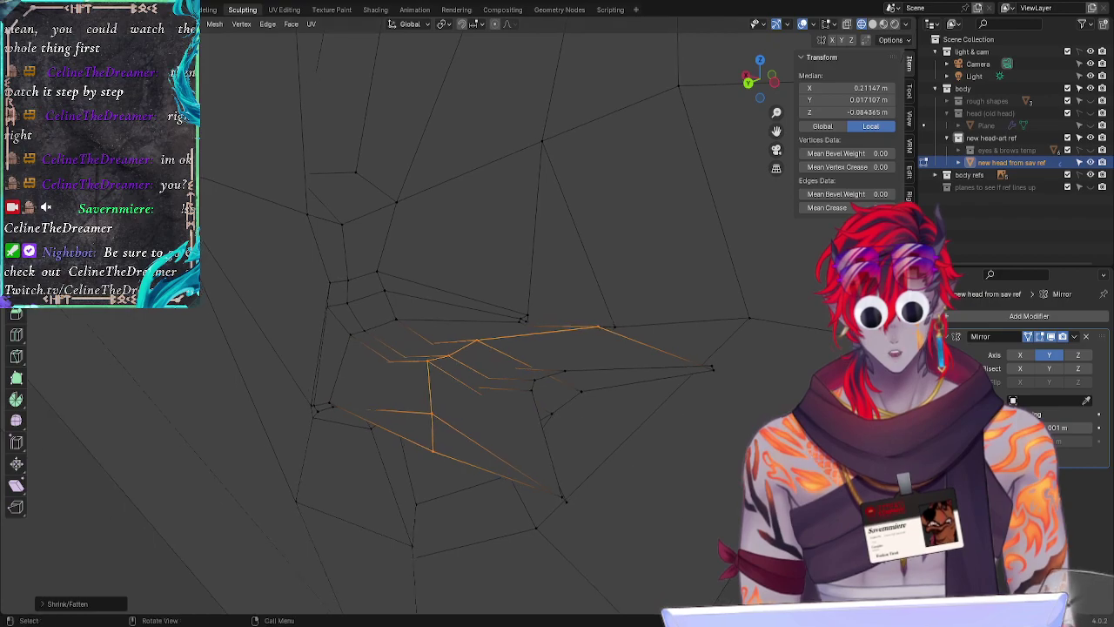
pyautogui.moveTo(683, 601); pyautogui.dragTo(655, 512, button='middle')
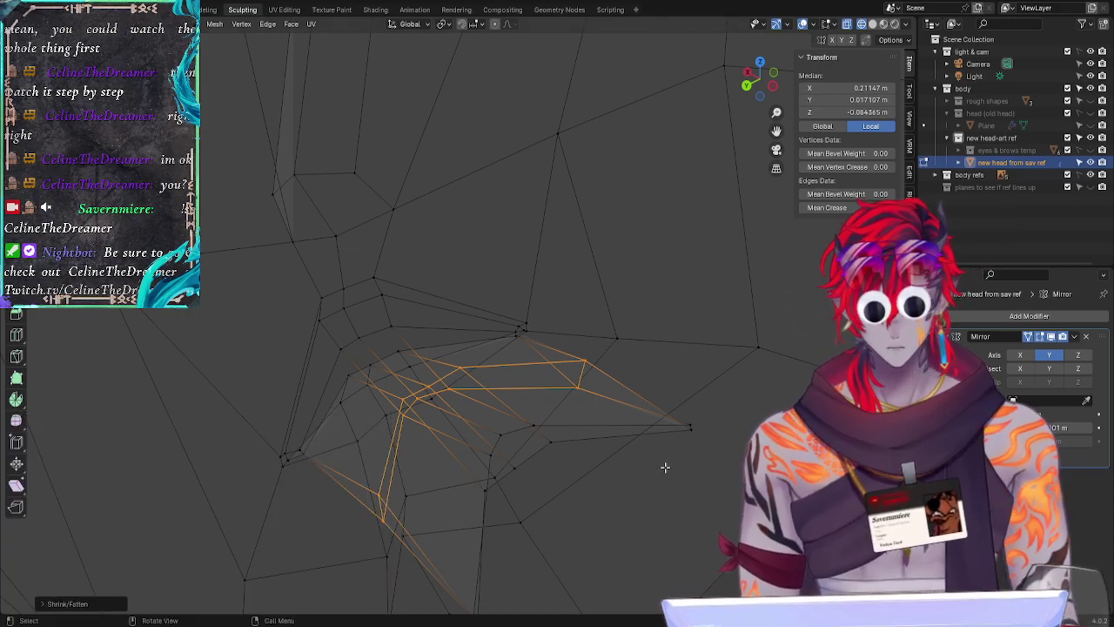
# Step: Switch the viewport to Solid shading from the Z pie menu
pyautogui.press('z')
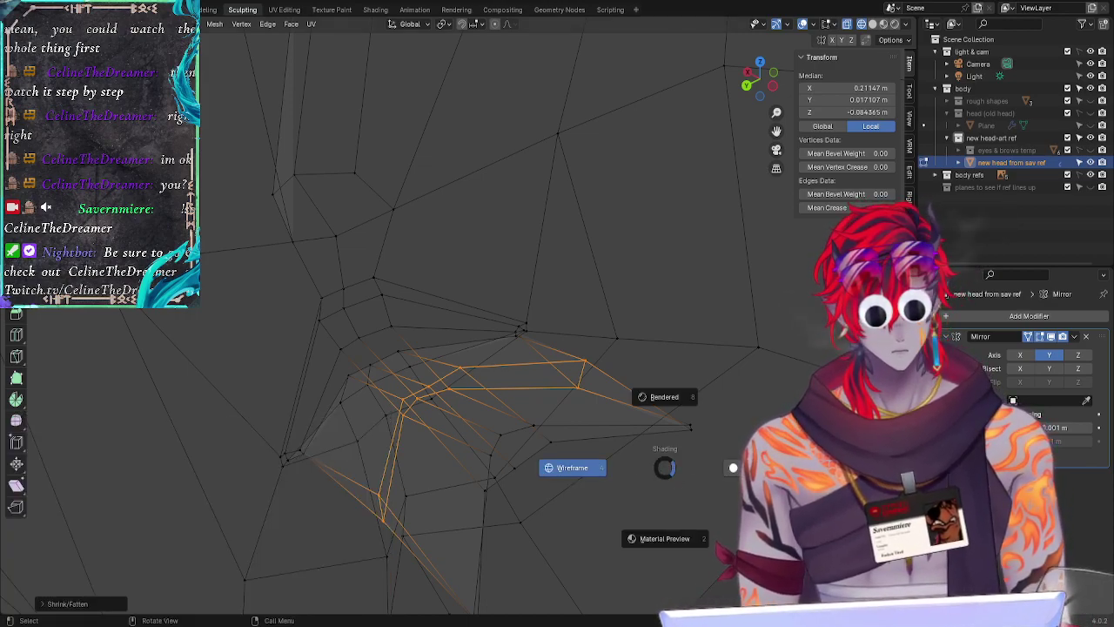
pyautogui.click(732, 468)
pyautogui.moveTo(669, 507)
pyautogui.keyDown('alt'); pyautogui.mouseDown()
pyautogui.moveTo(678, 483)
pyautogui.moveTo(641, 507)
pyautogui.mouseUp(); pyautogui.keyUp('alt')
# Step: Turn off X-ray so the head mesh is opaque, viewing the mouth frontally
pyautogui.hotkey('alt', 'z')
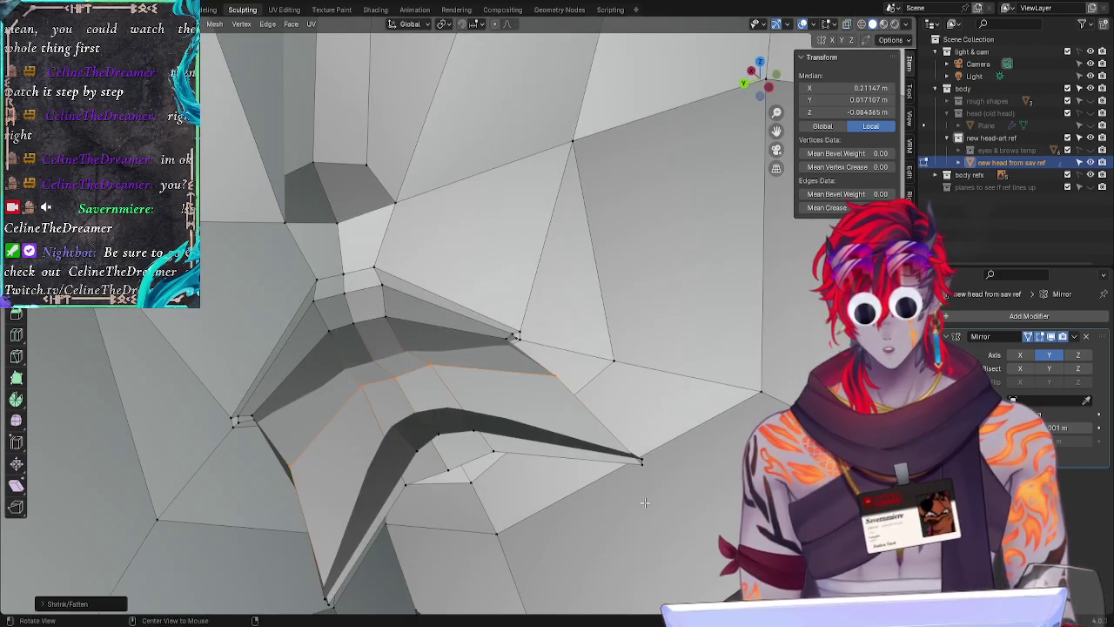
pyautogui.moveTo(644, 502); pyautogui.dragTo(603, 502, button='middle')
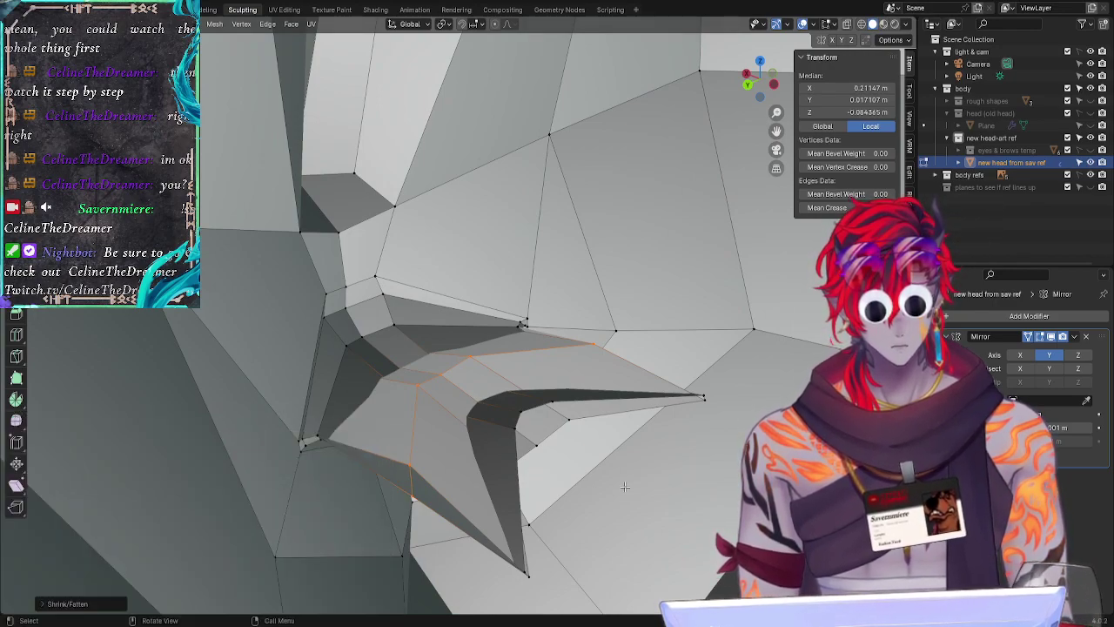
pyautogui.moveTo(623, 487); pyautogui.dragTo(566, 486, button='middle')
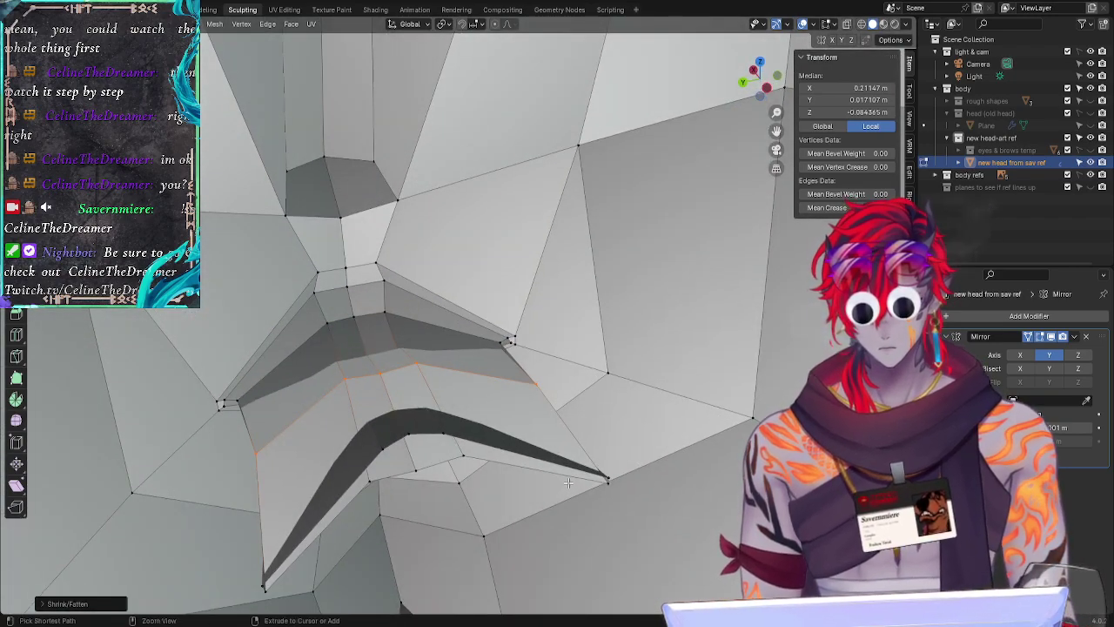
# Step: Undo the Shrink/Fatten on the lip loop, leaving the loop in its original place
pyautogui.hotkey('ctrl', 'z')
pyautogui.hotkey('ctrl', 'z')
pyautogui.hotkey('ctrl', 'z')
pyautogui.hotkey('ctrl', 'z')
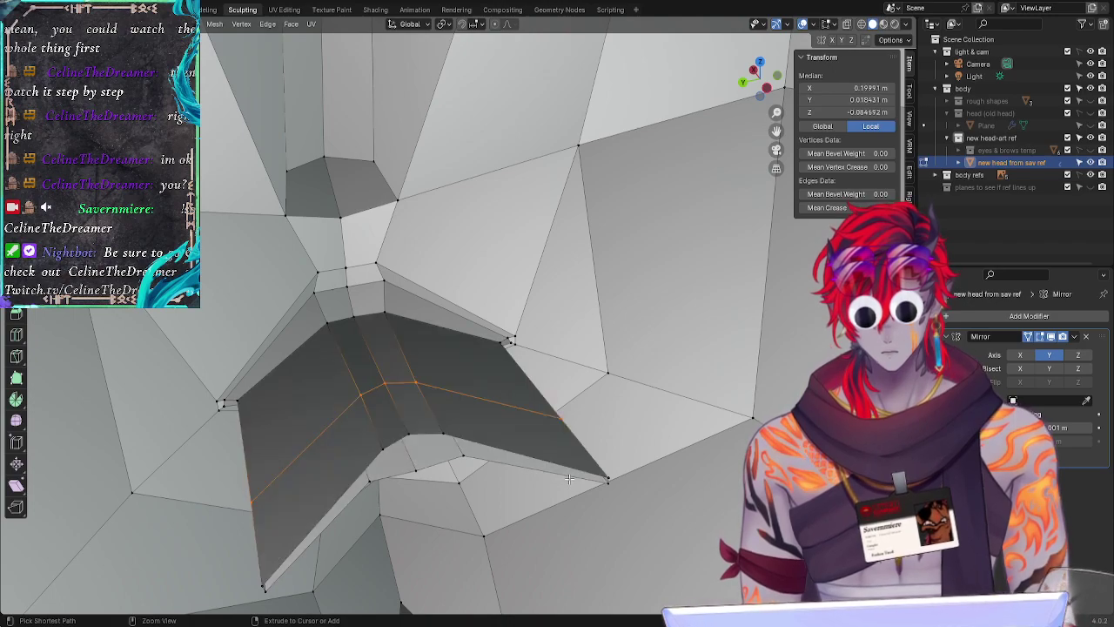
pyautogui.moveTo(568, 478); pyautogui.dragTo(538, 480, button='middle')
pyautogui.press('g')
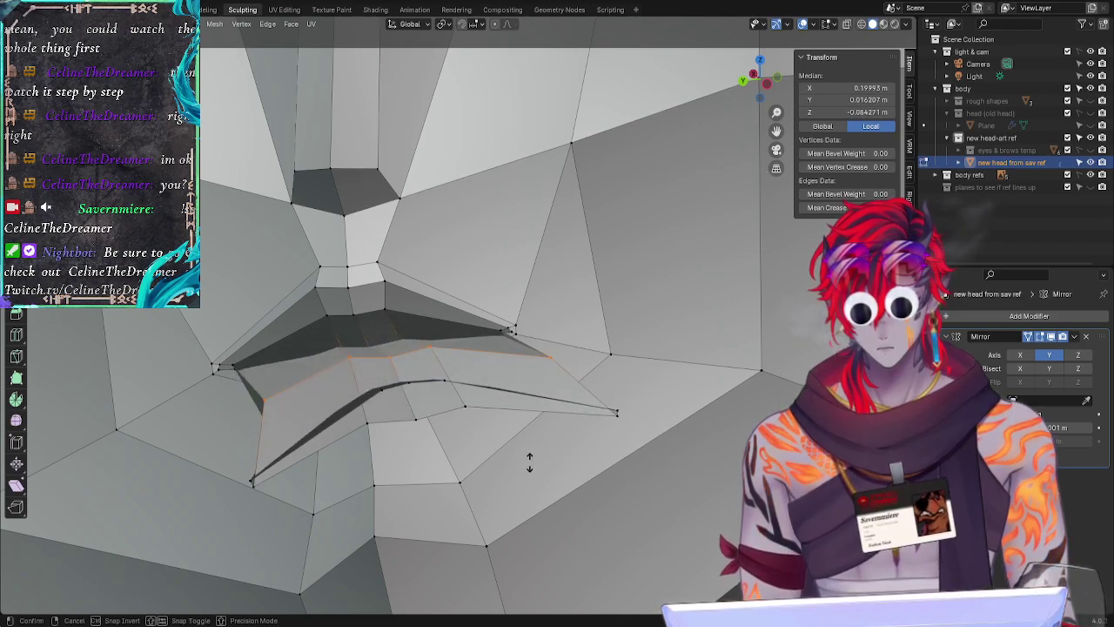
pyautogui.moveTo(529, 462)
pyautogui.mouseDown()
pyautogui.moveTo(517, 443)
pyautogui.moveTo(522, 464)
pyautogui.mouseUp()
pyautogui.rightClick(522, 464)
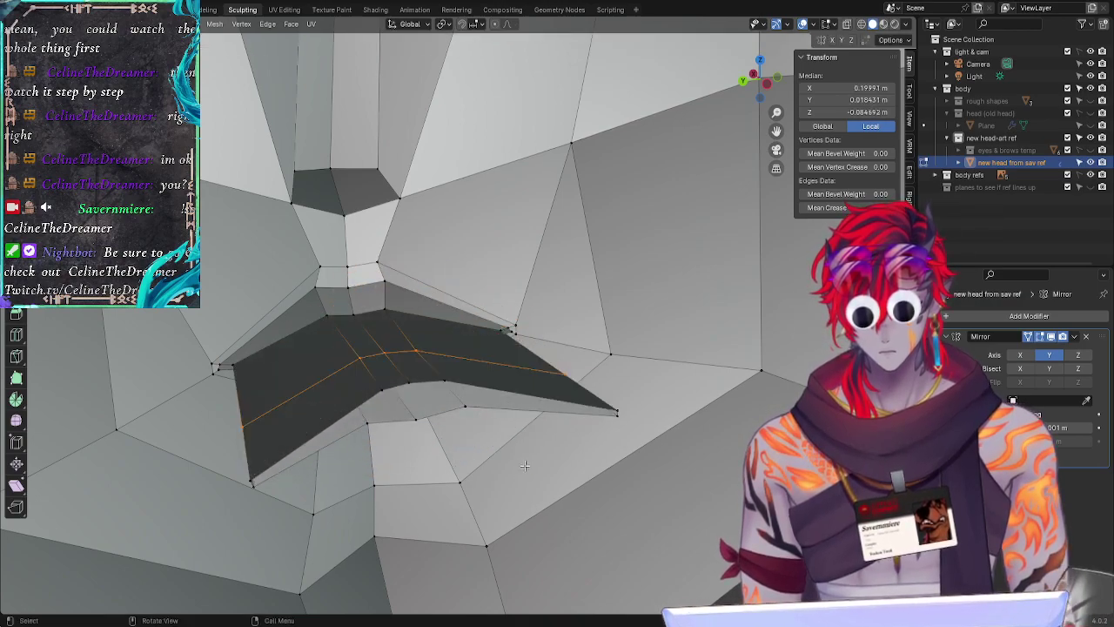
pyautogui.moveTo(524, 478); pyautogui.dragTo(525, 492, button='middle')
pyautogui.moveTo(525, 492); pyautogui.dragTo(525, 492)
pyautogui.moveTo(524, 492); pyautogui.dragTo(559, 484, button='middle')
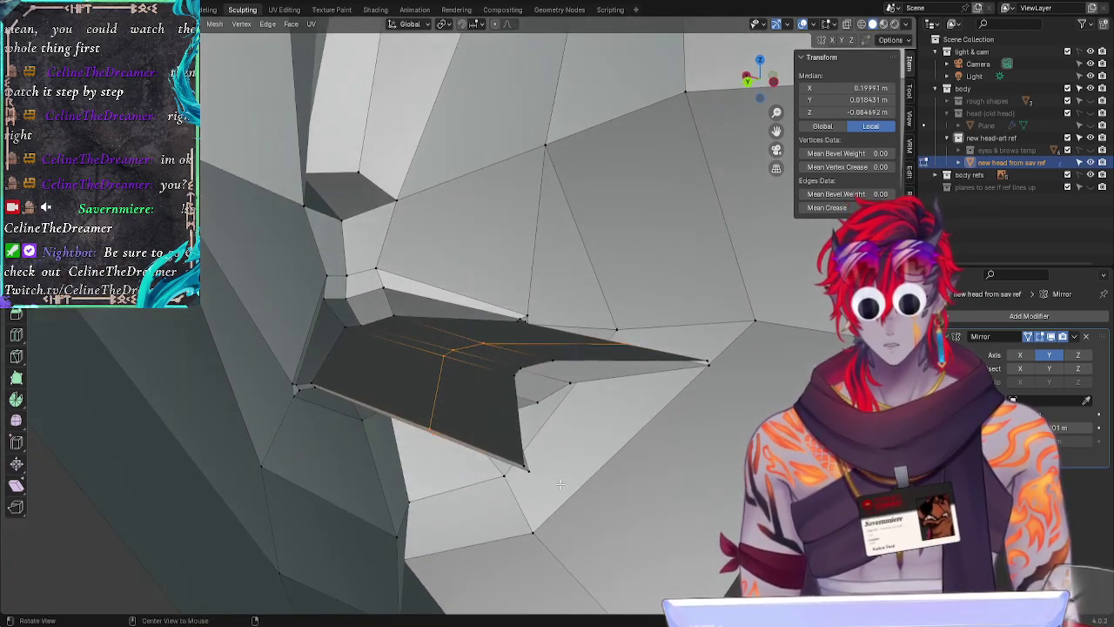
# Step: Edge-slide the mouth-corner edge leftward along the lip in two passes
pyautogui.click(442, 428)
pyautogui.press('g')
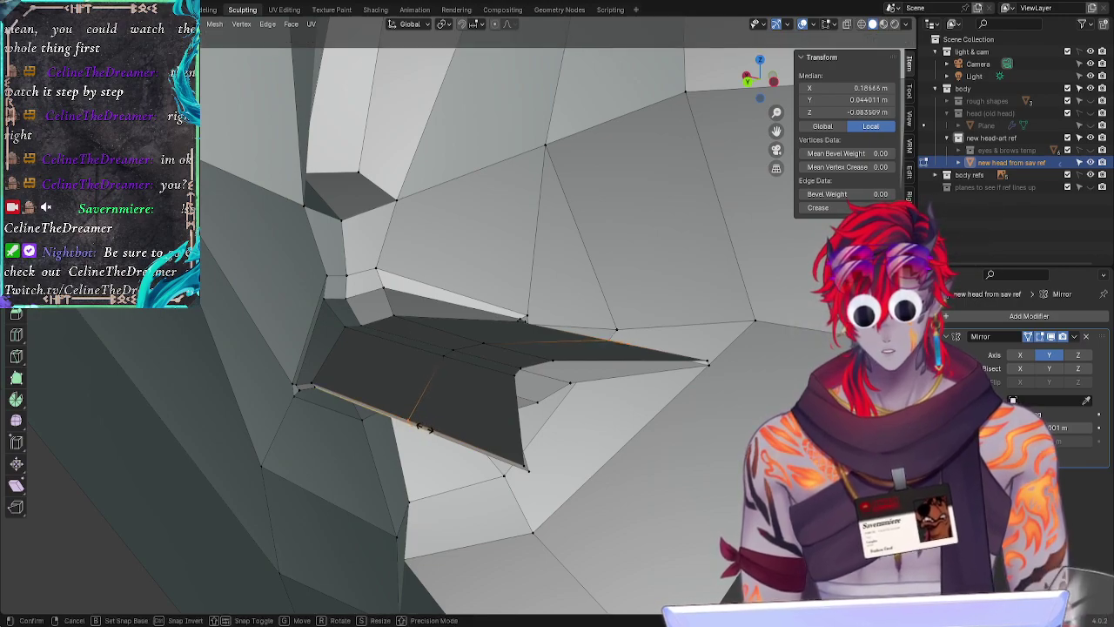
pyautogui.click(421, 425)
pyautogui.moveTo(607, 473); pyautogui.dragTo(574, 455, button='middle')
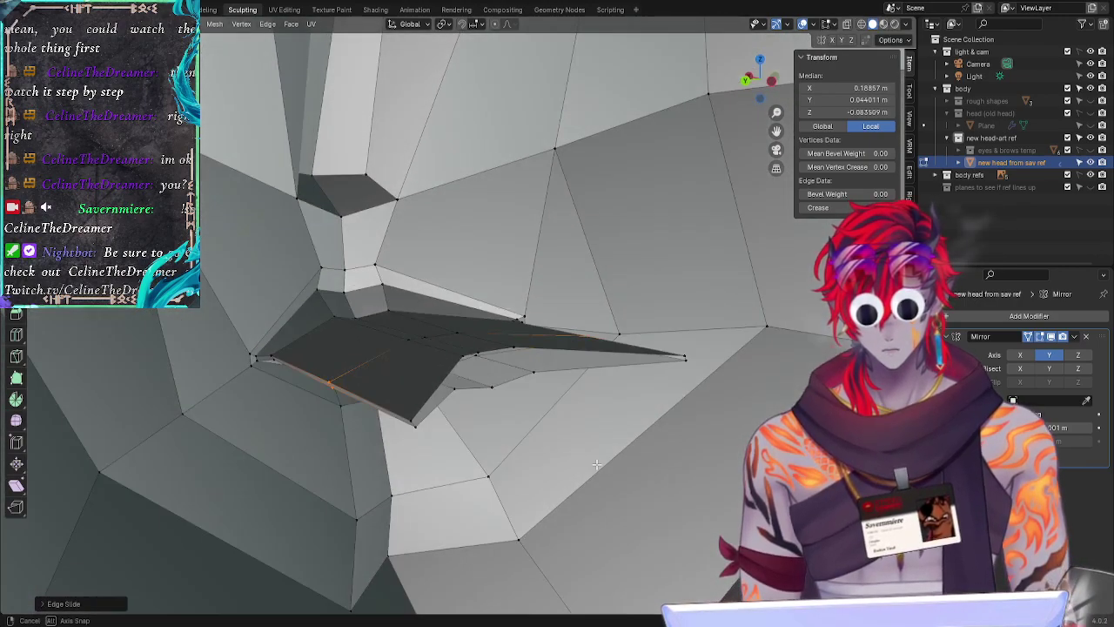
pyautogui.press('g')
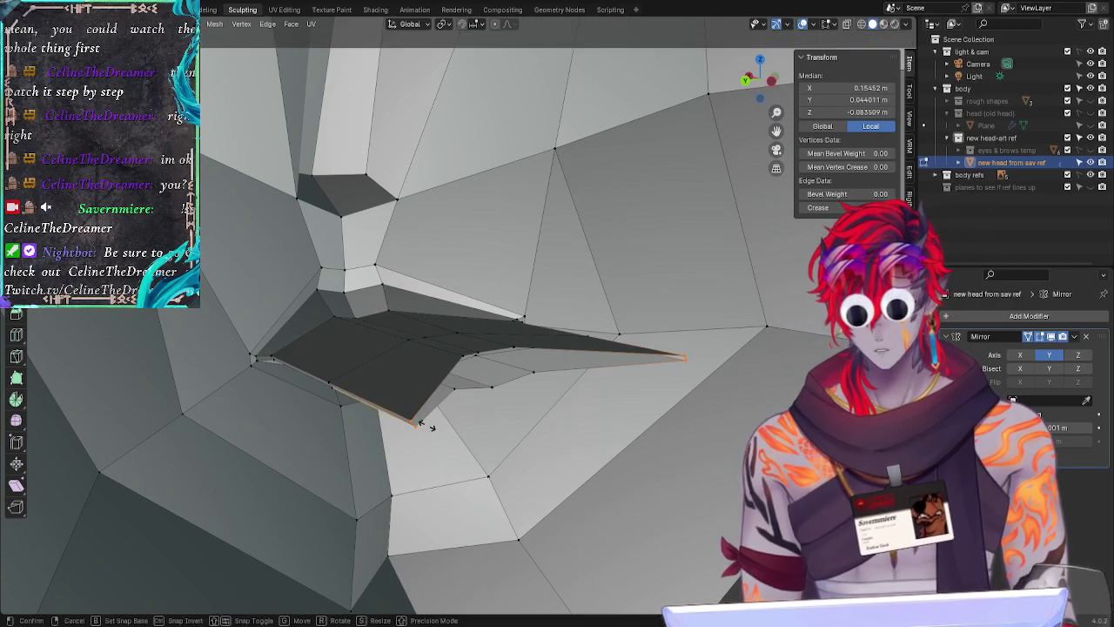
pyautogui.click(416, 419)
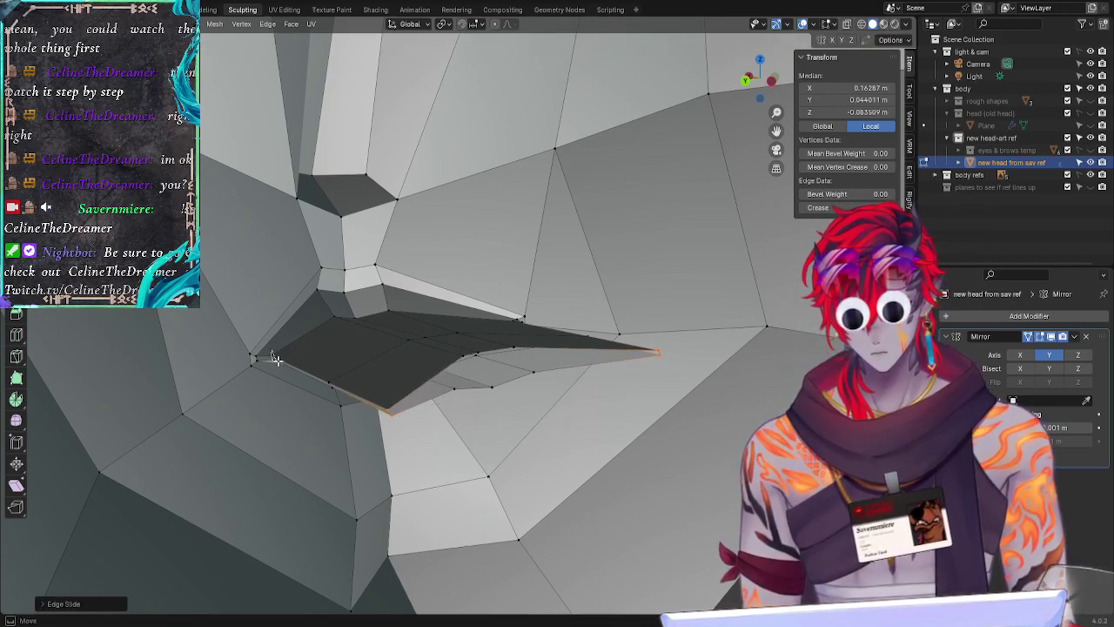
# Step: Slide the next lip edge toward the corner, then deselect everything
pyautogui.click(266, 355)
pyautogui.press('g')
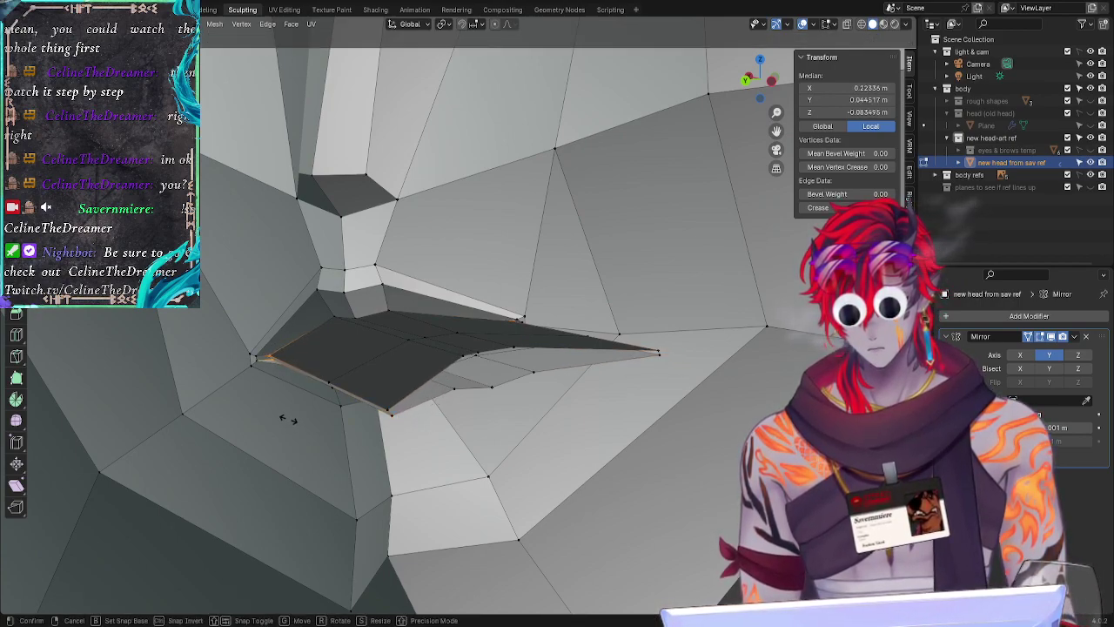
pyautogui.click(288, 420)
pyautogui.click(296, 447)
pyautogui.moveTo(296, 448); pyautogui.dragTo(295, 500, button='middle')
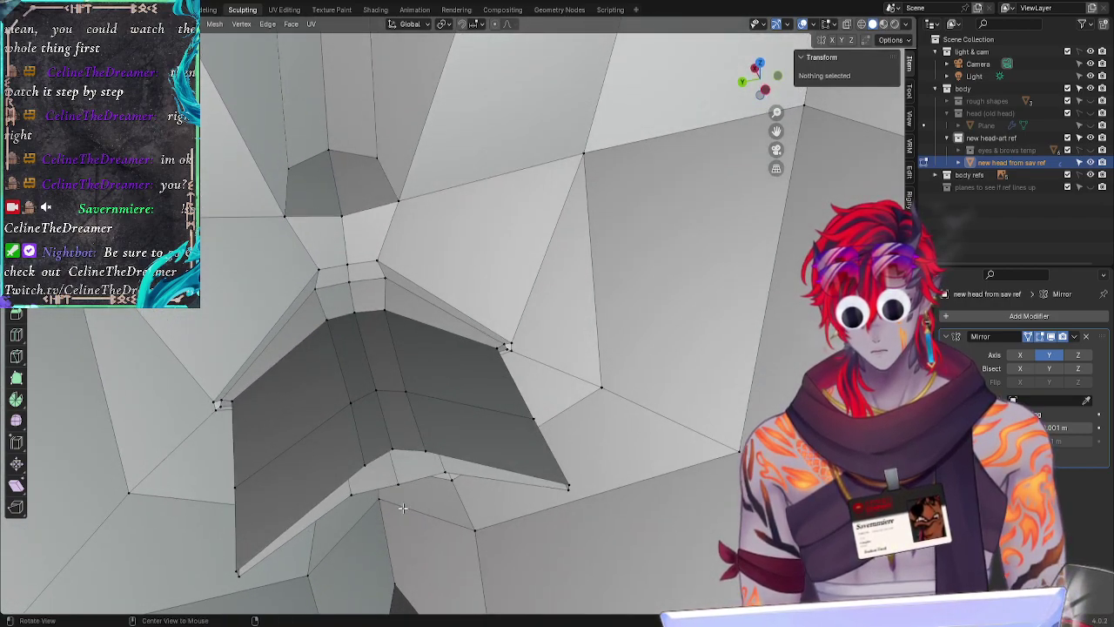
# Step: Nudge a lower-lip vertex into place, then clear the selection
pyautogui.click(394, 449)
pyautogui.press('g')
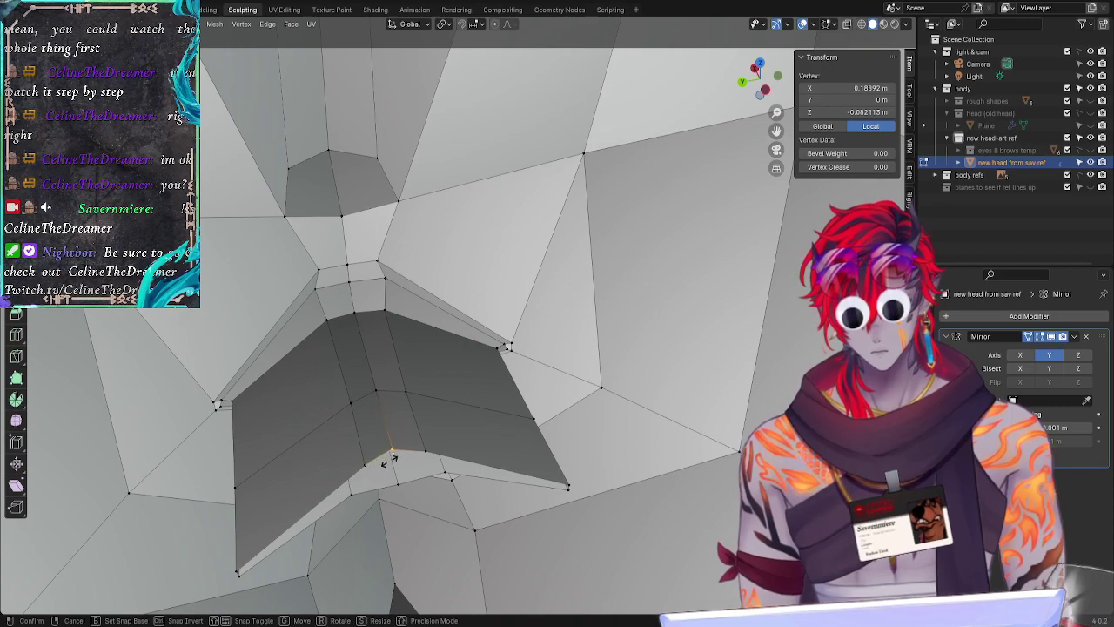
pyautogui.click(391, 458)
pyautogui.click(426, 454)
pyautogui.moveTo(435, 458)
pyautogui.mouseDown(button='middle')
pyautogui.moveTo(435, 495)
pyautogui.moveTo(427, 465)
pyautogui.mouseUp(button='middle')
pyautogui.hotkey('alt', 'a')
# Step: Slide the centre lower-lip vertex along its edge, leaving its neighbours unchanged
pyautogui.moveTo(380, 406); pyautogui.dragTo(414, 470, button='middle')
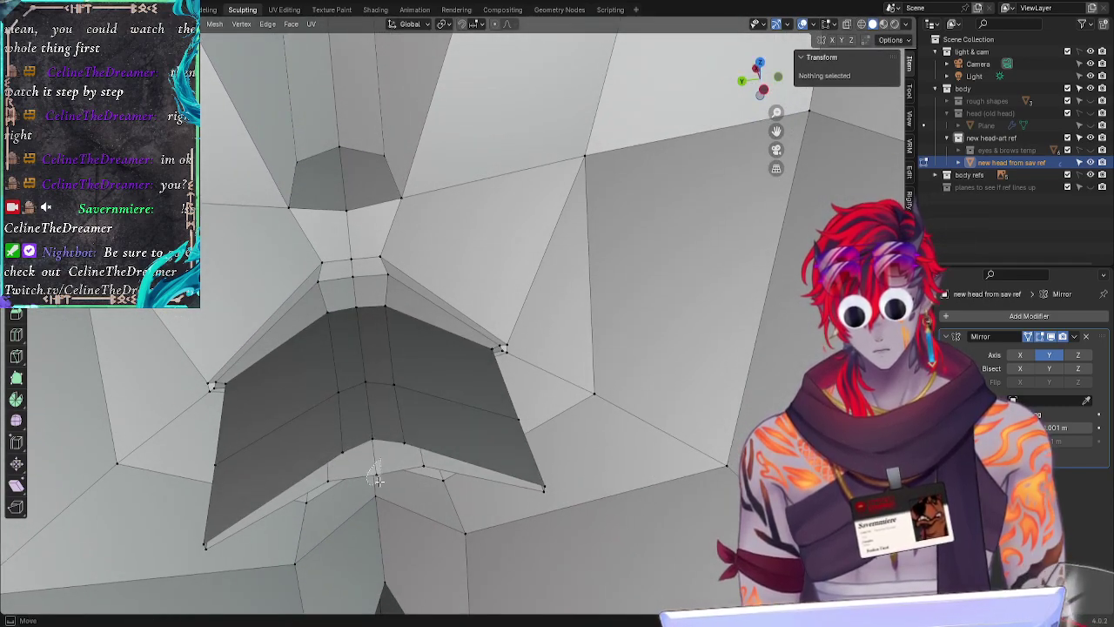
pyautogui.click(376, 474)
pyautogui.press('g')
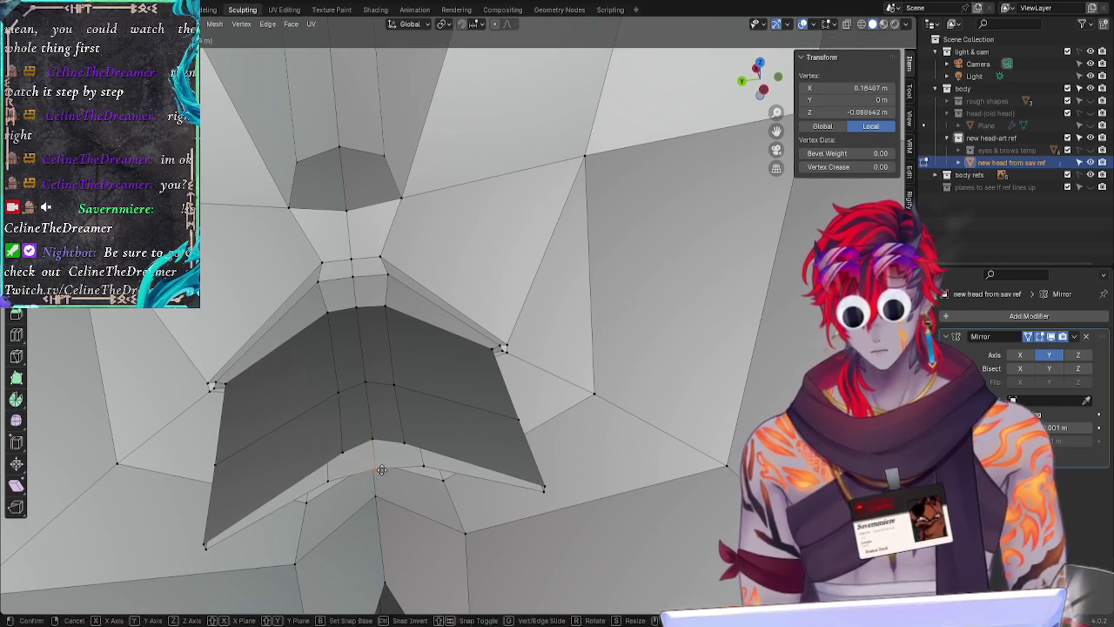
pyautogui.press('g')
pyautogui.click(380, 461)
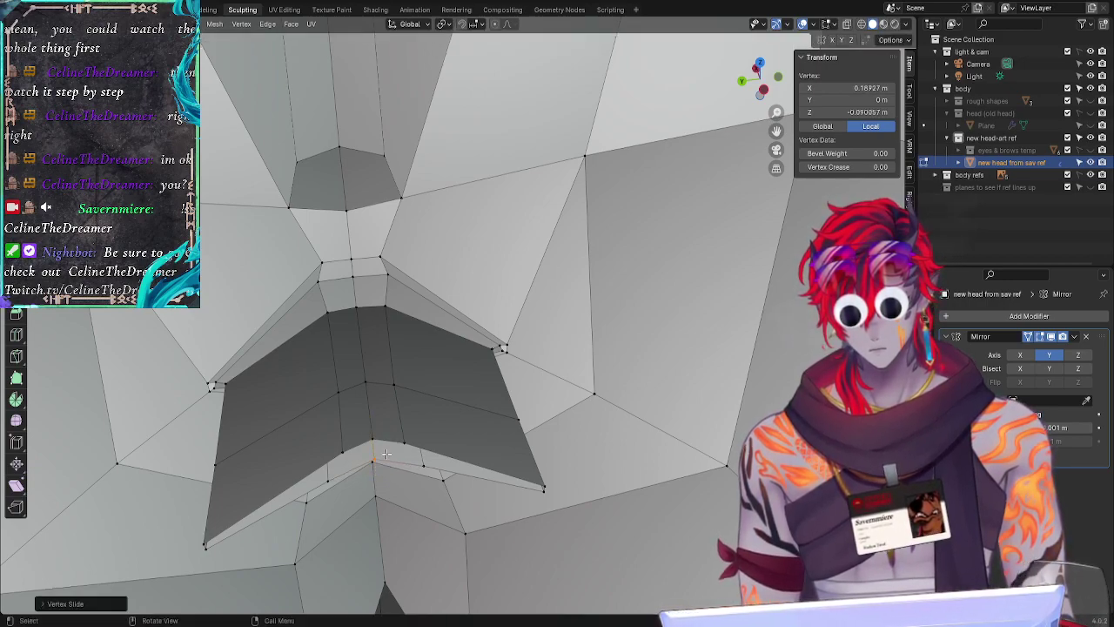
pyautogui.click(403, 440)
pyautogui.keyDown('shift'); pyautogui.click(395, 384); pyautogui.keyUp('shift')
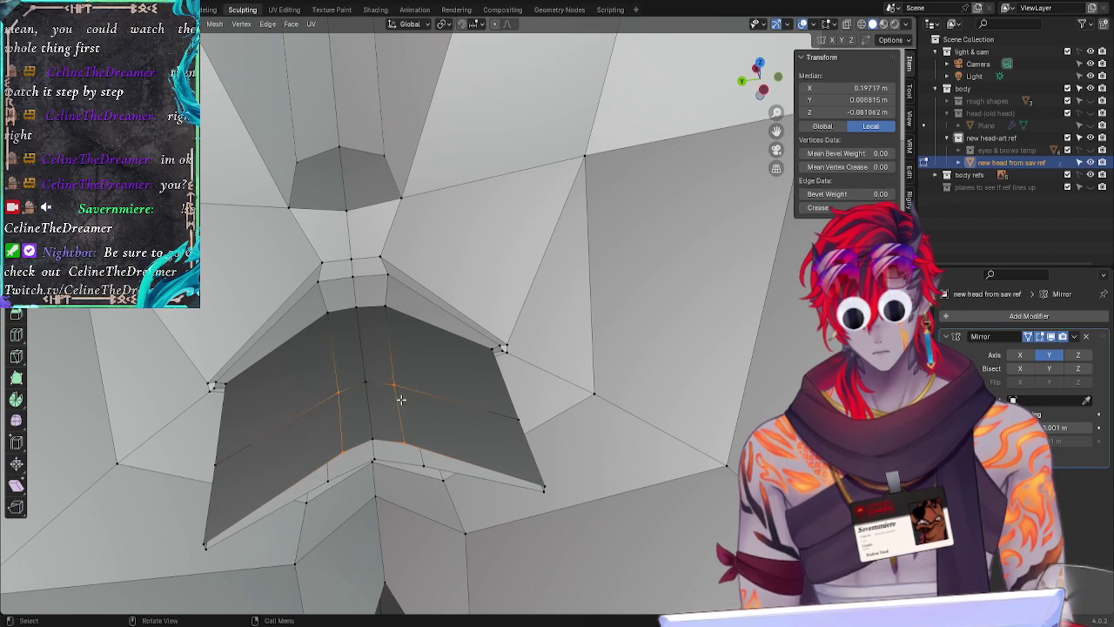
pyautogui.press('g')
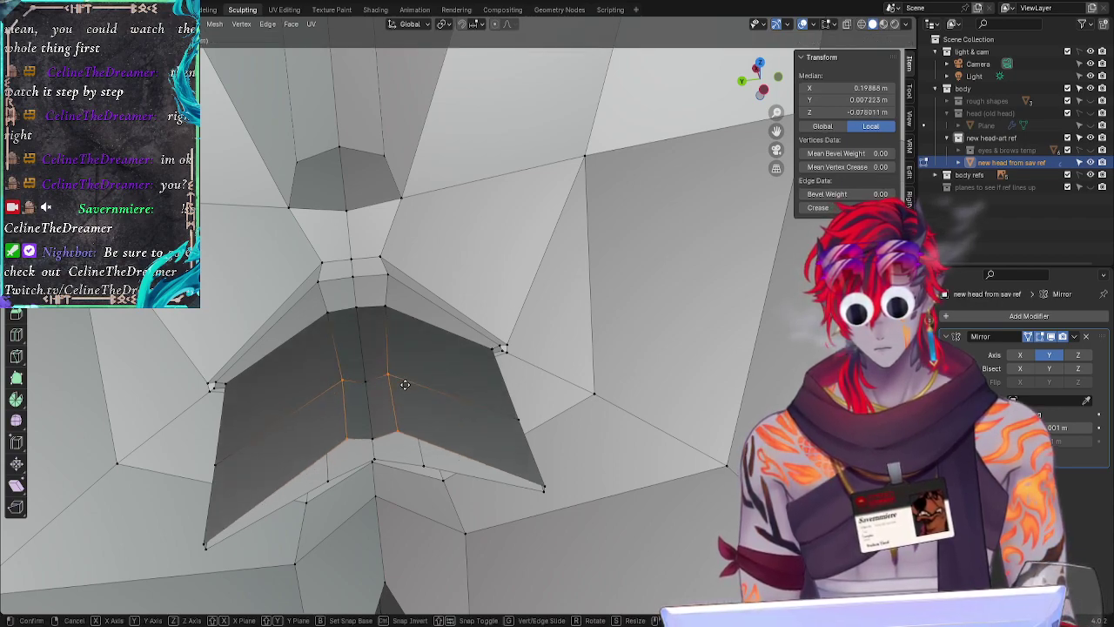
pyautogui.rightClick(409, 399)
# Step: Edge-slide the lip-strip edges up to the top vertex along the lip surface
pyautogui.keyDown('shift'); pyautogui.click(387, 308); pyautogui.keyUp('shift')
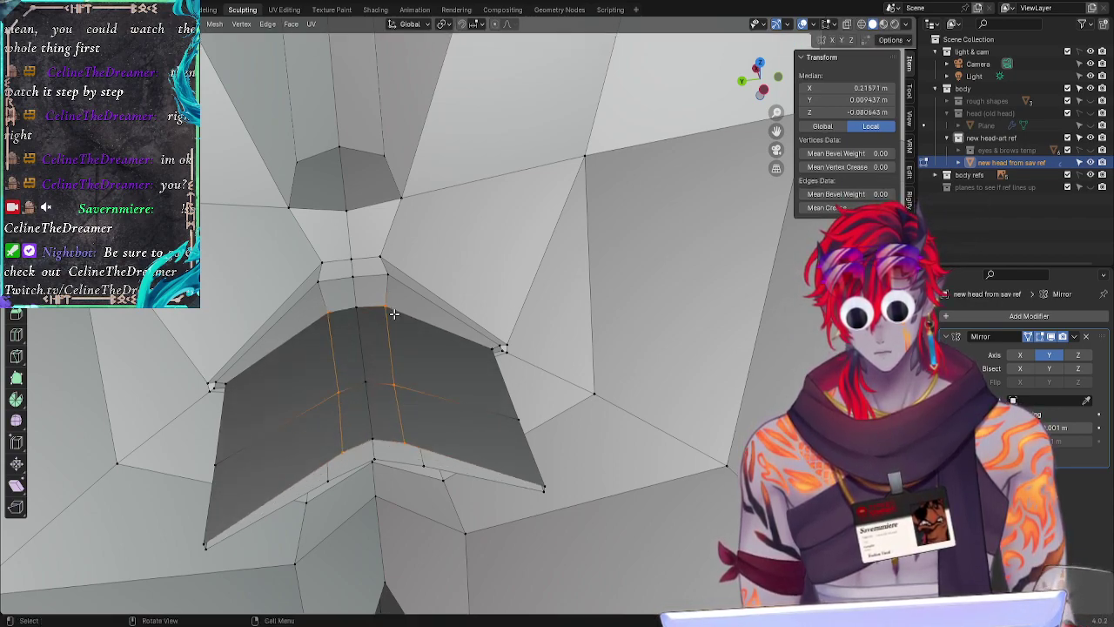
pyautogui.press('g')
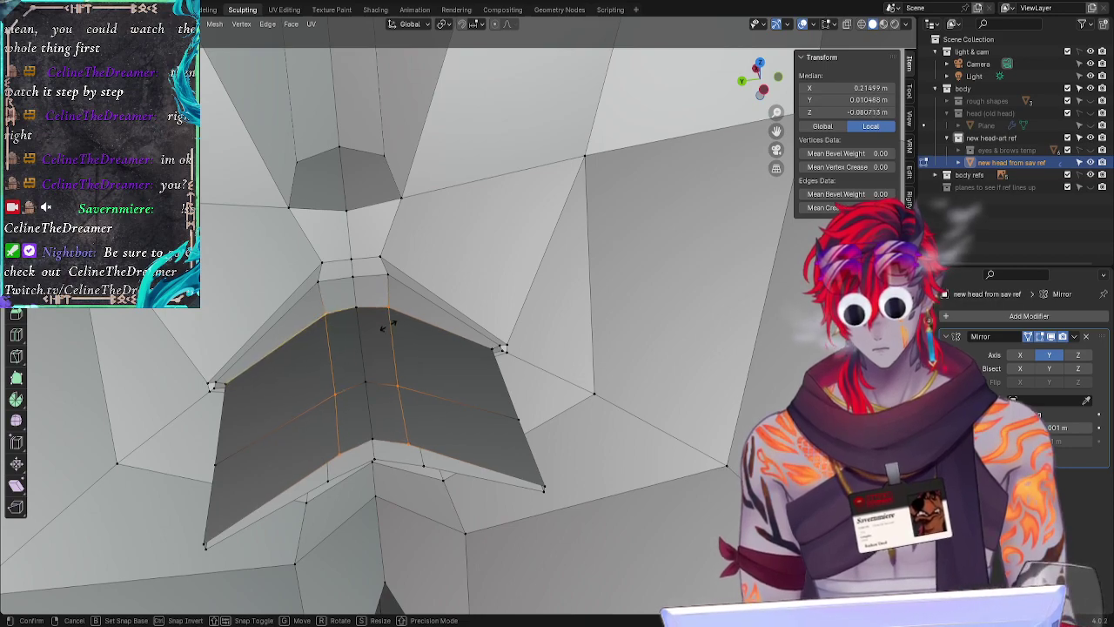
pyautogui.press('g')
pyautogui.click(382, 324)
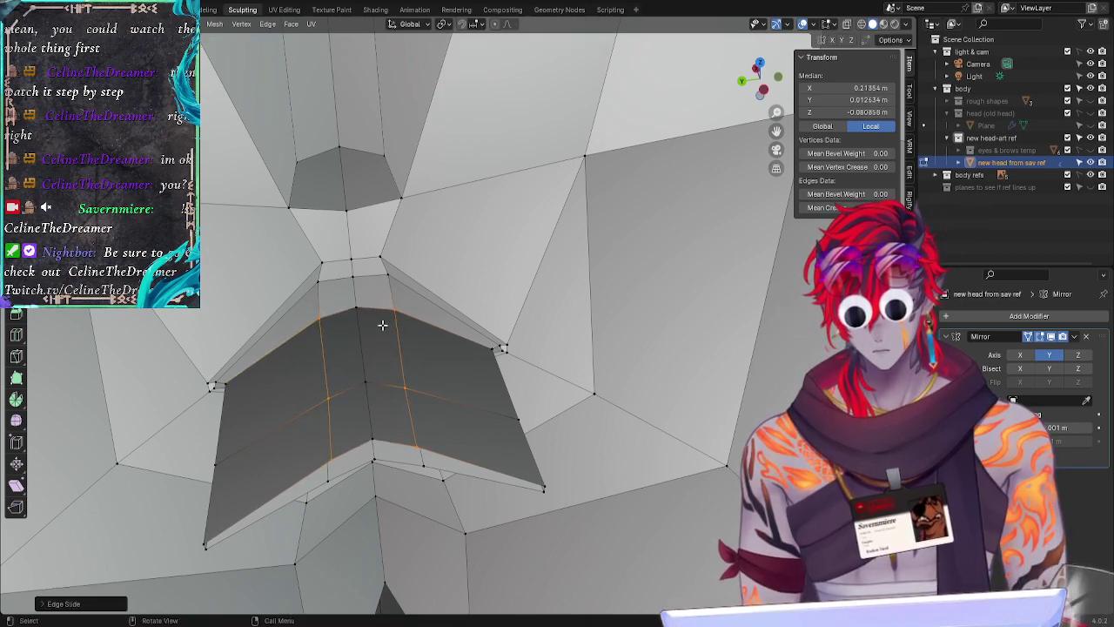
pyautogui.click(492, 423)
pyautogui.scroll(-5, 686, 465)
pyautogui.moveTo(579, 456); pyautogui.dragTo(409, 346, button='middle')
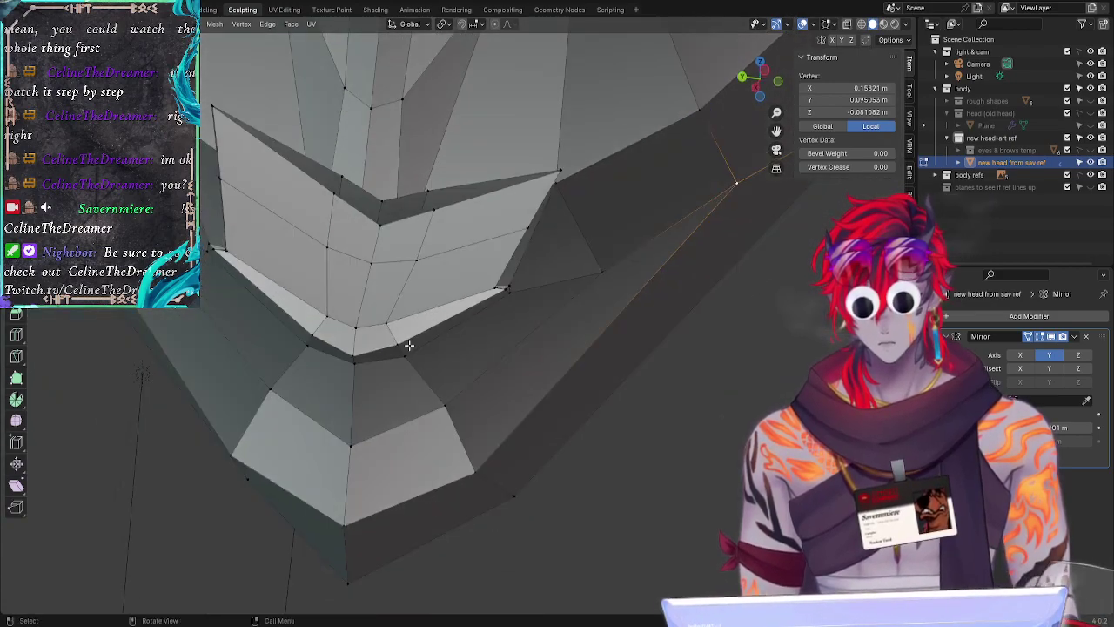
# Step: Select several lip vertices near the centre line and slide them into place
pyautogui.click(384, 315)
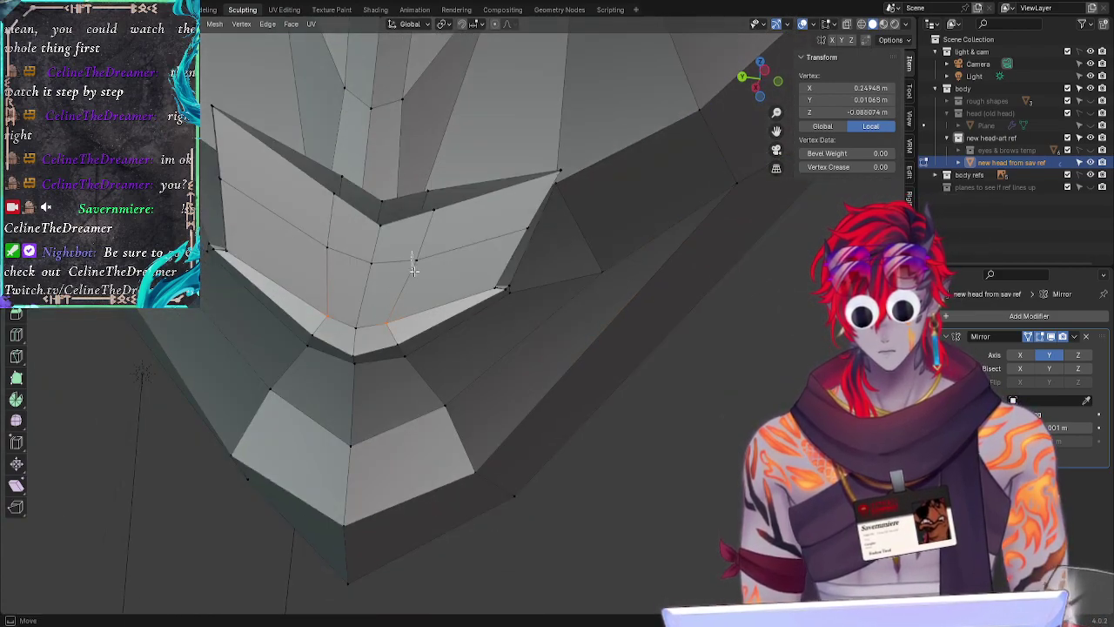
pyautogui.moveTo(435, 209); pyautogui.dragTo(434, 212)
pyautogui.moveTo(434, 211); pyautogui.dragTo(420, 339, button='middle')
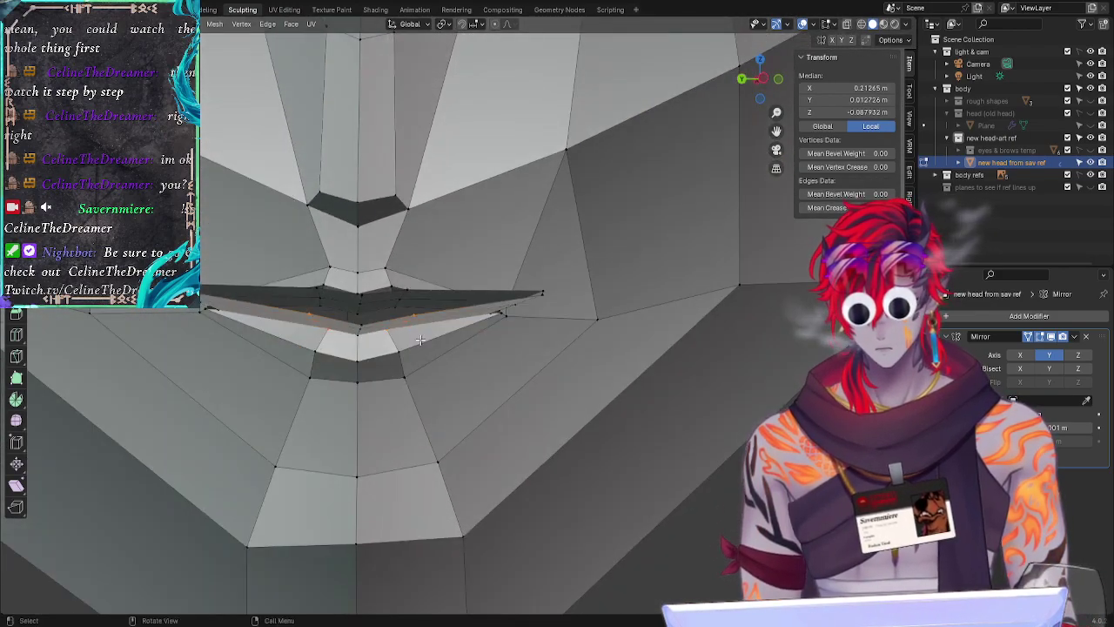
pyautogui.press('g')
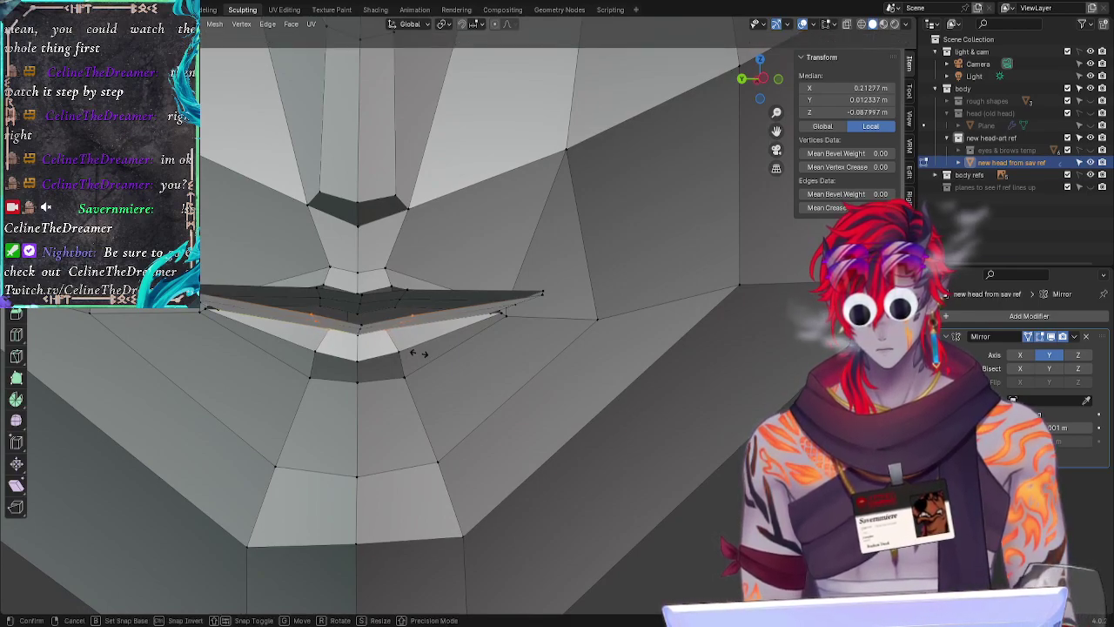
pyautogui.click(419, 353)
pyautogui.moveTo(426, 381); pyautogui.dragTo(370, 462, button='middle')
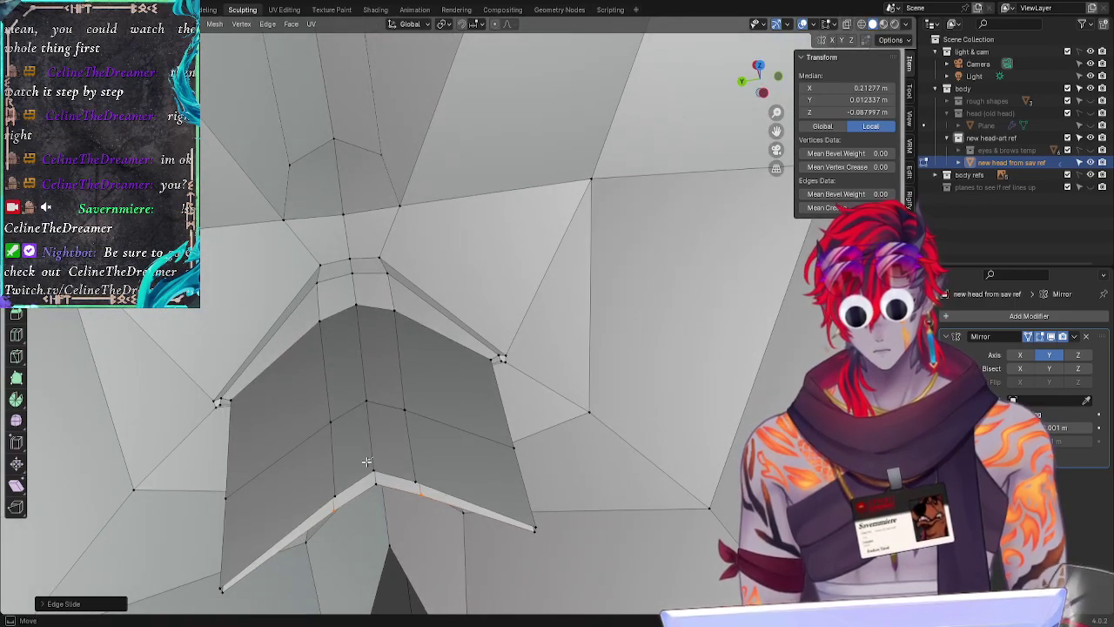
# Step: Slide the vertex at the lip centre slightly along its edge
pyautogui.click(380, 472)
pyautogui.press('g')
pyautogui.press('g')
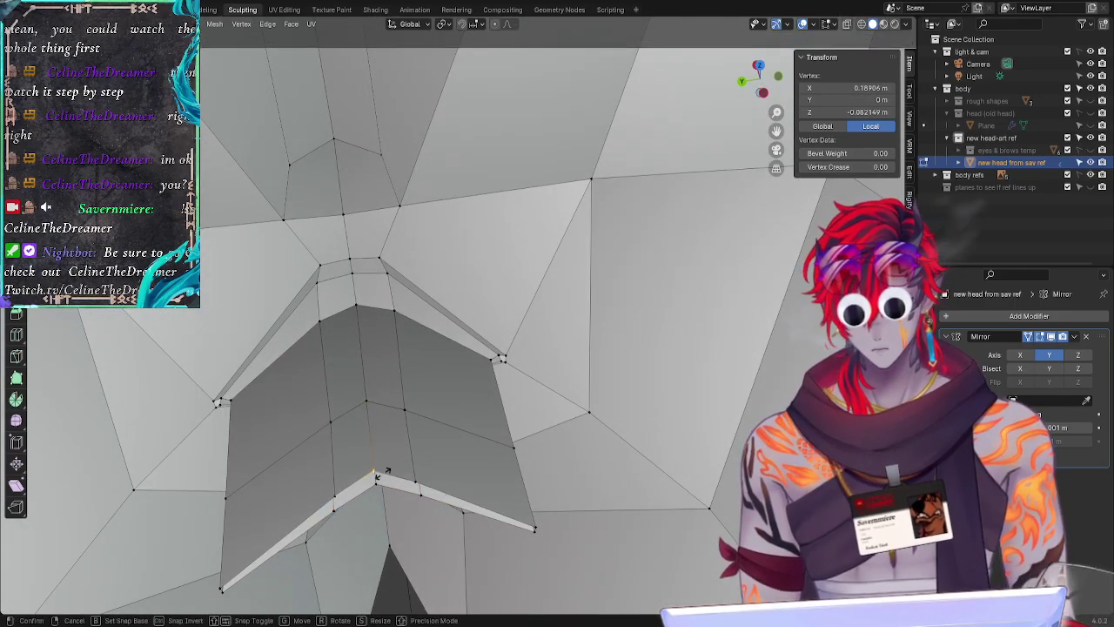
pyautogui.click(387, 470)
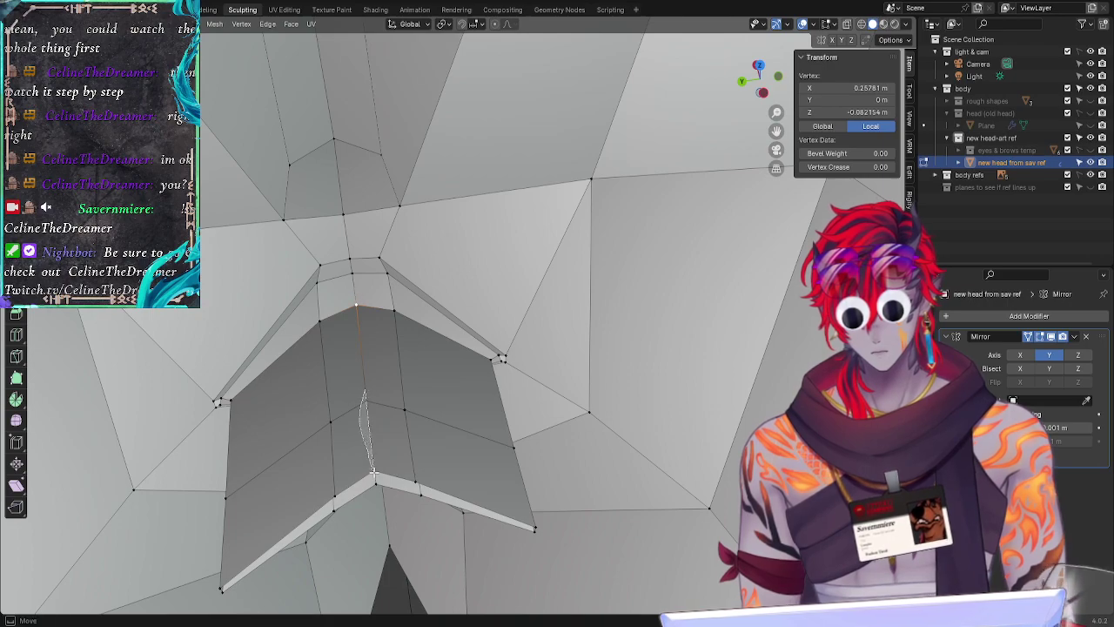
pyautogui.keyDown('shift'); pyautogui.click(380, 461); pyautogui.keyUp('shift')
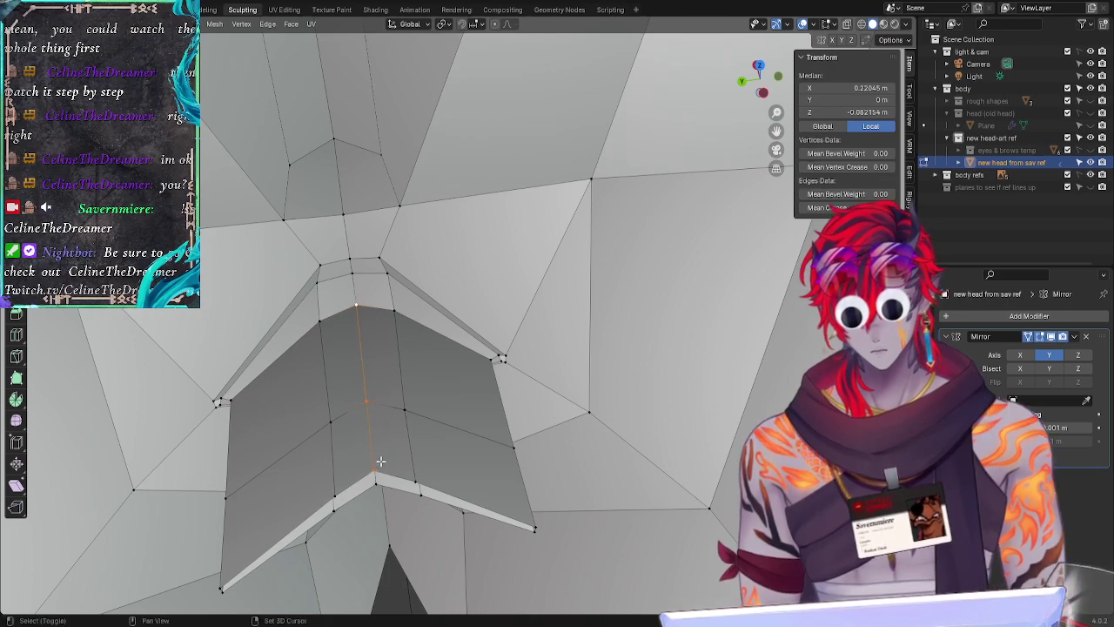
pyautogui.click(393, 535)
pyautogui.click(396, 541)
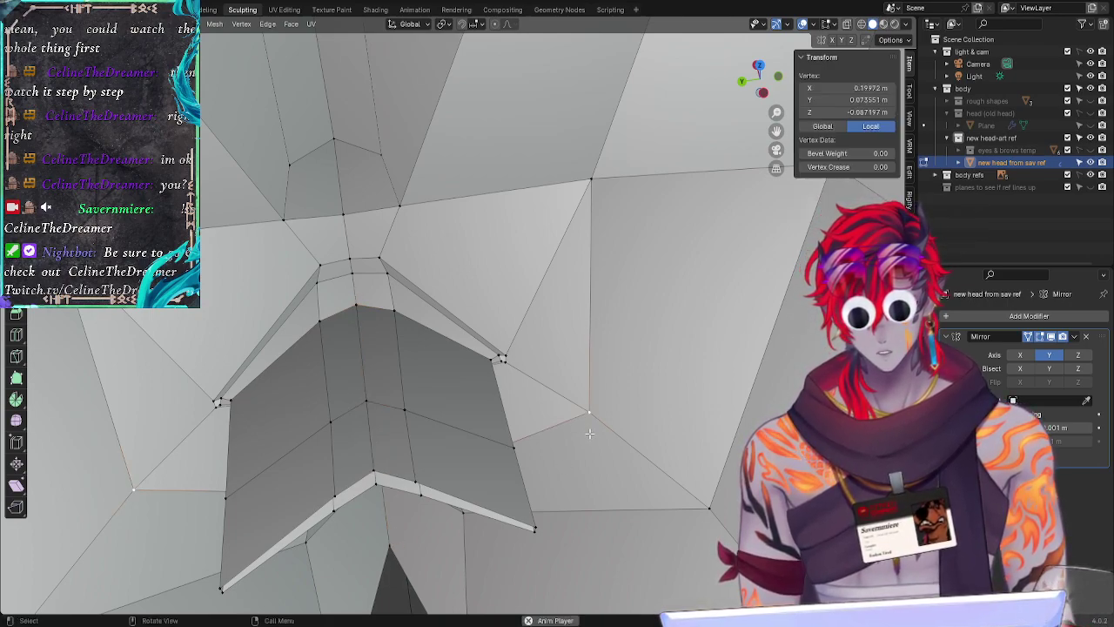
pyautogui.press('space')
# Step: Move the first upper-lip vertical loop's vertices along the X axis
pyautogui.keyDown('alt'); pyautogui.click(361, 350); pyautogui.keyUp('alt')
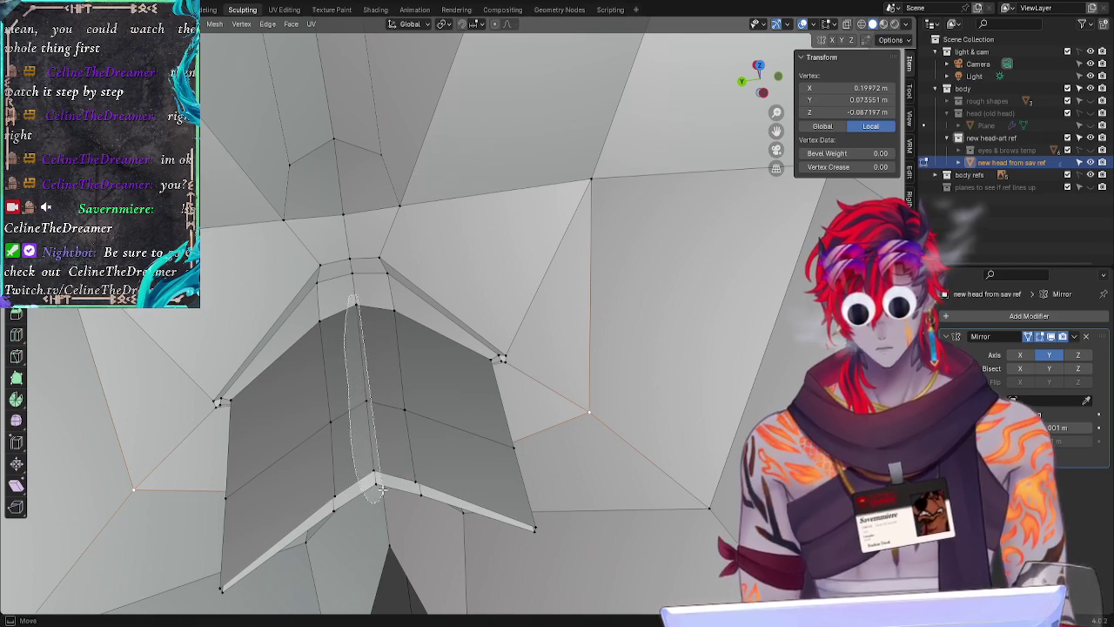
pyautogui.press('g')
pyautogui.moveTo(404, 557); pyautogui.dragTo(387, 355, button='middle')
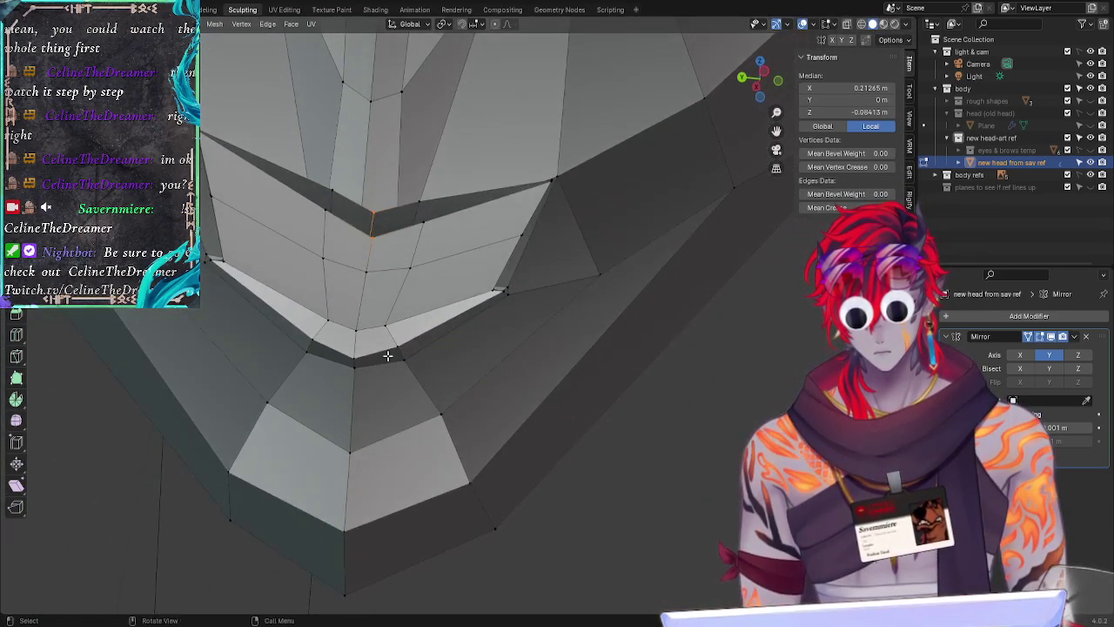
pyautogui.keyDown('shift'); pyautogui.click(367, 269); pyautogui.keyUp('shift')
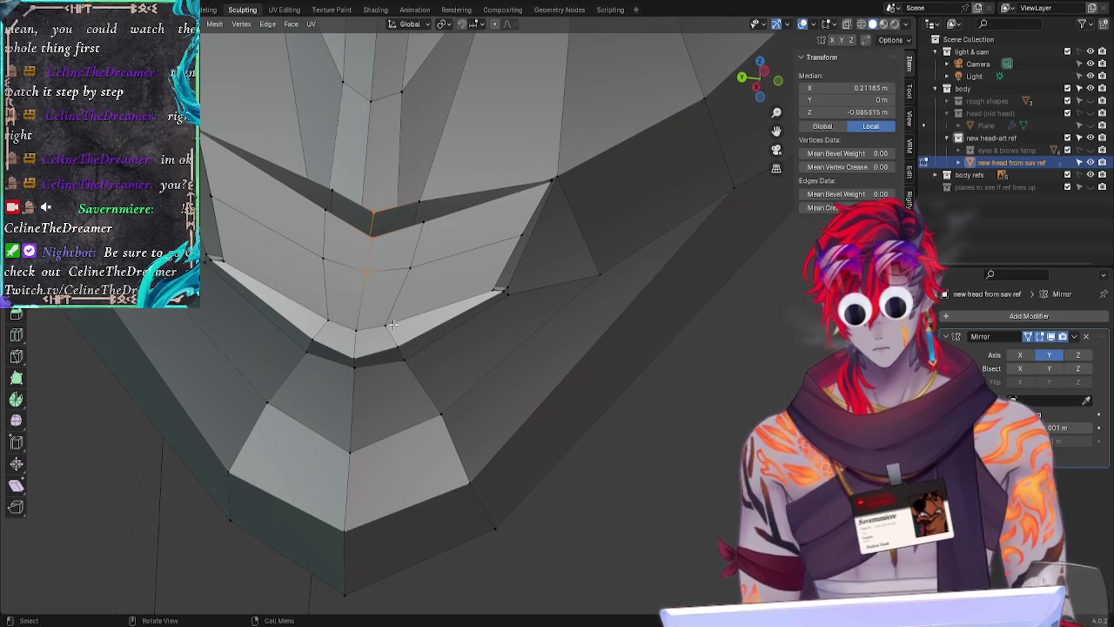
pyautogui.keyDown('shift'); pyautogui.click(366, 323); pyautogui.keyUp('shift')
pyautogui.press('g')
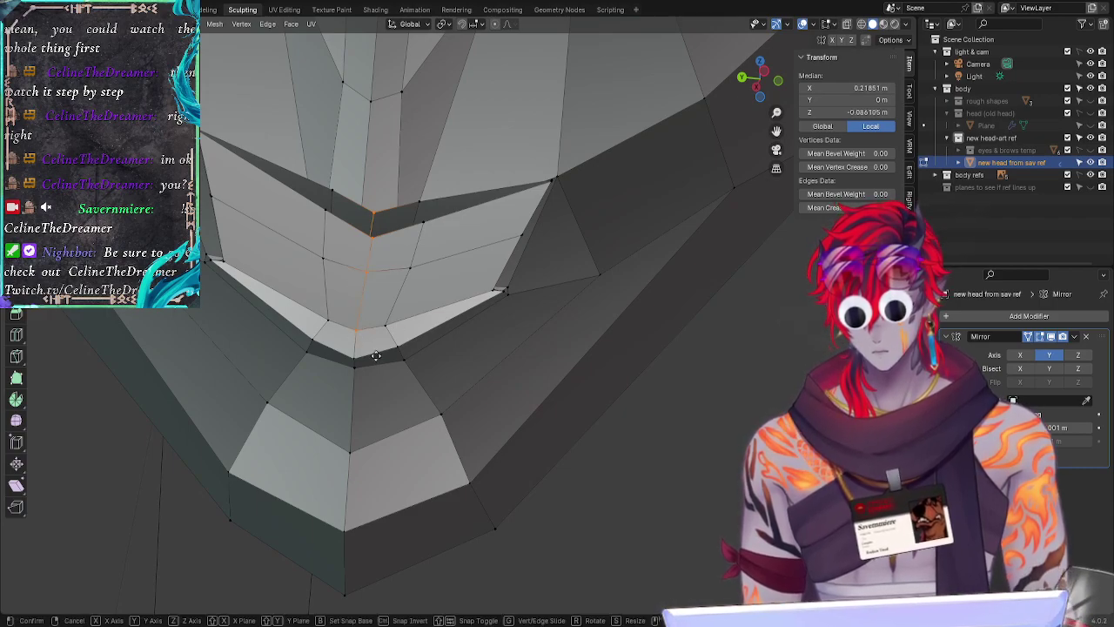
pyautogui.rightClick(374, 354)
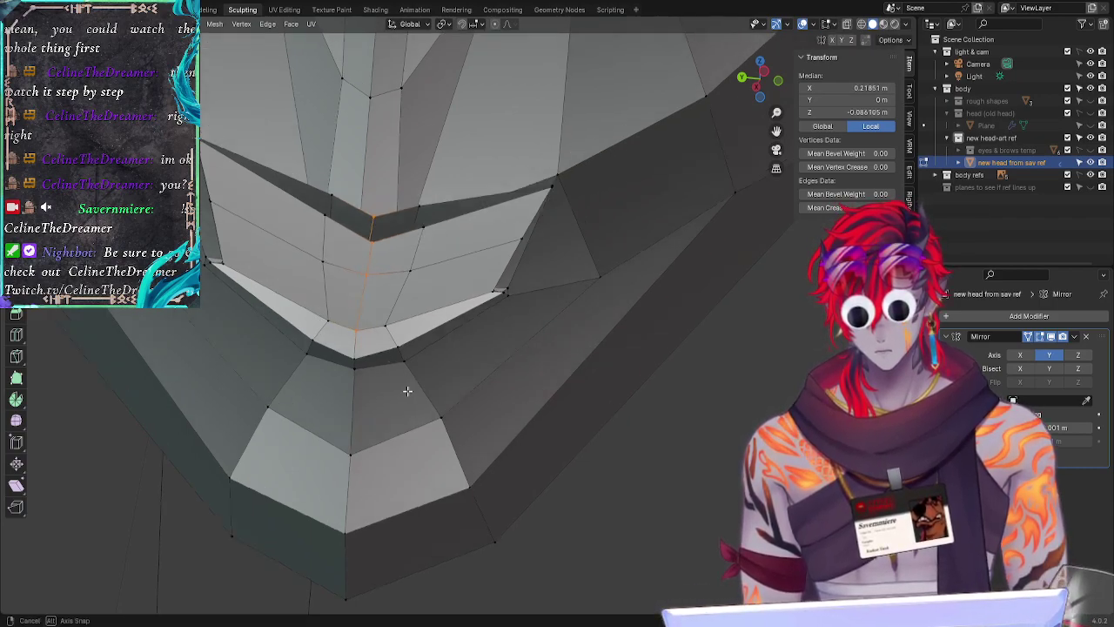
pyautogui.moveTo(410, 385); pyautogui.dragTo(367, 437, button='middle')
pyautogui.press('g')
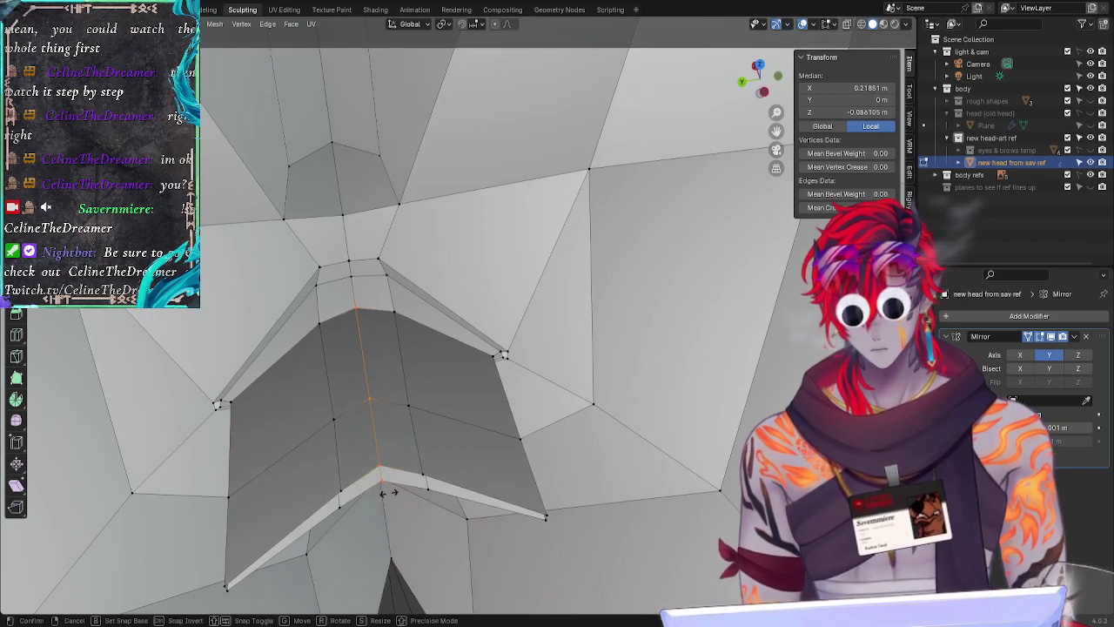
pyautogui.press('g')
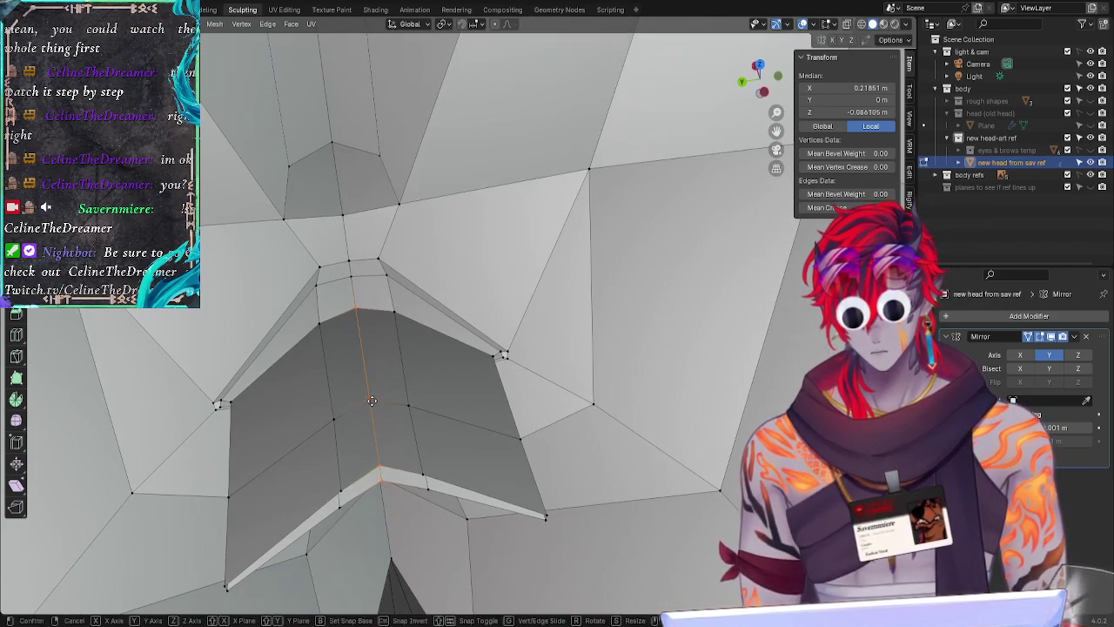
pyautogui.press('x')
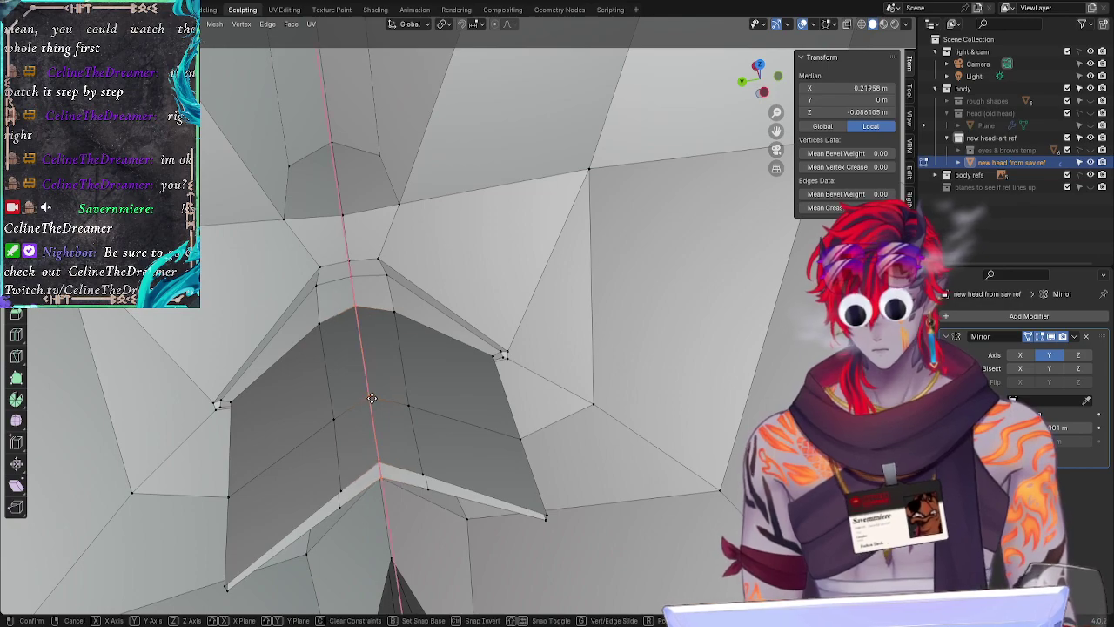
pyautogui.click(372, 401)
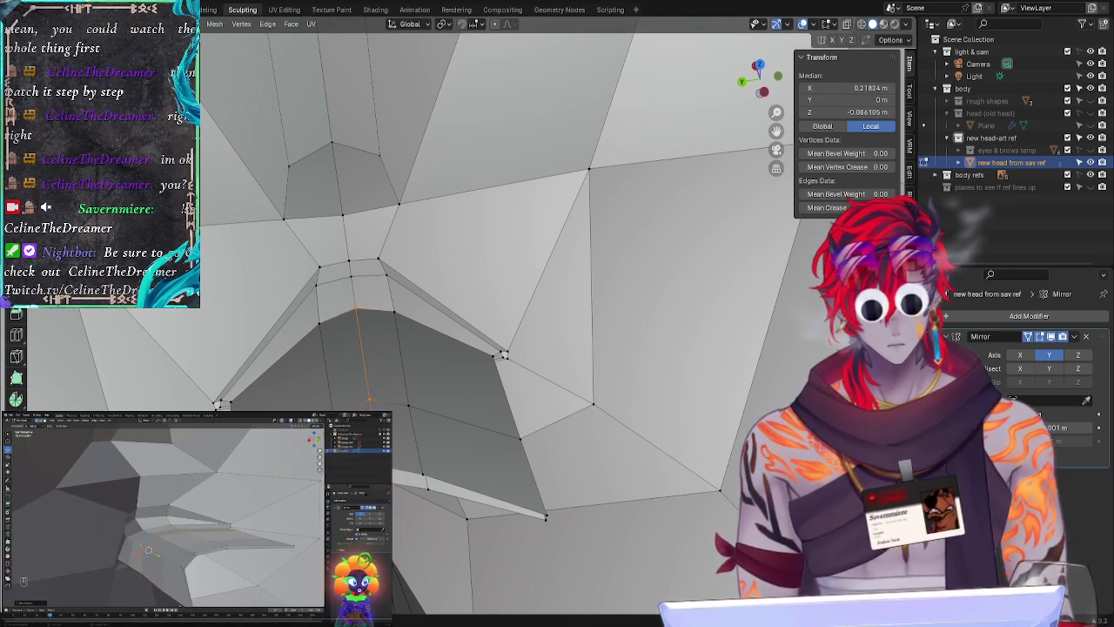
# Step: Edge-slide the upper-lip vertical loops to even spacing, median X 0.21089, Y 0.015812, Z -0.084331 m
pyautogui.click(434, 494)
pyautogui.keyDown('alt'); pyautogui.click(411, 405); pyautogui.keyUp('alt')
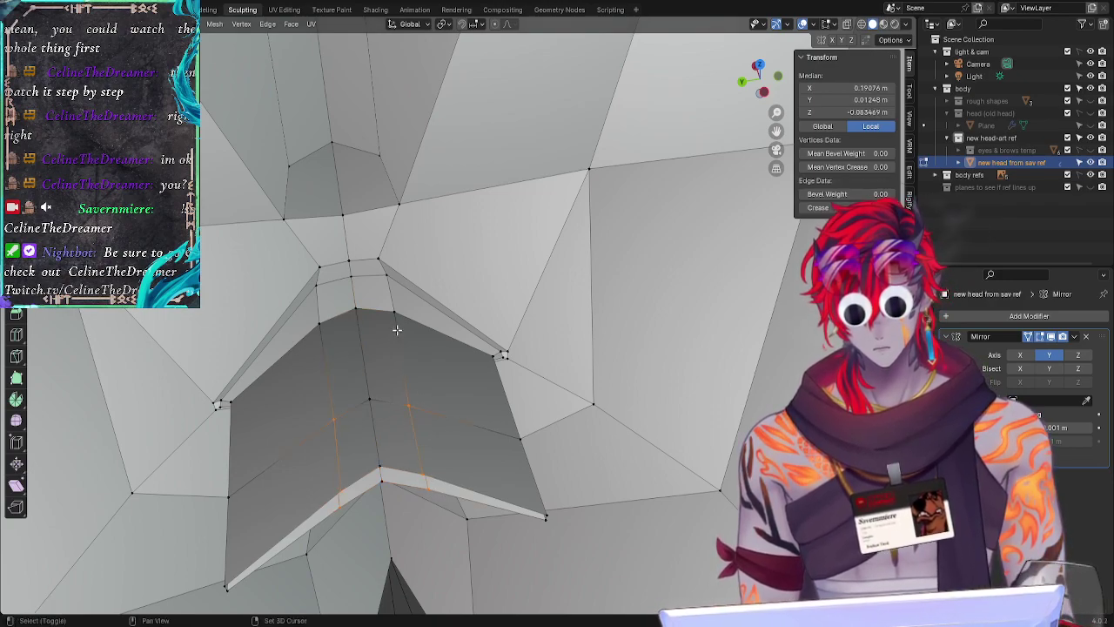
pyautogui.press('g')
pyautogui.moveTo(414, 584); pyautogui.dragTo(403, 469, button='middle')
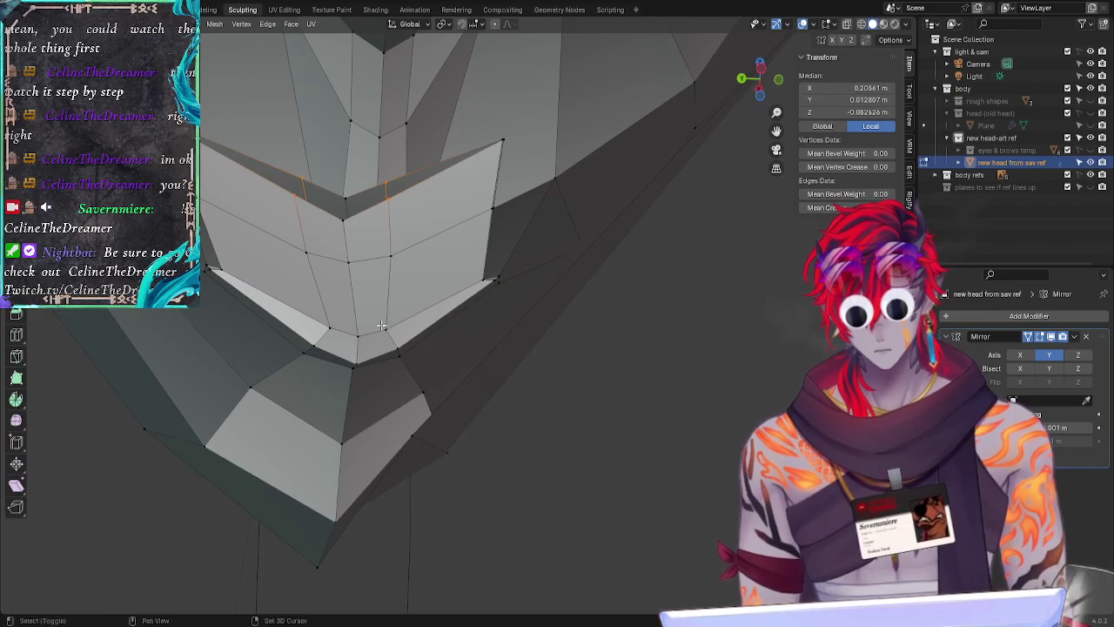
pyautogui.keyDown('ctrl'); pyautogui.moveTo(381, 329); pyautogui.dragTo(384, 247, button='right'); pyautogui.keyUp('ctrl')
pyautogui.moveTo(384, 249); pyautogui.dragTo(395, 459, button='middle')
pyautogui.press('g')
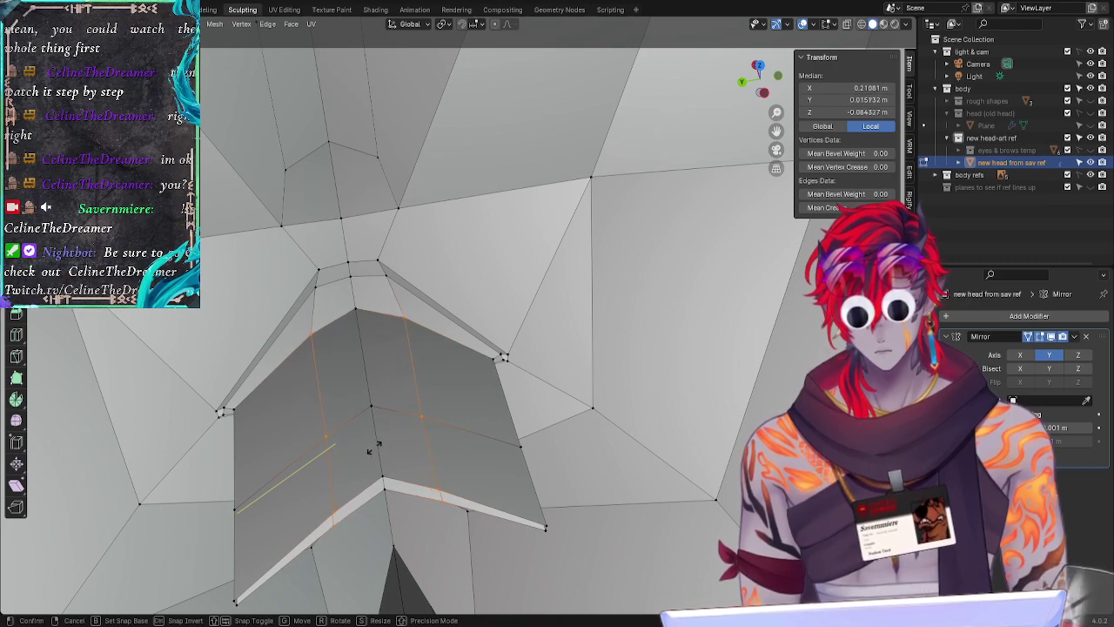
pyautogui.click(376, 446)
pyautogui.moveTo(376, 446); pyautogui.dragTo(256, 386, button='middle')
pyautogui.moveTo(256, 385); pyautogui.dragTo(526, 445, button='middle')
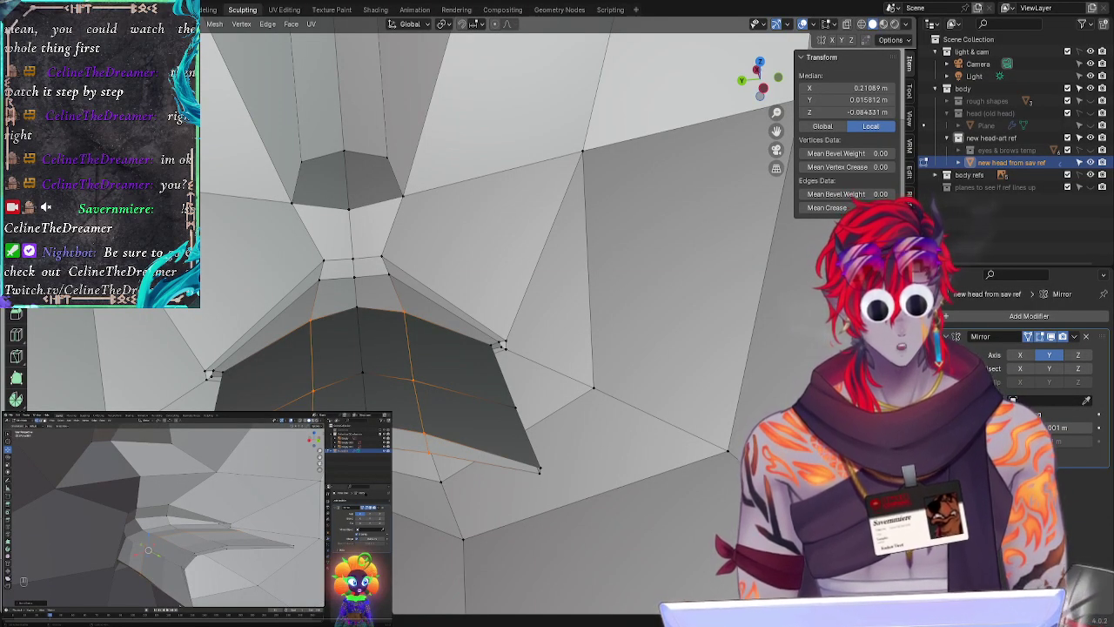
pyautogui.keyDown('alt'); pyautogui.moveTo(611, 402); pyautogui.dragTo(518, 255); pyautogui.keyUp('alt')
# Step: Slide the mouth-corner vertex twice, then reposition the vertex at the lip's end
pyautogui.moveTo(518, 255); pyautogui.dragTo(542, 303, button='middle')
pyautogui.click(544, 346)
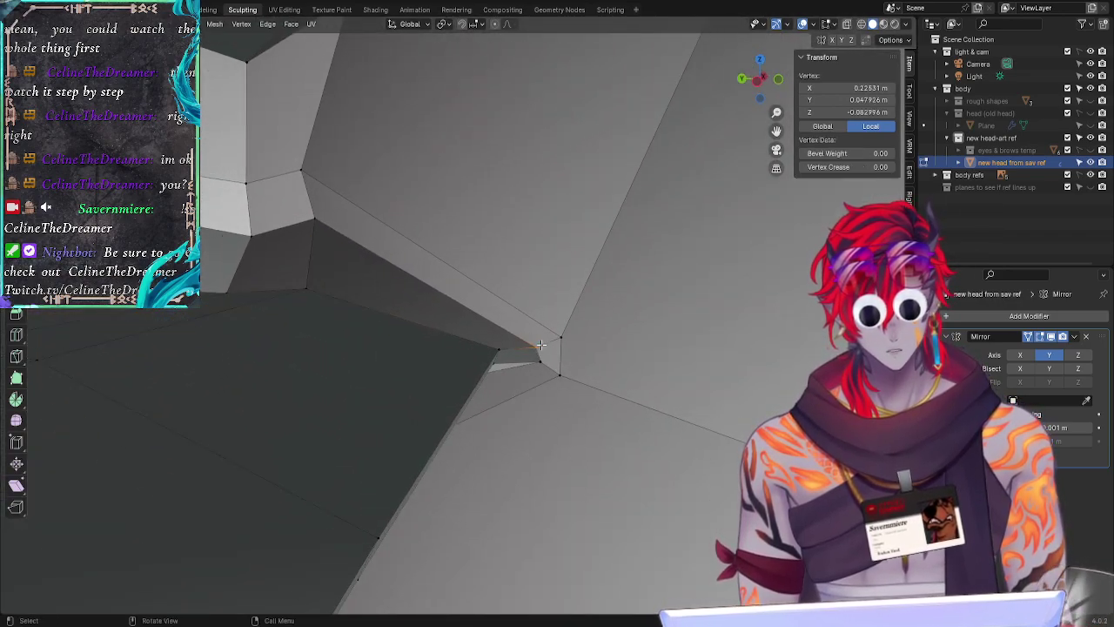
pyautogui.press('g')
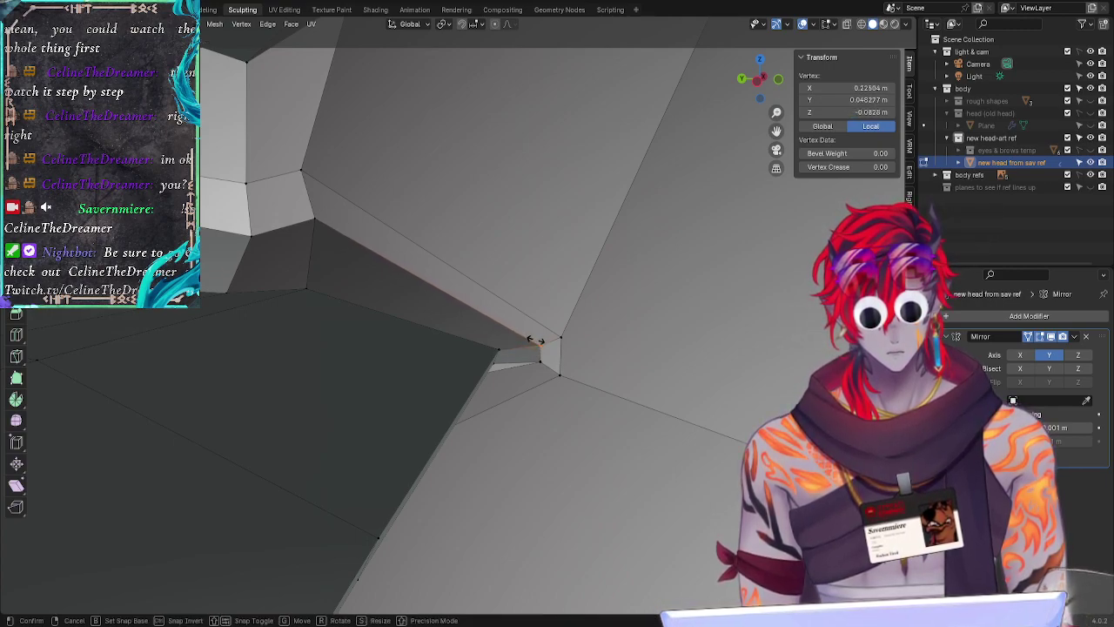
pyautogui.click(533, 337)
pyautogui.press('g')
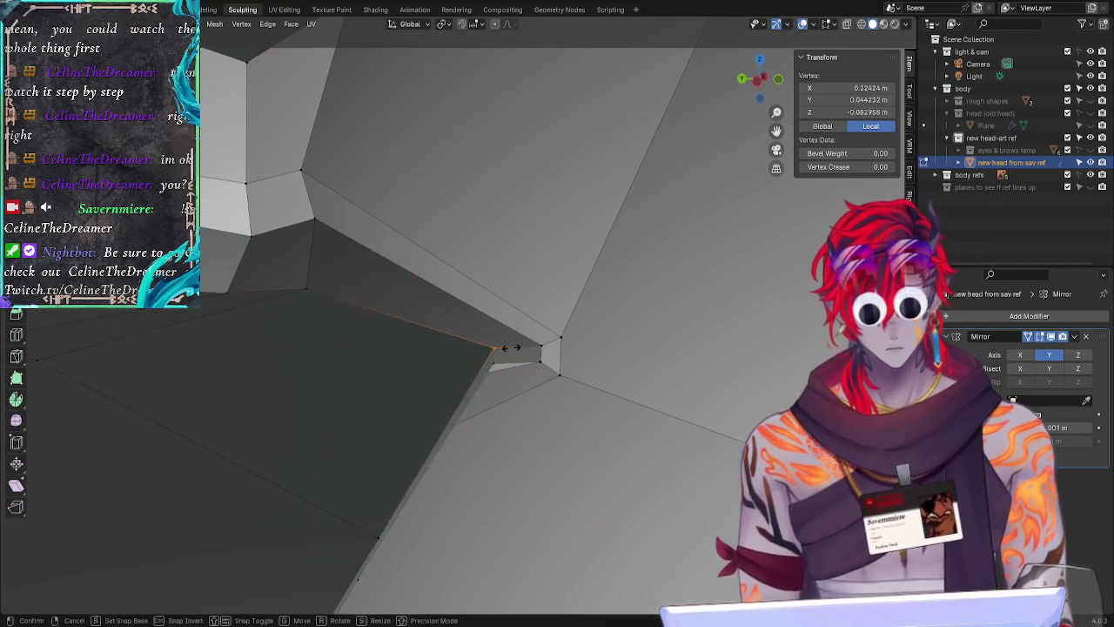
pyautogui.click(509, 349)
pyautogui.click(524, 485)
pyautogui.moveTo(521, 451); pyautogui.dragTo(311, 356, button='middle')
pyautogui.click(311, 319)
pyautogui.press('g')
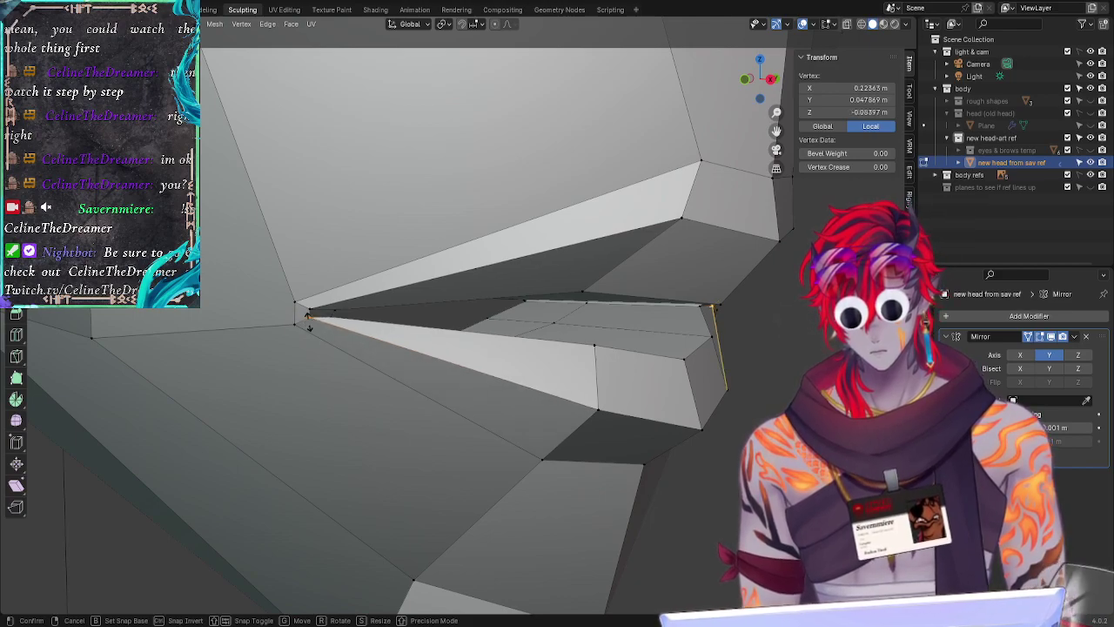
pyautogui.click(310, 323)
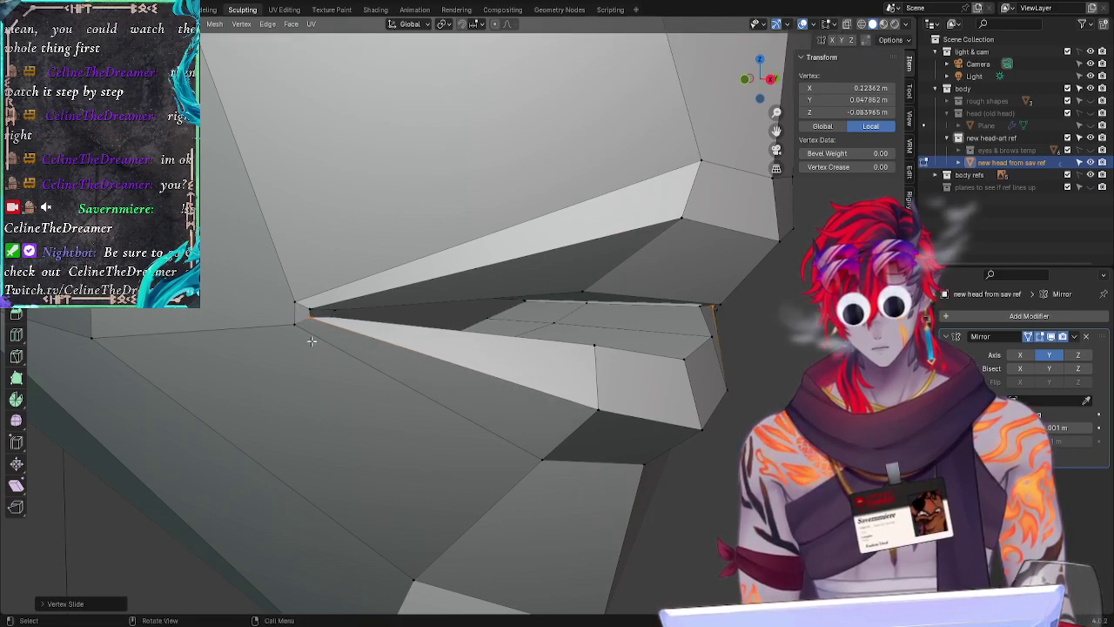
pyautogui.click(318, 410)
# Step: Vertex-slide and nudge the mouth-corner vertex, checking it from two angles
pyautogui.moveTo(322, 414)
pyautogui.mouseDown(button='middle')
pyautogui.moveTo(299, 421)
pyautogui.moveTo(315, 421)
pyautogui.mouseUp(button='middle')
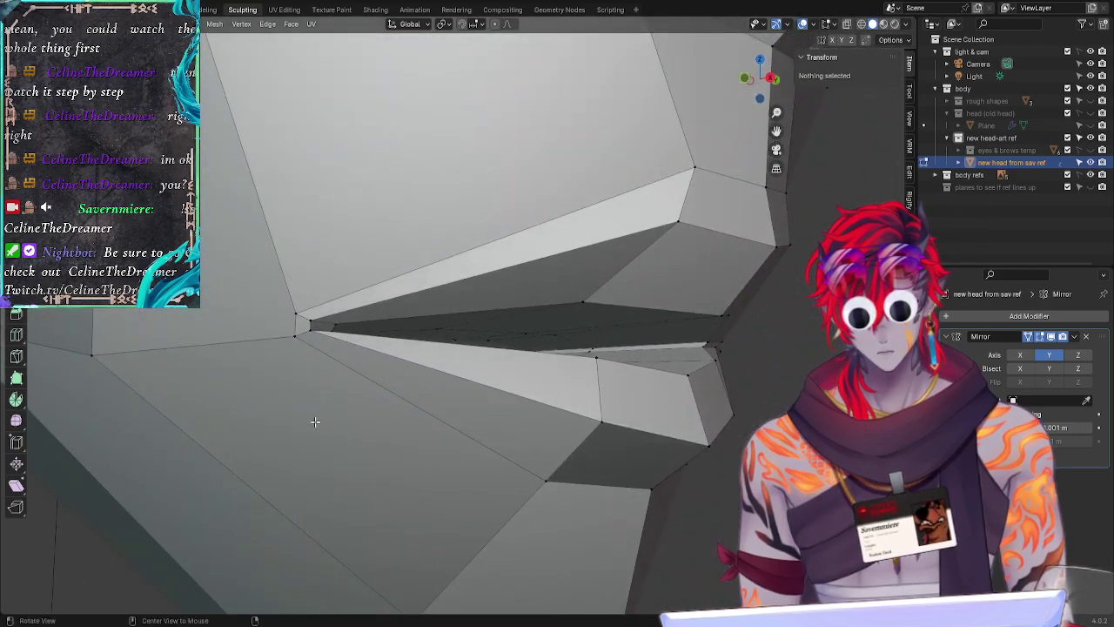
pyautogui.click(313, 324)
pyautogui.press('g')
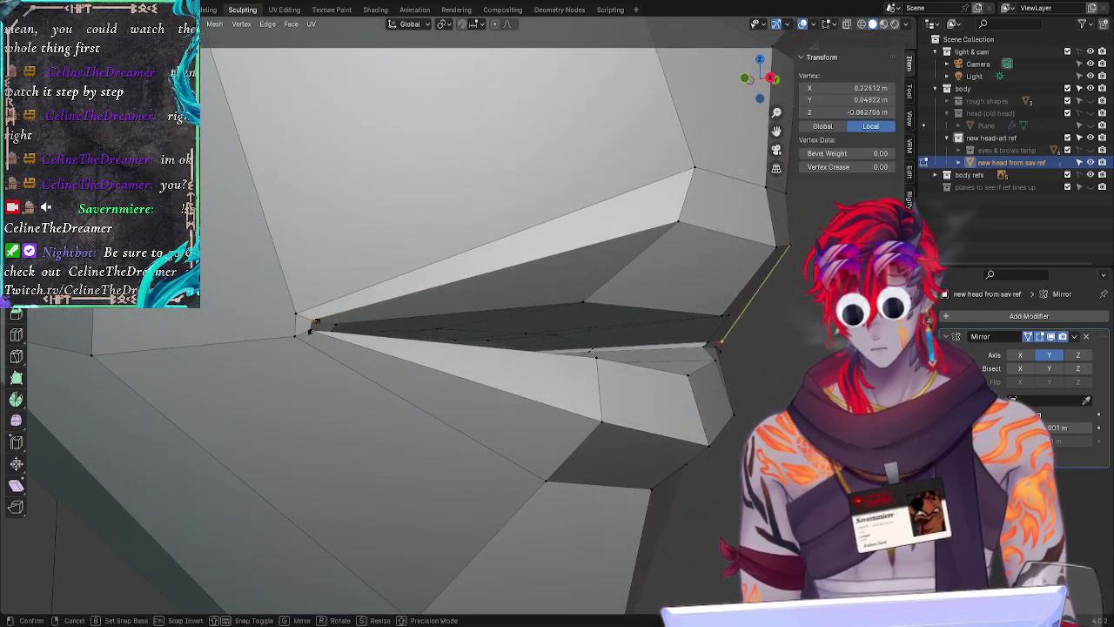
pyautogui.press('g')
pyautogui.click(313, 326)
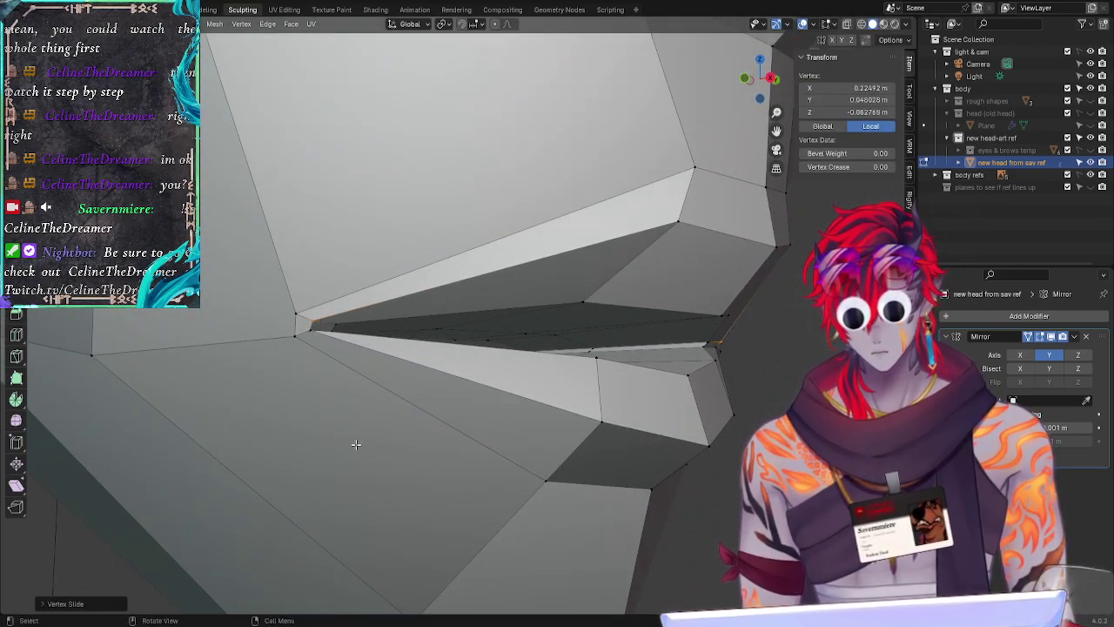
pyautogui.click(355, 443)
pyautogui.moveTo(355, 444); pyautogui.dragTo(351, 378, button='middle')
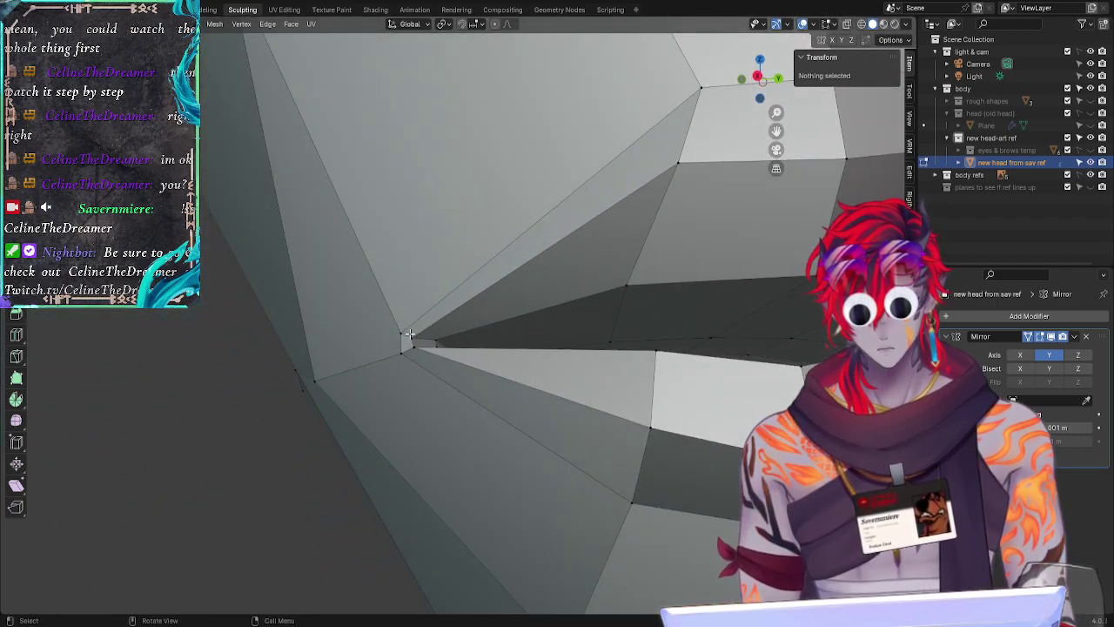
pyautogui.click(409, 334)
pyautogui.press('g')
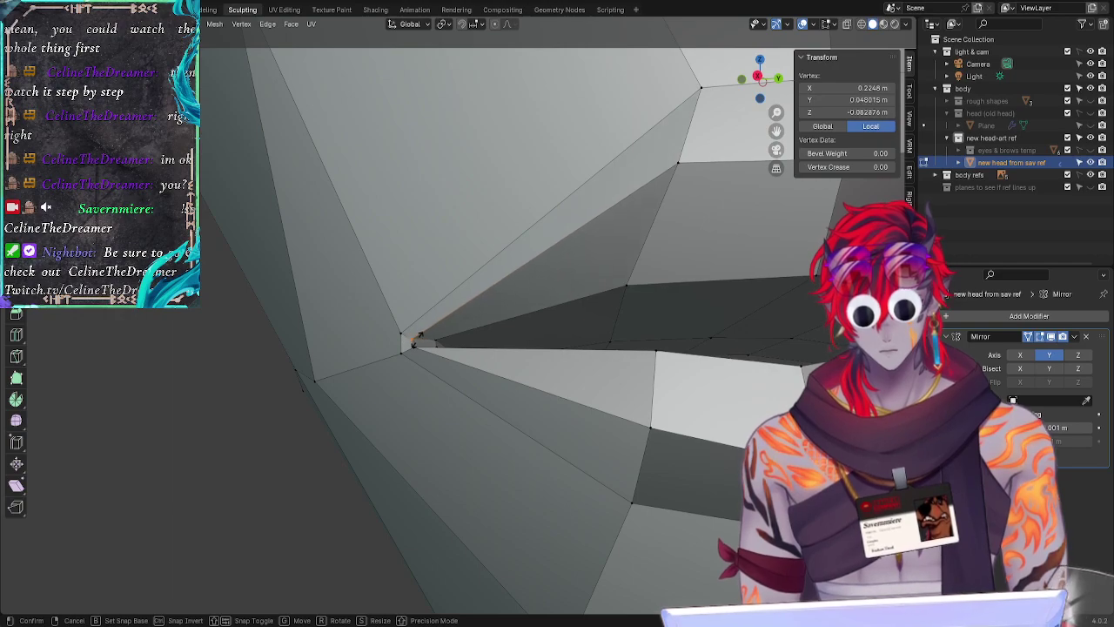
pyautogui.click(410, 337)
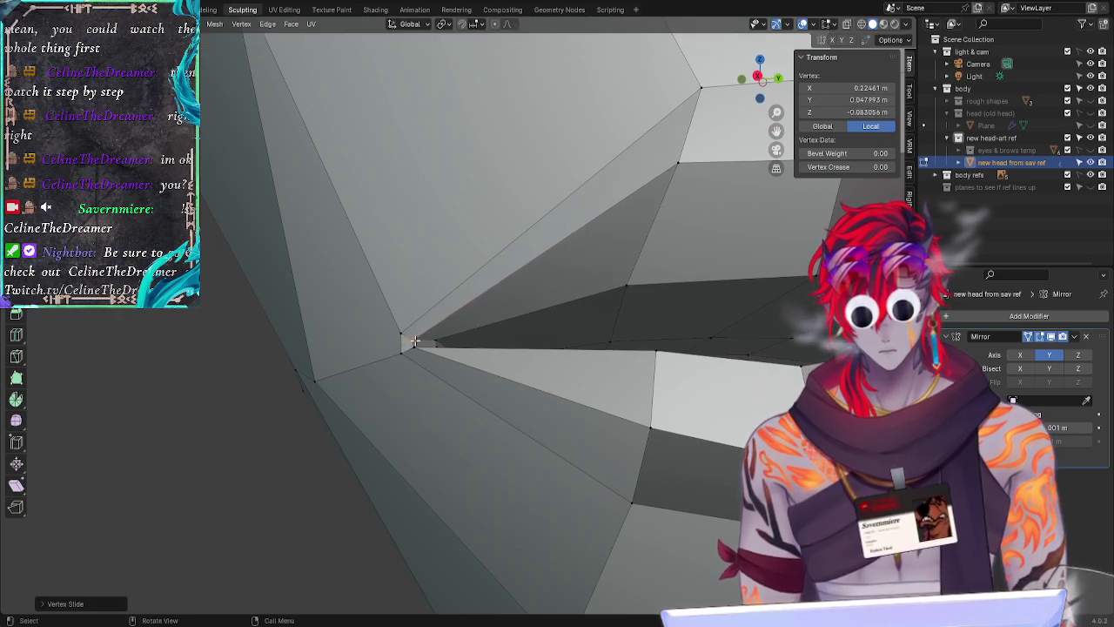
pyautogui.click(406, 440)
# Step: Move a lip-corner vertex, then slide the lip vertices along their edges toward the corner
pyautogui.moveTo(406, 441); pyautogui.dragTo(680, 488, button='middle')
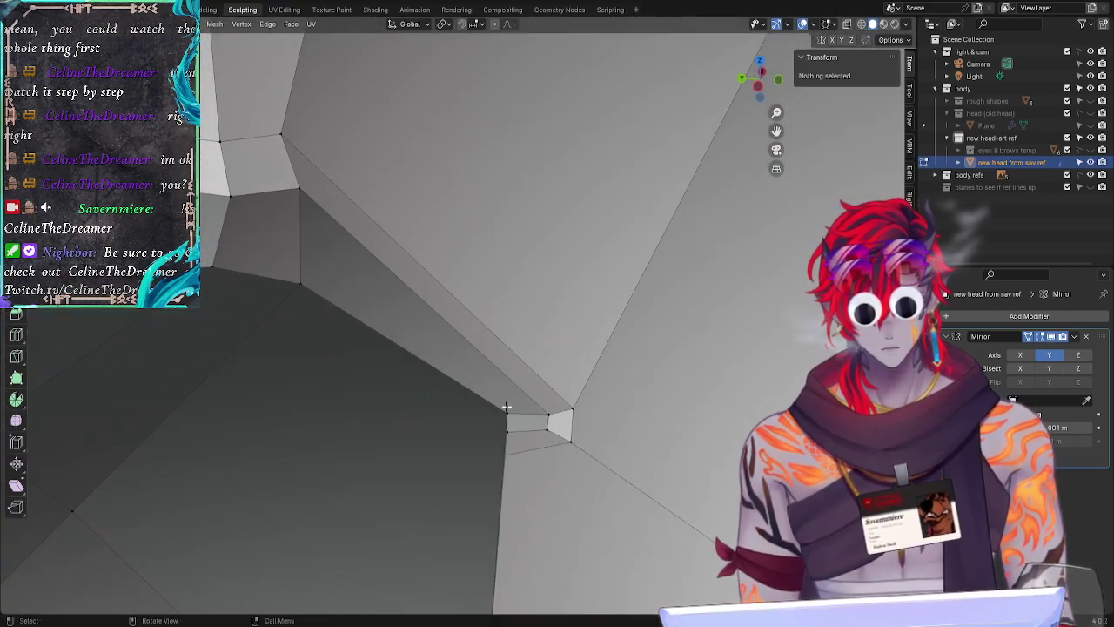
pyautogui.click(548, 409)
pyautogui.press('g')
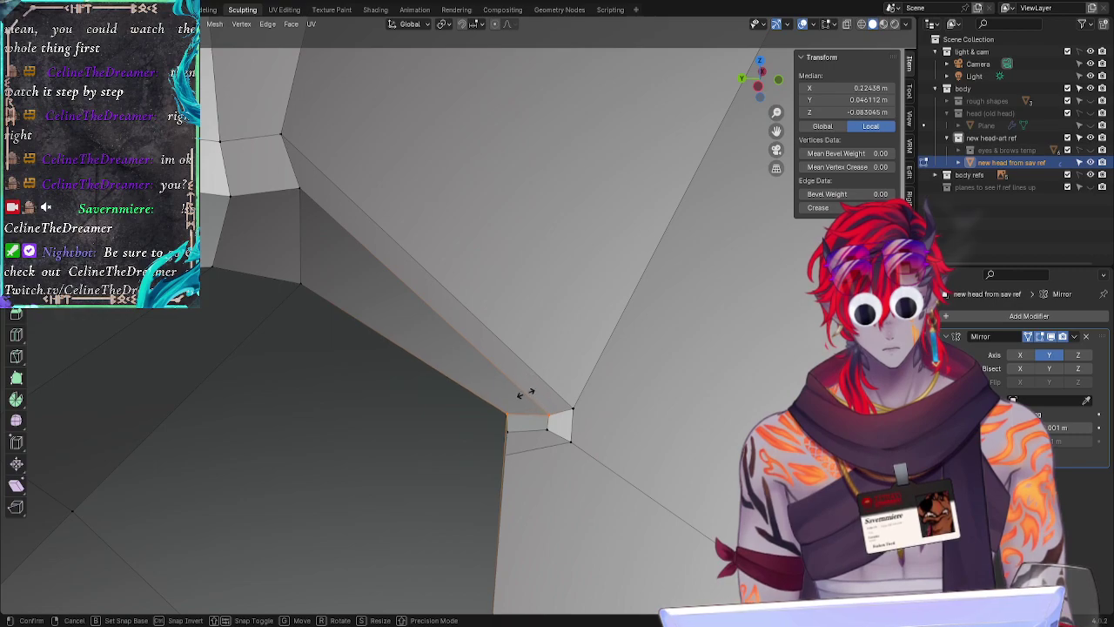
pyautogui.click(527, 412)
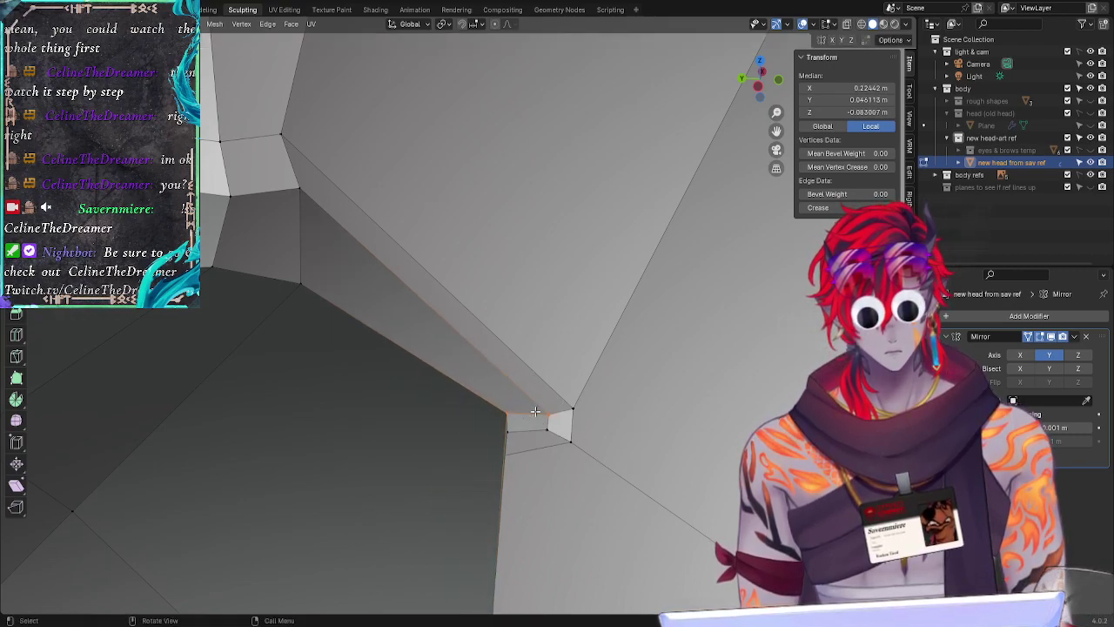
pyautogui.press('g')
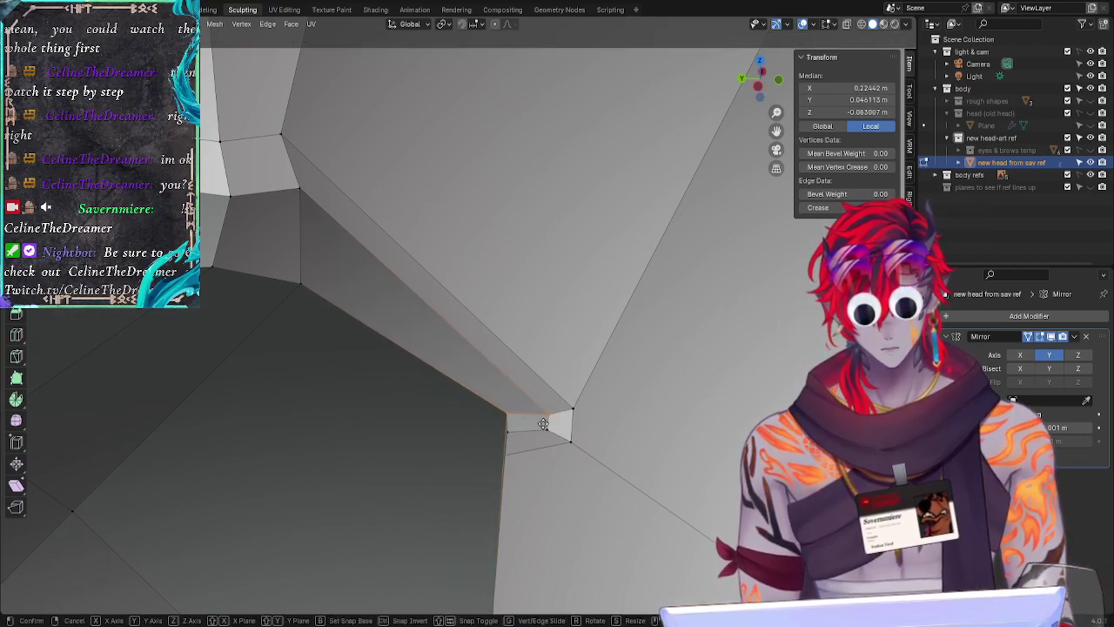
pyautogui.press('g')
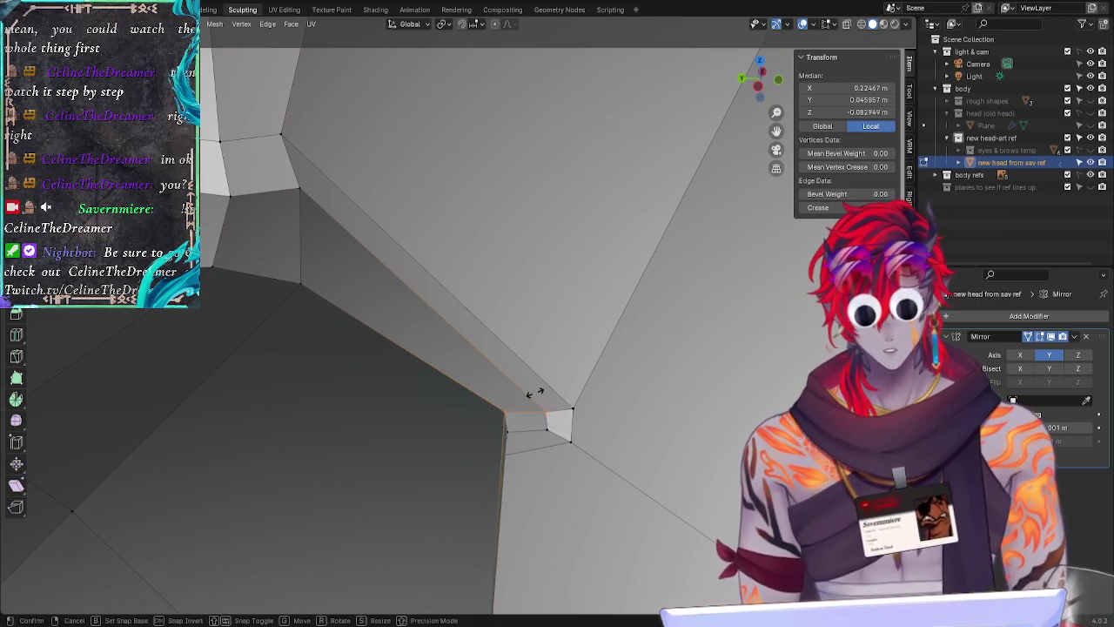
pyautogui.click(512, 371)
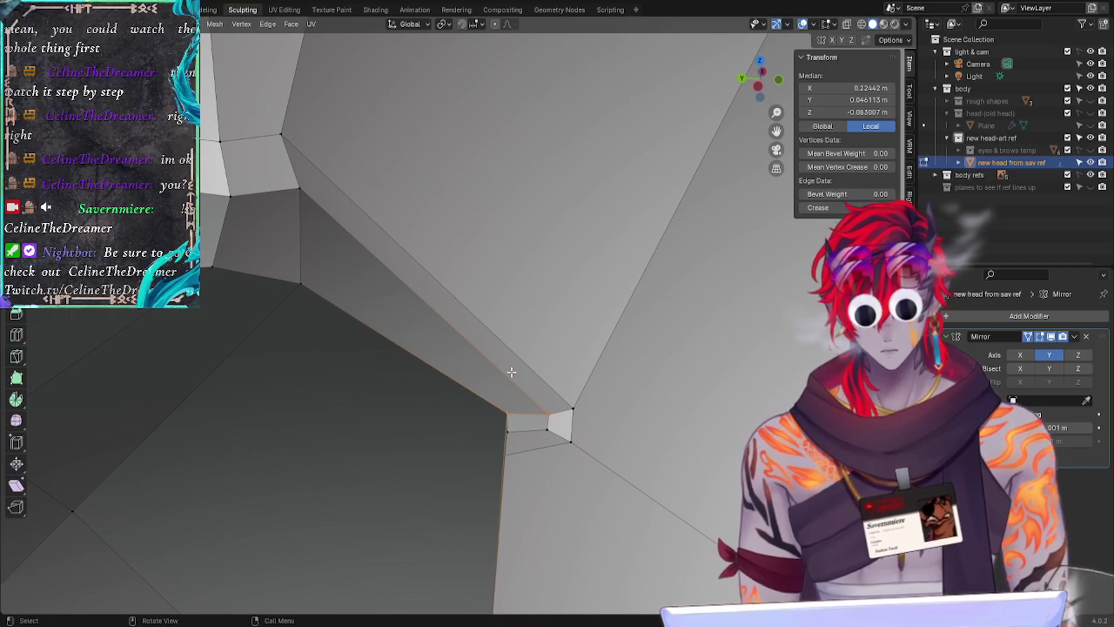
pyautogui.press('g')
pyautogui.press('g')
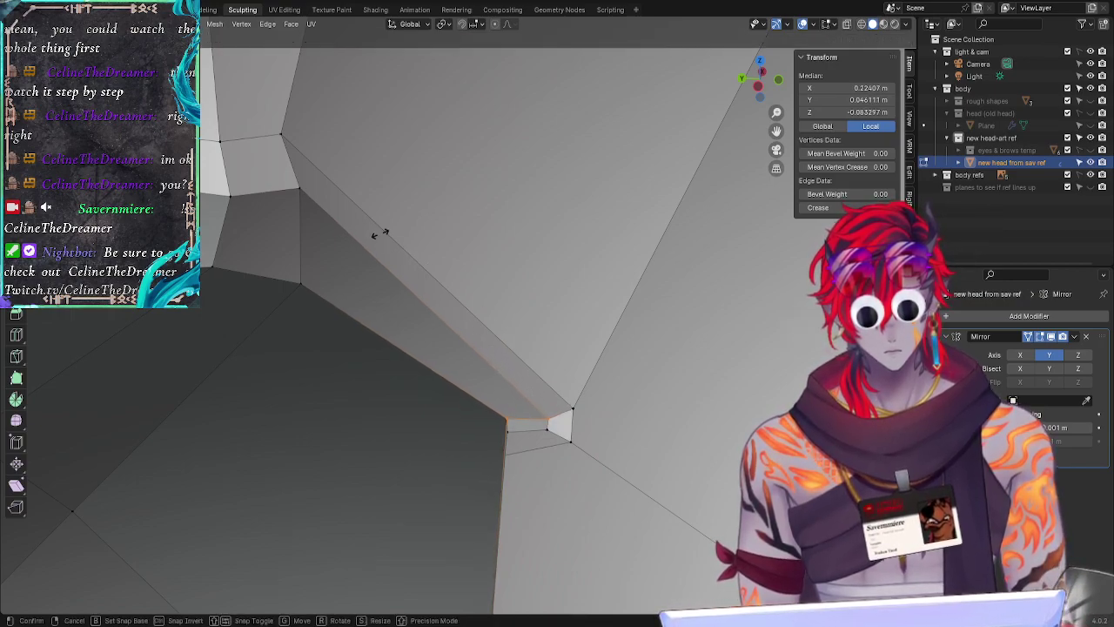
pyautogui.click(468, 407)
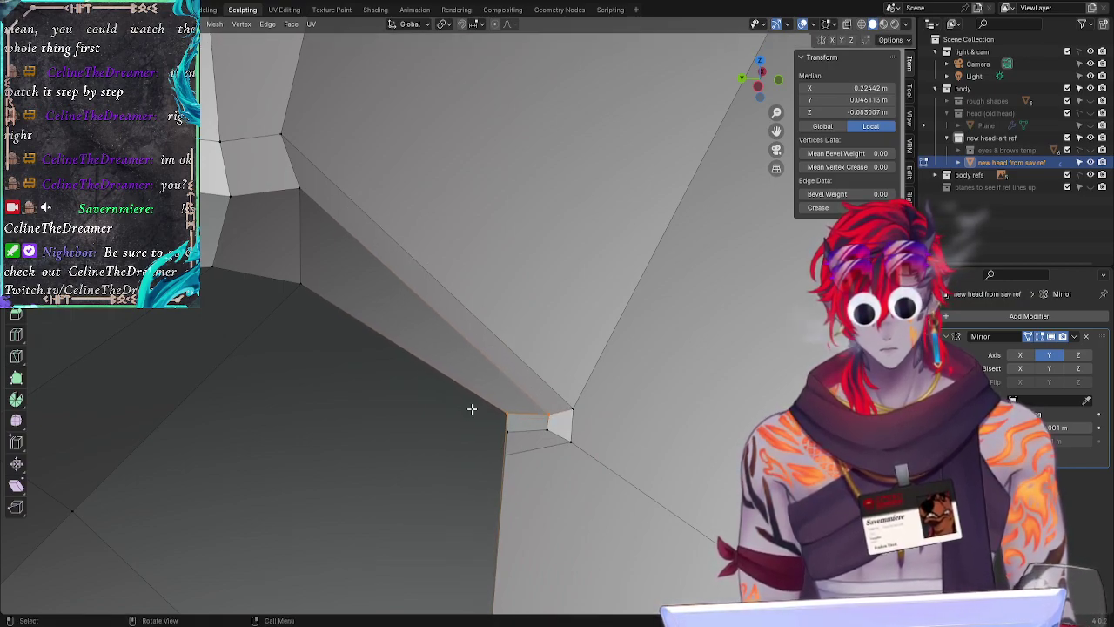
# Step: Try X-constrained moves of the lip vertices, cancel them, then reposition the vertices freely
pyautogui.press('g')
pyautogui.press('x')
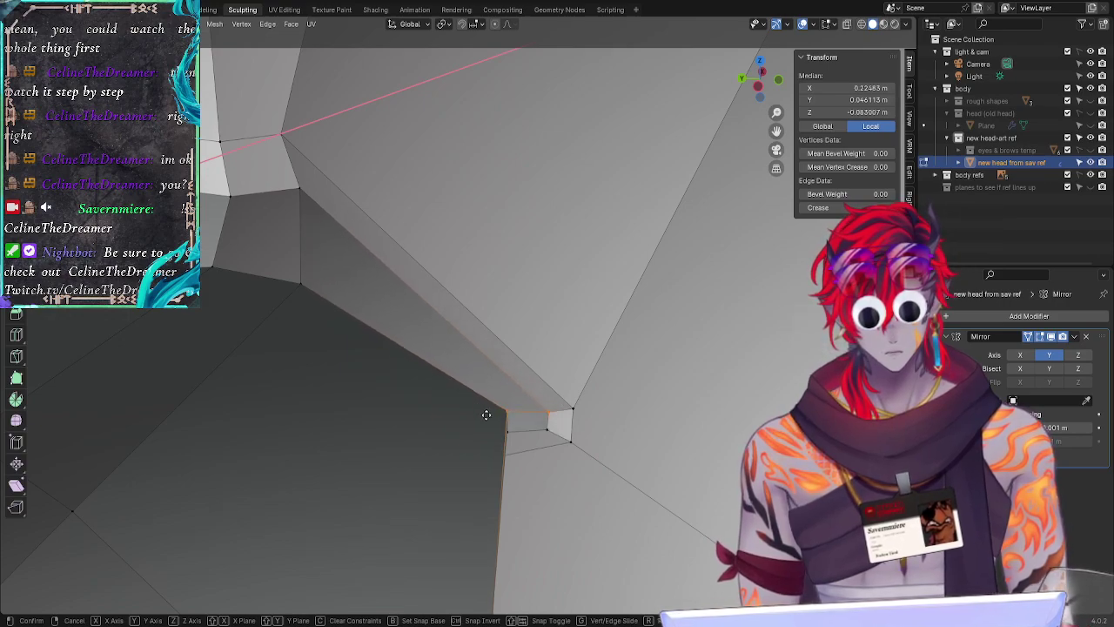
pyautogui.rightClick(484, 414)
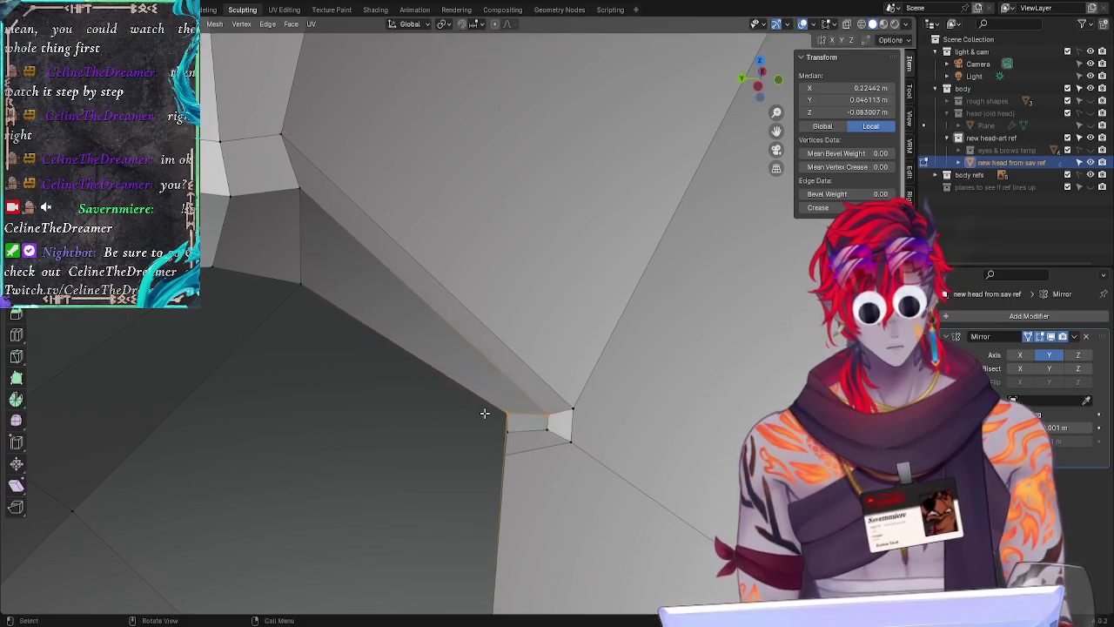
pyautogui.press('g')
pyautogui.press('x')
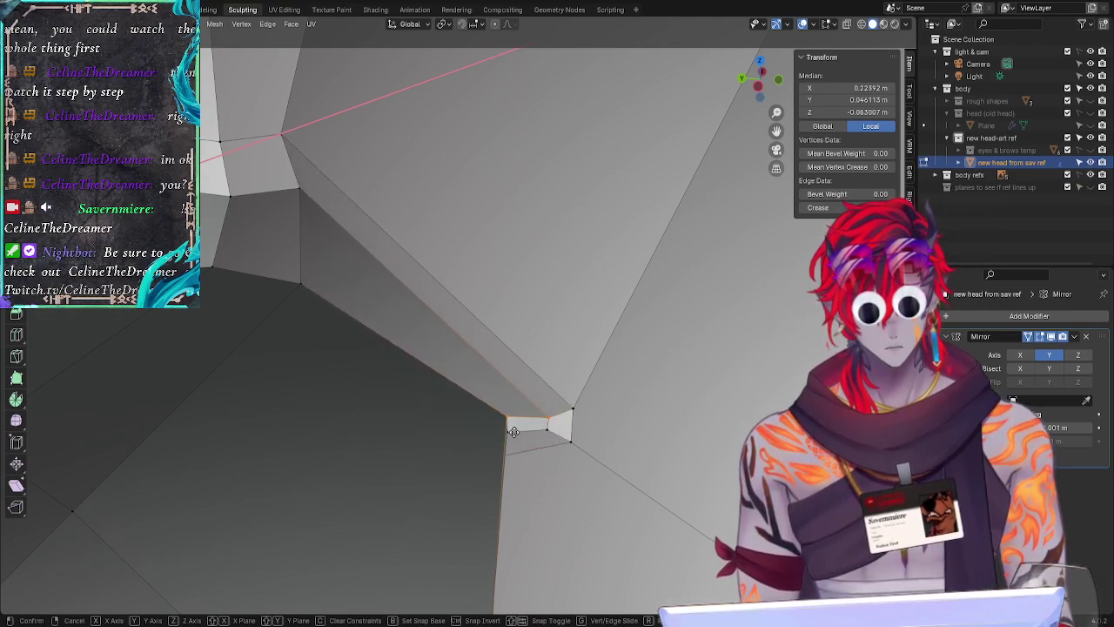
pyautogui.rightClick(513, 431)
pyautogui.press('g')
pyautogui.press('g')
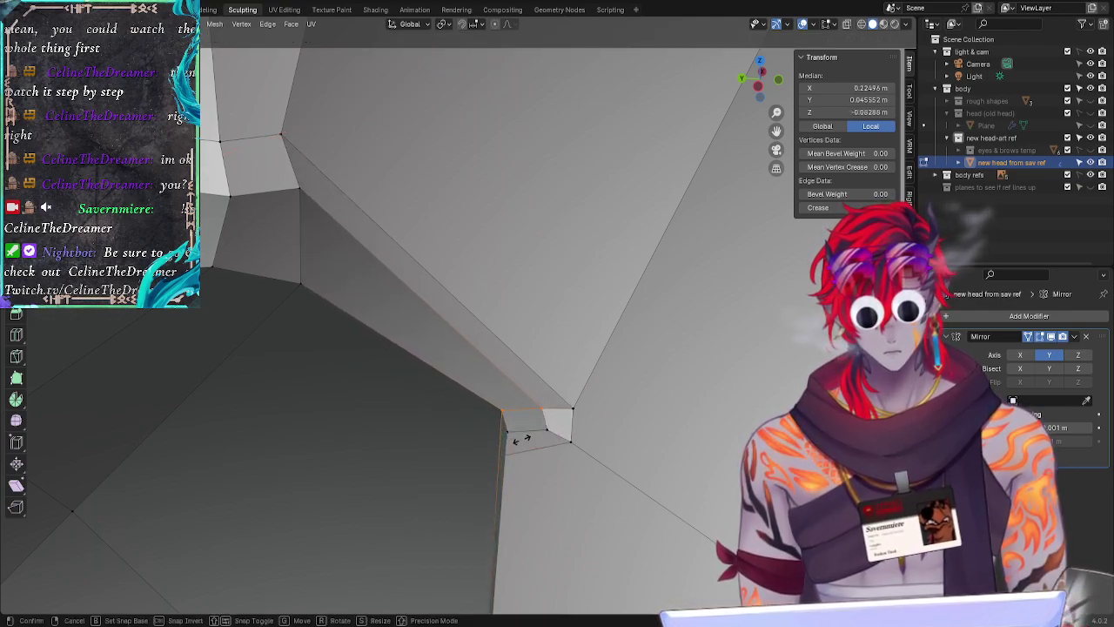
pyautogui.rightClick(549, 456)
pyautogui.moveTo(549, 456); pyautogui.dragTo(348, 423, button='middle')
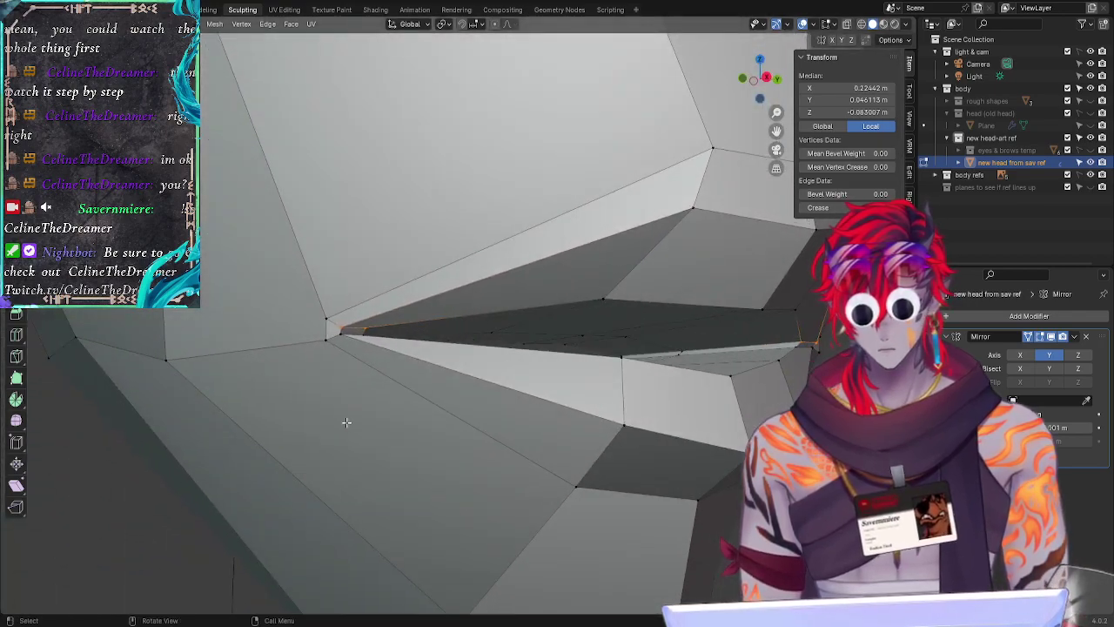
pyautogui.press('g')
pyautogui.press('g')
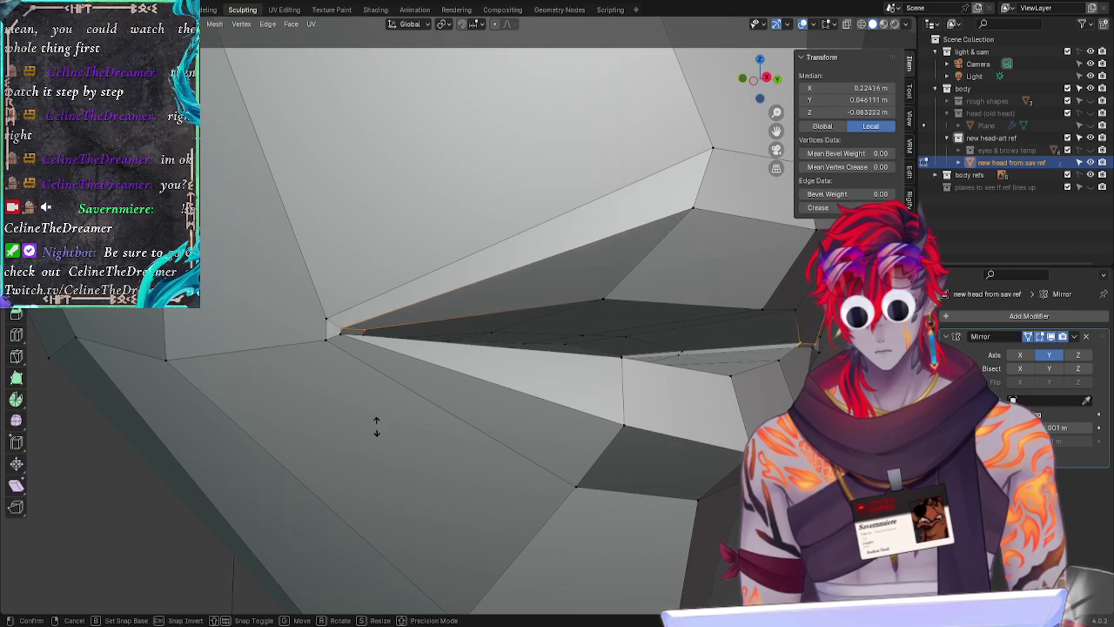
pyautogui.click(377, 424)
pyautogui.click(371, 427)
# Step: Move and slide the corner vertex to X 0.22374, Y 0.047734, Z -0.08402 m
pyautogui.keyDown('alt'); pyautogui.moveTo(358, 426); pyautogui.dragTo(421, 429); pyautogui.keyUp('alt')
pyautogui.click(268, 316)
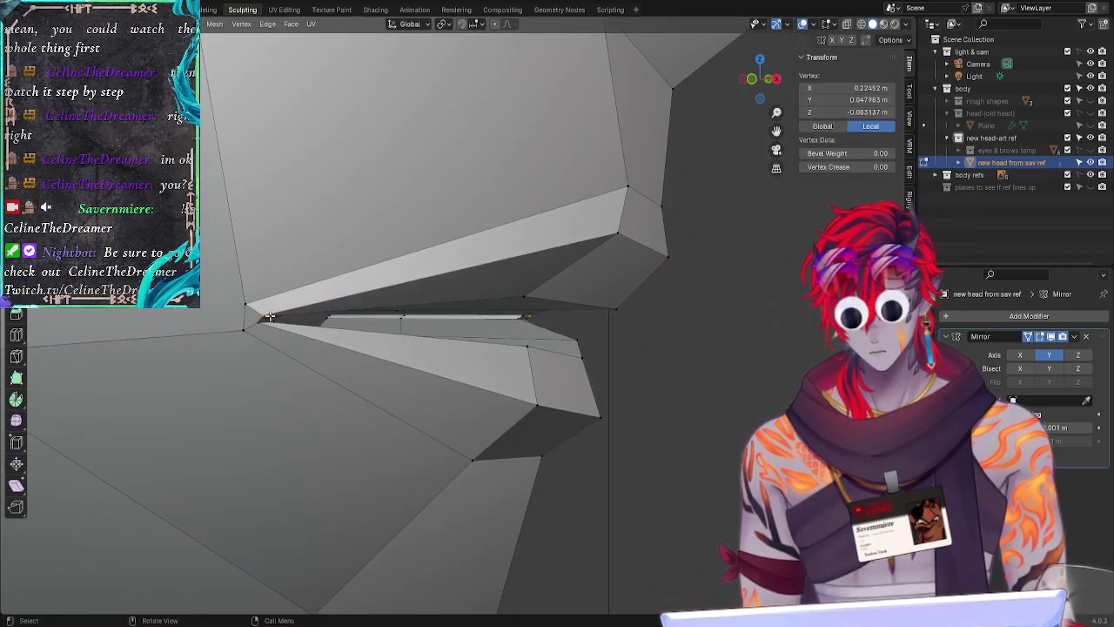
pyautogui.press('g')
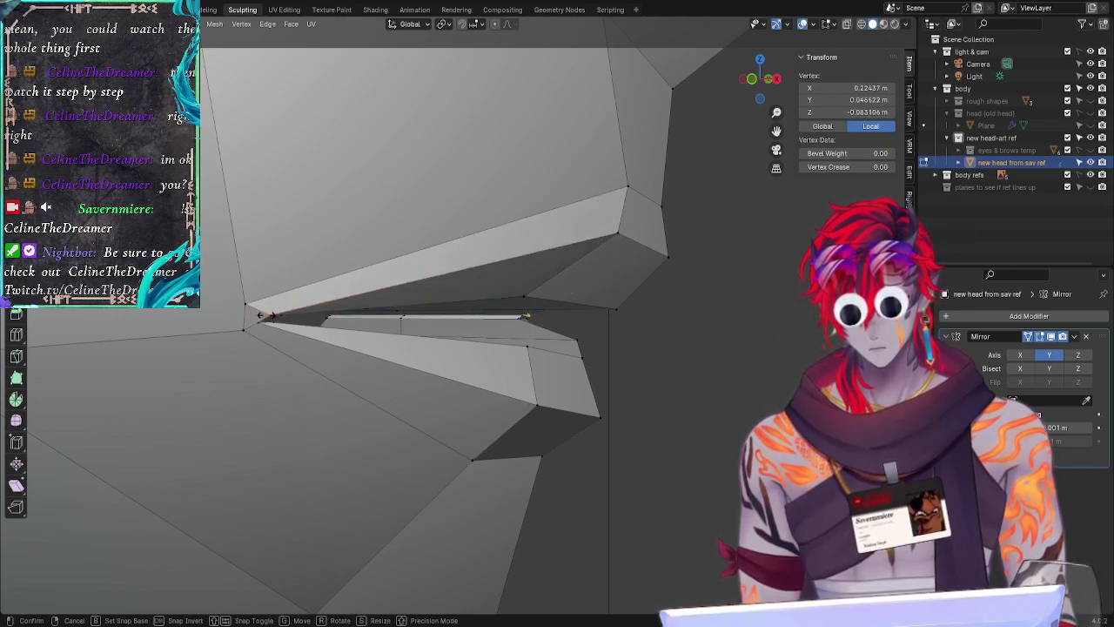
pyautogui.click(264, 318)
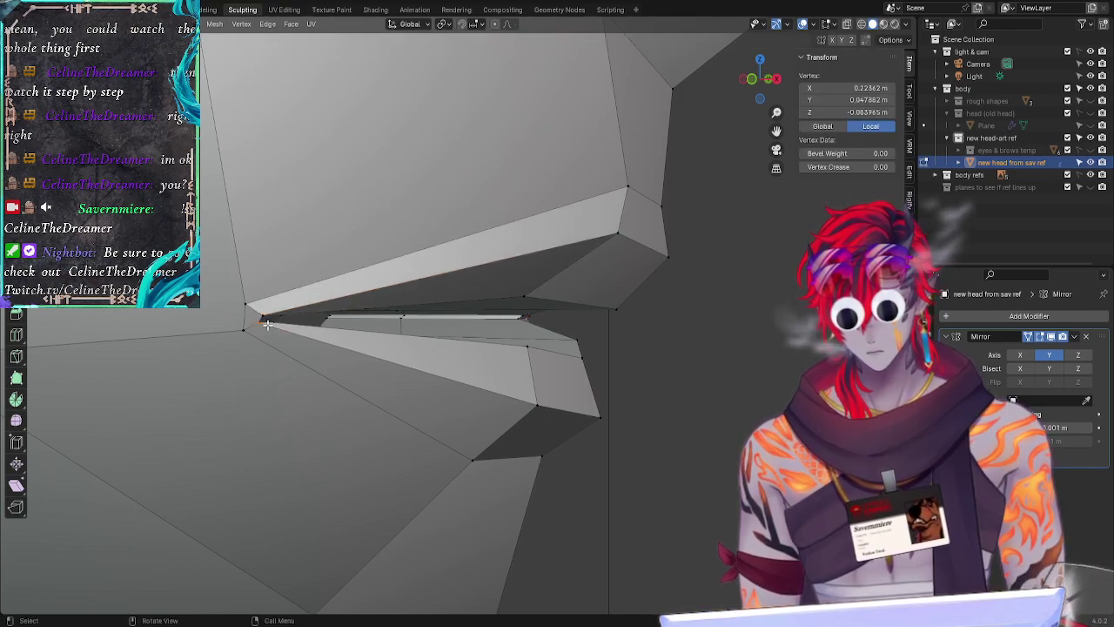
pyautogui.press('g')
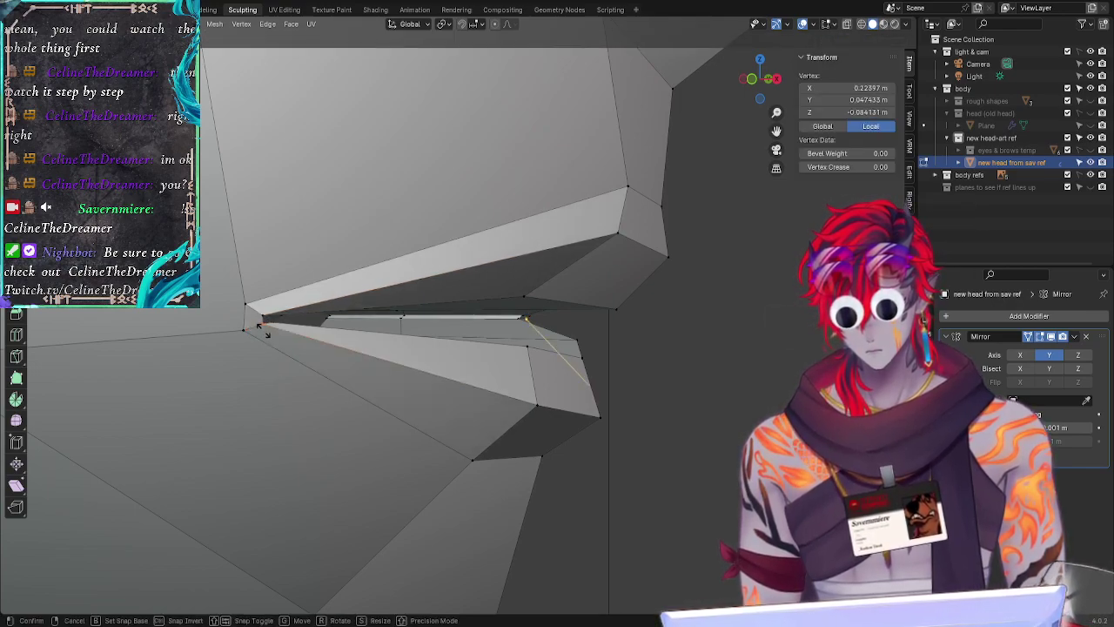
pyautogui.press('y')
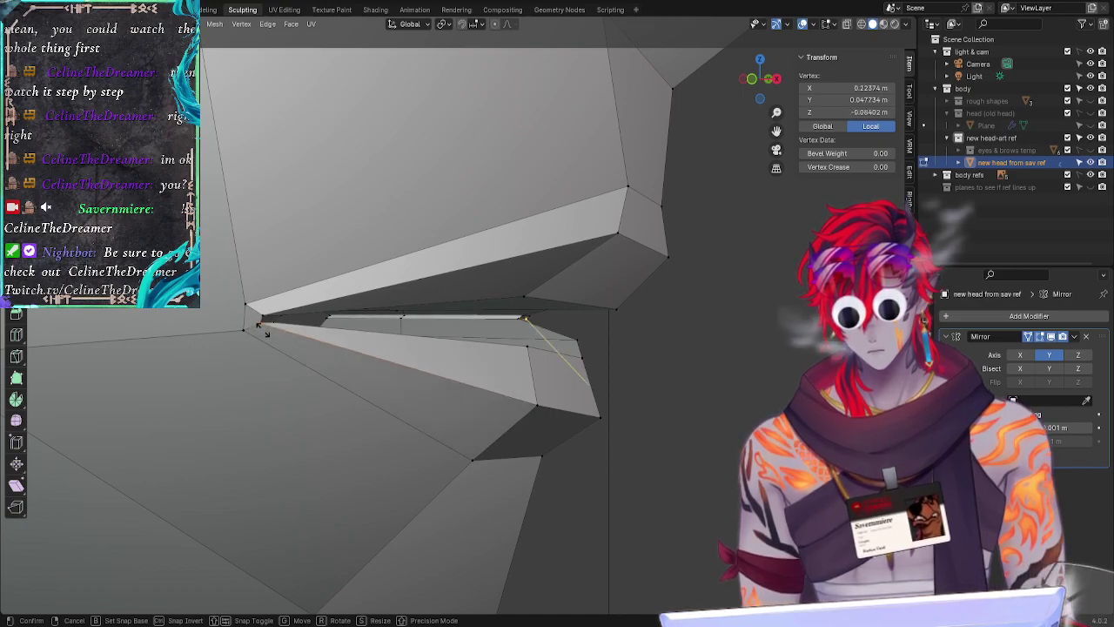
pyautogui.click(265, 334)
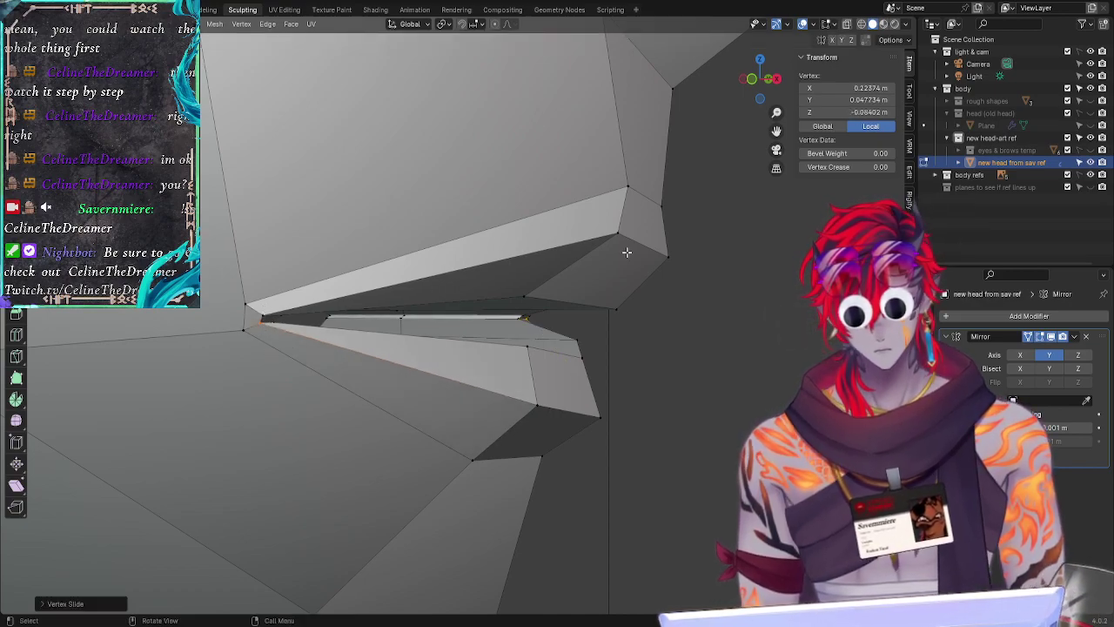
# Step: Set the upper mouth-corner vertex's Y coordinate to 0.047734 m in the N-panel
pyautogui.click(848, 100)
pyautogui.hotkey('ctrl', 'c')
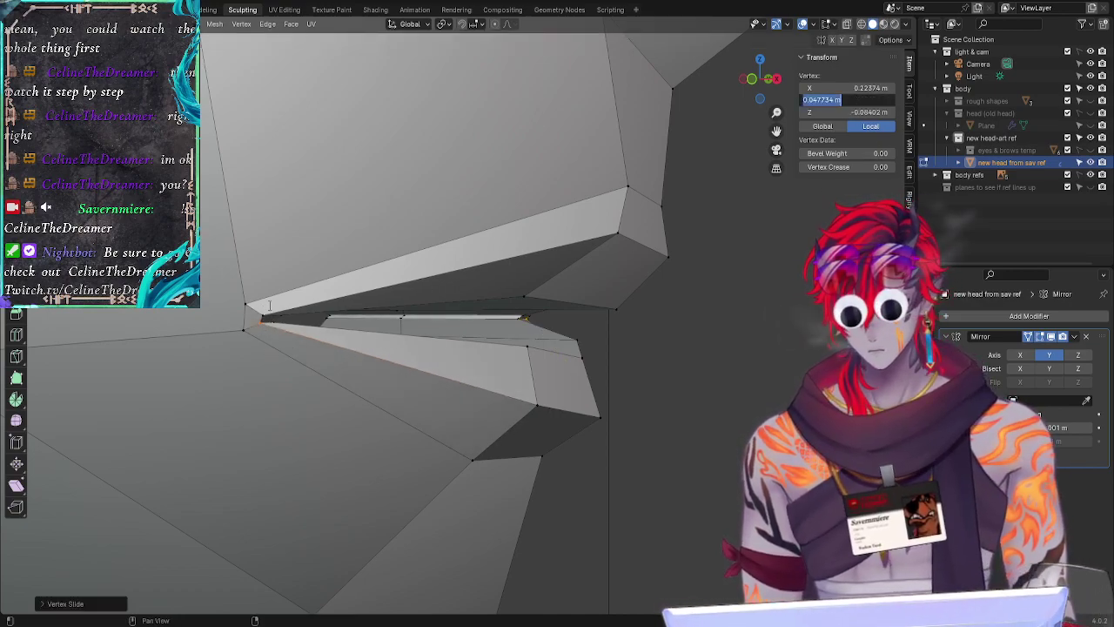
pyautogui.click(264, 315)
pyautogui.click(265, 314)
pyautogui.moveTo(335, 466); pyautogui.dragTo(280, 467, button='middle')
pyautogui.click(856, 101)
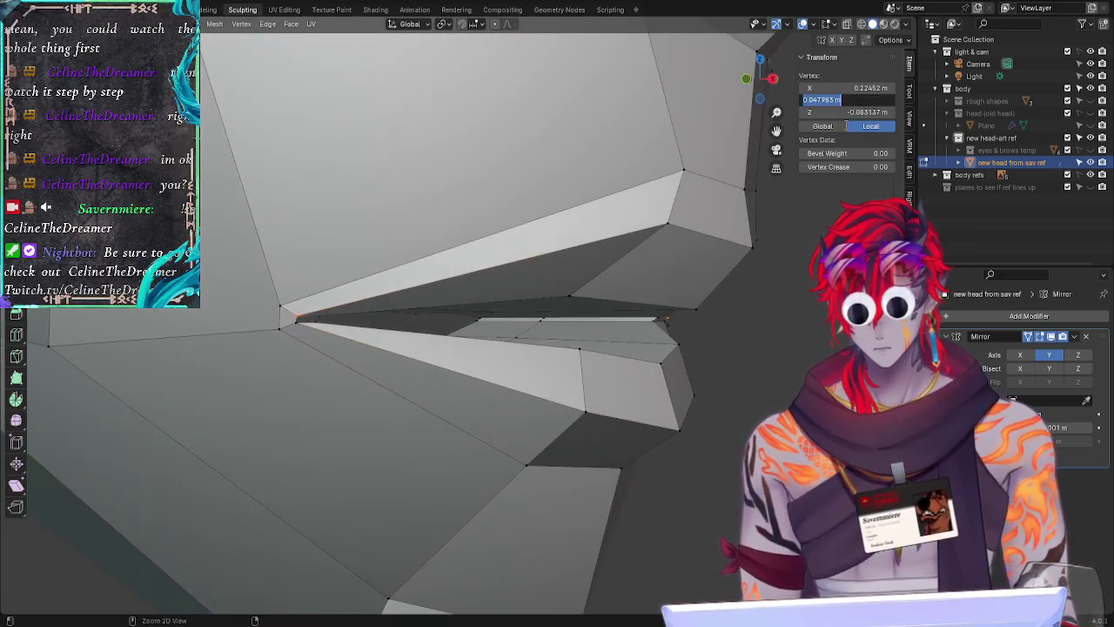
pyautogui.hotkey('ctrl', 'v')
pyautogui.press('Return')
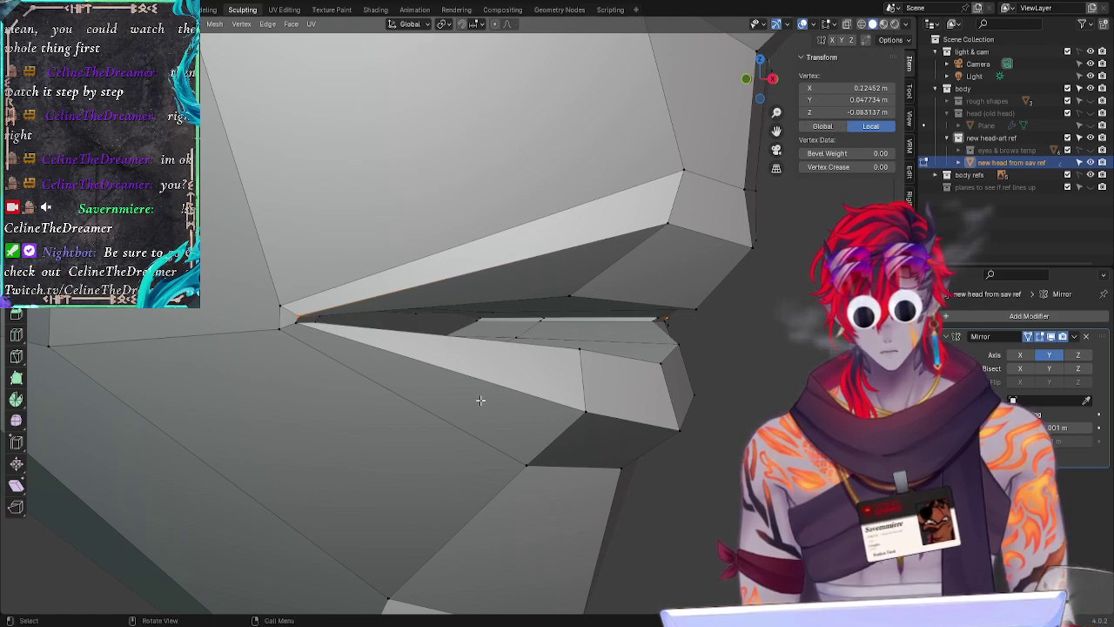
pyautogui.moveTo(294, 325); pyautogui.dragTo(296, 321)
pyautogui.click(851, 101)
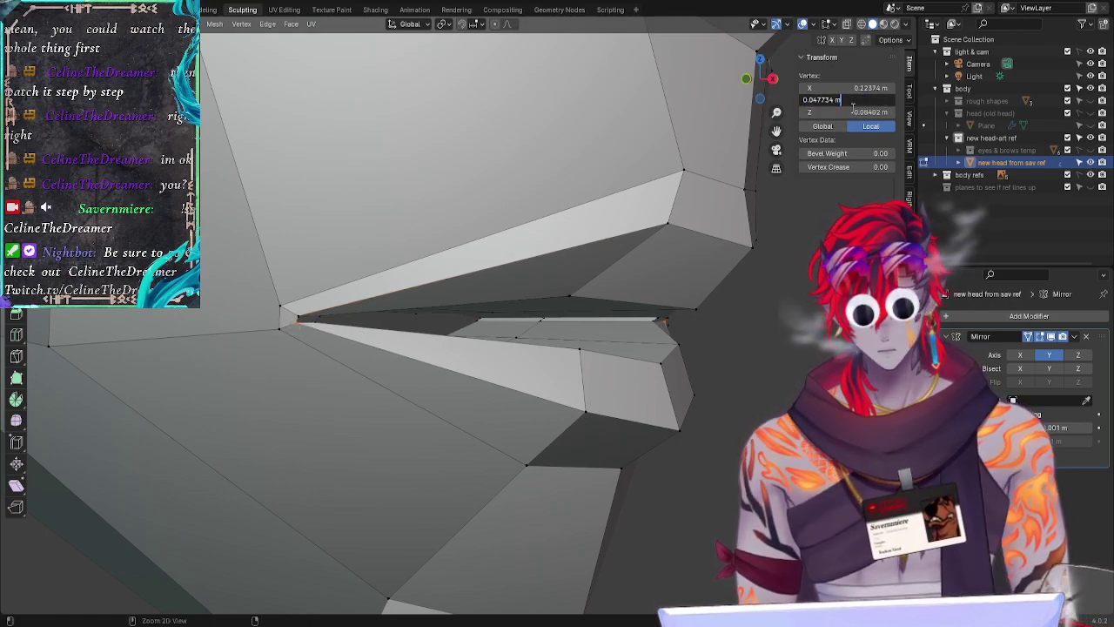
pyautogui.press('Return')
# Step: Inspect the corner vertices' coordinates and read off the lower corner vertex's X value
pyautogui.moveTo(300, 452); pyautogui.dragTo(312, 333, button='middle')
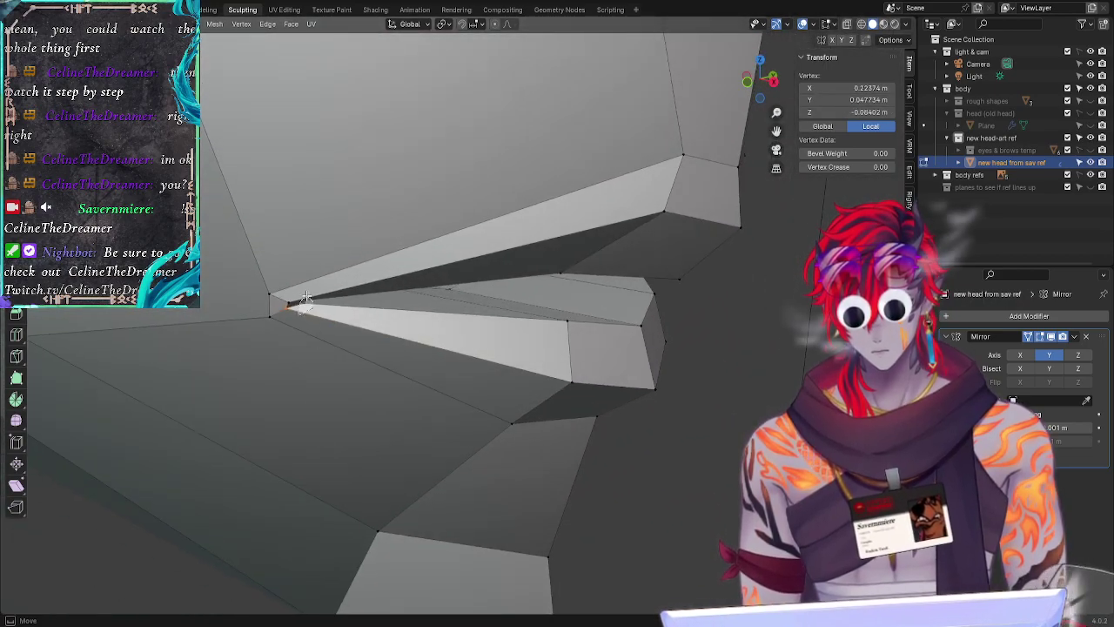
pyautogui.click(305, 372)
pyautogui.click(298, 297)
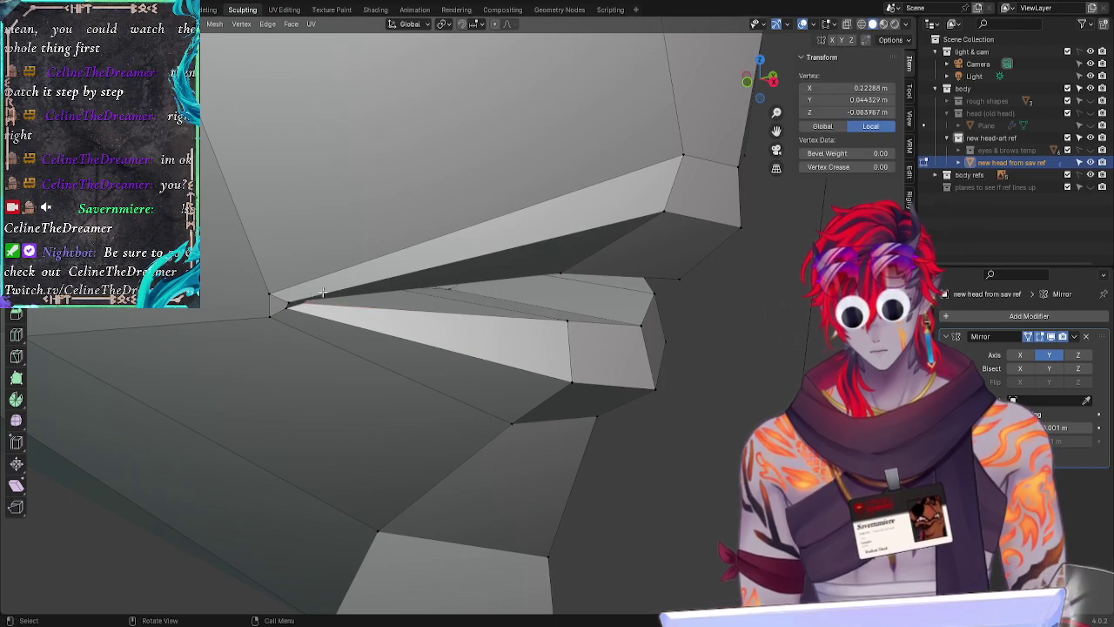
pyautogui.click(855, 111)
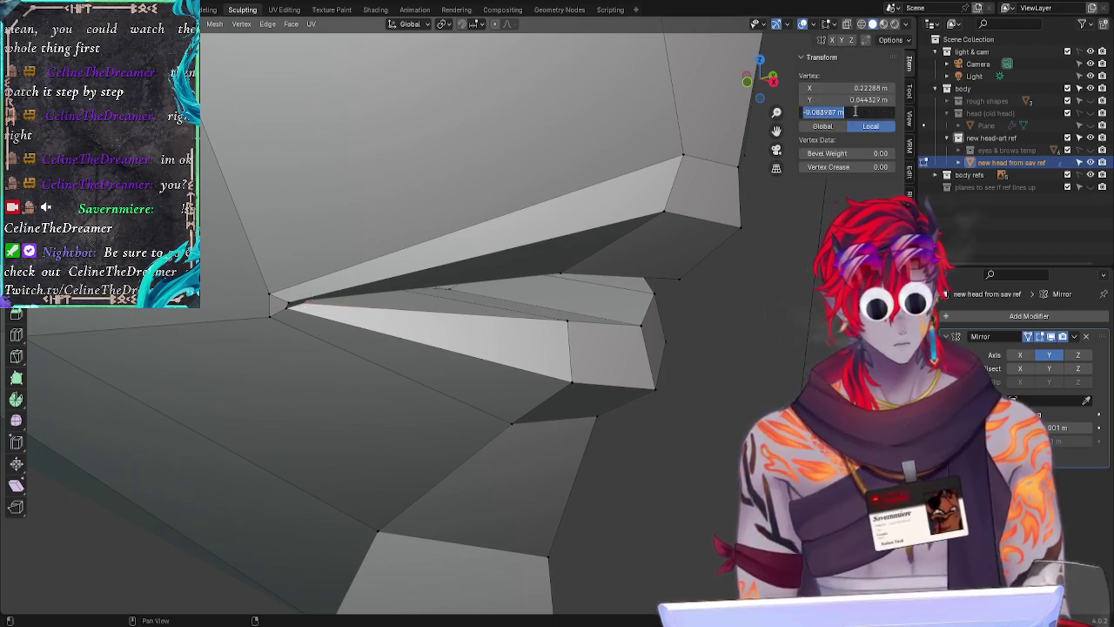
pyautogui.click(858, 101)
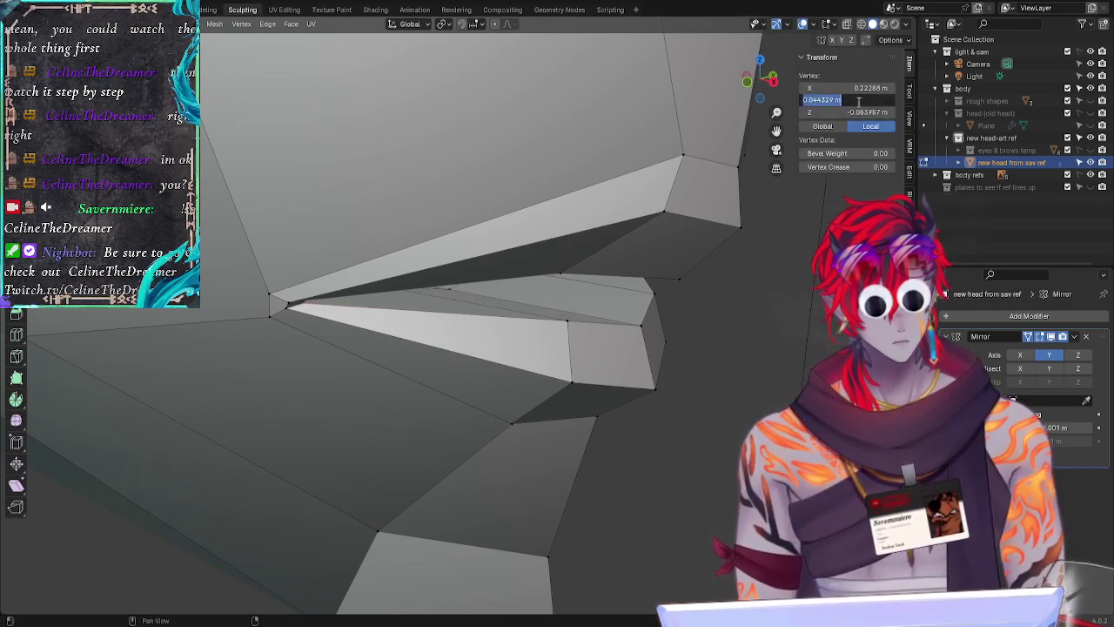
pyautogui.click(288, 388)
pyautogui.keyDown('alt'); pyautogui.moveTo(296, 375); pyautogui.dragTo(277, 324); pyautogui.keyUp('alt')
pyautogui.keyDown('shift'); pyautogui.click(277, 317); pyautogui.keyUp('shift')
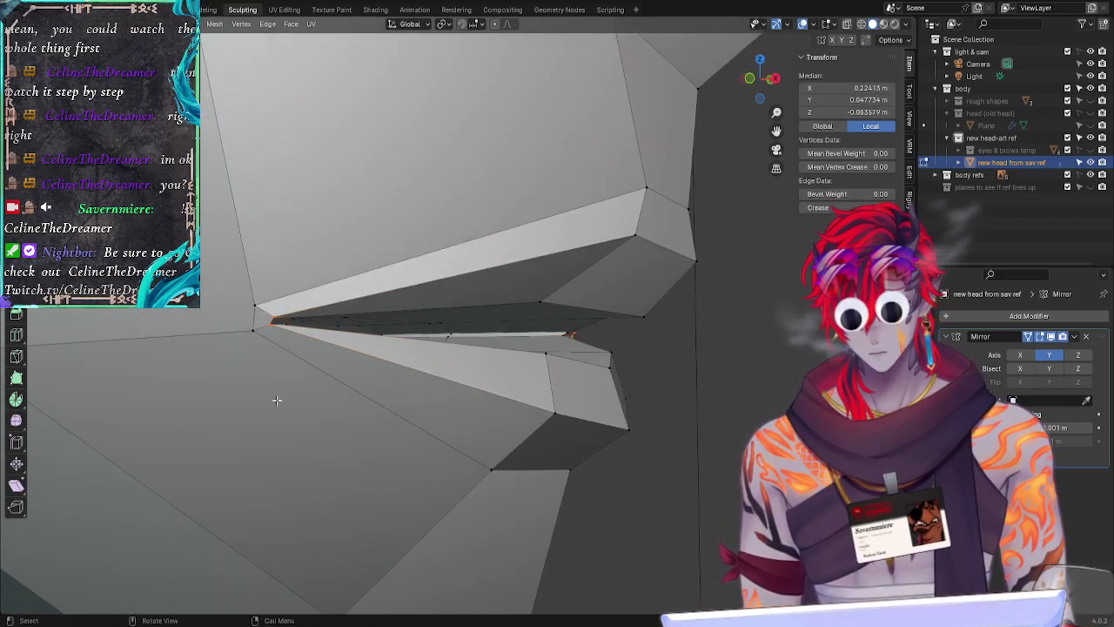
pyautogui.hotkey('alt', 'a')
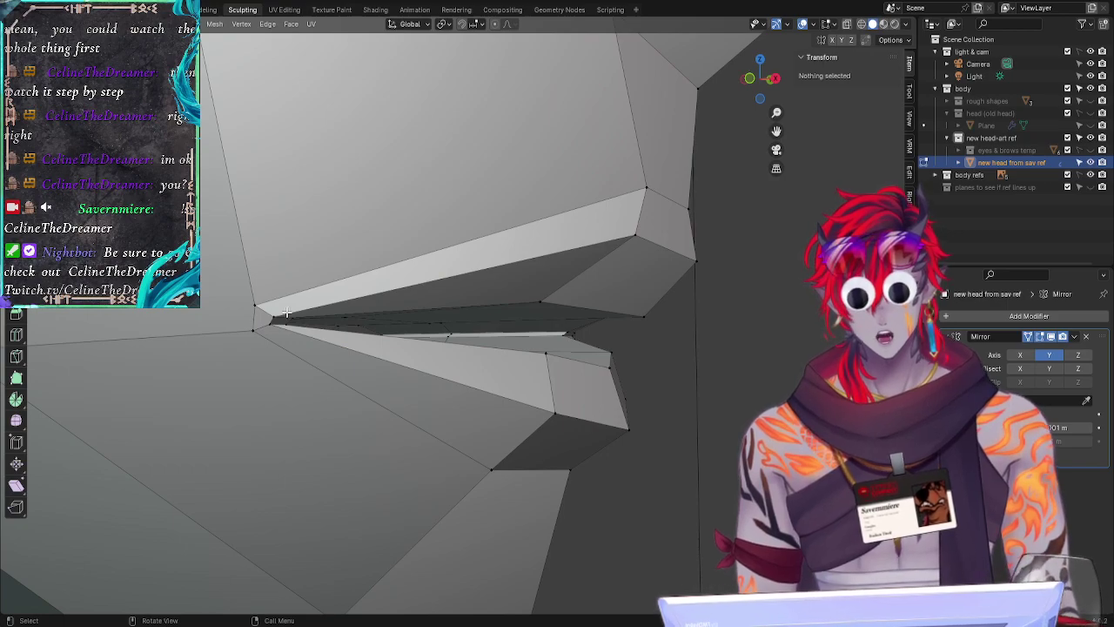
pyautogui.click(275, 319)
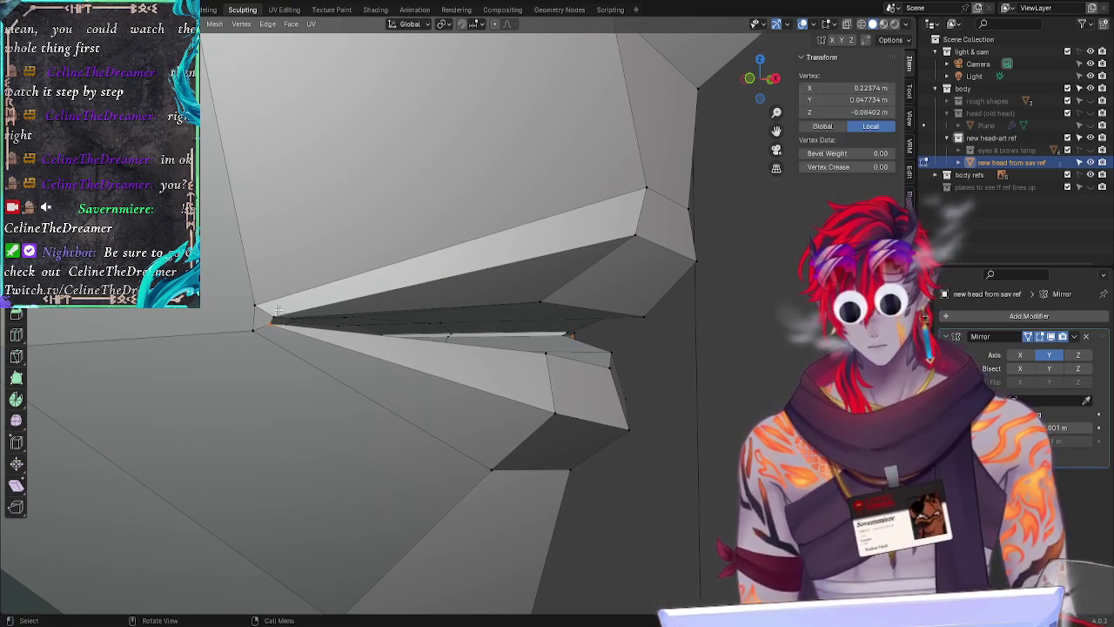
pyautogui.click(860, 88)
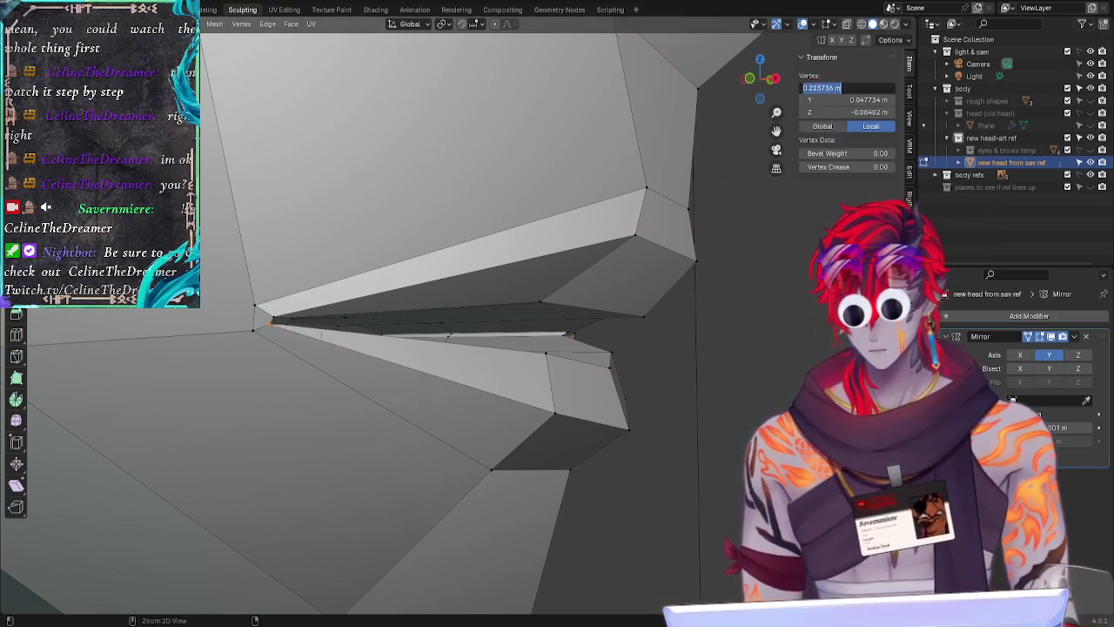
# Step: Set each vertex at the slit's left corner to X 0.22374 m, one after another
pyautogui.click(281, 310)
pyautogui.click(273, 318)
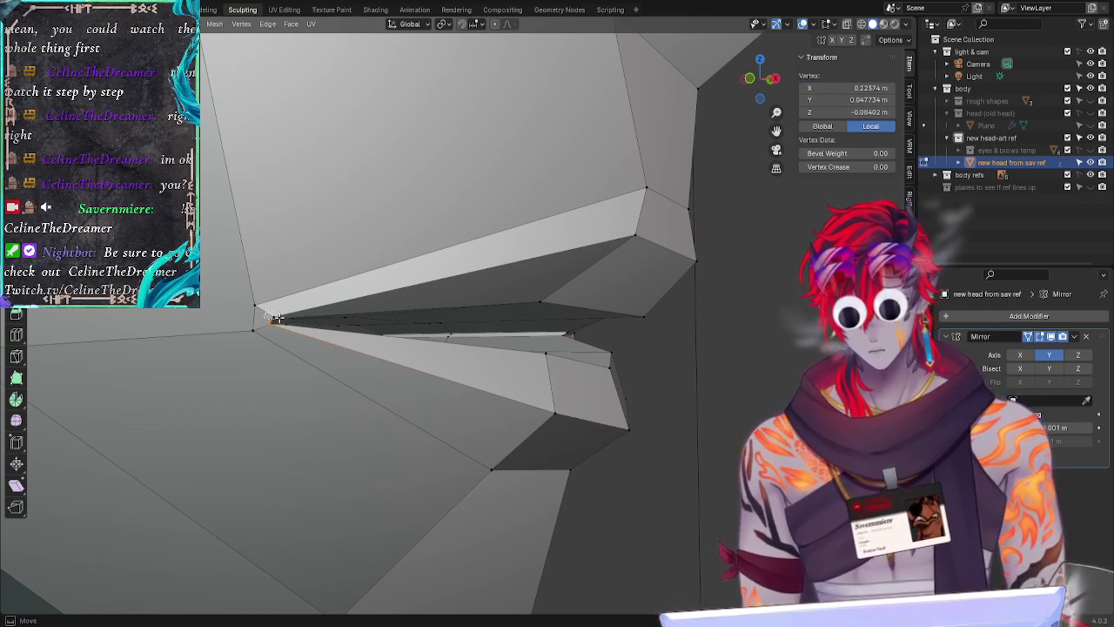
pyautogui.click(846, 88)
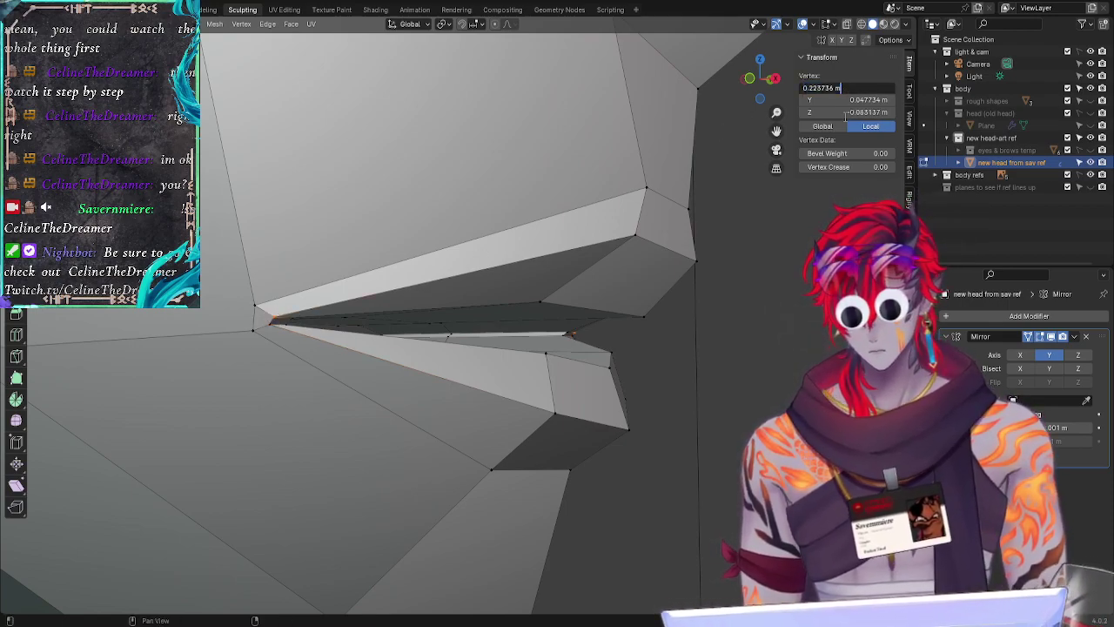
pyautogui.press('Return')
pyautogui.click(308, 397)
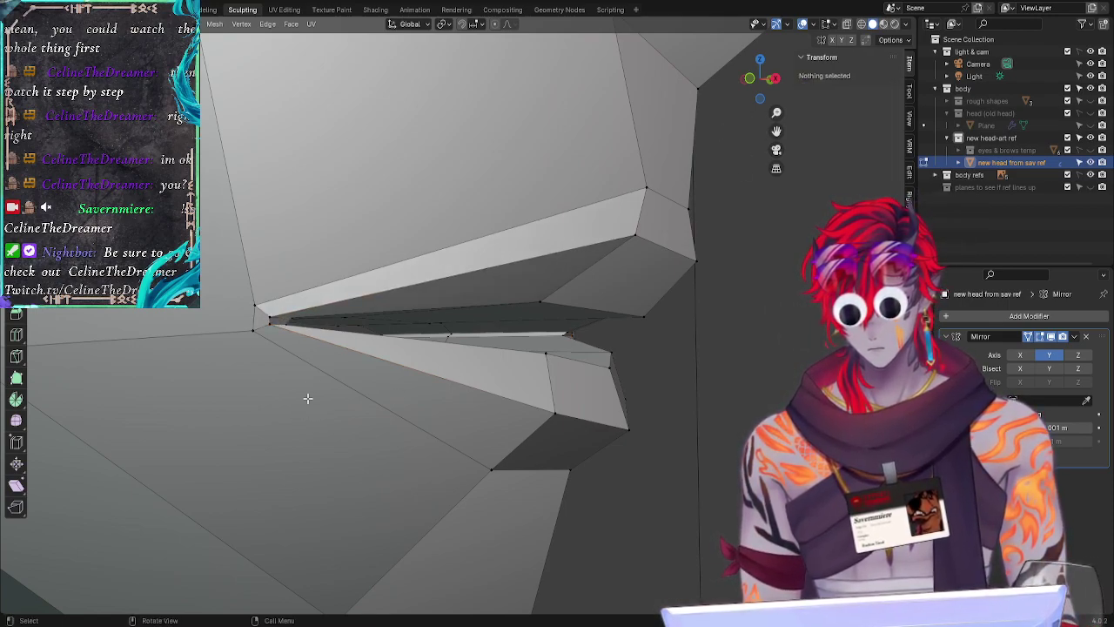
pyautogui.click(276, 317)
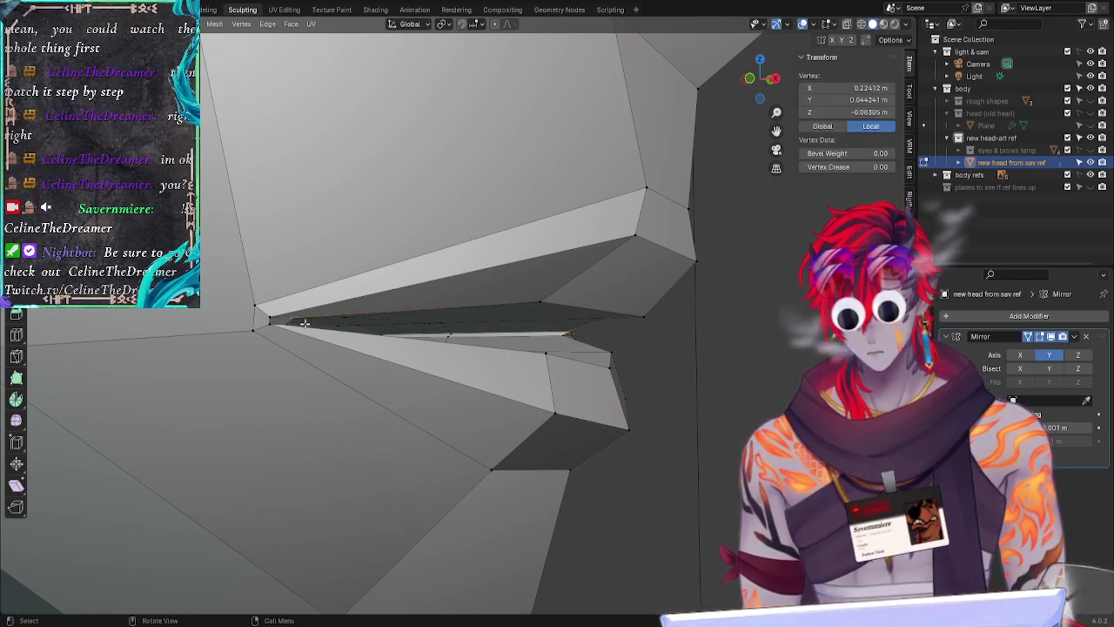
pyautogui.click(844, 88)
pyautogui.press('Return')
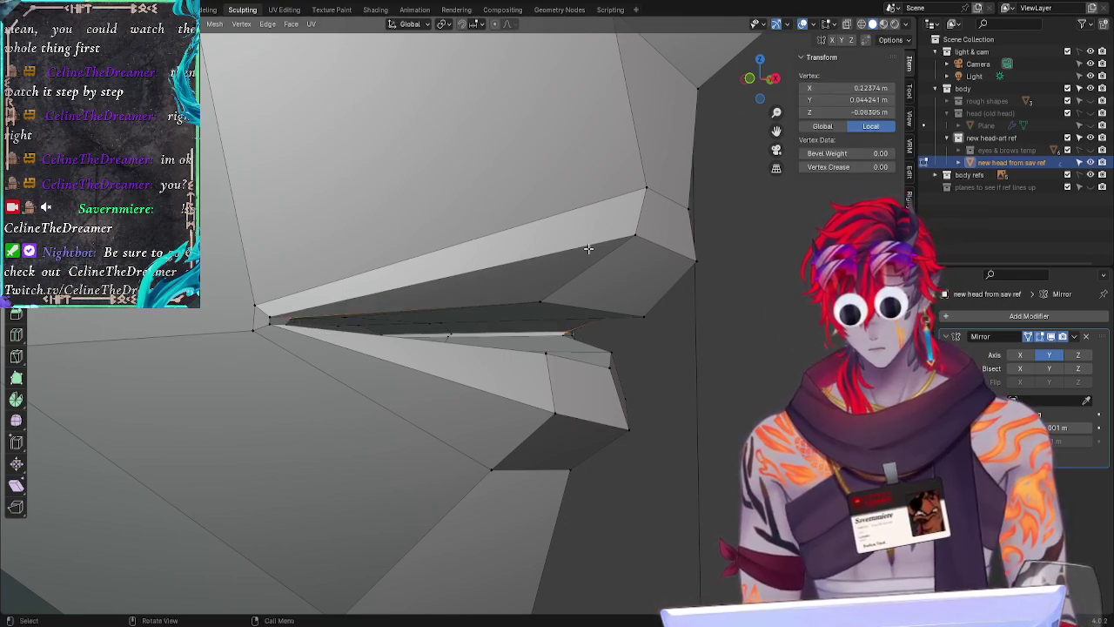
pyautogui.click(287, 324)
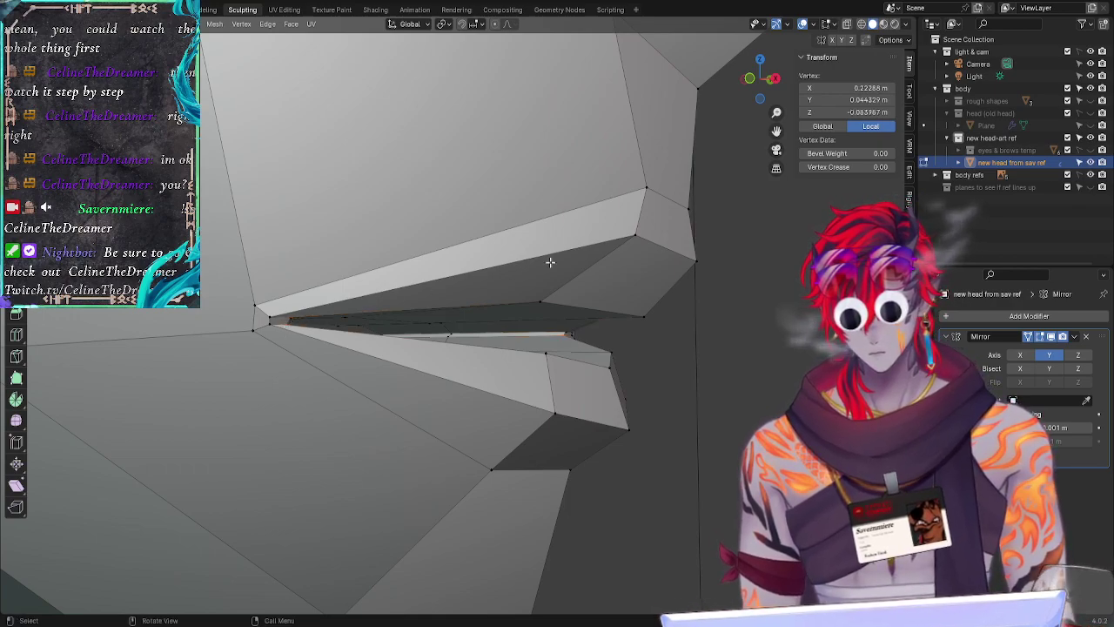
pyautogui.click(856, 88)
pyautogui.write('0.223738 m')
pyautogui.press('Return')
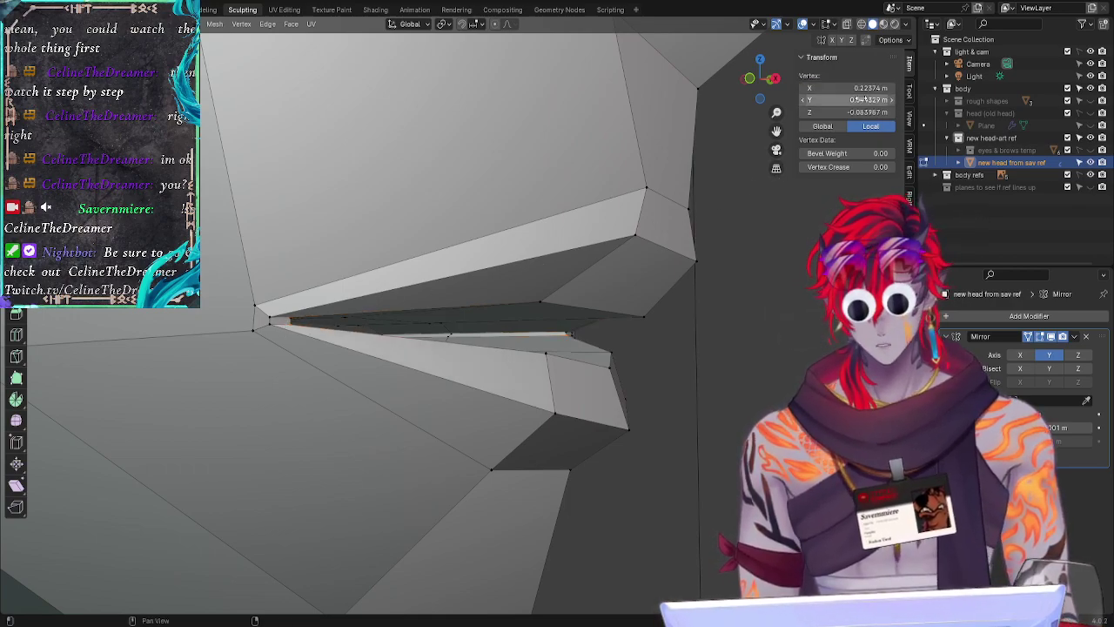
pyautogui.moveTo(270, 422)
pyautogui.mouseDown()
pyautogui.moveTo(219, 427)
pyautogui.moveTo(287, 415)
pyautogui.moveTo(276, 423)
pyautogui.mouseUp()
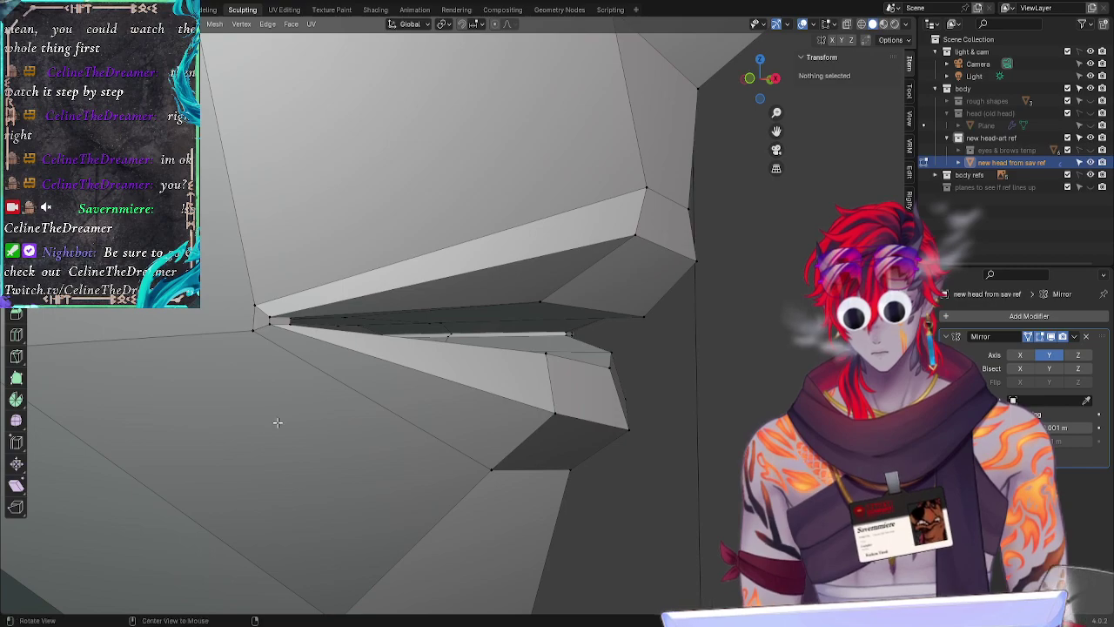
pyautogui.moveTo(276, 423); pyautogui.dragTo(234, 406, button='middle')
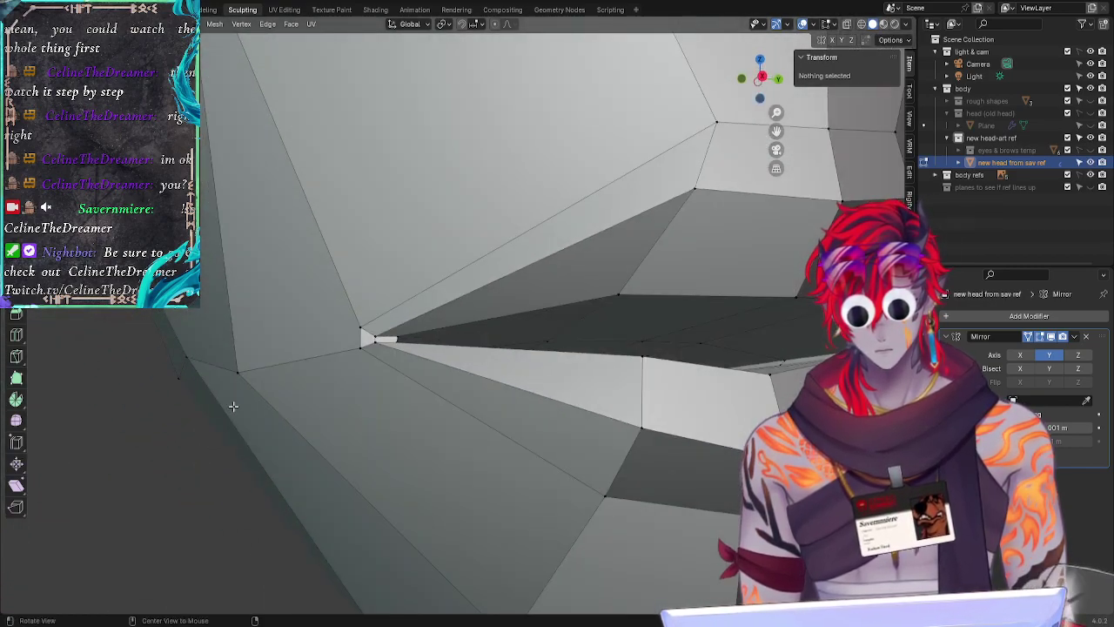
# Step: Move the mouth-corner edge along X and slide the corner vertex along its edge
pyautogui.click(401, 329)
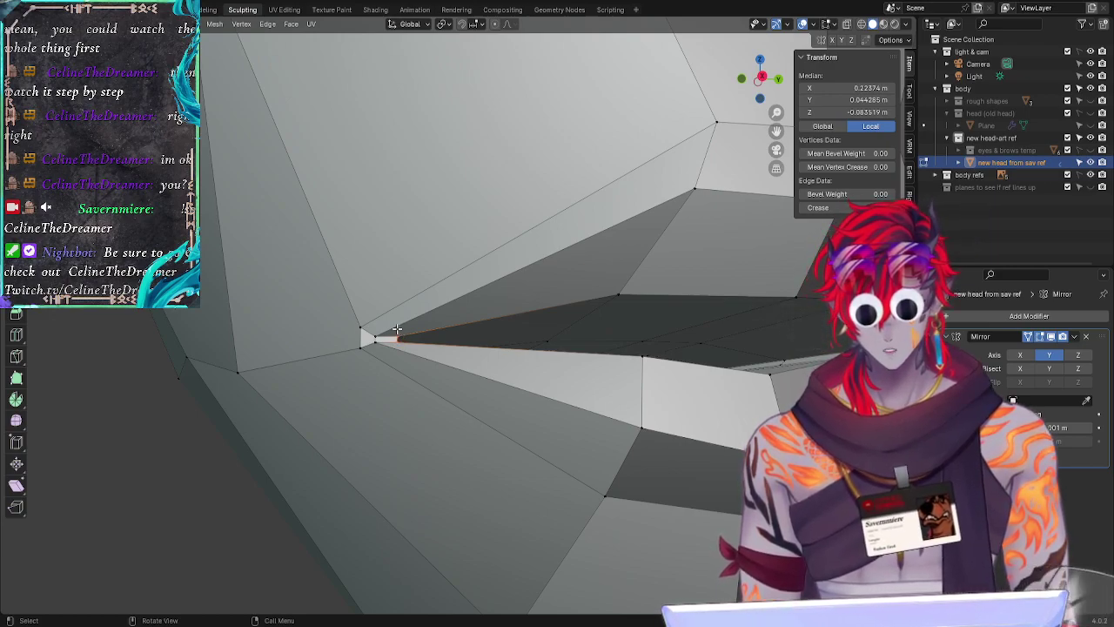
pyautogui.press('g')
pyautogui.press('x')
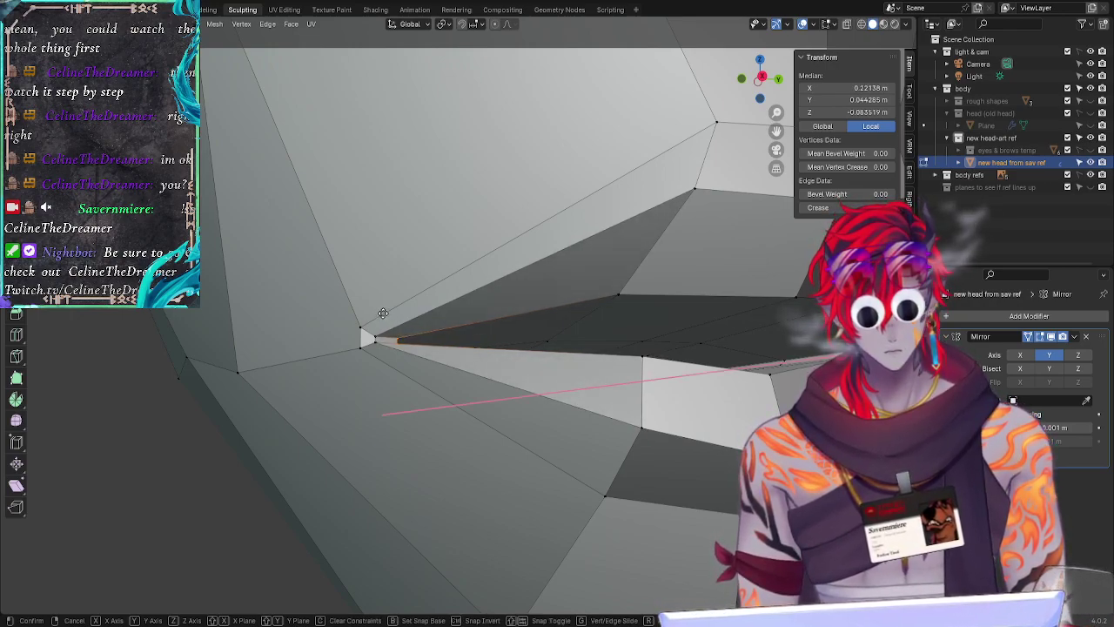
pyautogui.click(382, 313)
pyautogui.hotkey('alt', 'a')
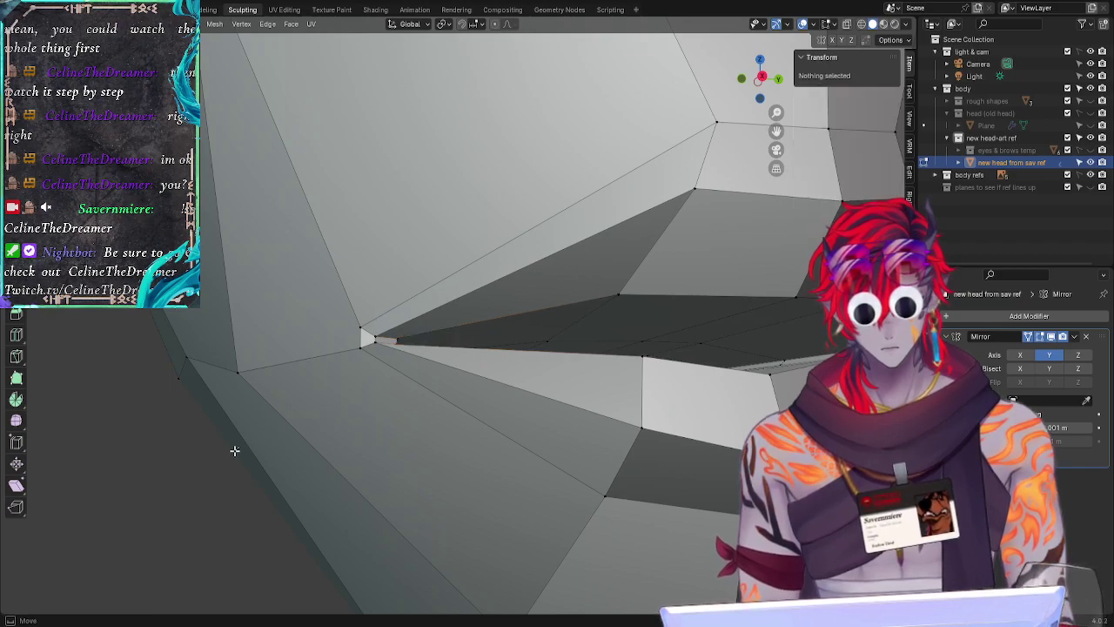
pyautogui.click(374, 335)
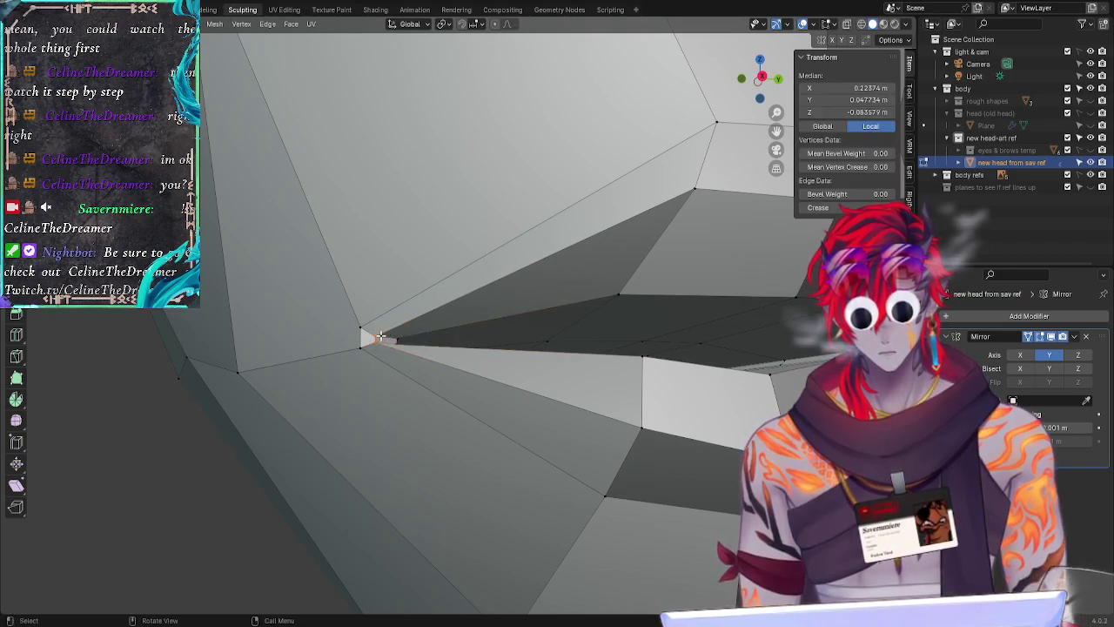
pyautogui.press('g')
pyautogui.press('g')
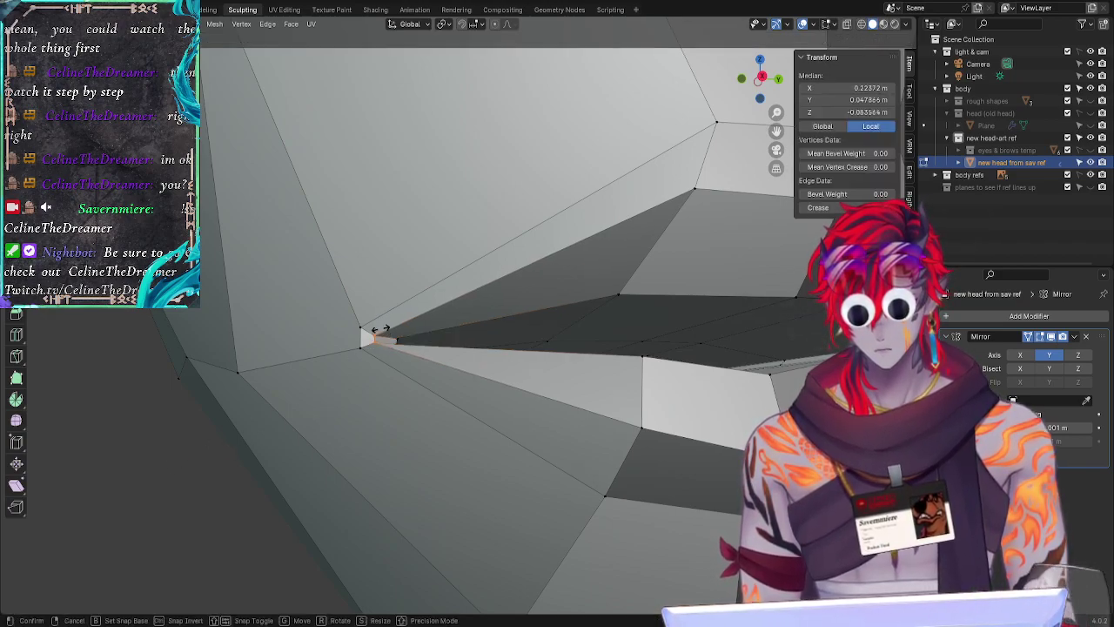
pyautogui.click(374, 334)
pyautogui.hotkey('alt', 'a')
# Step: Shift the lip's corner vertex along X, then along Y, from below
pyautogui.moveTo(412, 427); pyautogui.dragTo(336, 486, button='middle')
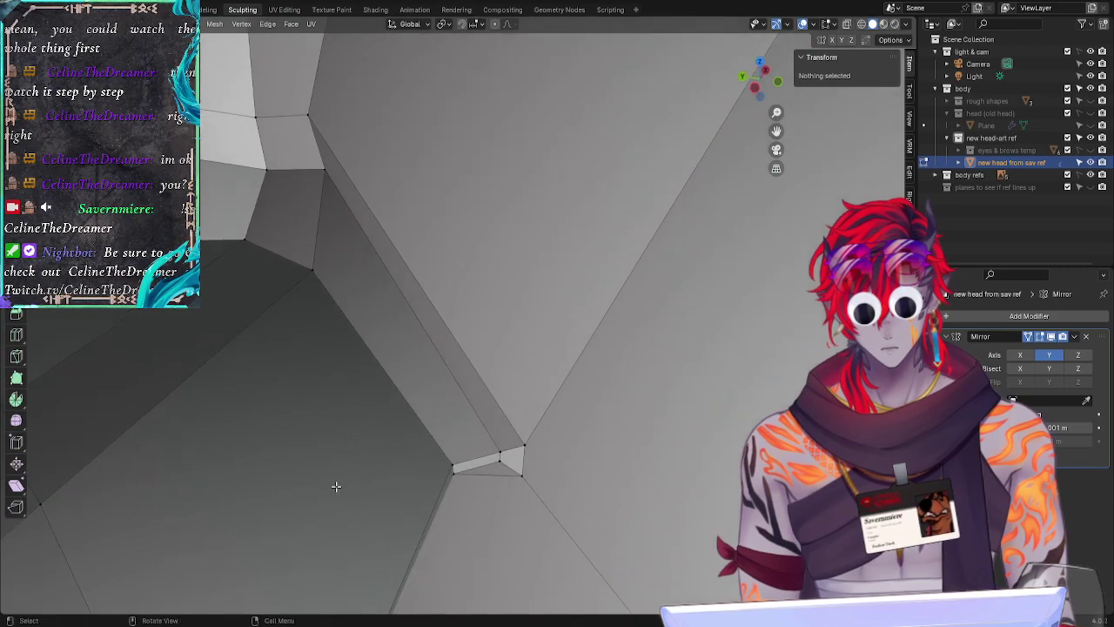
pyautogui.click(454, 458)
pyautogui.press('g')
pyautogui.press('x')
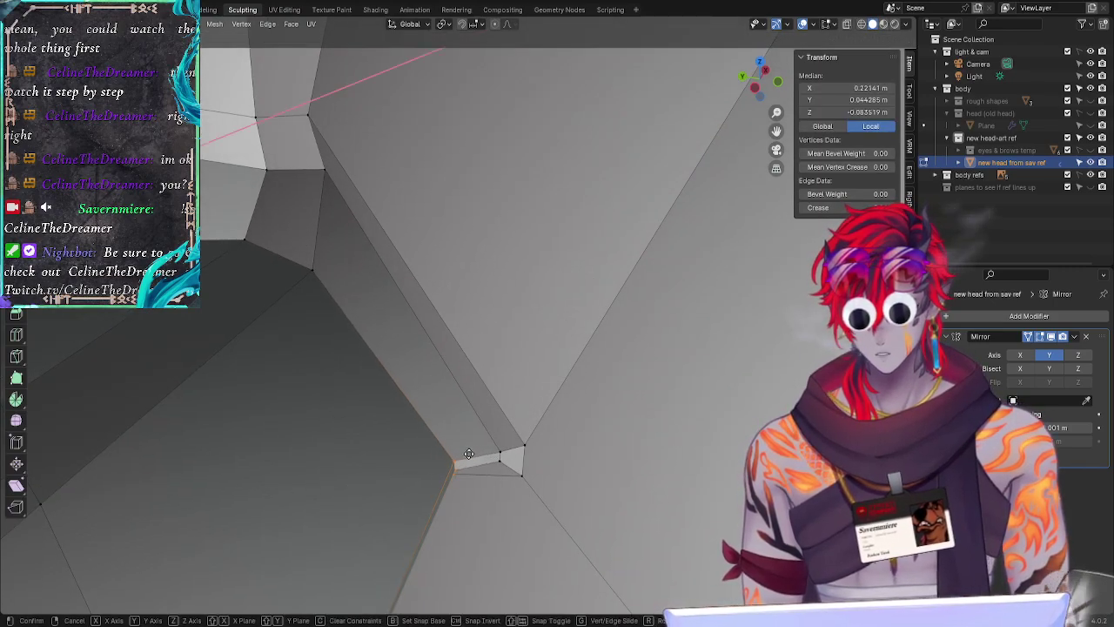
pyautogui.click(472, 447)
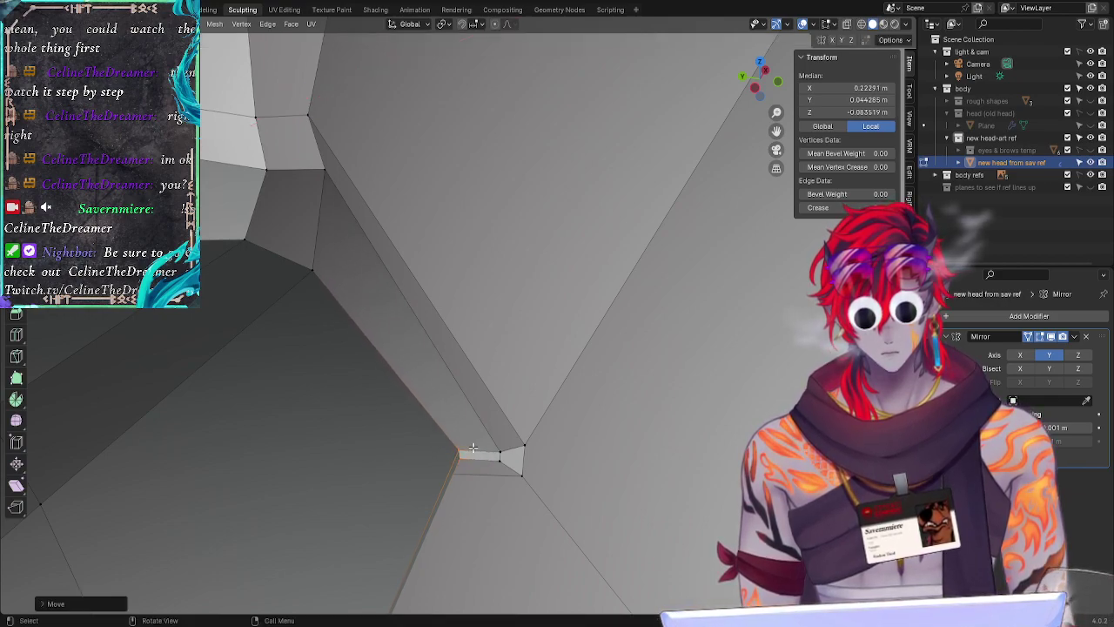
pyautogui.press('g')
pyautogui.press('y')
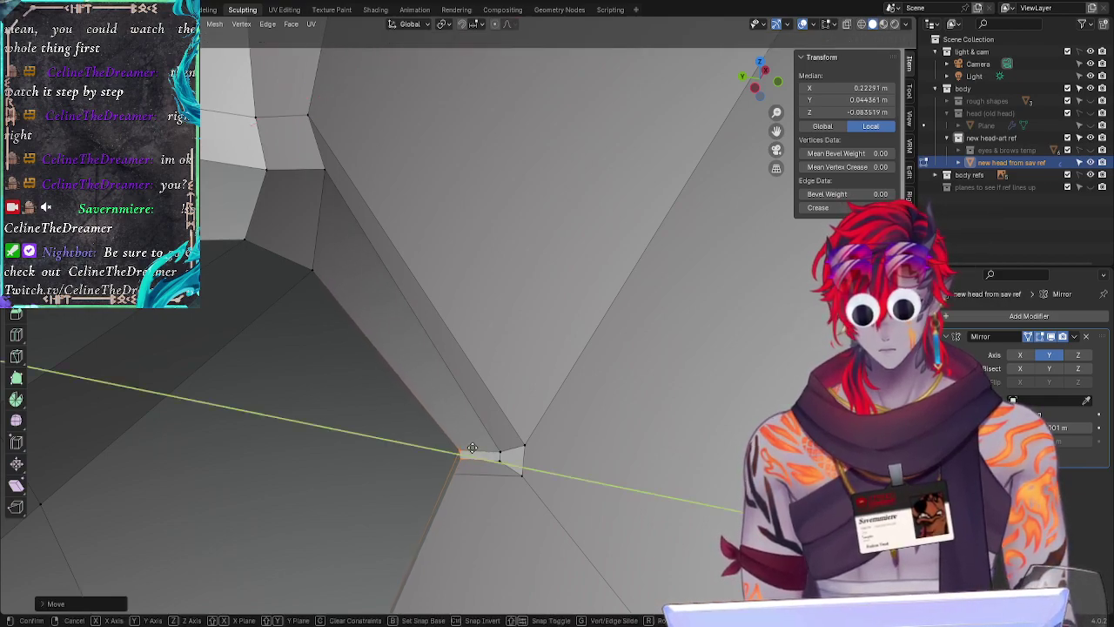
pyautogui.click(466, 444)
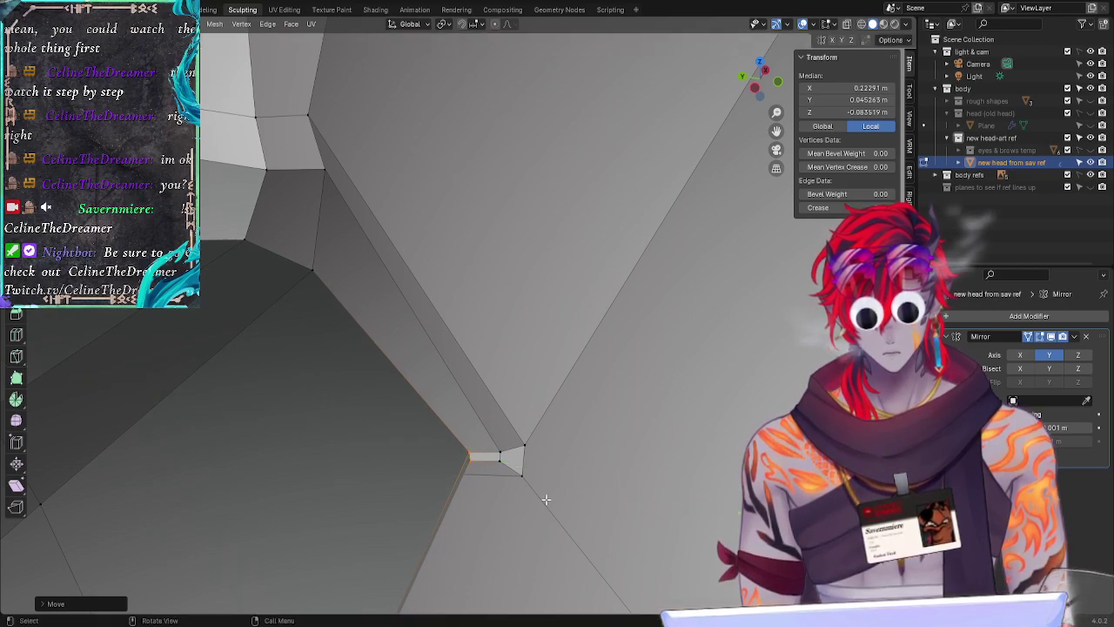
pyautogui.hotkey('alt', 'a')
# Step: Frame the mouth, try sliding the lower lip's outer edge loop, then undo it
pyautogui.moveTo(547, 499); pyautogui.dragTo(590, 509, button='middle')
pyautogui.keyDown('shift'); pyautogui.moveTo(575, 420); pyautogui.dragTo(618, 497, button='middle'); pyautogui.keyUp('shift')
pyautogui.keyDown('ctrl'); pyautogui.moveTo(553, 401); pyautogui.dragTo(368, 393, button='middle'); pyautogui.keyUp('ctrl')
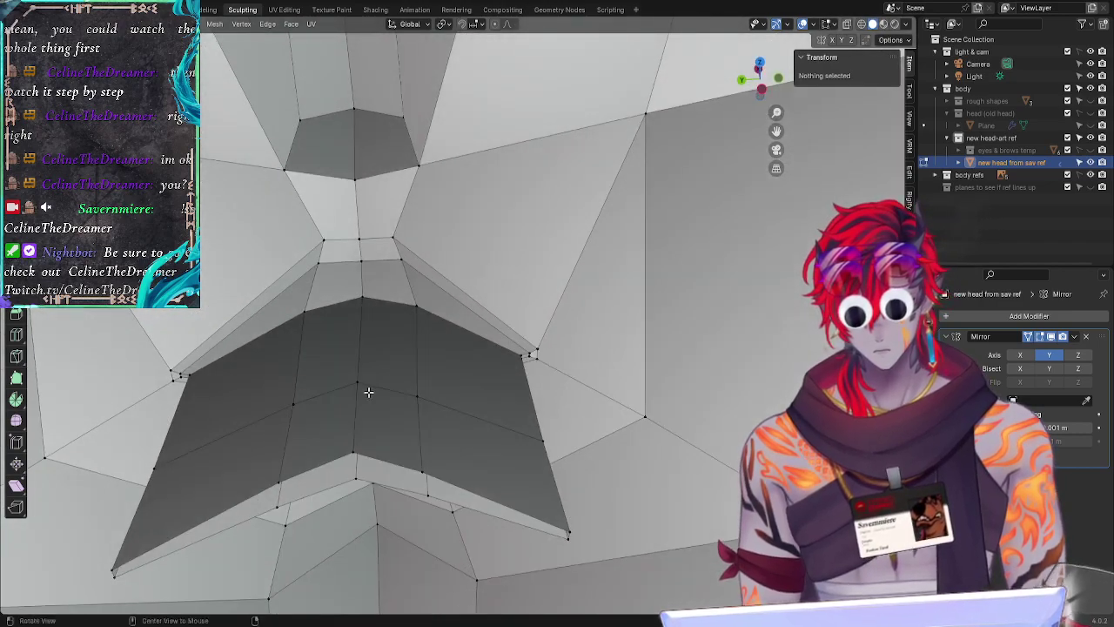
pyautogui.keyDown('alt'); pyautogui.click(576, 531); pyautogui.keyUp('alt')
pyautogui.press('g')
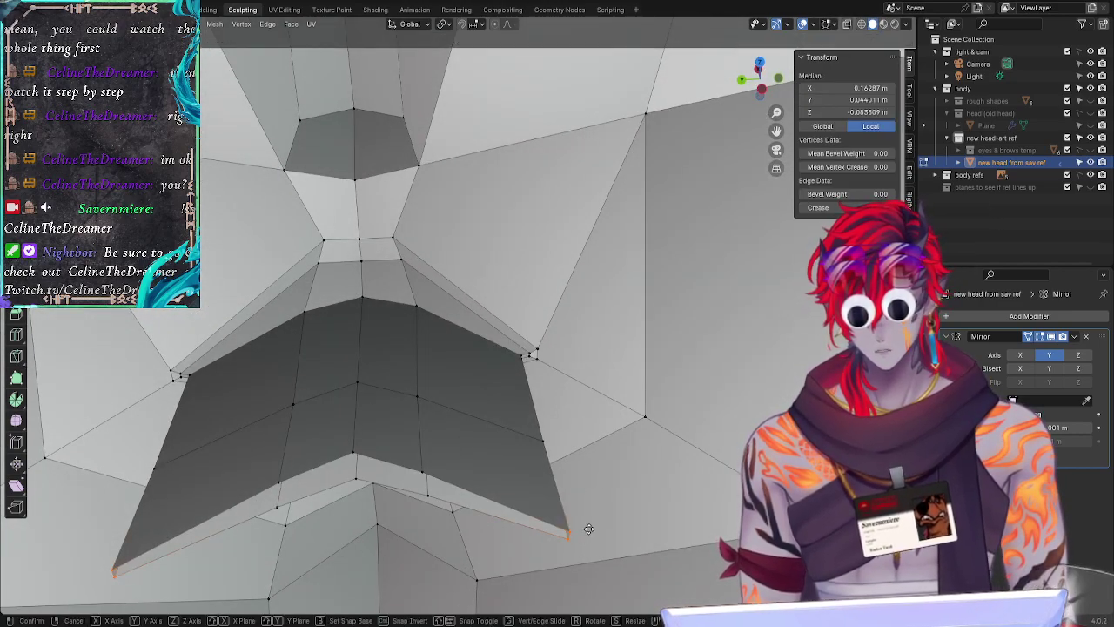
pyautogui.click(589, 520)
pyautogui.press('g')
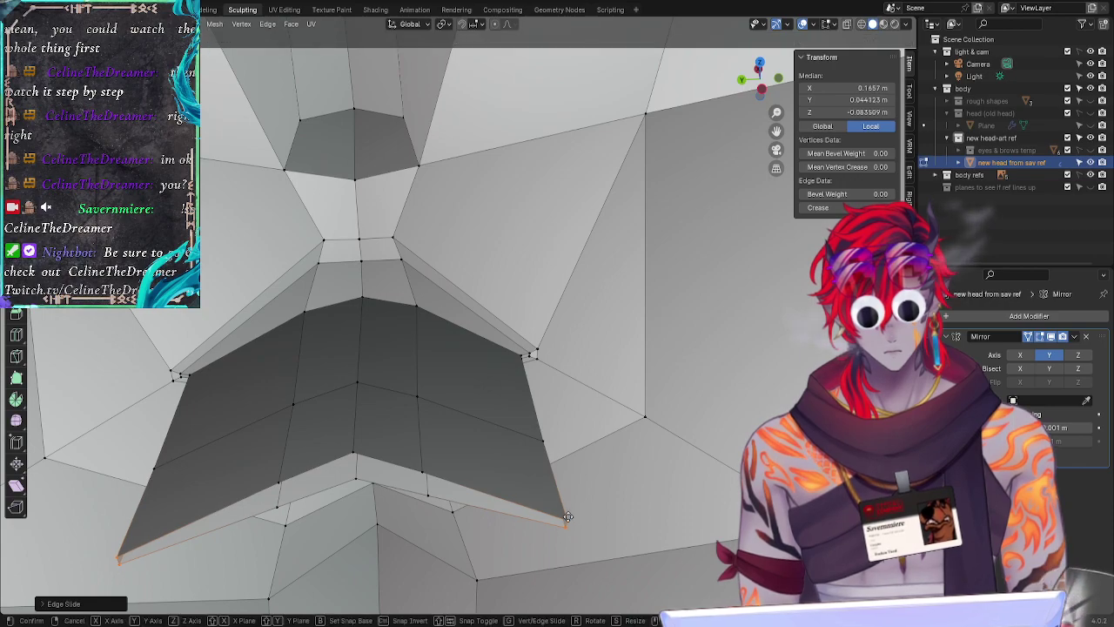
pyautogui.click(596, 512)
pyautogui.hotkey('alt', 'a')
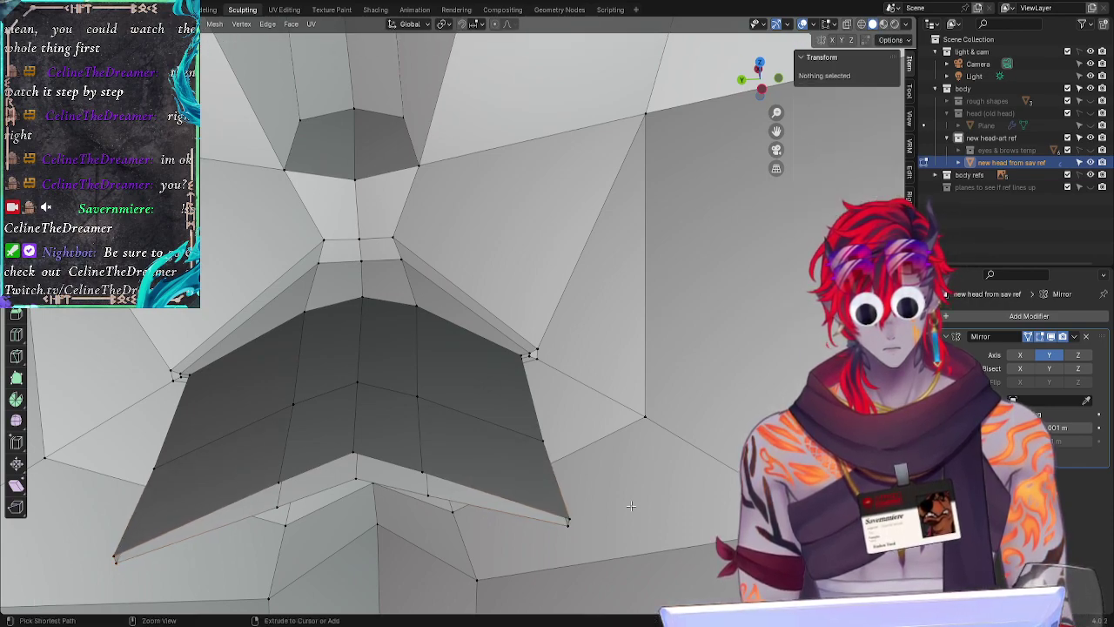
pyautogui.hotkey('ctrl', 'z')
pyautogui.hotkey('ctrl', 'z')
pyautogui.hotkey('alt', 'a')
# Step: In see-through mode, select the lower lip's middle and corner vertices and move them
pyautogui.keyDown('ctrl'); pyautogui.moveTo(541, 431); pyautogui.dragTo(544, 453, button='right'); pyautogui.keyUp('ctrl')
pyautogui.click(540, 443)
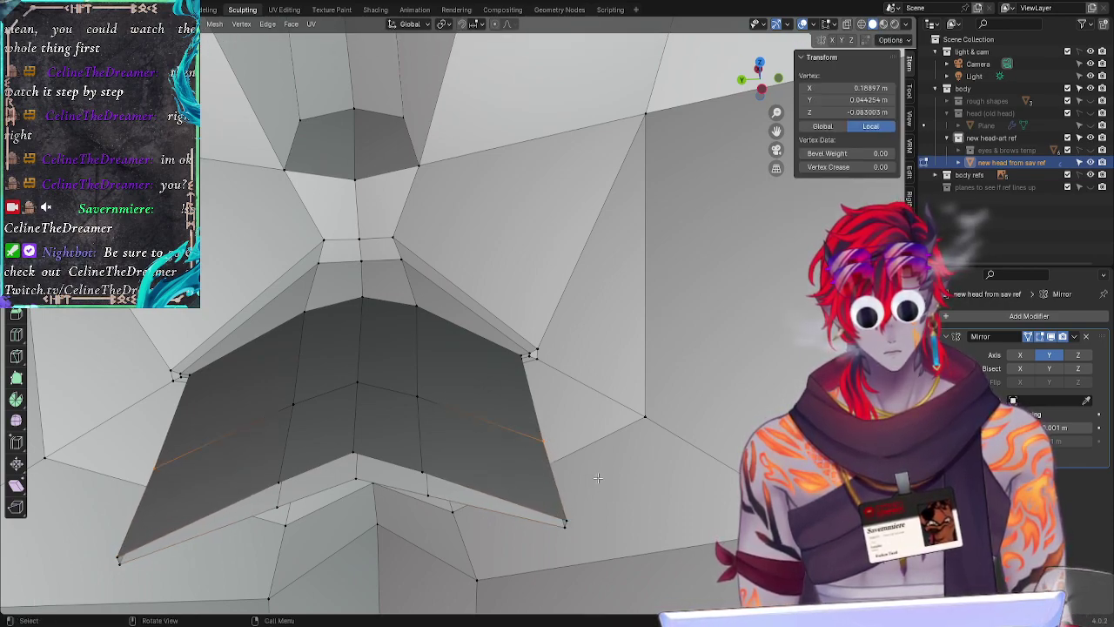
pyautogui.hotkey('alt', 'z')
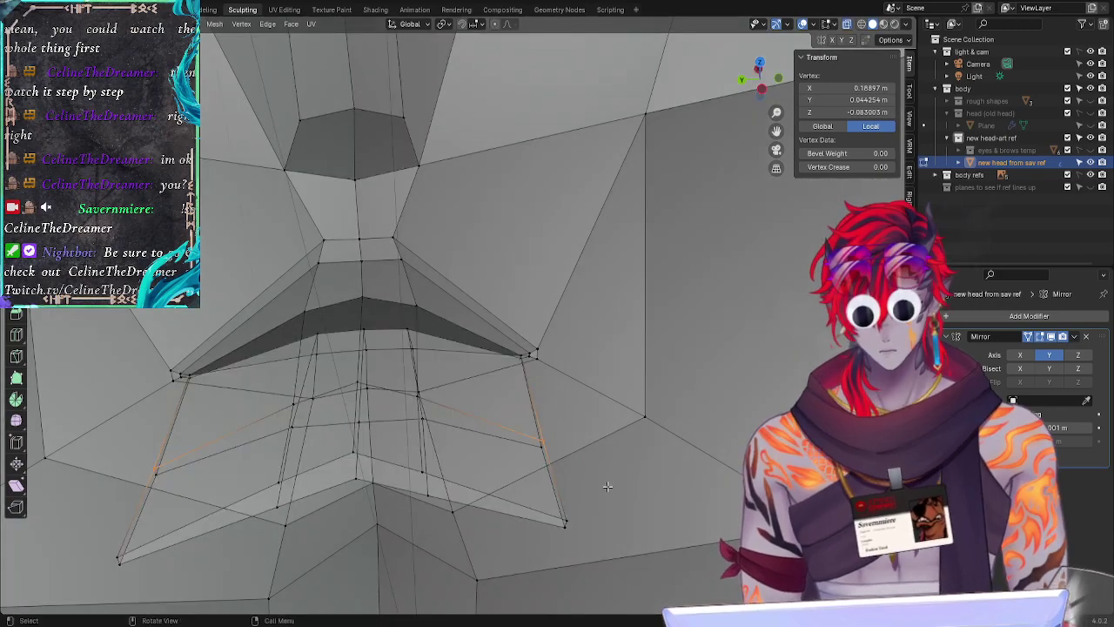
pyautogui.click(549, 450)
pyautogui.keyDown('shift'); pyautogui.moveTo(533, 432); pyautogui.dragTo(556, 460); pyautogui.keyUp('shift')
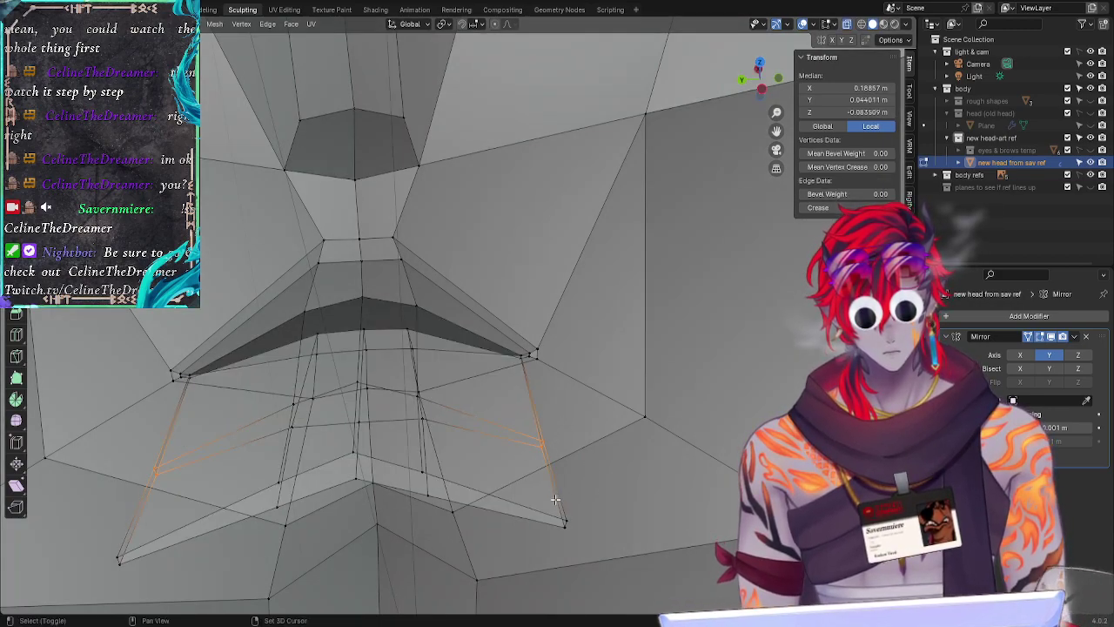
pyautogui.keyDown('shift'); pyautogui.moveTo(554, 499); pyautogui.dragTo(572, 534); pyautogui.keyUp('shift')
pyautogui.press('g')
pyautogui.press('g')
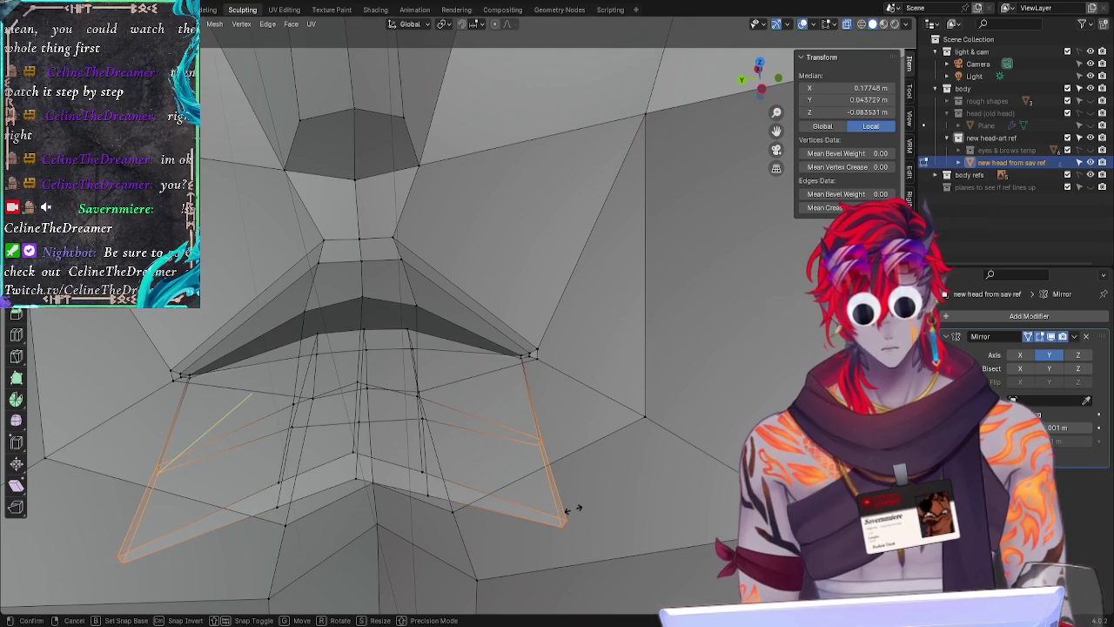
pyautogui.click(574, 509)
pyautogui.click(624, 511)
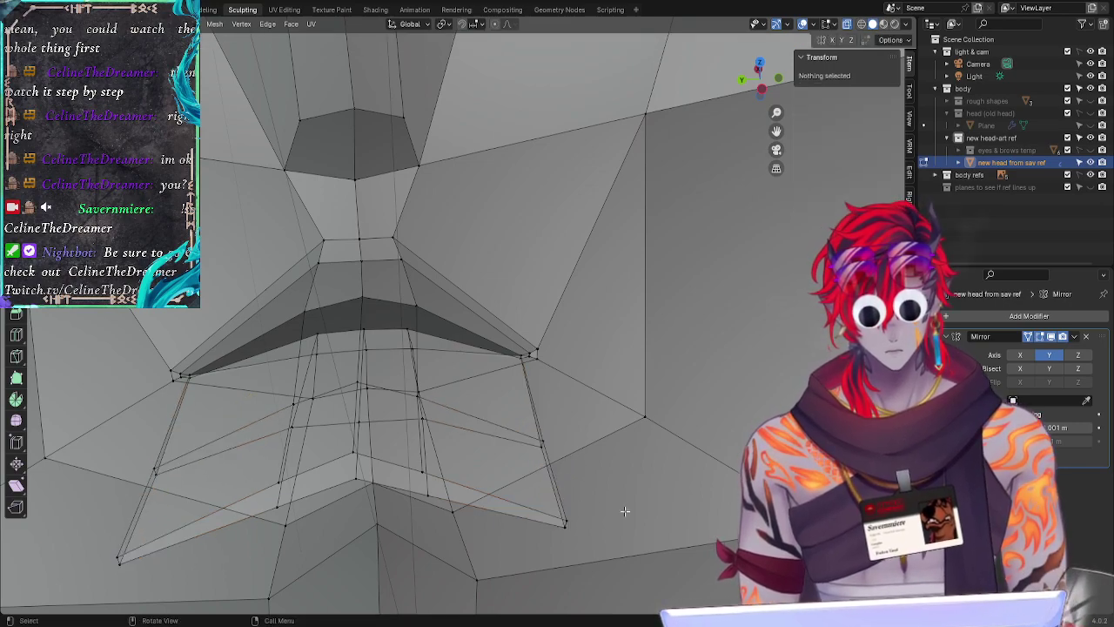
# Step: Move the two lower-lip loops deeper into the mouth, then delete the extruded faces below the lip
pyautogui.moveTo(624, 511); pyautogui.dragTo(522, 430, button='middle')
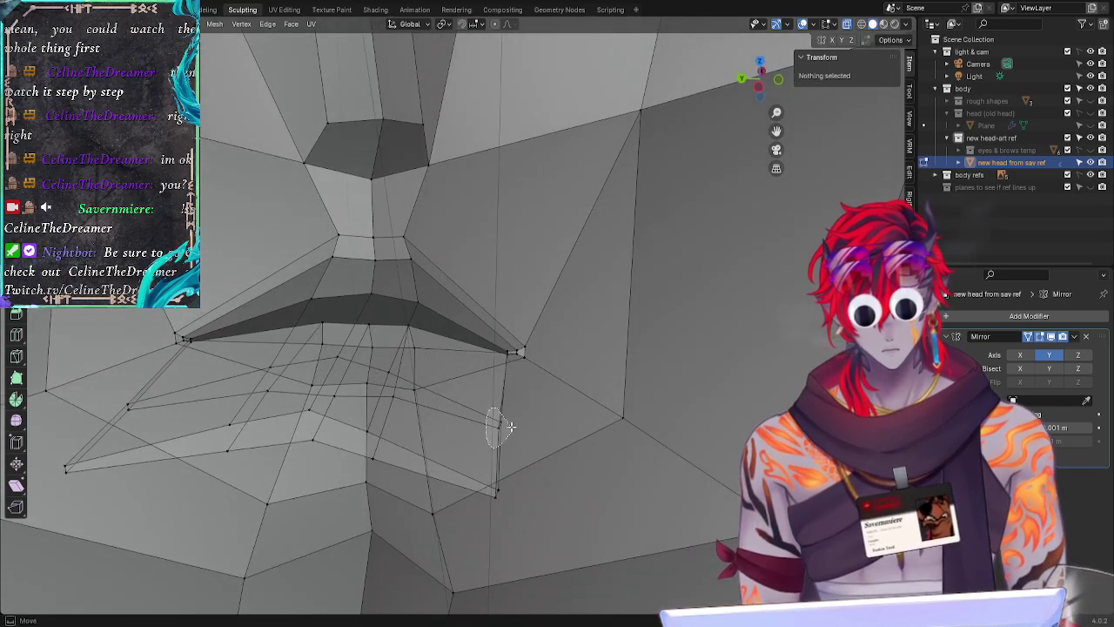
pyautogui.moveTo(512, 426); pyautogui.dragTo(504, 416)
pyautogui.hotkey('alt', 'a')
pyautogui.click(496, 494)
pyautogui.moveTo(498, 479)
pyautogui.mouseDown()
pyautogui.moveTo(509, 505)
pyautogui.moveTo(502, 482)
pyautogui.mouseUp()
pyautogui.keyDown('alt'); pyautogui.keyDown('shift'); pyautogui.click(496, 419); pyautogui.keyUp('shift'); pyautogui.keyUp('alt')
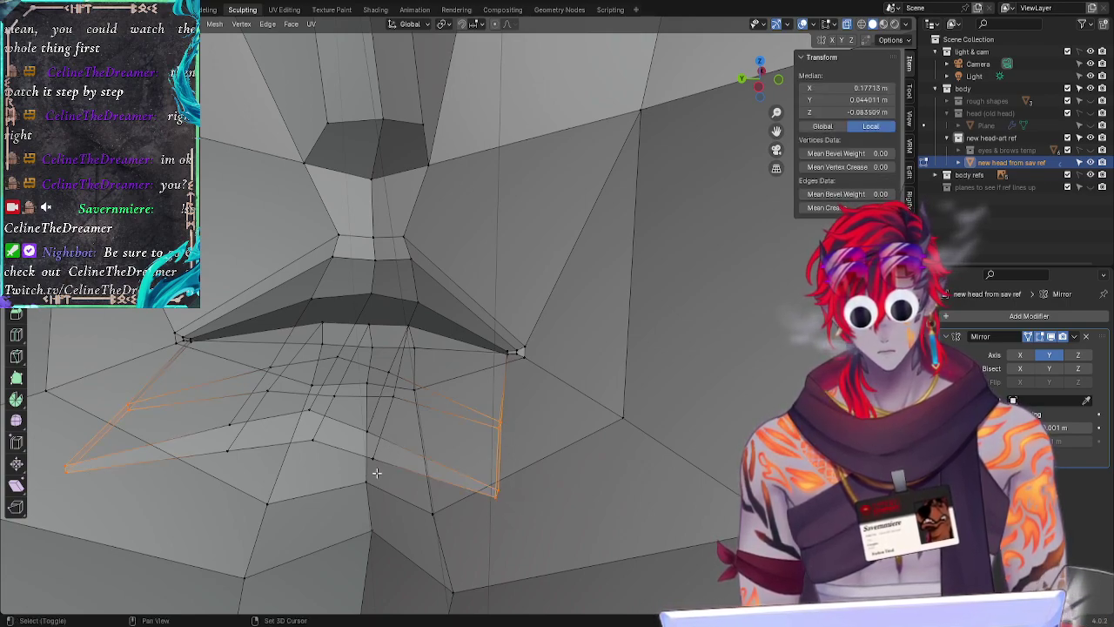
pyautogui.press('g')
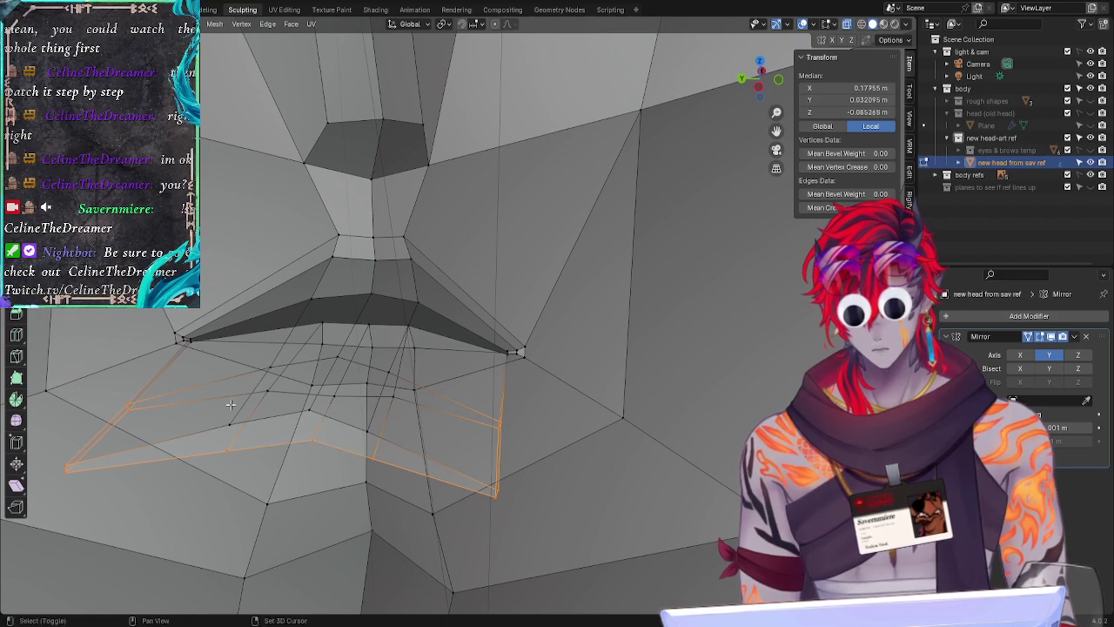
pyautogui.click(310, 395)
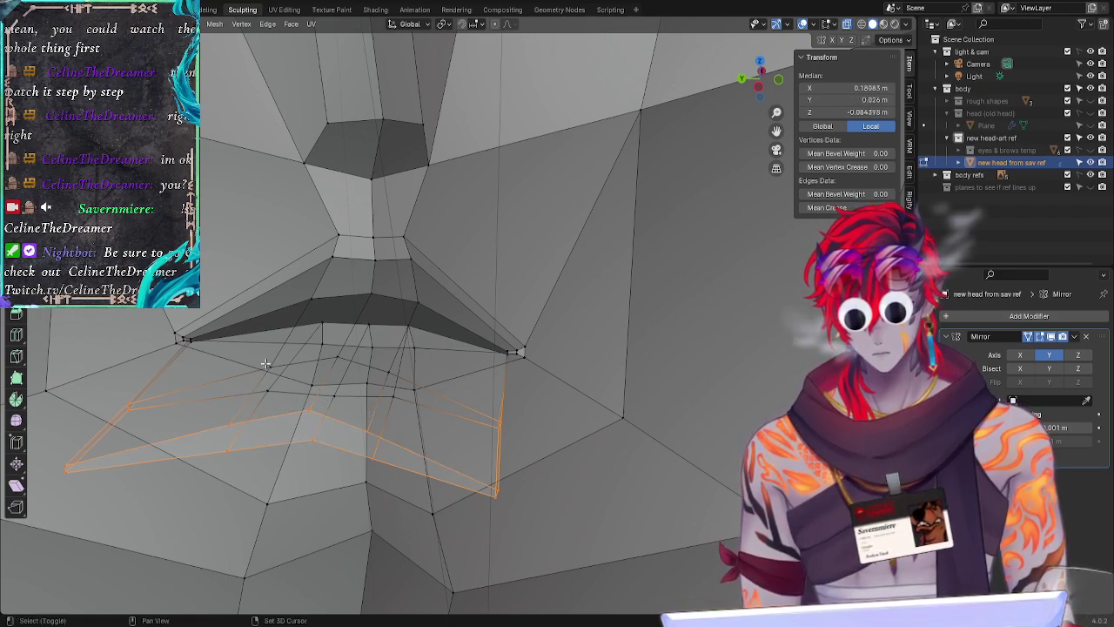
pyautogui.press('g')
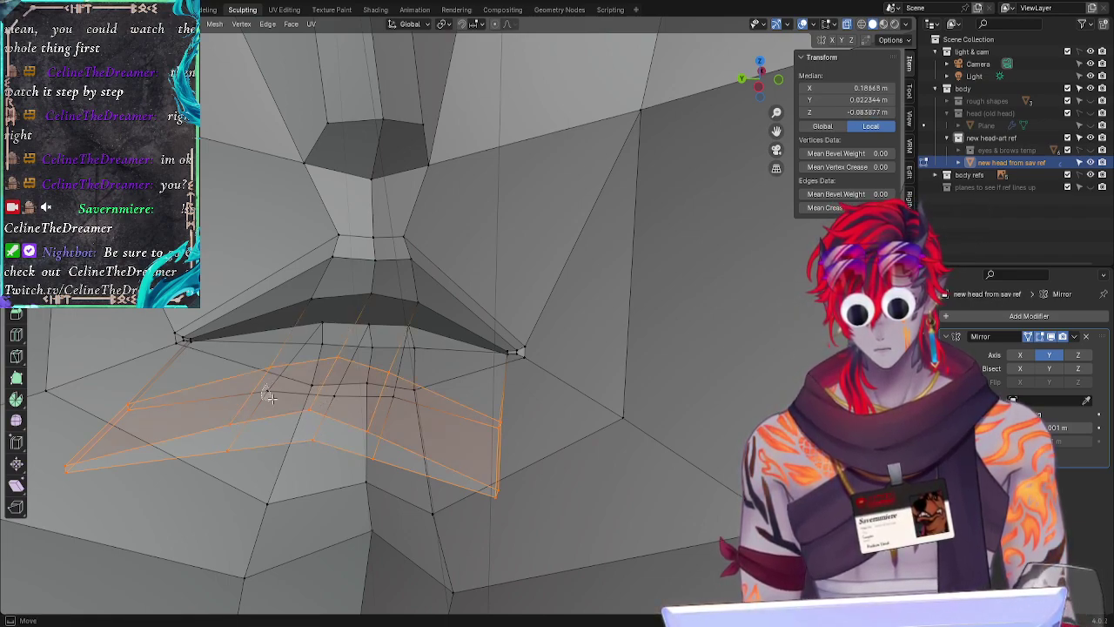
pyautogui.click(344, 398)
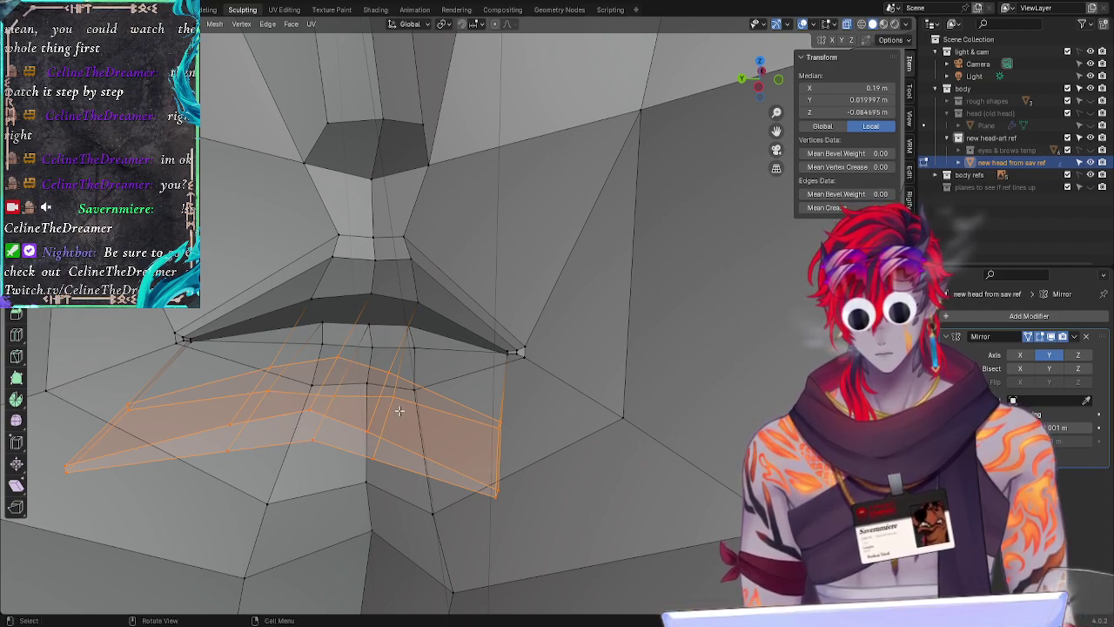
pyautogui.press('x')
pyautogui.click(361, 409)
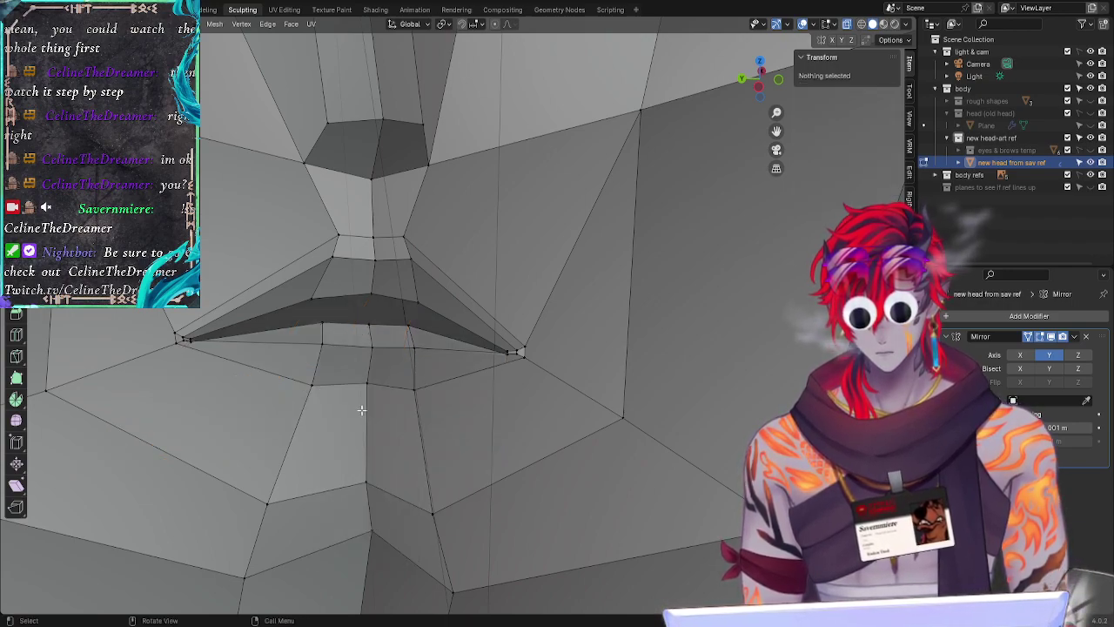
# Step: Try extruding the selected lower-lip edge loop, then undo the extrusion
pyautogui.click(510, 349)
pyautogui.moveTo(409, 328)
pyautogui.keyDown('ctrl'); pyautogui.mouseDown(button='right')
pyautogui.moveTo(299, 302)
pyautogui.moveTo(435, 296)
pyautogui.moveTo(430, 314)
pyautogui.mouseUp(button='right'); pyautogui.keyUp('ctrl')
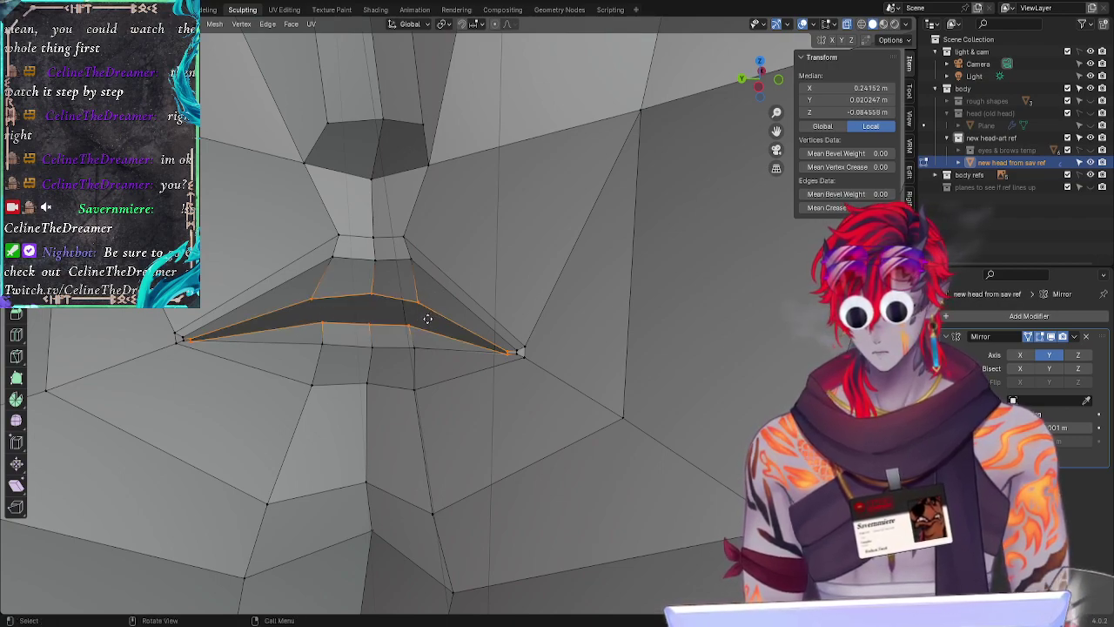
pyautogui.press('e')
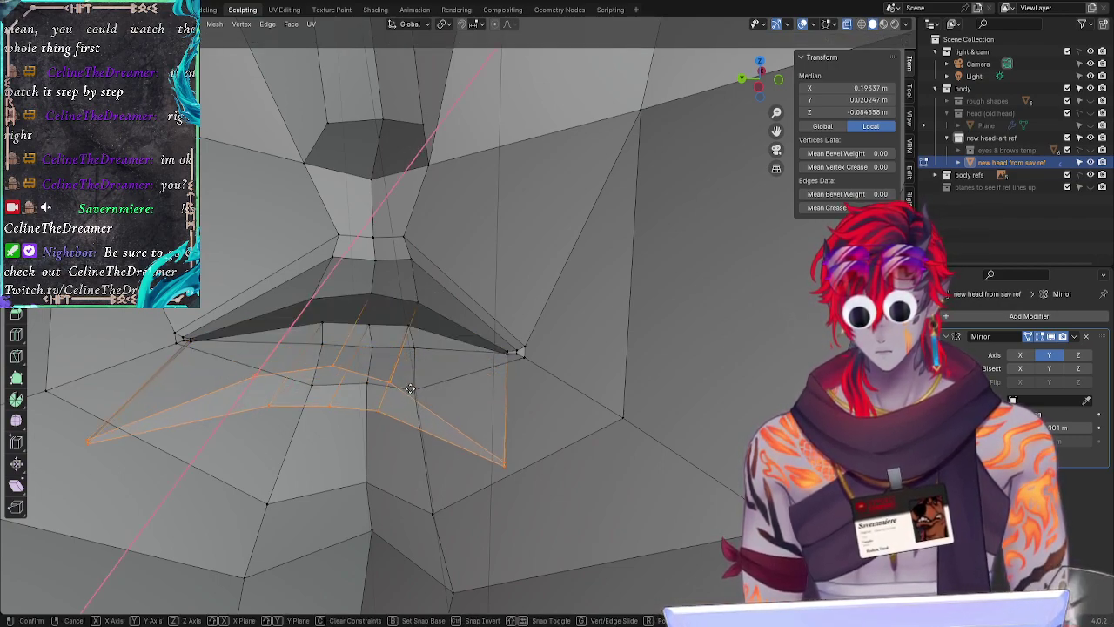
pyautogui.click(445, 418)
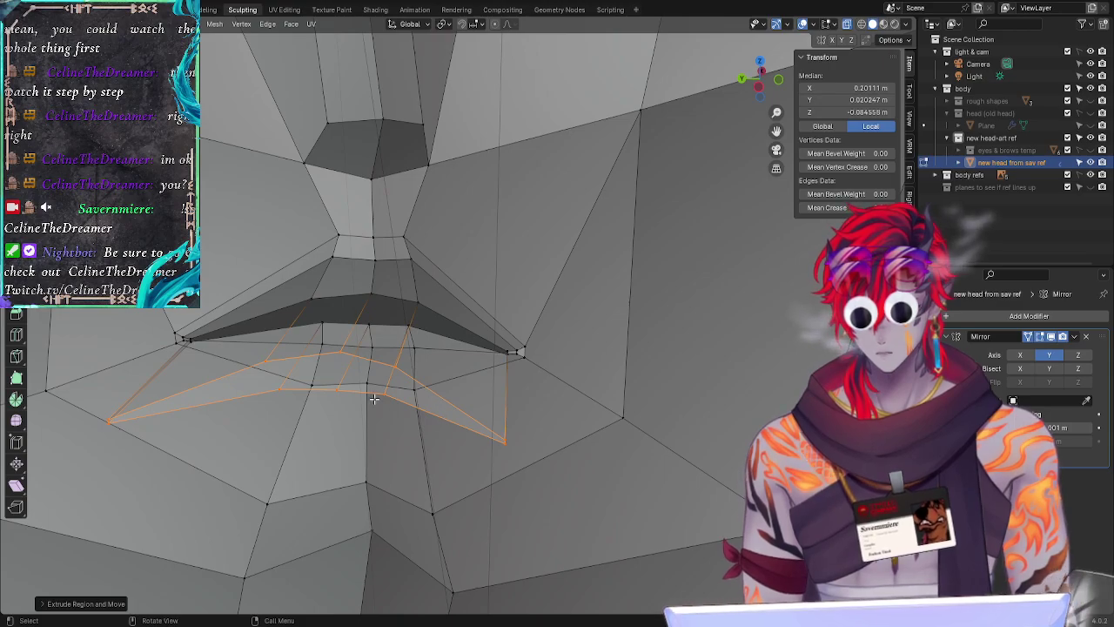
pyautogui.moveTo(374, 399); pyautogui.dragTo(353, 389, button='middle')
pyautogui.hotkey('ctrl', 'z')
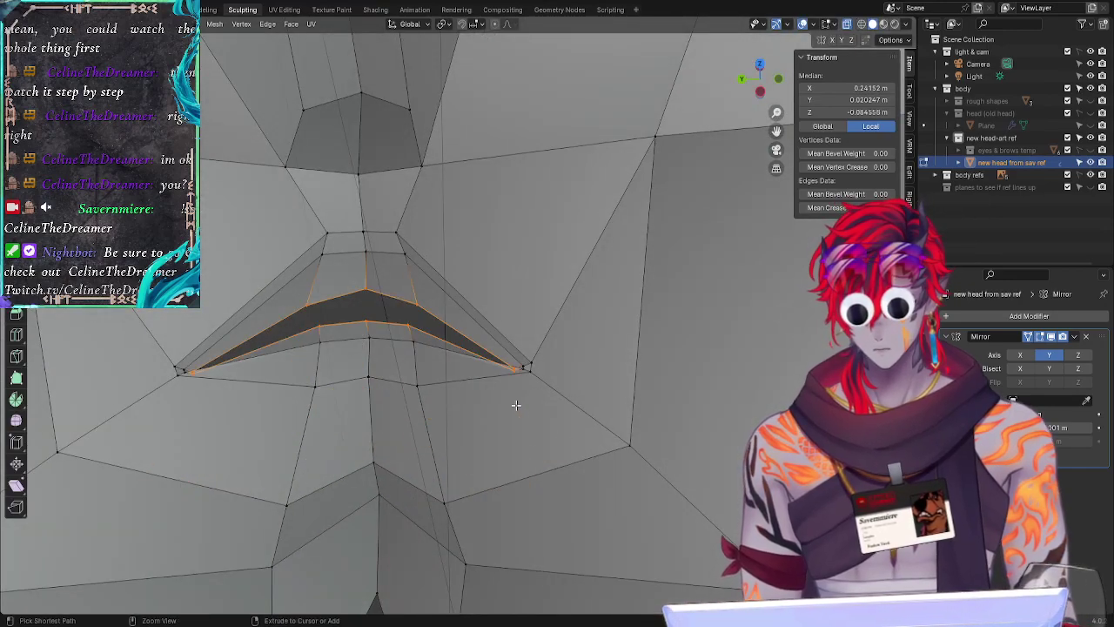
# Step: Slide an upper-lip vertex along the X axis to reshape the mouth slit
pyautogui.click(369, 284)
pyautogui.press('g')
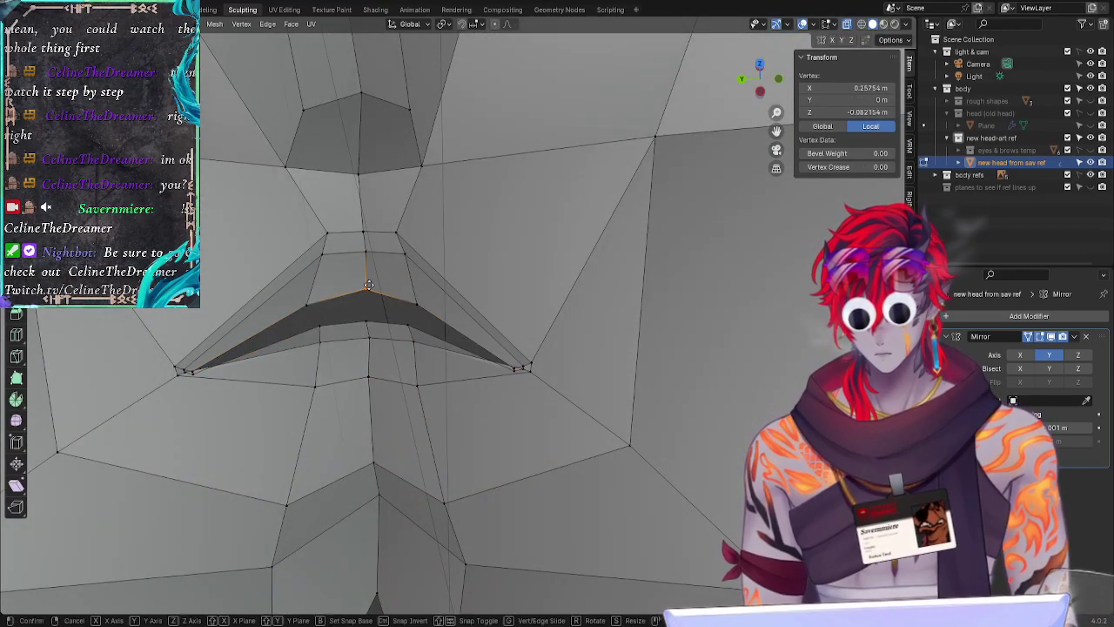
pyautogui.press('x')
pyautogui.click(369, 289)
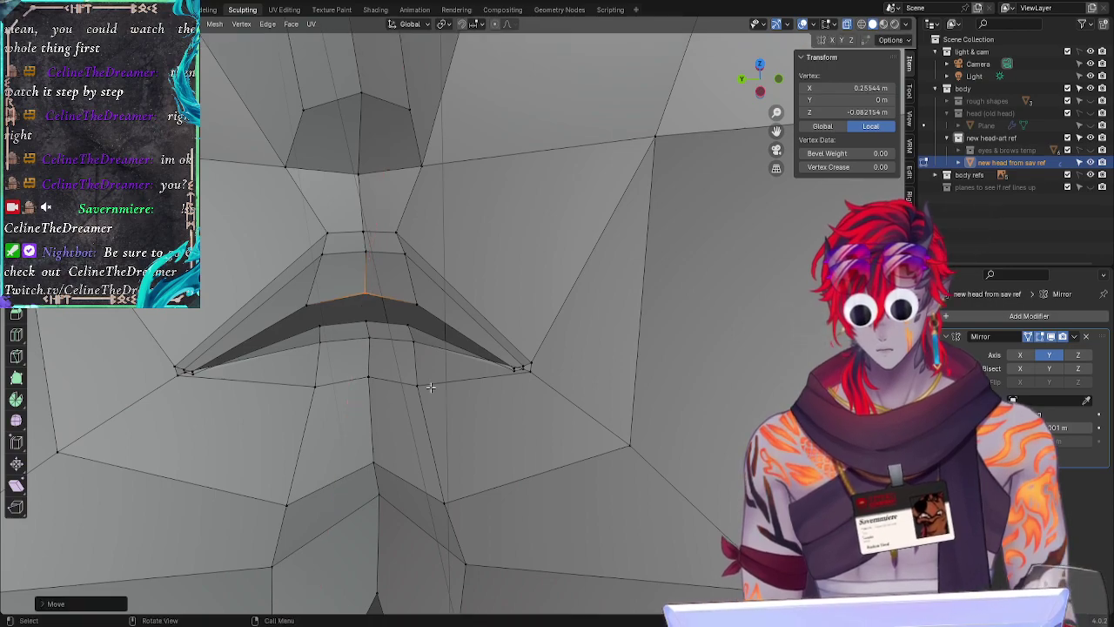
pyautogui.click(446, 418)
pyautogui.click(366, 310)
pyautogui.click(485, 451)
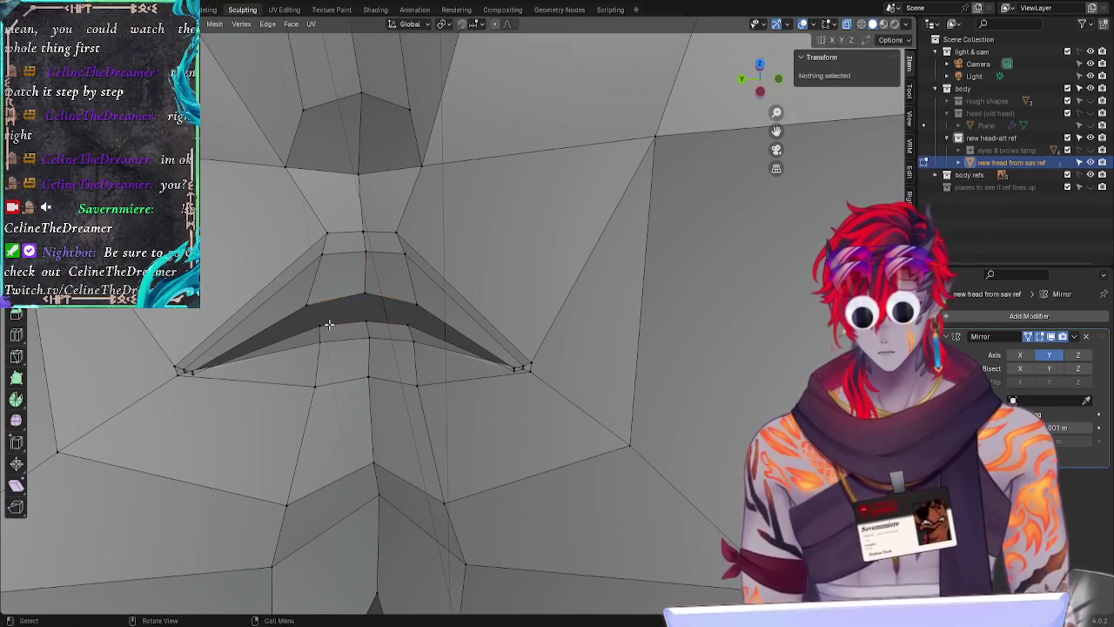
pyautogui.moveTo(409, 406); pyautogui.dragTo(365, 322, button='middle')
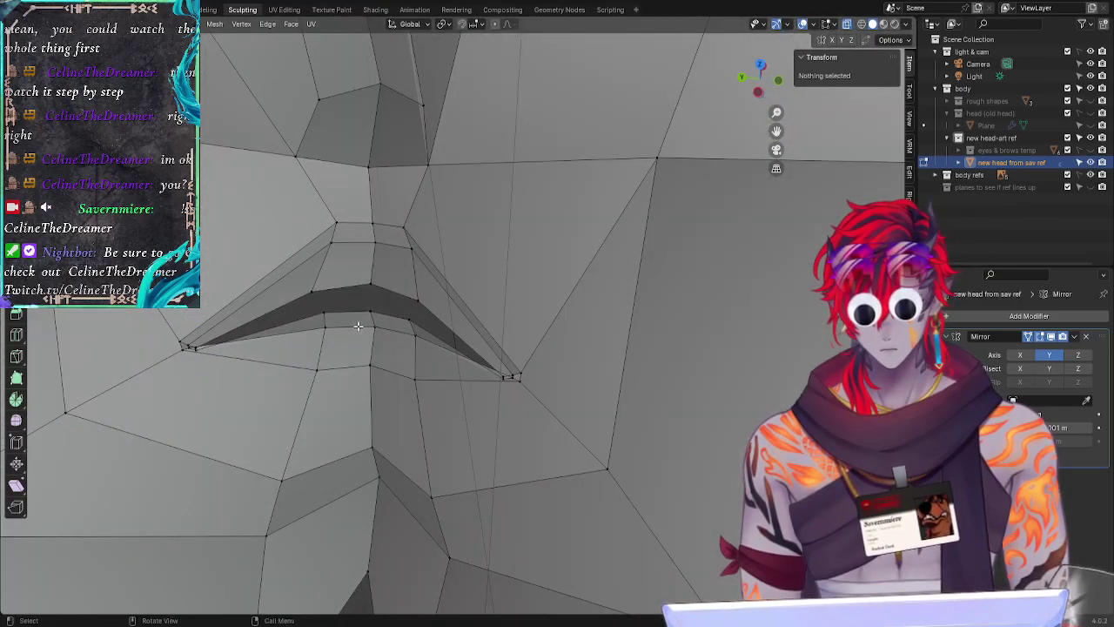
# Step: Slide another lip vertex along X, then reselect from the lip-corner vertex
pyautogui.click(372, 311)
pyautogui.press('g')
pyautogui.press('x')
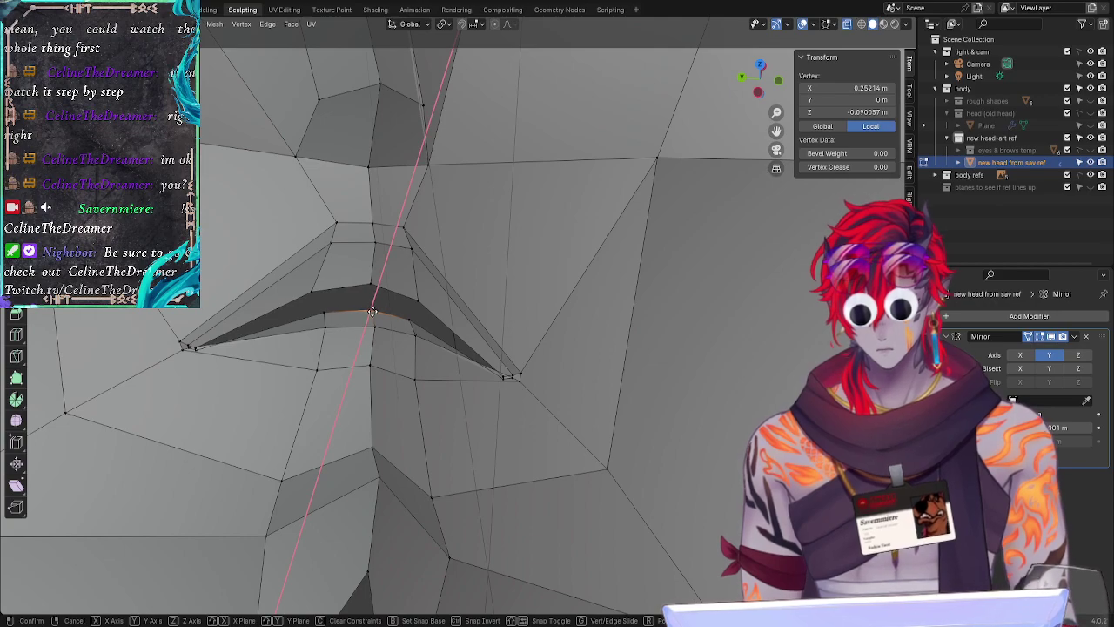
pyautogui.click(372, 312)
pyautogui.moveTo(316, 309); pyautogui.dragTo(331, 316)
pyautogui.moveTo(309, 275); pyautogui.dragTo(321, 295)
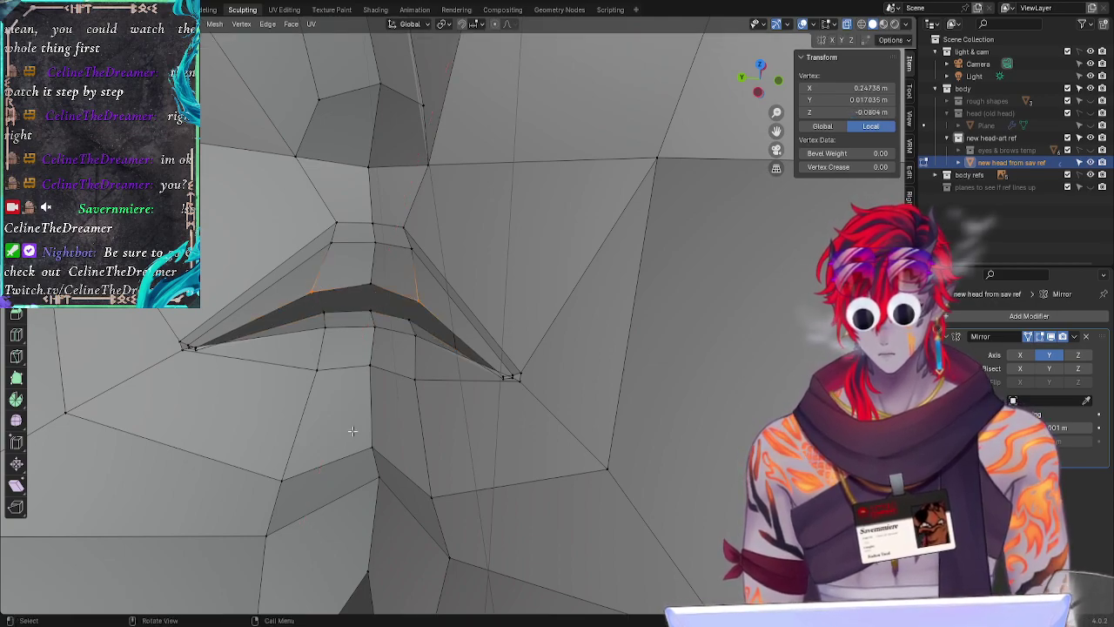
pyautogui.hotkey('alt', 'a')
pyautogui.moveTo(353, 431); pyautogui.dragTo(365, 405, button='middle')
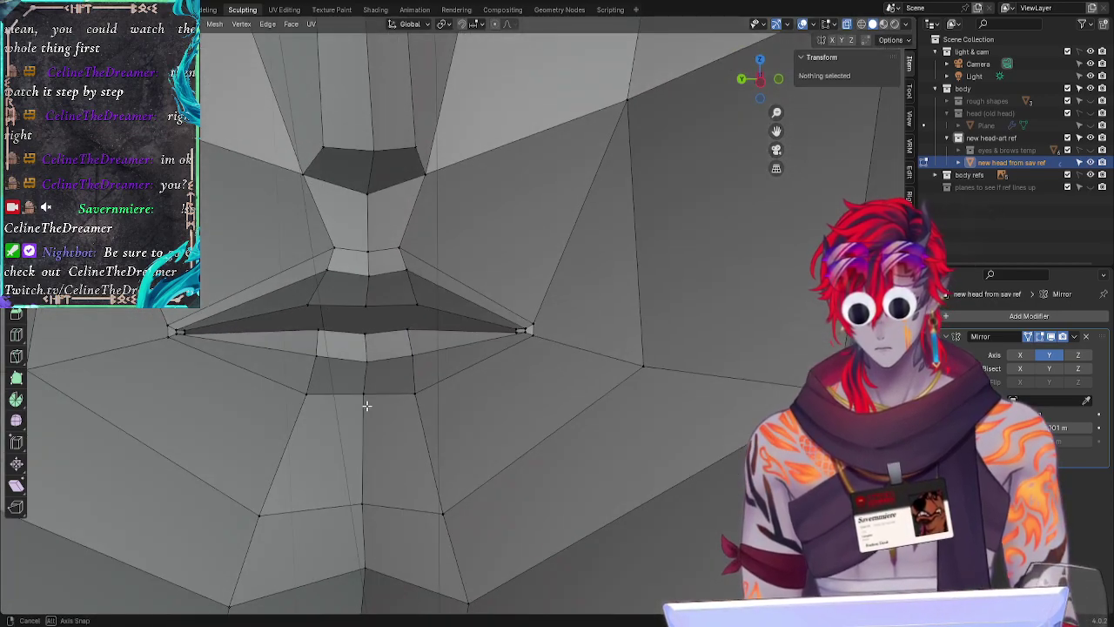
pyautogui.moveTo(509, 323)
pyautogui.mouseDown()
pyautogui.moveTo(332, 296)
pyautogui.moveTo(366, 344)
pyautogui.moveTo(383, 329)
pyautogui.mouseUp()
pyautogui.click(516, 327)
# Step: Extrude the upper-lip edge loop twice along X to add two rows of lip faces
pyautogui.moveTo(372, 408); pyautogui.dragTo(358, 445, button='middle')
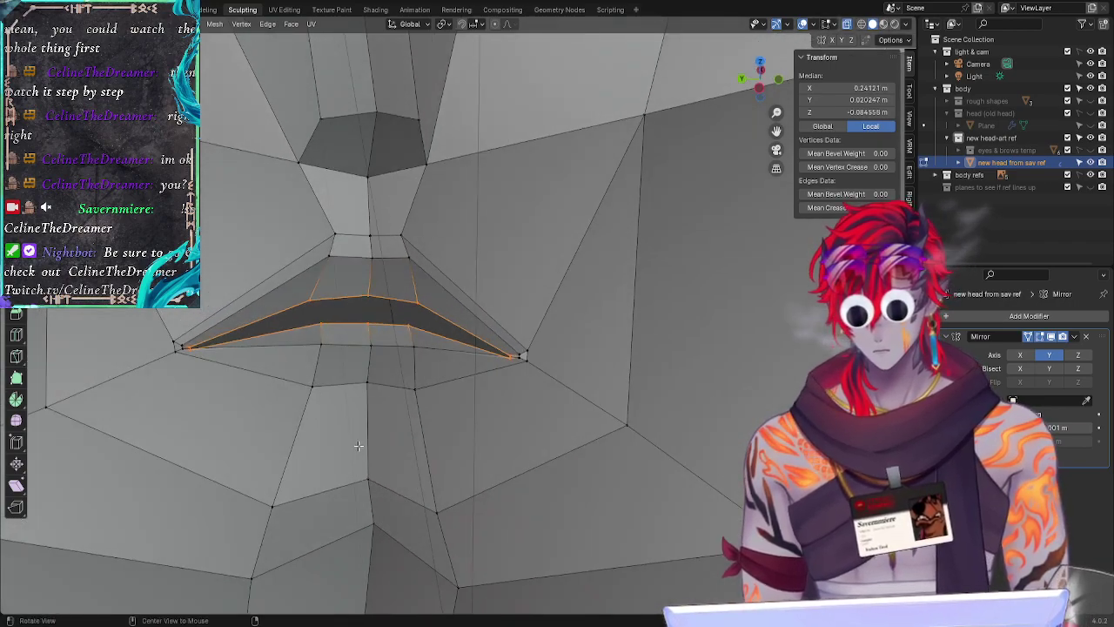
pyautogui.press('e')
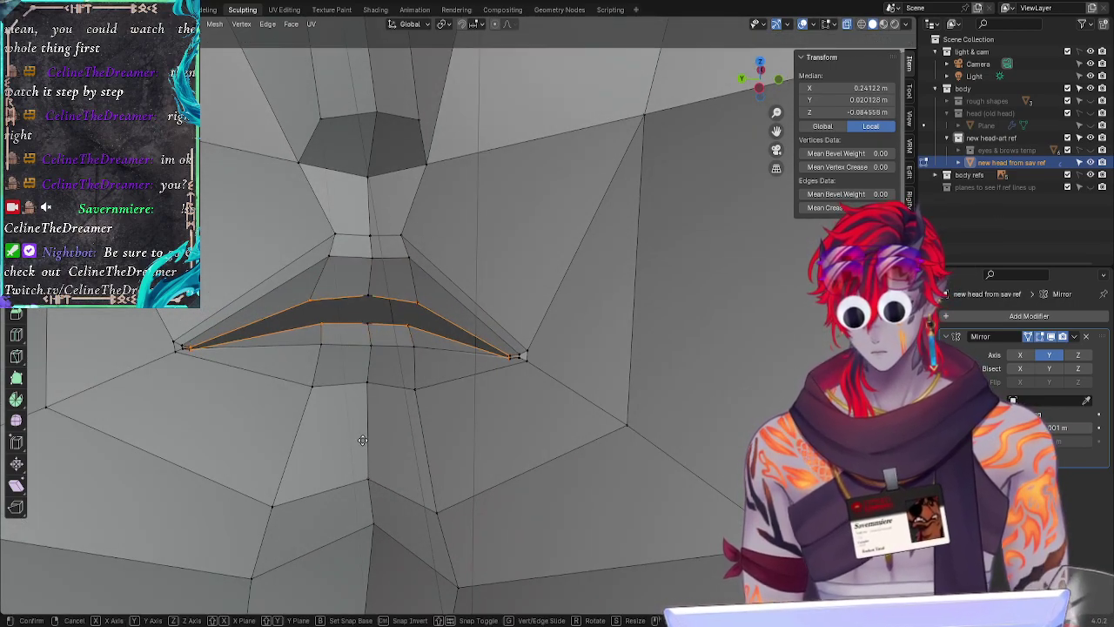
pyautogui.press('x')
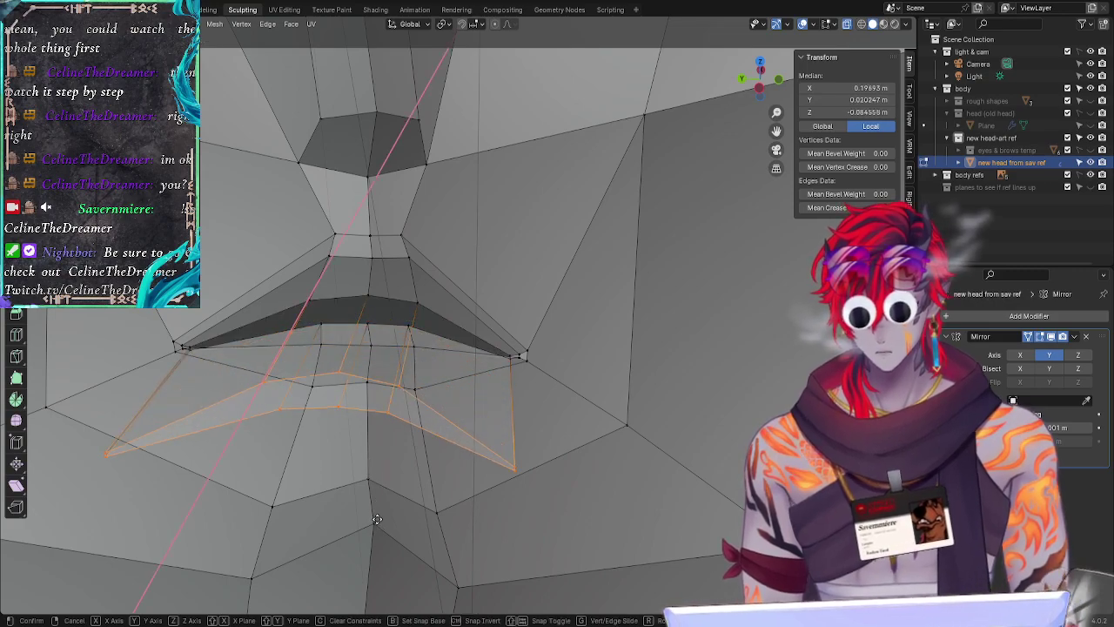
pyautogui.click(379, 509)
pyautogui.moveTo(380, 509); pyautogui.dragTo(381, 536, button='middle')
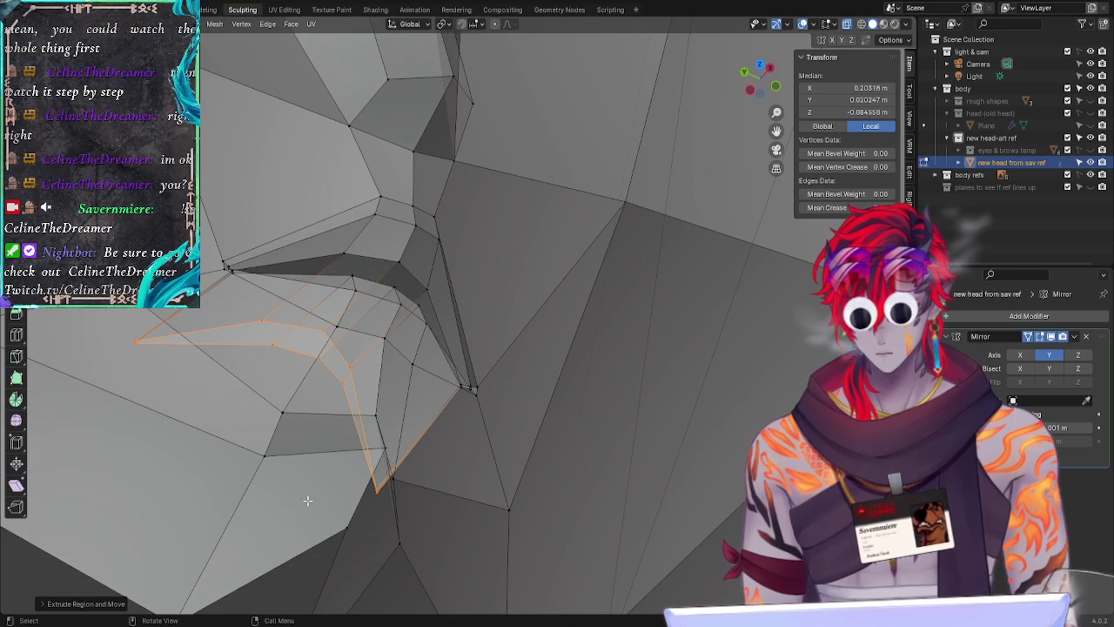
pyautogui.press('e')
pyautogui.press('x')
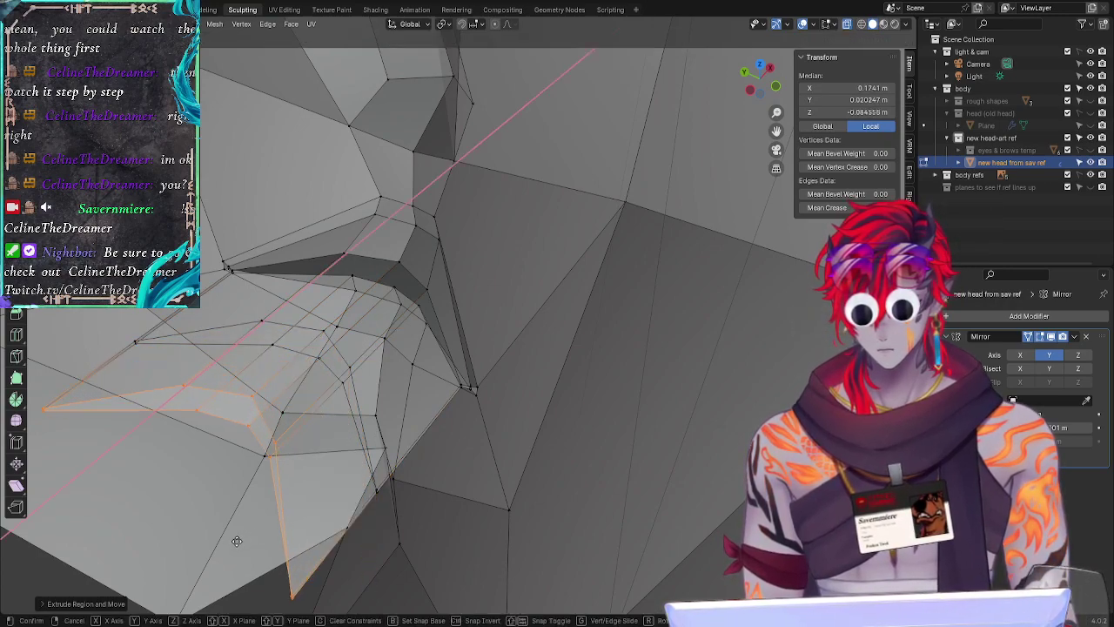
pyautogui.click(250, 534)
pyautogui.hotkey('alt', 'a')
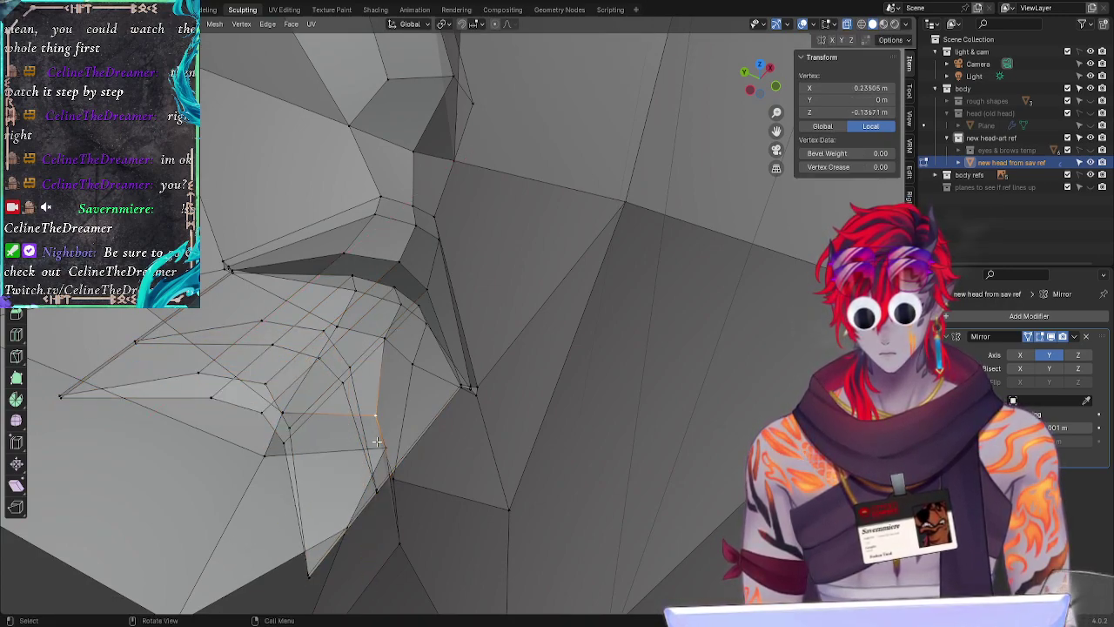
# Step: Try selecting the lower-lip loop and middle lip vertices, then clear the selection
pyautogui.moveTo(435, 517); pyautogui.dragTo(500, 523, button='middle')
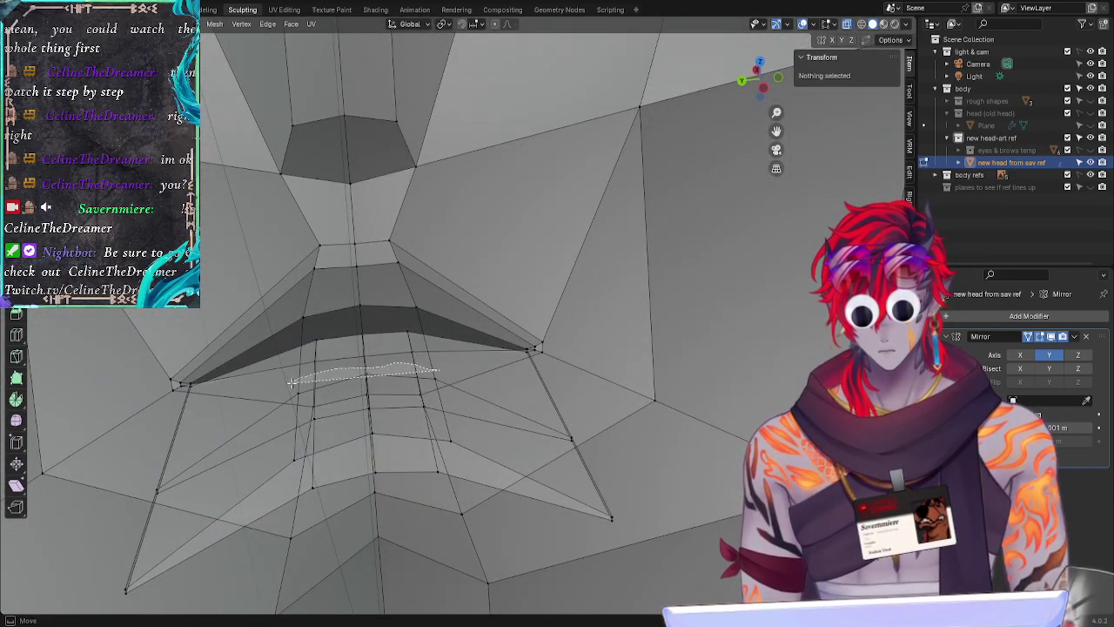
pyautogui.keyDown('alt'); pyautogui.click(322, 414); pyautogui.keyUp('alt')
pyautogui.moveTo(374, 530); pyautogui.dragTo(356, 447, button='middle')
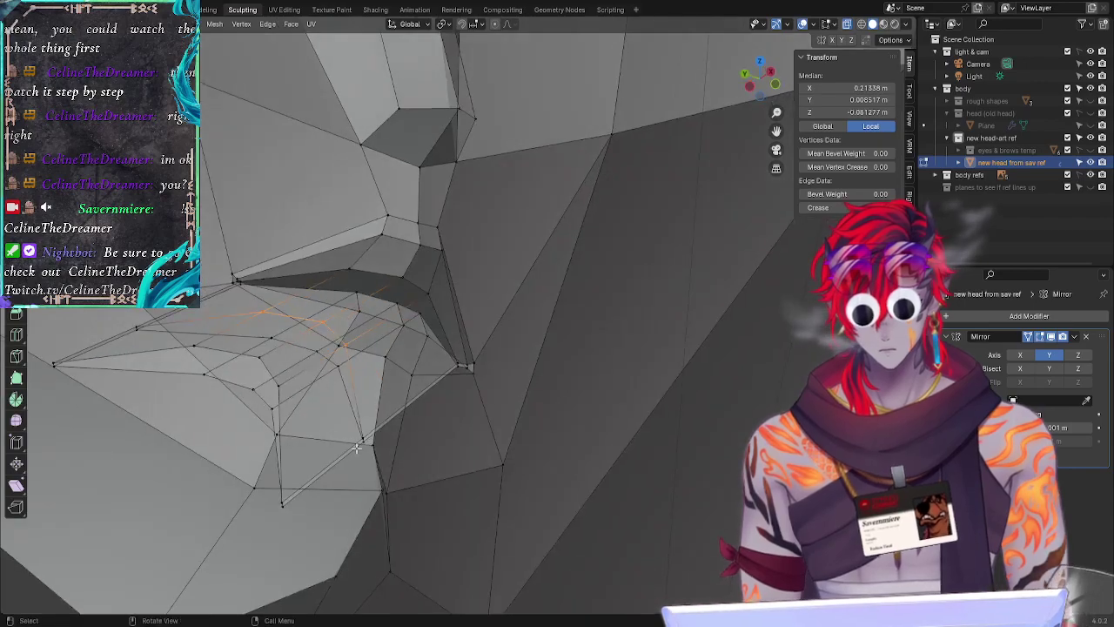
pyautogui.click(367, 435)
pyautogui.moveTo(356, 501); pyautogui.dragTo(358, 377, button='middle')
pyautogui.keyDown('ctrl'); pyautogui.moveTo(355, 357); pyautogui.dragTo(358, 368, button='right'); pyautogui.keyUp('ctrl')
pyautogui.moveTo(321, 433)
pyautogui.mouseDown(button='middle')
pyautogui.moveTo(400, 491)
pyautogui.moveTo(338, 457)
pyautogui.mouseUp(button='middle')
pyautogui.moveTo(338, 478)
pyautogui.keyDown('ctrl'); pyautogui.mouseDown(button='right')
pyautogui.moveTo(442, 455)
pyautogui.moveTo(409, 406)
pyautogui.moveTo(394, 409)
pyautogui.mouseUp(button='right'); pyautogui.keyUp('ctrl')
pyautogui.moveTo(455, 545); pyautogui.dragTo(445, 449, button='middle')
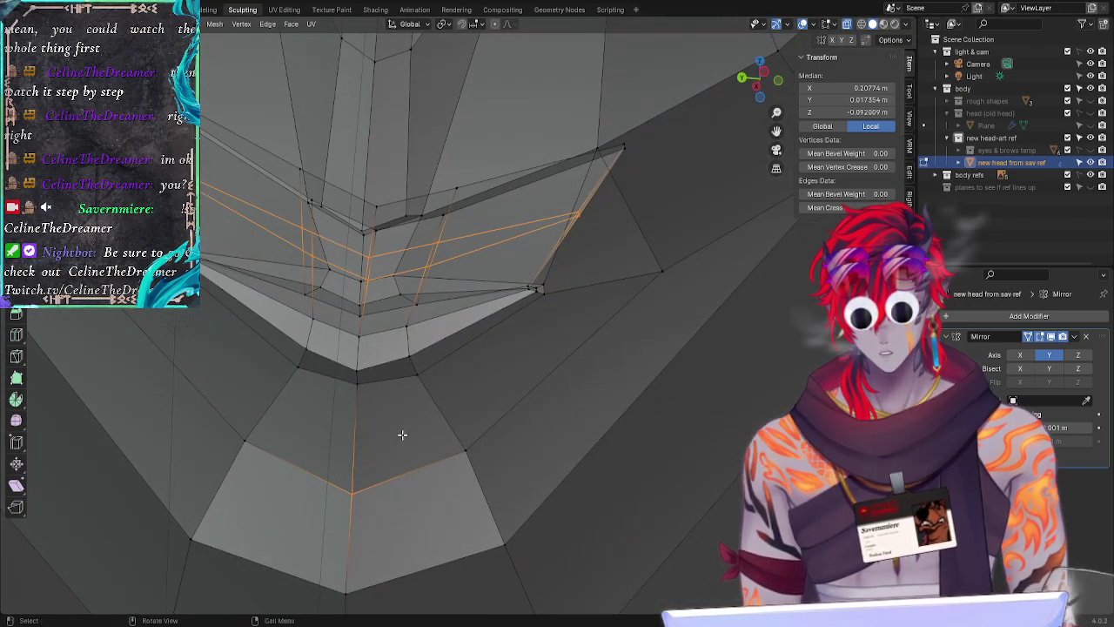
pyautogui.hotkey('alt', 'a')
# Step: With X-ray off, push the middle lip loop outward to median X 0.20316, Z -0.084648 m
pyautogui.hotkey('alt', 'z')
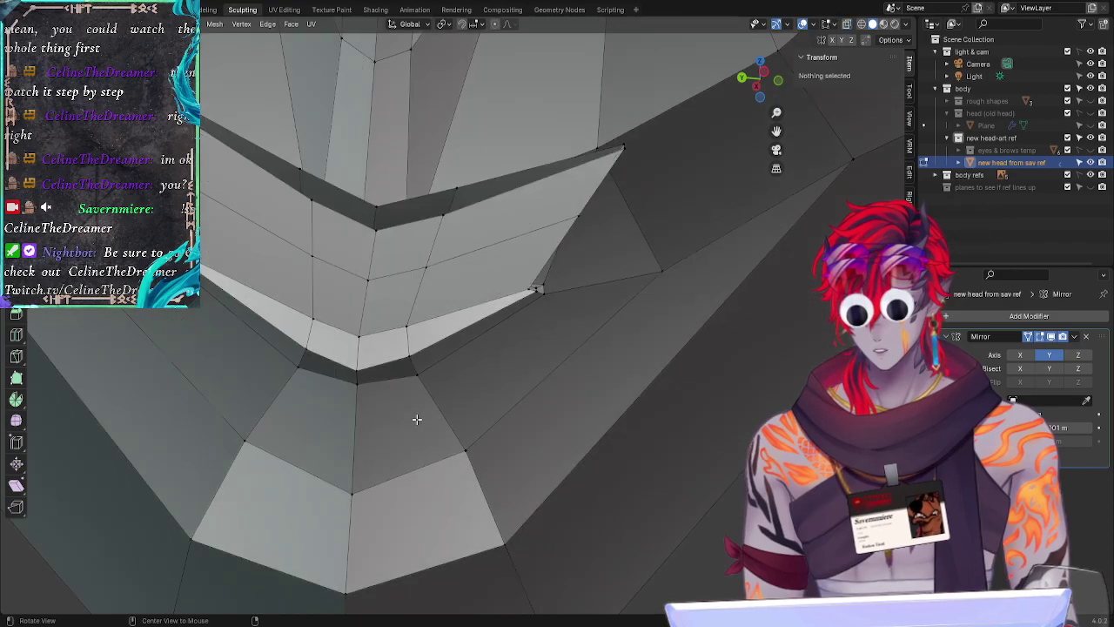
pyautogui.moveTo(413, 389); pyautogui.dragTo(416, 478, button='middle')
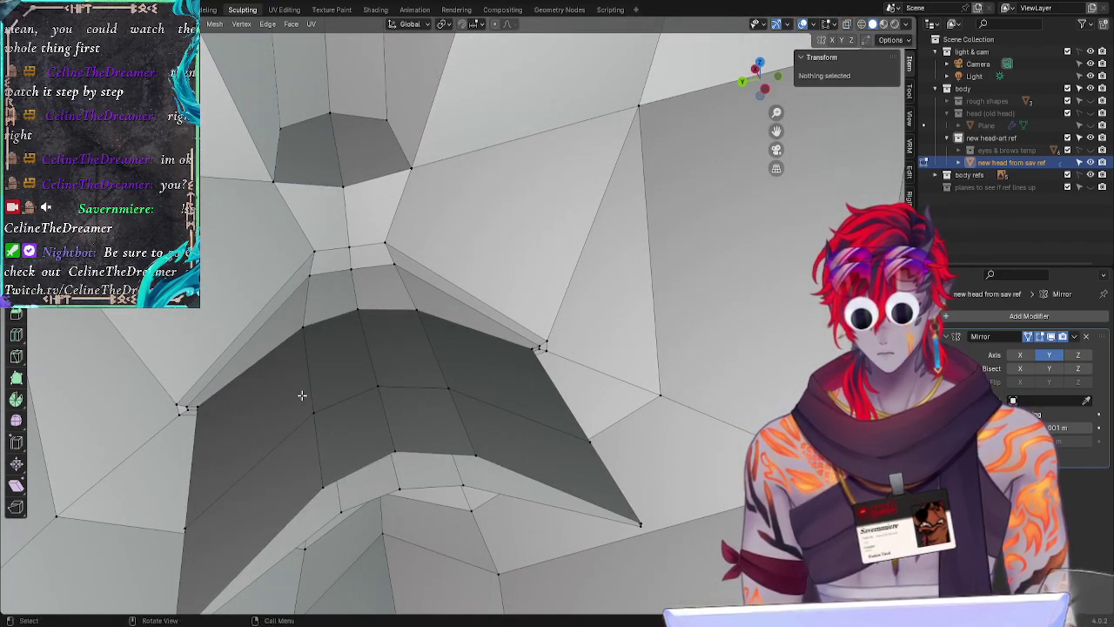
pyautogui.moveTo(302, 395); pyautogui.dragTo(526, 423)
pyautogui.keyDown('shift'); pyautogui.click(589, 440); pyautogui.keyUp('shift')
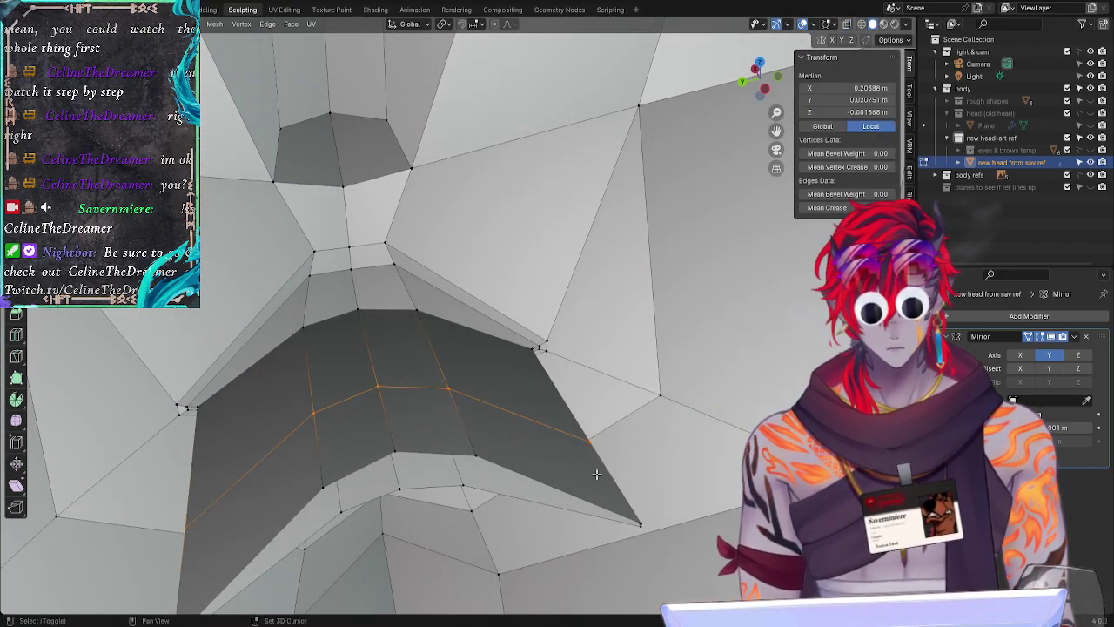
pyautogui.moveTo(597, 476); pyautogui.dragTo(479, 391, button='middle')
pyautogui.keyDown('shift'); pyautogui.moveTo(335, 230); pyautogui.dragTo(463, 296); pyautogui.keyUp('shift')
pyautogui.moveTo(603, 215); pyautogui.dragTo(573, 217, button='middle')
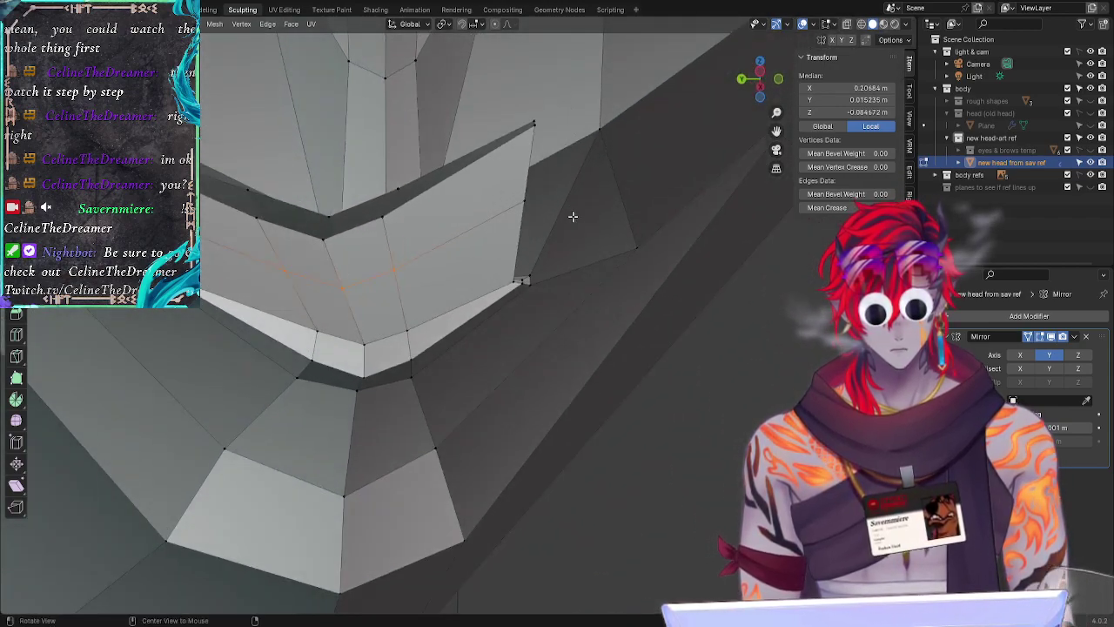
pyautogui.keyDown('shift'); pyautogui.click(533, 194); pyautogui.keyUp('shift')
pyautogui.moveTo(284, 297); pyautogui.dragTo(359, 448, button='middle')
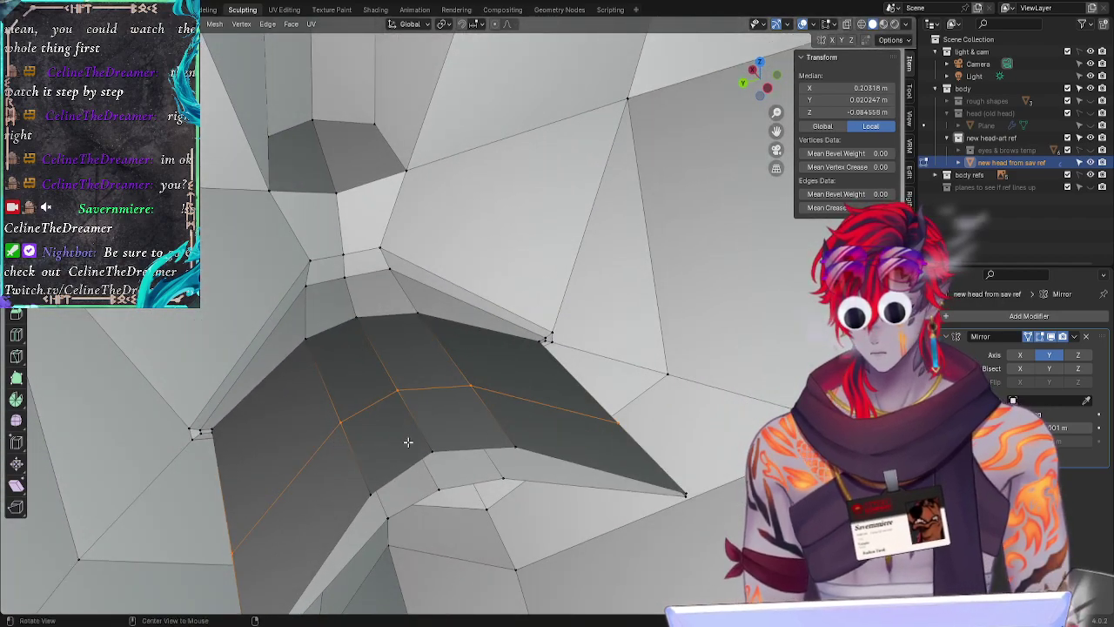
pyautogui.press('g')
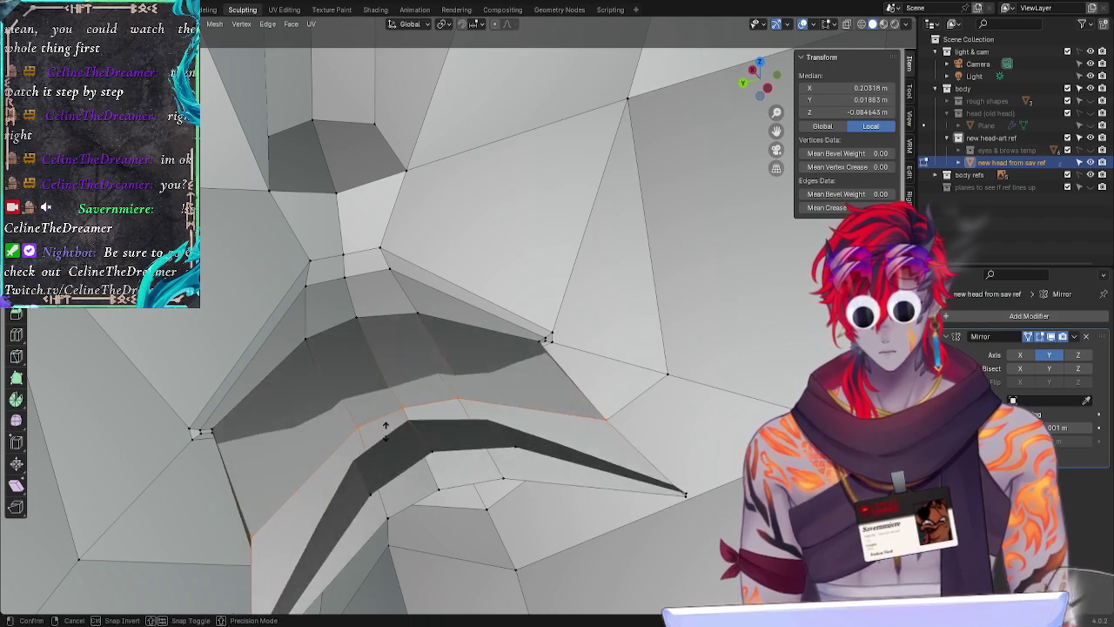
pyautogui.click(386, 426)
pyautogui.moveTo(385, 426); pyautogui.dragTo(543, 538, button='middle')
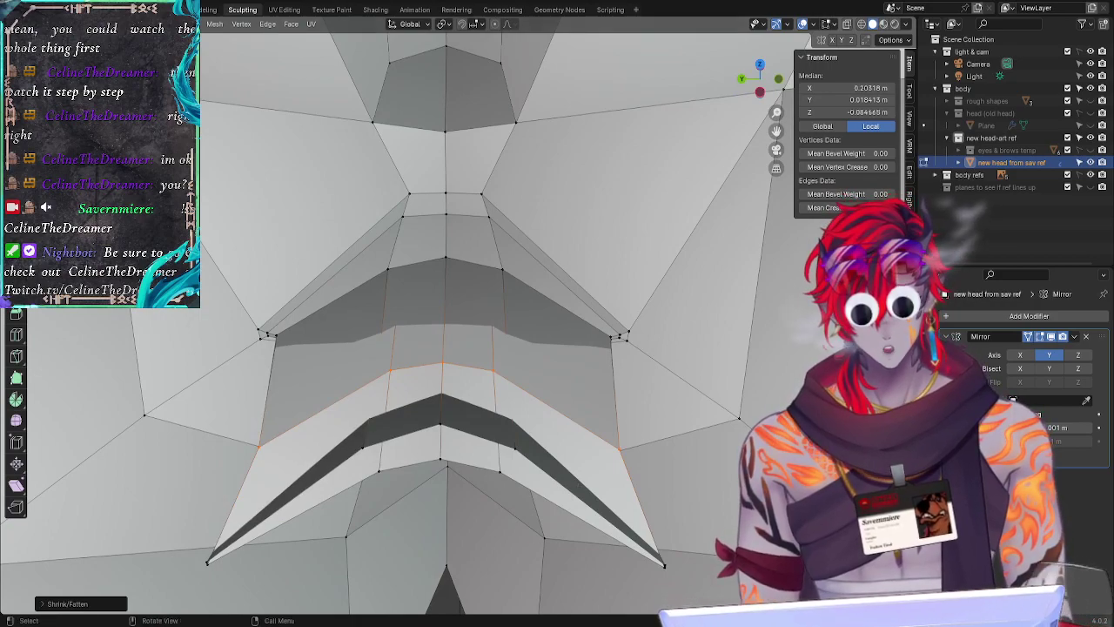
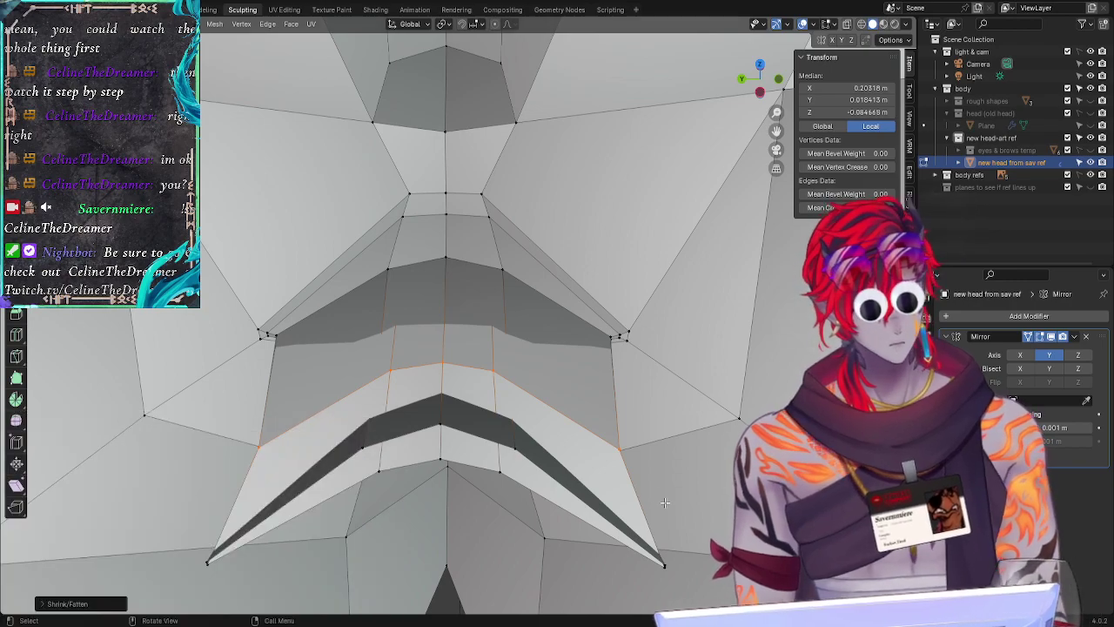
# Step: Shift a lower-lip edge sideways along the X axis
pyautogui.moveTo(664, 503); pyautogui.dragTo(555, 512, button='middle')
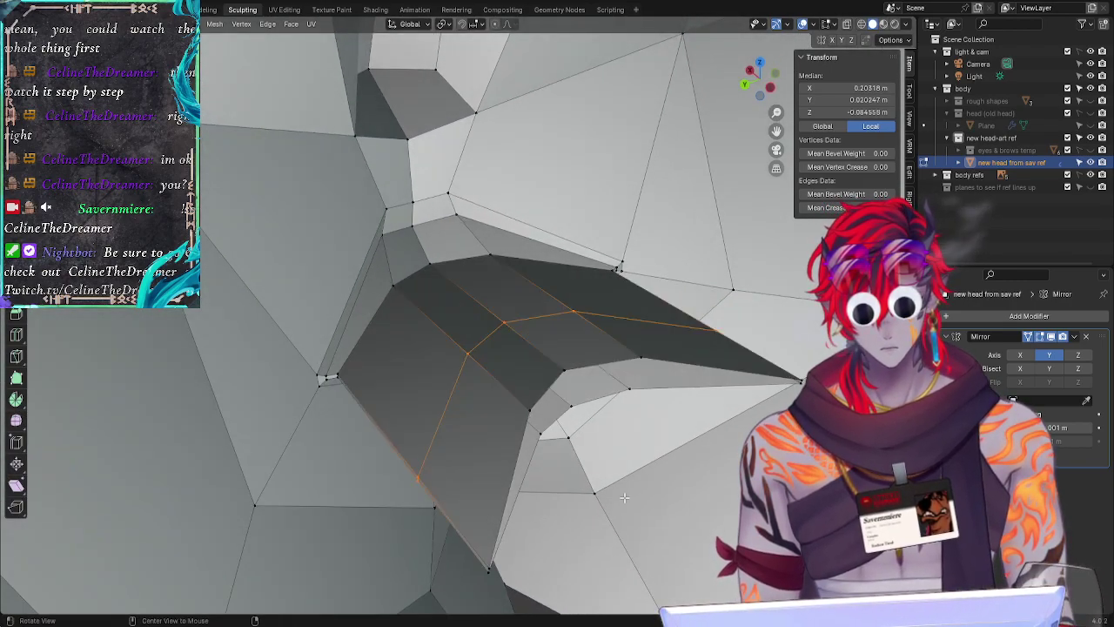
pyautogui.hotkey('alt', 'a')
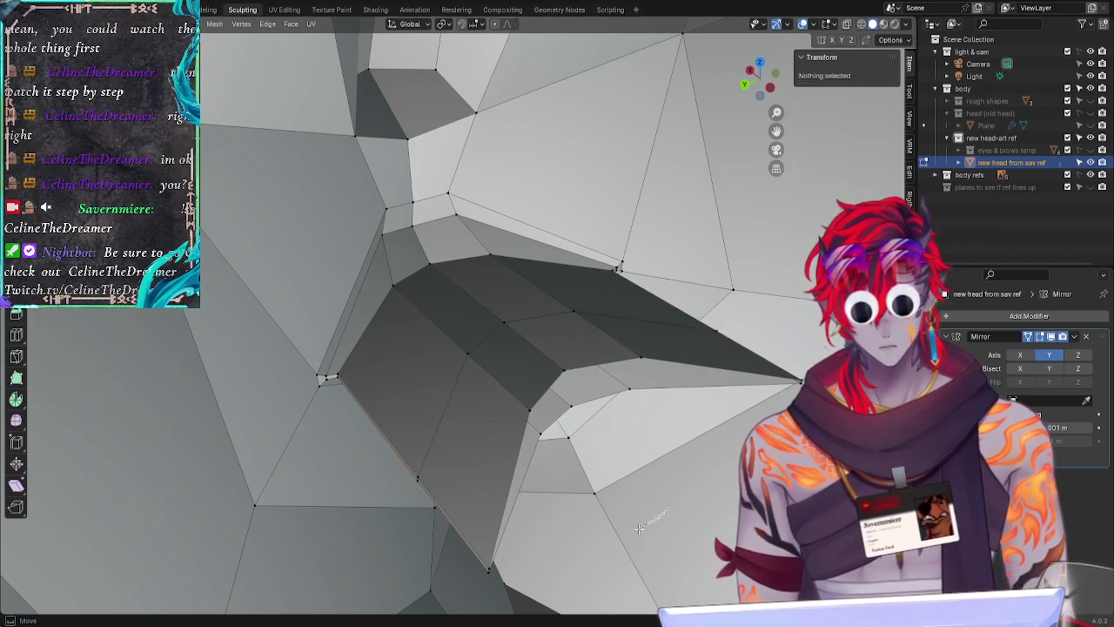
pyautogui.moveTo(678, 501); pyautogui.dragTo(646, 519, button='middle')
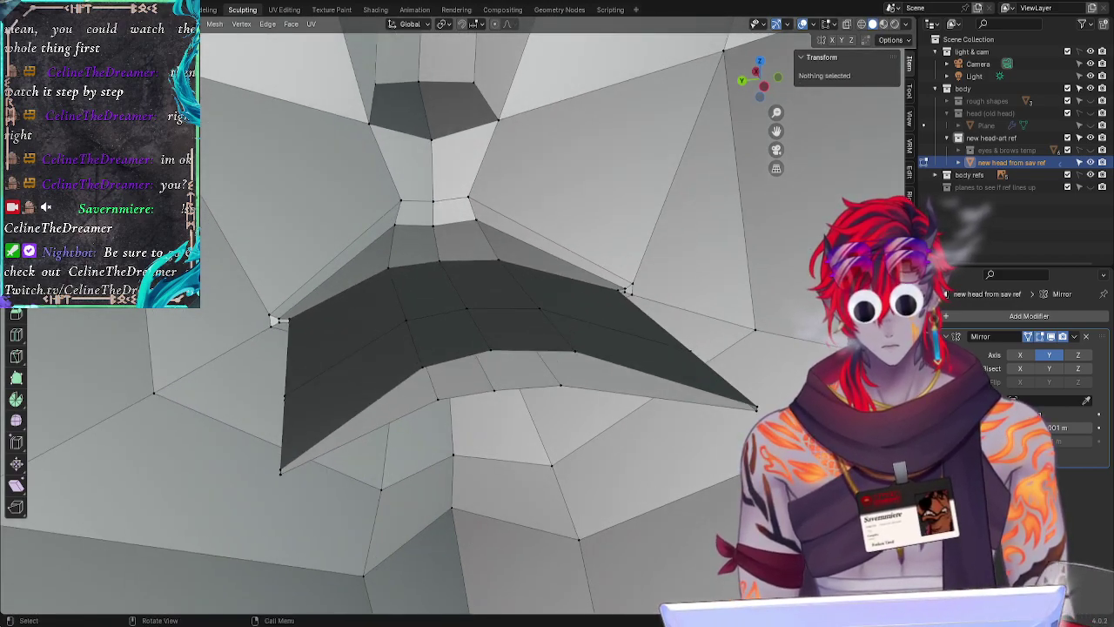
pyautogui.moveTo(198, 470); pyautogui.dragTo(452, 492, button='middle')
pyautogui.click(559, 479)
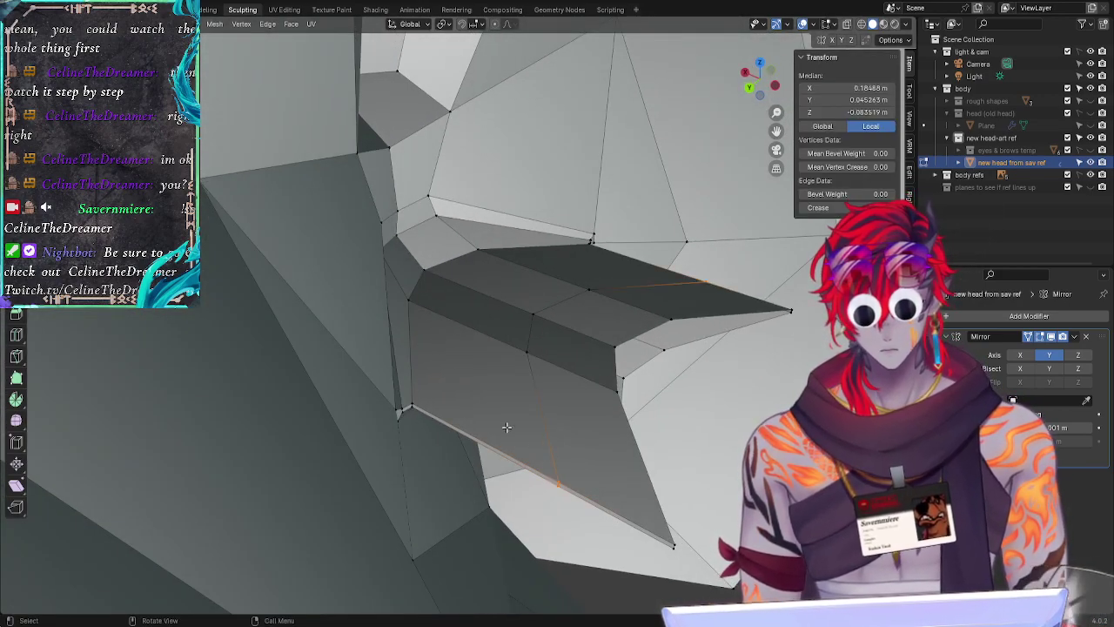
pyautogui.press('g')
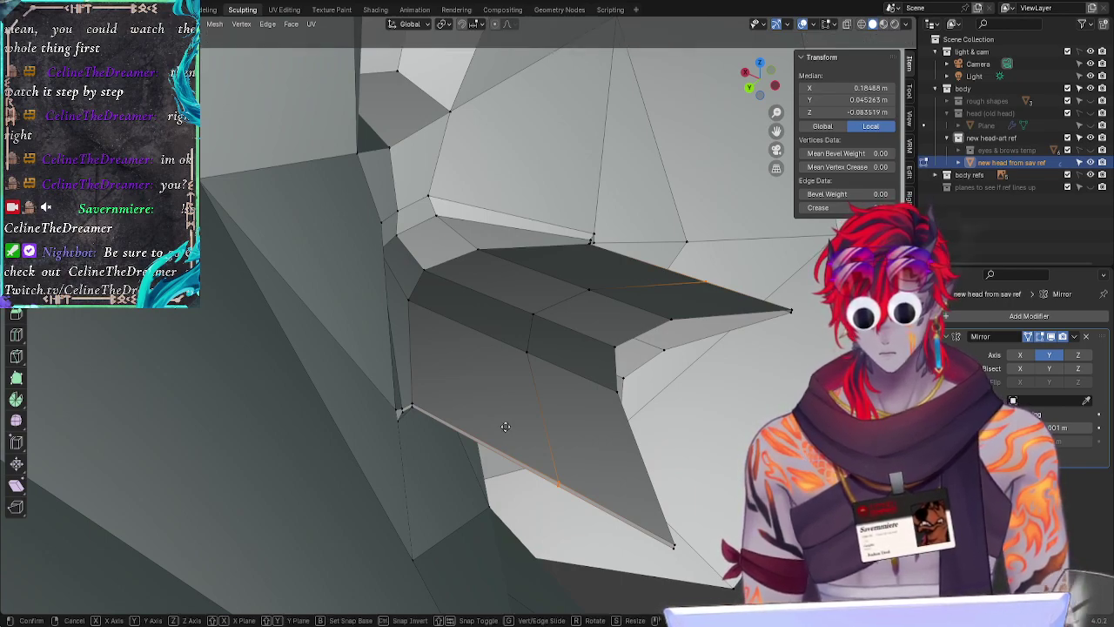
pyautogui.press('x')
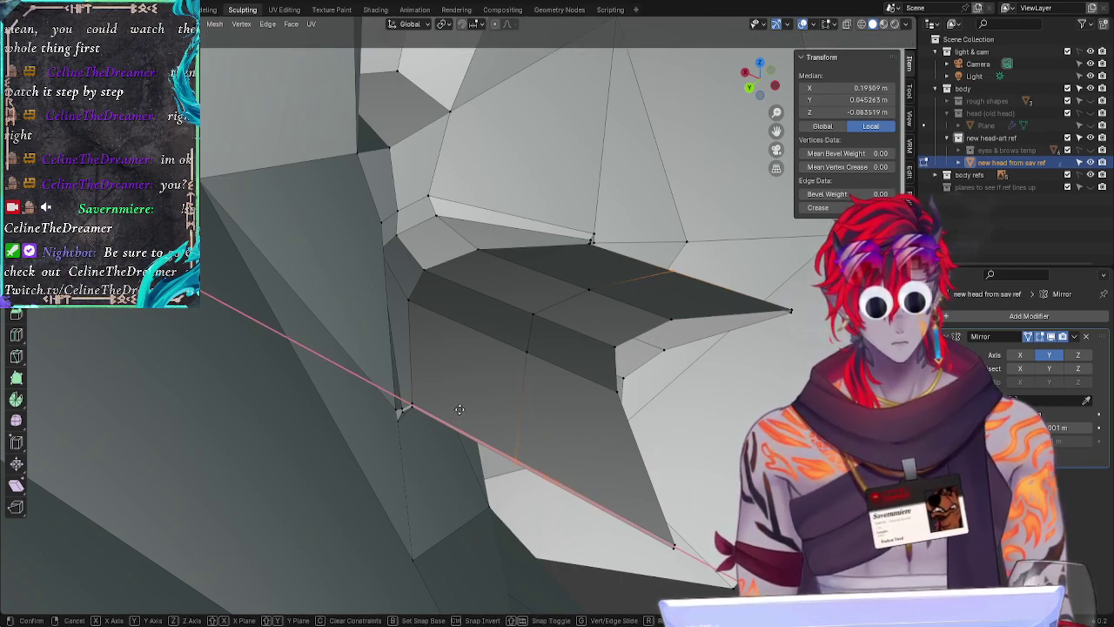
pyautogui.click(472, 413)
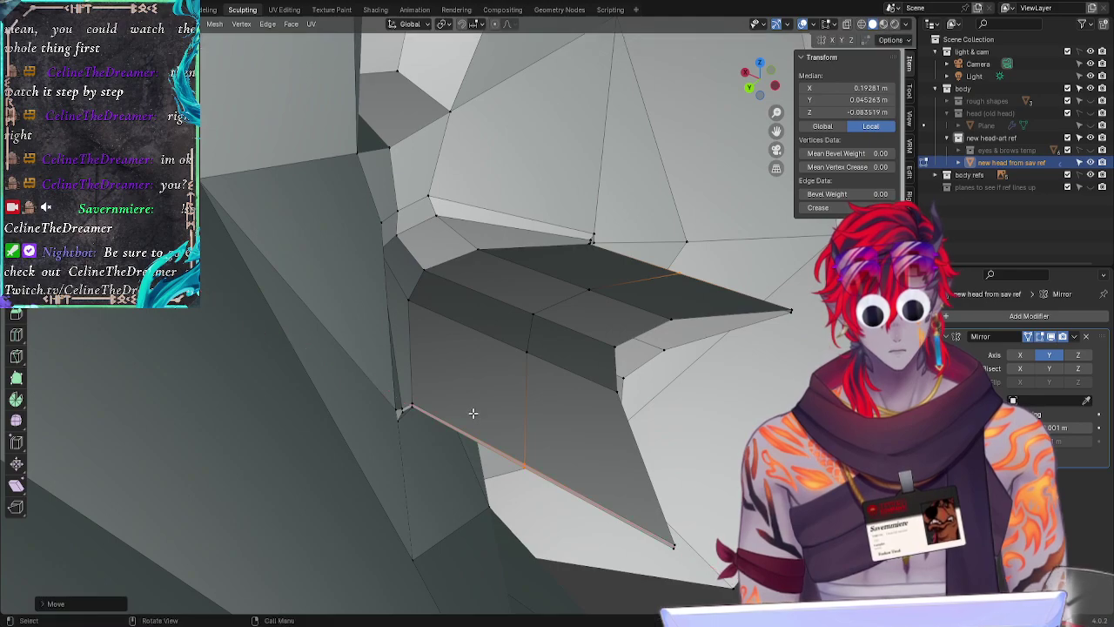
# Step: Move another lip vertex and the middle bottom lip vertex sideways along X
pyautogui.click(412, 405)
pyautogui.press('g')
pyautogui.press('x')
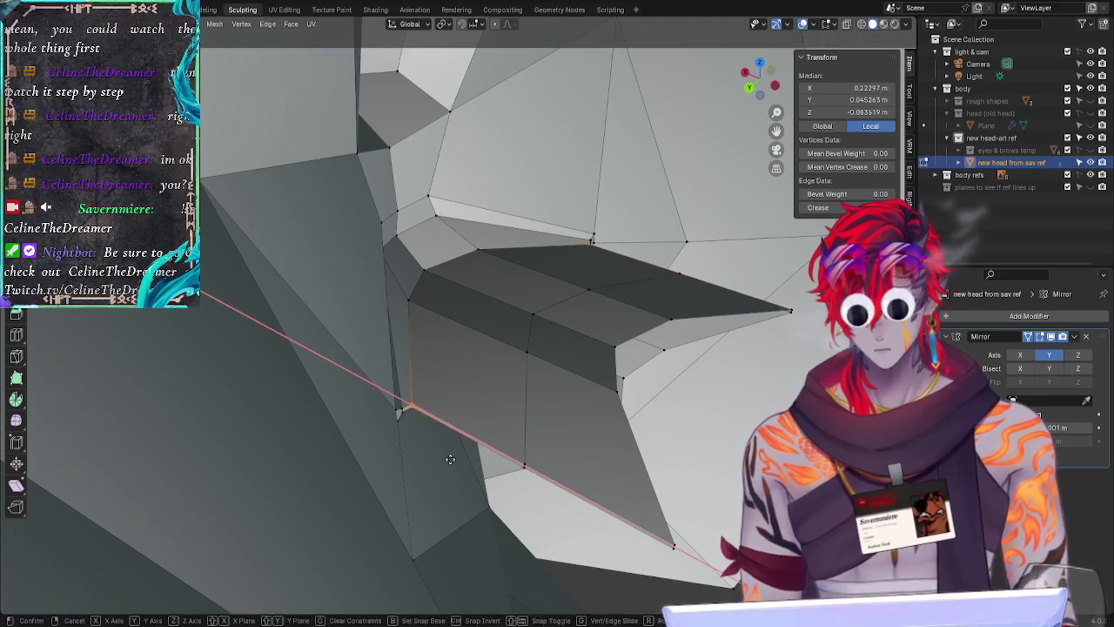
pyautogui.click(447, 455)
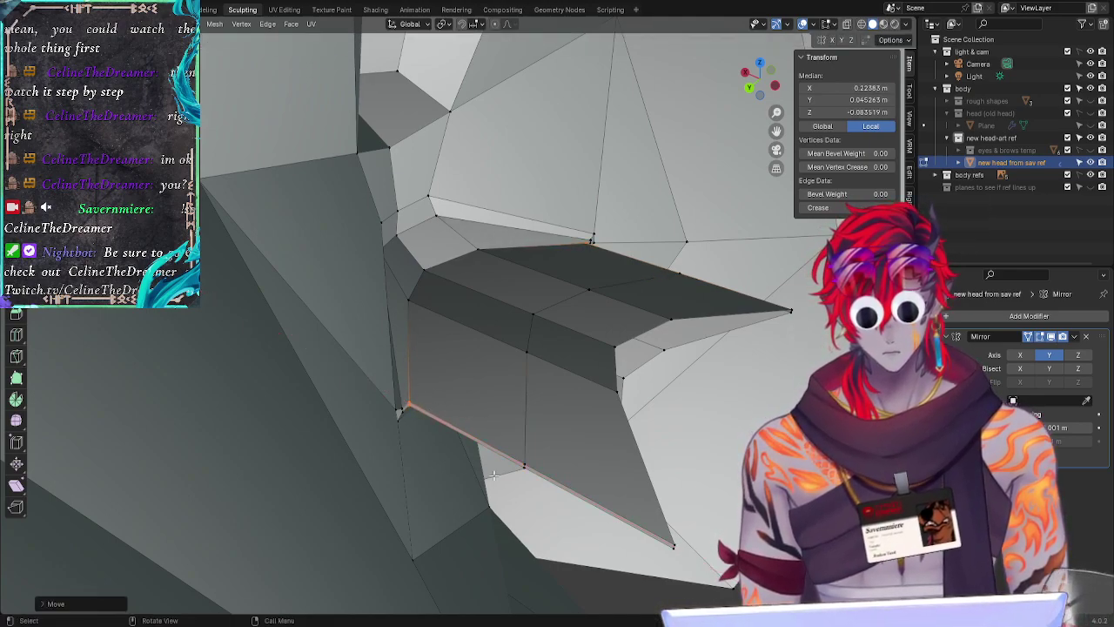
pyautogui.click(472, 511)
pyautogui.click(532, 473)
pyautogui.press('g')
pyautogui.press('x')
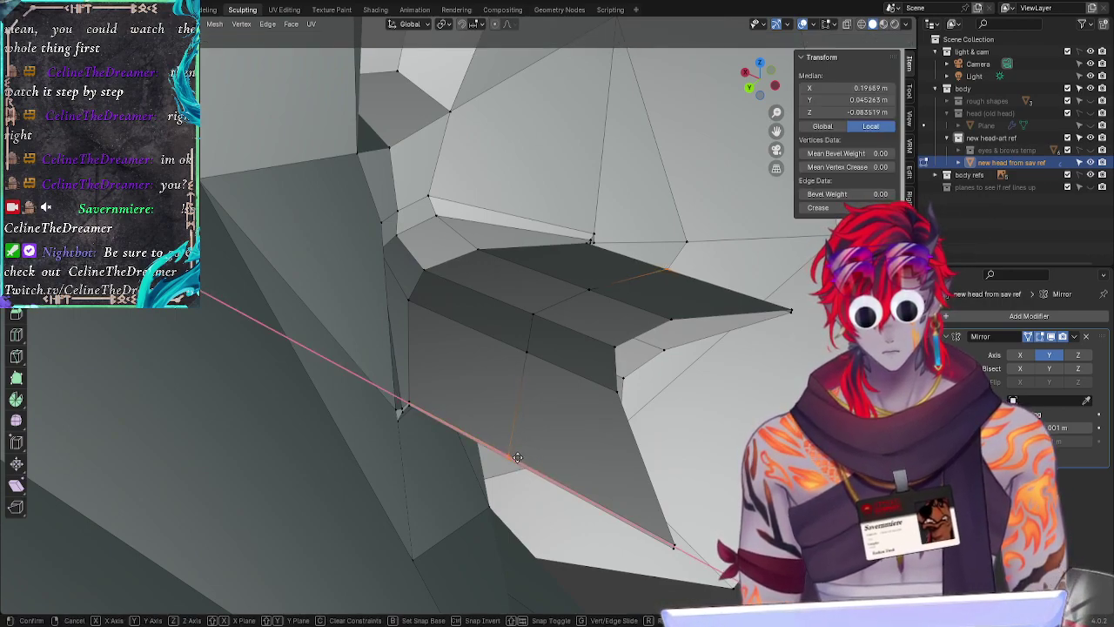
pyautogui.click(527, 462)
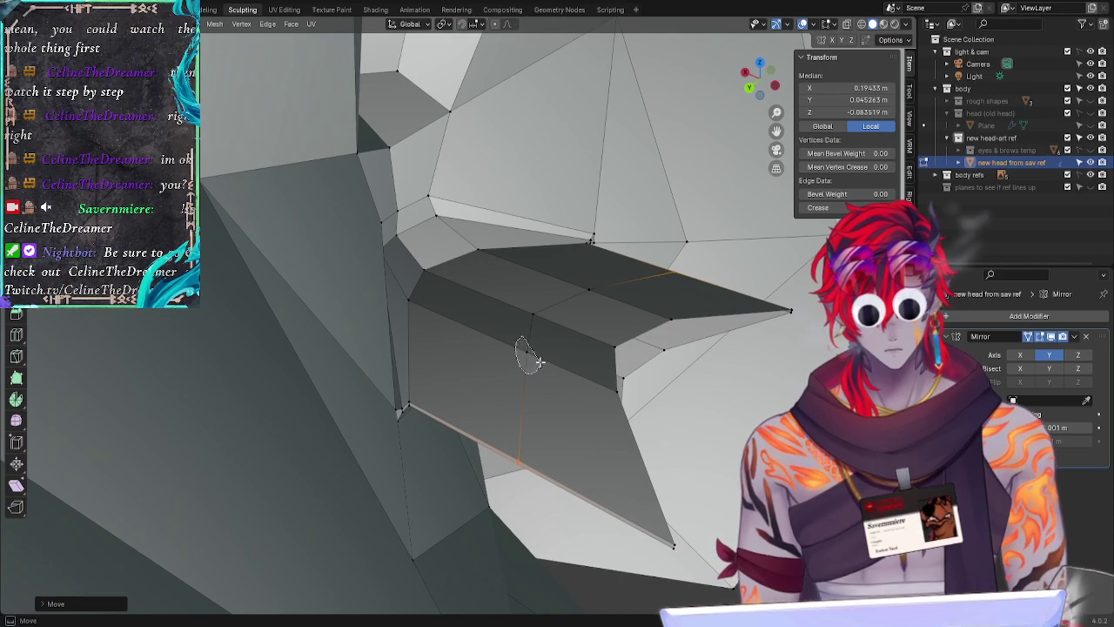
# Step: From a front view of the mouth, reposition the lower-lip centre vertex slightly
pyautogui.click(526, 352)
pyautogui.click(408, 300)
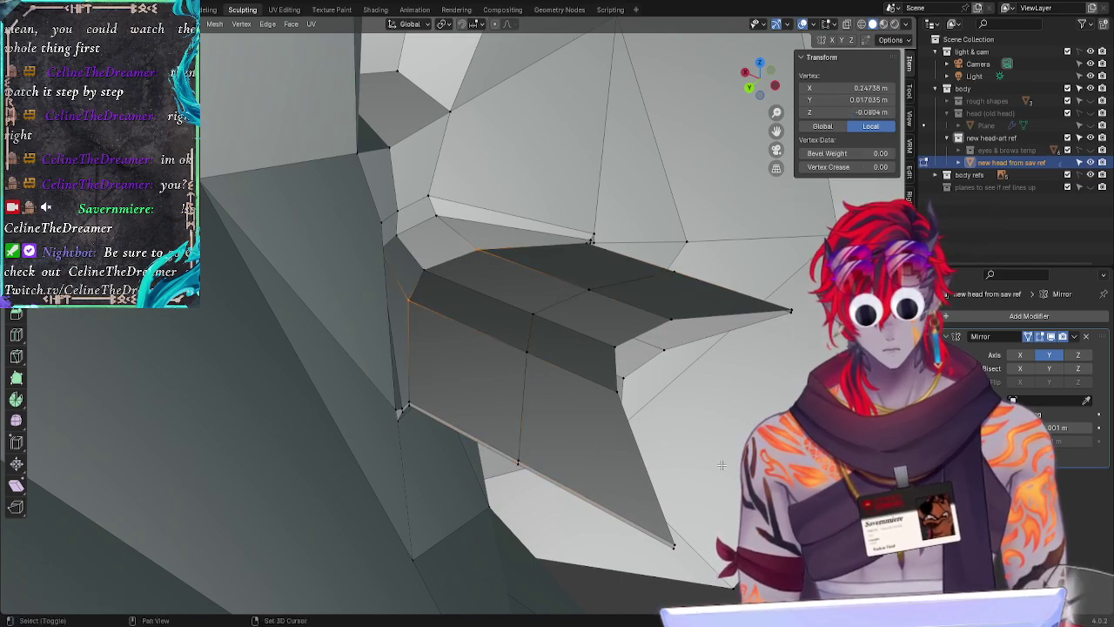
pyautogui.moveTo(714, 441); pyautogui.dragTo(659, 443, button='middle')
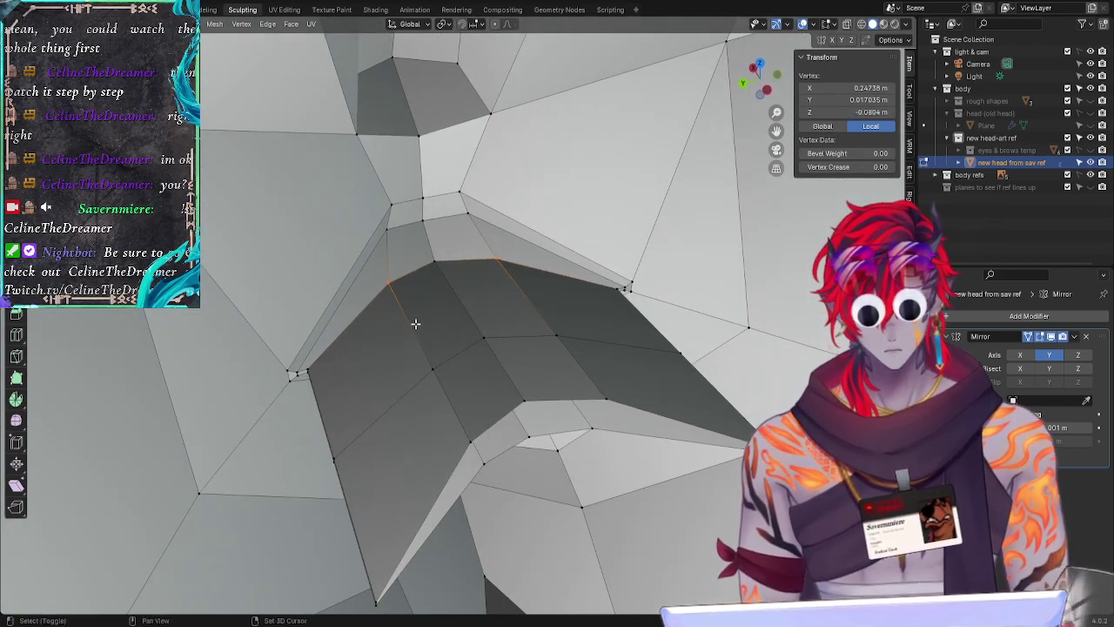
pyautogui.keyDown('shift'); pyautogui.moveTo(415, 324); pyautogui.dragTo(484, 445); pyautogui.keyUp('shift')
pyautogui.click(592, 509)
pyautogui.moveTo(591, 508); pyautogui.dragTo(595, 584, button='middle')
pyautogui.click(470, 508)
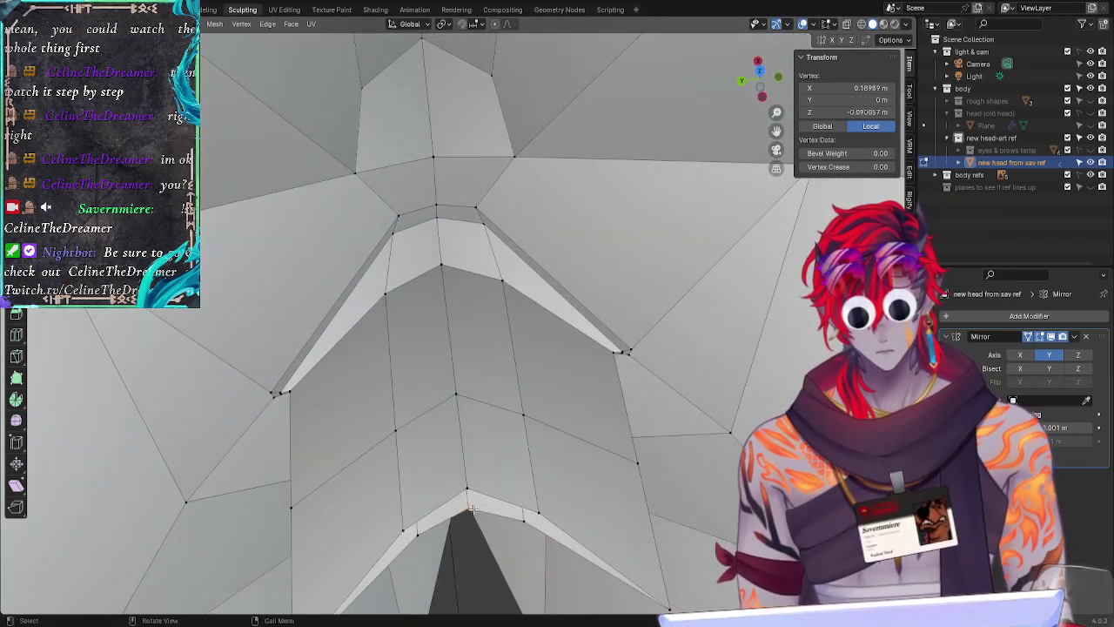
pyautogui.press('g')
pyautogui.click(477, 508)
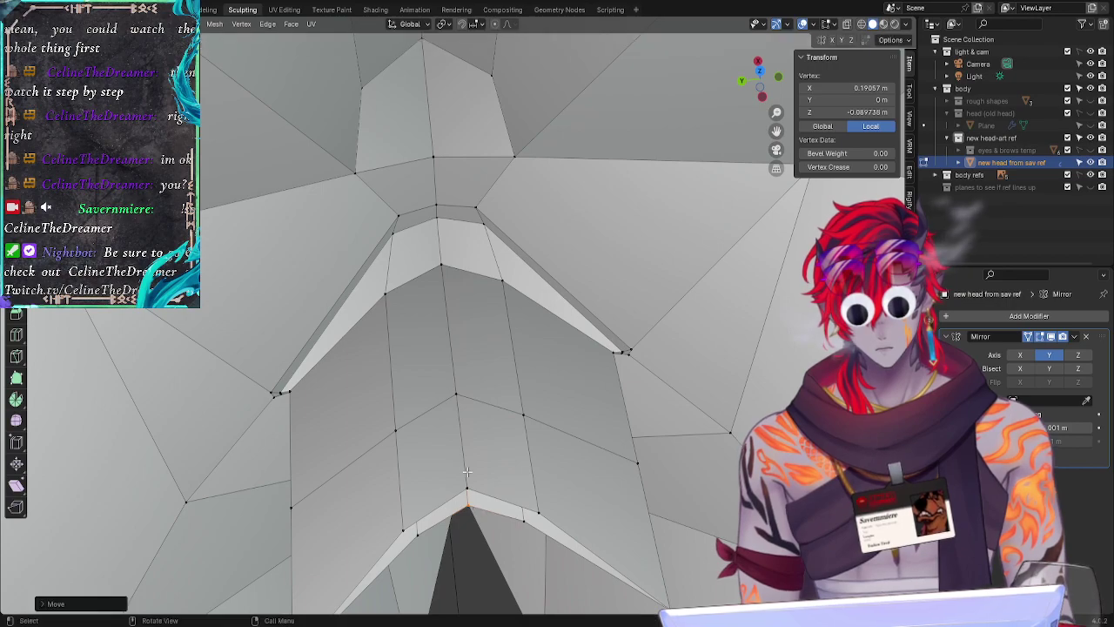
# Step: Nudge the vertex just above the lower-lip centre slightly down, then deselect all
pyautogui.click(465, 480)
pyautogui.press('g')
pyautogui.click(472, 490)
pyautogui.hotkey('alt', 'a')
pyautogui.moveTo(508, 551); pyautogui.dragTo(459, 492, button='middle')
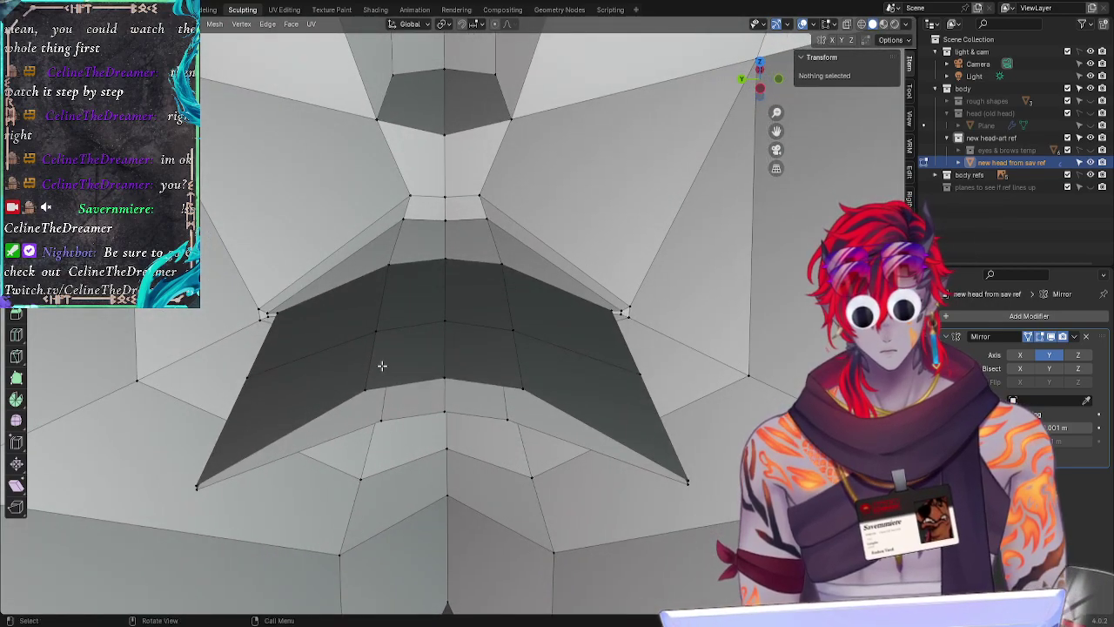
# Step: Vertex-slide two lower-lip vertices along their edges into better positions
pyautogui.click(413, 426)
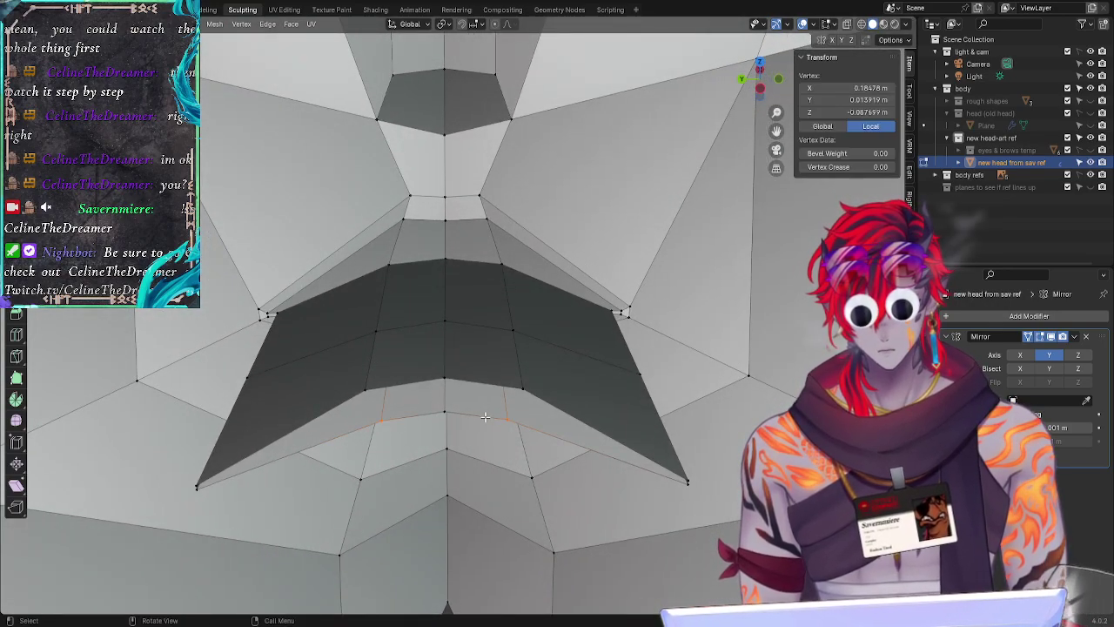
pyautogui.hotkey('shift', 'v')
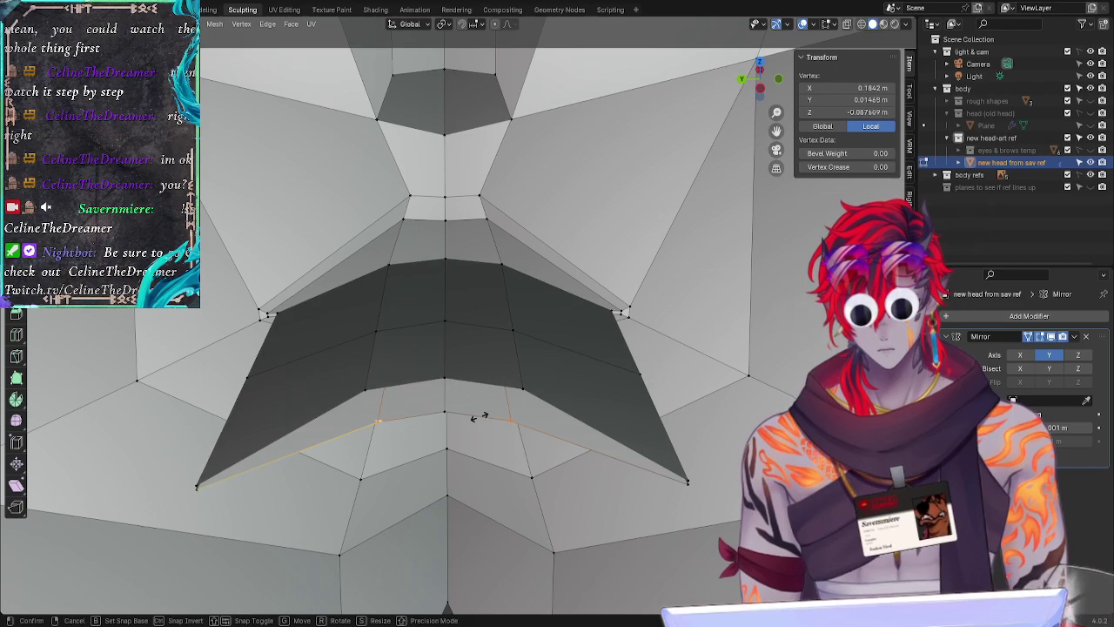
pyautogui.click(480, 417)
pyautogui.moveTo(495, 482); pyautogui.dragTo(511, 474, button='middle')
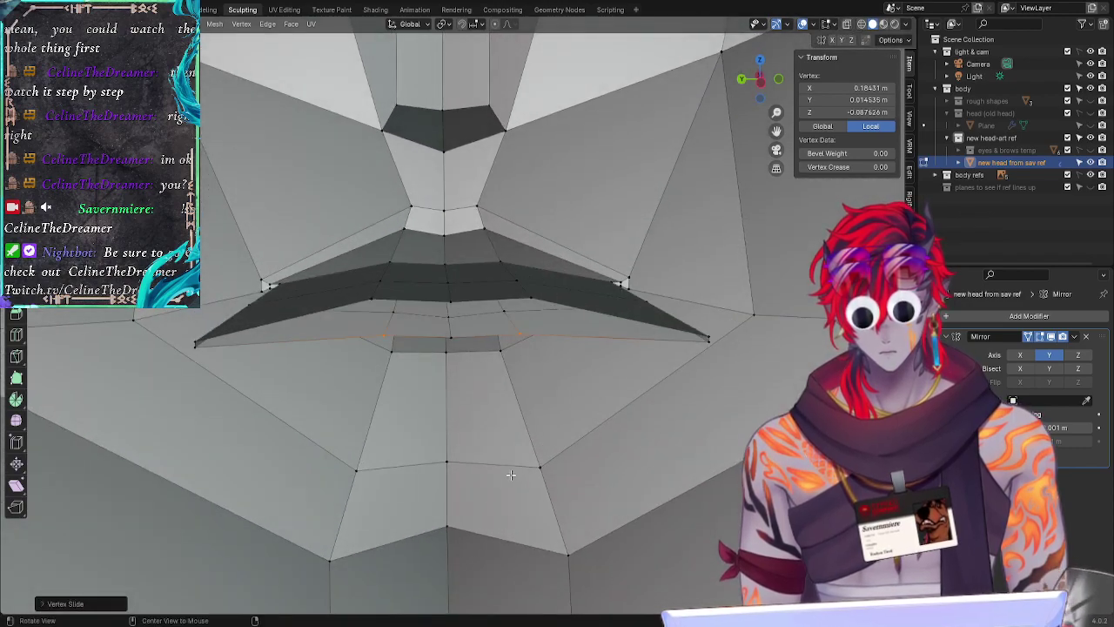
pyautogui.click(503, 311)
pyautogui.hotkey('shift', 'v')
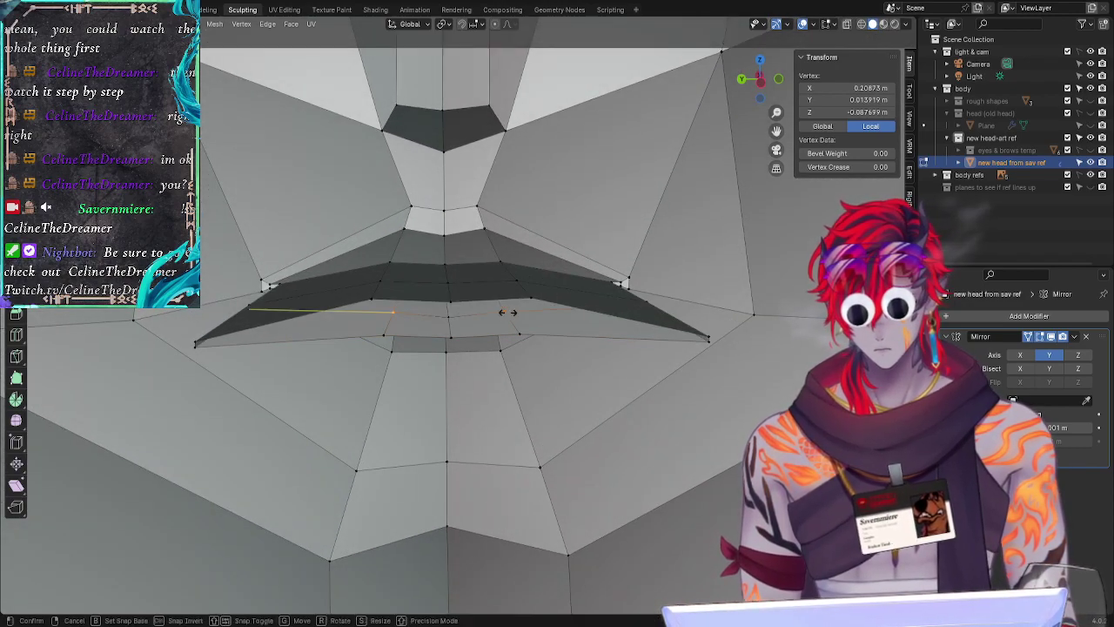
pyautogui.click(507, 313)
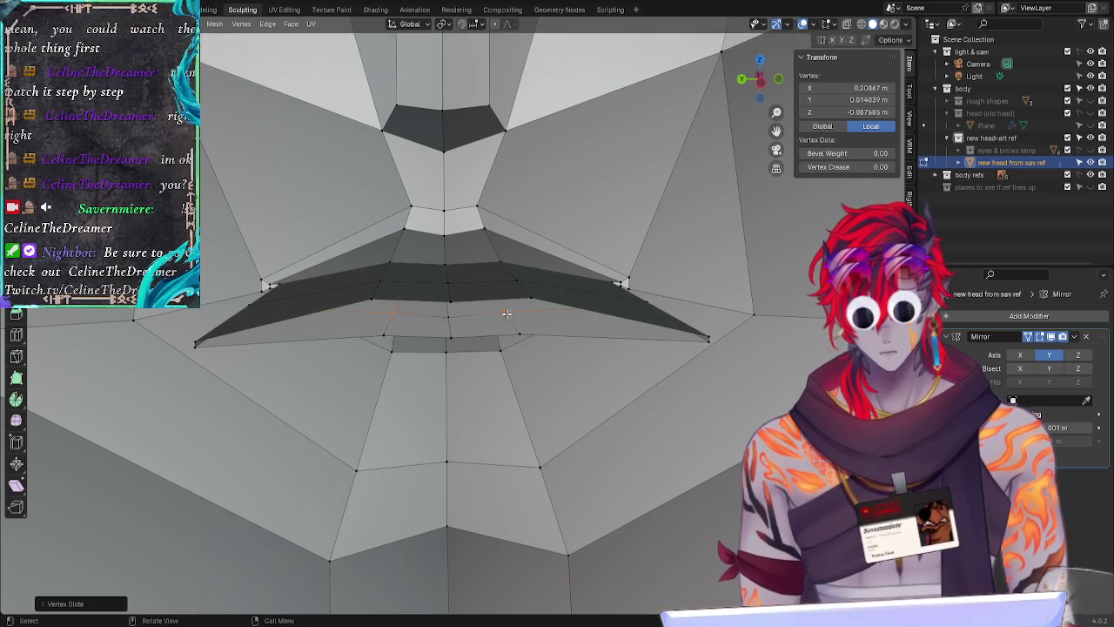
pyautogui.click(517, 438)
# Step: Lasso-select the inner lip loop and middle loop vertices
pyautogui.moveTo(497, 404); pyautogui.dragTo(336, 341, button='middle')
pyautogui.moveTo(426, 390); pyautogui.dragTo(427, 388)
pyautogui.moveTo(462, 374); pyautogui.dragTo(458, 363, button='middle')
pyautogui.moveTo(457, 363); pyautogui.dragTo(575, 328)
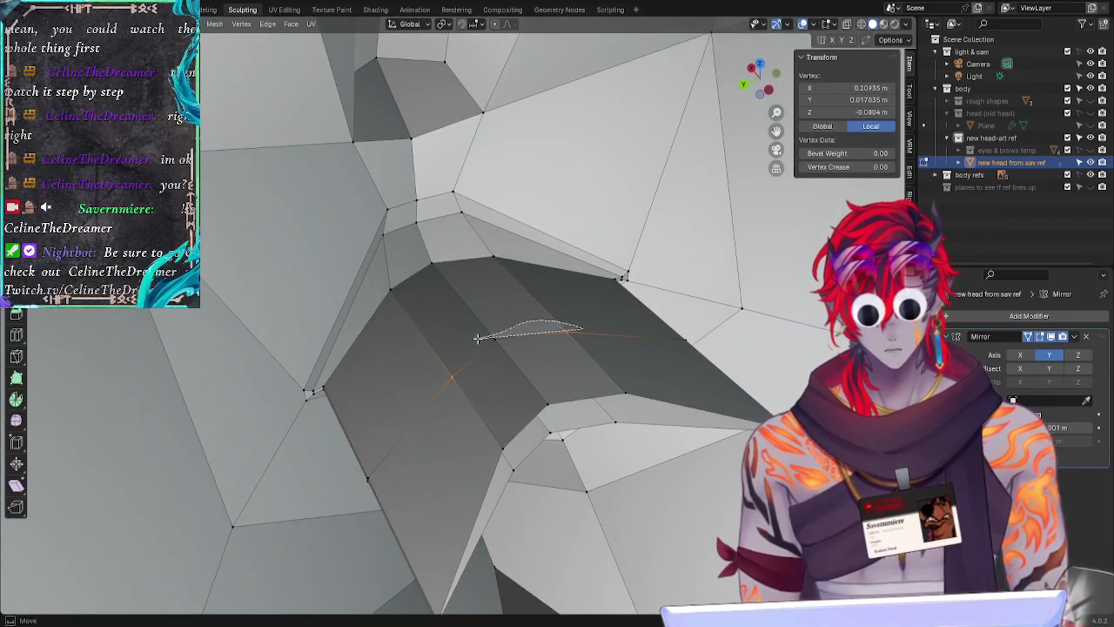
pyautogui.keyDown('alt'); pyautogui.click(574, 328); pyautogui.keyUp('alt')
pyautogui.moveTo(575, 328)
pyautogui.mouseDown(button='middle')
pyautogui.moveTo(589, 500)
pyautogui.moveTo(569, 418)
pyautogui.moveTo(576, 401)
pyautogui.moveTo(440, 211)
pyautogui.mouseUp(button='middle')
pyautogui.moveTo(402, 196); pyautogui.dragTo(536, 261)
pyautogui.keyDown('ctrl'); pyautogui.moveTo(536, 260); pyautogui.dragTo(535, 261, button='right'); pyautogui.keyUp('ctrl')
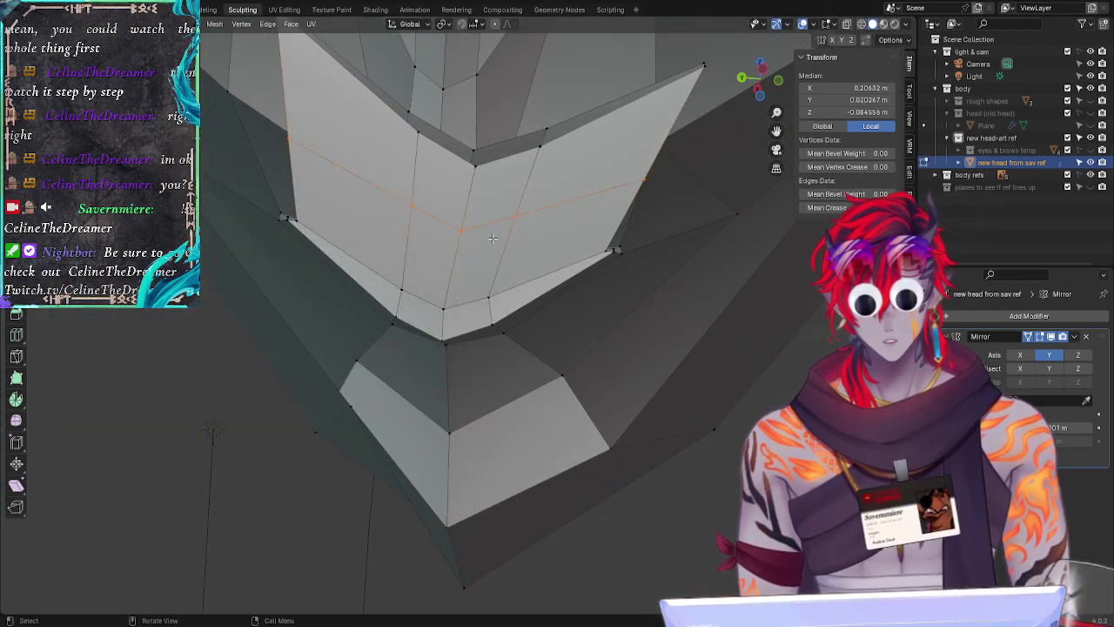
pyautogui.moveTo(536, 261)
pyautogui.mouseDown(button='middle')
pyautogui.moveTo(474, 374)
pyautogui.moveTo(495, 403)
pyautogui.mouseUp(button='middle')
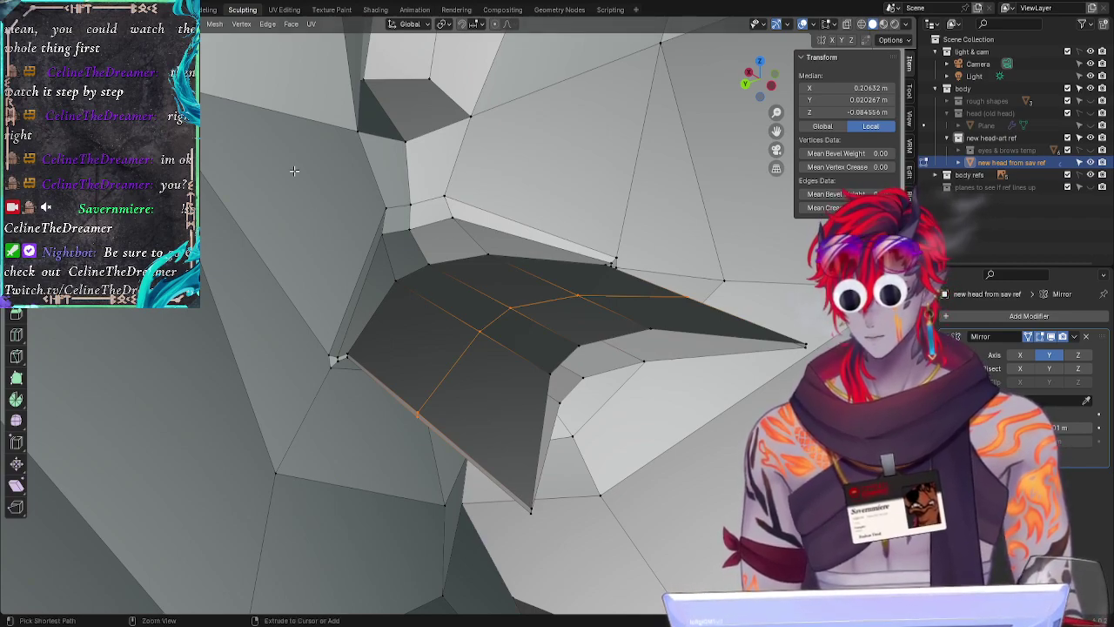
# Step: Save the head file and push the selected inner lip faces along their normals
pyautogui.hotkey('ctrl', 's')
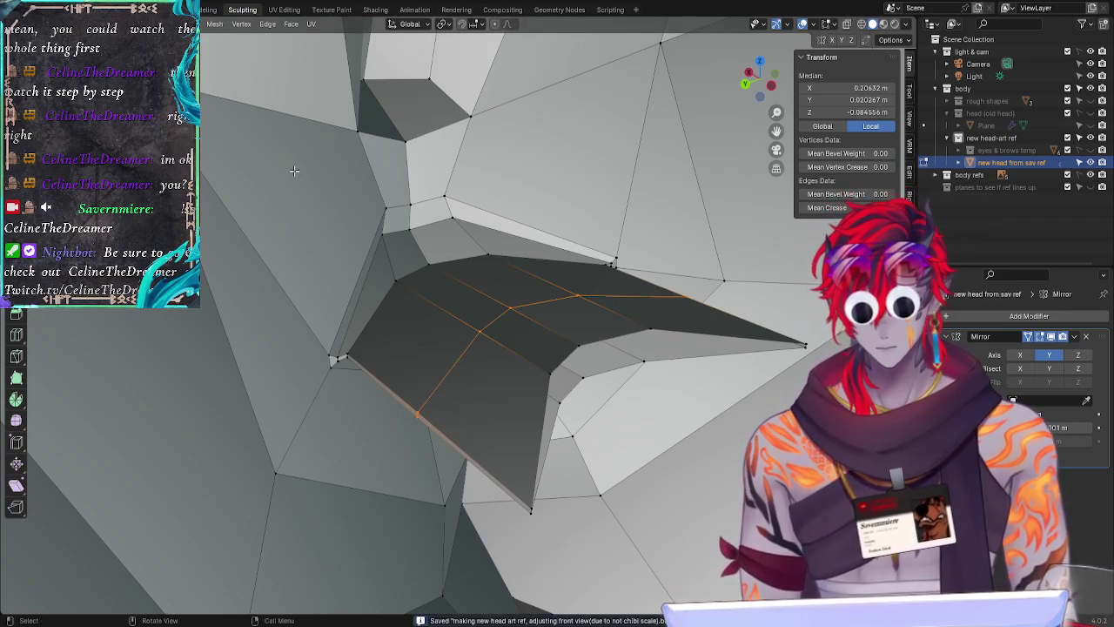
pyautogui.press('g')
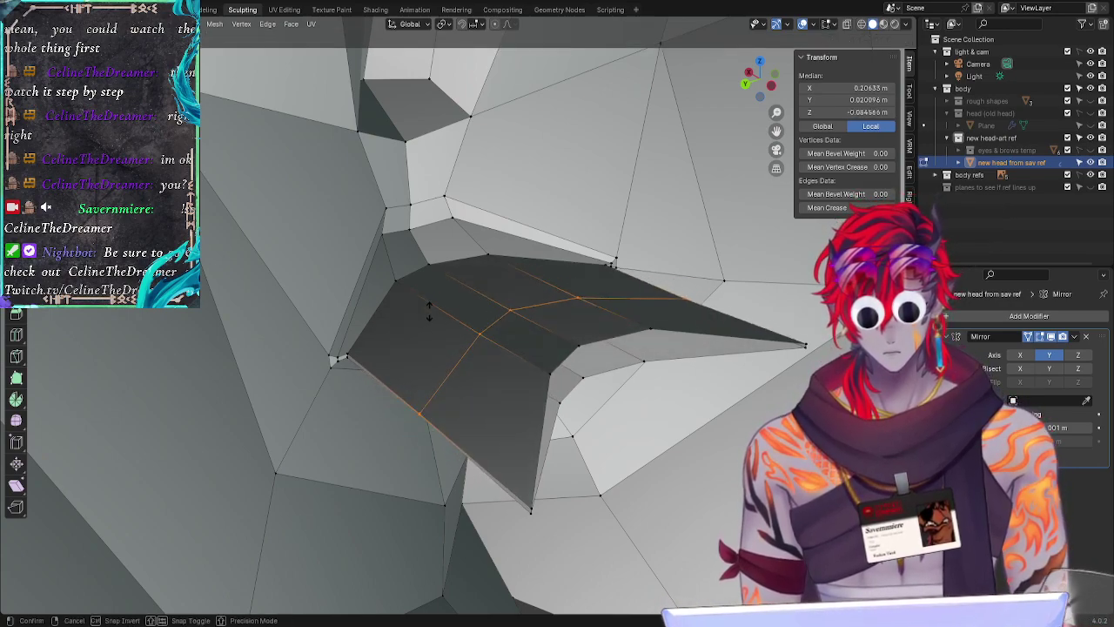
pyautogui.keyDown('alt'); pyautogui.moveTo(429, 316); pyautogui.dragTo(443, 296, button='middle'); pyautogui.keyUp('alt')
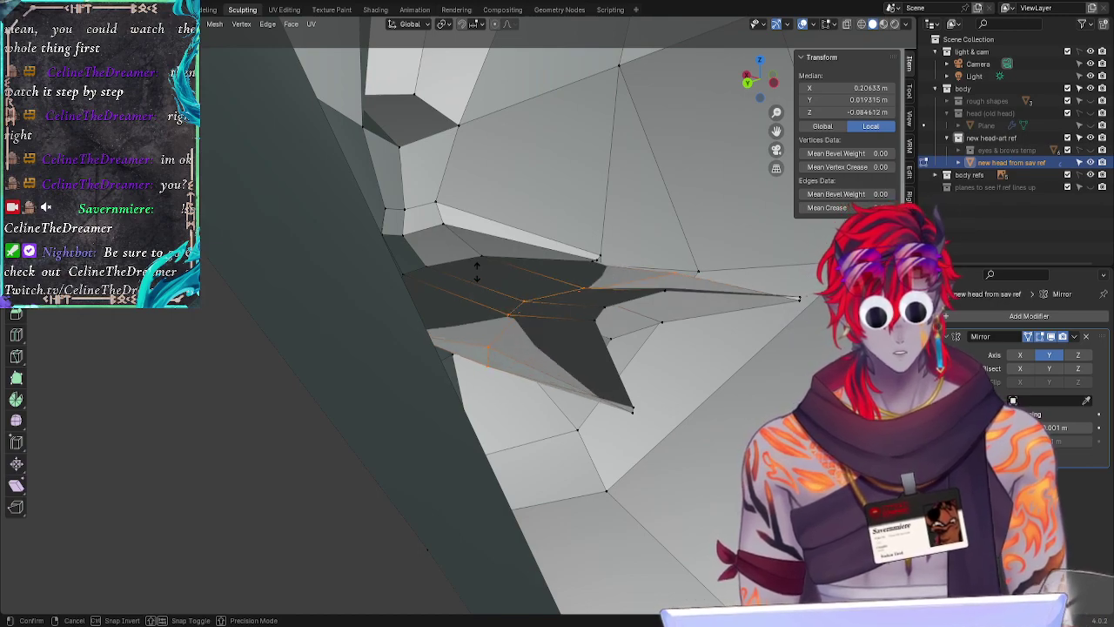
pyautogui.click(477, 271)
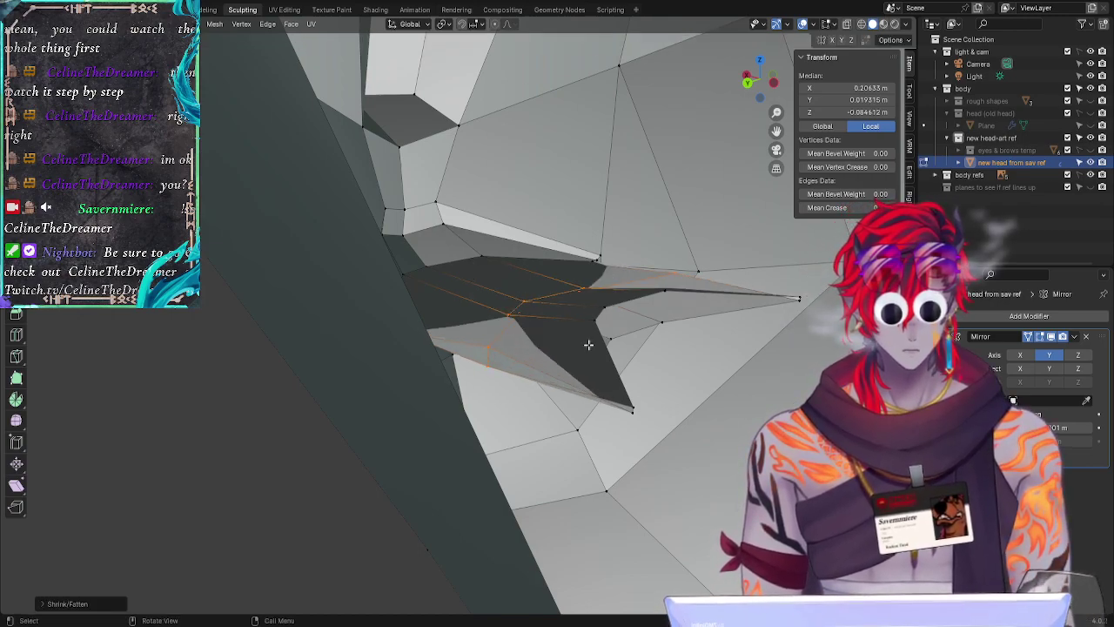
pyautogui.moveTo(589, 343); pyautogui.dragTo(409, 333, button='middle')
# Step: Move the lower-lip edges, then raise them vertically along Z
pyautogui.moveTo(550, 348); pyautogui.dragTo(556, 337)
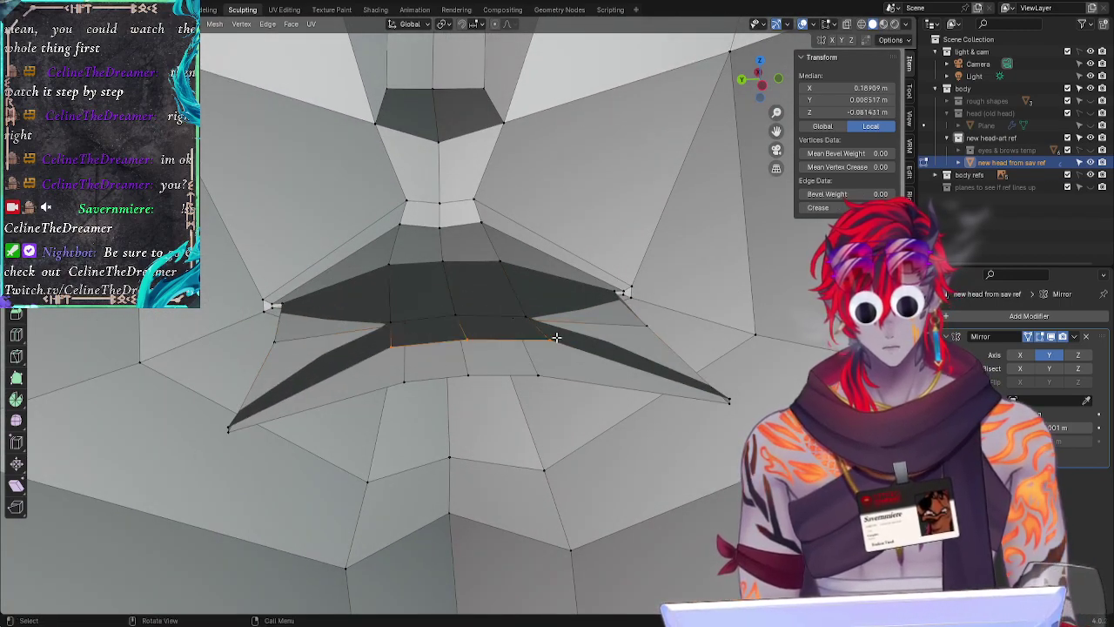
pyautogui.press('g')
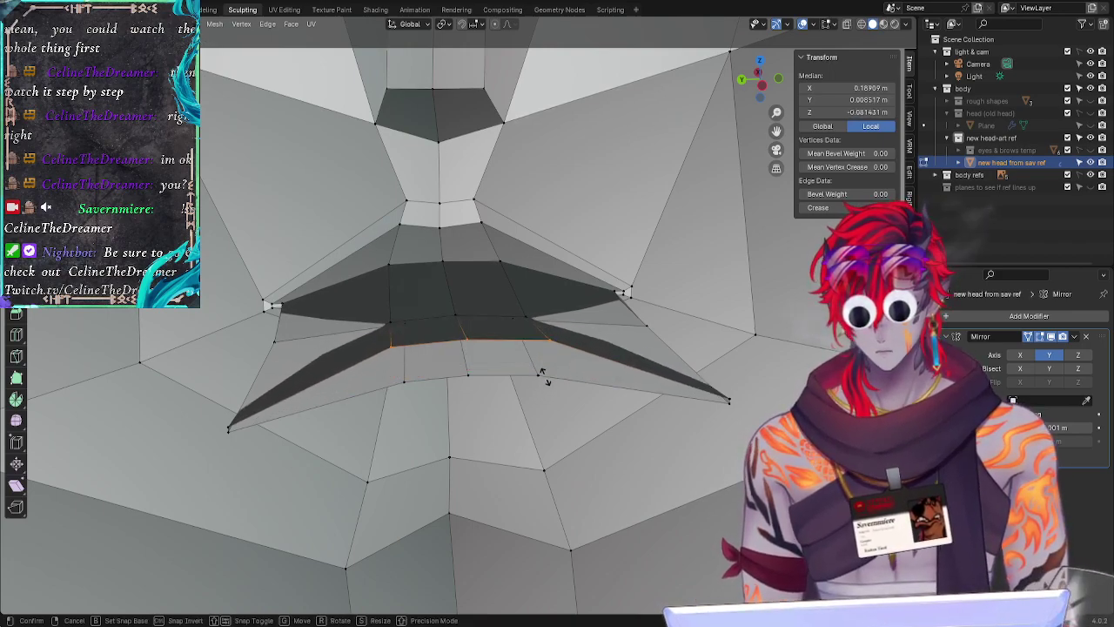
pyautogui.click(544, 367)
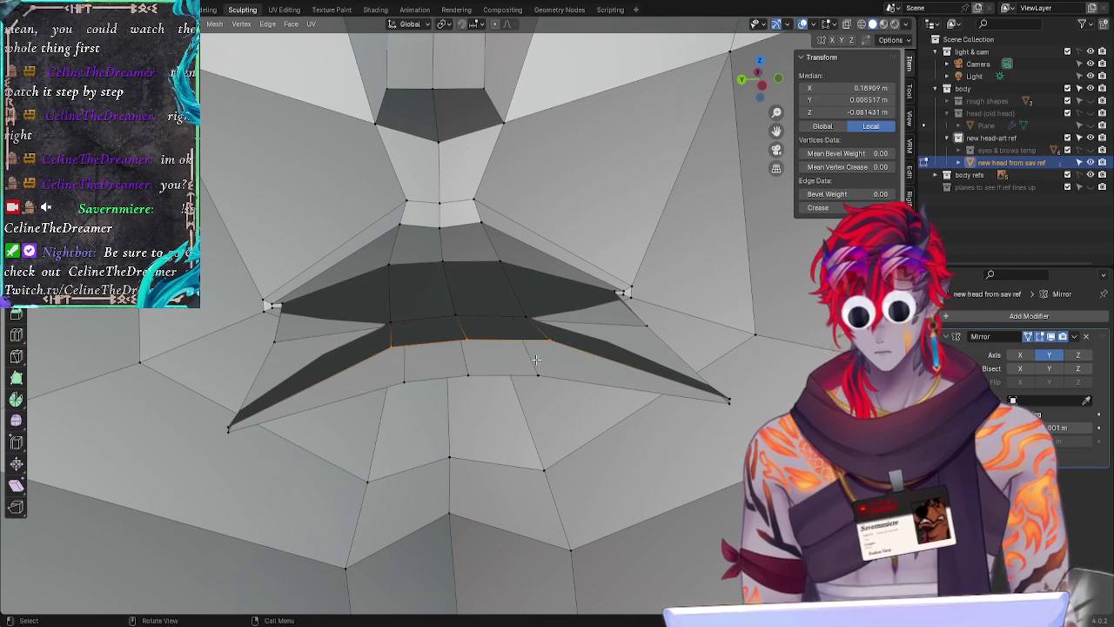
pyautogui.press('g')
pyautogui.press('z')
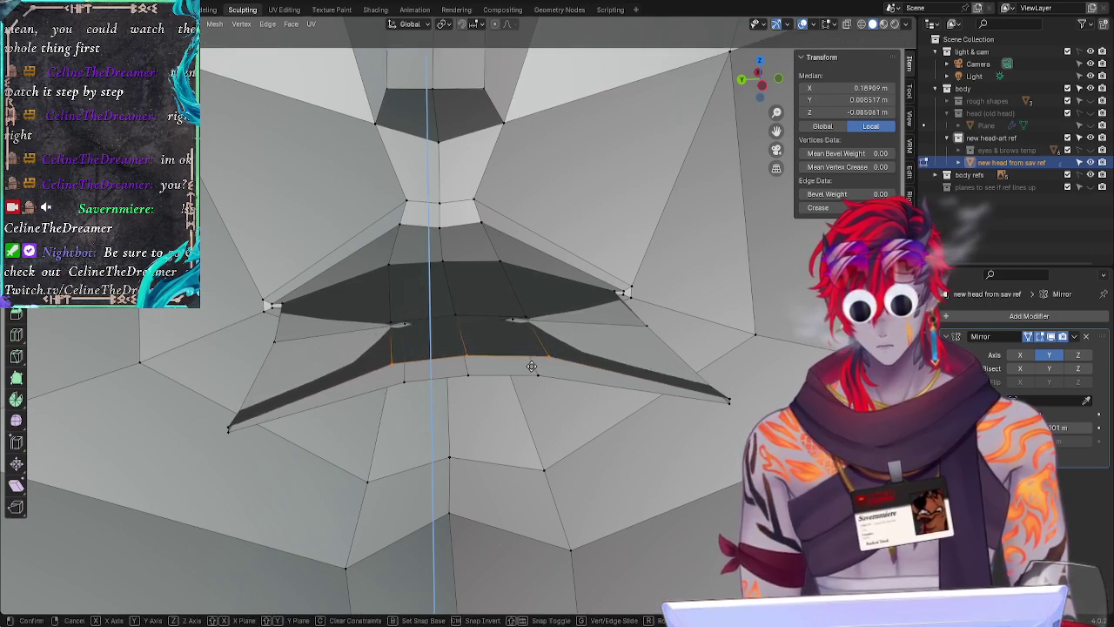
pyautogui.click(541, 421)
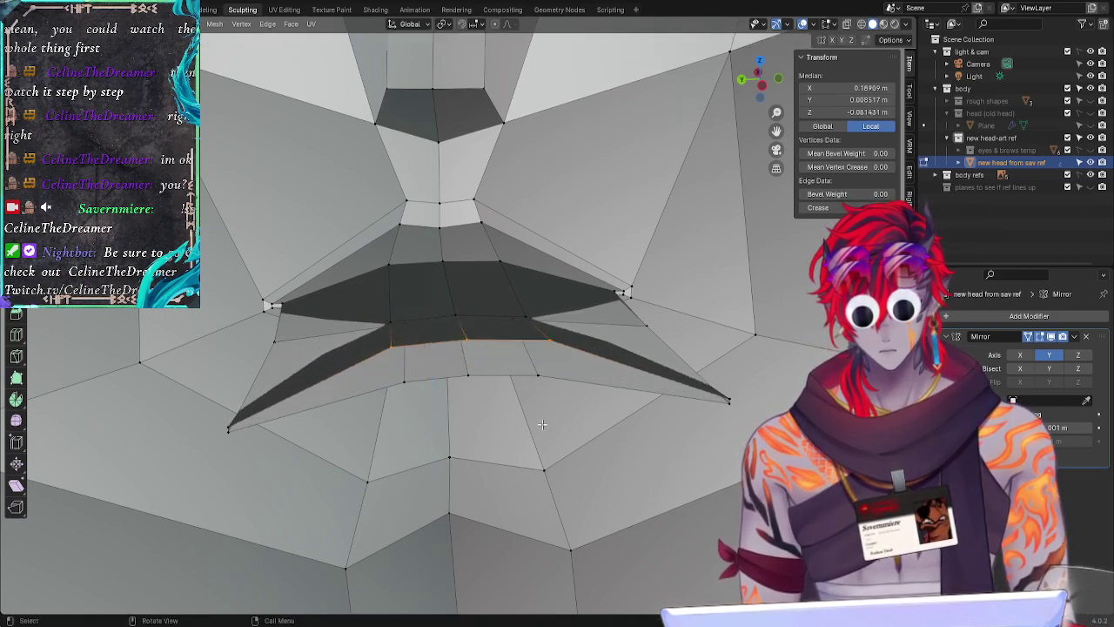
pyautogui.hotkey('alt', 'a')
pyautogui.moveTo(541, 423); pyautogui.dragTo(476, 391, button='middle')
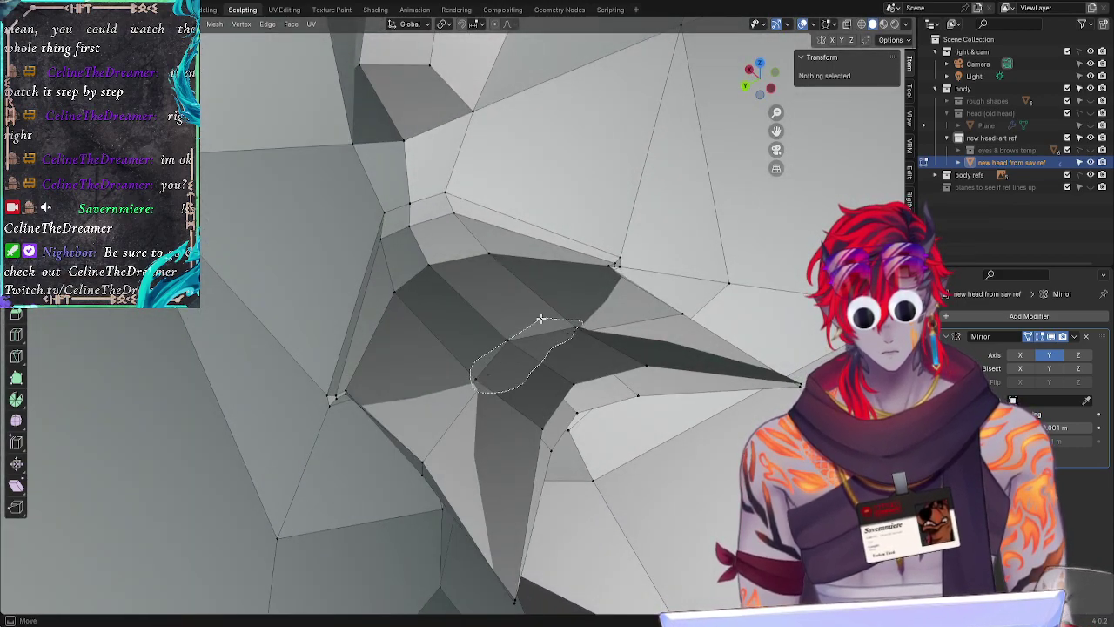
# Step: Try moving the lip-corner edges vertically, then undo the change
pyautogui.moveTo(540, 318); pyautogui.dragTo(541, 319)
pyautogui.press('g')
pyautogui.press('z')
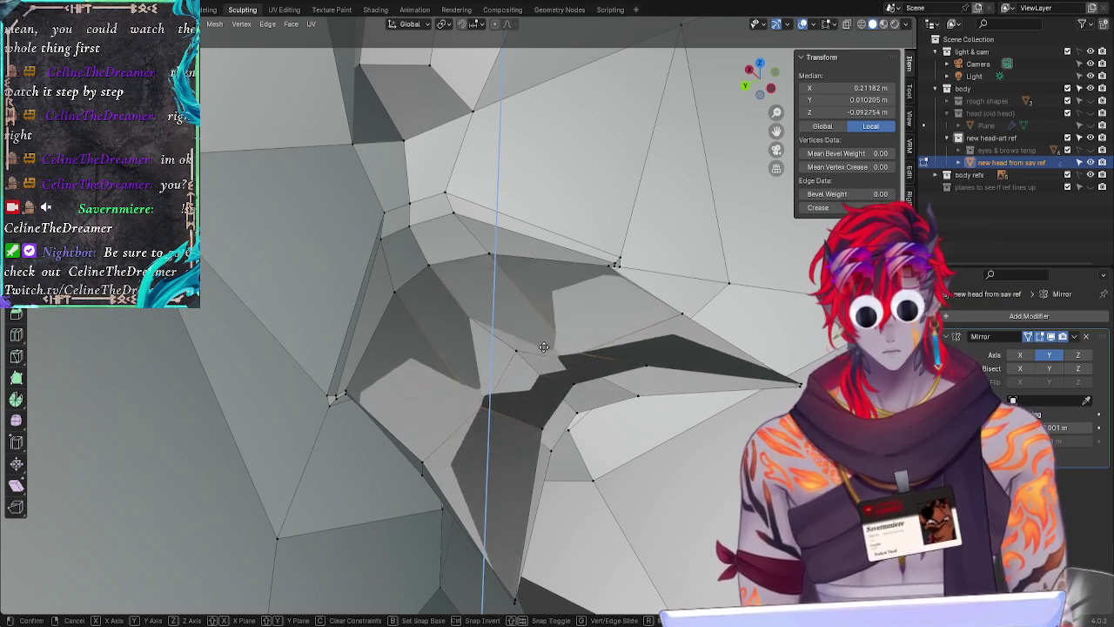
pyautogui.click(551, 321)
pyautogui.hotkey('alt', 'a')
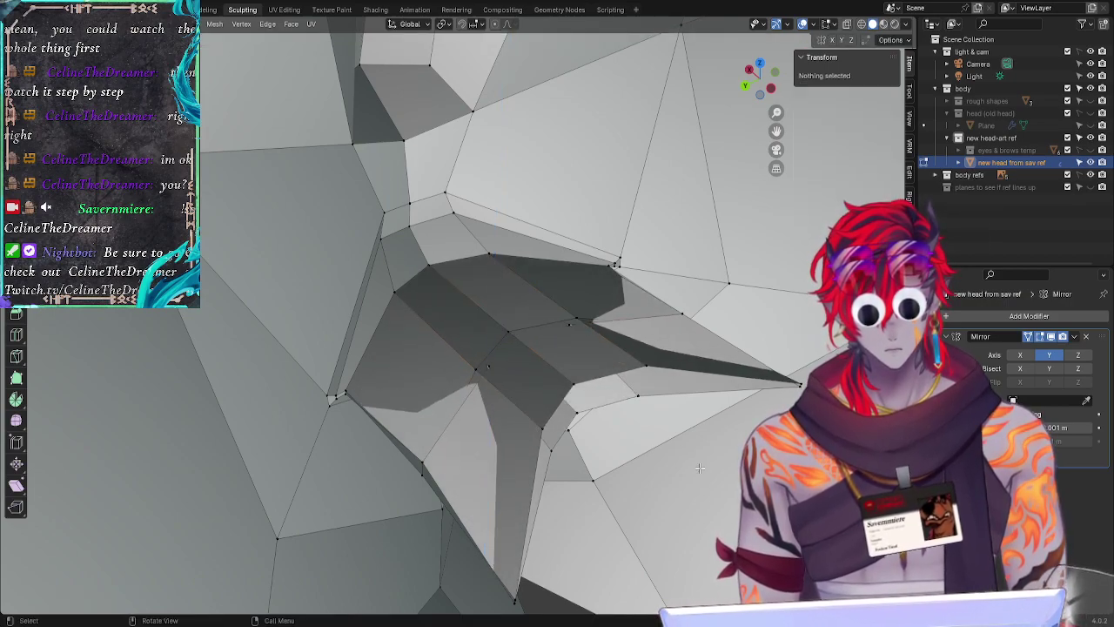
pyautogui.moveTo(552, 323); pyautogui.dragTo(655, 433, button='middle')
pyautogui.hotkey('ctrl', 'z')
pyautogui.hotkey('ctrl', 'z')
pyautogui.hotkey('ctrl', 'z')
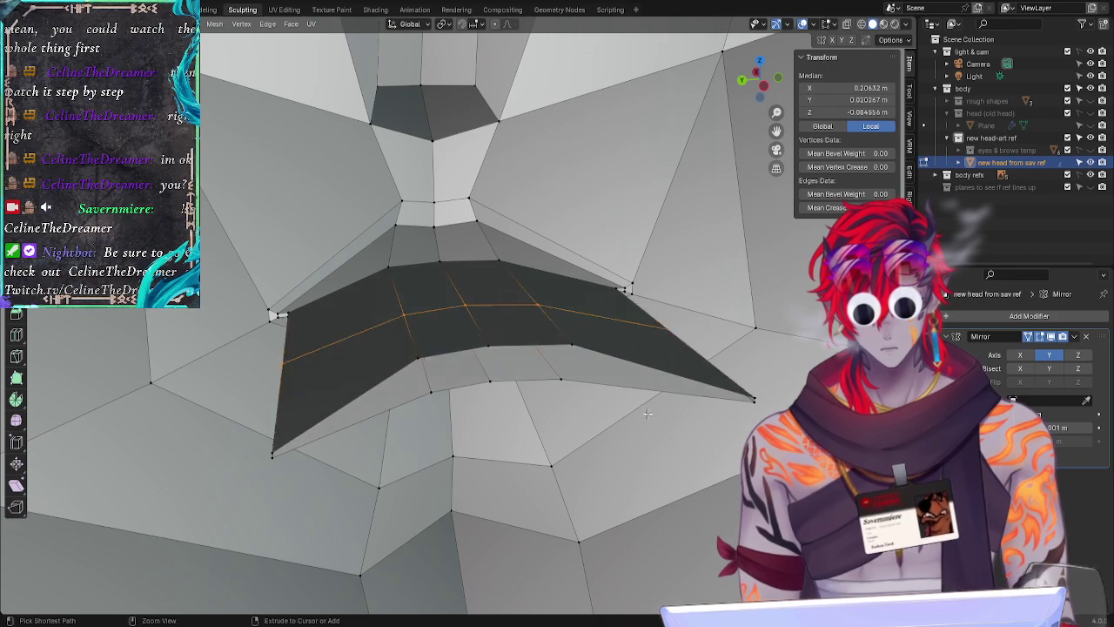
# Step: Move the centre lip vertices vertically along Z
pyautogui.click(556, 455)
pyautogui.moveTo(554, 453); pyautogui.dragTo(502, 381, button='middle')
pyautogui.moveTo(443, 288)
pyautogui.keyDown('ctrl'); pyautogui.mouseDown(button='right')
pyautogui.moveTo(454, 314)
pyautogui.moveTo(462, 292)
pyautogui.mouseUp(button='right'); pyautogui.keyUp('ctrl')
pyautogui.press('g')
pyautogui.press('z')
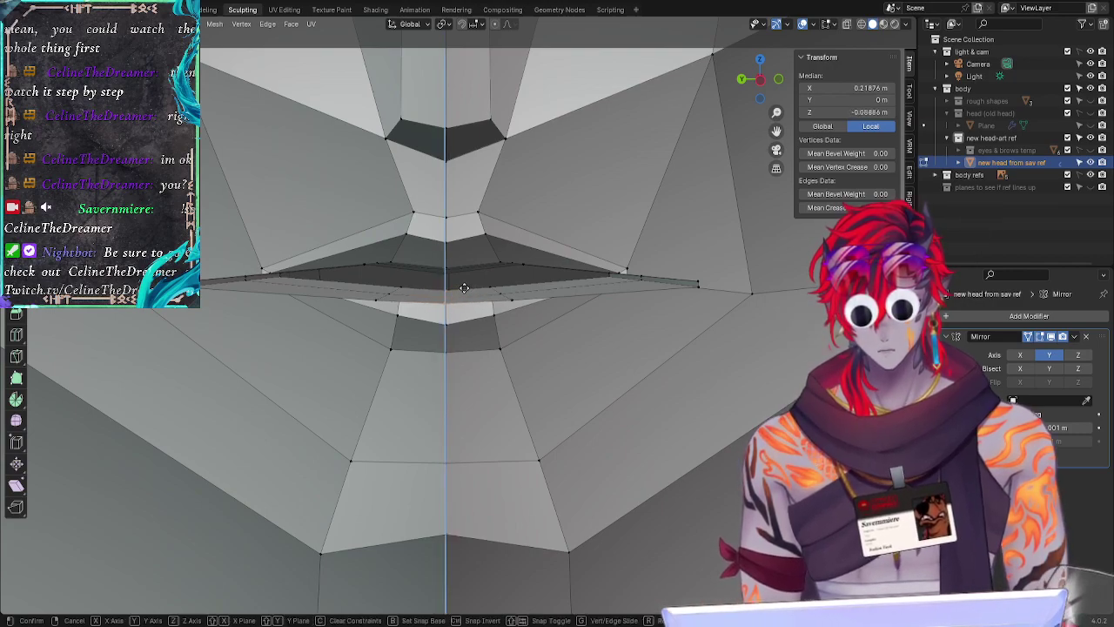
pyautogui.click(463, 290)
pyautogui.hotkey('alt', 'a')
pyautogui.moveTo(462, 373); pyautogui.dragTo(415, 352, button='middle')
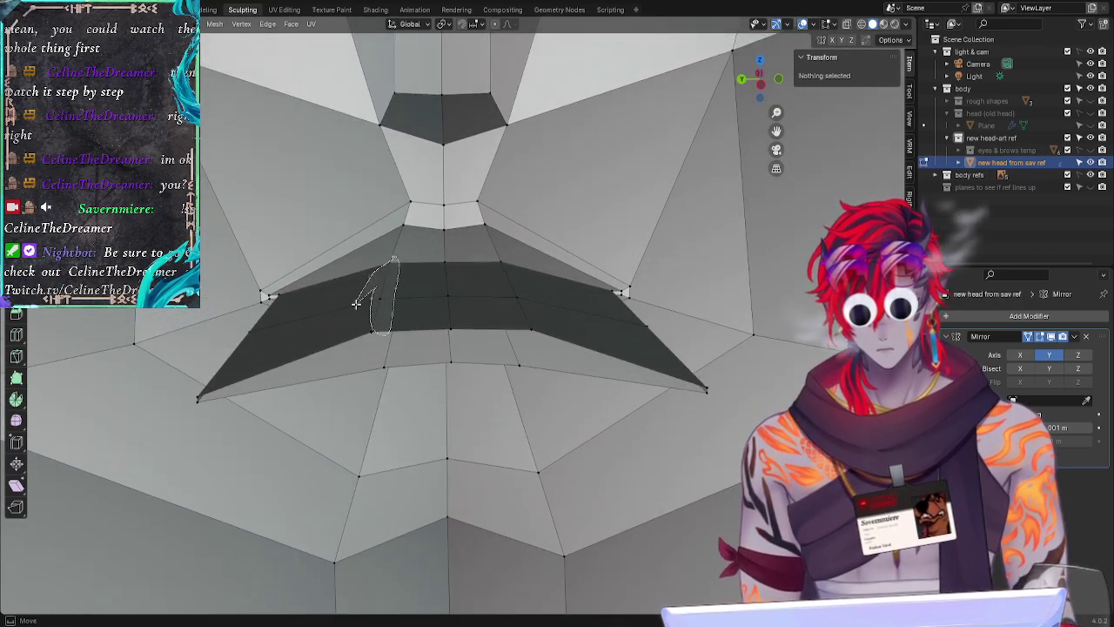
# Step: Select the mouth vertices on both mirrored sides and reposition them
pyautogui.moveTo(356, 304)
pyautogui.keyDown('ctrl'); pyautogui.mouseDown(button='right')
pyautogui.moveTo(377, 336)
pyautogui.moveTo(391, 317)
pyautogui.mouseUp(button='right'); pyautogui.keyUp('ctrl')
pyautogui.hotkey('alt', 'a')
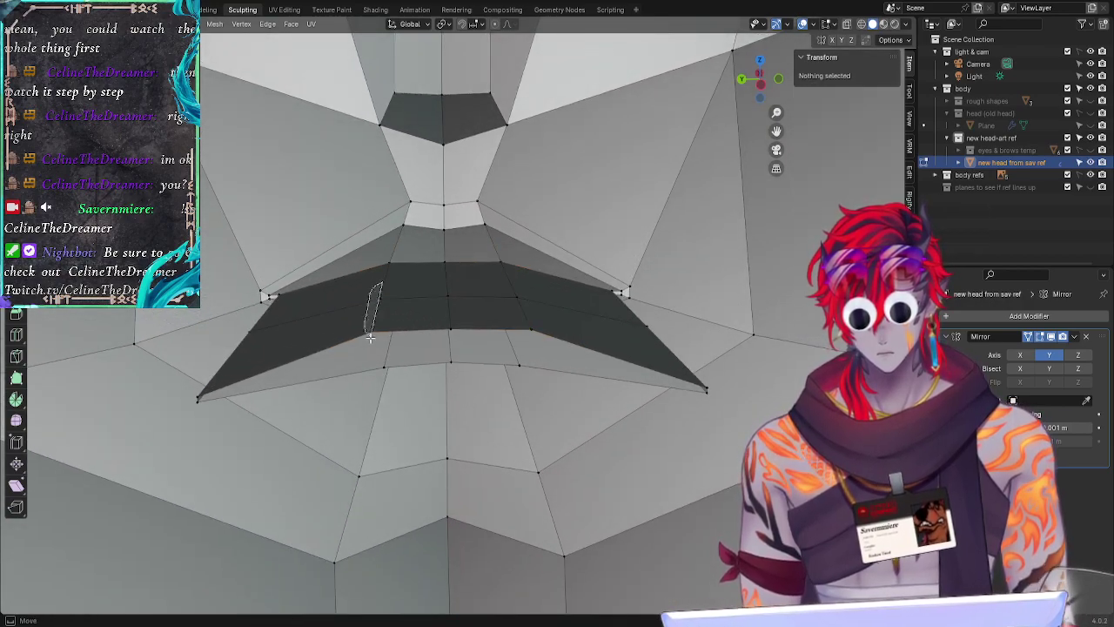
pyautogui.moveTo(370, 338)
pyautogui.mouseDown()
pyautogui.moveTo(402, 265)
pyautogui.moveTo(381, 253)
pyautogui.mouseUp()
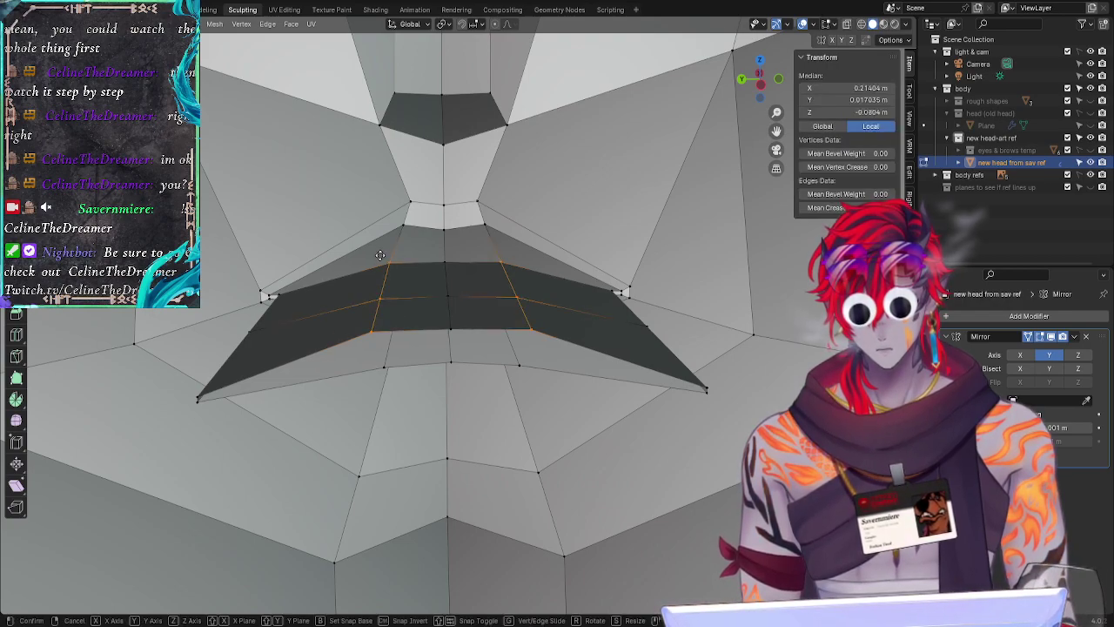
pyautogui.press('g')
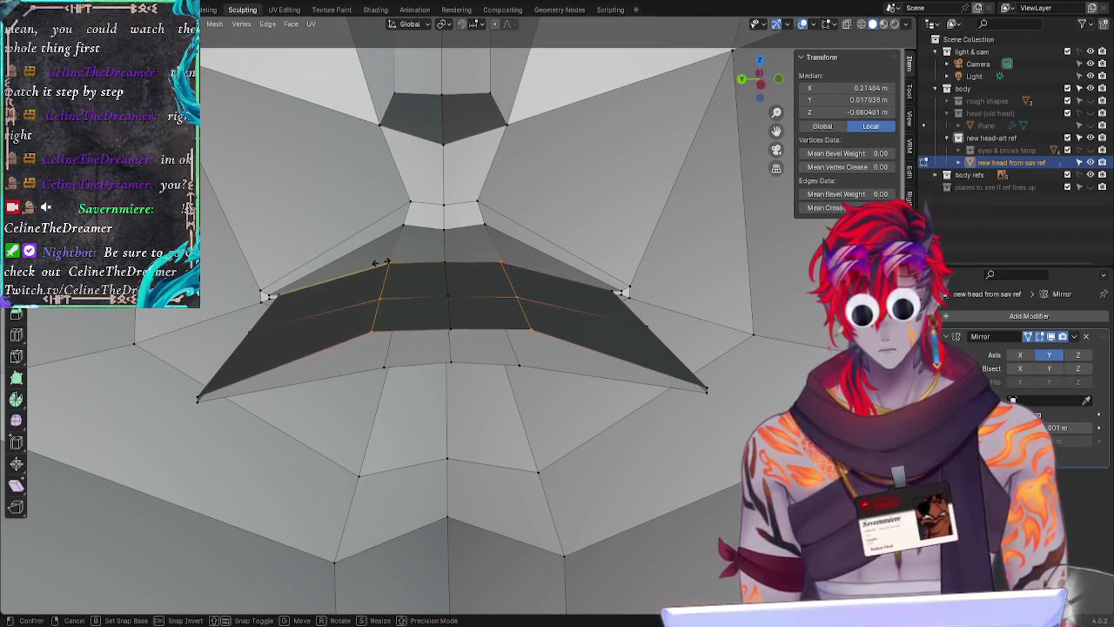
pyautogui.click(381, 262)
pyautogui.click(447, 362)
pyautogui.hotkey('alt', 'a')
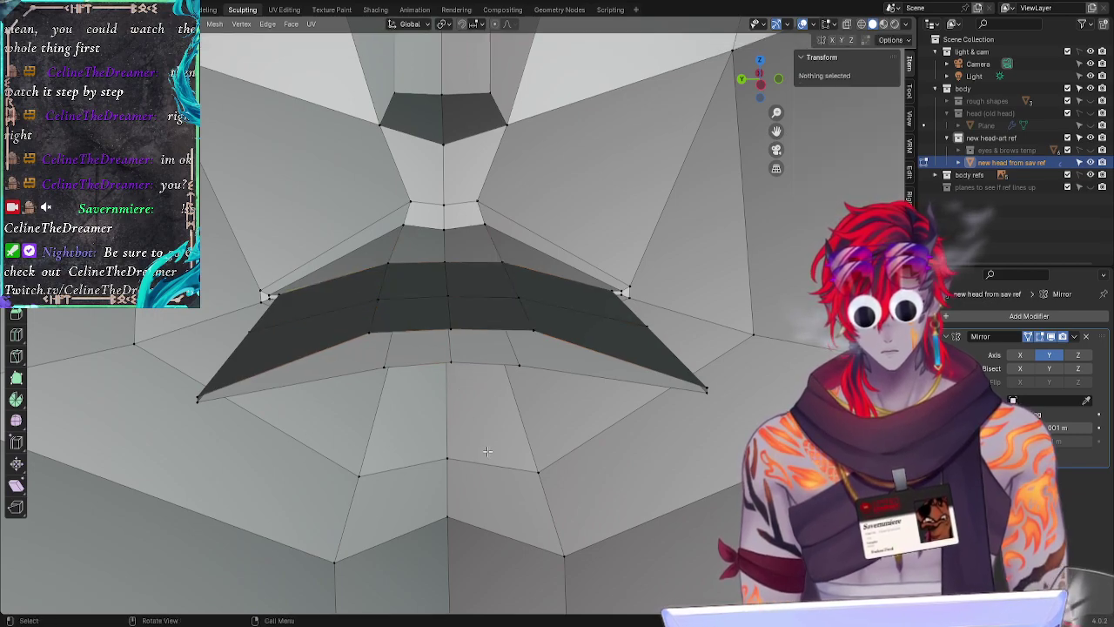
pyautogui.moveTo(487, 455); pyautogui.dragTo(405, 321, button='middle')
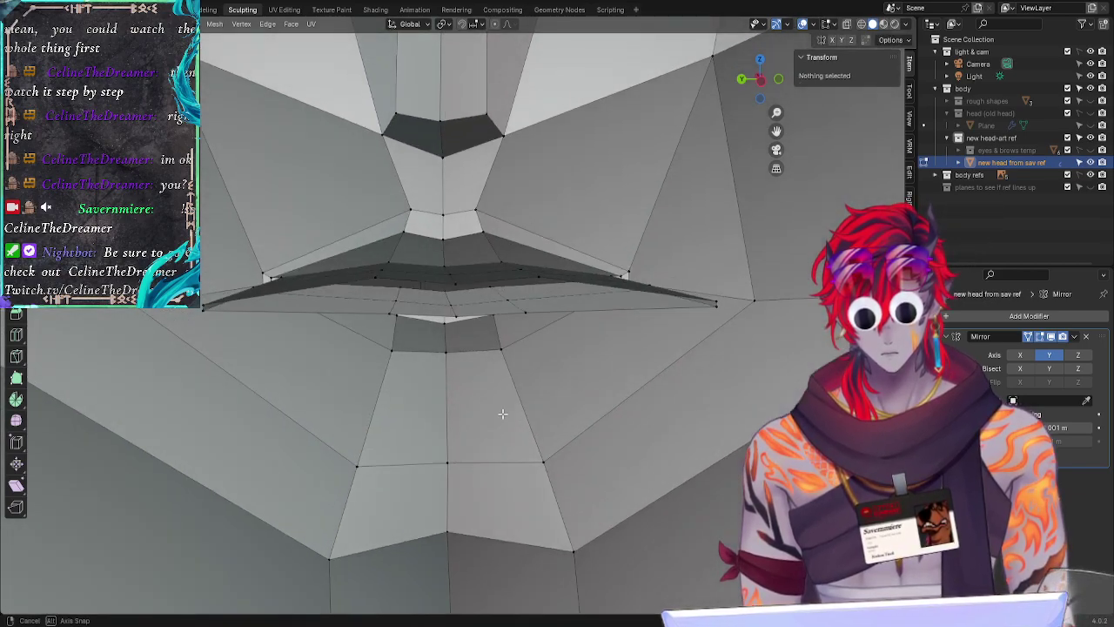
# Step: Move the edge loop along the lip line downward
pyautogui.keyDown('alt'); pyautogui.click(403, 308); pyautogui.keyUp('alt')
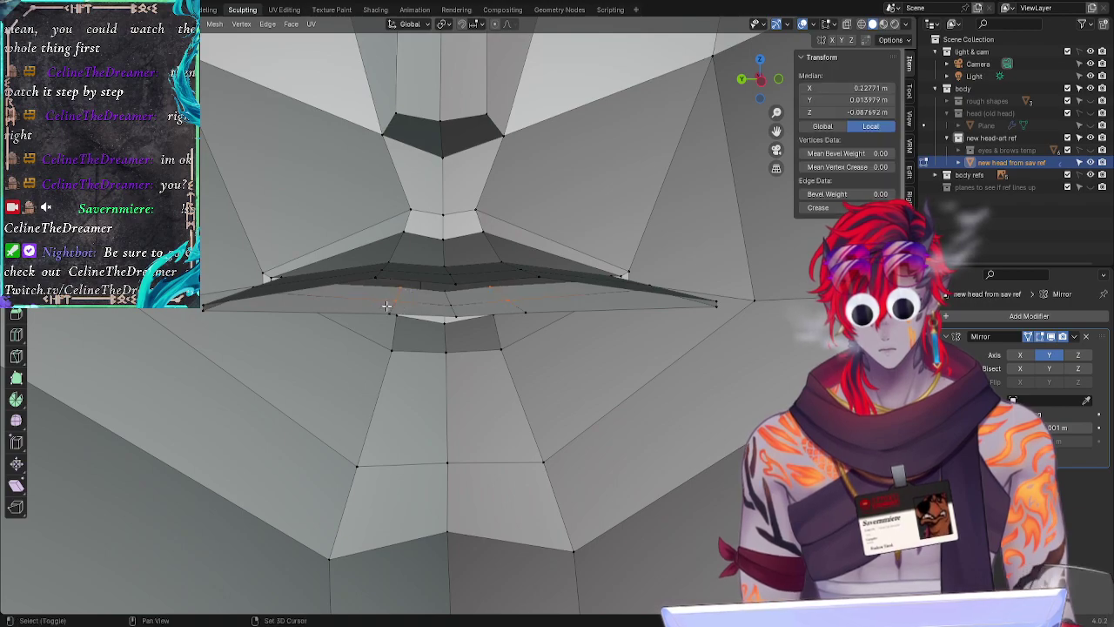
pyautogui.click(406, 333)
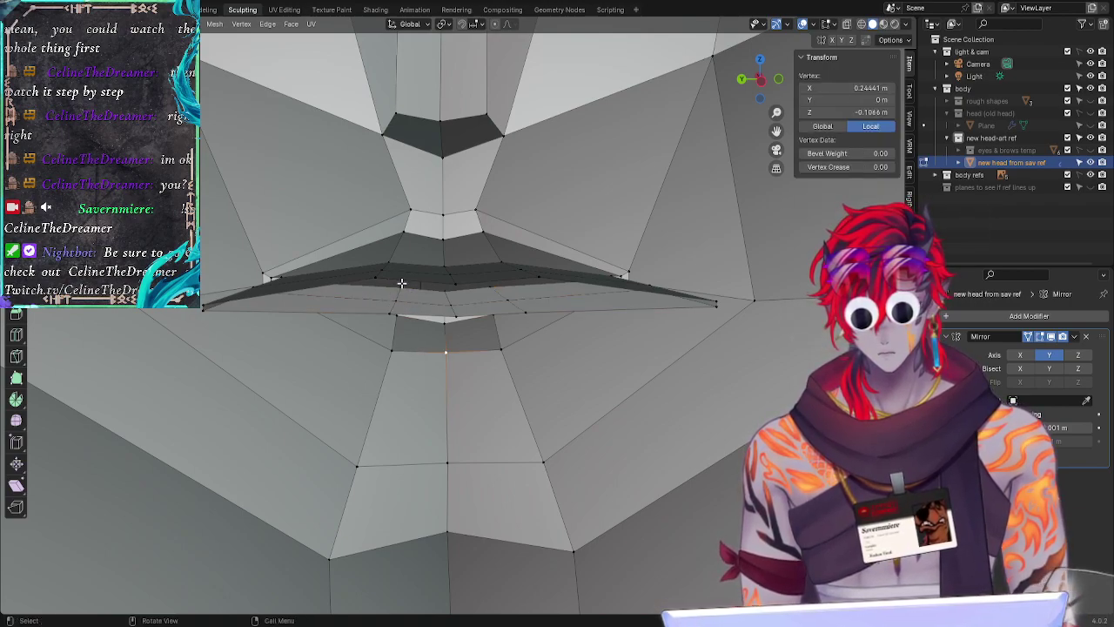
pyautogui.keyDown('alt'); pyautogui.click(396, 313); pyautogui.keyUp('alt')
pyautogui.press('g')
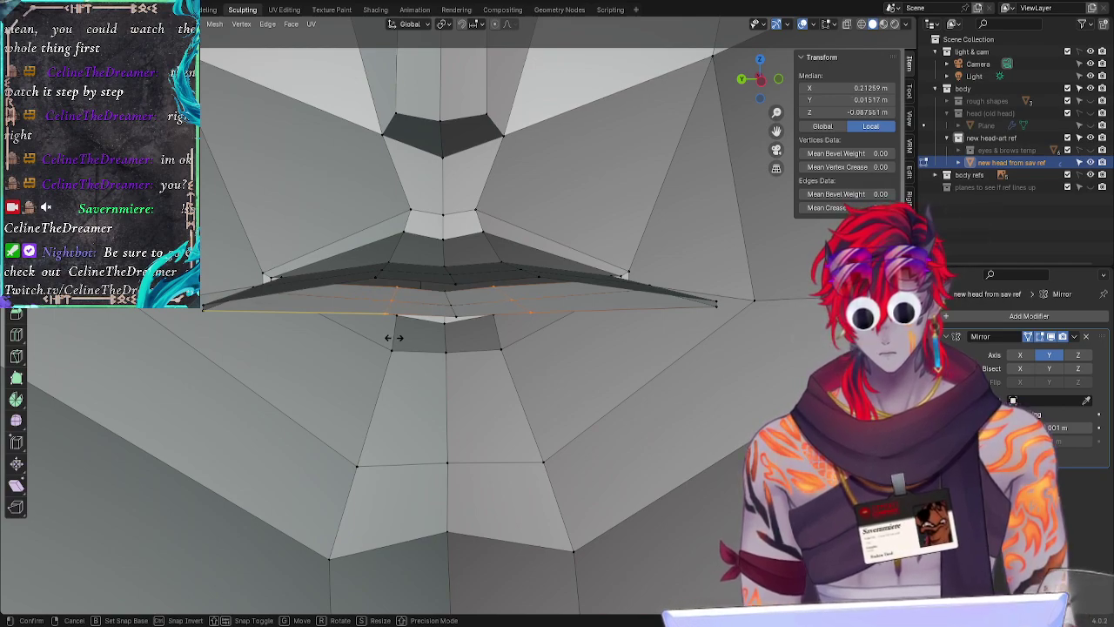
pyautogui.click(398, 337)
pyautogui.click(416, 384)
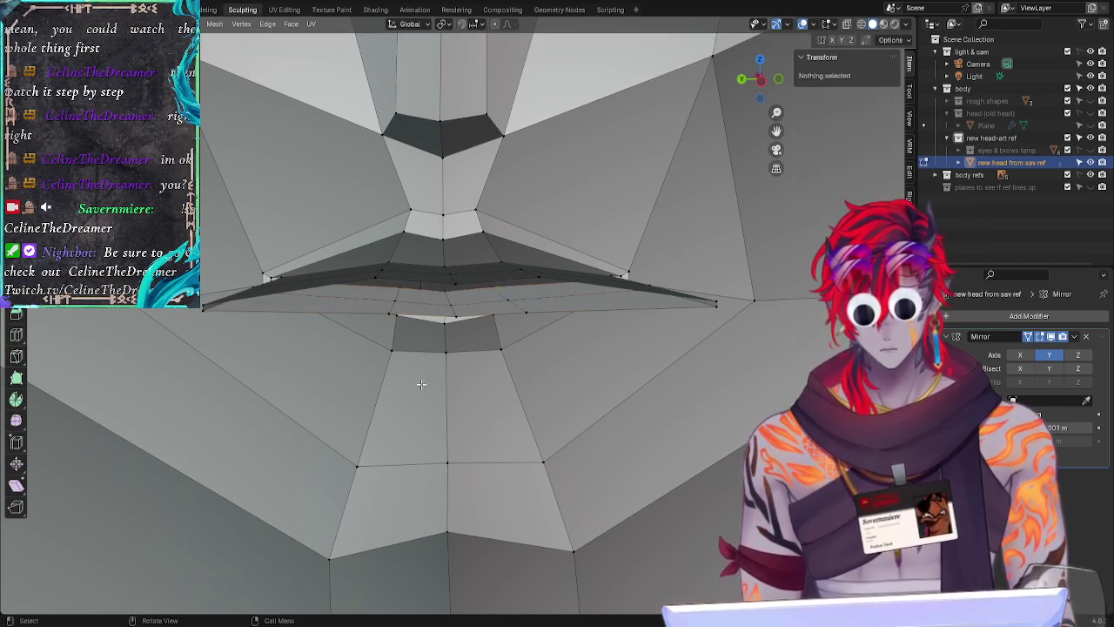
pyautogui.moveTo(446, 383); pyautogui.dragTo(440, 271, button='middle')
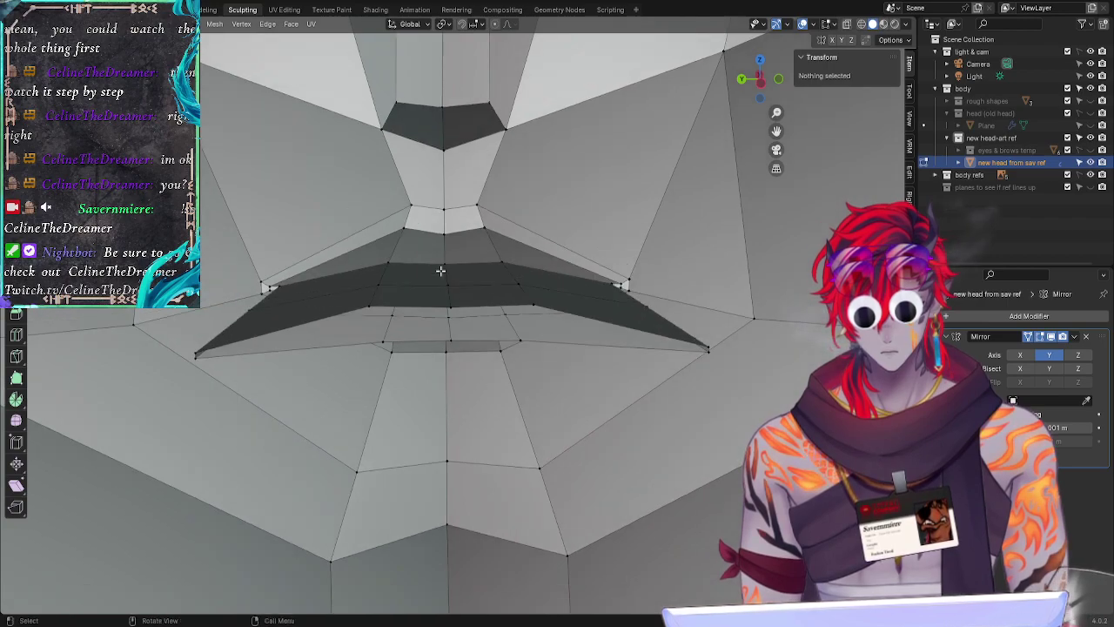
pyautogui.moveTo(443, 254)
pyautogui.keyDown('ctrl'); pyautogui.mouseDown(button='right')
pyautogui.moveTo(440, 301)
pyautogui.moveTo(456, 270)
pyautogui.mouseUp(button='right'); pyautogui.keyUp('ctrl')
# Step: Retry a vertical move of the centre lip vertices, then undo it
pyautogui.moveTo(456, 270); pyautogui.dragTo(455, 266)
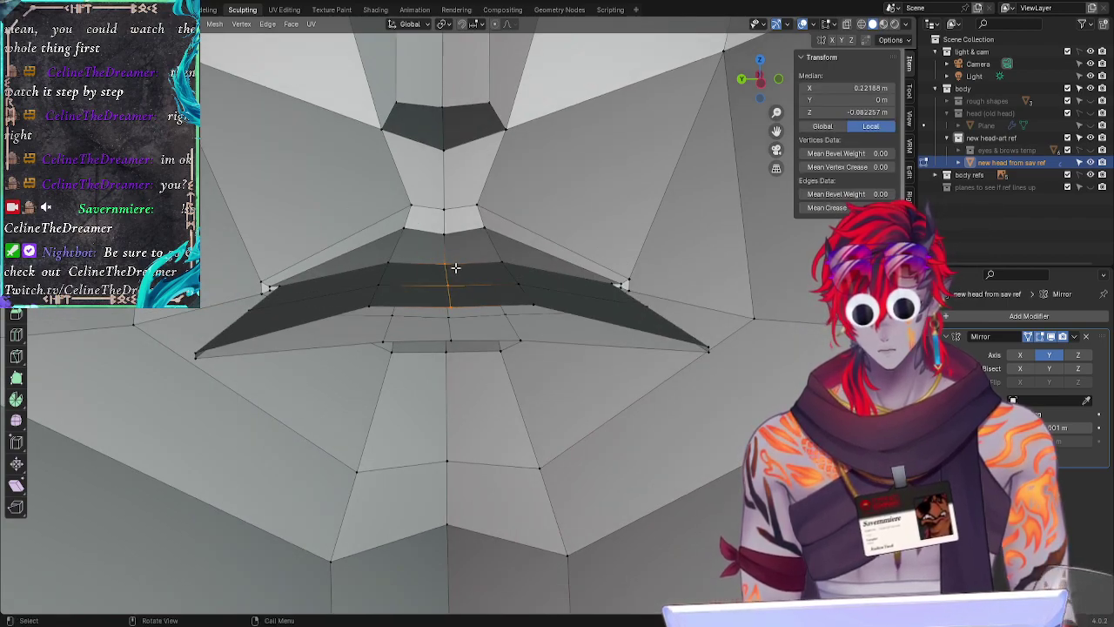
pyautogui.press('g')
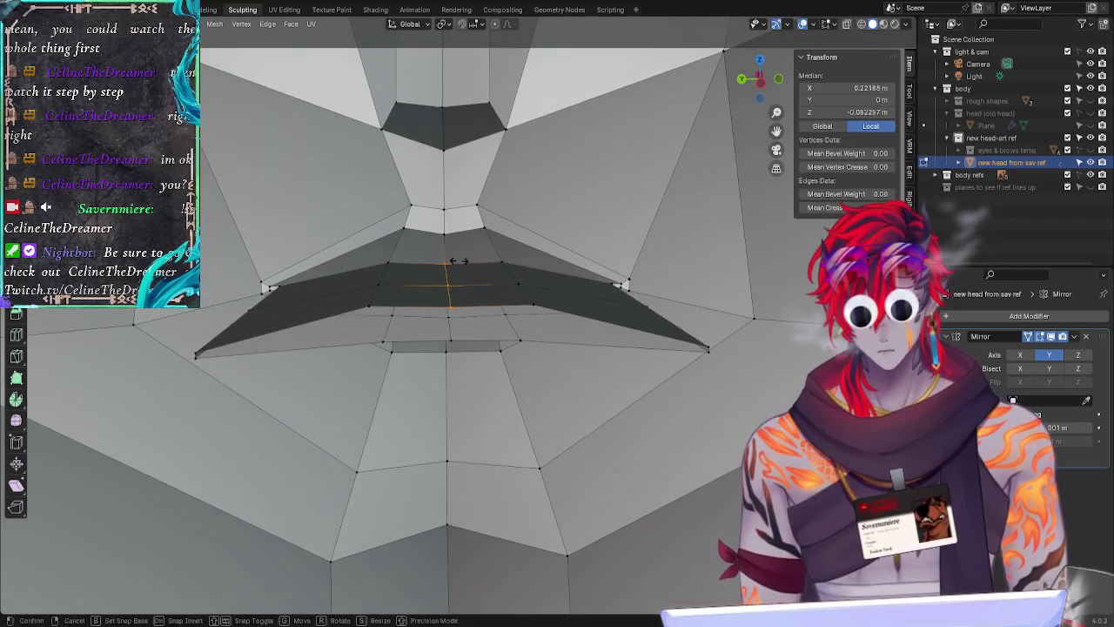
pyautogui.rightClick(459, 261)
pyautogui.press('z')
pyautogui.press('Escape')
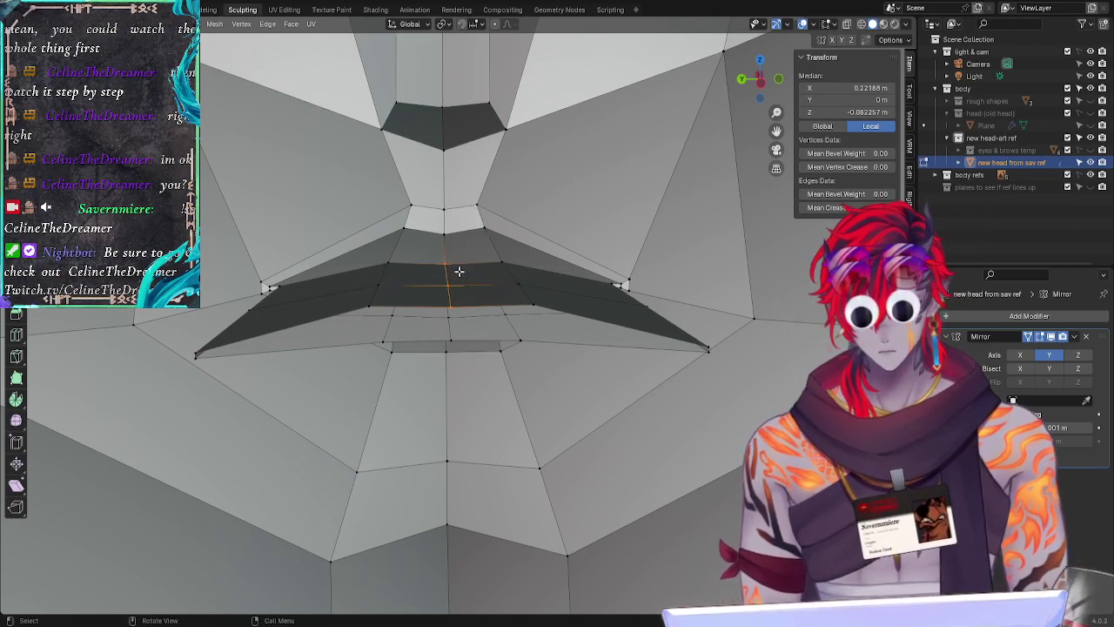
pyautogui.press('g')
pyautogui.press('z')
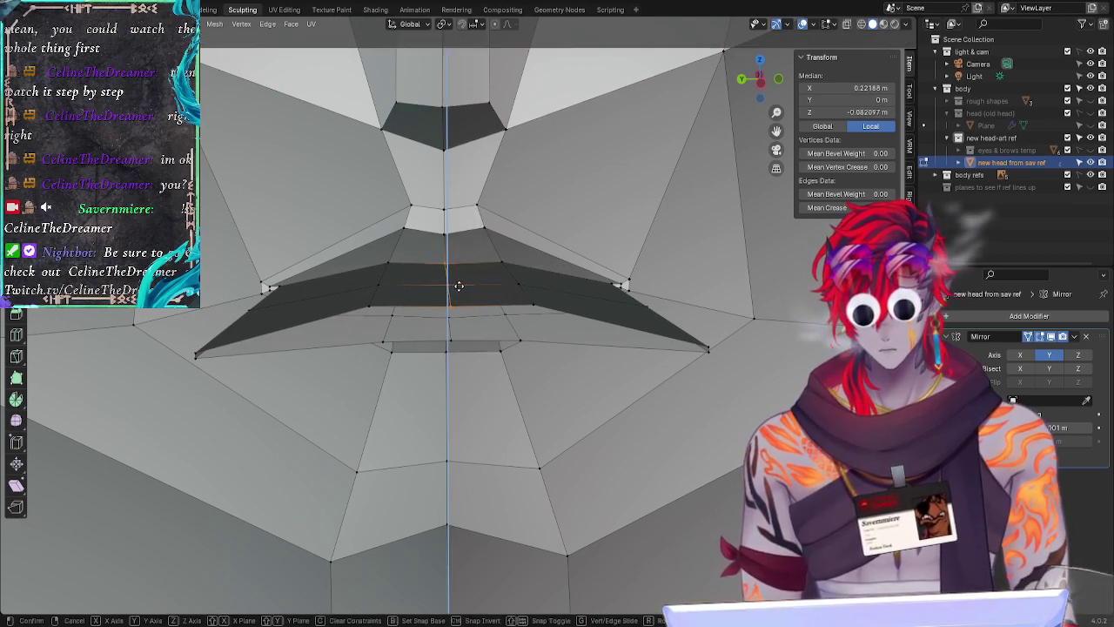
pyautogui.click(459, 287)
pyautogui.moveTo(458, 288); pyautogui.dragTo(490, 381, button='middle')
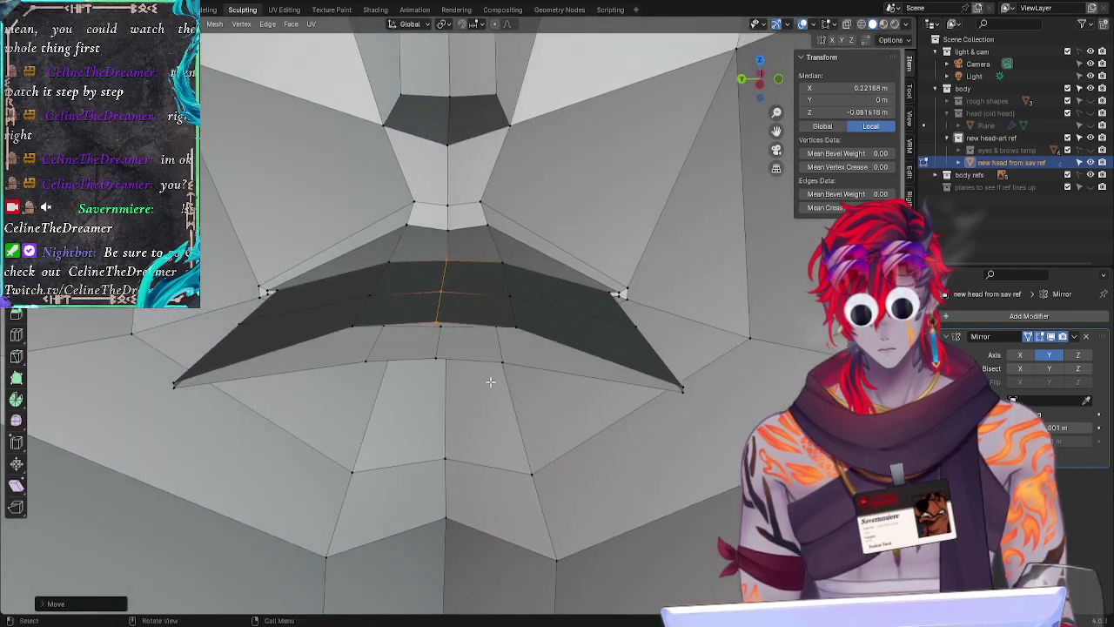
pyautogui.hotkey('ctrl', 'z')
pyautogui.hotkey('ctrl', 'z')
# Step: Move the right lip vertex column and its mirror vertically, then select the lower-lip vertices
pyautogui.moveTo(496, 255)
pyautogui.mouseDown()
pyautogui.moveTo(516, 336)
pyautogui.moveTo(511, 274)
pyautogui.mouseUp()
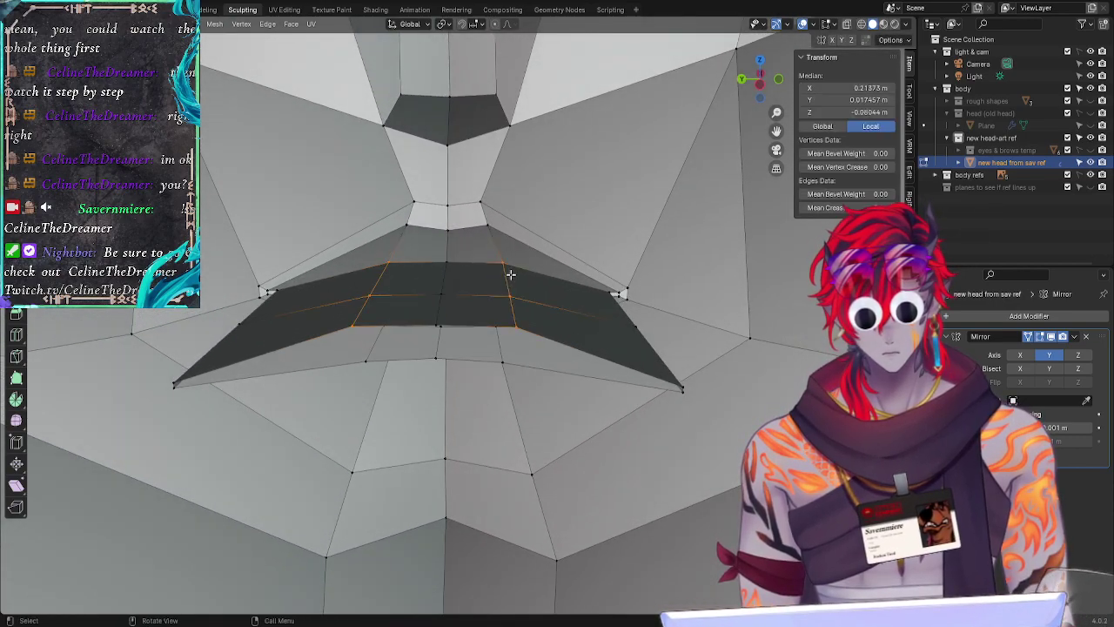
pyautogui.press('g')
pyautogui.press('z')
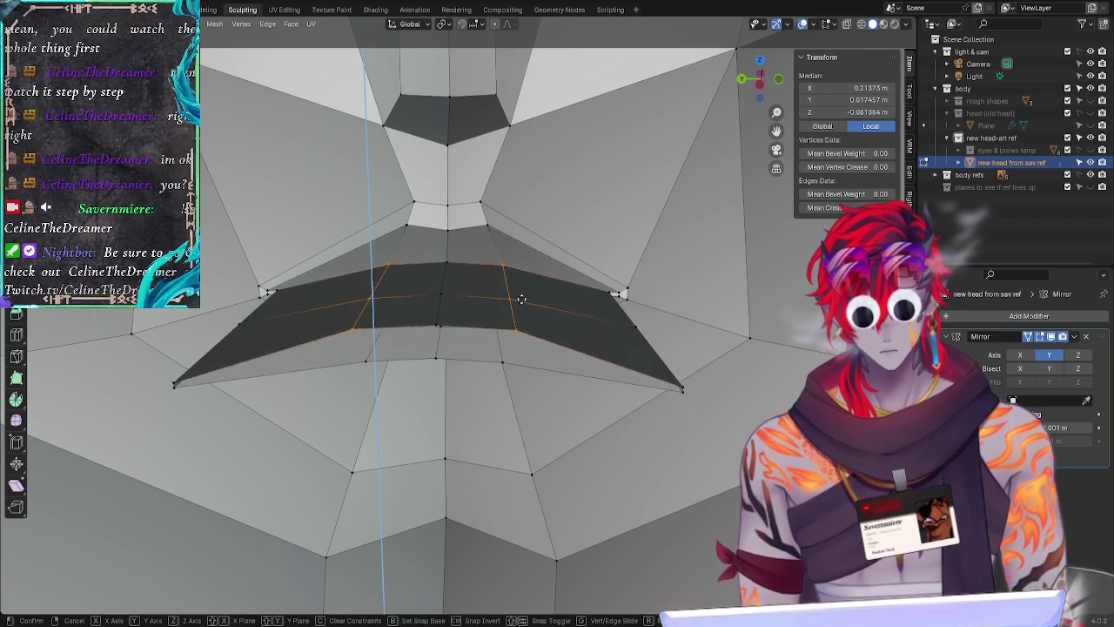
pyautogui.click(519, 296)
pyautogui.moveTo(520, 300); pyautogui.dragTo(535, 418, button='middle')
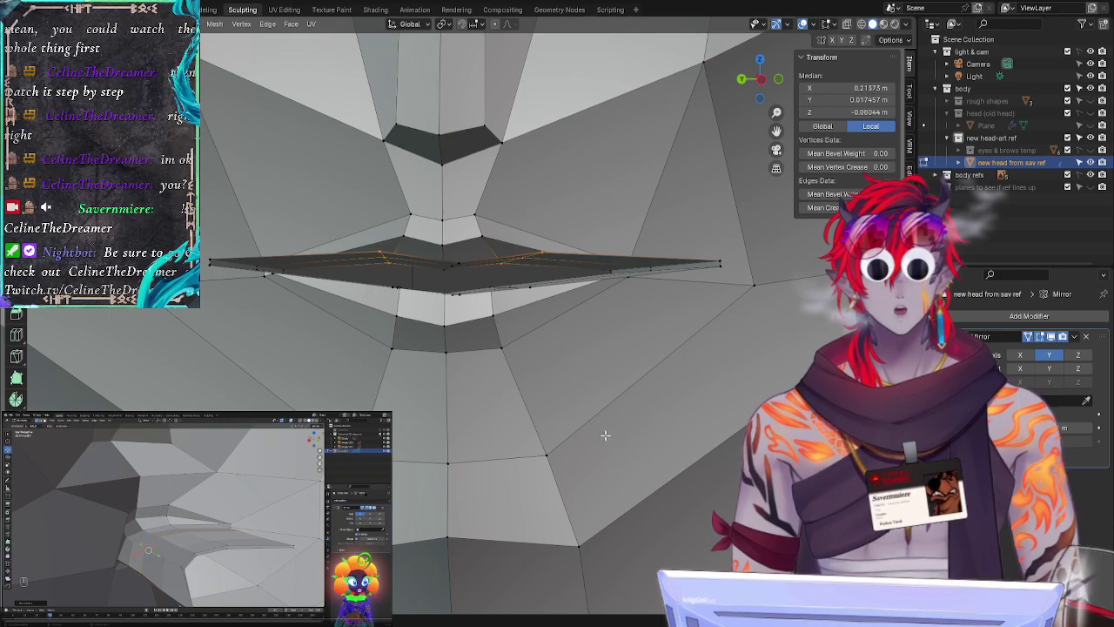
pyautogui.moveTo(606, 435)
pyautogui.mouseDown(button='middle')
pyautogui.moveTo(603, 444)
pyautogui.moveTo(586, 424)
pyautogui.mouseUp(button='middle')
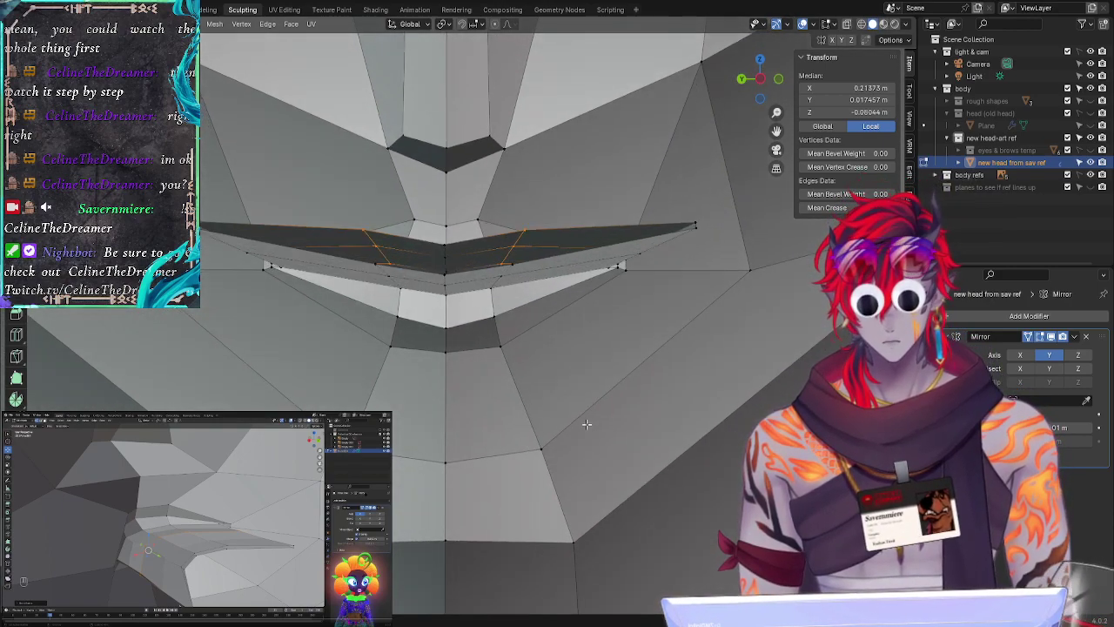
pyautogui.click(433, 306)
pyautogui.moveTo(400, 289)
pyautogui.keyDown('ctrl'); pyautogui.mouseDown(button='right')
pyautogui.moveTo(494, 296)
pyautogui.moveTo(510, 261)
pyautogui.moveTo(524, 273)
pyautogui.mouseUp(button='right'); pyautogui.keyUp('ctrl')
# Step: In front view with X-ray on, select the lip seam loop over the reference
pyautogui.click(519, 293)
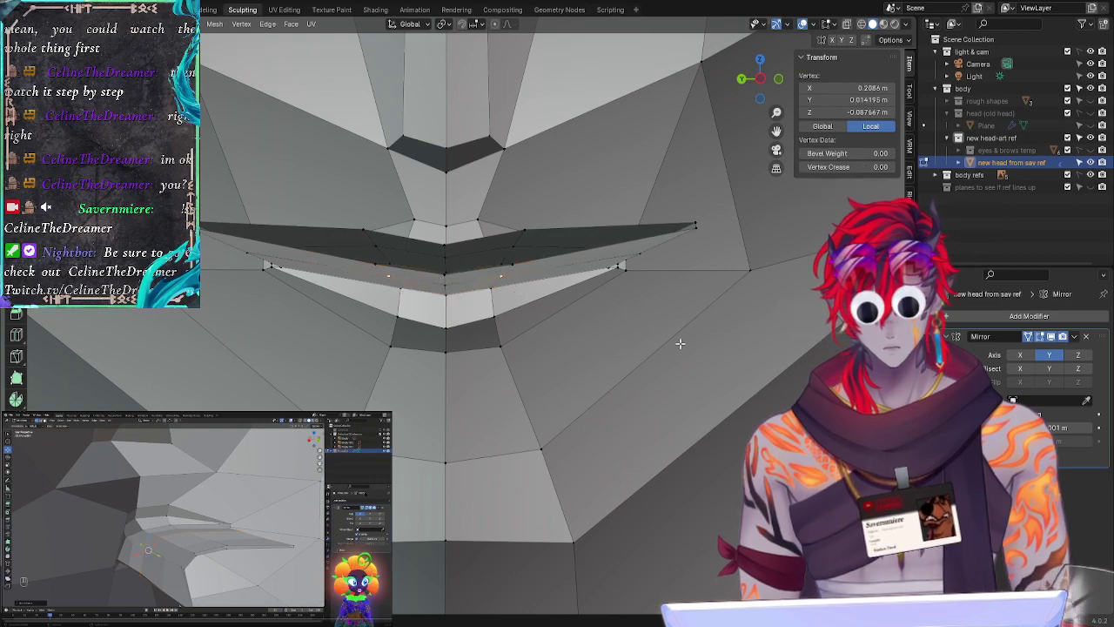
pyautogui.click(760, 79)
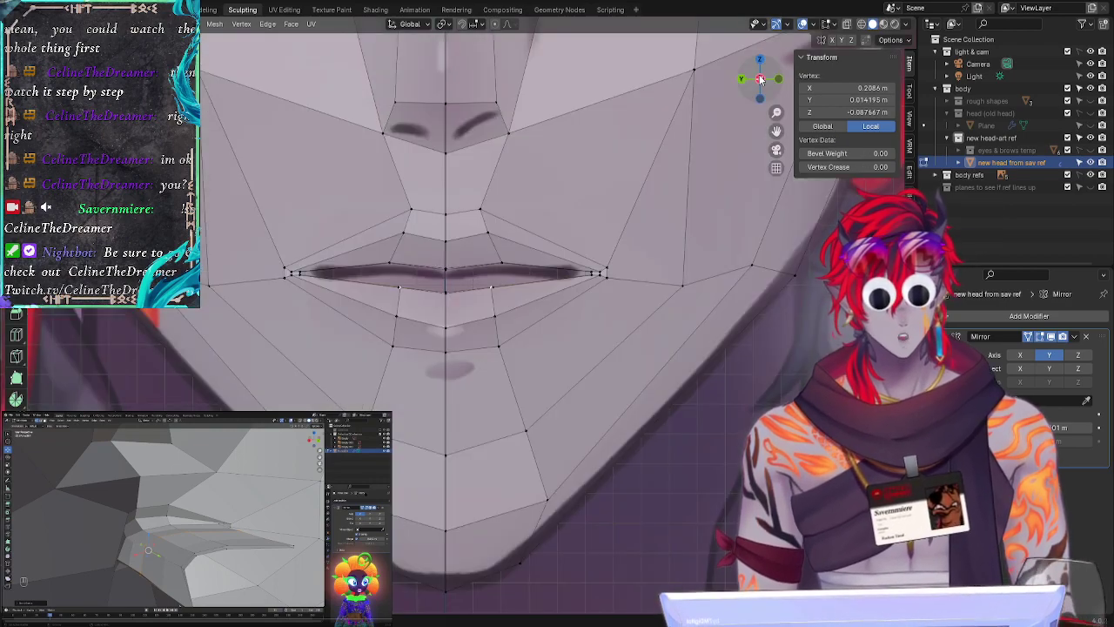
pyautogui.click(449, 290)
pyautogui.click(427, 268)
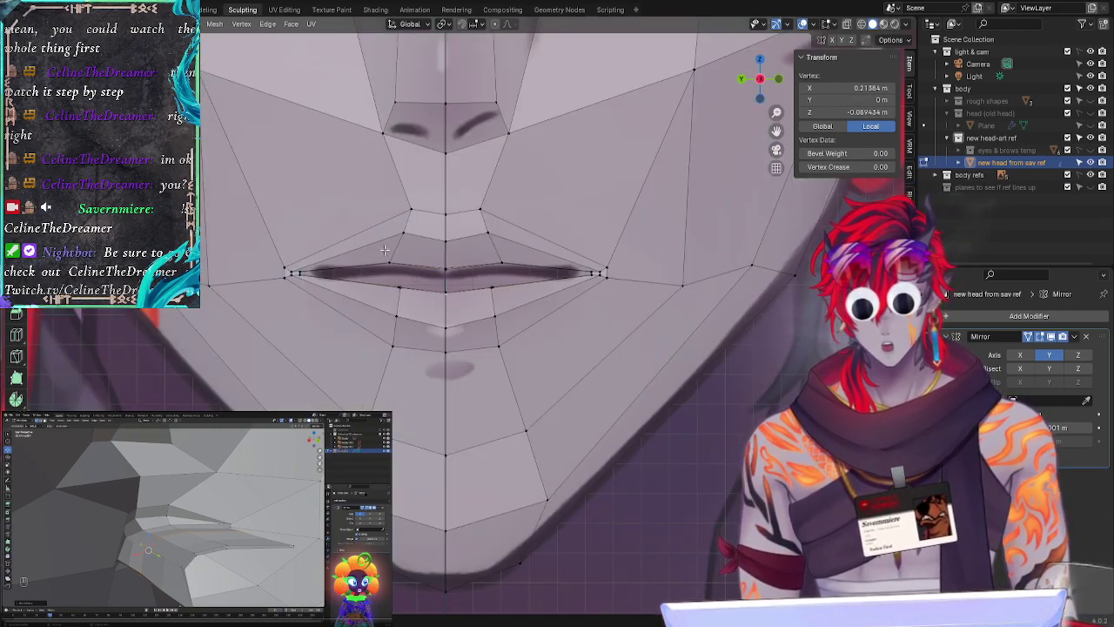
pyautogui.moveTo(384, 251)
pyautogui.mouseDown()
pyautogui.moveTo(453, 278)
pyautogui.moveTo(526, 249)
pyautogui.moveTo(380, 266)
pyautogui.moveTo(492, 277)
pyautogui.mouseUp()
pyautogui.moveTo(380, 249)
pyautogui.mouseDown()
pyautogui.moveTo(488, 277)
pyautogui.moveTo(516, 249)
pyautogui.mouseUp()
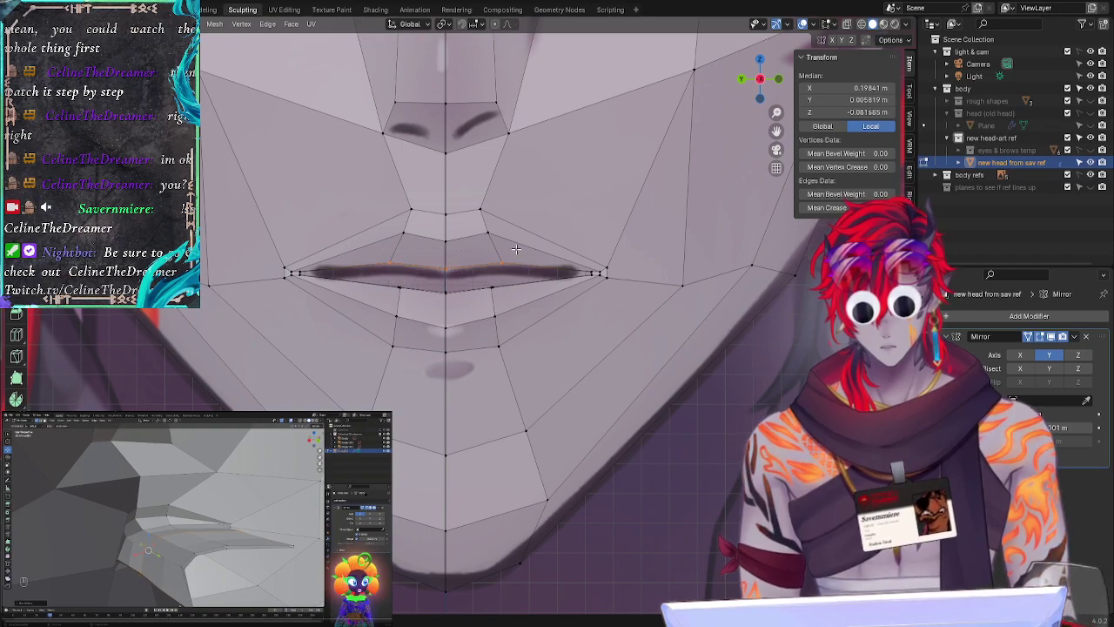
pyautogui.hotkey('alt', 'z')
pyautogui.moveTo(405, 249)
pyautogui.mouseDown()
pyautogui.moveTo(381, 253)
pyautogui.moveTo(415, 256)
pyautogui.moveTo(412, 280)
pyautogui.moveTo(491, 249)
pyautogui.moveTo(525, 252)
pyautogui.mouseUp()
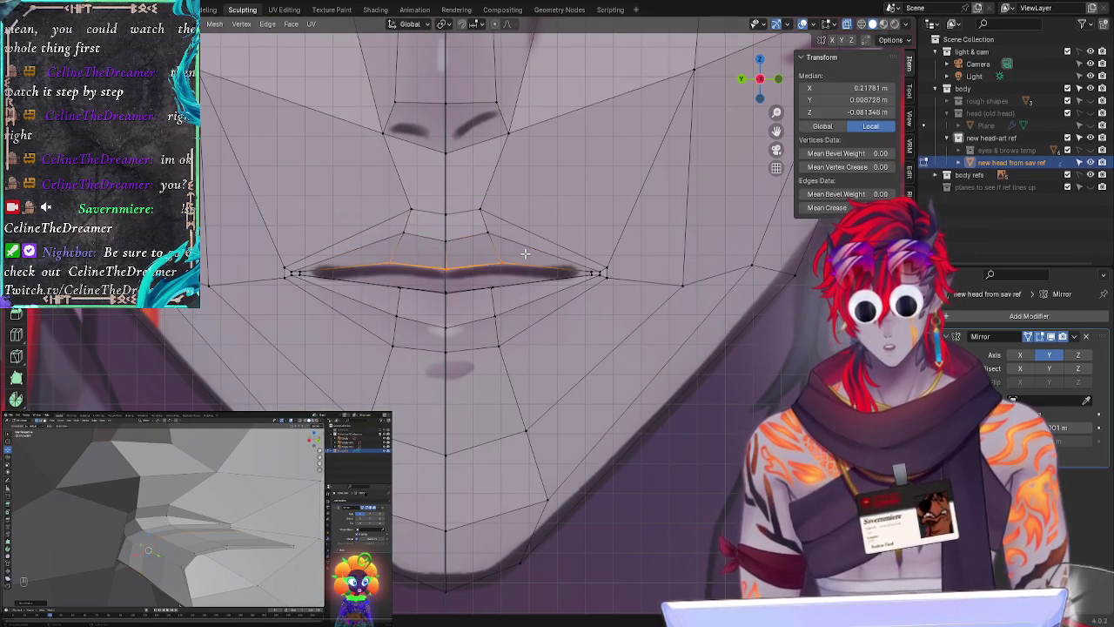
# Step: Align the lip seam loop and the loop below it vertically with the reference mouth
pyautogui.press('g')
pyautogui.press('z')
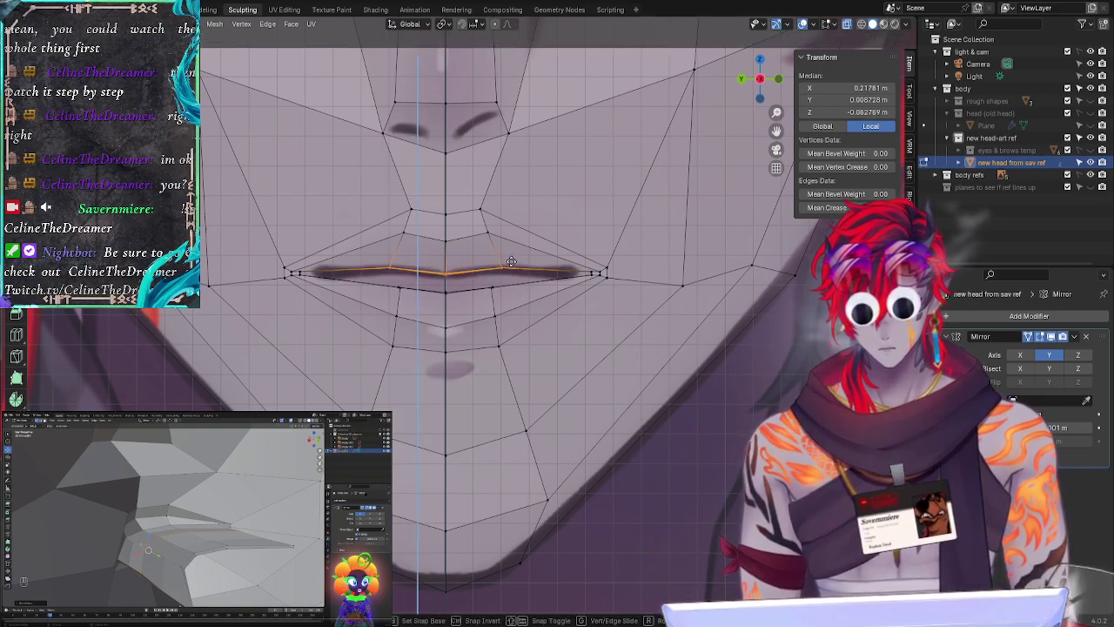
pyautogui.click(511, 261)
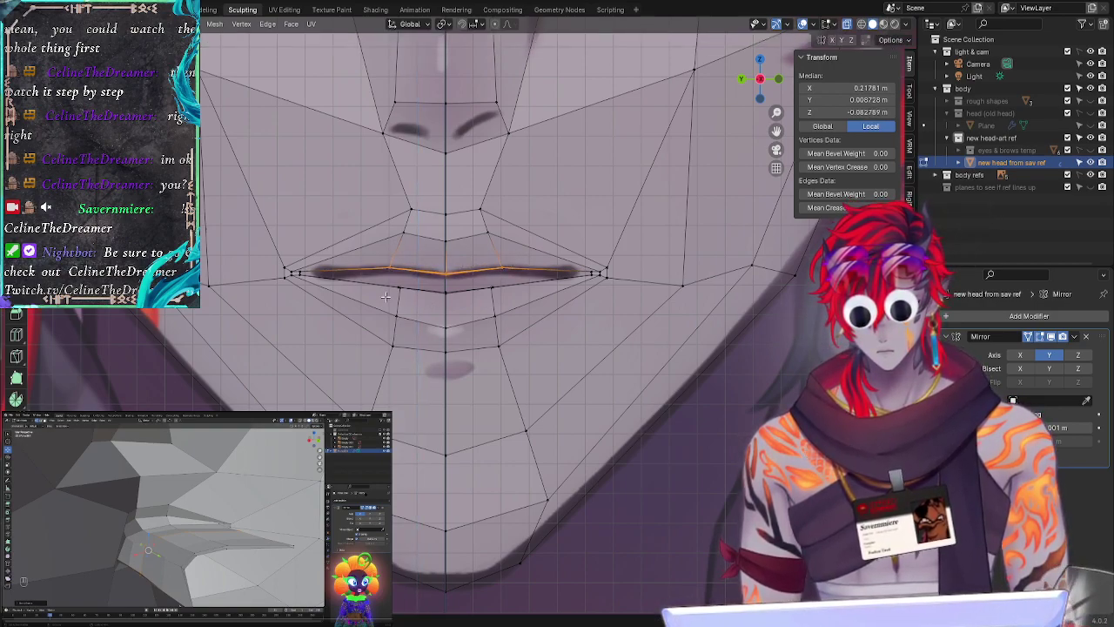
pyautogui.keyDown('alt'); pyautogui.click(511, 281); pyautogui.keyUp('alt')
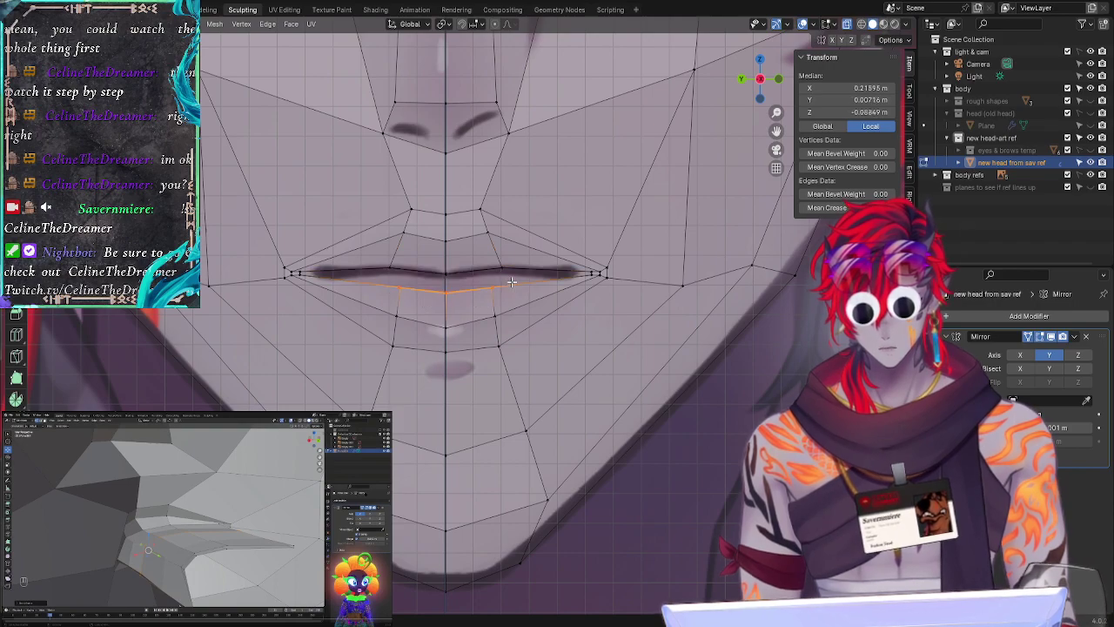
pyautogui.press('g')
pyautogui.press('z')
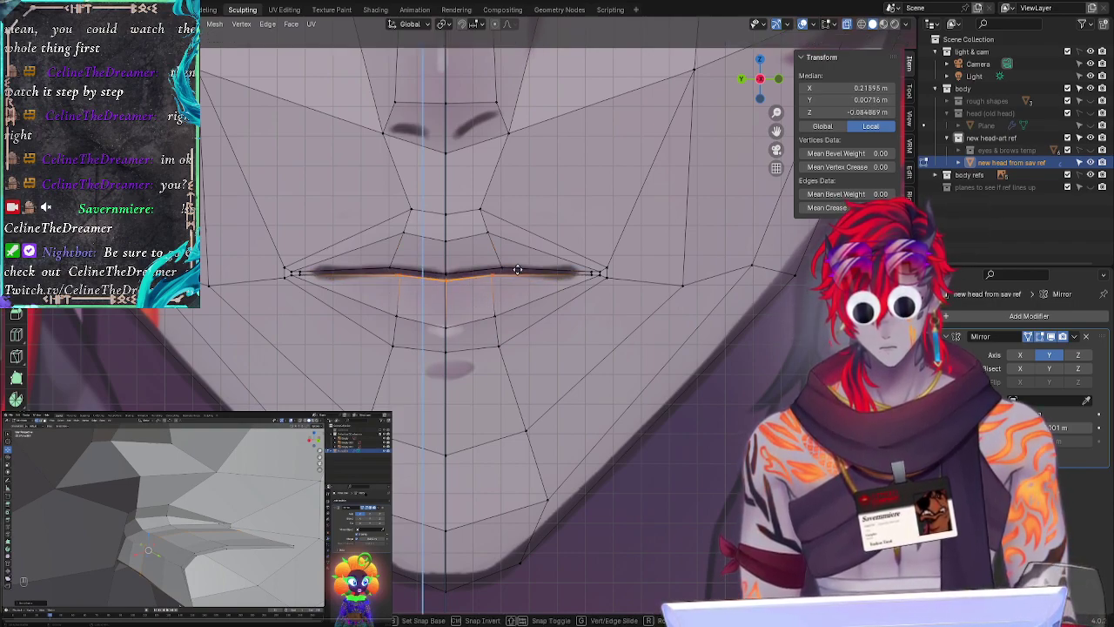
pyautogui.click(505, 280)
# Step: Adjust the lower-lip outline loop's height along Z, then deselect everything
pyautogui.keyDown('alt'); pyautogui.click(515, 302); pyautogui.keyUp('alt')
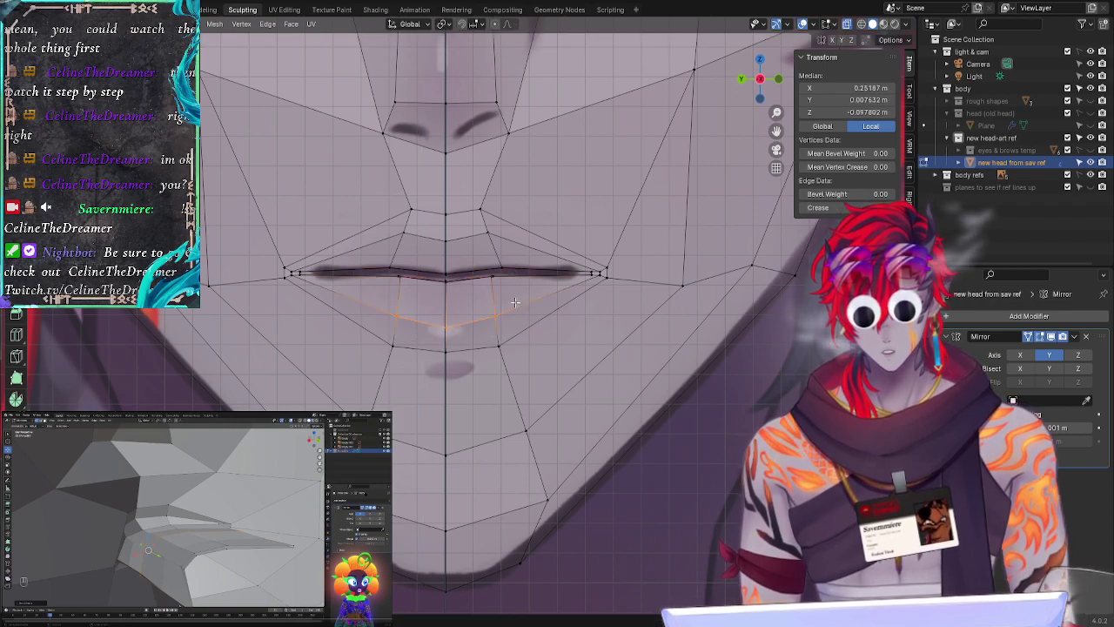
pyautogui.press('g')
pyautogui.press('z')
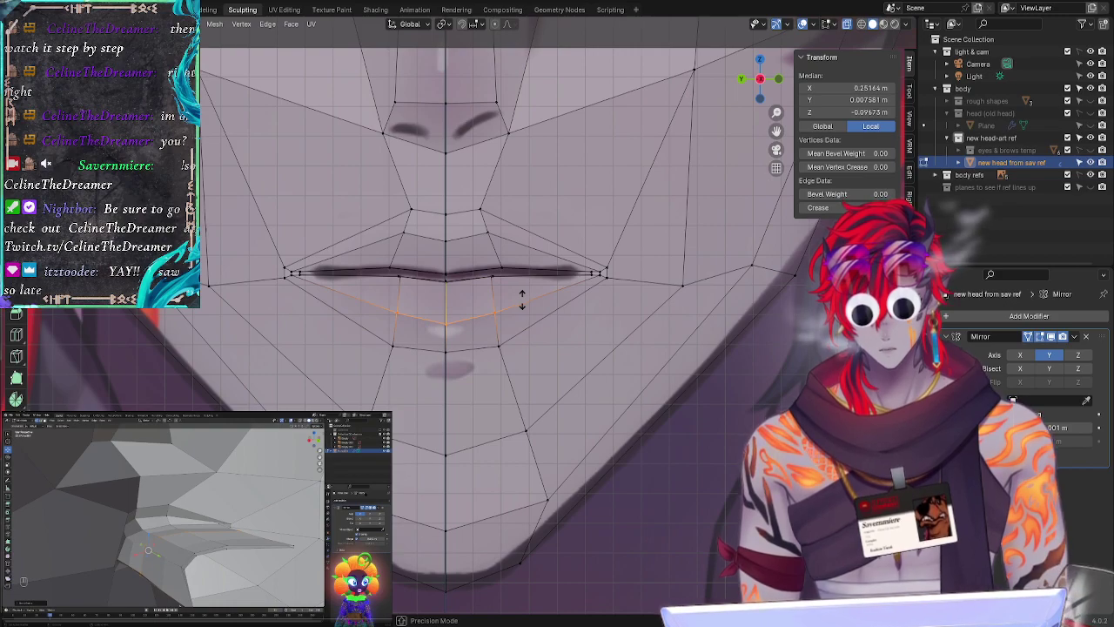
pyautogui.click(523, 300)
pyautogui.click(605, 360)
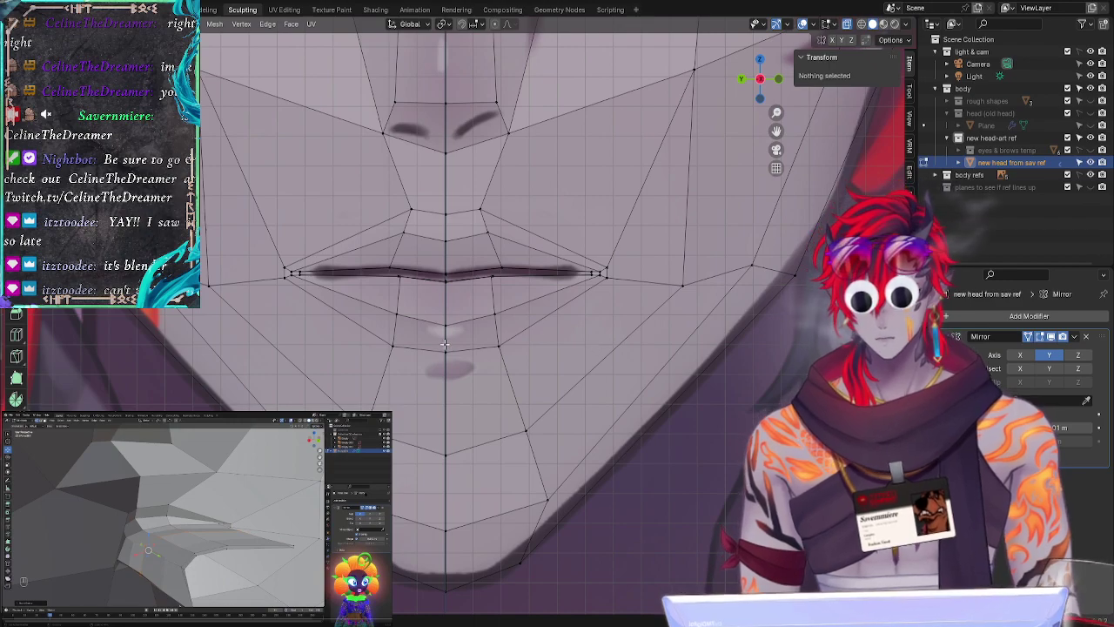
pyautogui.moveTo(410, 389); pyautogui.dragTo(367, 409, button='middle')
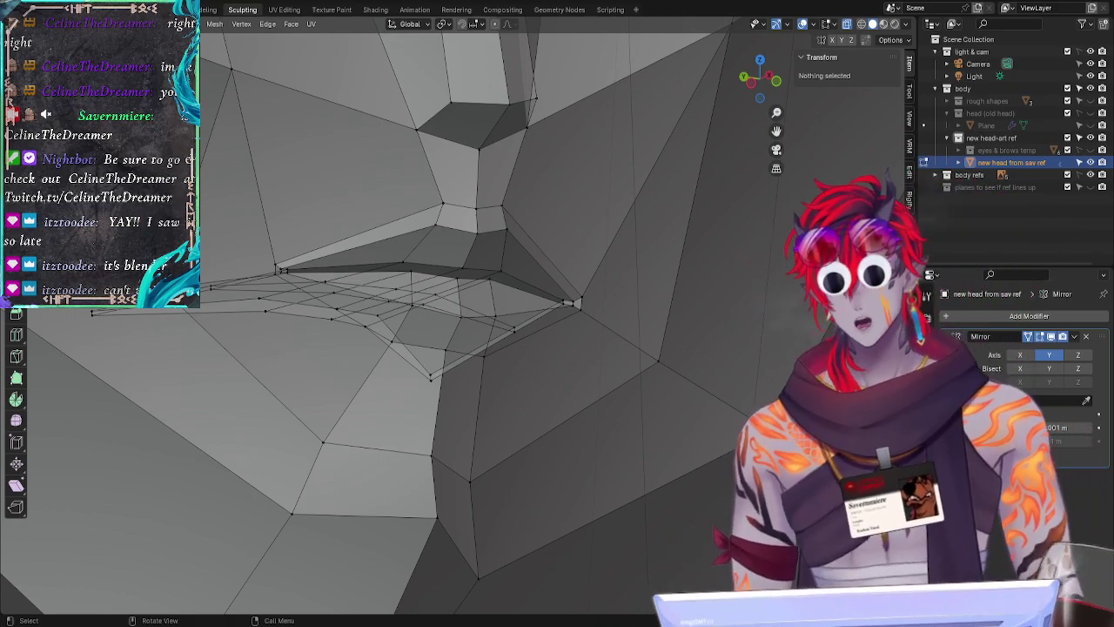
pyautogui.keyDown('alt'); pyautogui.moveTo(496, 376); pyautogui.dragTo(544, 371); pyautogui.keyUp('alt')
pyautogui.click(761, 81)
pyautogui.keyDown('alt'); pyautogui.moveTo(662, 253); pyautogui.dragTo(661, 265); pyautogui.keyUp('alt')
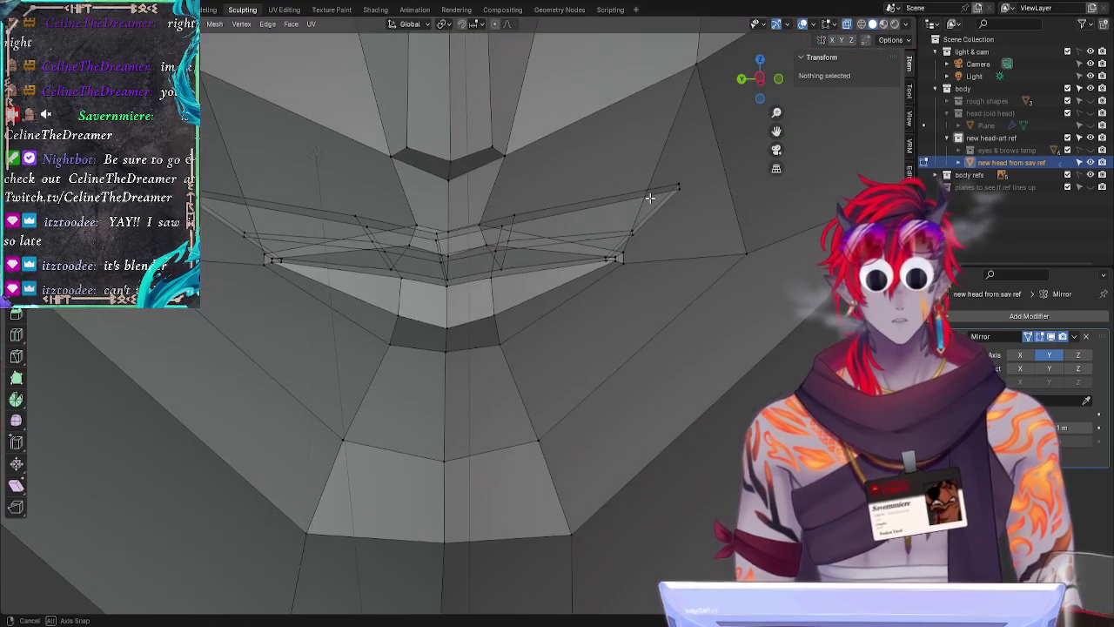
pyautogui.click(763, 83)
pyautogui.keyDown('alt'); pyautogui.moveTo(731, 266); pyautogui.dragTo(433, 232); pyautogui.keyUp('alt')
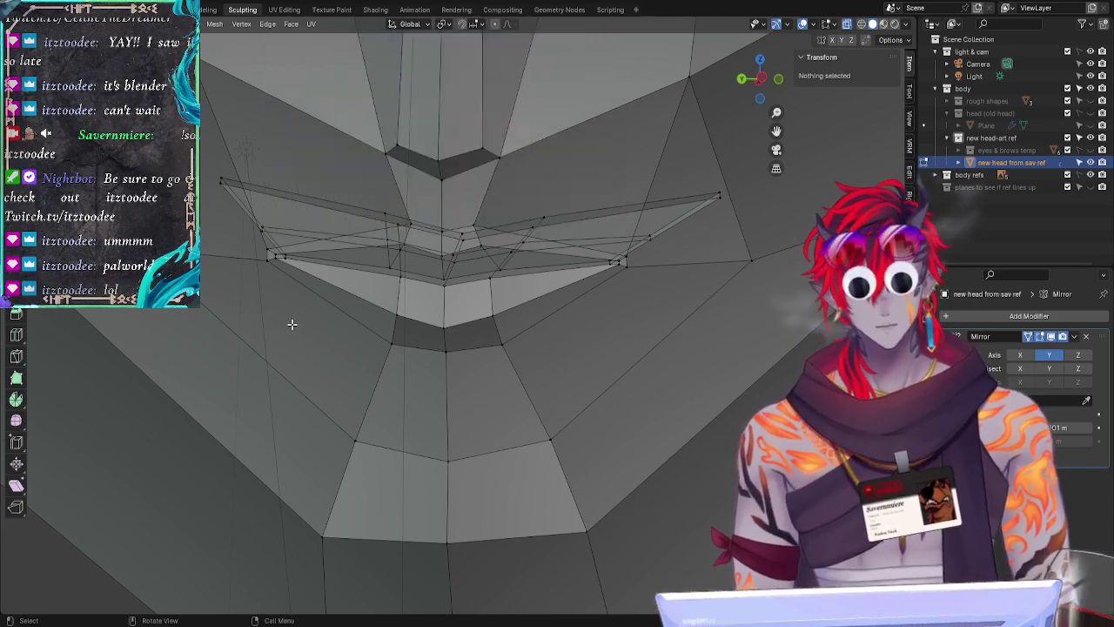
pyautogui.moveTo(418, 366); pyautogui.dragTo(141, 383, button='middle')
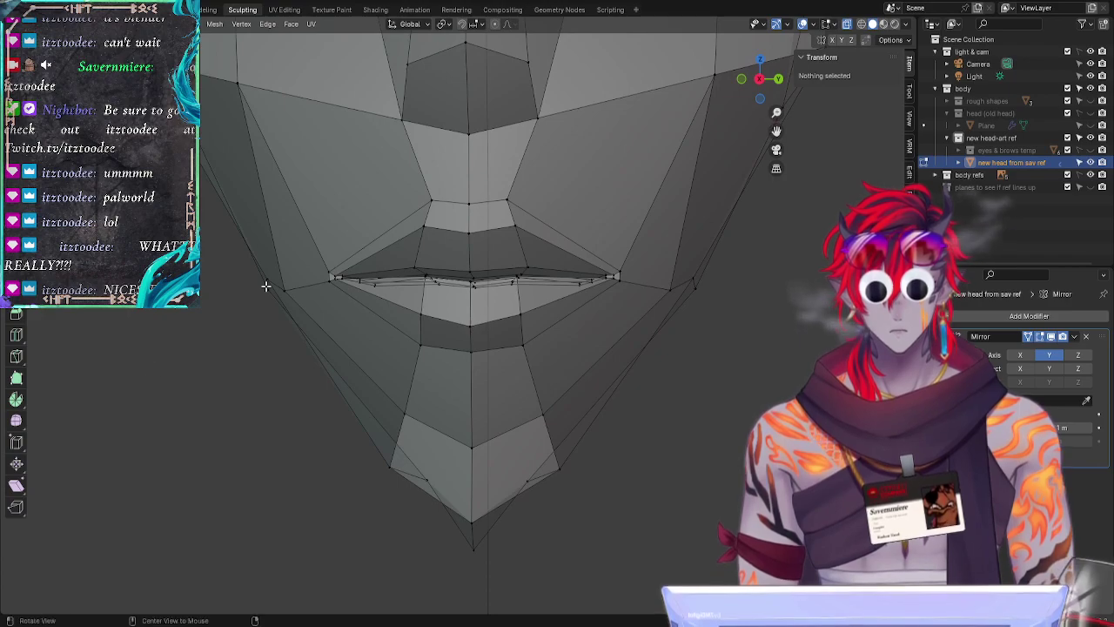
# Step: Slide and reposition the upper-lip vertex just below the nose
pyautogui.click(443, 202)
pyautogui.press('g')
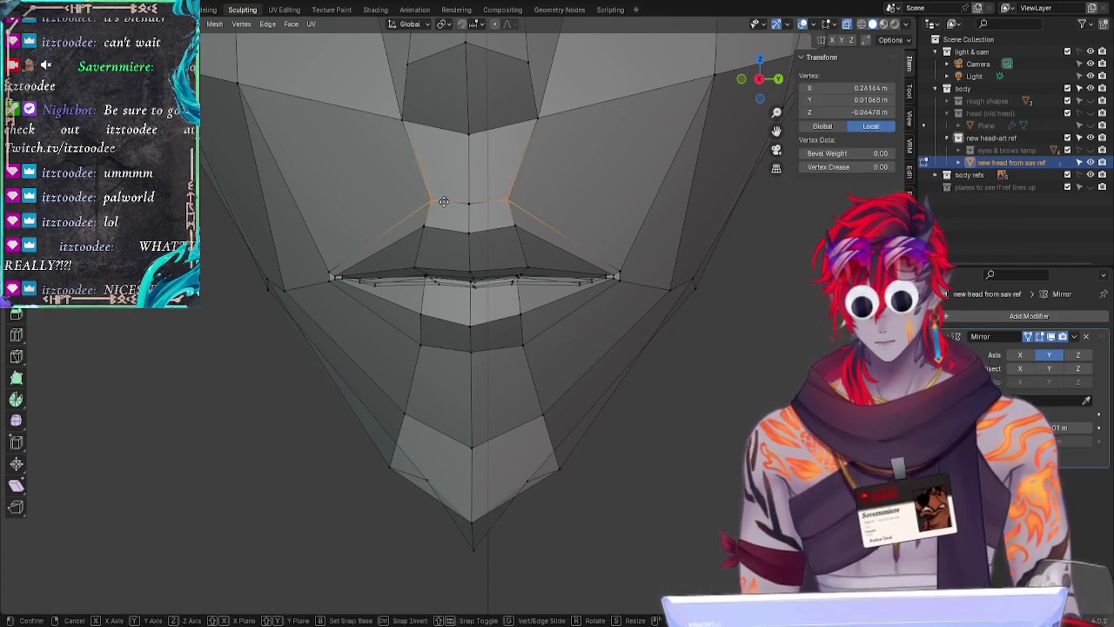
pyautogui.click(443, 201)
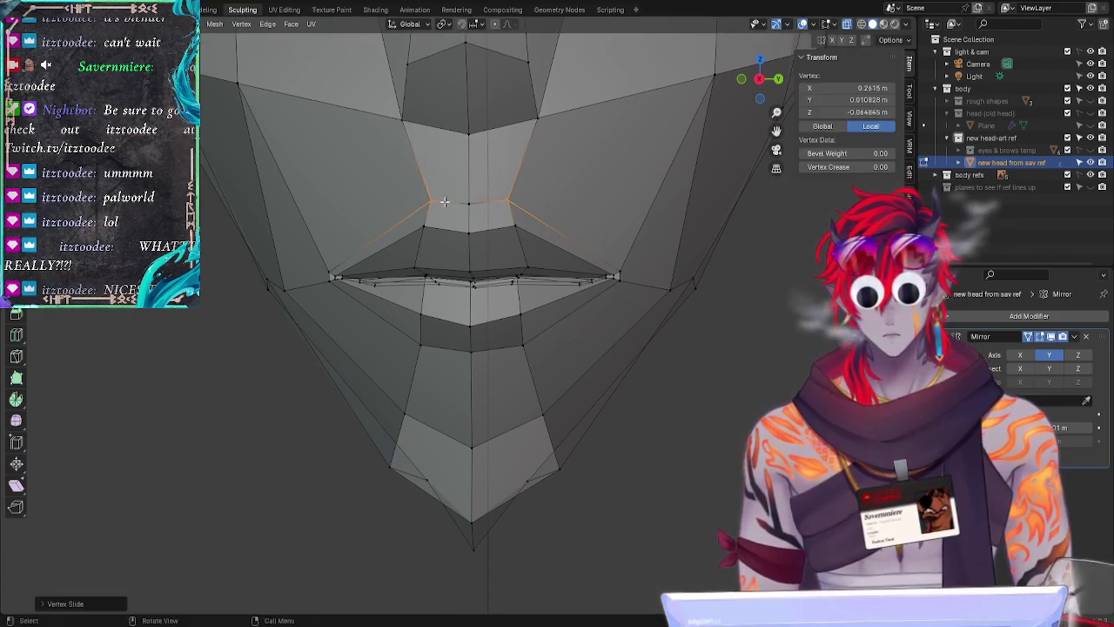
pyautogui.press('g')
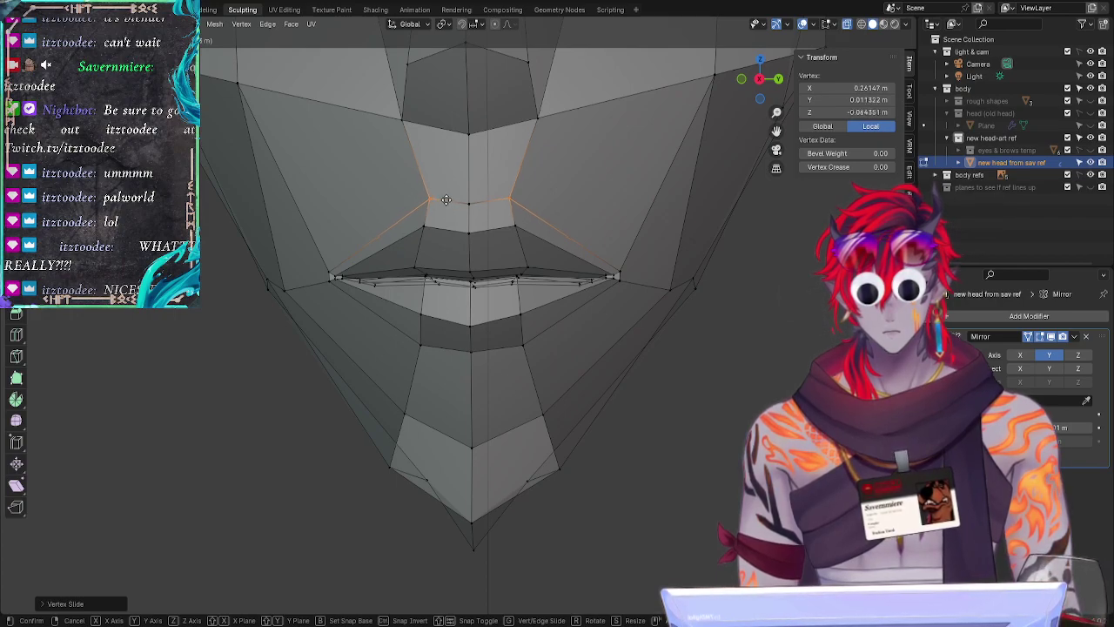
pyautogui.click(445, 200)
# Step: Move the upper-lip vertices toward the seam, checking depth from a side angle
pyautogui.click(433, 246)
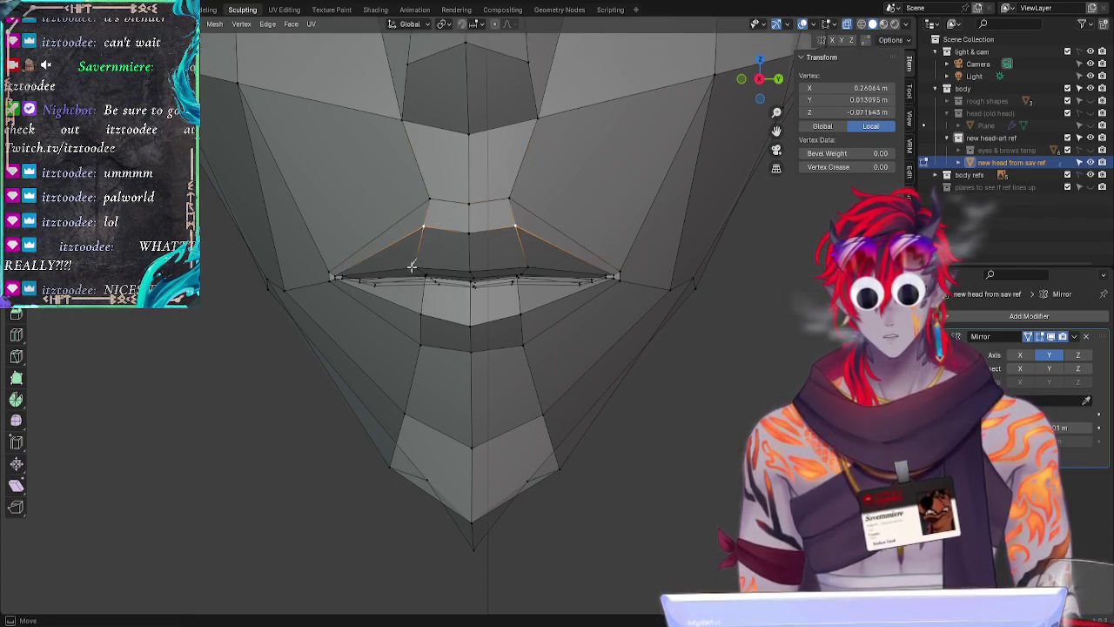
pyautogui.click(420, 267)
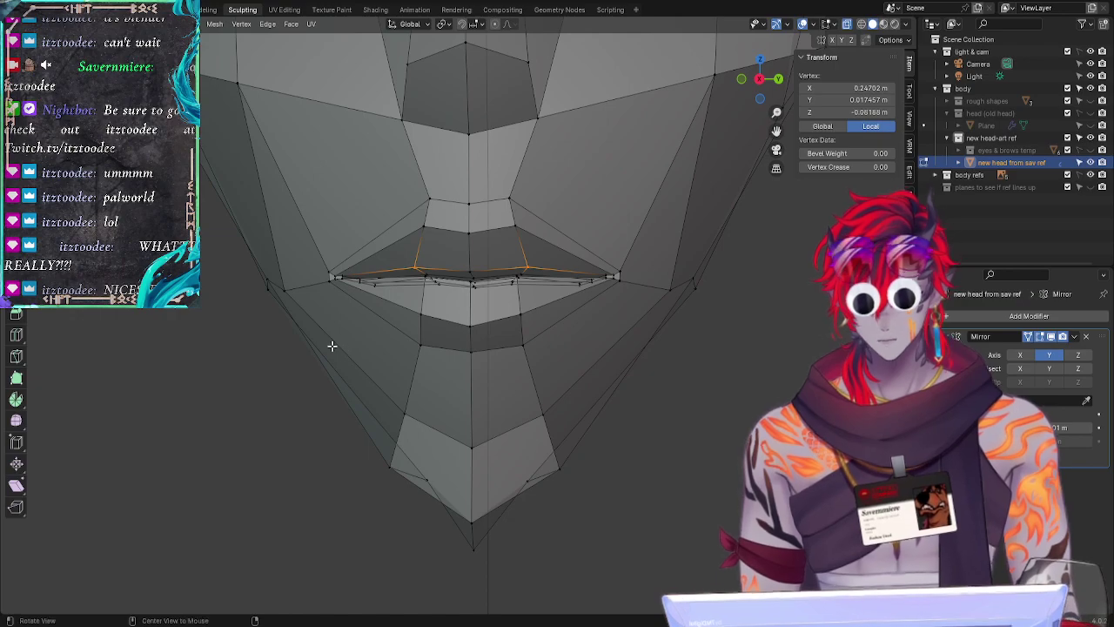
pyautogui.hotkey('alt', 'a')
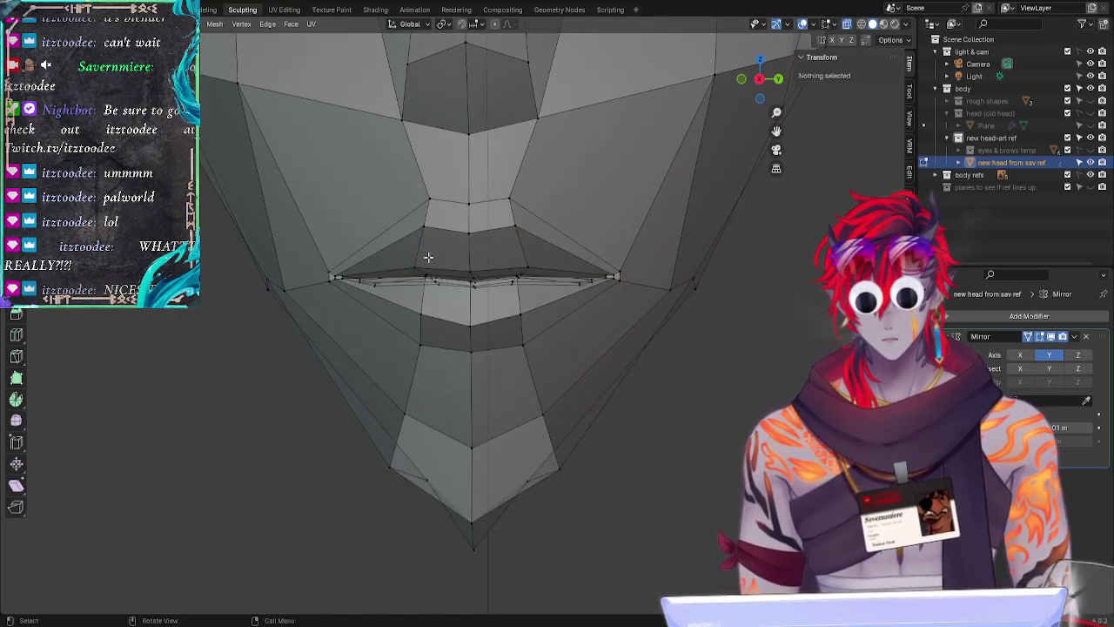
pyautogui.click(429, 257)
pyautogui.moveTo(428, 257); pyautogui.dragTo(427, 307, button='middle')
pyautogui.press('g')
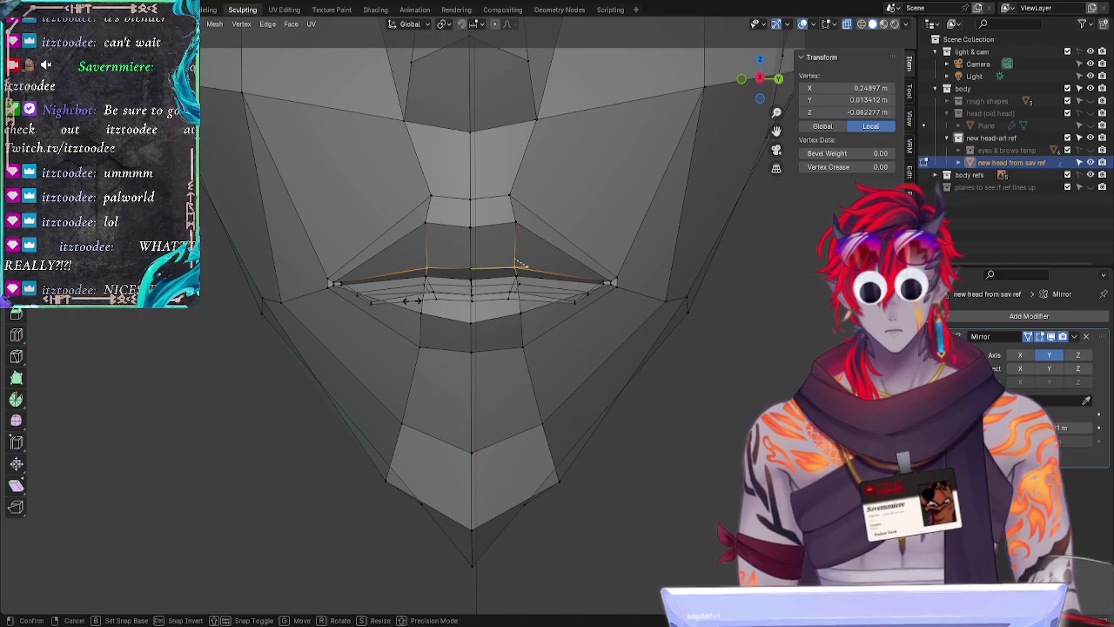
pyautogui.click(414, 301)
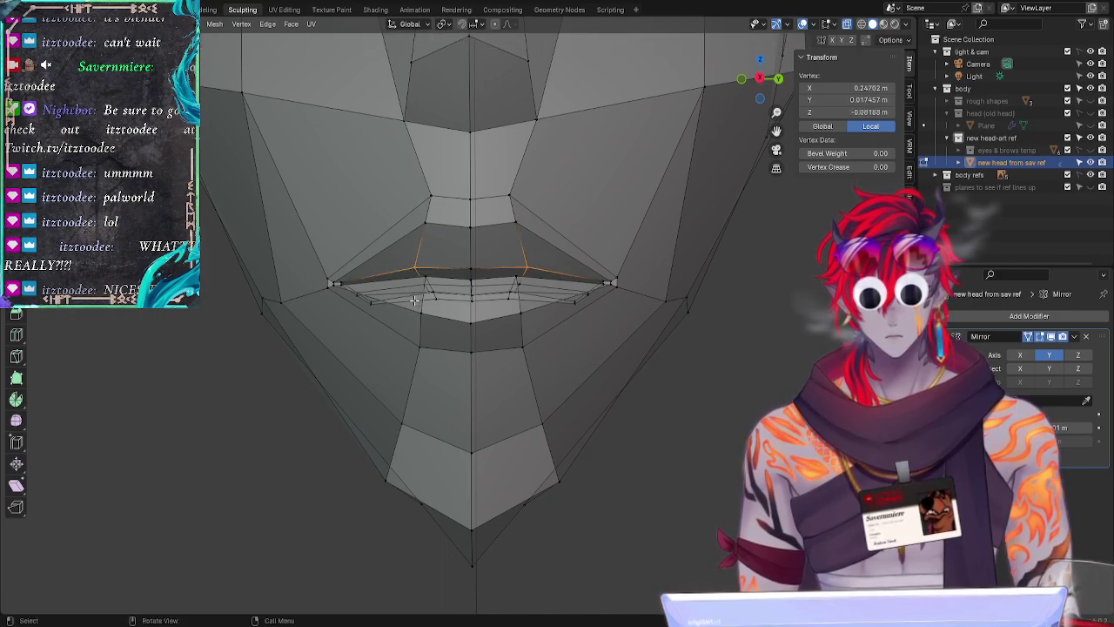
# Step: Nudge another upper-lip vertex vertically along Z, then view the lips at an angle
pyautogui.click(550, 397)
pyautogui.click(744, 395)
pyautogui.moveTo(743, 395); pyautogui.dragTo(739, 419, button='middle')
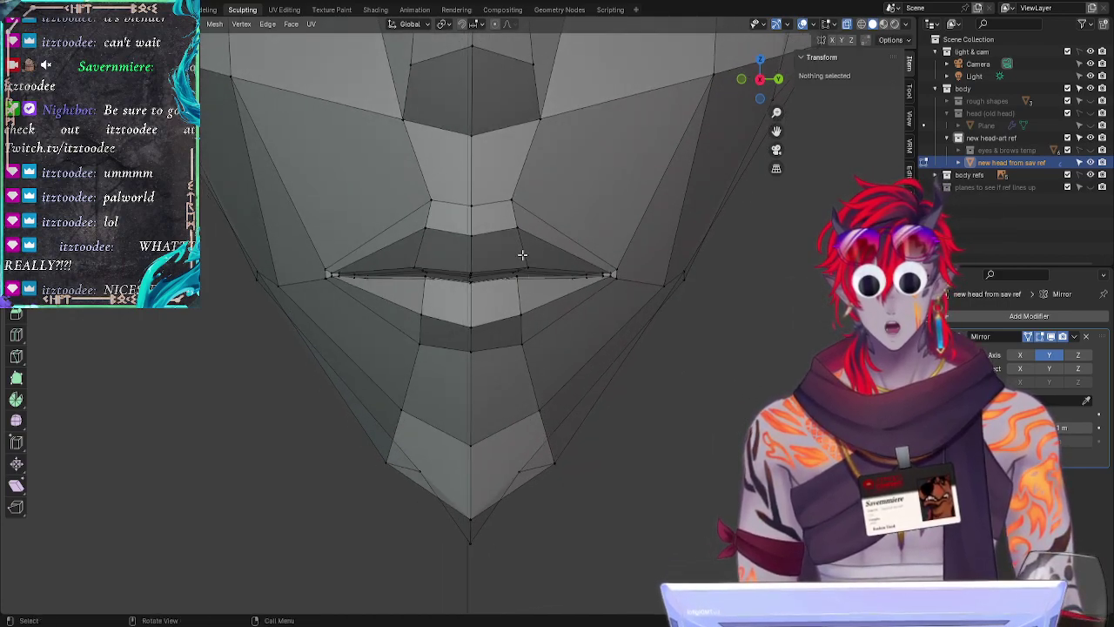
pyautogui.click(534, 259)
pyautogui.press('g')
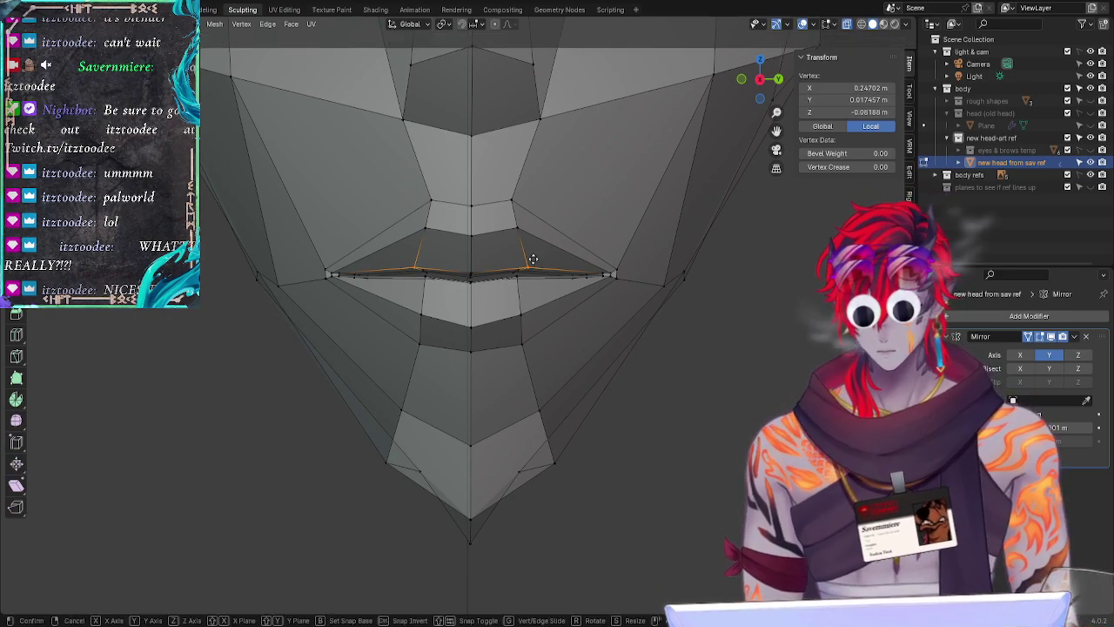
pyautogui.press('z')
pyautogui.click(533, 258)
pyautogui.click(671, 393)
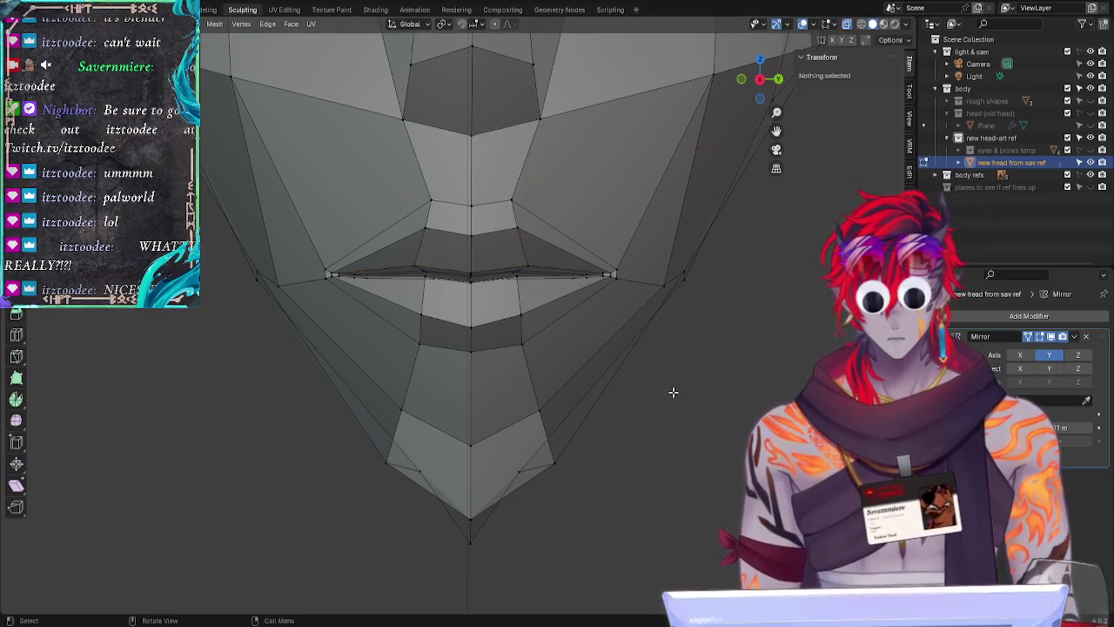
pyautogui.moveTo(670, 393); pyautogui.dragTo(450, 430, button='middle')
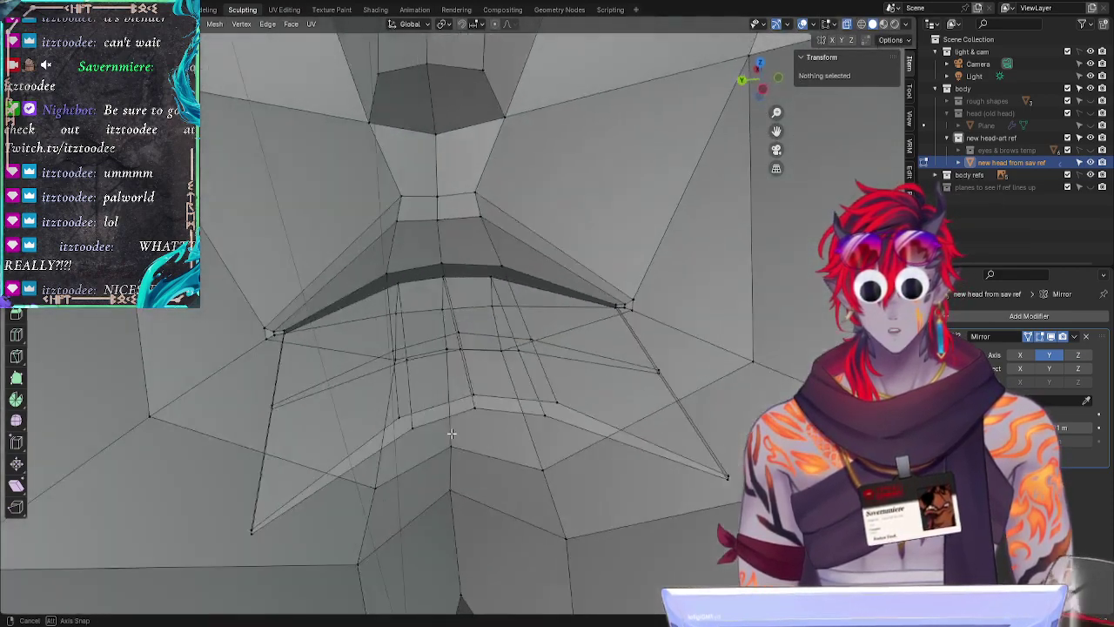
# Step: Try selecting the lower-lip and lower-face vertices, then clear that selection
pyautogui.click(269, 394)
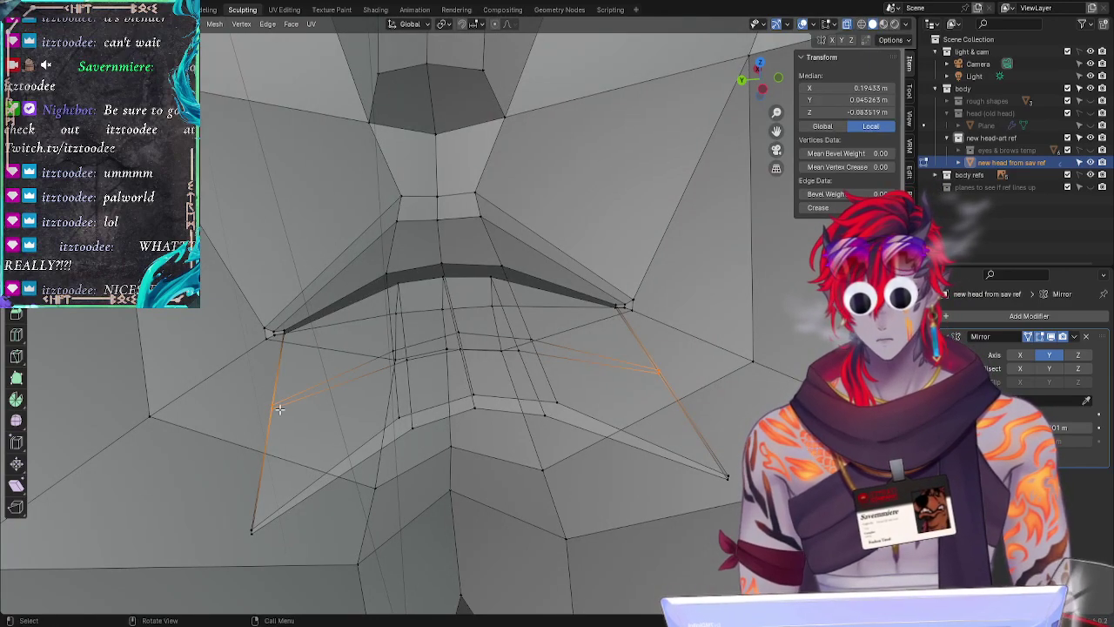
pyautogui.keyDown('shift'); pyautogui.click(263, 528); pyautogui.keyUp('shift')
pyautogui.keyDown('shift'); pyautogui.moveTo(392, 411); pyautogui.dragTo(423, 442); pyautogui.keyUp('shift')
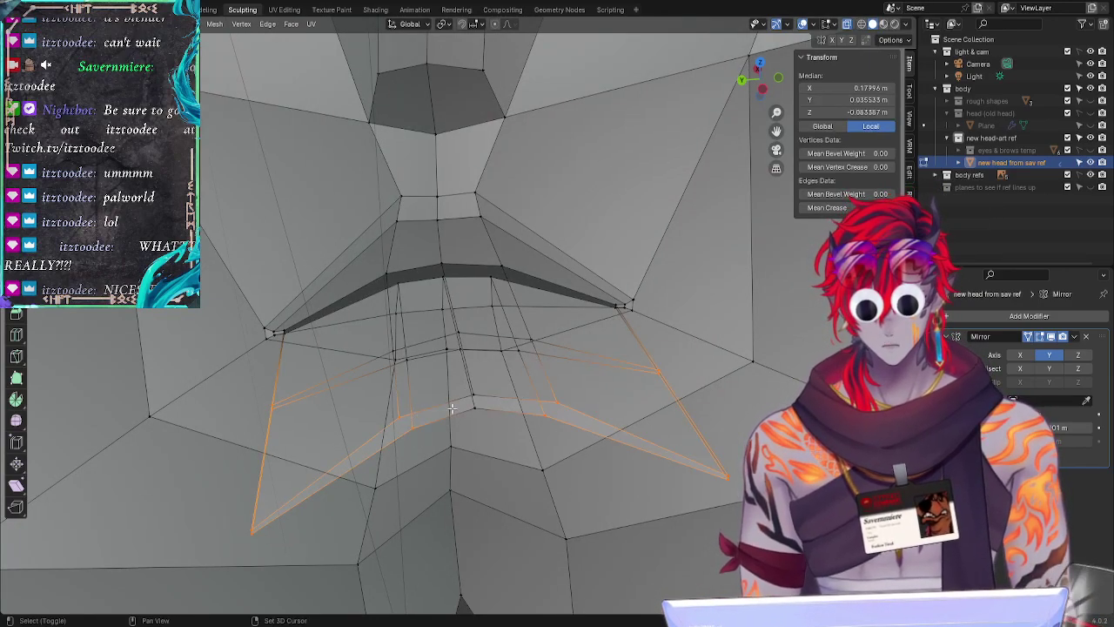
pyautogui.keyDown('shift'); pyautogui.moveTo(466, 386); pyautogui.dragTo(487, 414); pyautogui.keyUp('shift')
pyautogui.keyDown('shift'); pyautogui.click(392, 350); pyautogui.keyUp('shift')
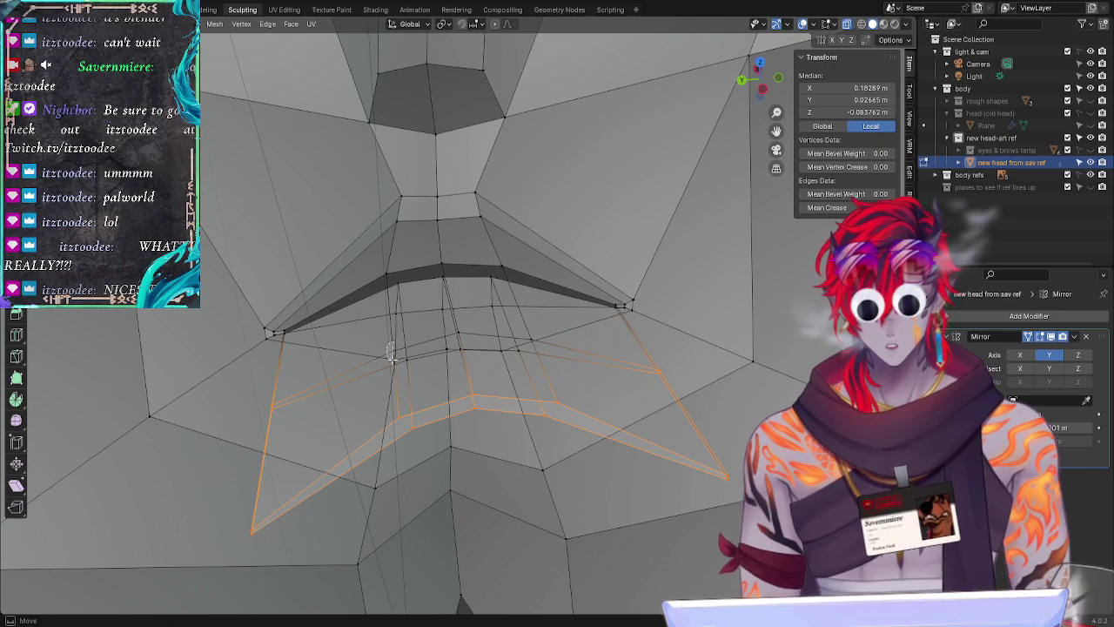
pyautogui.keyDown('shift'); pyautogui.click(460, 328); pyautogui.keyUp('shift')
pyautogui.moveTo(496, 465); pyautogui.dragTo(495, 403, button='middle')
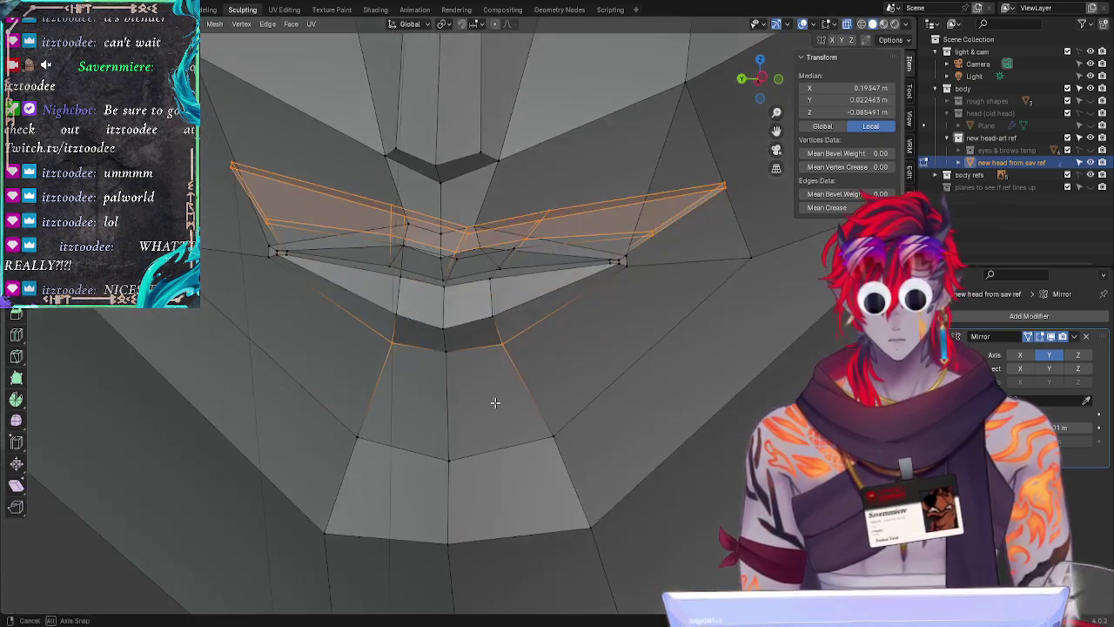
pyautogui.hotkey('alt', 'a')
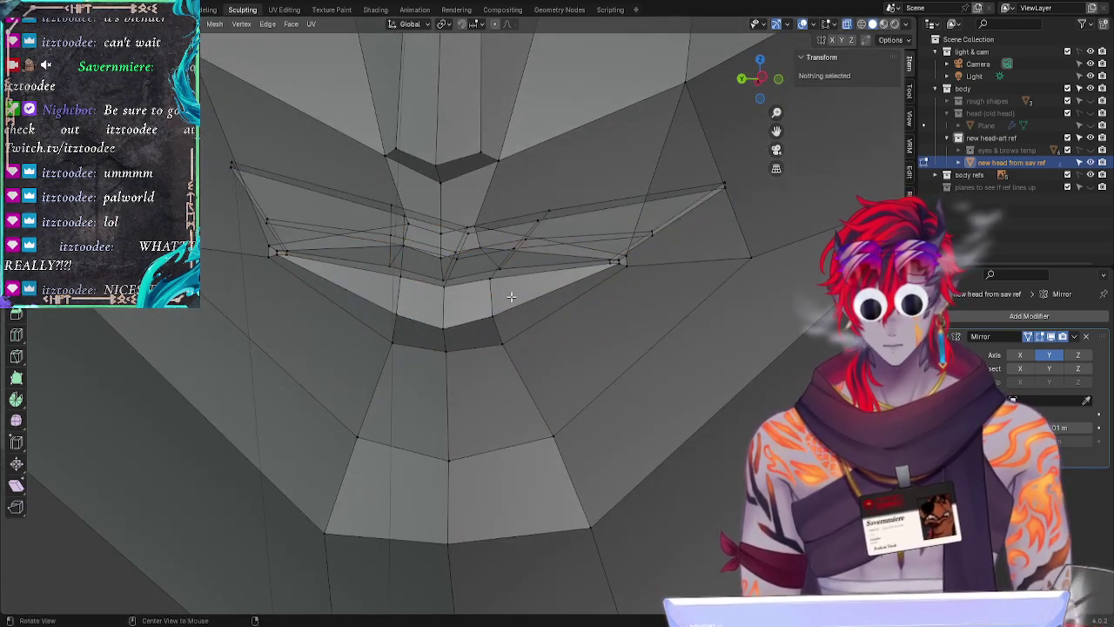
# Step: With X-ray off, select the inner mouth vertices from below, including the left corner
pyautogui.hotkey('alt', 'z')
pyautogui.moveTo(546, 457)
pyautogui.keyDown('alt'); pyautogui.mouseDown()
pyautogui.moveTo(530, 318)
pyautogui.moveTo(393, 323)
pyautogui.mouseUp(); pyautogui.keyUp('alt')
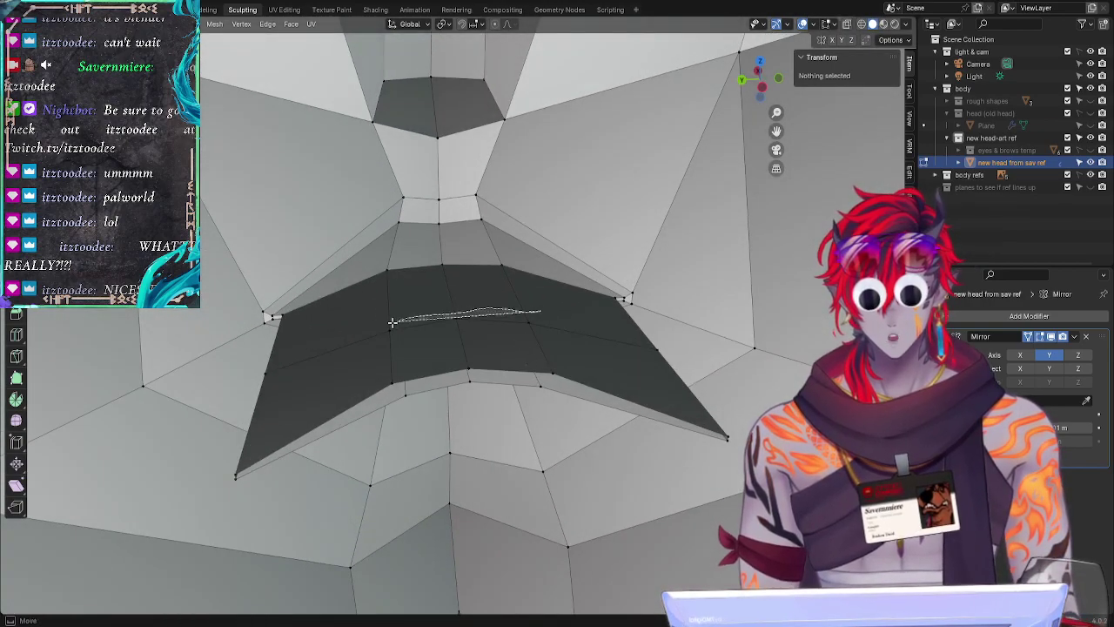
pyautogui.keyDown('ctrl'); pyautogui.moveTo(391, 322); pyautogui.dragTo(261, 385, button='right'); pyautogui.keyUp('ctrl')
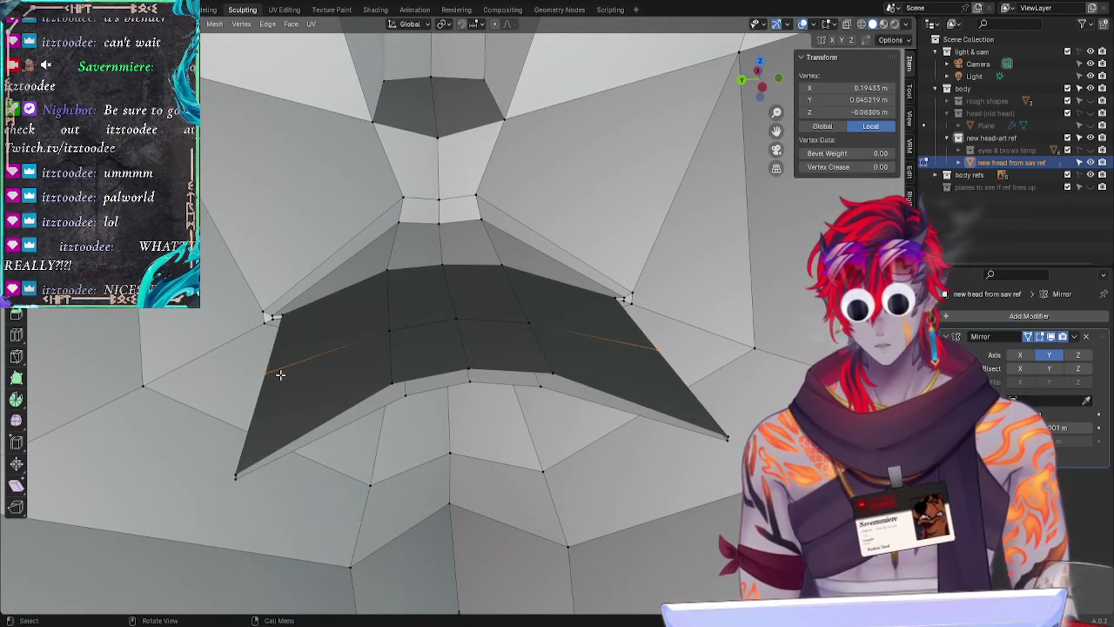
pyautogui.moveTo(408, 322)
pyautogui.keyDown('ctrl'); pyautogui.mouseDown(button='right')
pyautogui.moveTo(460, 344)
pyautogui.moveTo(387, 327)
pyautogui.mouseUp(button='right'); pyautogui.keyUp('ctrl')
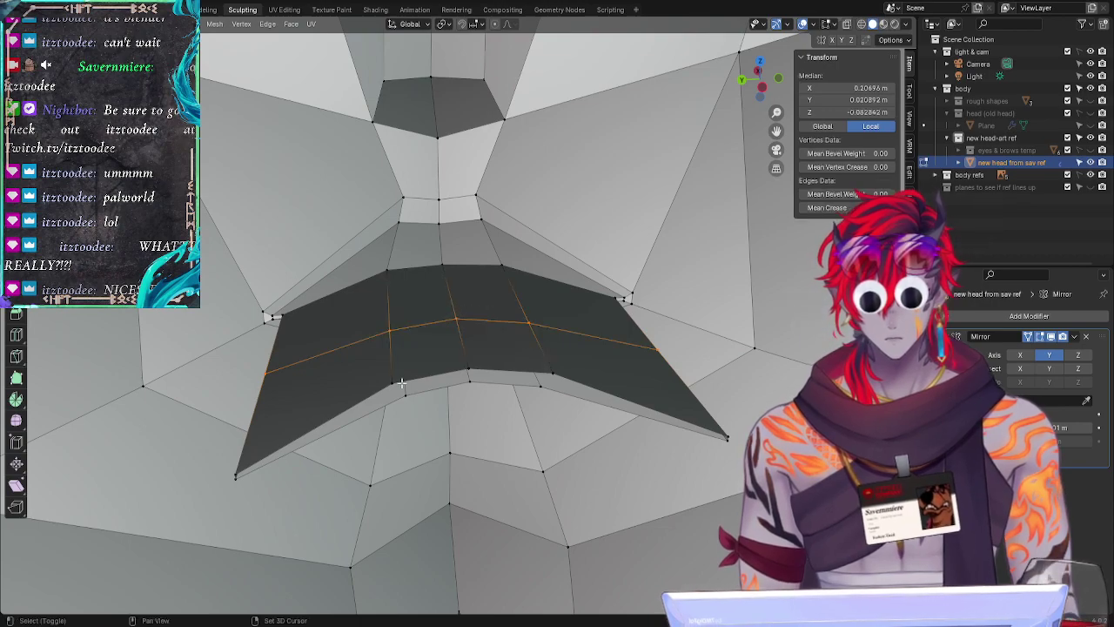
pyautogui.moveTo(380, 380)
pyautogui.keyDown('ctrl'); pyautogui.mouseDown(button='right')
pyautogui.moveTo(425, 392)
pyautogui.moveTo(485, 363)
pyautogui.moveTo(470, 383)
pyautogui.mouseUp(button='right'); pyautogui.keyUp('ctrl')
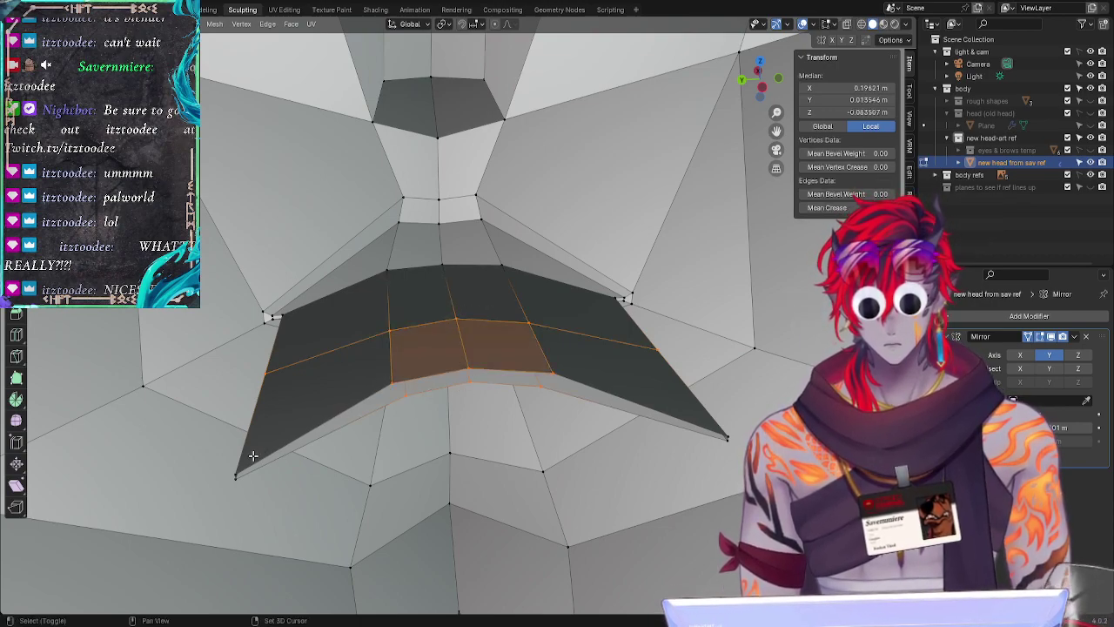
pyautogui.keyDown('shift'); pyautogui.click(241, 470); pyautogui.keyUp('shift')
# Step: From under the chin, add the middle lip vertices and remaining inner mouth faces
pyautogui.keyDown('shift'); pyautogui.moveTo(511, 447); pyautogui.dragTo(507, 364, button='middle'); pyautogui.keyUp('shift')
pyautogui.keyDown('alt'); pyautogui.moveTo(505, 374); pyautogui.dragTo(496, 296); pyautogui.keyUp('alt')
pyautogui.moveTo(388, 160)
pyautogui.keyDown('ctrl'); pyautogui.mouseDown(button='right')
pyautogui.moveTo(497, 166)
pyautogui.moveTo(497, 180)
pyautogui.mouseUp(button='right'); pyautogui.keyUp('ctrl')
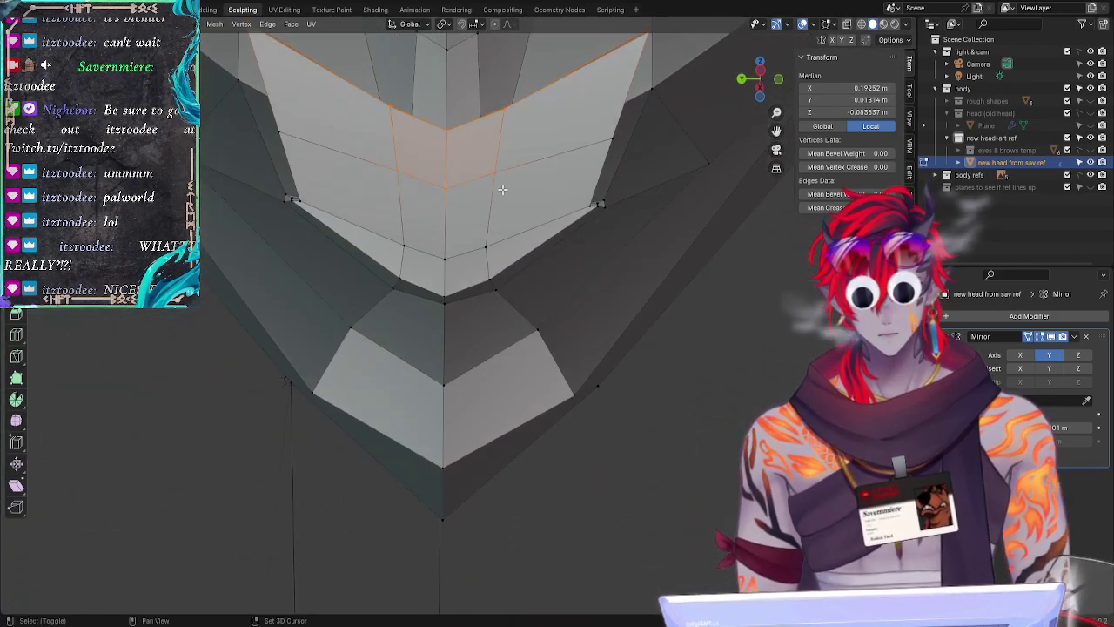
pyautogui.moveTo(500, 187)
pyautogui.mouseDown(button='middle')
pyautogui.moveTo(510, 211)
pyautogui.moveTo(463, 284)
pyautogui.moveTo(475, 373)
pyautogui.mouseUp(button='middle')
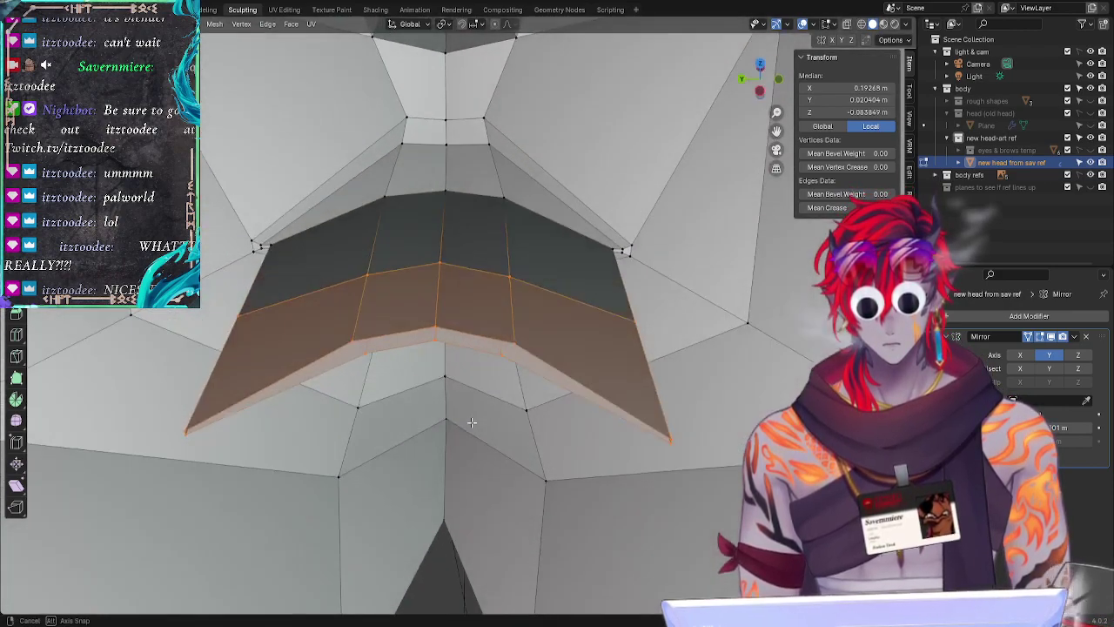
# Step: Delete the selected inner mouth vertices to open the lip slit
pyautogui.press('x')
pyautogui.click(459, 381)
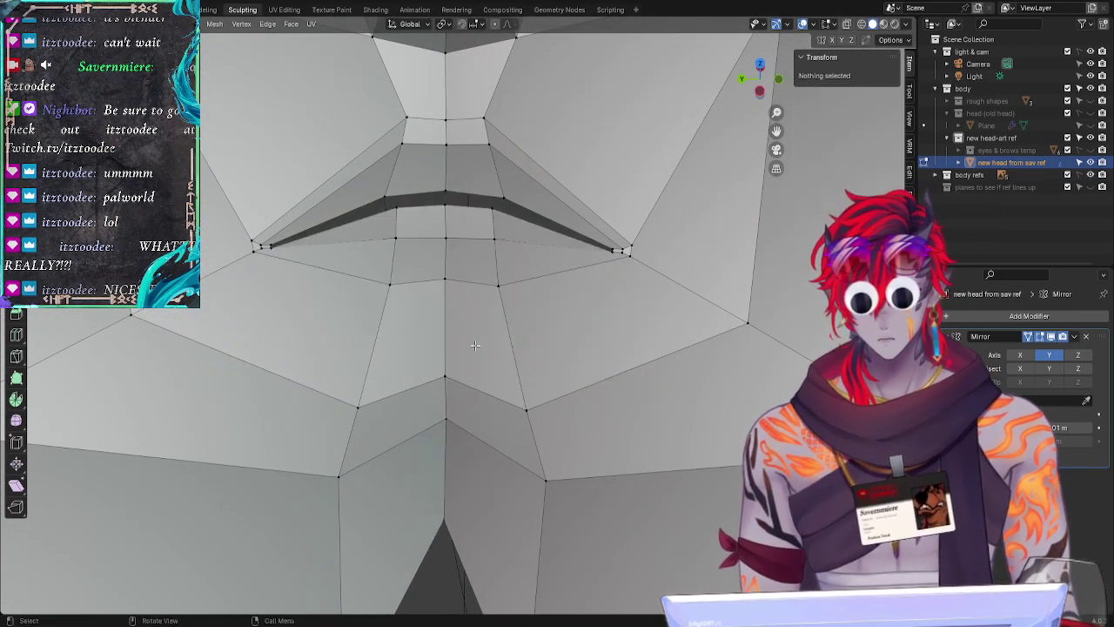
pyautogui.moveTo(466, 297); pyautogui.dragTo(470, 286, button='middle')
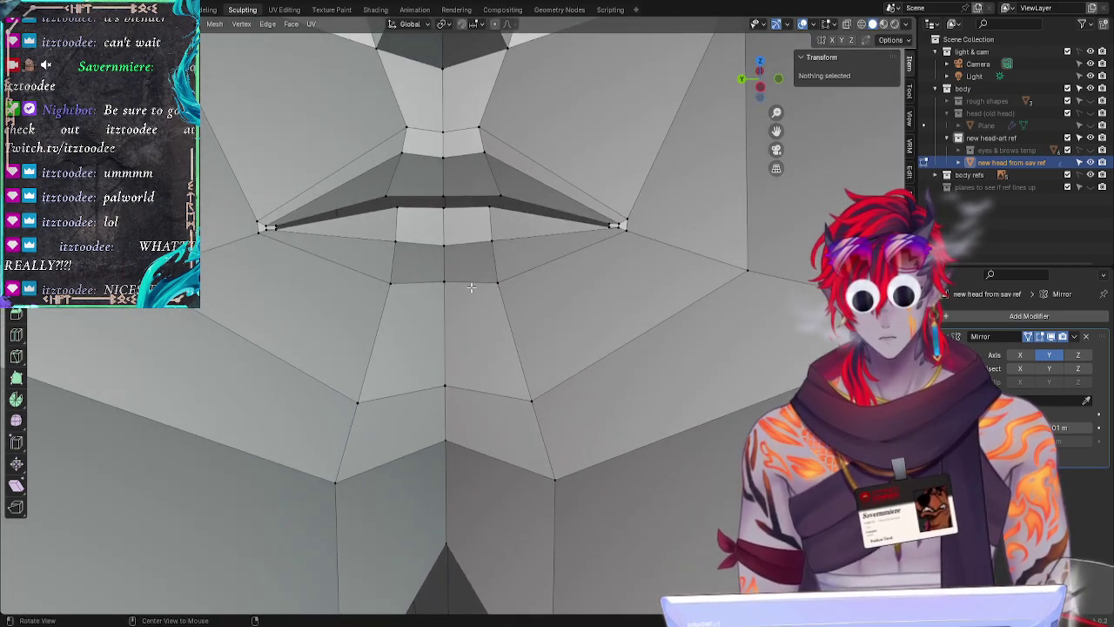
# Step: Shift a vertex on the upper mouth edge and check it from the side
pyautogui.click(387, 193)
pyautogui.press('g')
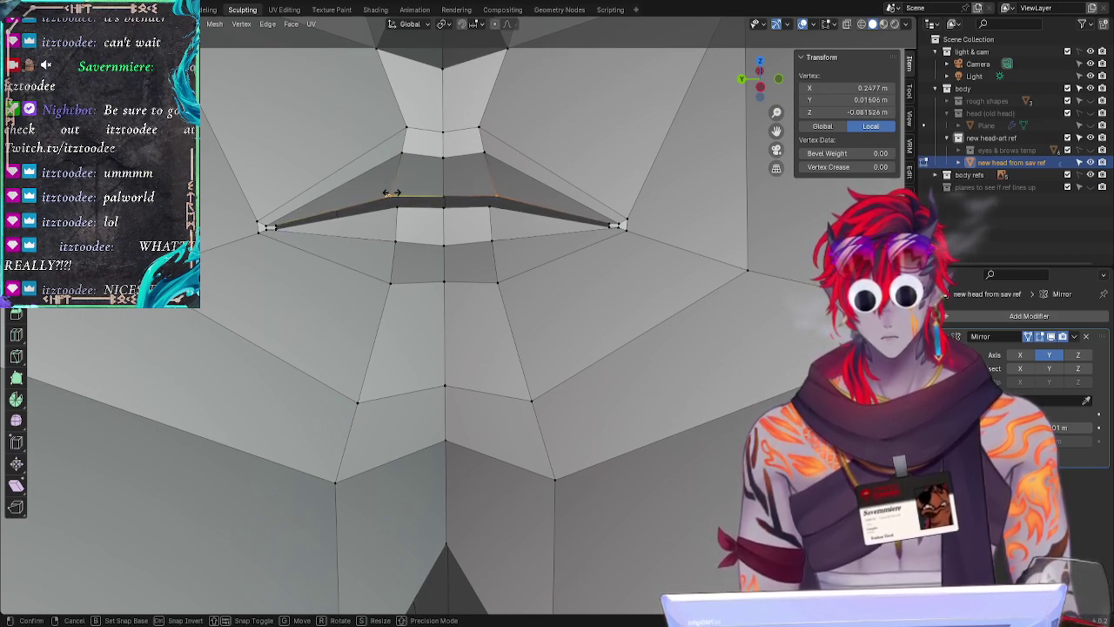
pyautogui.click(394, 193)
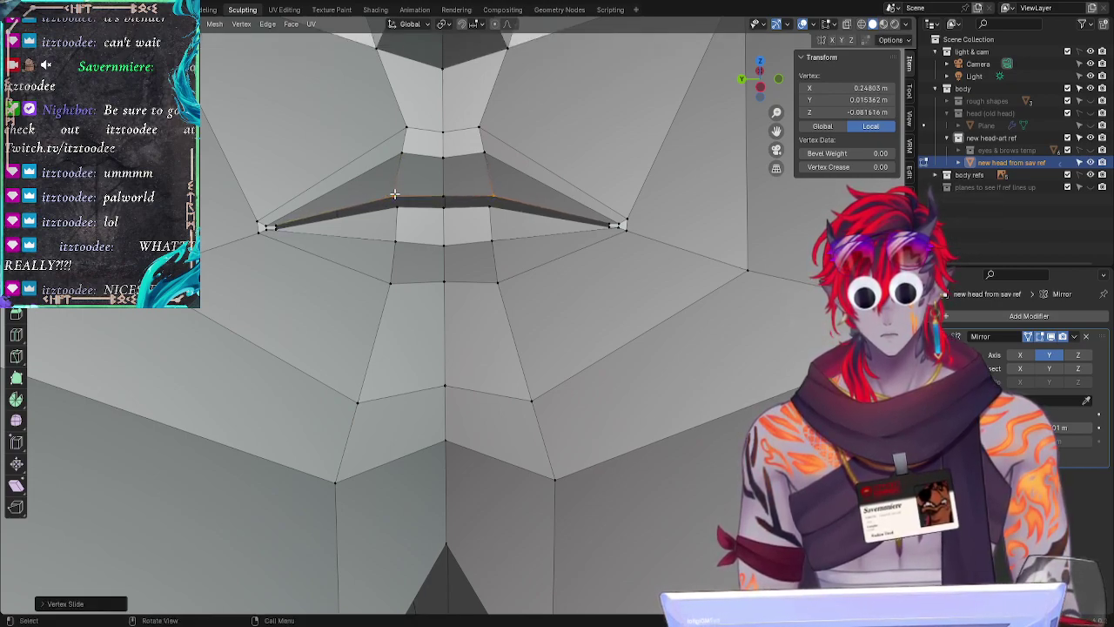
pyautogui.moveTo(456, 269); pyautogui.dragTo(250, 268, button='middle')
# Step: Reshape the top upper-lip vertex with free, Y-locked and sliding moves
pyautogui.click(427, 154)
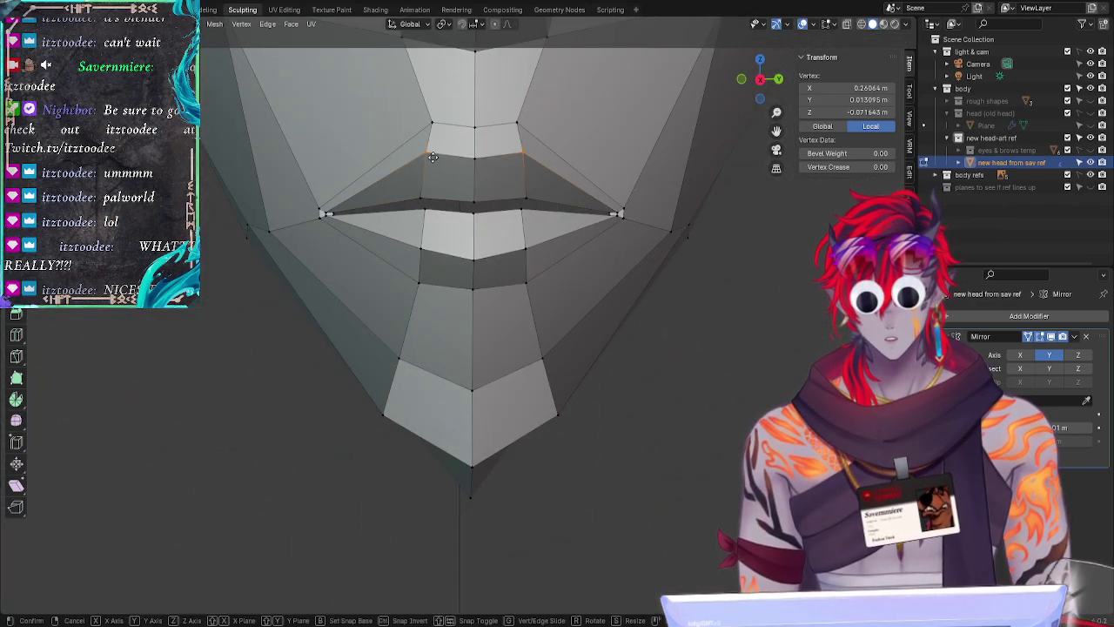
pyautogui.press('g')
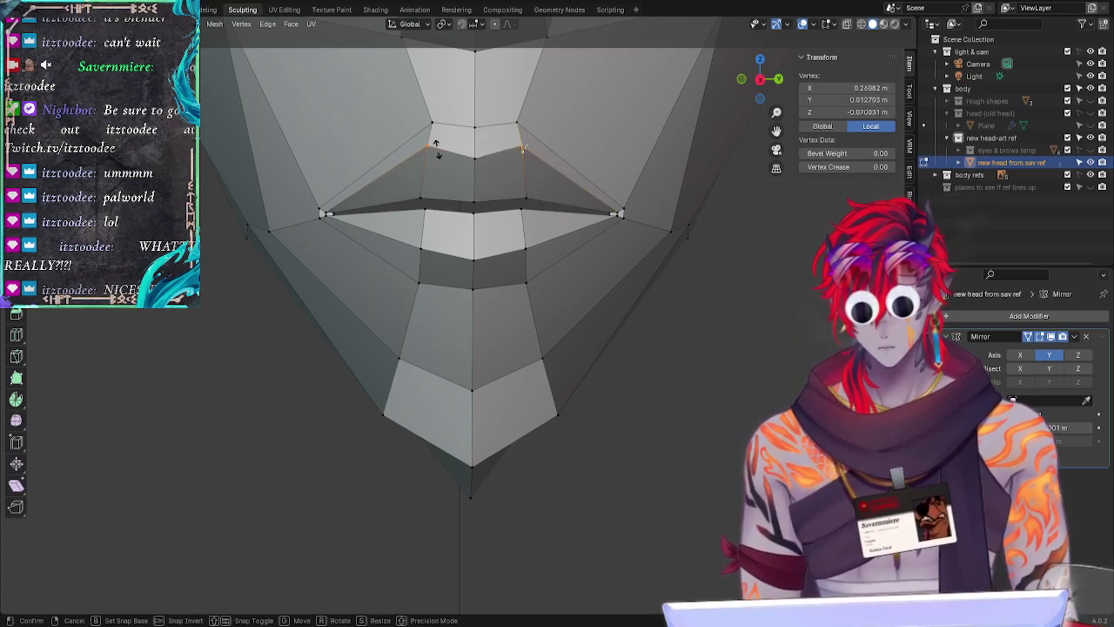
pyautogui.click(440, 149)
pyautogui.press('g')
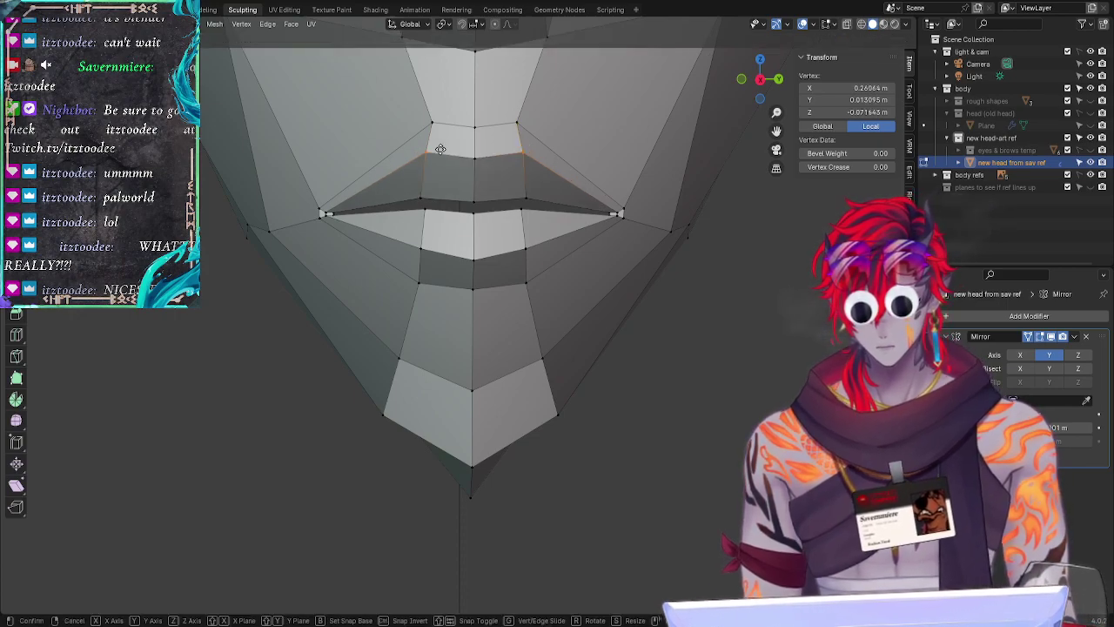
pyautogui.press('y')
pyautogui.click(441, 146)
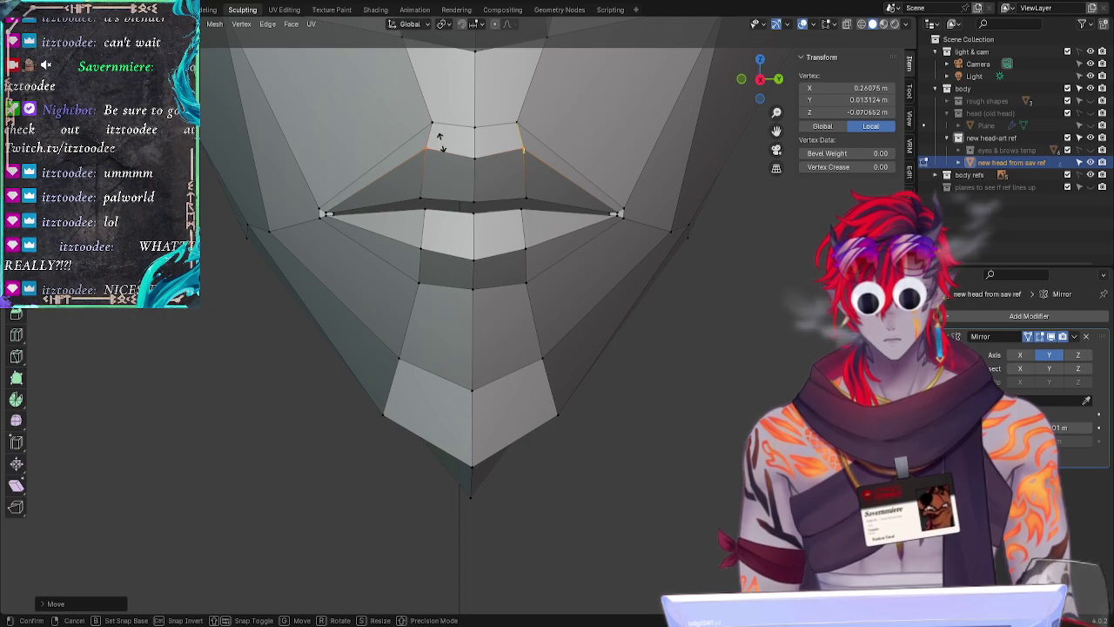
pyautogui.press('g')
pyautogui.click(445, 152)
pyautogui.press('g')
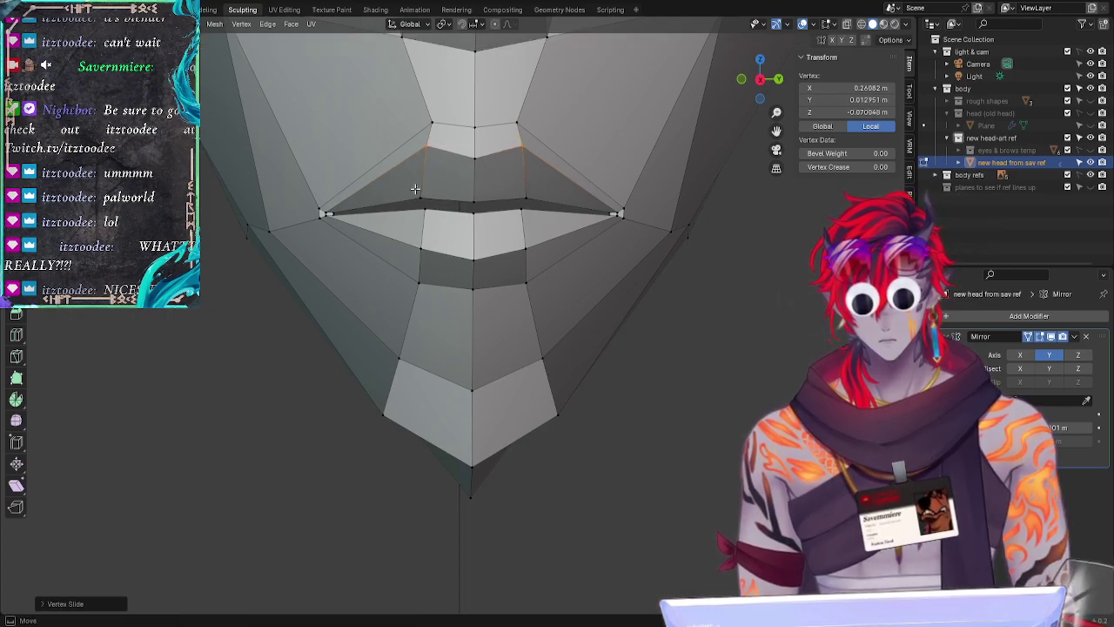
pyautogui.press('g')
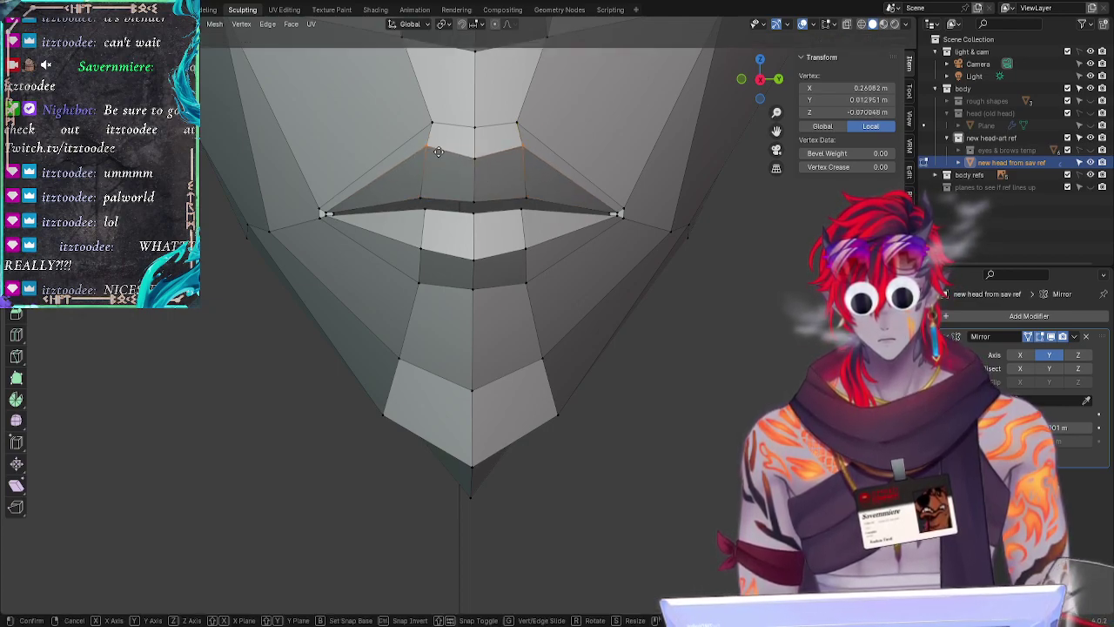
pyautogui.click(437, 149)
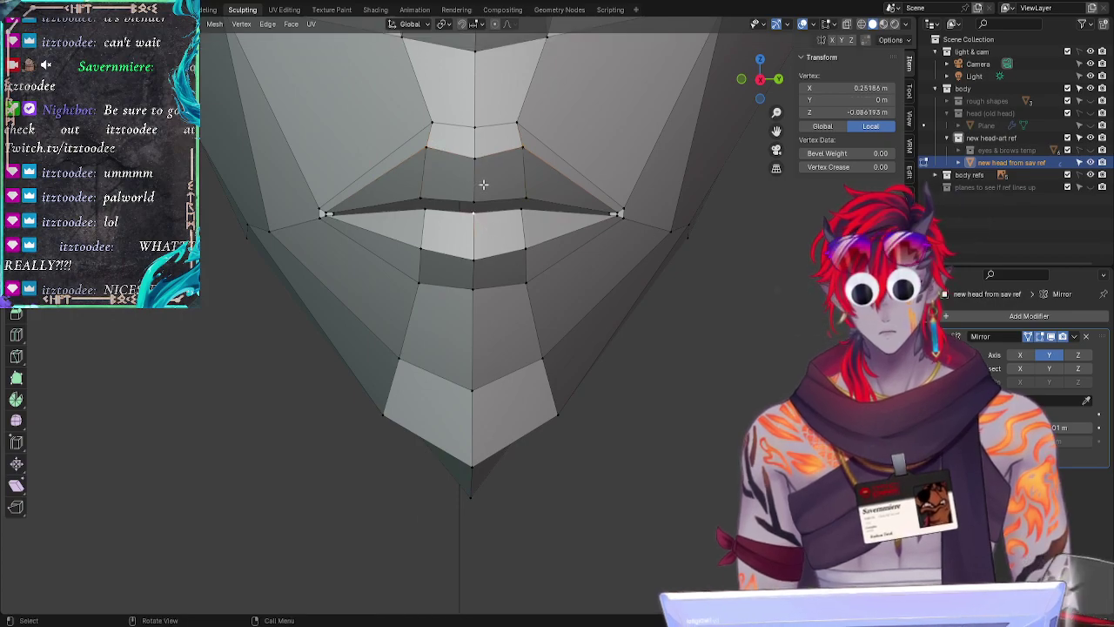
# Step: Nudge another upper-lip vertex beside the centre, then deselect and zoom toward the mouth
pyautogui.moveTo(483, 150); pyautogui.dragTo(479, 208)
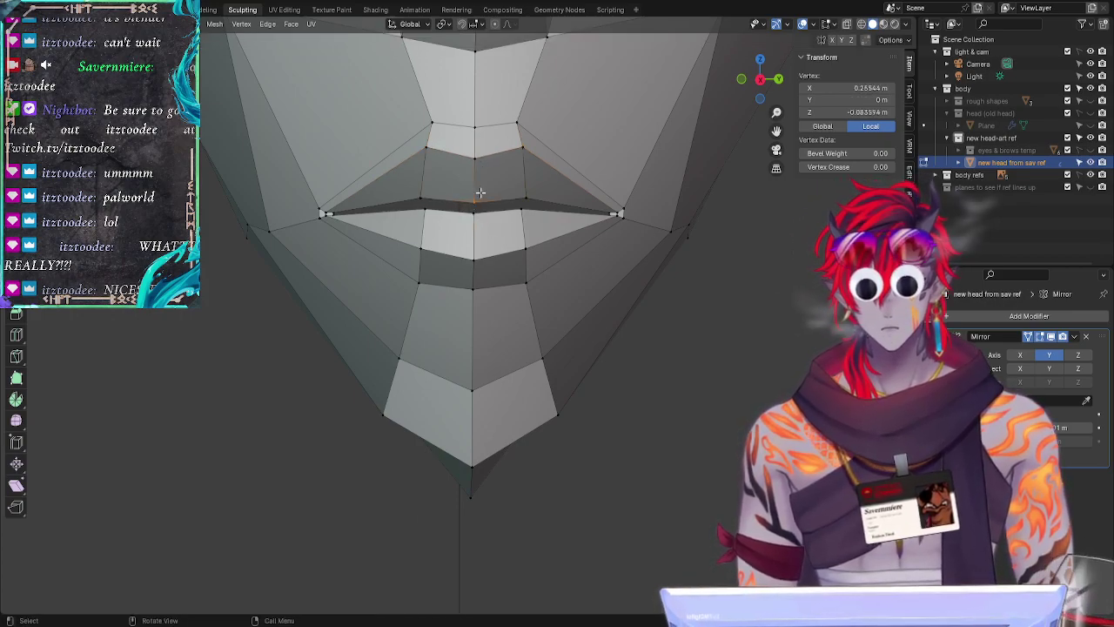
pyautogui.click(421, 192)
pyautogui.press('g')
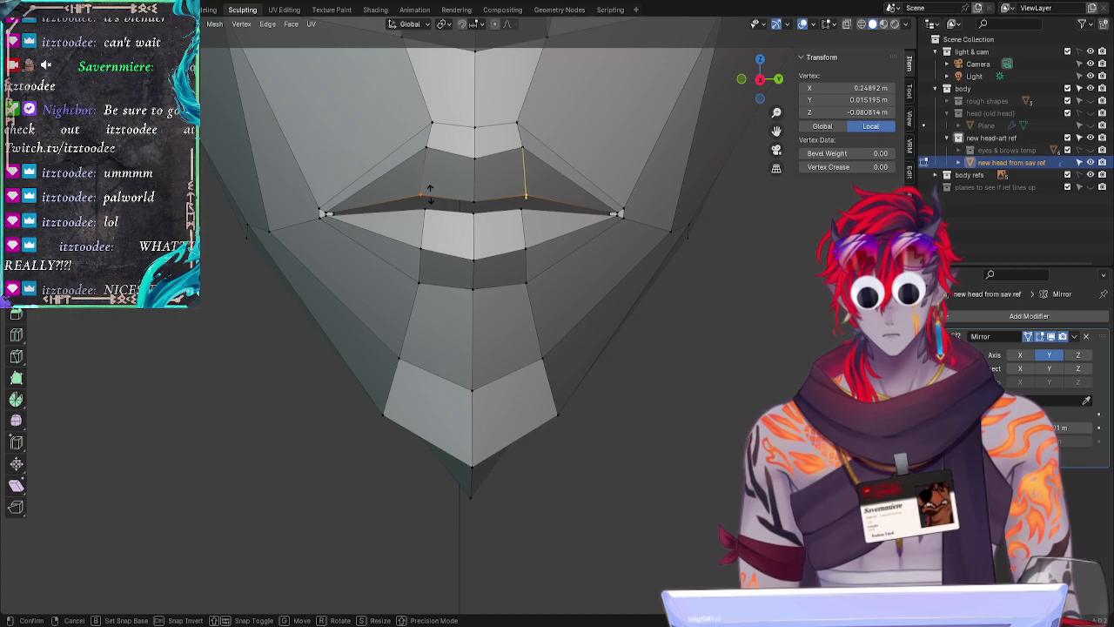
pyautogui.click(429, 191)
pyautogui.click(729, 343)
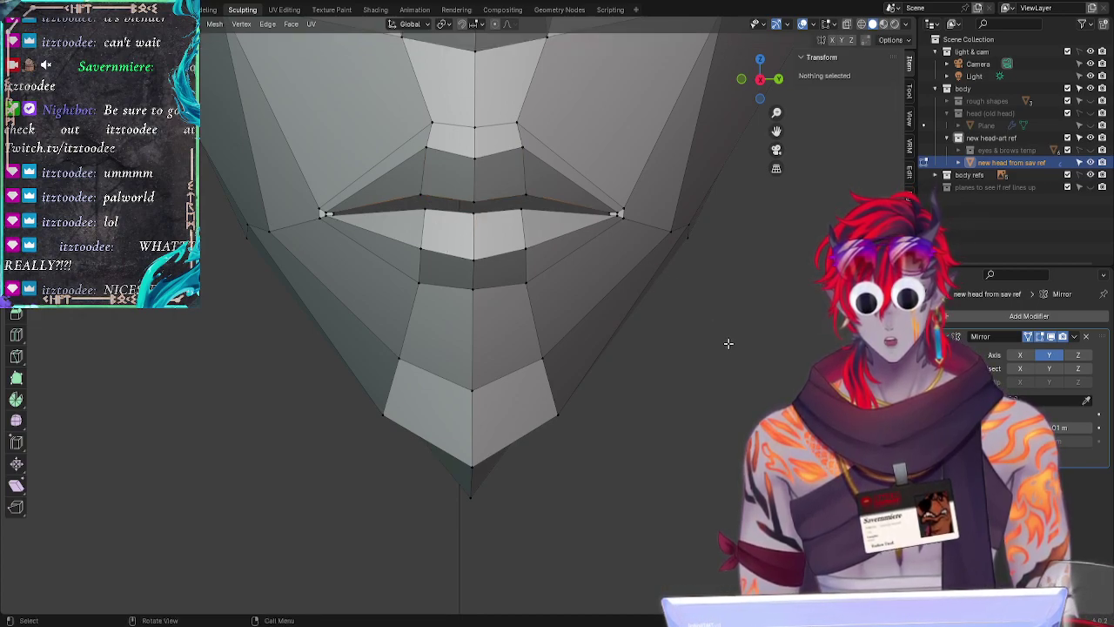
pyautogui.click(474, 254)
pyautogui.click(735, 357)
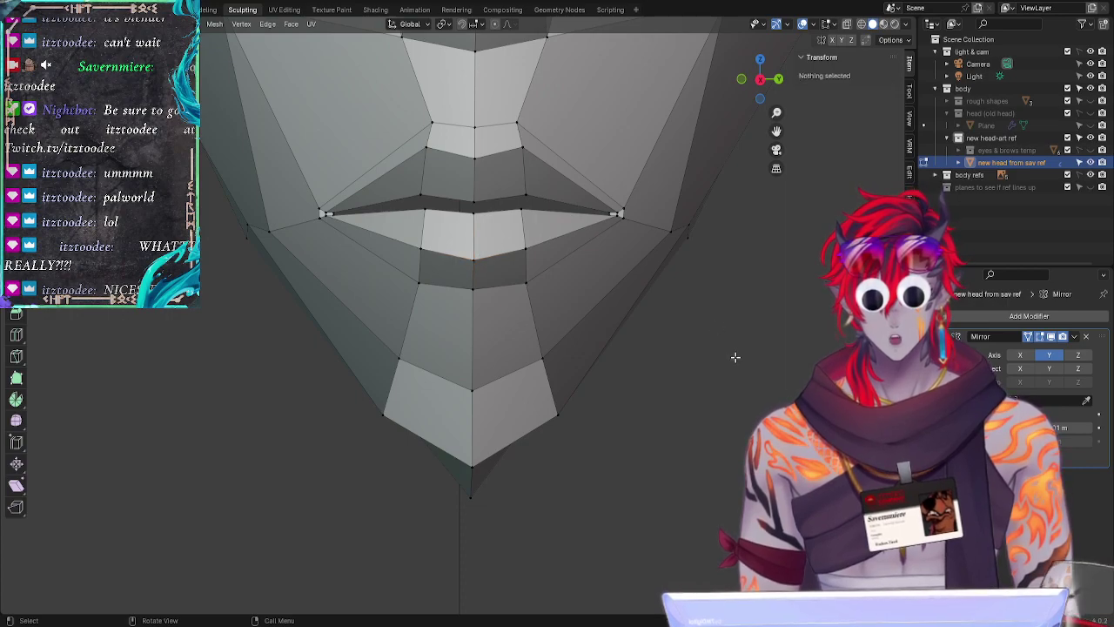
pyautogui.moveTo(725, 368); pyautogui.dragTo(462, 397, button='middle')
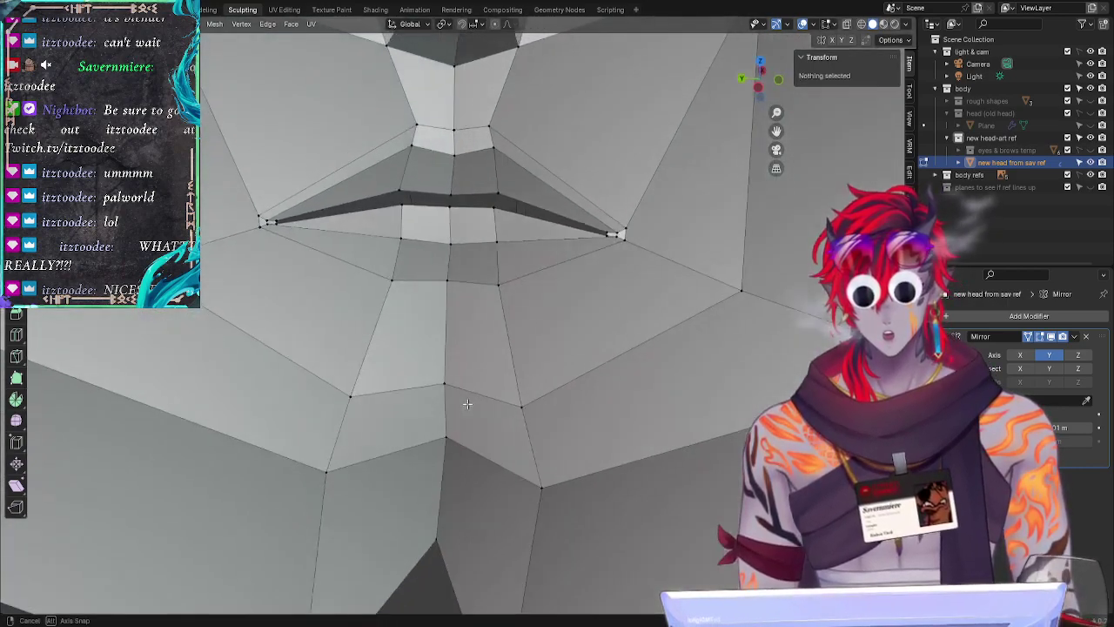
# Step: Move a mouth vertex twice along the Y axis
pyautogui.click(412, 207)
pyautogui.press('g')
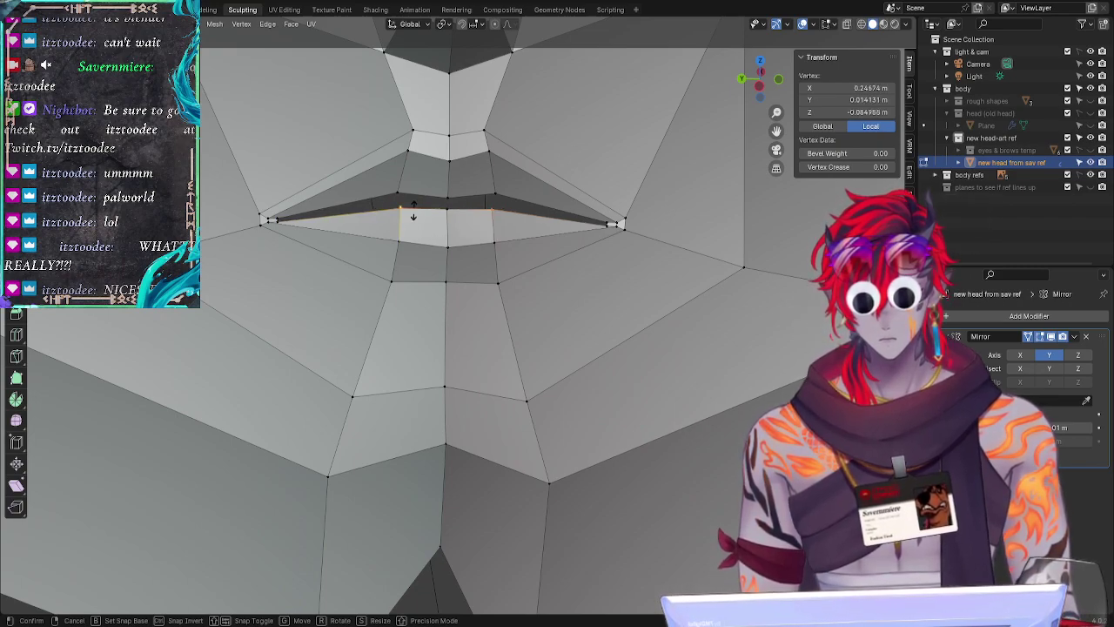
pyautogui.press('y')
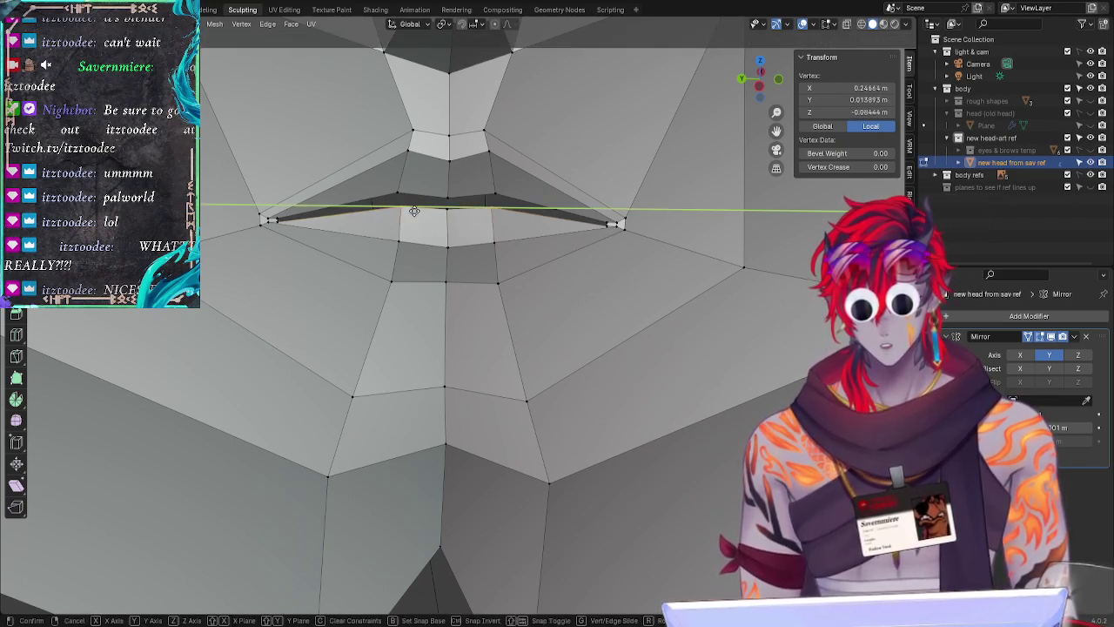
pyautogui.click(412, 210)
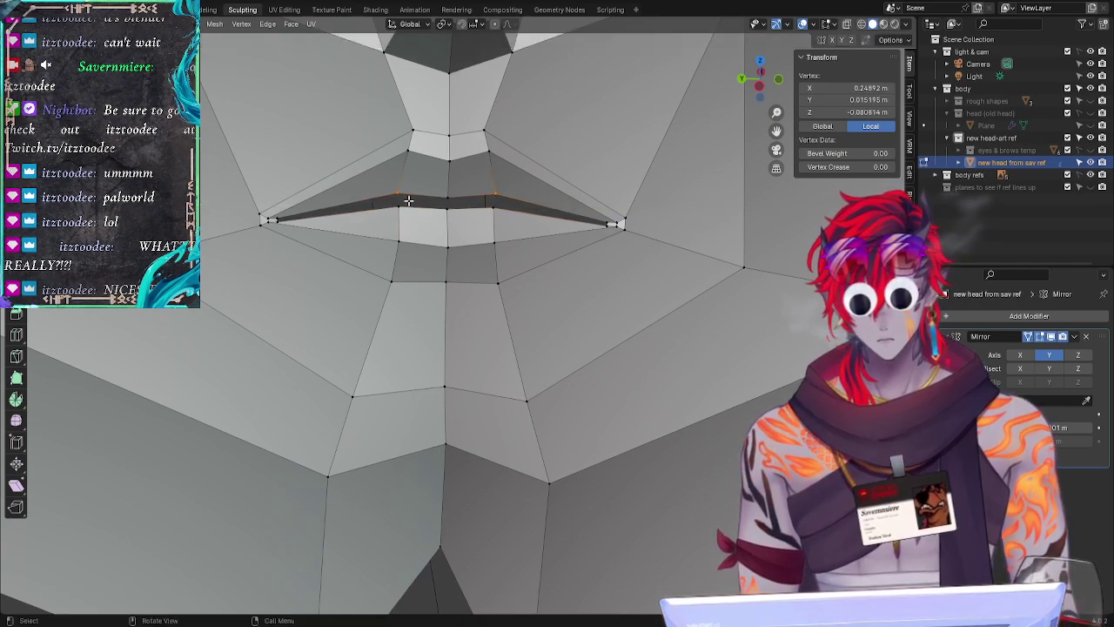
pyautogui.press('g')
pyautogui.press('y')
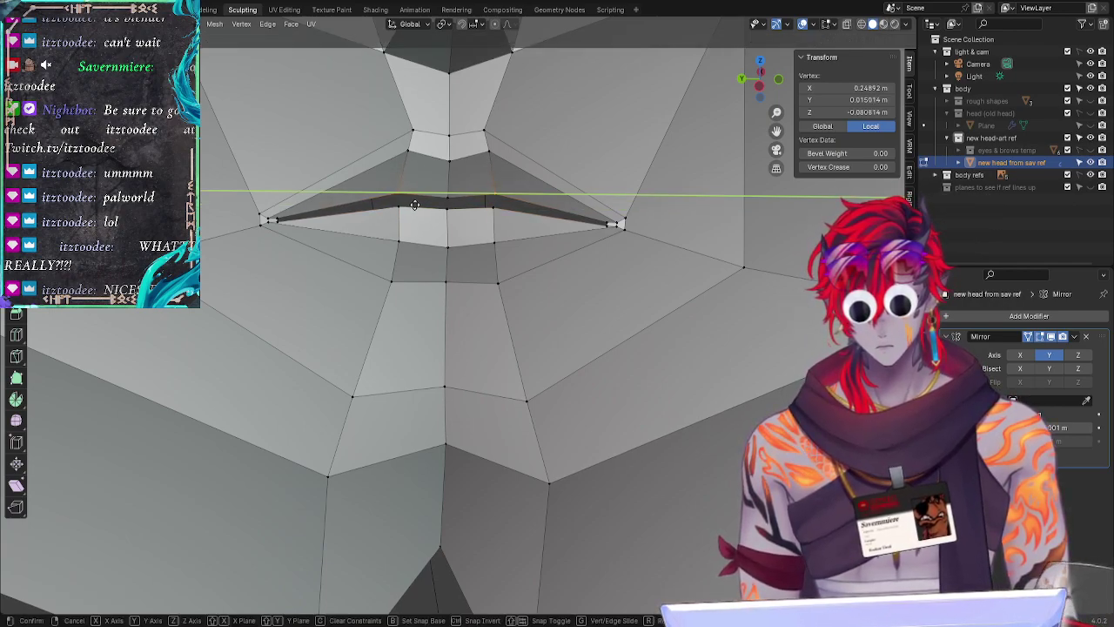
pyautogui.click(416, 204)
# Step: Inspect the lower-lip centre and corner vertices from several angles around the mouth
pyautogui.click(447, 248)
pyautogui.moveTo(445, 256); pyautogui.dragTo(462, 262, button='middle')
pyautogui.click(588, 309)
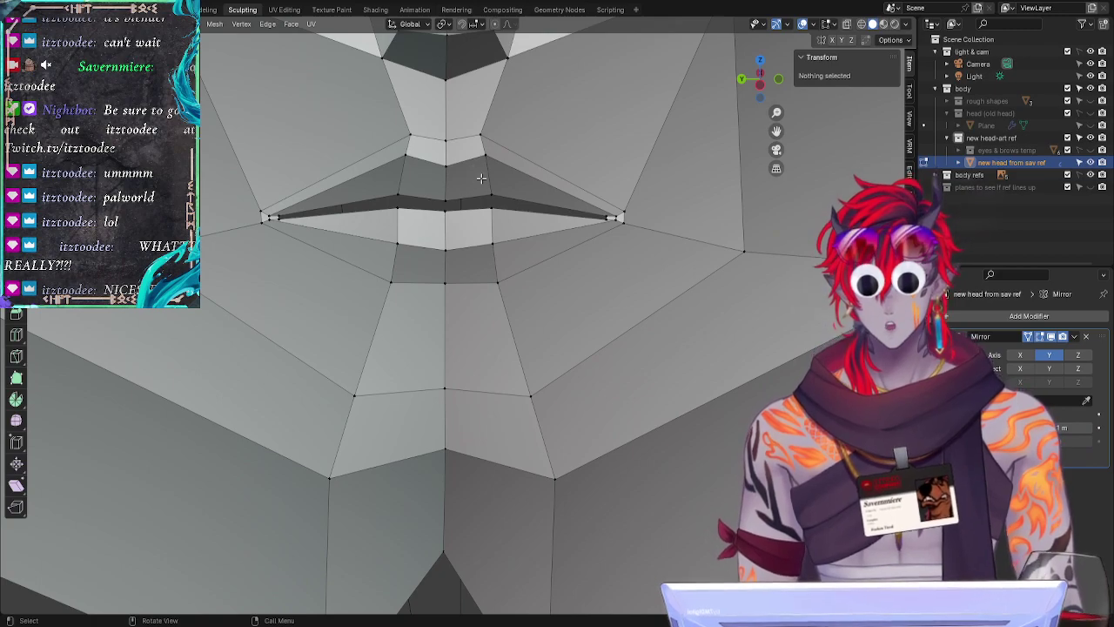
pyautogui.moveTo(483, 177); pyautogui.dragTo(557, 112, button='middle')
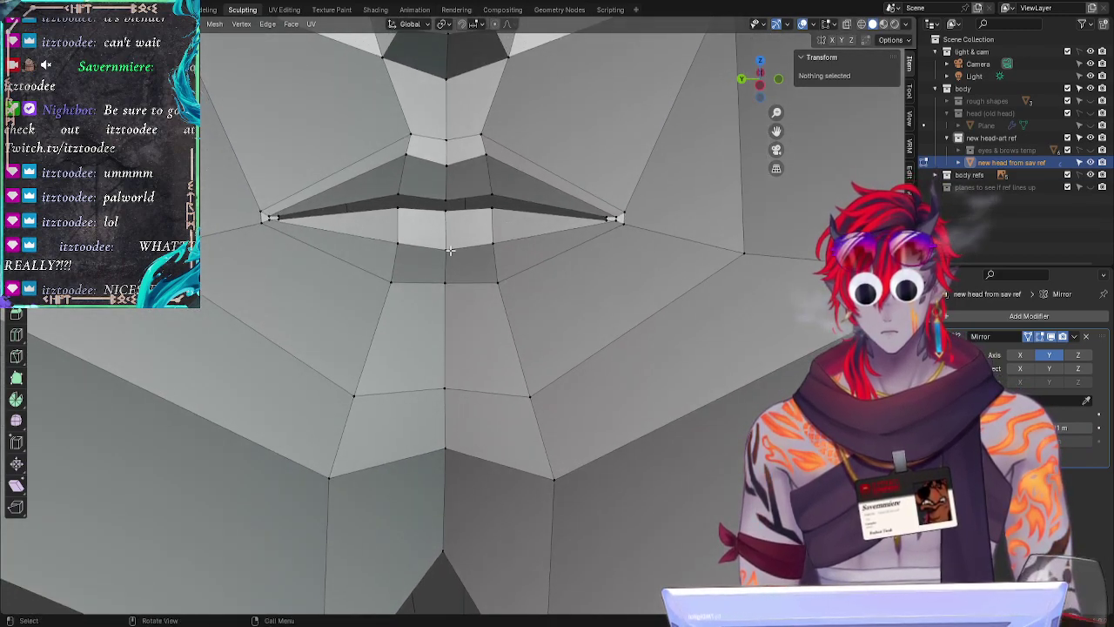
pyautogui.click(510, 290)
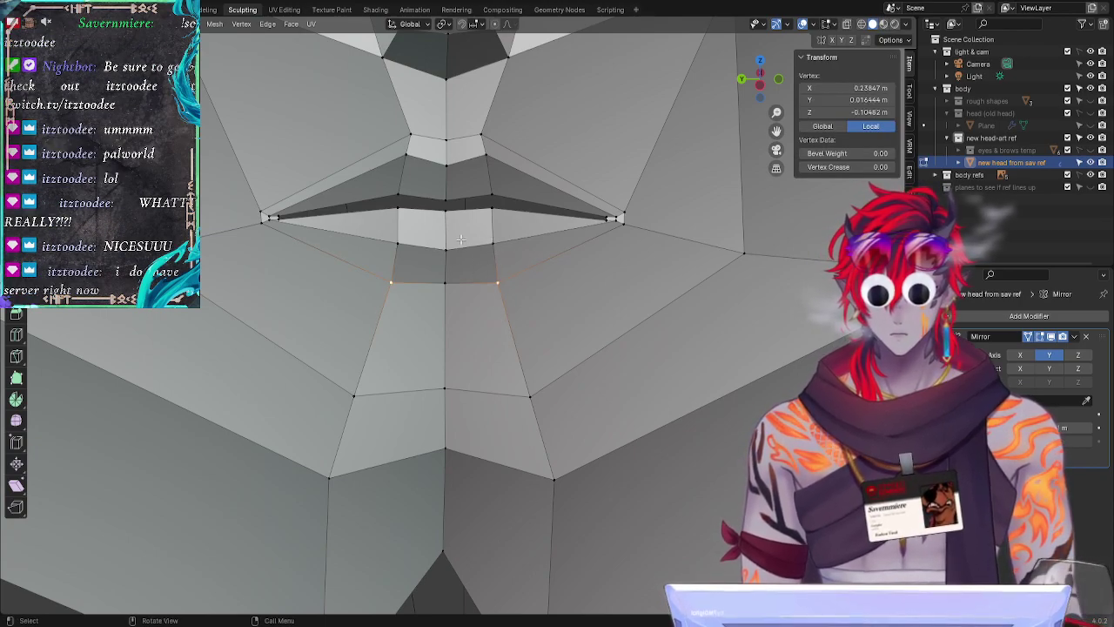
pyautogui.click(463, 323)
pyautogui.moveTo(462, 322); pyautogui.dragTo(252, 296, button='middle')
# Step: Raise a vertex near the lip corner along the Z axis
pyautogui.click(444, 294)
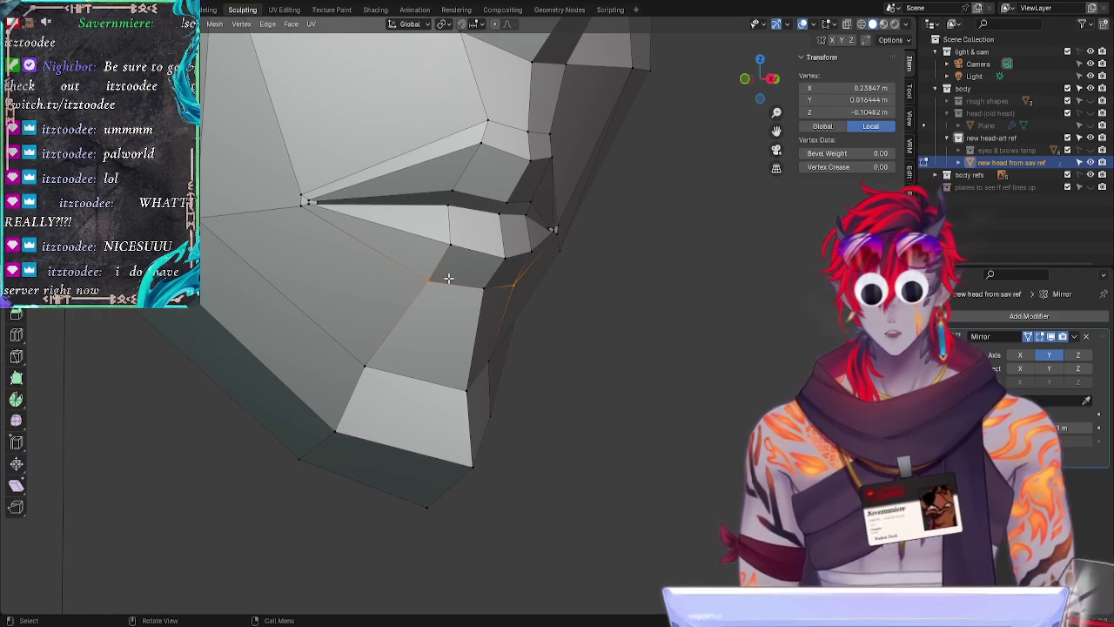
pyautogui.press('g')
pyautogui.press('z')
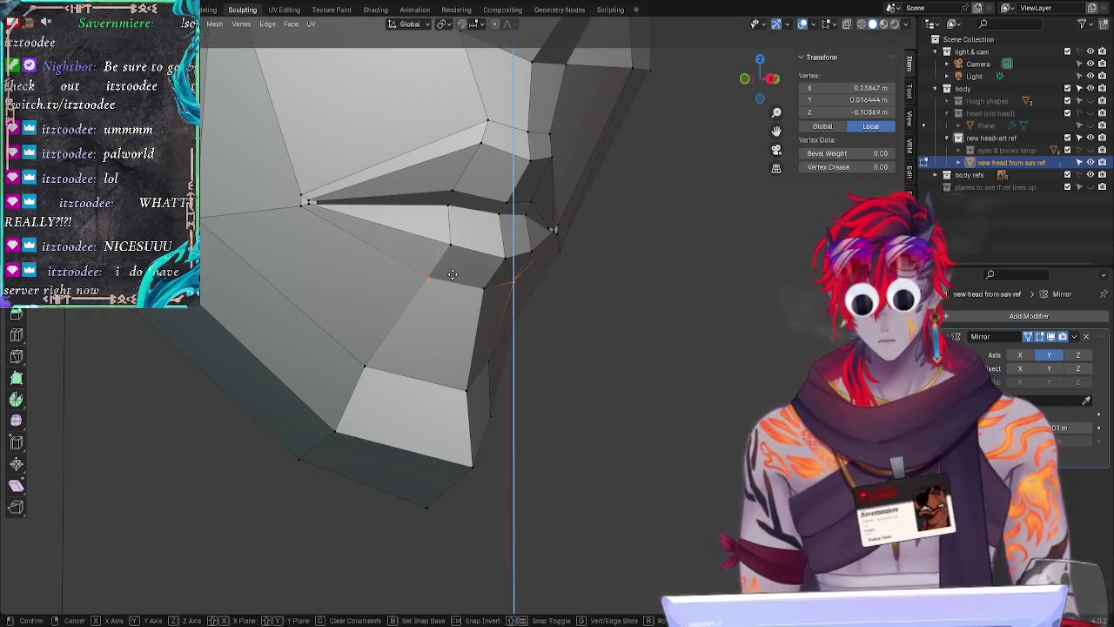
pyautogui.click(453, 274)
pyautogui.hotkey('alt', 'a')
pyautogui.moveTo(430, 346); pyautogui.dragTo(487, 261, button='middle')
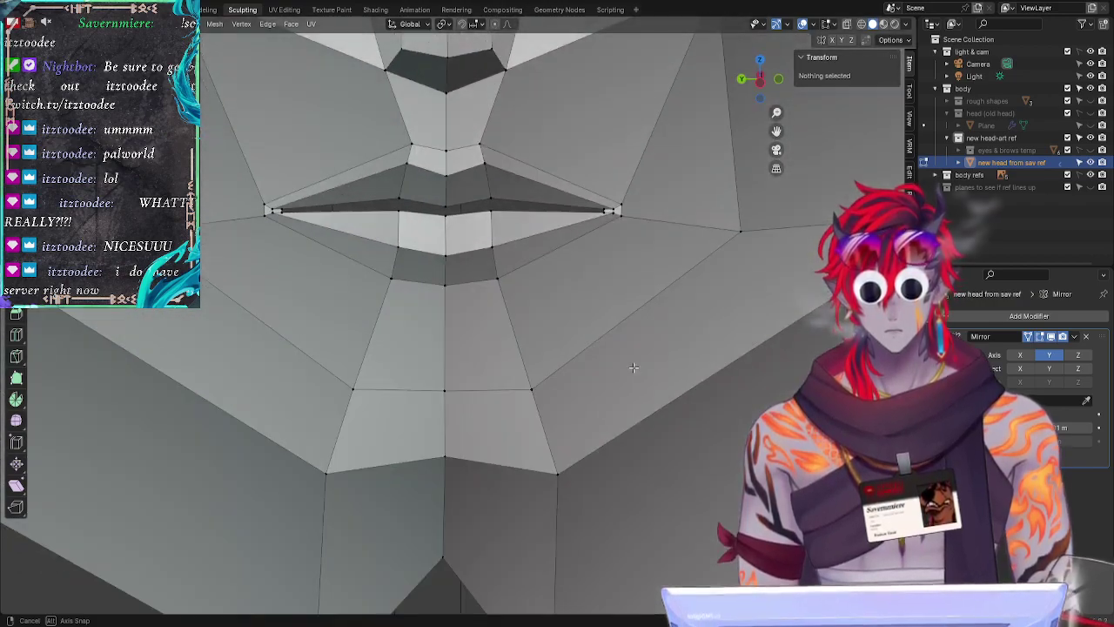
# Step: Slide and nudge the lower-lip centre vertex, then select the mouth edge loop
pyautogui.click(445, 250)
pyautogui.press('g')
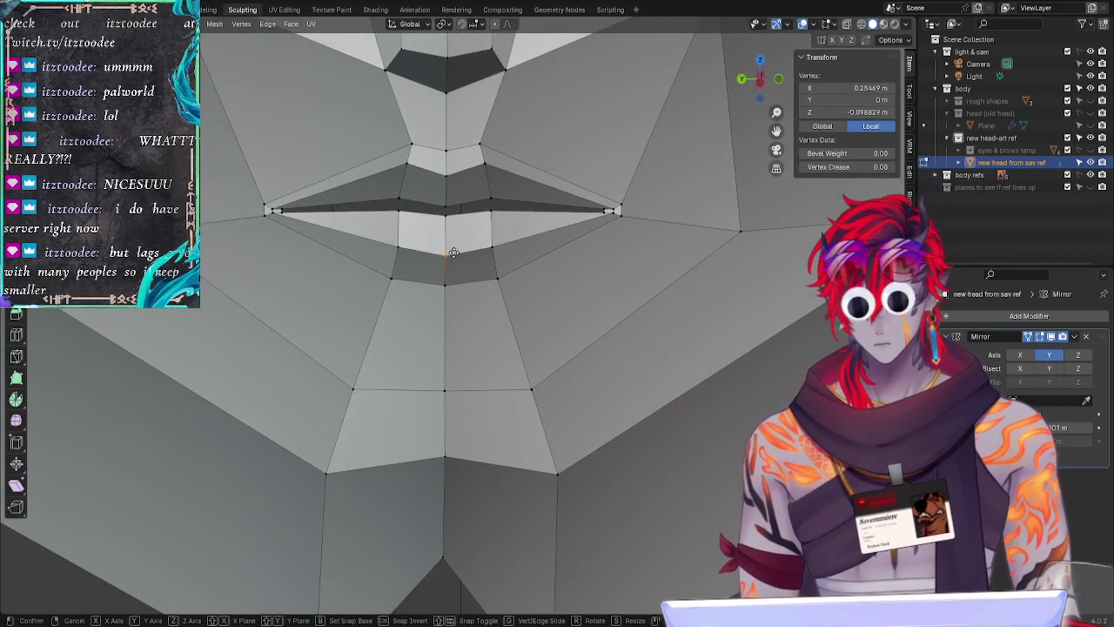
pyautogui.click(453, 256)
pyautogui.hotkey('alt', 'a')
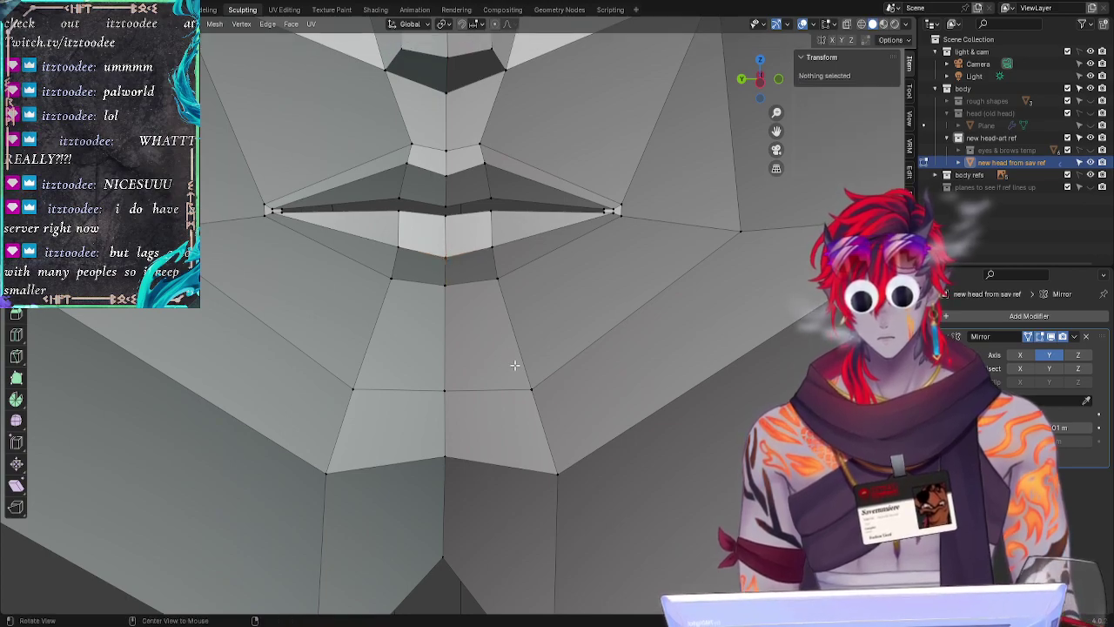
pyautogui.click(452, 257)
pyautogui.press('g')
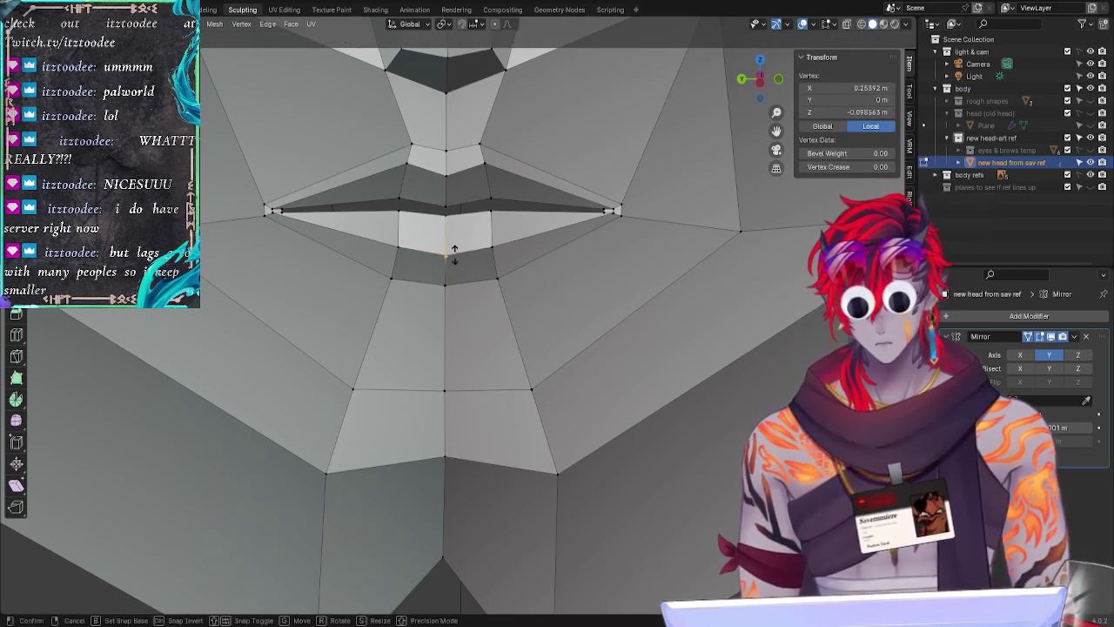
pyautogui.click(454, 255)
pyautogui.hotkey('alt', 'a')
pyautogui.moveTo(461, 346)
pyautogui.mouseDown(button='middle')
pyautogui.moveTo(478, 345)
pyautogui.moveTo(462, 338)
pyautogui.mouseUp(button='middle')
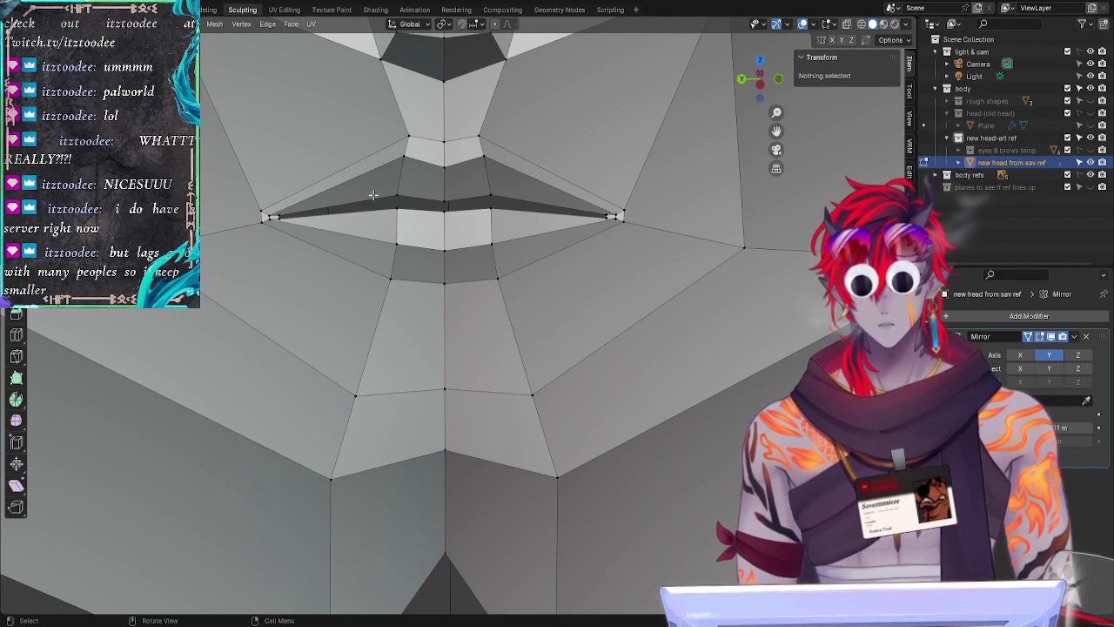
pyautogui.keyDown('alt'); pyautogui.click(283, 213); pyautogui.keyUp('alt')
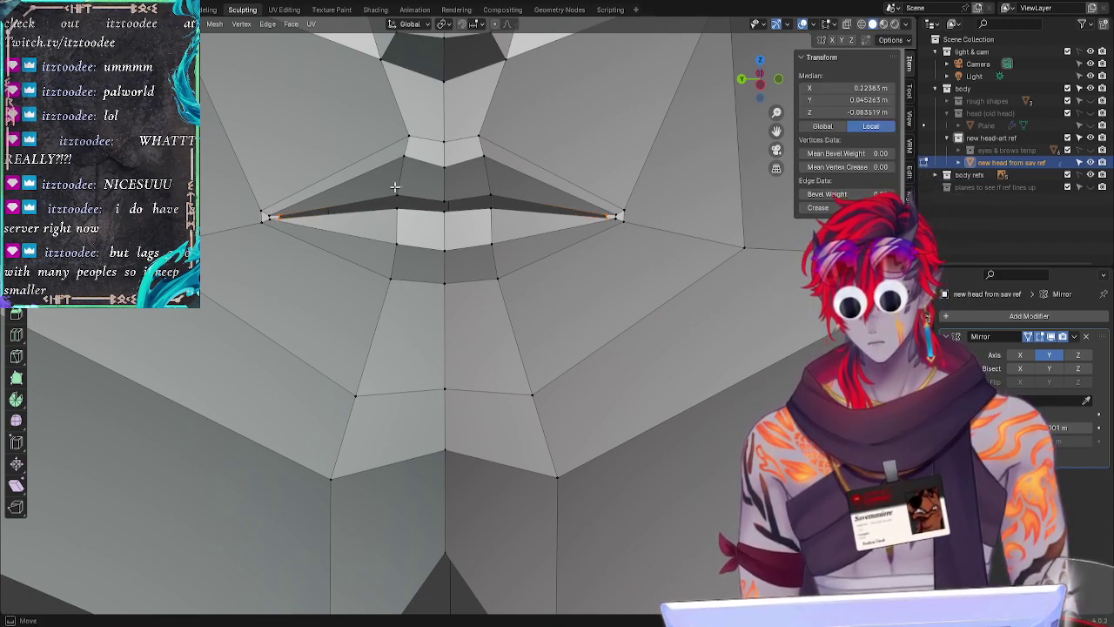
# Step: Select the middle lip vertices, save, and extrude the mouth loop down, then outward along X
pyautogui.keyDown('shift'); pyautogui.moveTo(450, 193); pyautogui.dragTo(427, 216); pyautogui.keyUp('shift')
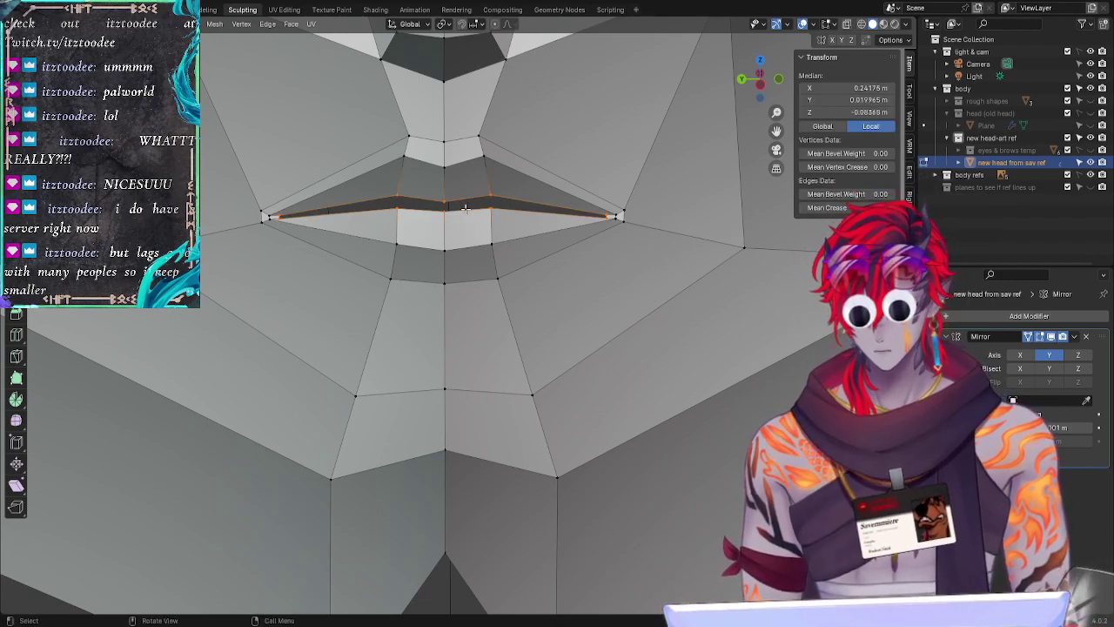
pyautogui.hotkey('ctrl', 's')
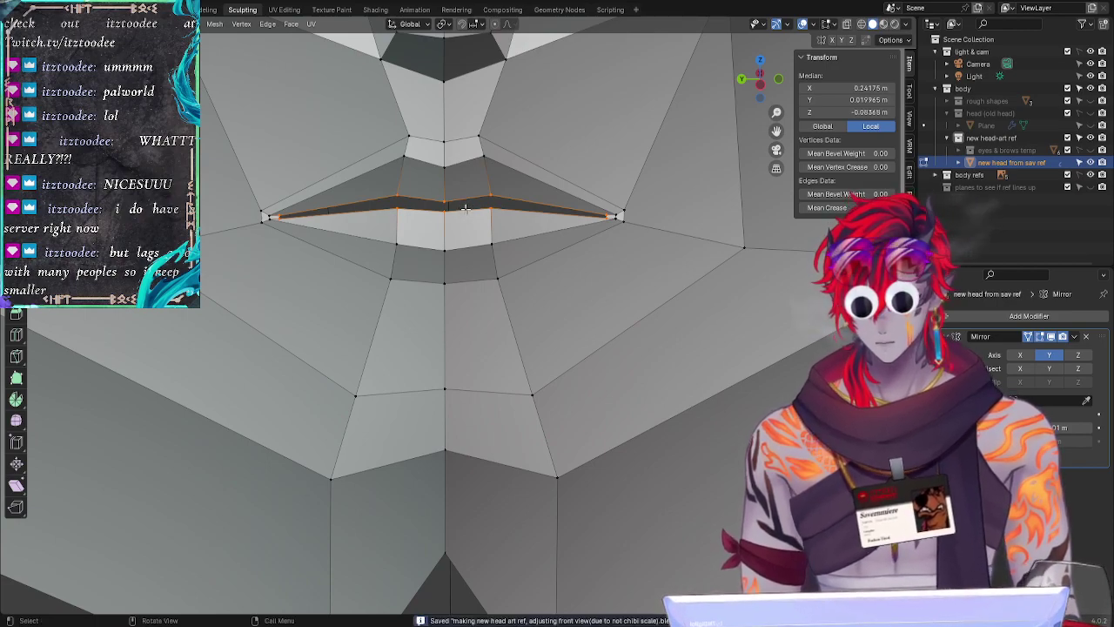
pyautogui.press('g')
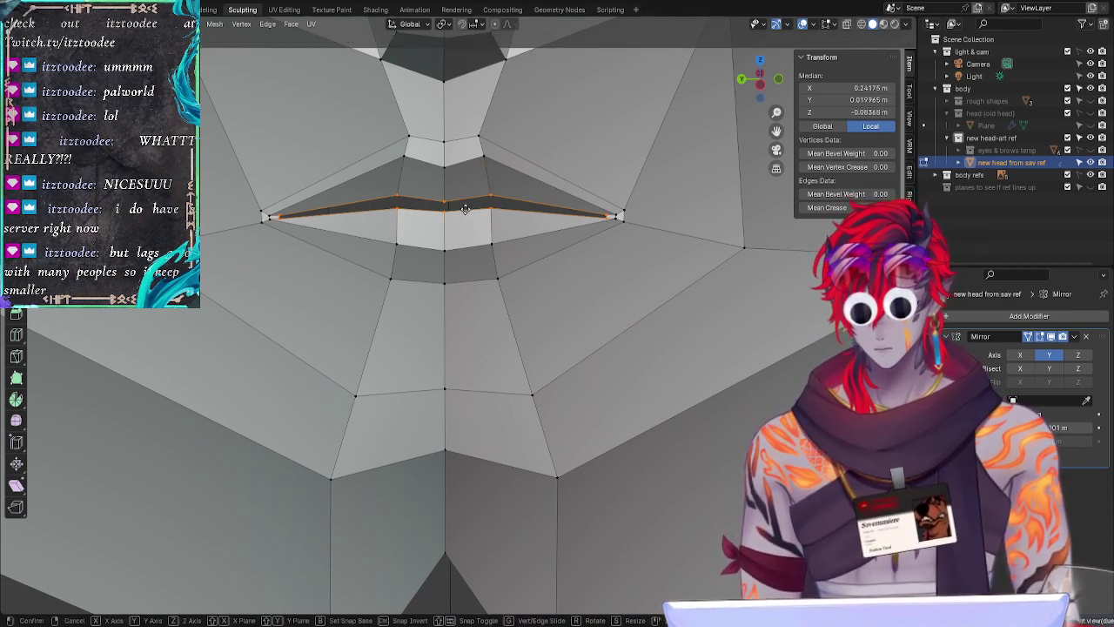
pyautogui.click(464, 265)
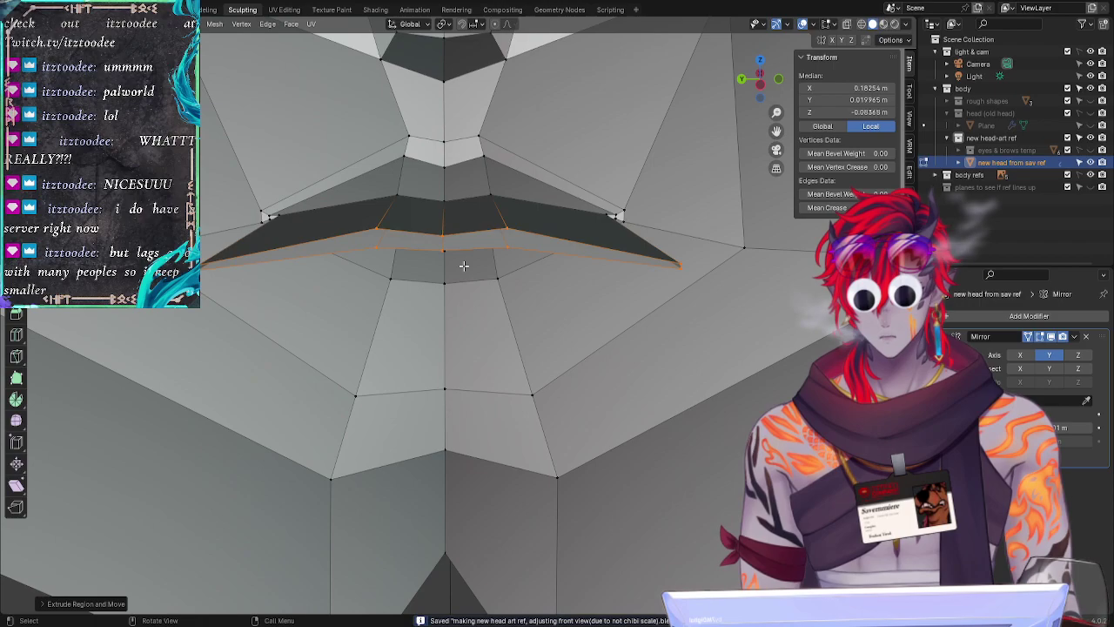
pyautogui.press('e')
pyautogui.press('x')
pyautogui.click(461, 326)
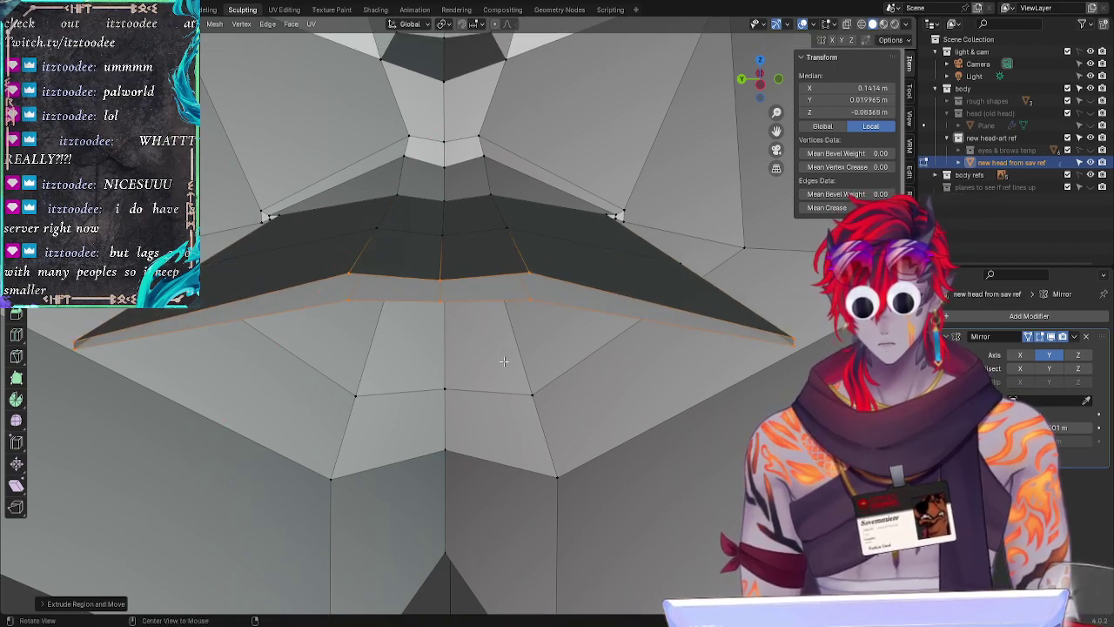
pyautogui.hotkey('alt', 'a')
# Step: Undo the outward extrusion and slide the mouth loop along X instead
pyautogui.moveTo(505, 365); pyautogui.dragTo(502, 423, button='middle')
pyautogui.hotkey('ctrl', 'z')
pyautogui.hotkey('ctrl', 'z')
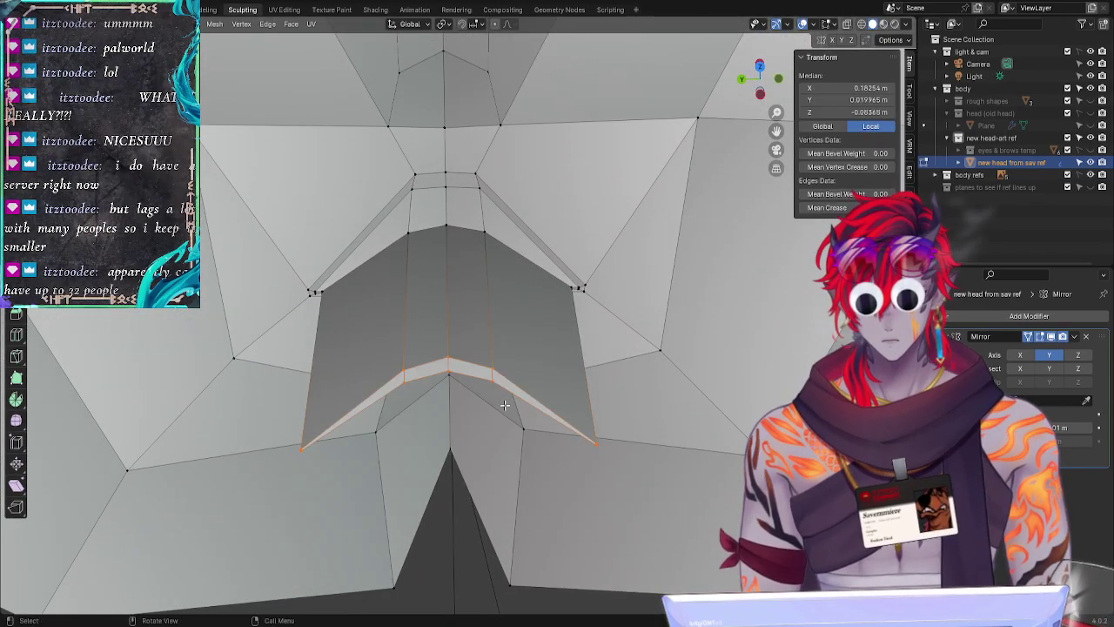
pyautogui.press('x')
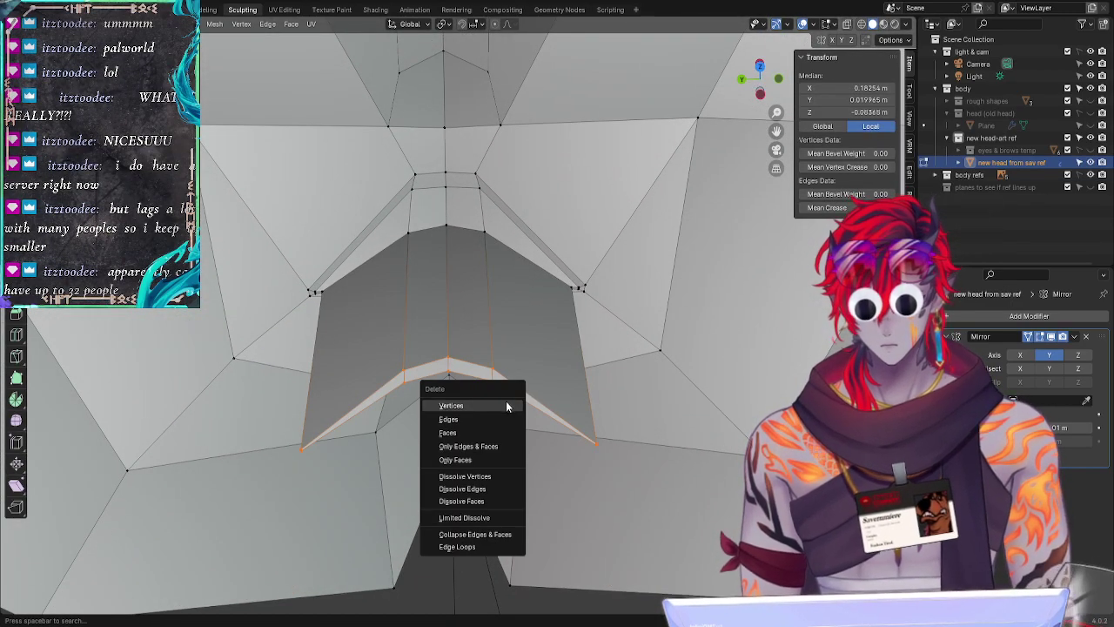
pyautogui.press('Escape')
pyautogui.press('g')
pyautogui.press('x')
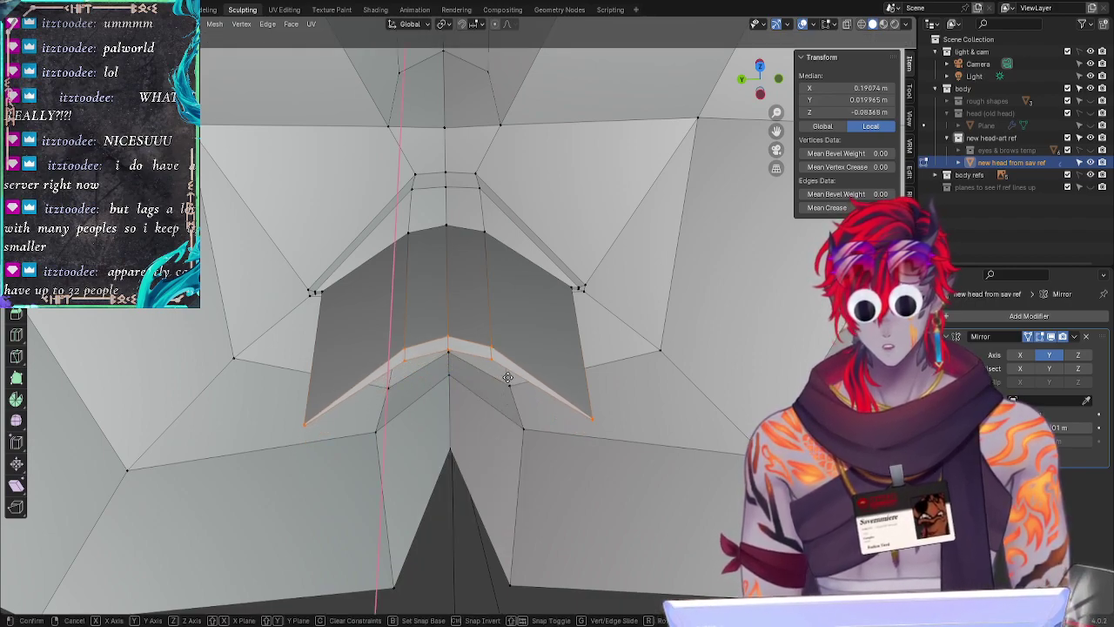
pyautogui.click(509, 334)
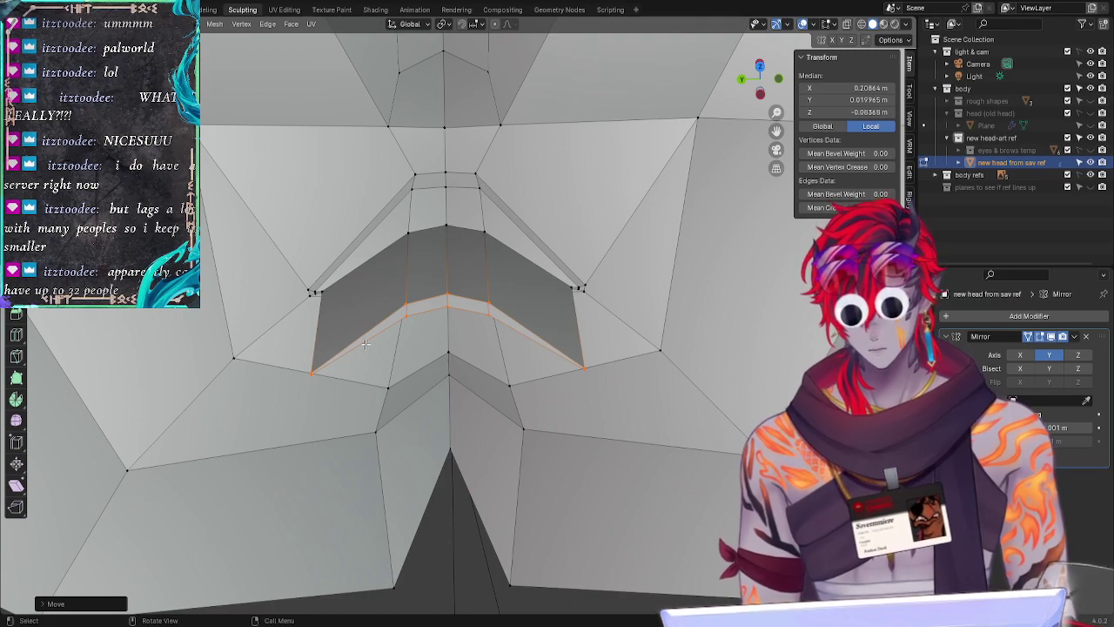
pyautogui.hotkey('alt', 'a')
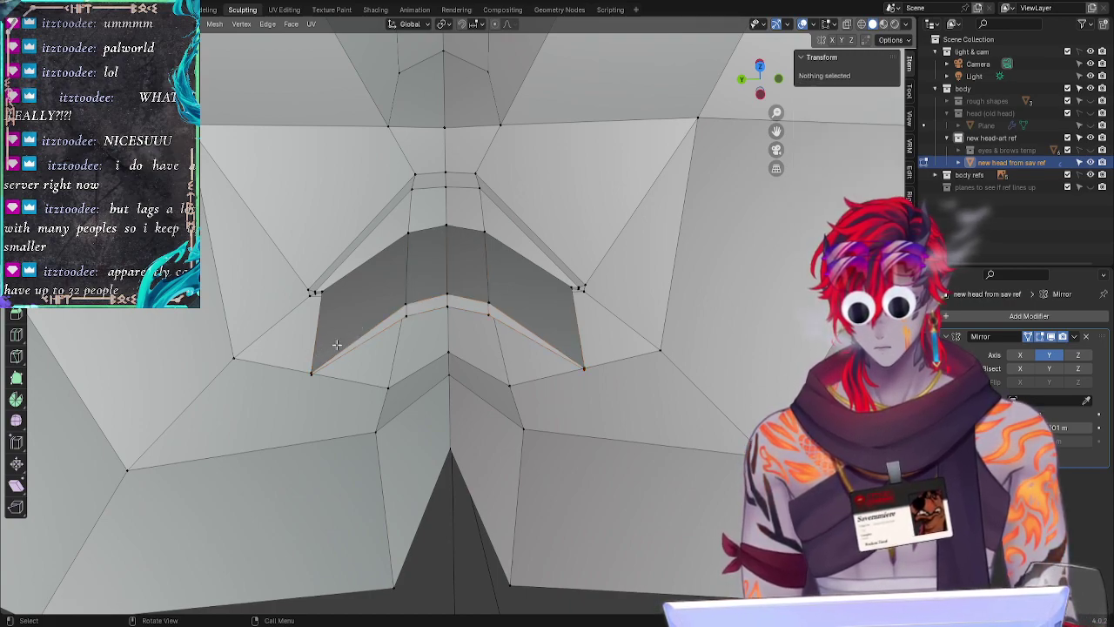
# Step: Raise the lower edges of the new lip faces with X-axis and free moves
pyautogui.moveTo(306, 355); pyautogui.dragTo(318, 384)
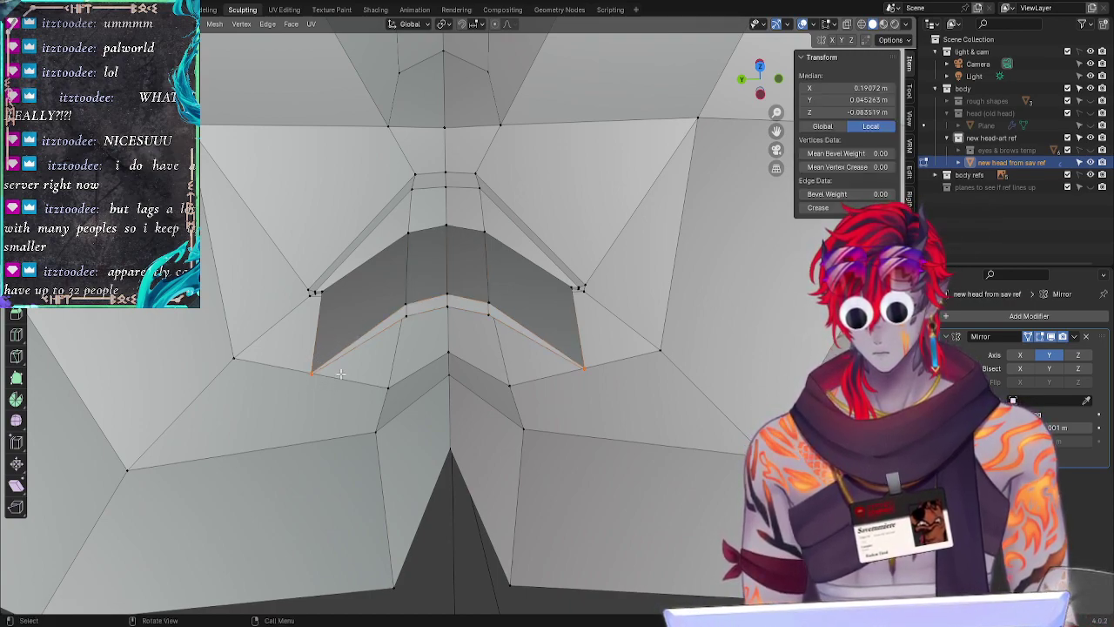
pyautogui.press('g')
pyautogui.press('x')
pyautogui.click(350, 358)
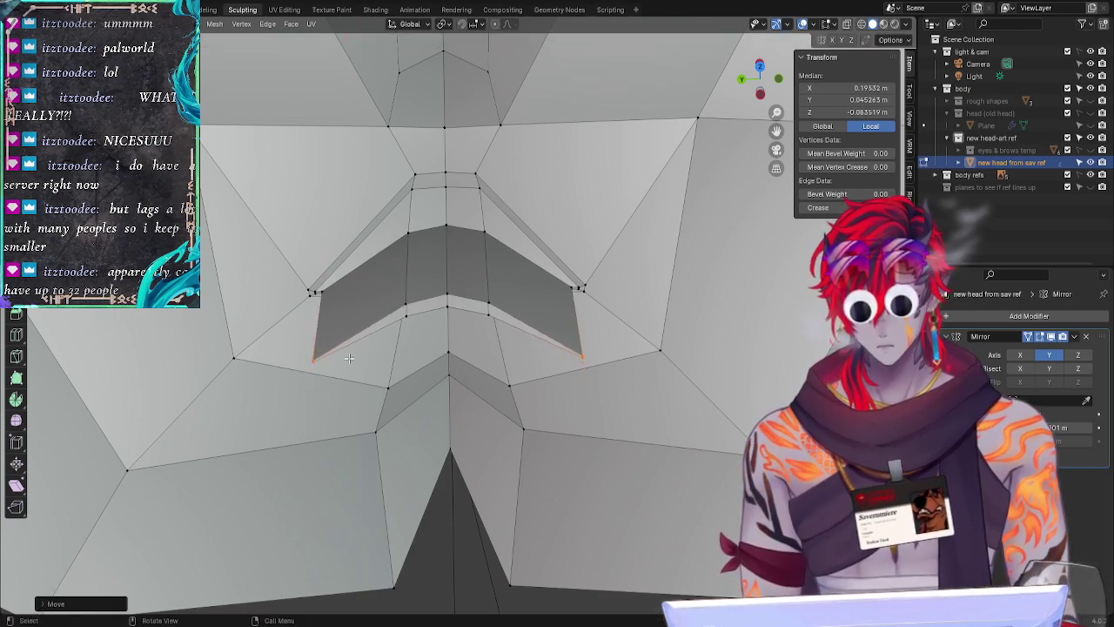
pyautogui.press('g')
pyautogui.press('x')
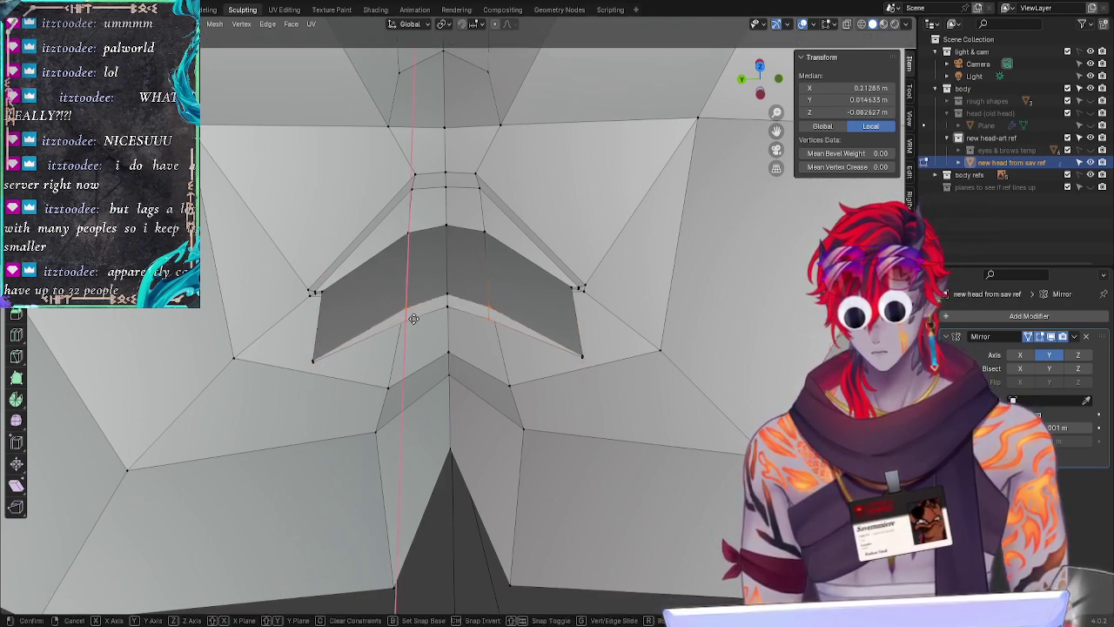
pyautogui.click(419, 315)
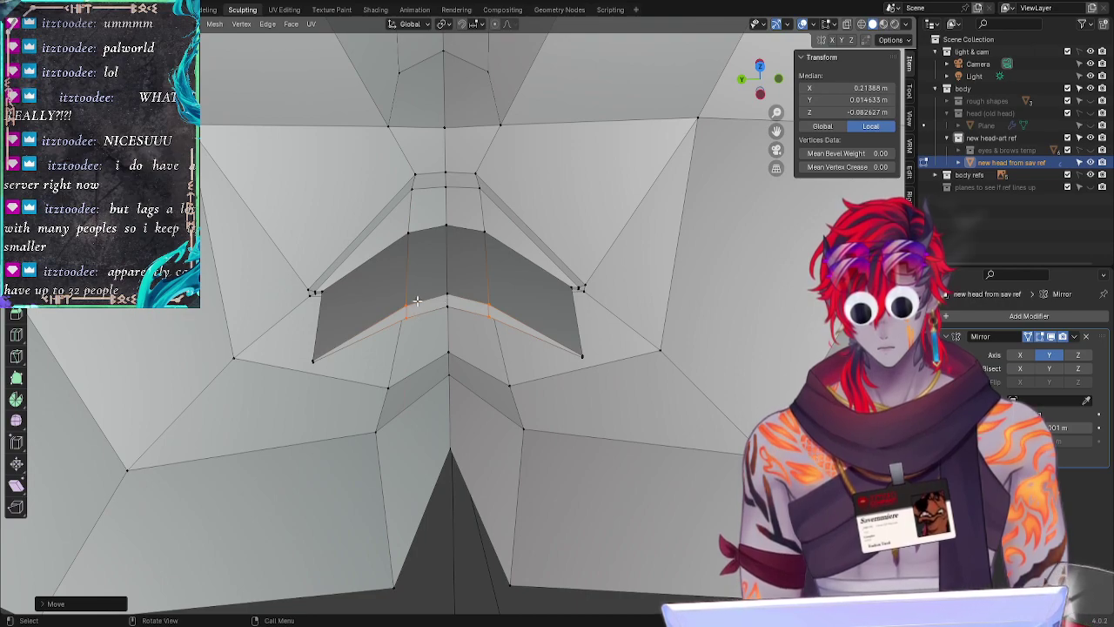
pyautogui.press('g')
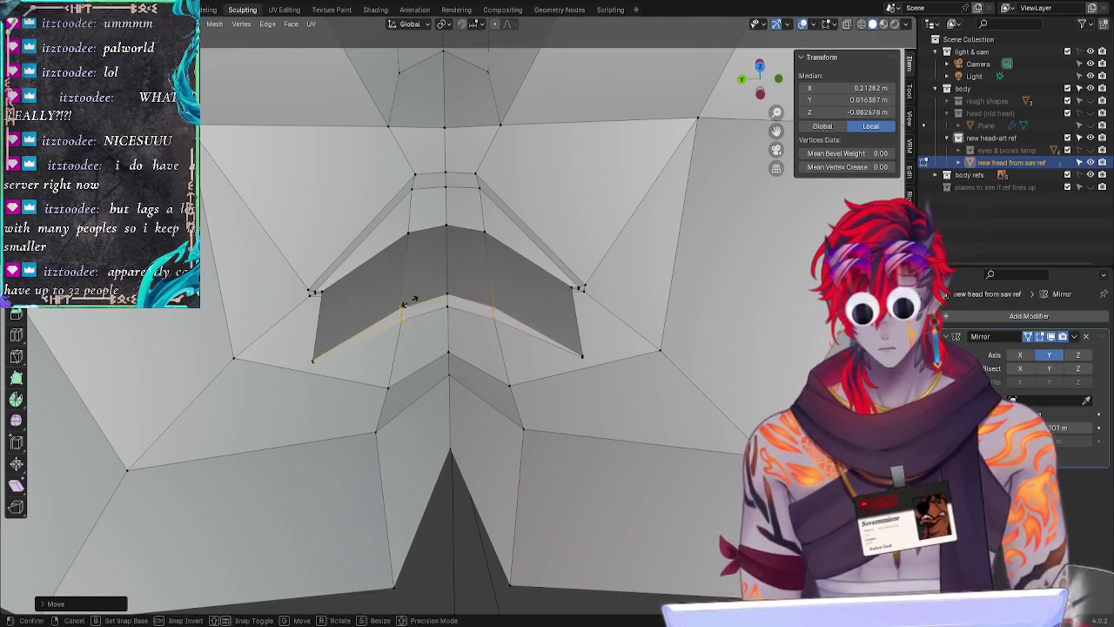
pyautogui.click(409, 301)
# Step: Nudge a centre-line mouth vertex along X, checking it from below
pyautogui.click(342, 292)
pyautogui.click(321, 408)
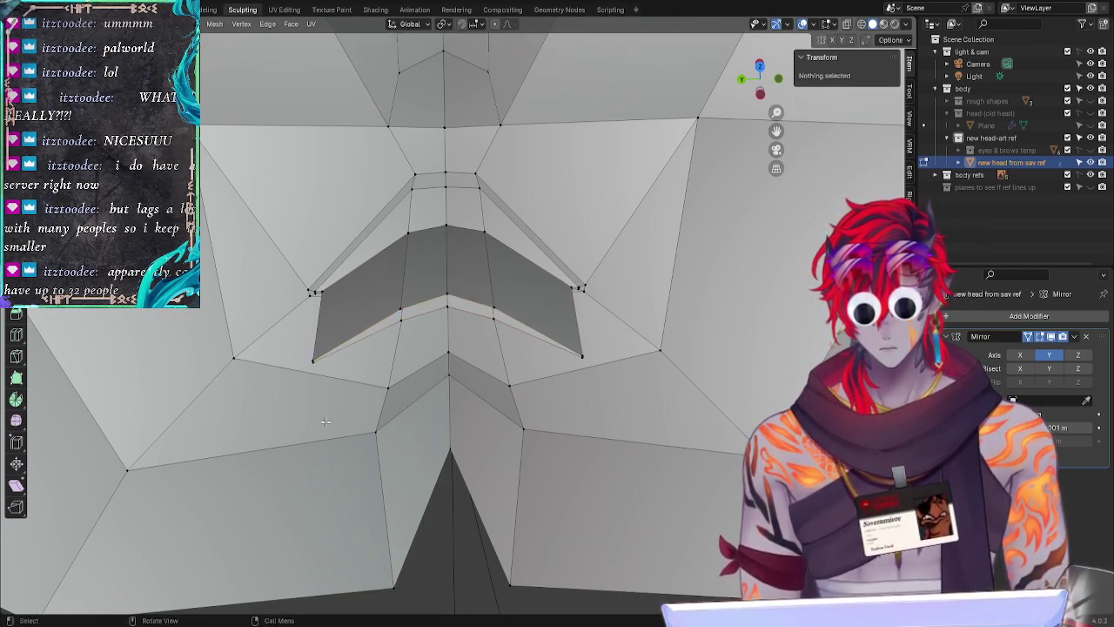
pyautogui.moveTo(321, 407); pyautogui.dragTo(337, 431, button='middle')
pyautogui.click(449, 335)
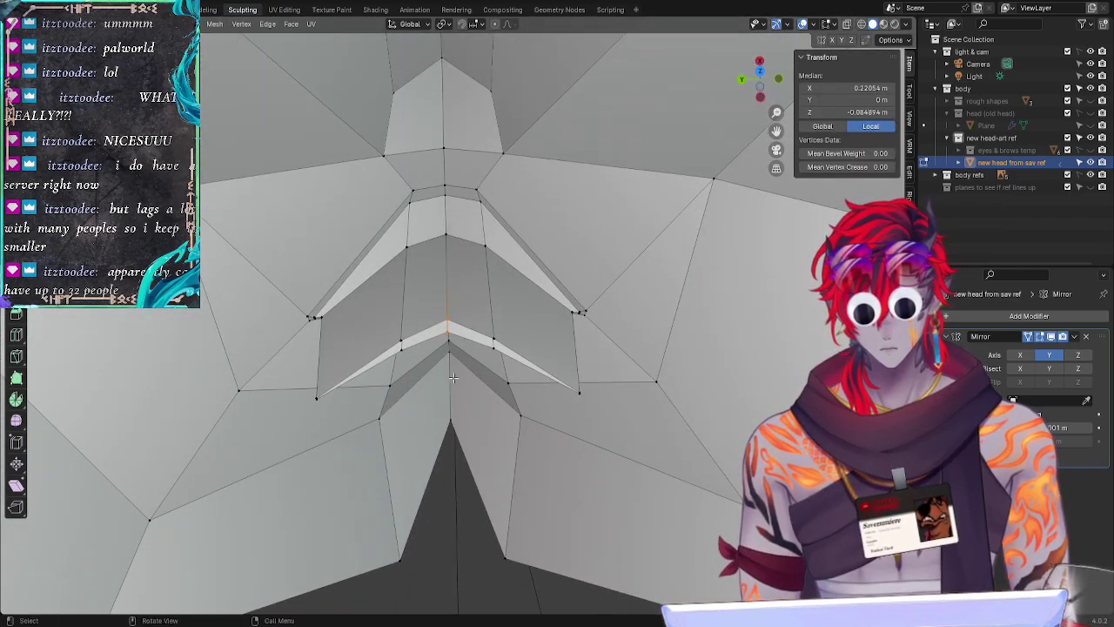
pyautogui.moveTo(454, 377); pyautogui.dragTo(449, 301, button='middle')
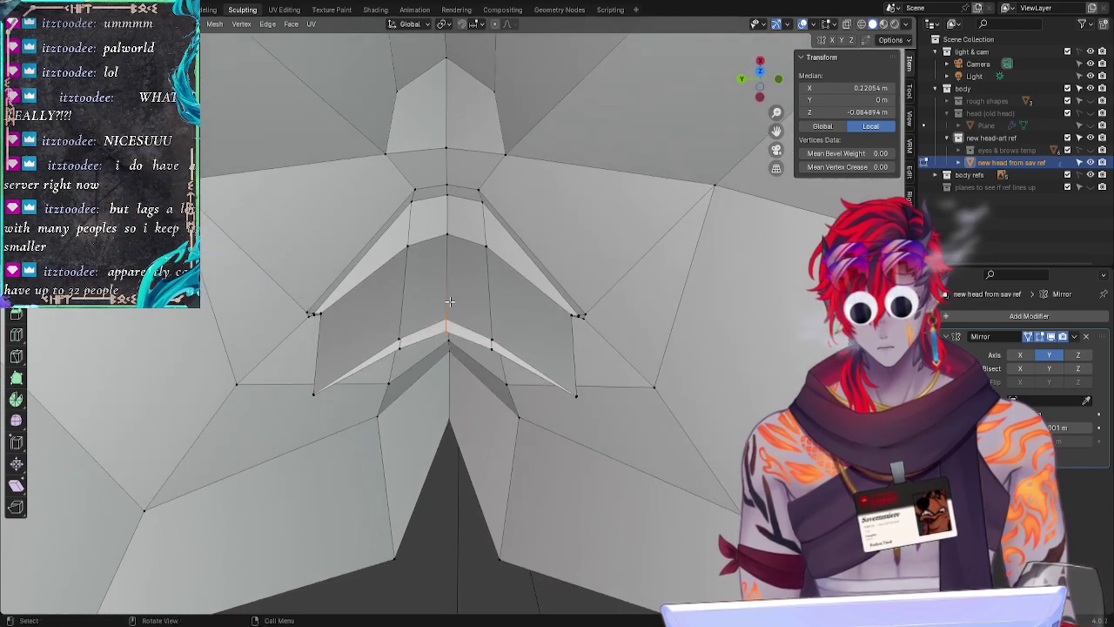
pyautogui.moveTo(446, 324); pyautogui.dragTo(440, 322)
pyautogui.press('g')
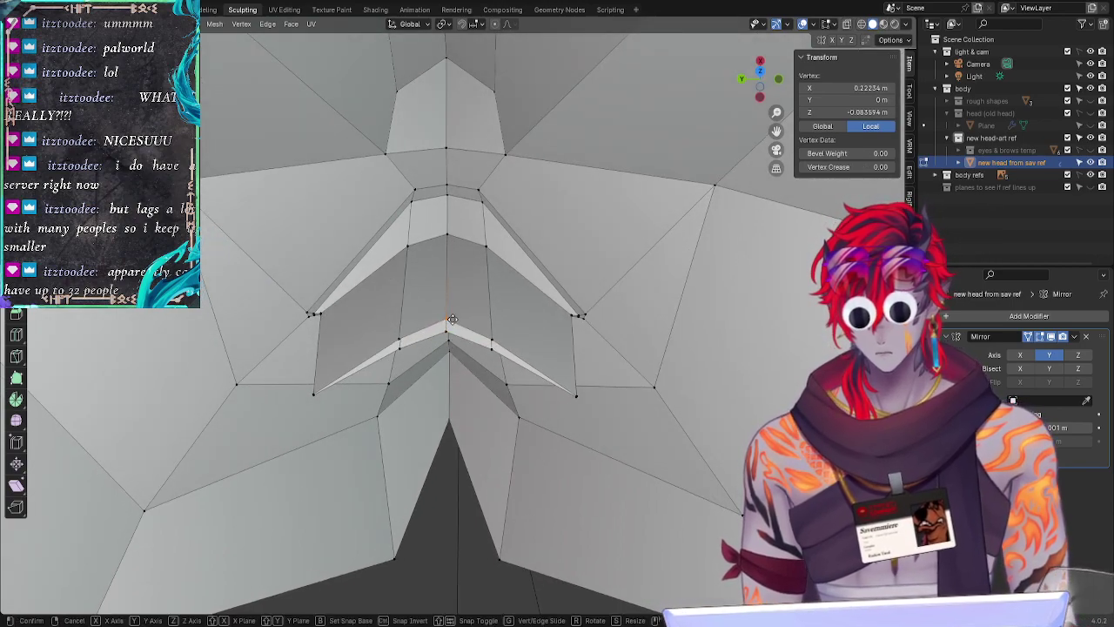
pyautogui.press('x')
pyautogui.click(451, 323)
pyautogui.hotkey('alt', 'a')
# Step: Slide the two centre lower-lip vertices along X, then view the mouth from below
pyautogui.click(449, 327)
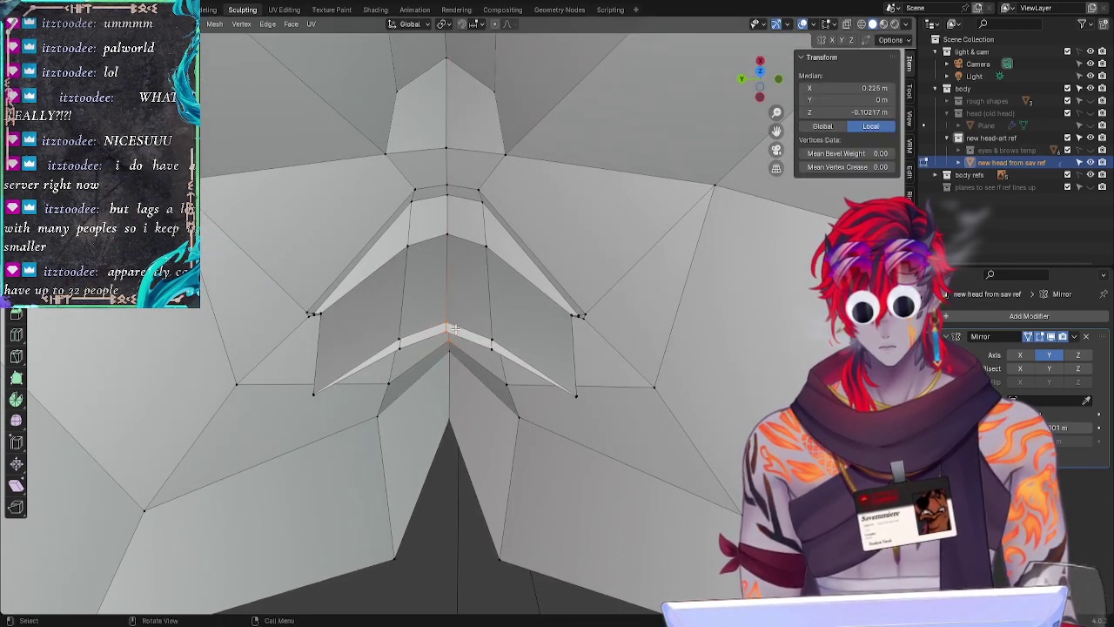
pyautogui.click(456, 385)
pyautogui.moveTo(465, 422); pyautogui.dragTo(472, 535, button='middle')
pyautogui.hotkey('alt', 'a')
pyautogui.moveTo(437, 284); pyautogui.dragTo(461, 262)
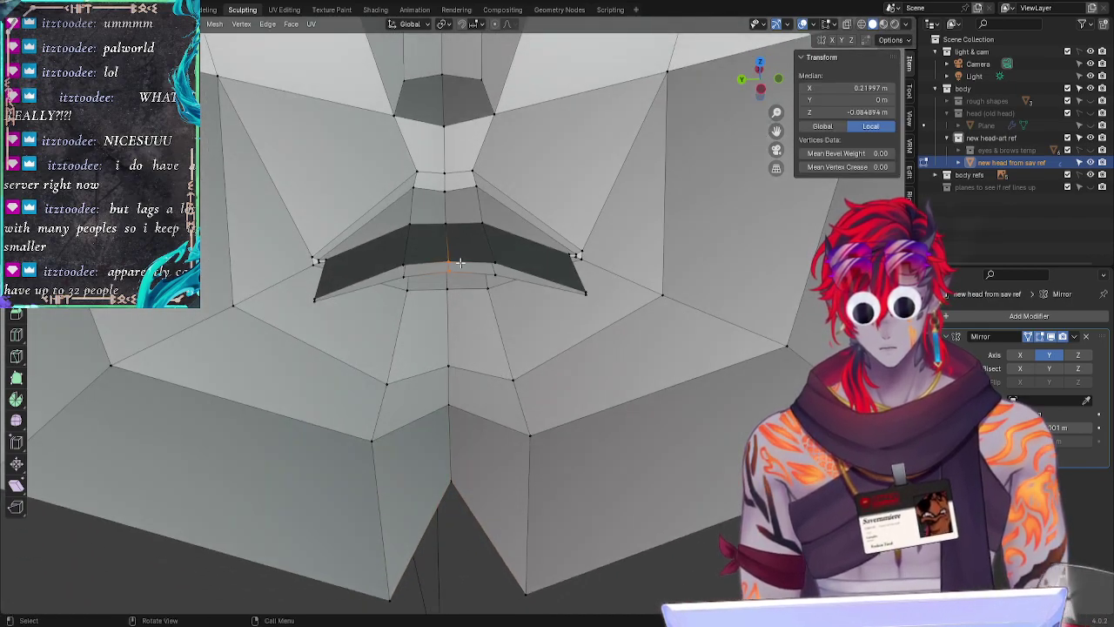
pyautogui.press('g')
pyautogui.press('x')
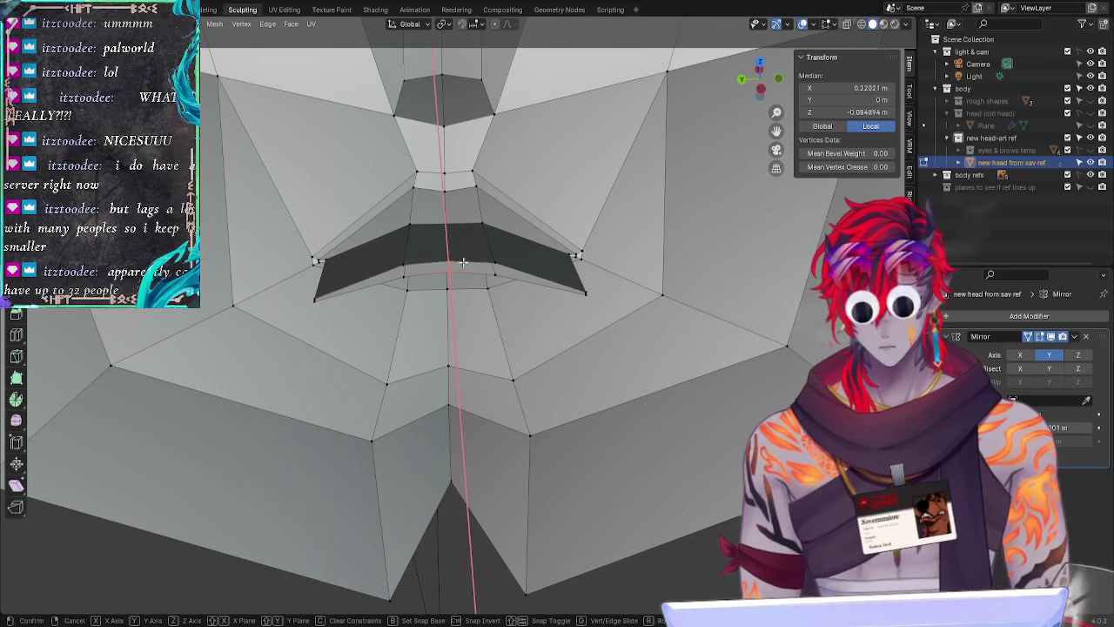
pyautogui.click(463, 261)
pyautogui.hotkey('alt', 'a')
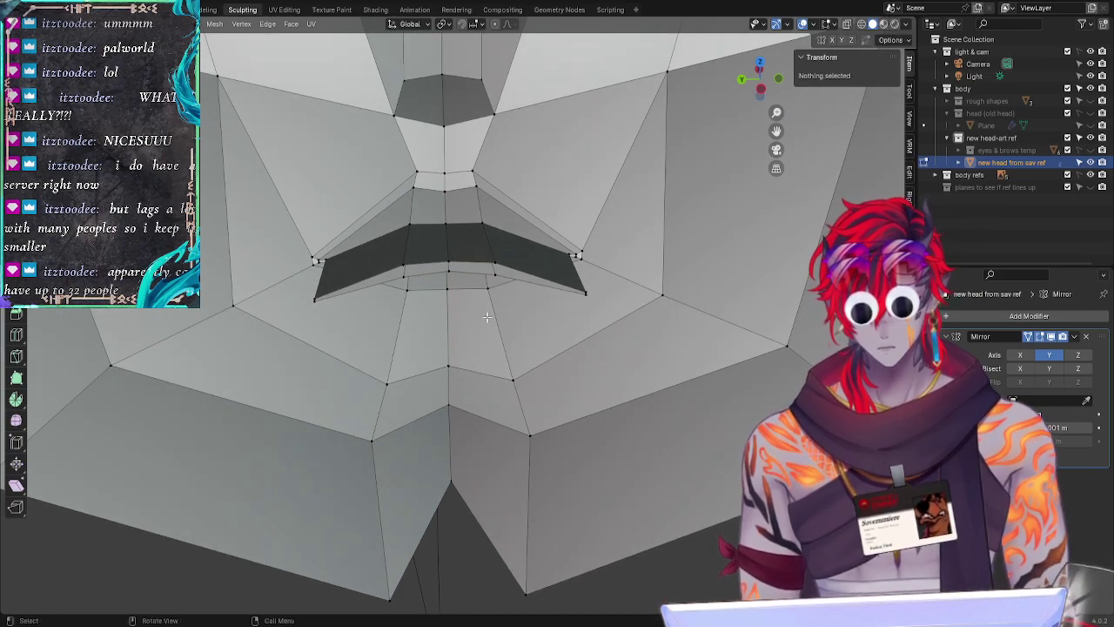
pyautogui.rightClick(488, 324)
pyautogui.moveTo(641, 339); pyautogui.dragTo(414, 348, button='middle')
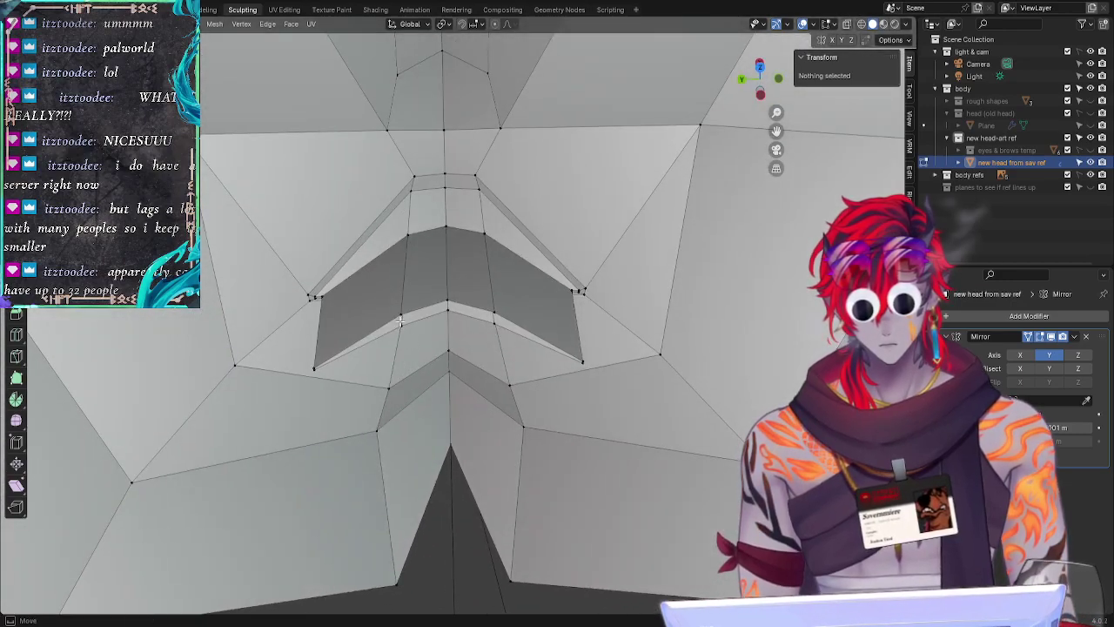
# Step: Slide a lower-lip edge vertex slightly along X
pyautogui.click(403, 324)
pyautogui.press('g')
pyautogui.press('x')
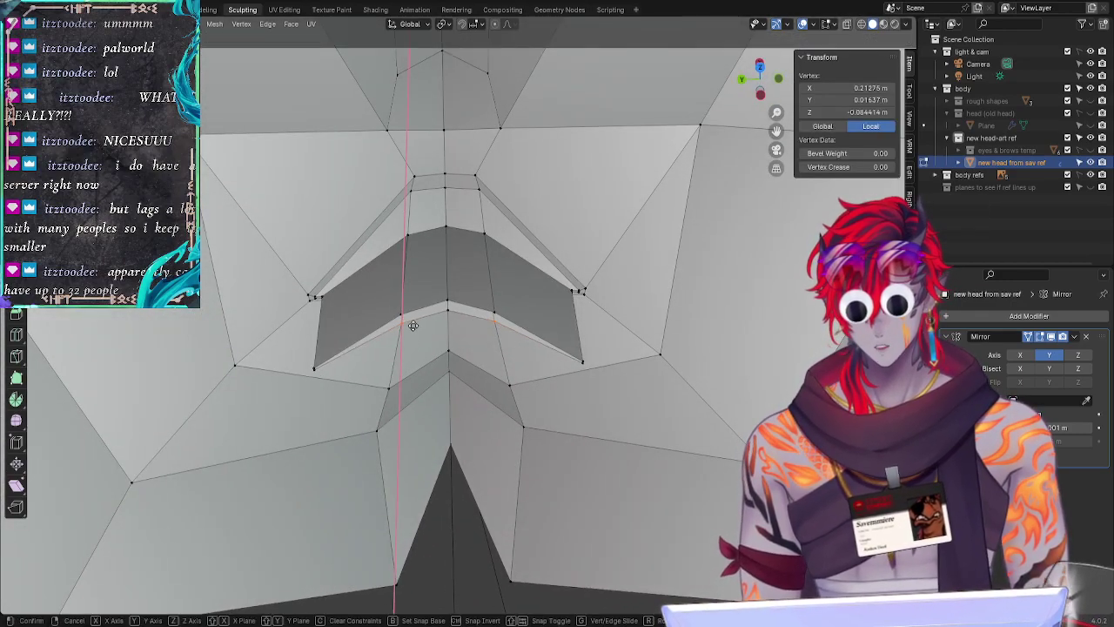
pyautogui.click(413, 324)
pyautogui.moveTo(413, 324); pyautogui.dragTo(416, 396, button='middle')
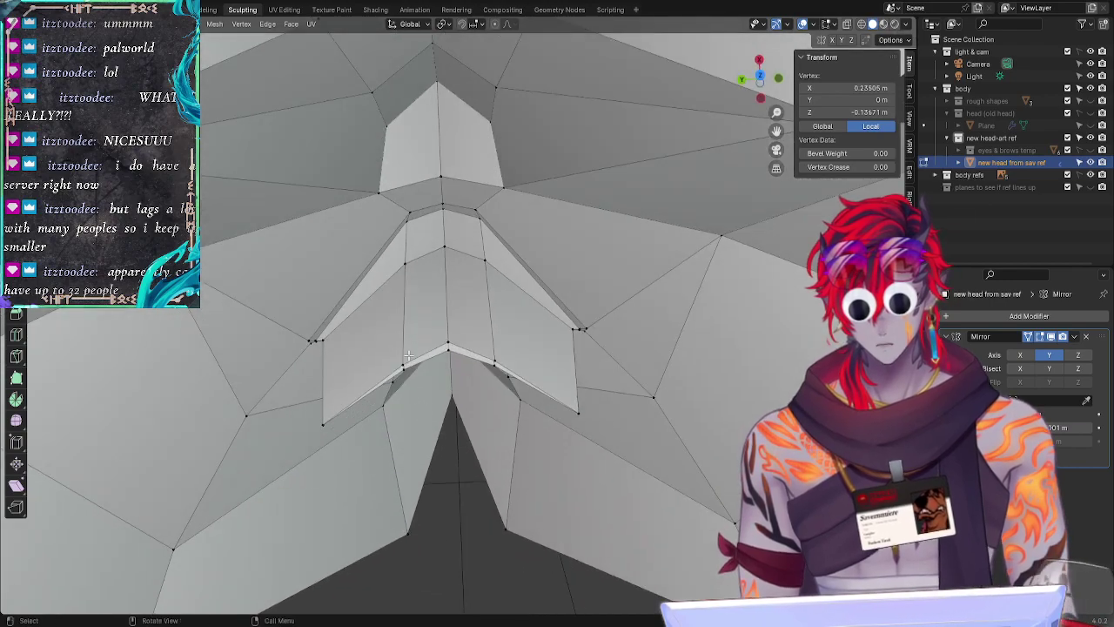
# Step: Adjust the centre-line lip vertex along X over several small moves
pyautogui.click(449, 342)
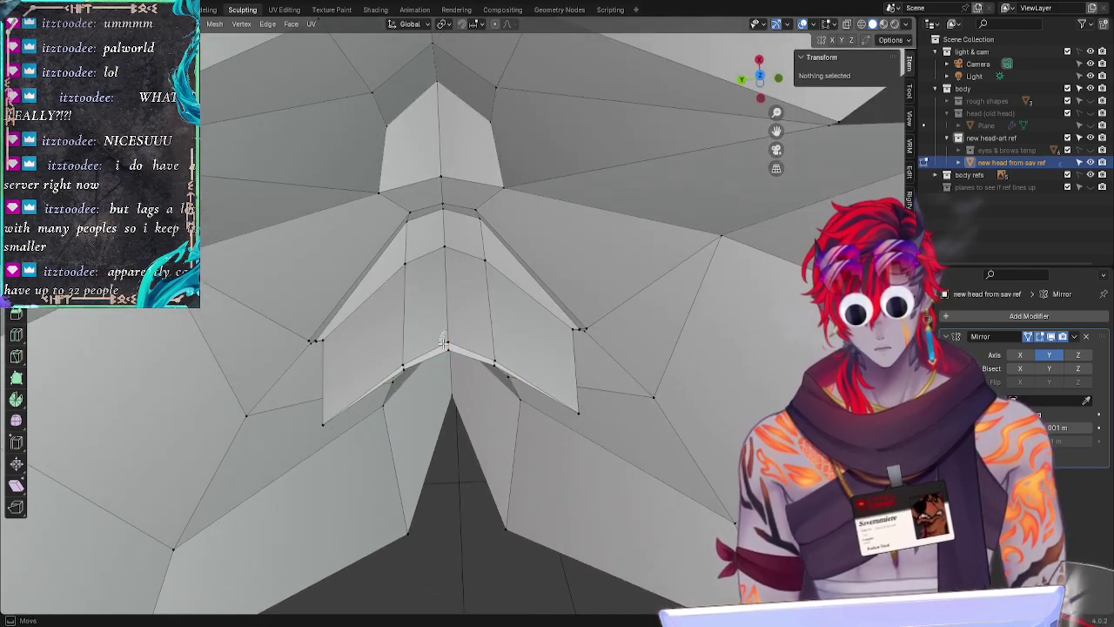
pyautogui.press('g')
pyautogui.press('x')
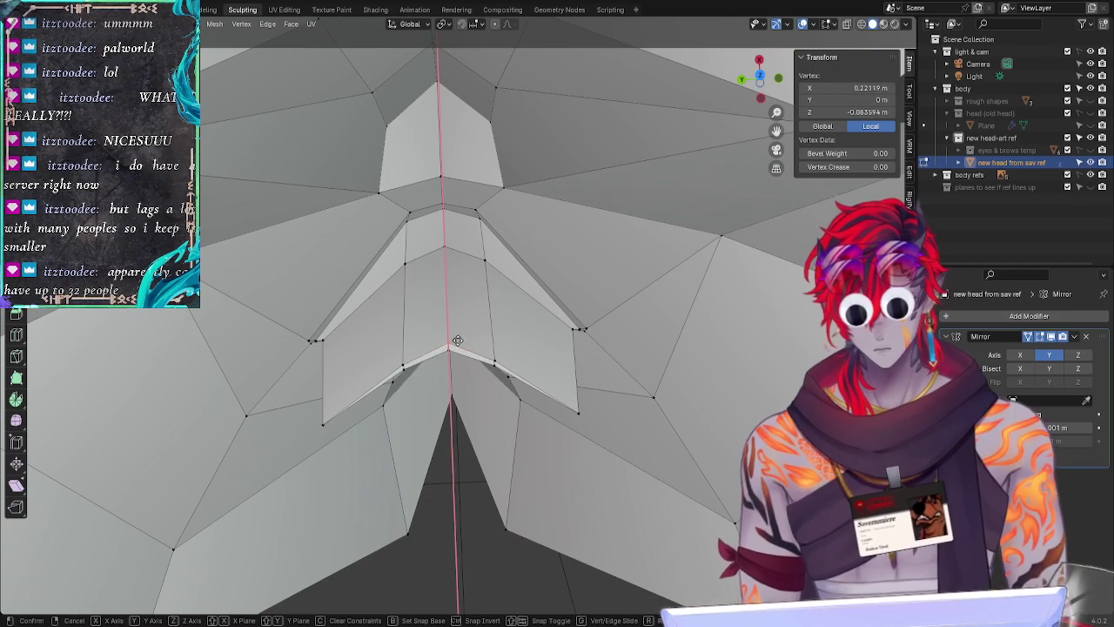
pyautogui.click(458, 340)
pyautogui.moveTo(449, 346); pyautogui.dragTo(453, 349)
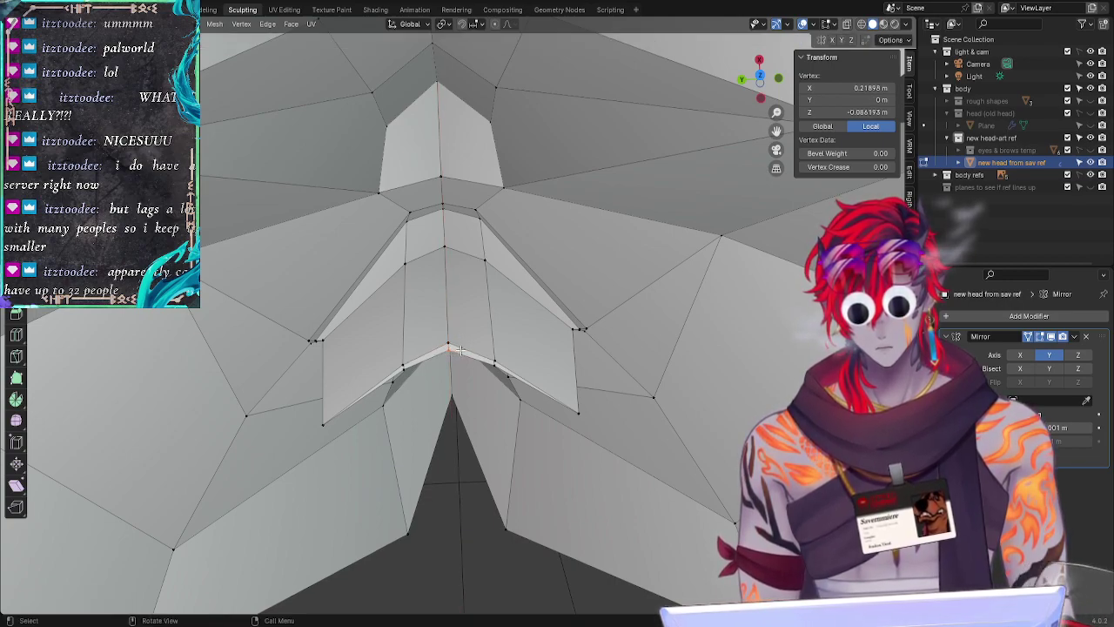
pyautogui.press('g')
pyautogui.press('x')
pyautogui.click(461, 328)
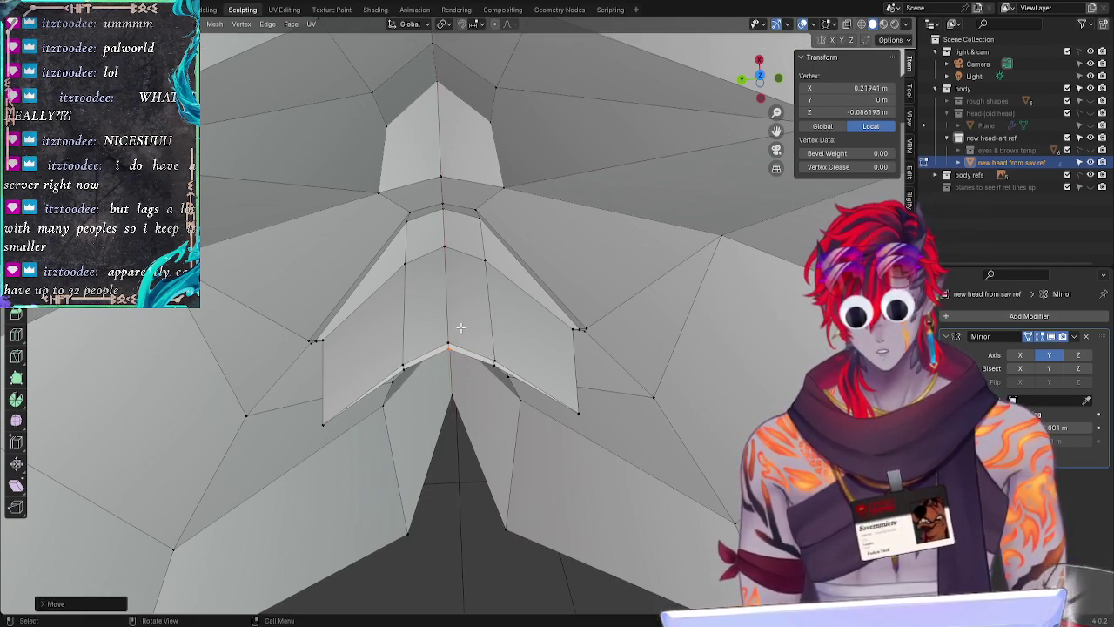
pyautogui.press('g')
pyautogui.press('x')
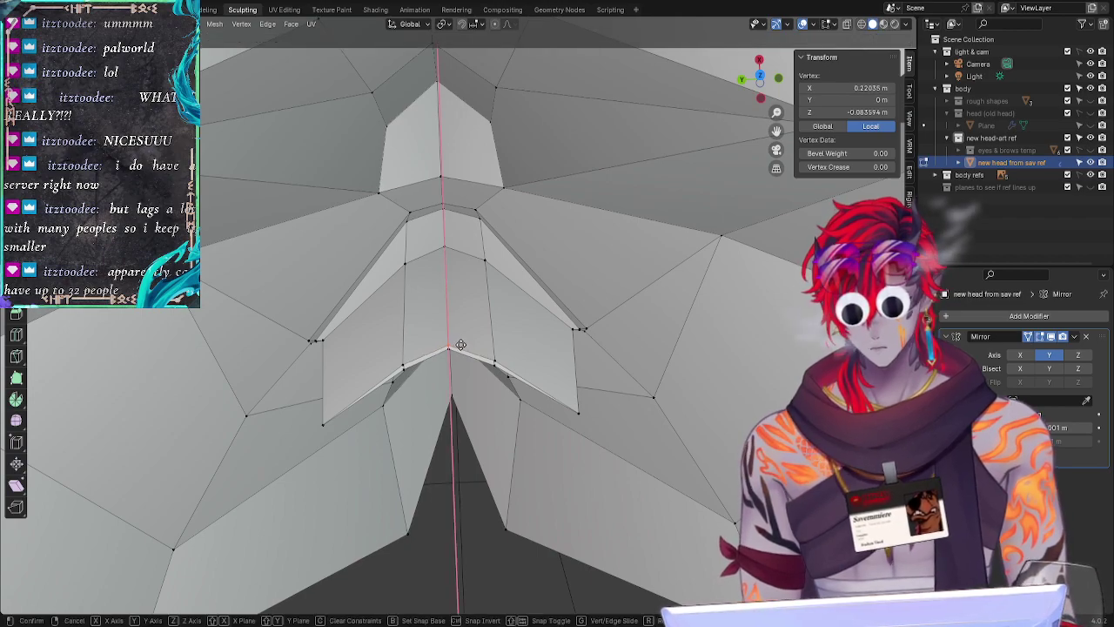
pyautogui.click(459, 346)
# Step: Move the lower-left lip corner vertex along X
pyautogui.click(328, 423)
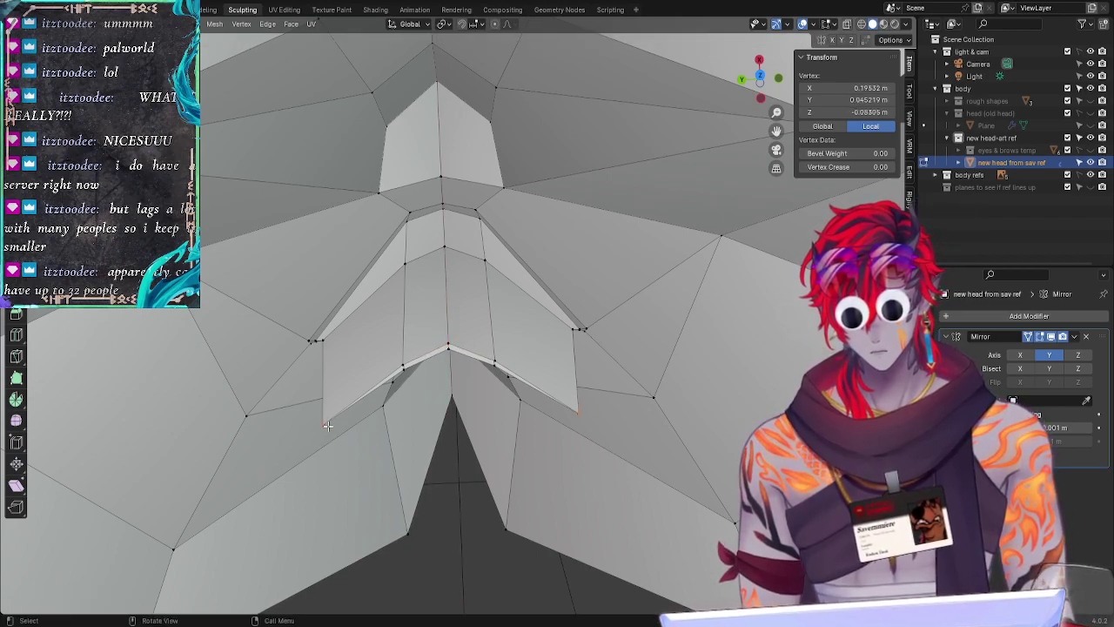
pyautogui.moveTo(361, 441); pyautogui.dragTo(295, 437, button='middle')
pyautogui.press('g')
pyautogui.press('x')
pyautogui.click(339, 334)
pyautogui.hotkey('alt', 'a')
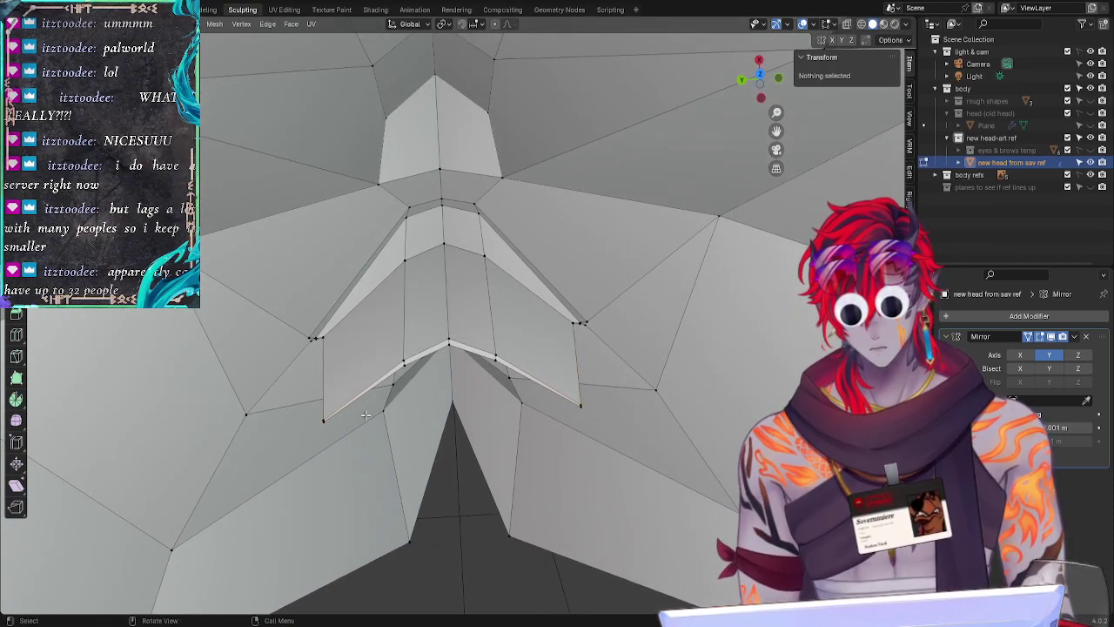
# Step: Return a lip vertex onto the centre line and fine-tune it along X
pyautogui.click(324, 422)
pyautogui.click(398, 381)
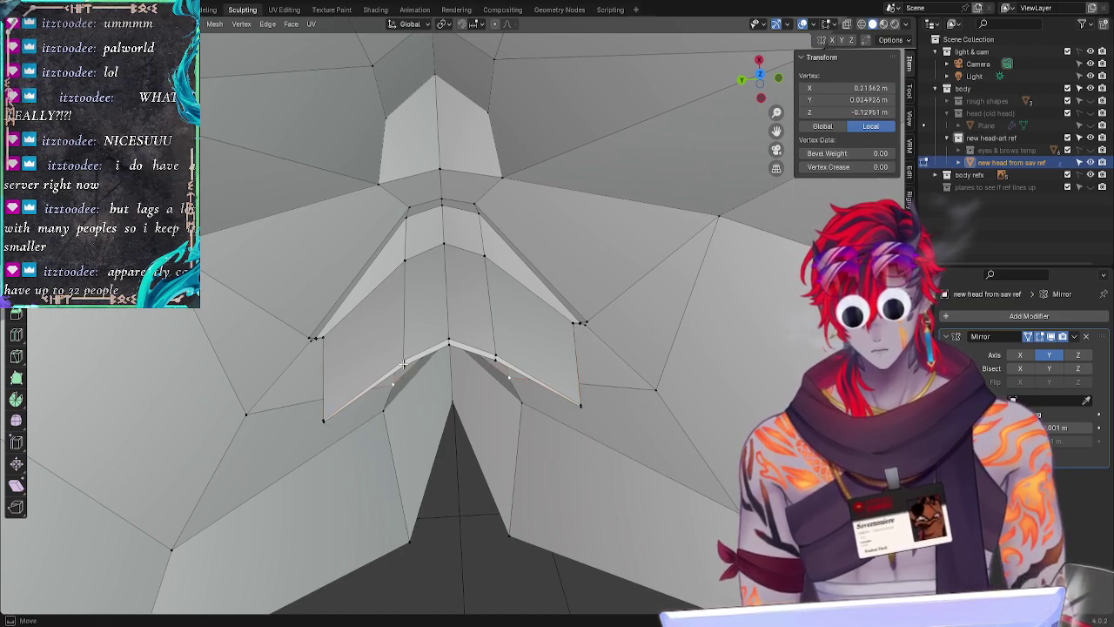
pyautogui.press('g')
pyautogui.press('x')
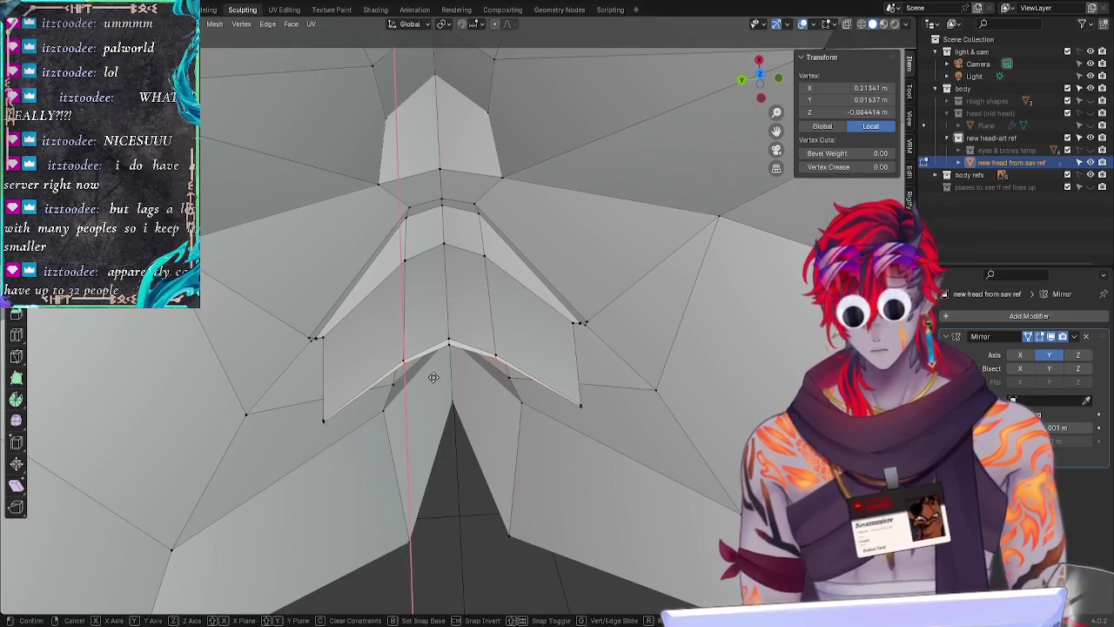
pyautogui.click(449, 341)
pyautogui.click(461, 355)
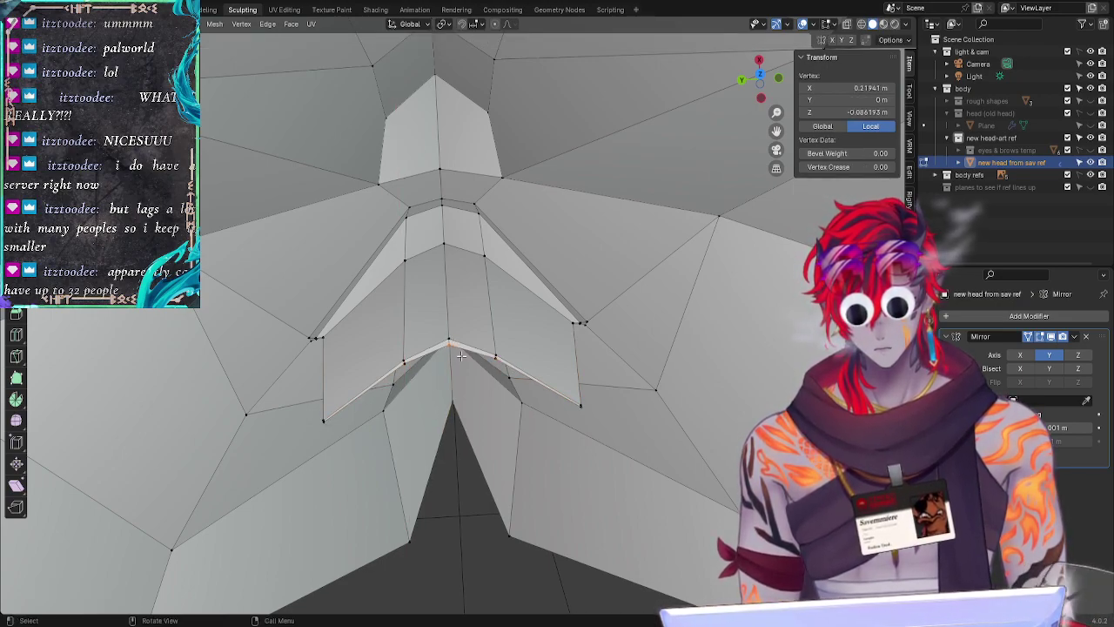
pyautogui.press('g')
pyautogui.press('x')
pyautogui.click(472, 392)
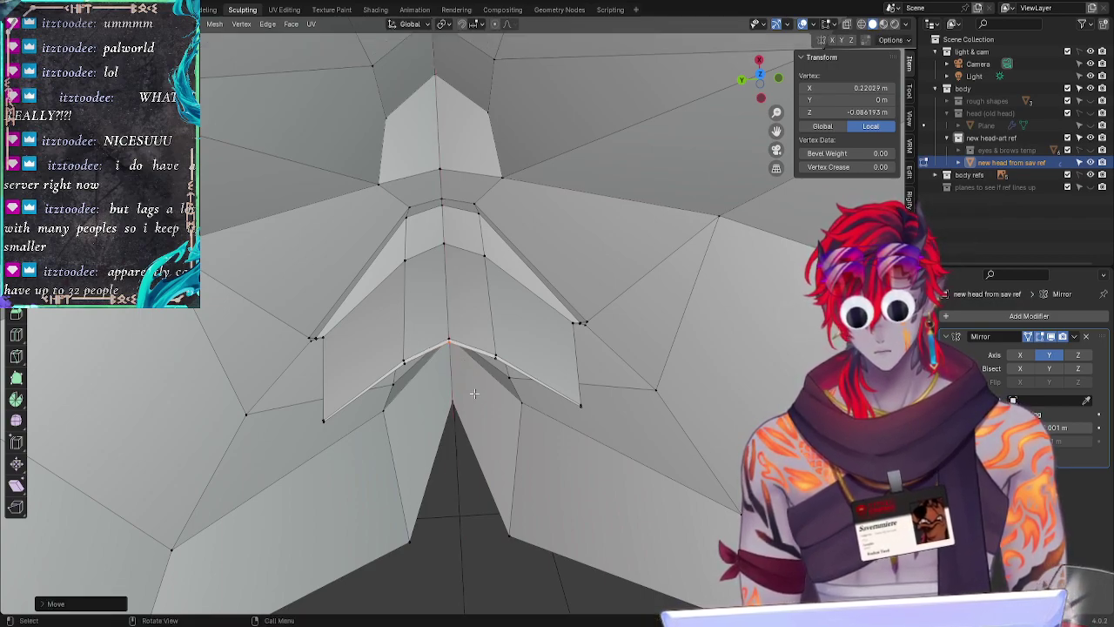
# Step: Lower another lip vertex along X, then select the lip's lower edge run
pyautogui.click(452, 408)
pyautogui.press('g')
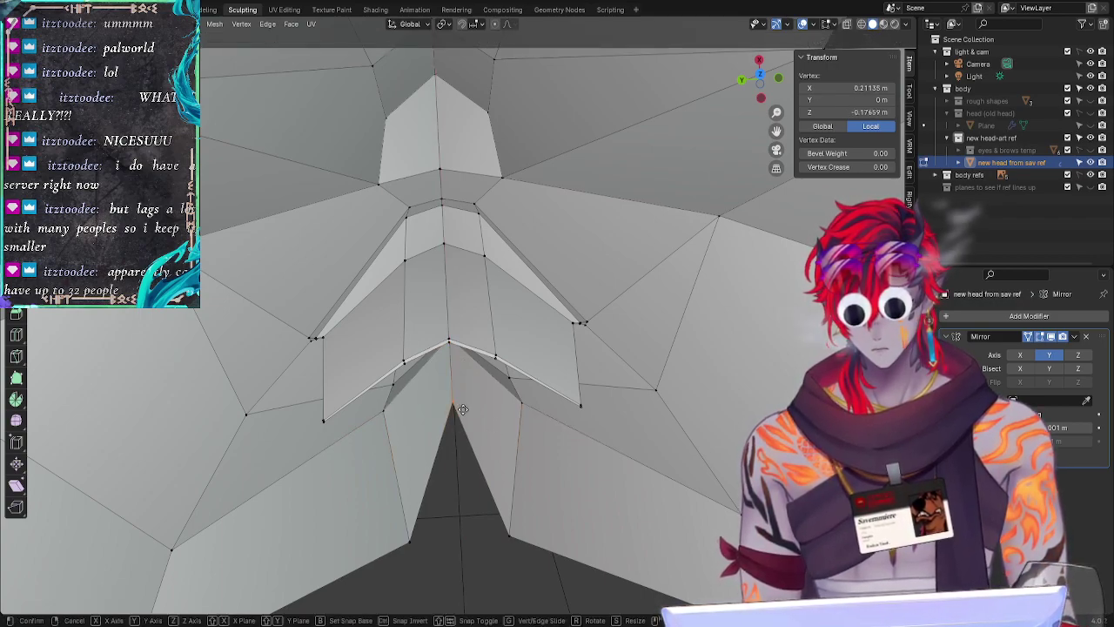
pyautogui.press('x')
pyautogui.click(464, 442)
pyautogui.hotkey('alt', 'a')
pyautogui.moveTo(464, 442); pyautogui.dragTo(583, 463, button='middle')
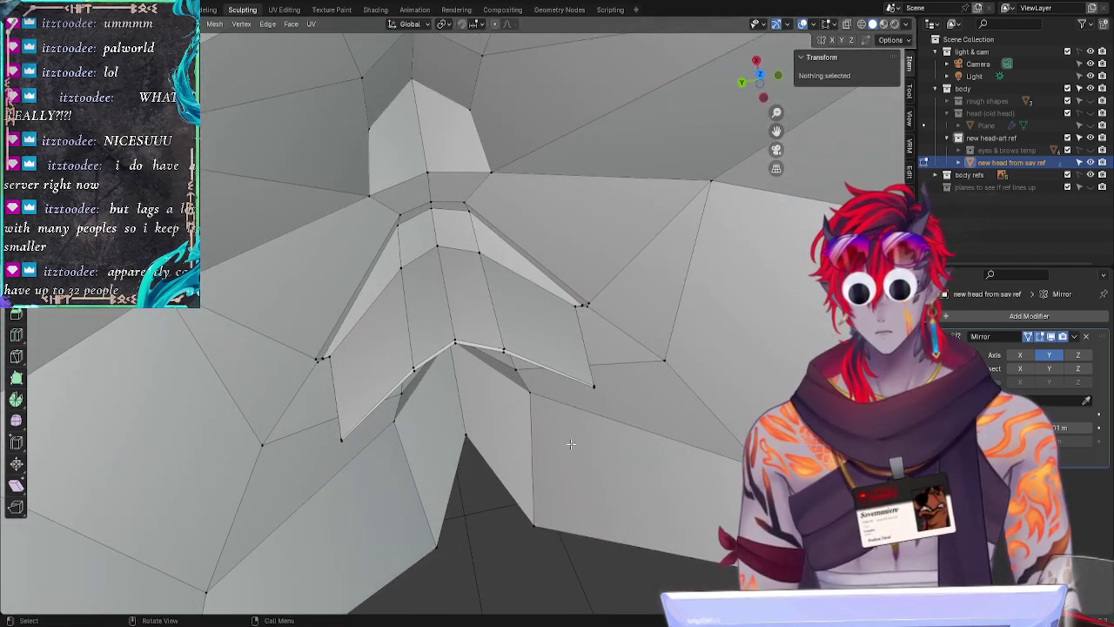
pyautogui.keyDown('alt'); pyautogui.click(339, 435); pyautogui.keyUp('alt')
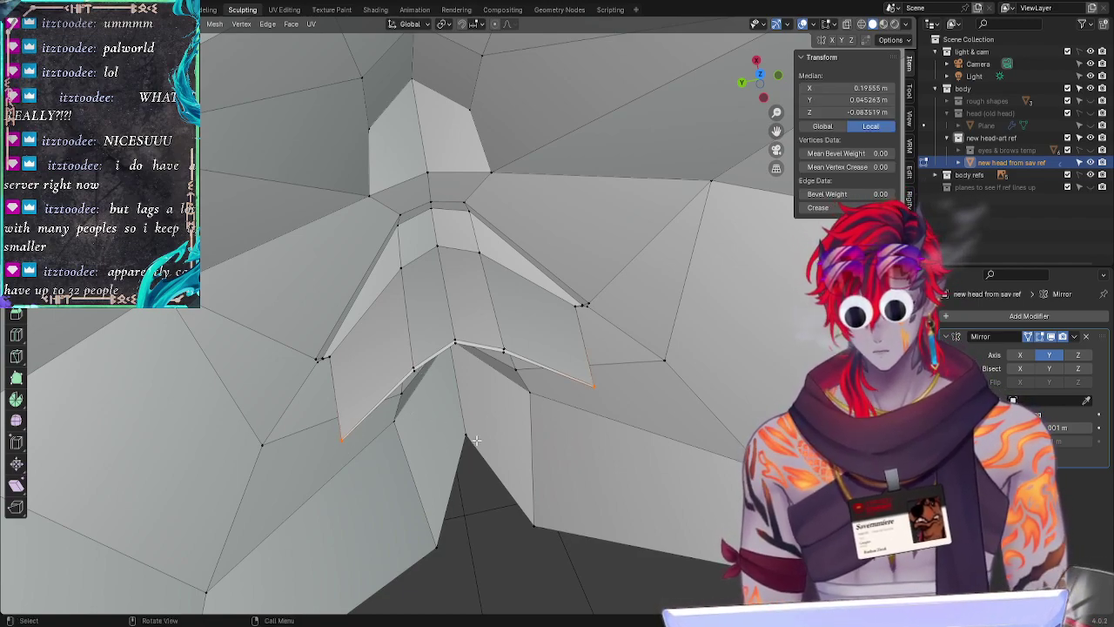
# Step: Add the inner lip vertices, move the lip edge, then slide it along X
pyautogui.moveTo(476, 440); pyautogui.dragTo(467, 361, button='middle')
pyautogui.keyDown('shift'); pyautogui.moveTo(401, 302); pyautogui.dragTo(447, 297); pyautogui.keyUp('shift')
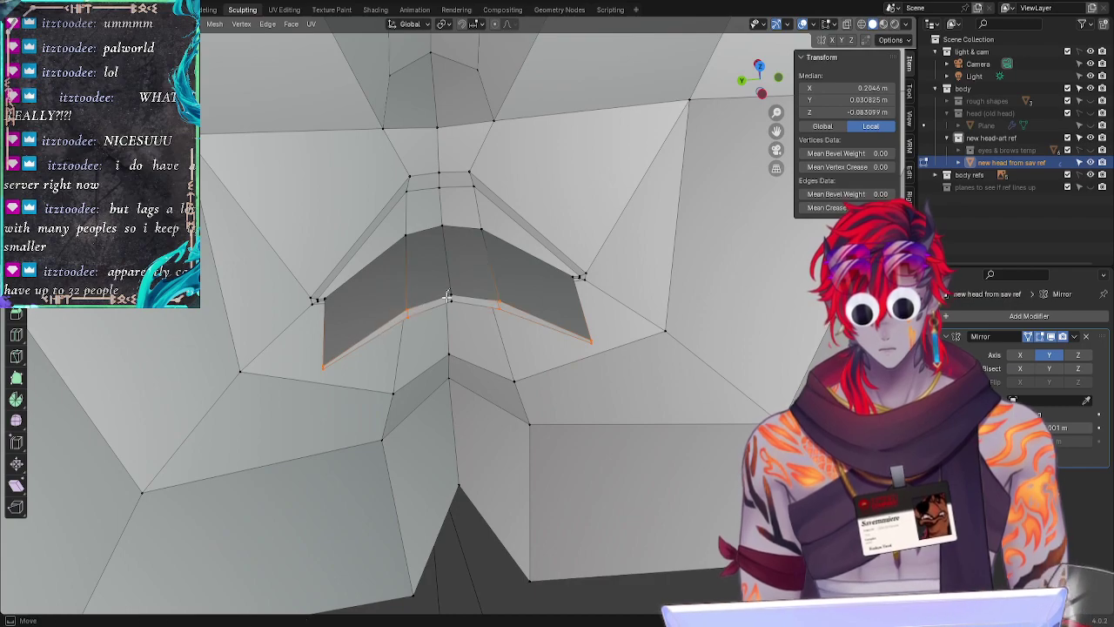
pyautogui.press('g')
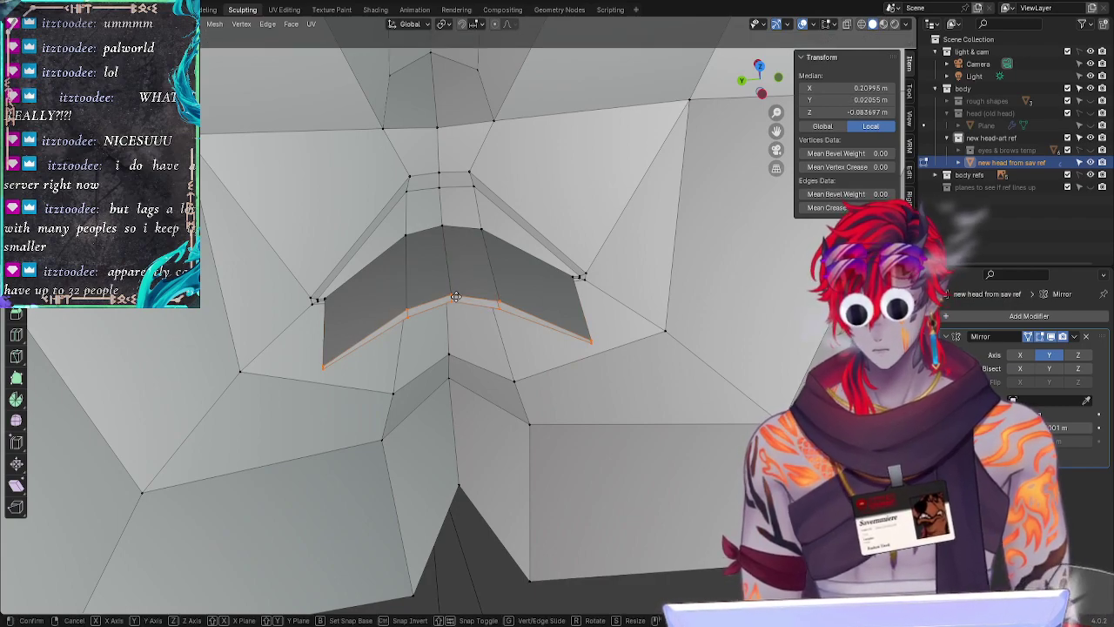
pyautogui.click(464, 345)
pyautogui.moveTo(463, 466); pyautogui.dragTo(532, 469, button='middle')
pyautogui.press('g')
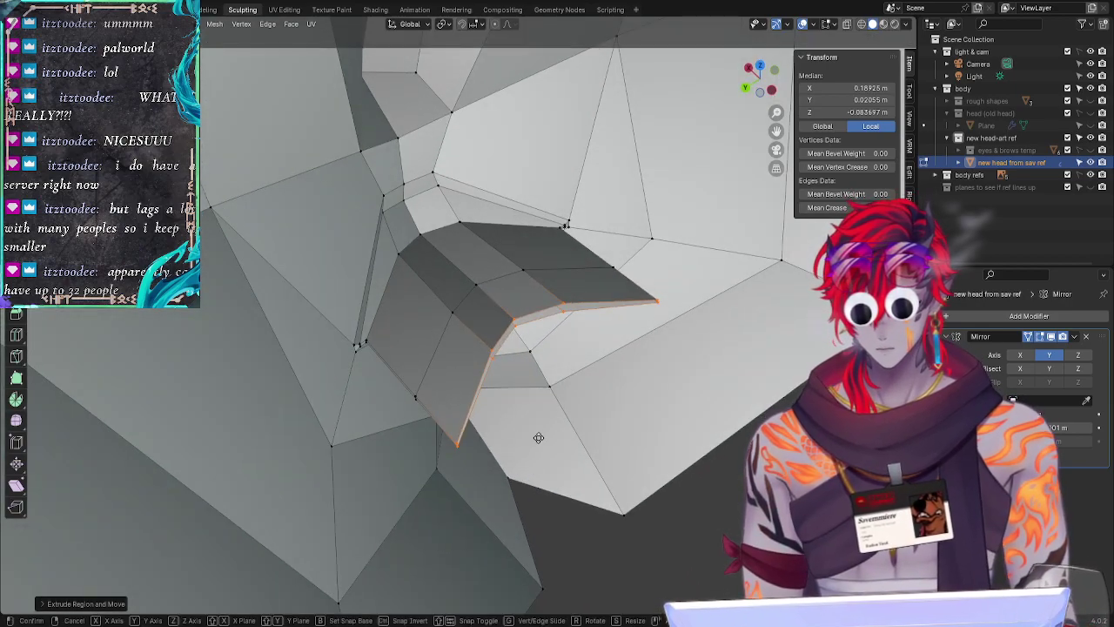
pyautogui.press('x')
pyautogui.click(550, 444)
pyautogui.click(598, 448)
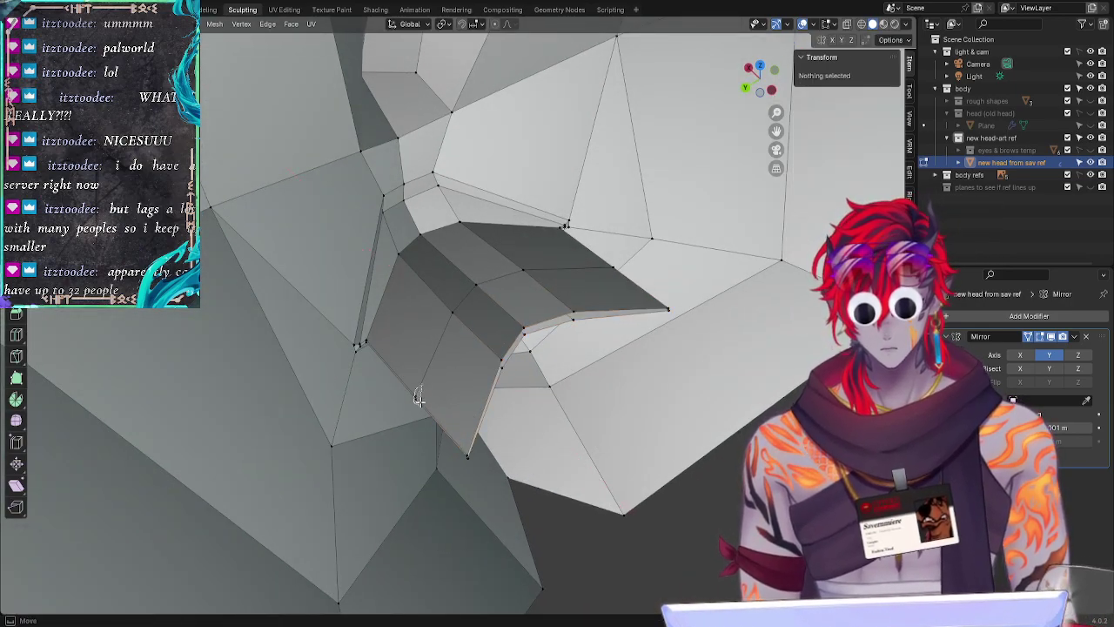
# Step: Select the mouth flap edges, pull them in to tighten the lips, and save
pyautogui.keyDown('ctrl'); pyautogui.moveTo(420, 400); pyautogui.dragTo(416, 397, button='right'); pyautogui.keyUp('ctrl')
pyautogui.keyDown('ctrl'); pyautogui.moveTo(453, 298); pyautogui.dragTo(449, 325, button='right'); pyautogui.keyUp('ctrl')
pyautogui.keyDown('ctrl'); pyautogui.moveTo(488, 269); pyautogui.dragTo(474, 294, button='right'); pyautogui.keyUp('ctrl')
pyautogui.moveTo(474, 294)
pyautogui.mouseDown(button='middle')
pyautogui.moveTo(552, 347)
pyautogui.moveTo(521, 289)
pyautogui.mouseUp(button='middle')
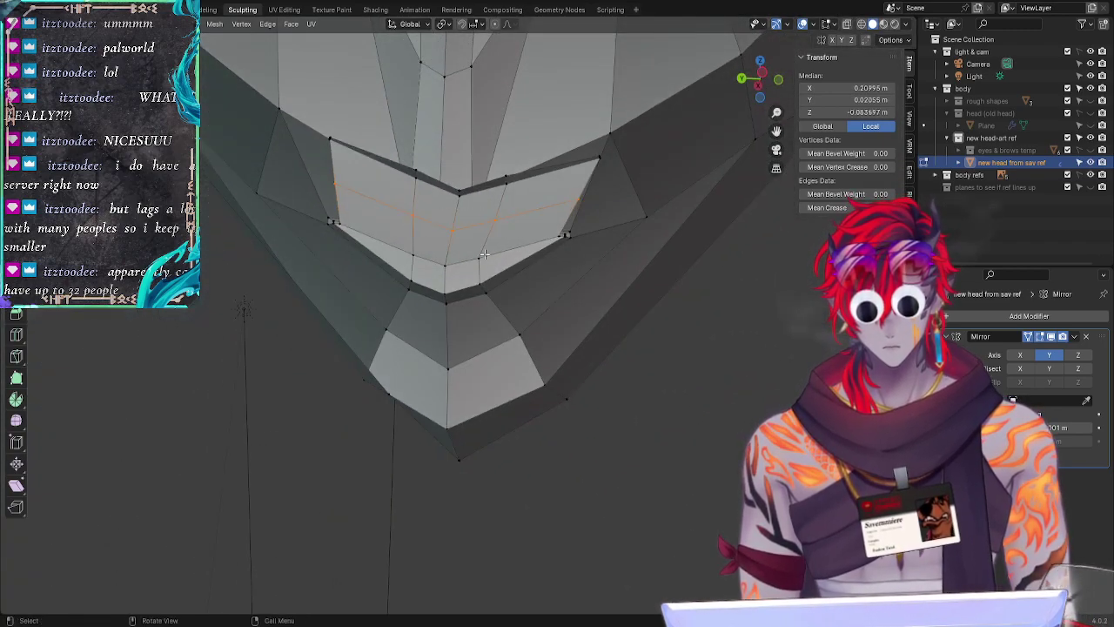
pyautogui.moveTo(414, 209); pyautogui.dragTo(504, 377, button='middle')
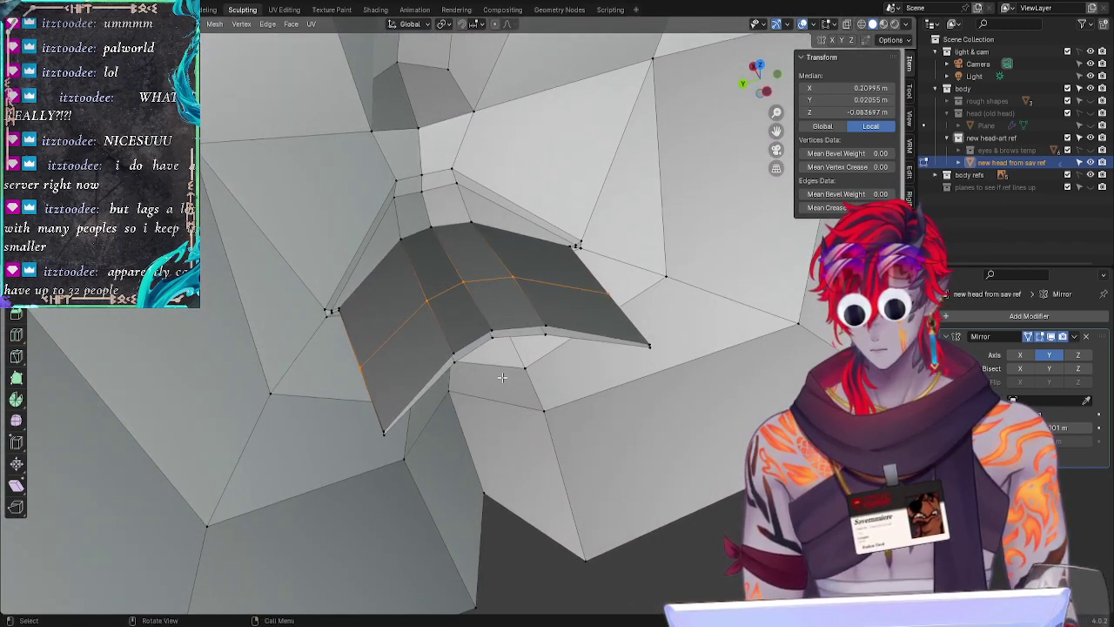
pyautogui.press('g')
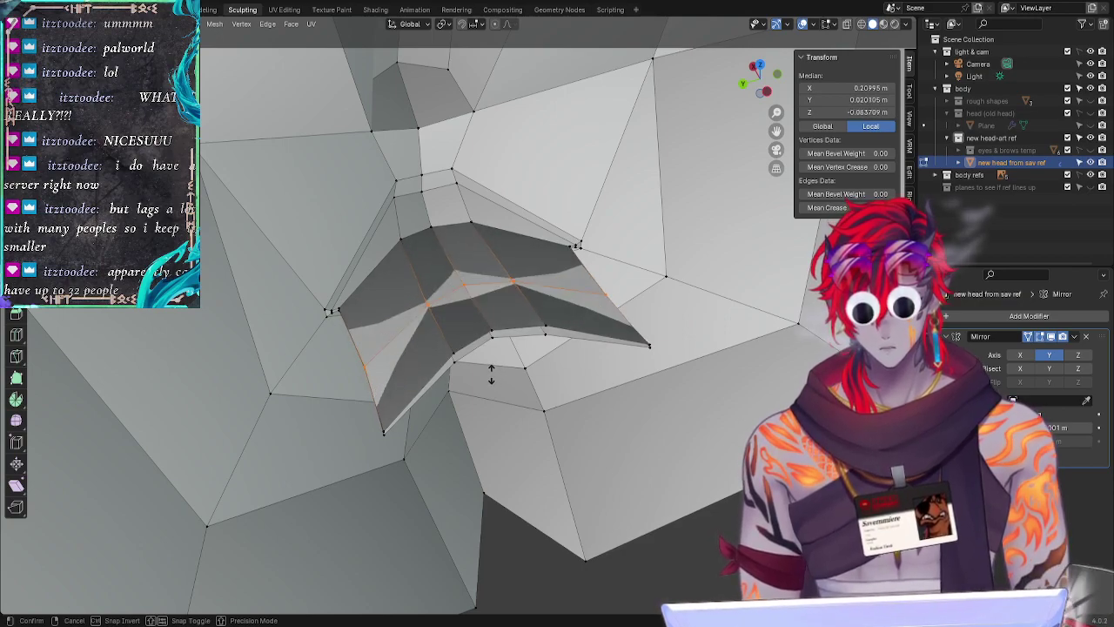
pyautogui.click(489, 371)
pyautogui.moveTo(489, 372); pyautogui.dragTo(517, 418, button='middle')
pyautogui.hotkey('ctrl', 's')
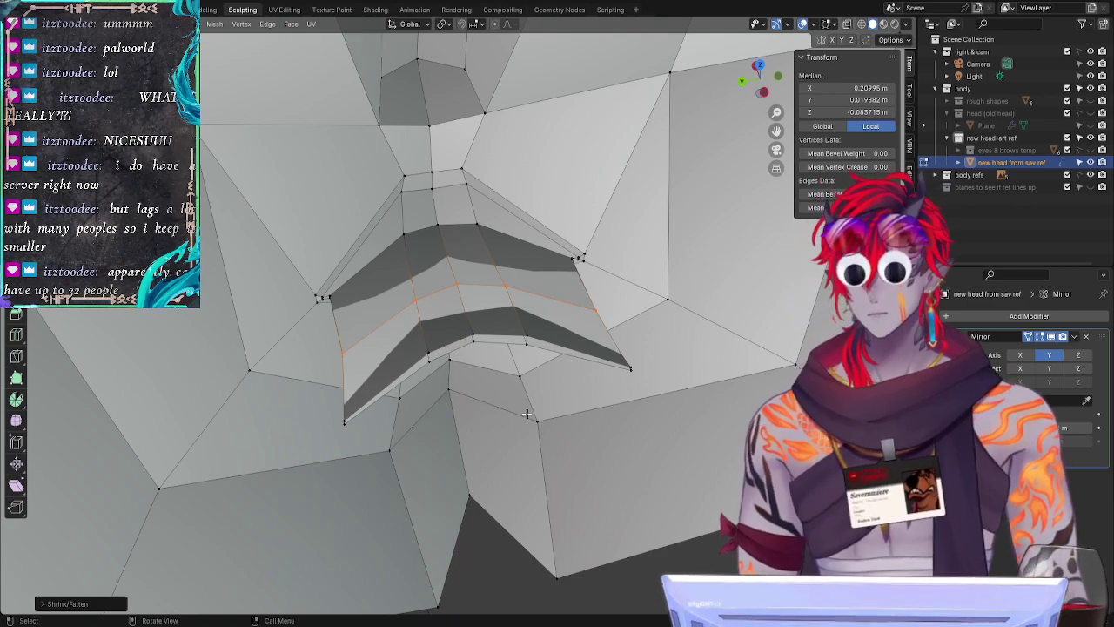
pyautogui.moveTo(574, 318); pyautogui.dragTo(495, 472, button='middle')
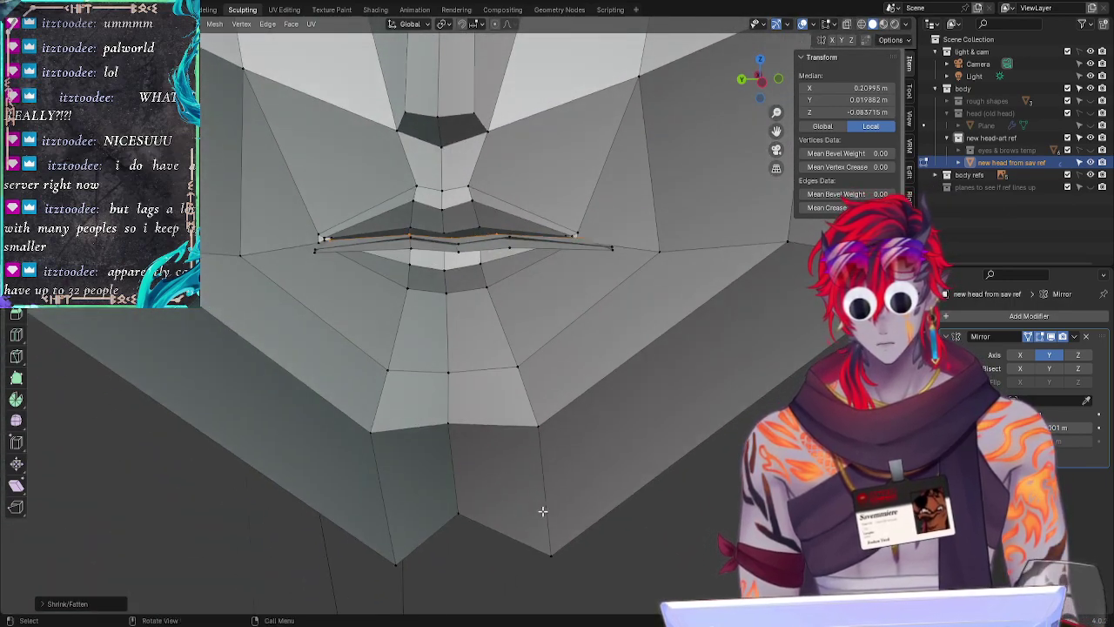
# Step: Slide one chin vertex along X and its lower neighbour along Y
pyautogui.click(558, 554)
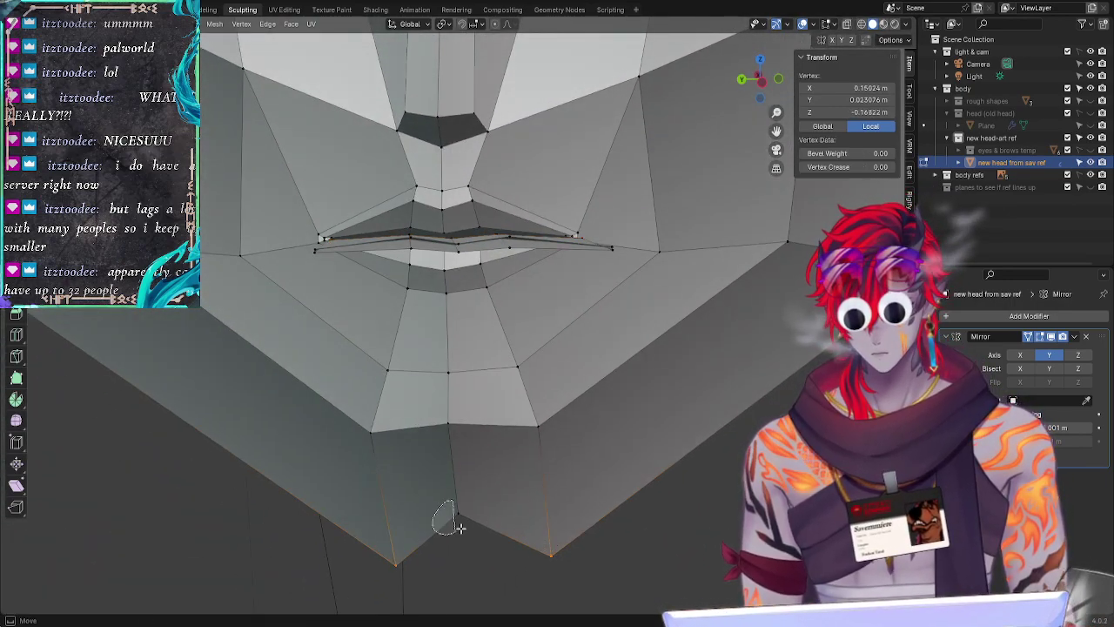
pyautogui.press('g')
pyautogui.press('x')
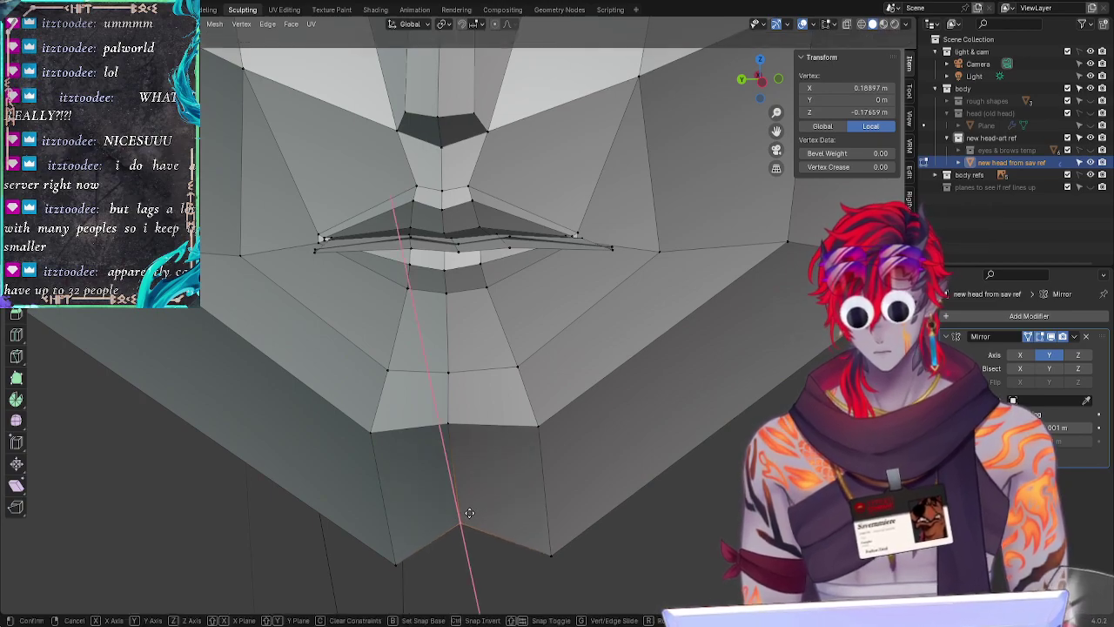
pyautogui.click(469, 513)
pyautogui.click(546, 550)
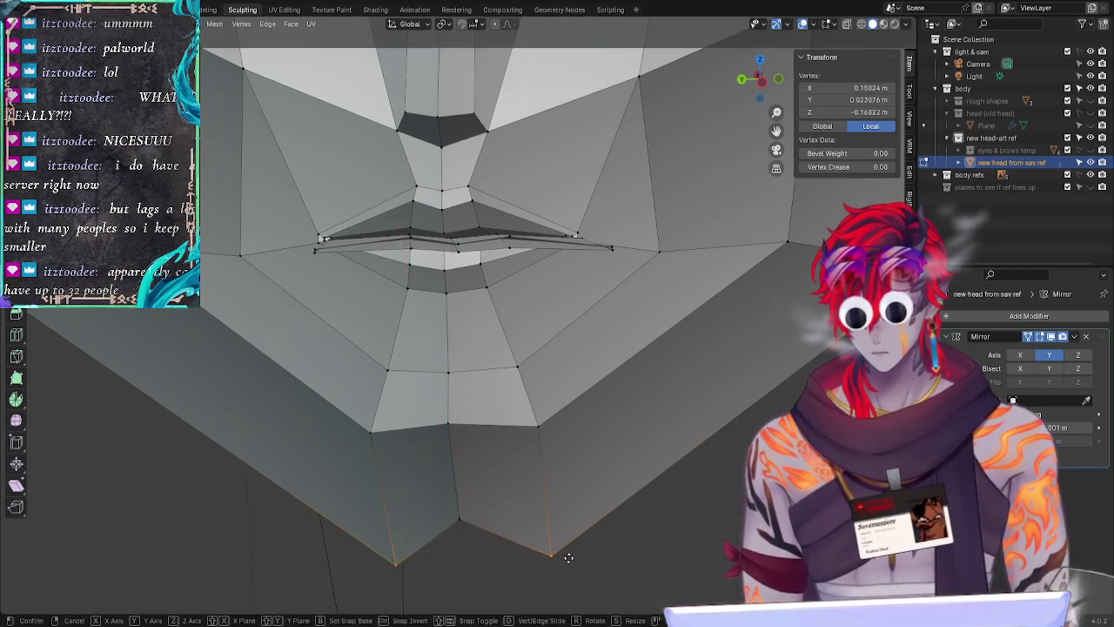
pyautogui.moveTo(660, 555)
pyautogui.mouseDown(button='middle')
pyautogui.moveTo(740, 566)
pyautogui.moveTo(652, 572)
pyautogui.mouseUp(button='middle')
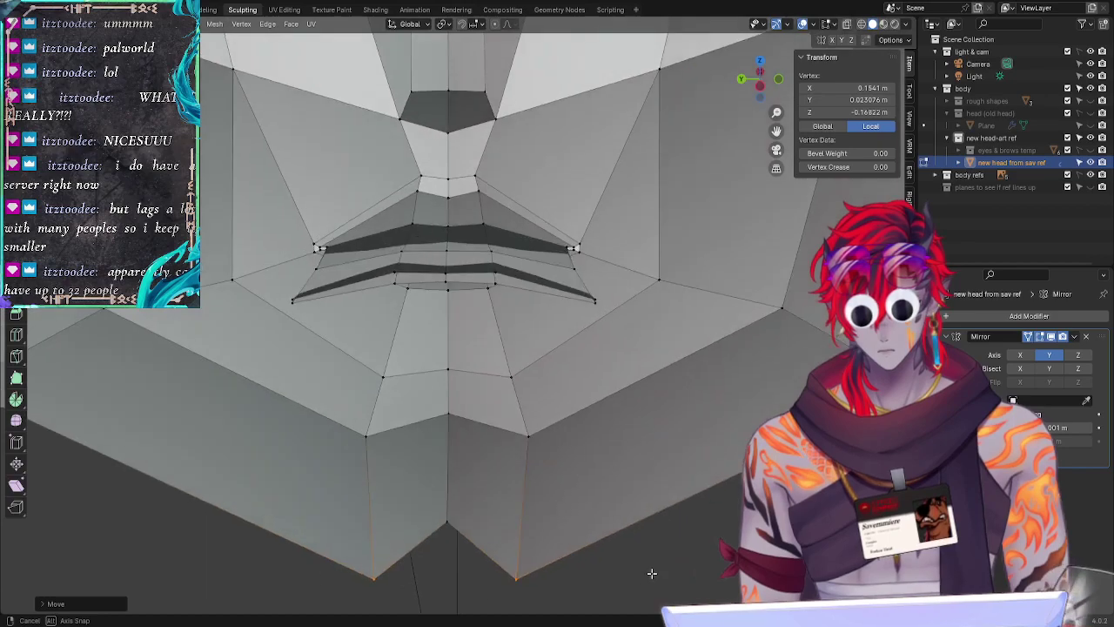
pyautogui.press('g')
pyautogui.press('y')
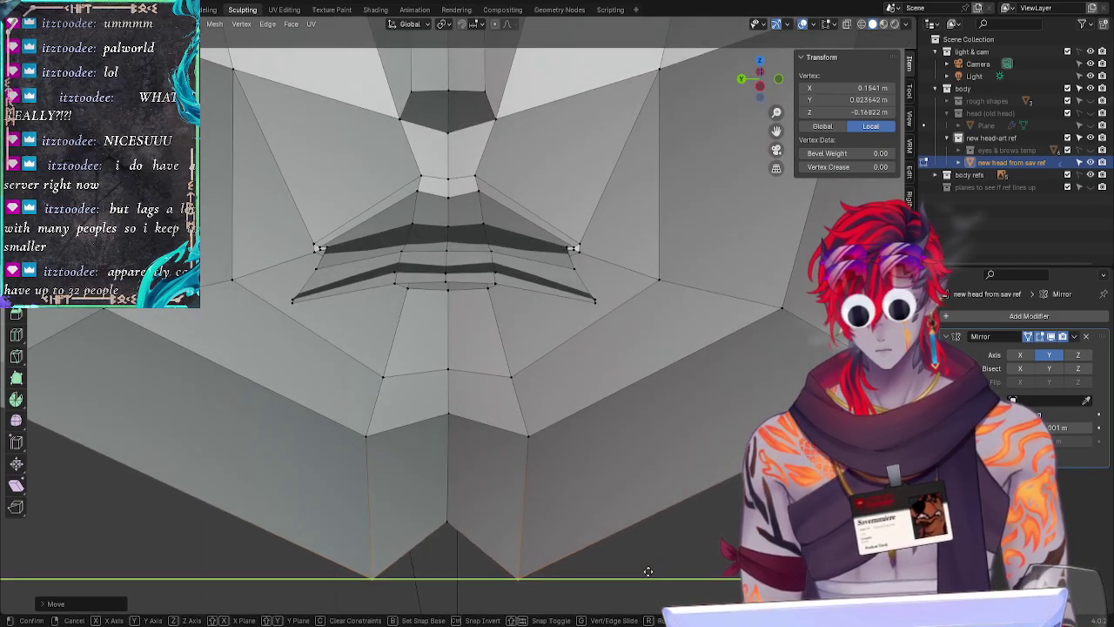
pyautogui.click(649, 572)
pyautogui.click(647, 571)
# Step: Move the chin corner vertex along Y, viewed from below
pyautogui.moveTo(691, 559); pyautogui.dragTo(380, 444, button='middle')
pyautogui.click(380, 450)
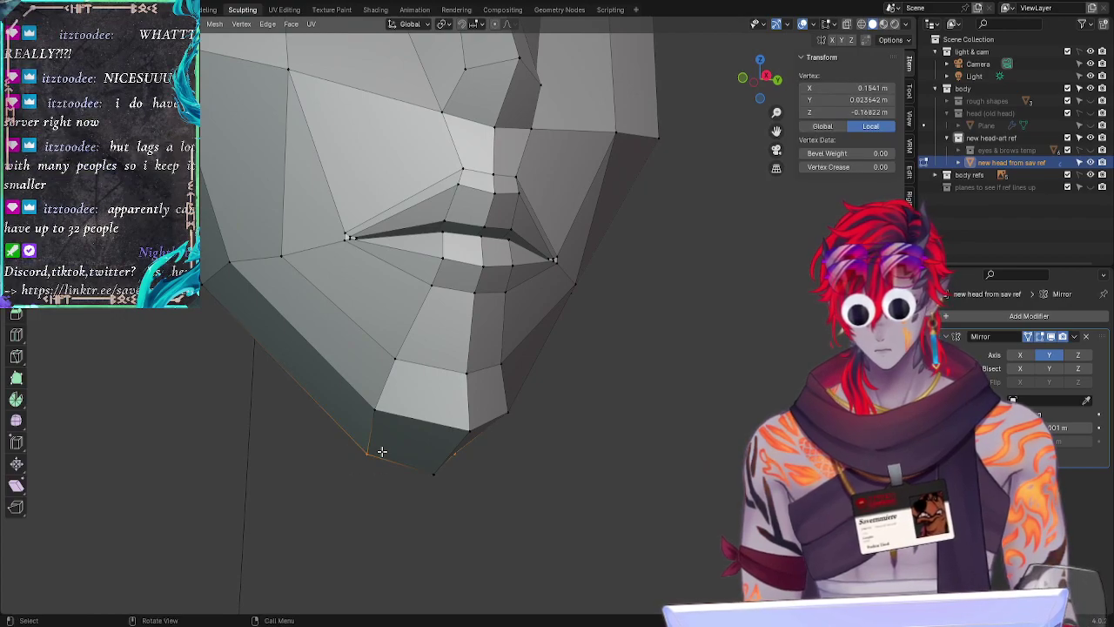
pyautogui.press('g')
pyautogui.press('y')
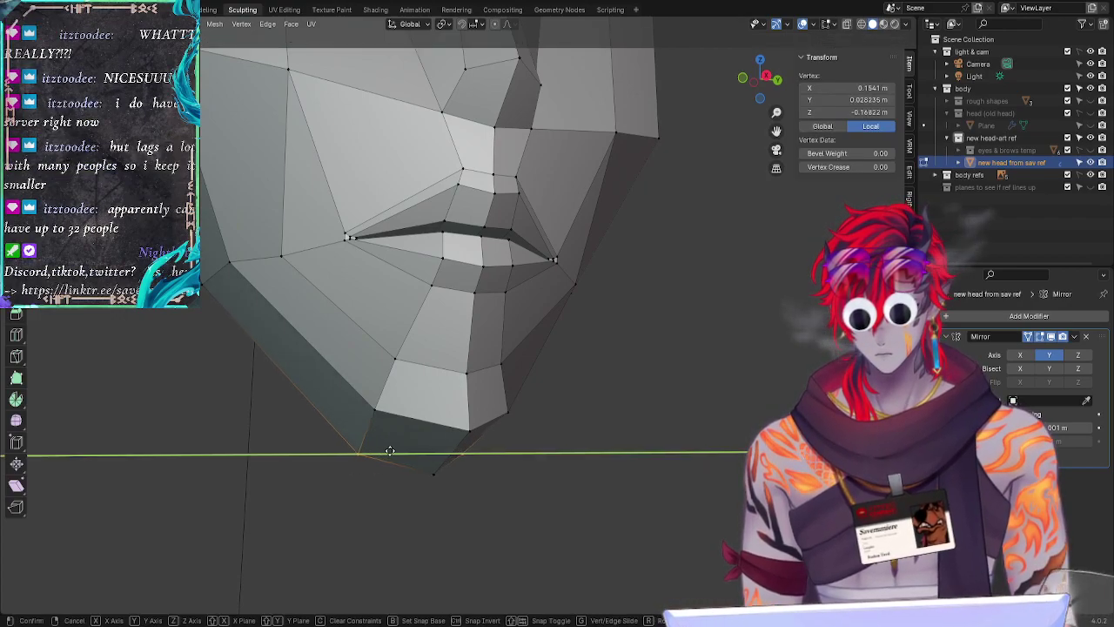
pyautogui.click(390, 451)
pyautogui.click(381, 495)
# Step: Reposition the chin tip vertex freely, then return to a front view
pyautogui.moveTo(381, 495); pyautogui.dragTo(438, 510, button='middle')
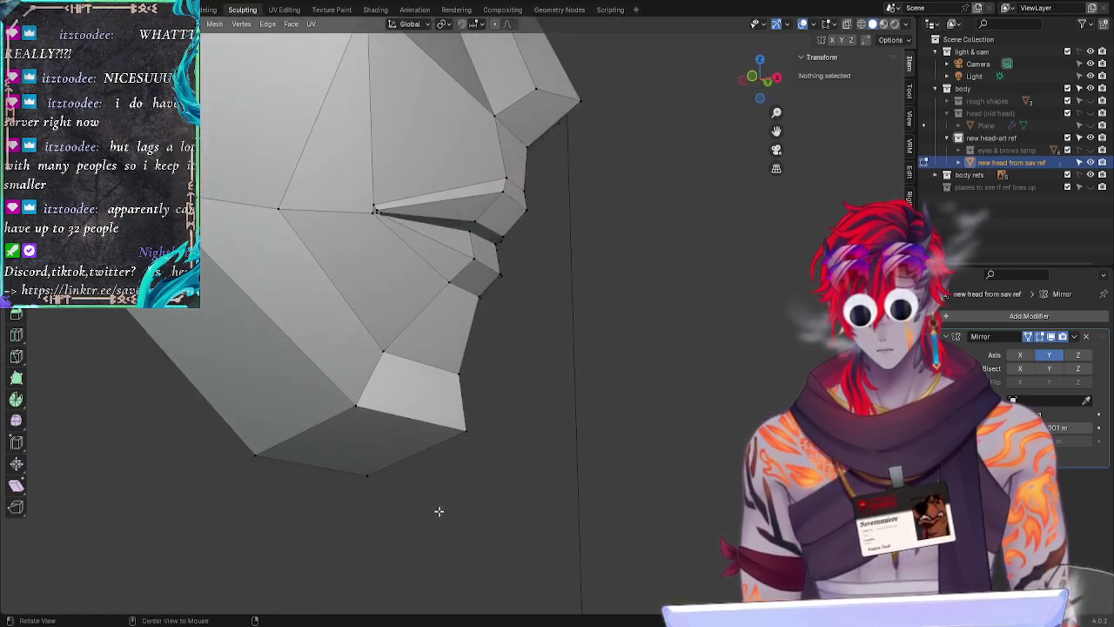
pyautogui.click(468, 438)
pyautogui.press('g')
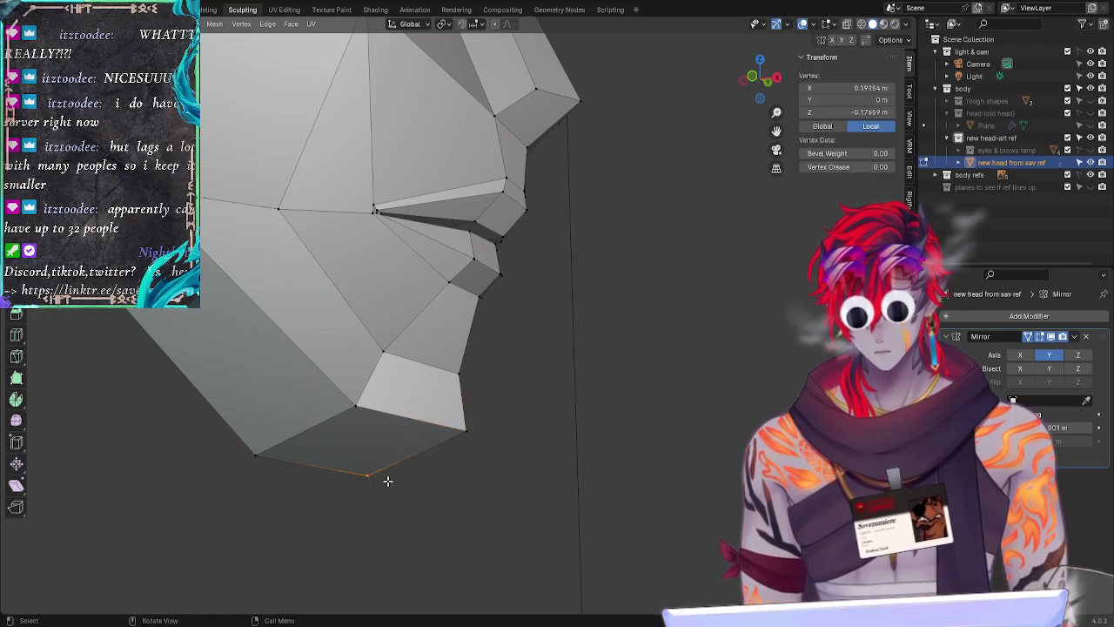
pyautogui.click(290, 459)
pyautogui.hotkey('alt', 'a')
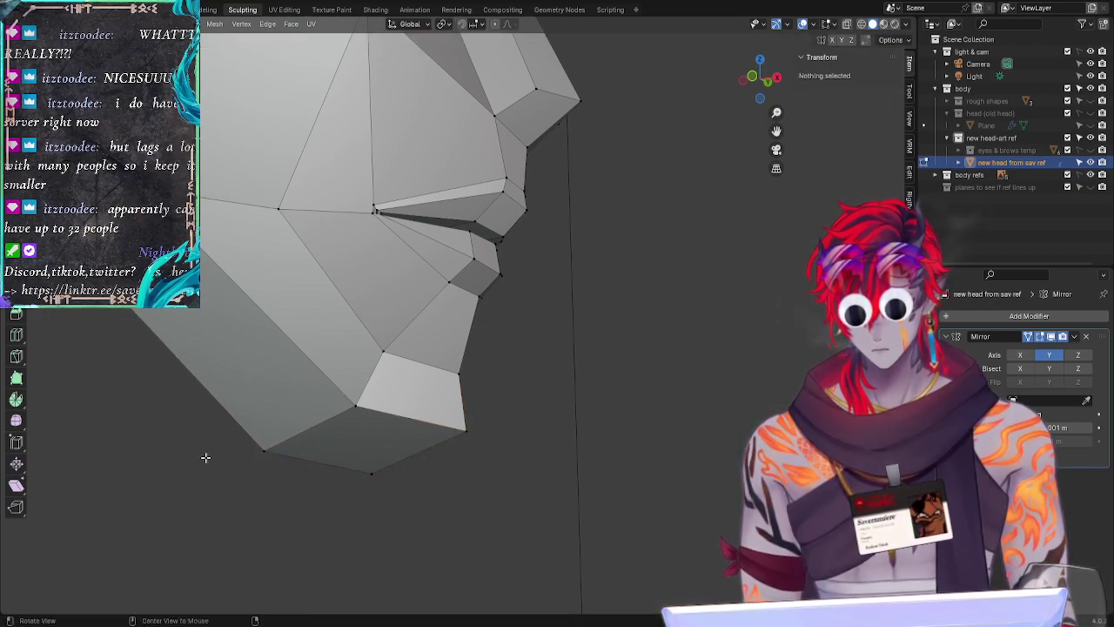
pyautogui.moveTo(204, 455); pyautogui.dragTo(265, 517, button='middle')
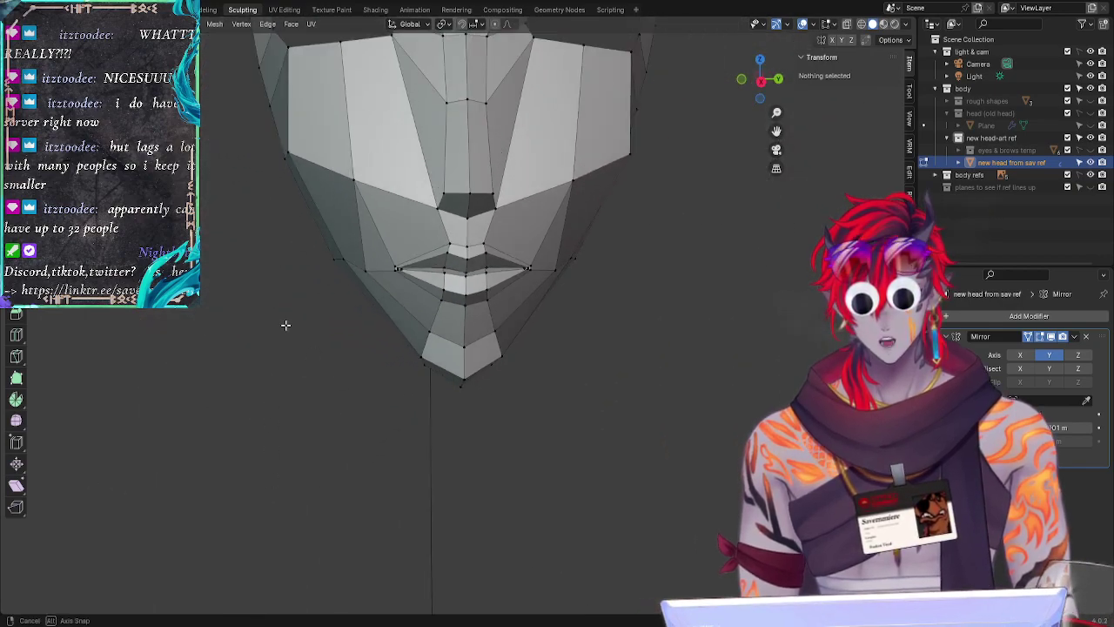
# Step: Zoom in on the face and slide a nose-side vertex along the X axis
pyautogui.moveTo(285, 325); pyautogui.dragTo(269, 305, button='middle')
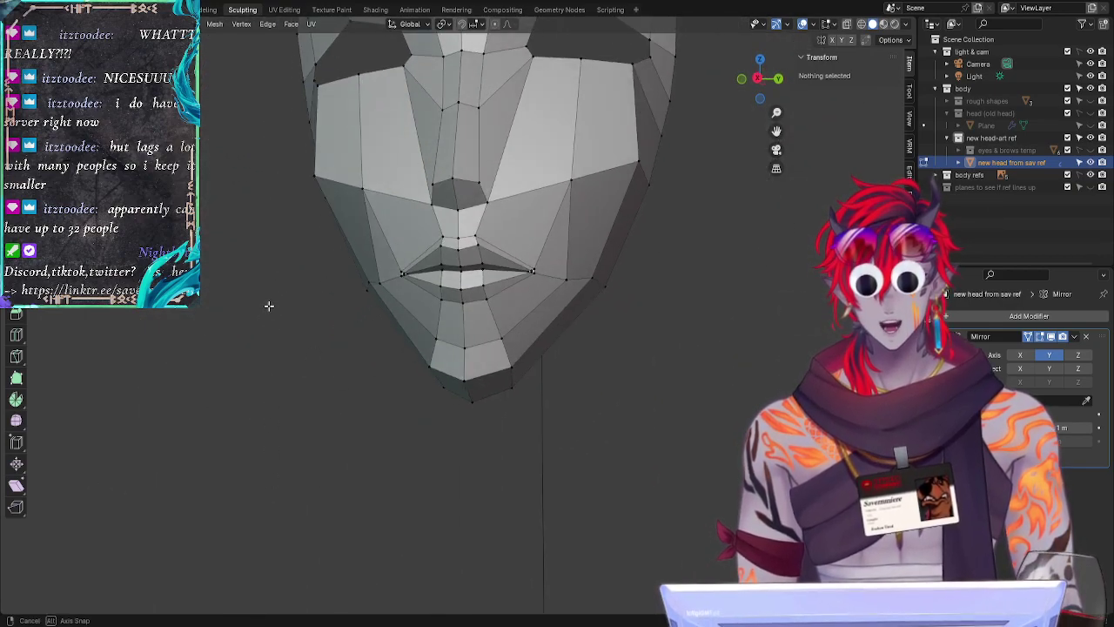
pyautogui.keyDown('ctrl'); pyautogui.moveTo(289, 253); pyautogui.dragTo(290, 368, button='middle'); pyautogui.keyUp('ctrl')
pyautogui.keyDown('ctrl'); pyautogui.moveTo(343, 378); pyautogui.dragTo(246, 326, button='middle'); pyautogui.keyUp('ctrl')
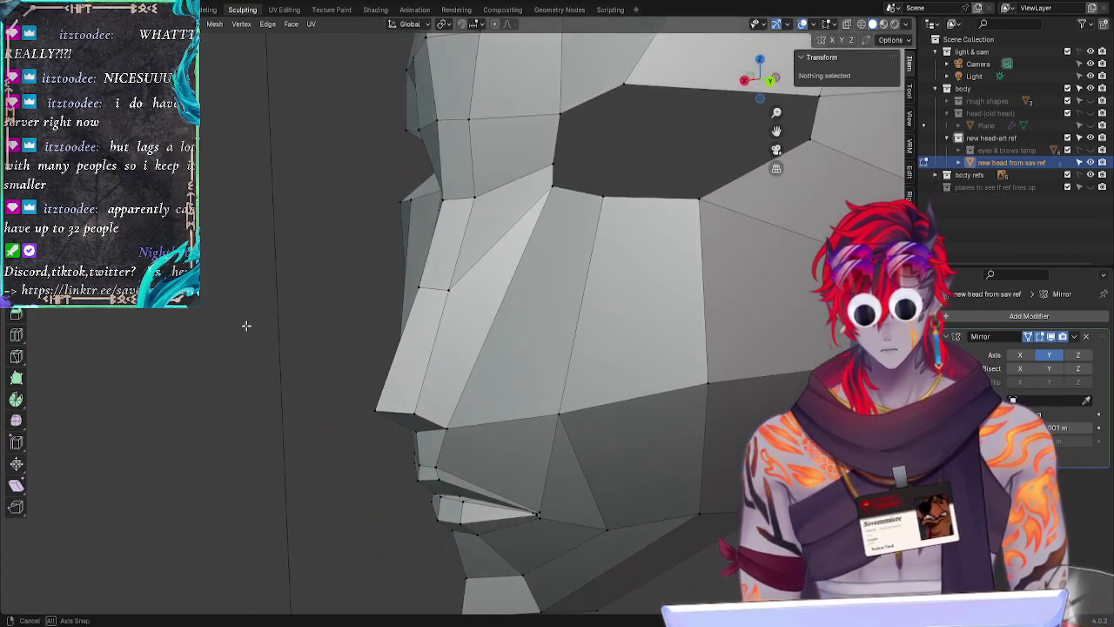
pyautogui.click(466, 293)
pyautogui.press('g')
pyautogui.press('x')
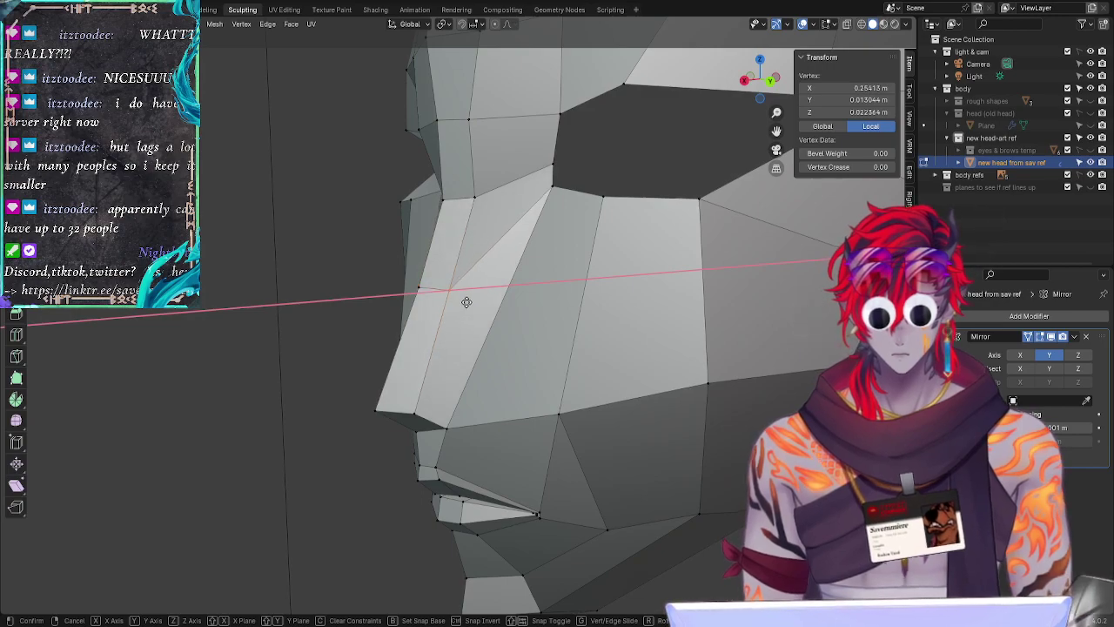
pyautogui.click(466, 302)
# Step: Check the nose from other angles, nudge the vertex along X again, and deselect
pyautogui.moveTo(466, 302); pyautogui.dragTo(460, 350, button='middle')
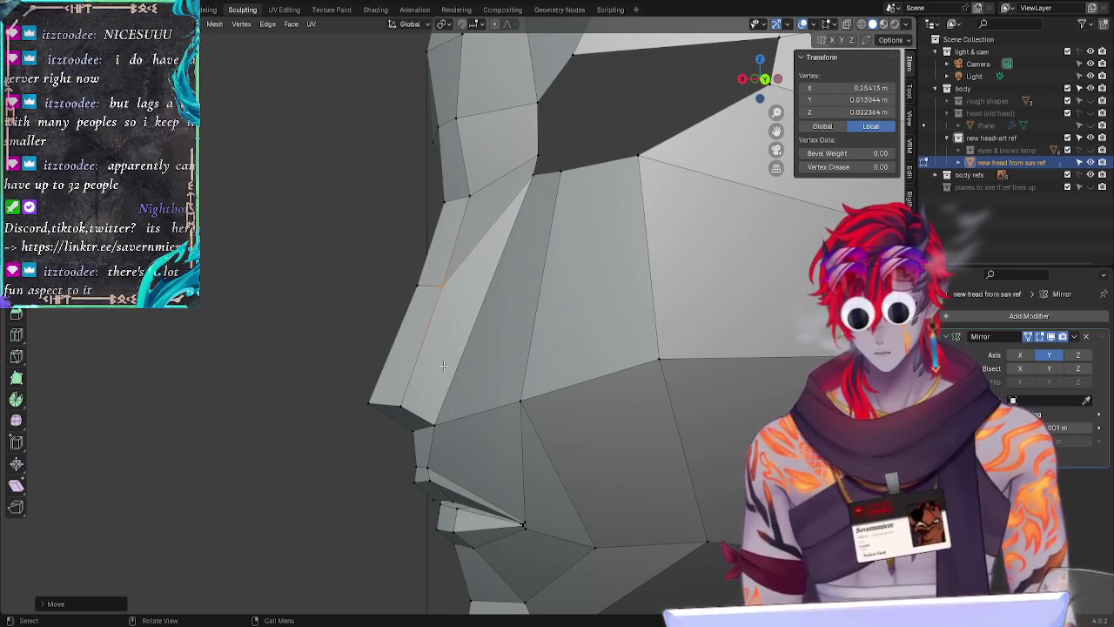
pyautogui.moveTo(516, 329); pyautogui.dragTo(566, 230, button='middle')
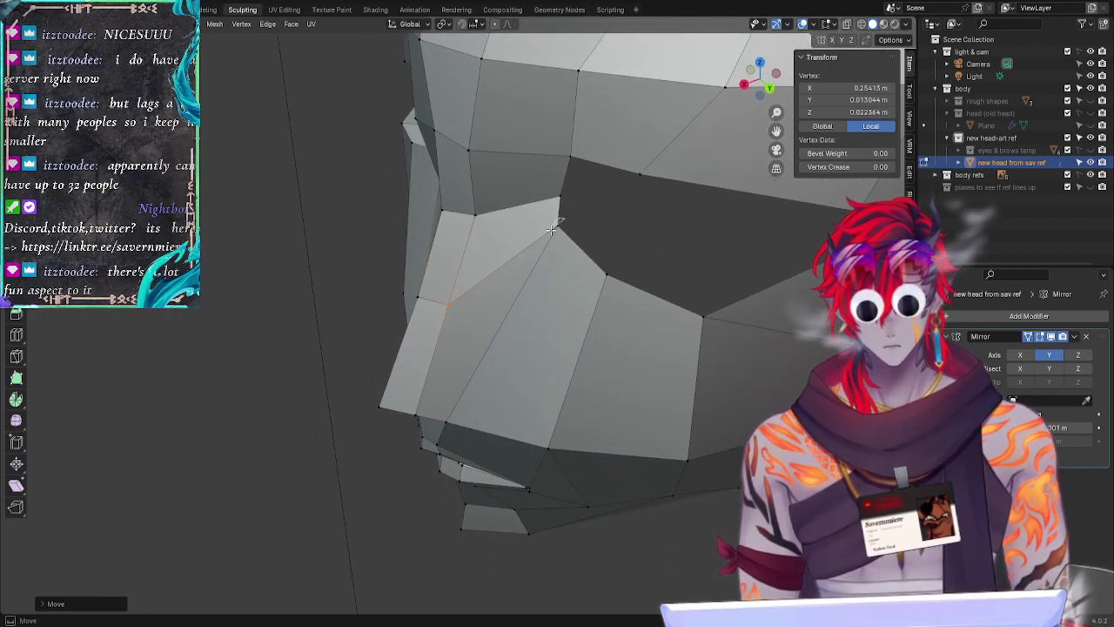
pyautogui.press('g')
pyautogui.press('x')
pyautogui.click(568, 242)
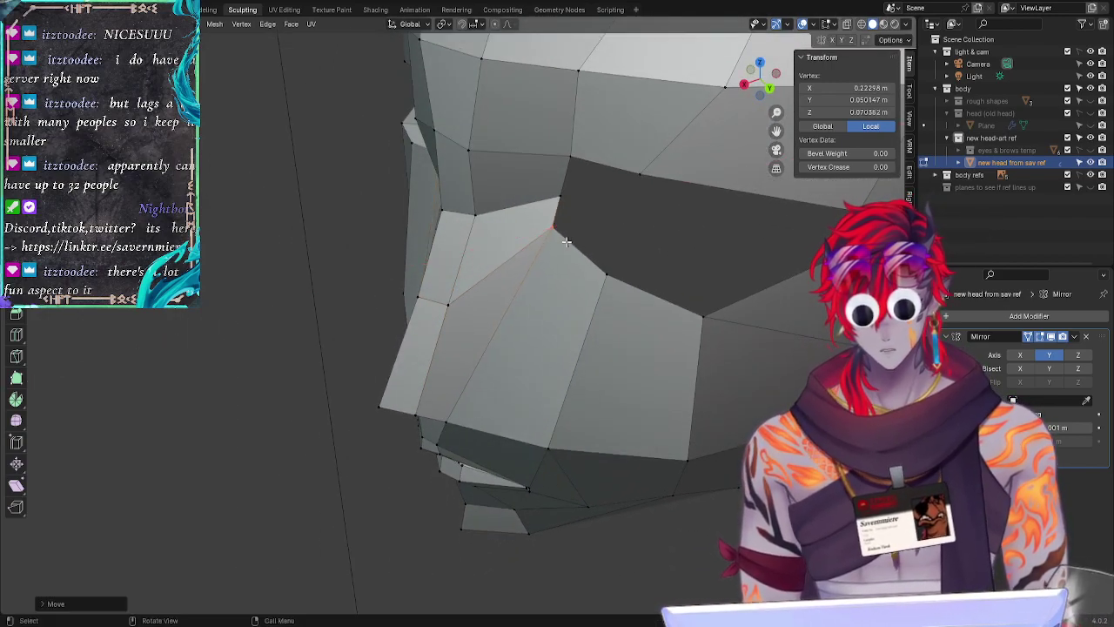
pyautogui.click(663, 234)
pyautogui.moveTo(629, 235); pyautogui.dragTo(562, 221, button='middle')
pyautogui.click(561, 221)
pyautogui.click(649, 221)
pyautogui.moveTo(649, 221); pyautogui.dragTo(706, 176, button='middle')
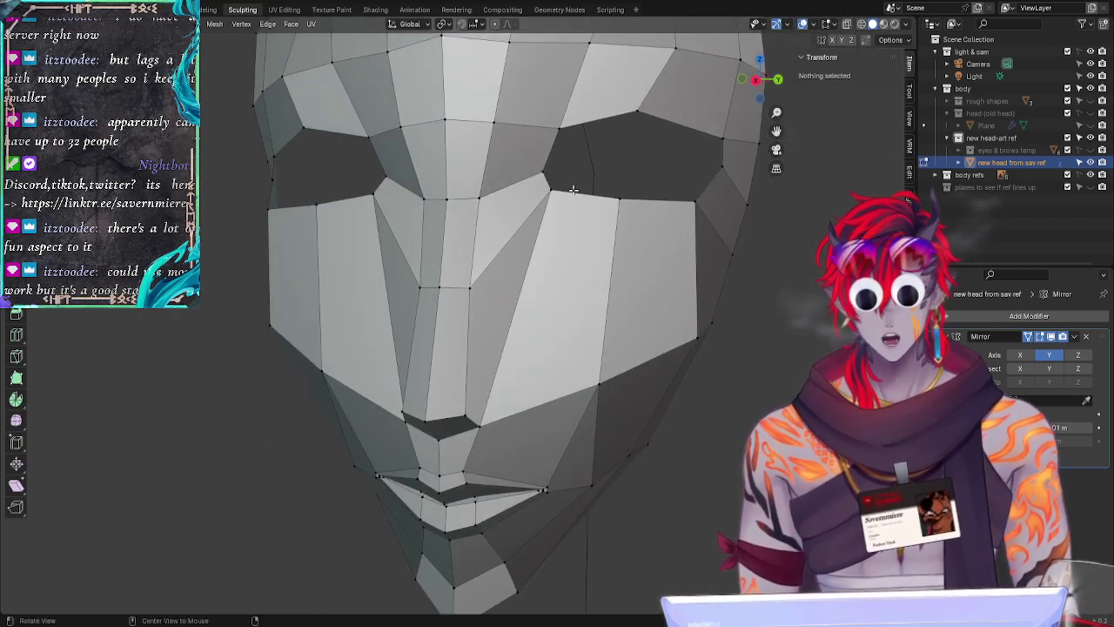
# Step: Save the file, select the inner lip vertices and edge loops, then save again
pyautogui.moveTo(714, 227); pyautogui.dragTo(557, 302, button='middle')
pyautogui.hotkey('ctrl', 's')
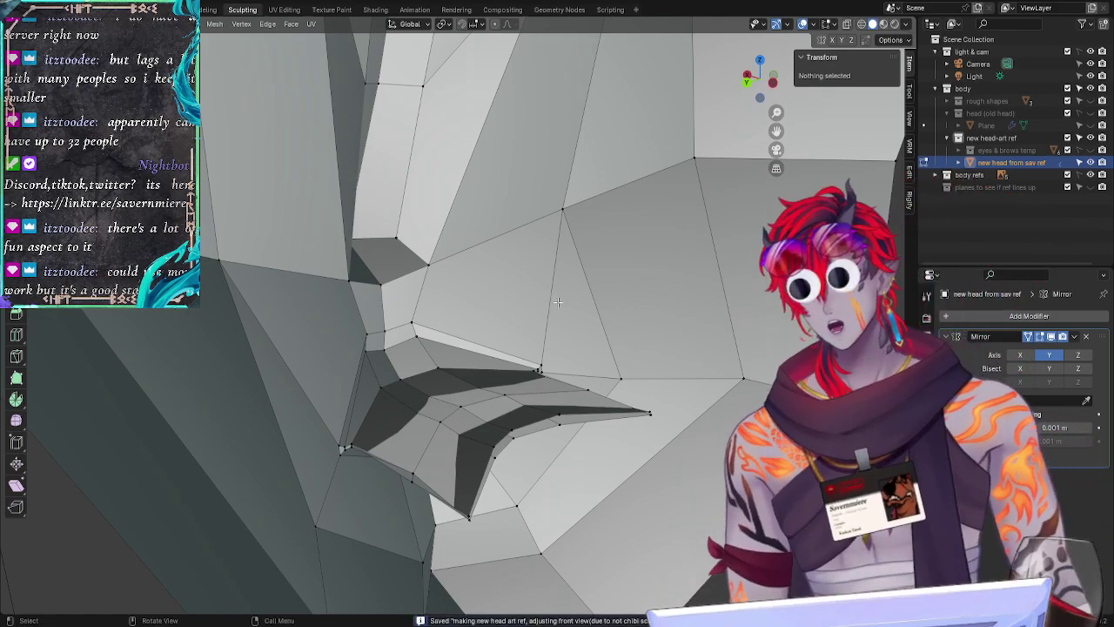
pyautogui.moveTo(416, 463)
pyautogui.keyDown('ctrl'); pyautogui.mouseDown(button='right')
pyautogui.moveTo(407, 498)
pyautogui.moveTo(425, 476)
pyautogui.mouseUp(button='right'); pyautogui.keyUp('ctrl')
pyautogui.moveTo(510, 392)
pyautogui.keyDown('ctrl'); pyautogui.mouseDown(button='right')
pyautogui.moveTo(423, 426)
pyautogui.moveTo(504, 409)
pyautogui.mouseUp(button='right'); pyautogui.keyUp('ctrl')
pyautogui.moveTo(600, 523)
pyautogui.mouseDown(button='middle')
pyautogui.moveTo(574, 478)
pyautogui.moveTo(466, 391)
pyautogui.mouseUp(button='middle')
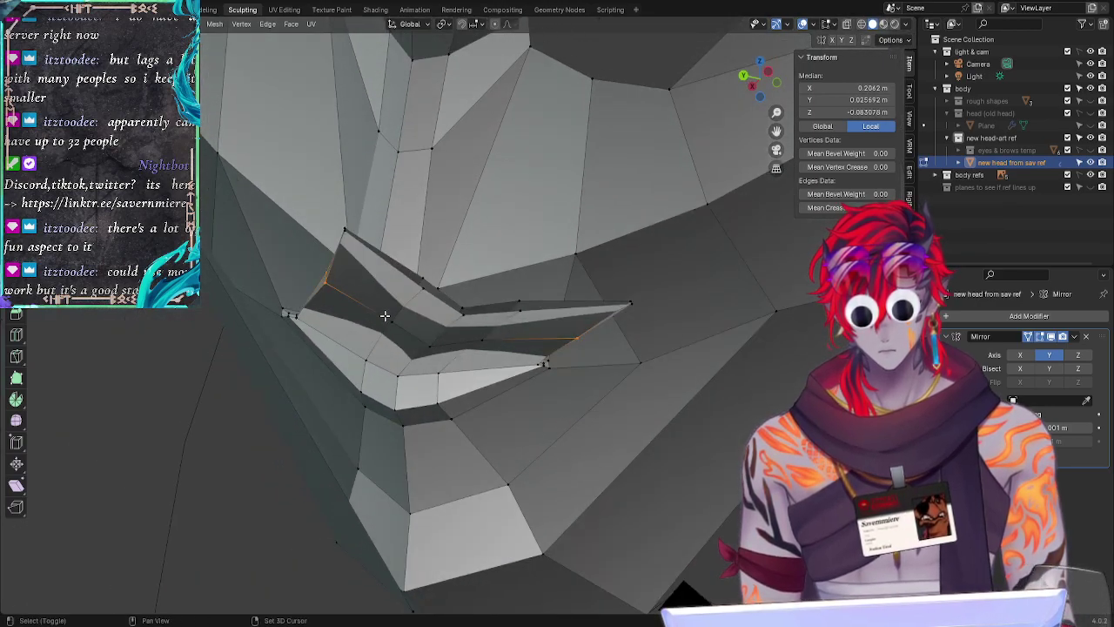
pyautogui.moveTo(385, 315)
pyautogui.keyDown('ctrl'); pyautogui.mouseDown(button='right')
pyautogui.moveTo(442, 341)
pyautogui.moveTo(435, 329)
pyautogui.mouseUp(button='right'); pyautogui.keyUp('ctrl')
pyautogui.moveTo(418, 348); pyautogui.dragTo(479, 414, button='middle')
pyautogui.keyDown('alt'); pyautogui.keyDown('shift'); pyautogui.click(422, 329); pyautogui.keyUp('shift'); pyautogui.keyUp('alt')
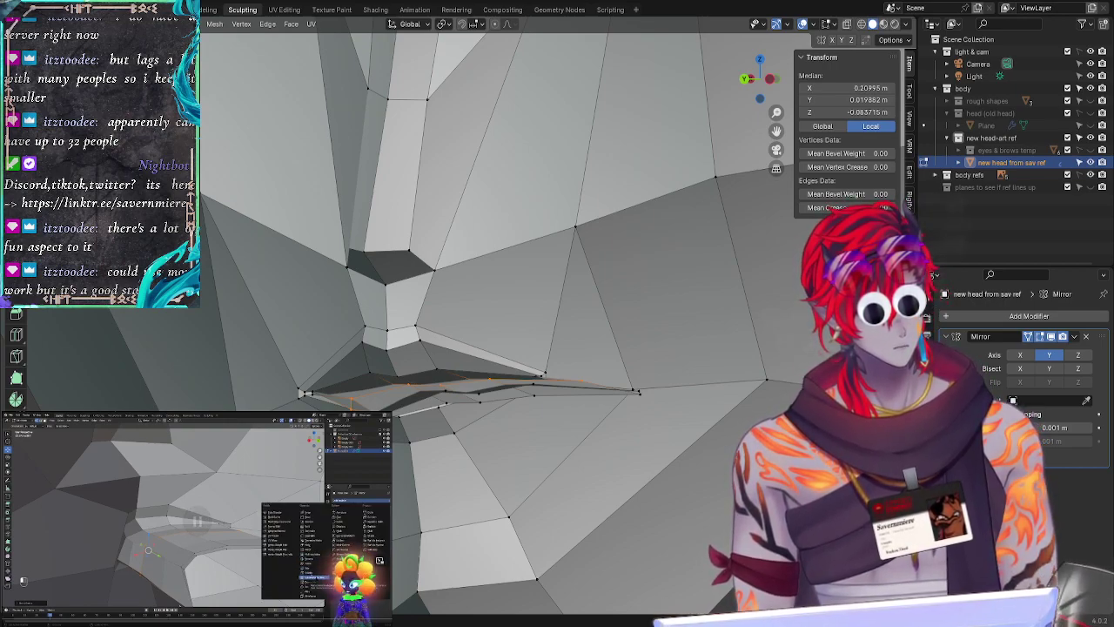
pyautogui.hotkey('ctrl', 's')
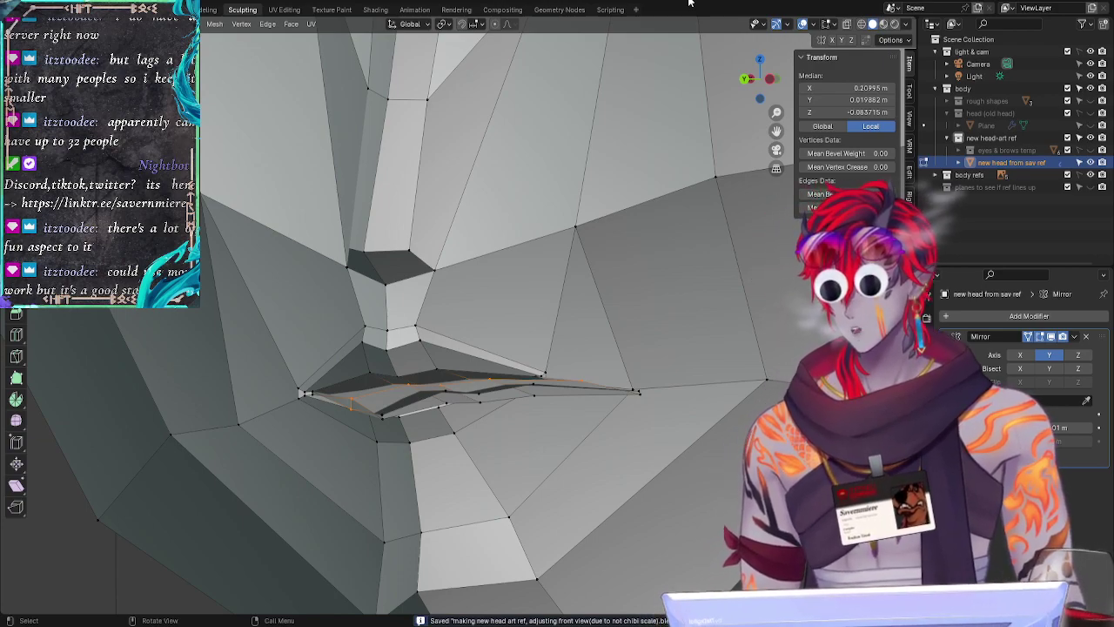
pyautogui.click(983, 317)
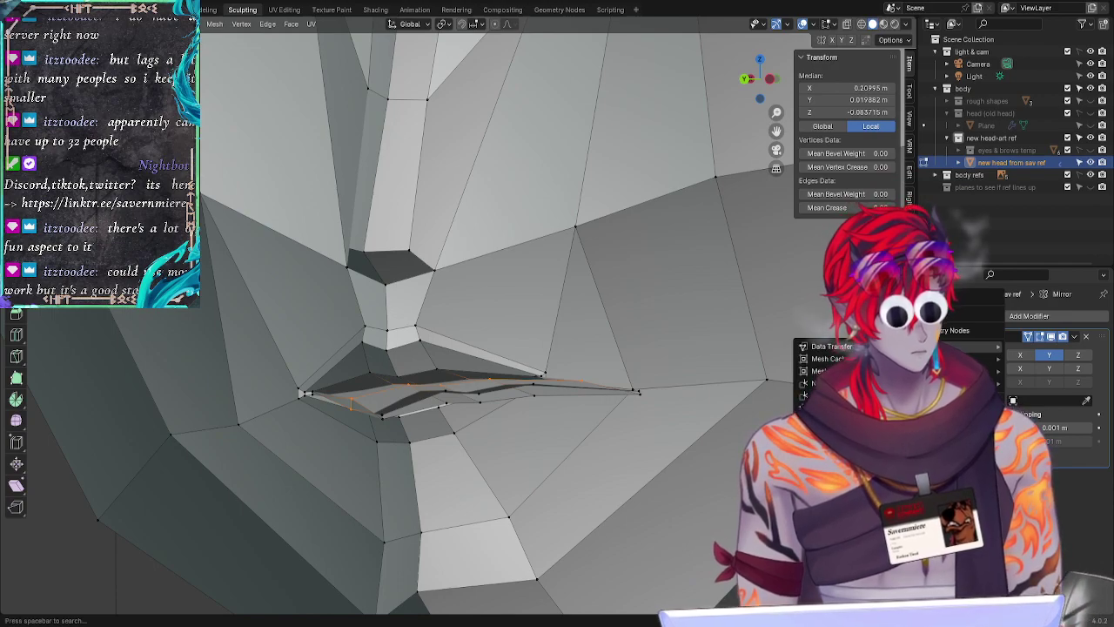
pyautogui.moveTo(952, 358)
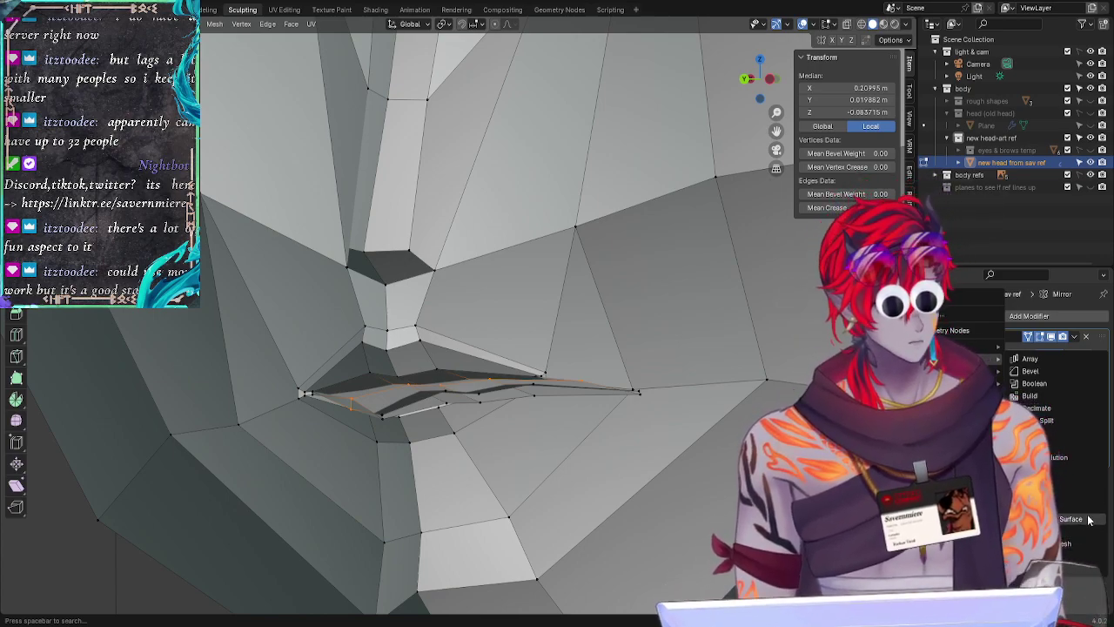
pyautogui.click(1086, 520)
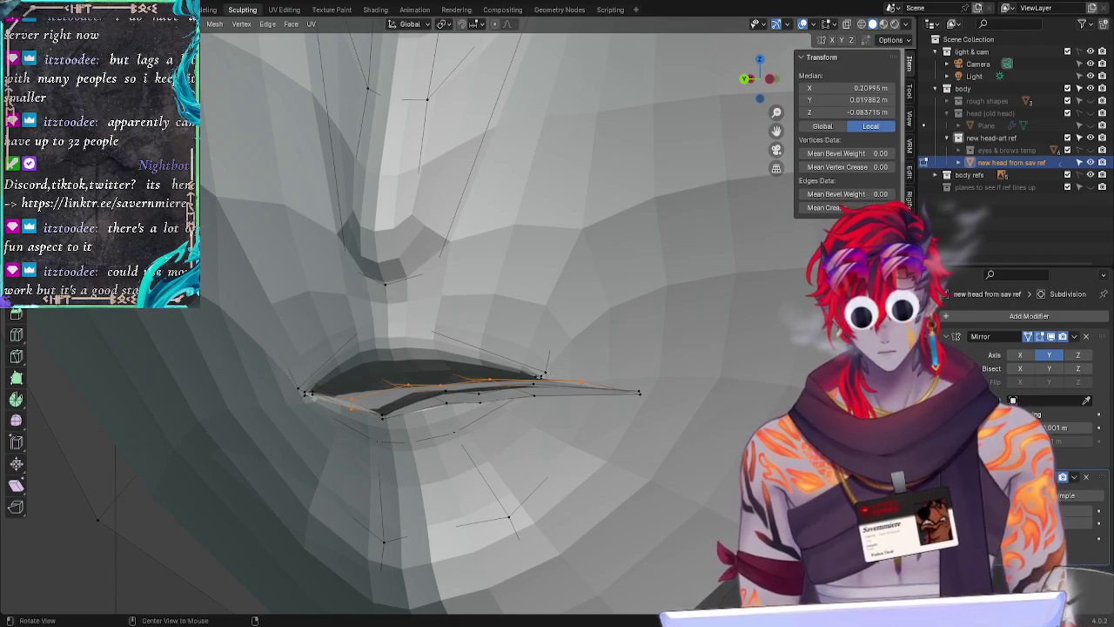
pyautogui.keyDown('alt'); pyautogui.moveTo(409, 461); pyautogui.dragTo(557, 431); pyautogui.keyUp('alt')
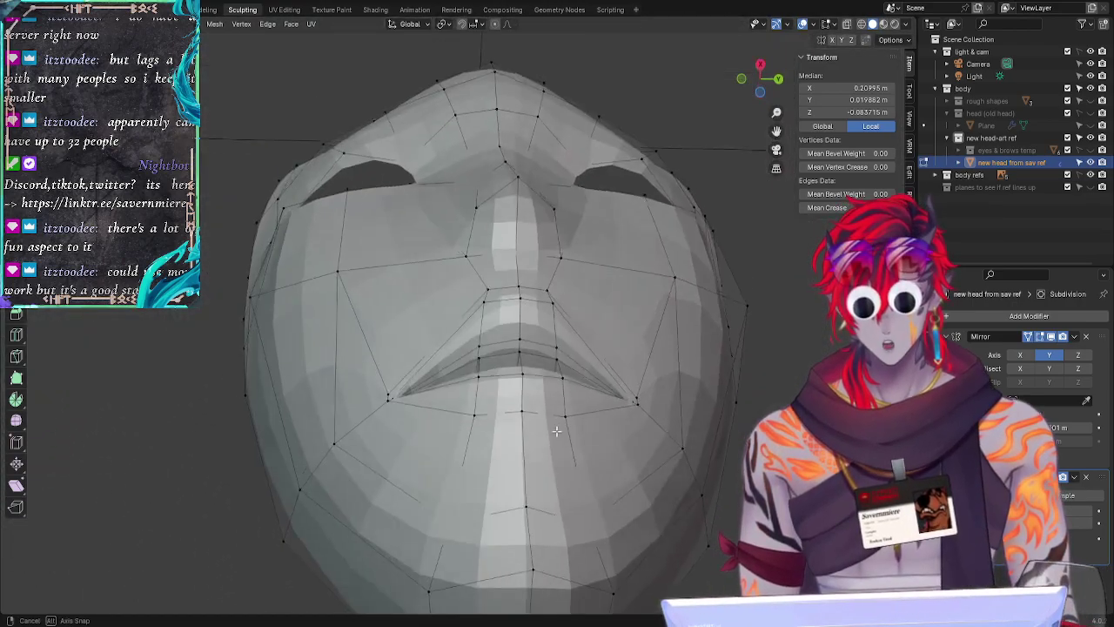
pyautogui.moveTo(556, 430); pyautogui.dragTo(557, 499, button='middle')
pyautogui.scroll(-4, 631, 427)
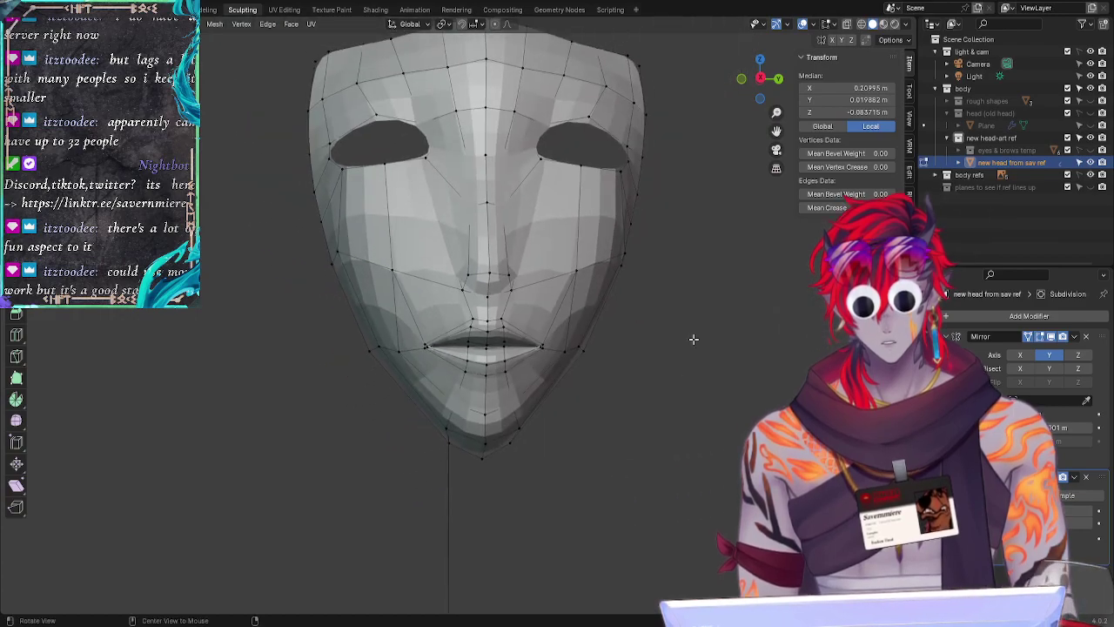
pyautogui.moveTo(693, 338); pyautogui.dragTo(445, 279, button='middle')
pyautogui.scroll(4, 444, 360)
pyautogui.moveTo(603, 535); pyautogui.dragTo(604, 577, button='middle')
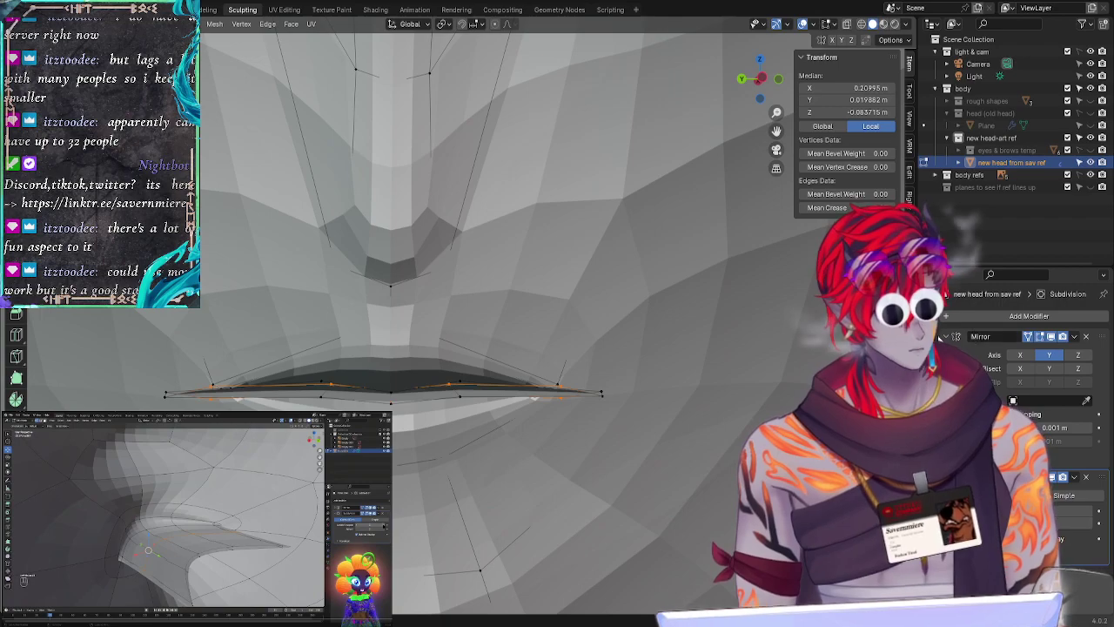
# Step: Collapse Mirror, enable On Cage, set viewport subdivision level to 2, and clear the selection
pyautogui.click(944, 336)
pyautogui.click(1026, 354)
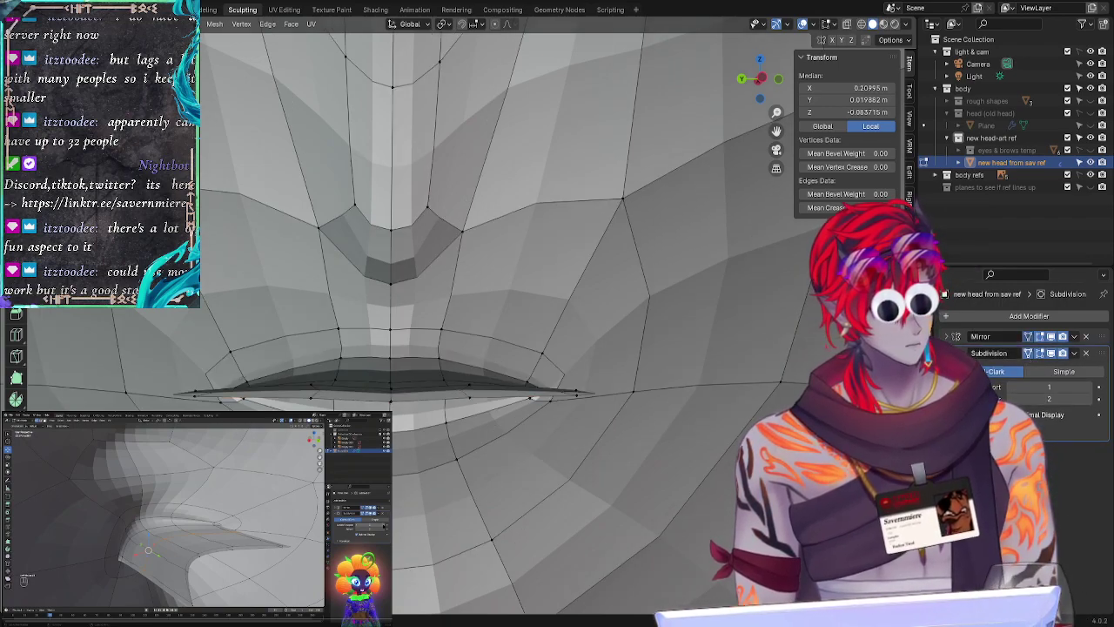
pyautogui.moveTo(826, 470); pyautogui.dragTo(511, 443, button='middle')
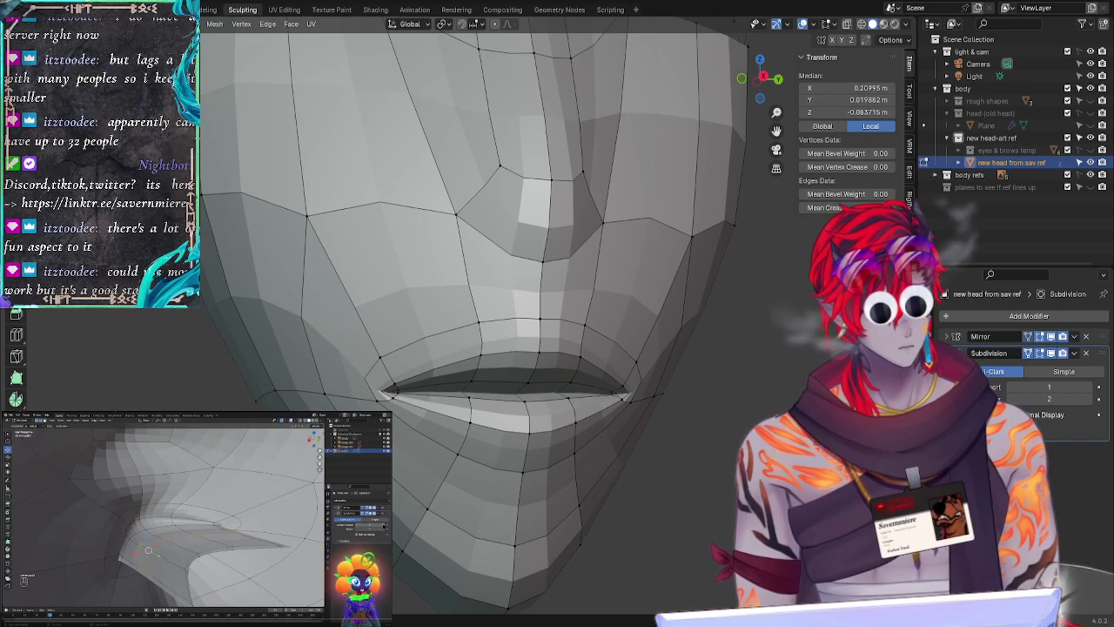
pyautogui.click(1088, 386)
pyautogui.hotkey('alt', 'a')
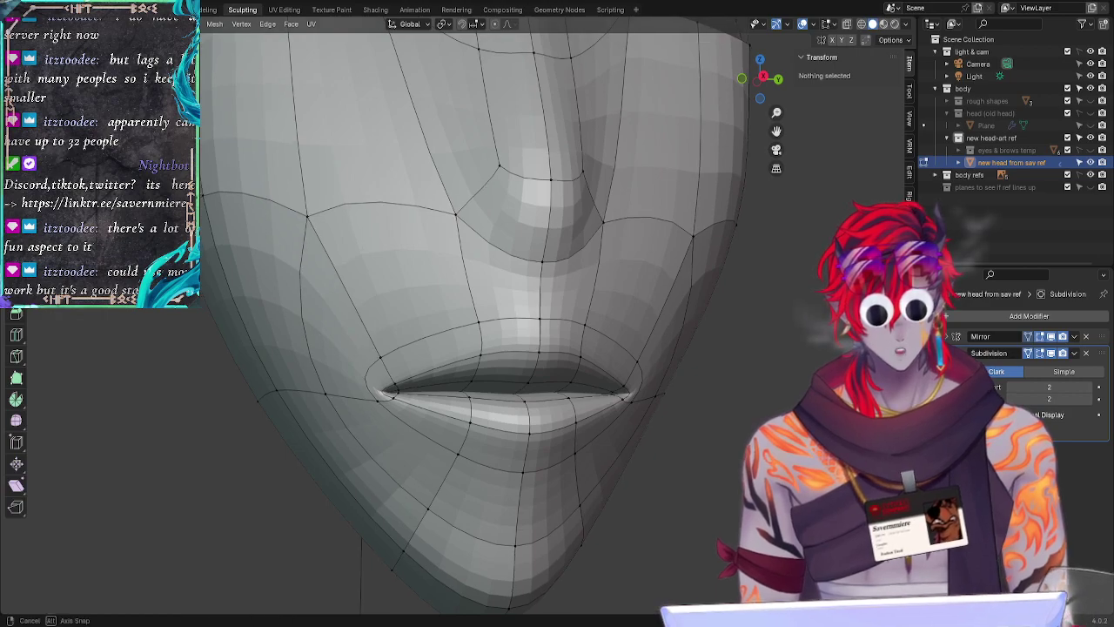
# Step: Bring the smoothed head to front view over the reference art
pyautogui.moveTo(766, 461); pyautogui.dragTo(737, 570, button='middle')
pyautogui.moveTo(692, 400); pyautogui.dragTo(696, 435, button='middle')
pyautogui.click(758, 77)
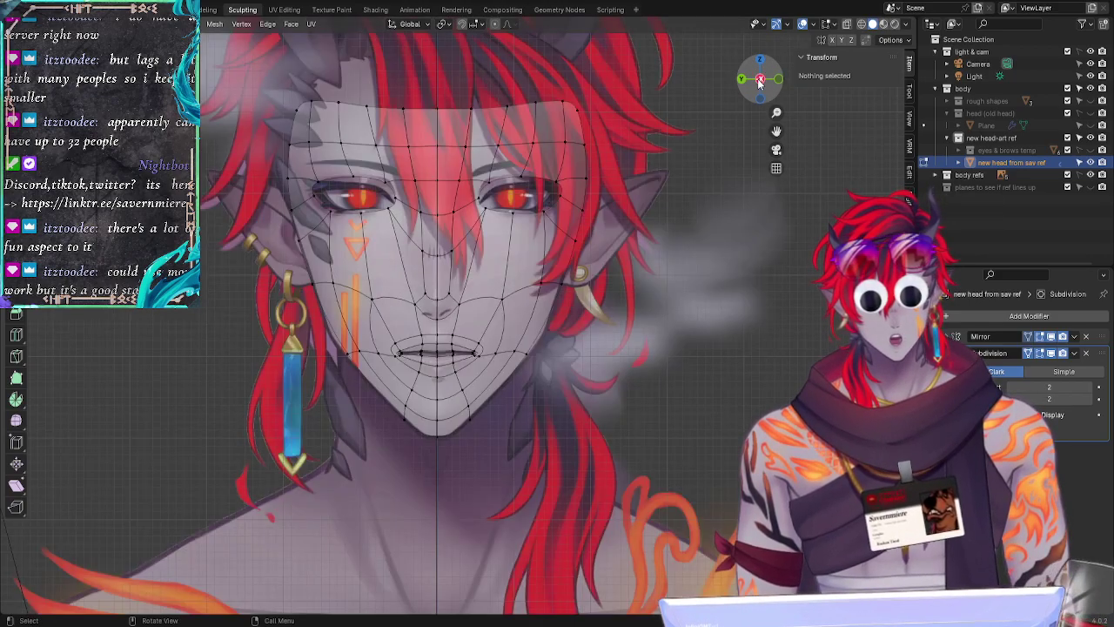
# Step: Compare the head's profile and front ortho view against the reference image
pyautogui.scroll(-2, 737, 391)
pyautogui.keyDown('ctrl'); pyautogui.moveTo(737, 390); pyautogui.dragTo(759, 374, button='middle'); pyautogui.keyUp('ctrl')
pyautogui.click(759, 77)
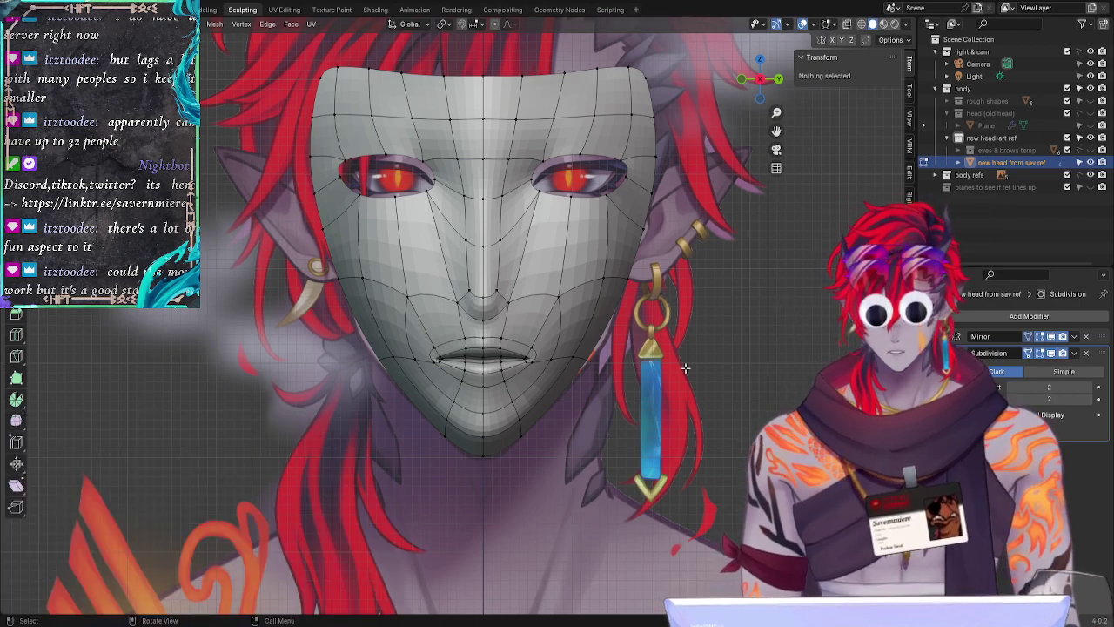
pyautogui.moveTo(576, 361); pyautogui.dragTo(761, 224, button='middle')
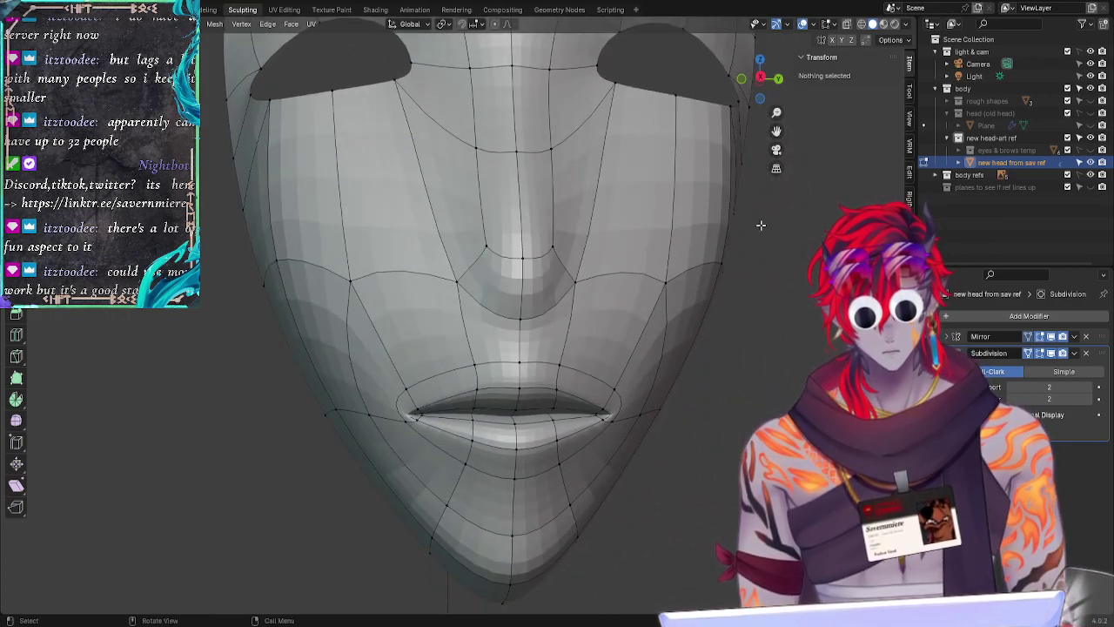
pyautogui.click(763, 79)
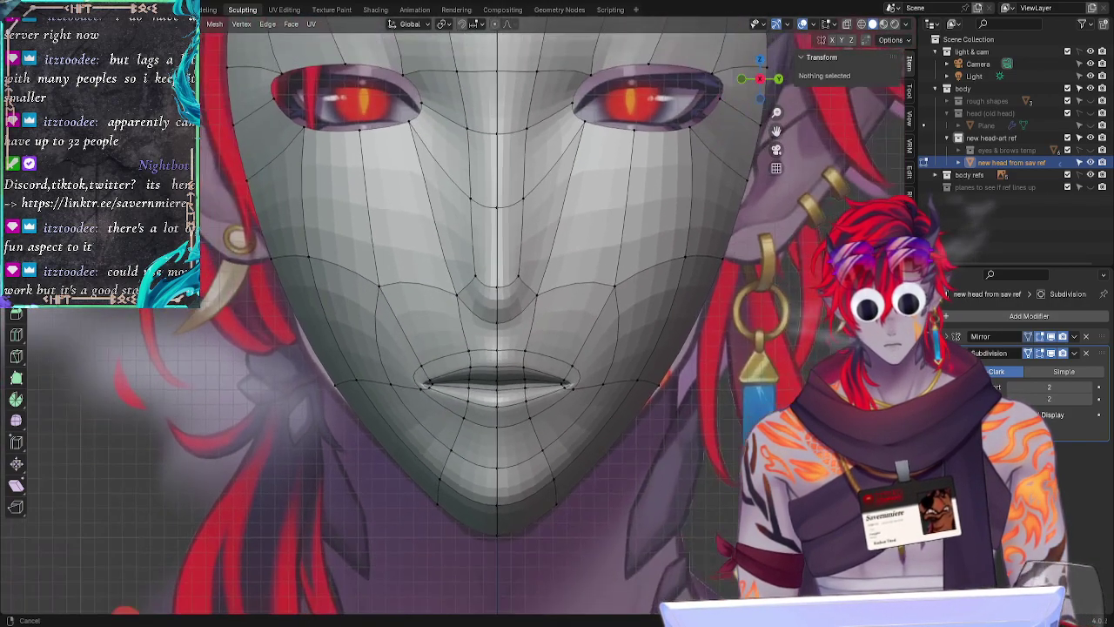
pyautogui.keyDown('alt'); pyautogui.moveTo(788, 483); pyautogui.dragTo(827, 409); pyautogui.keyUp('alt')
pyautogui.moveTo(653, 391); pyautogui.dragTo(747, 400, button='middle')
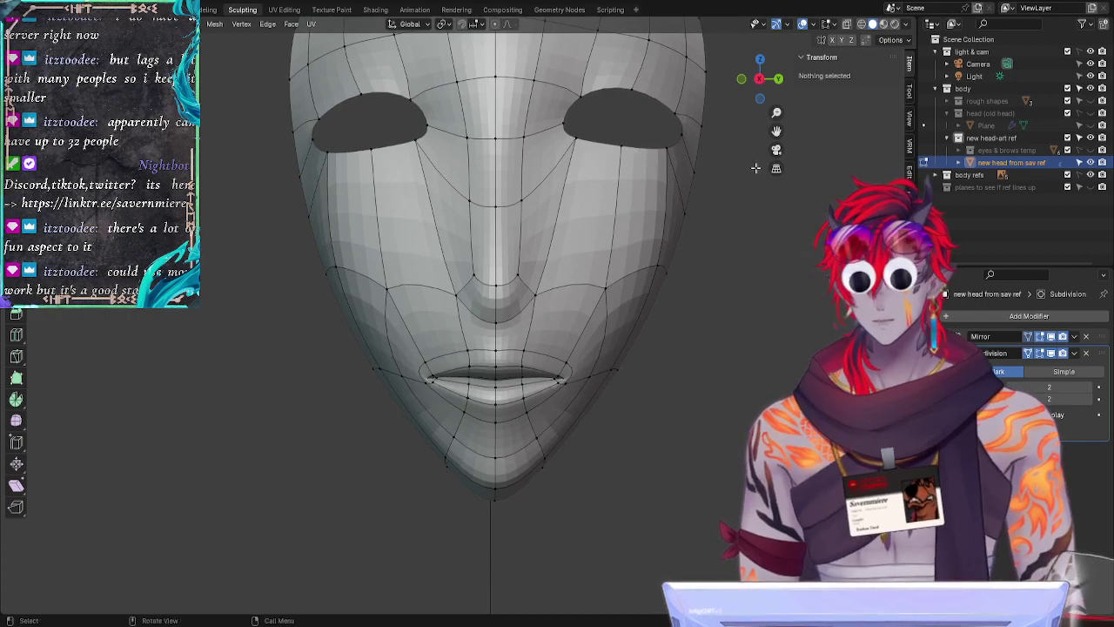
pyautogui.click(758, 76)
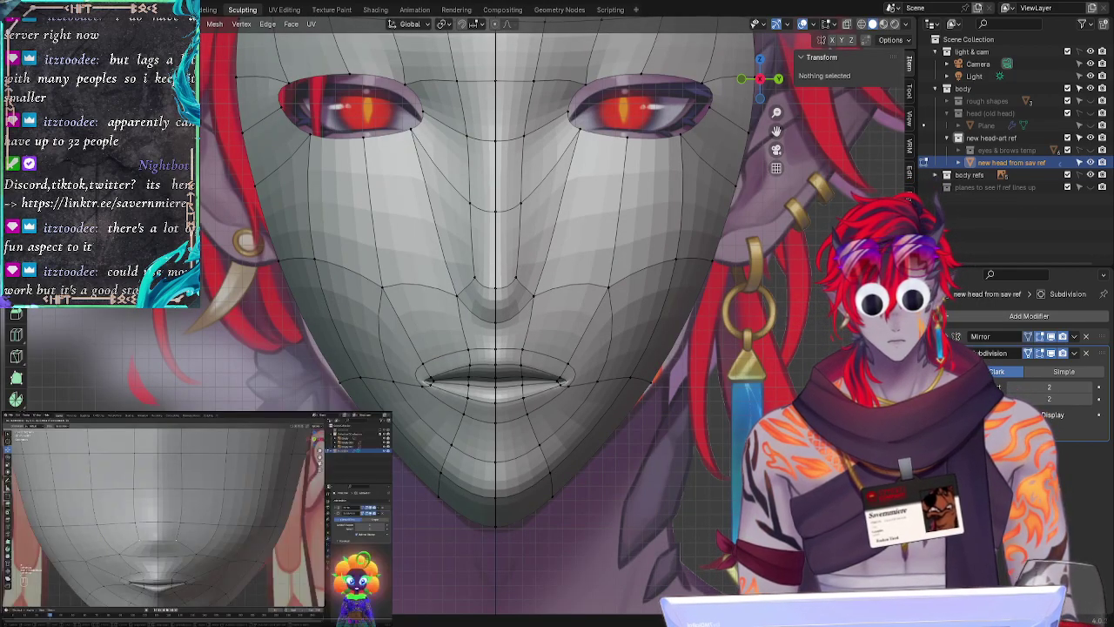
# Step: Turn on X-ray and Wireframe shading, then view the head in front view
pyautogui.scroll(-2, 787, 278)
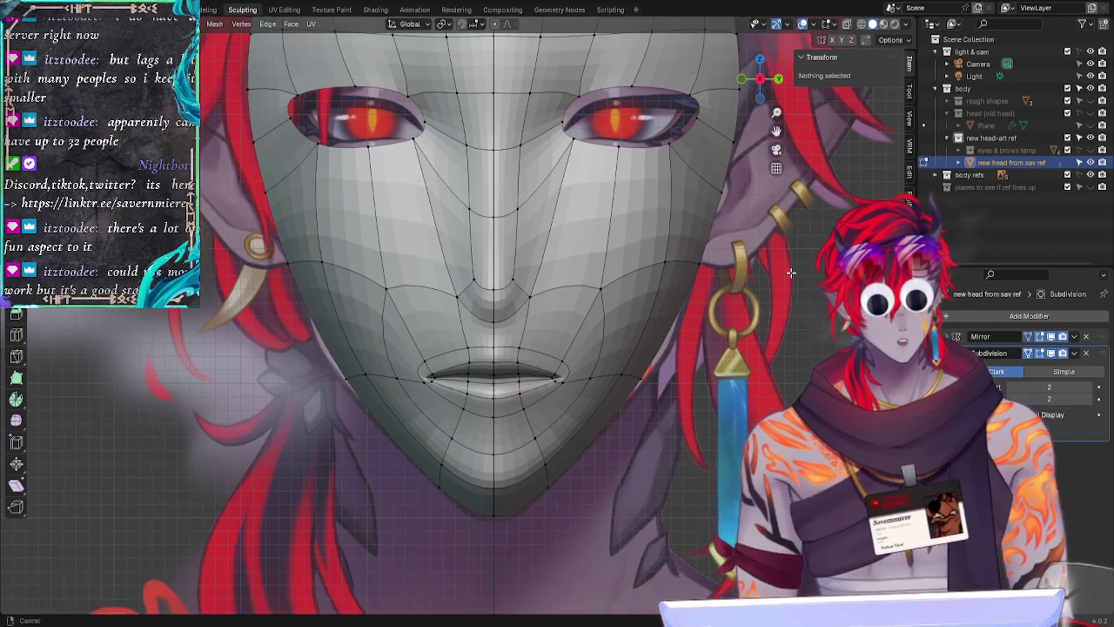
pyautogui.hotkey('alt', 'z')
pyautogui.moveTo(794, 293)
pyautogui.mouseDown(button='middle')
pyautogui.moveTo(815, 313)
pyautogui.moveTo(778, 294)
pyautogui.moveTo(788, 295)
pyautogui.mouseUp(button='middle')
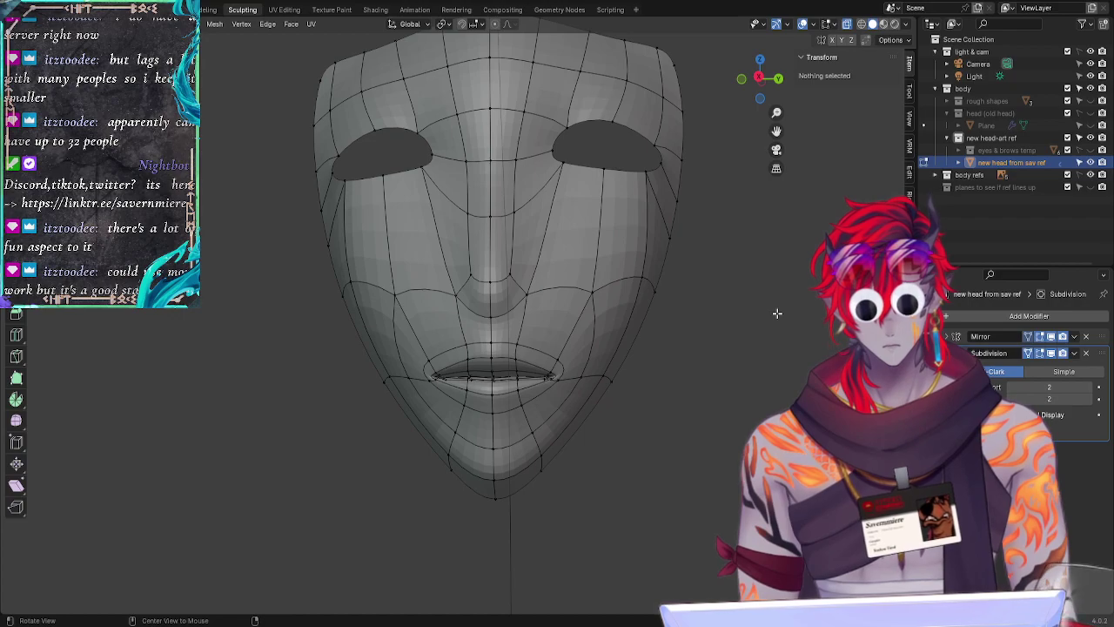
pyautogui.press('z')
pyautogui.click(693, 311)
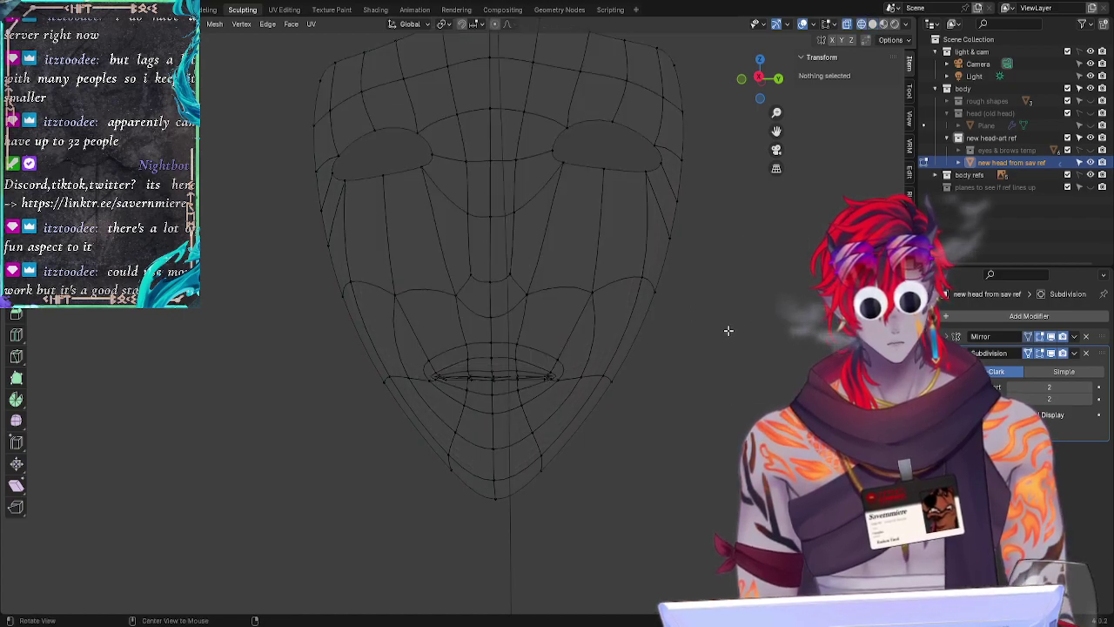
pyautogui.click(759, 80)
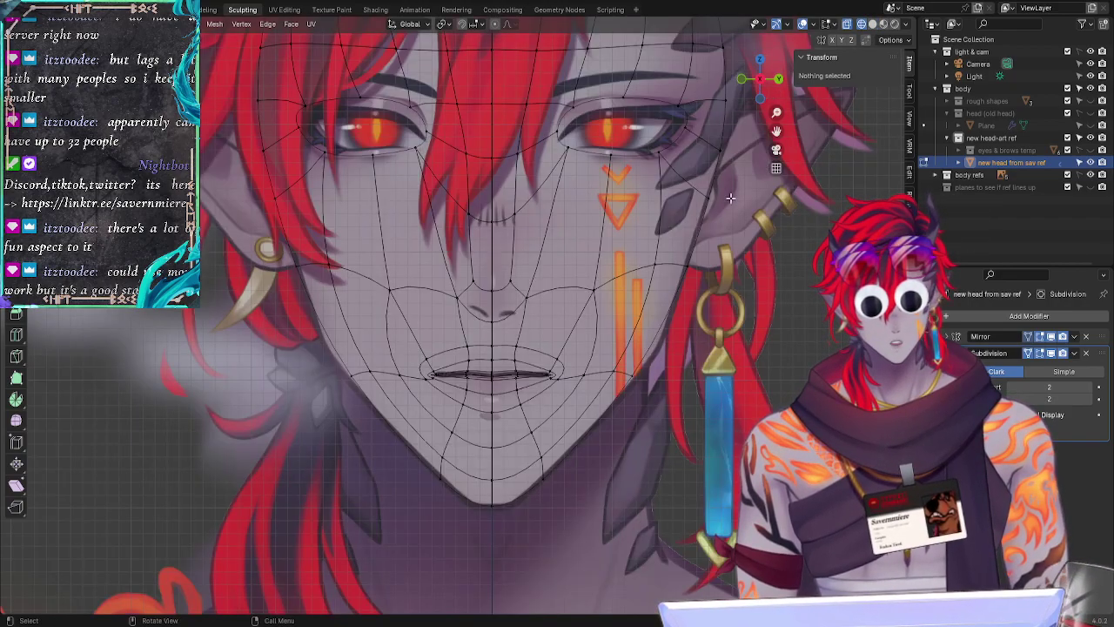
pyautogui.moveTo(666, 388); pyautogui.dragTo(766, 204, button='middle')
pyautogui.click(759, 80)
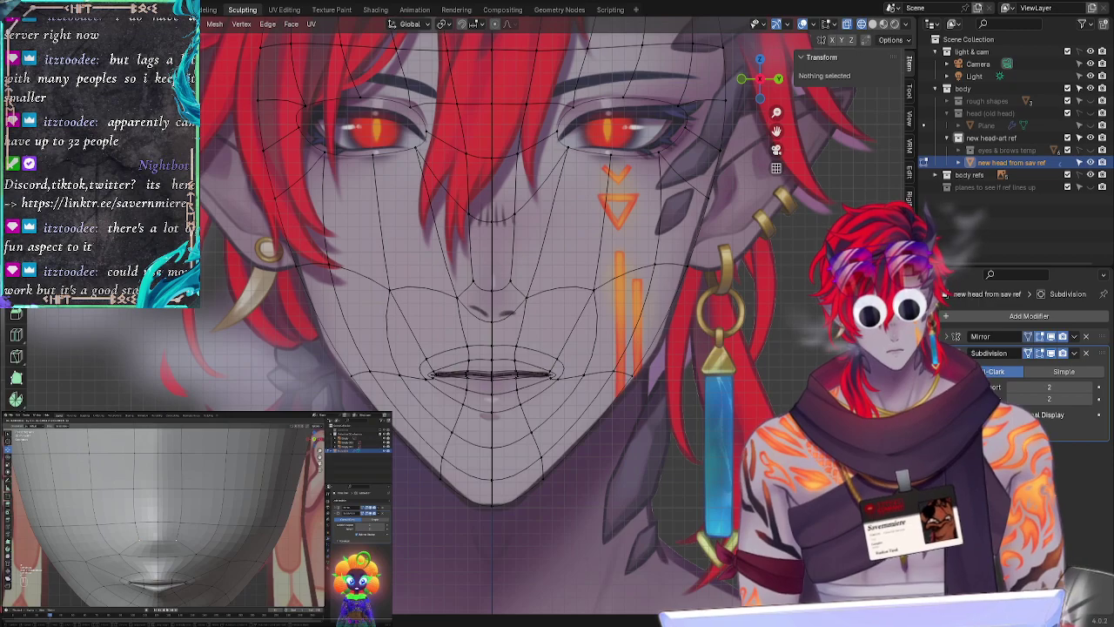
pyautogui.moveTo(701, 472); pyautogui.dragTo(715, 526, button='middle')
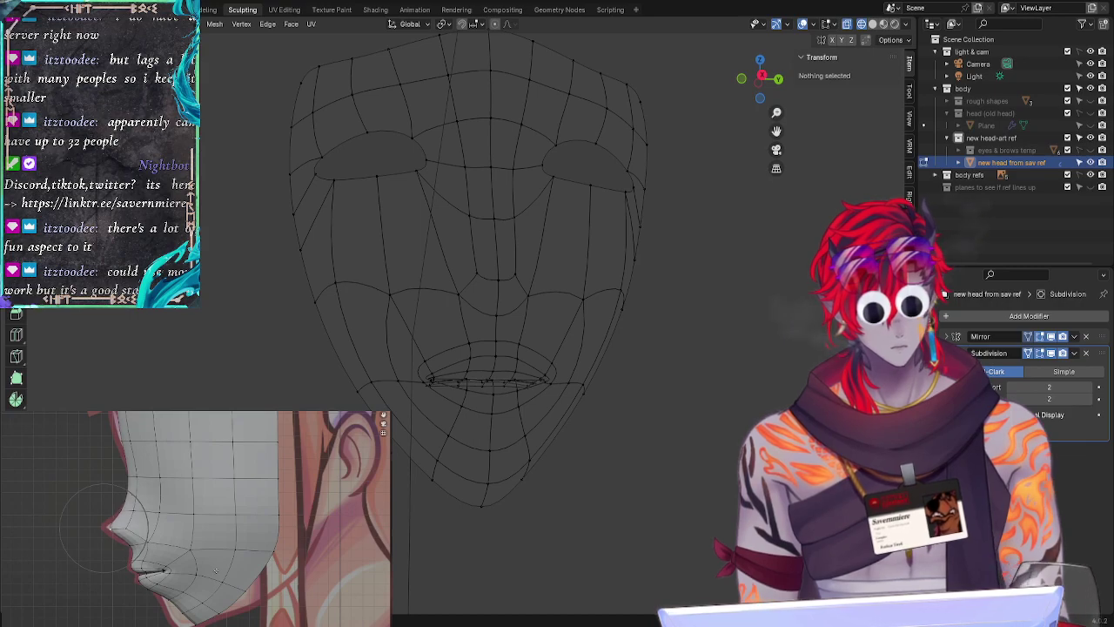
pyautogui.press('Escape')
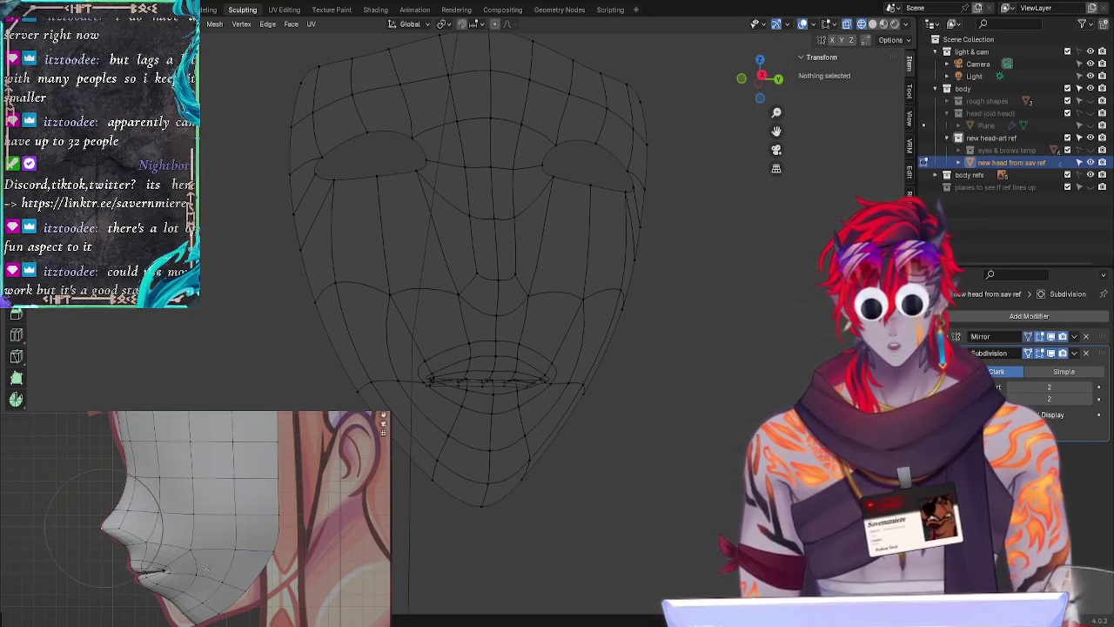
pyautogui.keyDown('shift'); pyautogui.moveTo(147, 434); pyautogui.dragTo(205, 541, button='middle'); pyautogui.keyUp('shift')
pyautogui.press('g')
pyautogui.click(235, 538)
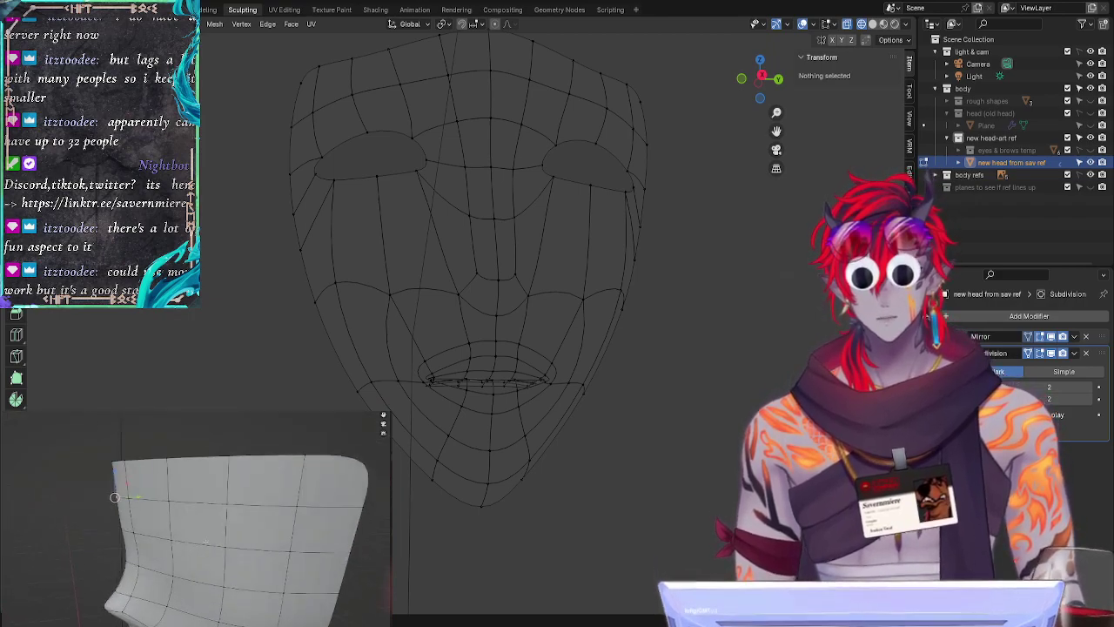
pyautogui.press('KP_3')
pyautogui.press('g')
pyautogui.scroll(-2, 202, 541)
pyautogui.scroll(-1, 198, 542)
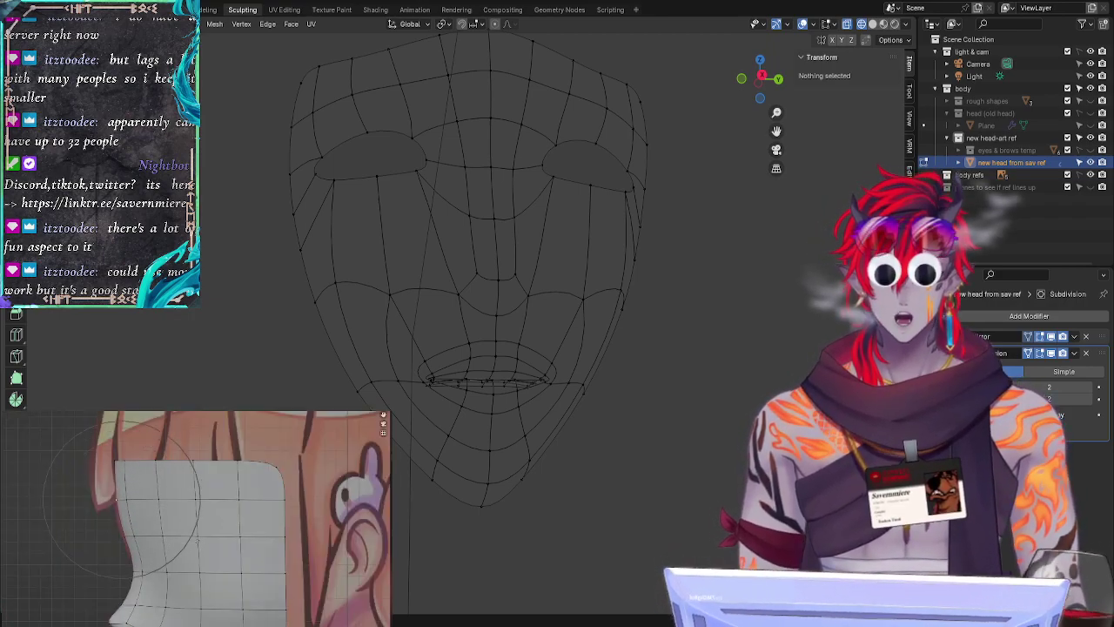
pyautogui.click(198, 542)
pyautogui.keyDown('shift'); pyautogui.moveTo(251, 622); pyautogui.dragTo(234, 466, button='middle'); pyautogui.keyUp('shift')
pyautogui.press('c')
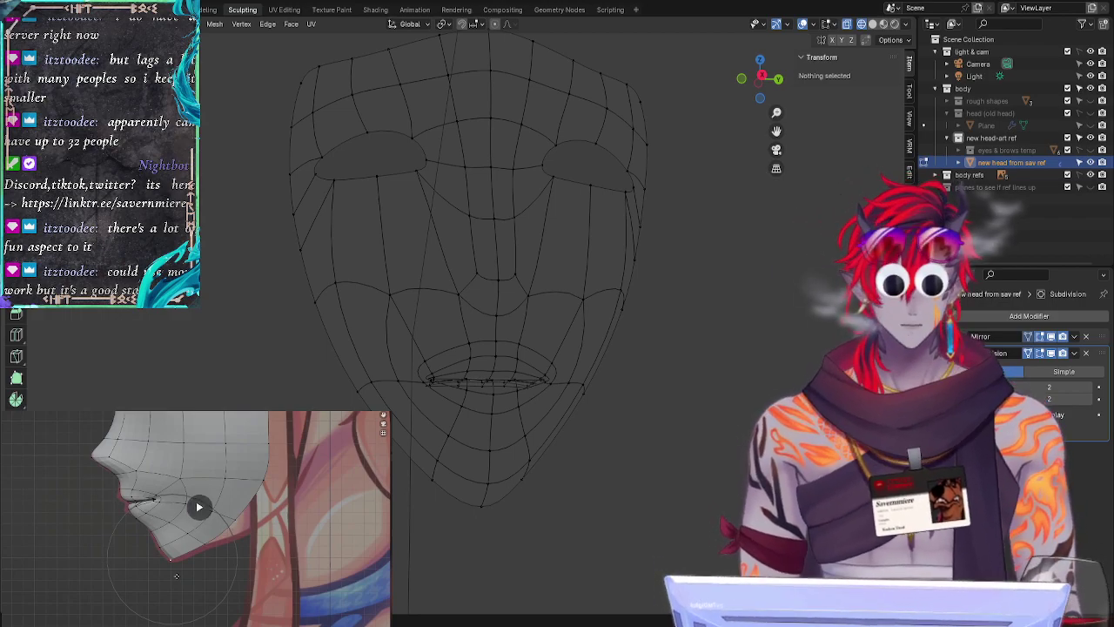
pyautogui.scroll(2, 150, 599)
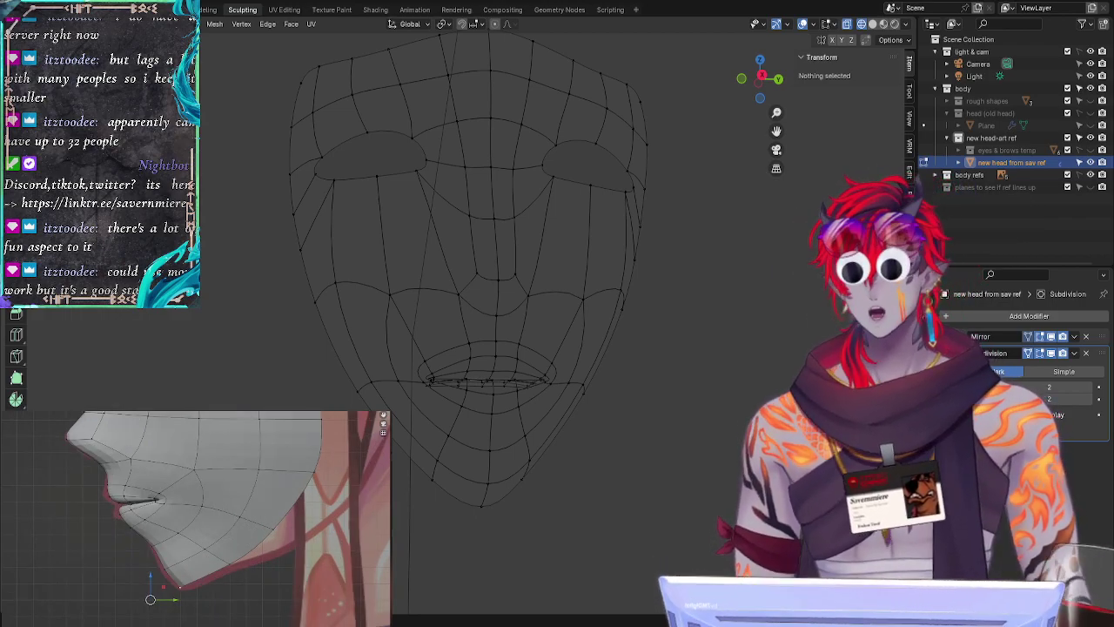
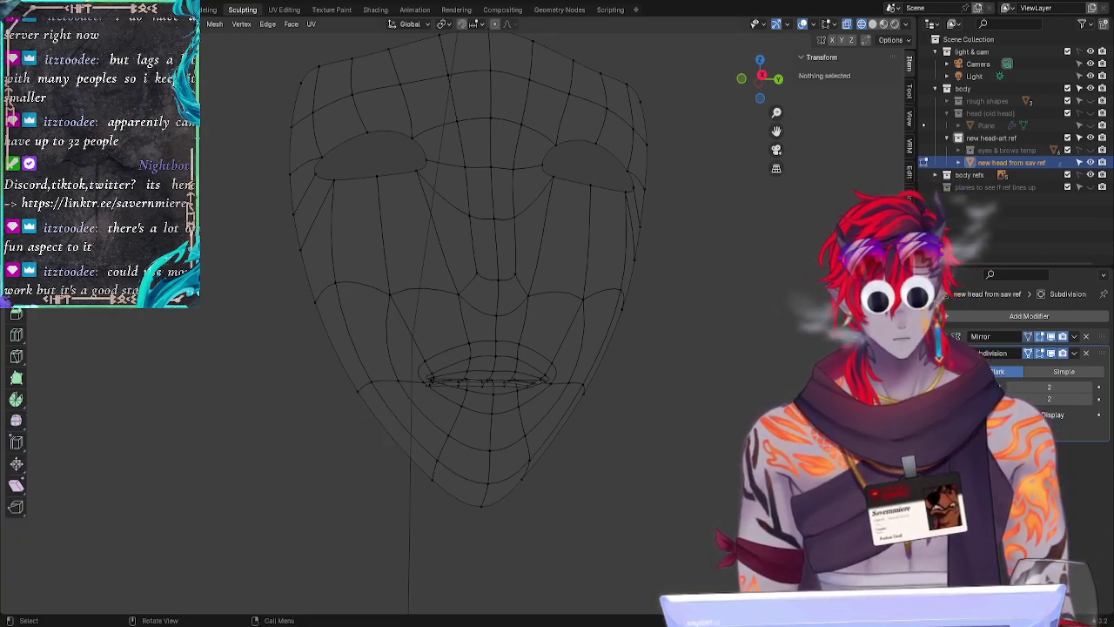
# Step: Switch the viewport shading from wireframe to Material Preview
pyautogui.moveTo(592, 470); pyautogui.dragTo(680, 406, button='middle')
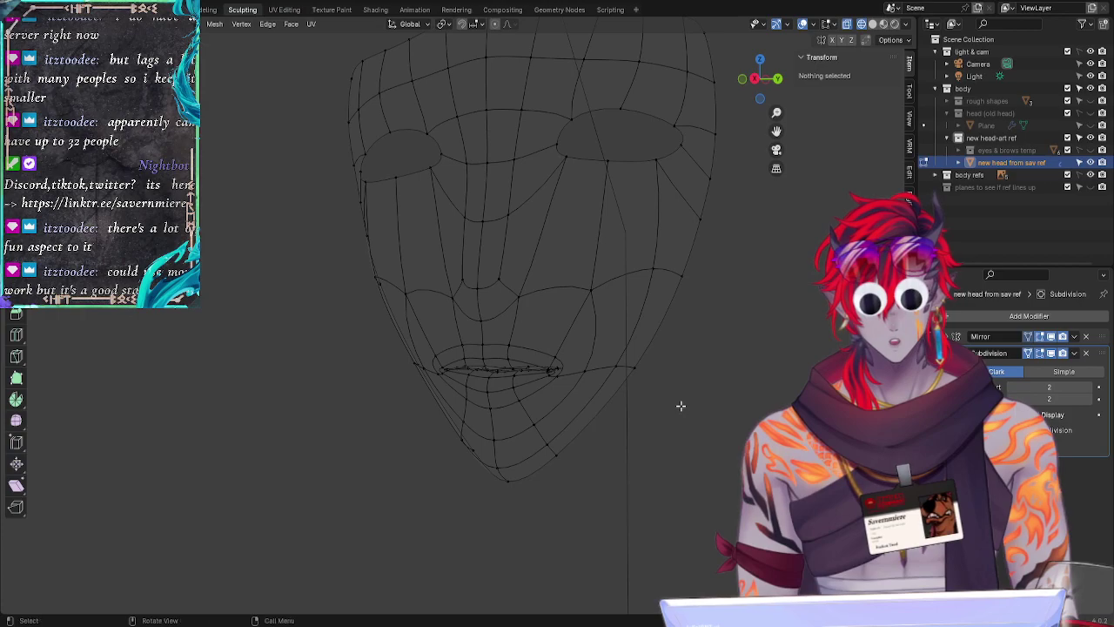
pyautogui.press('z')
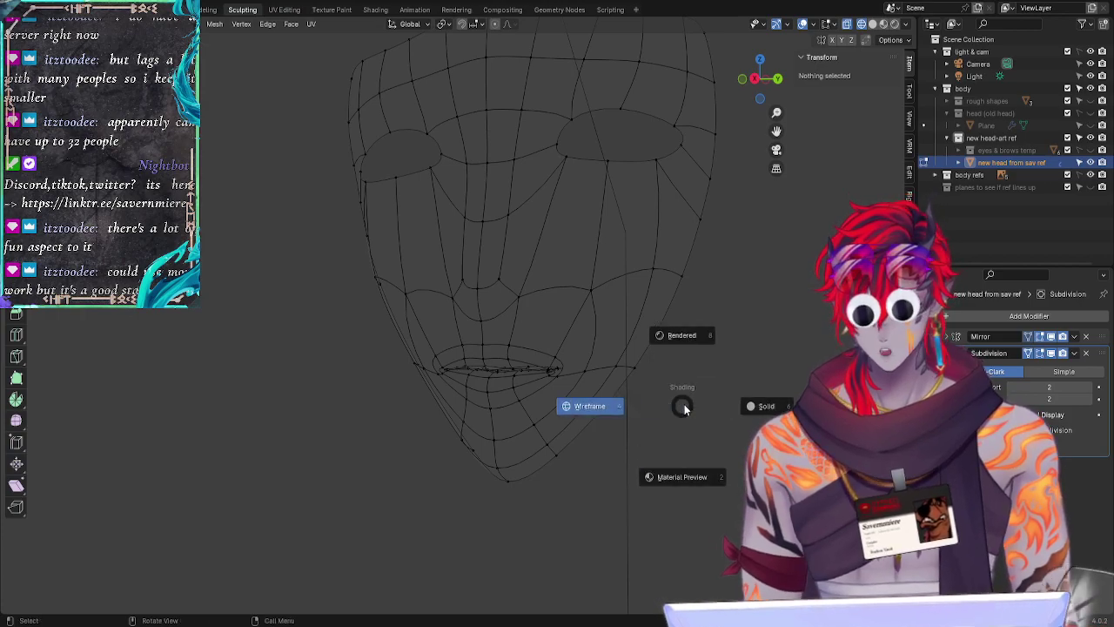
pyautogui.click(680, 487)
pyautogui.press('z')
pyautogui.click(684, 494)
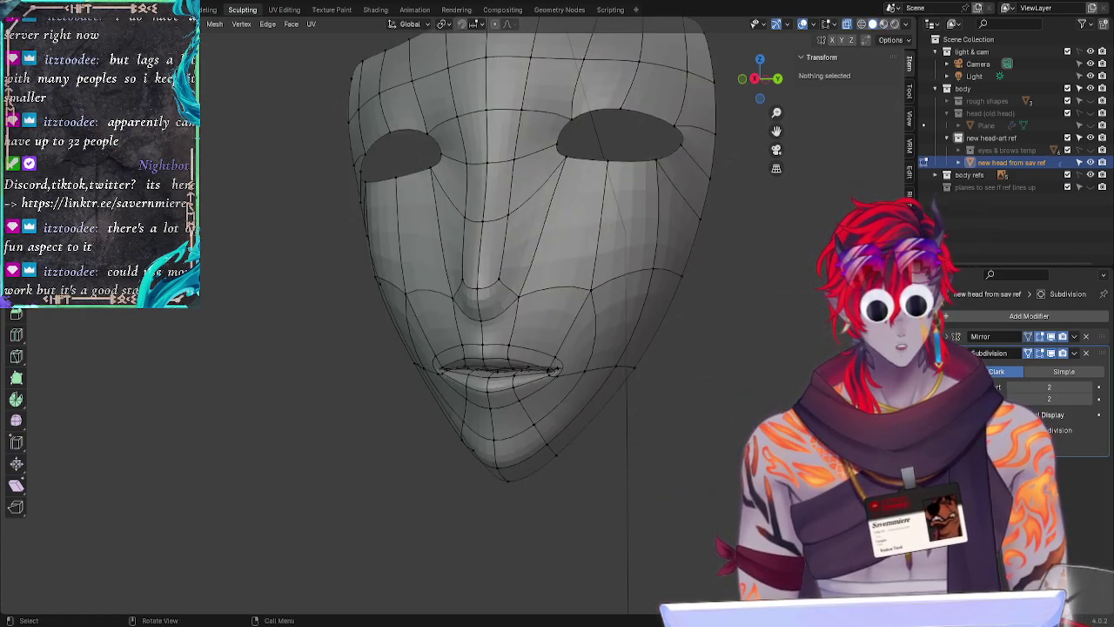
# Step: Check the head in front ortho view, then snap to its side profile
pyautogui.moveTo(749, 488)
pyautogui.mouseDown(button='middle')
pyautogui.moveTo(724, 443)
pyautogui.moveTo(741, 409)
pyautogui.moveTo(739, 350)
pyautogui.moveTo(702, 354)
pyautogui.moveTo(736, 406)
pyautogui.moveTo(698, 398)
pyautogui.moveTo(736, 403)
pyautogui.moveTo(726, 476)
pyautogui.moveTo(759, 425)
pyautogui.moveTo(771, 453)
pyautogui.moveTo(757, 470)
pyautogui.moveTo(622, 506)
pyautogui.moveTo(637, 443)
pyautogui.moveTo(704, 450)
pyautogui.moveTo(693, 495)
pyautogui.moveTo(641, 515)
pyautogui.moveTo(623, 544)
pyautogui.moveTo(682, 438)
pyautogui.moveTo(689, 468)
pyautogui.moveTo(652, 497)
pyautogui.mouseUp(button='middle')
pyautogui.click(757, 90)
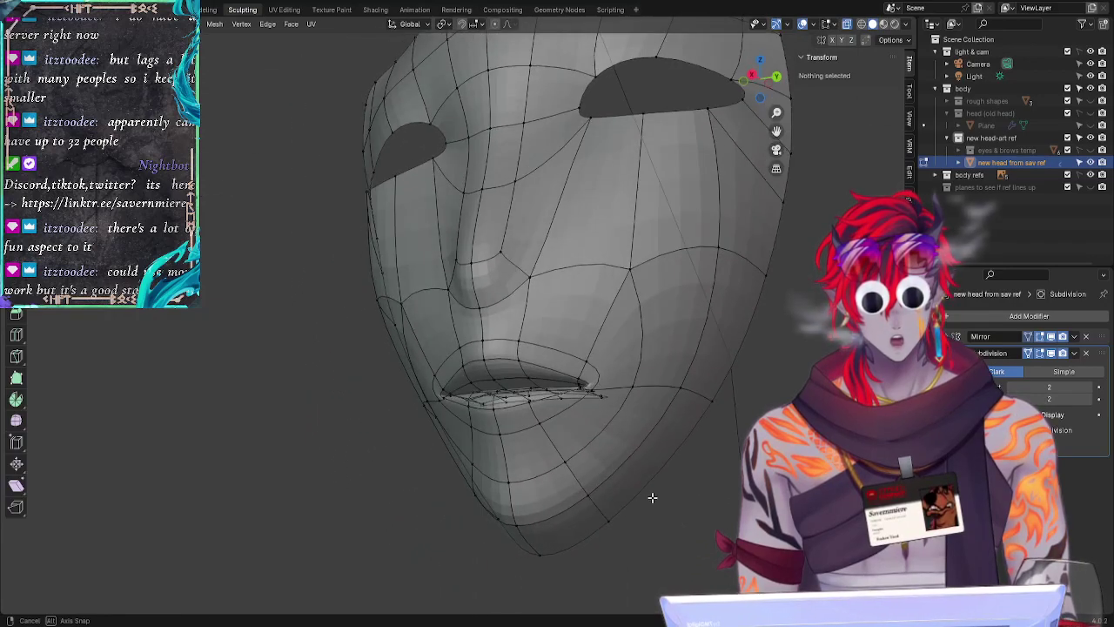
pyautogui.click(751, 75)
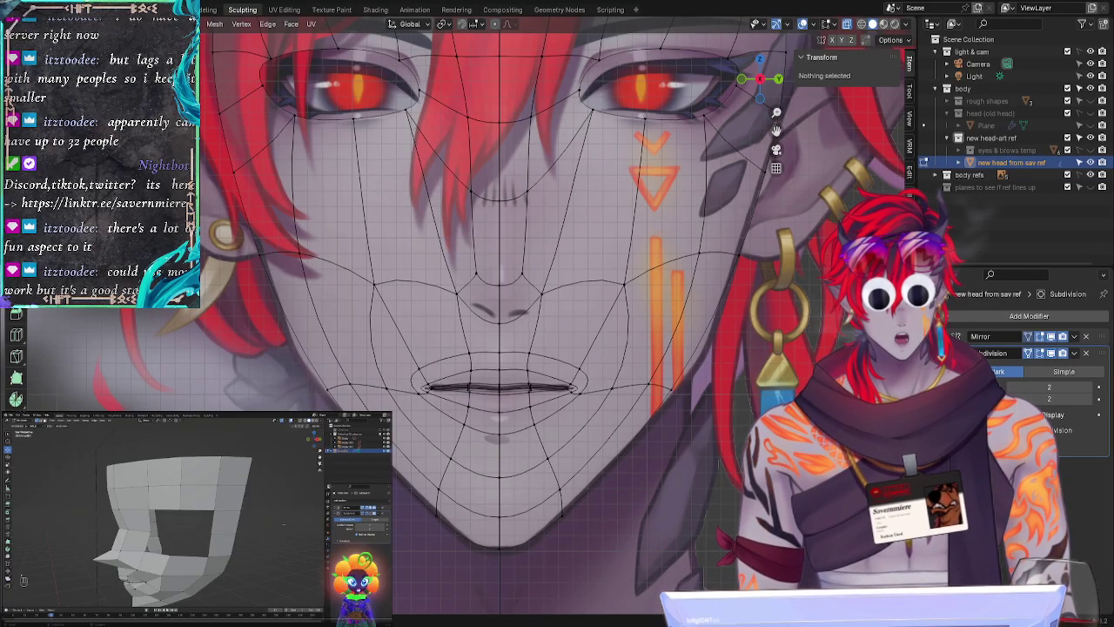
pyautogui.moveTo(644, 488)
pyautogui.mouseDown(button='middle')
pyautogui.moveTo(677, 492)
pyautogui.moveTo(754, 365)
pyautogui.mouseUp(button='middle')
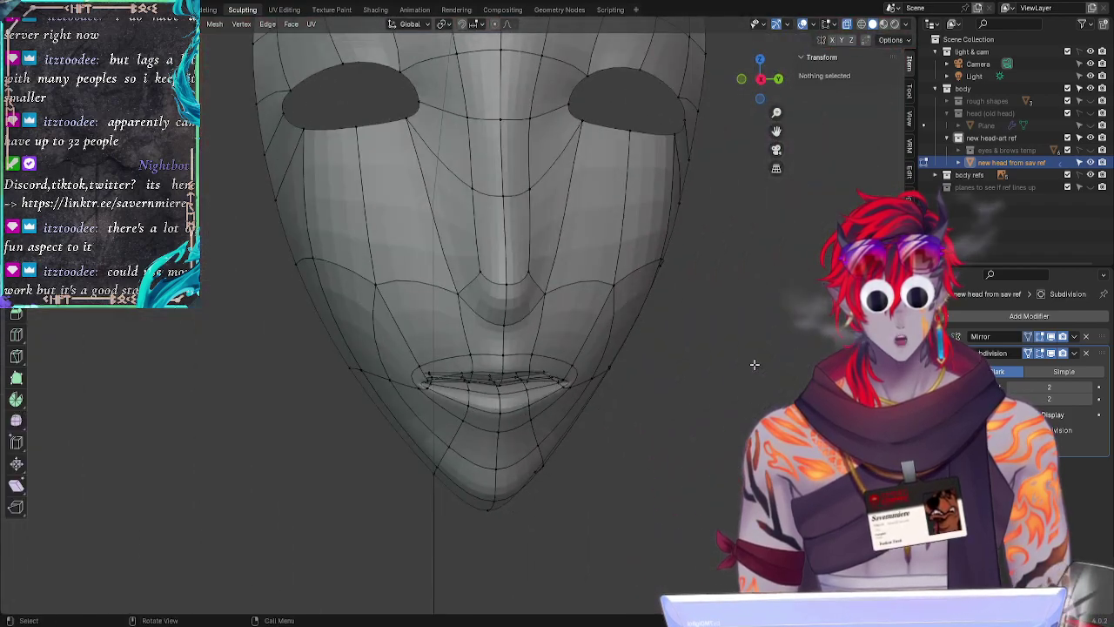
pyautogui.click(760, 78)
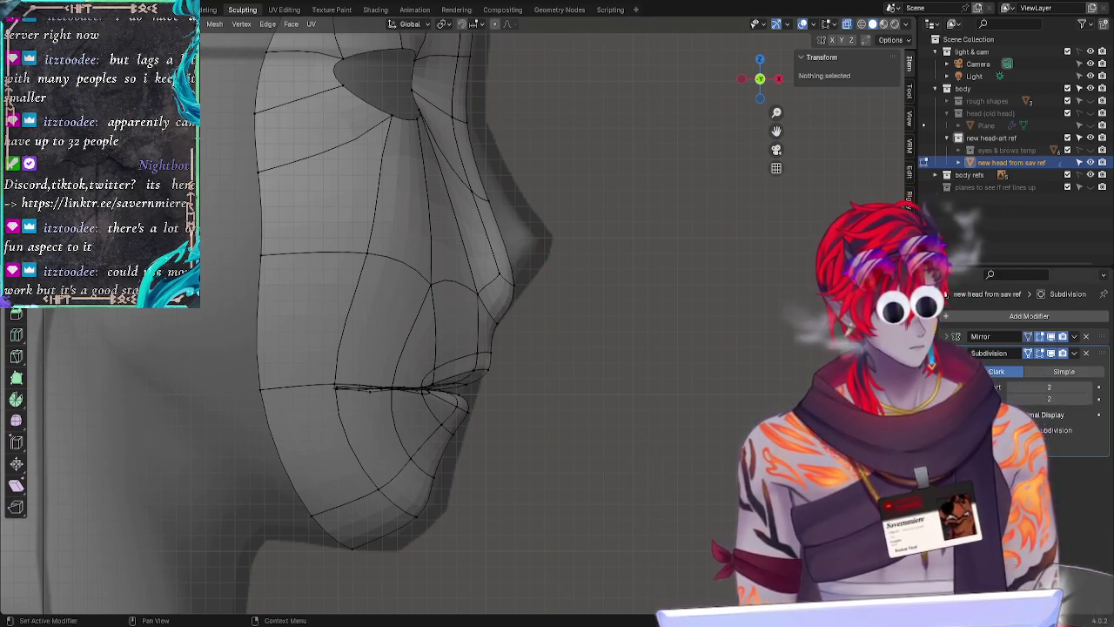
# Step: Expand the Mirror and Subdivision modifiers, hide Subdivision in the viewport, and save the file
pyautogui.click(992, 446)
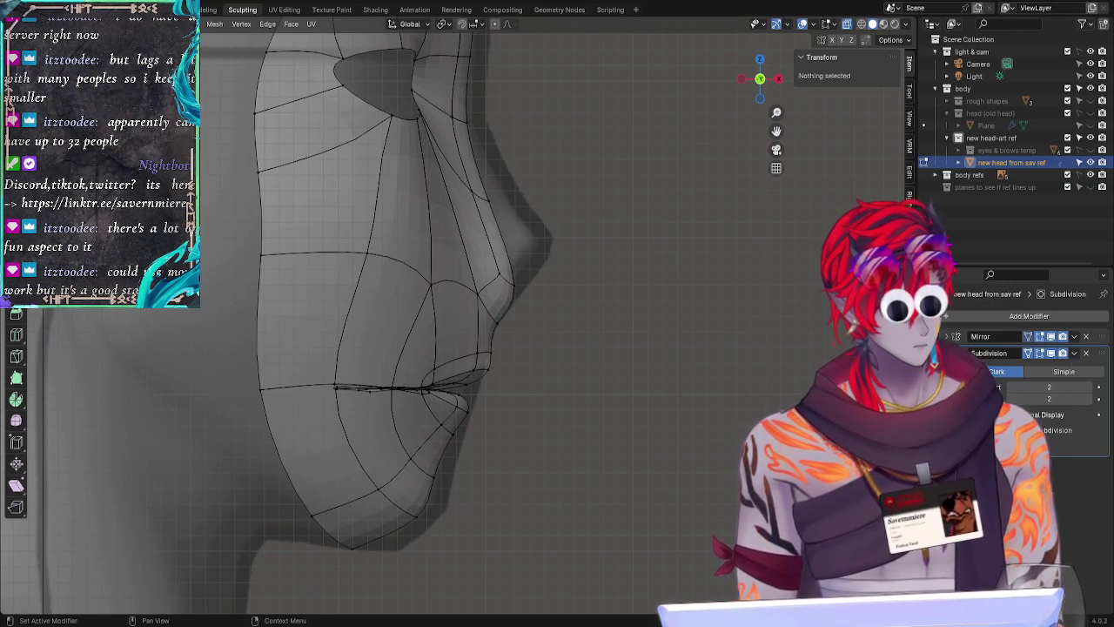
pyautogui.click(954, 336)
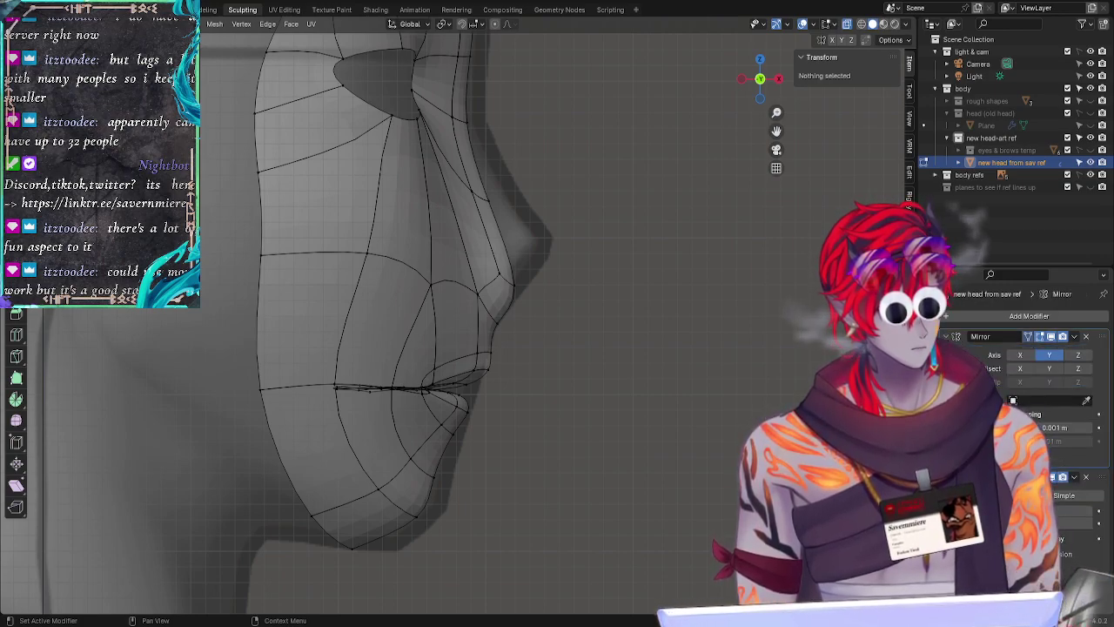
pyautogui.click(1001, 477)
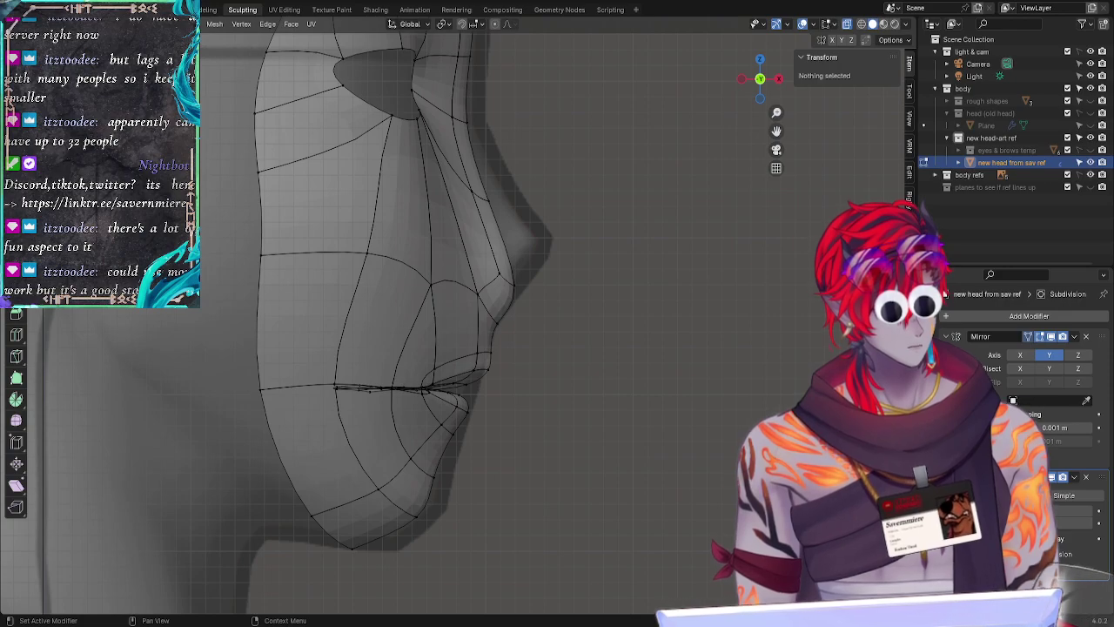
pyautogui.click(946, 477)
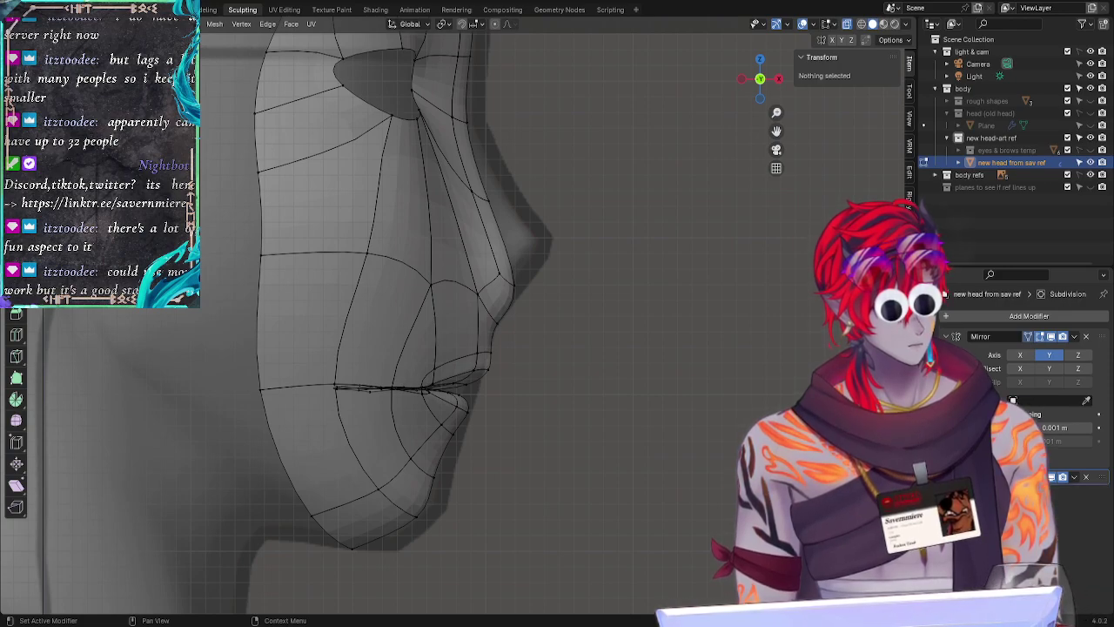
pyautogui.click(1051, 477)
pyautogui.click(1050, 477)
pyautogui.click(1051, 477)
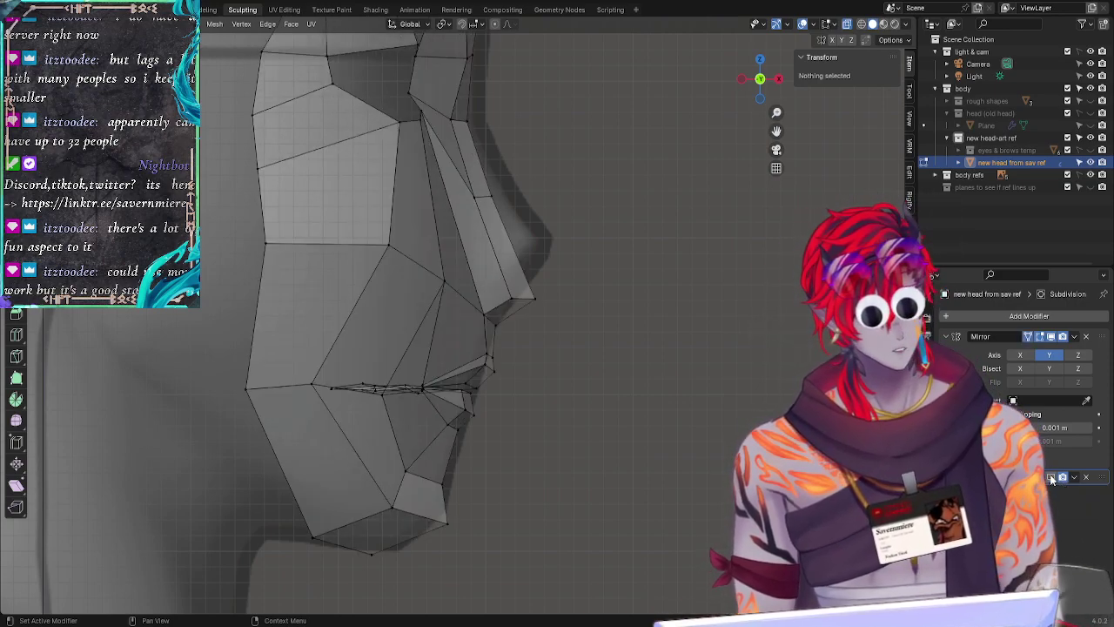
pyautogui.click(1050, 476)
pyautogui.click(1051, 477)
pyautogui.click(1051, 477)
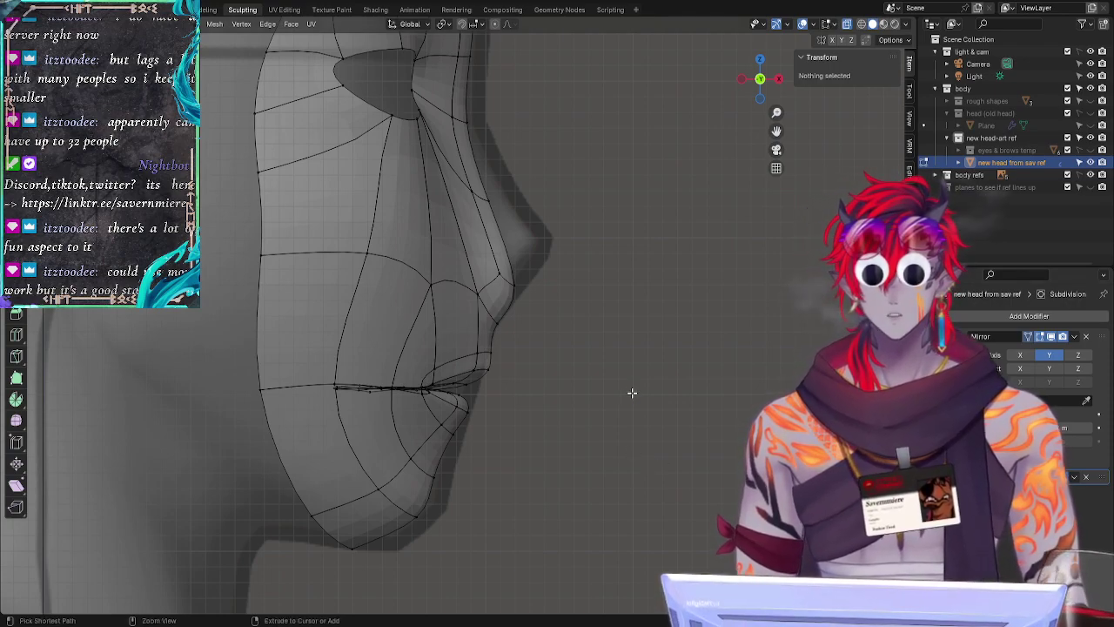
pyautogui.hotkey('ctrl', 's')
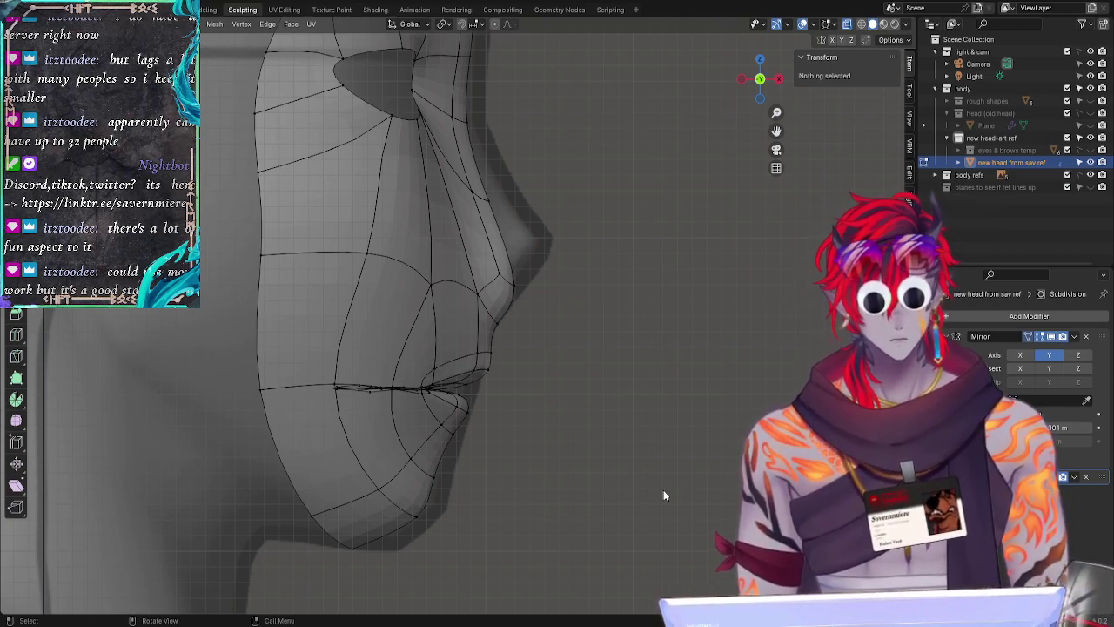
pyautogui.hotkey('ctrl', 's')
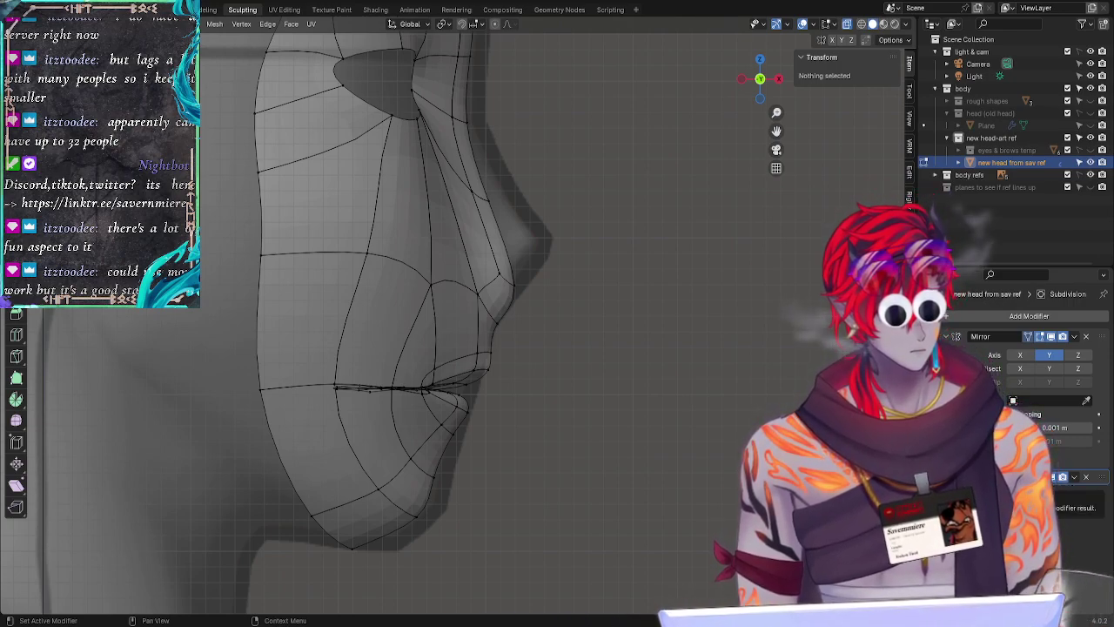
# Step: Compare smooth and low-poly versions of the head, ending on the flat low-poly cage
pyautogui.click(1053, 478)
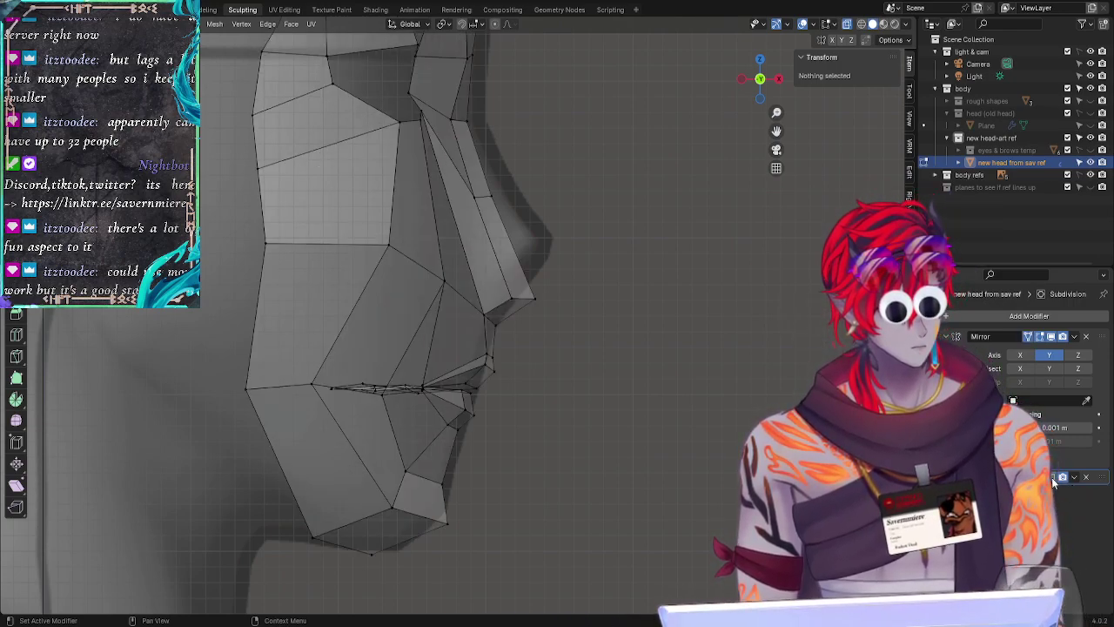
pyautogui.click(1053, 478)
pyautogui.click(1053, 477)
pyautogui.click(1053, 478)
pyautogui.click(1053, 478)
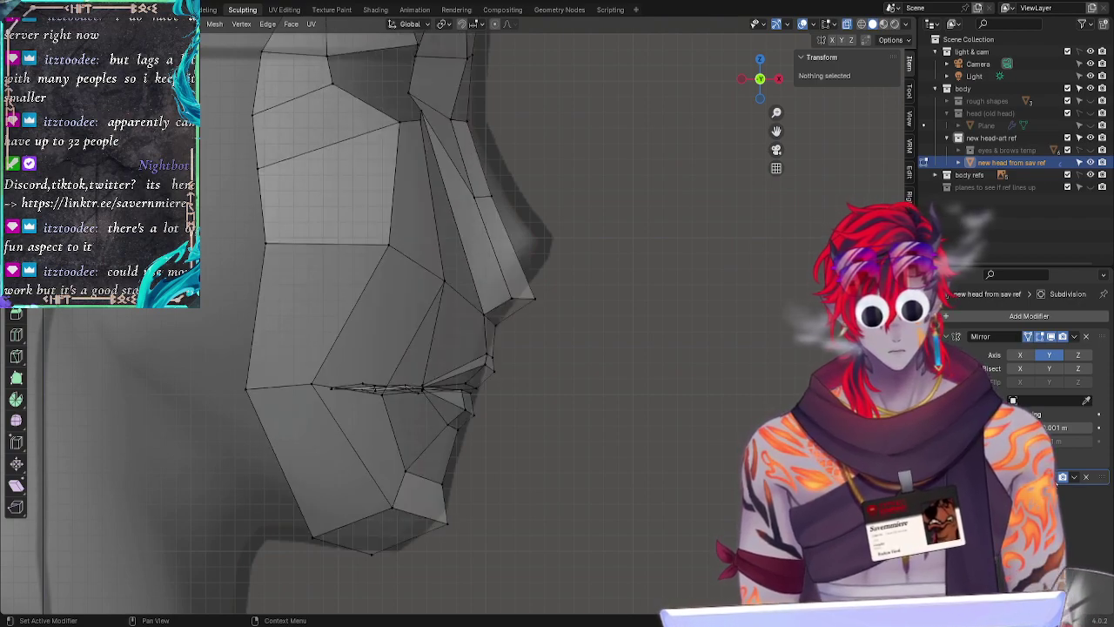
pyautogui.click(1052, 478)
pyautogui.click(1053, 478)
pyautogui.click(1053, 478)
pyautogui.click(1053, 477)
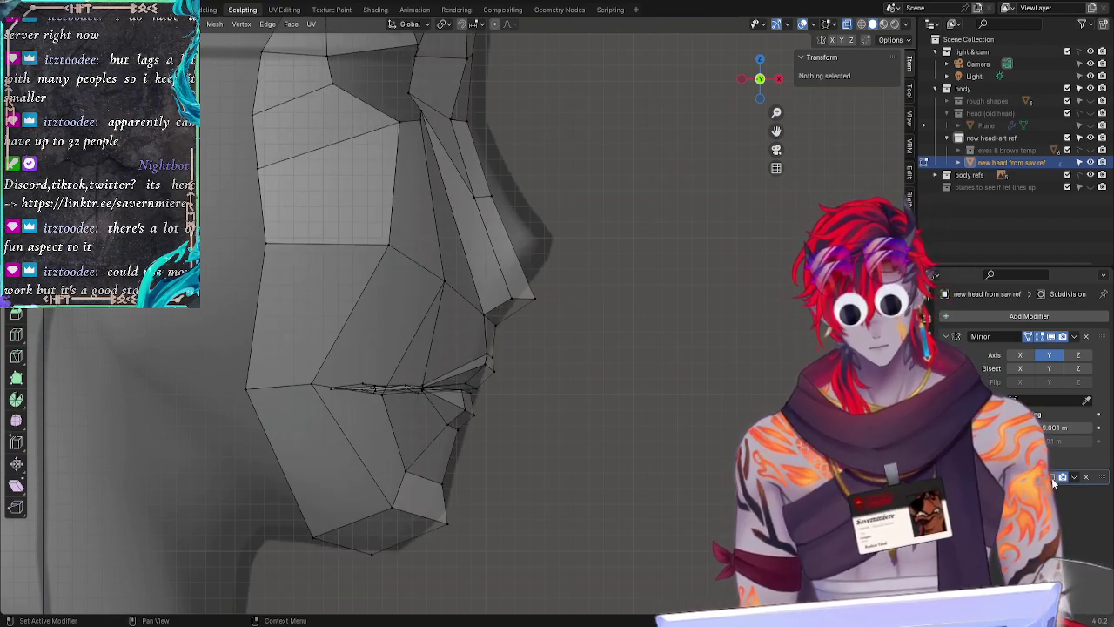
pyautogui.click(1052, 478)
pyautogui.click(1053, 478)
pyautogui.click(1053, 478)
pyautogui.click(1053, 478)
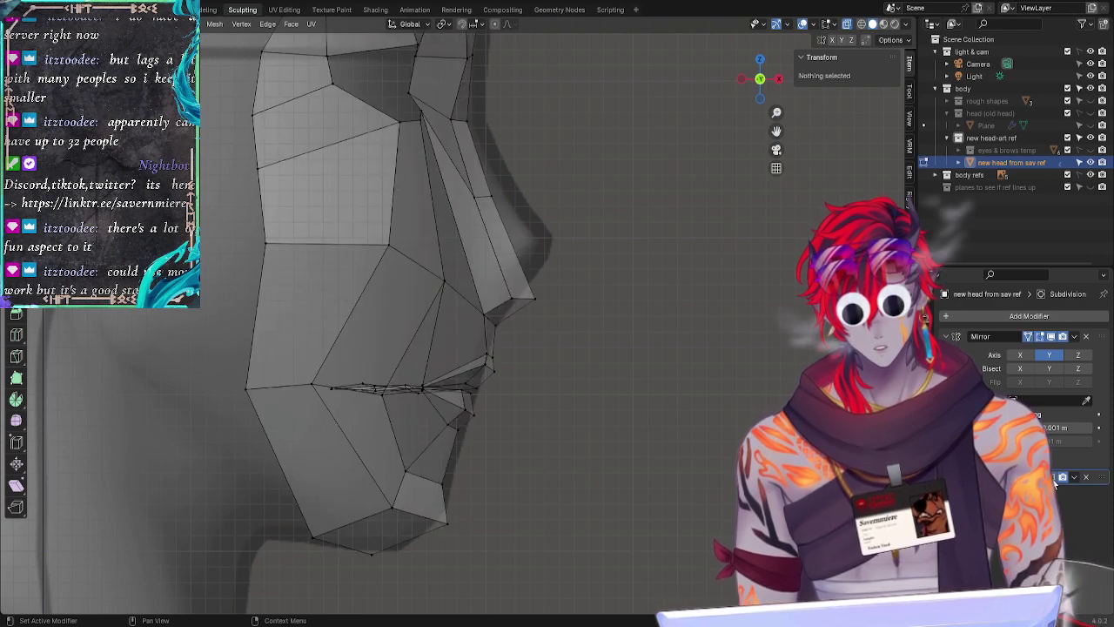
pyautogui.click(1053, 478)
pyautogui.click(1053, 478)
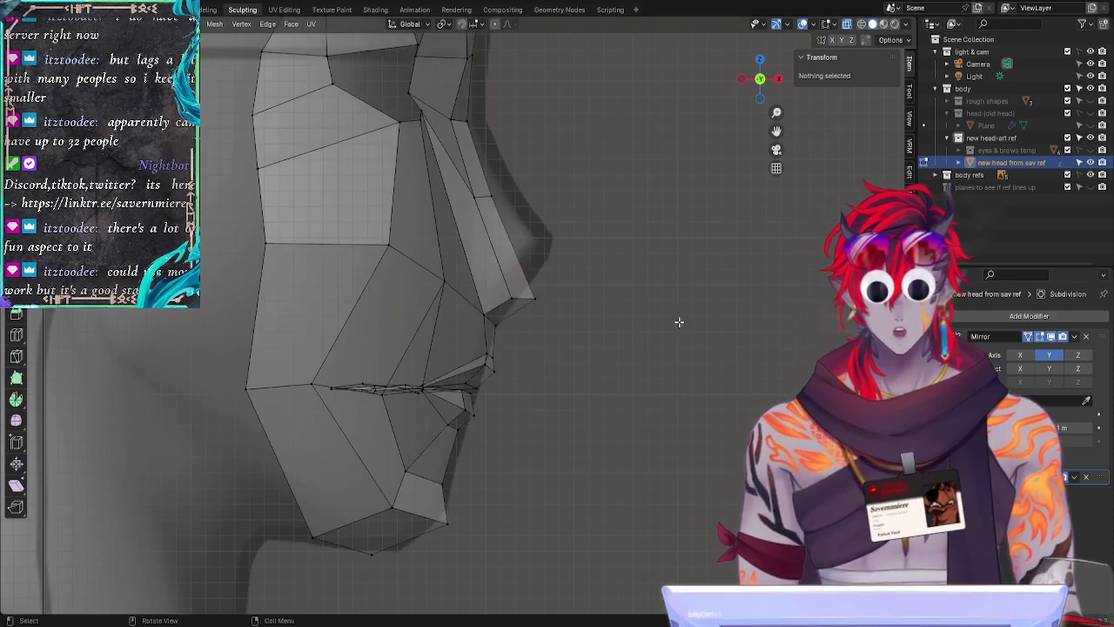
# Step: Orbit around the low-poly head and snap back to its side profile
pyautogui.moveTo(679, 321); pyautogui.dragTo(565, 326, button='middle')
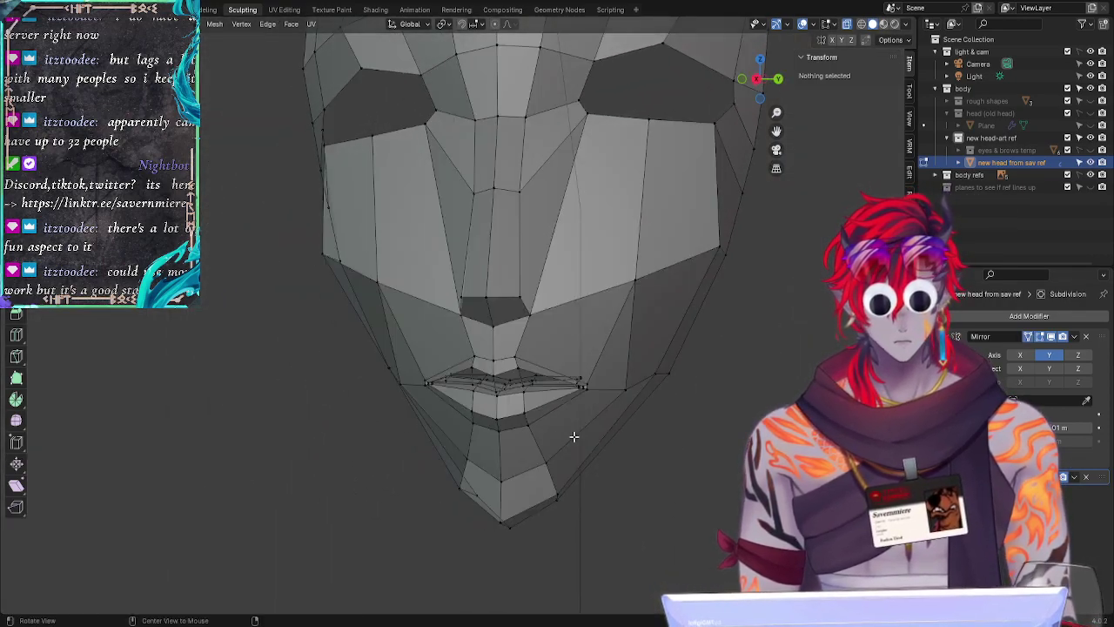
pyautogui.moveTo(574, 438); pyautogui.dragTo(744, 435, button='middle')
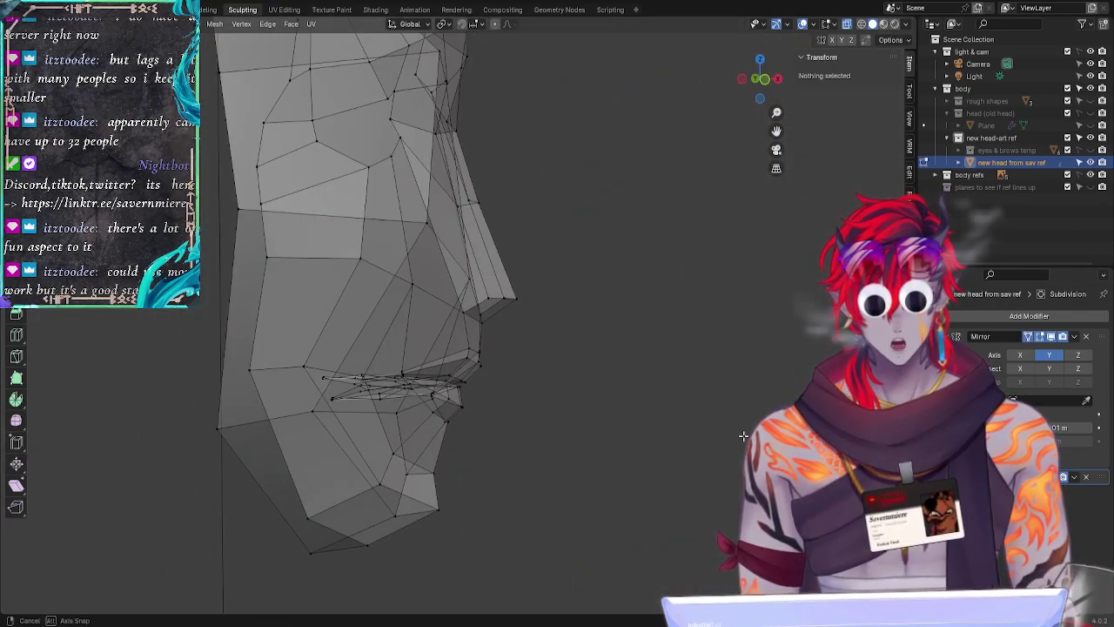
pyautogui.click(766, 82)
pyautogui.moveTo(733, 276); pyautogui.dragTo(577, 310, button='middle')
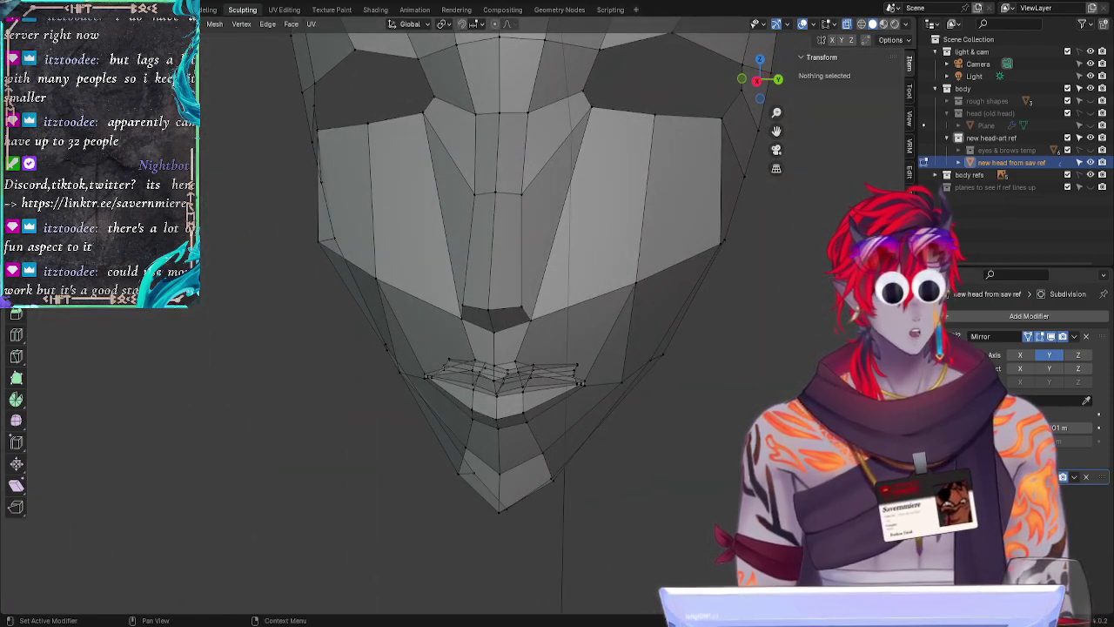
pyautogui.click(1050, 476)
pyautogui.click(1050, 476)
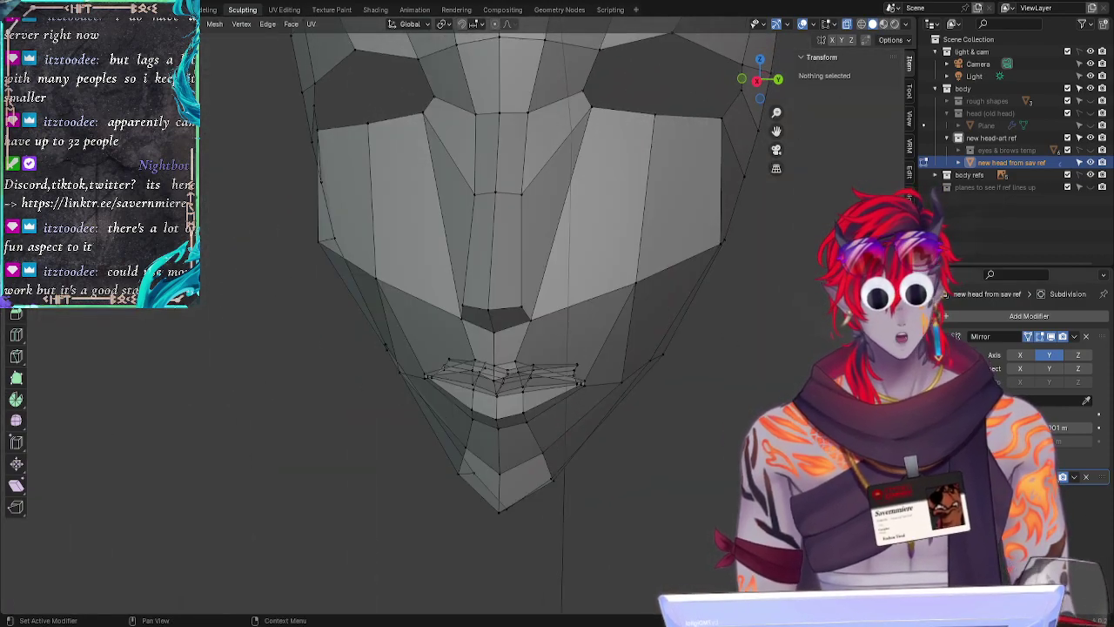
pyautogui.click(744, 82)
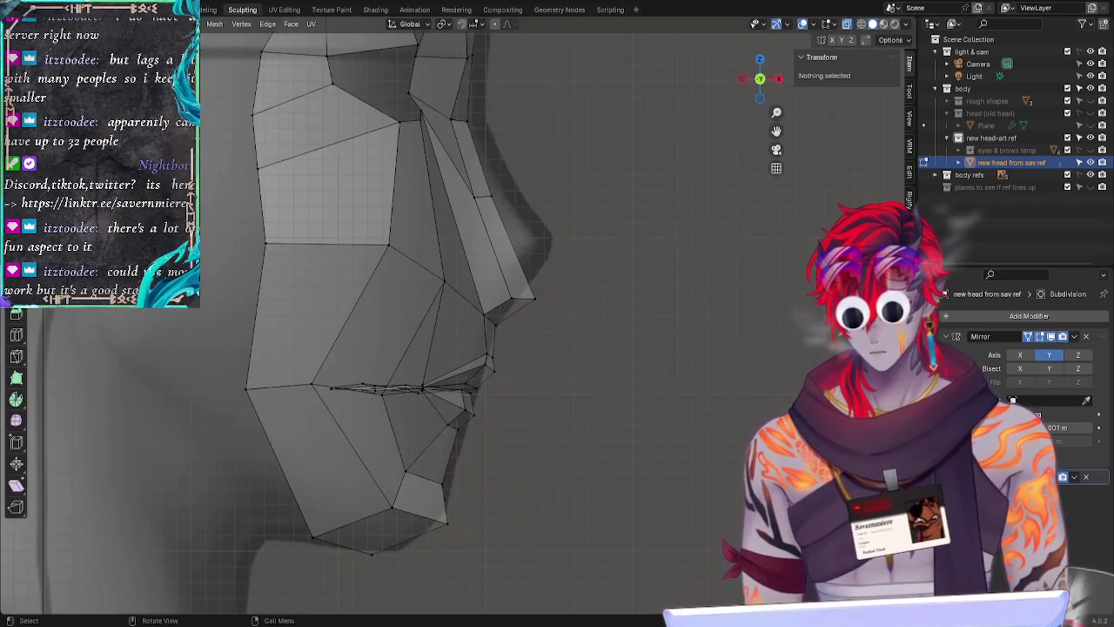
pyautogui.click(15, 216)
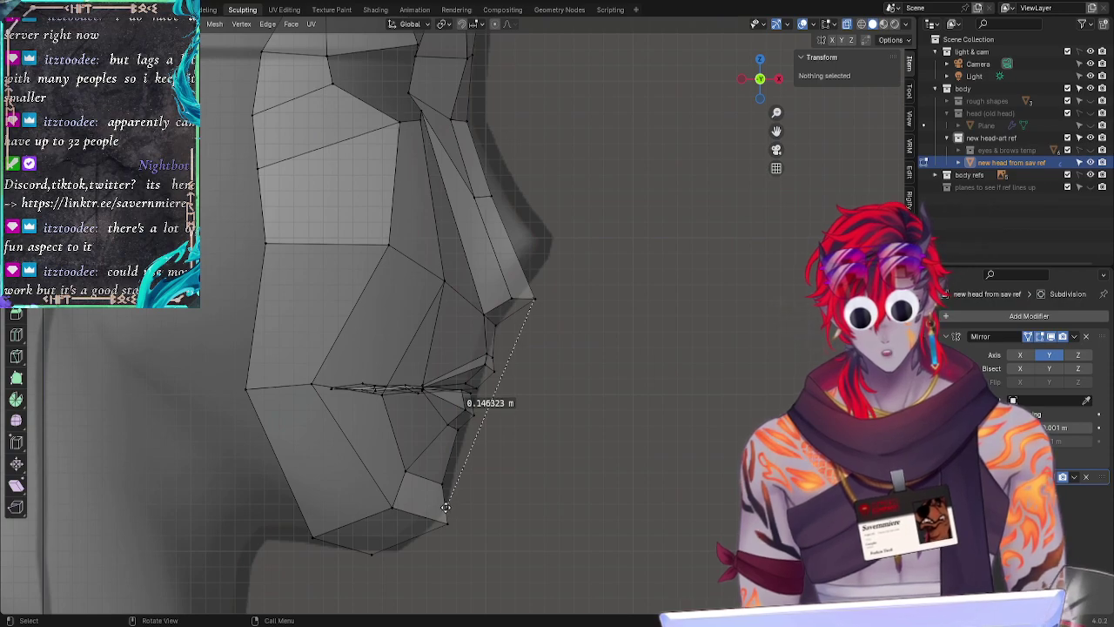
# Step: Try short chin measurements, delete them, and turn Subdivision smoothing back on
pyautogui.moveTo(446, 508); pyautogui.dragTo(447, 524)
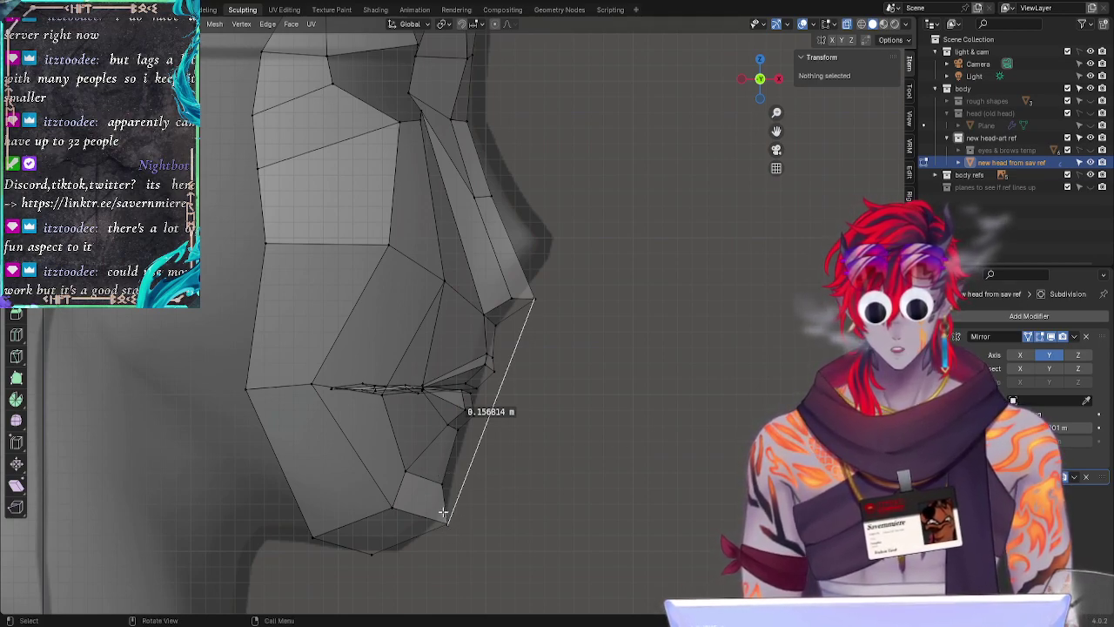
pyautogui.moveTo(436, 512); pyautogui.dragTo(445, 522)
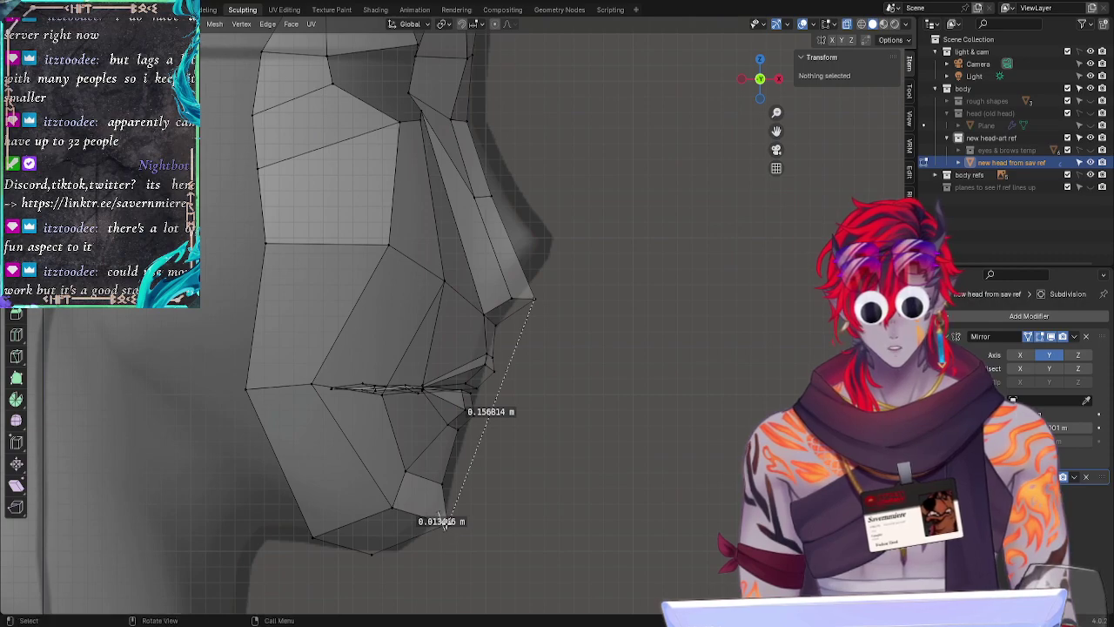
pyautogui.press('x')
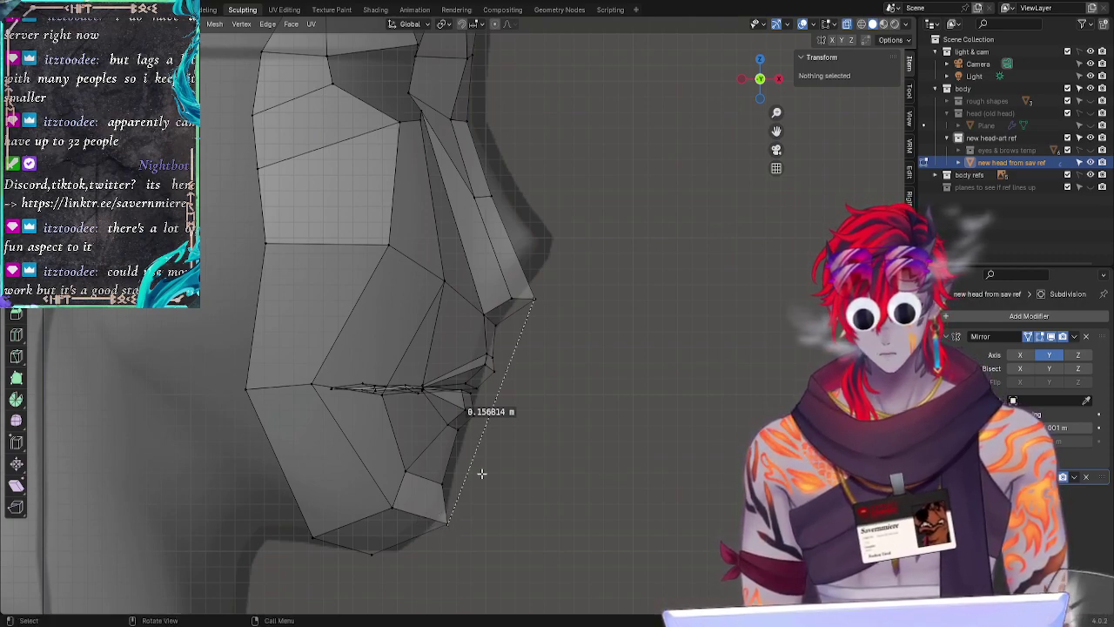
pyautogui.press('Delete')
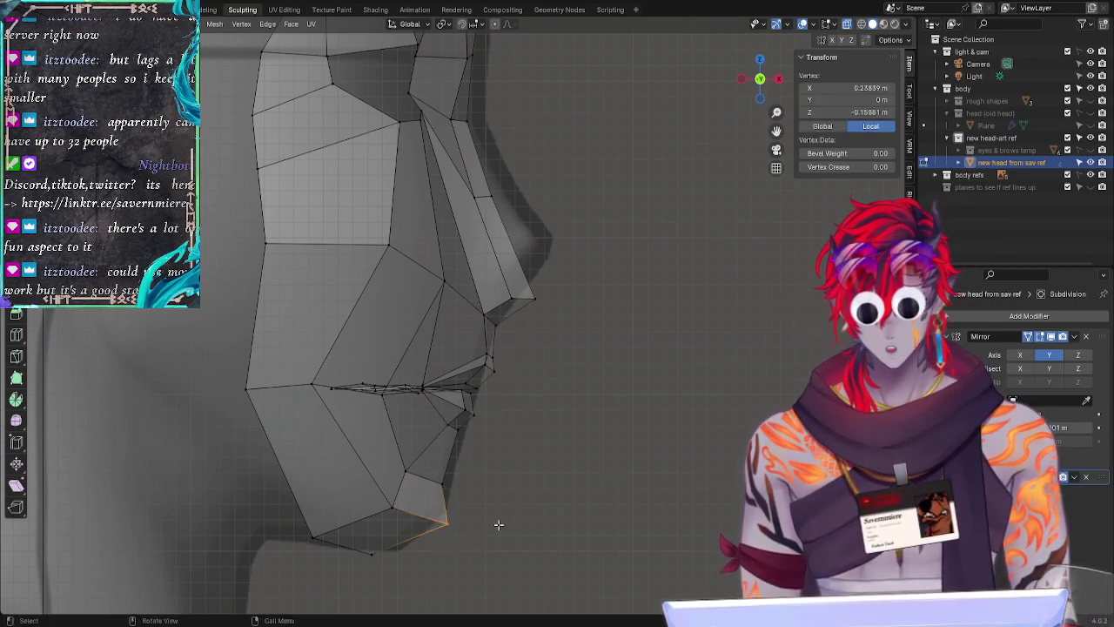
pyautogui.click(1055, 477)
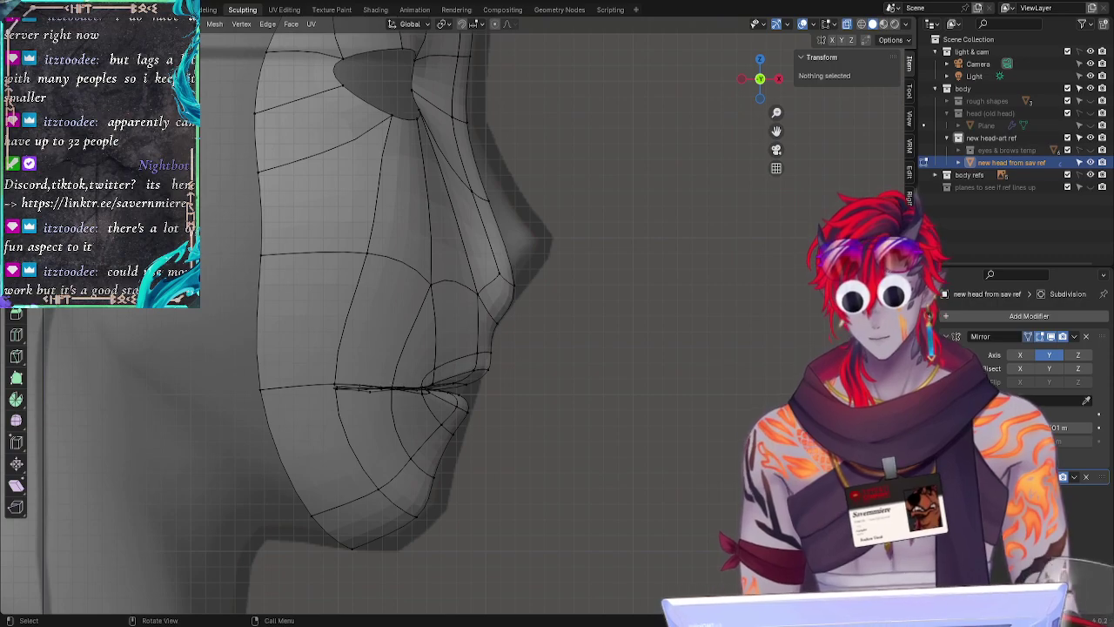
# Step: Measure 0.156814 m from under the nose to the chin, discarding a trial angle measurement
pyautogui.moveTo(448, 525); pyautogui.dragTo(534, 298)
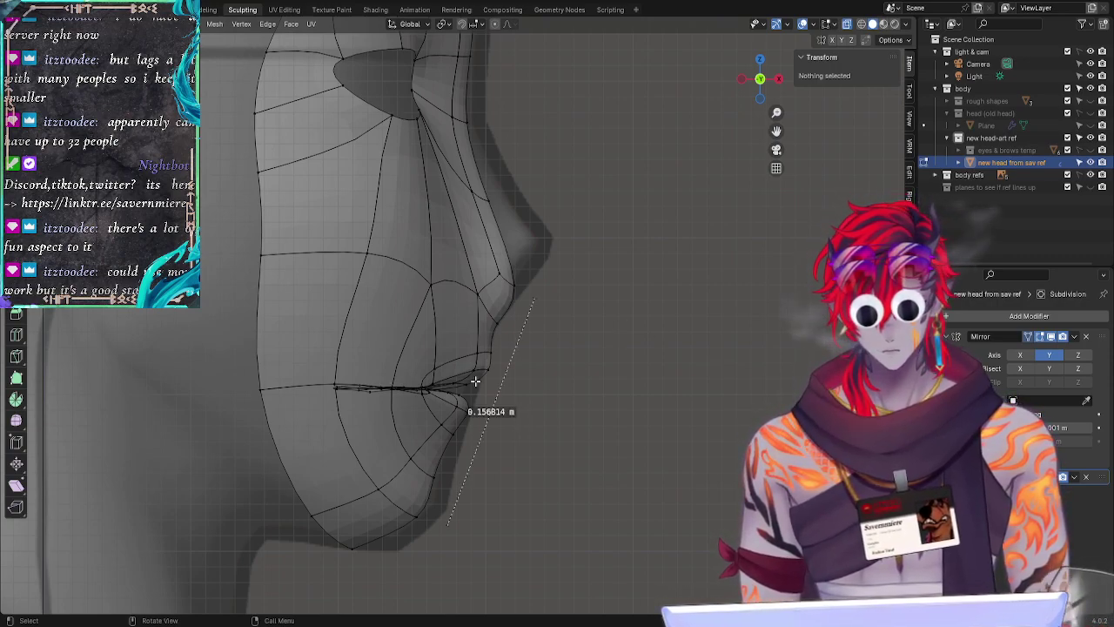
pyautogui.moveTo(512, 303); pyautogui.dragTo(416, 522)
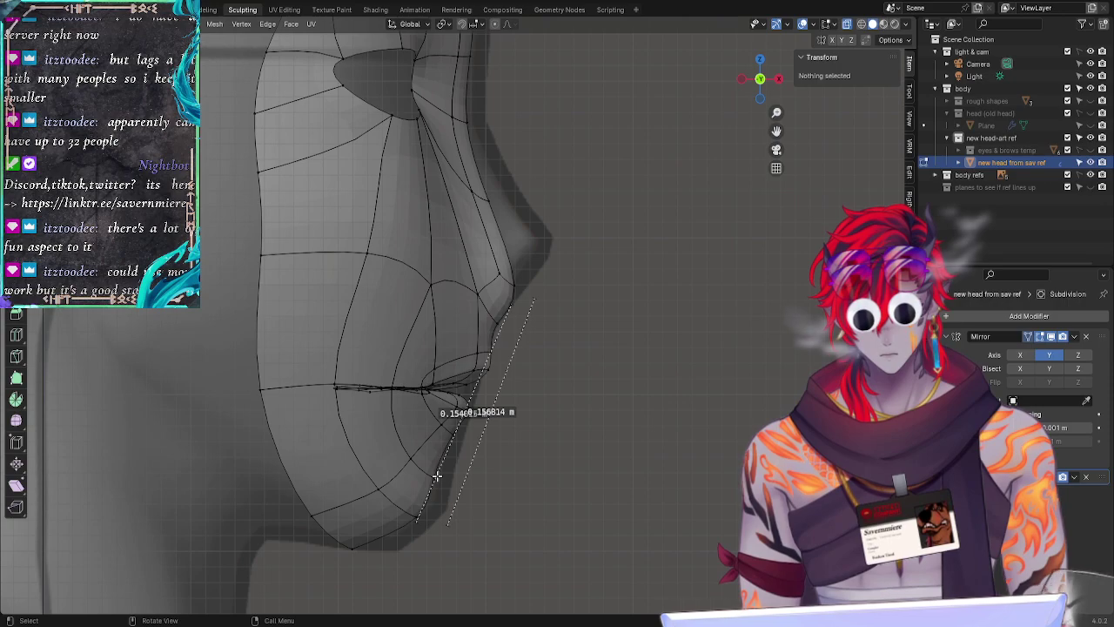
pyautogui.moveTo(428, 492); pyautogui.dragTo(429, 494)
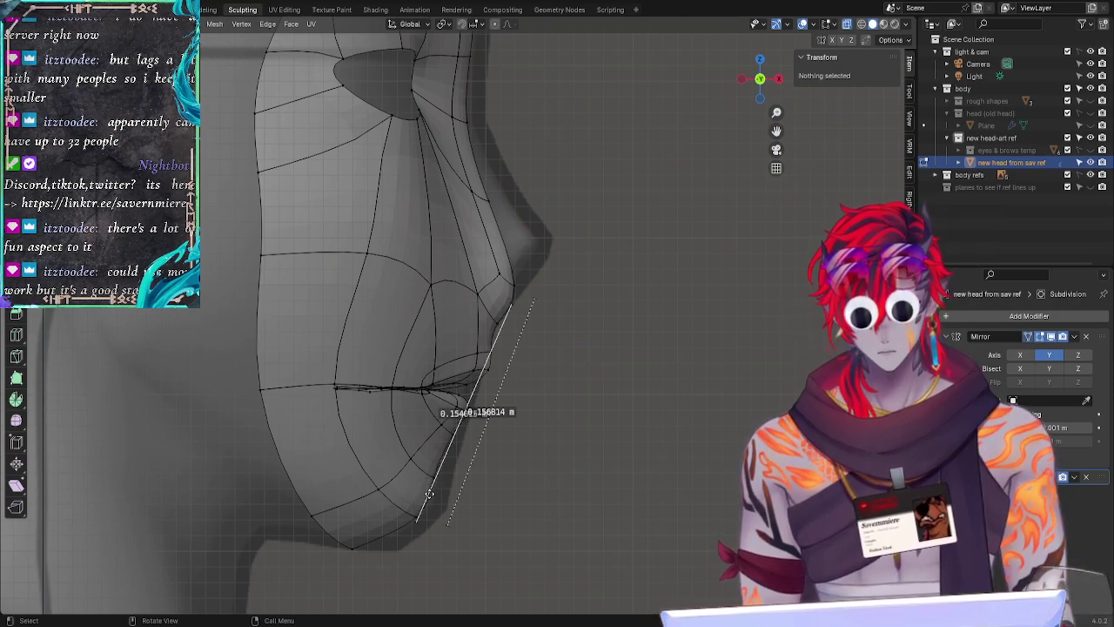
pyautogui.press('Delete')
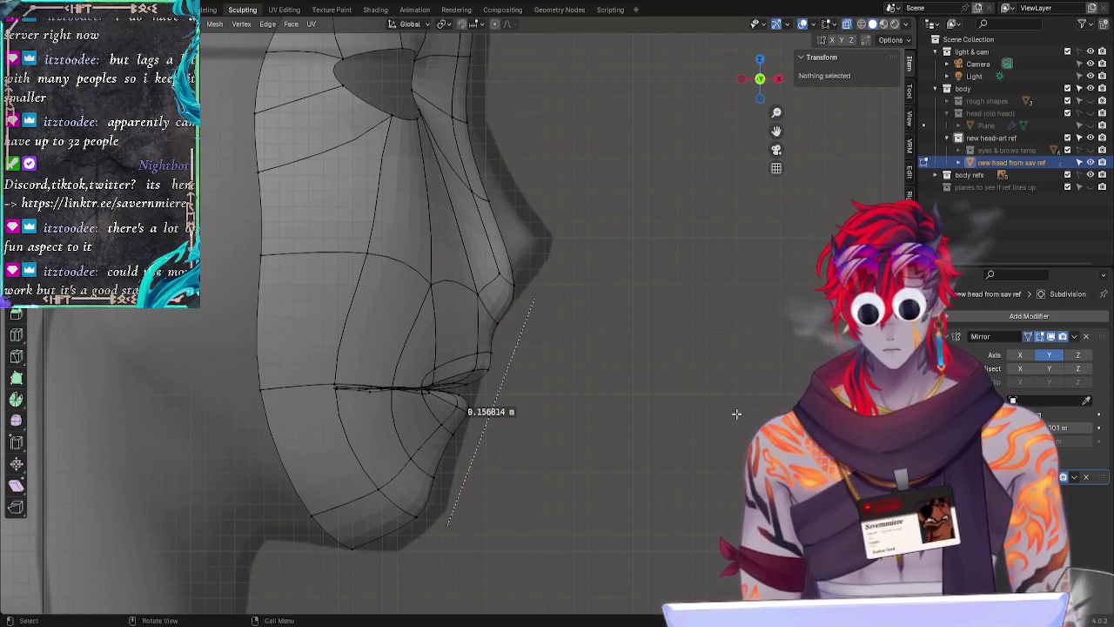
# Step: Compare the low-poly cage with the smooth surface, ending with the head smoothed
pyautogui.click(1050, 477)
pyautogui.click(1050, 477)
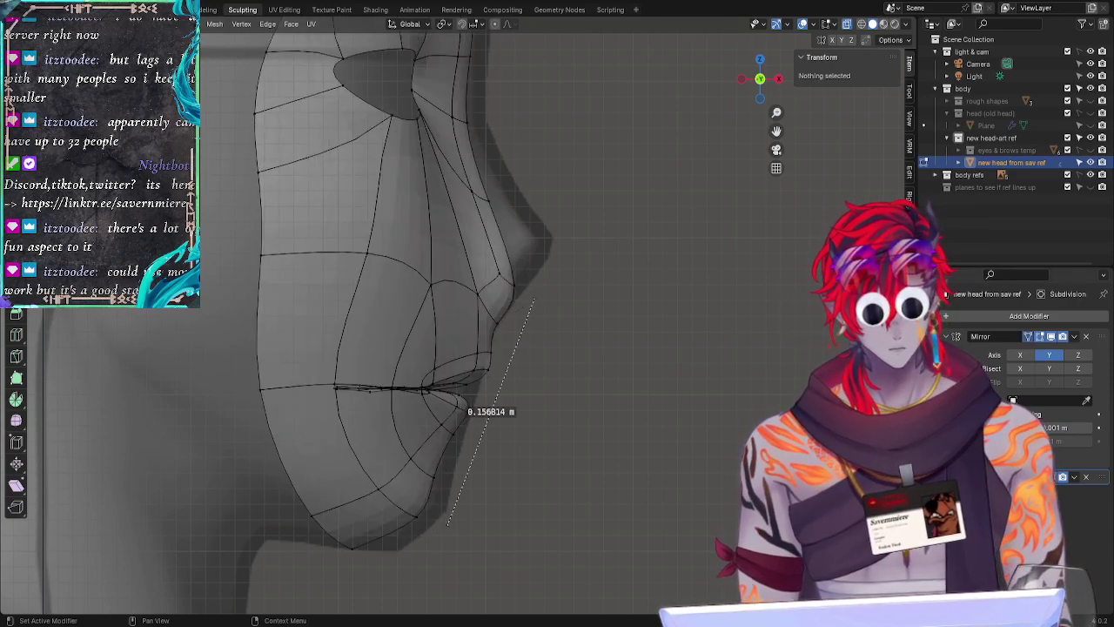
pyautogui.click(1063, 476)
pyautogui.click(1062, 476)
pyautogui.click(1062, 476)
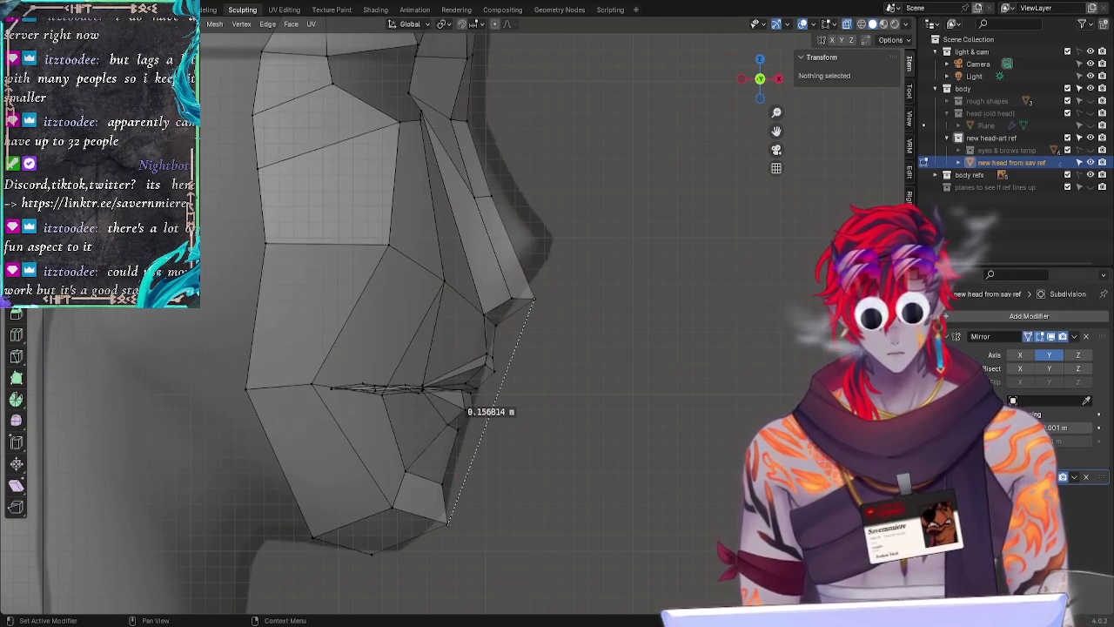
pyautogui.click(1063, 476)
pyautogui.click(1063, 476)
pyautogui.click(1062, 476)
pyautogui.click(1063, 476)
pyautogui.click(1062, 476)
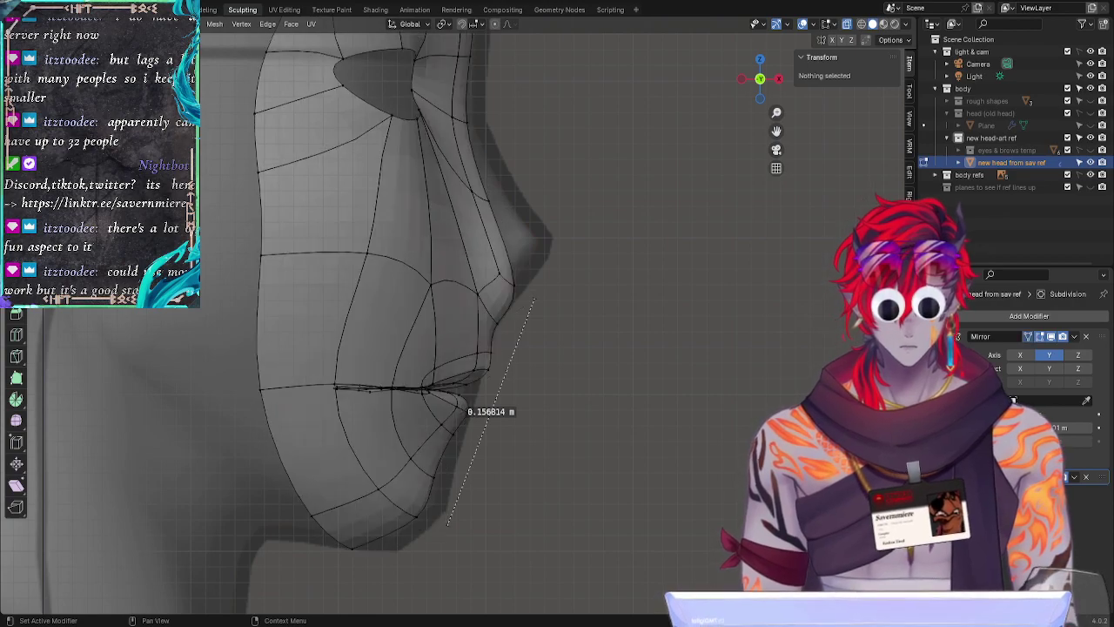
pyautogui.click(1063, 476)
pyautogui.click(1062, 476)
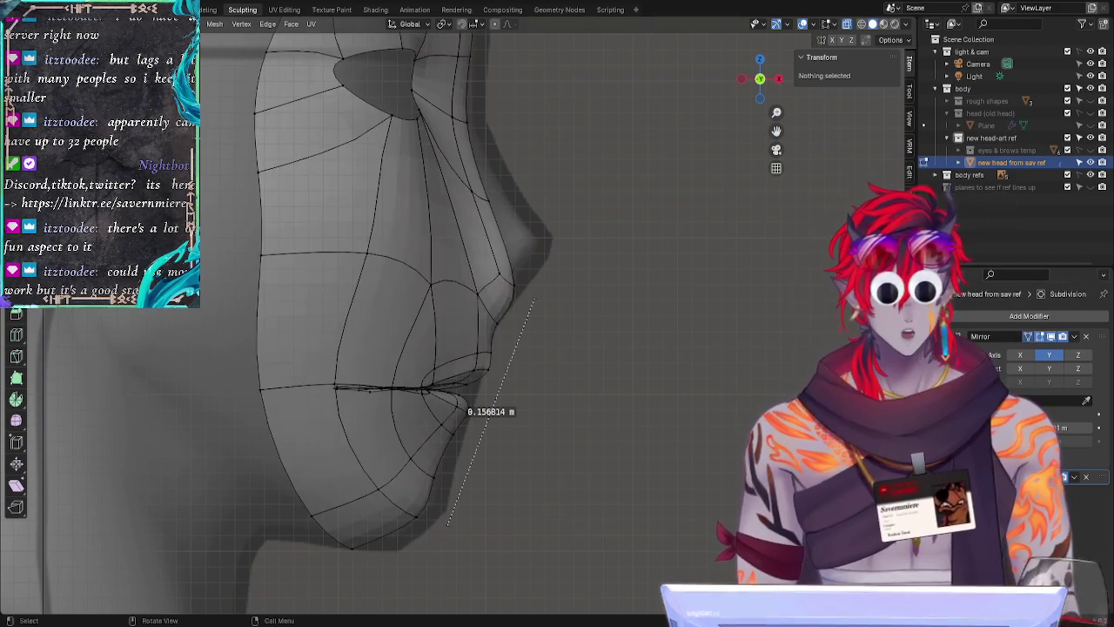
# Step: Select the face at the nose tip and scale it smaller
pyautogui.click(509, 280)
pyautogui.click(594, 340)
pyautogui.moveTo(514, 336)
pyautogui.keyDown('ctrl'); pyautogui.mouseDown(button='right')
pyautogui.moveTo(472, 273)
pyautogui.moveTo(557, 246)
pyautogui.mouseUp(button='right'); pyautogui.keyUp('ctrl')
pyautogui.press('g')
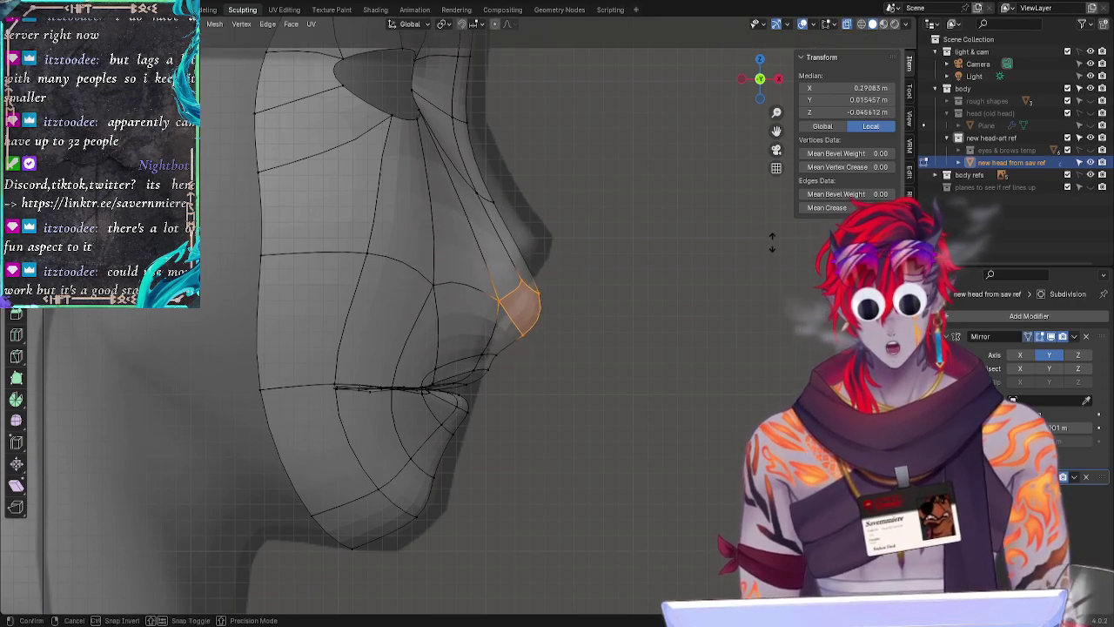
pyautogui.rightClick(340, 227)
pyautogui.press('s')
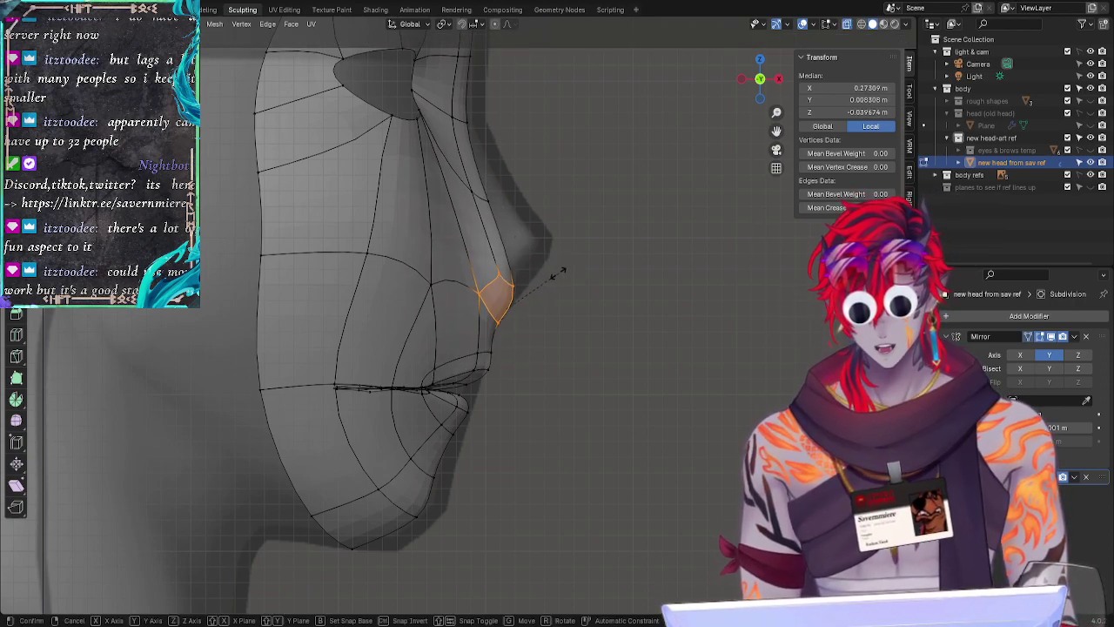
pyautogui.click(609, 275)
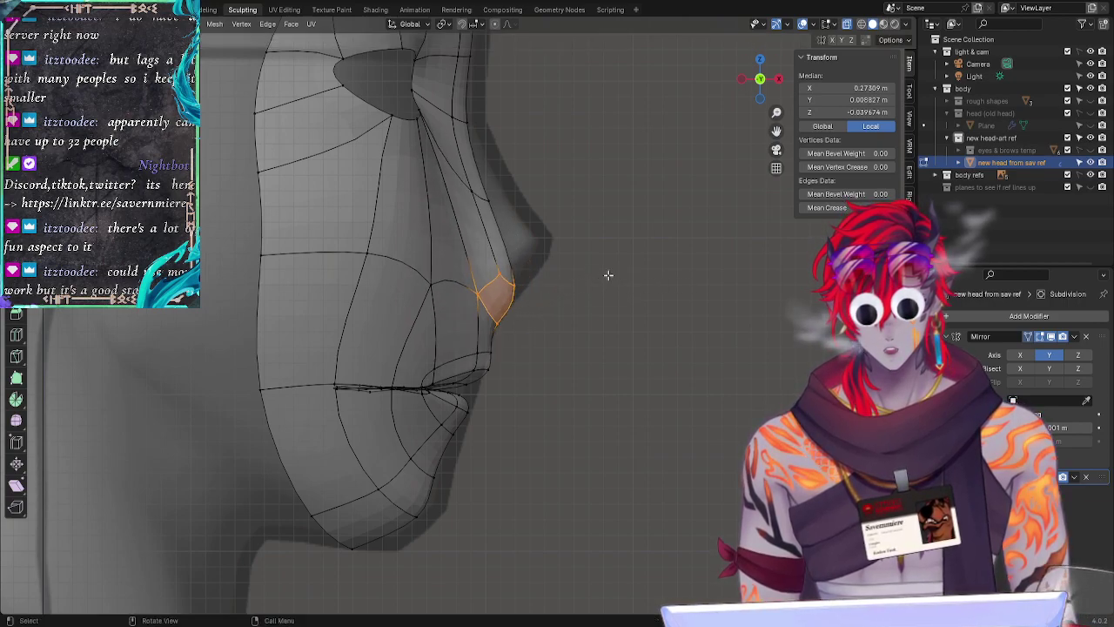
pyautogui.press('g')
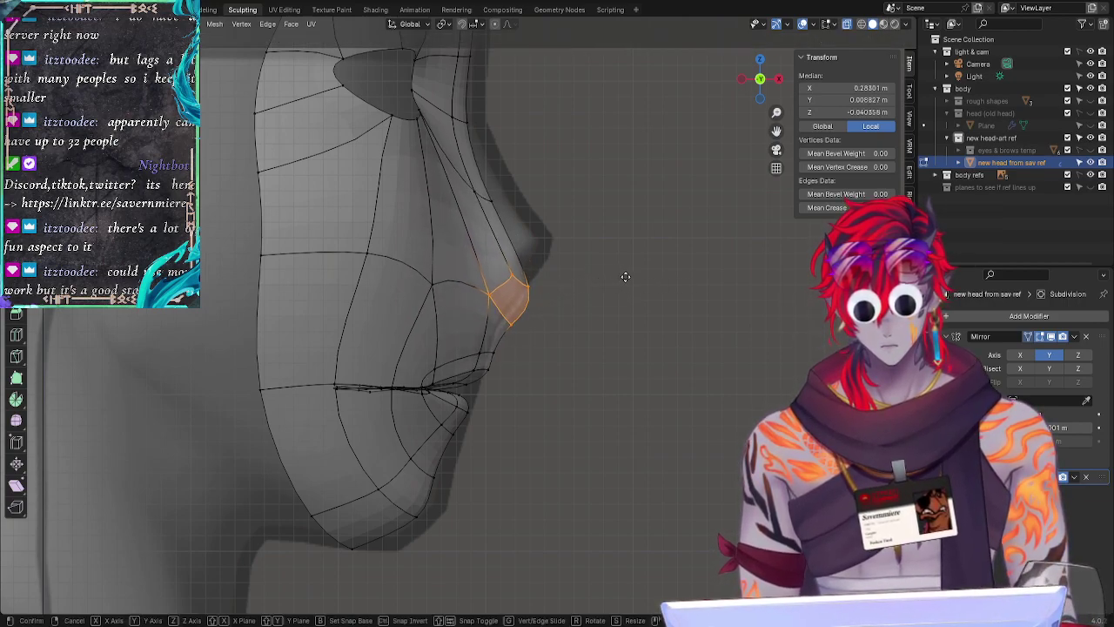
pyautogui.rightClick(616, 273)
# Step: Move an upper nose edge to a new position
pyautogui.hotkey('alt', 'a')
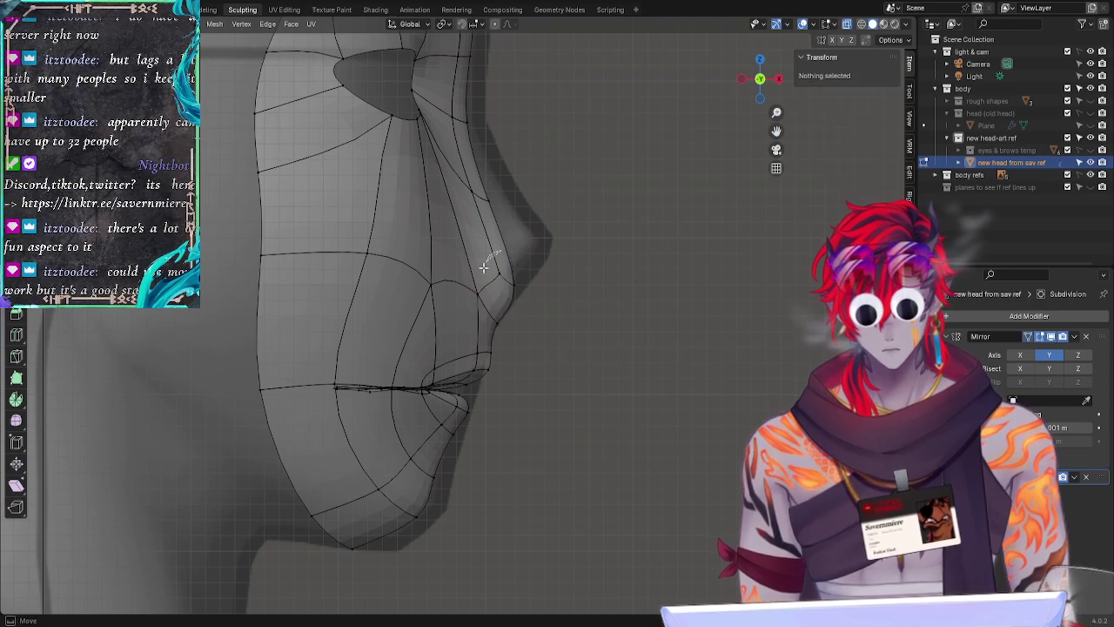
pyautogui.moveTo(484, 251); pyautogui.dragTo(573, 301)
pyautogui.press('g')
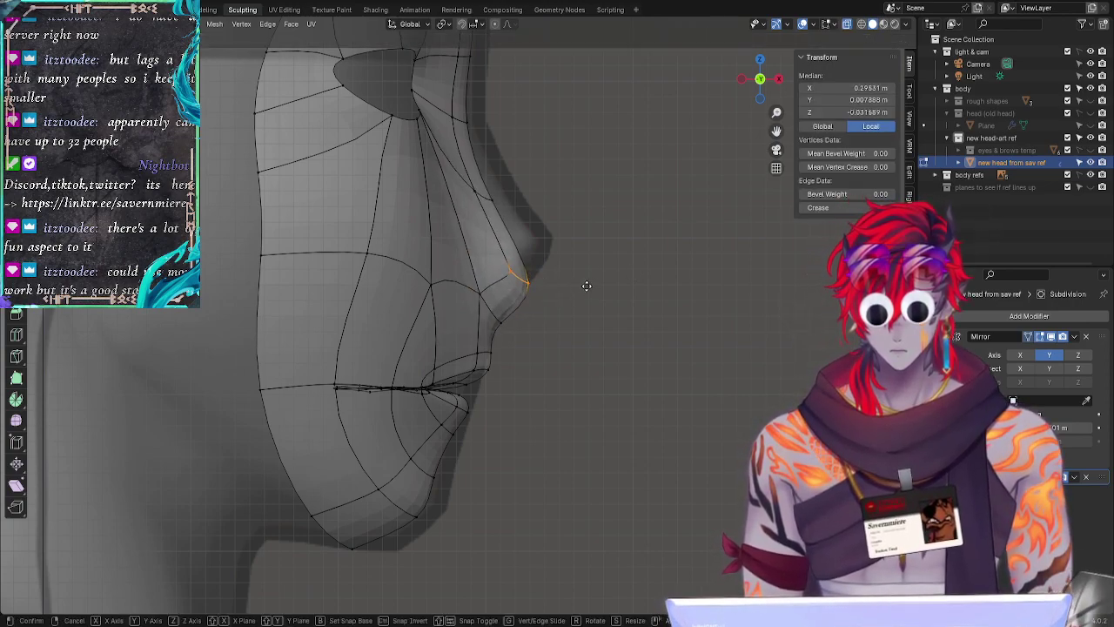
pyautogui.click(586, 286)
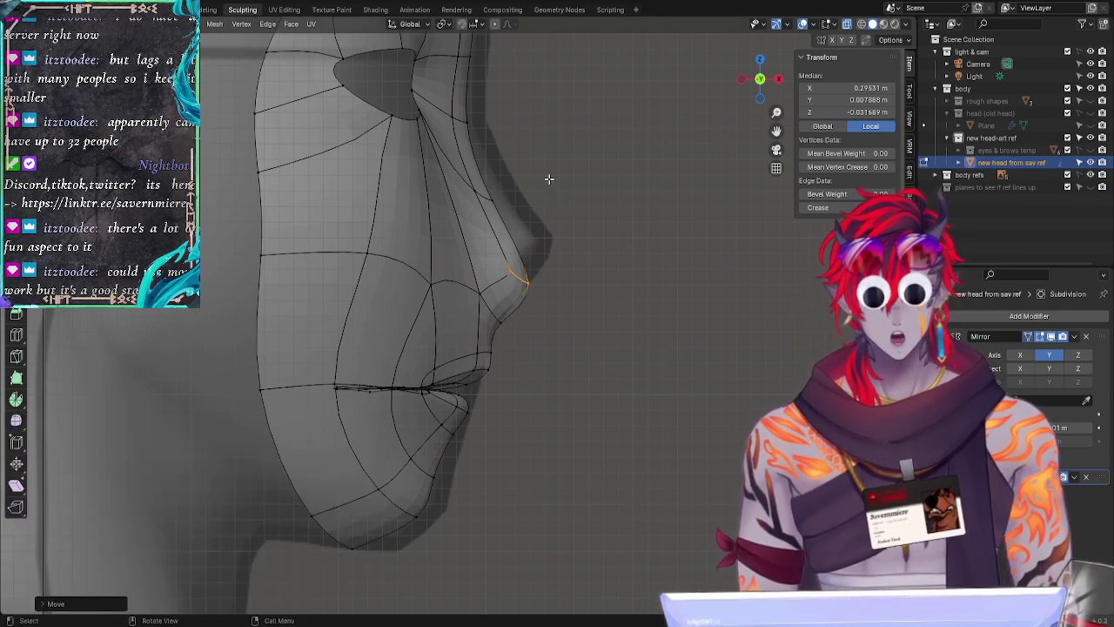
# Step: With X-ray on, select the nose ridge edge and move it further forward
pyautogui.moveTo(468, 179); pyautogui.dragTo(564, 307)
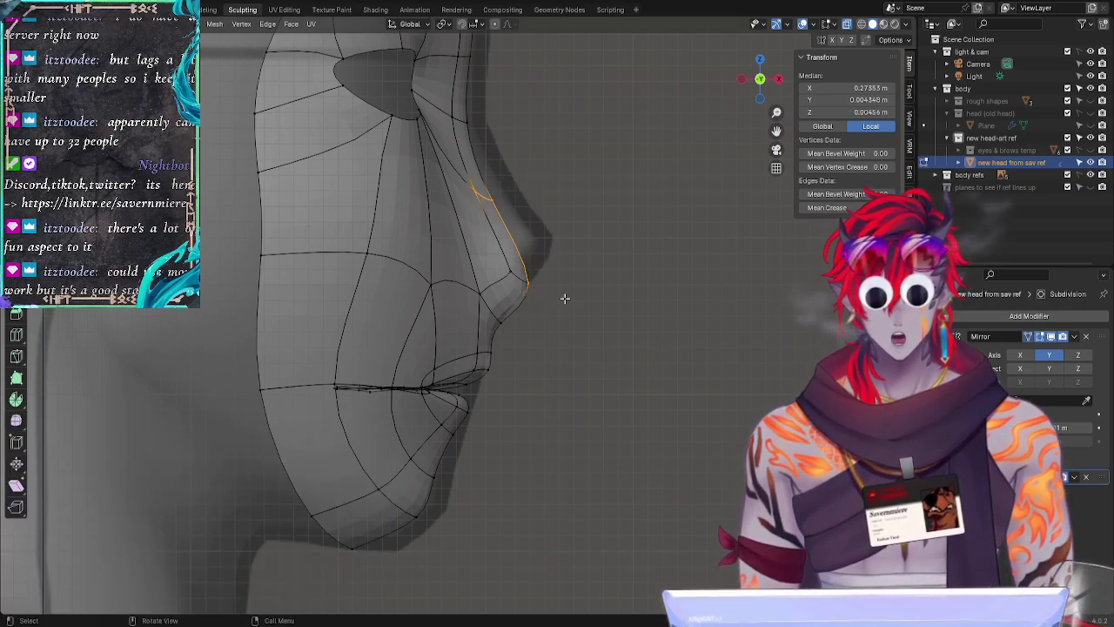
pyautogui.click(571, 270)
pyautogui.moveTo(534, 301)
pyautogui.keyDown('ctrl'); pyautogui.mouseDown(button='right')
pyautogui.moveTo(479, 165)
pyautogui.moveTo(505, 166)
pyautogui.mouseUp(button='right'); pyautogui.keyUp('ctrl')
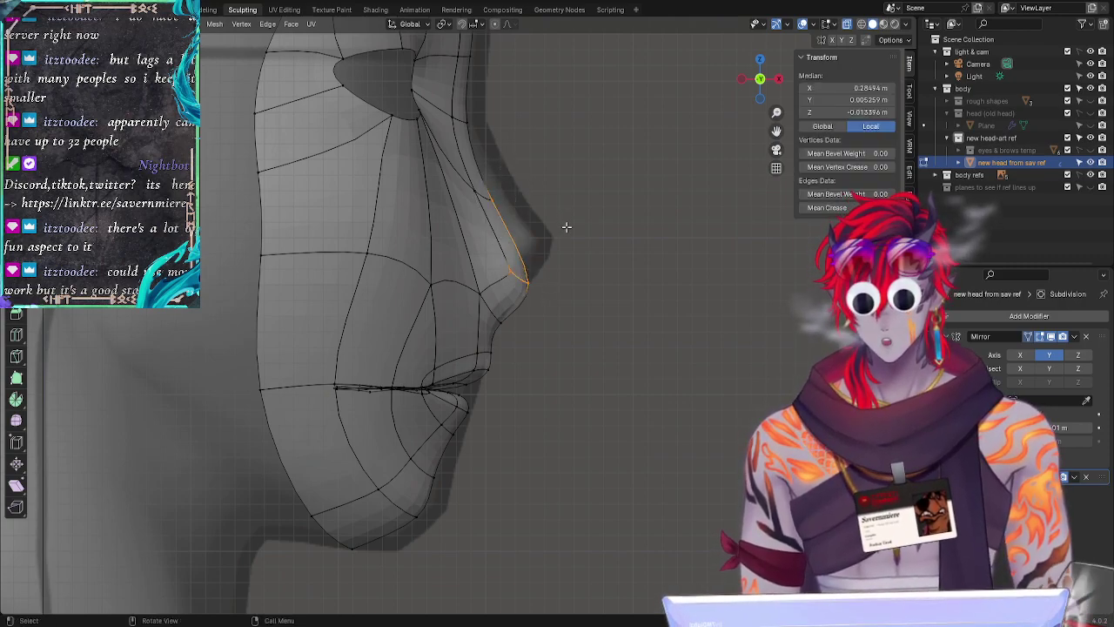
pyautogui.hotkey('alt', 'z')
pyautogui.hotkey('alt', 'z')
pyautogui.click(577, 301)
pyautogui.keyDown('ctrl'); pyautogui.moveTo(549, 292); pyautogui.dragTo(523, 282, button='right'); pyautogui.keyUp('ctrl')
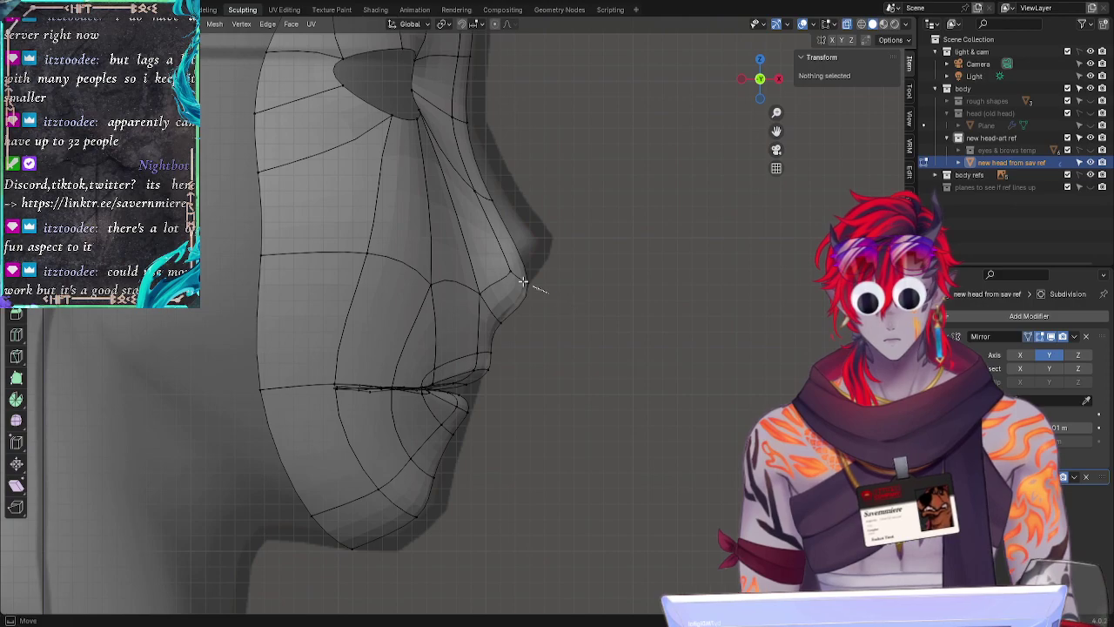
pyautogui.moveTo(522, 281); pyautogui.dragTo(481, 162)
pyautogui.press('g')
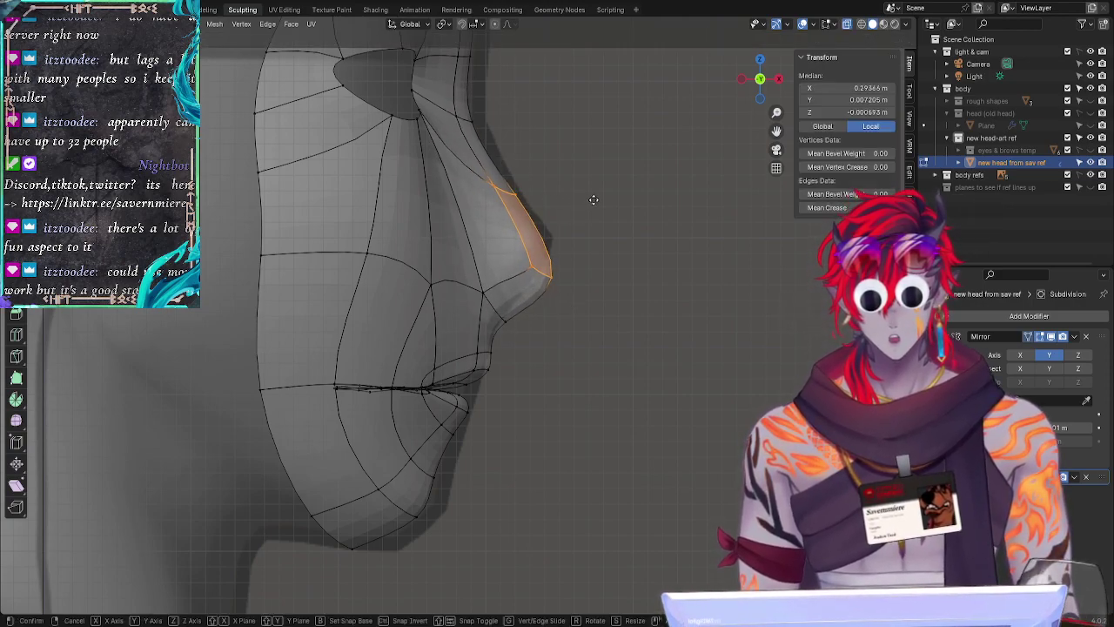
pyautogui.click(588, 198)
pyautogui.click(659, 244)
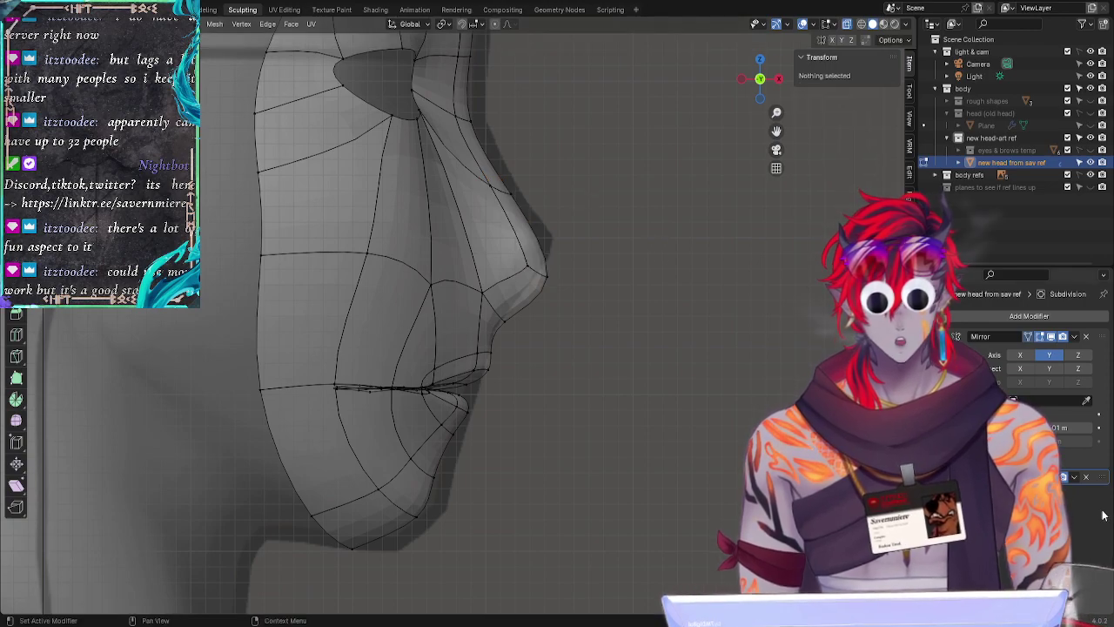
# Step: Compare the smooth surface with the low-poly cage to check the nose
pyautogui.click(1051, 476)
pyautogui.click(1051, 476)
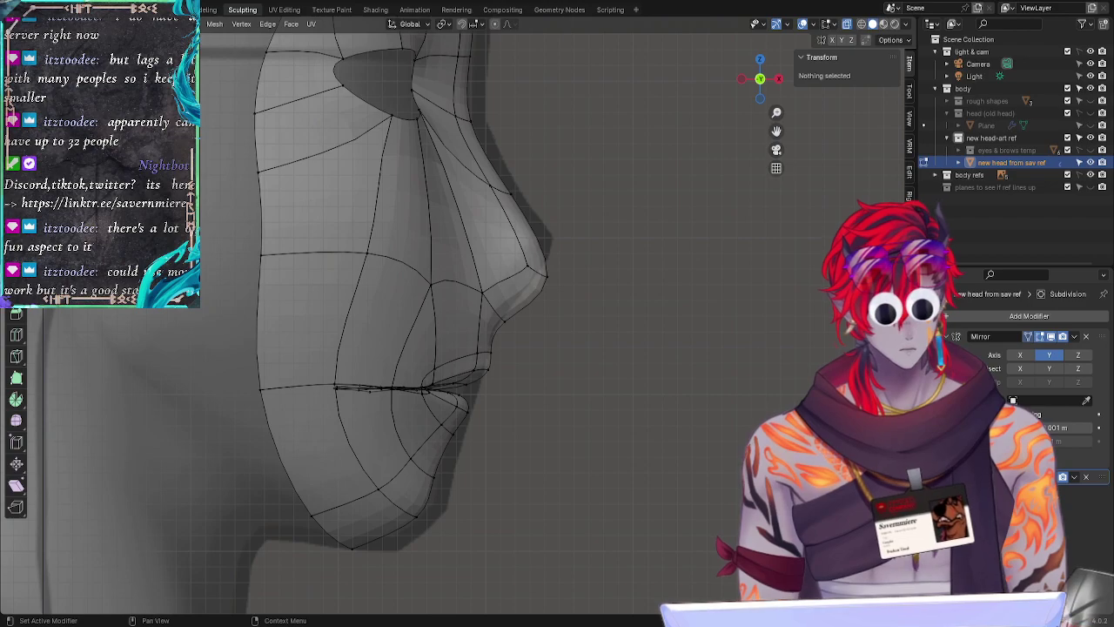
pyautogui.click(1051, 476)
pyautogui.click(1050, 476)
pyautogui.click(1027, 336)
pyautogui.click(1028, 337)
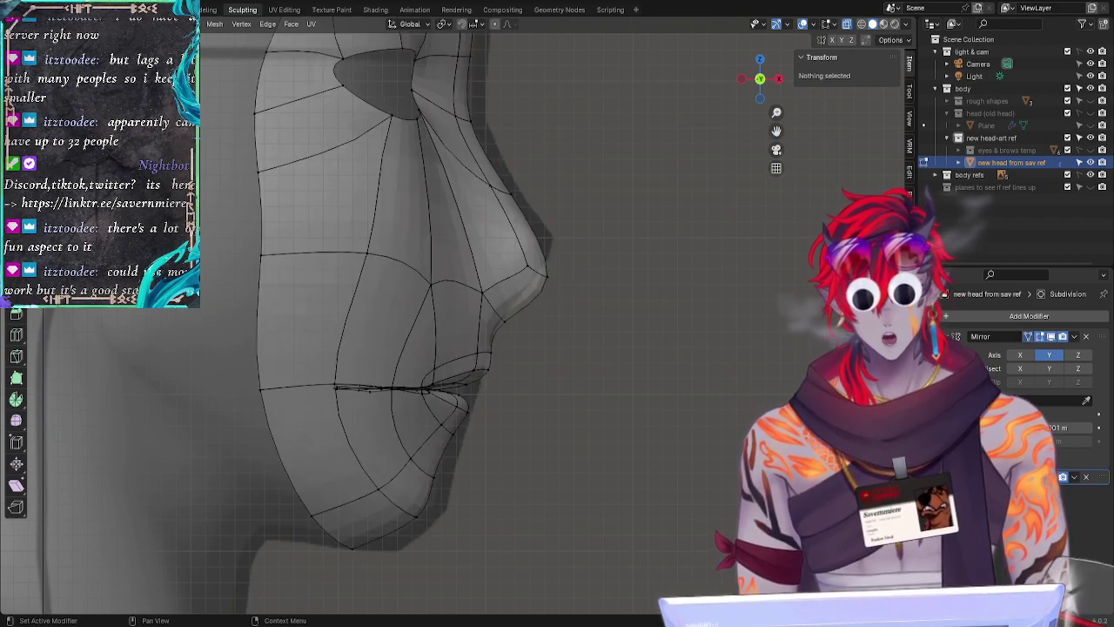
pyautogui.click(1027, 337)
pyautogui.click(1028, 337)
# Step: Select the nose-tip and ridge vertices and move them to their final forward position
pyautogui.click(560, 294)
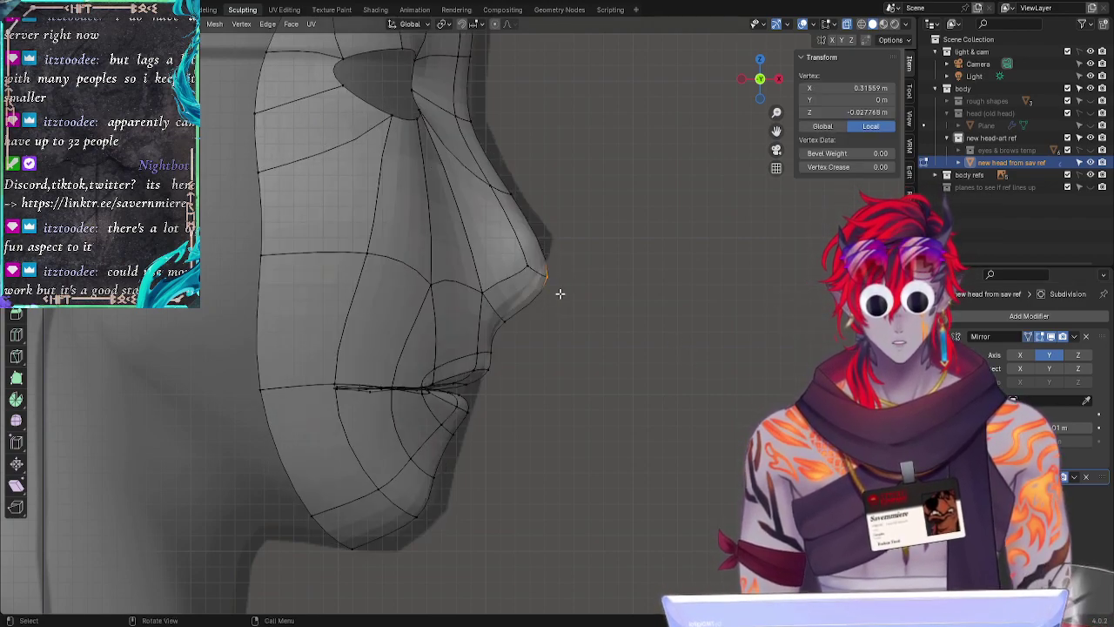
pyautogui.click(520, 258)
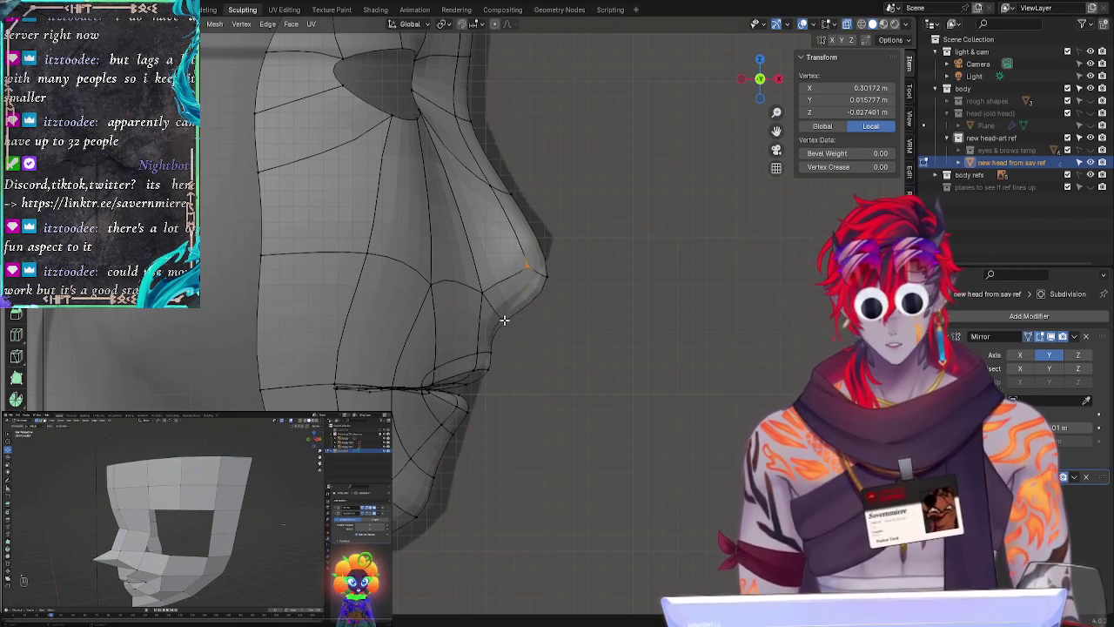
pyautogui.moveTo(484, 174); pyautogui.dragTo(483, 178)
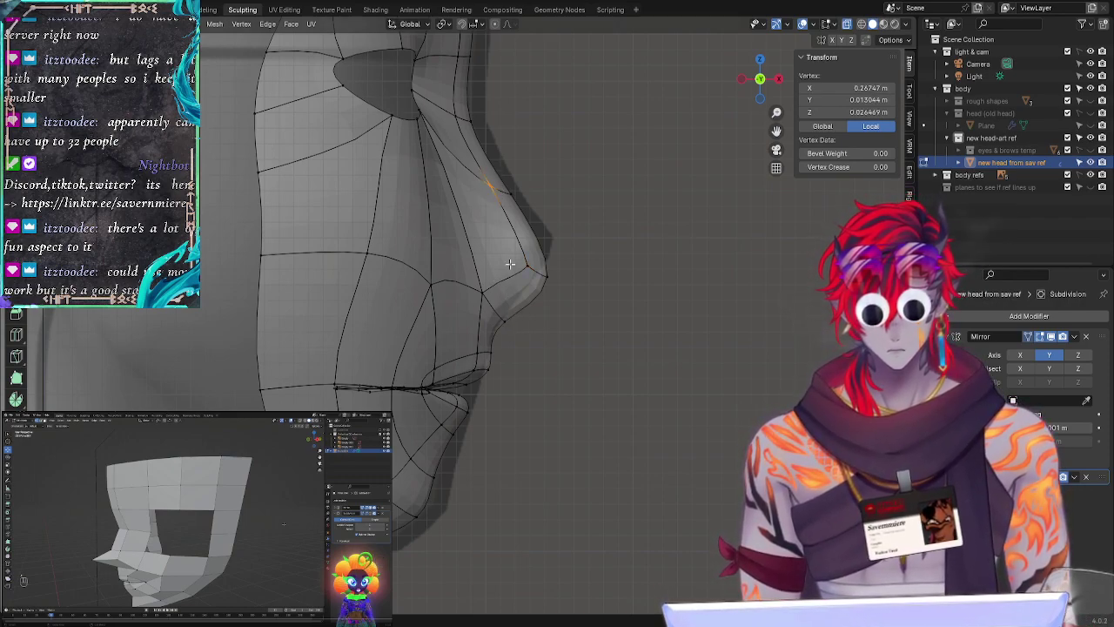
pyautogui.moveTo(508, 284)
pyautogui.mouseDown()
pyautogui.moveTo(536, 256)
pyautogui.moveTo(482, 179)
pyautogui.moveTo(474, 221)
pyautogui.moveTo(515, 217)
pyautogui.moveTo(485, 180)
pyautogui.mouseUp()
pyautogui.press('g')
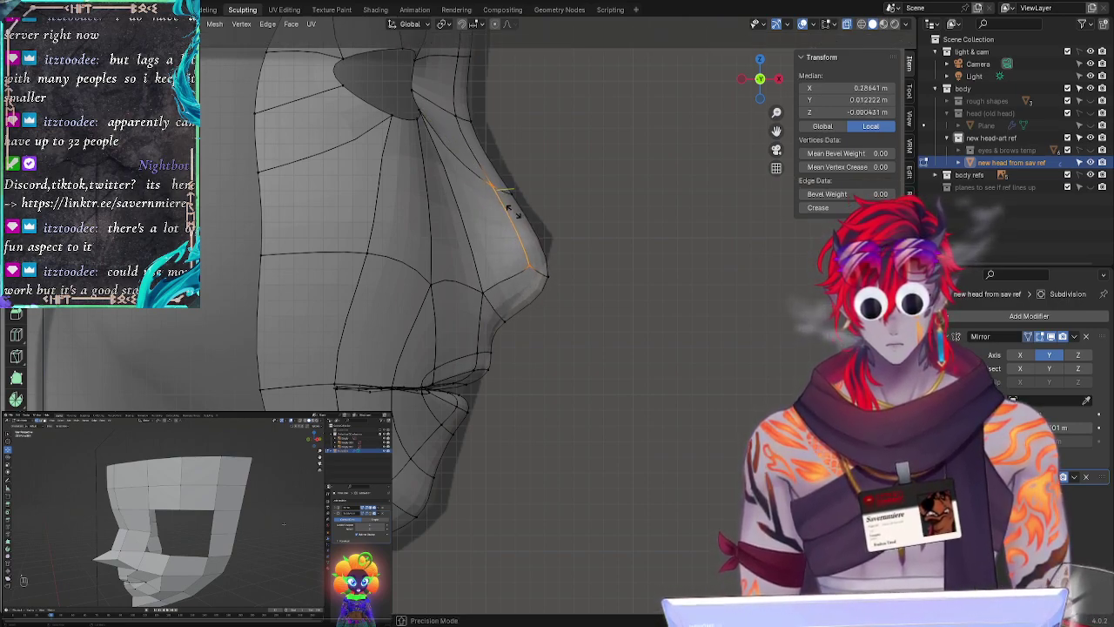
pyautogui.click(505, 214)
pyautogui.press('g')
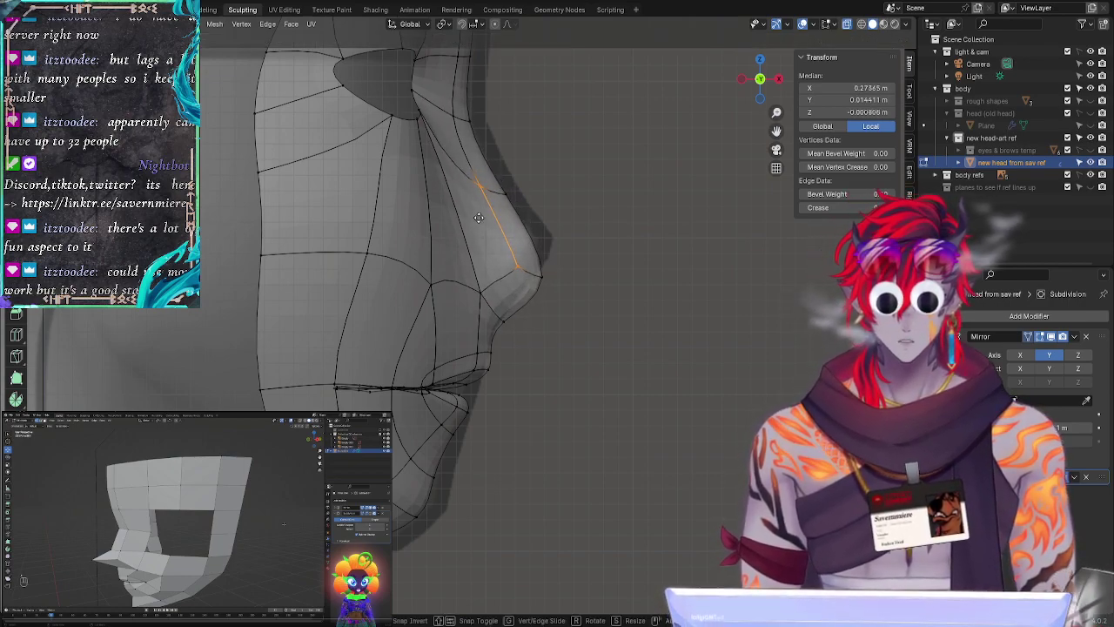
pyautogui.click(491, 218)
pyautogui.click(703, 357)
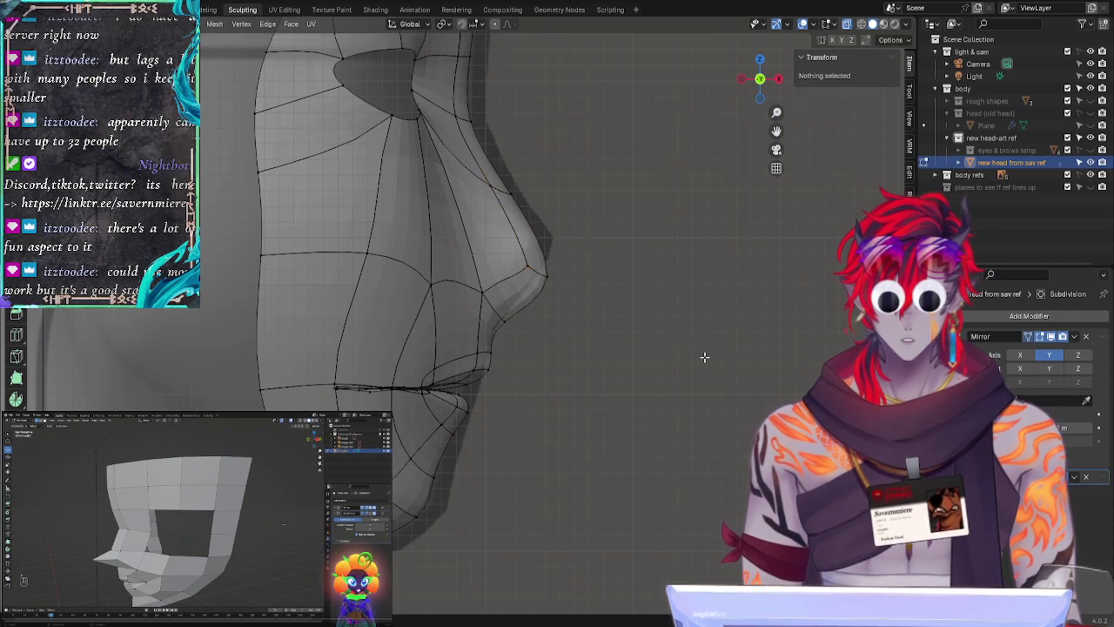
# Step: Hide smoothing and pull the nose-tip vertex back slightly, then nudge another nose vertex
pyautogui.hotkey('ctrl', '0')
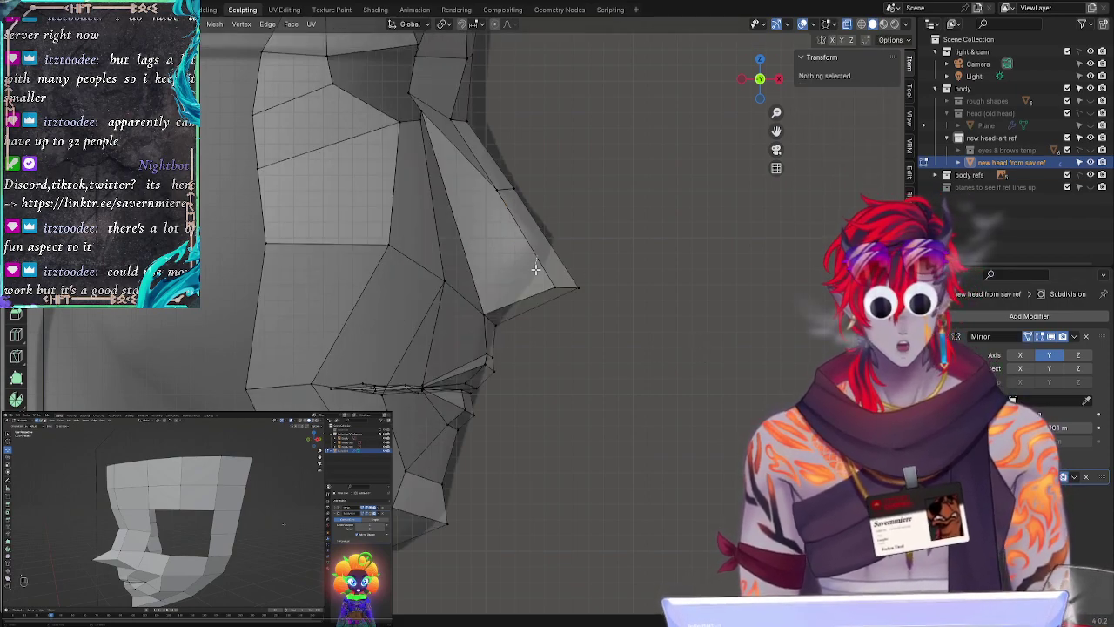
pyautogui.click(561, 284)
pyautogui.press('g')
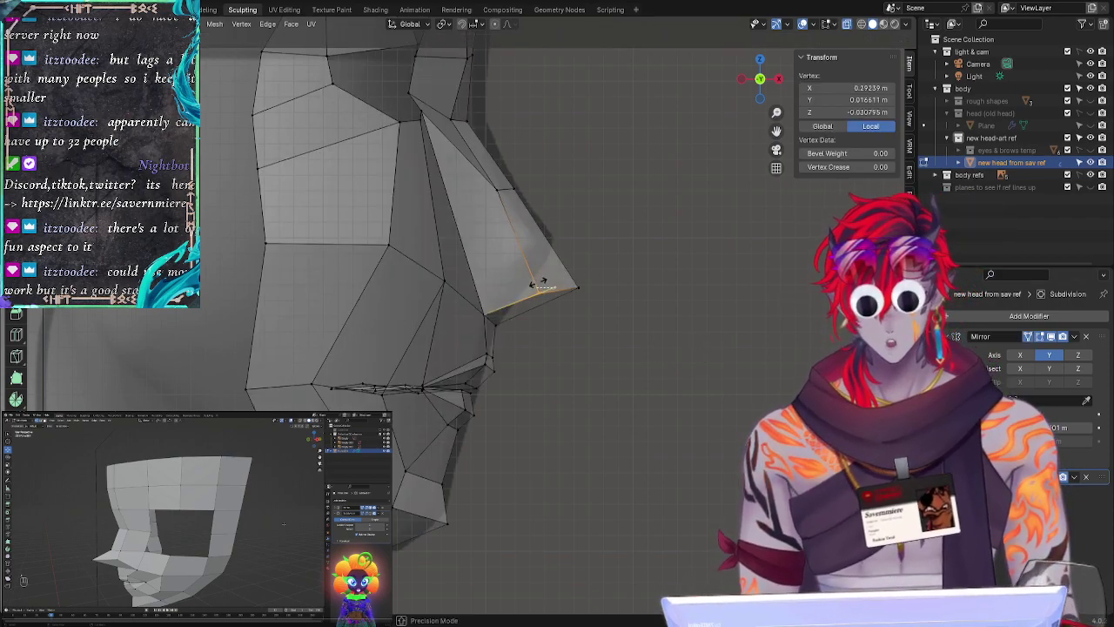
pyautogui.click(537, 279)
pyautogui.moveTo(684, 415); pyautogui.dragTo(550, 394, button='middle')
pyautogui.press('g')
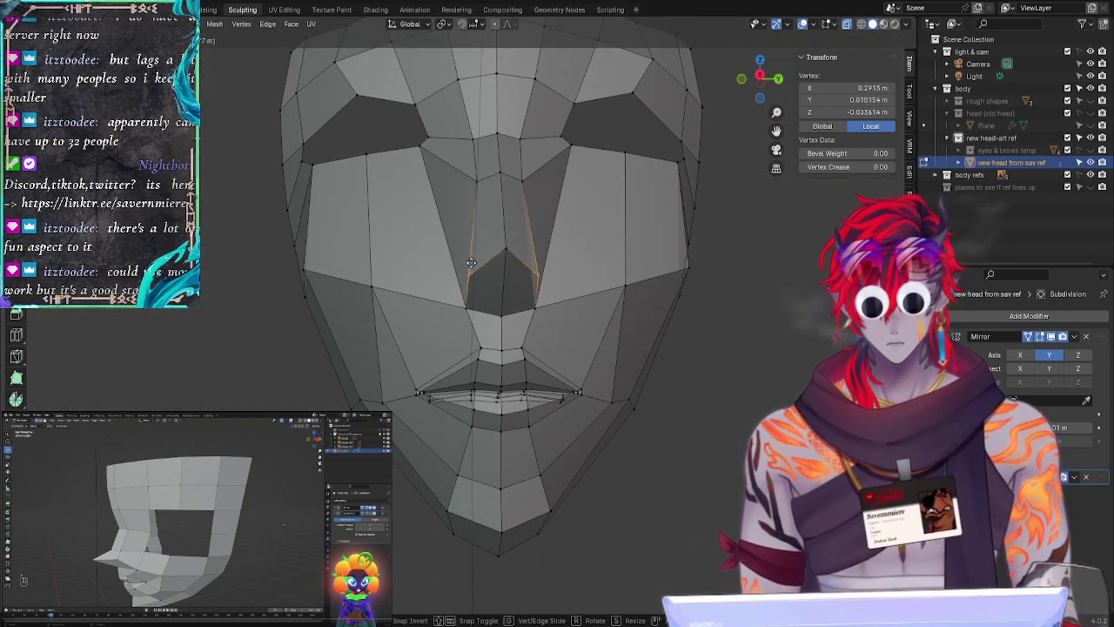
pyautogui.click(470, 263)
# Step: Vertex-slide the nose-corner and upper-lip vertices along their edges into tighter positions
pyautogui.click(465, 307)
pyautogui.hotkey('shift', 'v')
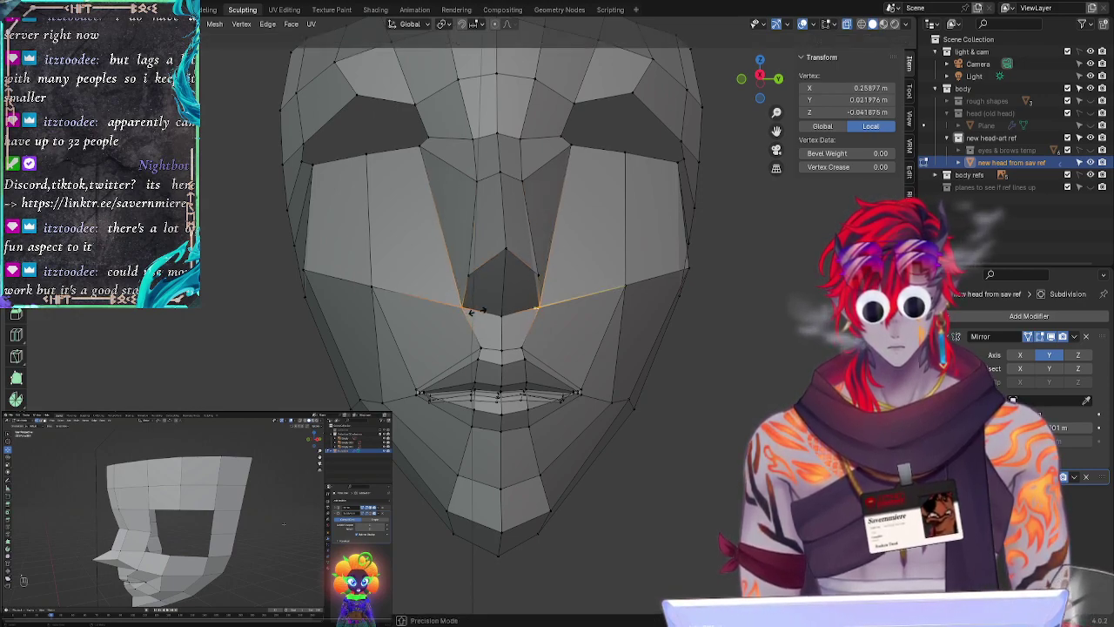
pyautogui.click(475, 311)
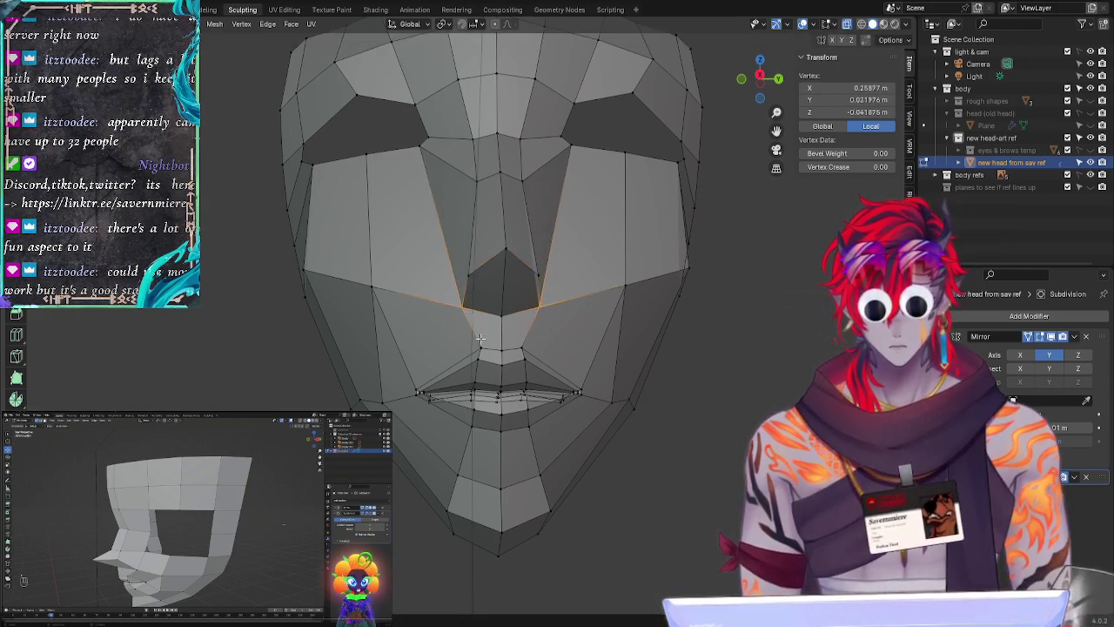
pyautogui.click(484, 349)
pyautogui.hotkey('shift', 'v')
pyautogui.click(485, 341)
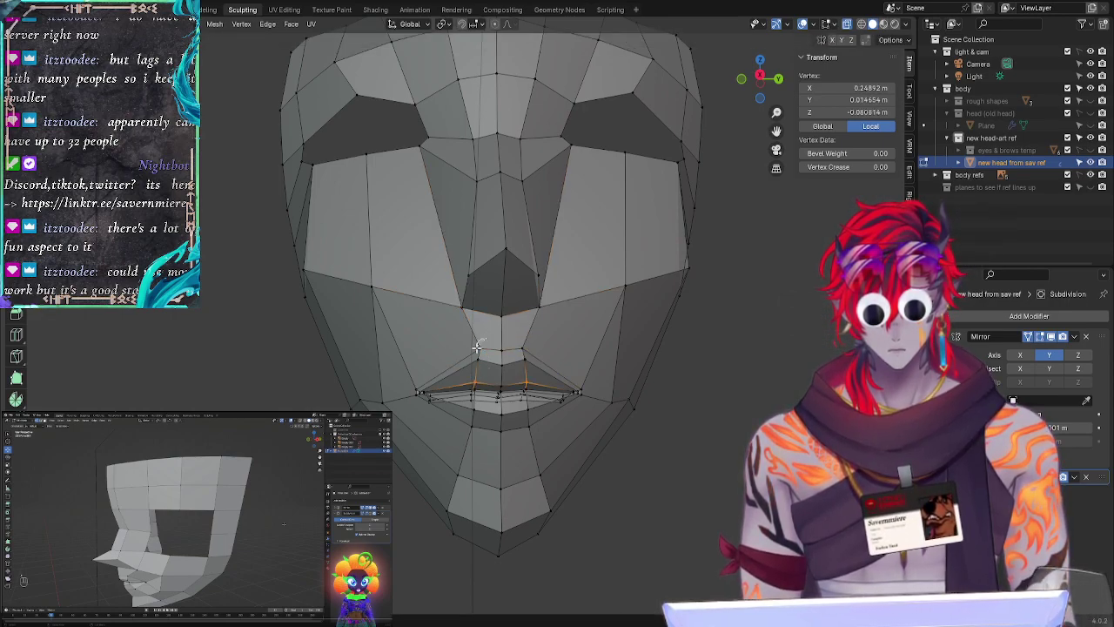
pyautogui.press('g')
pyautogui.press('g')
pyautogui.click(487, 349)
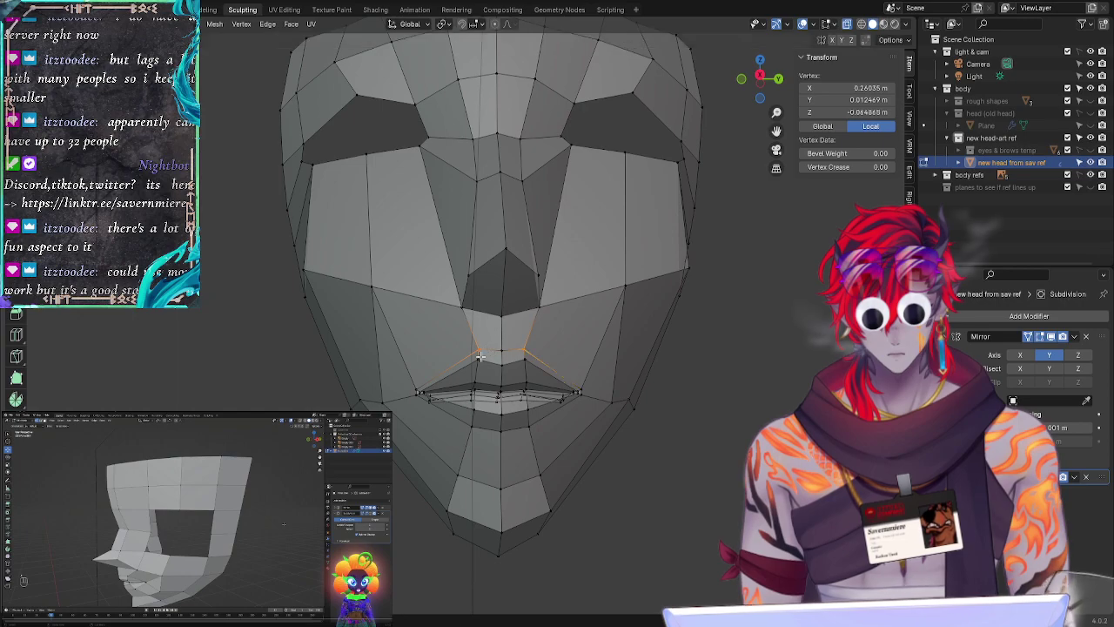
pyautogui.click(477, 361)
pyautogui.press('g')
pyautogui.press('g')
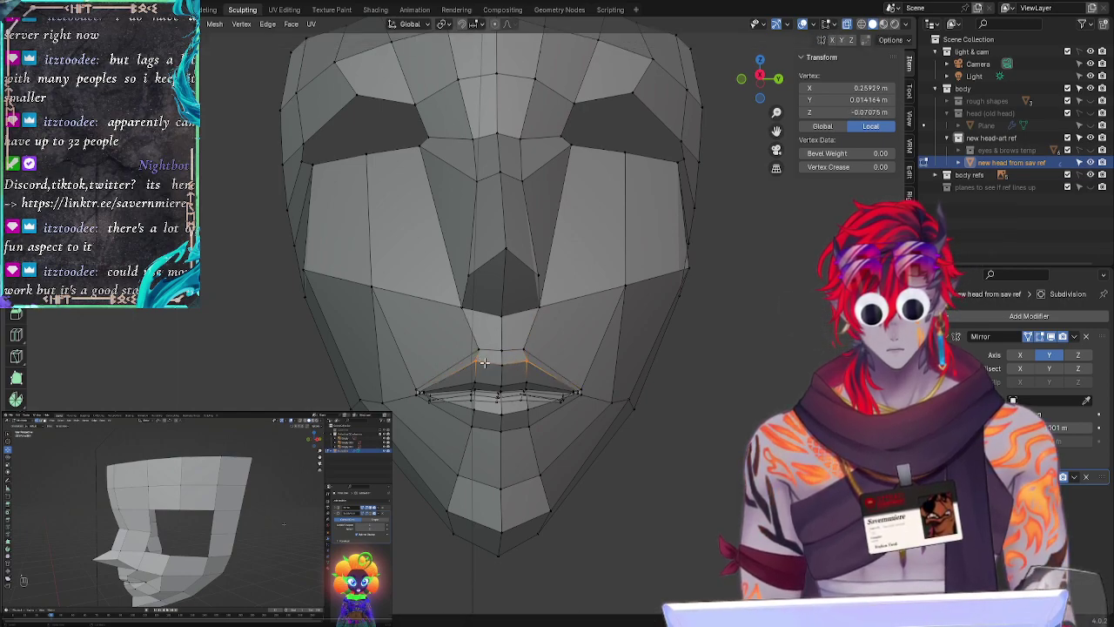
# Step: Clear the selection and return to the side view with the head subdivision-smoothed
pyautogui.click(586, 389)
pyautogui.hotkey('alt', 'a')
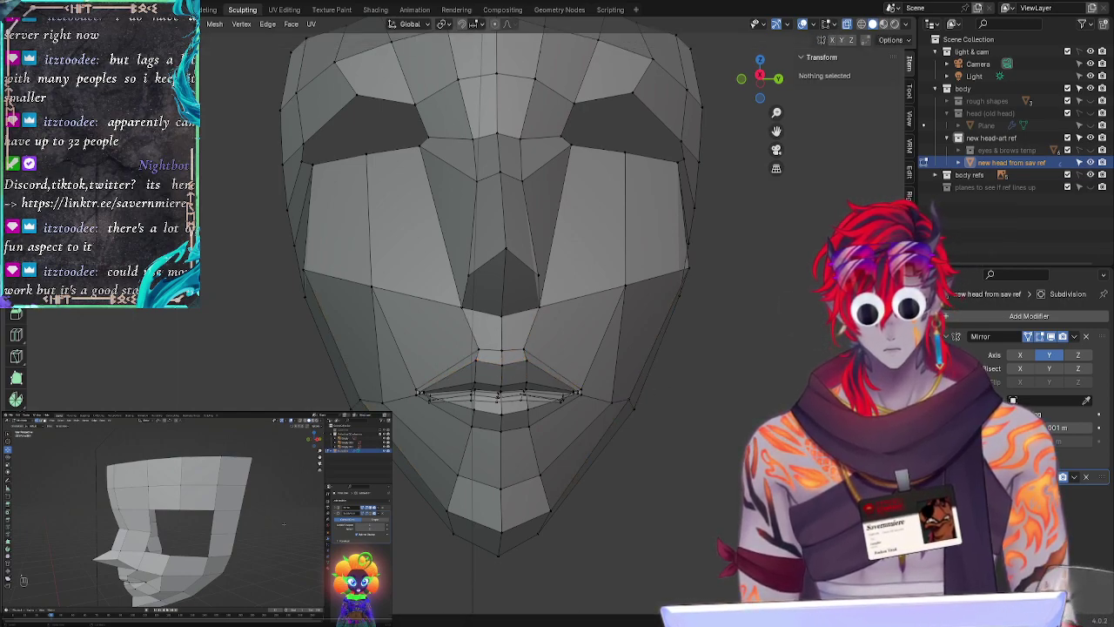
pyautogui.moveTo(805, 440); pyautogui.dragTo(662, 348, button='middle')
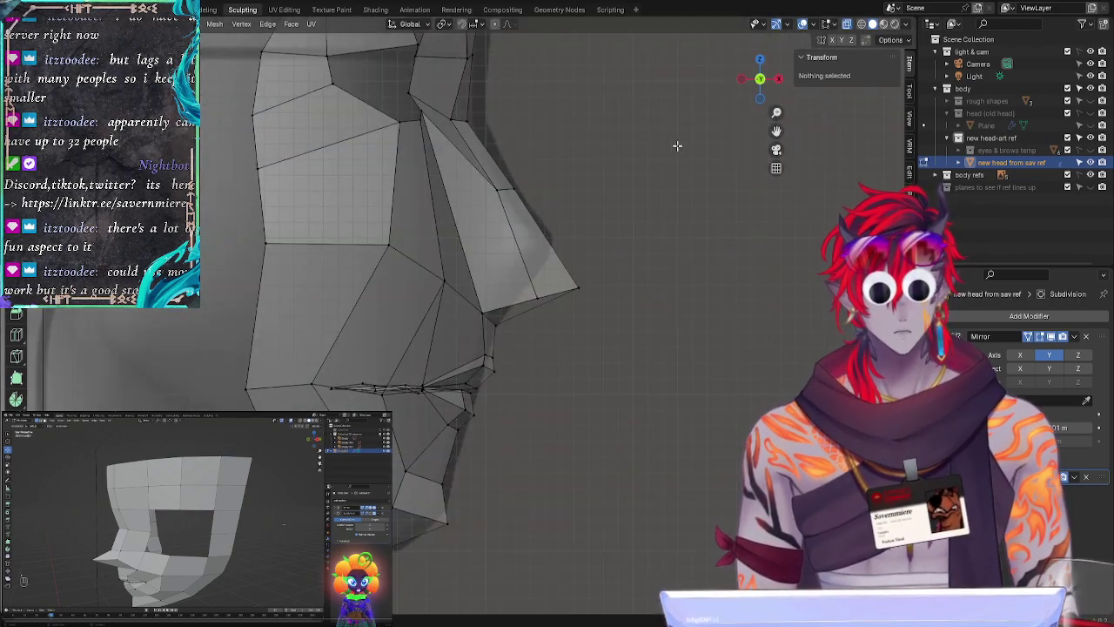
pyautogui.click(747, 79)
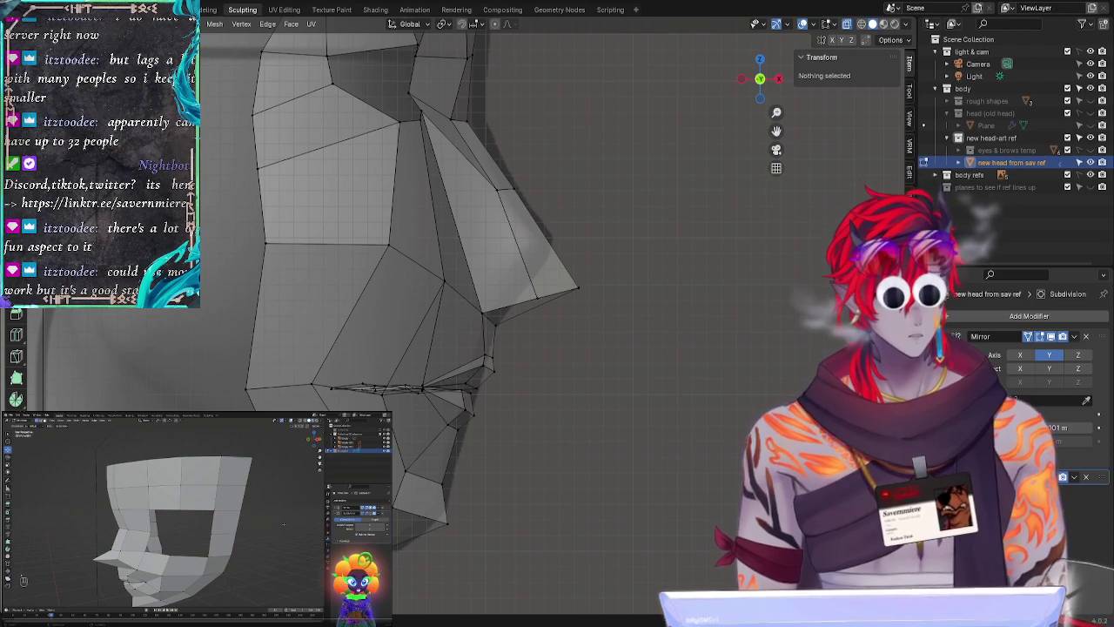
pyautogui.hotkey('ctrl', '1')
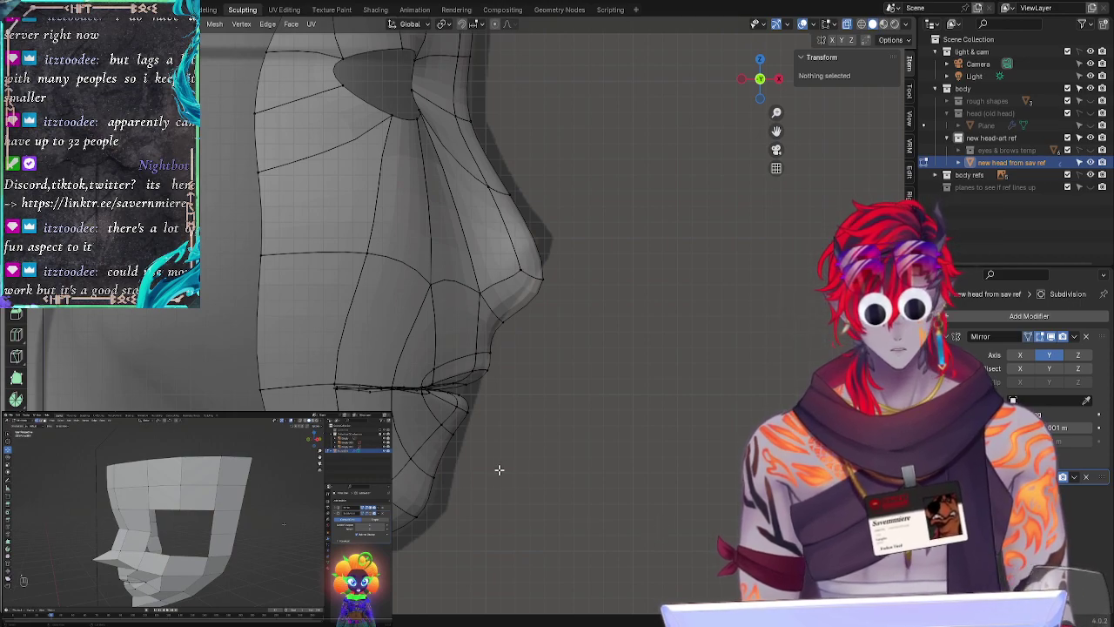
# Step: Move the nose-tip vertex to refine the profile, keeping the head smoothed
pyautogui.click(1040, 477)
pyautogui.click(1041, 477)
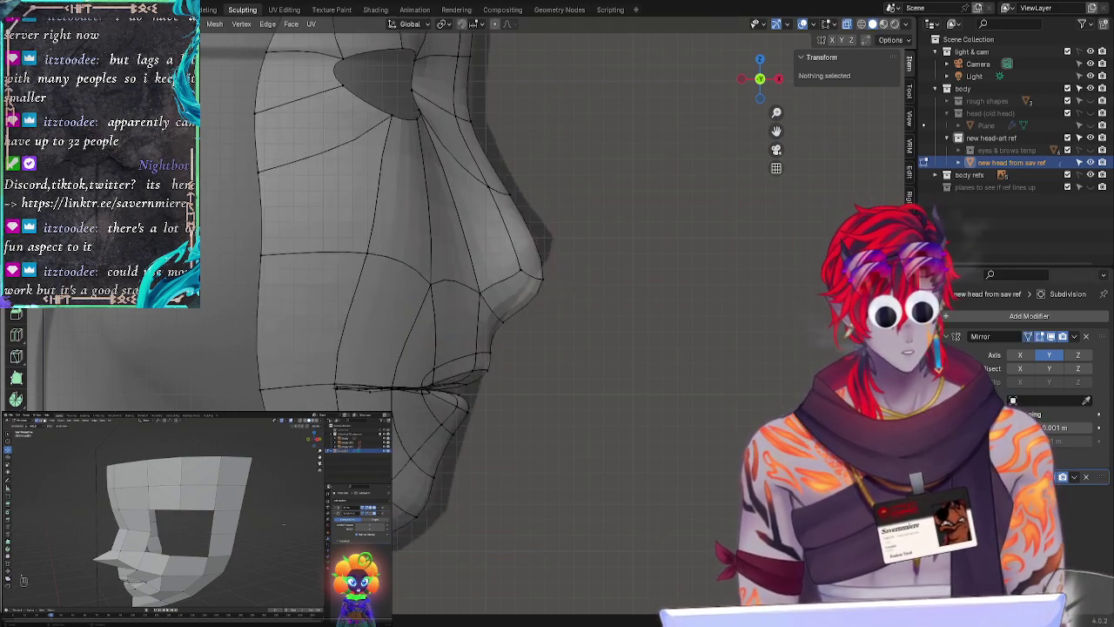
pyautogui.click(1041, 476)
pyautogui.click(1041, 477)
pyautogui.click(1041, 477)
pyautogui.click(1041, 477)
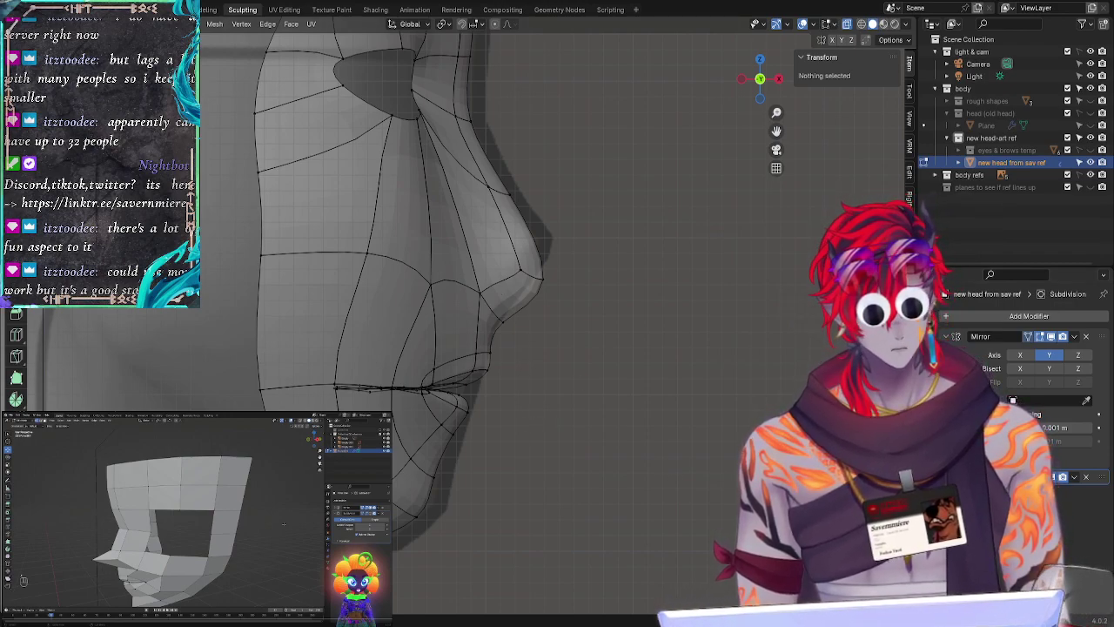
pyautogui.click(513, 327)
pyautogui.press('g')
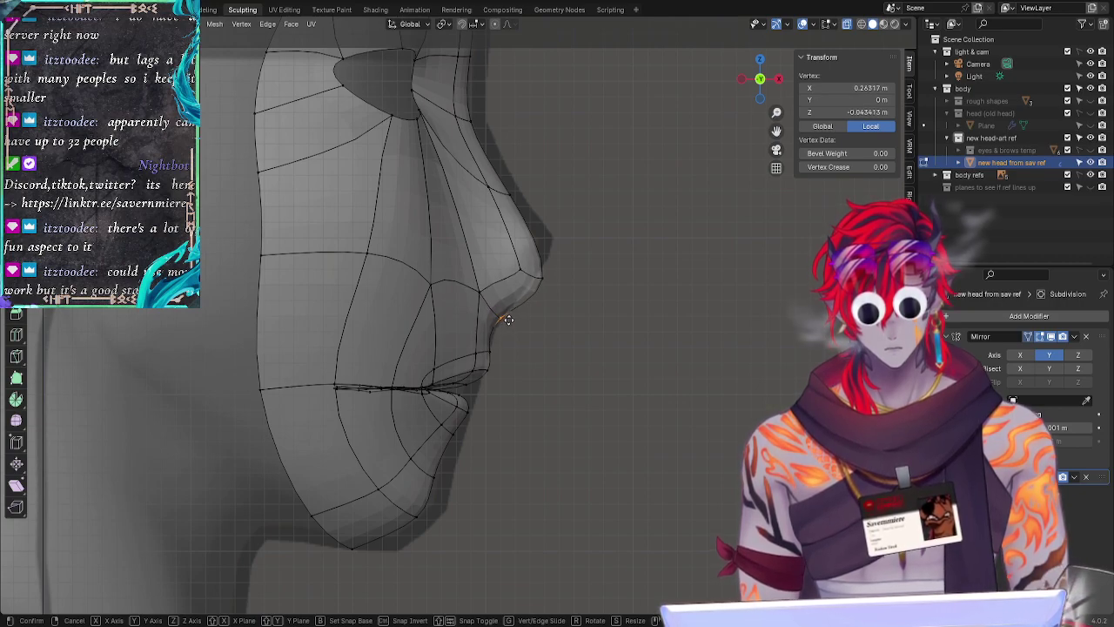
pyautogui.moveTo(509, 311); pyautogui.dragTo(502, 315)
# Step: From the front, nudge the vertices beside the nostrils and turn off subdivision smoothing
pyautogui.click(482, 292)
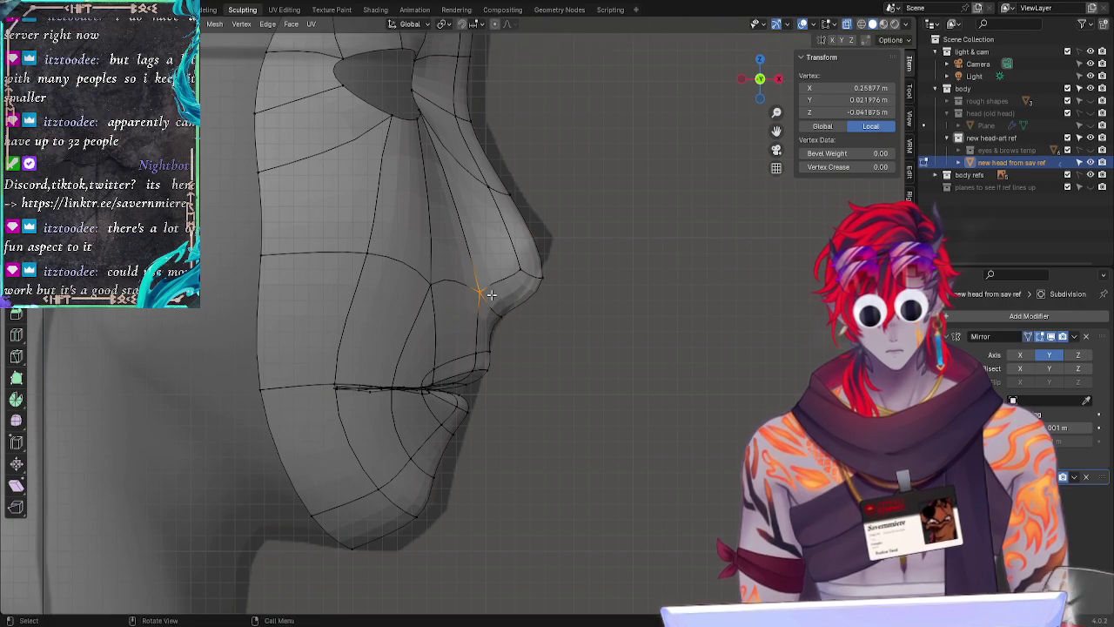
pyautogui.moveTo(691, 346); pyautogui.dragTo(521, 350, button='middle')
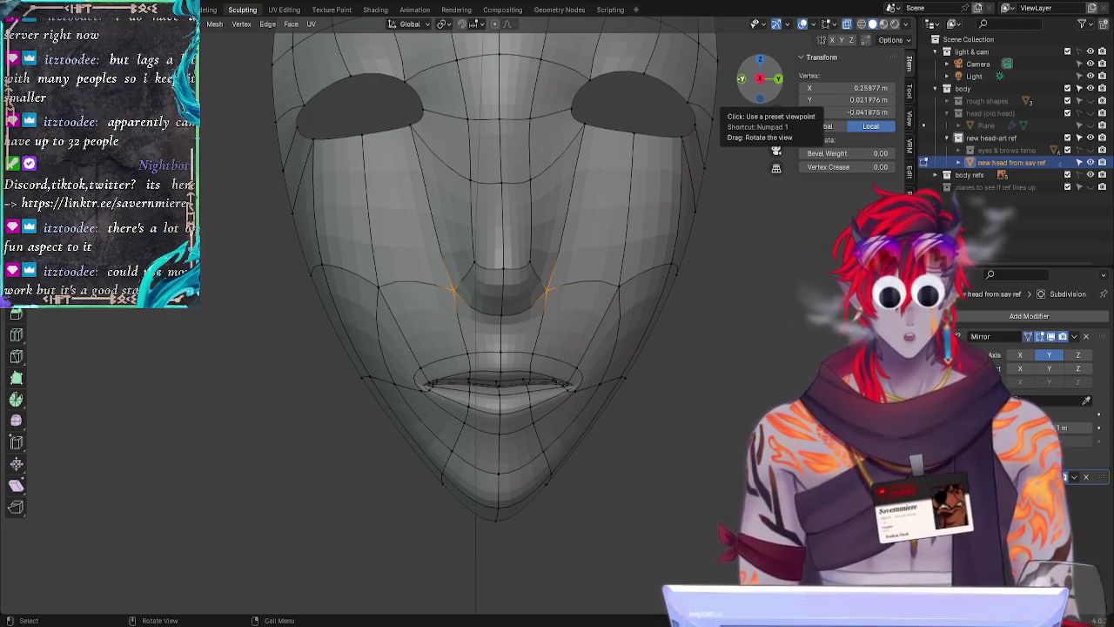
pyautogui.hotkey('alt', 'a')
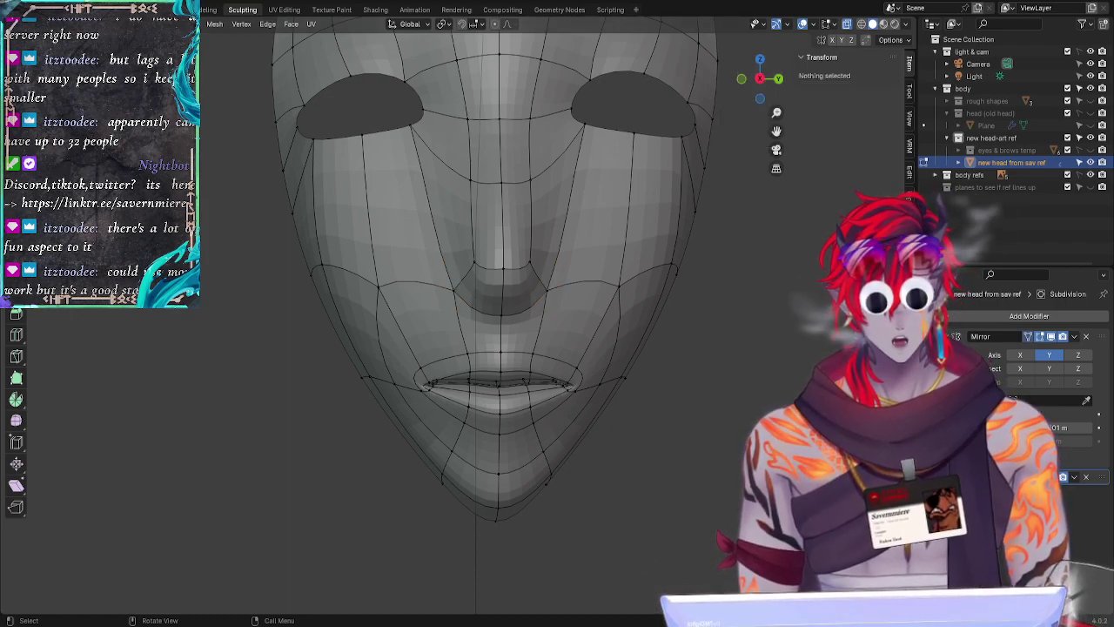
pyautogui.click(501, 305)
pyautogui.click(454, 292)
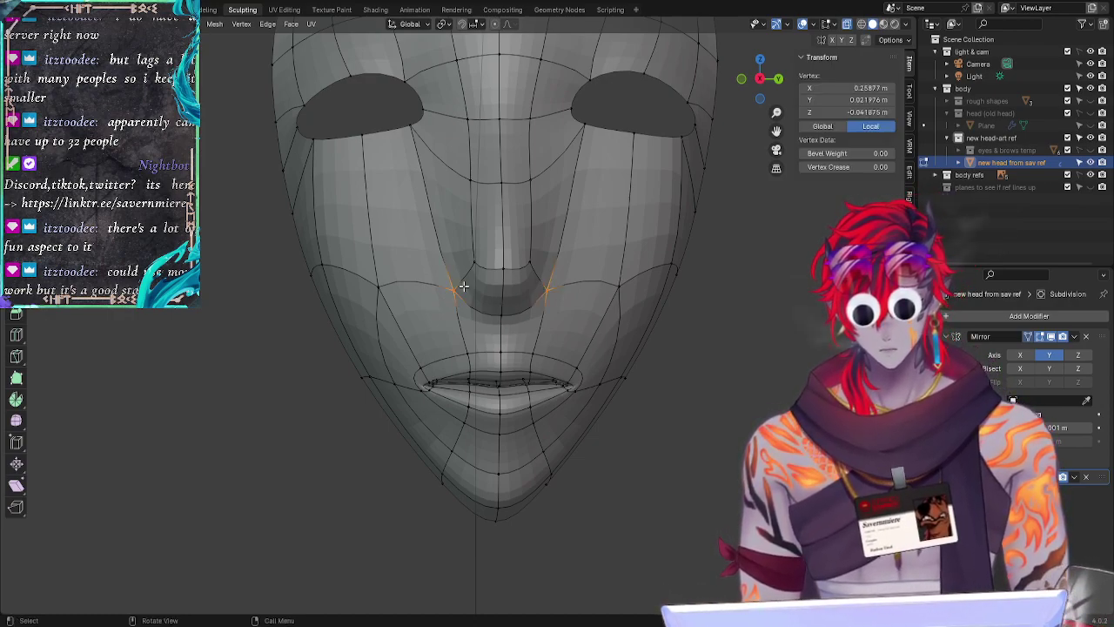
pyautogui.press('g')
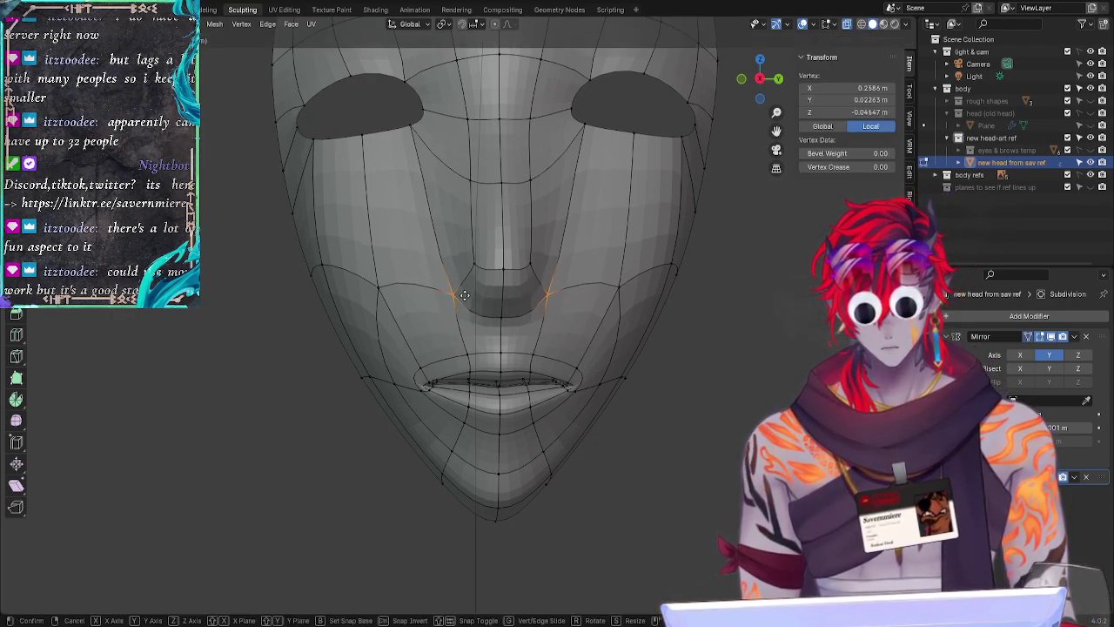
pyautogui.click(467, 296)
pyautogui.click(503, 313)
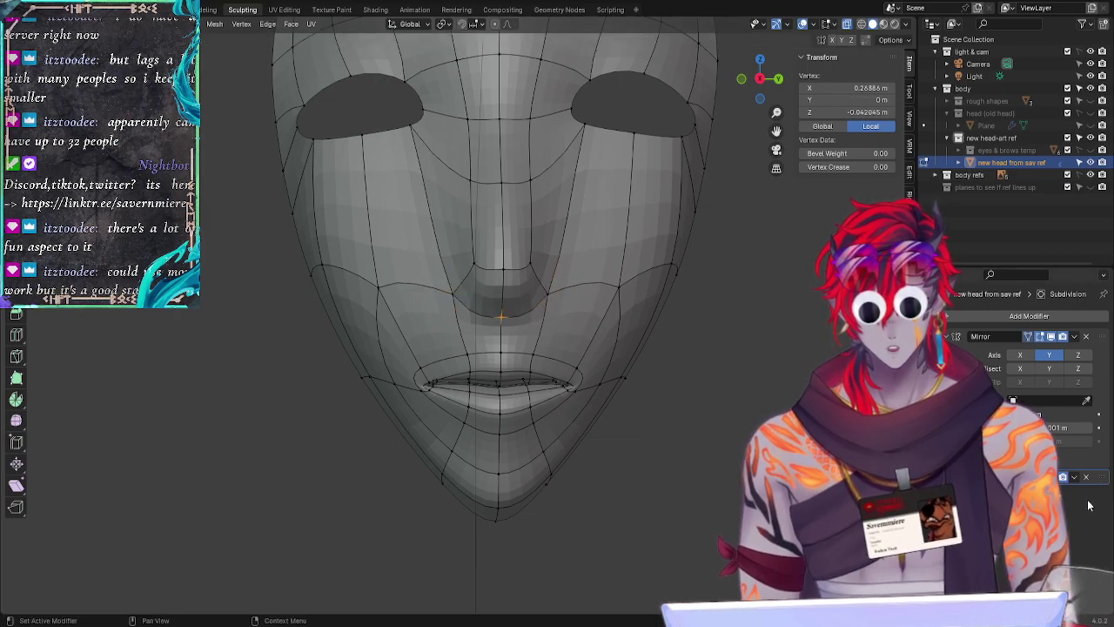
pyautogui.click(1051, 476)
pyautogui.click(629, 415)
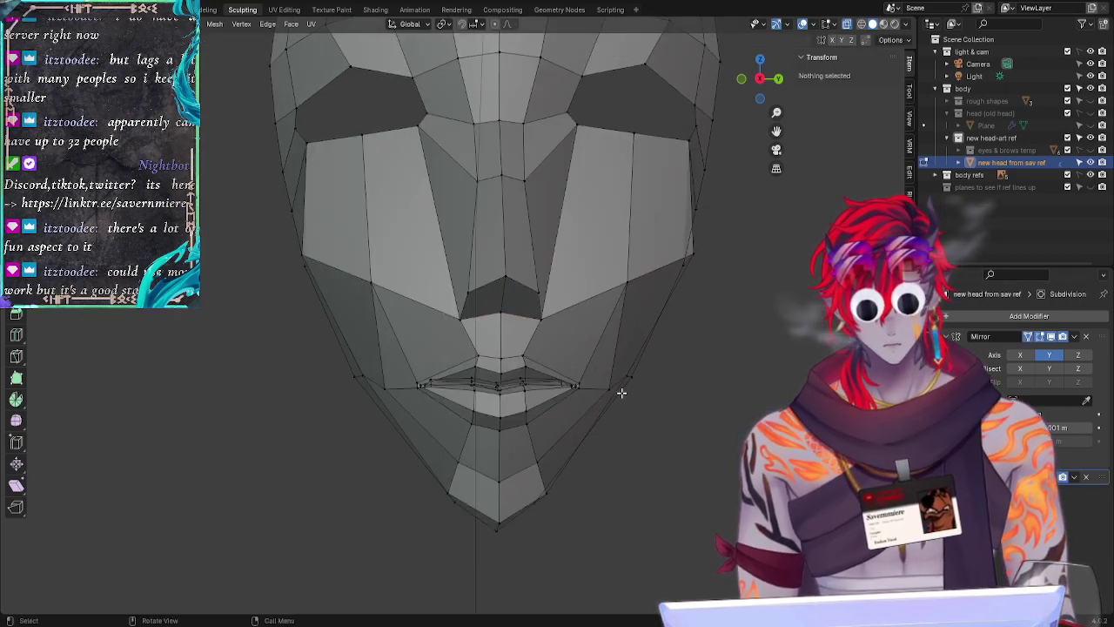
# Step: Nudge the nose-tip and nose vertices into place from several angles
pyautogui.click(623, 383)
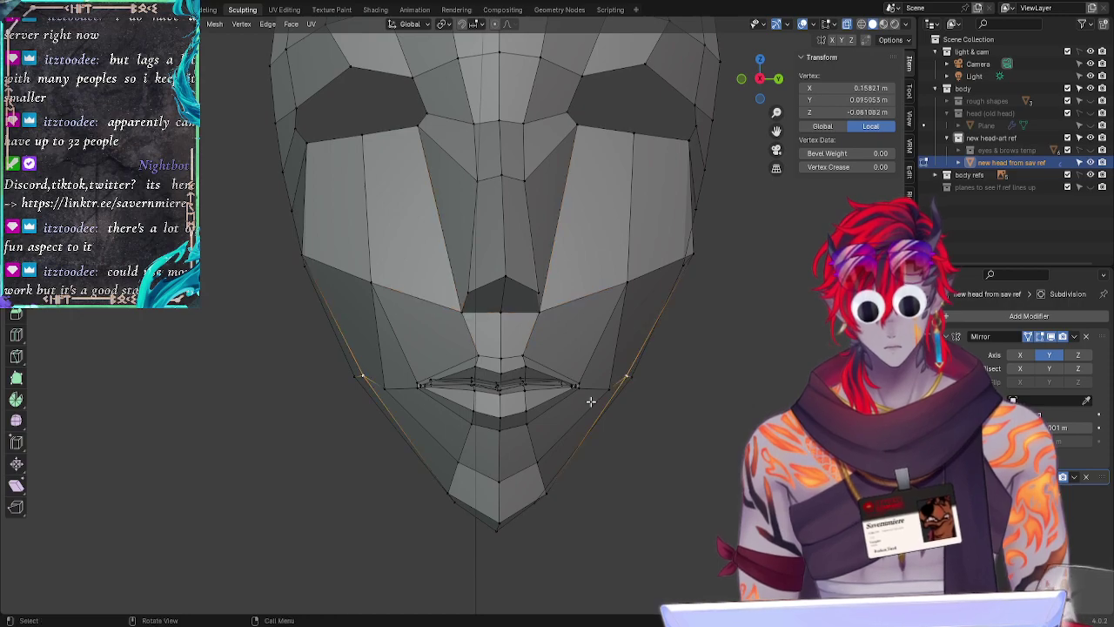
pyautogui.moveTo(590, 401); pyautogui.dragTo(478, 266, button='middle')
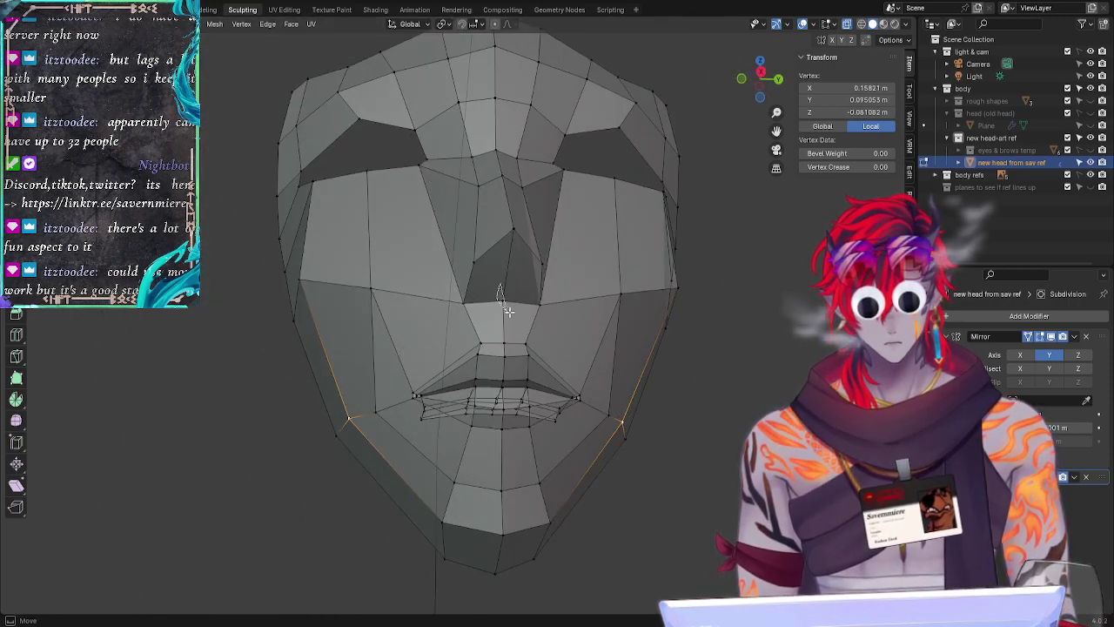
pyautogui.click(503, 297)
pyautogui.press('g')
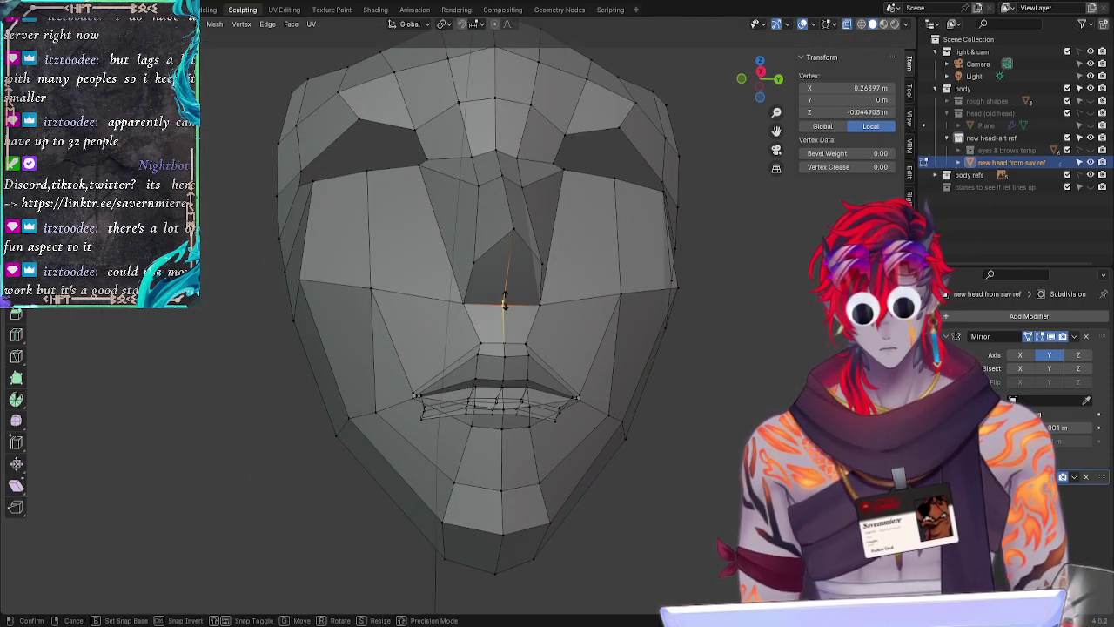
pyautogui.click(506, 304)
pyautogui.click(708, 455)
pyautogui.moveTo(709, 456); pyautogui.dragTo(814, 431, button='middle')
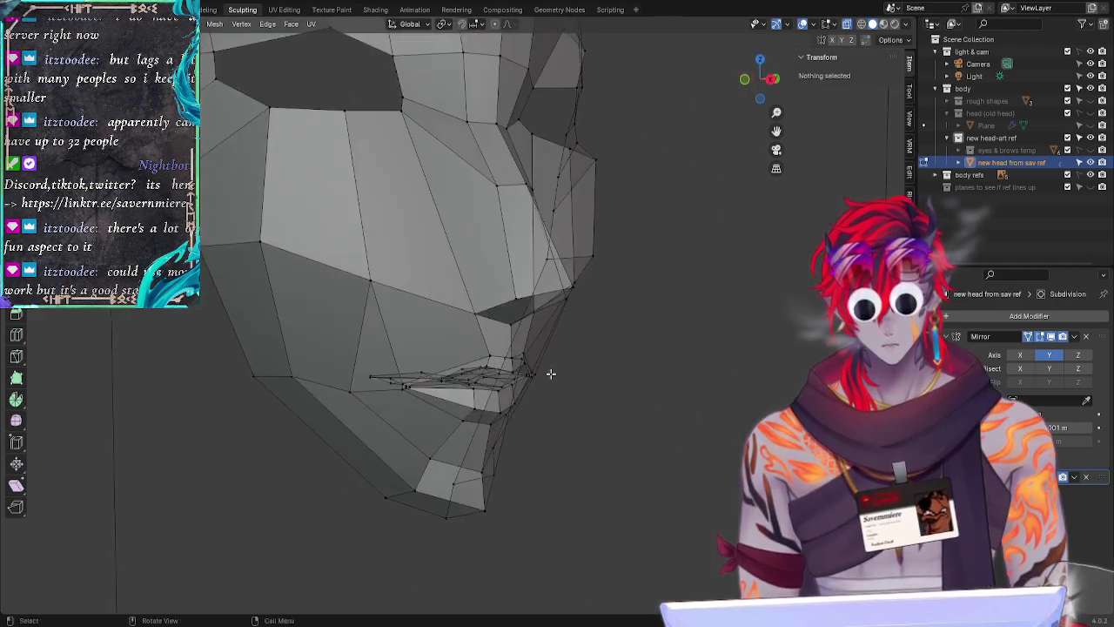
pyautogui.click(511, 299)
pyautogui.press('g')
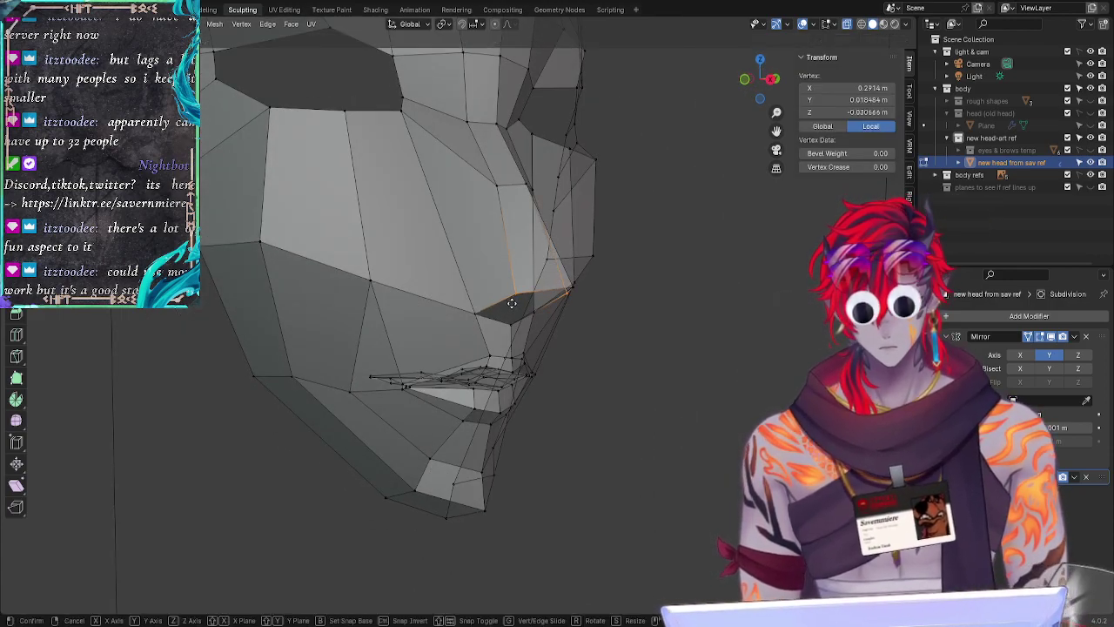
pyautogui.click(511, 302)
pyautogui.click(714, 427)
pyautogui.moveTo(713, 427); pyautogui.dragTo(550, 436, button='middle')
pyautogui.click(436, 315)
pyautogui.press('g')
pyautogui.click(435, 316)
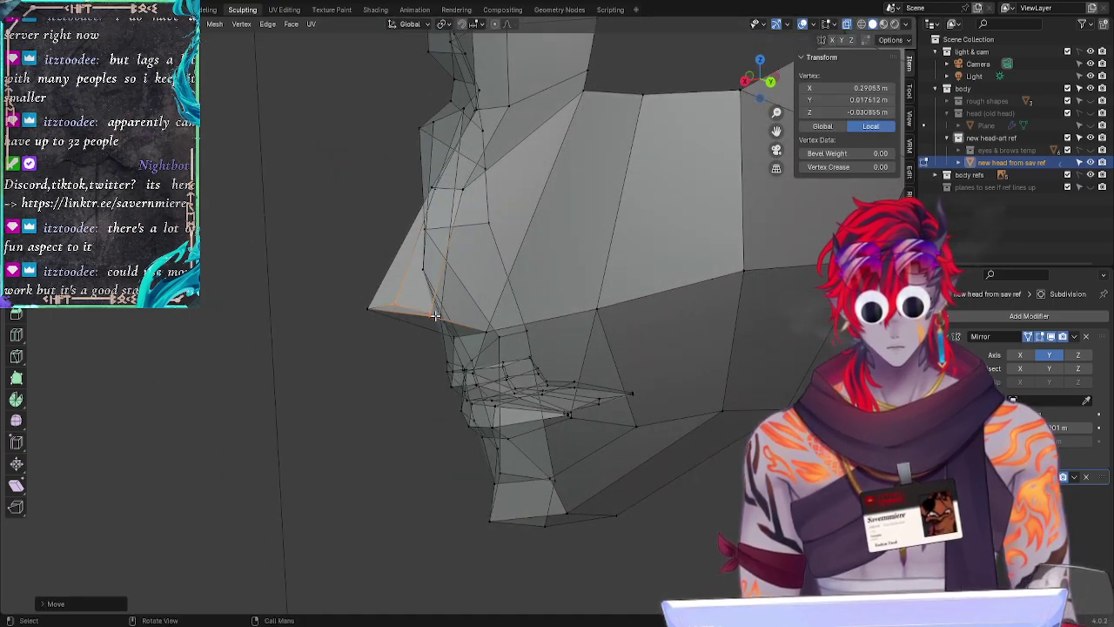
# Step: Shift the vertices beneath the nose slightly right and up
pyautogui.click(291, 450)
pyautogui.moveTo(291, 450); pyautogui.dragTo(415, 365, button='middle')
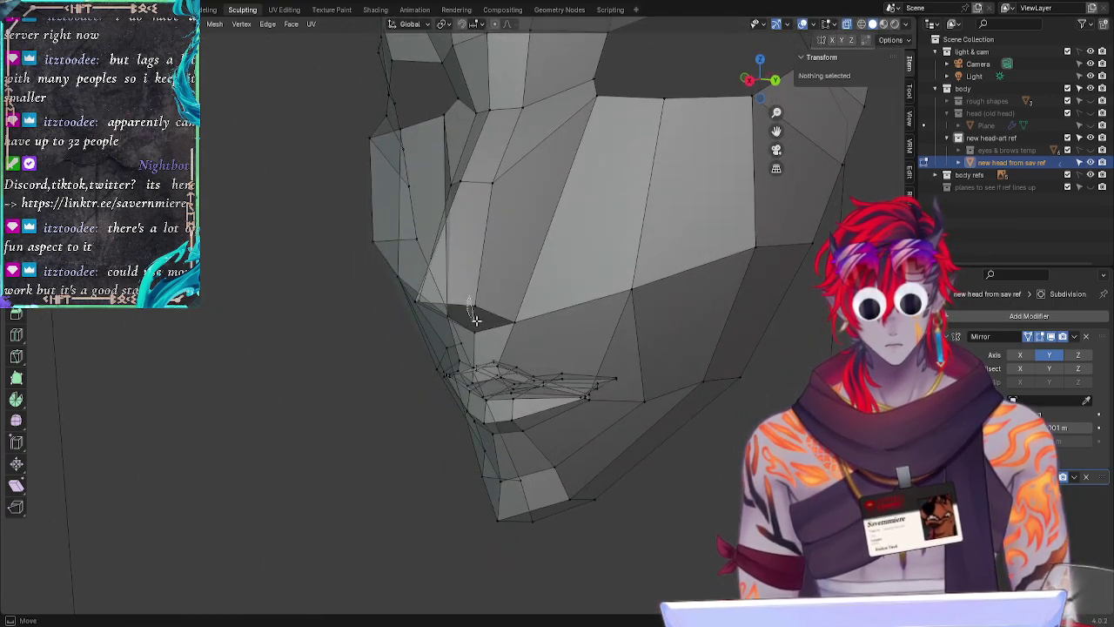
pyautogui.moveTo(476, 321); pyautogui.dragTo(490, 302)
pyautogui.press('g')
pyautogui.click(495, 301)
pyautogui.click(272, 470)
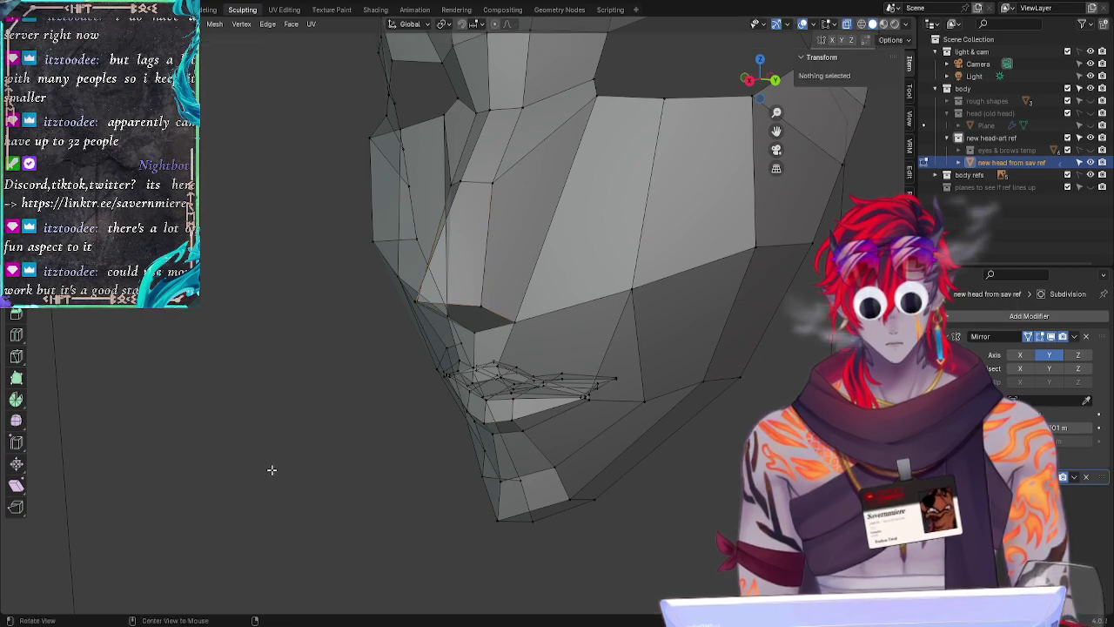
pyautogui.moveTo(271, 470); pyautogui.dragTo(481, 399, button='middle')
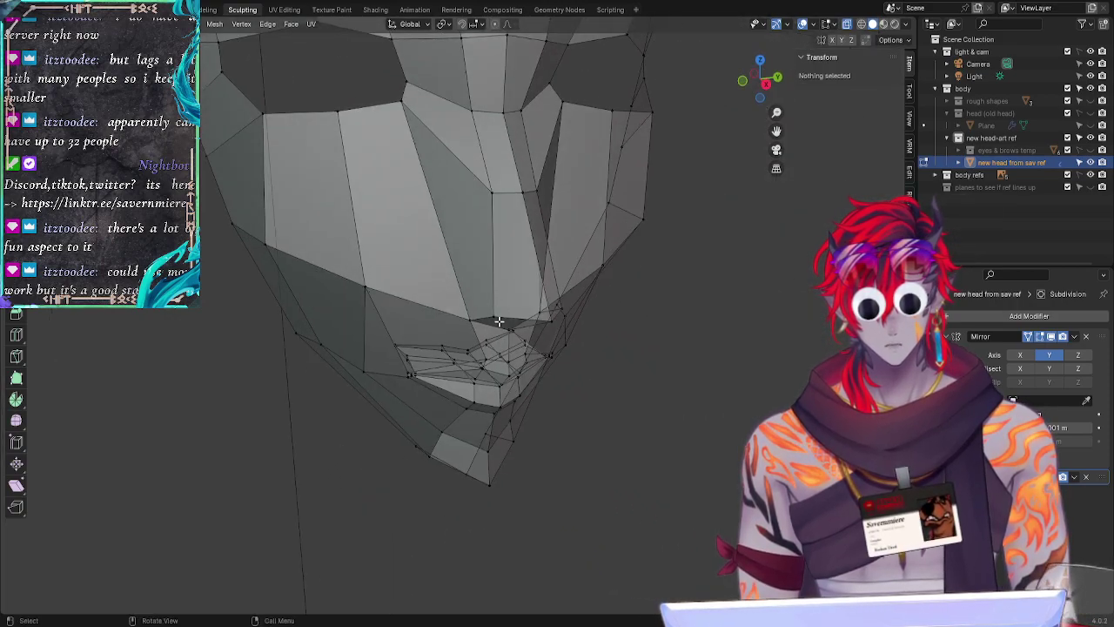
pyautogui.click(494, 321)
pyautogui.press('g')
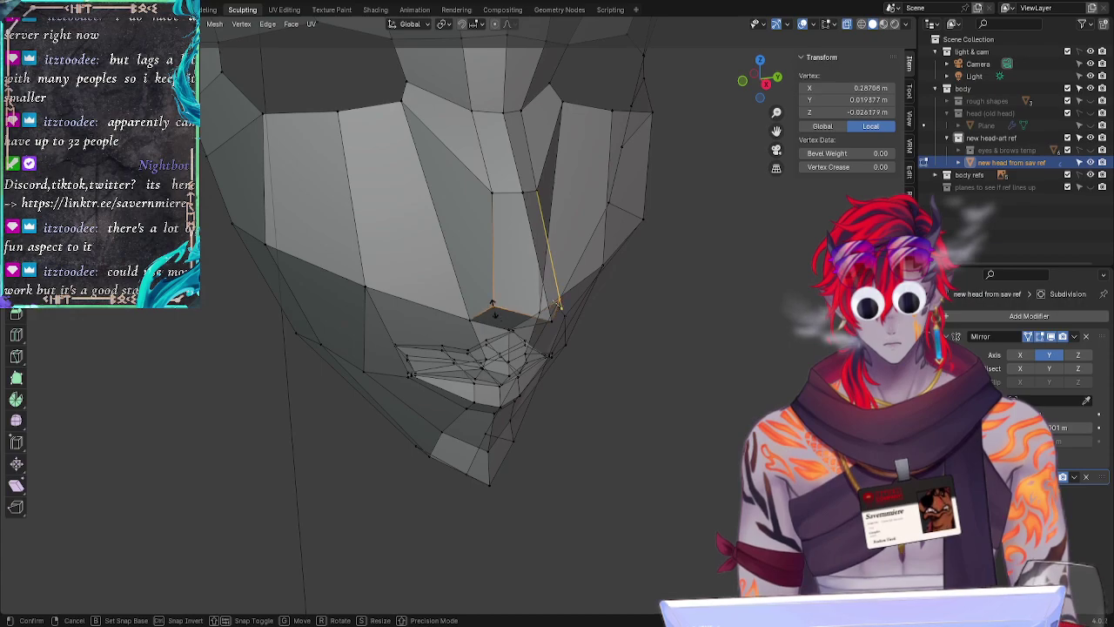
pyautogui.click(495, 308)
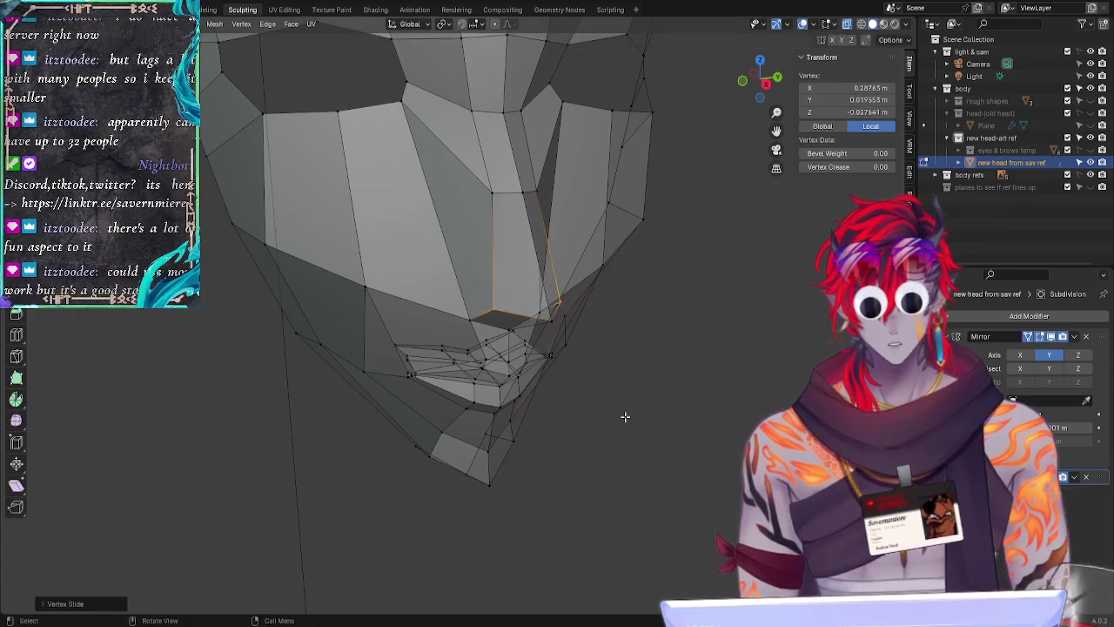
# Step: Slide the cheek vertex beside the nose upward along its edge, then move it into final position
pyautogui.moveTo(625, 416); pyautogui.dragTo(487, 209, button='middle')
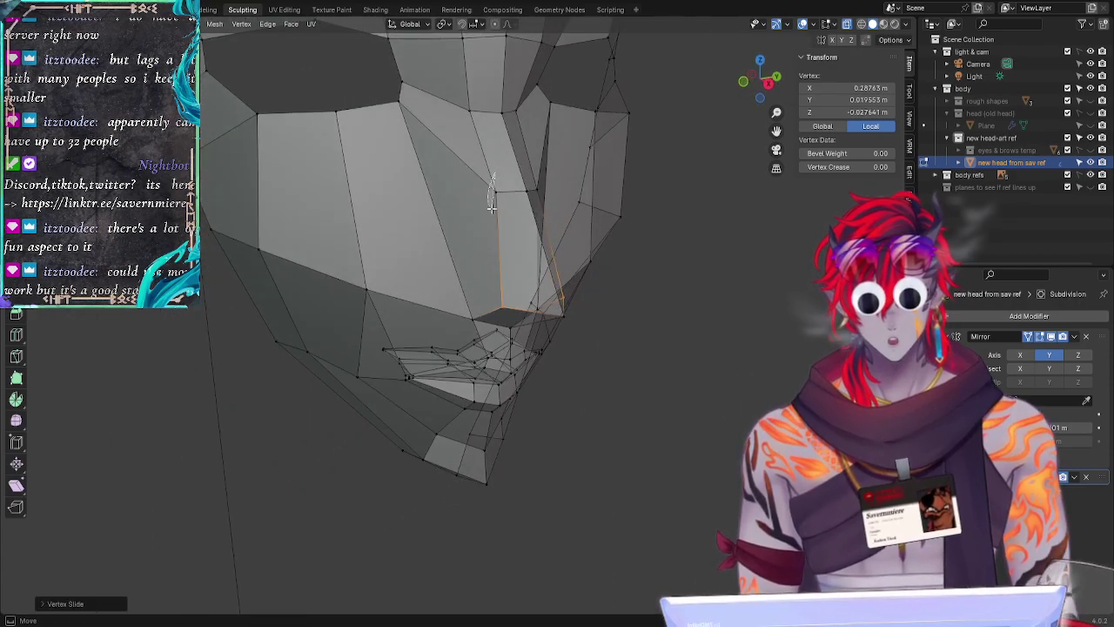
pyautogui.keyDown('ctrl'); pyautogui.moveTo(491, 209); pyautogui.dragTo(497, 190, button='right'); pyautogui.keyUp('ctrl')
pyautogui.press('g')
pyautogui.press('g')
pyautogui.click(524, 188)
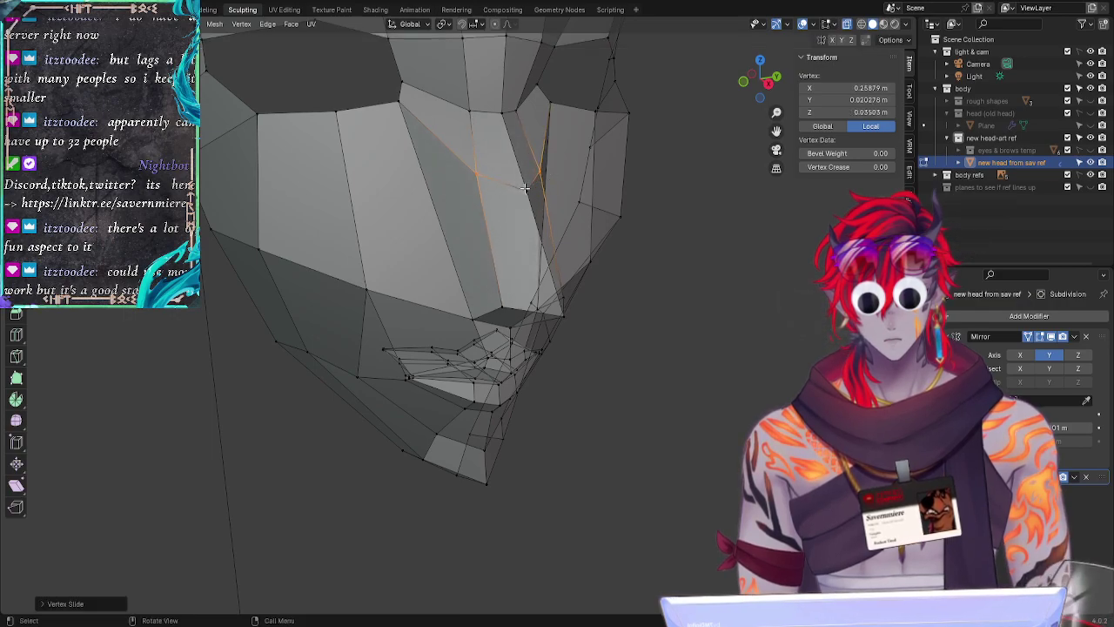
pyautogui.press('g')
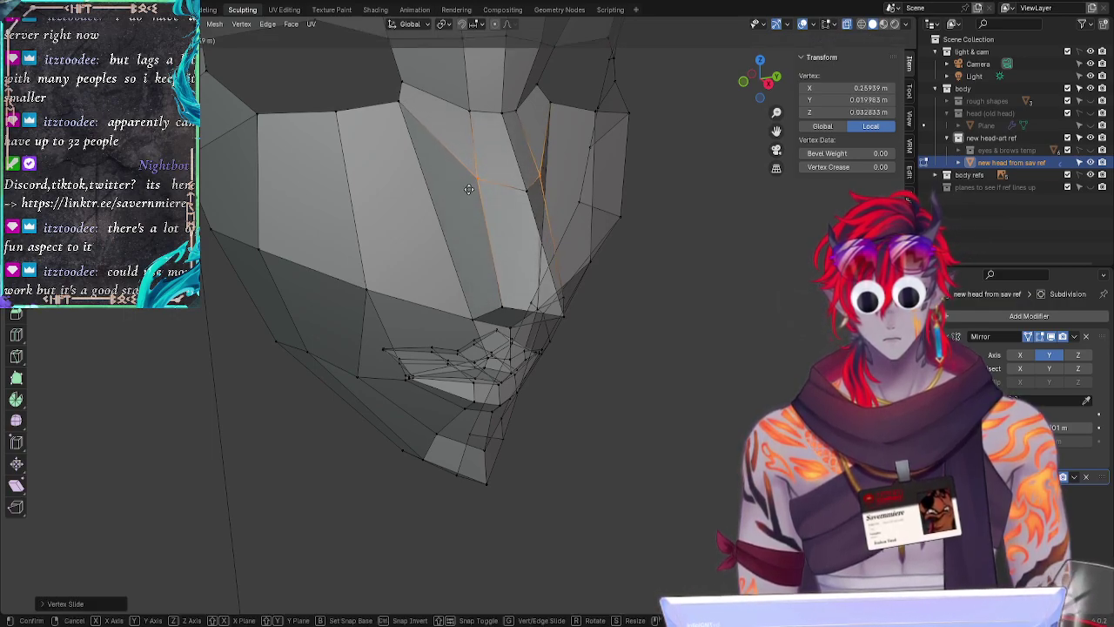
pyautogui.click(472, 208)
pyautogui.moveTo(620, 414); pyautogui.dragTo(662, 395, button='middle')
pyautogui.click(676, 388)
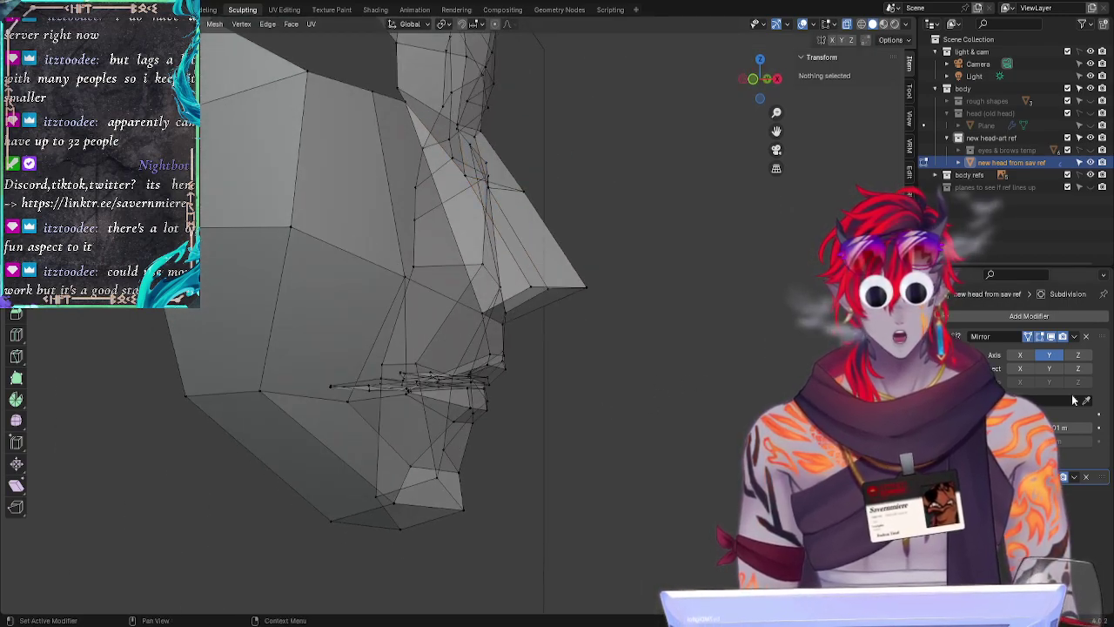
# Step: Toggle the Subdivision modifier's viewport display and leave the head shown smoothed
pyautogui.click(1050, 477)
pyautogui.click(1051, 477)
pyautogui.click(1050, 477)
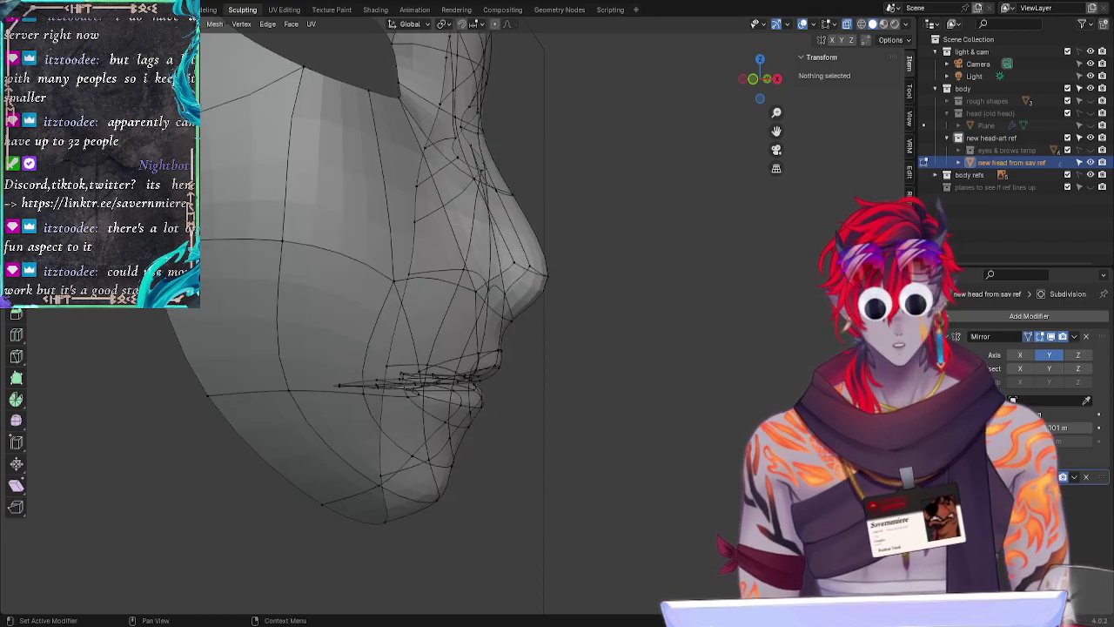
pyautogui.click(1050, 477)
pyautogui.click(1028, 337)
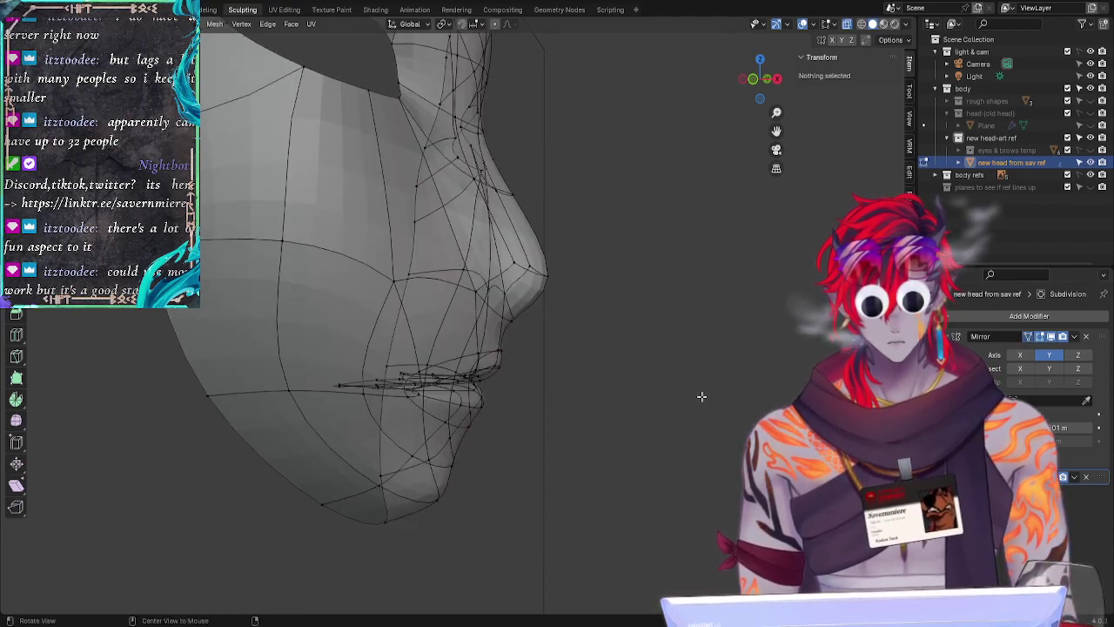
pyautogui.moveTo(701, 392)
pyautogui.mouseDown(button='middle')
pyautogui.moveTo(592, 391)
pyautogui.moveTo(696, 391)
pyautogui.mouseUp(button='middle')
# Step: Snap to an exact side view and compare the smoothed and faceted profiles
pyautogui.click(762, 79)
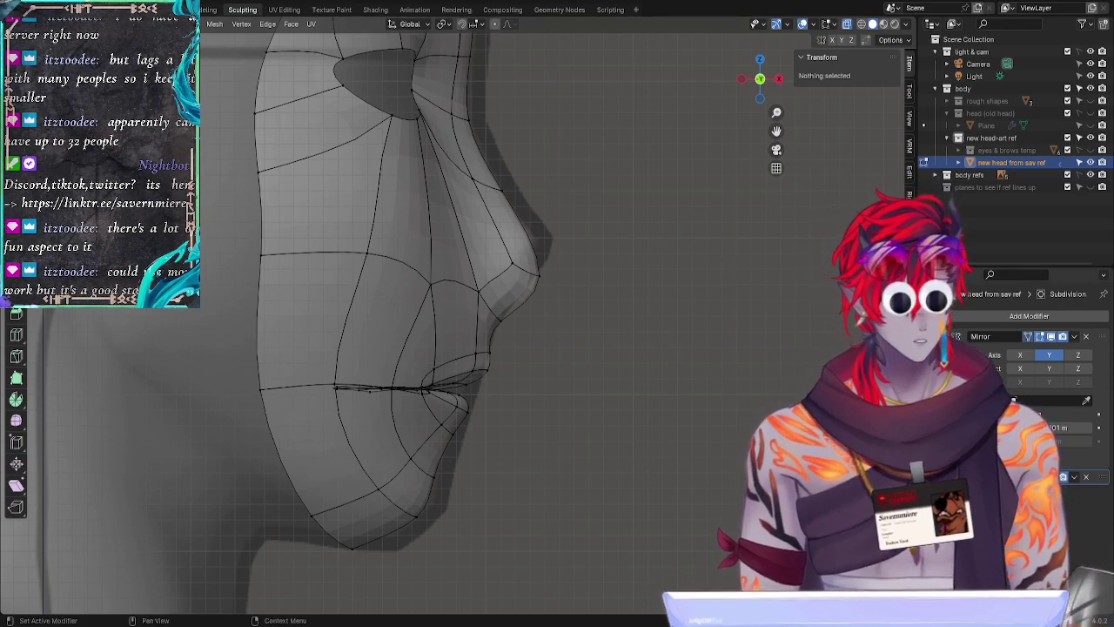
pyautogui.click(1050, 476)
pyautogui.click(1050, 476)
pyautogui.click(1050, 476)
pyautogui.click(1050, 476)
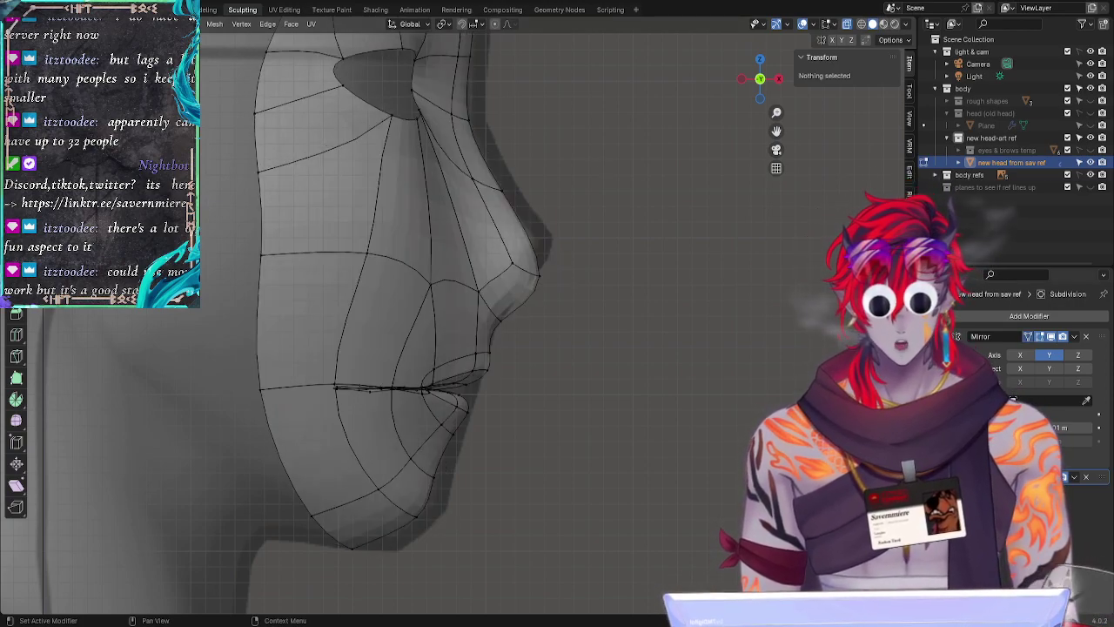
pyautogui.click(1028, 336)
pyautogui.click(1028, 337)
pyautogui.click(1028, 337)
pyautogui.click(1027, 336)
pyautogui.click(1028, 337)
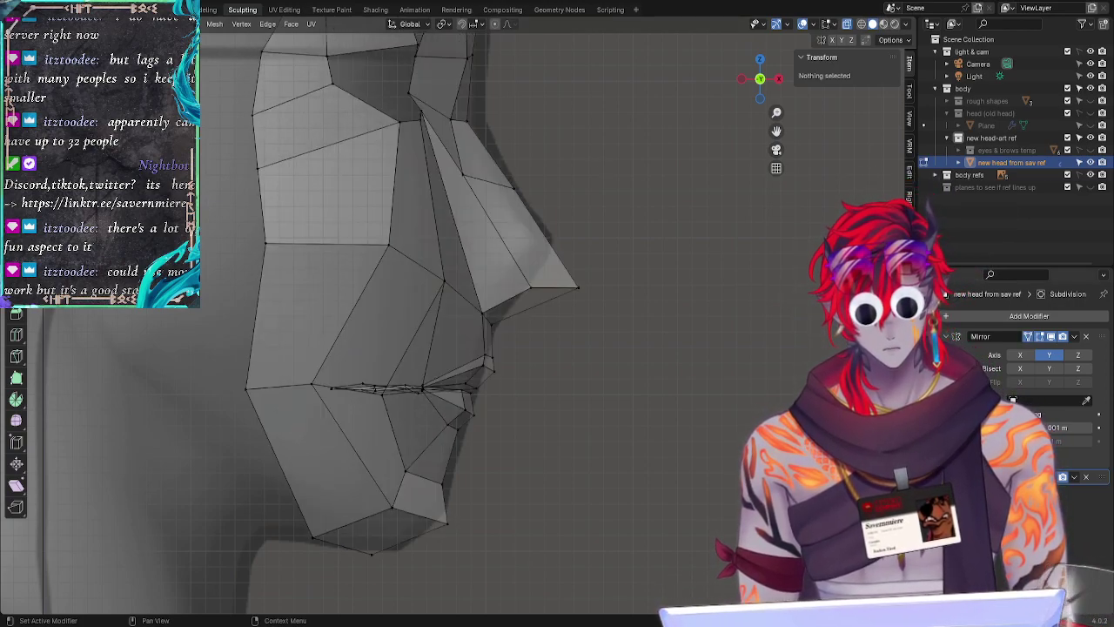
pyautogui.click(1027, 336)
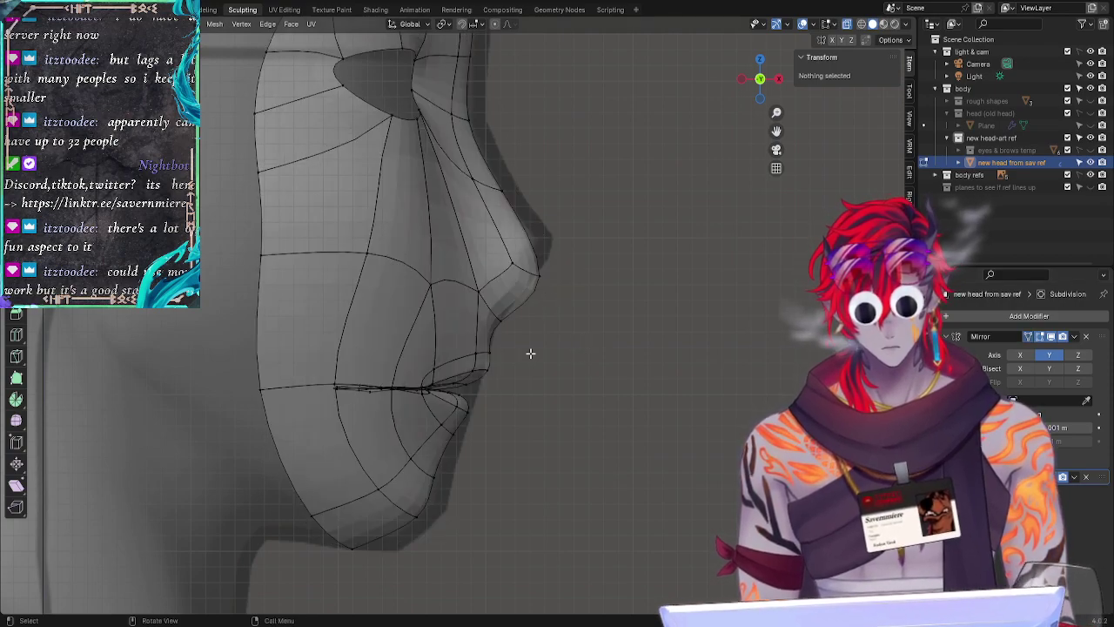
pyautogui.moveTo(629, 380); pyautogui.dragTo(507, 378, button='middle')
# Step: Make a small adjustment to the nose-side vertices beside the nostril
pyautogui.click(456, 288)
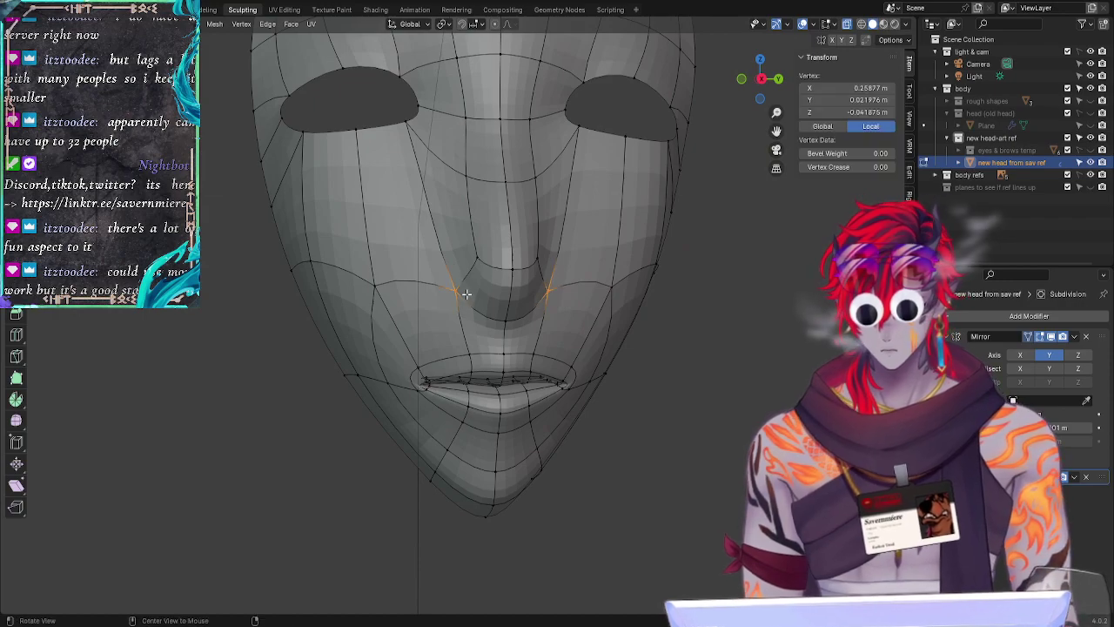
pyautogui.press('g')
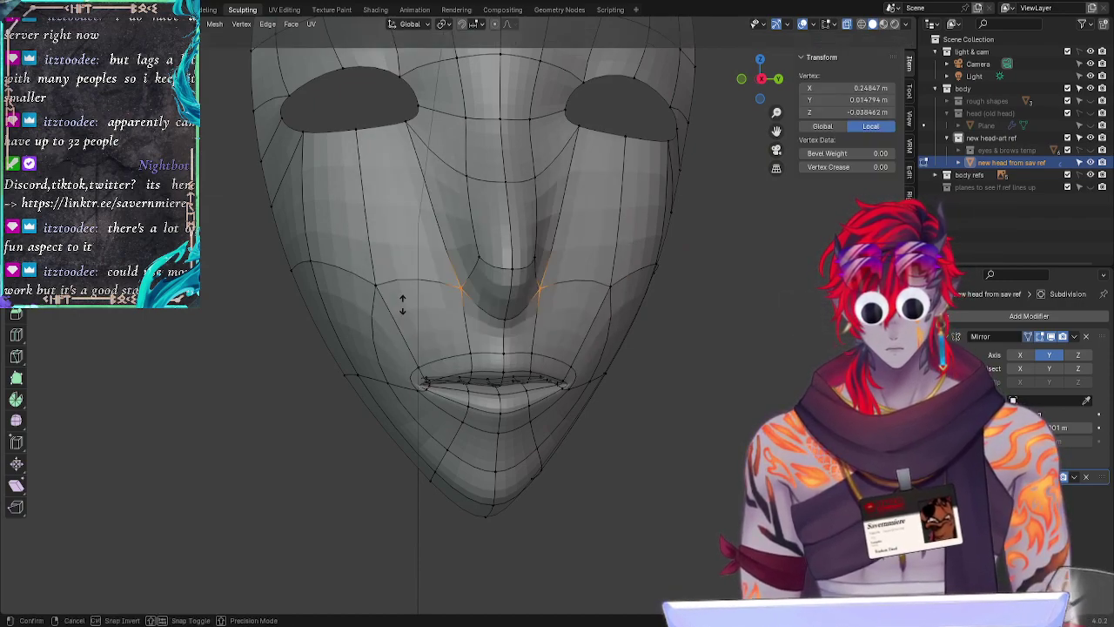
pyautogui.rightClick(398, 216)
pyautogui.press('g')
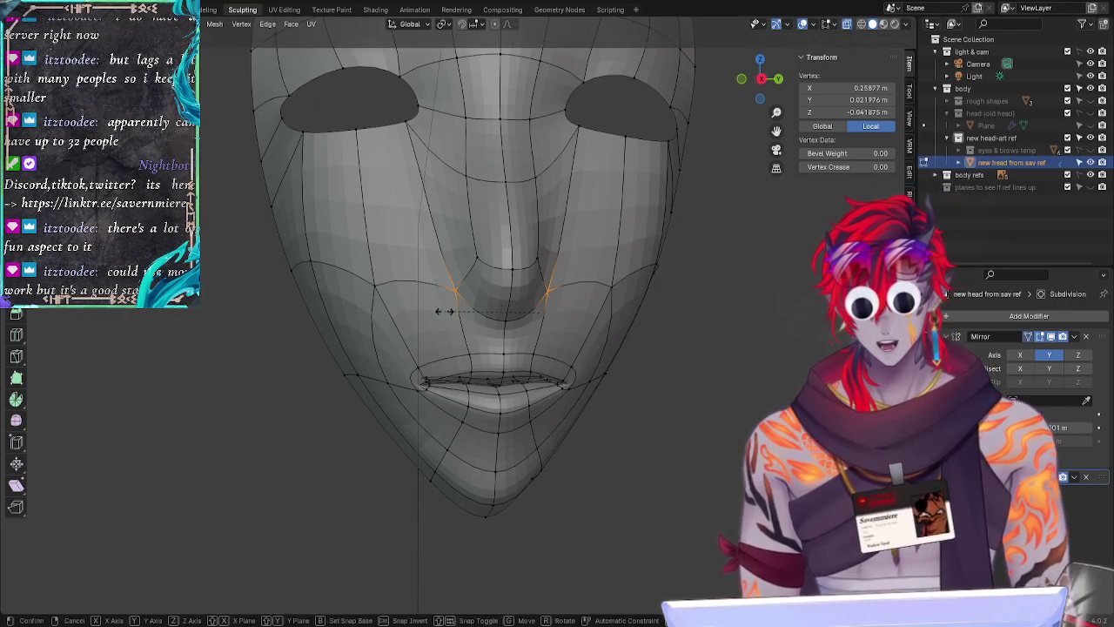
pyautogui.rightClick(701, 381)
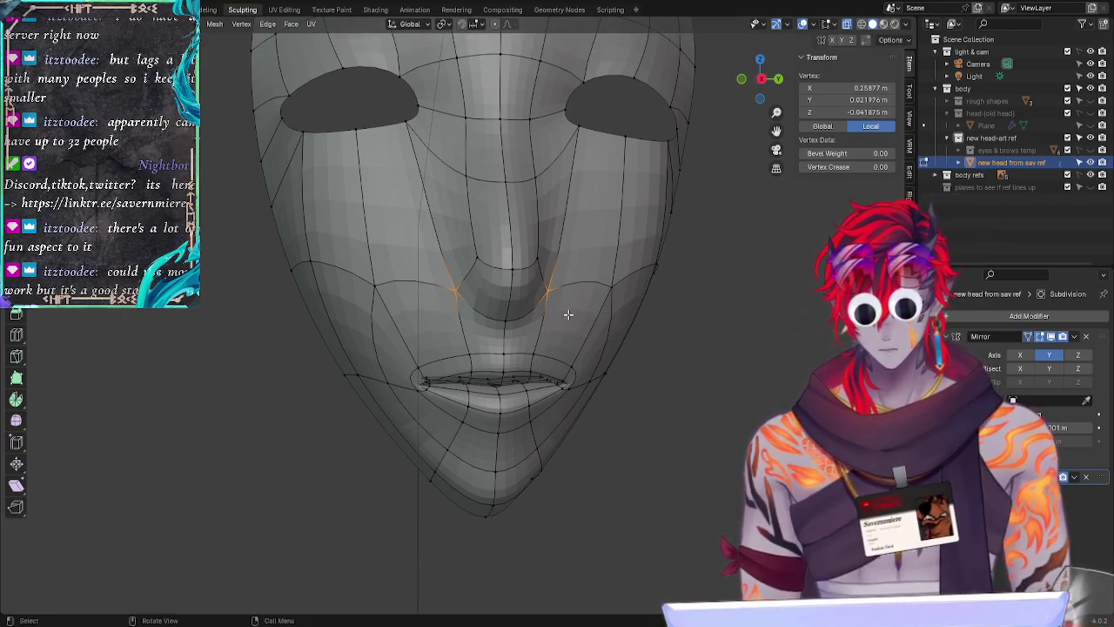
pyautogui.press('g')
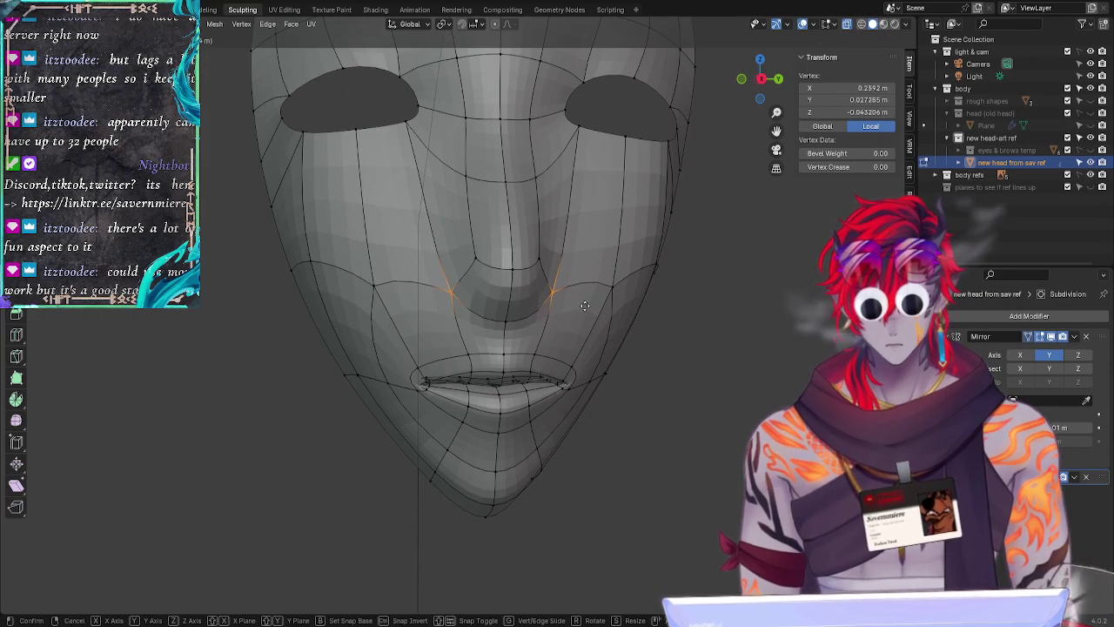
pyautogui.click(585, 305)
pyautogui.click(616, 372)
pyautogui.moveTo(685, 405)
pyautogui.keyDown('alt'); pyautogui.mouseDown()
pyautogui.moveTo(636, 403)
pyautogui.moveTo(668, 406)
pyautogui.mouseUp(); pyautogui.keyUp('alt')
pyautogui.hotkey('ctrl', 'z')
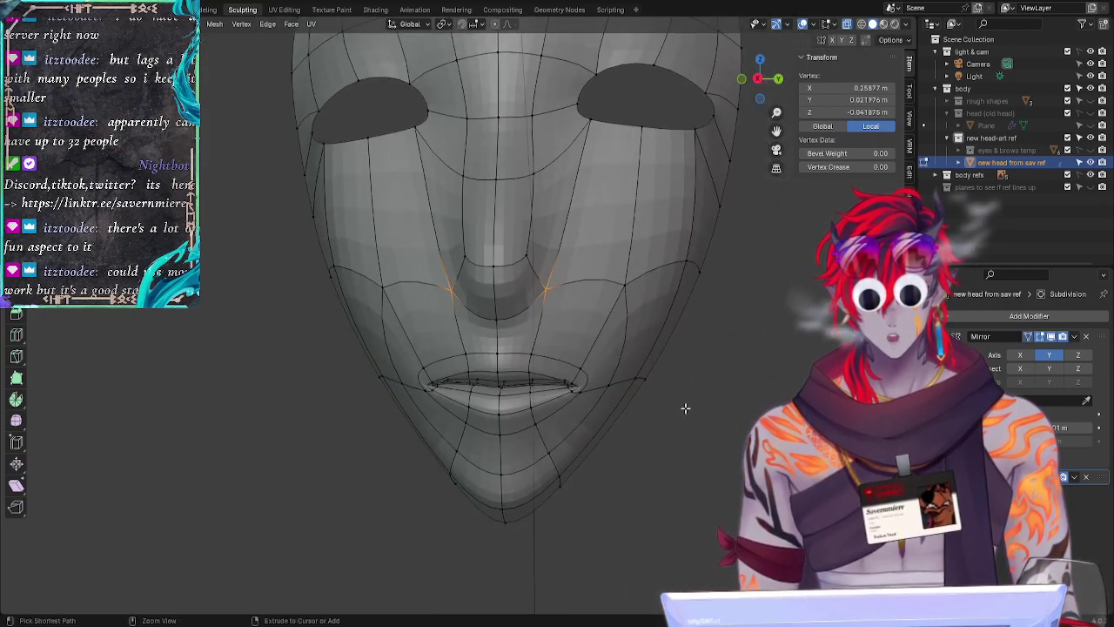
pyautogui.click(701, 421)
pyautogui.moveTo(700, 421)
pyautogui.mouseDown(button='middle')
pyautogui.moveTo(709, 450)
pyautogui.moveTo(690, 420)
pyautogui.moveTo(694, 430)
pyautogui.mouseUp(button='middle')
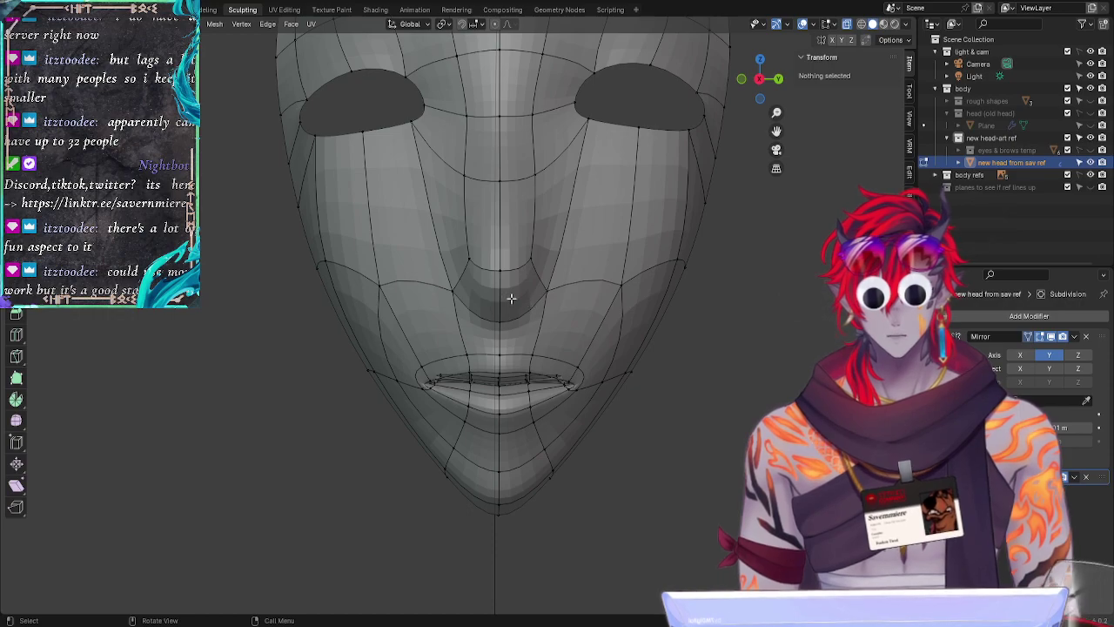
# Step: Slide the mirrored cheek vertices beside the mouth along the jaw edge and set their height
pyautogui.moveTo(350, 414); pyautogui.dragTo(331, 462, button='middle')
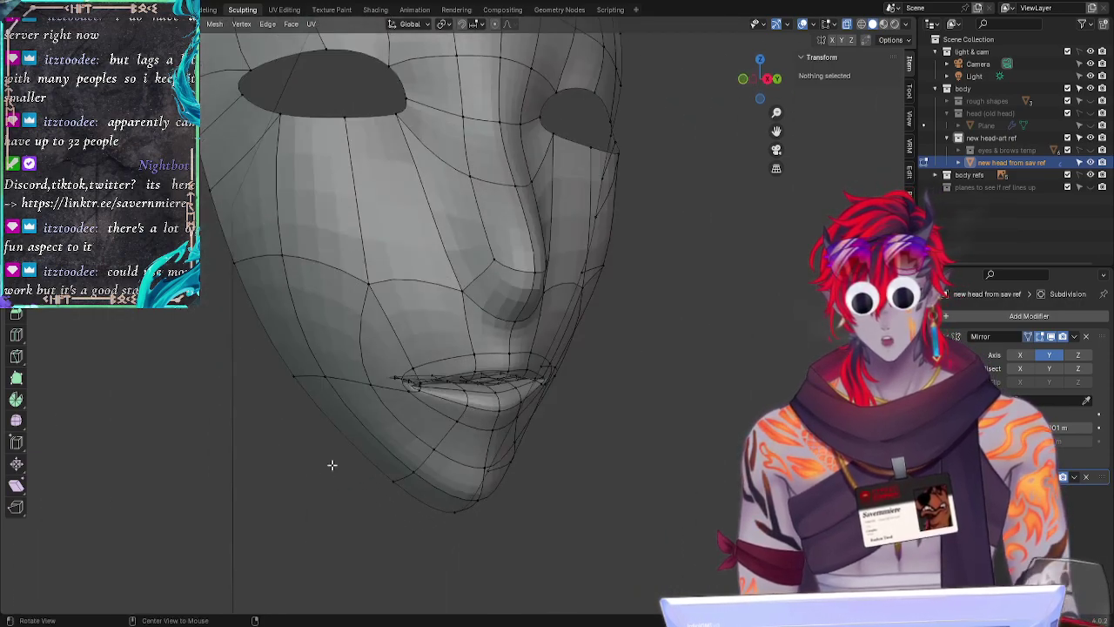
pyautogui.click(346, 307)
pyautogui.press('g')
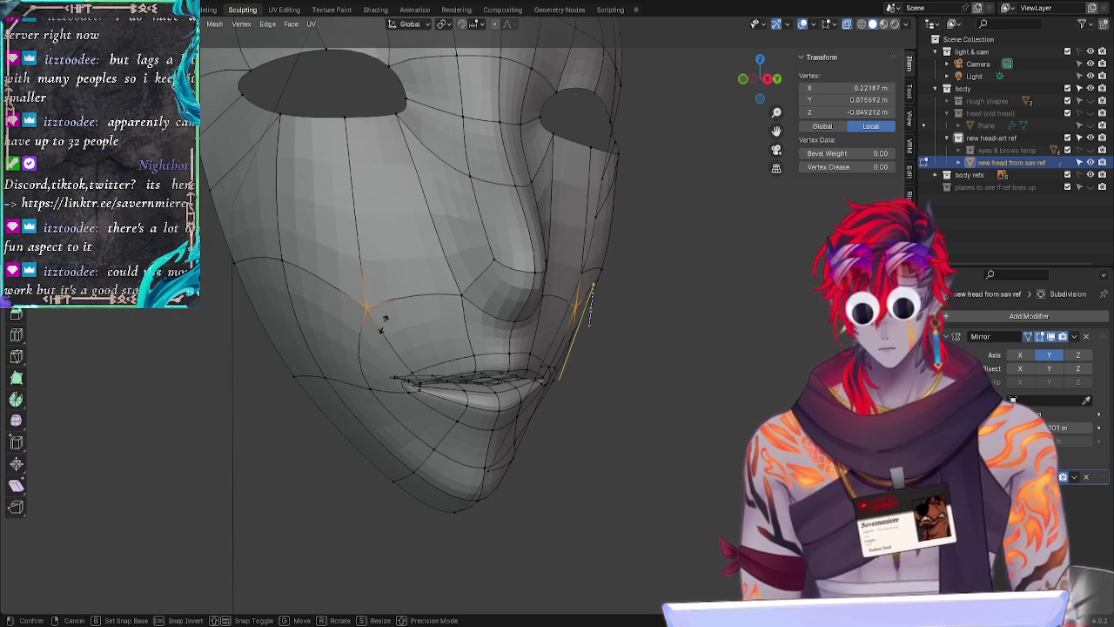
pyautogui.press('g')
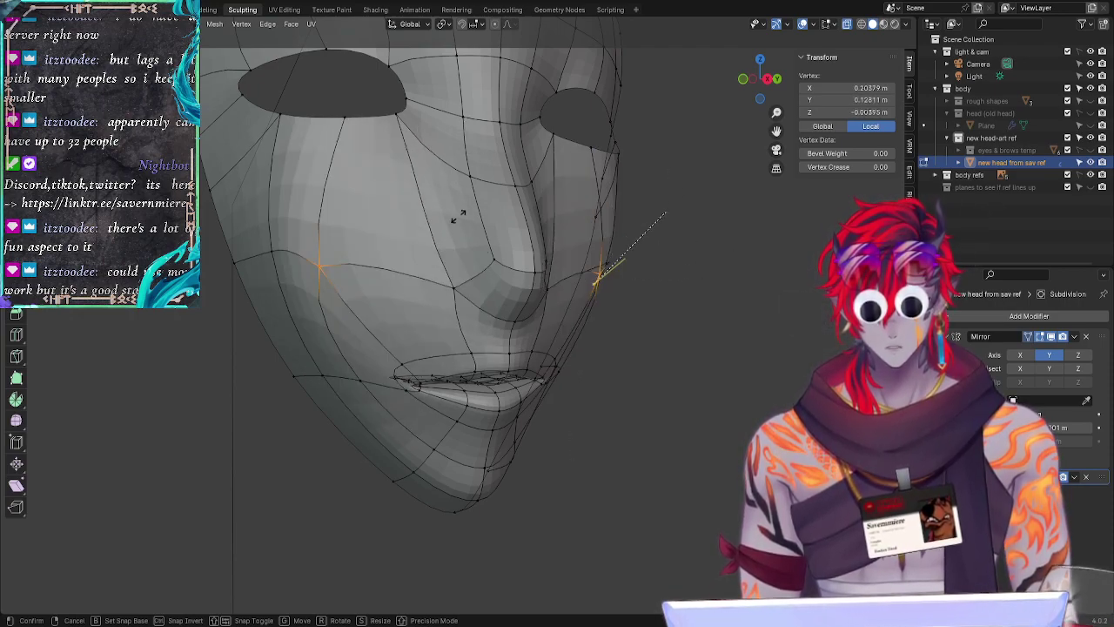
pyautogui.click(468, 88)
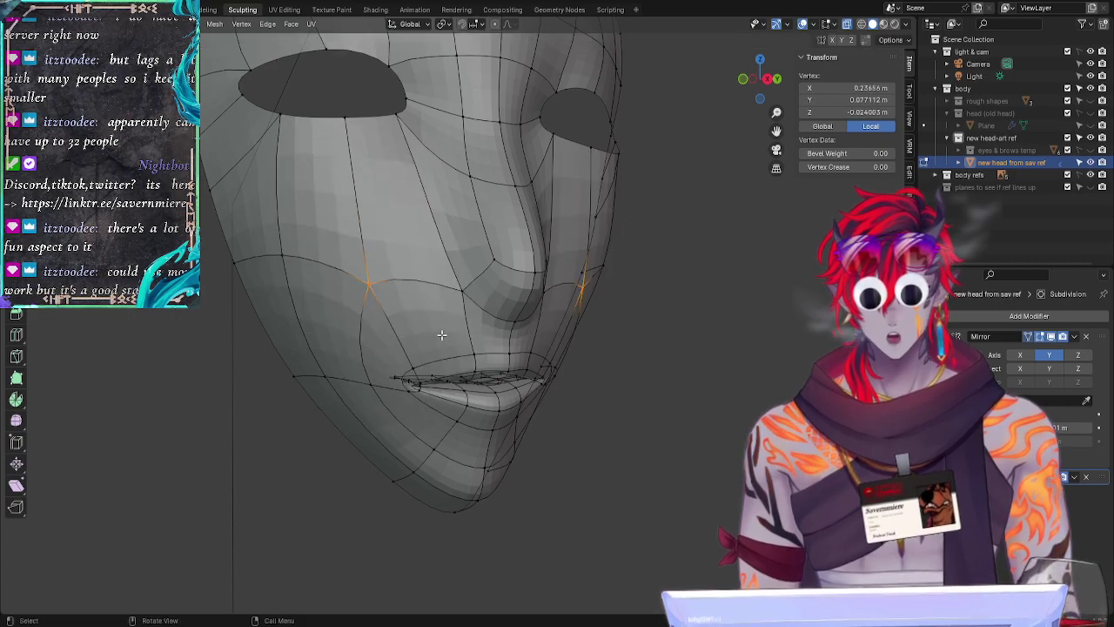
pyautogui.press('g')
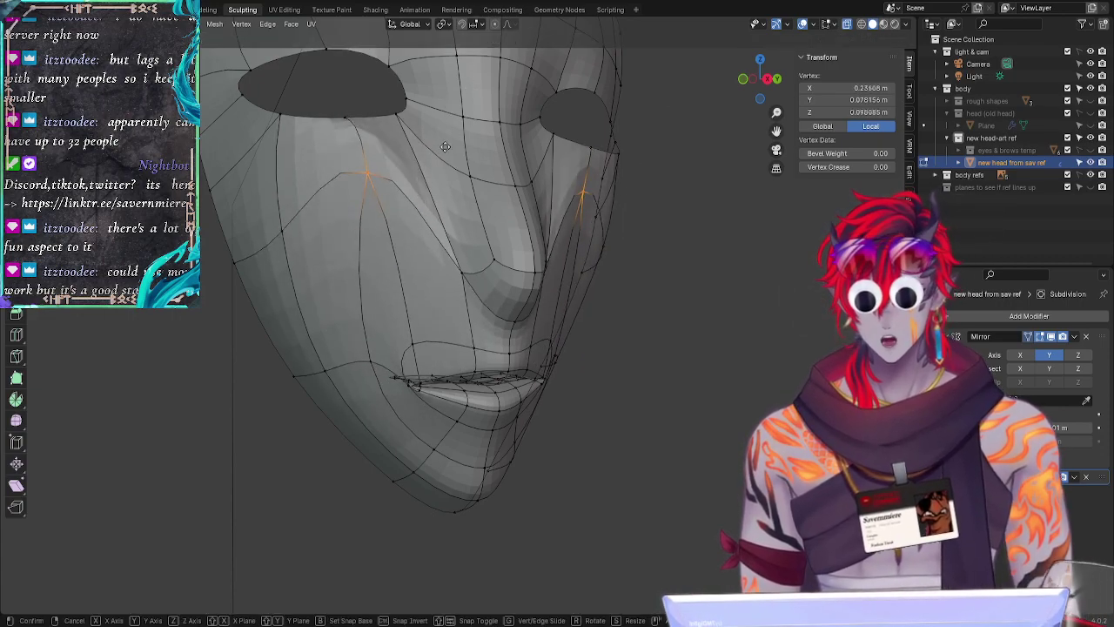
pyautogui.click(474, 357)
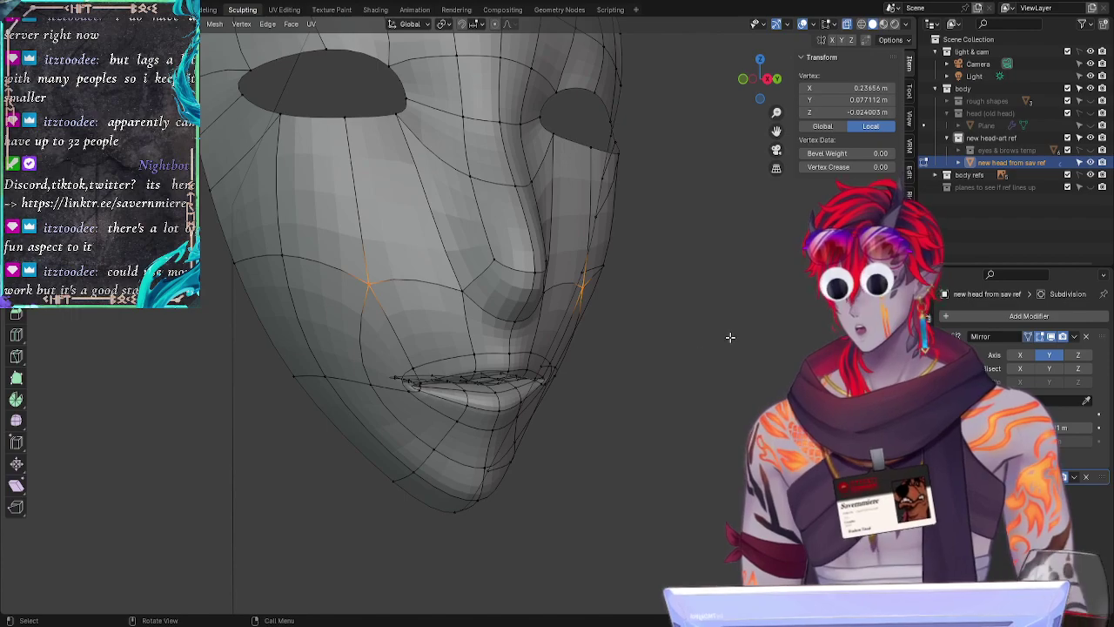
# Step: Turn off the Subdivision modifier's viewport display to show the faceted cage
pyautogui.keyDown('alt'); pyautogui.moveTo(730, 337); pyautogui.dragTo(654, 348); pyautogui.keyUp('alt')
pyautogui.click(736, 415)
pyautogui.keyDown('alt'); pyautogui.moveTo(653, 475); pyautogui.dragTo(669, 444); pyautogui.keyUp('alt')
pyautogui.click(1051, 476)
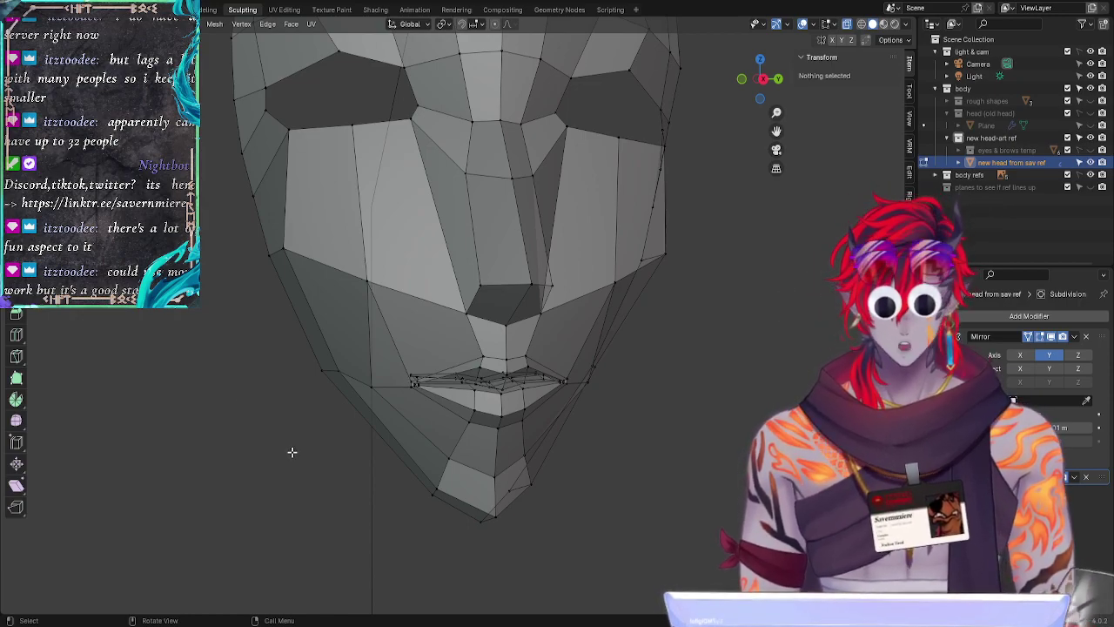
# Step: Move the cheek vertex beside the nose downward
pyautogui.moveTo(295, 435); pyautogui.dragTo(310, 450, button='middle')
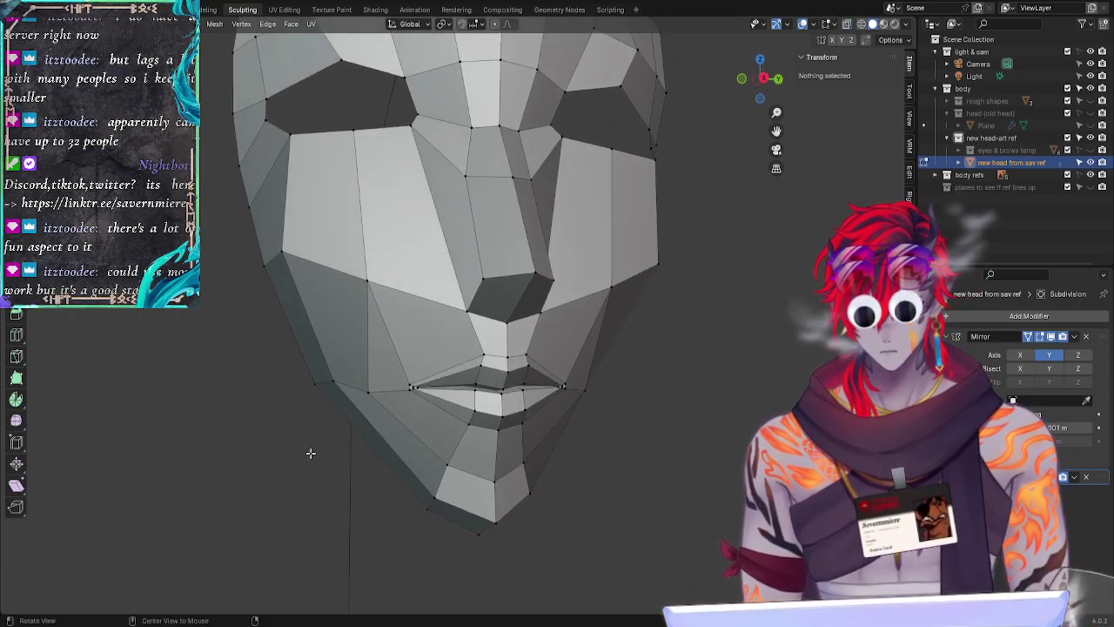
pyautogui.click(413, 383)
pyautogui.click(339, 392)
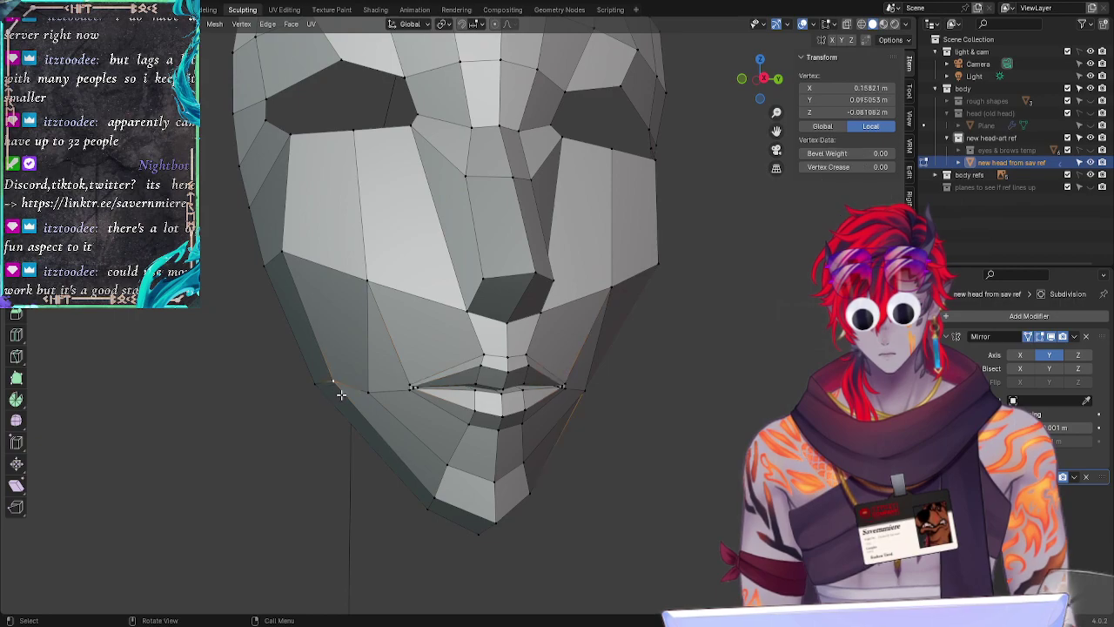
pyautogui.click(408, 374)
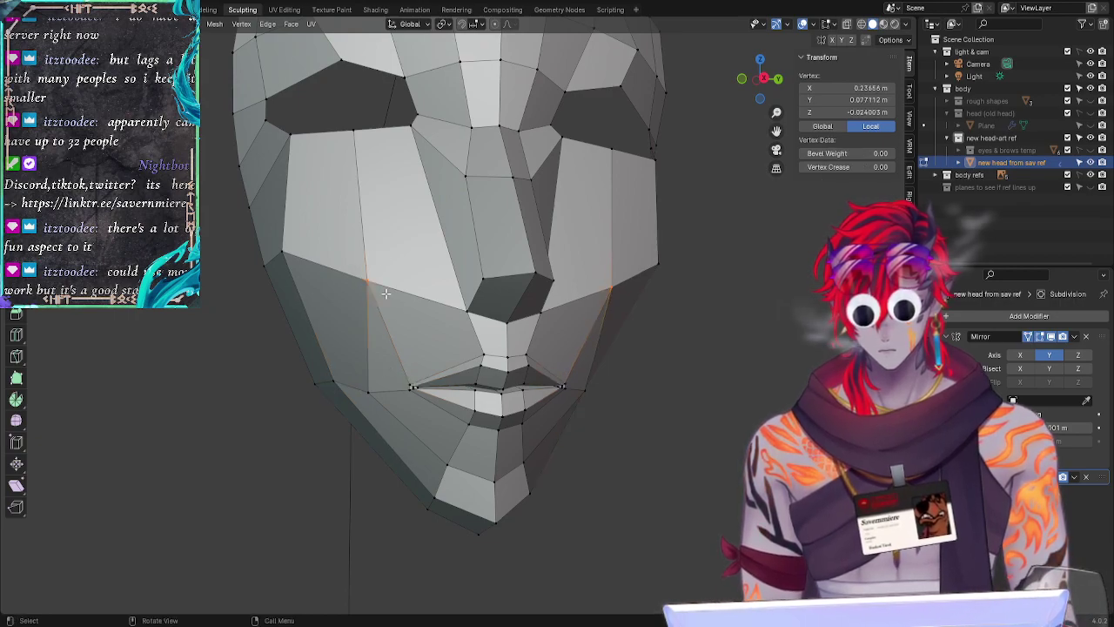
pyautogui.click(234, 429)
pyautogui.moveTo(212, 467); pyautogui.dragTo(196, 448, button='middle')
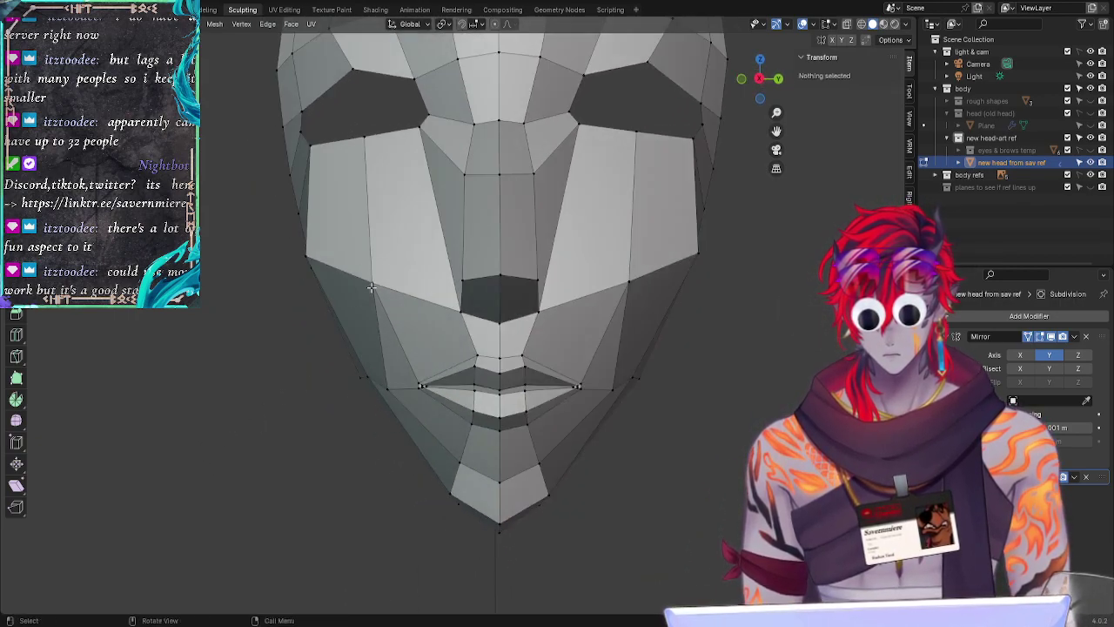
pyautogui.click(378, 281)
pyautogui.press('g')
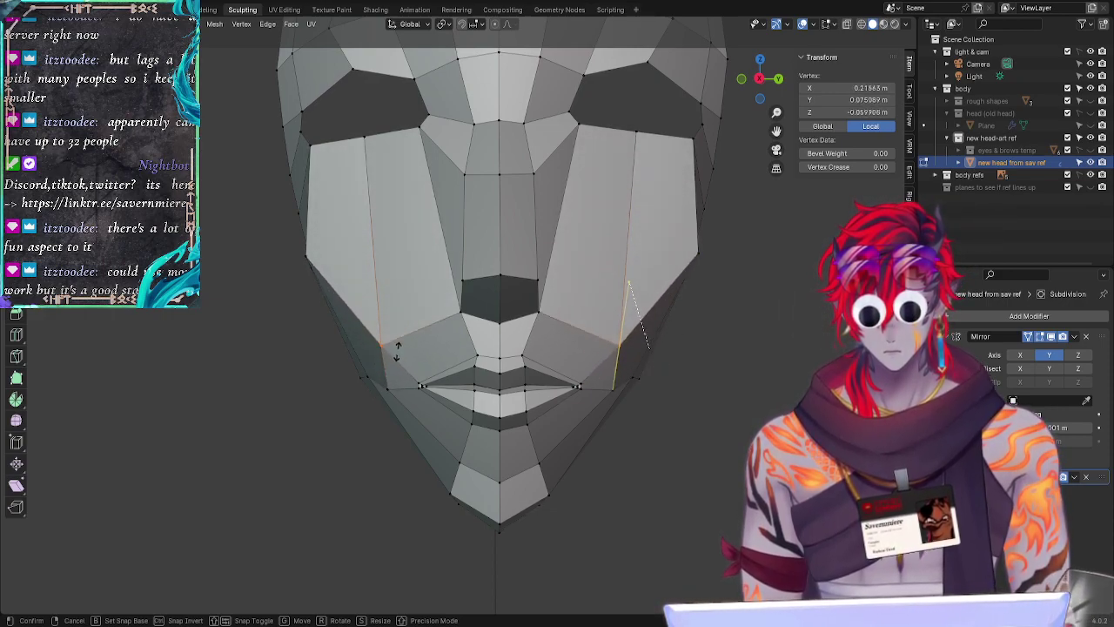
pyautogui.click(395, 346)
pyautogui.moveTo(241, 398); pyautogui.dragTo(224, 447, button='middle')
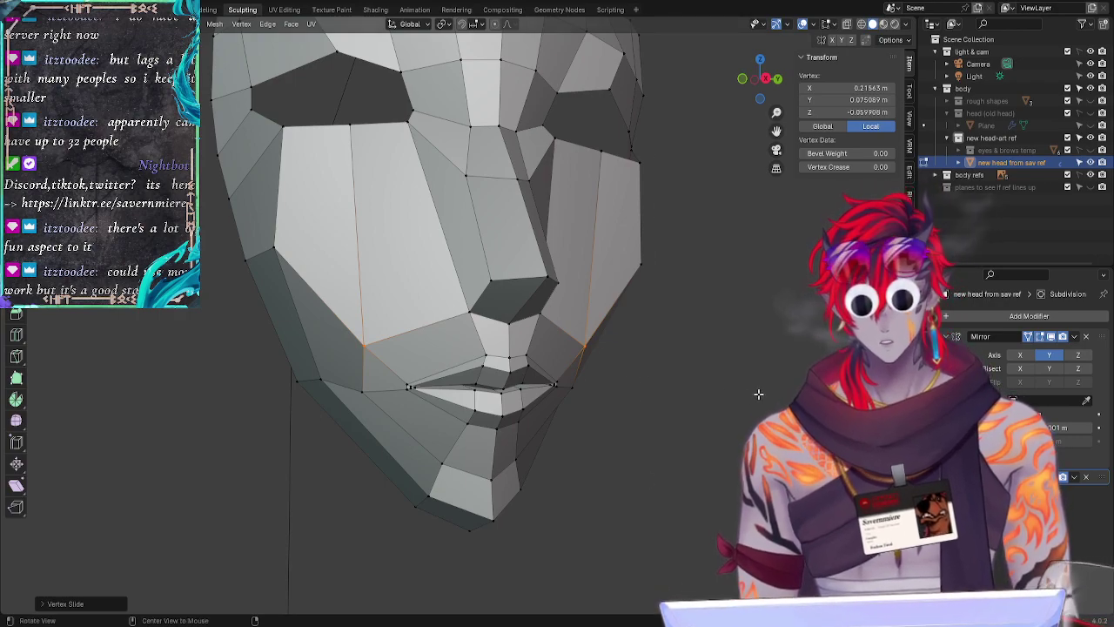
# Step: In front view, reposition the vertex on the nose underside to reshape the nostril
pyautogui.press('KP_1')
pyautogui.click(457, 309)
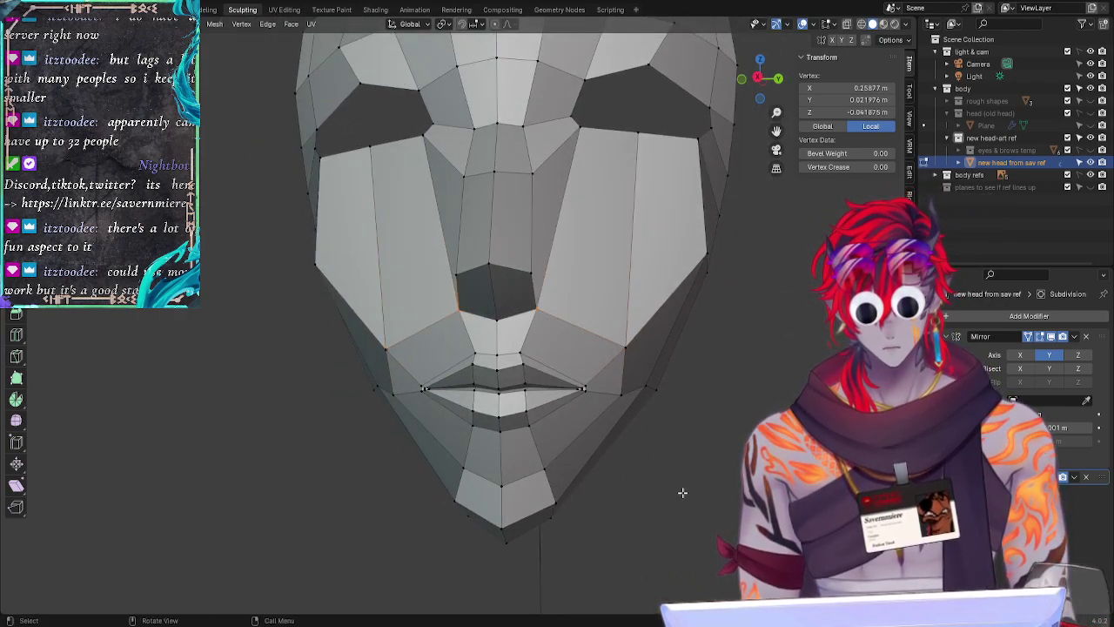
pyautogui.click(683, 493)
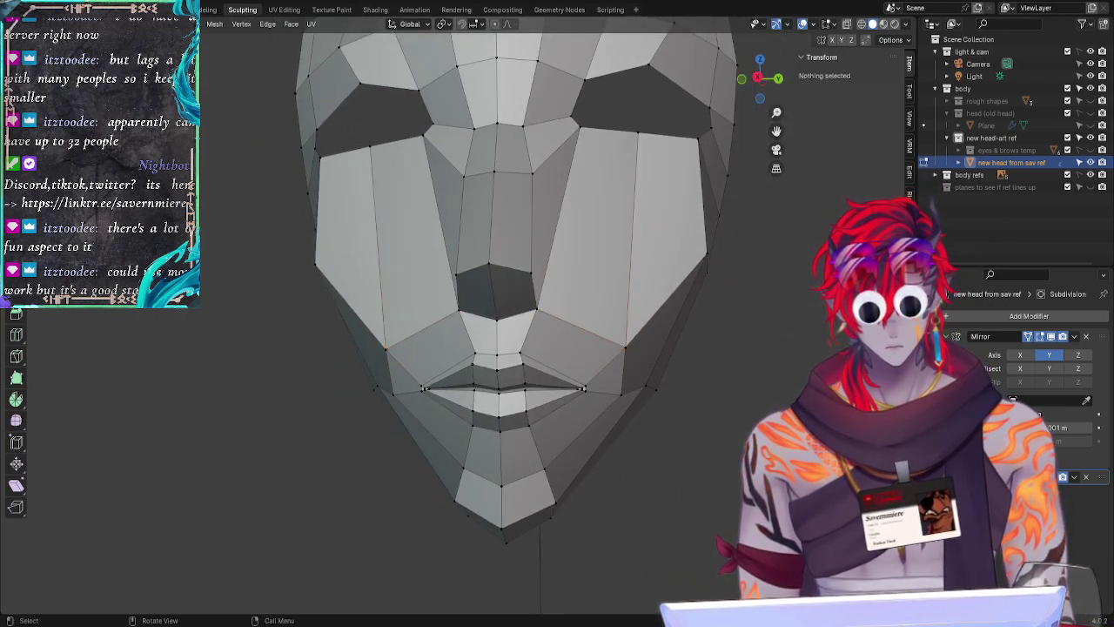
pyautogui.click(465, 306)
pyautogui.press('g')
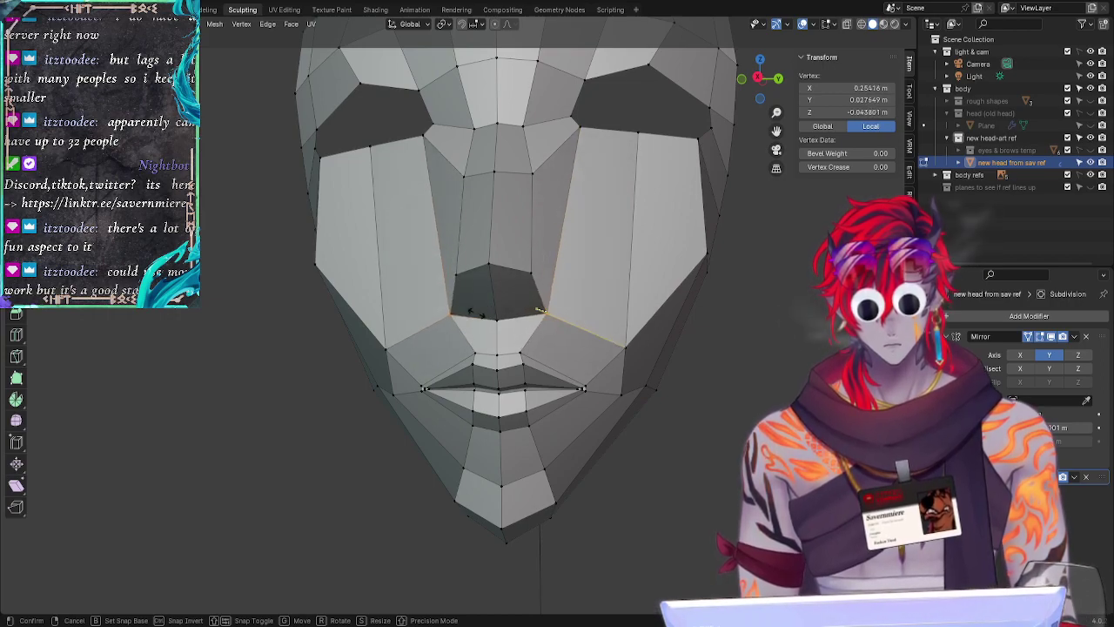
pyautogui.click(483, 321)
pyautogui.click(679, 534)
pyautogui.moveTo(679, 534); pyautogui.dragTo(488, 268, button='middle')
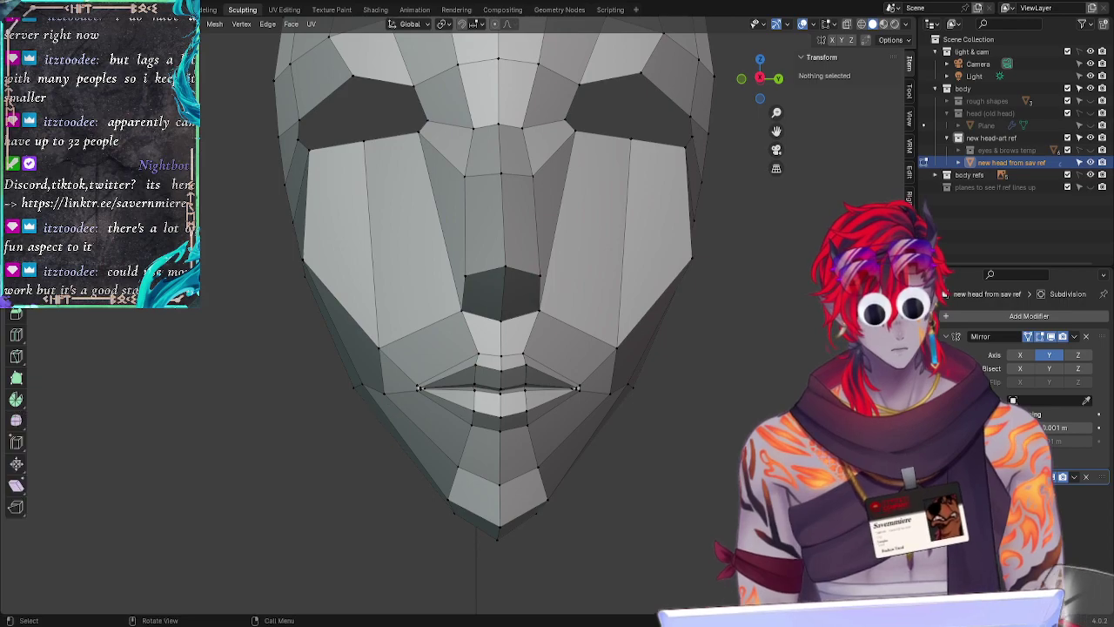
# Step: Try moving a nose vertex from below, then undo the change
pyautogui.moveTo(716, 517); pyautogui.dragTo(528, 319, button='middle')
pyautogui.click(528, 320)
pyautogui.press('g')
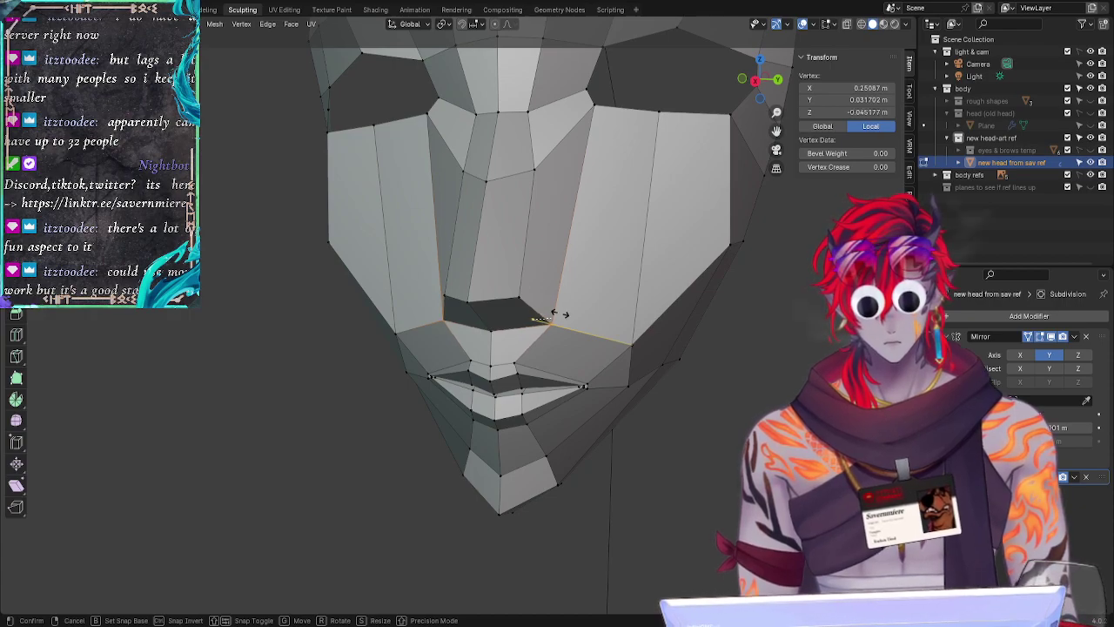
pyautogui.click(559, 314)
pyautogui.moveTo(719, 511)
pyautogui.mouseDown(button='middle')
pyautogui.moveTo(646, 493)
pyautogui.moveTo(746, 497)
pyautogui.moveTo(738, 504)
pyautogui.mouseUp(button='middle')
pyautogui.hotkey('ctrl', 'z')
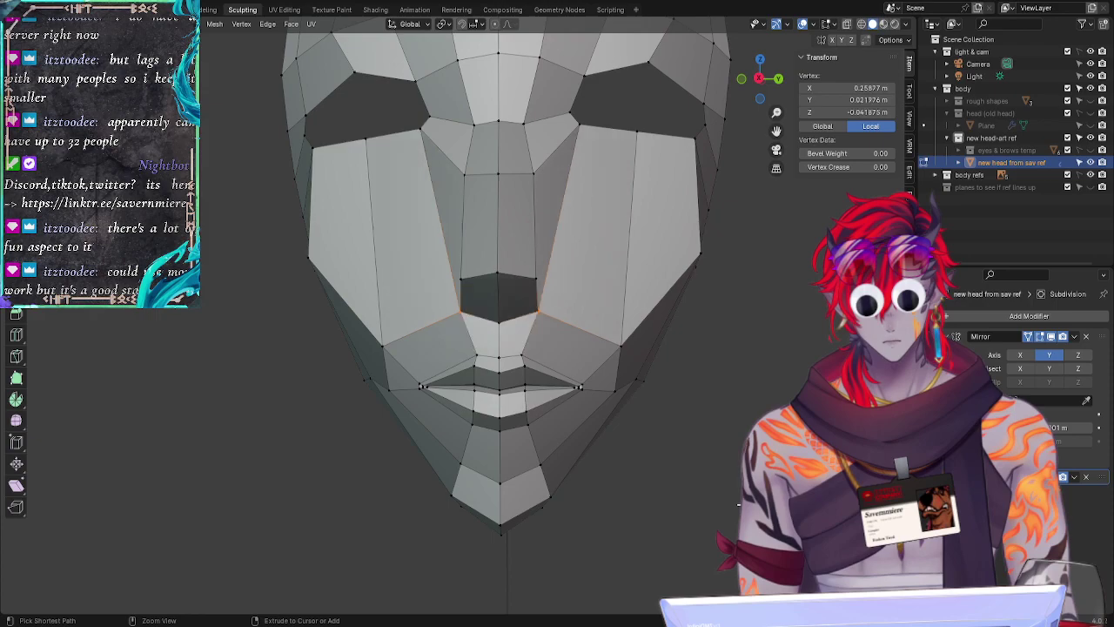
pyautogui.click(726, 500)
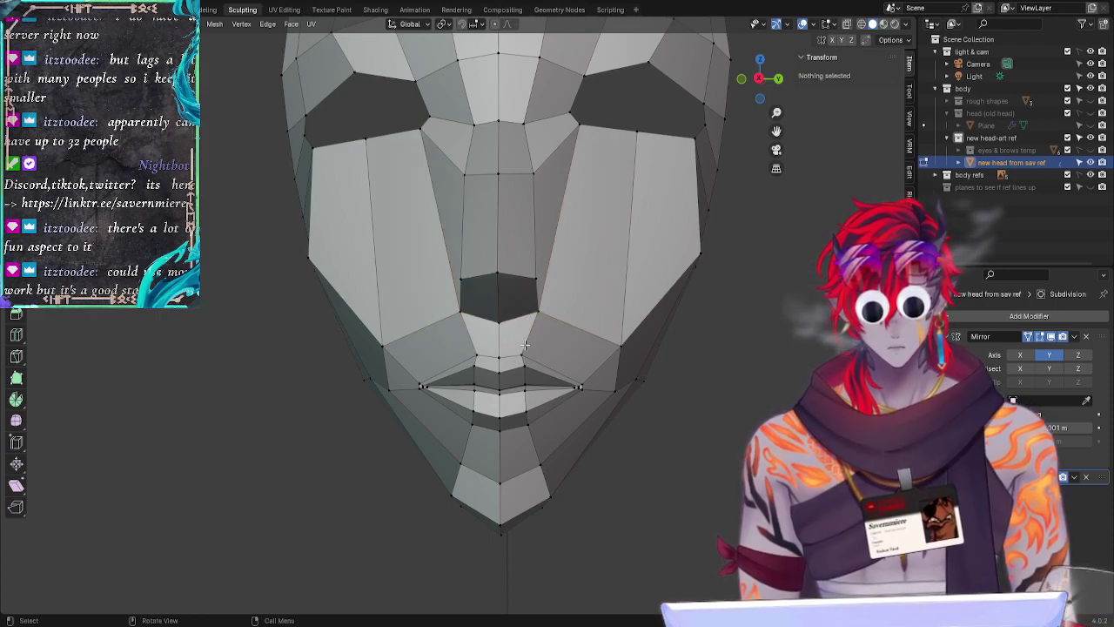
# Step: Adjust the lip vertex and slide the upper-lip edge loop into position
pyautogui.click(525, 347)
pyautogui.press('g')
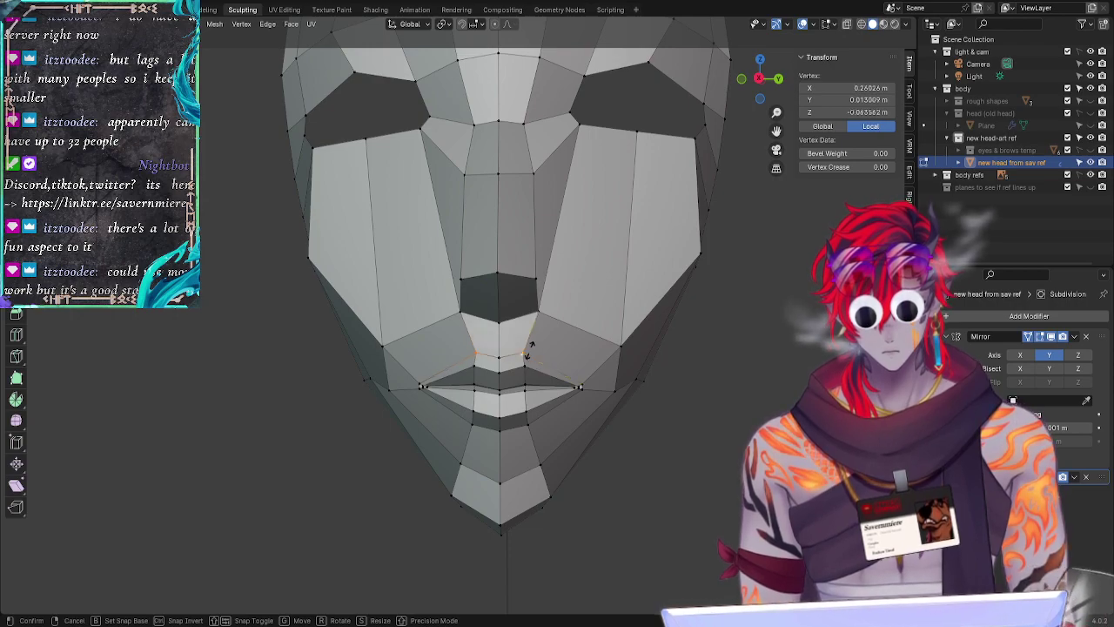
pyautogui.click(526, 349)
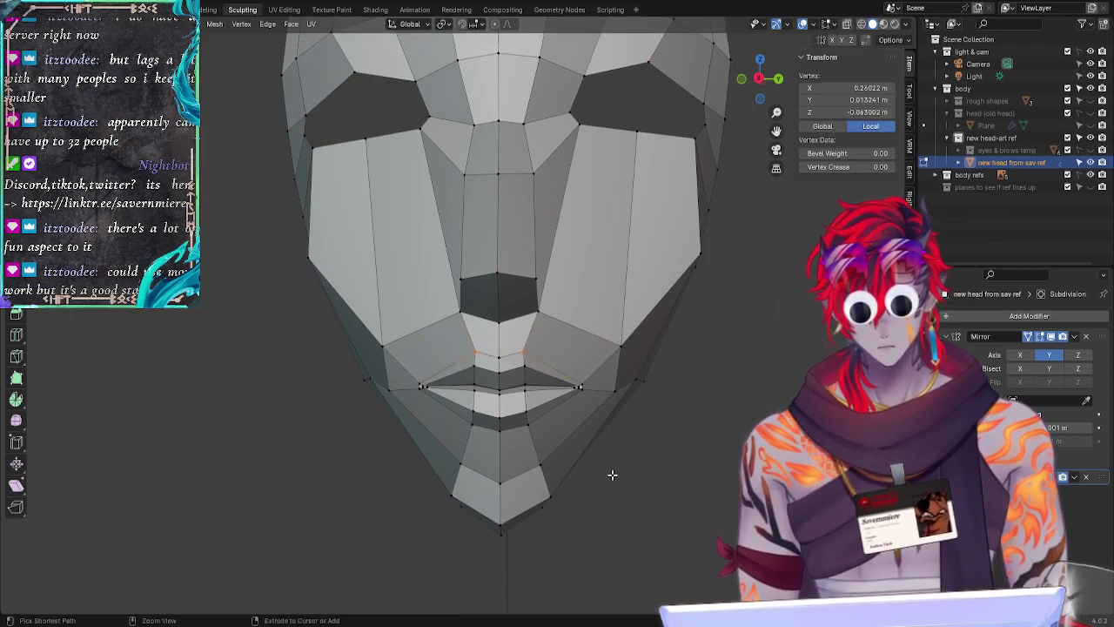
pyautogui.click(607, 508)
pyautogui.moveTo(607, 508); pyautogui.dragTo(314, 488, button='middle')
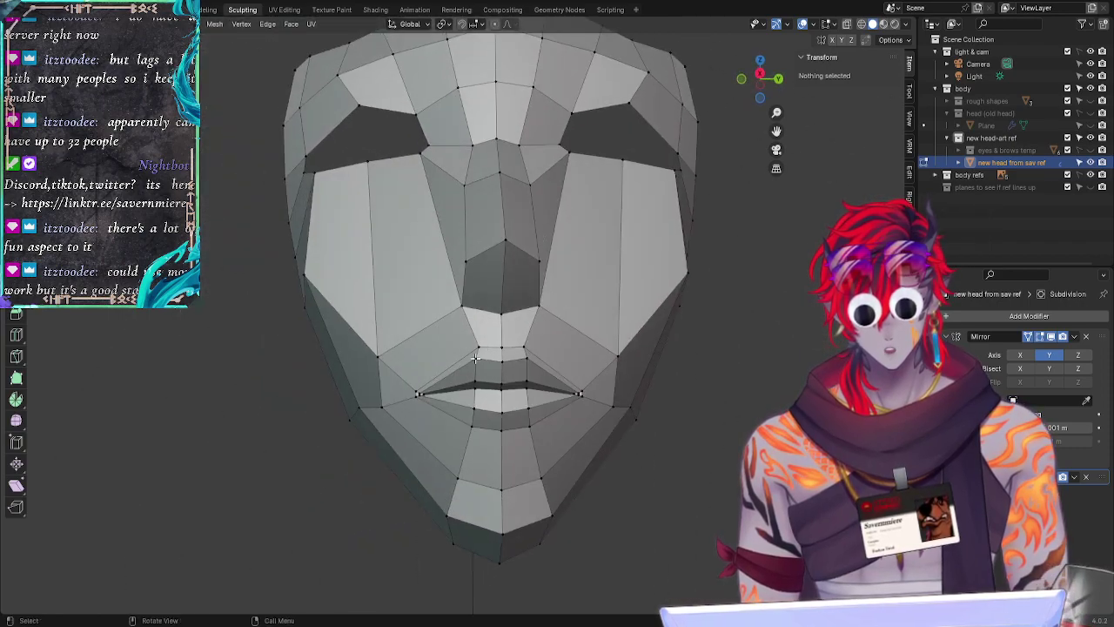
pyautogui.keyDown('alt'); pyautogui.click(503, 355); pyautogui.keyUp('alt')
pyautogui.press('g')
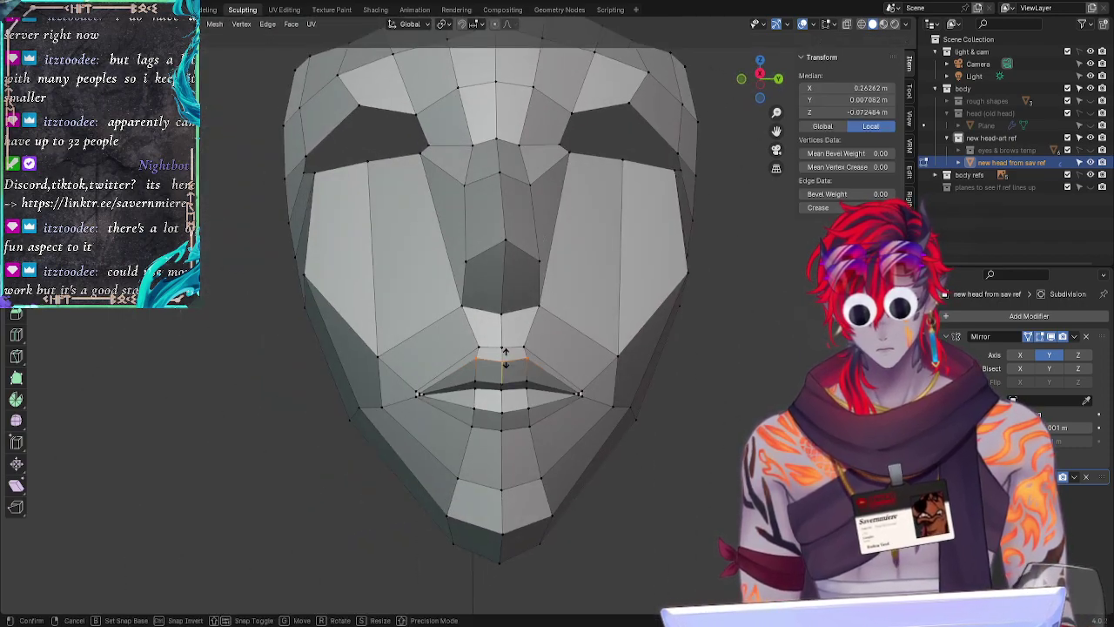
pyautogui.click(503, 352)
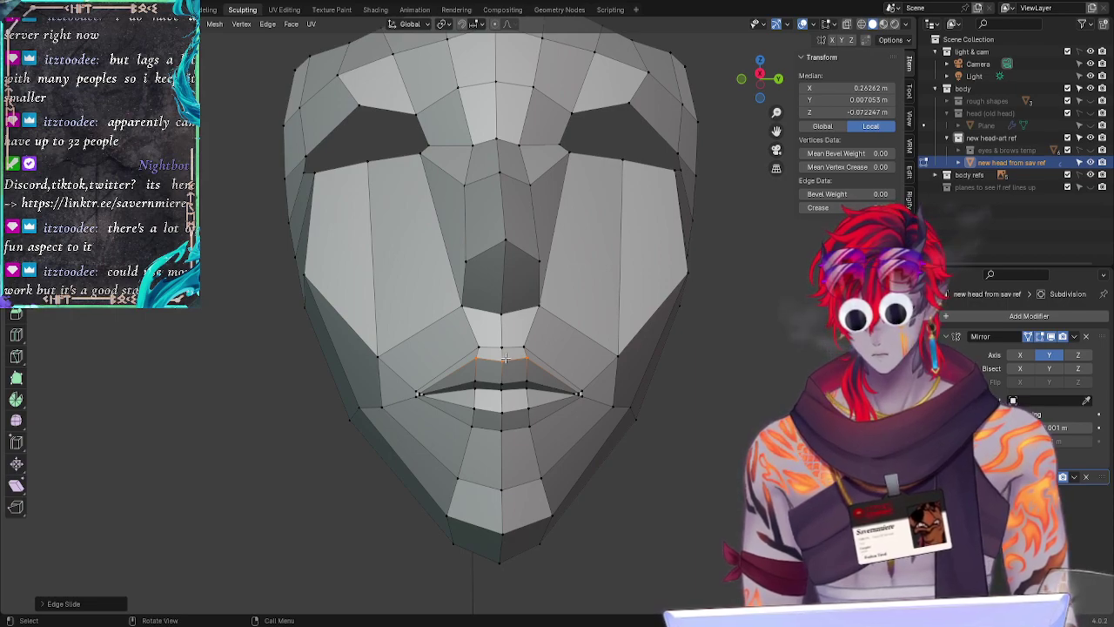
pyautogui.press('g')
pyautogui.press('g')
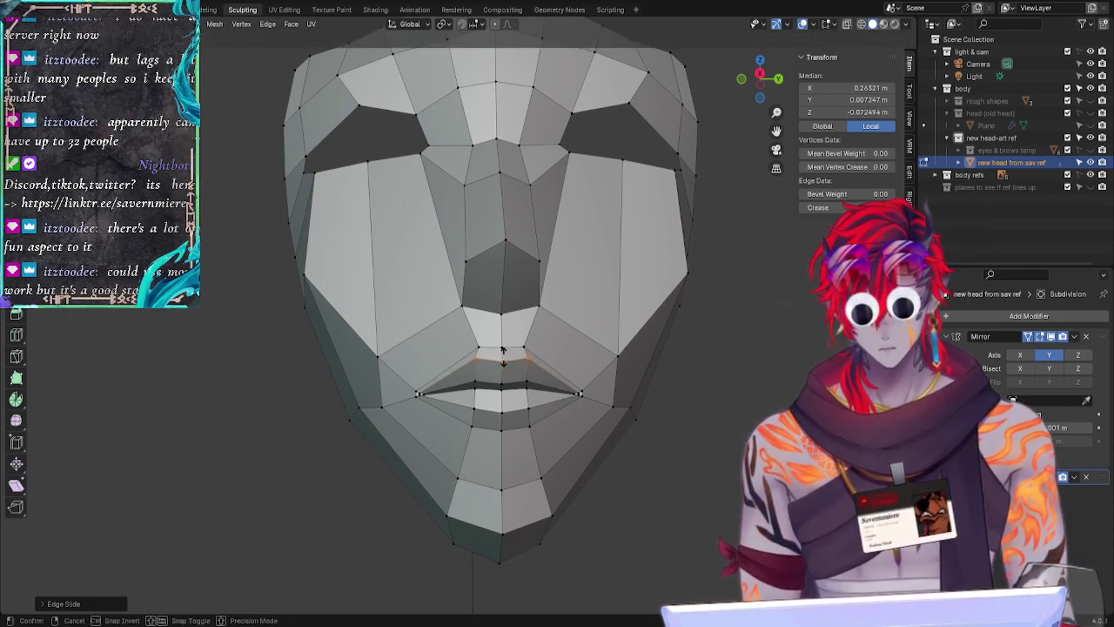
pyautogui.click(503, 356)
# Step: Lower the cheek vertex beside the mouth slightly
pyautogui.click(645, 451)
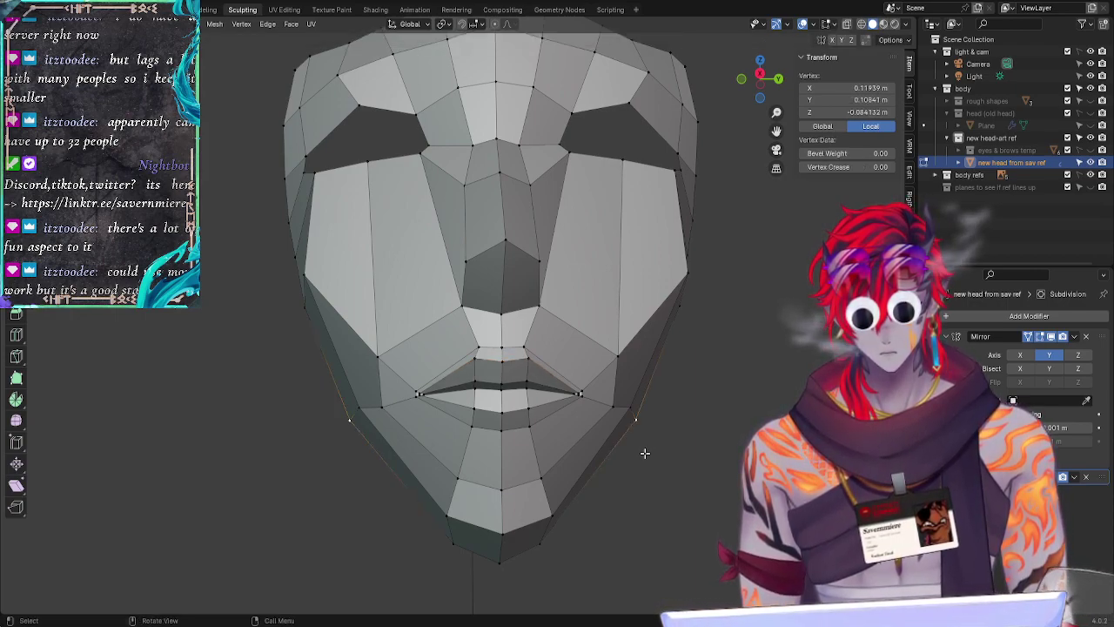
pyautogui.keyDown('alt'); pyautogui.moveTo(644, 455); pyautogui.dragTo(710, 503); pyautogui.keyUp('alt')
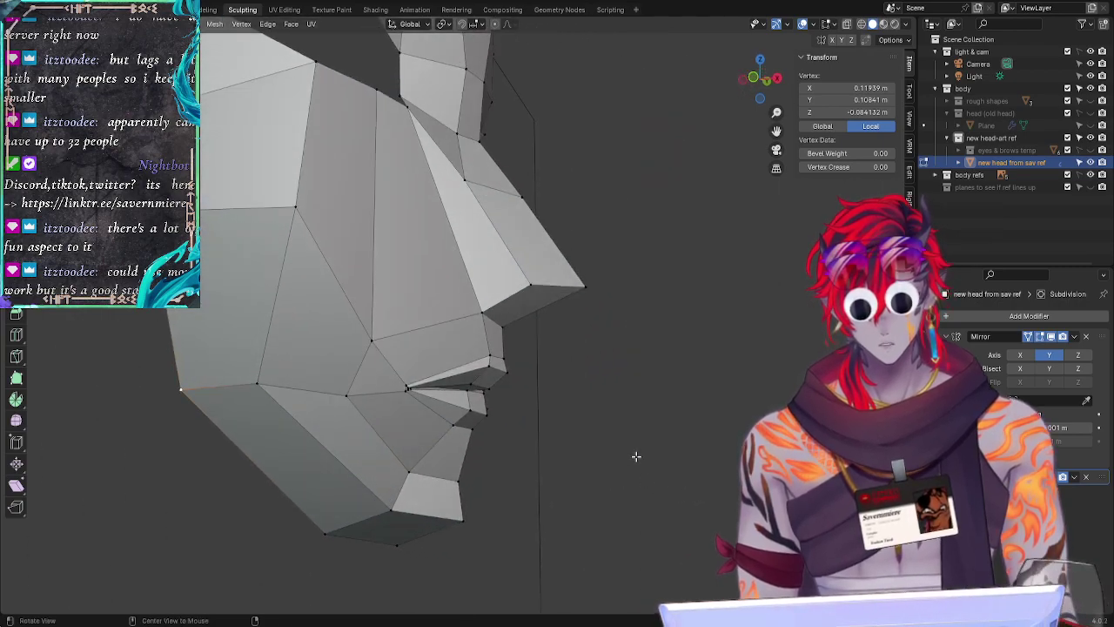
pyautogui.moveTo(634, 455); pyautogui.dragTo(536, 443, button='middle')
pyautogui.click(372, 352)
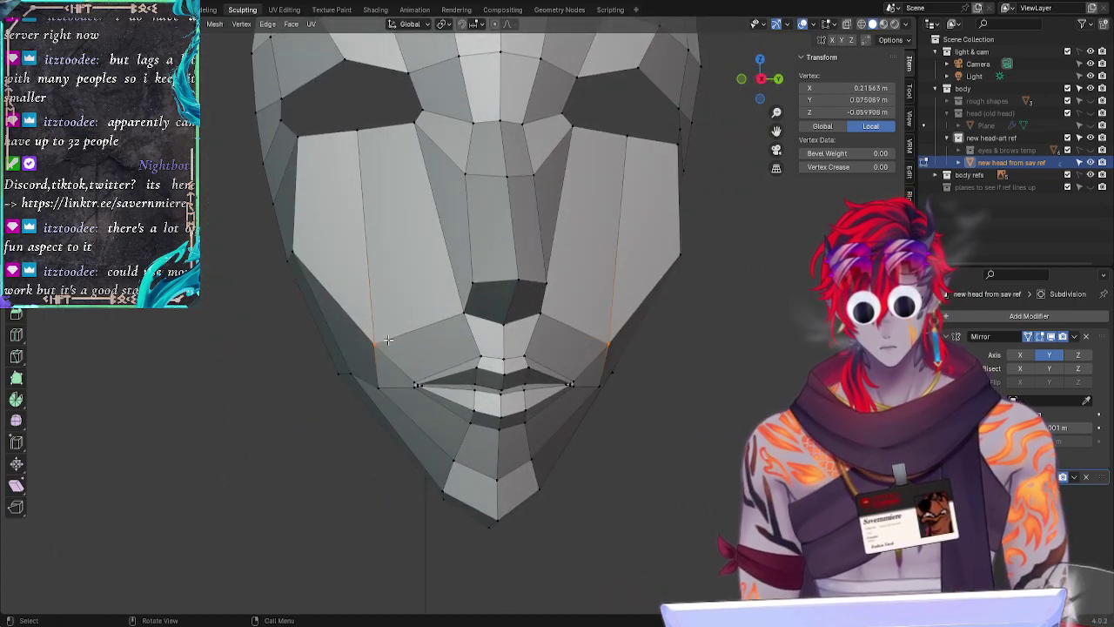
pyautogui.press('g')
pyautogui.press('g')
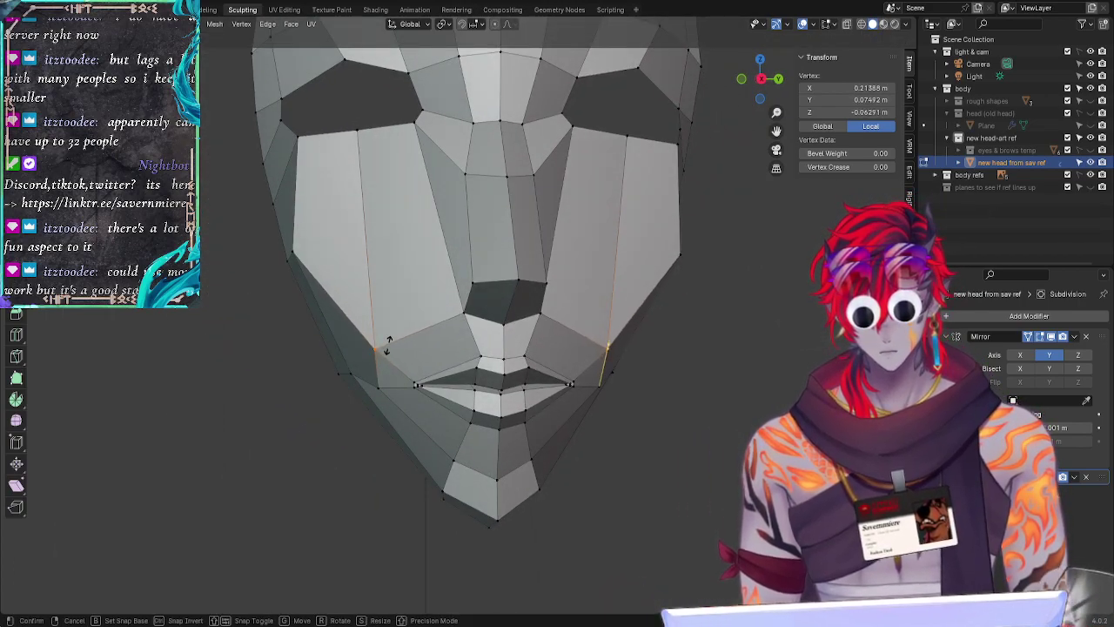
pyautogui.click(388, 345)
pyautogui.click(656, 464)
pyautogui.moveTo(656, 464); pyautogui.dragTo(665, 437, button='middle')
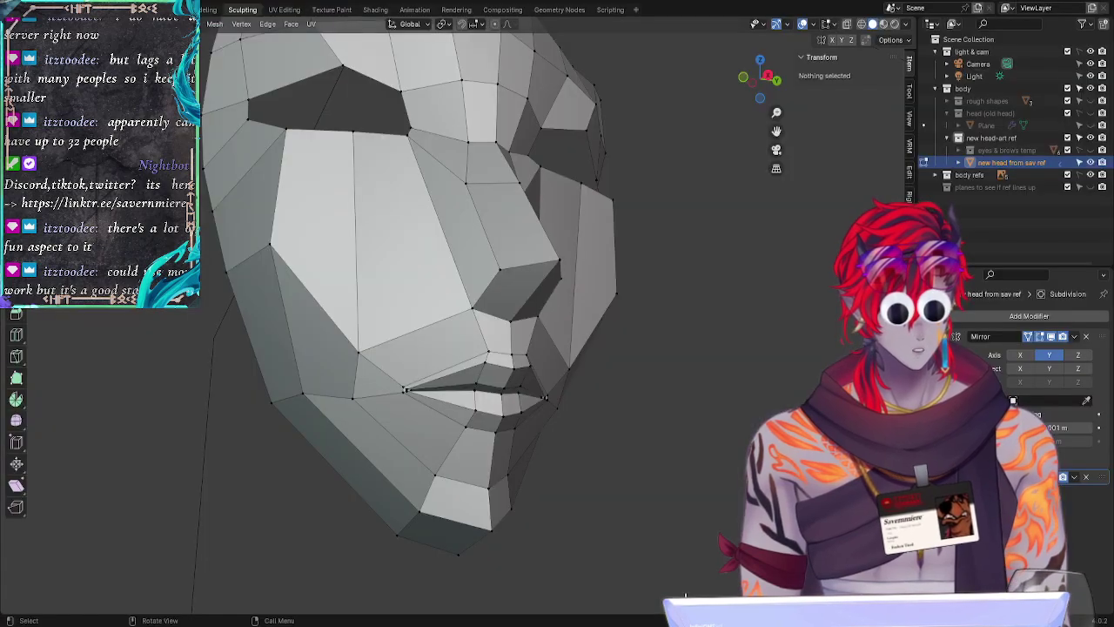
# Step: Raise the vertex beside the nose
pyautogui.click(476, 311)
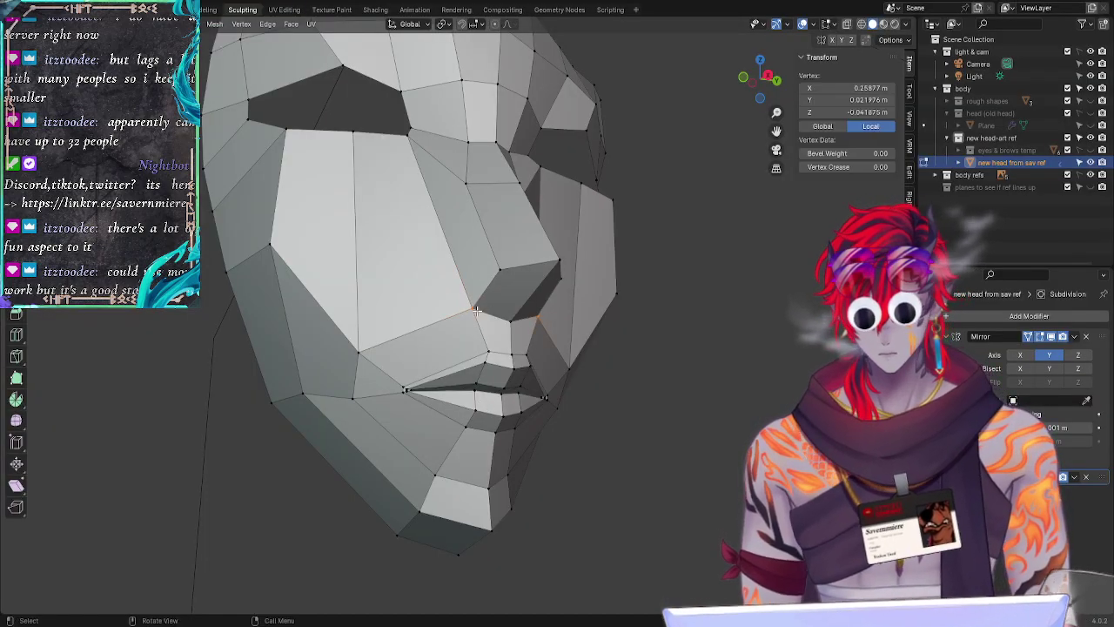
pyautogui.press('g')
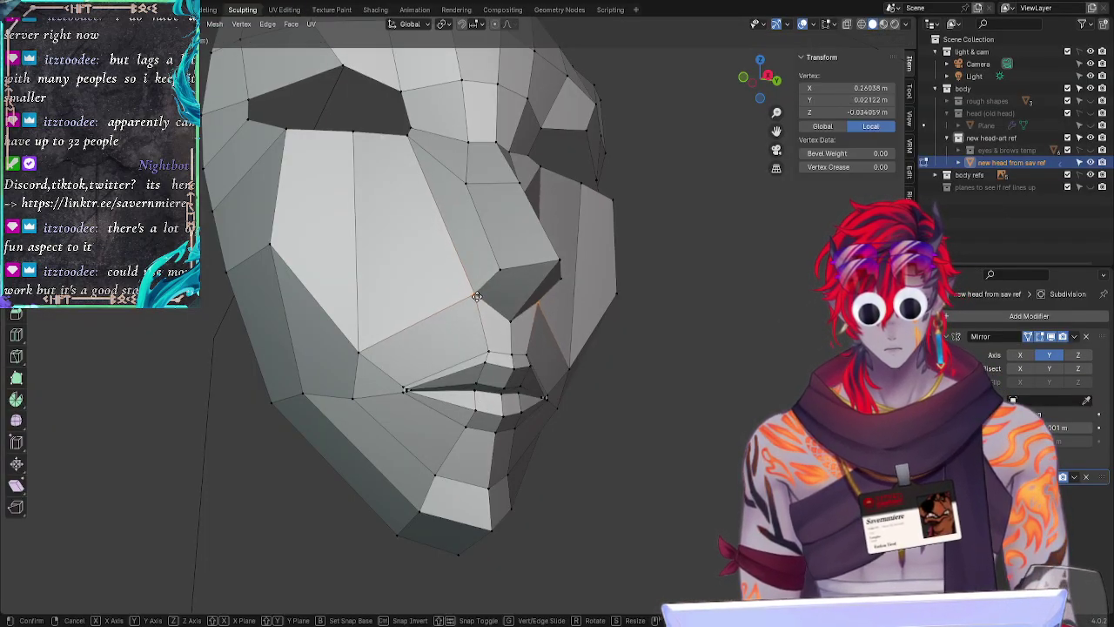
pyautogui.click(477, 297)
pyautogui.moveTo(662, 391); pyautogui.dragTo(624, 441, button='middle')
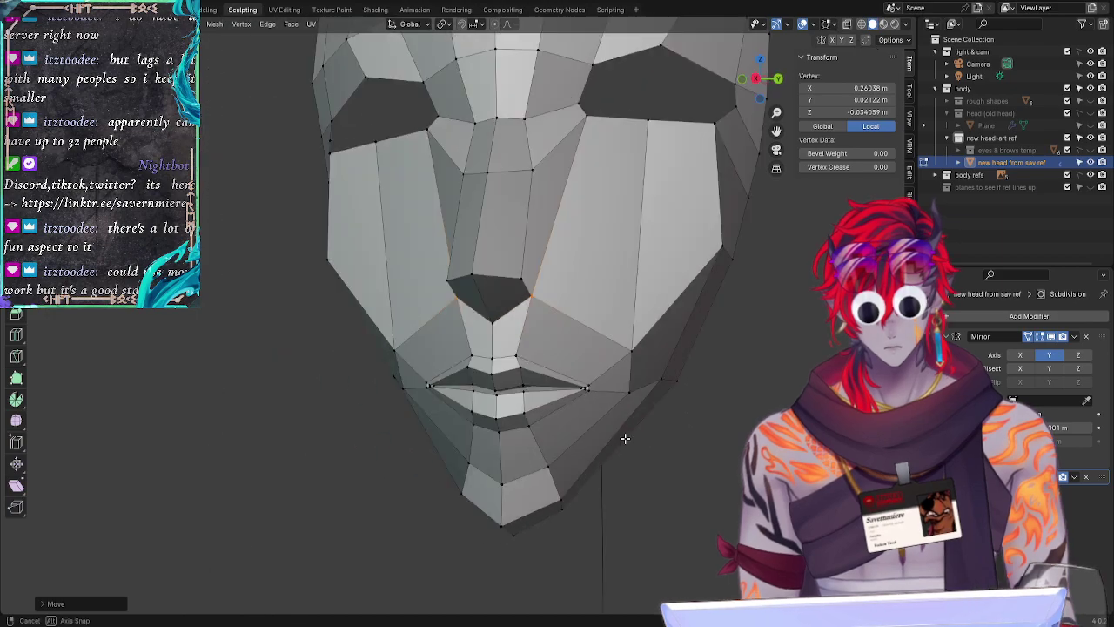
# Step: Reposition the nose-corner vertex and save the .blend file
pyautogui.press('g')
pyautogui.click(484, 398)
pyautogui.press('g')
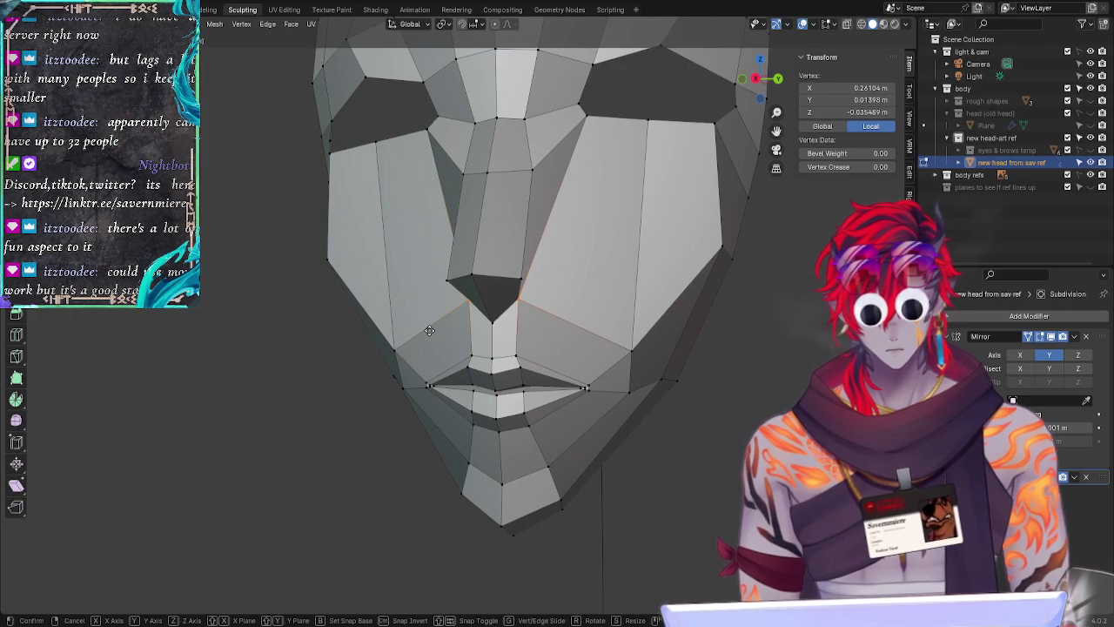
pyautogui.click(435, 330)
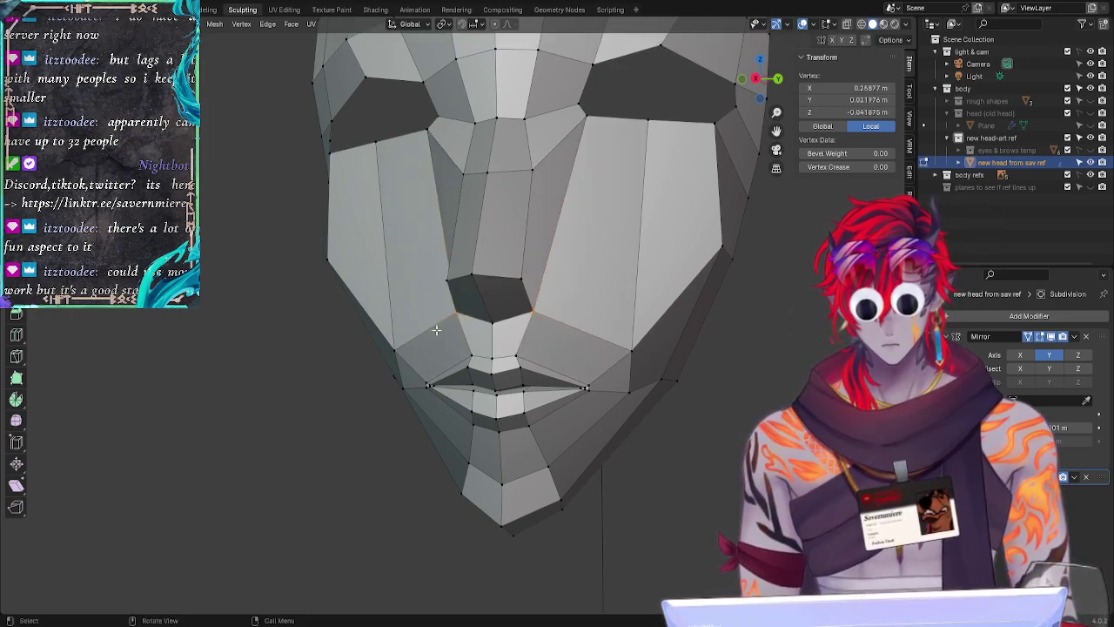
pyautogui.hotkey('ctrl', 's')
pyautogui.press('g')
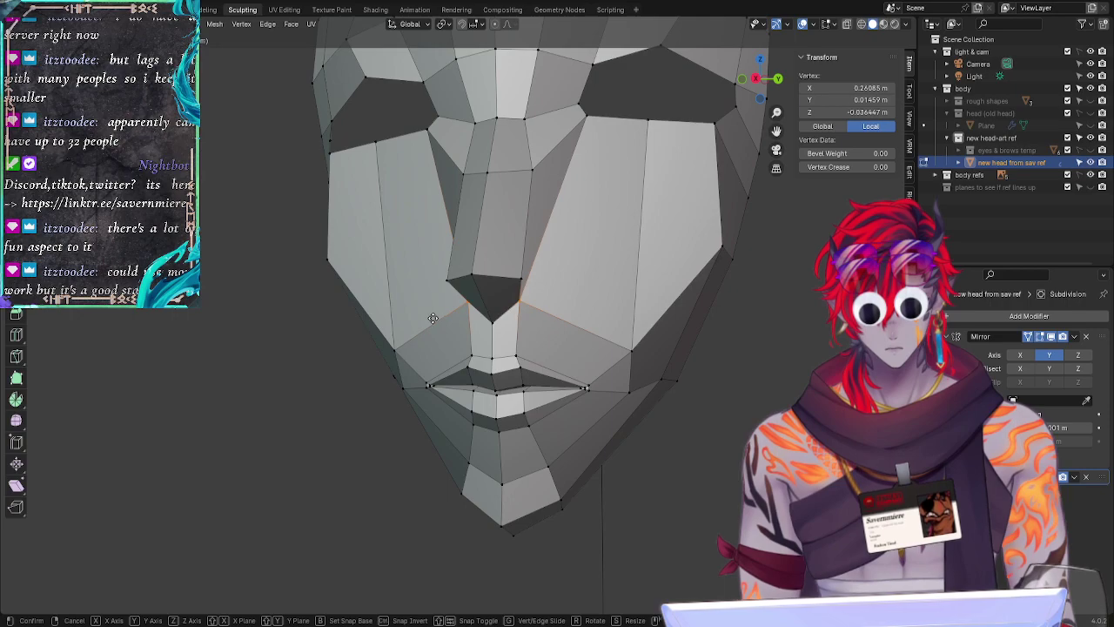
# Step: Confirm the previous nose move, then slide the vertex beside the nostril along its edge
pyautogui.click(432, 318)
pyautogui.click(520, 275)
pyautogui.press('g')
pyautogui.press('g')
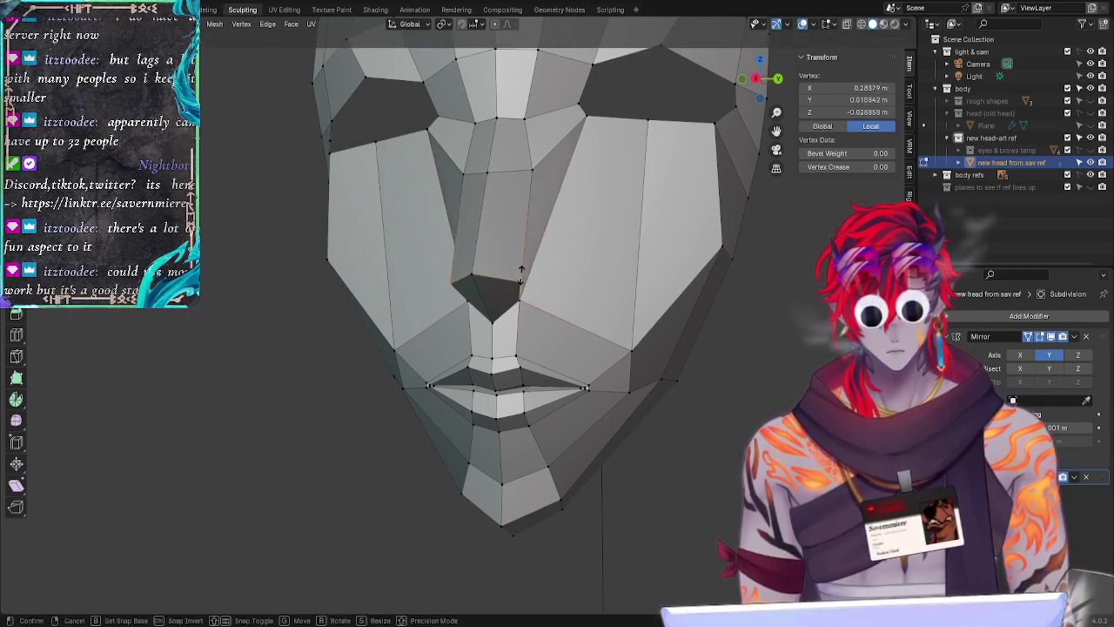
pyautogui.press('g')
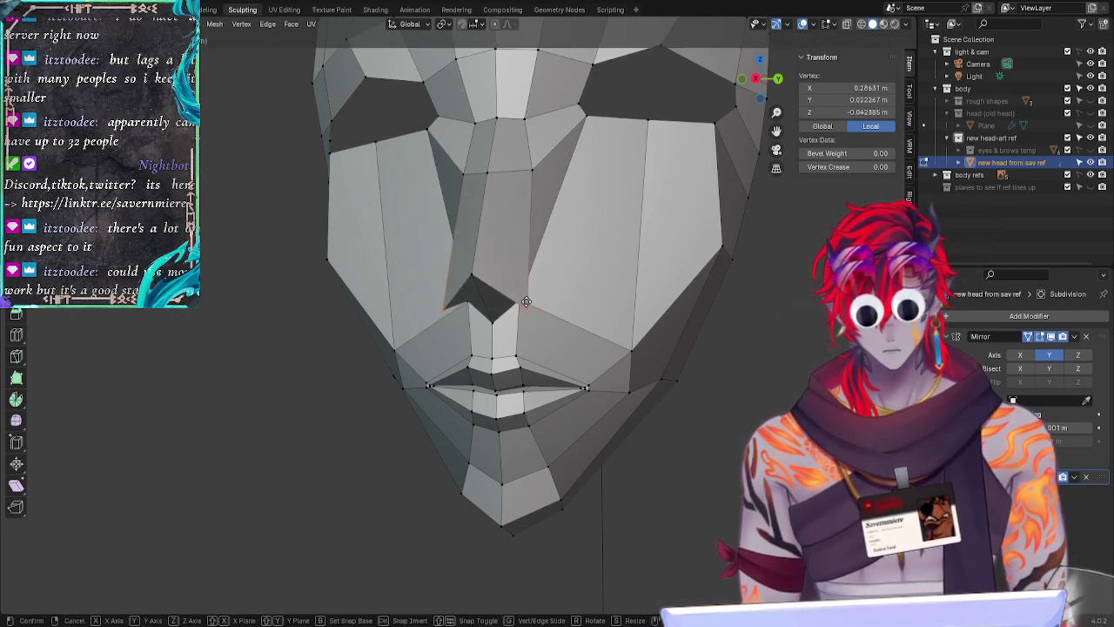
pyautogui.press('g')
pyautogui.press('g')
pyautogui.press('g')
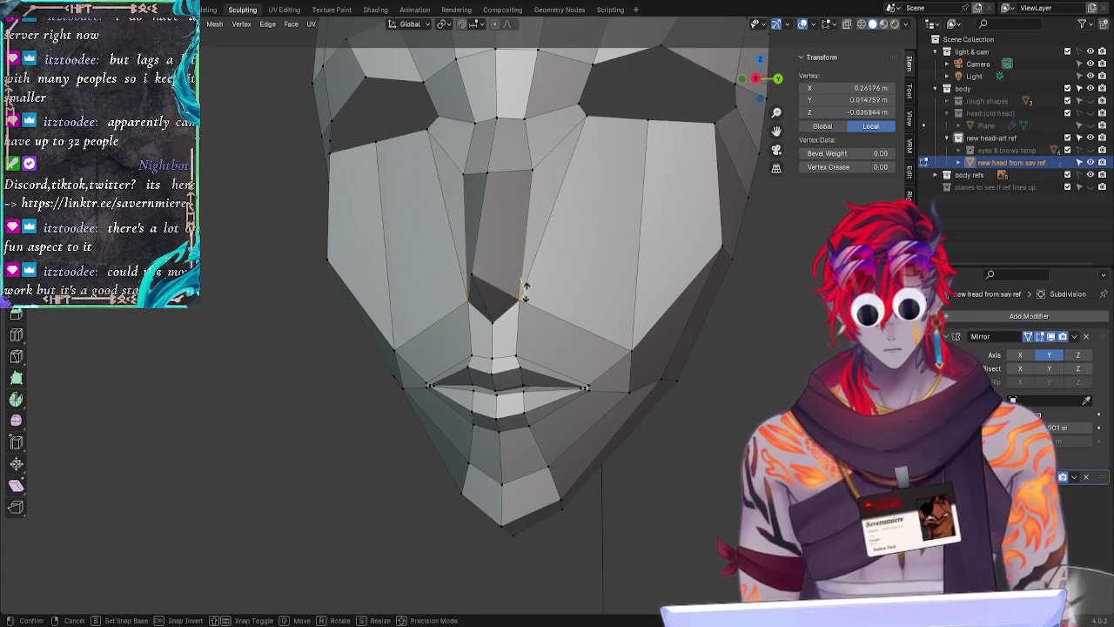
pyautogui.click(524, 289)
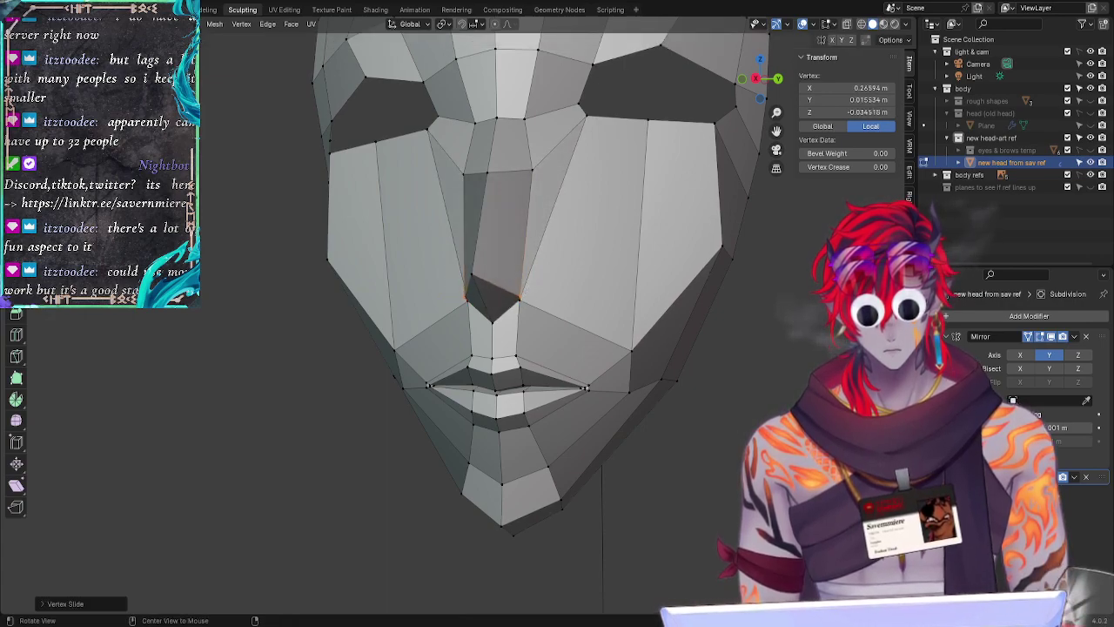
# Step: From a side view, shift the nose vertex along the Y axis and then the X axis
pyautogui.moveTo(696, 388); pyautogui.dragTo(726, 444, button='middle')
pyautogui.press('g')
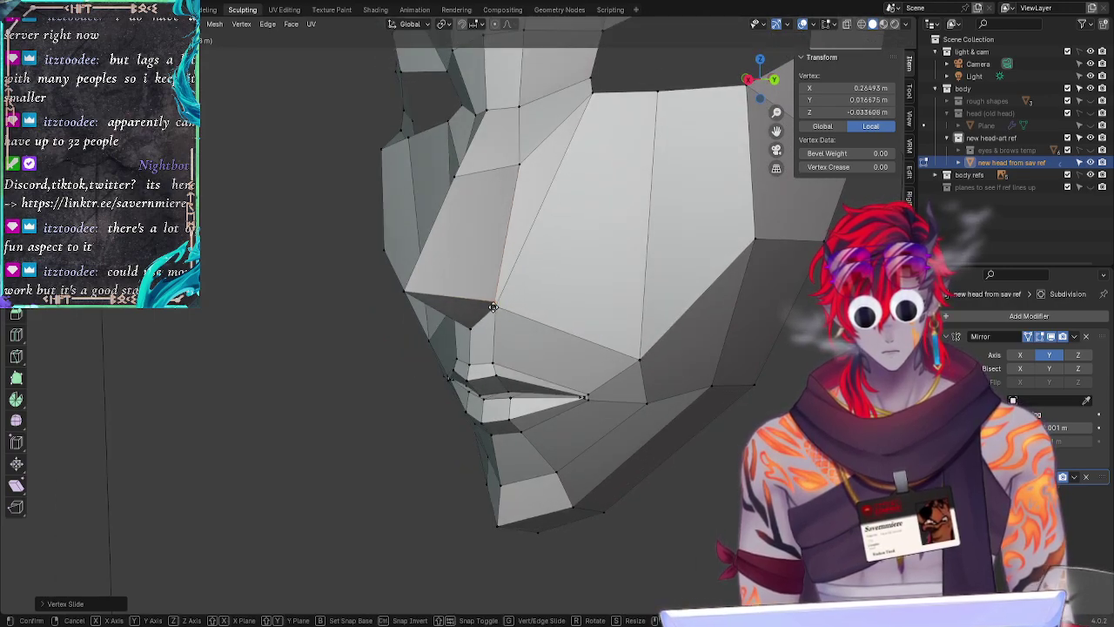
pyautogui.press('y')
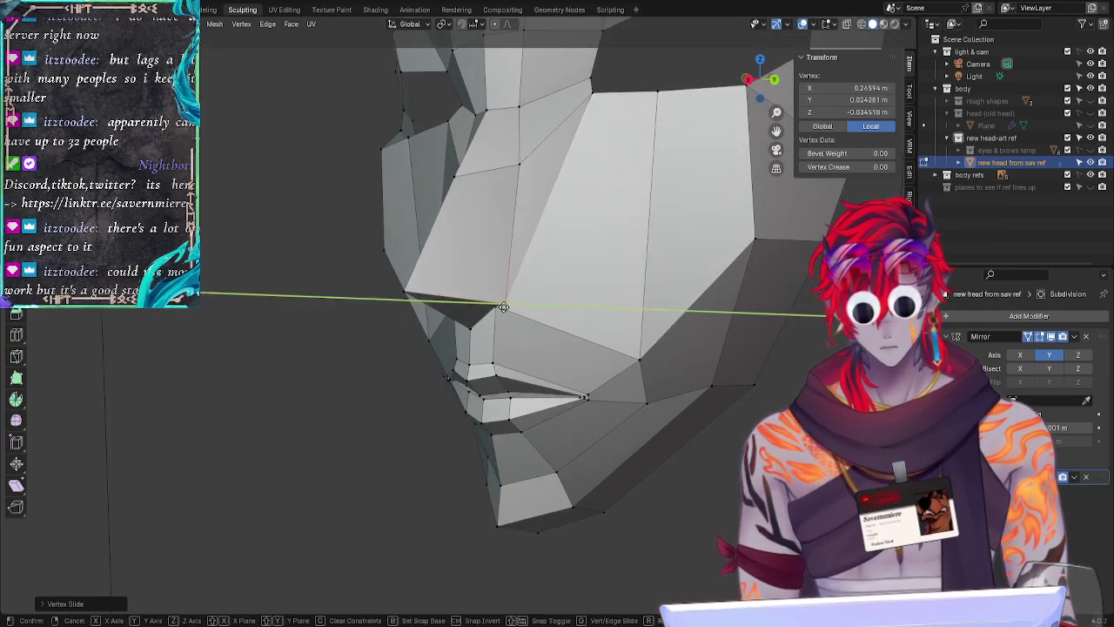
pyautogui.click(503, 306)
pyautogui.moveTo(676, 460); pyautogui.dragTo(639, 467, button='middle')
pyautogui.press('g')
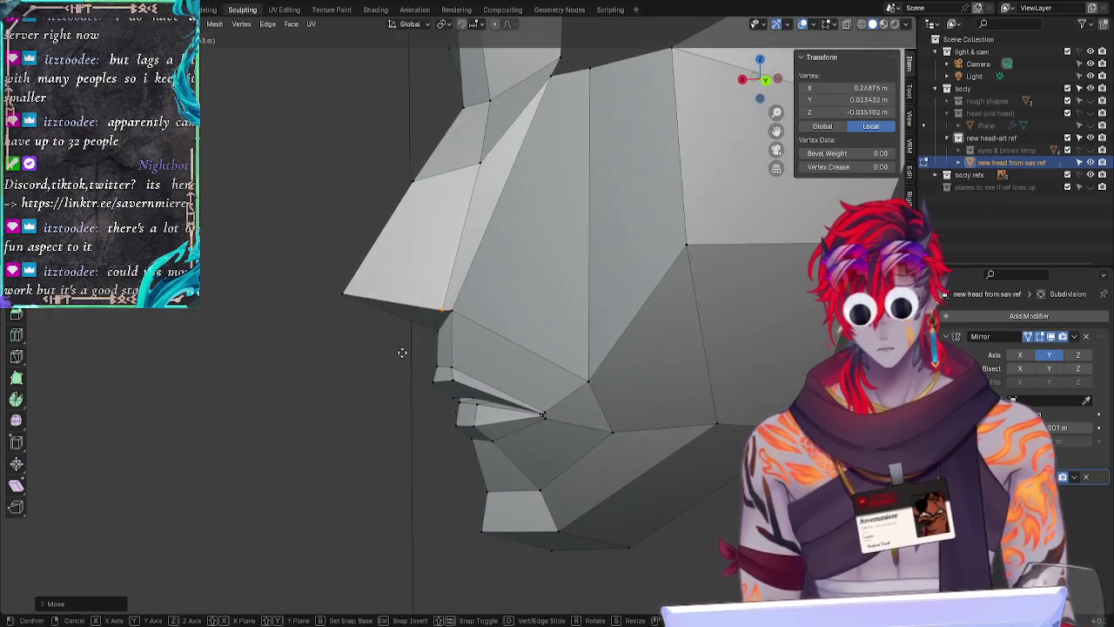
pyautogui.press('x')
pyautogui.click(427, 356)
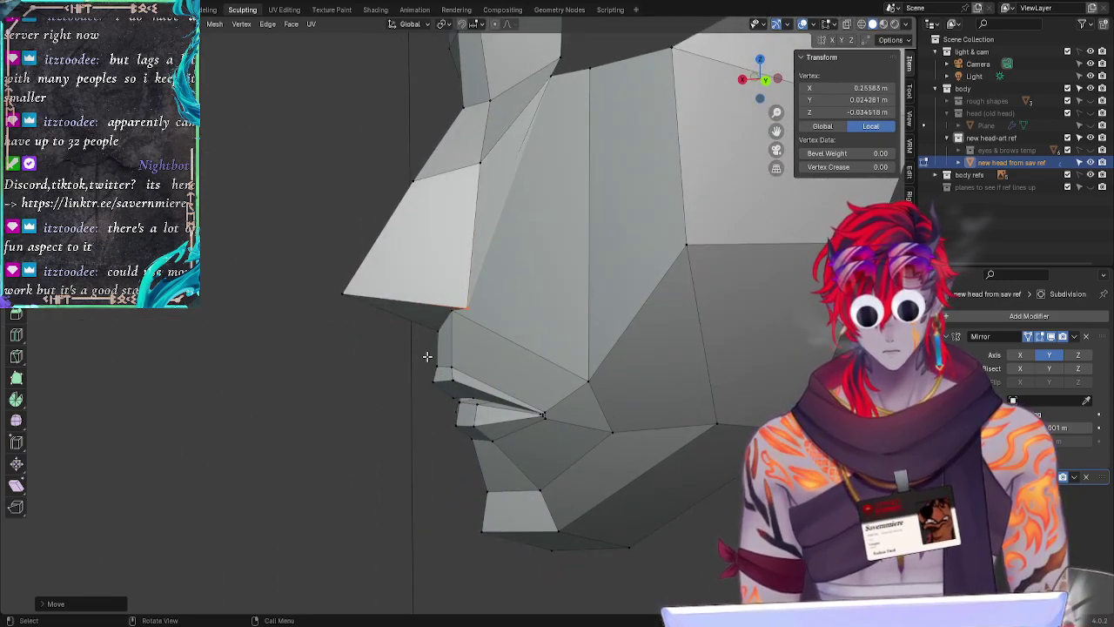
pyautogui.moveTo(328, 399); pyautogui.dragTo(489, 353, button='middle')
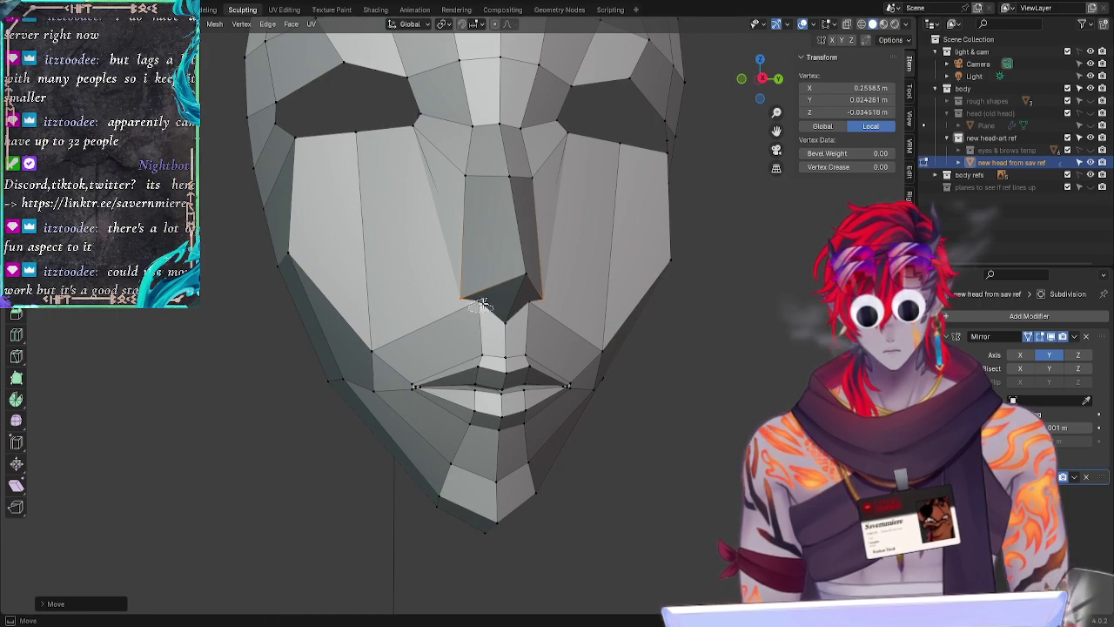
# Step: Place the nose-base middle vertex on the centre line and fine-tune its height vertically
pyautogui.press('g')
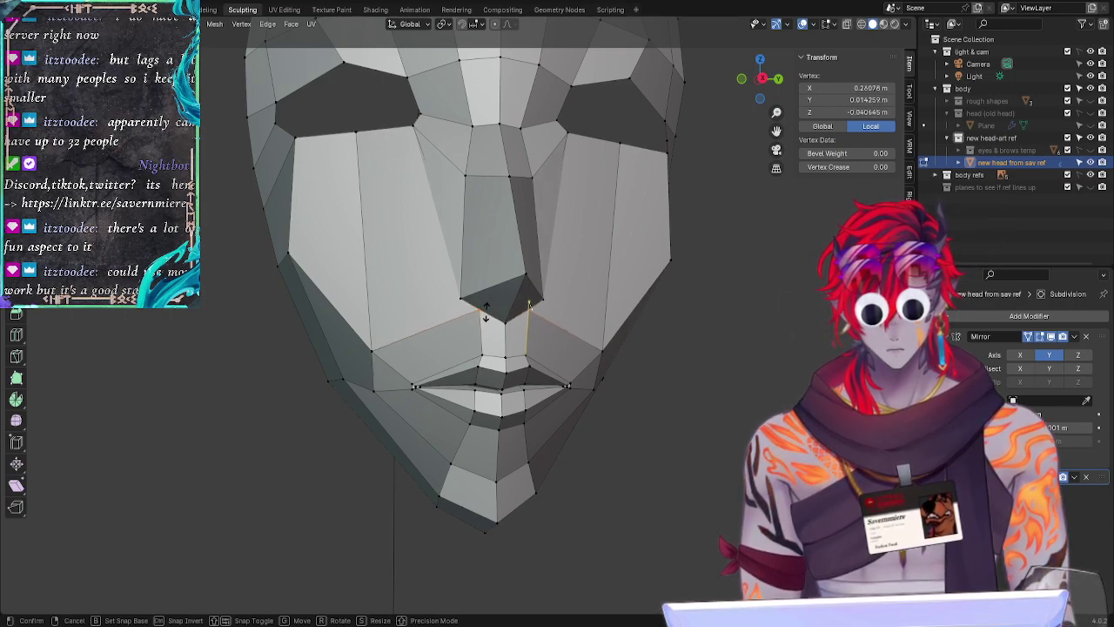
pyautogui.click(496, 318)
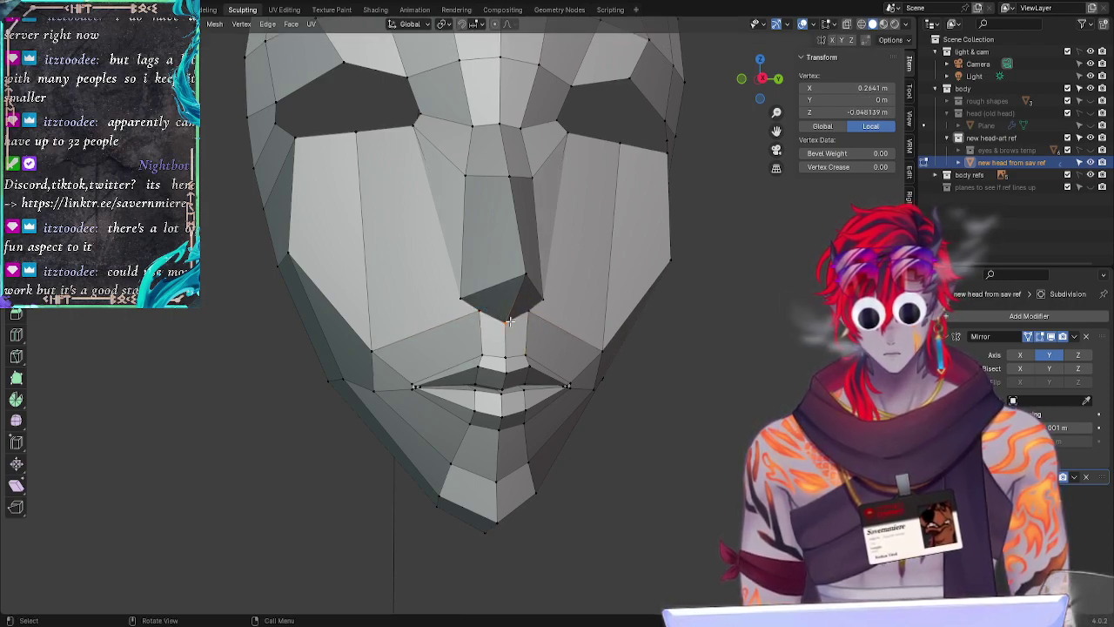
pyautogui.press('g')
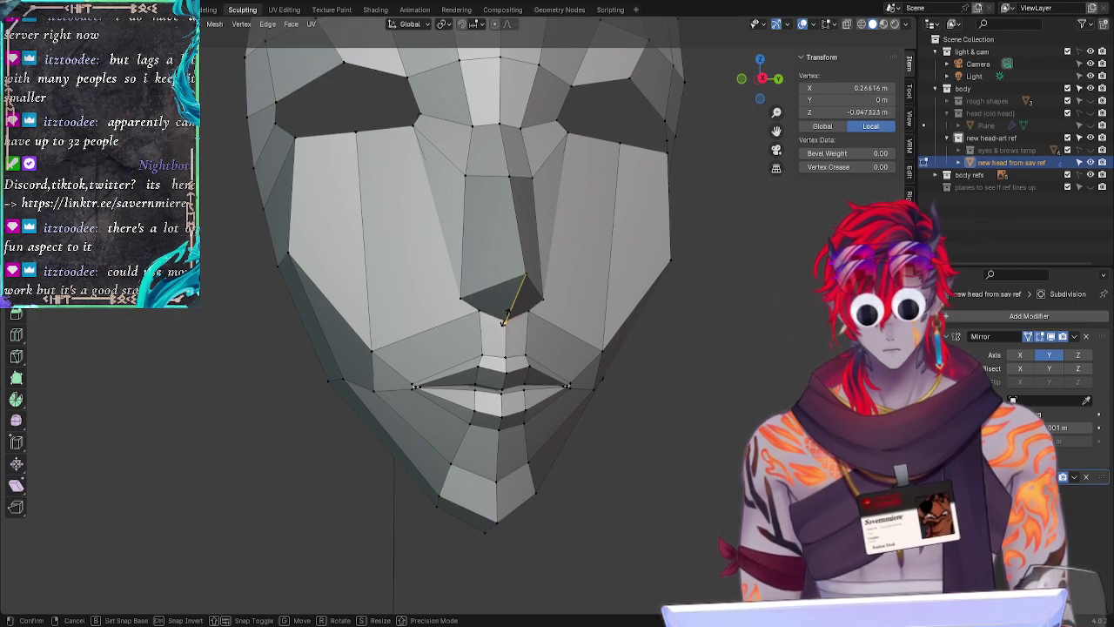
pyautogui.click(504, 316)
pyautogui.press('g')
pyautogui.press('z')
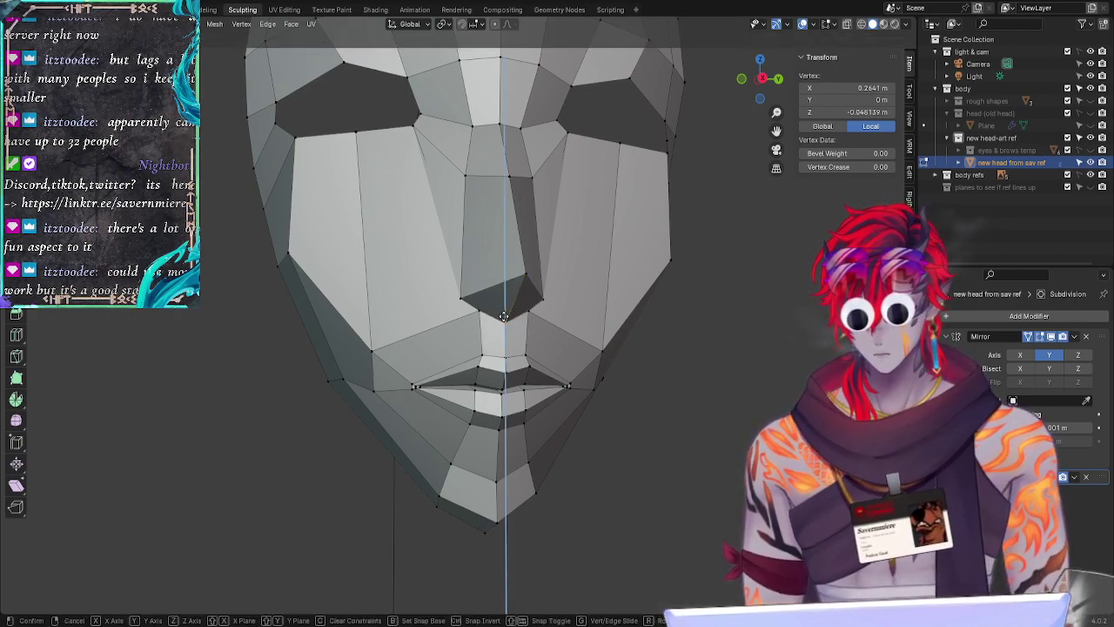
pyautogui.click(503, 310)
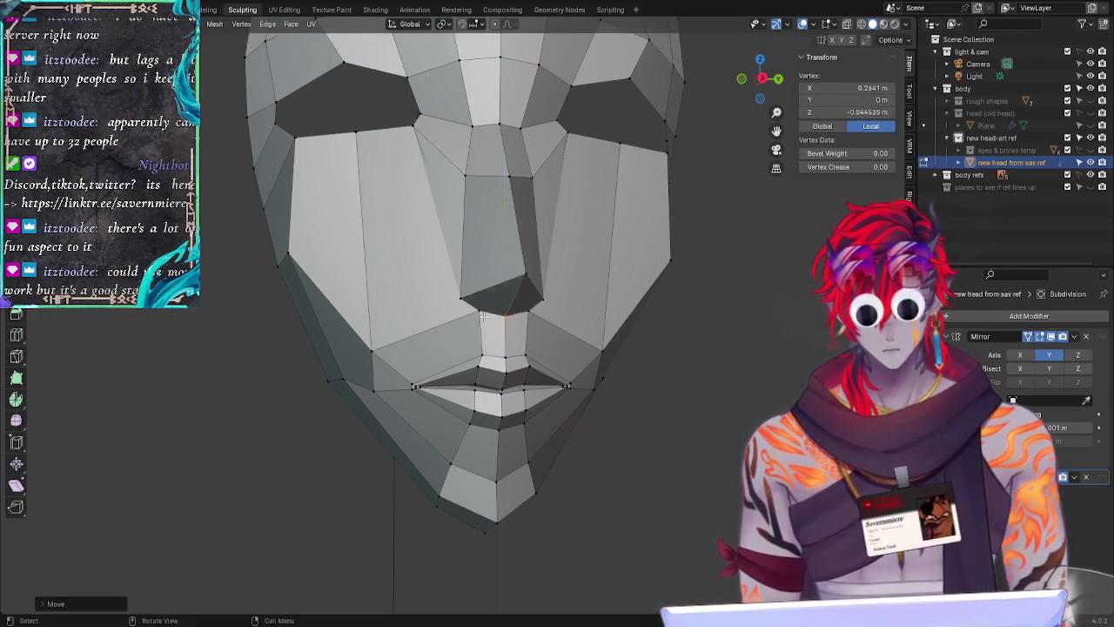
pyautogui.press('g')
pyautogui.click(494, 319)
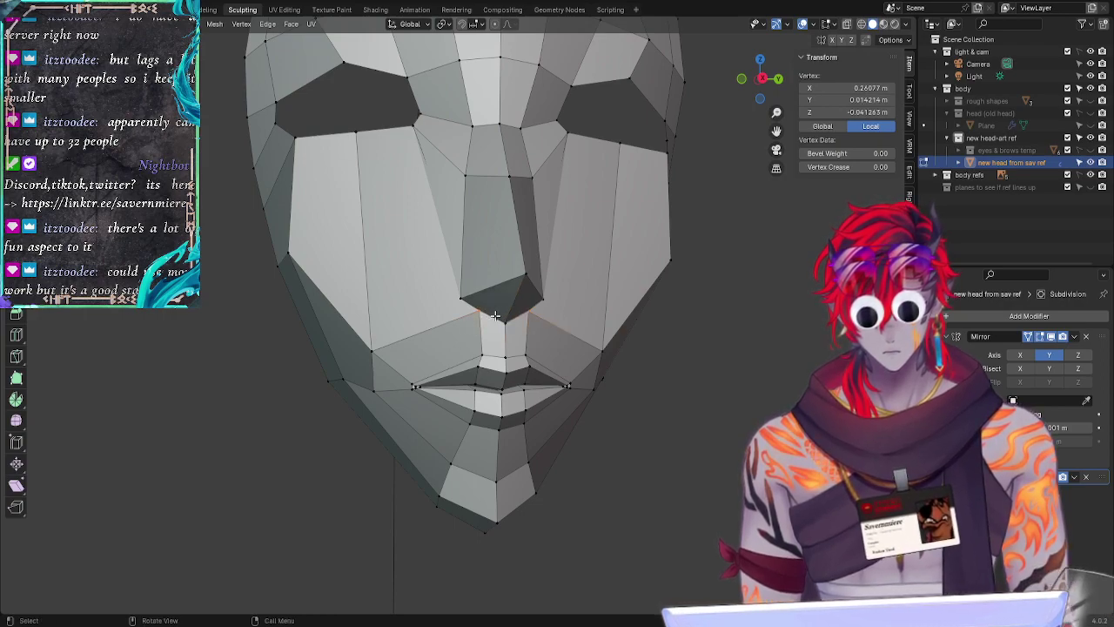
pyautogui.press('g')
pyautogui.press('z')
pyautogui.click(493, 319)
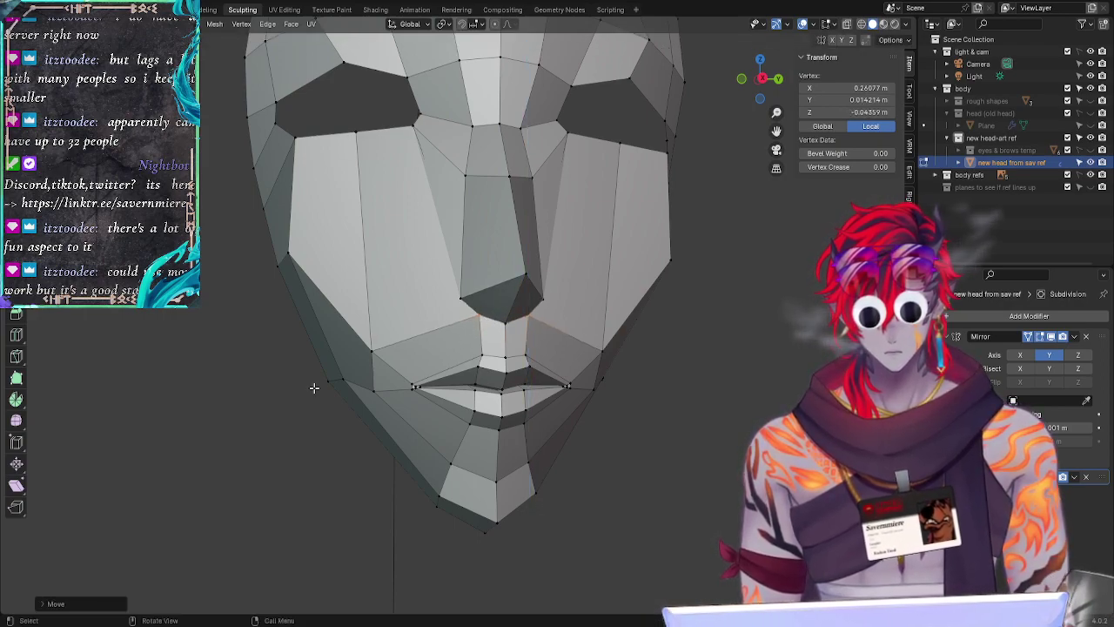
# Step: Move the nose's left corner vertex vertically to the correct height
pyautogui.click(462, 299)
pyautogui.press('g')
pyautogui.press('z')
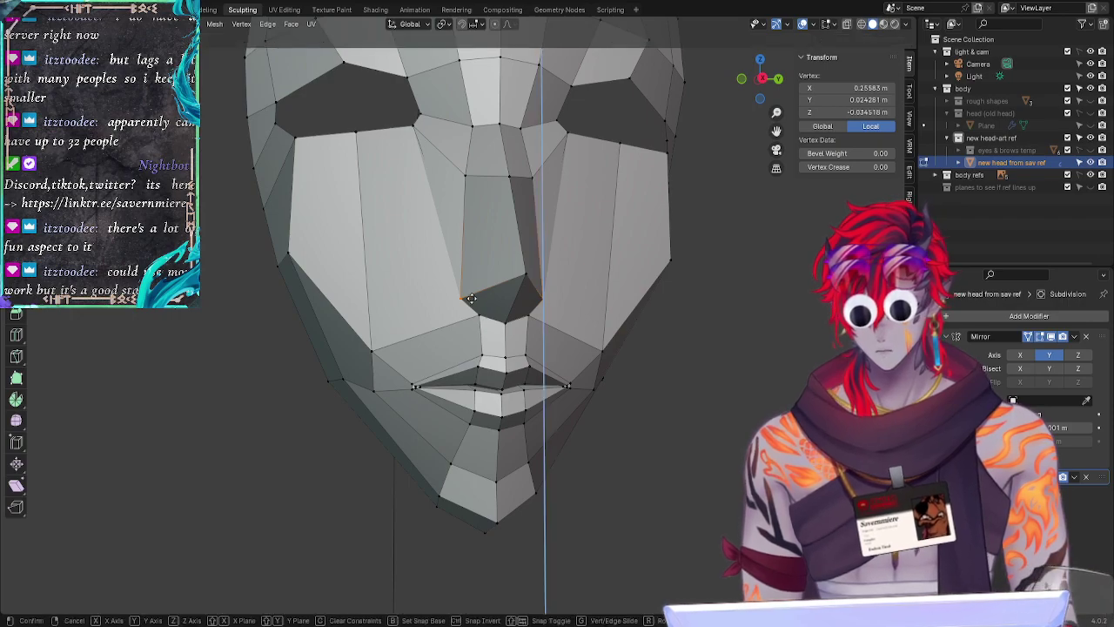
pyautogui.click(469, 312)
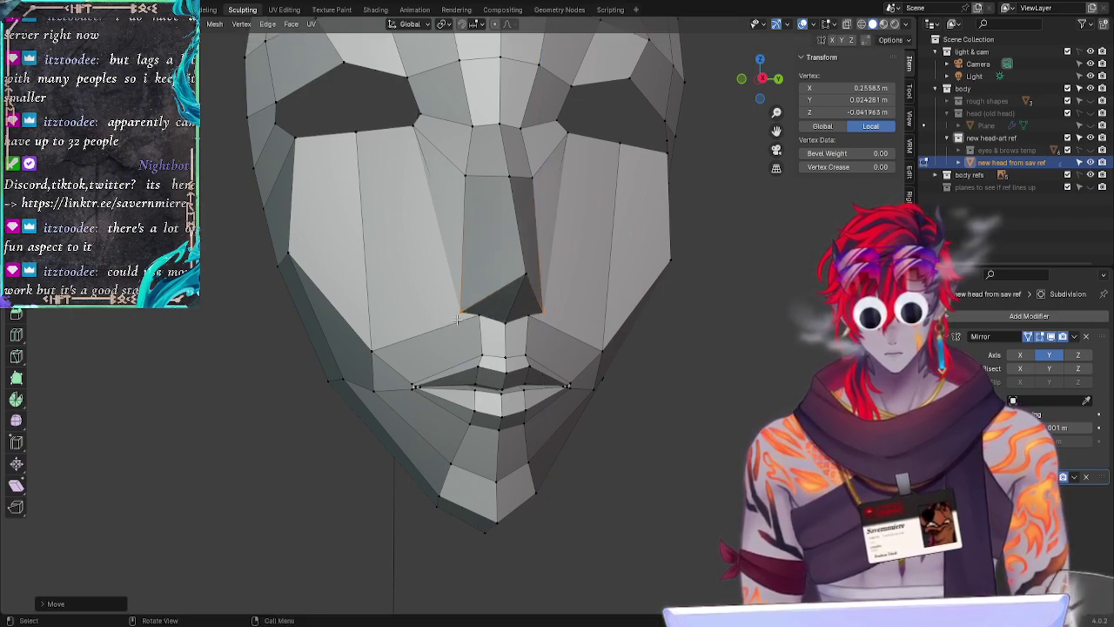
pyautogui.moveTo(485, 294); pyautogui.dragTo(270, 457, button='middle')
# Step: Raise the cheek vertex beside the mouth slightly along Z
pyautogui.click(369, 356)
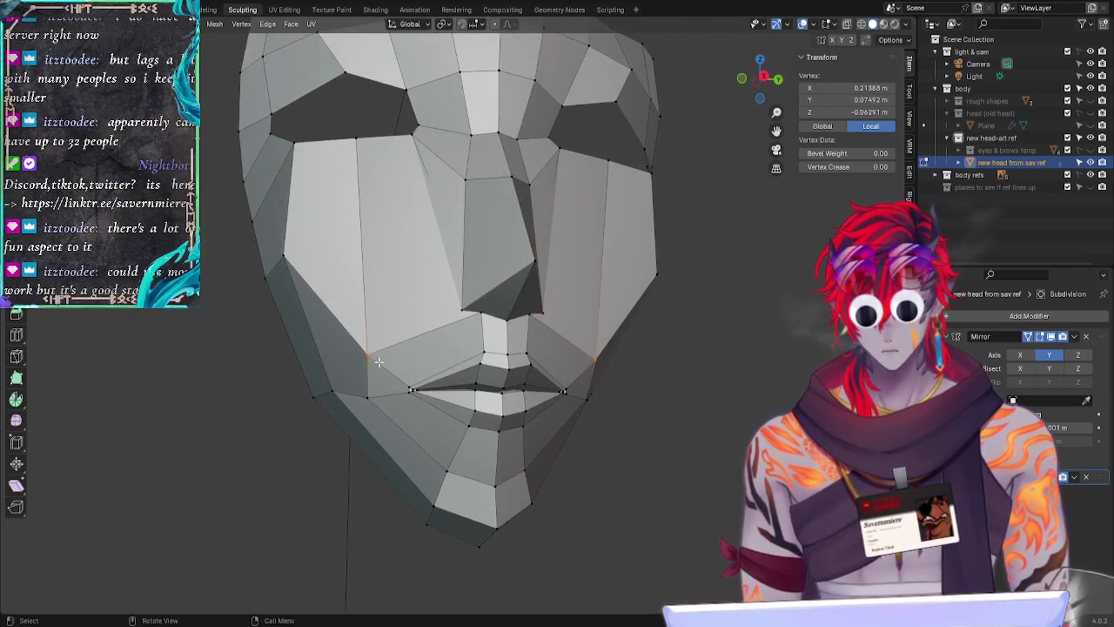
pyautogui.press('g')
pyautogui.press('z')
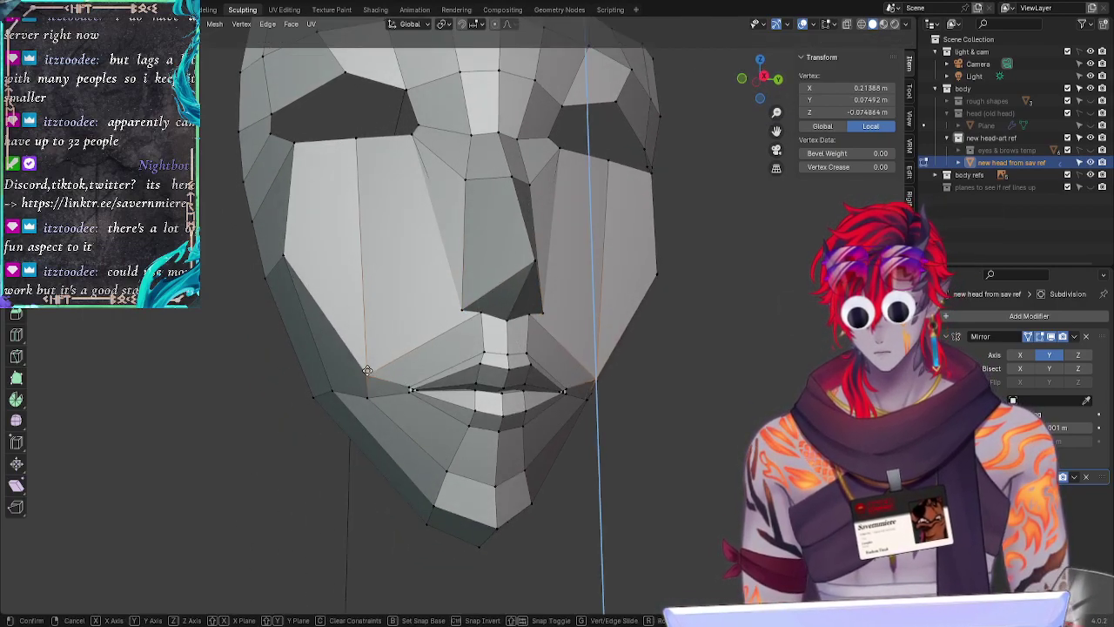
pyautogui.click(379, 352)
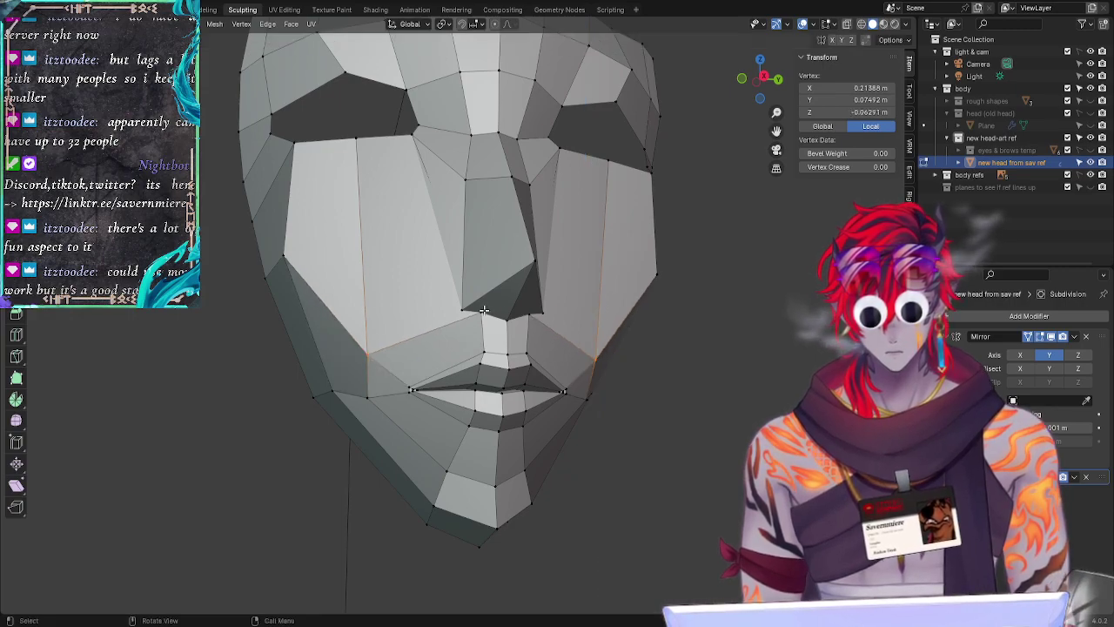
# Step: Lift the vertex below the nose slightly, then adjust its height vertically
pyautogui.click(486, 310)
pyautogui.press('g')
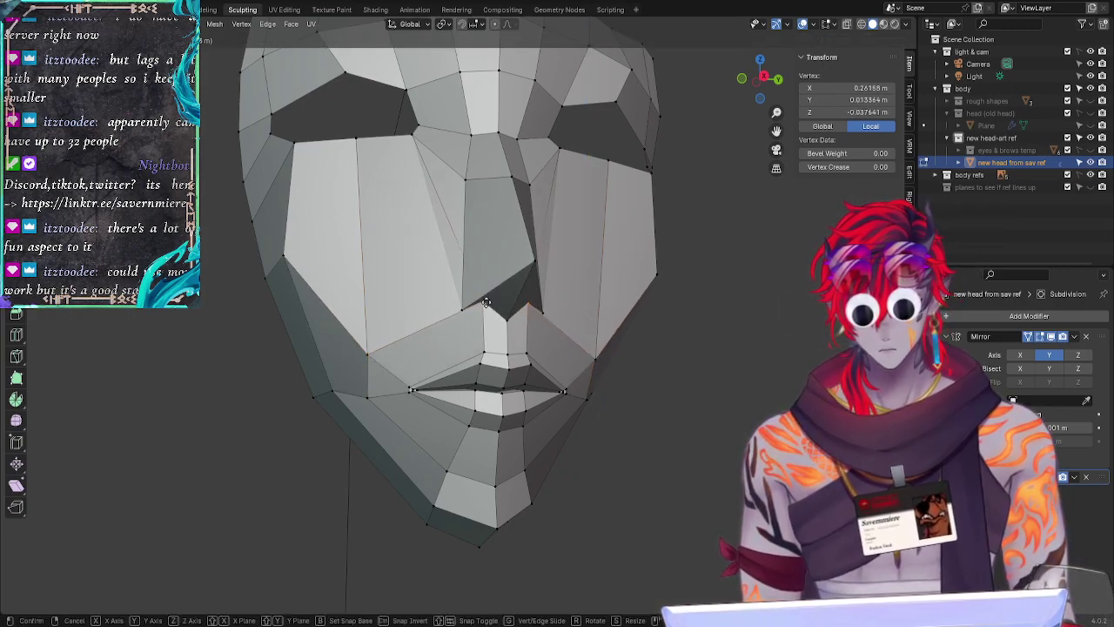
pyautogui.click(483, 300)
pyautogui.press('g')
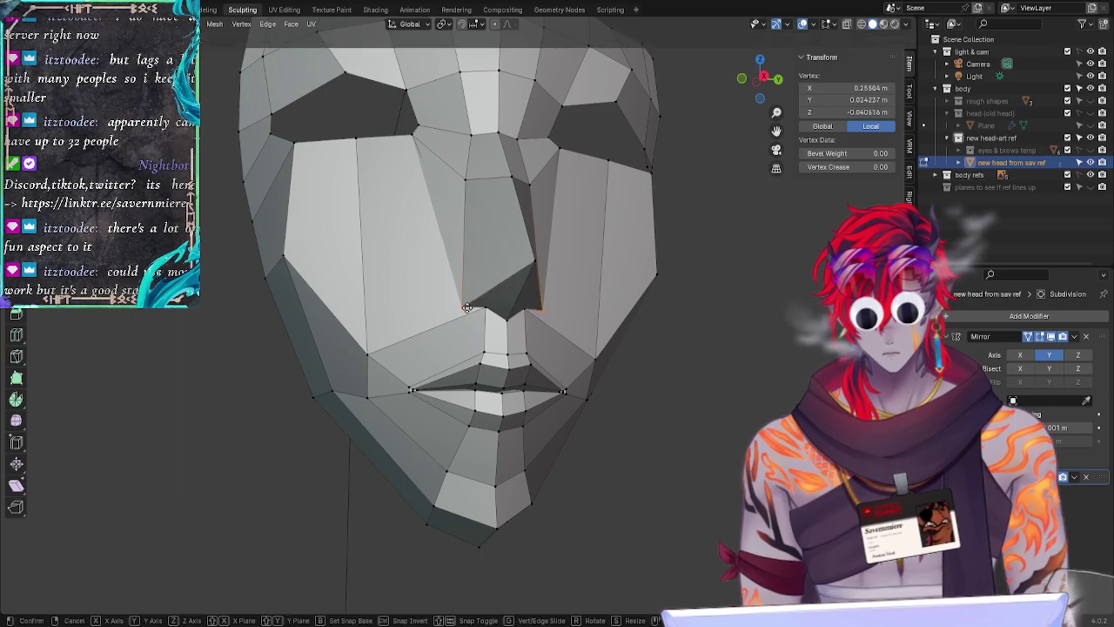
pyautogui.press('z')
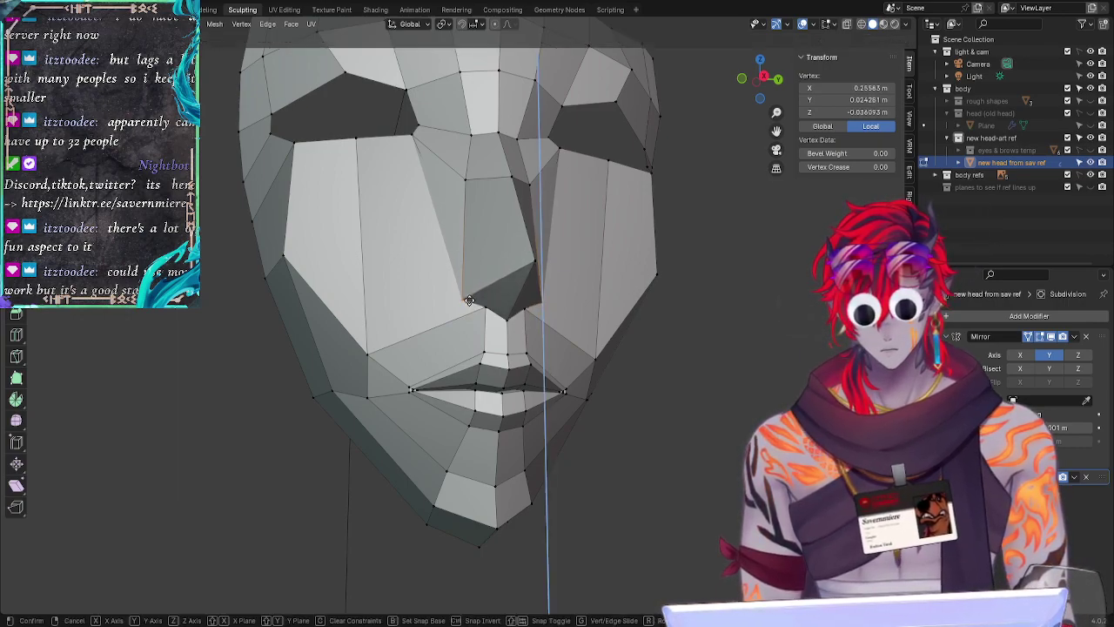
pyautogui.click(469, 300)
# Step: Raise the centre vertex under the nose along Z and nudge it along Y
pyautogui.click(505, 318)
pyautogui.press('g')
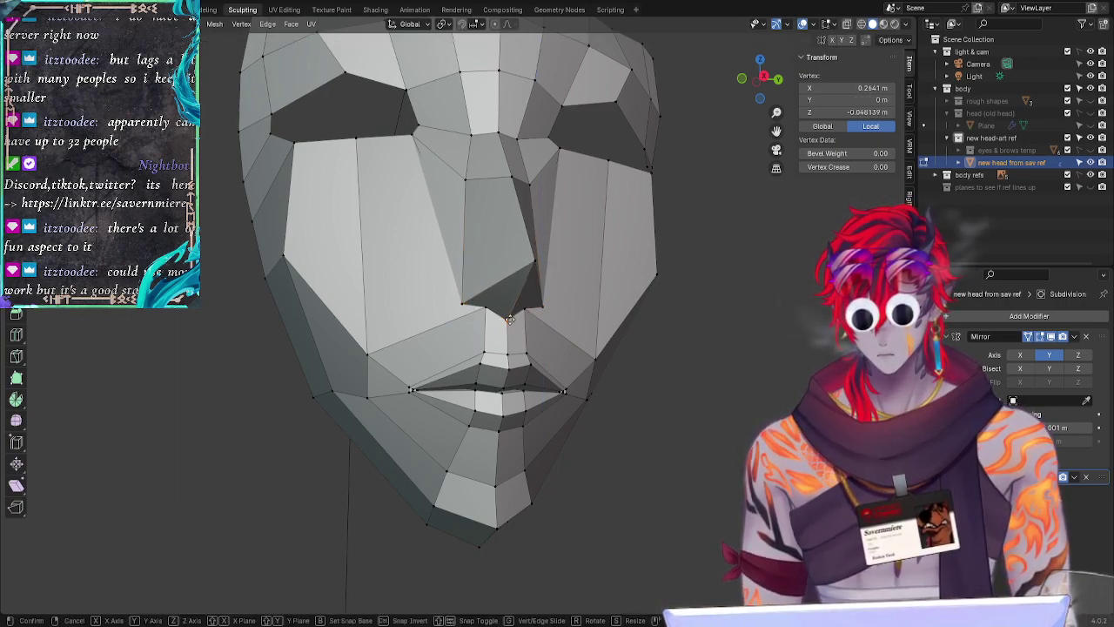
pyautogui.press('z')
pyautogui.click(510, 310)
pyautogui.press('g')
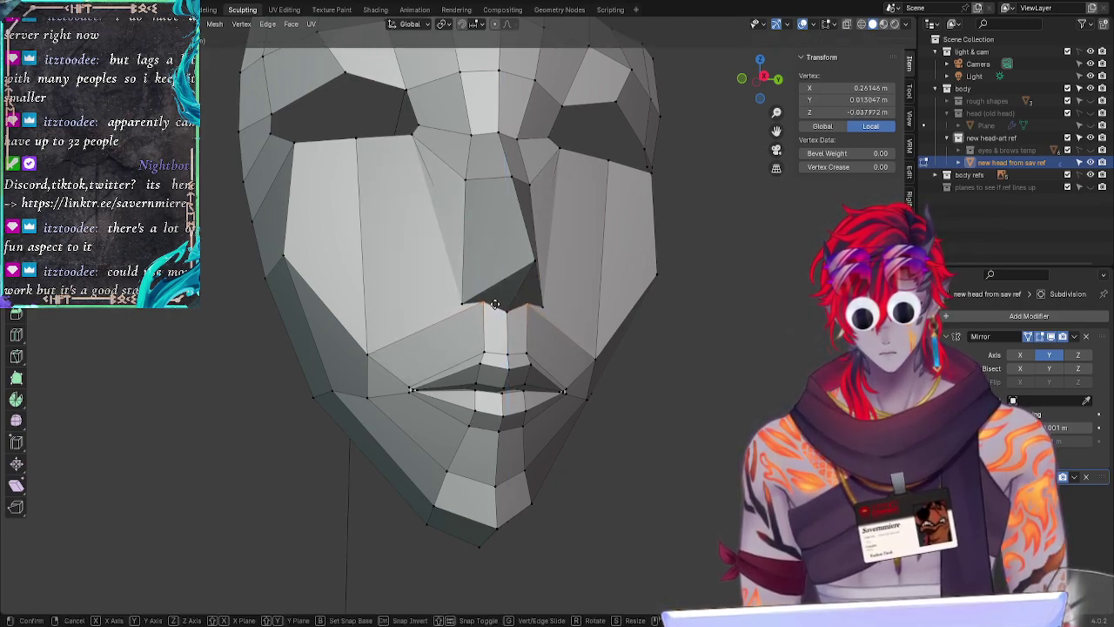
pyautogui.press('z')
pyautogui.click(492, 304)
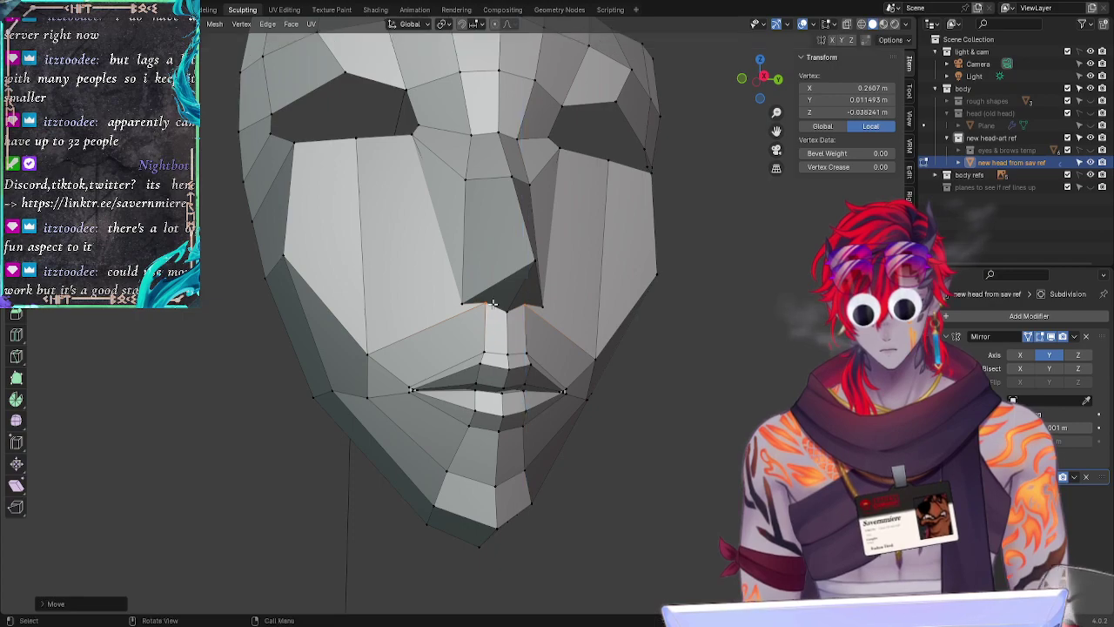
pyautogui.press('g')
pyautogui.press('y')
pyautogui.click(494, 306)
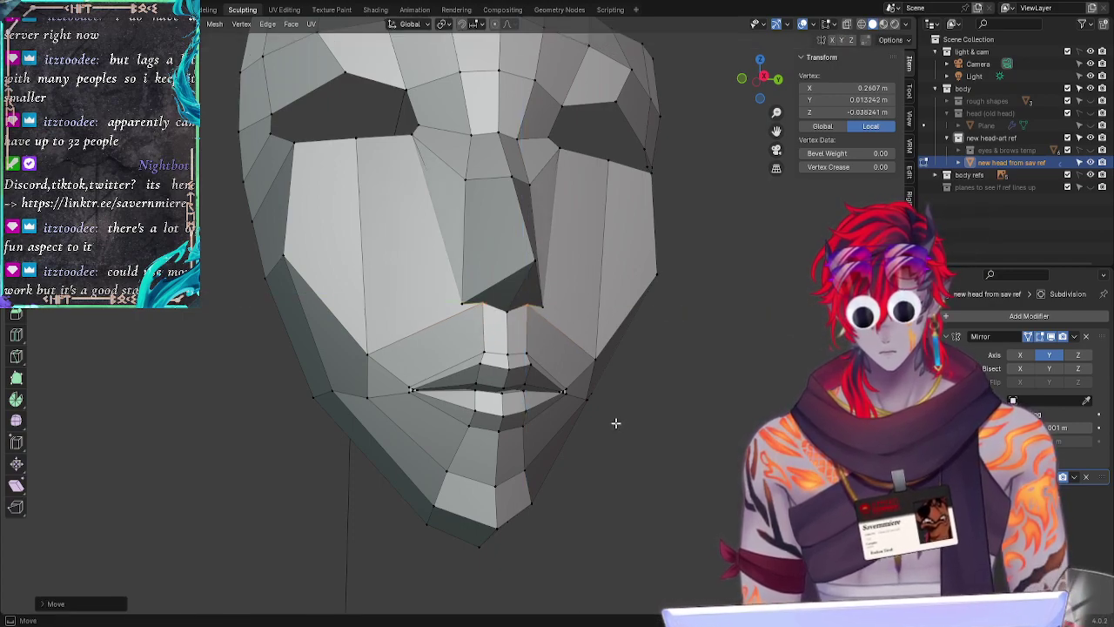
# Step: Deselect all and orbit around the head to check the upper-lip area
pyautogui.click(613, 422)
pyautogui.moveTo(614, 423); pyautogui.dragTo(684, 462, button='middle')
pyautogui.moveTo(594, 442); pyautogui.dragTo(615, 348, button='middle')
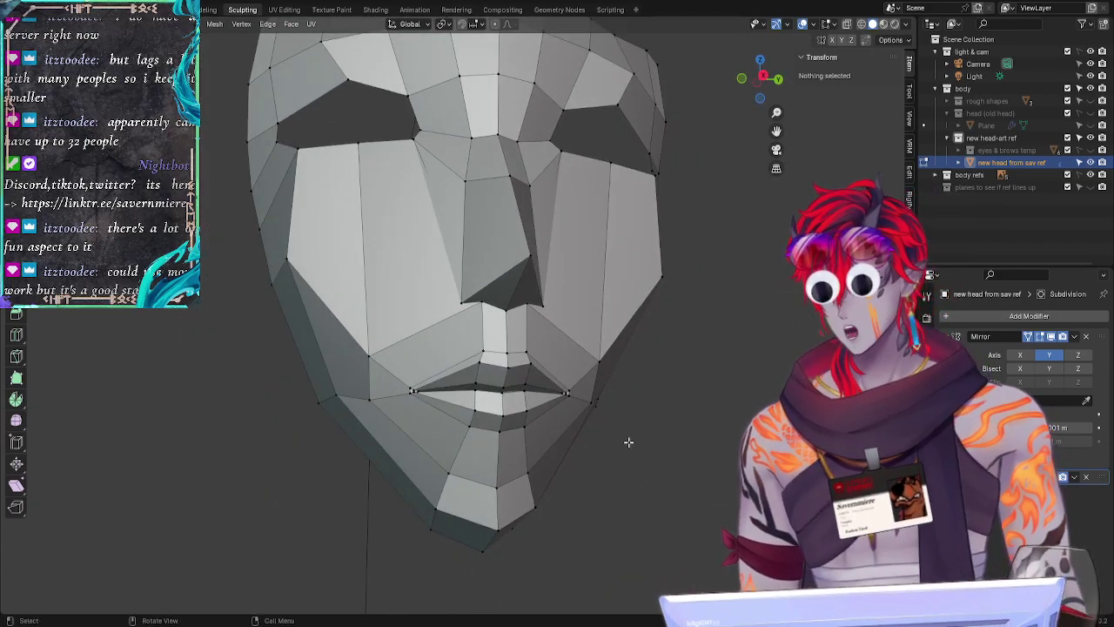
pyautogui.moveTo(684, 344); pyautogui.dragTo(703, 437, button='middle')
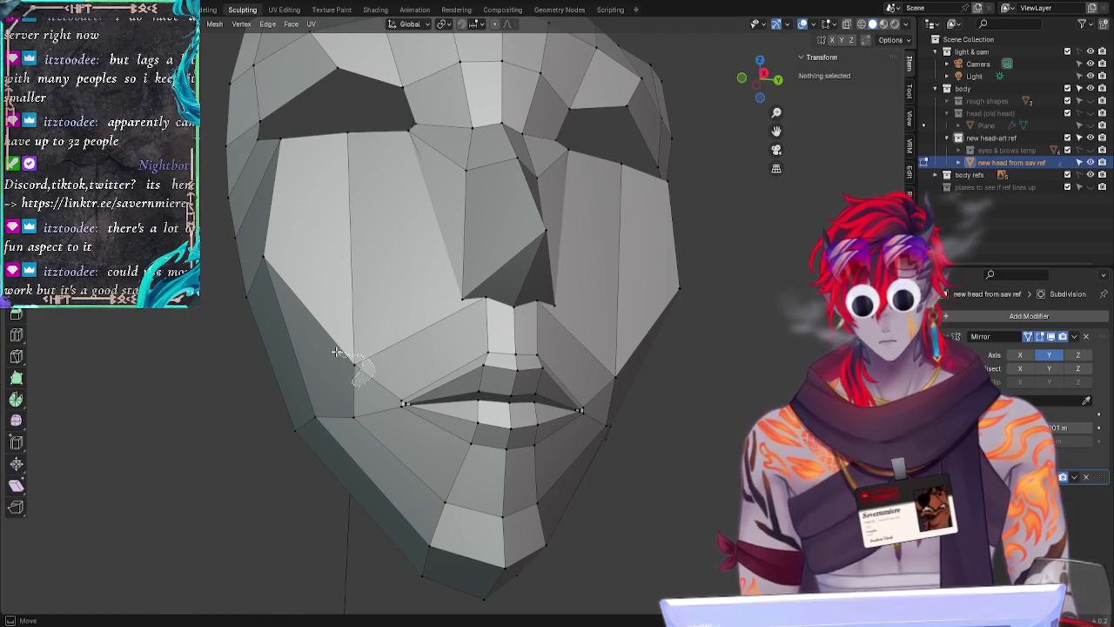
# Step: Move the left cheek vertex along the Y axis, then deselect it
pyautogui.click(368, 373)
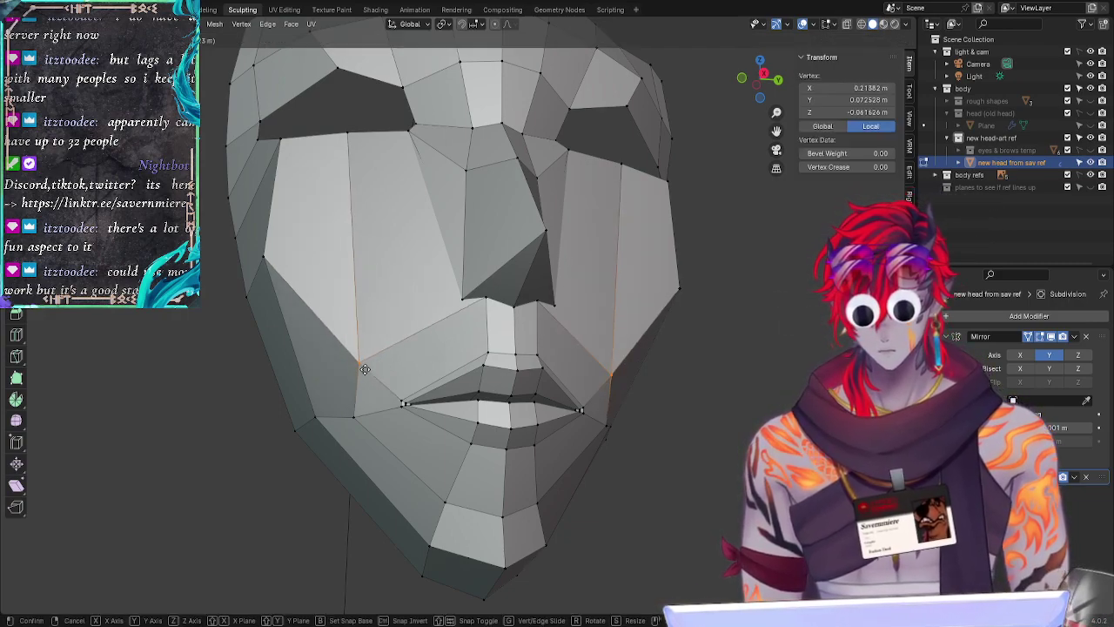
pyautogui.press('g')
pyautogui.press('y')
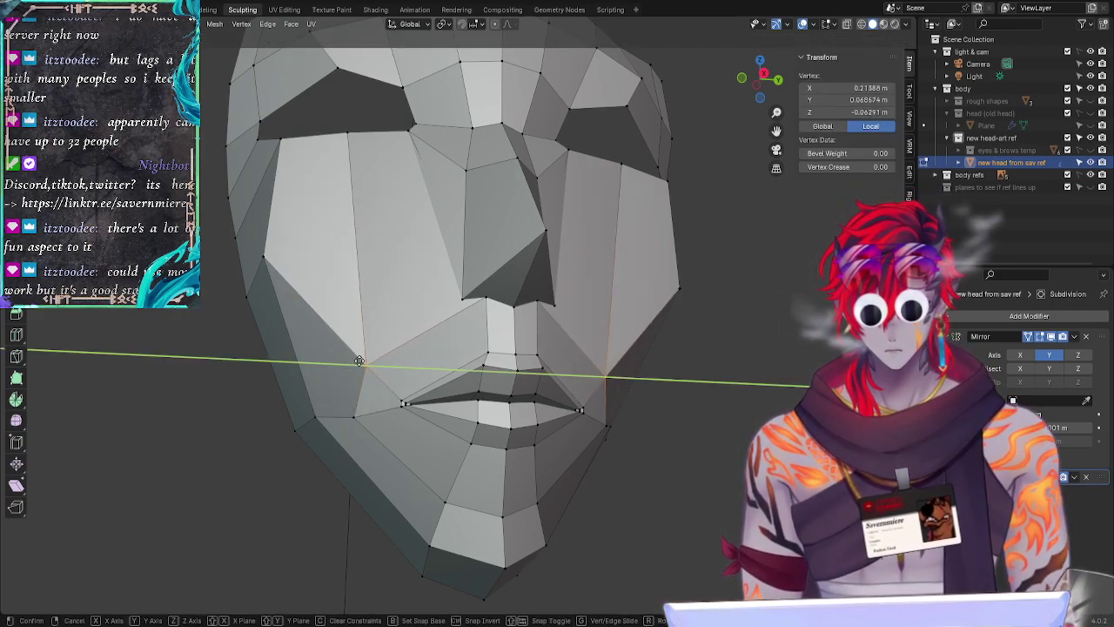
pyautogui.click(359, 360)
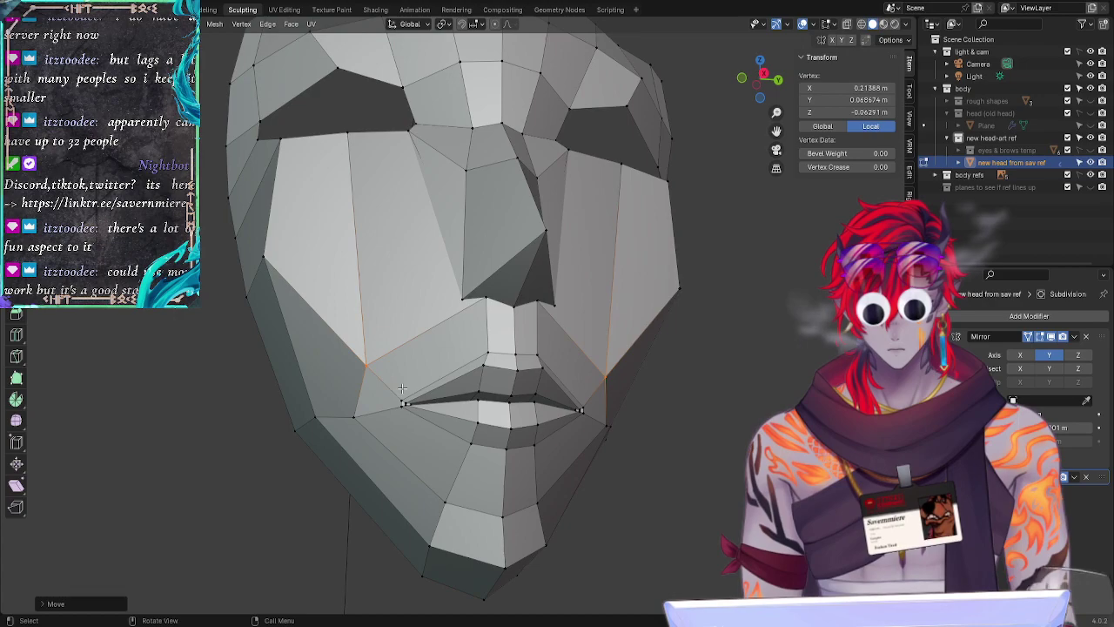
pyautogui.click(713, 386)
pyautogui.moveTo(738, 368); pyautogui.dragTo(726, 390, button='middle')
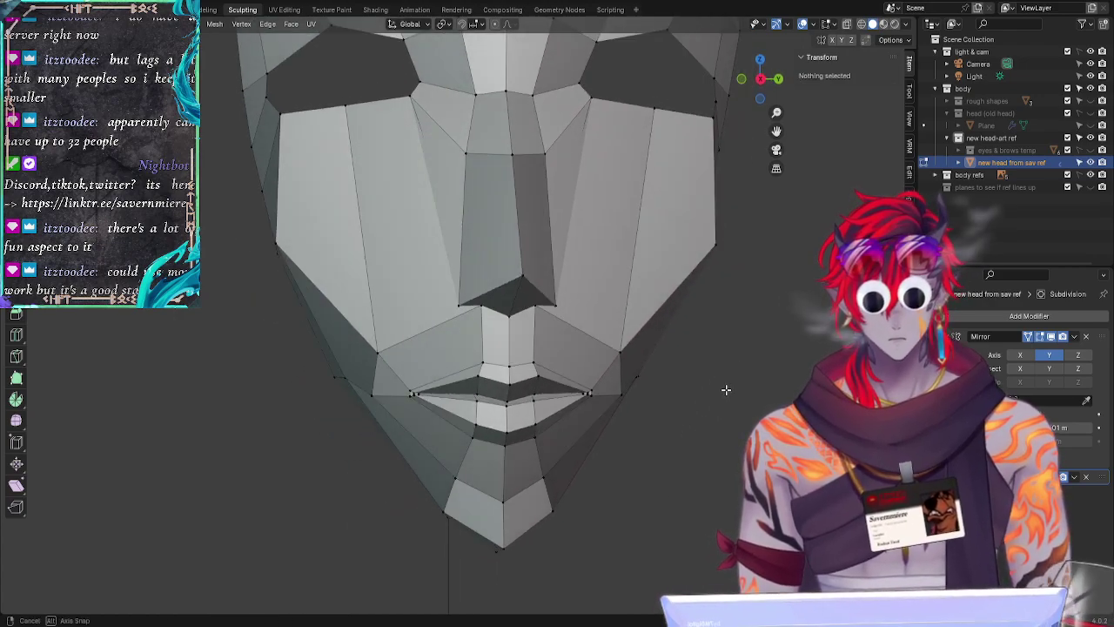
# Step: Try moving two cheek vertices, cancelling both moves and leaving them unchanged
pyautogui.click(387, 359)
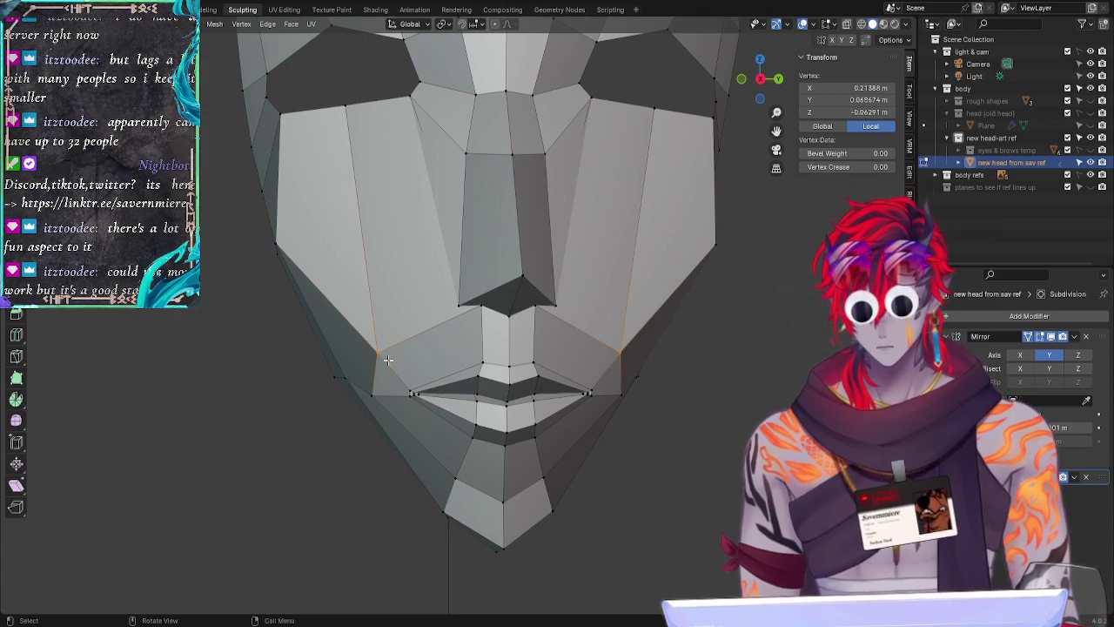
pyautogui.press('g')
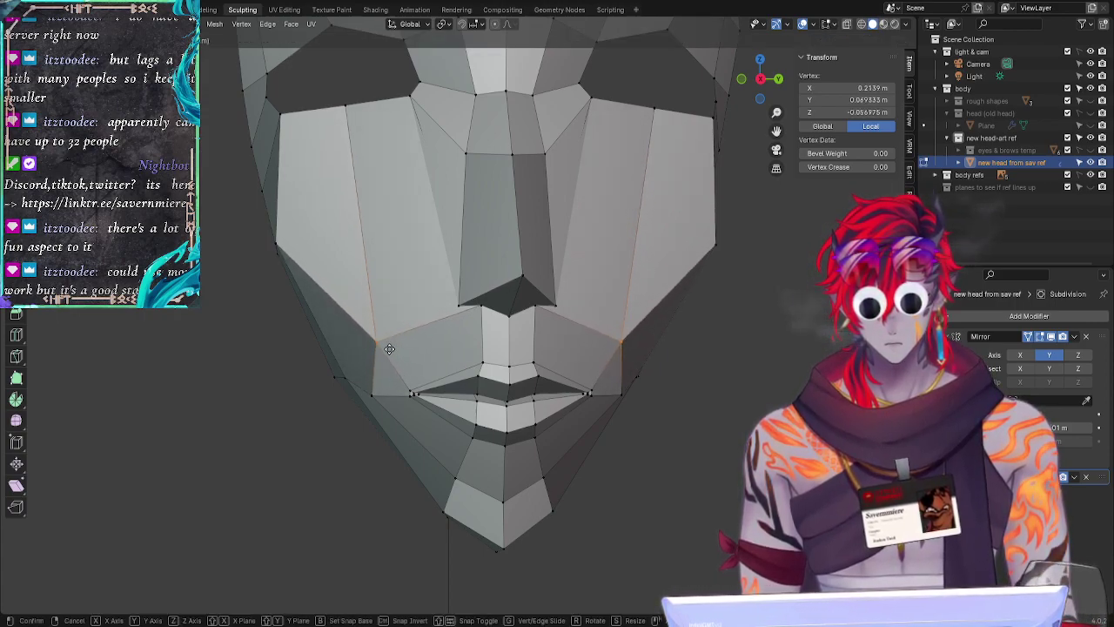
pyautogui.rightClick(389, 348)
pyautogui.click(600, 447)
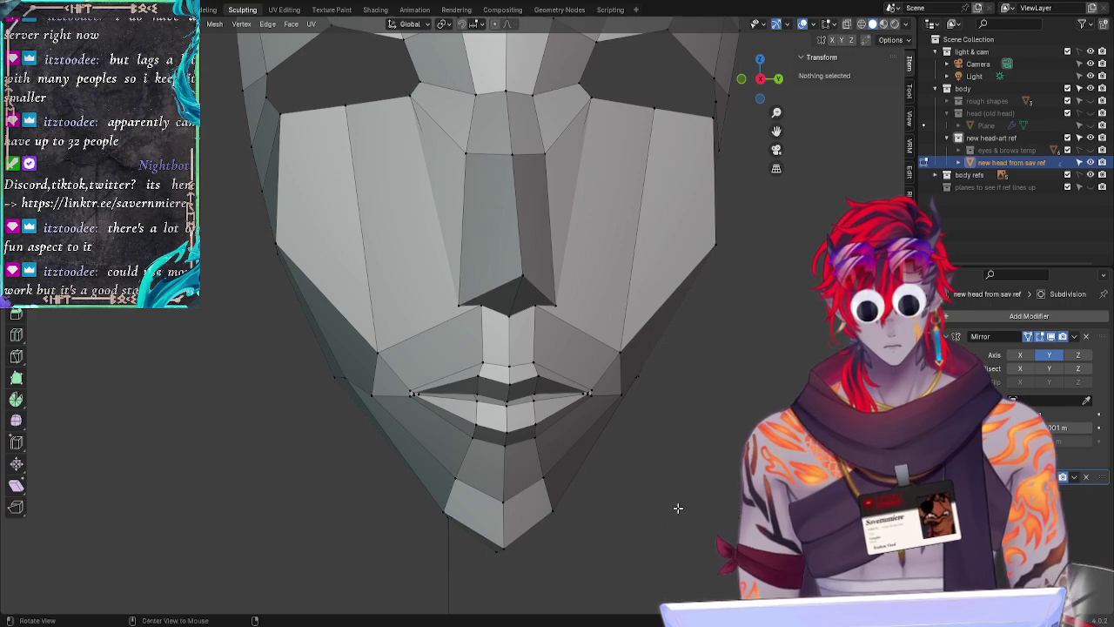
pyautogui.moveTo(676, 507); pyautogui.dragTo(783, 511, button='middle')
pyautogui.click(346, 395)
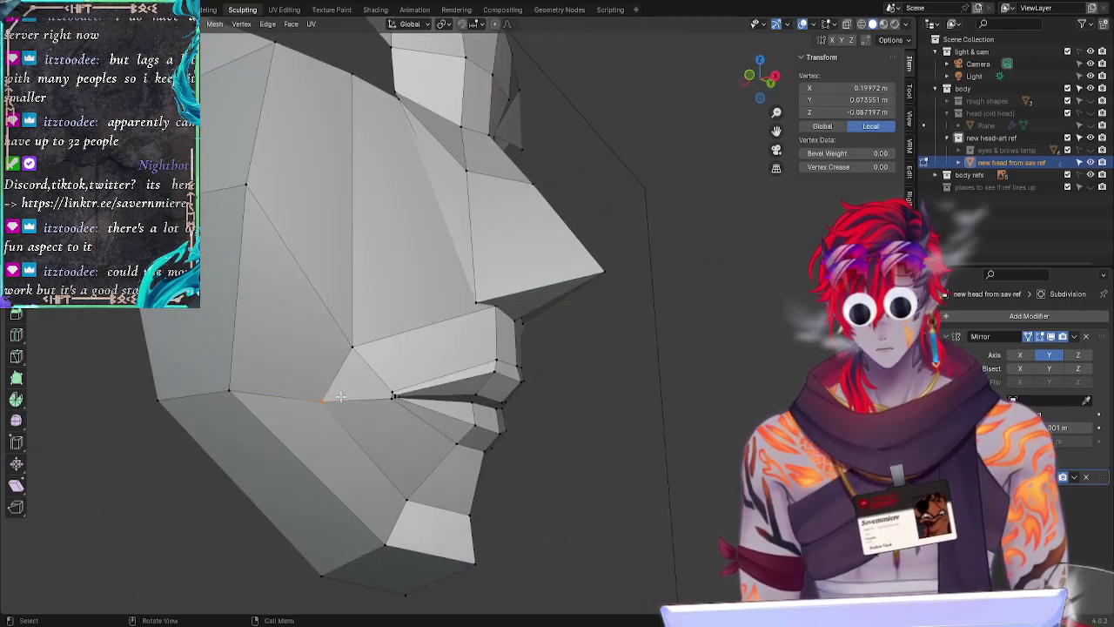
pyautogui.press('g')
pyautogui.rightClick(298, 374)
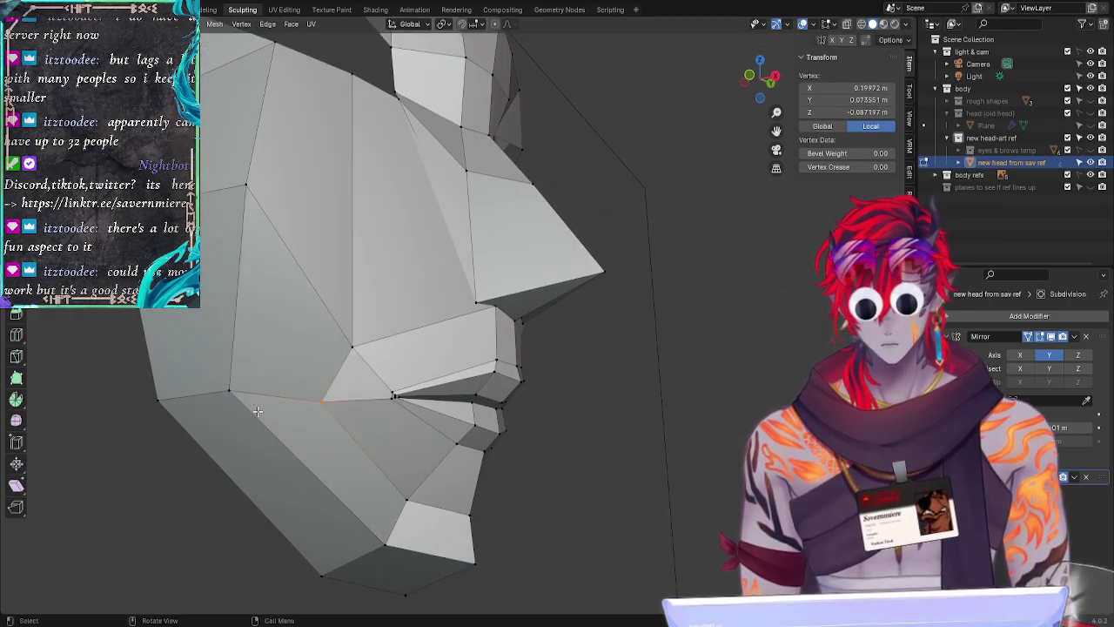
pyautogui.press('z')
pyautogui.rightClick(257, 421)
pyautogui.click(692, 446)
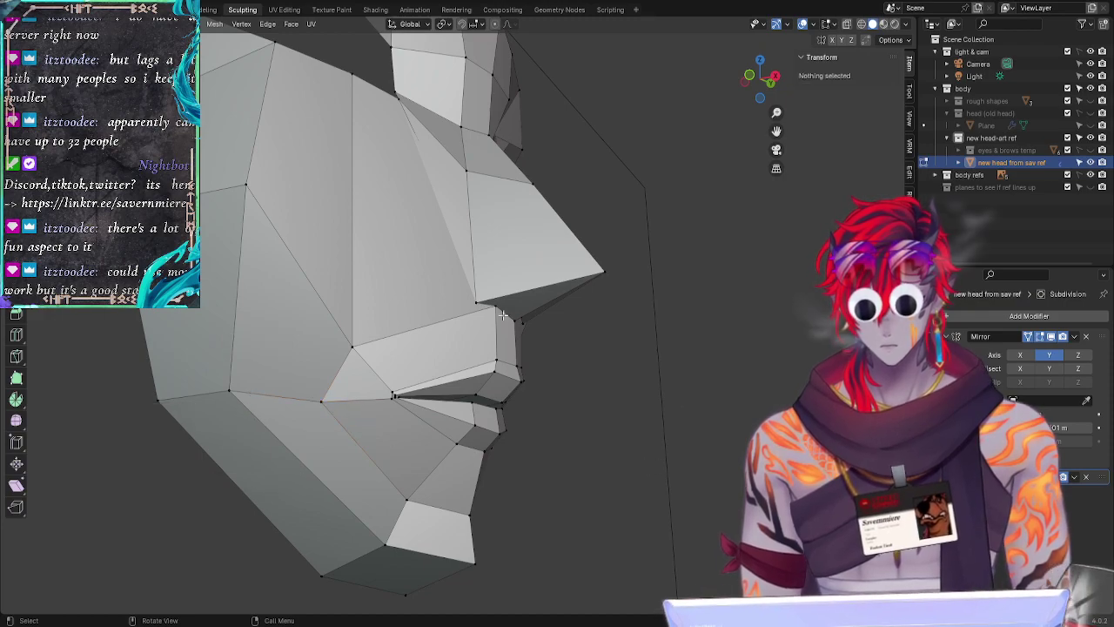
# Step: Lower the outer cheek vertex along Z, then move it along Y toward the centre line
pyautogui.click(246, 185)
pyautogui.press('g')
pyautogui.press('z')
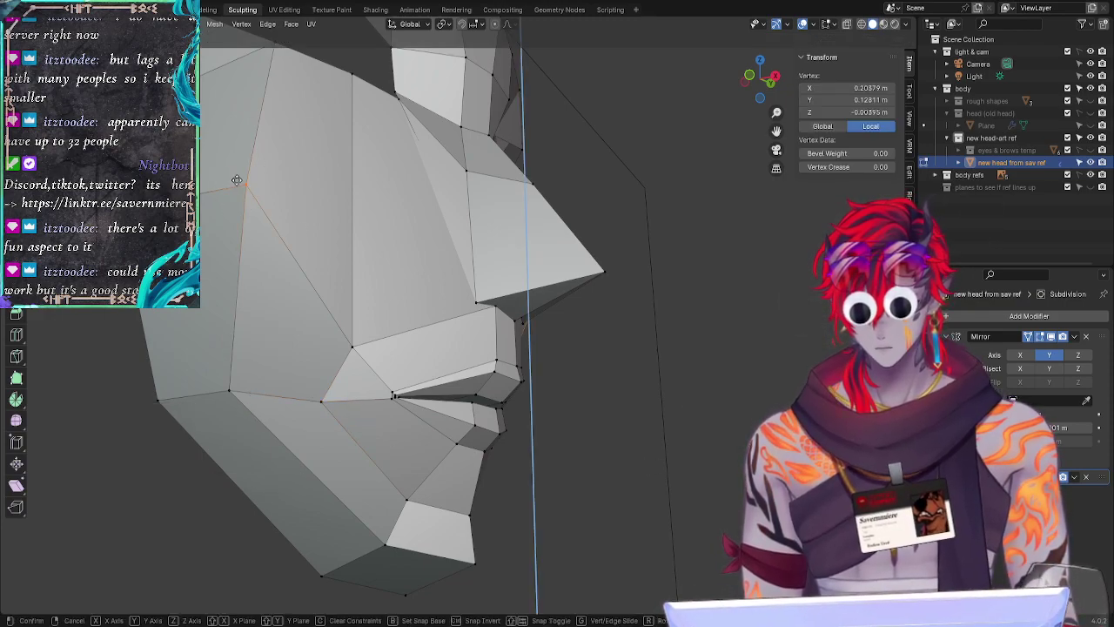
pyautogui.click(236, 221)
pyautogui.moveTo(667, 386); pyautogui.dragTo(585, 390, button='middle')
pyautogui.press('g')
pyautogui.press('g')
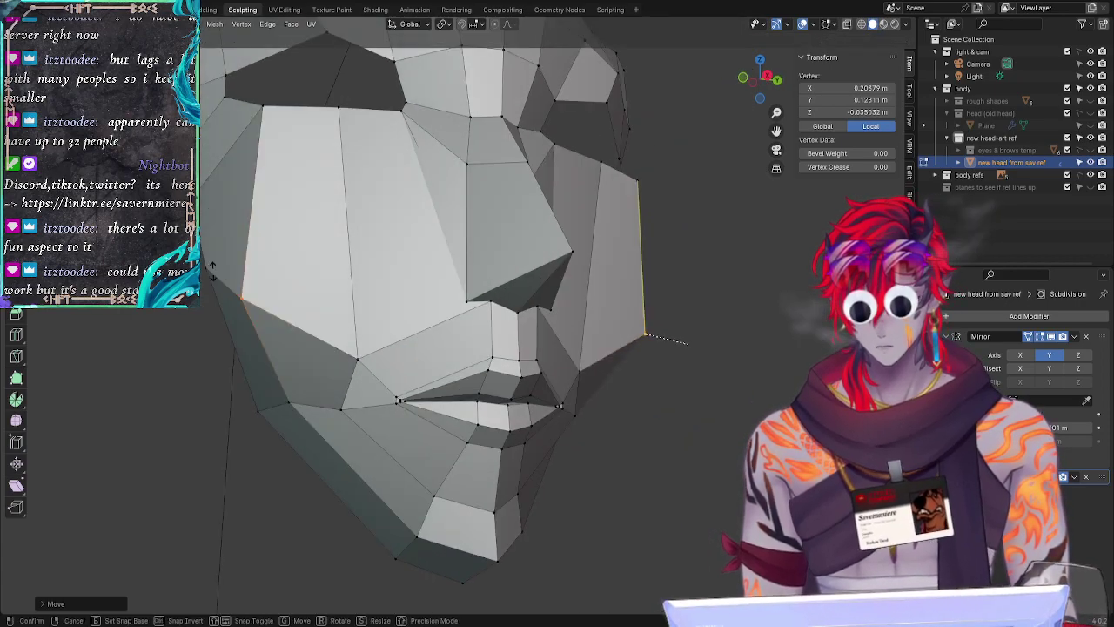
pyautogui.rightClick(198, 272)
pyautogui.press('g')
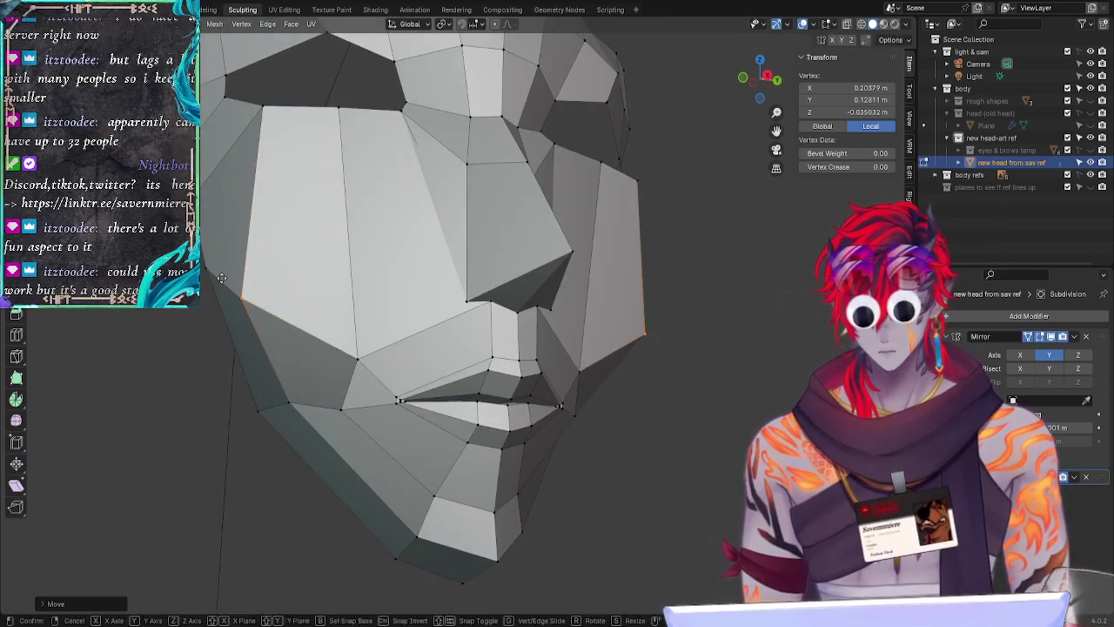
pyautogui.press('y')
pyautogui.click(209, 277)
pyautogui.moveTo(258, 373); pyautogui.dragTo(239, 439, button='middle')
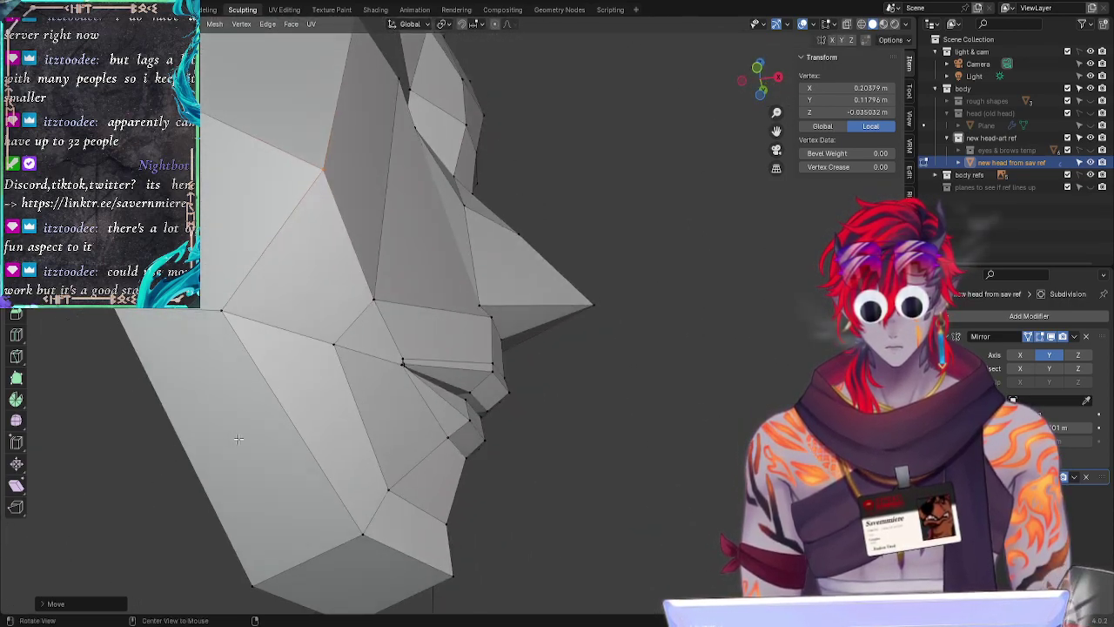
# Step: Raise the cheek vertex beside the nose slightly
pyautogui.click(374, 297)
pyautogui.press('g')
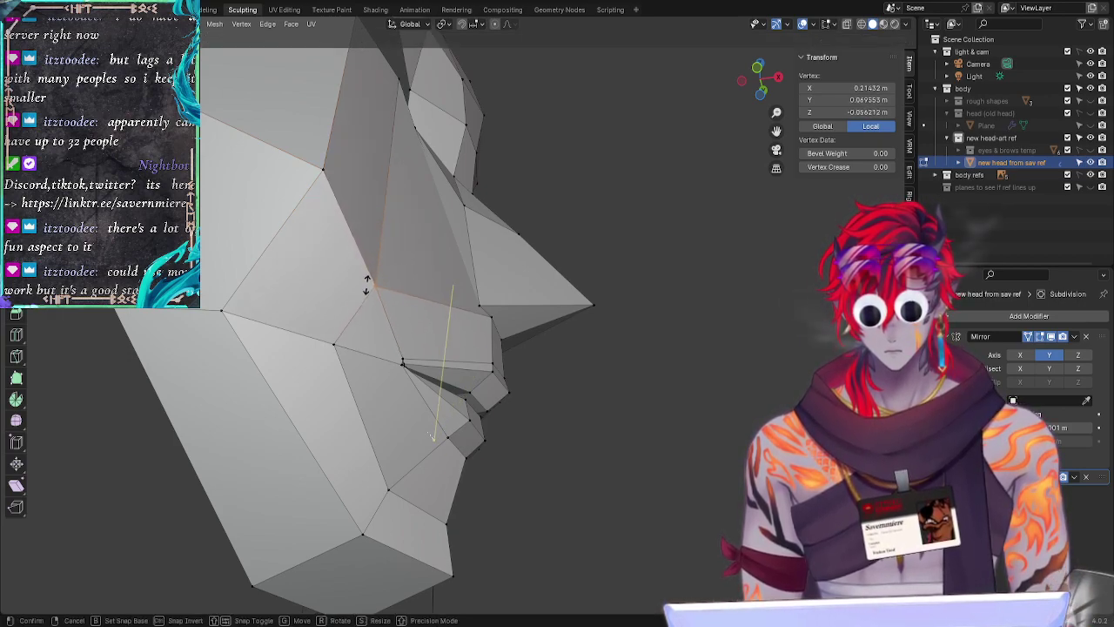
pyautogui.click(376, 281)
pyautogui.click(678, 428)
pyautogui.moveTo(678, 427); pyautogui.dragTo(616, 398, button='middle')
# Step: Shift another cheek vertex near the nose along the X axis and check from the front
pyautogui.click(362, 300)
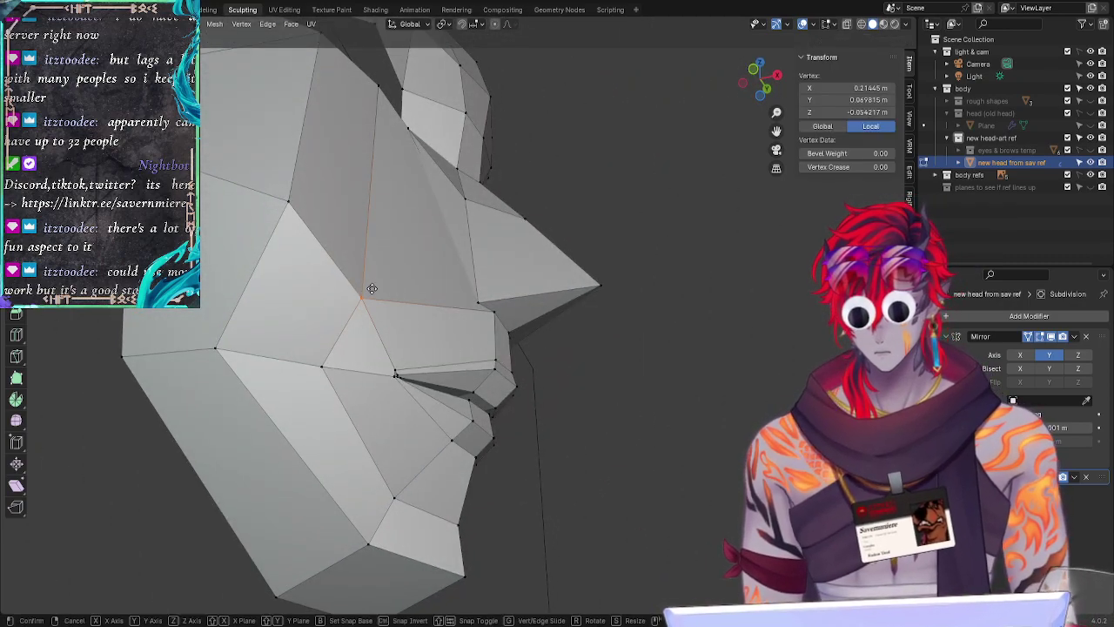
pyautogui.press('g')
pyautogui.press('x')
pyautogui.click(379, 283)
pyautogui.click(648, 427)
pyautogui.moveTo(649, 427); pyautogui.dragTo(597, 444, button='middle')
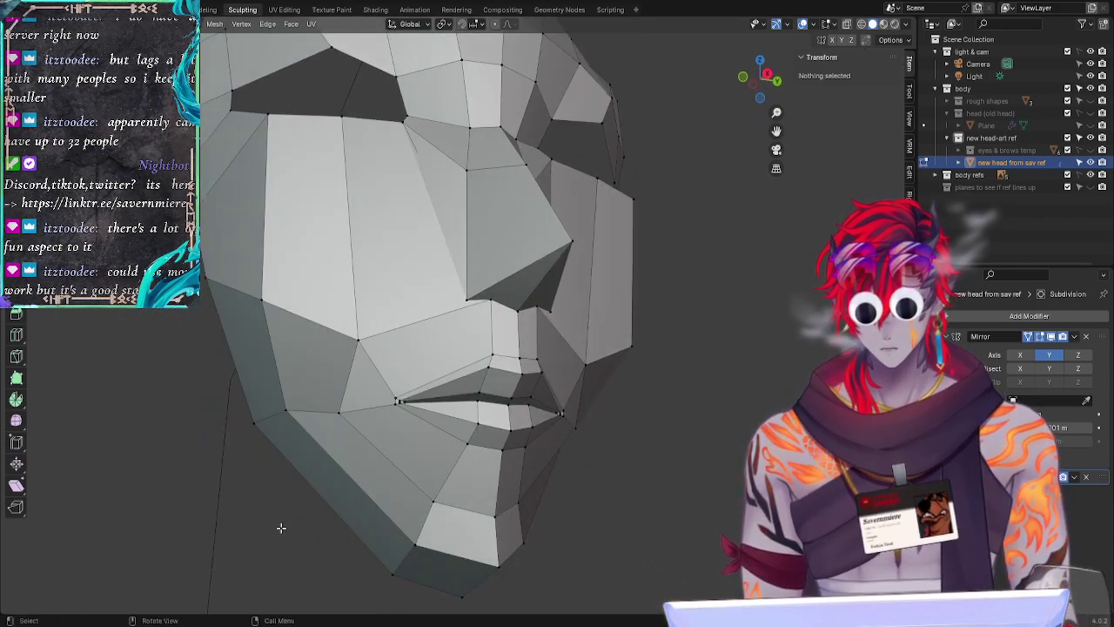
pyautogui.moveTo(730, 406); pyautogui.dragTo(676, 360, button='middle')
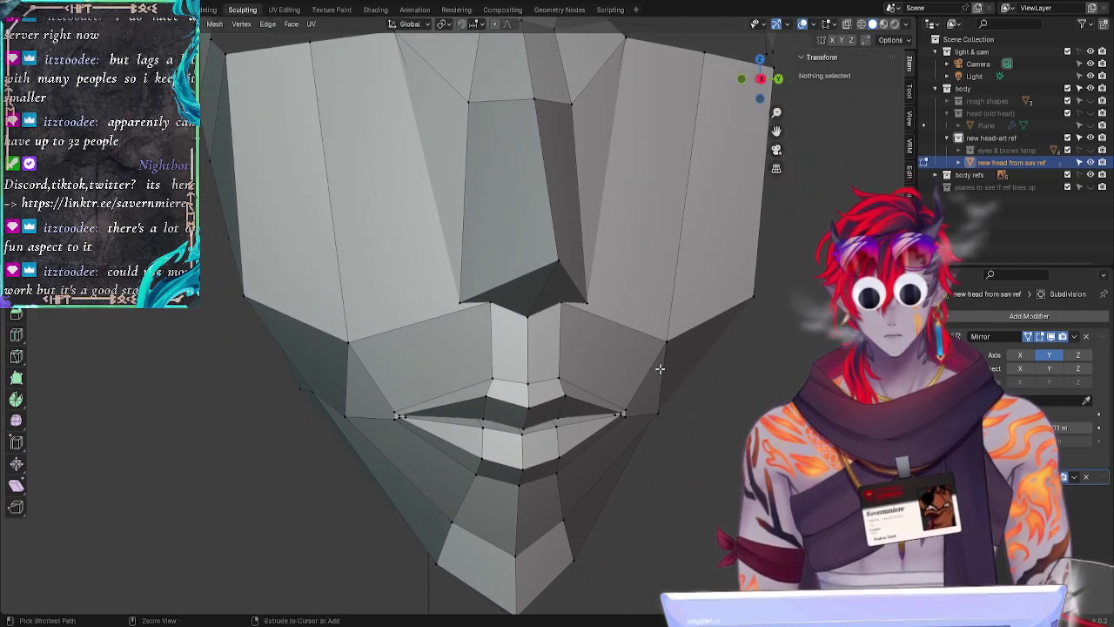
# Step: Undo the last several nose and cheek edits and review the head from several angles
pyautogui.hotkey('ctrl', 'z')
pyautogui.hotkey('ctrl', 'z')
pyautogui.hotkey('ctrl', 'z')
pyautogui.hotkey('ctrl', 'z')
pyautogui.hotkey('ctrl', 'z')
pyautogui.hotkey('ctrl', 'z')
pyautogui.hotkey('ctrl', 'z')
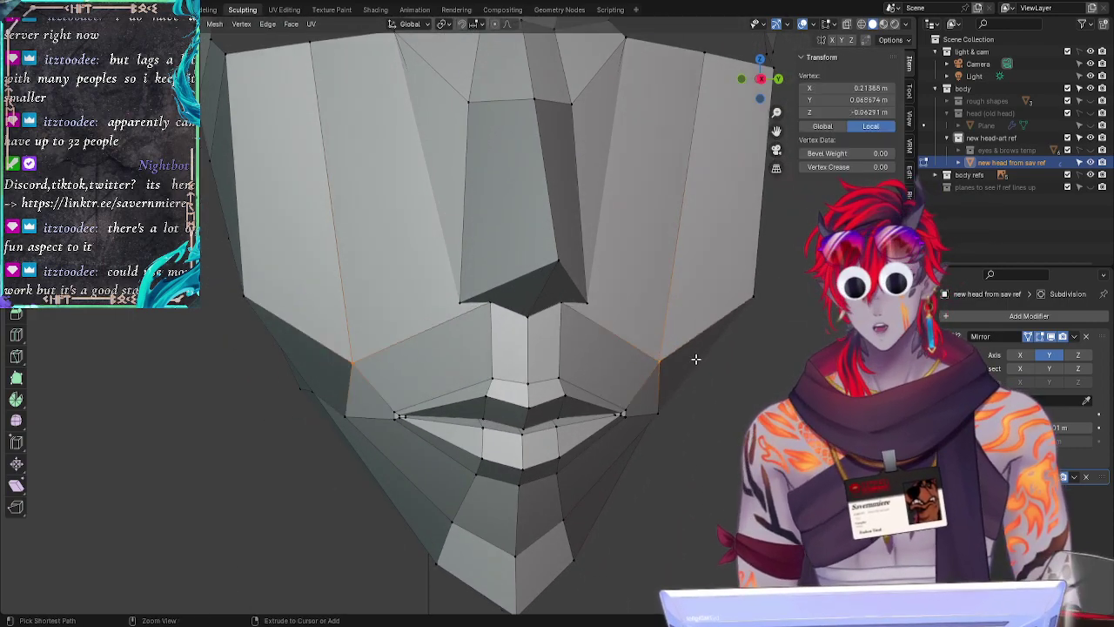
pyautogui.hotkey('alt', 'a')
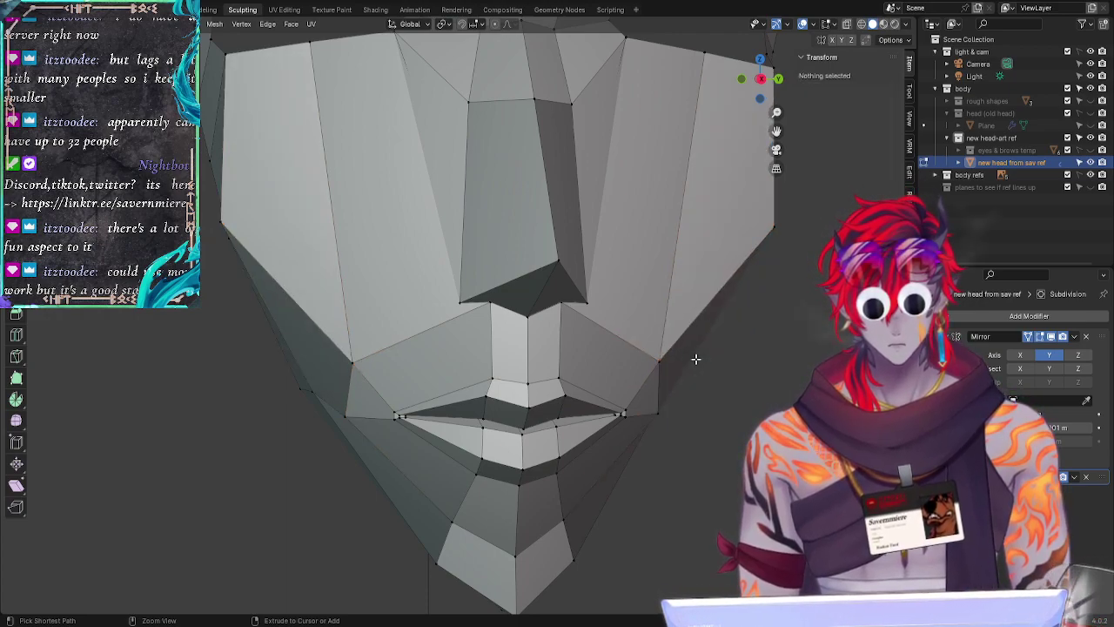
pyautogui.hotkey('ctrl', 'z')
pyautogui.hotkey('ctrl', 'z')
pyautogui.hotkey('ctrl', 'z')
pyautogui.hotkey('ctrl', 'z')
pyautogui.hotkey('ctrl', 'z')
pyautogui.hotkey('ctrl', 'z')
pyautogui.hotkey('ctrl', 'z')
pyautogui.hotkey('ctrl', 'z')
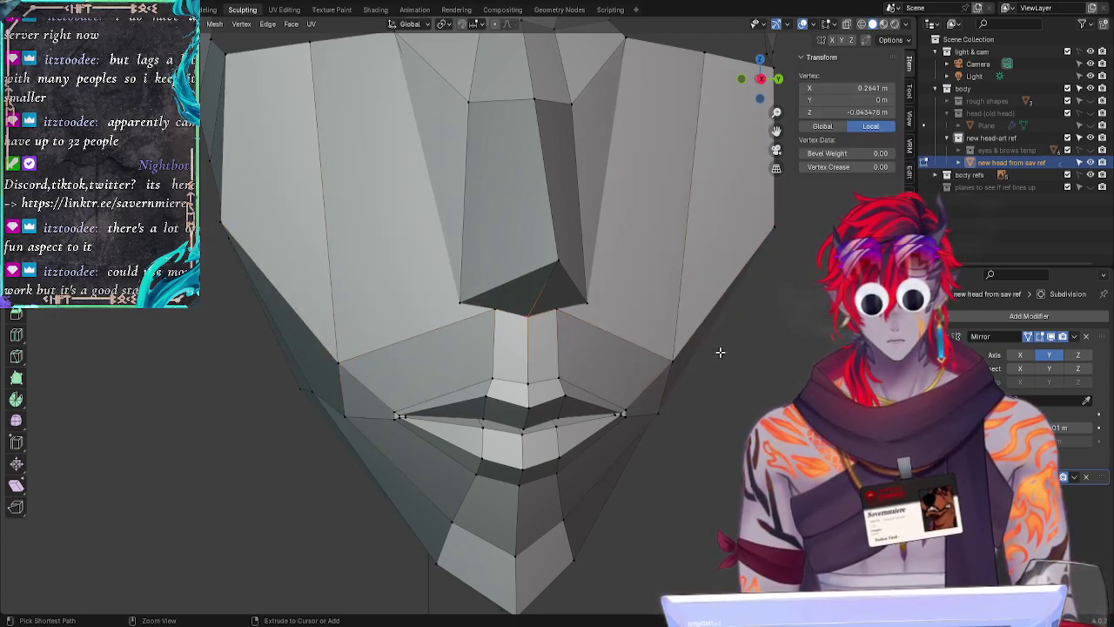
pyautogui.hotkey('ctrl', 'z')
pyautogui.hotkey('ctrl', 'z')
pyautogui.hotkey('ctrl', 'z')
pyautogui.hotkey('ctrl', 'z')
pyautogui.hotkey('ctrl', 'z')
pyautogui.hotkey('ctrl', 'z')
pyautogui.hotkey('ctrl', 'z')
pyautogui.hotkey('ctrl', 'z')
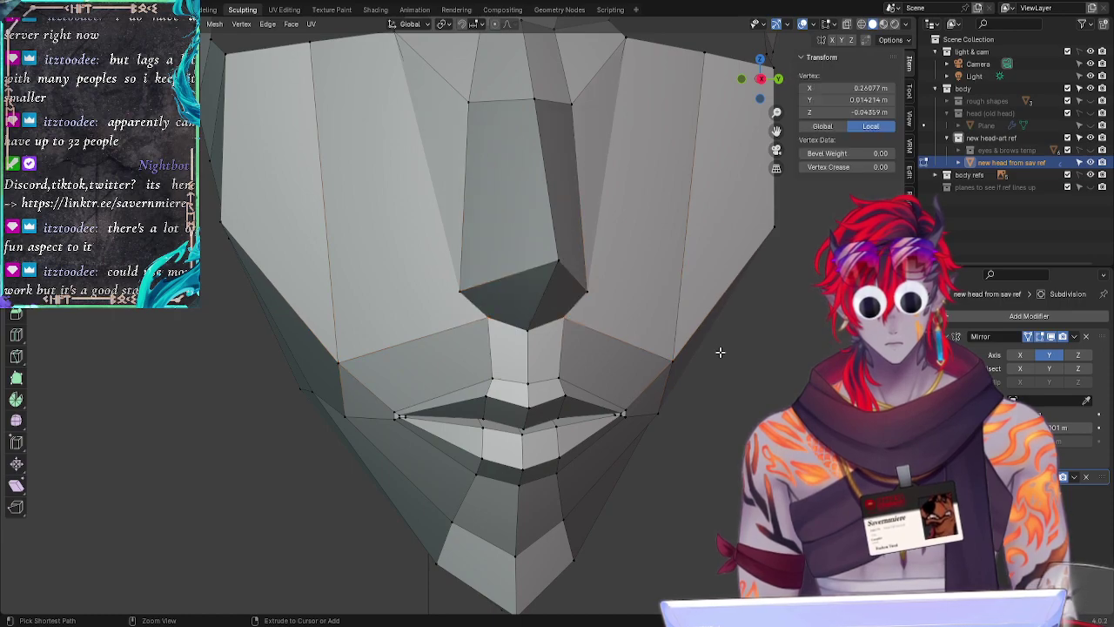
pyautogui.hotkey('ctrl', 'z')
pyautogui.hotkey('ctrl', 'z')
pyautogui.hotkey('ctrl', 'z')
pyautogui.hotkey('ctrl', 'z')
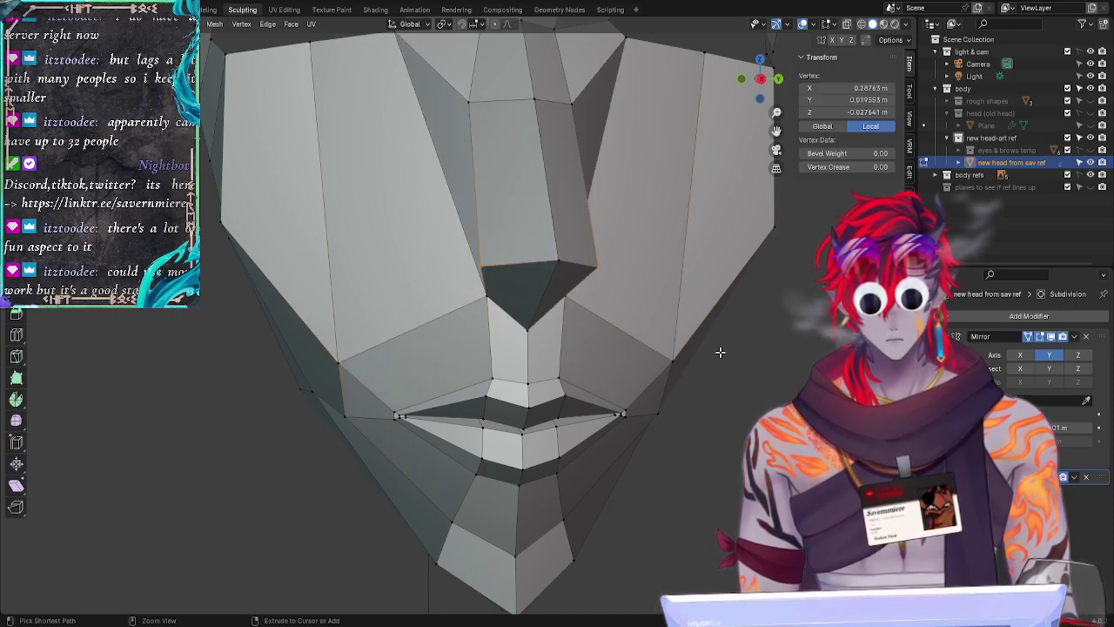
pyautogui.hotkey('ctrl', 'z')
pyautogui.hotkey('ctrl', 'z')
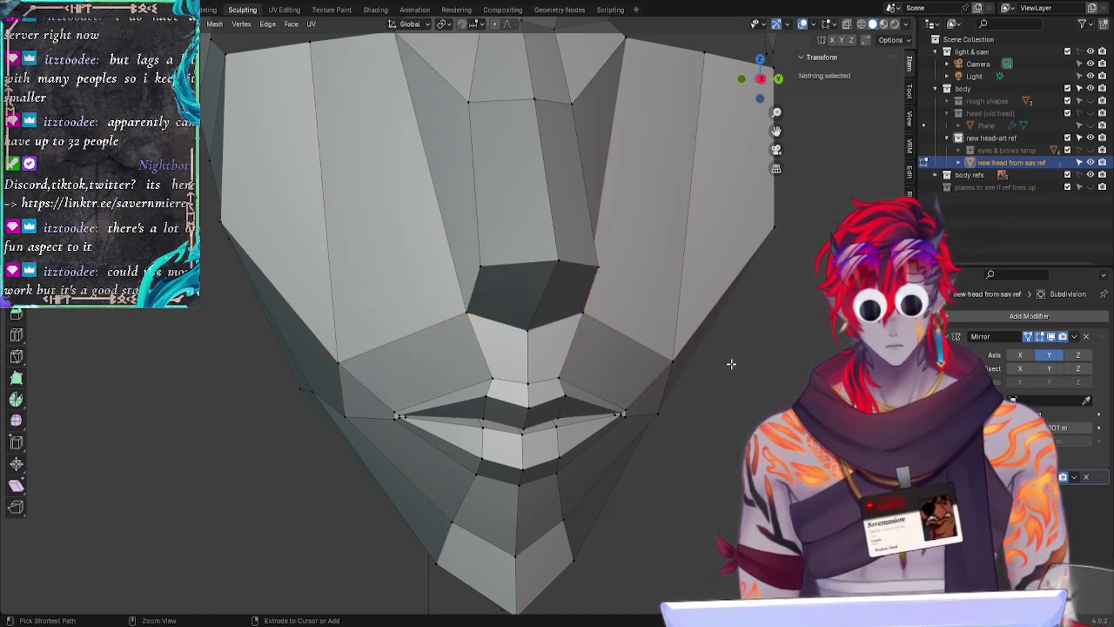
pyautogui.moveTo(729, 365); pyautogui.dragTo(369, 421, button='middle')
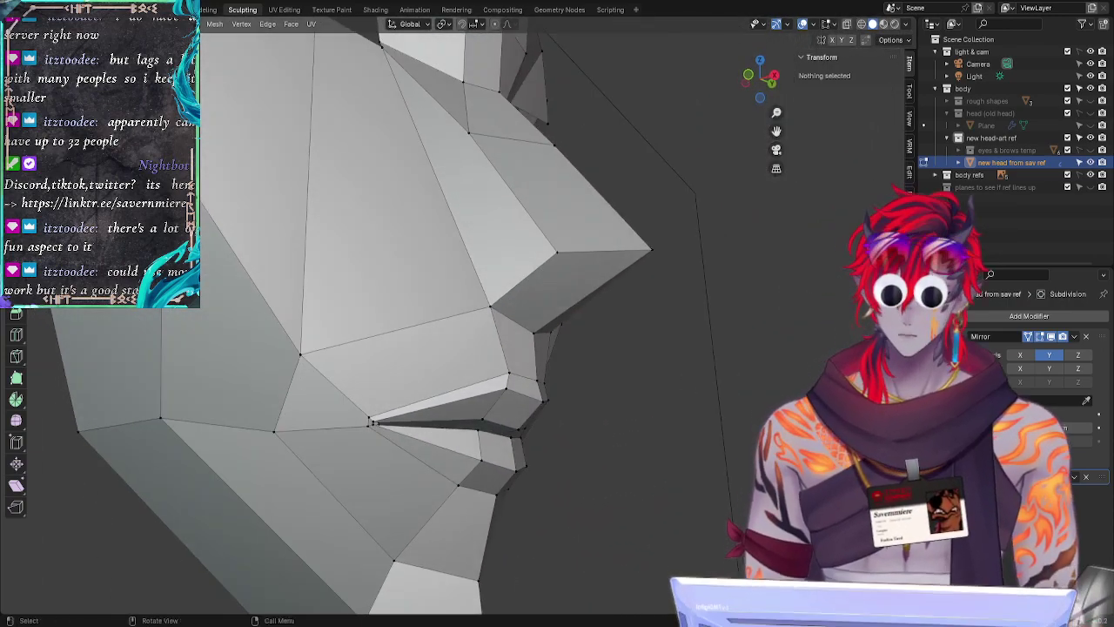
pyautogui.keyDown('alt'); pyautogui.moveTo(783, 430); pyautogui.dragTo(710, 442); pyautogui.keyUp('alt')
pyautogui.keyDown('ctrl'); pyautogui.moveTo(710, 442); pyautogui.dragTo(714, 490, button='middle'); pyautogui.keyUp('ctrl')
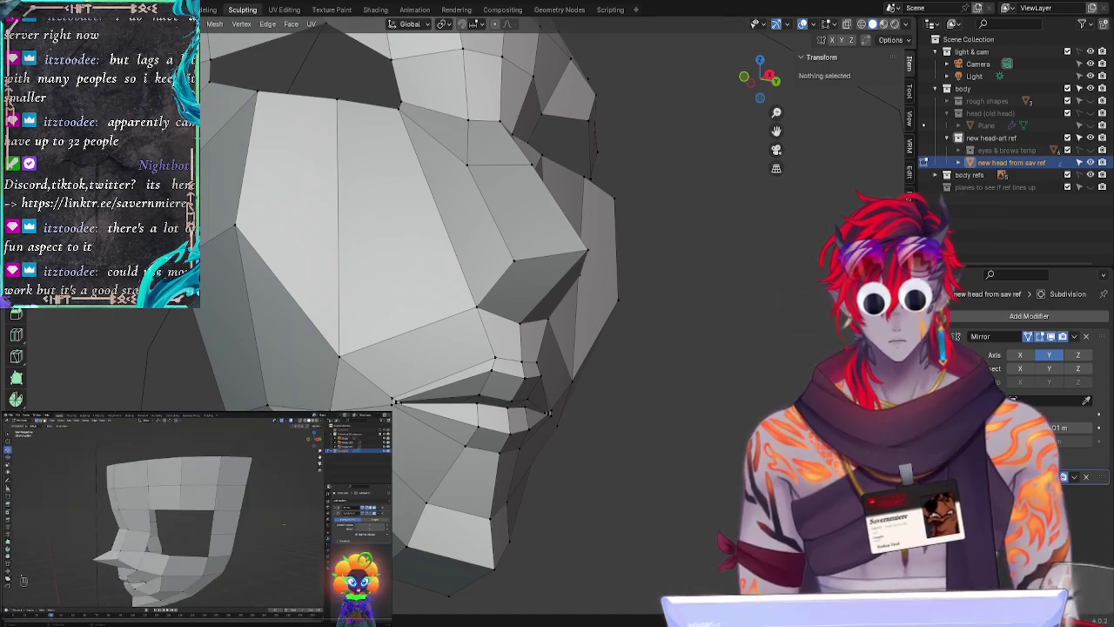
pyautogui.moveTo(419, 428); pyautogui.dragTo(506, 375, button='middle')
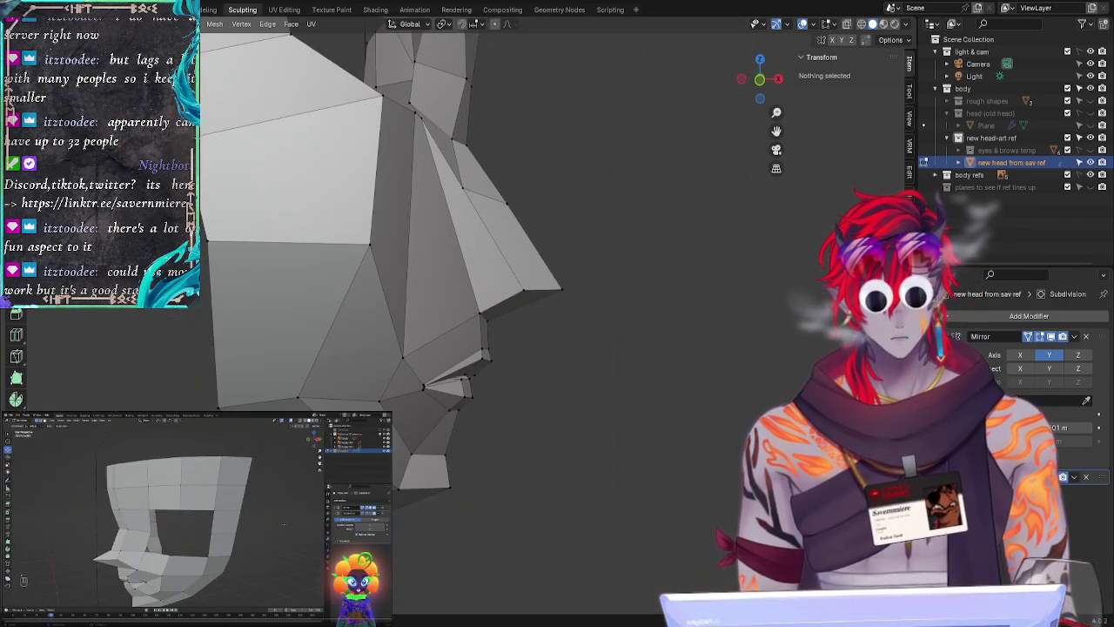
pyautogui.moveTo(696, 463); pyautogui.dragTo(657, 477, button='middle')
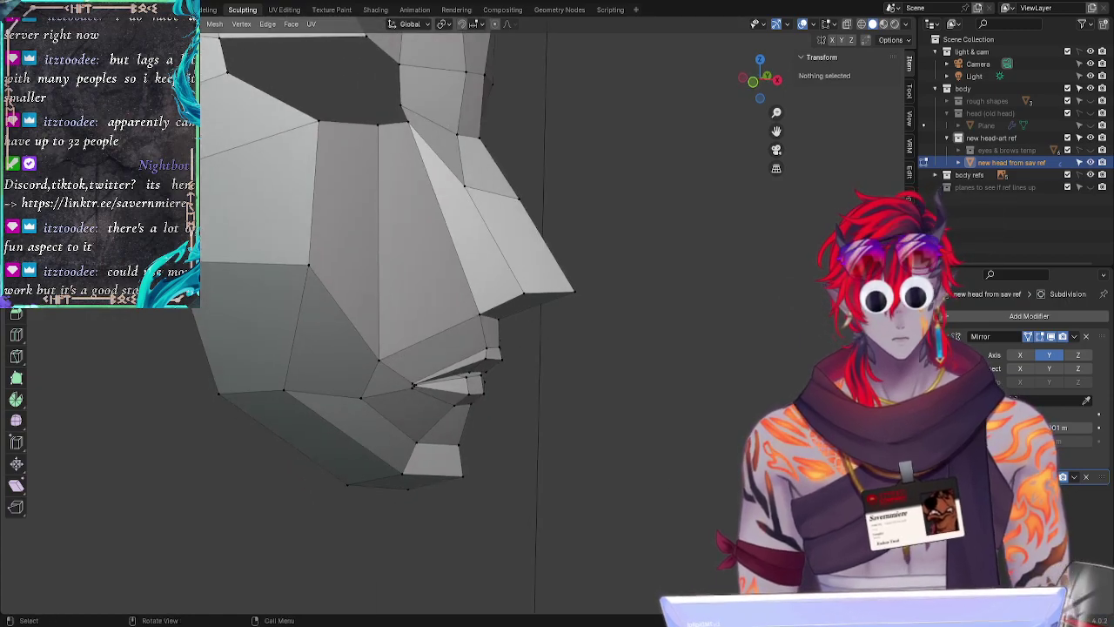
# Step: Raise the cheek vertex beside the nose vertically
pyautogui.click(388, 369)
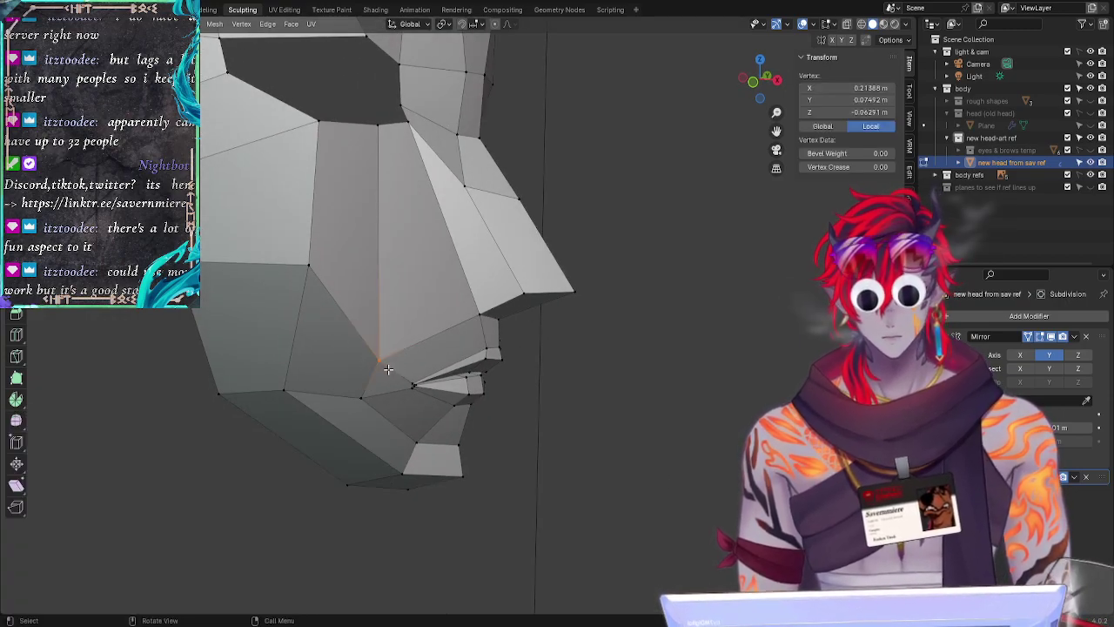
pyautogui.press('g')
pyautogui.press('z')
pyautogui.click(383, 348)
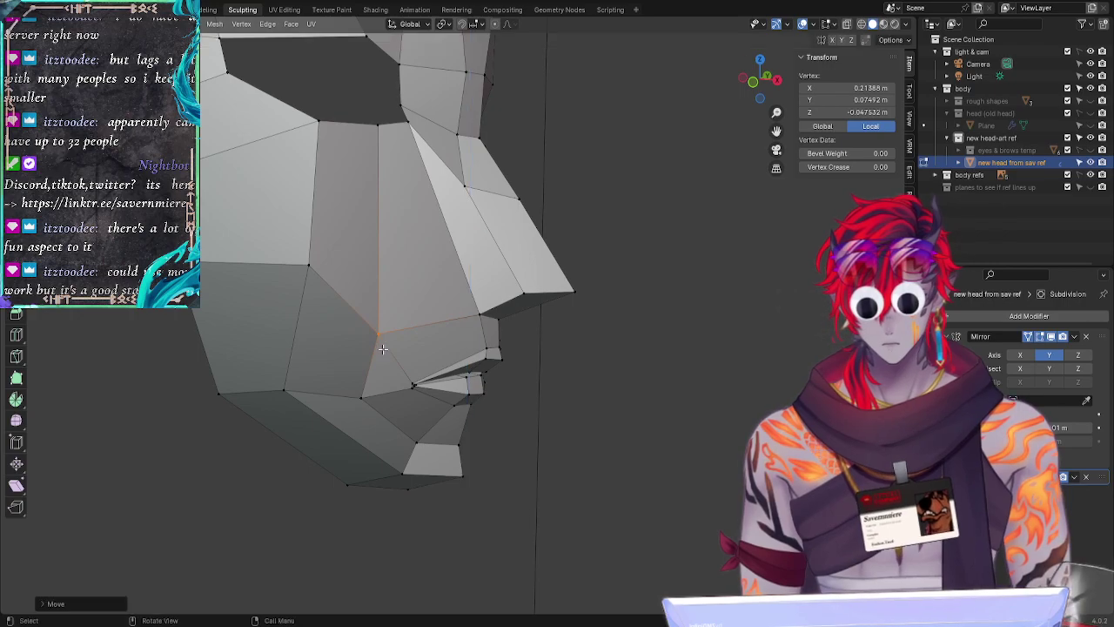
pyautogui.press('g')
pyautogui.press('g')
pyautogui.rightClick(377, 352)
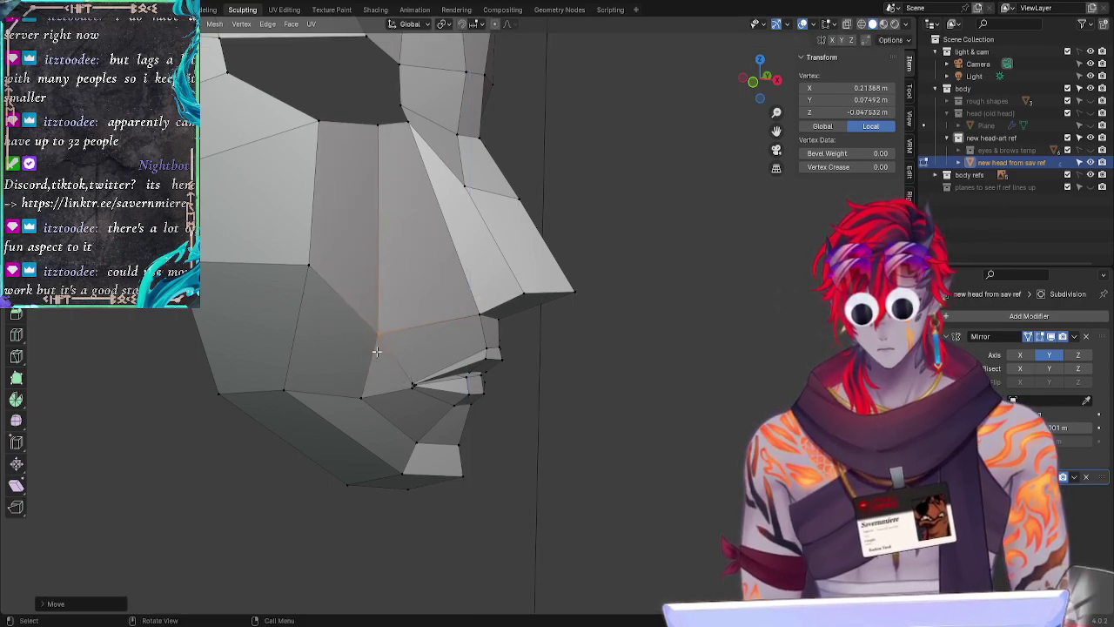
pyautogui.click(693, 427)
pyautogui.moveTo(693, 427); pyautogui.dragTo(573, 397, button='middle')
# Step: Move the adjacent cheek vertex along the Y axis and orbit to review the cheeks
pyautogui.click(383, 319)
pyautogui.press('g')
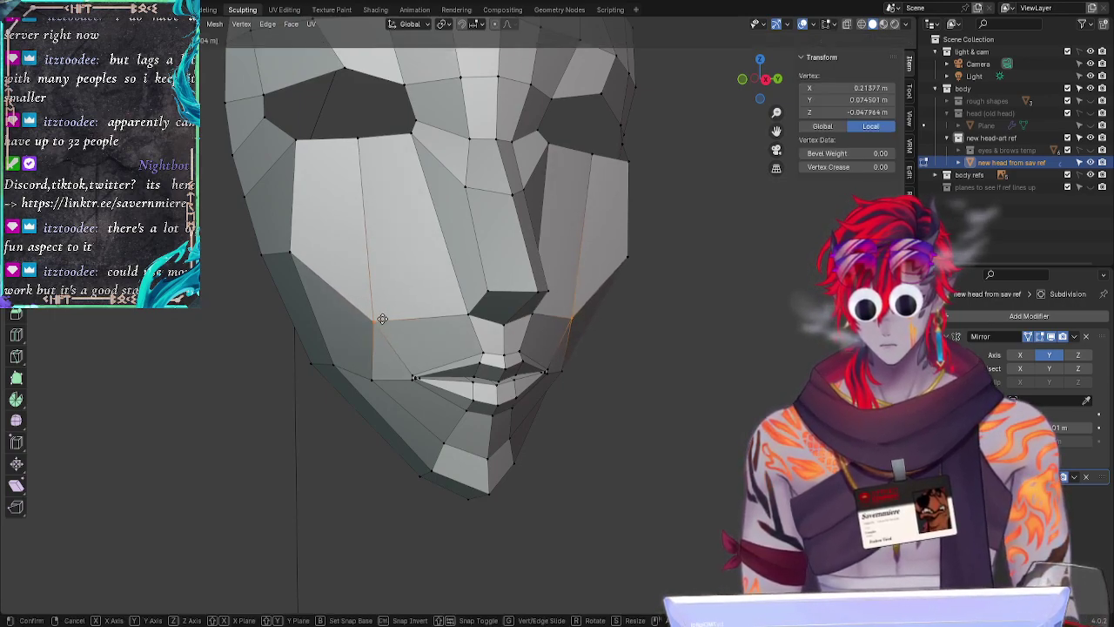
pyautogui.press('y')
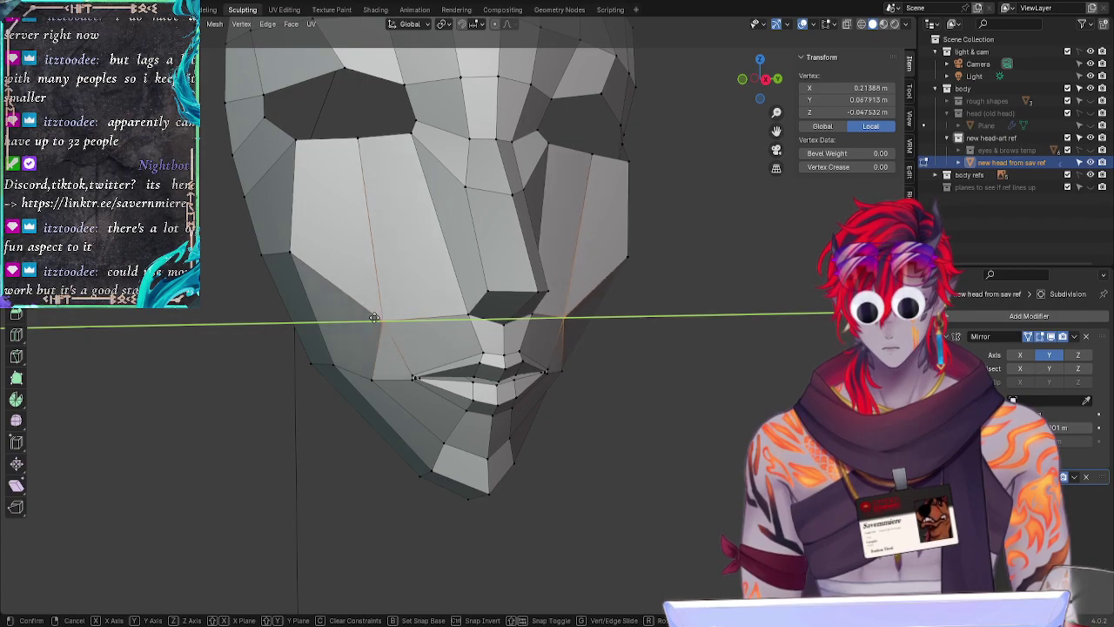
pyautogui.click(374, 318)
pyautogui.click(249, 435)
pyautogui.moveTo(249, 435); pyautogui.dragTo(492, 570, button='middle')
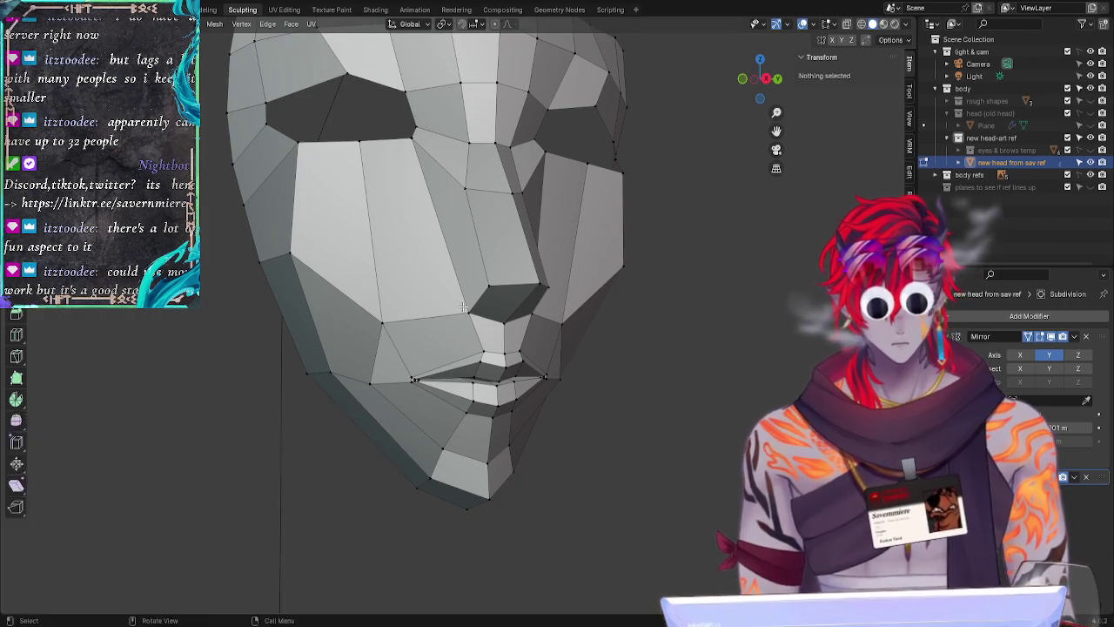
# Step: Snap to front orthographic view so the mesh overlays the reference face art with eyes aligned
pyautogui.click(769, 78)
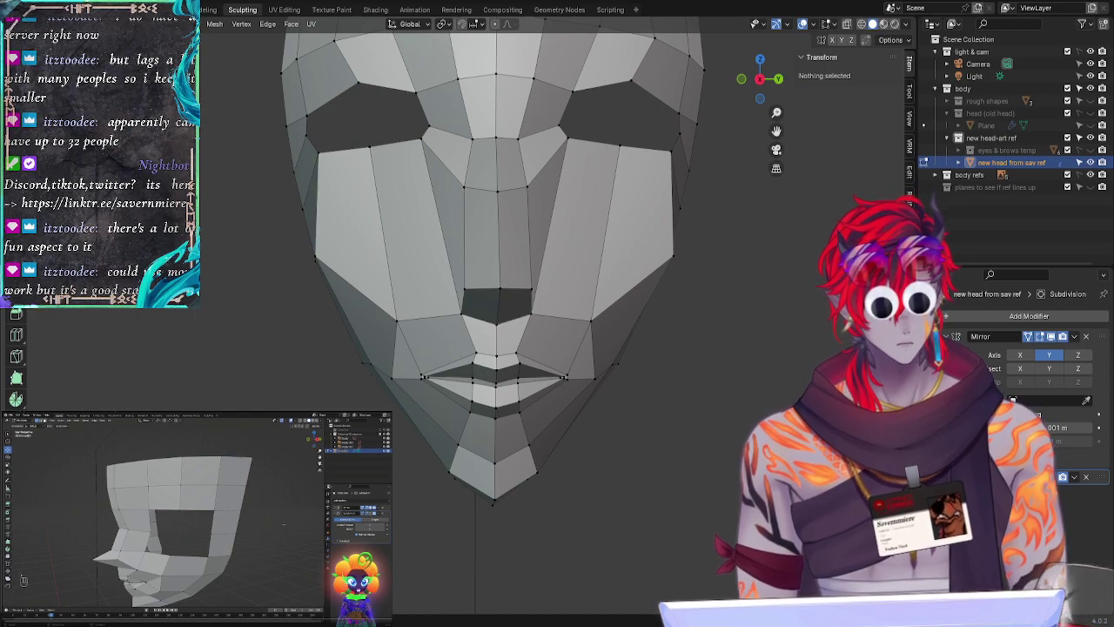
pyautogui.scroll(-2, 683, 361)
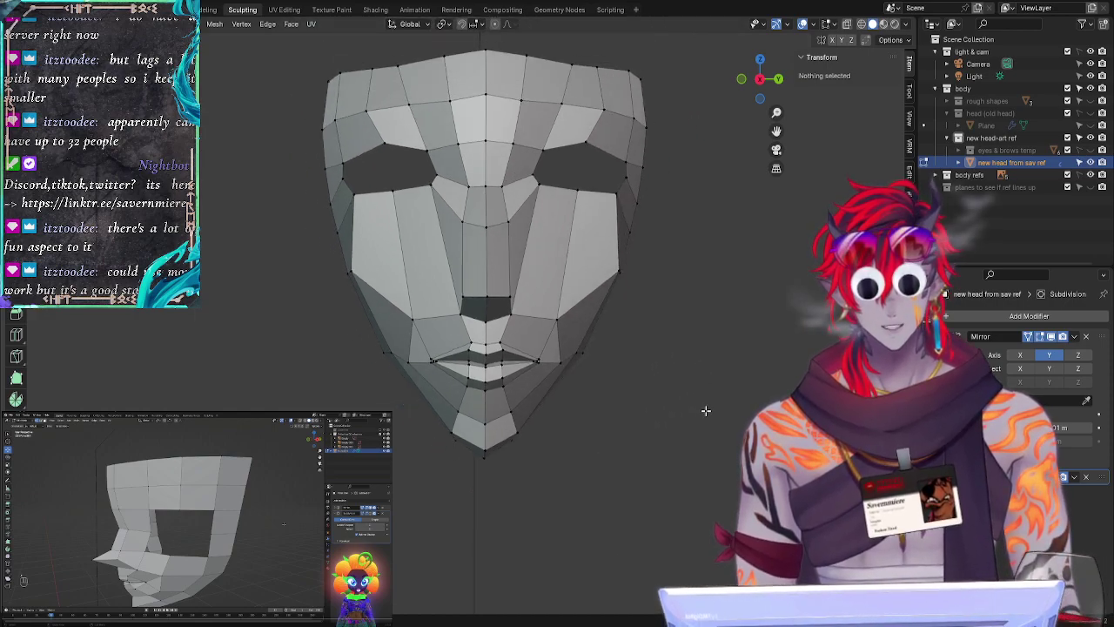
pyautogui.scroll(1, 706, 410)
pyautogui.click(763, 79)
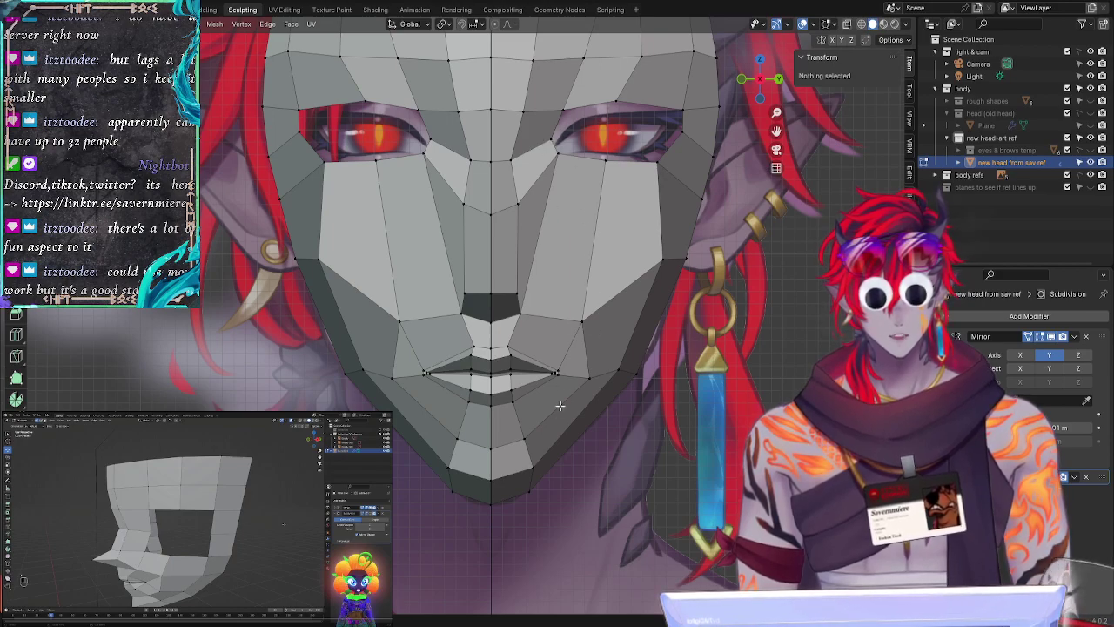
# Step: Move the mouth-corner and inner eye-corner vertices onto the front reference art
pyautogui.click(522, 308)
pyautogui.press('g')
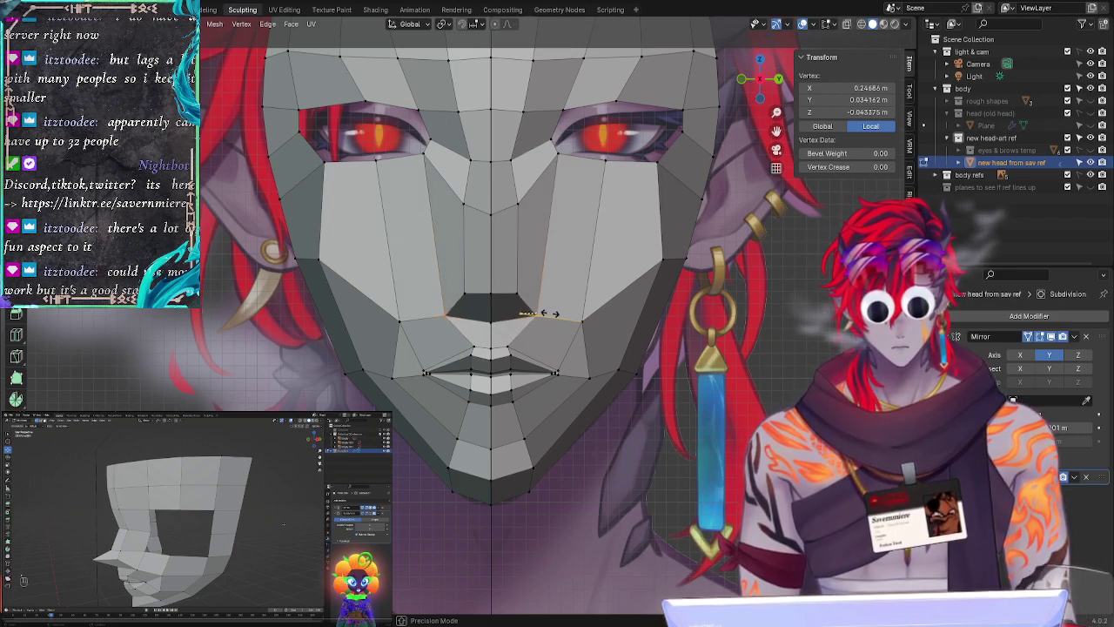
pyautogui.click(548, 313)
pyautogui.click(757, 423)
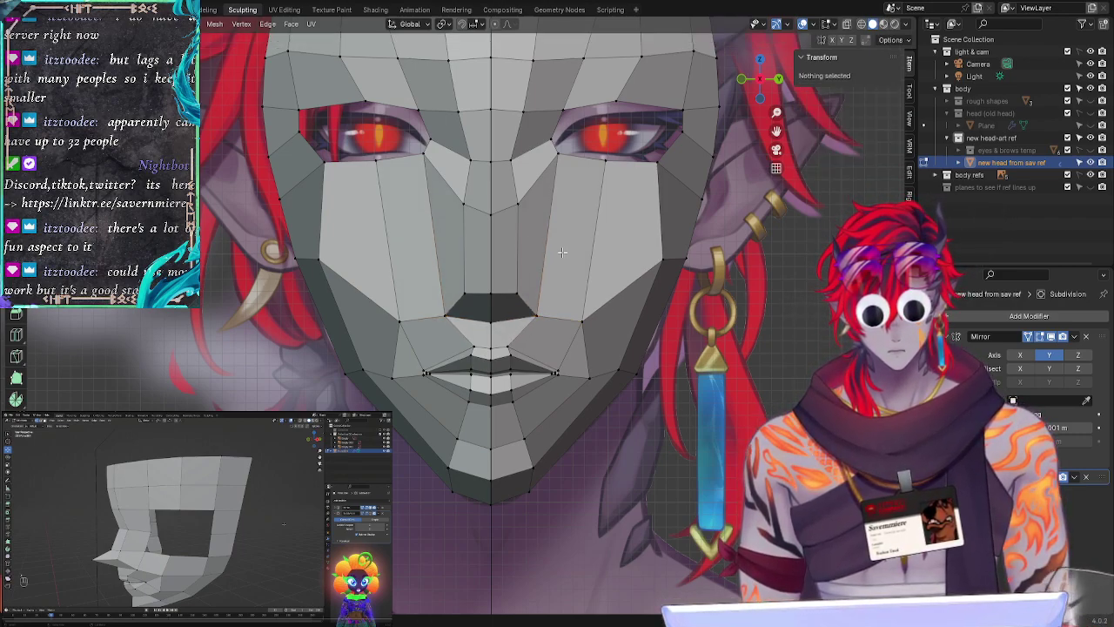
pyautogui.click(551, 159)
pyautogui.press('g')
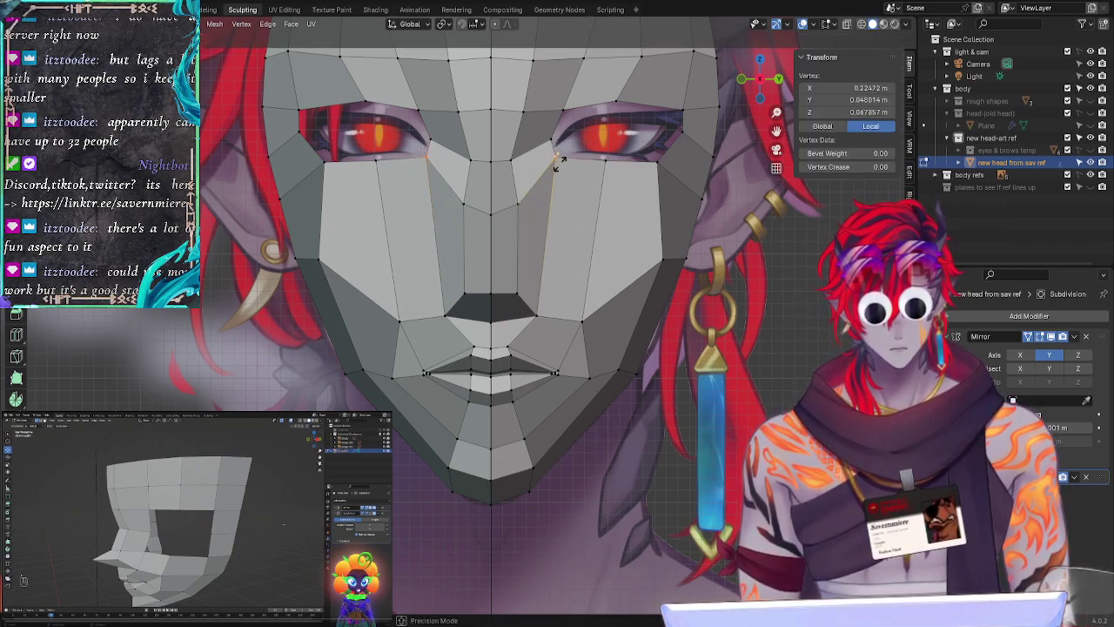
pyautogui.click(561, 163)
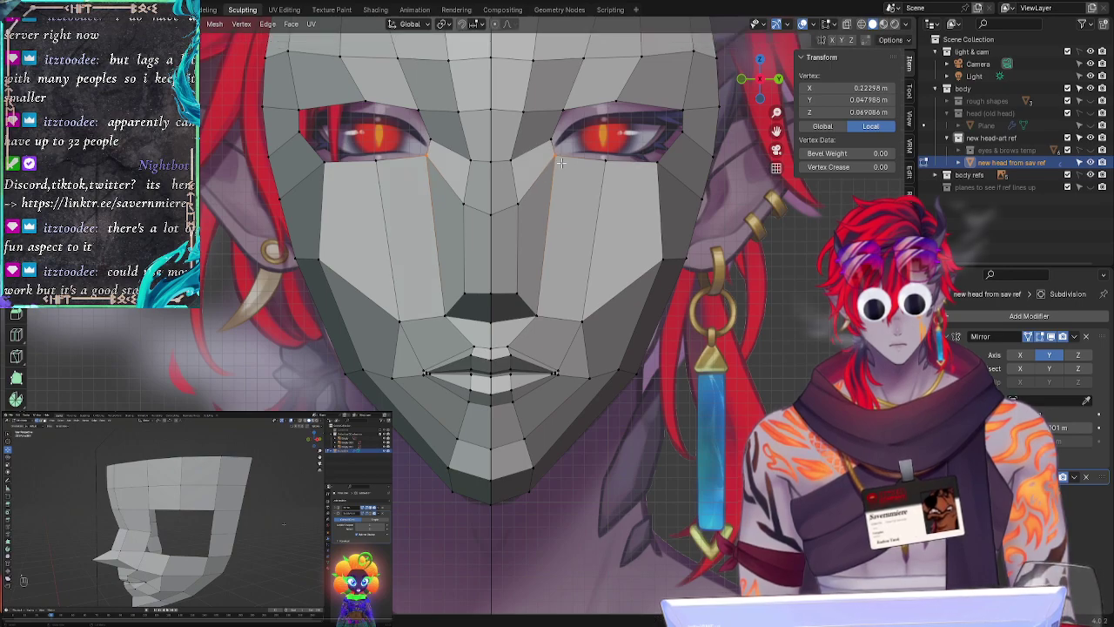
pyautogui.click(540, 314)
pyautogui.press('g')
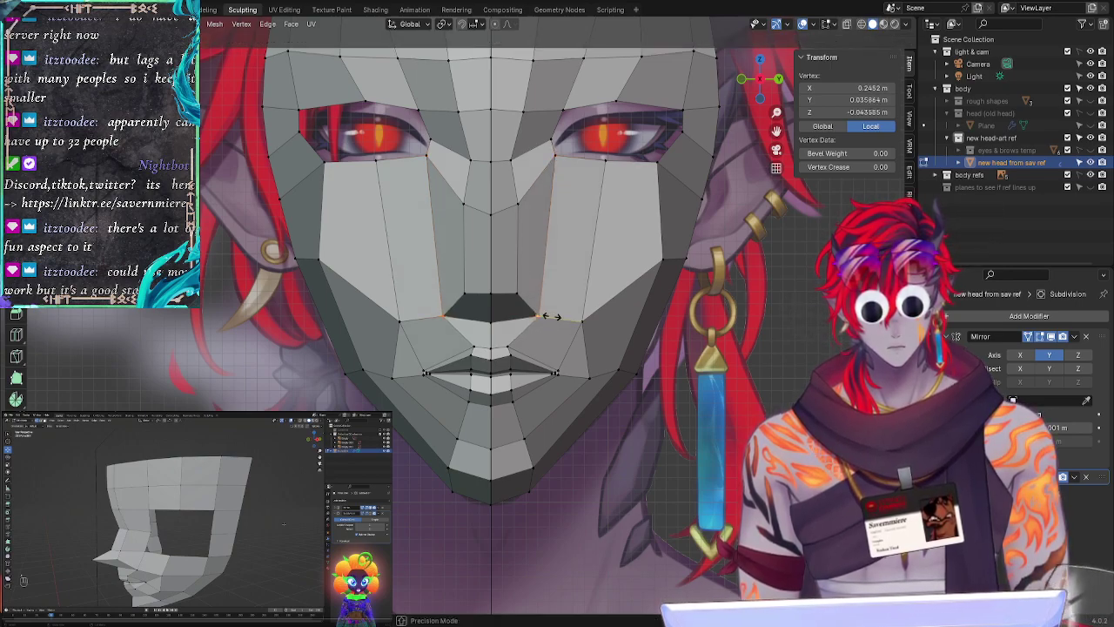
pyautogui.rightClick(548, 315)
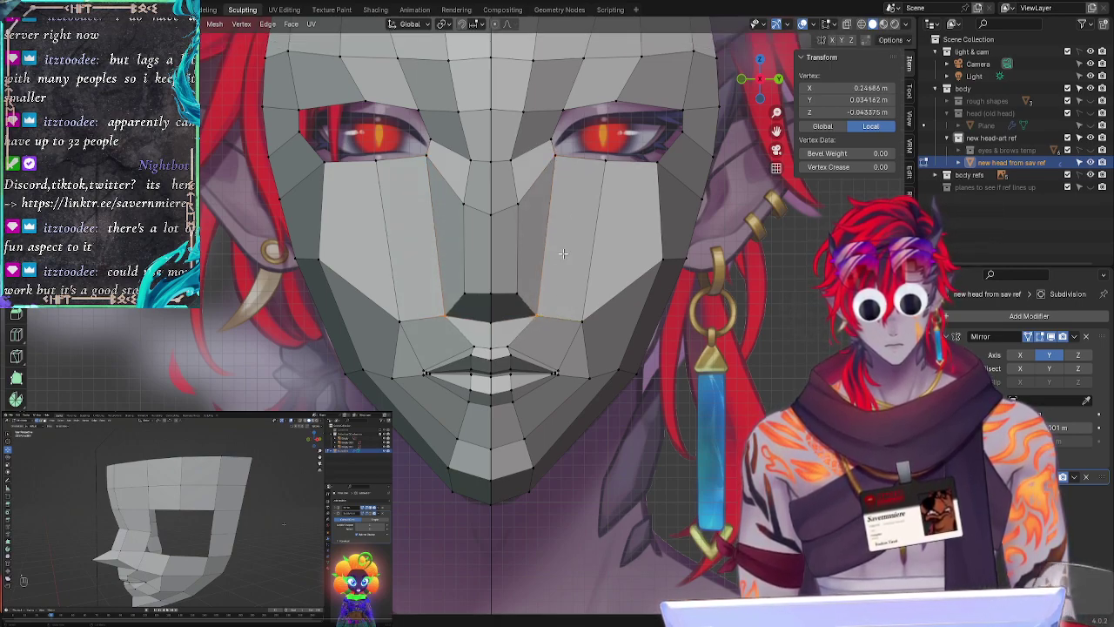
# Step: Set the nose-corner vertex's Y coordinate to 0.047988 in the N-panel
pyautogui.click(557, 148)
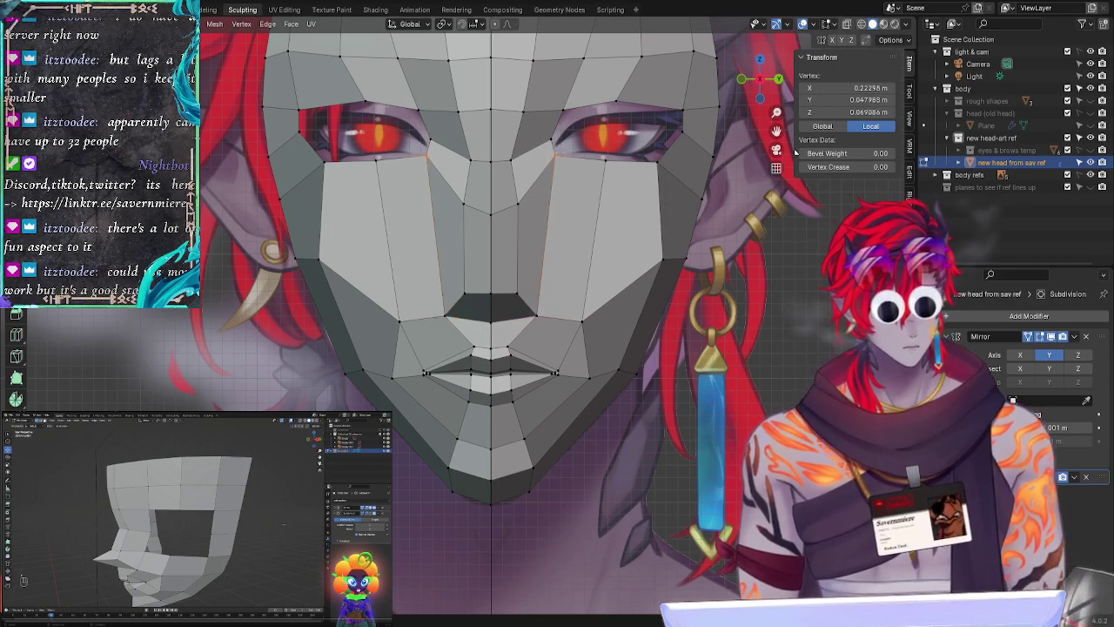
pyautogui.click(870, 100)
pyautogui.hotkey('ctrl', 'c')
pyautogui.click(534, 316)
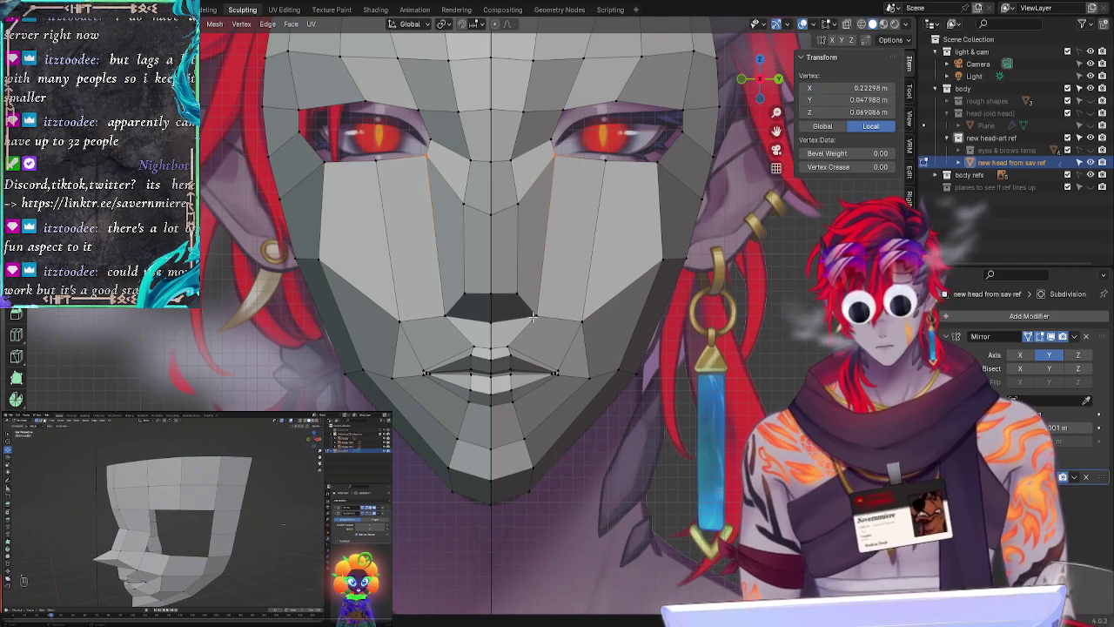
pyautogui.click(541, 305)
pyautogui.click(866, 100)
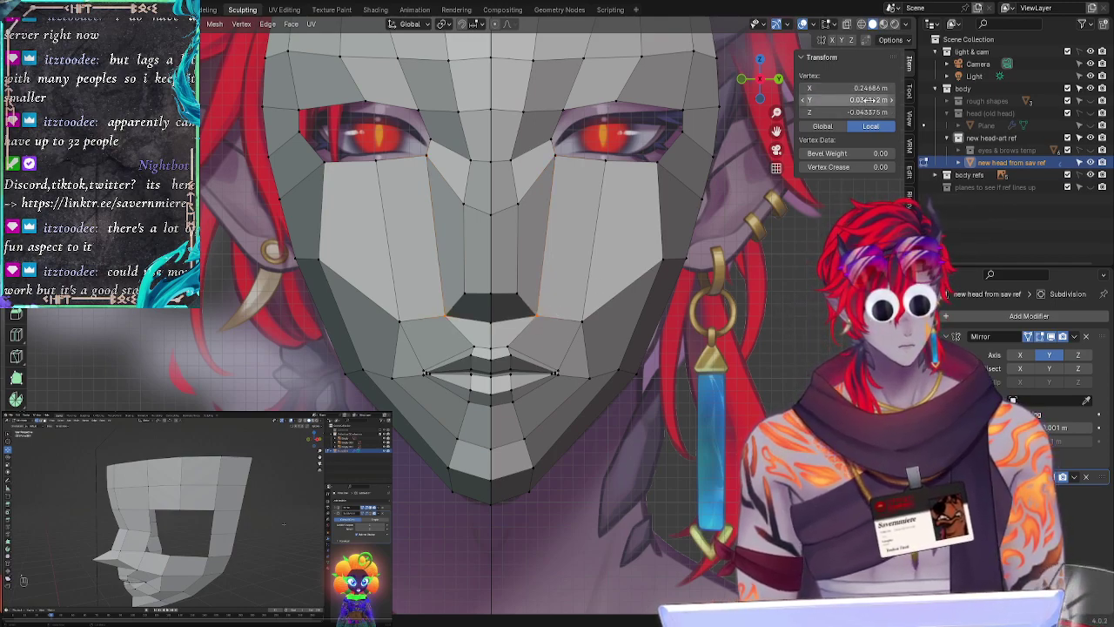
pyautogui.hotkey('ctrl', 'v')
pyautogui.press('Return')
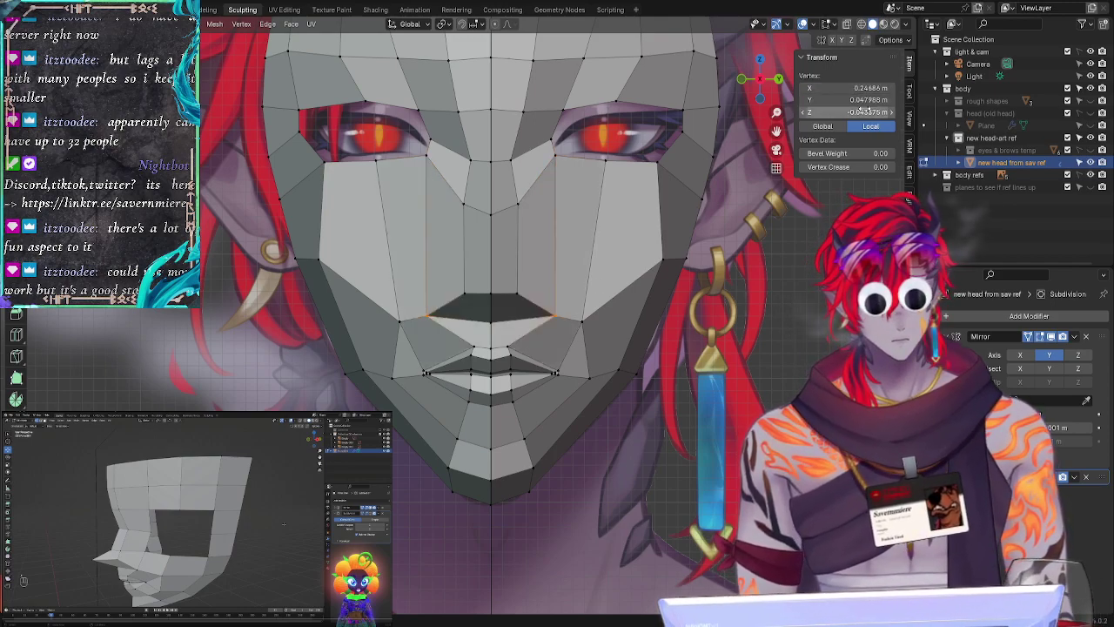
# Step: Turn subdivision smoothing back on for the head and return to the front view
pyautogui.click(754, 274)
pyautogui.moveTo(761, 402); pyautogui.dragTo(595, 418, button='middle')
pyautogui.click(1050, 477)
pyautogui.click(758, 81)
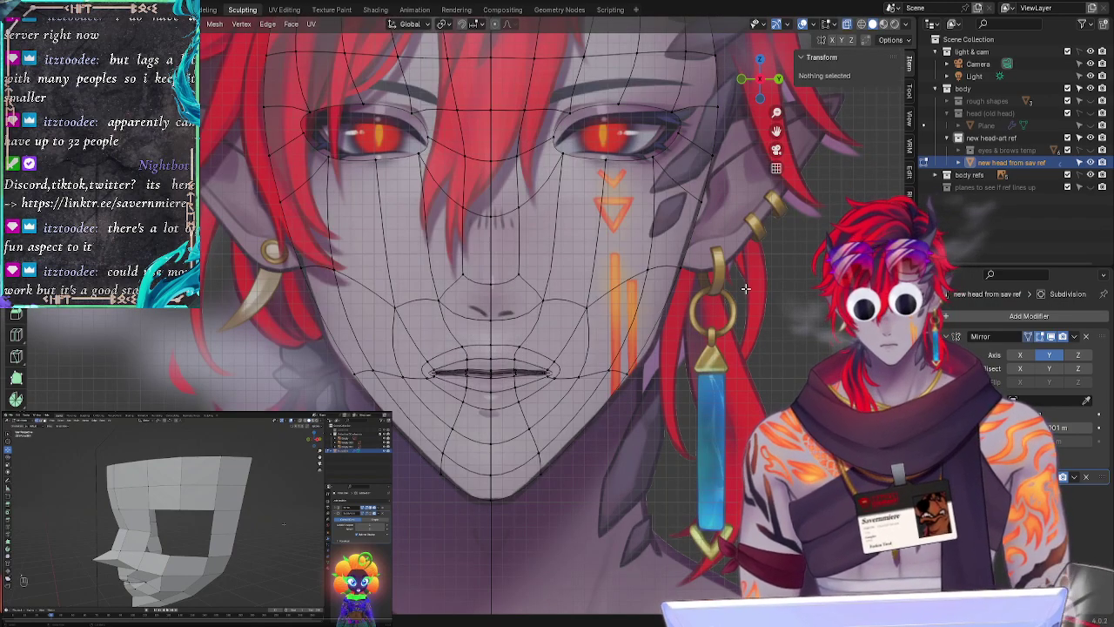
# Step: Toggle X-ray shading and shift the vertex beside the nose slightly outward
pyautogui.hotkey('alt', 'z')
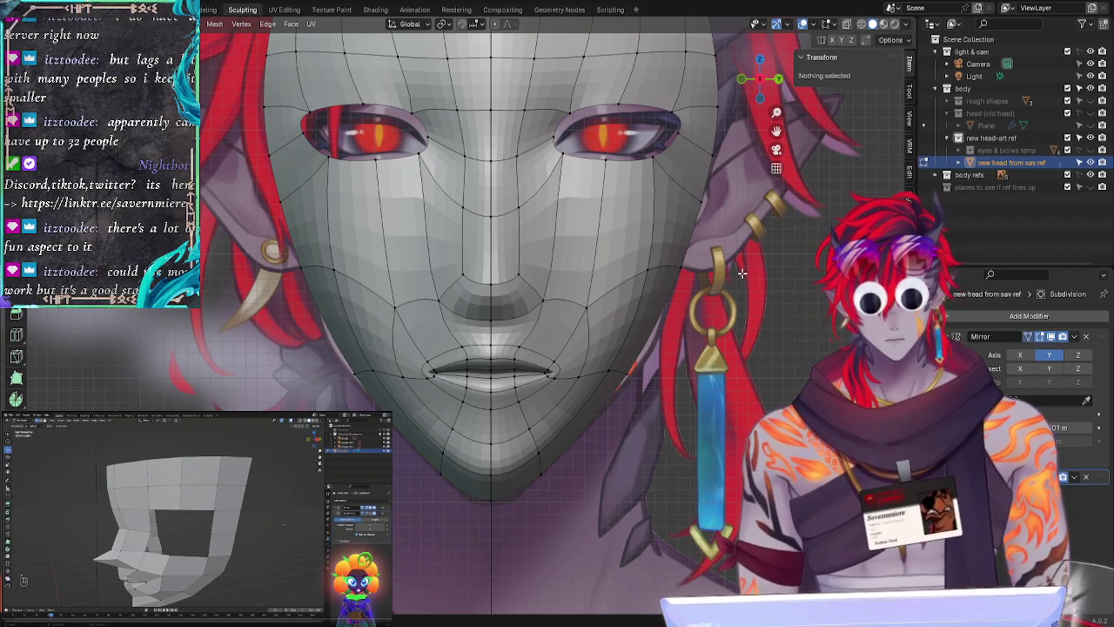
pyautogui.hotkey('alt', 'z')
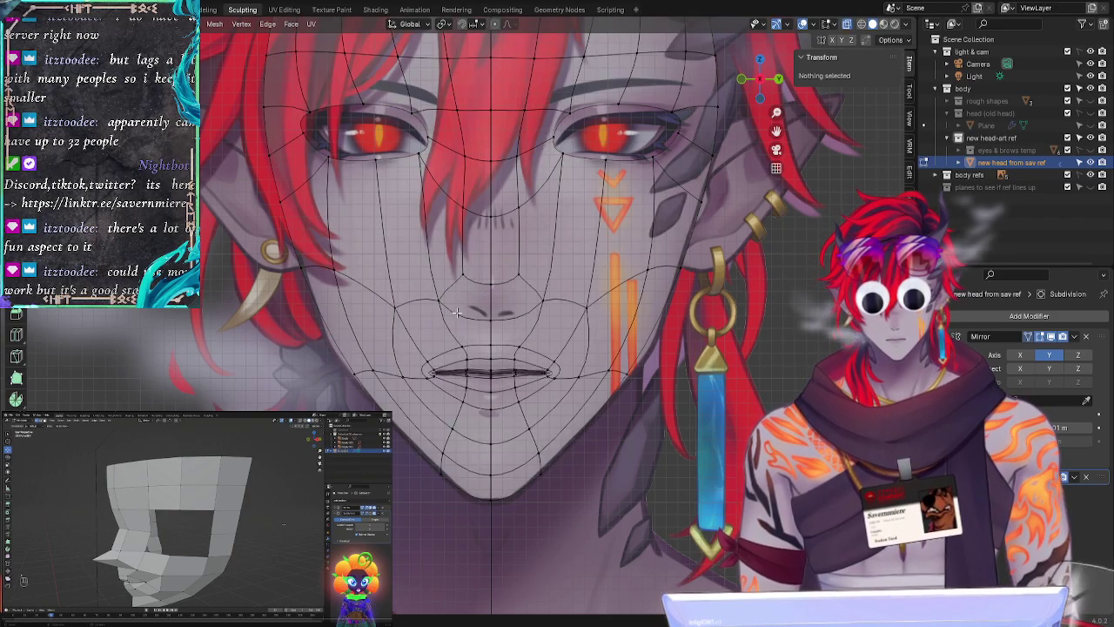
pyautogui.hotkey('alt', 'z')
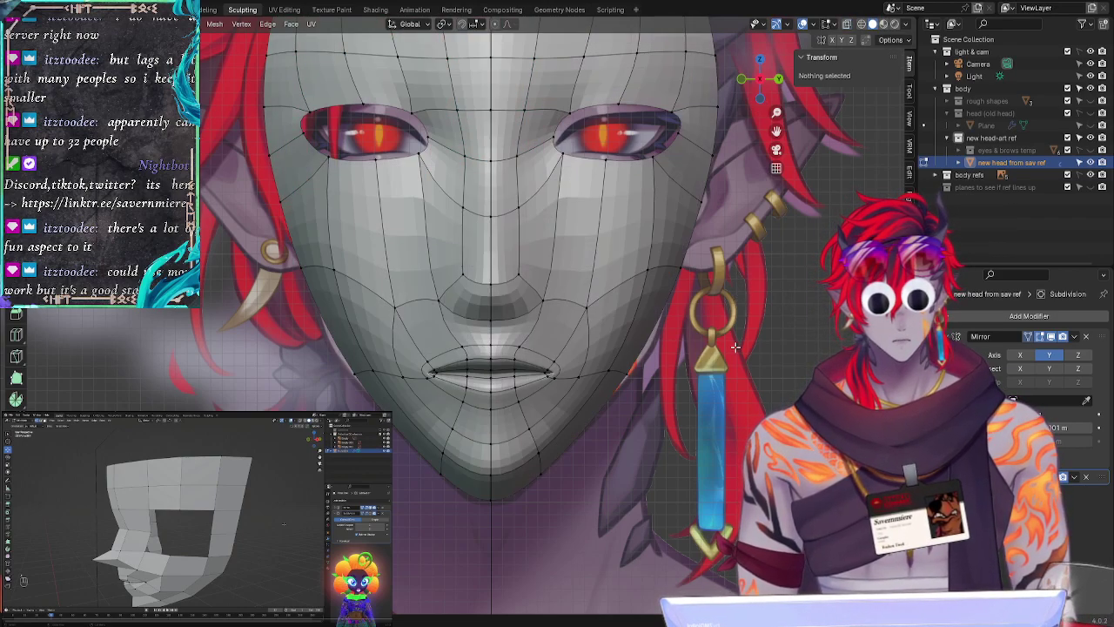
pyautogui.click(442, 300)
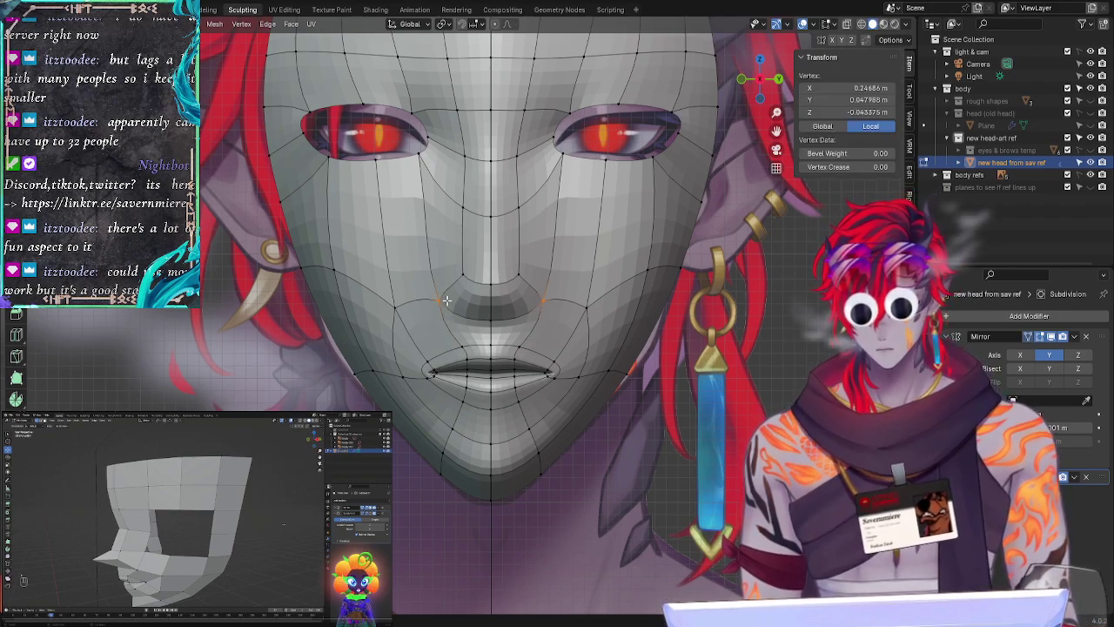
pyautogui.press('g')
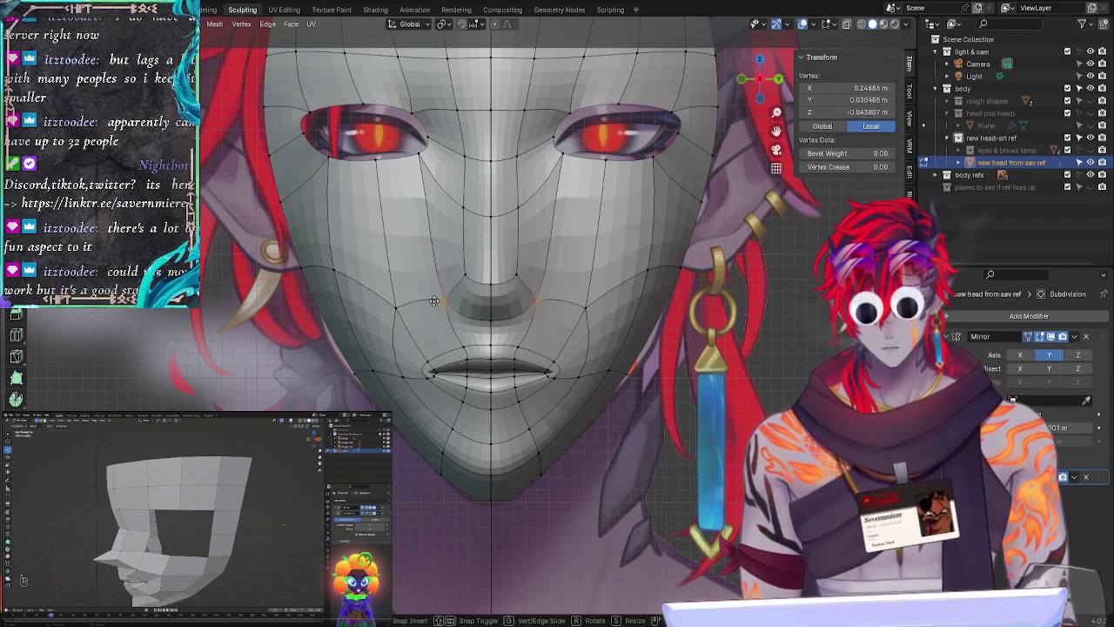
pyautogui.click(435, 302)
# Step: Lower the inner eye-corner vertex, then orbit to a three-quarter view of the face
pyautogui.click(567, 159)
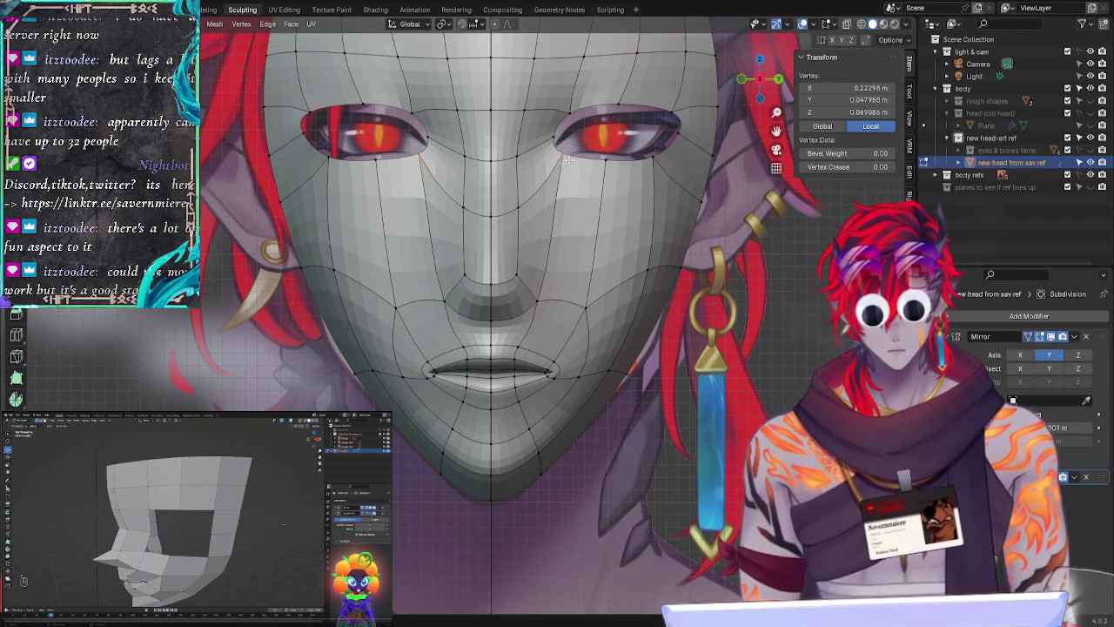
pyautogui.press('g')
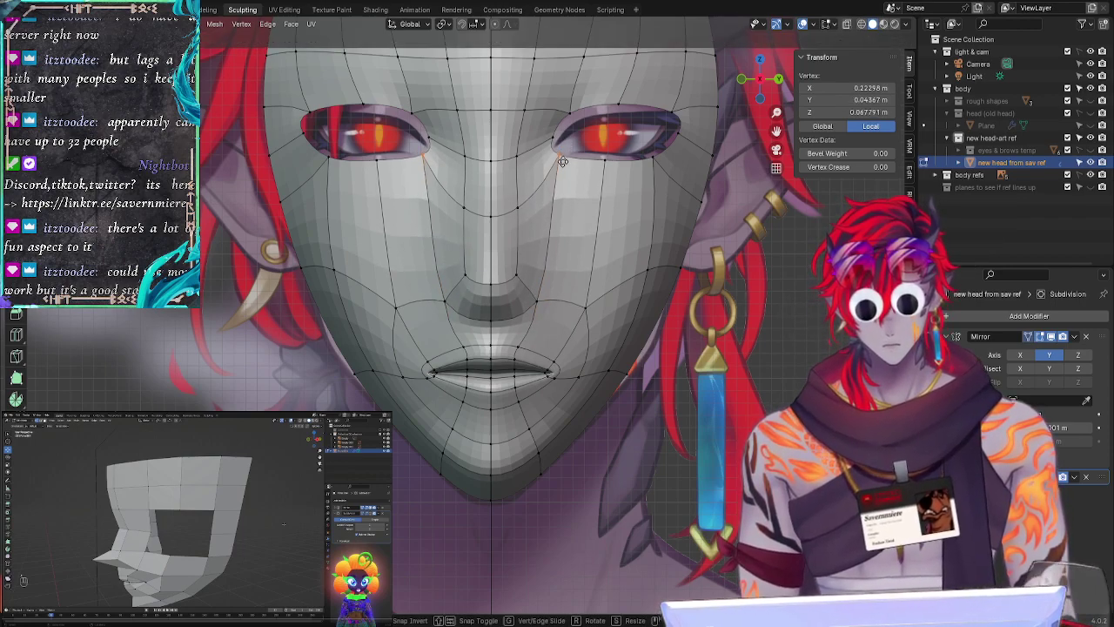
pyautogui.click(560, 177)
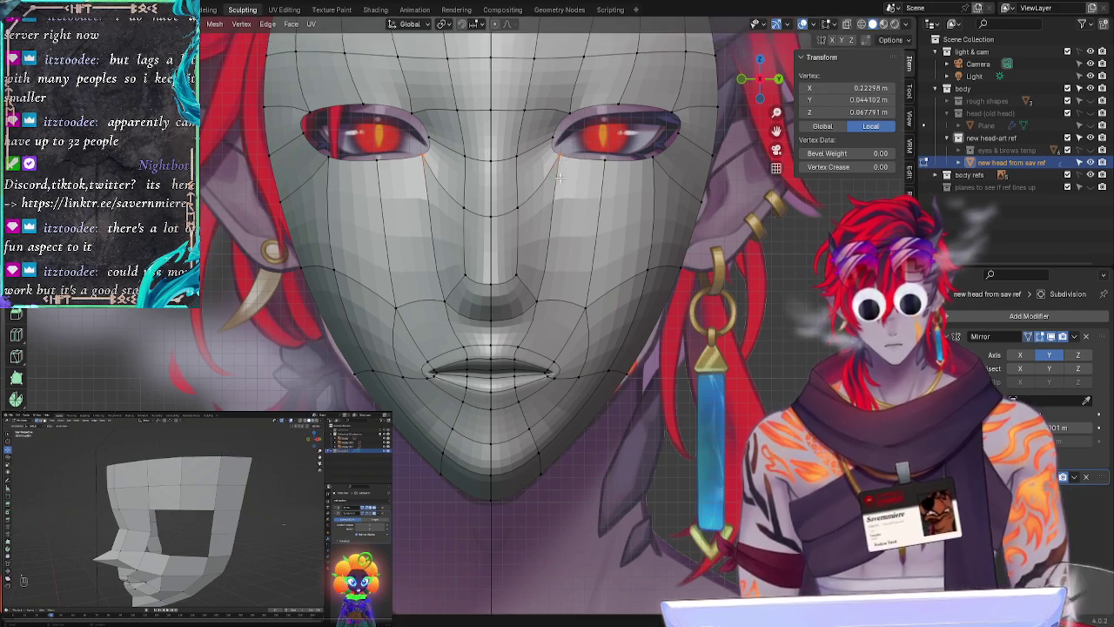
pyautogui.click(540, 302)
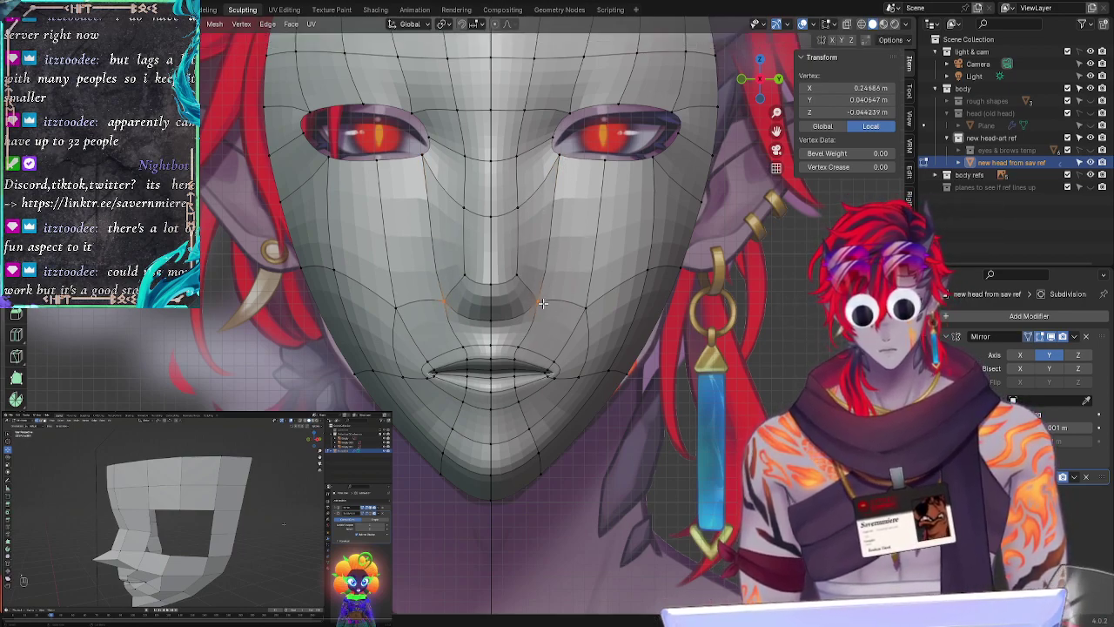
pyautogui.click(750, 381)
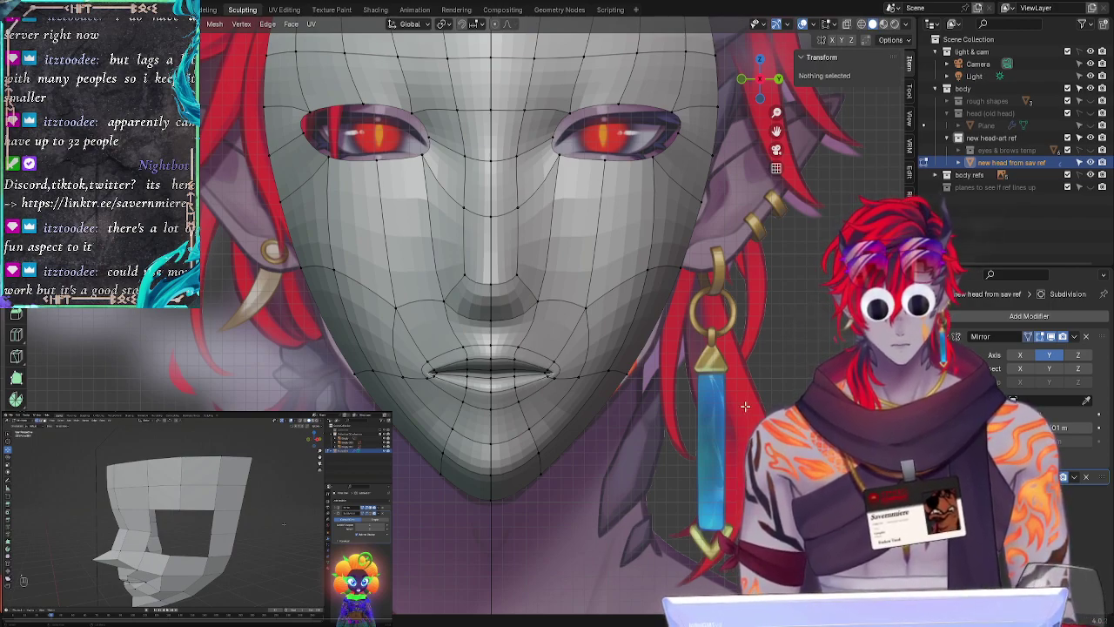
pyautogui.moveTo(744, 405)
pyautogui.mouseDown(button='middle')
pyautogui.moveTo(714, 355)
pyautogui.moveTo(731, 359)
pyautogui.mouseUp(button='middle')
# Step: Face the head front-on in see-through mode with subdivision smoothing turned off
pyautogui.moveTo(564, 355)
pyautogui.keyDown('ctrl'); pyautogui.mouseDown(button='right')
pyautogui.moveTo(526, 338)
pyautogui.moveTo(426, 392)
pyautogui.moveTo(512, 396)
pyautogui.mouseUp(button='right'); pyautogui.keyUp('ctrl')
pyautogui.hotkey('alt', 'z')
pyautogui.click(706, 403)
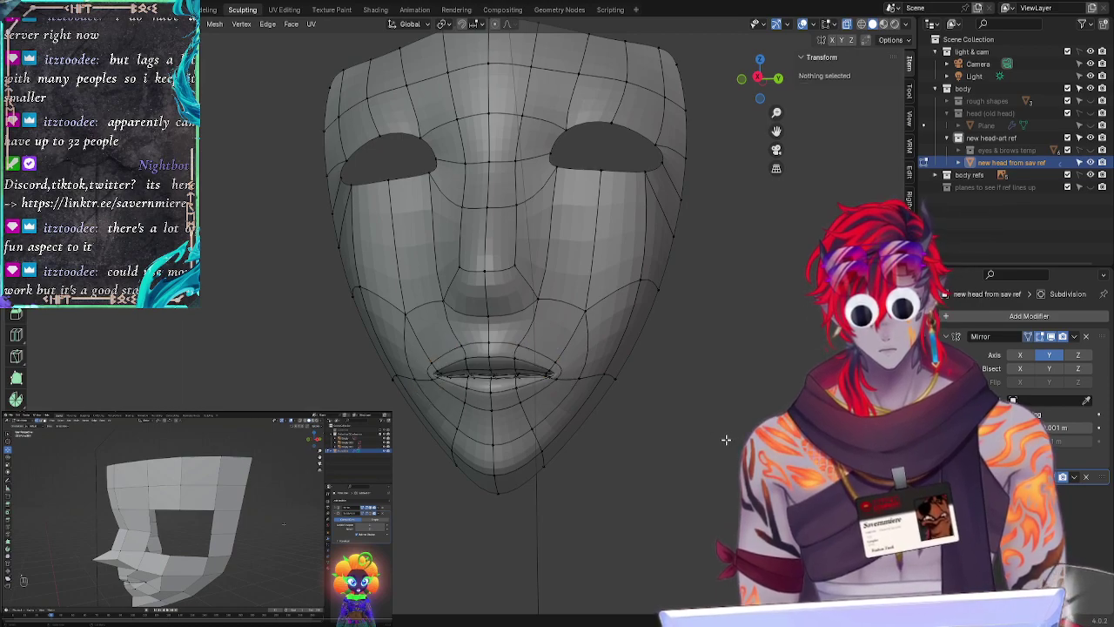
pyautogui.click(1040, 477)
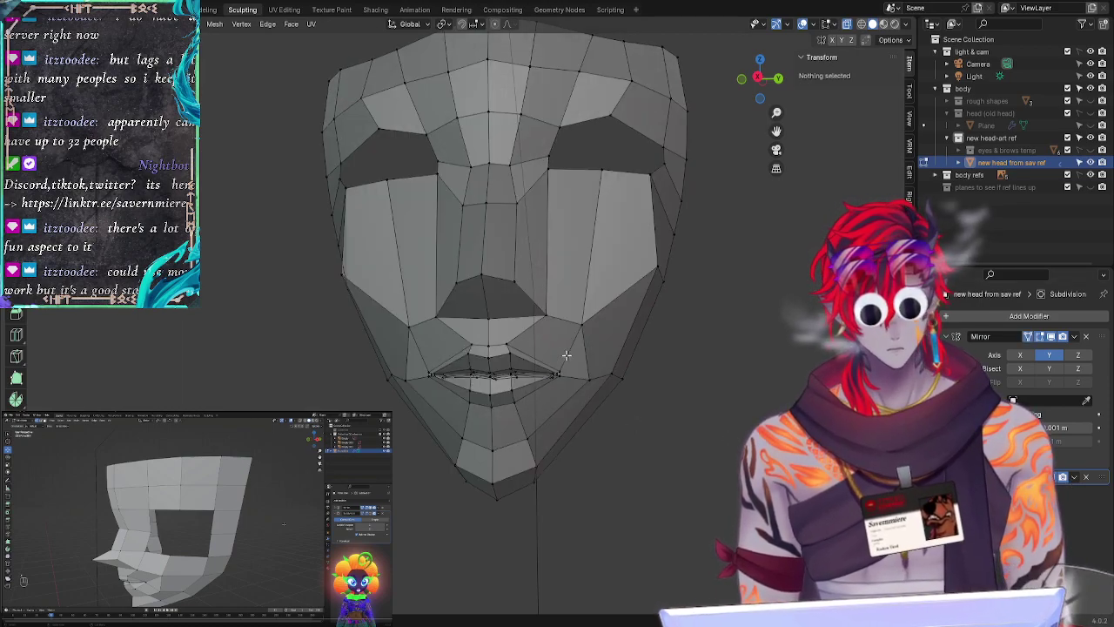
# Step: Select all the lip-loop vertices and scale them slightly smaller
pyautogui.moveTo(567, 355)
pyautogui.keyDown('ctrl'); pyautogui.mouseDown(button='right')
pyautogui.moveTo(508, 418)
pyautogui.moveTo(501, 411)
pyautogui.moveTo(536, 406)
pyautogui.moveTo(441, 405)
pyautogui.mouseUp(button='right'); pyautogui.keyUp('ctrl')
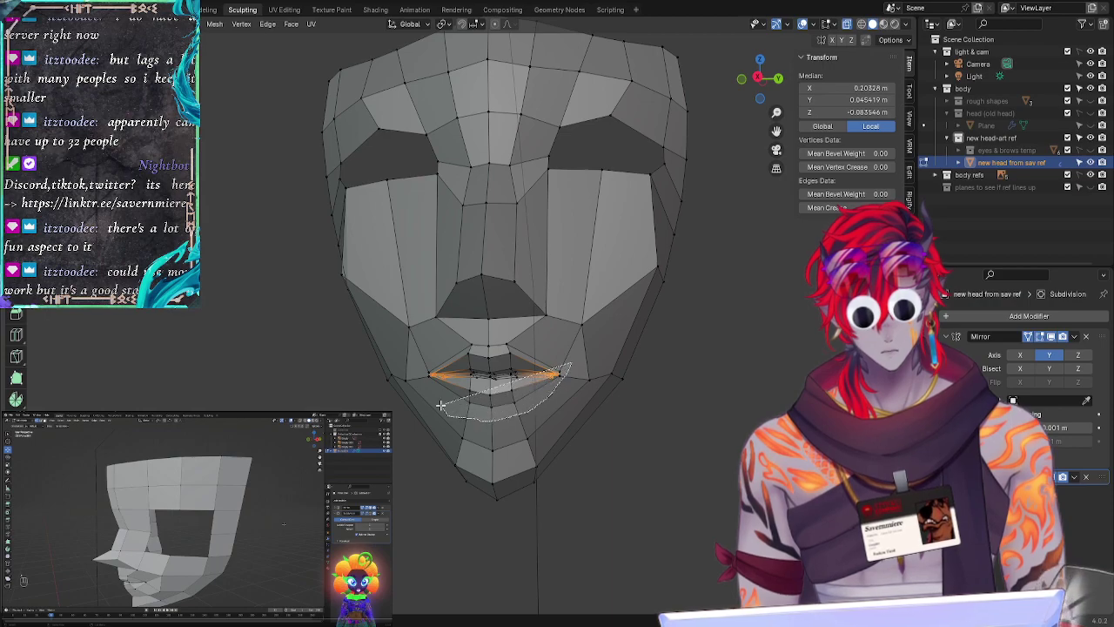
pyautogui.moveTo(439, 405)
pyautogui.mouseDown()
pyautogui.moveTo(426, 355)
pyautogui.moveTo(509, 330)
pyautogui.moveTo(515, 346)
pyautogui.mouseUp()
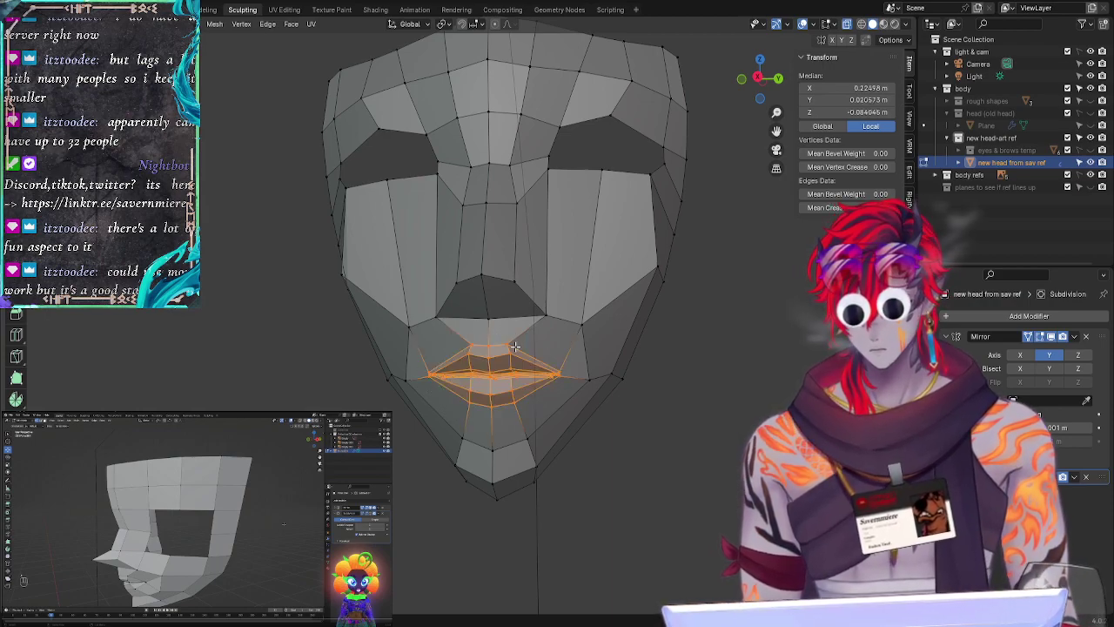
pyautogui.press('s')
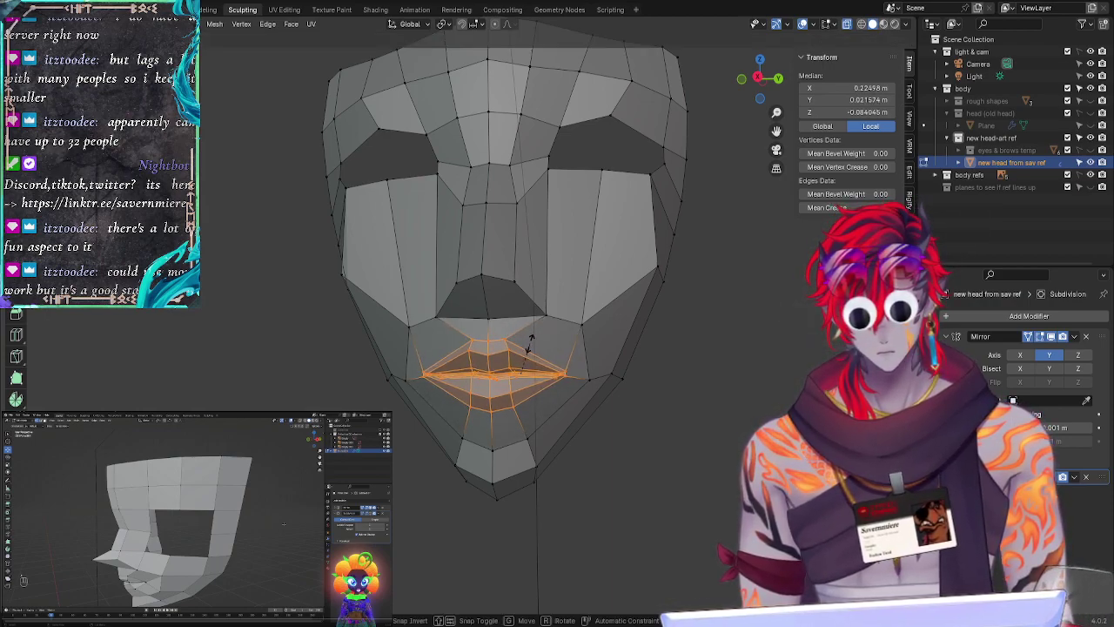
pyautogui.click(526, 349)
pyautogui.hotkey('alt', 's')
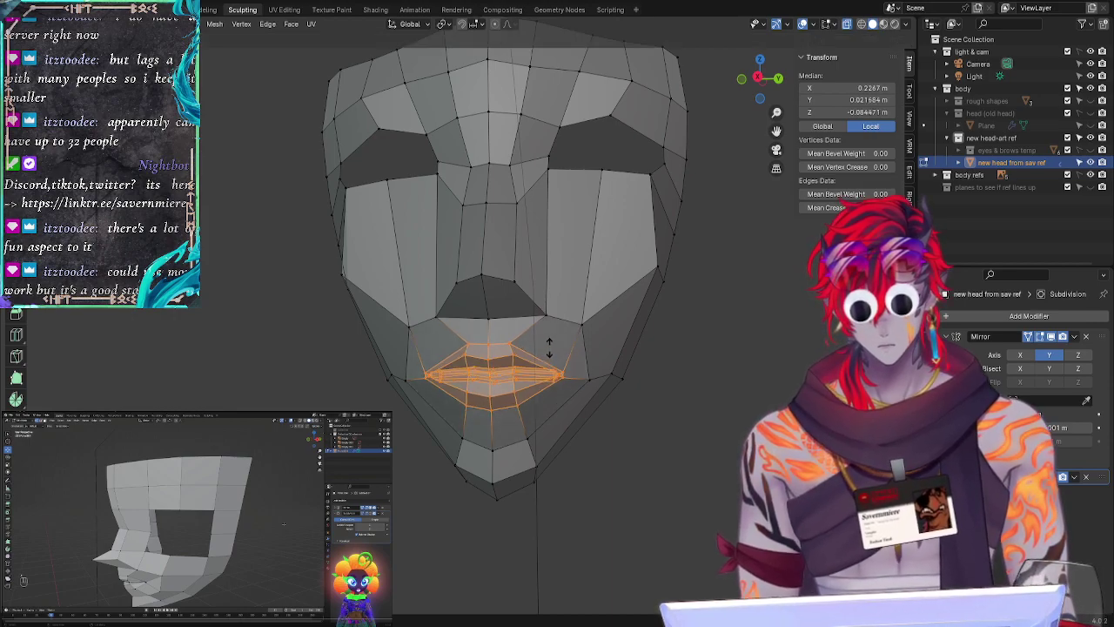
pyautogui.rightClick(549, 348)
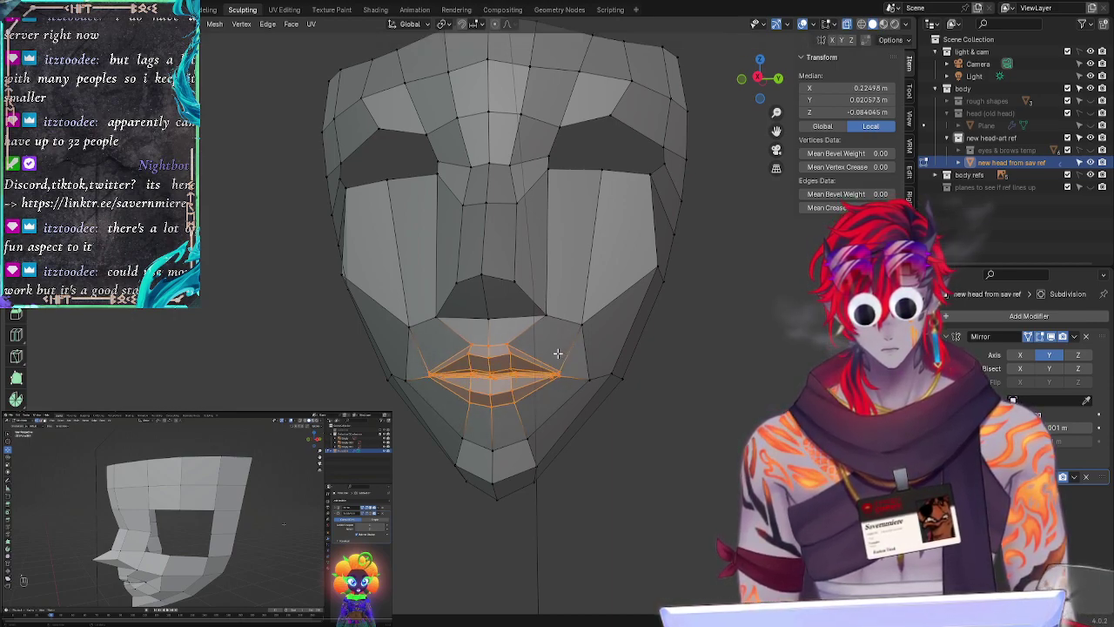
# Step: Reposition the lip loop slightly, then deselect it
pyautogui.press('g')
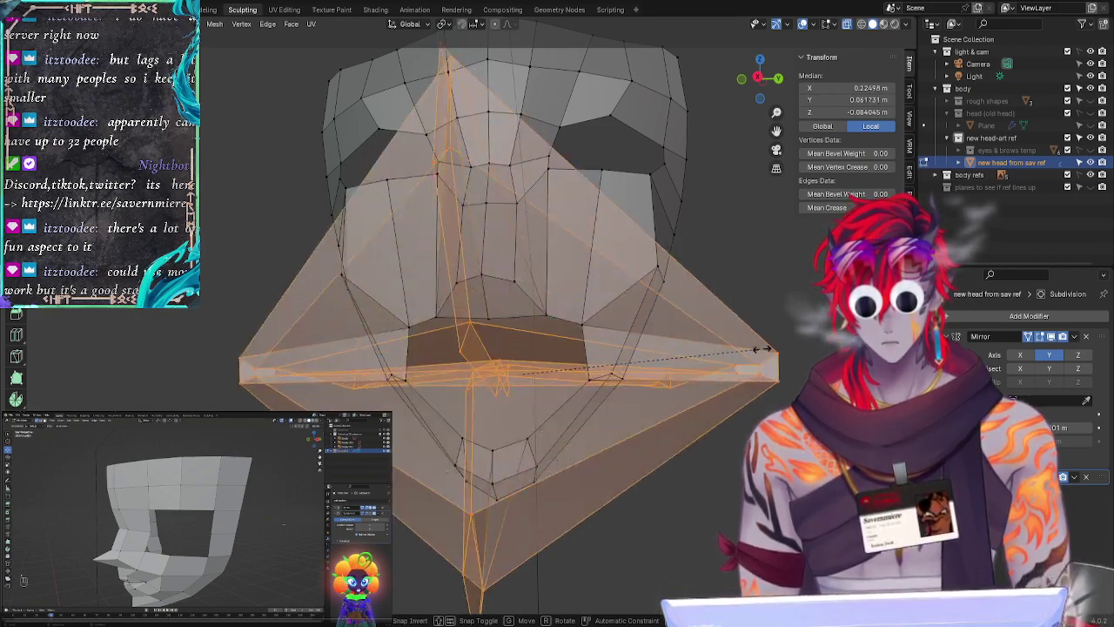
pyautogui.click(578, 376)
pyautogui.press('g')
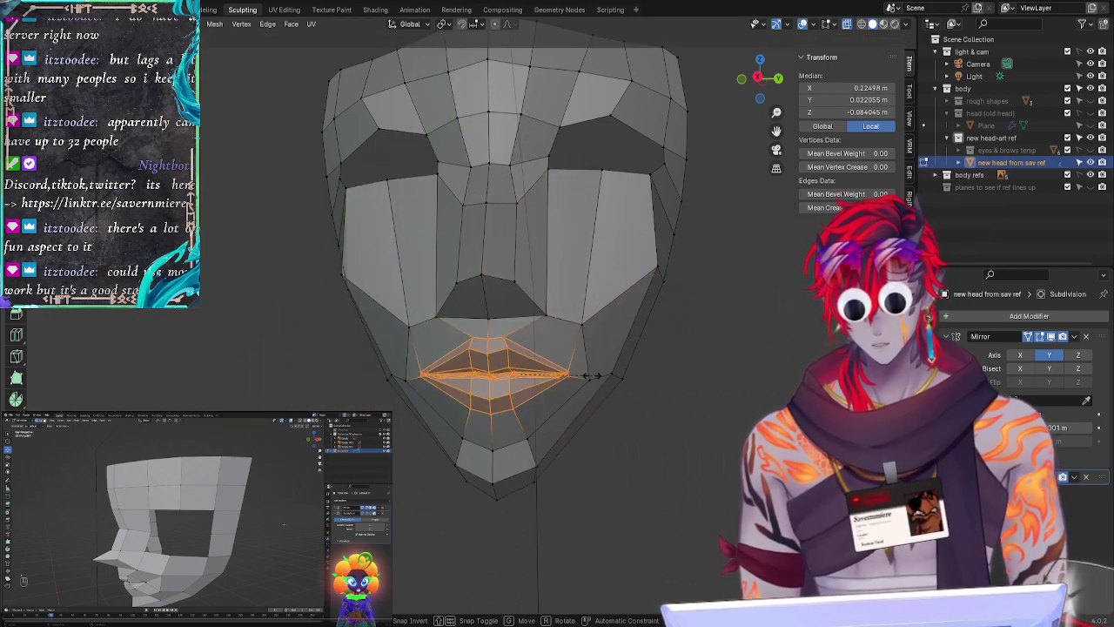
pyautogui.rightClick(579, 374)
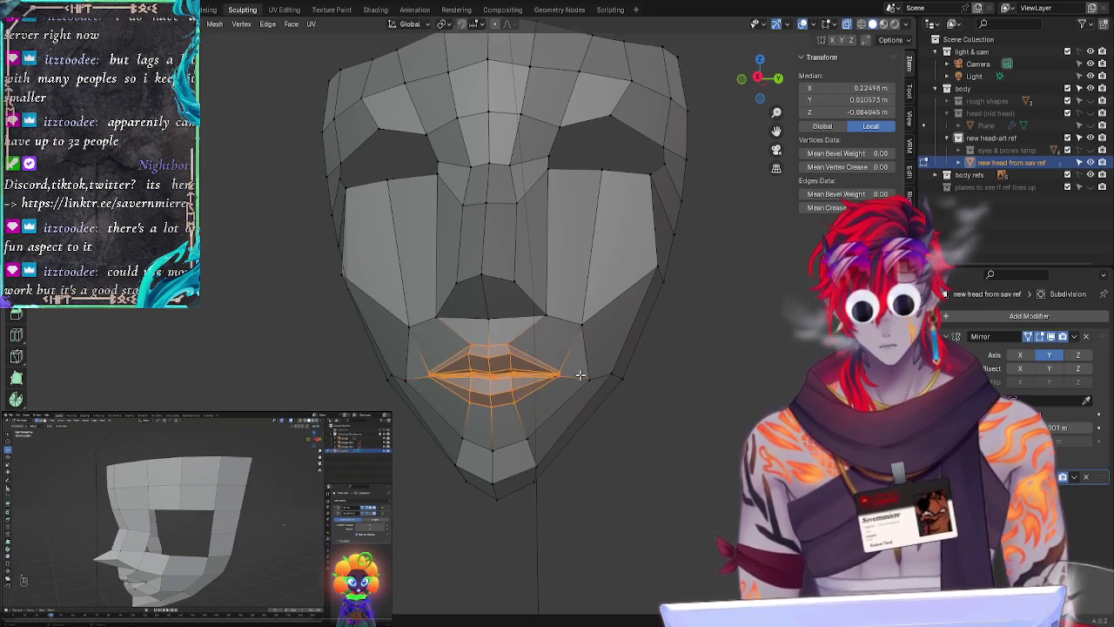
pyautogui.press('g')
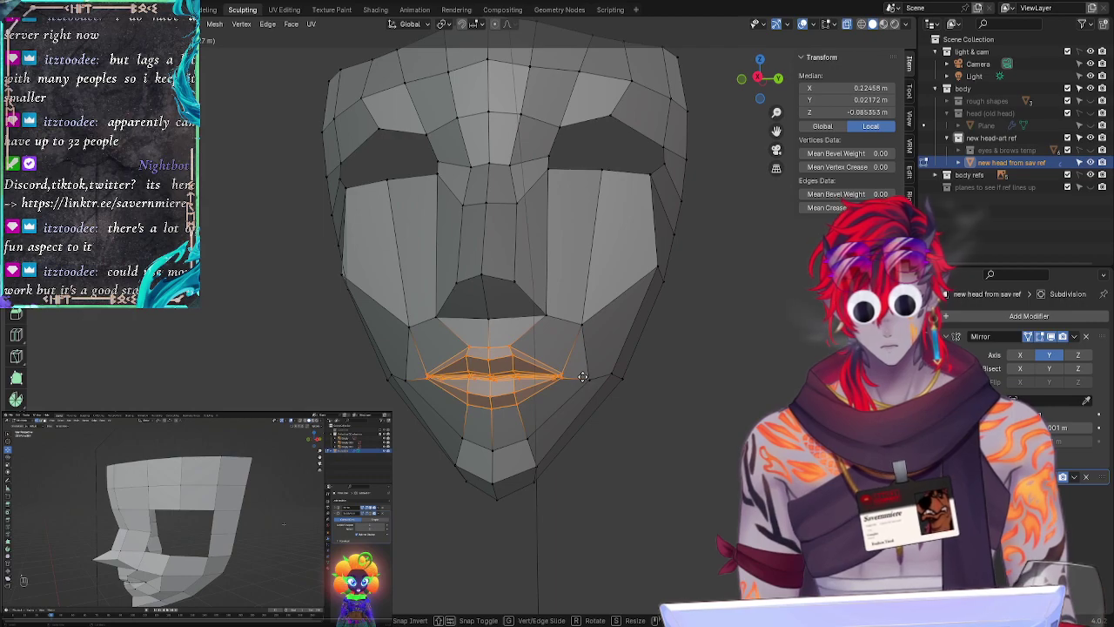
pyautogui.rightClick(583, 376)
pyautogui.hotkey('alt', 'a')
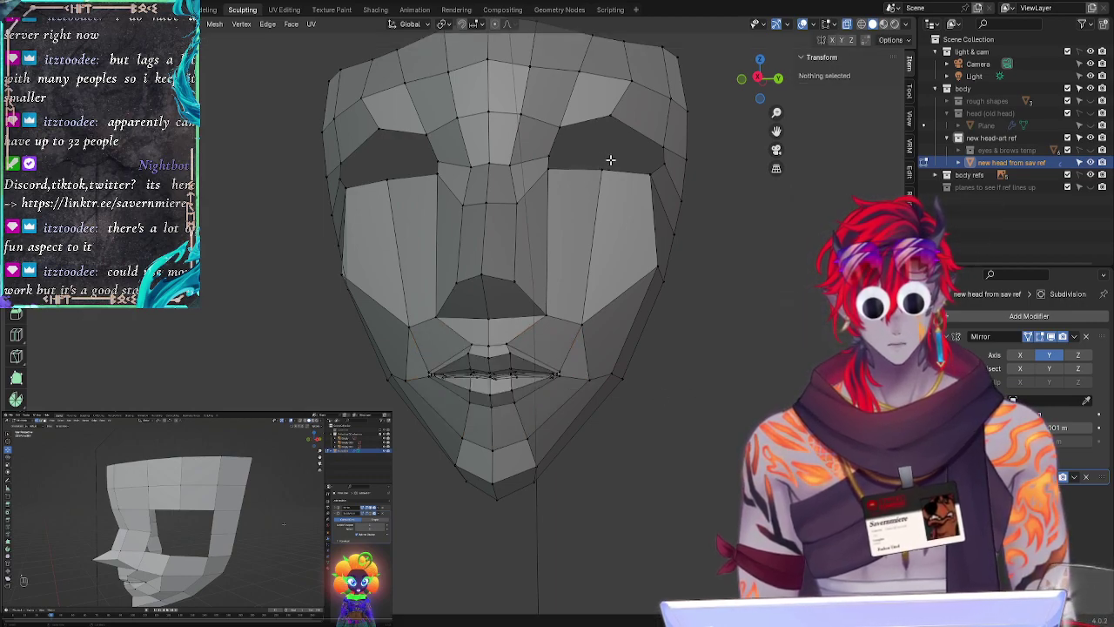
# Step: Place the under-eye vertex and a lower cheek vertex onto the reference drawing
pyautogui.hotkey('alt', 'z')
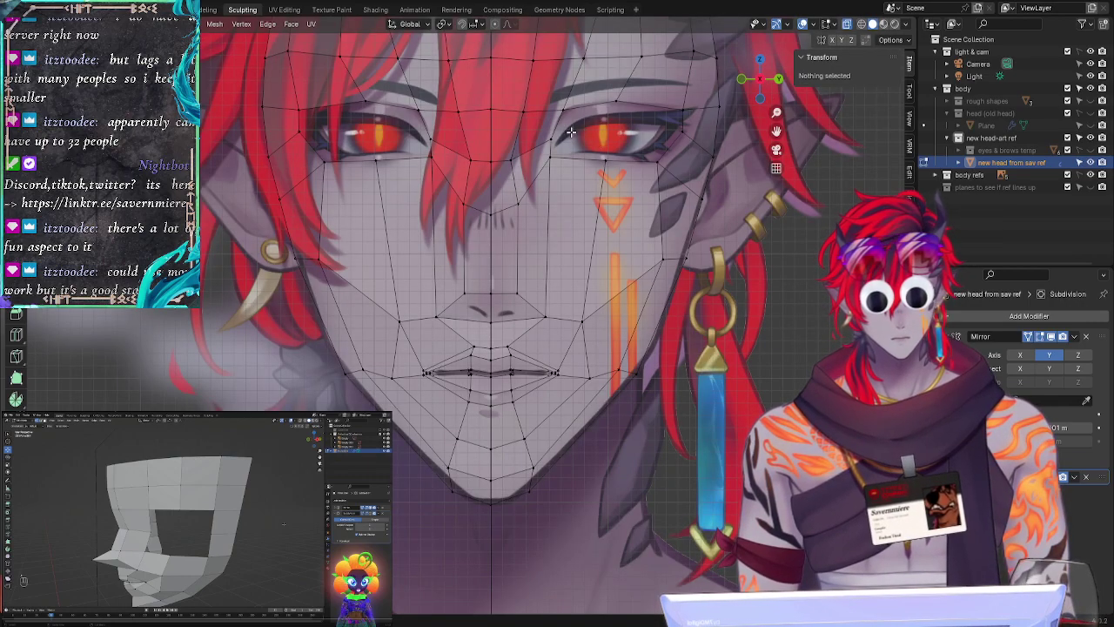
pyautogui.click(612, 162)
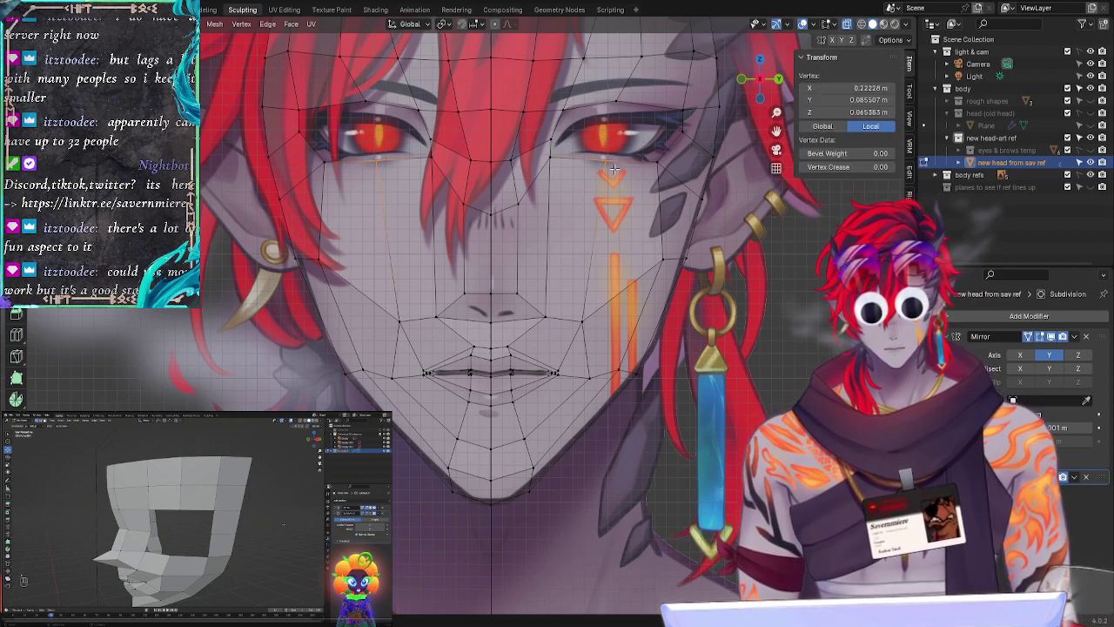
pyautogui.press('g')
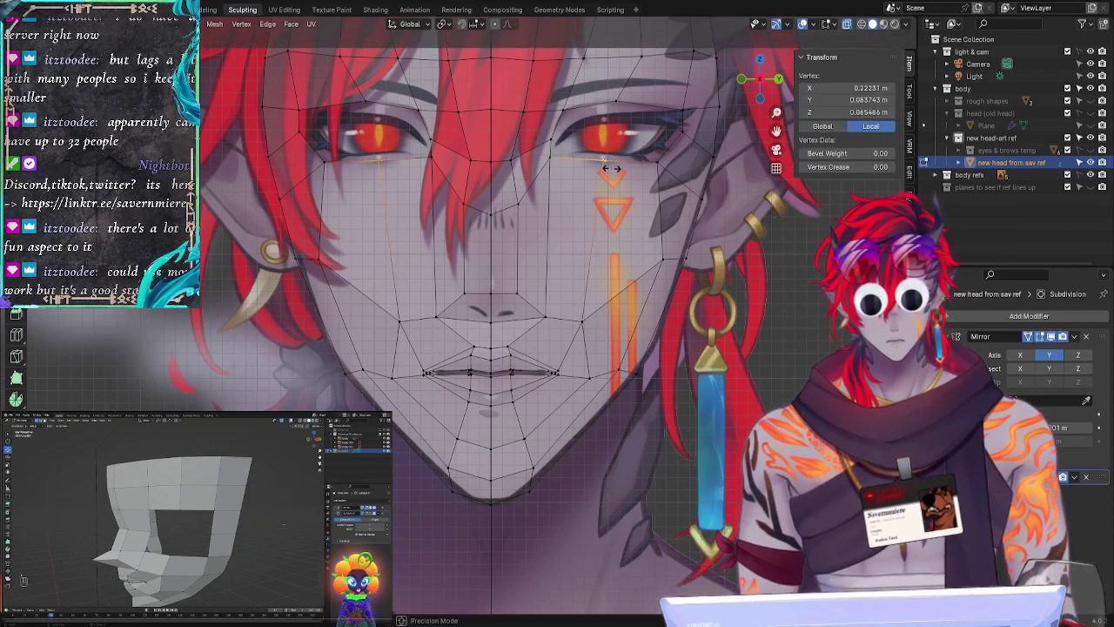
pyautogui.rightClick(623, 178)
pyautogui.click(783, 288)
pyautogui.moveTo(592, 138); pyautogui.dragTo(627, 183)
pyautogui.press('g')
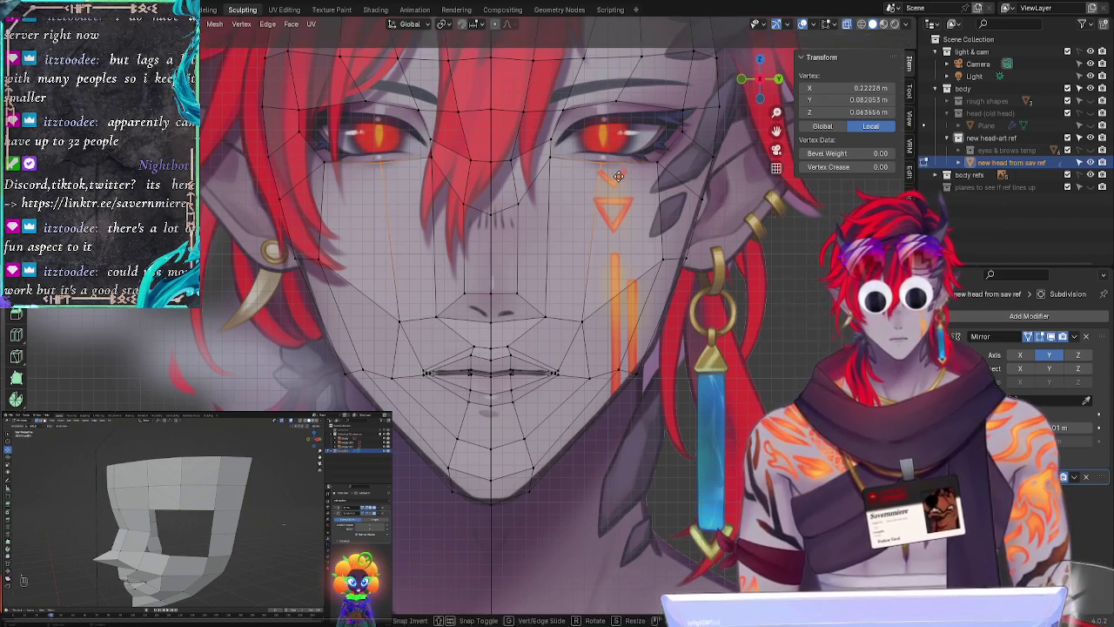
pyautogui.click(617, 177)
pyautogui.click(576, 318)
pyautogui.press('g')
pyautogui.press('g')
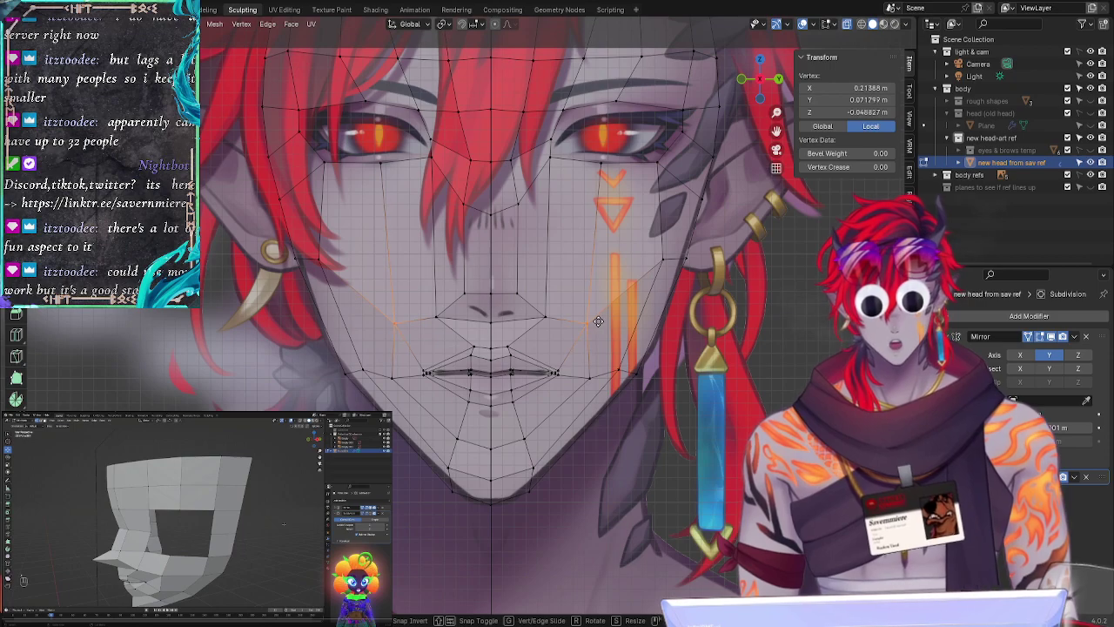
pyautogui.click(598, 323)
pyautogui.click(721, 376)
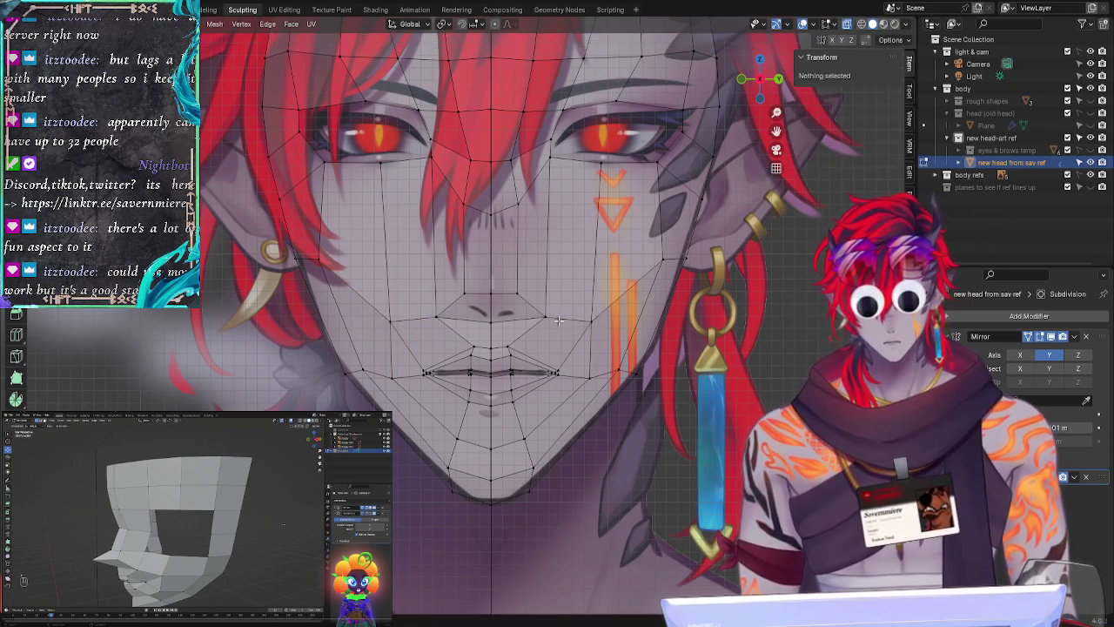
# Step: Align two more vertices around the right eye and a cheek vertex with the drawing
pyautogui.click(659, 163)
pyautogui.press('g')
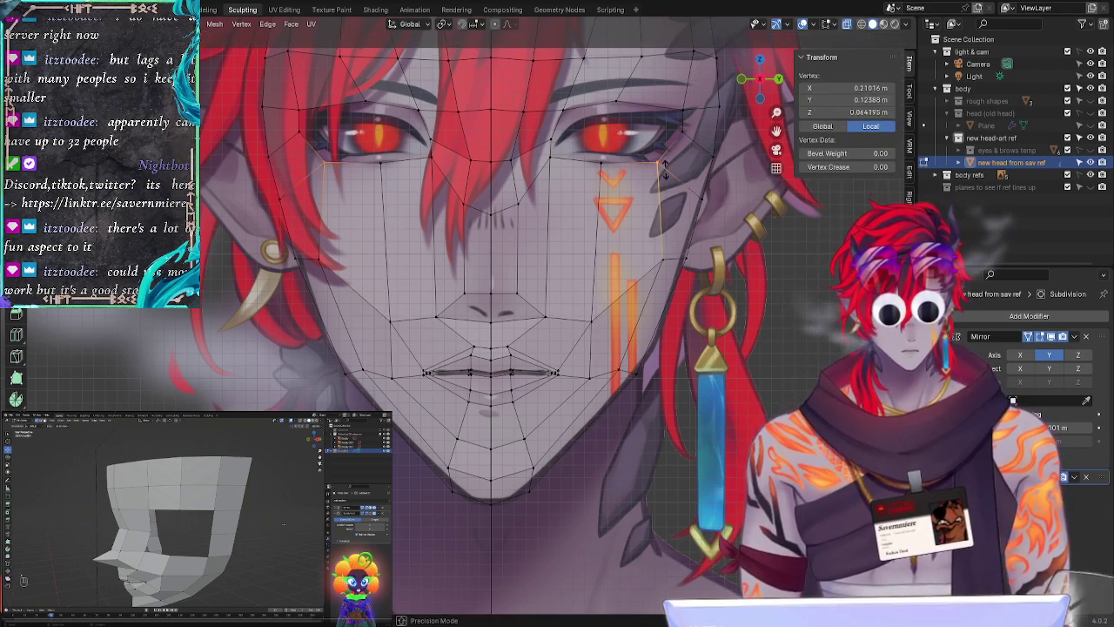
pyautogui.click(664, 173)
pyautogui.click(598, 161)
pyautogui.press('g')
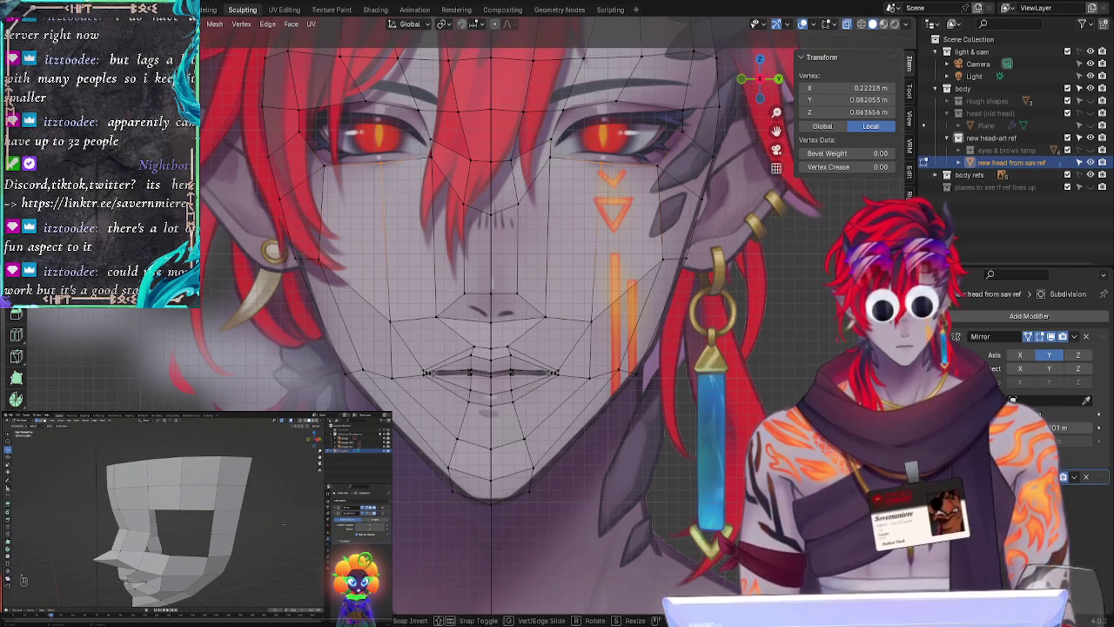
pyautogui.click(614, 172)
pyautogui.click(624, 247)
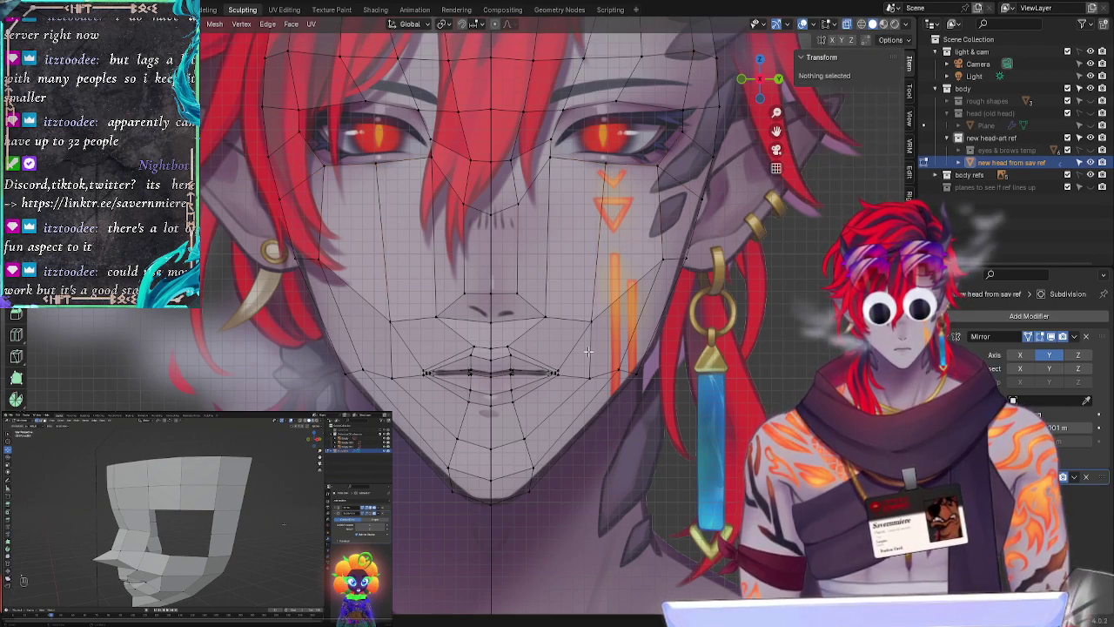
pyautogui.click(590, 321)
pyautogui.press('g')
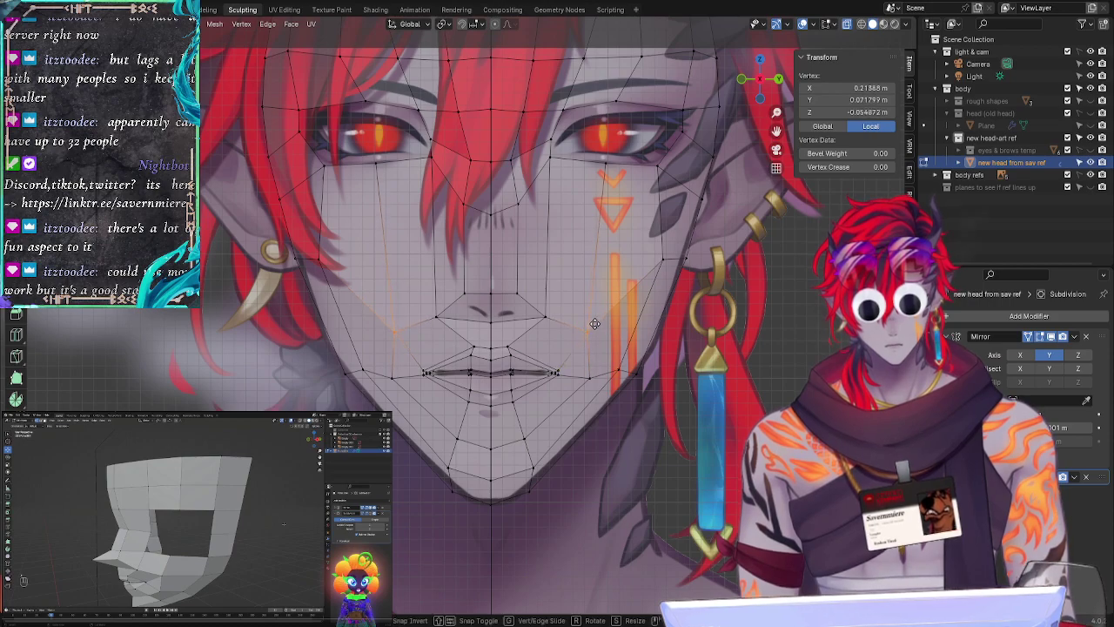
pyautogui.click(598, 322)
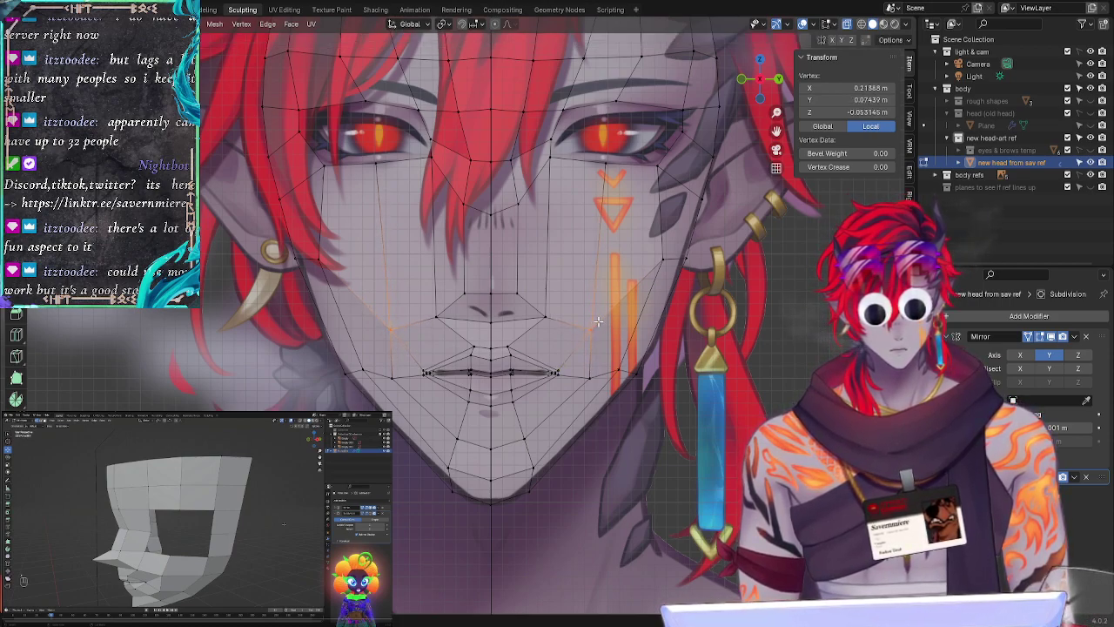
pyautogui.click(658, 428)
# Step: Pull the mouth-corner vertices onto the drawn lip line
pyautogui.moveTo(548, 361); pyautogui.dragTo(571, 384)
pyautogui.press('g')
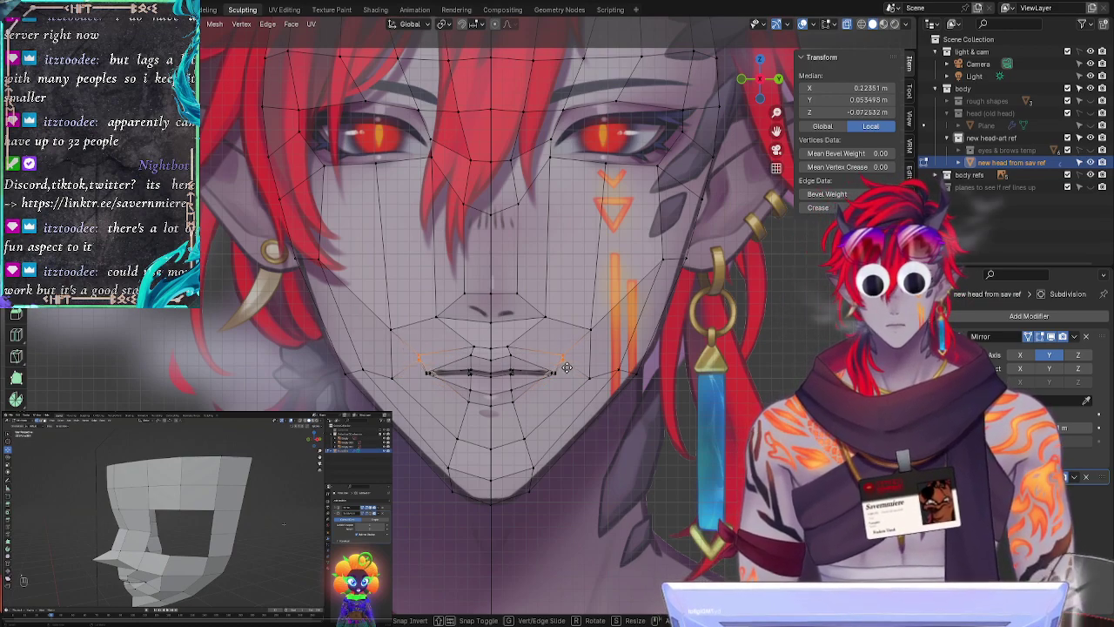
pyautogui.click(567, 368)
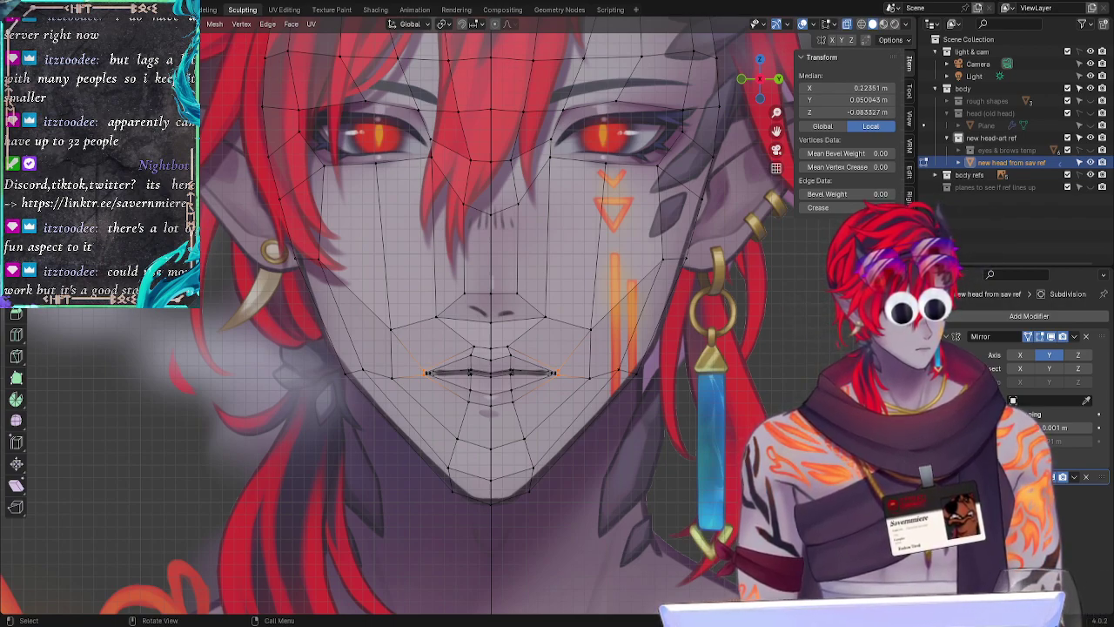
pyautogui.click(178, 439)
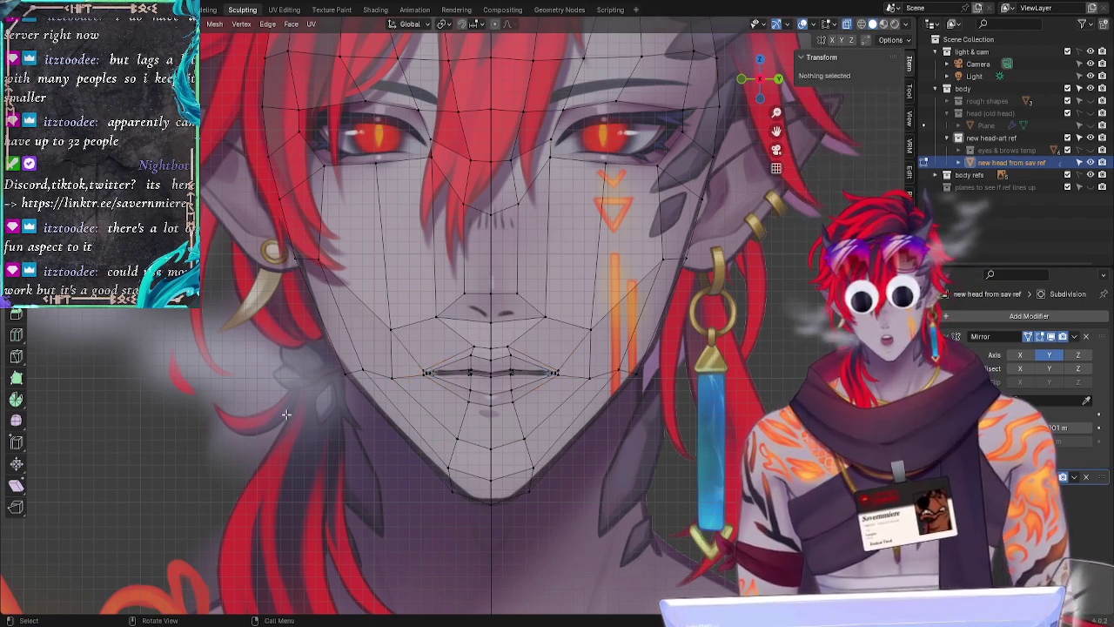
# Step: Adjust the lip-corner vertices' depth along the Y axis, then view the mouth at an angle
pyautogui.click(556, 373)
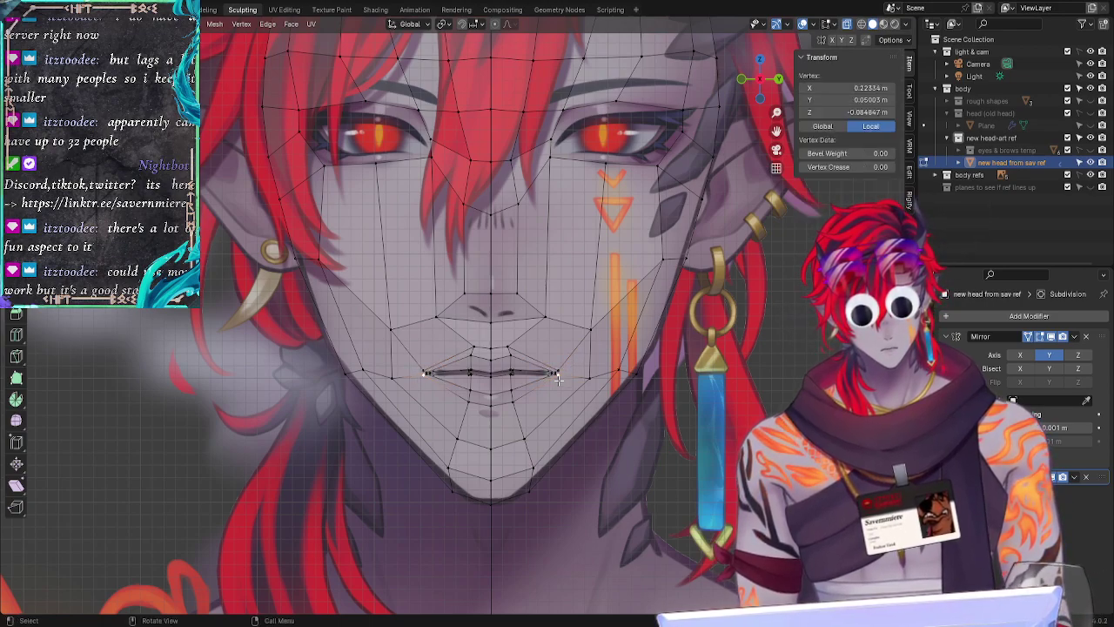
pyautogui.keyDown('shift'); pyautogui.click(557, 373); pyautogui.keyUp('shift')
pyautogui.press('g')
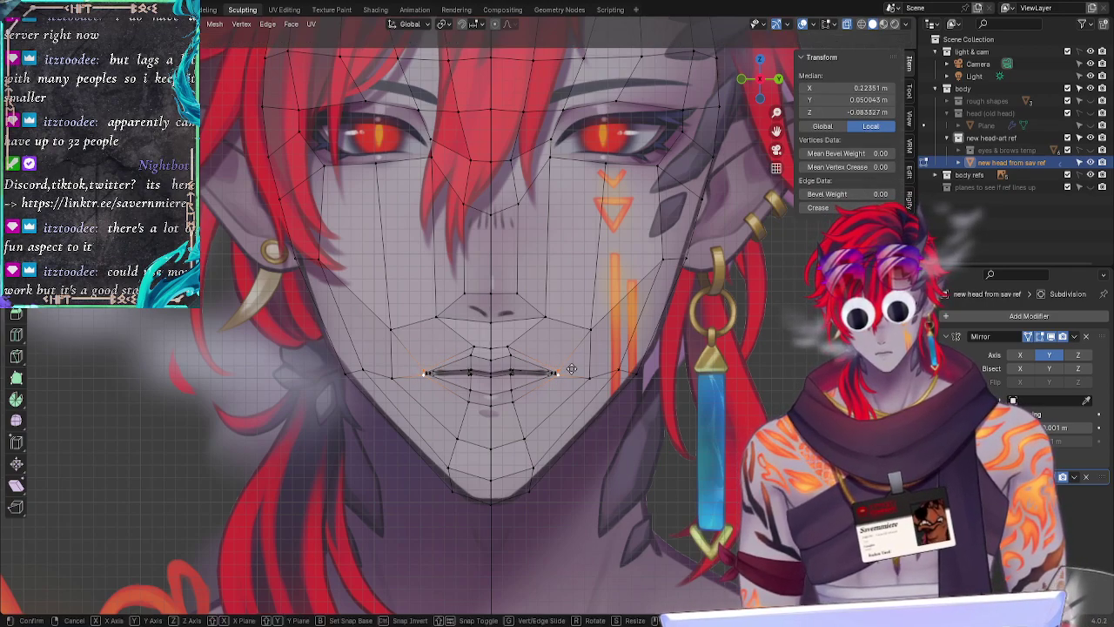
pyautogui.press('y')
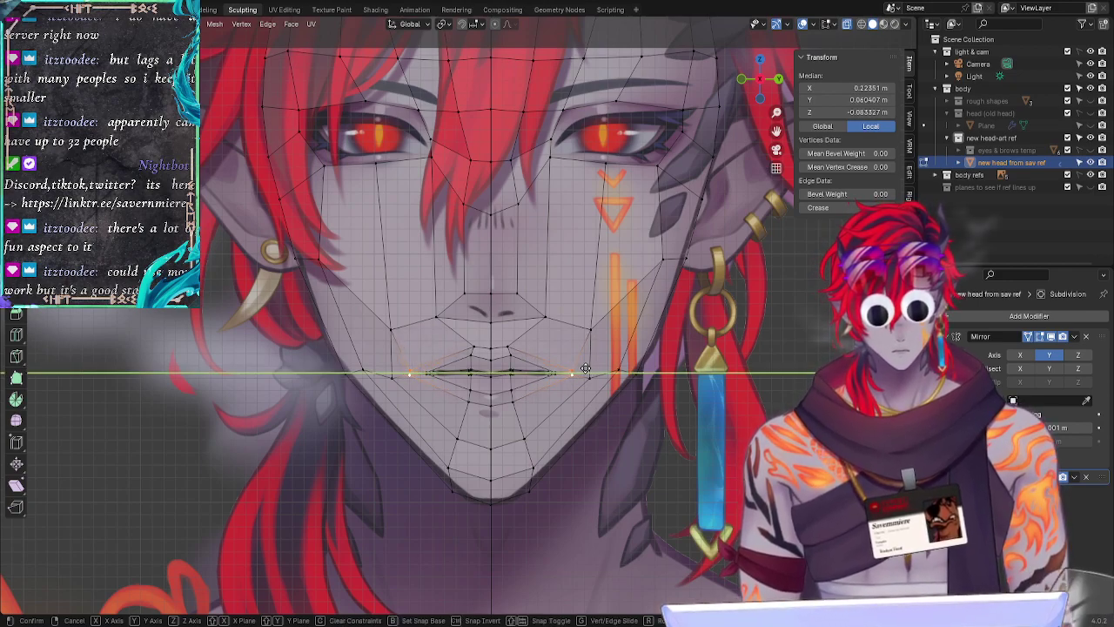
pyautogui.click(581, 369)
pyautogui.hotkey('alt', 'a')
pyautogui.moveTo(678, 478); pyautogui.dragTo(586, 400, button='middle')
# Step: Undo the lip-corner move and orbit back to the front of the head
pyautogui.hotkey('ctrl', 'z')
pyautogui.press('g')
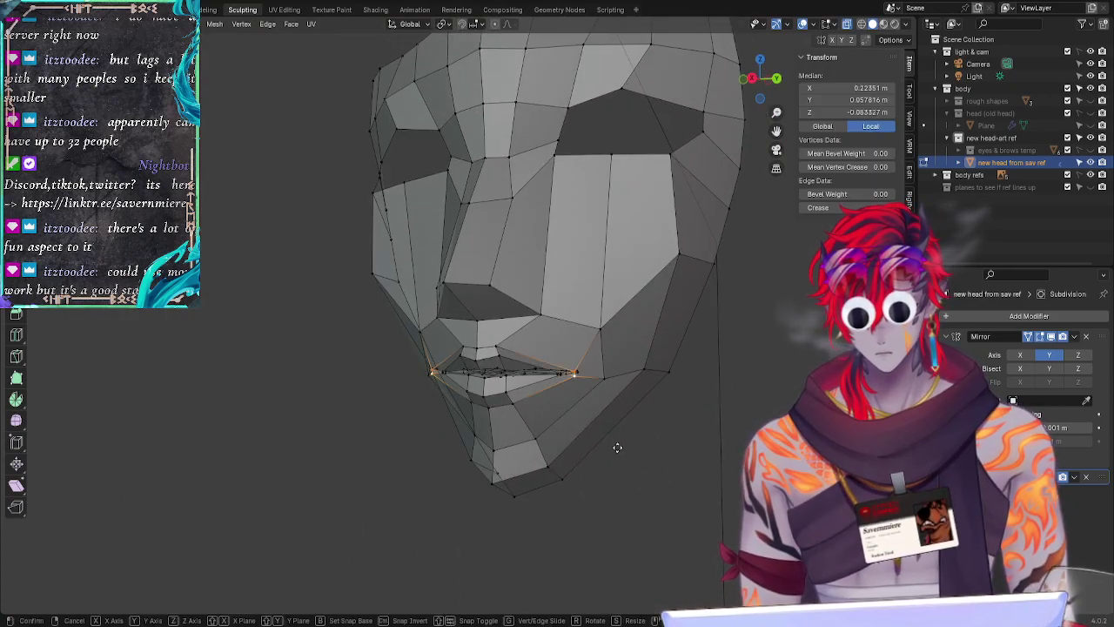
pyautogui.press('y')
pyautogui.press('Escape')
pyautogui.hotkey('alt', 'a')
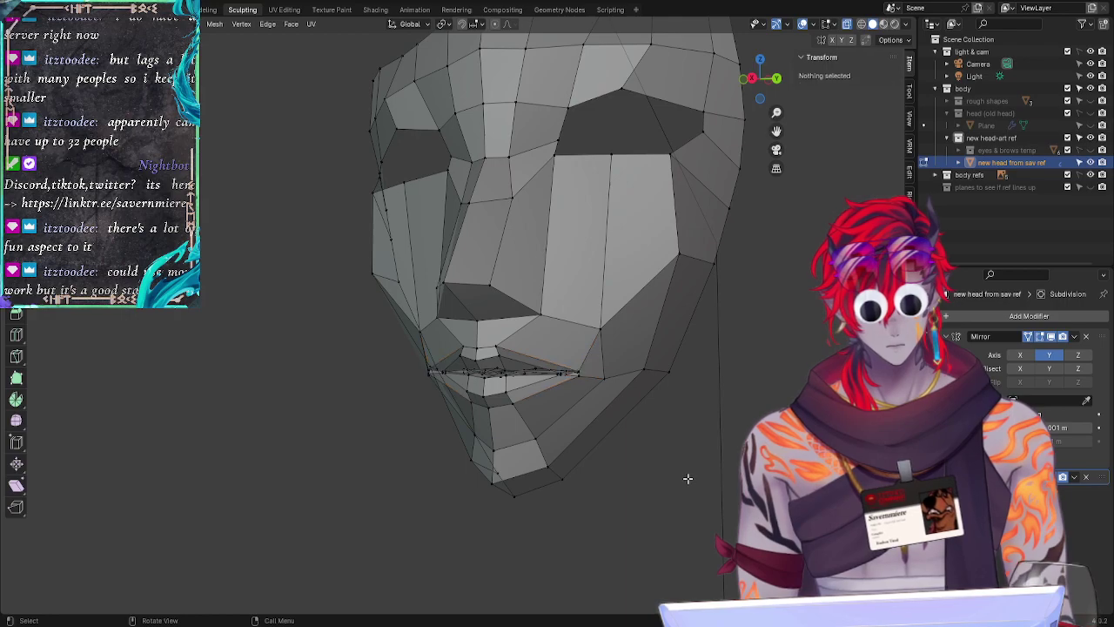
pyautogui.moveTo(686, 475); pyautogui.dragTo(635, 398, button='middle')
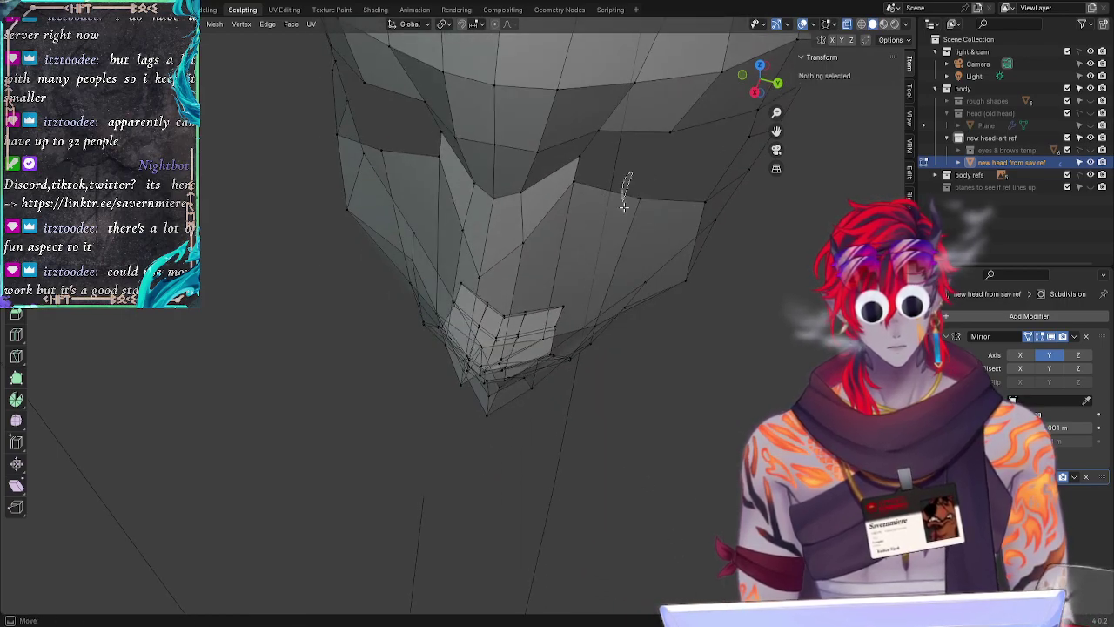
pyautogui.click(652, 204)
pyautogui.moveTo(697, 178); pyautogui.dragTo(712, 206)
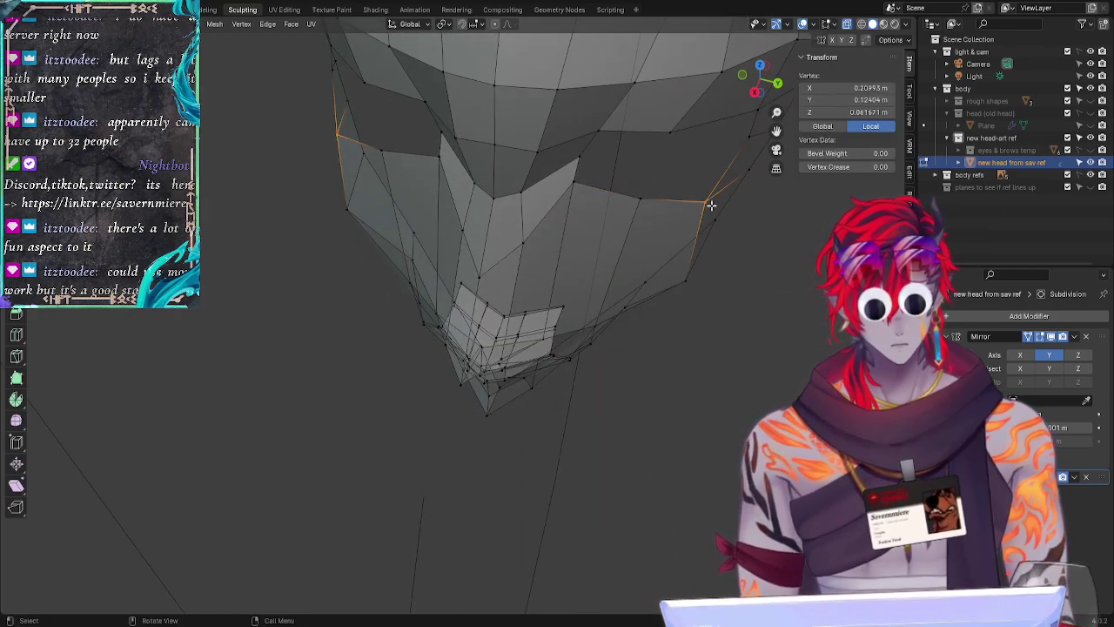
pyautogui.moveTo(630, 176); pyautogui.dragTo(639, 221)
pyautogui.moveTo(723, 461); pyautogui.dragTo(673, 421, button='middle')
# Step: Move the cheek vertex beside the mouth along X to 0.2156
pyautogui.click(598, 339)
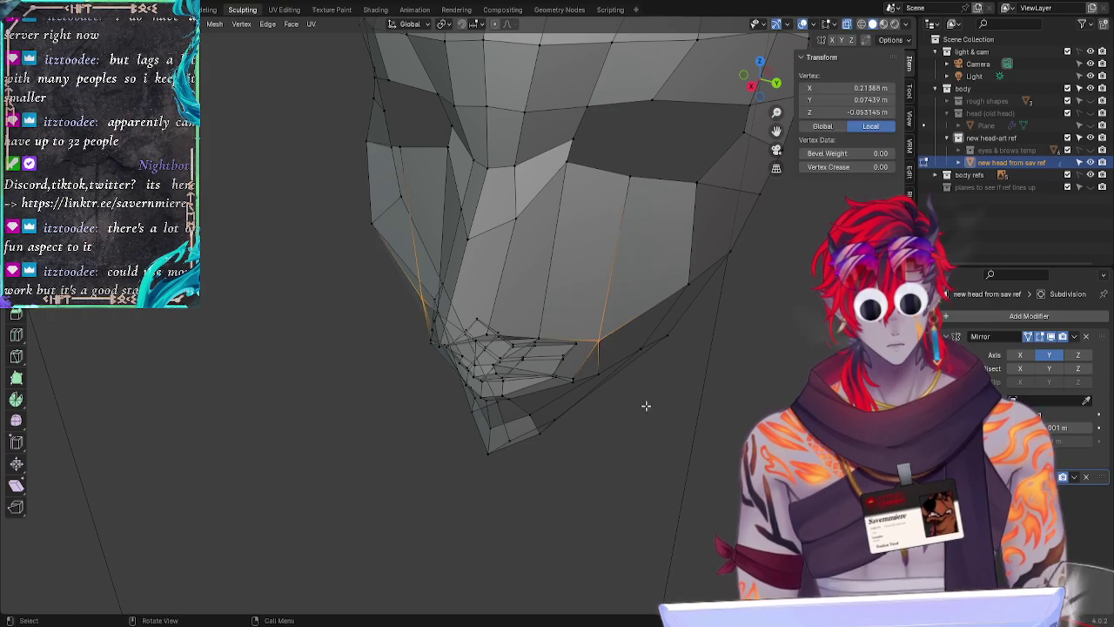
pyautogui.keyDown('alt'); pyautogui.moveTo(646, 405); pyautogui.dragTo(716, 440); pyautogui.keyUp('alt')
pyautogui.moveTo(715, 439); pyautogui.dragTo(717, 479, button='middle')
pyautogui.press('g')
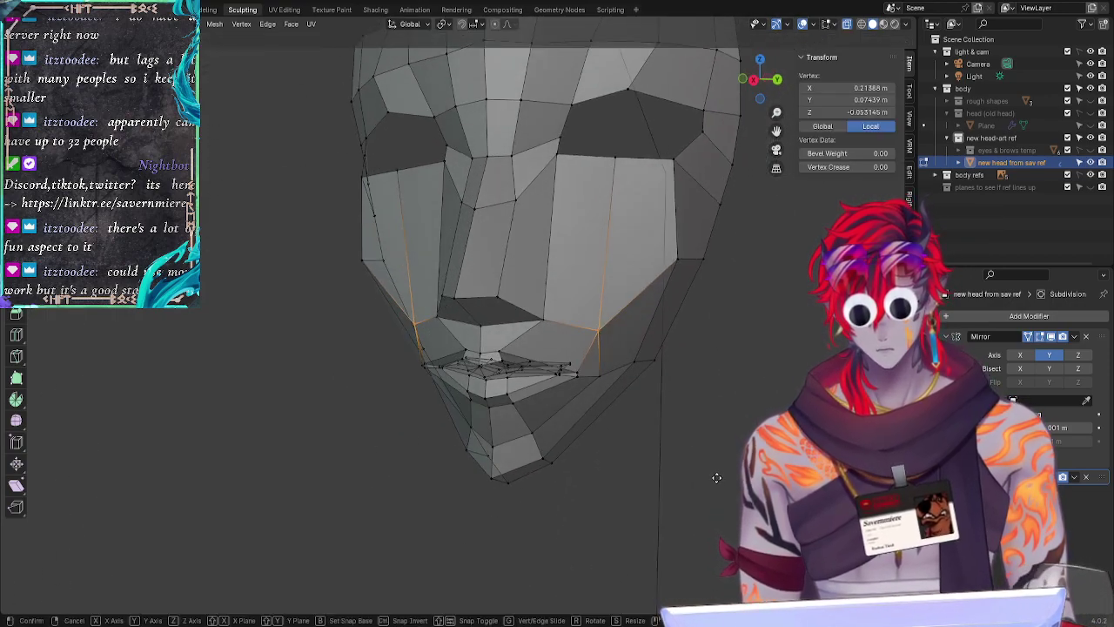
pyautogui.press('x')
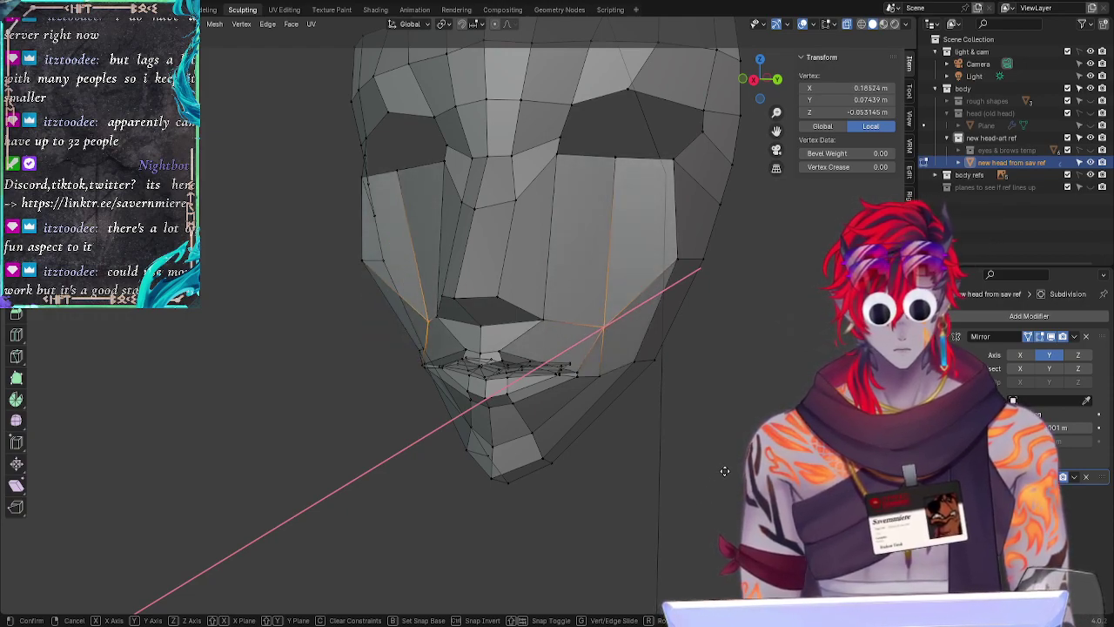
pyautogui.click(712, 471)
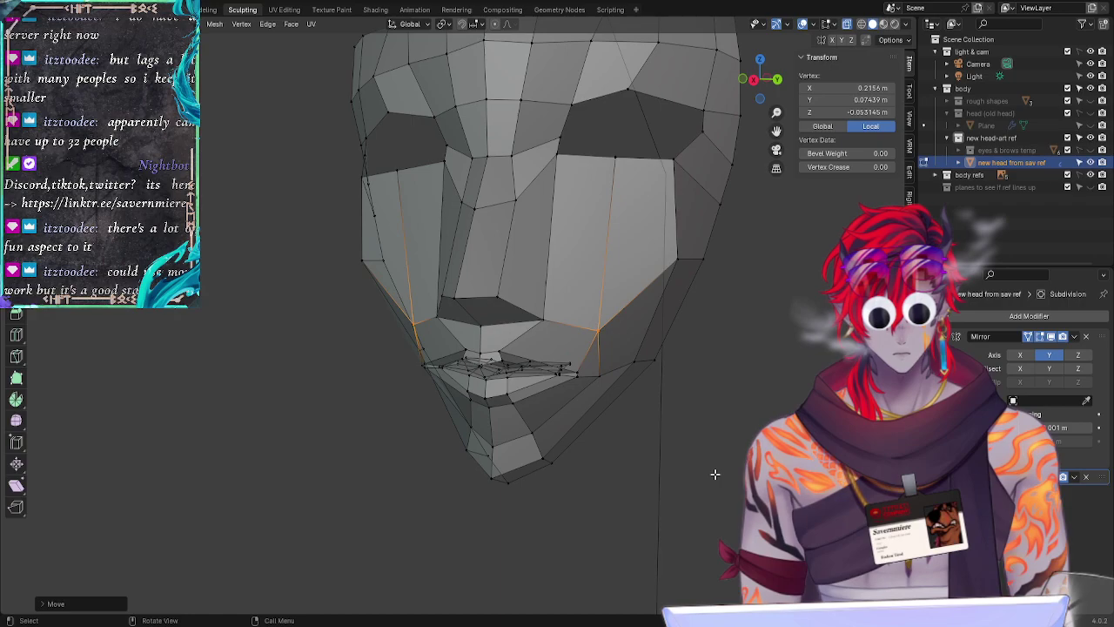
pyautogui.press('y')
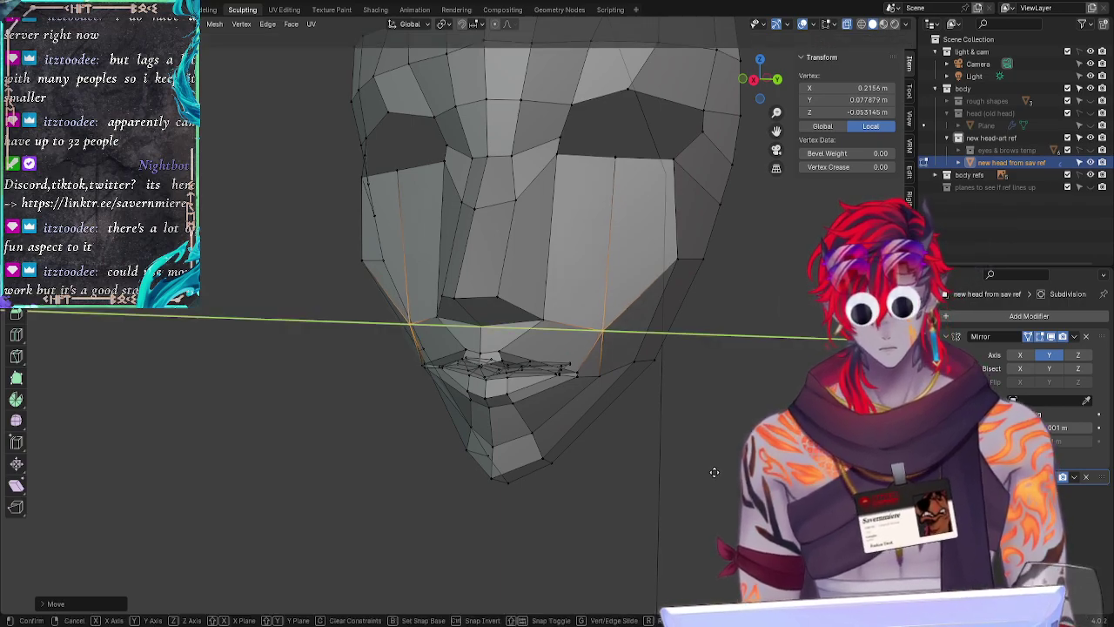
pyautogui.click(715, 473)
pyautogui.click(726, 490)
# Step: Raise a cheek vertex along Z and shift it slightly along X
pyautogui.moveTo(726, 490)
pyautogui.mouseDown(button='middle')
pyautogui.moveTo(696, 395)
pyautogui.moveTo(717, 480)
pyautogui.moveTo(695, 473)
pyautogui.mouseUp(button='middle')
pyautogui.moveTo(616, 316)
pyautogui.mouseDown()
pyautogui.moveTo(612, 335)
pyautogui.moveTo(607, 326)
pyautogui.mouseUp()
pyautogui.press('g')
pyautogui.press('z')
pyautogui.click(609, 326)
pyautogui.hotkey('alt', 'a')
pyautogui.press('g')
pyautogui.press('x')
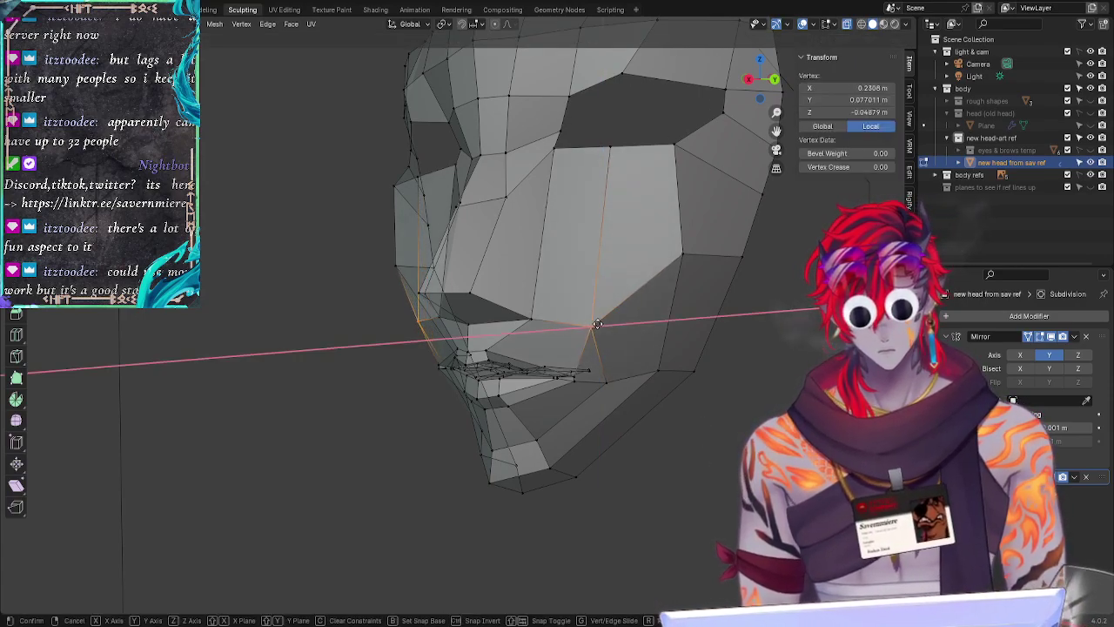
pyautogui.click(600, 325)
pyautogui.click(684, 463)
# Step: Slide another cheek vertex along its edge, undo the slide, and return to a straight front view
pyautogui.moveTo(684, 463); pyautogui.dragTo(636, 348, button='middle')
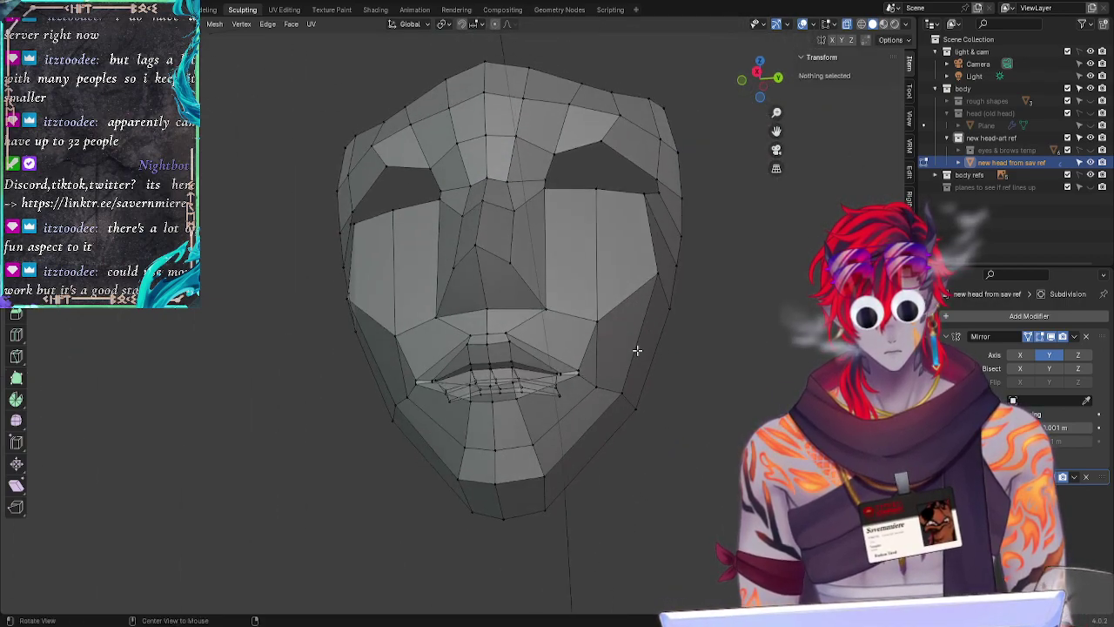
pyautogui.click(599, 319)
pyautogui.press('g')
pyautogui.press('g')
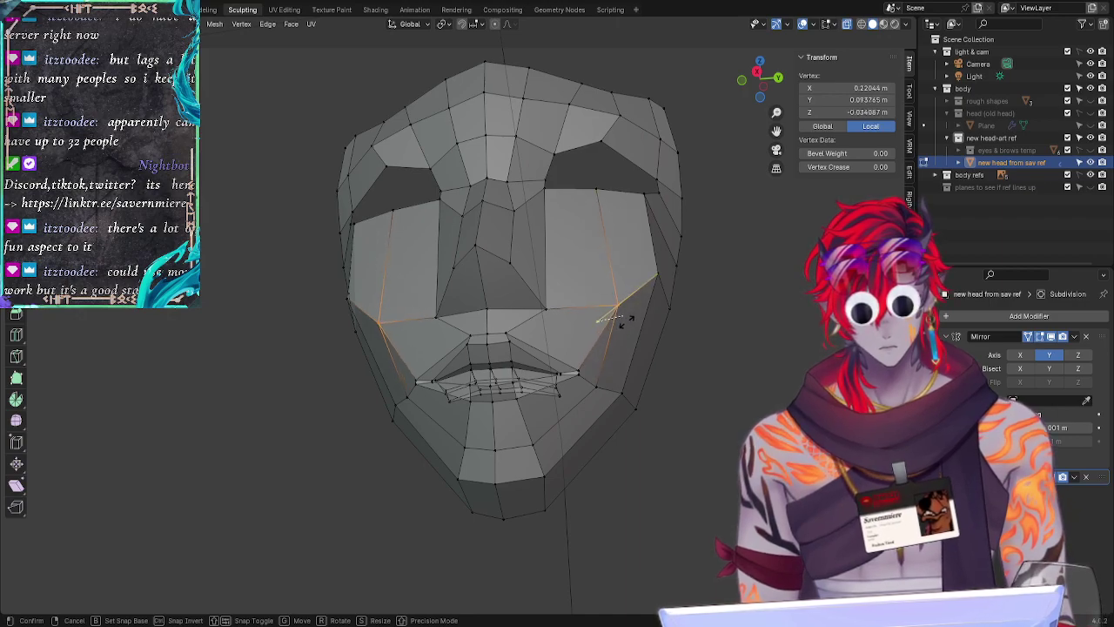
pyautogui.click(616, 336)
pyautogui.press('g')
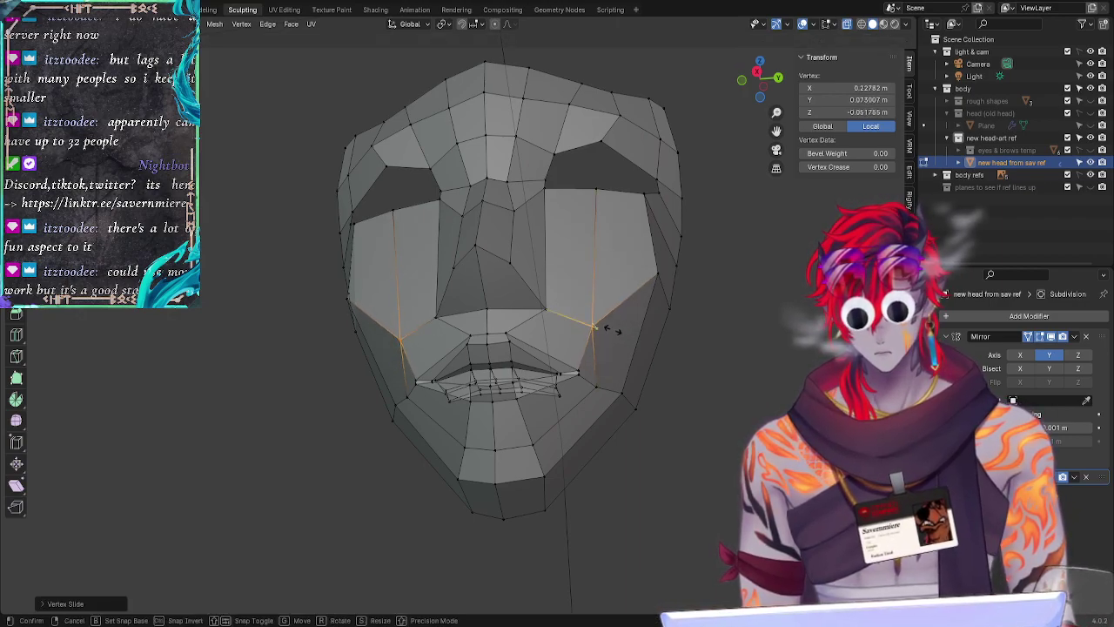
pyautogui.click(625, 323)
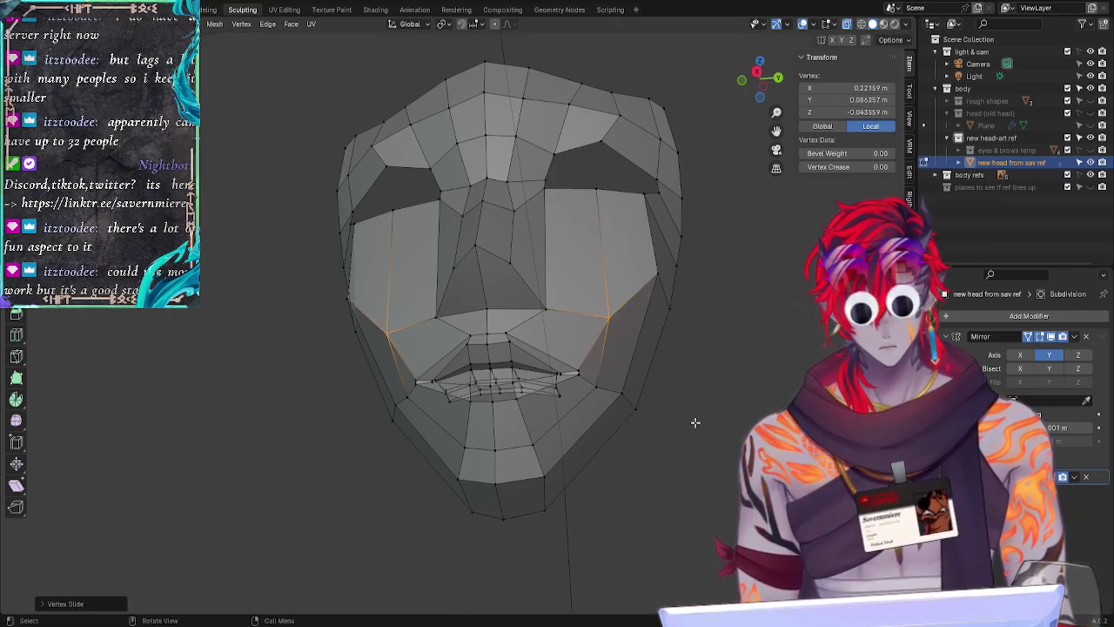
pyautogui.click(694, 423)
pyautogui.moveTo(709, 433); pyautogui.dragTo(711, 478, button='middle')
pyautogui.hotkey('ctrl', 'z')
pyautogui.hotkey('ctrl', 'z')
pyautogui.click(723, 375)
pyautogui.moveTo(722, 374); pyautogui.dragTo(766, 344, button='middle')
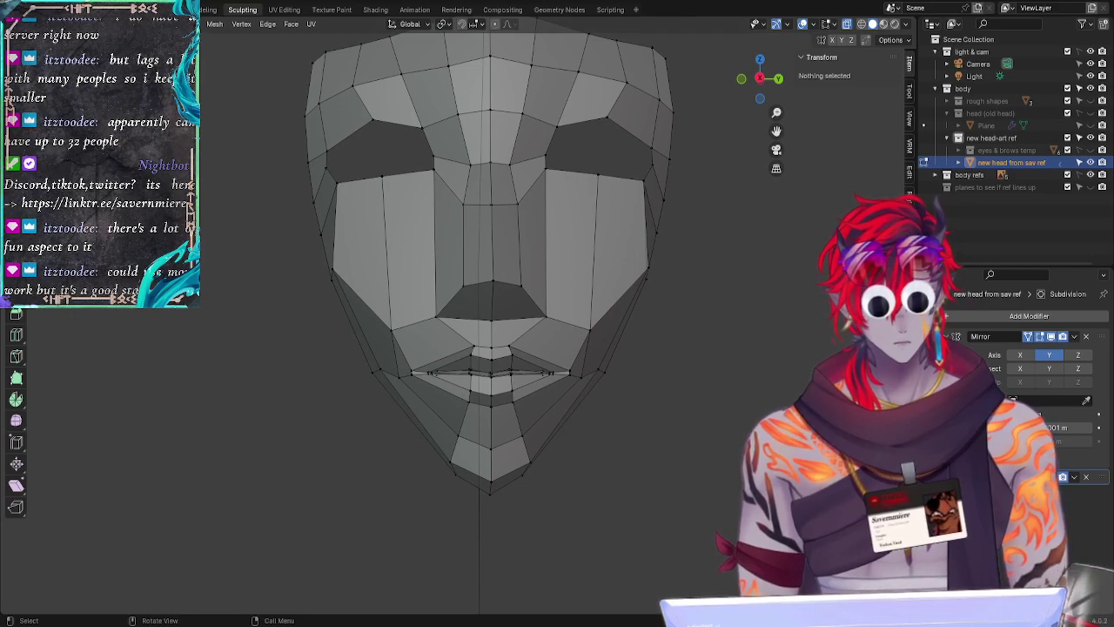
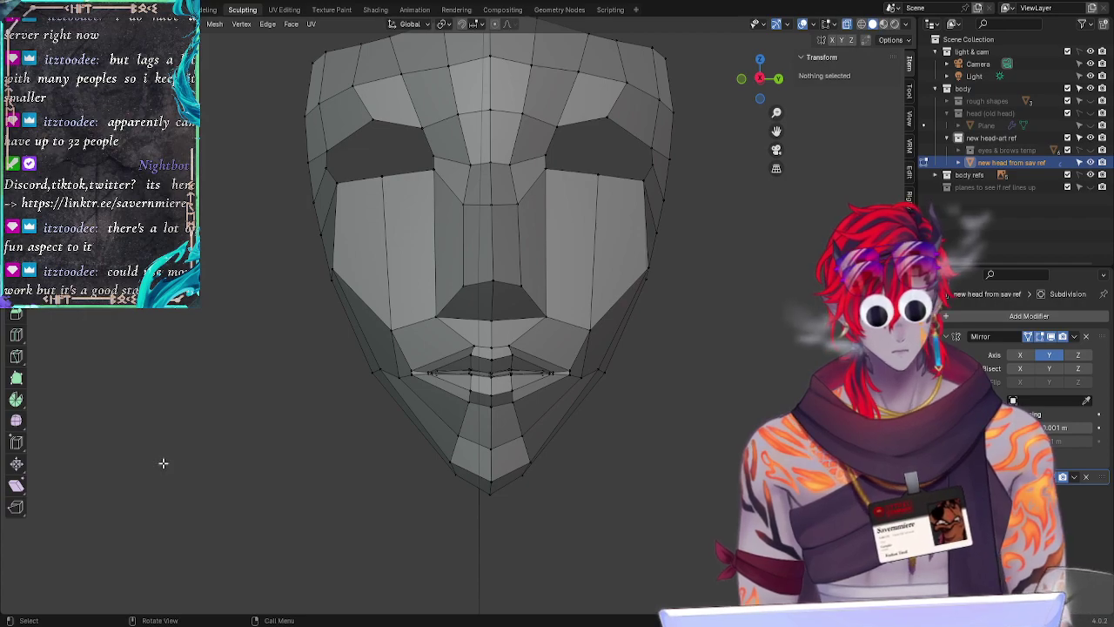
# Step: Slide the cheek vertex below the eye along its edge in two passes
pyautogui.moveTo(723, 380); pyautogui.dragTo(744, 392, button='middle')
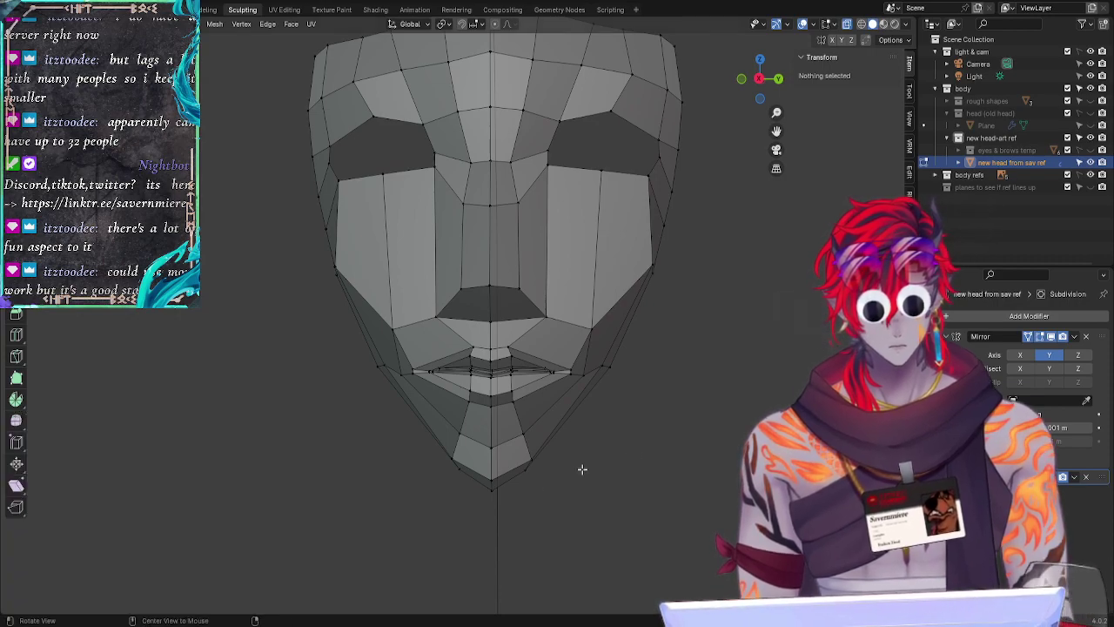
pyautogui.moveTo(582, 465); pyautogui.dragTo(576, 500, button='middle')
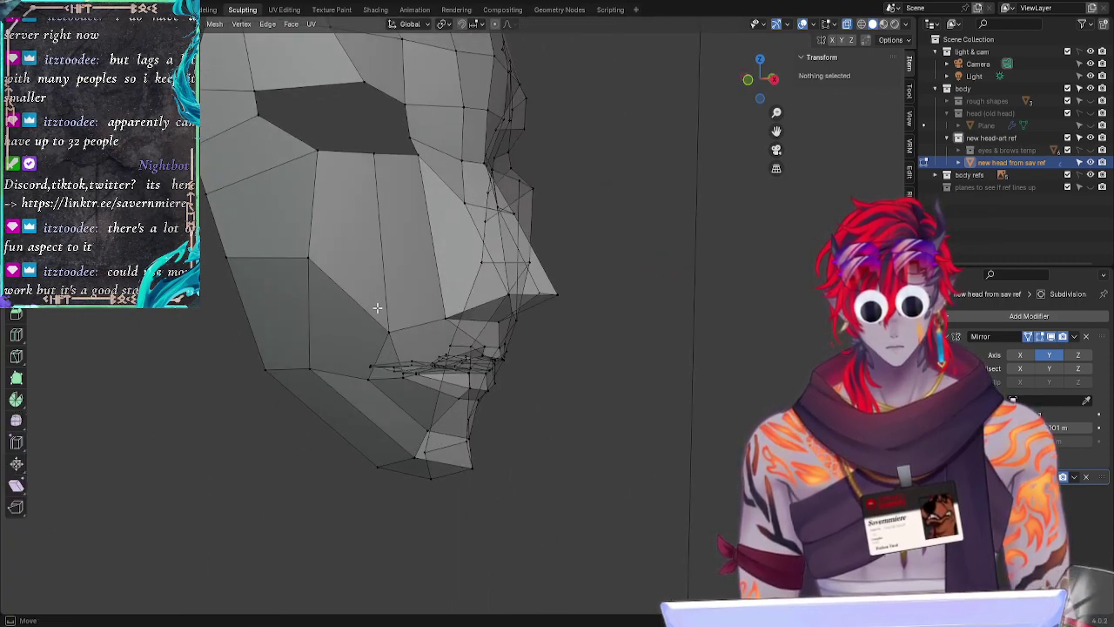
pyautogui.click(394, 321)
pyautogui.press('g')
pyautogui.press('g')
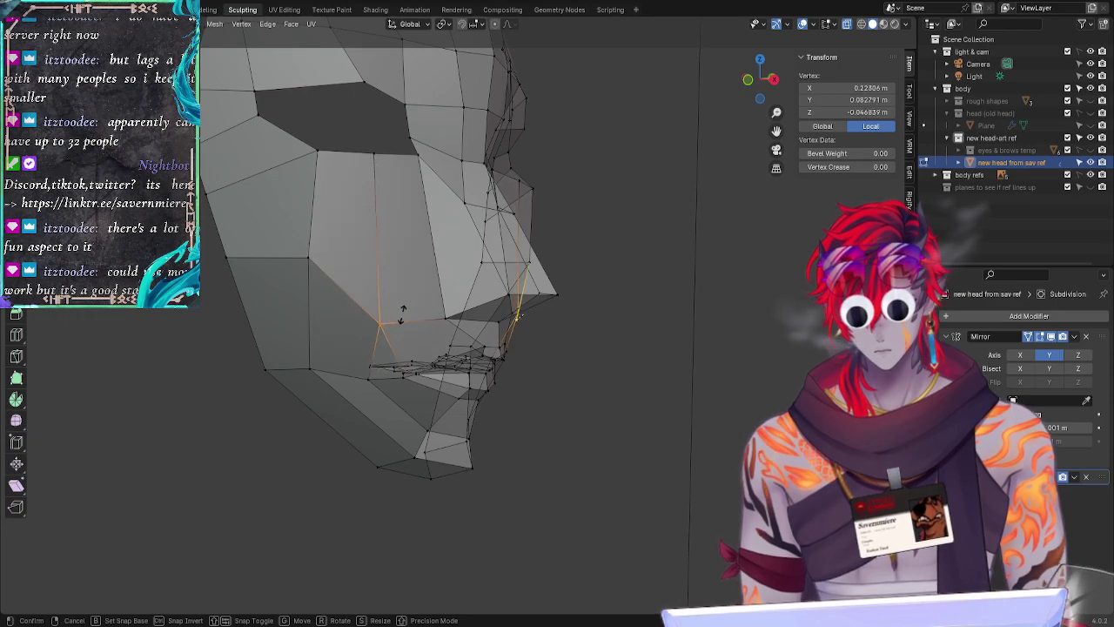
pyautogui.click(406, 312)
pyautogui.press('g')
pyautogui.press('g')
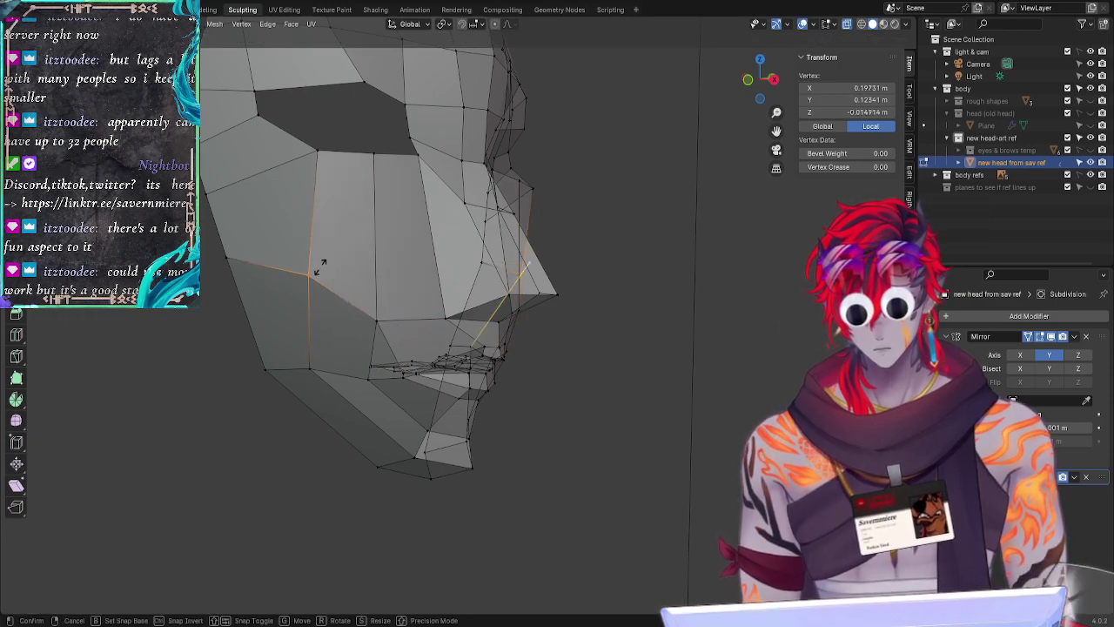
pyautogui.click(300, 288)
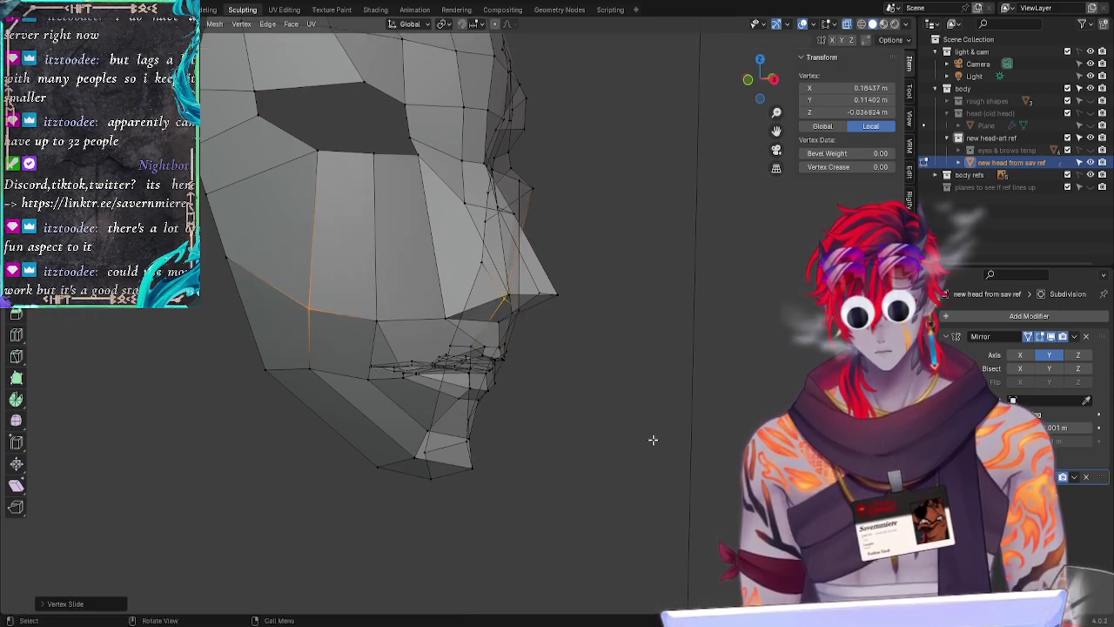
pyautogui.click(654, 440)
# Step: Push a cheek-edge vertex along its normal with two Alt+S shrink/fatten adjustments
pyautogui.moveTo(654, 440); pyautogui.dragTo(452, 425, button='middle')
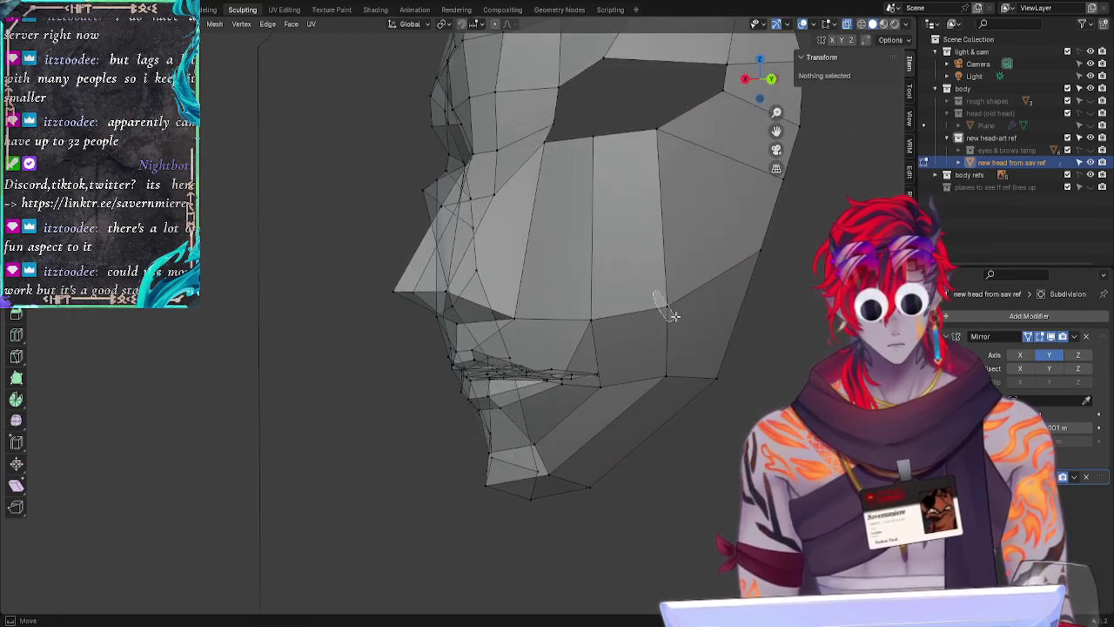
pyautogui.click(670, 308)
pyautogui.hotkey('alt', 's')
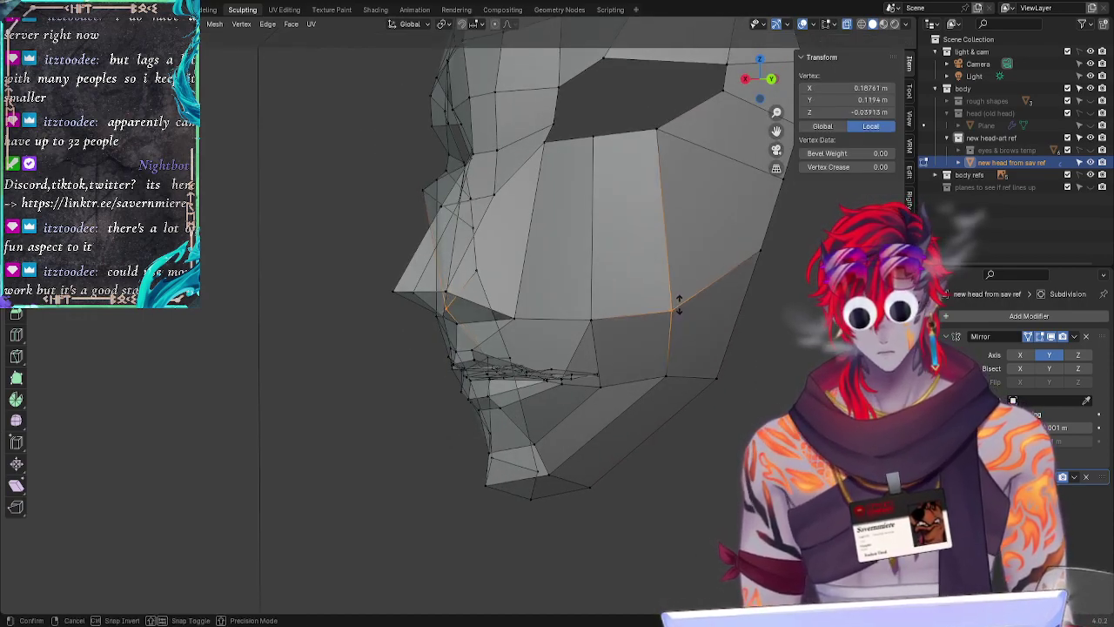
pyautogui.click(679, 303)
pyautogui.hotkey('alt', 's')
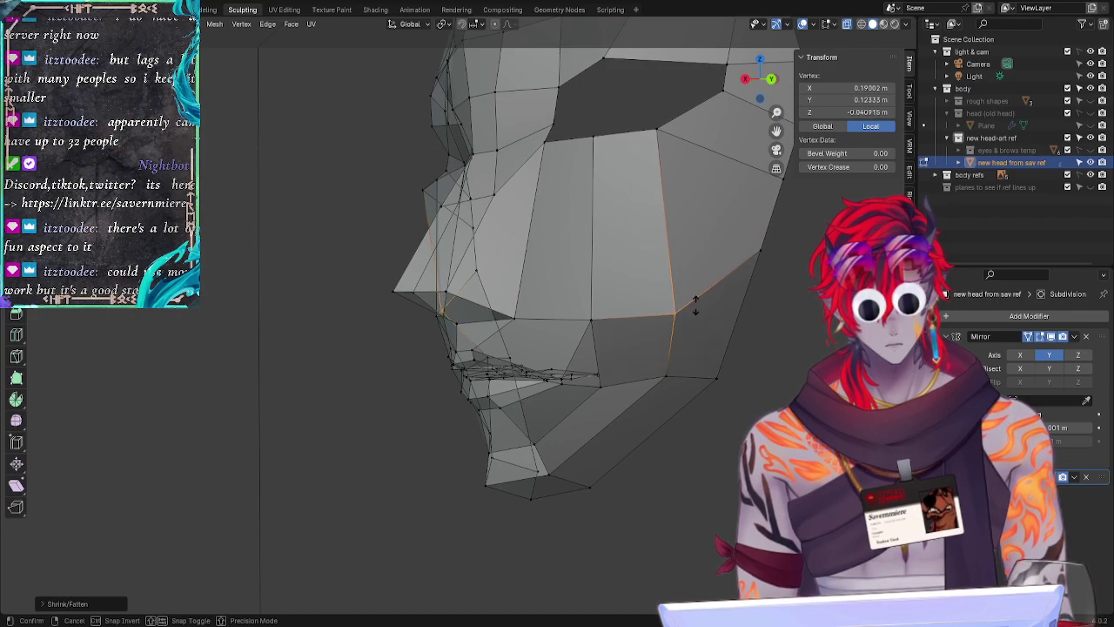
pyautogui.click(695, 305)
pyautogui.click(701, 425)
# Step: Adjust the lower cheek vertex near the jaw along its normal in two passes
pyautogui.moveTo(672, 483); pyautogui.dragTo(651, 392, button='middle')
pyautogui.click(670, 366)
pyautogui.hotkey('alt', 's')
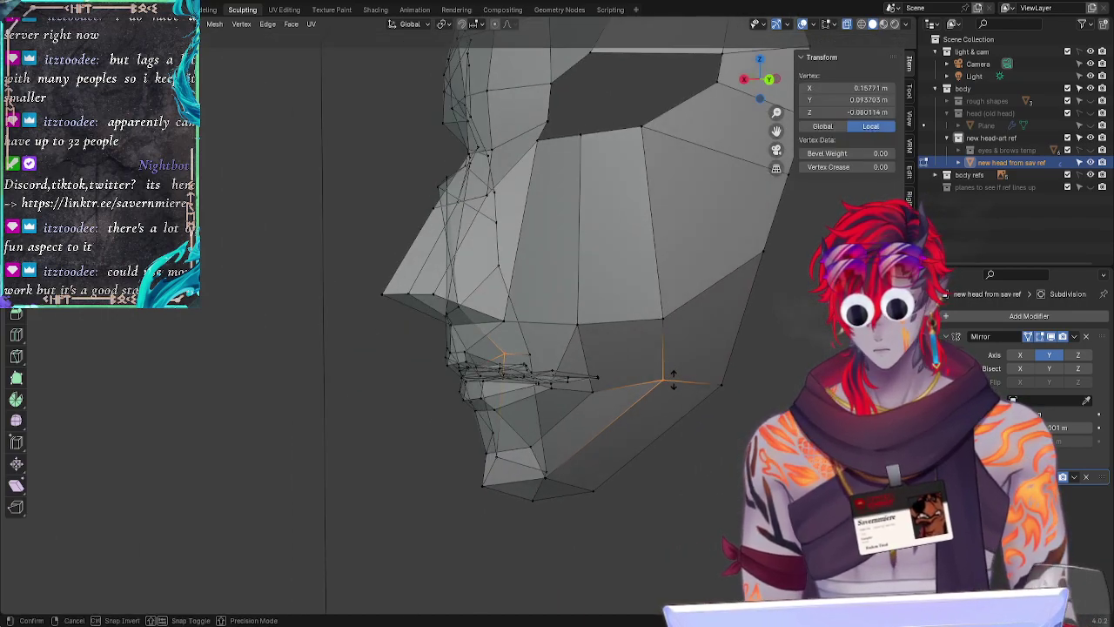
pyautogui.click(661, 367)
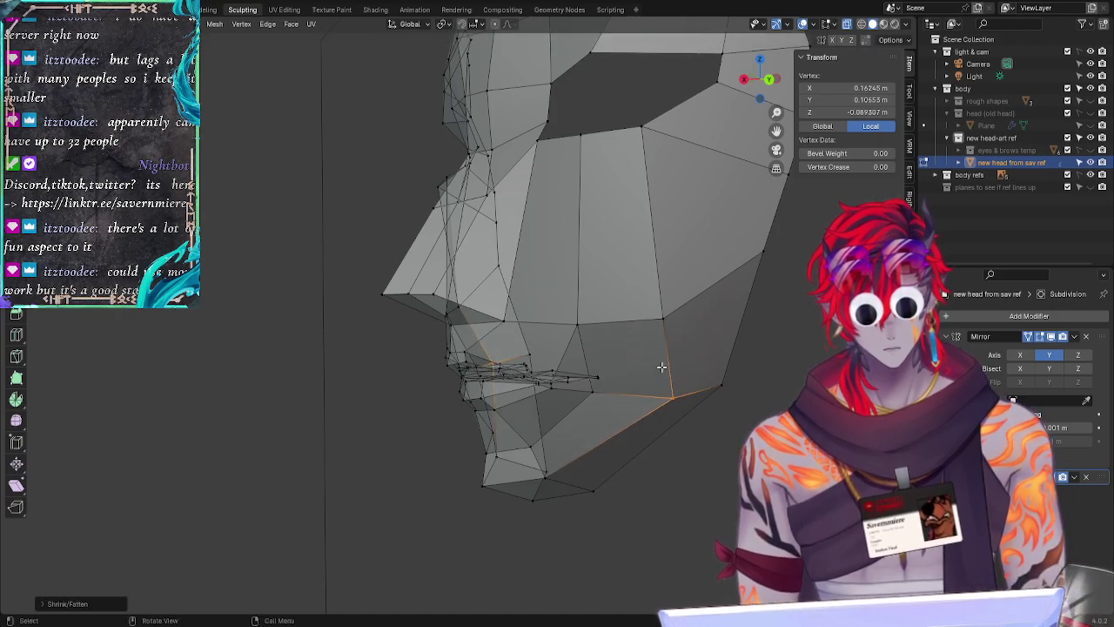
pyautogui.hotkey('alt', 's')
pyautogui.click(657, 370)
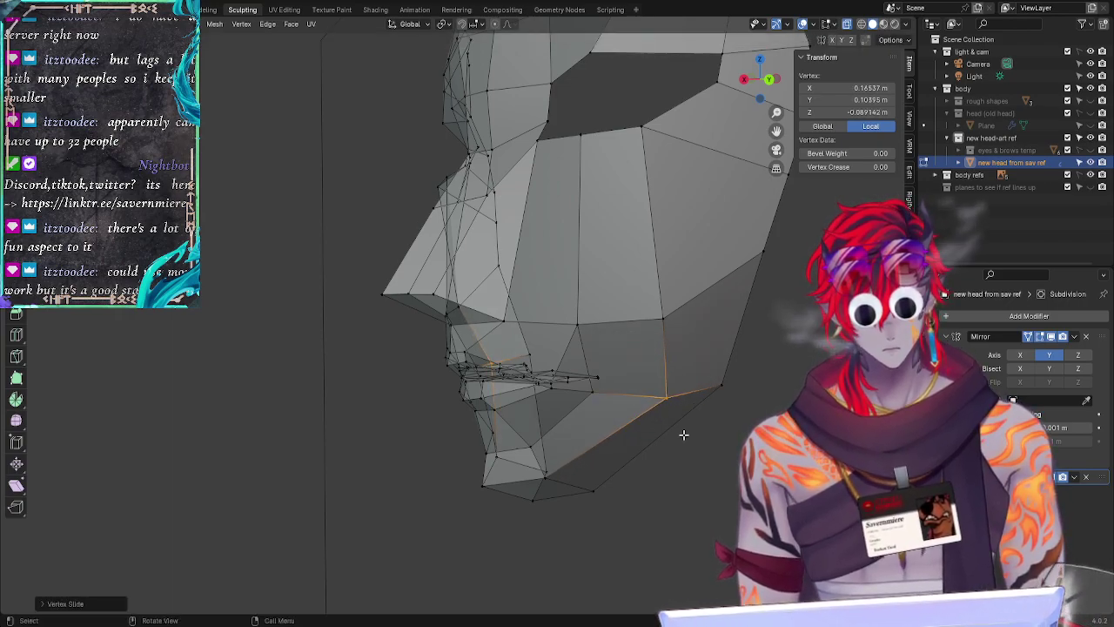
pyautogui.click(684, 439)
# Step: Slide the cheek corner vertex along its edge
pyautogui.moveTo(636, 509); pyautogui.dragTo(682, 504, button='middle')
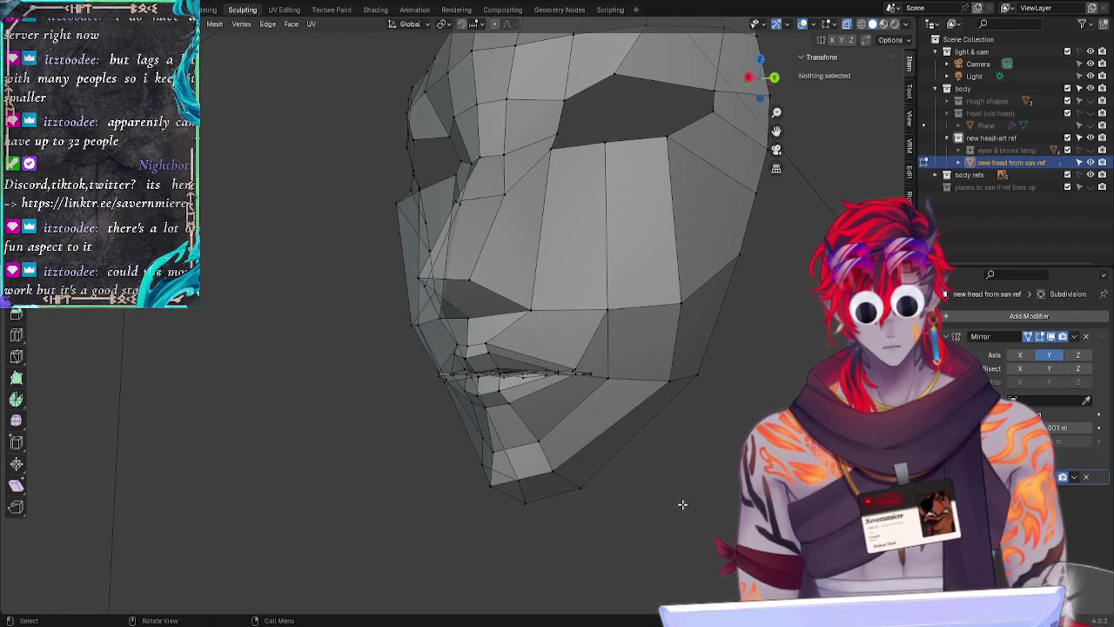
pyautogui.click(680, 305)
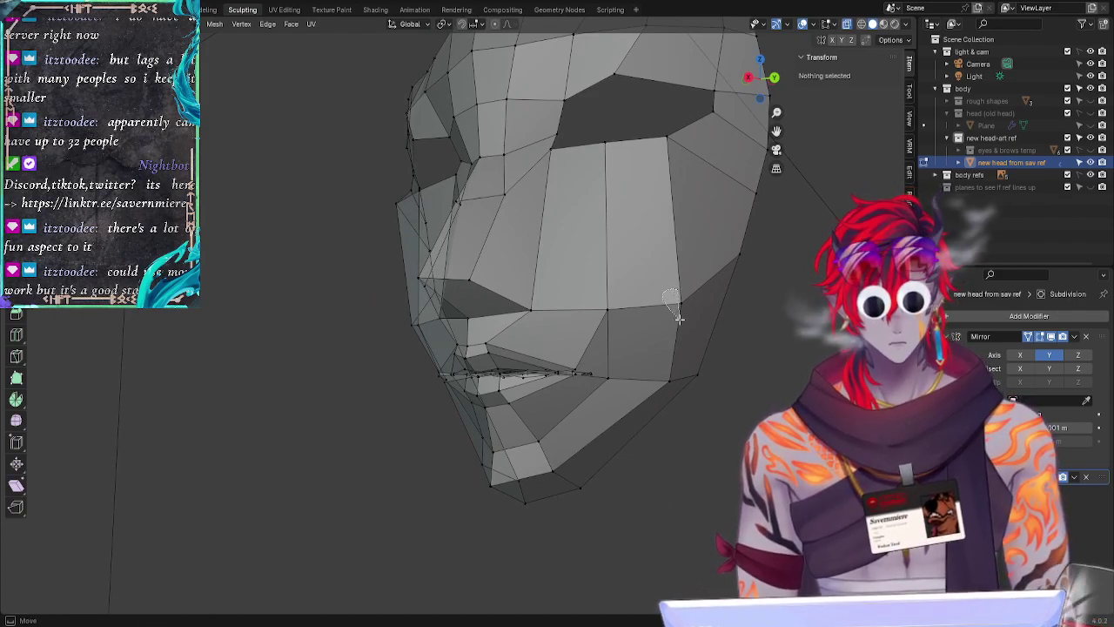
pyautogui.press('g')
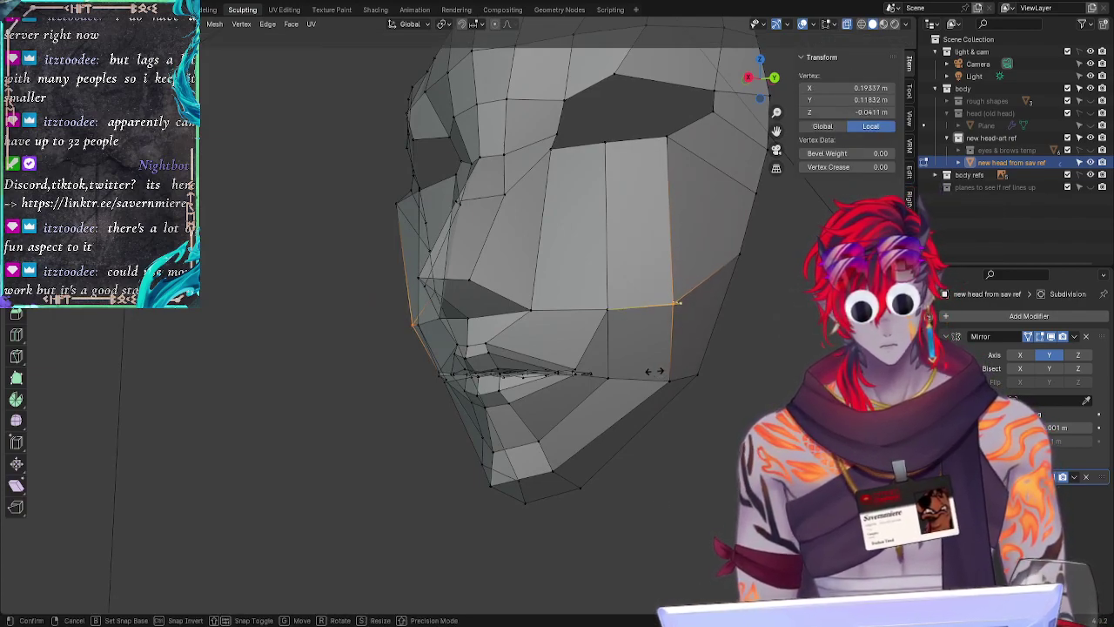
pyautogui.press('g')
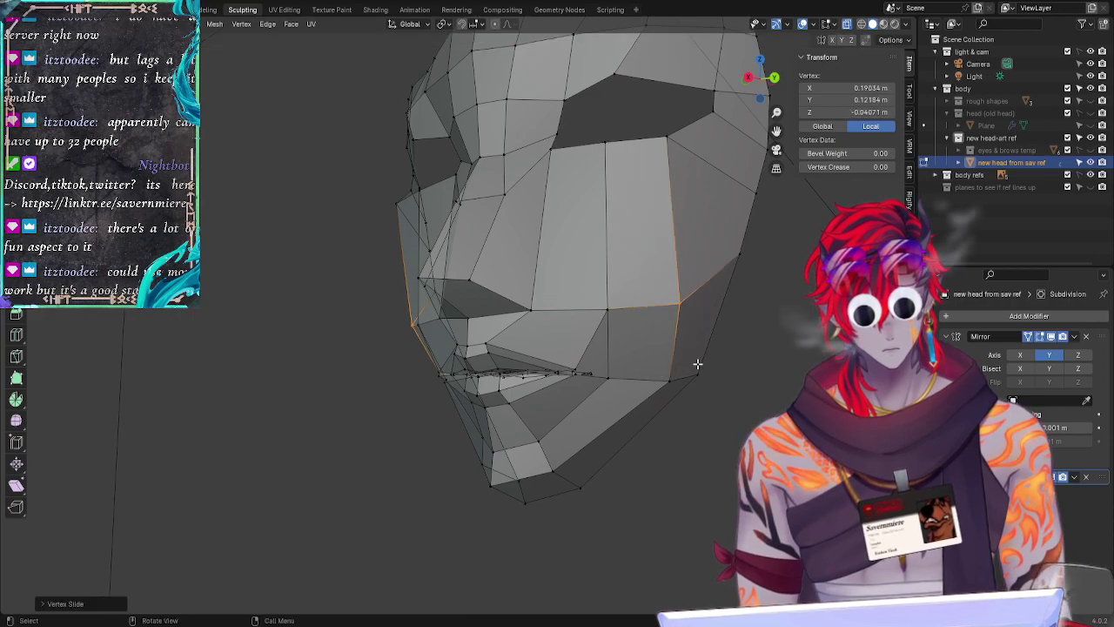
pyautogui.click(667, 336)
pyautogui.click(731, 430)
# Step: Move the cheek vertices beside the mouth corner to smoother positions, then deselect all
pyautogui.moveTo(731, 430); pyautogui.dragTo(667, 366, button='middle')
pyautogui.click(666, 374)
pyautogui.press('g')
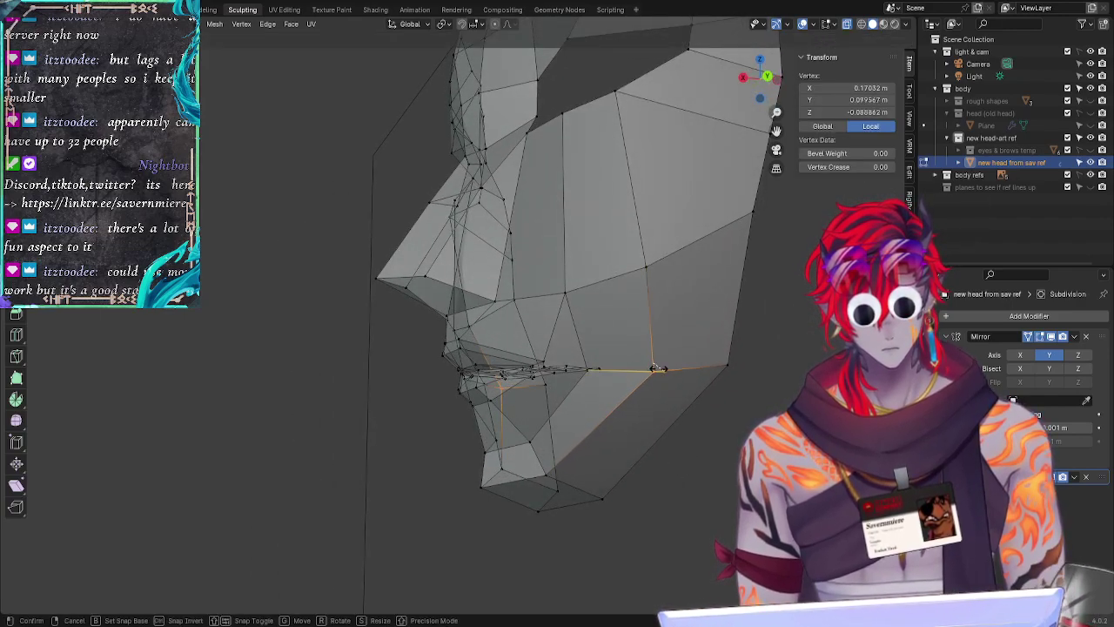
pyautogui.press('g')
pyautogui.click(653, 365)
pyautogui.click(646, 517)
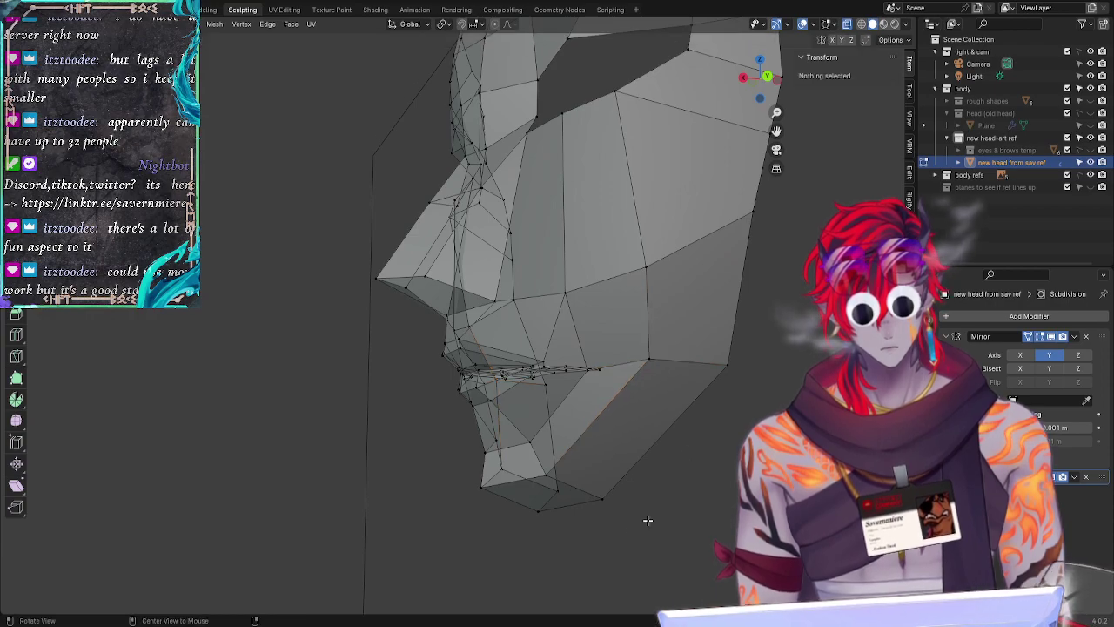
pyautogui.moveTo(647, 517); pyautogui.dragTo(652, 343, button='middle')
pyautogui.click(666, 368)
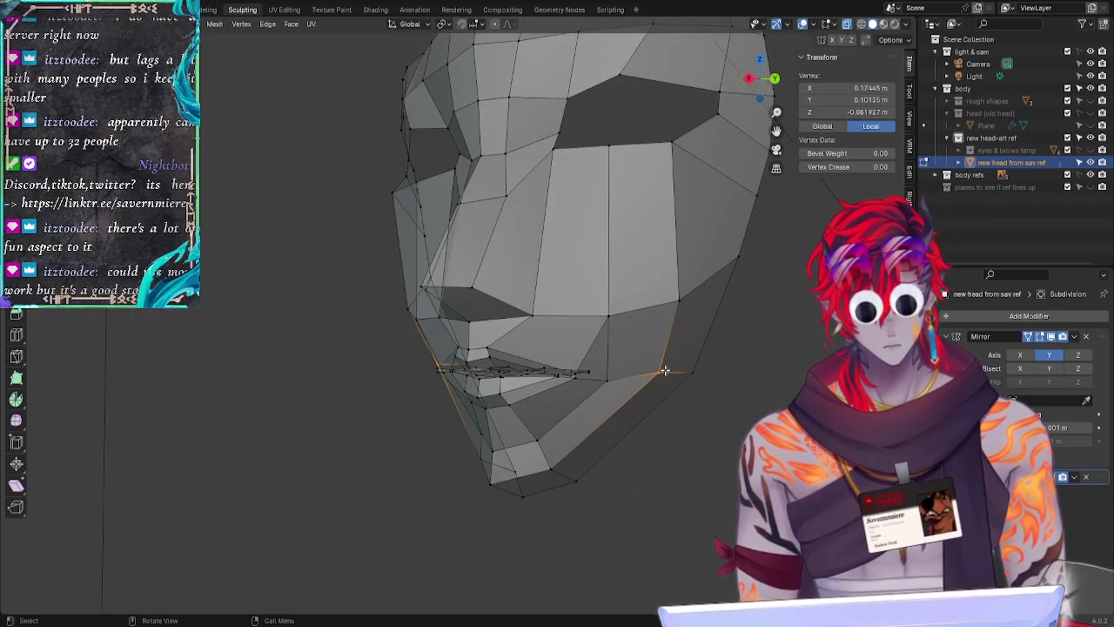
pyautogui.press('g')
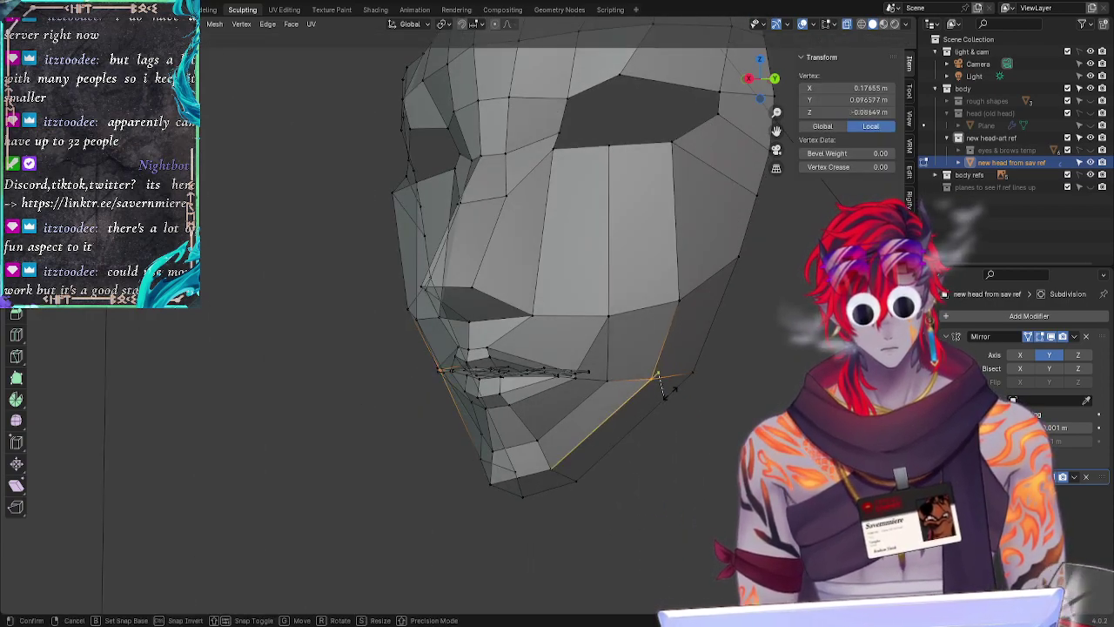
pyautogui.click(668, 392)
pyautogui.hotkey('alt', 'a')
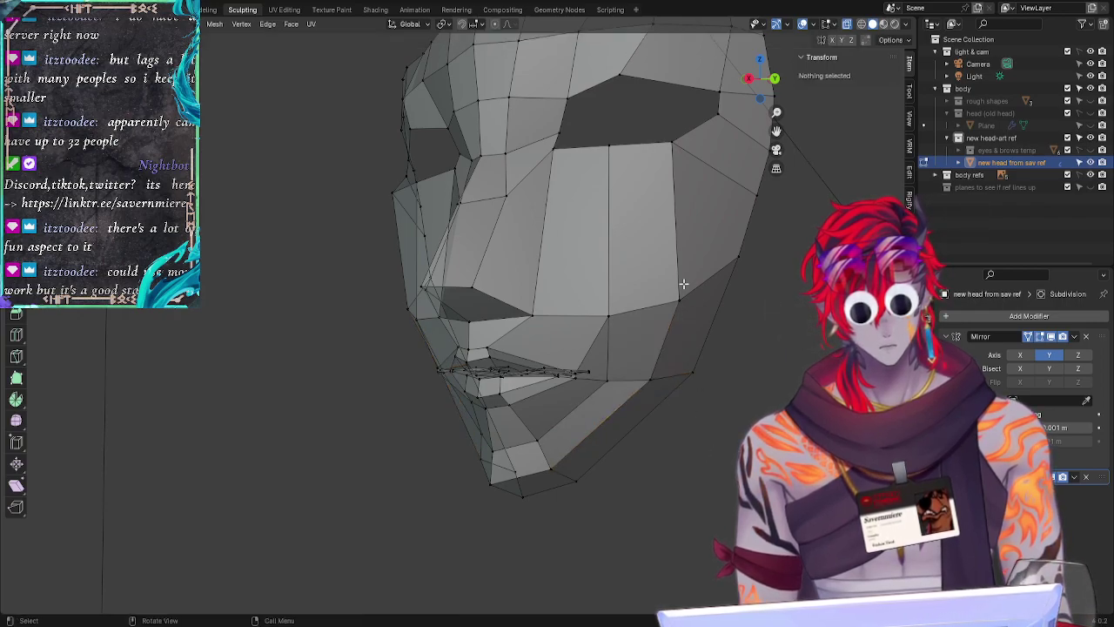
# Step: Move the lip edge loop along X to pull the mouth corners inward, then check the profile
pyautogui.moveTo(656, 499); pyautogui.dragTo(557, 511, button='middle')
pyautogui.keyDown('alt'); pyautogui.click(566, 365); pyautogui.keyUp('alt')
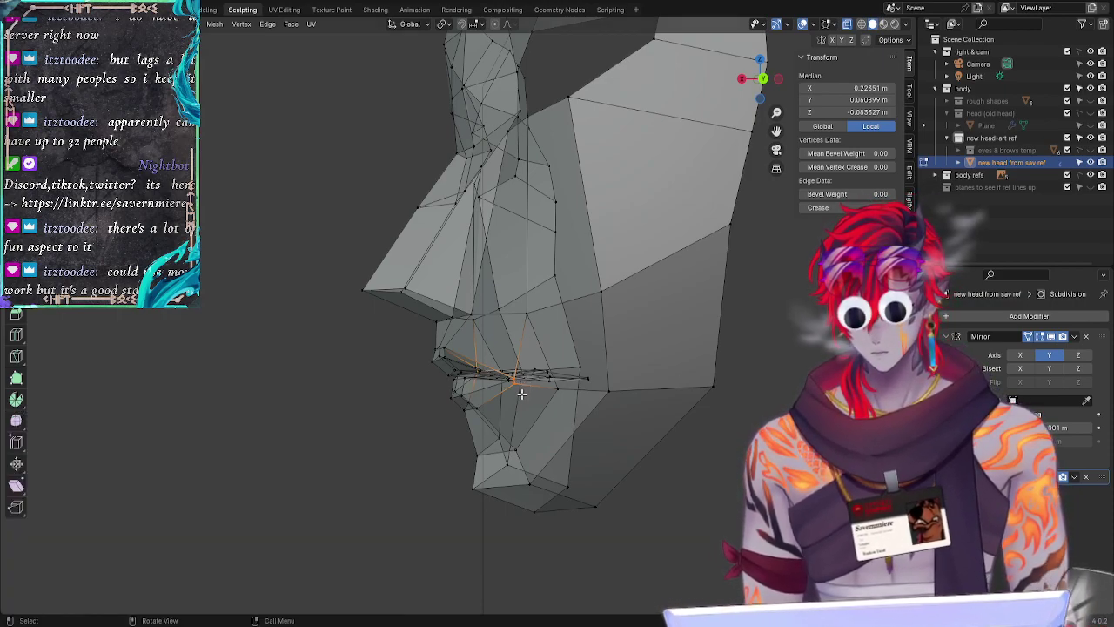
pyautogui.rightClick(558, 410)
pyautogui.press('Escape')
pyautogui.press('g')
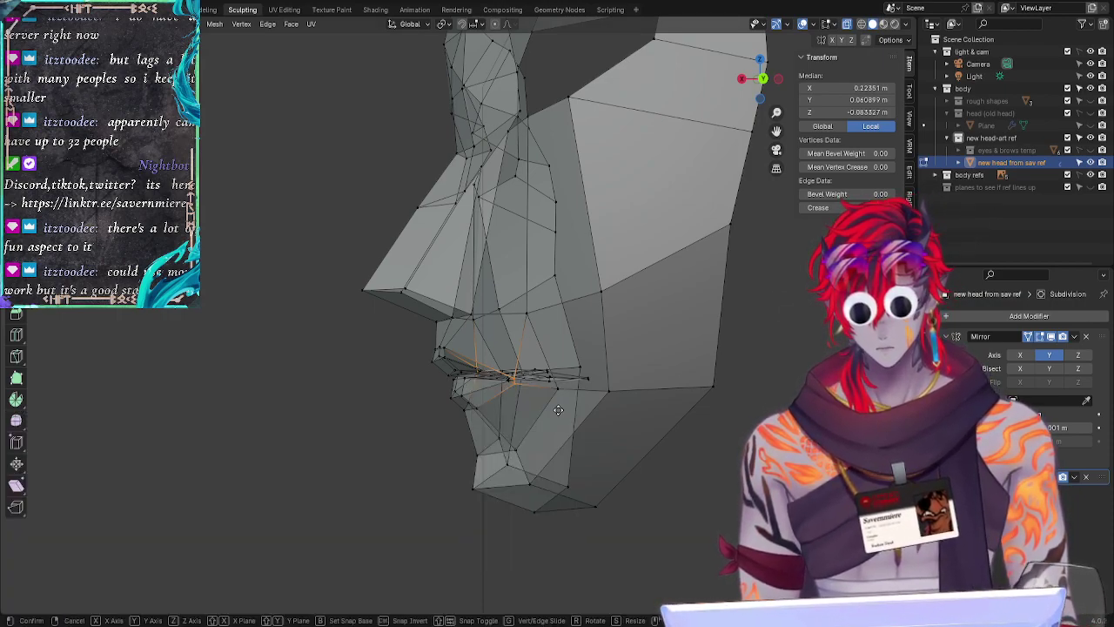
pyautogui.press('x')
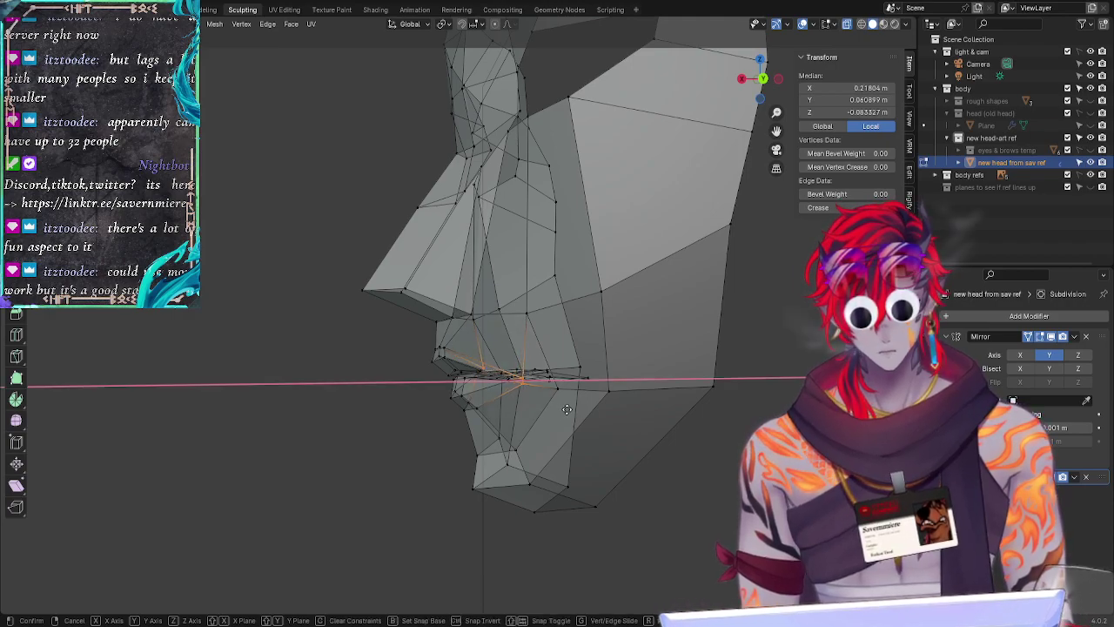
pyautogui.click(566, 409)
pyautogui.moveTo(566, 409); pyautogui.dragTo(358, 454, button='middle')
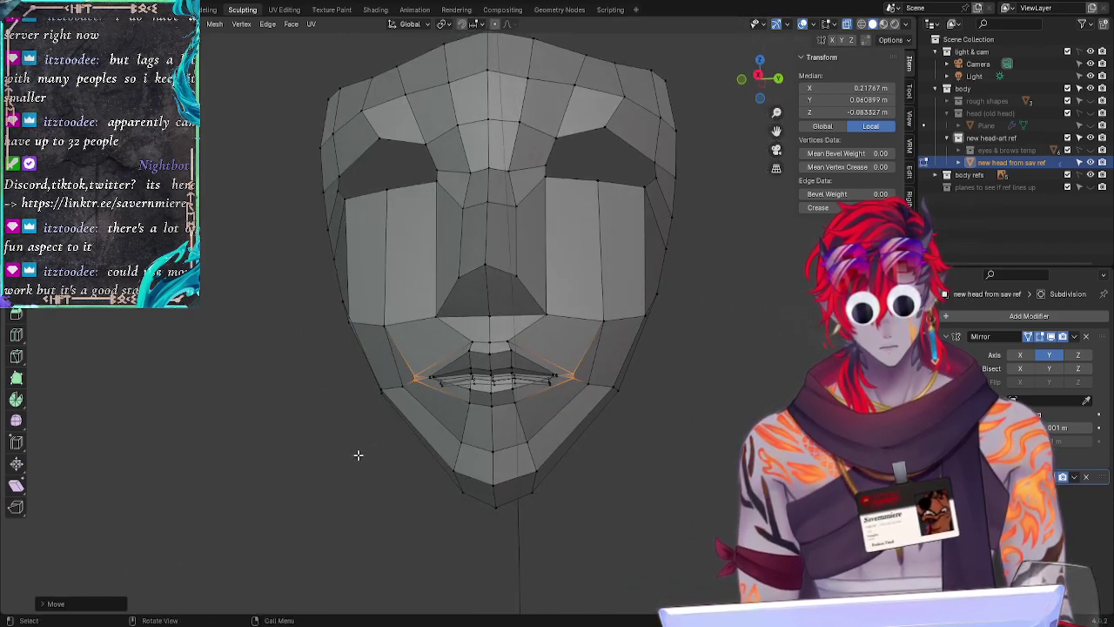
pyautogui.click(358, 454)
pyautogui.moveTo(688, 497); pyautogui.dragTo(708, 403, button='middle')
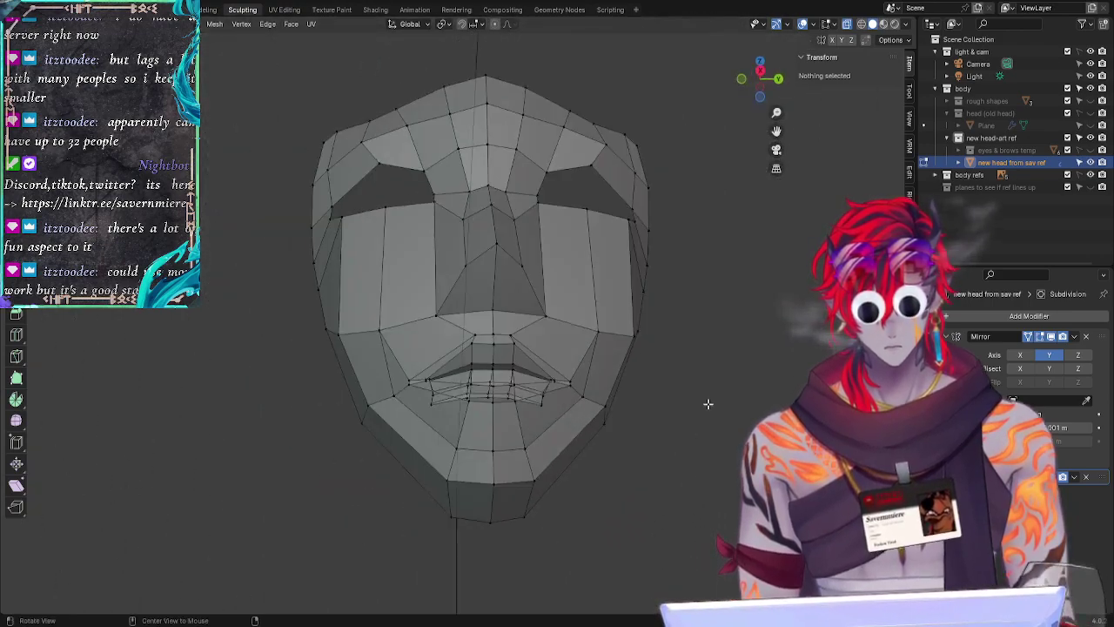
# Step: Move the mouth-corner edge loop slightly along Y and inspect it from the side
pyautogui.click(761, 72)
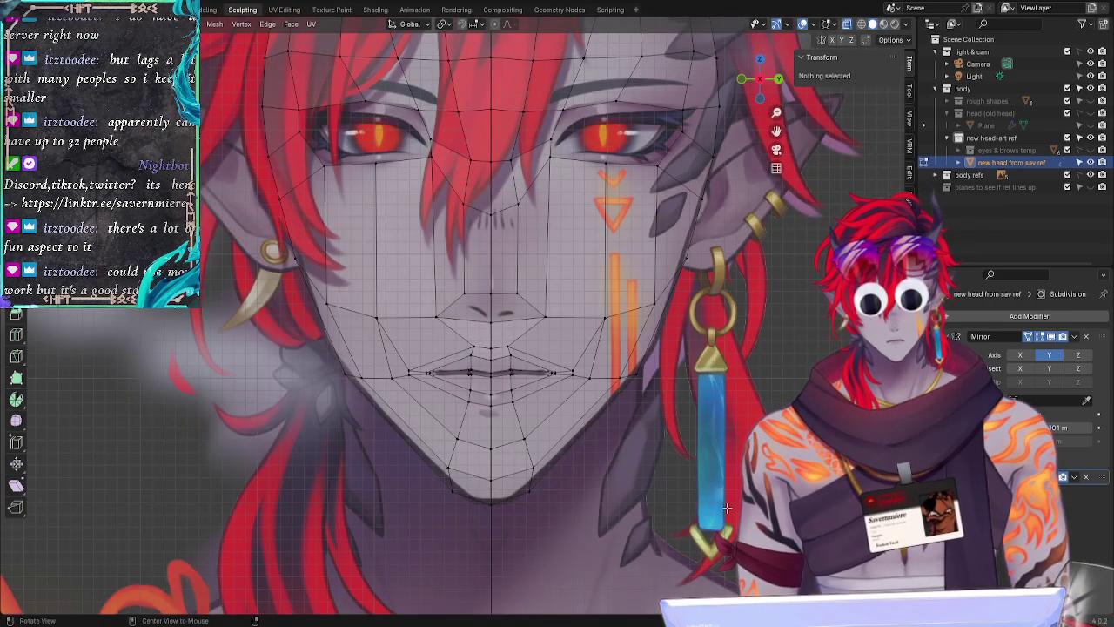
pyautogui.moveTo(726, 507)
pyautogui.mouseDown(button='middle')
pyautogui.moveTo(688, 506)
pyautogui.moveTo(728, 491)
pyautogui.moveTo(718, 498)
pyautogui.mouseUp(button='middle')
pyautogui.keyDown('alt'); pyautogui.click(416, 375); pyautogui.keyUp('alt')
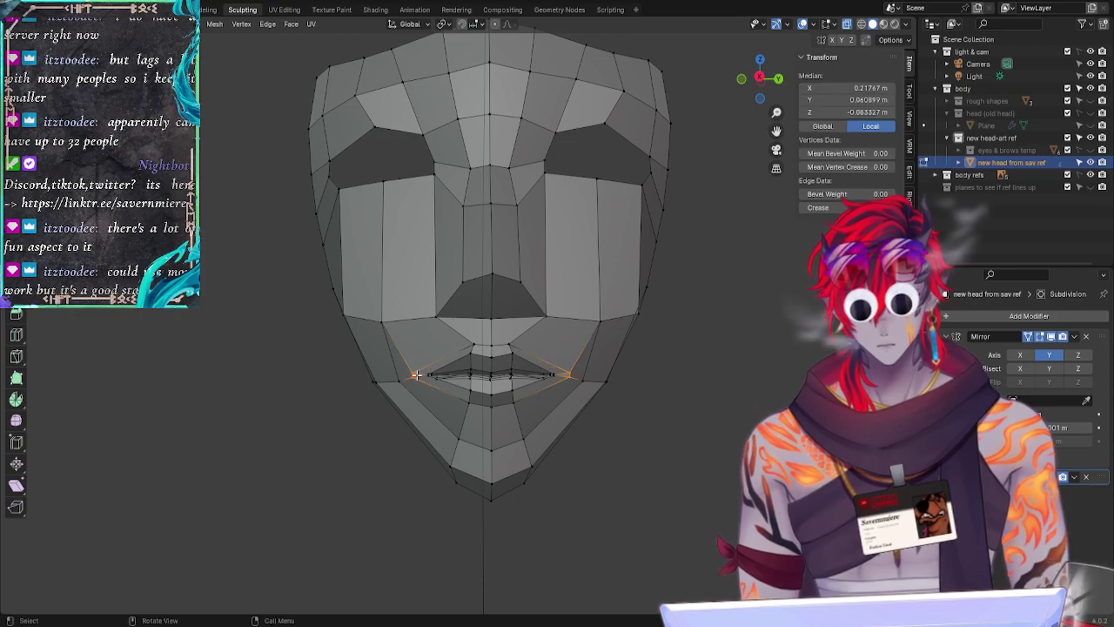
pyautogui.press('g')
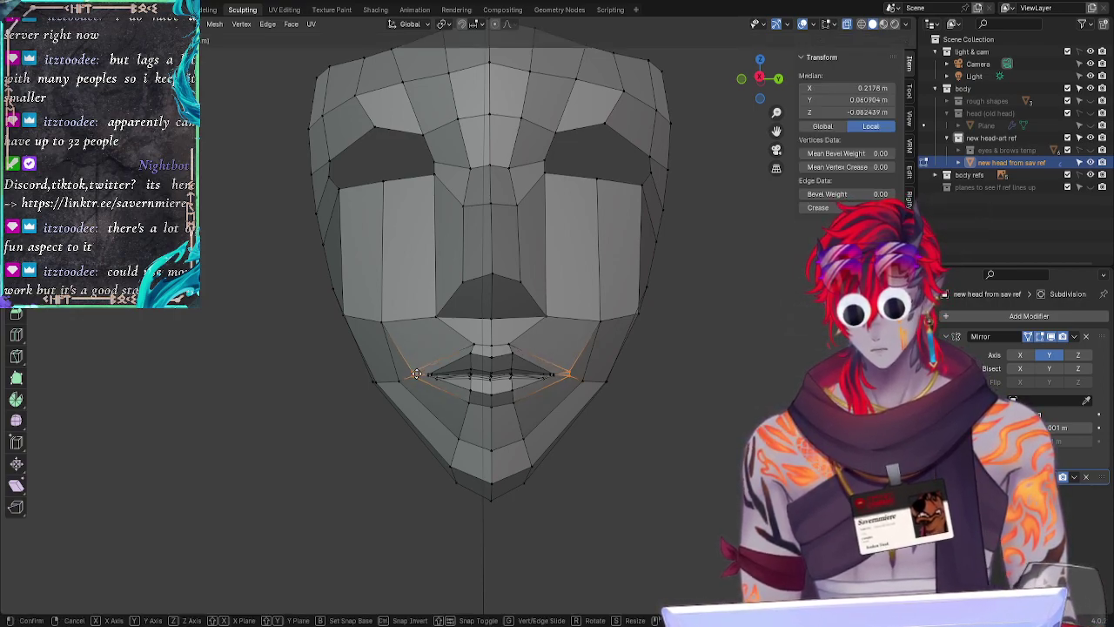
pyautogui.press('y')
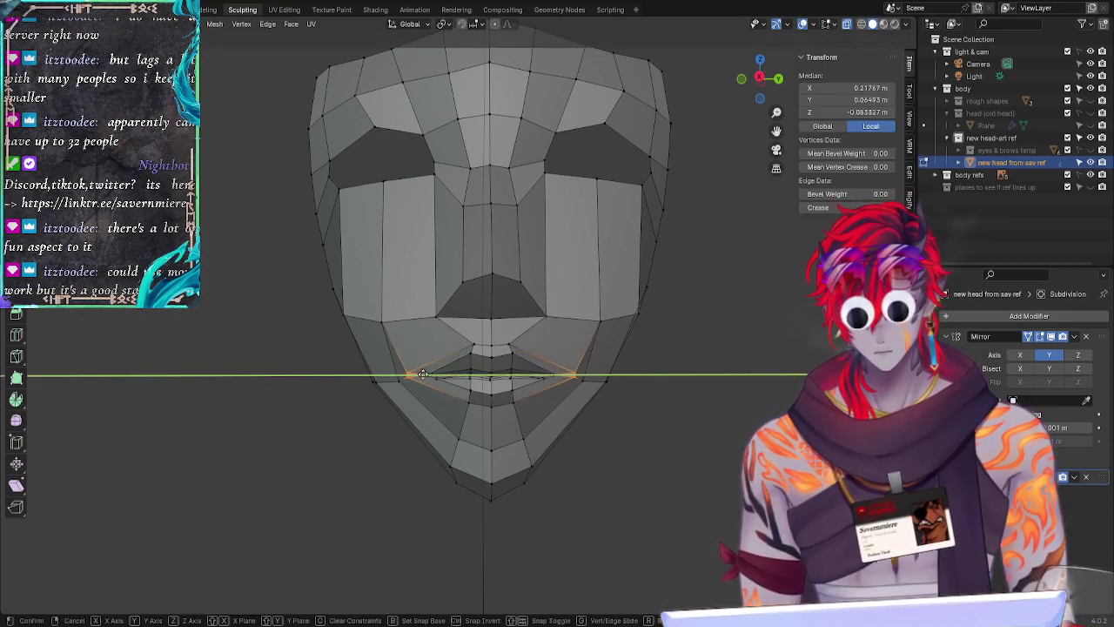
pyautogui.click(425, 375)
pyautogui.click(725, 494)
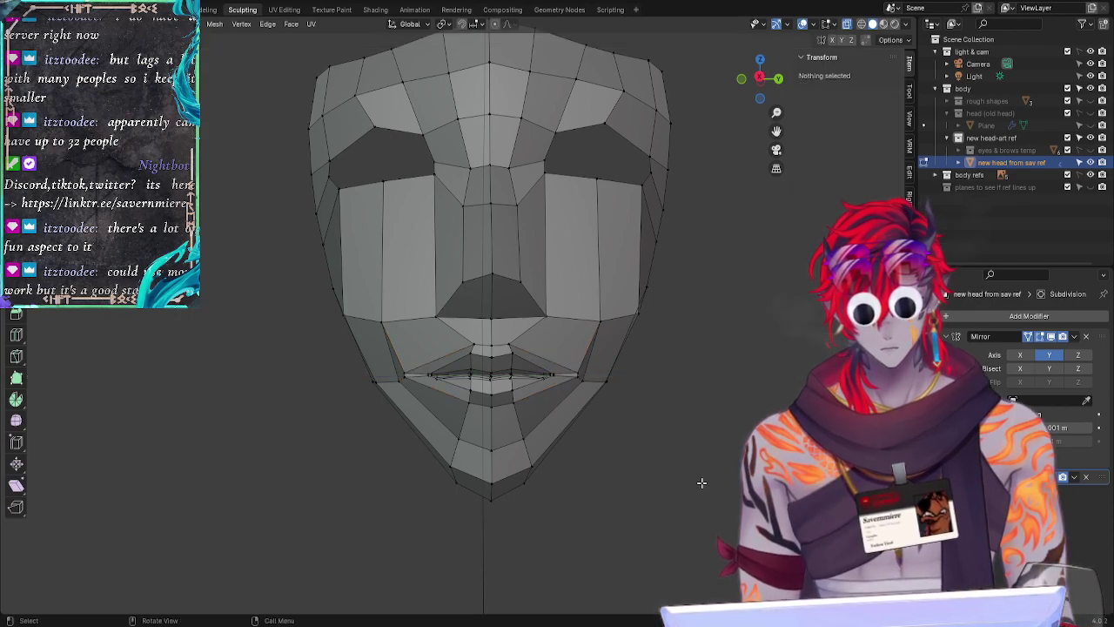
pyautogui.moveTo(704, 480); pyautogui.dragTo(600, 483, button='middle')
pyautogui.moveTo(545, 390); pyautogui.dragTo(728, 483, button='middle')
# Step: Undo the Y move and shift the mouth-corner loop along X instead
pyautogui.hotkey('ctrl', 'z')
pyautogui.press('g')
pyautogui.press('x')
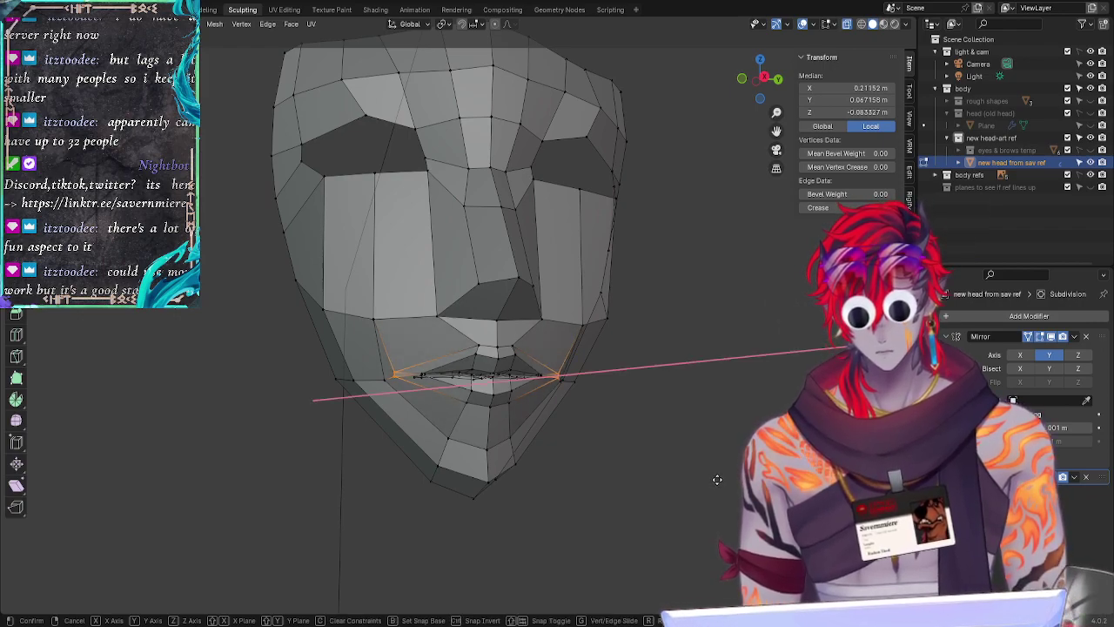
pyautogui.click(714, 478)
pyautogui.click(693, 522)
pyautogui.moveTo(693, 522); pyautogui.dragTo(653, 425, button='middle')
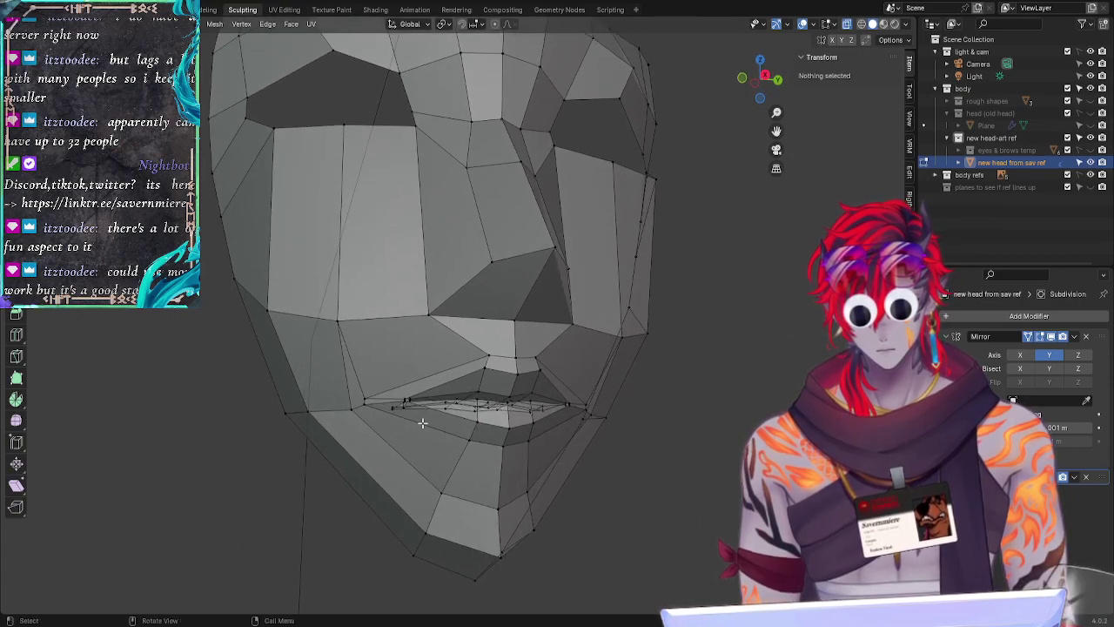
# Step: Test moving the mouth loop along X, then cancel the move
pyautogui.keyDown('alt'); pyautogui.click(404, 399); pyautogui.keyUp('alt')
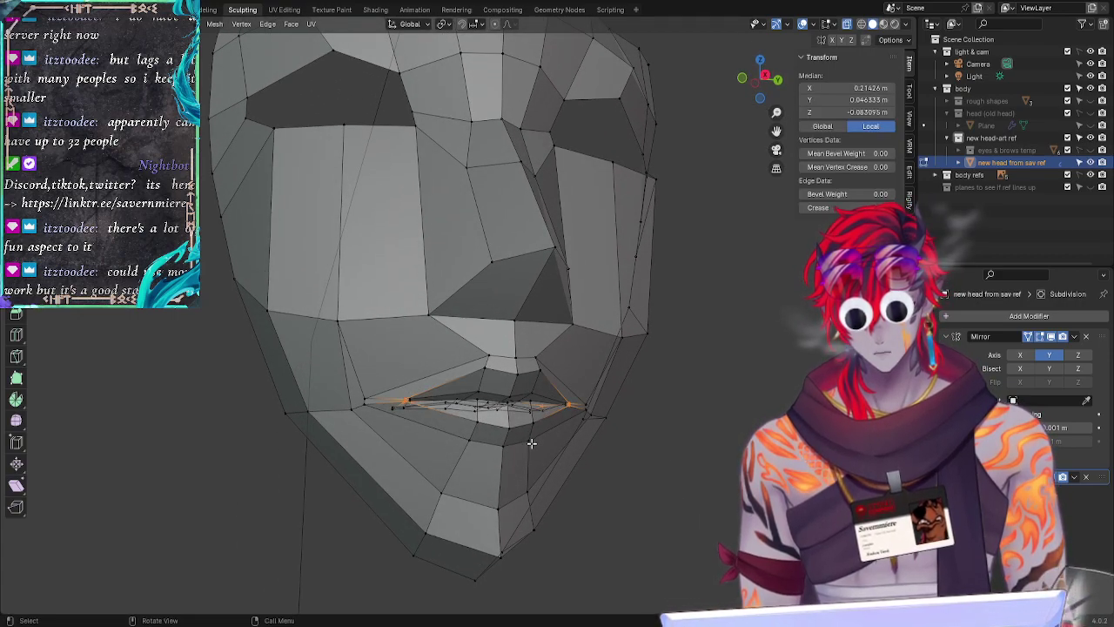
pyautogui.press('g')
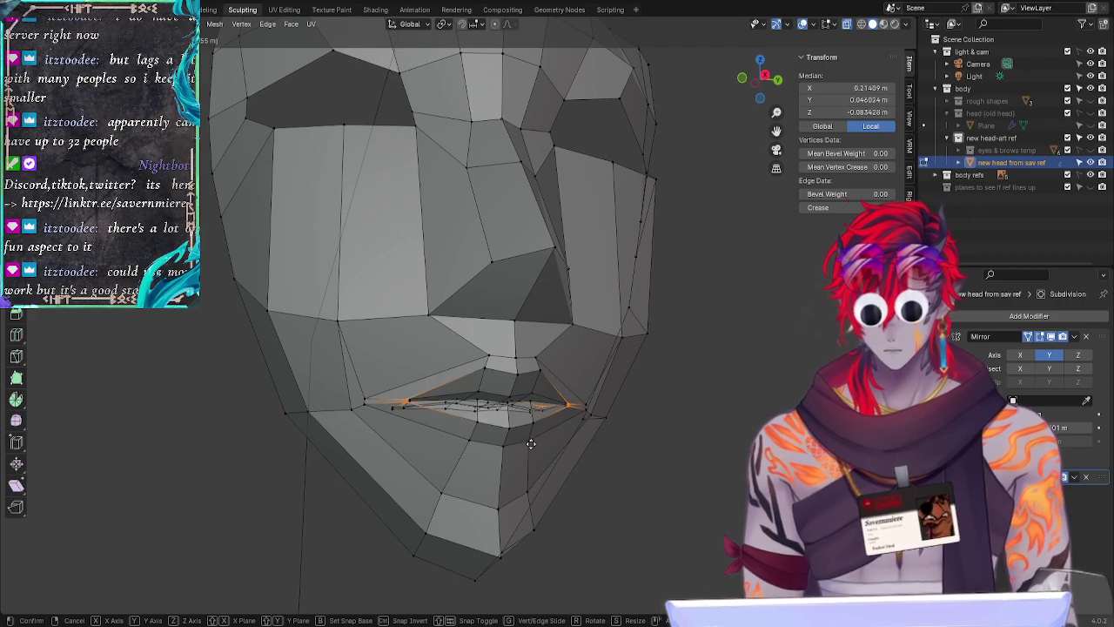
pyautogui.press('x')
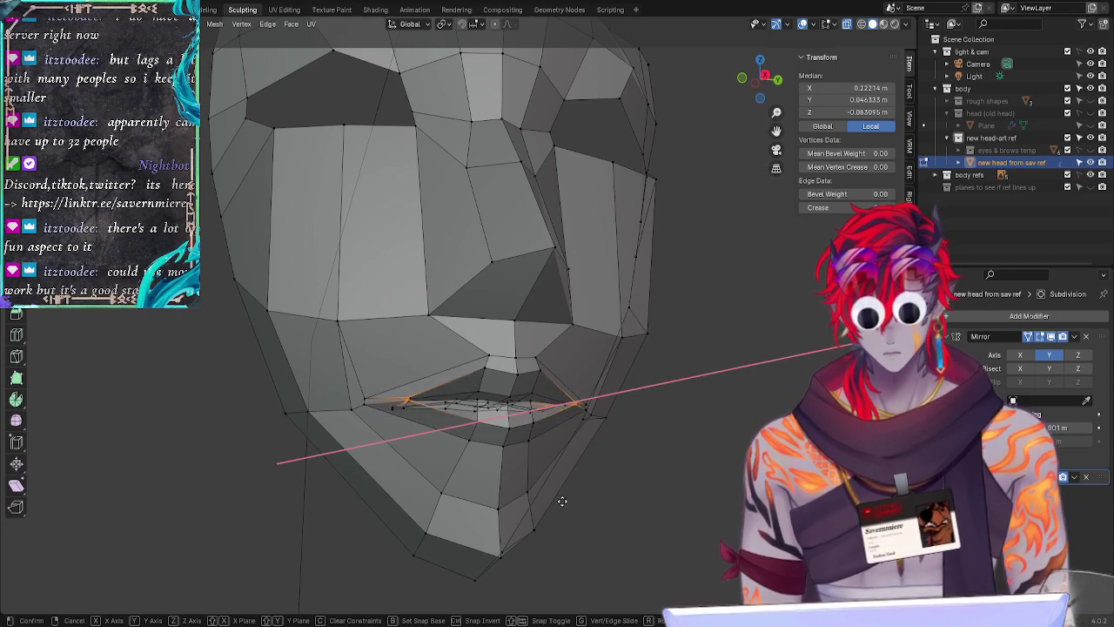
pyautogui.press('Escape')
pyautogui.click(667, 514)
pyautogui.moveTo(600, 505); pyautogui.dragTo(731, 492, button='middle')
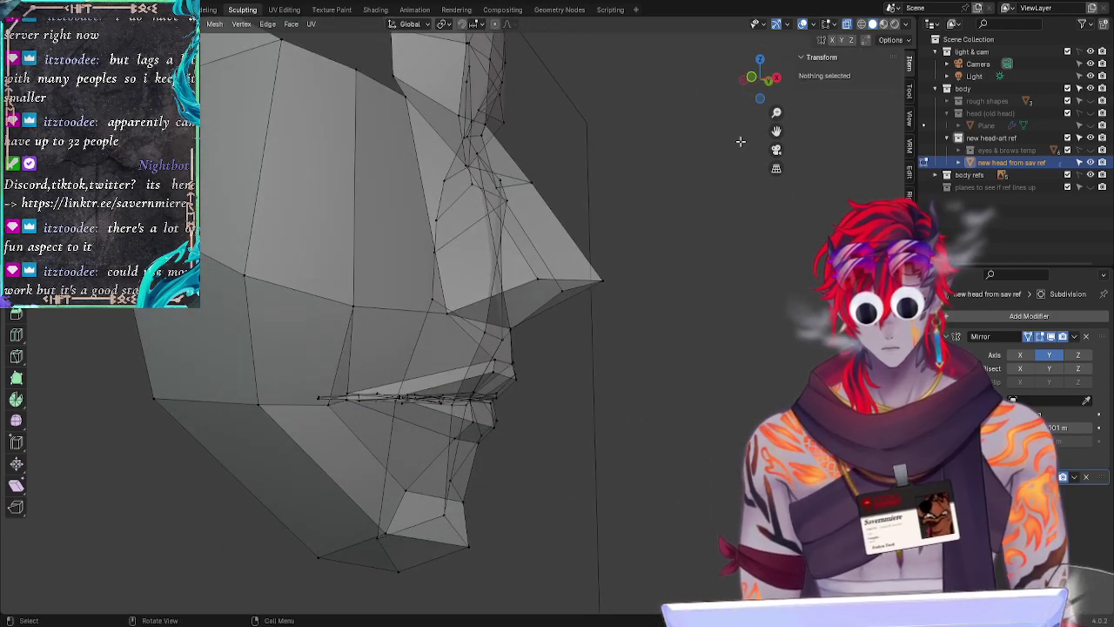
# Step: Preview the head smoothed with subdivision in side view, then return to low-poly
pyautogui.click(753, 79)
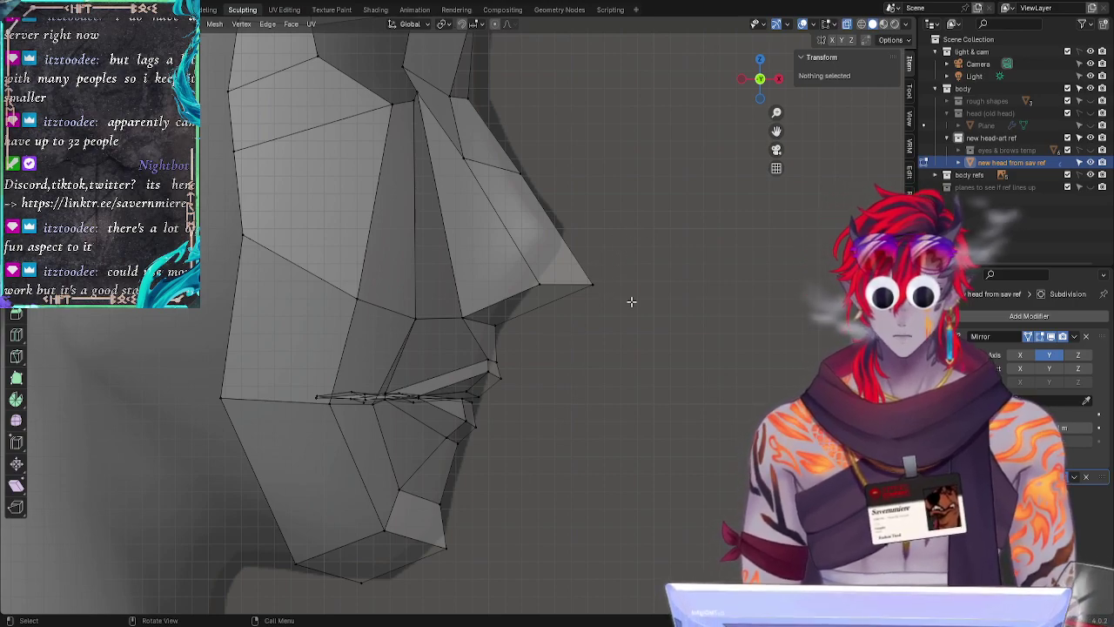
pyautogui.click(1050, 476)
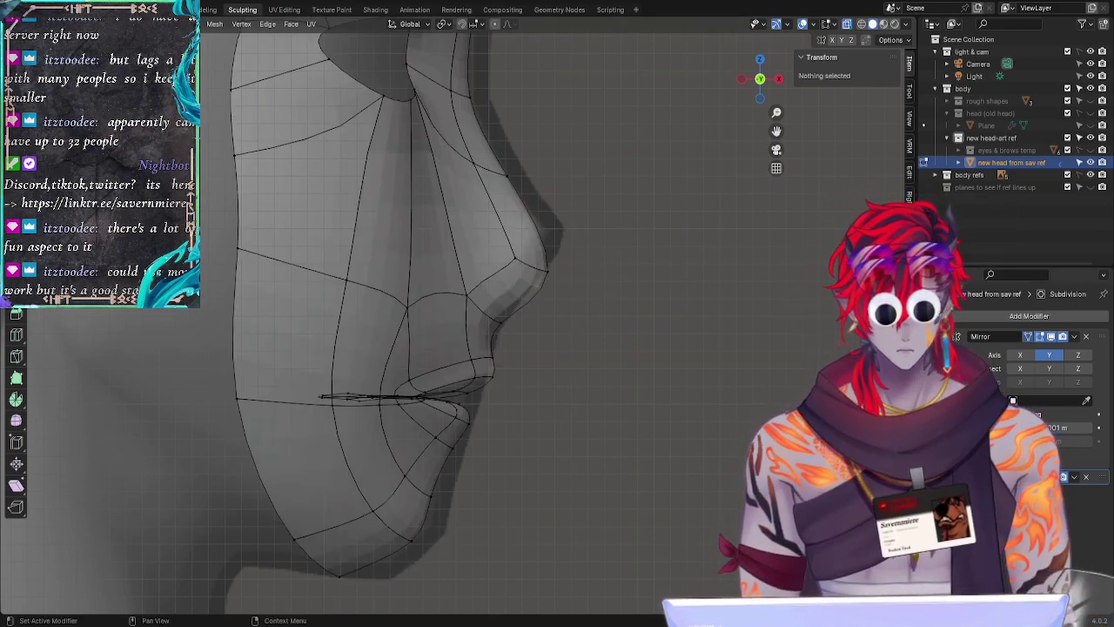
pyautogui.hotkey('ctrl', '0')
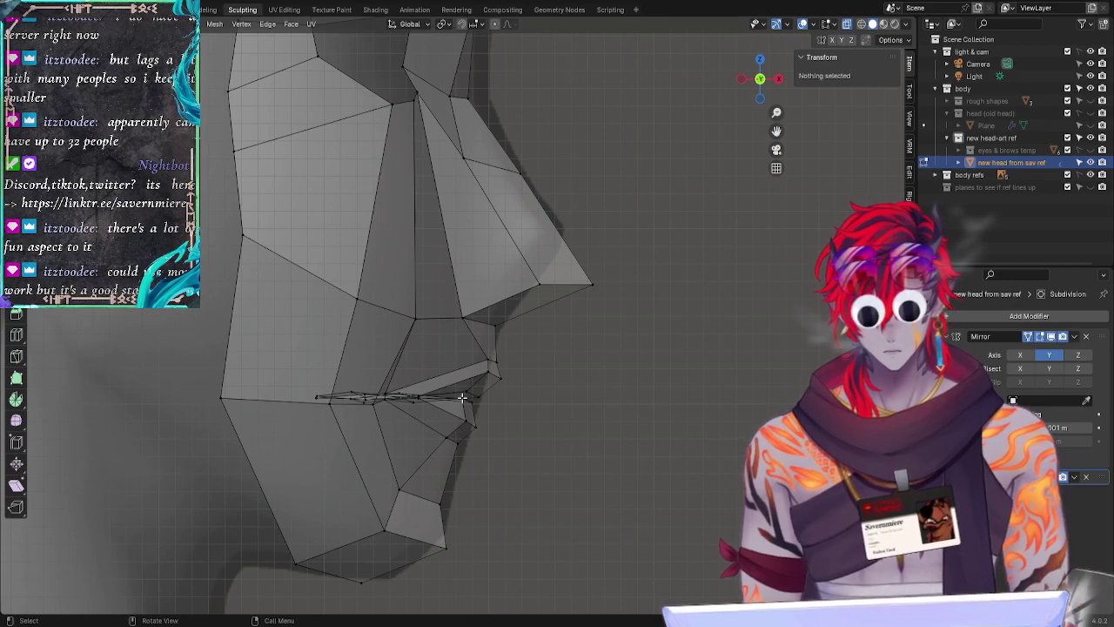
# Step: Tuck the lower-lip vertices inward with shrink/fatten and nudge them about 0.002 m
pyautogui.moveTo(445, 430)
pyautogui.mouseDown()
pyautogui.moveTo(496, 422)
pyautogui.moveTo(474, 402)
pyautogui.mouseUp()
pyautogui.moveTo(632, 467)
pyautogui.mouseDown(button='middle')
pyautogui.moveTo(621, 468)
pyautogui.moveTo(653, 447)
pyautogui.moveTo(660, 458)
pyautogui.mouseUp(button='middle')
pyautogui.press('s')
pyautogui.rightClick(663, 459)
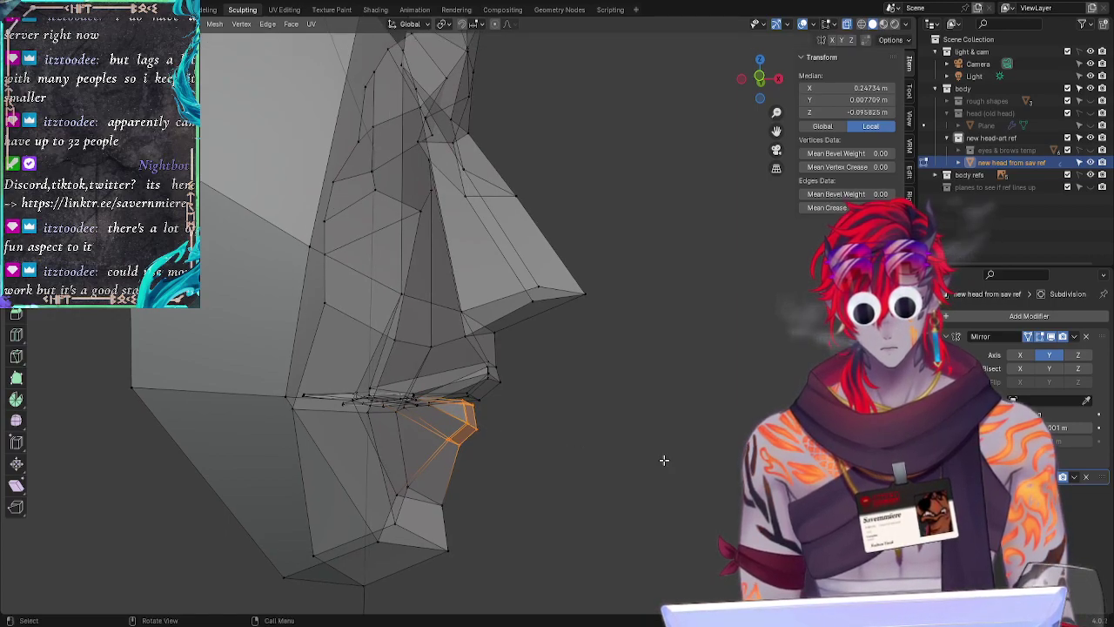
pyautogui.hotkey('alt', 's')
pyautogui.click(654, 461)
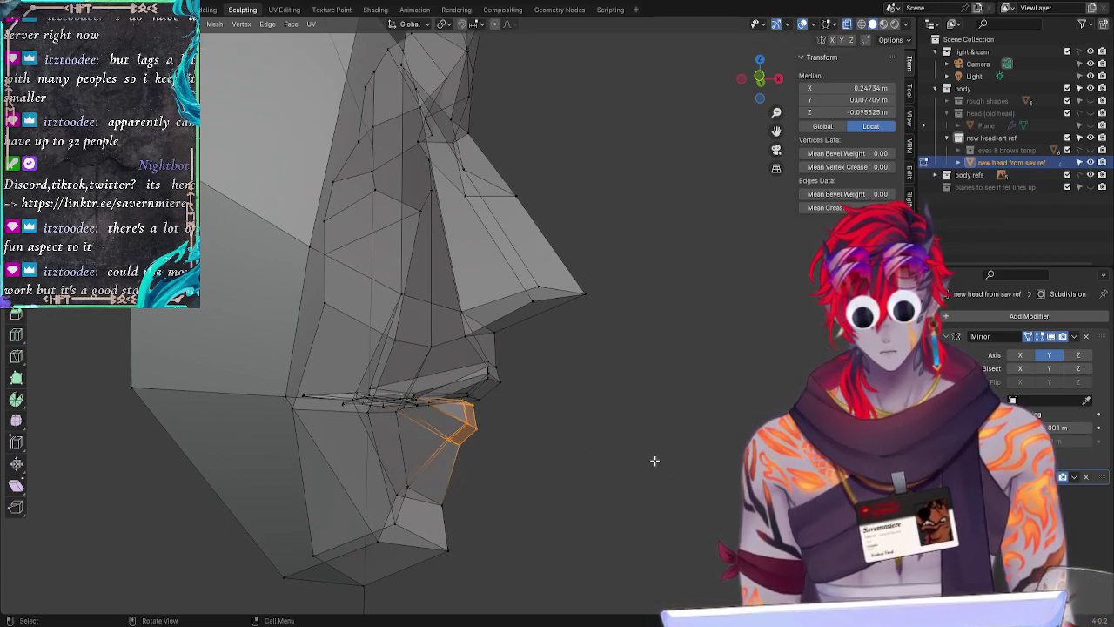
pyautogui.press('g')
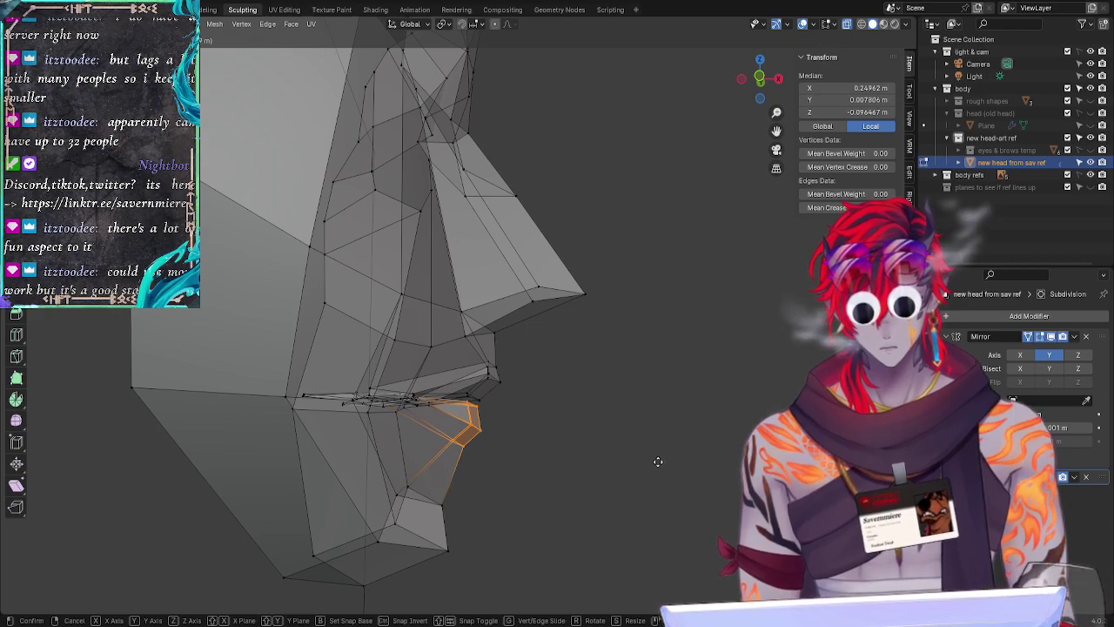
pyautogui.click(657, 462)
pyautogui.click(659, 462)
pyautogui.moveTo(659, 462); pyautogui.dragTo(471, 435, button='middle')
# Step: Reposition the lower-lip vertices under the mouth
pyautogui.moveTo(525, 462); pyautogui.dragTo(601, 437)
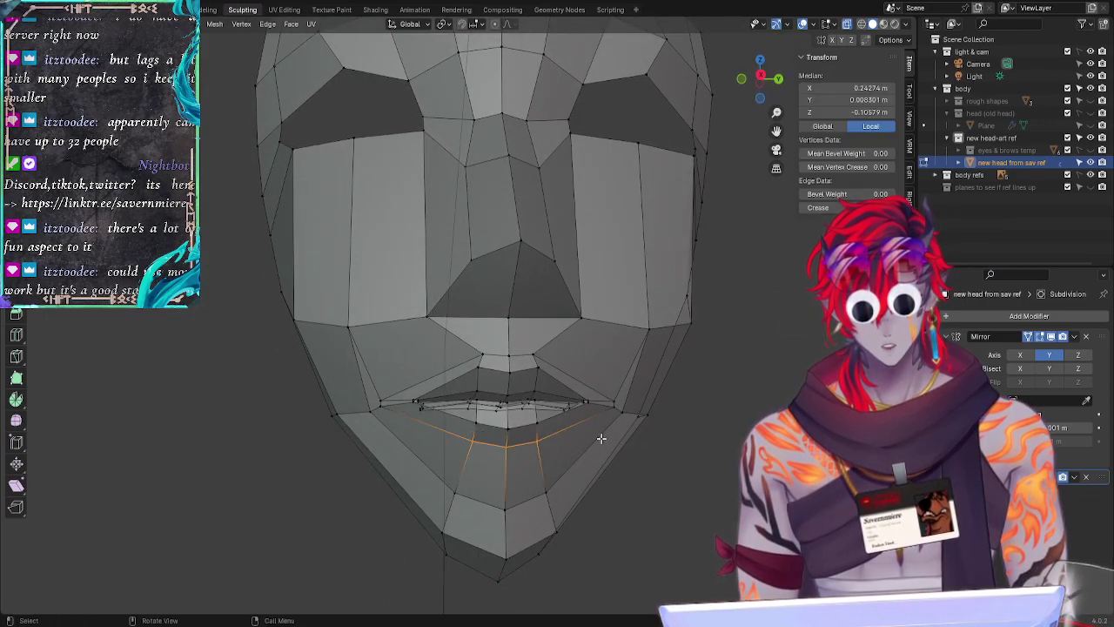
pyautogui.press('g')
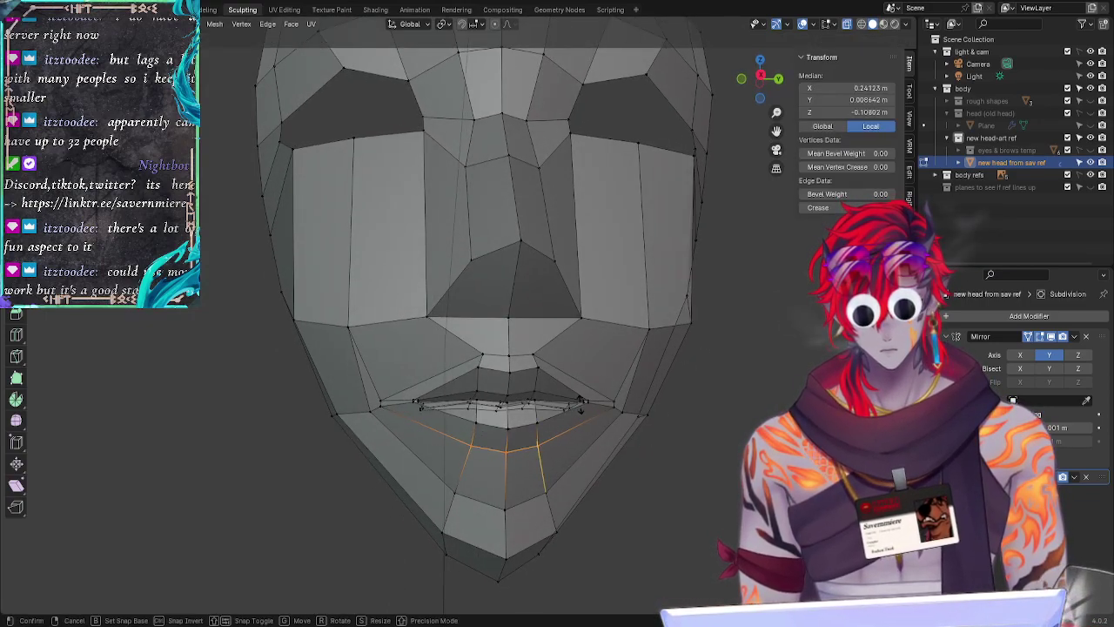
pyautogui.click(581, 402)
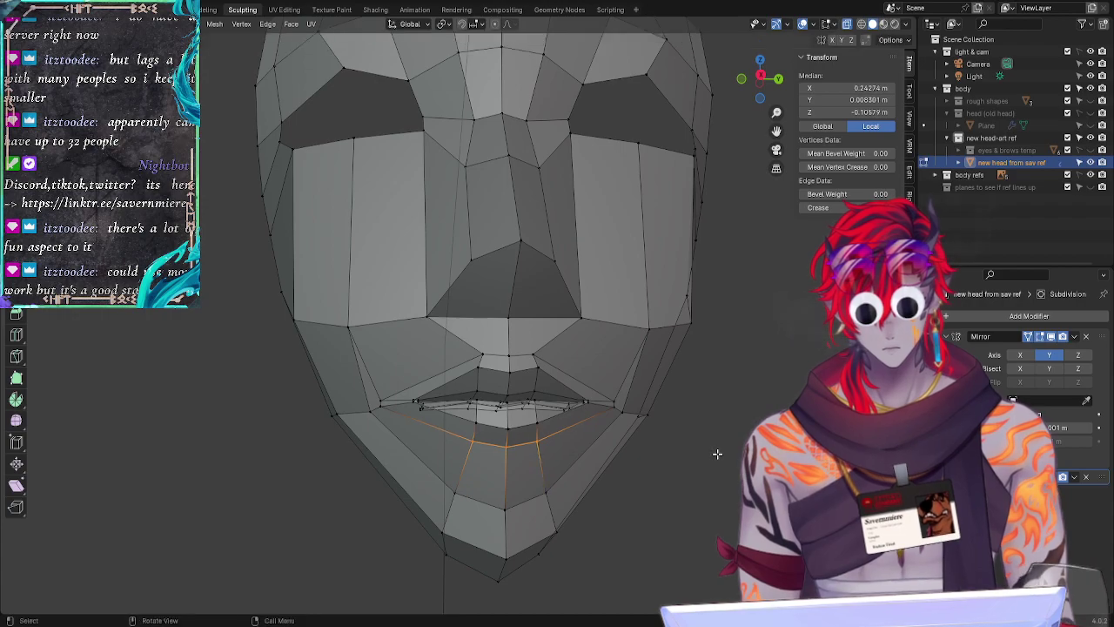
pyautogui.click(716, 455)
pyautogui.moveTo(716, 455); pyautogui.dragTo(653, 469, button='middle')
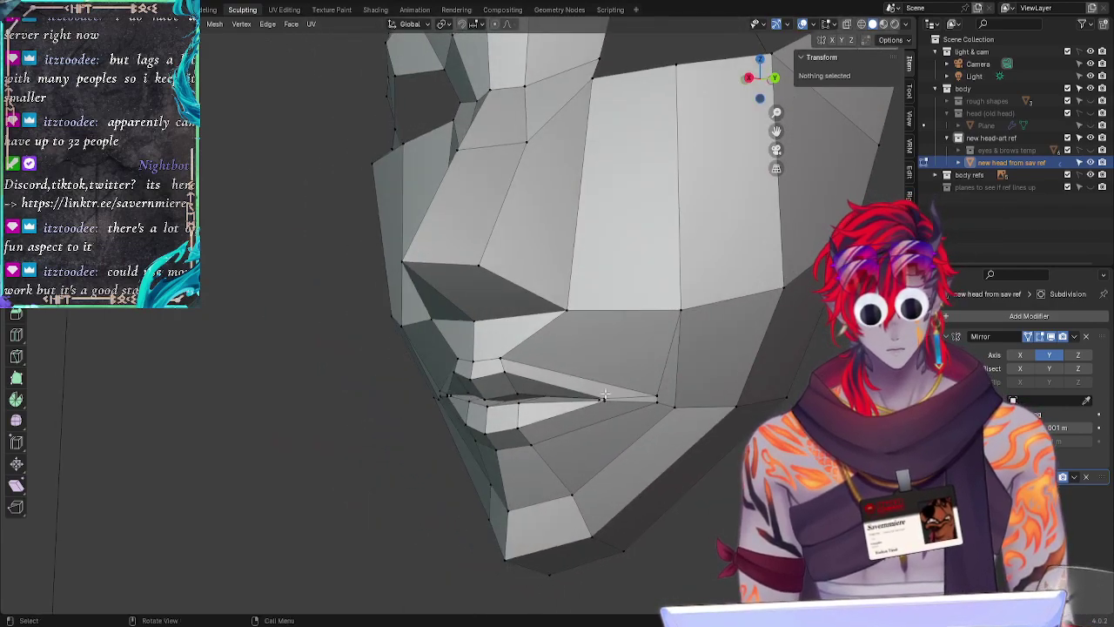
# Step: Slide the mouth-corner vertices and edge back toward the cheek
pyautogui.moveTo(609, 408); pyautogui.dragTo(645, 394, button='middle')
pyautogui.moveTo(642, 381)
pyautogui.mouseDown()
pyautogui.moveTo(649, 422)
pyautogui.moveTo(653, 390)
pyautogui.mouseUp()
pyautogui.click(691, 442)
pyautogui.press('g')
pyautogui.press('g')
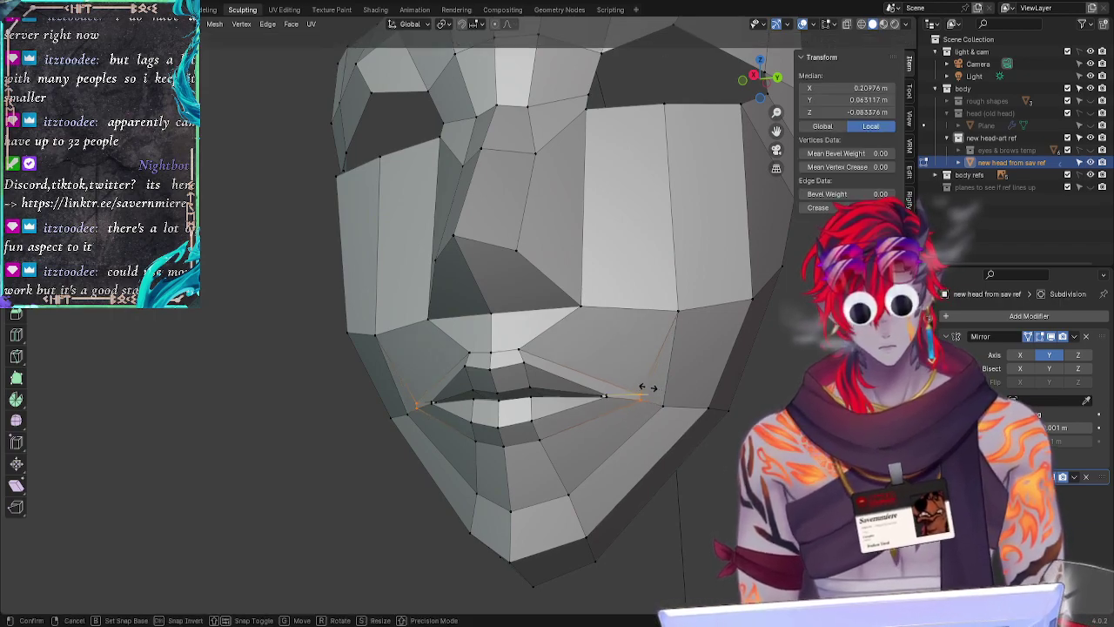
pyautogui.click(649, 388)
pyautogui.click(645, 356)
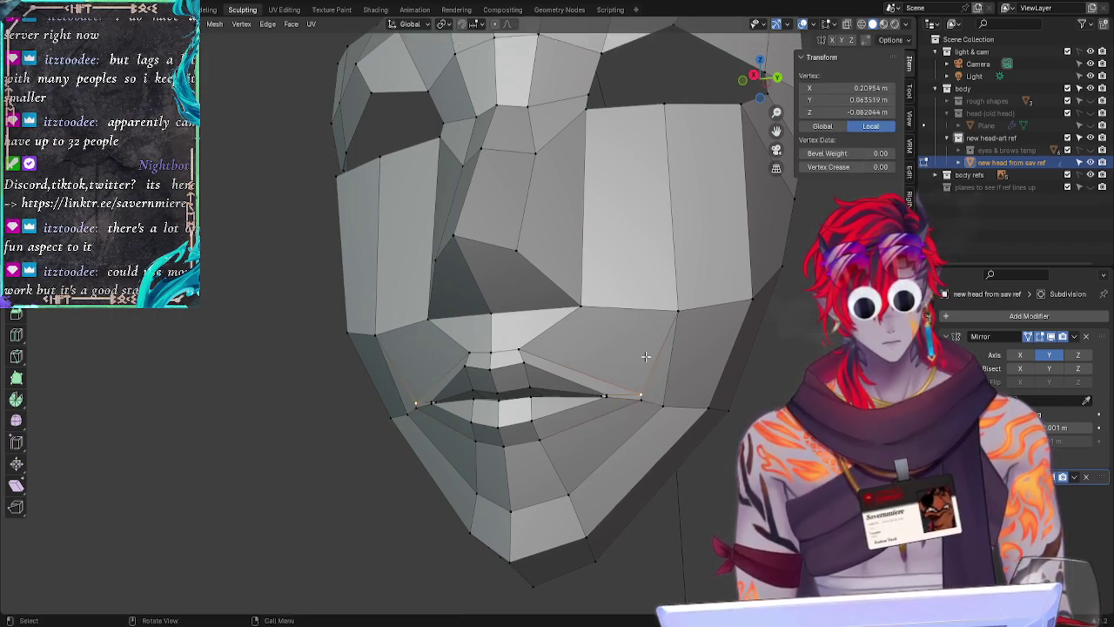
pyautogui.keyDown('shift'); pyautogui.click(605, 397); pyautogui.keyUp('shift')
pyautogui.press('g')
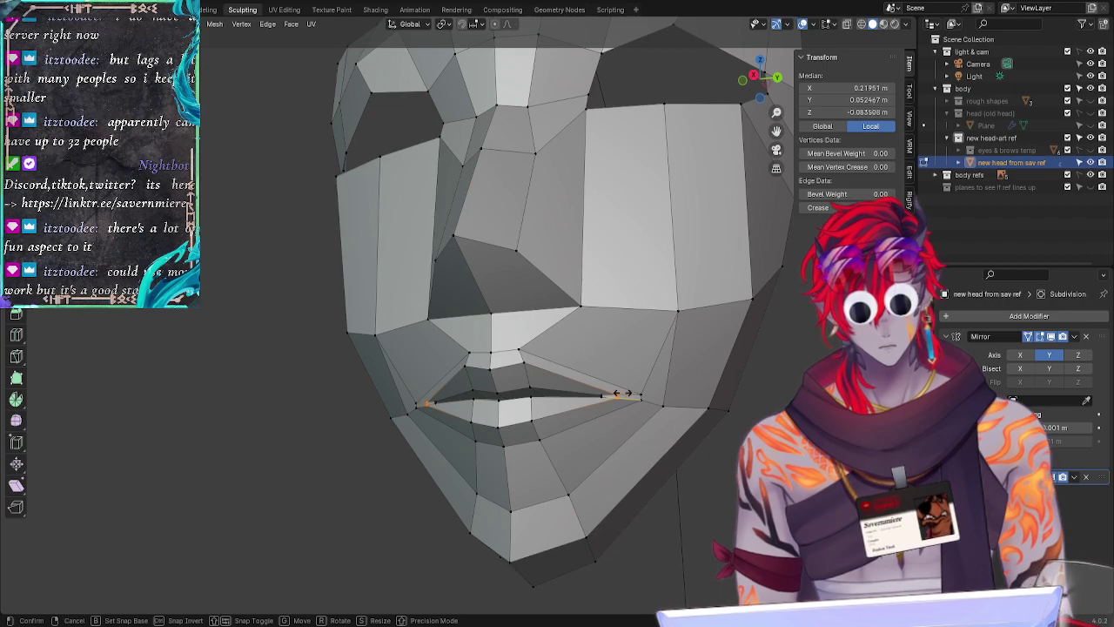
pyautogui.click(622, 393)
pyautogui.click(724, 475)
pyautogui.moveTo(724, 475); pyautogui.dragTo(650, 501, button='middle')
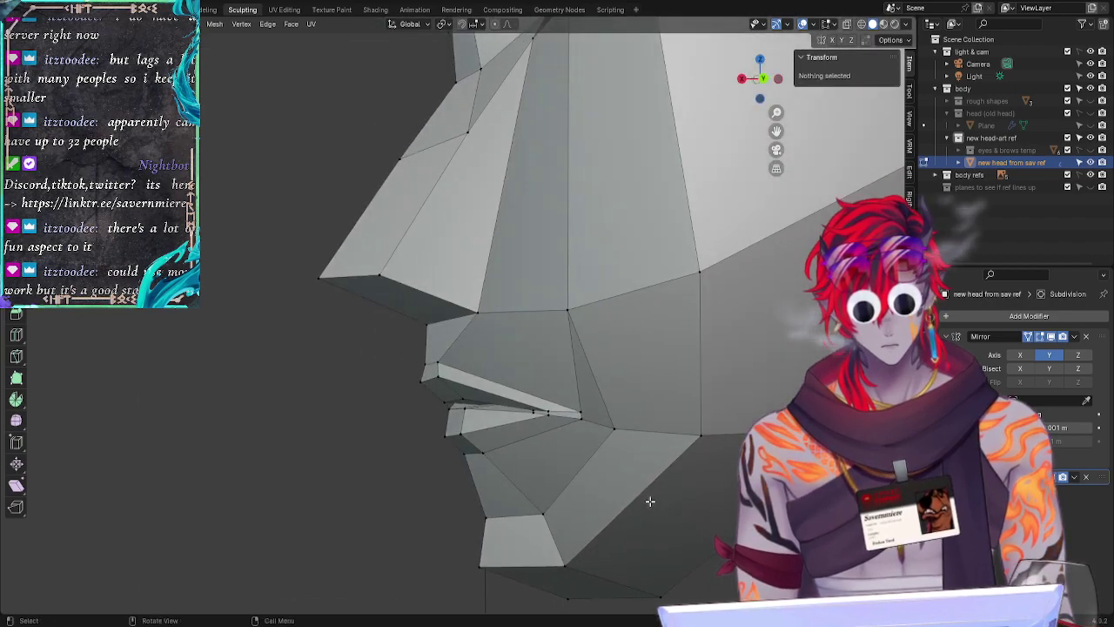
# Step: Push the mouth-corner vertex back along the X axis
pyautogui.click(550, 414)
pyautogui.press('g')
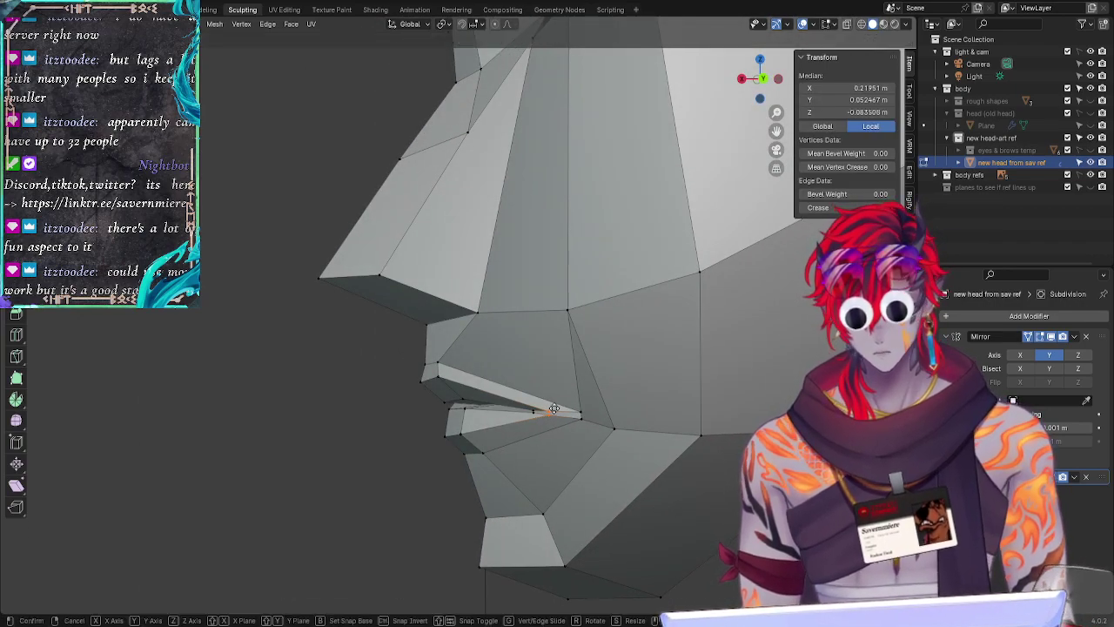
pyautogui.press('x')
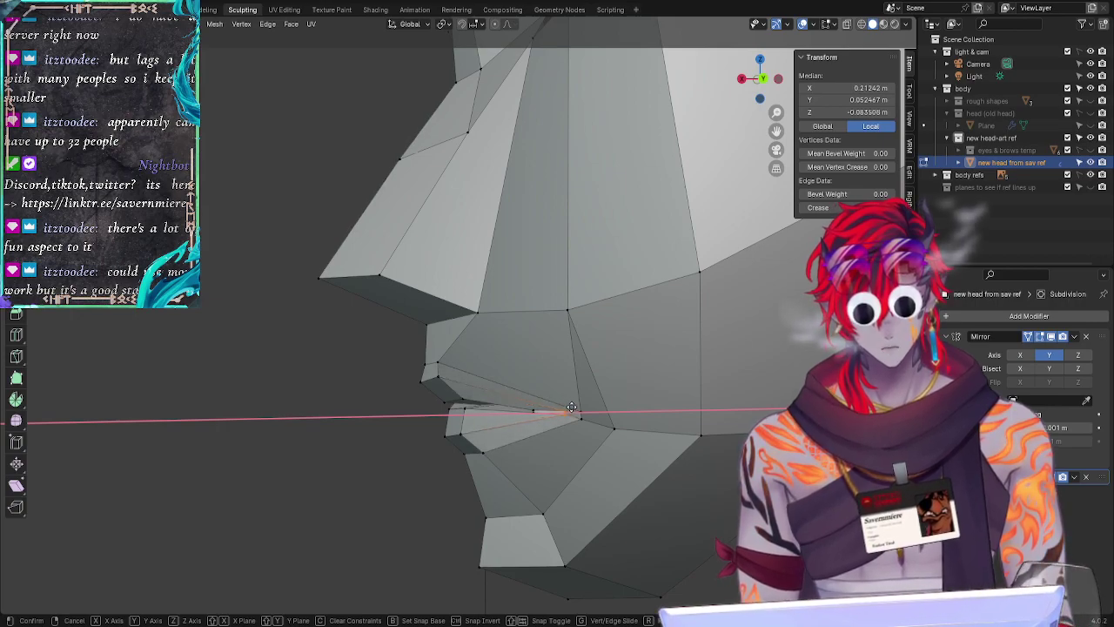
pyautogui.click(572, 406)
pyautogui.click(324, 462)
pyautogui.moveTo(315, 465); pyautogui.dragTo(406, 414, button='middle')
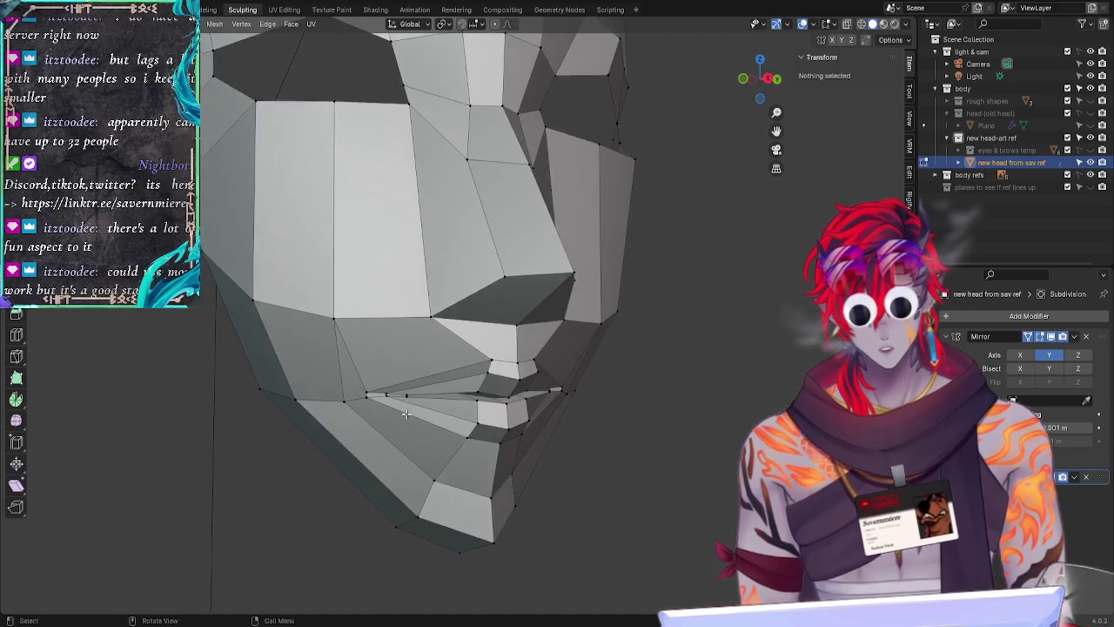
# Step: Move a lip-line vertex along the X axis
pyautogui.click(408, 392)
pyautogui.press('g')
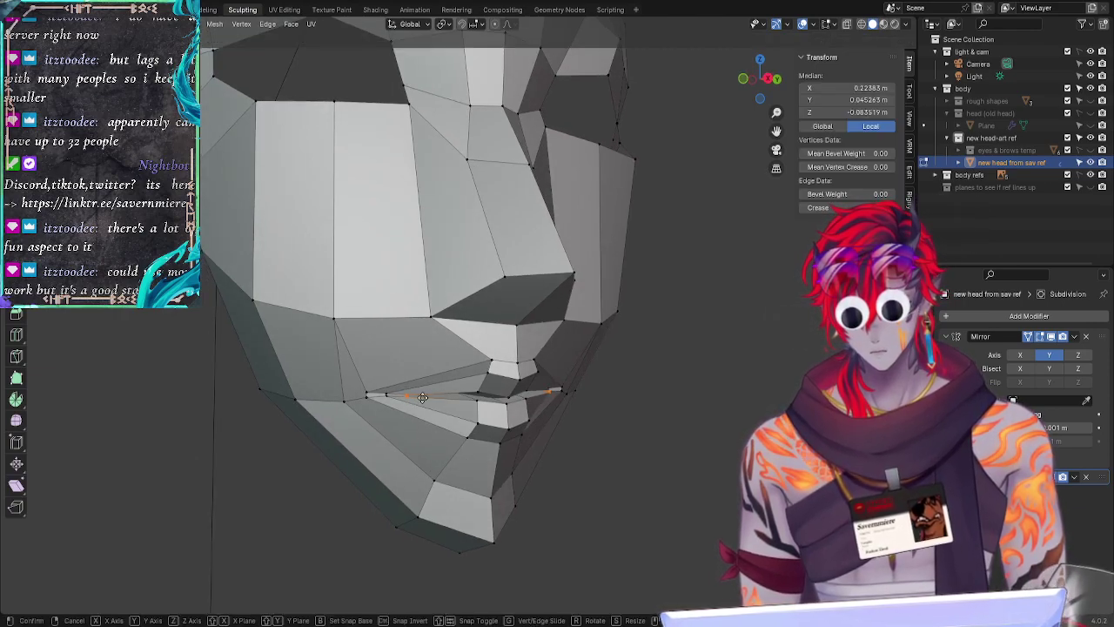
pyautogui.press('x')
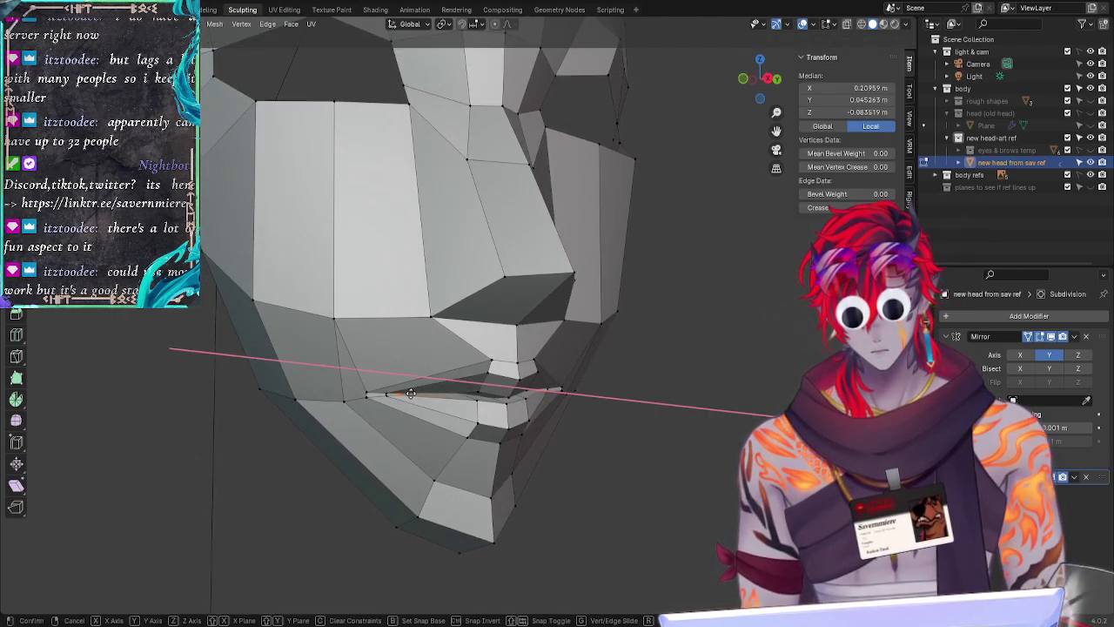
pyautogui.click(409, 393)
pyautogui.click(312, 470)
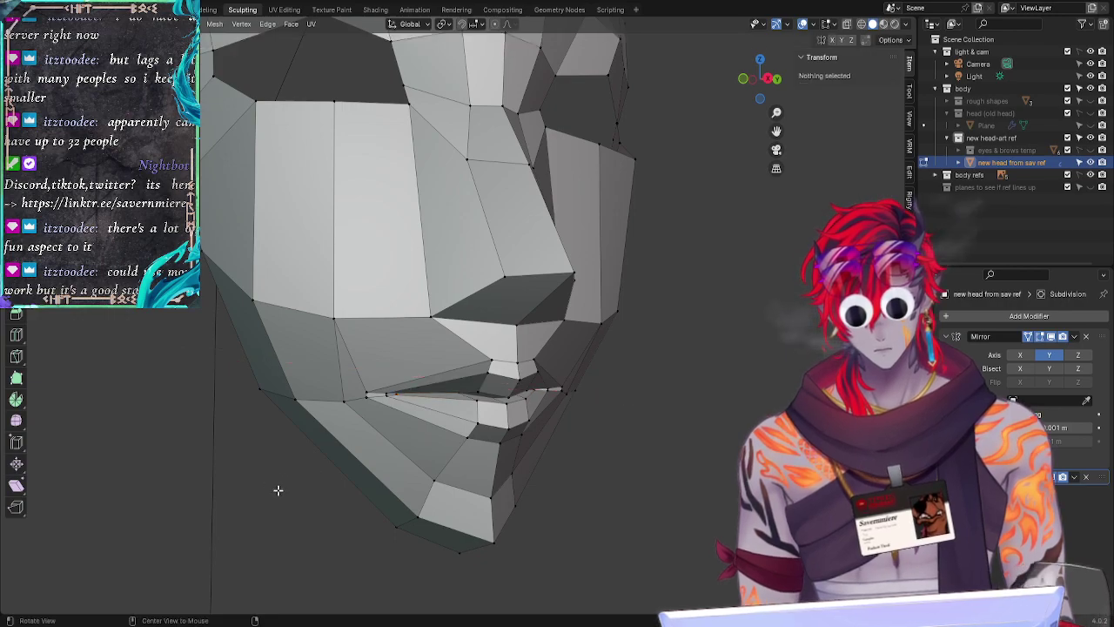
pyautogui.moveTo(278, 490)
pyautogui.mouseDown(button='middle')
pyautogui.moveTo(252, 463)
pyautogui.moveTo(218, 477)
pyautogui.moveTo(253, 467)
pyautogui.moveTo(391, 479)
pyautogui.moveTo(297, 487)
pyautogui.moveTo(270, 475)
pyautogui.moveTo(268, 497)
pyautogui.moveTo(281, 470)
pyautogui.mouseUp(button='middle')
# Step: Undo that move and shift the lip-line edges about 0.005 m along X in two passes
pyautogui.click(278, 471)
pyautogui.hotkey('ctrl', 'z')
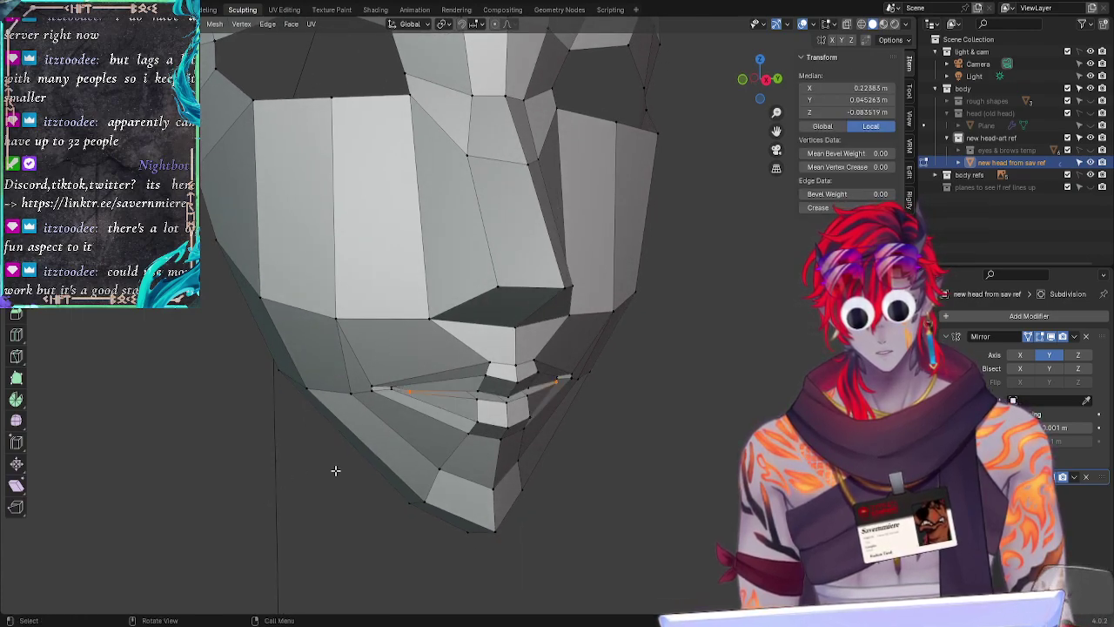
pyautogui.press('g')
pyautogui.press('x')
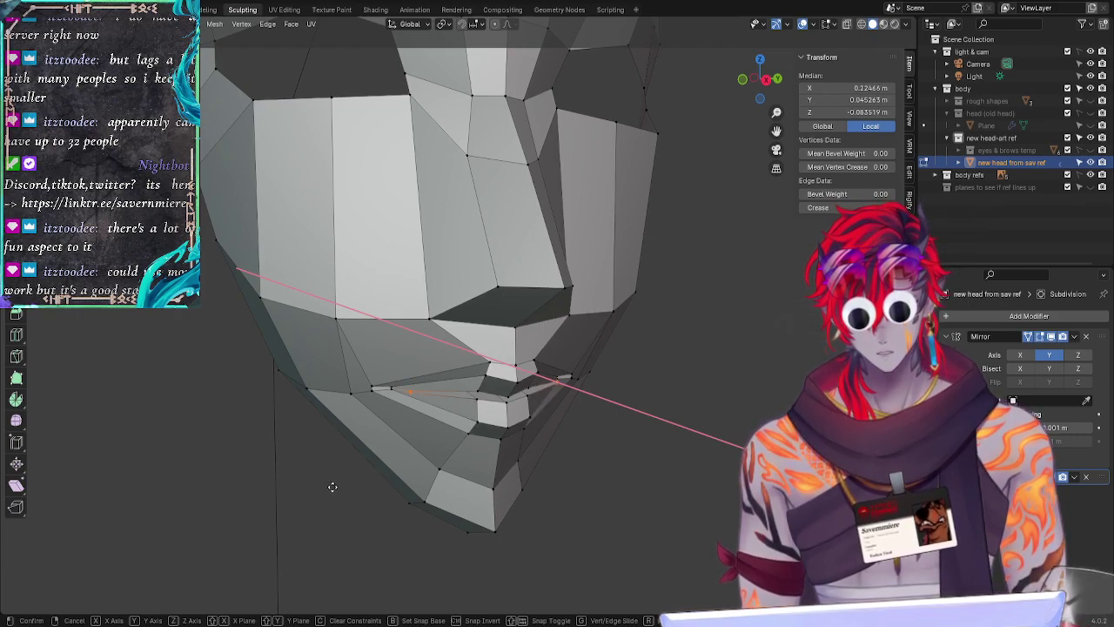
pyautogui.click(331, 462)
pyautogui.press('g')
pyautogui.press('x')
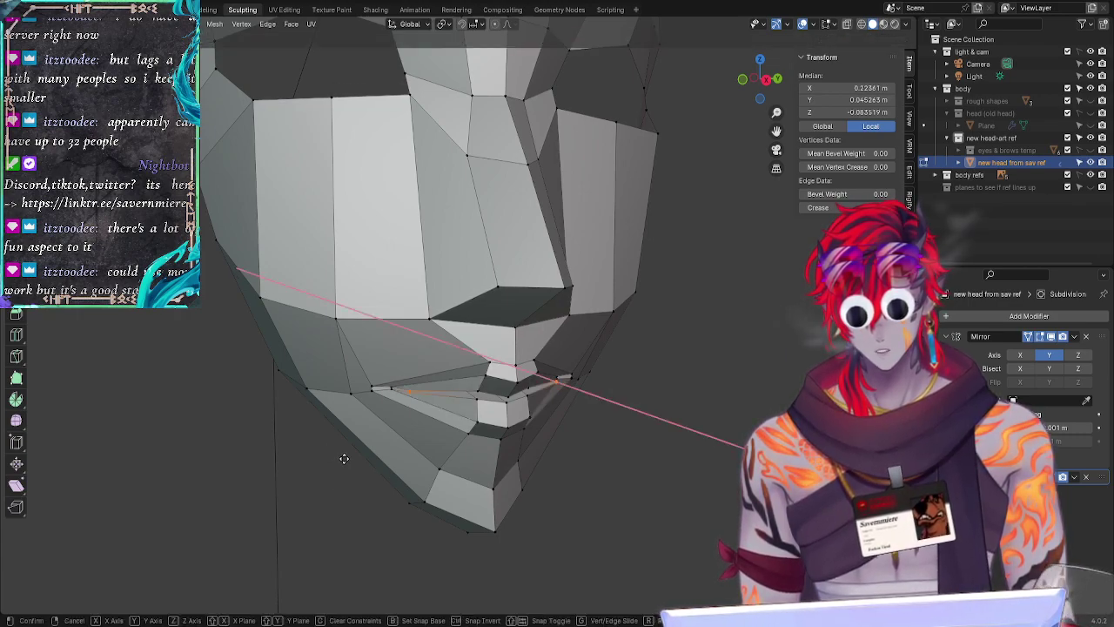
pyautogui.click(336, 450)
pyautogui.click(346, 457)
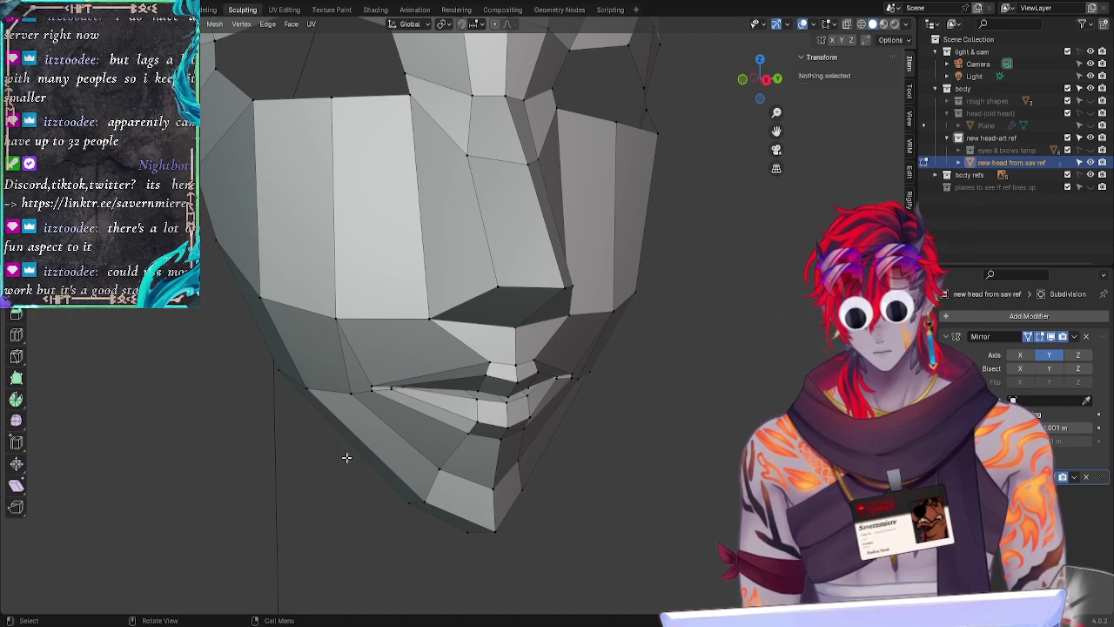
# Step: Shift the lip edge loop along Y and adjust the mouth vertices along Y and X
pyautogui.moveTo(278, 456); pyautogui.dragTo(244, 452, button='middle')
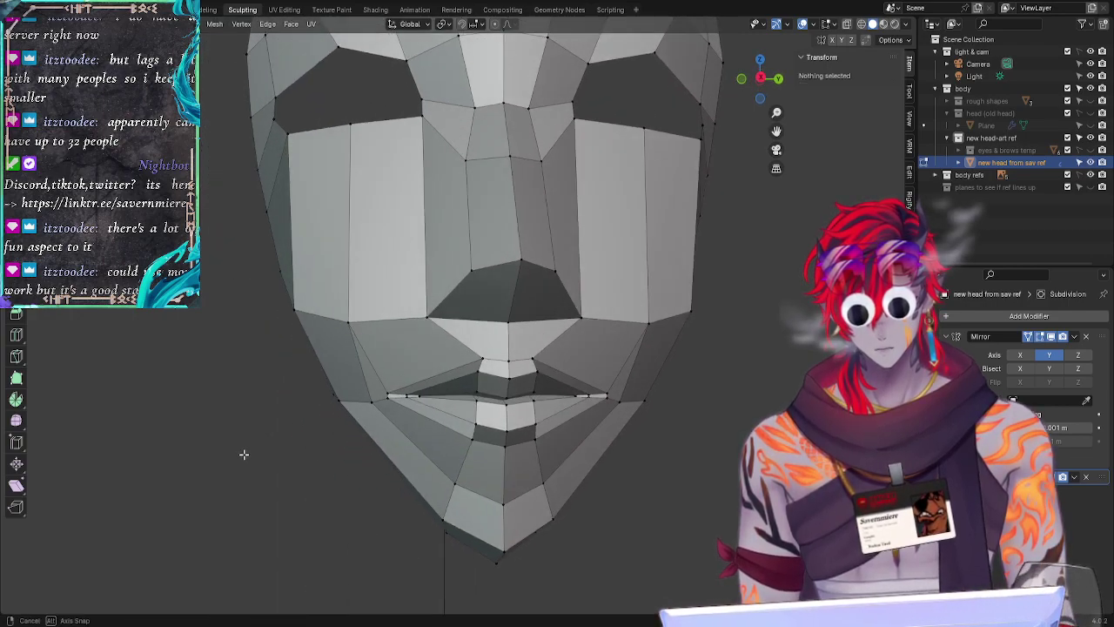
pyautogui.keyDown('alt'); pyautogui.click(409, 397); pyautogui.keyUp('alt')
pyautogui.press('g')
pyautogui.press('y')
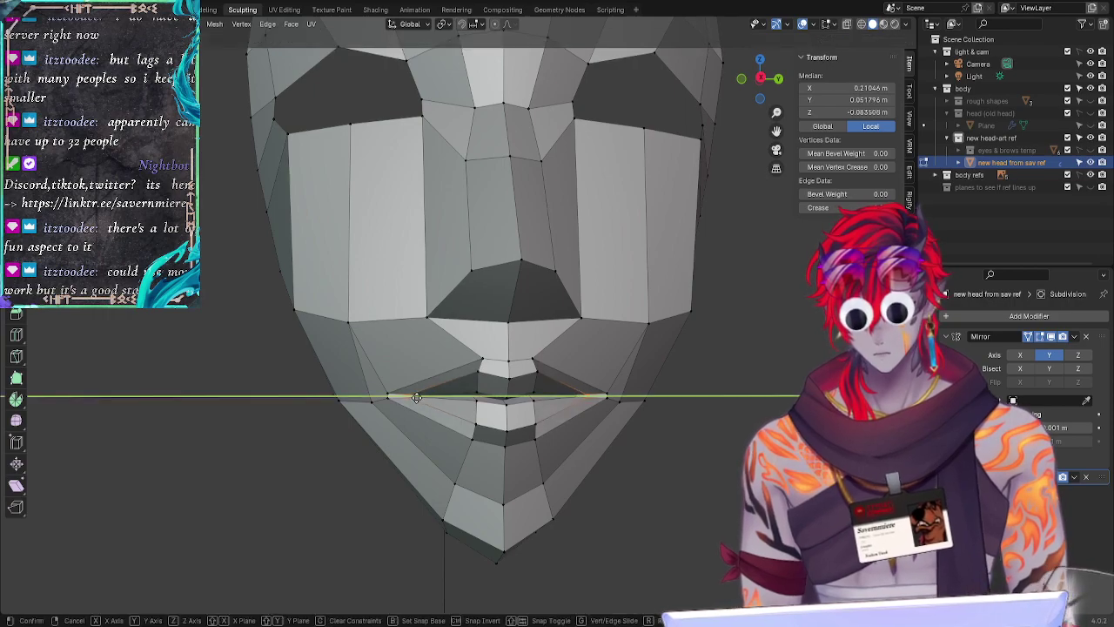
pyautogui.click(418, 398)
pyautogui.moveTo(318, 476); pyautogui.dragTo(367, 479, button='middle')
pyautogui.press('g')
pyautogui.press('y')
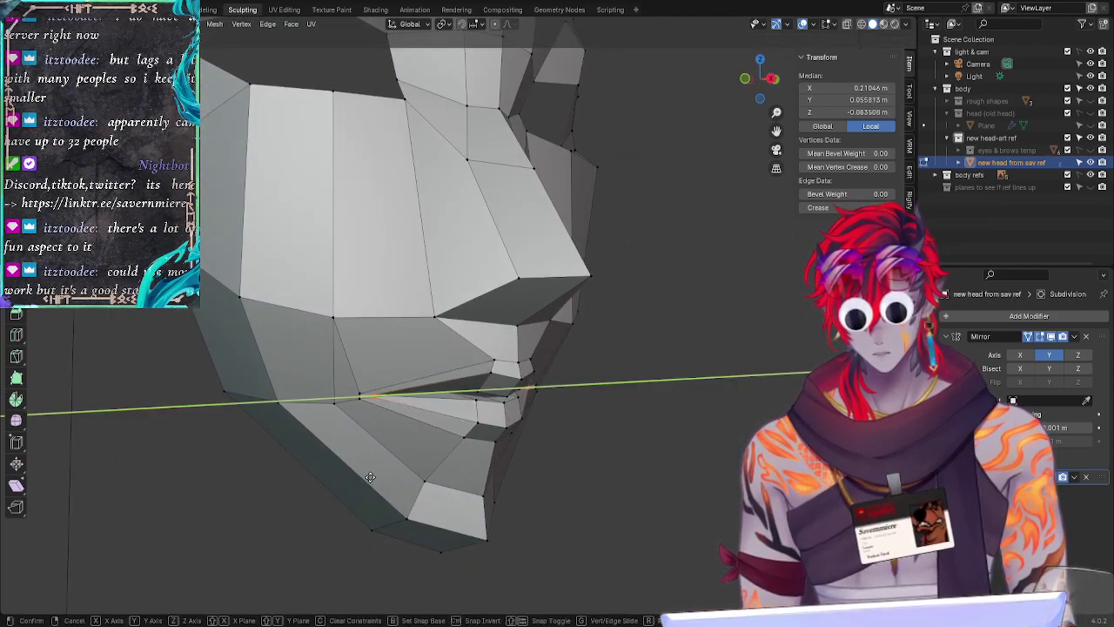
pyautogui.click(366, 470)
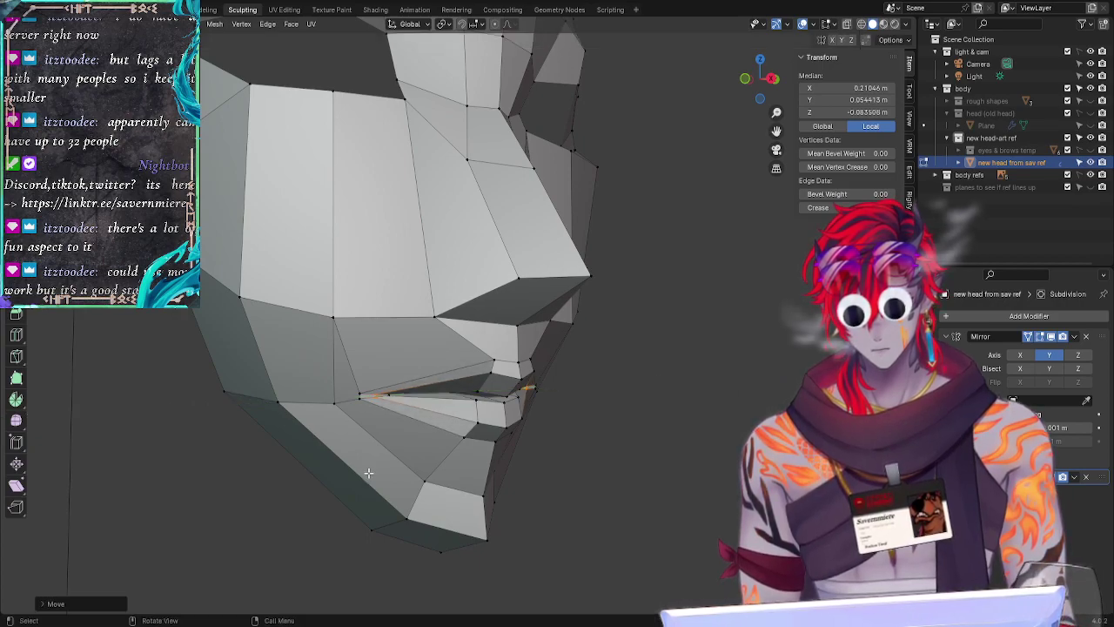
pyautogui.press('g')
pyautogui.press('x')
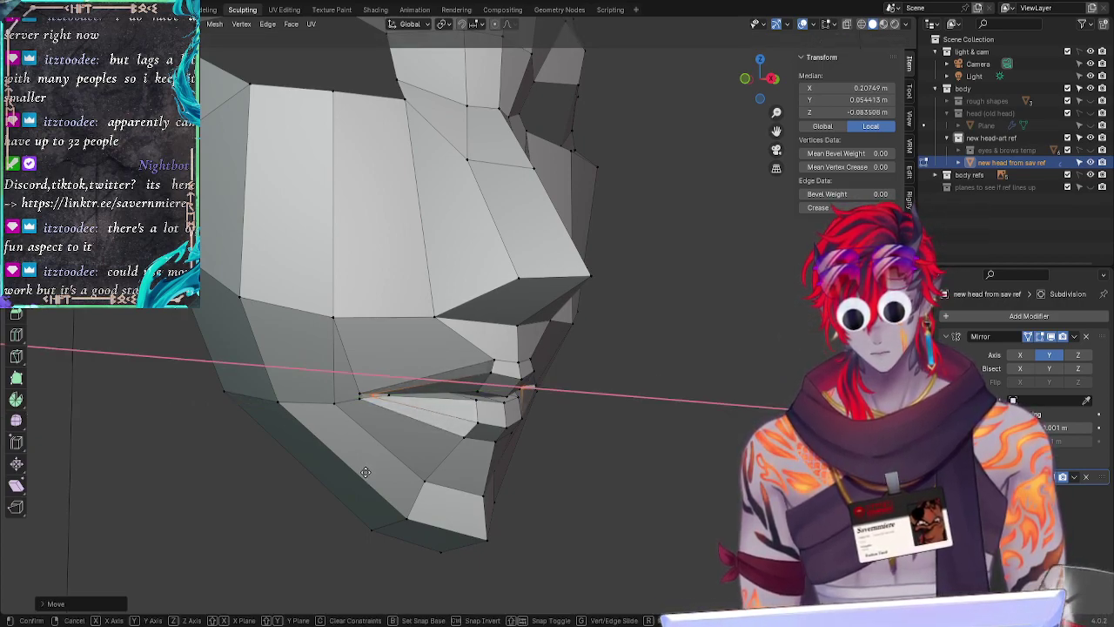
pyautogui.click(391, 449)
pyautogui.moveTo(390, 390); pyautogui.dragTo(376, 398)
pyautogui.click(375, 397)
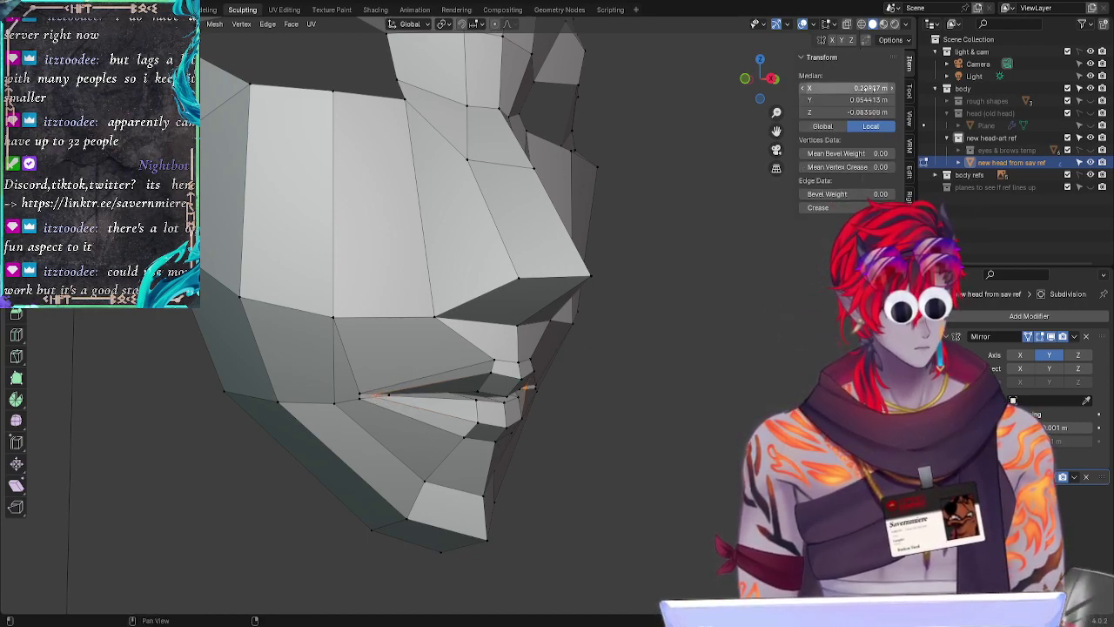
# Step: Centre a mouth vertex by setting its Median X to 0, then check the lip loop's X value
pyautogui.click(867, 88)
pyautogui.press('BackSpace')
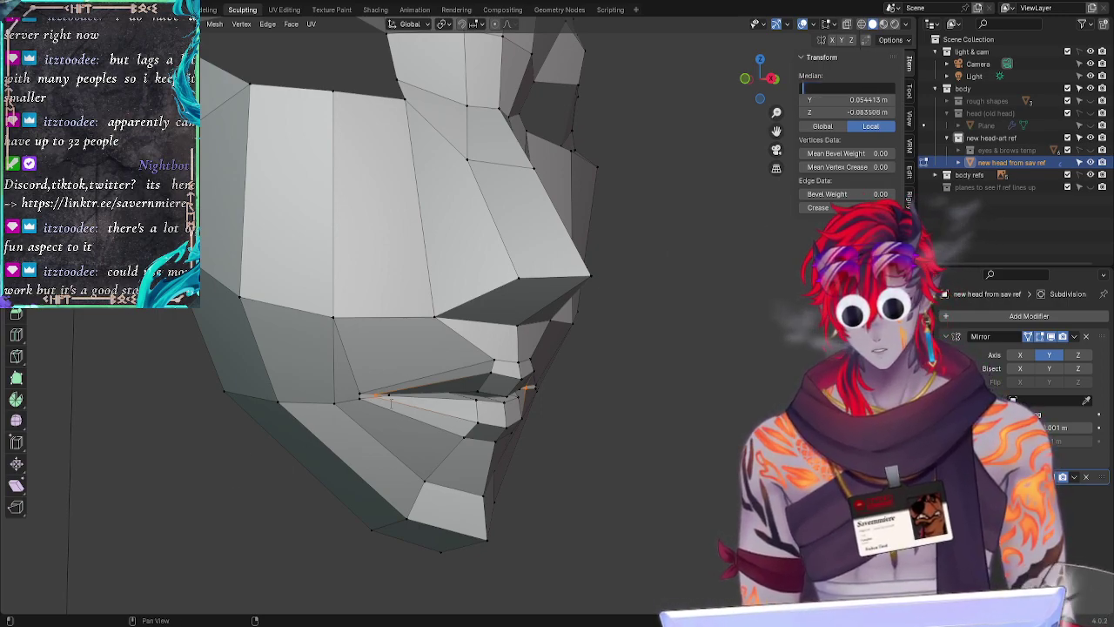
pyautogui.write('0')
pyautogui.press('Return')
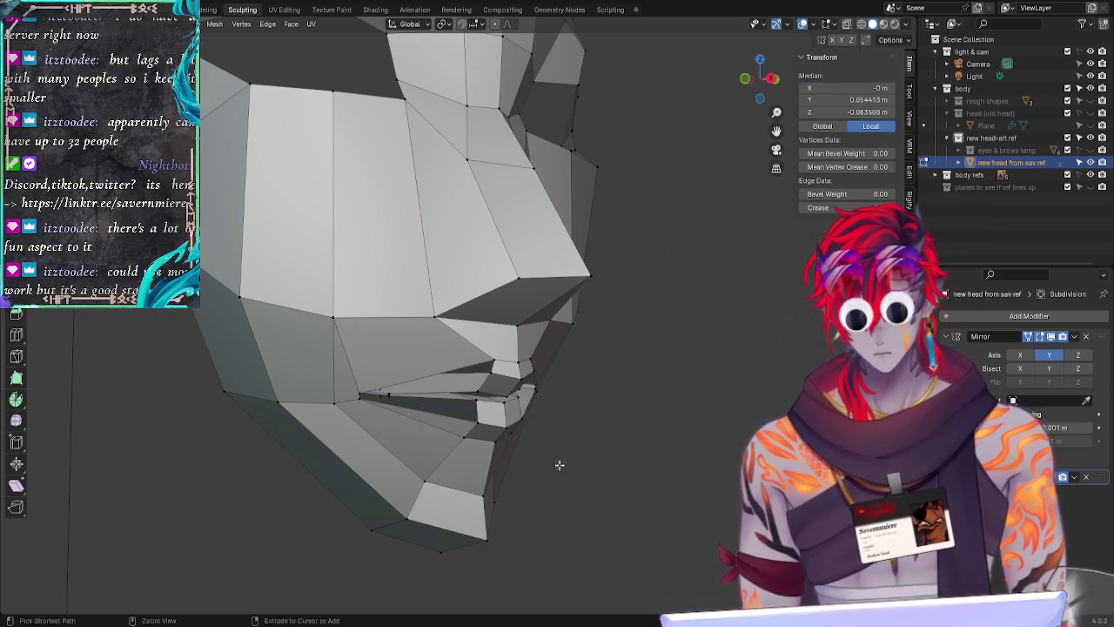
pyautogui.click(400, 396)
pyautogui.press('KP_1')
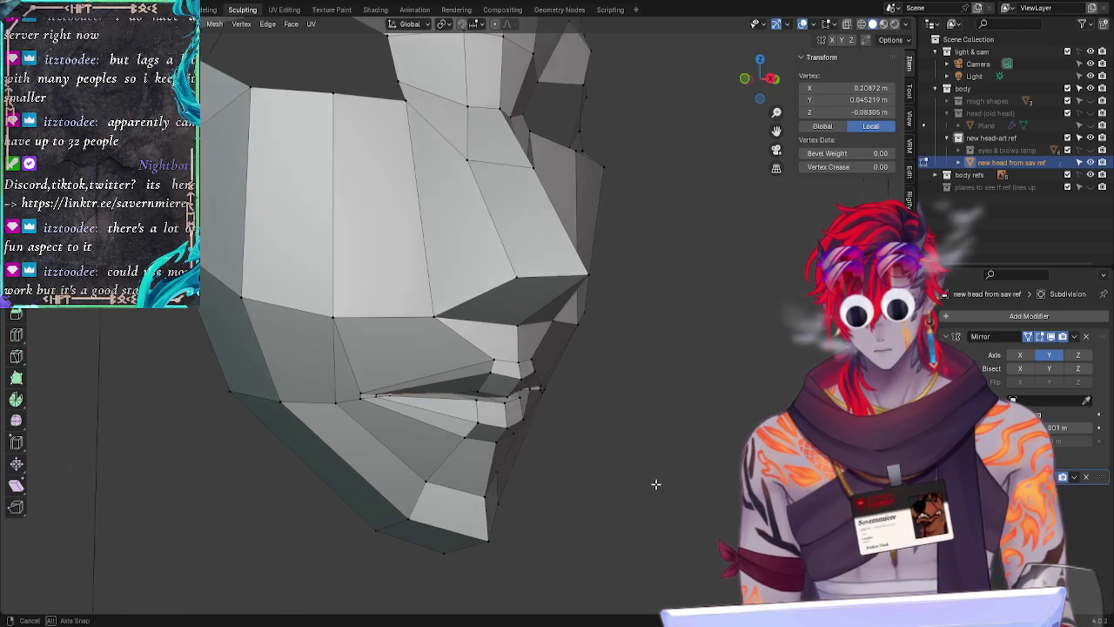
pyautogui.hotkey('alt', 'a')
pyautogui.keyDown('alt'); pyautogui.click(445, 396); pyautogui.keyUp('alt')
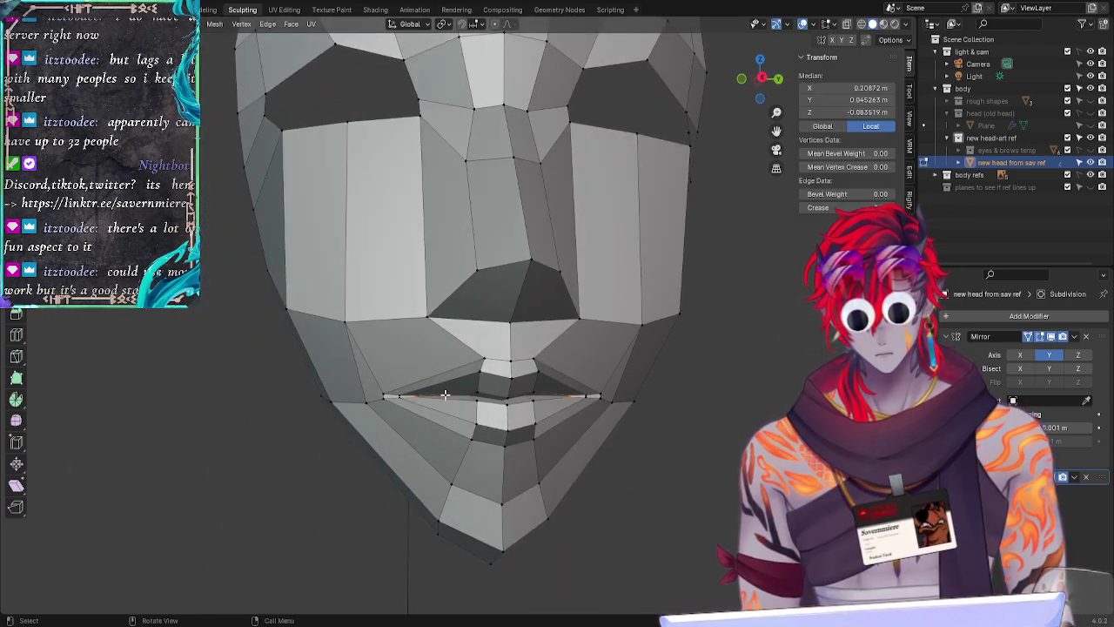
pyautogui.click(848, 88)
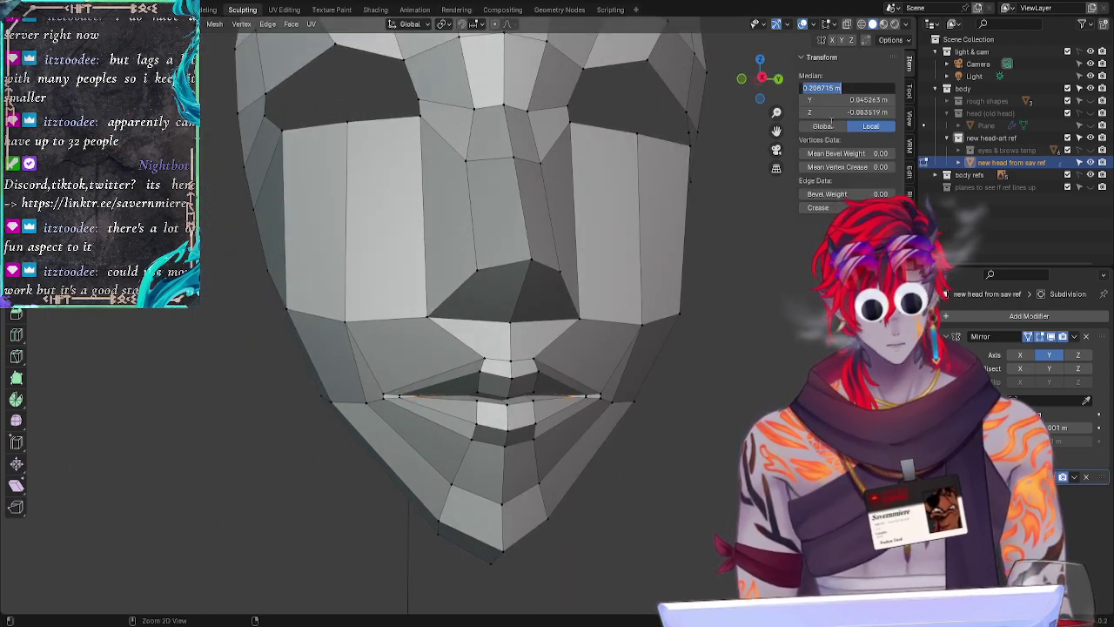
pyautogui.press('Return')
pyautogui.hotkey('alt', 'a')
pyautogui.moveTo(722, 449); pyautogui.dragTo(602, 411, button='middle')
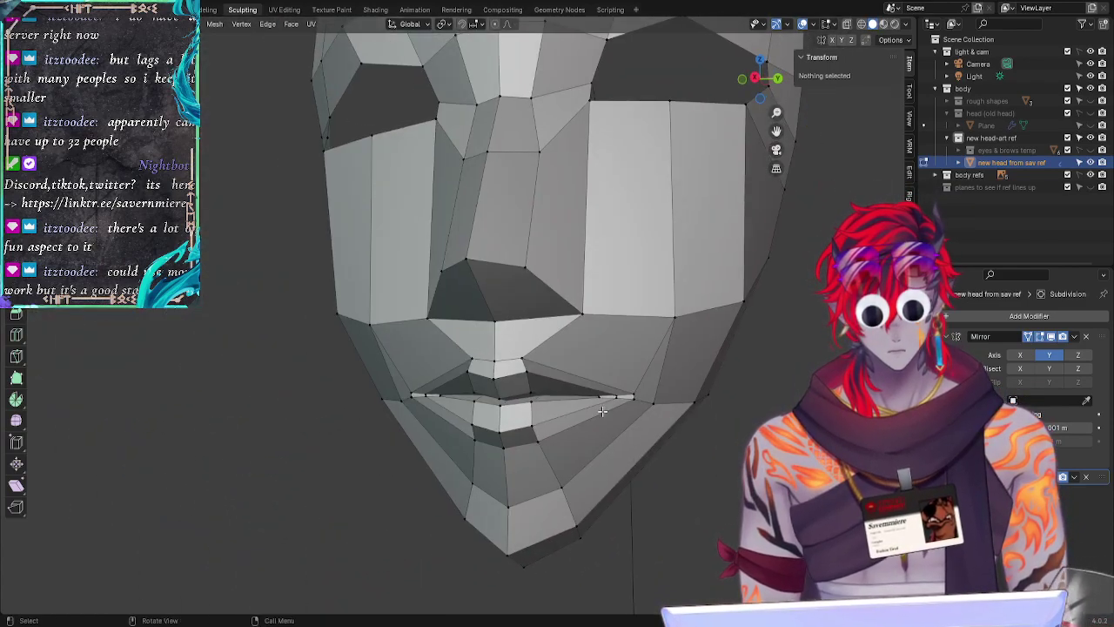
# Step: Turn on X-ray with Alt+Z and nudge the mouth edge loop slightly along Y
pyautogui.keyDown('alt'); pyautogui.click(609, 394); pyautogui.keyUp('alt')
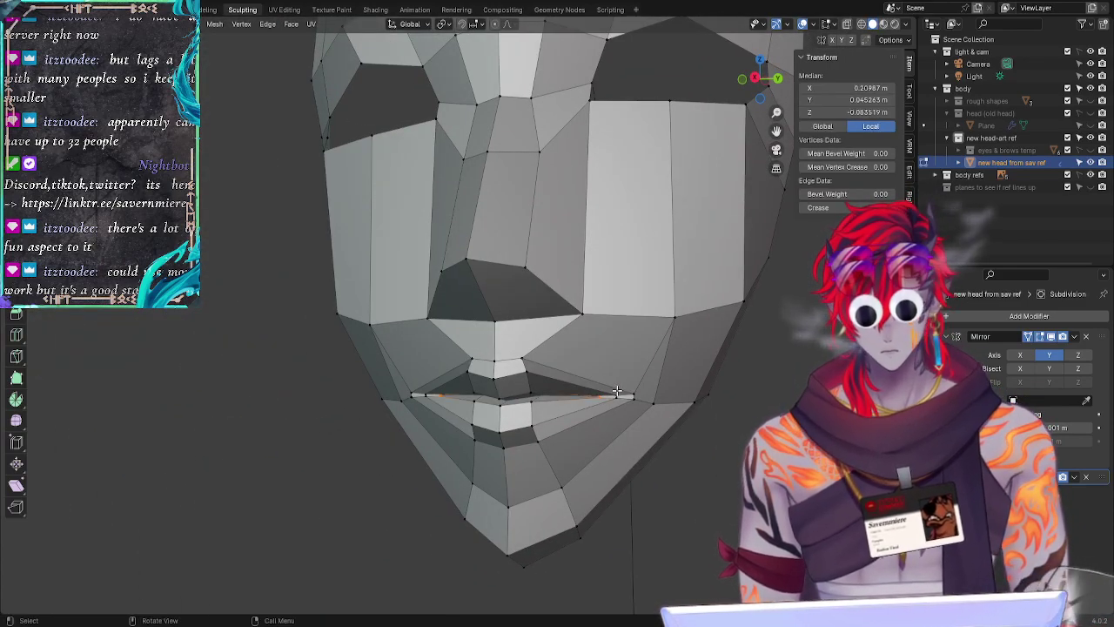
pyautogui.press('g')
pyautogui.rightClick(616, 391)
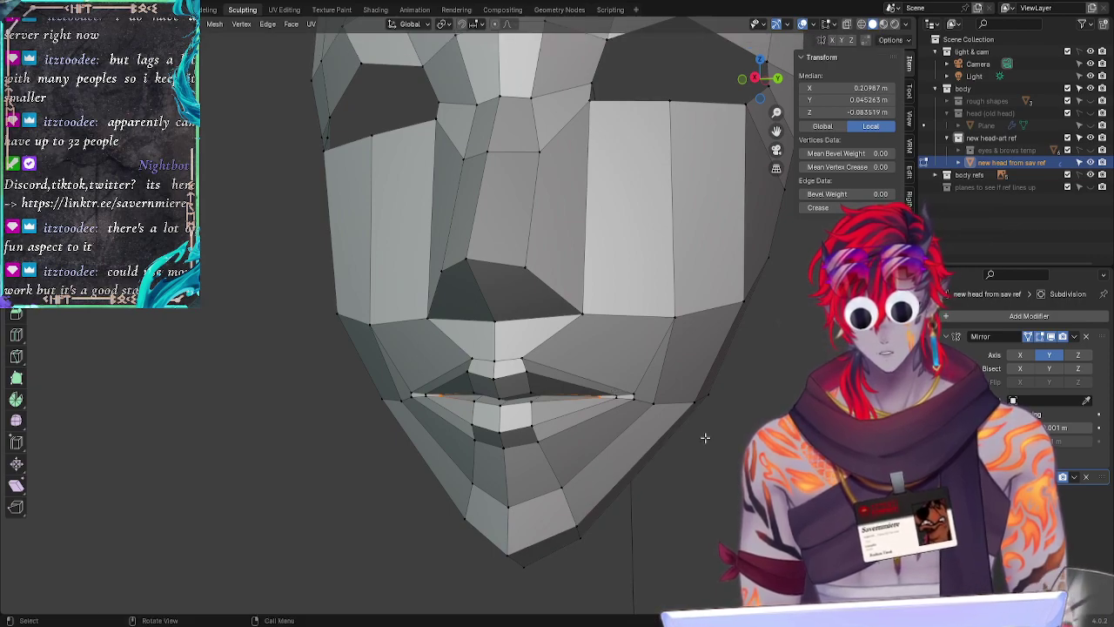
pyautogui.click(704, 437)
pyautogui.hotkey('alt', 'z')
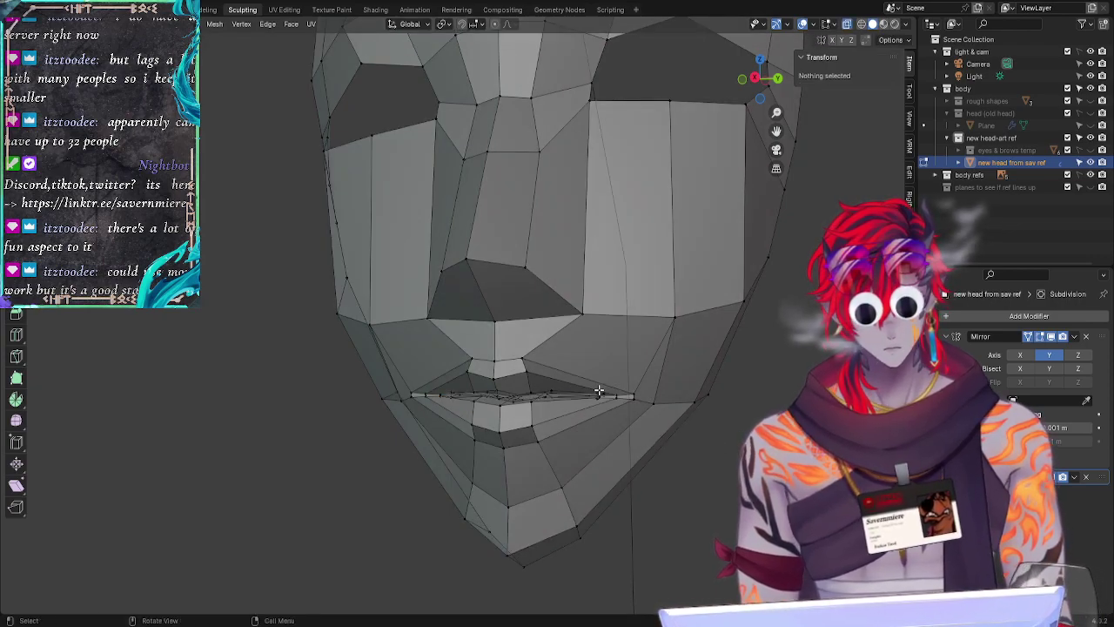
pyautogui.keyDown('alt'); pyautogui.click(598, 395); pyautogui.keyUp('alt')
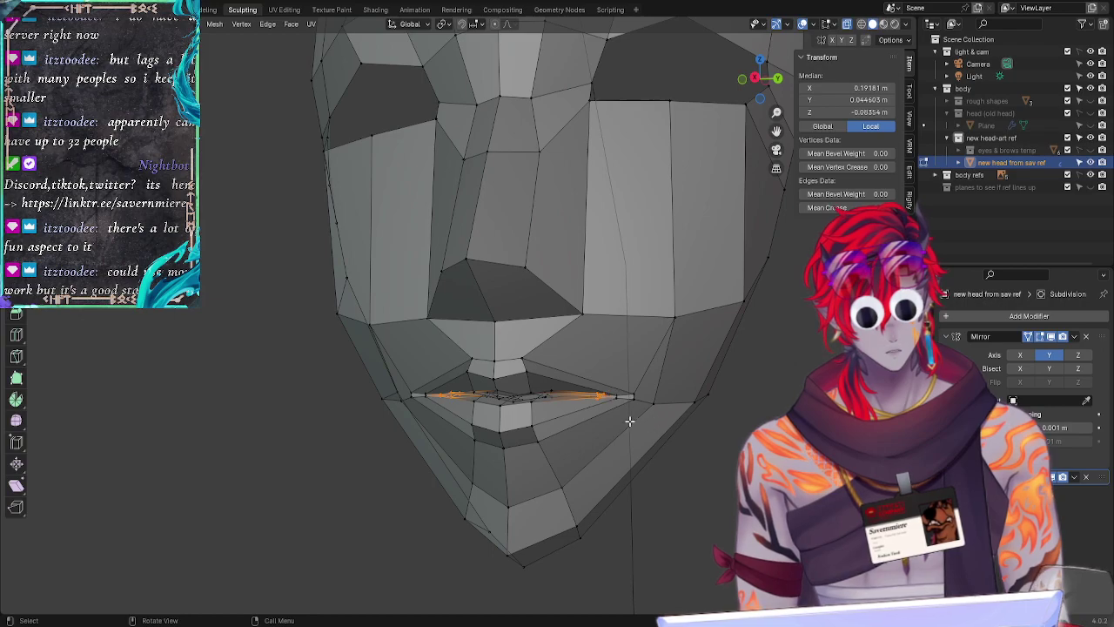
pyautogui.press('g')
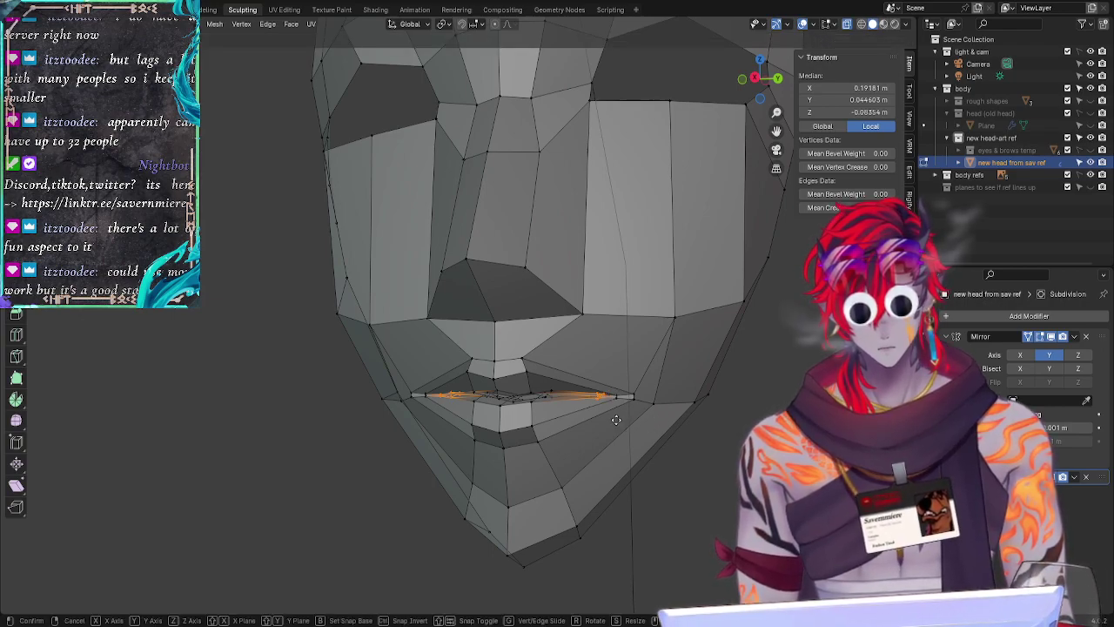
pyautogui.press('x')
pyautogui.press('x')
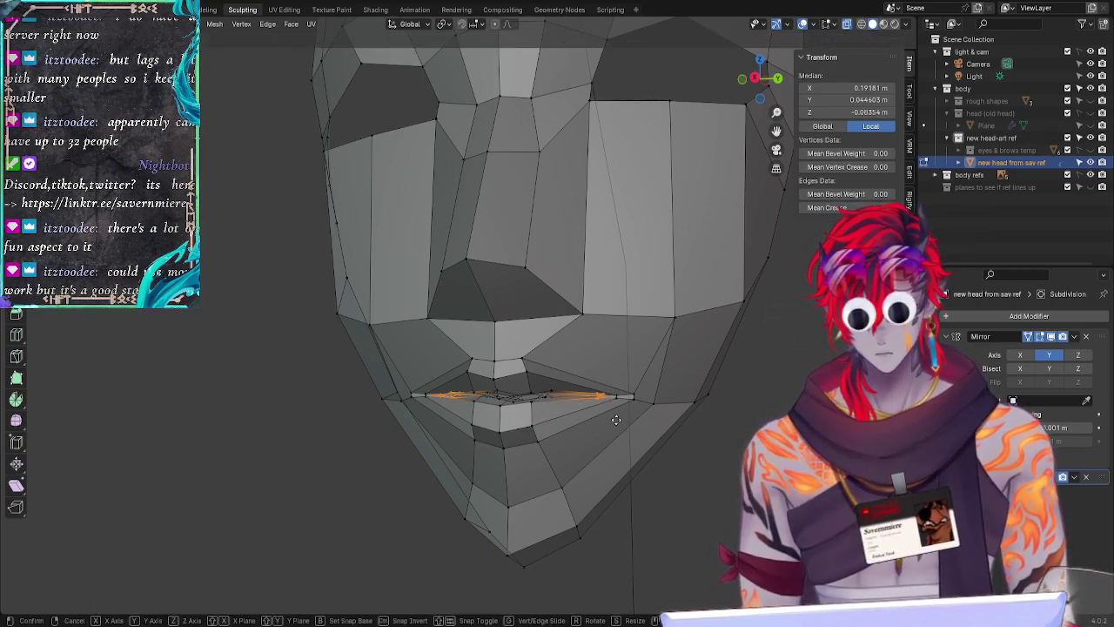
pyautogui.press('y')
pyautogui.click(619, 420)
pyautogui.hotkey('alt', 'a')
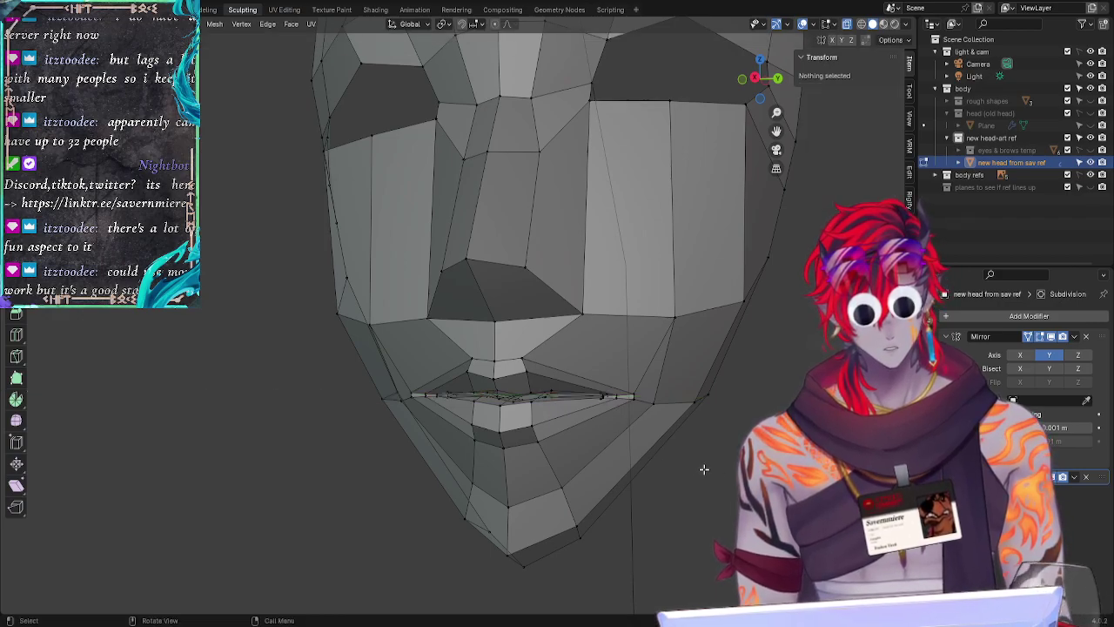
# Step: From below the mouth, move the edge loop around the mouth along X
pyautogui.moveTo(704, 464); pyautogui.dragTo(375, 526, button='middle')
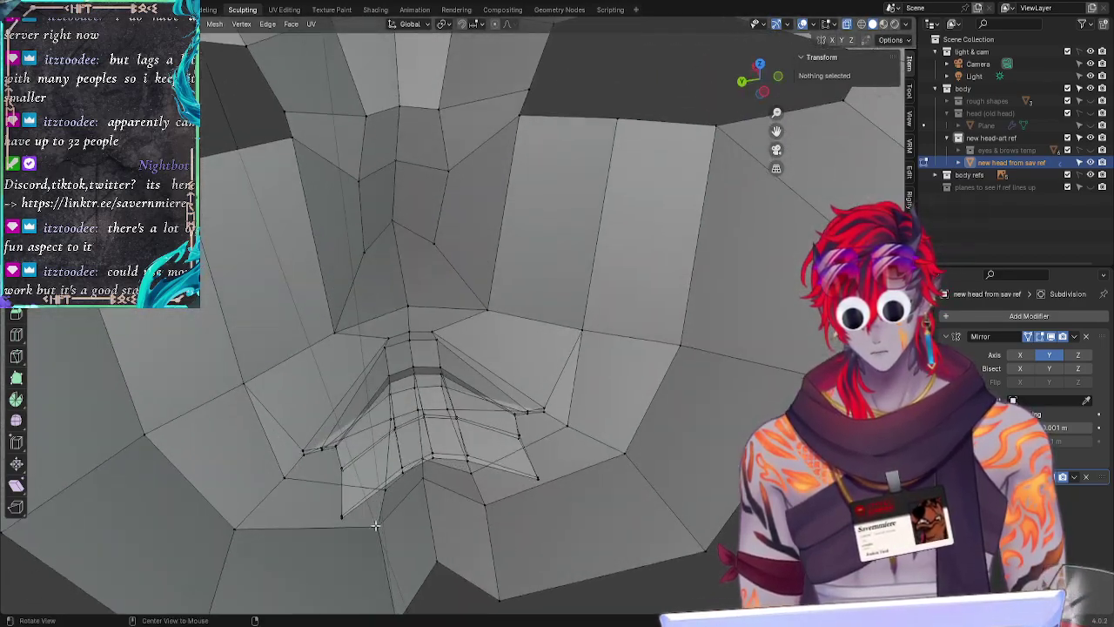
pyautogui.keyDown('alt'); pyautogui.click(361, 452); pyautogui.keyUp('alt')
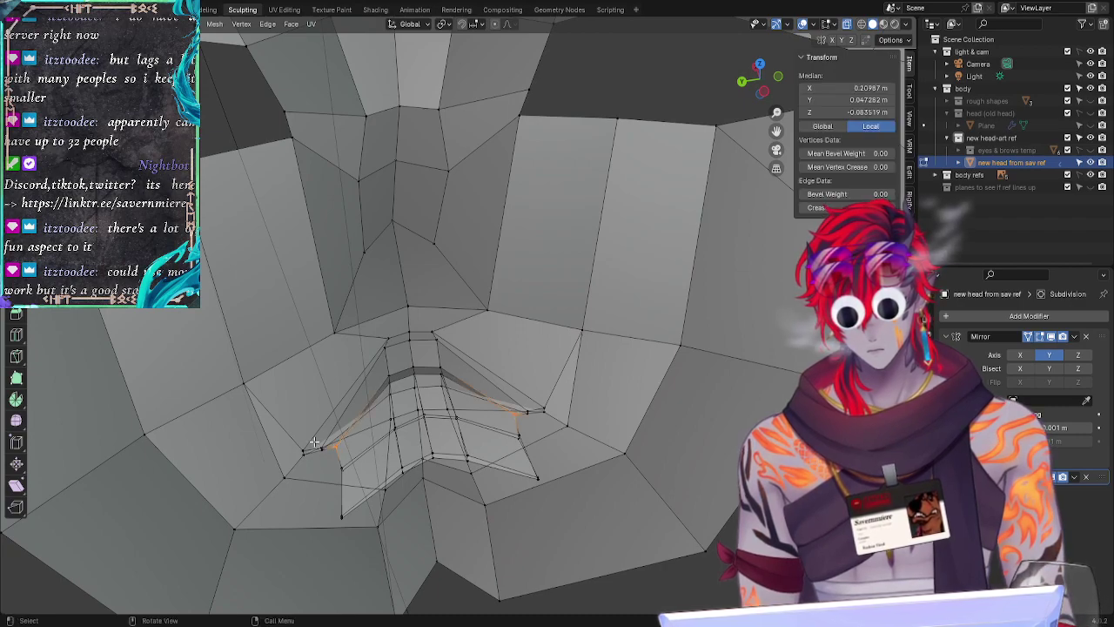
pyautogui.press('g')
pyautogui.press('x')
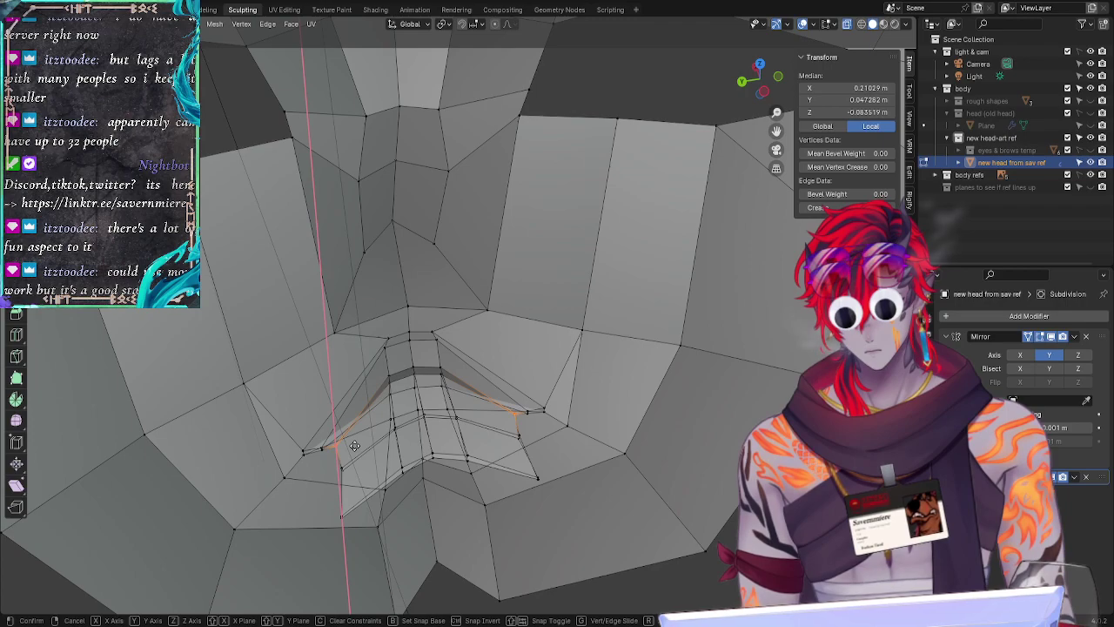
pyautogui.click(354, 445)
# Step: Move the box-selected mouth-corner vertices along X and review the lips from the front
pyautogui.moveTo(290, 458); pyautogui.dragTo(309, 449)
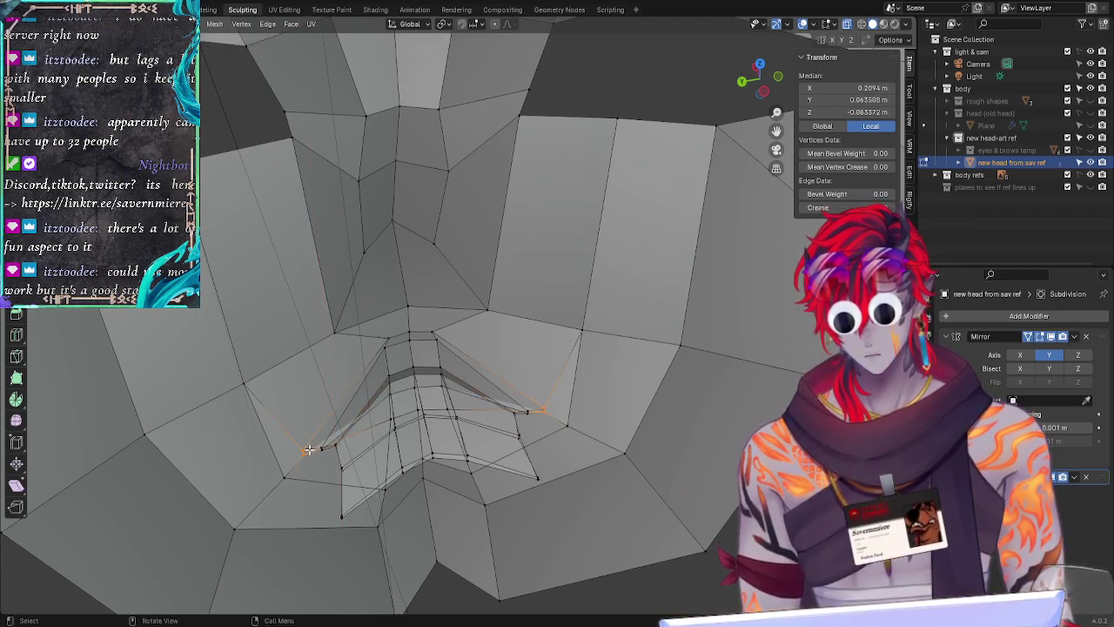
pyautogui.press('g')
pyautogui.press('x')
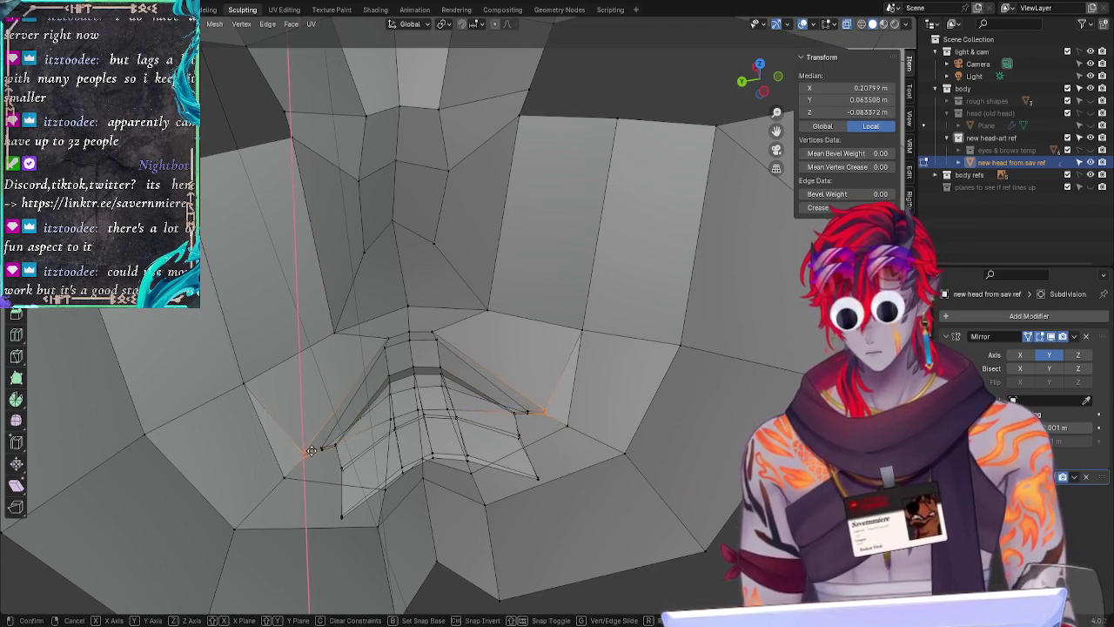
pyautogui.click(309, 452)
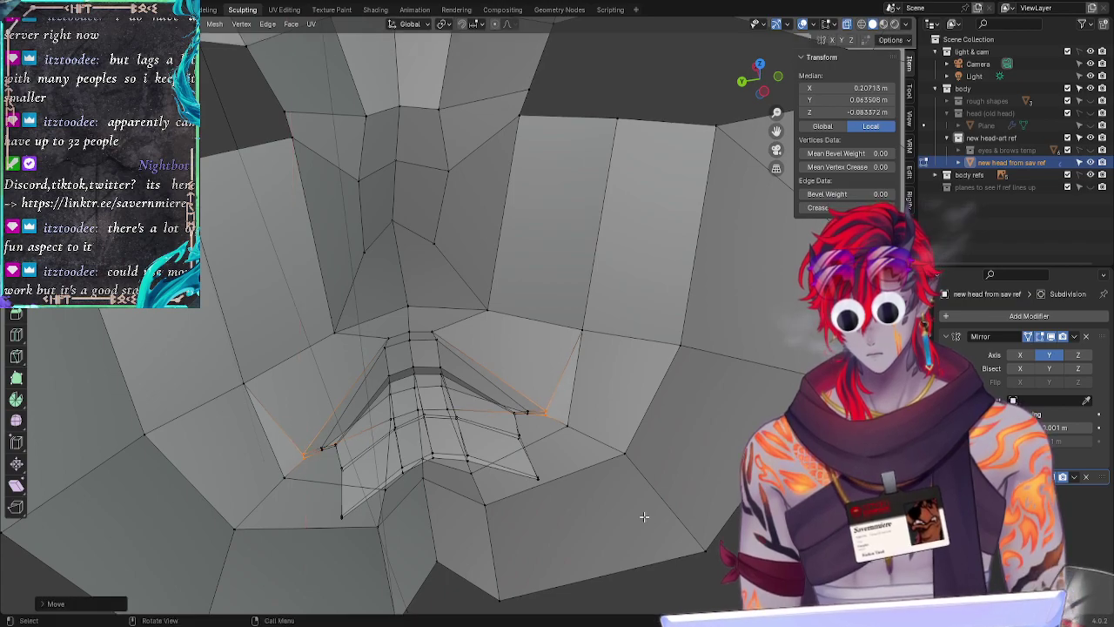
pyautogui.click(644, 517)
pyautogui.moveTo(644, 517); pyautogui.dragTo(788, 513, button='middle')
pyautogui.moveTo(592, 513); pyautogui.dragTo(550, 439, button='middle')
pyautogui.moveTo(646, 468); pyautogui.dragTo(684, 469, button='middle')
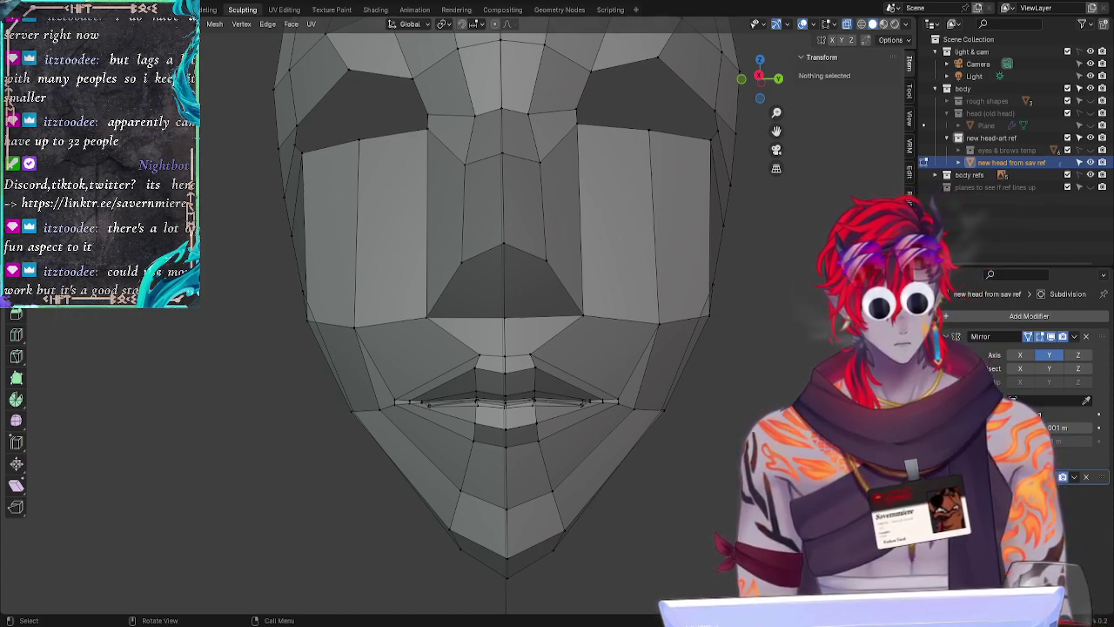
# Step: Move the vertex below the lower lip along X, then along Z
pyautogui.click(510, 444)
pyautogui.press('g')
pyautogui.press('x')
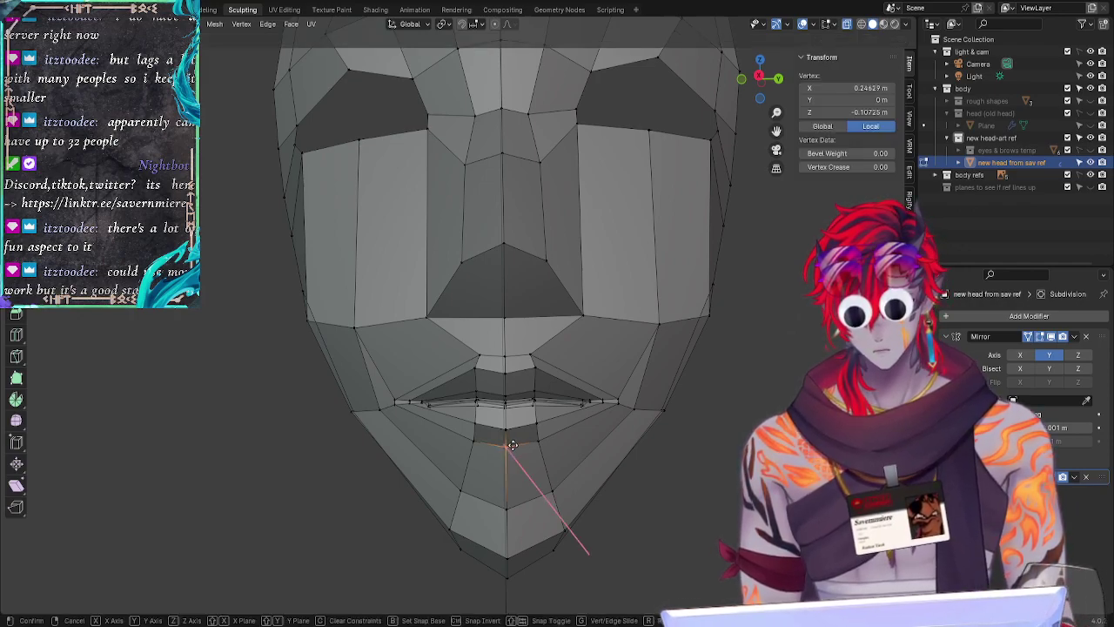
pyautogui.click(510, 445)
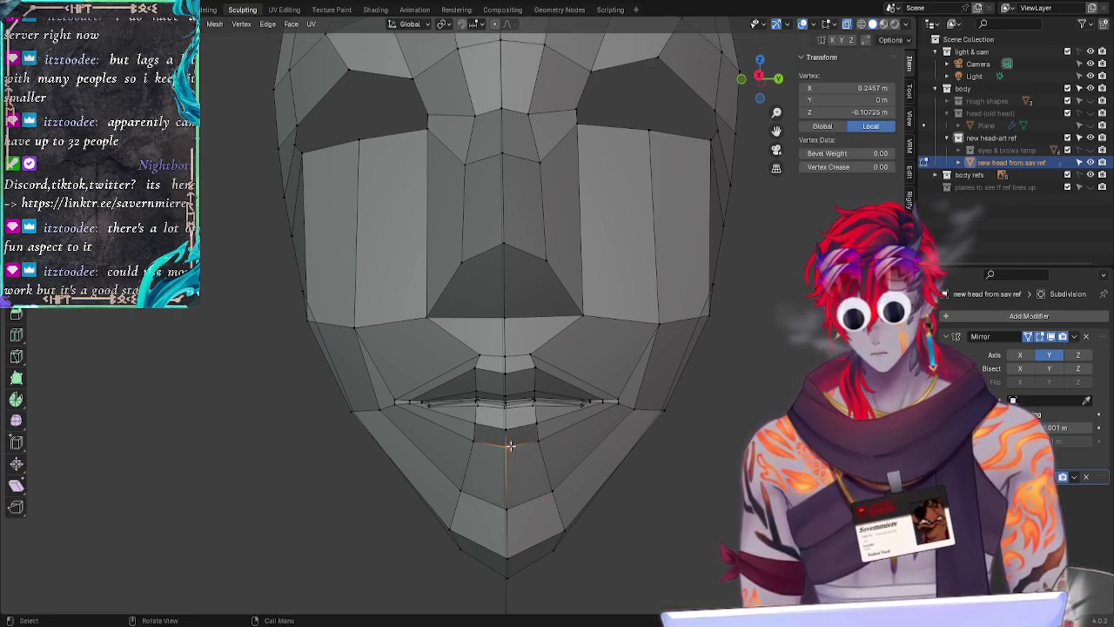
pyautogui.press('g')
pyautogui.press('z')
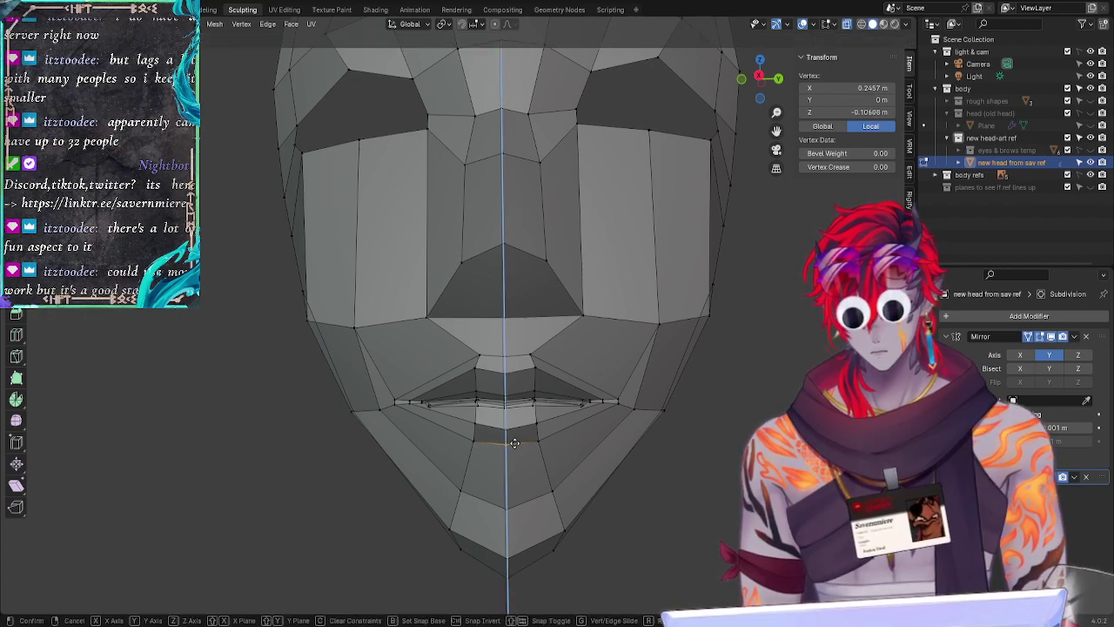
pyautogui.click(515, 443)
# Step: Raise another lower-lip vertex along Z and adjust a neighbouring lip vertex, checking the profile
pyautogui.click(510, 428)
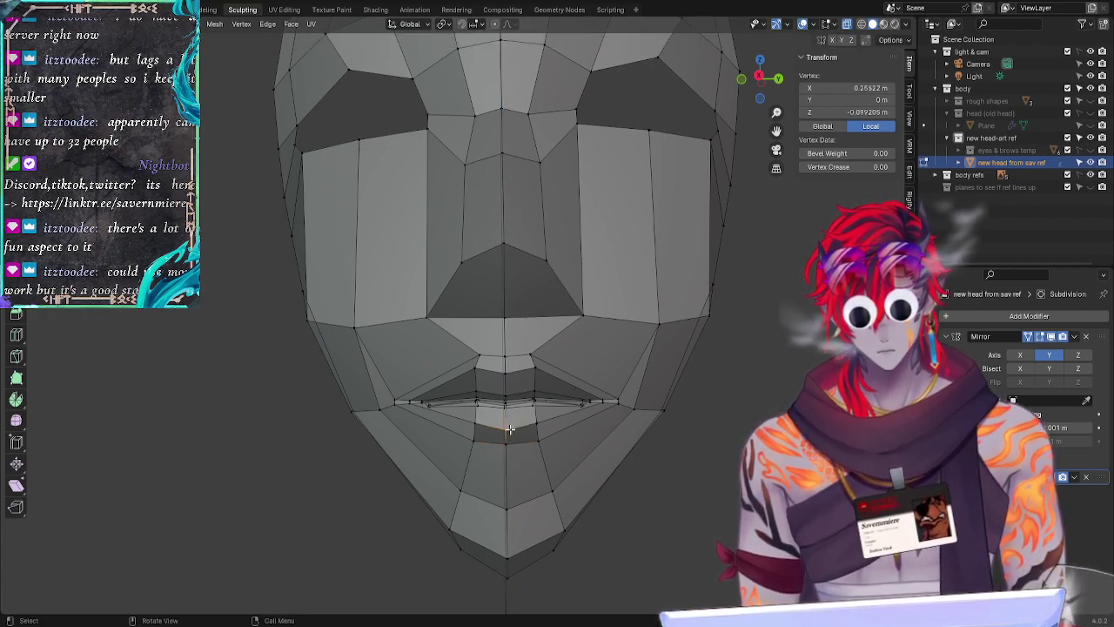
pyautogui.press('g')
pyautogui.press('z')
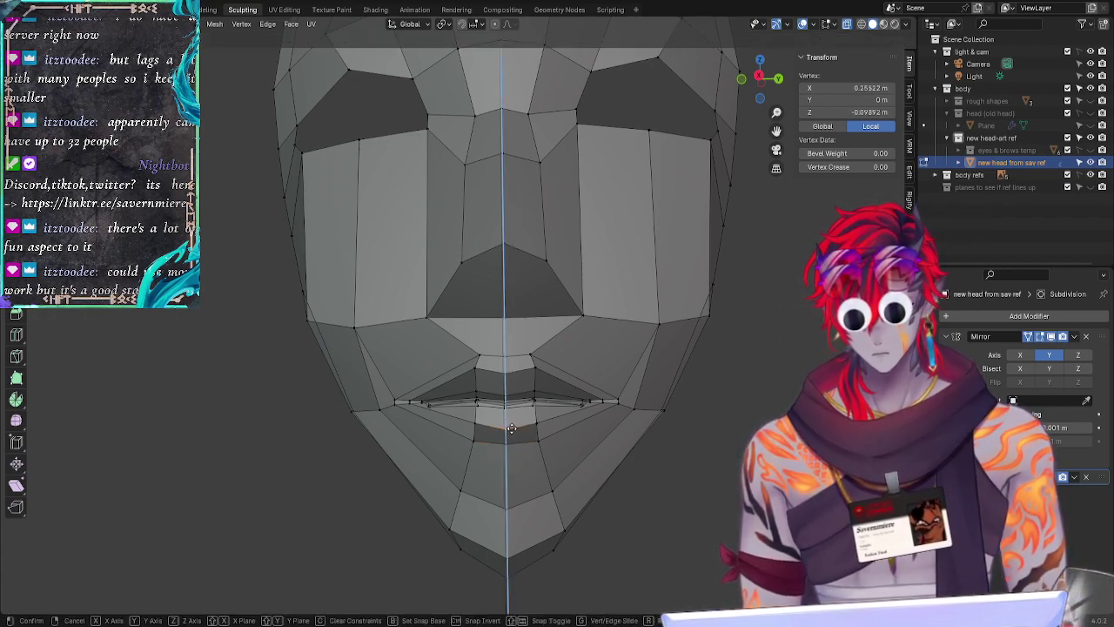
pyautogui.click(514, 426)
pyautogui.click(477, 426)
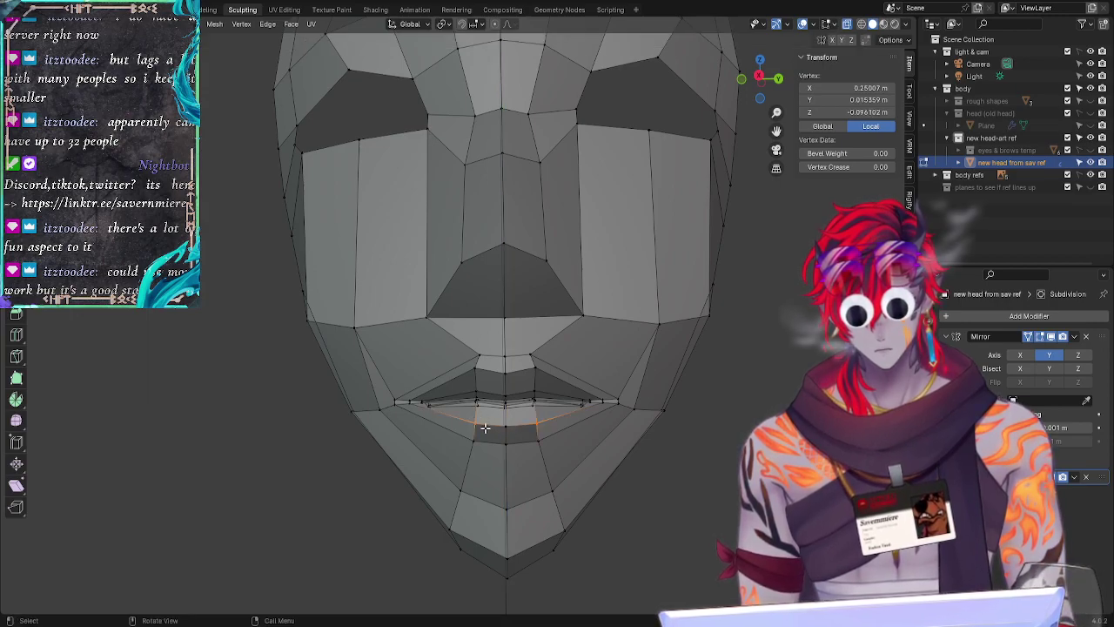
pyautogui.press('g')
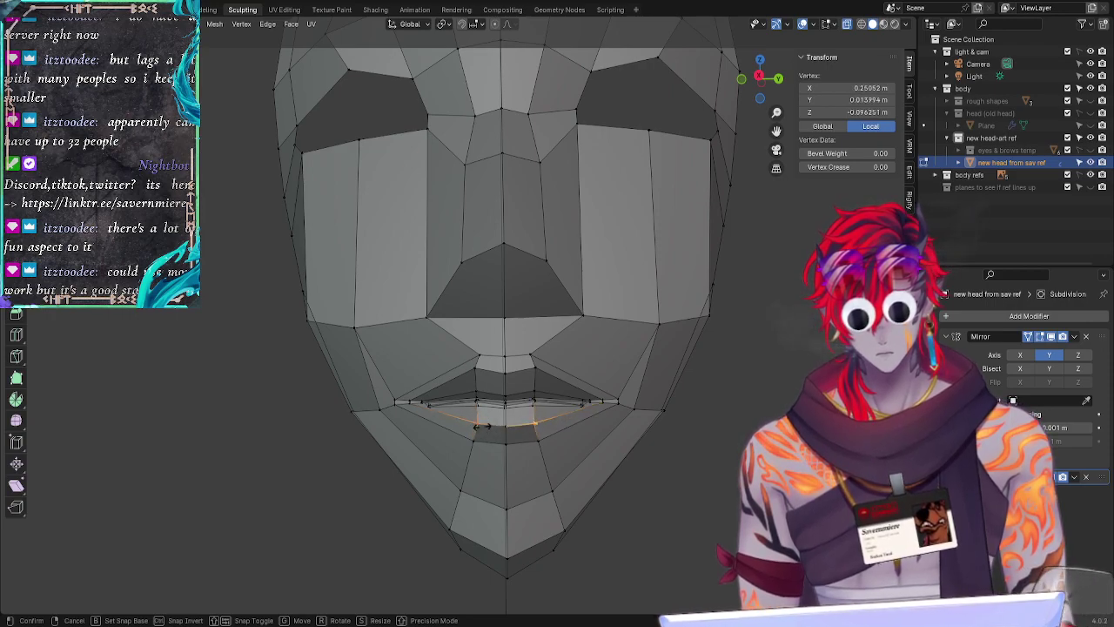
pyautogui.click(483, 425)
pyautogui.click(633, 487)
pyautogui.moveTo(774, 486); pyautogui.dragTo(863, 489, button='middle')
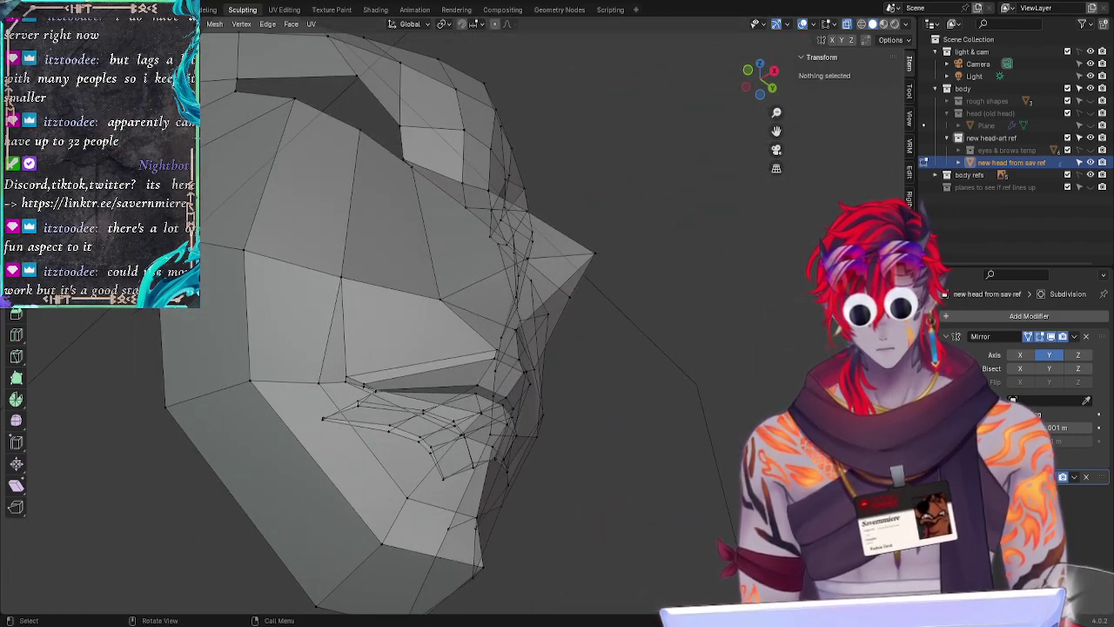
pyautogui.moveTo(710, 472); pyautogui.dragTo(642, 513, button='middle')
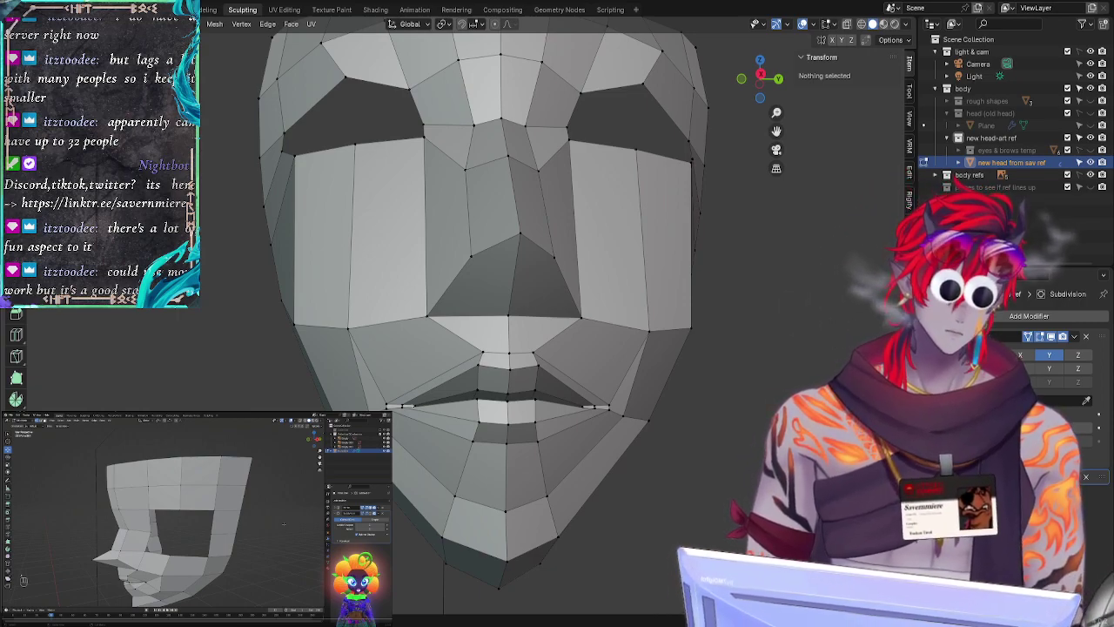
# Step: Lower a lower-lip vertex along Z
pyautogui.moveTo(689, 467); pyautogui.dragTo(663, 483, button='middle')
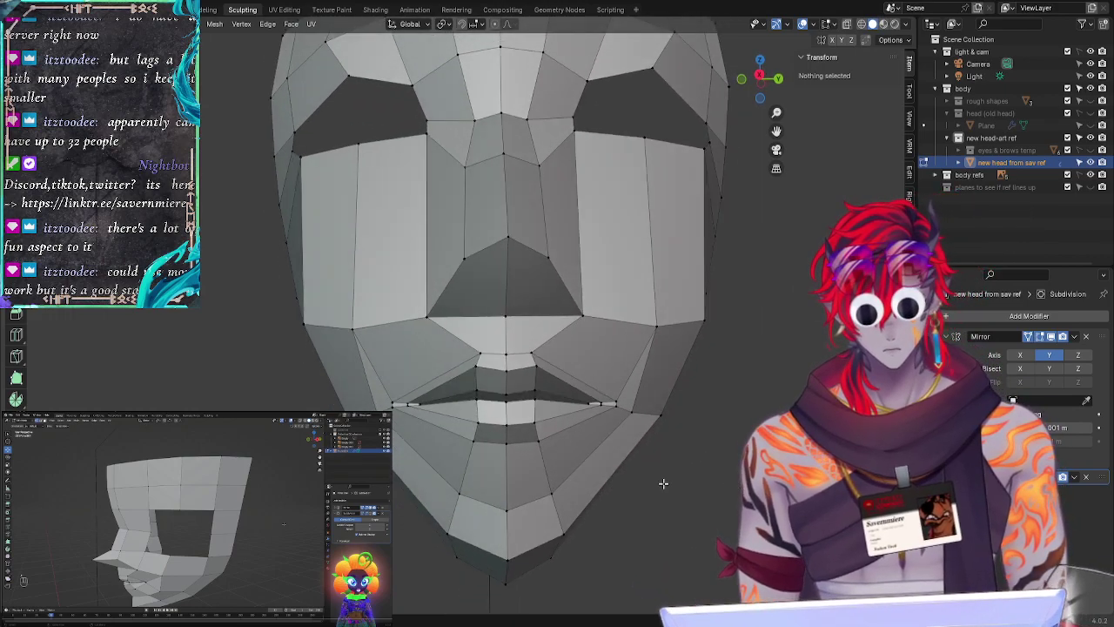
pyautogui.click(470, 432)
pyautogui.press('g')
pyautogui.press('z')
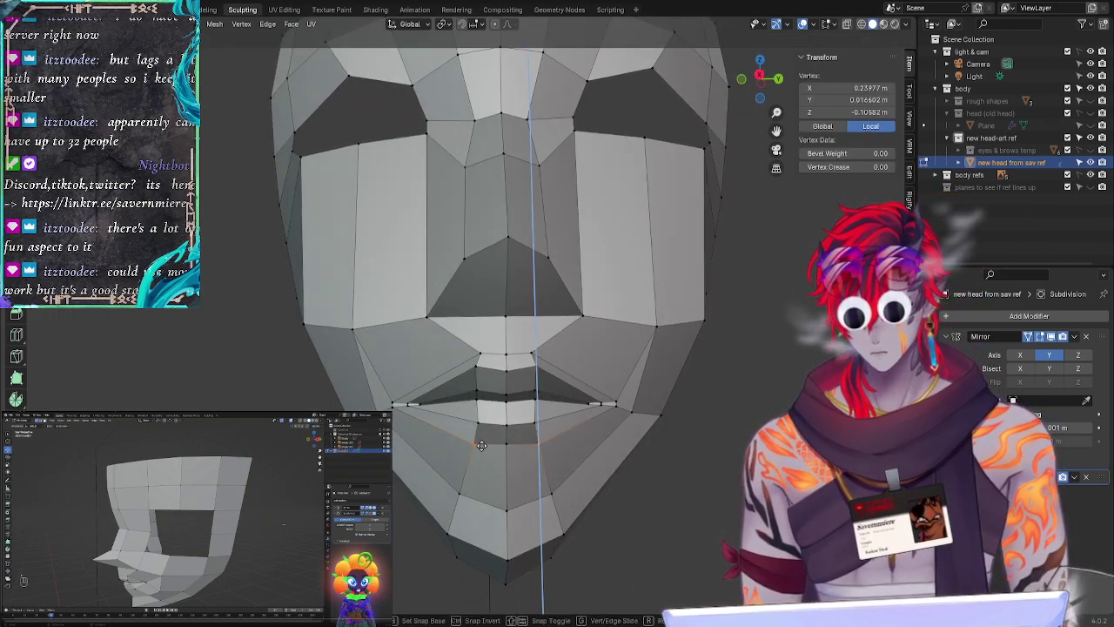
pyautogui.click(486, 447)
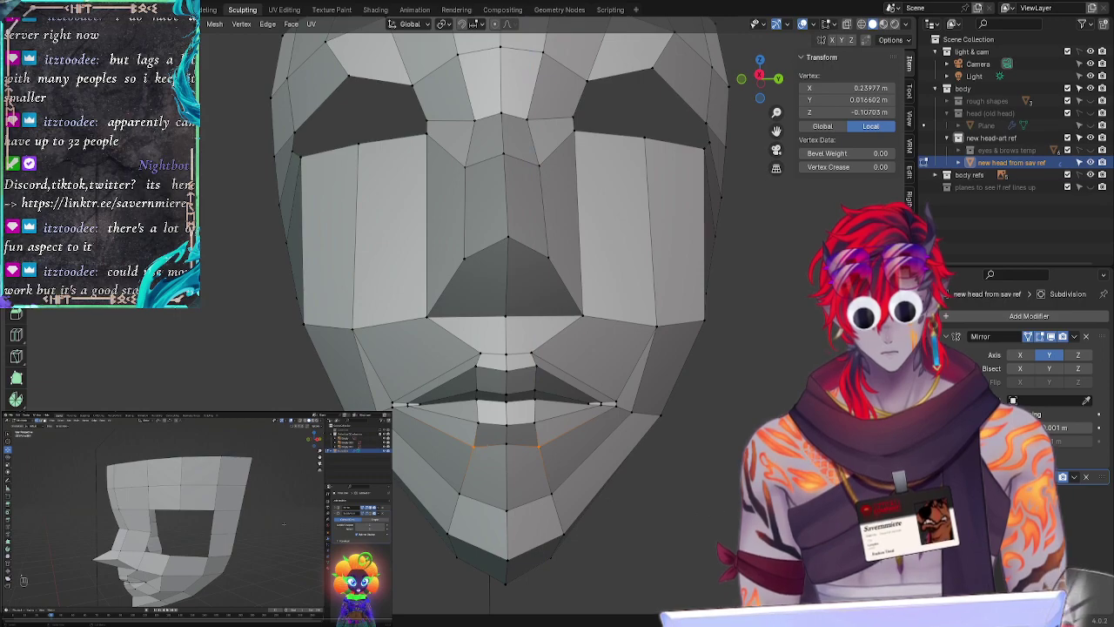
pyautogui.hotkey('alt', 'a')
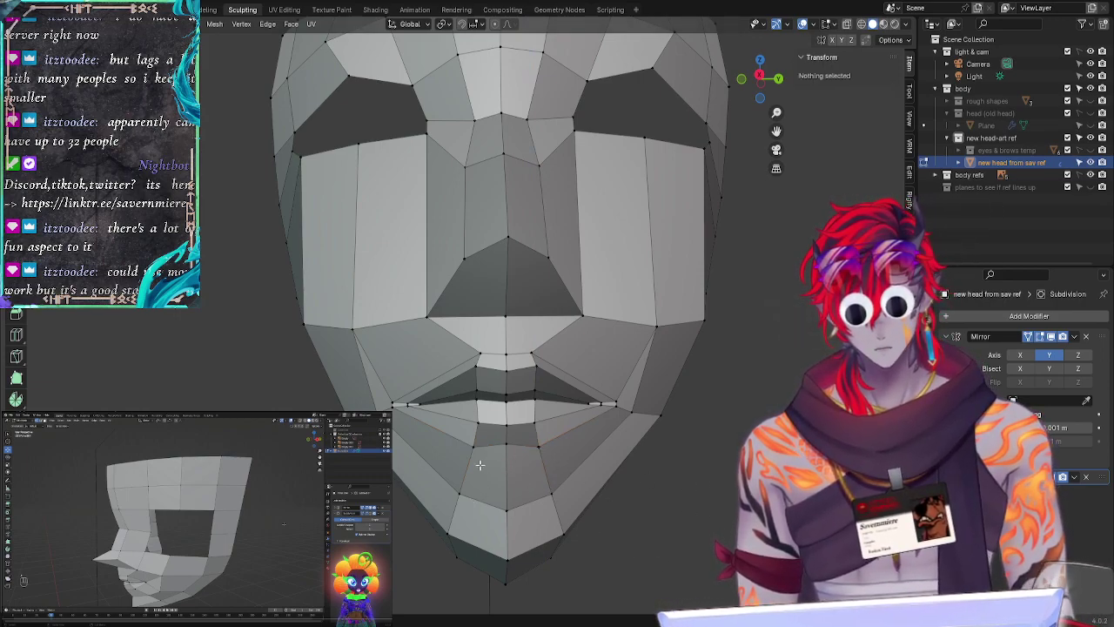
# Step: Vertex-slide the chin vertex upward along the jaw edge
pyautogui.click(455, 493)
pyautogui.press('g')
pyautogui.press('g')
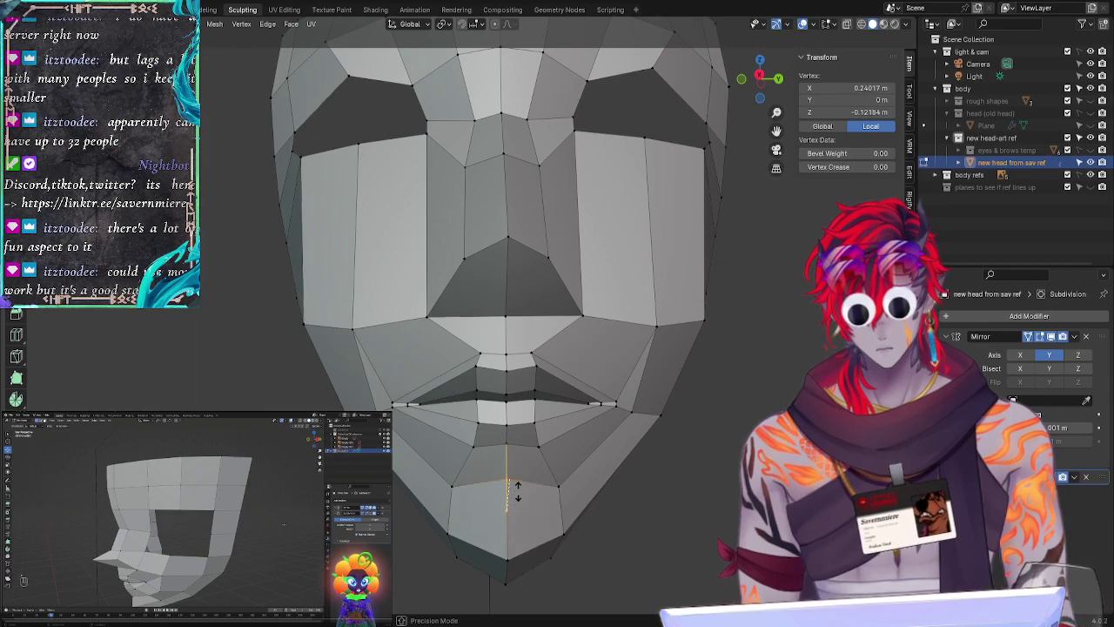
pyautogui.click(516, 489)
pyautogui.hotkey('alt', 'a')
pyautogui.moveTo(513, 493); pyautogui.dragTo(609, 492, button='middle')
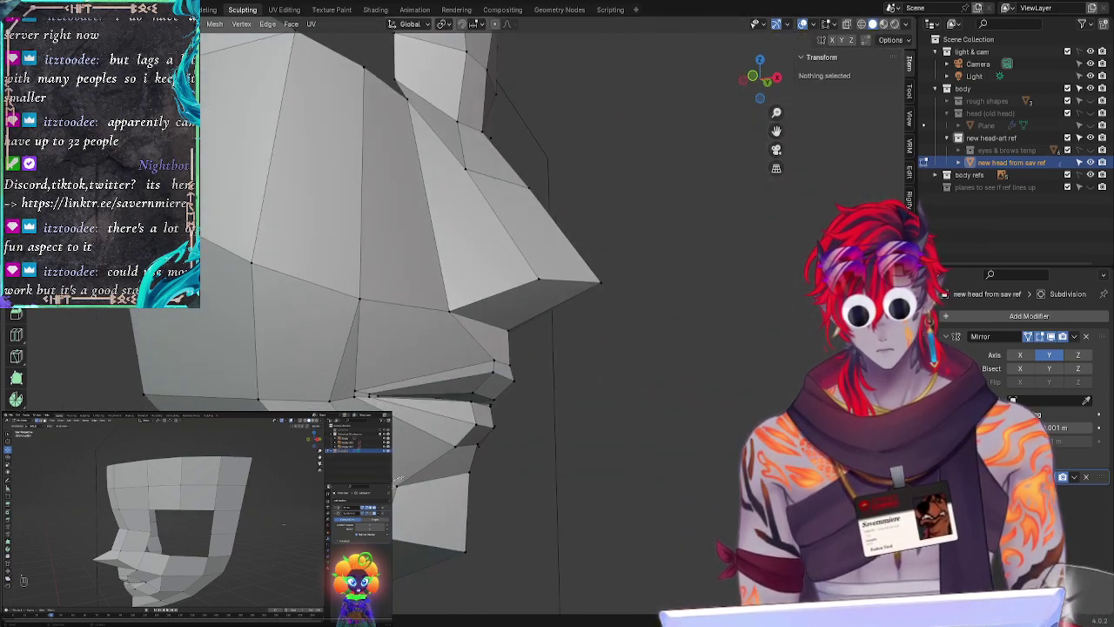
# Step: In profile, push the vertex below the nose deeper along X
pyautogui.click(396, 478)
pyautogui.press('g')
pyautogui.press('x')
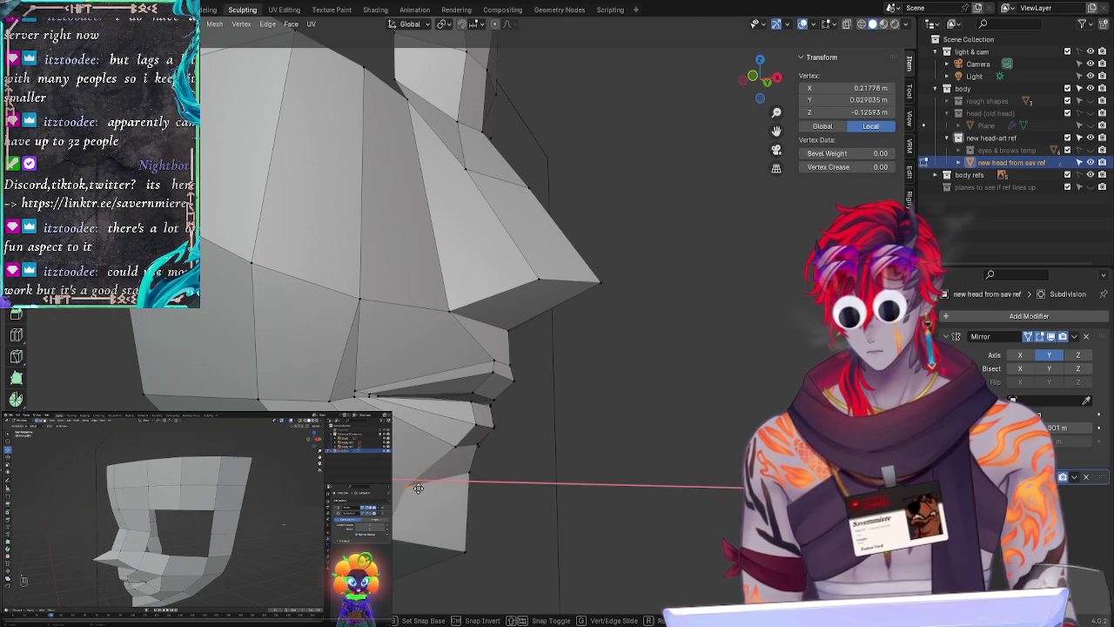
pyautogui.click(415, 489)
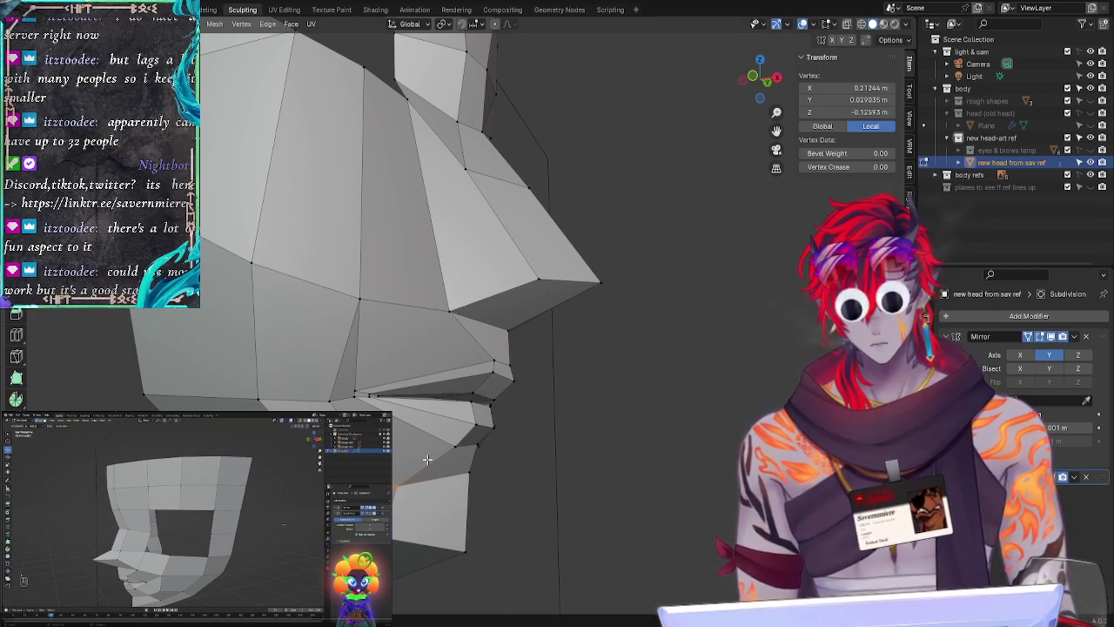
# Step: Set a lower-face vertex's X coordinate to 0.24687 m in the N-panel
pyautogui.click(444, 295)
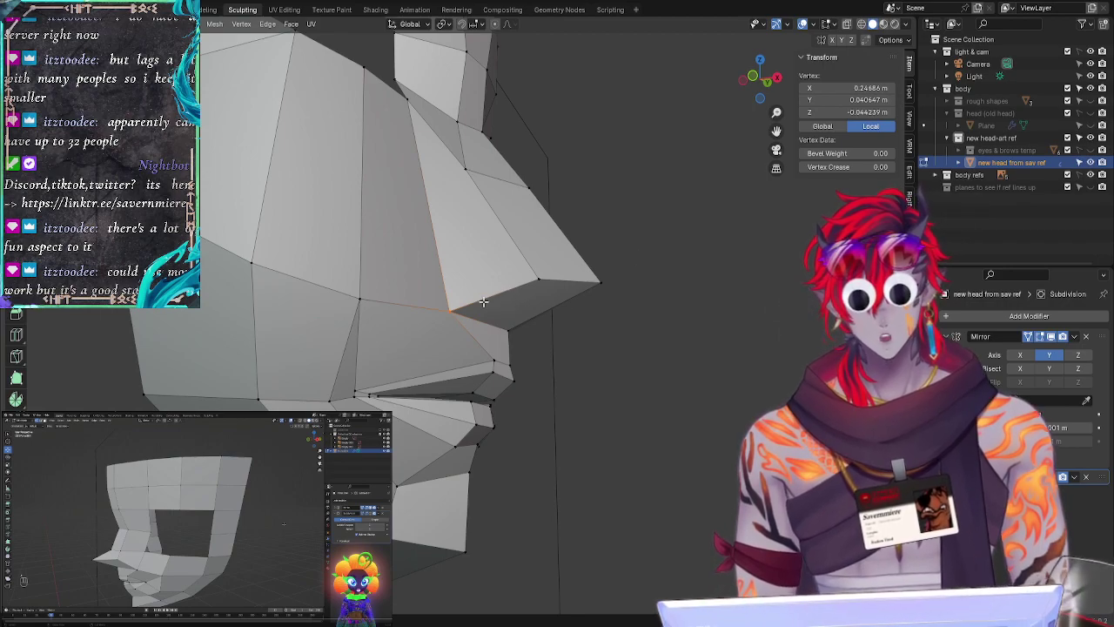
pyautogui.click(866, 88)
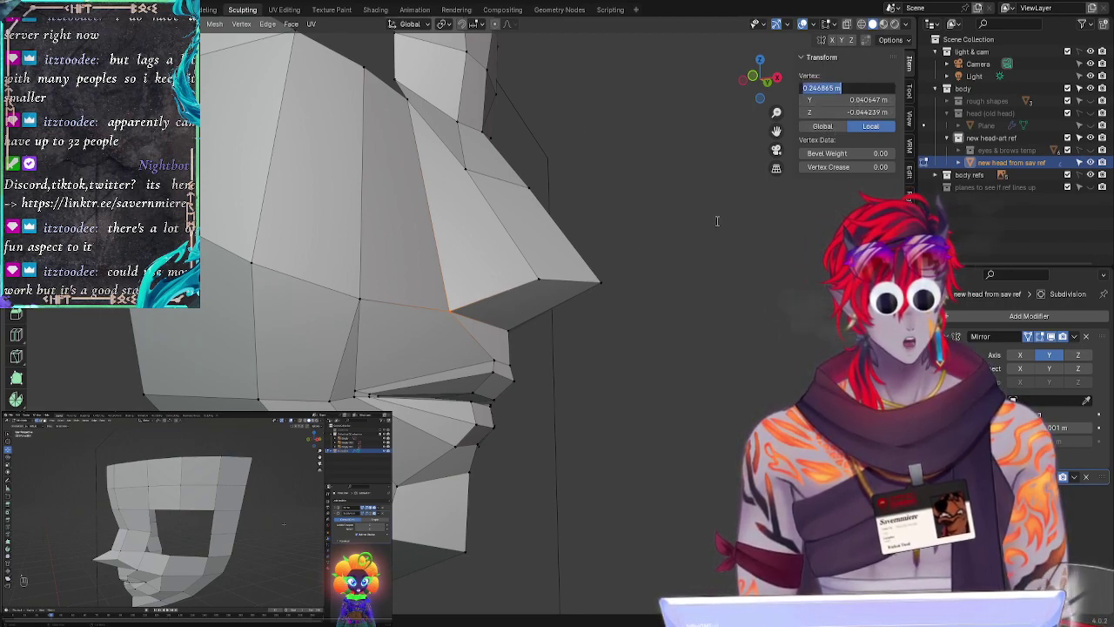
pyautogui.click(412, 477)
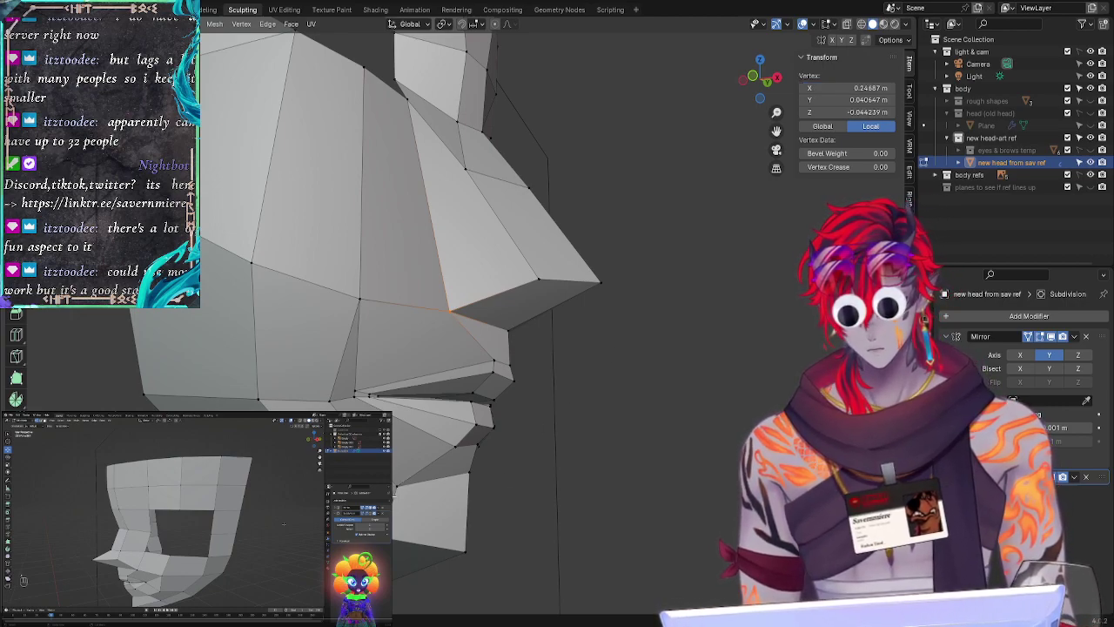
pyautogui.click(400, 479)
pyautogui.click(848, 88)
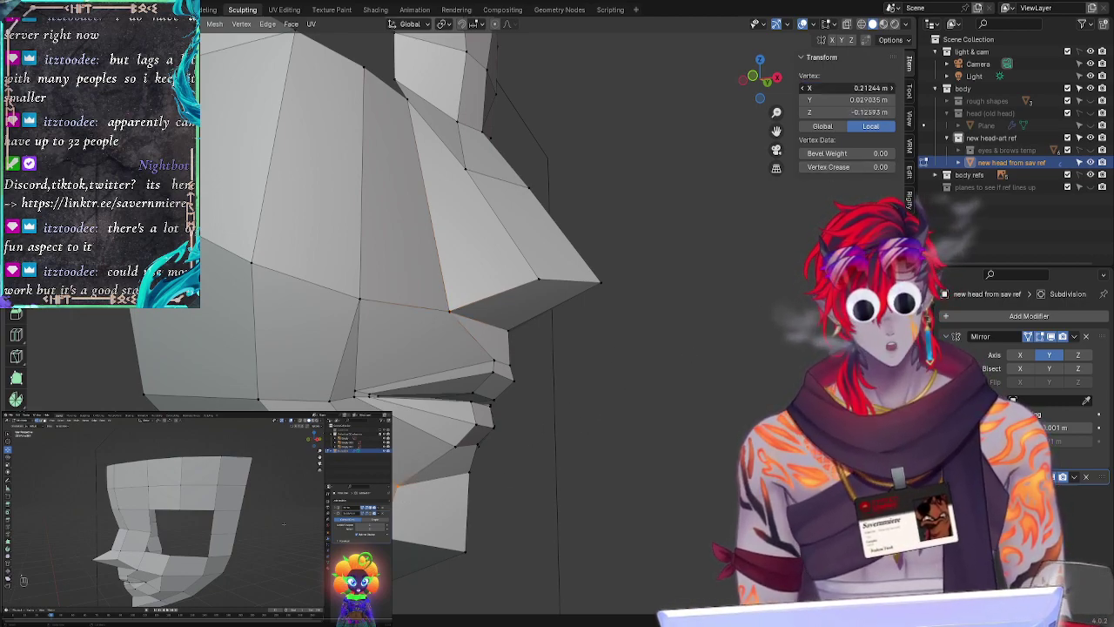
pyautogui.write('0.24687')
pyautogui.press('Return')
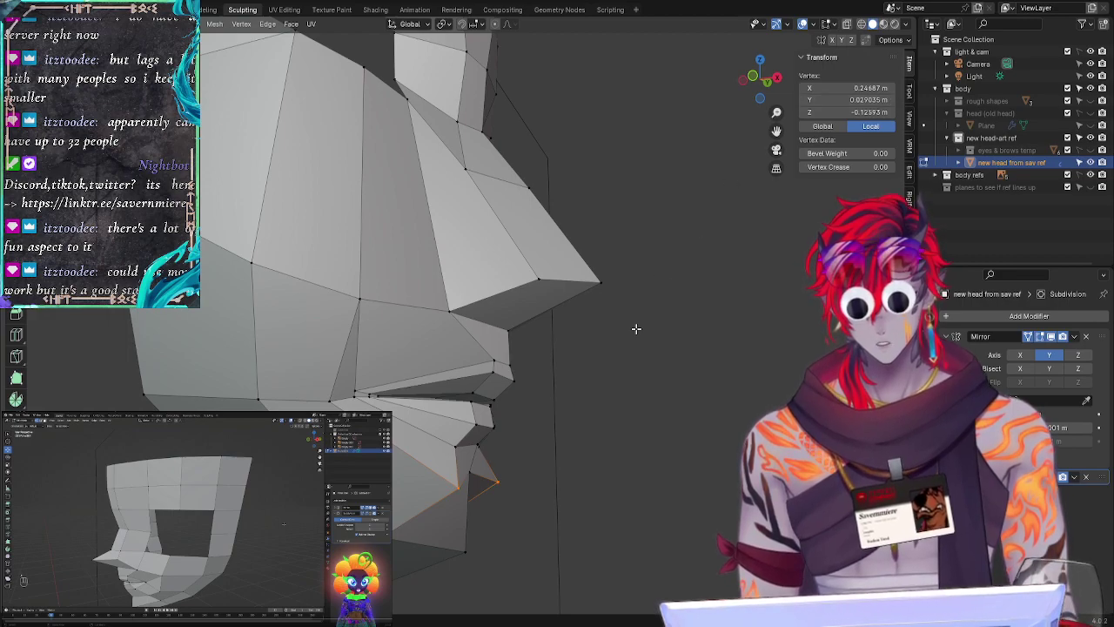
pyautogui.moveTo(616, 441); pyautogui.dragTo(655, 452, button='middle')
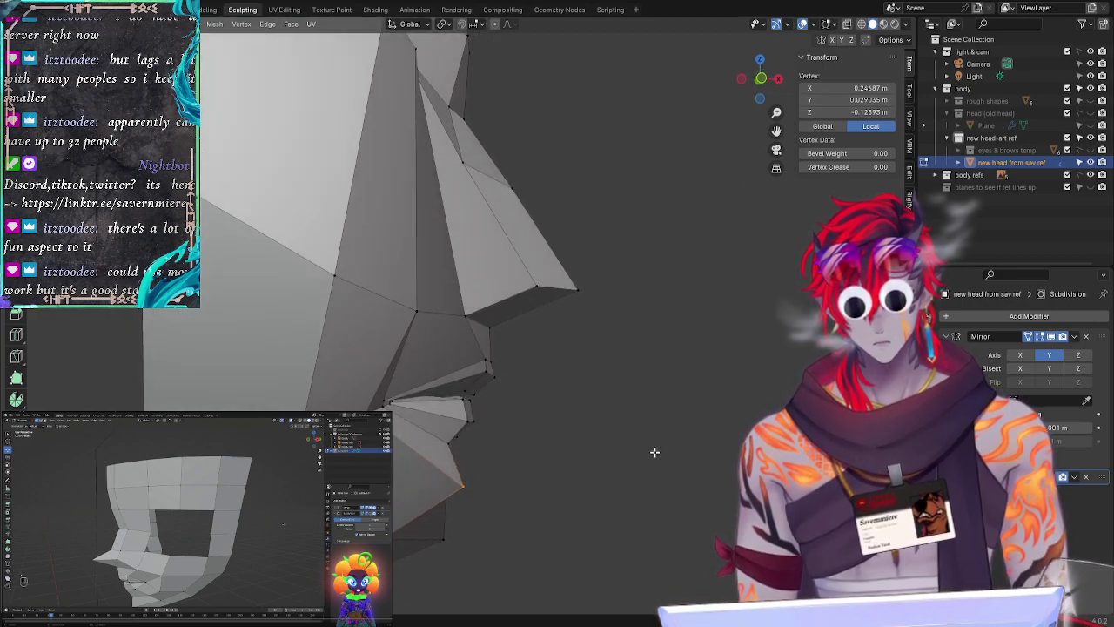
pyautogui.click(623, 429)
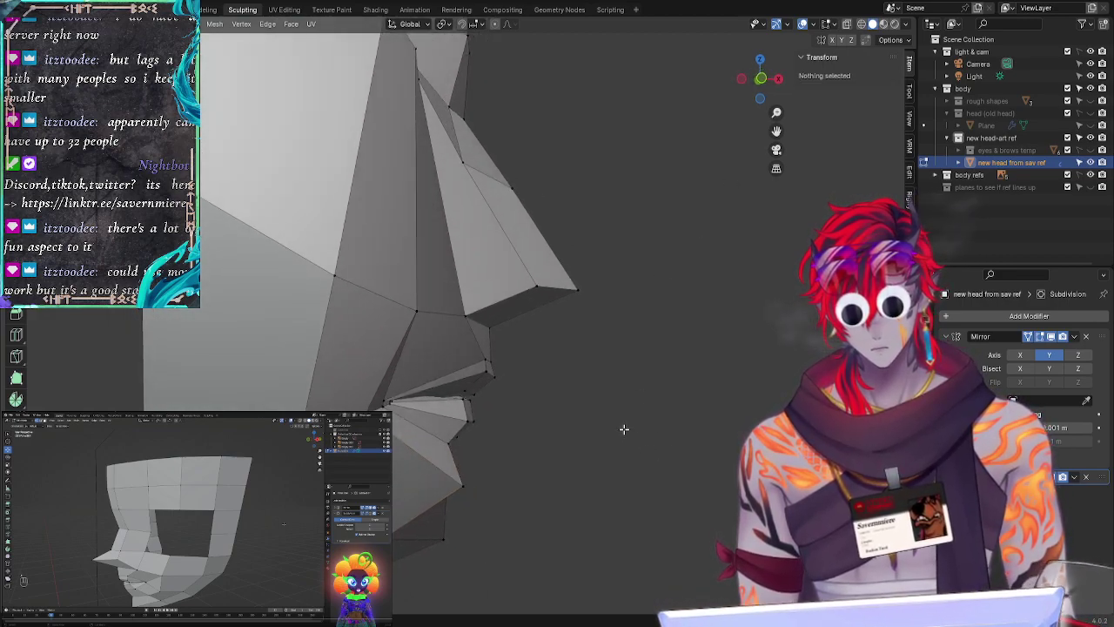
# Step: Fine-tune the under-nose vertex position with constrained precision moves
pyautogui.click(478, 320)
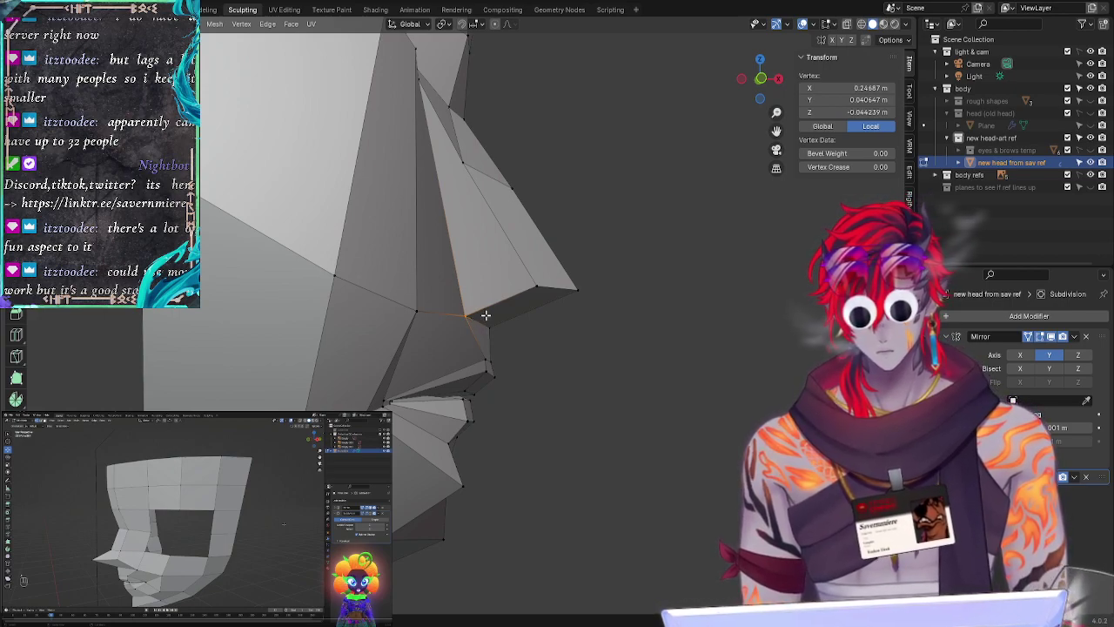
pyautogui.press('g')
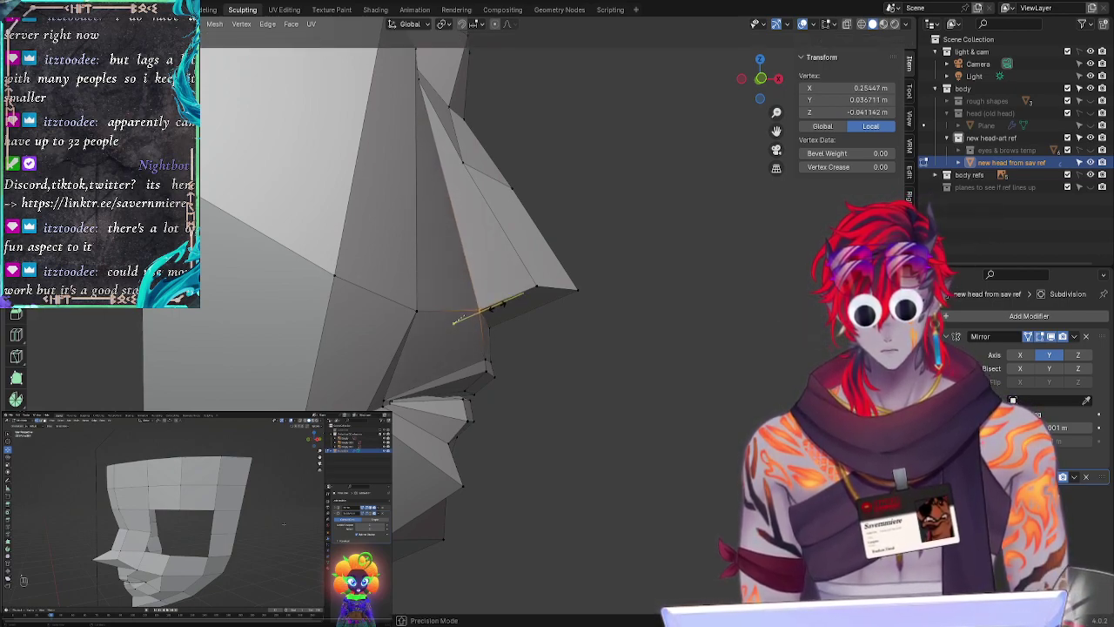
pyautogui.press('y')
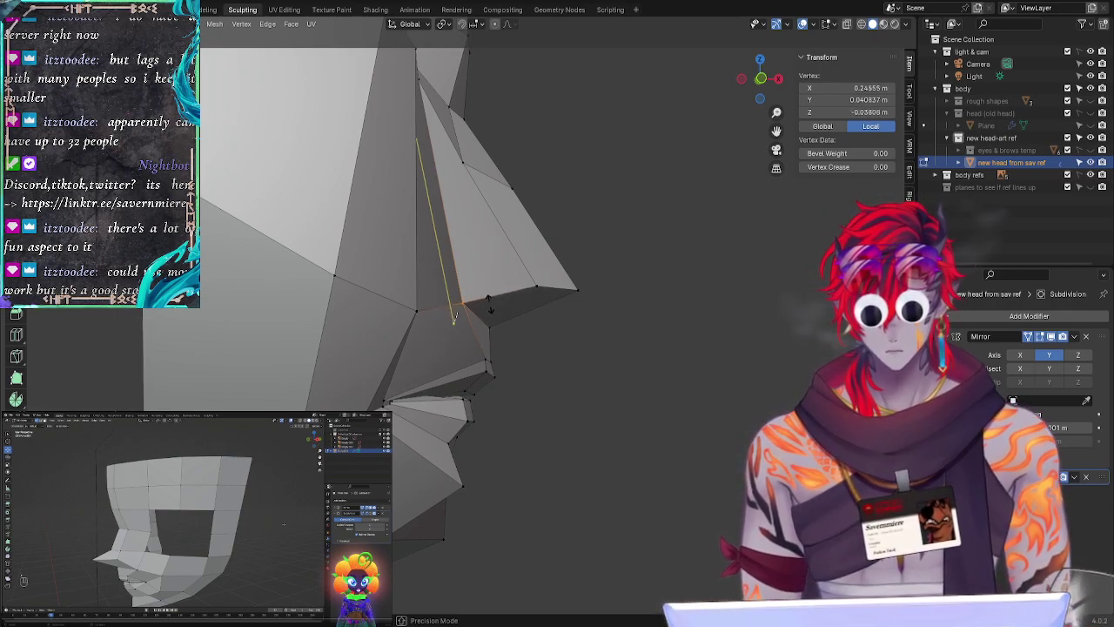
pyautogui.click(503, 321)
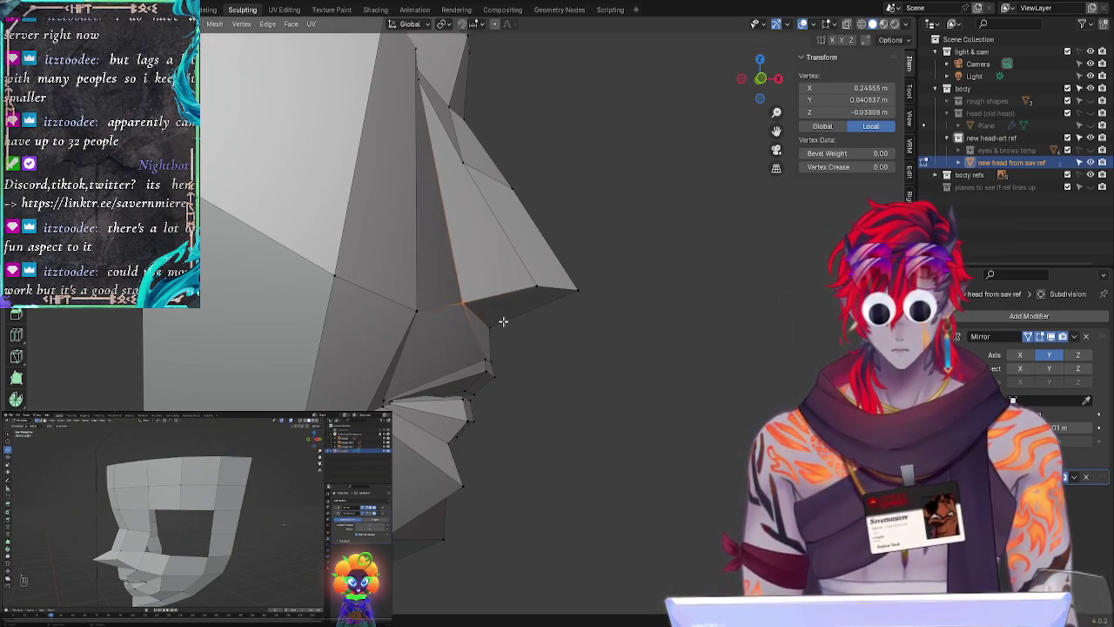
pyautogui.press('g')
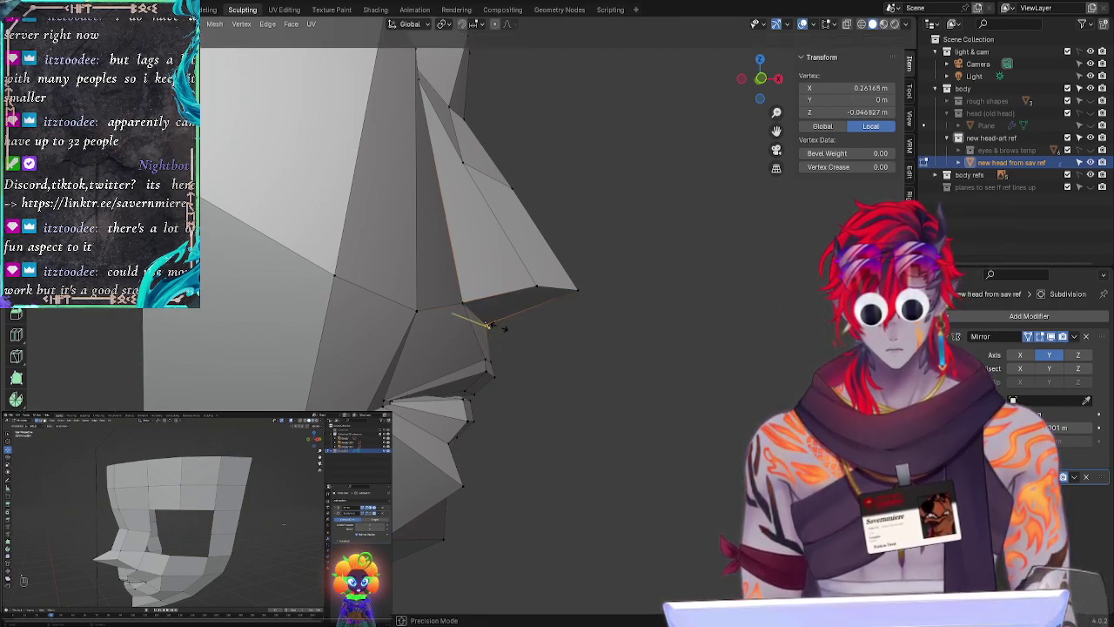
pyautogui.click(505, 320)
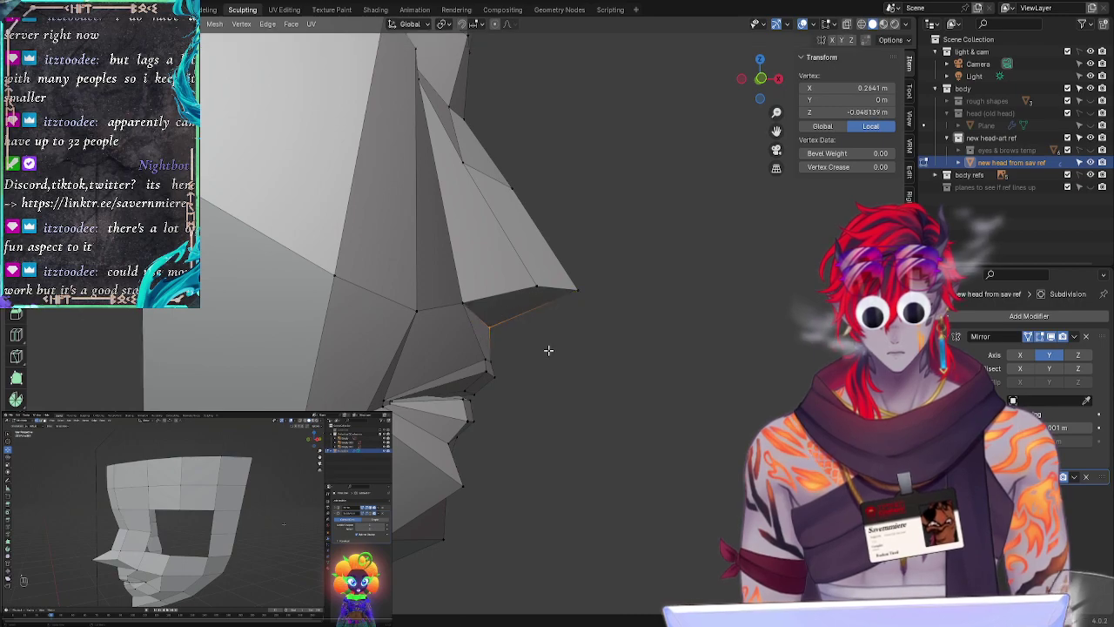
pyautogui.click(624, 410)
pyautogui.moveTo(624, 411); pyautogui.dragTo(491, 411, button='middle')
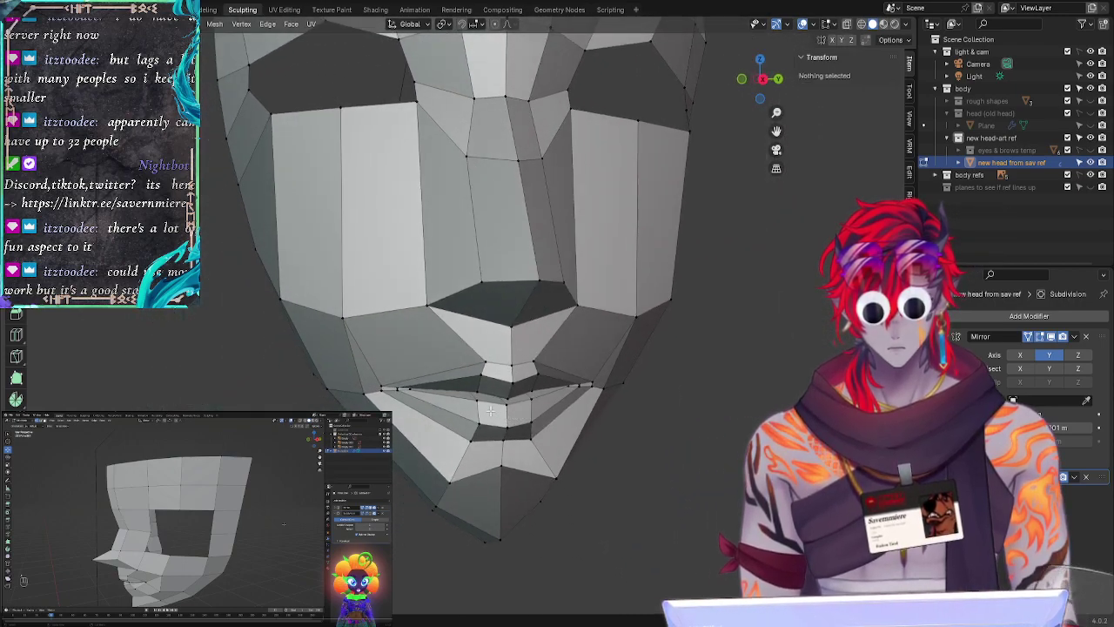
# Step: Slide a nose-base vertex and raise the centre vertex under the nose along Z
pyautogui.click(441, 296)
pyautogui.press('g')
pyautogui.press('g')
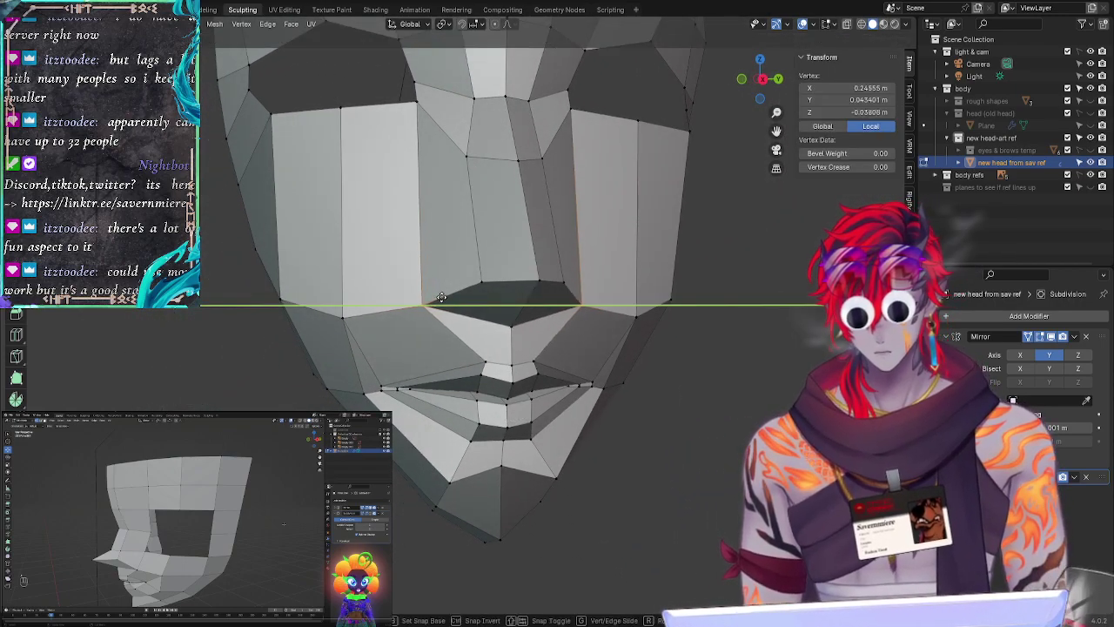
pyautogui.click(430, 295)
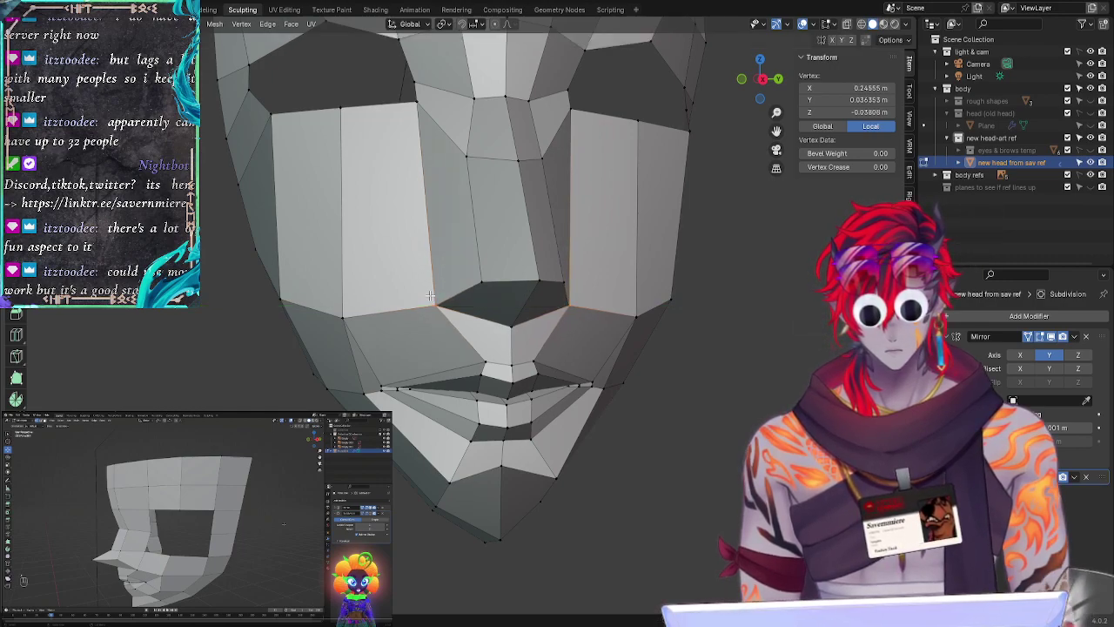
pyautogui.click(263, 374)
pyautogui.click(512, 325)
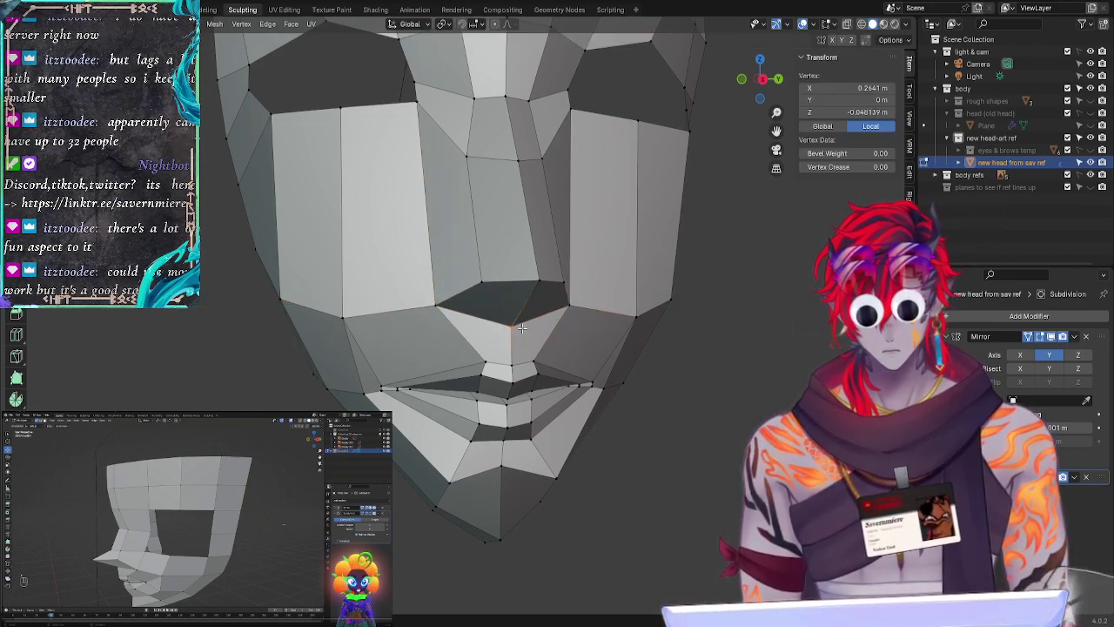
pyautogui.press('g')
pyautogui.press('z')
pyautogui.click(522, 326)
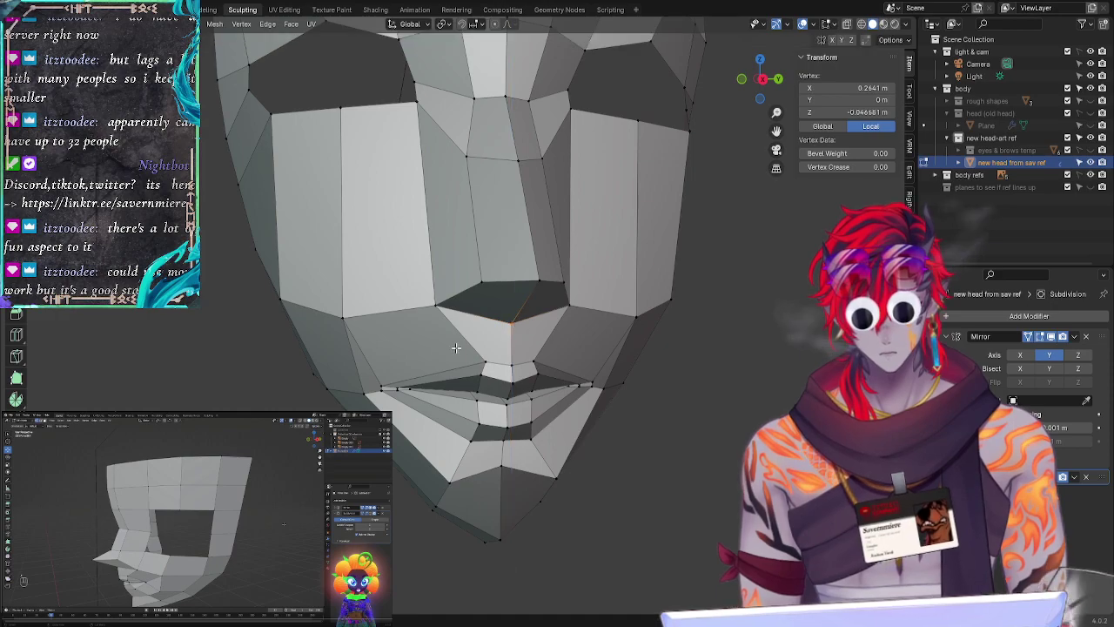
pyautogui.hotkey('alt', 'a')
pyautogui.moveTo(522, 325); pyautogui.dragTo(653, 324, button='middle')
pyautogui.moveTo(729, 385); pyautogui.dragTo(472, 490, button='middle')
# Step: Move a chin-side vertex and adjust the chin's depth along X
pyautogui.click(451, 491)
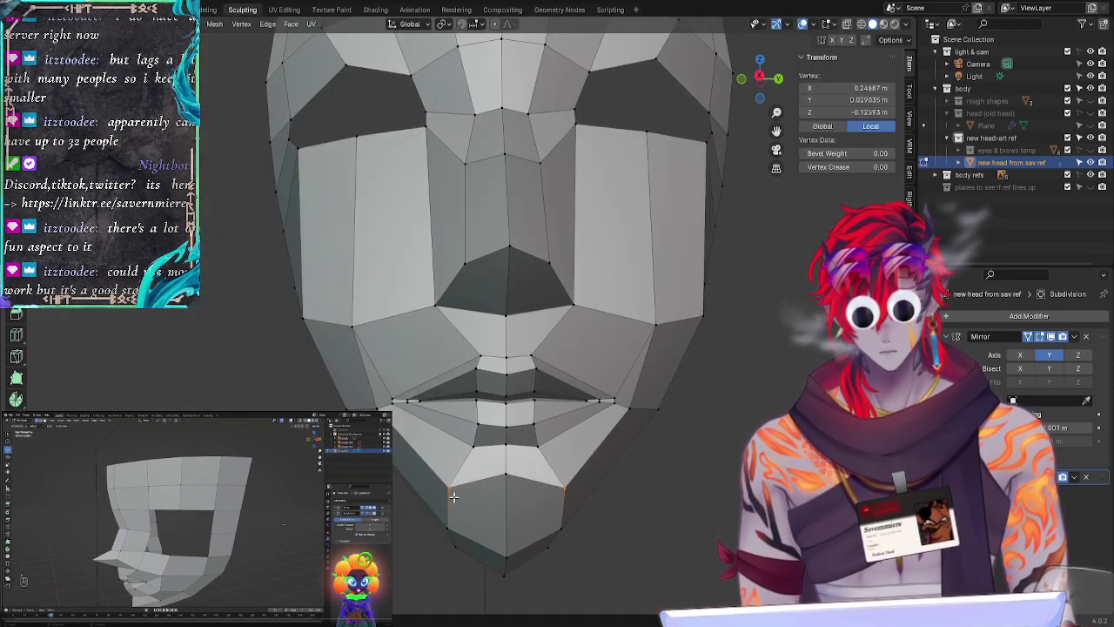
pyautogui.press('g')
pyautogui.press('g')
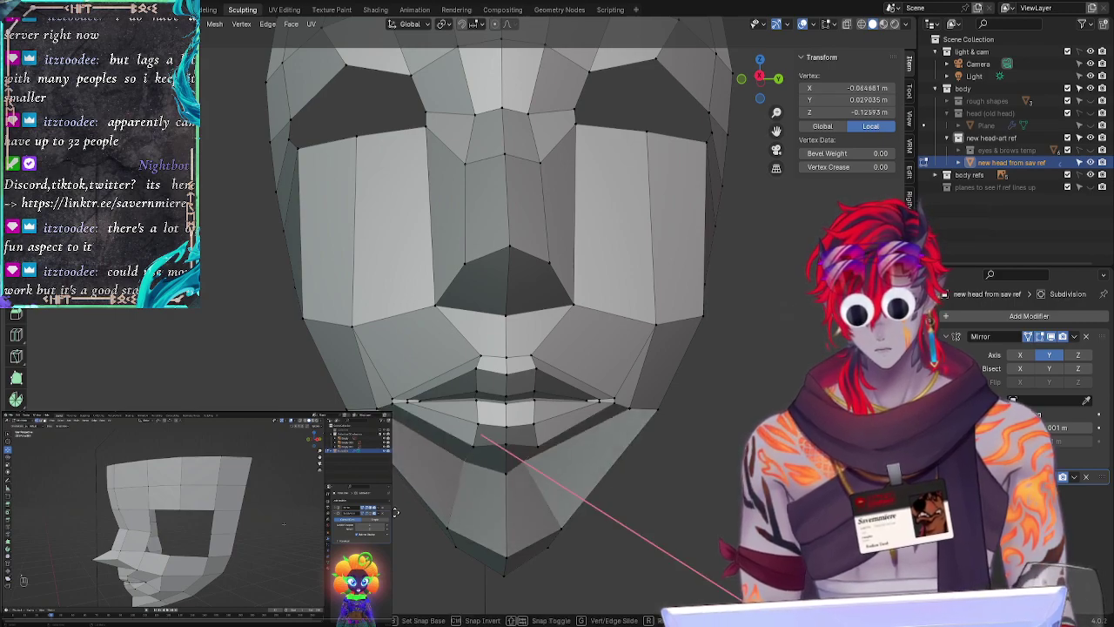
pyautogui.click(291, 521)
pyautogui.moveTo(291, 521); pyautogui.dragTo(416, 515, button='middle')
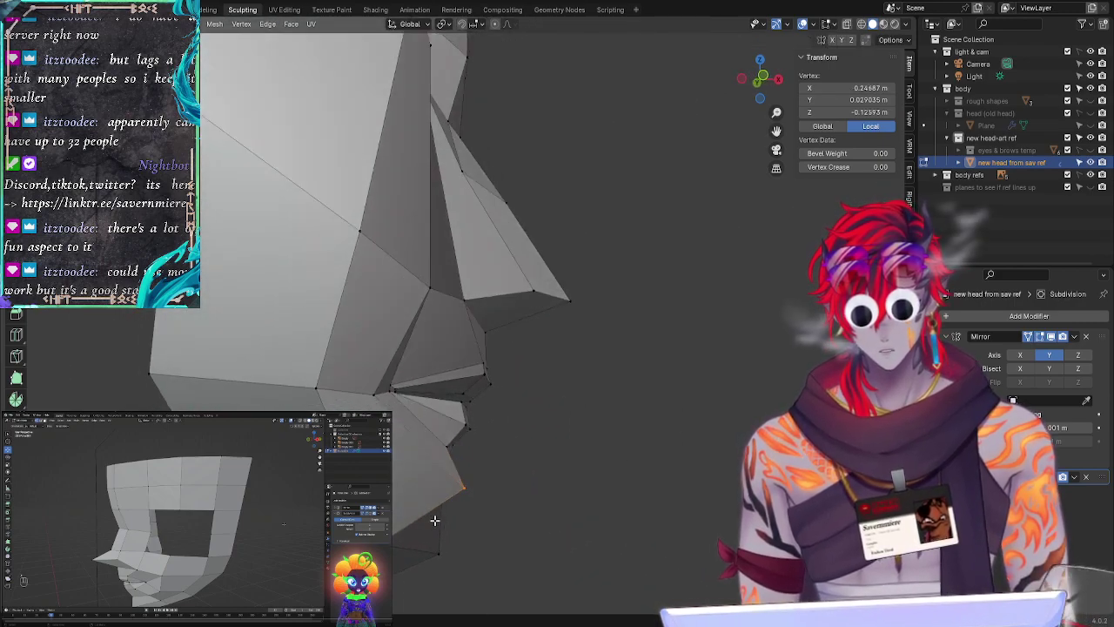
pyautogui.press('g')
pyautogui.press('x')
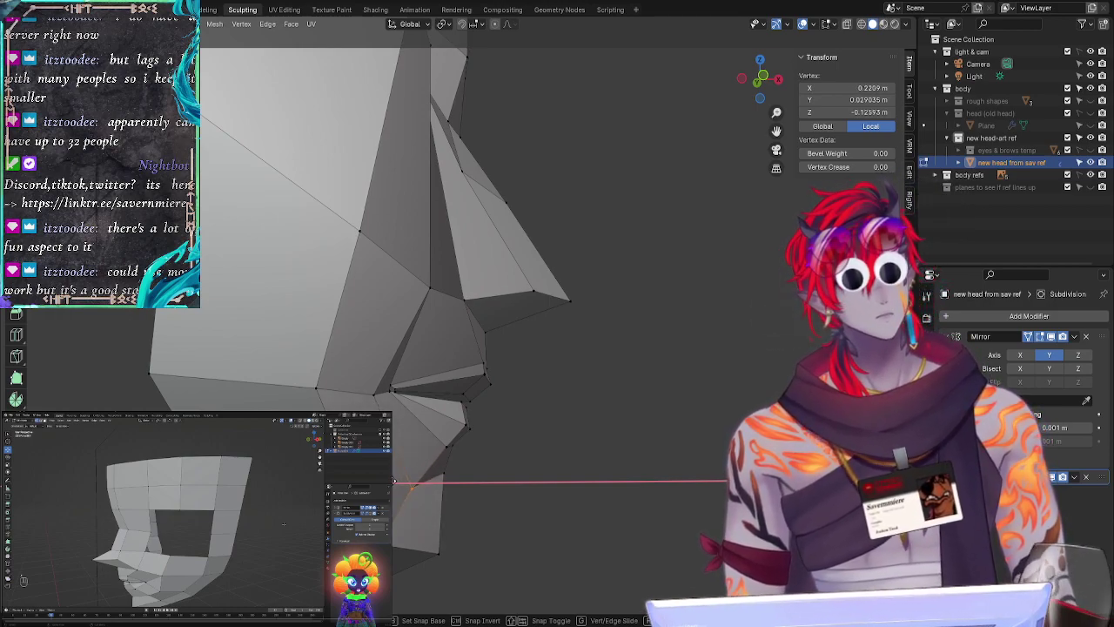
pyautogui.click(395, 550)
pyautogui.press('g')
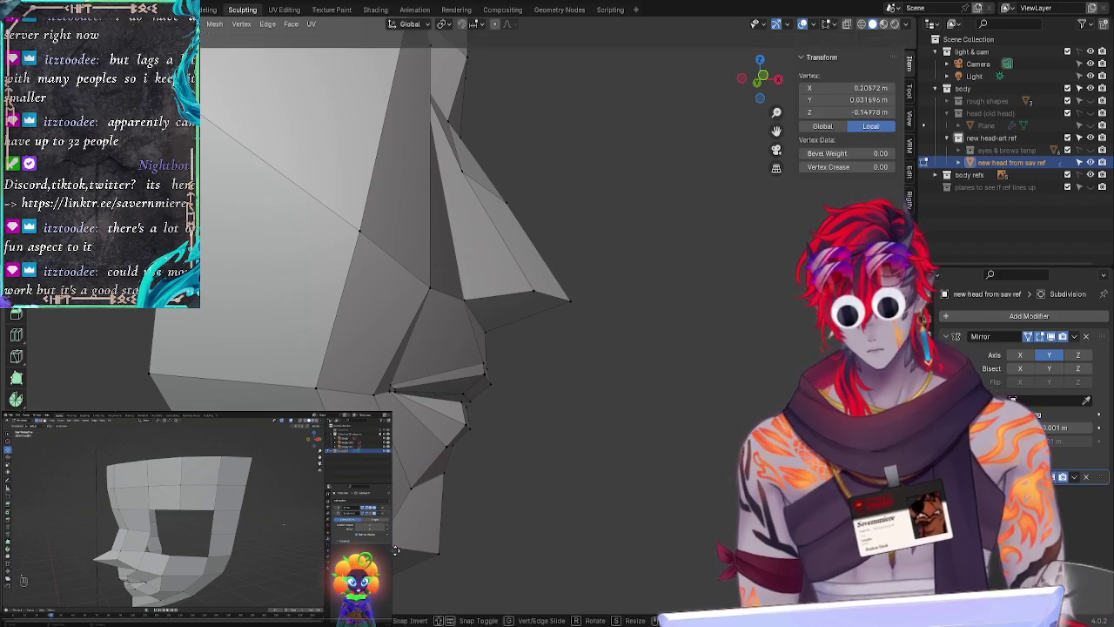
pyautogui.press('x')
pyautogui.click(409, 547)
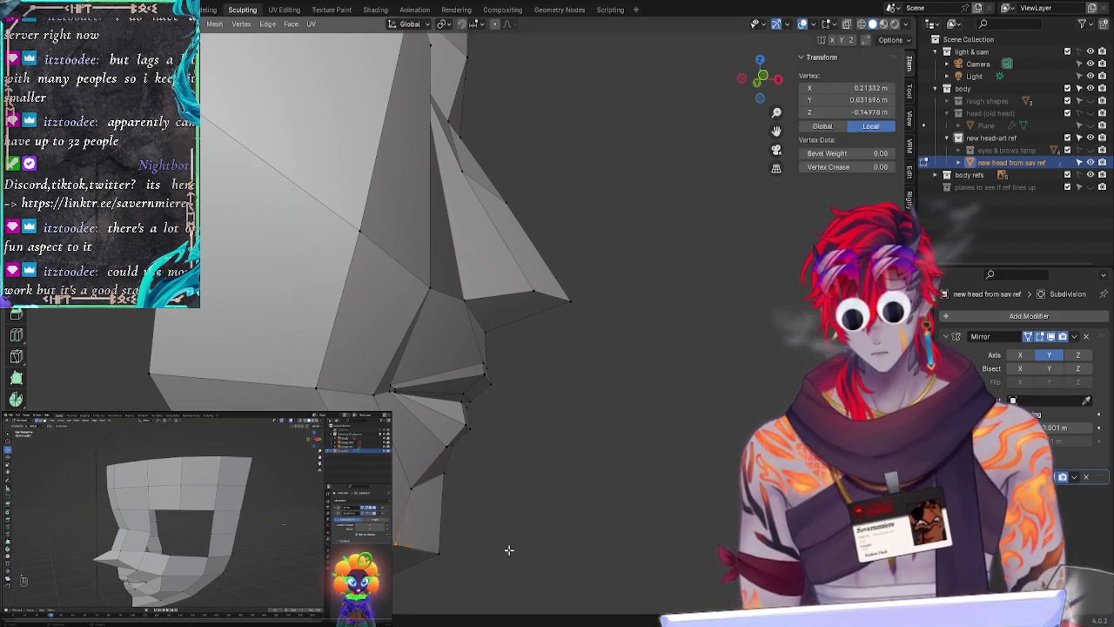
pyautogui.click(509, 550)
pyautogui.moveTo(601, 538); pyautogui.dragTo(487, 536, button='middle')
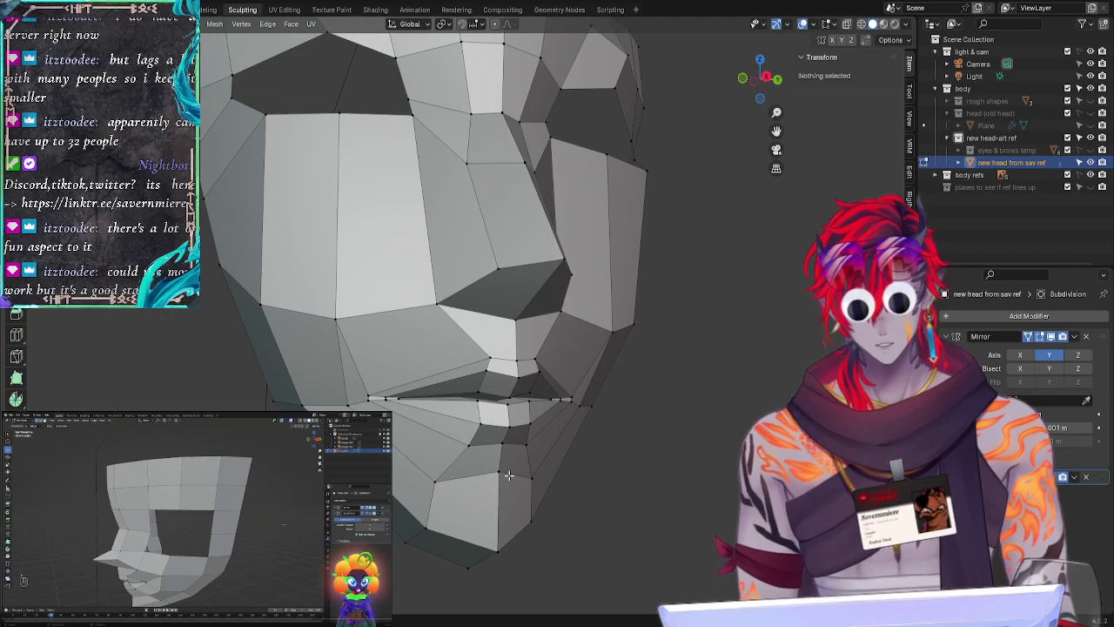
# Step: Move a lower-face vertex along X and check it from the side
pyautogui.click(491, 471)
pyautogui.press('g')
pyautogui.press('x')
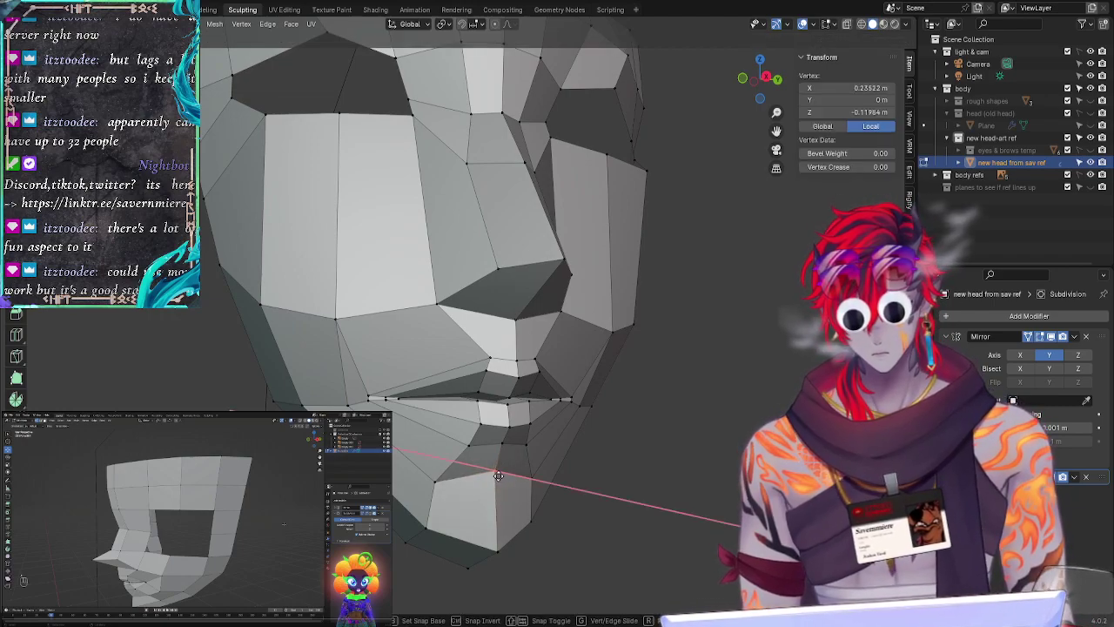
pyautogui.click(533, 484)
pyautogui.click(696, 489)
pyautogui.moveTo(759, 492); pyautogui.dragTo(465, 428, button='middle')
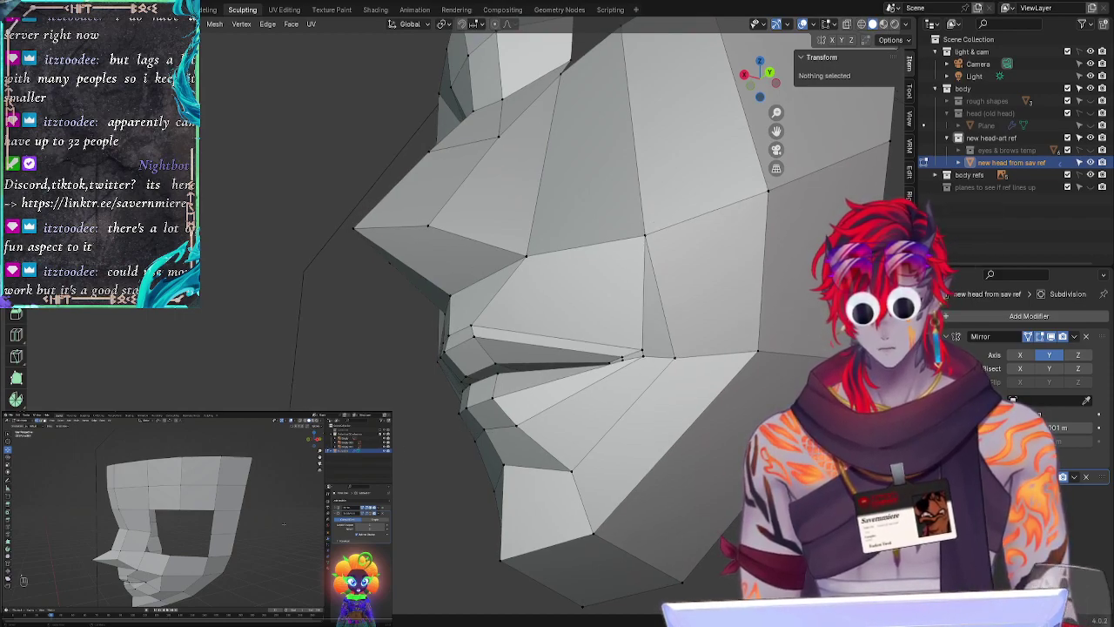
pyautogui.moveTo(465, 428); pyautogui.dragTo(429, 484, button='middle')
# Step: Reposition the lower-lip edge vertices and inspect the mouth line from front and side
pyautogui.moveTo(483, 425); pyautogui.dragTo(540, 421)
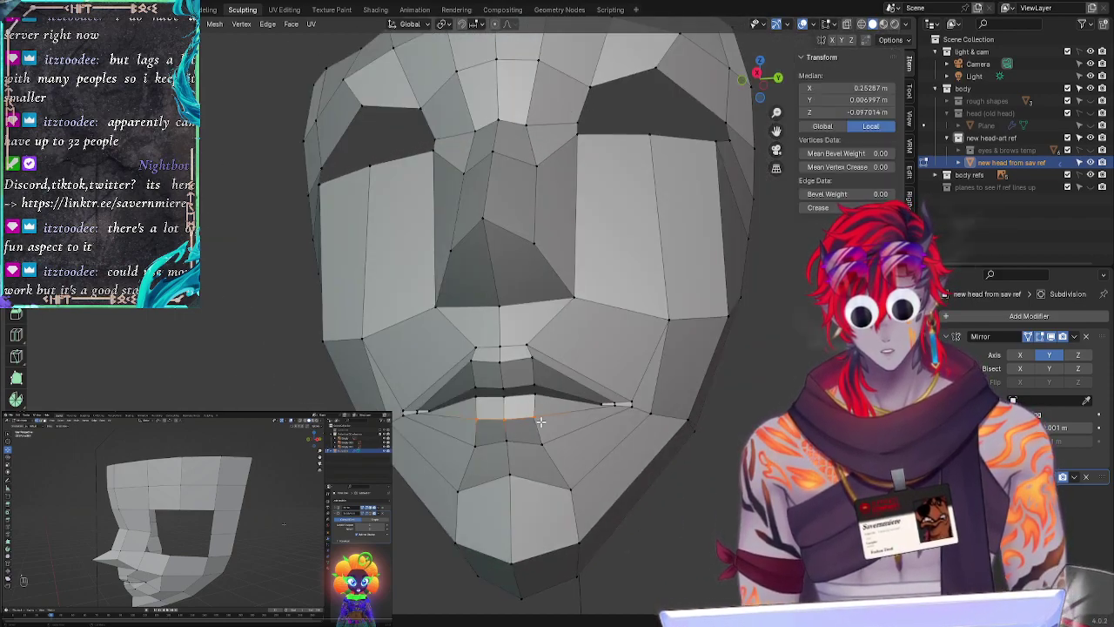
pyautogui.press('g')
pyautogui.click(538, 423)
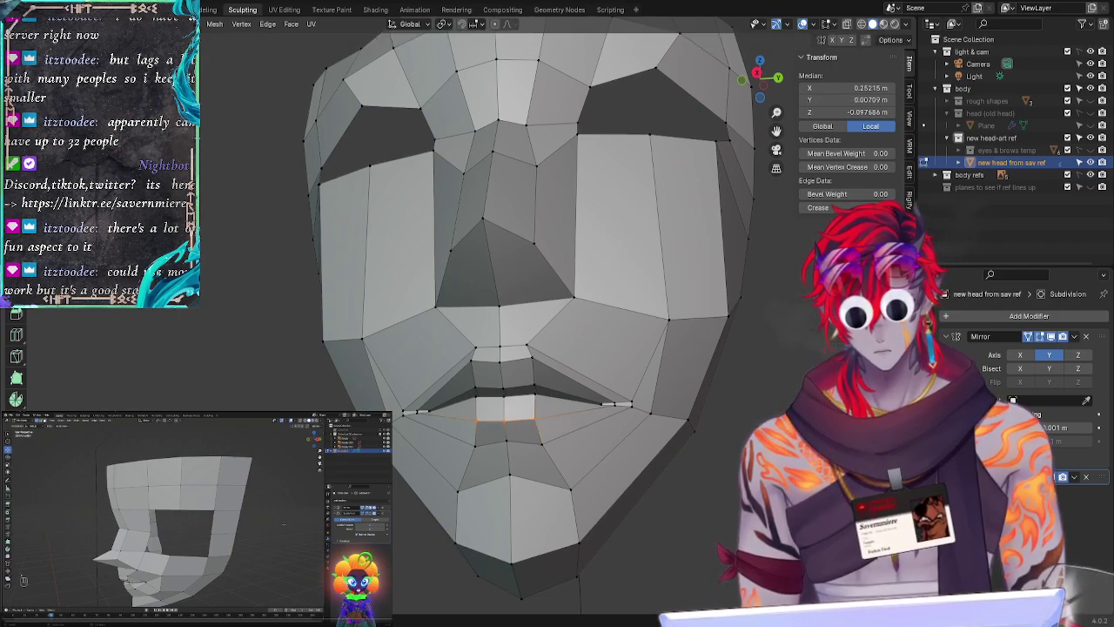
pyautogui.hotkey('alt', 'a')
pyautogui.moveTo(537, 423); pyautogui.dragTo(383, 426, button='middle')
pyautogui.moveTo(618, 417); pyautogui.dragTo(480, 449, button='middle')
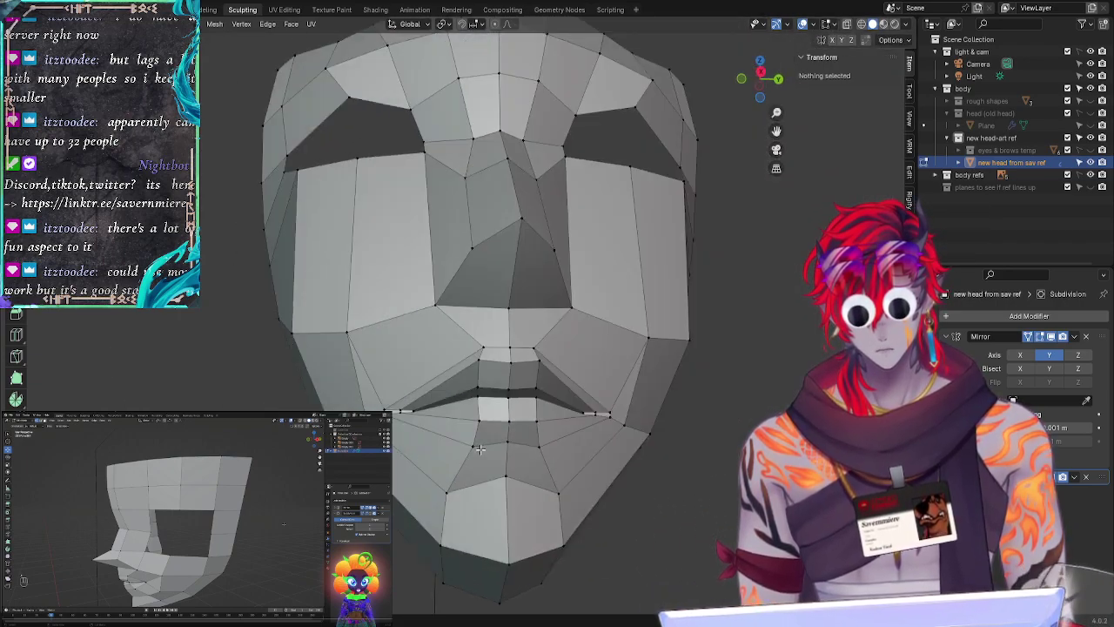
pyautogui.click(538, 420)
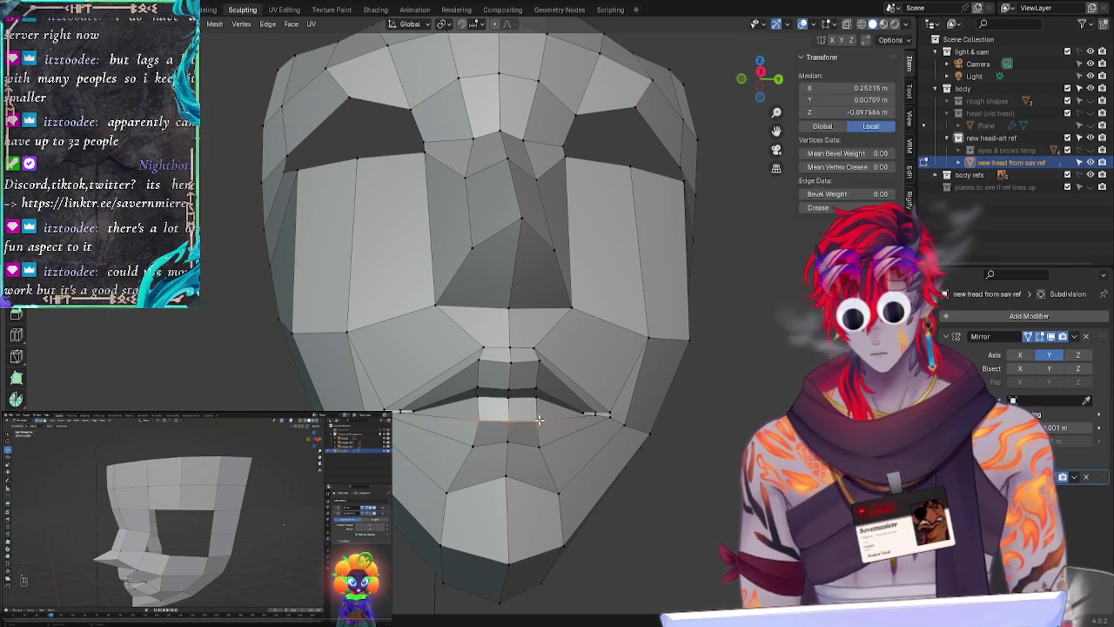
pyautogui.hotkey('alt', 'a')
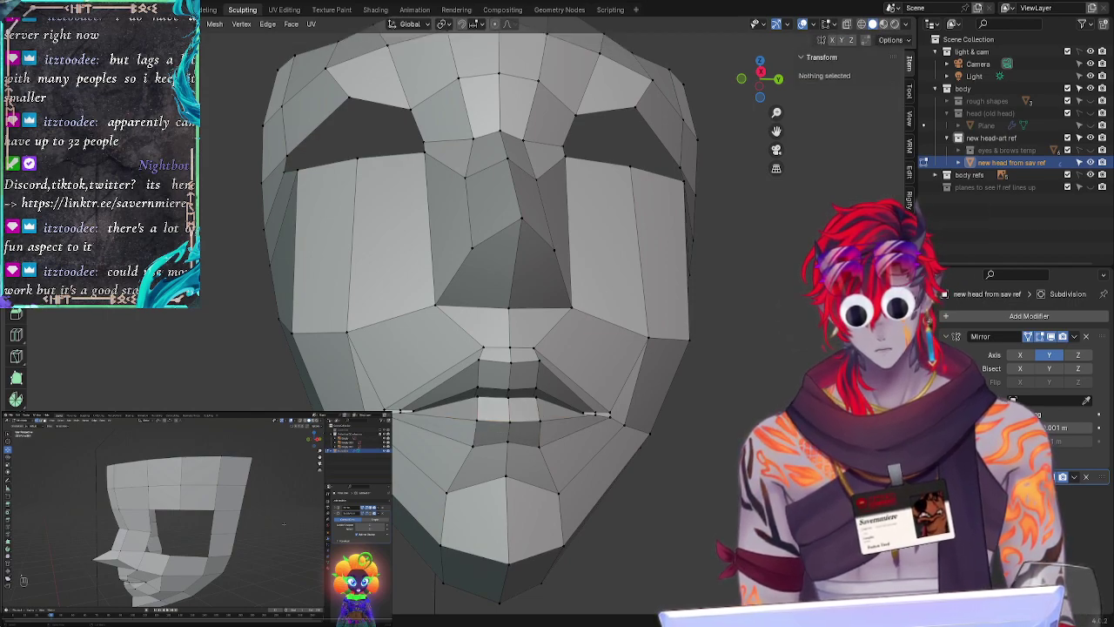
pyautogui.moveTo(522, 365); pyautogui.dragTo(548, 366, button='middle')
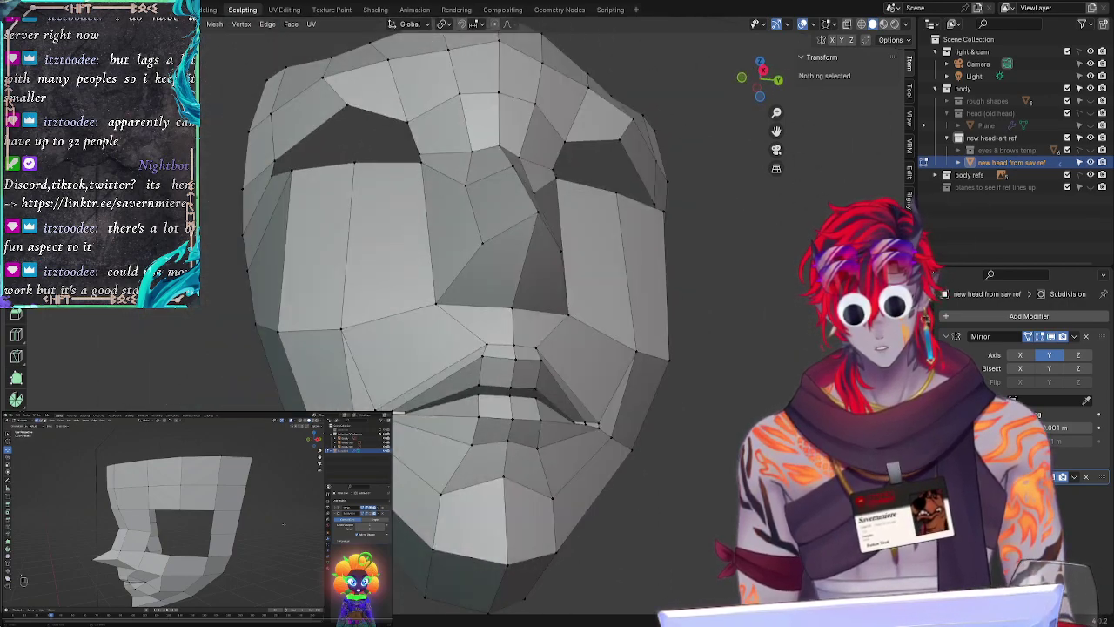
pyautogui.moveTo(436, 460); pyautogui.dragTo(524, 544, button='middle')
pyautogui.click(507, 560)
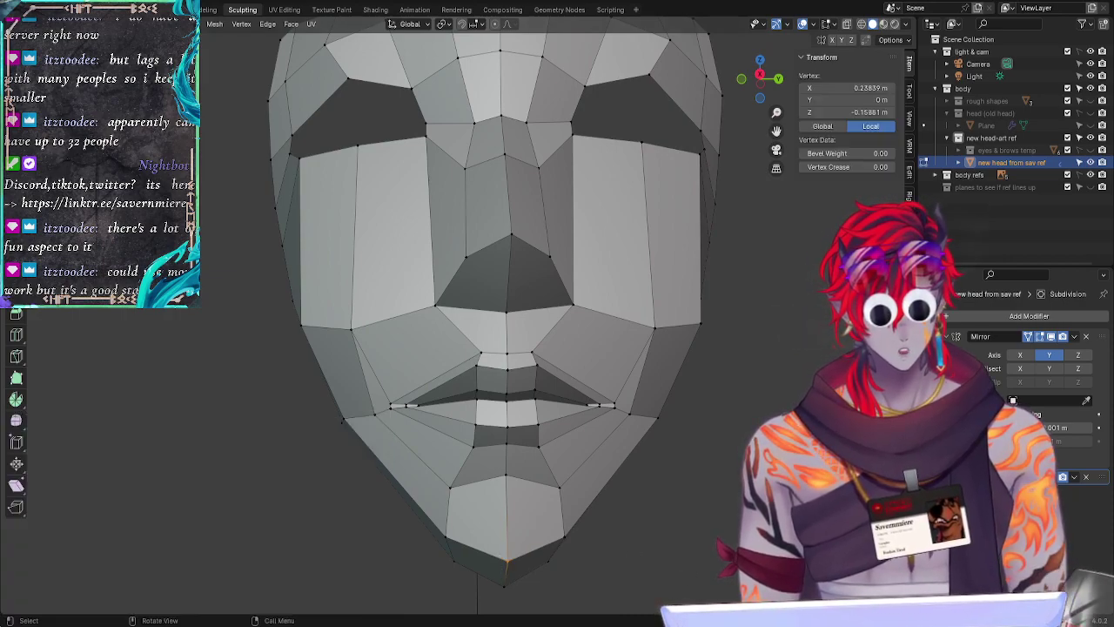
# Step: From the side profile, lasso the chin's bottom edge and move it to reshape the underside
pyautogui.click(648, 547)
pyautogui.moveTo(323, 564); pyautogui.dragTo(475, 537, button='middle')
pyautogui.moveTo(396, 521)
pyautogui.mouseDown()
pyautogui.moveTo(395, 555)
pyautogui.moveTo(478, 555)
pyautogui.mouseUp()
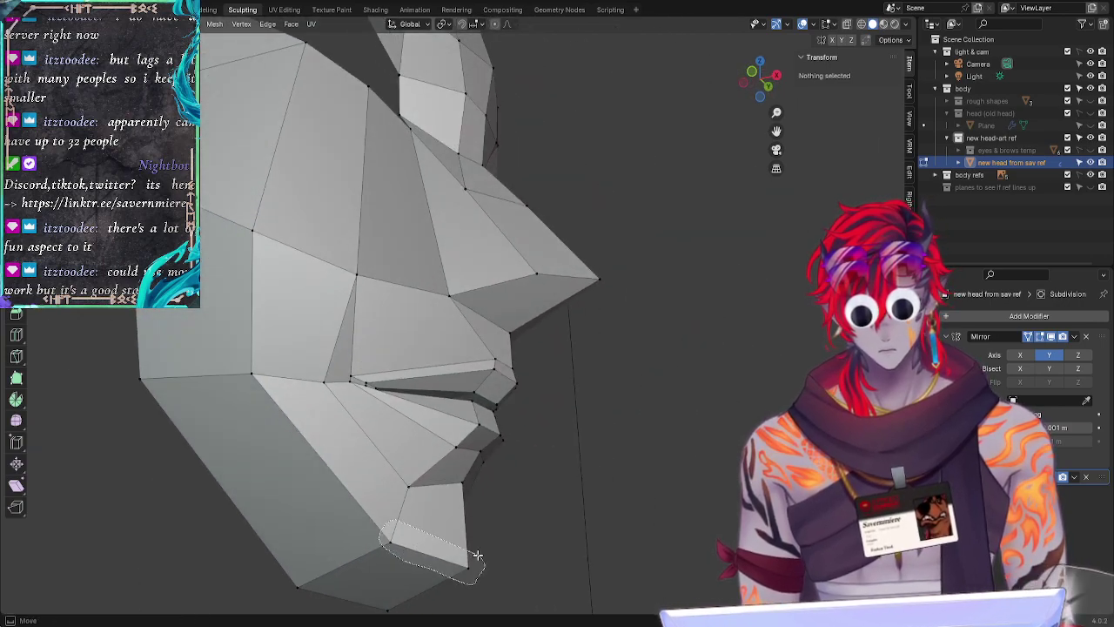
pyautogui.keyDown('ctrl'); pyautogui.moveTo(477, 554); pyautogui.dragTo(476, 557, button='right'); pyautogui.keyUp('ctrl')
pyautogui.press('g')
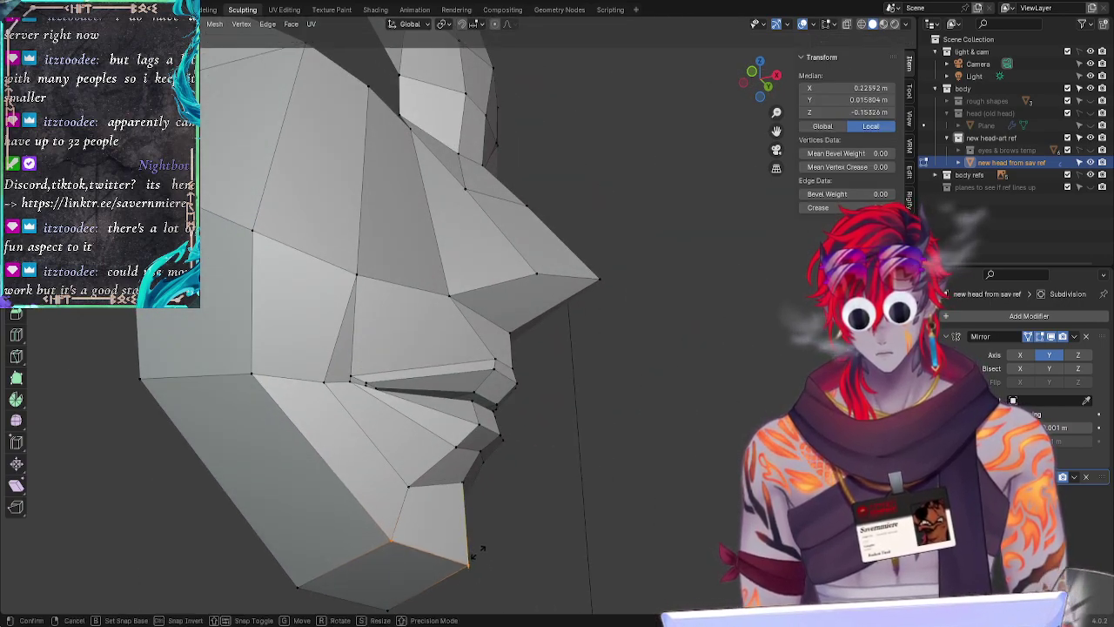
pyautogui.click(439, 595)
# Step: From the front view, shift two chin vertices along Z to reshape the chin's point
pyautogui.click(575, 562)
pyautogui.moveTo(575, 561); pyautogui.dragTo(399, 476, button='middle')
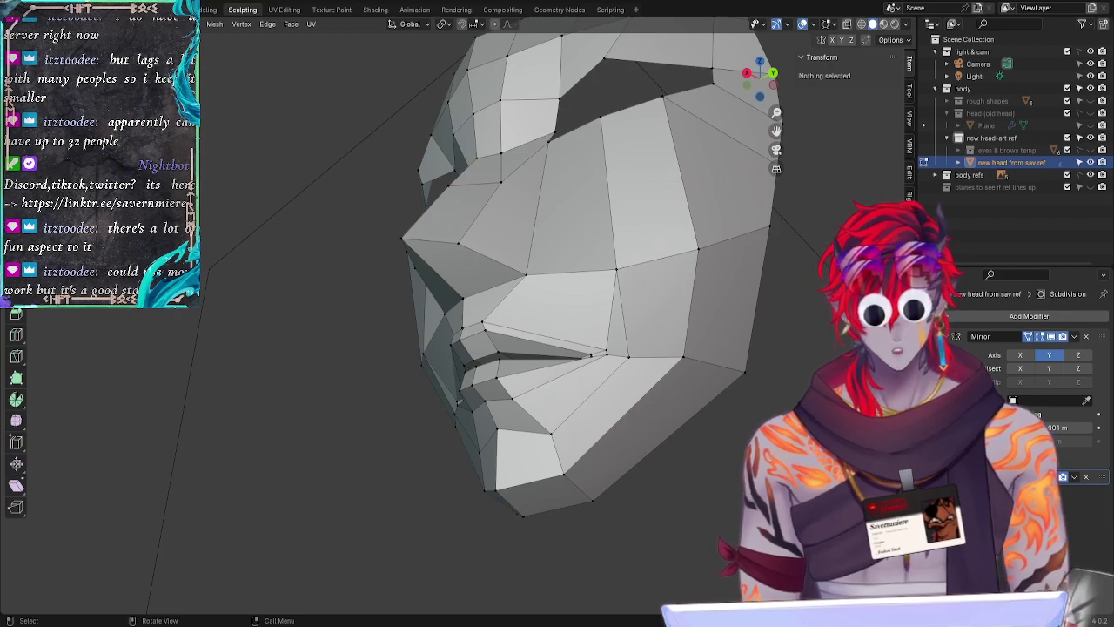
pyautogui.moveTo(557, 443); pyautogui.dragTo(385, 542, button='middle')
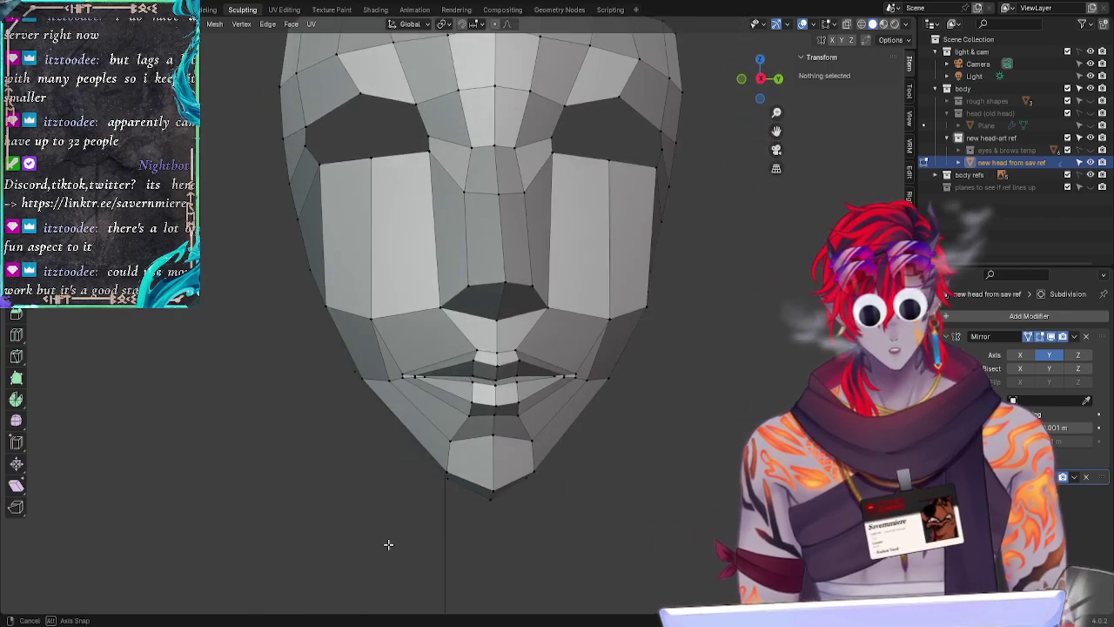
pyautogui.click(454, 448)
pyautogui.press('g')
pyautogui.press('z')
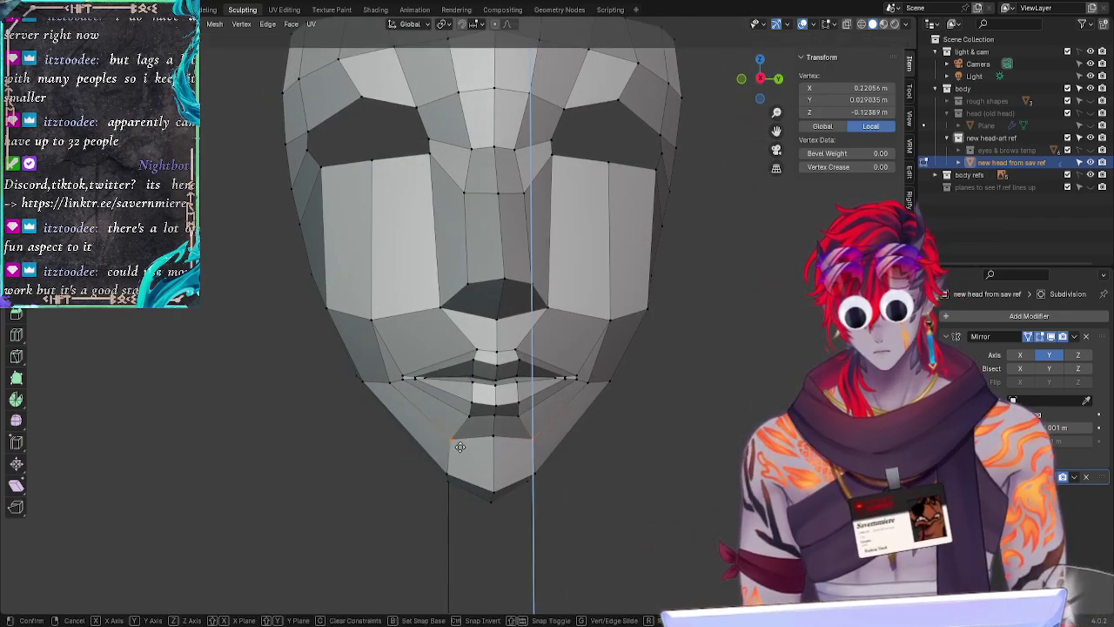
pyautogui.click(461, 447)
pyautogui.click(503, 440)
pyautogui.press('g')
pyautogui.press('z')
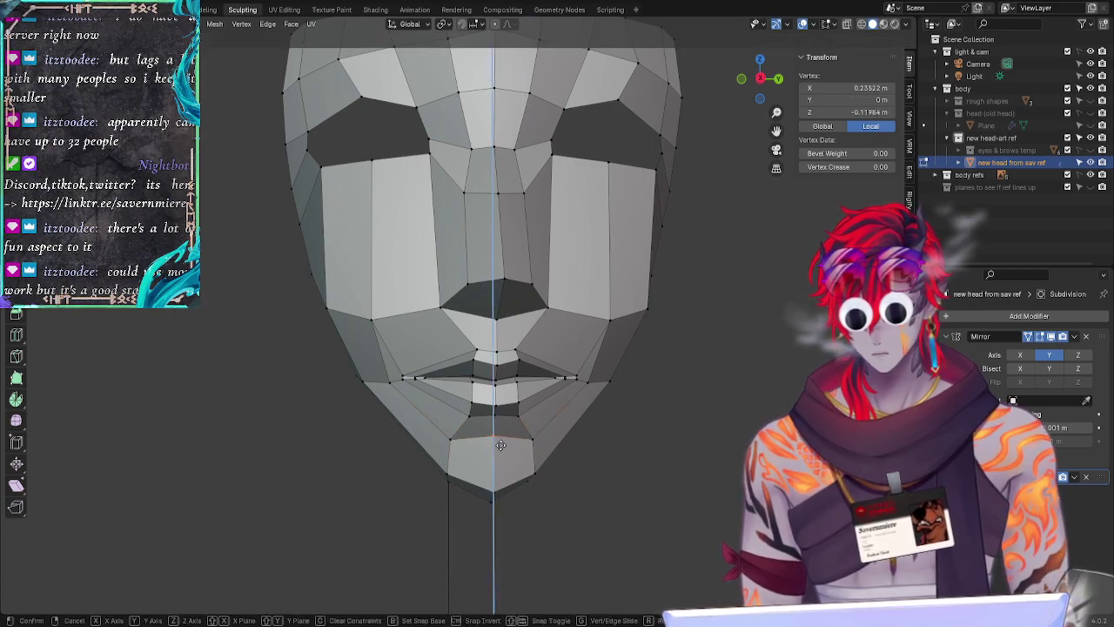
pyautogui.click(501, 447)
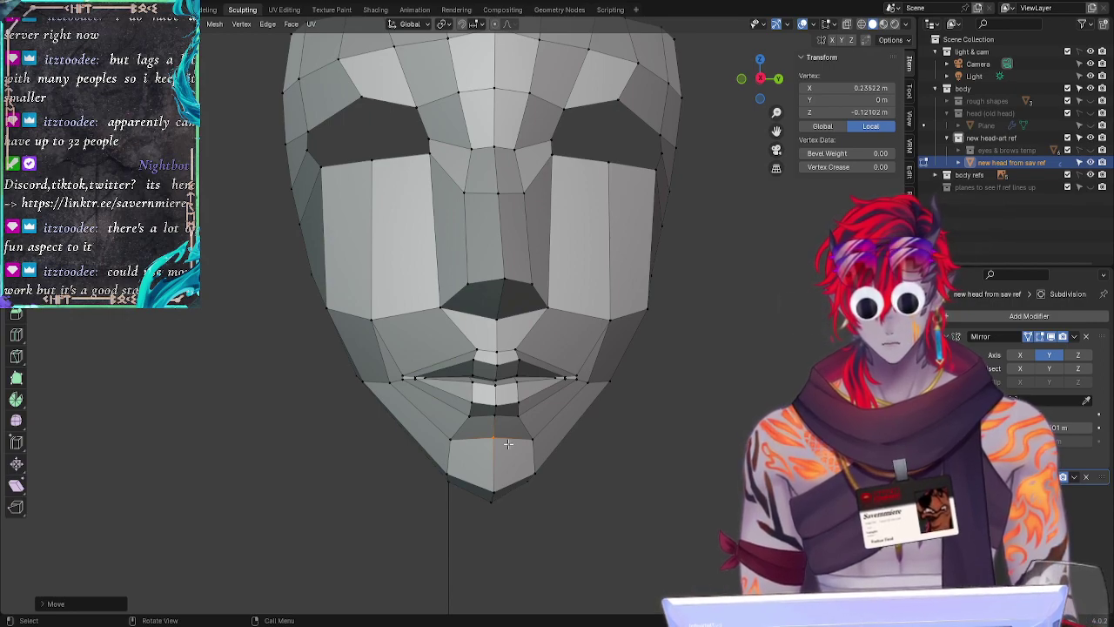
# Step: Move the upper-lip vertices along Y, then select a mouth vertex and turn on X-ray
pyautogui.click(604, 398)
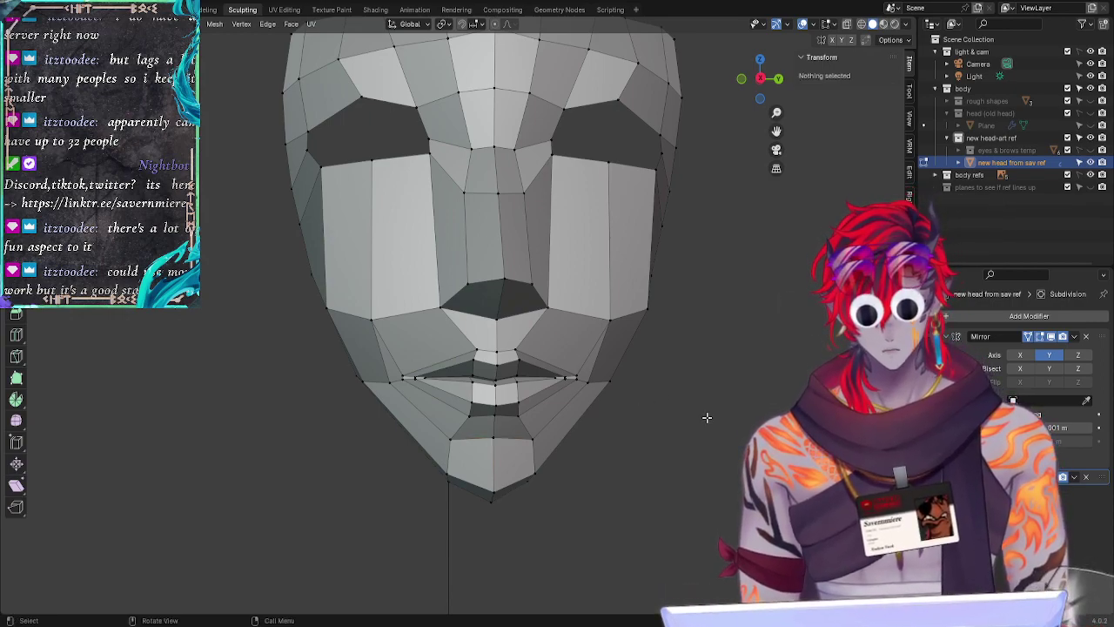
pyautogui.click(517, 342)
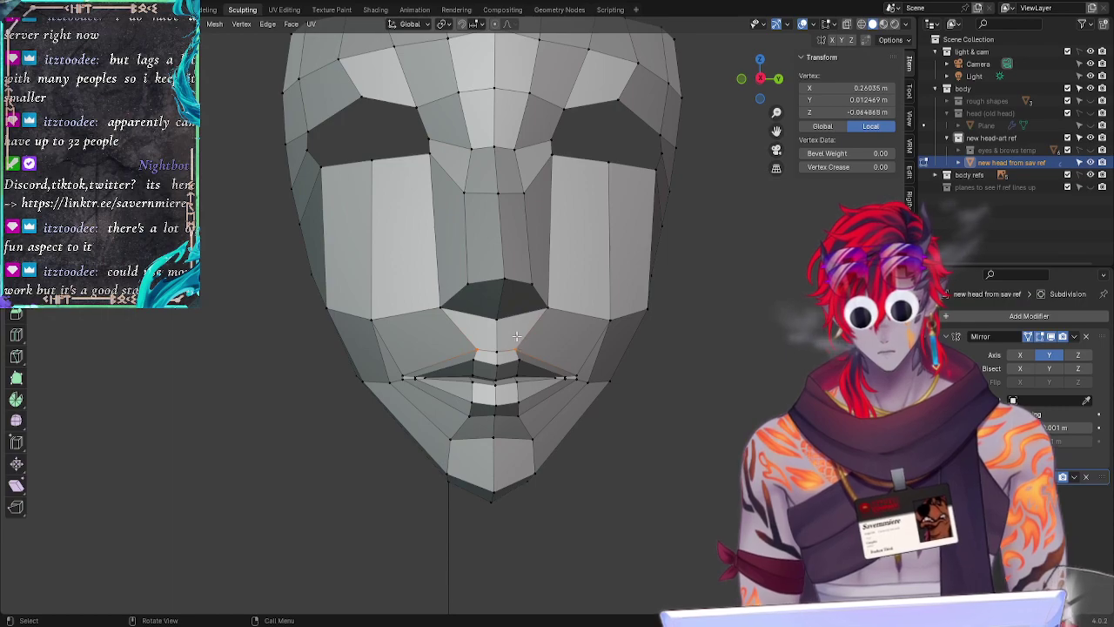
pyautogui.keyDown('shift'); pyautogui.click(531, 362); pyautogui.keyUp('shift')
pyautogui.press('g')
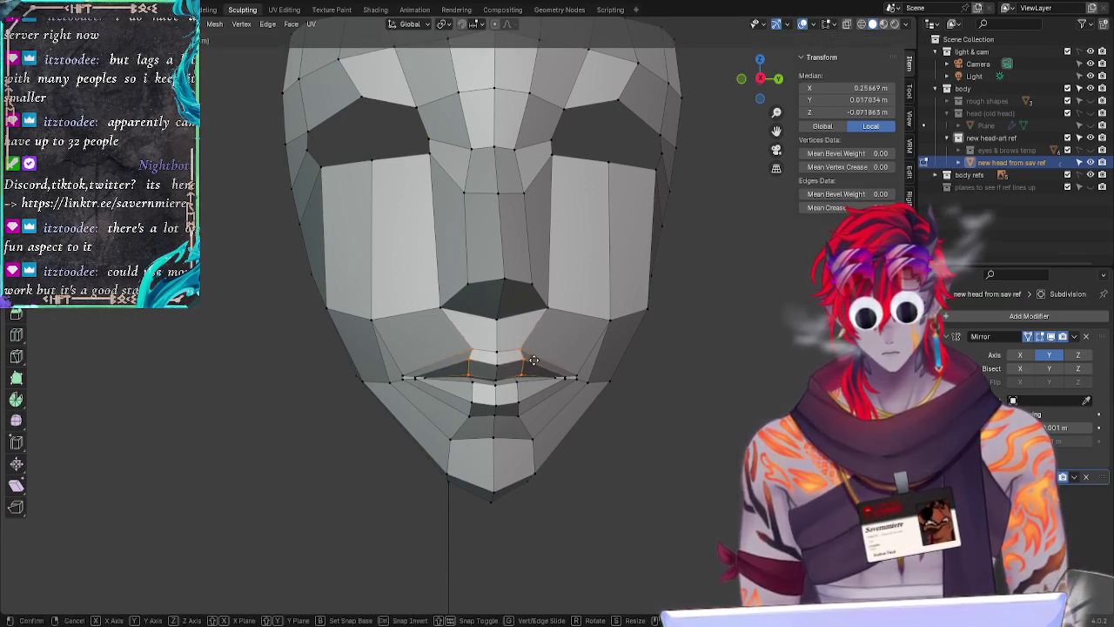
pyautogui.press('y')
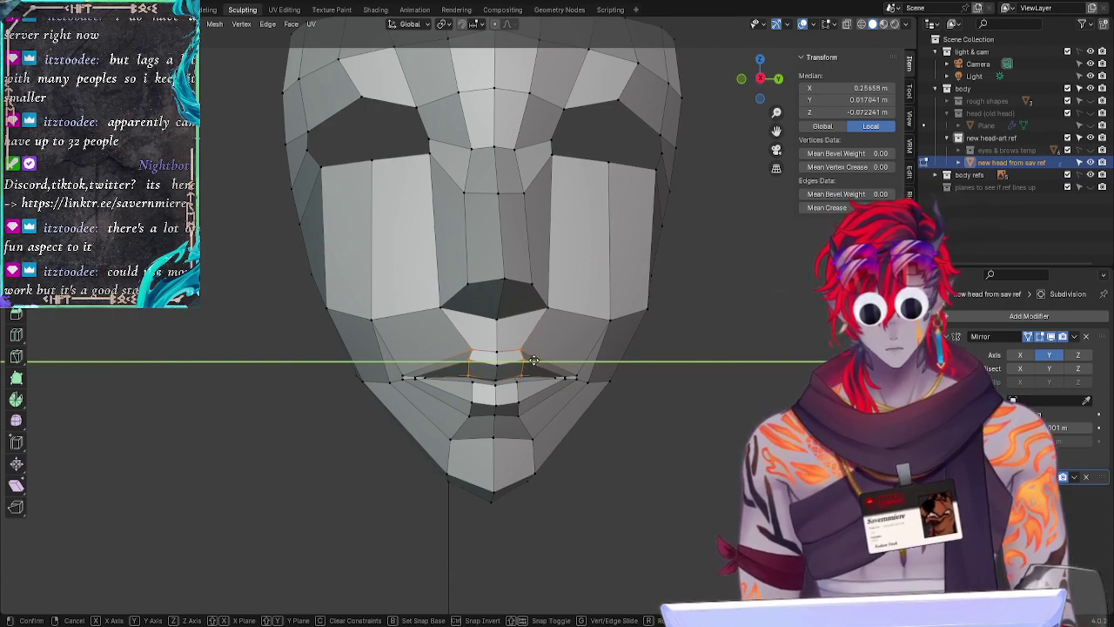
pyautogui.click(534, 360)
pyautogui.click(662, 416)
pyautogui.moveTo(693, 440); pyautogui.dragTo(654, 449, button='middle')
pyautogui.click(527, 374)
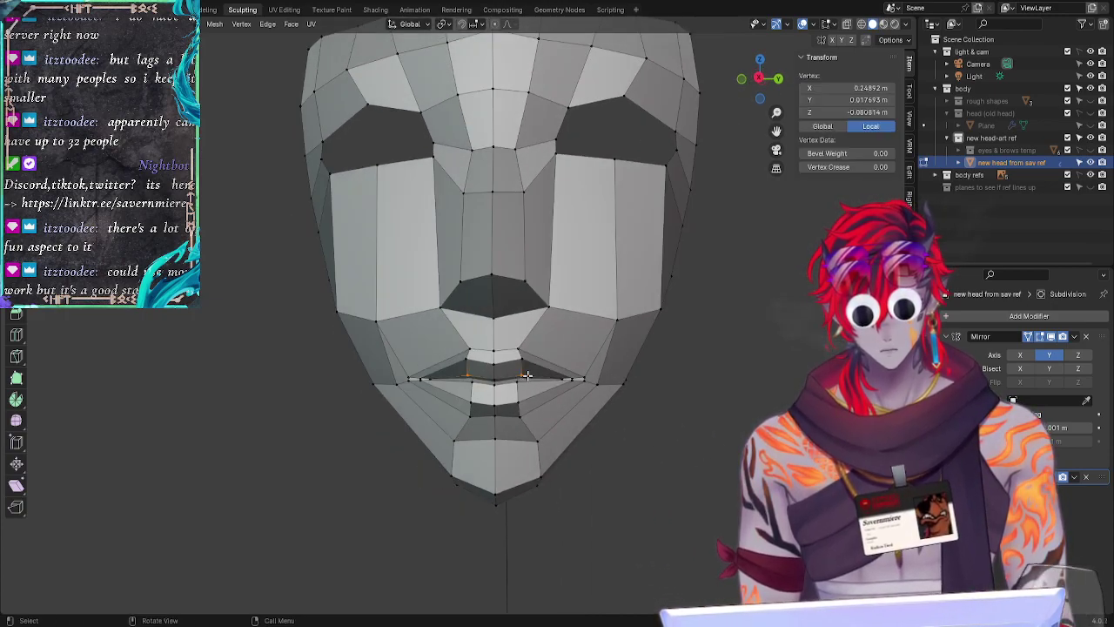
pyautogui.hotkey('alt', 'z')
# Step: Lasso the mouth vertices and try a shrink/fatten push, then cancel and clear the selection
pyautogui.click(688, 462)
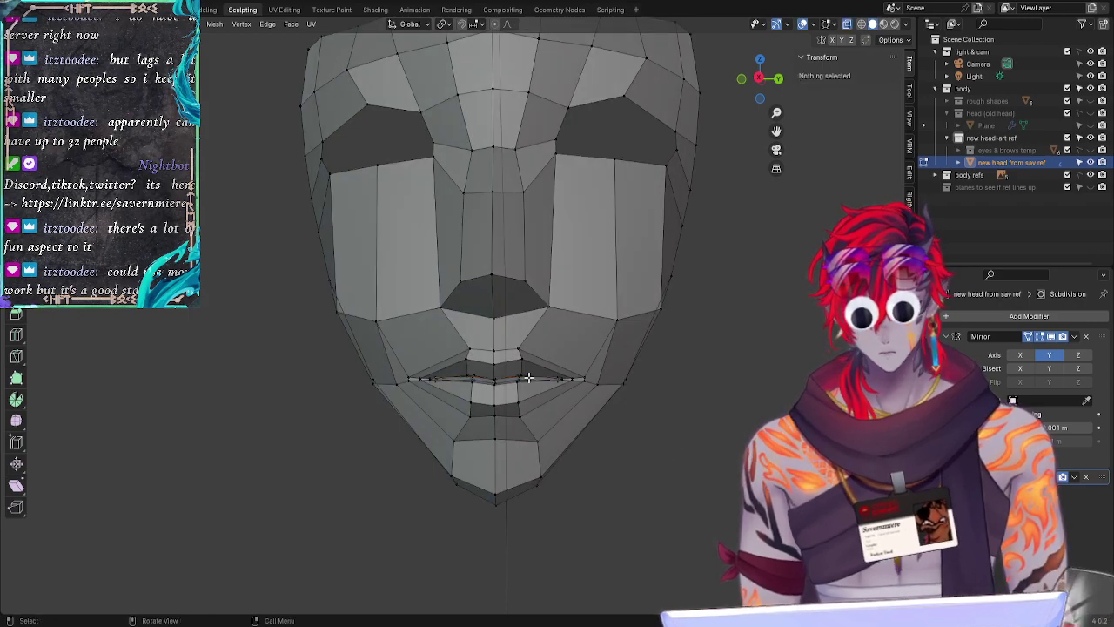
pyautogui.moveTo(521, 370)
pyautogui.mouseDown()
pyautogui.moveTo(510, 377)
pyautogui.moveTo(537, 377)
pyautogui.mouseUp()
pyautogui.hotkey('alt', 'a')
pyautogui.moveTo(517, 340)
pyautogui.mouseDown()
pyautogui.moveTo(514, 351)
pyautogui.moveTo(527, 348)
pyautogui.moveTo(522, 379)
pyautogui.mouseUp()
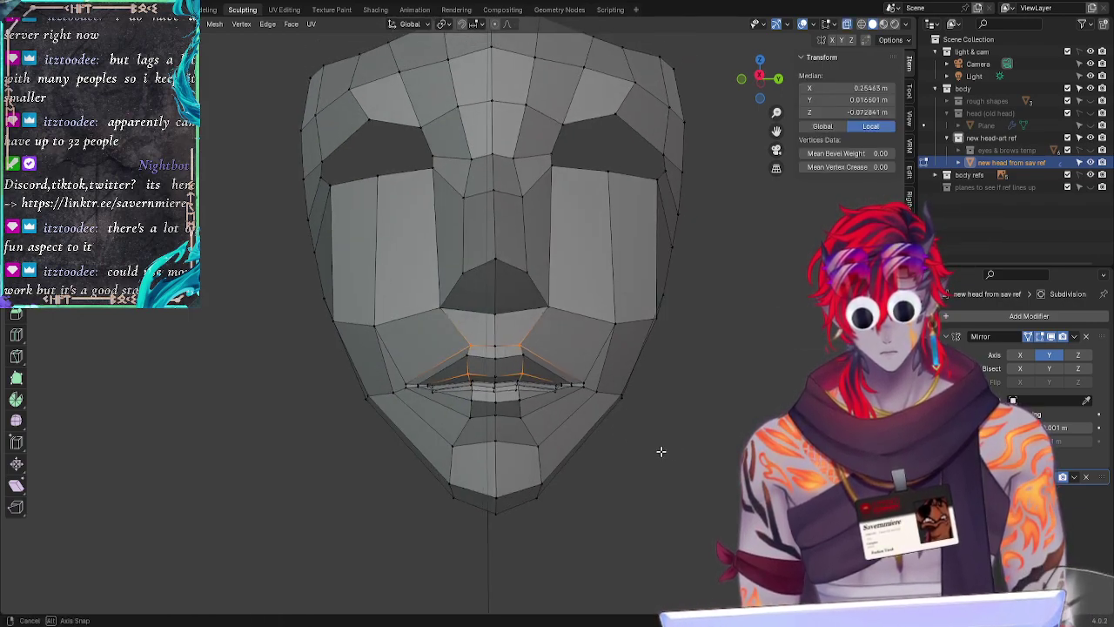
pyautogui.moveTo(687, 450); pyautogui.dragTo(453, 497, button='middle')
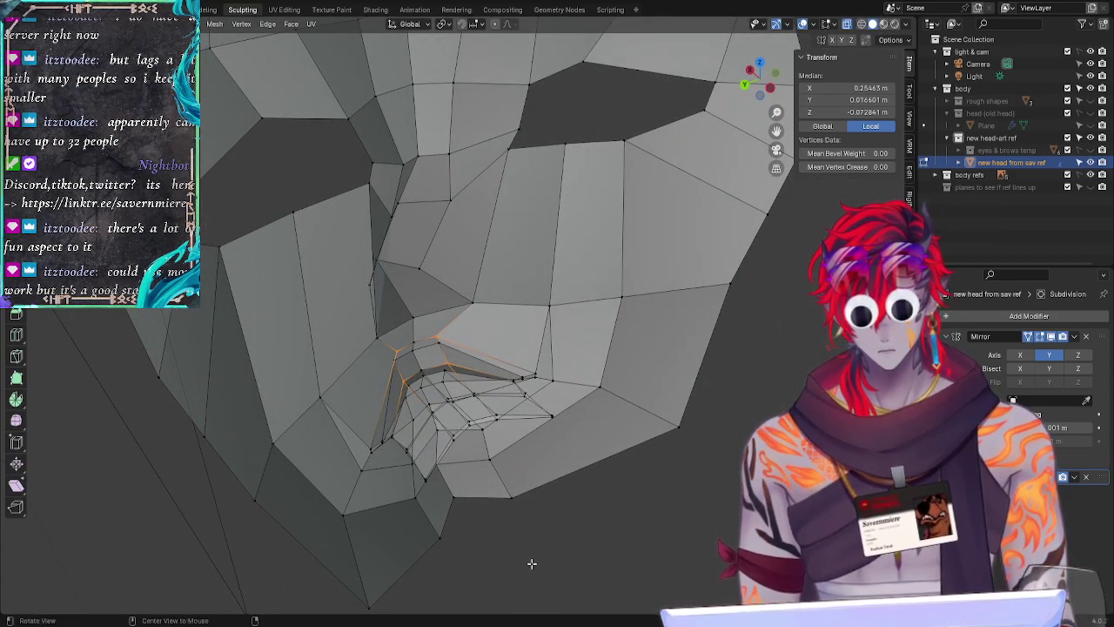
pyautogui.moveTo(534, 562); pyautogui.dragTo(390, 463, button='middle')
pyautogui.hotkey('alt', 's')
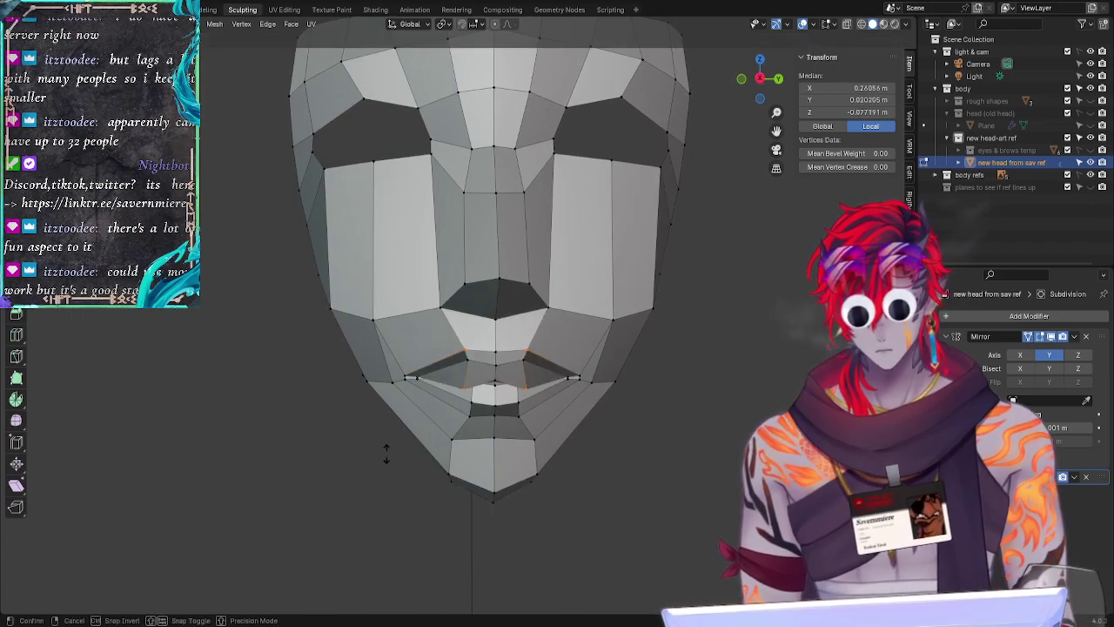
pyautogui.rightClick(392, 454)
pyautogui.press('g')
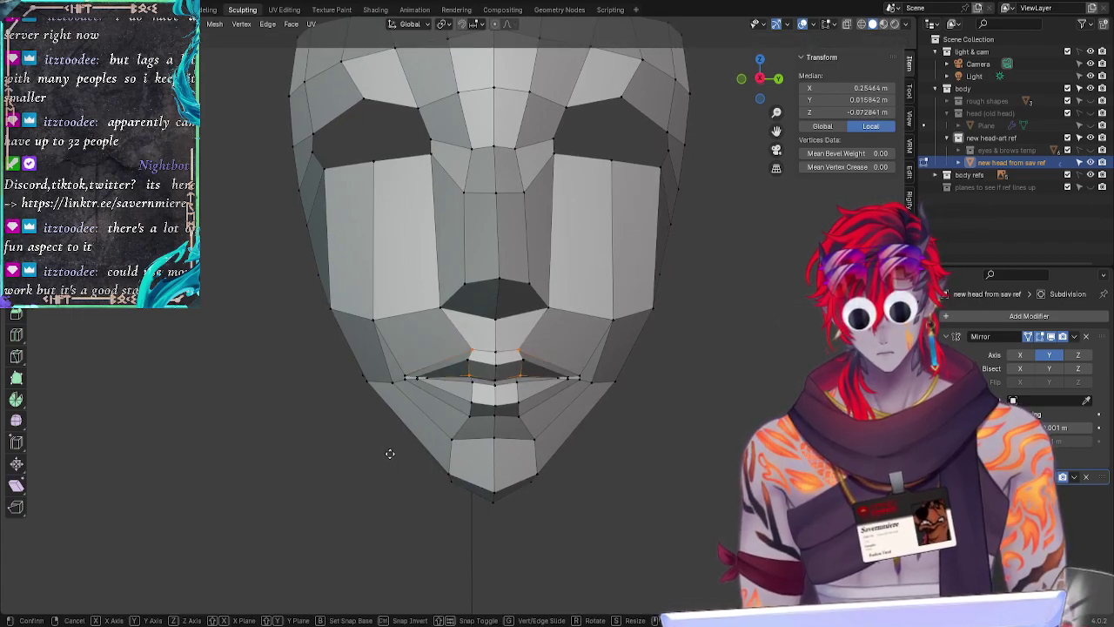
pyautogui.press('Escape')
pyautogui.hotkey('alt', 'a')
pyautogui.moveTo(290, 475)
pyautogui.mouseDown(button='middle')
pyautogui.moveTo(331, 487)
pyautogui.moveTo(302, 506)
pyautogui.moveTo(296, 478)
pyautogui.mouseUp(button='middle')
# Step: Reposition a lower-lip vertex and another lip vertex to refine the mouth shape
pyautogui.click(483, 351)
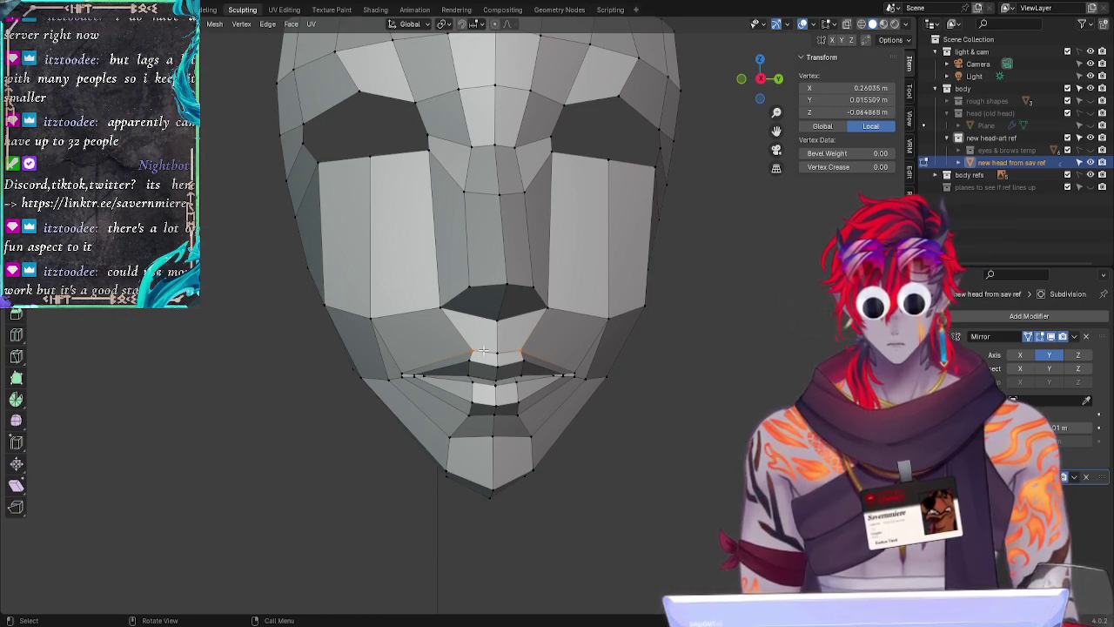
pyautogui.hotkey('alt', 'a')
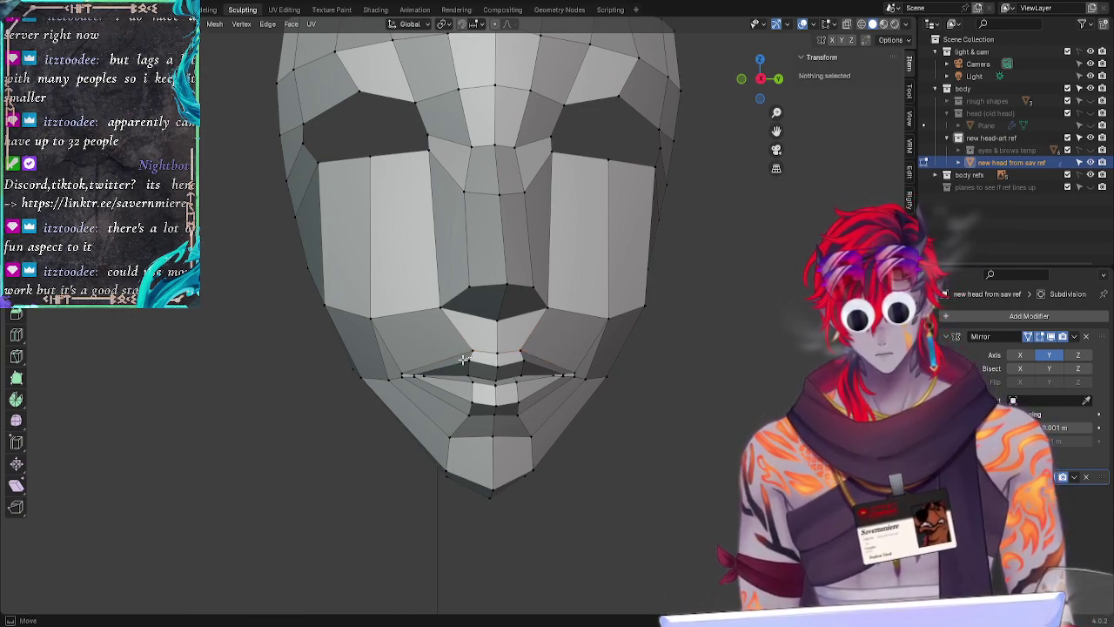
pyautogui.click(471, 364)
pyautogui.press('g')
pyautogui.press('g')
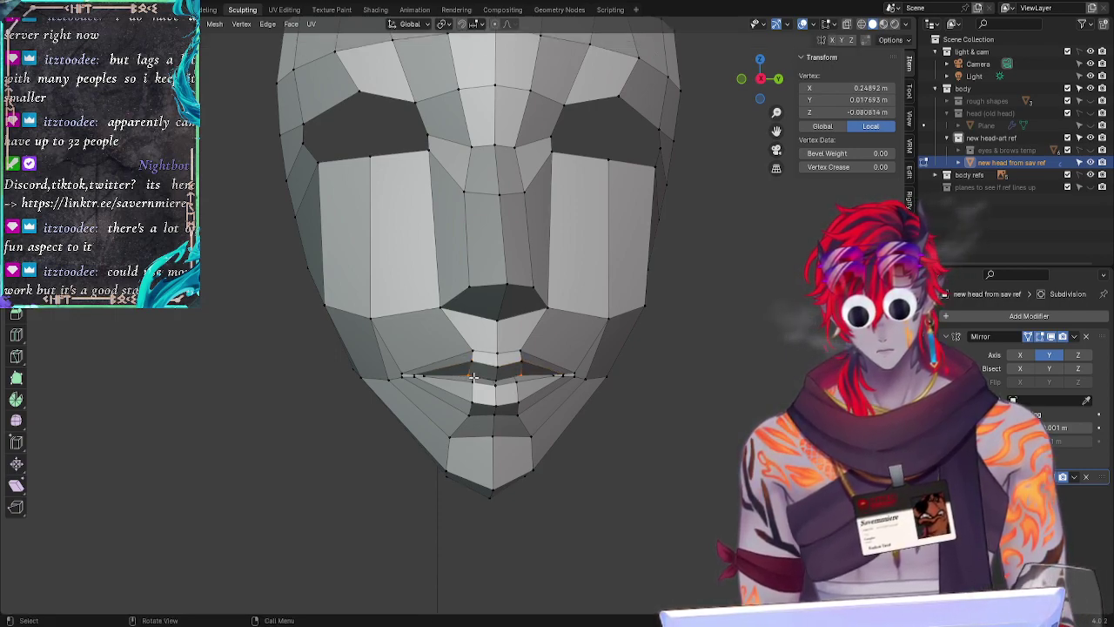
pyautogui.click(470, 376)
pyautogui.hotkey('alt', 'a')
pyautogui.moveTo(279, 453); pyautogui.dragTo(237, 499, button='middle')
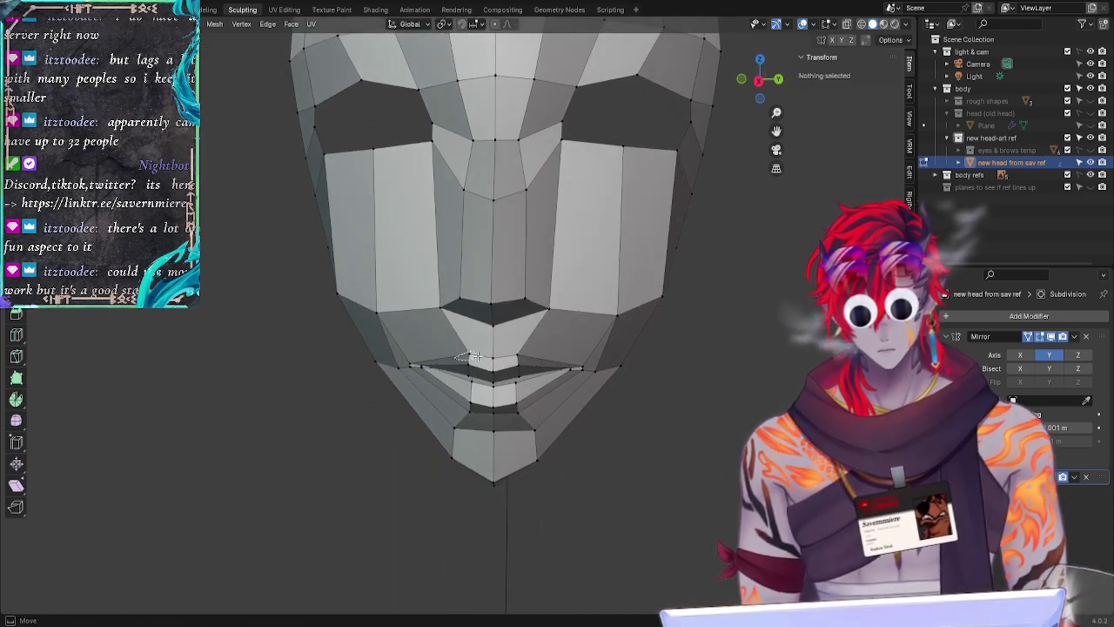
pyautogui.click(517, 356)
pyautogui.press('g')
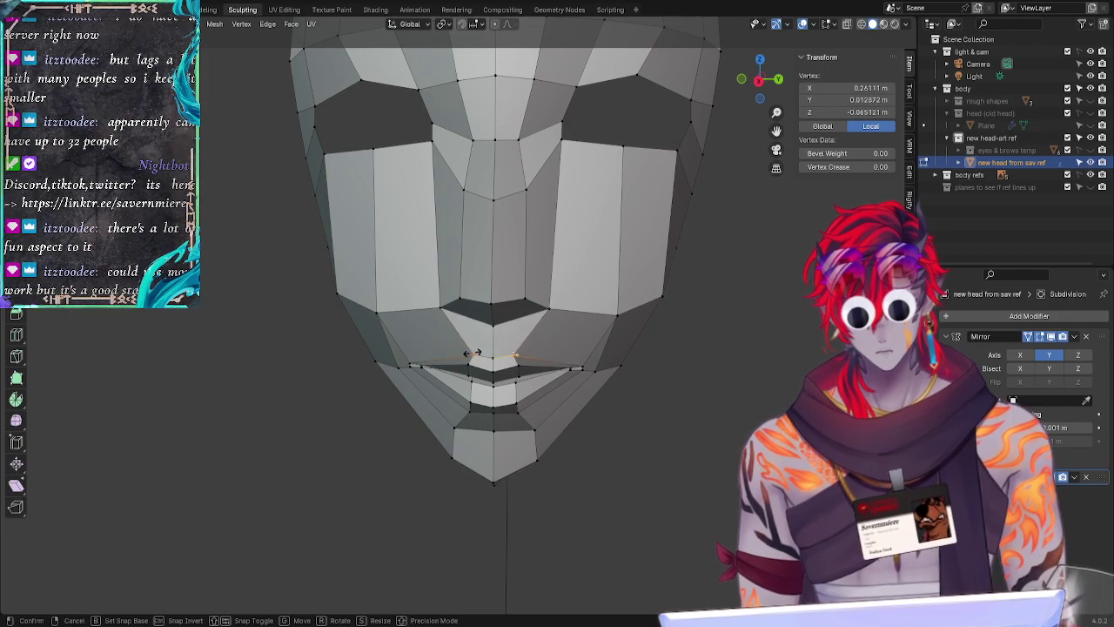
pyautogui.click(478, 349)
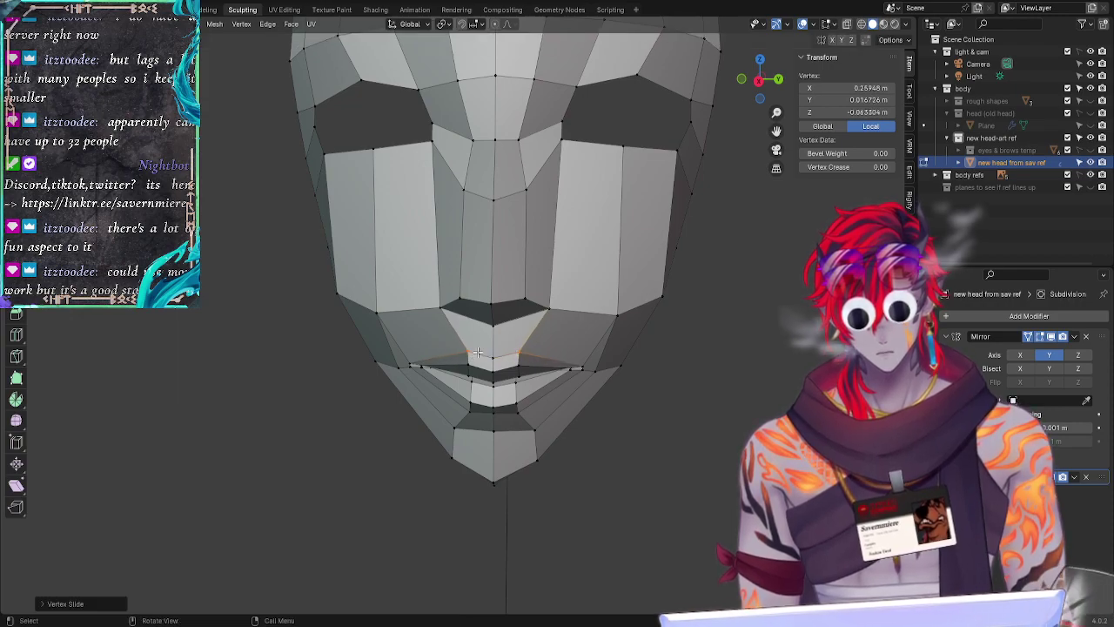
pyautogui.click(287, 488)
# Step: In side view, pull a lip vertex back along the Y axis
pyautogui.moveTo(286, 487); pyautogui.dragTo(363, 447, button='middle')
pyautogui.click(527, 345)
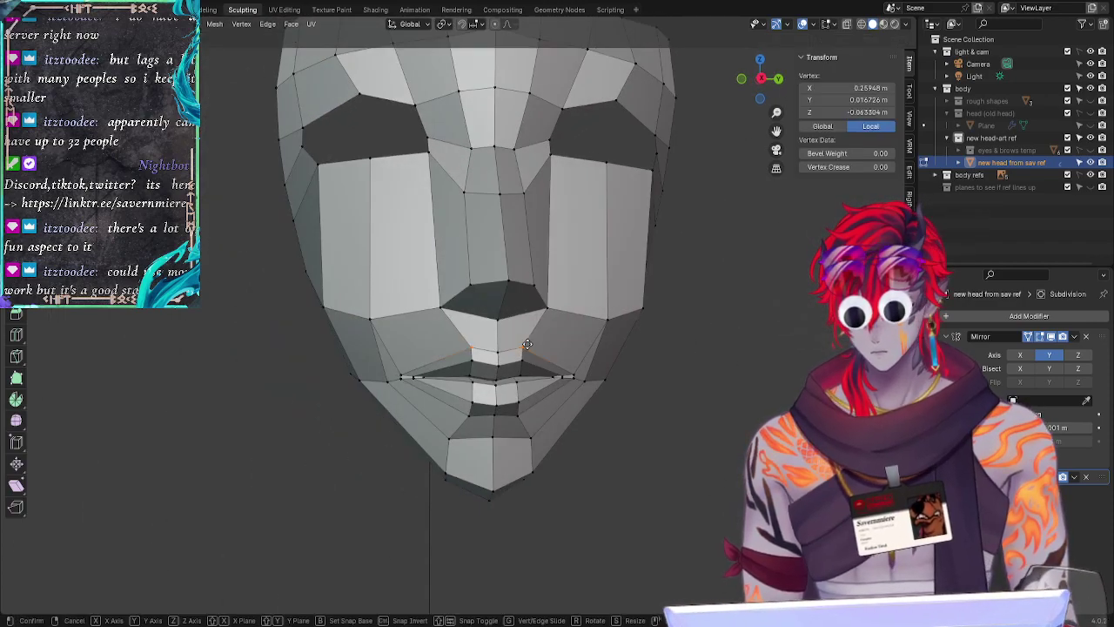
pyautogui.press('g')
pyautogui.press('y')
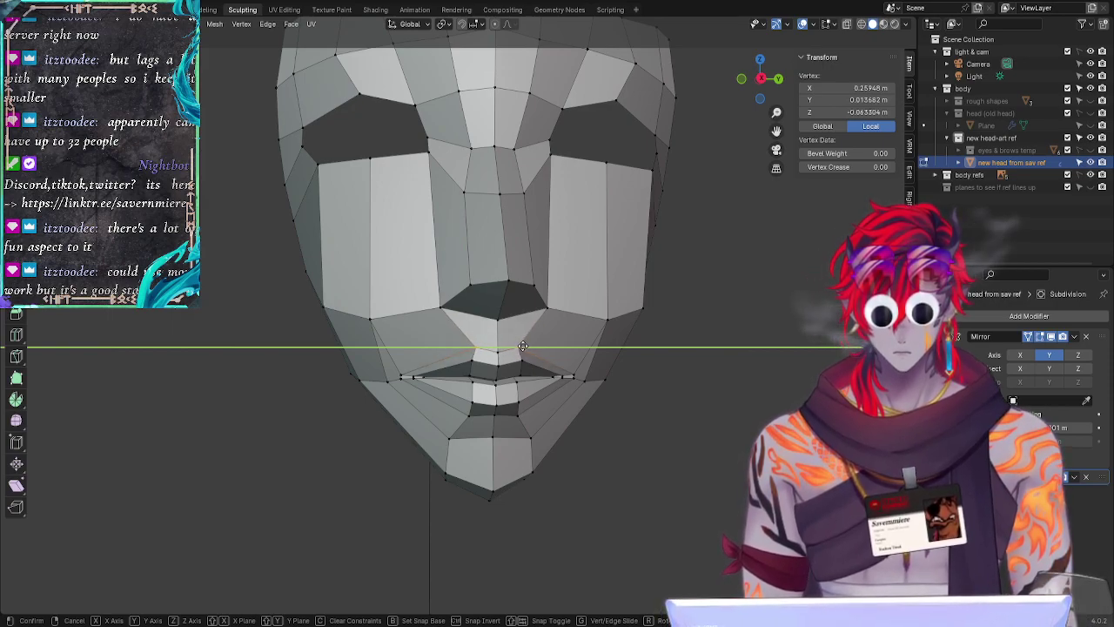
pyautogui.click(522, 346)
pyautogui.click(259, 532)
# Step: Lower another lip vertex along Z, then turn on the smooth subdivision preview
pyautogui.moveTo(259, 531); pyautogui.dragTo(197, 520, button='middle')
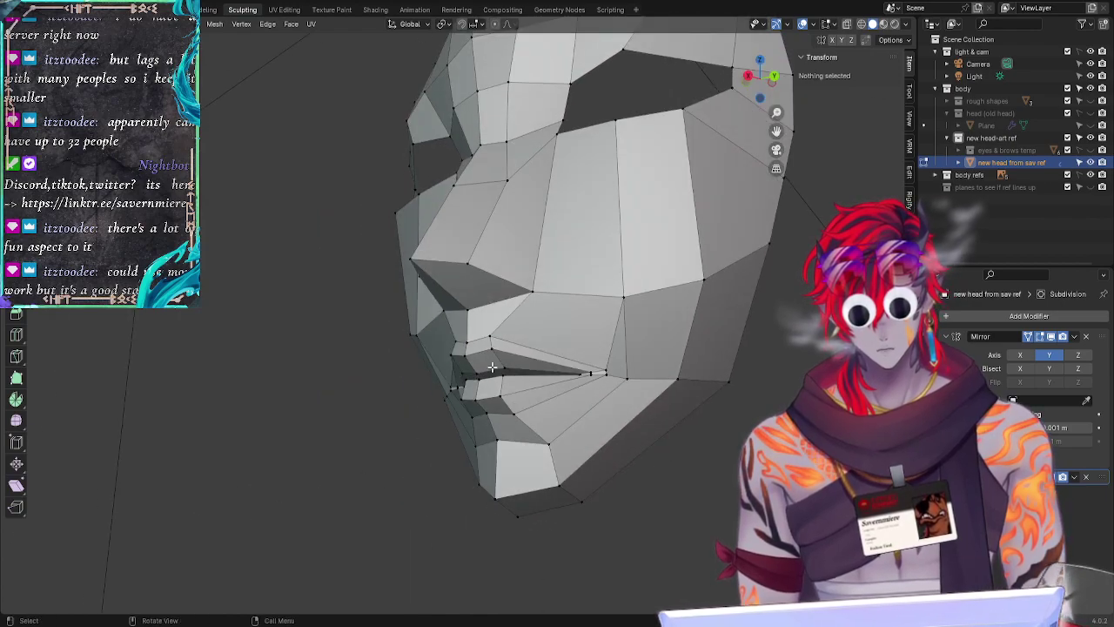
pyautogui.click(507, 366)
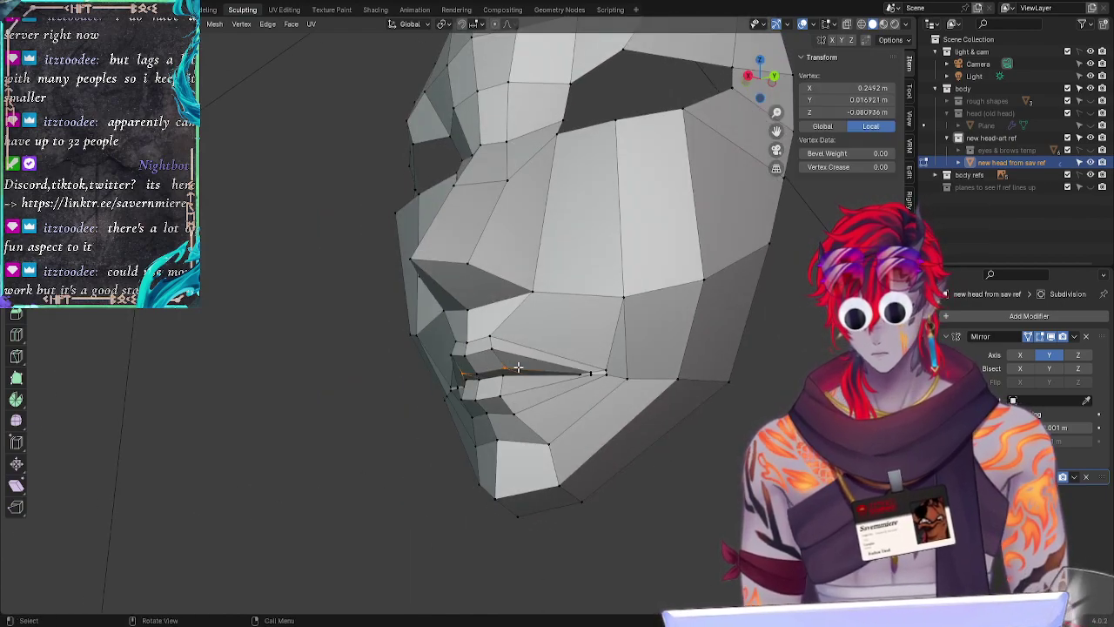
pyautogui.press('g')
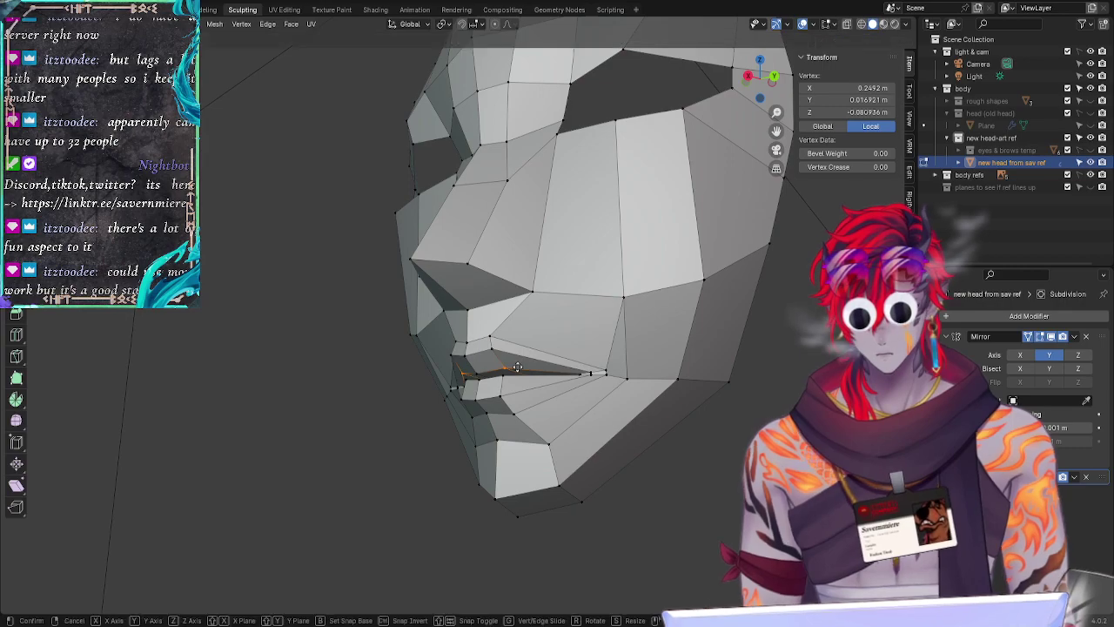
pyautogui.press('z')
pyautogui.click(516, 364)
pyautogui.click(288, 468)
pyautogui.moveTo(288, 467); pyautogui.dragTo(387, 474, button='middle')
pyautogui.click(1040, 476)
# Step: Toggle the Subdivision modifier's viewport display to compare faceted and smooth heads, then snap to front view
pyautogui.click(1050, 476)
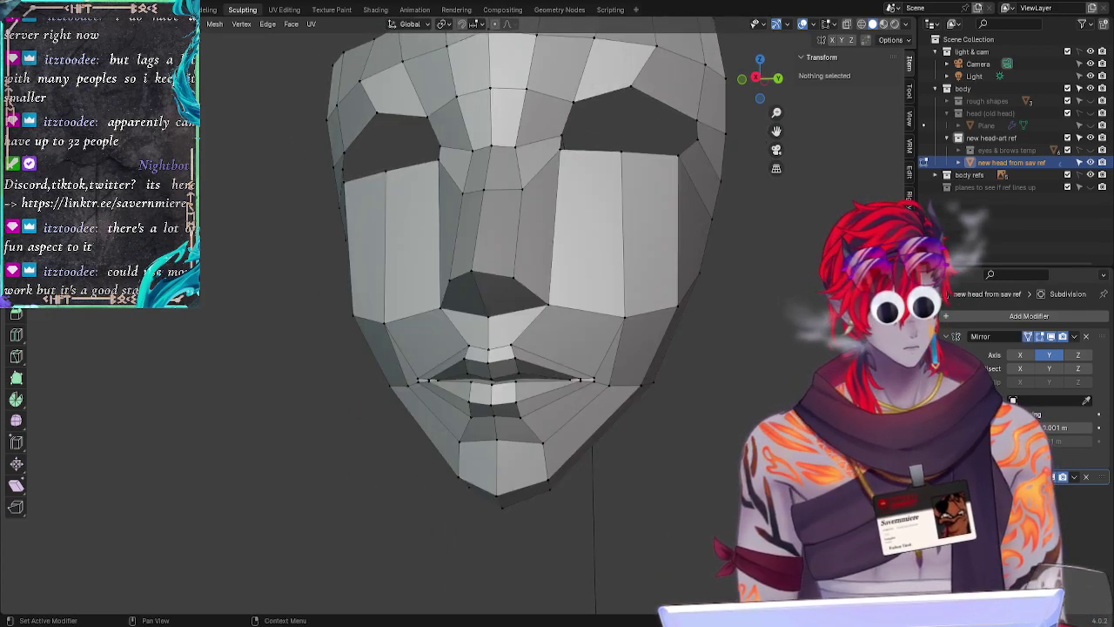
pyautogui.moveTo(636, 494); pyautogui.dragTo(1062, 505, button='middle')
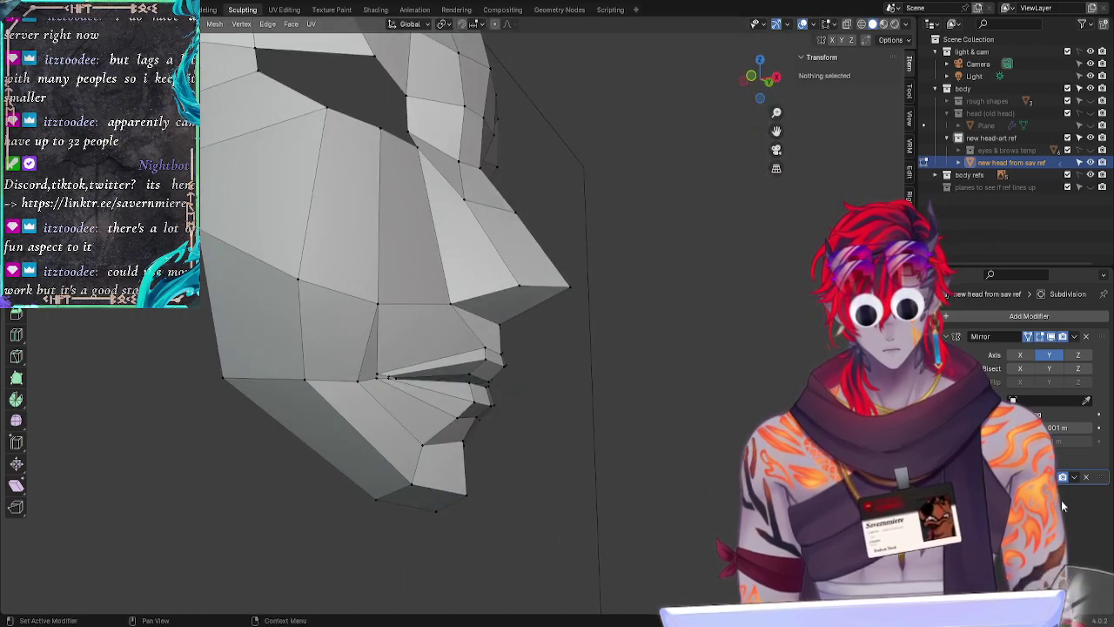
pyautogui.click(1051, 476)
pyautogui.moveTo(698, 495); pyautogui.dragTo(592, 514, button='middle')
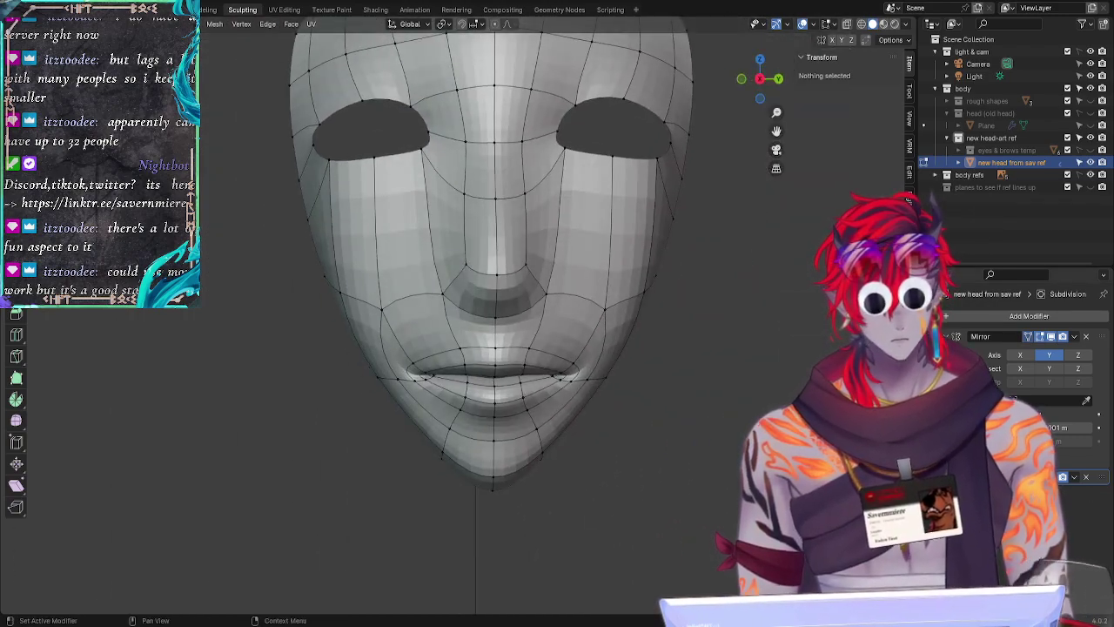
pyautogui.click(1028, 335)
pyautogui.click(1051, 476)
pyautogui.click(1050, 476)
pyautogui.click(1050, 476)
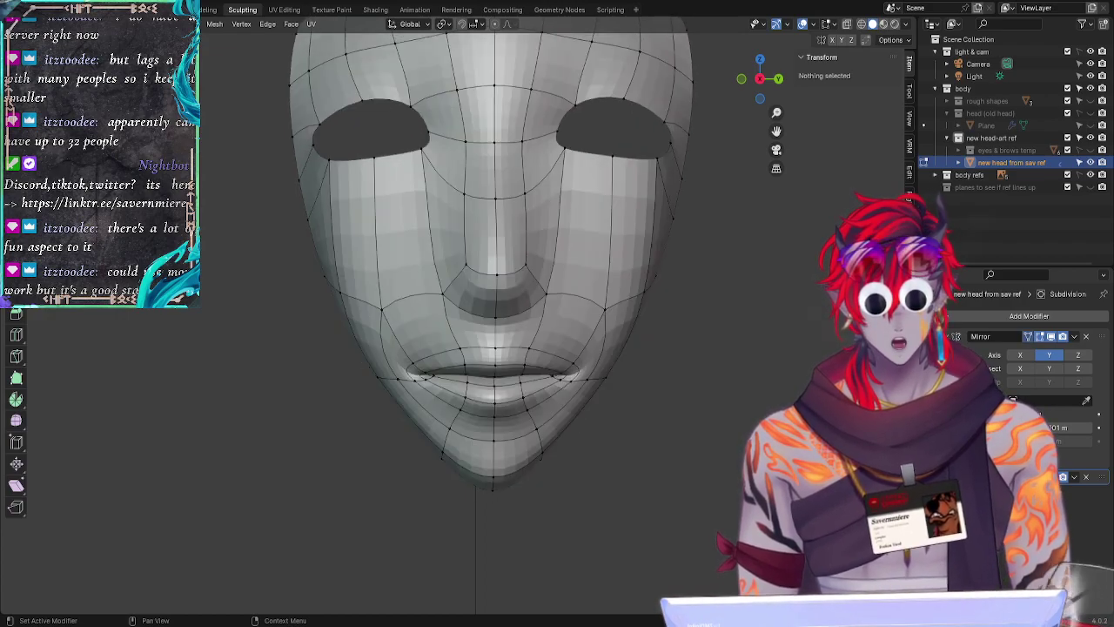
pyautogui.moveTo(661, 496)
pyautogui.mouseDown(button='middle')
pyautogui.moveTo(613, 496)
pyautogui.moveTo(682, 497)
pyautogui.moveTo(660, 497)
pyautogui.mouseUp(button='middle')
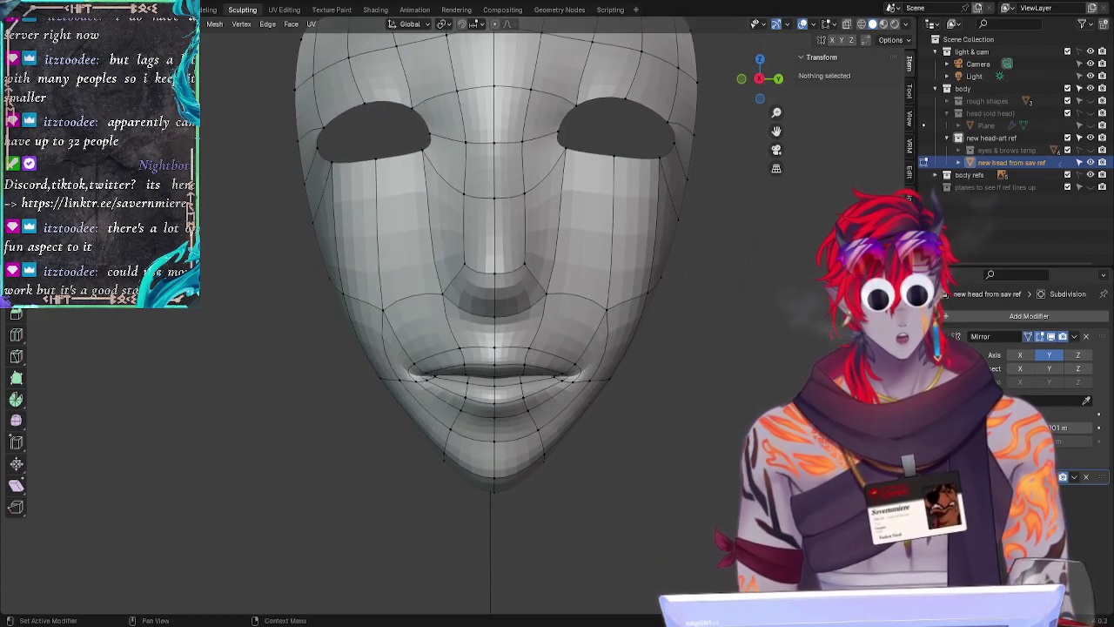
pyautogui.click(1050, 475)
pyautogui.click(1050, 476)
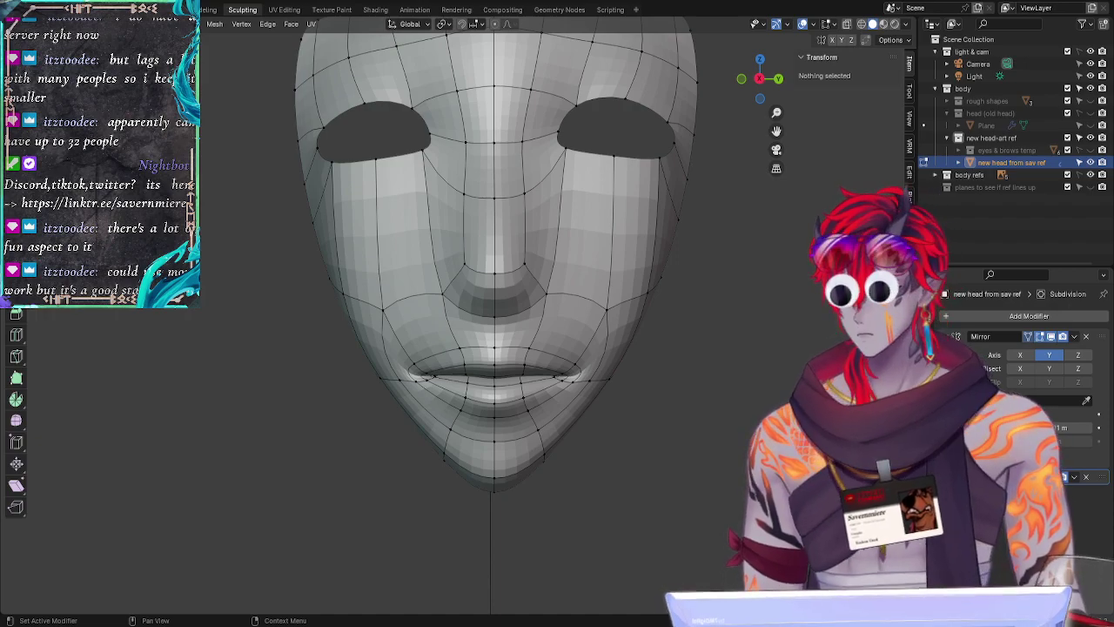
pyautogui.click(760, 80)
pyautogui.click(761, 83)
# Step: Adjust the right eye's inner-corner vertex and nudge a lower-eyelid vertex
pyautogui.keyDown('ctrl'); pyautogui.moveTo(775, 251); pyautogui.dragTo(779, 299, button='middle'); pyautogui.keyUp('ctrl')
pyautogui.moveTo(780, 298); pyautogui.dragTo(785, 287)
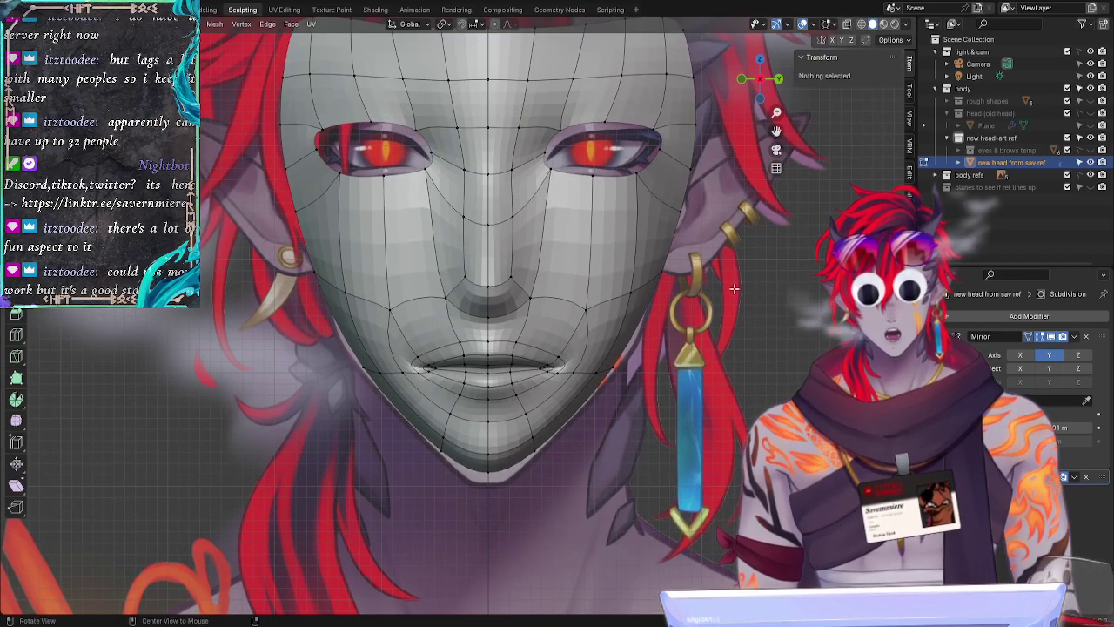
pyautogui.click(567, 135)
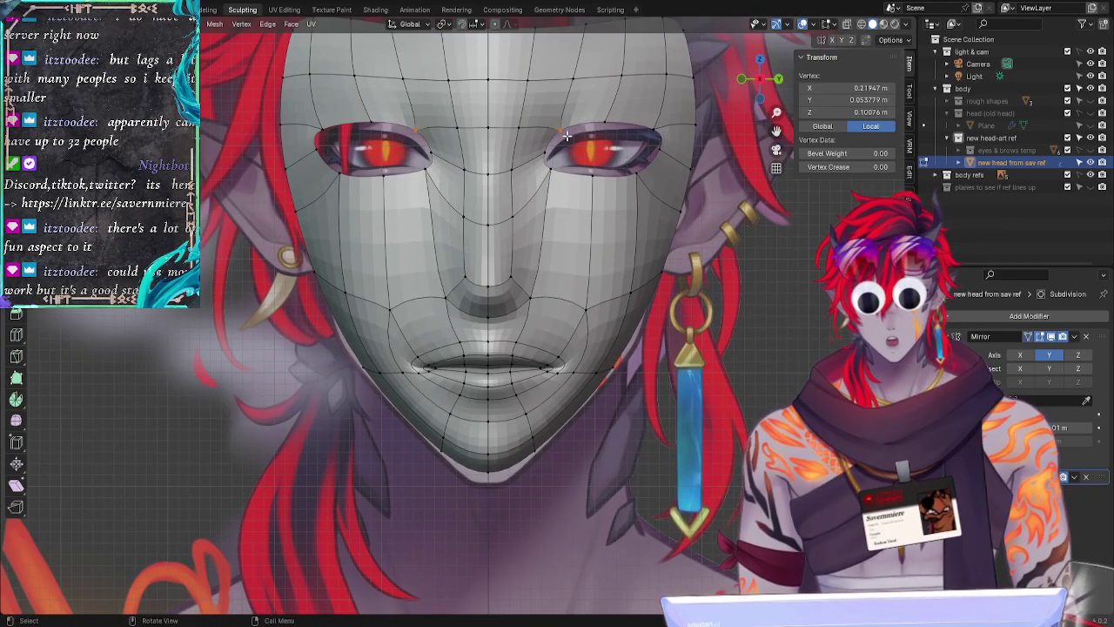
pyautogui.press('g')
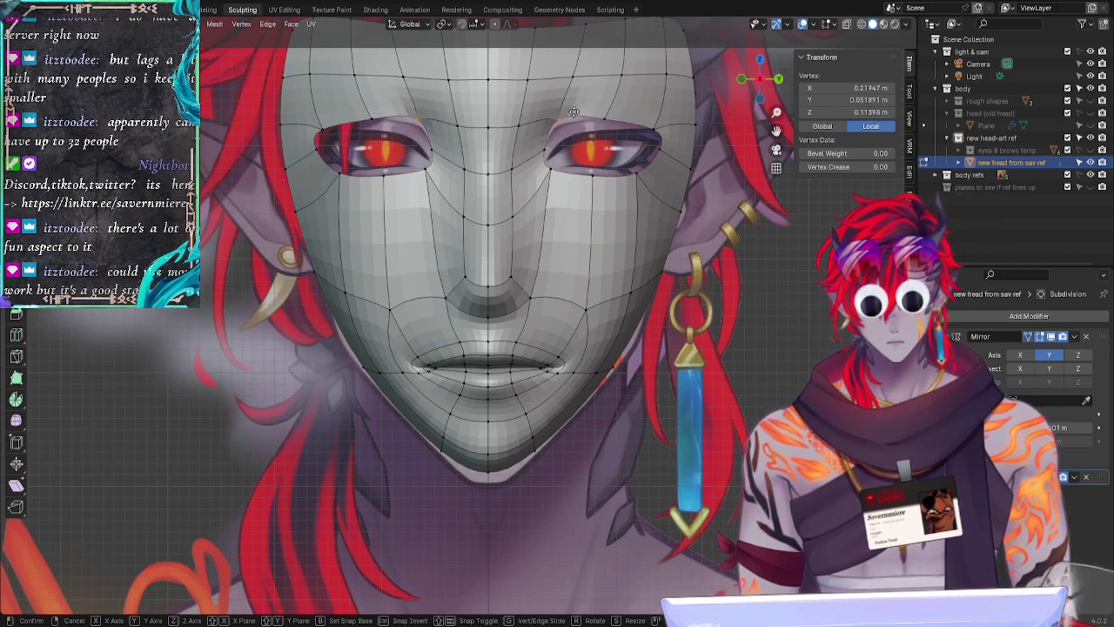
pyautogui.click(578, 121)
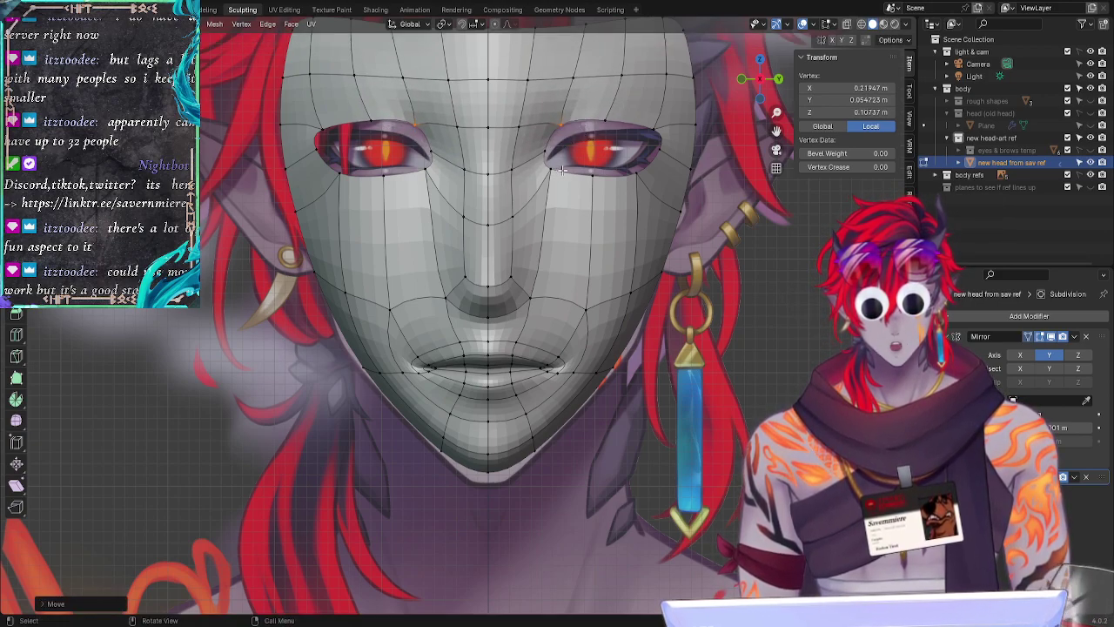
pyautogui.click(596, 172)
pyautogui.press('g')
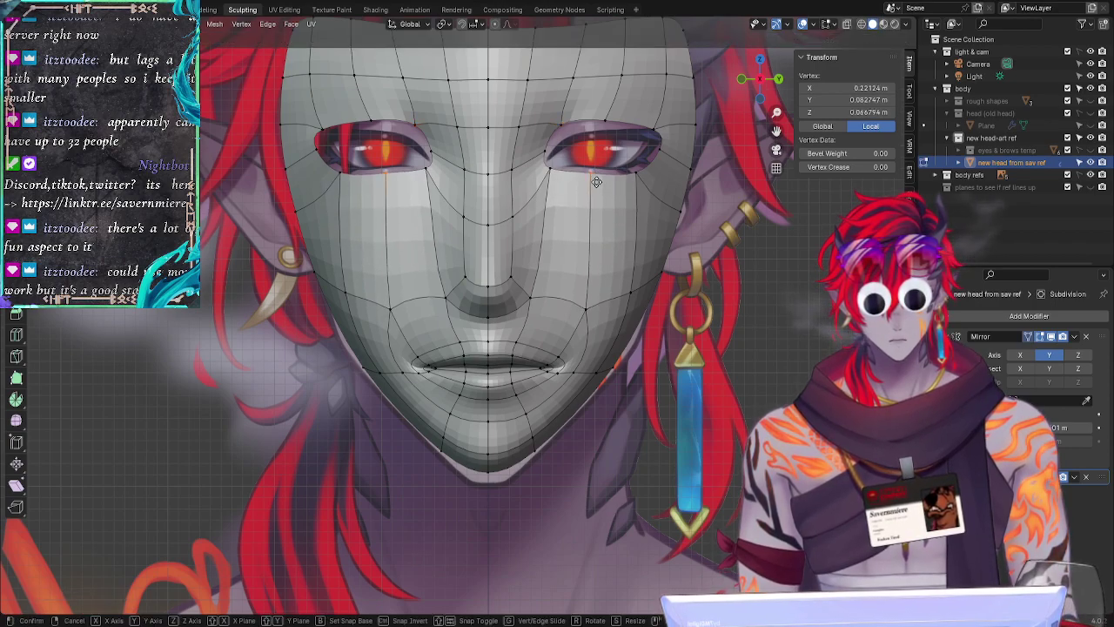
pyautogui.click(596, 182)
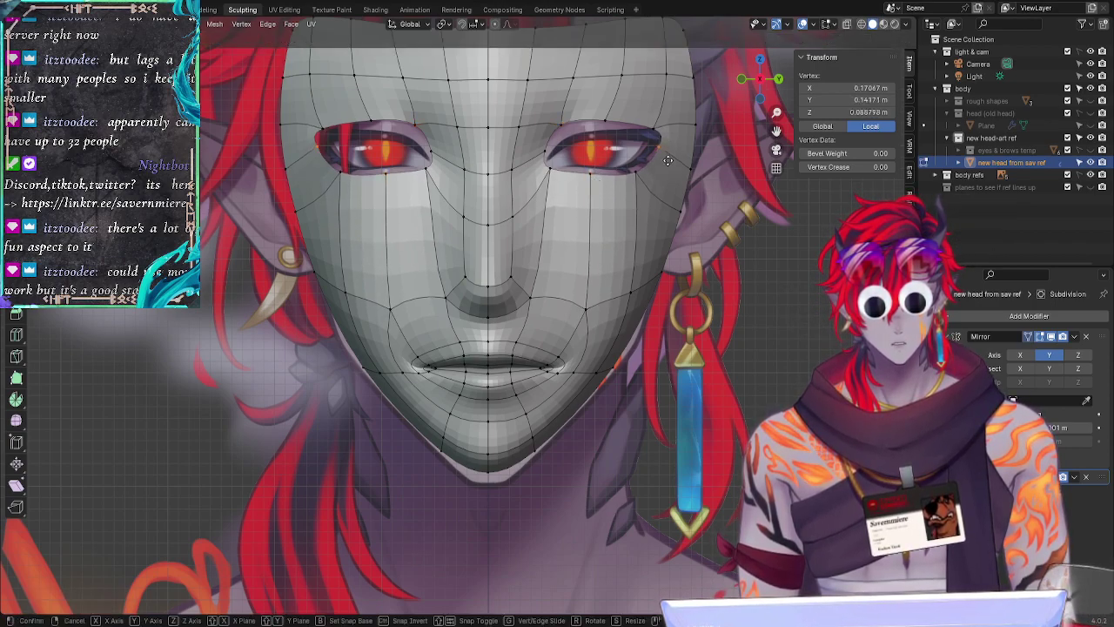
# Step: Try moving the eyelid vertex to the outer corner, undo, and redo it along X
pyautogui.press('g')
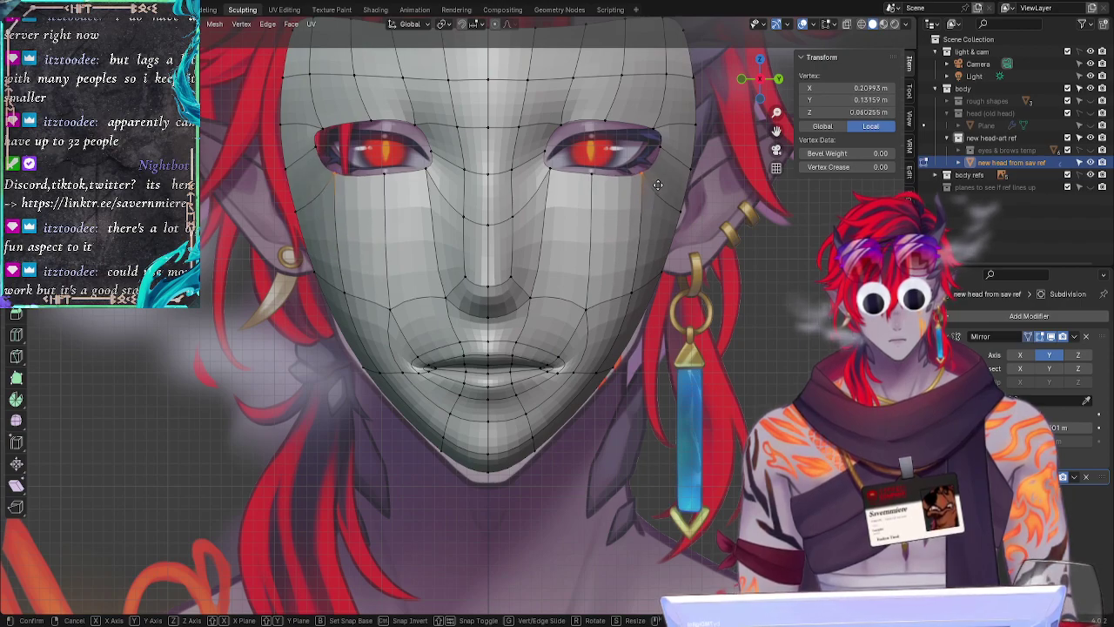
pyautogui.click(658, 184)
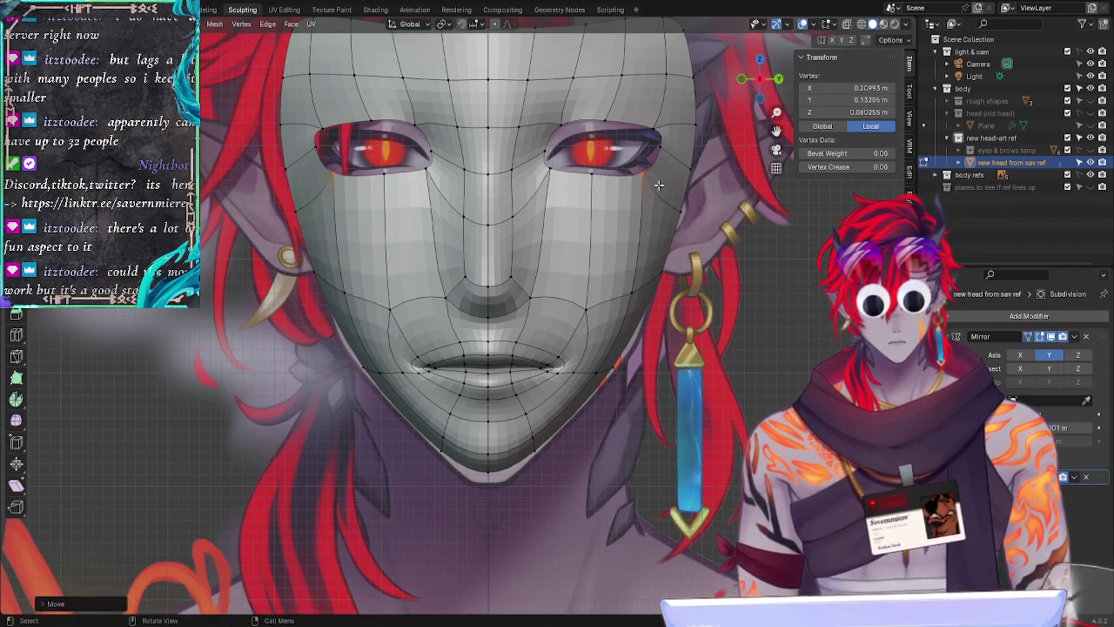
pyautogui.press('g')
pyautogui.click(666, 149)
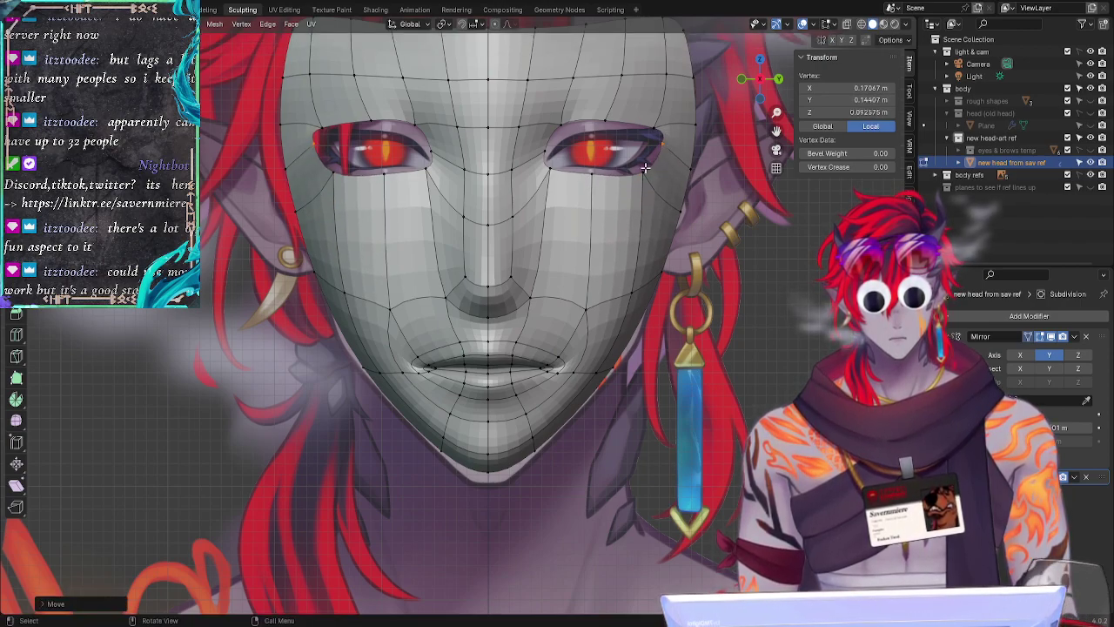
pyautogui.hotkey('ctrl', 'z')
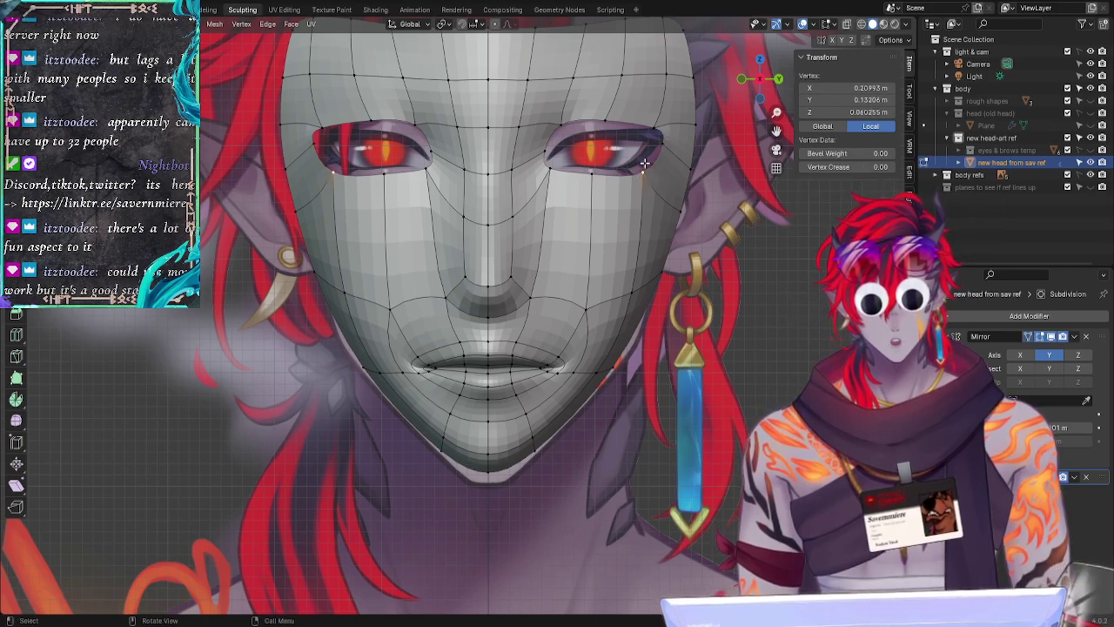
pyautogui.press('g')
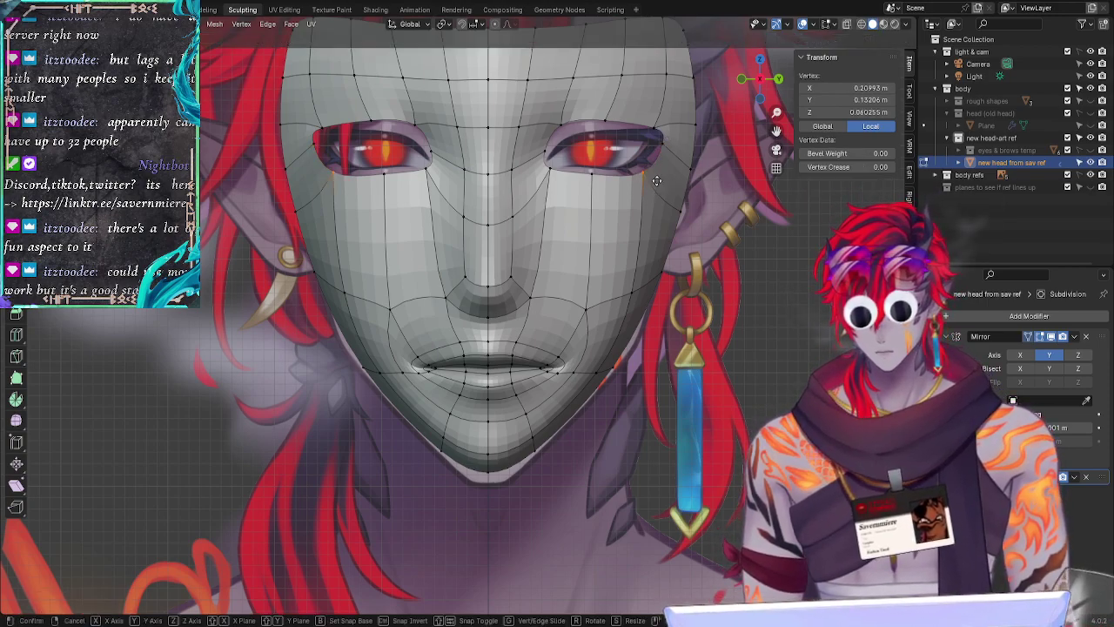
pyautogui.press('x')
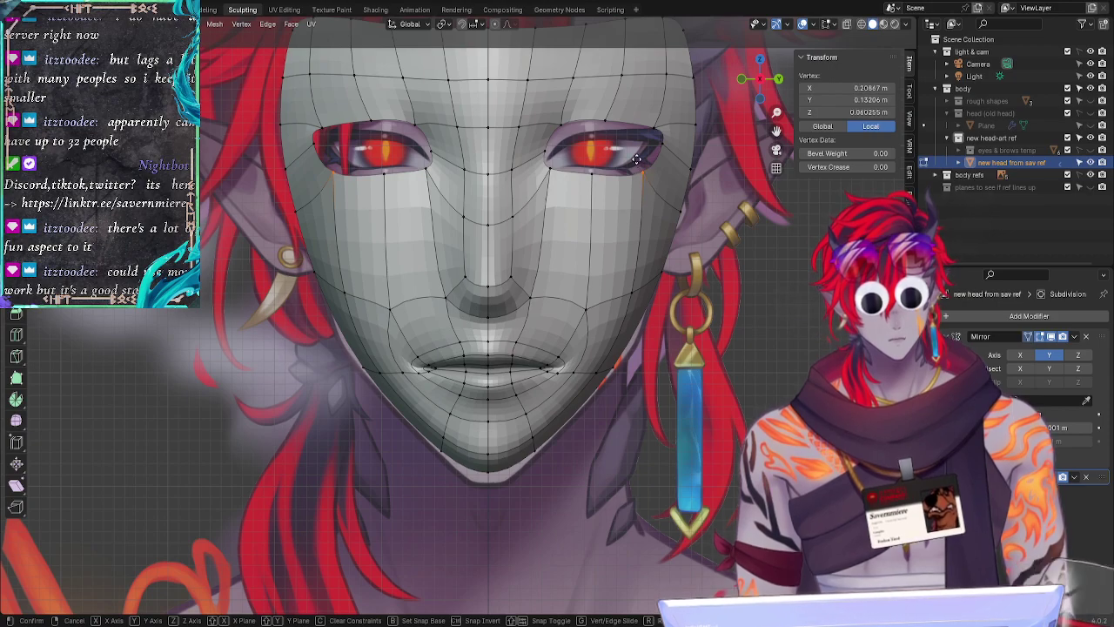
pyautogui.click(324, 124)
pyautogui.click(674, 149)
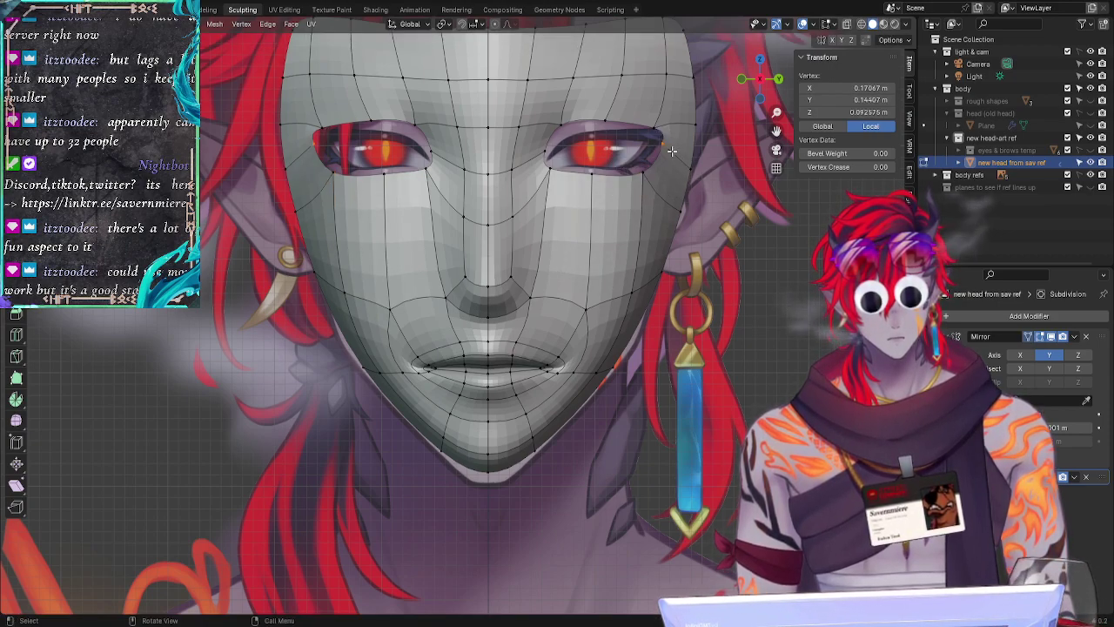
pyautogui.press('g')
pyautogui.press('x')
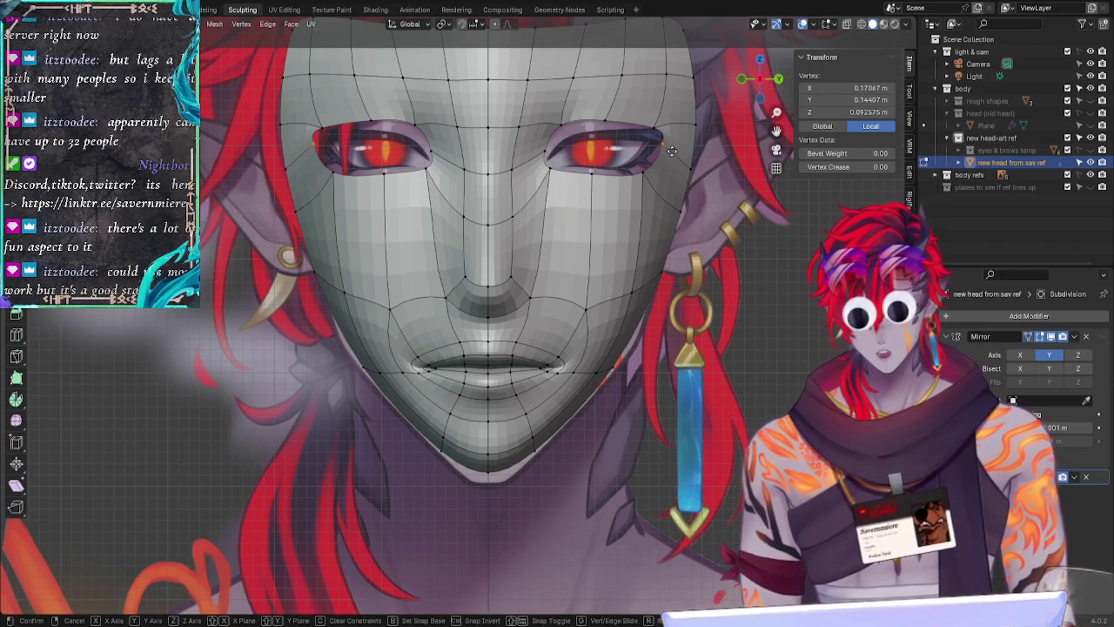
pyautogui.press('Escape')
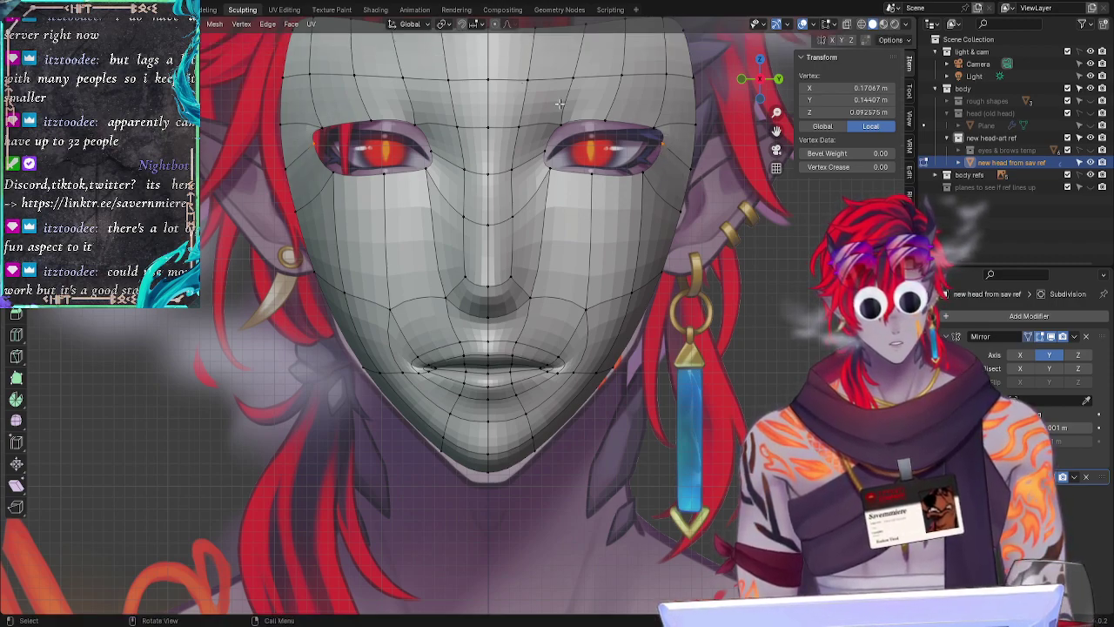
# Step: Place the outer eye-corner vertex to match the reference and slide an upper-eyelid vertex
pyautogui.click(661, 127)
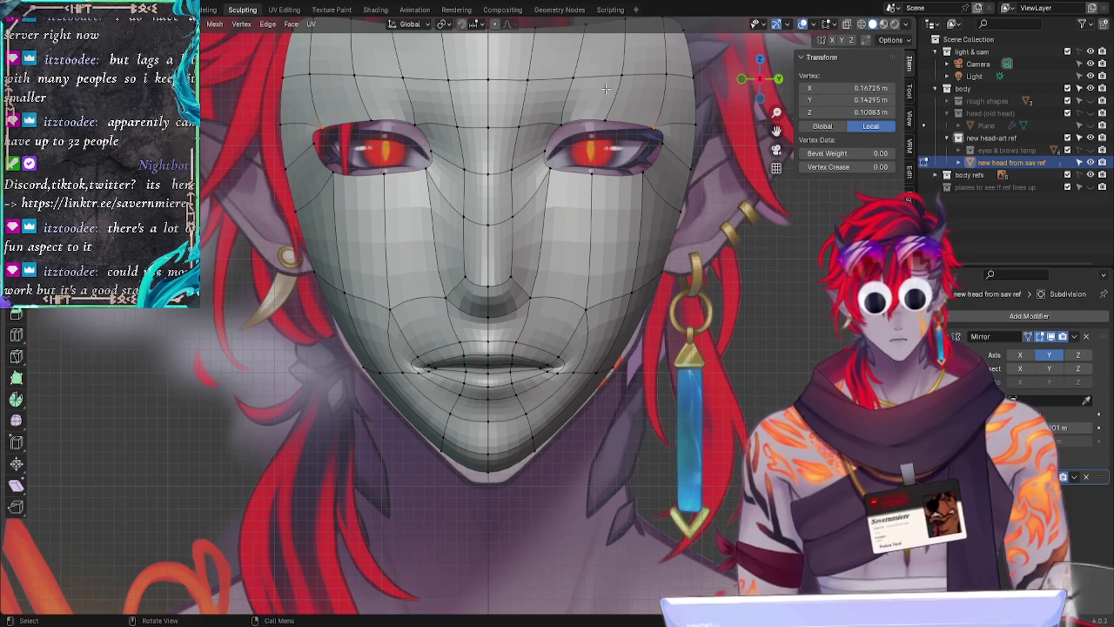
pyautogui.press('g')
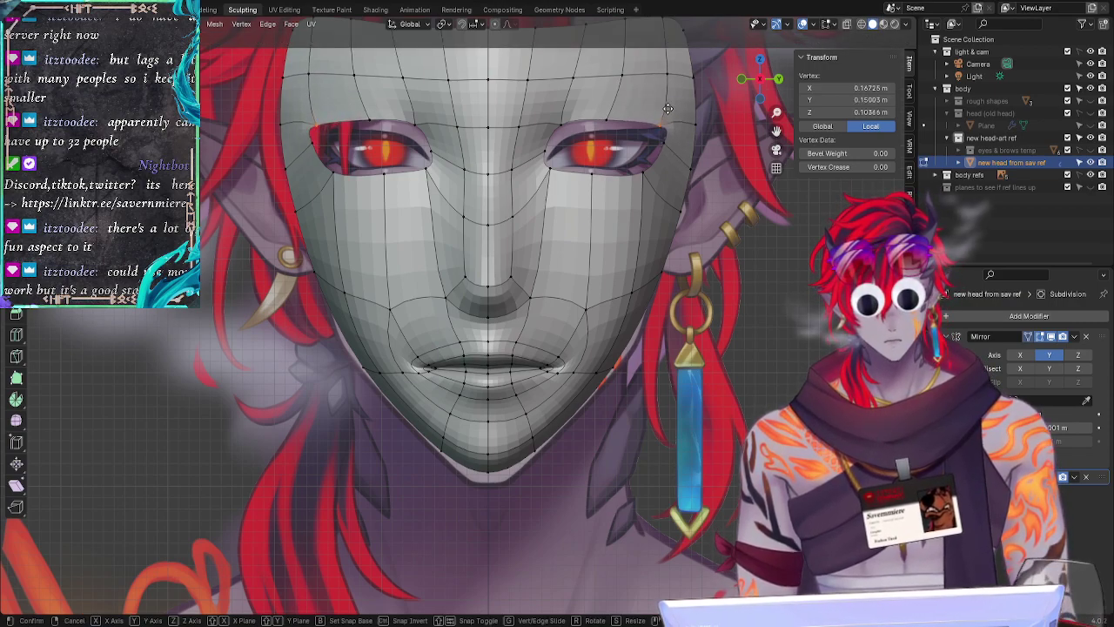
pyautogui.click(663, 110)
pyautogui.click(750, 216)
pyautogui.click(606, 118)
pyautogui.press('g')
pyautogui.press('g')
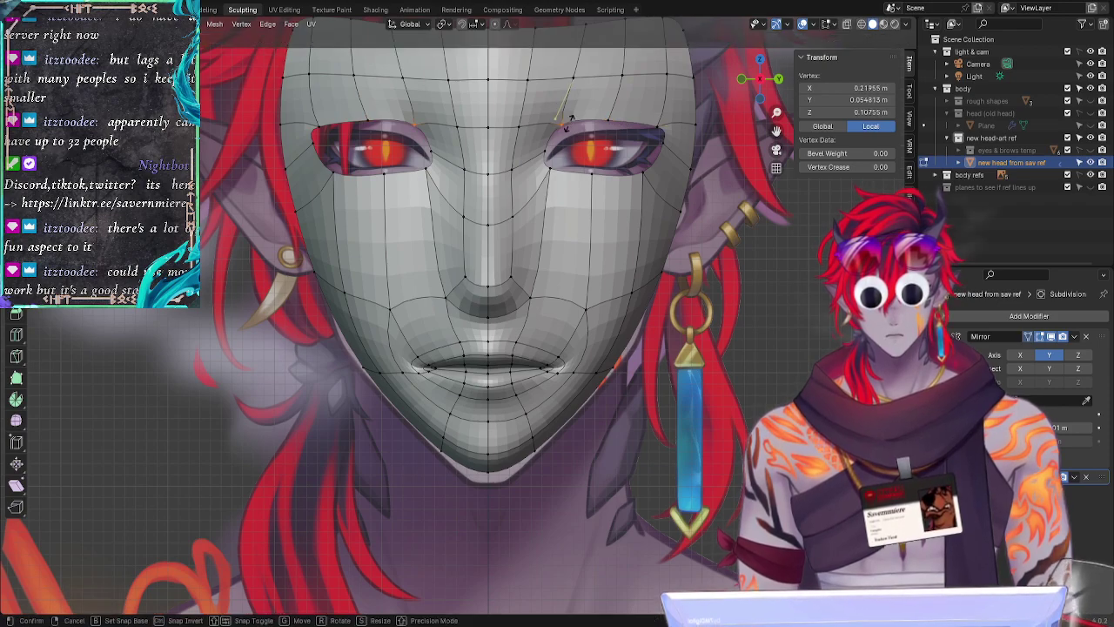
pyautogui.click(560, 178)
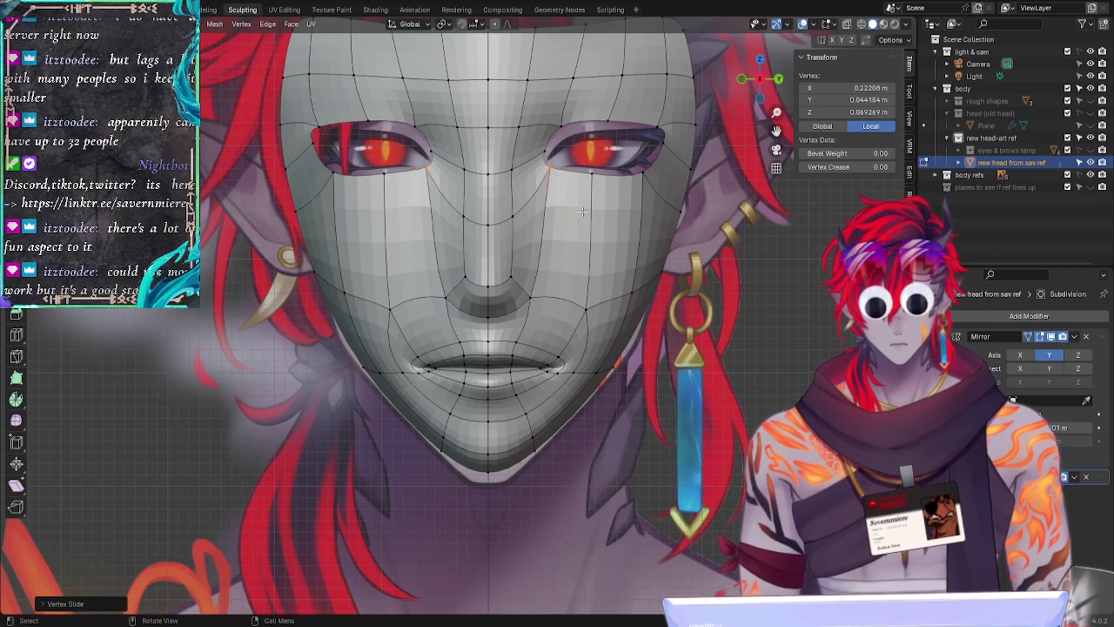
pyautogui.hotkey('alt', 'a')
# Step: Move the eye-corner vertex in successive moves toward the outer corner, finishing with a vertex slide
pyautogui.click(550, 157)
pyautogui.press('g')
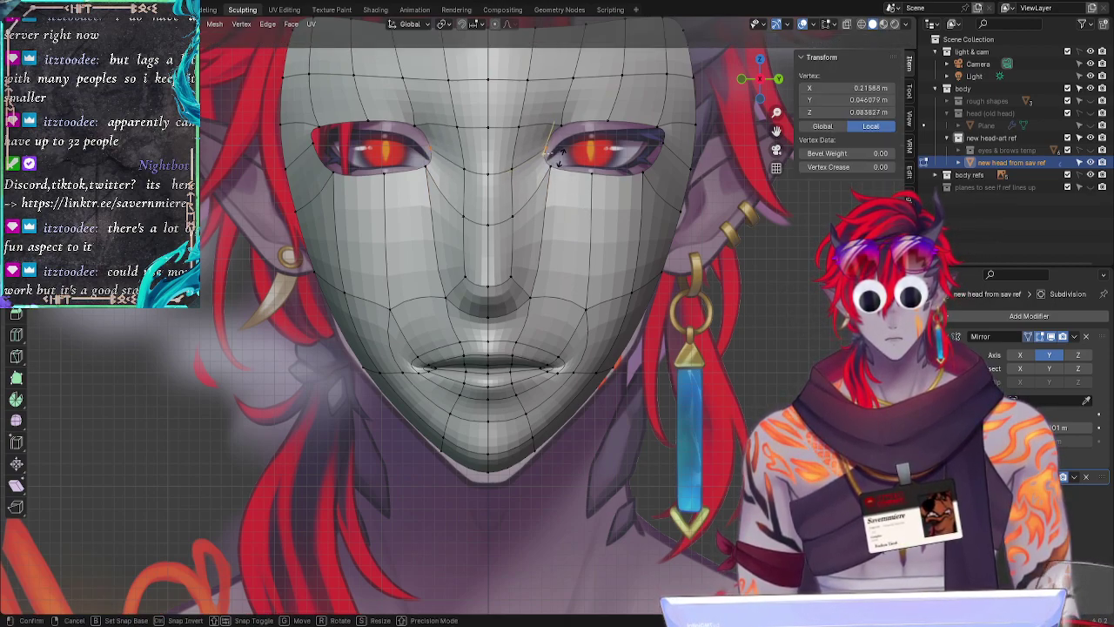
pyautogui.click(557, 170)
pyautogui.press('g')
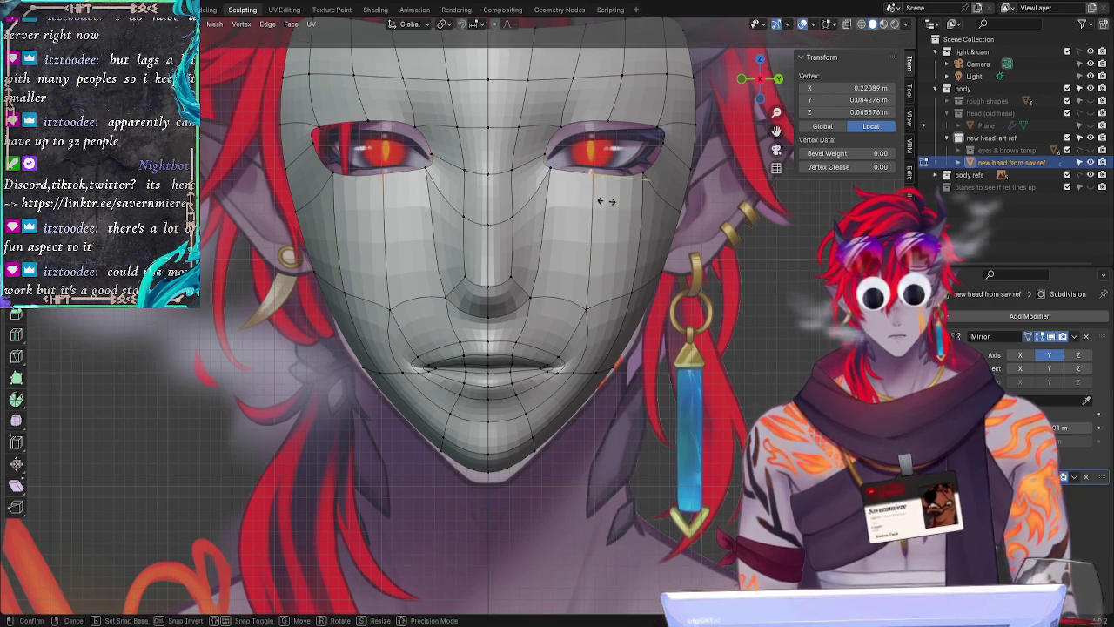
pyautogui.click(603, 200)
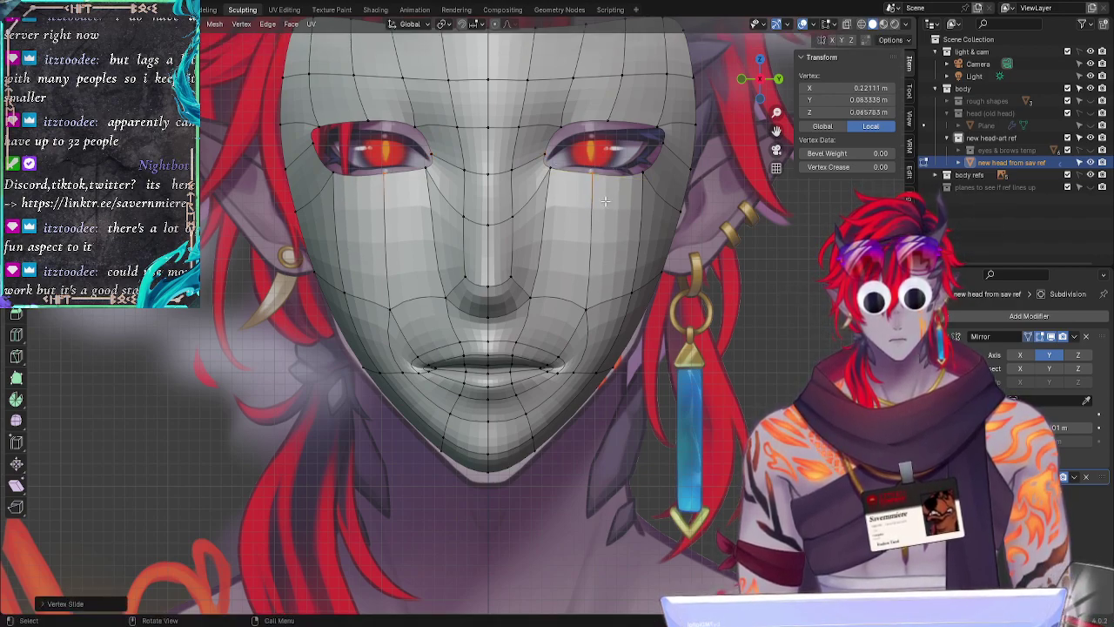
pyautogui.press('g')
pyautogui.click(649, 184)
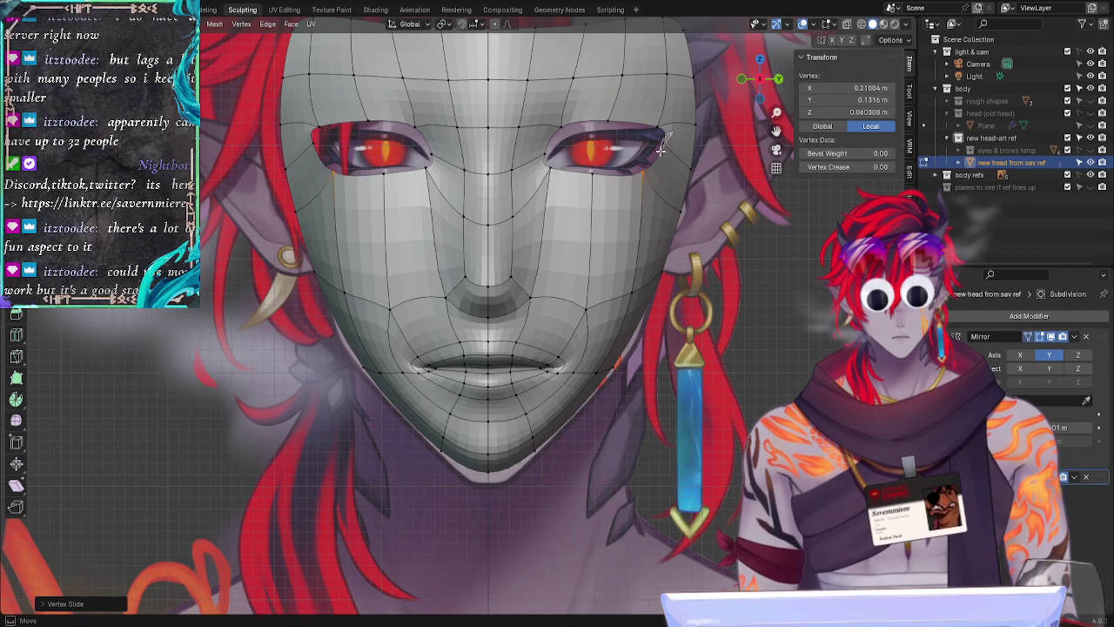
pyautogui.press('g')
pyautogui.press('g')
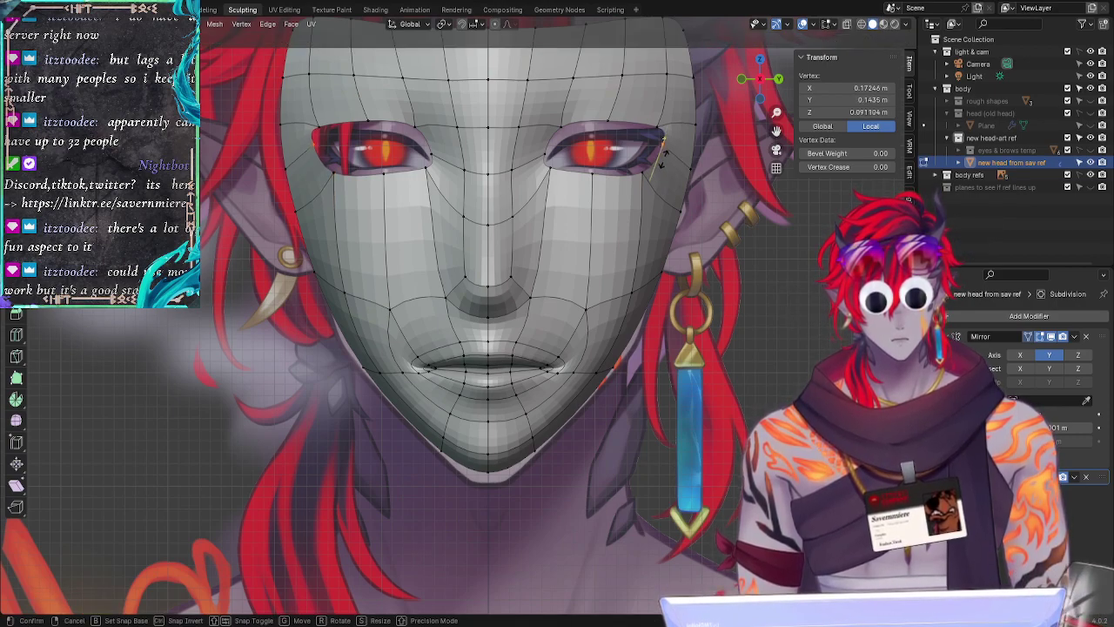
pyautogui.click(660, 132)
pyautogui.press('g')
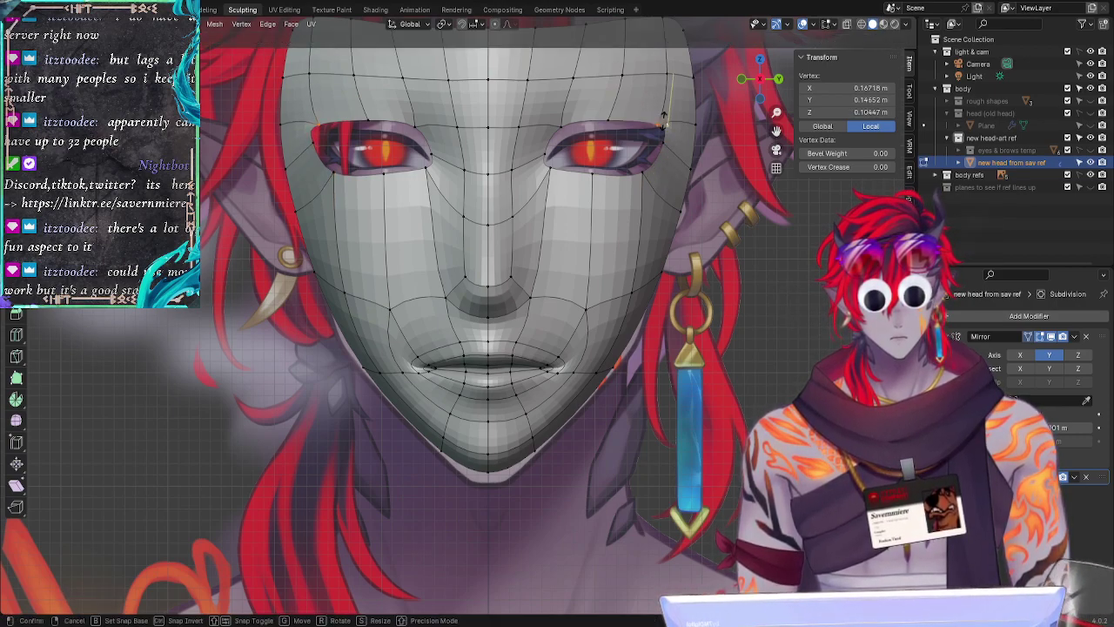
pyautogui.click(662, 122)
pyautogui.click(819, 302)
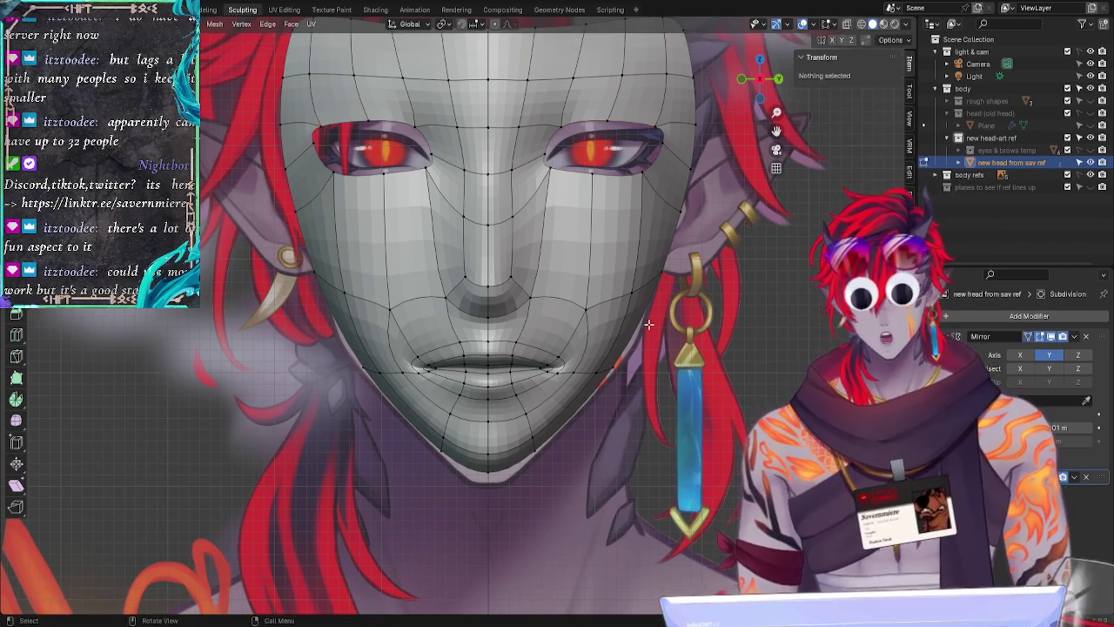
pyautogui.moveTo(648, 323); pyautogui.dragTo(740, 401, button='middle')
# Step: Raise two vertices on the nose bridge slightly, checking from a three-quarter view
pyautogui.click(487, 168)
pyautogui.press('g')
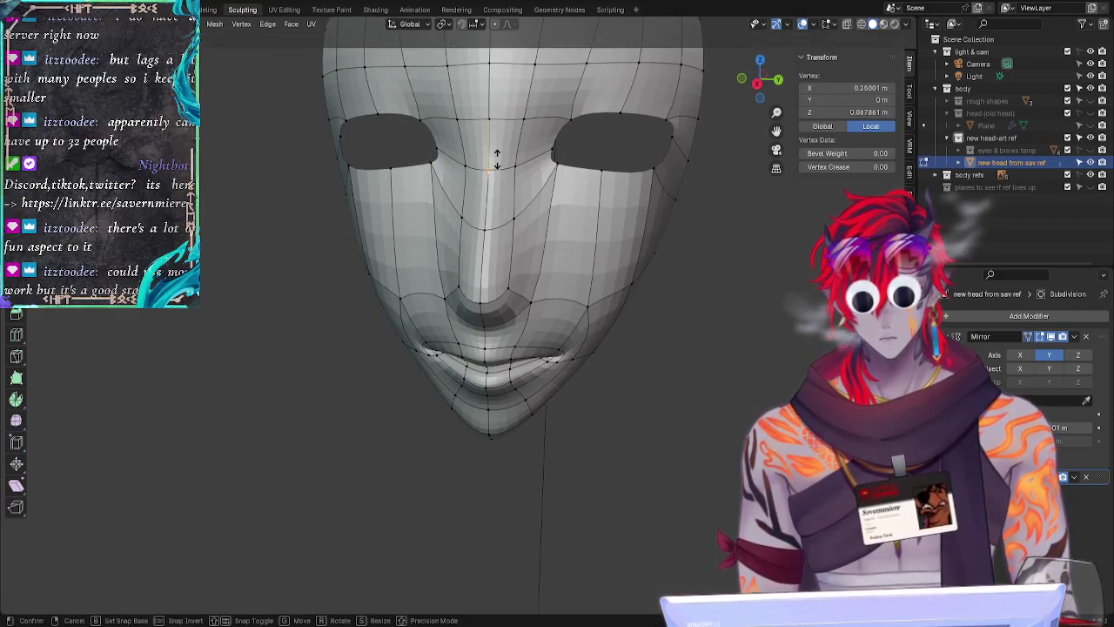
pyautogui.click(502, 154)
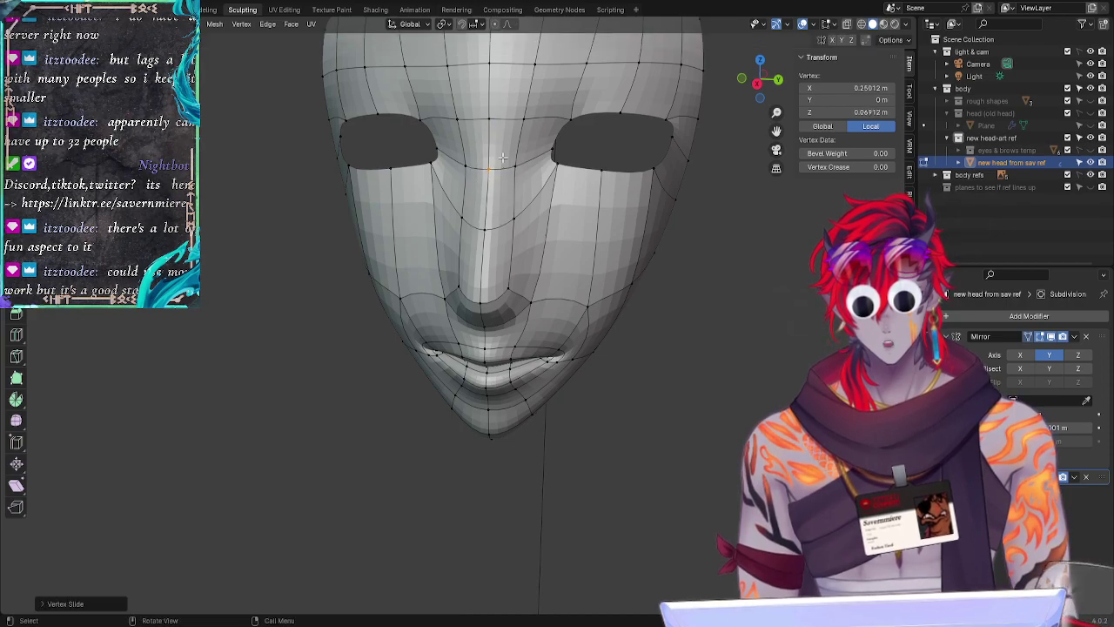
pyautogui.click(234, 333)
pyautogui.moveTo(234, 333); pyautogui.dragTo(258, 338, button='middle')
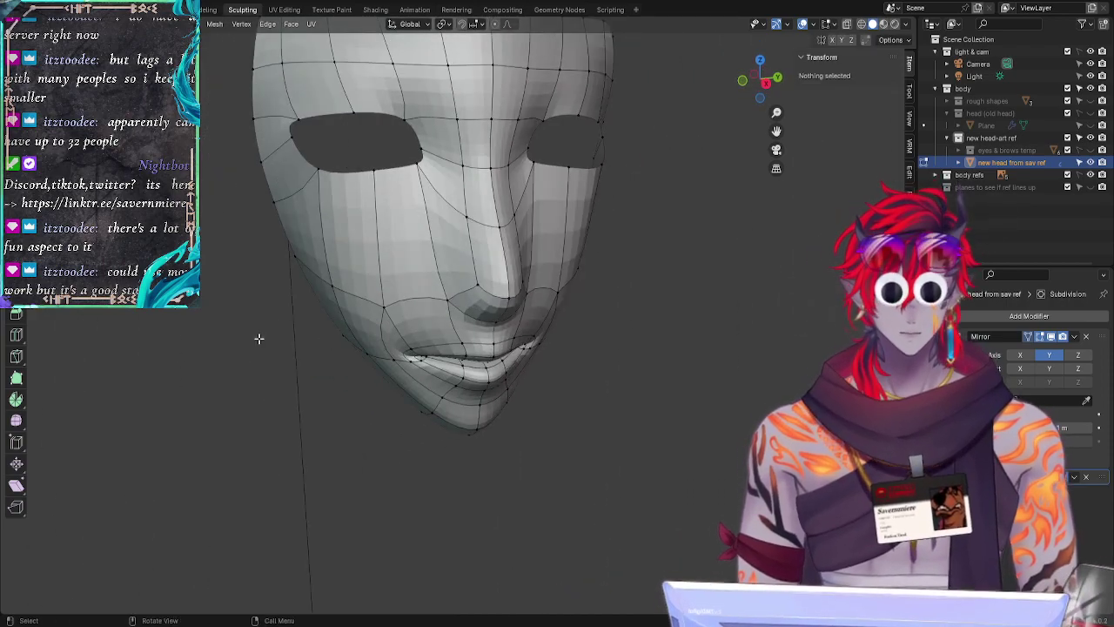
pyautogui.click(493, 163)
pyautogui.press('g')
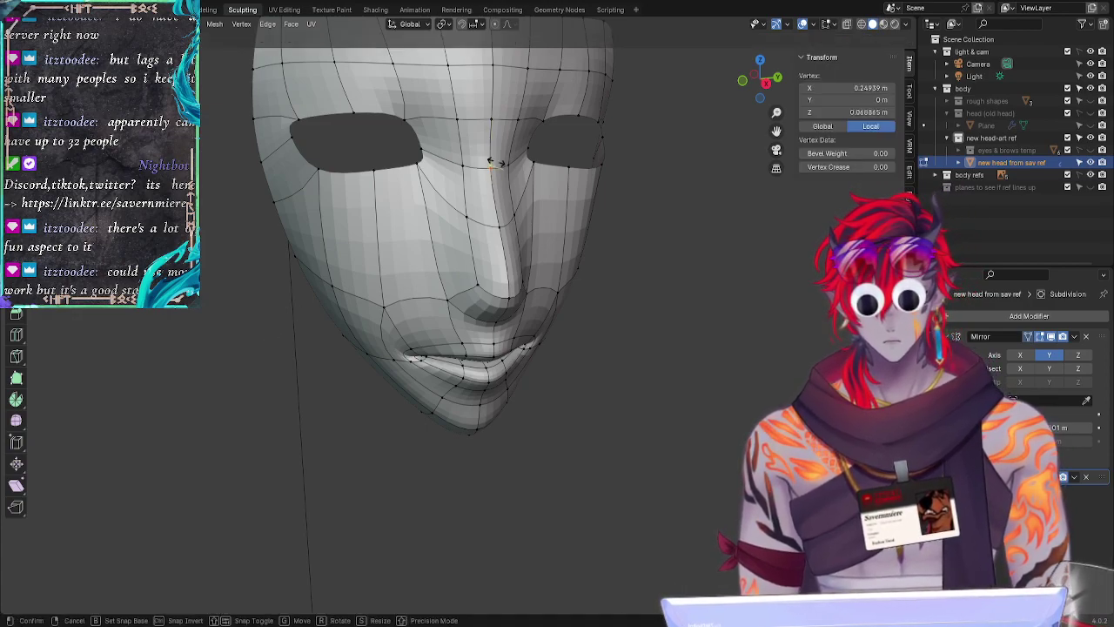
pyautogui.click(492, 155)
pyautogui.click(218, 350)
pyautogui.moveTo(219, 350); pyautogui.dragTo(336, 323, button='middle')
# Step: Try sliding a vertex beside the eye opening, then cancel it to keep the original position
pyautogui.click(365, 246)
pyautogui.press('g')
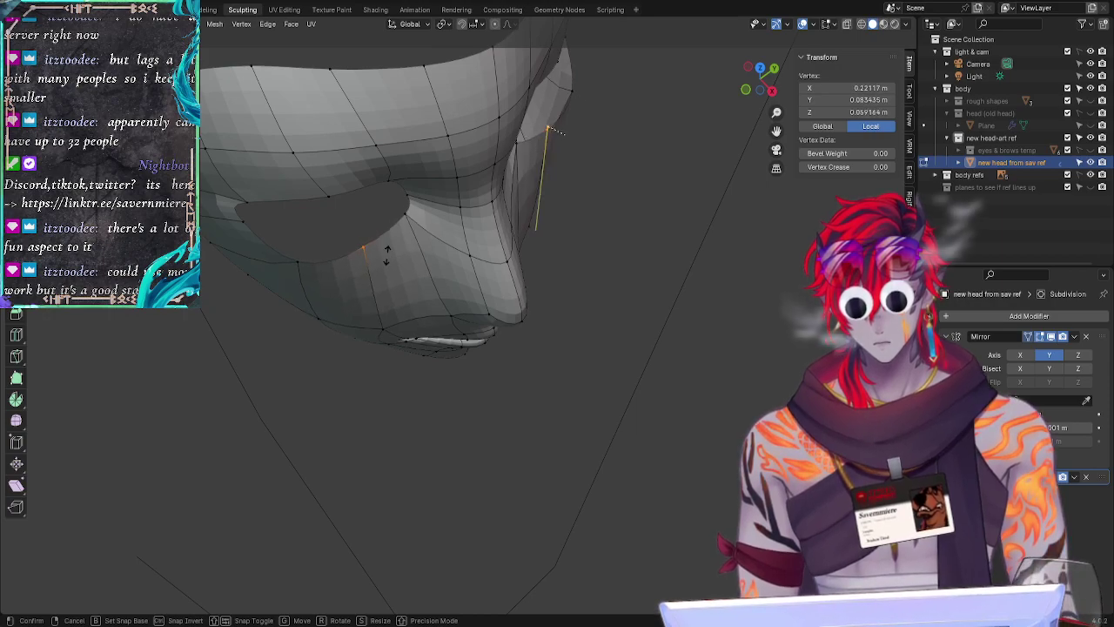
pyautogui.rightClick(386, 255)
pyautogui.click(324, 342)
pyautogui.moveTo(293, 418); pyautogui.dragTo(333, 406, button='middle')
# Step: Move a vertex on the eye opening's edge sideways along the X axis
pyautogui.click(370, 309)
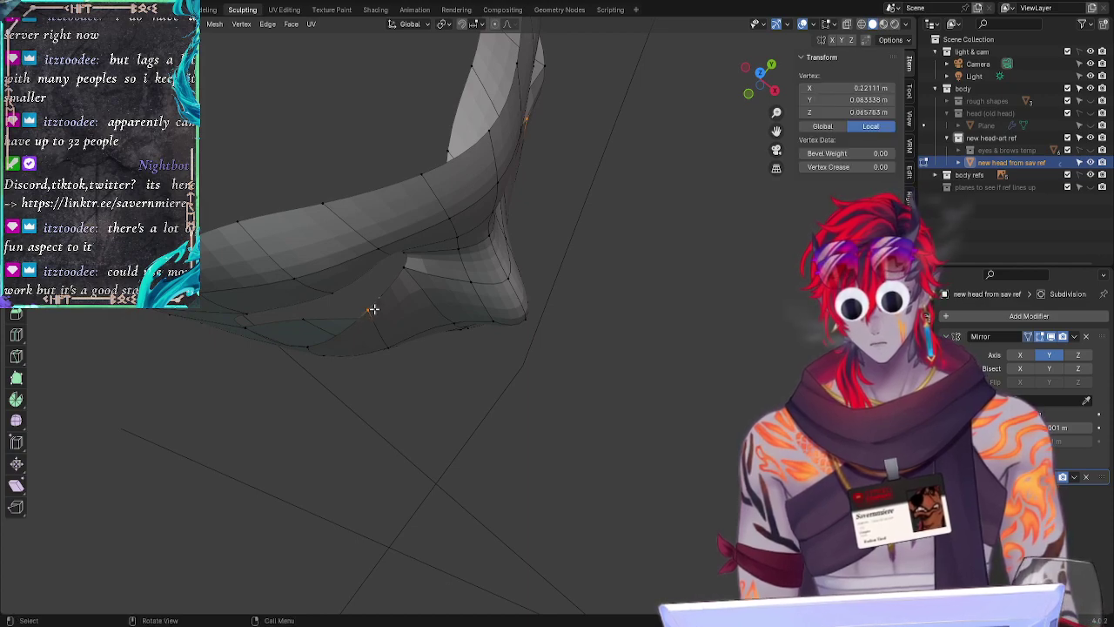
pyautogui.press('g')
pyautogui.press('y')
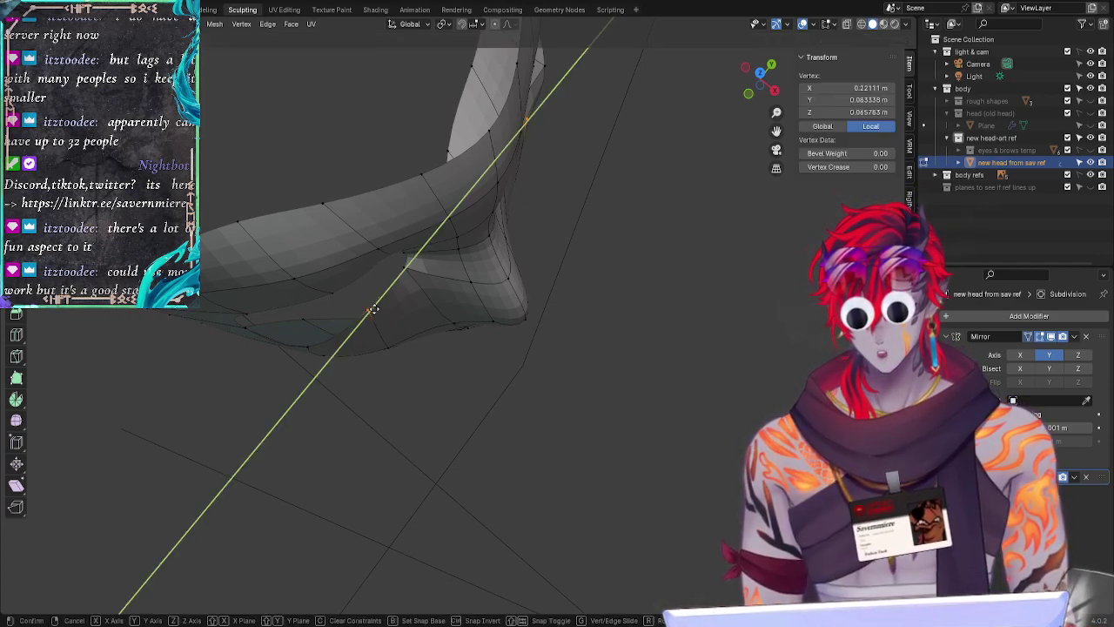
pyautogui.rightClick(374, 309)
pyautogui.press('x')
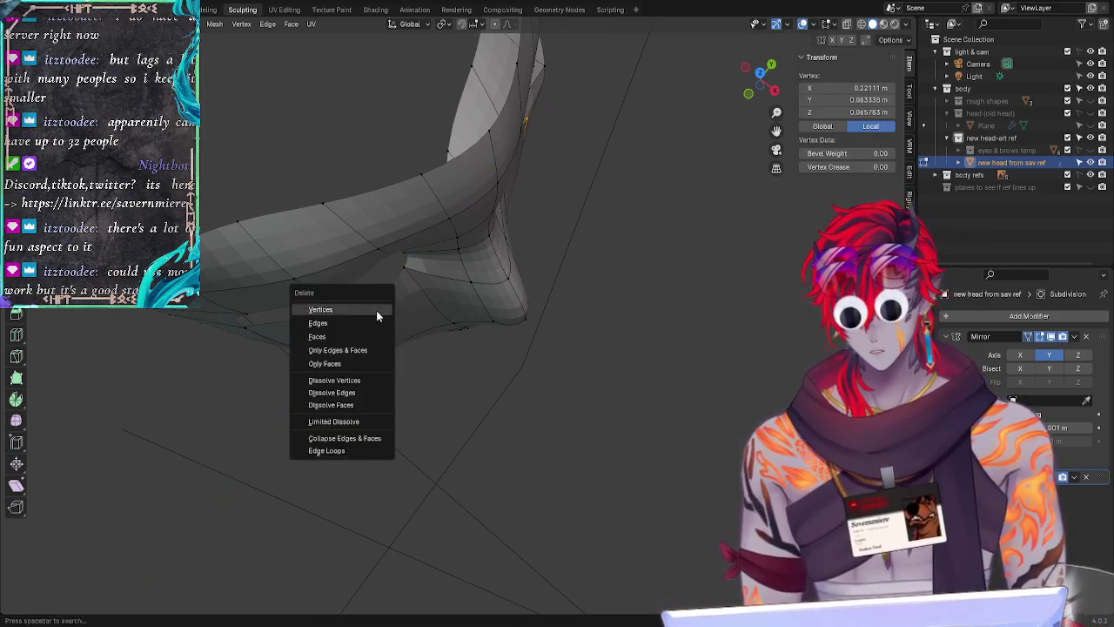
pyautogui.press('Escape')
pyautogui.press('g')
pyautogui.press('x')
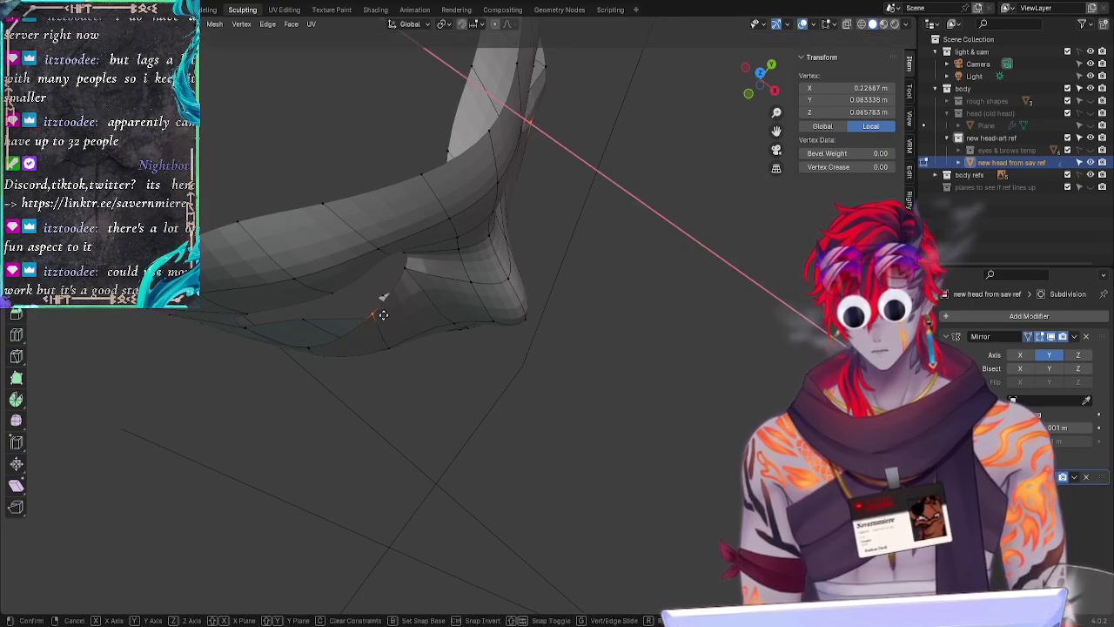
pyautogui.click(383, 315)
pyautogui.click(358, 408)
pyautogui.moveTo(358, 408); pyautogui.dragTo(323, 422, button='middle')
# Step: Reposition the eye-opening corner vertex along Y, then pull it inward along X
pyautogui.click(353, 315)
pyautogui.press('g')
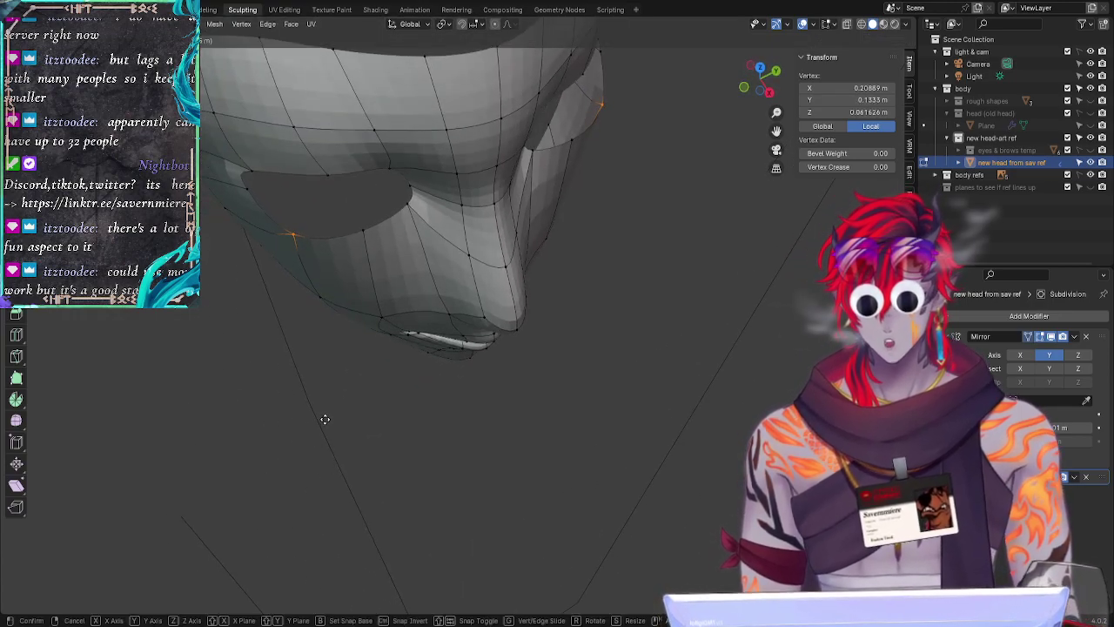
pyautogui.press('y')
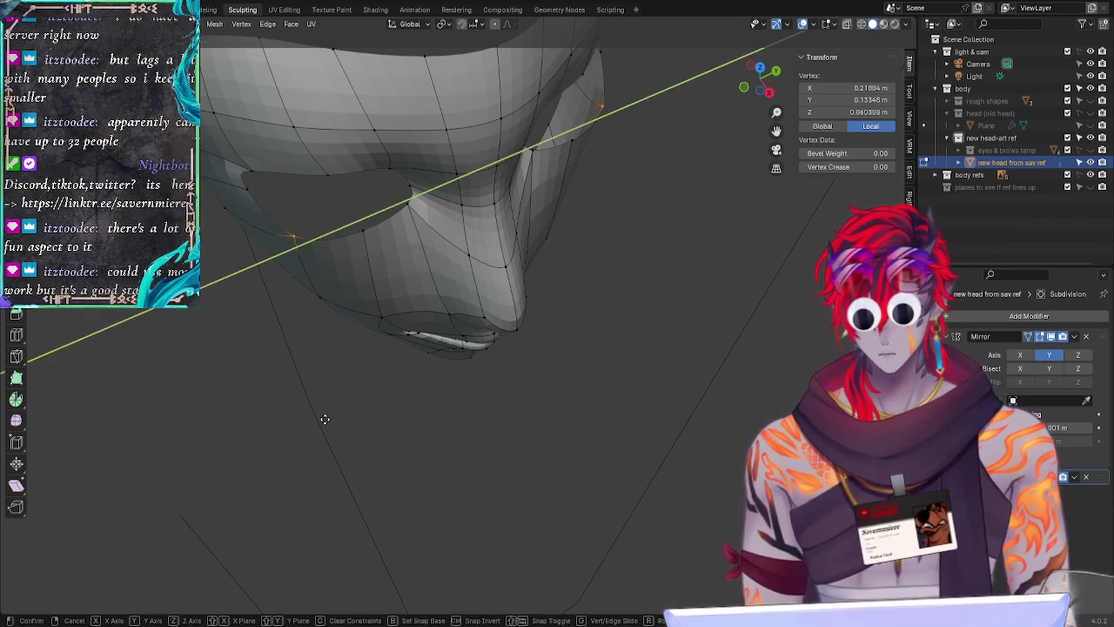
pyautogui.click(321, 417)
pyautogui.press('g')
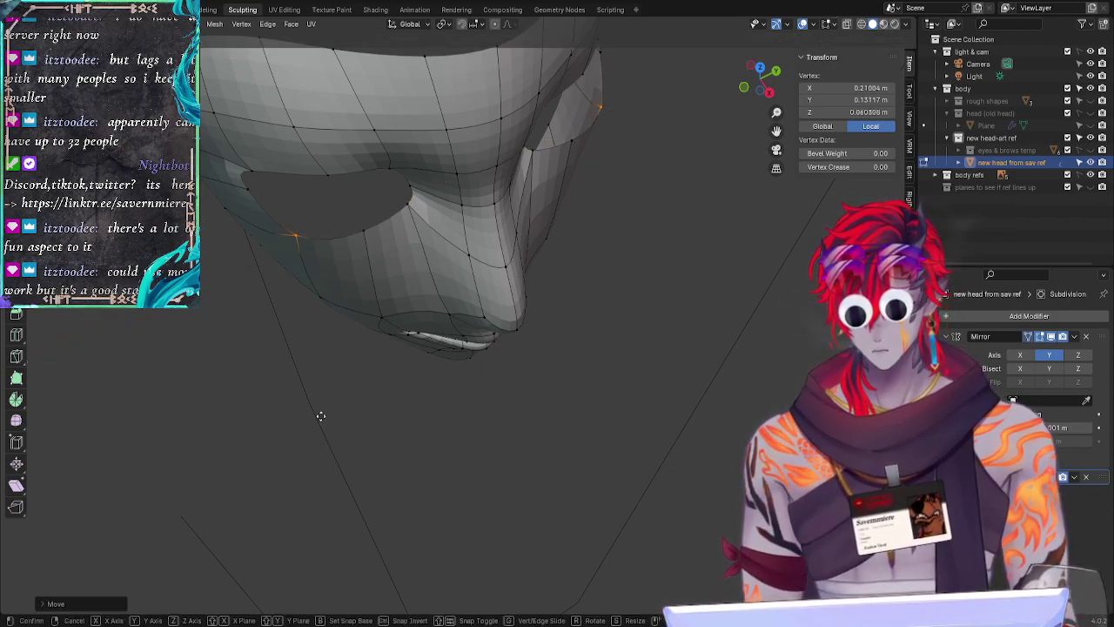
pyautogui.press('x')
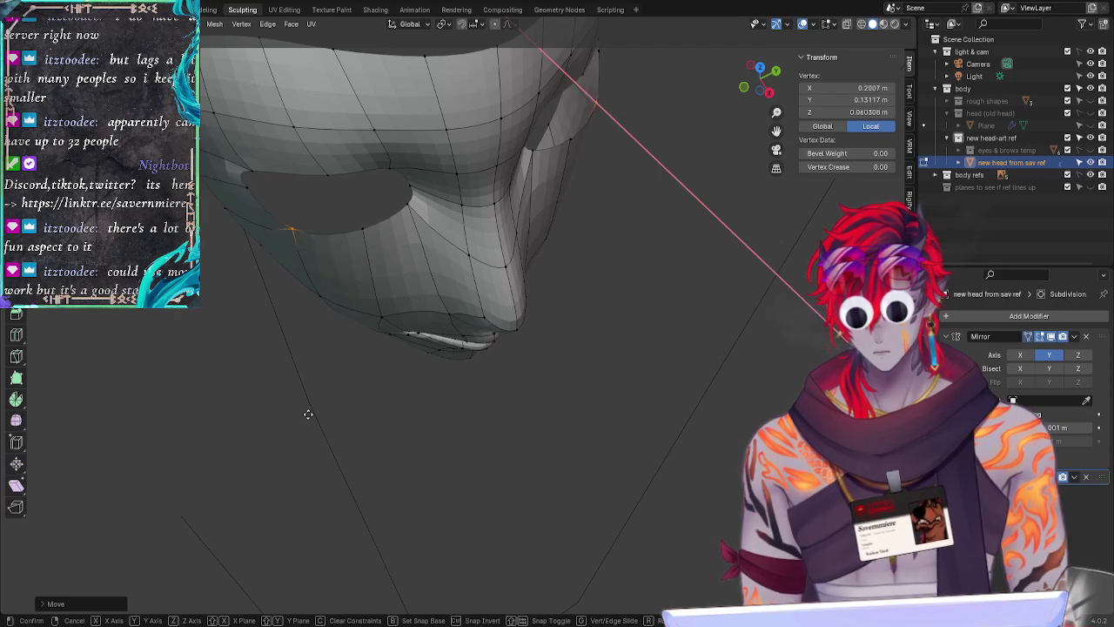
pyautogui.click(311, 420)
pyautogui.moveTo(311, 420); pyautogui.dragTo(381, 396, button='middle')
pyautogui.press('g')
pyautogui.press('x')
pyautogui.click(350, 436)
# Step: Push the upper eye-corner vertex outward along X in two moves
pyautogui.click(279, 162)
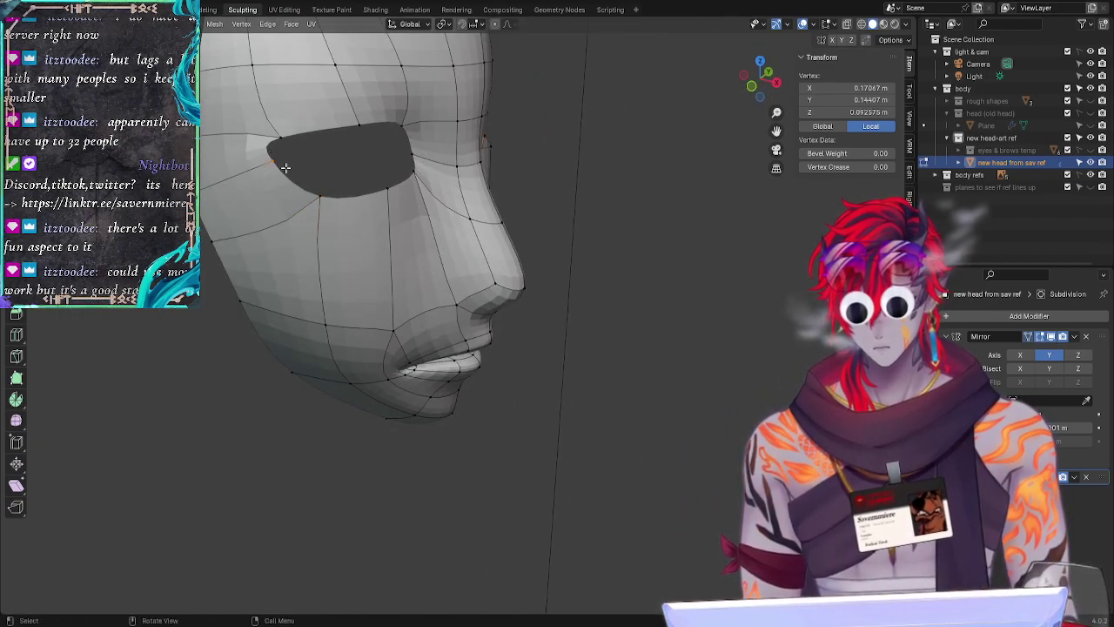
pyautogui.press('g')
pyautogui.press('x')
pyautogui.click(285, 144)
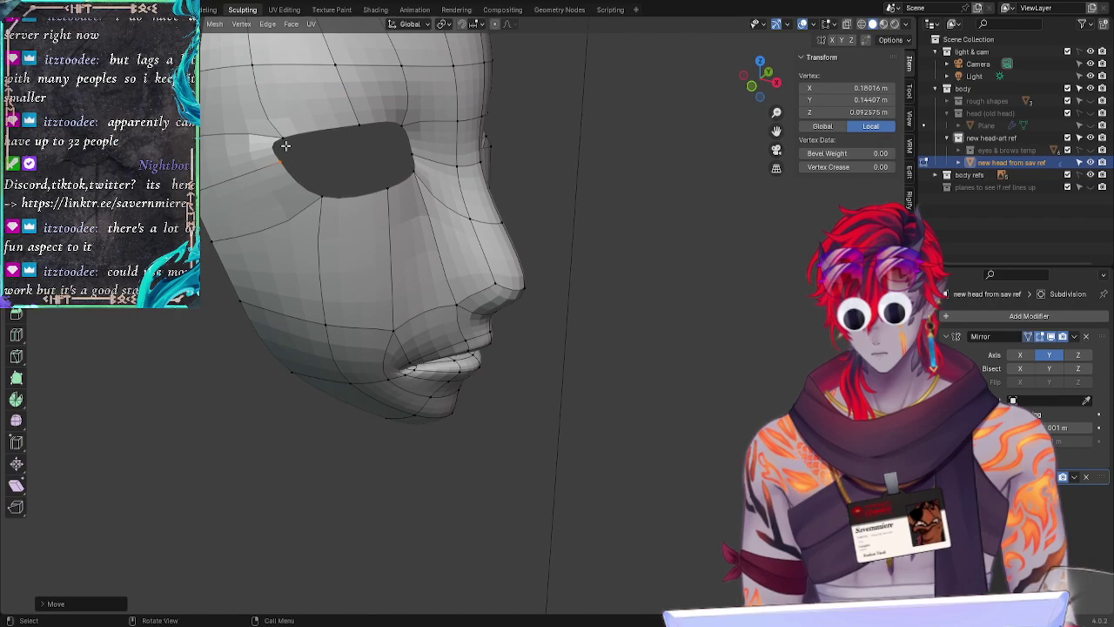
pyautogui.press('g')
pyautogui.press('x')
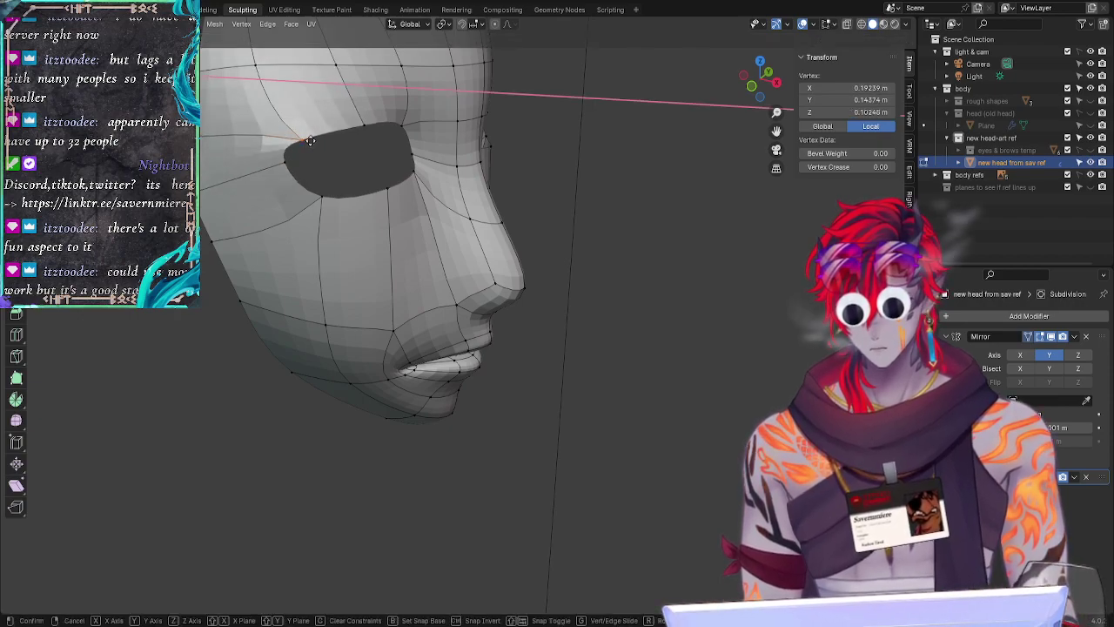
pyautogui.click(301, 137)
pyautogui.moveTo(243, 331); pyautogui.dragTo(537, 385, button='middle')
pyautogui.click(201, 397)
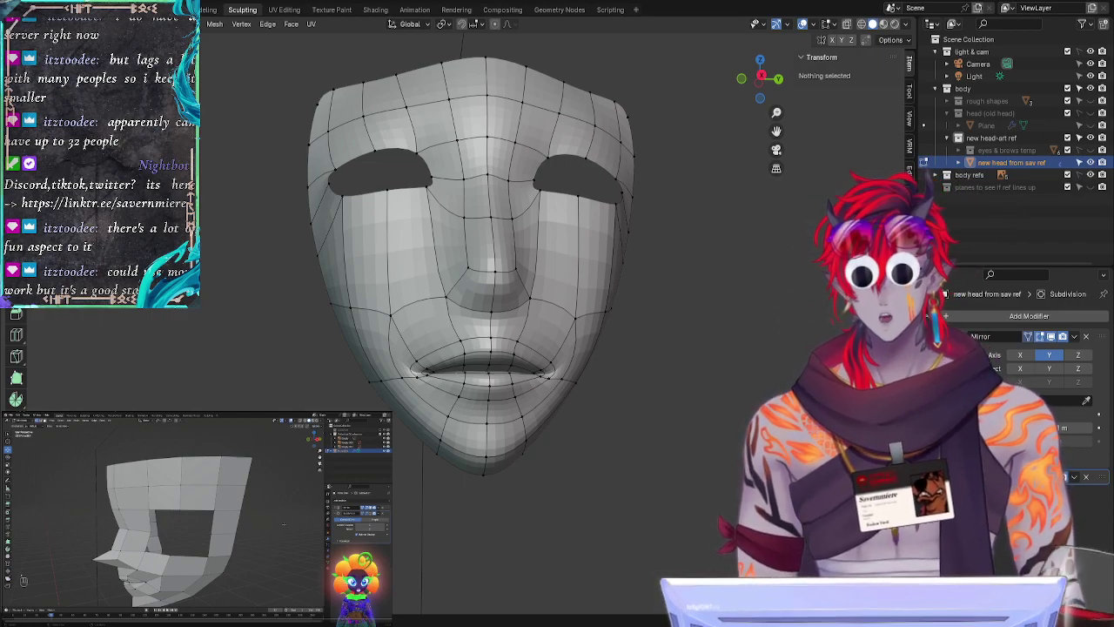
pyautogui.moveTo(686, 456)
pyautogui.mouseDown(button='middle')
pyautogui.moveTo(617, 427)
pyautogui.moveTo(663, 430)
pyautogui.moveTo(686, 466)
pyautogui.mouseUp(button='middle')
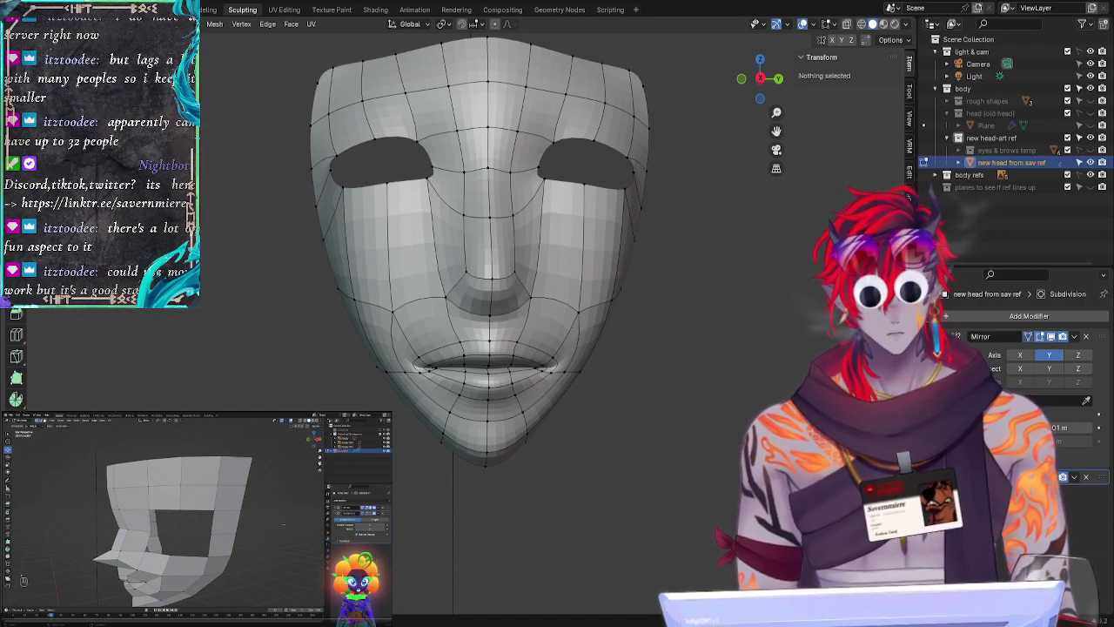
pyautogui.moveTo(729, 414); pyautogui.dragTo(684, 400, button='middle')
# Step: Show the unsmoothed low-poly mesh and inspect the face from several angles
pyautogui.click(1051, 476)
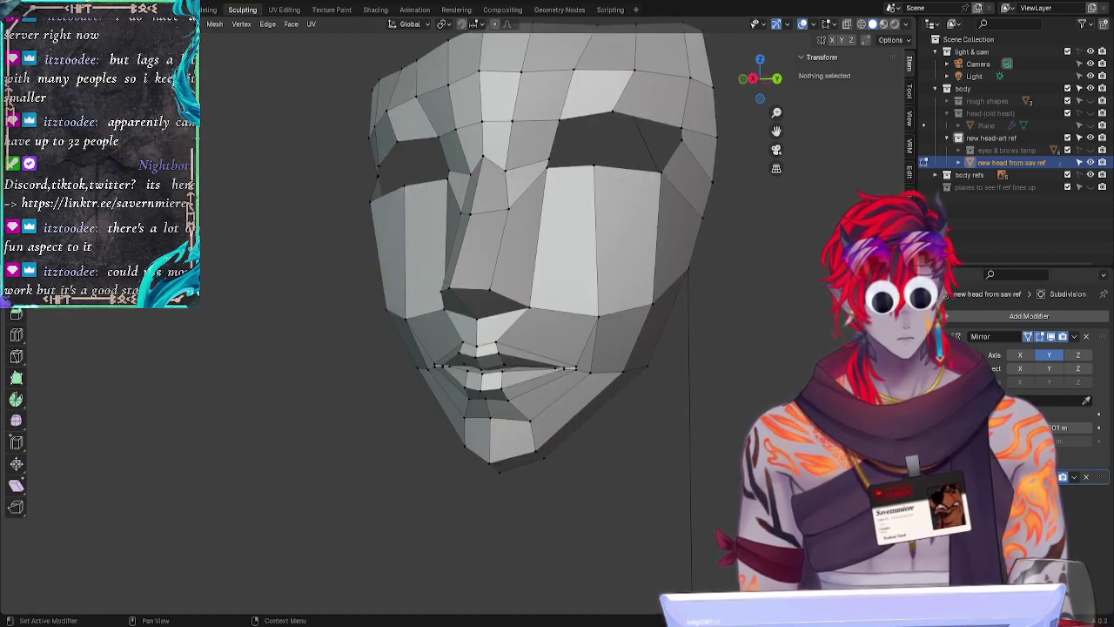
pyautogui.moveTo(682, 460); pyautogui.dragTo(647, 525, button='middle')
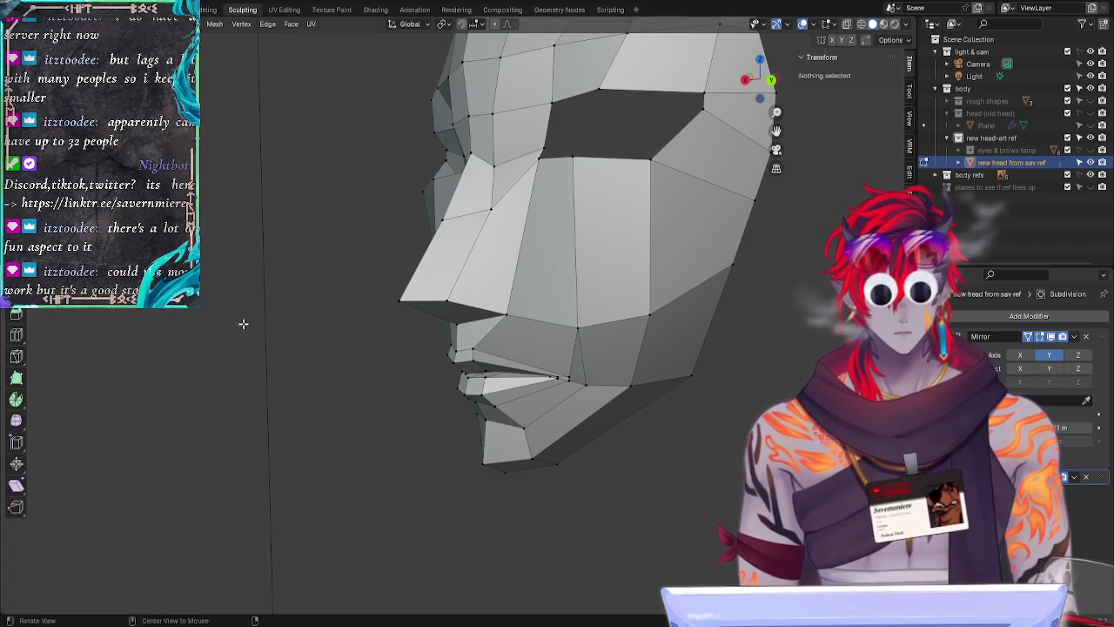
pyautogui.moveTo(244, 322); pyautogui.dragTo(340, 373, button='middle')
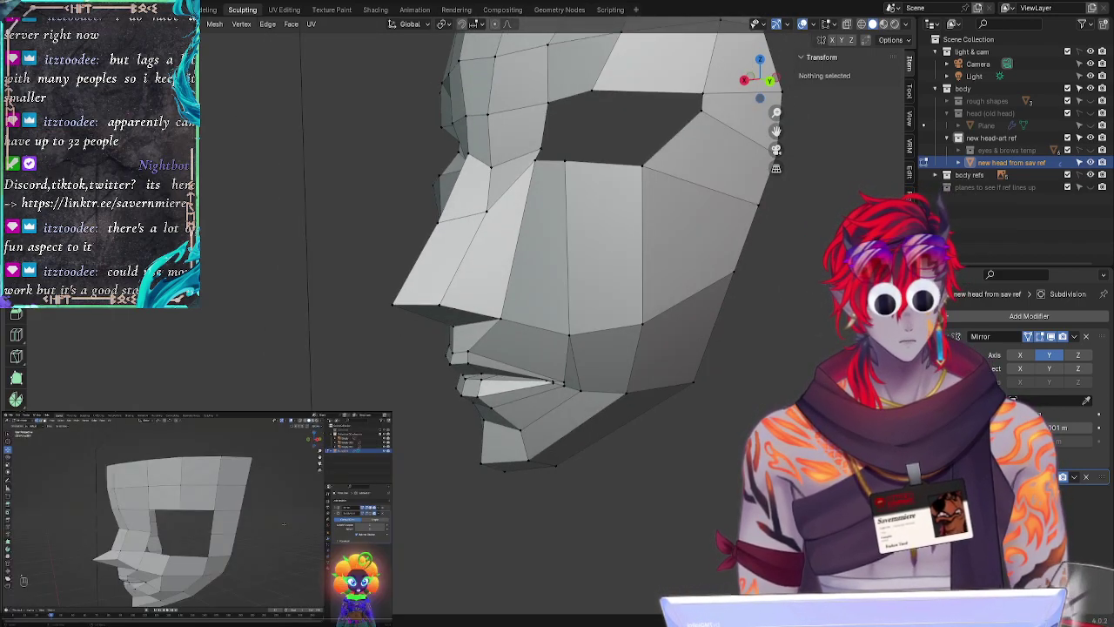
pyautogui.moveTo(298, 320); pyautogui.dragTo(293, 281, button='middle')
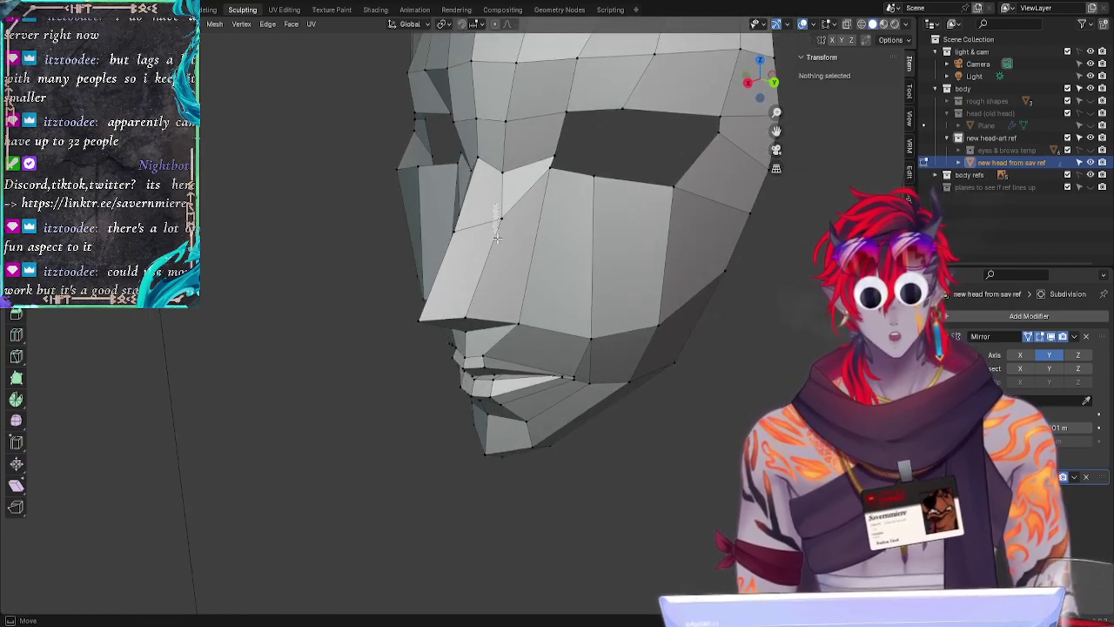
pyautogui.click(456, 225)
pyautogui.click(328, 326)
pyautogui.moveTo(214, 374); pyautogui.dragTo(171, 380, button='middle')
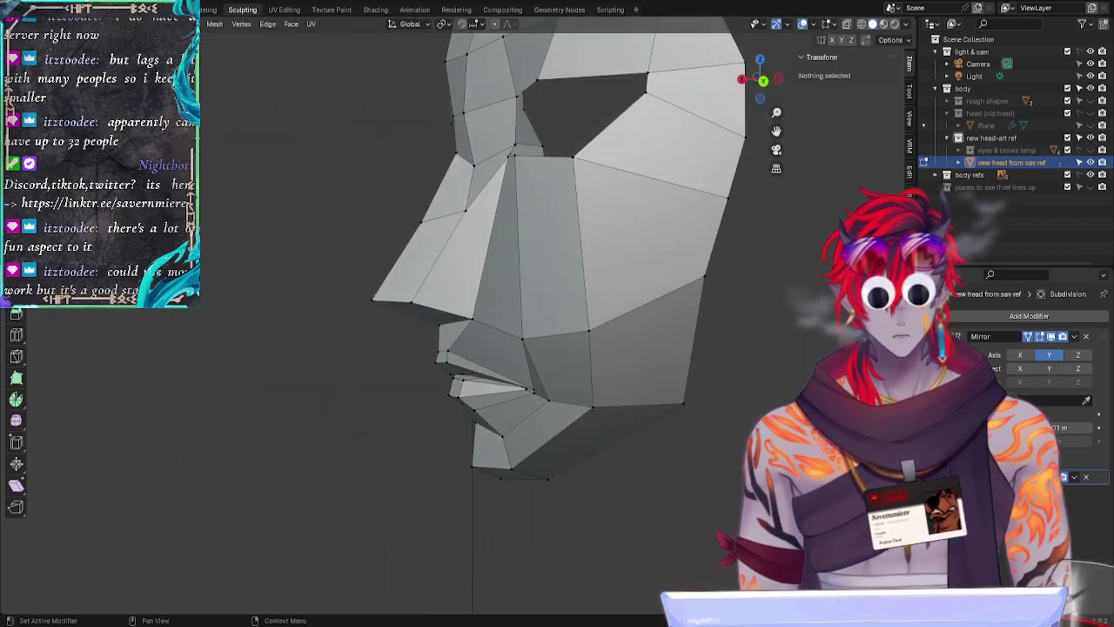
pyautogui.moveTo(788, 344); pyautogui.dragTo(784, 287, button='middle')
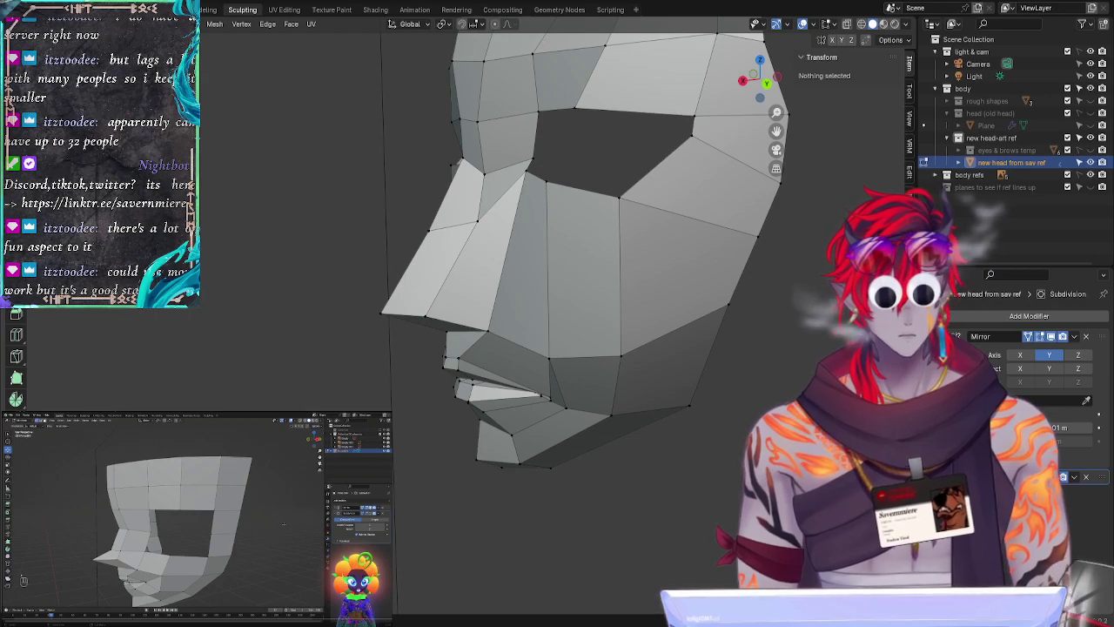
# Step: Slide a vertex on the eye opening's upper edge and reposition the brow vertex above it
pyautogui.click(539, 107)
pyautogui.press('g')
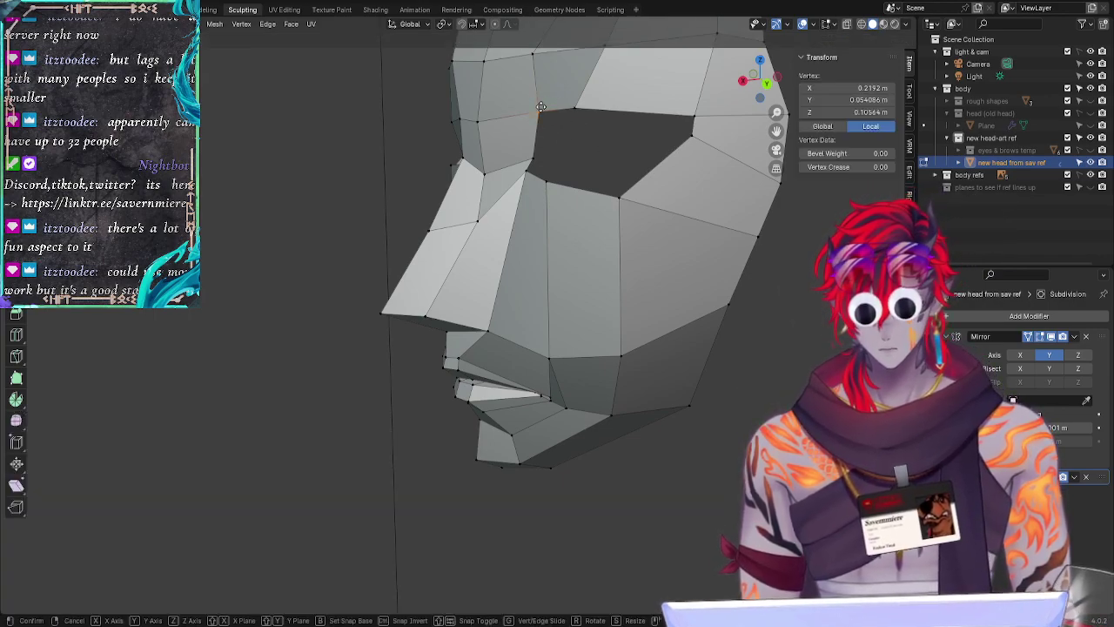
pyautogui.press('z')
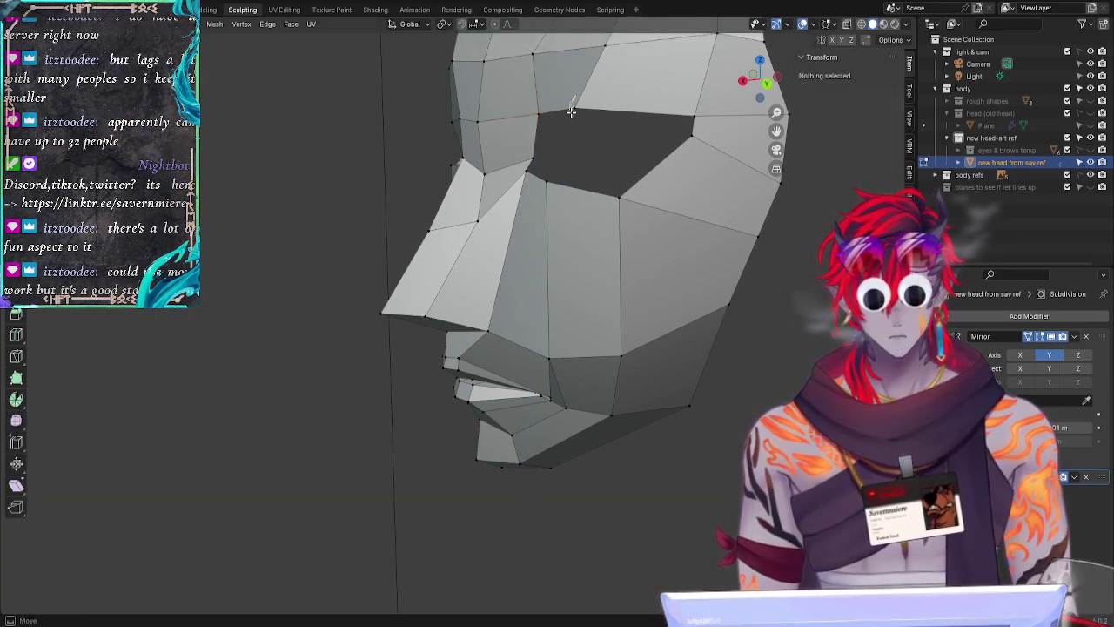
pyautogui.press('g')
pyautogui.click(579, 117)
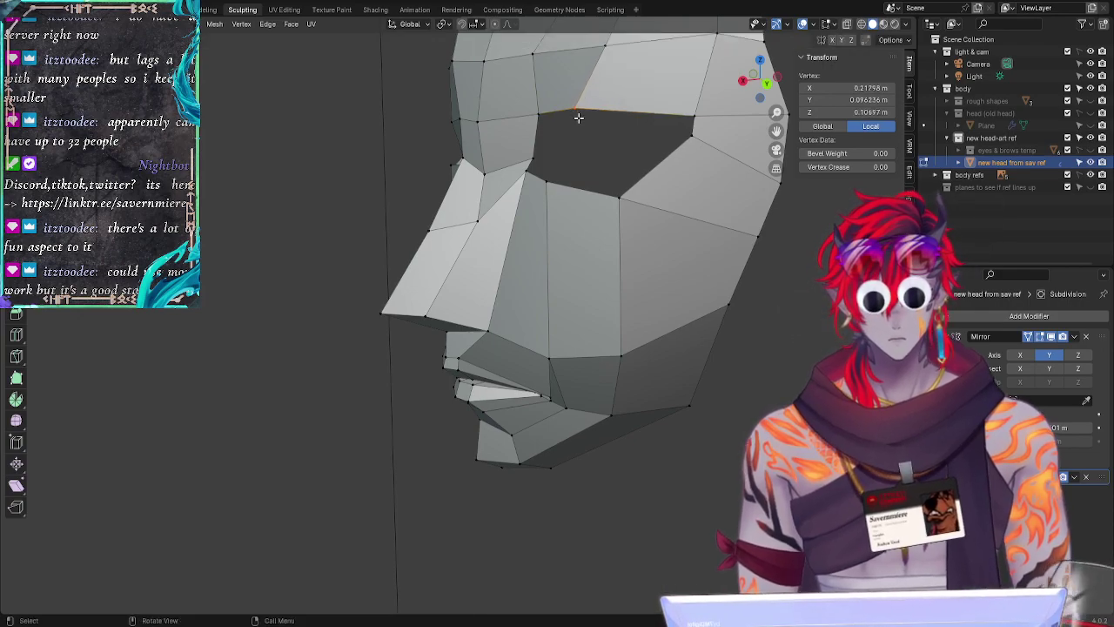
pyautogui.moveTo(616, 37); pyautogui.dragTo(588, 69)
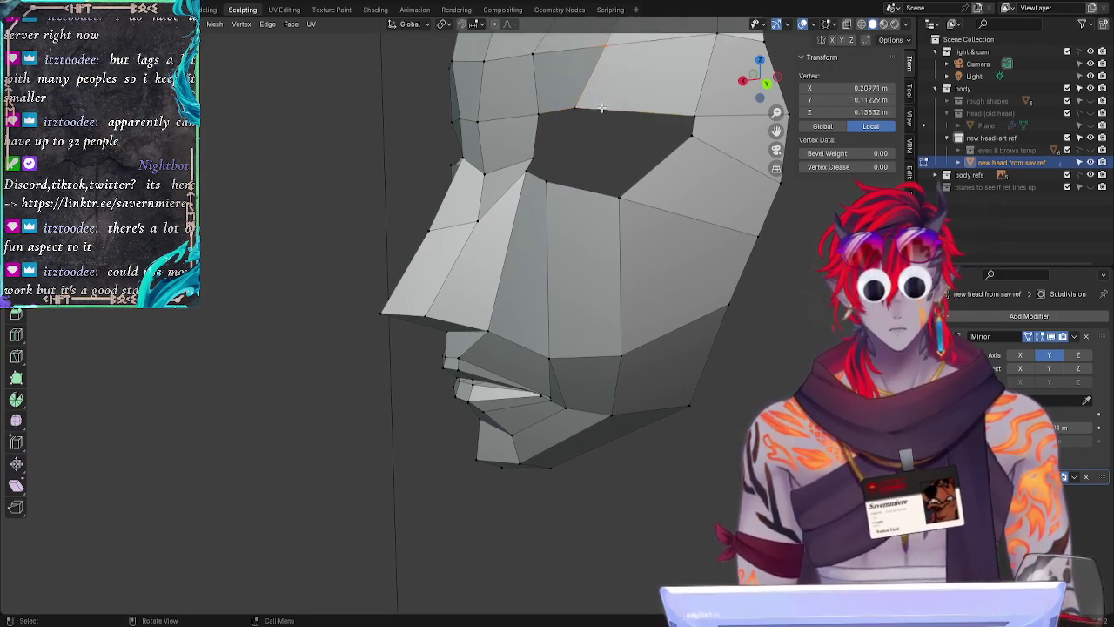
pyautogui.moveTo(602, 141); pyautogui.dragTo(581, 179, button='middle')
pyautogui.press('g')
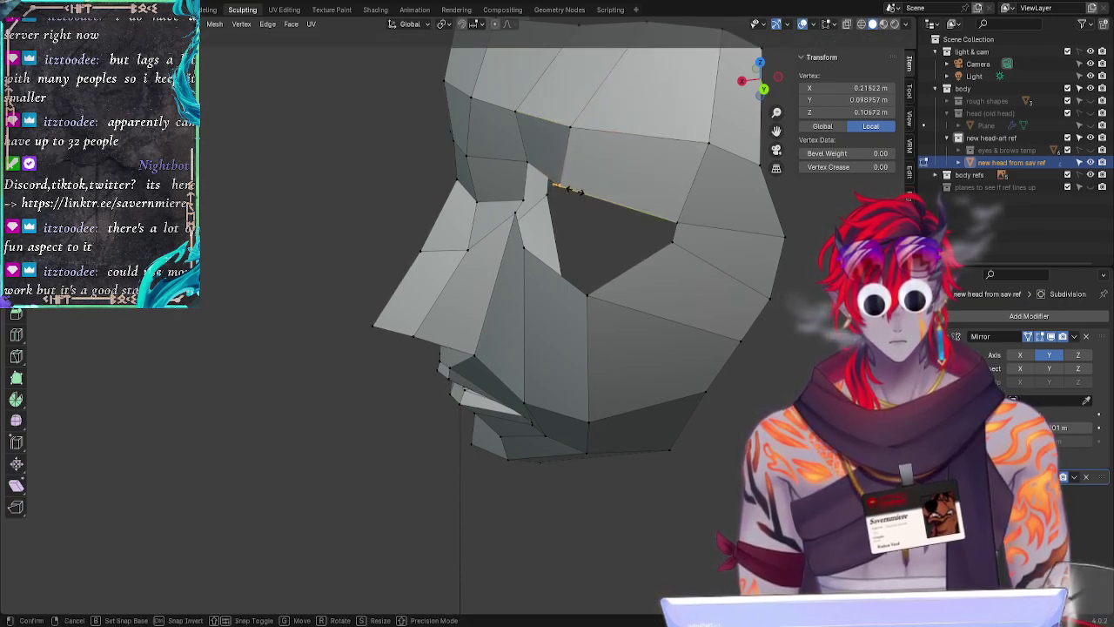
pyautogui.click(574, 192)
pyautogui.click(581, 243)
pyautogui.keyDown('alt'); pyautogui.moveTo(580, 244); pyautogui.dragTo(613, 230); pyautogui.keyUp('alt')
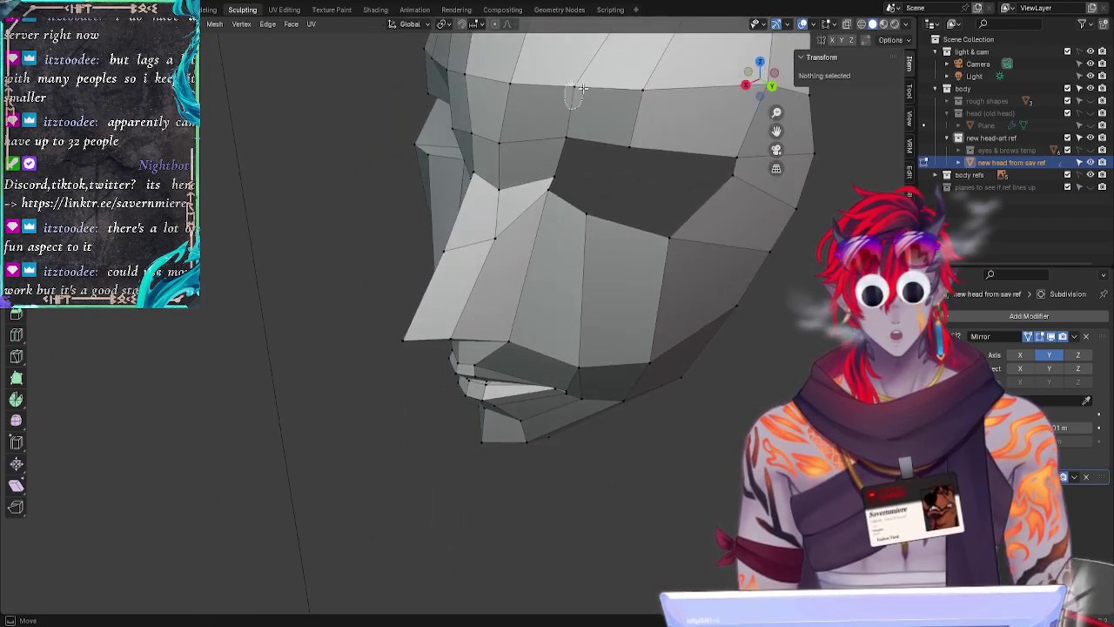
# Step: Slide two eye-rim vertices along their edges to reshape the top of the opening
pyautogui.click(573, 87)
pyautogui.press('g')
pyautogui.press('g')
pyautogui.click(568, 88)
pyautogui.click(604, 182)
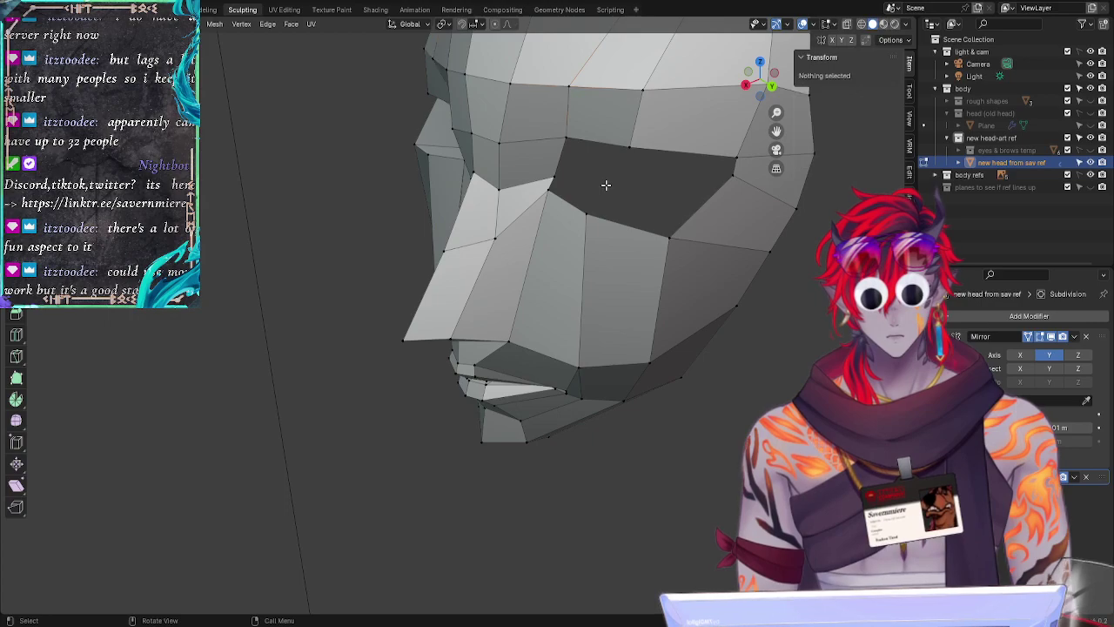
pyautogui.click(570, 142)
pyautogui.press('g')
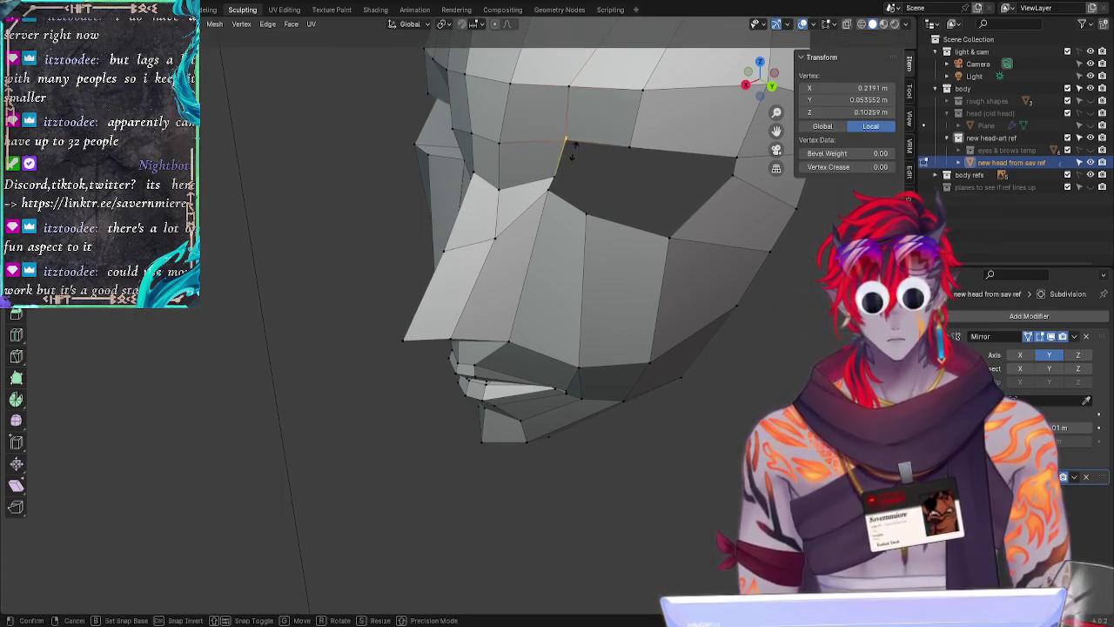
pyautogui.click(572, 153)
# Step: Move the inner eye-corner vertex and the vertex beside the nose bridge
pyautogui.moveTo(622, 199); pyautogui.dragTo(583, 231, button='middle')
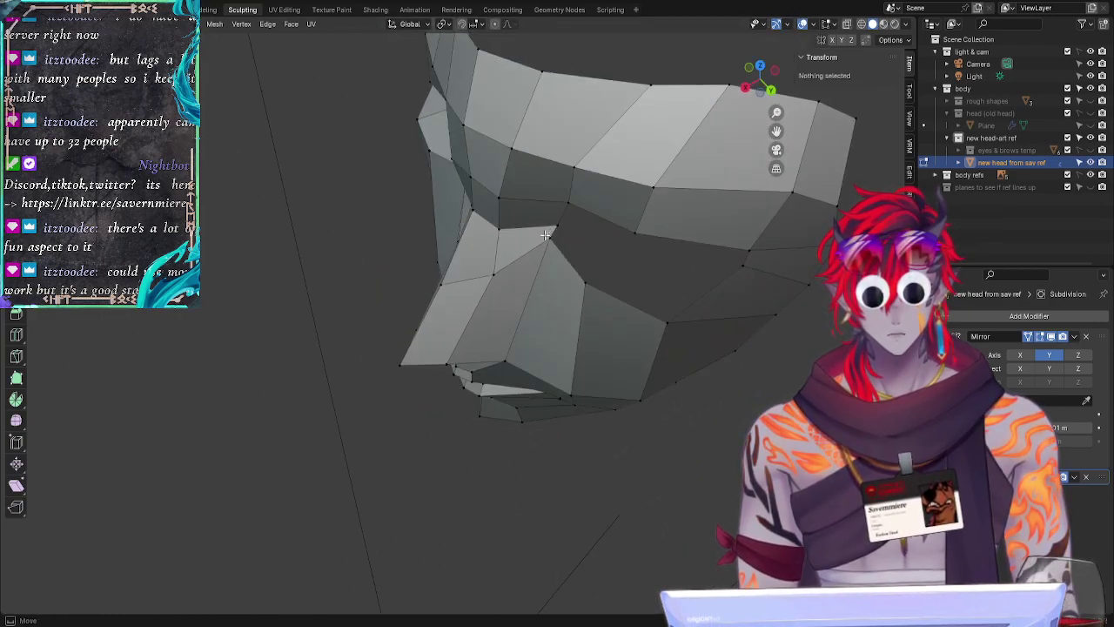
pyautogui.click(553, 234)
pyautogui.press('g')
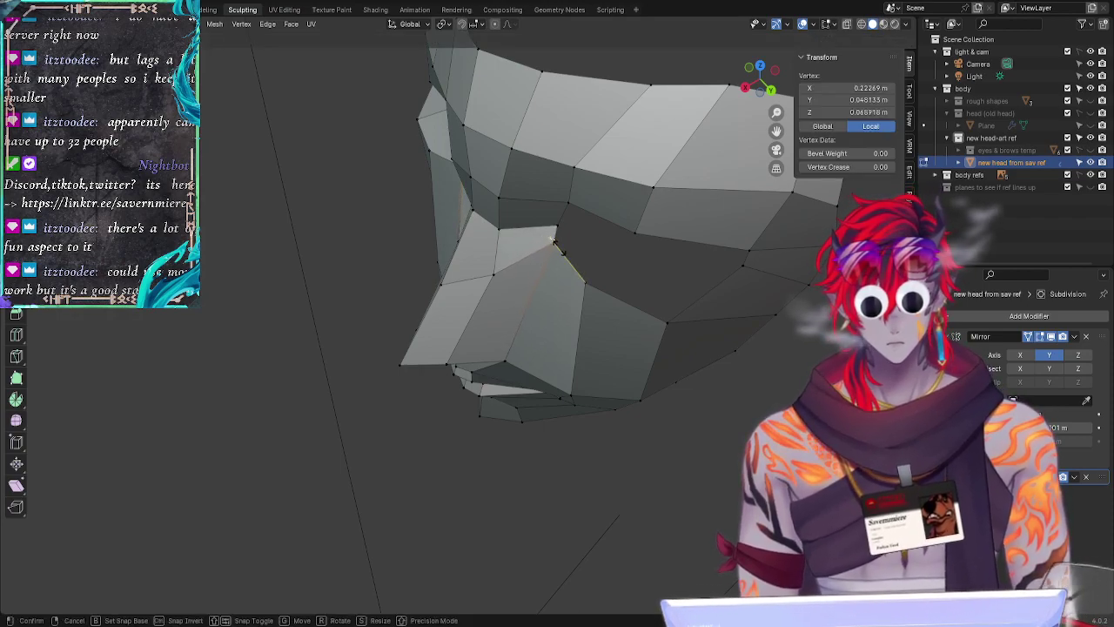
pyautogui.click(564, 251)
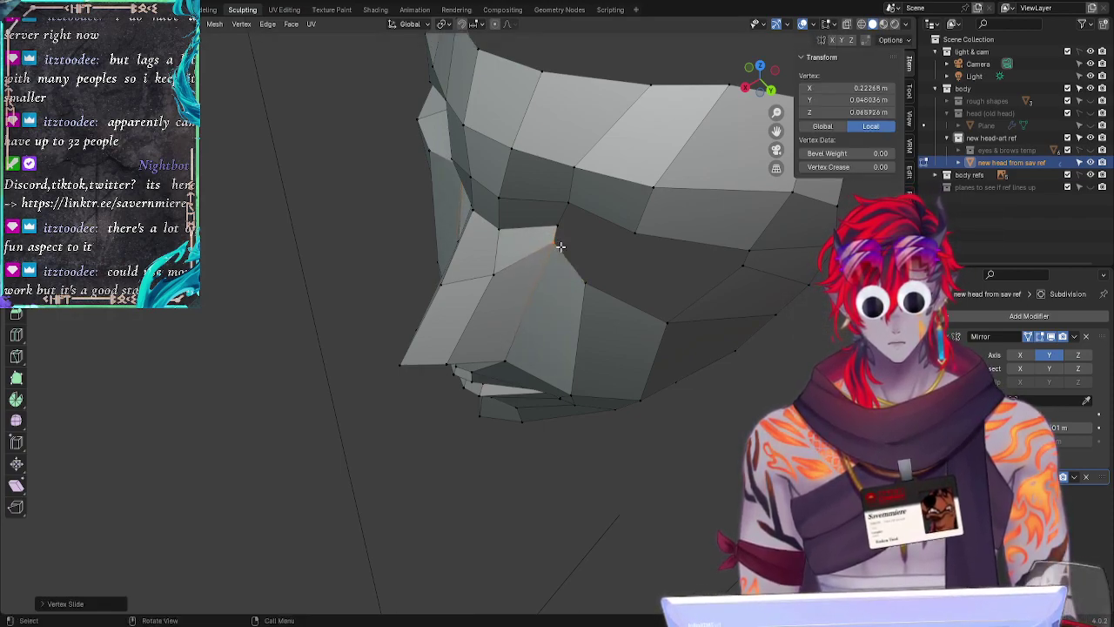
pyautogui.moveTo(600, 249); pyautogui.dragTo(486, 183, button='middle')
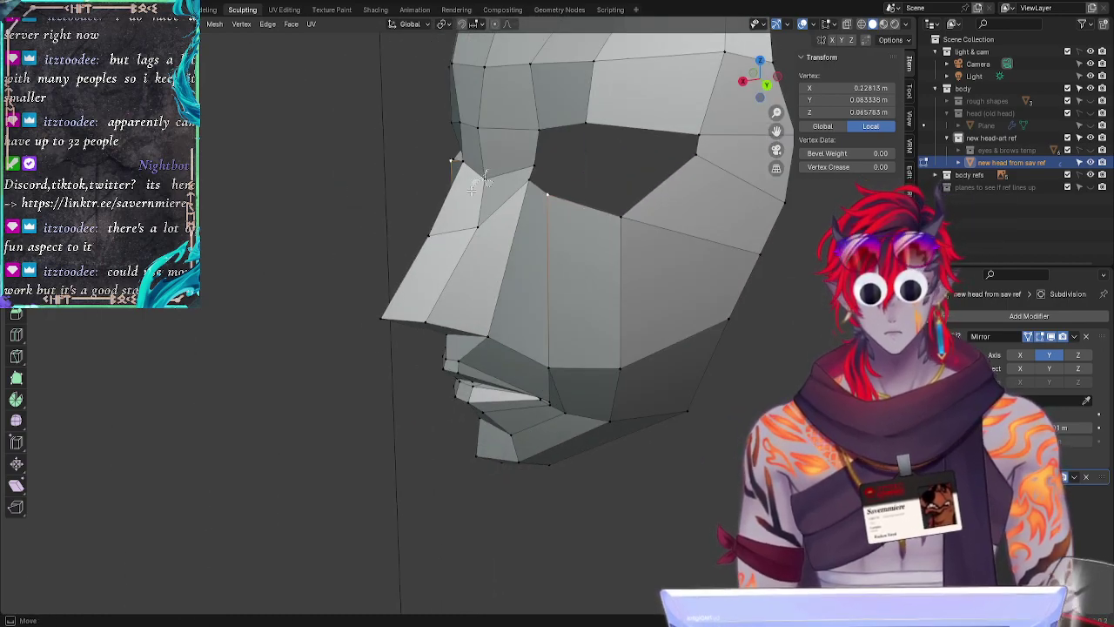
pyautogui.click(502, 185)
pyautogui.press('g')
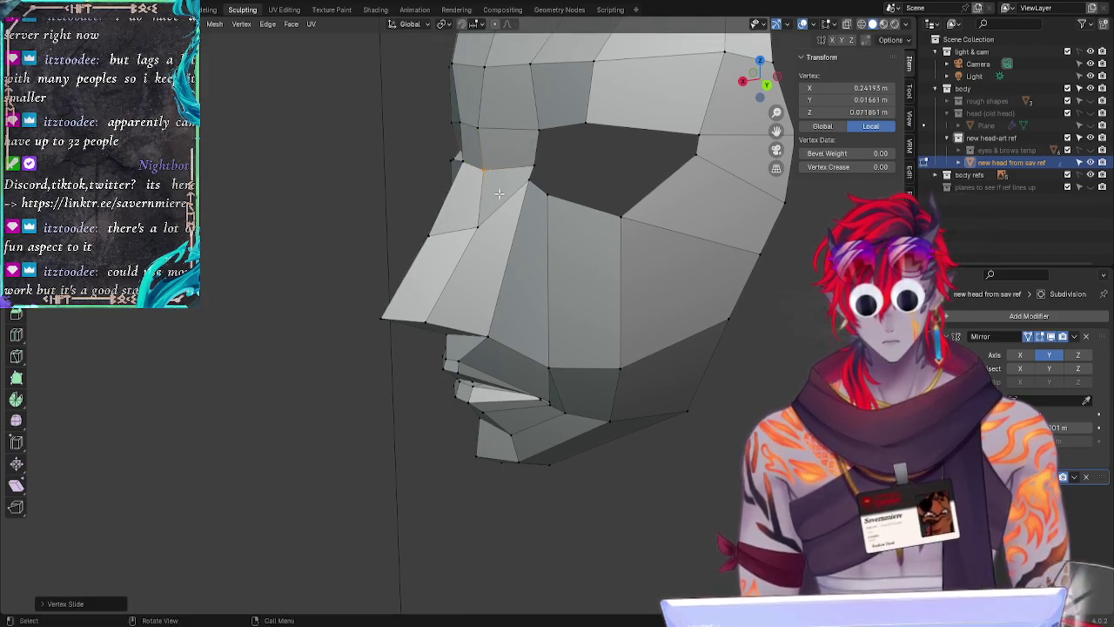
pyautogui.click(483, 237)
# Step: Reposition a nose-bridge vertex from a near-front view
pyautogui.click(268, 374)
pyautogui.moveTo(268, 374); pyautogui.dragTo(325, 353, button='middle')
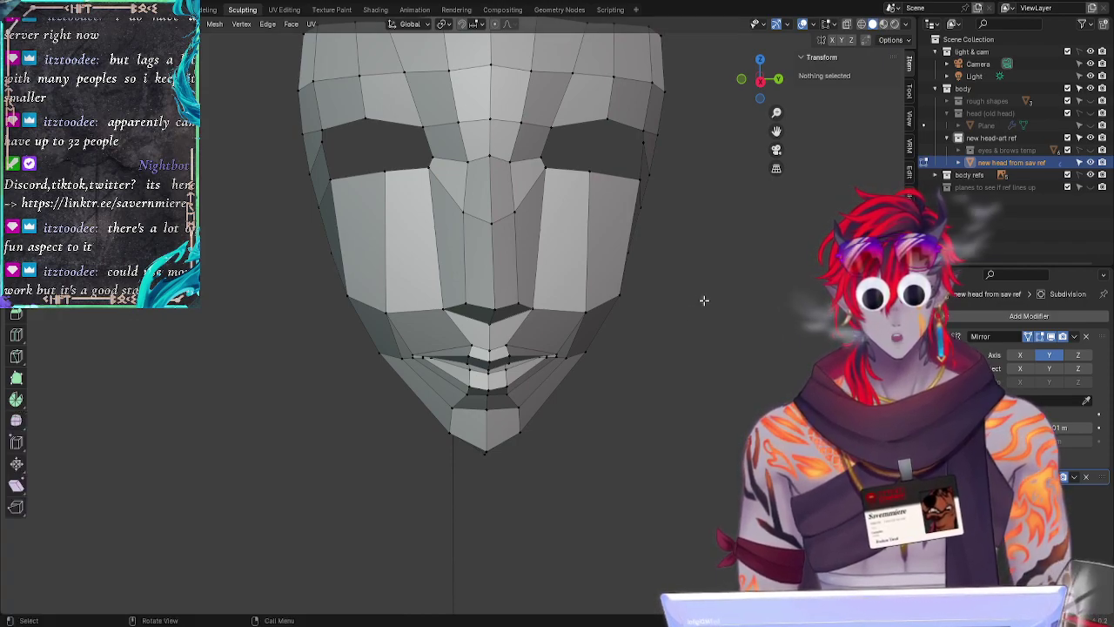
pyautogui.moveTo(704, 298); pyautogui.dragTo(542, 273, button='middle')
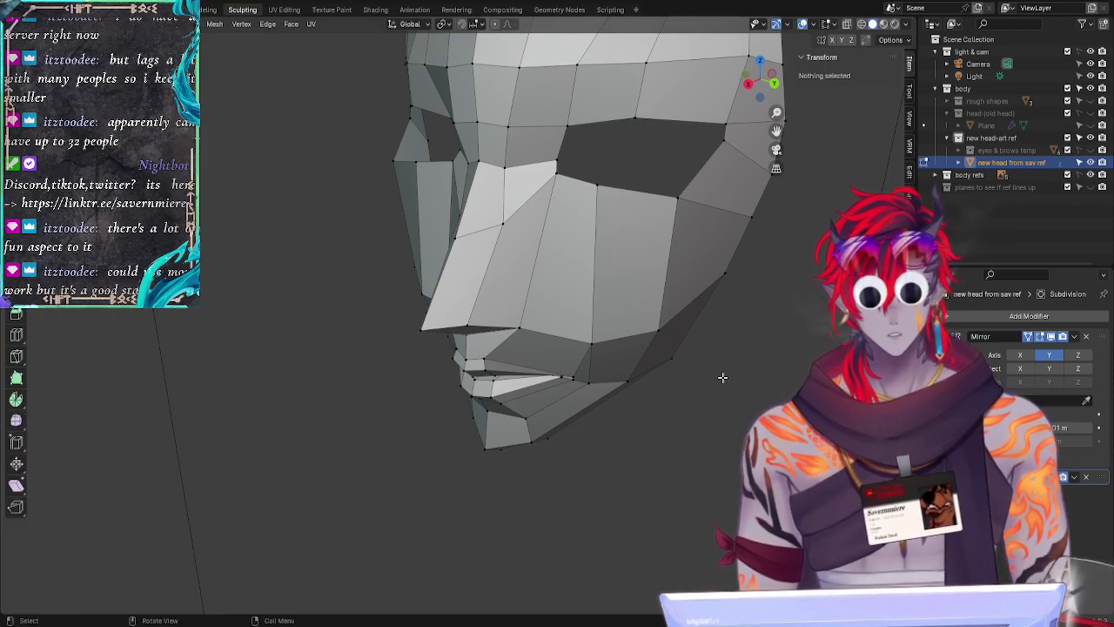
pyautogui.moveTo(219, 435); pyautogui.dragTo(345, 380, button='middle')
pyautogui.click(497, 224)
pyautogui.press('g')
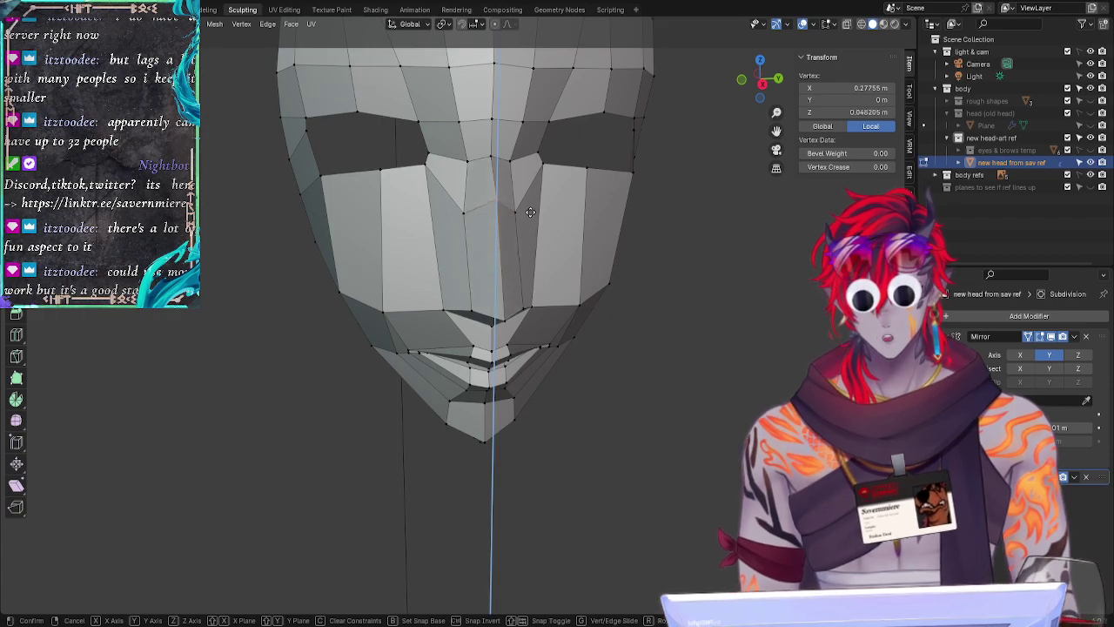
pyautogui.click(526, 221)
# Step: Move a side-of-nose vertex and a centre-line nose vertex vertically along Z
pyautogui.click(457, 201)
pyautogui.press('g')
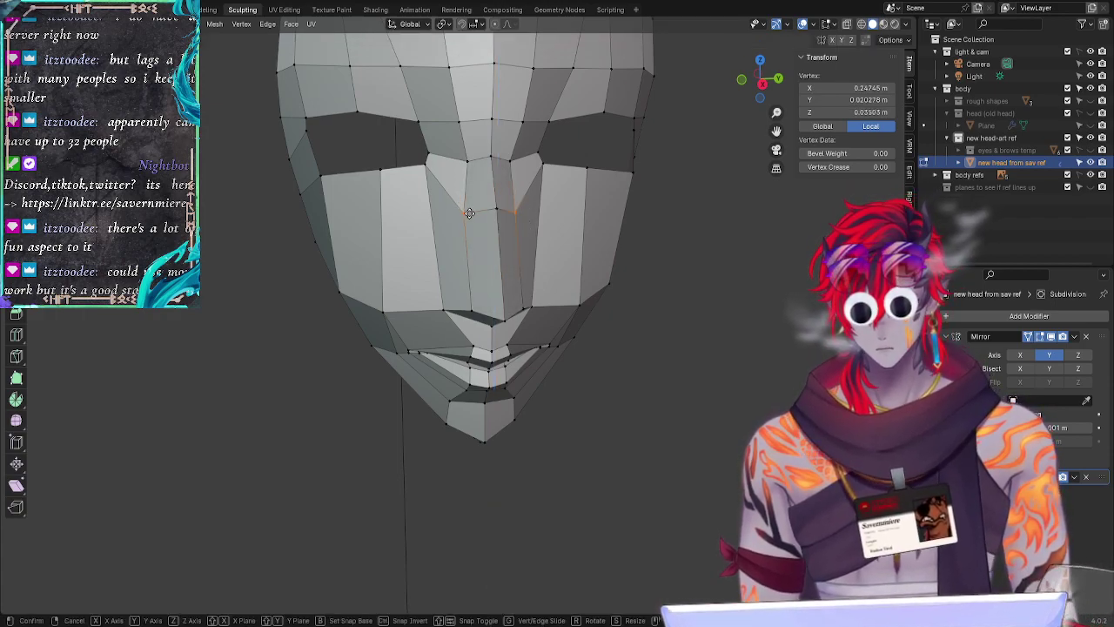
pyautogui.press('z')
pyautogui.click(472, 195)
pyautogui.click(493, 195)
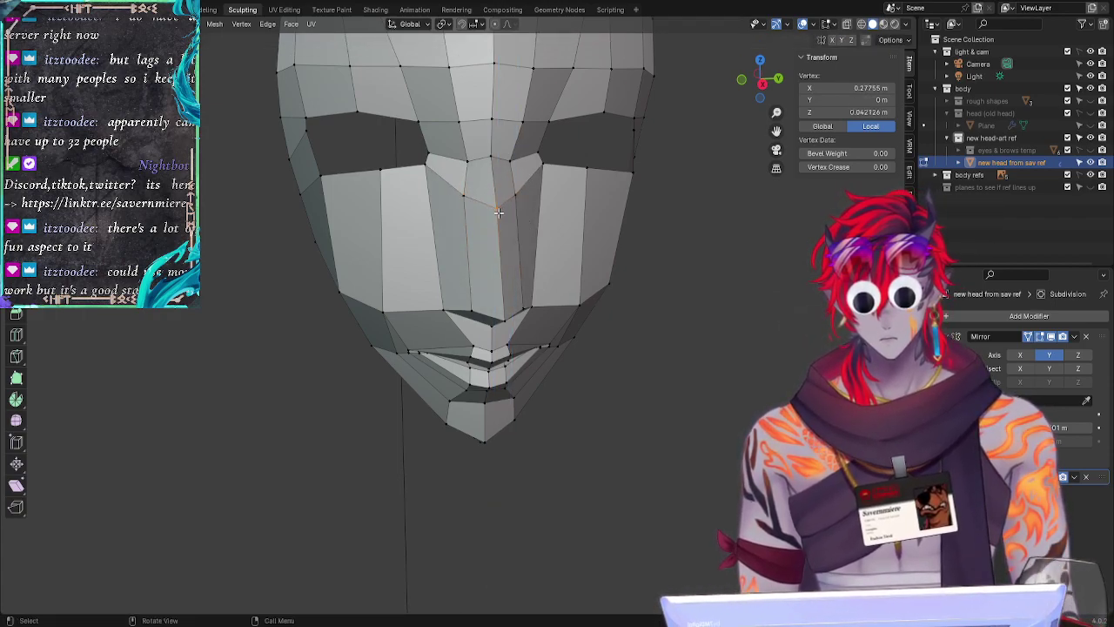
pyautogui.press('g')
pyautogui.press('z')
pyautogui.click(503, 203)
pyautogui.click(241, 318)
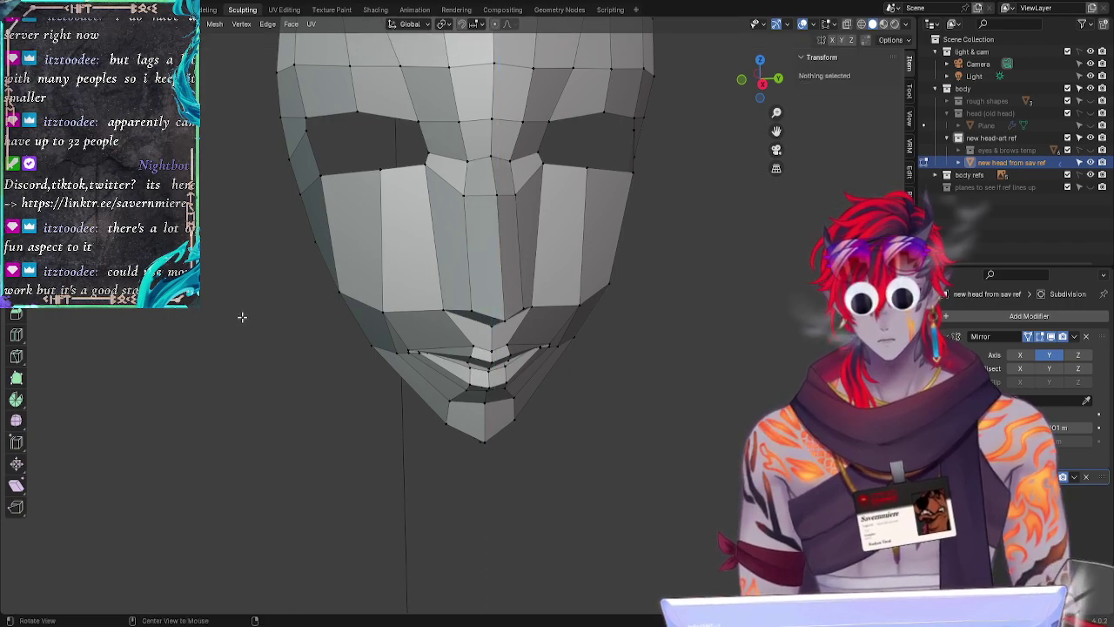
# Step: Slide a vertex on the side of the nose, then lower it along Z
pyautogui.moveTo(241, 317); pyautogui.dragTo(304, 325, button='middle')
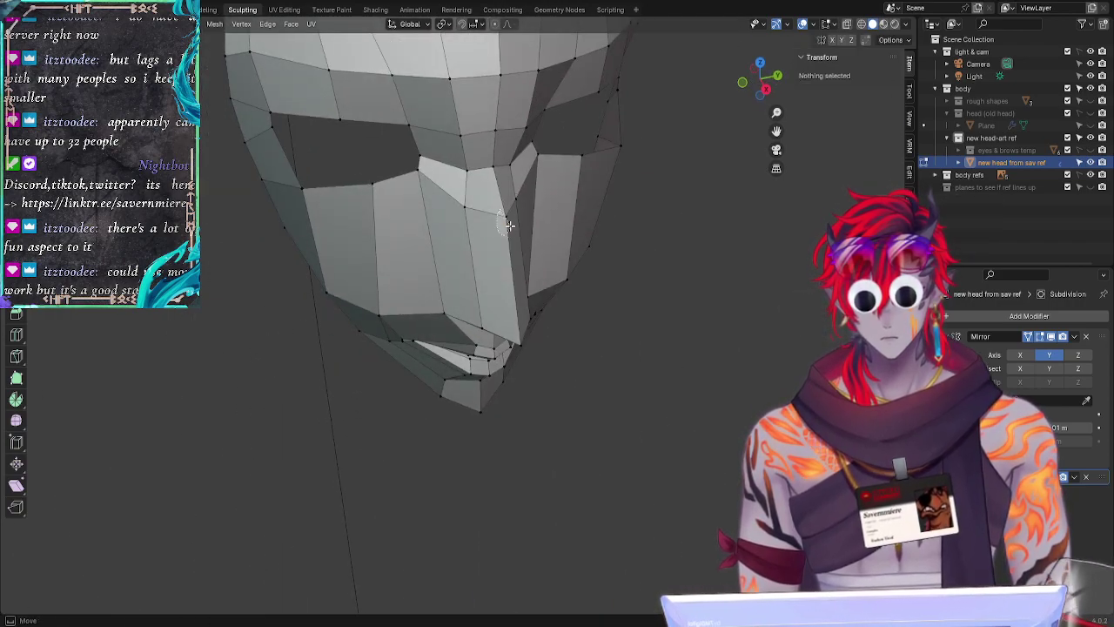
pyautogui.click(500, 212)
pyautogui.press('g')
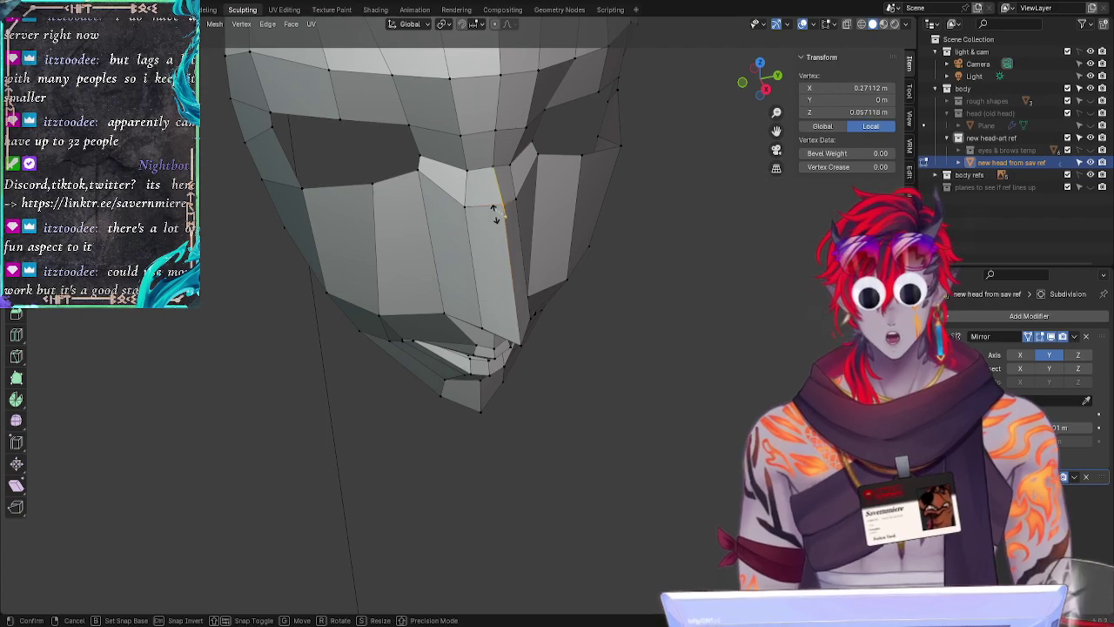
pyautogui.click(495, 214)
pyautogui.press('g')
pyautogui.press('z')
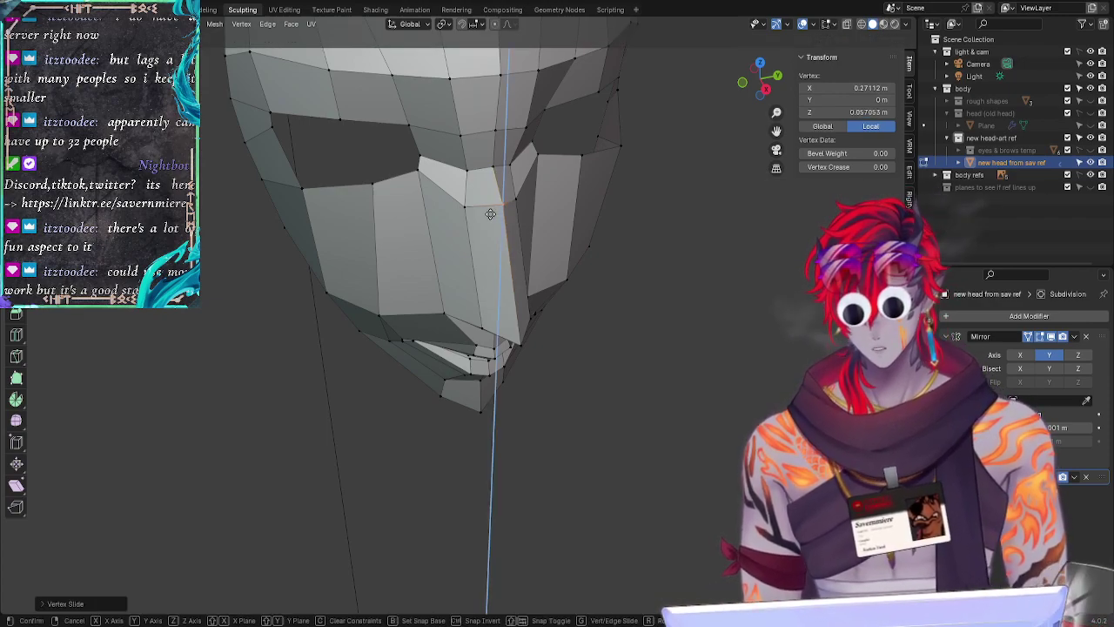
pyautogui.click(492, 223)
pyautogui.click(679, 293)
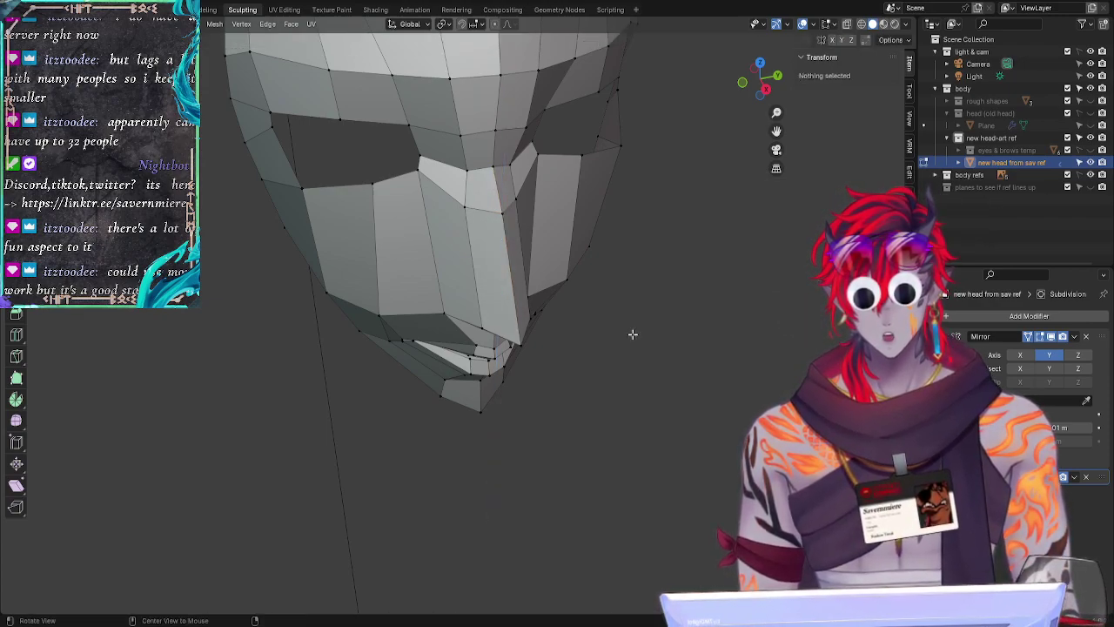
pyautogui.moveTo(632, 331); pyautogui.dragTo(611, 308, button='middle')
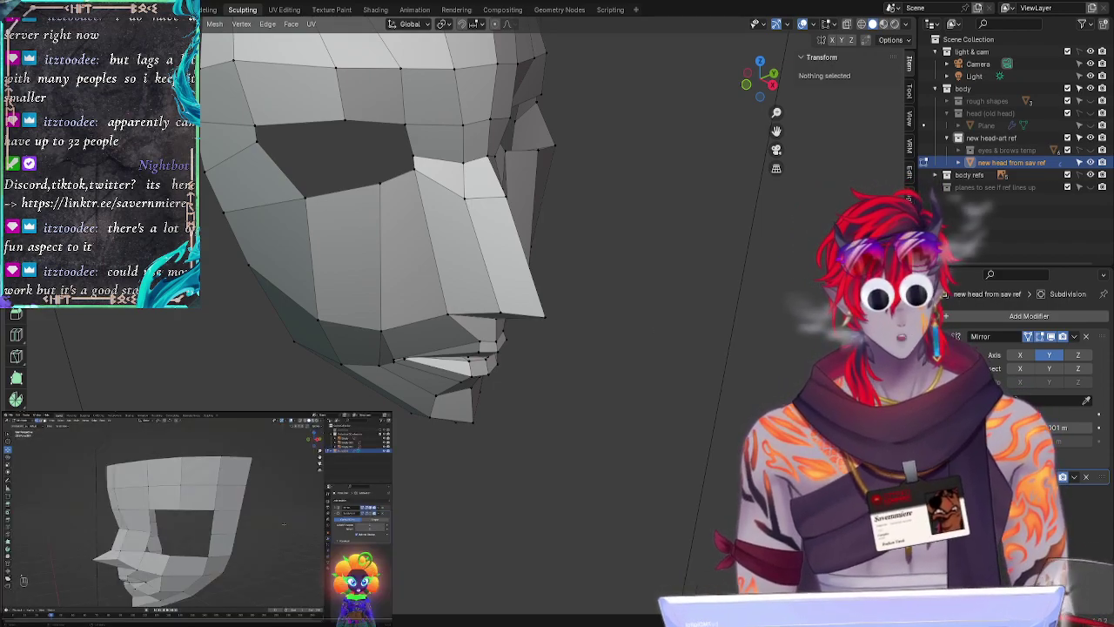
# Step: Enable the Subdivision modifier's edit-mode display so the head shows smoothed while editing
pyautogui.moveTo(656, 418); pyautogui.dragTo(500, 381, button='middle')
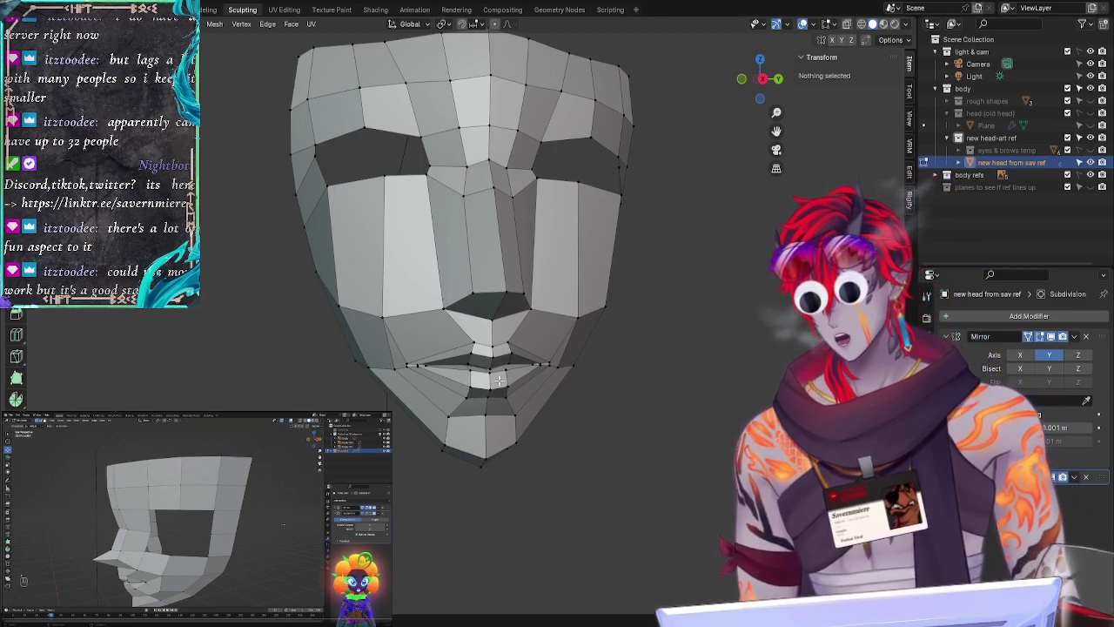
pyautogui.moveTo(499, 380); pyautogui.dragTo(441, 376, button='middle')
pyautogui.moveTo(324, 499); pyautogui.dragTo(167, 439, button='middle')
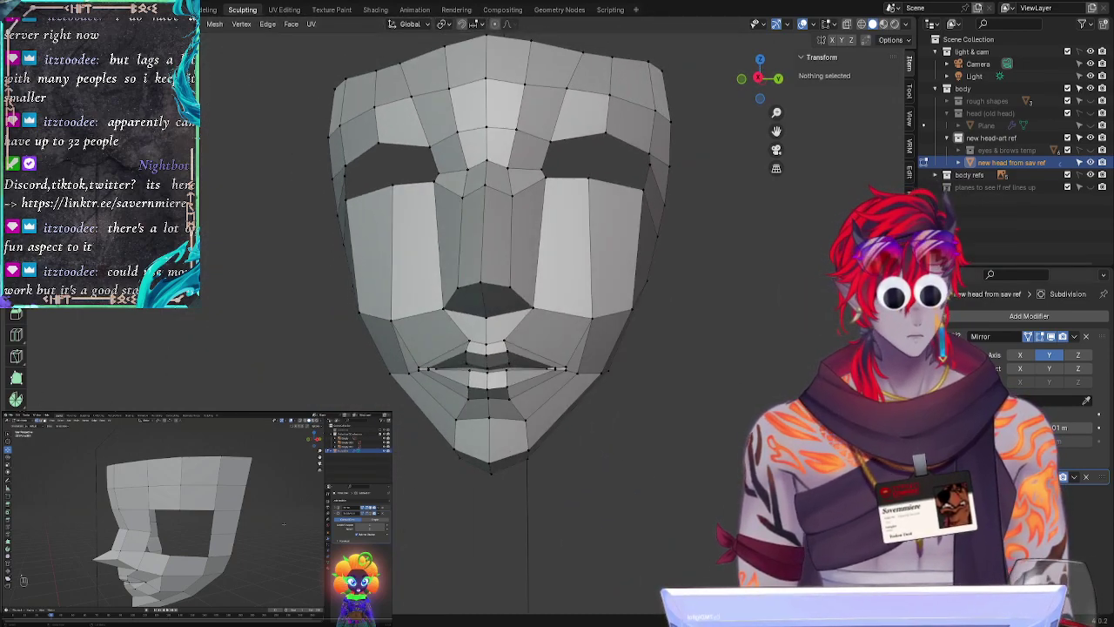
pyautogui.press('Tab')
pyautogui.press('Tab')
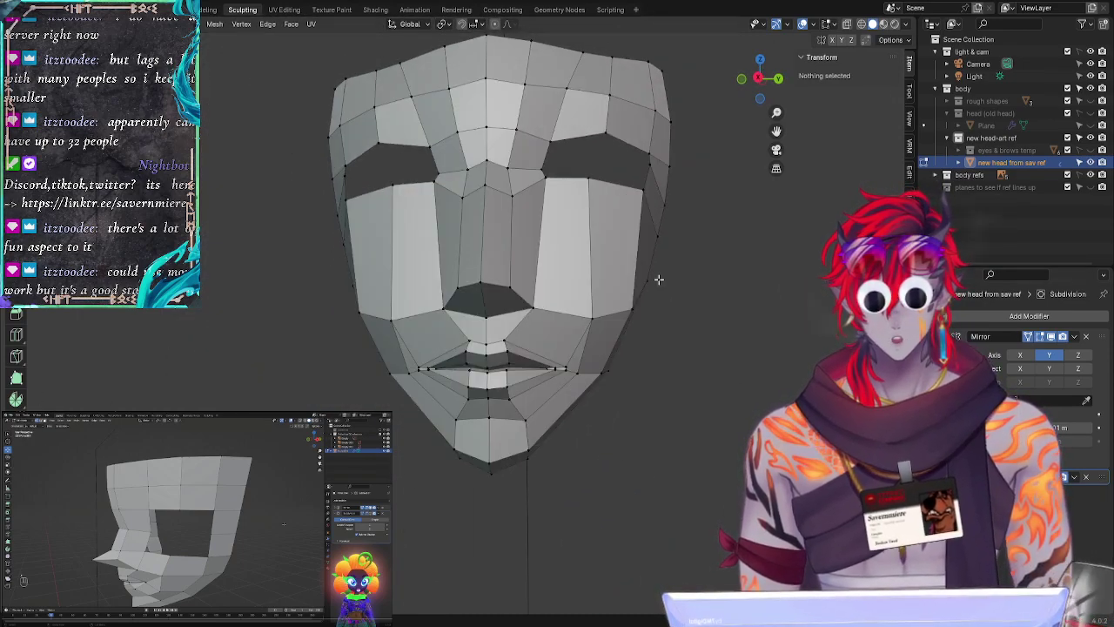
pyautogui.moveTo(658, 278); pyautogui.dragTo(508, 463, button='middle')
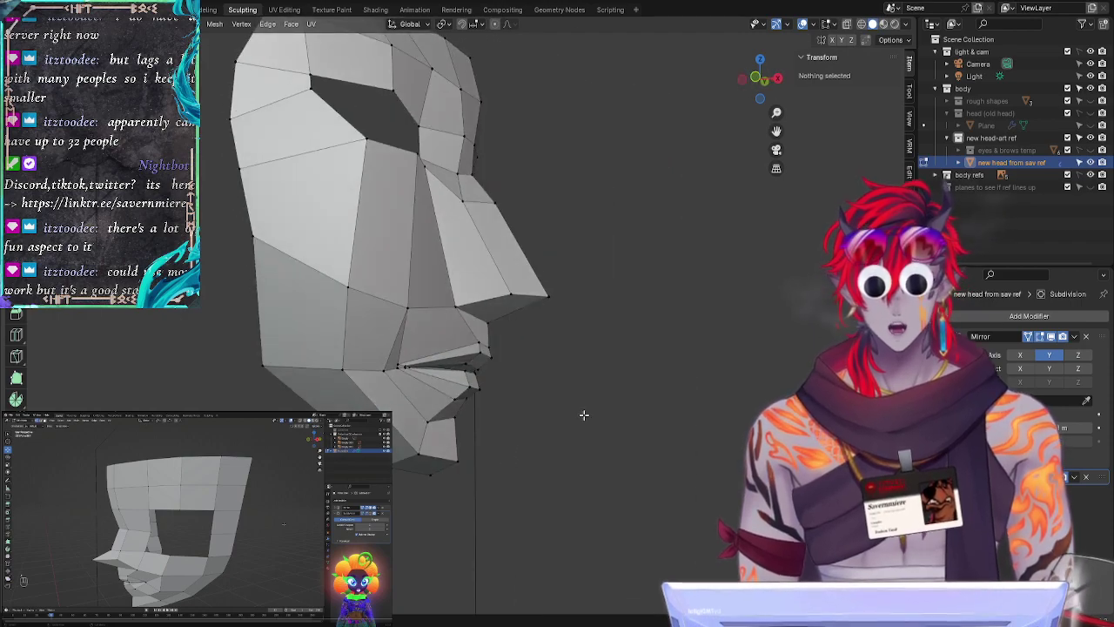
pyautogui.moveTo(583, 415); pyautogui.dragTo(566, 423, button='middle')
pyautogui.click(1039, 477)
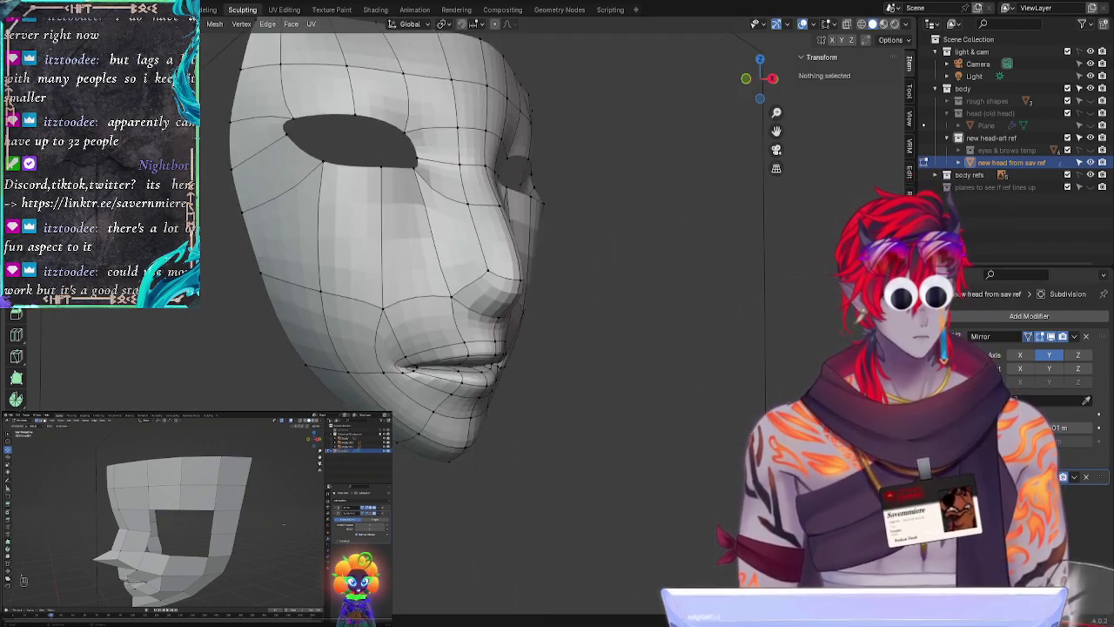
pyautogui.moveTo(649, 483); pyautogui.dragTo(582, 454, button='middle')
pyautogui.click(1039, 477)
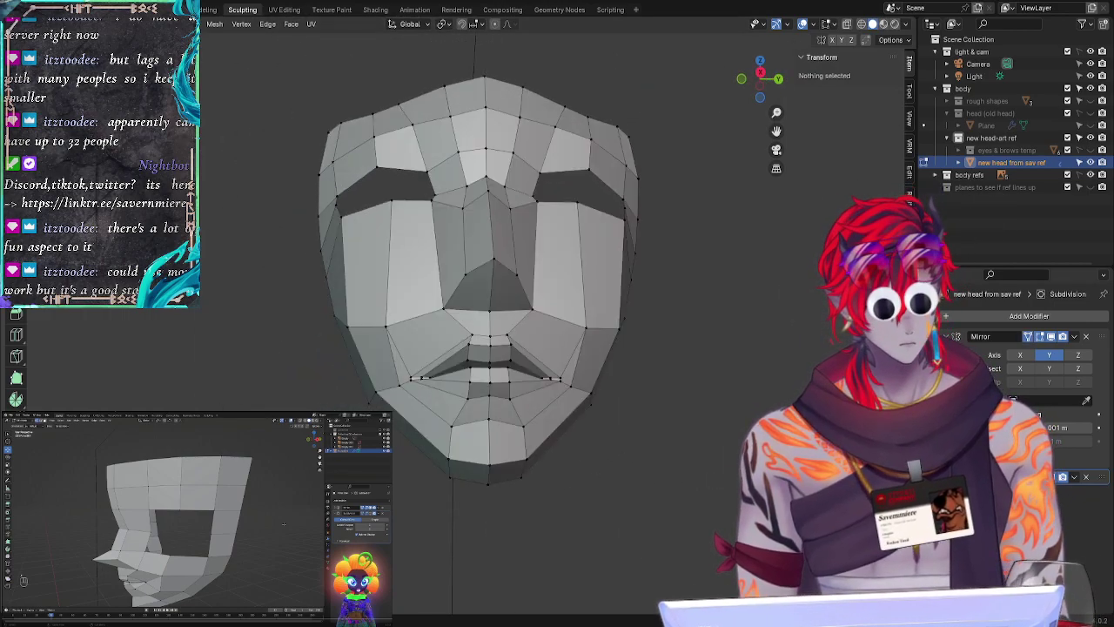
pyautogui.click(1039, 477)
# Step: Switch to a front view and save as 'head pt 1 subdivided plane start adjust.blend'
pyautogui.moveTo(608, 504)
pyautogui.mouseDown(button='middle')
pyautogui.moveTo(519, 512)
pyautogui.moveTo(647, 536)
pyautogui.moveTo(621, 519)
pyautogui.mouseUp(button='middle')
pyautogui.moveTo(697, 525); pyautogui.dragTo(565, 420, button='middle')
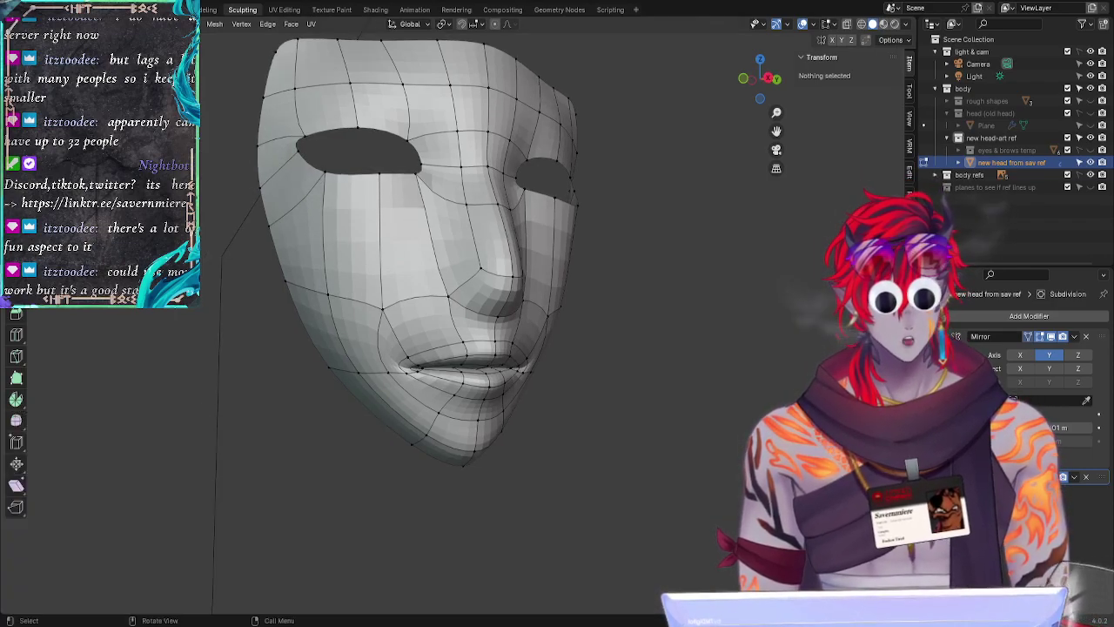
pyautogui.keyDown('alt'); pyautogui.moveTo(696, 514); pyautogui.dragTo(671, 476, button='middle'); pyautogui.keyUp('alt')
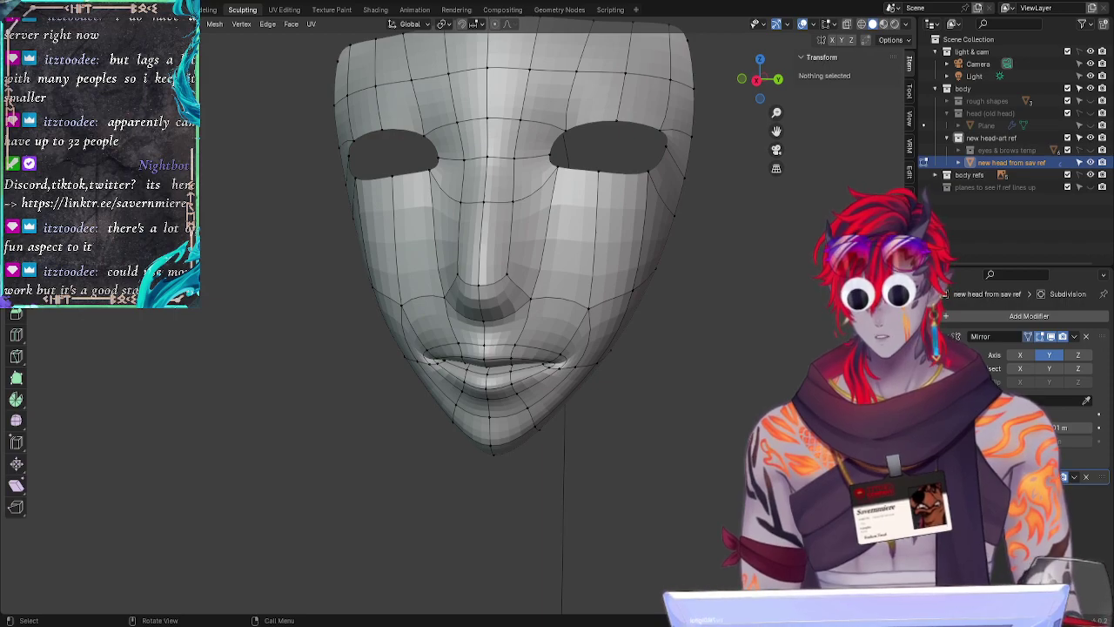
pyautogui.hotkey('ctrl', 's')
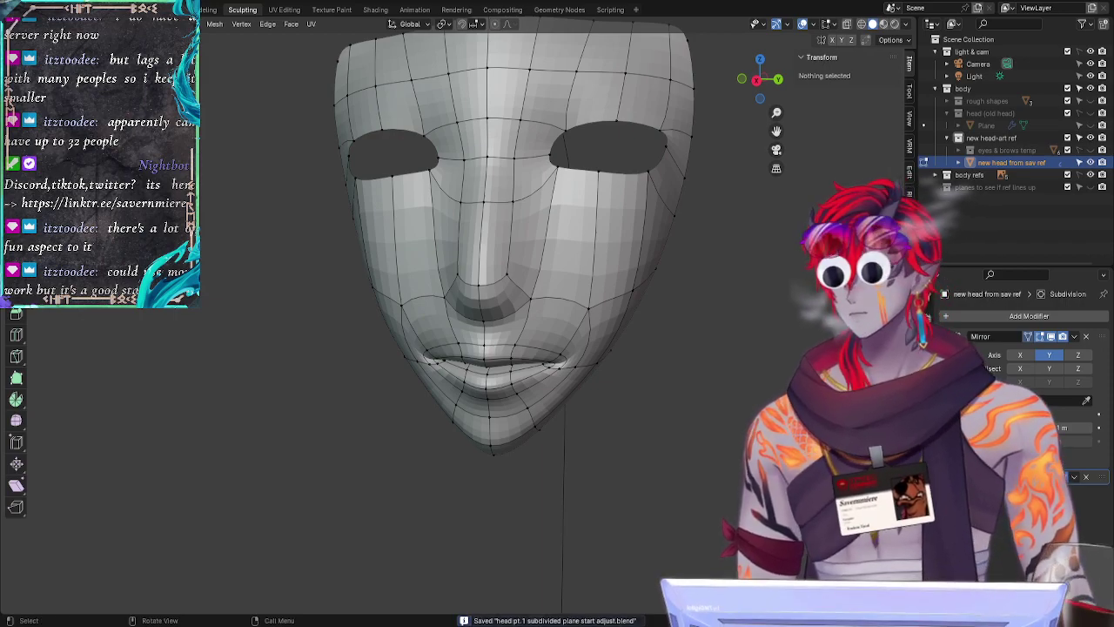
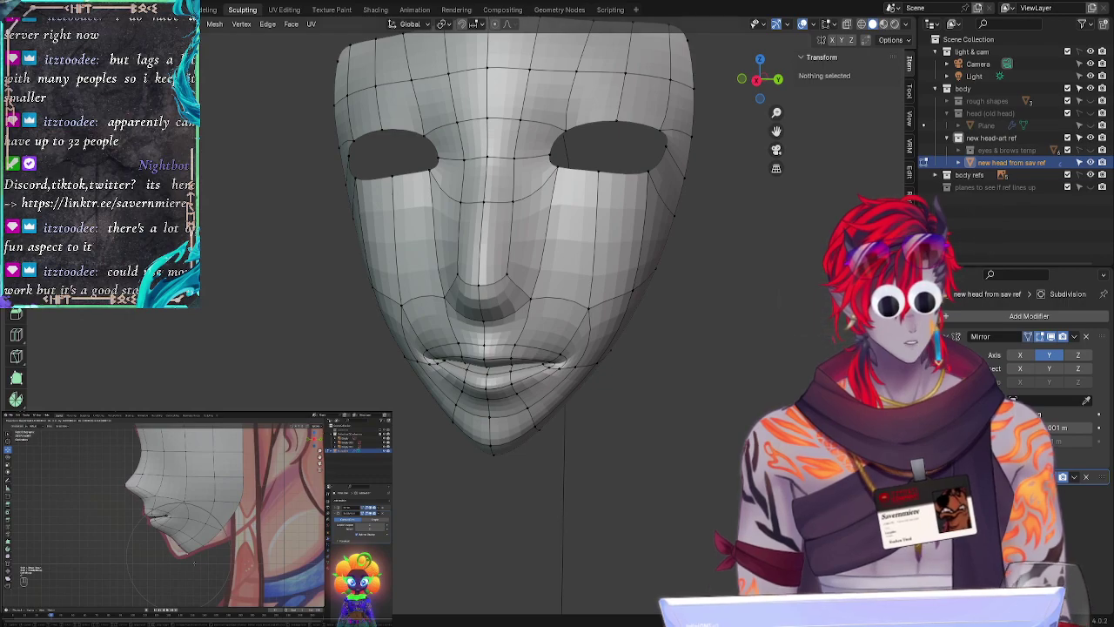
# Step: Snap the face mesh to a straight side view and zoom out to fit its profile over the reference head
pyautogui.rightClick(662, 472)
pyautogui.press('Escape')
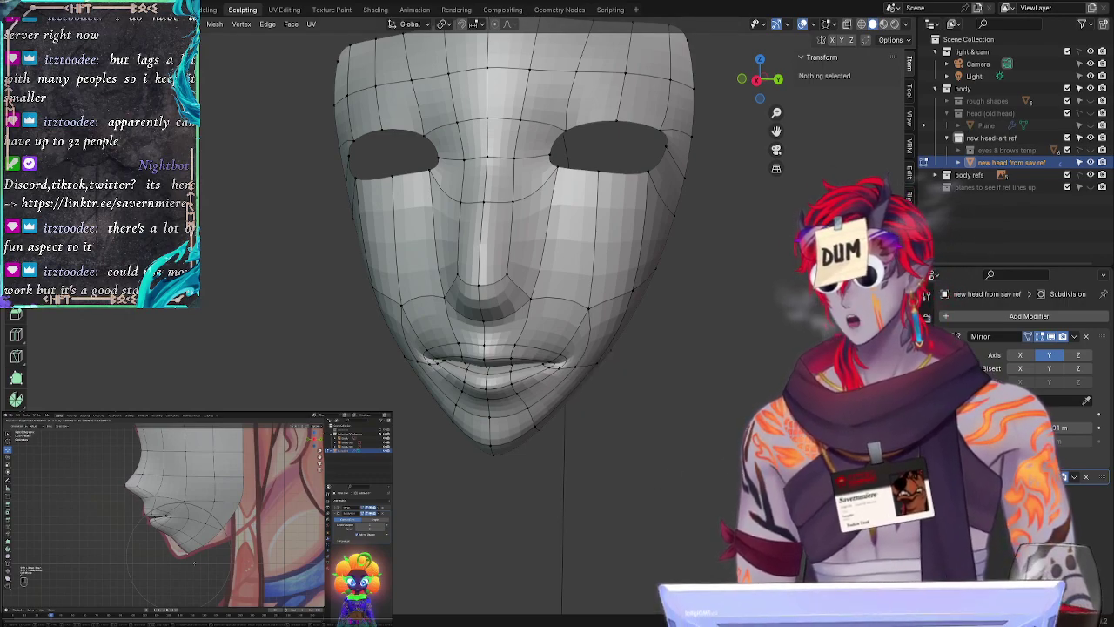
pyautogui.moveTo(718, 464); pyautogui.dragTo(627, 473, button='middle')
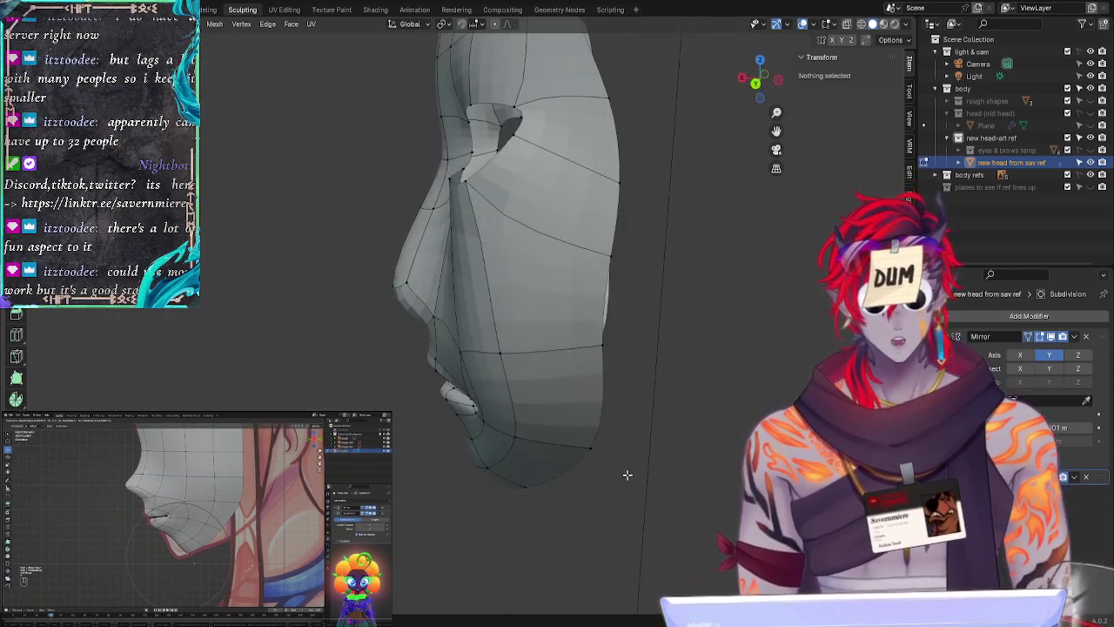
pyautogui.click(766, 75)
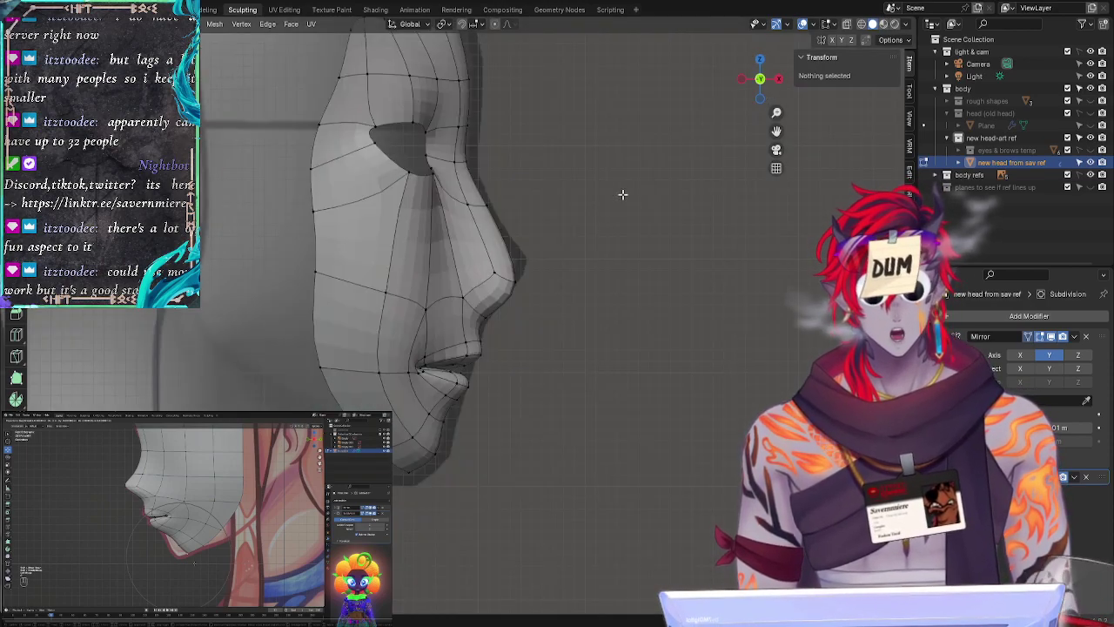
pyautogui.keyDown('ctrl'); pyautogui.moveTo(631, 144); pyautogui.dragTo(618, 164, button='middle'); pyautogui.keyUp('ctrl')
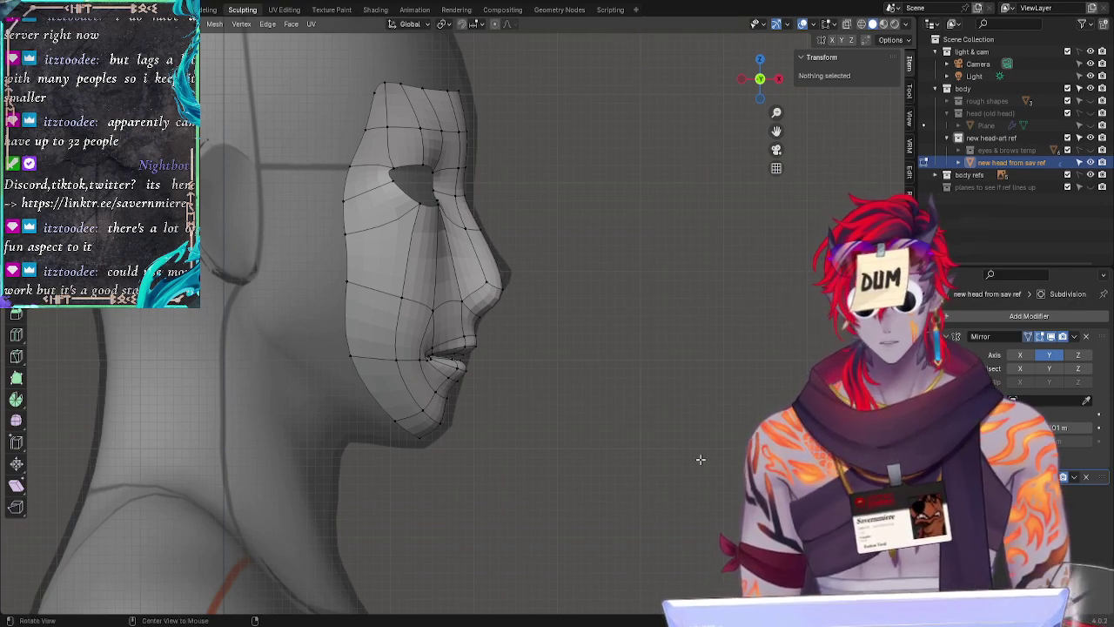
# Step: In side view, select a larger group of chin vertices and move them freely into place
pyautogui.moveTo(600, 326); pyautogui.dragTo(604, 318, button='middle')
pyautogui.click(760, 78)
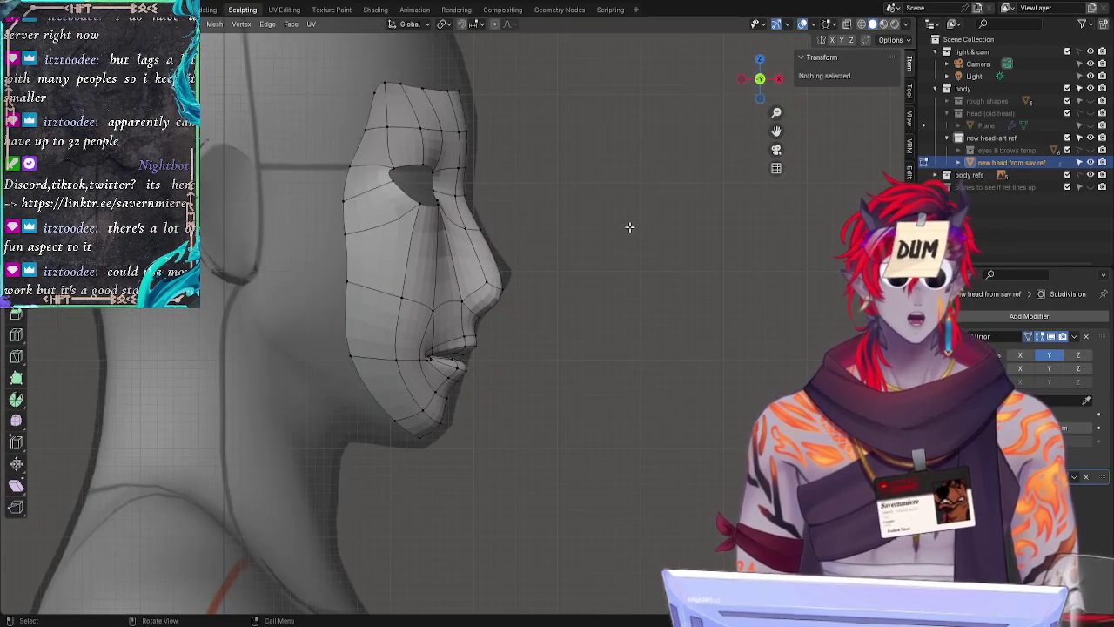
pyautogui.click(444, 429)
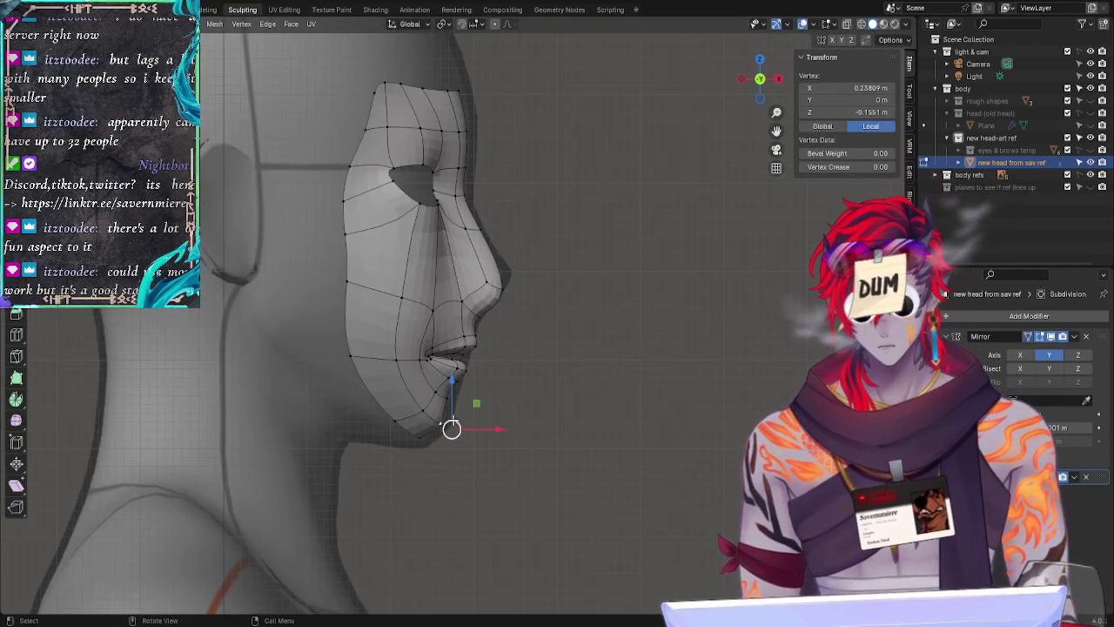
pyautogui.click(562, 478)
pyautogui.moveTo(609, 488); pyautogui.dragTo(482, 455, button='middle')
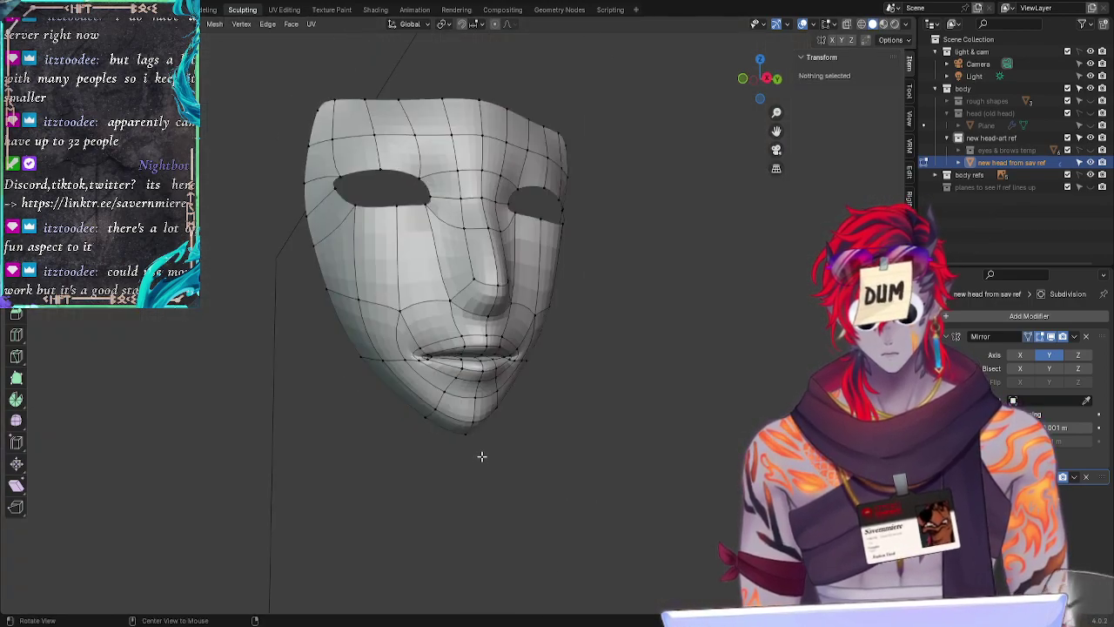
pyautogui.moveTo(452, 407); pyautogui.dragTo(496, 450)
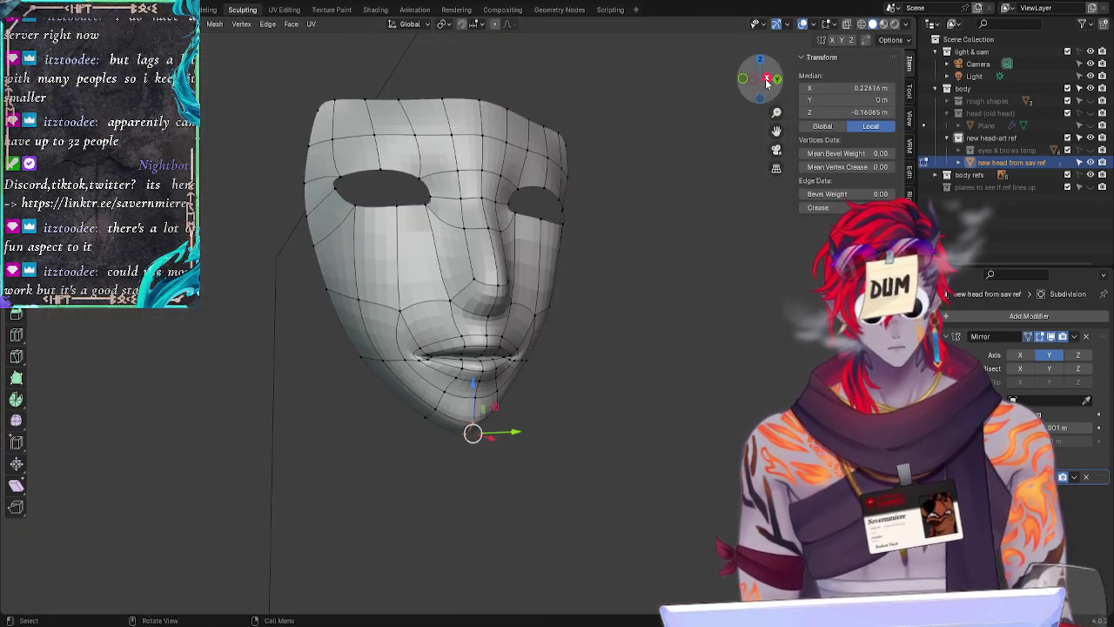
pyautogui.click(766, 81)
pyautogui.click(740, 81)
pyautogui.click(525, 491)
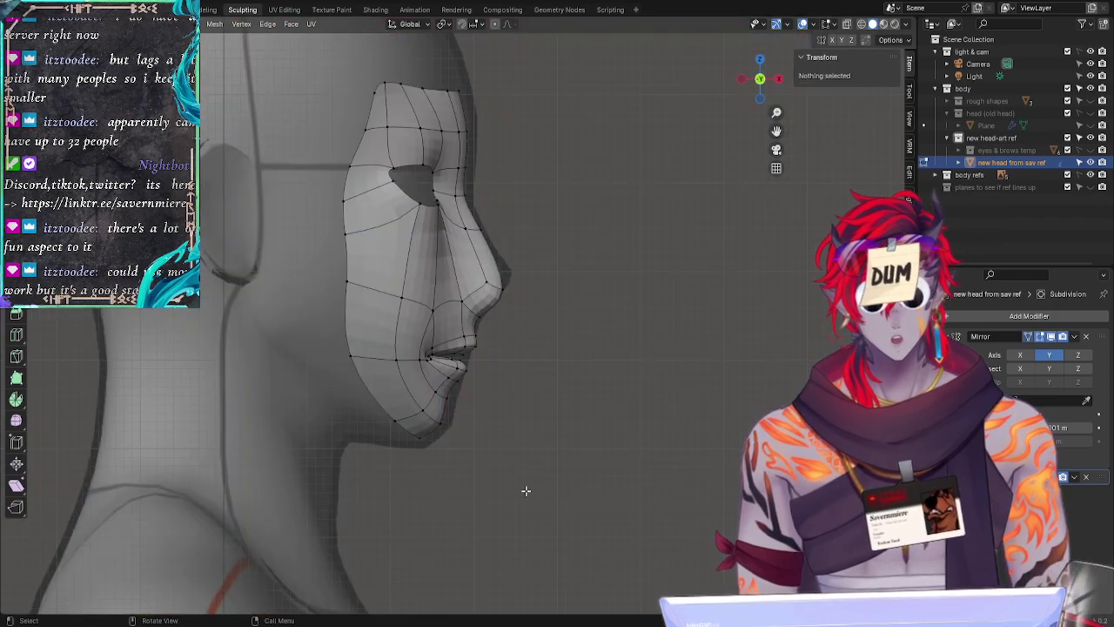
pyautogui.moveTo(457, 462)
pyautogui.mouseDown()
pyautogui.moveTo(374, 455)
pyautogui.moveTo(442, 404)
pyautogui.moveTo(455, 425)
pyautogui.mouseUp()
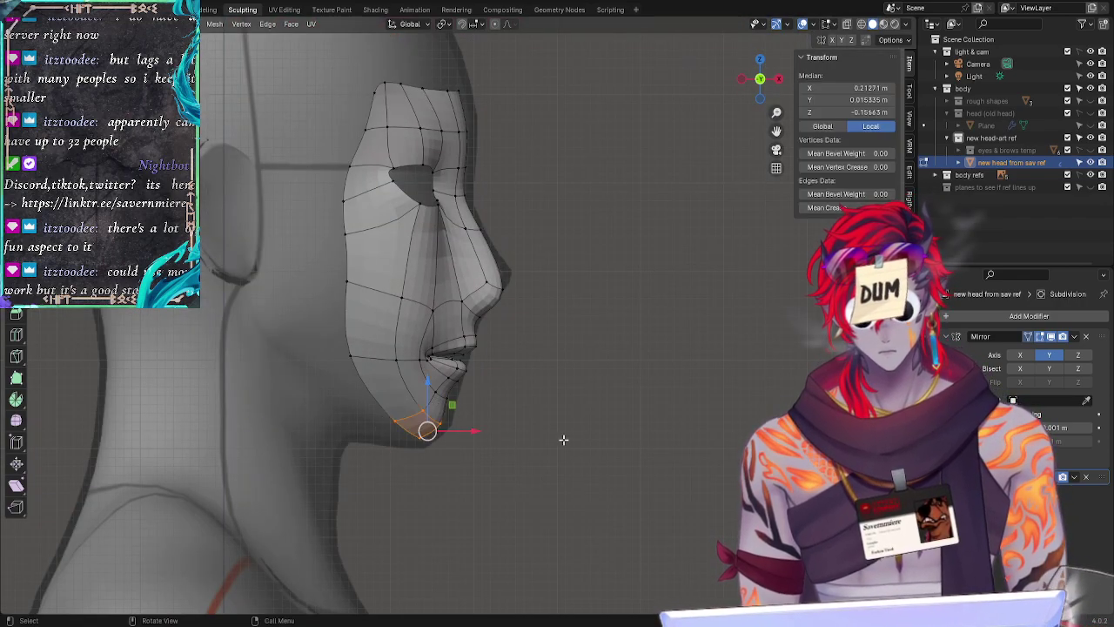
pyautogui.click(538, 434)
pyautogui.moveTo(434, 386)
pyautogui.keyDown('ctrl'); pyautogui.mouseDown(button='right')
pyautogui.moveTo(386, 423)
pyautogui.moveTo(455, 395)
pyautogui.mouseUp(button='right'); pyautogui.keyUp('ctrl')
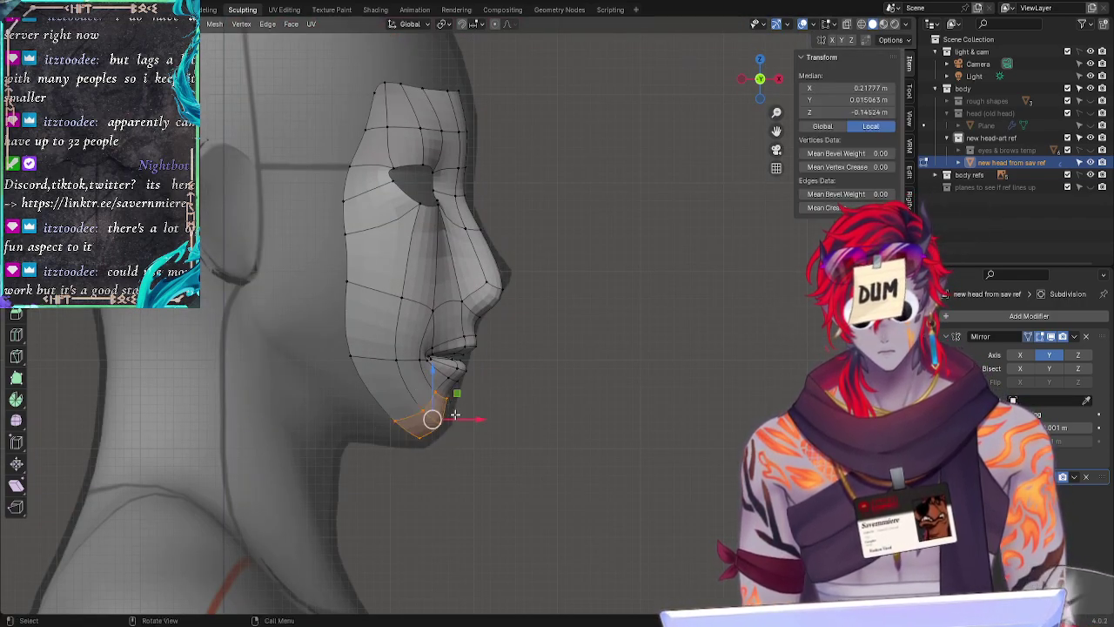
pyautogui.press('g')
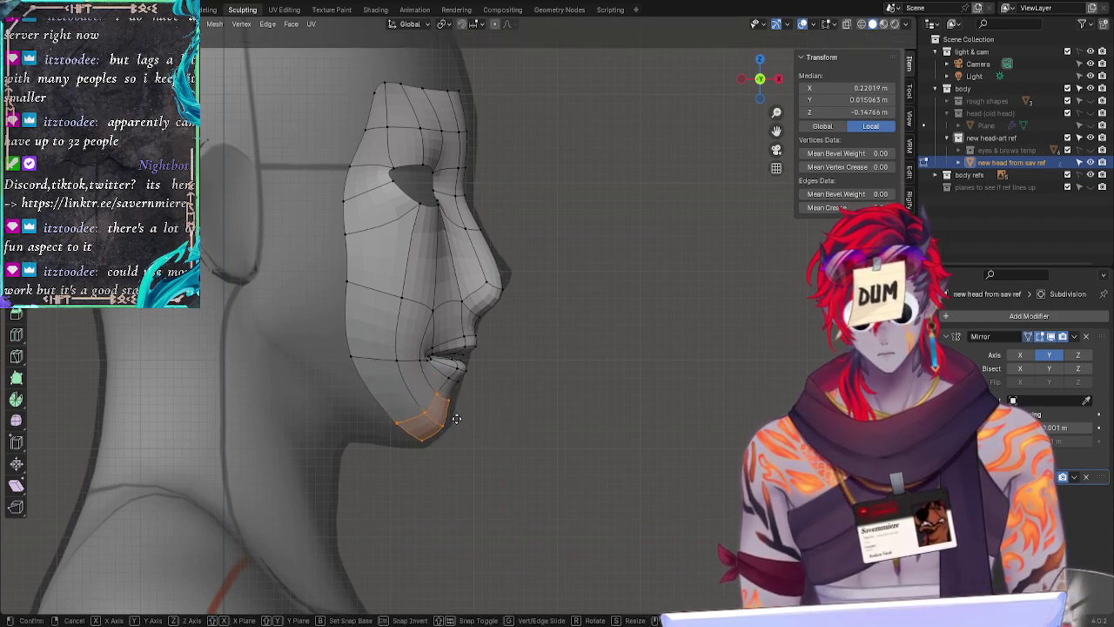
pyautogui.click(456, 418)
# Step: Shift the chin vertices forward along X, then push another chin vertex forward and lower it
pyautogui.press('g')
pyautogui.press('x')
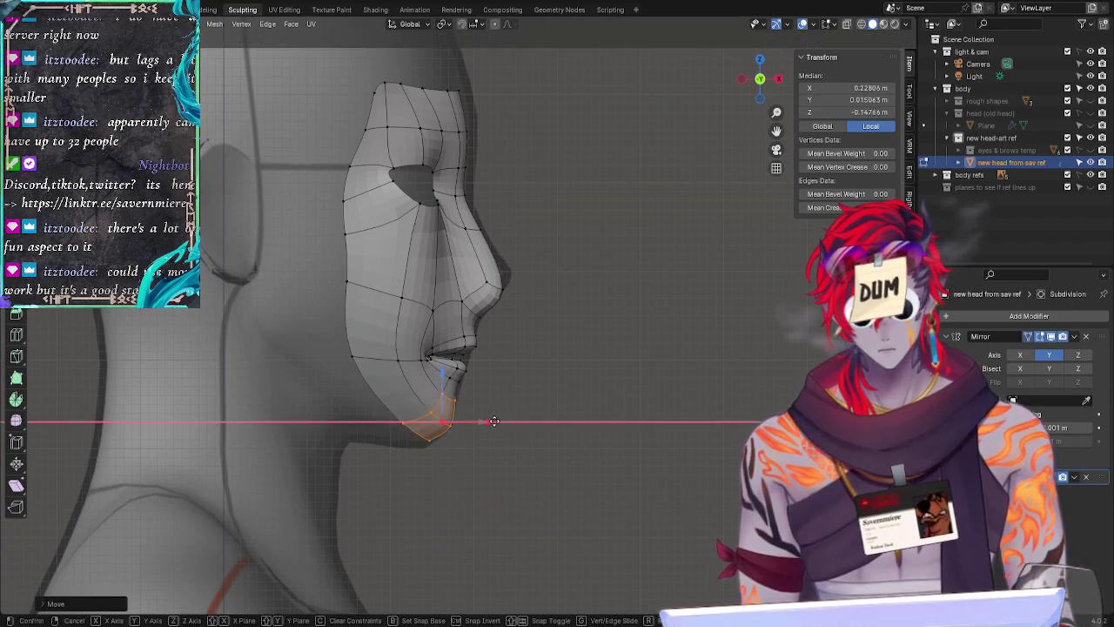
pyautogui.click(493, 421)
pyautogui.click(426, 439)
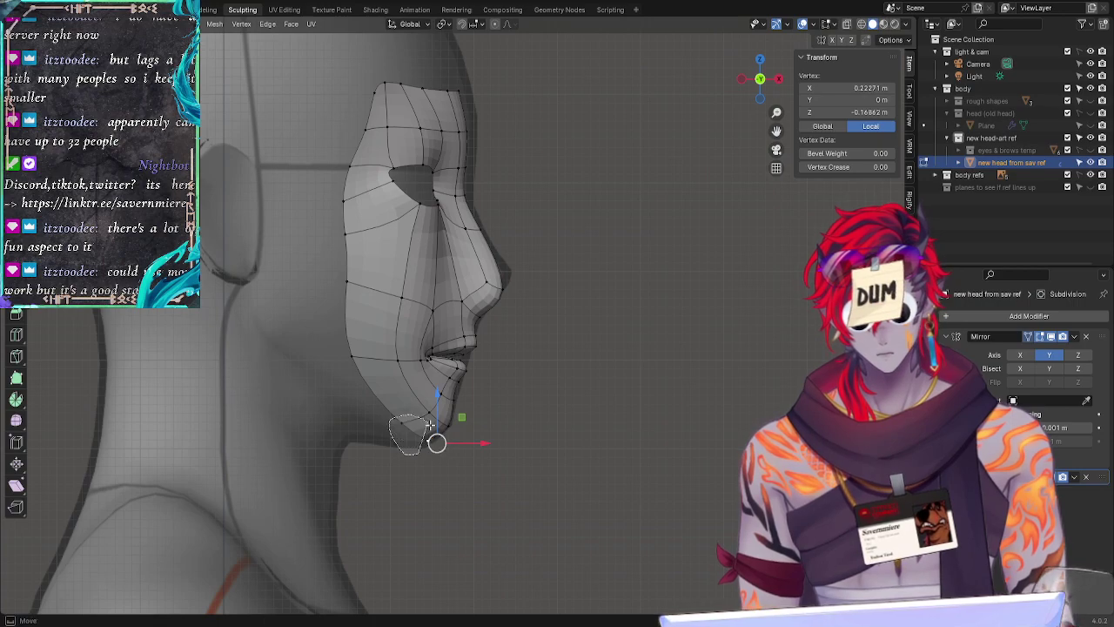
pyautogui.moveTo(468, 439); pyautogui.dragTo(473, 441)
pyautogui.moveTo(424, 393); pyautogui.dragTo(425, 401)
# Step: Nudge two more chin vertices and a vertex below the lip slightly forward along X
pyautogui.click(507, 415)
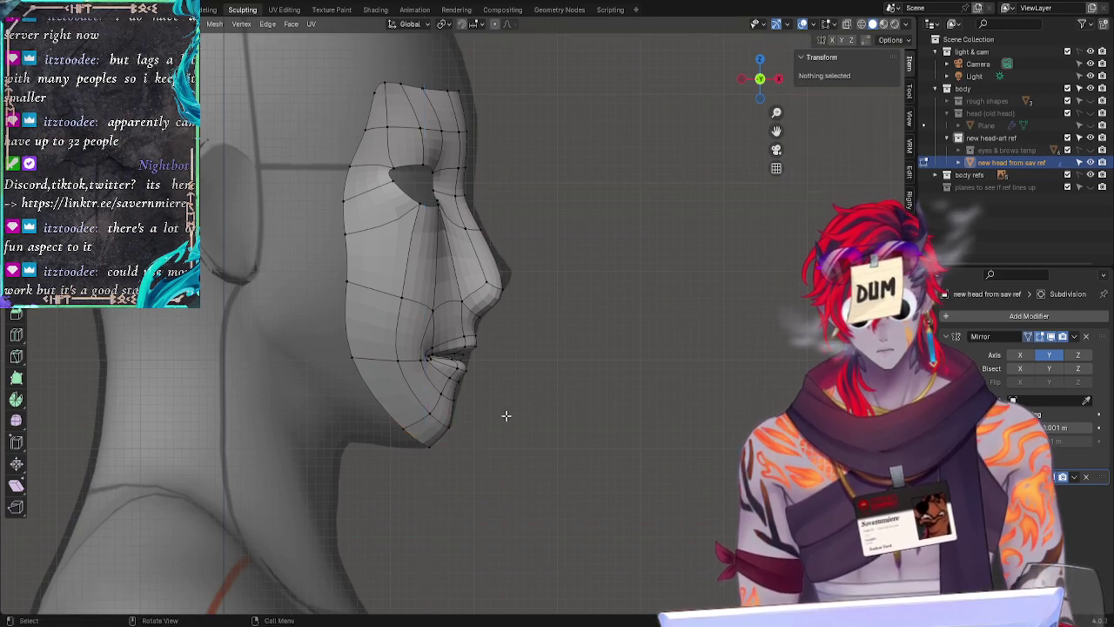
pyautogui.moveTo(466, 432)
pyautogui.keyDown('ctrl'); pyautogui.mouseDown(button='right')
pyautogui.moveTo(418, 419)
pyautogui.moveTo(466, 416)
pyautogui.mouseUp(button='right'); pyautogui.keyUp('ctrl')
pyautogui.moveTo(494, 428); pyautogui.dragTo(506, 427)
pyautogui.click(521, 467)
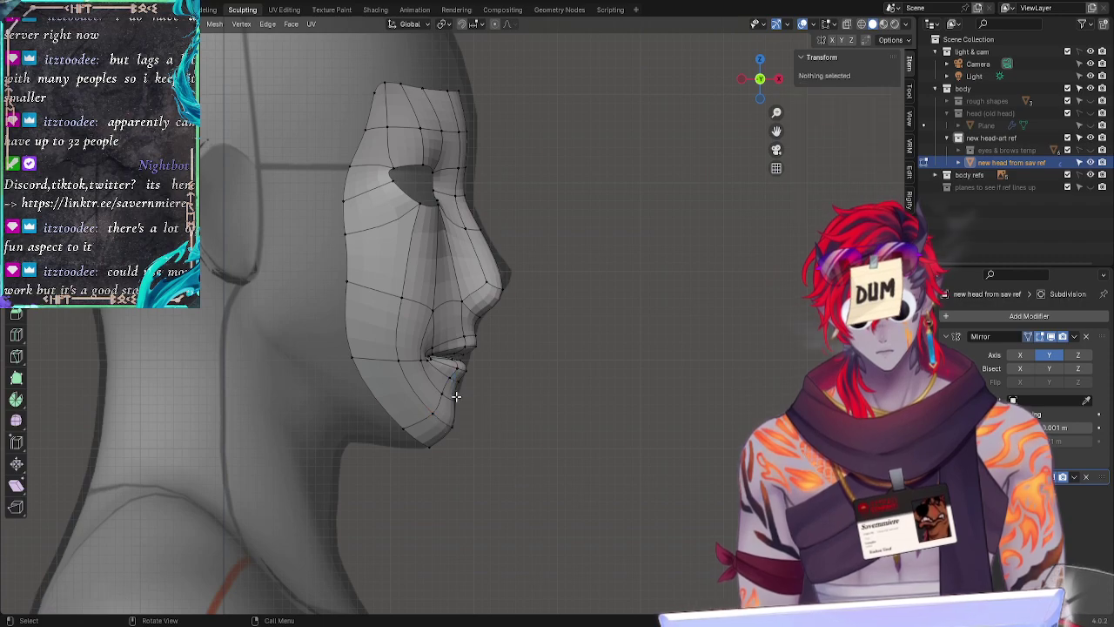
pyautogui.click(449, 397)
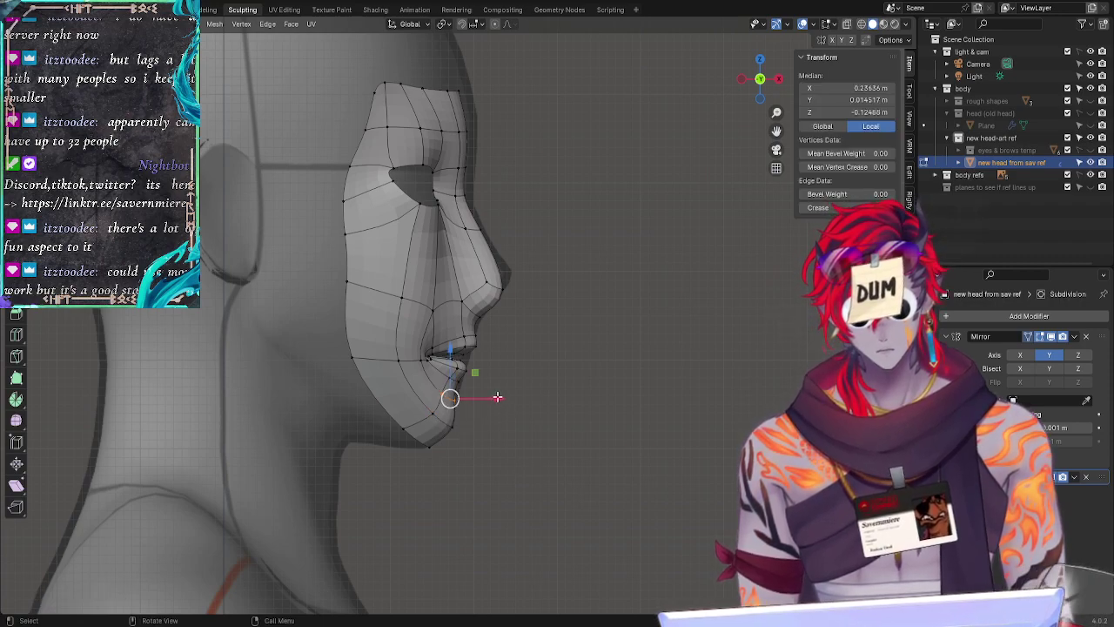
pyautogui.moveTo(497, 396)
pyautogui.mouseDown()
pyautogui.moveTo(453, 389)
pyautogui.moveTo(468, 360)
pyautogui.moveTo(518, 373)
pyautogui.mouseUp()
pyautogui.click(555, 452)
# Step: Lower and pull back the vertex under the lower lip, undoing its last free move
pyautogui.click(519, 403)
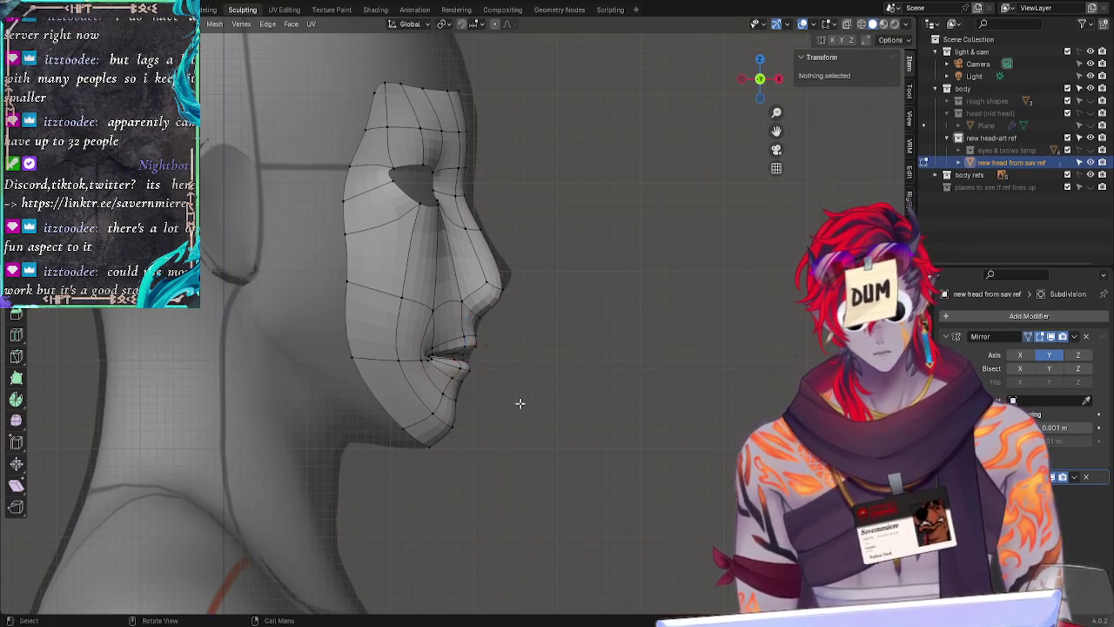
pyautogui.click(461, 377)
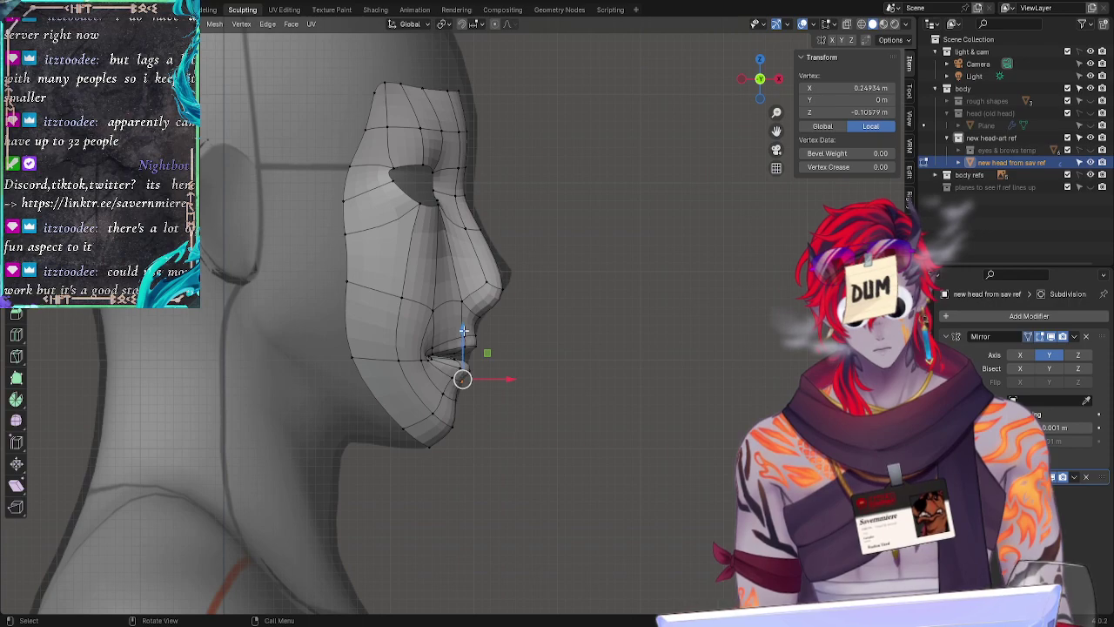
pyautogui.moveTo(463, 330); pyautogui.dragTo(463, 335)
pyautogui.moveTo(510, 383); pyautogui.dragTo(509, 384)
pyautogui.press('g')
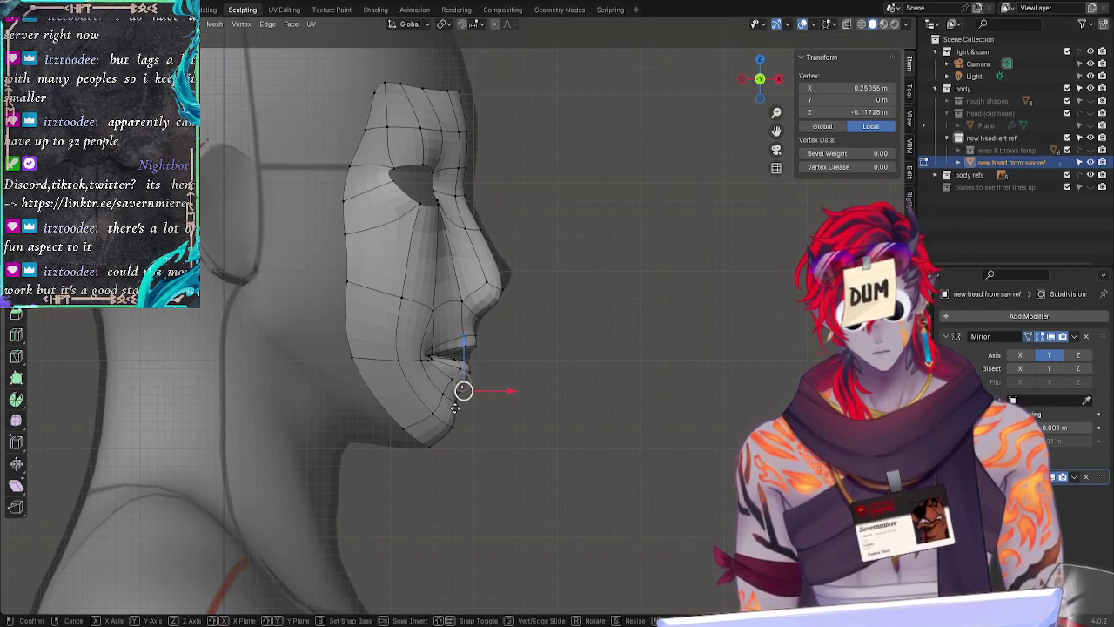
pyautogui.click(452, 399)
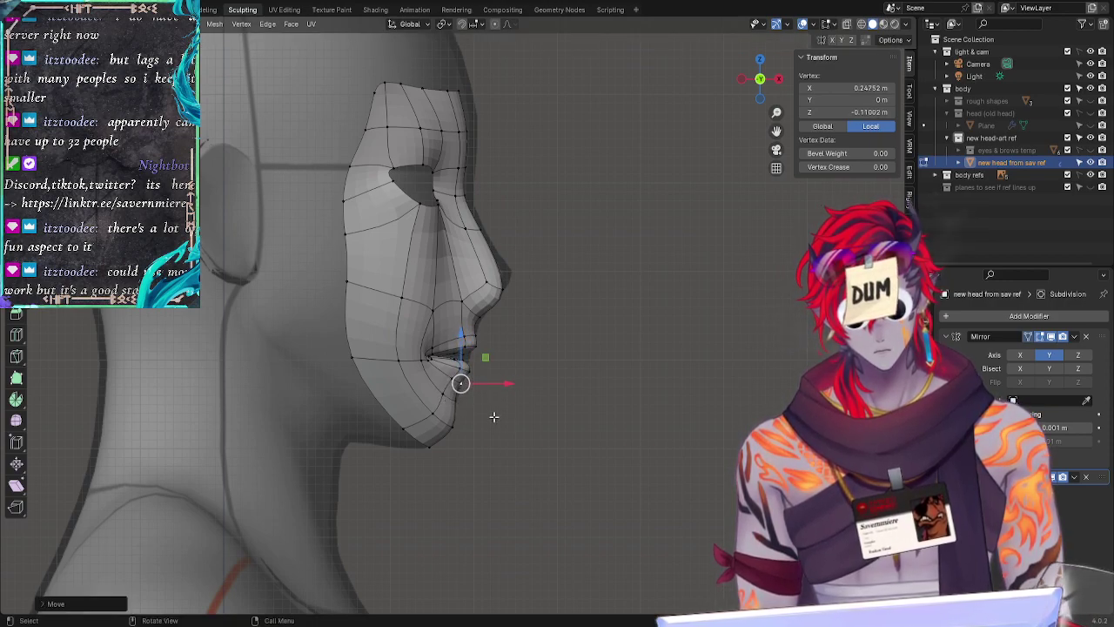
pyautogui.click(510, 422)
pyautogui.hotkey('ctrl', 'z')
pyautogui.click(476, 422)
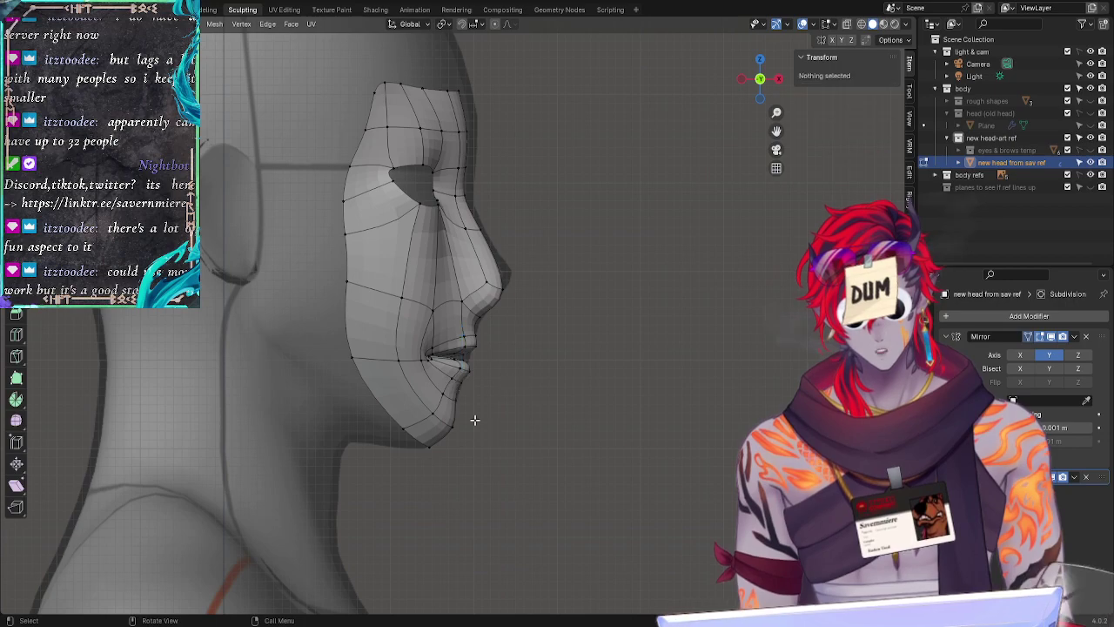
pyautogui.moveTo(472, 417); pyautogui.dragTo(455, 398, button='middle')
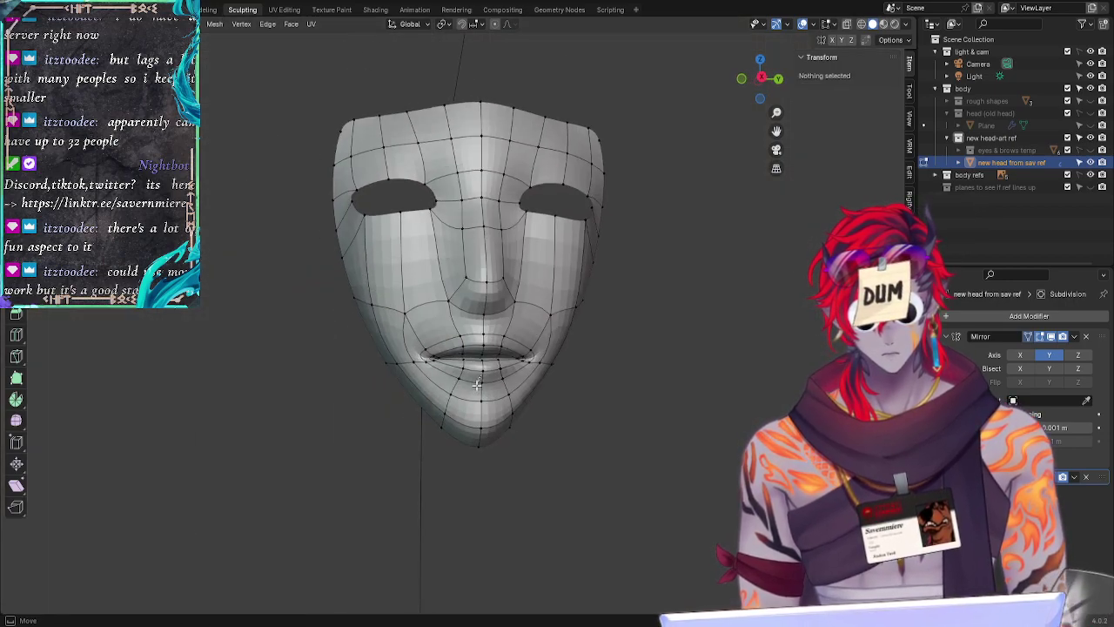
# Step: Restore the selection and shift the under-lip vertex and a chin vertex along X in side view
pyautogui.hotkey('ctrl', 'z')
pyautogui.click(741, 79)
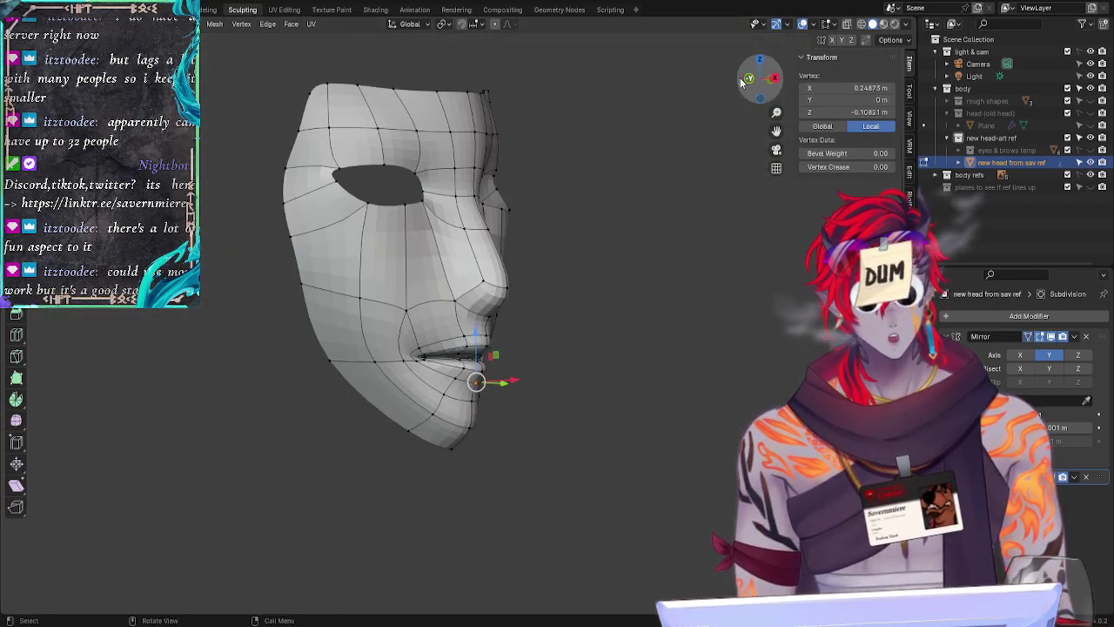
pyautogui.moveTo(509, 381); pyautogui.dragTo(505, 397)
pyautogui.click(507, 430)
pyautogui.click(455, 396)
pyautogui.click(563, 466)
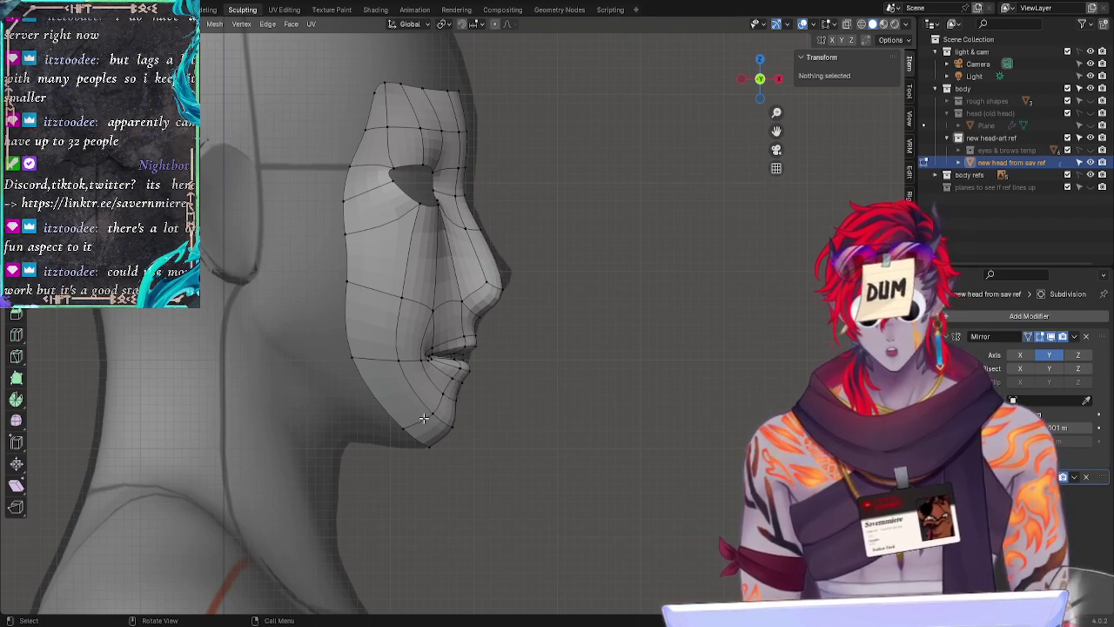
# Step: Pull the centre chin vertex down and outward, then widen it sideways from the front
pyautogui.moveTo(436, 409)
pyautogui.mouseDown()
pyautogui.moveTo(425, 427)
pyautogui.moveTo(444, 422)
pyautogui.moveTo(402, 447)
pyautogui.mouseUp()
pyautogui.click(408, 467)
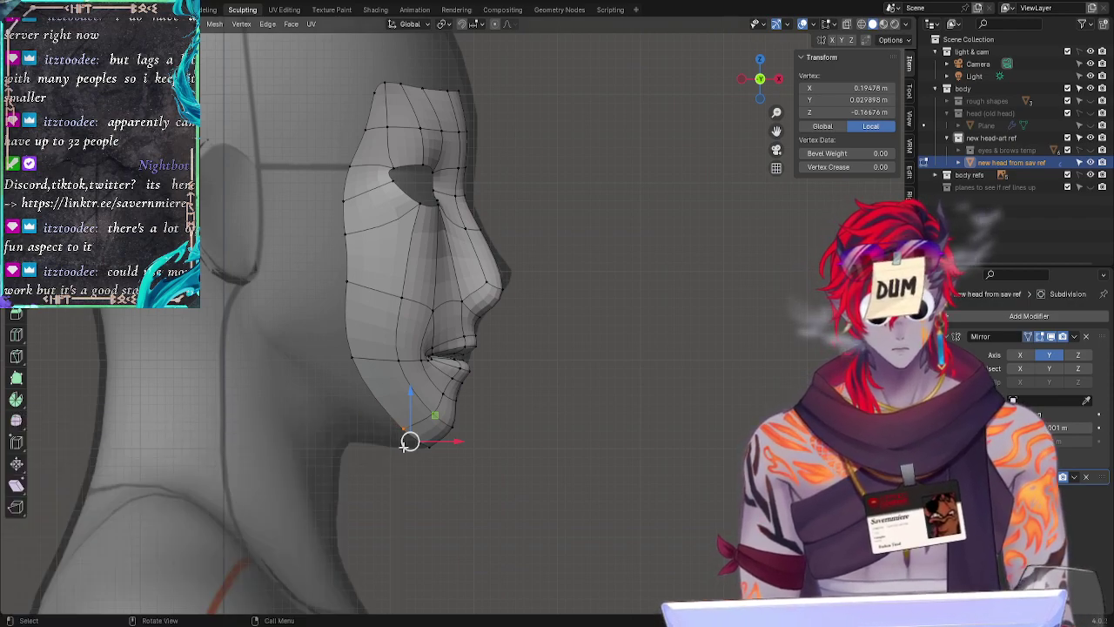
pyautogui.click(396, 495)
pyautogui.moveTo(358, 407); pyautogui.dragTo(380, 419)
pyautogui.moveTo(400, 420)
pyautogui.mouseDown()
pyautogui.moveTo(375, 427)
pyautogui.moveTo(395, 442)
pyautogui.moveTo(355, 418)
pyautogui.mouseUp()
pyautogui.click(410, 441)
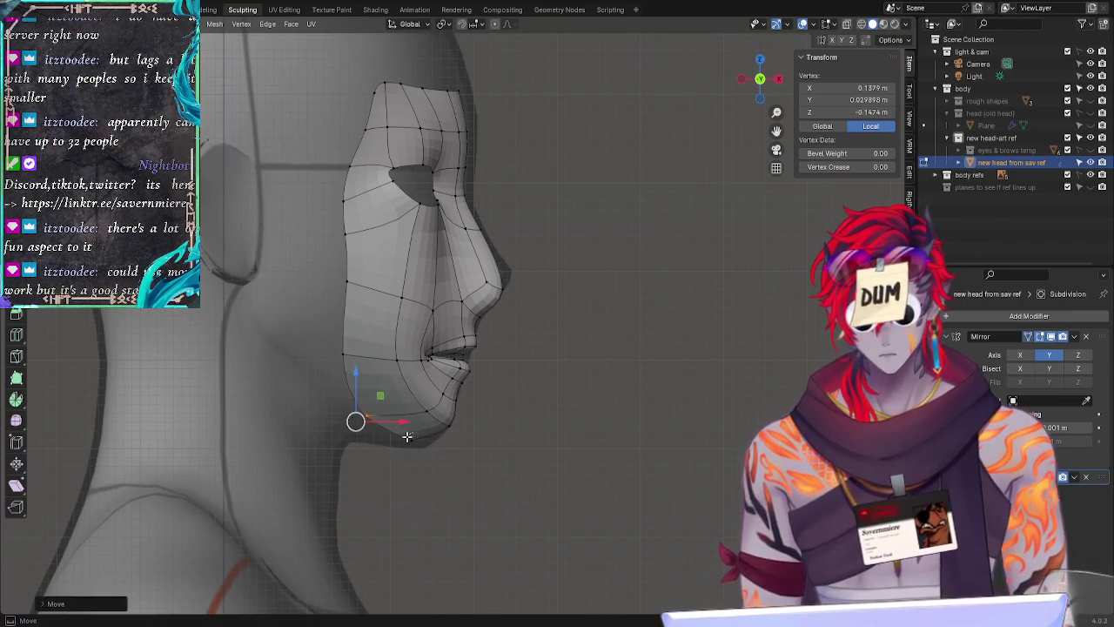
pyautogui.click(438, 449)
pyautogui.moveTo(437, 449)
pyautogui.mouseDown()
pyautogui.moveTo(460, 462)
pyautogui.moveTo(425, 412)
pyautogui.moveTo(408, 411)
pyautogui.moveTo(429, 390)
pyautogui.moveTo(431, 409)
pyautogui.mouseUp()
pyautogui.moveTo(431, 409); pyautogui.dragTo(490, 445, button='middle')
pyautogui.moveTo(561, 423); pyautogui.dragTo(577, 432)
# Step: Push a jaw vertex outward, pull it slightly back against the front reference, and lower the centre chin vertex
pyautogui.click(764, 81)
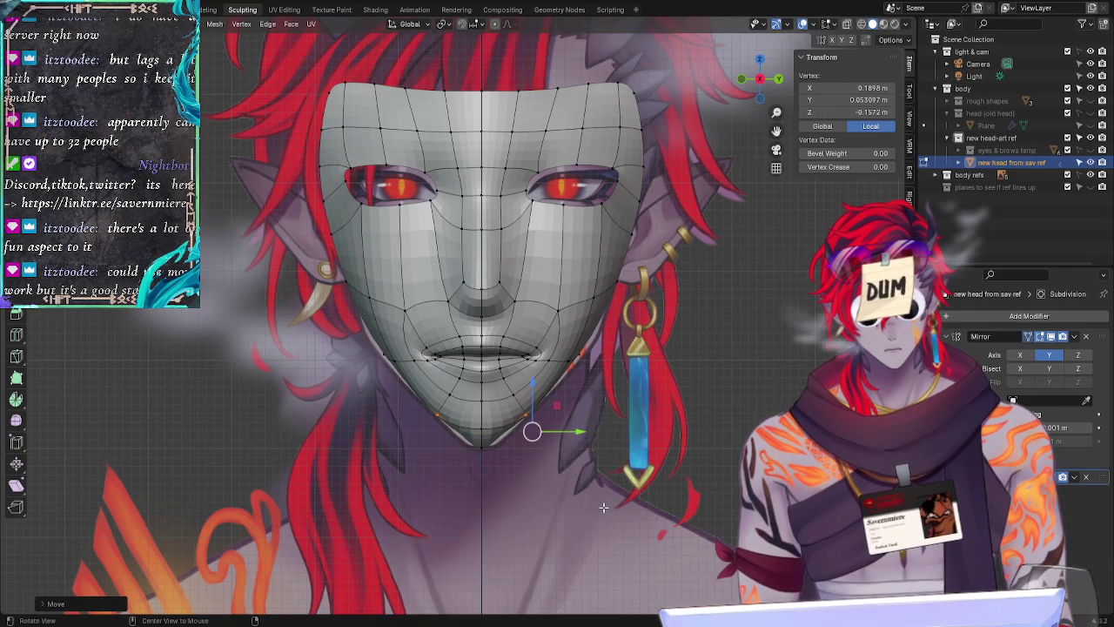
pyautogui.moveTo(603, 506); pyautogui.dragTo(494, 464, button='middle')
pyautogui.click(581, 407)
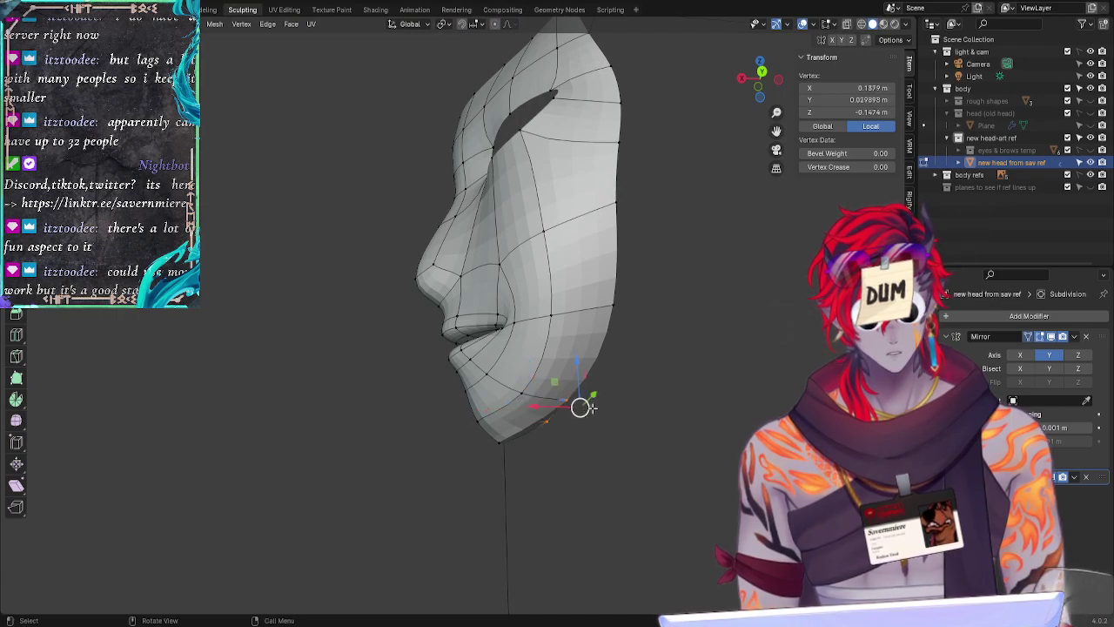
pyautogui.moveTo(594, 397); pyautogui.dragTo(595, 393)
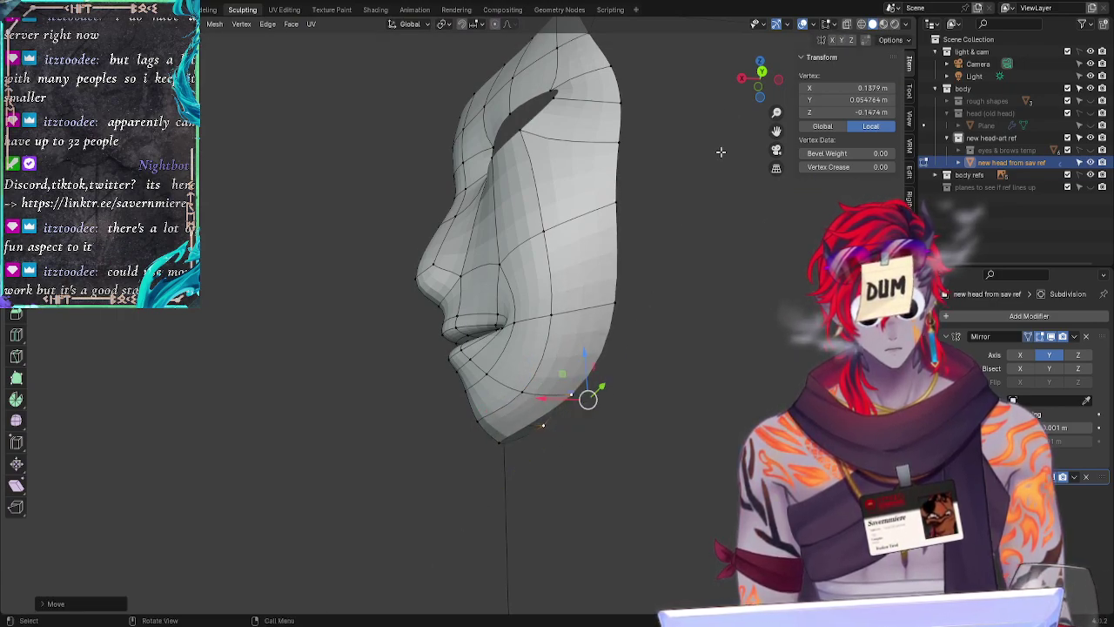
pyautogui.click(737, 79)
pyautogui.moveTo(578, 424); pyautogui.dragTo(565, 422)
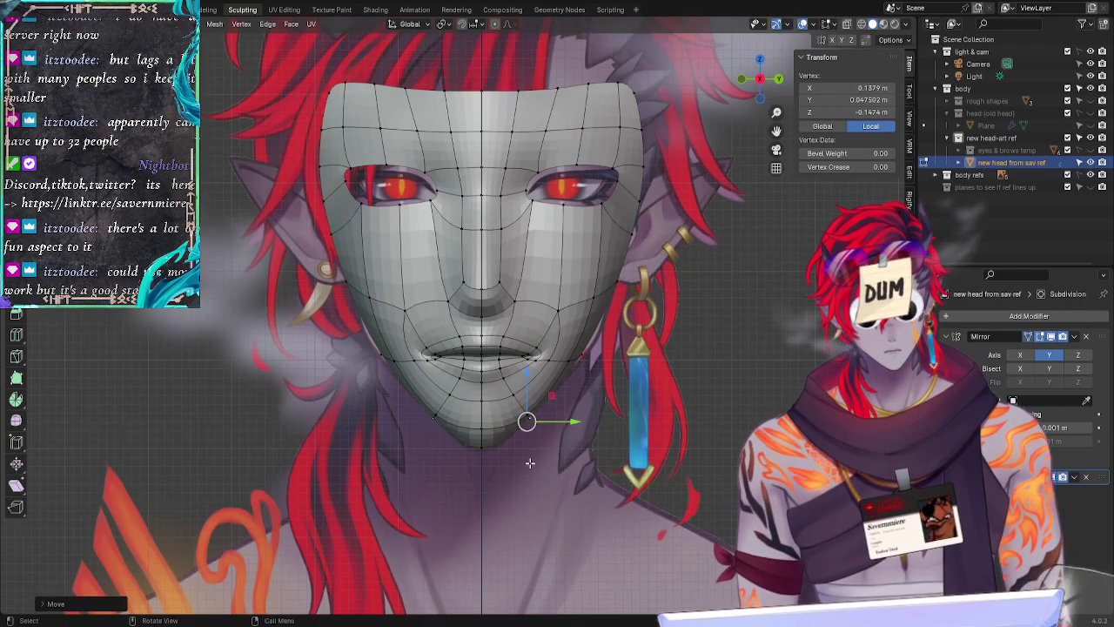
pyautogui.click(490, 426)
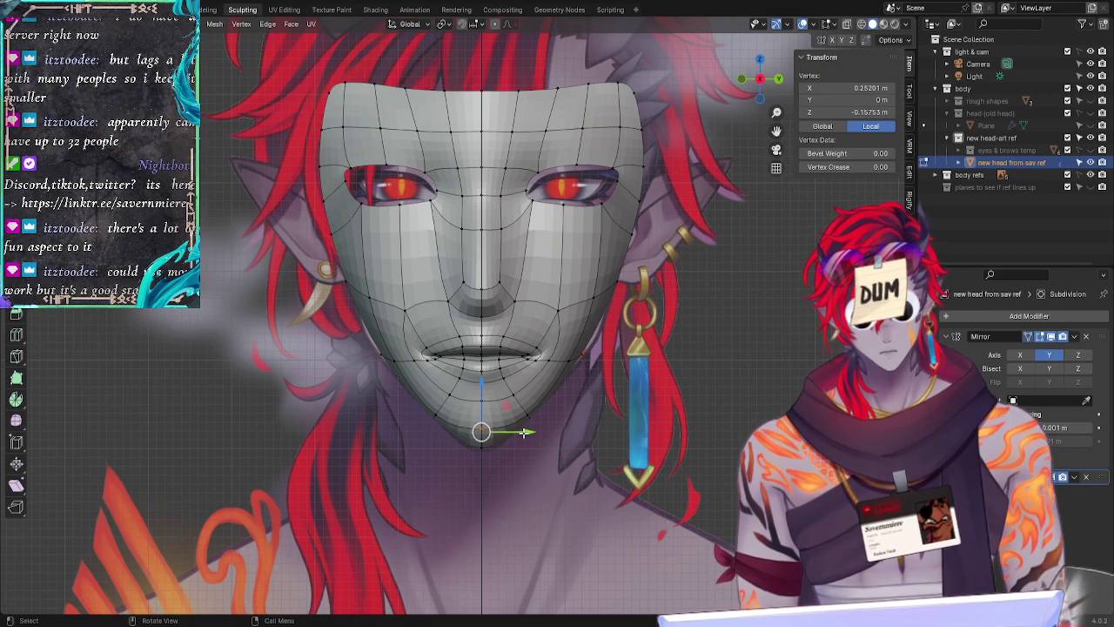
pyautogui.moveTo(481, 376); pyautogui.dragTo(479, 417)
# Step: Select a chin vertex from the side profile and nudge it freely from the front
pyautogui.click(521, 499)
pyautogui.click(481, 449)
pyautogui.click(609, 461)
pyautogui.moveTo(683, 450); pyautogui.dragTo(524, 451, button='middle')
pyautogui.click(527, 426)
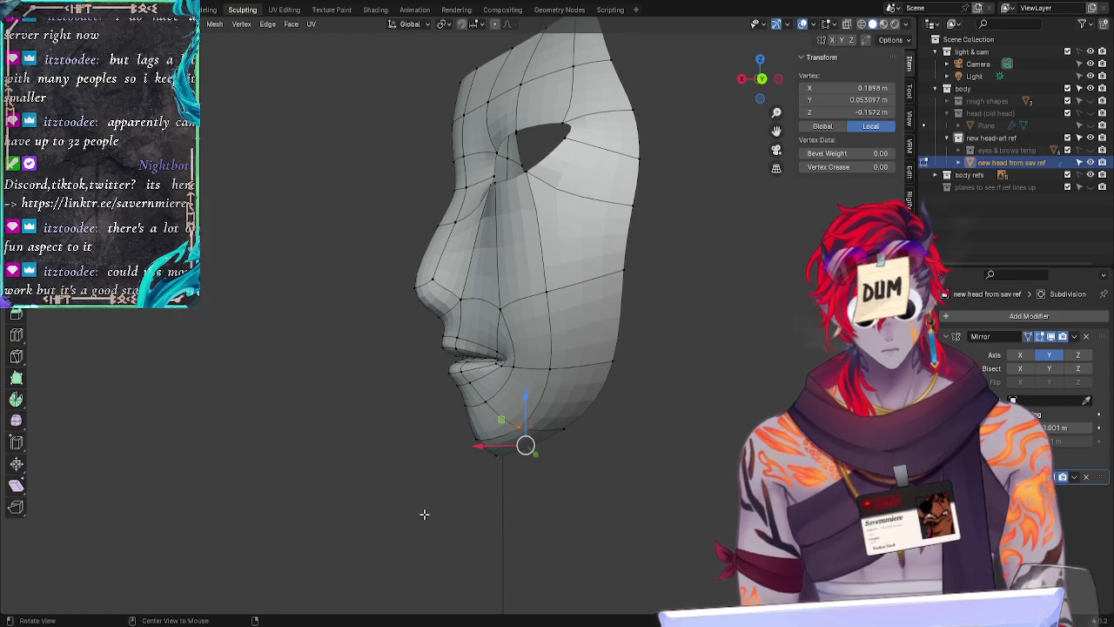
pyautogui.moveTo(423, 514); pyautogui.dragTo(582, 433, button='middle')
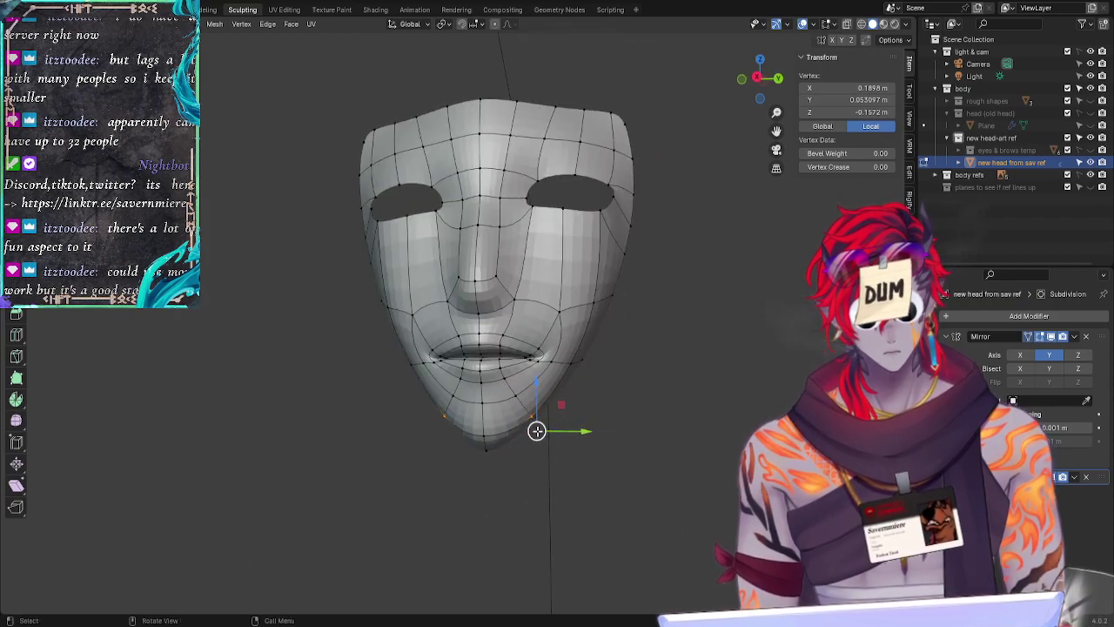
pyautogui.press('g')
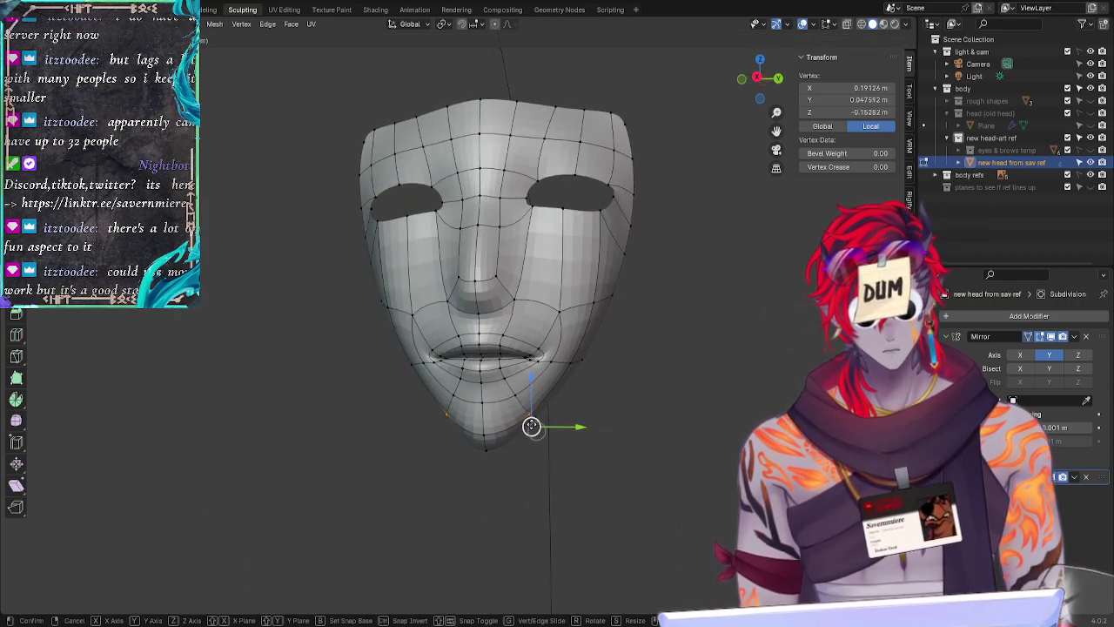
pyautogui.click(534, 423)
pyautogui.moveTo(534, 423); pyautogui.dragTo(465, 463, button='middle')
# Step: Move a jaw vertex along Y, then bring a chin vertex slightly inward in front view
pyautogui.click(568, 435)
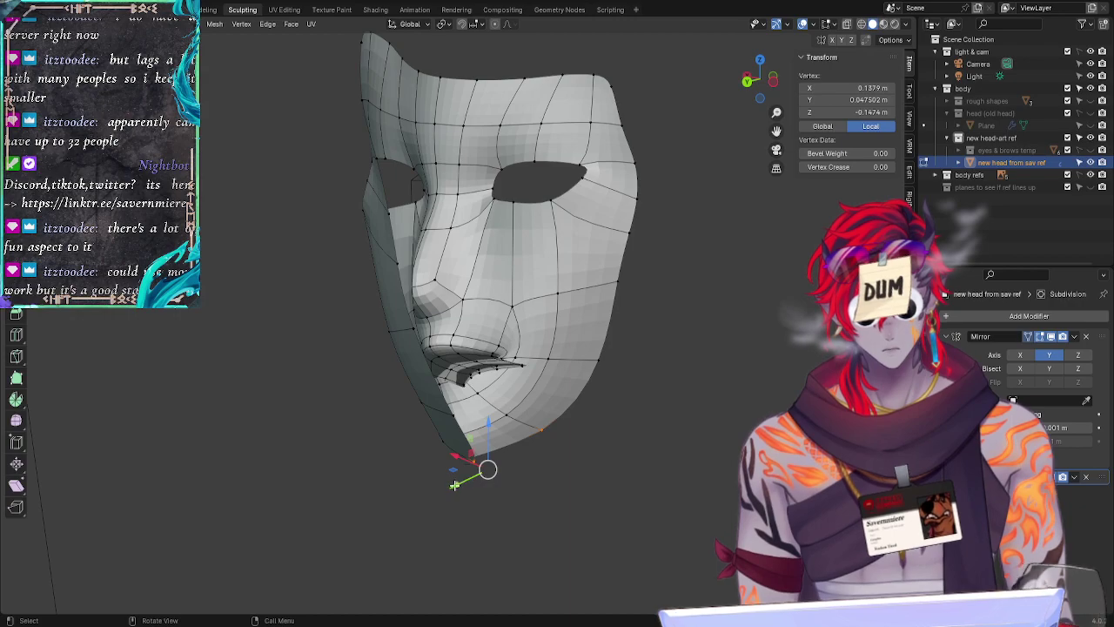
pyautogui.press('g')
pyautogui.press('y')
pyautogui.click(445, 486)
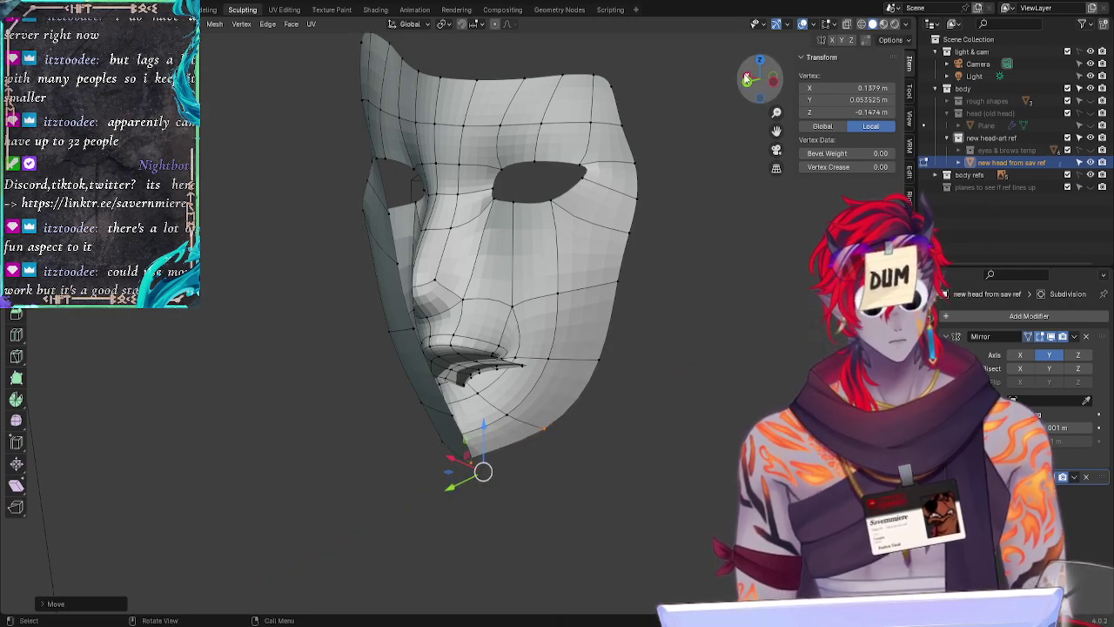
pyautogui.click(746, 78)
pyautogui.hotkey('alt', 'a')
pyautogui.click(541, 410)
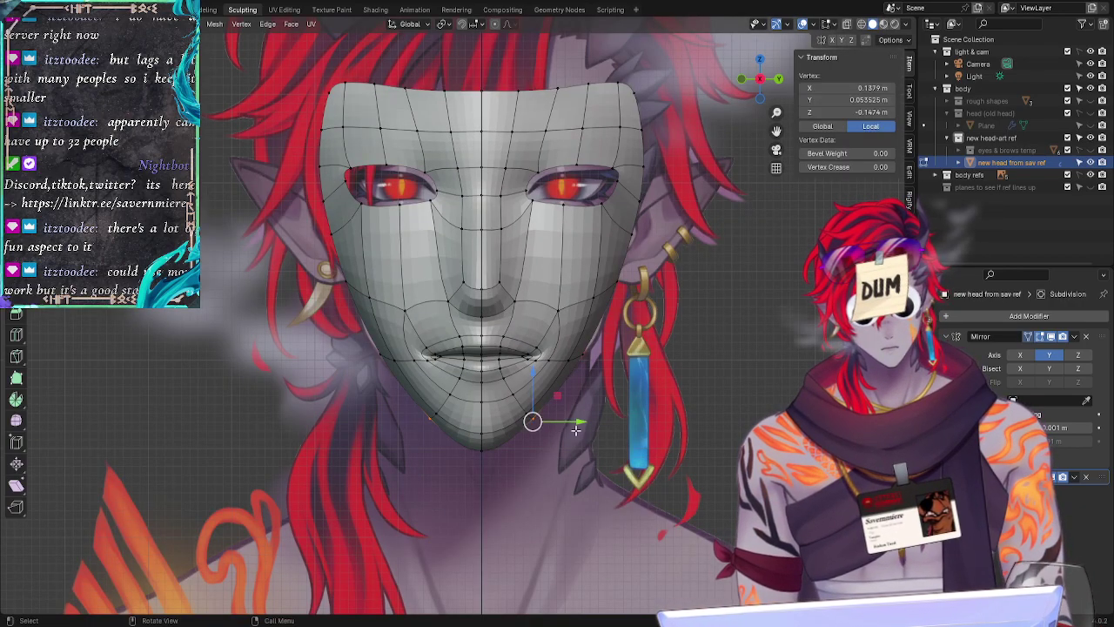
pyautogui.moveTo(582, 421); pyautogui.dragTo(553, 392)
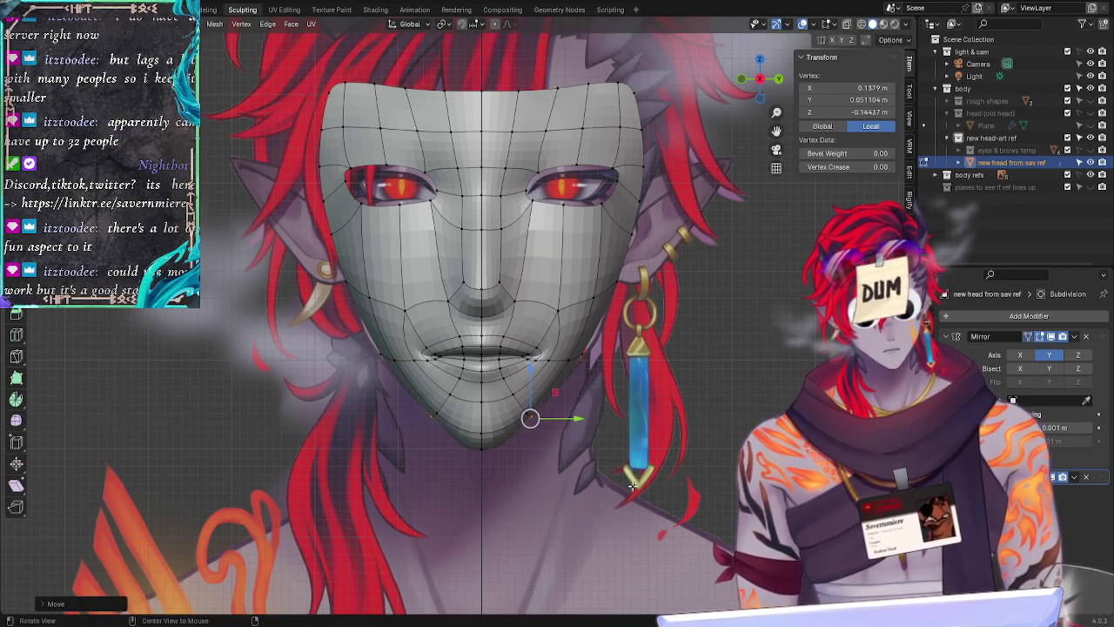
# Step: In side view with X-ray on, push the front chin vertex forward and lower the bottom chin vertex
pyautogui.click(740, 79)
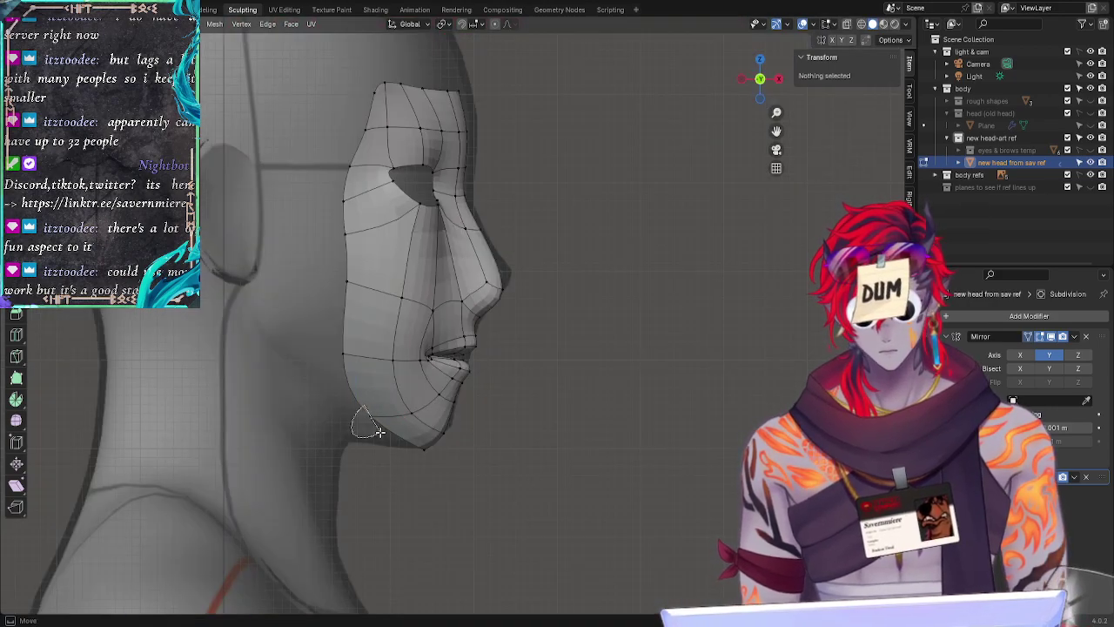
pyautogui.hotkey('alt', 'z')
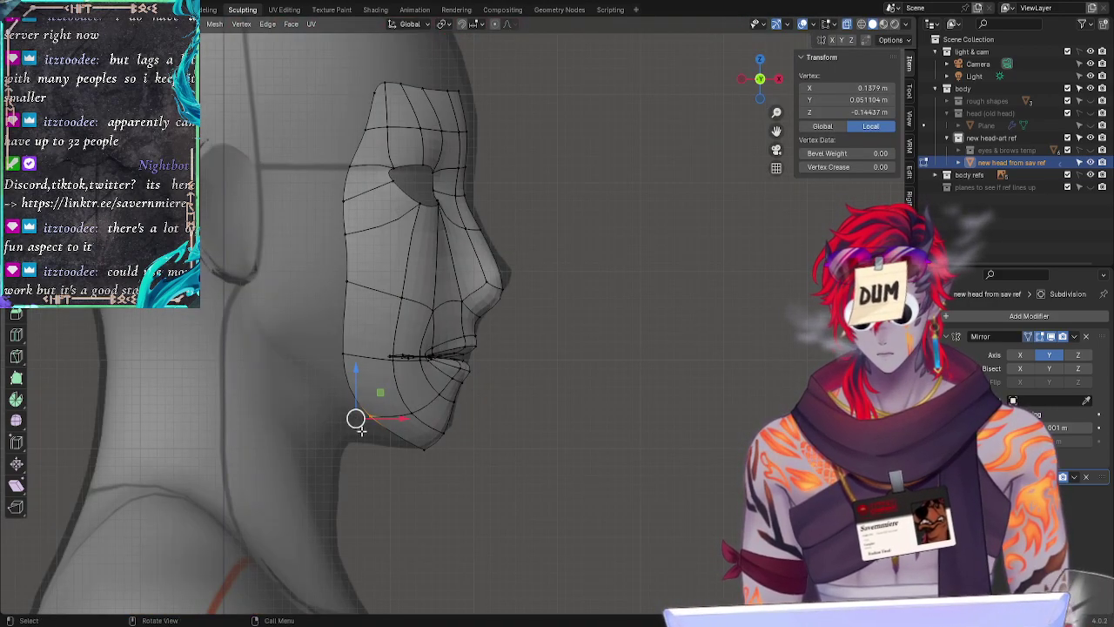
pyautogui.hotkey('alt', 'a')
pyautogui.keyDown('ctrl'); pyautogui.moveTo(390, 460); pyautogui.dragTo(388, 415, button='right'); pyautogui.keyUp('ctrl')
pyautogui.moveTo(387, 417); pyautogui.dragTo(355, 418)
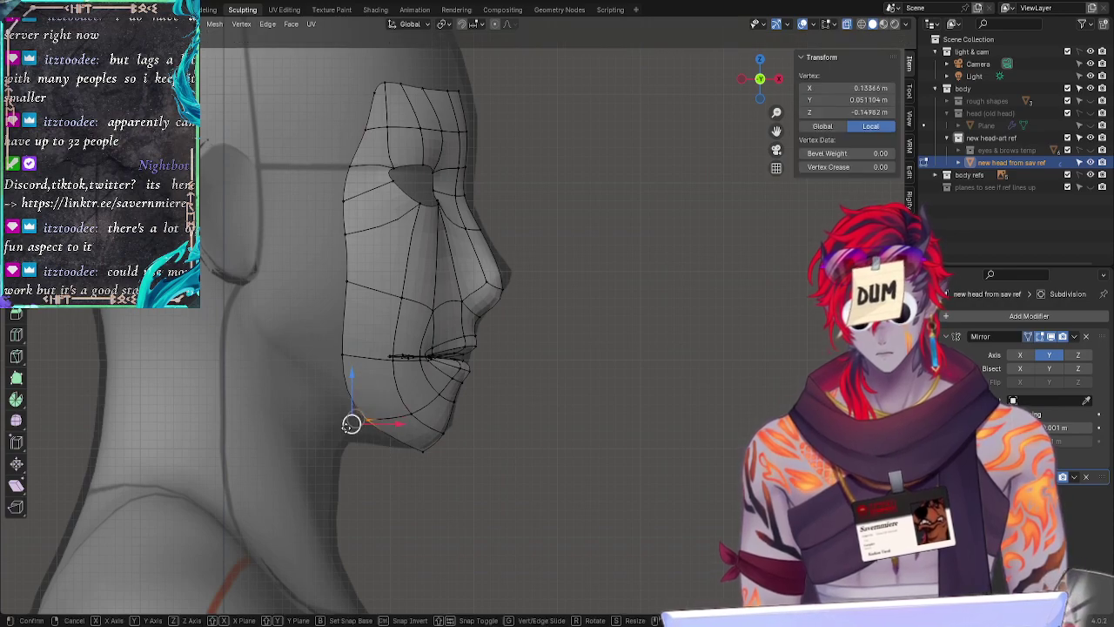
pyautogui.hotkey('alt', 'a')
pyautogui.moveTo(459, 451)
pyautogui.keyDown('ctrl'); pyautogui.mouseDown(button='right')
pyautogui.moveTo(436, 433)
pyautogui.moveTo(465, 433)
pyautogui.mouseUp(button='right'); pyautogui.keyUp('ctrl')
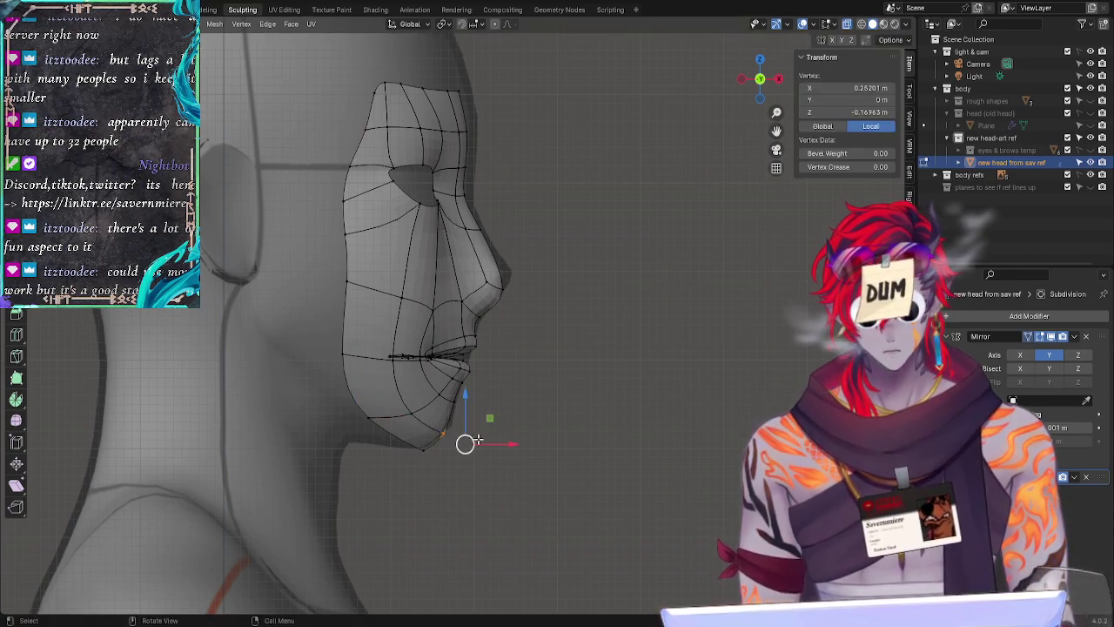
pyautogui.moveTo(514, 445); pyautogui.dragTo(529, 445)
pyautogui.hotkey('alt', 'a')
pyautogui.keyDown('ctrl'); pyautogui.moveTo(420, 455); pyautogui.dragTo(438, 461, button='right'); pyautogui.keyUp('ctrl')
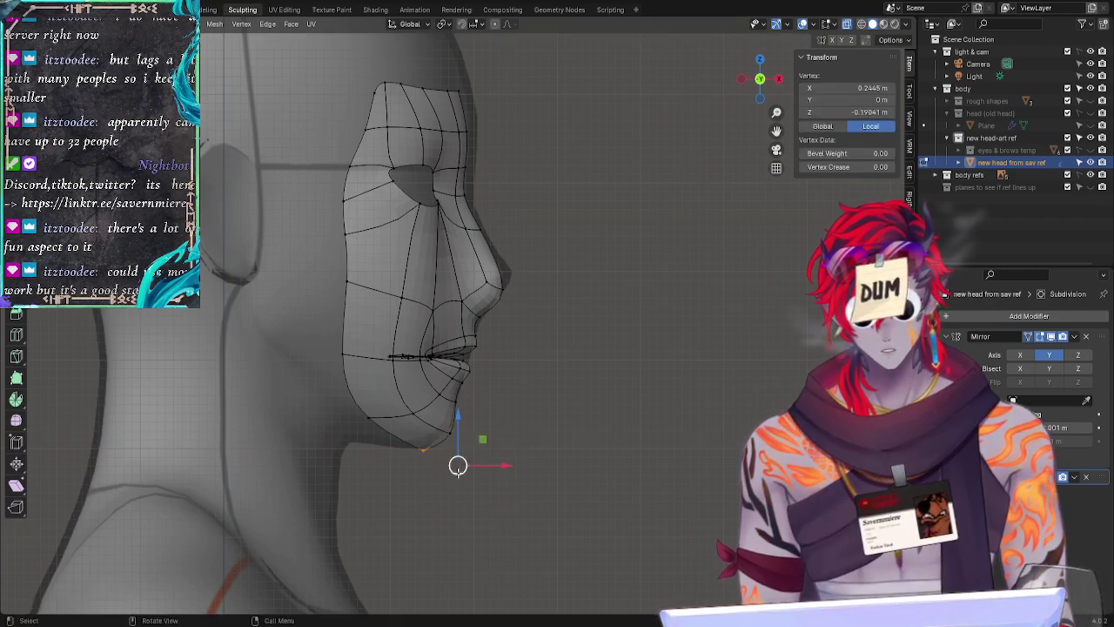
pyautogui.moveTo(458, 471); pyautogui.dragTo(457, 473)
pyautogui.hotkey('alt', 'a')
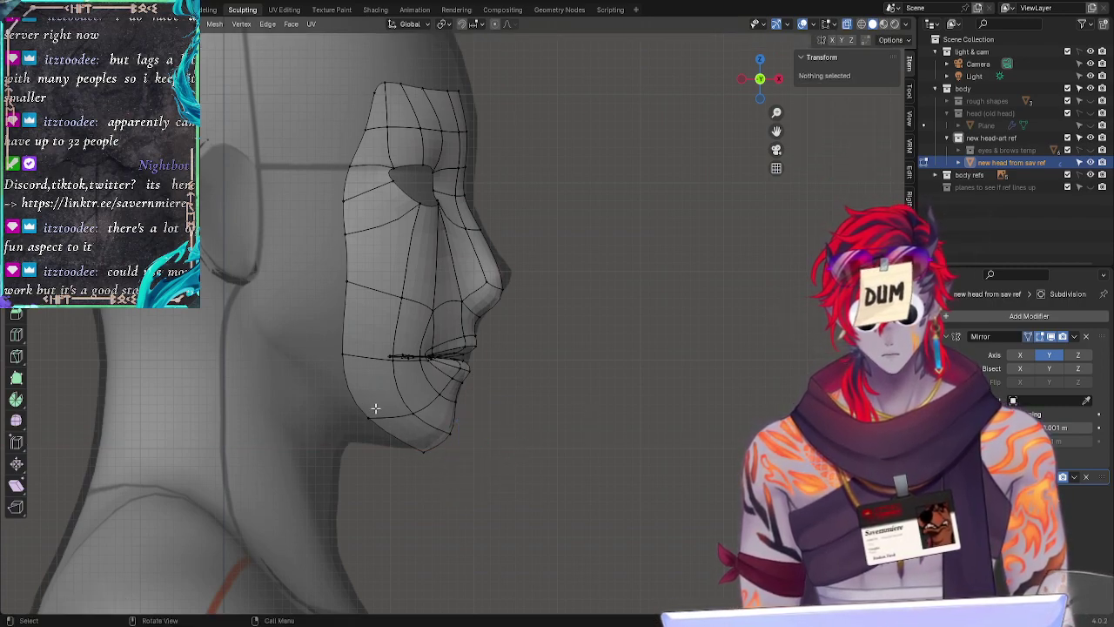
# Step: Lower the mouth-corner vertex and shift it front-to-back along X
pyautogui.click(339, 356)
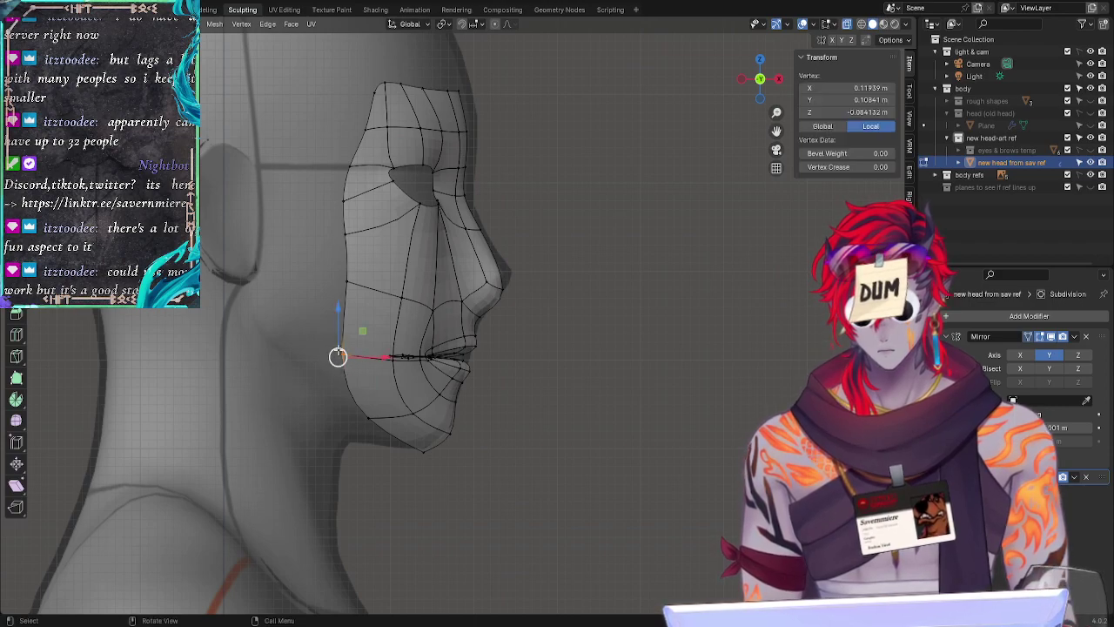
pyautogui.press('g')
pyautogui.press('x')
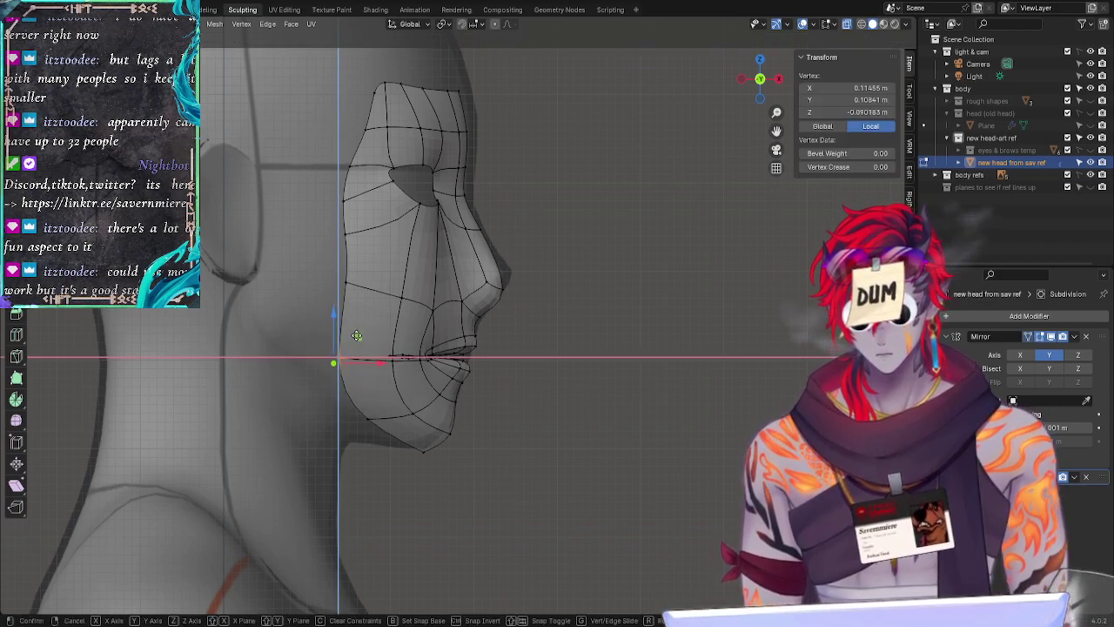
pyautogui.click(355, 338)
pyautogui.press('g')
pyautogui.press('x')
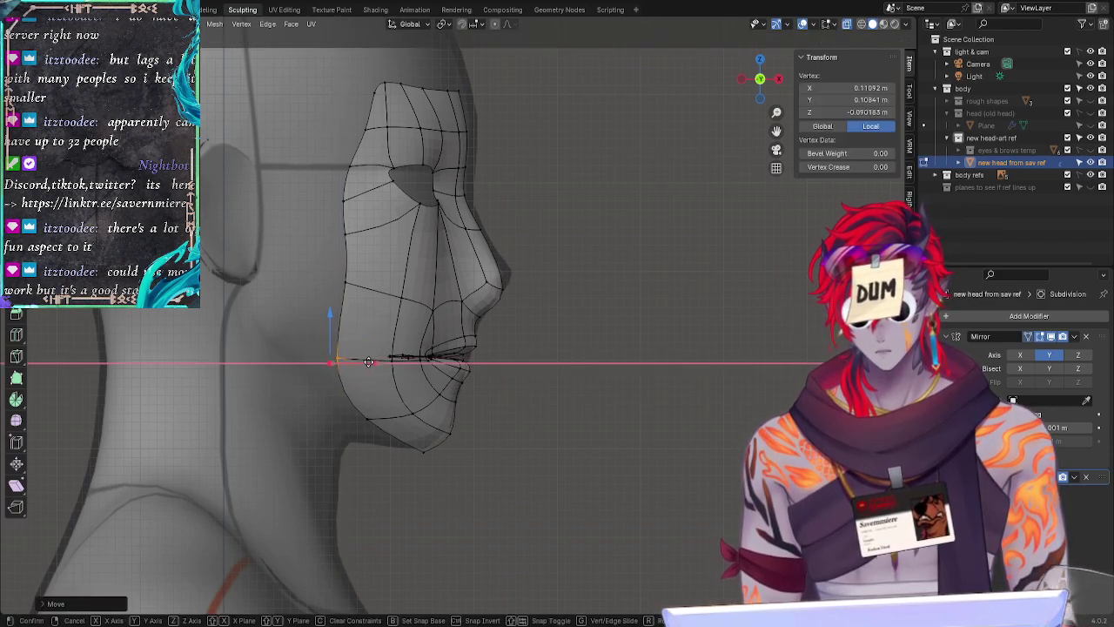
pyautogui.click(368, 361)
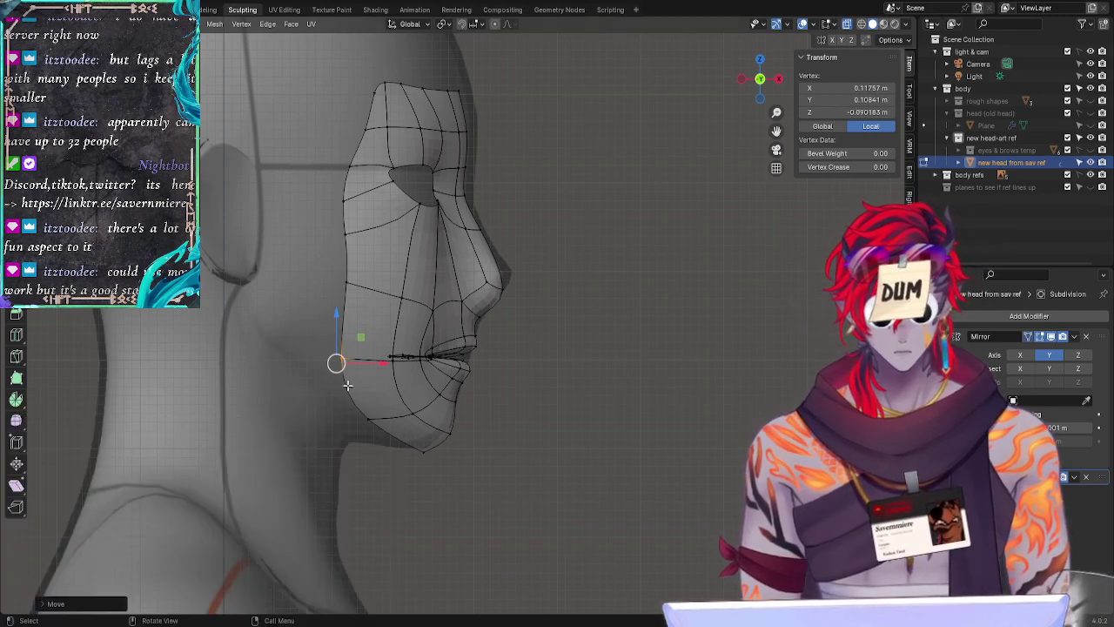
# Step: Nudge the lower jaw vertex behind the chin to refine the jawline
pyautogui.click(351, 435)
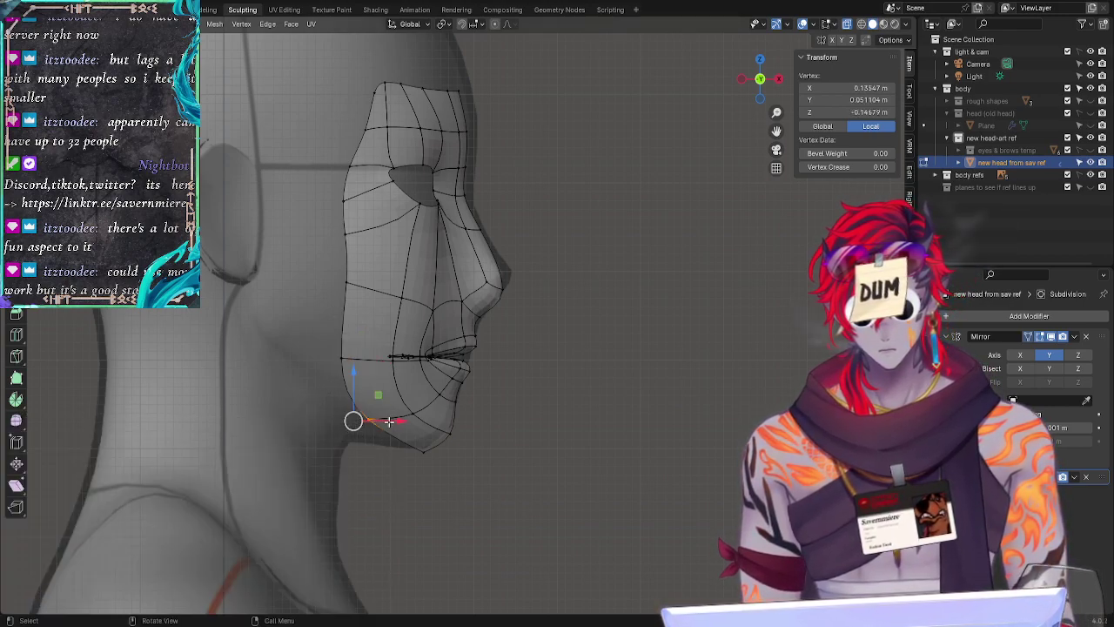
pyautogui.press('g')
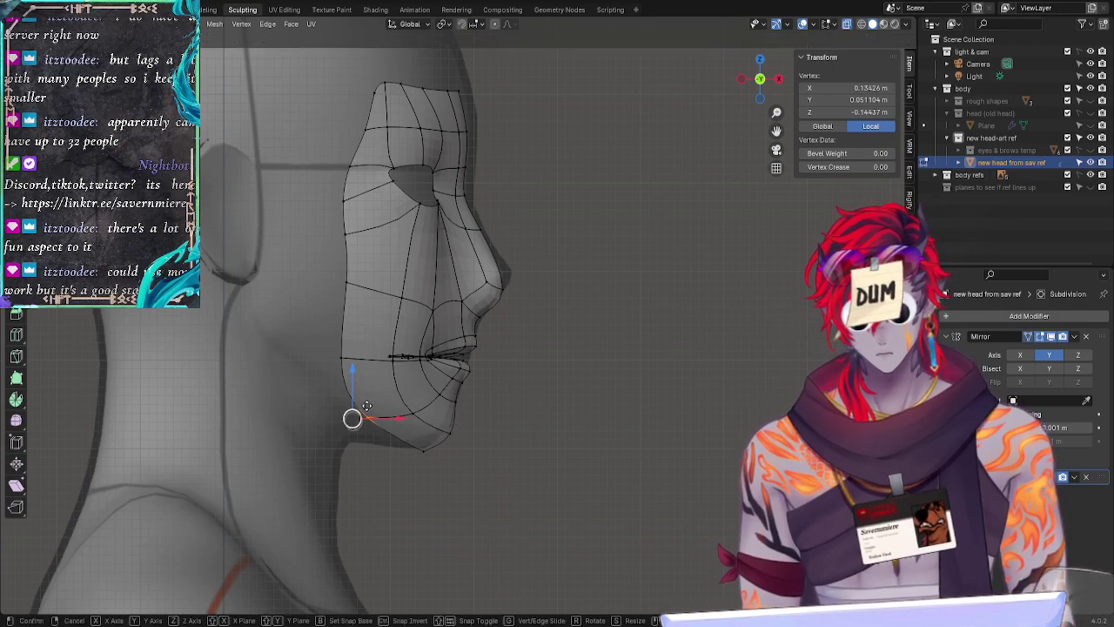
pyautogui.click(365, 406)
pyautogui.click(312, 302)
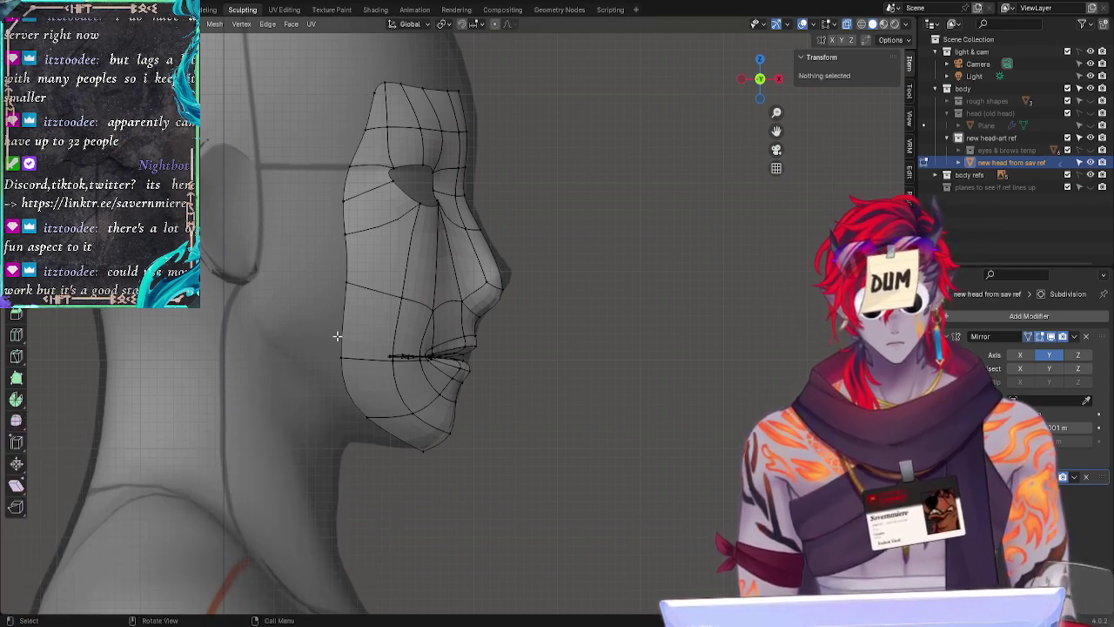
# Step: Move a cheek back-edge vertex and the upper back-edge vertices to follow the reference profile
pyautogui.click(345, 276)
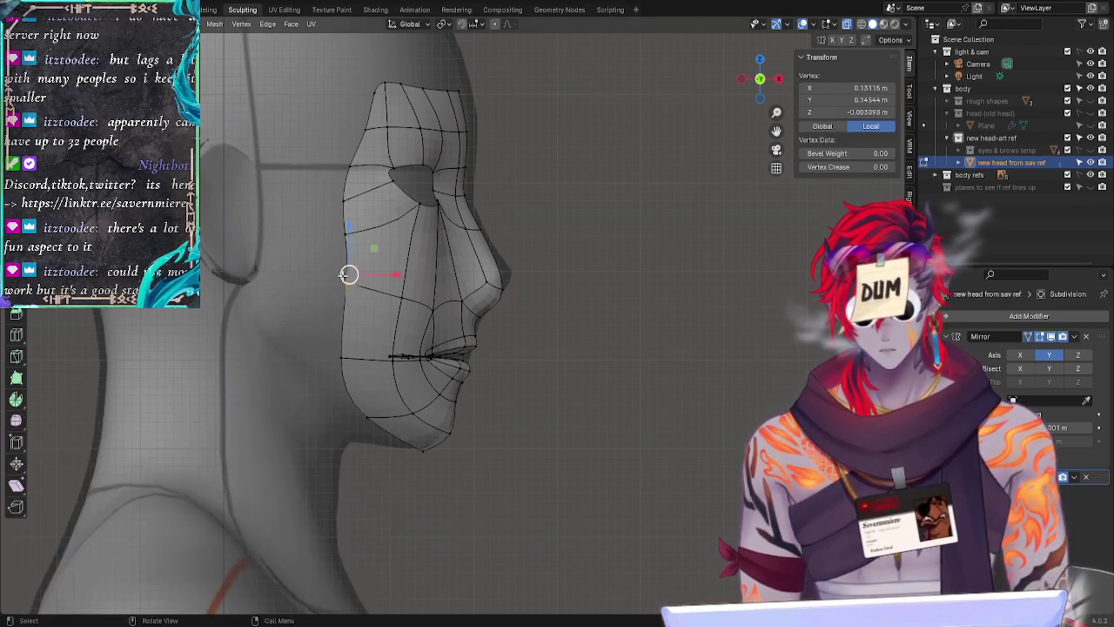
pyautogui.press('g')
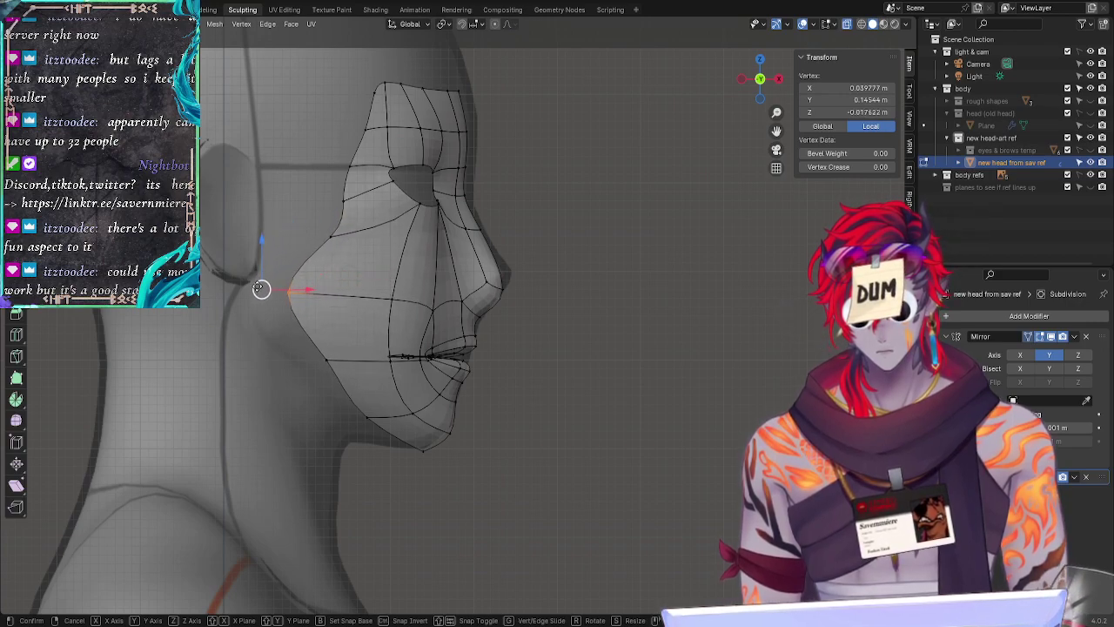
pyautogui.click(268, 288)
pyautogui.moveTo(382, 55)
pyautogui.mouseDown()
pyautogui.moveTo(336, 256)
pyautogui.moveTo(400, 130)
pyautogui.moveTo(392, 61)
pyautogui.mouseUp()
pyautogui.press('g')
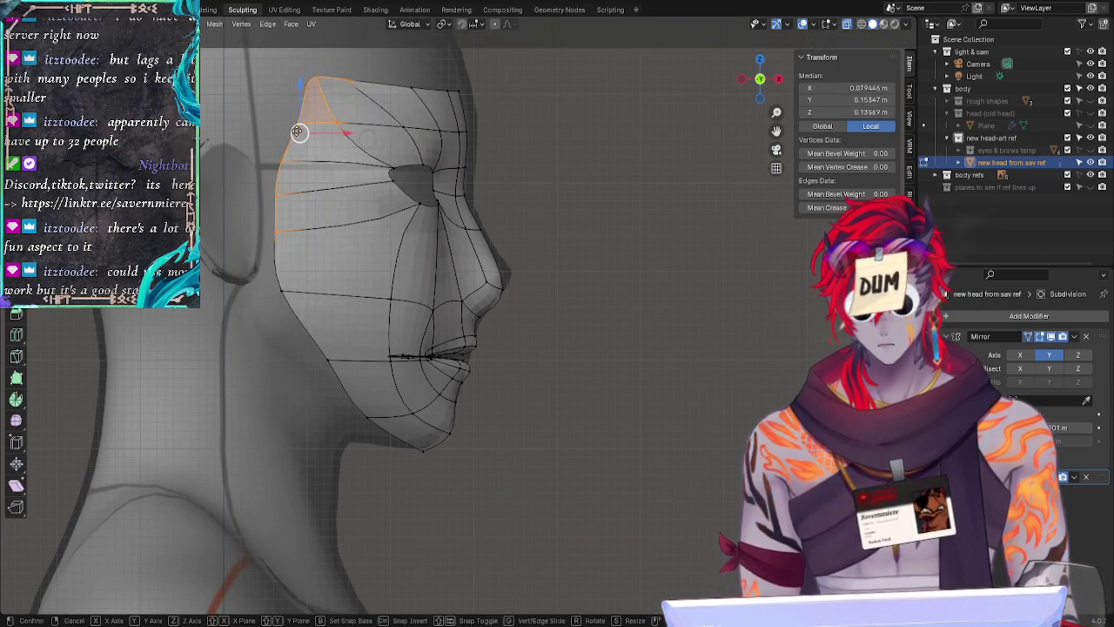
pyautogui.click(302, 132)
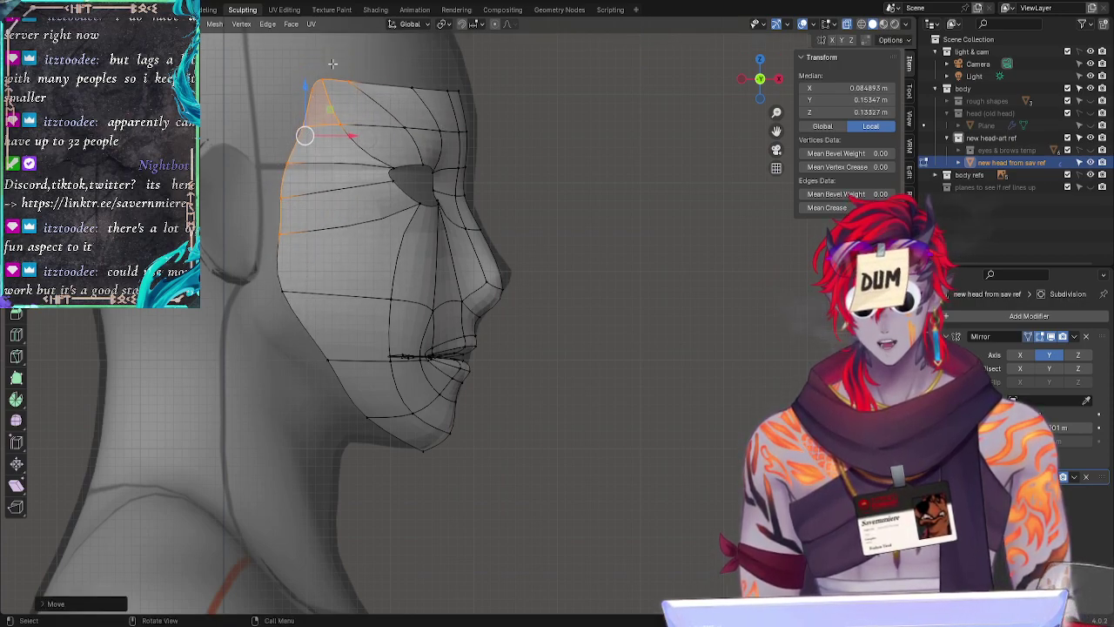
# Step: Raise the top back corner vertex along Z, place its neighbour, and shift five back-edge vertices backward
pyautogui.click(331, 66)
pyautogui.press('g')
pyautogui.press('z')
pyautogui.click(297, 56)
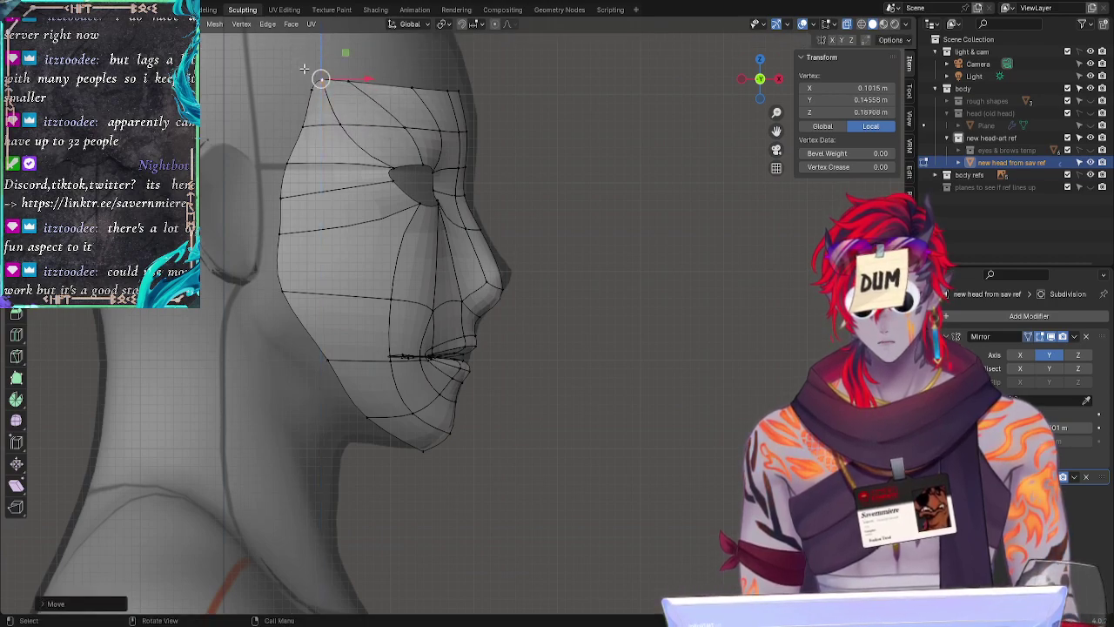
pyautogui.click(310, 87)
pyautogui.press('g')
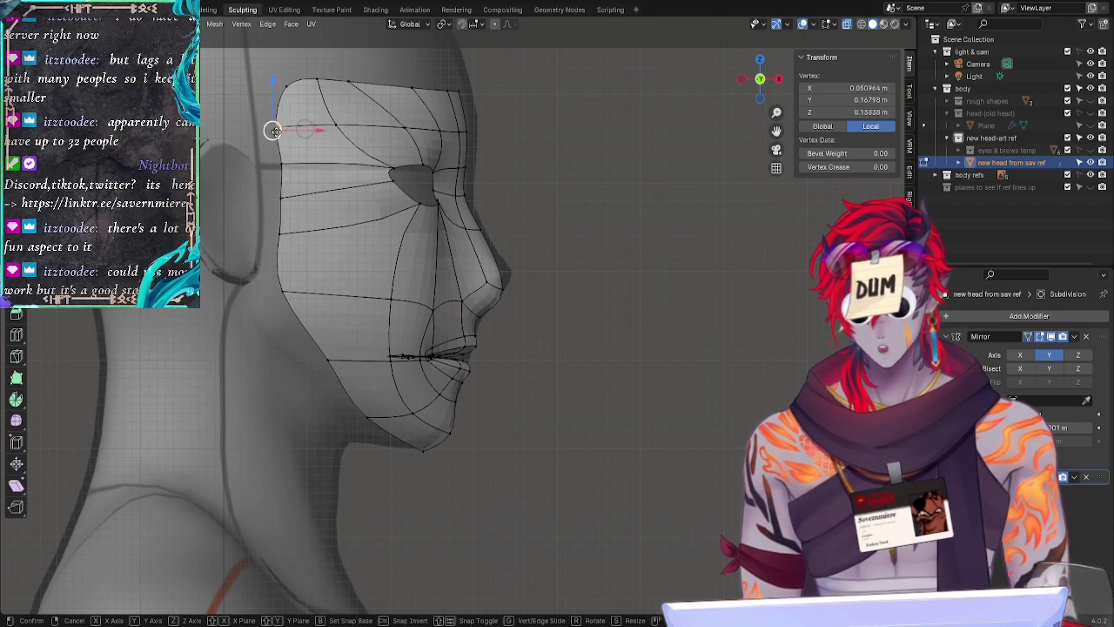
pyautogui.click(284, 125)
pyautogui.click(246, 109)
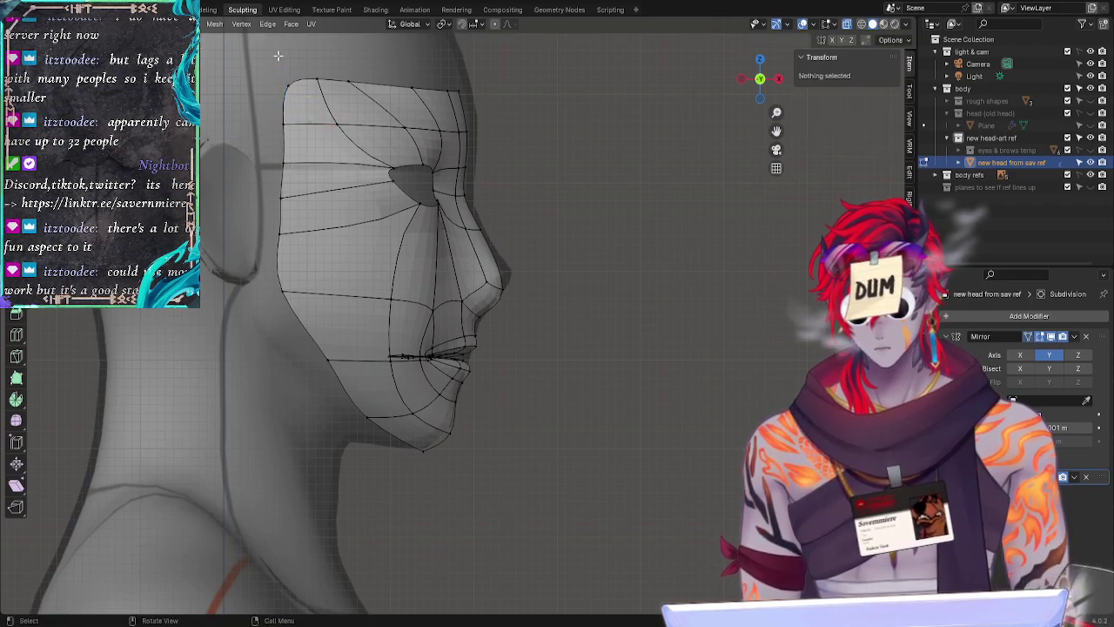
pyautogui.moveTo(279, 56)
pyautogui.keyDown('ctrl'); pyautogui.mouseDown(button='right')
pyautogui.moveTo(259, 264)
pyautogui.moveTo(336, 135)
pyautogui.moveTo(290, 76)
pyautogui.mouseUp(button='right'); pyautogui.keyUp('ctrl')
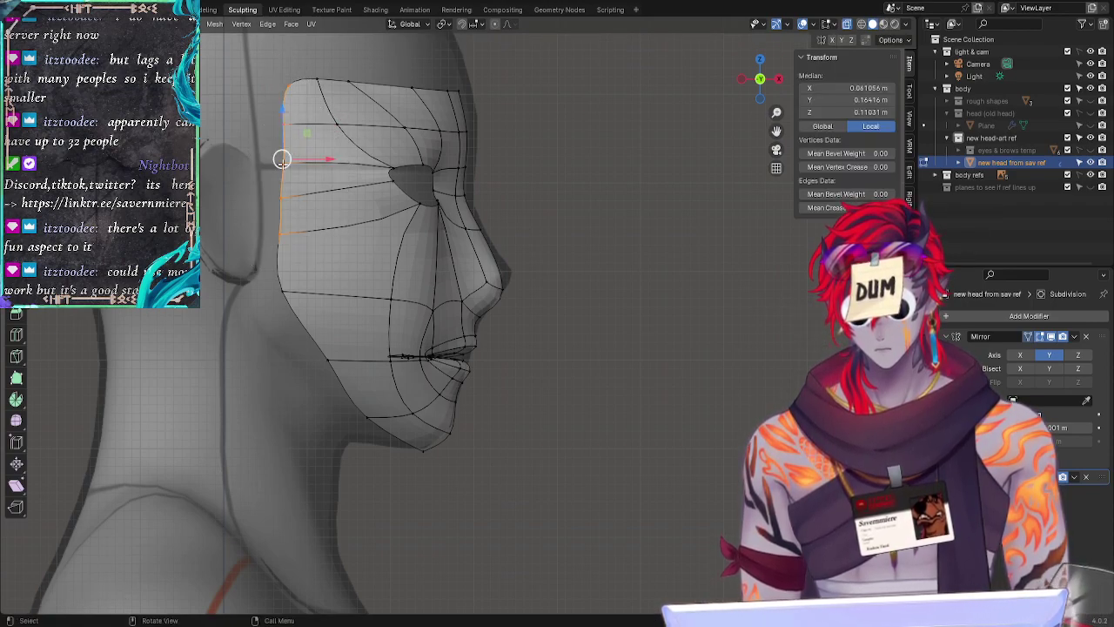
pyautogui.moveTo(283, 163); pyautogui.dragTo(275, 165)
# Step: Reposition a lower jaw-edge vertex and a lower cheek vertex, leaving the under-eye vertex unchanged
pyautogui.click(281, 292)
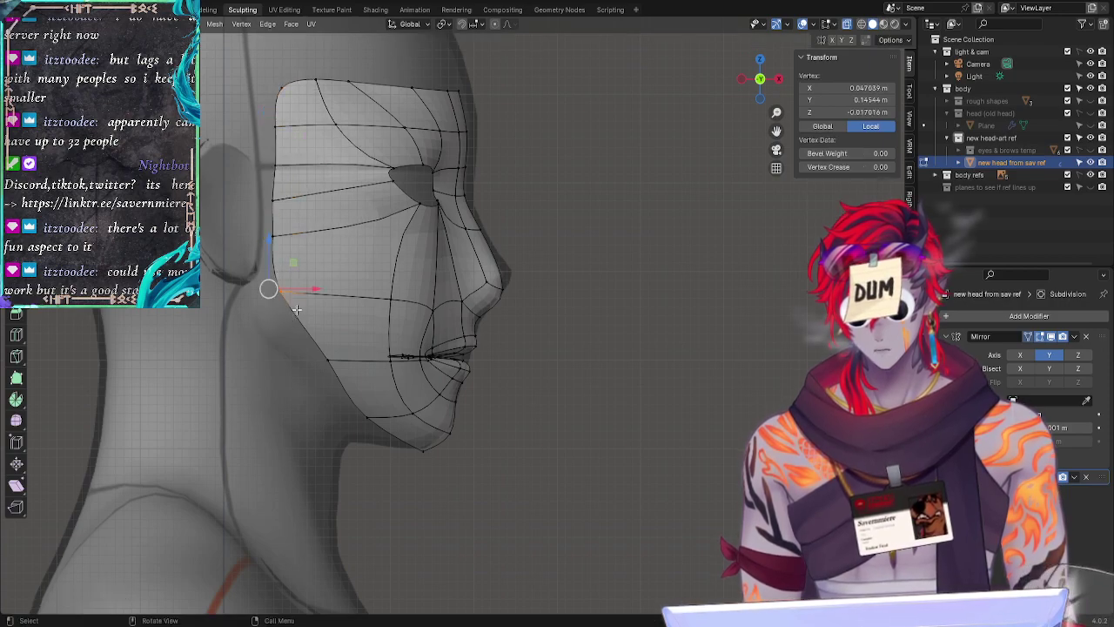
pyautogui.press('g')
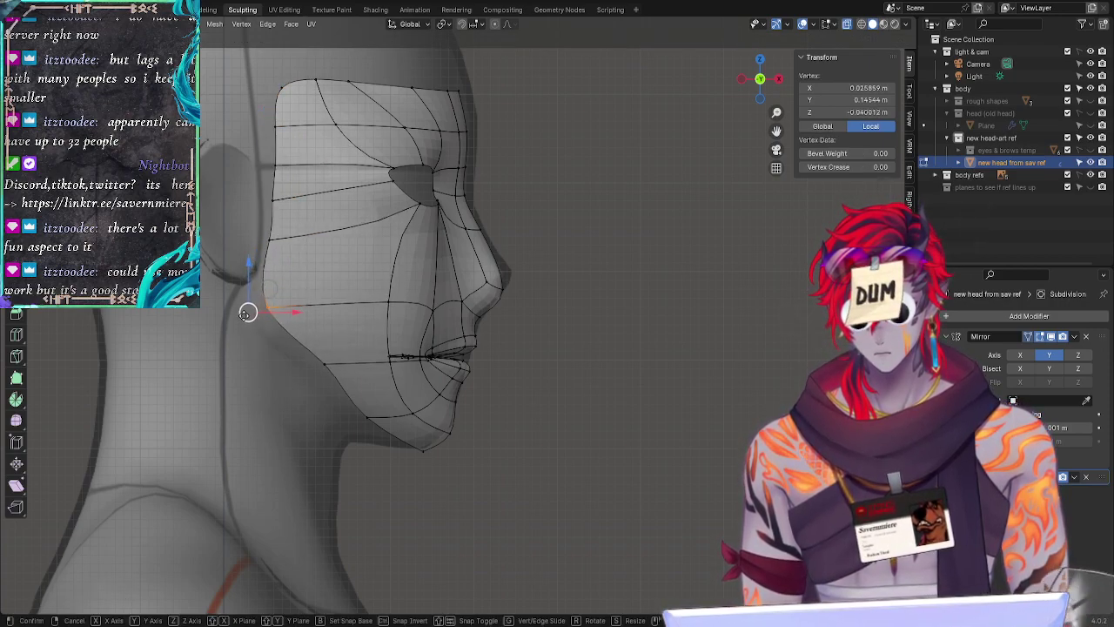
pyautogui.click(249, 310)
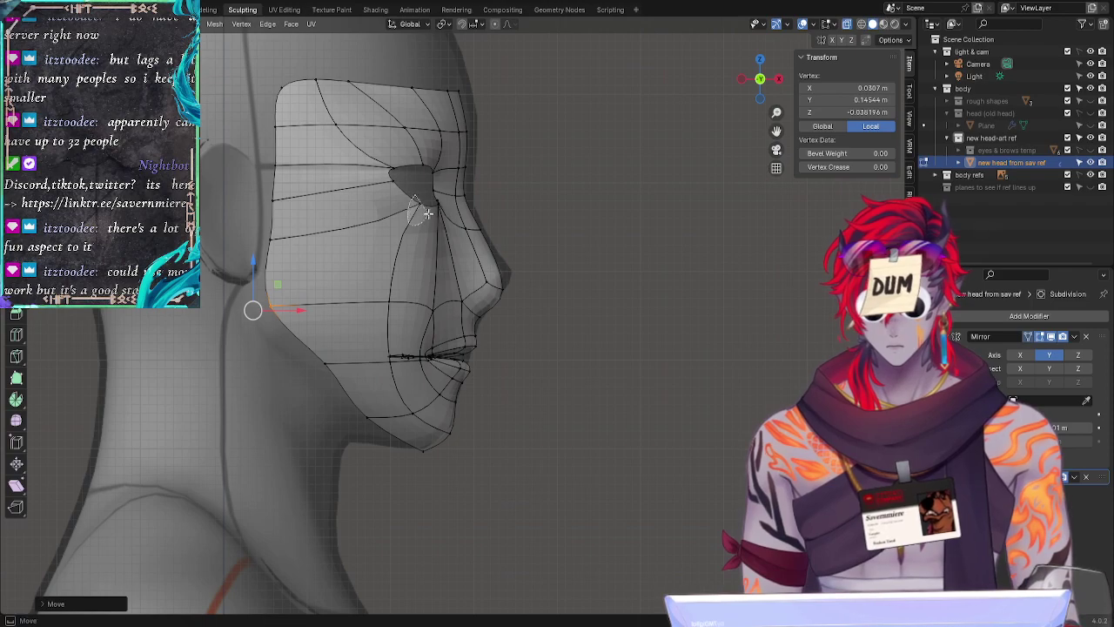
pyautogui.click(425, 210)
pyautogui.press('g')
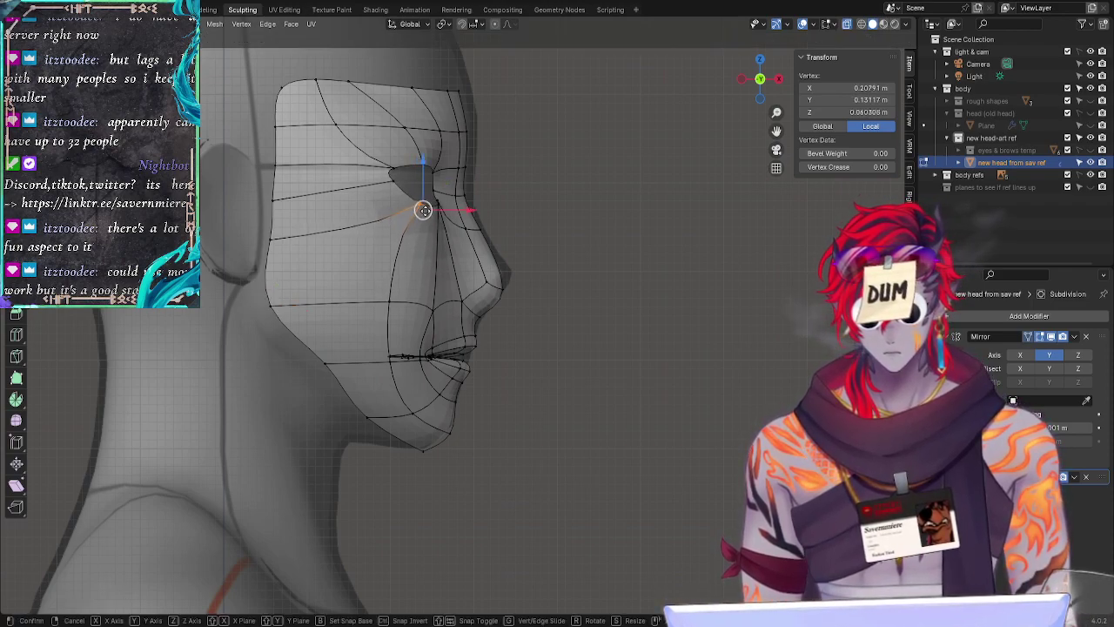
pyautogui.rightClick(423, 209)
pyautogui.click(405, 306)
pyautogui.press('g')
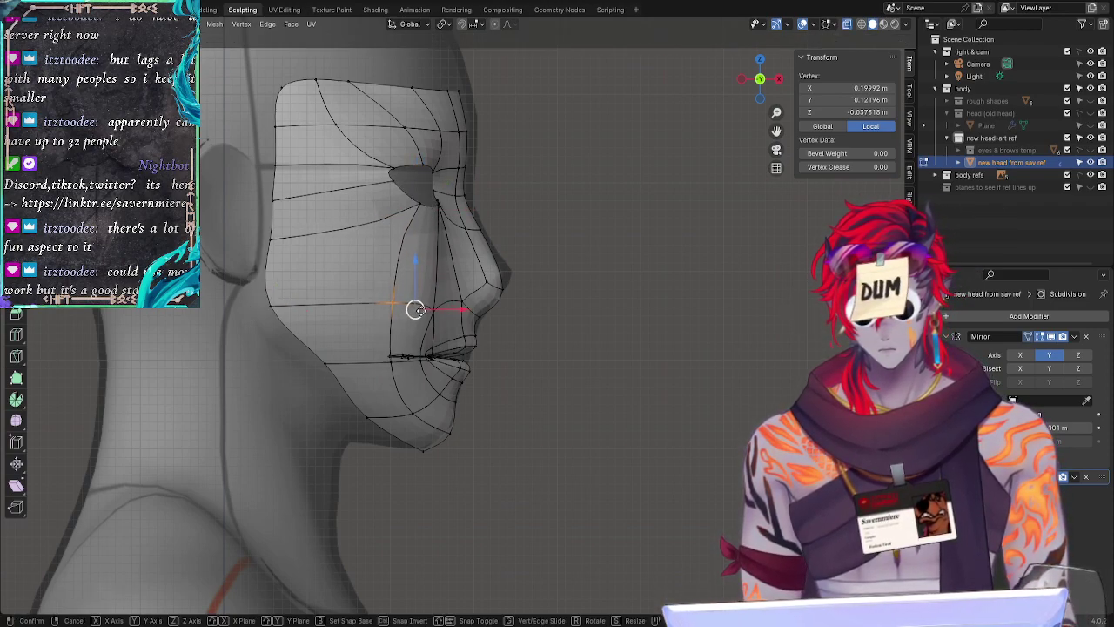
pyautogui.click(422, 306)
pyautogui.click(348, 254)
pyautogui.moveTo(690, 353); pyautogui.dragTo(761, 143, button='middle')
# Step: Check the face mesh in side and front views against the reference, ending in side view
pyautogui.click(745, 76)
pyautogui.moveTo(661, 278); pyautogui.dragTo(485, 317, button='middle')
pyautogui.moveTo(484, 317); pyautogui.dragTo(690, 135)
pyautogui.click(768, 75)
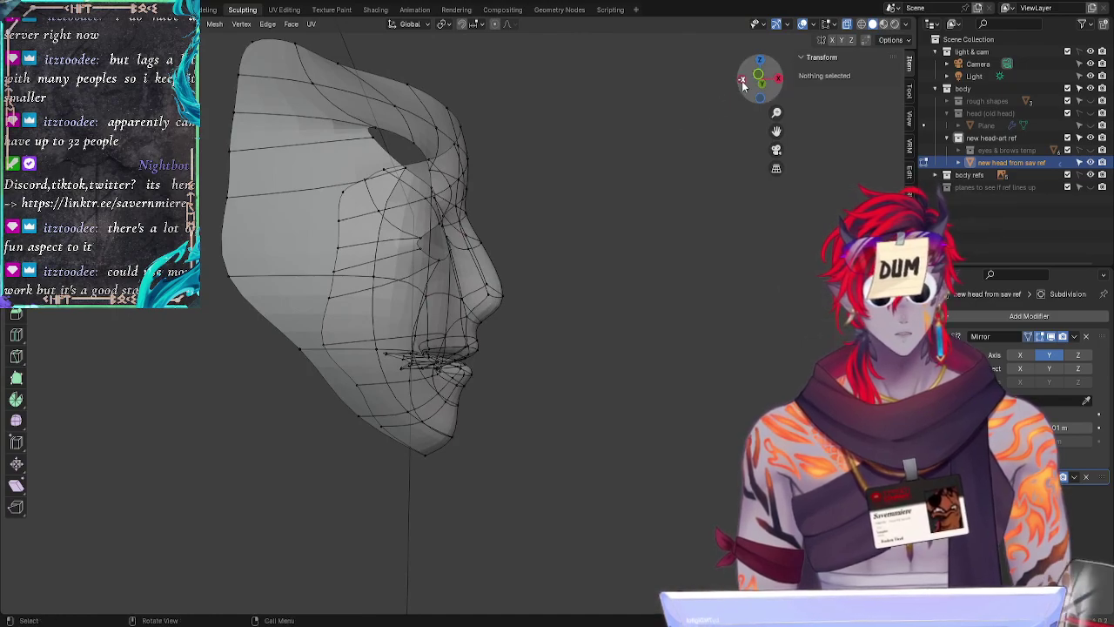
pyautogui.click(740, 87)
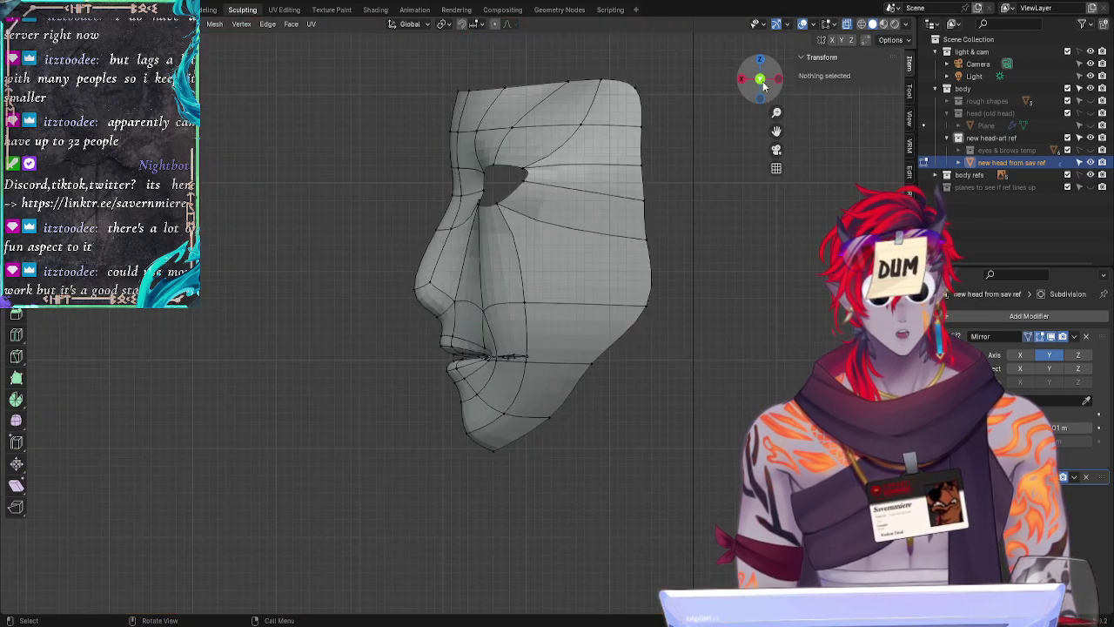
pyautogui.moveTo(741, 83); pyautogui.dragTo(504, 315)
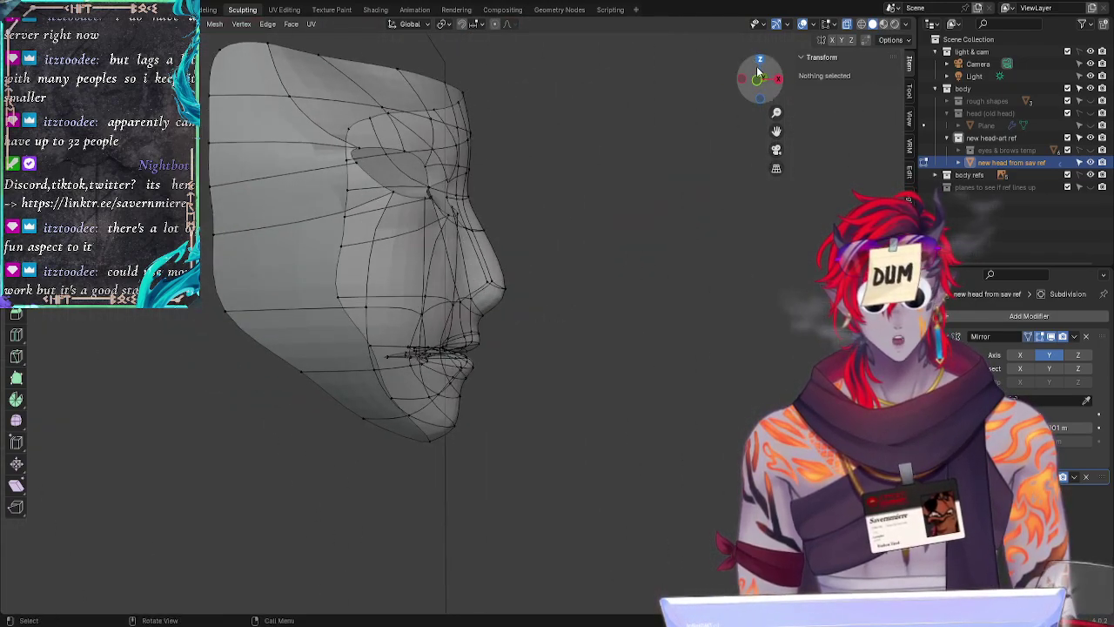
pyautogui.click(758, 84)
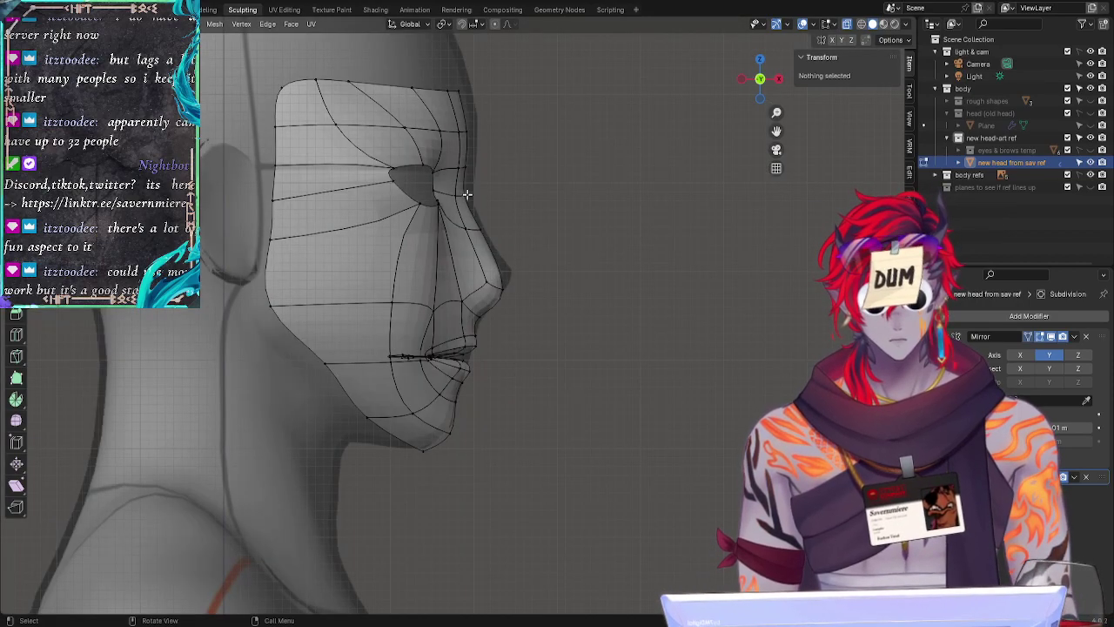
# Step: Select the vertex column up the face profile plus the upper forehead faces
pyautogui.moveTo(462, 212); pyautogui.dragTo(453, 69)
pyautogui.moveTo(623, 195)
pyautogui.keyDown('alt'); pyautogui.mouseDown()
pyautogui.moveTo(505, 234)
pyautogui.moveTo(449, 237)
pyautogui.moveTo(438, 55)
pyautogui.moveTo(535, 70)
pyautogui.mouseUp(); pyautogui.keyUp('alt')
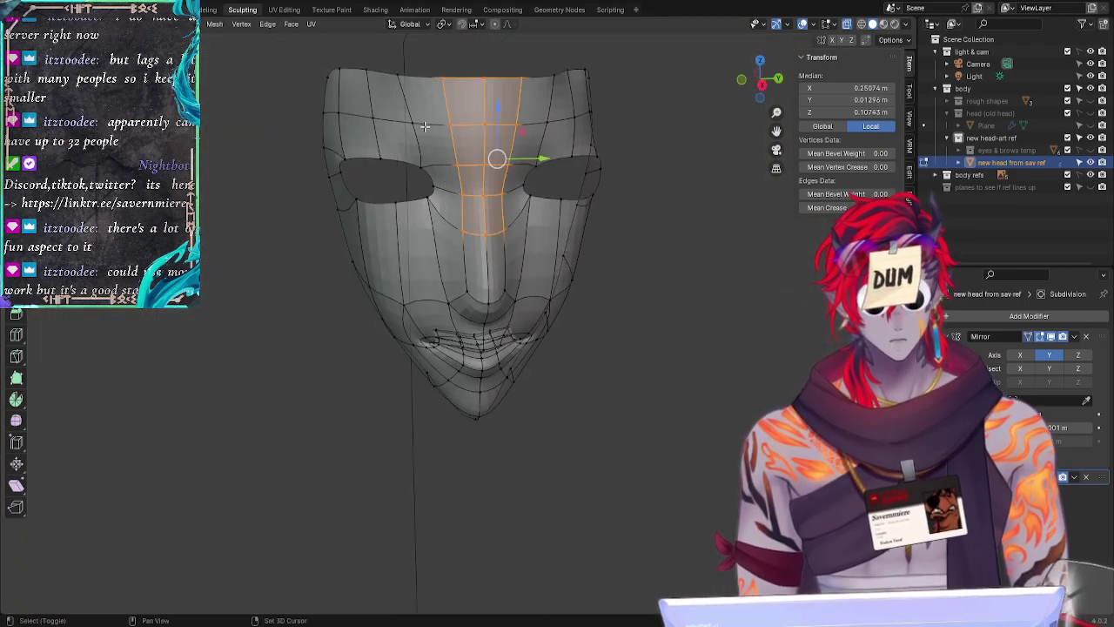
pyautogui.keyDown('shift'); pyautogui.moveTo(352, 121); pyautogui.dragTo(437, 42); pyautogui.keyUp('shift')
pyautogui.moveTo(369, 118)
pyautogui.keyDown('shift'); pyautogui.mouseDown()
pyautogui.moveTo(340, 43)
pyautogui.moveTo(383, 66)
pyautogui.mouseUp(); pyautogui.keyUp('shift')
# Step: Move the selected forehead faces forward along X in the side reference view
pyautogui.click(742, 79)
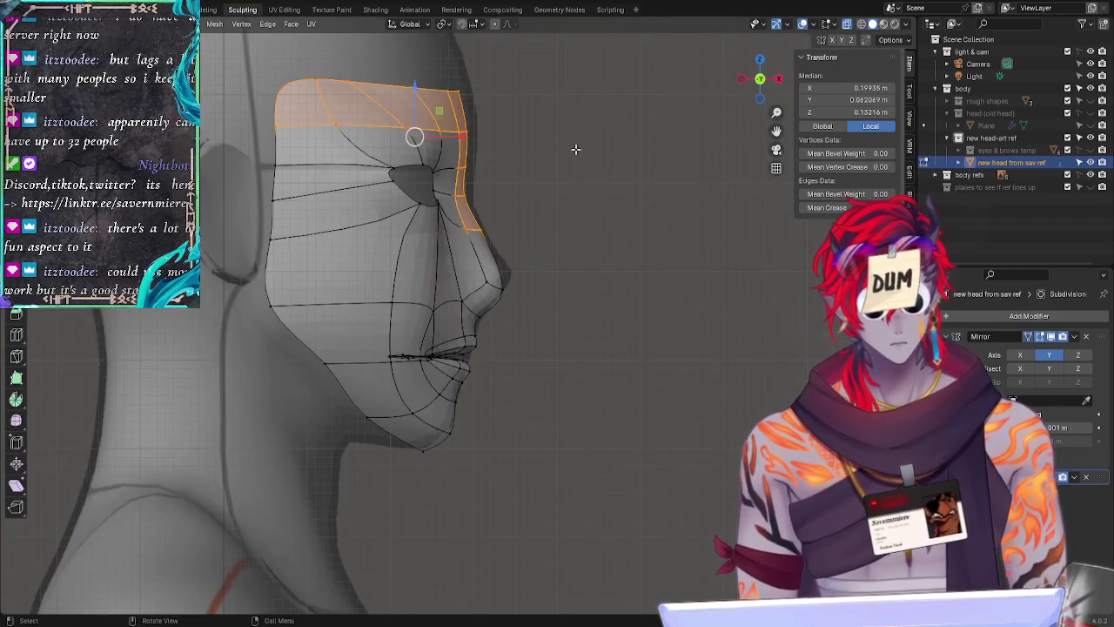
pyautogui.press('g')
pyautogui.press('x')
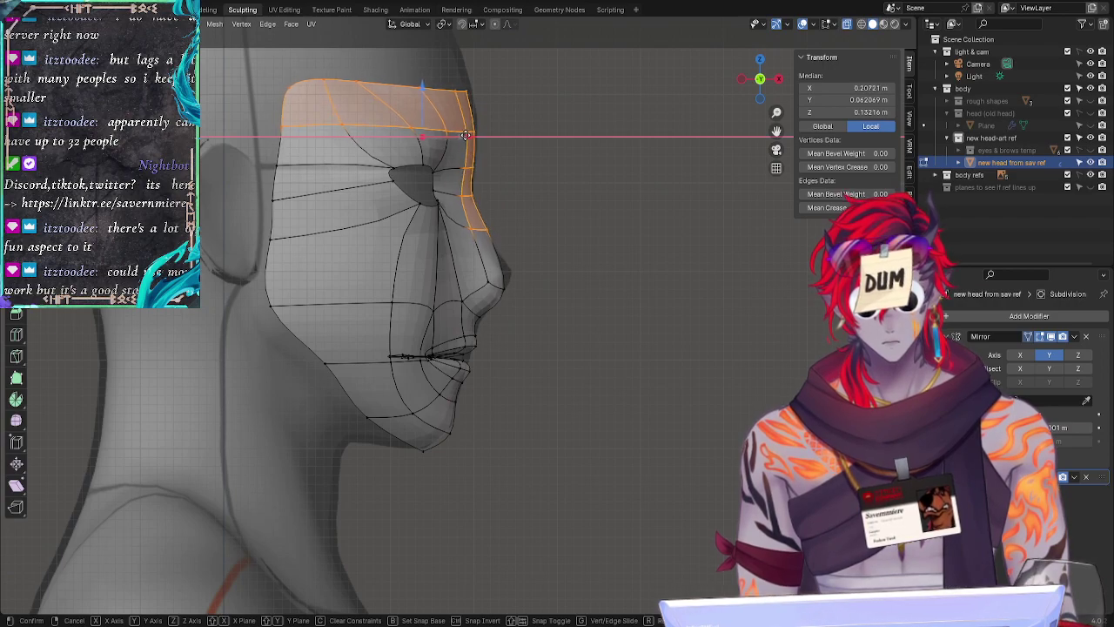
pyautogui.click(464, 132)
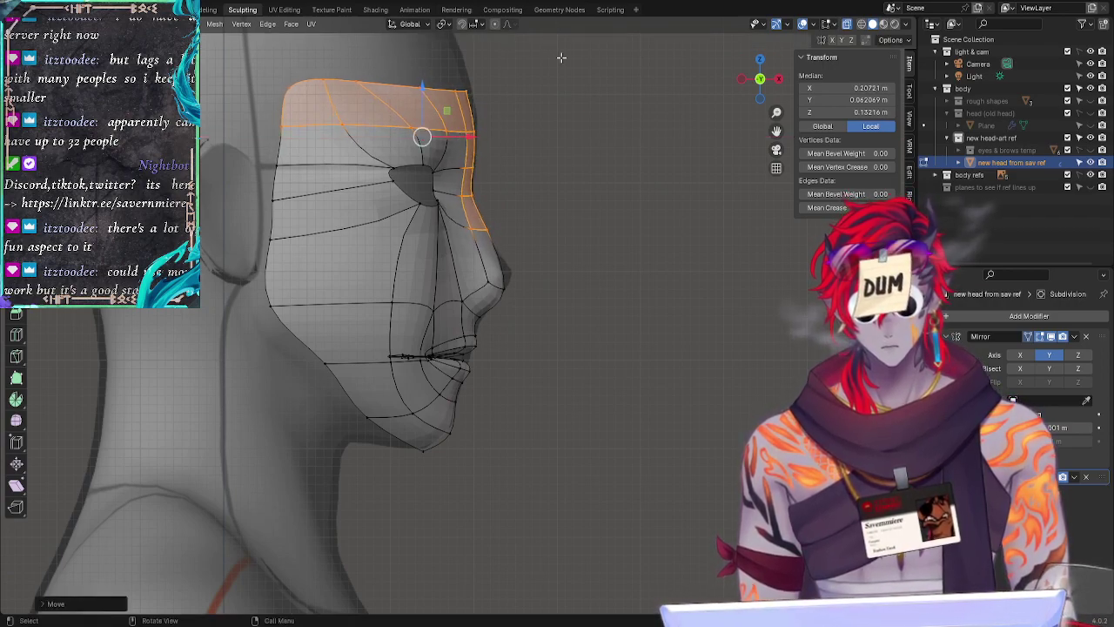
# Step: Select the strip along the nose bridge and nudge it slightly forward
pyautogui.click(552, 88)
pyautogui.click(491, 219)
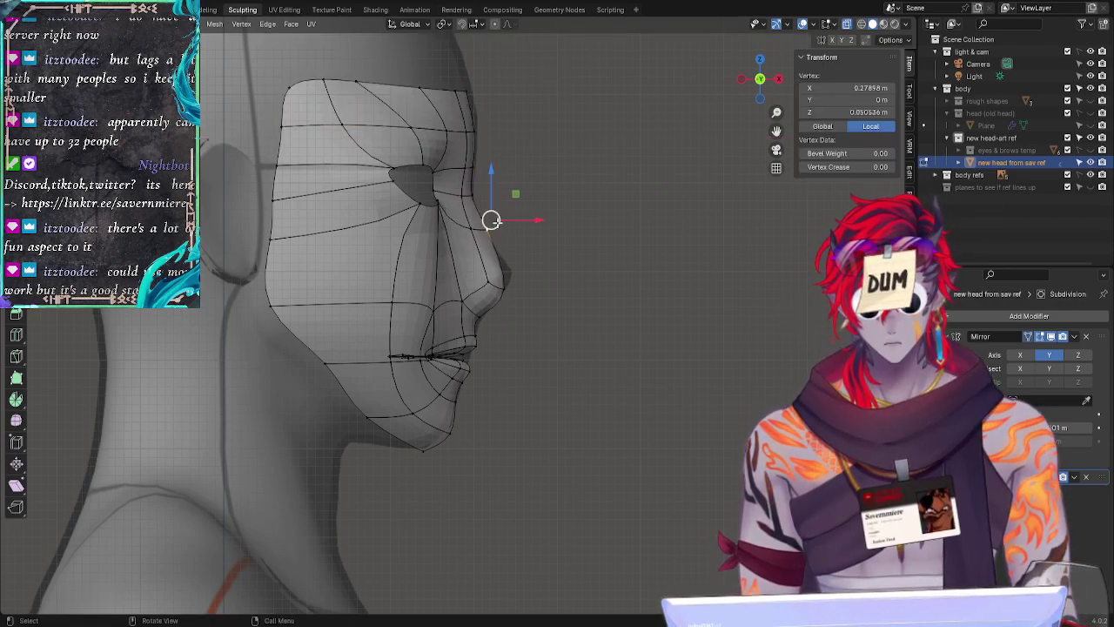
pyautogui.click(641, 207)
pyautogui.moveTo(525, 228); pyautogui.dragTo(459, 148)
pyautogui.moveTo(415, 116); pyautogui.dragTo(444, 44)
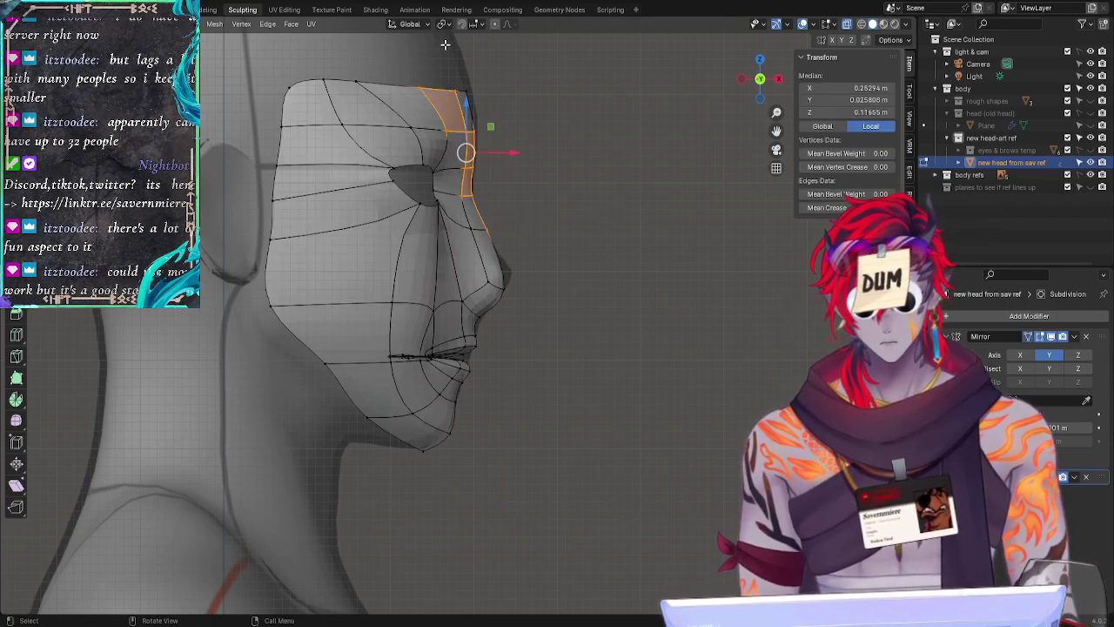
pyautogui.click(450, 70)
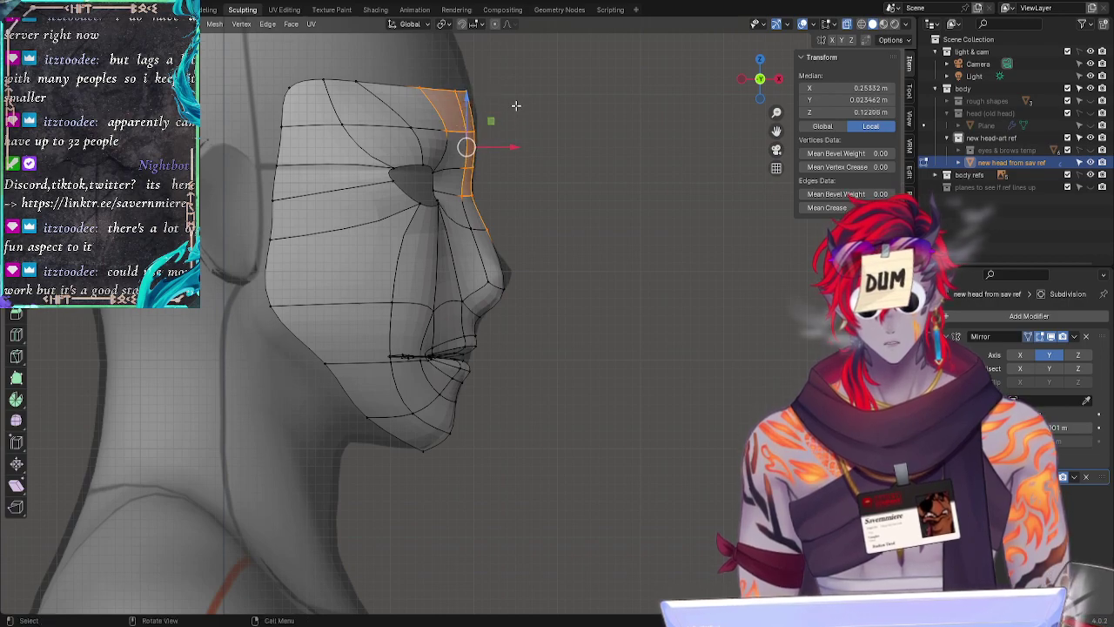
pyautogui.moveTo(508, 149); pyautogui.dragTo(514, 147)
# Step: Select the brow area and slide the brow strip forward to match the profile
pyautogui.click(534, 74)
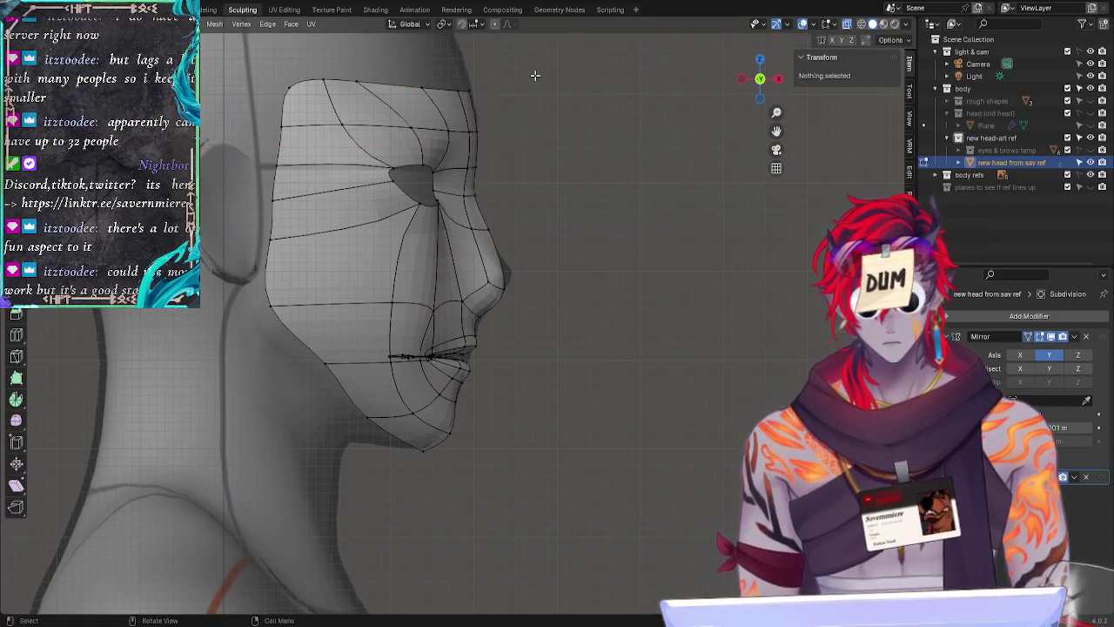
pyautogui.keyDown('ctrl'); pyautogui.moveTo(485, 70); pyautogui.dragTo(464, 120, button='right'); pyautogui.keyUp('ctrl')
pyautogui.moveTo(464, 120); pyautogui.dragTo(518, 91)
pyautogui.click(522, 151)
pyautogui.moveTo(520, 147)
pyautogui.keyDown('ctrl'); pyautogui.mouseDown(button='right')
pyautogui.moveTo(467, 143)
pyautogui.moveTo(480, 78)
pyautogui.mouseUp(button='right'); pyautogui.keyUp('ctrl')
pyautogui.moveTo(517, 113); pyautogui.dragTo(522, 91)
pyautogui.click(468, 90)
pyautogui.click(522, 92)
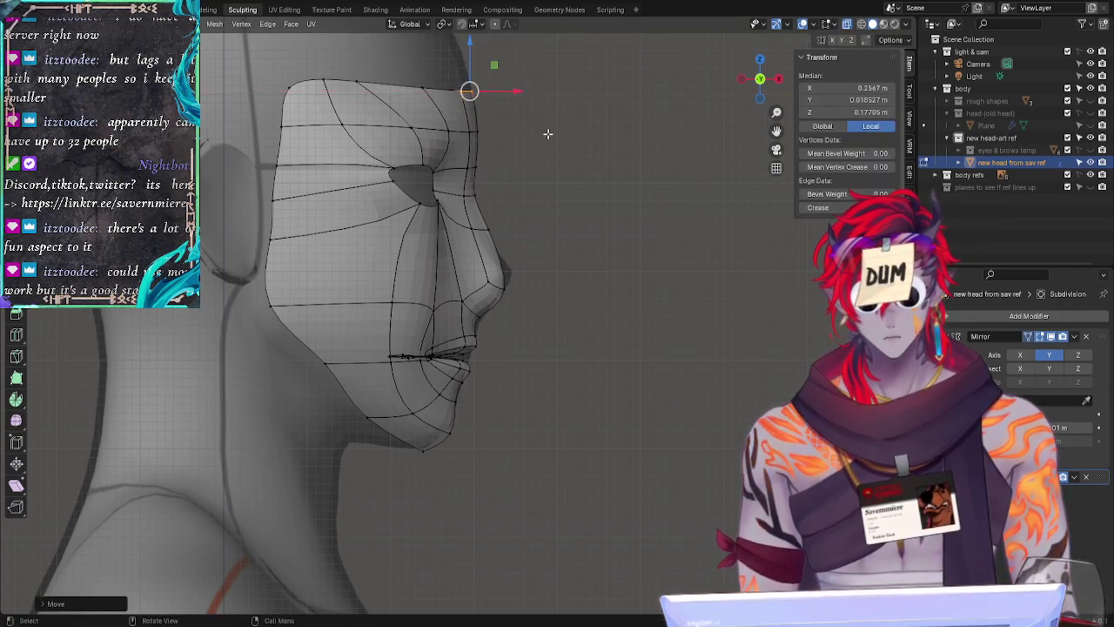
# Step: Move the single brow corner vertex vertically into place
pyautogui.click(476, 90)
pyautogui.moveTo(475, 43); pyautogui.dragTo(476, 48)
pyautogui.click(580, 145)
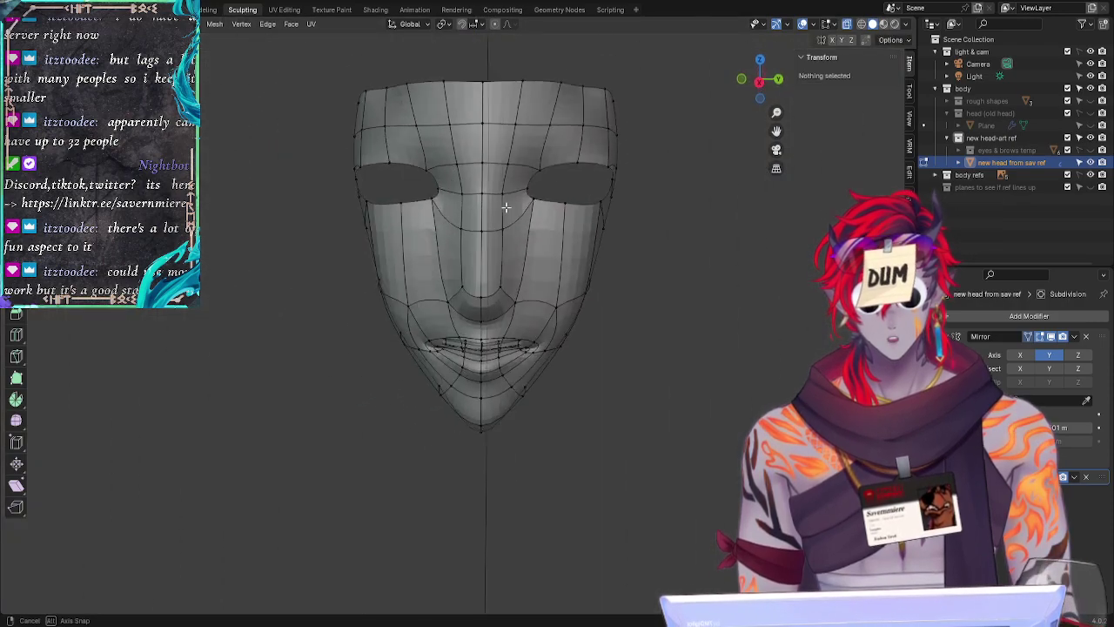